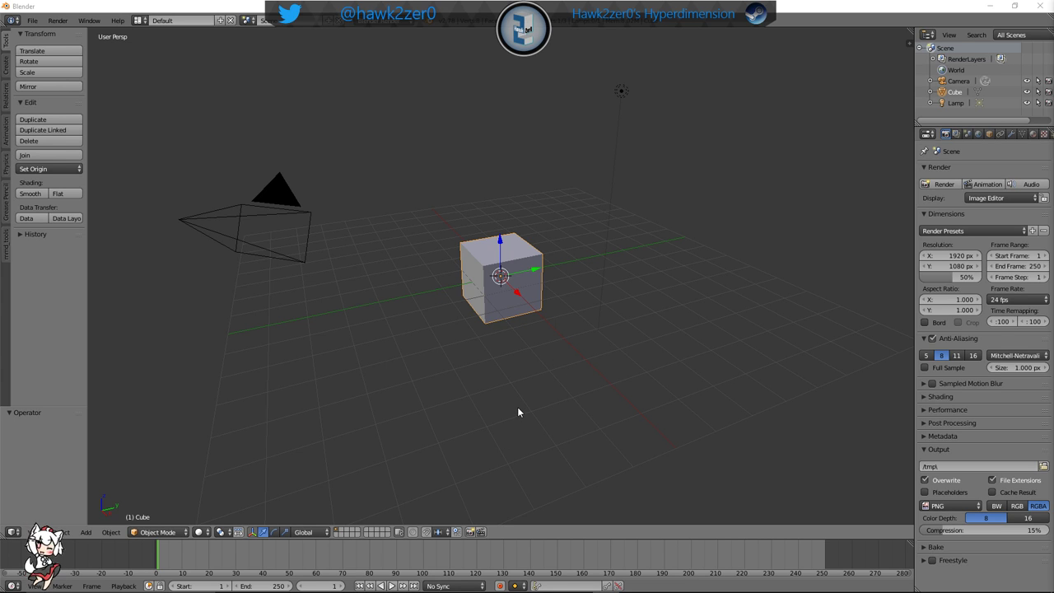
Hide the lamp and the camera so only the cube shows in the 3D scene
middle_click_drag(518, 406, 547, 344)
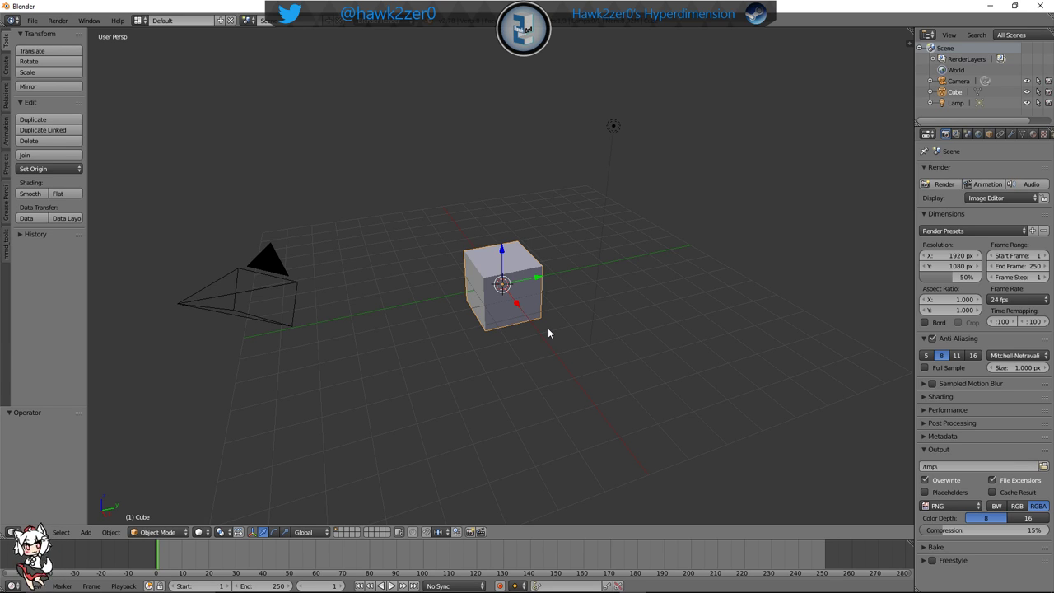
middle_click_drag(649, 263, 641, 288)
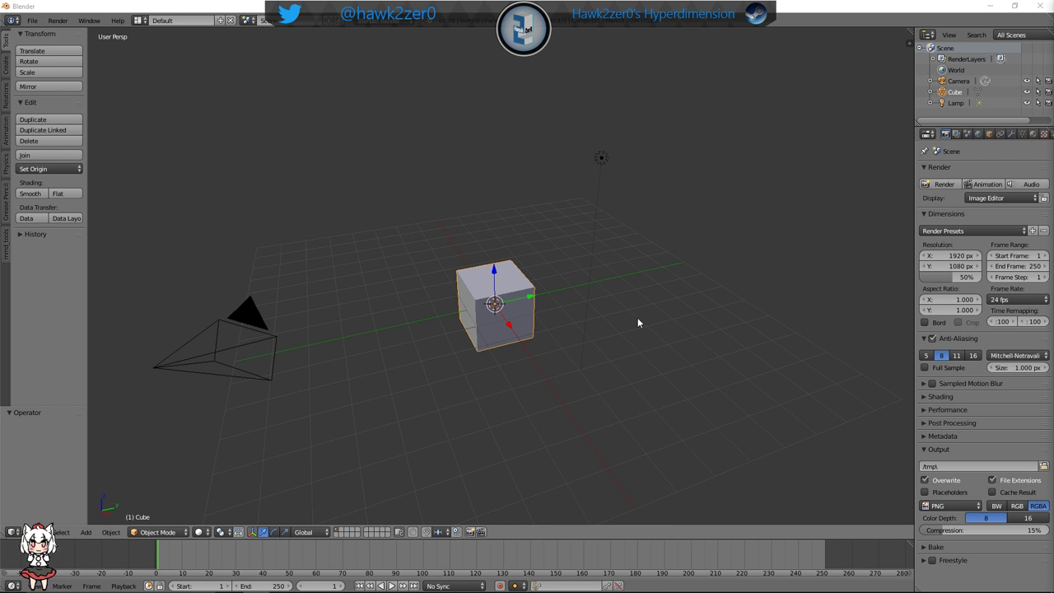
middle_click_drag(614, 359, 591, 330)
right_click(607, 182)
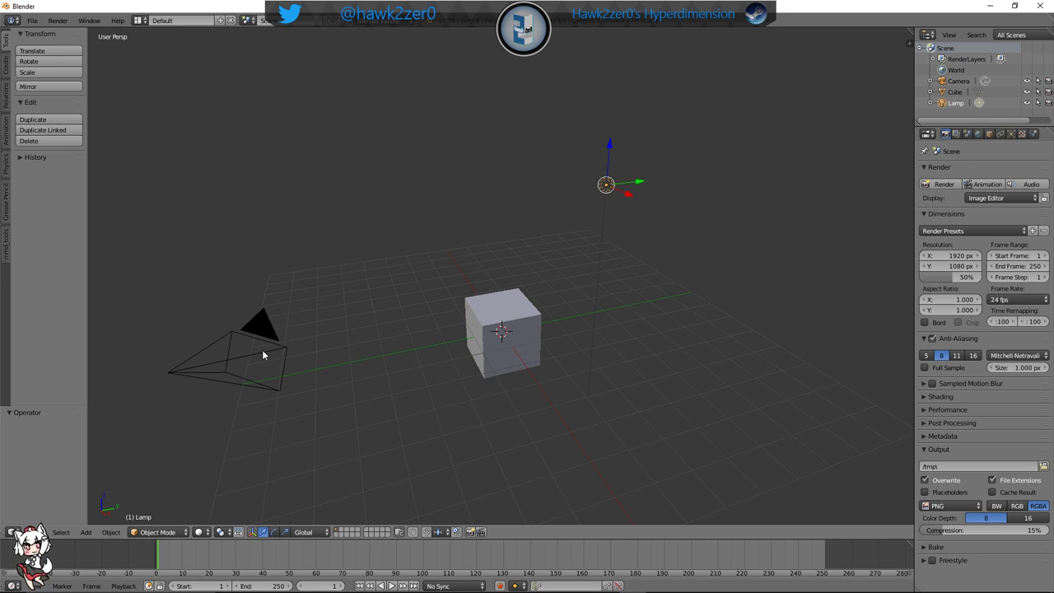
right_click(262, 349)
left_click(1027, 102)
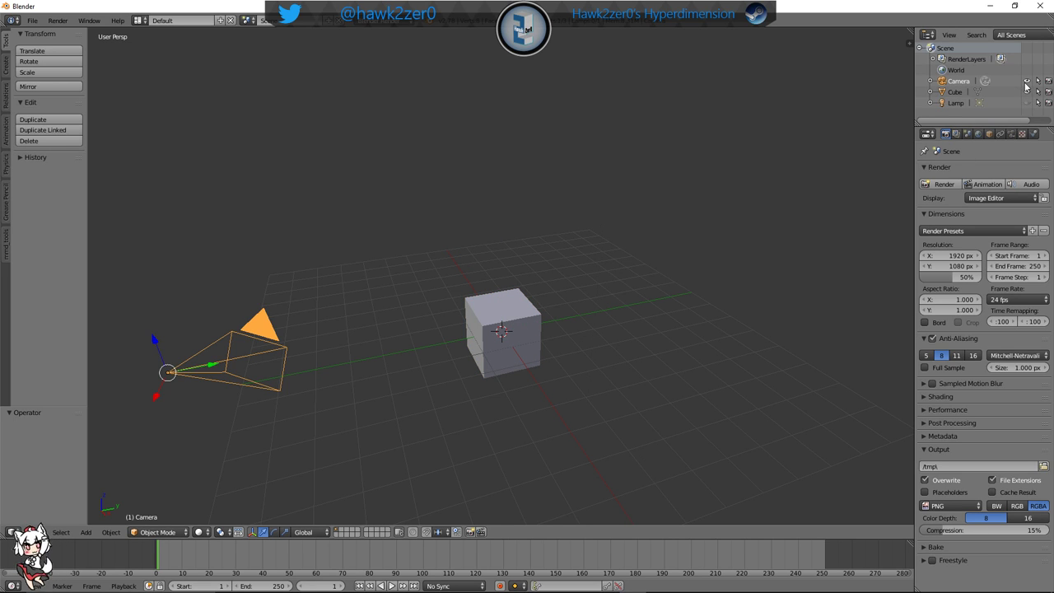
left_click(1027, 81)
middle_click_drag(581, 358, 594, 298, "shift")
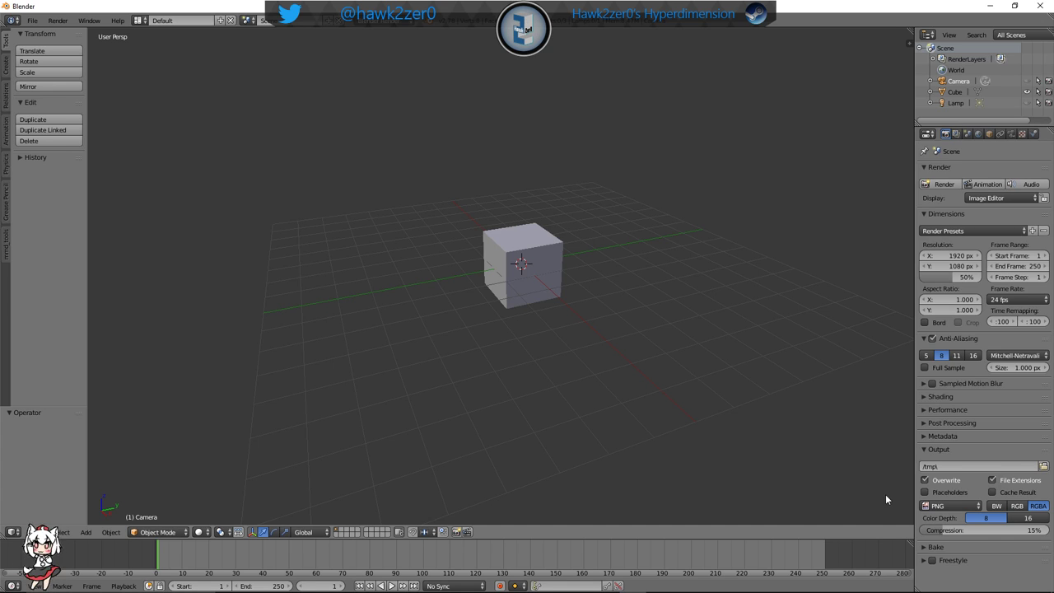
Switch to Steam, launch Megadimension Neptunia VII and continue from a saved game
mouse_move(756, 576)
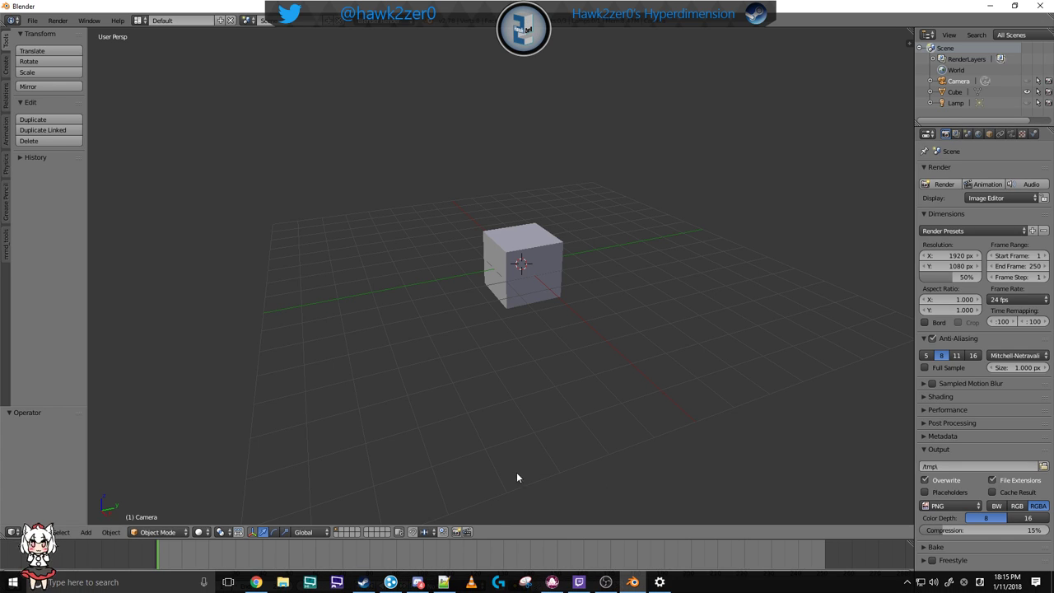
left_click(361, 582)
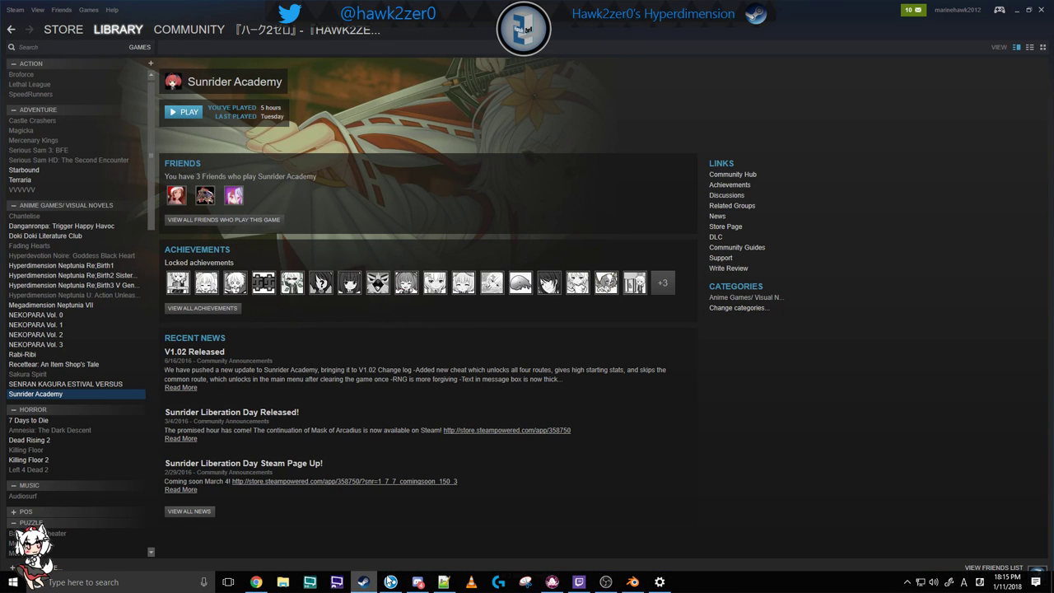
scroll(35, 290, "down", 3)
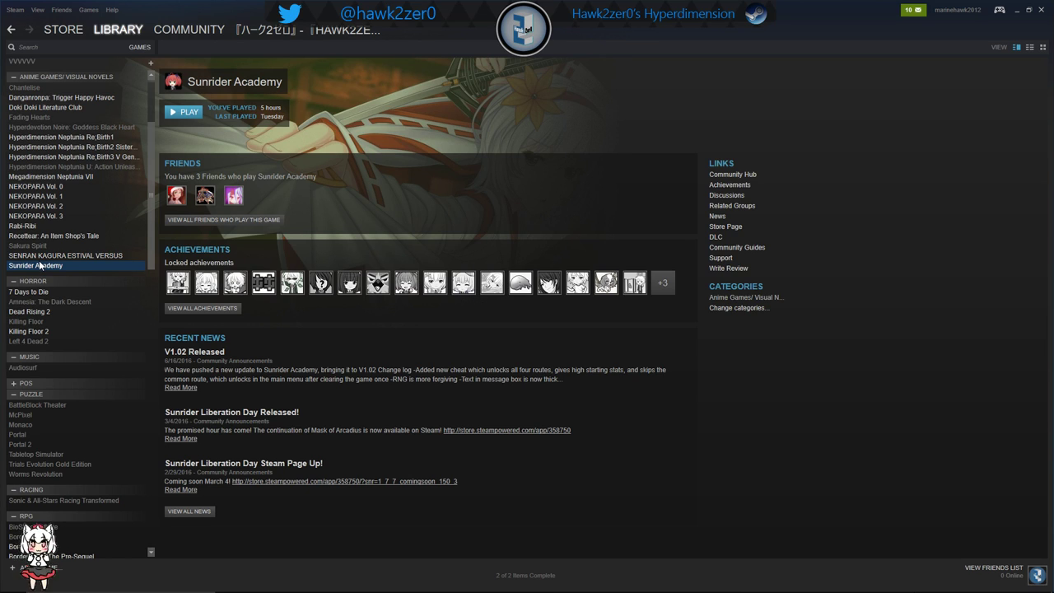
left_click(46, 176)
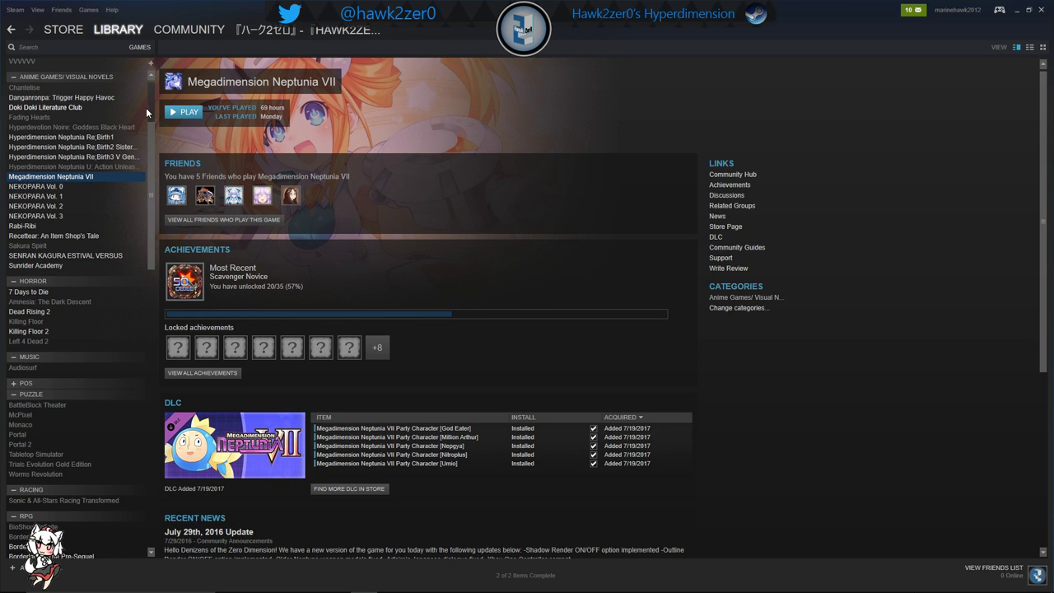
left_click(177, 113)
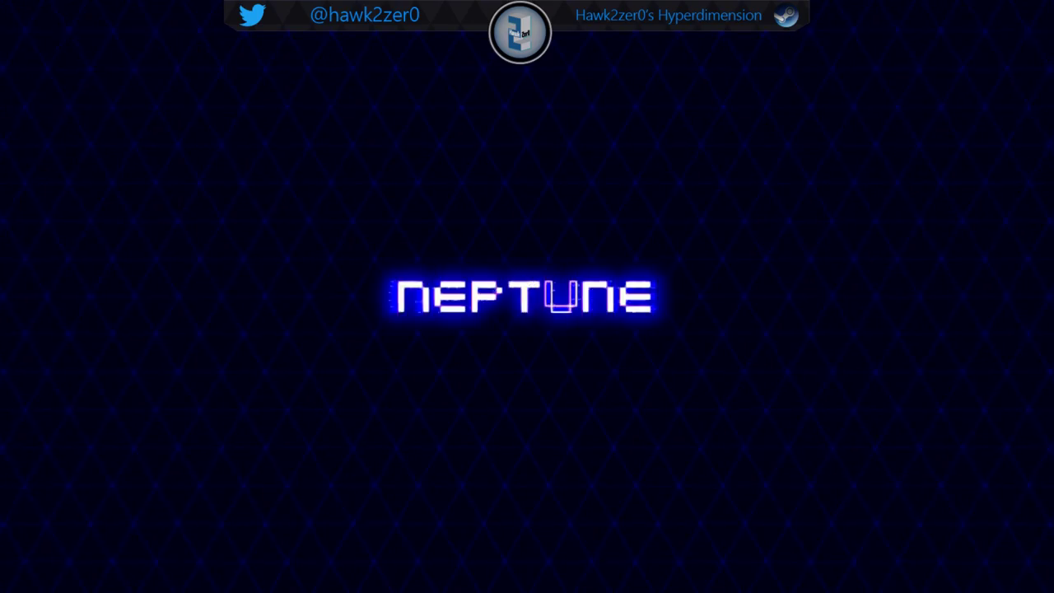
key("Return")
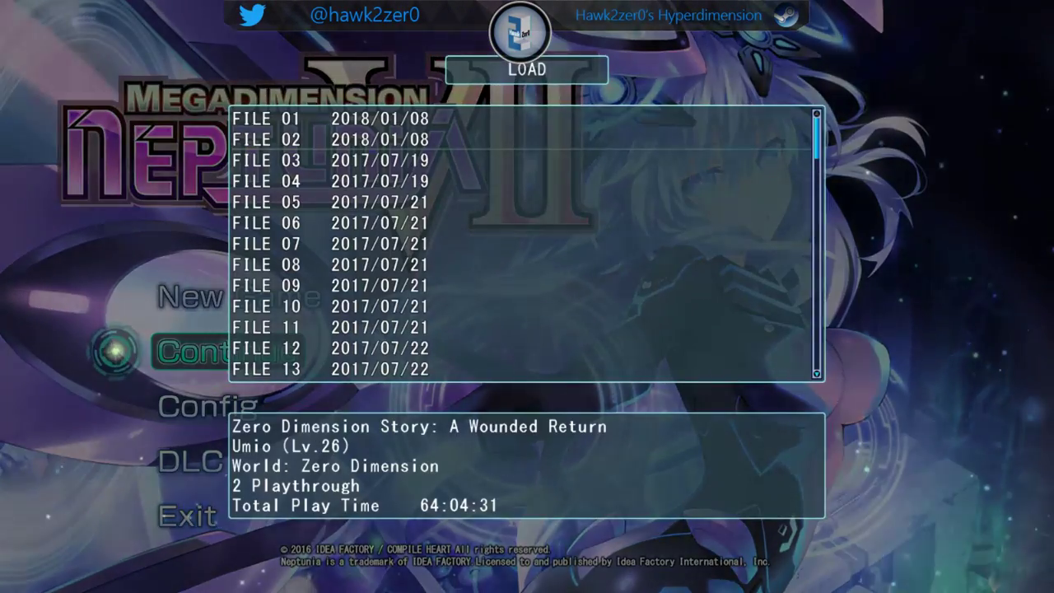
key("Return")
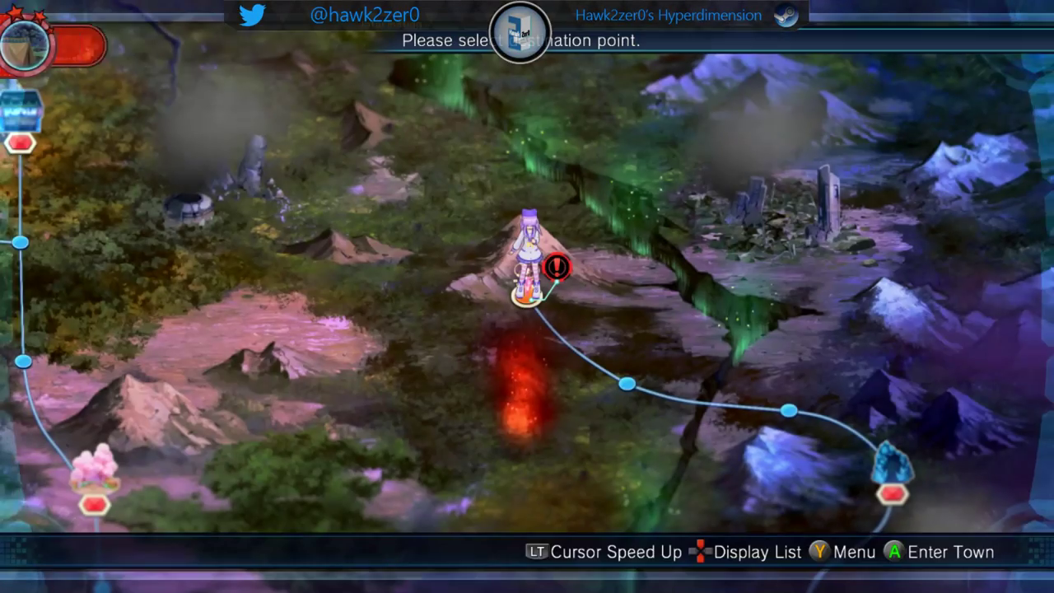
Look through the front, back and waiting party members in the game's Easy Organization screen
key("y")
key("Right")
key("Down")
key("Down")
key("Down")
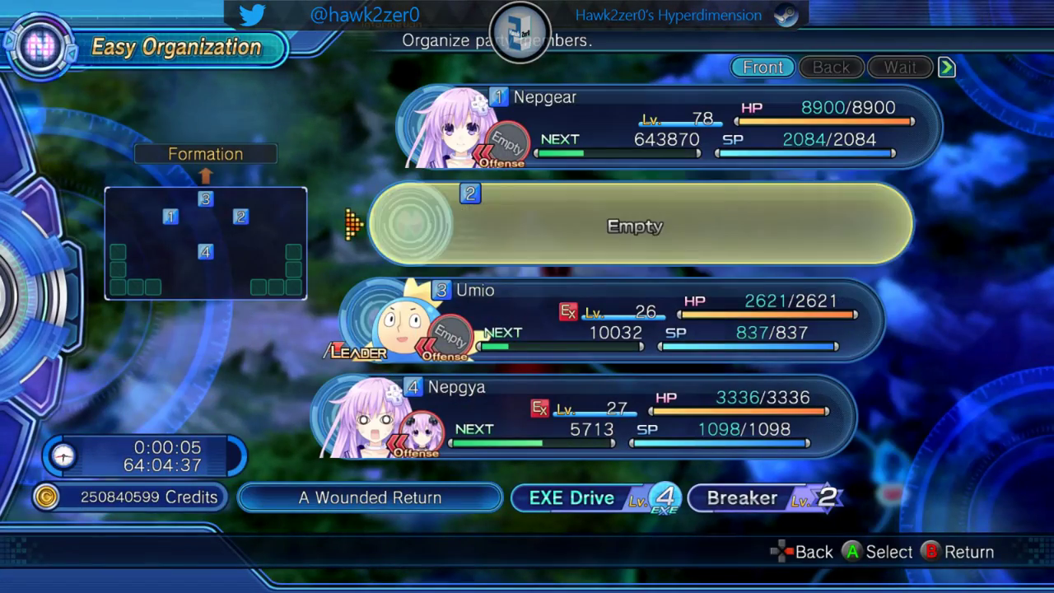
key("Right")
key("Right")
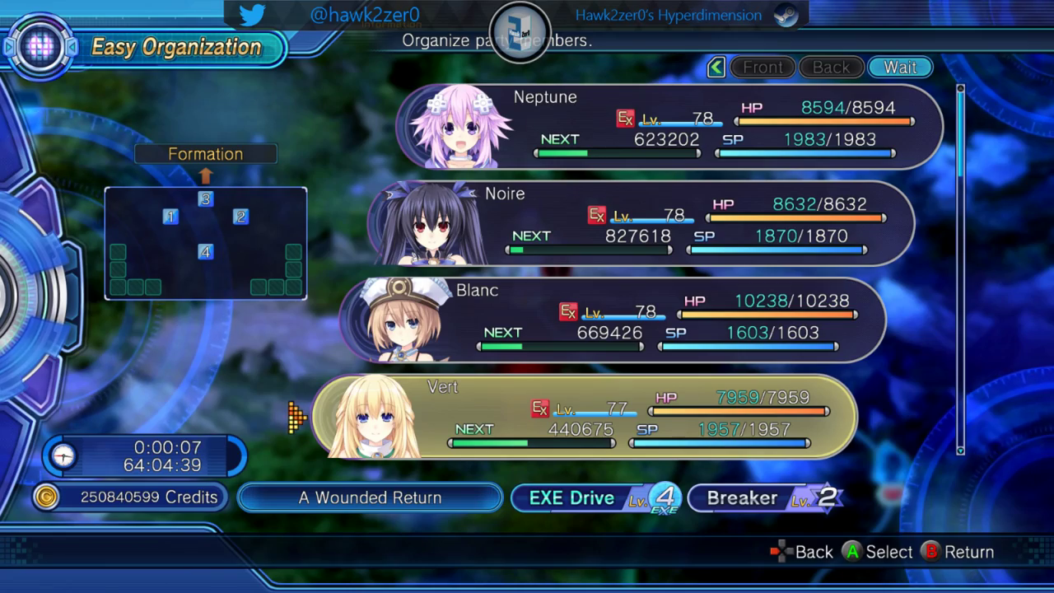
key("Return")
Look through the waiting characters in the party's Coupling screen and return to the main game menu
key("Down")
key("Down")
key("Down")
key("Down")
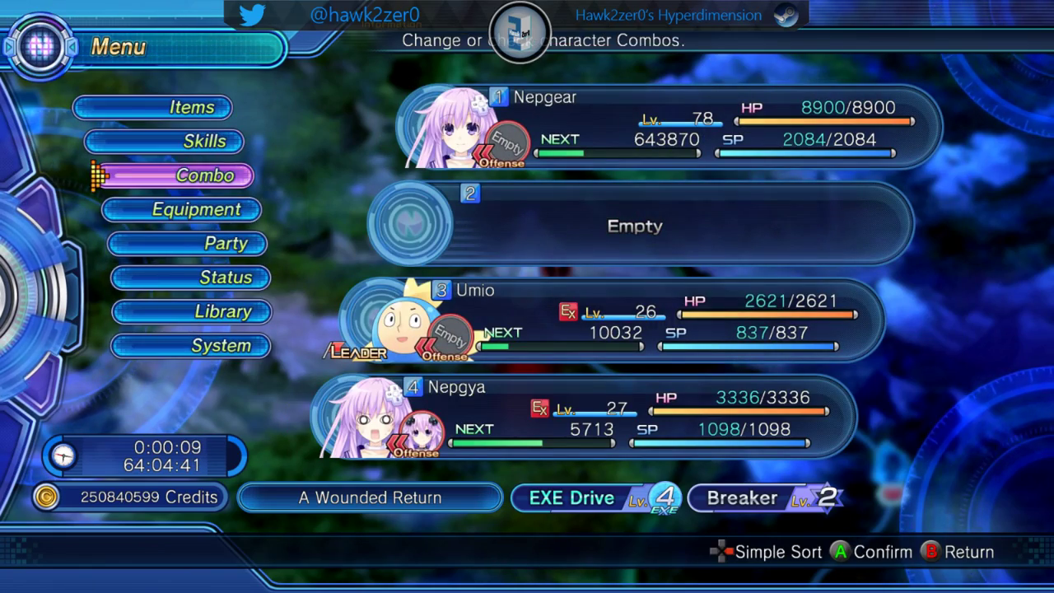
key("Return")
key("Return")
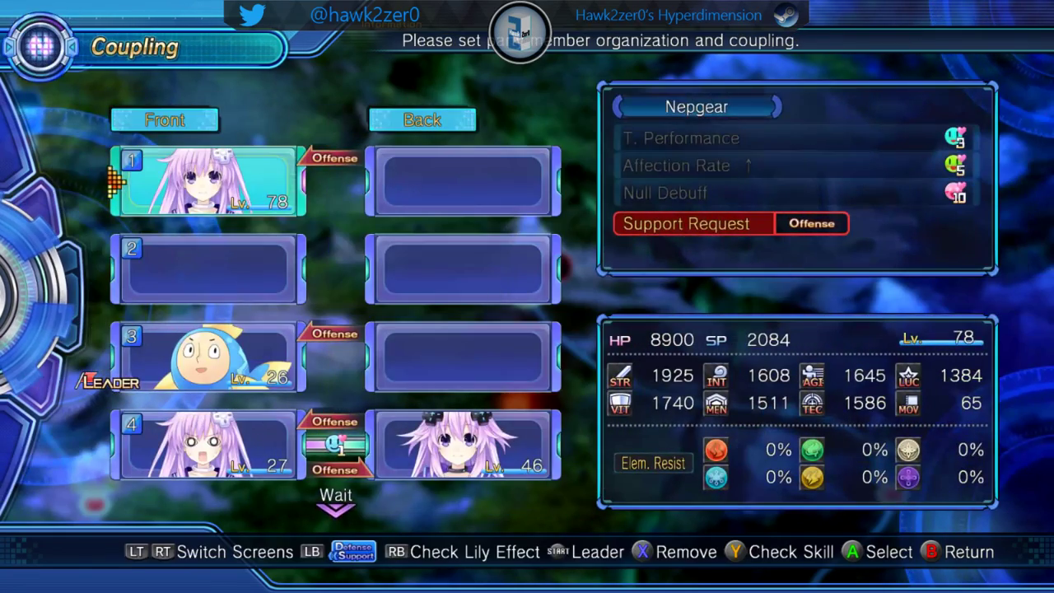
key("Down")
key("Down")
key("Down")
key("Down")
key("Down")
key("Down")
key("Down")
key("Down")
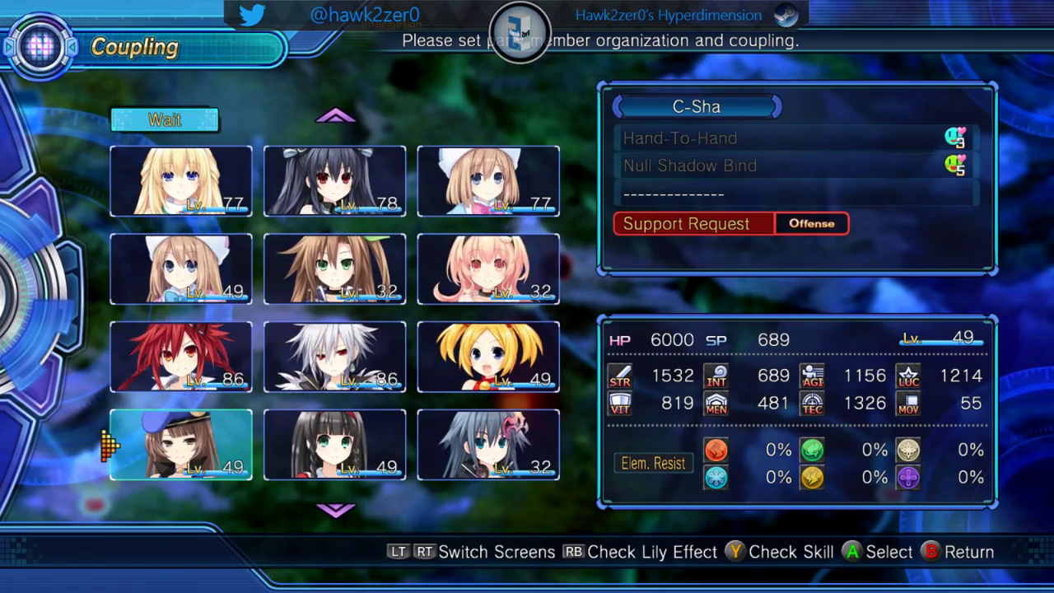
key("Escape")
key("Down")
key("Escape")
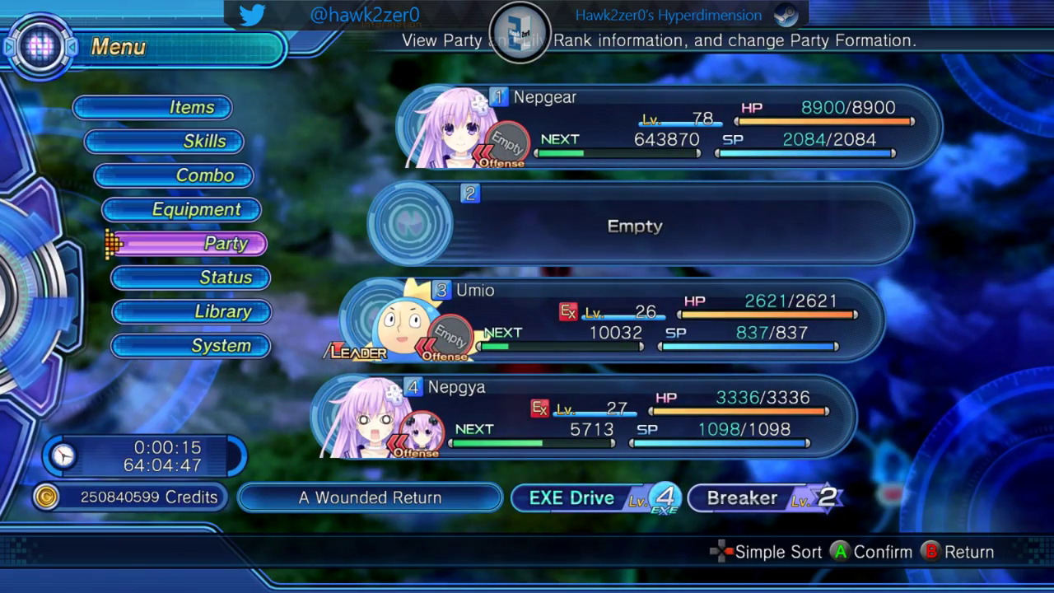
Open the Equipment screen and cycle through the characters to Uzume Tennouboshi
key("Up")
key("Return")
key("e")
key("e")
key("e")
key("e")
key("e")
key("e")
key("e")
key("e")
key("e")
key("e")
key("e")
key("e")
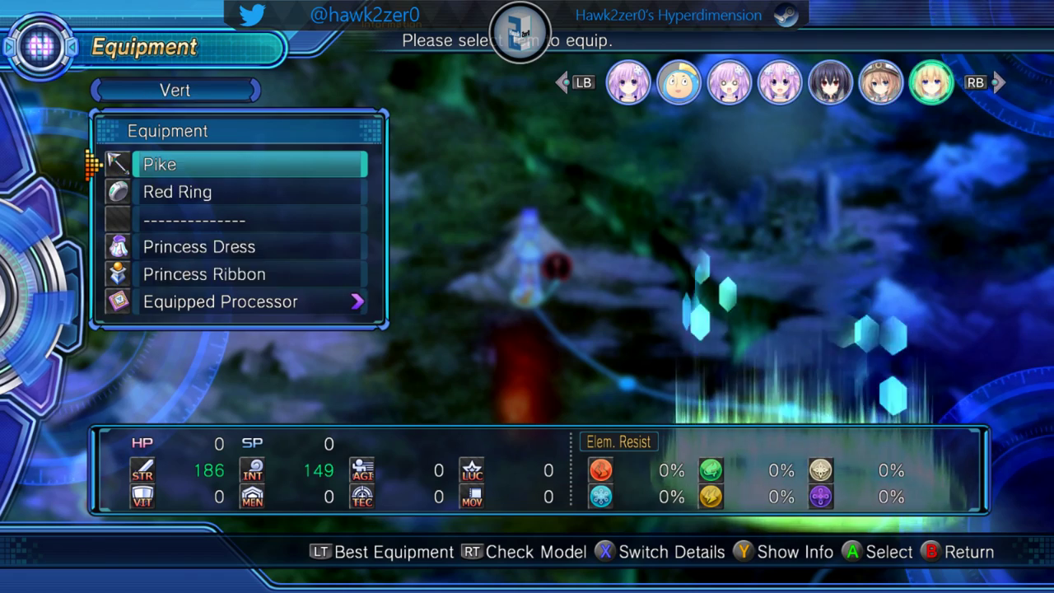
key("q")
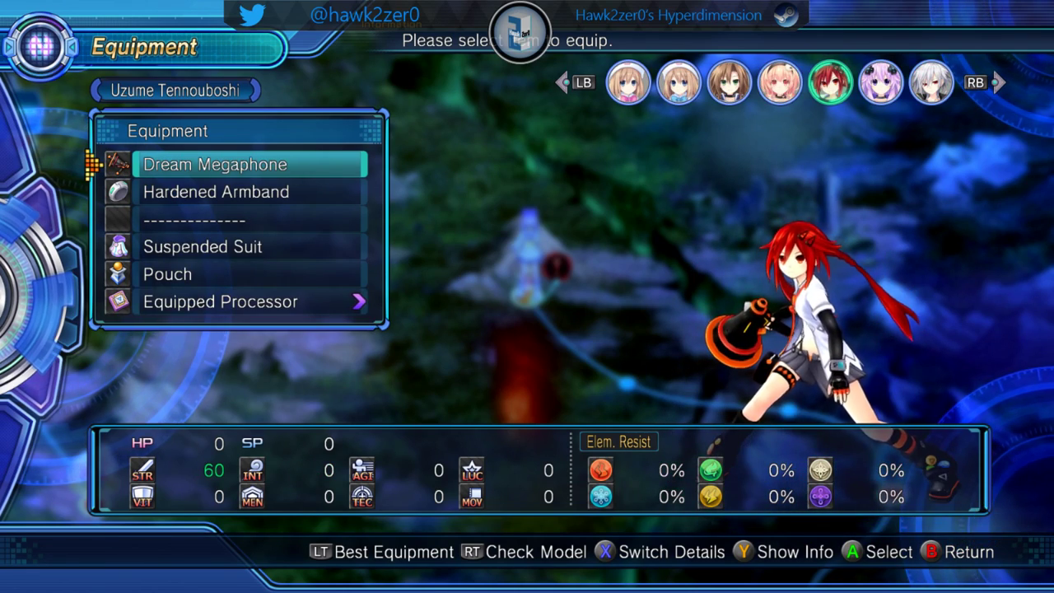
Open Uzume Tennouboshi's equipped processor parts to bring up her transformed model
key("Down")
key("Down")
key("Down")
key("Down")
key("Down")
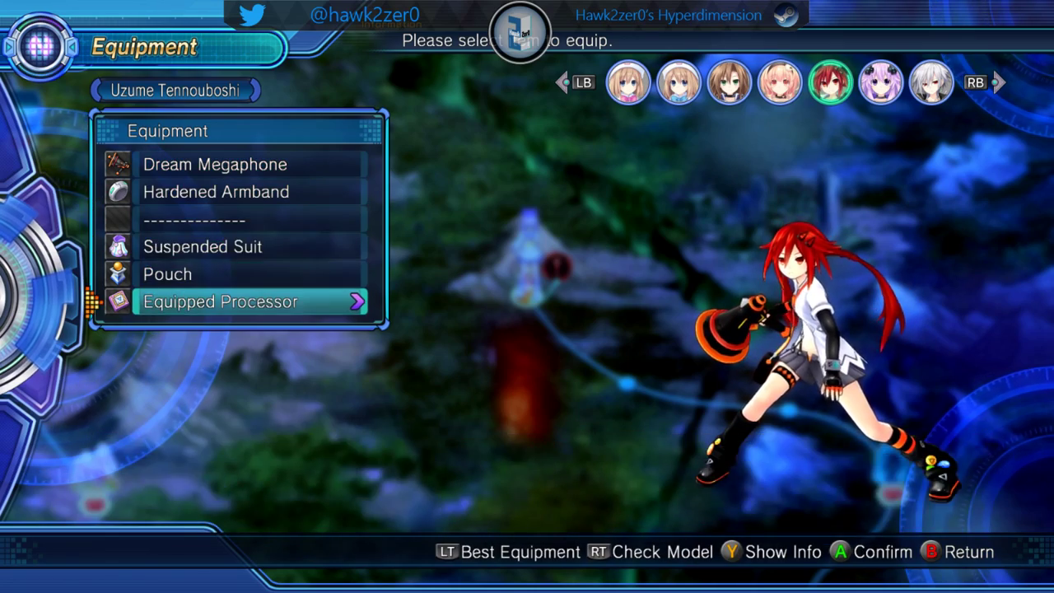
key("Return")
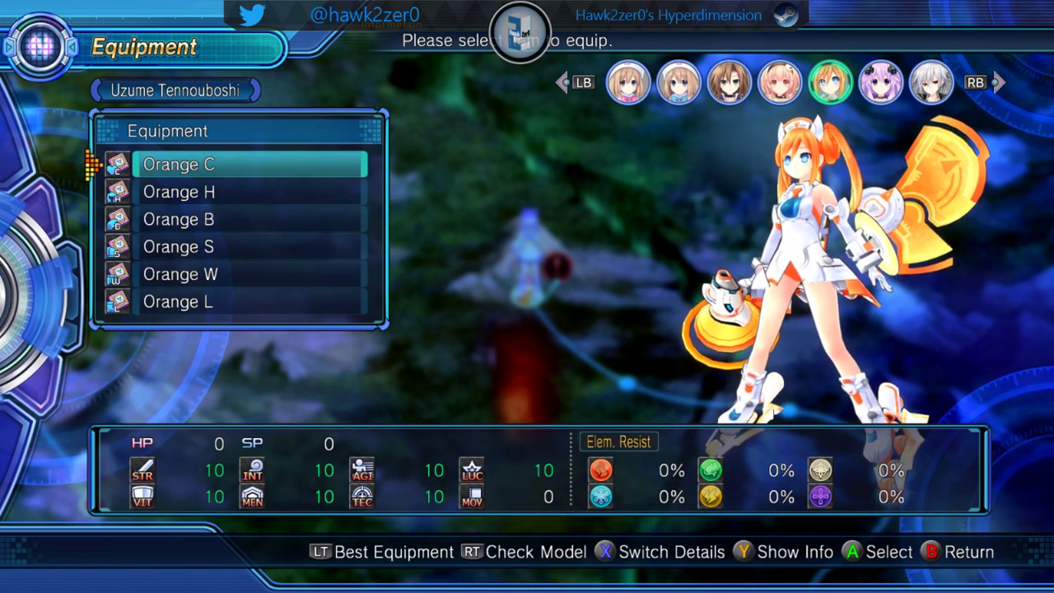
Examine Uzume's transformed model from several angles in the model viewer, then close the viewer
key("c")
key("Right")
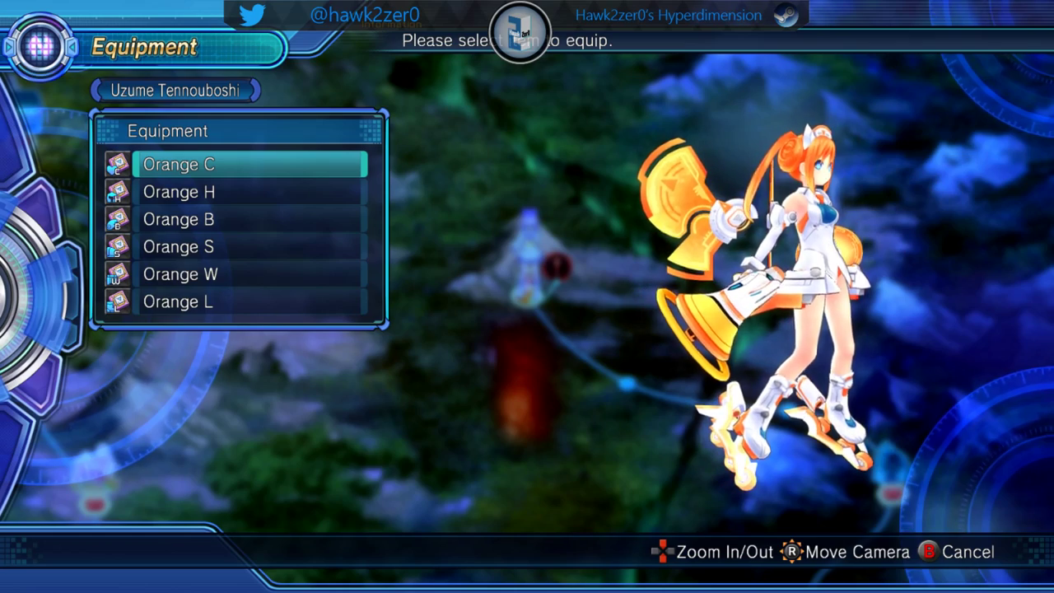
key("Right")
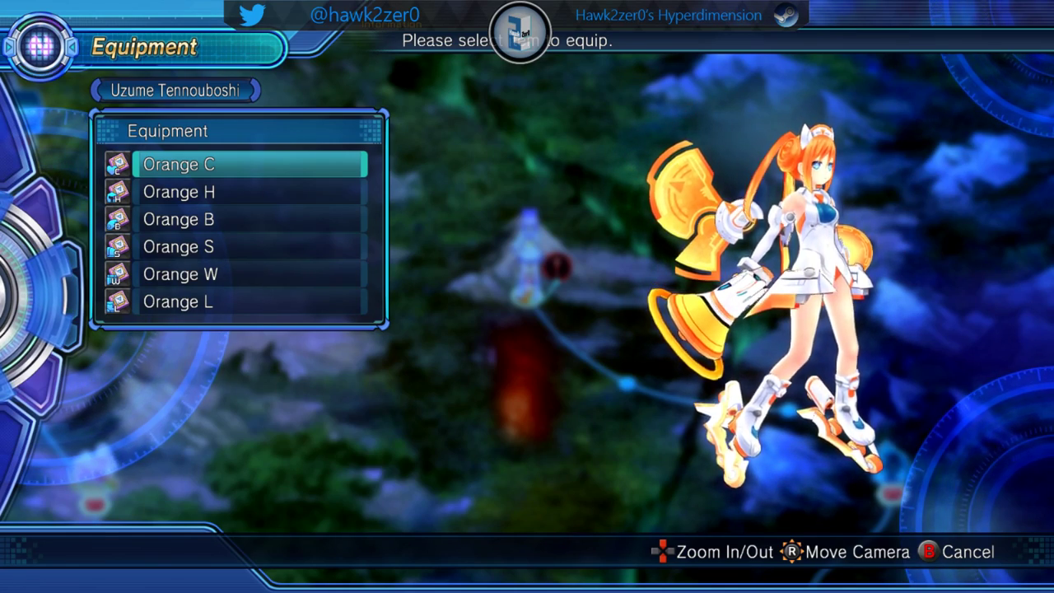
key("Left")
key("Right")
key("Escape")
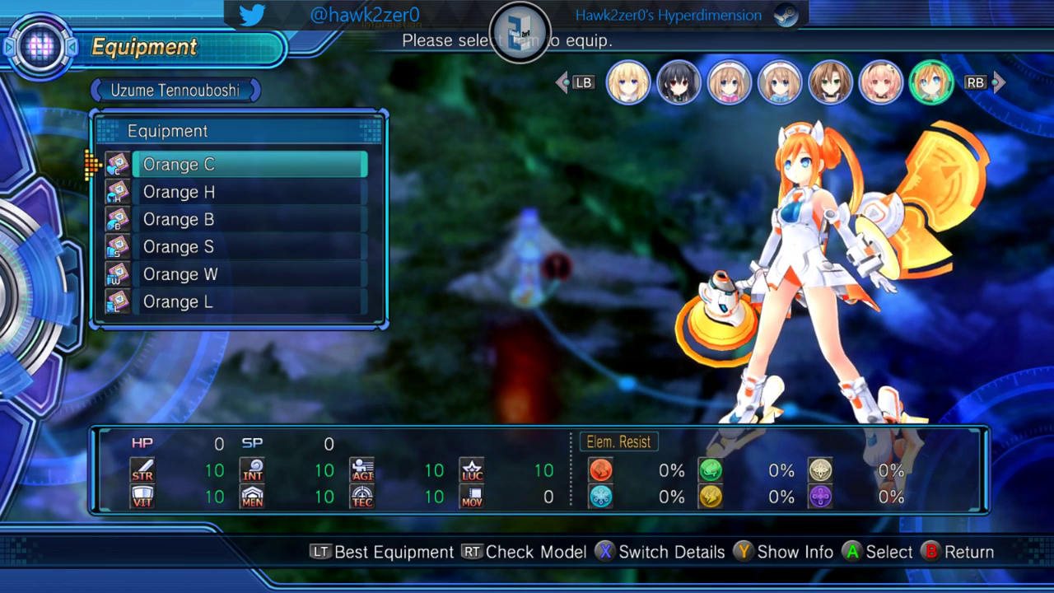
Go back to Uzume's main equipment list and examine her normal-form model from different angles
key("Escape")
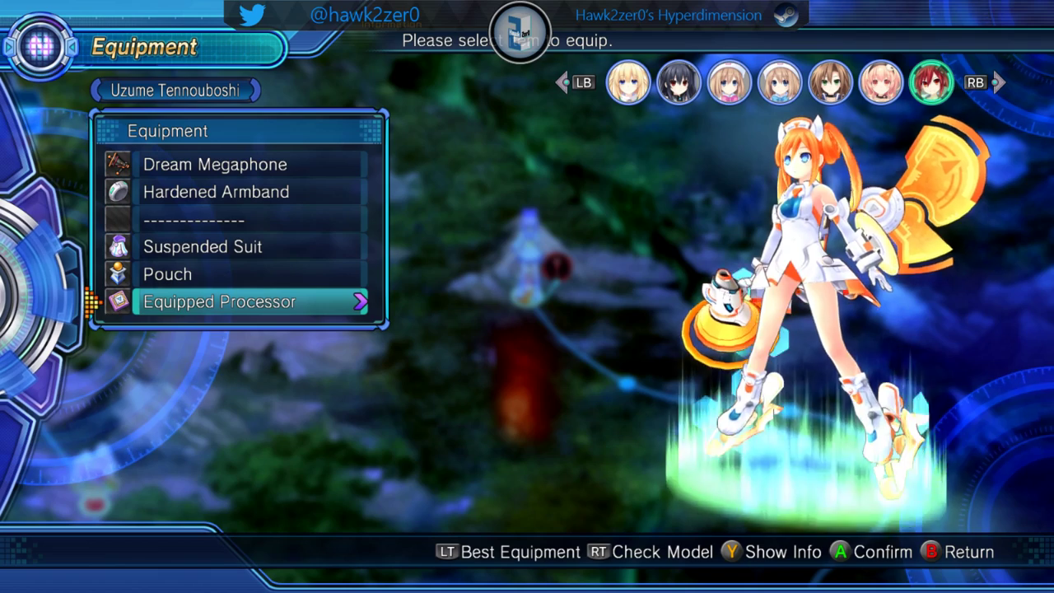
key("r")
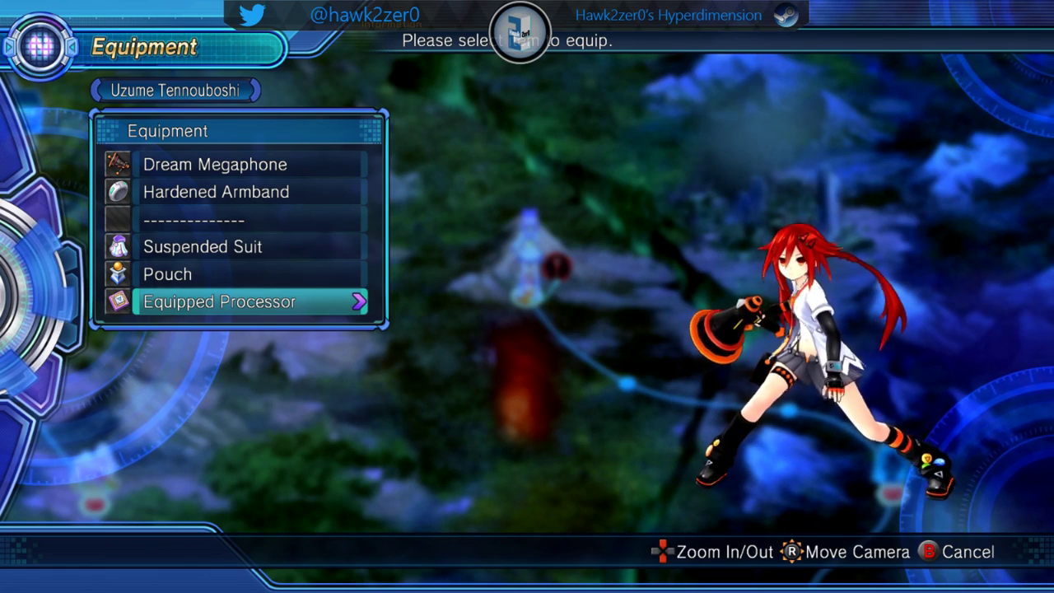
key("Right")
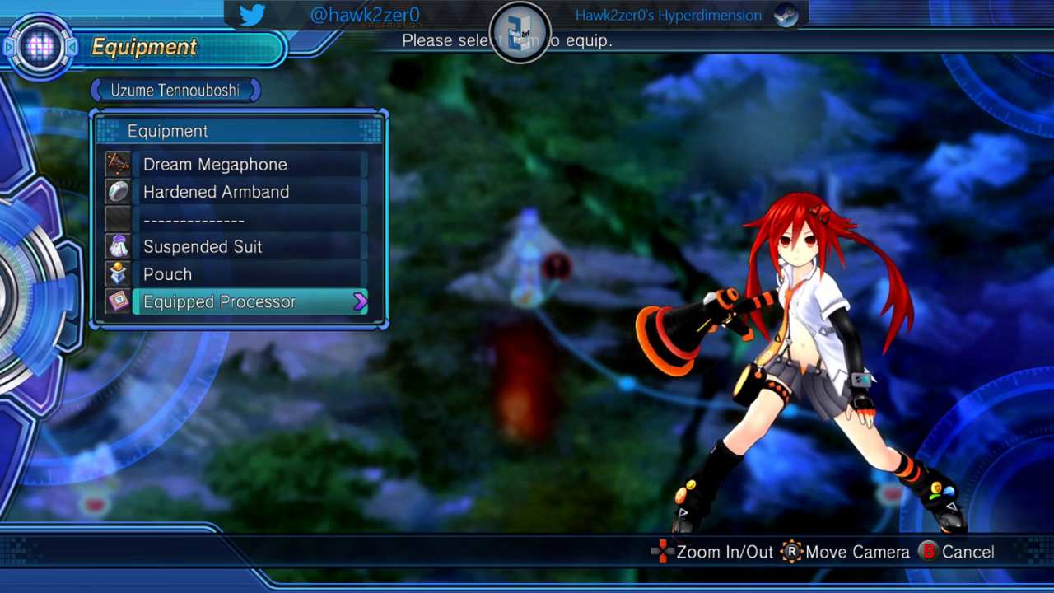
Reopen Uzume's equipped processor parts and examine her transformed model from the front, back, side and close up in the model viewer
key("Return")
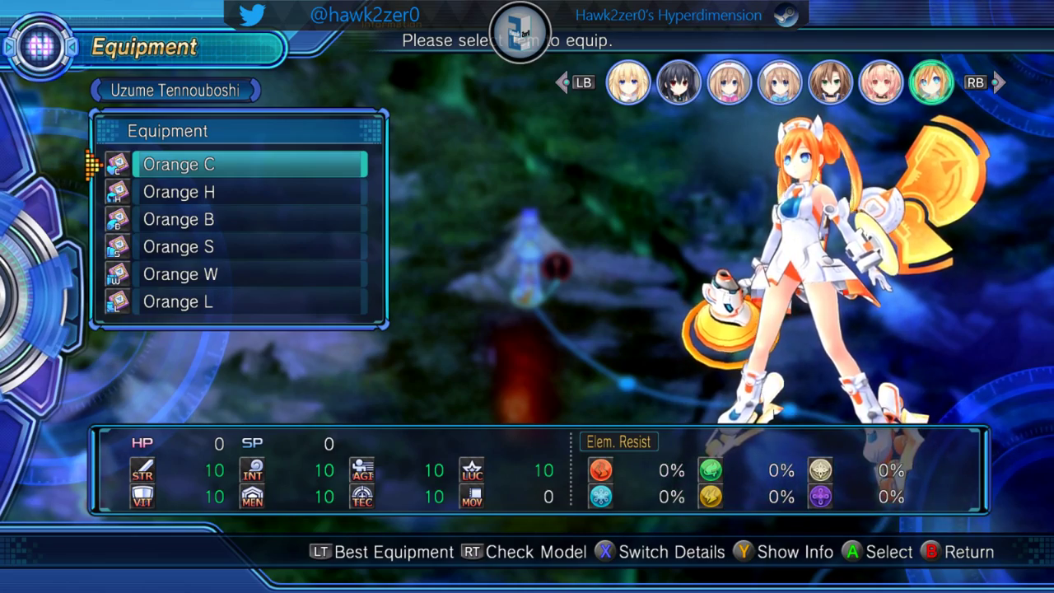
key("e")
key("Right")
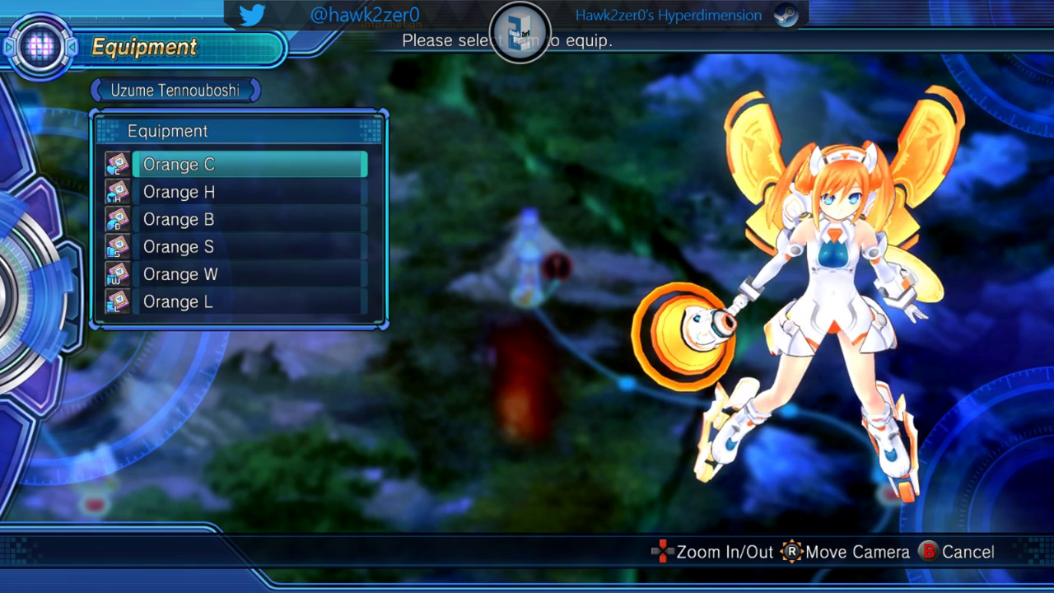
key("Right")
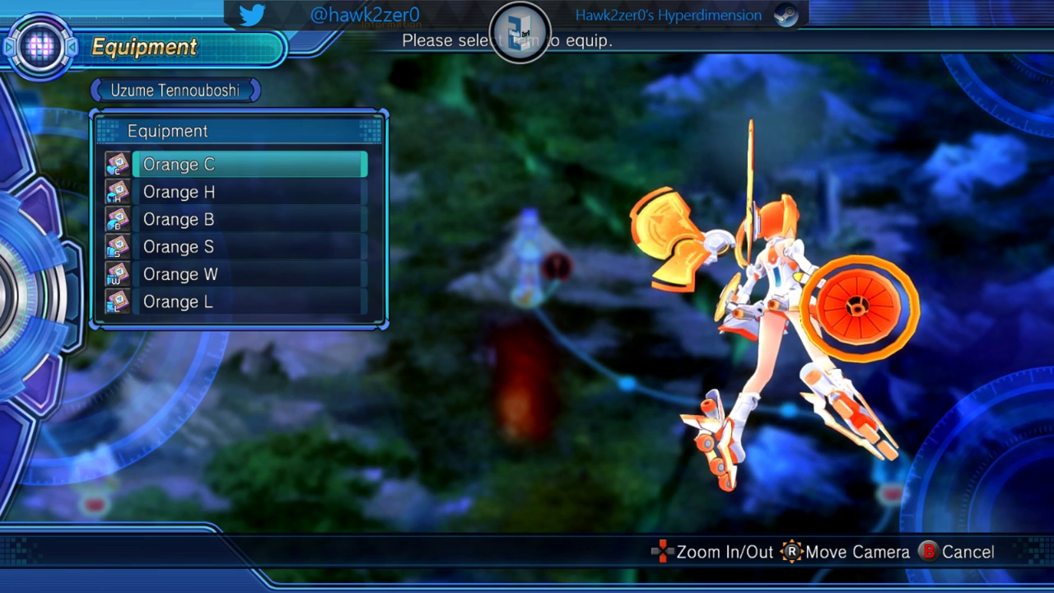
key("Up")
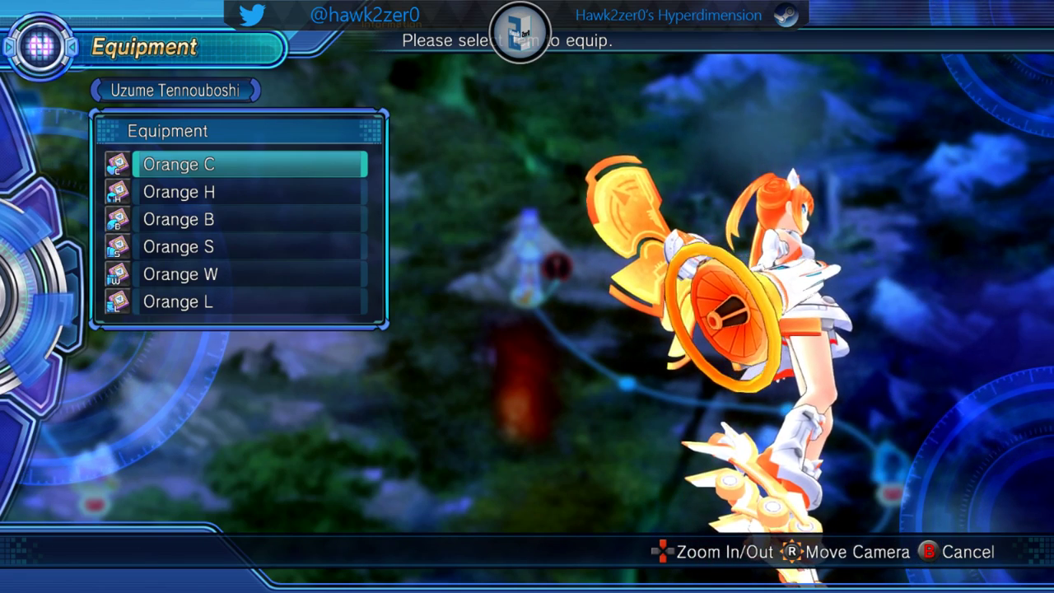
key("Up")
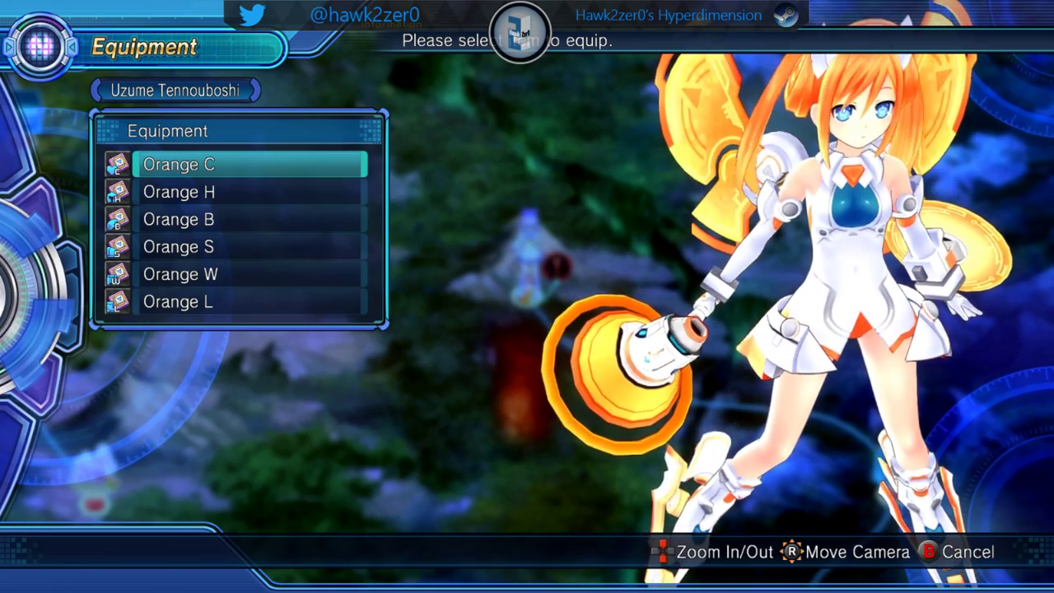
key("Escape")
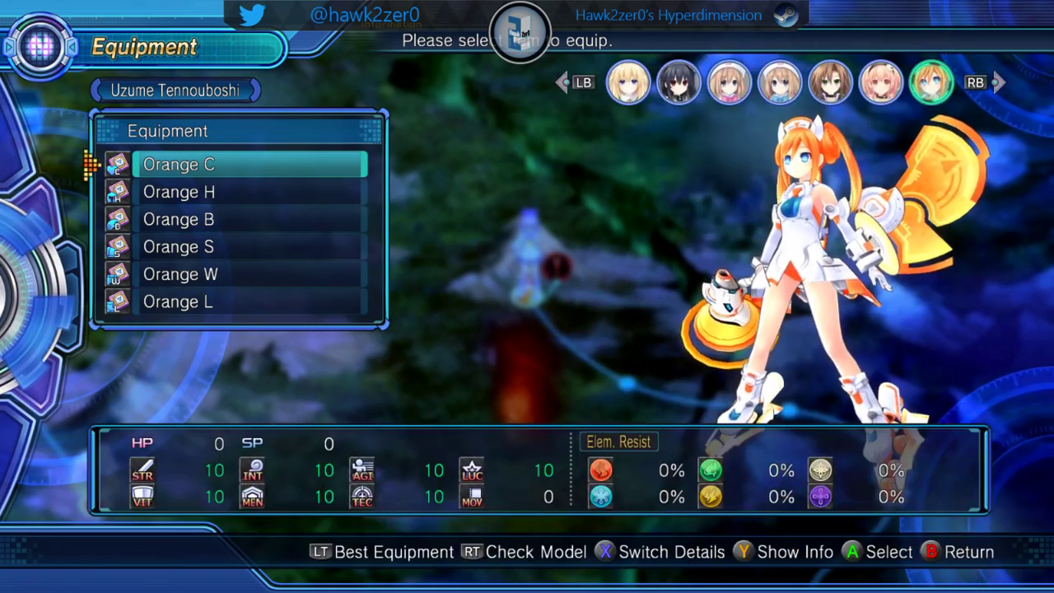
key("e")
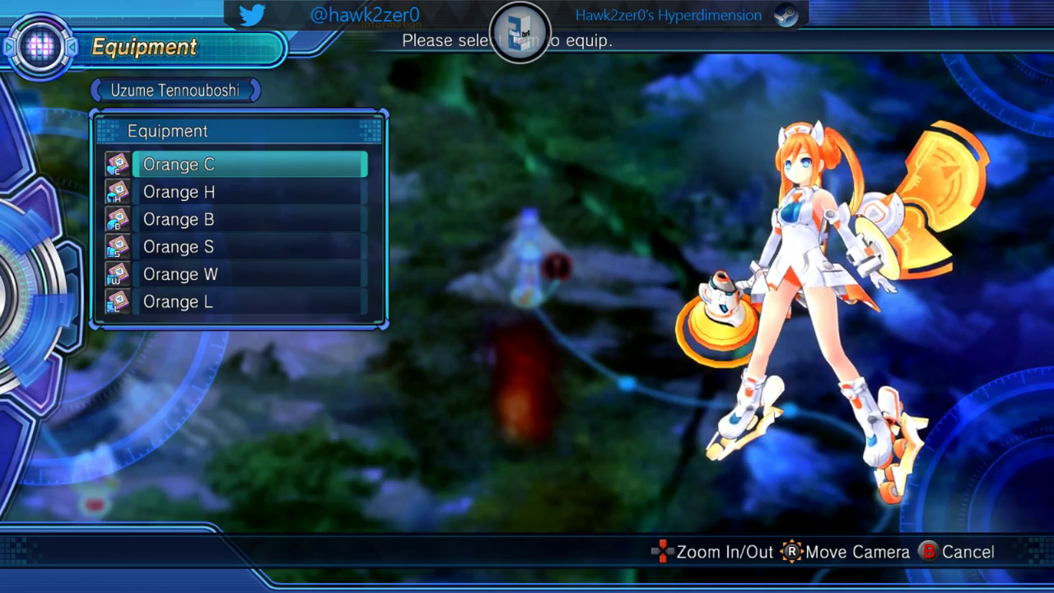
key("Escape")
Leave Uzume's processor parts and exit the Equipment screen back to the world map
key("q")
key("q")
key("q")
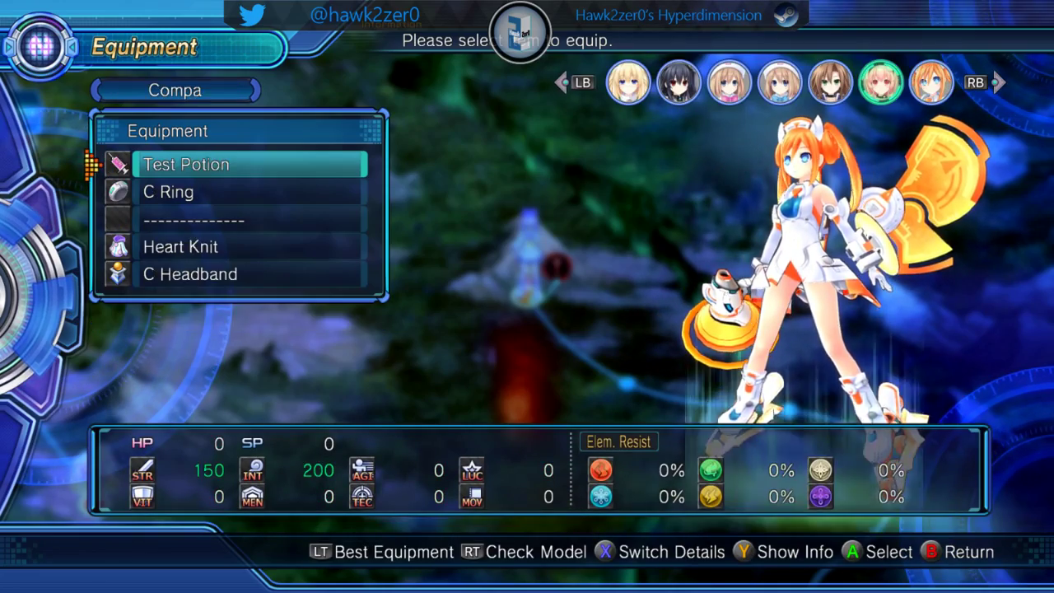
key("Escape")
key("Escape")
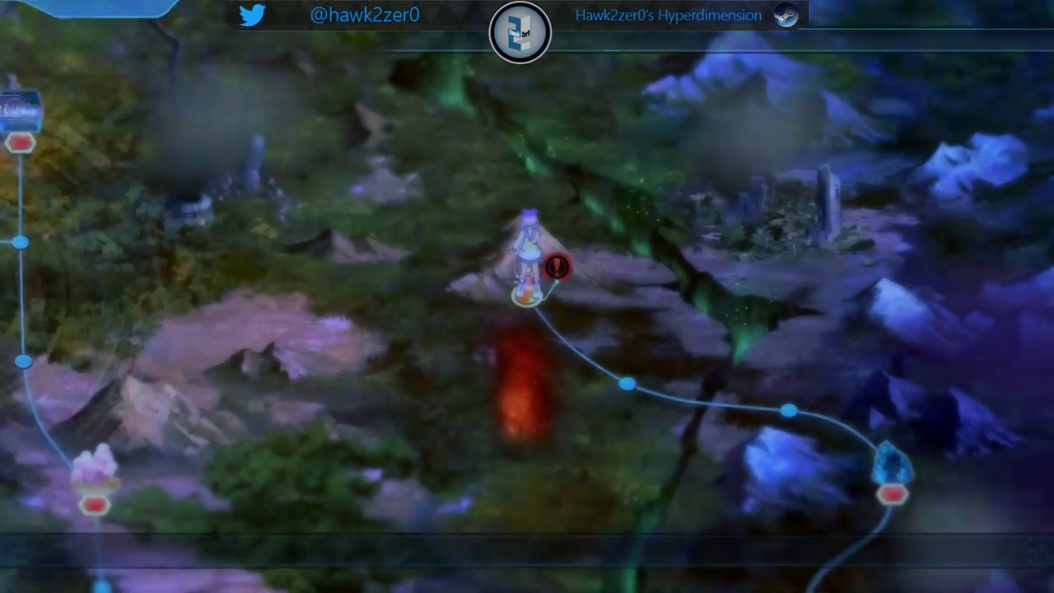
Return to the title screen through the System options, confirm leaving the current session, and exit the game
key("y")
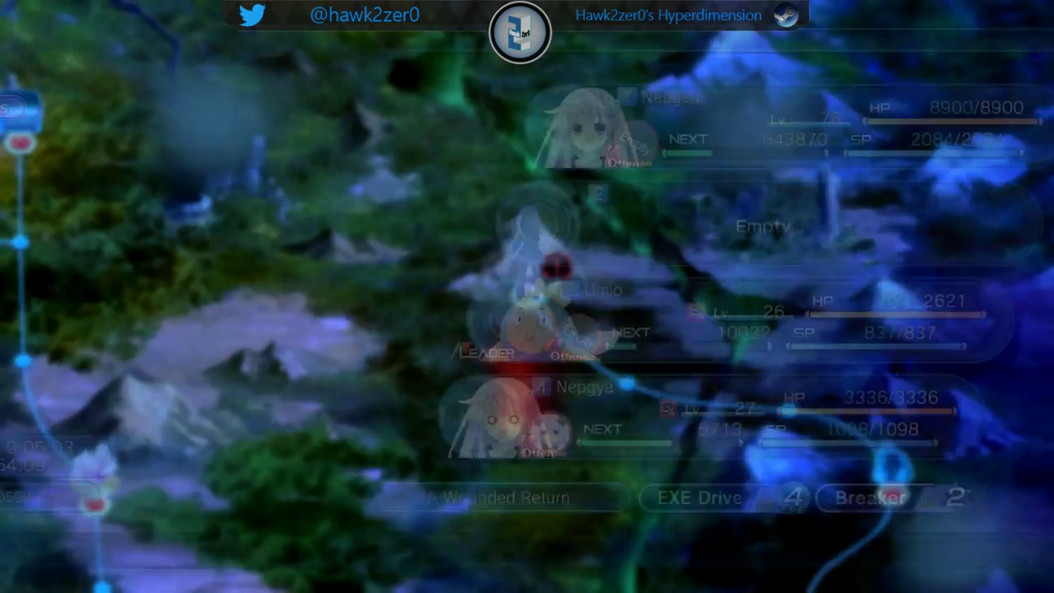
key("Return")
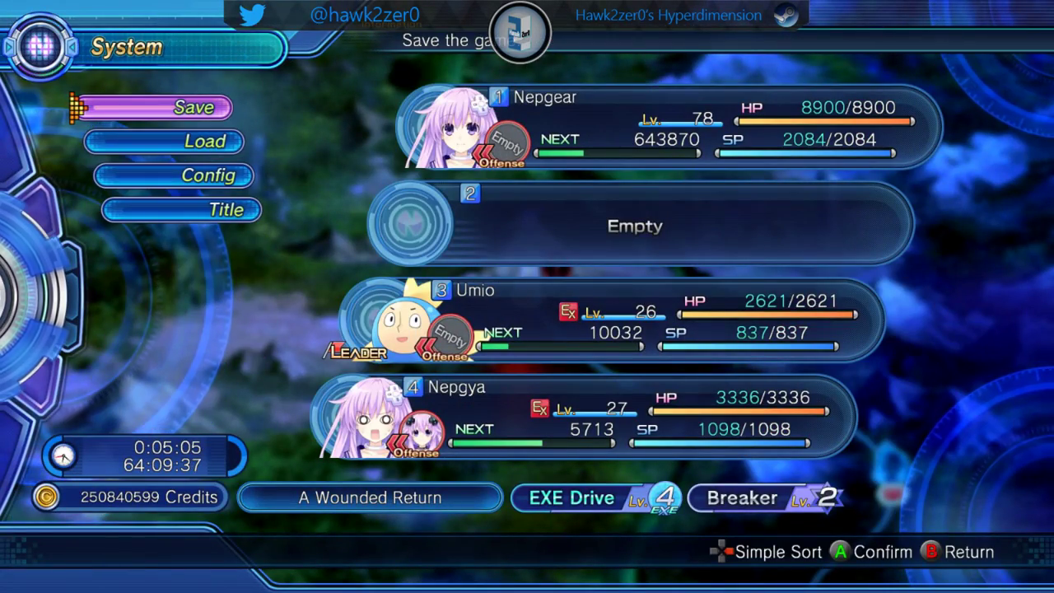
key("Up")
key("Return")
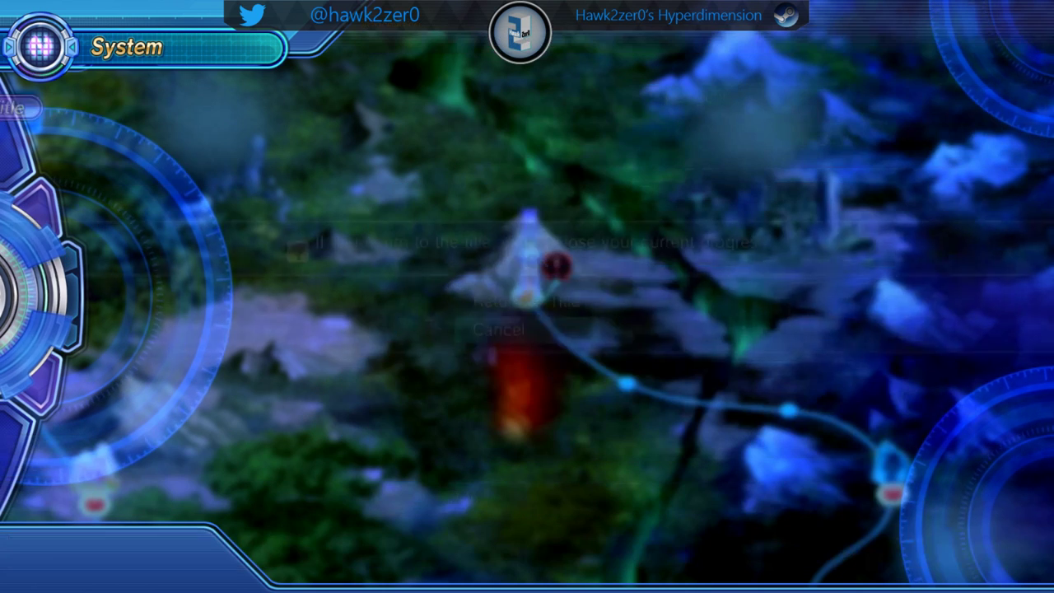
key("Up")
key("Return")
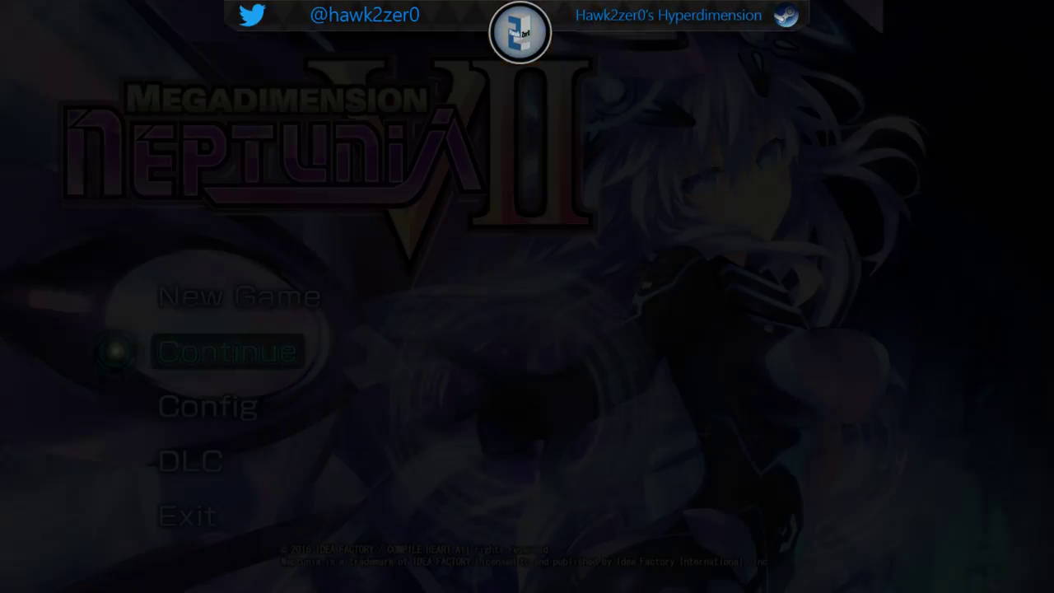
key("Down")
key("Down")
key("Down")
key("Return")
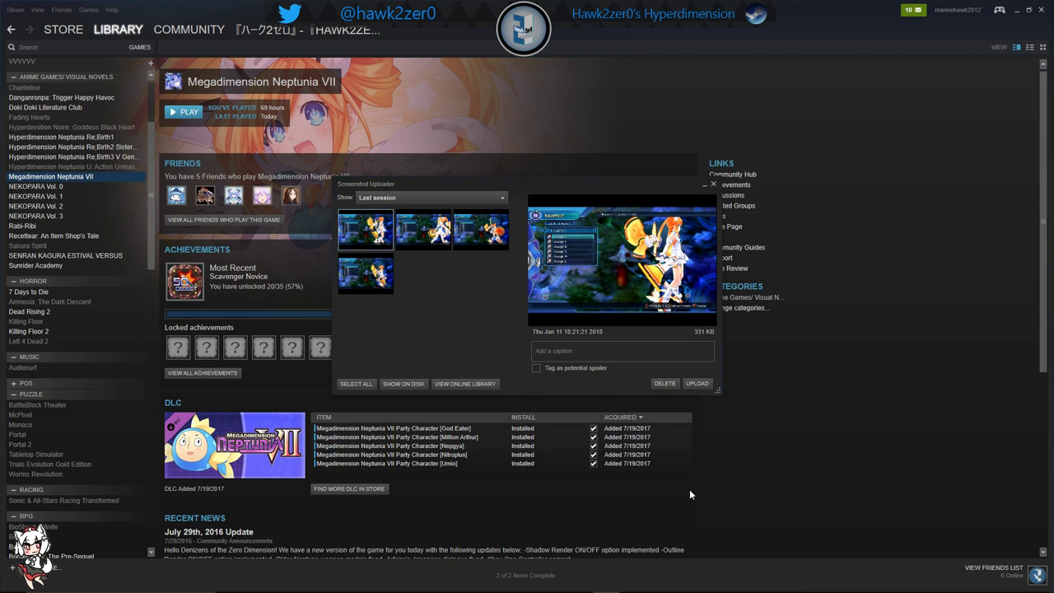
Switch to Blender, open a File Explorer window over it and move that window onto the second monitor
mouse_move(660, 583)
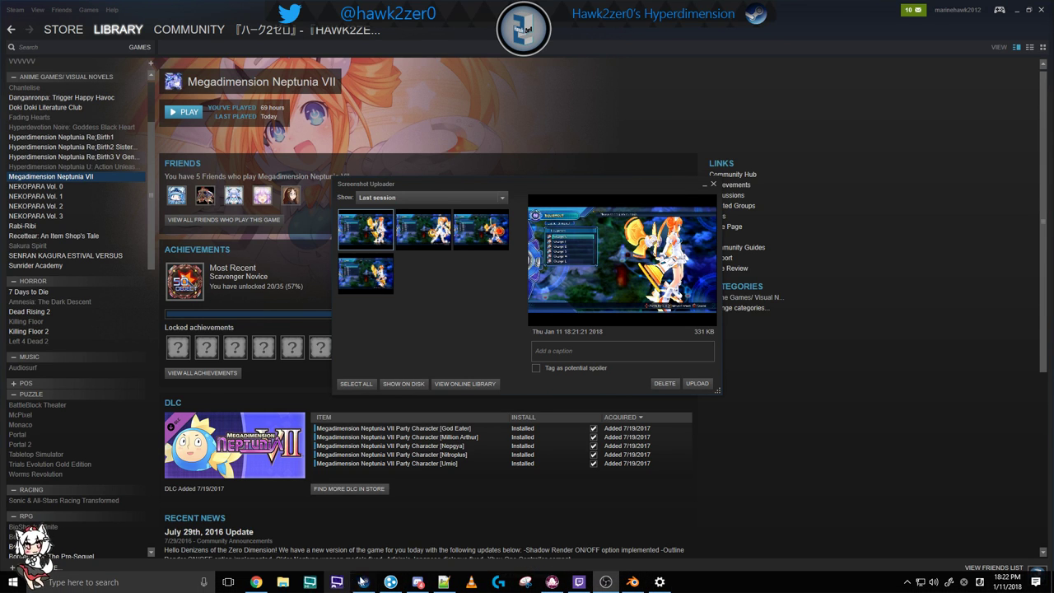
left_click(632, 582)
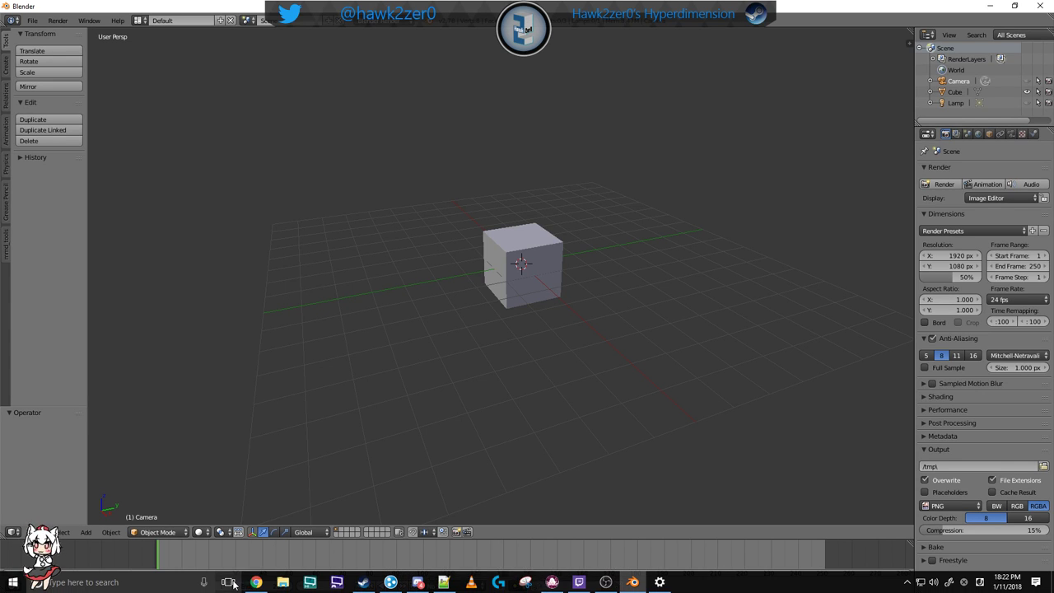
left_click(283, 583)
left_click_drag(577, 7, 1053, 256)
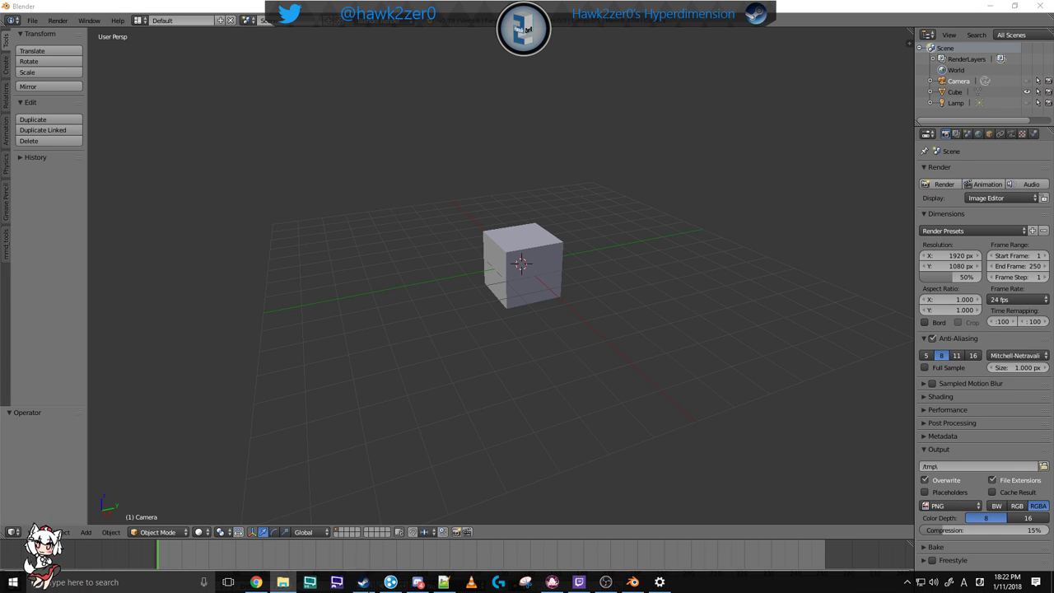
Switch to Steam and open the screenshot library of Megadimension Neptunia VII, then close the Screenshot Uploader
left_click(364, 582)
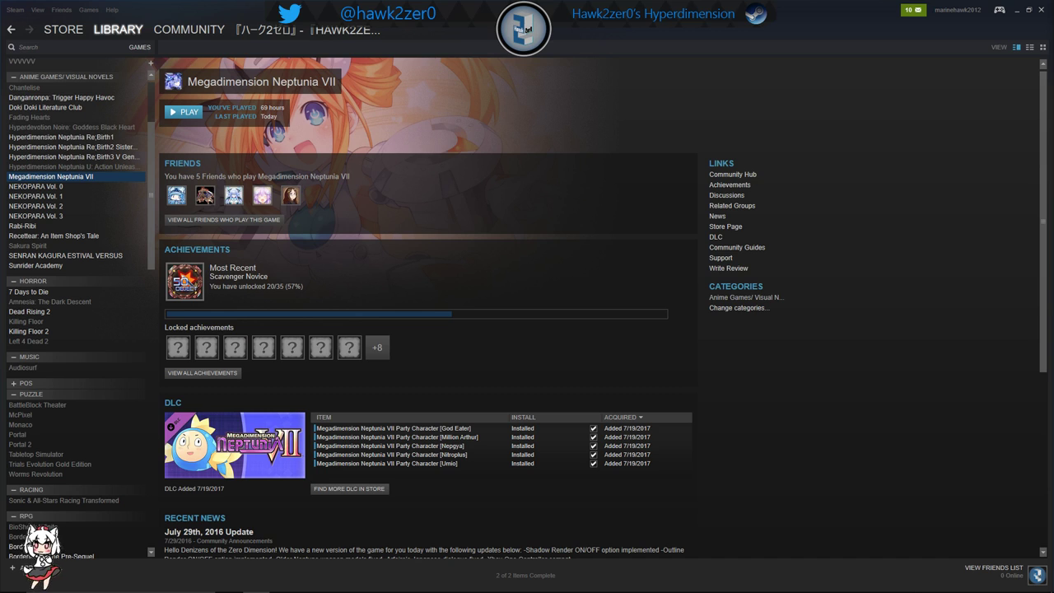
scroll(433, 335, "down", 5)
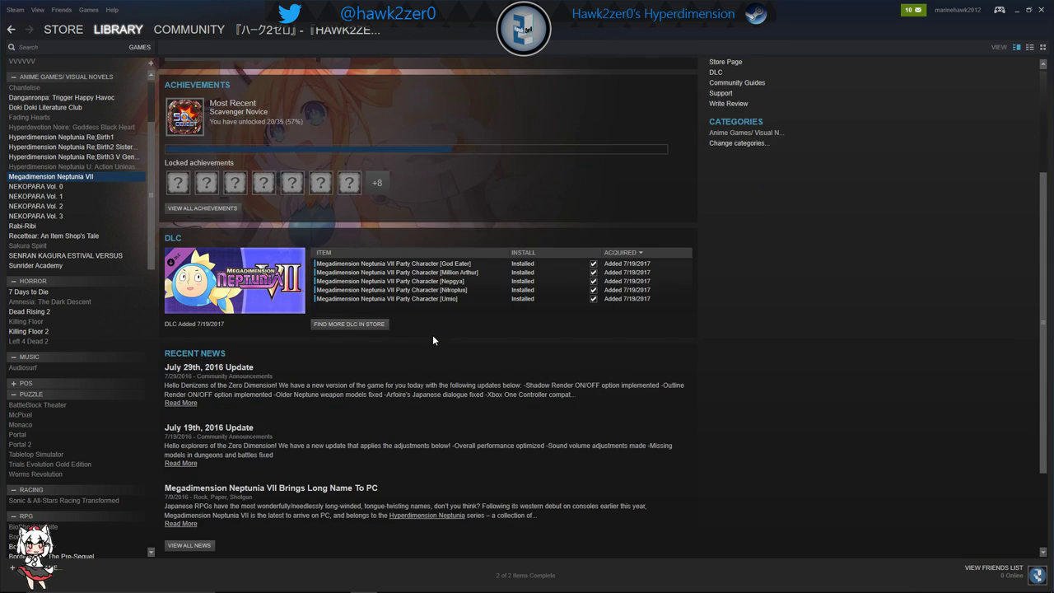
left_click(239, 537)
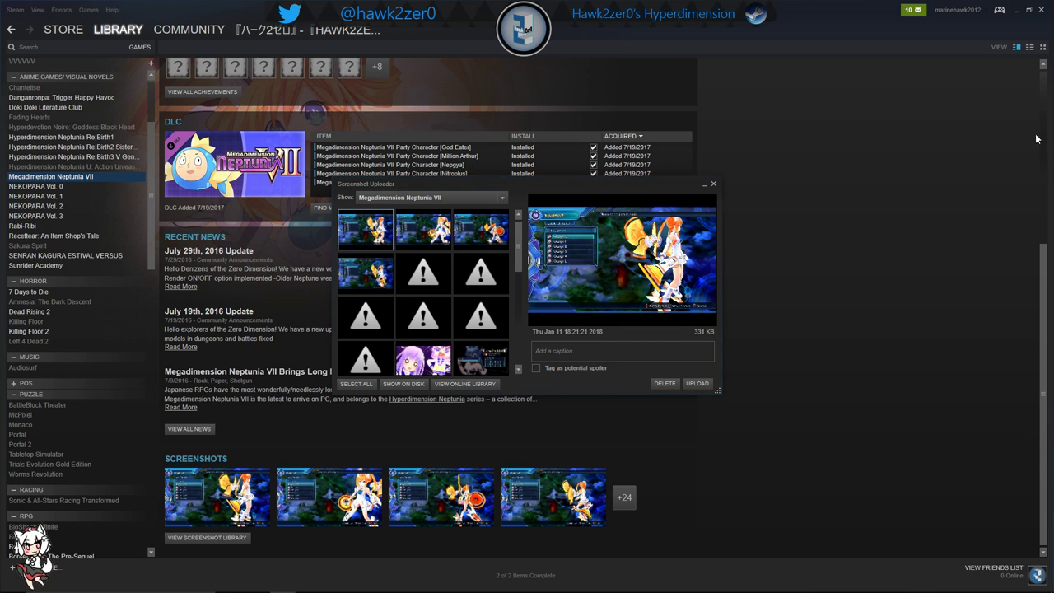
left_click(713, 184)
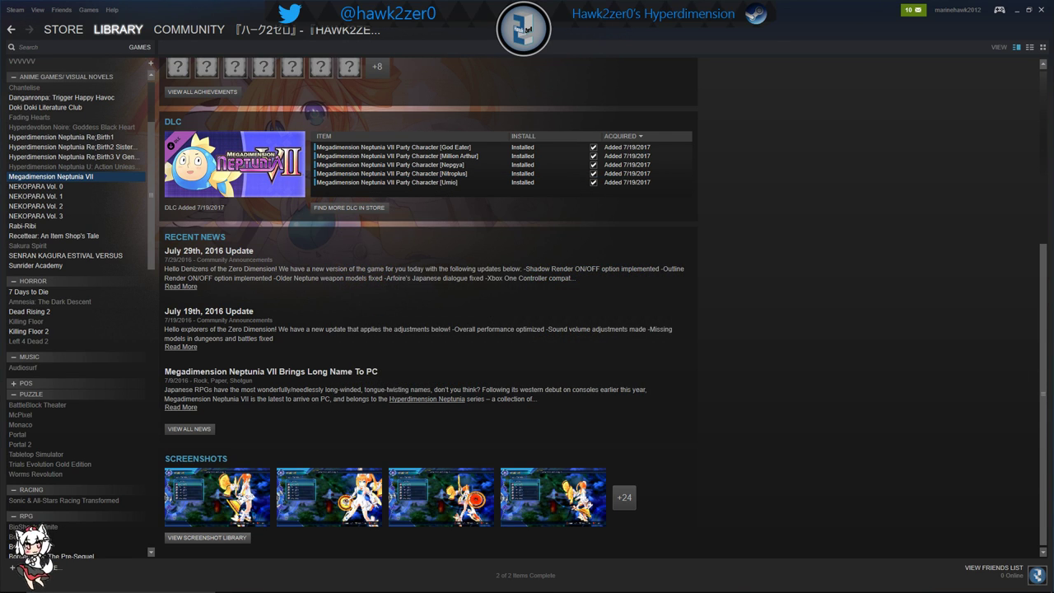
left_click(1017, 11)
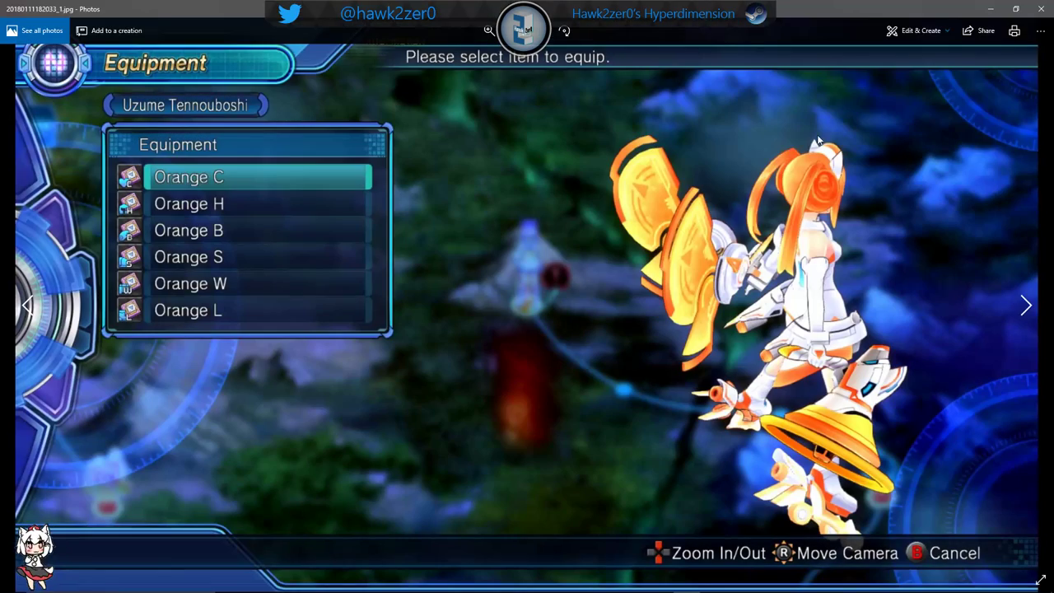
left_click_drag(767, 10, 1053, 63)
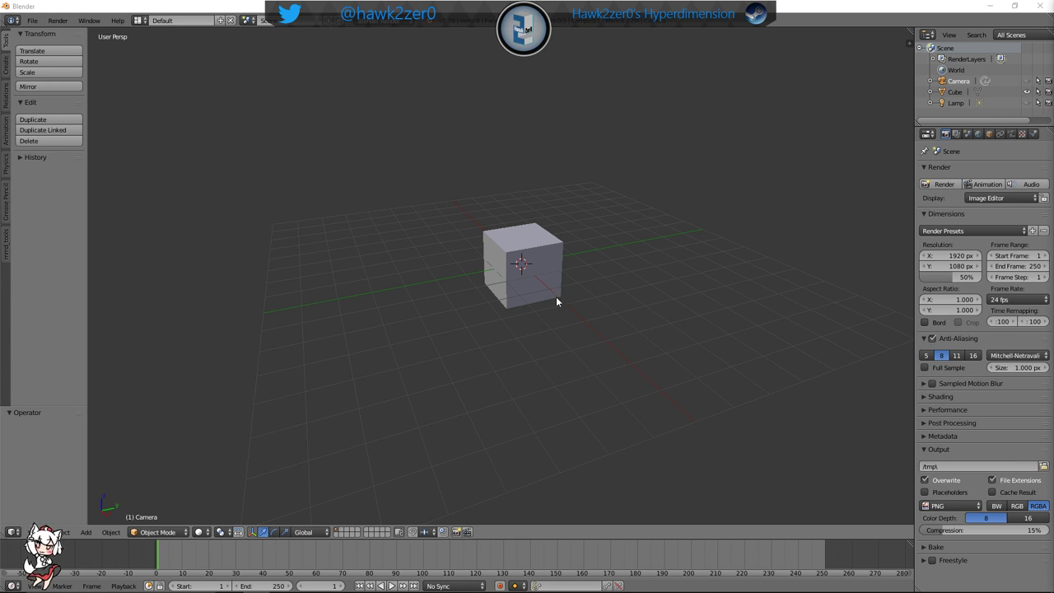
Delete the default cube from the Blender scene
middle_click_drag(556, 301, 580, 289)
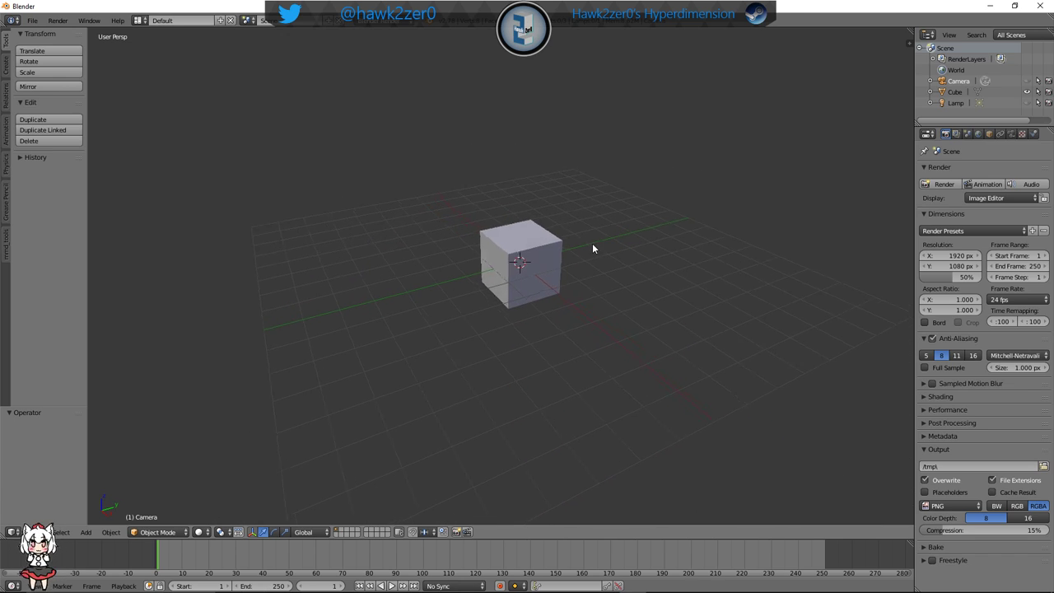
middle_click_drag(593, 245, 668, 258)
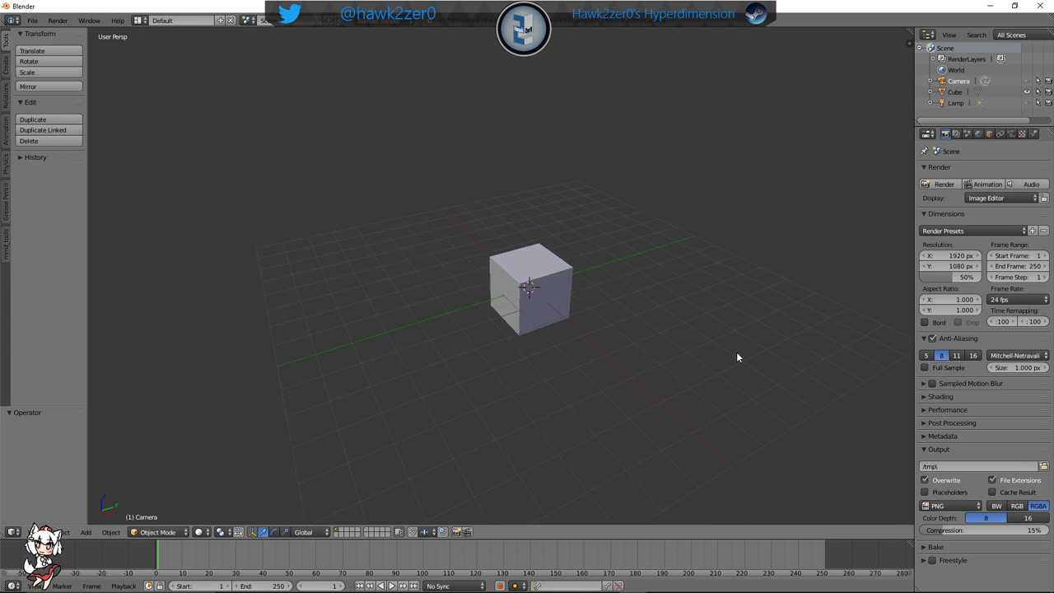
middle_click_drag(737, 352, 688, 344)
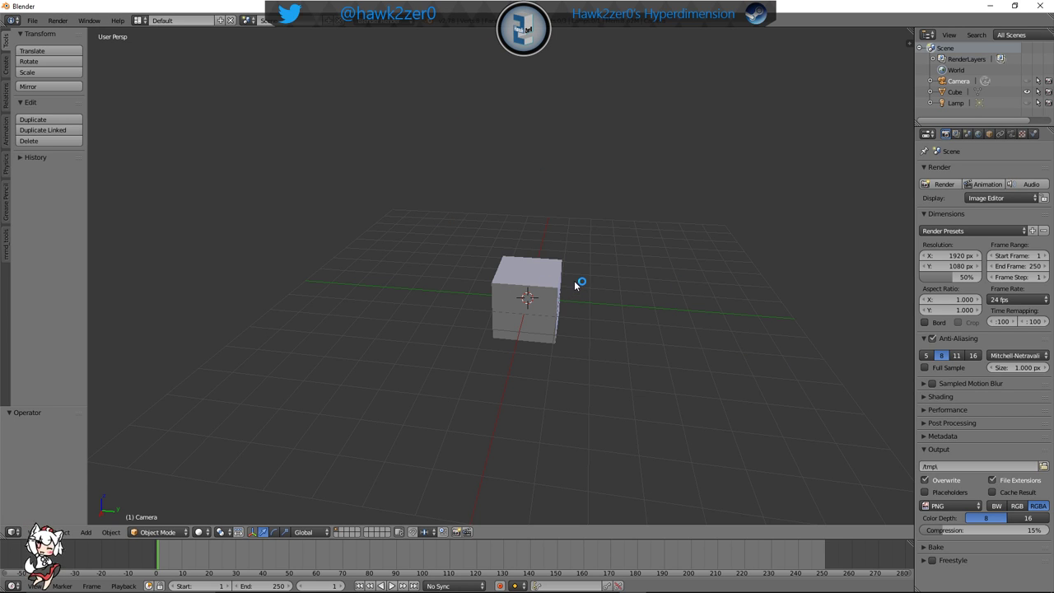
middle_click_drag(577, 284, 554, 285)
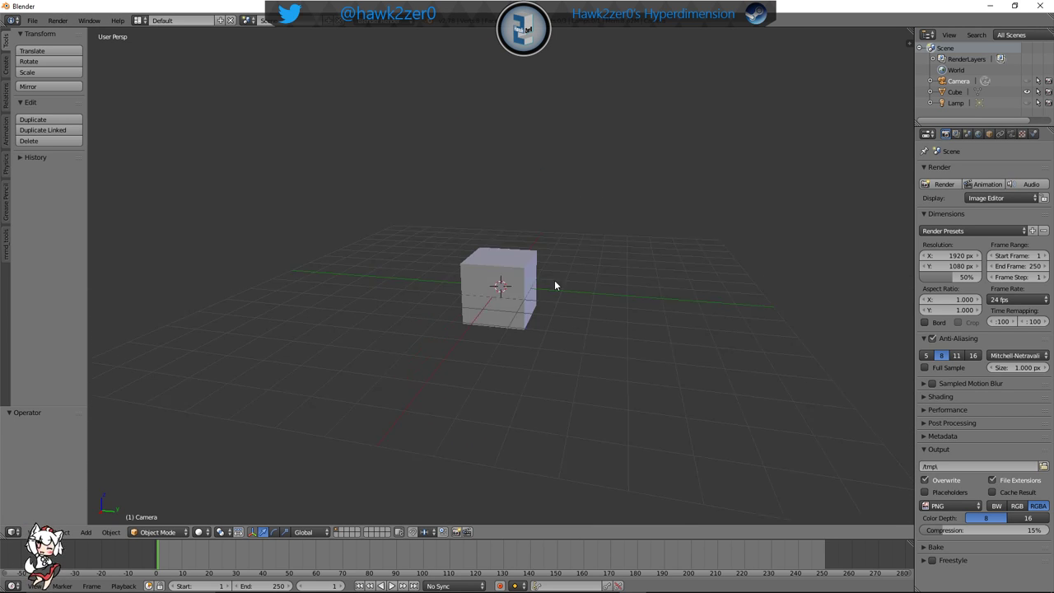
right_click(504, 288)
middle_click_drag(633, 298, 646, 357)
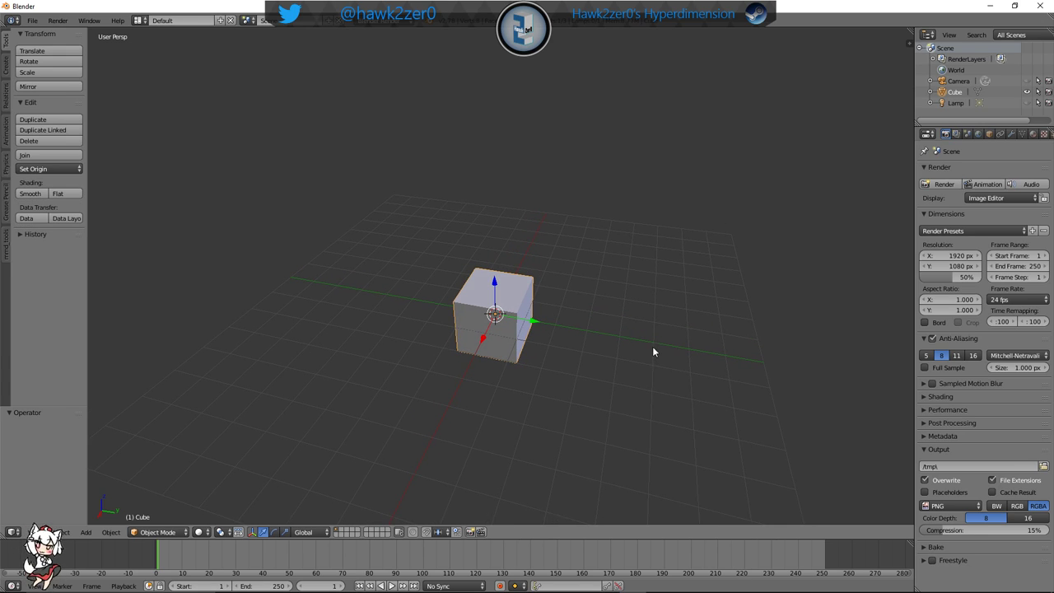
key("x")
left_click(633, 354)
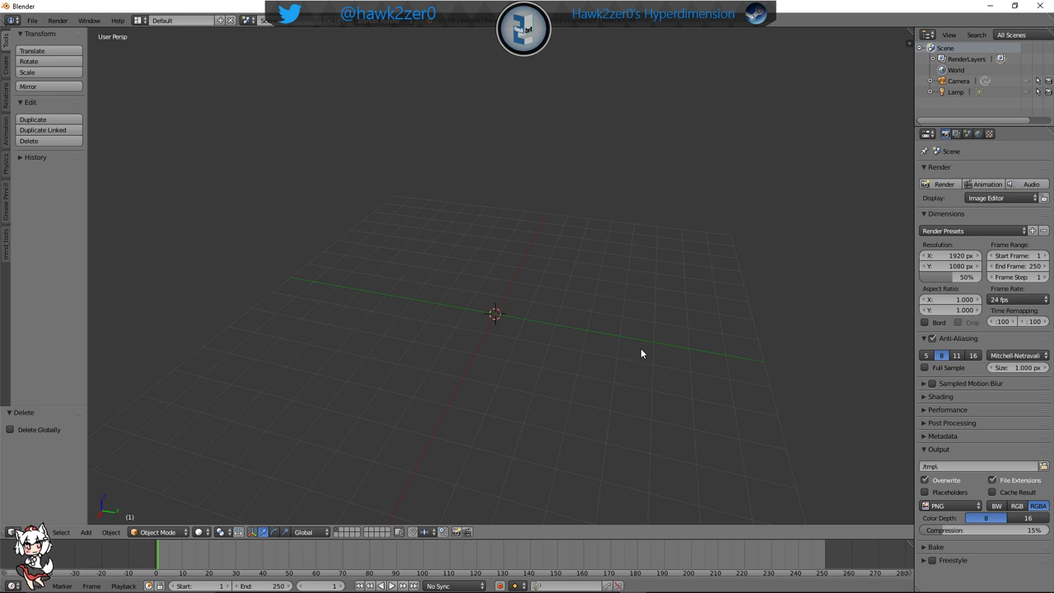
Add a cylinder mesh at the scene origin and raise it about 1.54 units along the Z axis
middle_click_drag(638, 351, 621, 374, "shift")
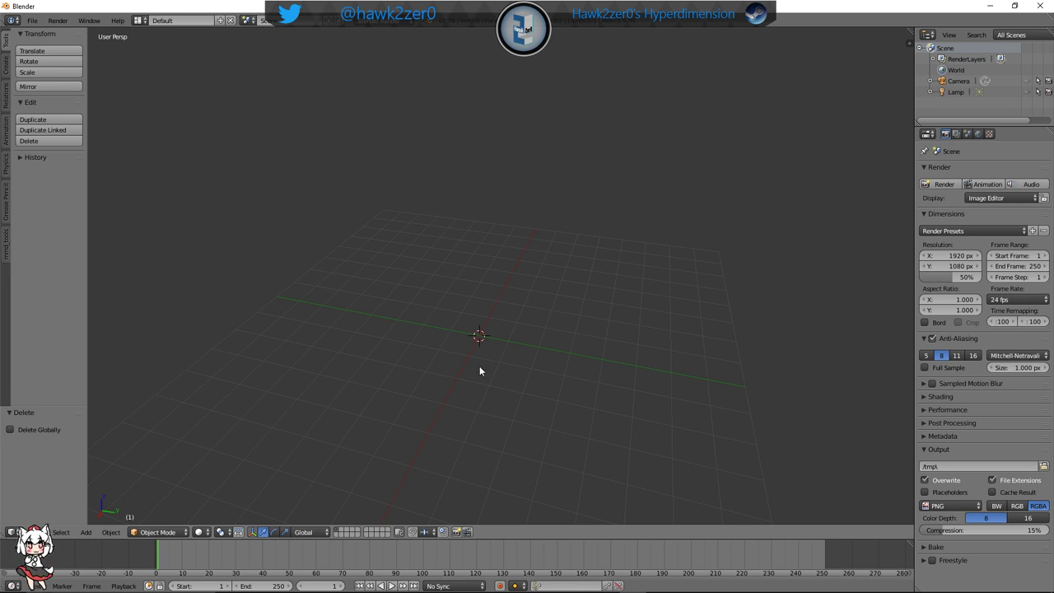
middle_click_drag(466, 359, 468, 393)
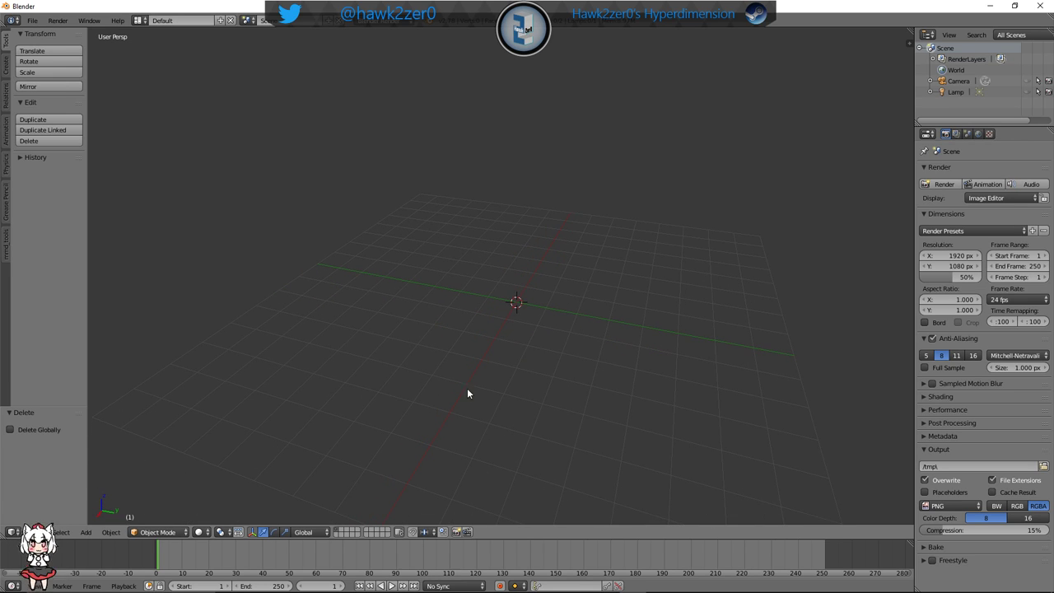
left_click(85, 532)
mouse_move(112, 509)
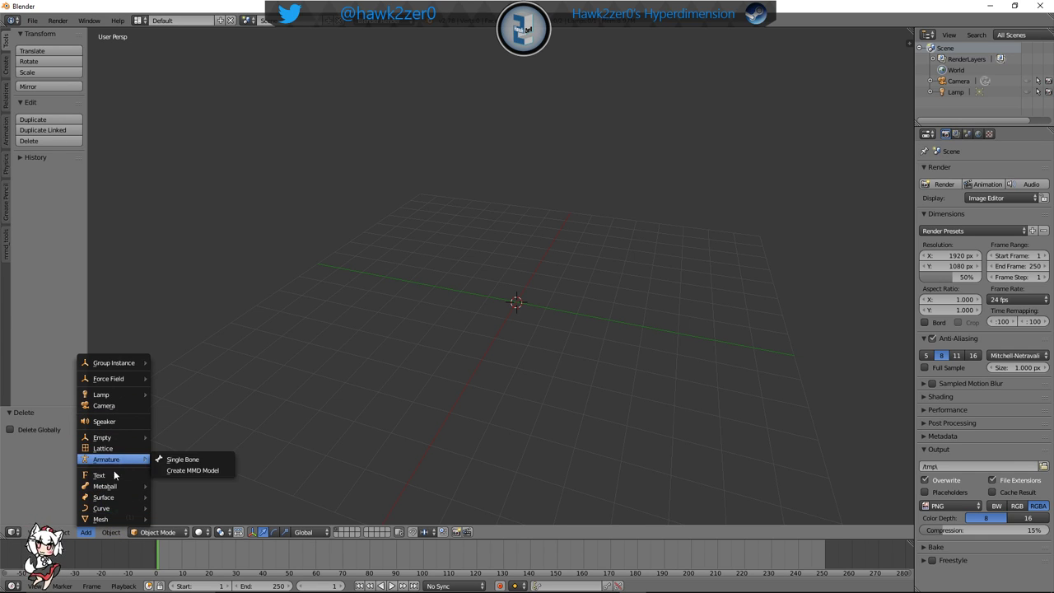
mouse_move(137, 520)
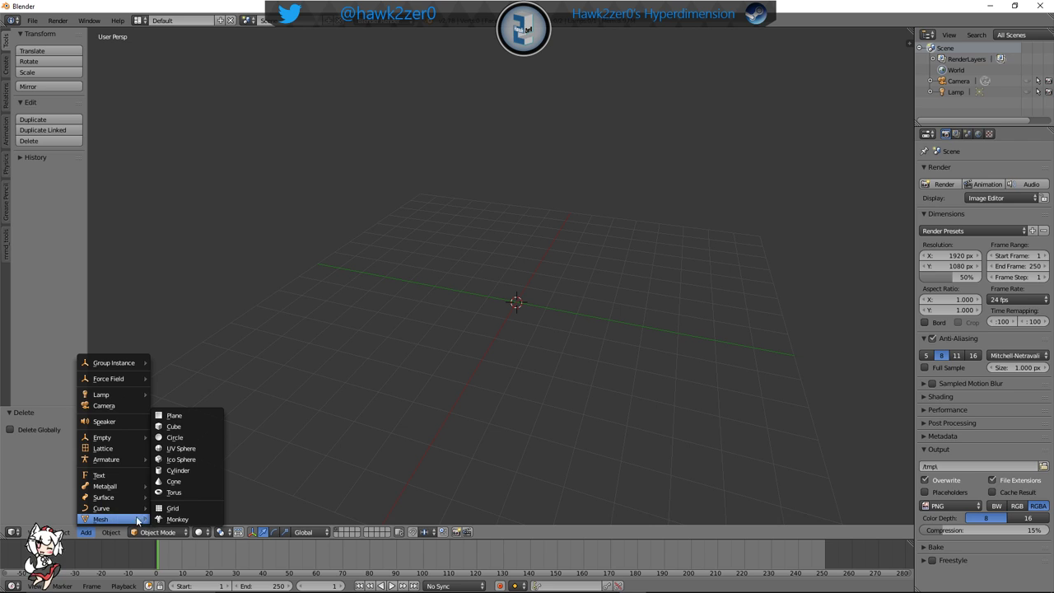
left_click(182, 470)
mouse_move(533, 370)
middle_mouse_down("shift")
mouse_move(525, 333)
mouse_move(536, 374)
middle_mouse_up("shift")
left_click_drag(514, 293, 514, 234)
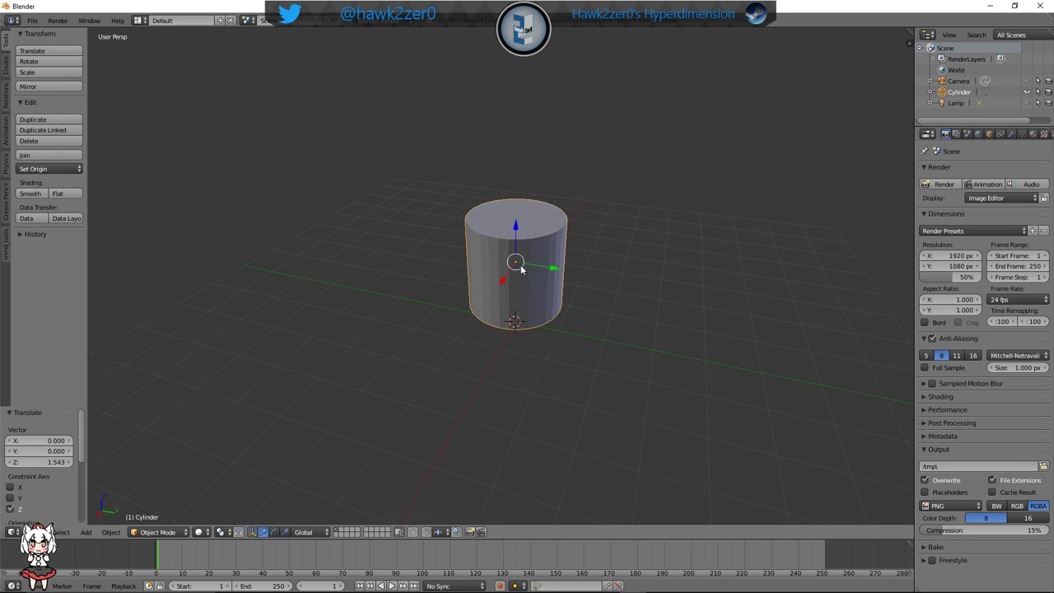
scroll(355, 325, "up", 1)
middle_click_drag(354, 327, 390, 318)
middle_click_drag(590, 318, 585, 377, "shift")
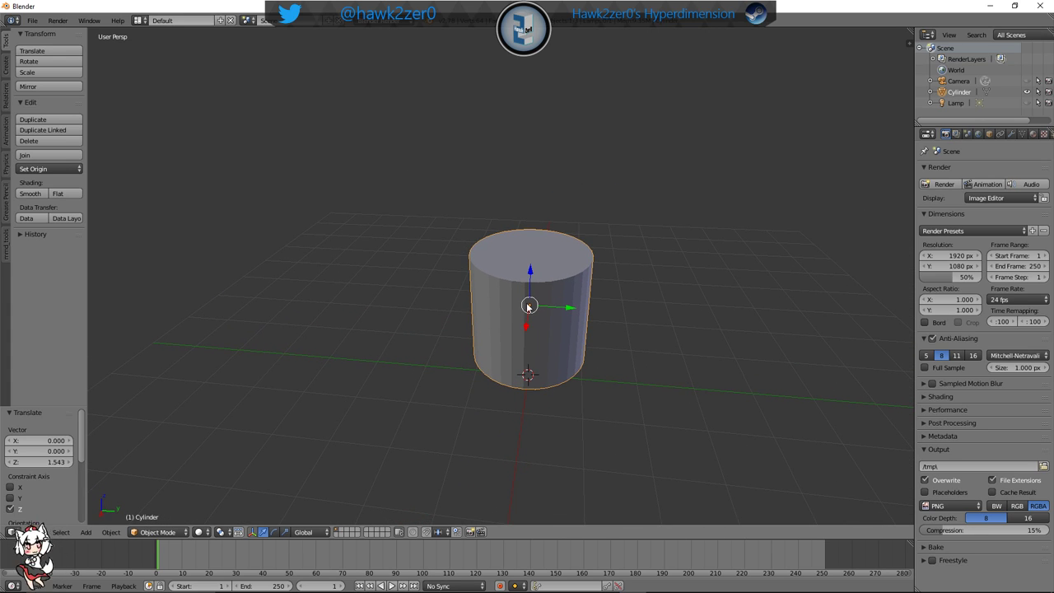
Raise the cylinder a further 0.782 units along Z and rotate it 90° about the X axis
left_click_drag(531, 269, 543, 231)
middle_click_drag(558, 277, 555, 309, "shift")
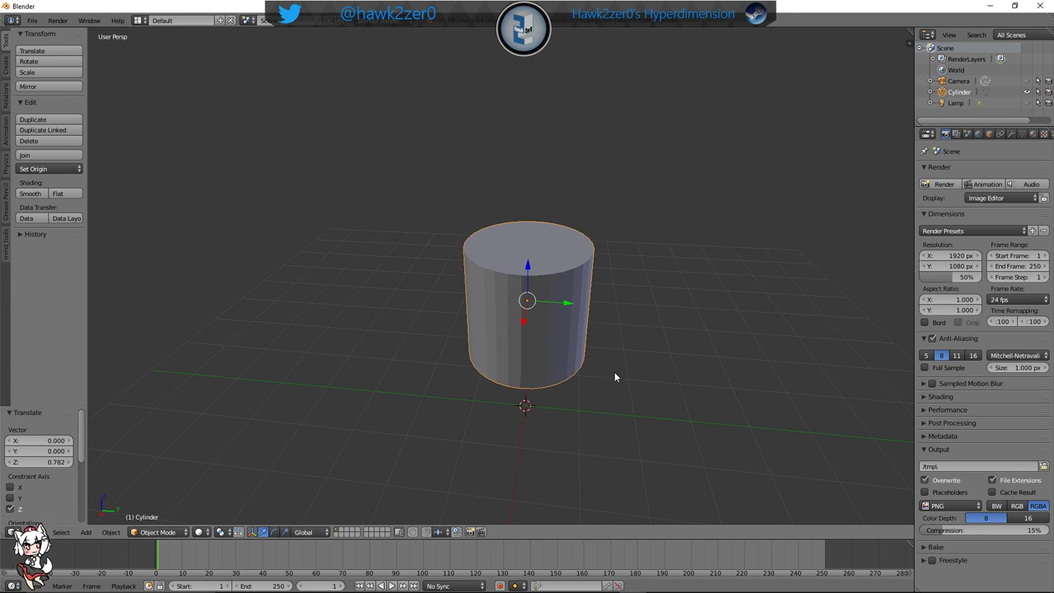
key("r")
type("x")
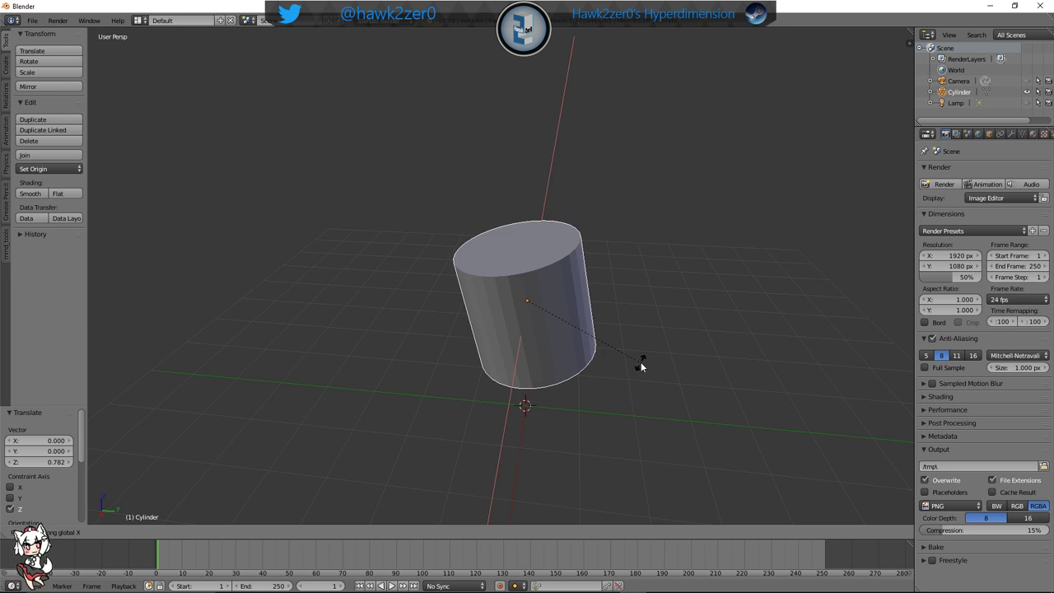
type("90")
key("Return")
middle_click_drag(642, 365, 557, 354)
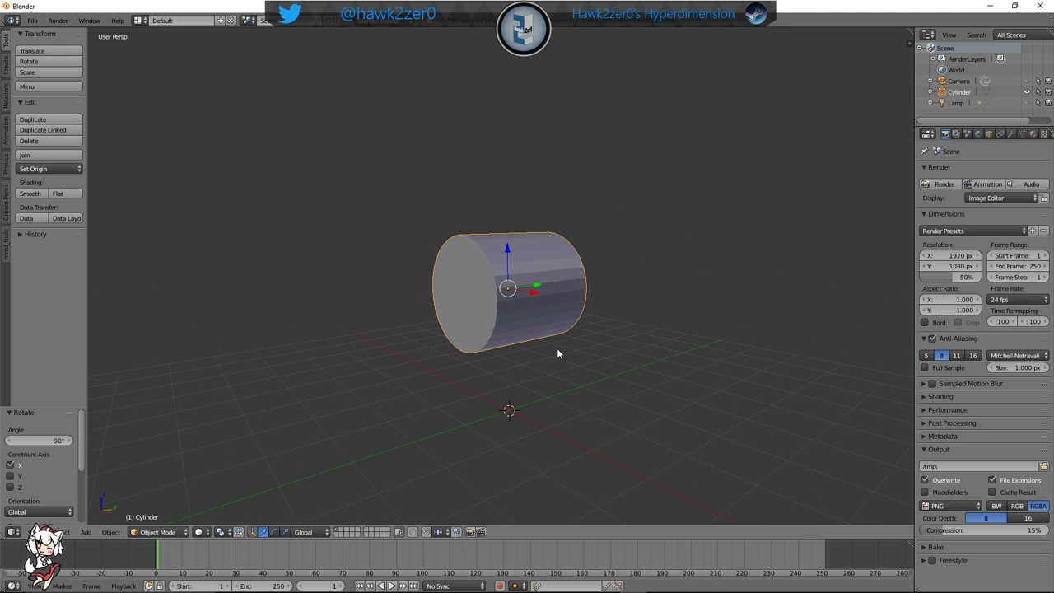
Enter Edit Mode on the cylinder and scale one circular end face by about 1.828 to flare the shape
left_click(158, 532)
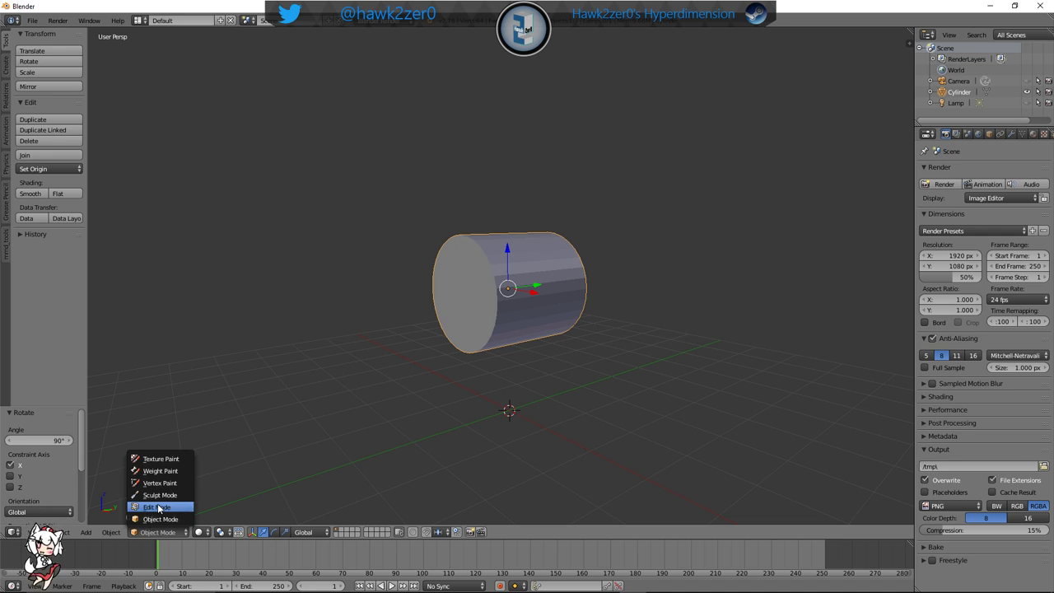
left_click(157, 505)
middle_click_drag(393, 416, 423, 404, "shift")
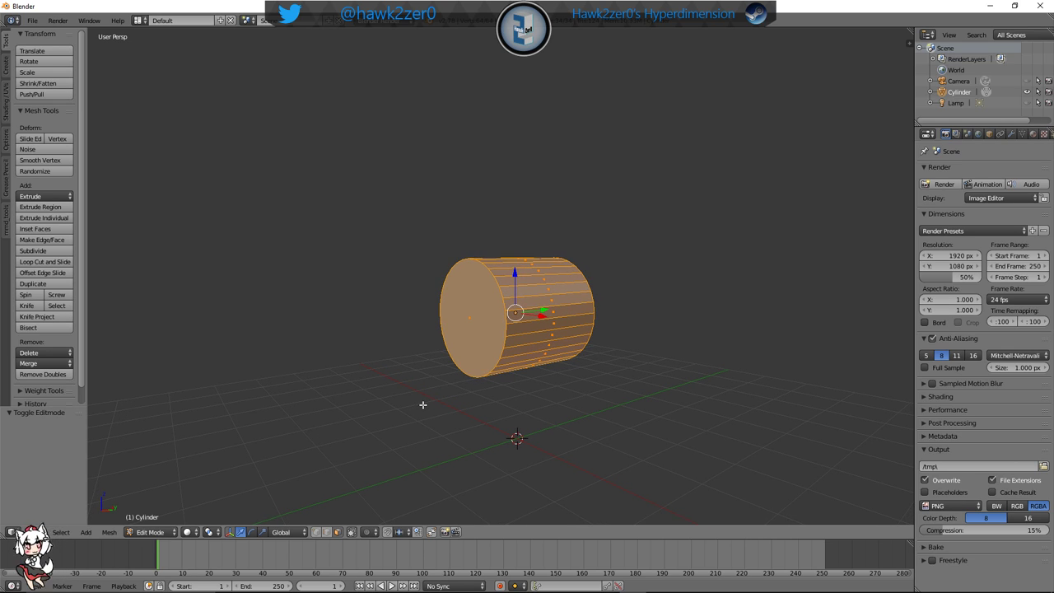
mouse_move(515, 384)
middle_mouse_down()
mouse_move(531, 387)
mouse_move(522, 372)
middle_mouse_up()
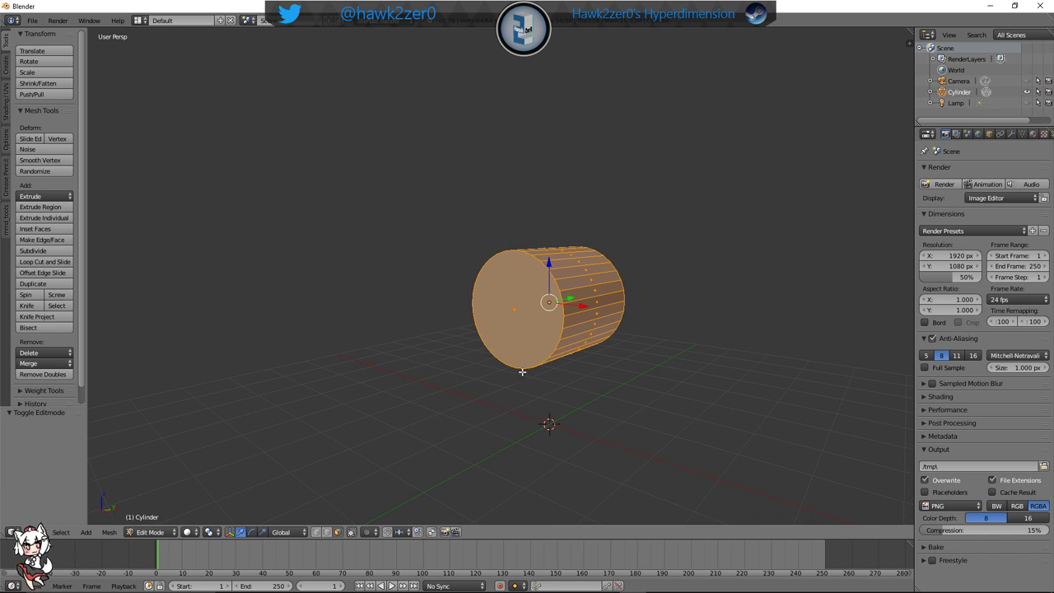
right_click(536, 305)
middle_click_drag(587, 354, 551, 379, "shift")
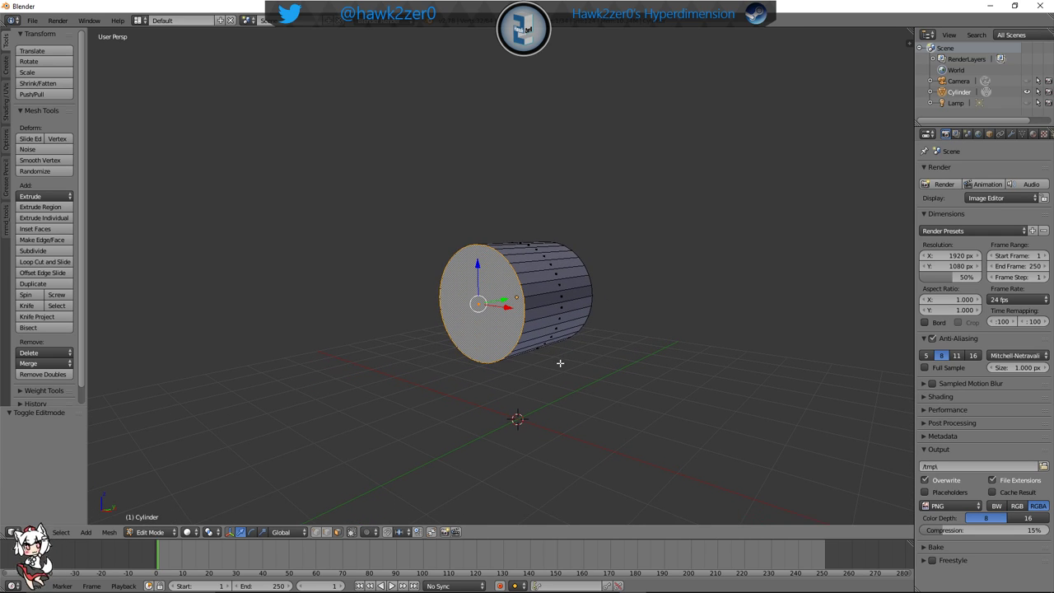
key("s")
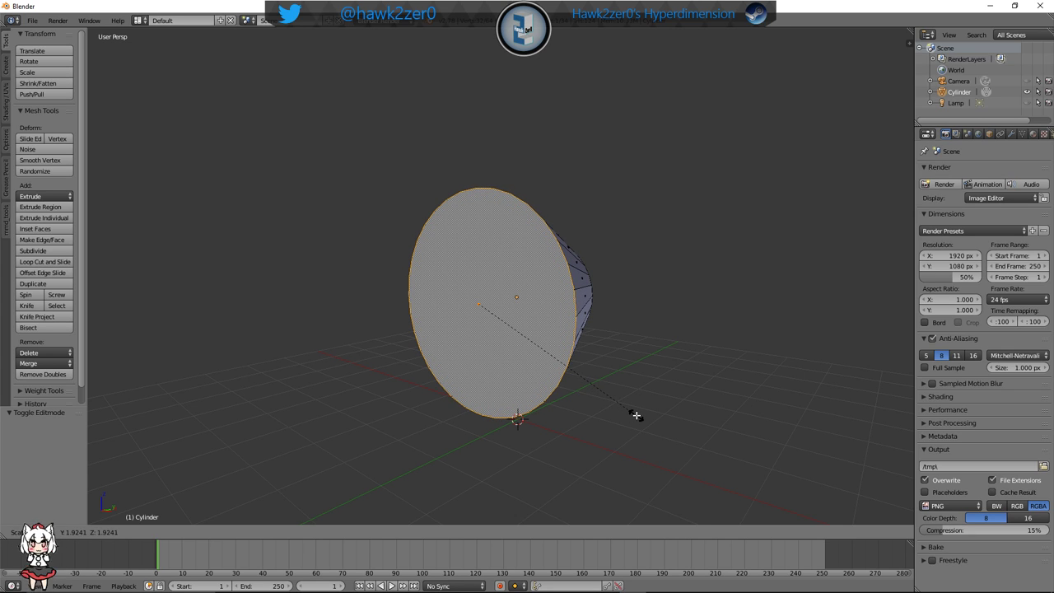
left_click(627, 413)
middle_click_drag(627, 412, 502, 400)
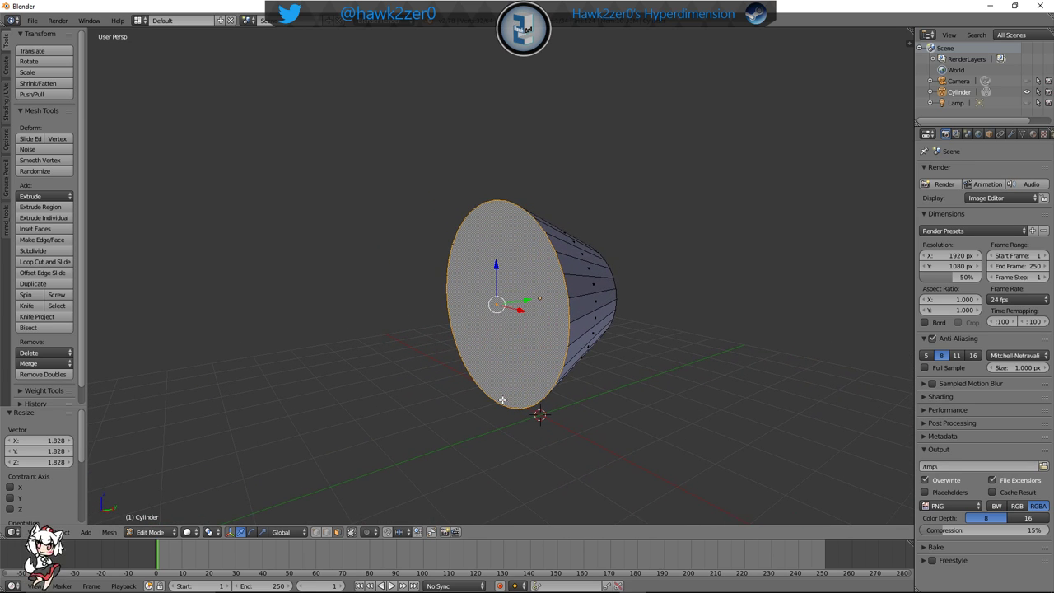
Extrude the wide end face about 0.219 units along its normal and scale it by 0.936 to form a bevelled rim
middle_click_drag(620, 406, 552, 387)
key("e")
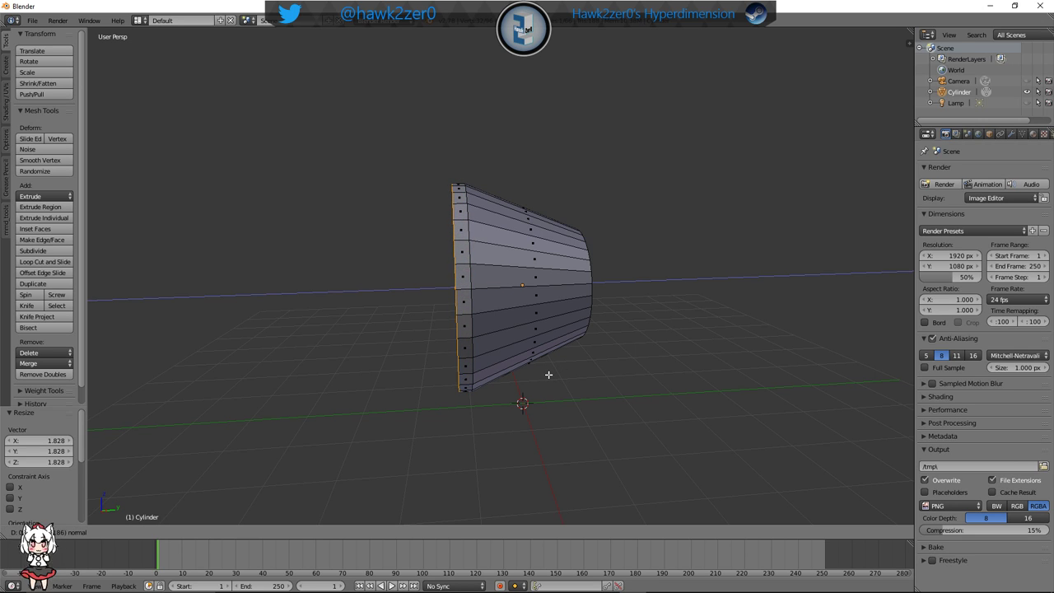
left_click(548, 375)
mouse_move(630, 418)
middle_mouse_down()
mouse_move(558, 392)
mouse_move(613, 413)
middle_mouse_up()
key("s")
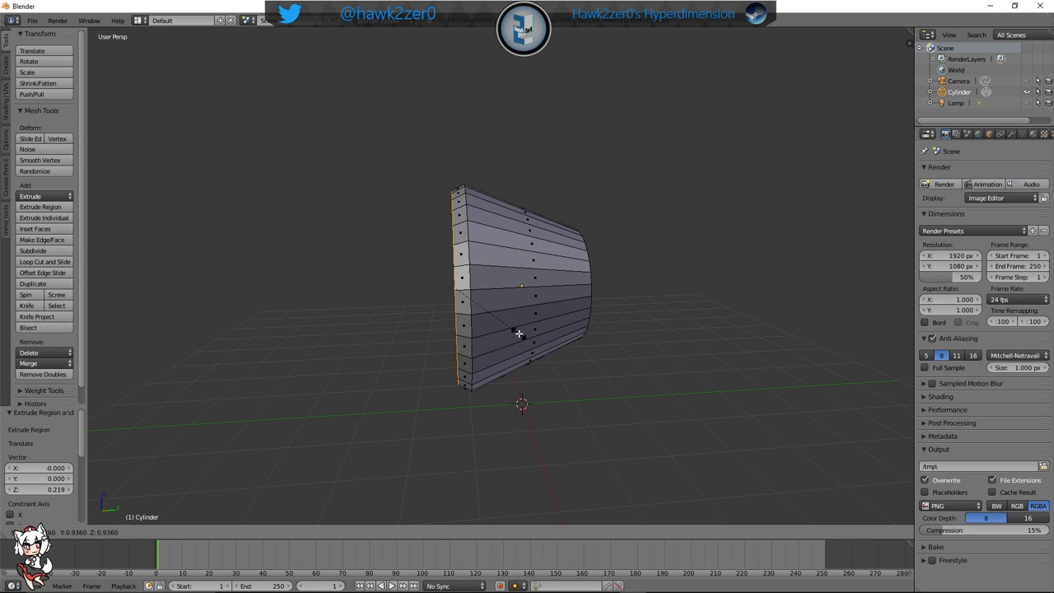
left_click(519, 333)
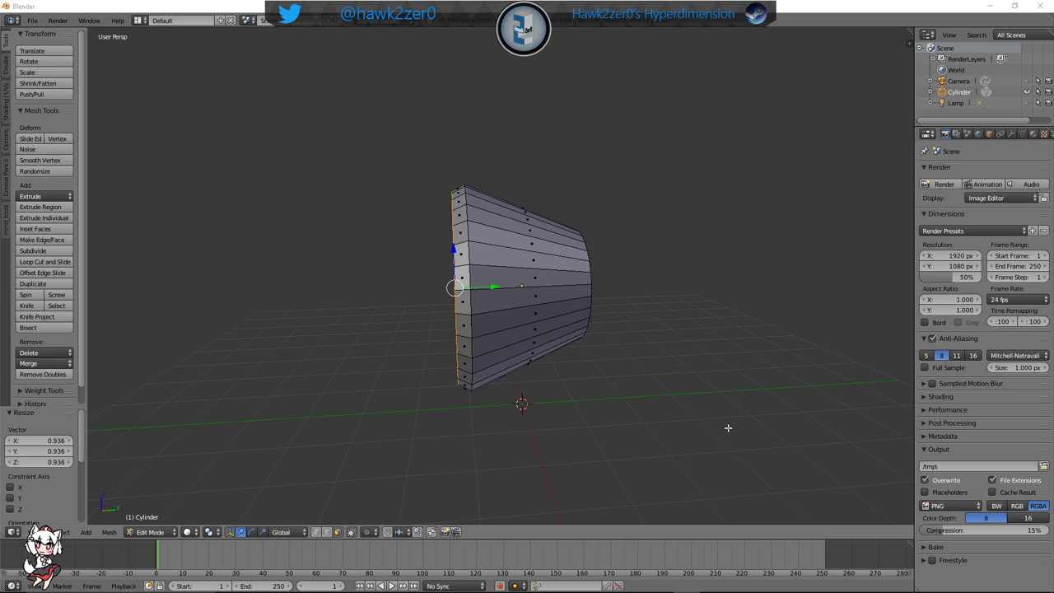
middle_click_drag(631, 379, 653, 381)
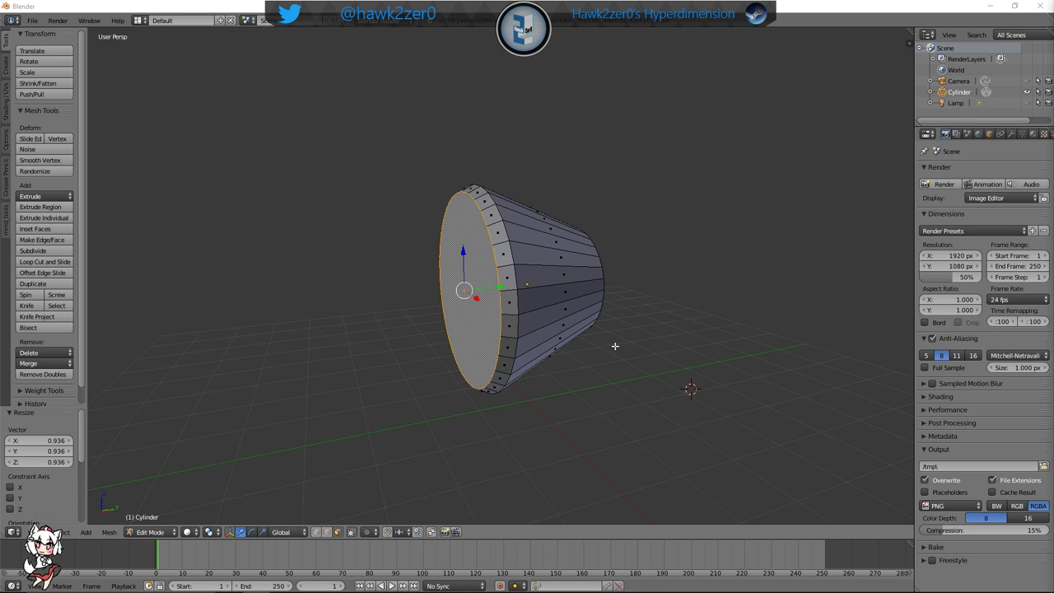
middle_click_drag(614, 348, 472, 363)
scroll(560, 365, "up", 2)
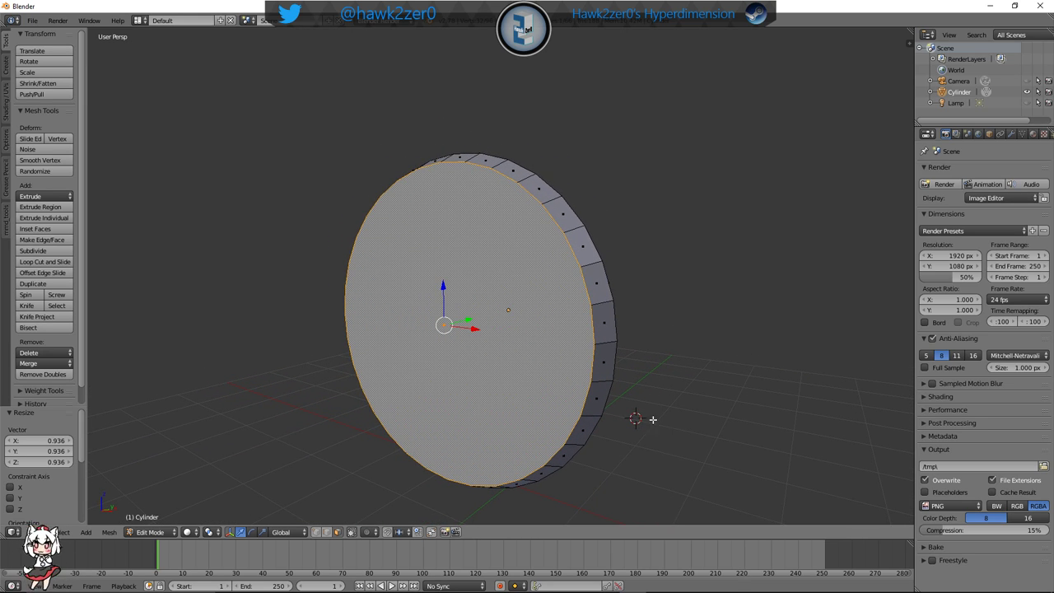
middle_click_drag(652, 419, 698, 398, "shift")
key("e")
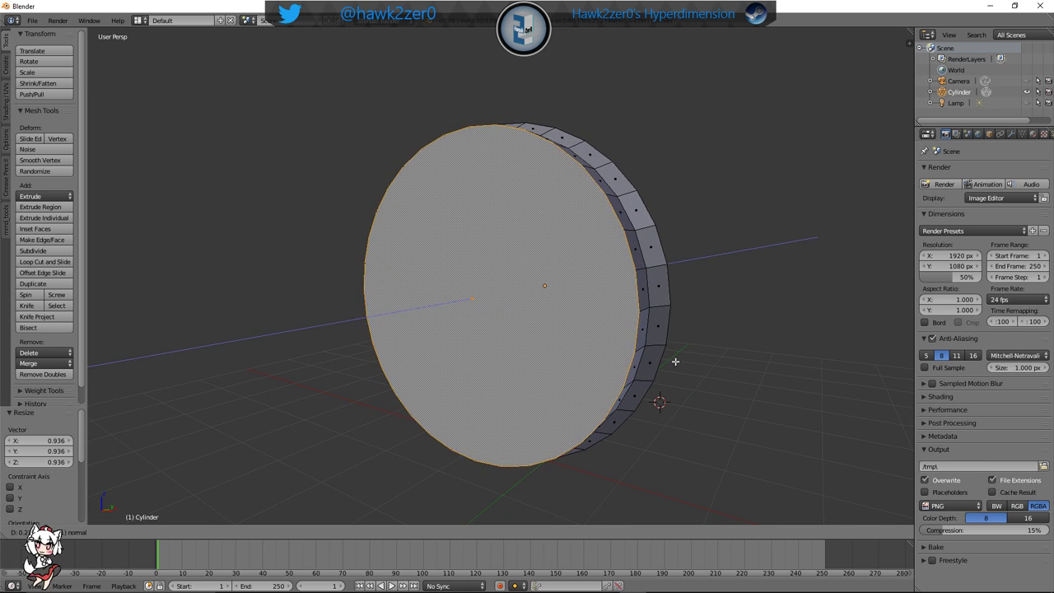
key("Escape")
key("ctrl+z")
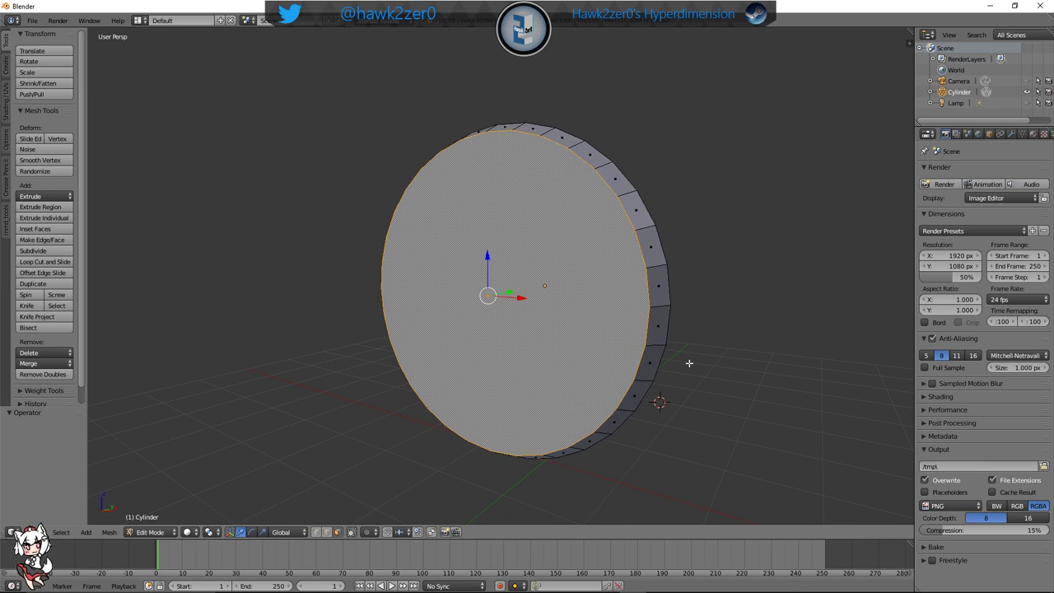
Extrude the wide end face in place and scale the new face by about 0.088 into a small central disc
key("e")
right_click(744, 375)
key("s")
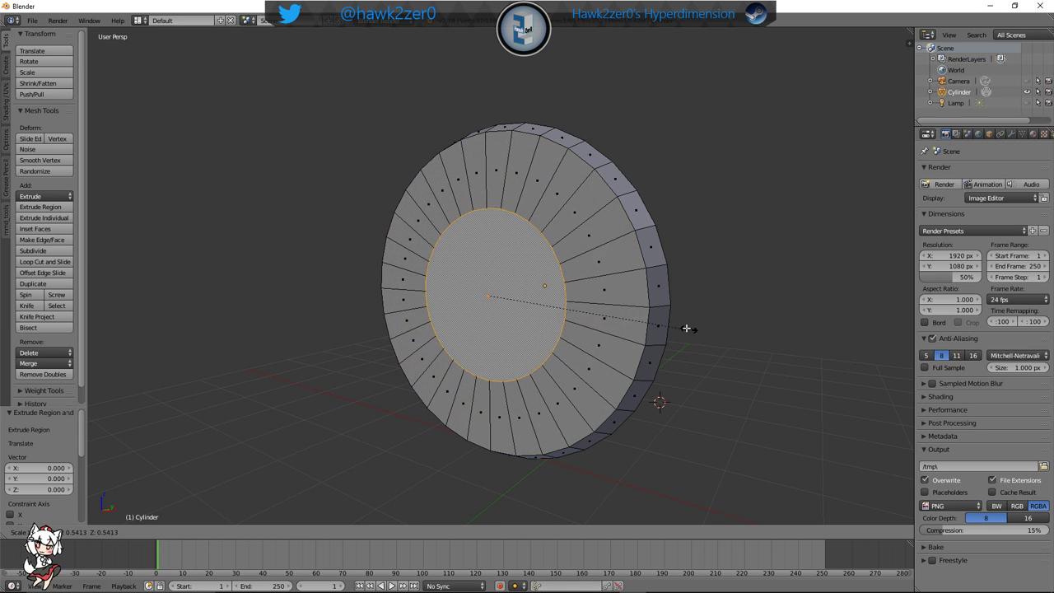
left_click(523, 293)
Move the small central face about 1.765 units along Y into the cone, and push it a further 0.130 units
middle_click_drag(522, 293, 475, 298)
key("g")
key("y")
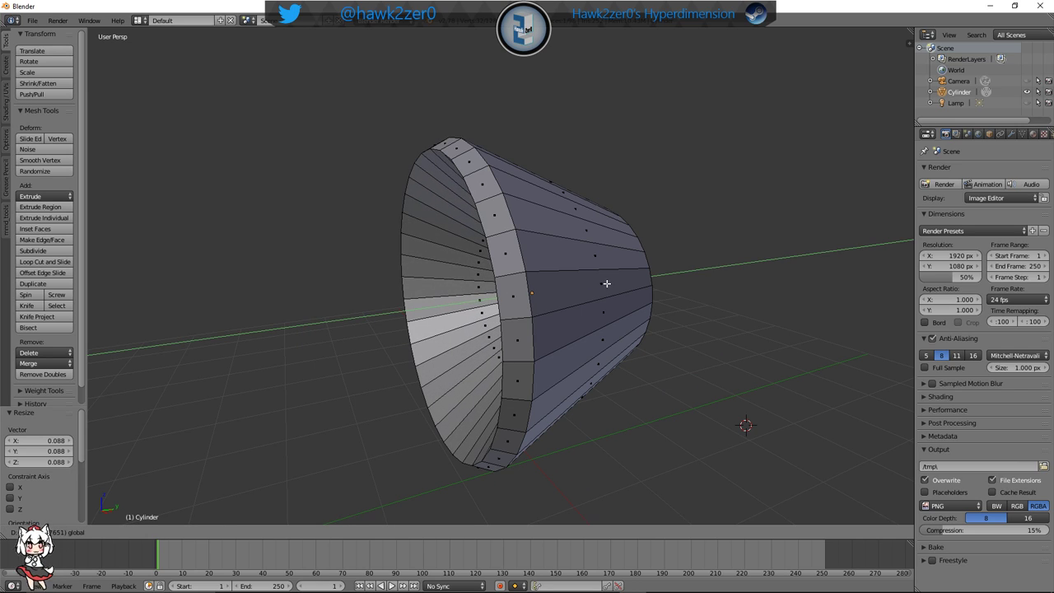
left_click(607, 282)
middle_click_drag(607, 283, 494, 313)
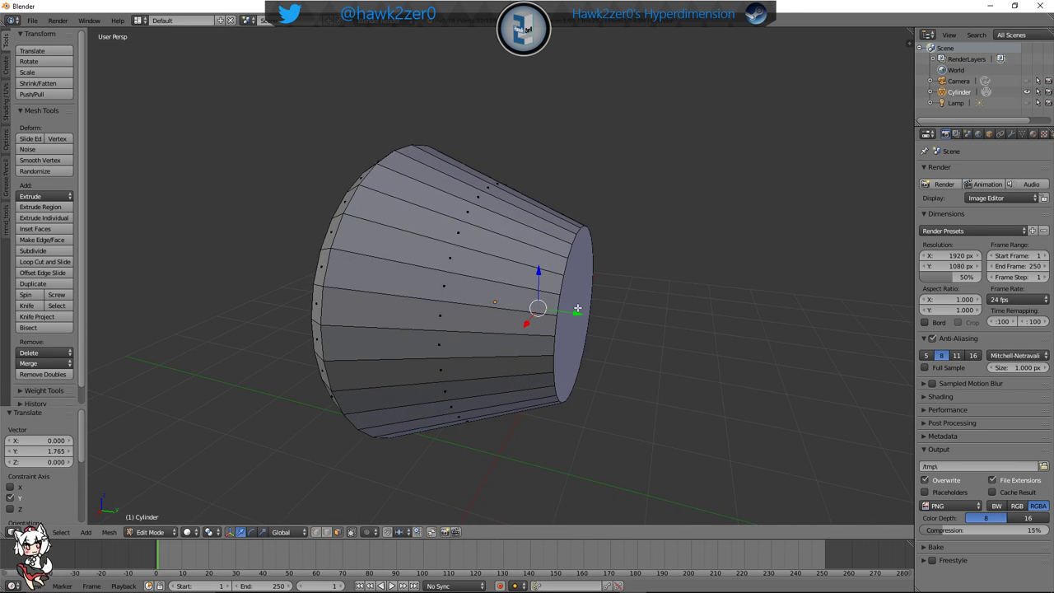
left_click_drag(576, 310, 583, 314)
Enlarge the small face at the bottom of the hollow and move it back -0.210 units along Y
middle_click_drag(566, 322, 684, 302)
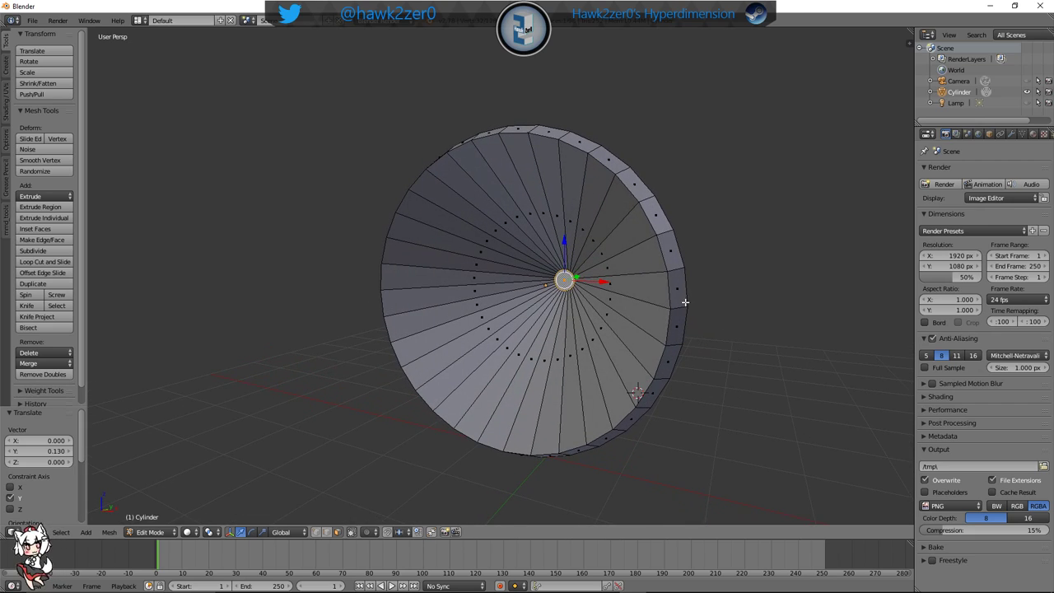
key("s")
left_click(743, 322)
middle_click_drag(744, 322, 610, 289)
left_click_drag(610, 290, 594, 291)
Scale the small face at the bottom of the hollow by 1.323 and refine its size by a factor of 0.953
middle_click_drag(595, 291, 631, 333)
scroll(667, 334, "up", 1)
scroll(640, 328, "up", 1)
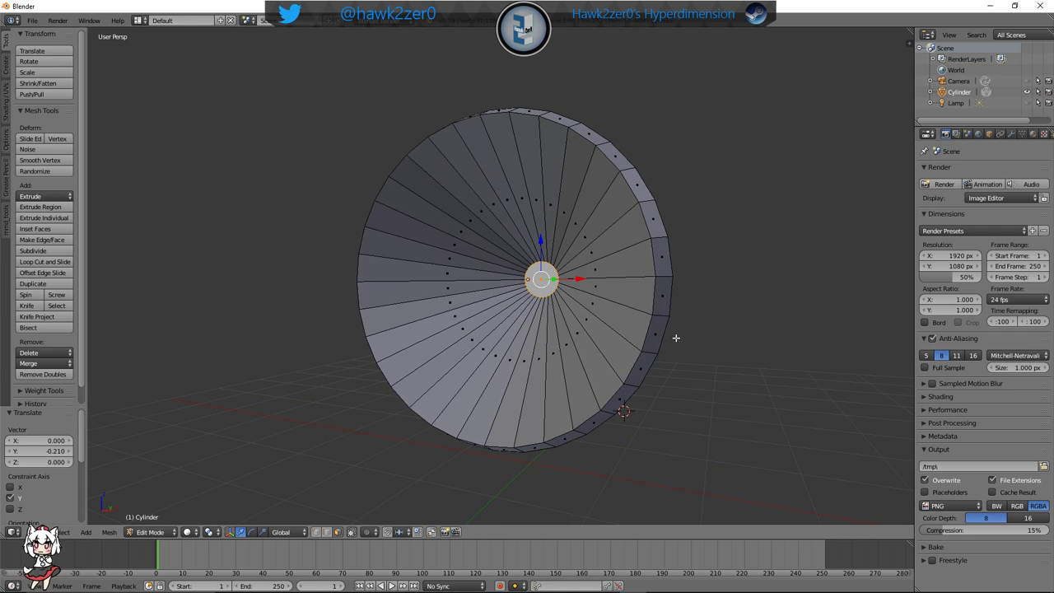
key("s")
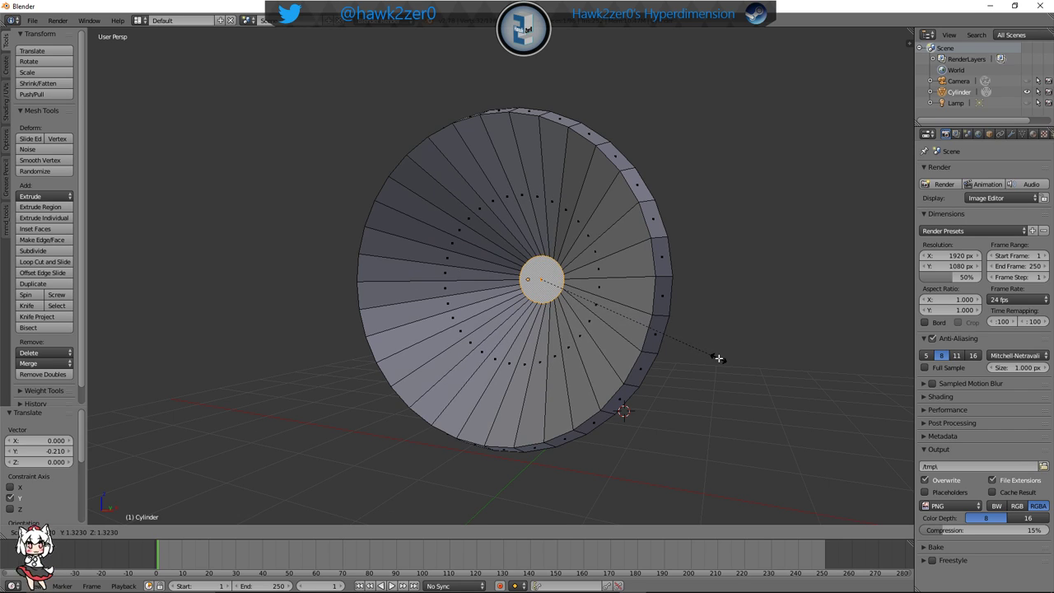
left_click(718, 358)
mouse_move(713, 346)
middle_mouse_down()
mouse_move(598, 349)
mouse_move(527, 381)
mouse_move(708, 356)
mouse_move(727, 335)
mouse_move(690, 360)
mouse_move(631, 365)
mouse_move(697, 349)
middle_mouse_up()
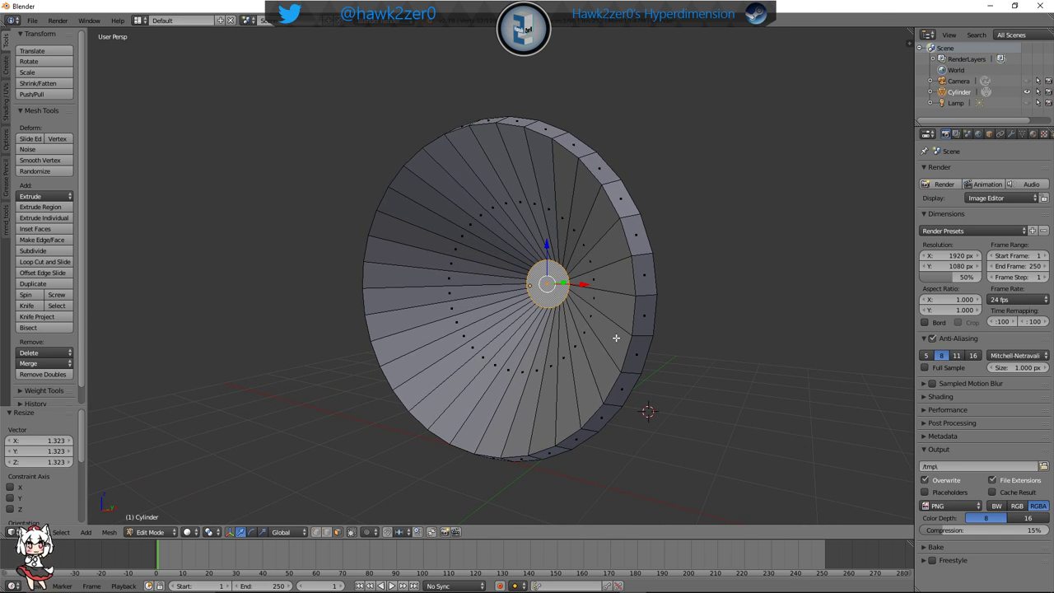
mouse_move(616, 338)
middle_mouse_down()
mouse_move(650, 343)
mouse_move(617, 353)
mouse_move(590, 336)
mouse_move(634, 340)
middle_mouse_up()
key("s")
left_click(786, 410)
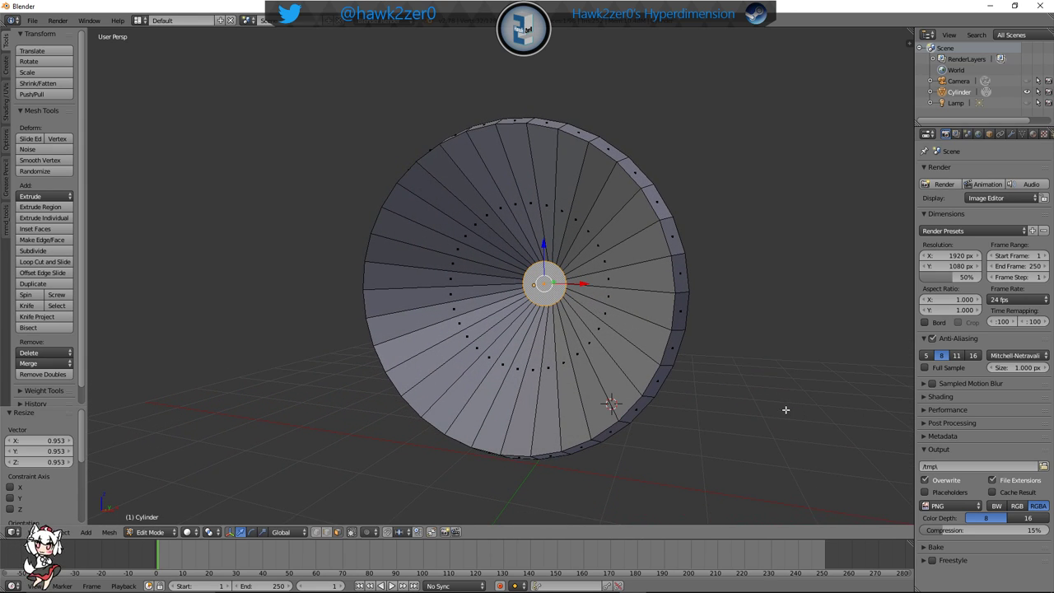
Extrude the small central face about 1.251 units into a rod and taper its tip by scaling it 0.588 and a further 0.806
middle_click_drag(786, 409, 681, 354)
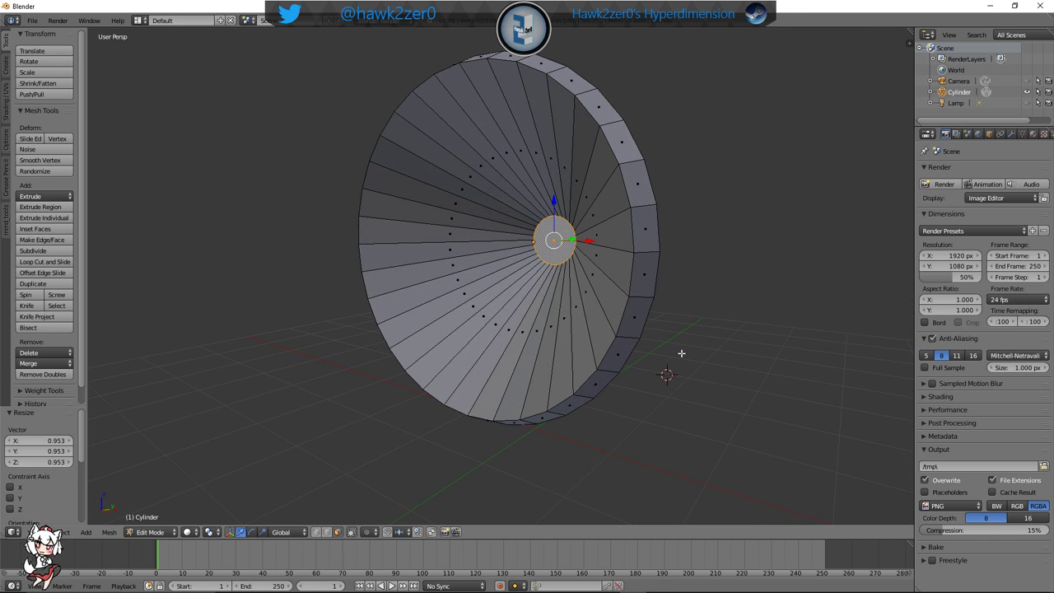
key("e")
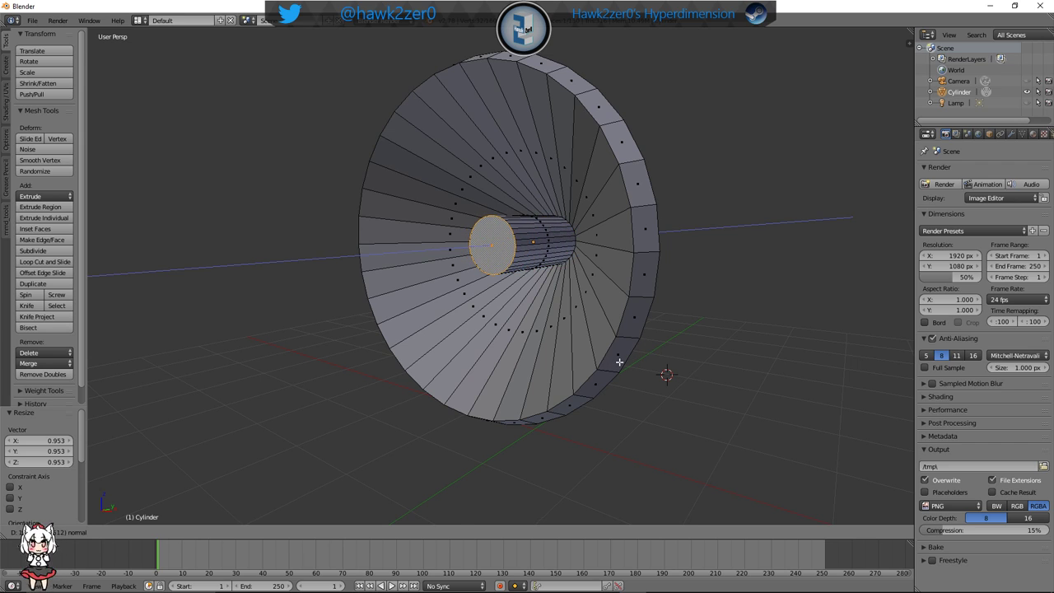
left_click(619, 362)
middle_click_drag(620, 362, 687, 370)
key("s")
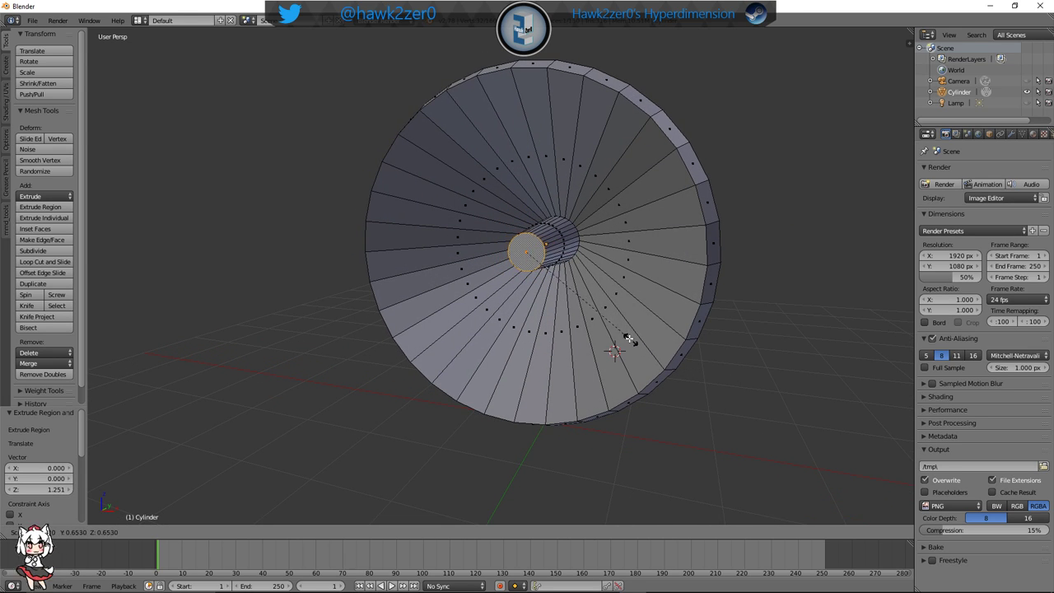
left_click(624, 336)
middle_click_drag(624, 336, 720, 369)
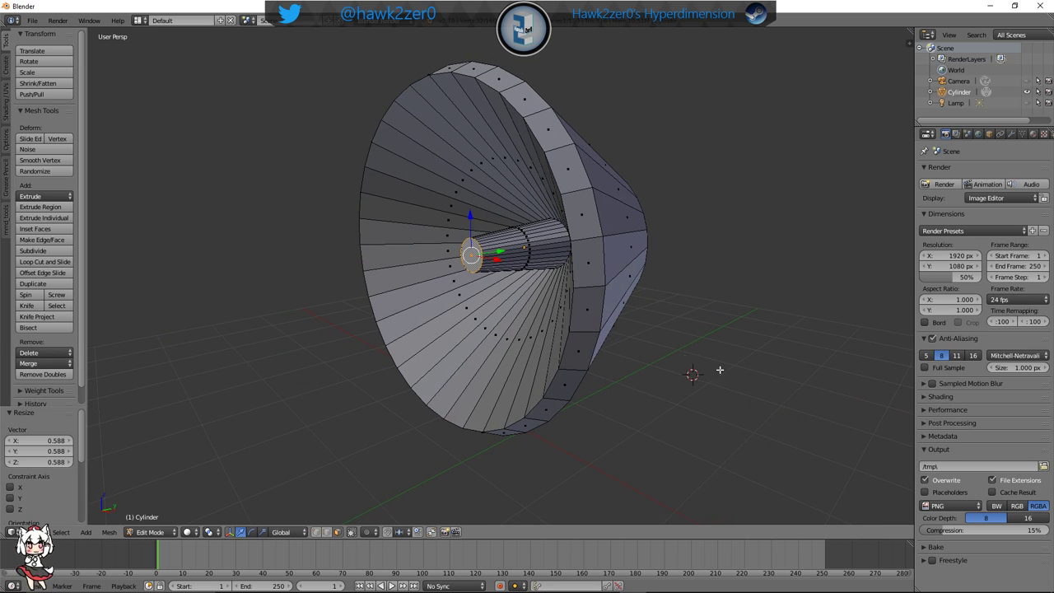
key("s")
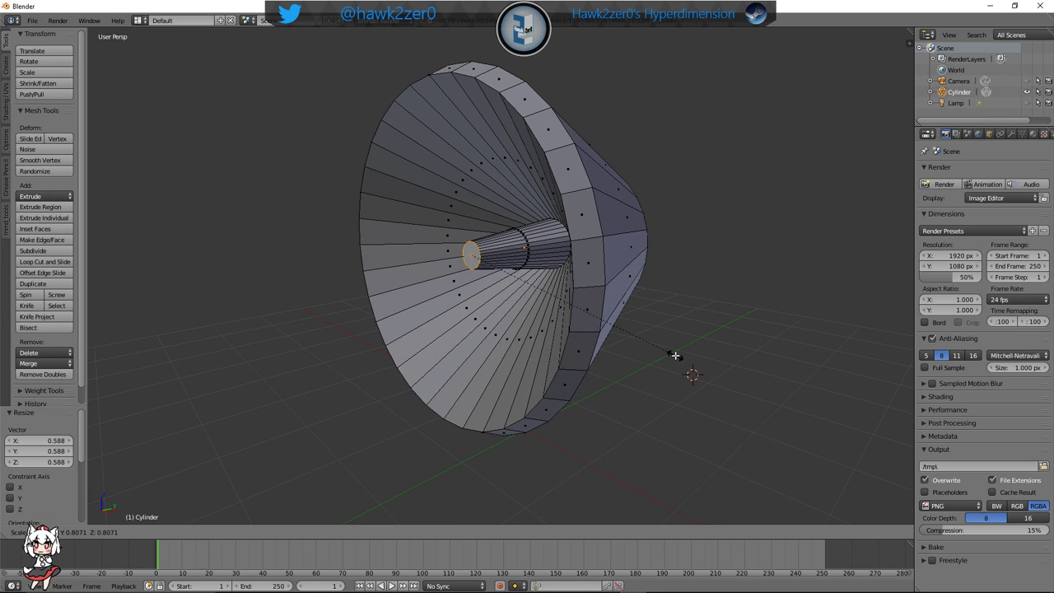
left_click(678, 362)
Extrude the rod's tip face in place and scale the new face by about 0.798 to form an inset ring
scroll(593, 337, "up", 6)
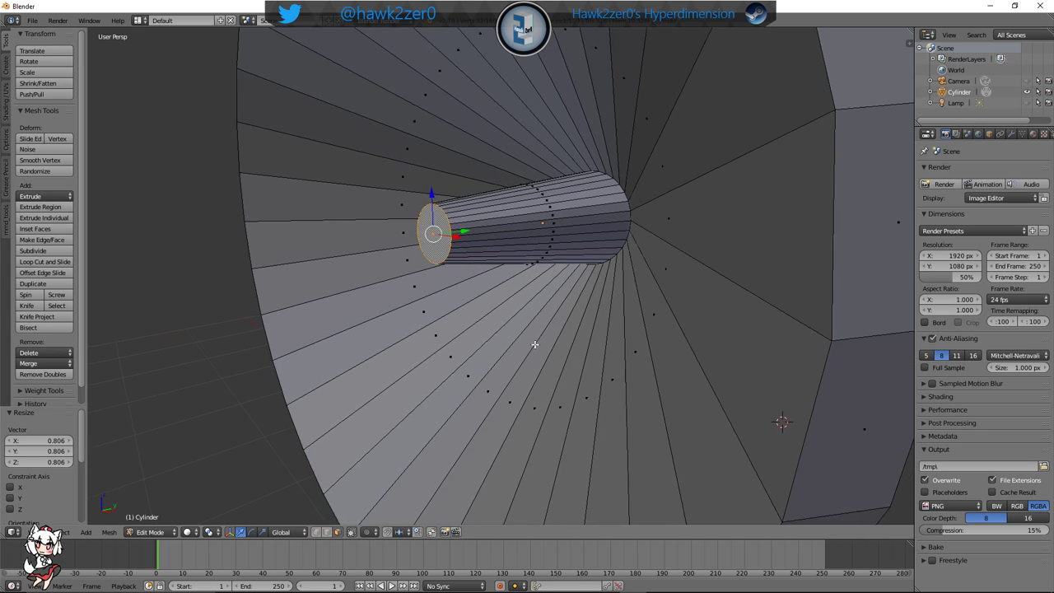
middle_click_drag(532, 354, 560, 348)
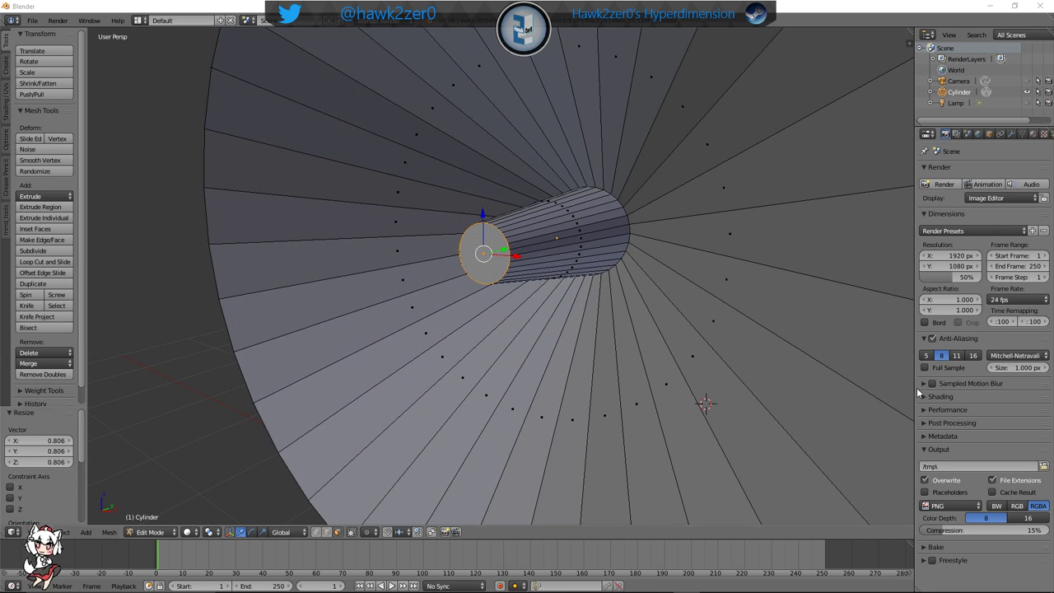
middle_click_drag(725, 370, 605, 316)
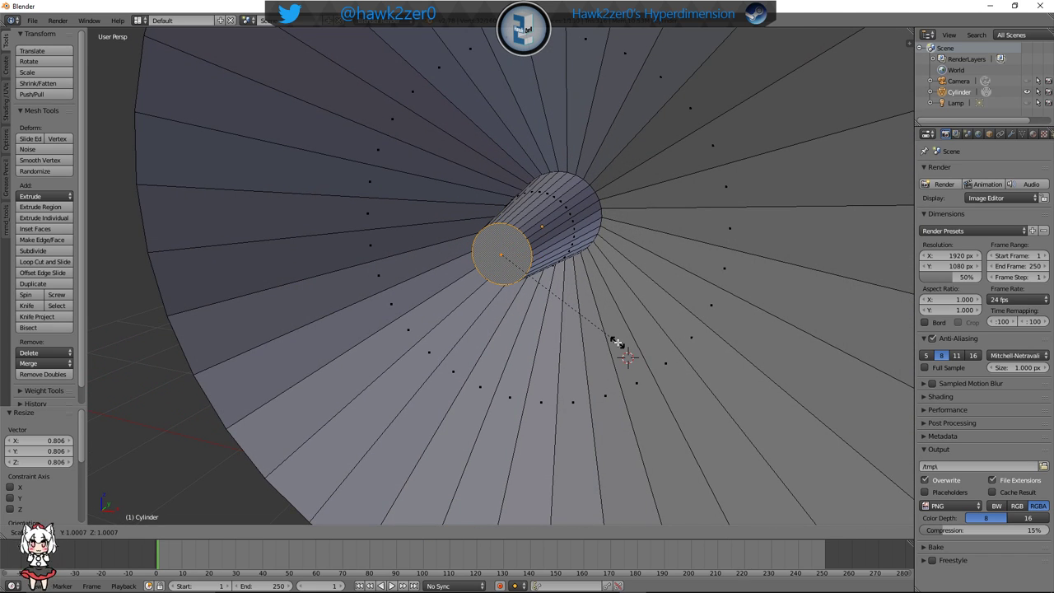
key("e")
right_click(618, 341)
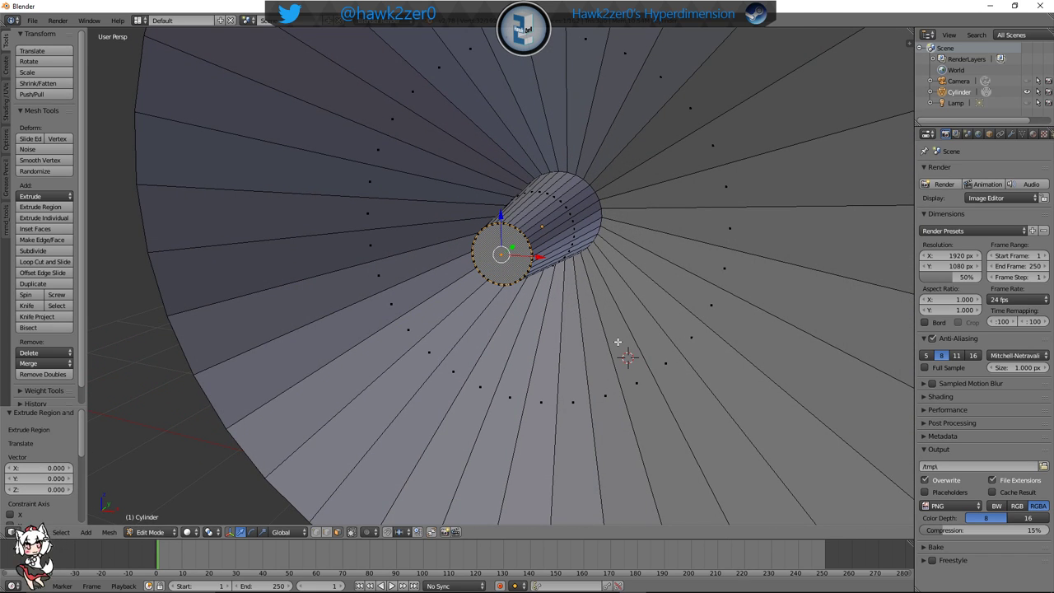
key("s")
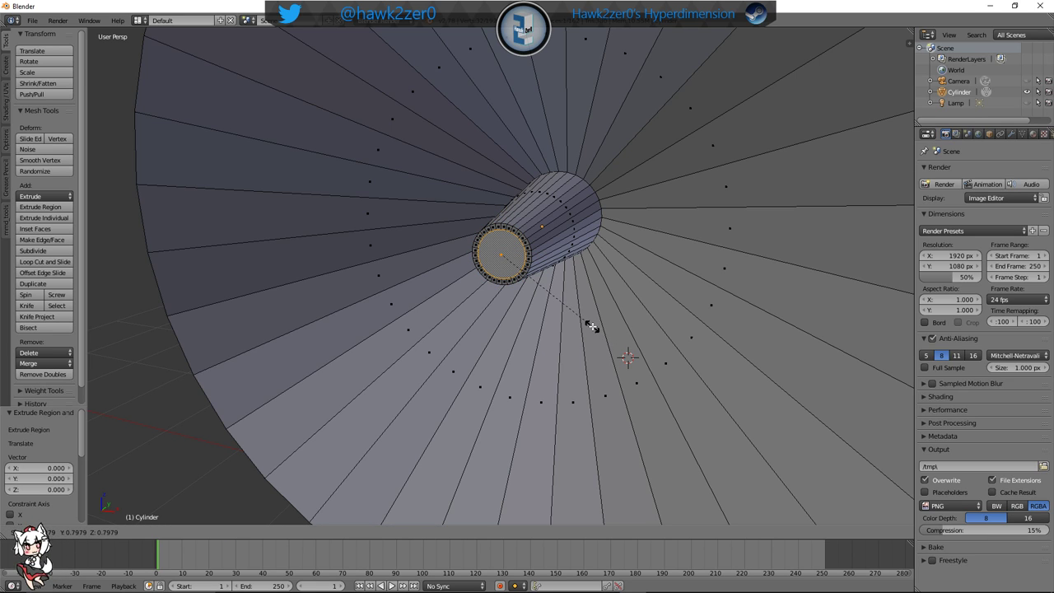
left_click(593, 325)
Extrude the inset tip face about 1.071 units back into the rod to hollow it out
middle_click_drag(599, 323, 594, 332, "shift")
key("e")
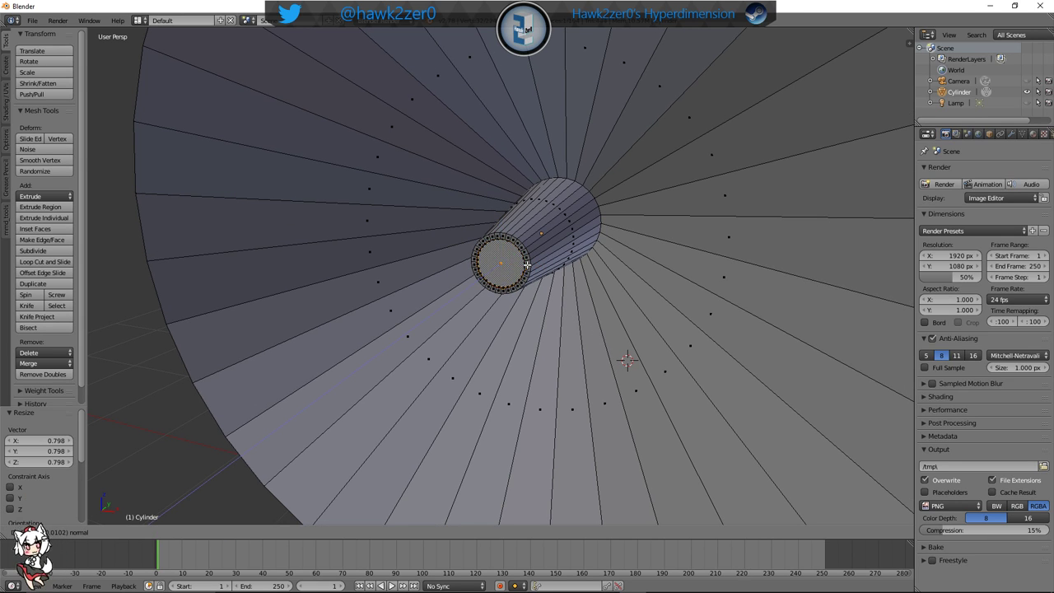
left_click(583, 240)
scroll(583, 299, "down", 5)
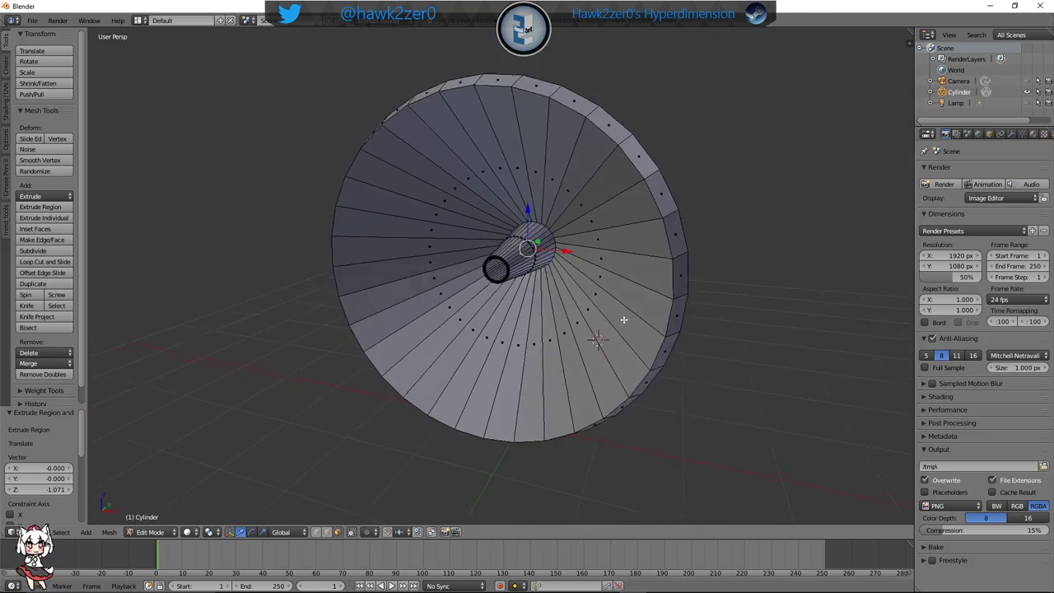
Add a centered loop cut around the cone's outer wall and scale the new loop to about 0.971
middle_click_drag(609, 321, 665, 329)
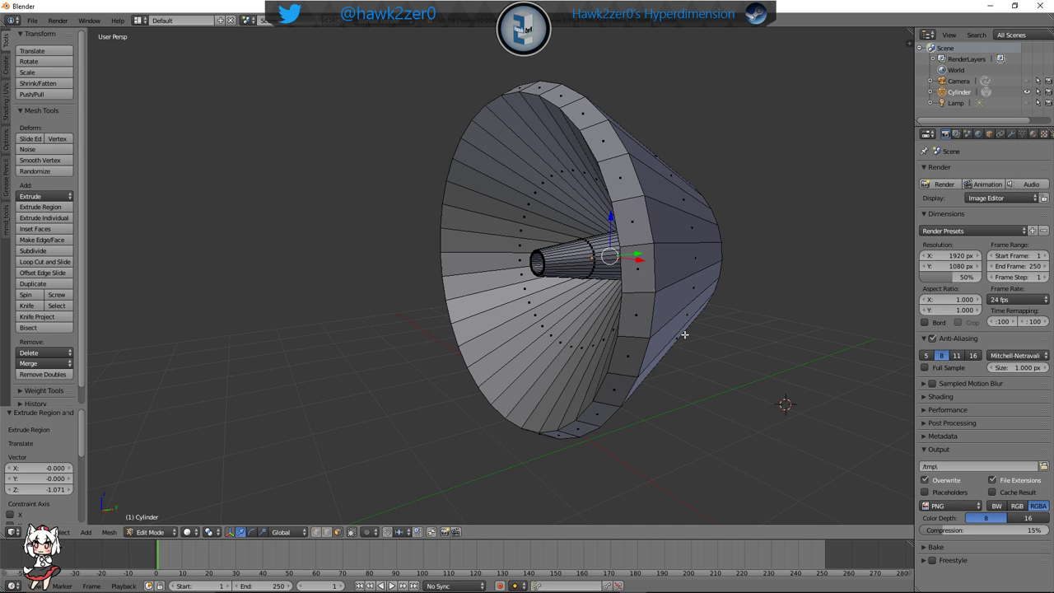
middle_click_drag(680, 337, 647, 359)
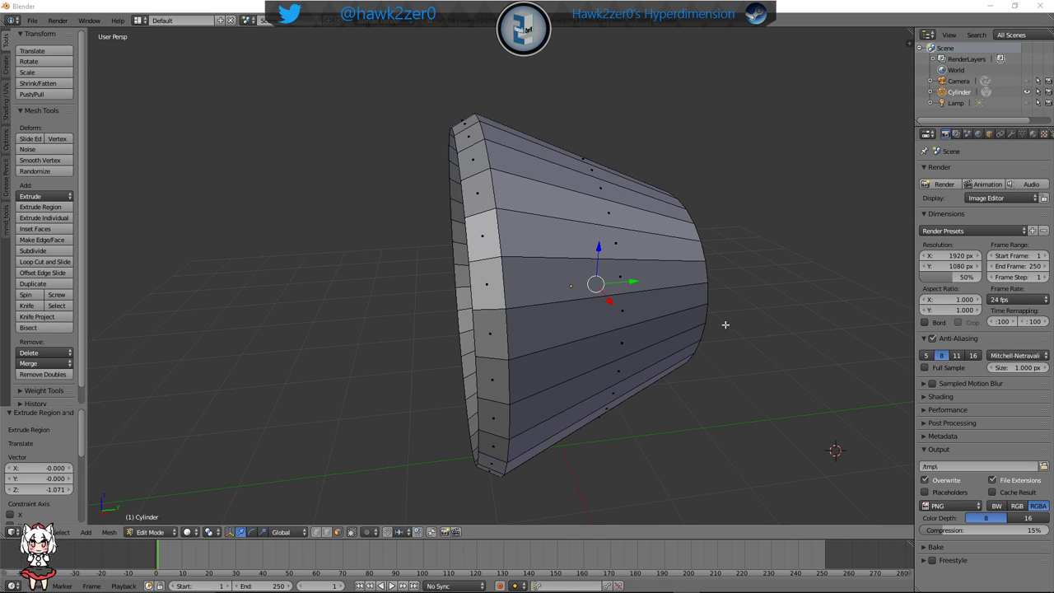
mouse_move(724, 324)
middle_mouse_down()
mouse_move(727, 346)
mouse_move(748, 349)
mouse_move(749, 315)
mouse_move(683, 301)
mouse_move(705, 332)
mouse_move(717, 294)
mouse_move(715, 323)
middle_mouse_up()
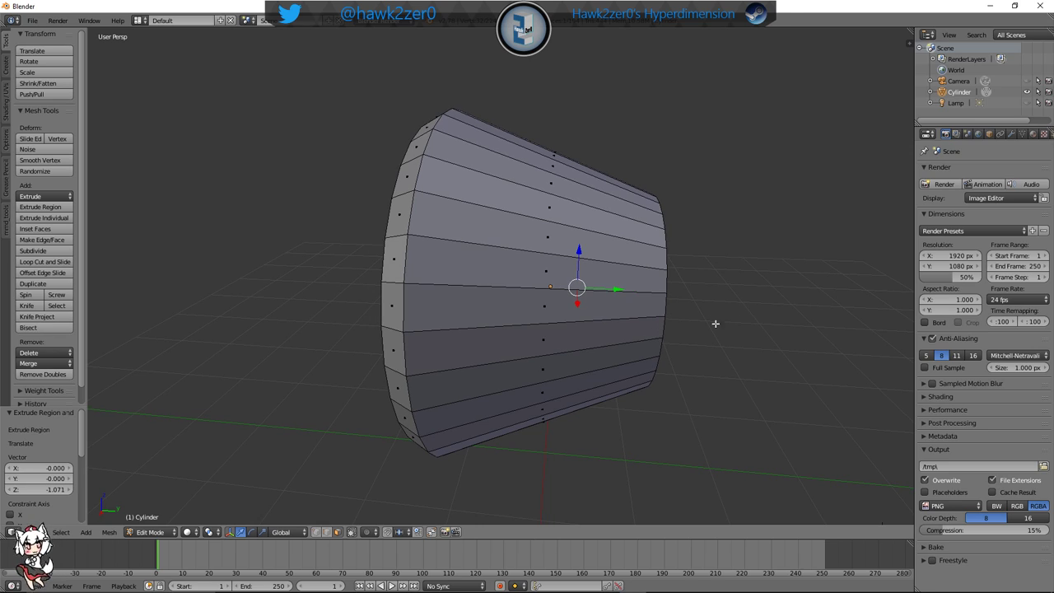
key("ctrl+r")
left_click(538, 263)
right_click(538, 263)
key("s")
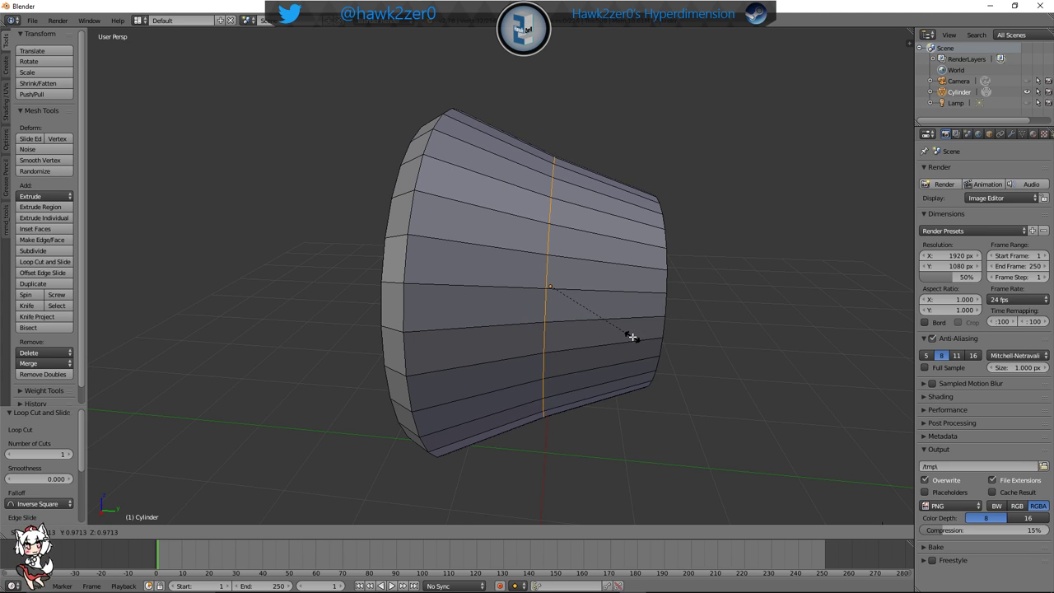
left_click(632, 337)
Add a loop cut between the cone's wide rim and the middle loop and scale it to 0.990
middle_click_drag(631, 334, 655, 362)
key("ctrl+r")
left_click(517, 310)
right_click(530, 313)
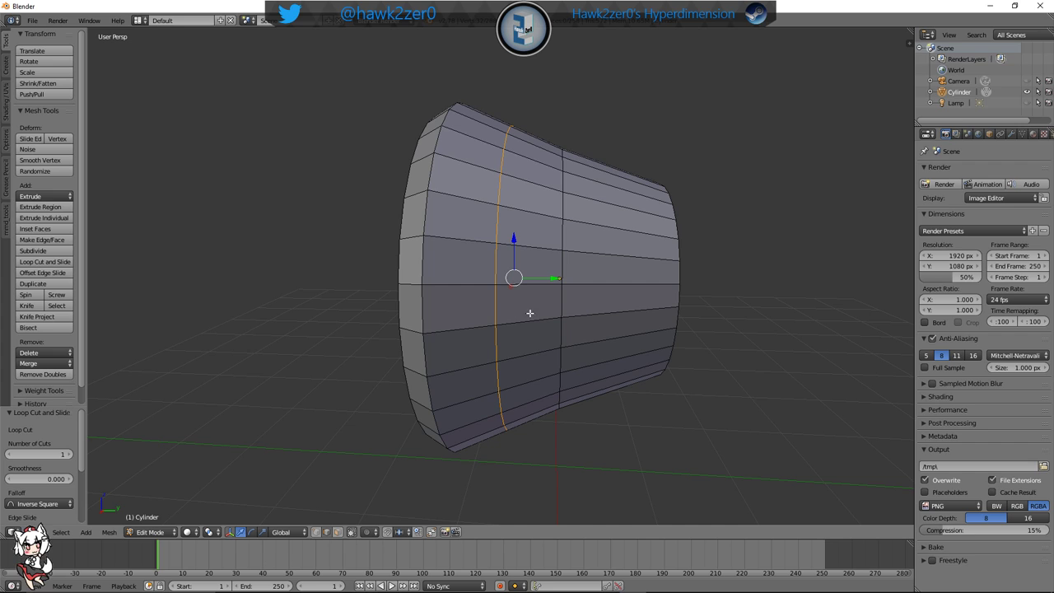
key("s")
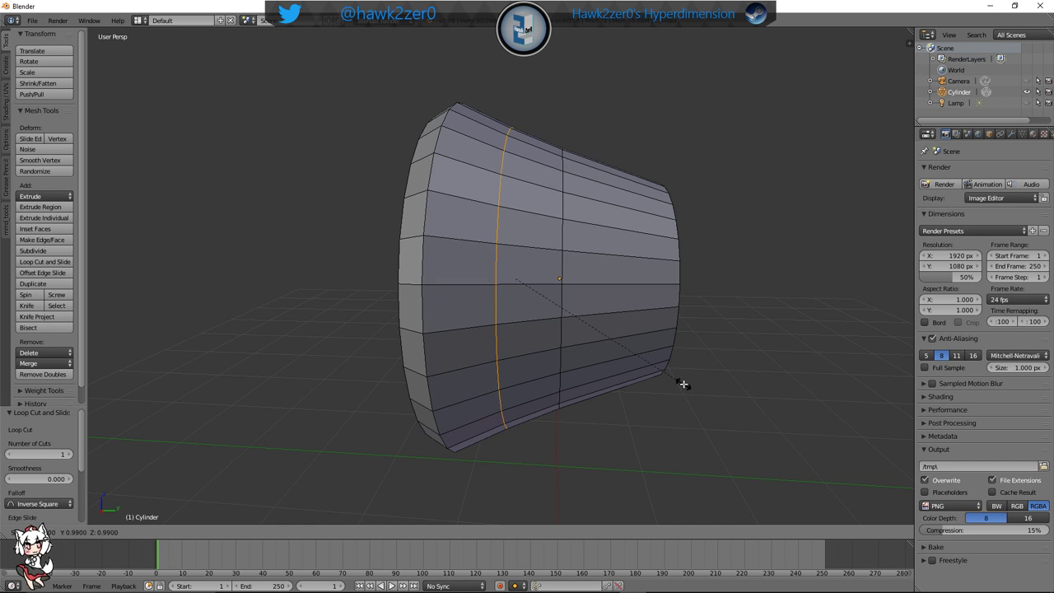
left_click(683, 384)
middle_click_drag(703, 399, 698, 406)
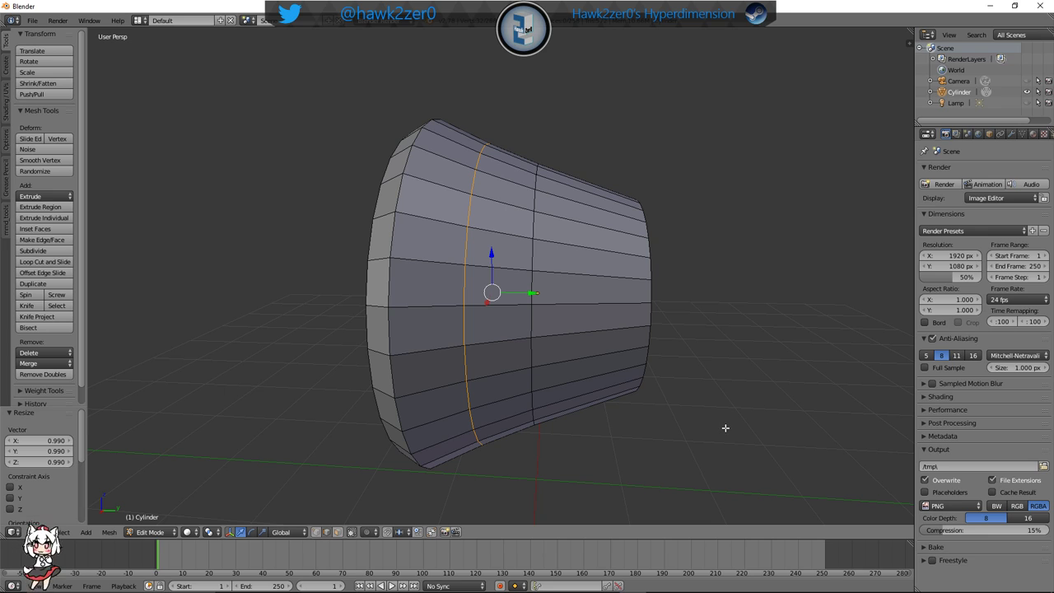
Select the middle edge loop on the cone's outer wall and scale it to 0.989
middle_click_drag(744, 414, 757, 426)
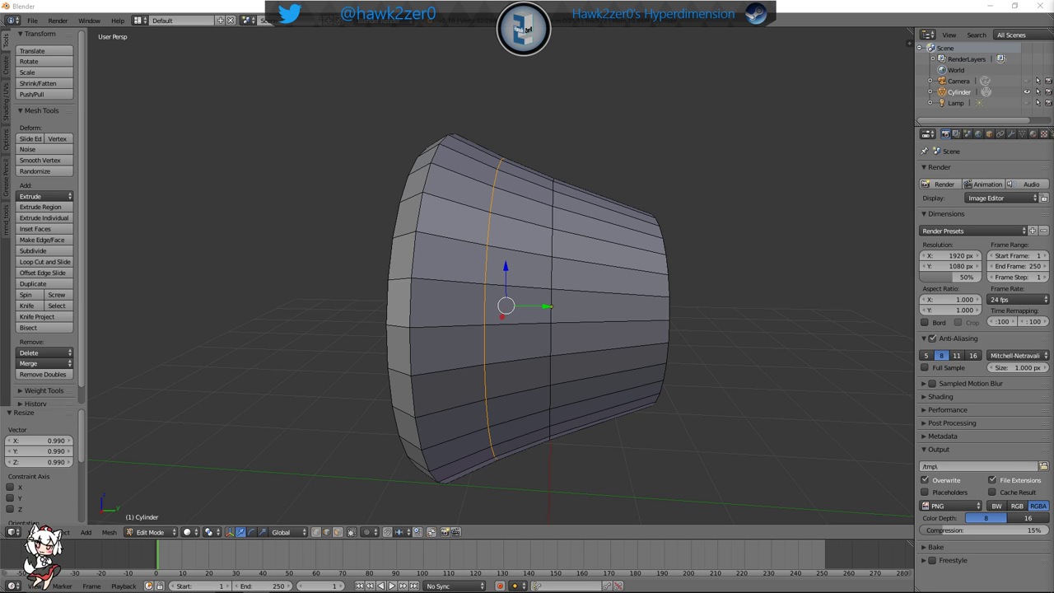
middle_click_drag(725, 325, 655, 331)
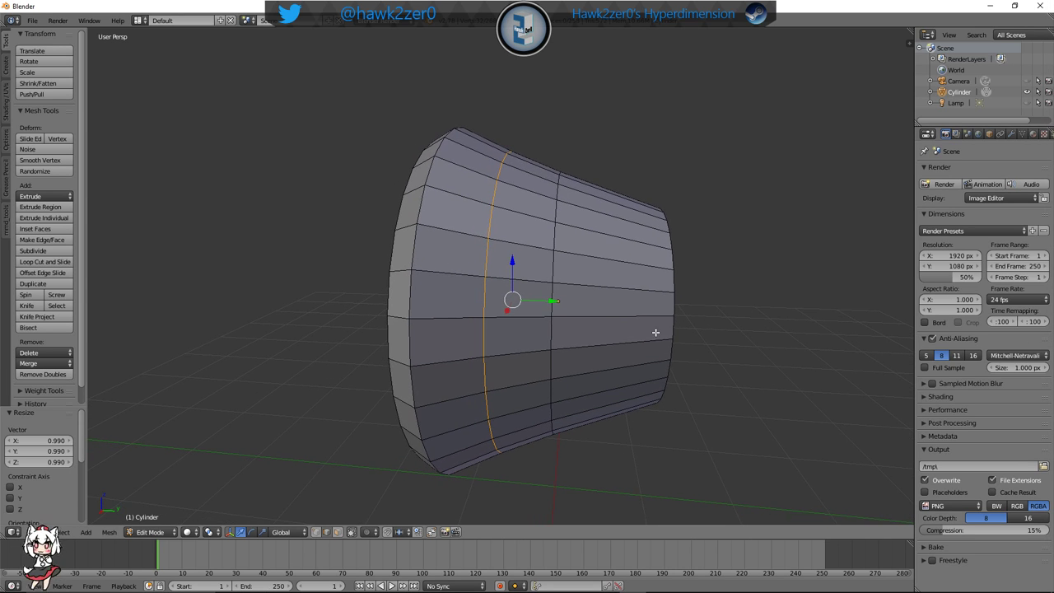
right_click(556, 265)
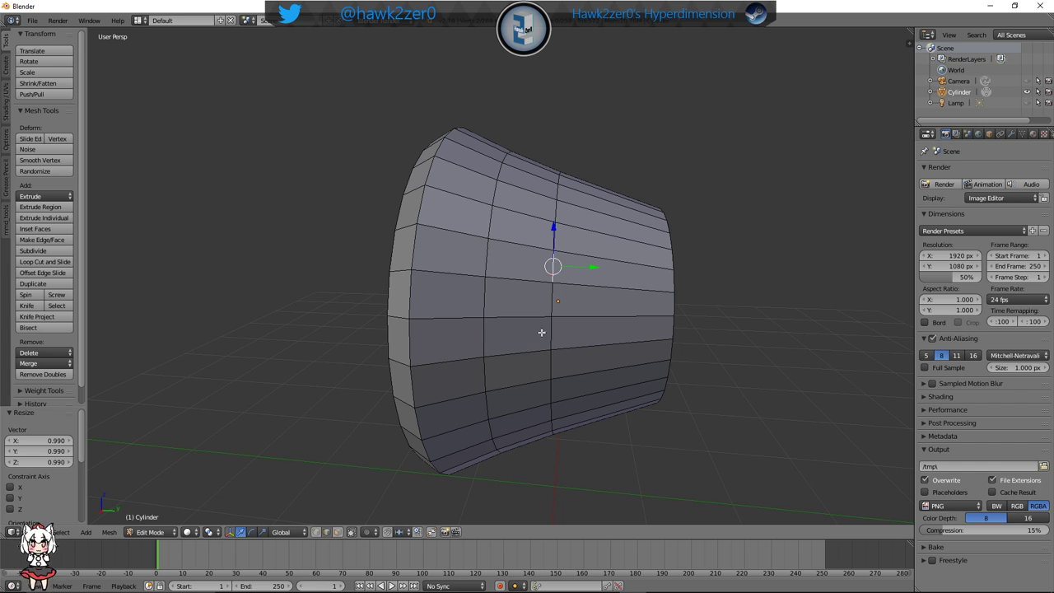
right_click(556, 300, "alt")
key("s")
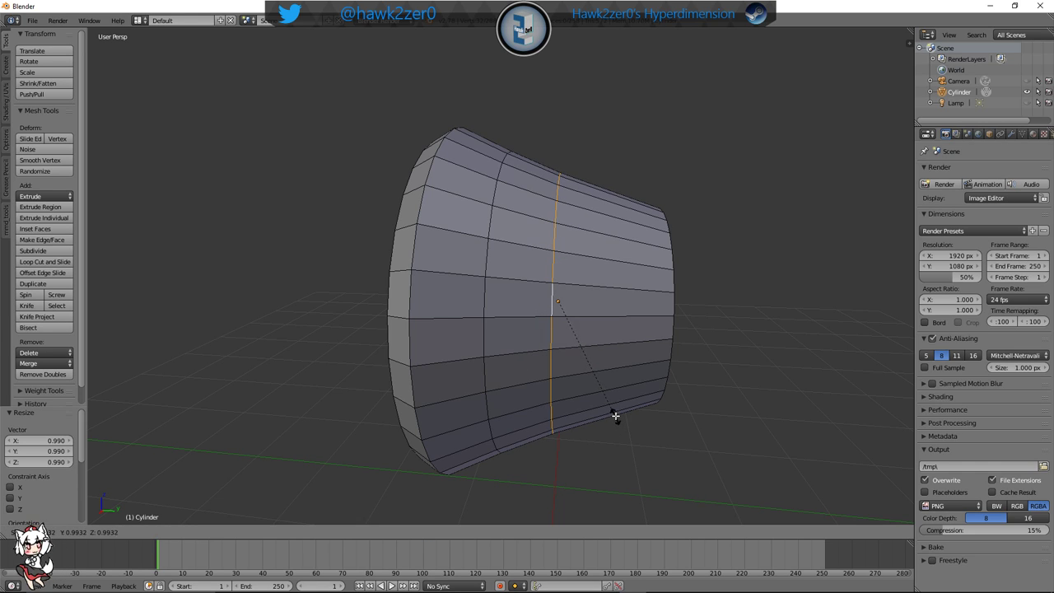
left_click(613, 412)
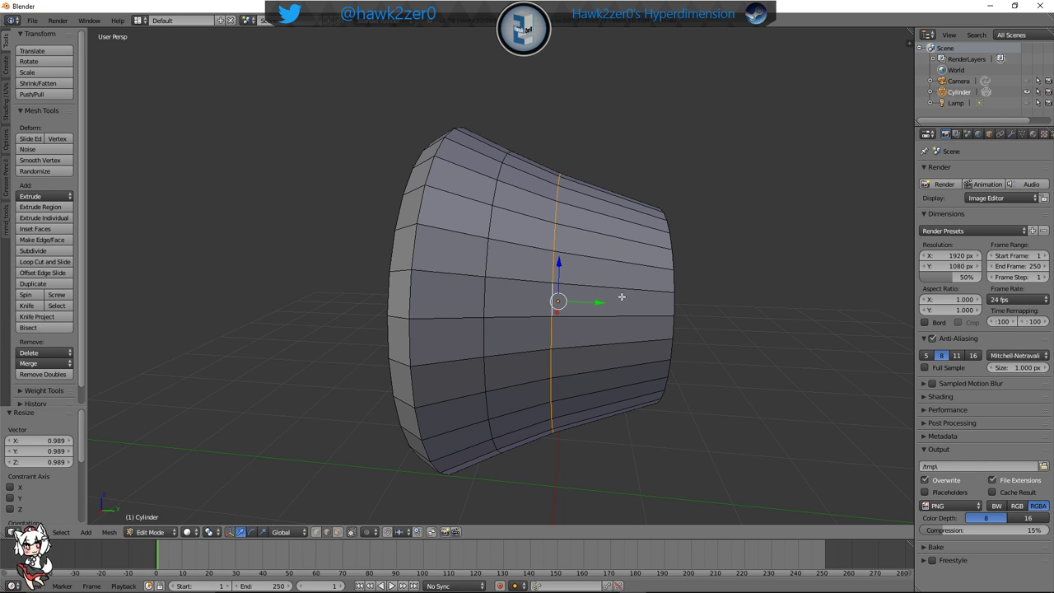
Add a loop cut between the middle loop and the cone's narrow end and scale it to 0.967
key("ctrl+r")
left_click(621, 296)
right_click(622, 296)
key("s")
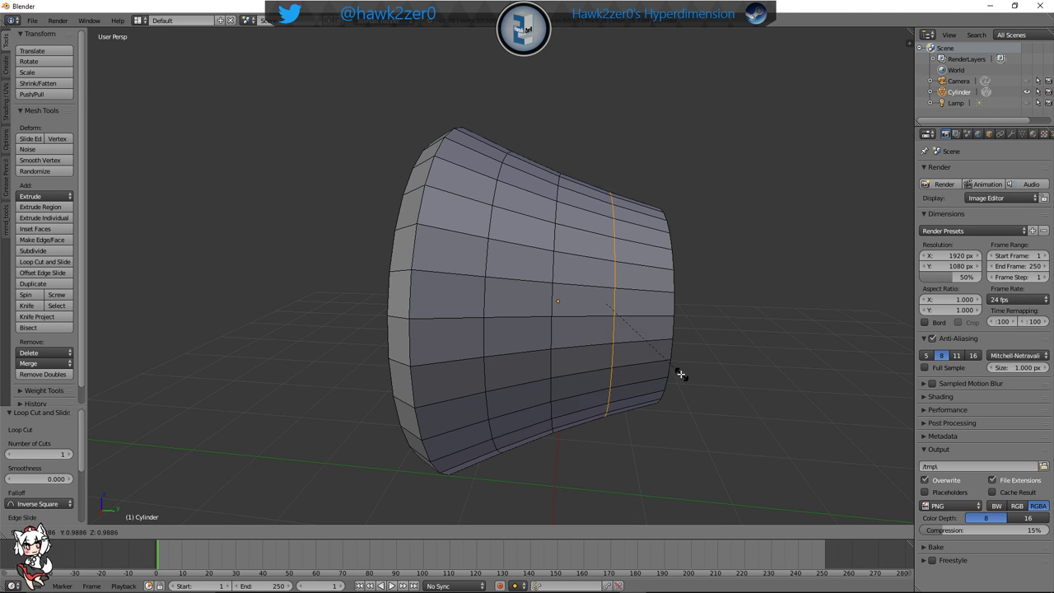
left_click(658, 360)
Switch to face selection and scale the end face at the cone's narrow side to 0.972
middle_click_drag(680, 366, 519, 335)
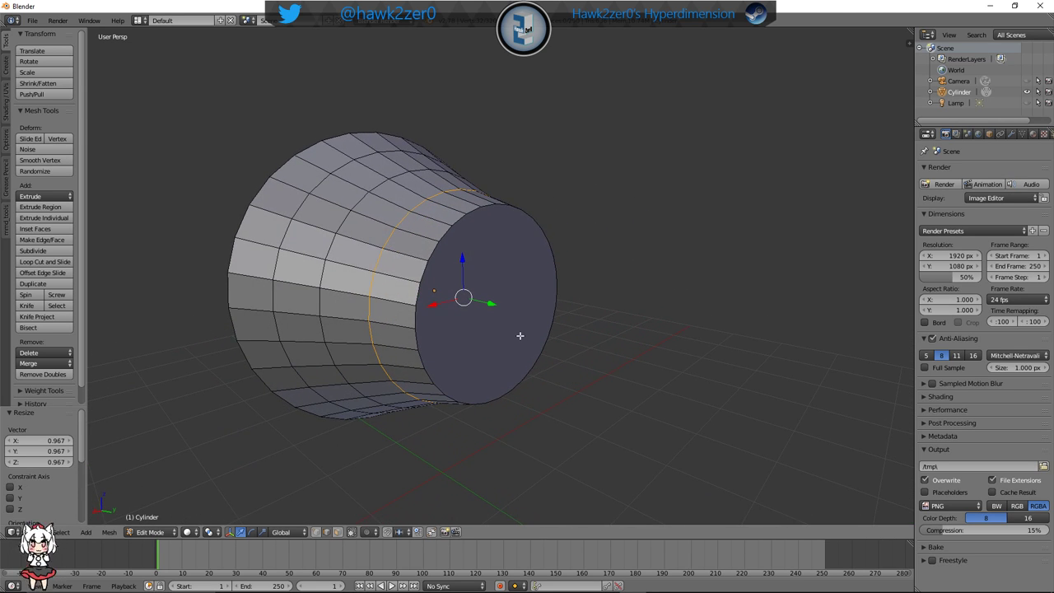
left_click(337, 532)
right_click(486, 388)
middle_click_drag(487, 387, 582, 406)
middle_click_drag(692, 420, 697, 419)
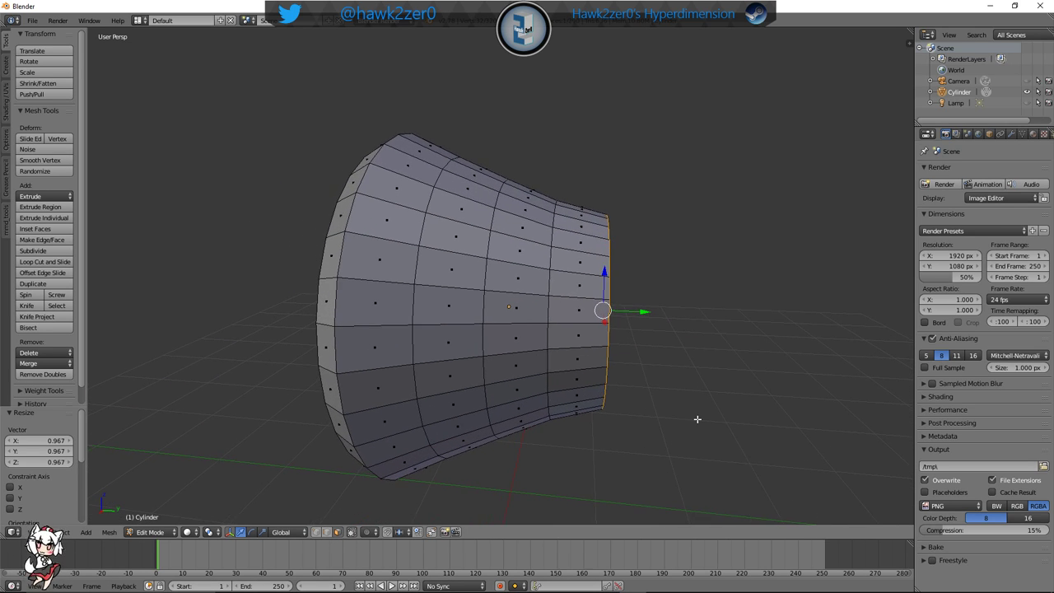
key("s")
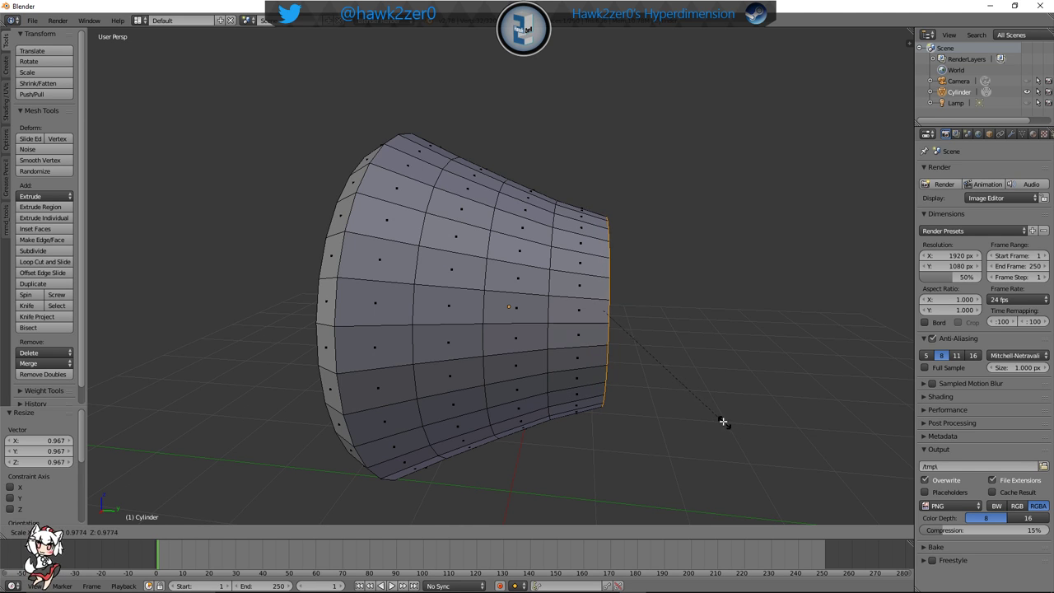
left_click(716, 418)
Add a torus to the mesh and move it -6.530 units along Y, in front of the cone
middle_click_drag(611, 413, 628, 395, "shift")
middle_click_drag(563, 388, 683, 354)
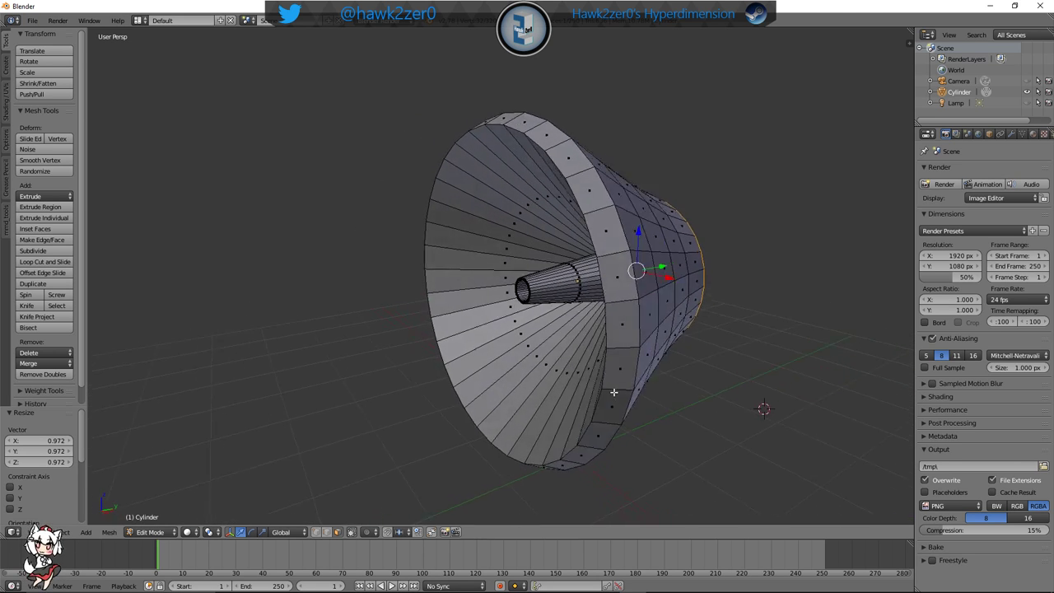
scroll(618, 398, "down", 2)
middle_click_drag(615, 391, 640, 400)
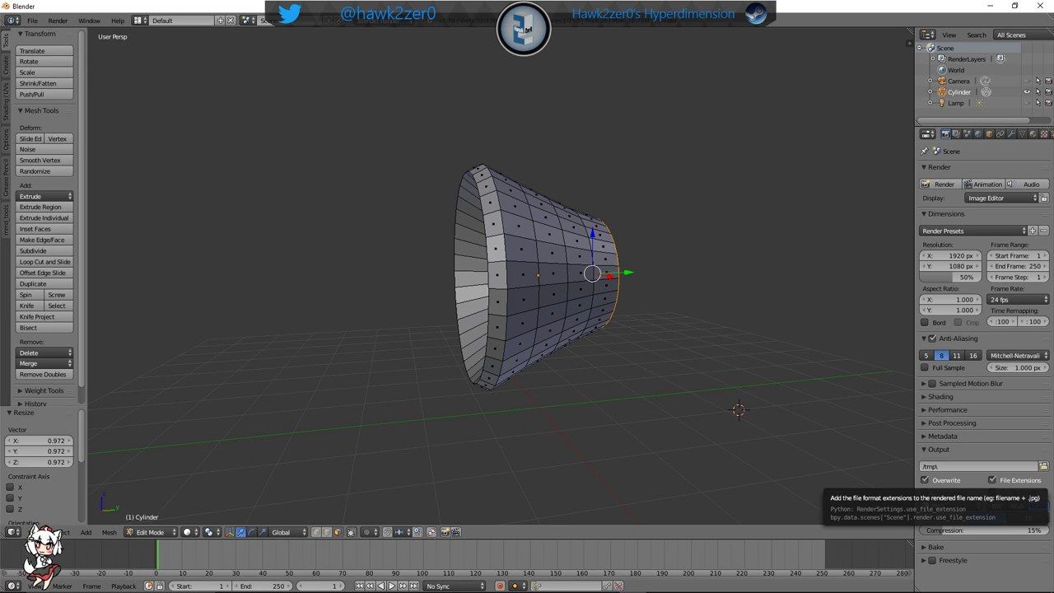
middle_click_drag(711, 308, 700, 366)
middle_click_drag(607, 407, 572, 337)
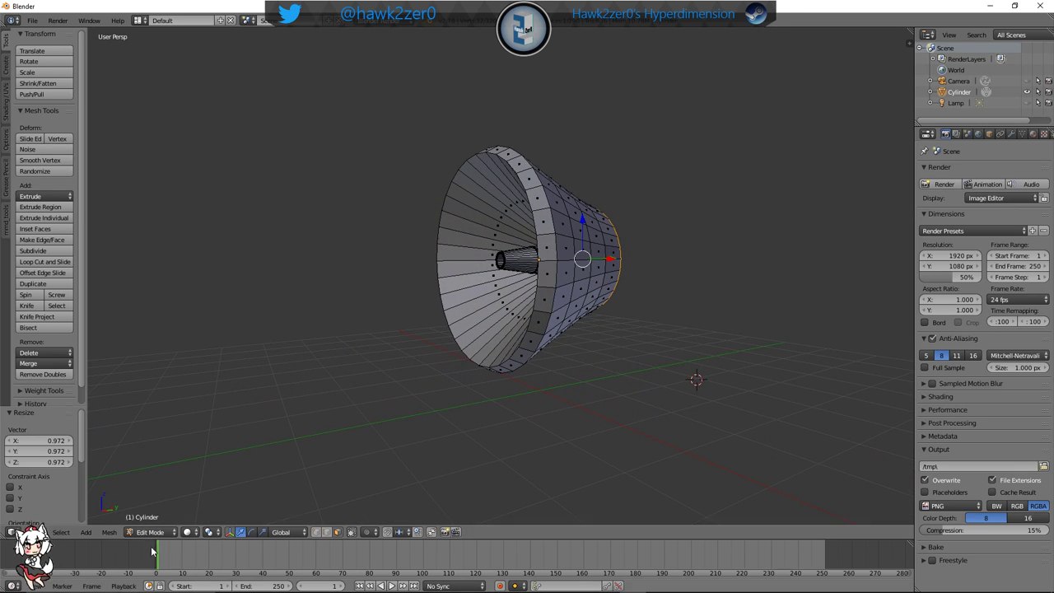
left_click(86, 532)
left_click(99, 442)
middle_click_drag(461, 403, 613, 397)
scroll(601, 393, "down", 2)
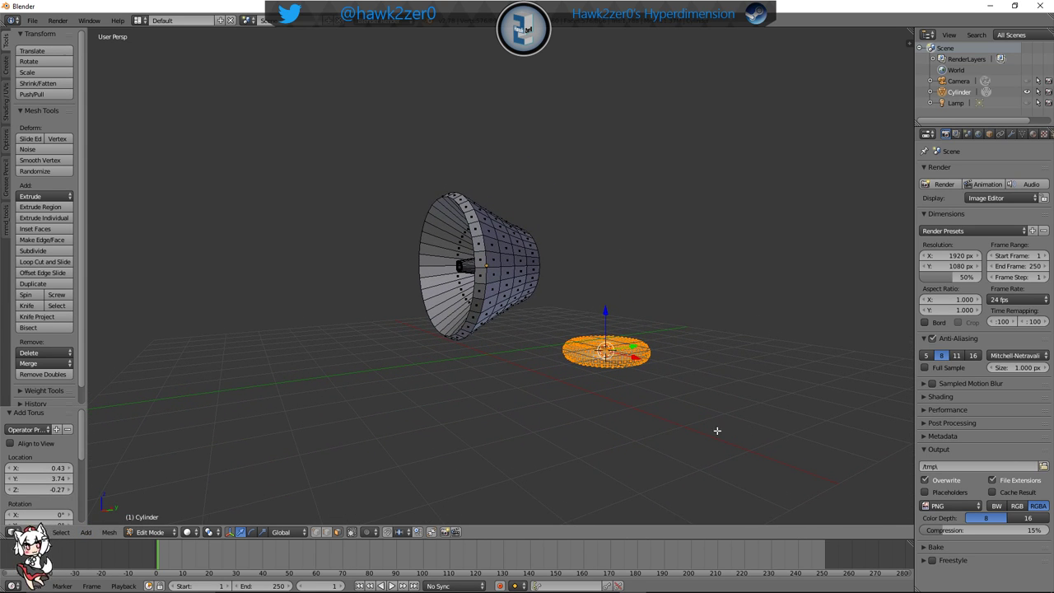
left_click_drag(638, 351, 416, 382)
Scale the torus to 0.715 and rotate it 90° about the X axis
middle_click_drag(417, 382, 693, 459)
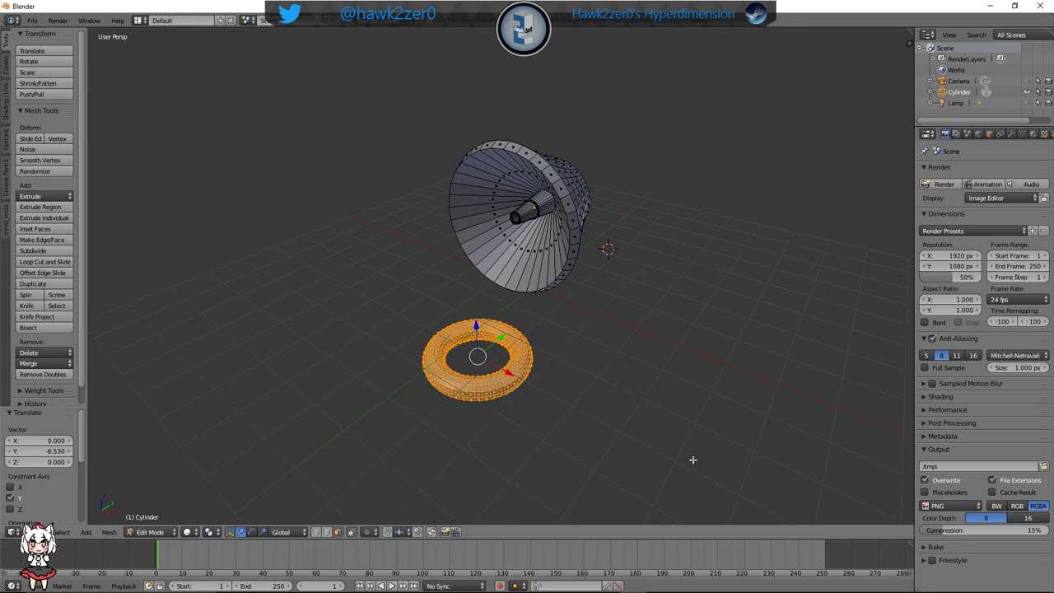
scroll(574, 388, "up", 2)
middle_click_drag(557, 412, 634, 377, "shift")
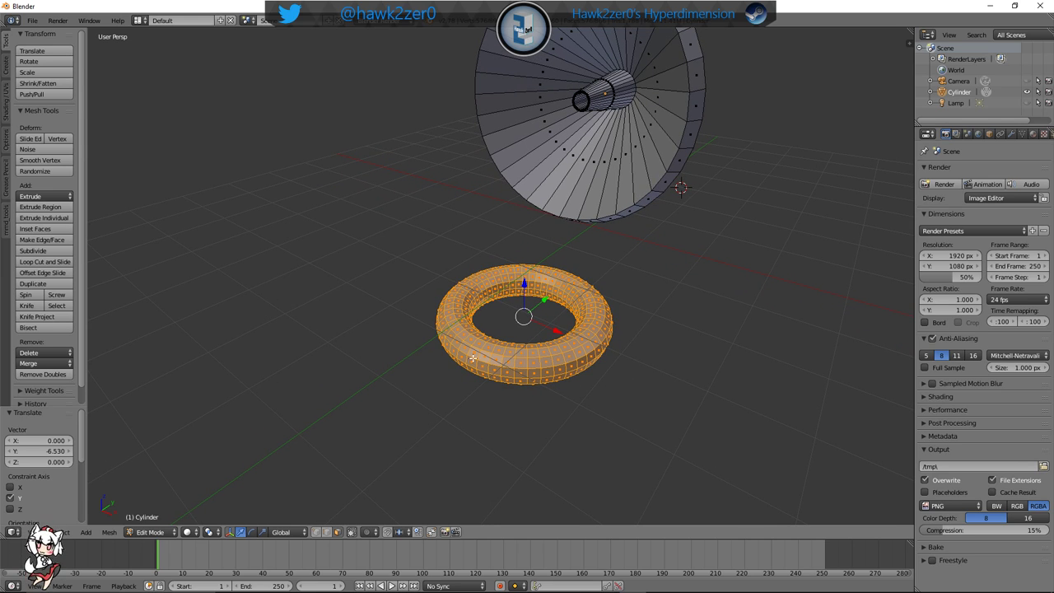
key("s")
left_click(640, 371)
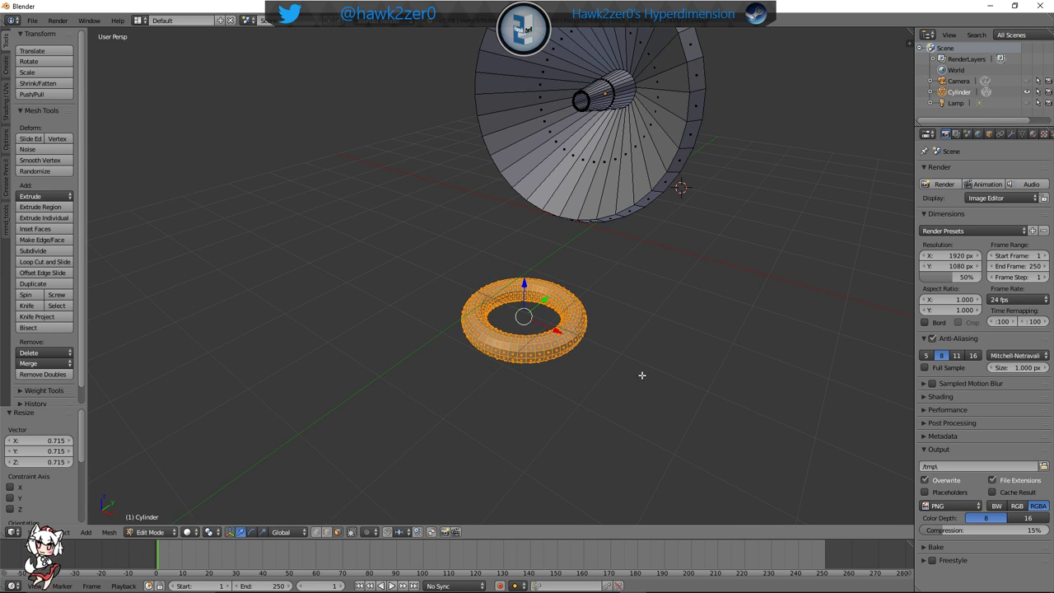
scroll(646, 346, "up", 1)
middle_click_drag(650, 328, 609, 383)
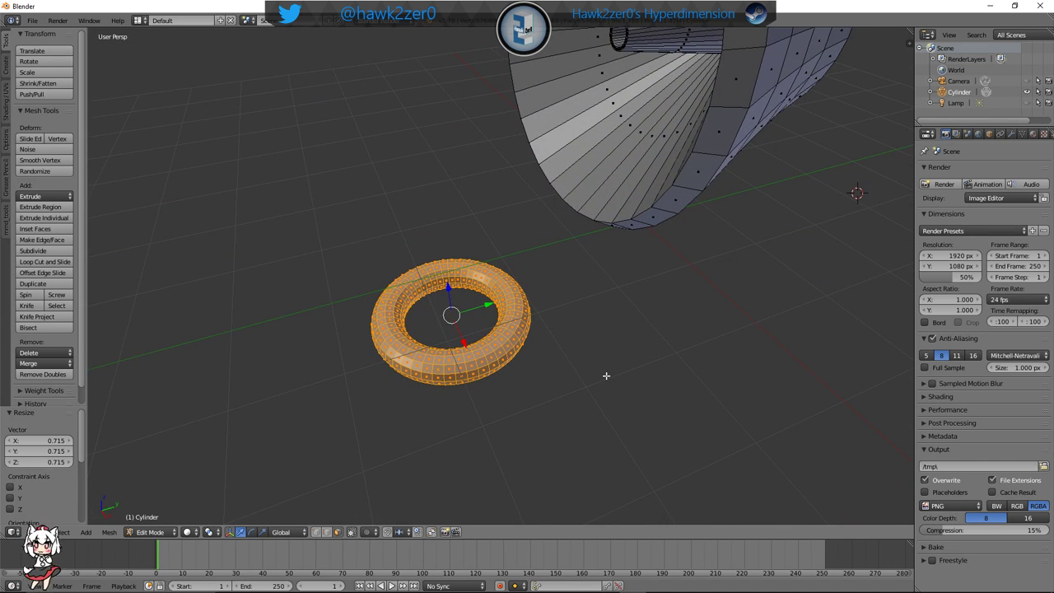
type("rx90")
key("Return")
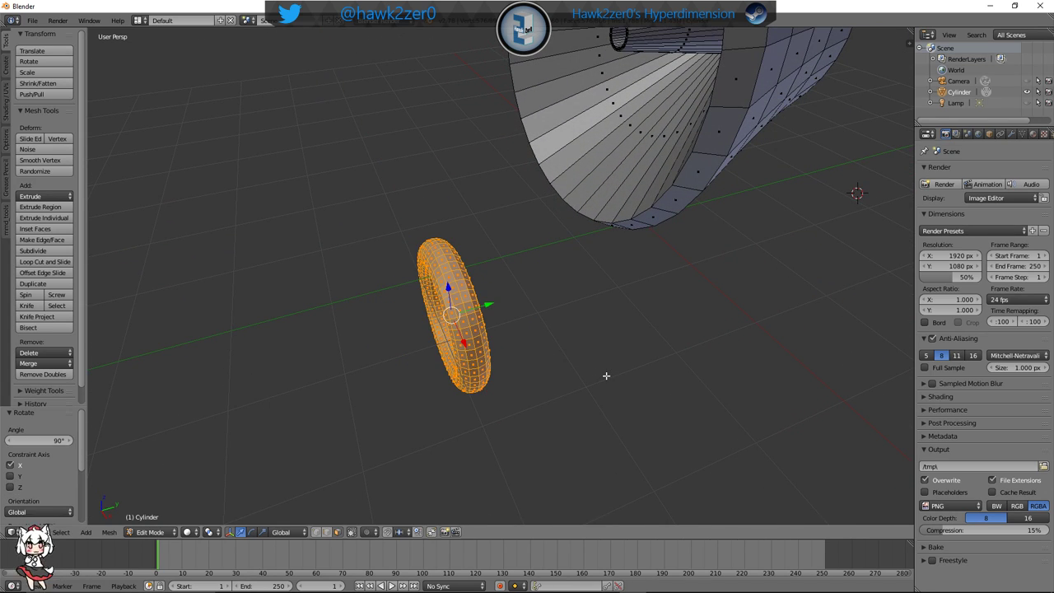
Move the torus -0.405 units along the X axis
mouse_move(607, 371)
middle_mouse_down()
mouse_move(552, 370)
mouse_move(555, 414)
mouse_move(551, 400)
mouse_move(612, 367)
middle_mouse_up()
key("g")
key("x")
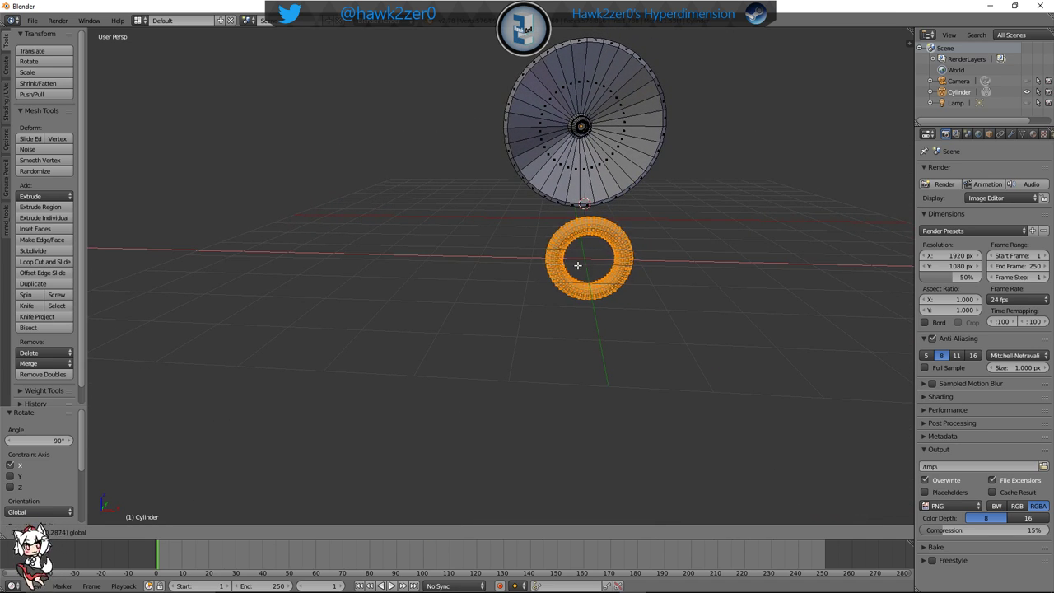
left_click(525, 270)
Snap the 3D cursor to the scene center and snap the selected torus to the cursor
middle_click_drag(653, 306, 502, 331)
key("shift+s")
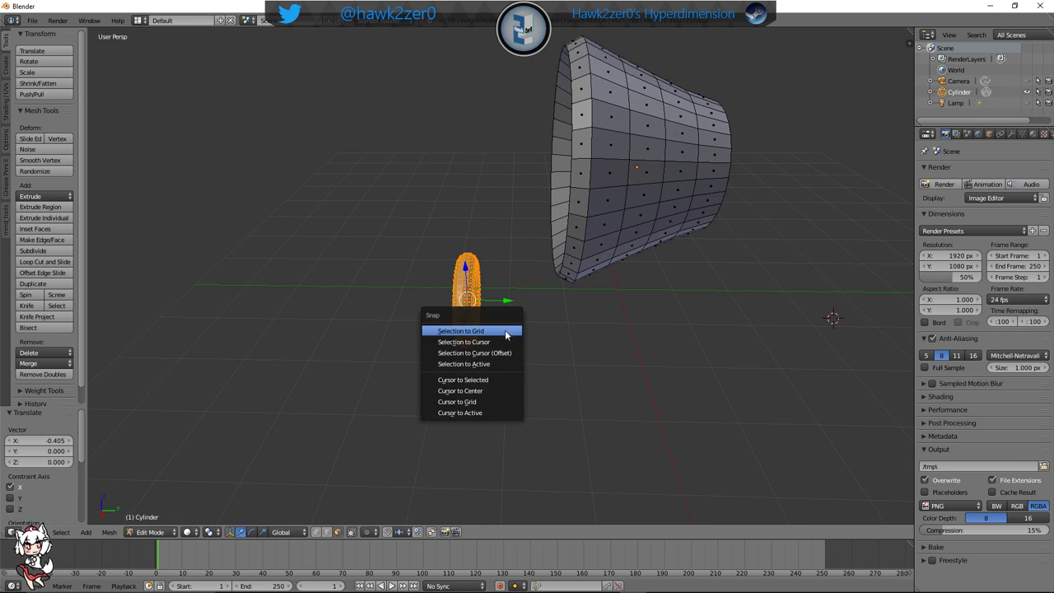
left_click(495, 389)
key("shift+s")
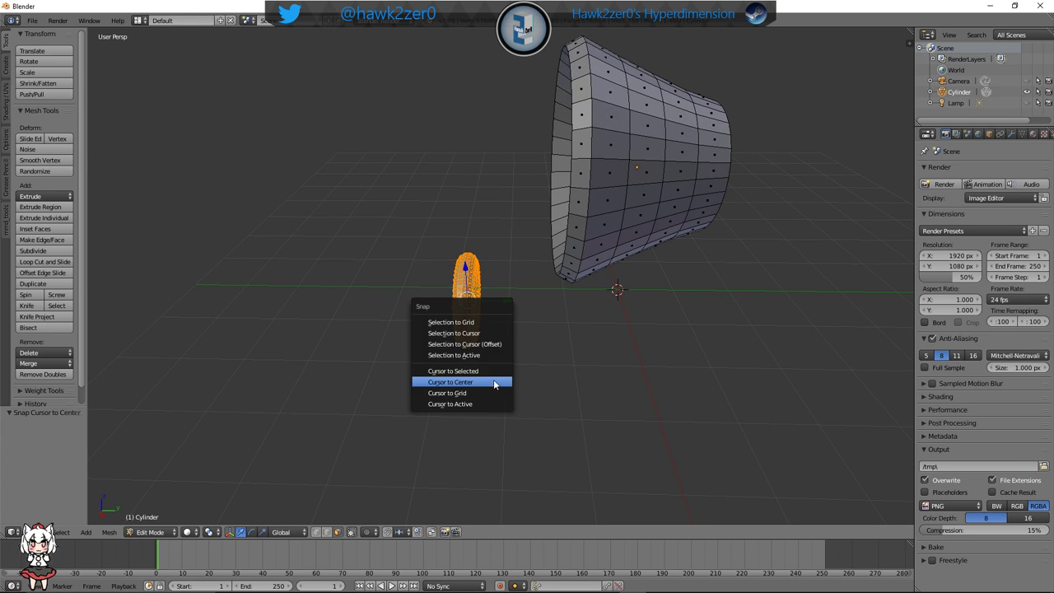
left_click(482, 332)
Try to move the snapped torus geometry along the Y axis
middle_click_drag(483, 332, 598, 327)
scroll(602, 317, "down", 5)
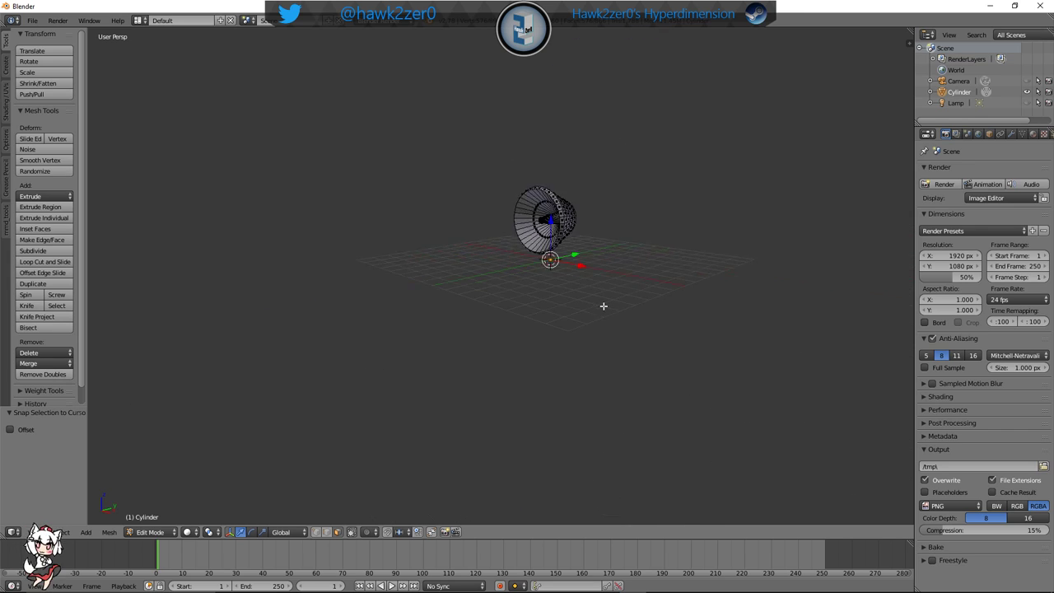
scroll(609, 290, "up", 5)
scroll(593, 338, "up", 4)
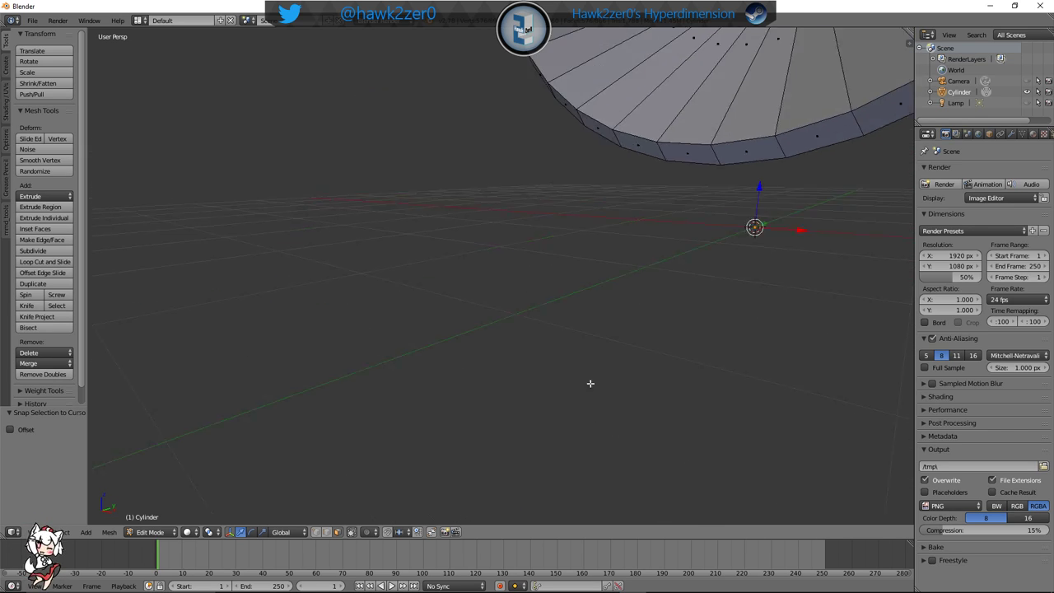
scroll(577, 362, "down", 8)
middle_click_drag(618, 283, 580, 300)
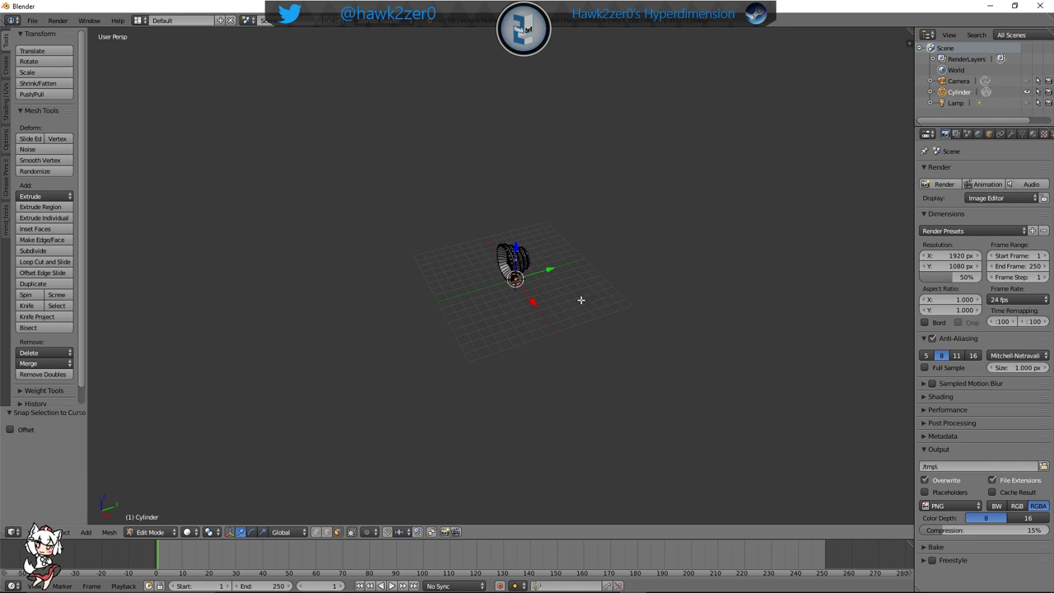
left_click_drag(554, 270, 462, 311)
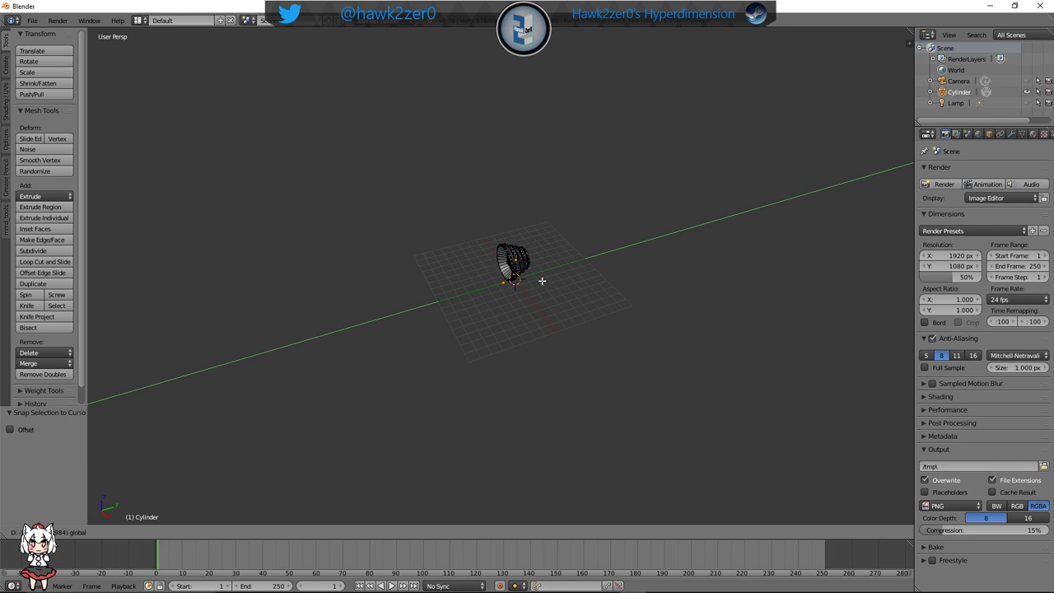
key("Tab")
scroll(527, 354, "up", 6)
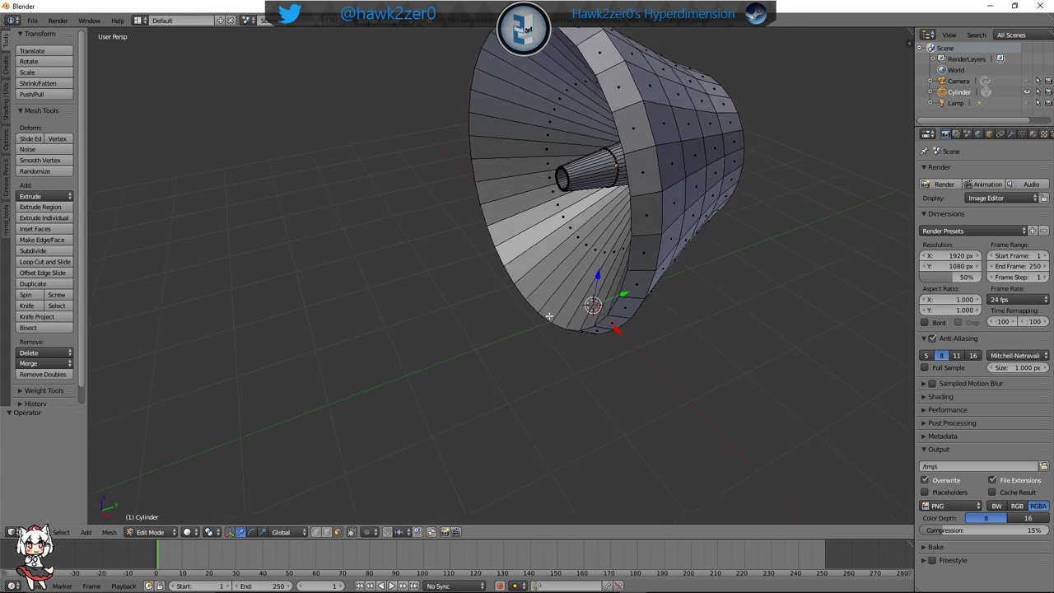
Undo the last torus move and delete the selected torus's faces from the mesh
middle_click_drag(549, 316, 562, 282)
key("ctrl+z")
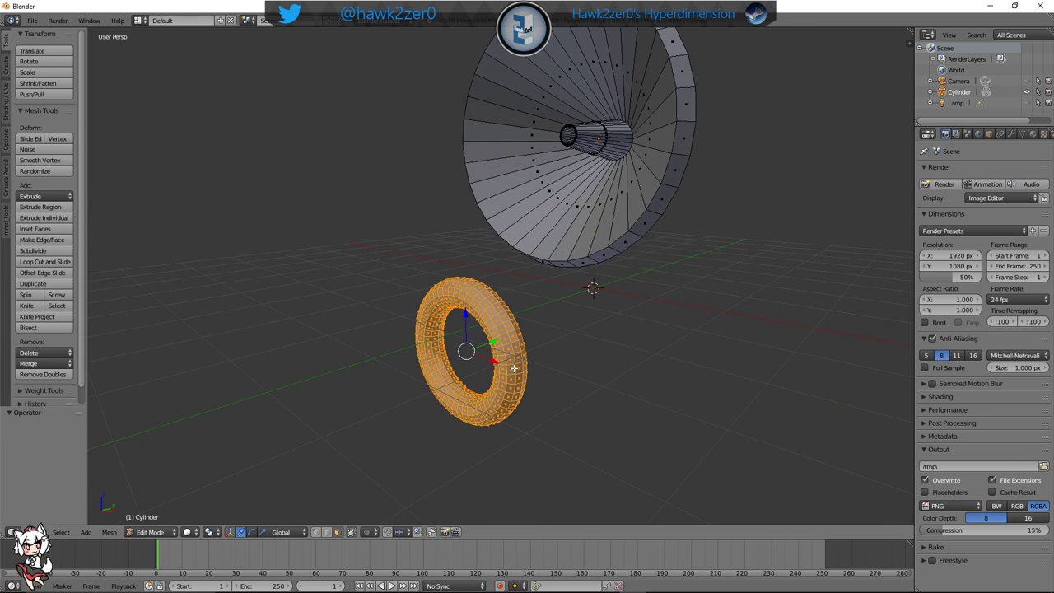
key("x")
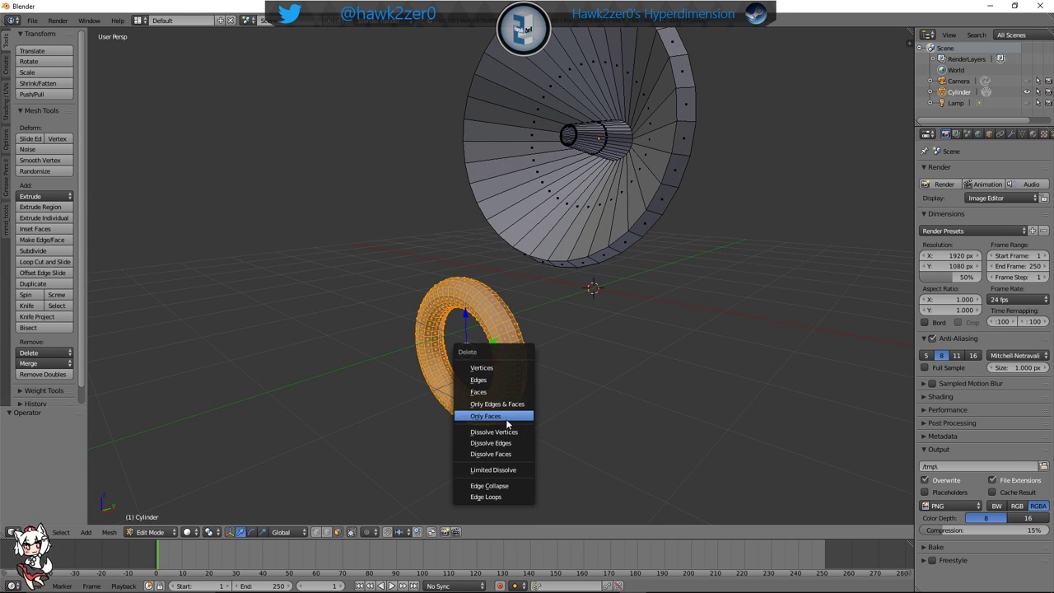
left_click(512, 390)
middle_click_drag(510, 384, 580, 384)
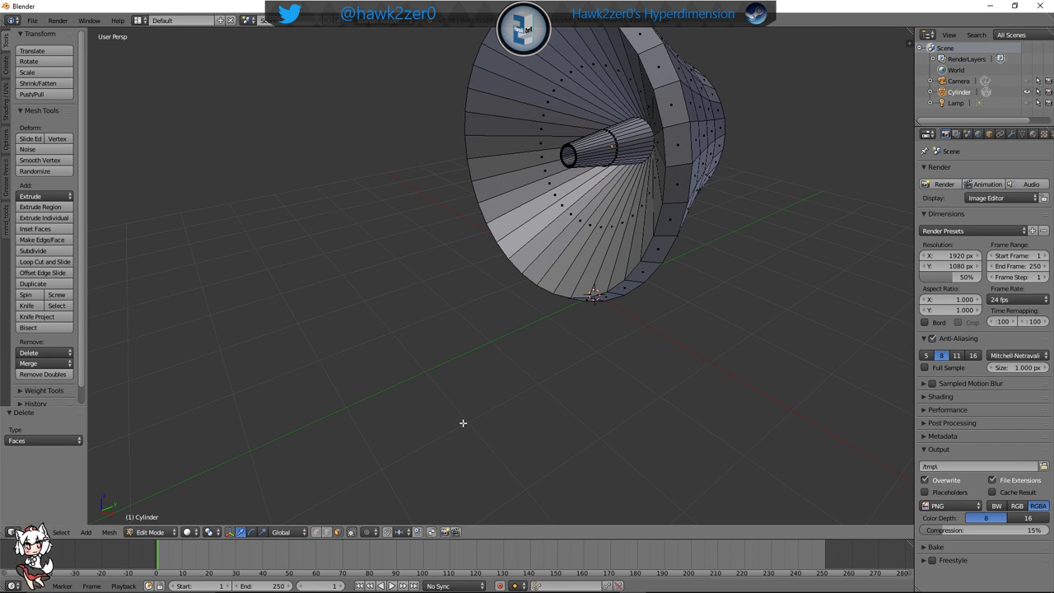
Add a new torus at the 3D cursor and move it -2.236 units along the Y axis
key("shift+a")
left_click(458, 491)
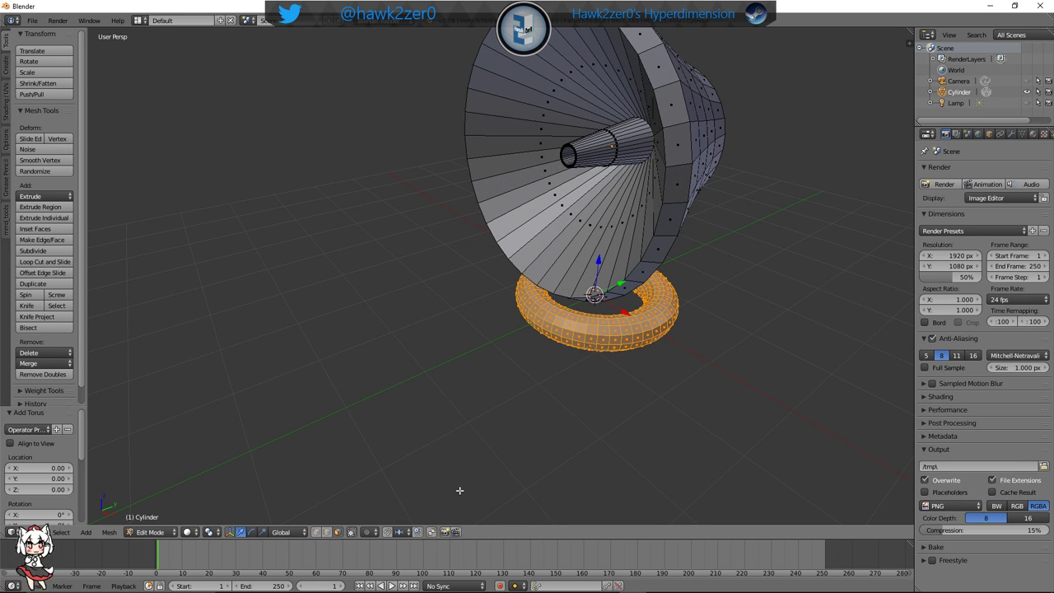
middle_click_drag(459, 490, 539, 393)
key("g")
key("y")
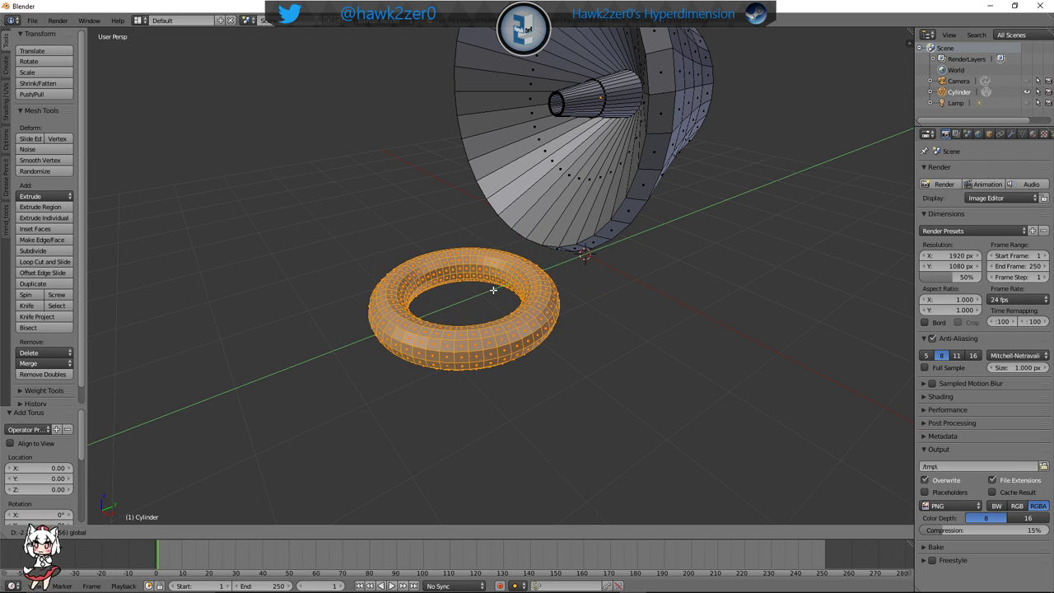
left_click(540, 349)
Rotate the new torus 90° about the X axis
key("r")
key("x")
key("9")
key("0")
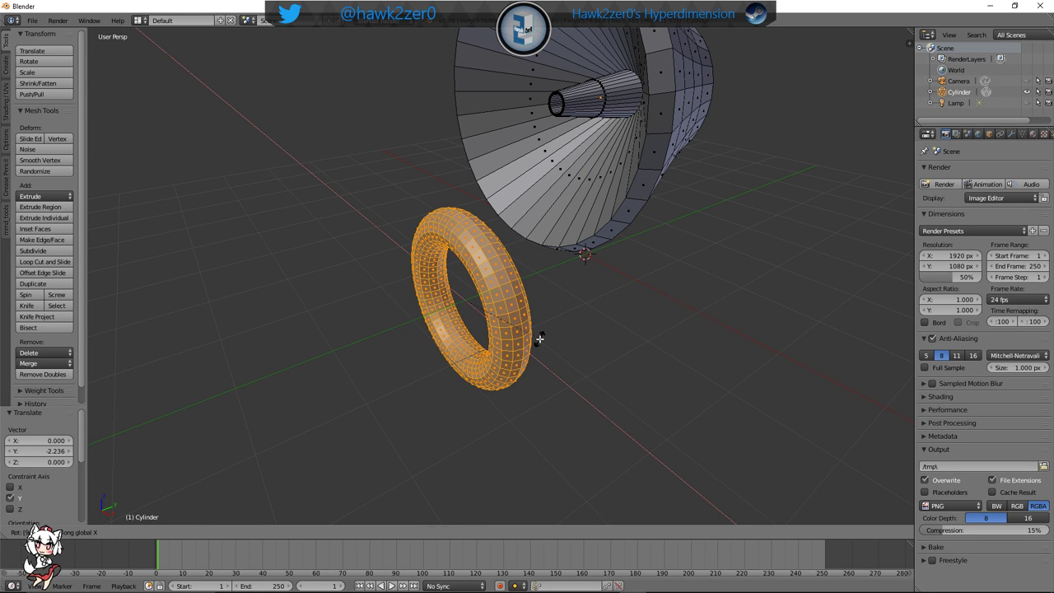
key("Return")
middle_click_drag(514, 342, 511, 366)
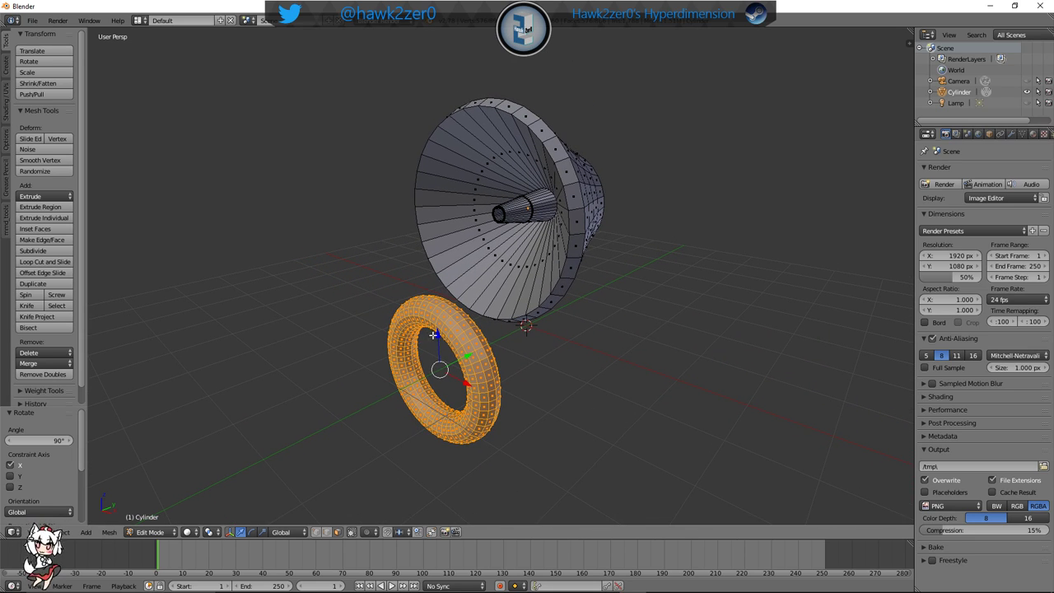
Raise the torus 2.227 units along Z, then fine-tune its height by 0.002 in front view to line it up with the cone
key("g")
key("z")
left_click(461, 191)
middle_click_drag(472, 268, 504, 269)
key("KP_1")
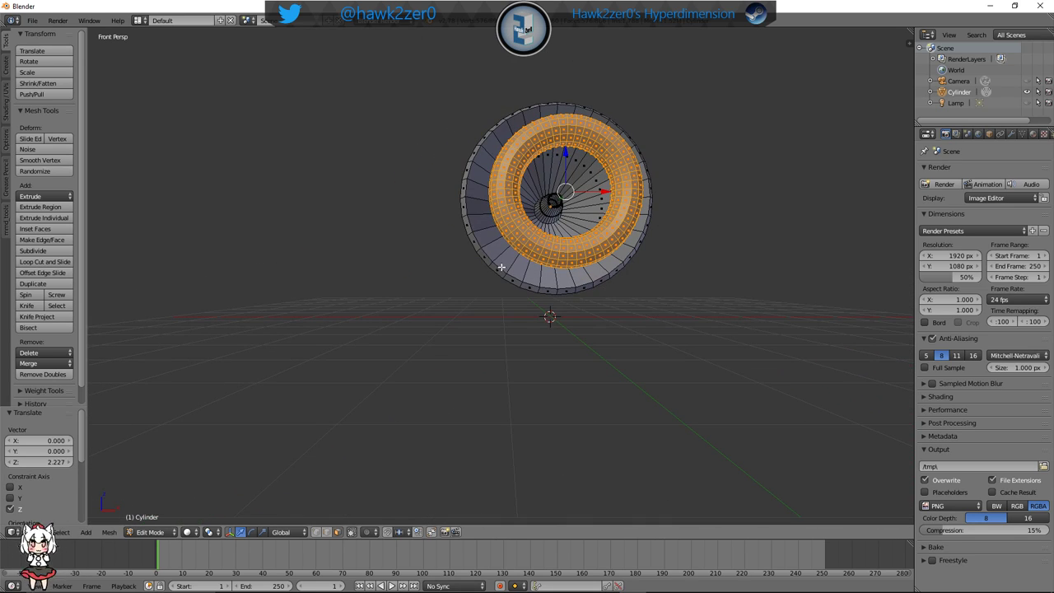
middle_click_drag(581, 244, 520, 319, "shift")
left_click_drag(499, 244, 497, 231)
Select all linked faces of the torus only, leaving the cone unselected
right_click(583, 255)
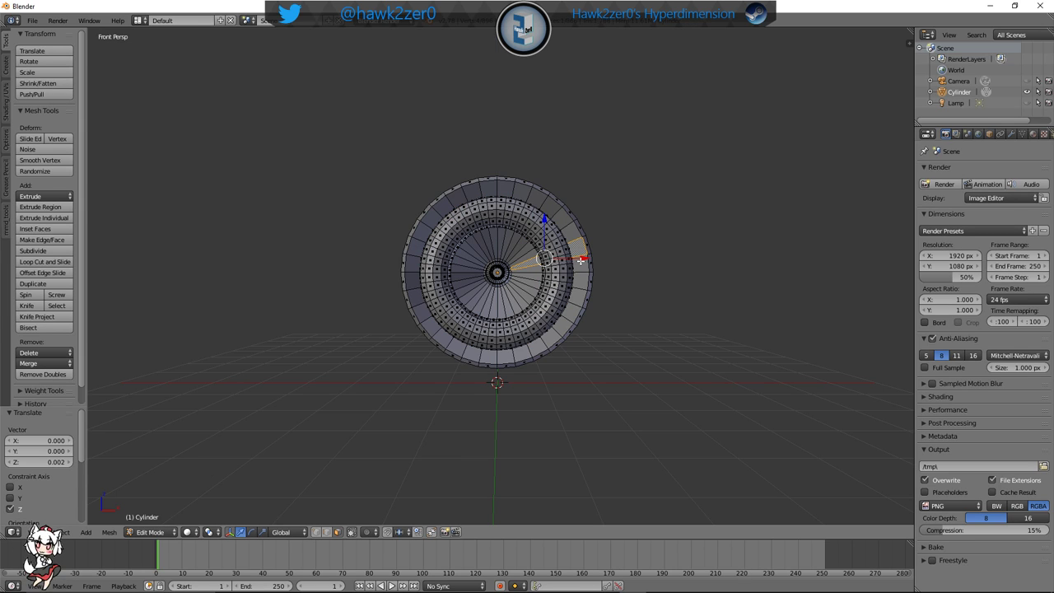
key("ctrl+l")
left_click_drag(537, 273, 538, 273)
key("a")
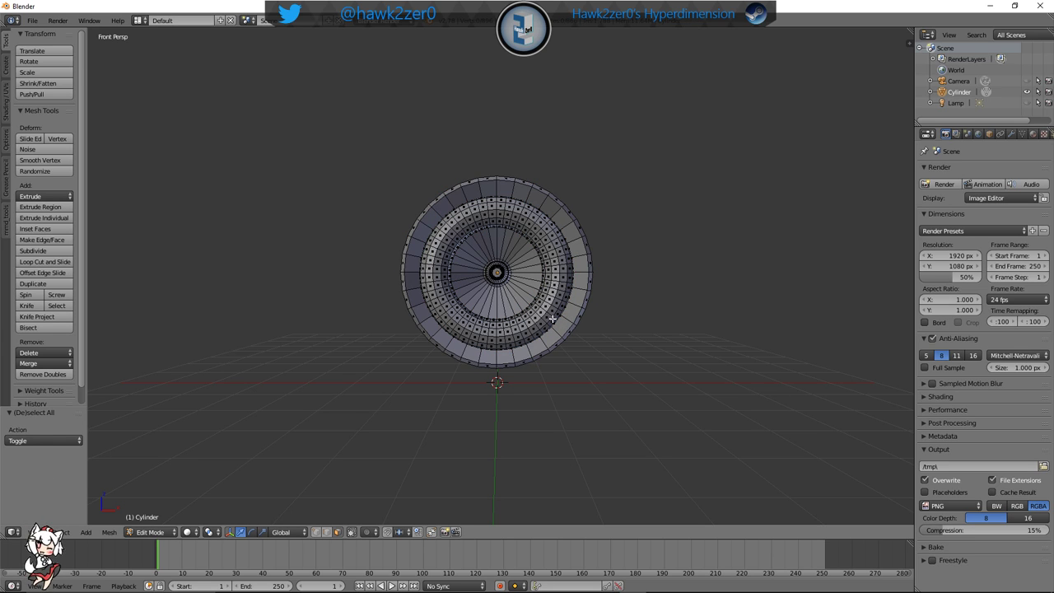
right_click(553, 317)
key("ctrl+l")
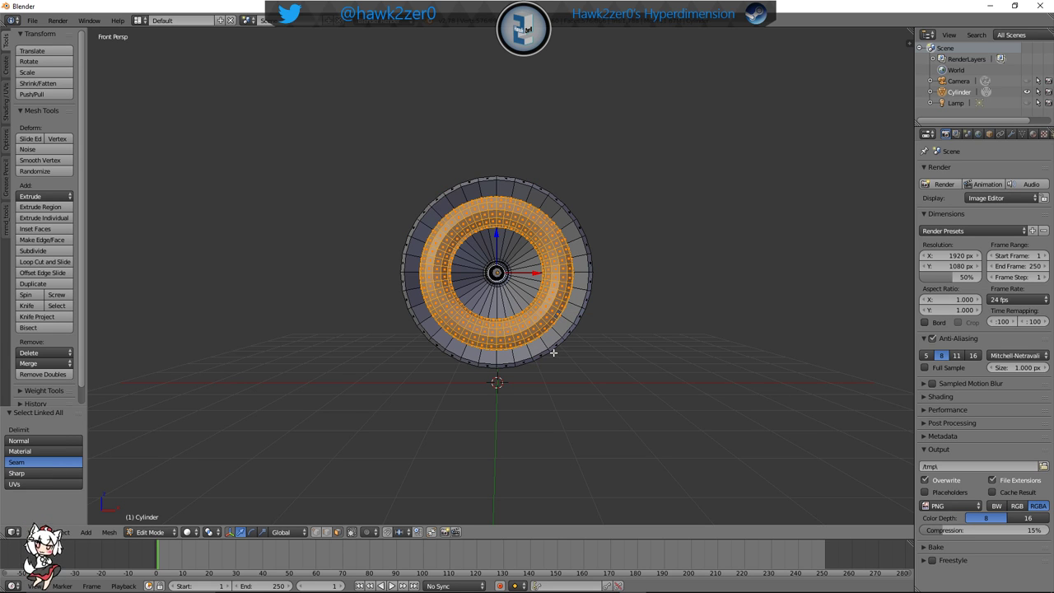
Move the torus 0.606 units along Y toward the cone and scale it uniformly by 1.908
middle_click_drag(554, 353, 454, 316)
key("g")
key("y")
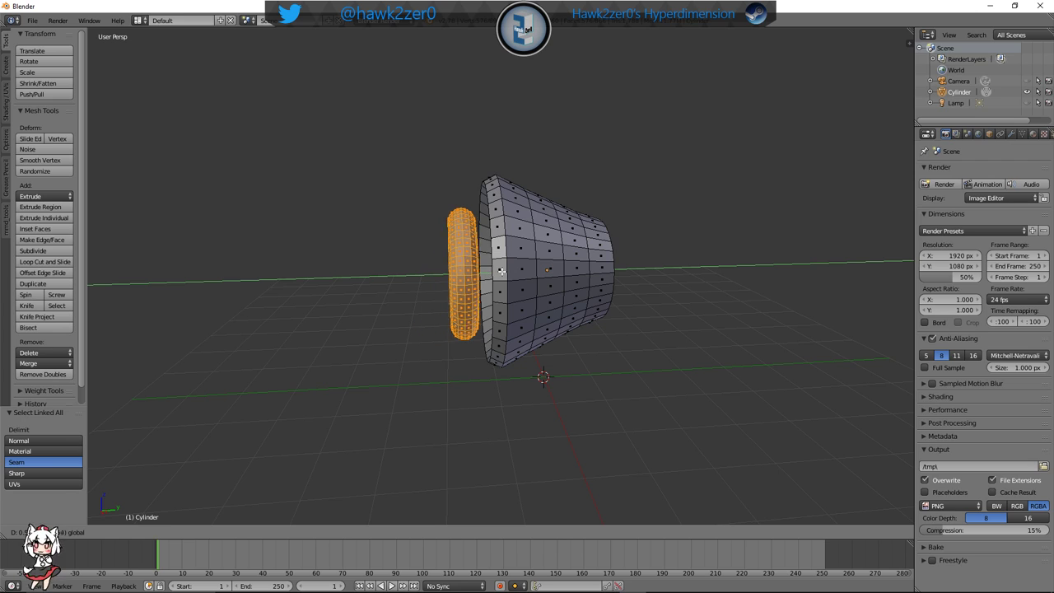
left_click(503, 272)
key("s")
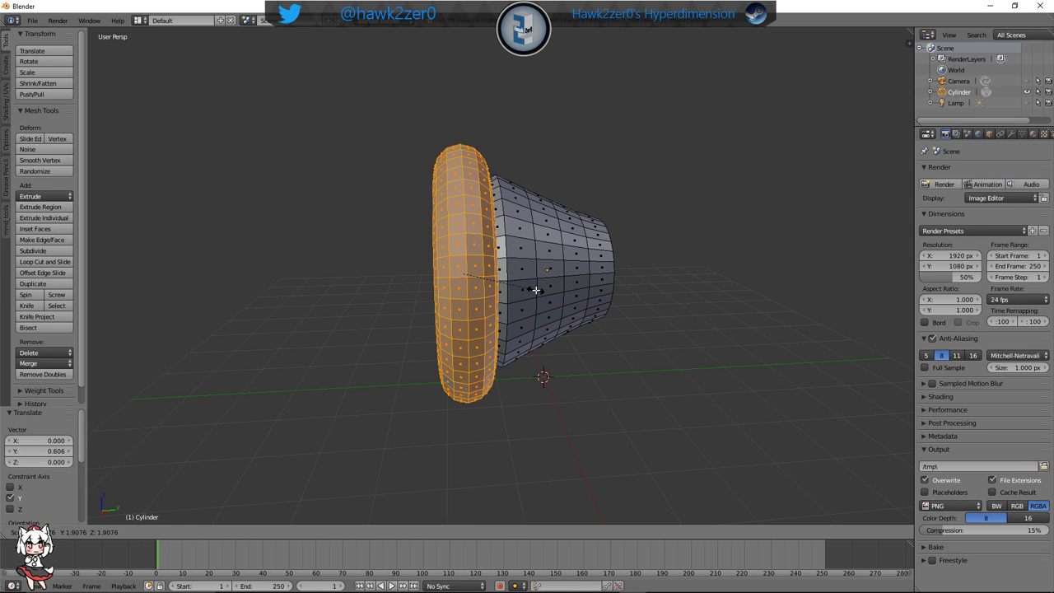
left_click(535, 291)
Move the enlarged torus -0.318 units along the Y axis, away from the cone's open rim
middle_click_drag(490, 282, 480, 285, "shift")
key("g")
key("y")
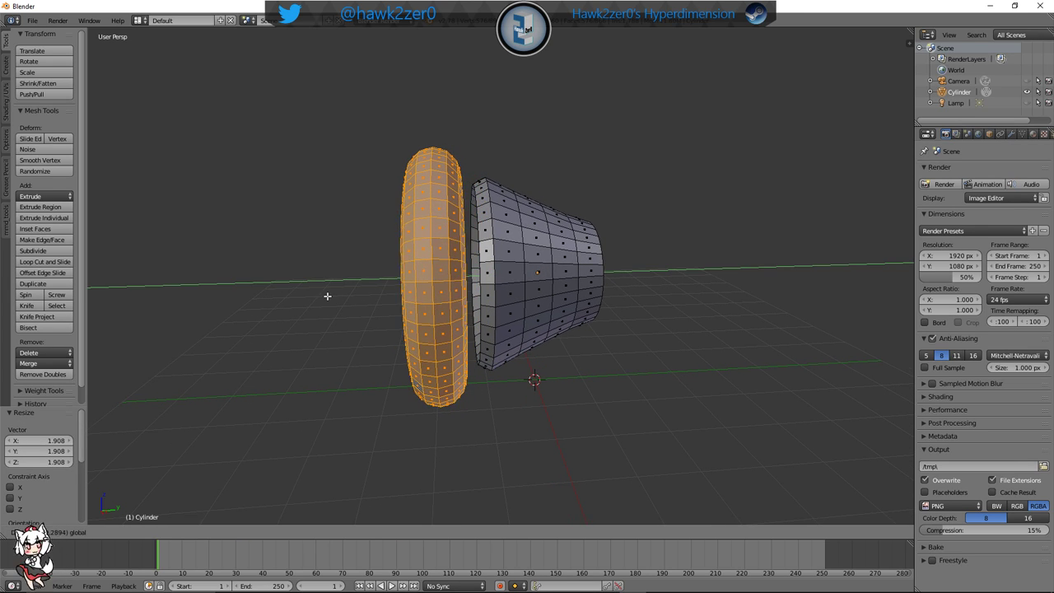
left_click(327, 297)
Stretch the torus along the X axis by a factor of 1.476
middle_click_drag(439, 235, 684, 391)
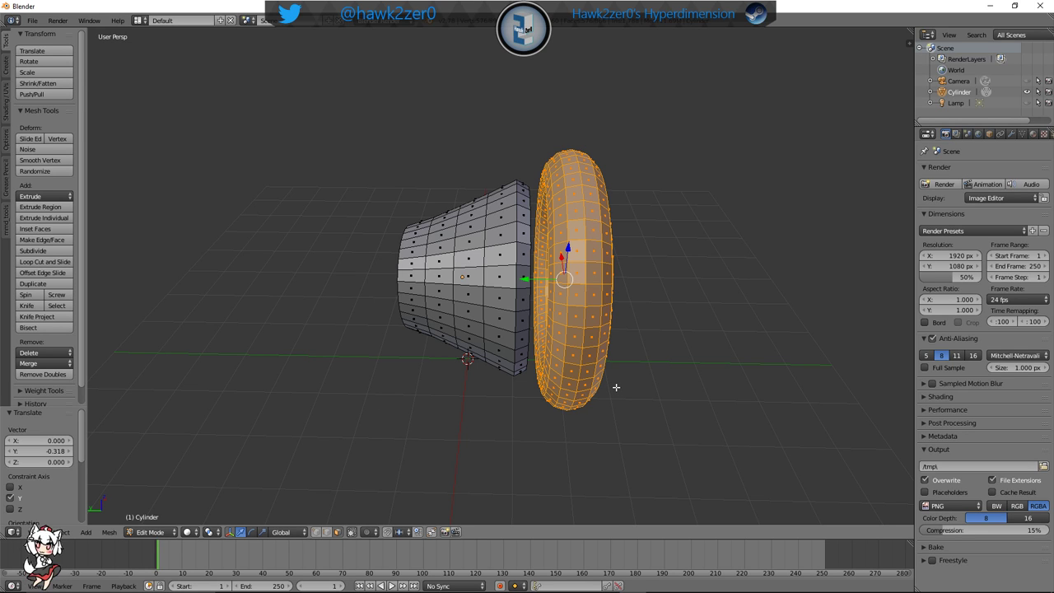
middle_click_drag(641, 399, 503, 355)
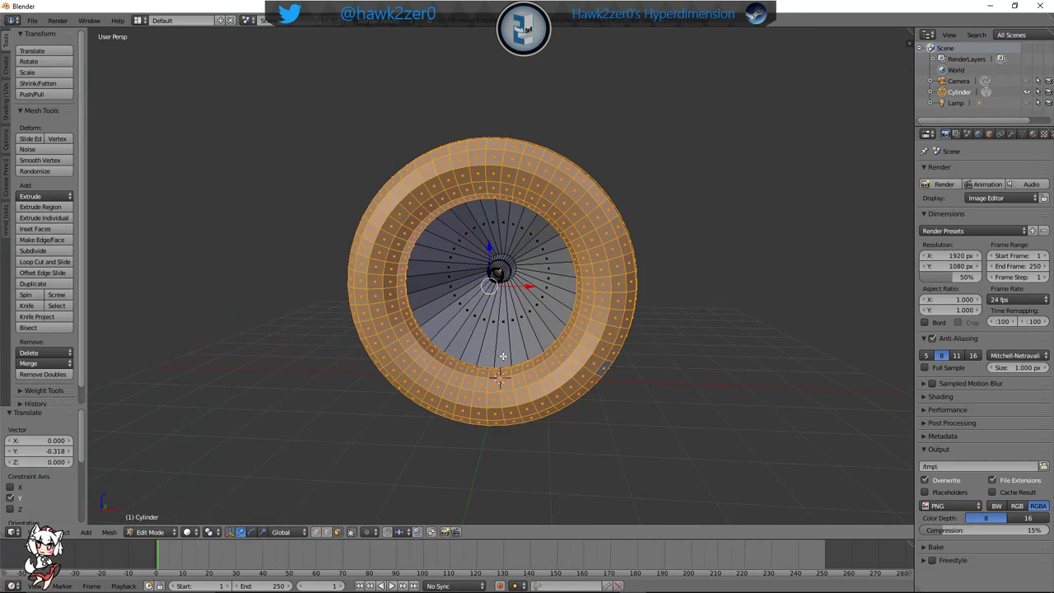
middle_click_drag(565, 392, 548, 405)
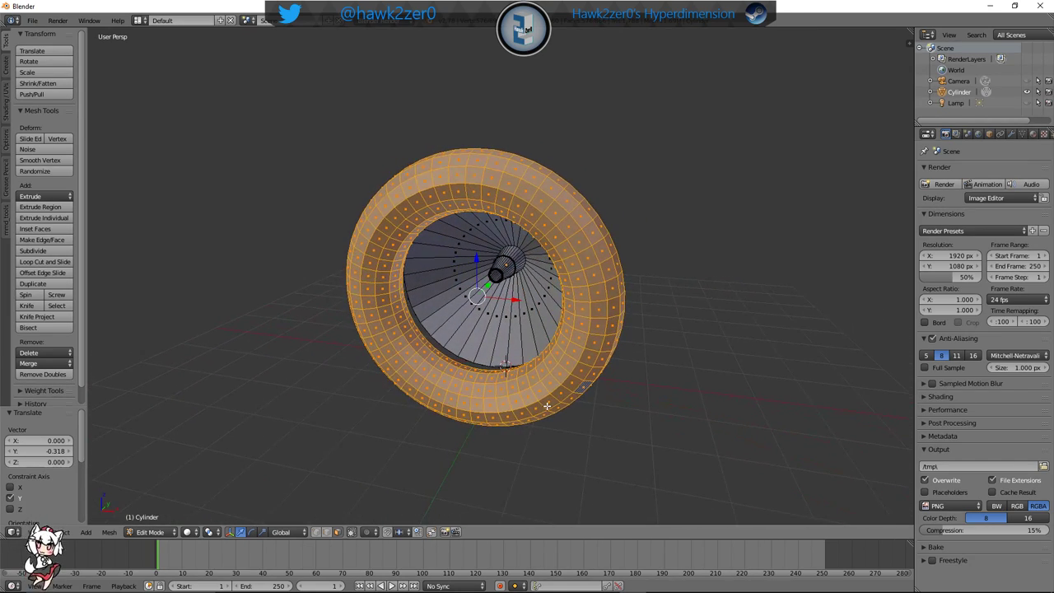
key("s")
key("x")
key("s")
left_click(631, 404)
Flatten the torus along the Y axis by a factor of 0.399
key("s")
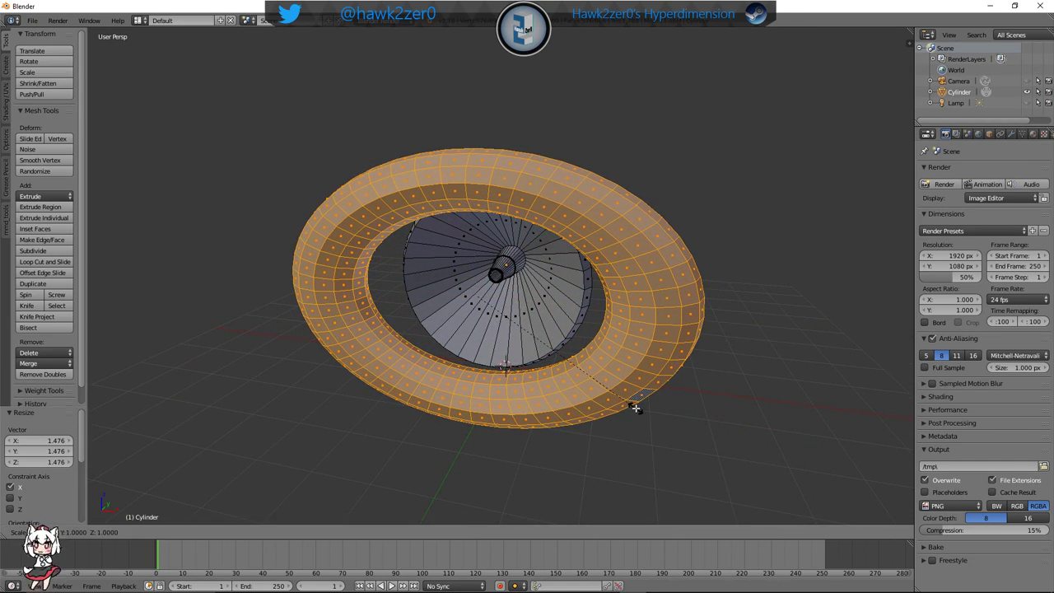
key("y")
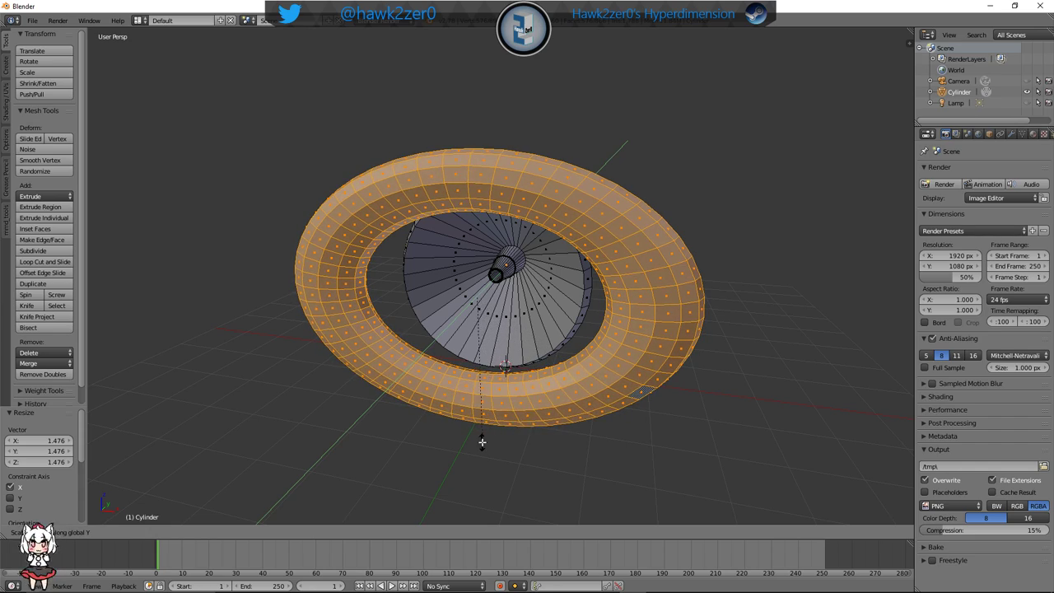
left_click(482, 377)
middle_click_drag(547, 384, 584, 384)
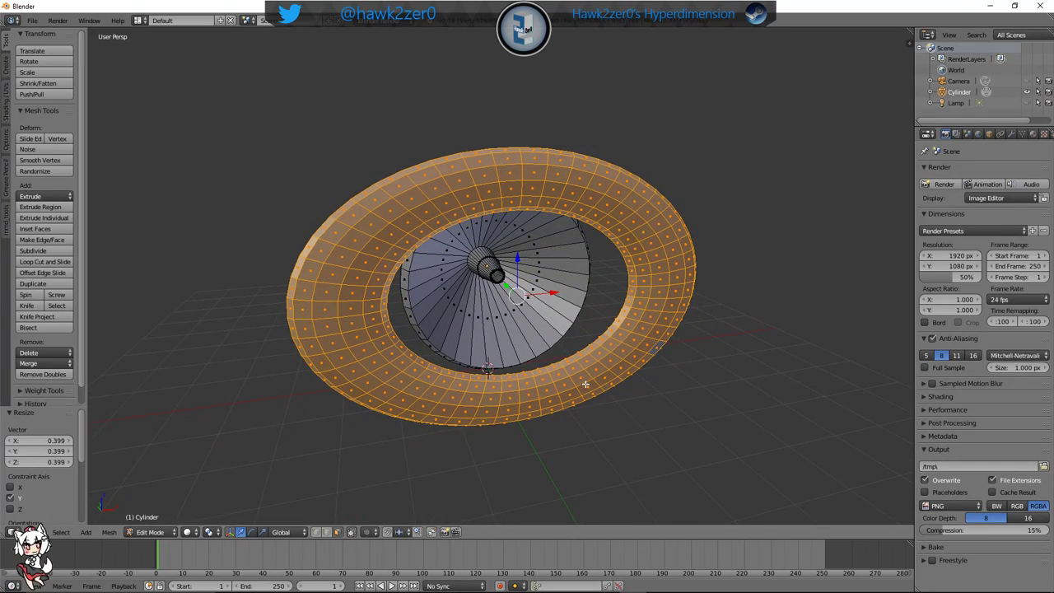
Narrow the torus along the X axis by a factor of 0.625
key("s")
key("x")
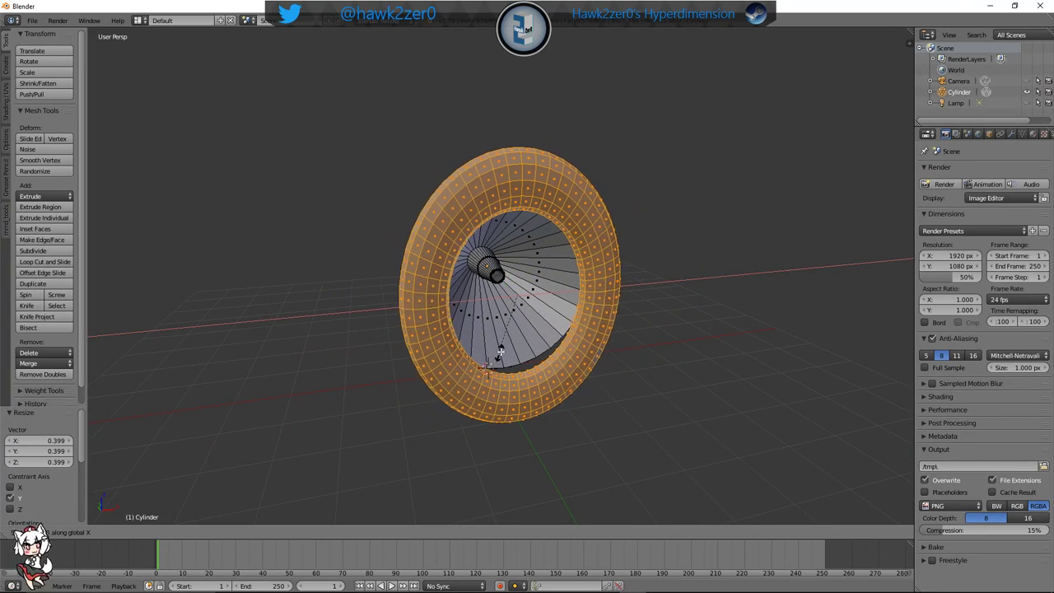
left_click(510, 364)
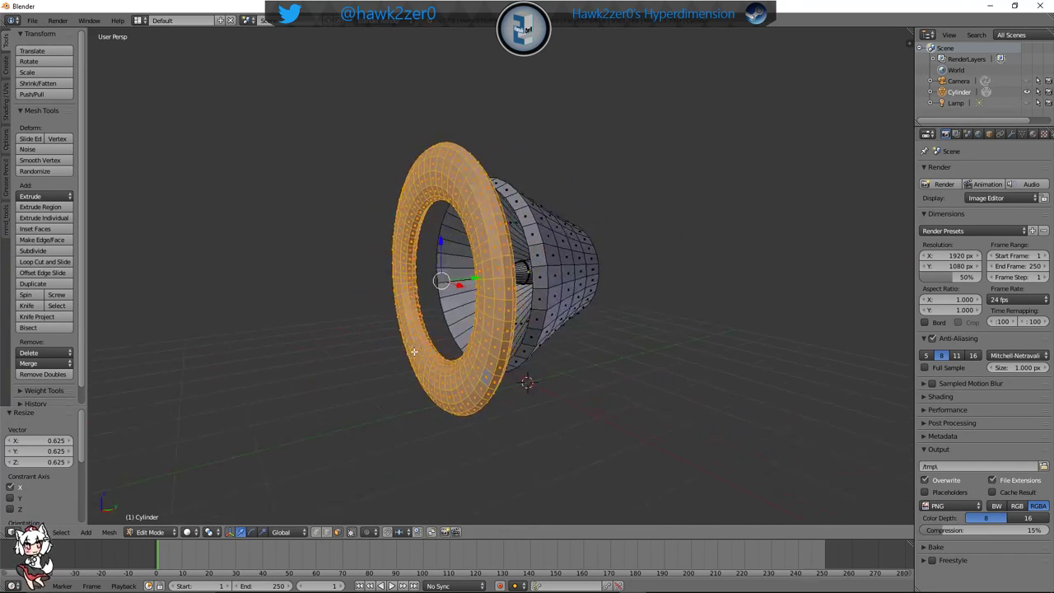
middle_click_drag(388, 354, 391, 357)
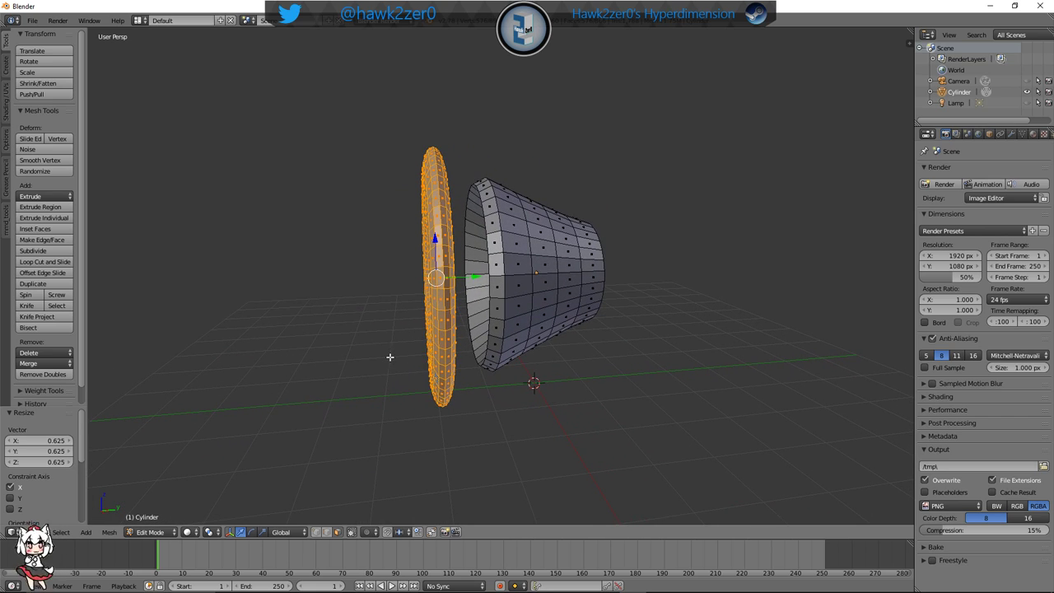
key("s")
key("y")
right_click(471, 380)
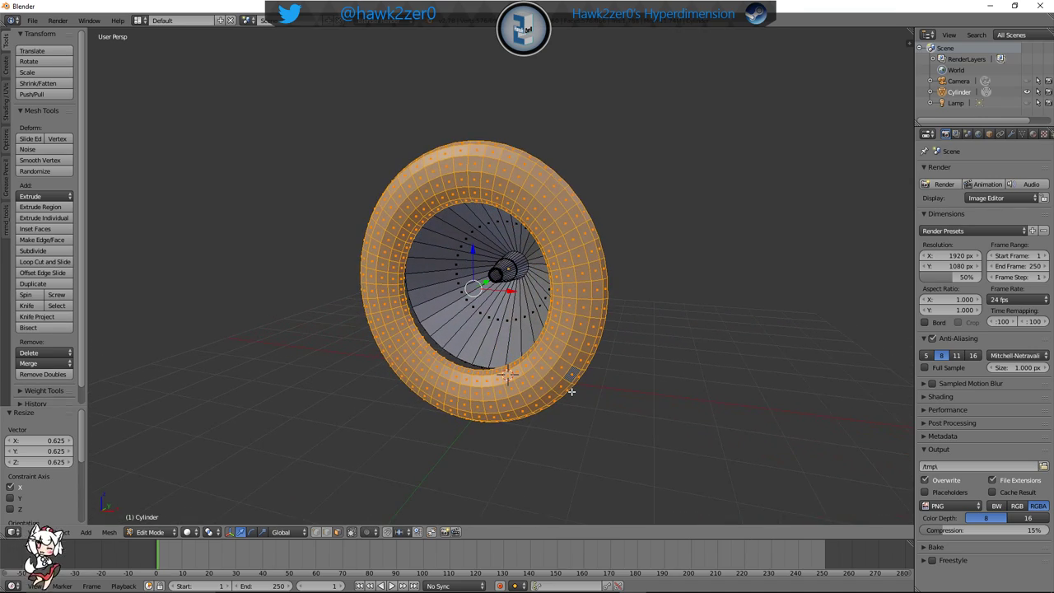
Scale the torus along the Z axis by 0.820
key("s")
key("z")
left_click(558, 368)
Examine the flattened torus's shape and fit against the cone's open end from several sides
middle_click_drag(558, 368, 524, 378)
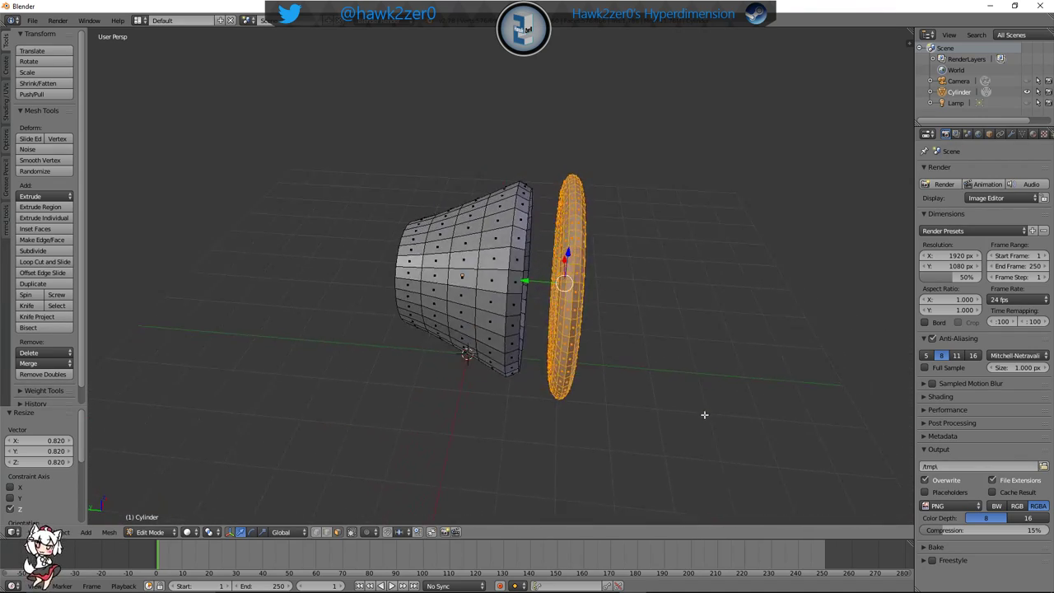
middle_click_drag(705, 414, 696, 404)
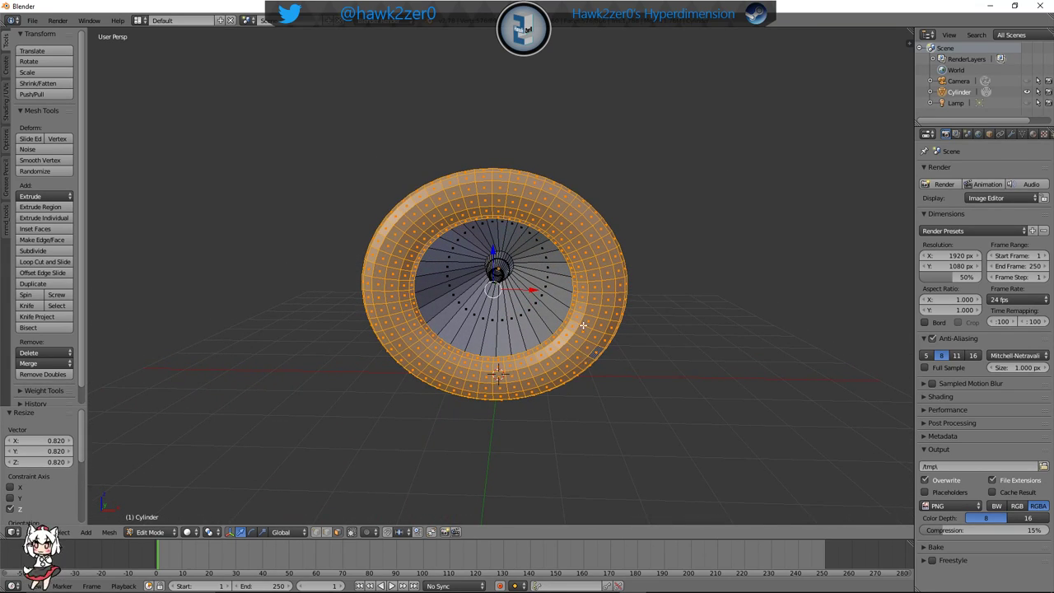
middle_click_drag(583, 325, 430, 309)
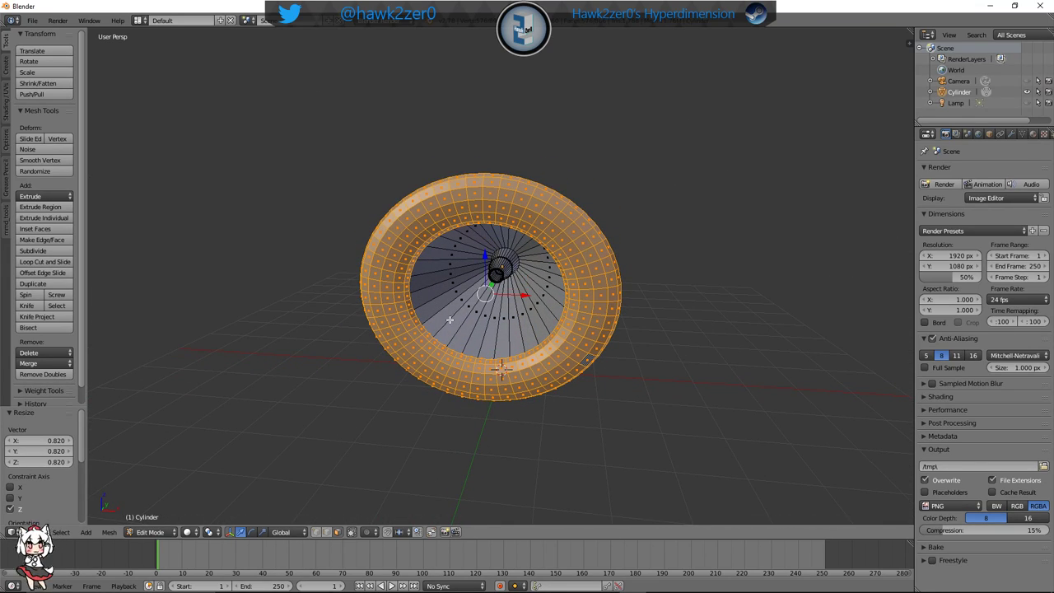
middle_click_drag(508, 338, 562, 272)
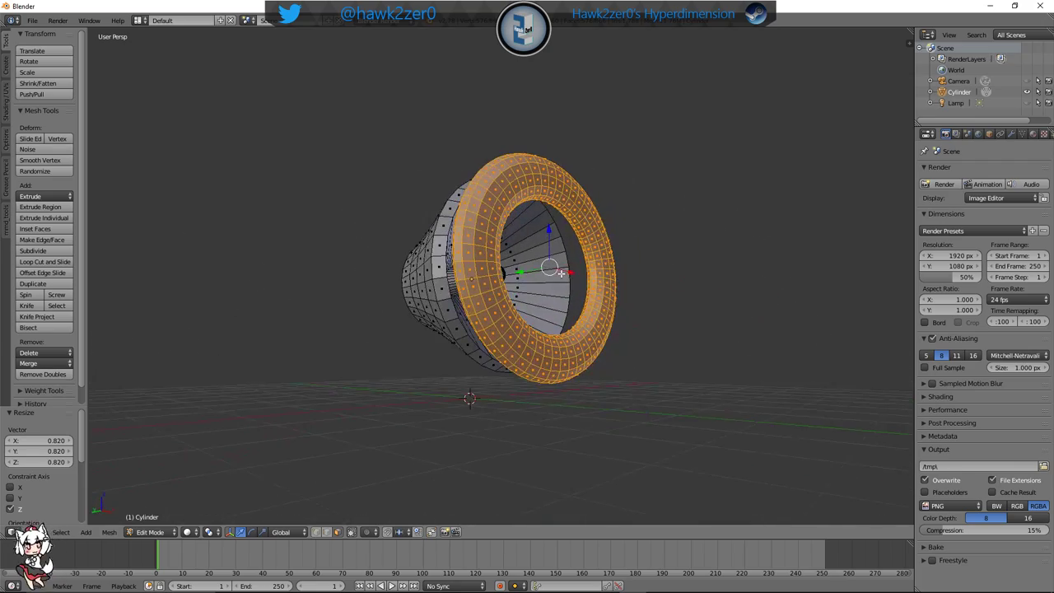
middle_click_drag(366, 322, 490, 344)
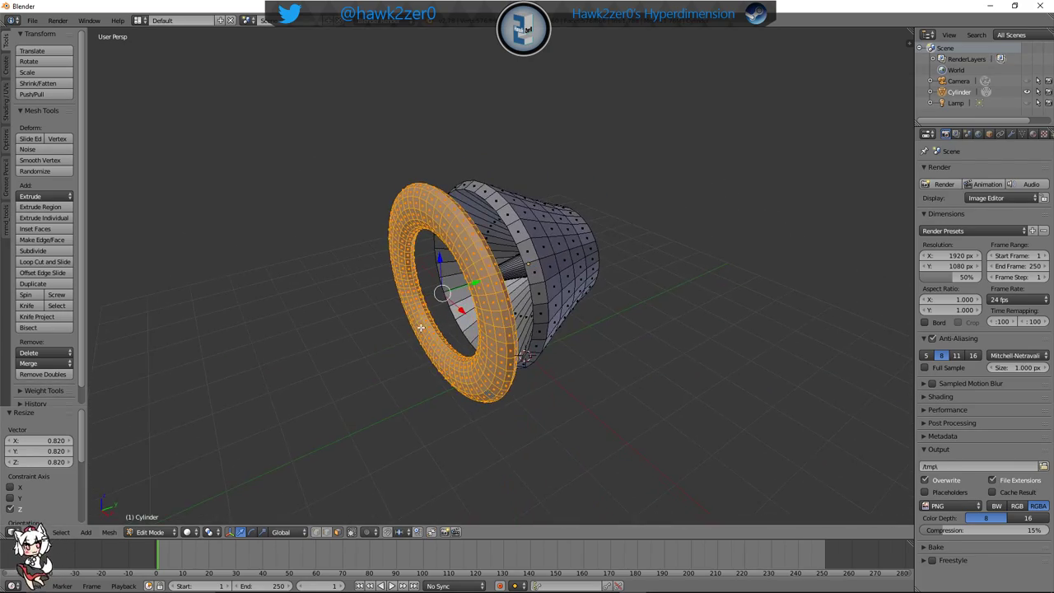
middle_click_drag(369, 332, 505, 353)
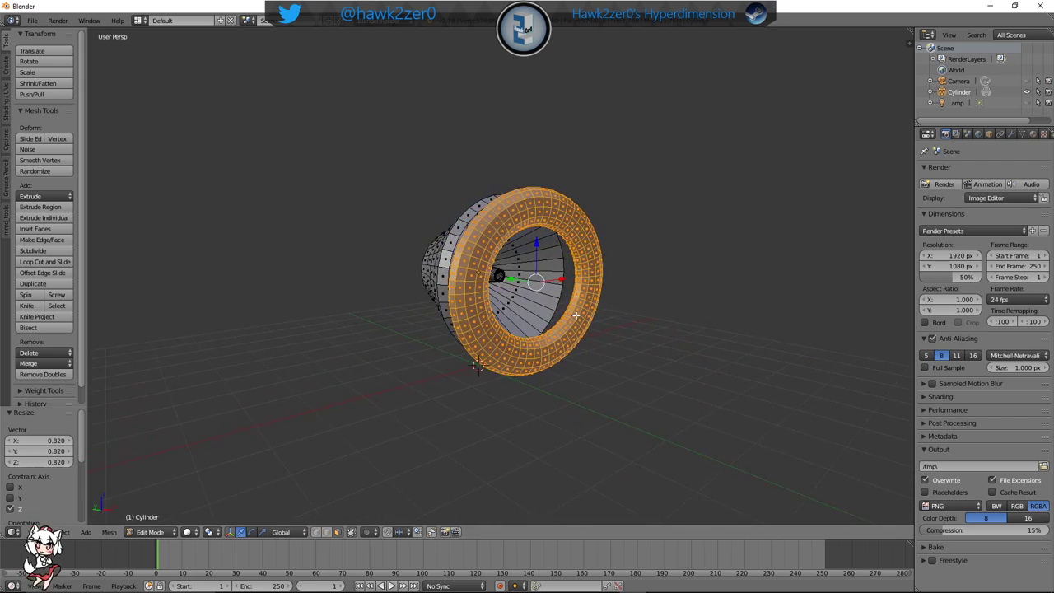
middle_click_drag(575, 316, 631, 278)
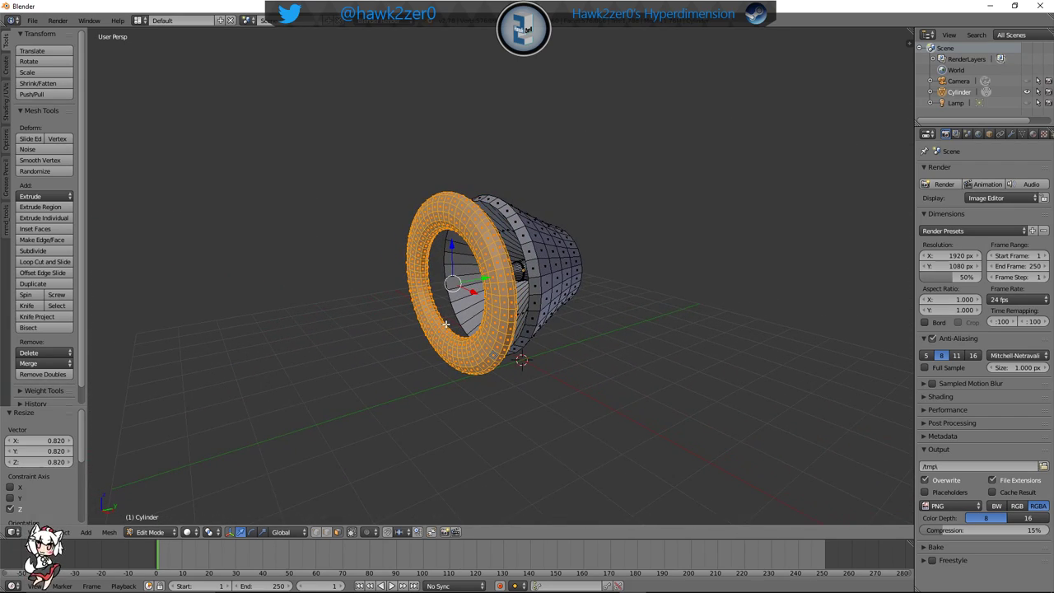
Delete the flattened torus's faces in front of the cone
middle_click_drag(510, 338, 517, 360)
key("x")
left_click(512, 361)
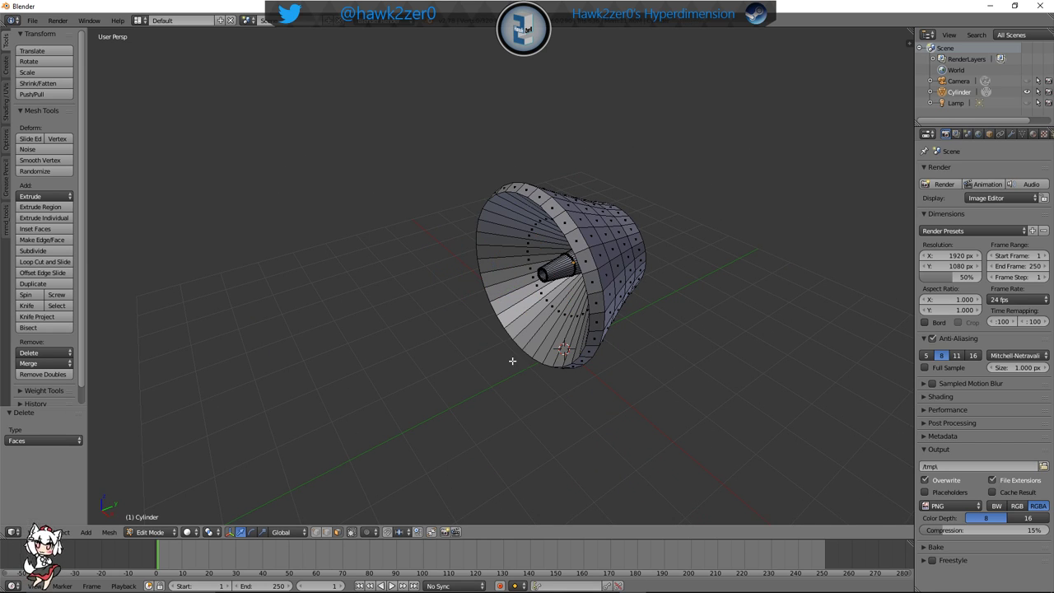
middle_click_drag(506, 332, 539, 336)
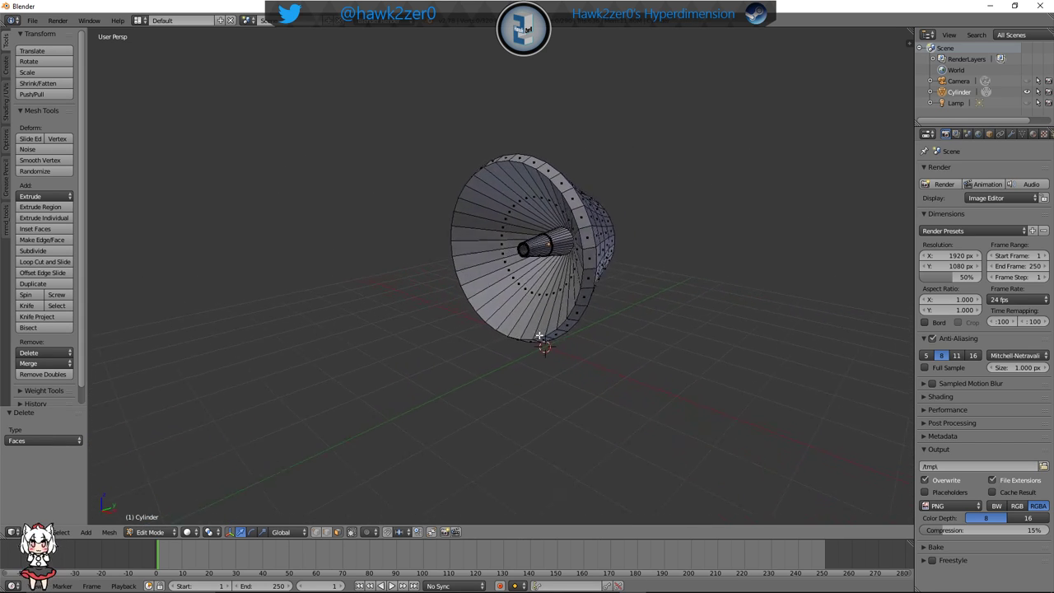
middle_click_drag(470, 346, 495, 339)
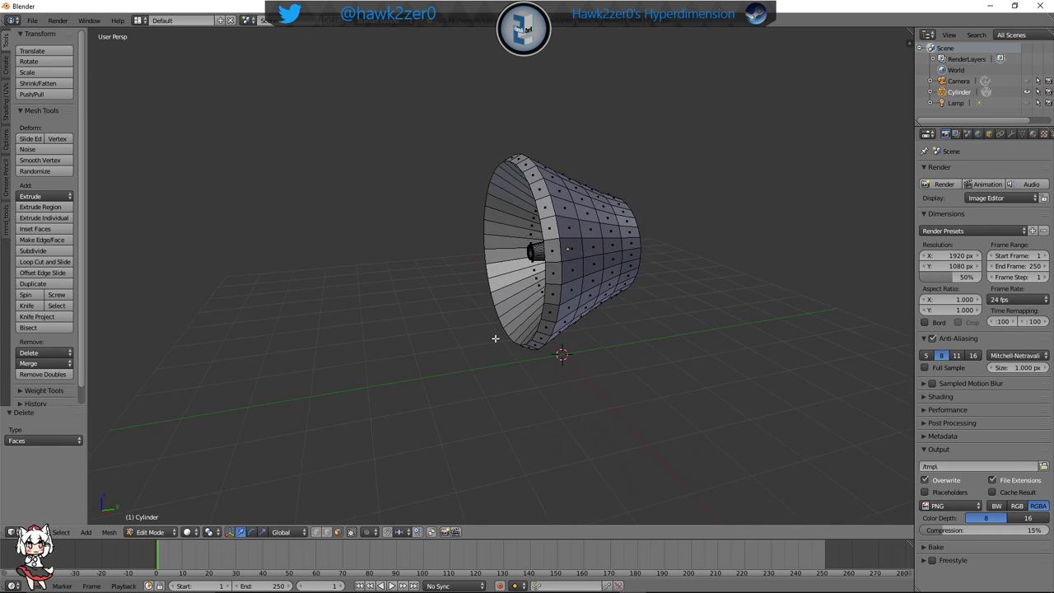
middle_click_drag(538, 372, 432, 377)
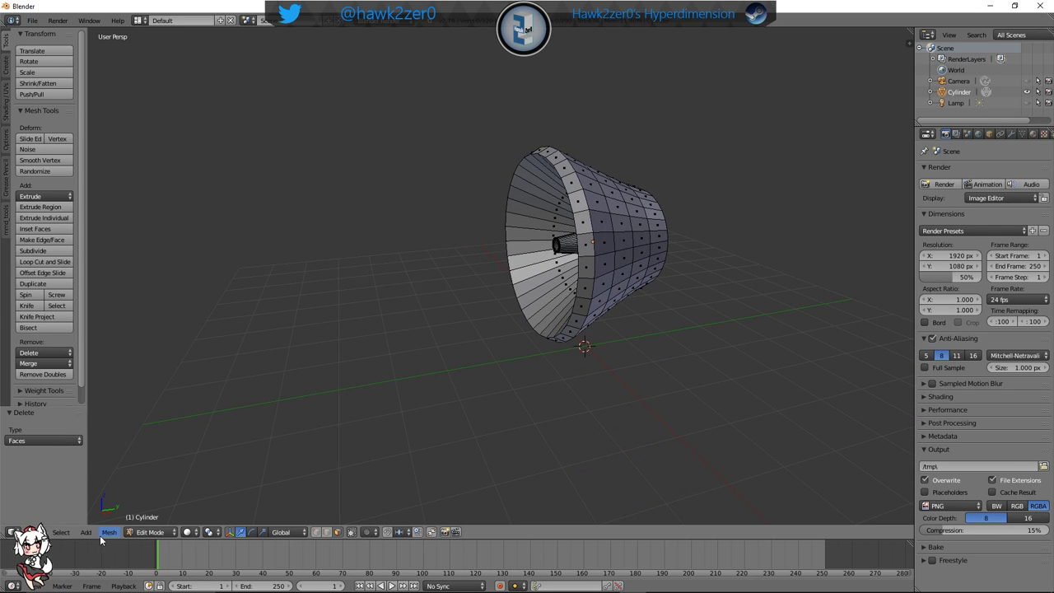
key("shift+a")
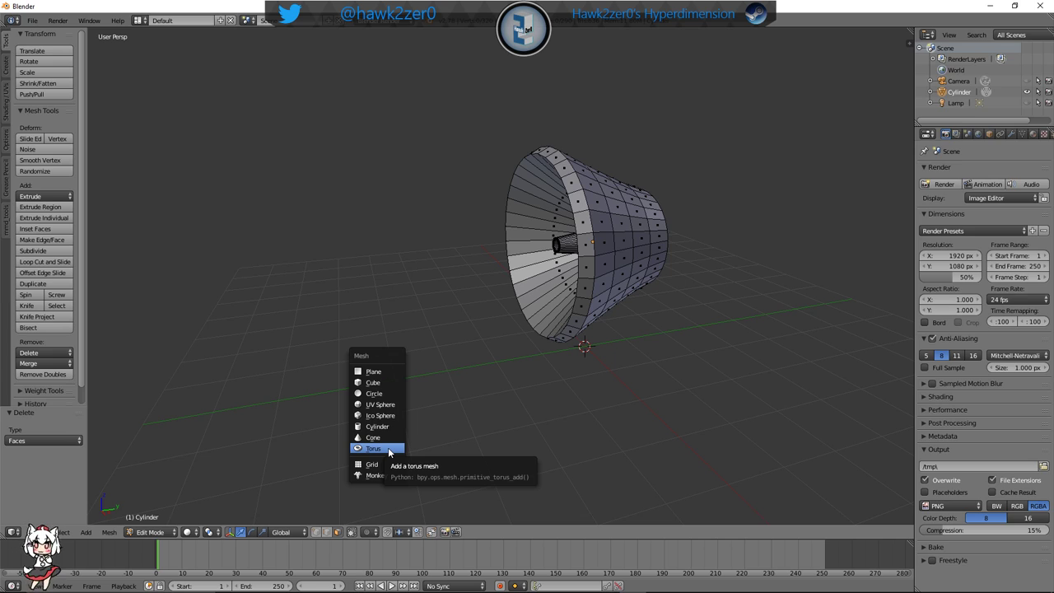
left_click(388, 448)
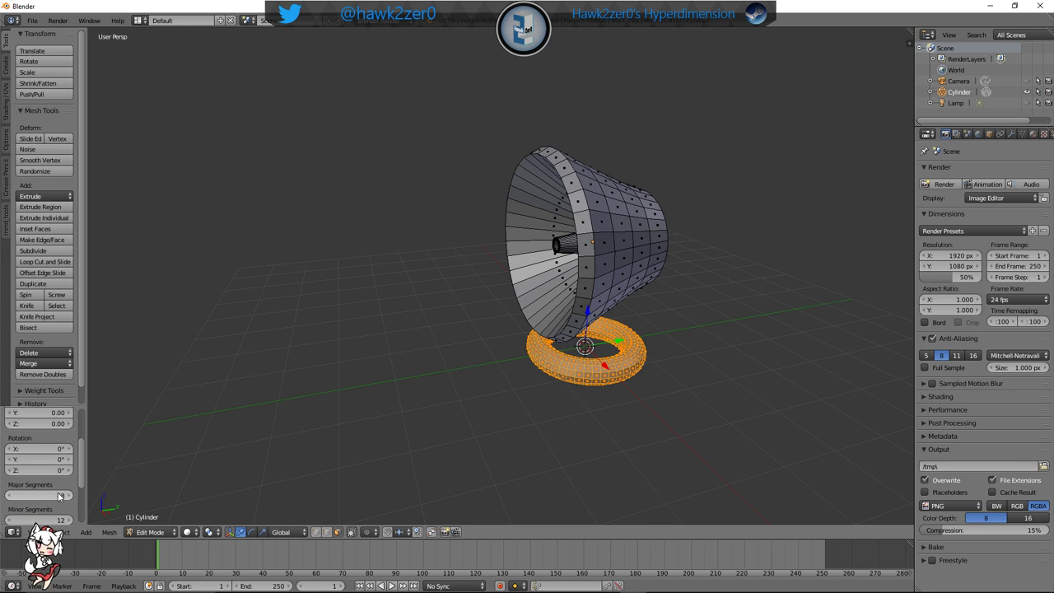
scroll(59, 496, "down", 4)
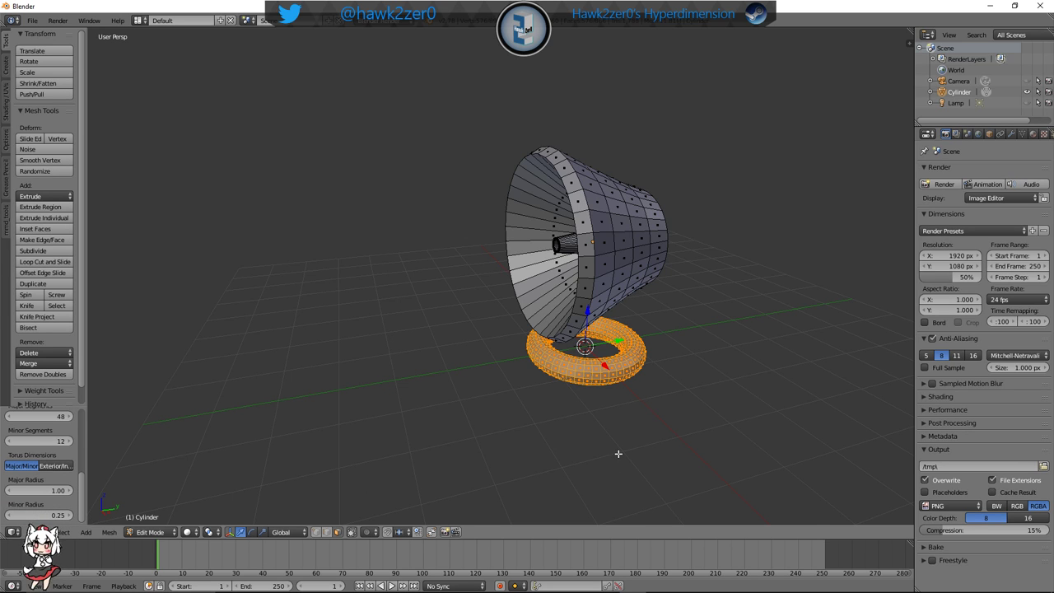
scroll(619, 453, "up", 8)
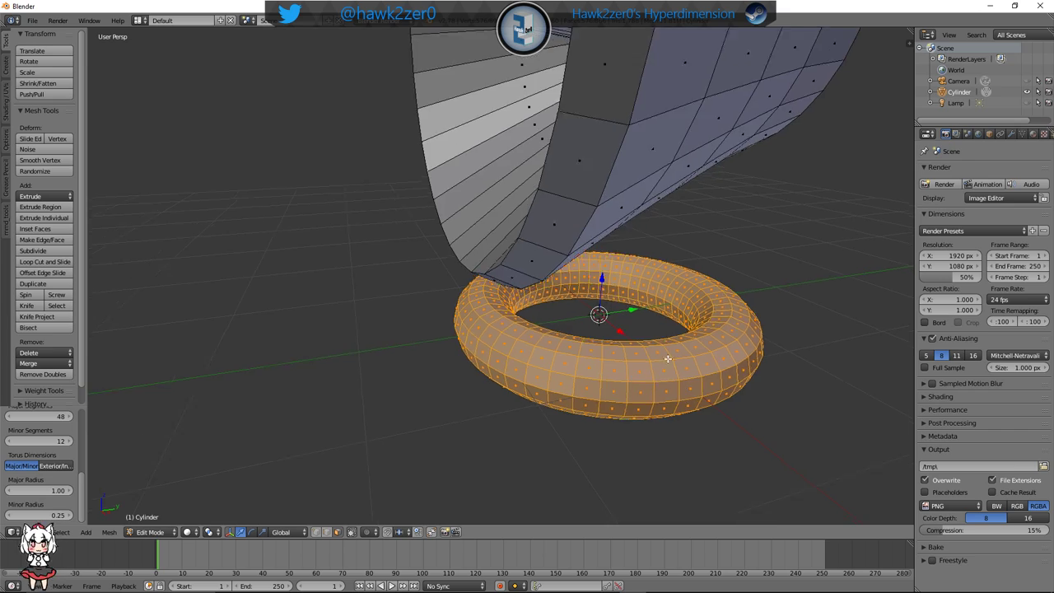
scroll(667, 358, "down", 3)
mouse_move(38, 490)
left_mouse_down()
mouse_move(86, 482)
mouse_move(56, 494)
left_mouse_up()
key("ctrl+z")
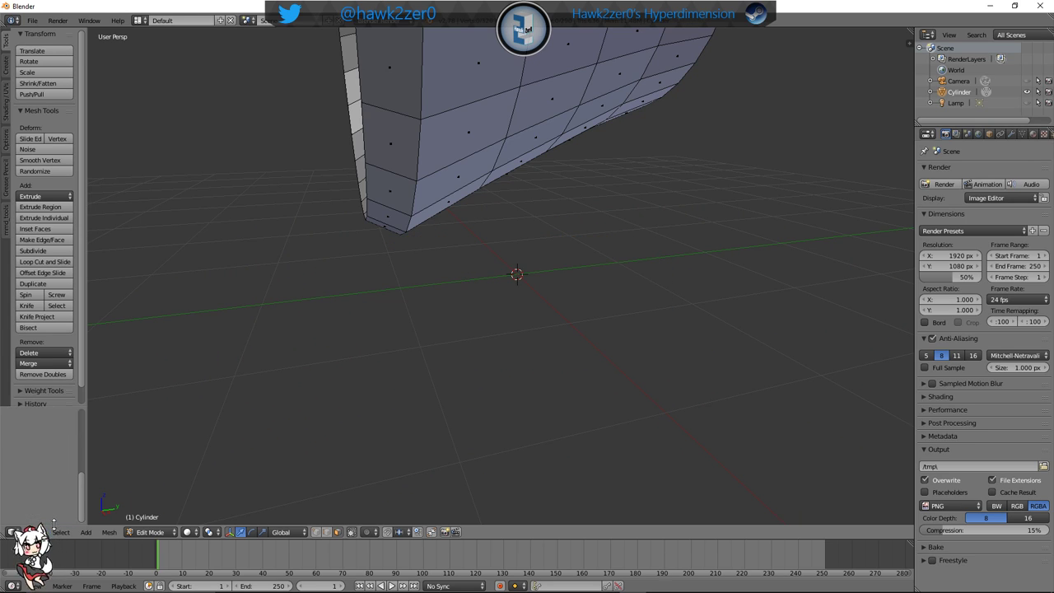
Add a torus at the 3D cursor with a major radius of 1.93 and a minor radius of 0.16
key("shift+a")
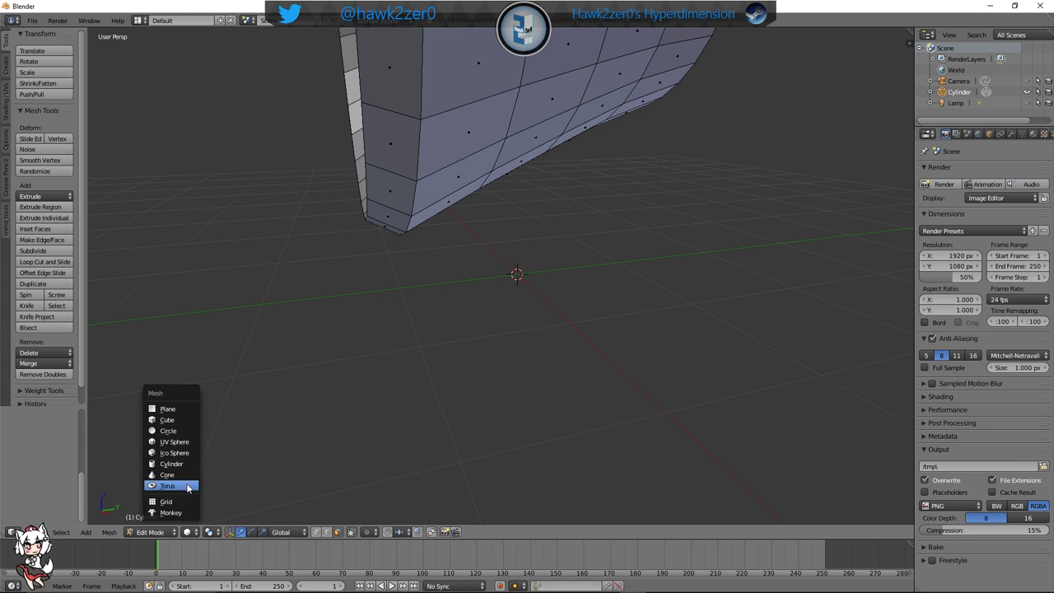
left_click(169, 486)
left_click_drag(36, 514, 80, 486)
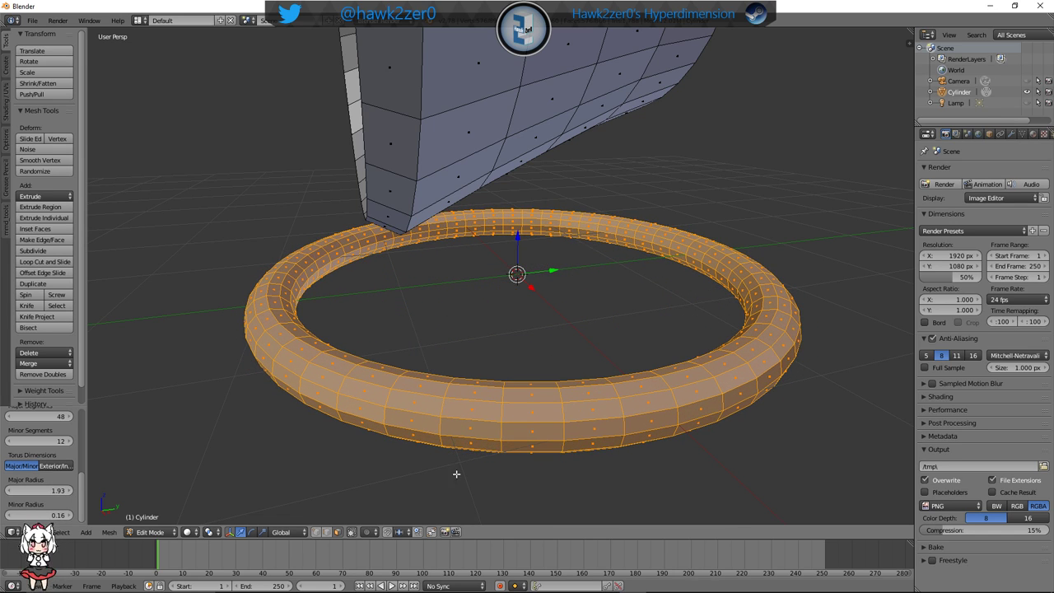
scroll(440, 433, "down", 2)
middle_click_drag(412, 395, 427, 469, "shift")
scroll(458, 398, "down", 3)
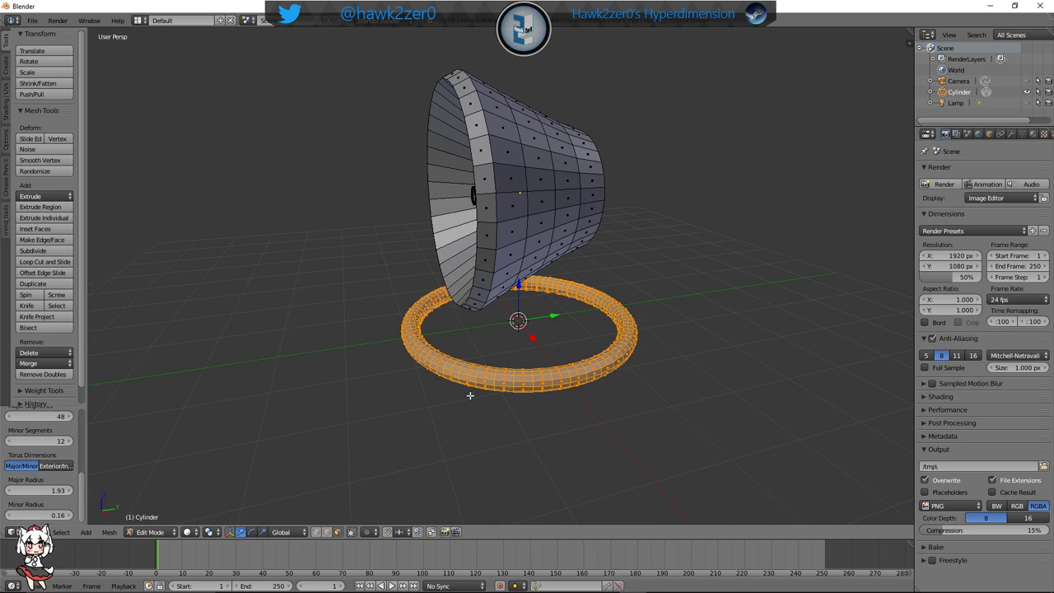
Move the torus along the Y axis to the front of the cone and rotate it 90° about the X axis
middle_click_drag(470, 395, 569, 334)
key("g")
key("y")
left_click(458, 424)
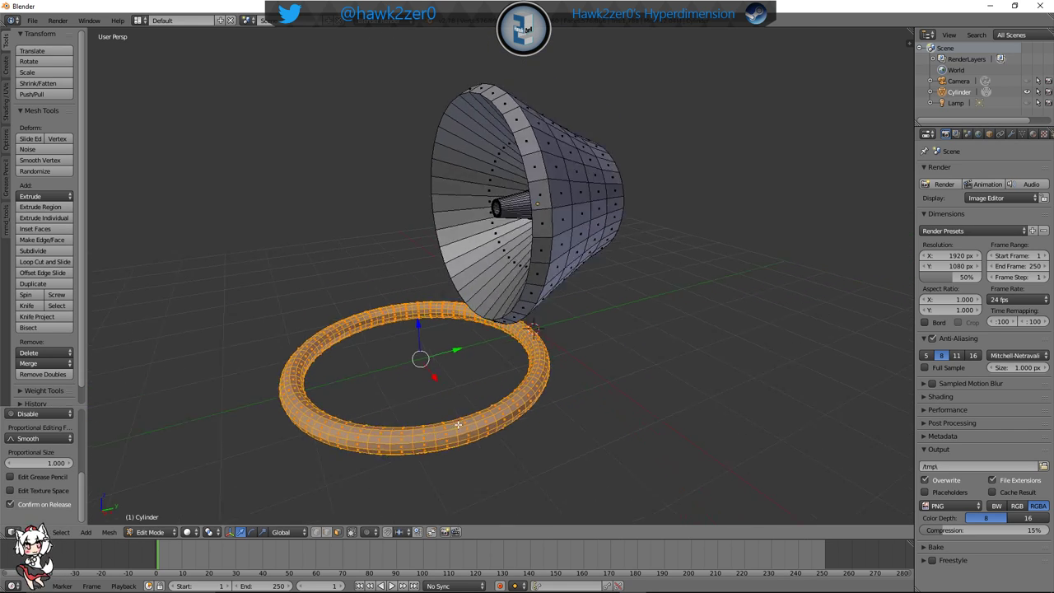
middle_click_drag(458, 424, 509, 416)
type("rx90")
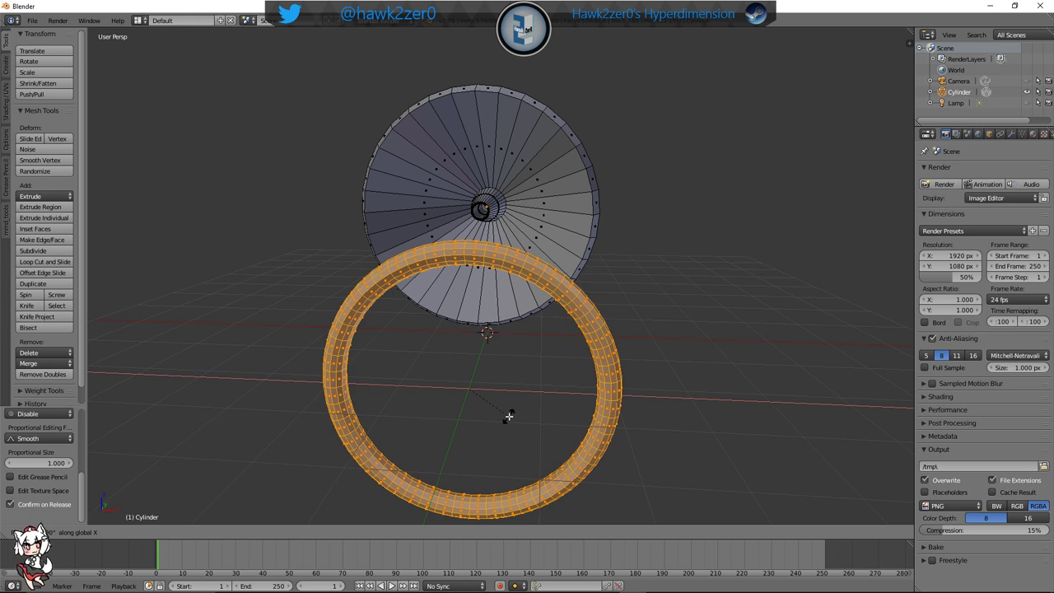
key("Return")
Raise the torus to the cone's height and place it along Y just in front of the open end
left_click_drag(465, 352, 486, 196)
left_click(486, 196)
middle_click_drag(486, 196, 486, 278)
left_click_drag(451, 218, 497, 206)
middle_click_drag(532, 291, 501, 244, "shift")
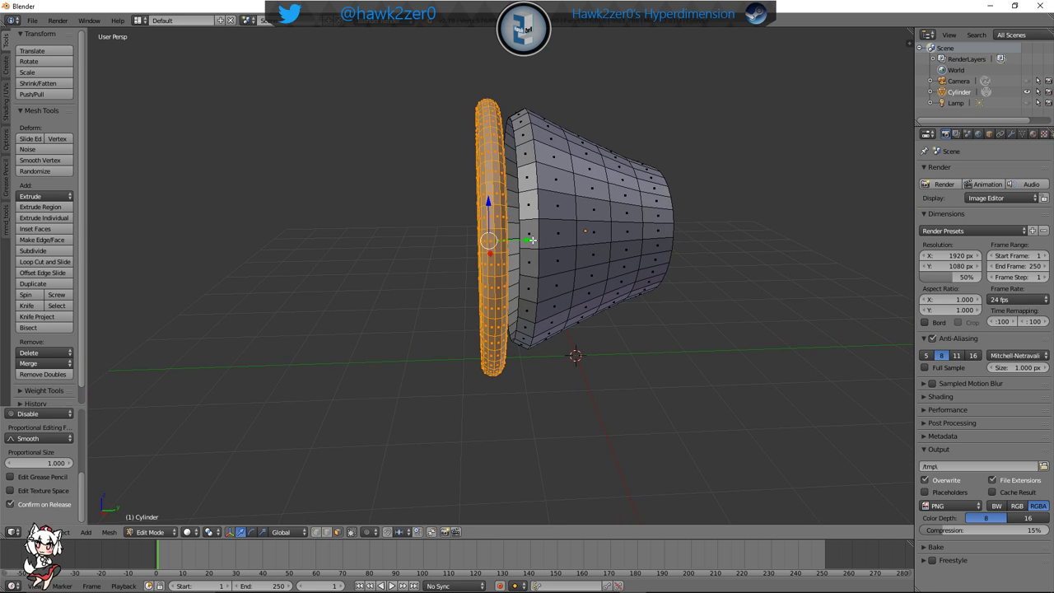
left_click_drag(532, 240, 459, 247, "shift")
middle_click_drag(459, 248, 550, 298)
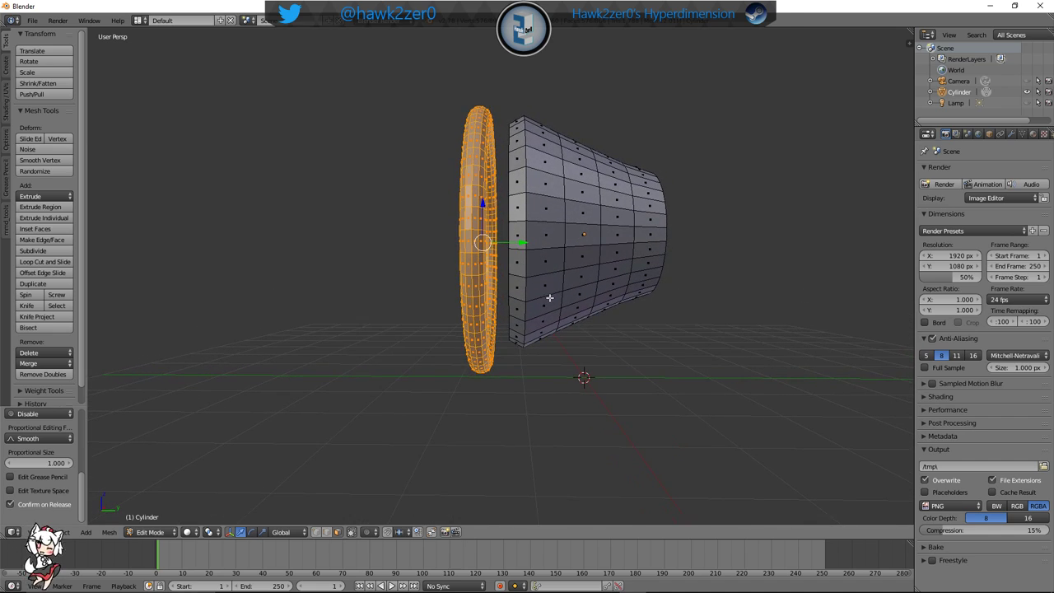
Enlarge the torus uniformly by a factor of about 1.148 so it surrounds the cone's outline
key("s")
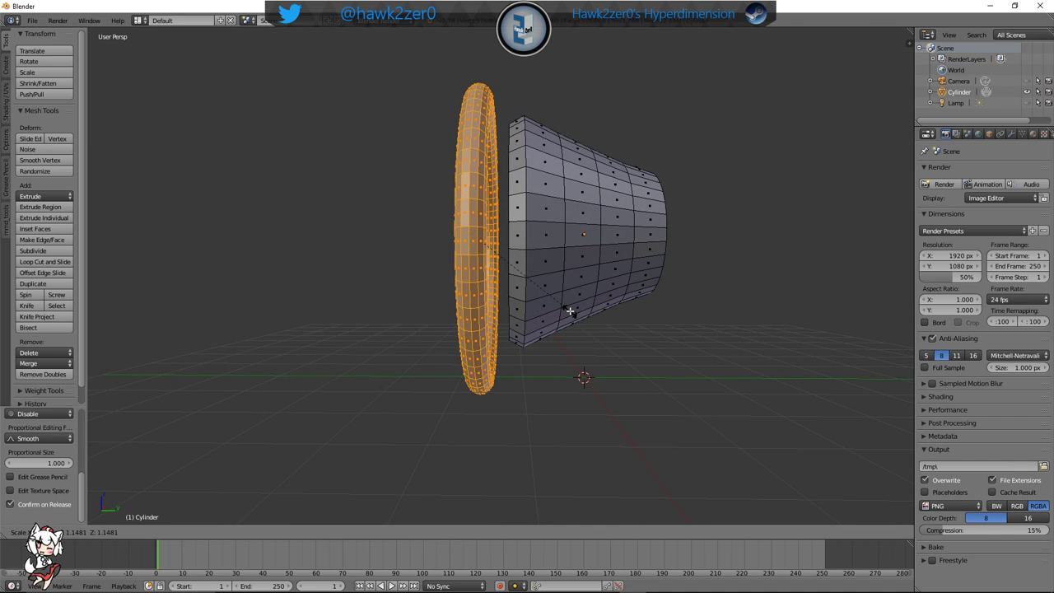
left_click(570, 311)
middle_click_drag(514, 271, 645, 289)
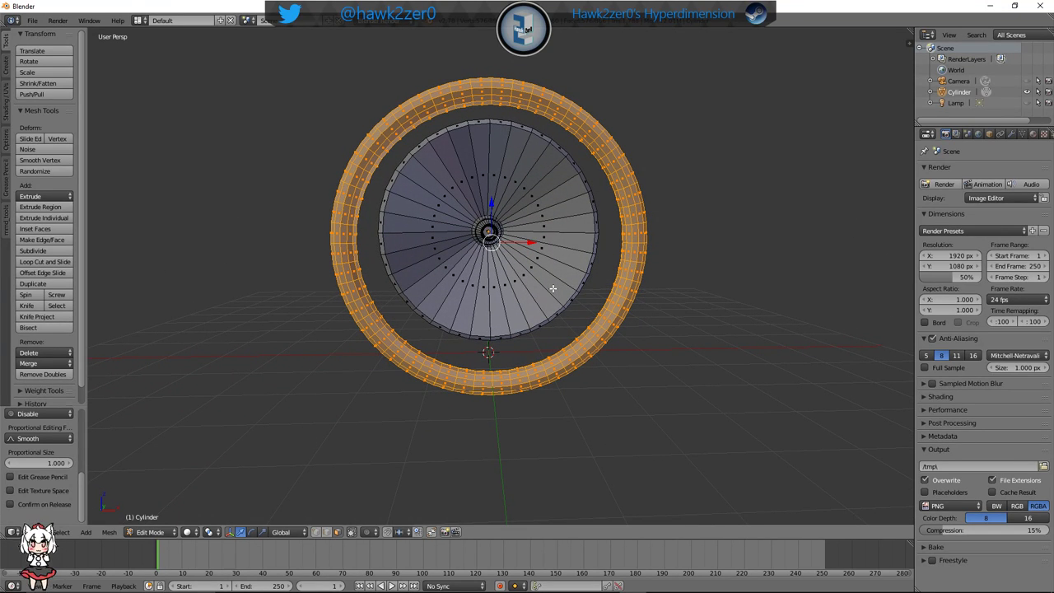
Align the torus vertically with the cone's central rod as seen from the front
key("KP_3")
key("KP_1")
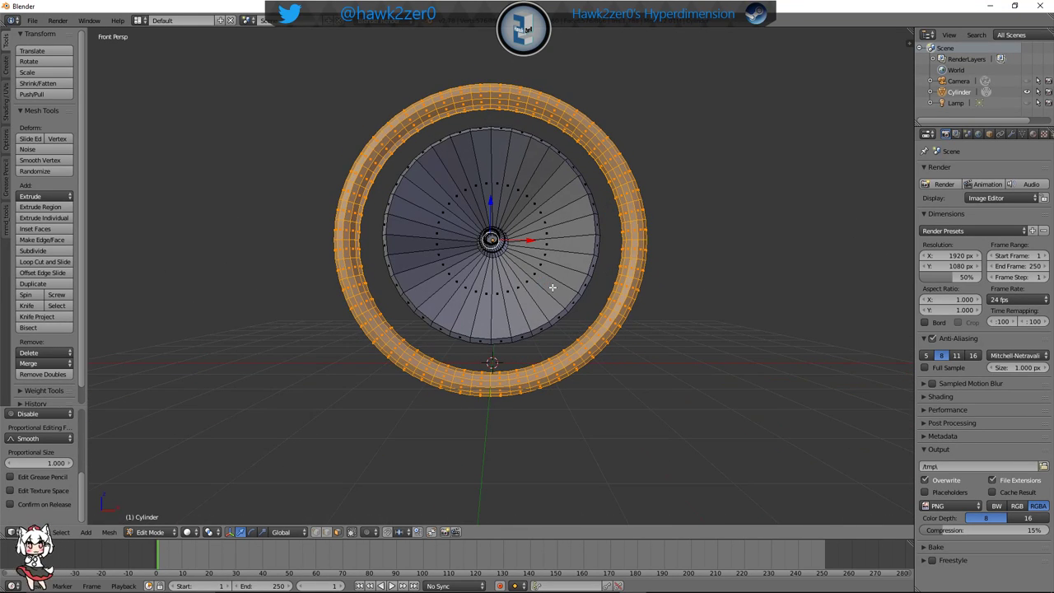
middle_click_drag(491, 206, 499, 224, "shift")
mouse_move(499, 224)
left_mouse_down()
mouse_move(499, 193)
mouse_move(499, 236)
left_mouse_up()
left_click(499, 216)
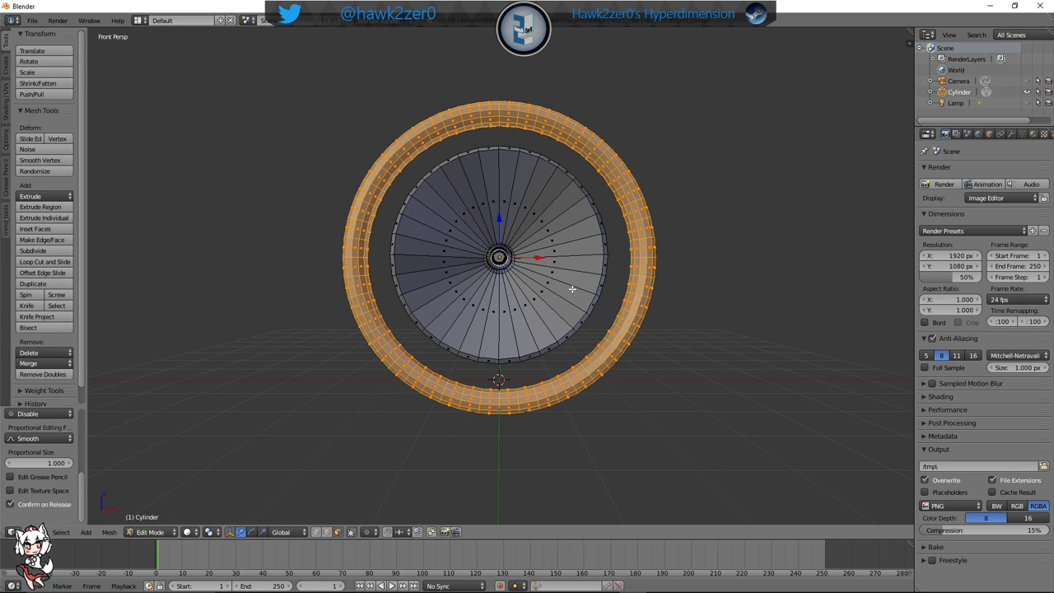
Shift the torus slightly closer to the cone along Y, shrink it a little and fine-tune its height
middle_click_drag(572, 289, 427, 318)
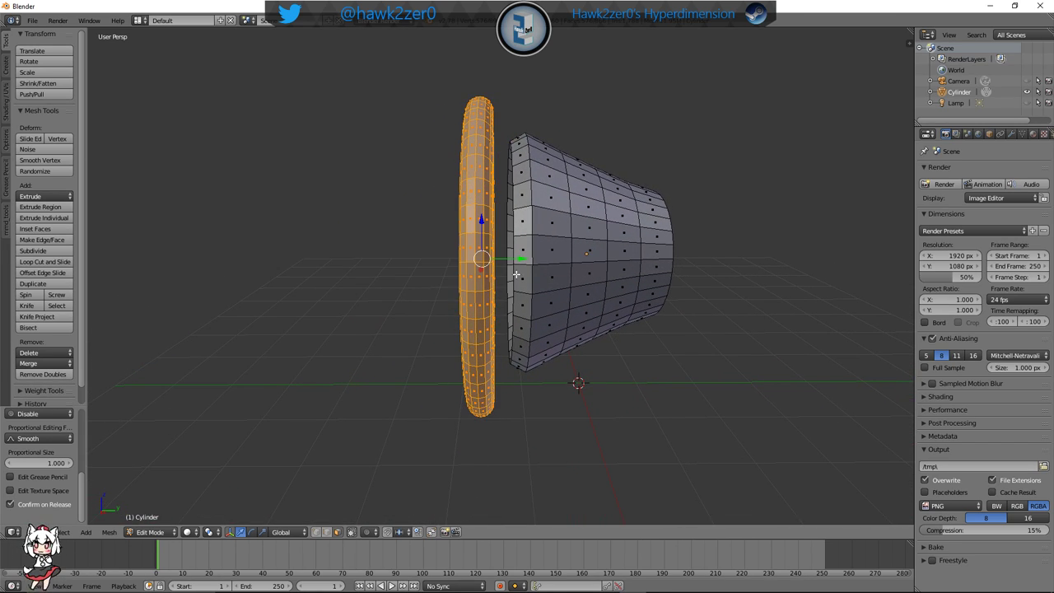
left_click_drag(520, 259, 547, 257)
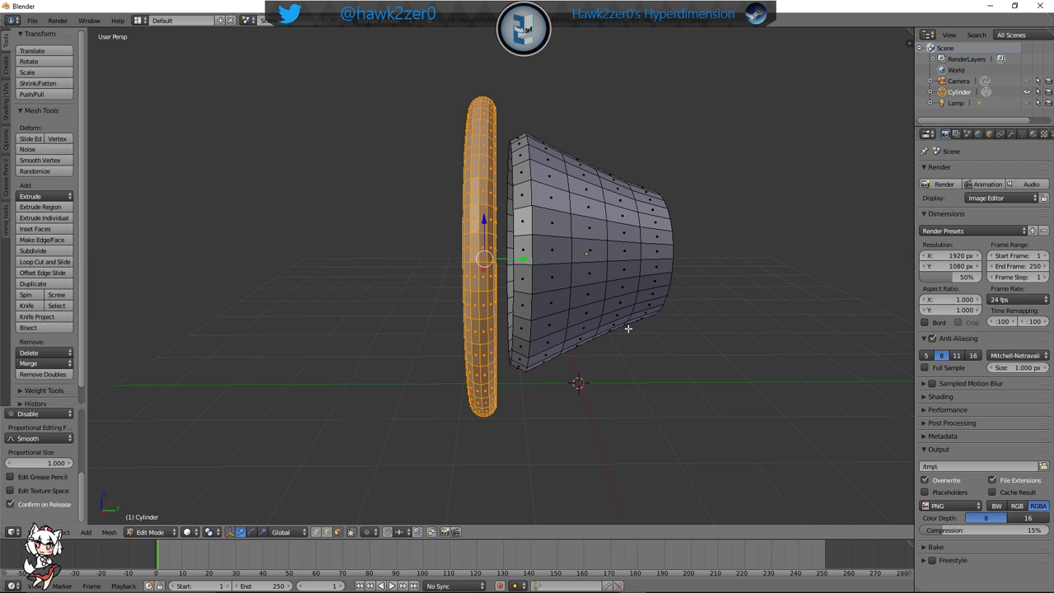
key("s")
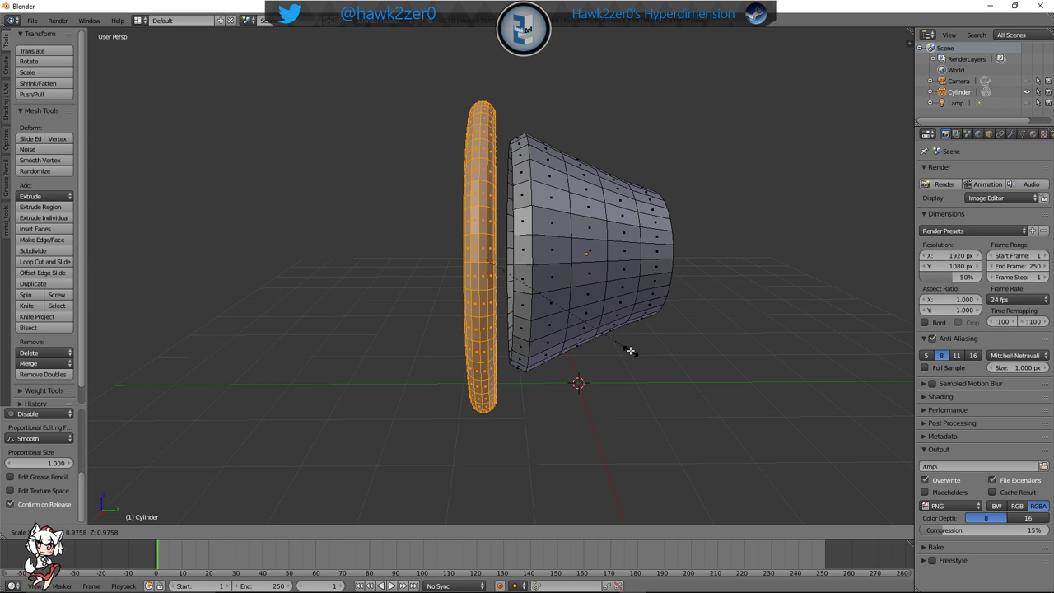
left_click(623, 346)
middle_click_drag(624, 346, 751, 322)
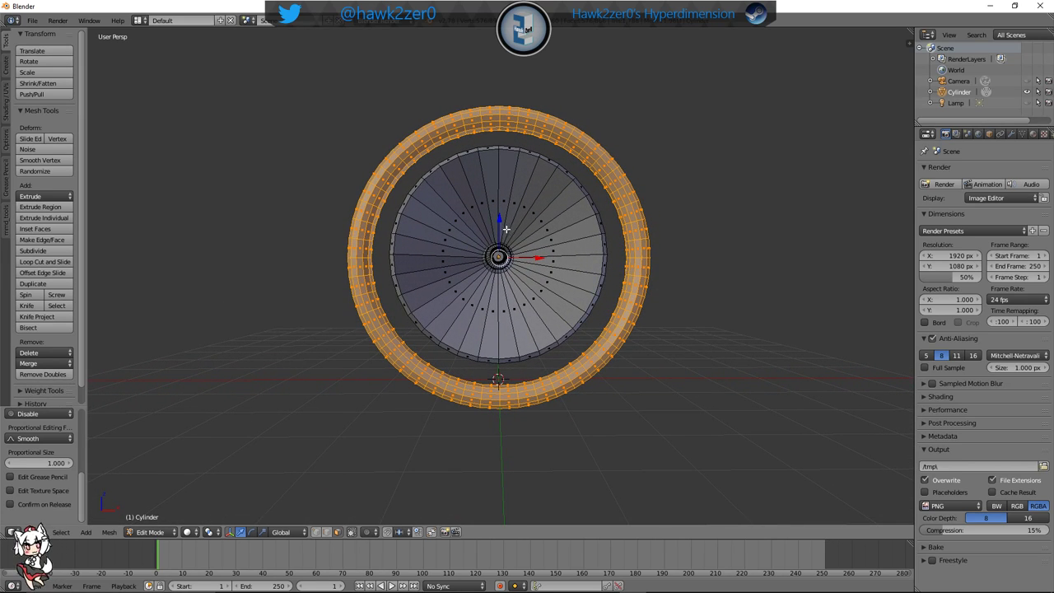
left_click_drag(500, 221, 505, 204)
middle_click_drag(700, 235, 515, 275)
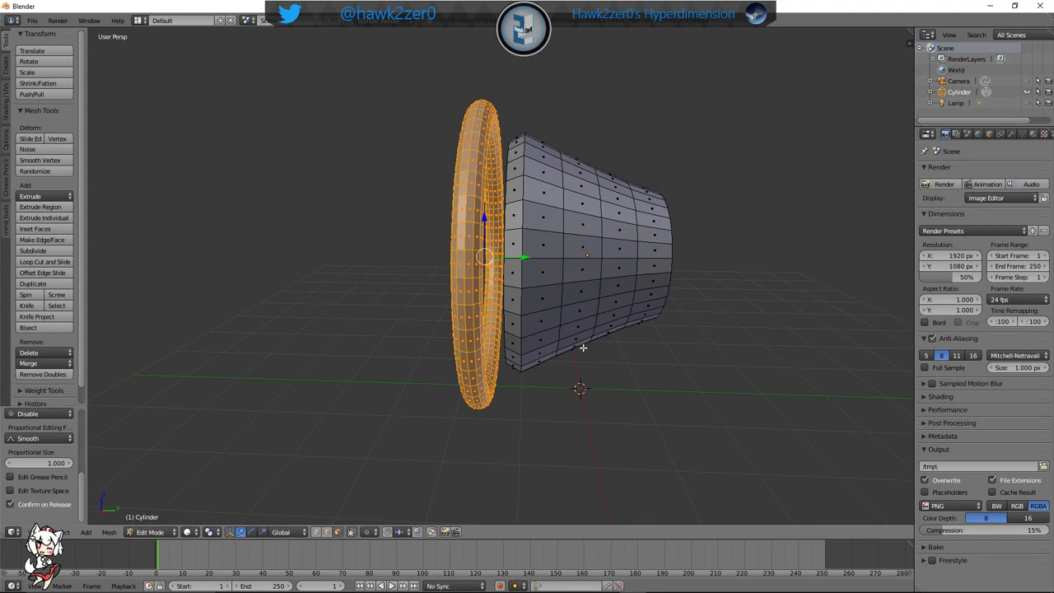
Return to Object Mode, add a Multiresolution modifier to the cone-and-ring object and subdivide it to level 2
middle_click_drag(582, 347, 525, 389)
left_click(156, 532)
left_click(152, 517)
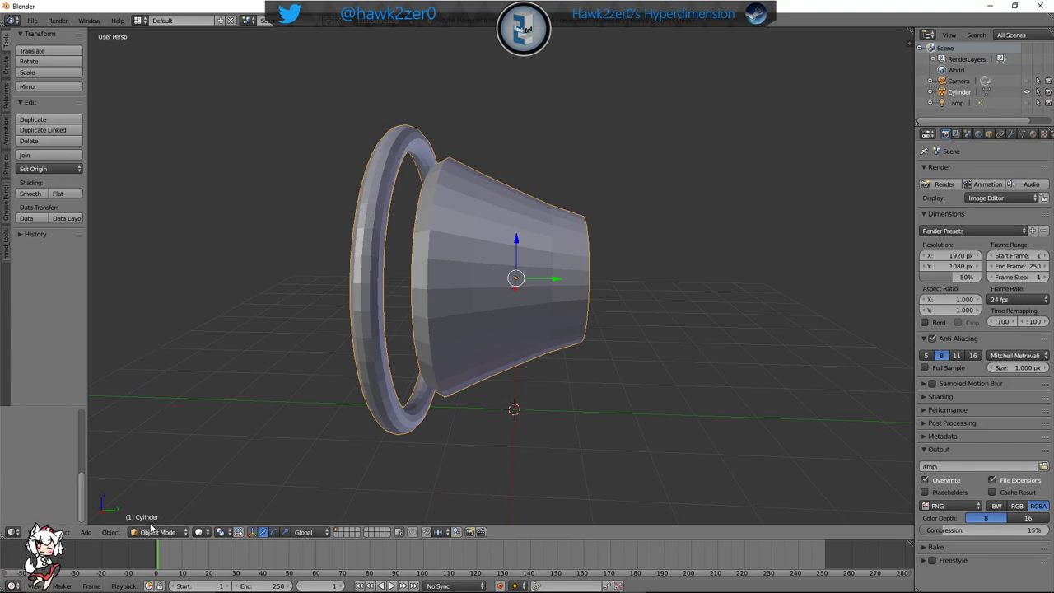
middle_click_drag(436, 435, 429, 469)
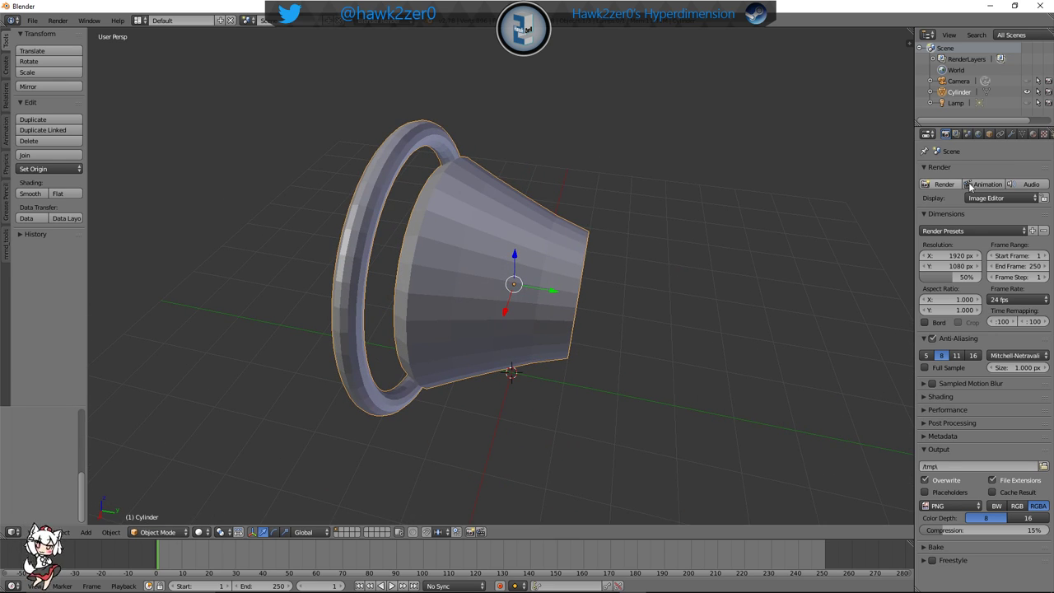
left_click(1011, 134)
left_click(984, 171)
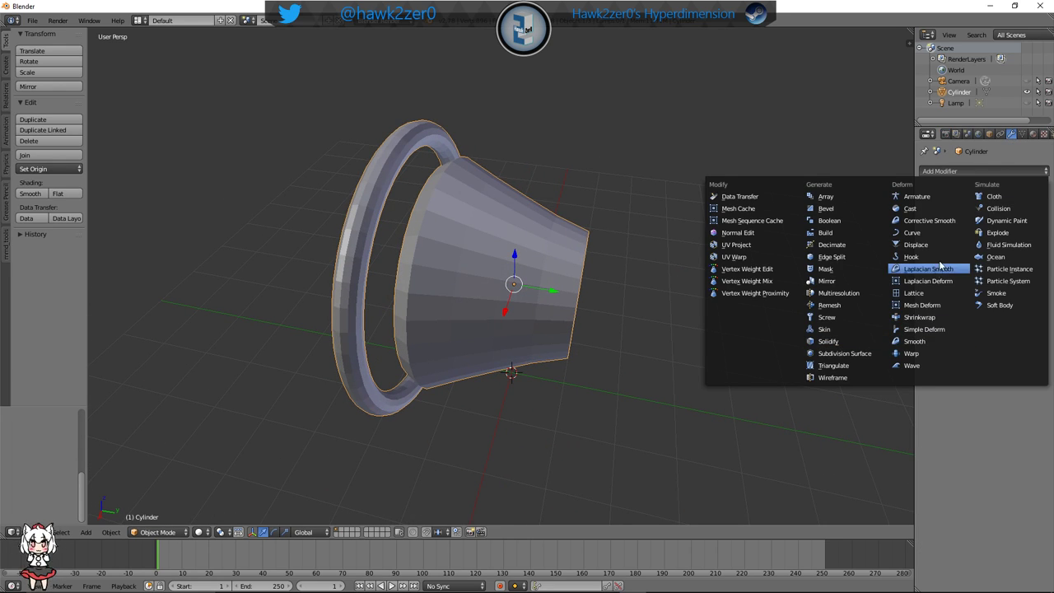
left_click(861, 293)
middle_click_drag(761, 340, 831, 330)
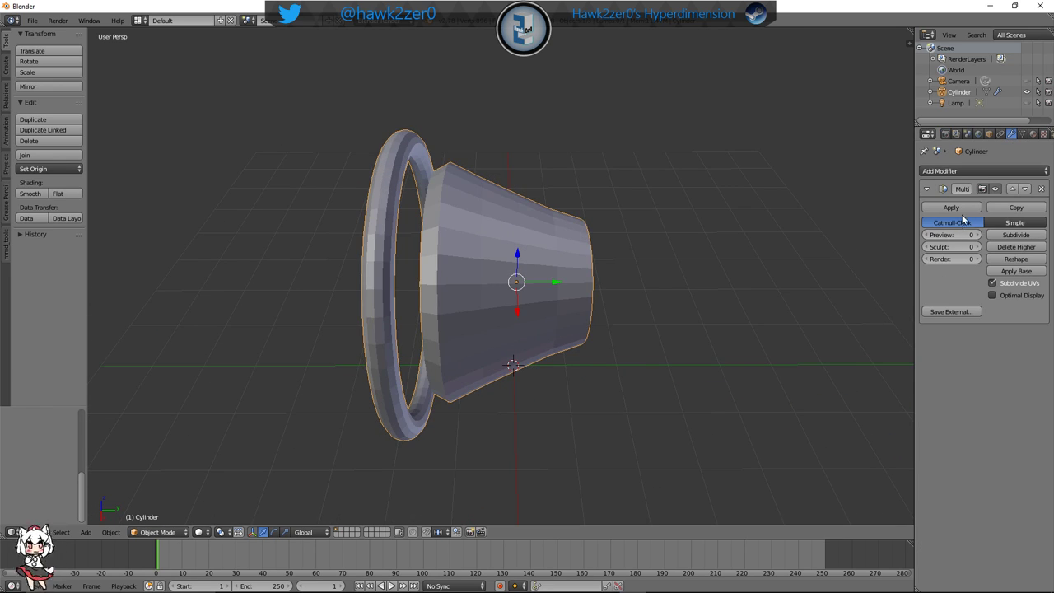
left_click(1016, 235)
left_click(1016, 236)
mouse_move(730, 321)
middle_mouse_down()
mouse_move(806, 298)
mouse_move(699, 304)
middle_mouse_up()
In Edit Mode, add an edge loop to the cone's rim band, slid tight against its front edge
left_click(160, 532)
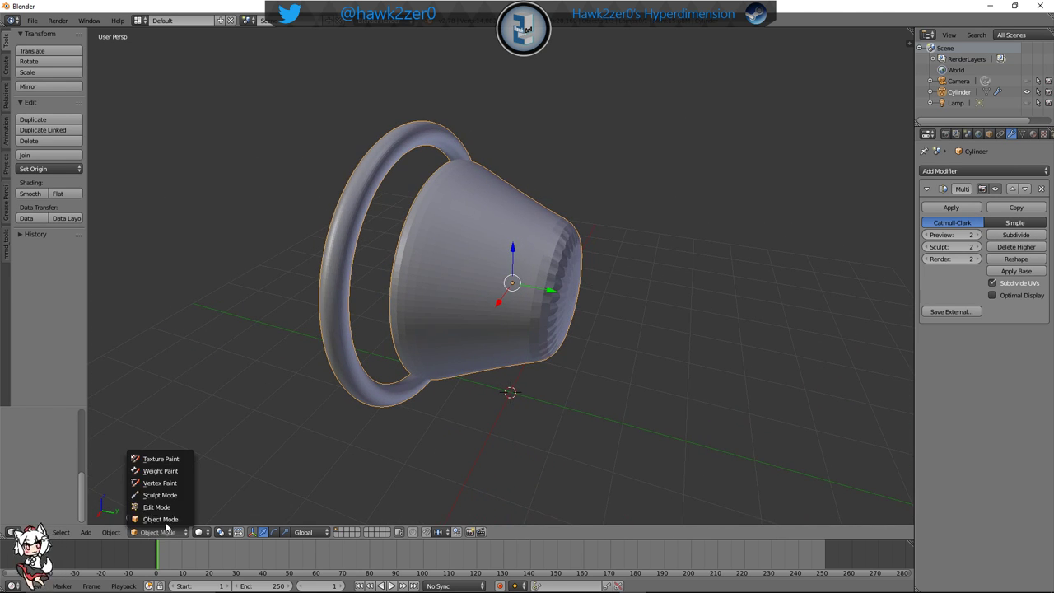
left_click(161, 507)
middle_click_drag(287, 431, 494, 330)
scroll(486, 322, "up", 5)
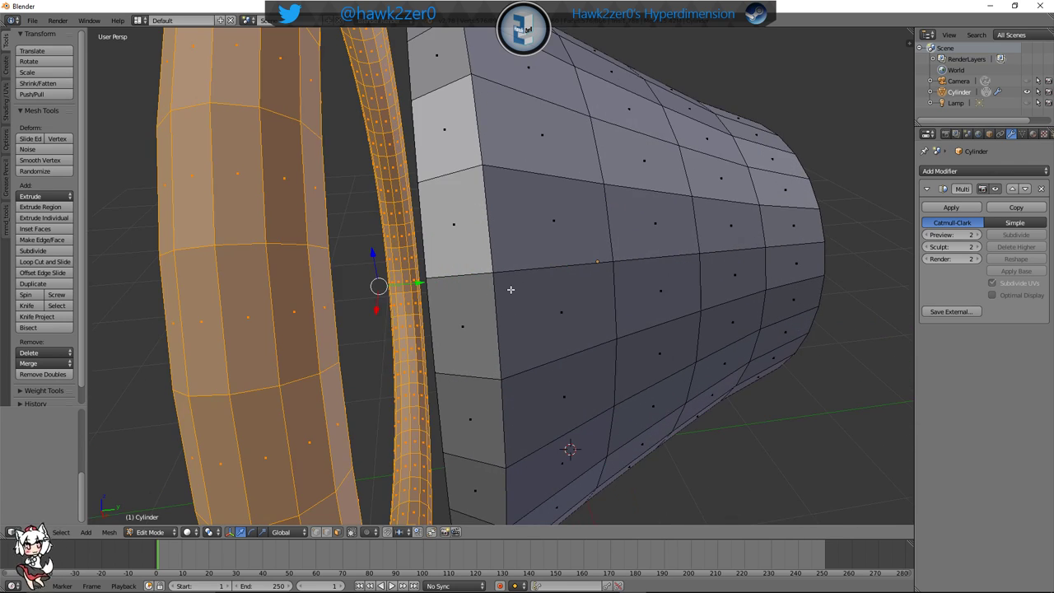
key("ctrl+r")
left_click(457, 211)
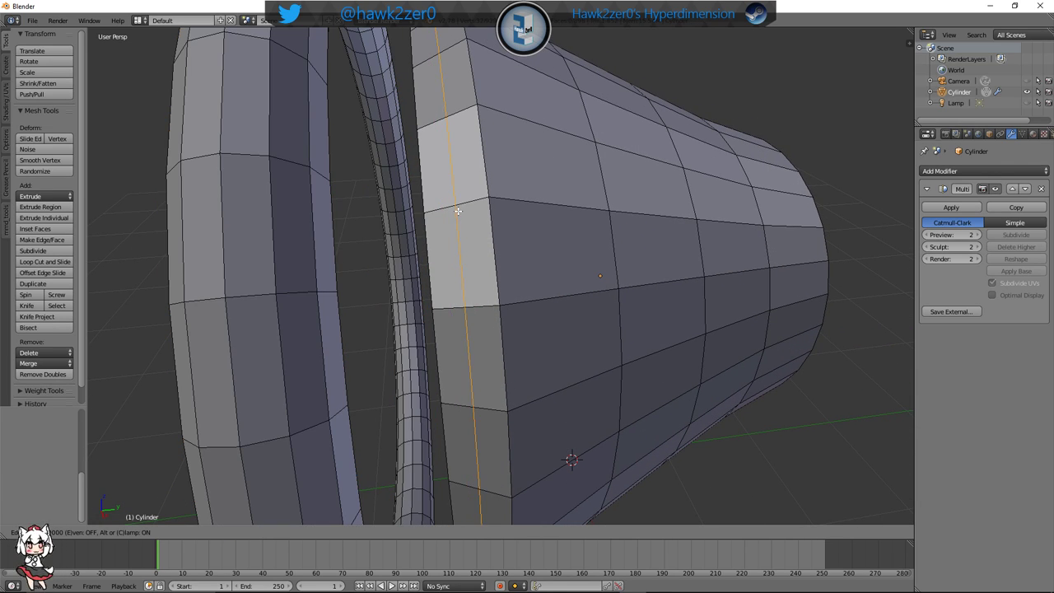
left_click(285, 291)
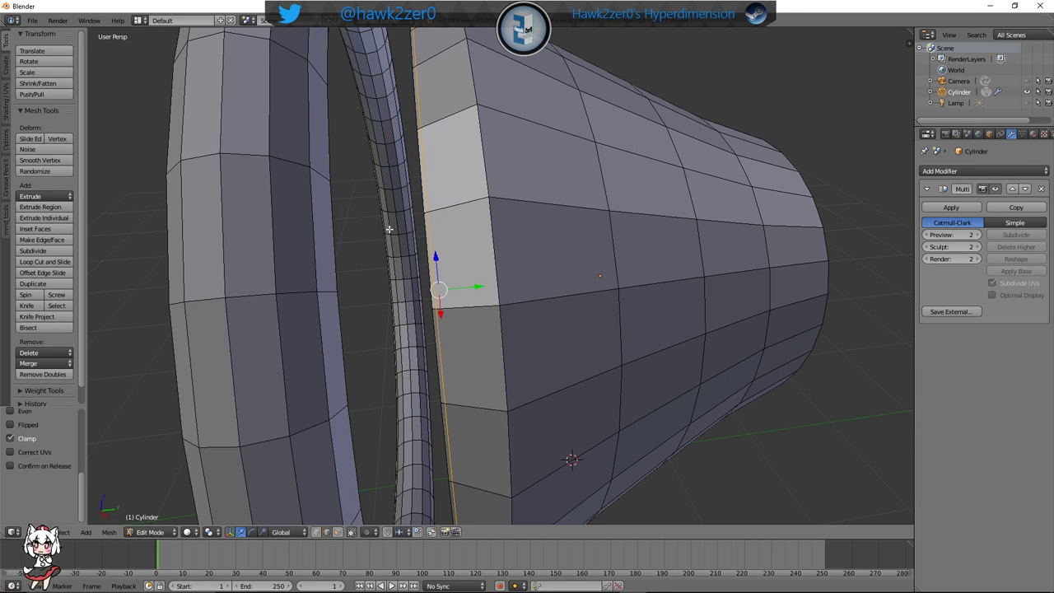
Add supporting edge loops tight against both sides of the rim band's rear edge
key("ctrl+r")
left_click(443, 209)
left_click(717, 191)
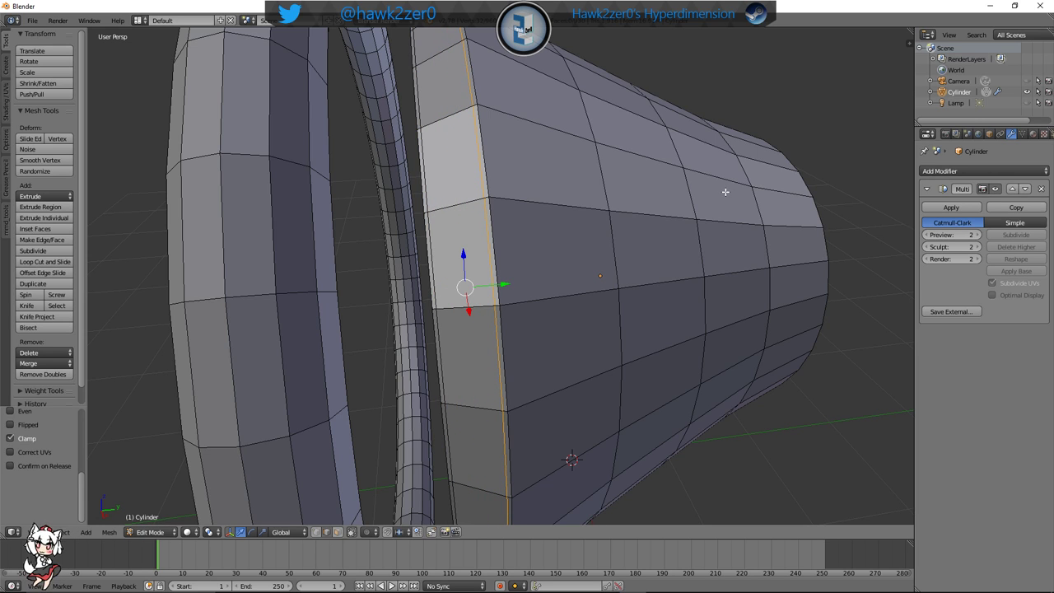
key("g")
key("g")
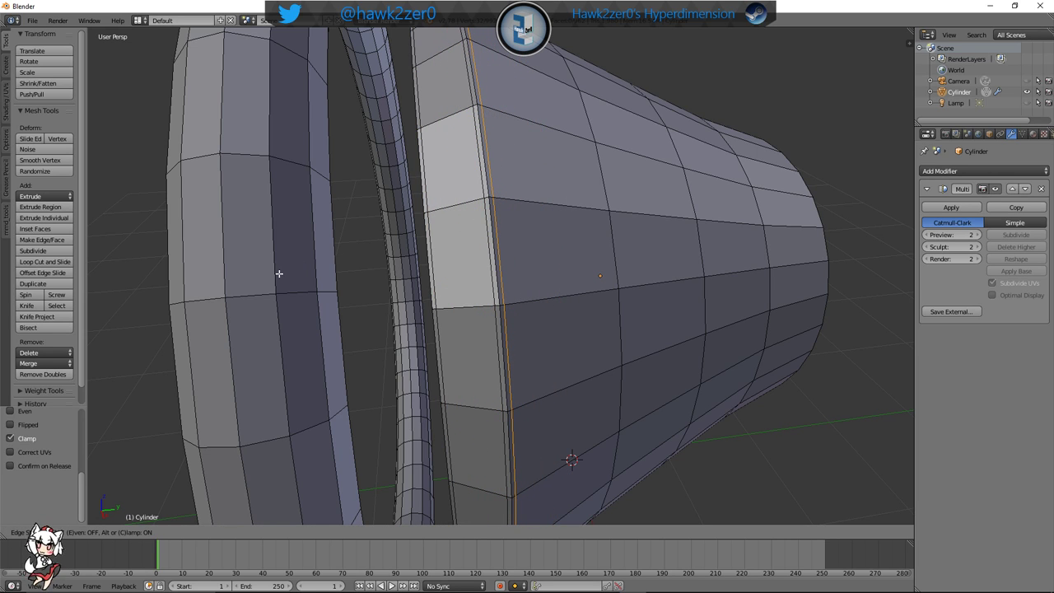
left_click(279, 274)
Add an edge loop tight against the cone's narrow rear end and return to Object Mode
middle_click_drag(664, 266, 577, 247)
key("ctrl+r")
left_click(577, 247)
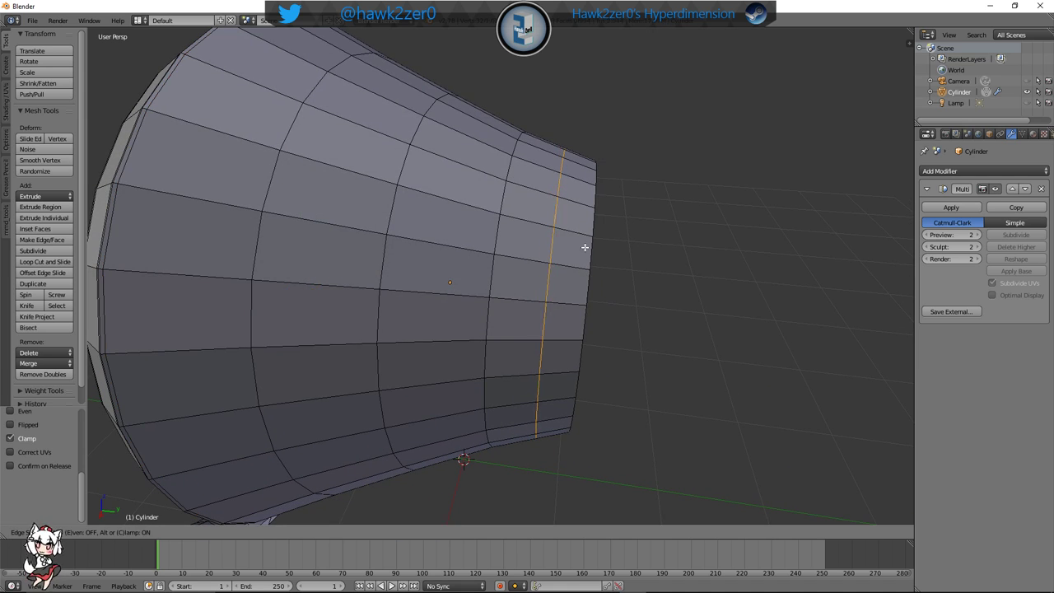
left_click(92, 275)
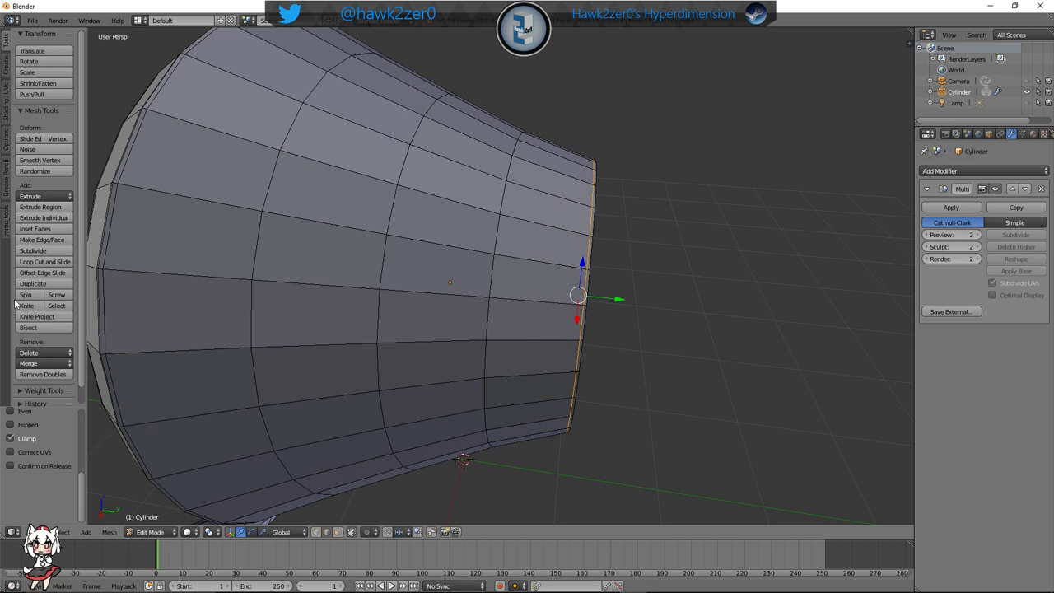
middle_click_drag(322, 285, 524, 154)
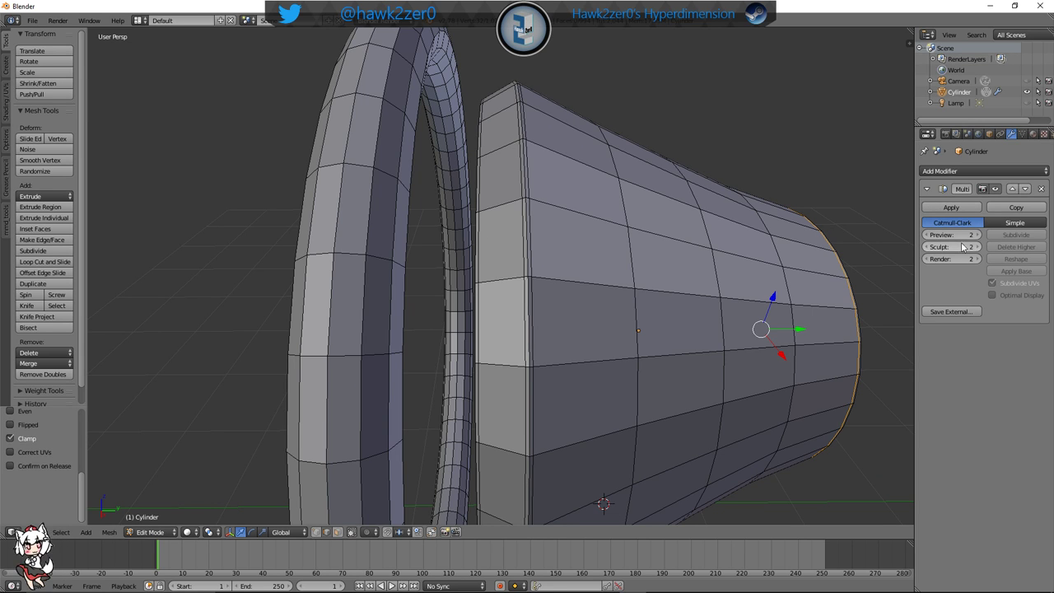
left_click(156, 533)
left_click(181, 523)
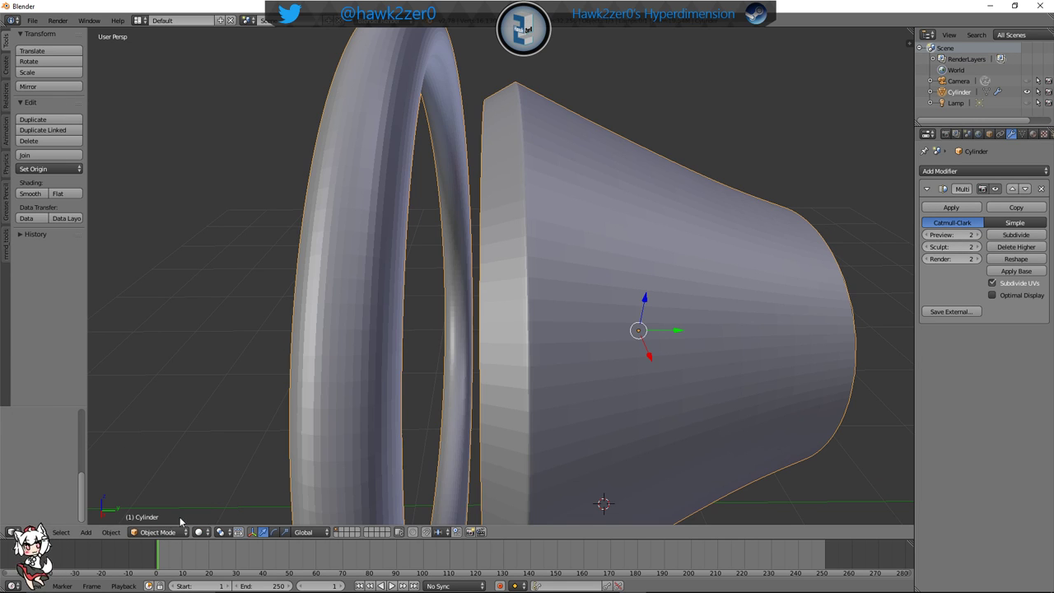
In Edit Mode, add an edge loop on the cone's inner surface, slid tight around the base of the central rod
middle_click_drag(524, 149, 629, 109)
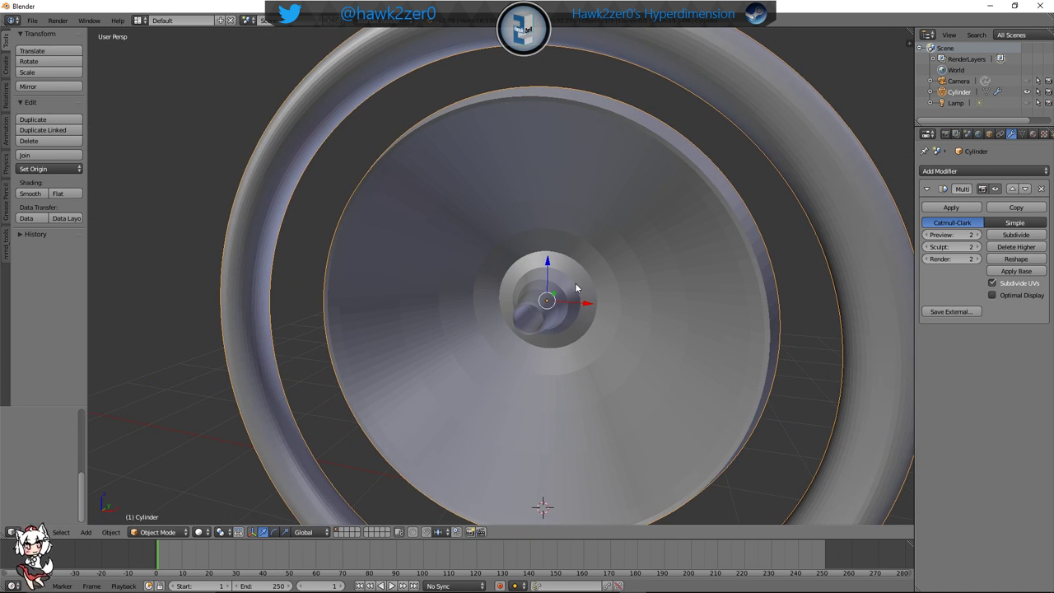
left_click(156, 532)
middle_click_drag(495, 377, 511, 362)
left_click(156, 532)
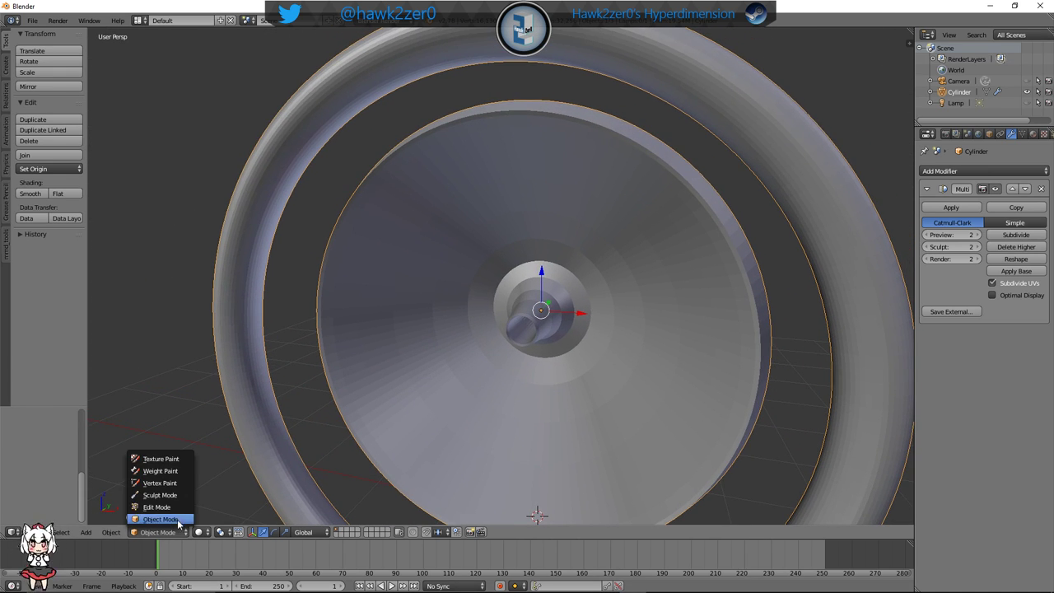
left_click(157, 507)
scroll(560, 428, "up", 6)
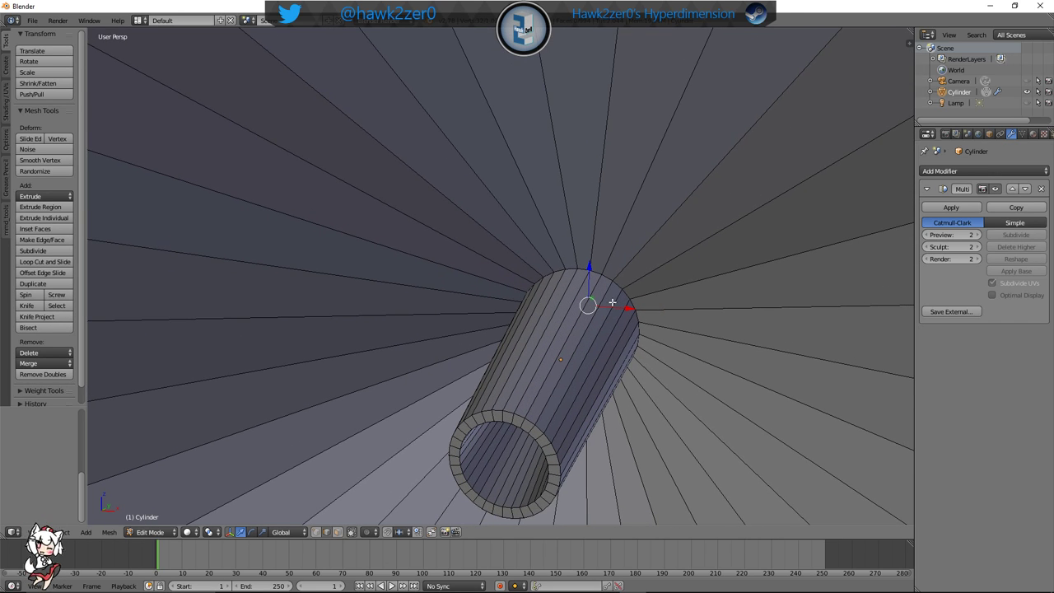
key("ctrl+r")
left_click(626, 271)
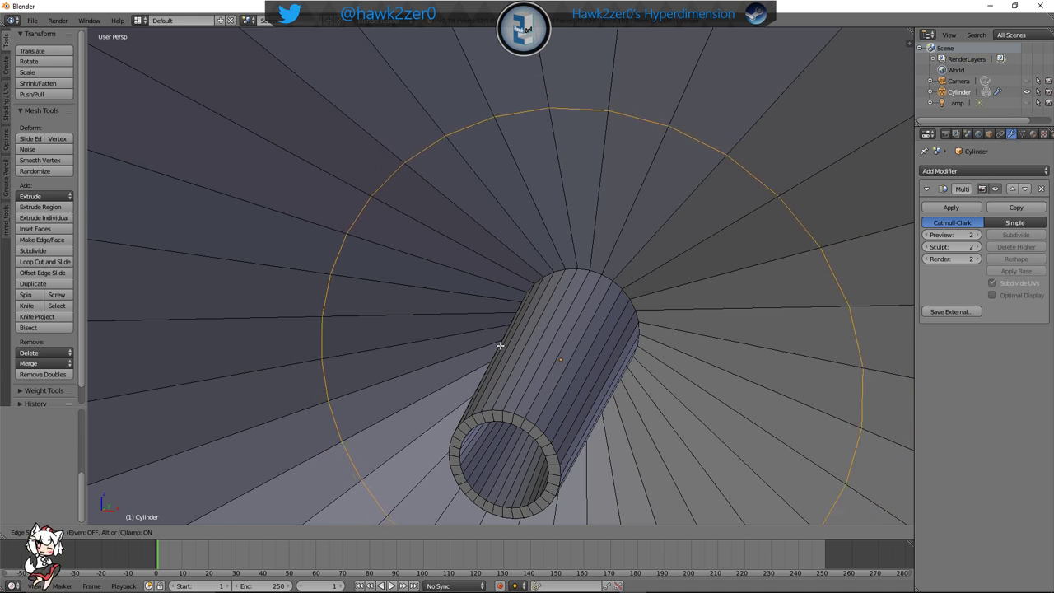
scroll(885, 168, "up", 4)
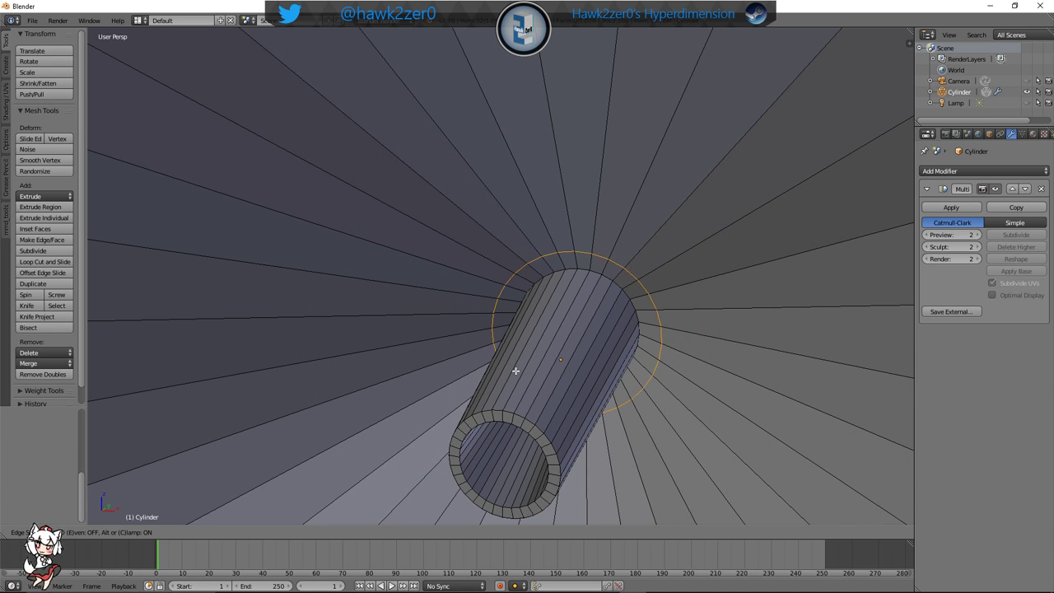
left_click(351, 409)
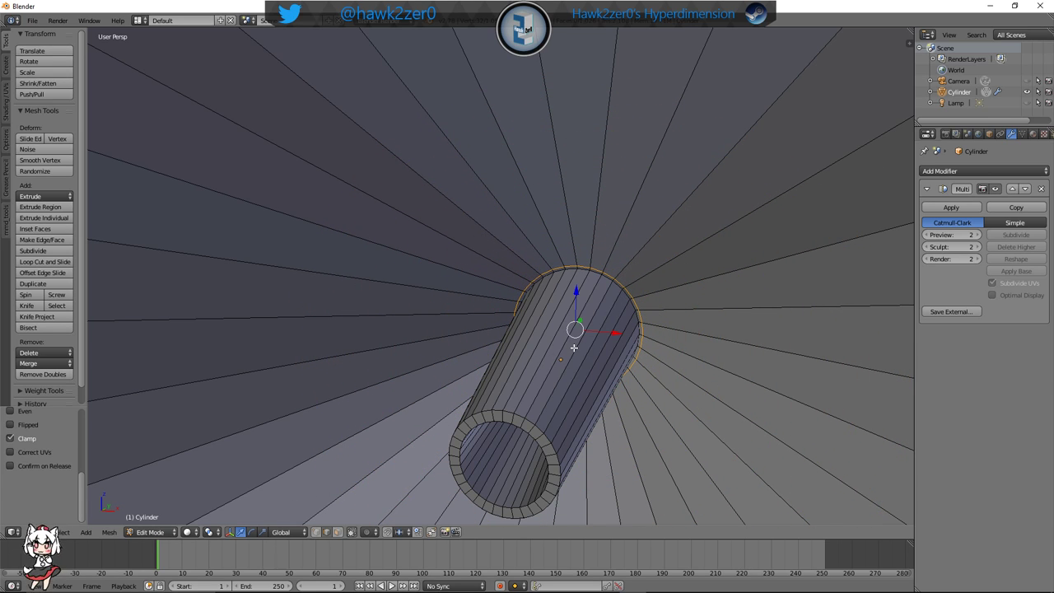
middle_click_drag(375, 401, 724, 310)
scroll(543, 303, "up", 3)
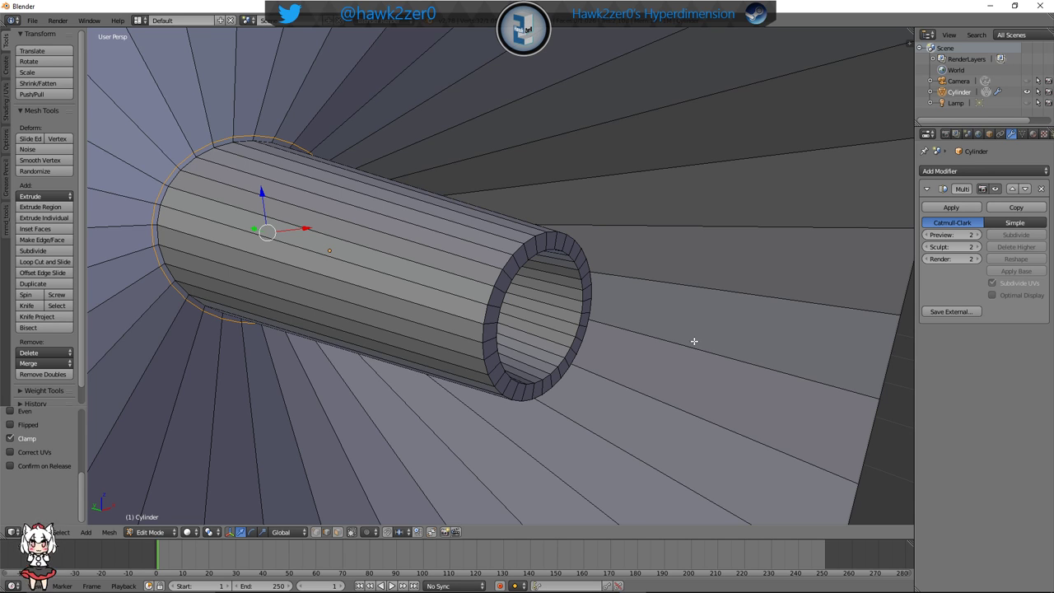
key("g")
key("g")
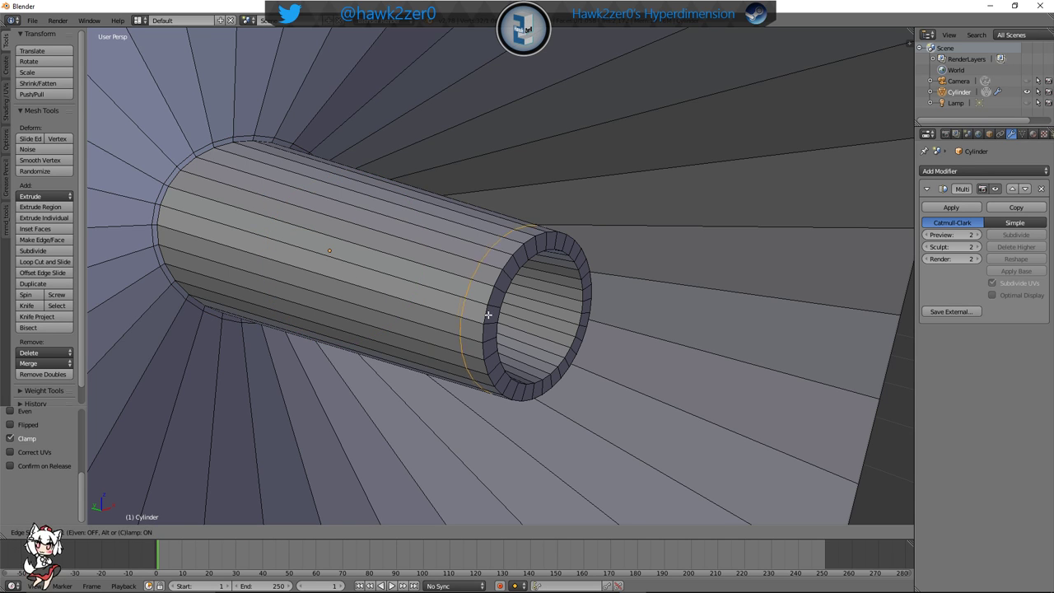
left_click(512, 316)
mouse_move(509, 318)
middle_mouse_down()
mouse_move(589, 338)
mouse_move(508, 330)
middle_mouse_up()
left_click_drag(508, 320, 537, 324)
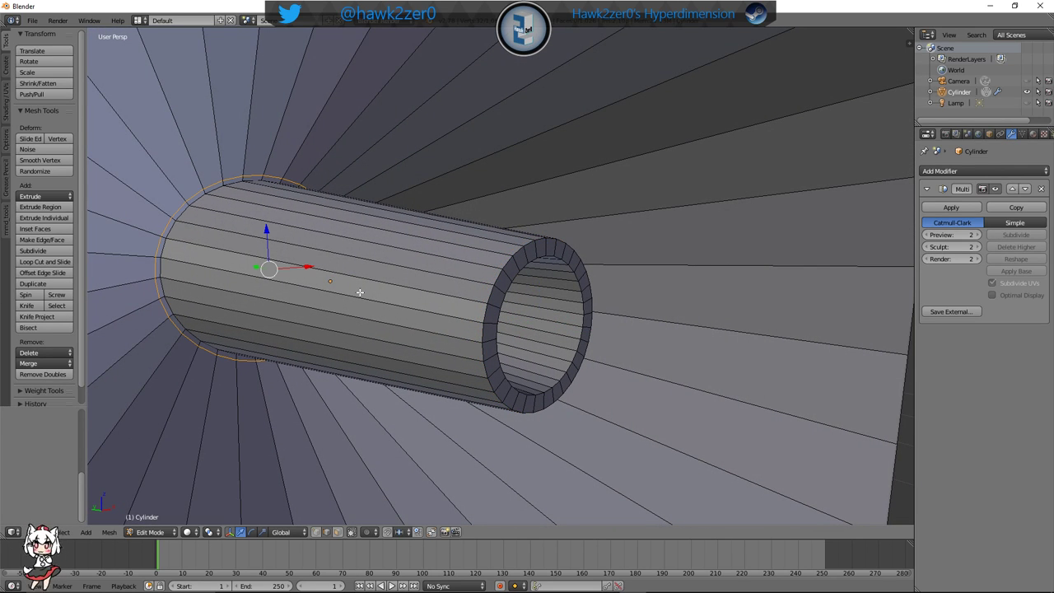
Add an edge loop around the central rod, slid tight against its open end
key("ctrl+r")
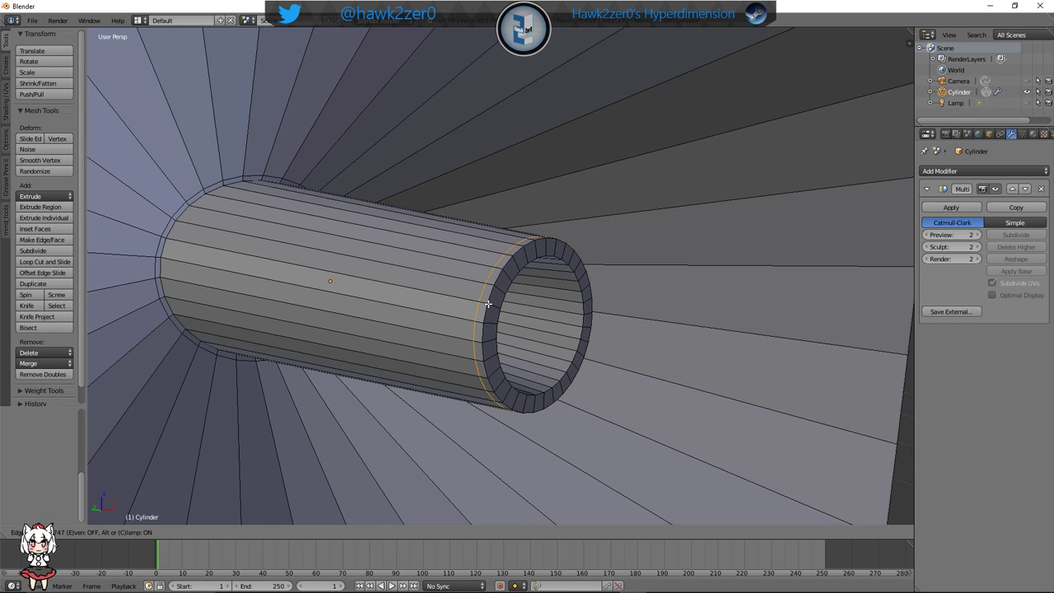
left_click(515, 307)
middle_click_drag(554, 326, 470, 323)
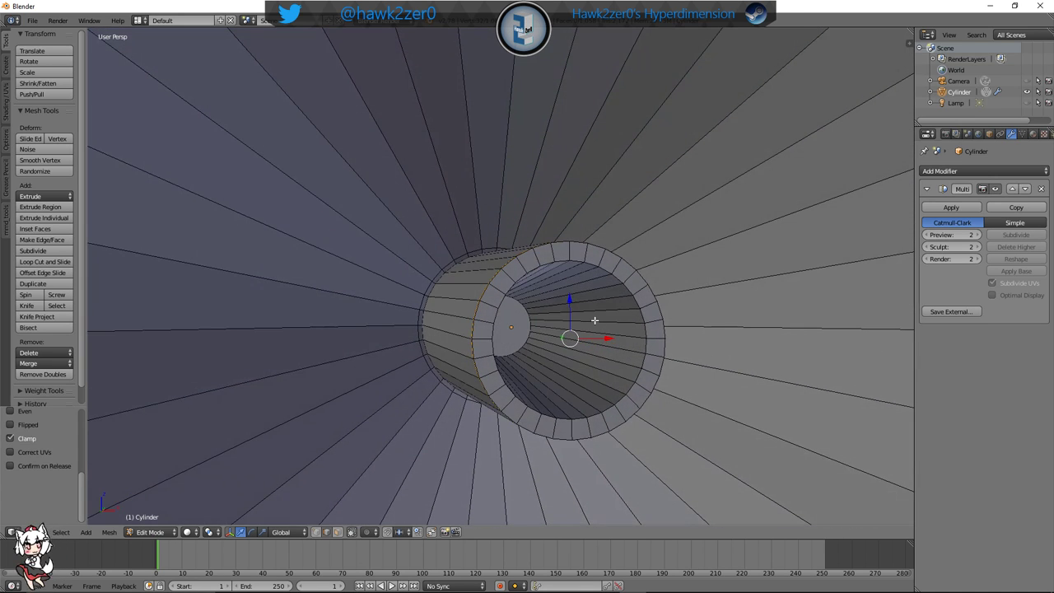
Add edge loops on the rod's ring-shaped end face, tight against its outer and inner edges, and return to Object Mode
middle_click_drag(596, 320, 463, 219, "shift")
scroll(474, 305, "up", 2)
left_click(463, 219, "alt")
key("g")
key("g")
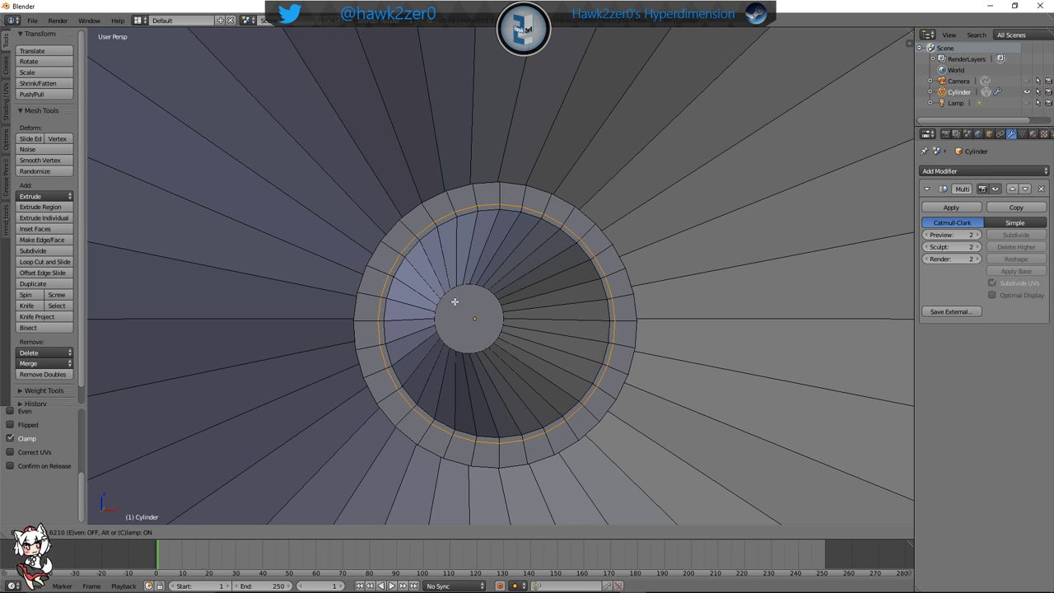
key("Escape")
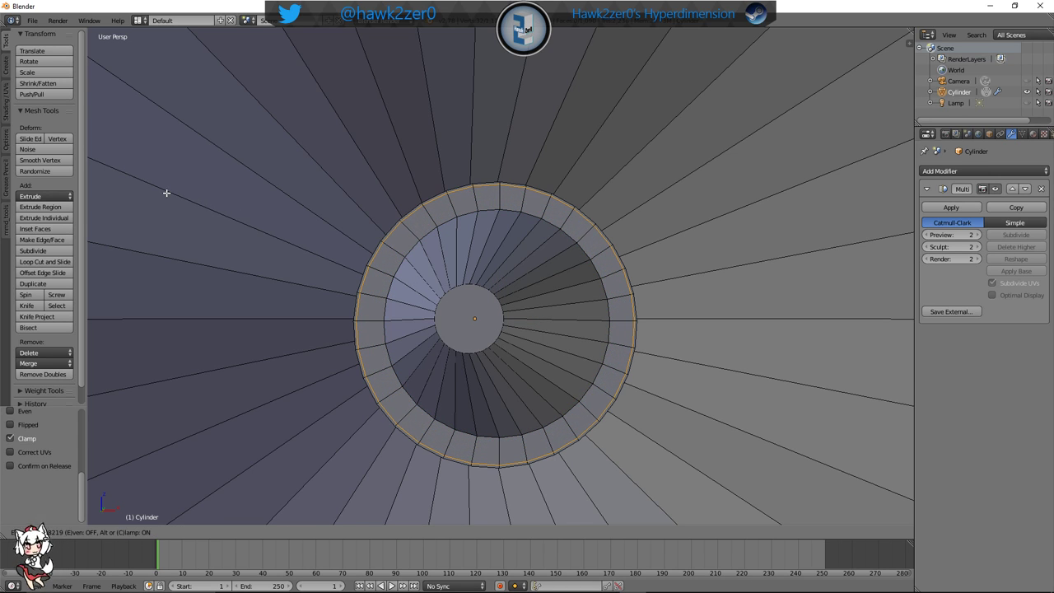
key("g")
key("g")
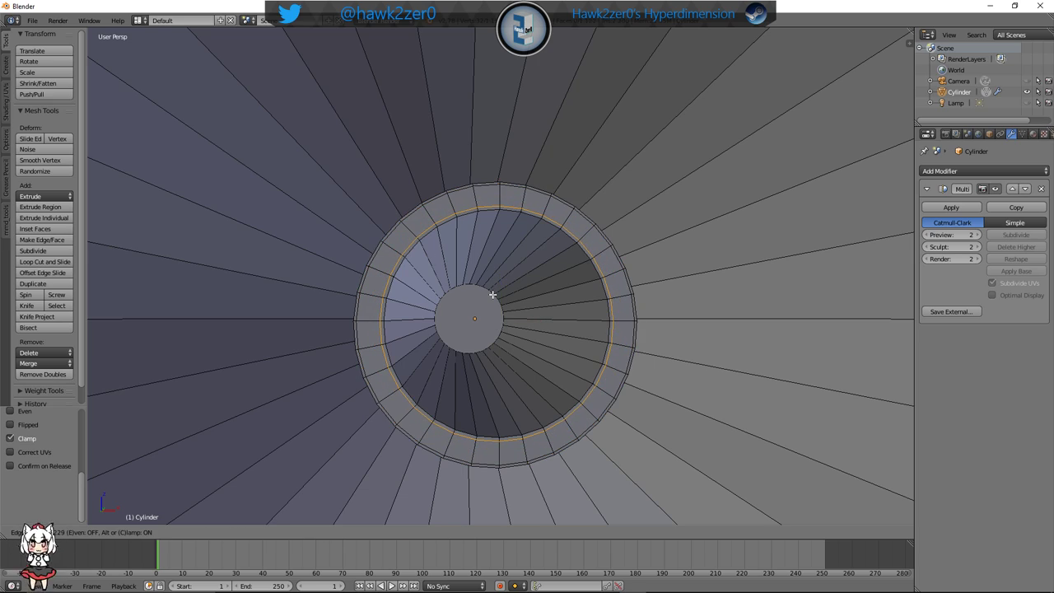
left_click(510, 302)
mouse_move(595, 298)
middle_mouse_down()
mouse_move(524, 313)
mouse_move(539, 301)
mouse_move(583, 303)
middle_mouse_up()
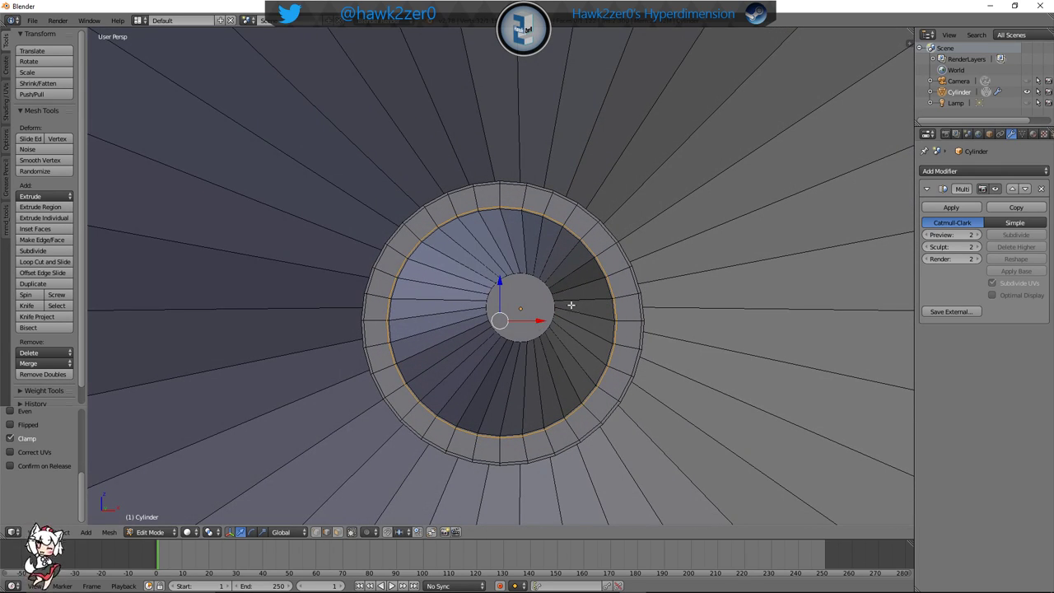
left_click(133, 534)
left_click(156, 522)
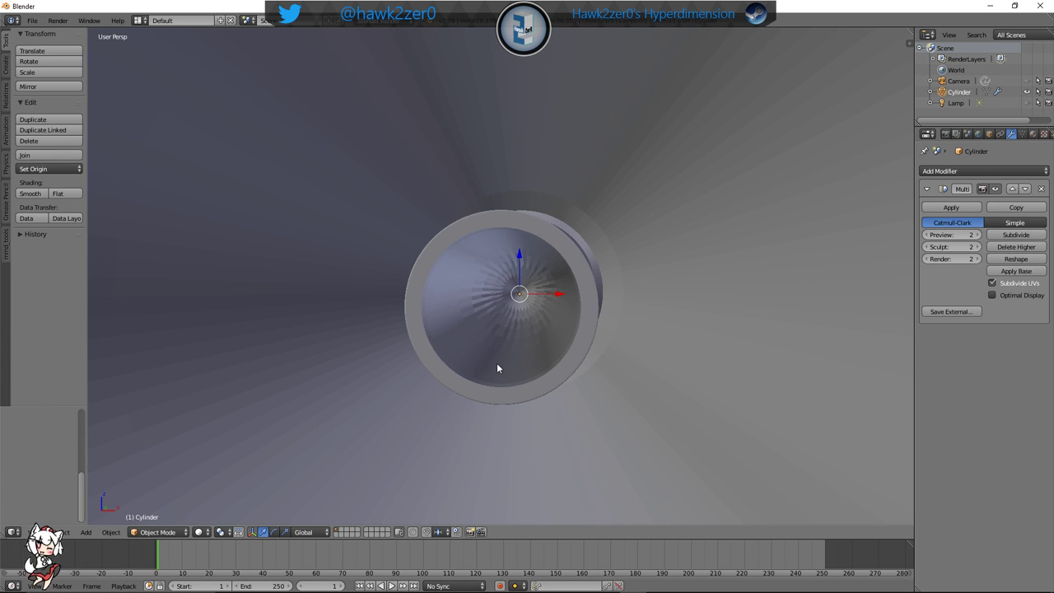
In Edit Mode, extrude the cone's rear cap face in place, scale it slightly inward, and return to Object Mode
scroll(498, 363, "down", 8)
middle_click_drag(580, 353, 482, 313)
scroll(551, 348, "up", 4)
scroll(626, 354, "down", 5)
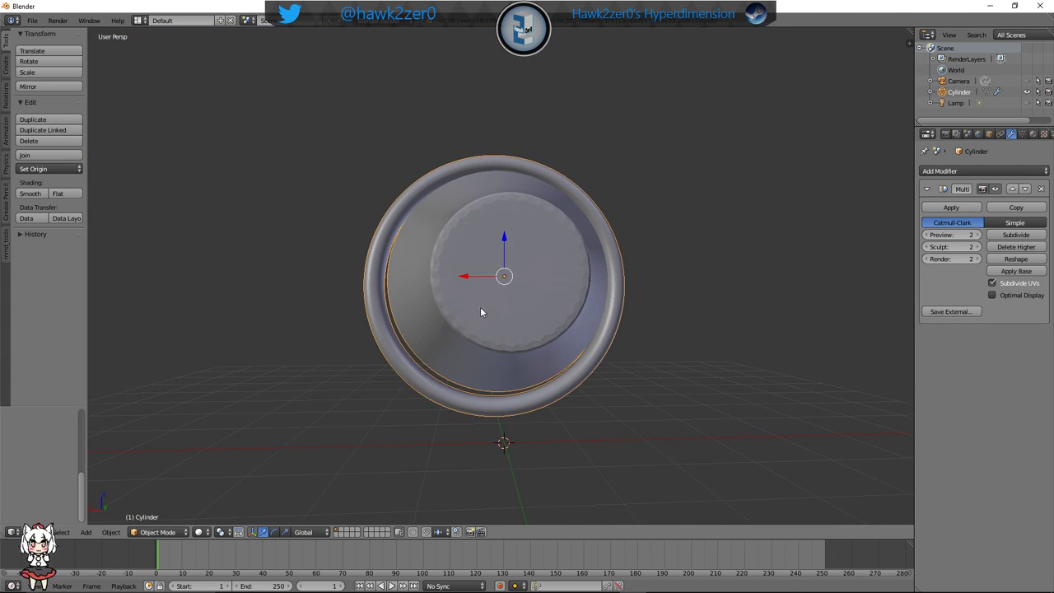
left_click(155, 531)
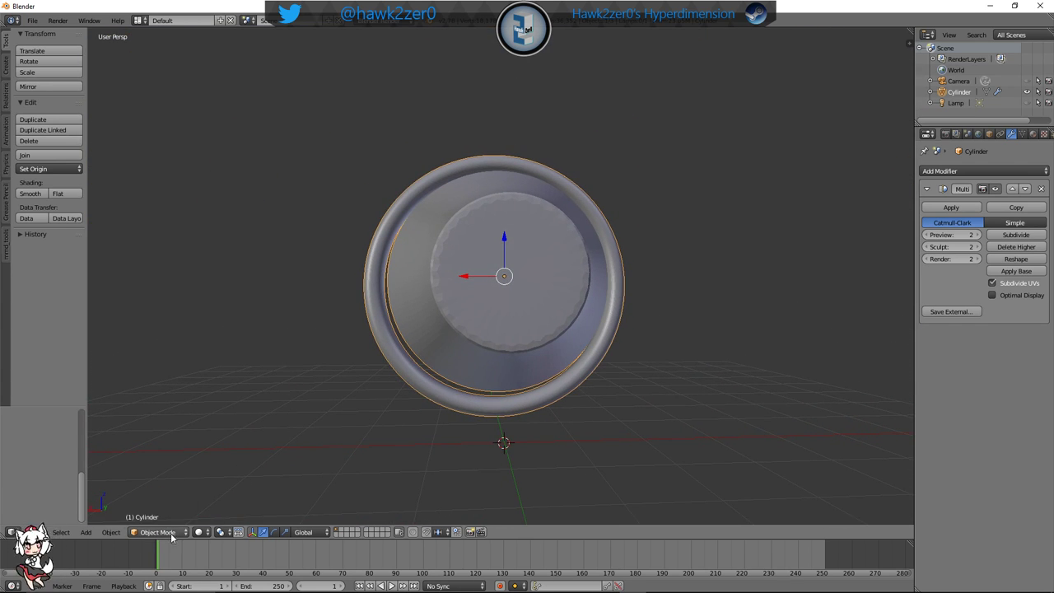
left_click(171, 532)
left_click(161, 505)
middle_click_drag(396, 349, 394, 456)
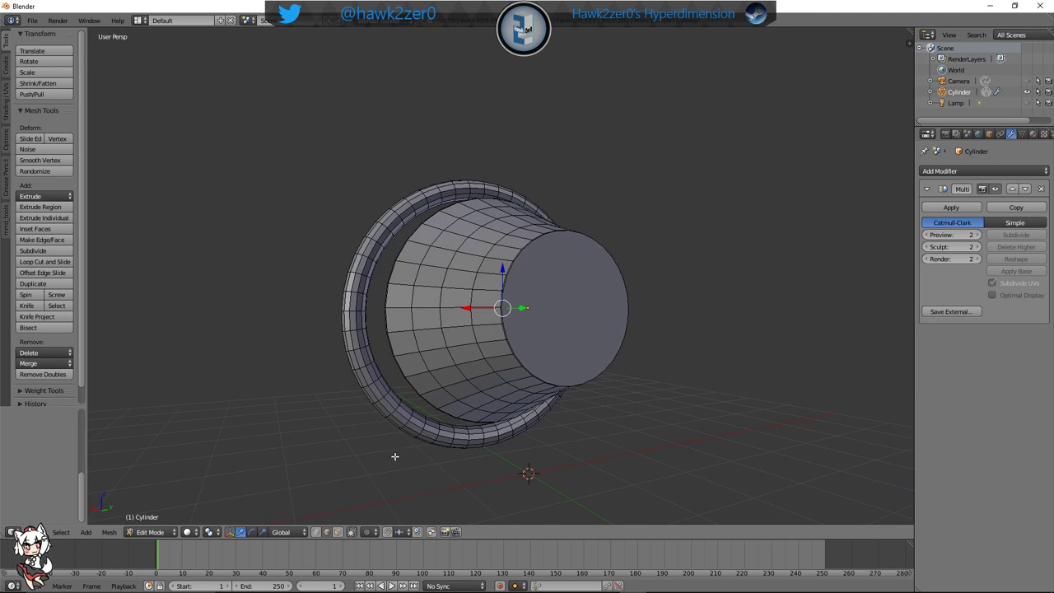
right_click(551, 342)
scroll(564, 381, "up", 4)
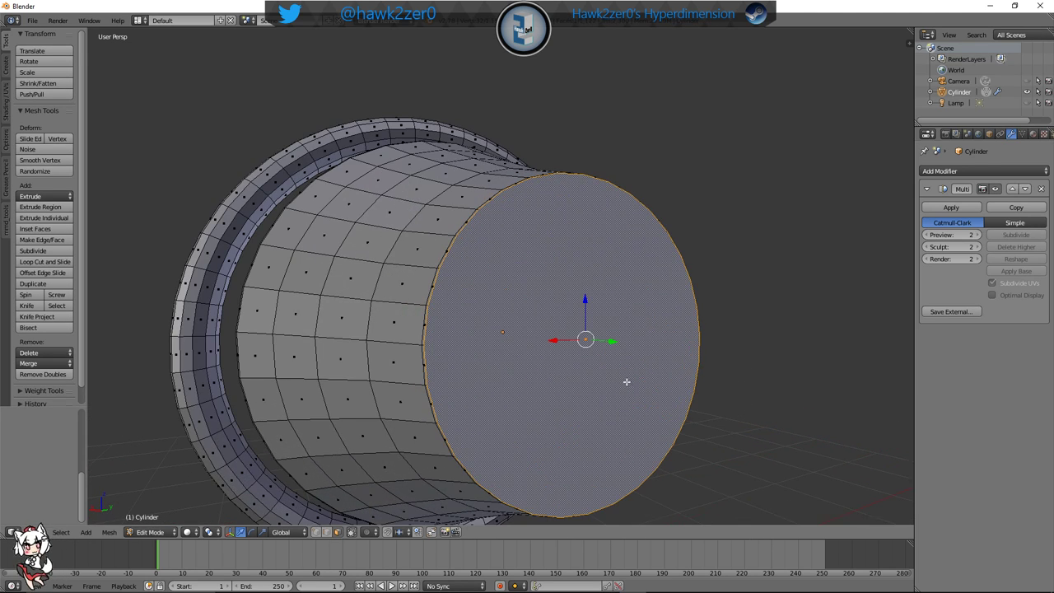
right_click(630, 350)
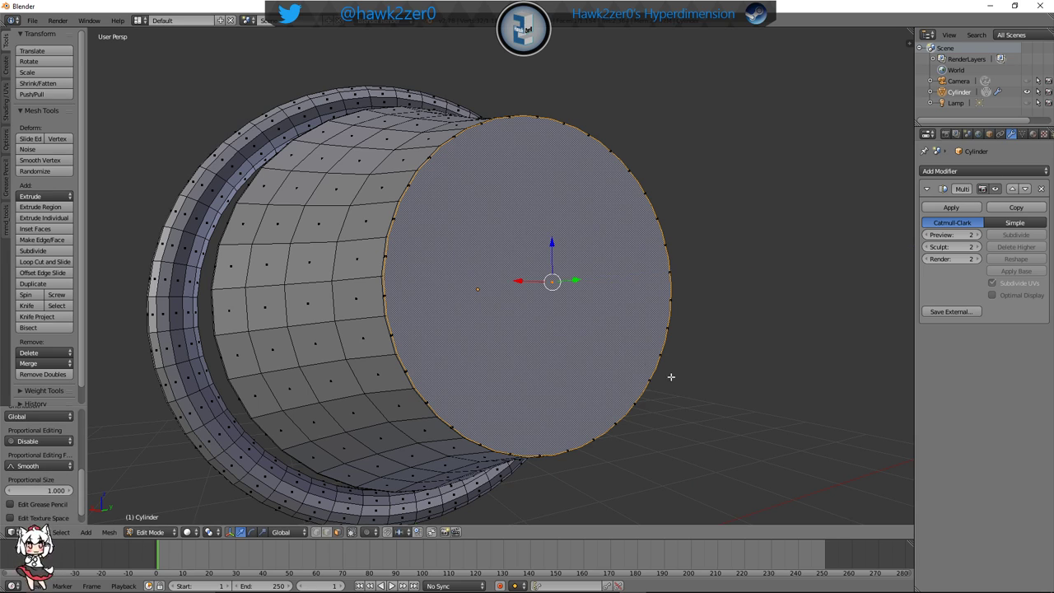
key("s")
left_click(632, 363)
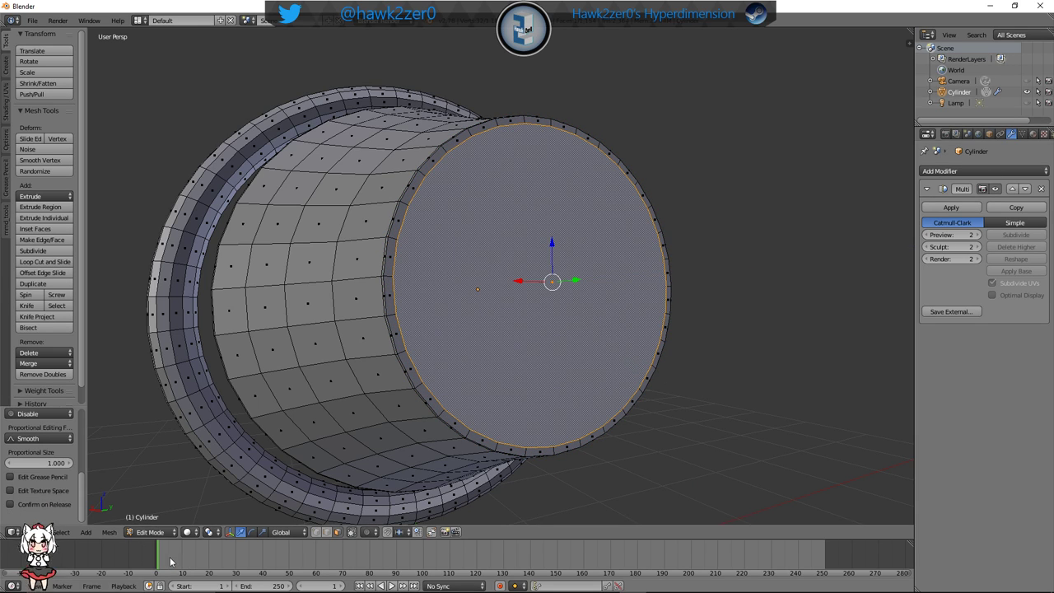
left_click(162, 531)
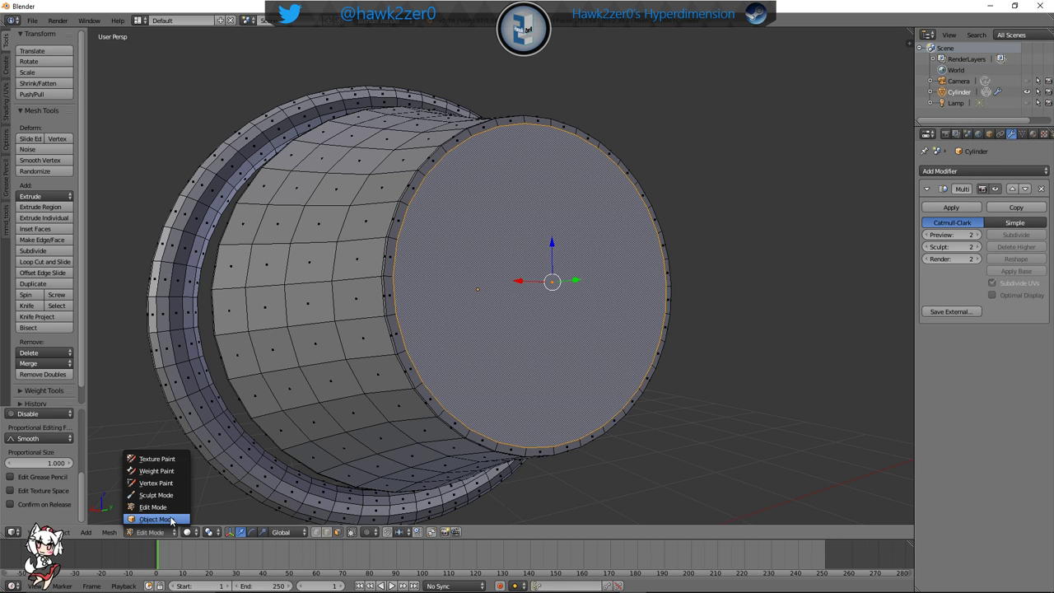
left_click(171, 519)
Examine the smoothed cone and ring from the side, rear, top and front
middle_click_drag(480, 347, 548, 378)
scroll(522, 356, "down", 5)
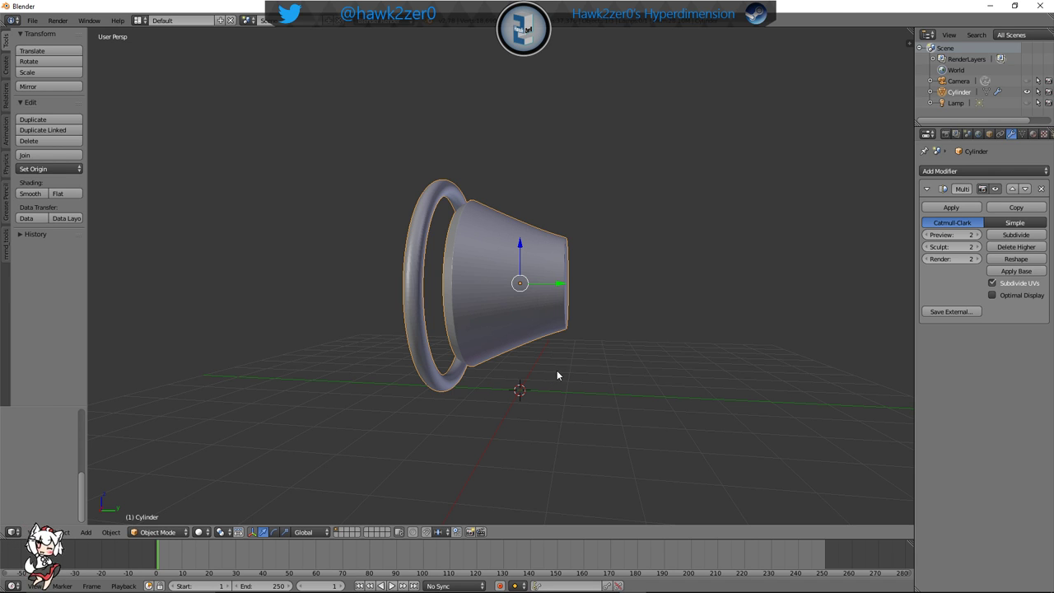
middle_click_drag(557, 374, 572, 420)
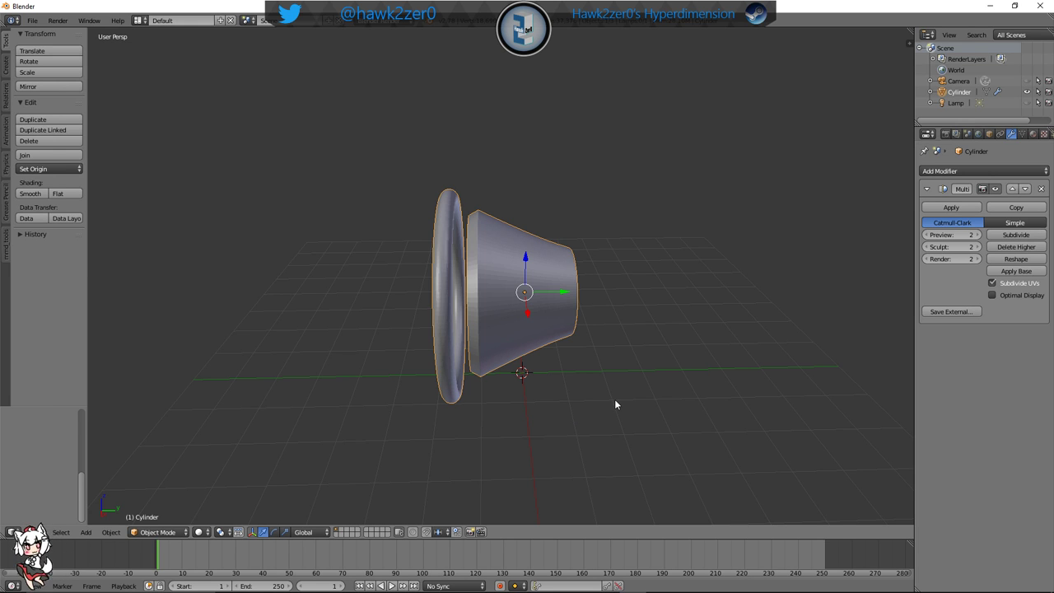
middle_click_drag(665, 346, 413, 356)
scroll(585, 348, "up", 4)
scroll(532, 351, "down", 3)
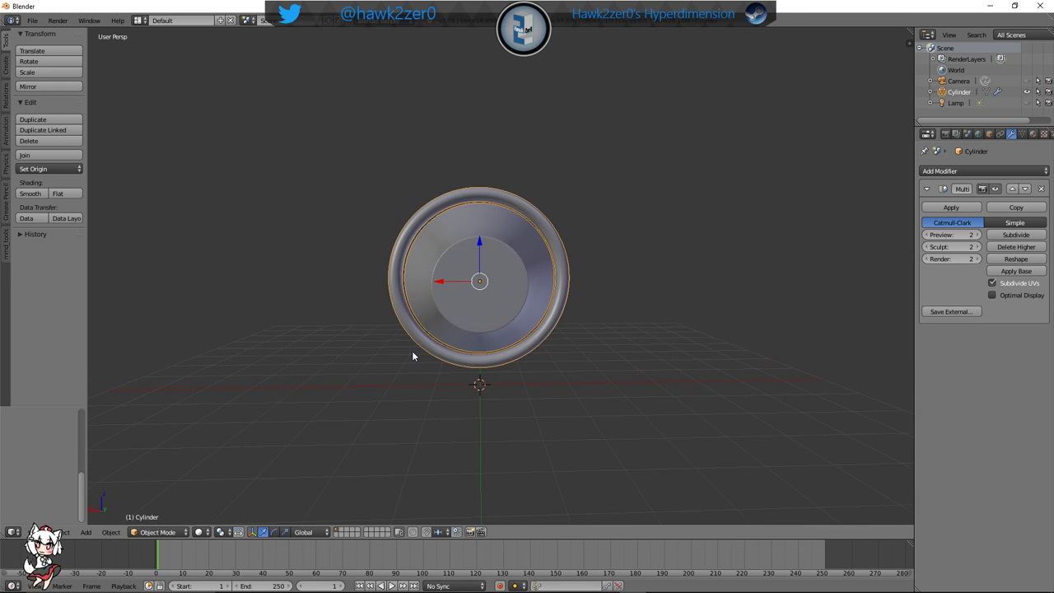
key("KP_7")
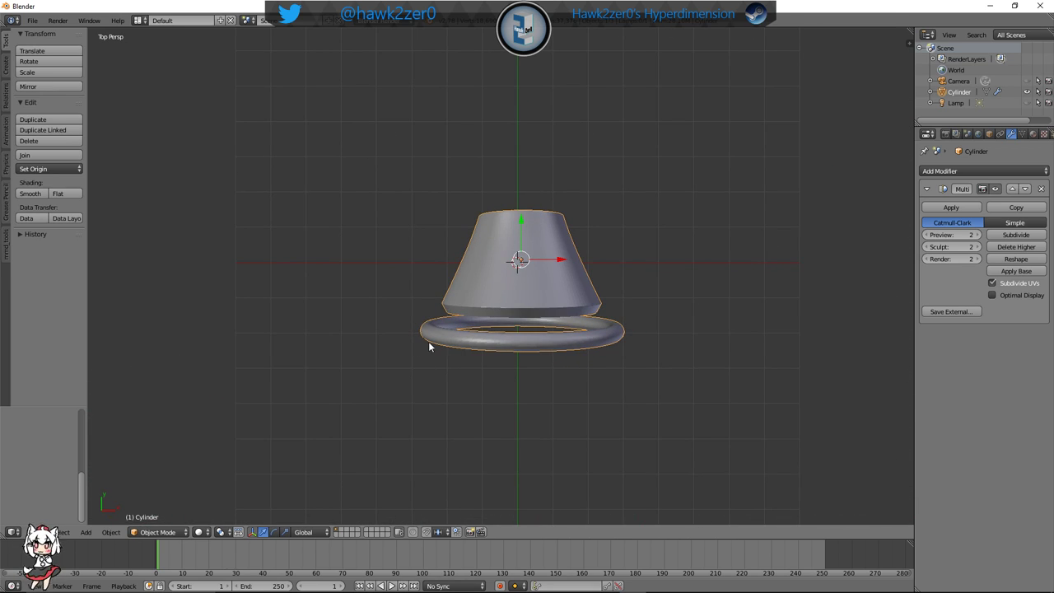
key("KP_3")
key("KP_1")
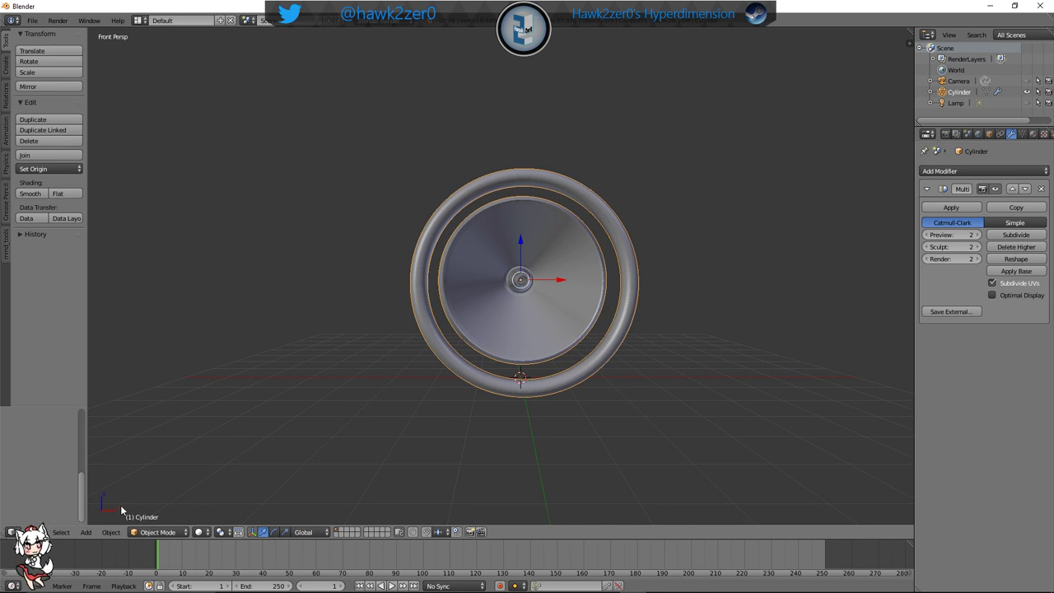
In Edit Mode, select the whole ring, shift it slightly to centre it around the cone's opening, and return to Object Mode
left_click(158, 532)
left_click(160, 509)
right_click(466, 191)
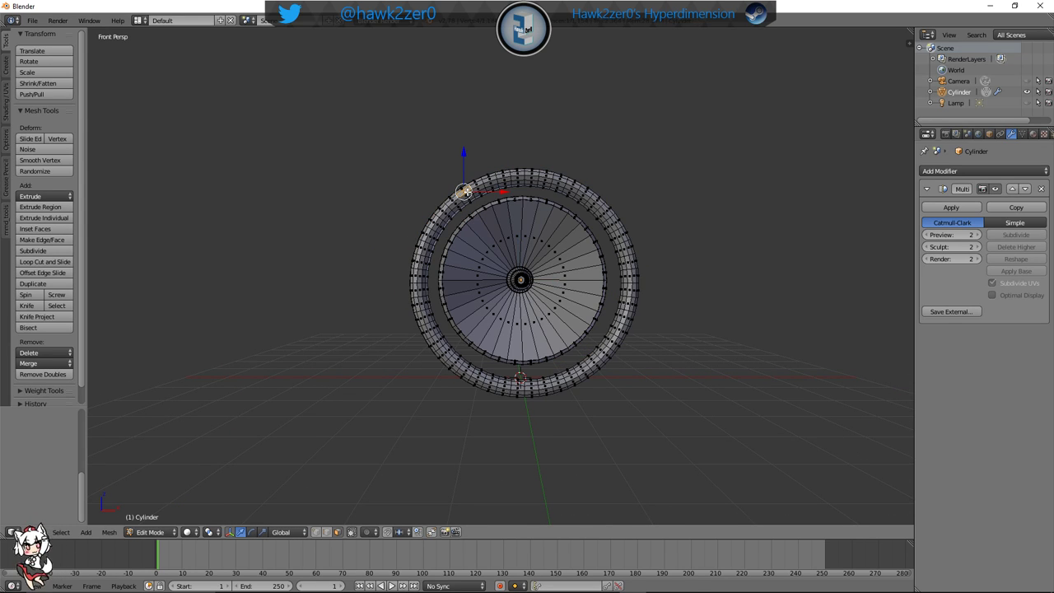
key("ctrl+l")
left_click_drag(566, 282, 547, 282, "shift")
key("g")
key("z")
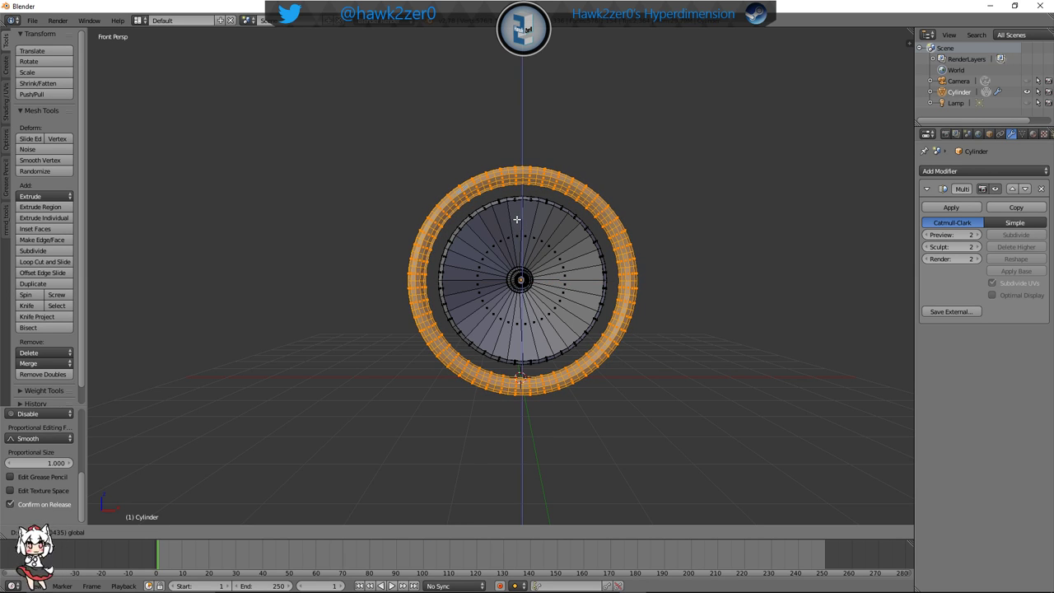
left_click(516, 215)
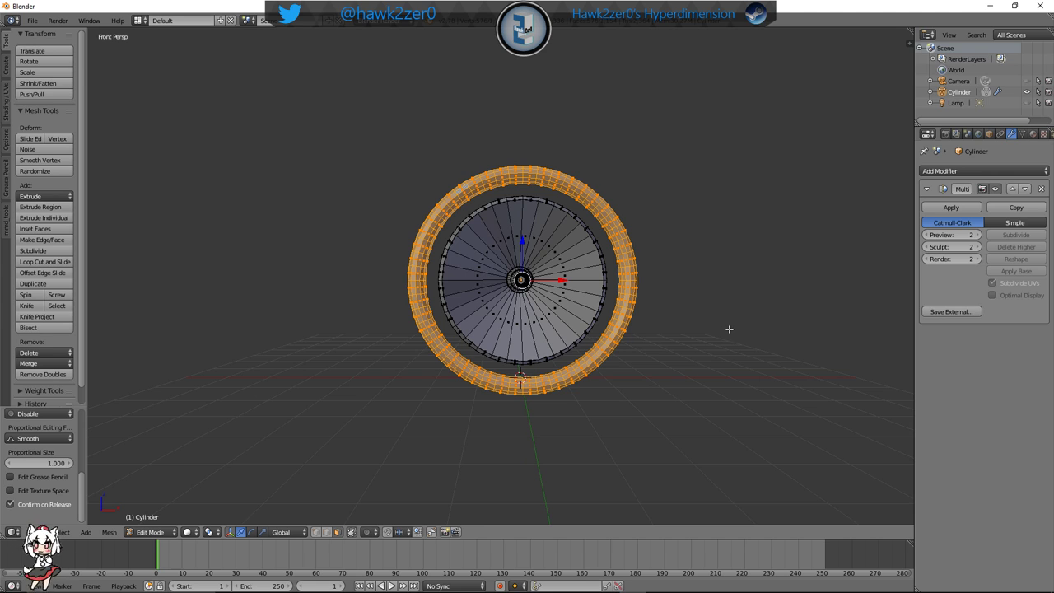
left_click(150, 532)
left_click(160, 516)
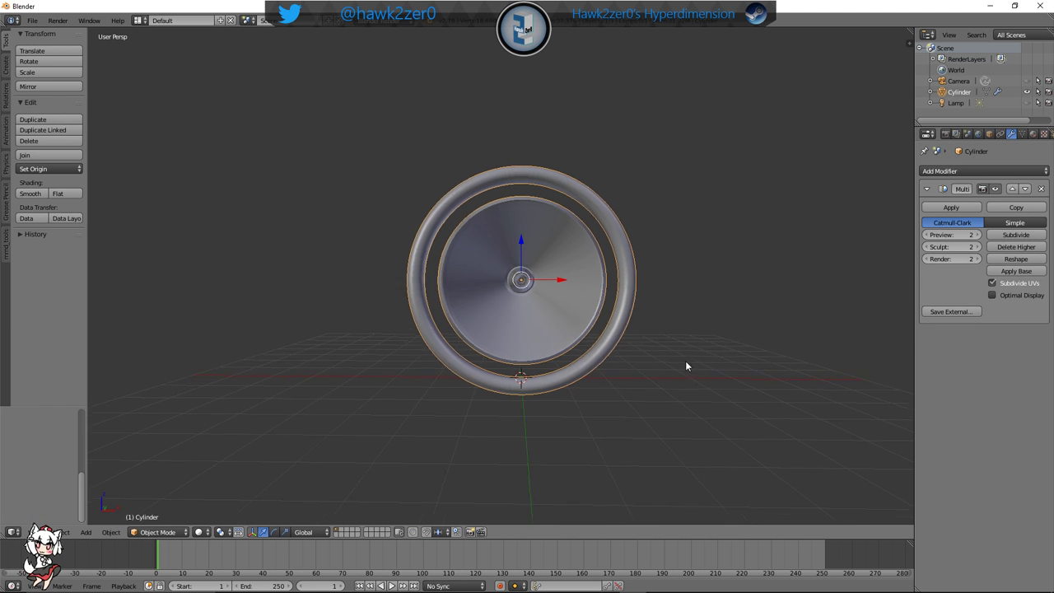
middle_click_drag(687, 365, 505, 377)
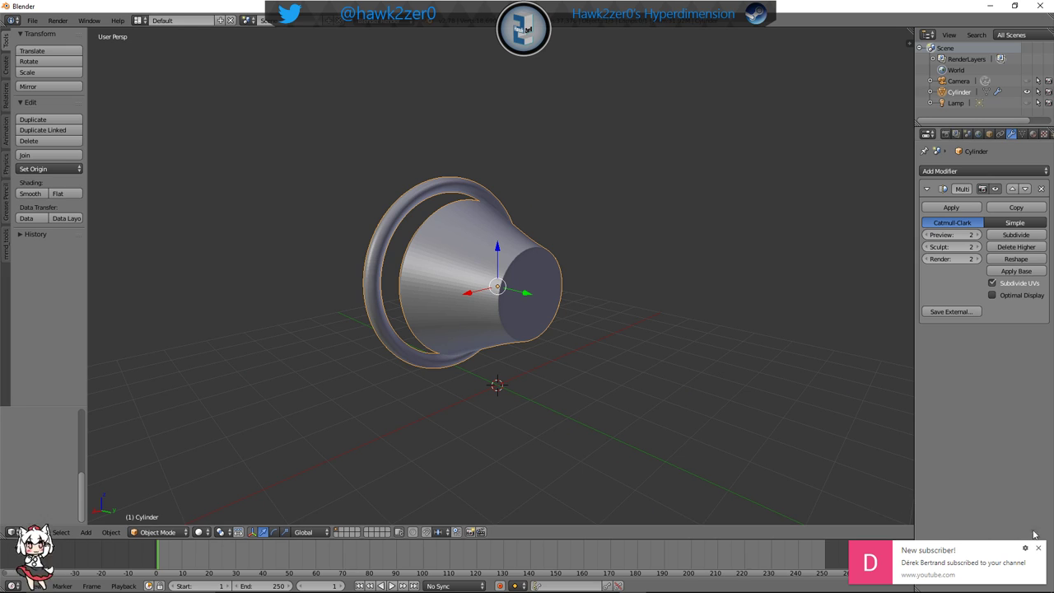
mouse_move(919, 587)
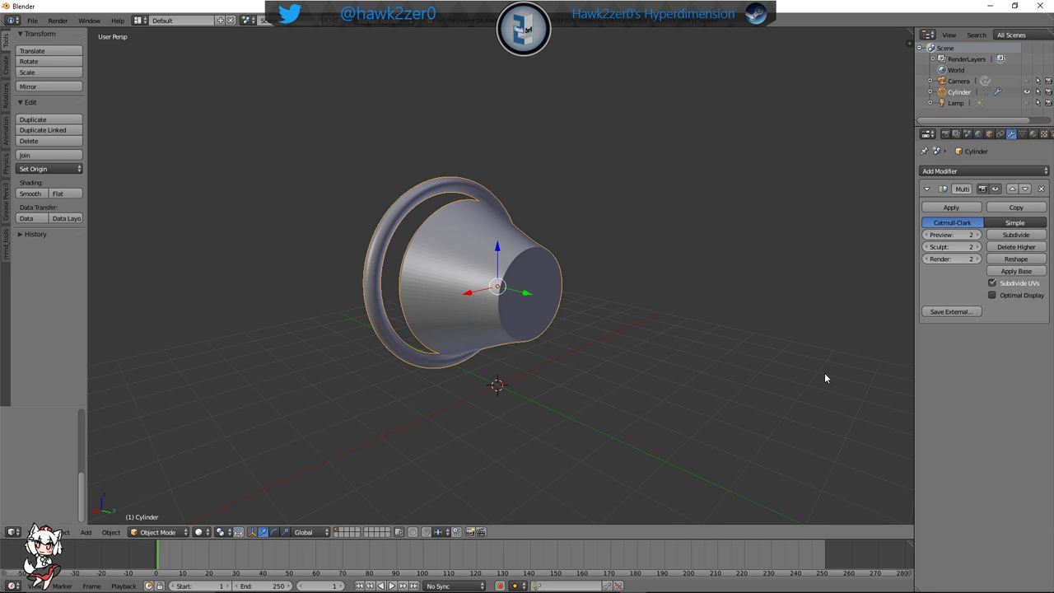
middle_click_drag(826, 377, 557, 323)
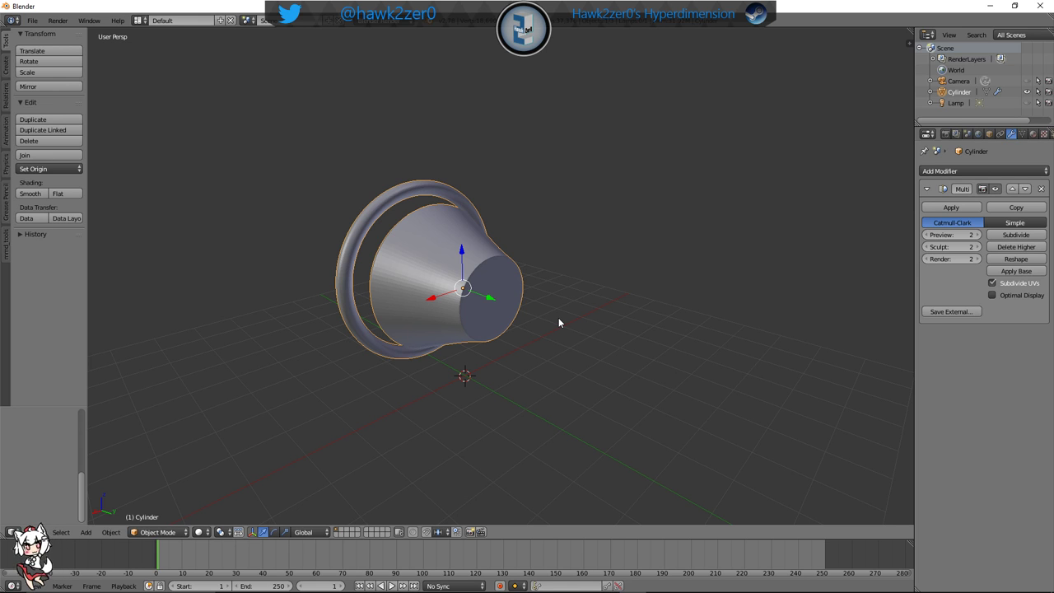
middle_click_drag(642, 176, 546, 294)
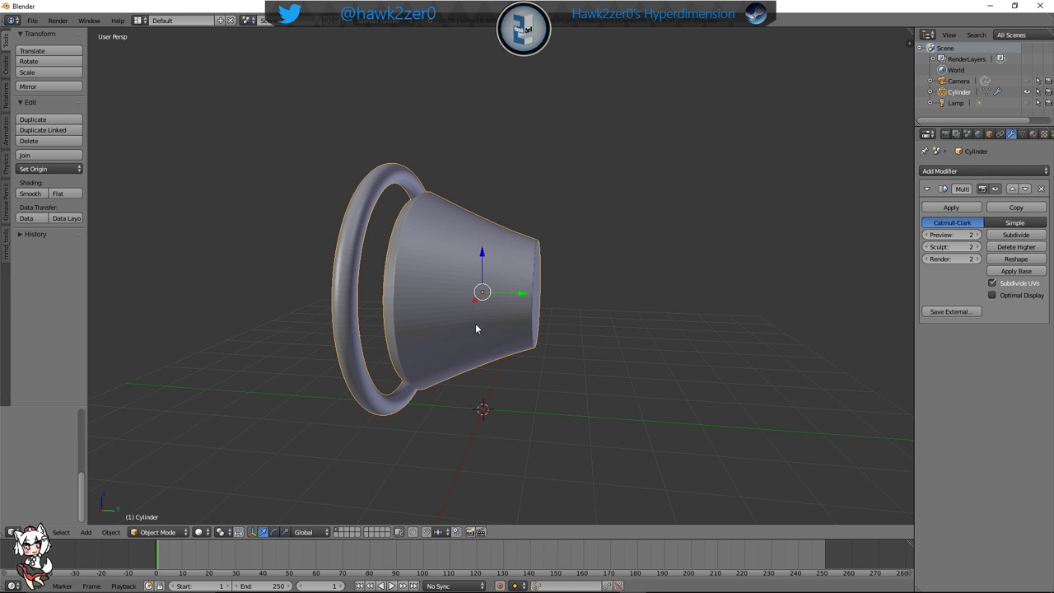
middle_click_drag(424, 259, 439, 308)
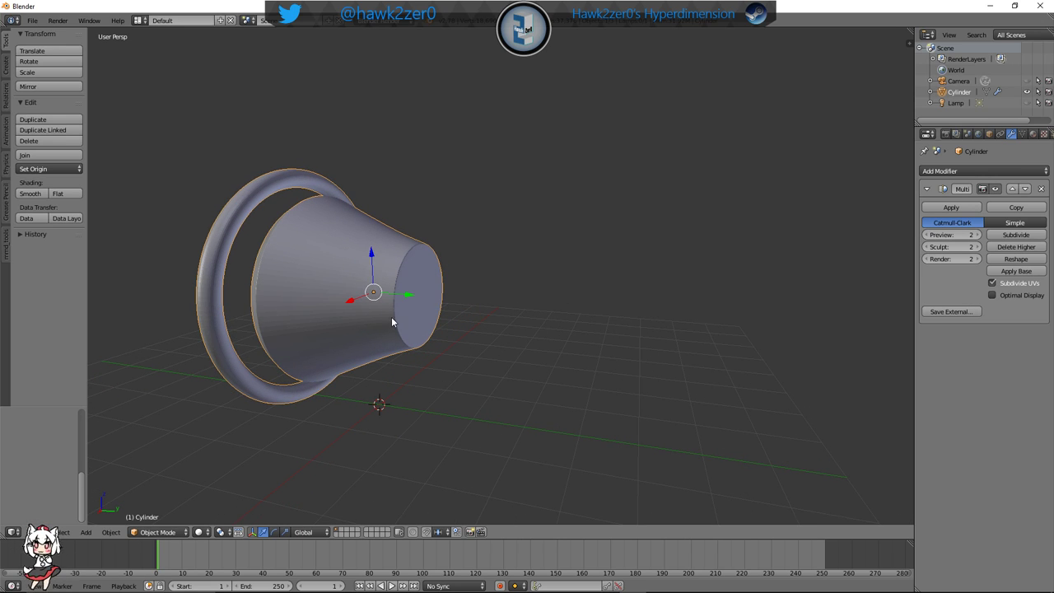
middle_click_drag(467, 311, 480, 289)
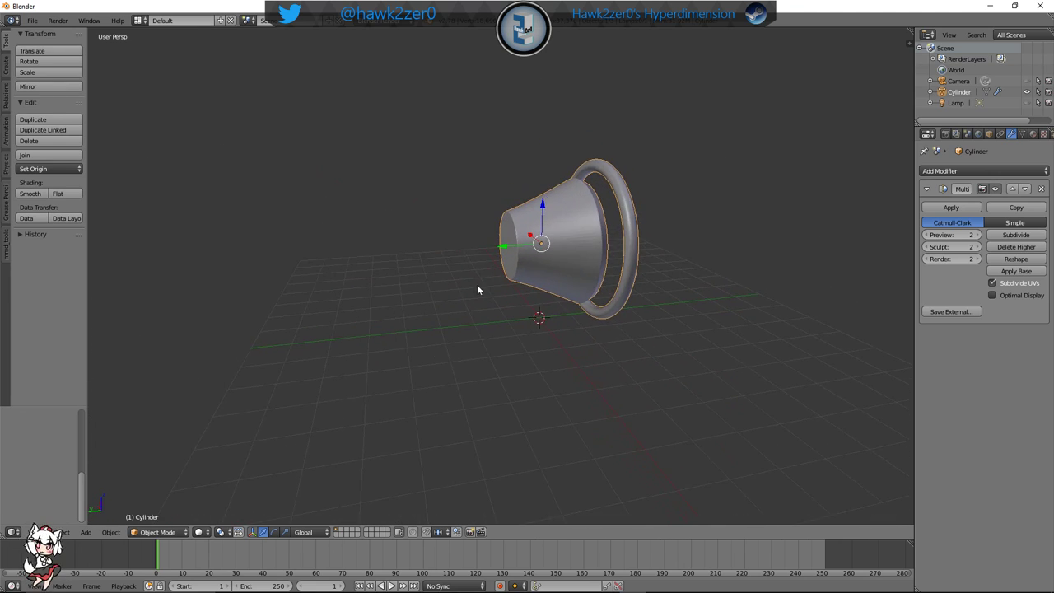
scroll(506, 341, "up", 5)
middle_click_drag(494, 363, 552, 356, "shift")
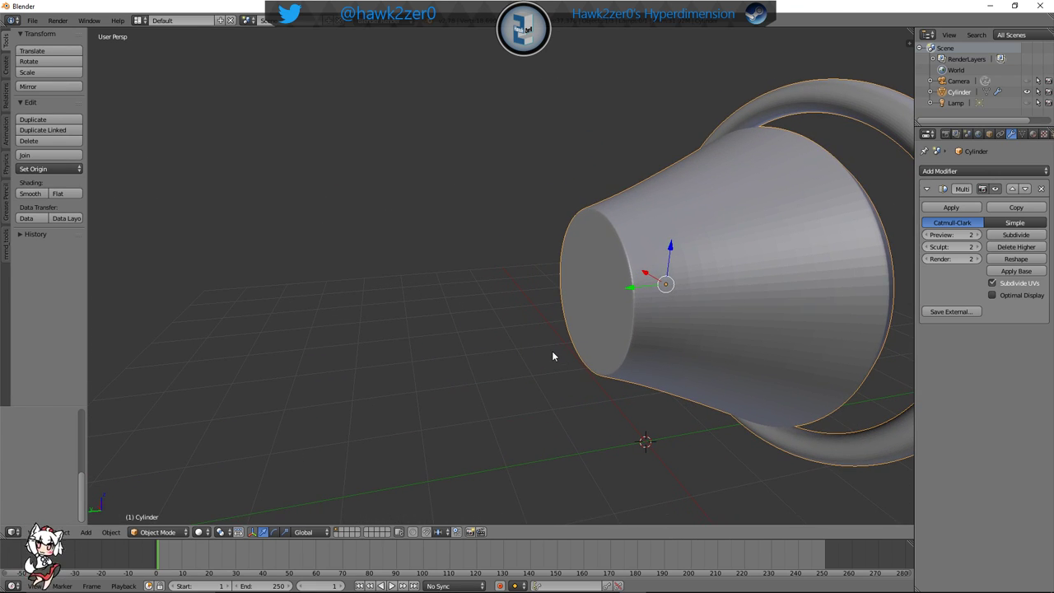
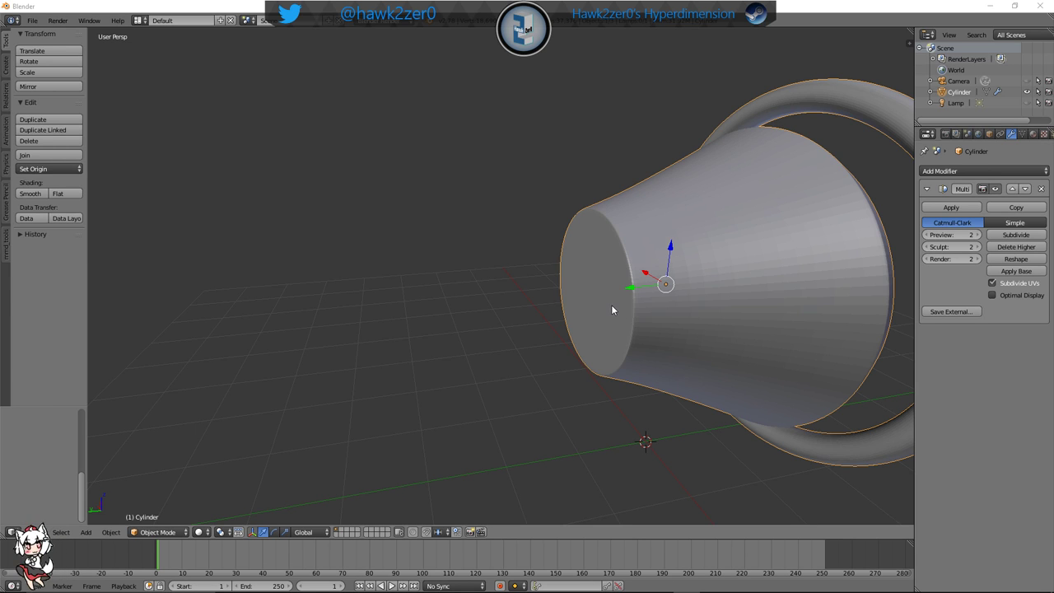
In Edit Mode, select the cone's rear cap face, pull it slightly outward along the Y axis, and return to Object Mode
middle_click_drag(612, 305, 346, 412)
left_click(158, 532)
left_click(158, 508)
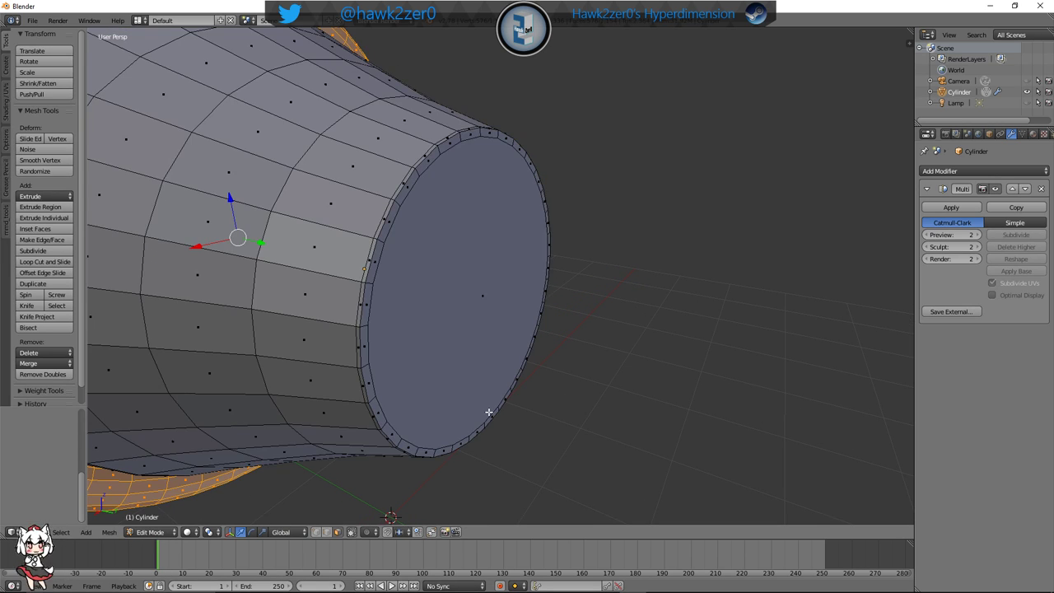
middle_click_drag(488, 414, 410, 376)
scroll(376, 324, "up", 4)
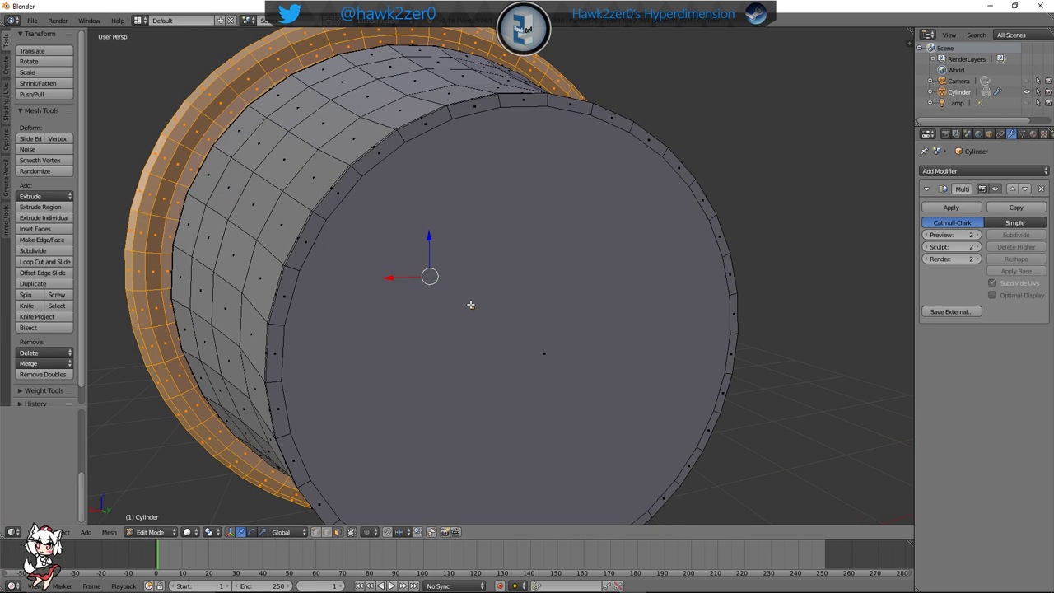
middle_click_drag(576, 247, 603, 287)
scroll(571, 231, "down", 2)
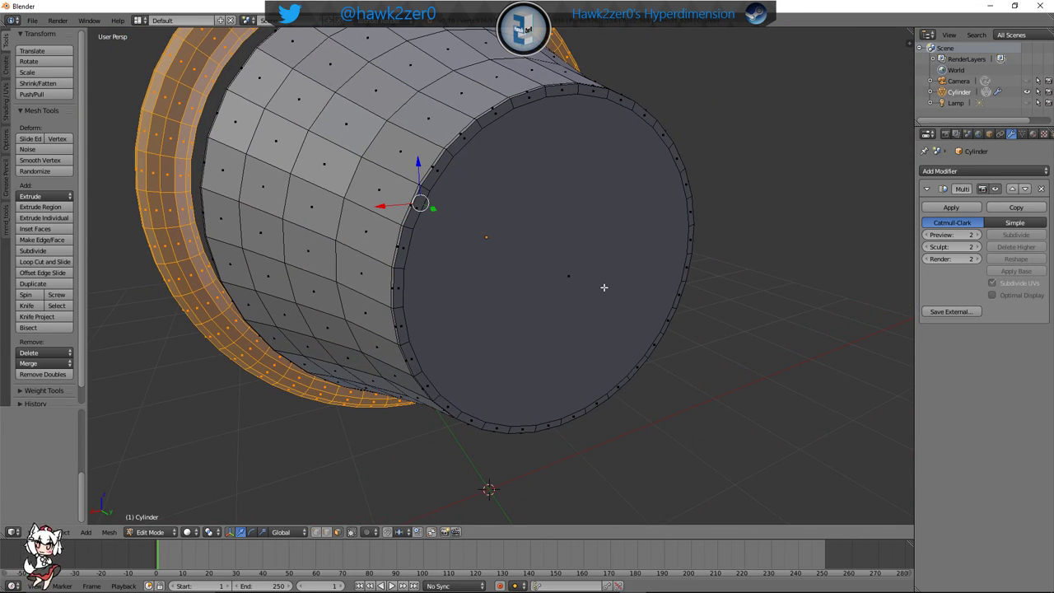
right_click(586, 283)
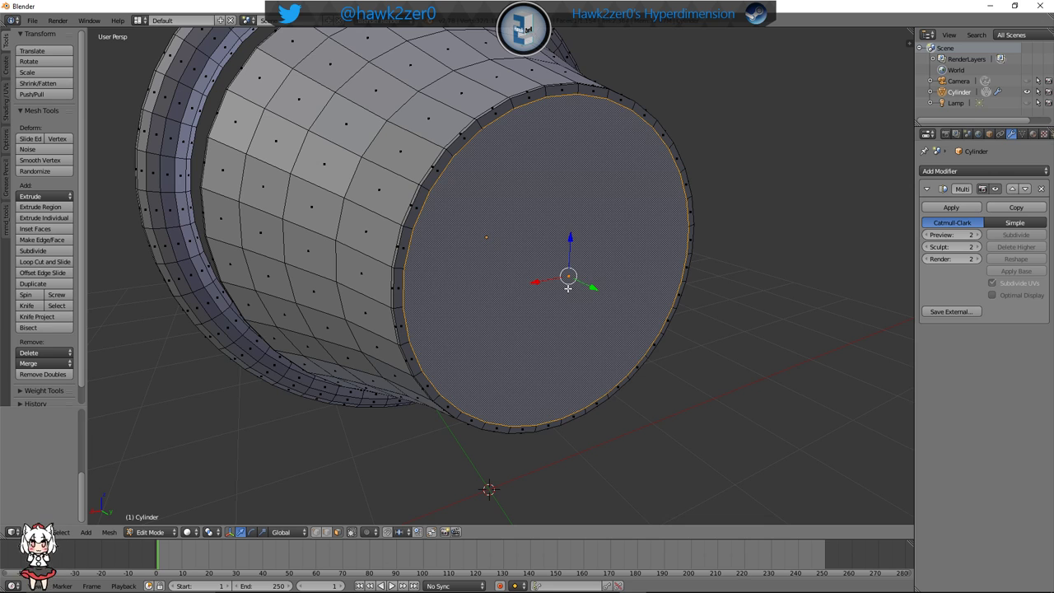
middle_click_drag(568, 288, 557, 302)
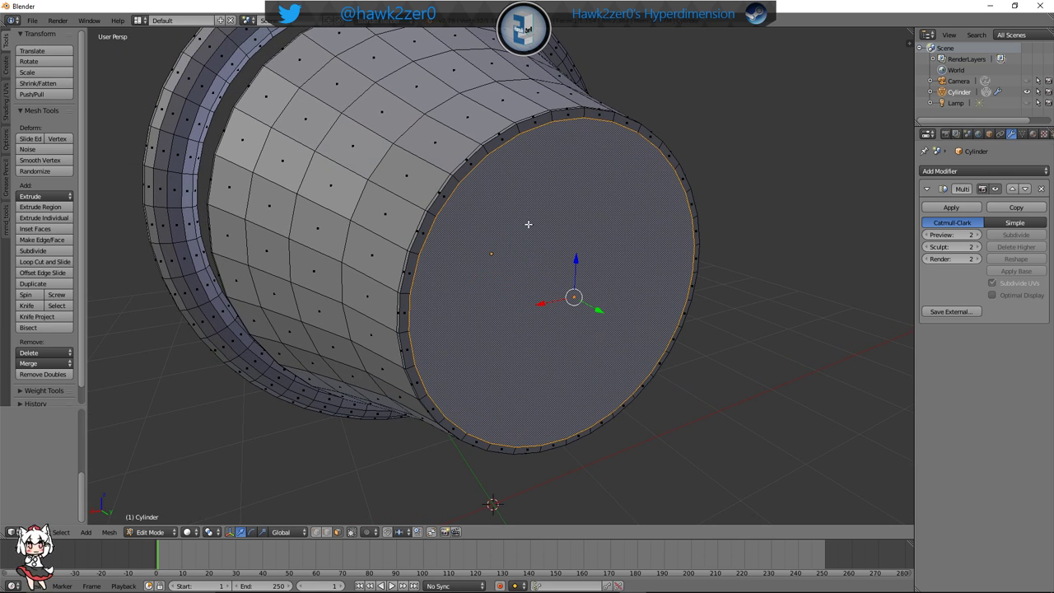
scroll(534, 266, "up", 1)
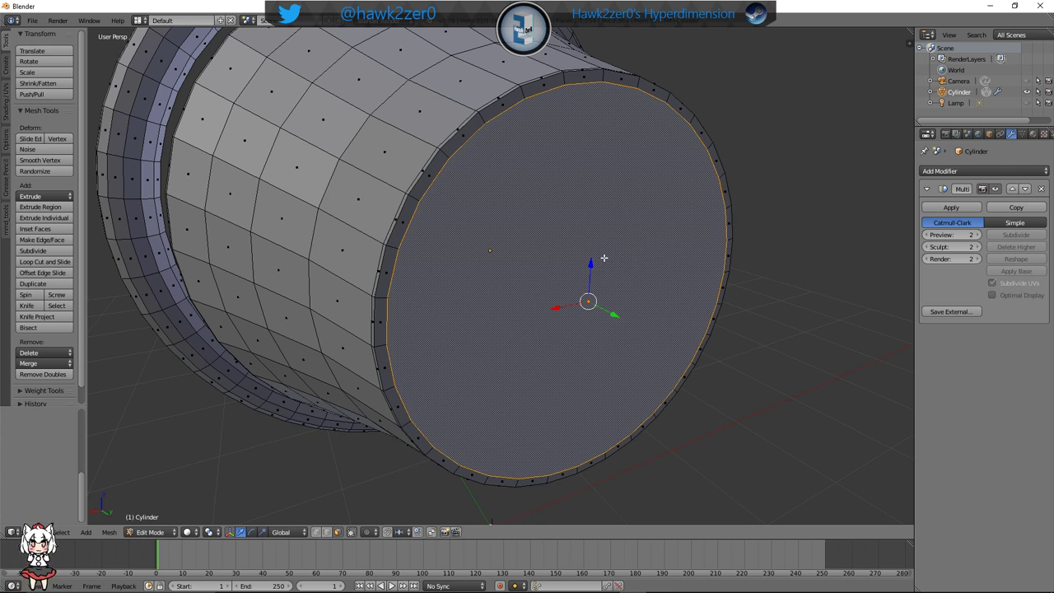
left_click_drag(614, 317, 639, 331)
middle_click_drag(522, 306, 596, 302)
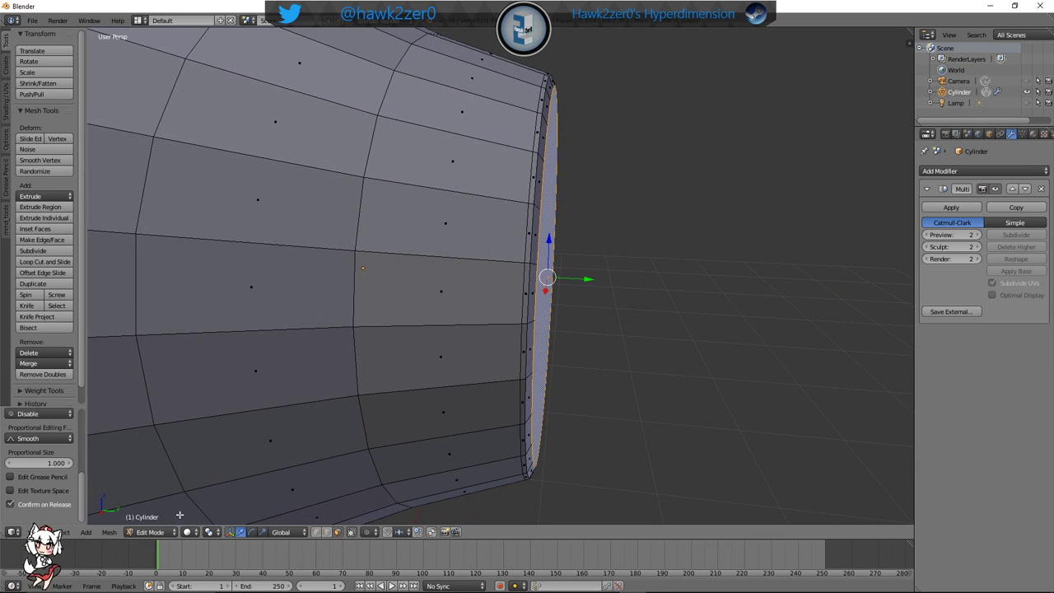
left_click(150, 532)
left_click(157, 518)
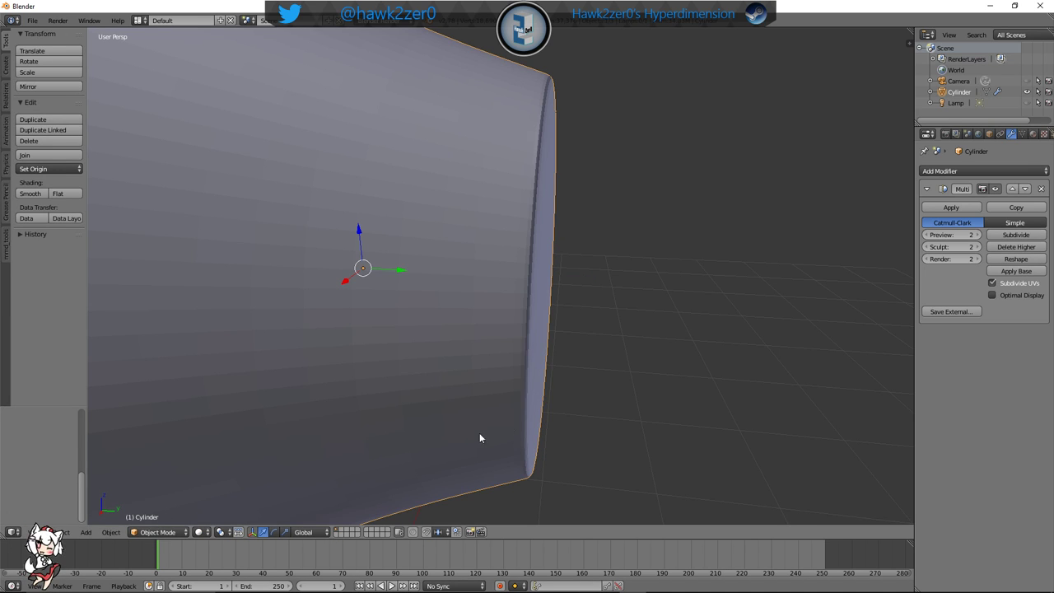
In Edit Mode, nudge the rear cap face a tiny amount along the Y axis and return to Object Mode
middle_click_drag(519, 430, 497, 398)
middle_click_drag(560, 354, 576, 380)
left_click(171, 533)
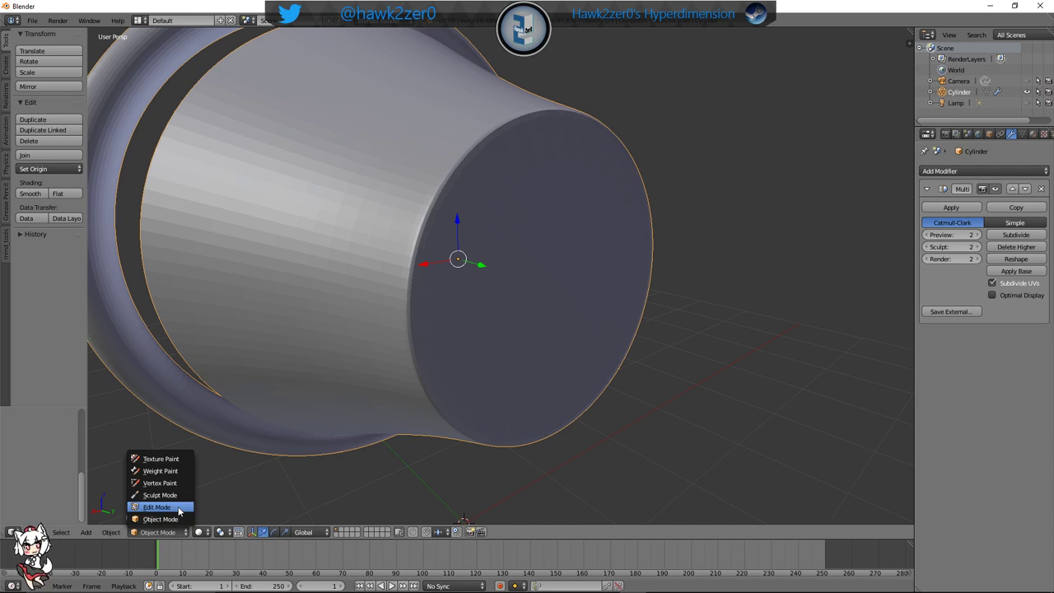
left_click(179, 510)
middle_click_drag(330, 461, 605, 278)
left_click_drag(612, 251, 616, 251)
left_click(151, 532)
left_click(153, 519)
middle_click_drag(525, 359, 398, 437)
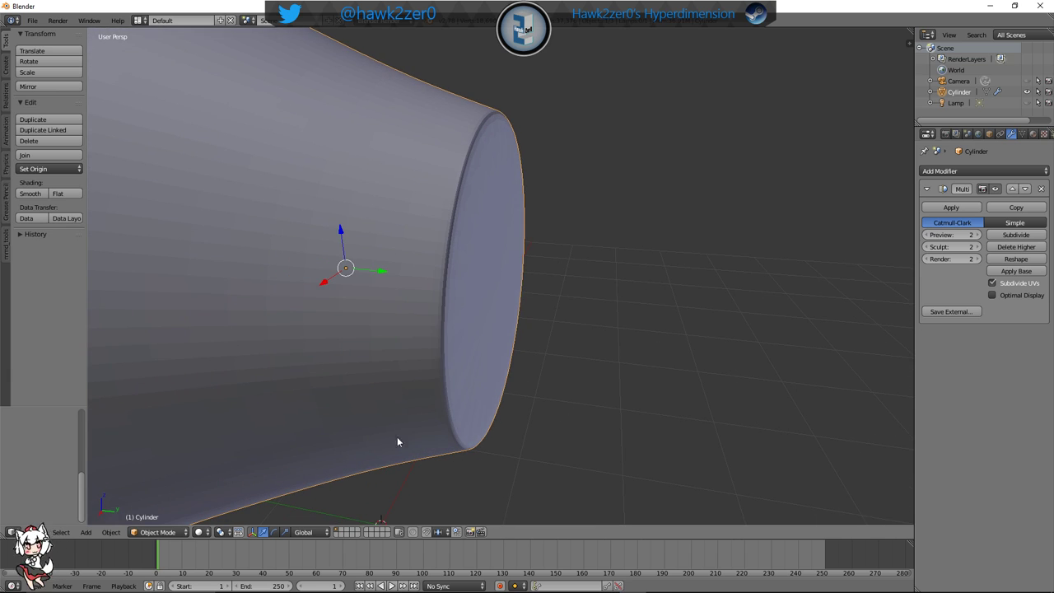
In Edit Mode, extrude the rear cap face slightly outward and return to Object Mode
left_click(161, 531)
left_click(194, 506)
key("e")
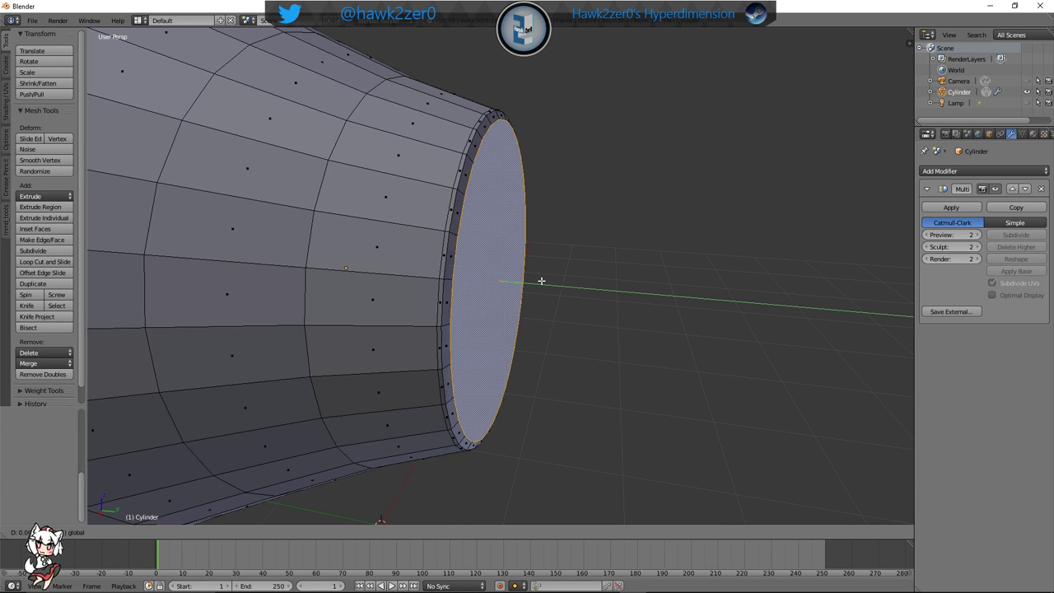
left_click(574, 282)
left_click(161, 531)
left_click(177, 517)
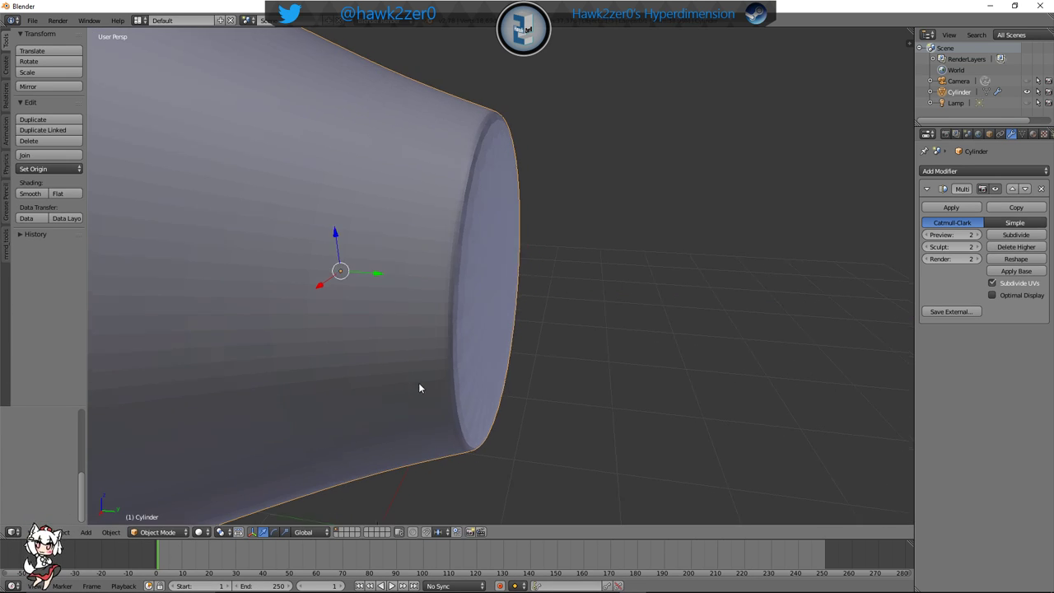
In Edit Mode, add a cylinder mesh at the 3D cursor
middle_click_drag(436, 380, 492, 335)
left_click(158, 532)
left_click(162, 509)
scroll(492, 334, "down", 4)
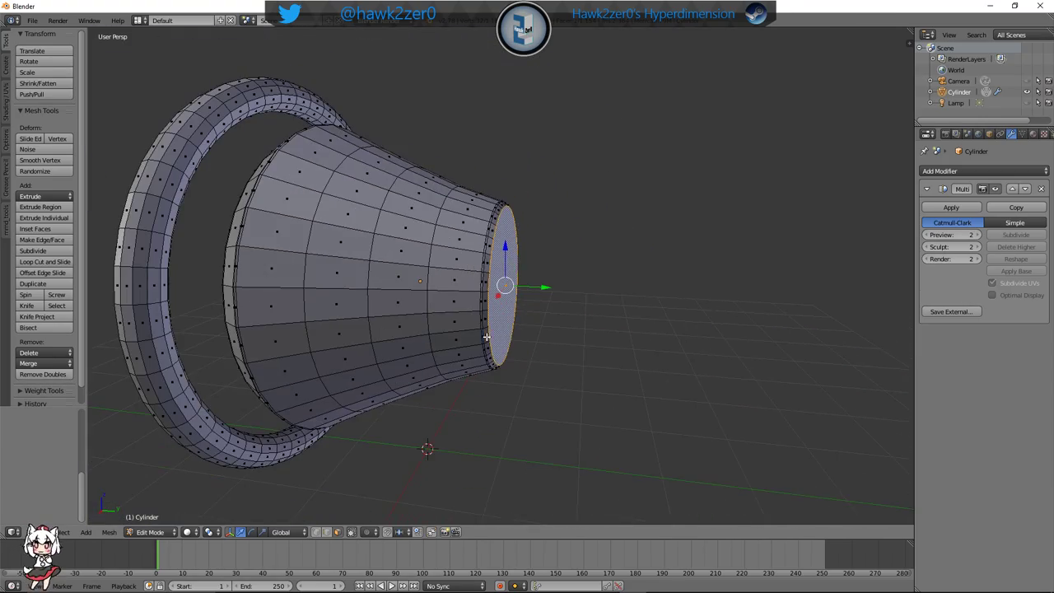
middle_click_drag(576, 356, 553, 343, "shift")
middle_click_drag(458, 370, 517, 352)
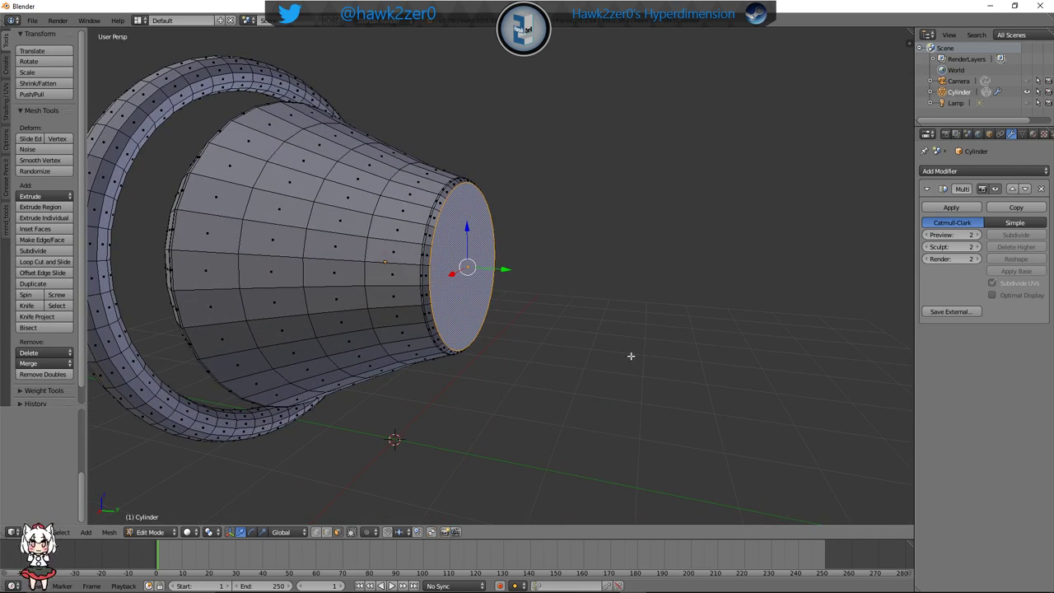
middle_click_drag(468, 442, 455, 391)
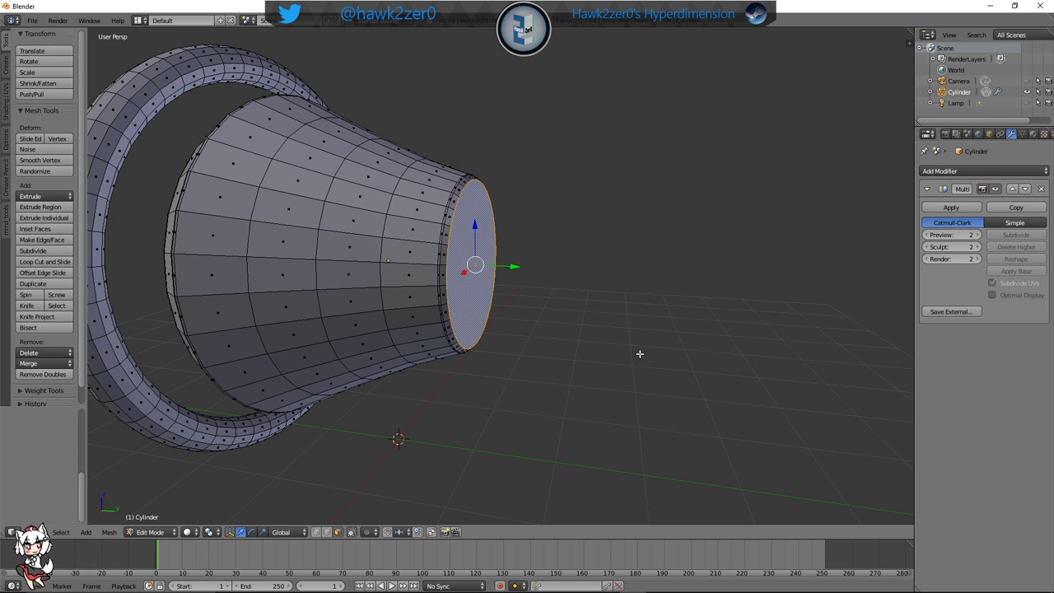
middle_click_drag(639, 353, 624, 294)
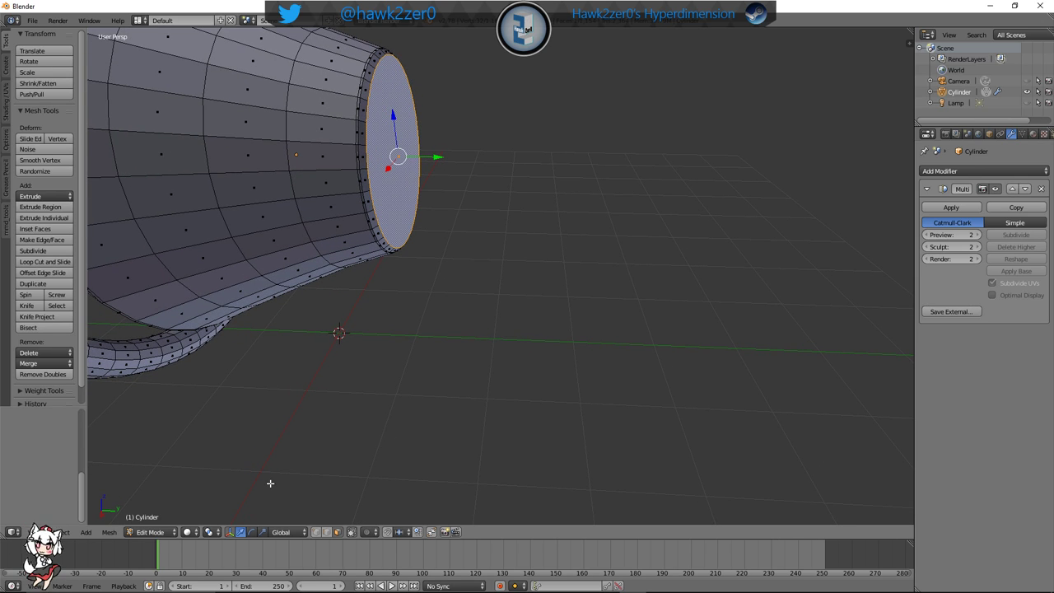
key("shift+a")
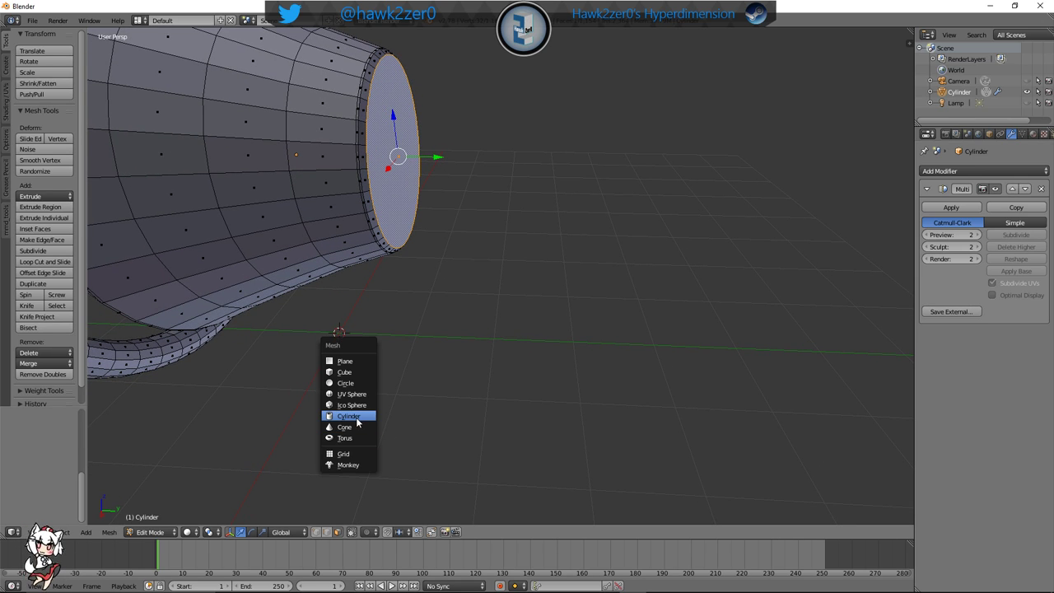
left_click(356, 418)
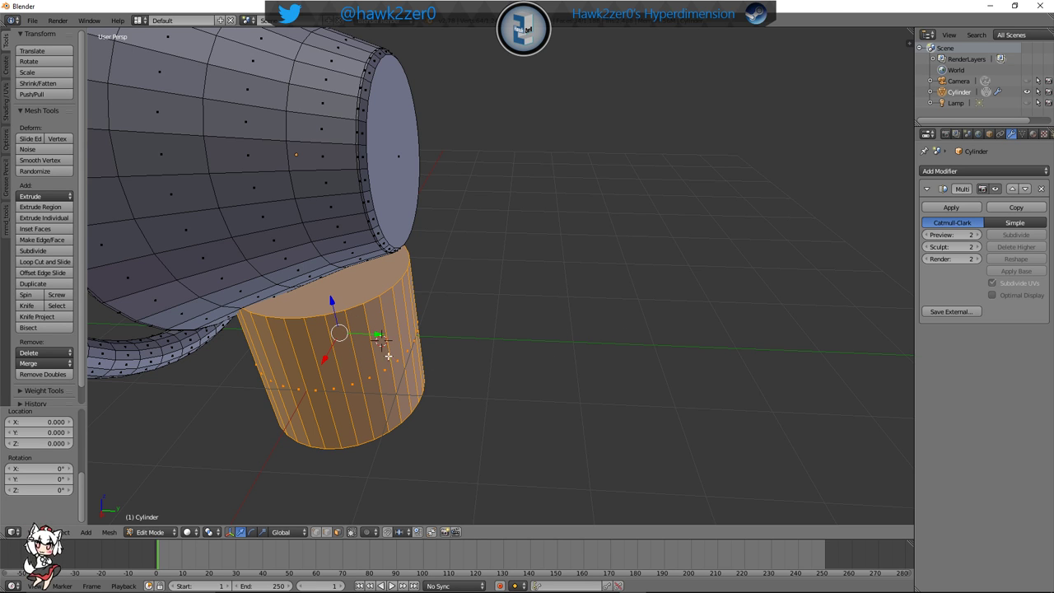
Move the new cylinder along Y clear of the cone's rear and raise it along Z to about the cap's height
left_click_drag(379, 336, 654, 338)
middle_click_drag(654, 337, 613, 346)
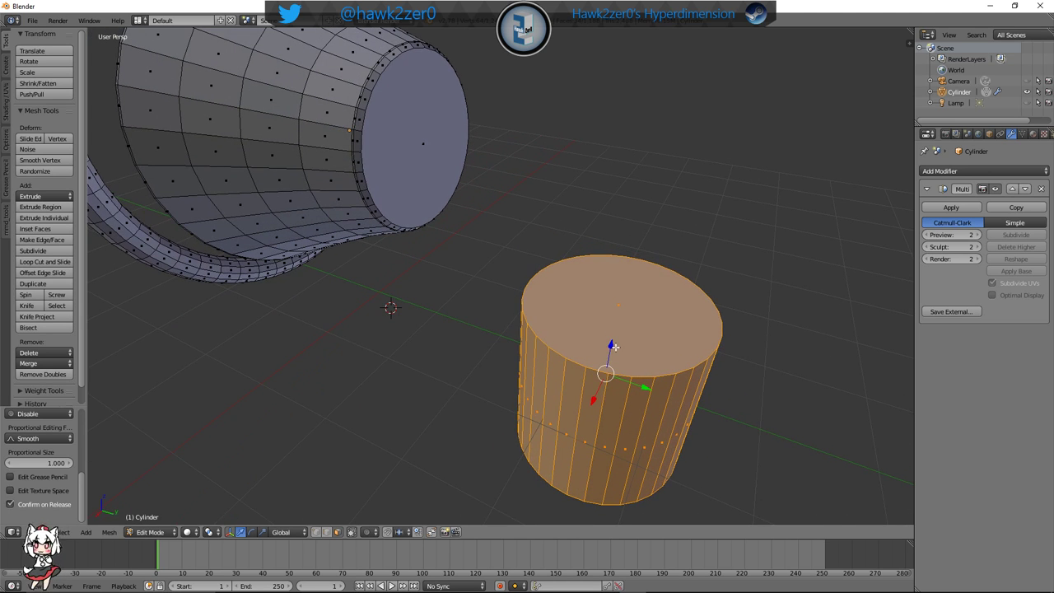
left_click_drag(613, 347, 644, 180)
middle_click_drag(645, 228, 563, 304, "shift")
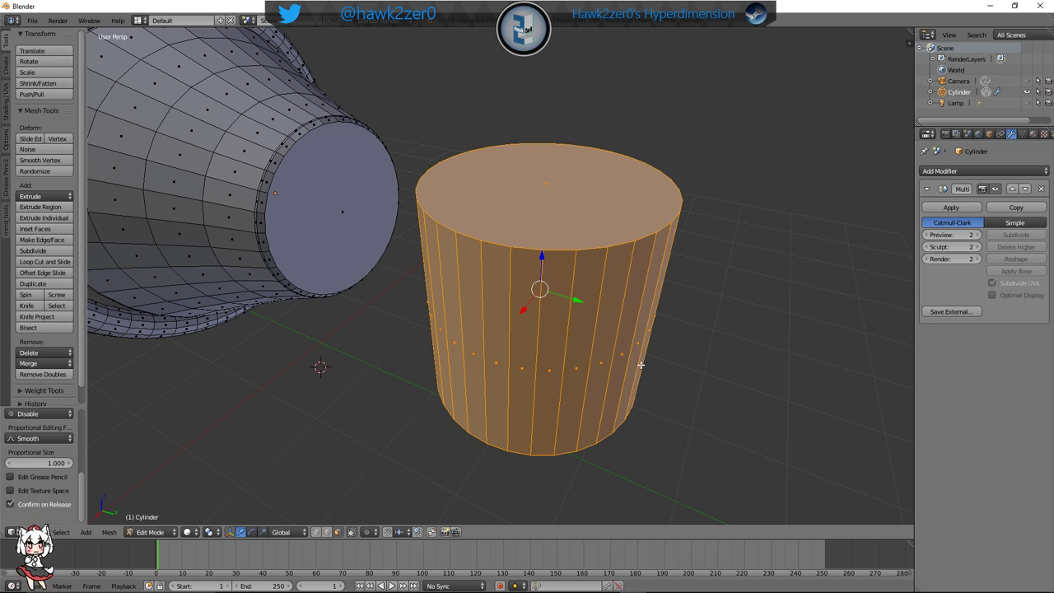
Rotate the cylinder 90° about the X axis so that it points along the cone's axis
type("rx90")
key("Return")
mouse_move(631, 352)
middle_mouse_down()
mouse_move(600, 355)
mouse_move(612, 349)
middle_mouse_up()
left_click(579, 221)
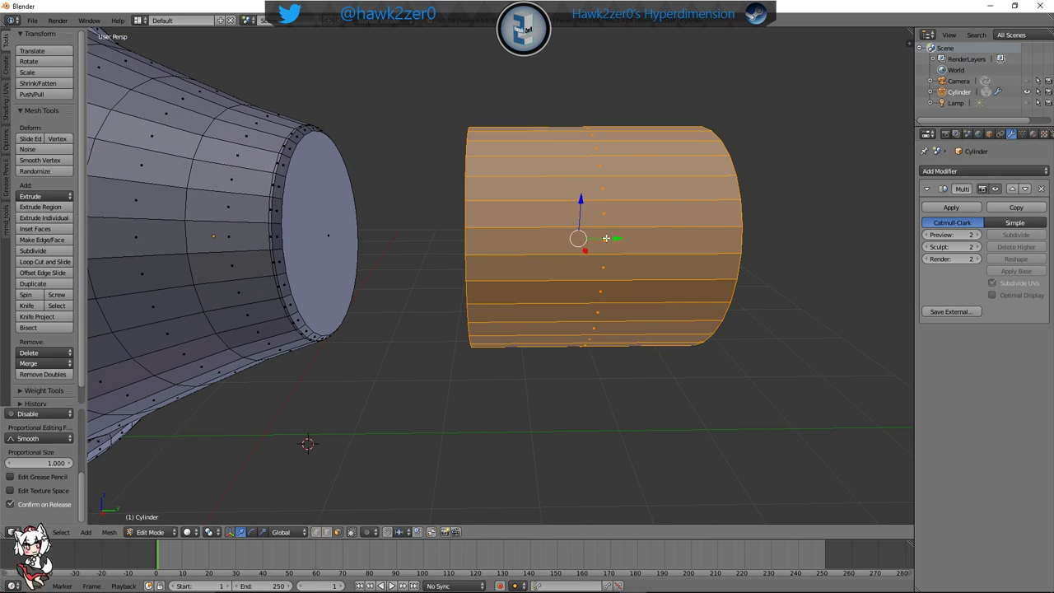
Move the cylinder along Y towards the cone's rear cap and scale it to roughly match the cap's diameter
left_click_drag(609, 238, 459, 238)
key("s")
left_click(534, 266)
Adjust the cylinder's height along Z to line it up with the cone's rear cap
middle_click_drag(458, 238, 521, 254)
key("KP_1")
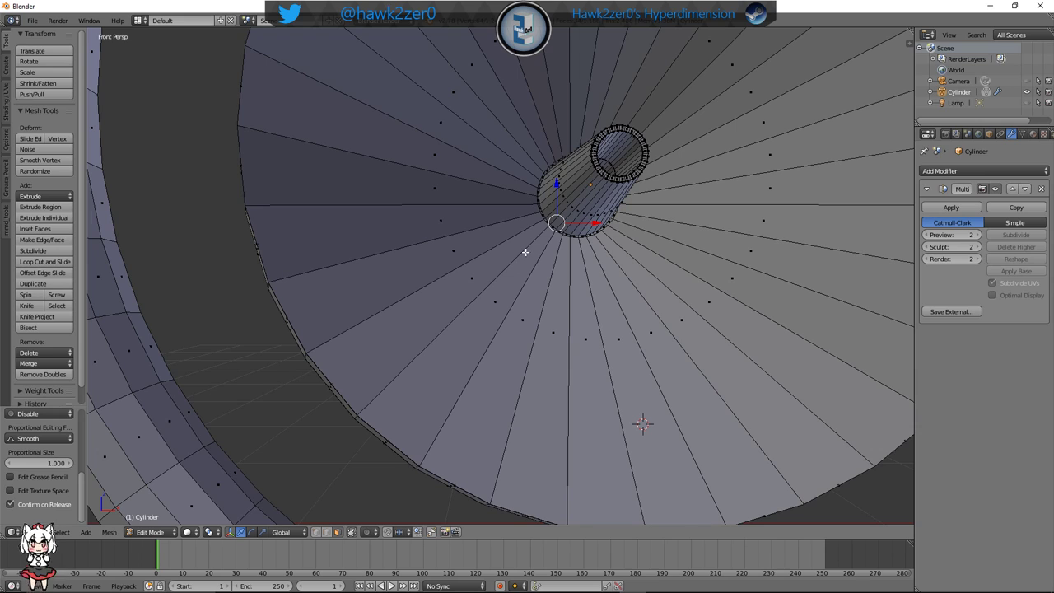
key("ctrl+KP_1")
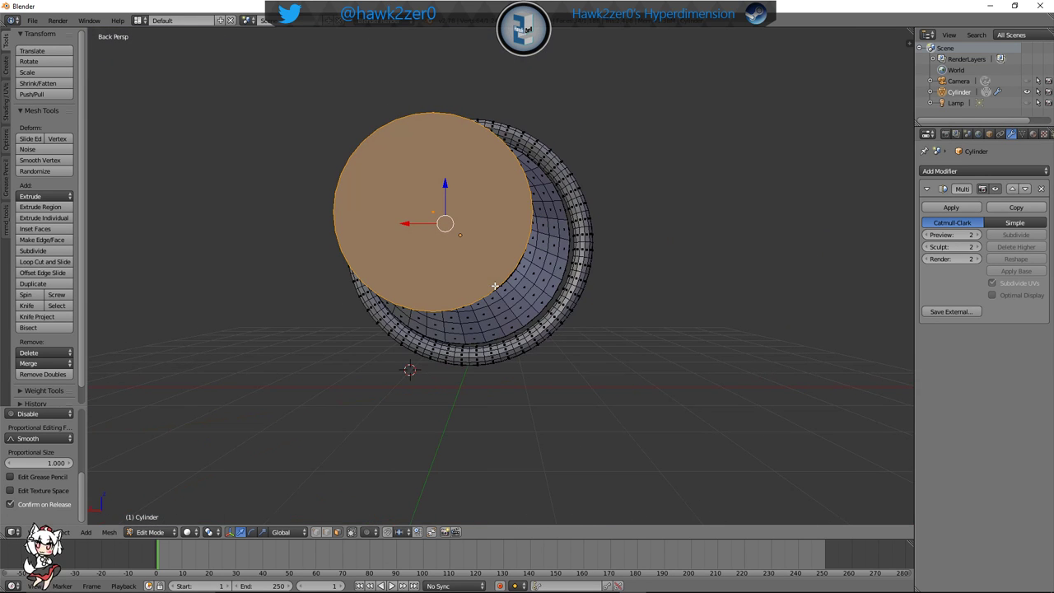
middle_click_drag(527, 198, 443, 282, "shift")
left_click_drag(466, 327, 466, 296)
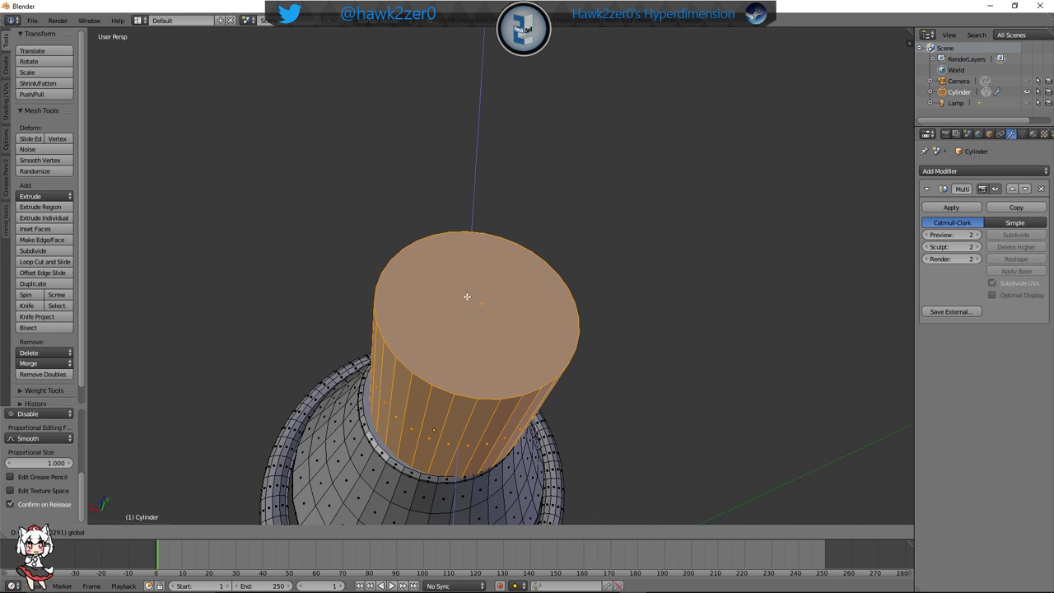
left_click_drag(466, 257, 466, 250)
middle_click_drag(486, 276, 450, 310)
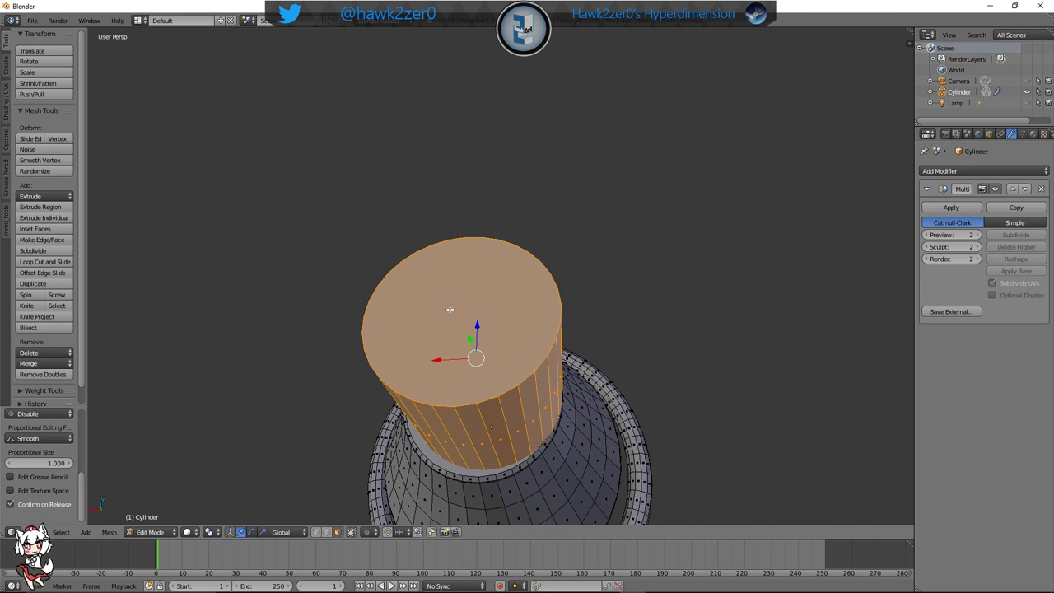
Shift the cylinder slightly along X and lower it slightly along Z to centre it on the rear cap
key("g")
key("x")
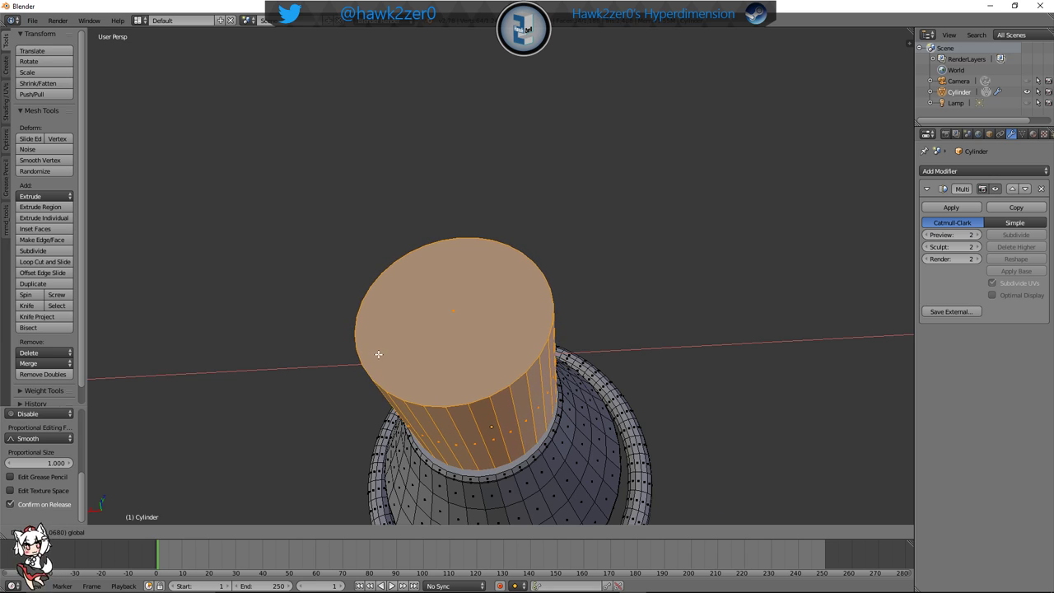
left_click(368, 355)
middle_click_drag(369, 354, 458, 389)
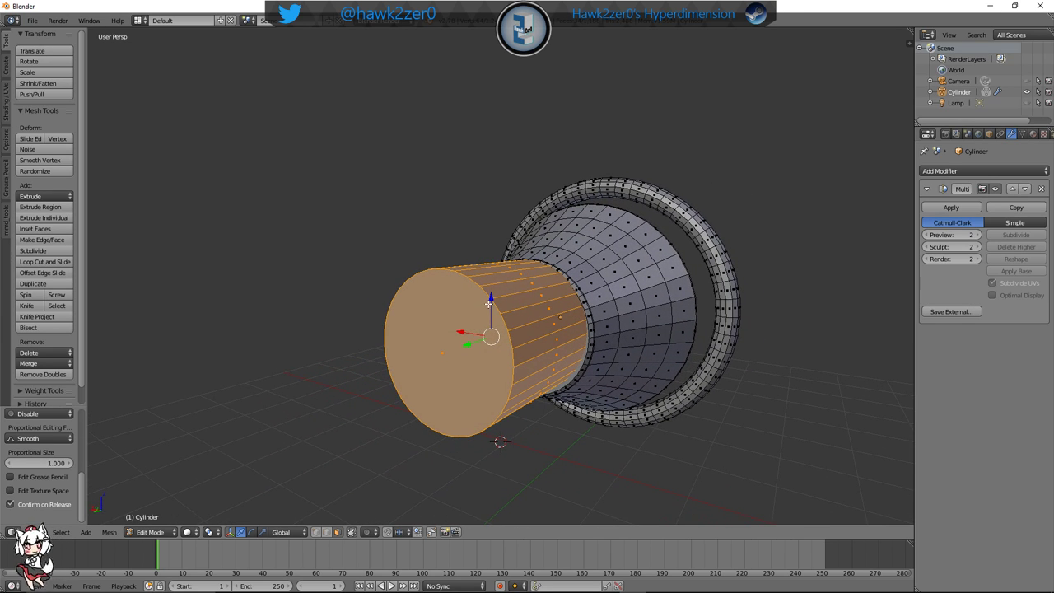
key("g")
key("z")
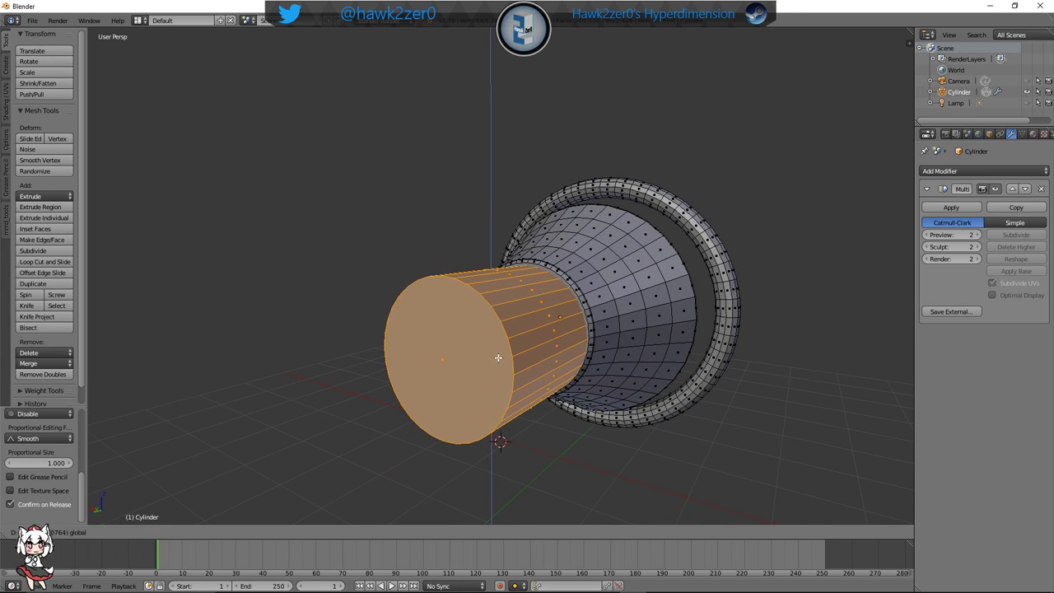
left_click(498, 357)
middle_click_drag(498, 358, 535, 326)
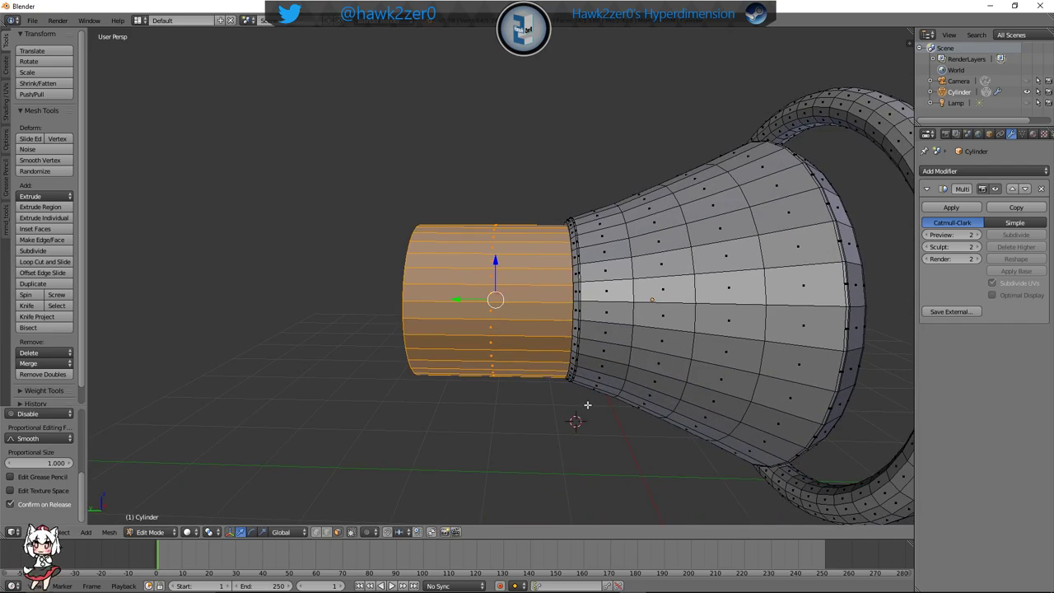
middle_click_drag(588, 405, 678, 361)
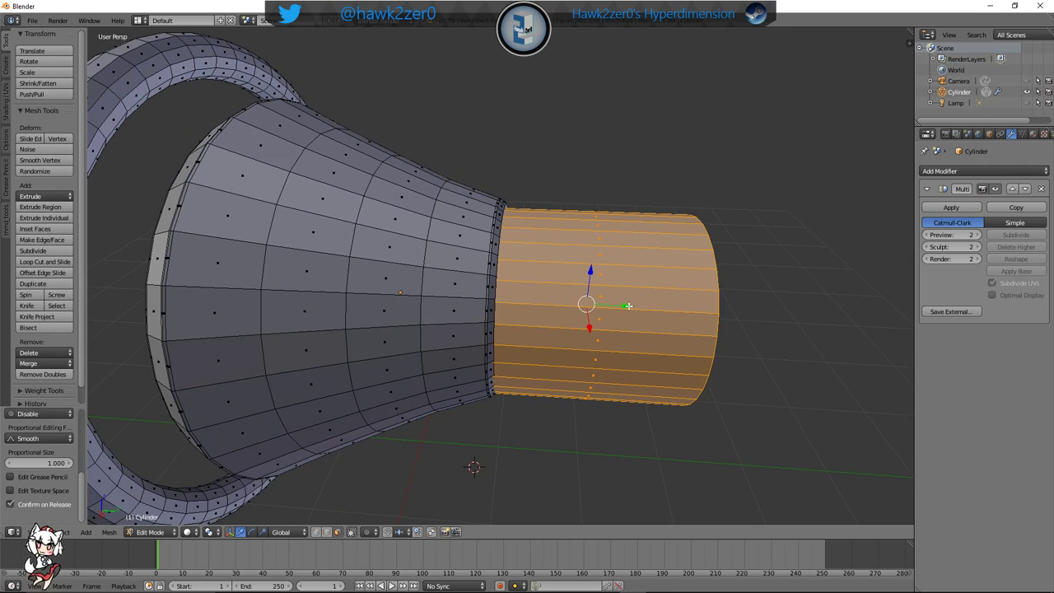
Move the cylinder back along Y to leave a gap between it and the cone's rear cap
left_click_drag(628, 306, 651, 329)
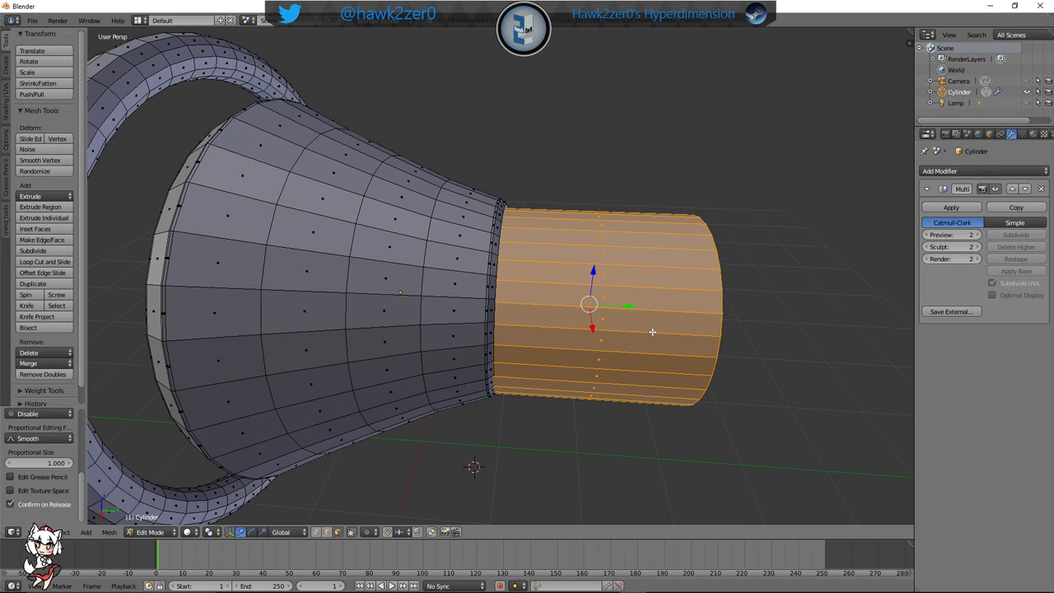
middle_click_drag(652, 330, 569, 320)
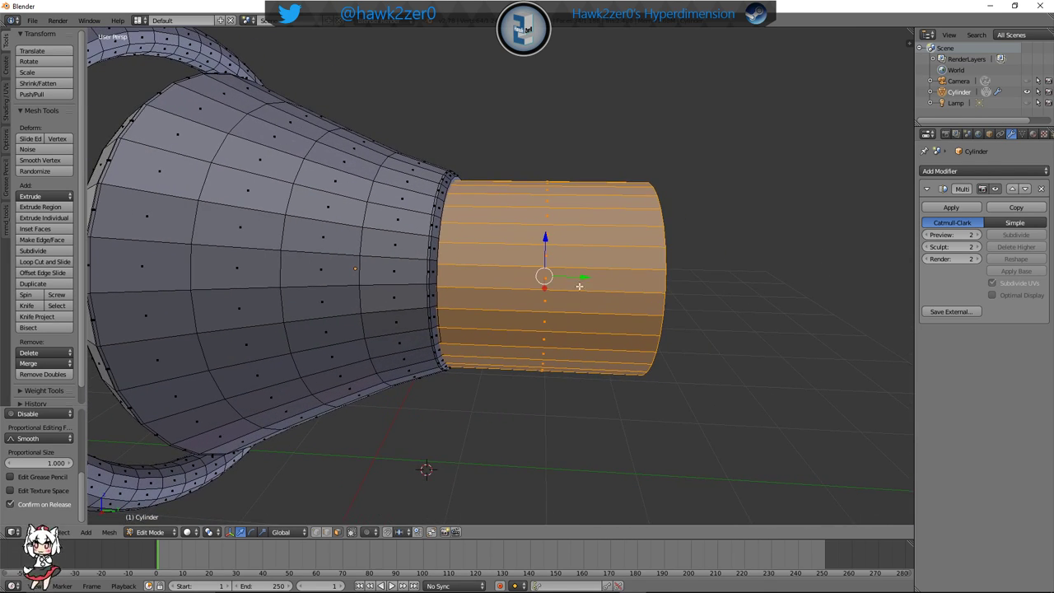
left_click_drag(585, 278, 683, 280)
middle_click_drag(624, 288, 547, 306)
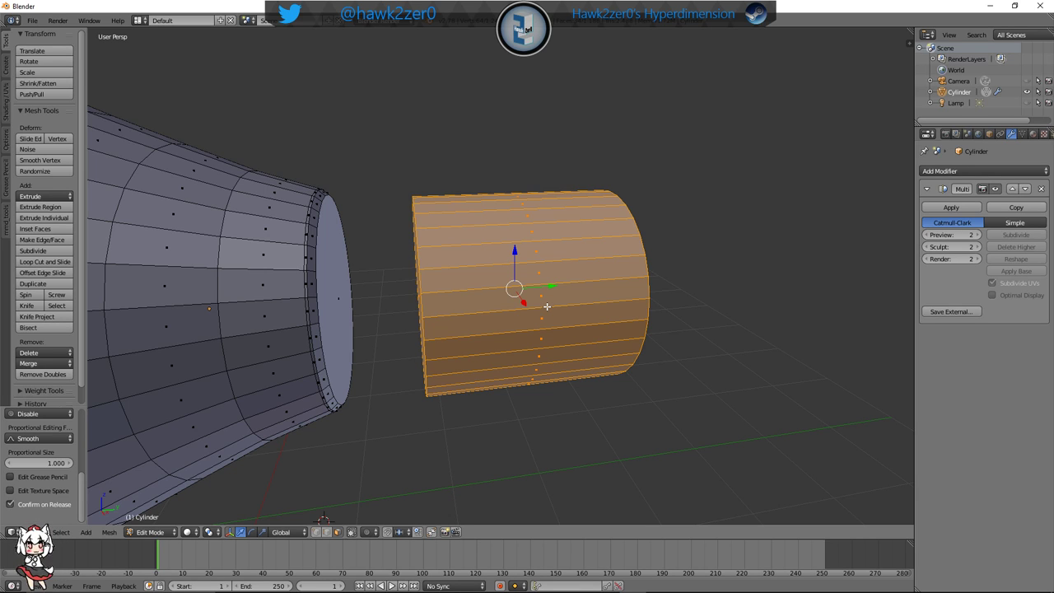
middle_click_drag(553, 345, 601, 341)
Compare Object Mode with Edit Mode to examine how the subdivided cylinder is shaped, ending in Edit Mode
left_click(149, 532)
left_click(152, 520)
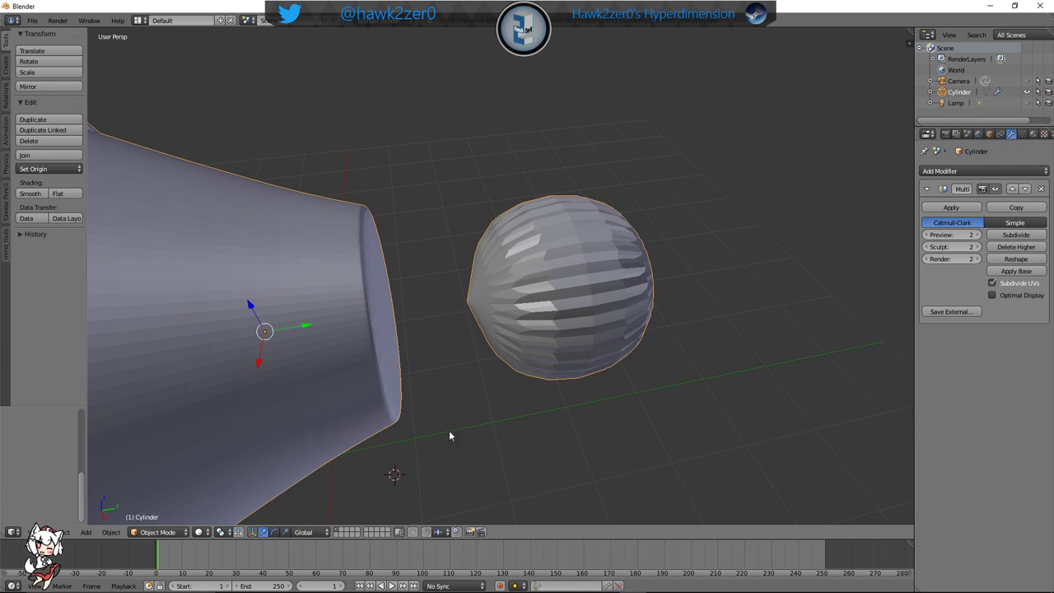
left_click(168, 533)
left_click(165, 520)
left_click(164, 532)
left_click(162, 506)
middle_click_drag(473, 433, 472, 398, "shift")
left_click(146, 533)
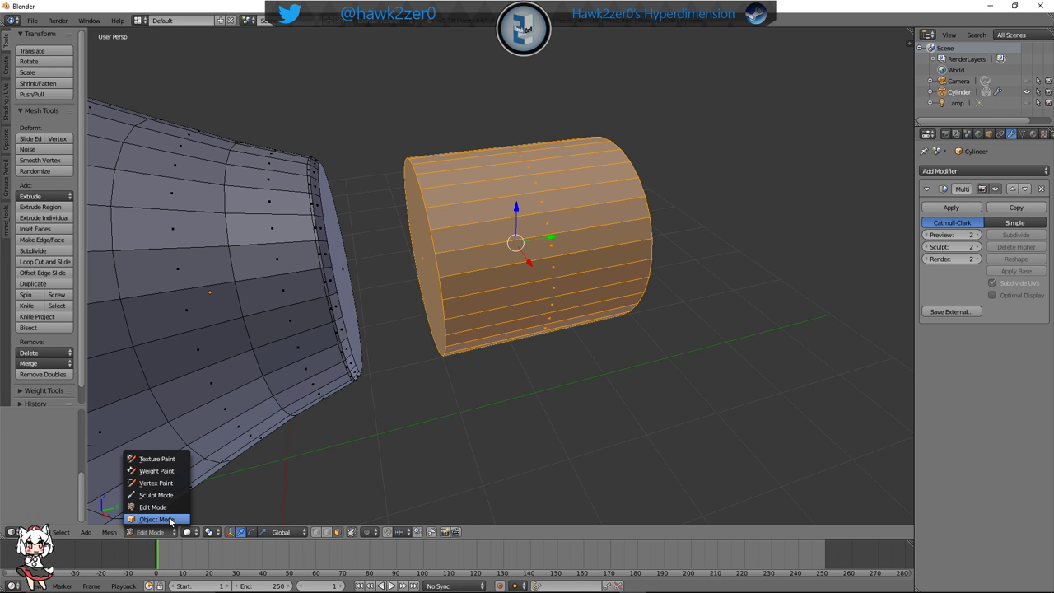
left_click(156, 519)
middle_click_drag(551, 365, 554, 283)
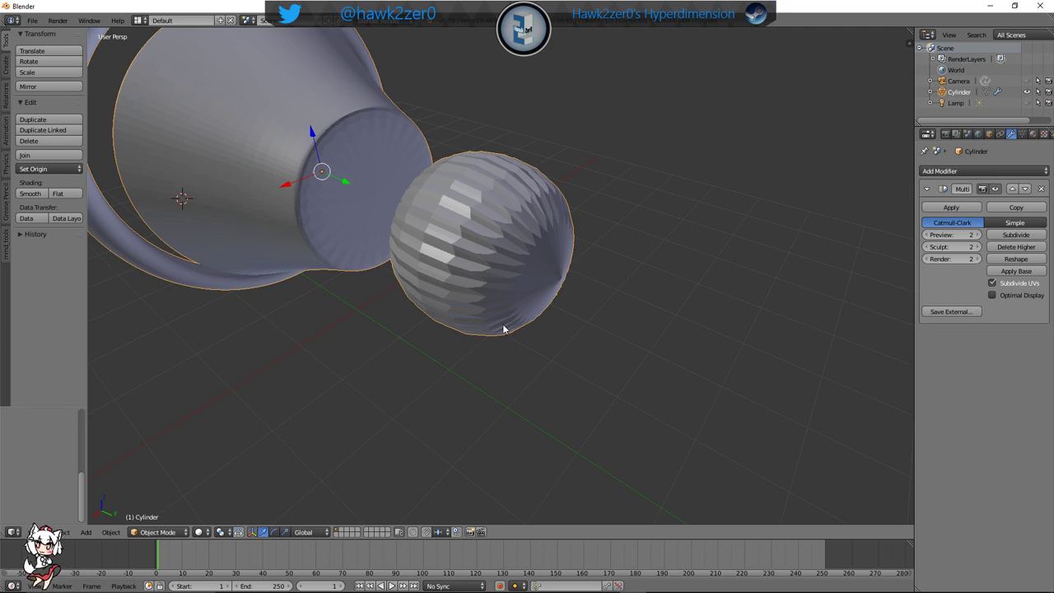
middle_click_drag(504, 329, 395, 437)
left_click(157, 531)
left_click(171, 504)
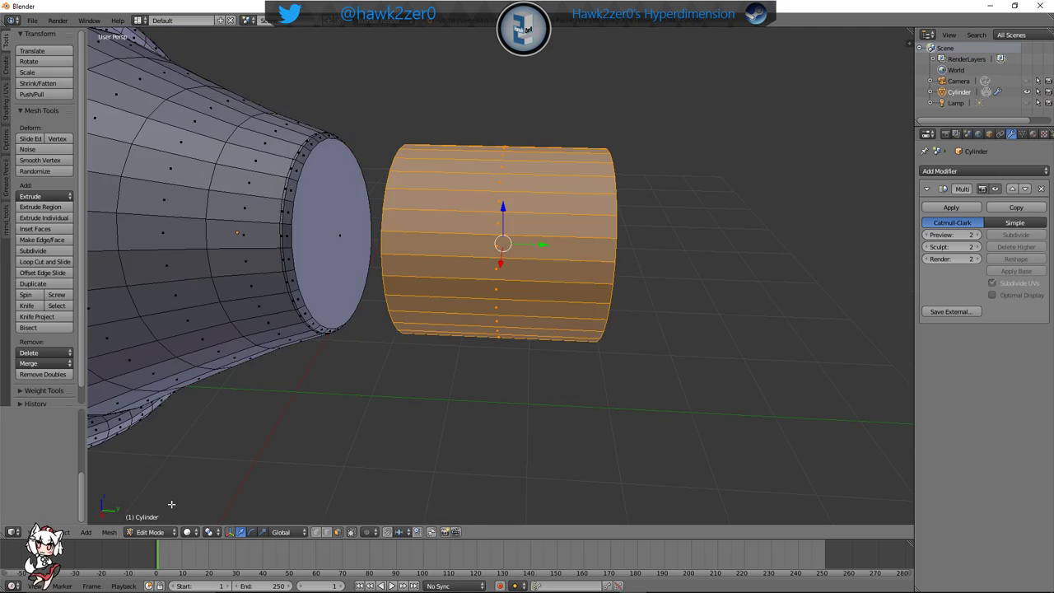
Delete the cylinder's end face that faces the cone
middle_click_drag(172, 504, 501, 330)
right_click(495, 297)
key("x")
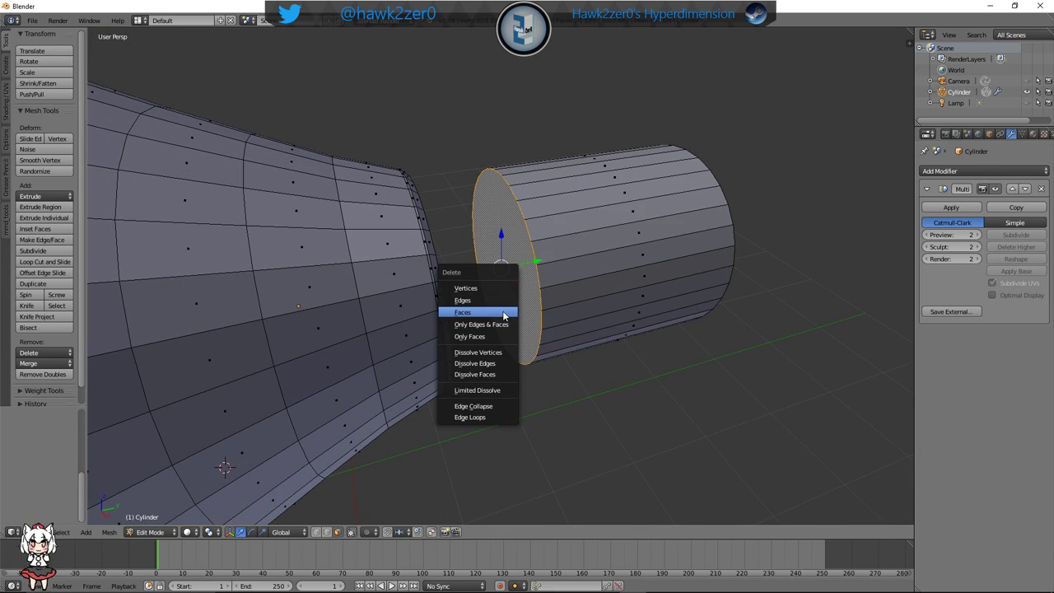
left_click(499, 315)
Select the whole cylinder and move it along Y until its open end meets the cone's rear cap
middle_click_drag(576, 313, 521, 327)
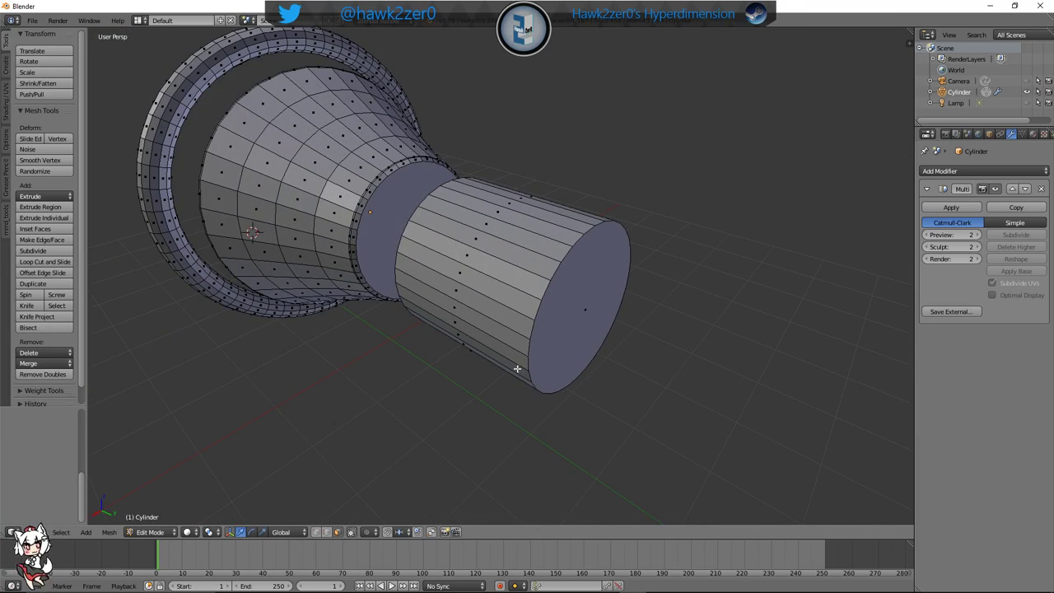
middle_click_drag(518, 368, 490, 380)
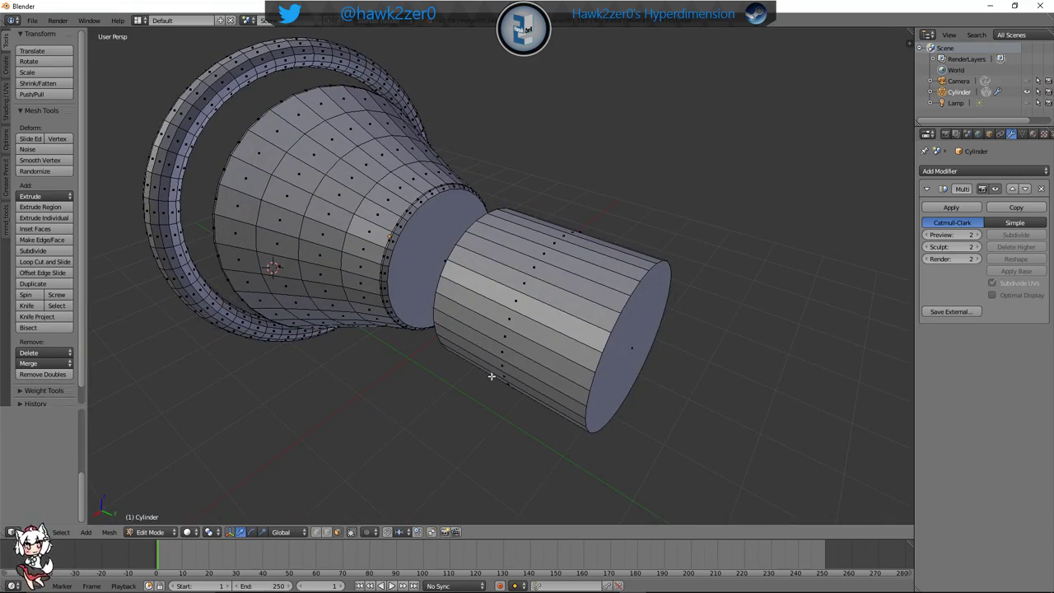
middle_click_drag(405, 398, 471, 383)
left_click(569, 319, "alt")
middle_click_drag(569, 320, 532, 366)
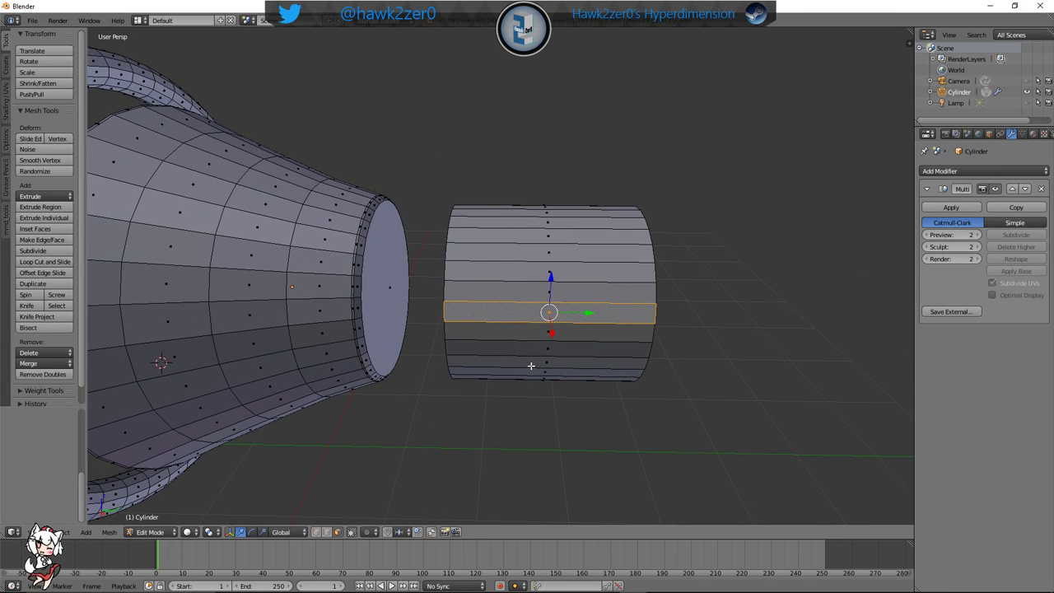
key("ctrl+i")
key("g")
key("y")
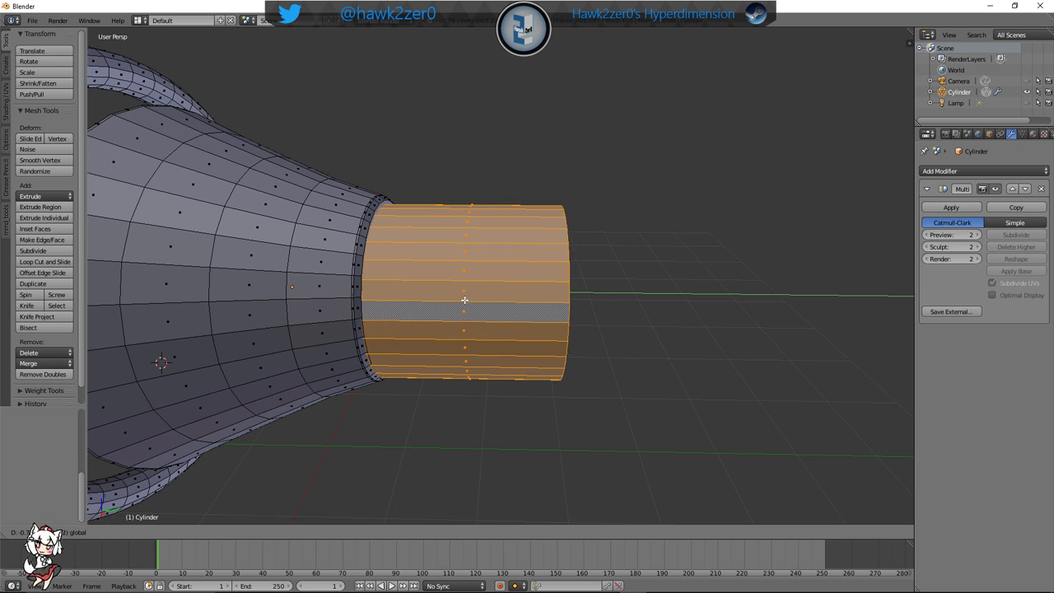
left_click(465, 300)
middle_click_drag(464, 300, 568, 346)
Fine-tune the cylinder's position along Y against the rear cap, checking the fit from several sides
scroll(575, 342, "down", 4)
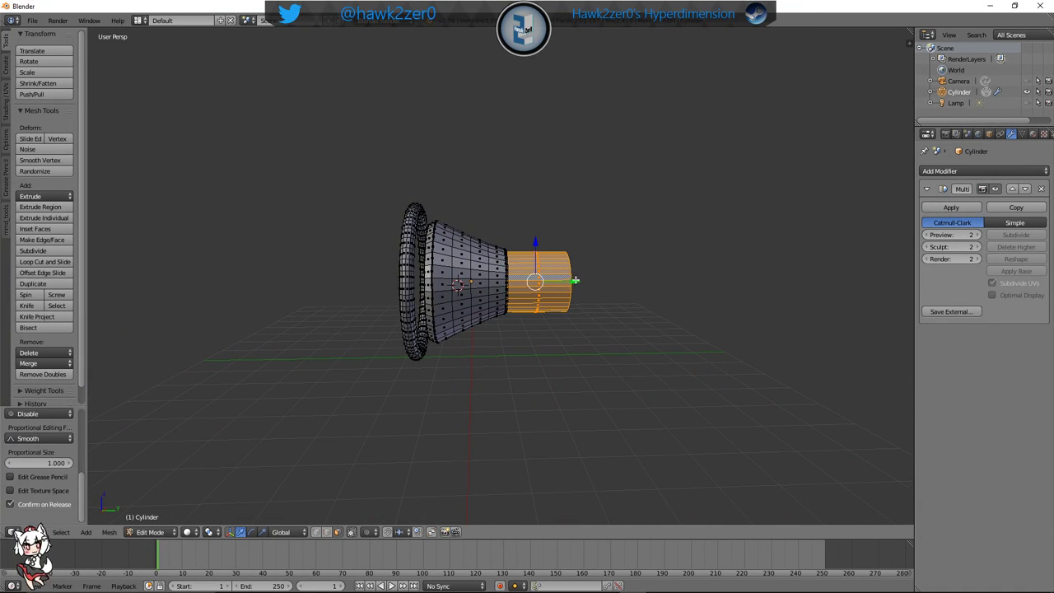
left_click_drag(575, 280, 562, 303)
middle_click_drag(562, 303, 435, 334)
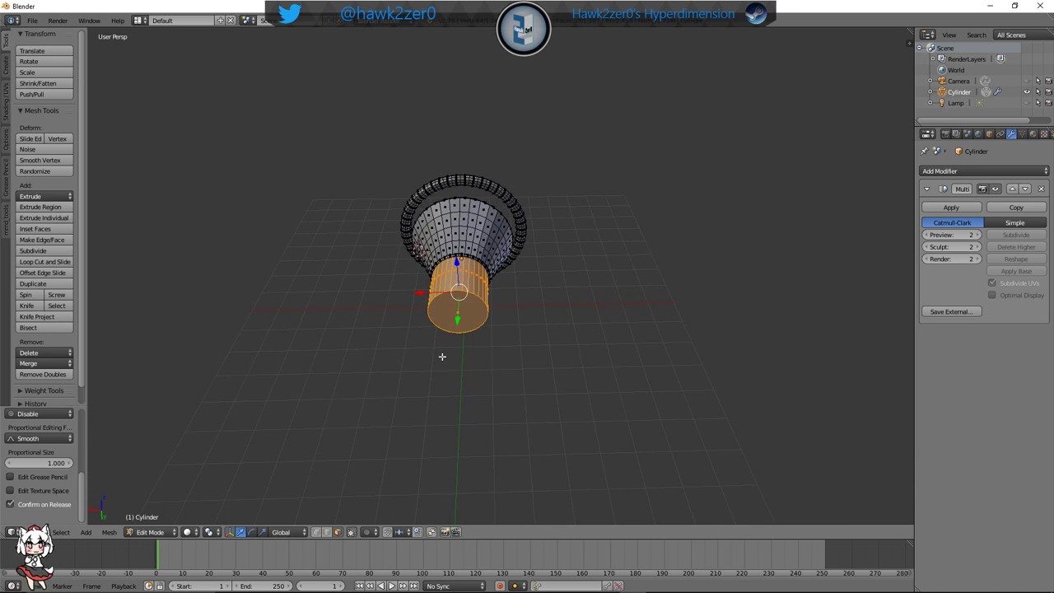
middle_click_drag(513, 355, 555, 283)
left_click_drag(560, 271, 563, 296)
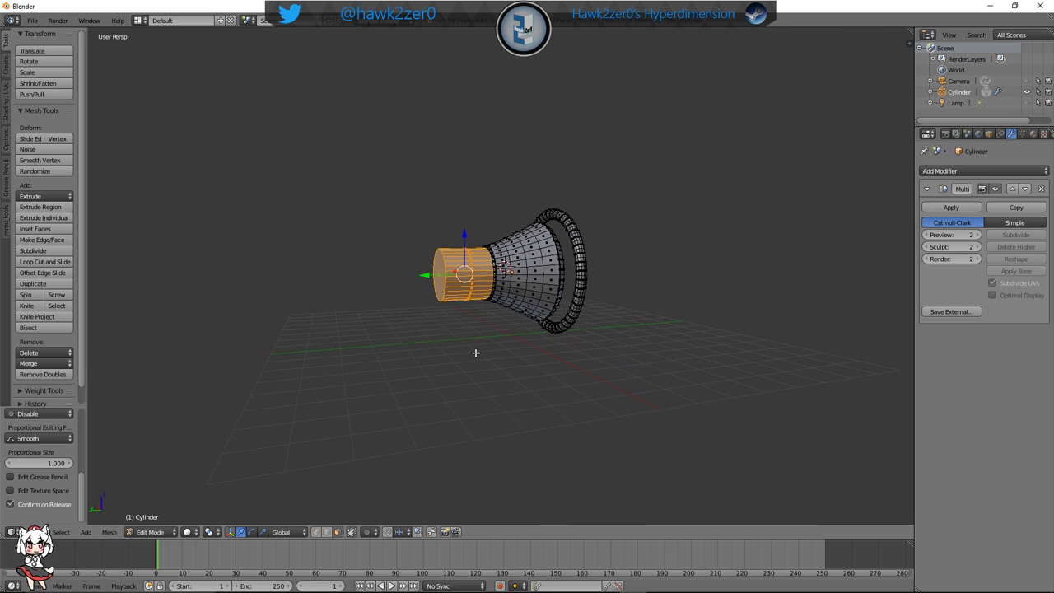
Select the cylinder's rear end face and move it outward along Y to lengthen the cylinder
scroll(486, 346, "up", 5)
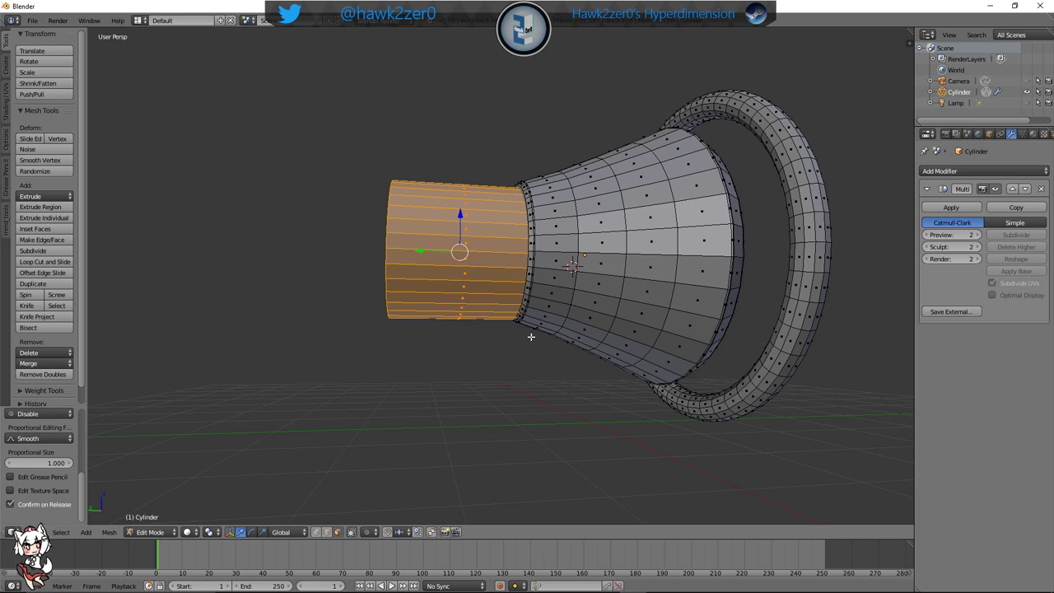
scroll(603, 299, "up", 2)
middle_click_drag(602, 301, 510, 296)
middle_click_drag(384, 285, 536, 351, "shift")
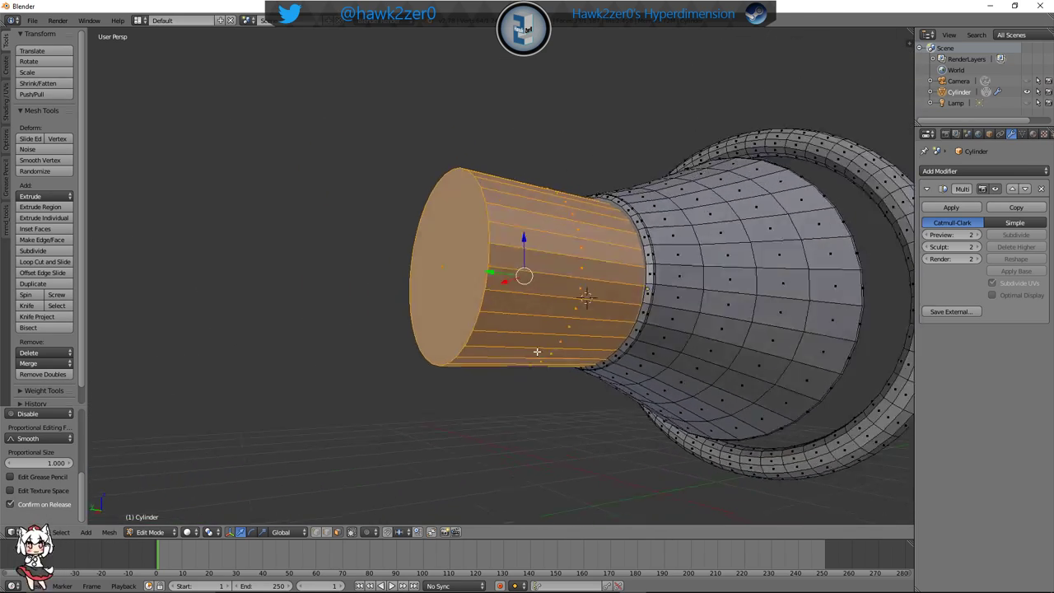
right_click(437, 285)
middle_click_drag(453, 284, 369, 315)
middle_click_drag(331, 267, 391, 302)
scroll(396, 302, "down", 2)
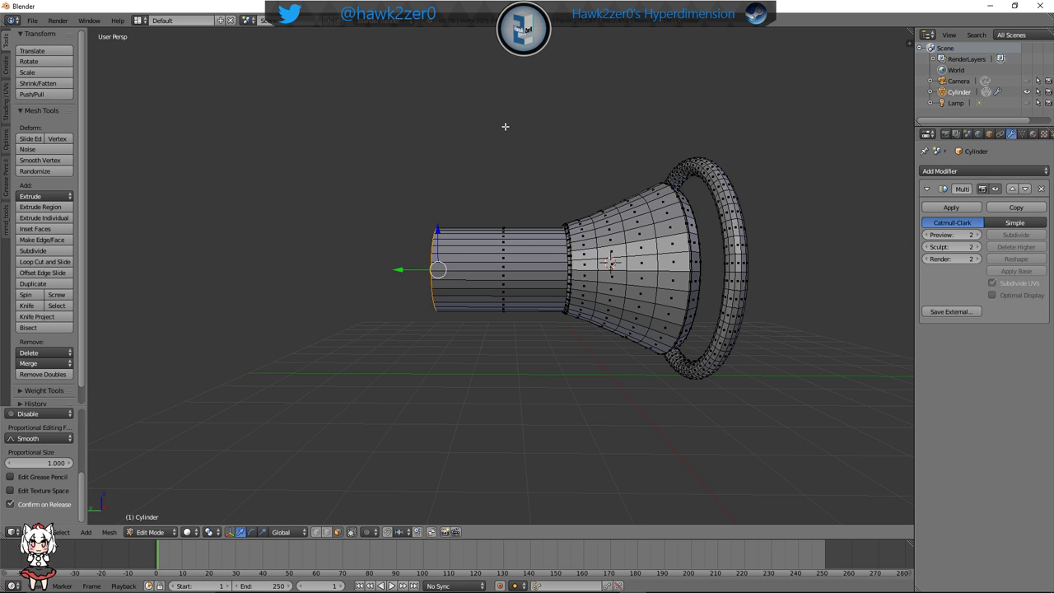
Select the whole linked cylinder and move it along Y and X so that it sits beside the cone
middle_click_drag(682, 283, 504, 323)
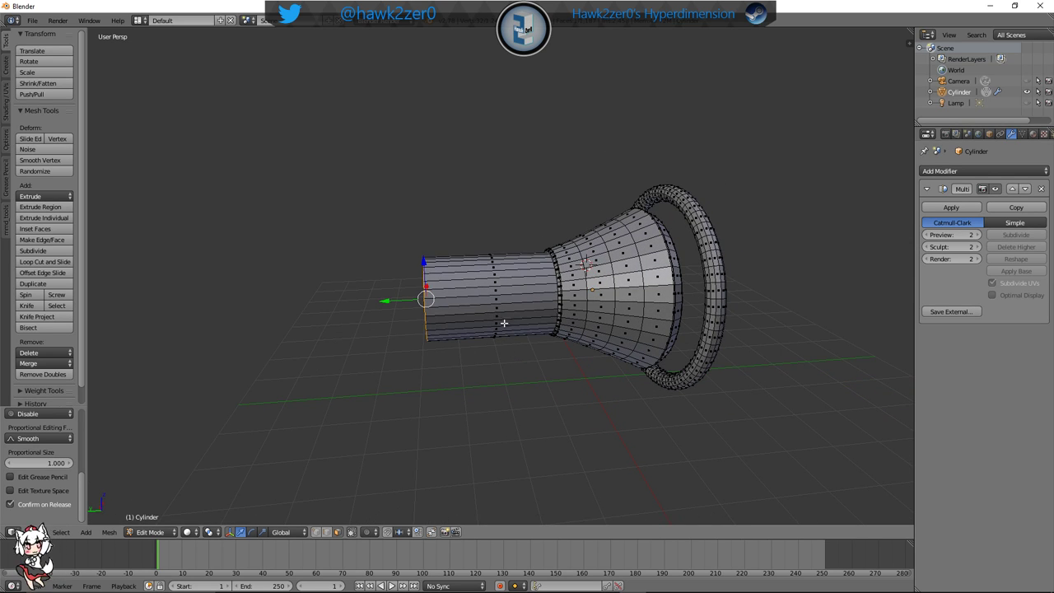
right_click(504, 322, "alt")
key("ctrl+l")
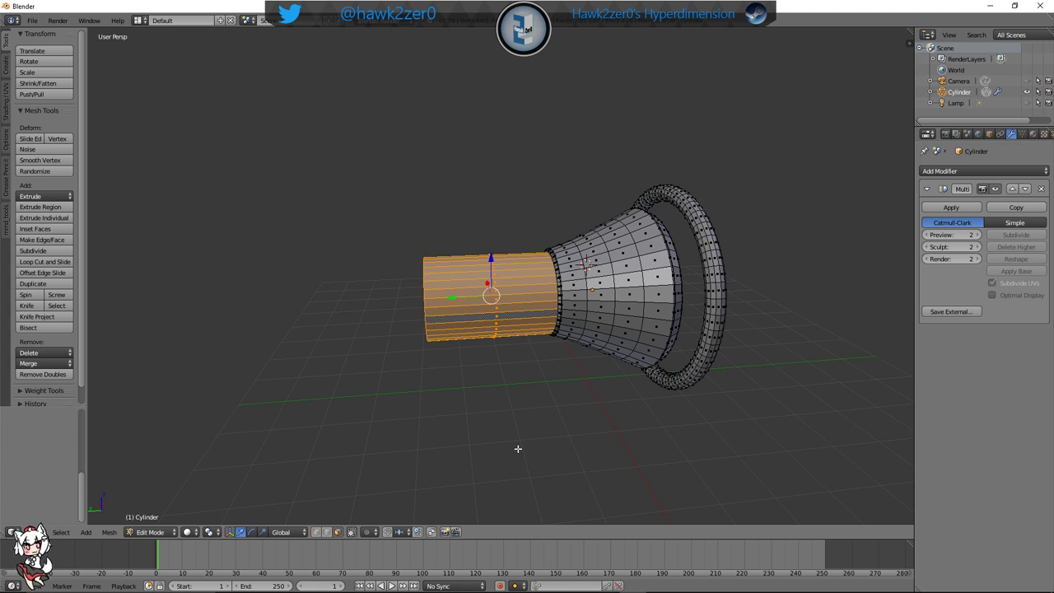
middle_click_drag(483, 297, 394, 304)
left_click_drag(420, 294, 545, 321)
middle_click_drag(560, 346, 472, 340)
left_click_drag(460, 362, 618, 381)
middle_click_drag(619, 381, 562, 369)
Scale the cylinder down along Y in a left wireframe view, using the cone and ring as length reference
key("KP_3")
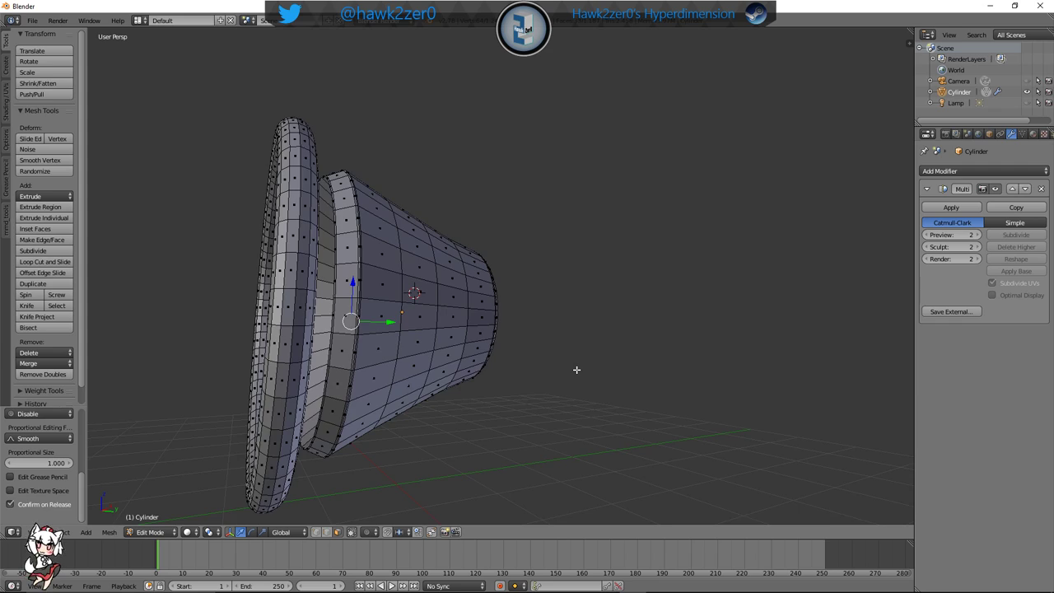
key("KP_3")
key("ctrl+KP_3")
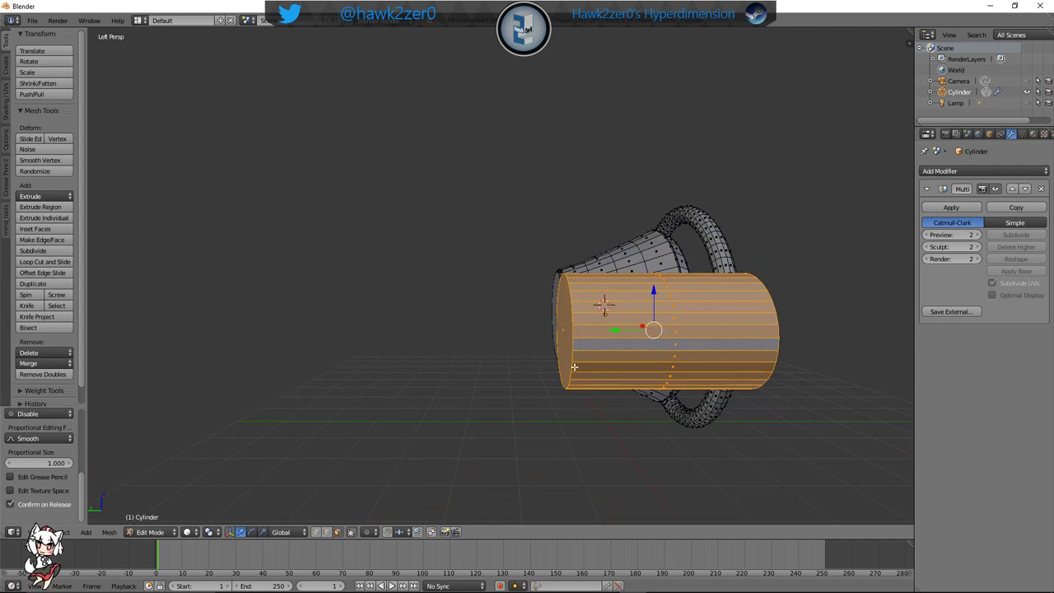
middle_click_drag(562, 343, 457, 329, "shift")
key("z")
scroll(459, 333, "up", 5)
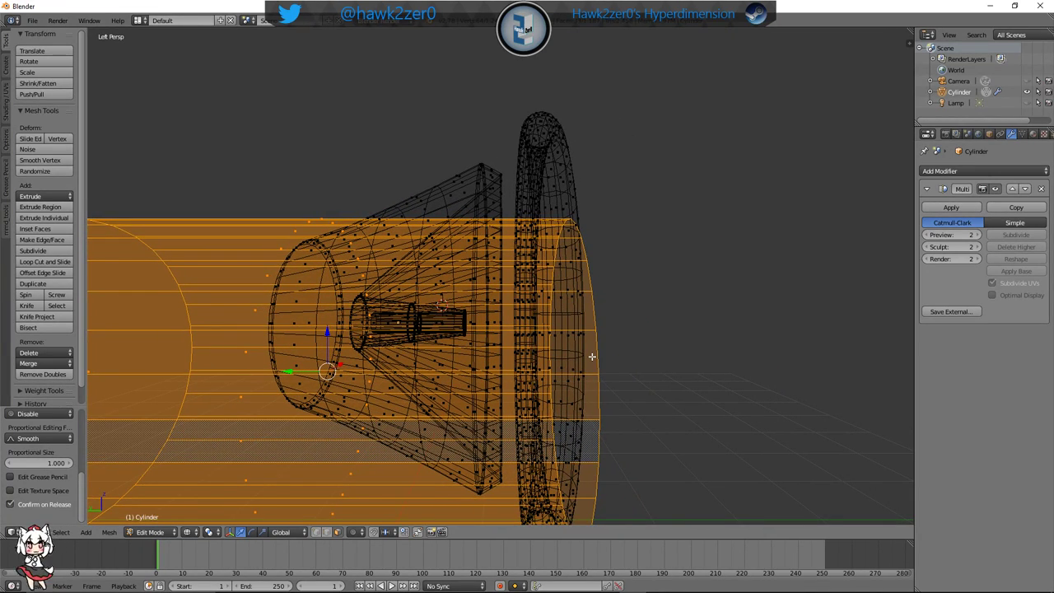
key("s")
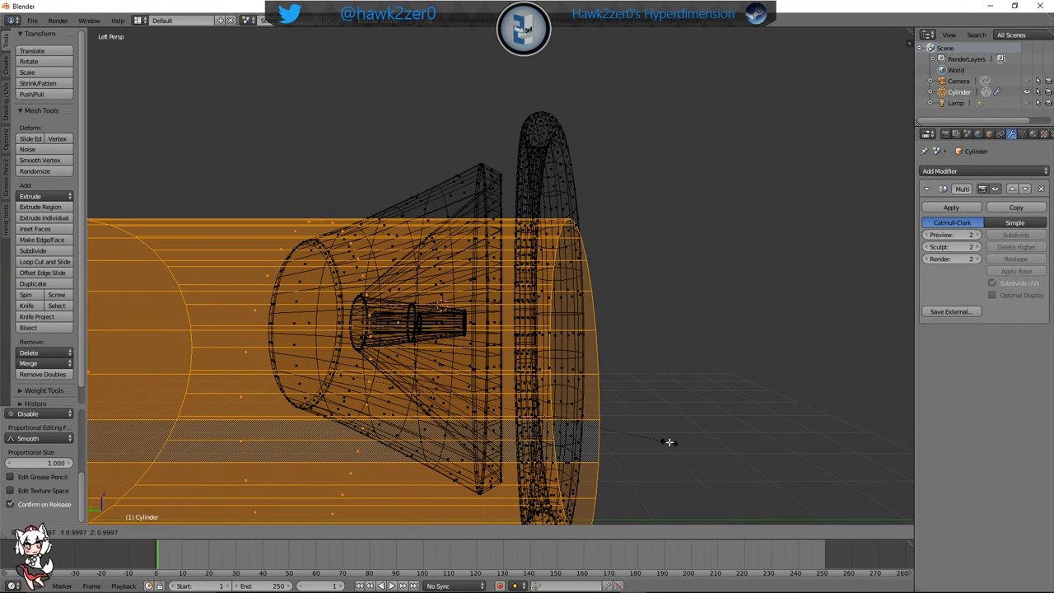
key("y")
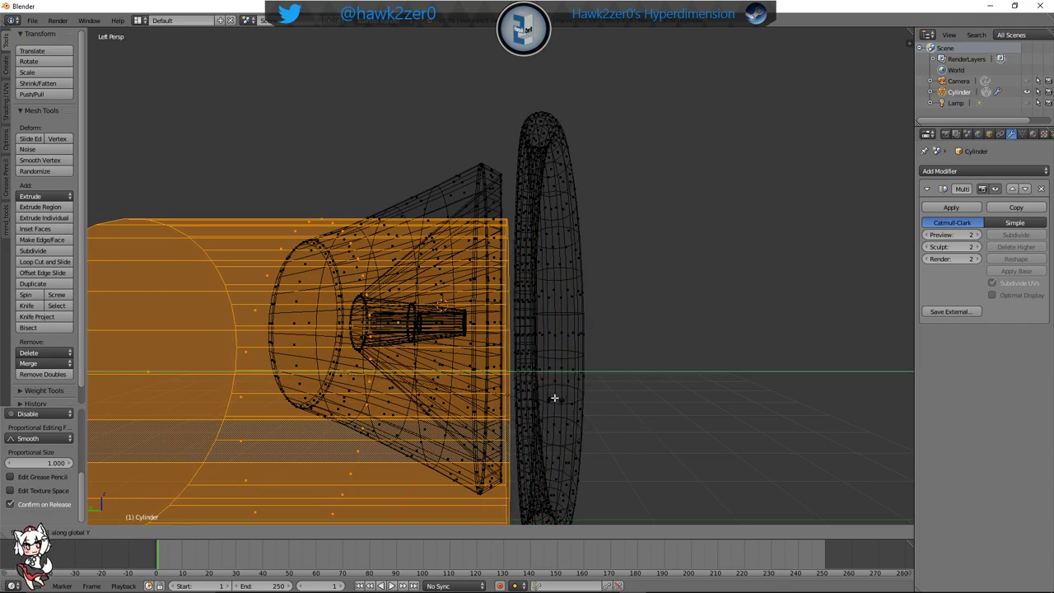
left_click(478, 388)
Select the cylinder's closed rear face and move it outward along Y, past the cone's rear cap
mouse_move(479, 388)
middle_mouse_down("shift")
mouse_move(607, 331)
mouse_move(627, 357)
mouse_move(595, 358)
mouse_move(746, 337)
middle_mouse_up("shift")
key("z")
right_click(669, 322)
key("z")
left_click_drag(490, 330, 238, 334)
middle_click_drag(238, 334, 344, 332)
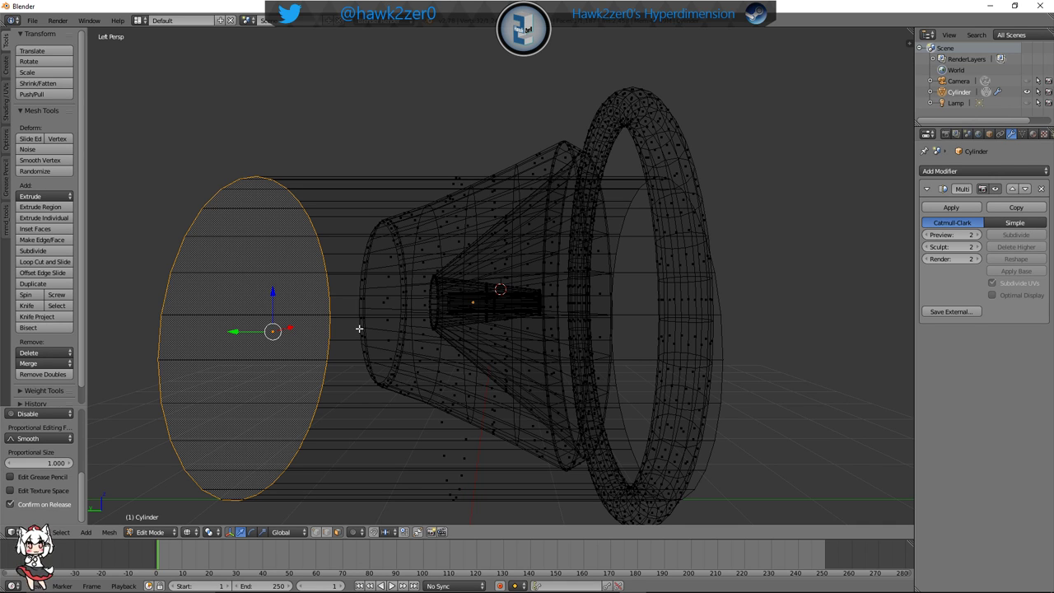
Return to solid shading, select the whole cylinder and move it along X back in line with the cone
mouse_move(502, 349)
middle_mouse_down()
mouse_move(486, 296)
mouse_move(498, 239)
mouse_move(556, 298)
mouse_move(588, 291)
mouse_move(492, 292)
mouse_move(513, 289)
mouse_move(483, 315)
mouse_move(419, 261)
mouse_move(515, 270)
mouse_move(503, 250)
middle_mouse_up()
key("z")
scroll(503, 250, "down", 3)
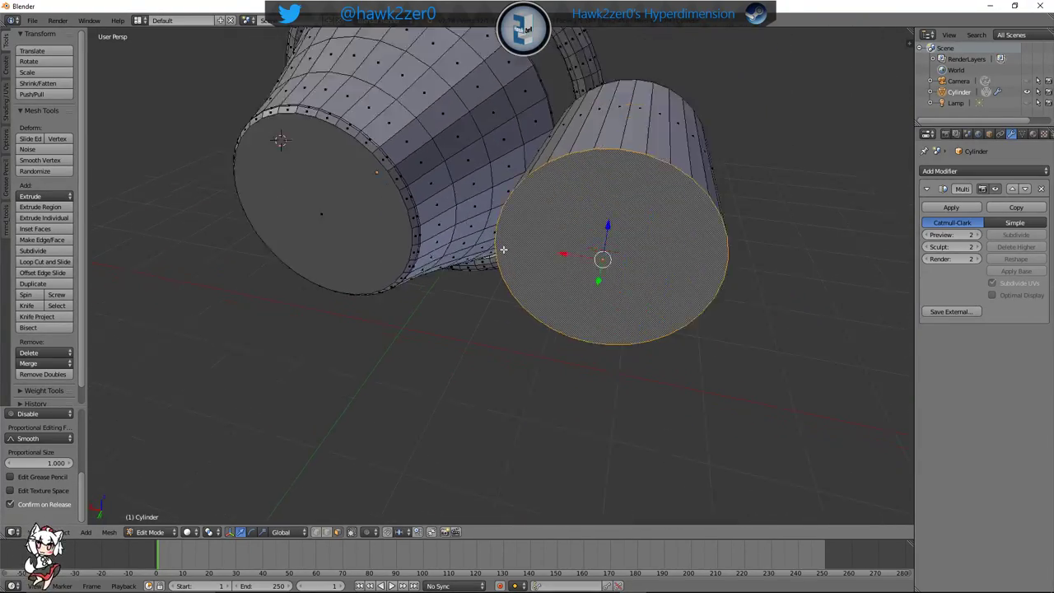
key("l")
middle_click_drag(617, 253, 550, 228)
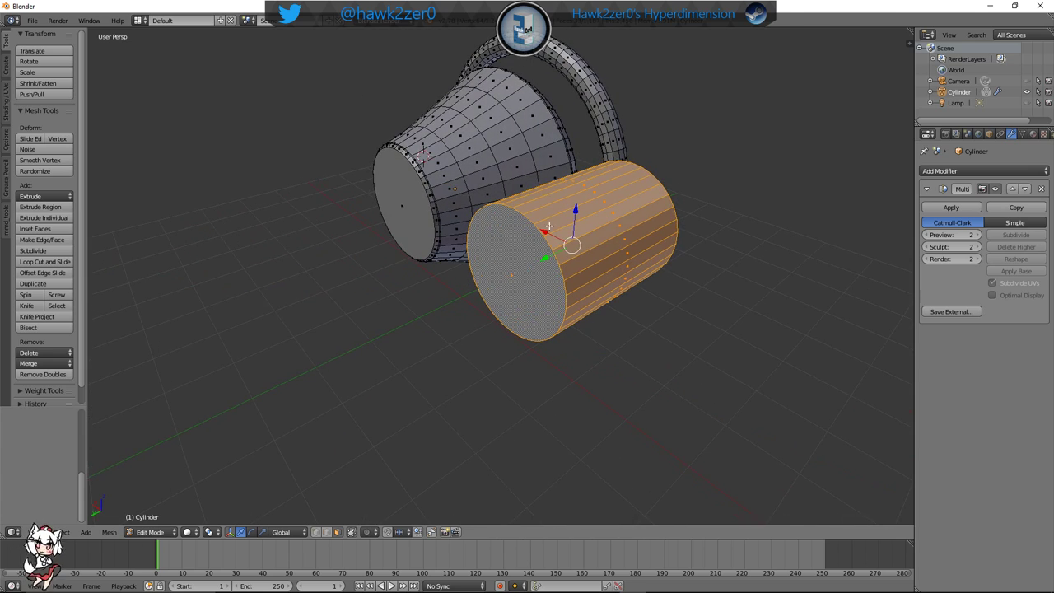
left_click_drag(549, 228, 441, 171)
middle_click_drag(346, 240, 508, 258)
Centre the cylinder on the cone by fine-tuning its position along X and Z from behind
scroll(518, 226, "up", 4)
scroll(511, 259, "down", 1)
key("g")
key("x")
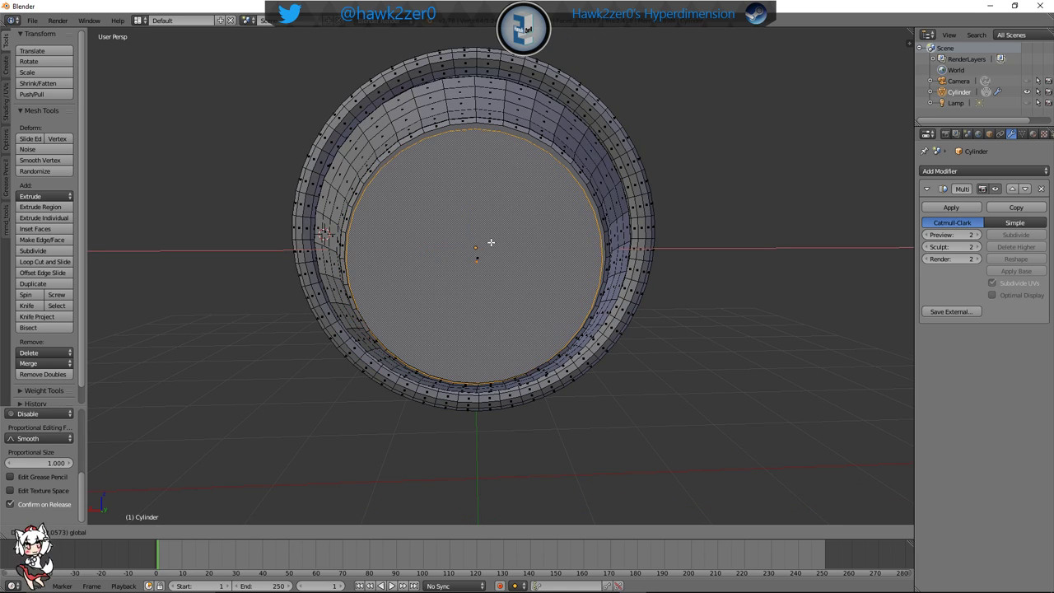
left_click(491, 241)
middle_click_drag(492, 241, 532, 228, "shift")
key("g")
key("z")
left_click(470, 193)
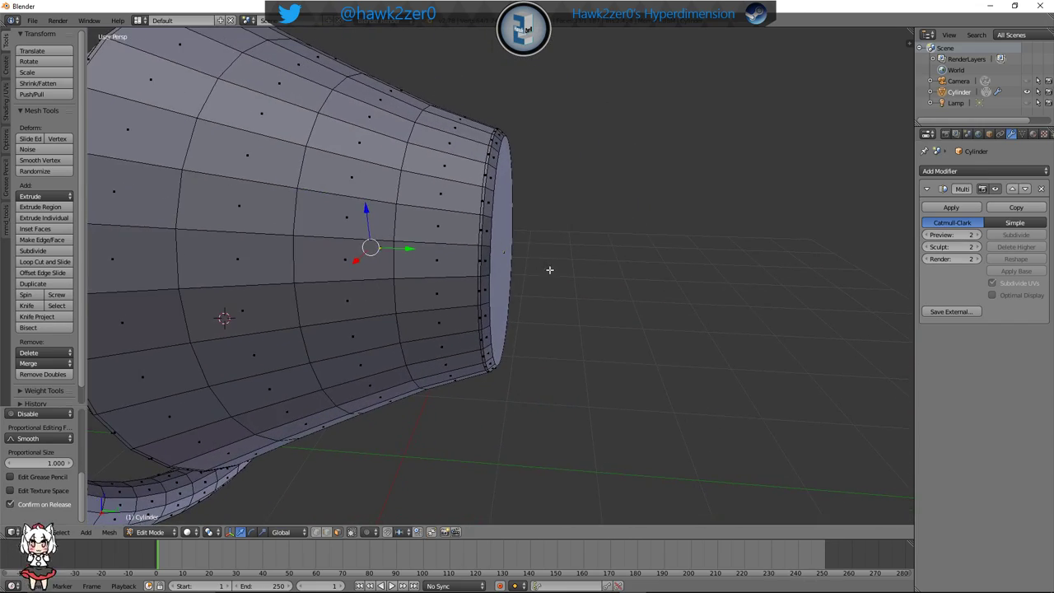
Move the cylinder along Y out of the cone until its open end sits at the rear cap
middle_click_drag(551, 268, 426, 278, "shift")
left_click_drag(284, 258, 738, 339)
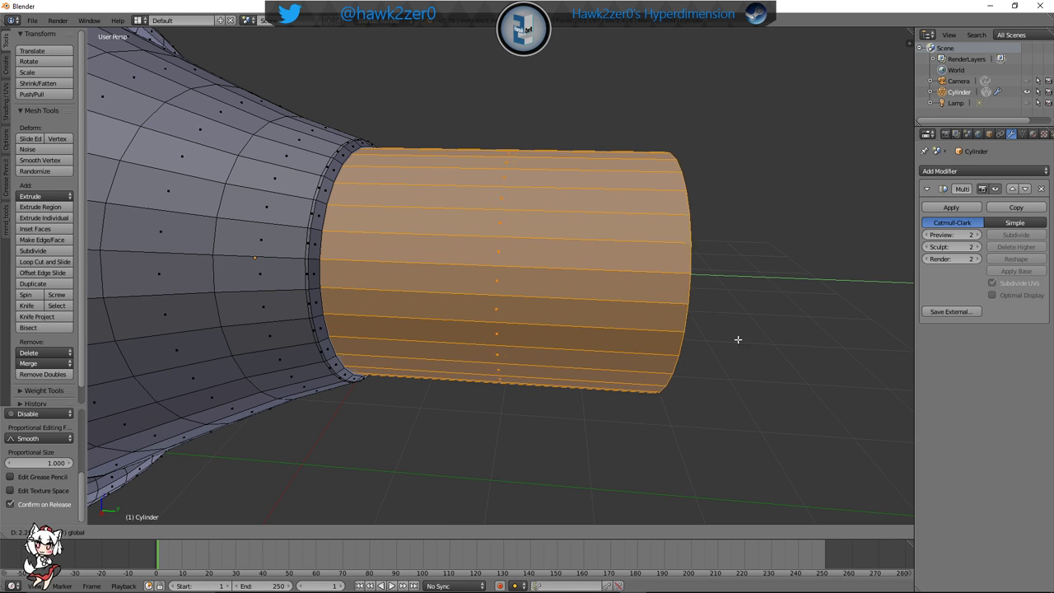
left_click(602, 353)
middle_click_drag(513, 370, 544, 396)
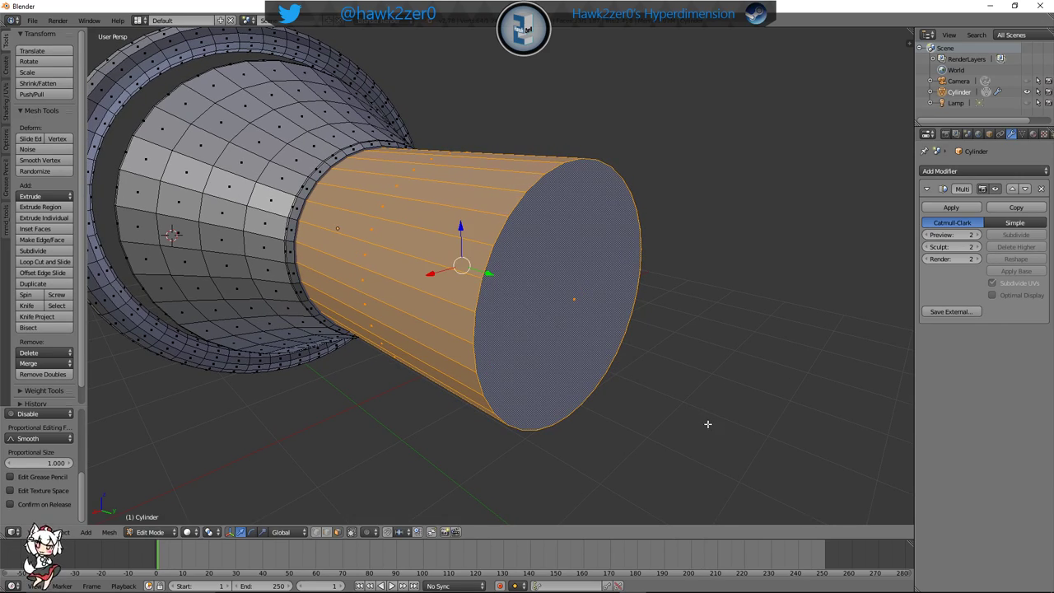
Select the cylinder's rear end face and rotate it about the X axis to give the end a slant
middle_click_drag(708, 424, 497, 410)
right_click(360, 333)
key("g")
key("x")
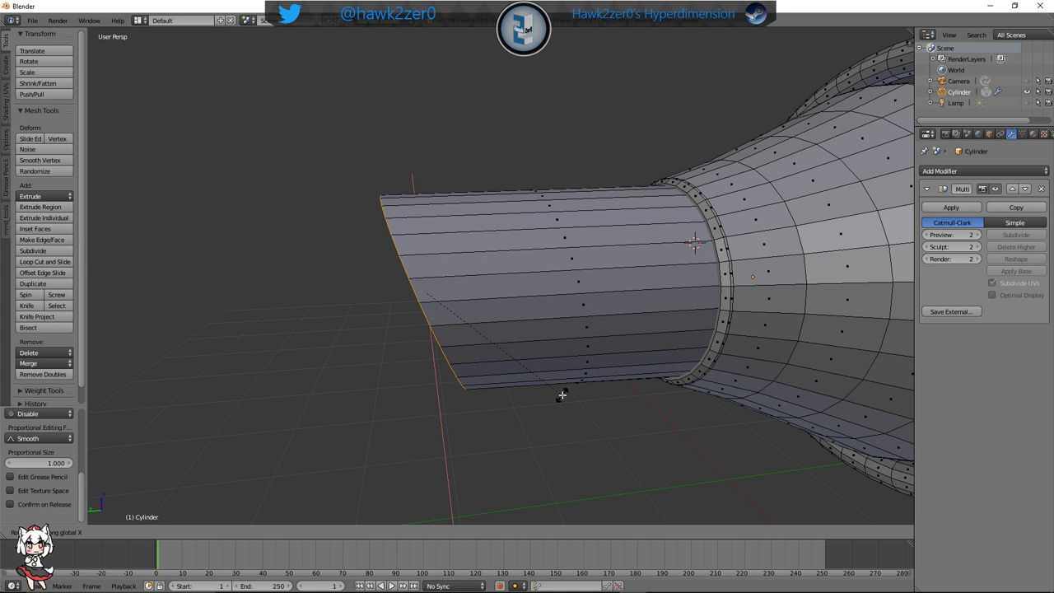
left_click(504, 389)
Extrude the slanted end face a short distance outward along its normal
middle_click_drag(501, 387, 592, 329, "shift")
key("e")
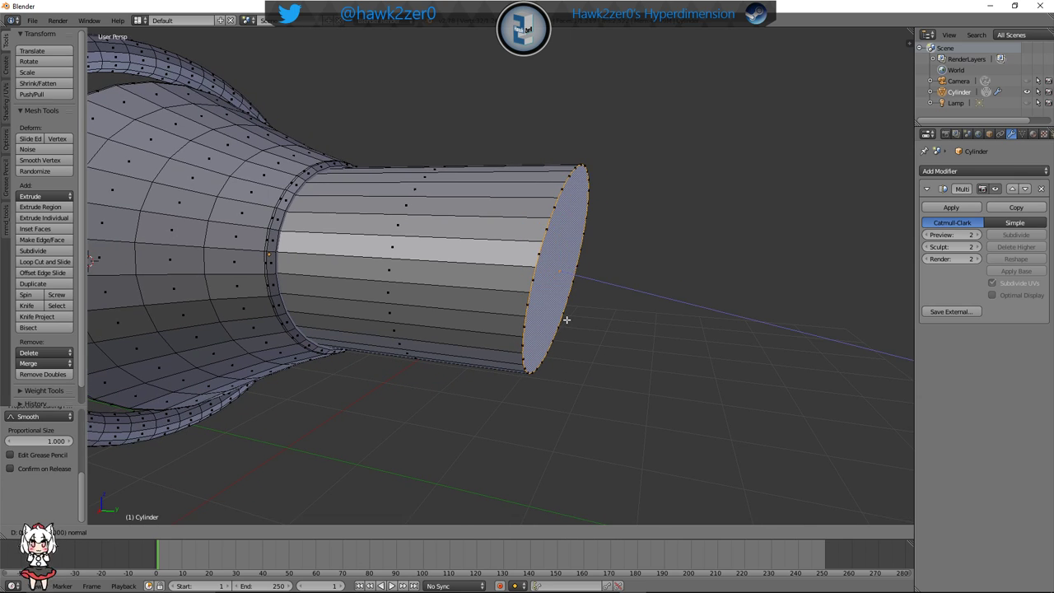
left_click(582, 320)
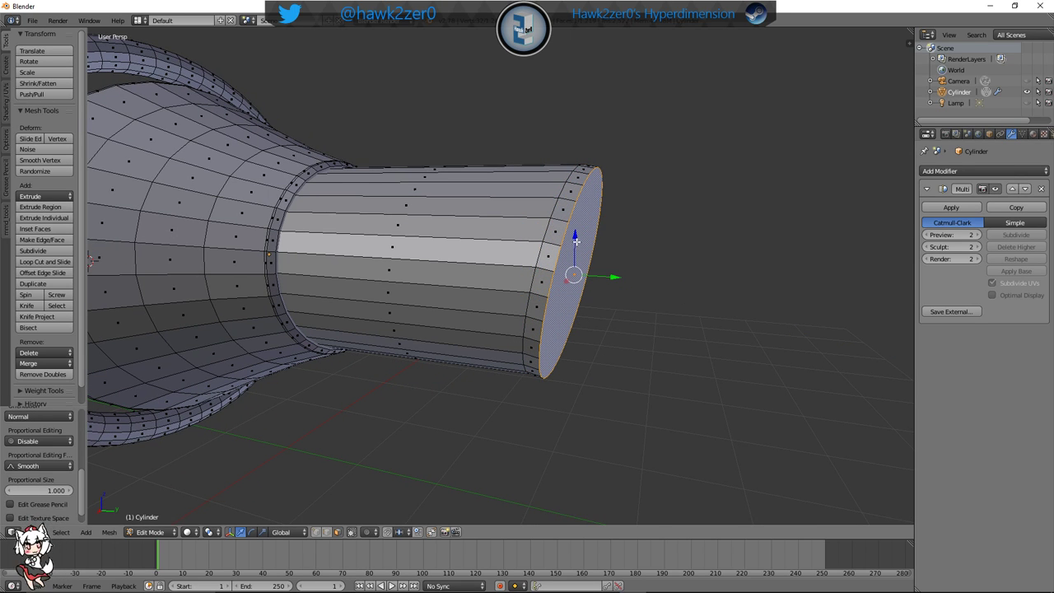
Try nudging the extruded end face of the cylinder slightly along Z
middle_click_drag(544, 274, 560, 276)
key("g")
key("z")
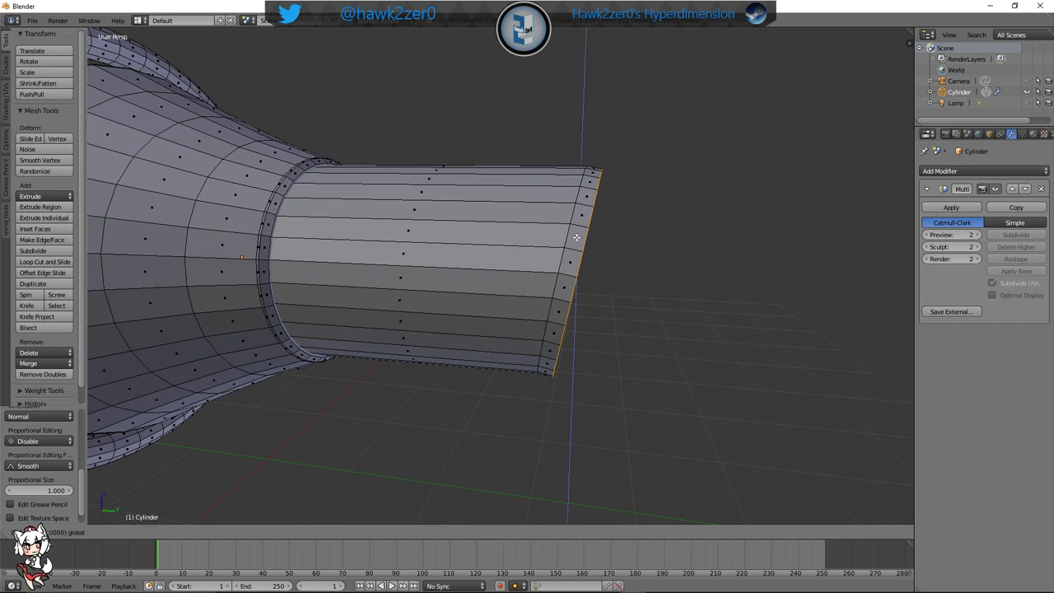
left_click(581, 213)
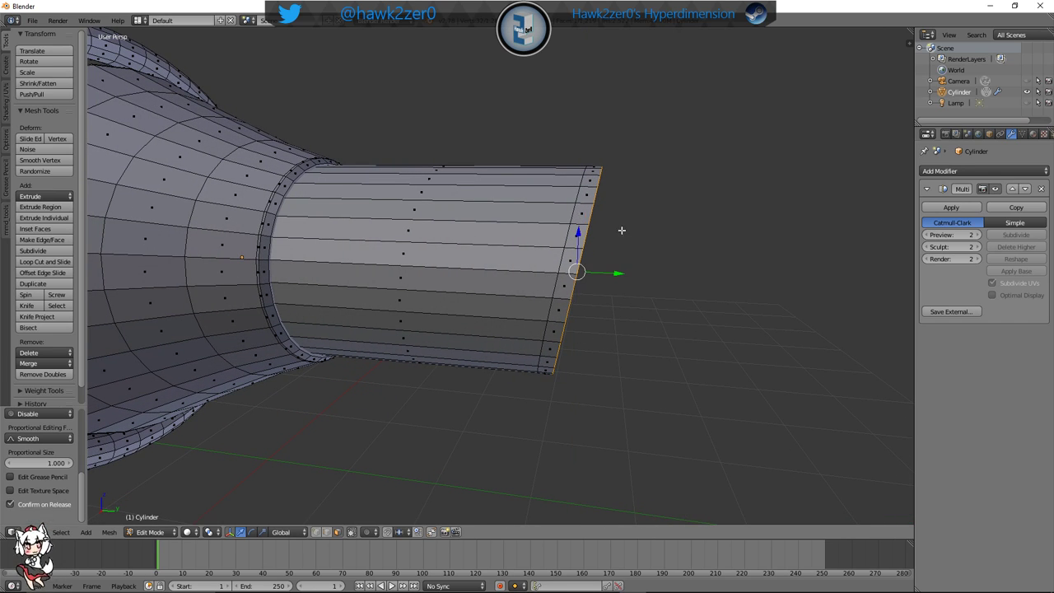
middle_click_drag(621, 229, 390, 228)
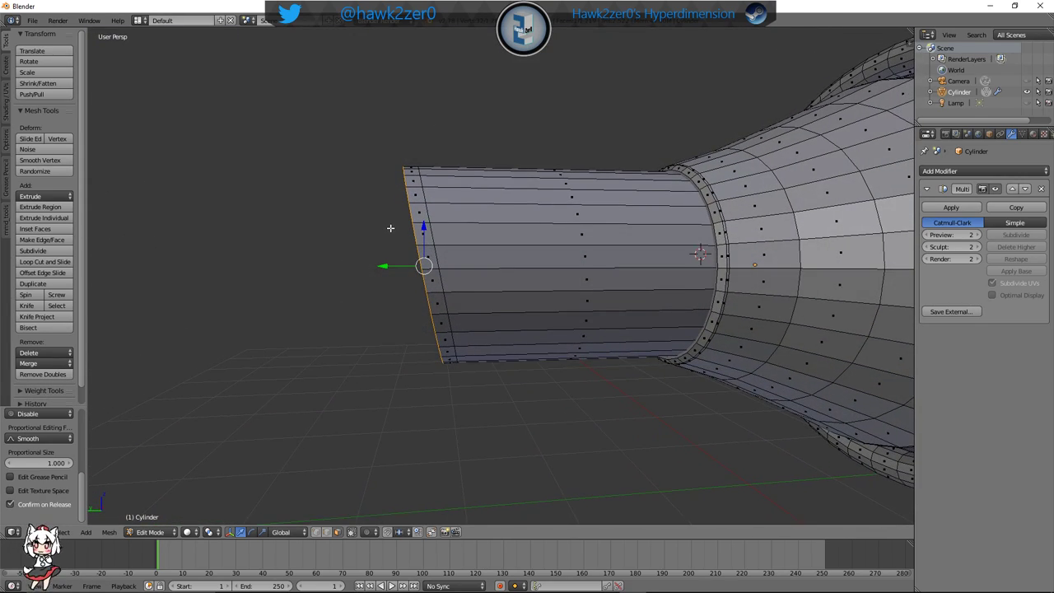
Undo the Z move and the short extrusion of the cylinder's slanted end face
key("ctrl+z")
key("ctrl+z")
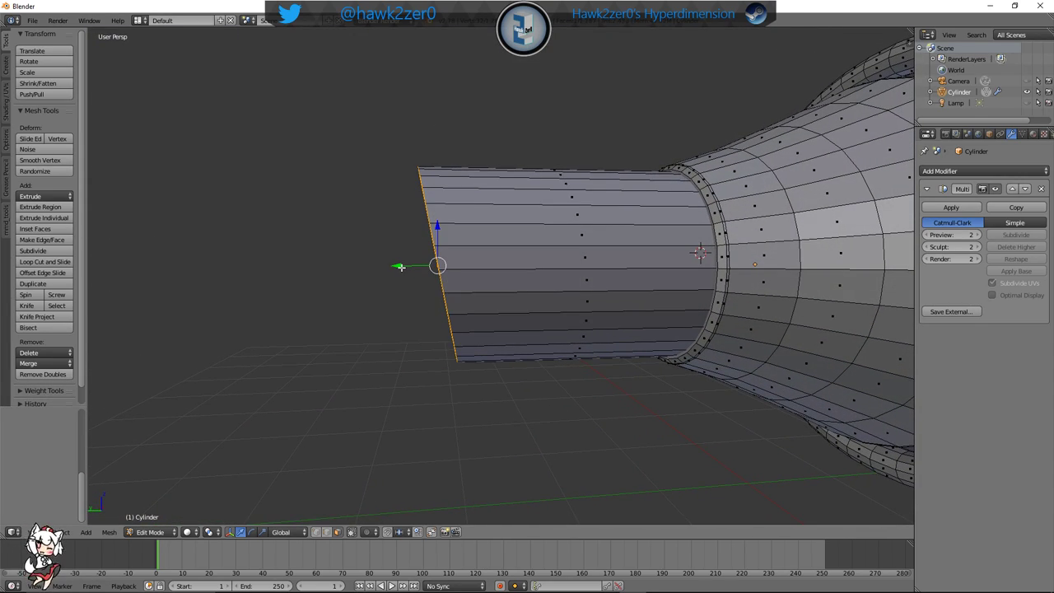
key("g")
key("y")
left_click(401, 267)
Add an edge loop around the cylinder and slide it close to the slanted end
key("ctrl+r")
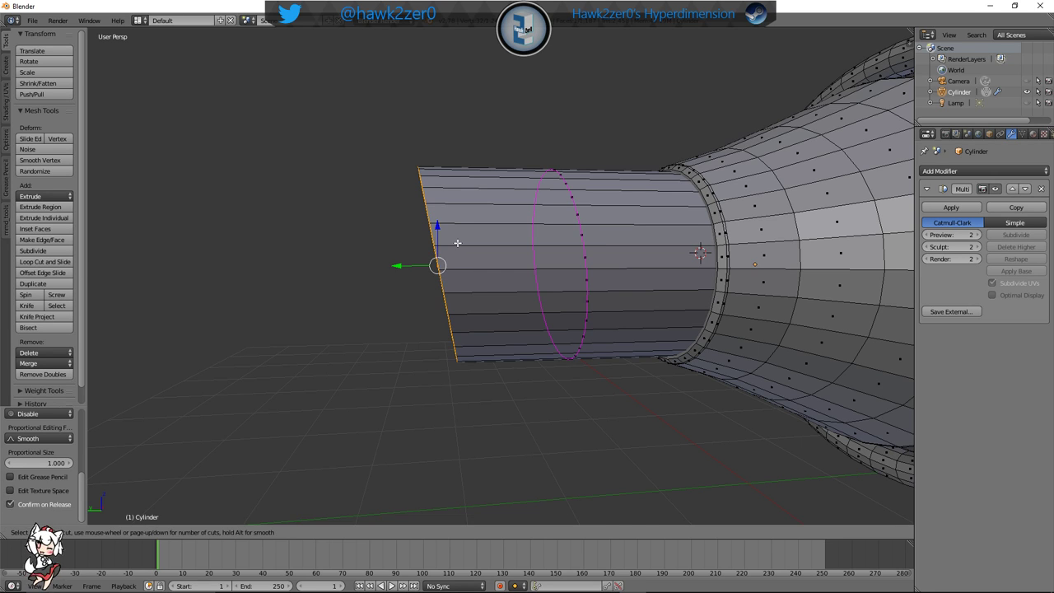
left_click(471, 236)
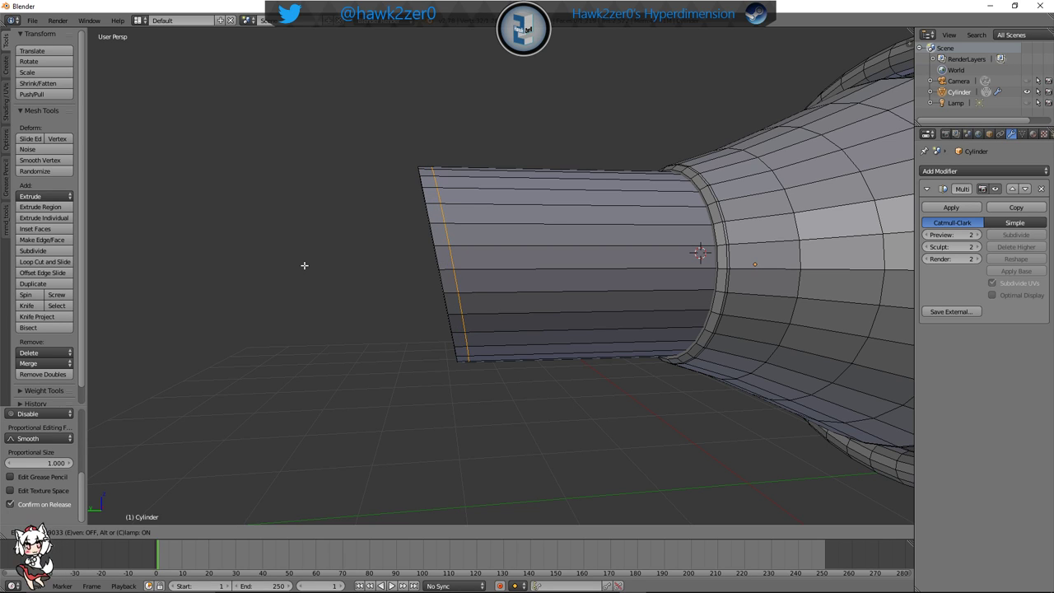
left_click(304, 265)
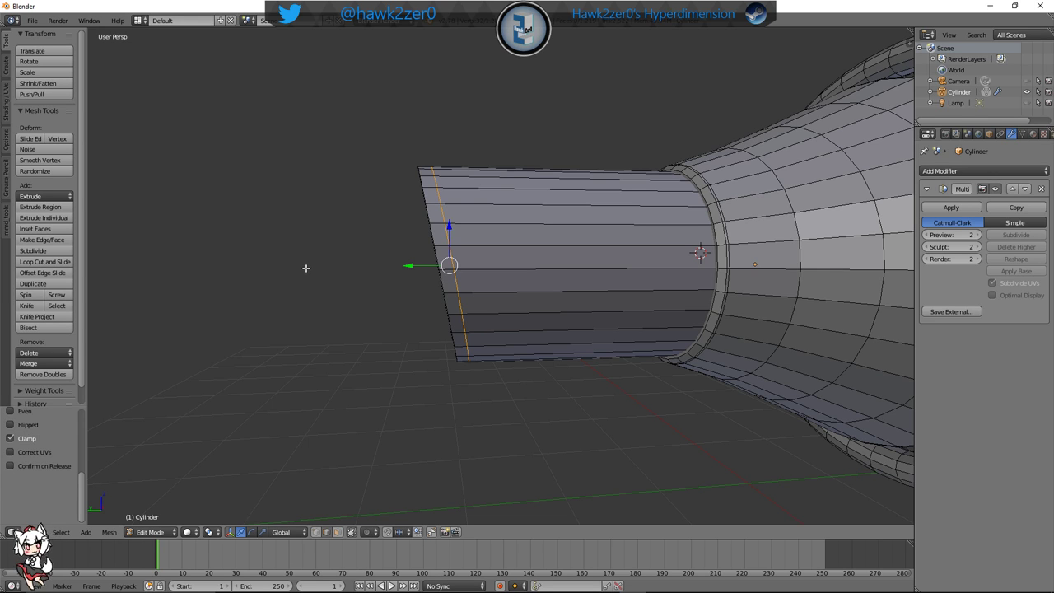
middle_click_drag(305, 268, 538, 257)
middle_click_drag(492, 372, 497, 379, "shift")
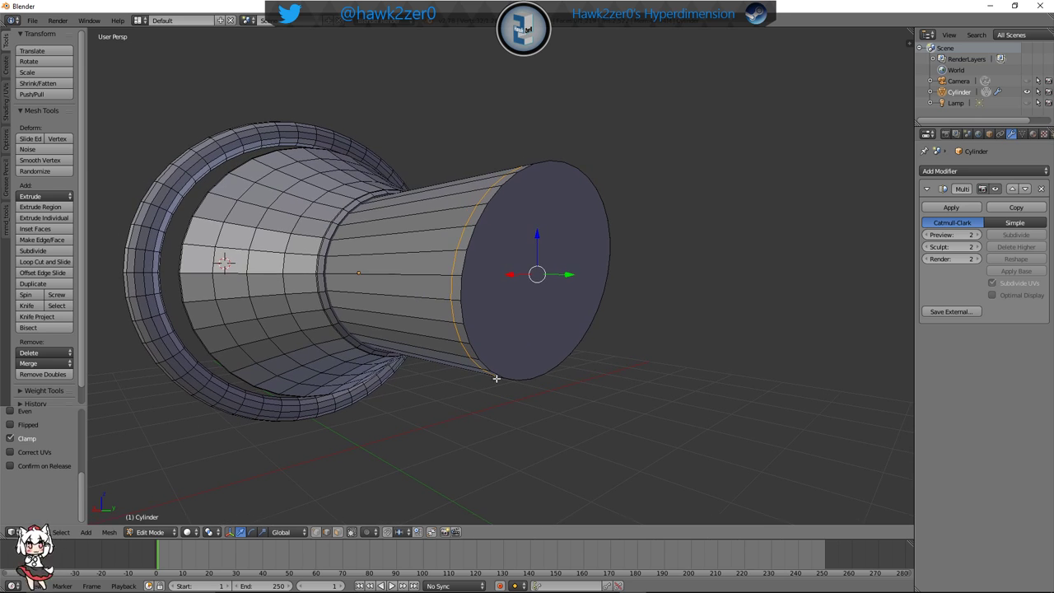
Select the cylinder's slanted end face in face selection mode and nudge it slightly along Z and Y
left_click(337, 532)
middle_click_drag(502, 431, 532, 424)
right_click(557, 326)
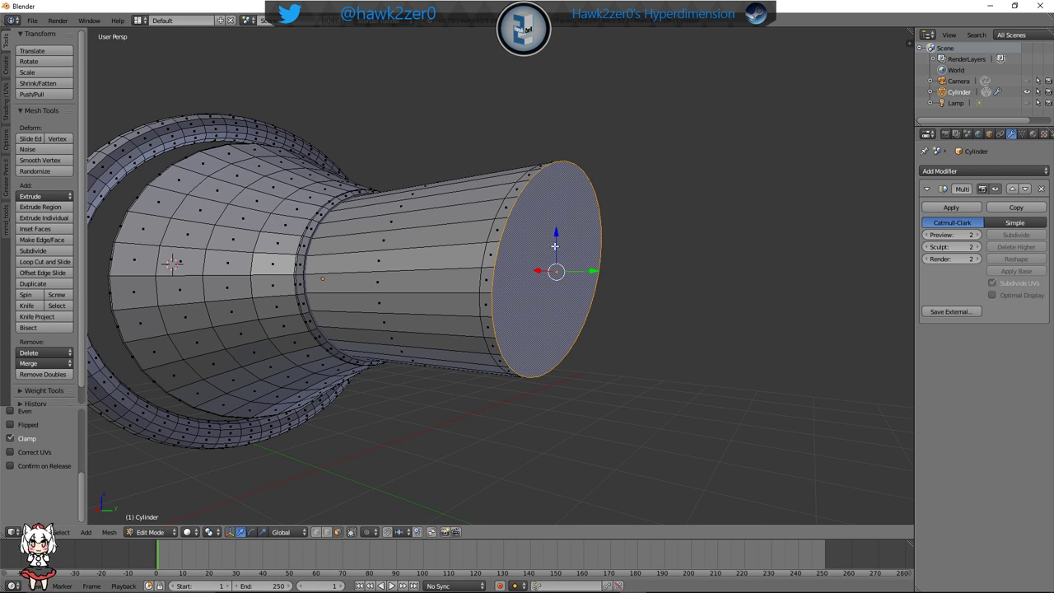
key("g")
key("z")
left_click(549, 279)
middle_click_drag(550, 279, 411, 304)
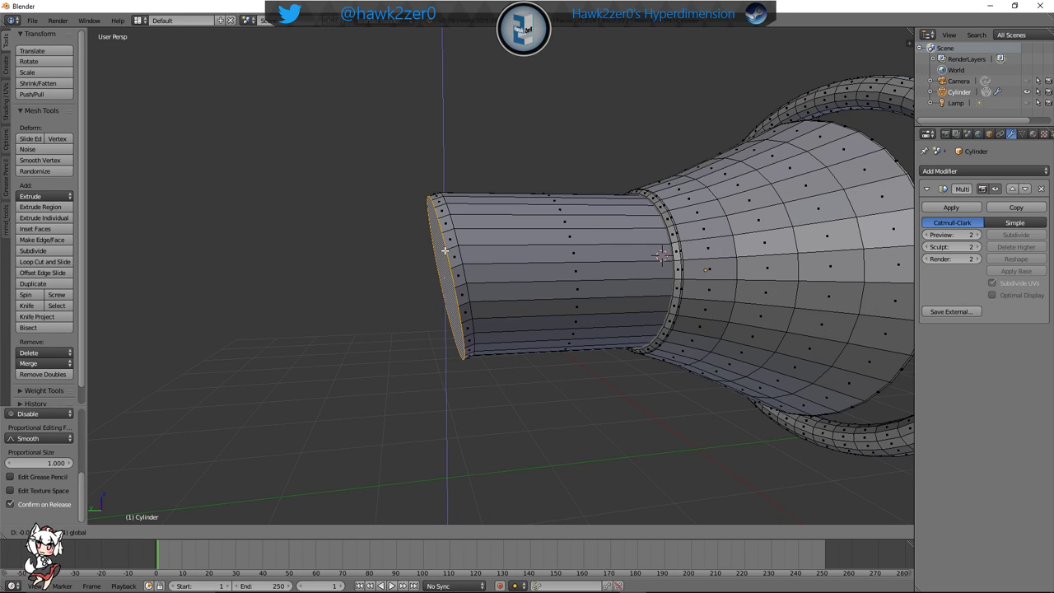
middle_click_drag(549, 294, 617, 327)
scroll(500, 310, "down", 4)
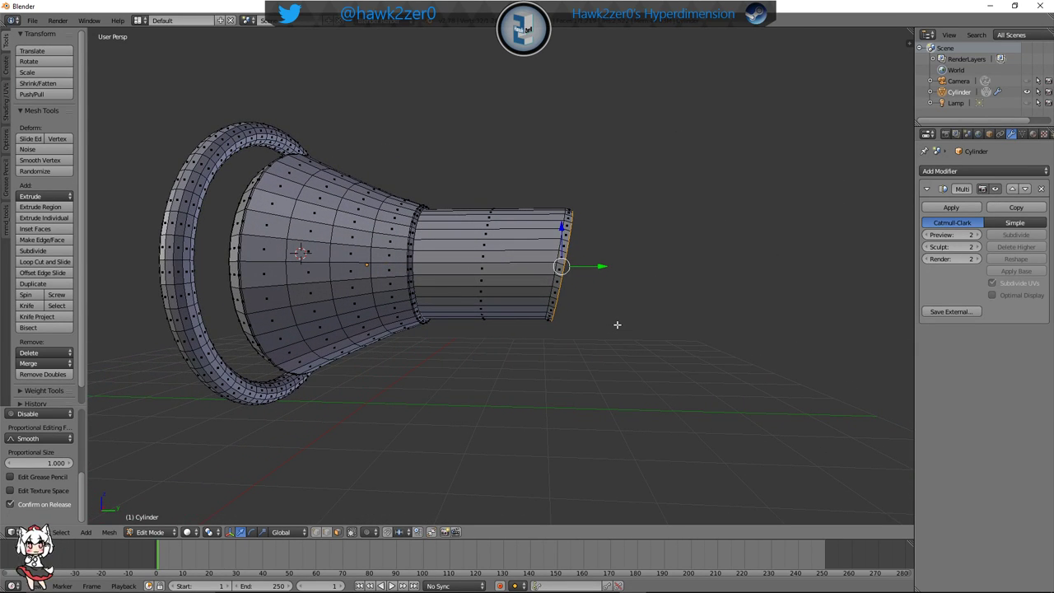
left_click_drag(598, 267, 602, 269)
middle_click_drag(601, 268, 513, 317)
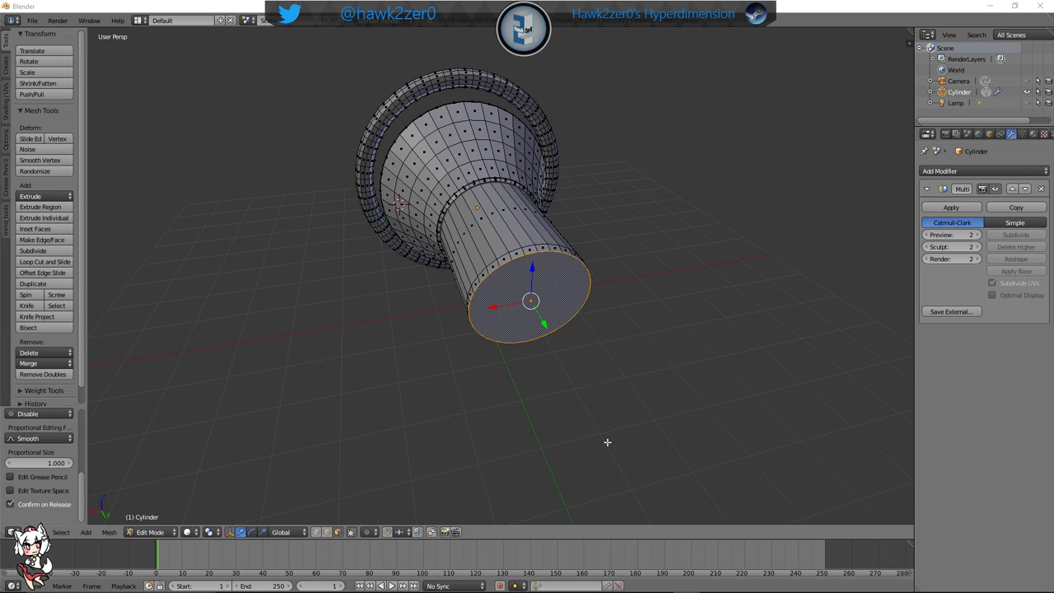
Select the whole linked cylinder and move it along Y away from the cone to expose the rear cap
middle_click_drag(607, 440, 611, 388)
scroll(612, 388, "up", 6)
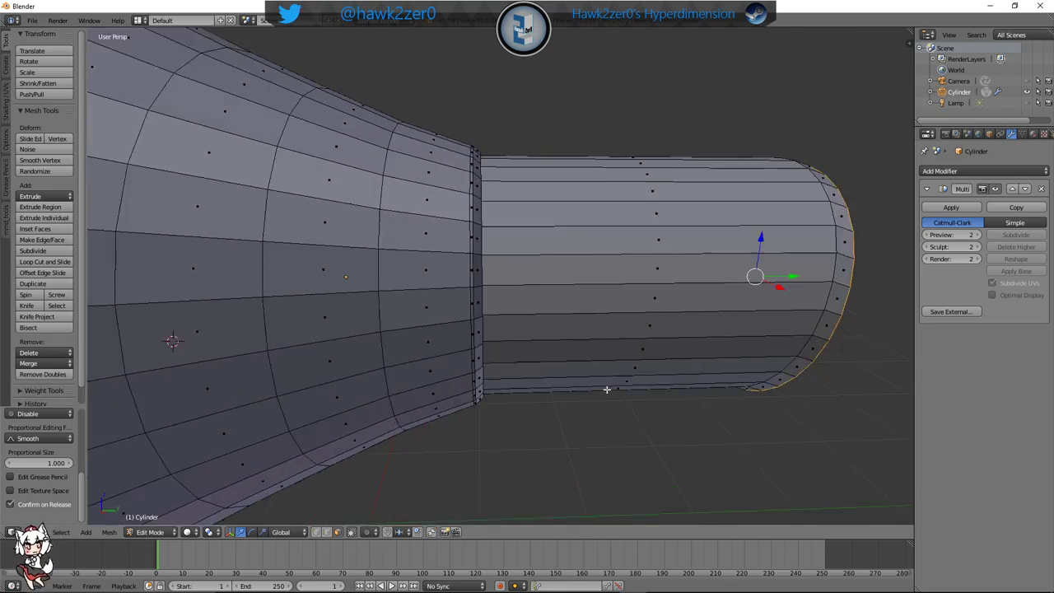
middle_click_drag(665, 415, 521, 384, "shift")
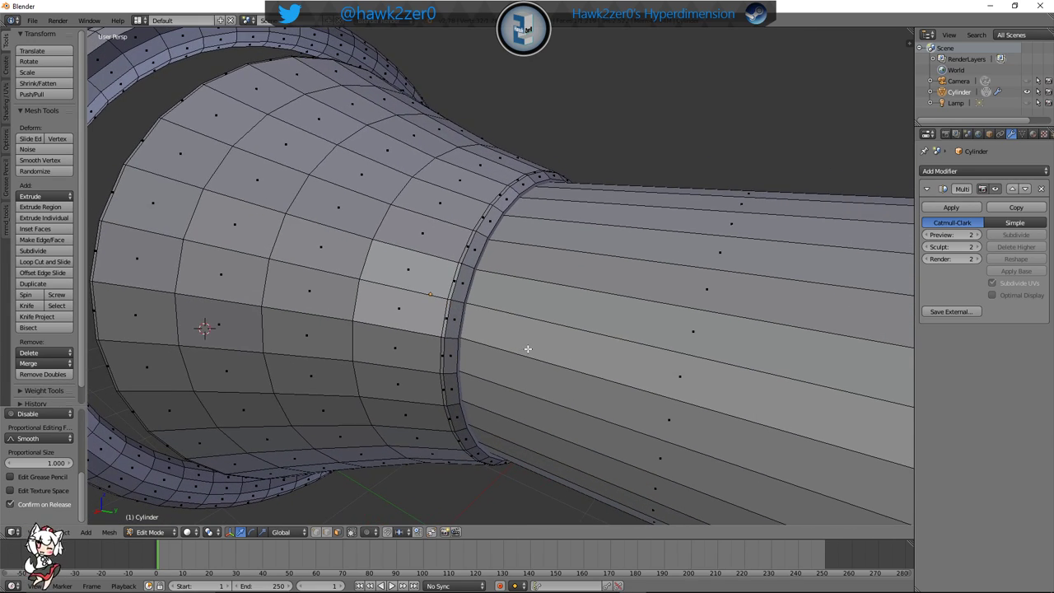
scroll(529, 351, "down", 5)
middle_click_drag(600, 333, 593, 340)
key("l")
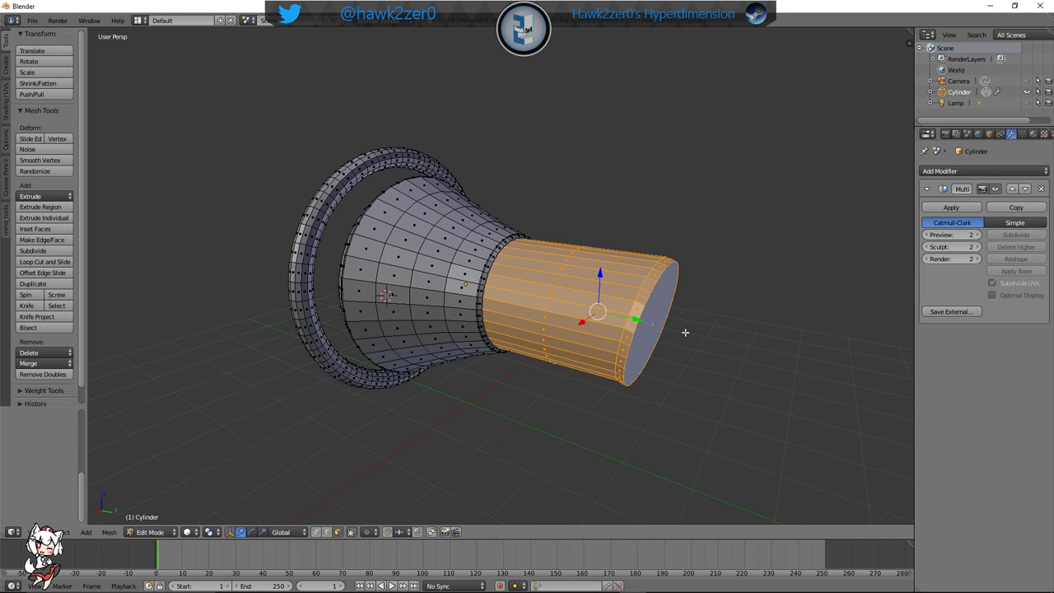
left_click_drag(636, 319, 687, 328)
scroll(577, 321, "up", 2)
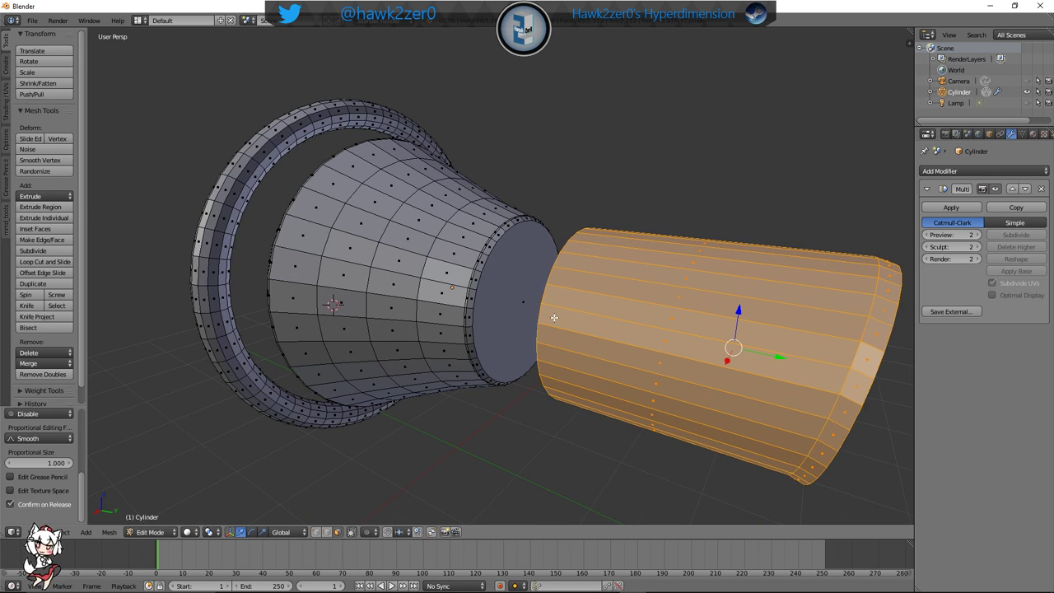
Inset the cone's rear cap face slightly by scaling it inward, leaving a narrow rim around it
right_click(514, 319)
scroll(517, 319, "up", 4)
middle_click_drag(513, 322, 543, 330)
key("s")
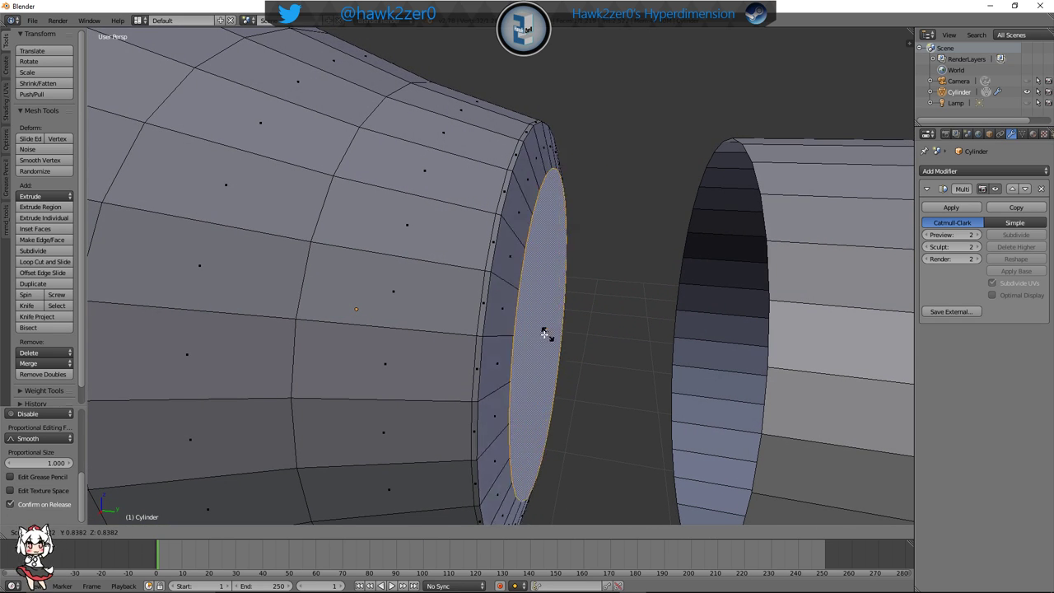
left_click(539, 338)
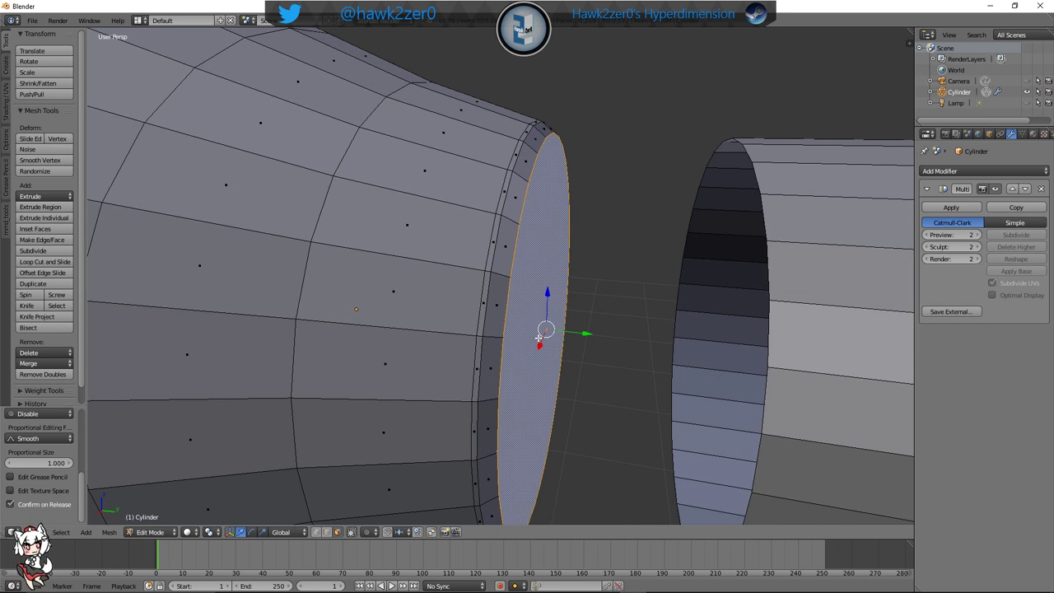
key("s")
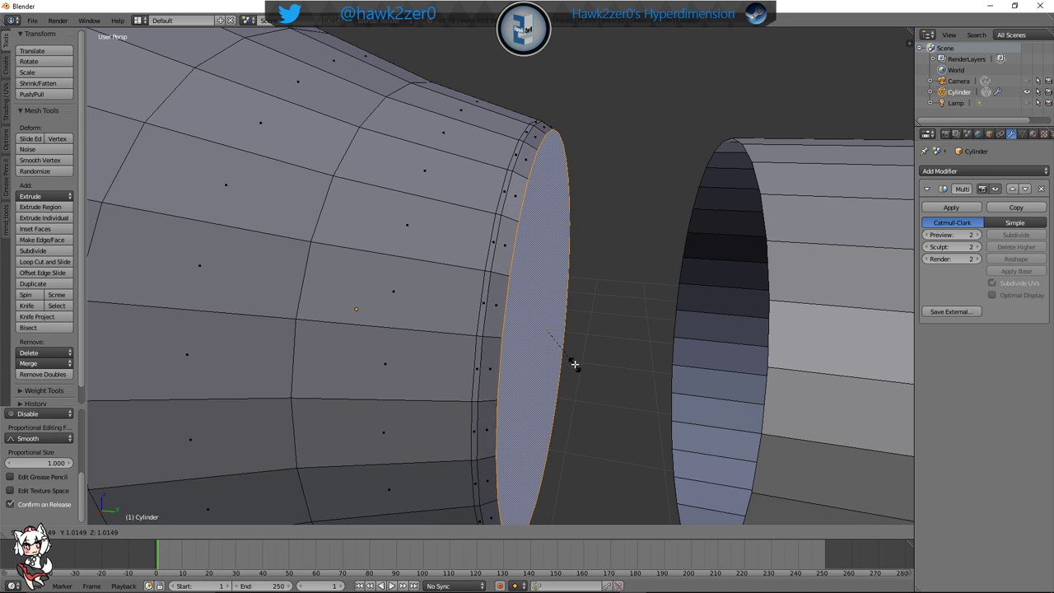
left_click(586, 364)
Select the whole linked cylinder again and move it back along Y until its open end meets the rear cap
middle_click_drag(668, 370, 799, 298)
right_click(588, 335)
key("ctrl+l")
key("g")
key("y")
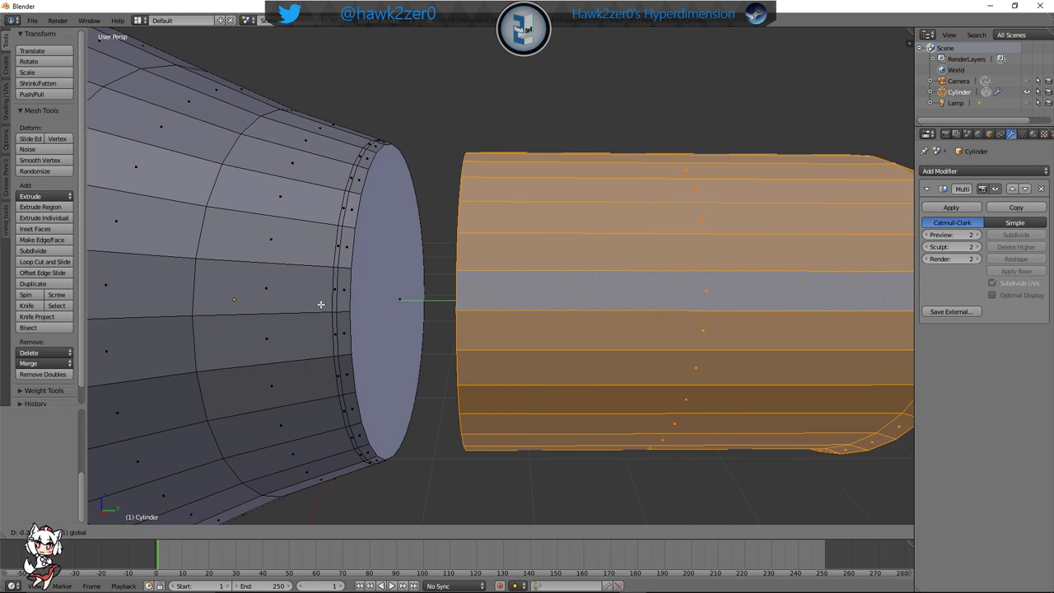
left_click(459, 264)
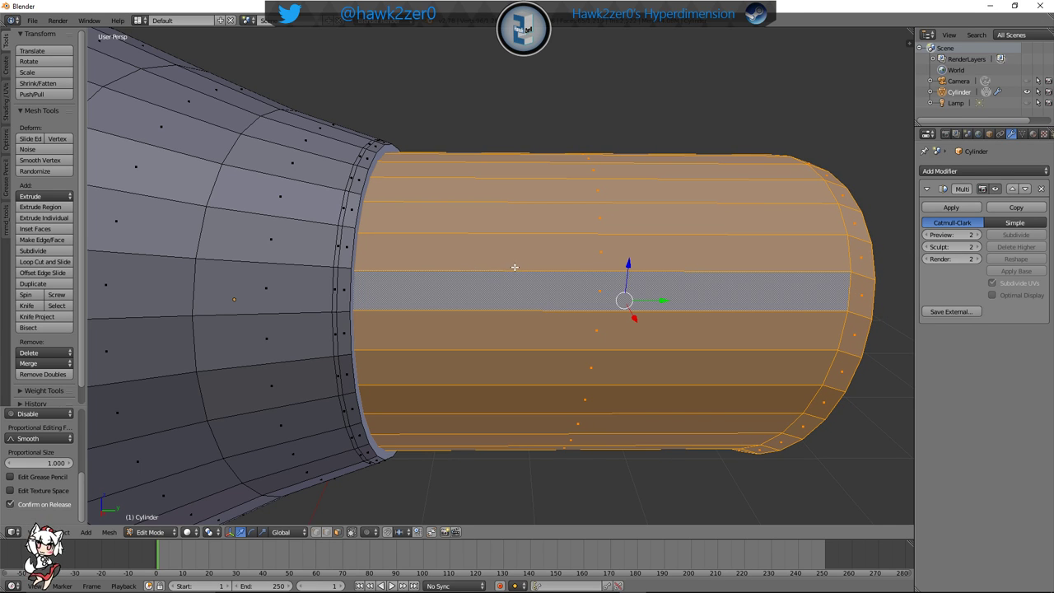
mouse_move(666, 301)
left_mouse_down()
mouse_move(793, 302)
mouse_move(670, 312)
left_mouse_up()
Scale the cylinder slightly to fit the rear cap and fine-tune its position along X
key("s")
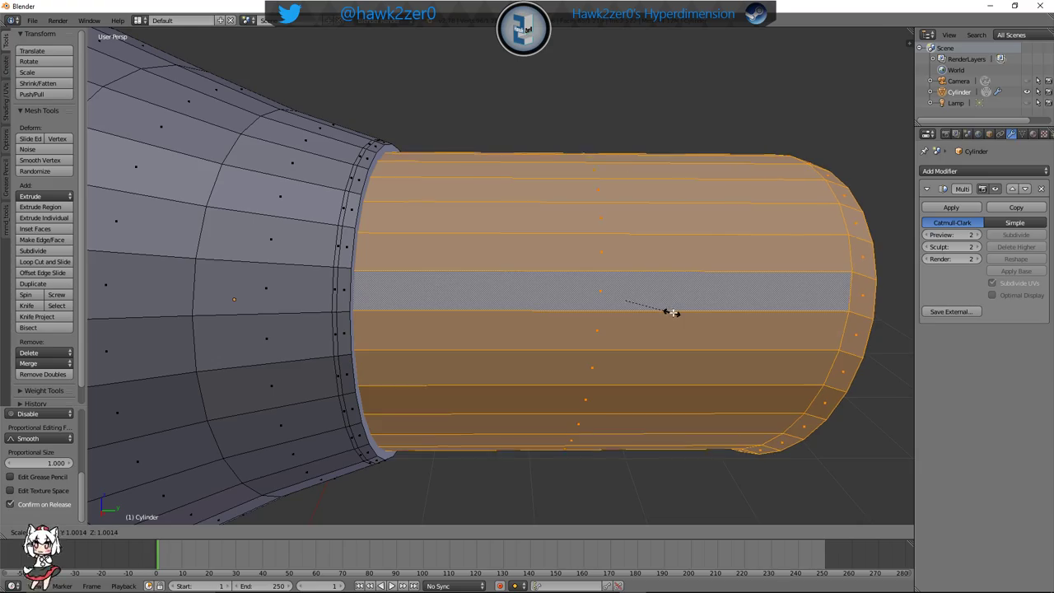
left_click(674, 318)
middle_click_drag(673, 318, 523, 358)
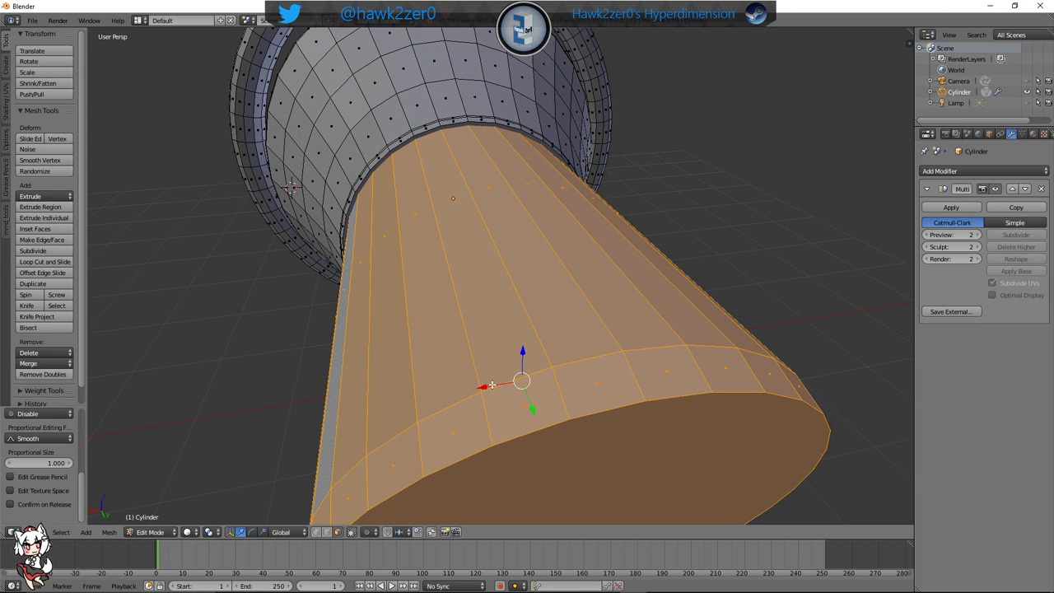
left_click_drag(492, 384, 494, 381)
middle_click_drag(494, 380, 667, 289)
key("s")
left_click(519, 350)
left_click_drag(607, 282, 609, 284)
middle_click_drag(613, 300, 792, 374)
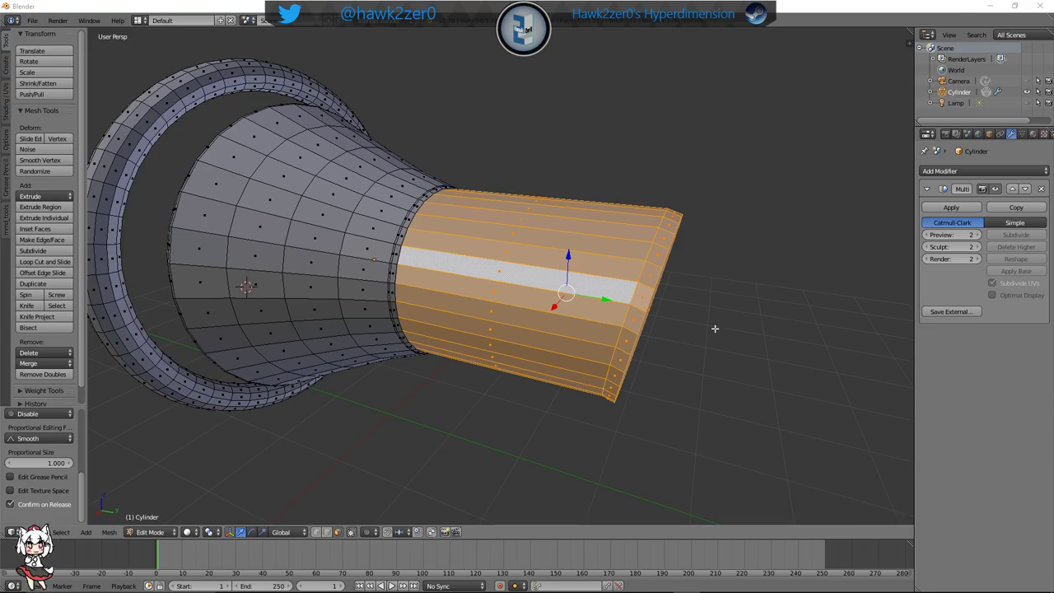
Examine the cylinder's fit on the cone from several sides, including the smoothed model in Object Mode and wireframe
mouse_move(683, 301)
middle_mouse_down()
mouse_move(494, 316)
mouse_move(534, 313)
mouse_move(541, 343)
mouse_move(558, 354)
mouse_move(489, 324)
mouse_move(684, 310)
middle_mouse_up()
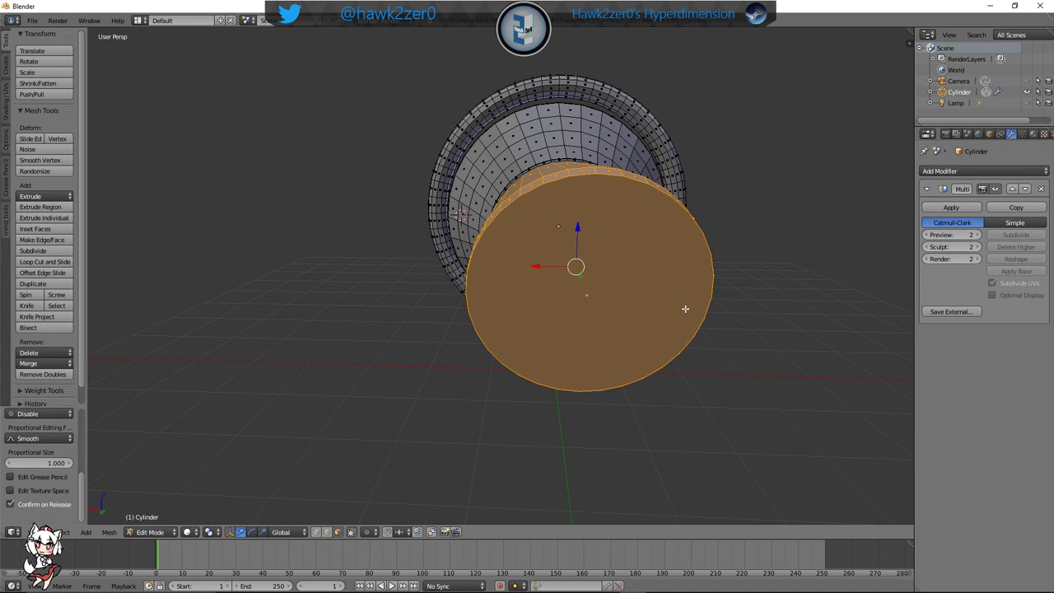
middle_click_drag(725, 341, 587, 327)
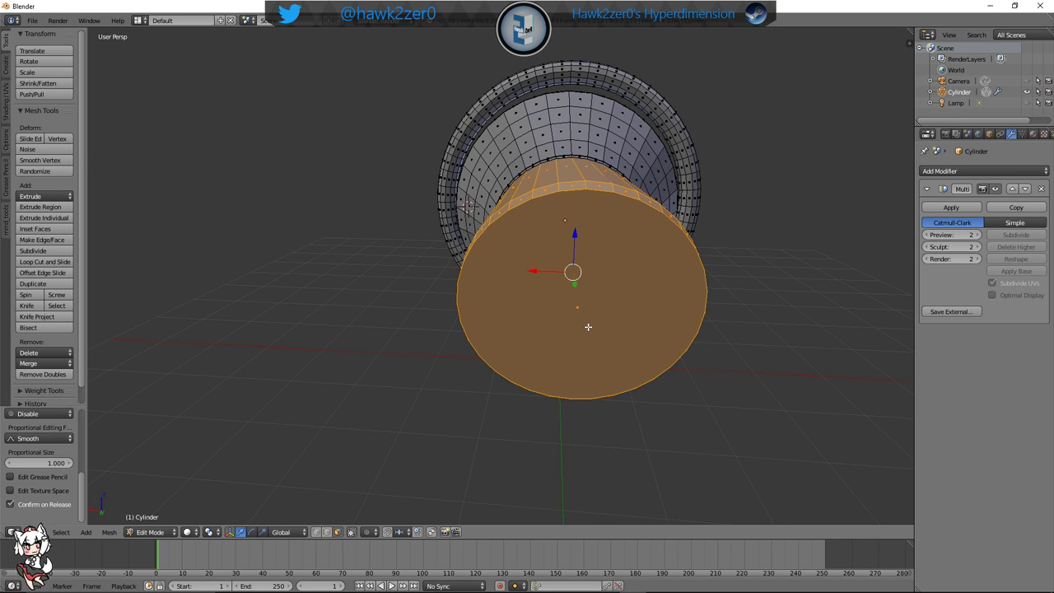
middle_click_drag(588, 327, 480, 311)
scroll(442, 320, "down", 5)
mouse_move(456, 357)
middle_mouse_down()
mouse_move(382, 370)
mouse_move(443, 365)
middle_mouse_up()
left_click(150, 532)
left_click(160, 515)
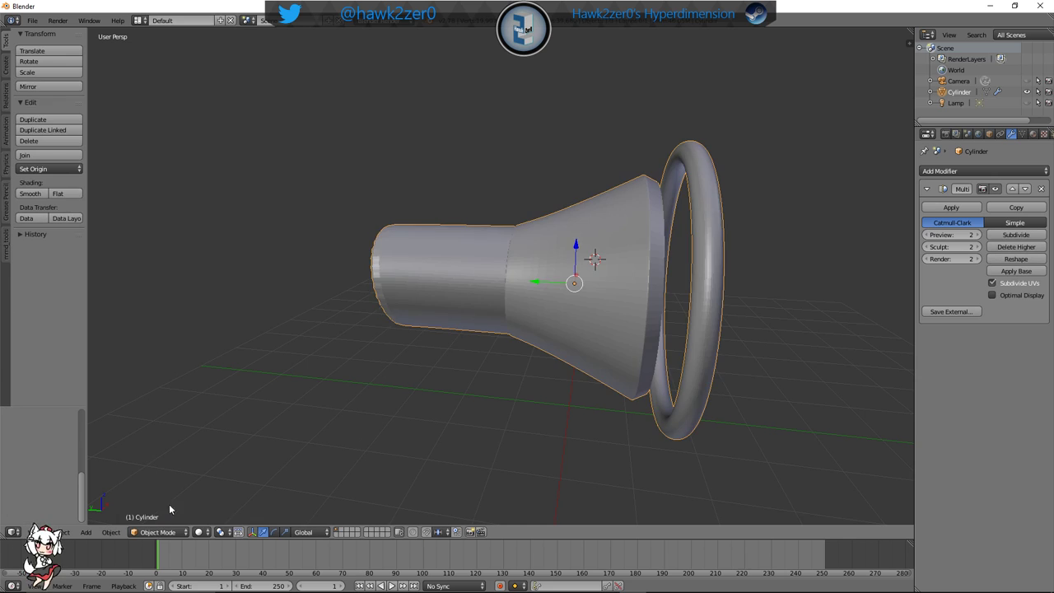
middle_click_drag(420, 409, 632, 308)
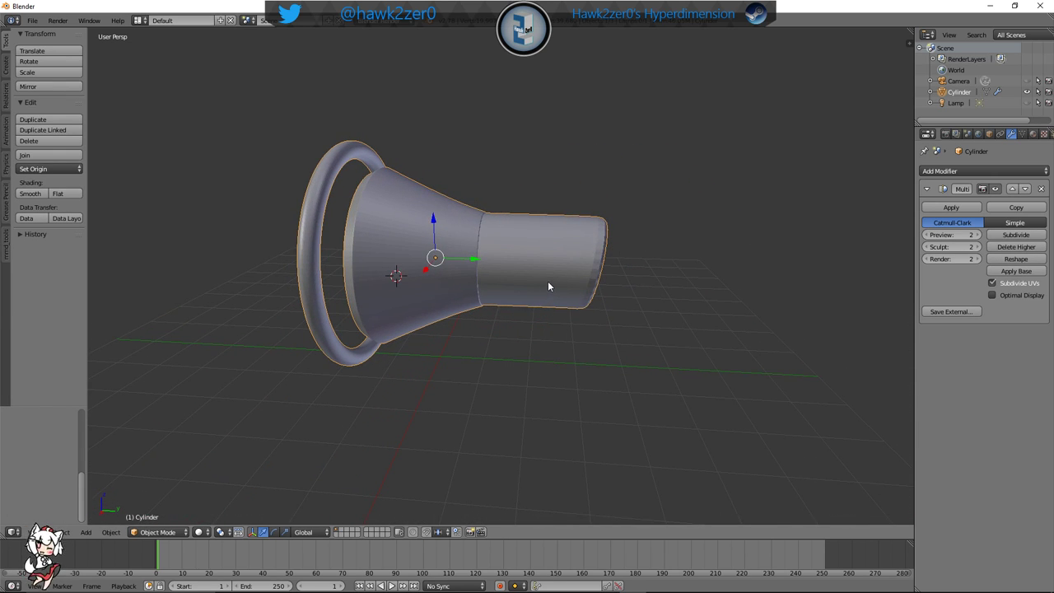
scroll(549, 285, "up", 4)
key("z")
middle_click_drag(560, 285, 494, 210)
In Edit Mode, add an edge loop around the cylinder and slide it close to the open end at the rear cap
left_click(152, 539)
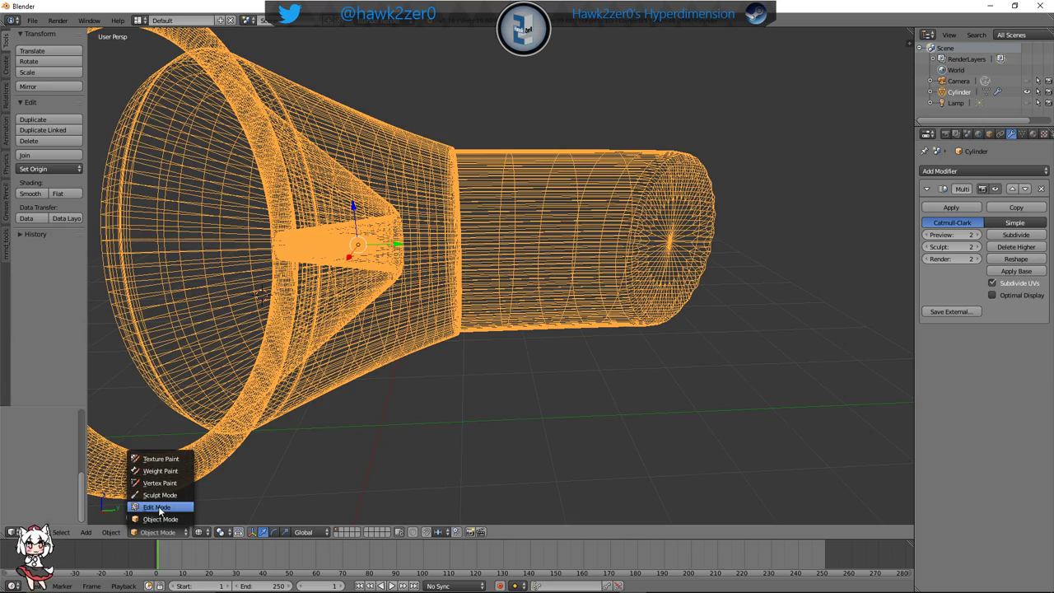
left_click(161, 503)
key("z")
scroll(483, 362, "up", 3)
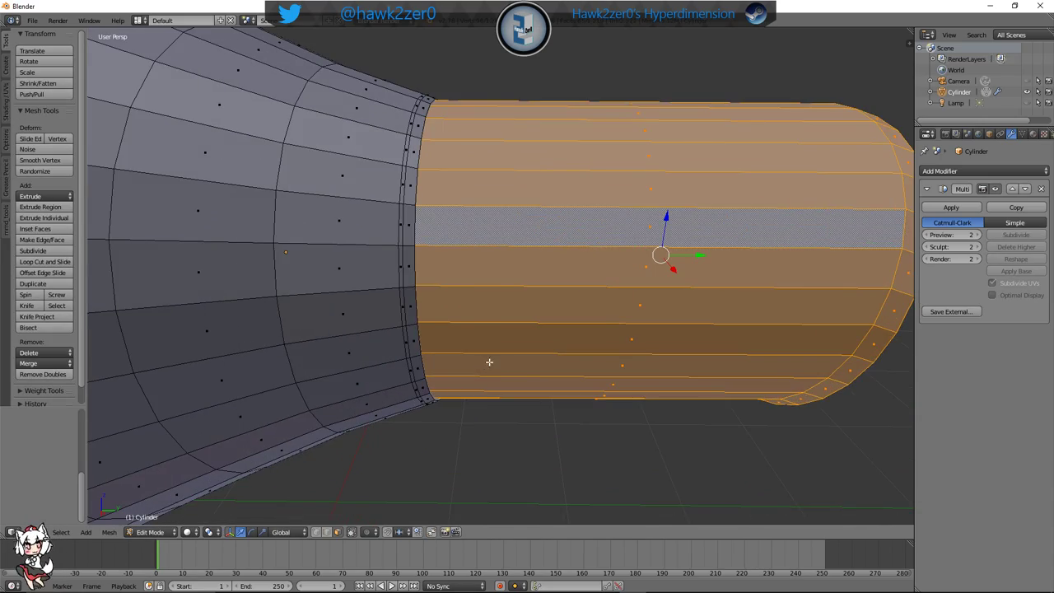
key("z")
middle_click_drag(465, 333, 506, 380, "shift")
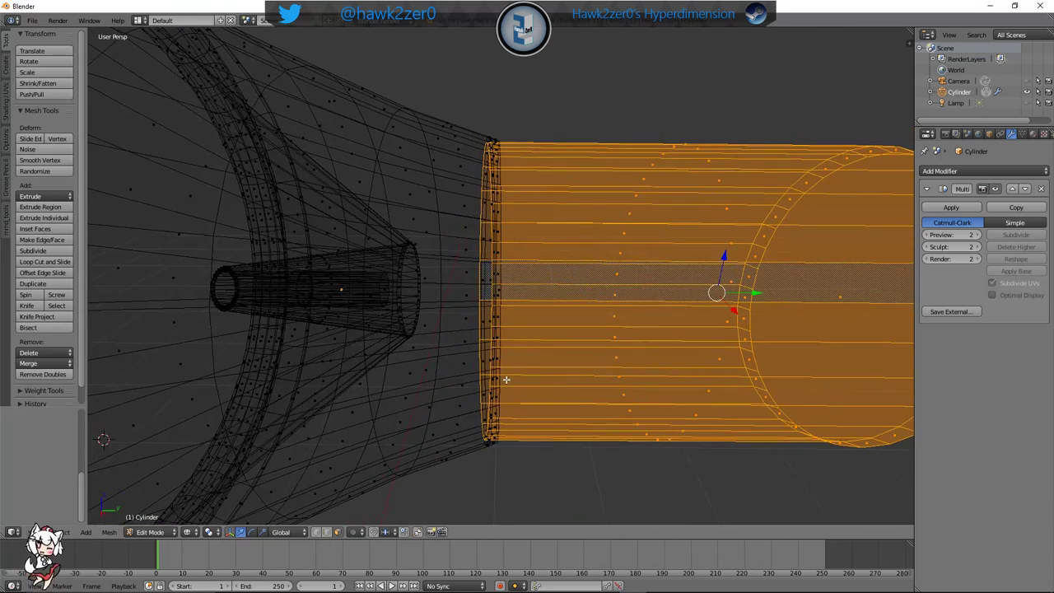
key("ctrl+r")
left_click(671, 309)
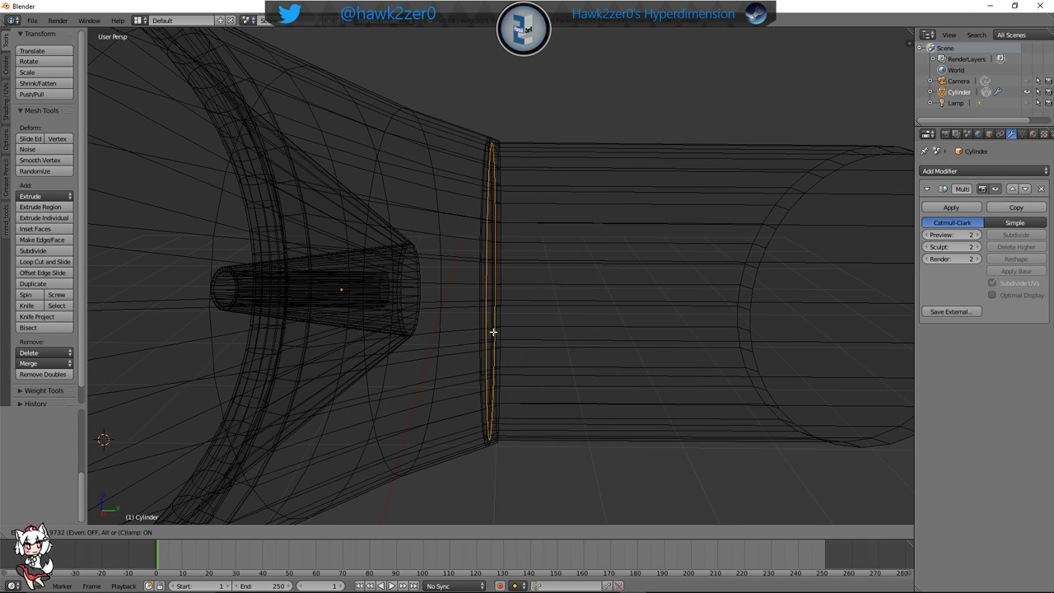
left_click(480, 337)
mouse_move(633, 339)
middle_mouse_down()
mouse_move(553, 339)
mouse_move(560, 296)
mouse_move(588, 312)
mouse_move(631, 294)
mouse_move(585, 302)
mouse_move(642, 288)
mouse_move(635, 305)
middle_mouse_up()
key("z")
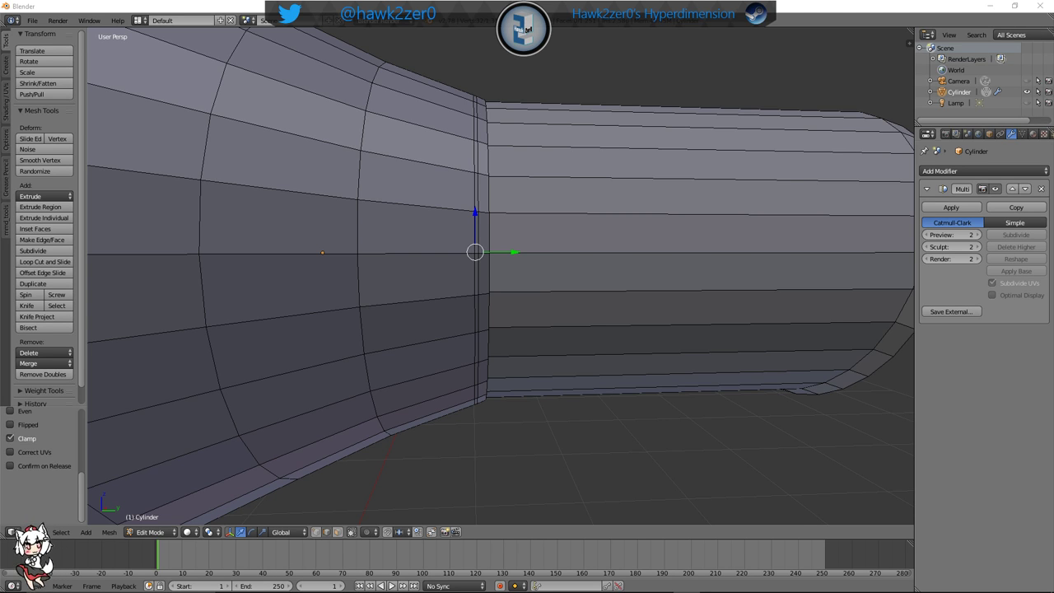
Add an edge loop around the slanted-end cylinder and slide it tightly against its joint with the cone
middle_click_drag(622, 417, 601, 390)
middle_click_drag(551, 353, 550, 313, "shift")
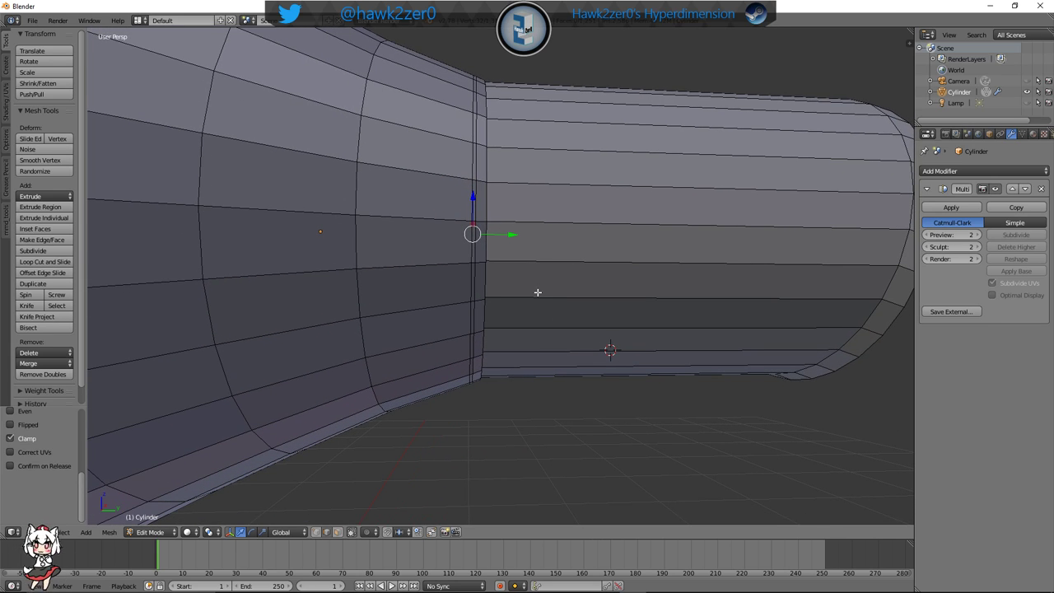
key("ctrl+r")
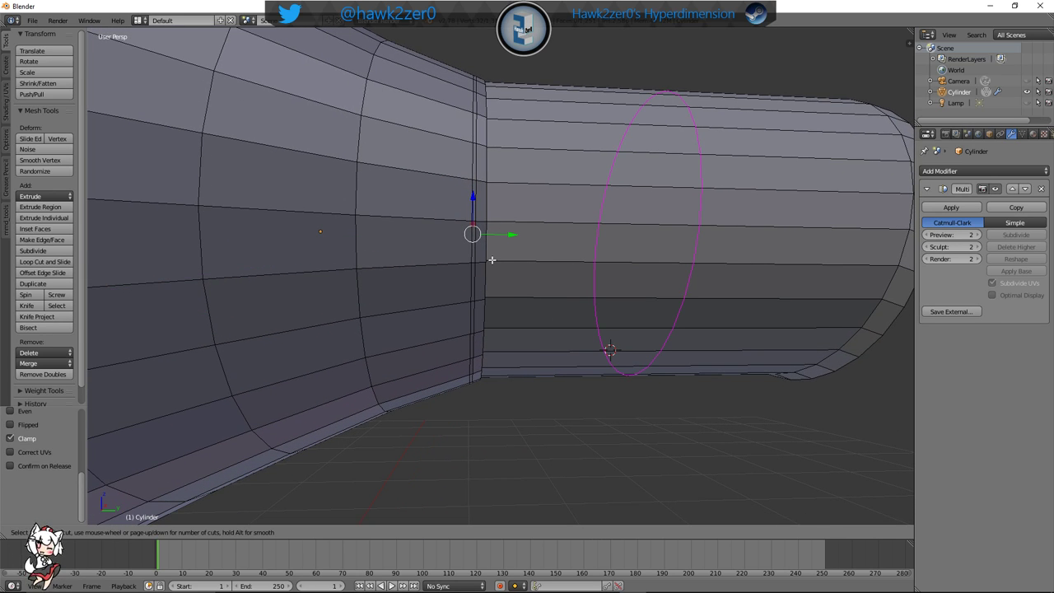
left_click(493, 260)
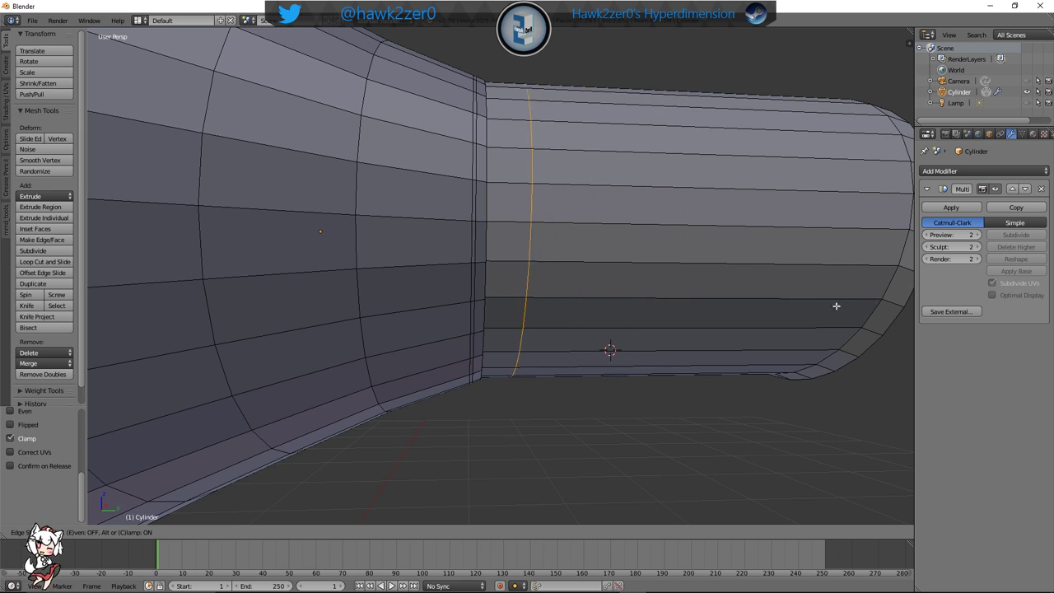
left_click(473, 316)
In wireframe display, add another edge loop in the narrow band where the cylinder meets the cone
middle_click_drag(473, 316, 298, 354)
scroll(548, 355, "down", 4)
scroll(321, 355, "up", 3)
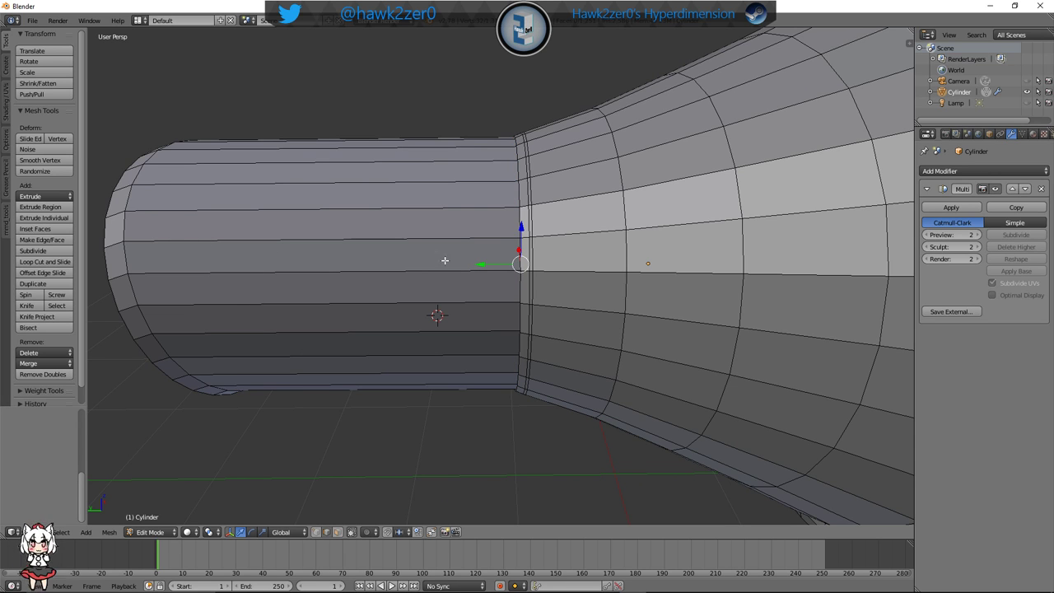
key("z")
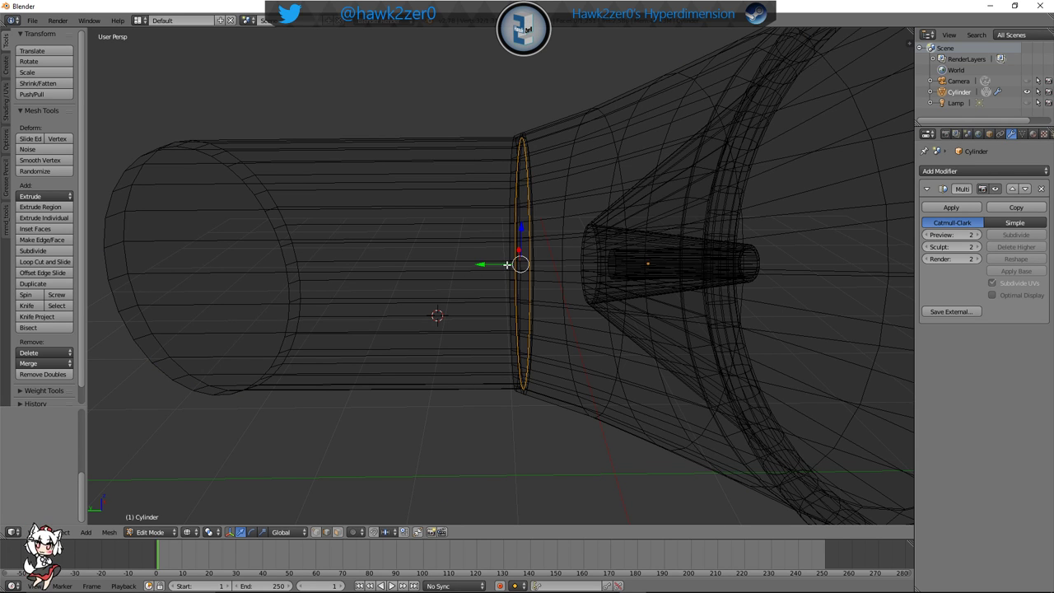
scroll(507, 264, "up", 5)
middle_click_drag(507, 264, 533, 279)
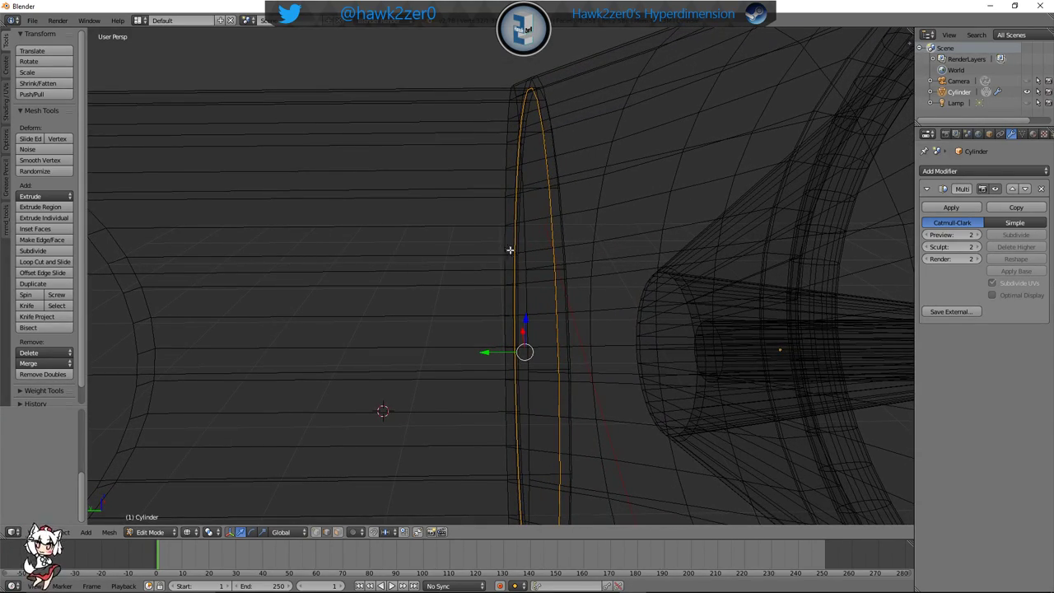
key("ctrl+r")
left_click(535, 177)
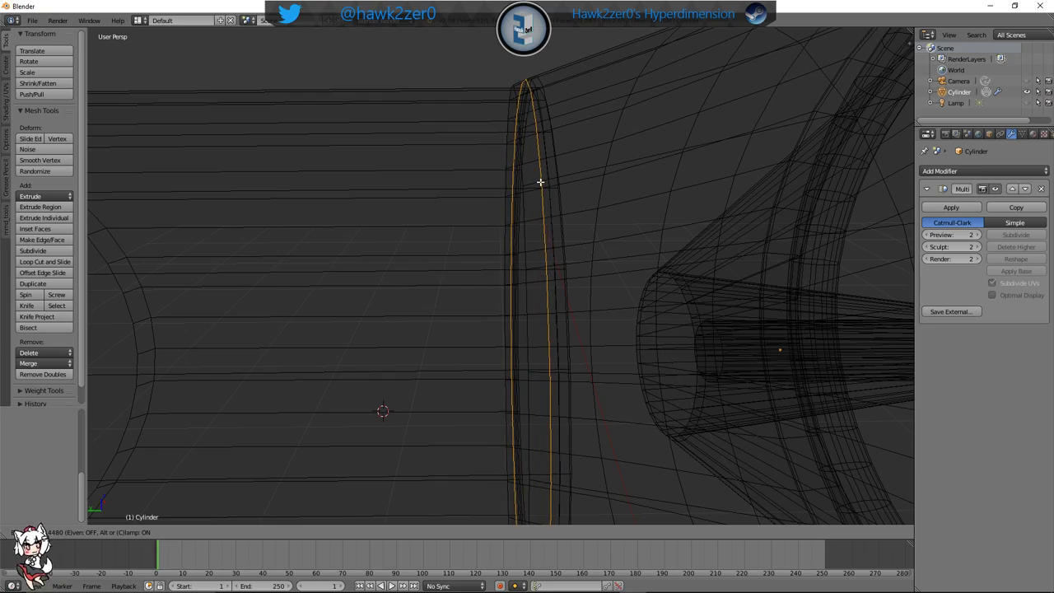
left_click(540, 182)
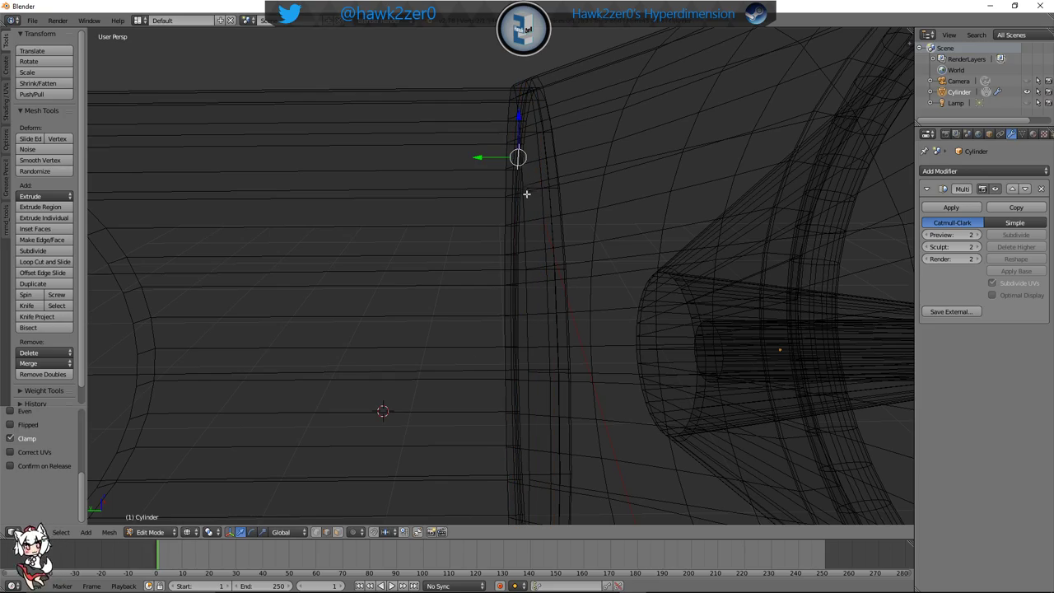
Back in solid display, try to move the whole linked cylinder away from the cone along Y
mouse_move(527, 194)
middle_mouse_down()
mouse_move(530, 216)
mouse_move(572, 238)
mouse_move(760, 249)
mouse_move(618, 203)
mouse_move(607, 294)
mouse_move(532, 263)
mouse_move(544, 261)
mouse_move(528, 228)
middle_mouse_up()
key("z")
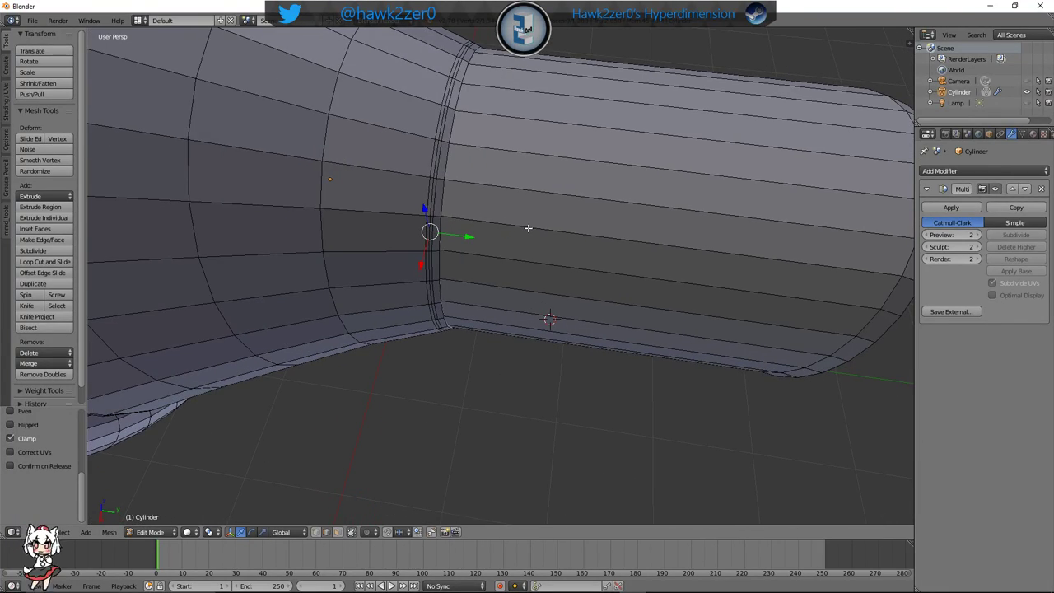
key("l")
left_click_drag(663, 219, 705, 217)
middle_click_drag(705, 218, 506, 230)
scroll(566, 225, "up", 4)
scroll(566, 225, "up", 2)
key("a")
key("l")
key("ctrl+z")
key("ctrl+z")
key("ctrl+z")
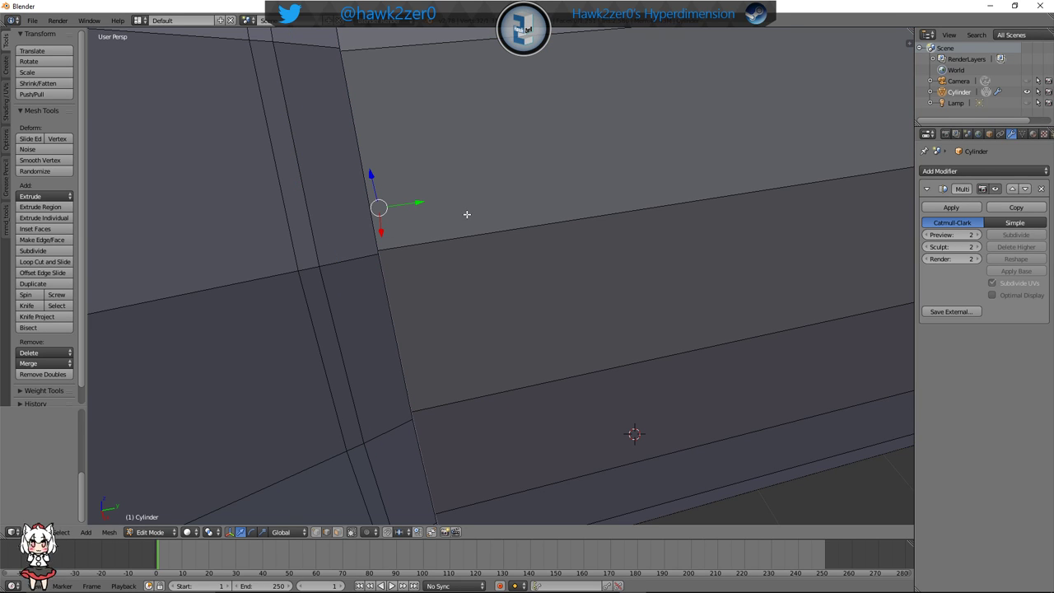
Select the whole linked cylinder and move it along Y away from the cone to expose its open end
right_click(454, 228)
key("l")
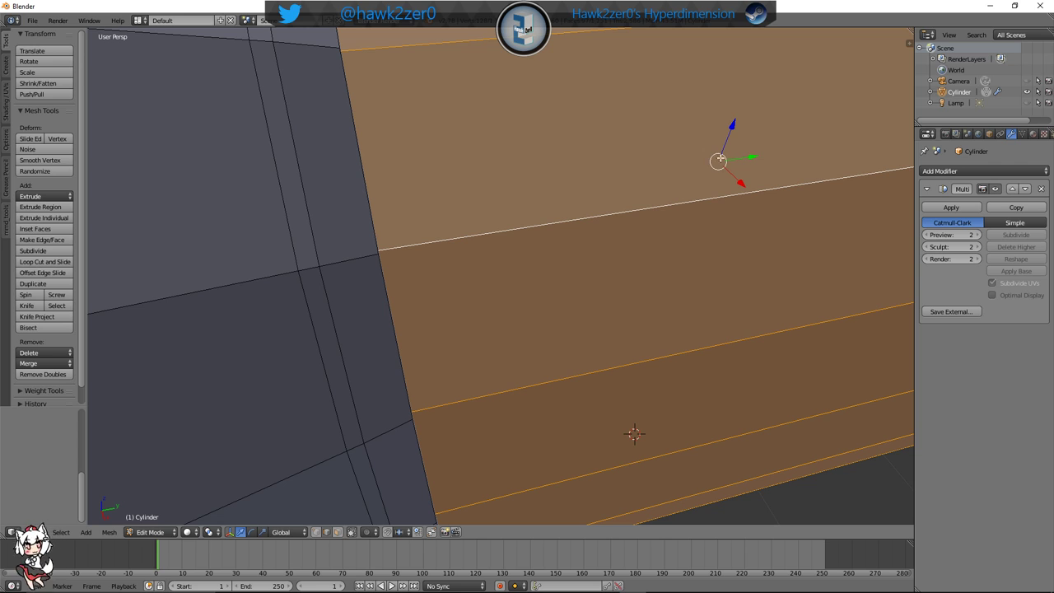
left_click_drag(750, 156, 799, 149)
middle_click_drag(631, 202, 620, 210)
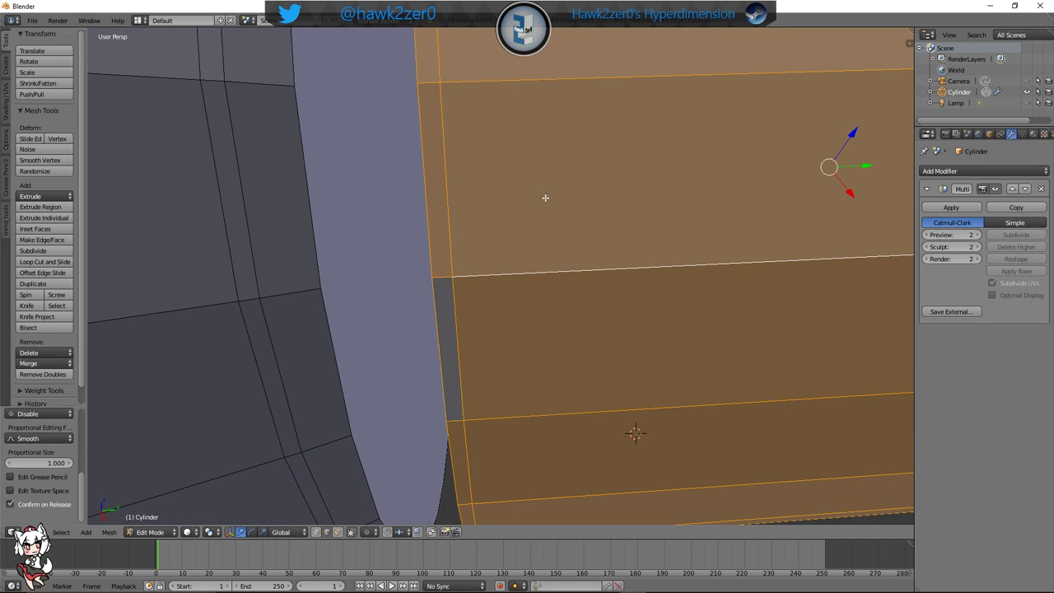
Add an edge loop at the cylinder's exposed open end and move the neighbouring loop slightly away from the rim along Y
middle_click_drag(545, 197, 574, 236, "shift")
key("ctrl+r")
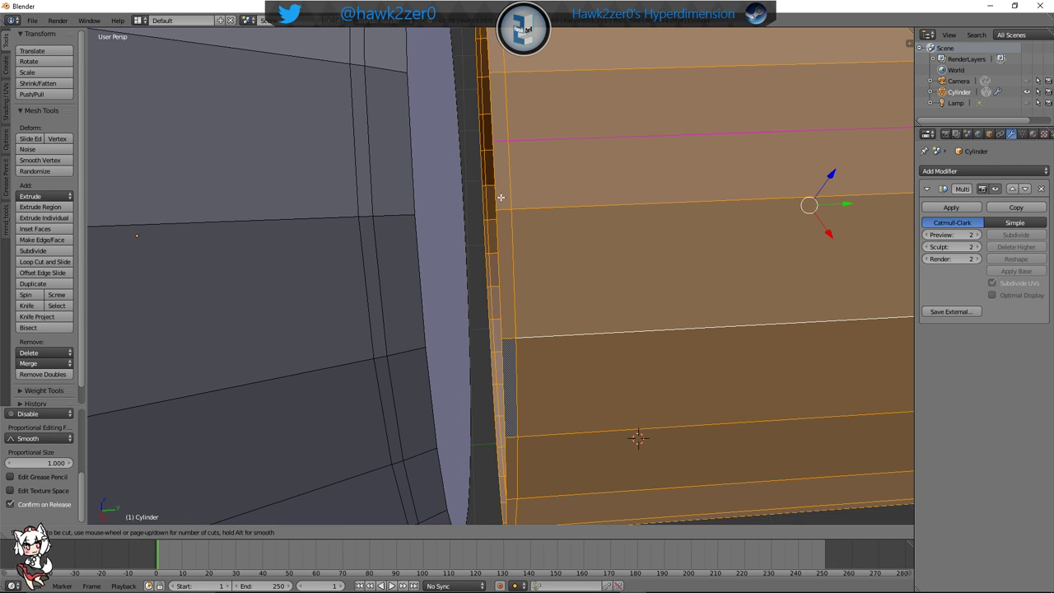
left_click(506, 206)
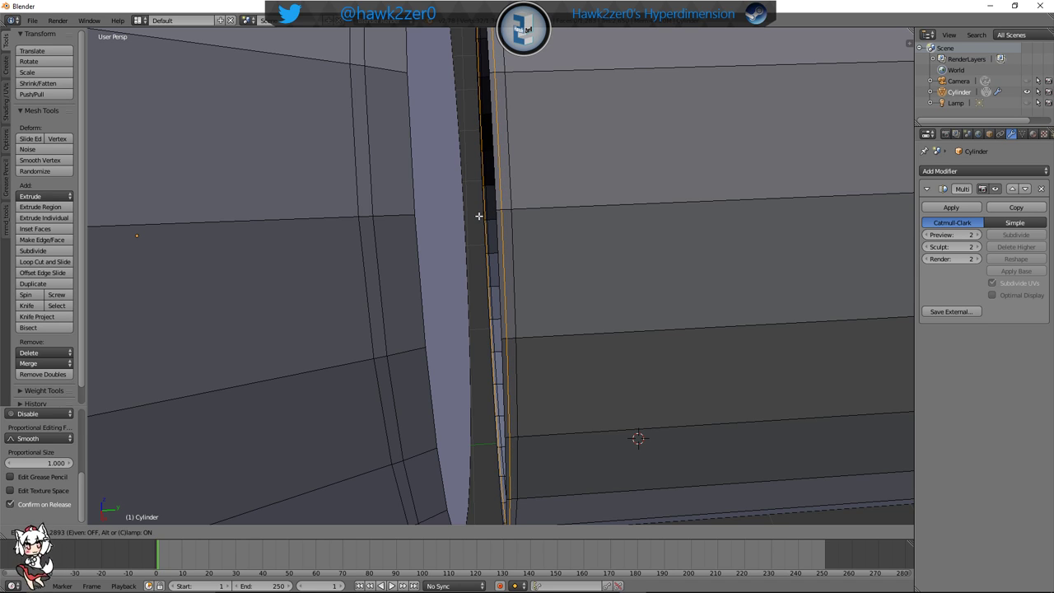
left_click(480, 216)
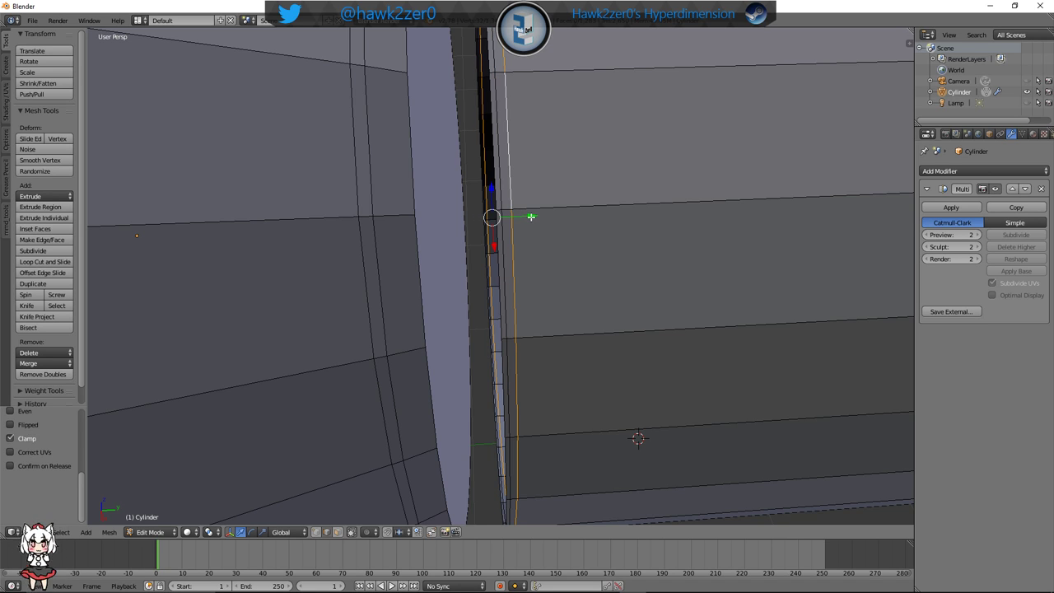
left_click_drag(532, 217, 553, 210)
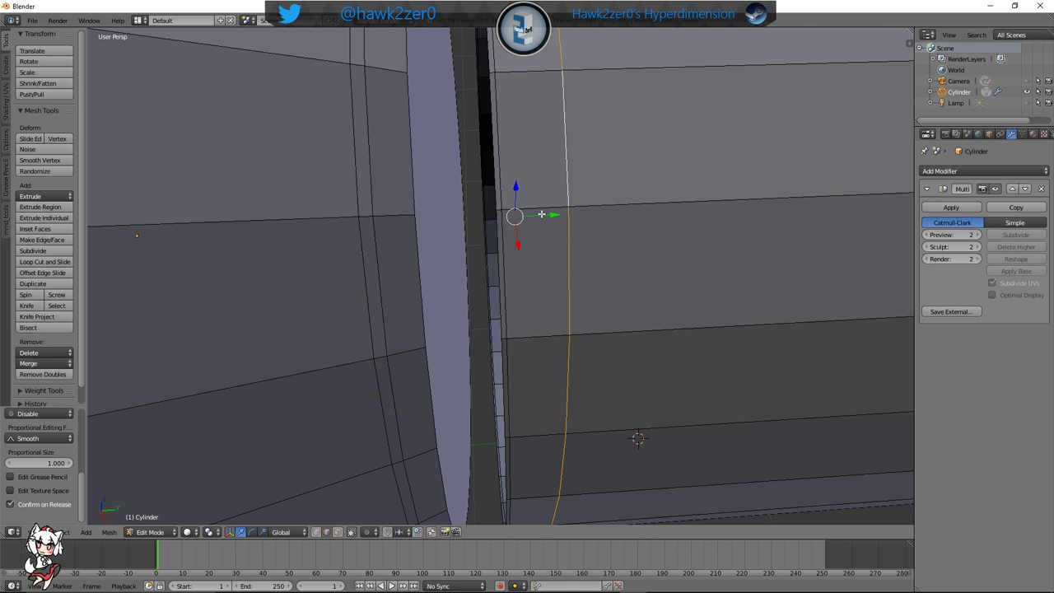
Move the whole linked cylinder back against the cone along Y and add an edge loop slid tight to its open end
key("l")
left_click_drag(782, 207, 756, 213)
middle_click_drag(622, 224, 635, 220, "shift")
key("ctrl+r")
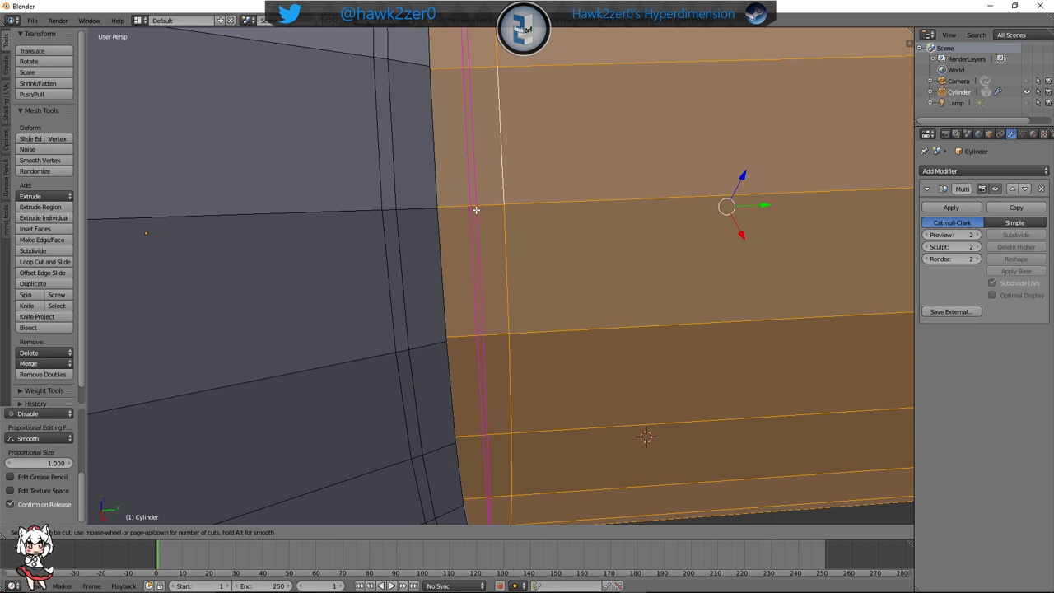
left_click(476, 210)
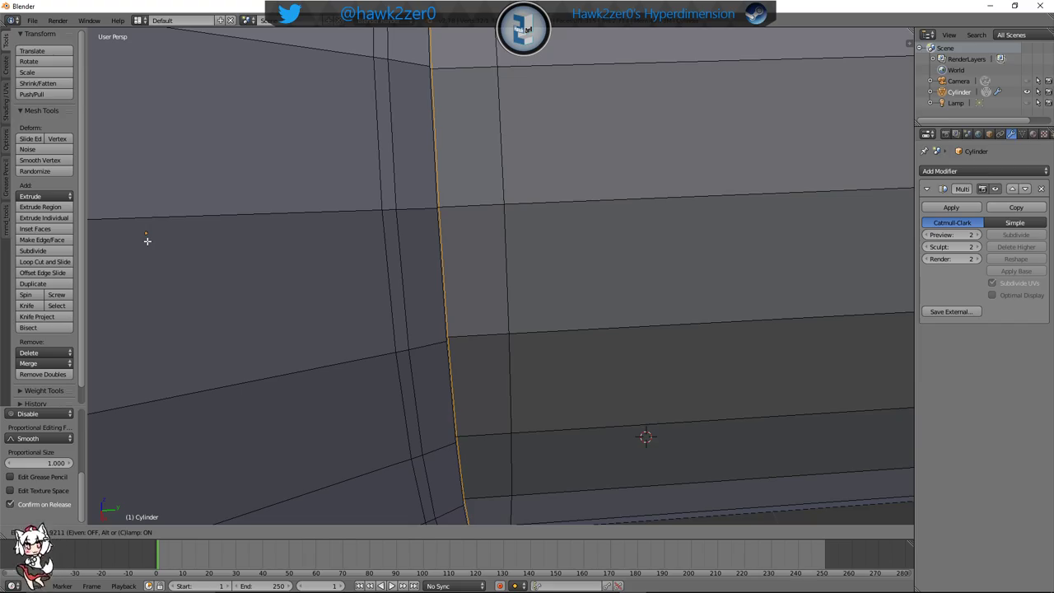
left_click(147, 242)
Examine the joint between the cylinder and the cone from several sides, in face selection and in wireframe display
middle_click_drag(468, 314, 555, 334)
scroll(556, 335, "down", 3)
middle_click_drag(595, 382, 401, 302)
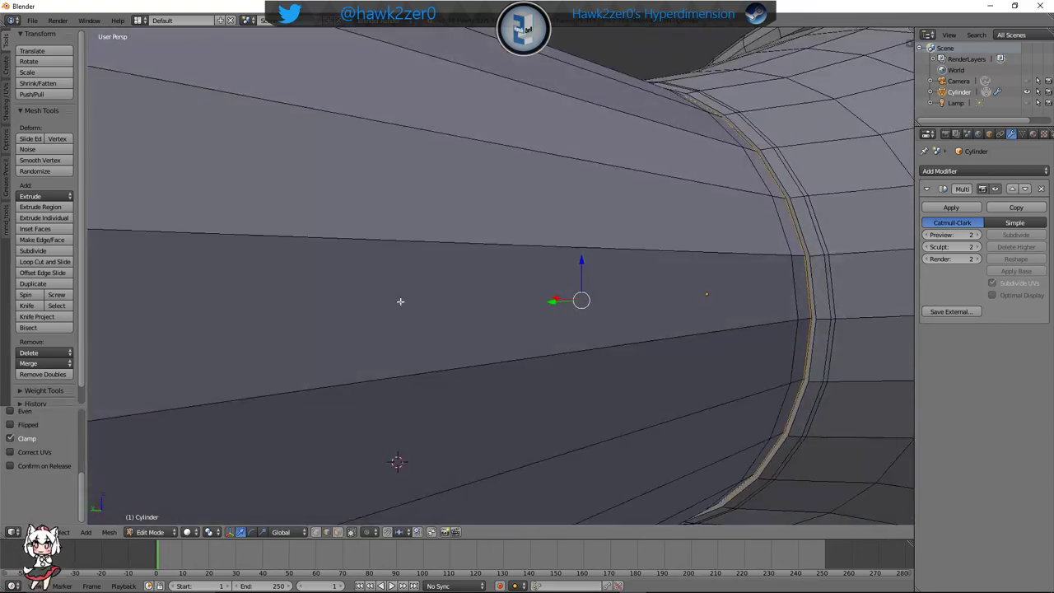
scroll(401, 301, "down", 5)
mouse_move(505, 311)
middle_mouse_down()
mouse_move(471, 275)
mouse_move(558, 252)
mouse_move(494, 294)
middle_mouse_up()
scroll(506, 282, "up", 4)
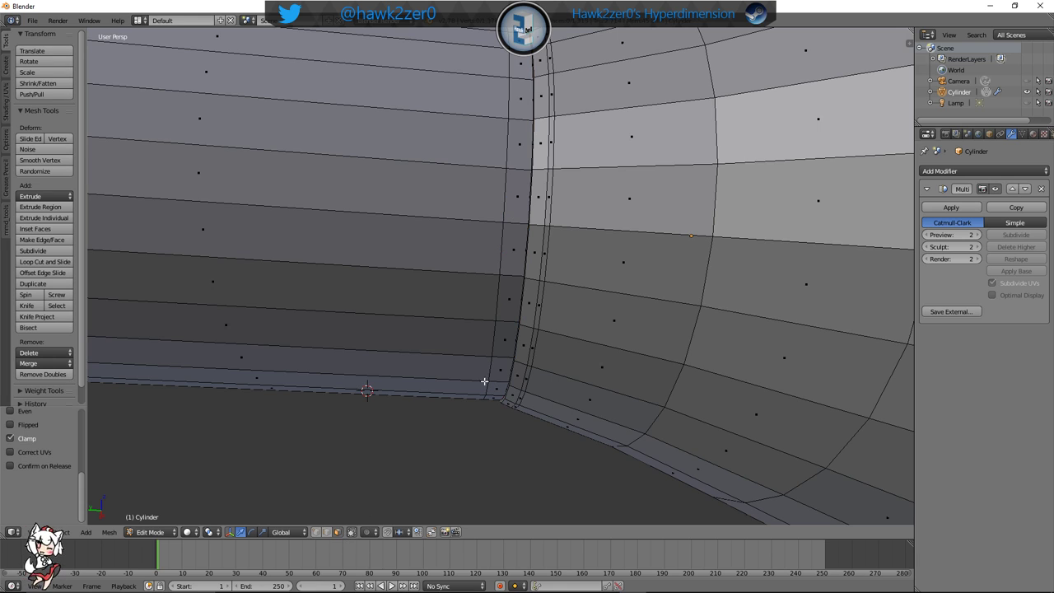
right_click(512, 250)
middle_click_drag(513, 250, 490, 289)
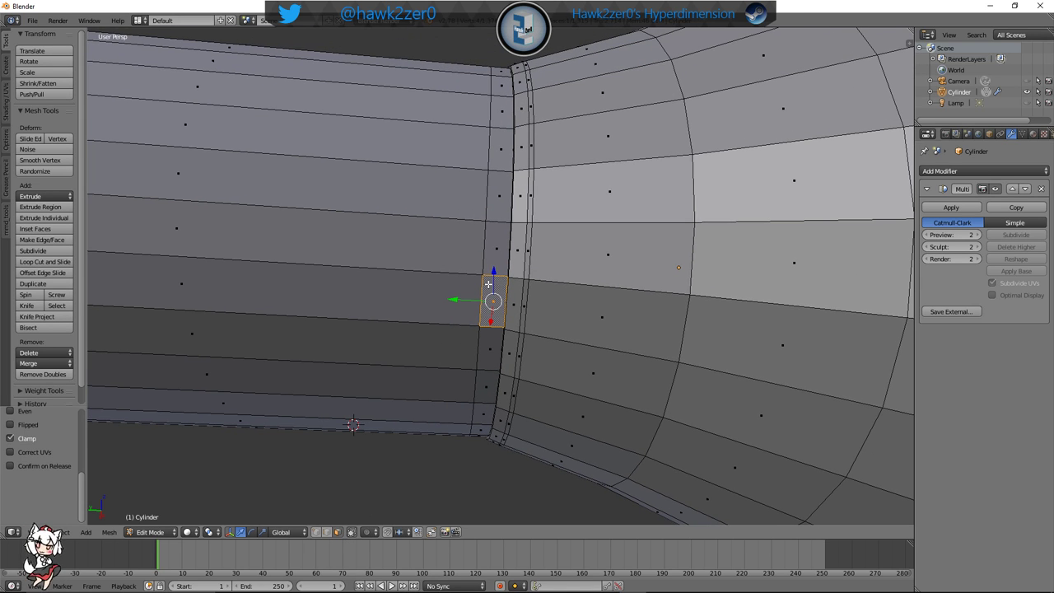
scroll(492, 272, "down", 6)
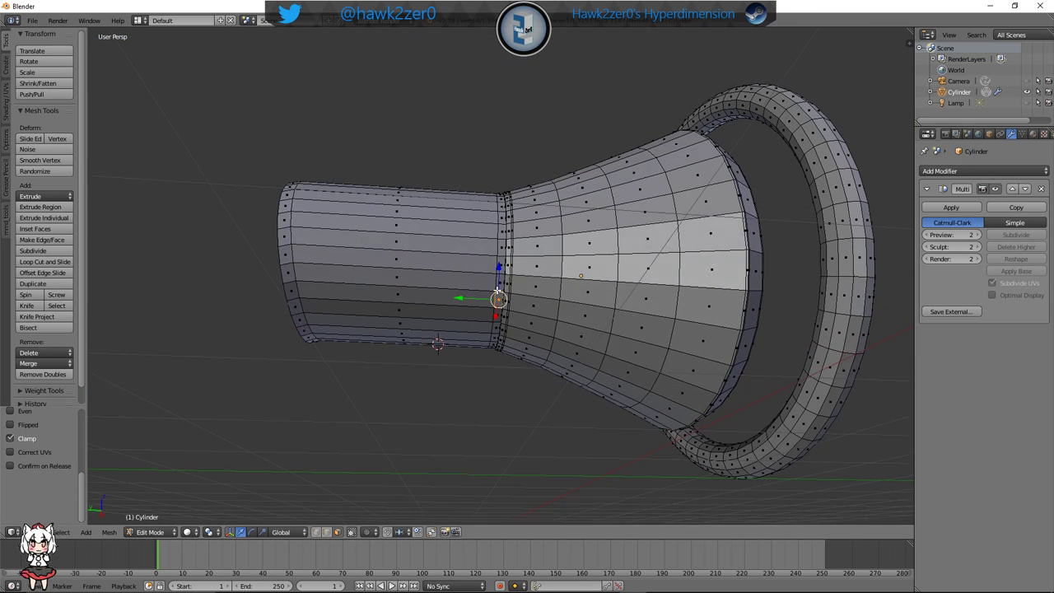
key("KP_3")
scroll(526, 321, "up", 5)
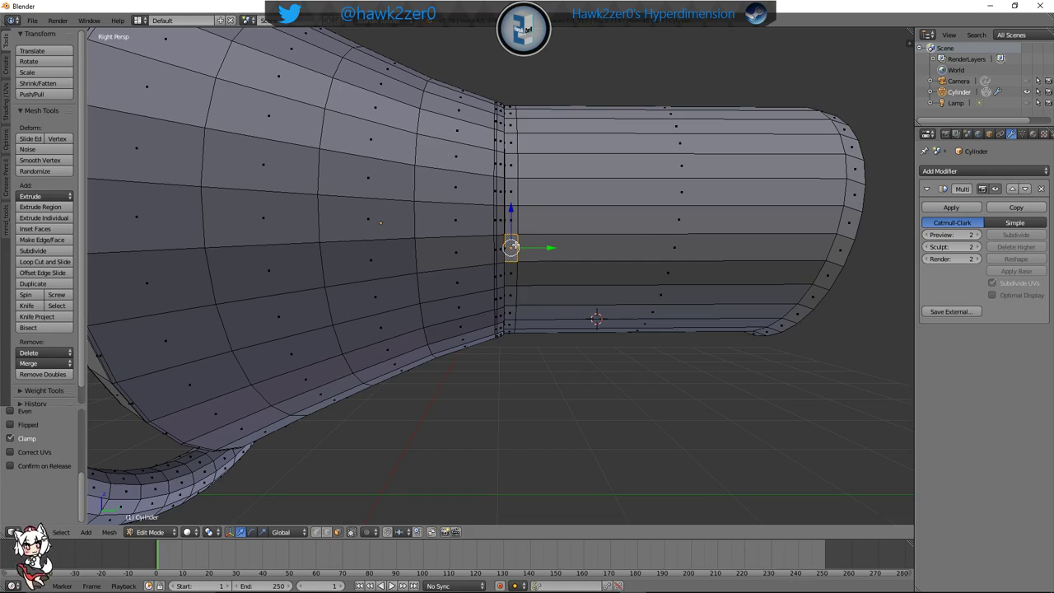
middle_click_drag(518, 266, 417, 277)
mouse_move(560, 294)
middle_mouse_down()
mouse_move(412, 299)
mouse_move(412, 309)
middle_mouse_up()
key("z")
middle_click_drag(473, 263, 492, 241)
key("z")
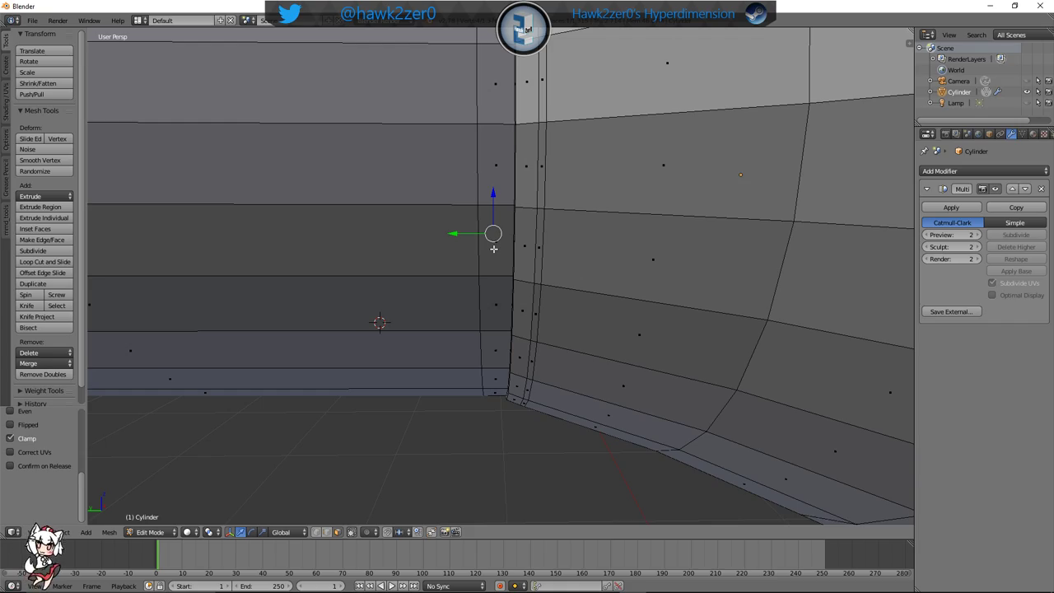
Extrude the lower part of the narrow face ring at the cylinder's open end and scale the new faces down slightly
right_click(494, 247, "alt")
middle_click_drag(494, 245, 581, 313)
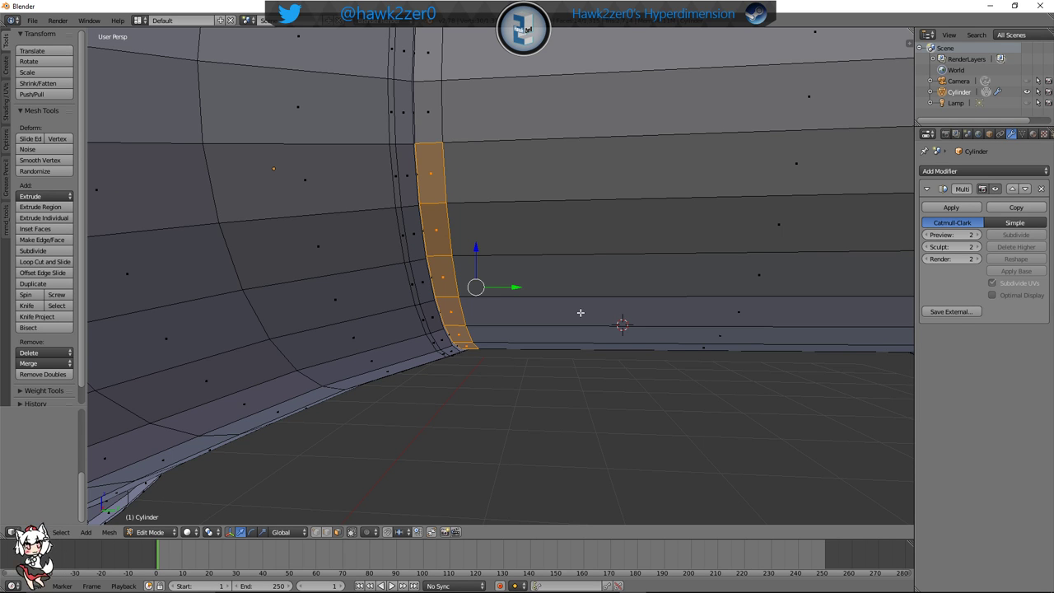
mouse_move(603, 352)
middle_mouse_down()
mouse_move(546, 360)
mouse_move(575, 373)
mouse_move(595, 362)
middle_mouse_up()
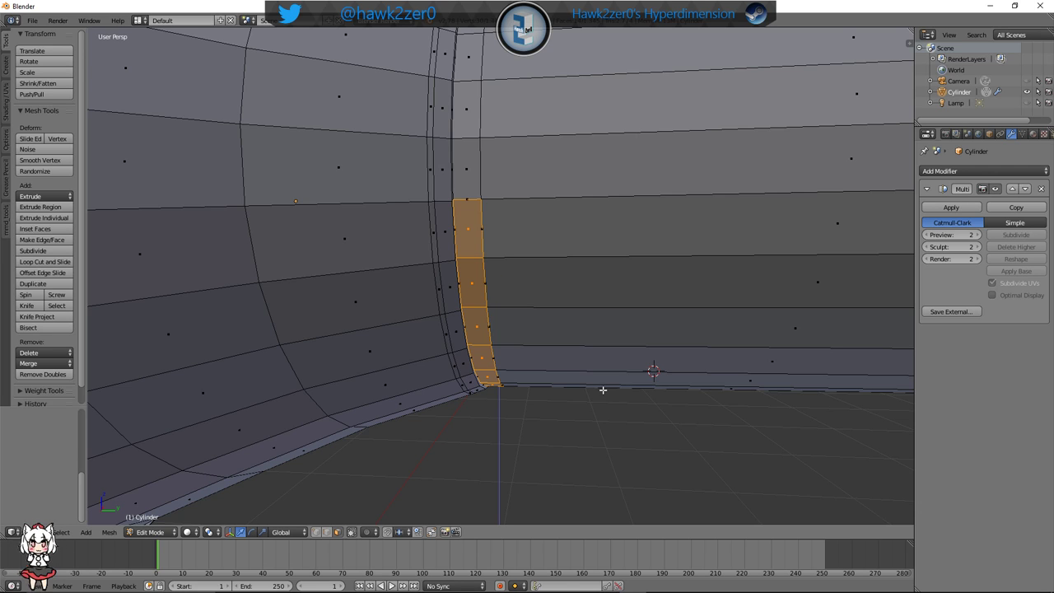
right_click(603, 391)
key("s")
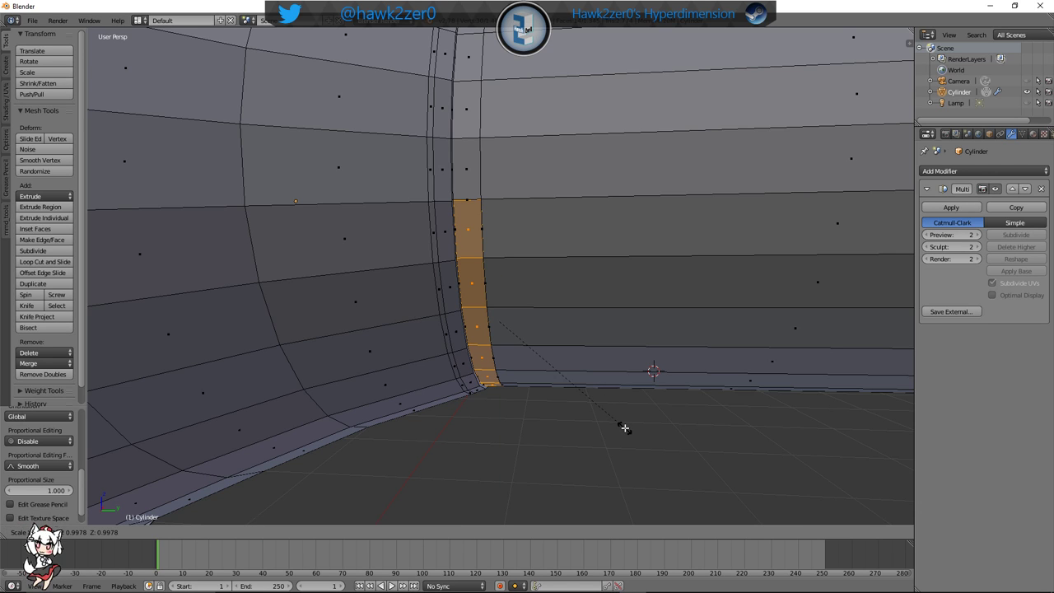
left_click(593, 405)
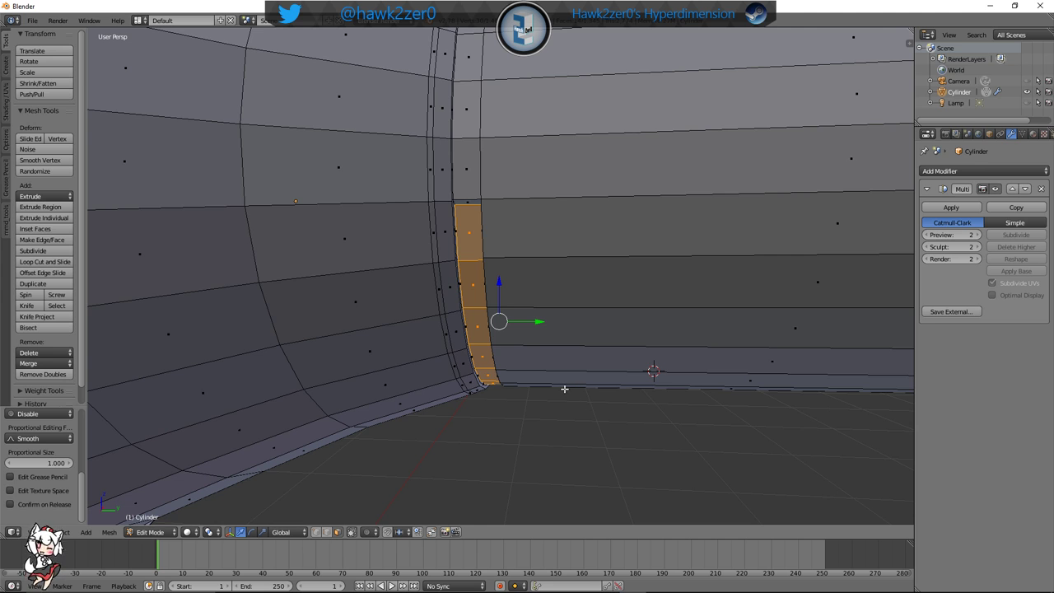
Shift the extruded faces slightly along their normal Z axis, adjust their height and scale them down a little more
key("g")
key("z")
key("z")
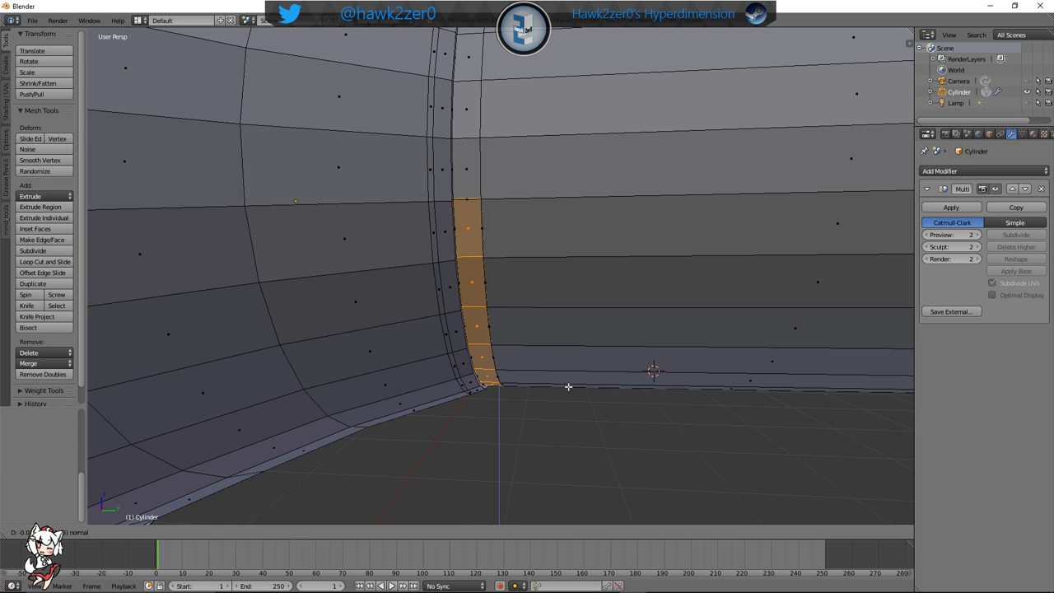
left_click(568, 387)
middle_click_drag(568, 388, 521, 386)
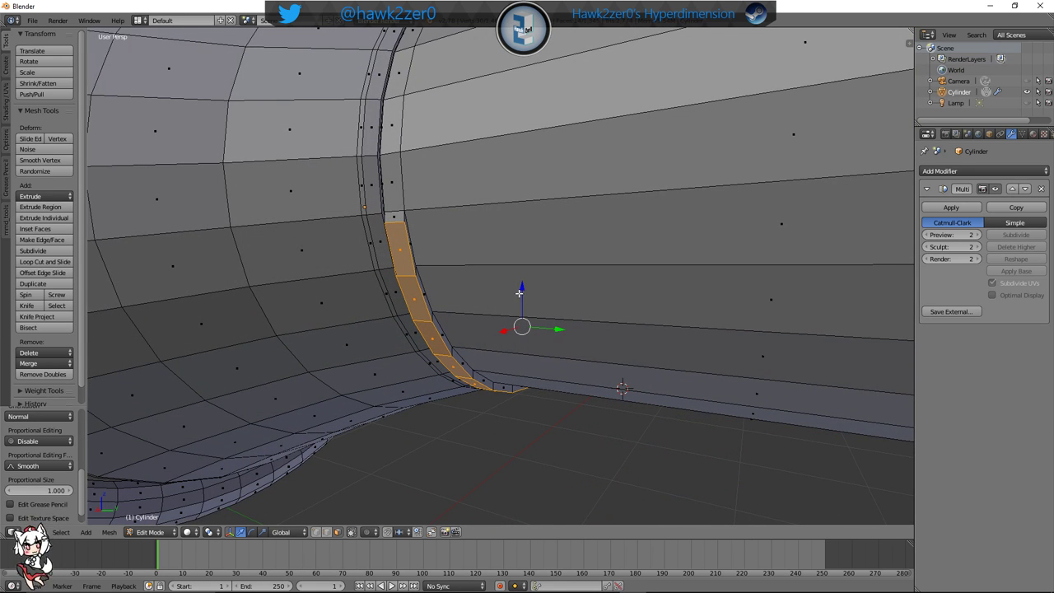
left_click_drag(518, 293, 513, 295)
key("s")
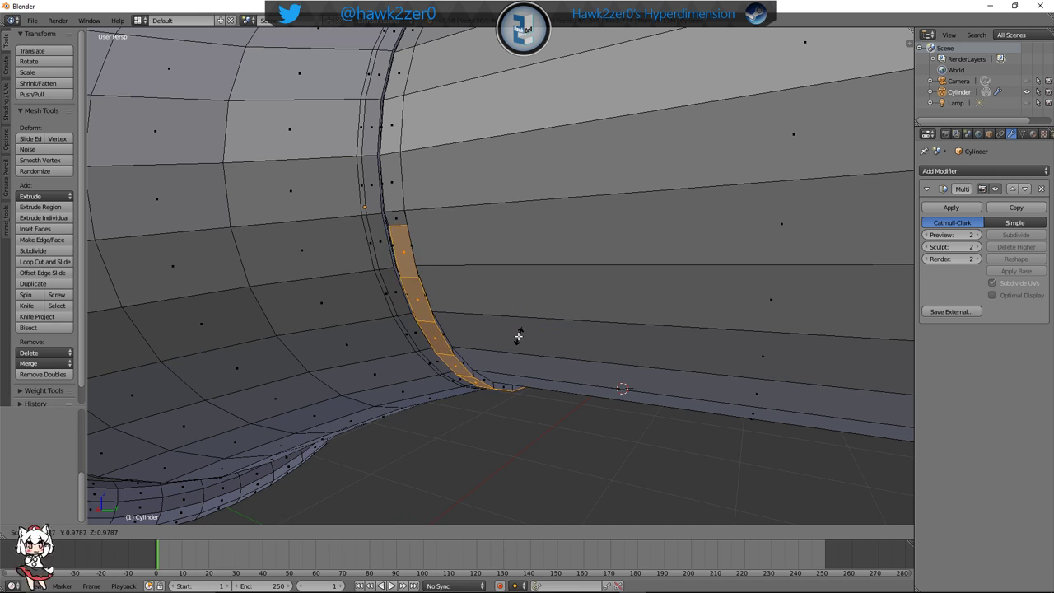
left_click(504, 333)
Check the extruded faces at the joint on the smoothed model in Object Mode, and return to Edit Mode
middle_click_drag(504, 333, 515, 305)
middle_click_drag(538, 344, 239, 515)
left_click(156, 532)
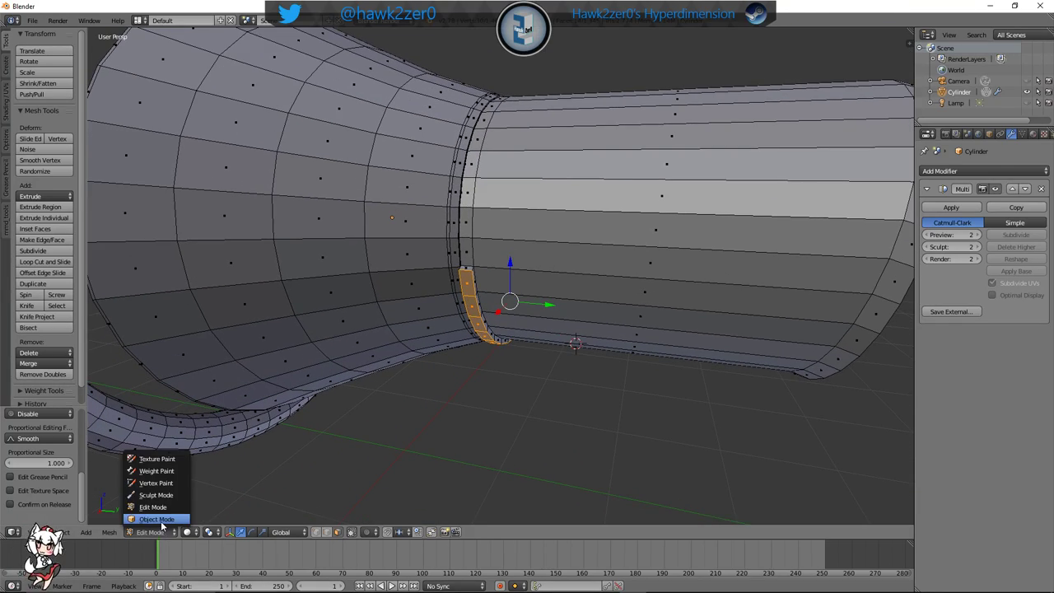
left_click(165, 517)
middle_click_drag(382, 398, 396, 379)
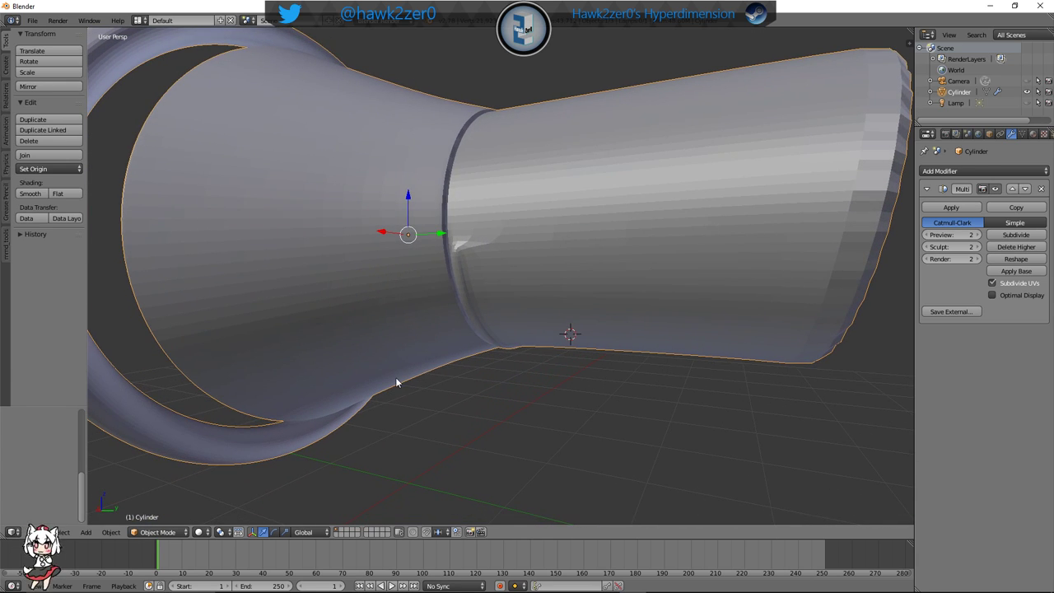
left_click(172, 532)
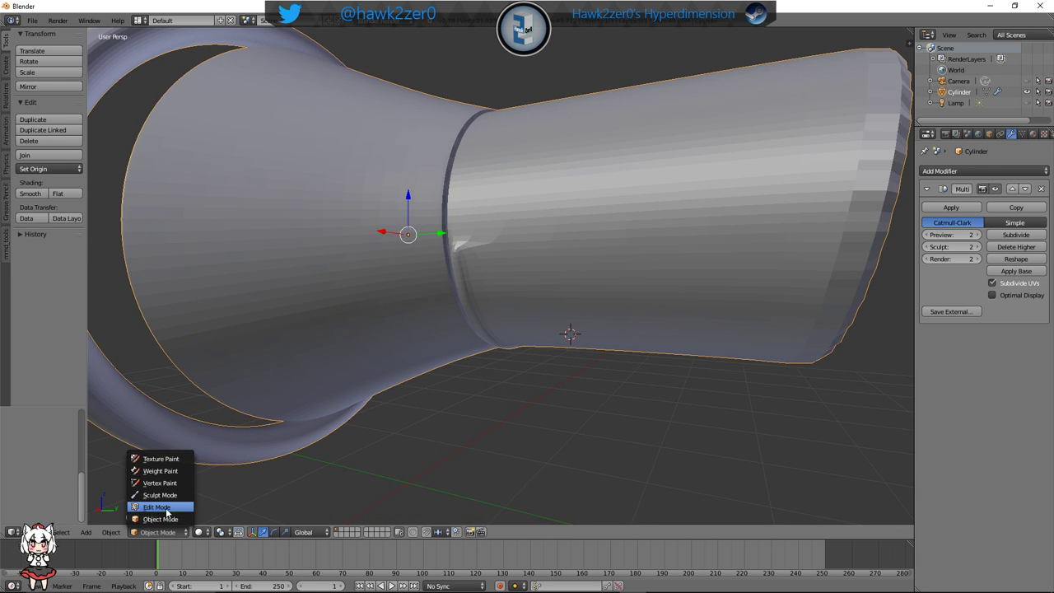
left_click(166, 511)
scroll(464, 364, "up", 6)
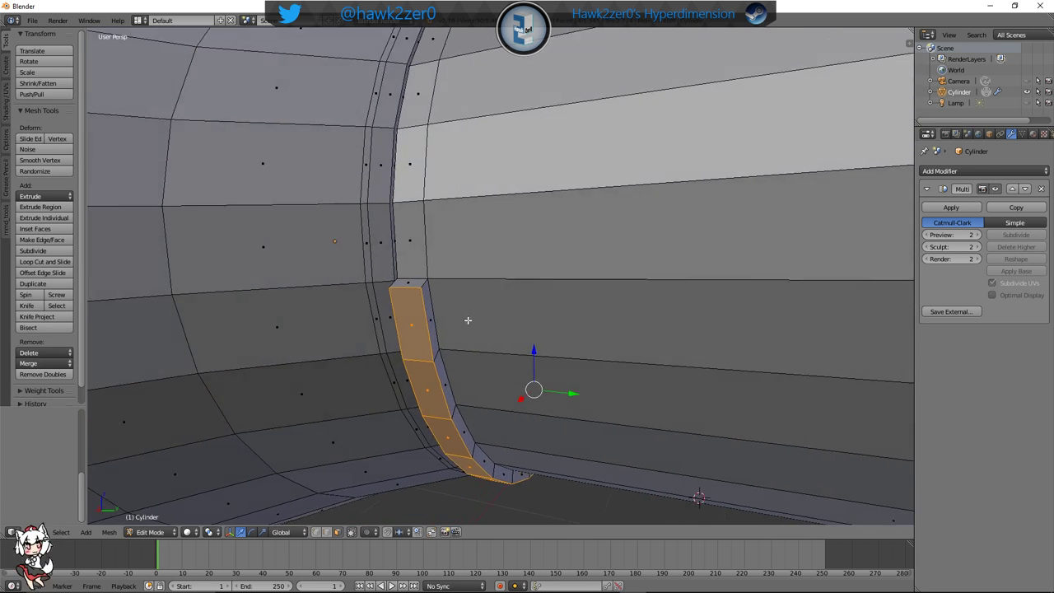
Add an edge loop around the side walls of the extruded faces and slide it down to their base on the cylinder
scroll(468, 320, "up", 4)
middle_click_drag(362, 332, 490, 347, "shift")
scroll(449, 340, "down", 2)
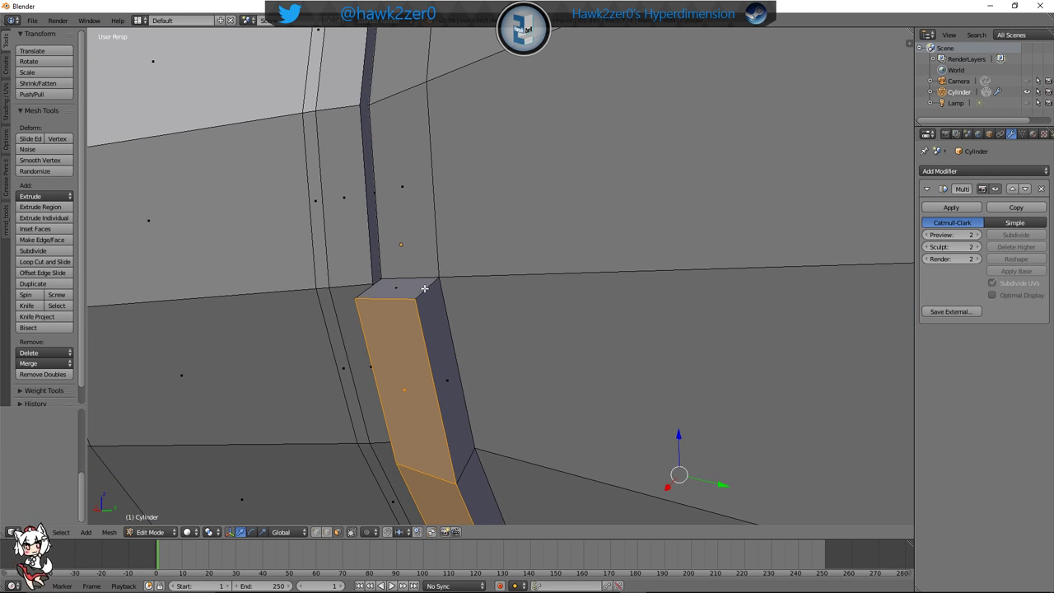
key("ctrl+r")
left_click(424, 288)
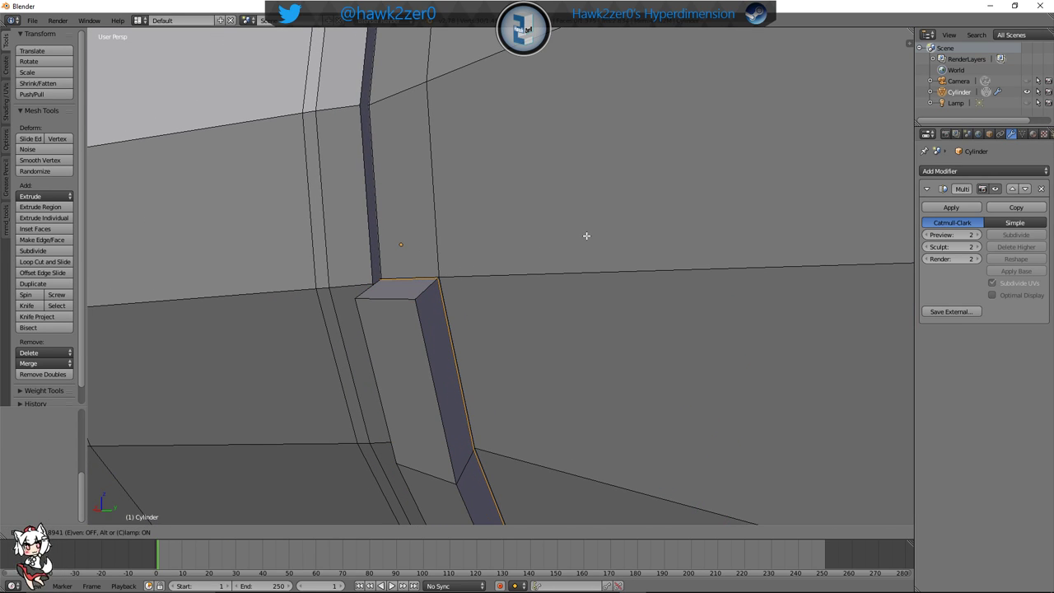
left_click(586, 236)
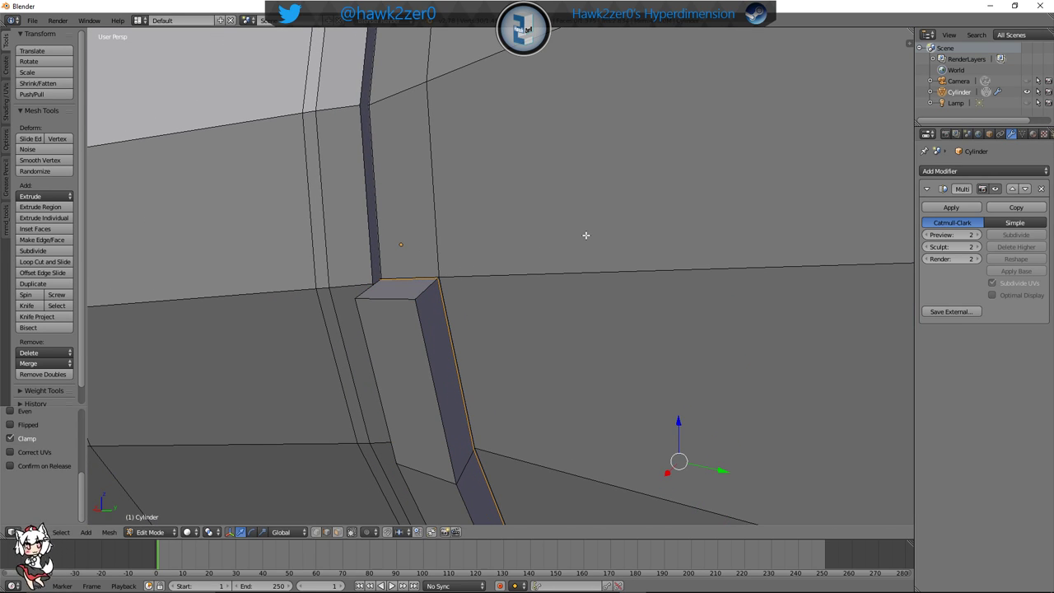
Check the base of the extruded detail on the smoothed model in Object Mode, and return to Edit Mode
left_click(162, 532)
left_click(167, 517)
middle_click_drag(466, 403, 527, 316)
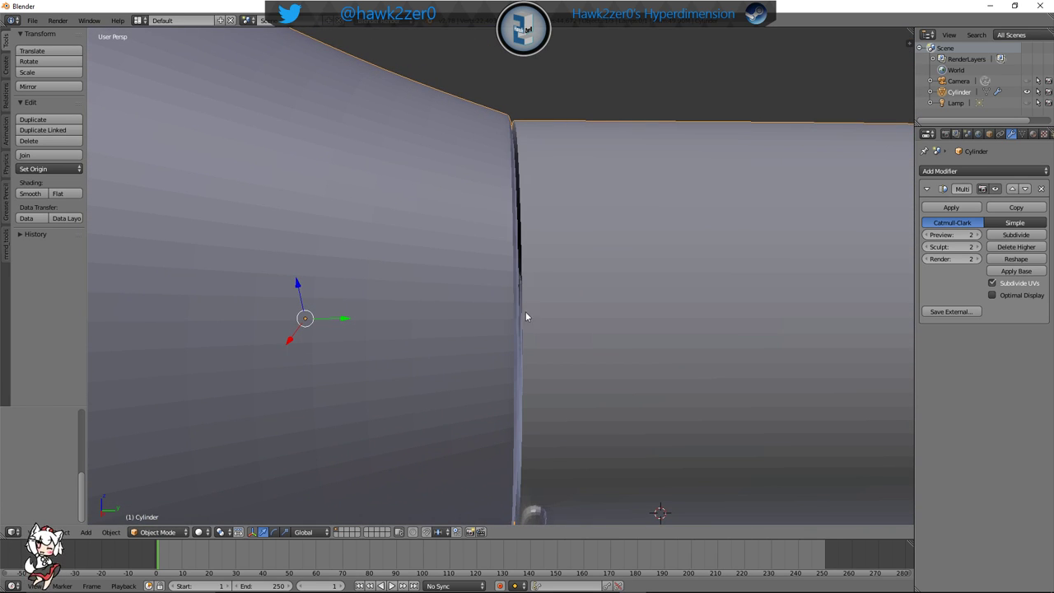
left_click(161, 532)
left_click(178, 512)
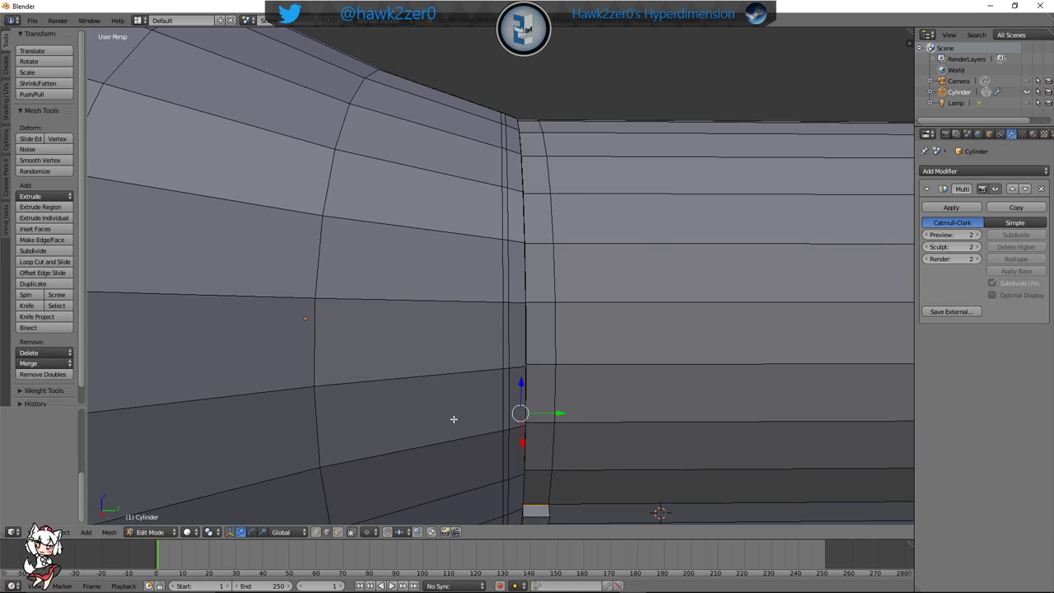
Select the whole linked cylinder and move it away from the cone along the Y axis to expose its open end
middle_click_drag(453, 419, 430, 378)
key("l")
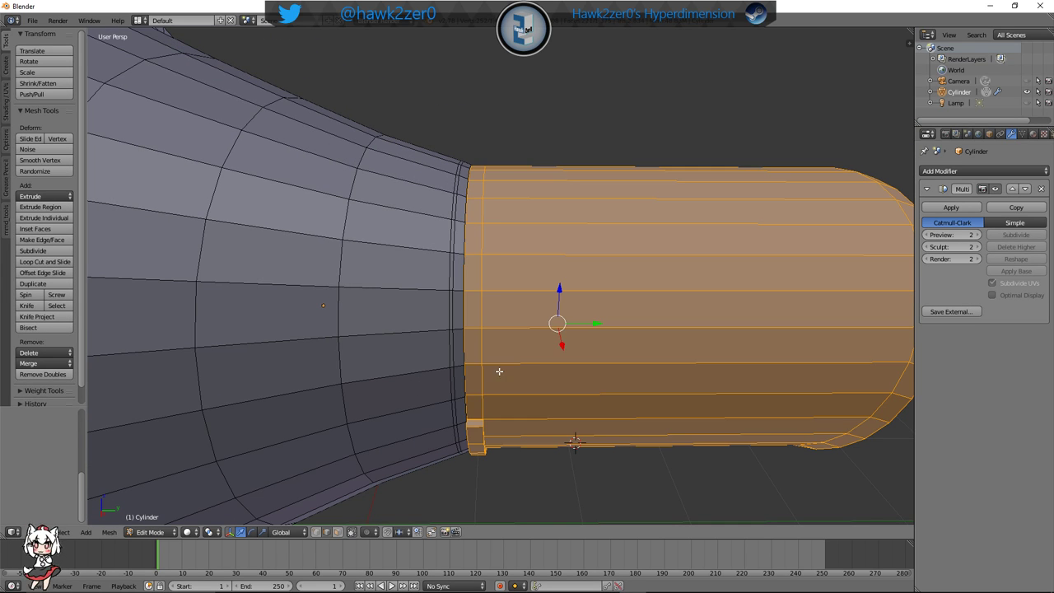
left_click_drag(596, 323, 635, 321)
Select the edge loops at the cylinder's open end one after another and shift each toward the cone along Y
middle_click_drag(635, 321, 541, 344)
key("a")
right_click(575, 301, "alt")
left_click_drag(557, 337, 512, 335)
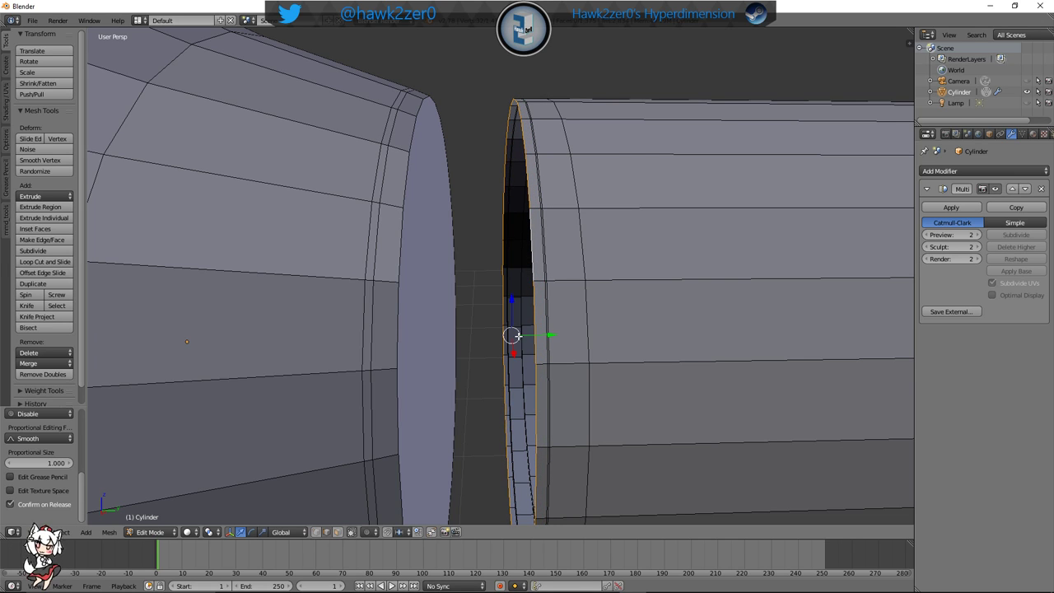
right_click(544, 293)
right_click(542, 264, "alt")
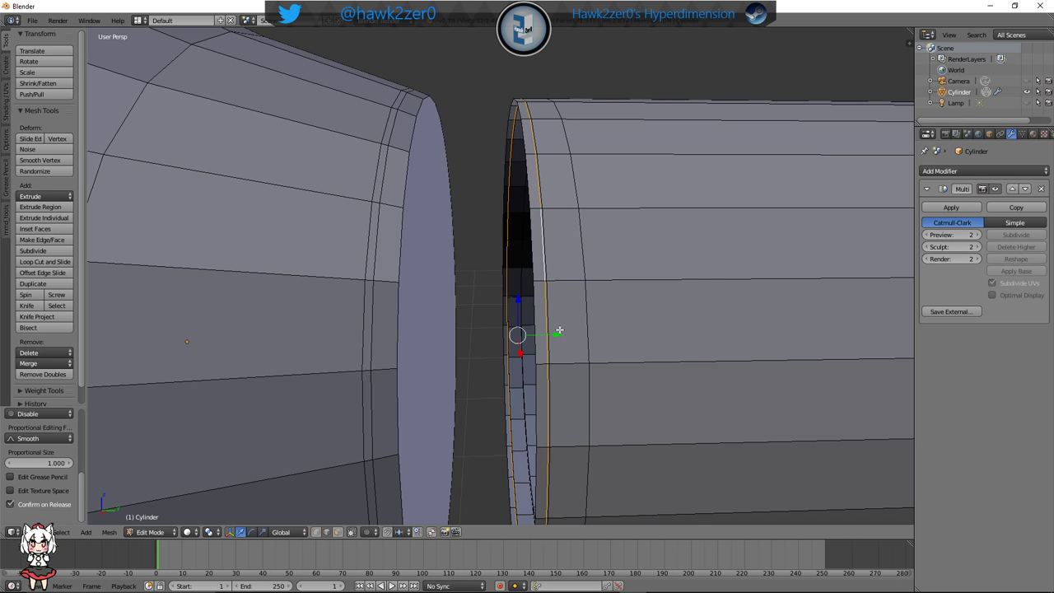
left_click_drag(559, 330, 512, 337)
Select the whole linked cylinder and move it back along Y against the narrow end of the cone
right_click(616, 280)
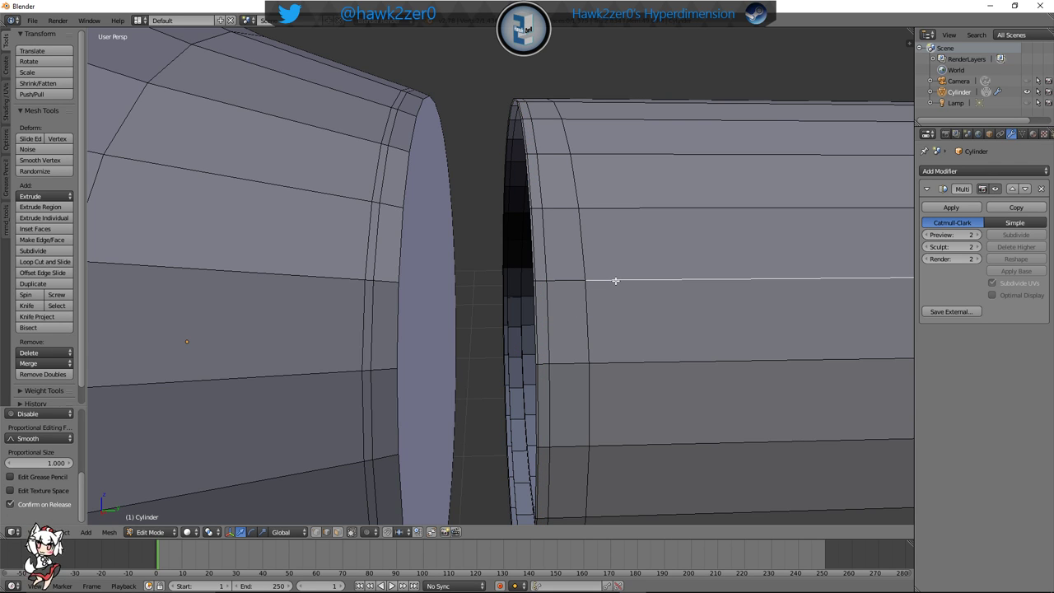
key("ctrl+l")
left_click_drag(688, 364, 886, 402)
Examine the closed joint and the raised detail on the smoothed model in Object Mode, up close and from a distance
middle_click_drag(696, 301, 669, 348)
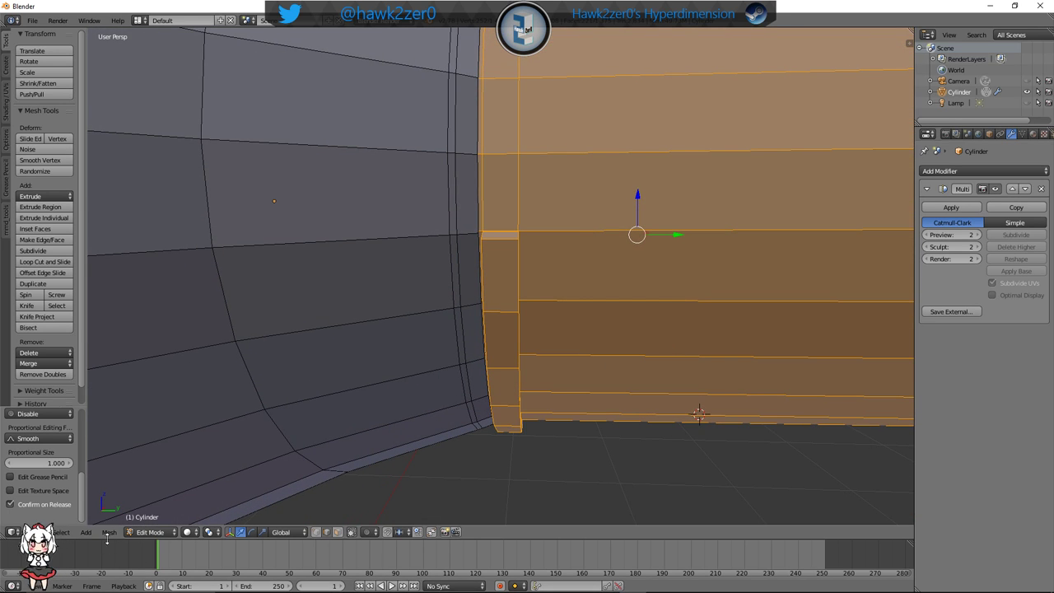
left_click(150, 532)
left_click(153, 513)
mouse_move(556, 405)
middle_mouse_down()
mouse_move(545, 412)
mouse_move(578, 423)
middle_mouse_up()
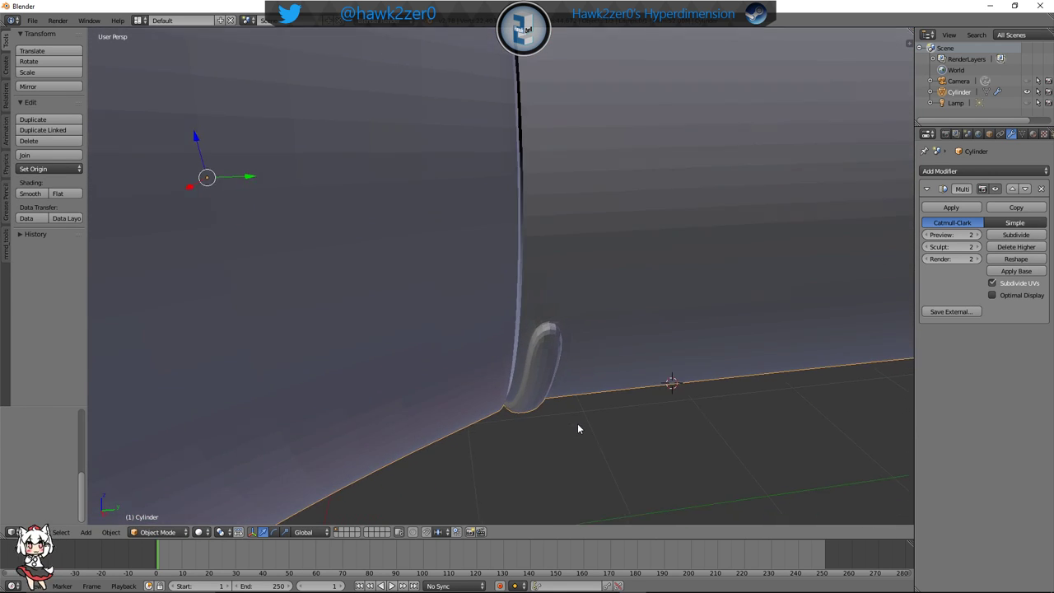
scroll(577, 424, "down", 8)
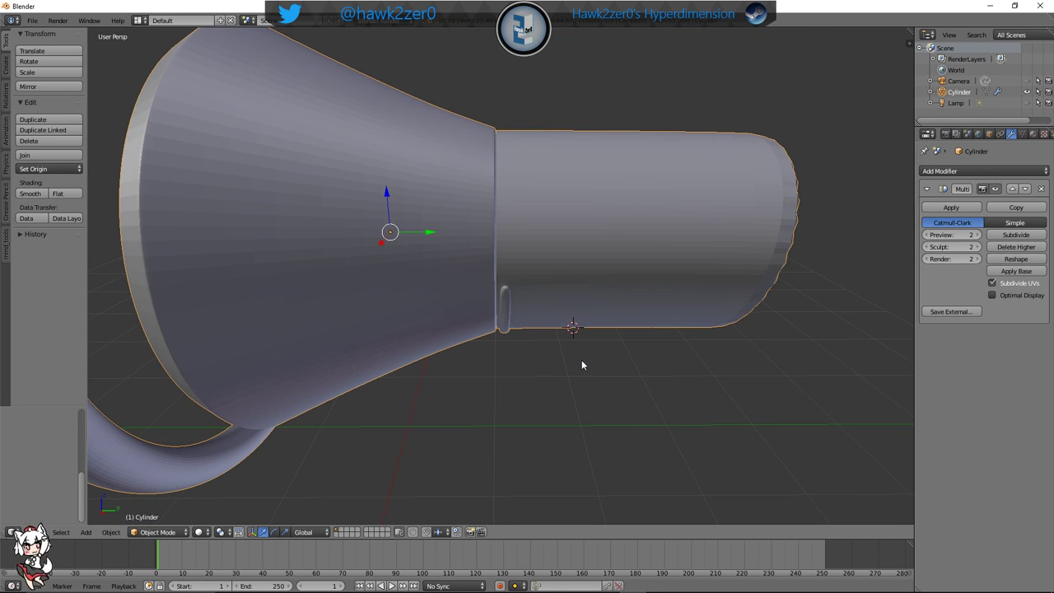
scroll(581, 360, "up", 5)
mouse_move(582, 349)
middle_mouse_down()
mouse_move(586, 280)
mouse_move(578, 342)
middle_mouse_up()
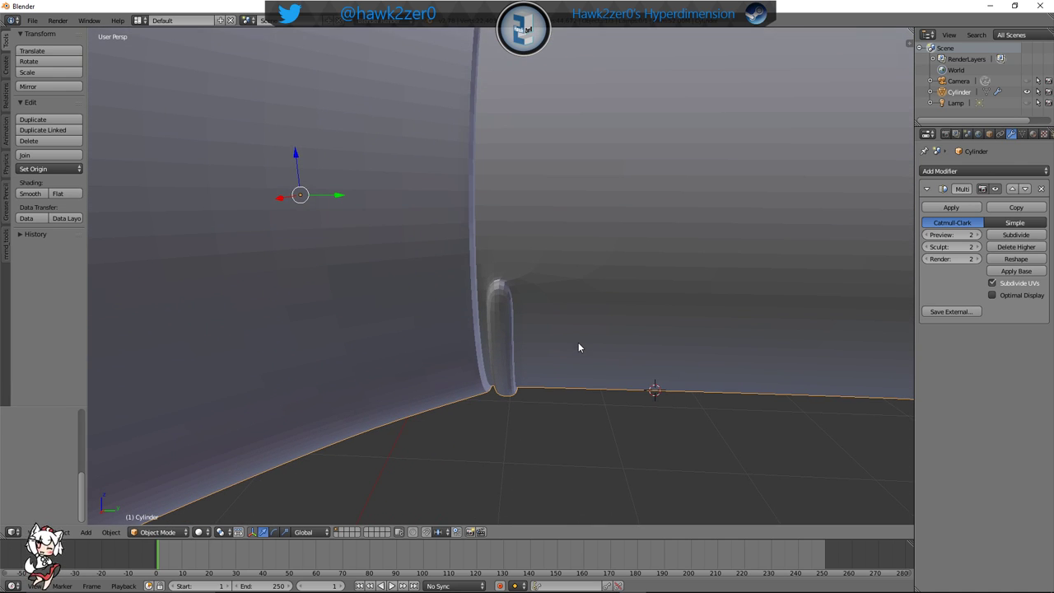
Nudge the selected cylinder slightly in Edit Mode to refine its fit against the cone
left_click(158, 532)
left_click(156, 504)
mouse_move(538, 330)
middle_mouse_down()
mouse_move(548, 313)
mouse_move(531, 325)
middle_mouse_up()
key("g")
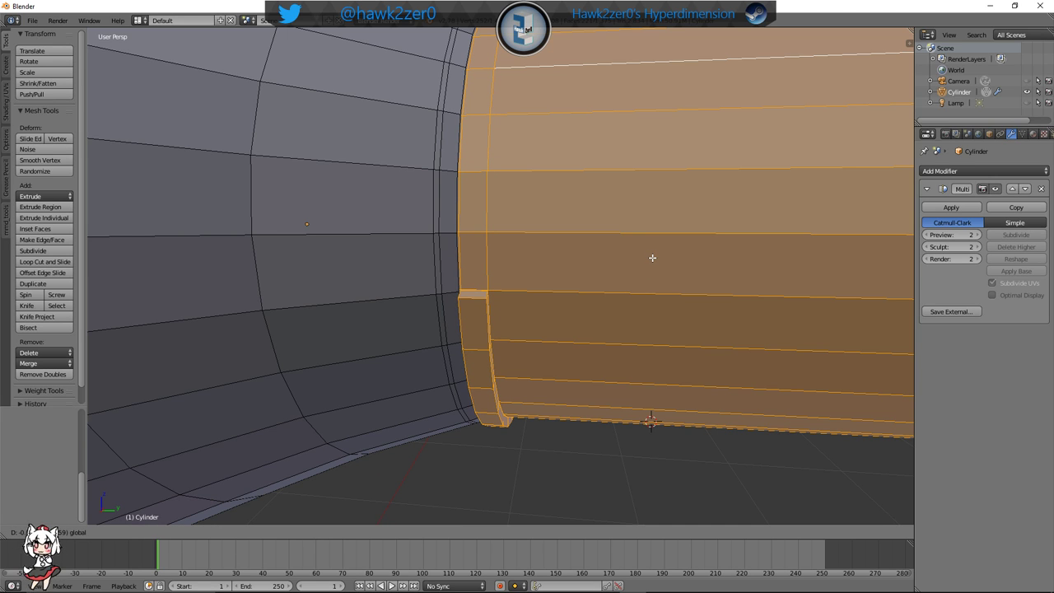
left_click(650, 257)
Inspect the adjusted joint in Object Mode from the side and underneath, and view the whole model
middle_click_drag(560, 334, 581, 313)
left_click(150, 532)
left_click(149, 505)
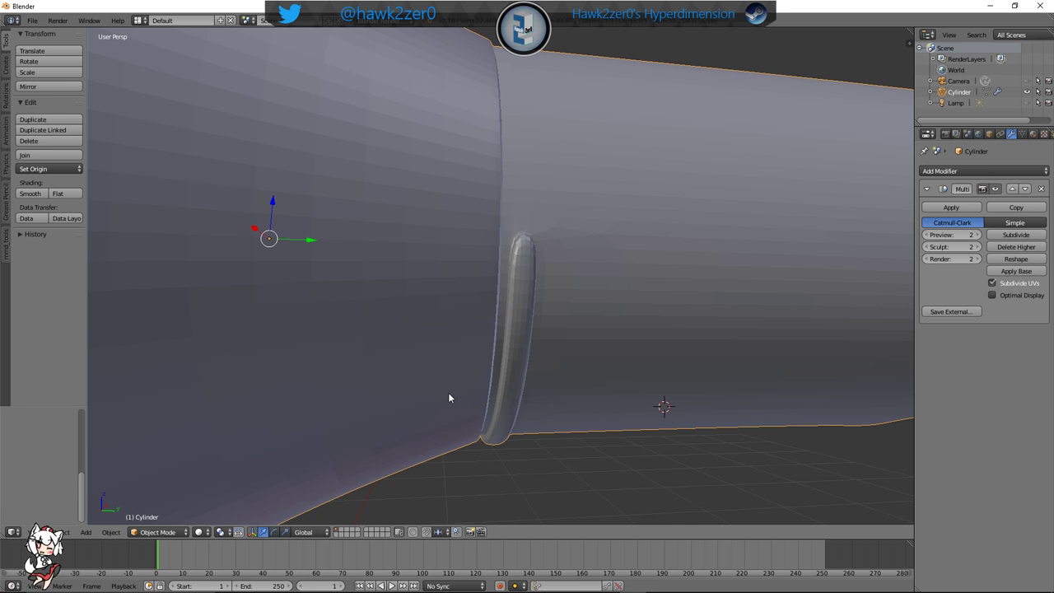
middle_click_drag(448, 392, 450, 266)
scroll(456, 401, "up", 3)
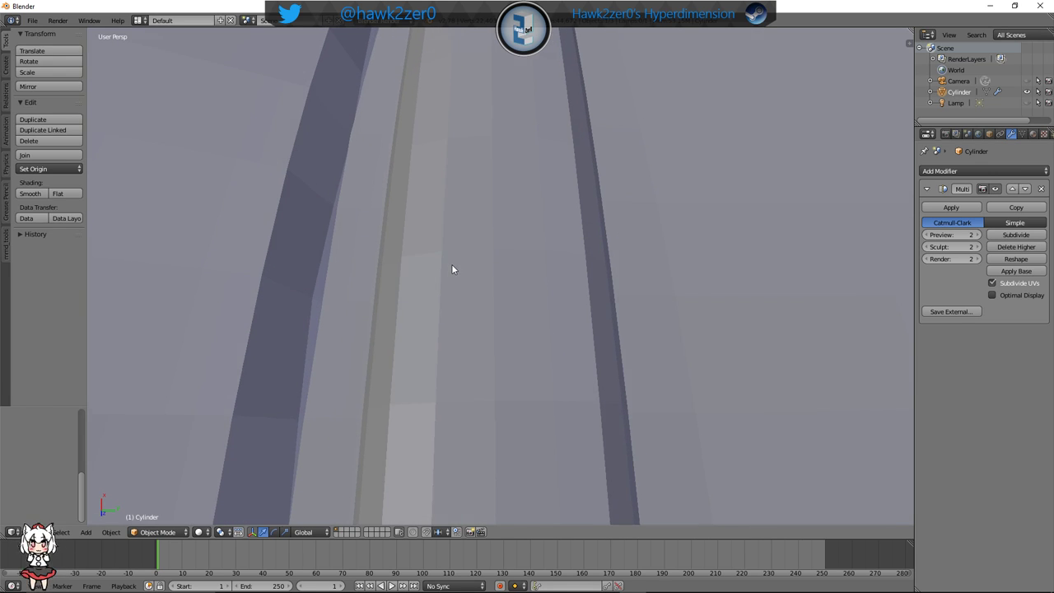
scroll(454, 278, "down", 8)
middle_click_drag(539, 405, 539, 379)
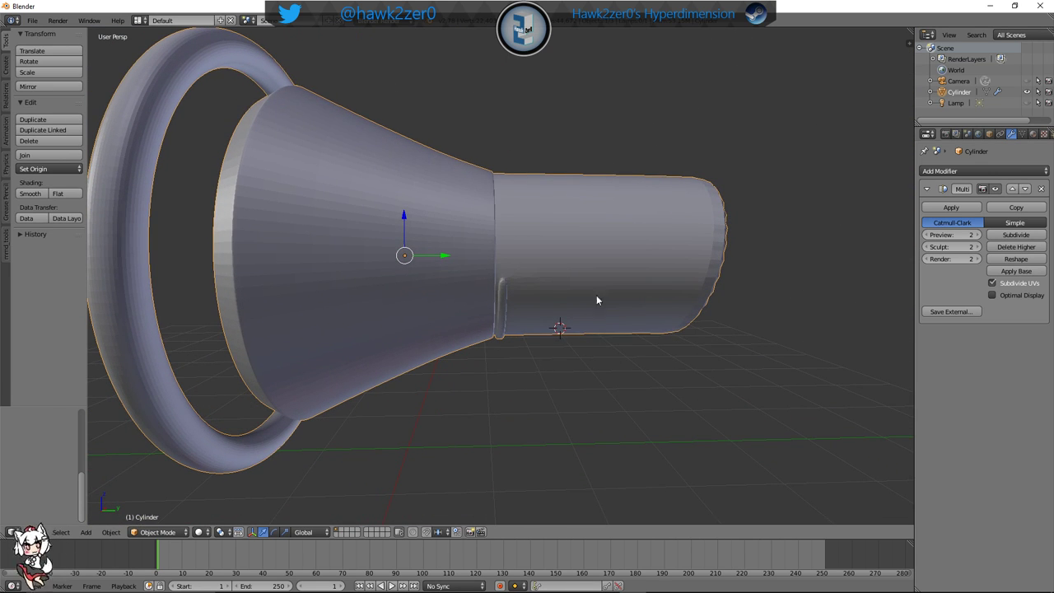
In Edit Mode, add an edge loop around the narrow band beside the cone, slid tight against its cone-side edge
left_click(159, 532)
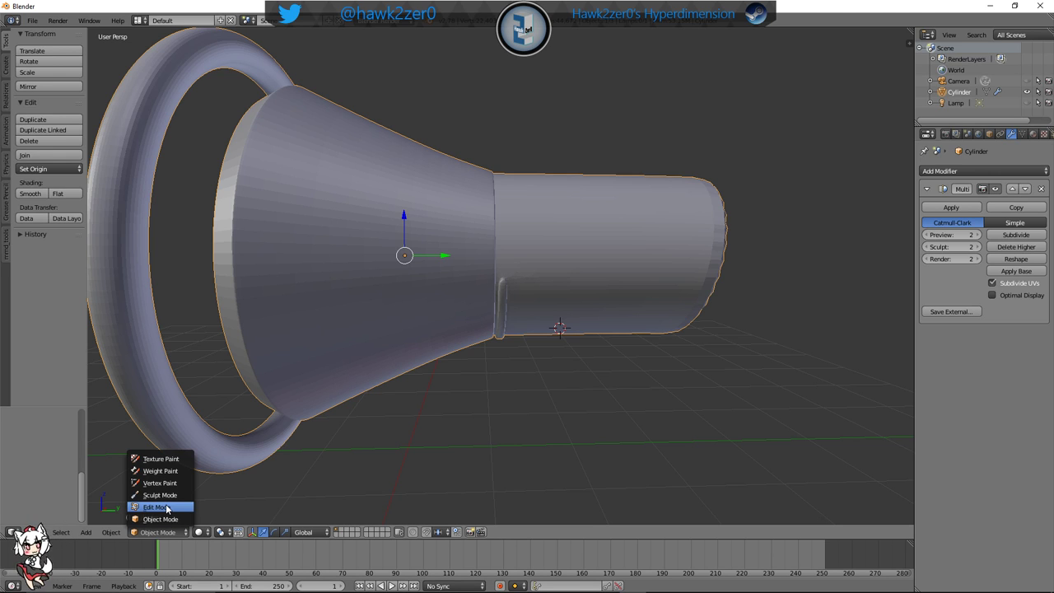
left_click(166, 509)
scroll(428, 370, "up", 8)
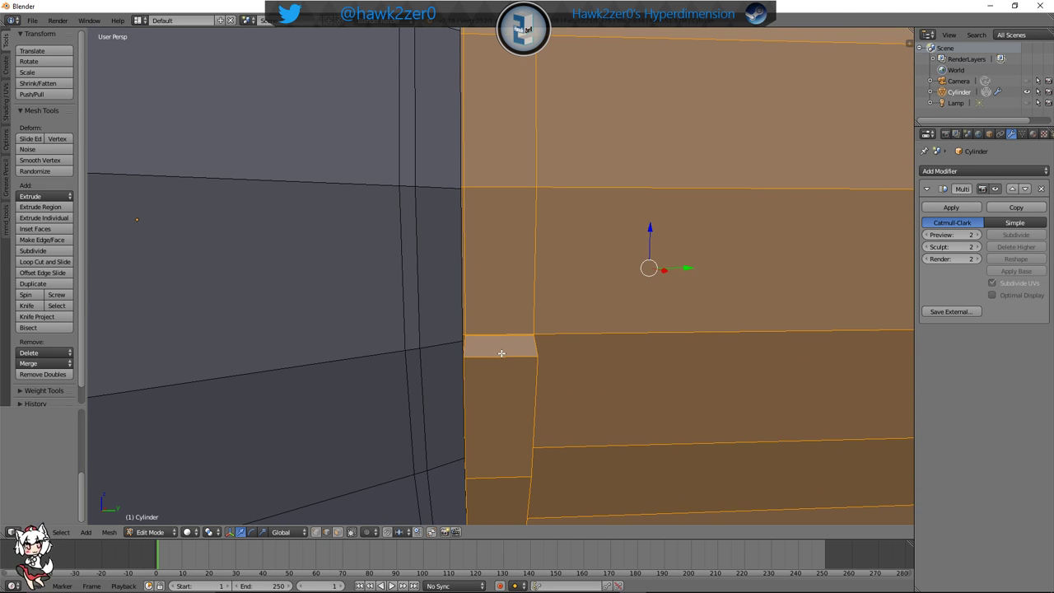
key("a")
key("ctrl+r")
left_click(471, 354)
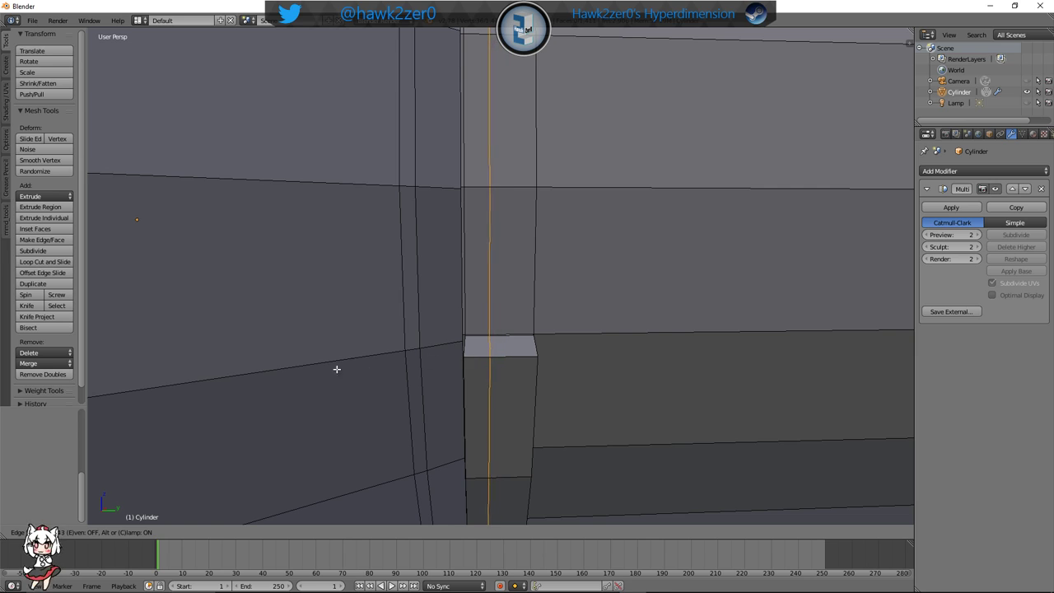
left_click(117, 371)
Add a second edge loop around the band, slid close to its cylinder-side edge, and return to Object Mode
key("g")
key("g")
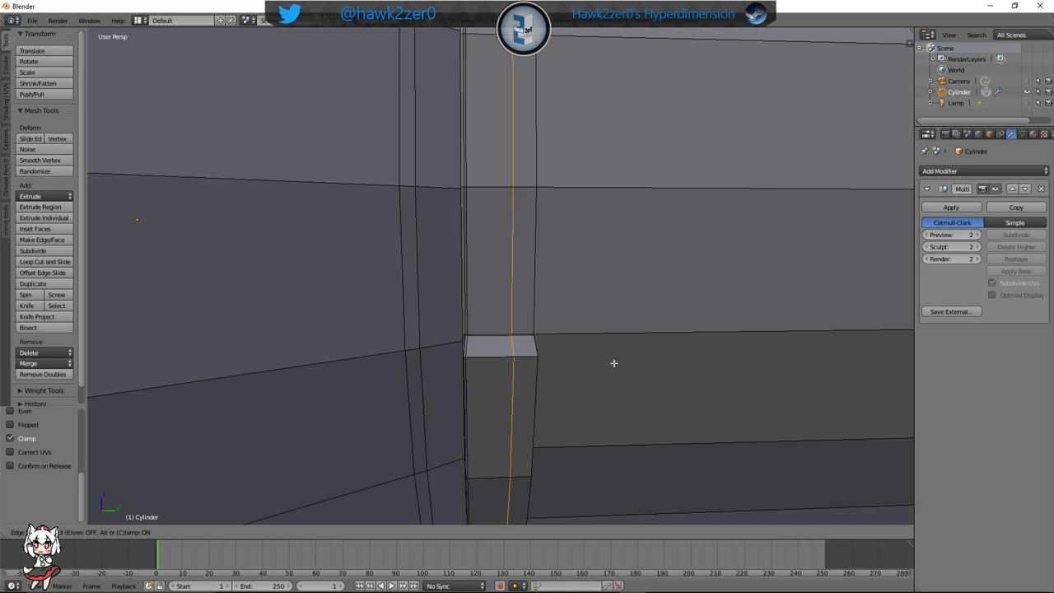
left_click(831, 372)
left_click(156, 532)
left_click(157, 520)
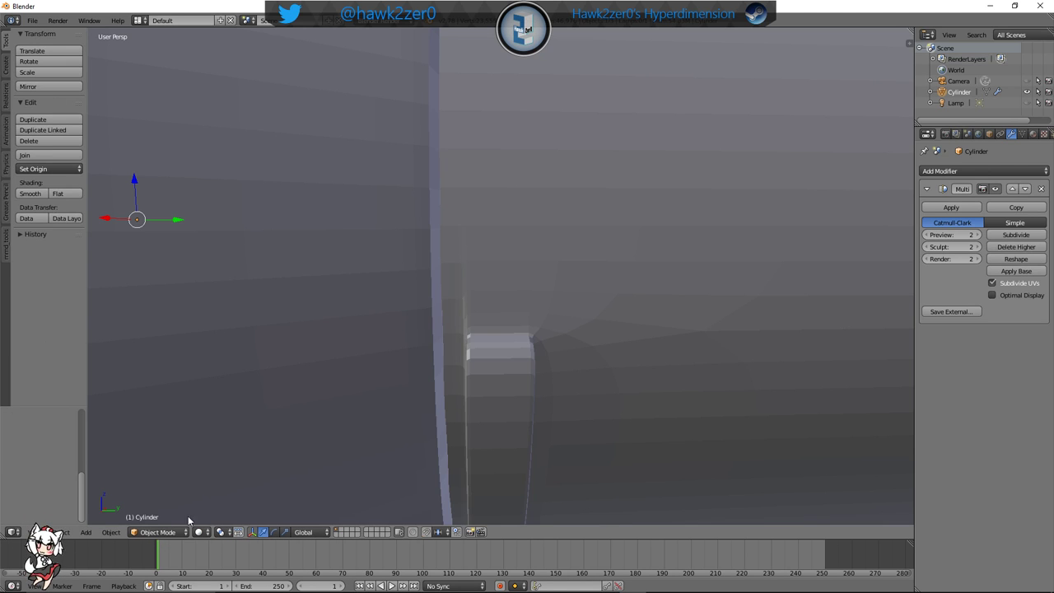
middle_click_drag(550, 417, 501, 402)
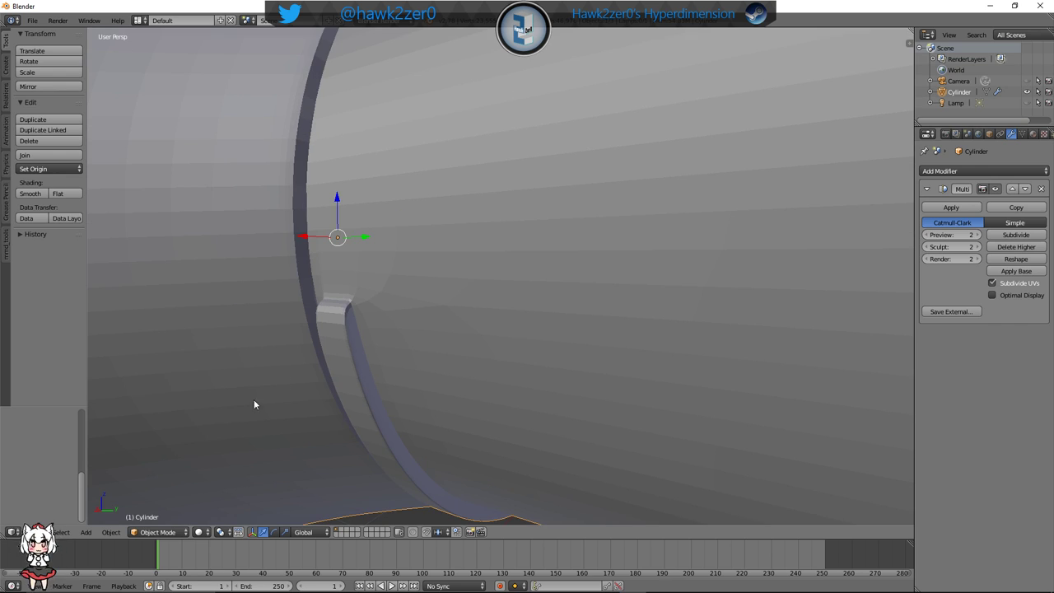
Add an edge loop around the raised ridge's side walls, slid tight against its outer face, and return to Object Mode
left_click(161, 532)
left_click(157, 507)
scroll(398, 367, "up", 4)
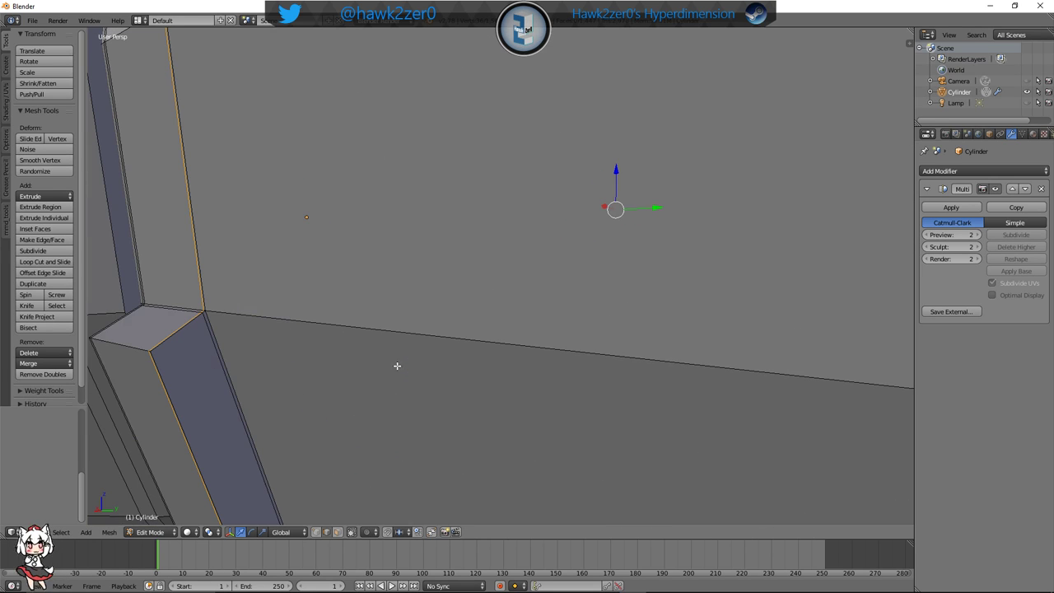
key("ctrl+r")
left_click(159, 344)
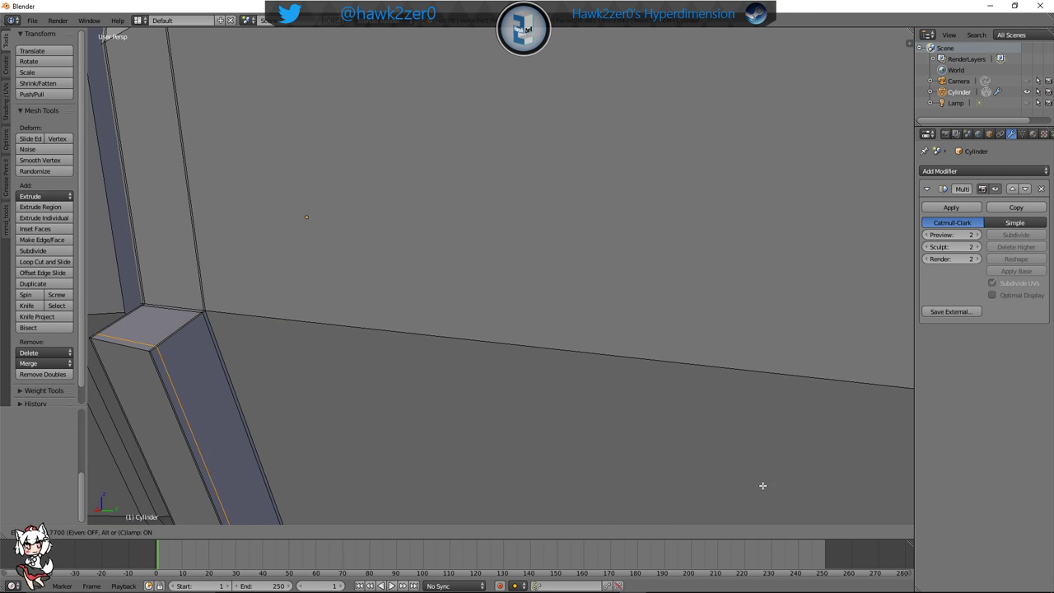
left_click(725, 515)
left_click(160, 532)
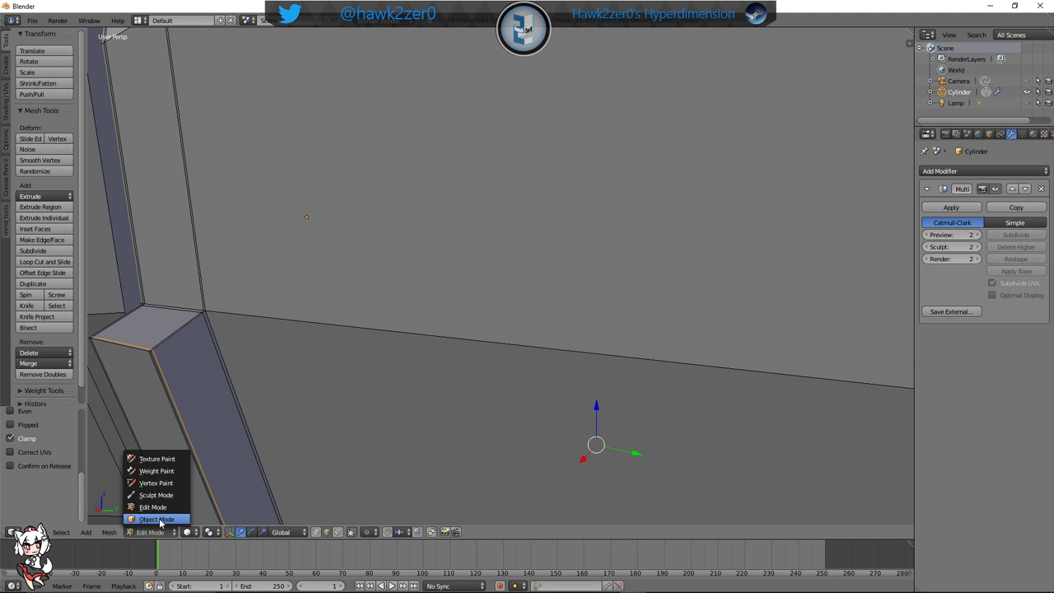
left_click(157, 520)
scroll(449, 397, "down", 8)
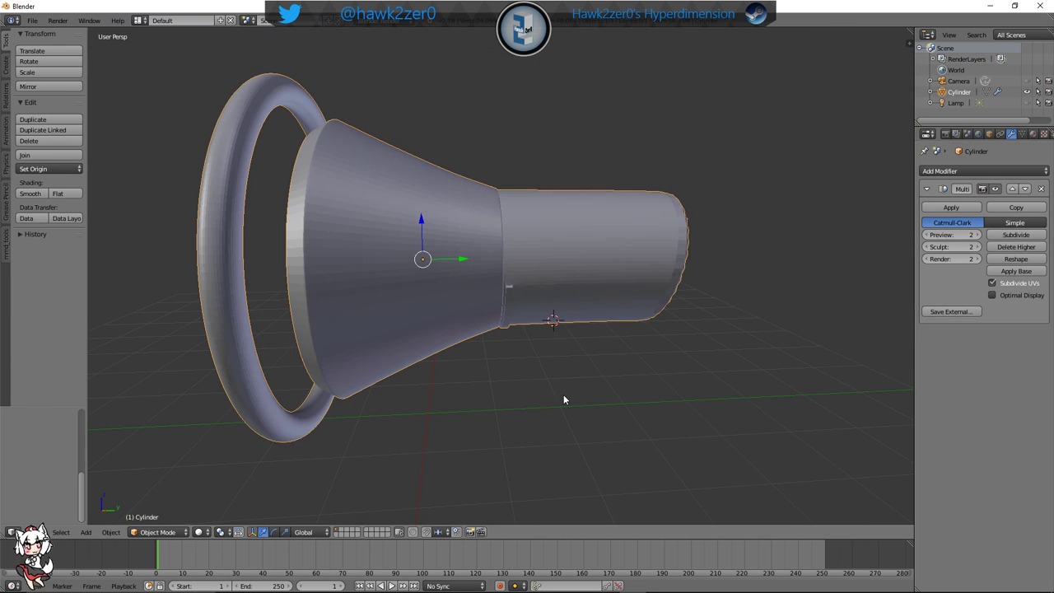
middle_click_drag(550, 324, 559, 387)
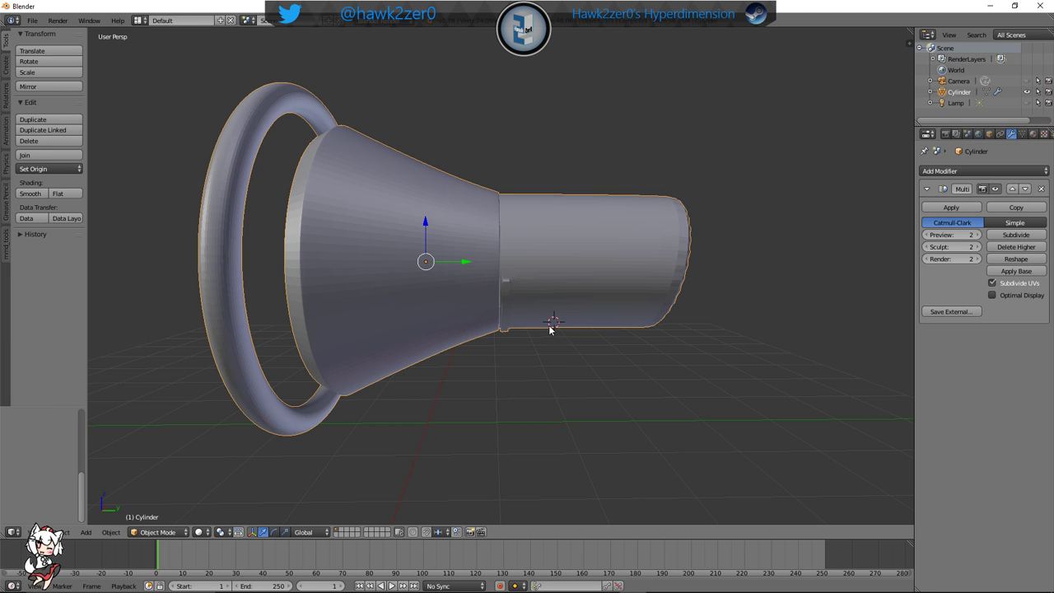
Return to Edit Mode, switch to face selection and select the uppermost outer face of the raised ridge
scroll(549, 339, "up", 7)
middle_click_drag(636, 374, 518, 316, "shift")
scroll(517, 361, "up", 1)
left_click(158, 532)
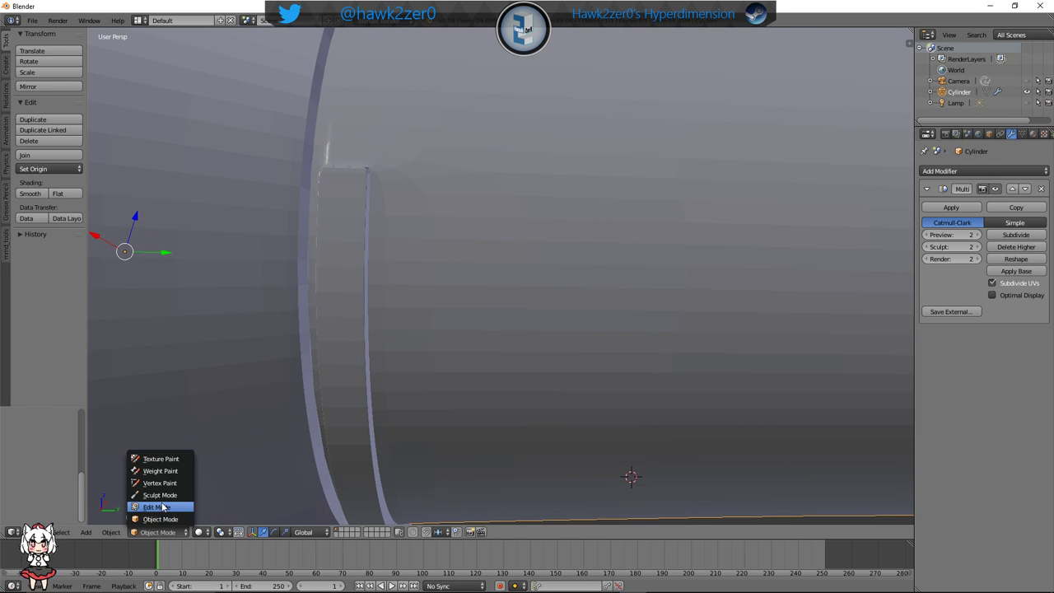
left_click(162, 507)
middle_click_drag(404, 313, 475, 309)
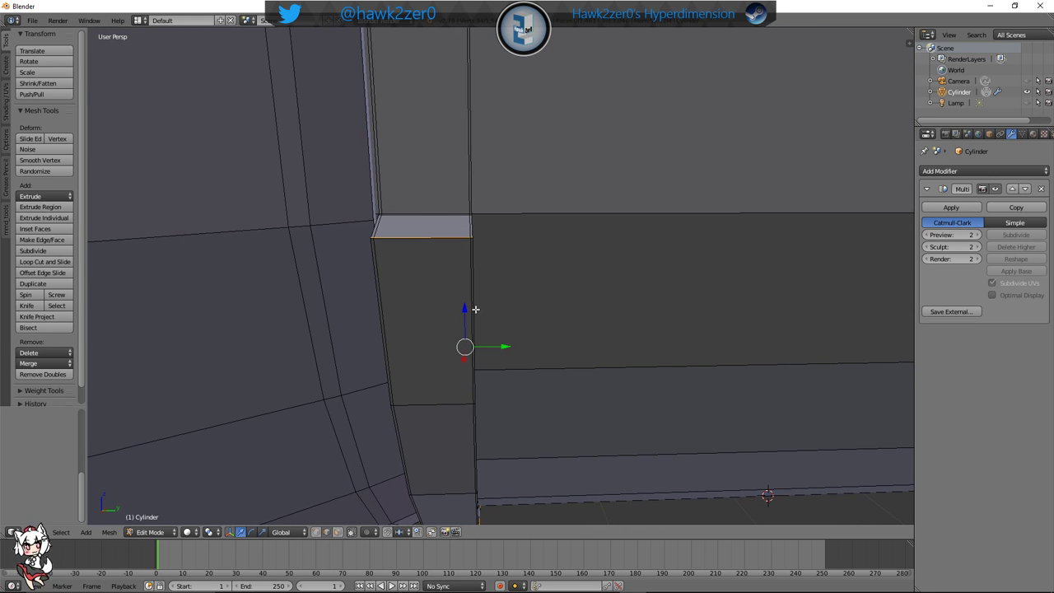
right_click(459, 294)
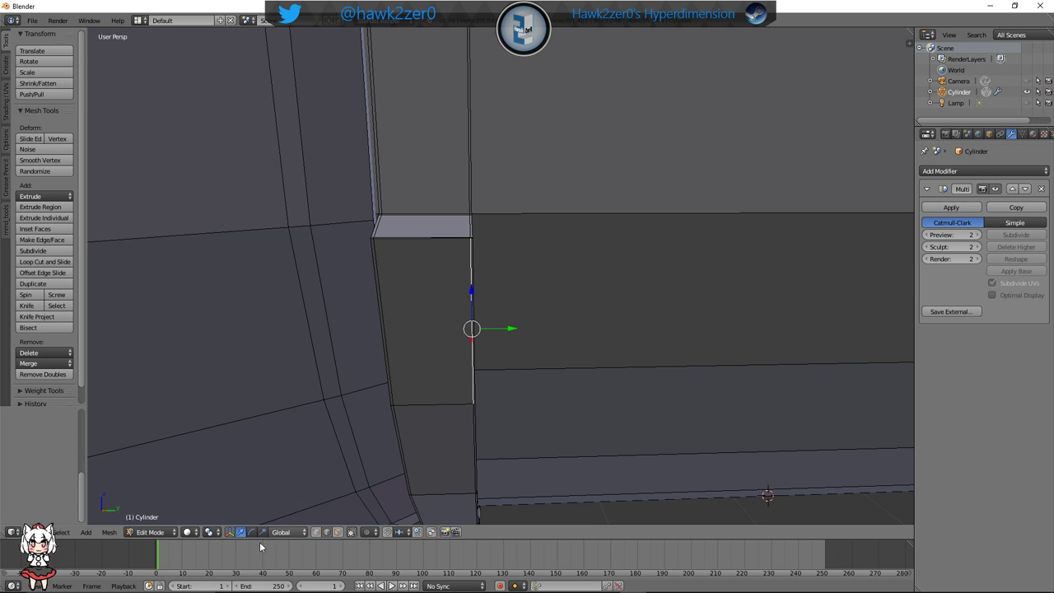
left_click(336, 532)
right_click(428, 345)
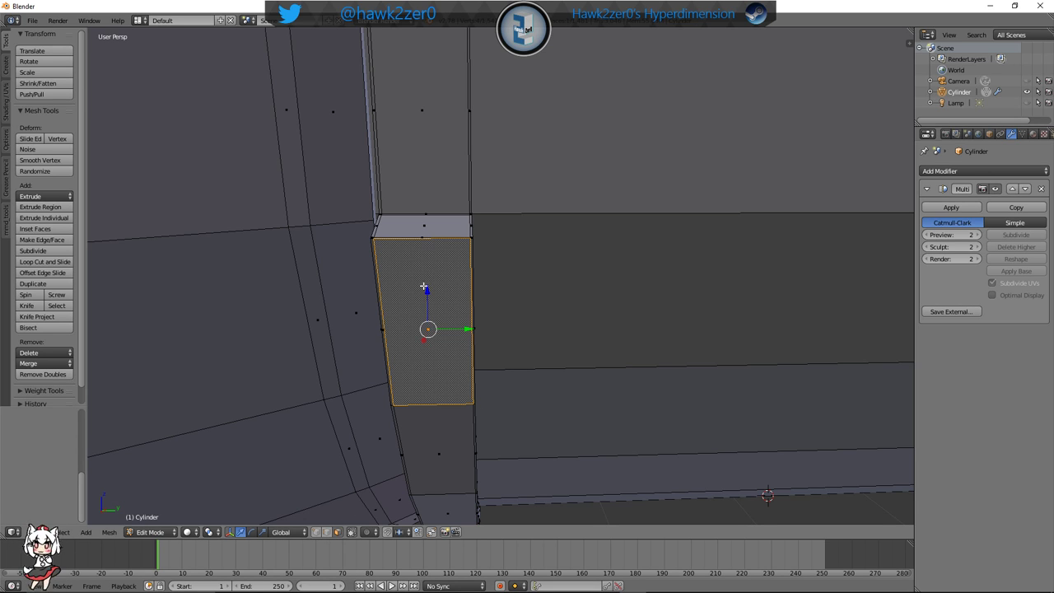
Select the band's full face loop and try to scale it along the global Y axis
right_click(420, 238, "alt")
left_click_drag(497, 158, 503, 158)
right_click(503, 158)
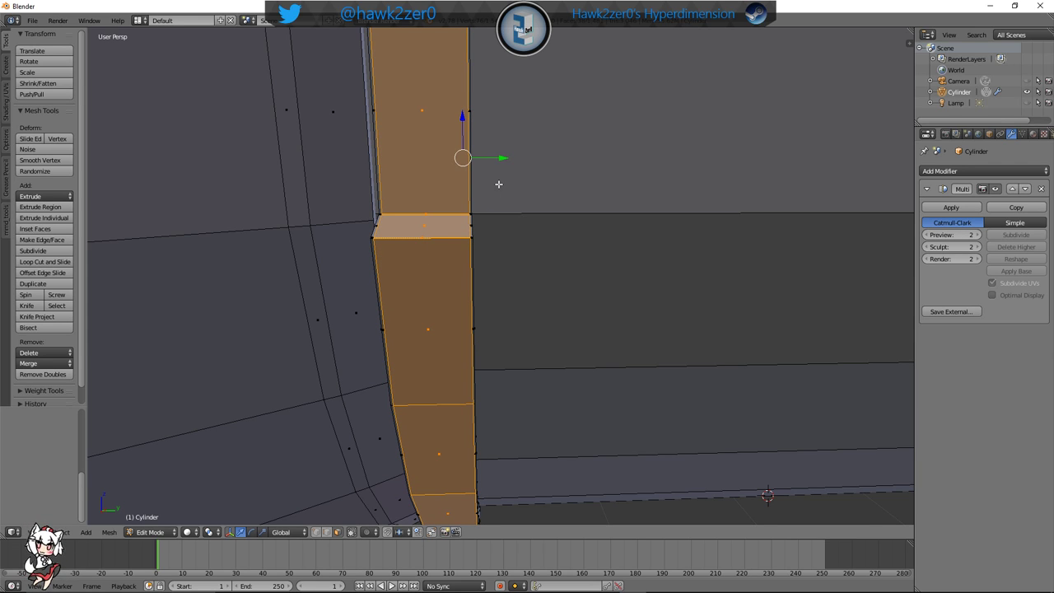
middle_click_drag(499, 183, 485, 266)
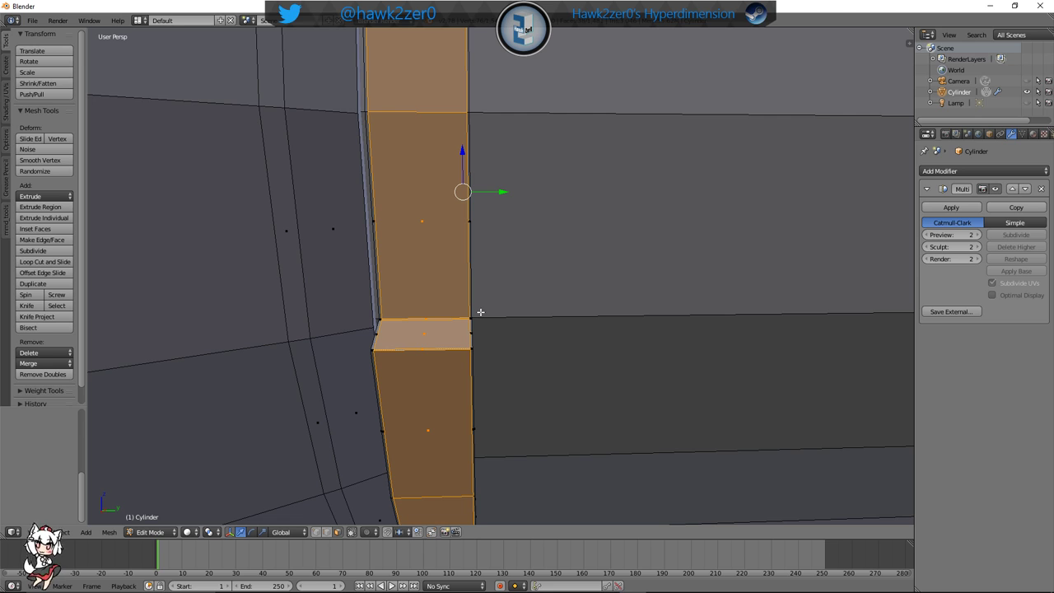
key("s")
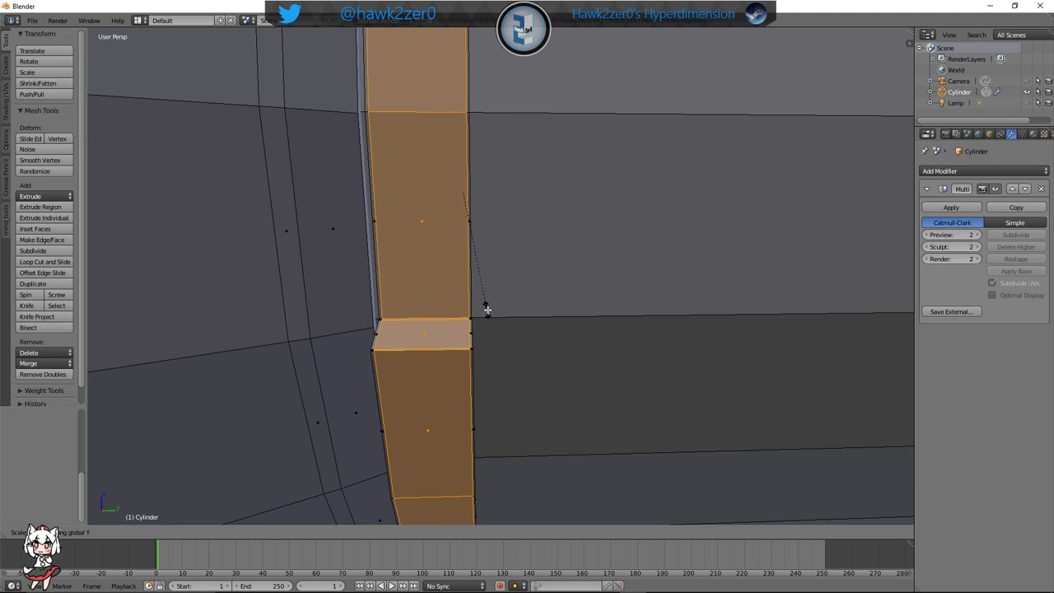
right_click(523, 311)
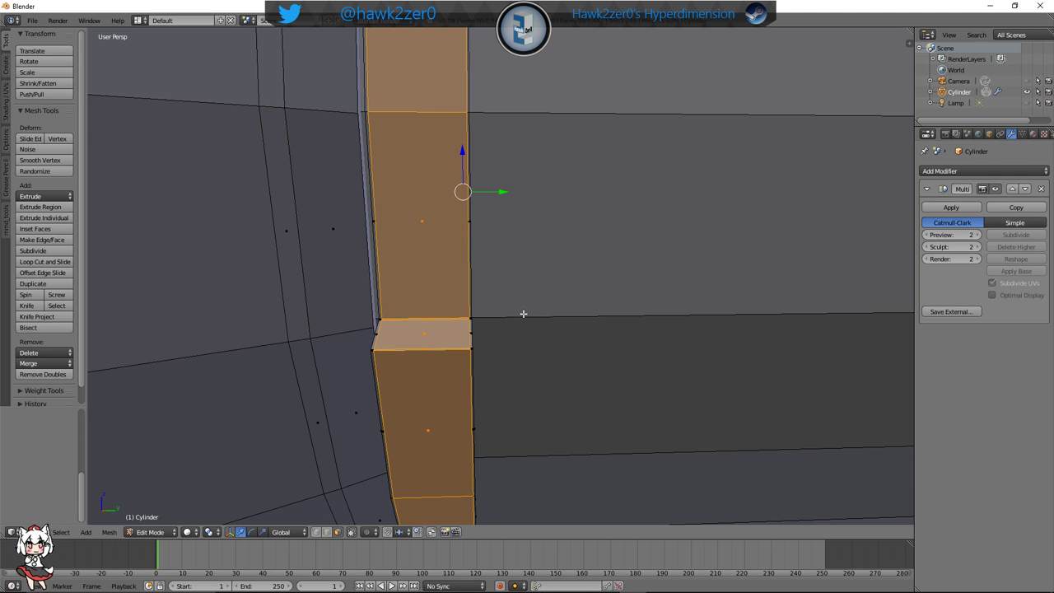
Box-select the narrow cylinder section with its ridge in wireframe view and shift it slightly along Y
scroll(523, 314, "down", 8)
key("z")
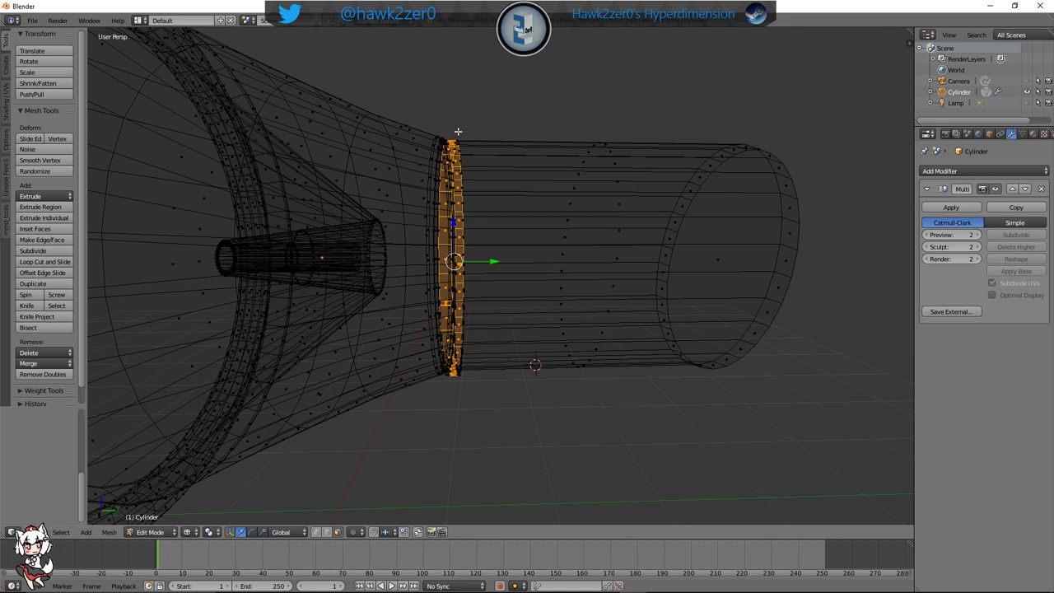
key("z")
key("z")
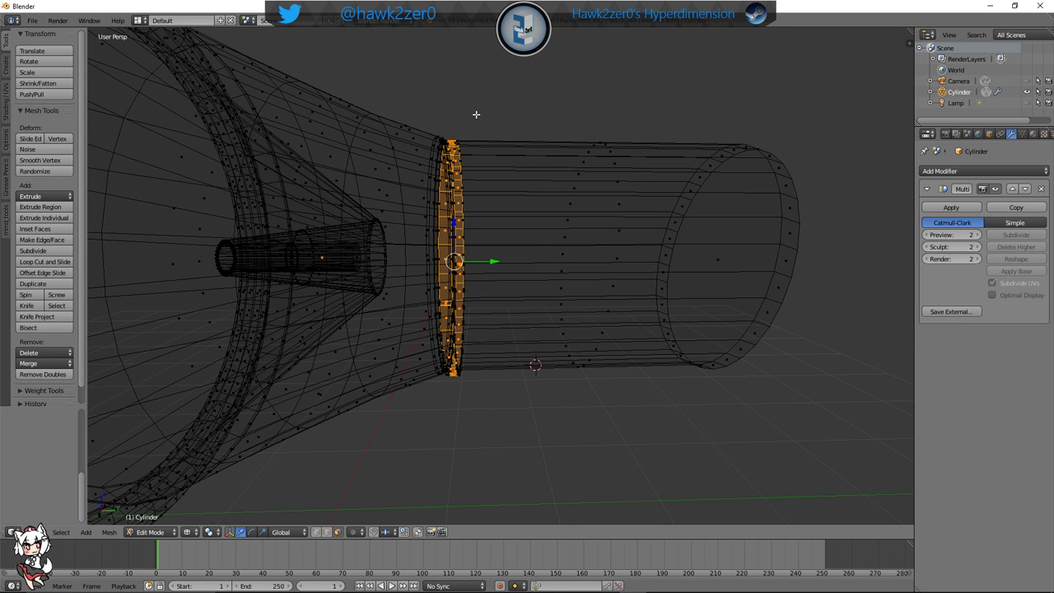
middle_click_drag(476, 114, 487, 106)
key("b")
left_click_drag(486, 102, 862, 405)
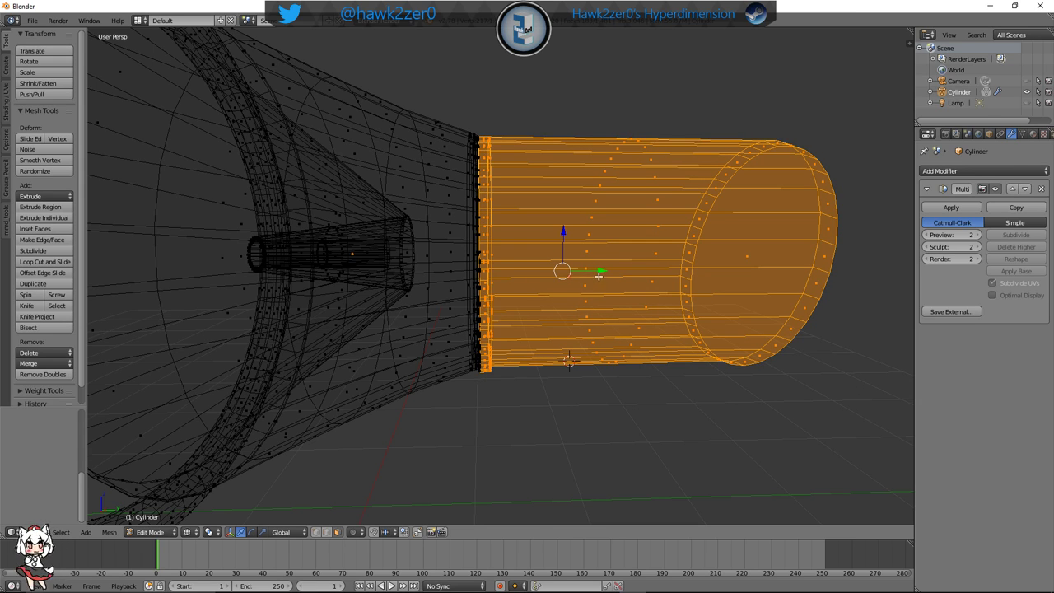
mouse_move(599, 276)
left_mouse_down()
mouse_move(651, 266)
mouse_move(601, 276)
left_mouse_up()
scroll(514, 327, "up", 4)
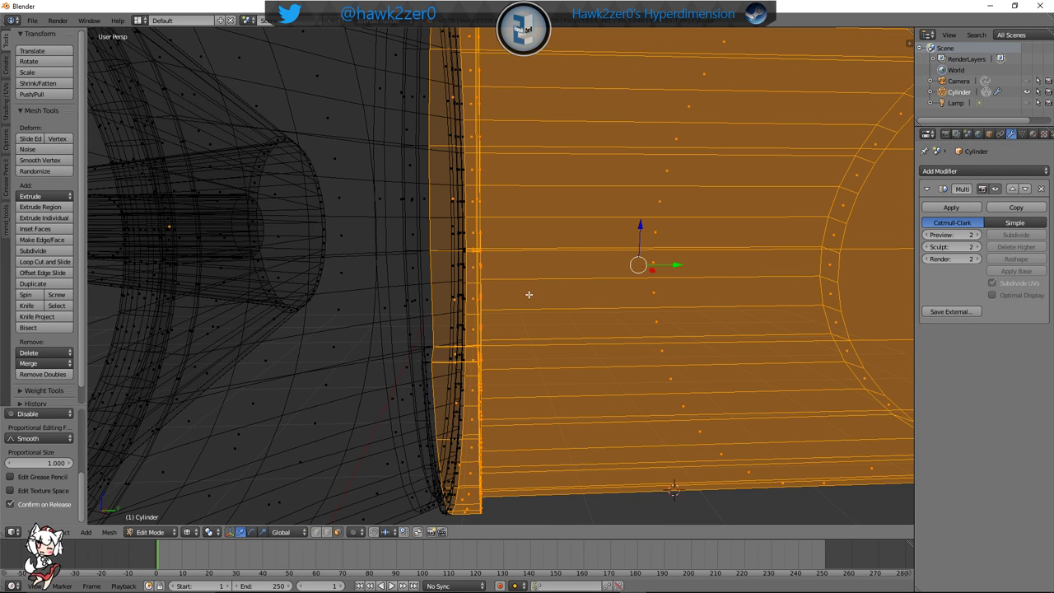
In solid view, nudge the selected cylinder section slightly away from the cone and check the smoothed shape in Object Mode
key("z")
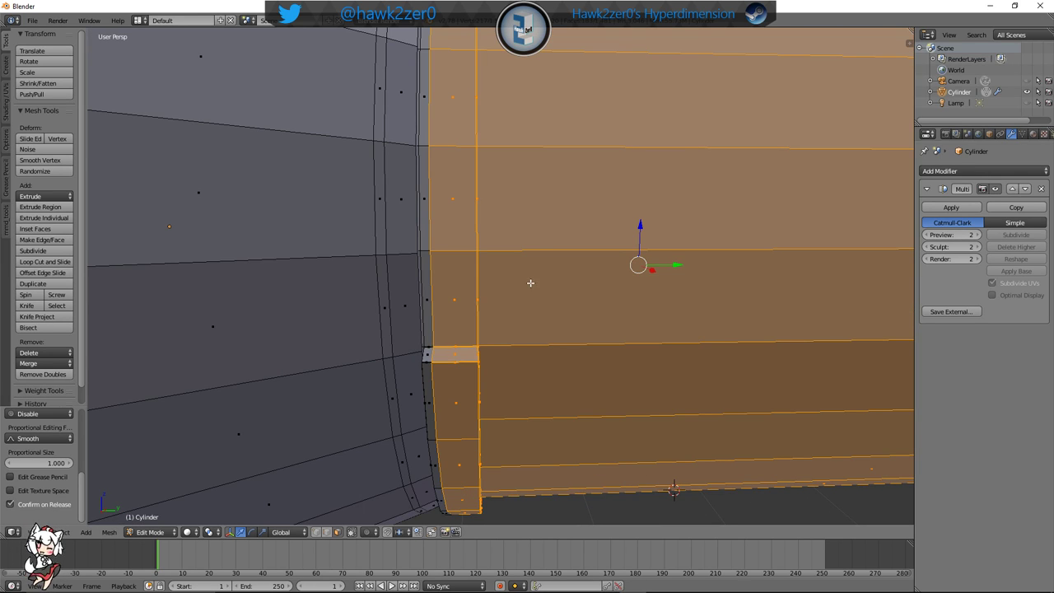
middle_click_drag(530, 283, 498, 291)
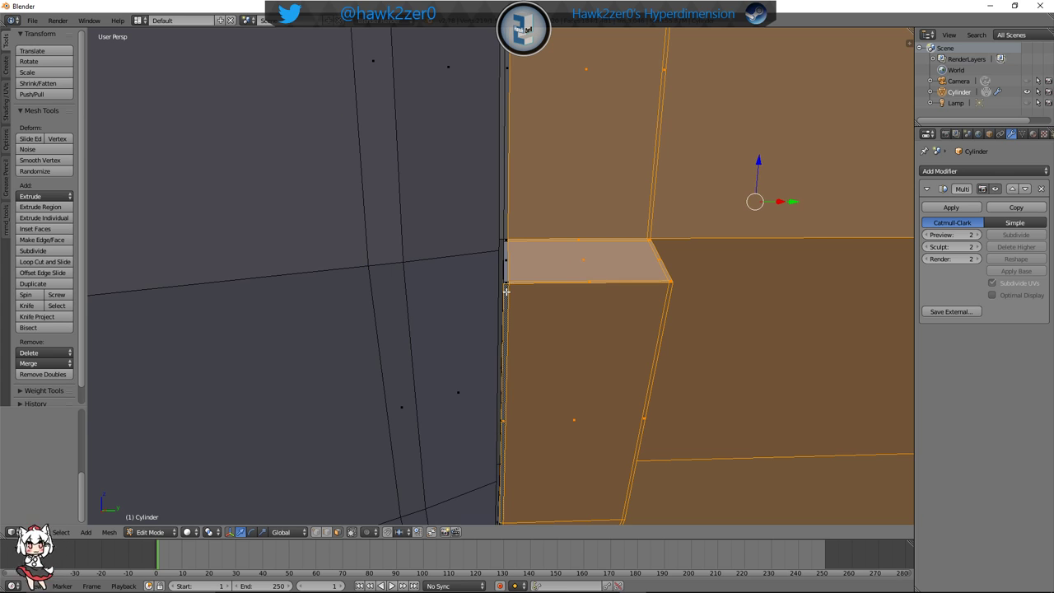
middle_click_drag(503, 315, 691, 224)
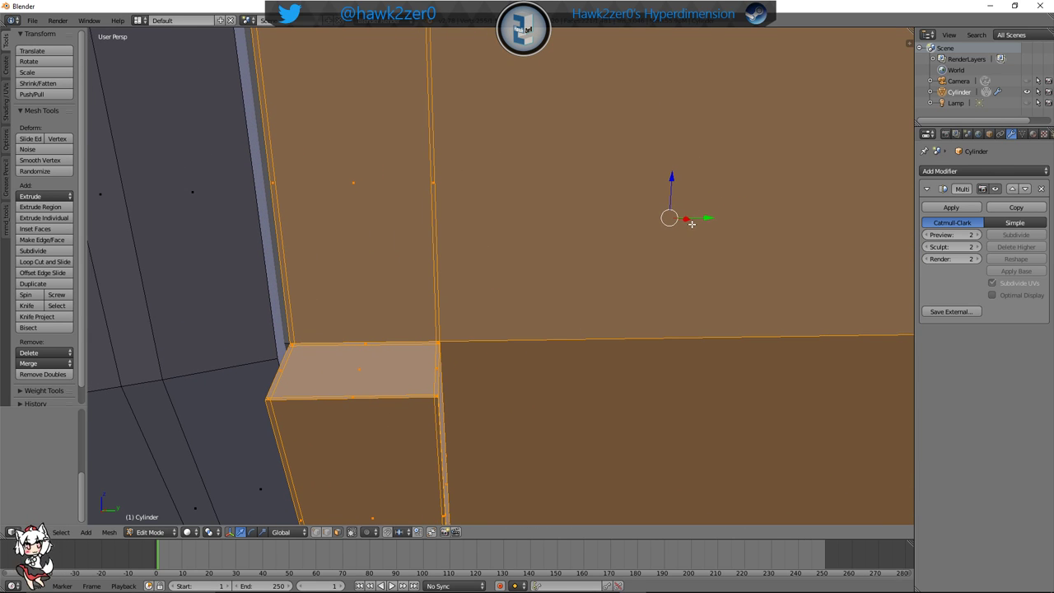
key("g")
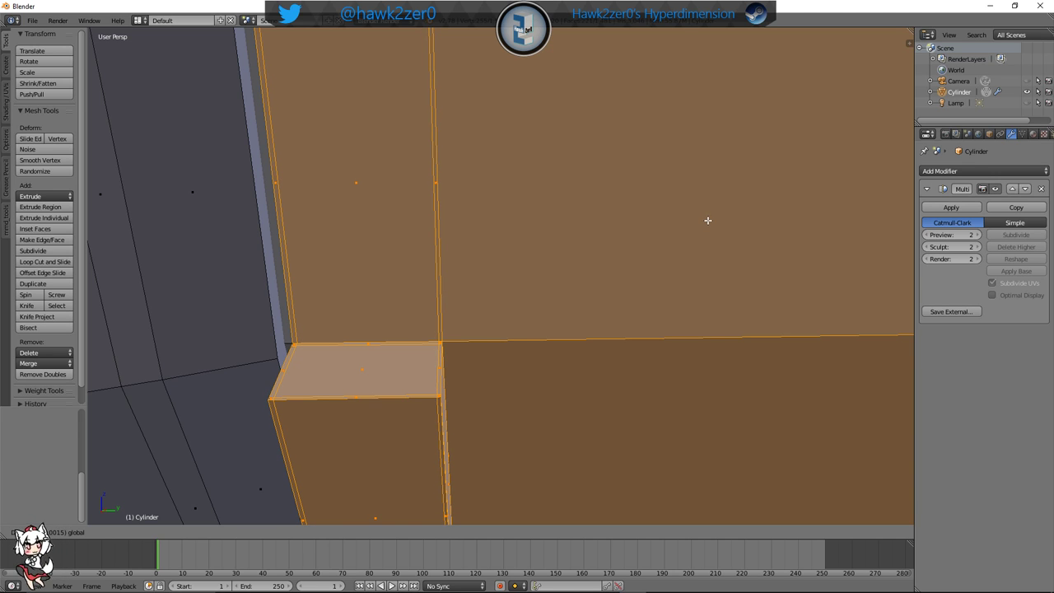
left_click(707, 220)
middle_click_drag(647, 240, 429, 266)
scroll(440, 266, "down", 6)
middle_click_drag(551, 270, 539, 279, "shift")
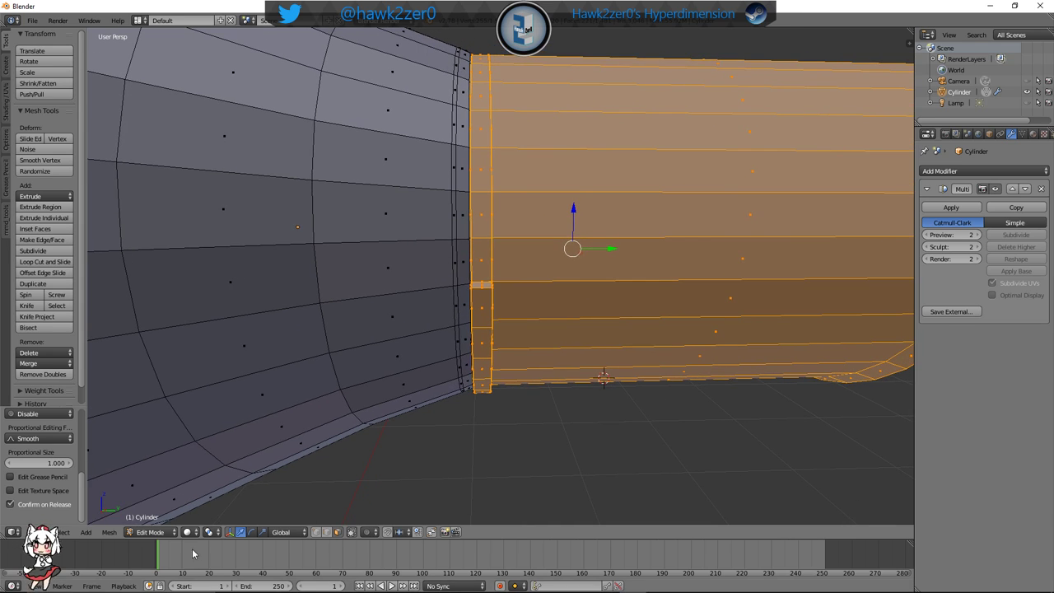
left_click(149, 532)
left_click(152, 520)
middle_click_drag(402, 425, 505, 421)
scroll(438, 351, "down", 5)
Return to Edit Mode and select the round end cap face of the narrow cylinder
left_click(153, 533)
left_click(165, 509)
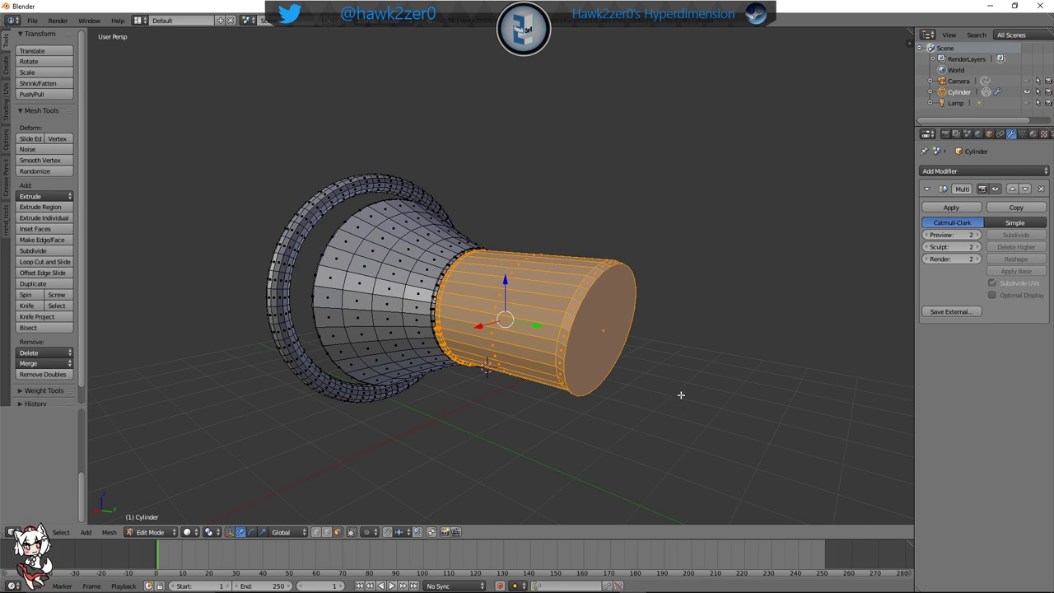
middle_click_drag(776, 365, 743, 328)
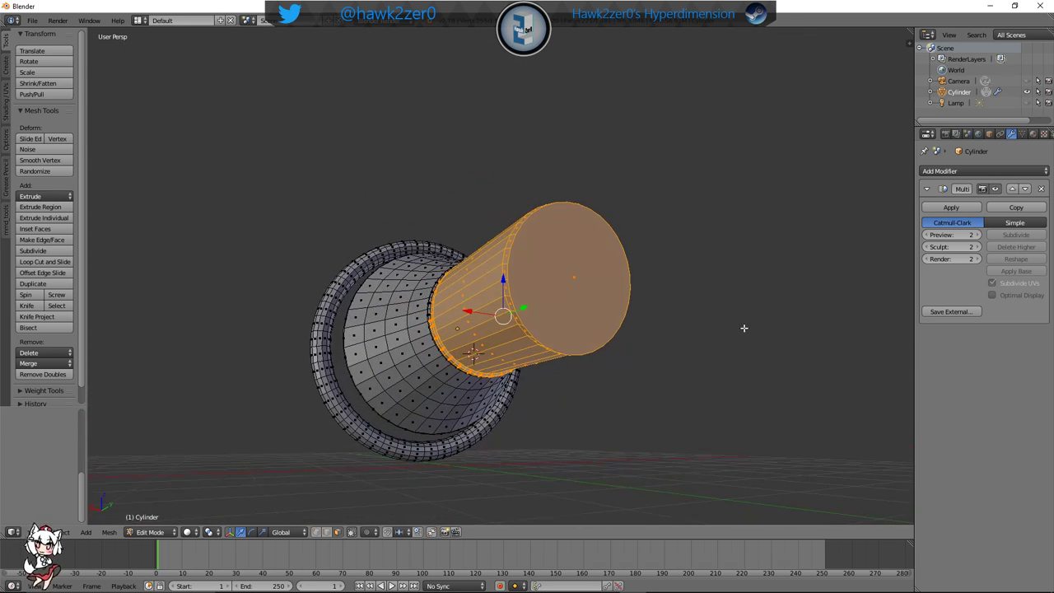
right_click(579, 297)
middle_click_drag(715, 401, 678, 426)
left_click(749, 473)
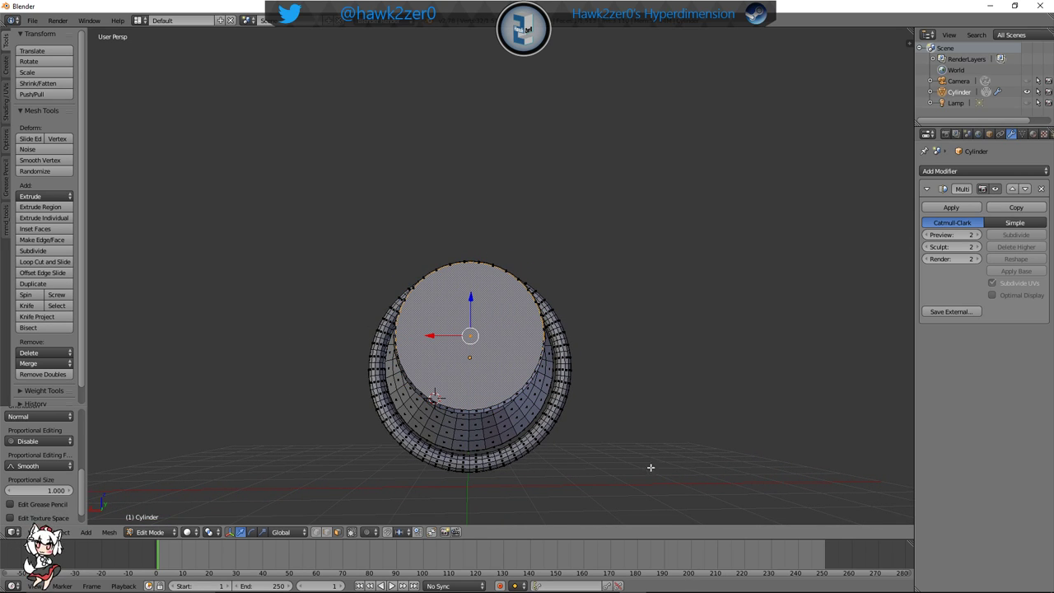
Extrude the end cap face in place and scale it slightly inward, leaving a thin rim around it
scroll(593, 440, "up", 1)
key("s")
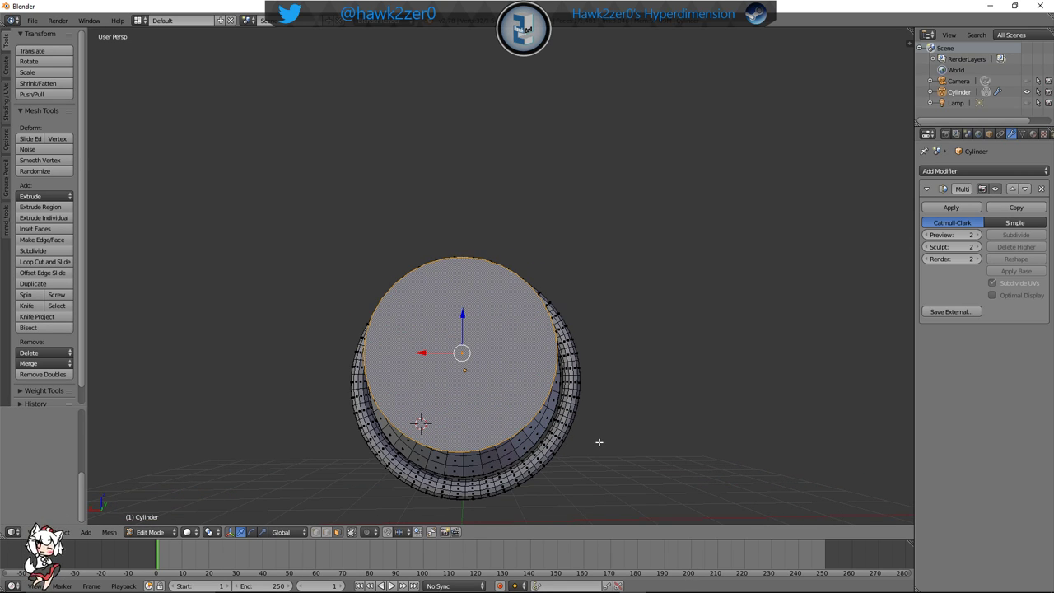
middle_click_drag(598, 442, 624, 424)
key("s")
left_click(630, 425)
key("s")
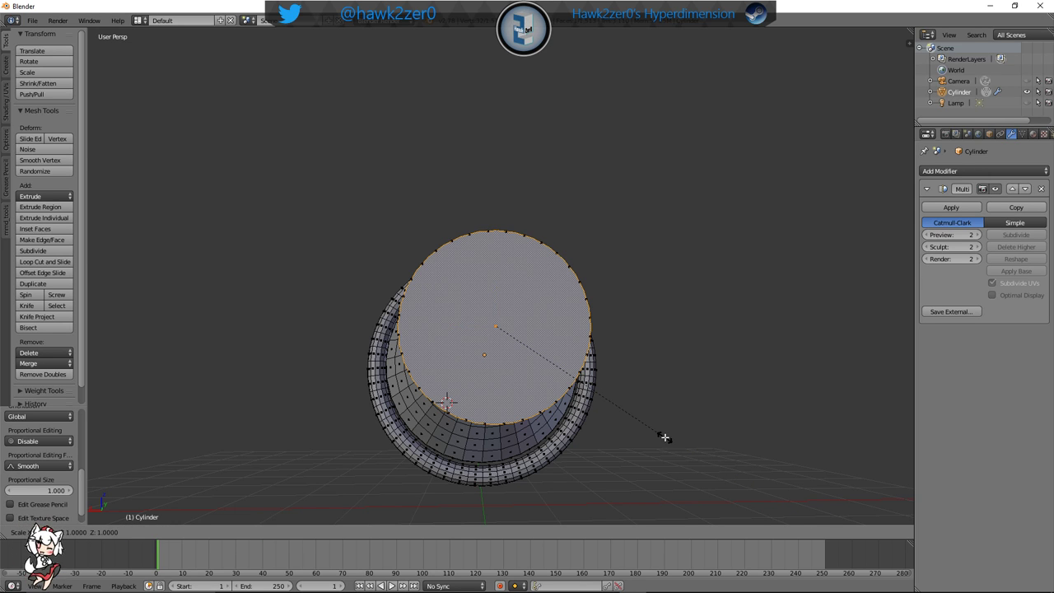
left_click(499, 346)
middle_click_drag(499, 346, 614, 390)
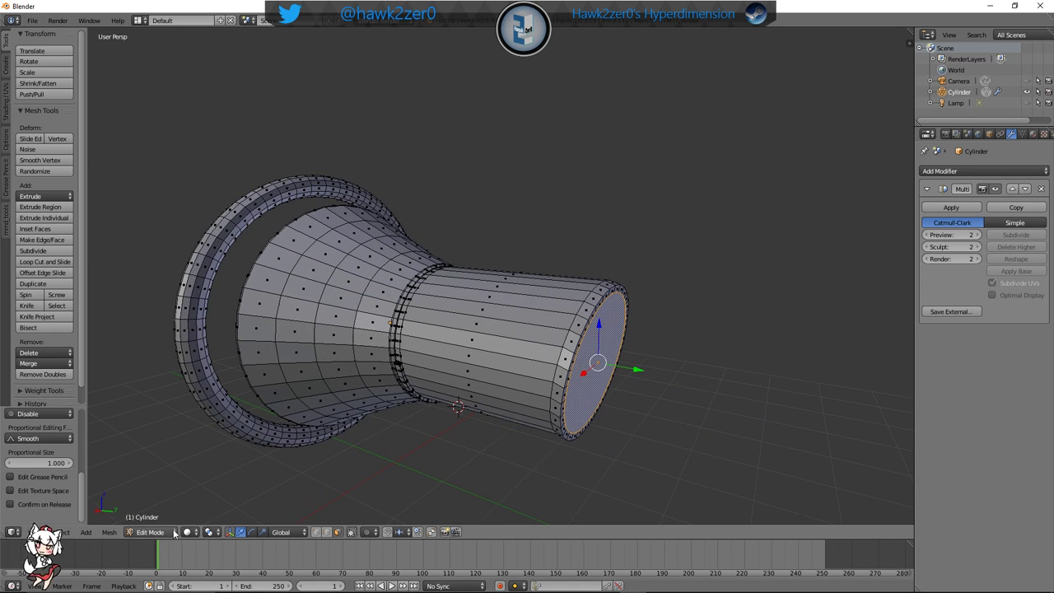
Inspect the smoothed cylinder end in Object Mode and return to Edit Mode
left_click(173, 533)
left_click(152, 521)
scroll(484, 431, "up", 3)
mouse_move(510, 438)
middle_mouse_down()
mouse_move(469, 410)
mouse_move(238, 433)
mouse_move(478, 446)
mouse_move(574, 416)
mouse_move(659, 415)
mouse_move(365, 424)
mouse_move(487, 423)
mouse_move(447, 428)
middle_mouse_up()
left_click(162, 532)
left_click(167, 506)
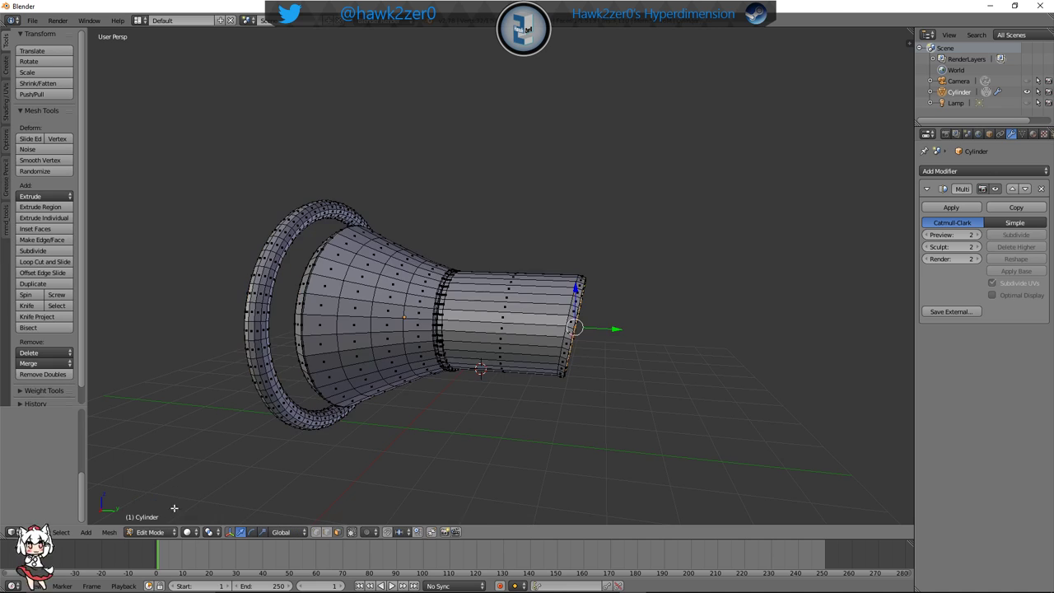
Cut an edge loop around the narrow cylinder and slide it tight against the ridge near its open end
middle_click_drag(518, 392, 466, 397, "shift")
scroll(471, 397, "up", 4)
middle_click_drag(647, 411, 568, 376)
scroll(551, 358, "up", 3)
scroll(564, 375, "down", 2)
key("ctrl+r")
left_click(494, 352)
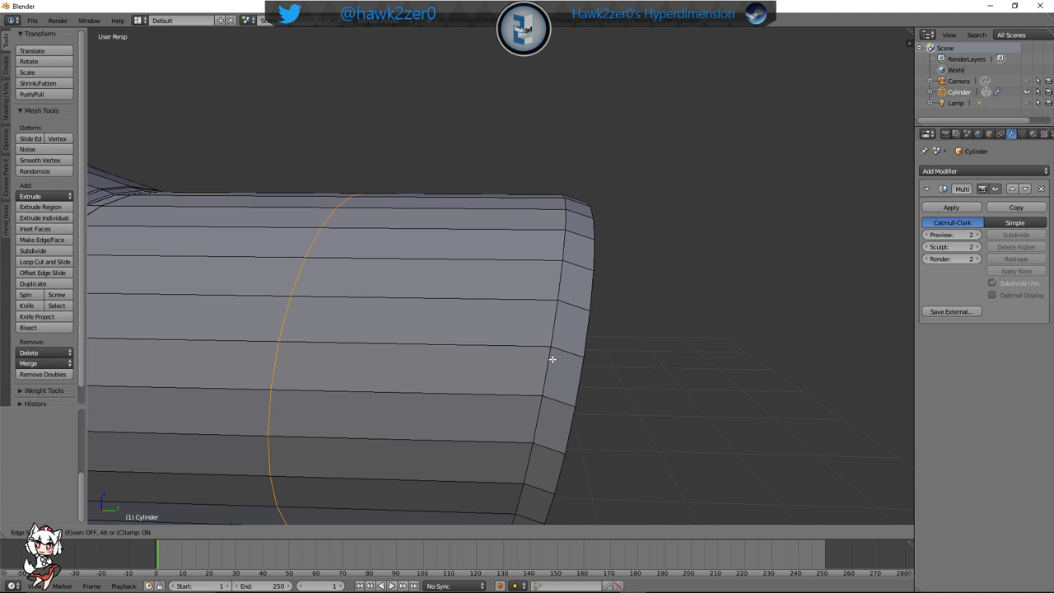
left_click(206, 394)
middle_click_drag(359, 402, 303, 395)
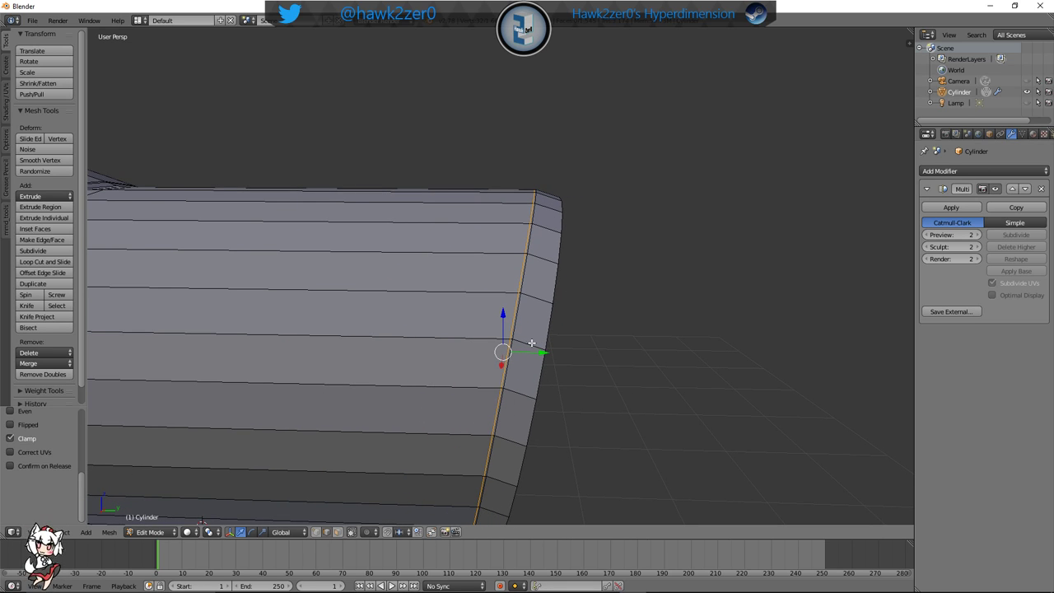
Add supporting edge loops in the narrow end band, one beside its inner ridge and one against the outer rim
key("g")
key("g")
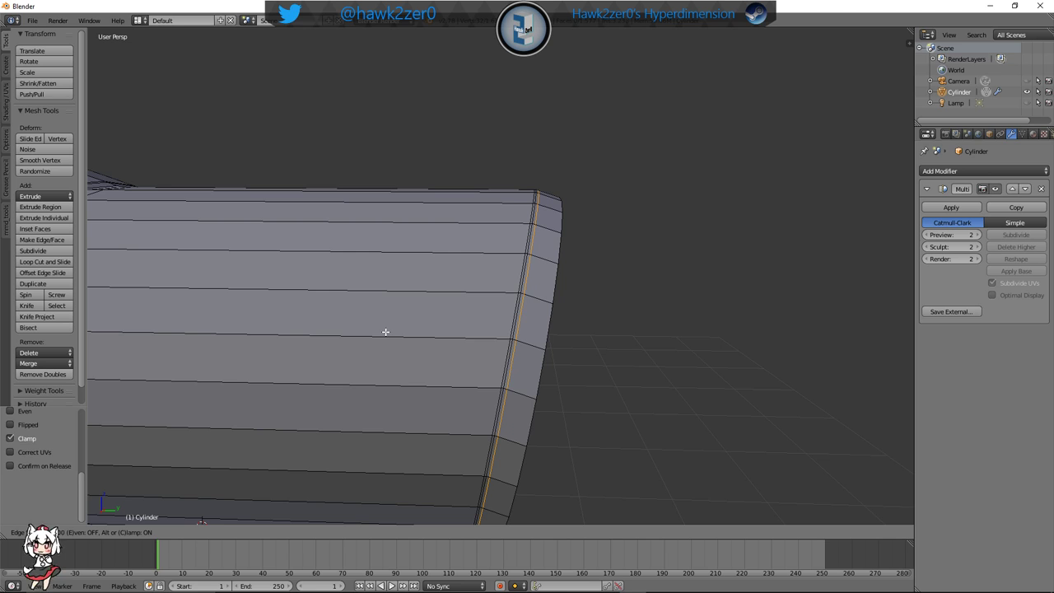
left_click(386, 331)
middle_click_drag(516, 340, 471, 333)
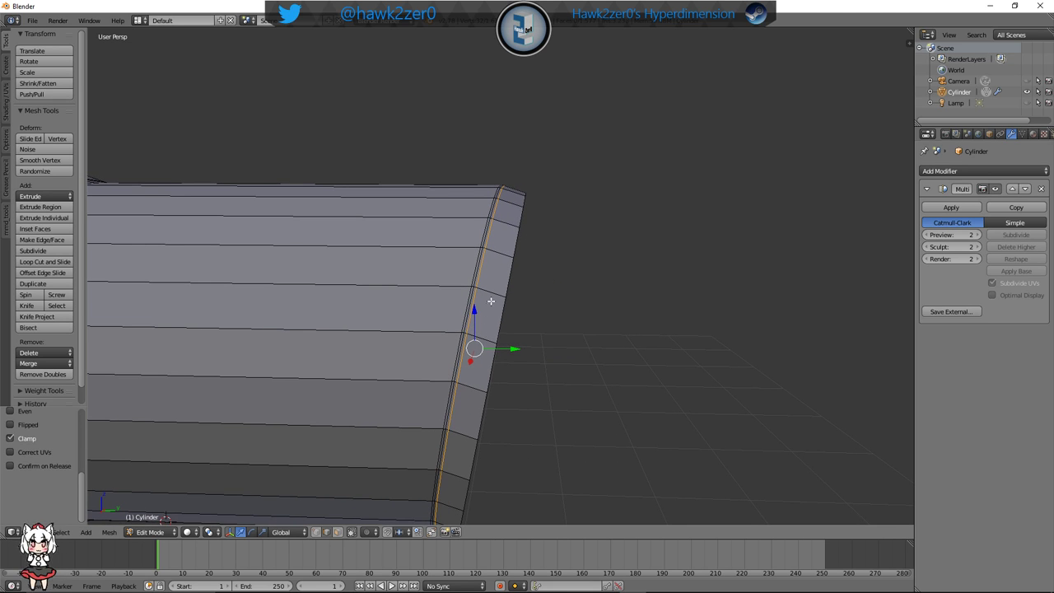
key("g")
key("g")
left_click(625, 323)
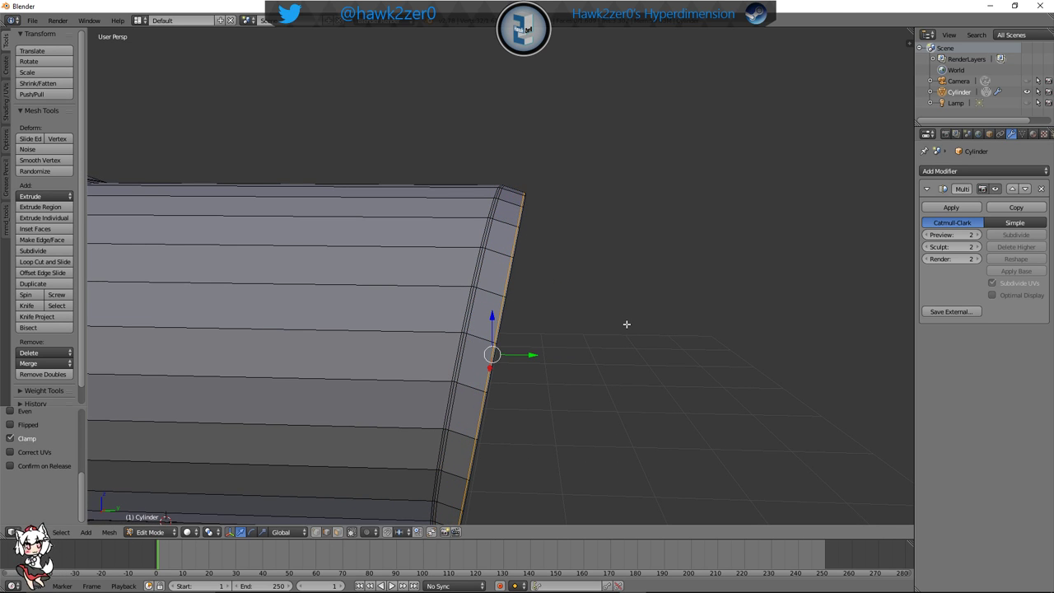
middle_click_drag(608, 347, 575, 351)
Switch to Object Mode and inspect the smoothed cylinder end and the whole model from several sides
left_click(150, 532)
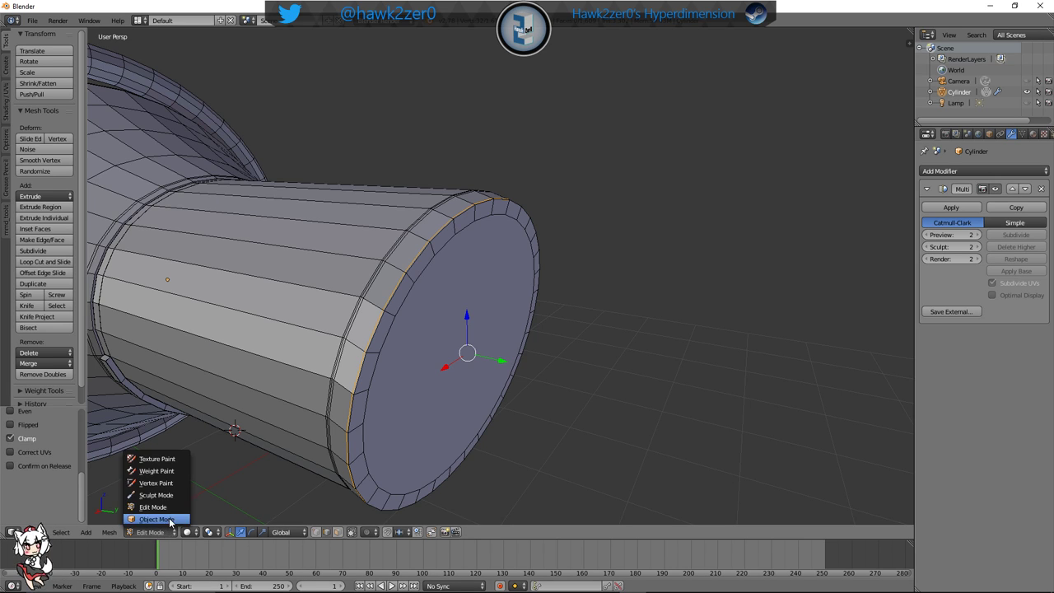
left_click(150, 520)
middle_click_drag(349, 401, 364, 384)
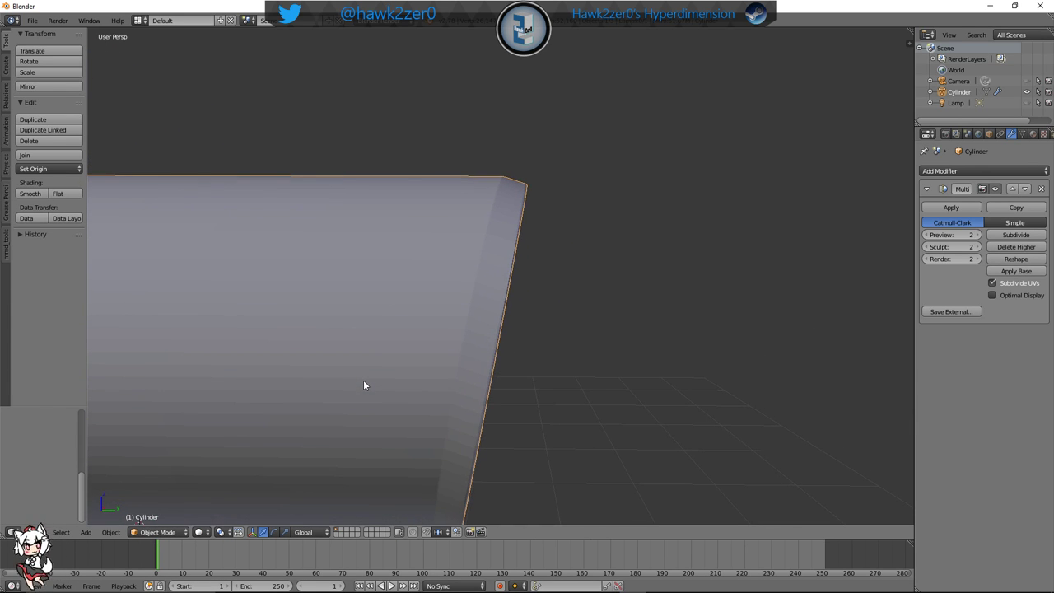
middle_click_drag(437, 374, 295, 314)
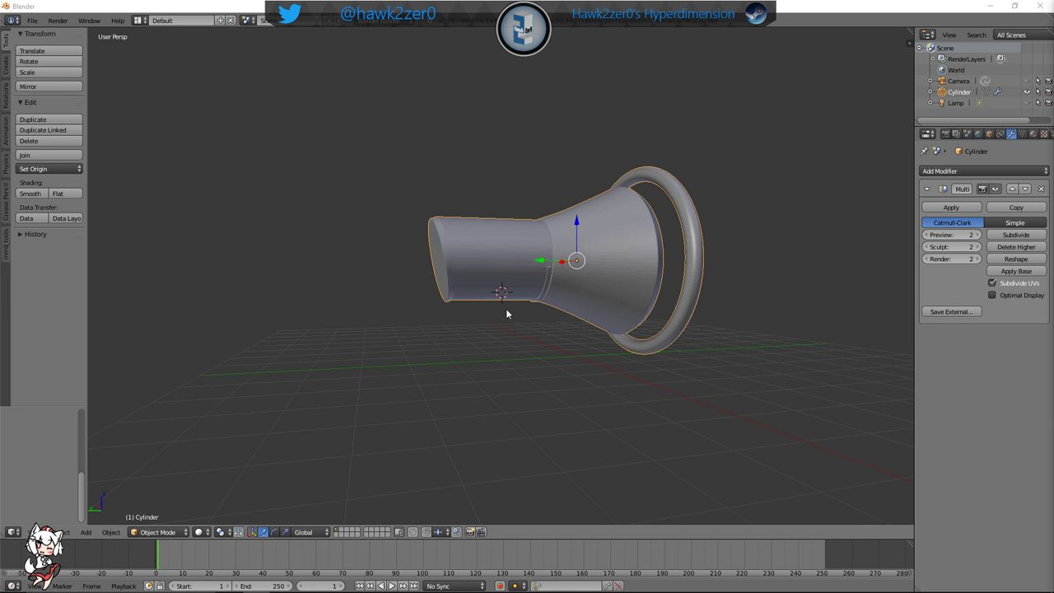
middle_click_drag(494, 336, 578, 337)
scroll(578, 337, "up", 2)
middle_click_drag(639, 364, 613, 341, "shift")
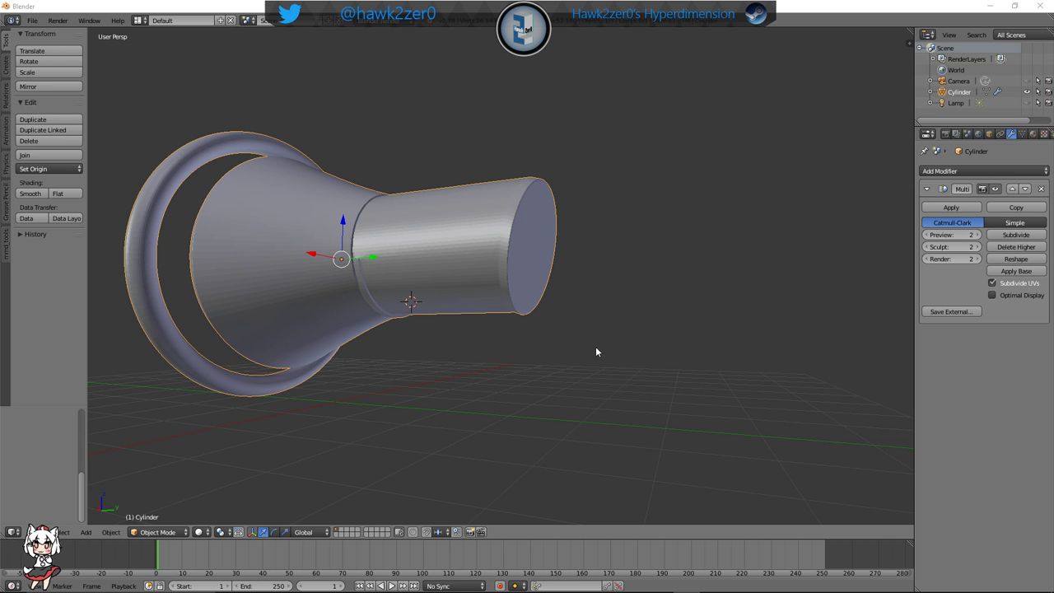
middle_click_drag(597, 351, 536, 302)
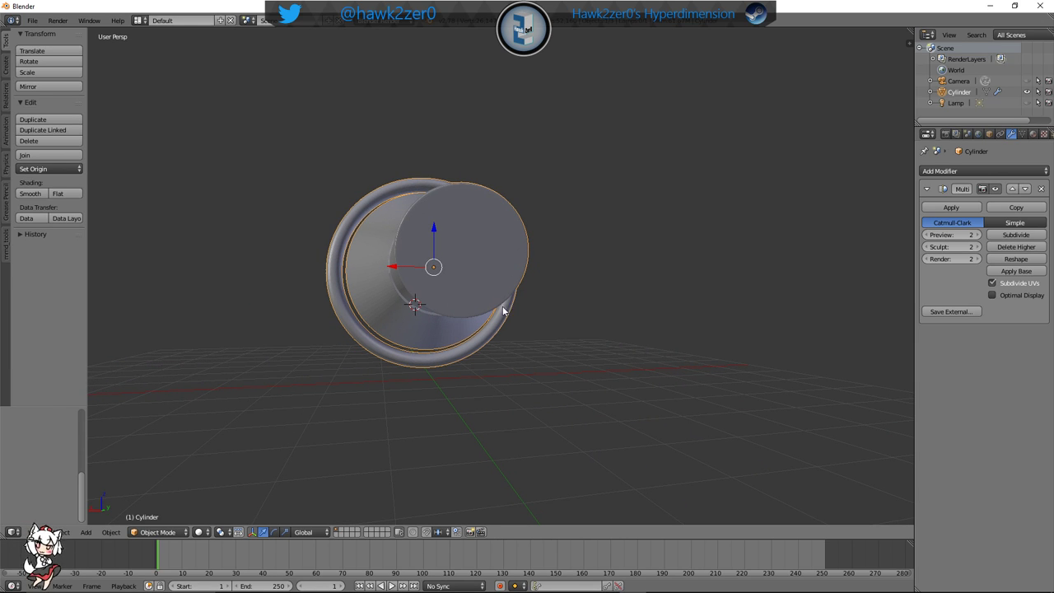
middle_click_drag(503, 306, 571, 321)
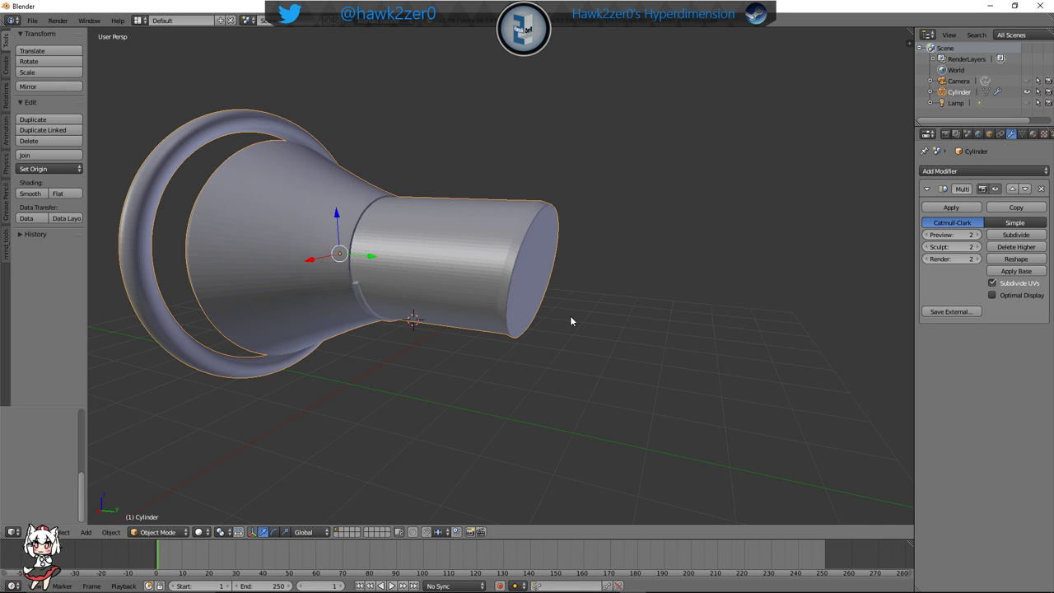
Snap the 3D cursor to the selected object and finally to the scene center
middle_click_drag(680, 405, 613, 376)
key("shift+s")
left_click(604, 417)
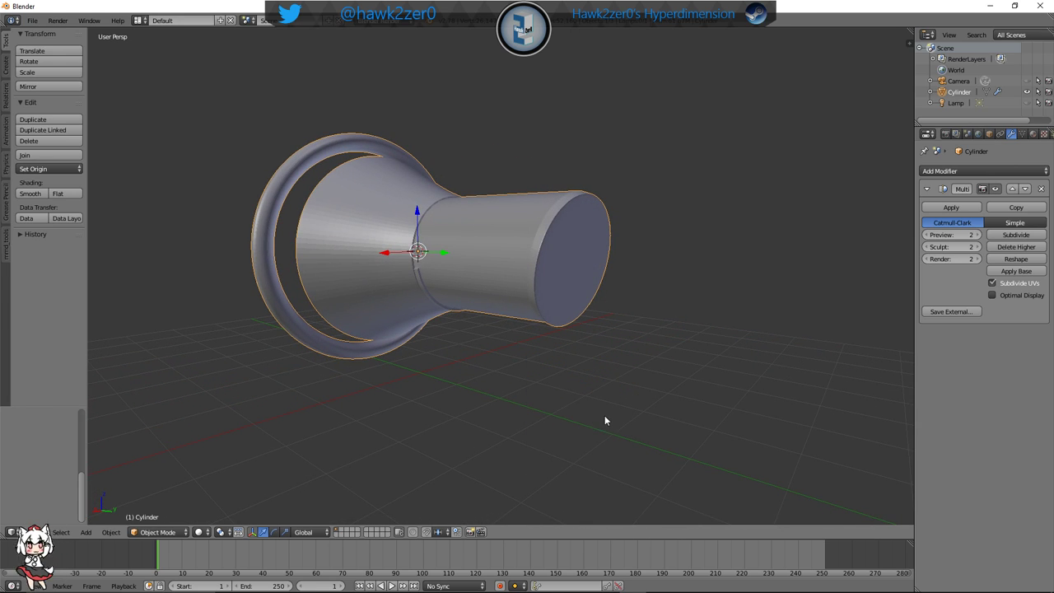
key("shift+s")
left_click(553, 407)
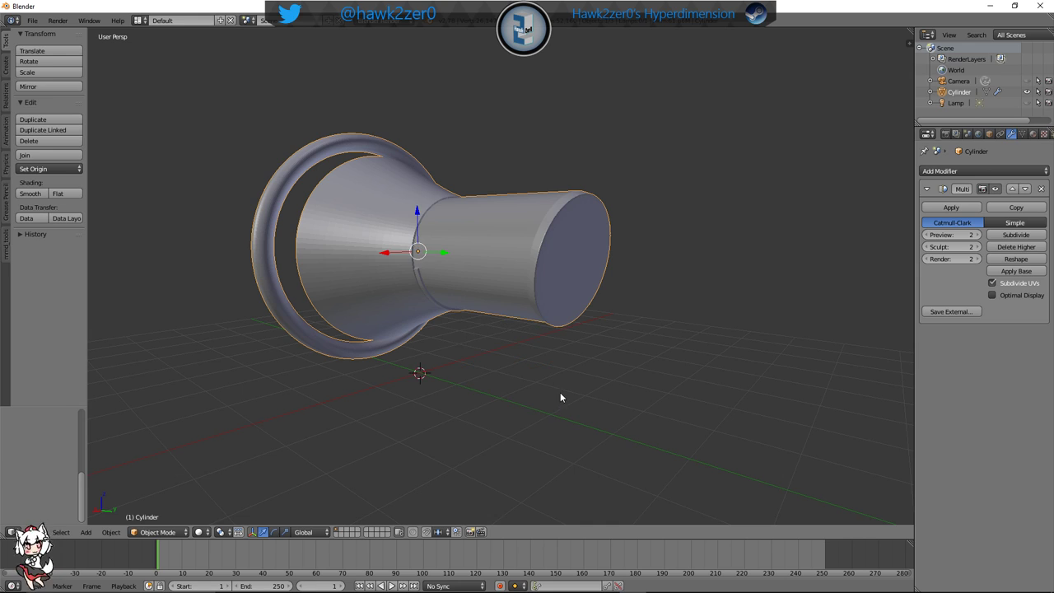
Check the mesh topology in Edit Mode, then examine the smoothed cone-and-cylinder junction in Object Mode
middle_click_drag(563, 395, 280, 514)
left_click(198, 532)
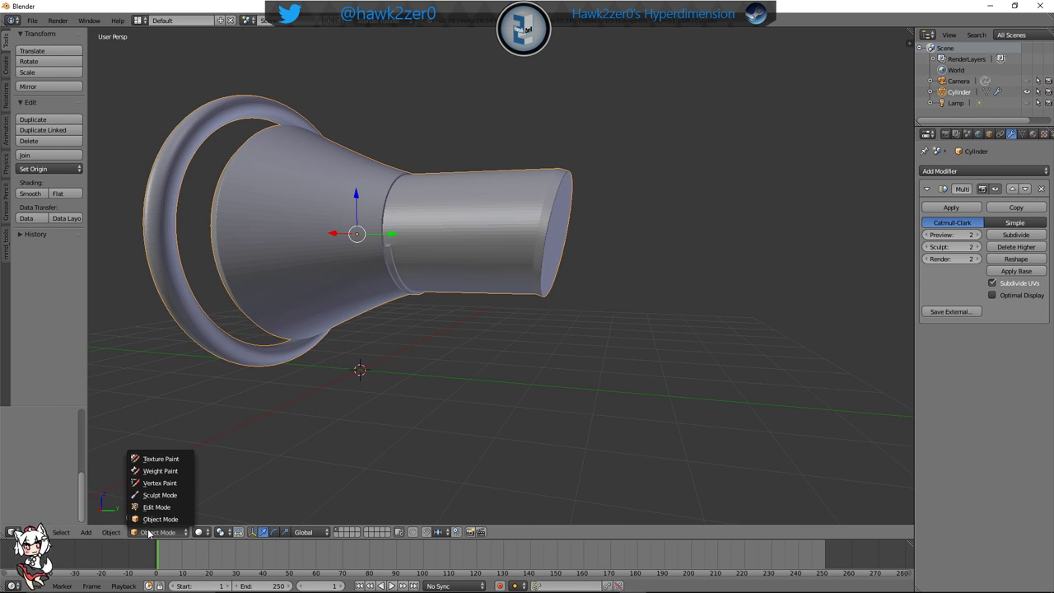
left_click(164, 515)
left_click(158, 532)
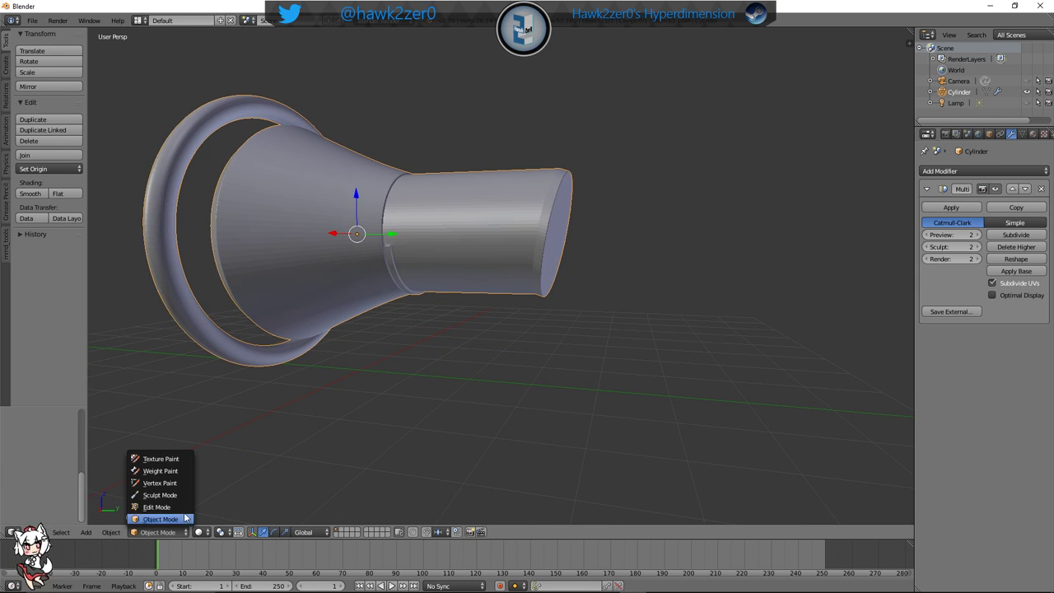
left_click(165, 503)
middle_click_drag(364, 403, 557, 346)
left_click(157, 532)
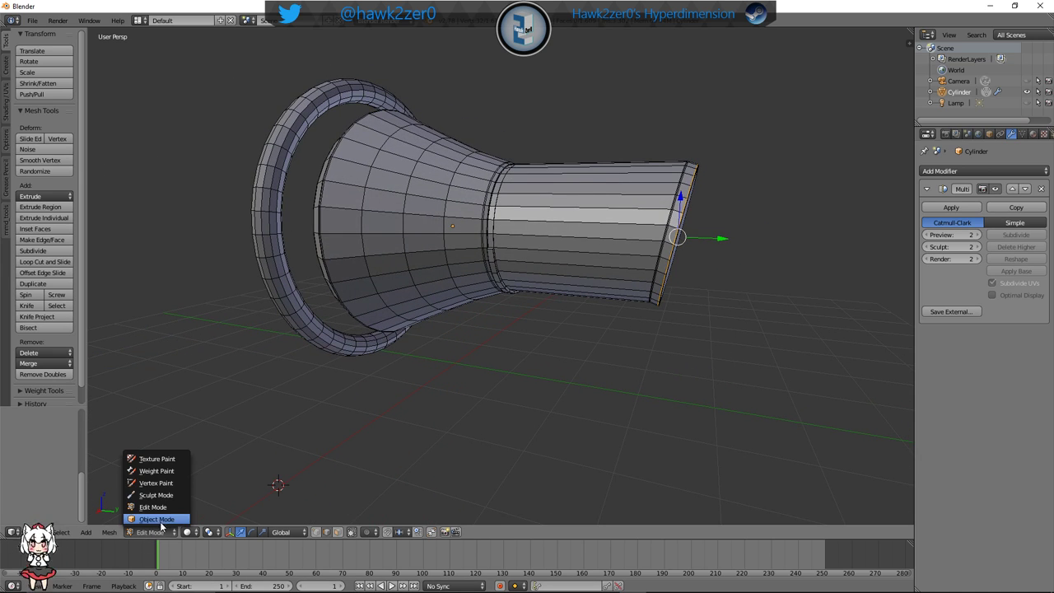
left_click(157, 519)
middle_click_drag(437, 338, 417, 269)
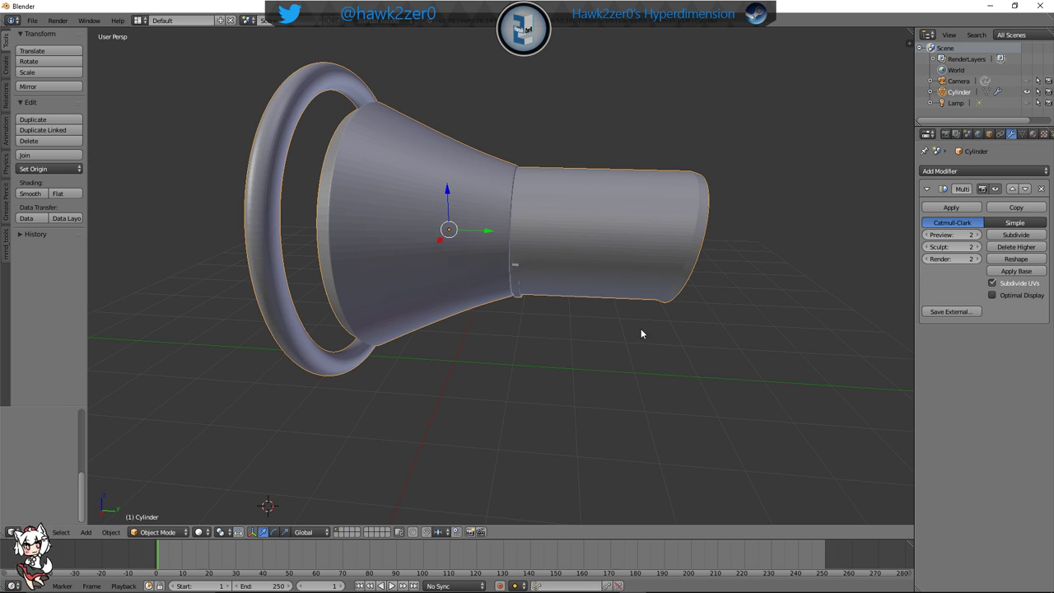
middle_click_drag(641, 333, 603, 320)
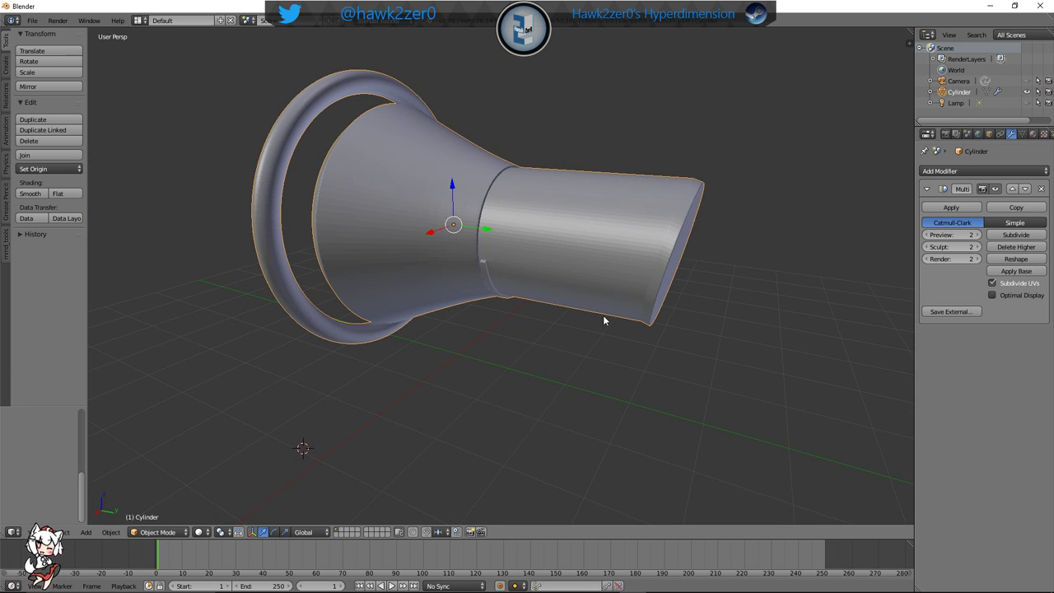
middle_click_drag(592, 243, 569, 271)
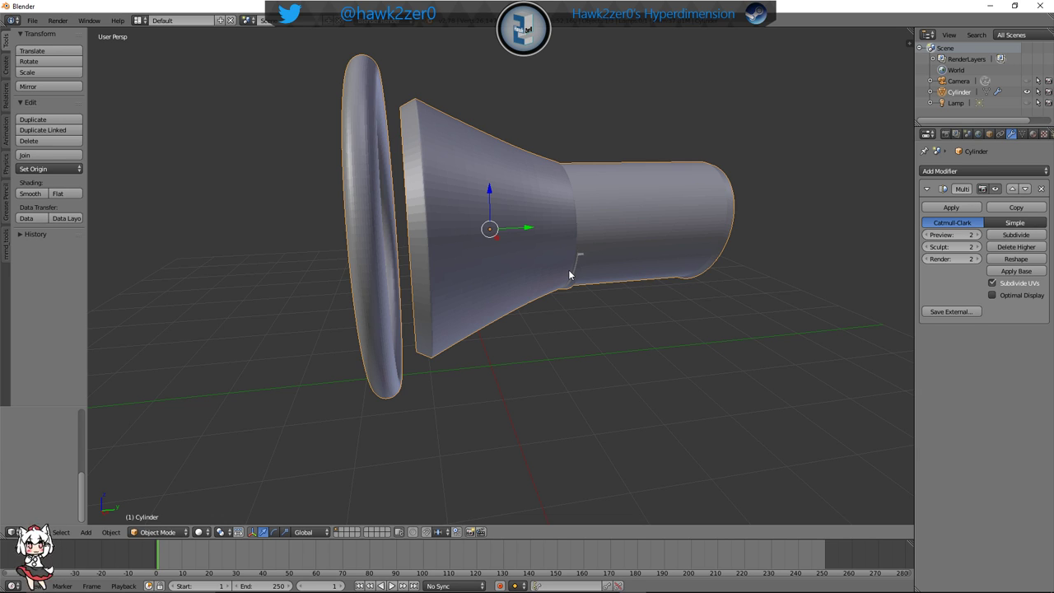
Return to Edit Mode, select a lengthwise edge on the narrow cylinder and view the mesh from around its side
left_click(160, 532)
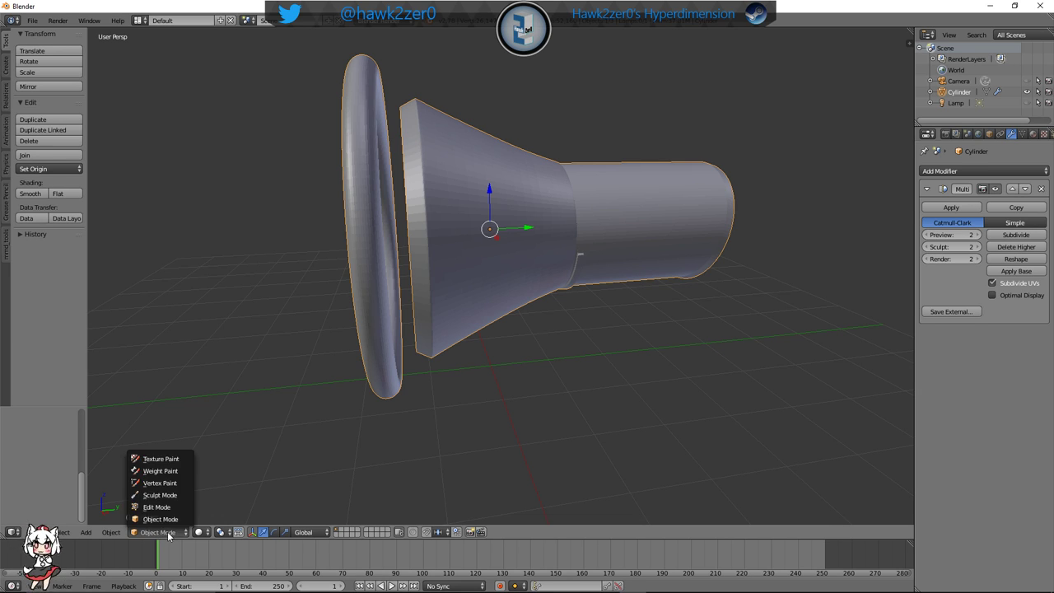
left_click(165, 516)
left_click(167, 530)
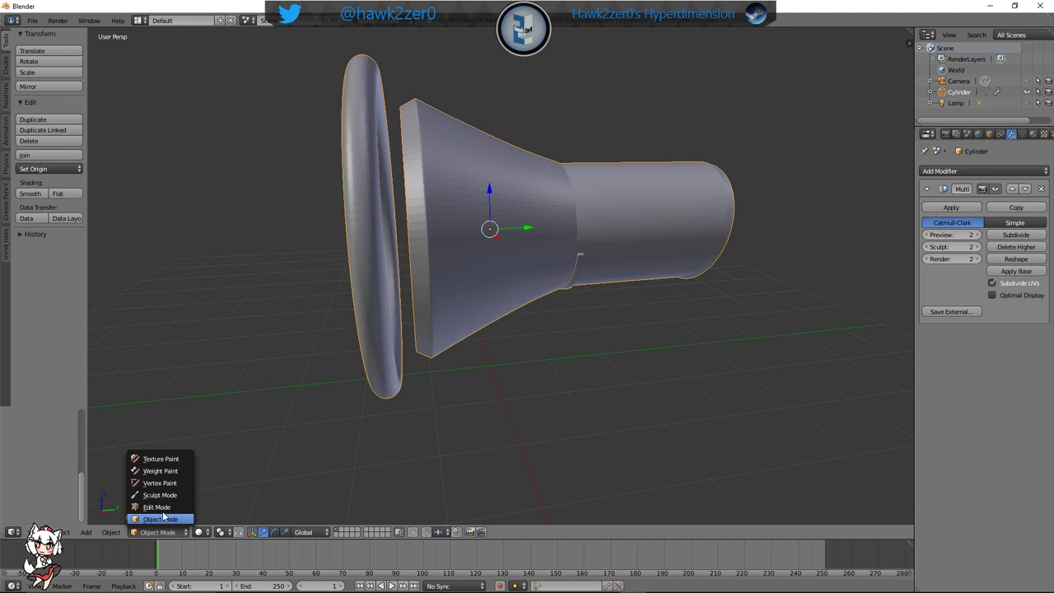
left_click(164, 505)
left_click(372, 306)
left_click(451, 264)
right_click(635, 229)
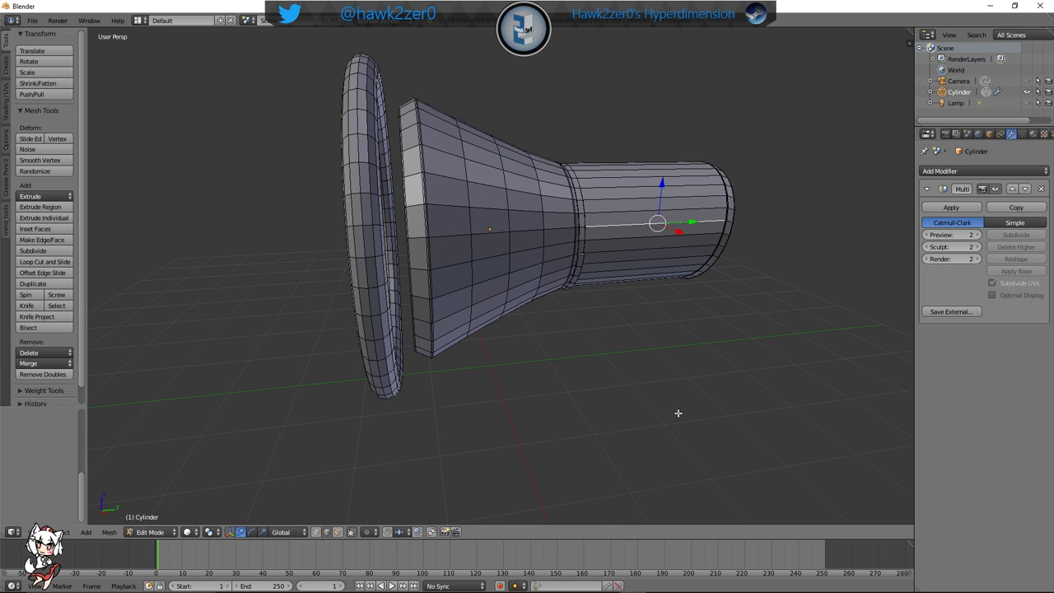
middle_click_drag(678, 414, 684, 374)
middle_click_drag(684, 374, 607, 335, "shift")
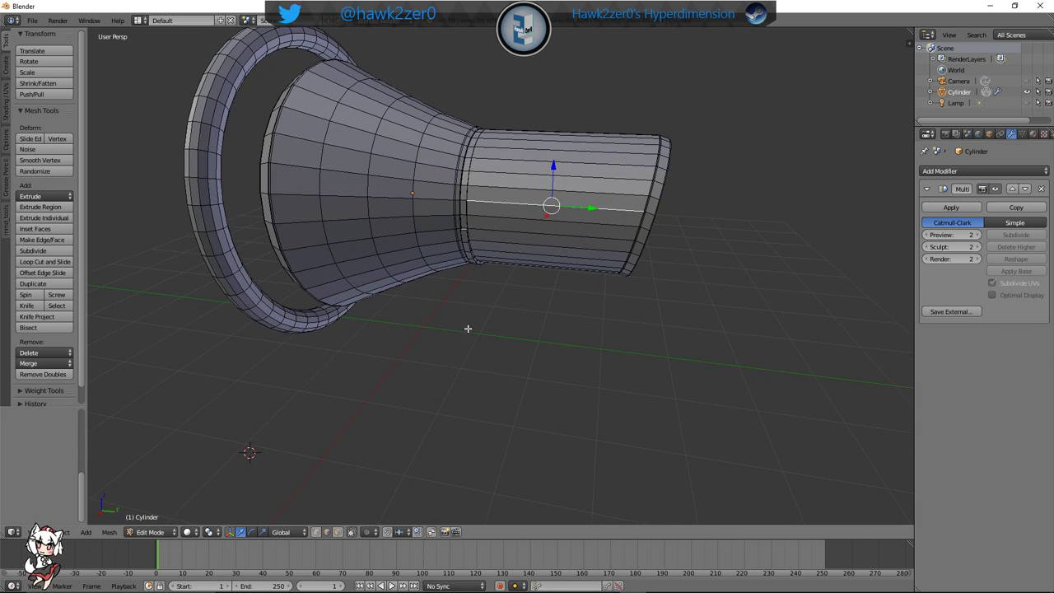
middle_click_drag(463, 320, 531, 329)
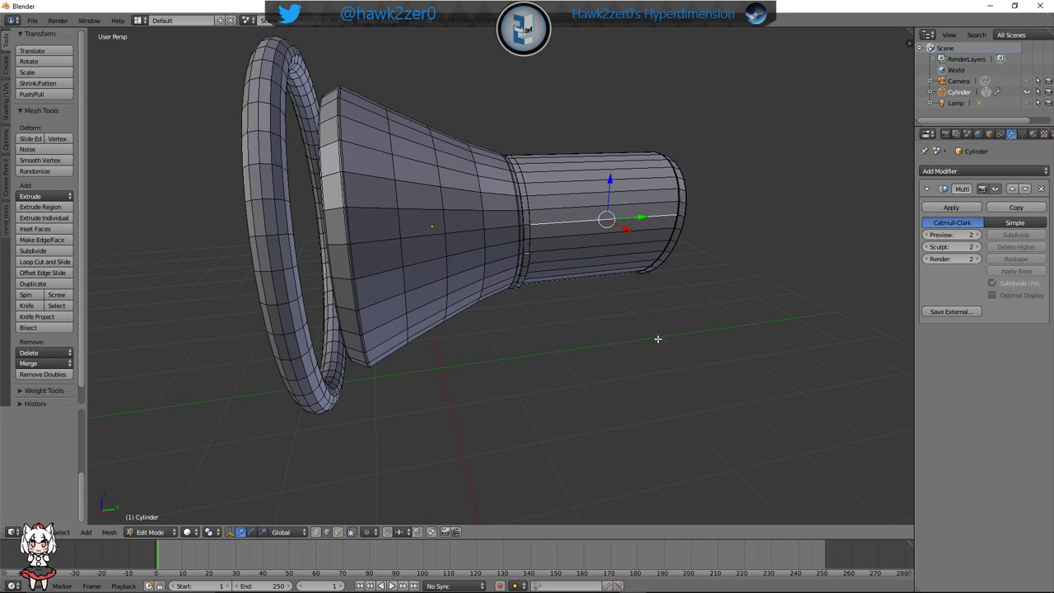
middle_click_drag(657, 339, 545, 244)
Snap the 3D cursor to the scene center and add a cube there within the same mesh
key("shift+s")
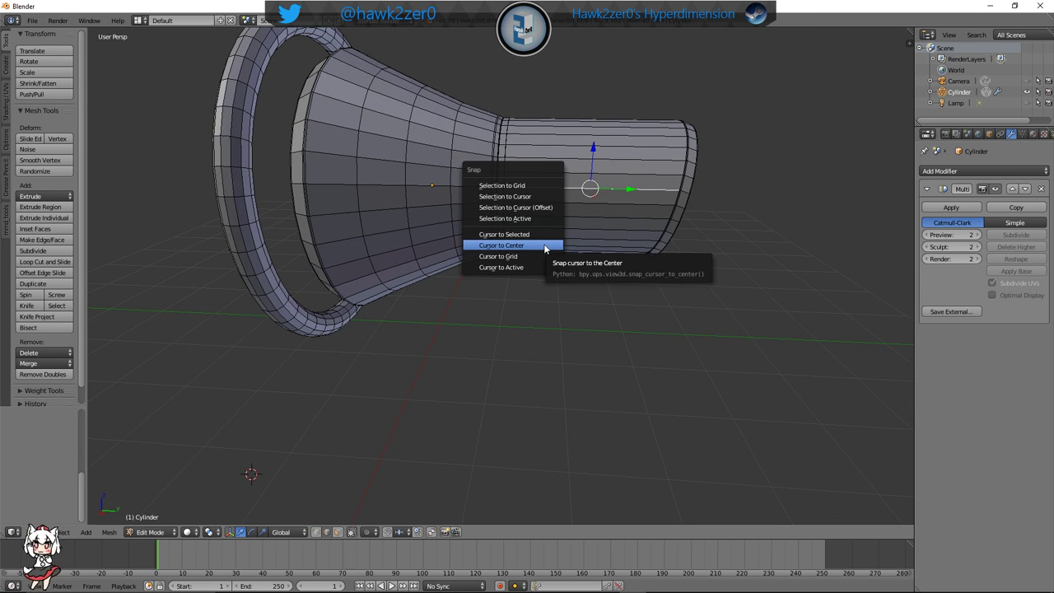
left_click(544, 245)
key("shift+a")
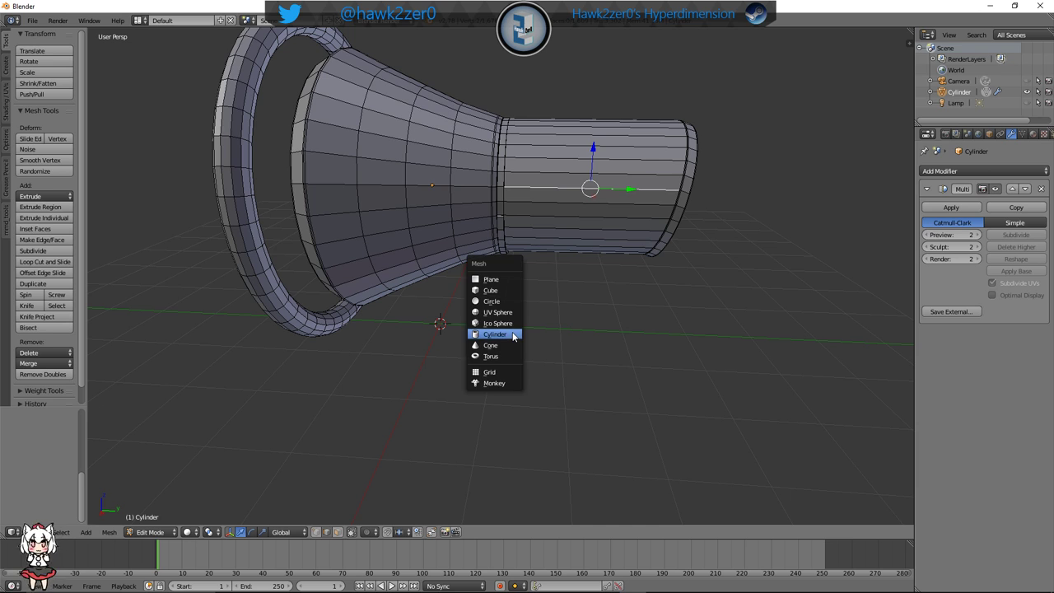
left_click(492, 290)
left_click(480, 333)
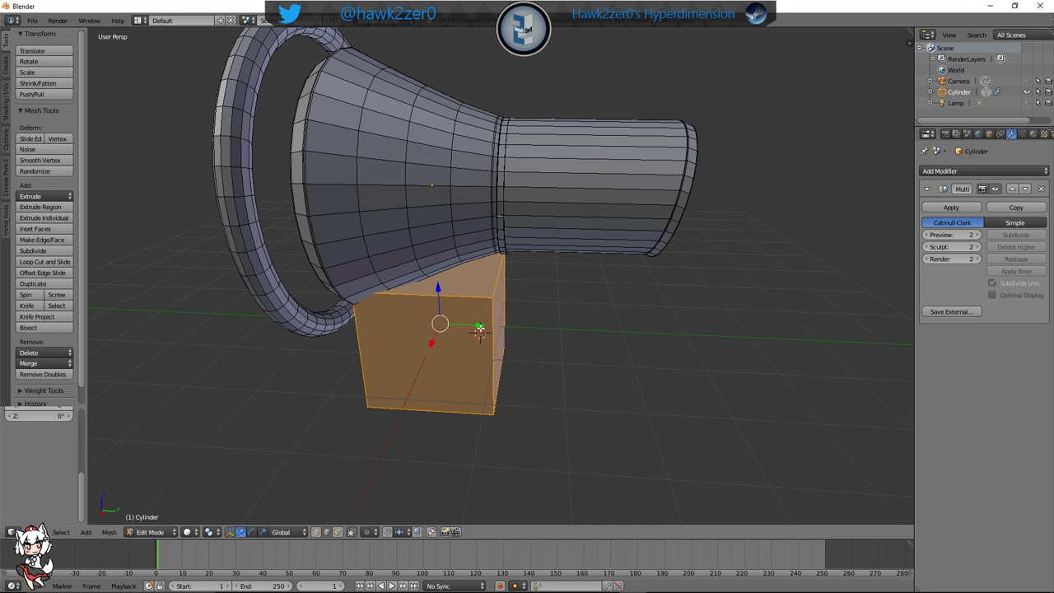
Move the cube along Y beneath the narrow cylinder and scale it down uniformly to a small block
left_click_drag(483, 327, 659, 347)
middle_click_drag(659, 347, 654, 431)
key("s")
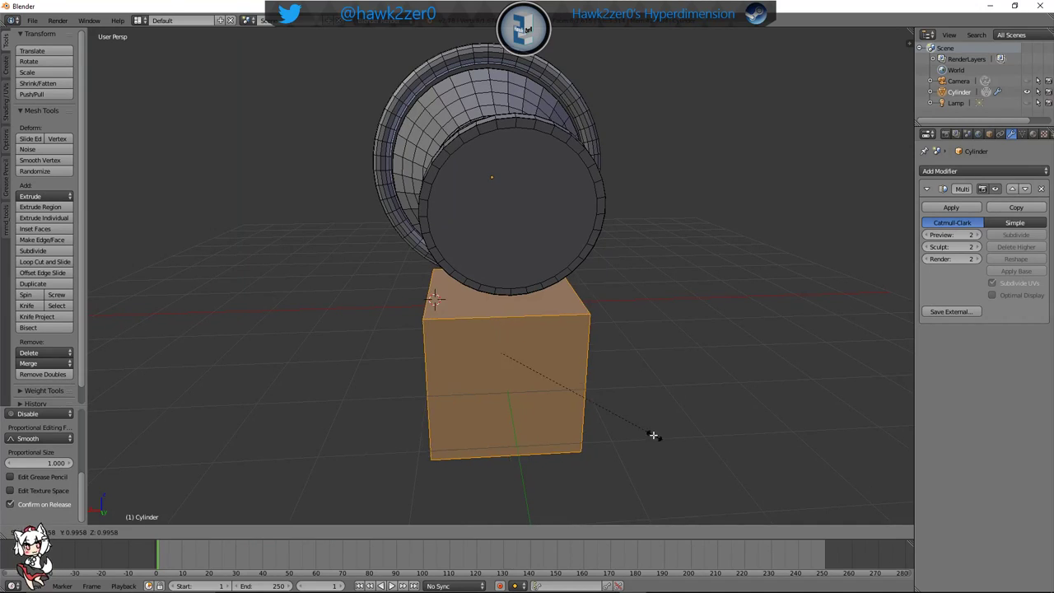
left_click(546, 381)
middle_click_drag(453, 355, 544, 311)
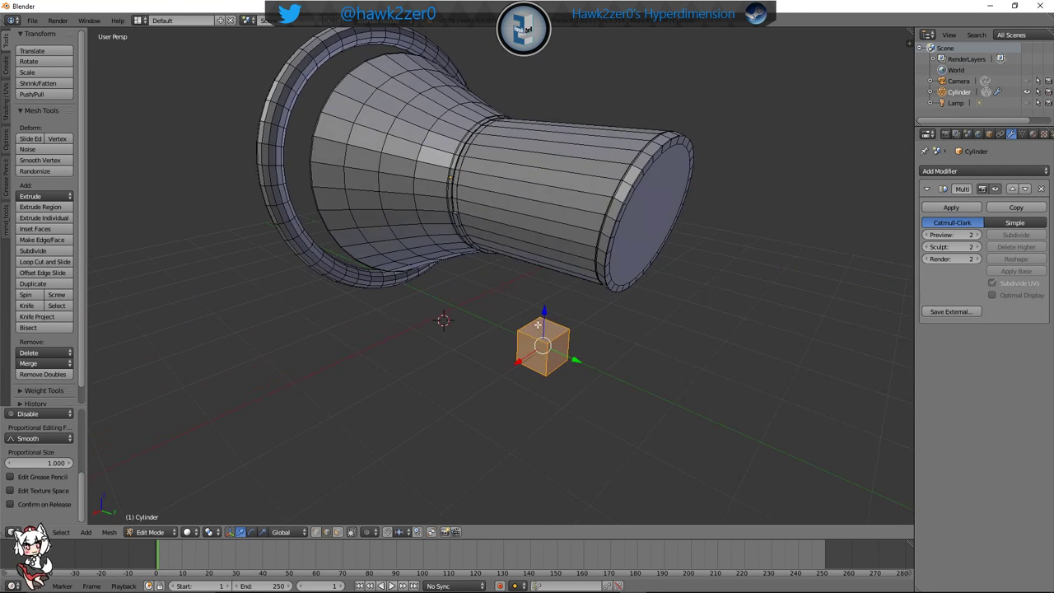
Raise the small cube along Z until it sits partly embedded in the top of the narrow cylinder
left_click_drag(545, 311, 582, 112)
left_click(582, 111)
middle_click_drag(522, 212, 517, 319)
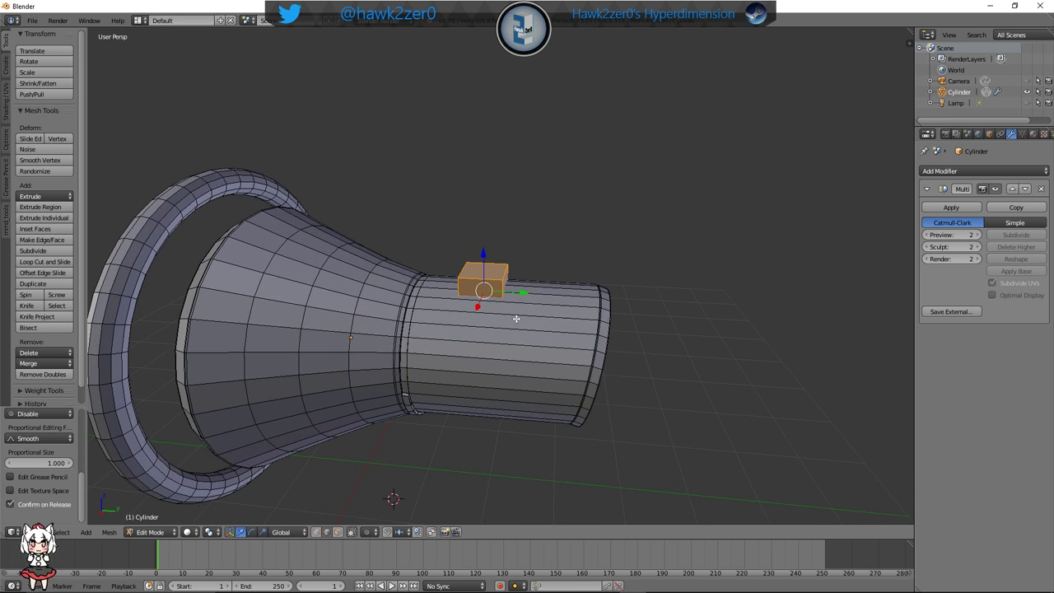
key("g")
key("z")
left_click(480, 244)
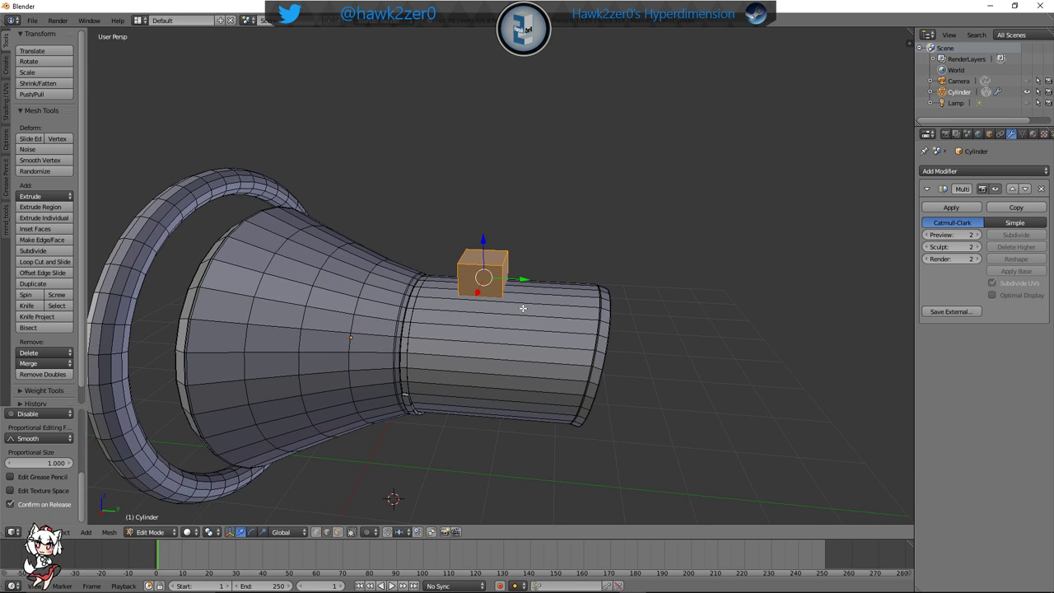
Stretch the cube along Y into a long block and adjust its Y position on top of the cylinder
key("s")
key("y")
left_click(615, 302)
key("g")
key("y")
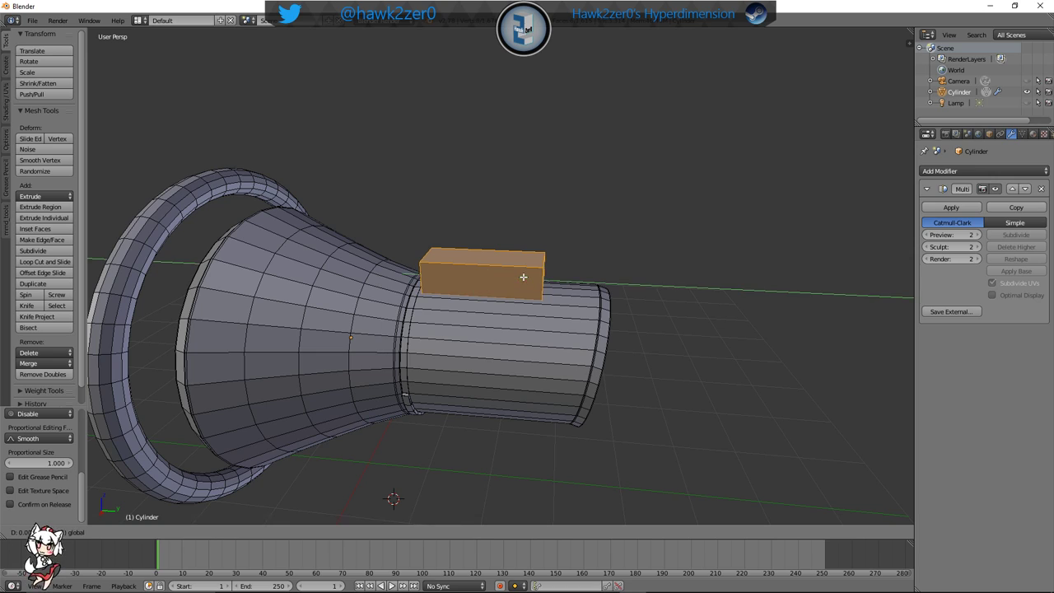
left_click(541, 283)
mouse_move(541, 283)
middle_mouse_down()
mouse_move(461, 314)
mouse_move(548, 298)
mouse_move(534, 302)
middle_mouse_up()
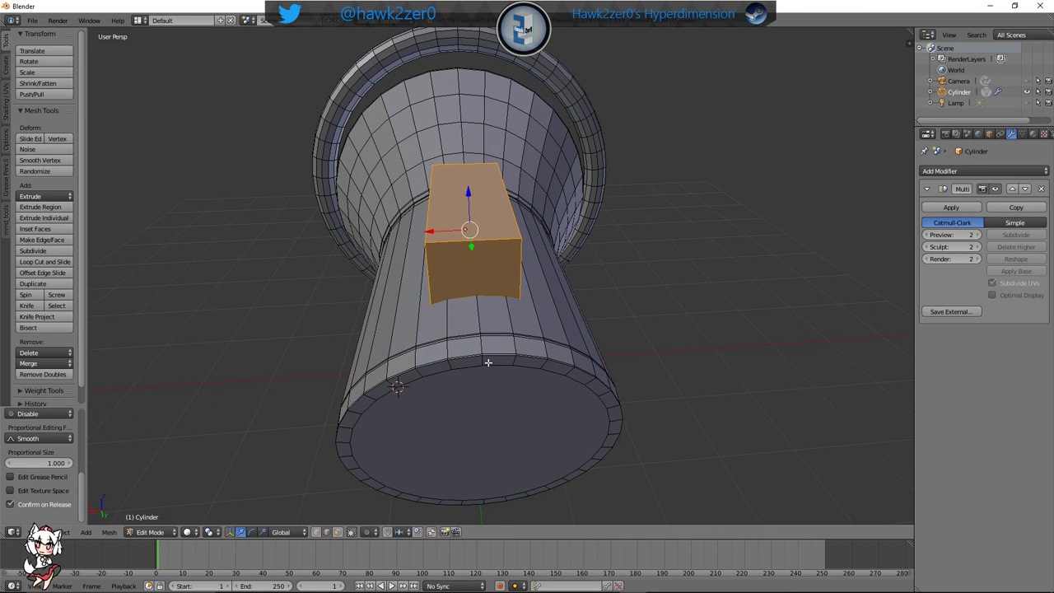
Switch to Object Mode and inspect how Multiresolution smooths the added block on the cylinder
left_click(151, 534)
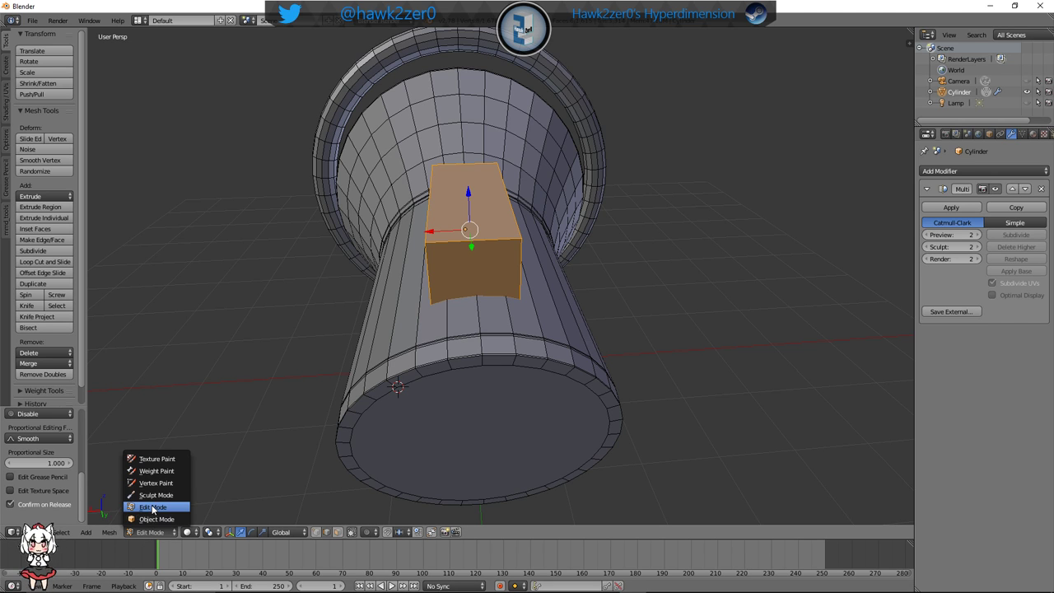
left_click(159, 505)
left_click(151, 534)
left_click(147, 519)
middle_click_drag(386, 425, 476, 384)
scroll(571, 424, "down", 6)
scroll(595, 385, "up", 2)
scroll(476, 385, "up", 3)
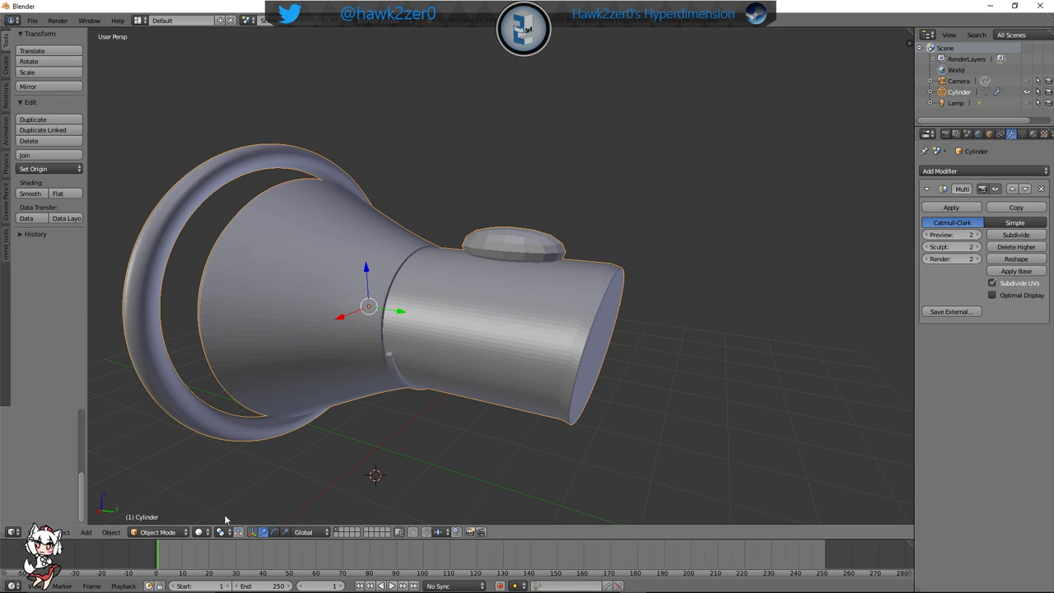
Enter Edit Mode and scale the block on top of the cylinder narrower along X
left_click(158, 532)
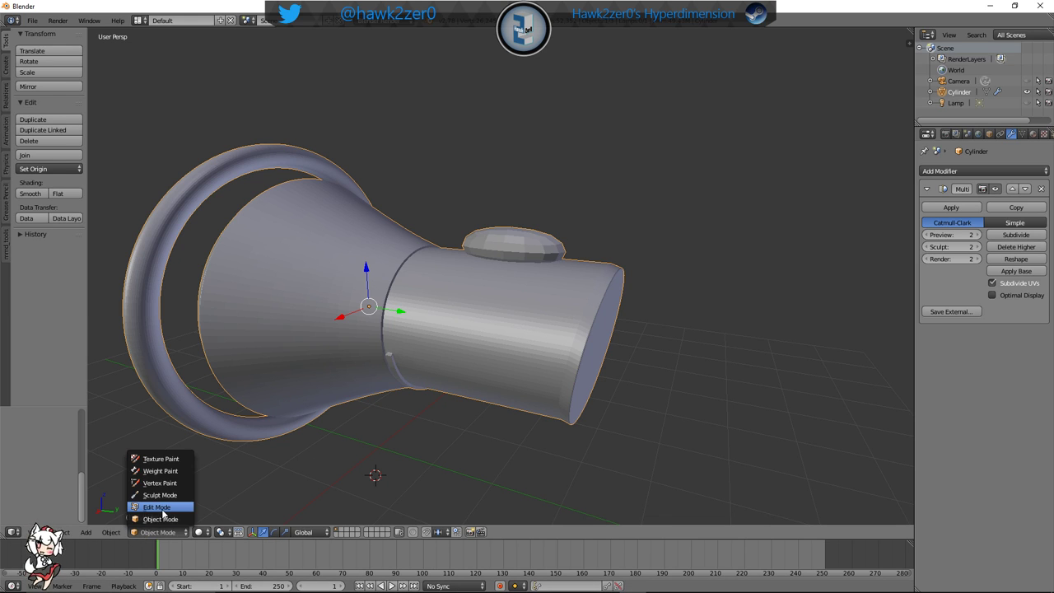
left_click(161, 509)
scroll(401, 354, "up", 5)
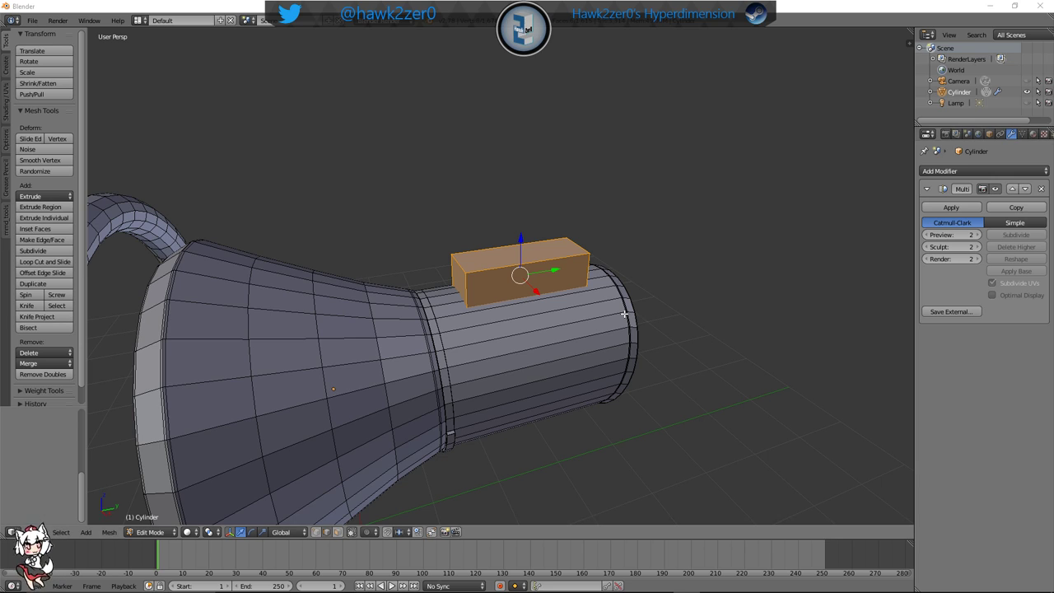
middle_click_drag(611, 298, 529, 351)
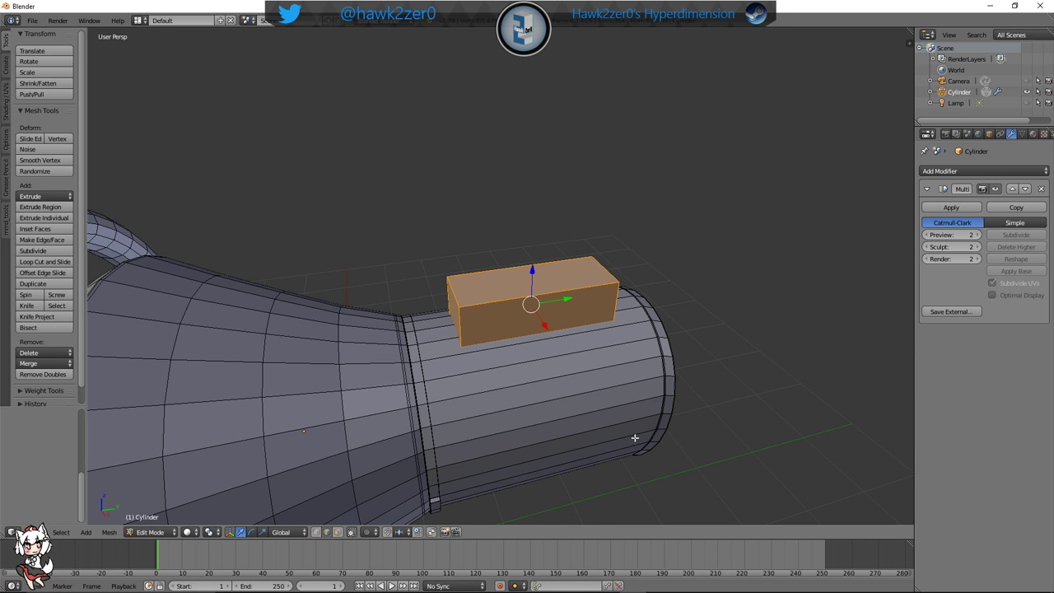
middle_click_drag(635, 438, 650, 369)
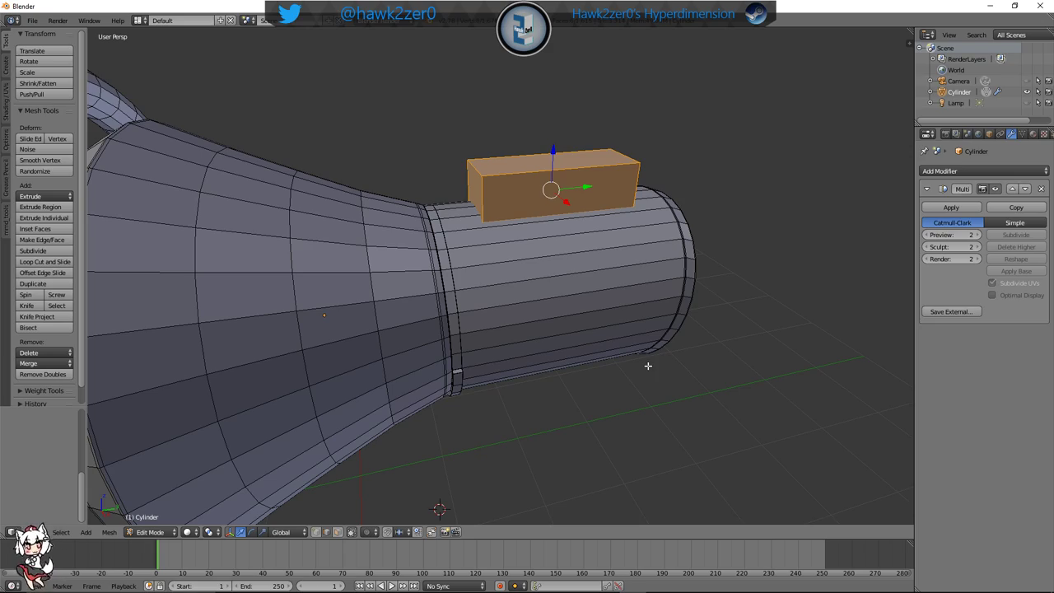
middle_click_drag(673, 316, 740, 362)
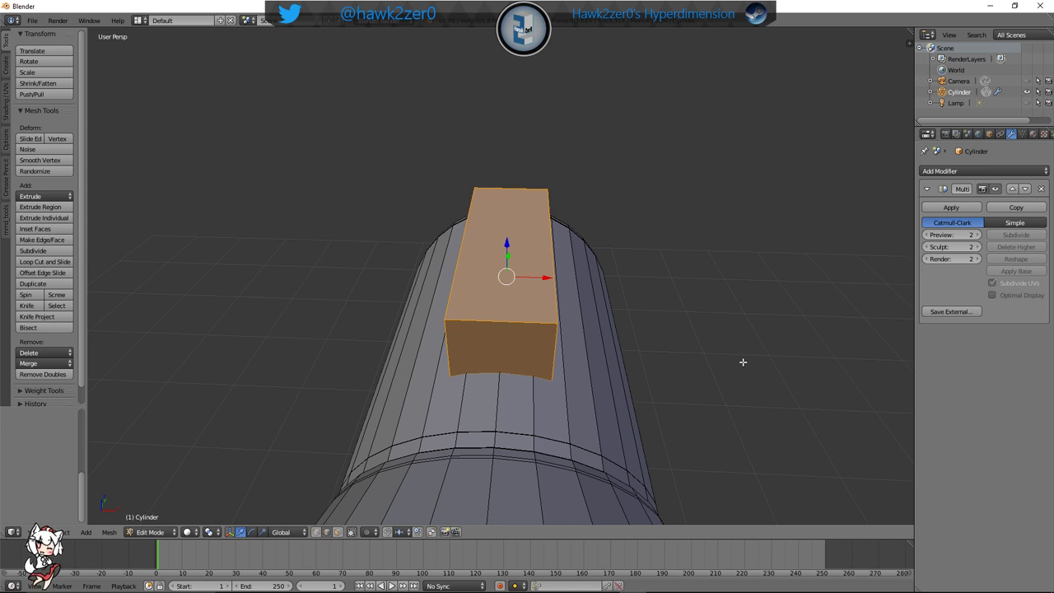
key("s")
key("x")
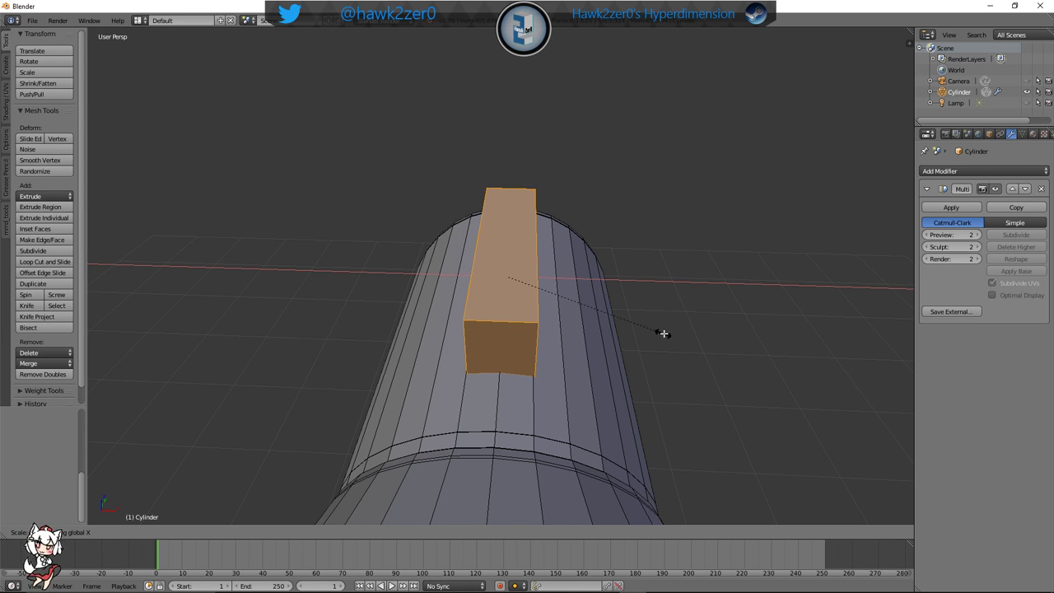
left_click(657, 328)
Raise the block's top edge nearest the cylinder's open end along Z so the block's top slopes
middle_click_drag(656, 328, 327, 527)
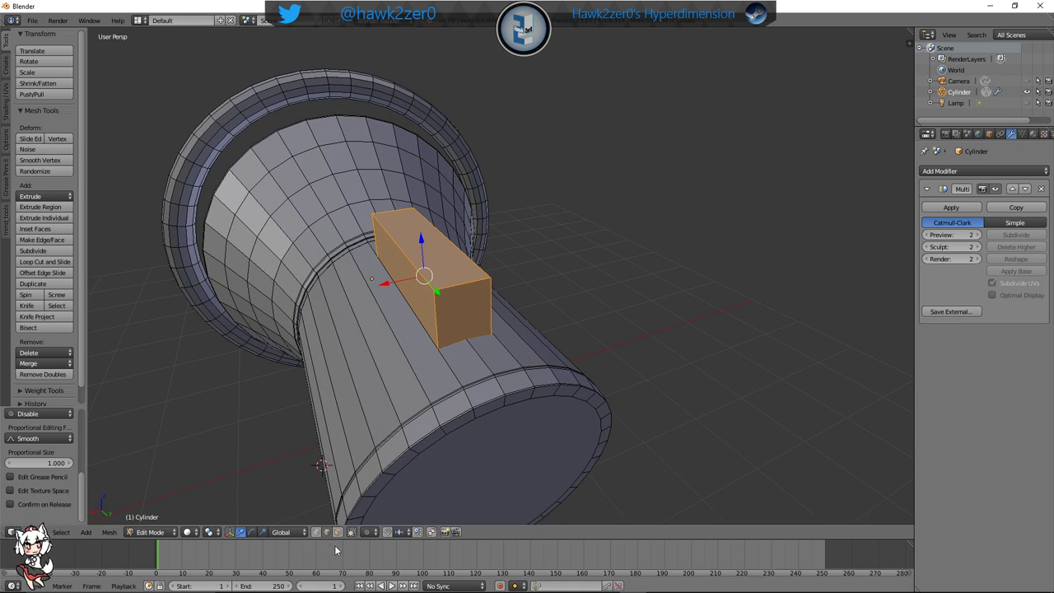
right_click(461, 283)
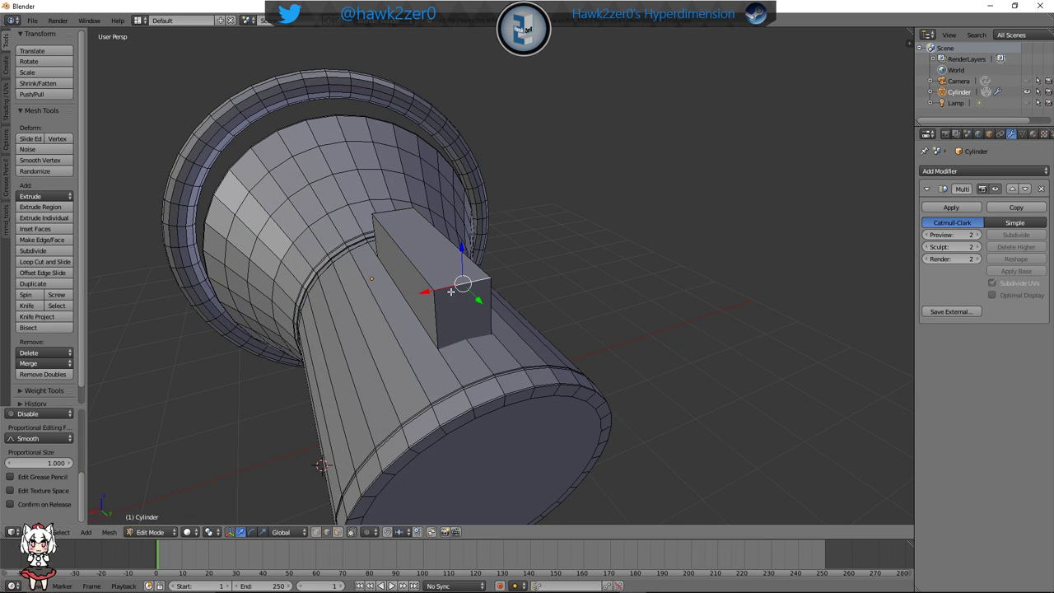
left_click_drag(462, 258, 465, 221)
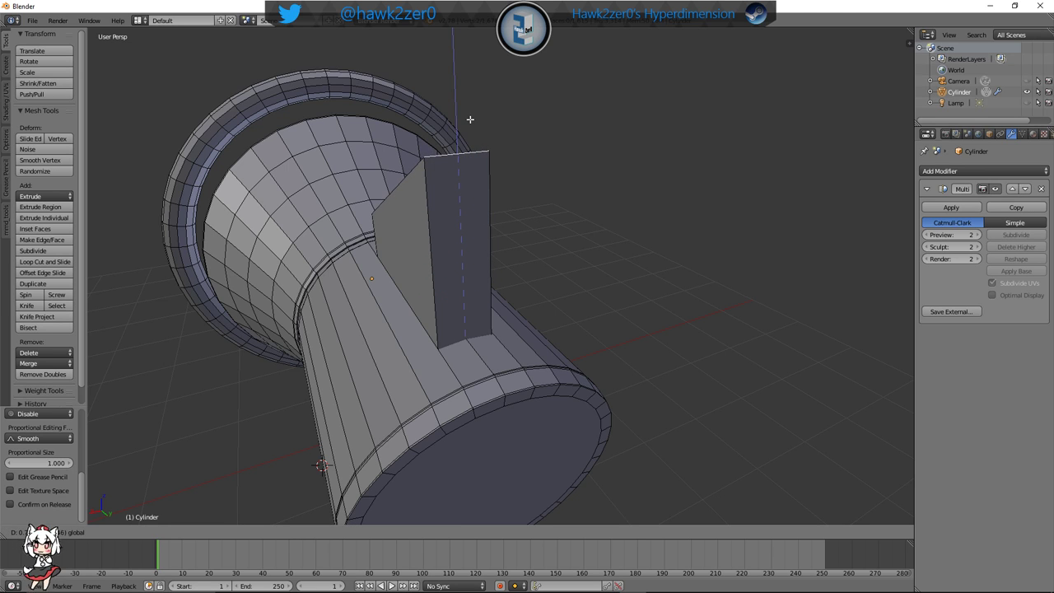
left_click_drag(470, 129, 469, 140)
middle_click_drag(461, 214, 560, 193)
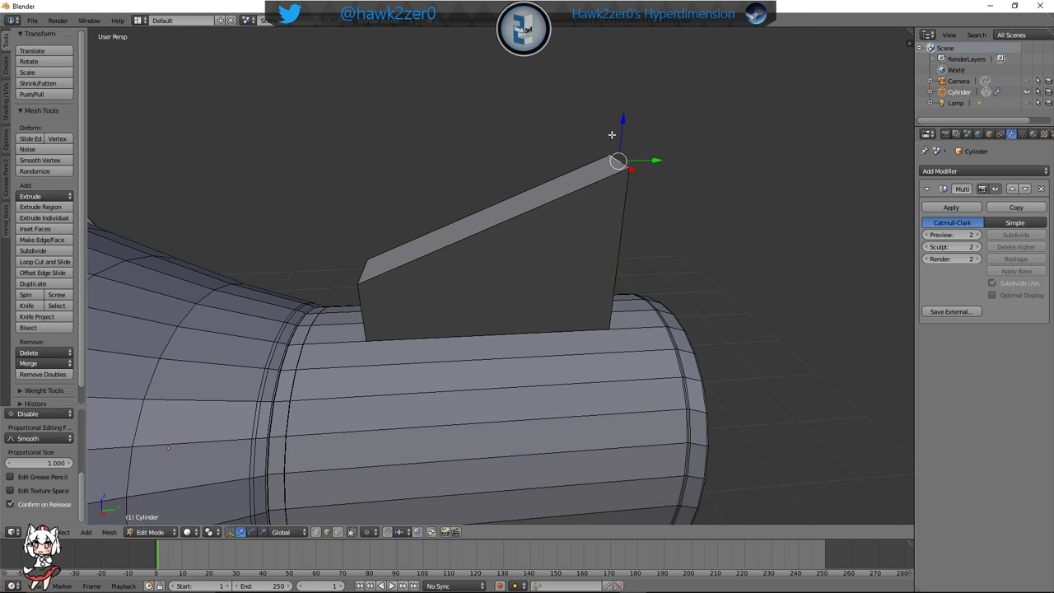
key("g")
key("z")
left_click(621, 145)
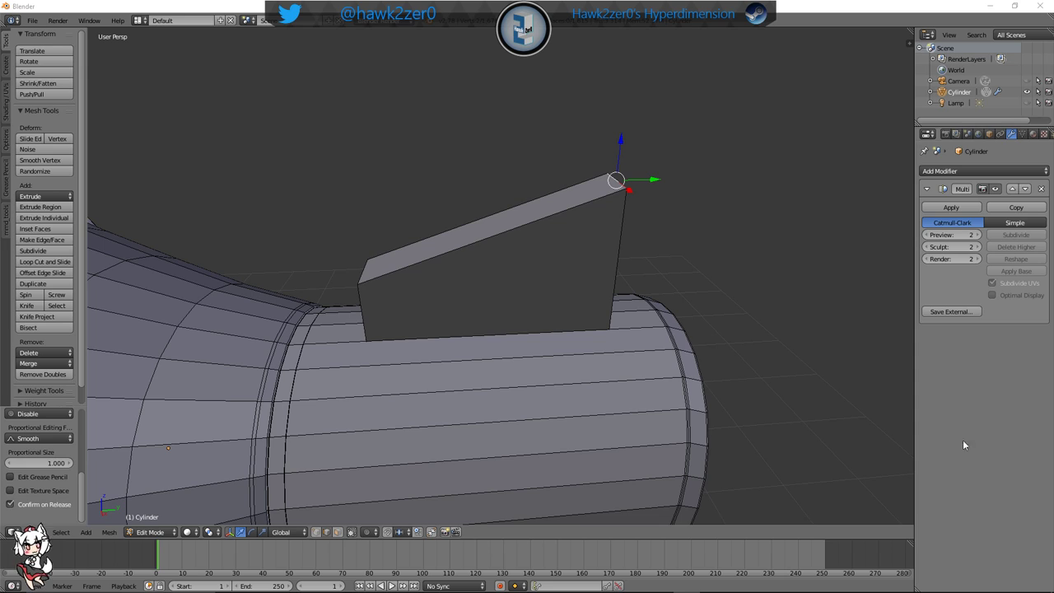
Fine-tune the Z height of the block's raised edge, checking it from the back and side, leaving a gentle slope
middle_click_drag(790, 365, 642, 345)
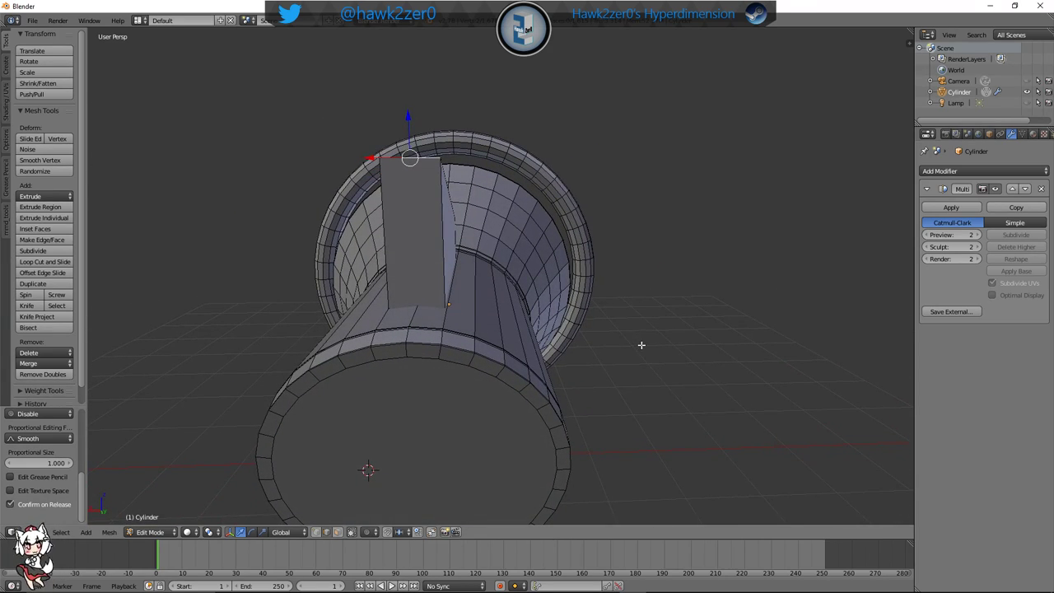
key("KP_3")
key("KP_1")
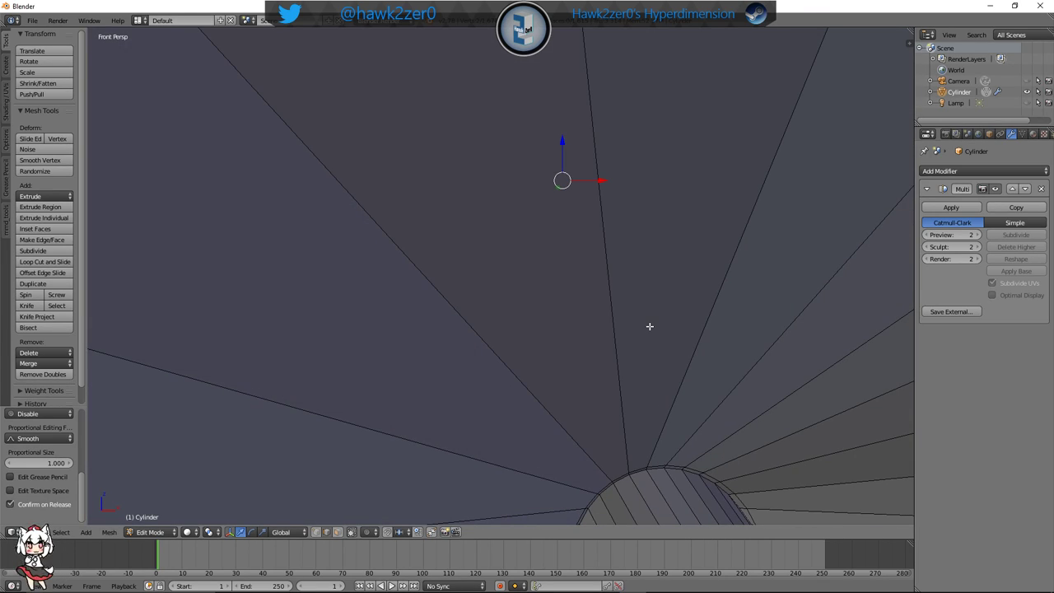
middle_click_drag(656, 317, 588, 252, "shift")
scroll(612, 294, "down", 4)
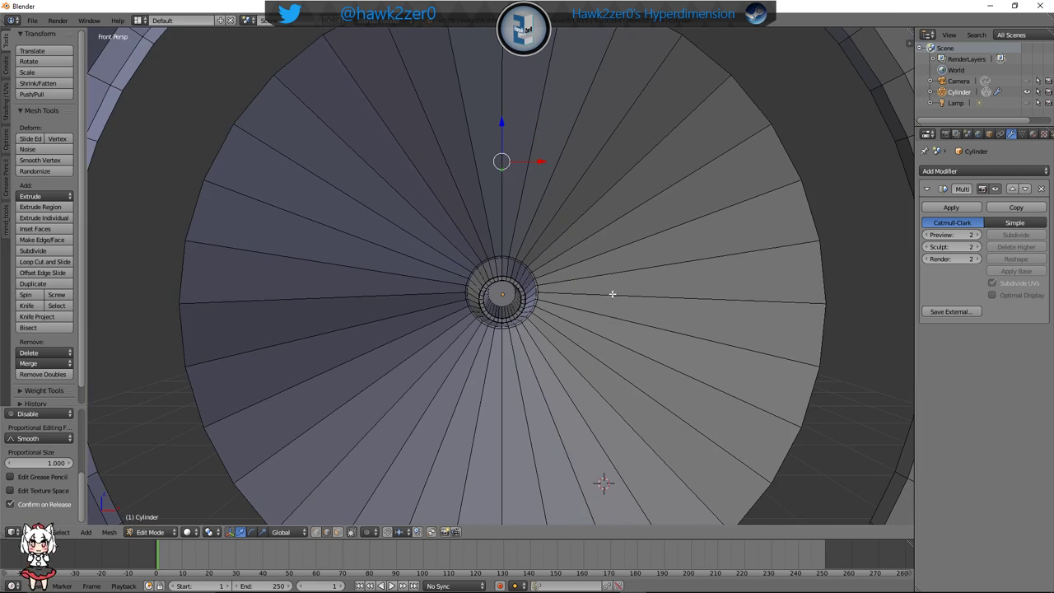
middle_click_drag(612, 318, 598, 289, "shift")
scroll(606, 286, "down", 8)
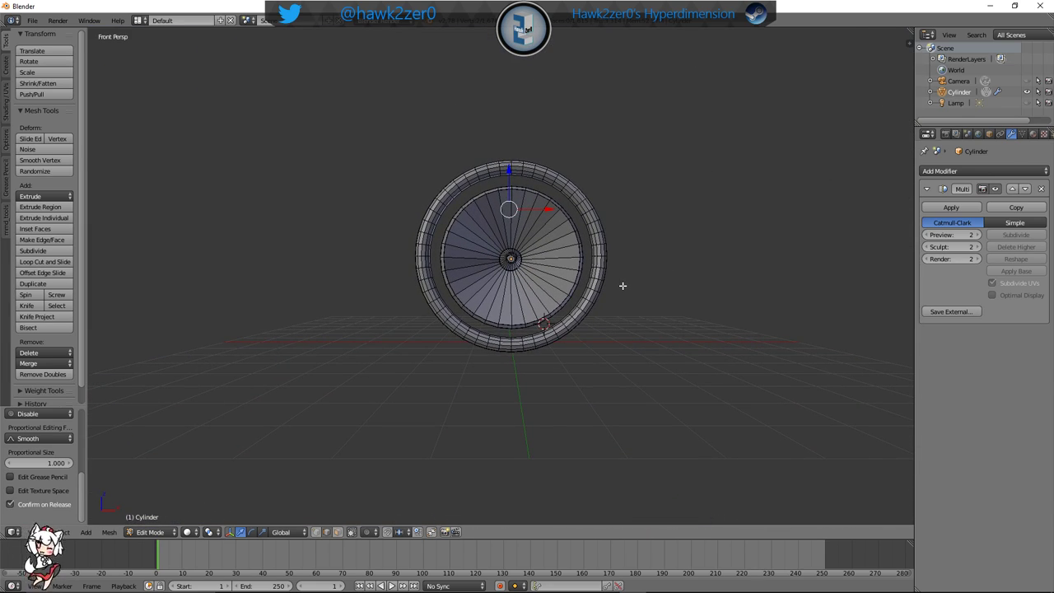
key("ctrl+KP_1")
middle_click_drag(580, 246, 600, 275, "shift")
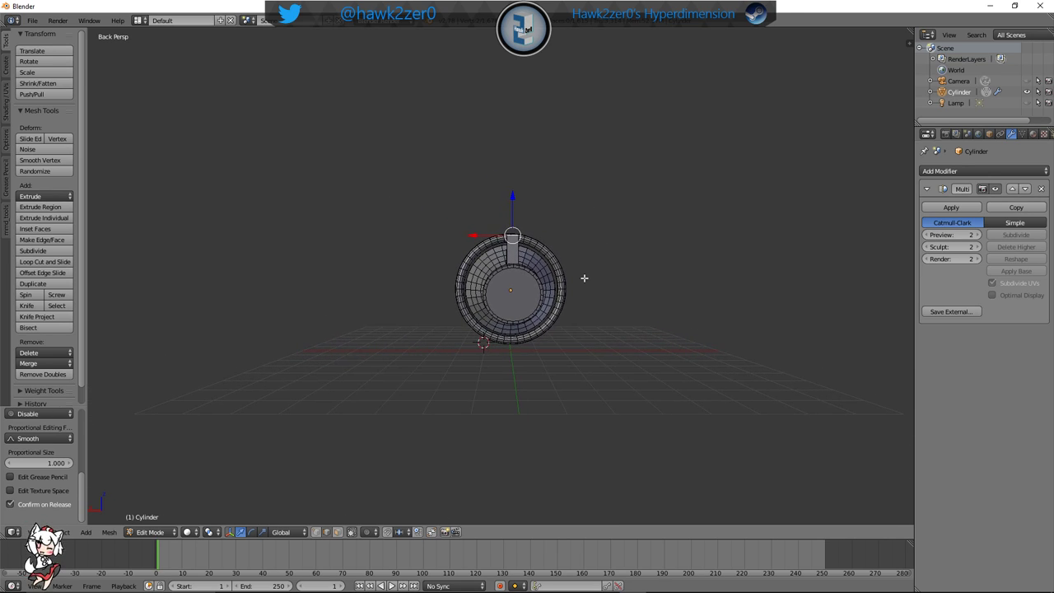
scroll(591, 280, "up", 4)
left_click_drag(529, 146, 529, 150)
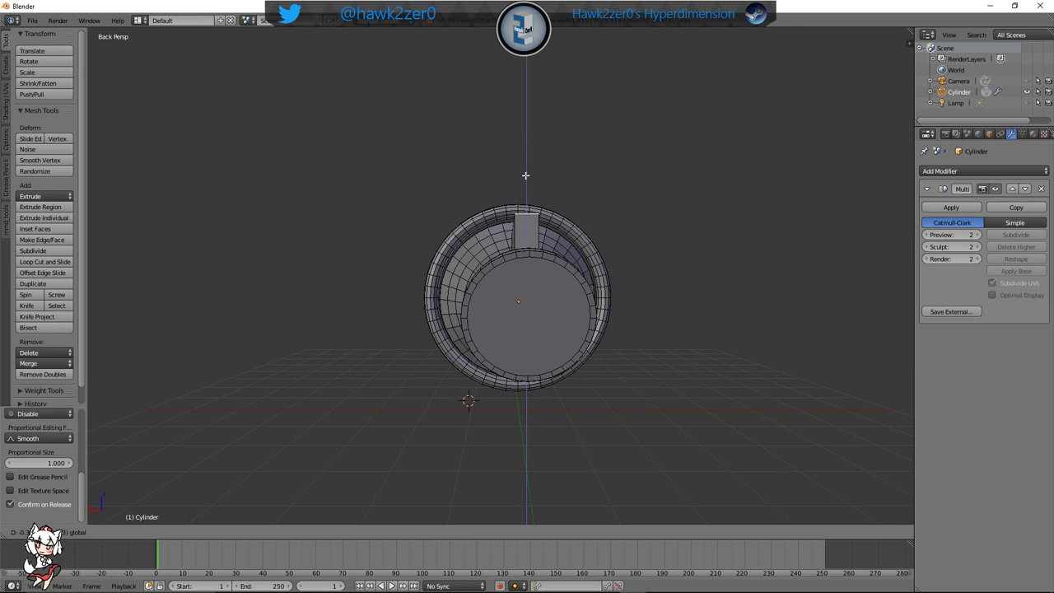
left_click_drag(524, 187, 525, 189)
middle_click_drag(525, 189, 650, 208)
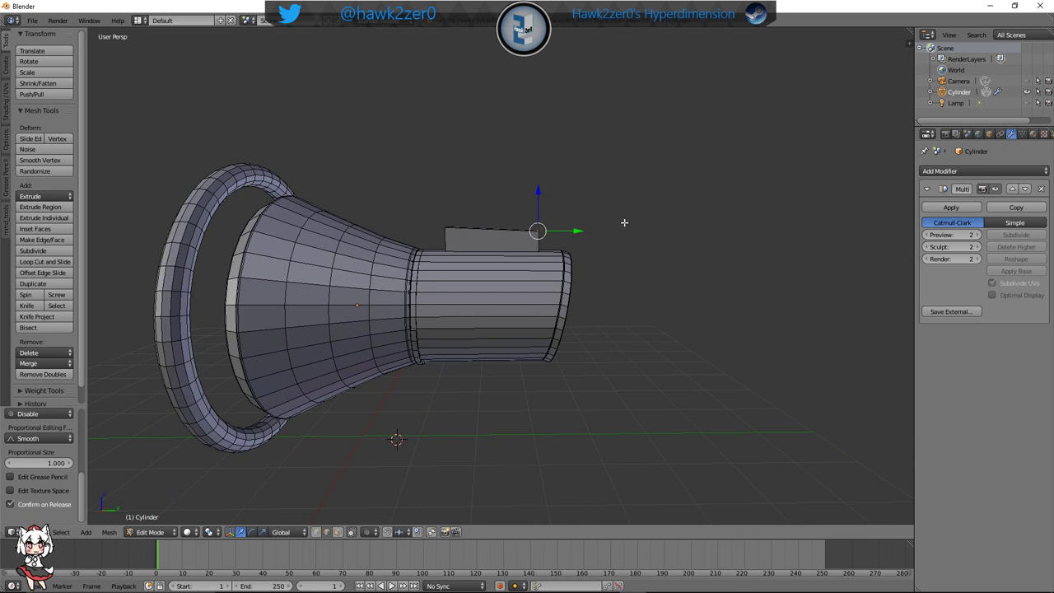
left_click_drag(537, 193, 537, 171)
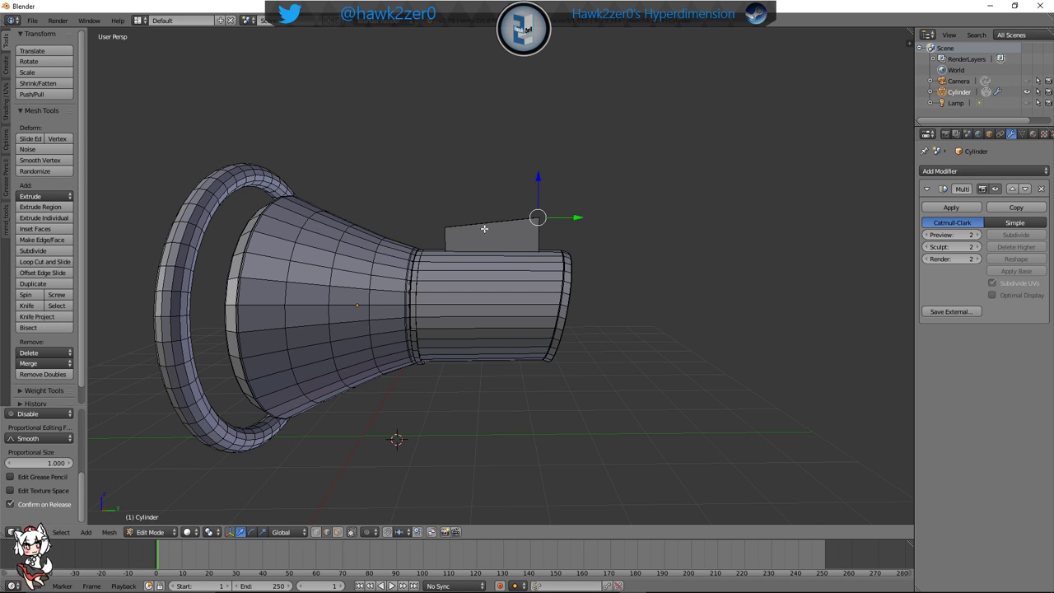
Lower the block's cone-side top edge along Z and shift it along Y toward the cone to form a wedge
scroll(483, 228, "up", 3)
middle_click_drag(452, 255, 433, 264, "shift")
left_click_drag(451, 233, 508, 228)
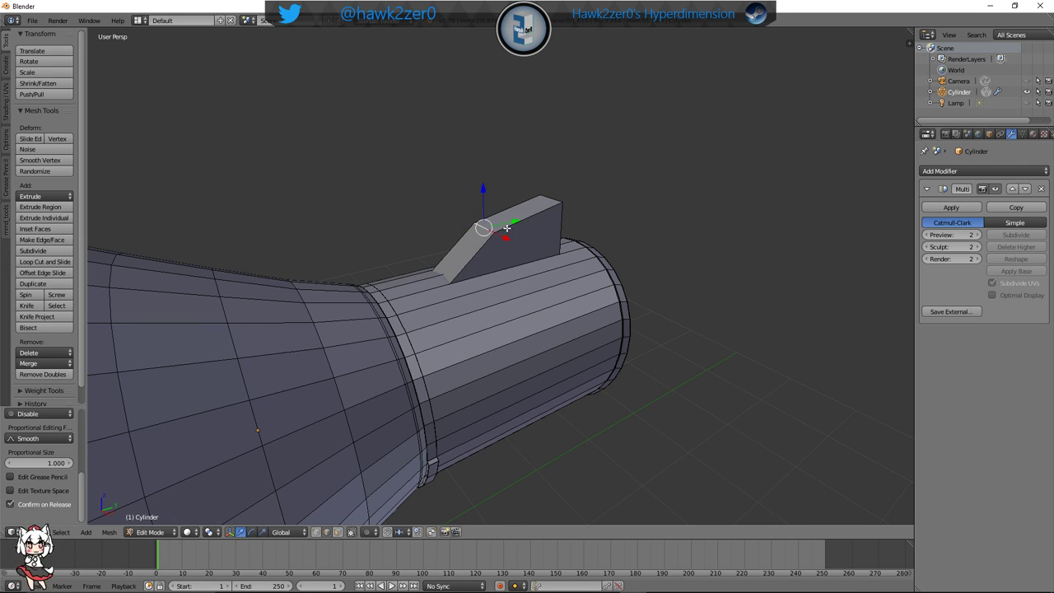
middle_click_drag(506, 228, 466, 211)
left_click_drag(488, 191, 500, 210)
middle_click_drag(500, 263, 576, 313)
scroll(571, 322, "up", 3)
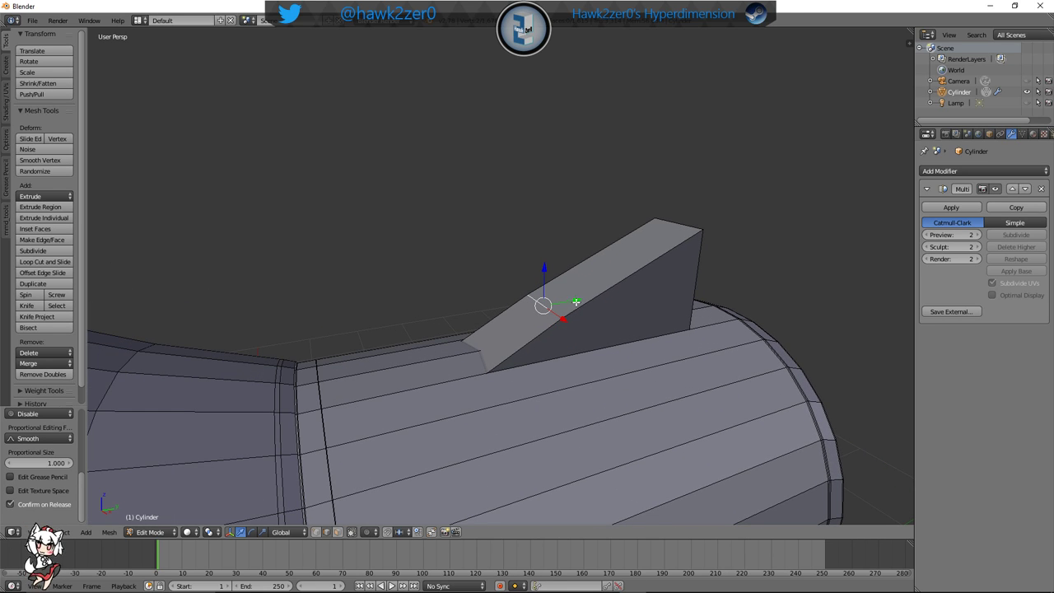
left_click_drag(576, 302, 452, 351)
Switch to Object Mode and inspect how Multiresolution smooths the wedge on the cylinder
left_click(150, 532)
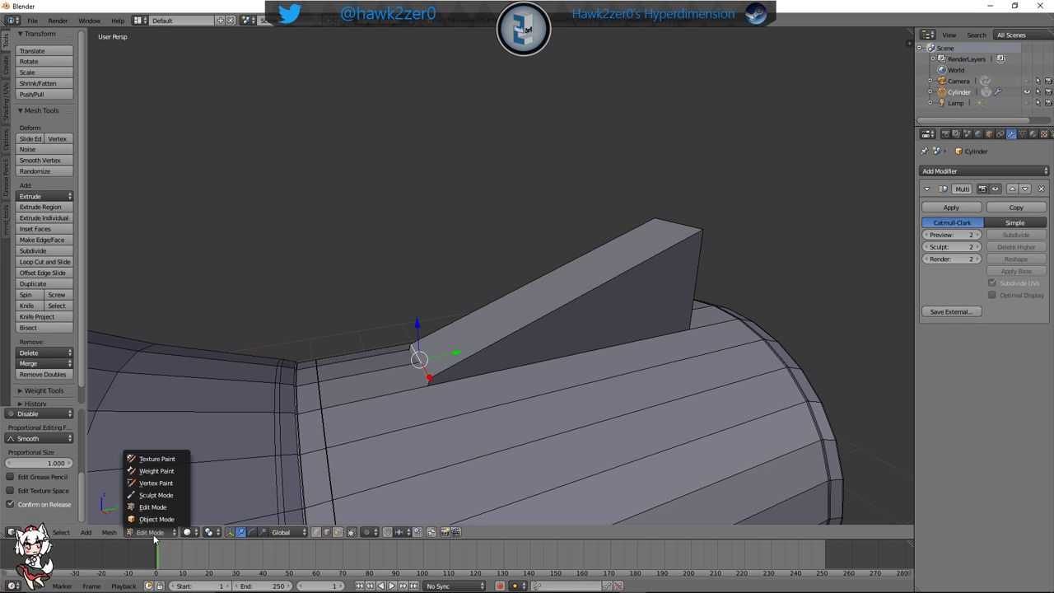
left_click(157, 518)
middle_click_drag(482, 400, 395, 445)
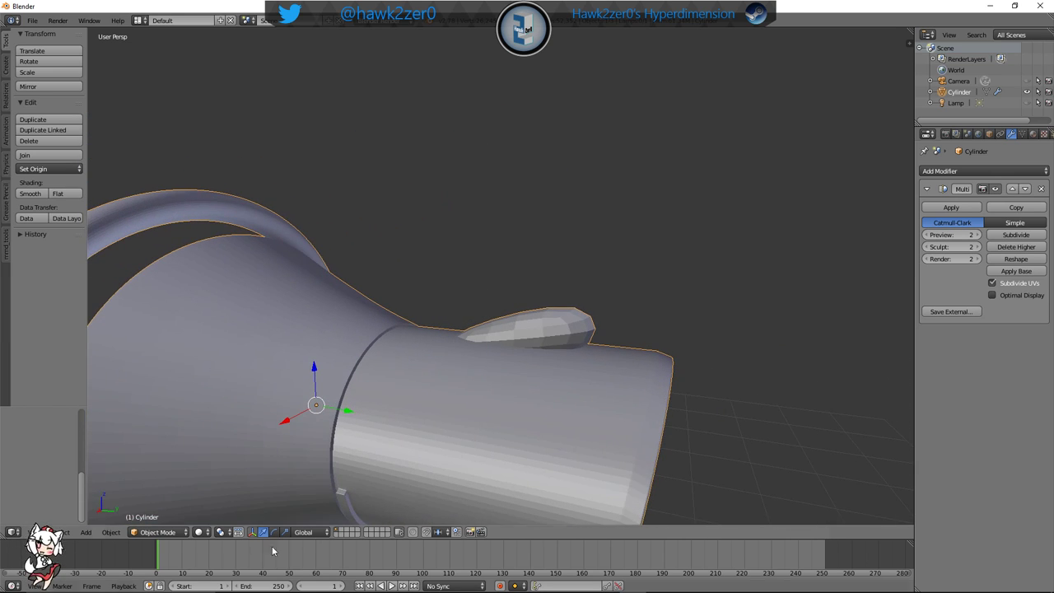
Return to Edit Mode, nudge the wedge's tip edge, and move its buried cone-side bottom edge along Y toward the cone using wireframe display
left_click(158, 532)
left_click(177, 509)
middle_click_drag(439, 376, 580, 402)
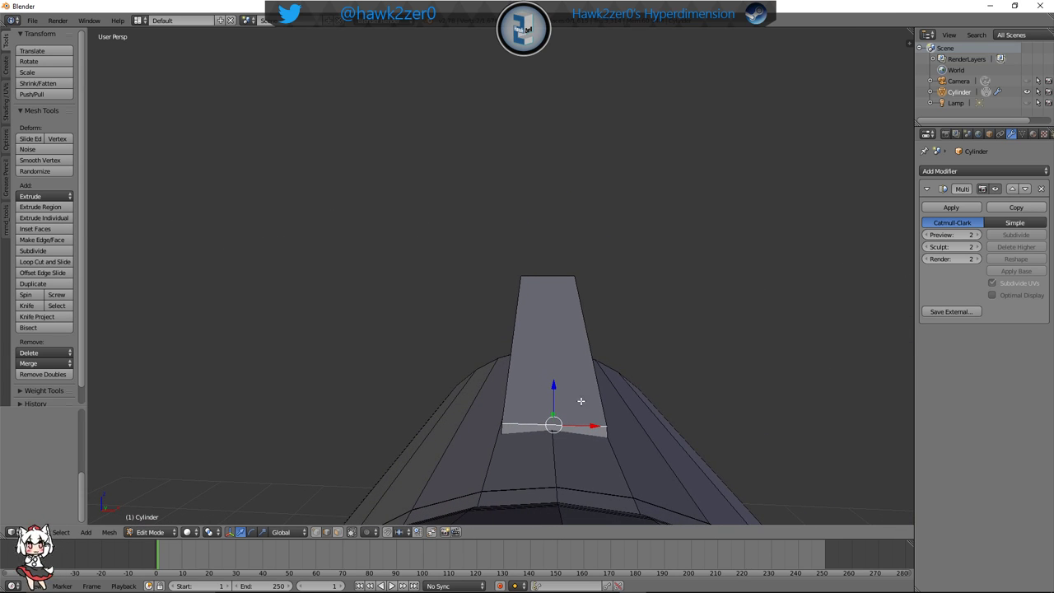
left_click_drag(591, 429, 595, 420)
middle_click_drag(595, 420, 552, 355)
key("z")
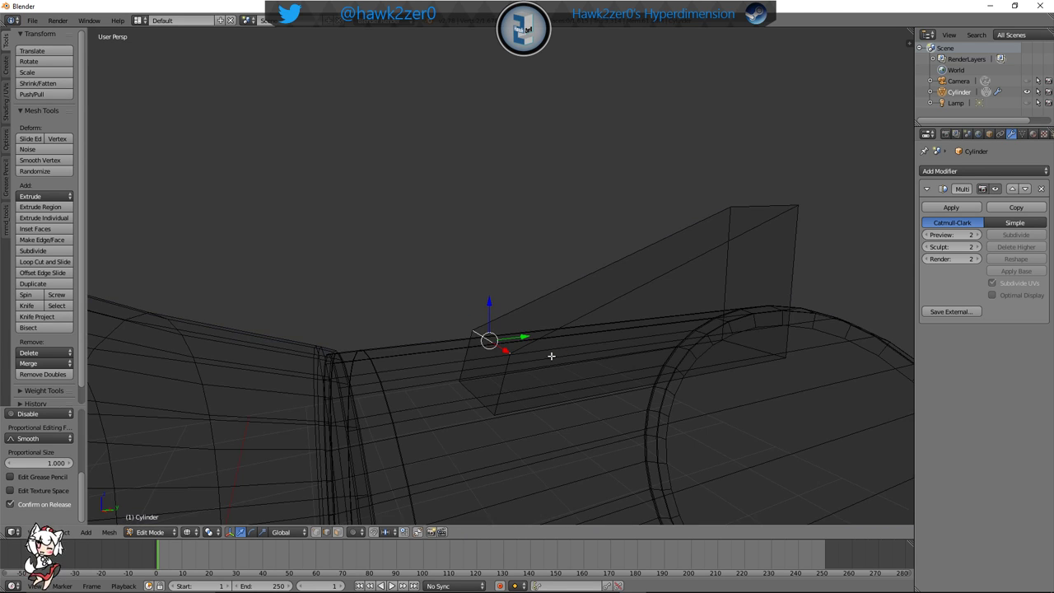
right_click(472, 400)
right_click(474, 388)
left_click_drag(512, 387, 493, 390)
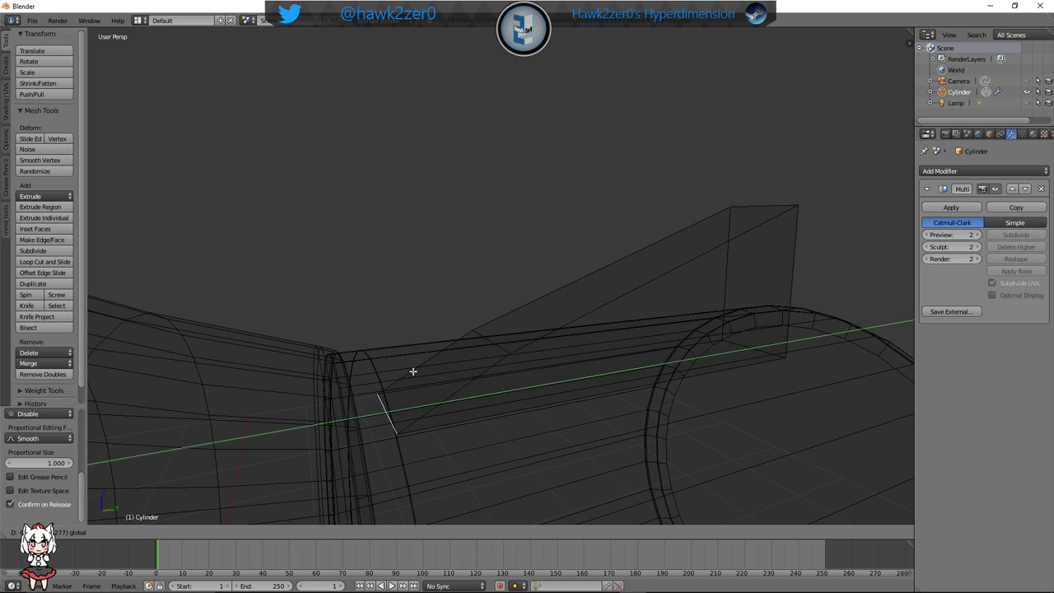
left_click_drag(256, 373, 250, 371)
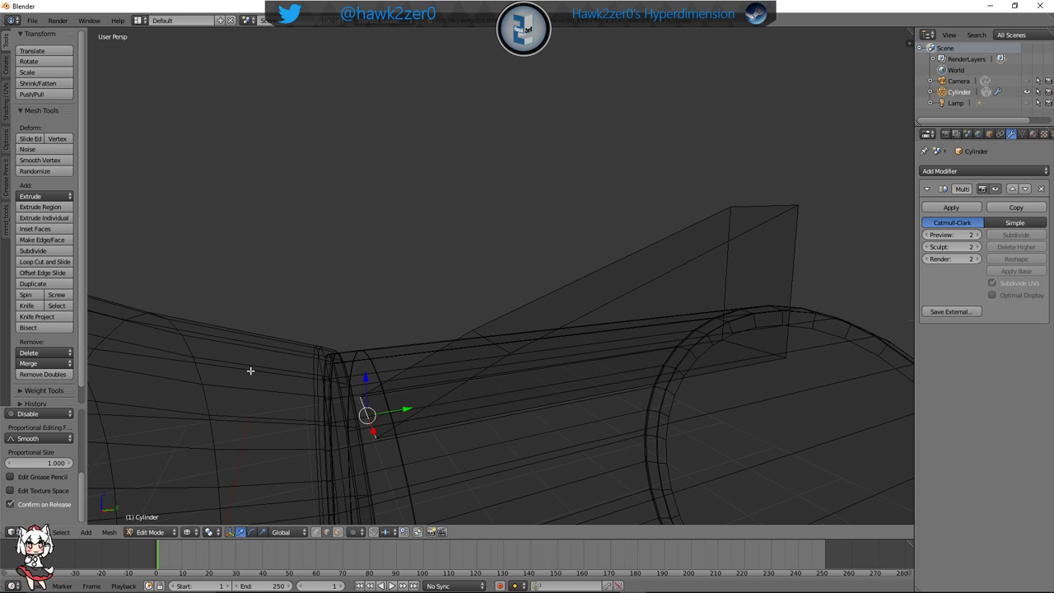
Select the wedge's cone-side top edge and lower it along Z toward the cylinder surface in solid display
right_click(490, 344)
key("z")
right_click(486, 339)
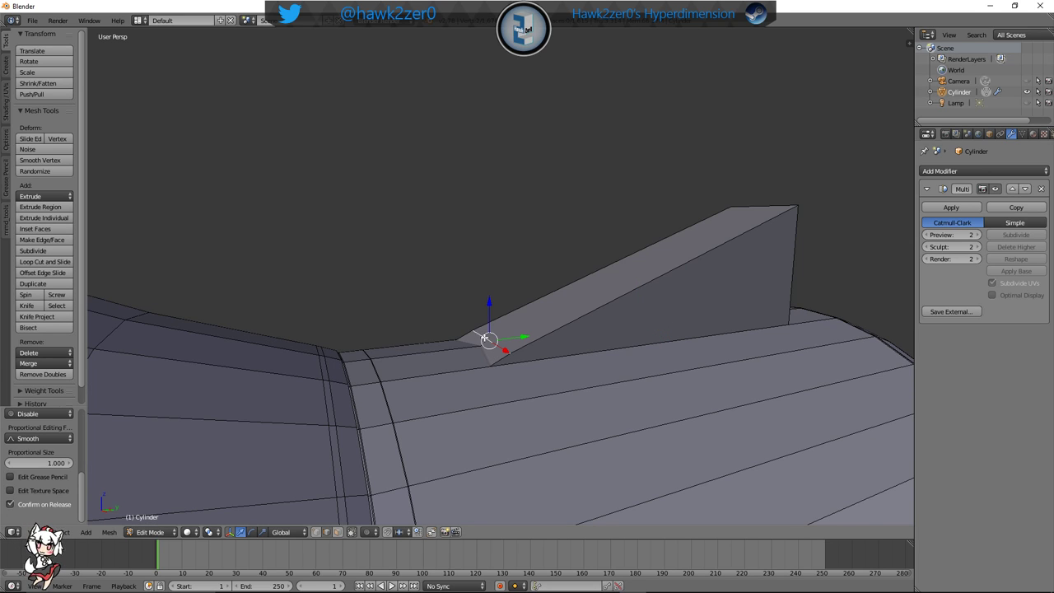
left_click_drag(489, 307, 486, 355)
mouse_move(470, 353)
middle_mouse_down()
mouse_move(565, 372)
mouse_move(403, 337)
mouse_move(405, 345)
middle_mouse_up()
Use face selection to delete the wedge's hidden bottom face inside the cylinder
key("z")
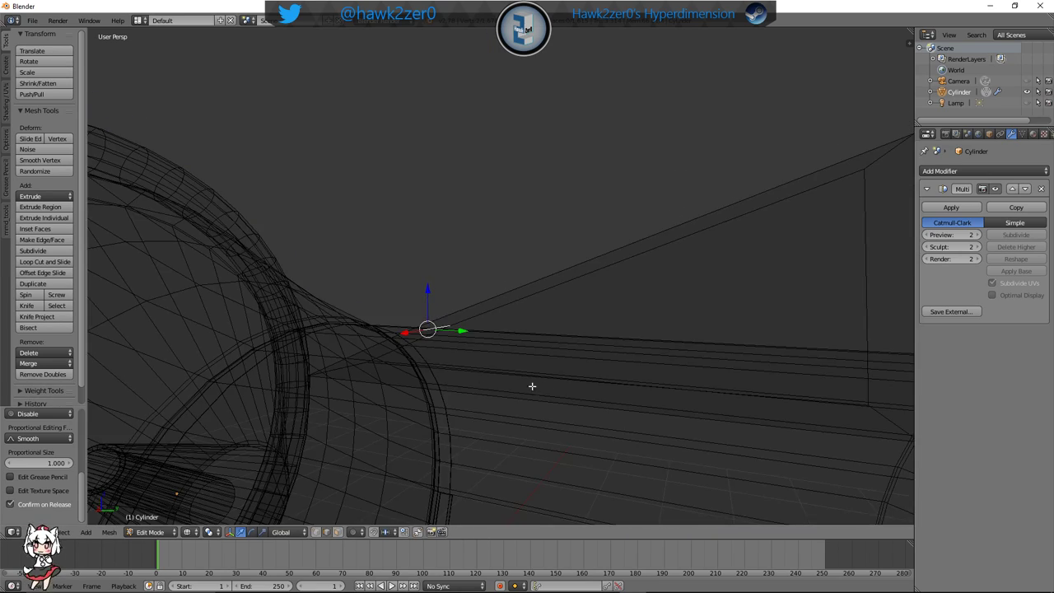
middle_click_drag(532, 387, 302, 490)
left_click(327, 533)
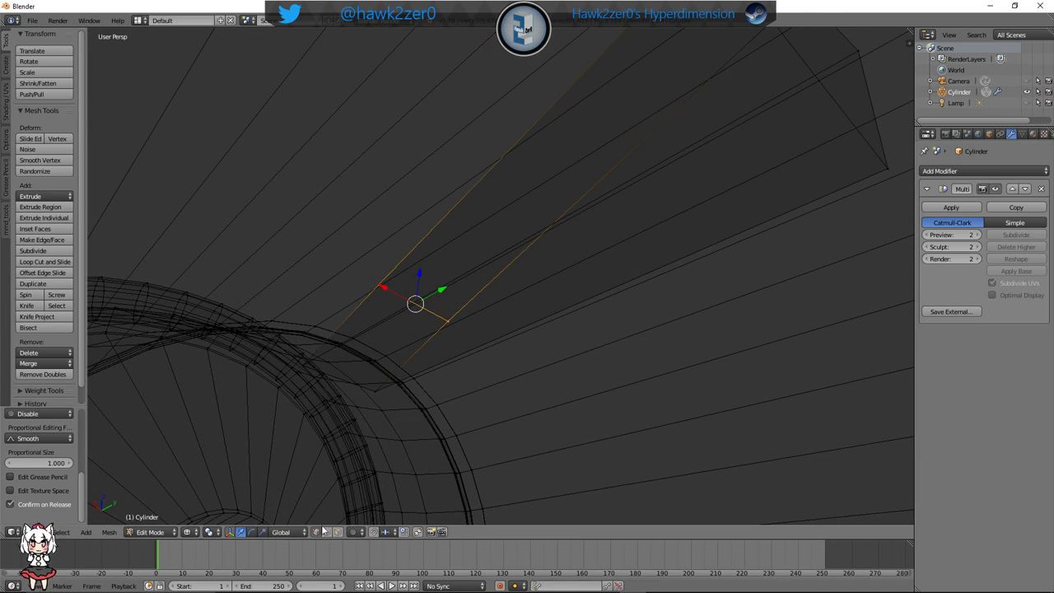
key("z")
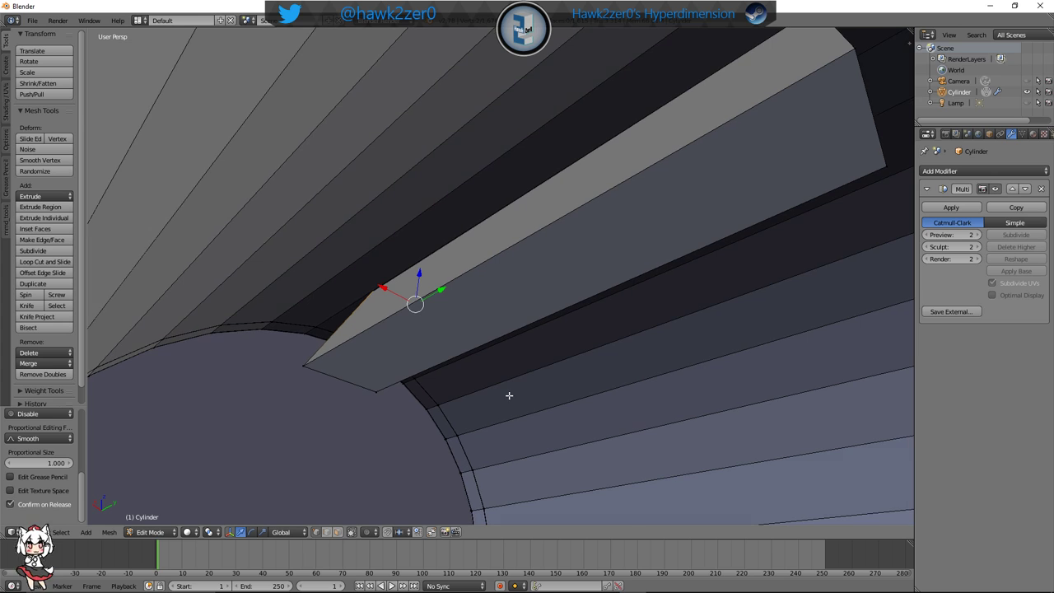
left_click(350, 534)
left_click(567, 281)
key("x")
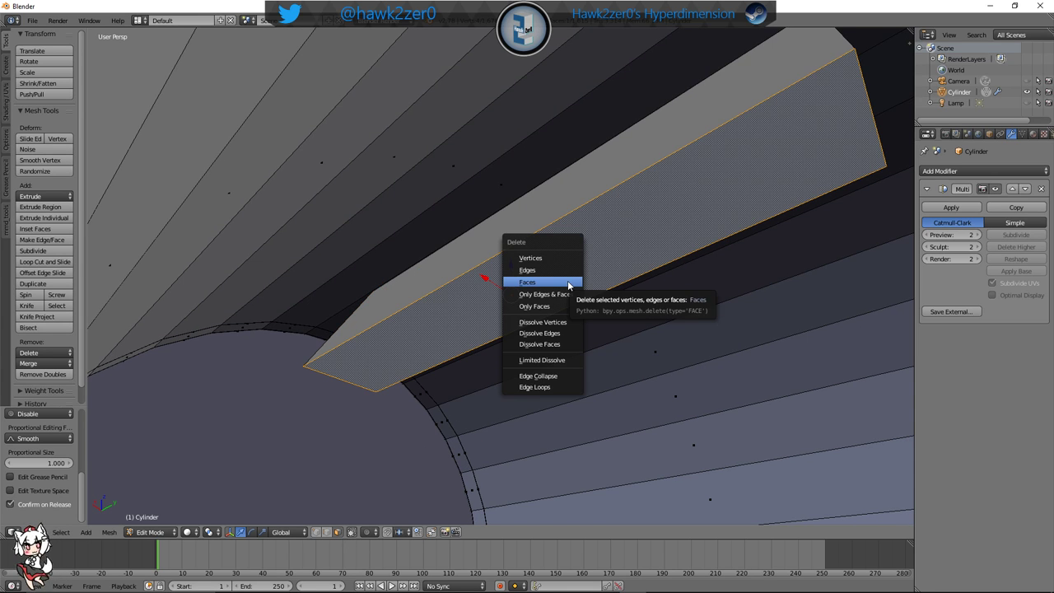
left_click(568, 283)
Check the wedge from outside the cylinder, then switch to Object Mode and inspect its smoothed shape without the bottom face
middle_click_drag(557, 280, 607, 354)
scroll(535, 334, "down", 4)
middle_click_drag(535, 334, 620, 393)
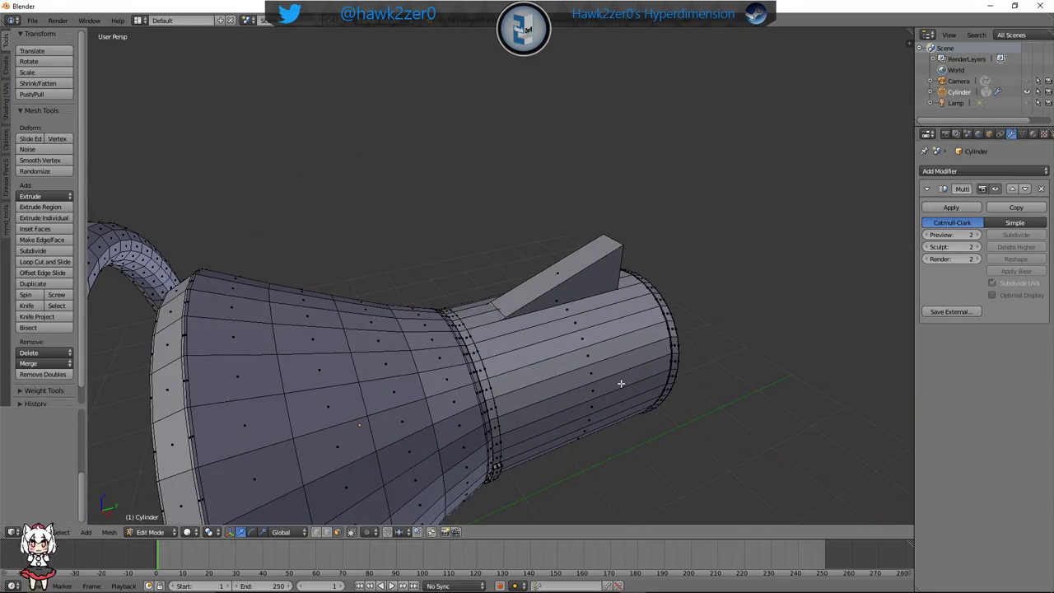
middle_click_drag(535, 364, 538, 387)
scroll(602, 369, "up", 3)
left_click(168, 532)
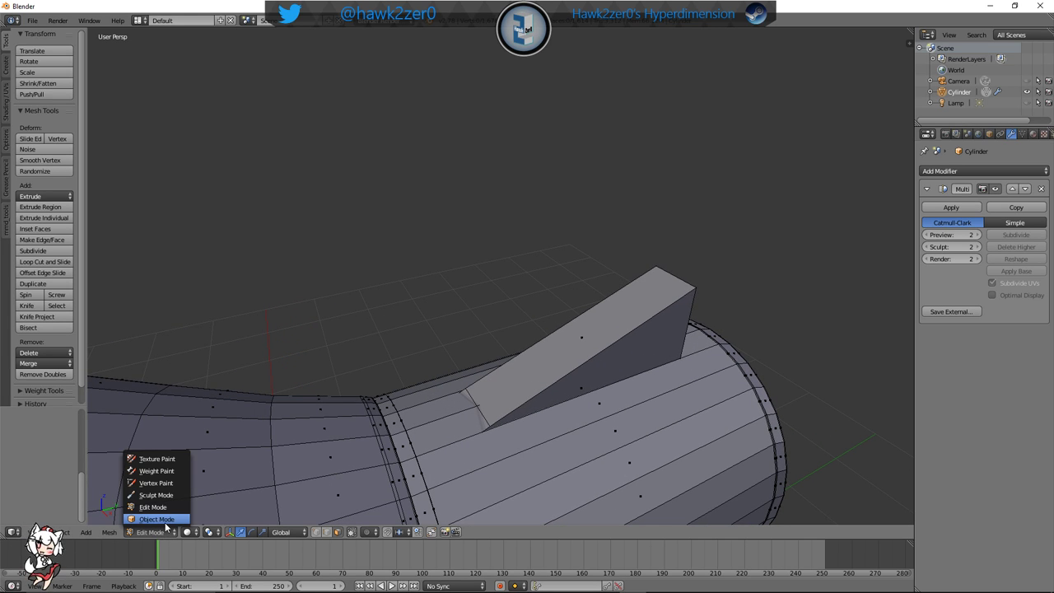
left_click(168, 522)
middle_click_drag(425, 408, 340, 381)
Check the wedge's smoothed shape in Object Mode, then return to Edit Mode and examine its top and sides
left_click(158, 532)
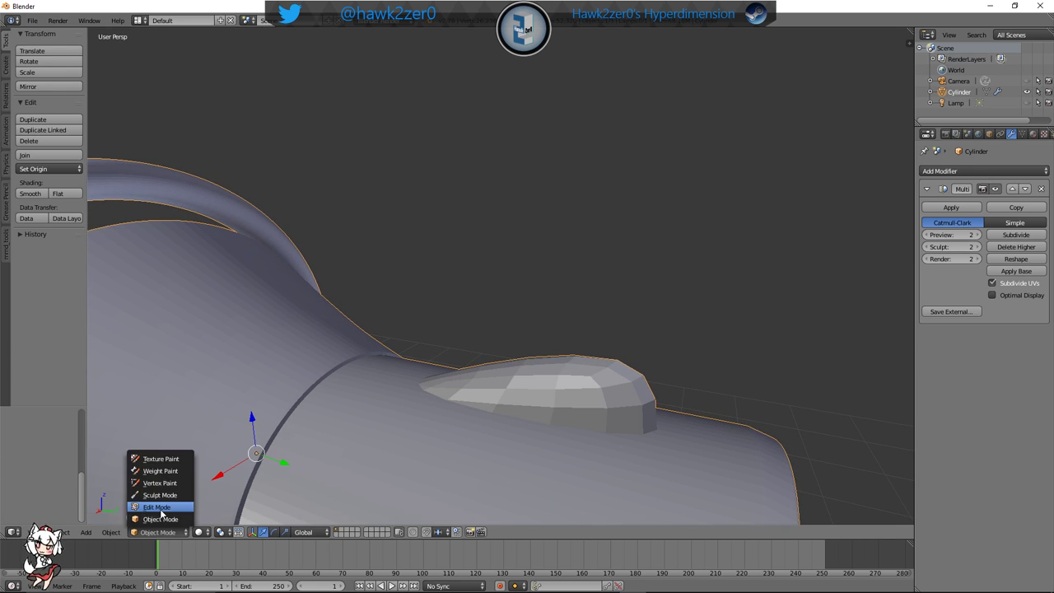
left_click(165, 509)
middle_click_drag(405, 414, 457, 423)
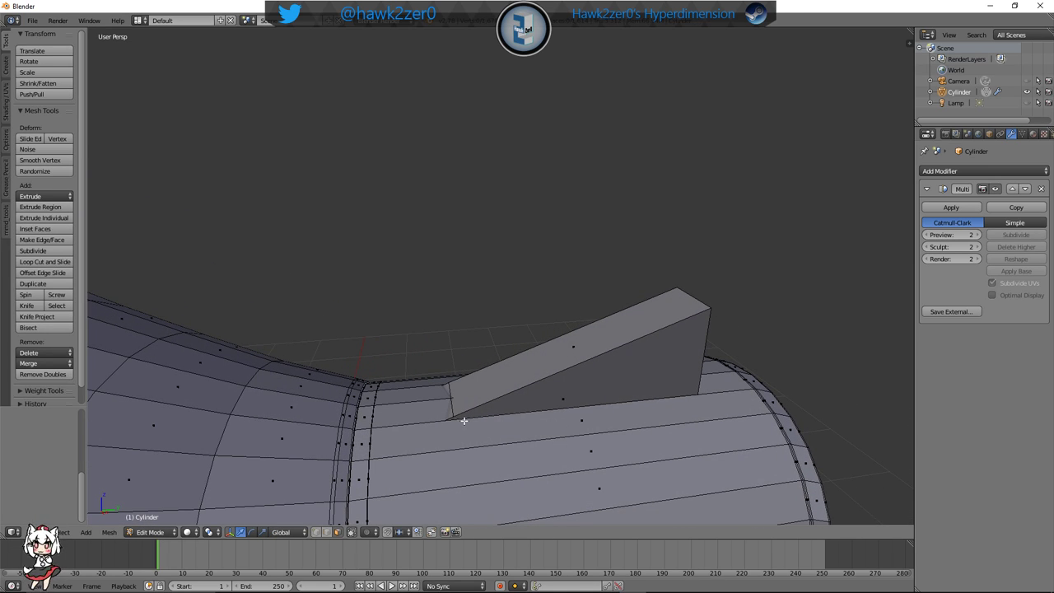
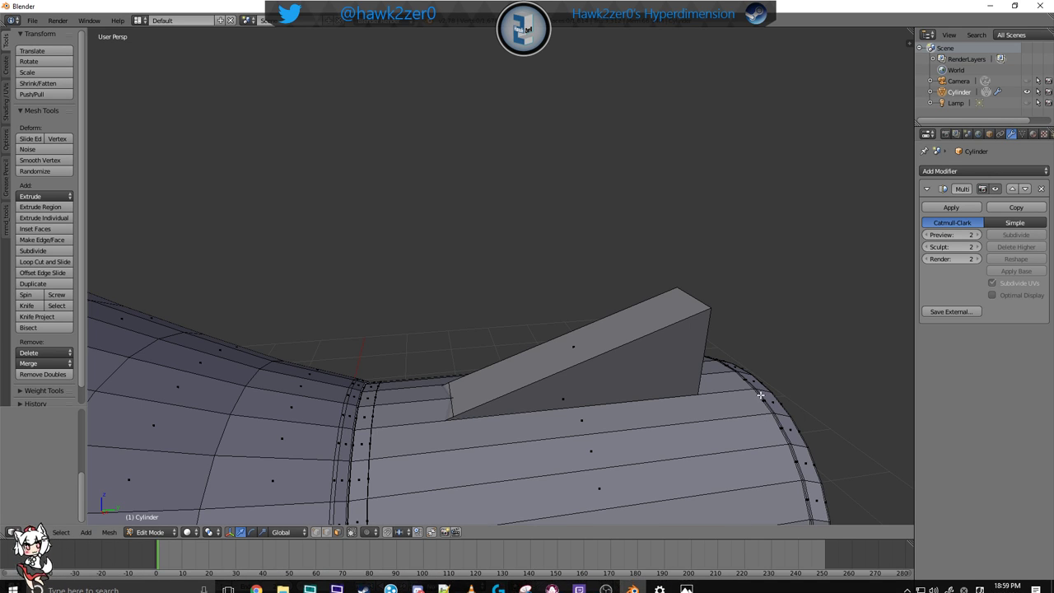
middle_click_drag(676, 354, 728, 322)
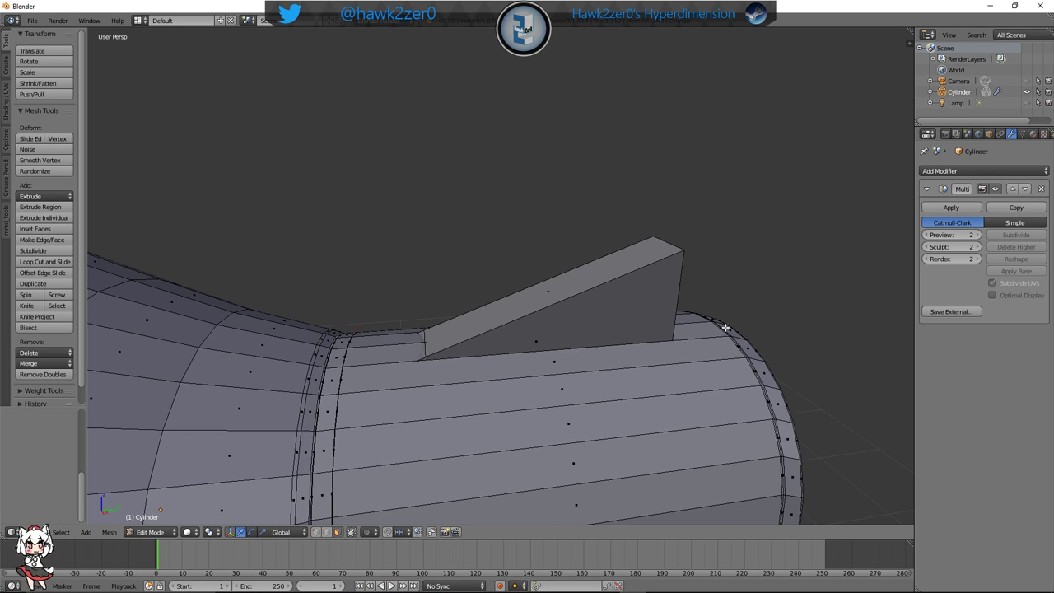
middle_click_drag(725, 328, 532, 364)
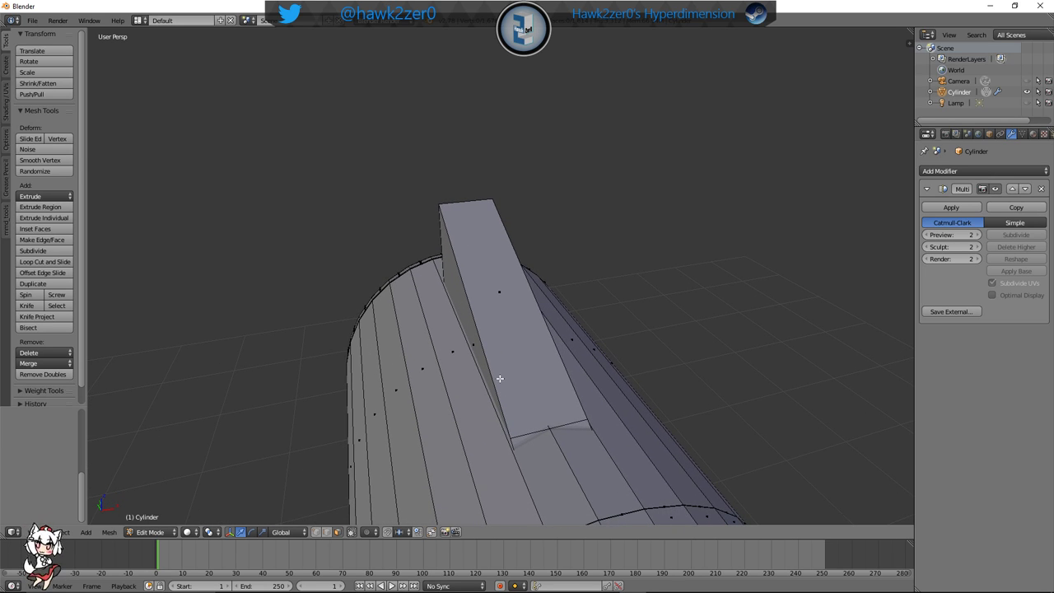
Add two lengthwise loop cuts to the wedge and slide each close to one of its long top side edges
key("ctrl+r")
left_click(476, 202)
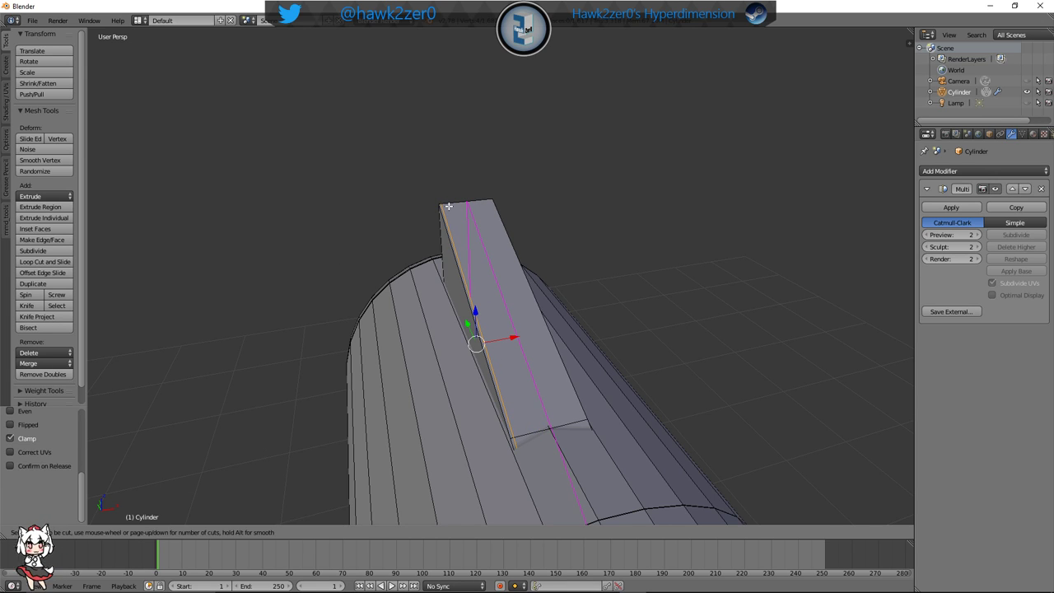
left_click(611, 208)
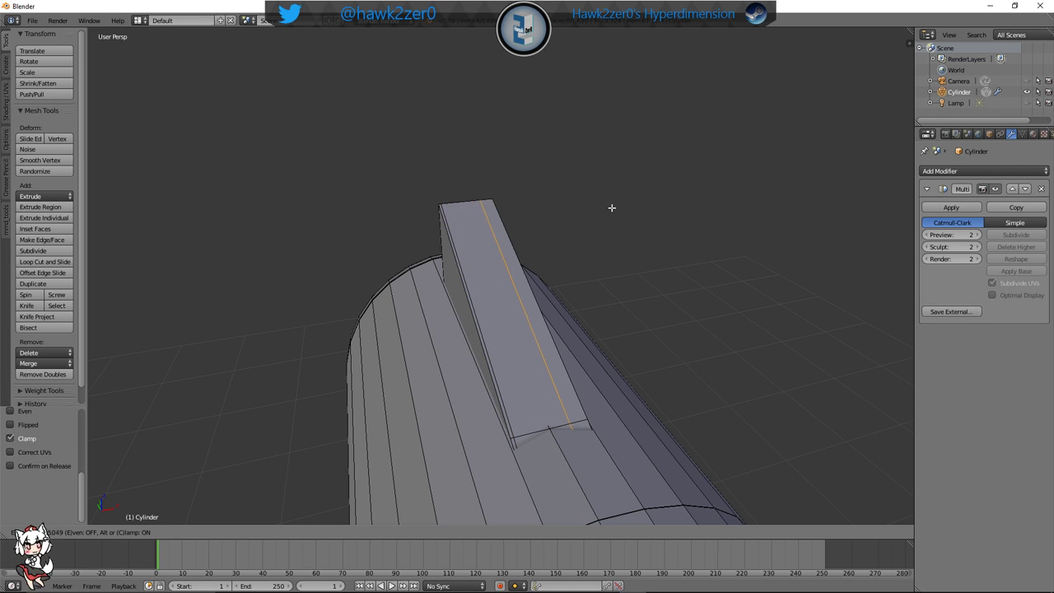
left_click(699, 216)
middle_click_drag(629, 273, 497, 275)
Switch to Object Mode and inspect how the lengthwise side loops sharpen the smoothed wedge
left_click(179, 531)
left_click(165, 510)
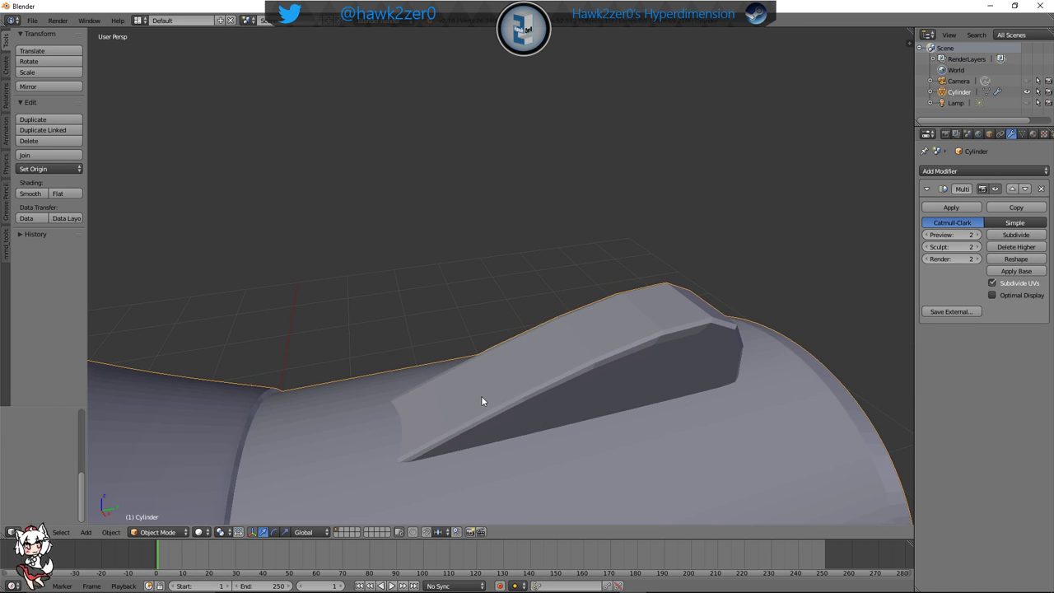
middle_click_drag(481, 395, 606, 392)
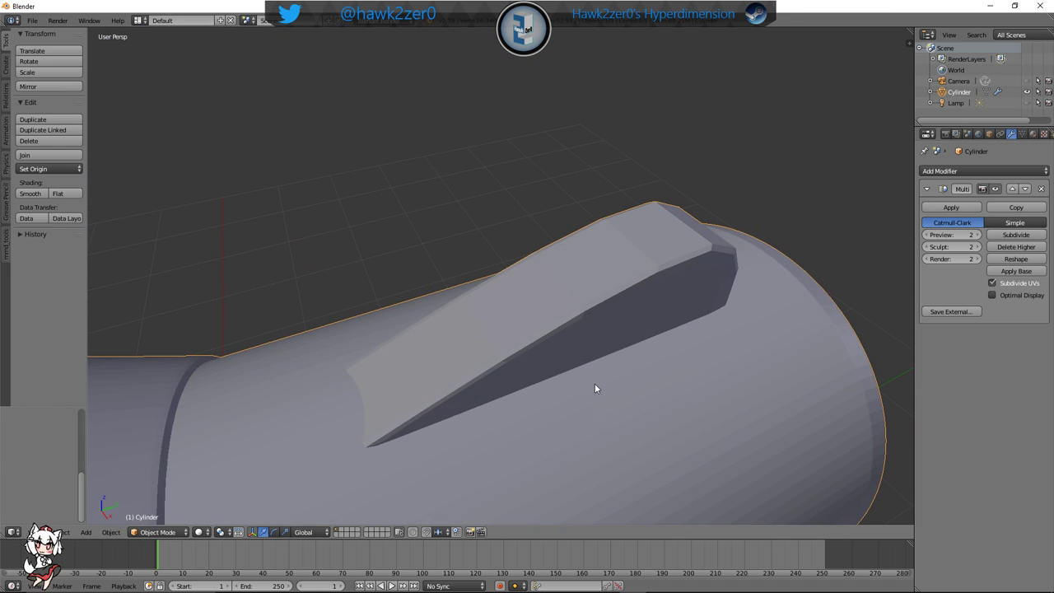
middle_click_drag(630, 332, 680, 325)
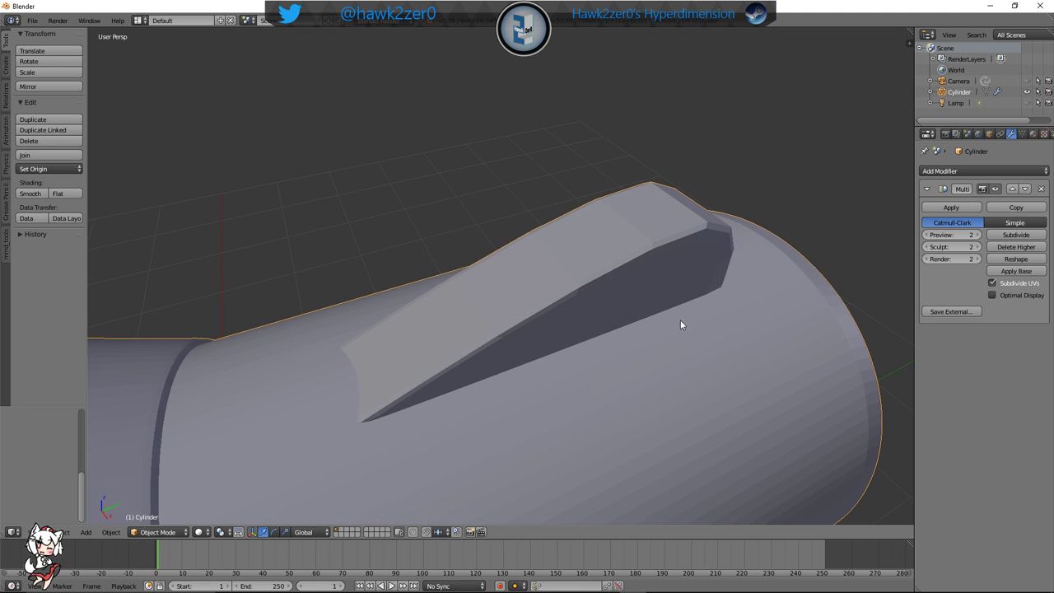
middle_click_drag(747, 417, 779, 403)
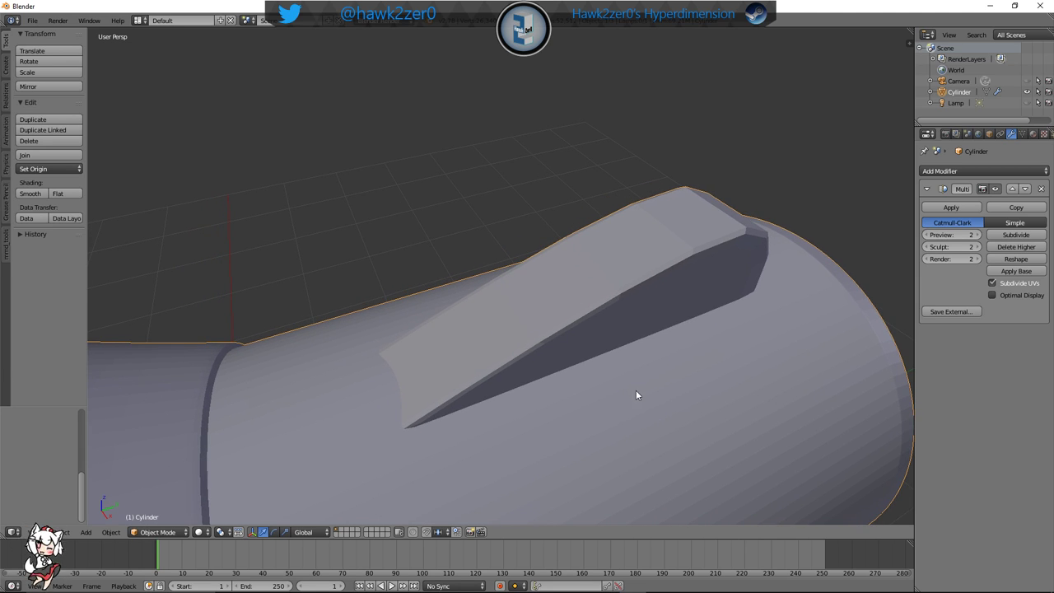
middle_click_drag(638, 393, 608, 371)
Return to Edit Mode and add a centred lengthwise loop cut along the wedge's top without sliding it
left_click(152, 533)
left_click(154, 507)
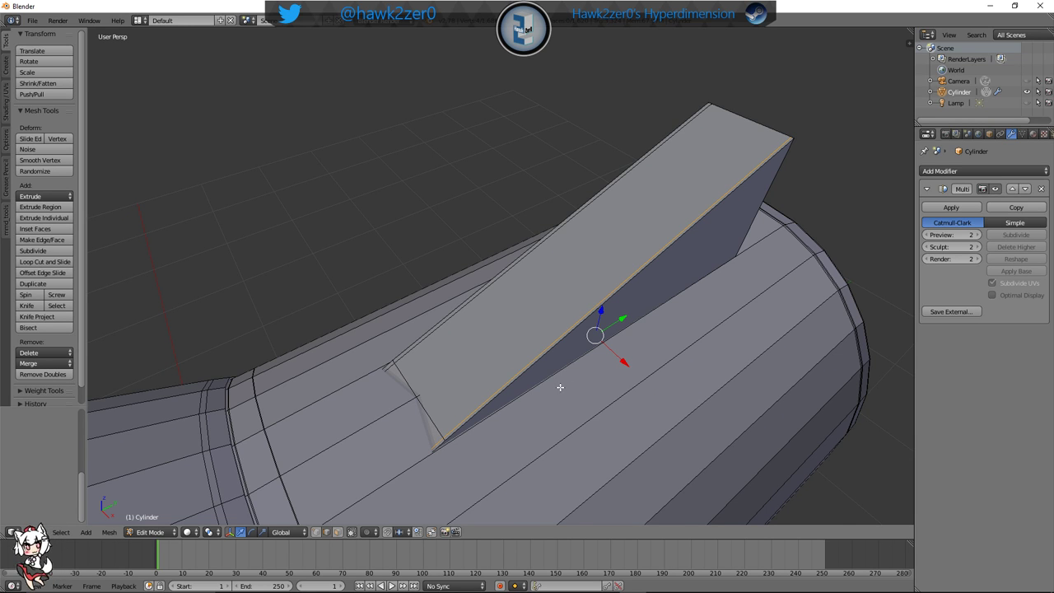
middle_click_drag(560, 387, 533, 363)
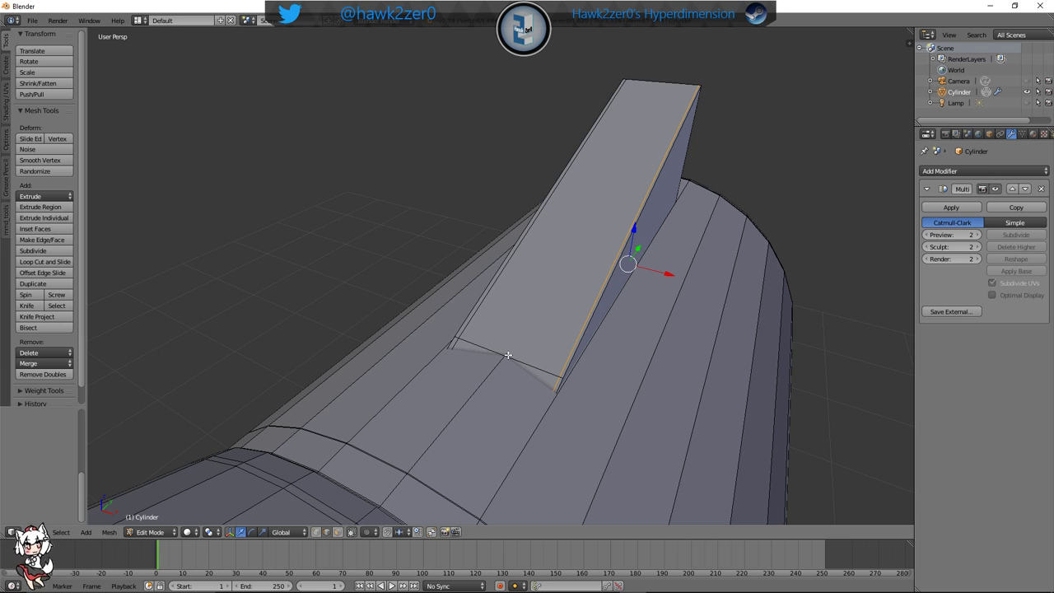
key("ctrl+r")
left_click(508, 354)
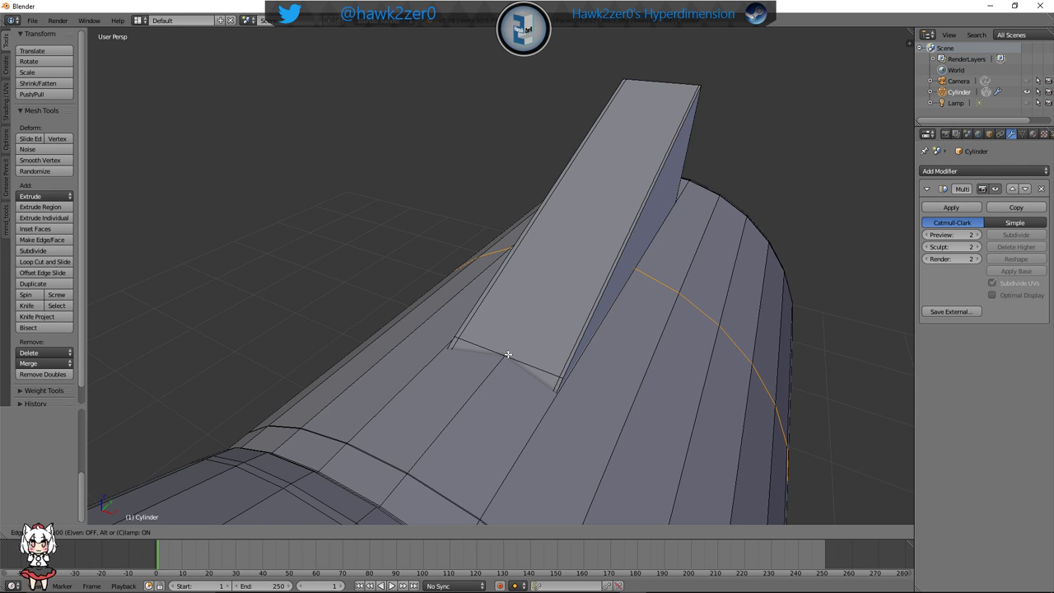
right_click(508, 354)
key("ctrl+r")
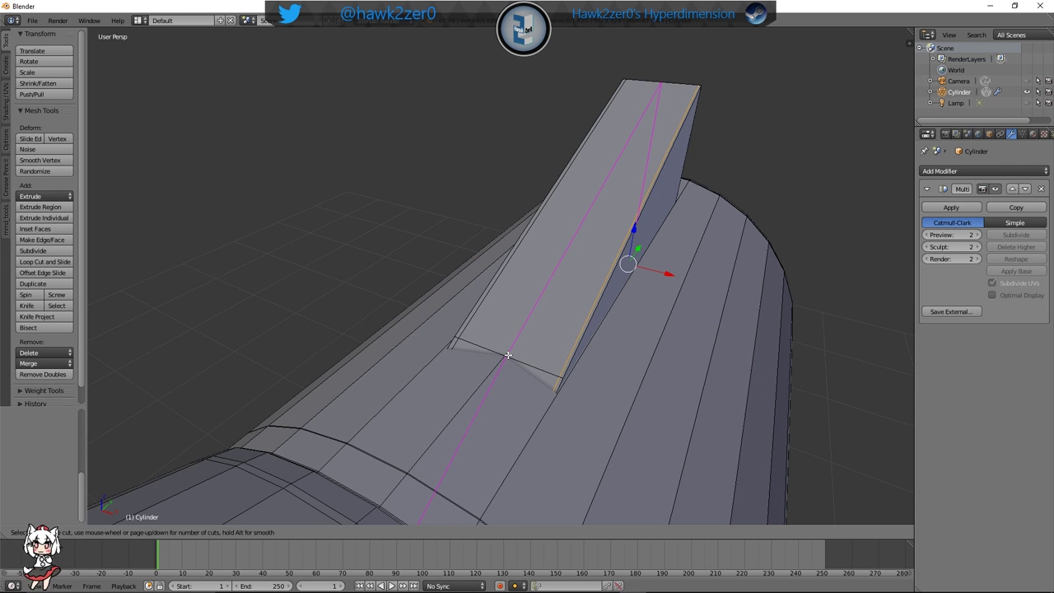
left_click(508, 354)
right_click(508, 355)
Raise the wedge's centre loop along Z into a ridge and inspect the smoothed result in Object Mode
middle_click_drag(711, 367, 620, 346)
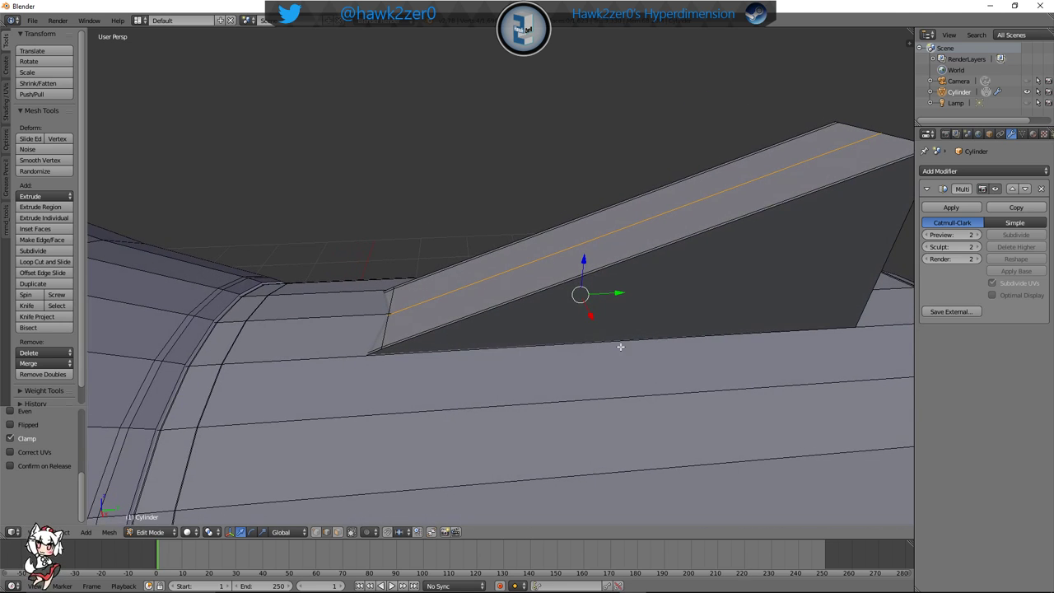
left_click_drag(584, 260, 533, 58)
left_click(150, 532)
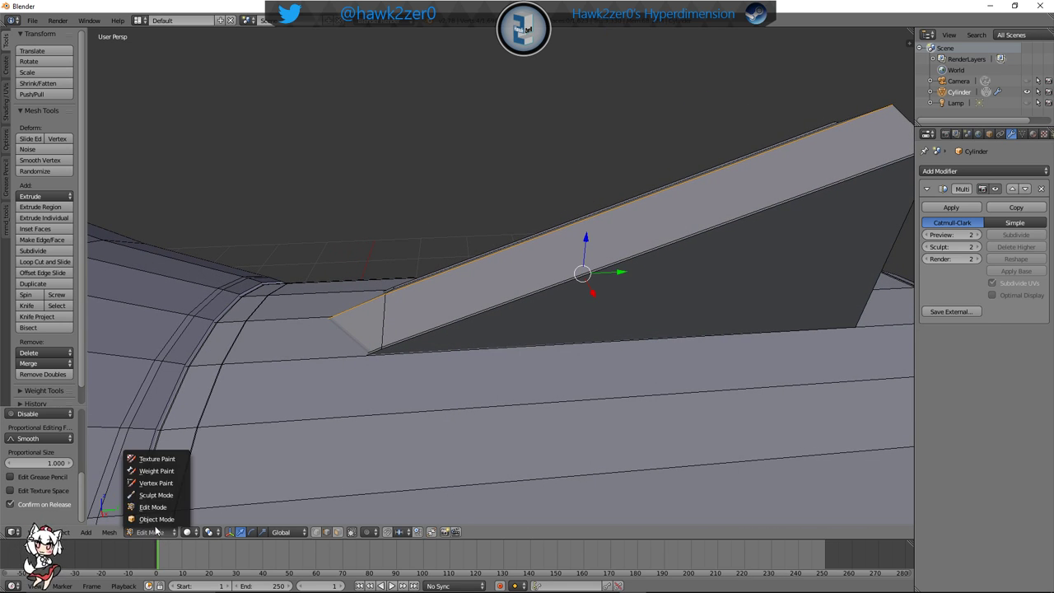
left_click(155, 519)
middle_click_drag(259, 452, 699, 339)
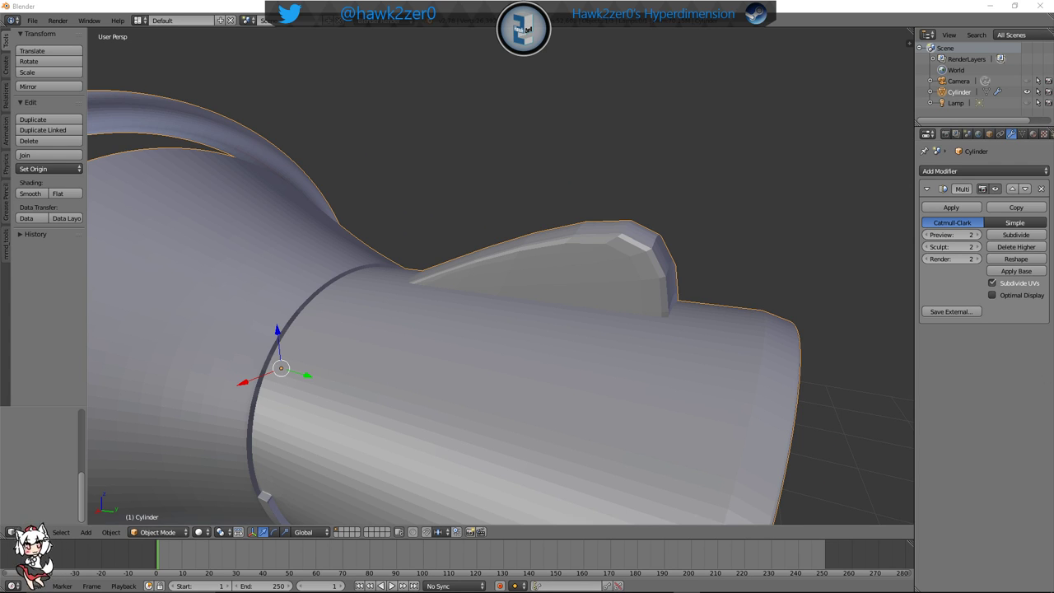
Return to Edit Mode, select the top edges of the wedge's tall end, and move them outward along Y, away from the cone
left_click(158, 532)
left_click(171, 504)
middle_click_drag(623, 313, 571, 338)
scroll(612, 322, "up", 3)
right_click(531, 256)
middle_click_drag(519, 263, 518, 353)
right_click(576, 346)
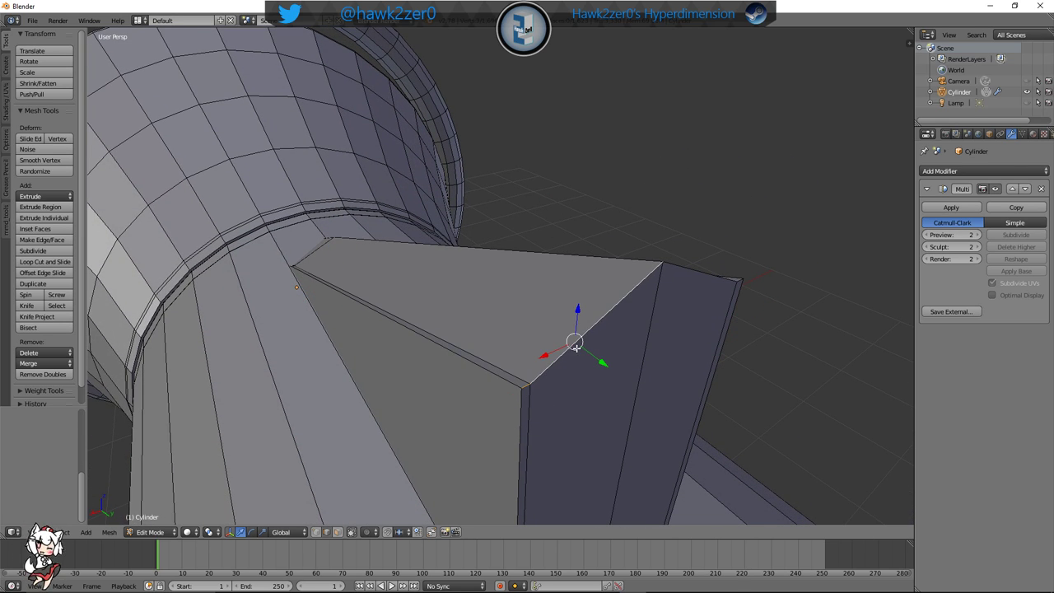
right_click(701, 270, "shift")
middle_click_drag(701, 271, 625, 339)
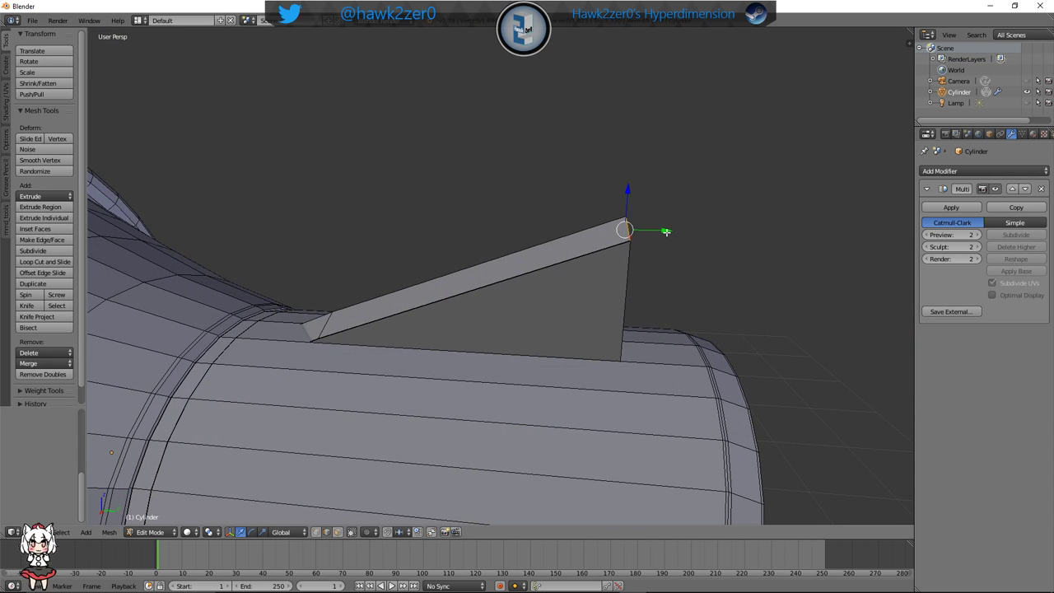
left_click_drag(666, 231, 723, 232)
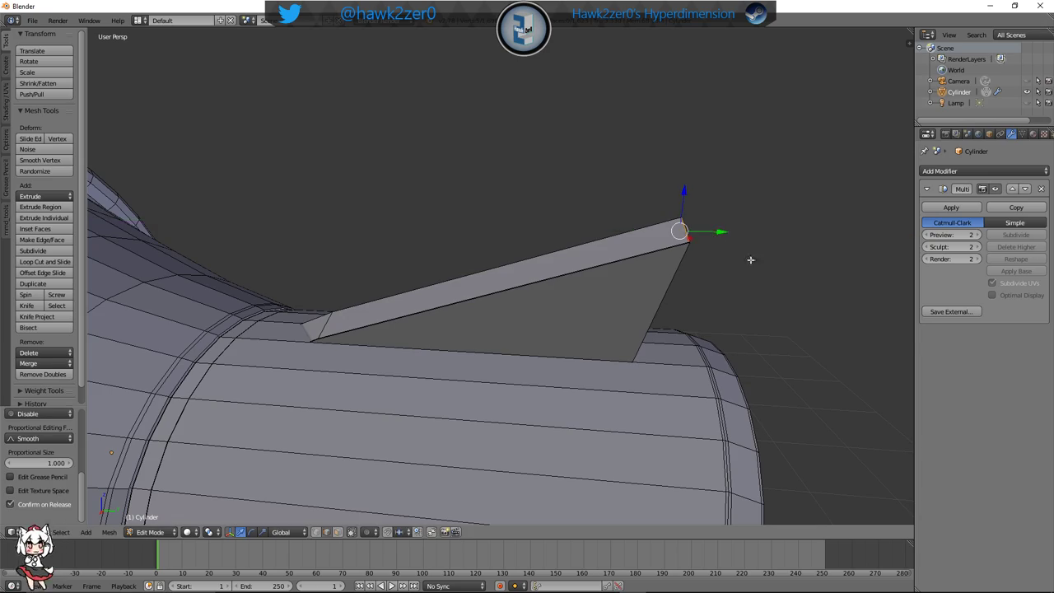
Examine the slanted tall end of the wedge, then switch to Object Mode to view its smoothed shape
mouse_move(750, 259)
middle_mouse_down()
mouse_move(483, 453)
mouse_move(767, 277)
mouse_move(769, 256)
mouse_move(760, 273)
middle_mouse_up()
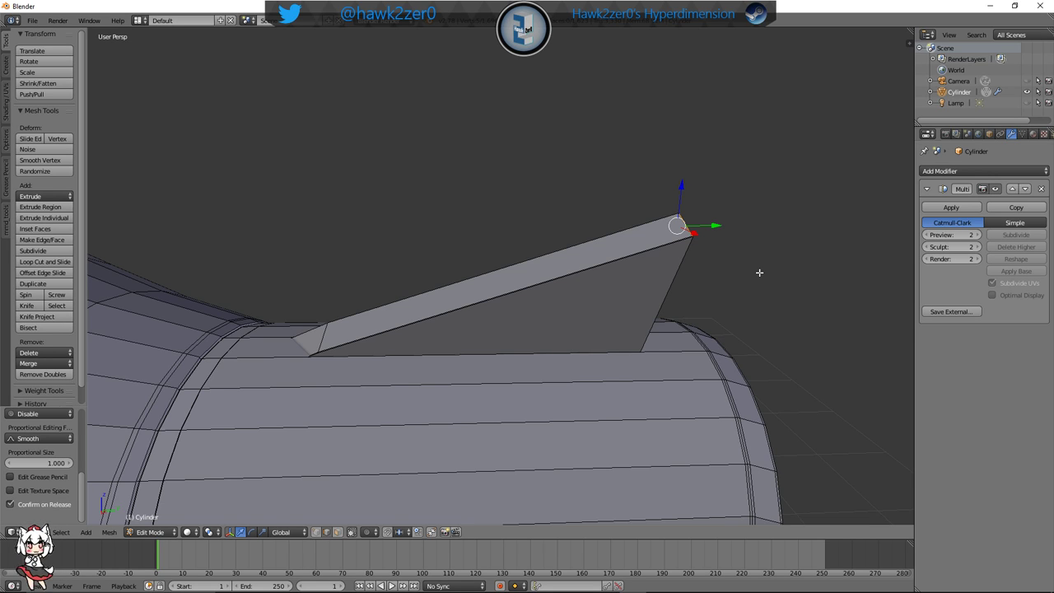
middle_click_drag(747, 282, 699, 299)
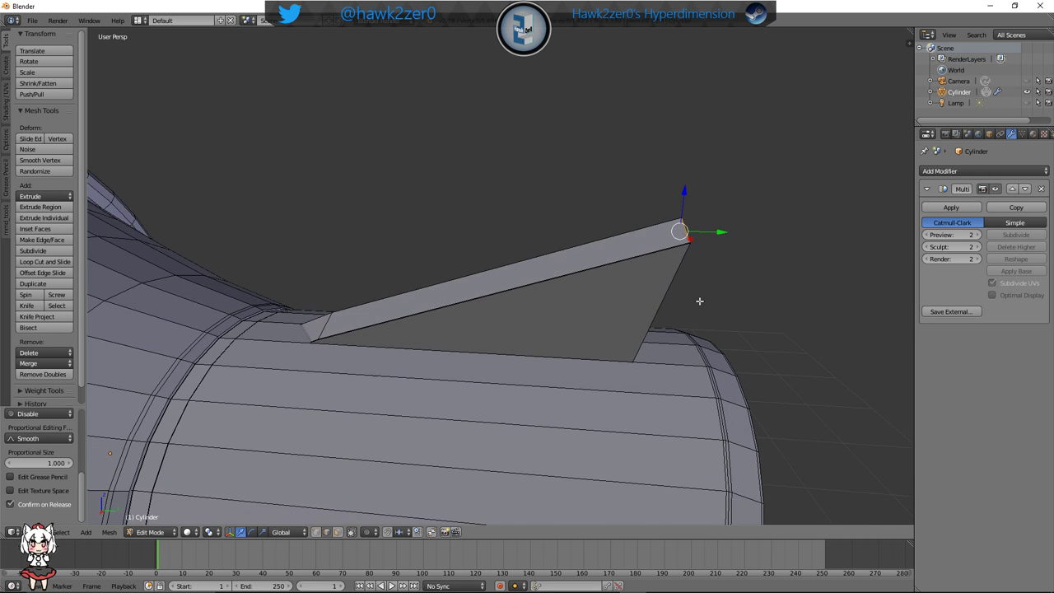
left_click(154, 533)
left_click(158, 519)
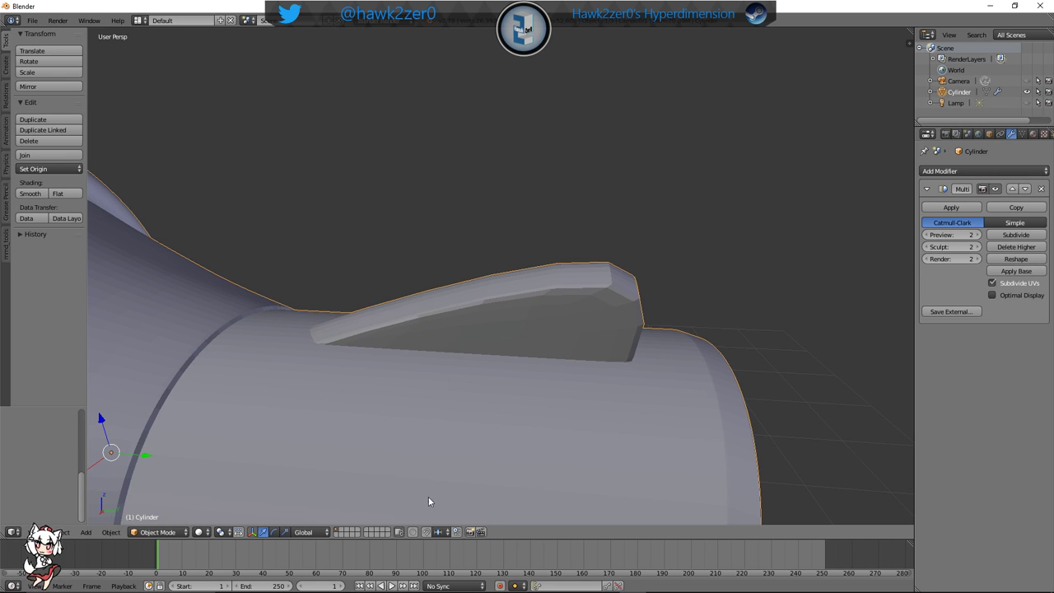
Return to Edit Mode and adjust the height of one of the wedge's long top side edges along Z
left_click(174, 532)
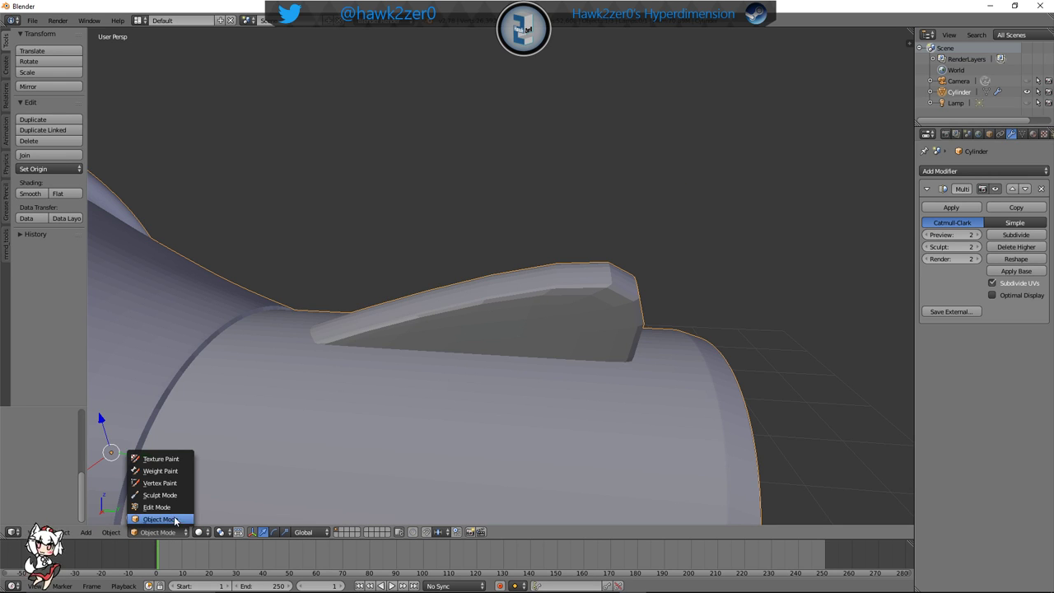
left_click(157, 506)
middle_click_drag(529, 401, 566, 371)
left_click(399, 261)
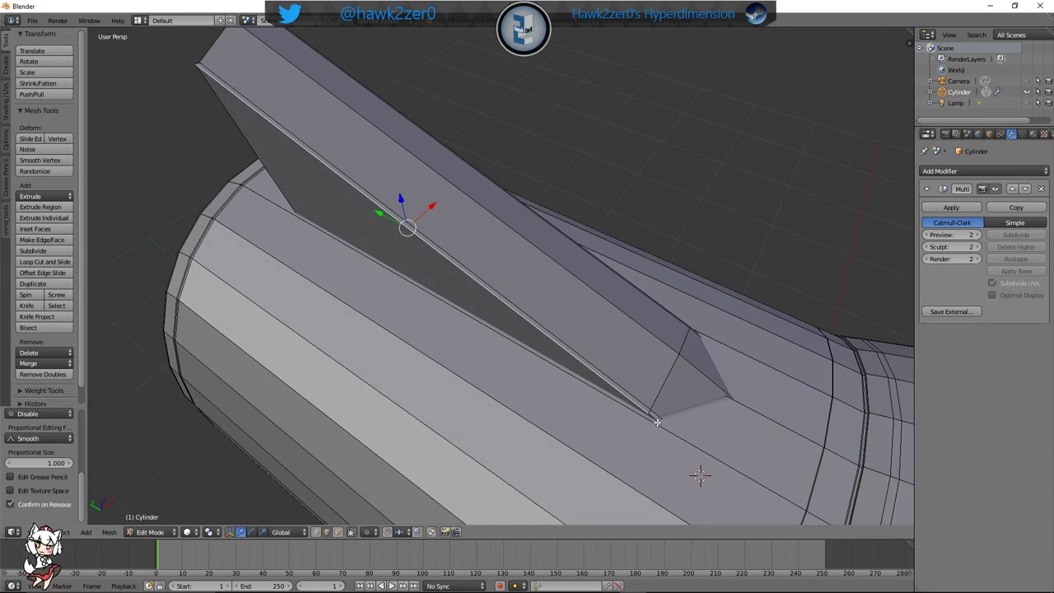
middle_click_drag(366, 373, 513, 280)
key("g")
key("z")
left_click(538, 240)
scroll(518, 280, "up", 4)
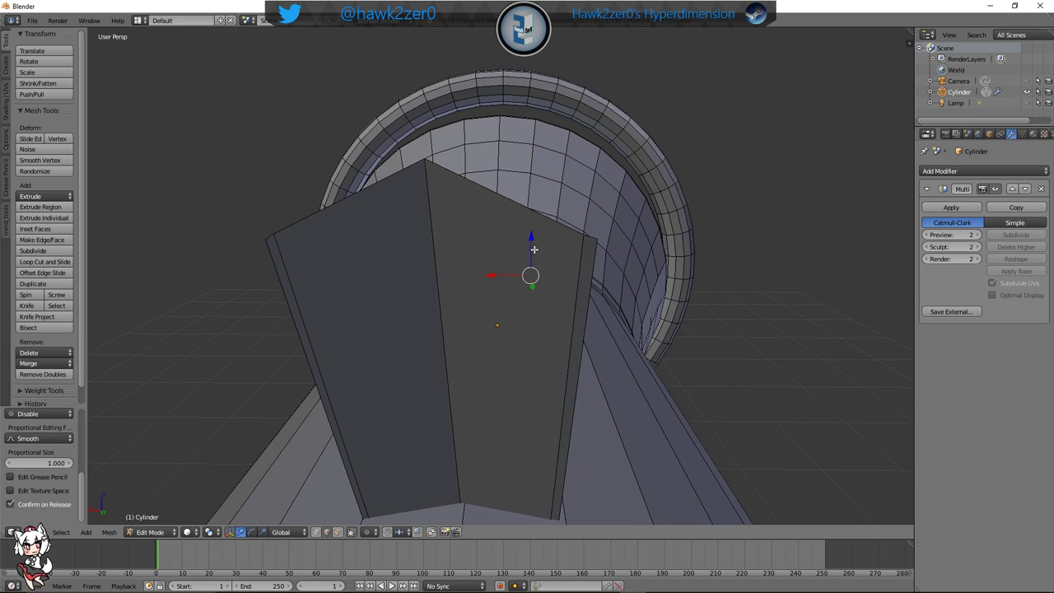
key("g")
key("z")
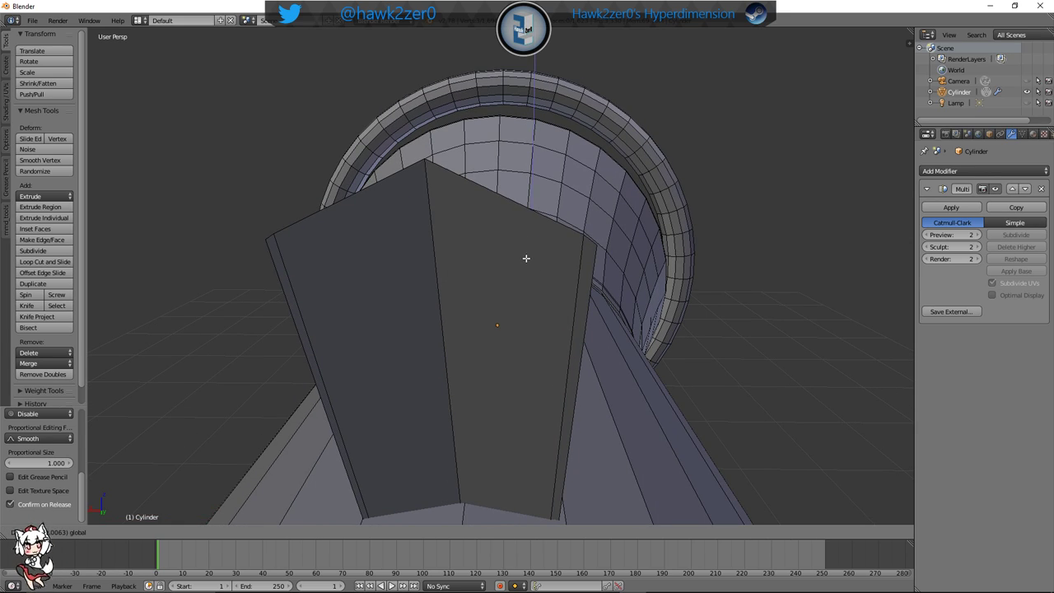
left_click(527, 259)
Check the mesh in wireframe, then add a crosswise loop cut to the wedge and slide it against the tall end
middle_click_drag(526, 259, 456, 300)
key("z")
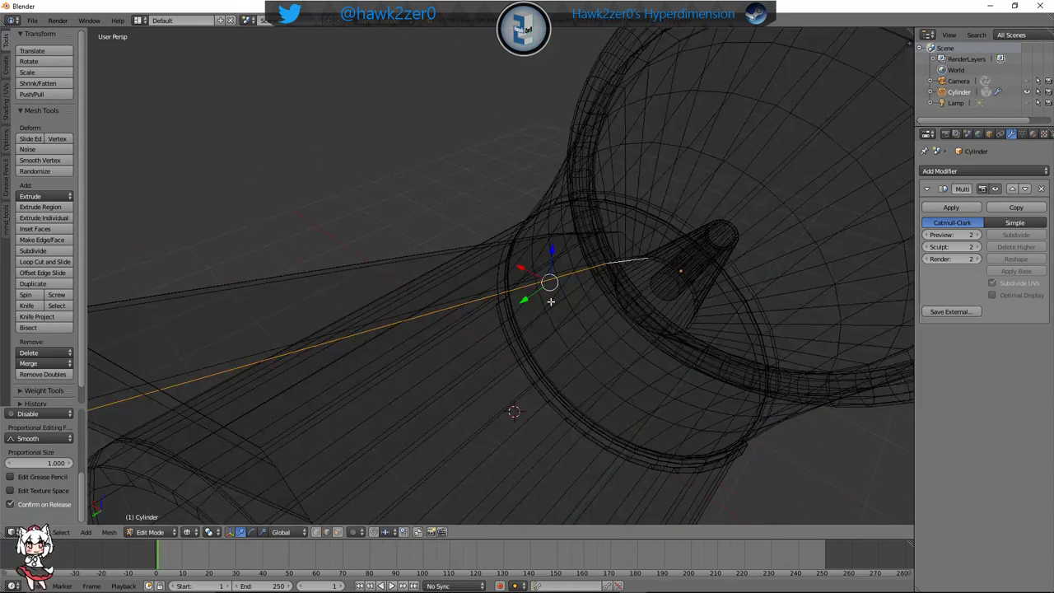
mouse_move(551, 301)
middle_mouse_down()
mouse_move(558, 383)
mouse_move(351, 487)
mouse_move(581, 315)
mouse_move(445, 299)
mouse_move(569, 299)
mouse_move(643, 381)
mouse_move(656, 355)
mouse_move(689, 332)
mouse_move(753, 360)
mouse_move(739, 370)
mouse_move(759, 372)
mouse_move(776, 358)
middle_mouse_up()
key("z")
key("ctrl+r")
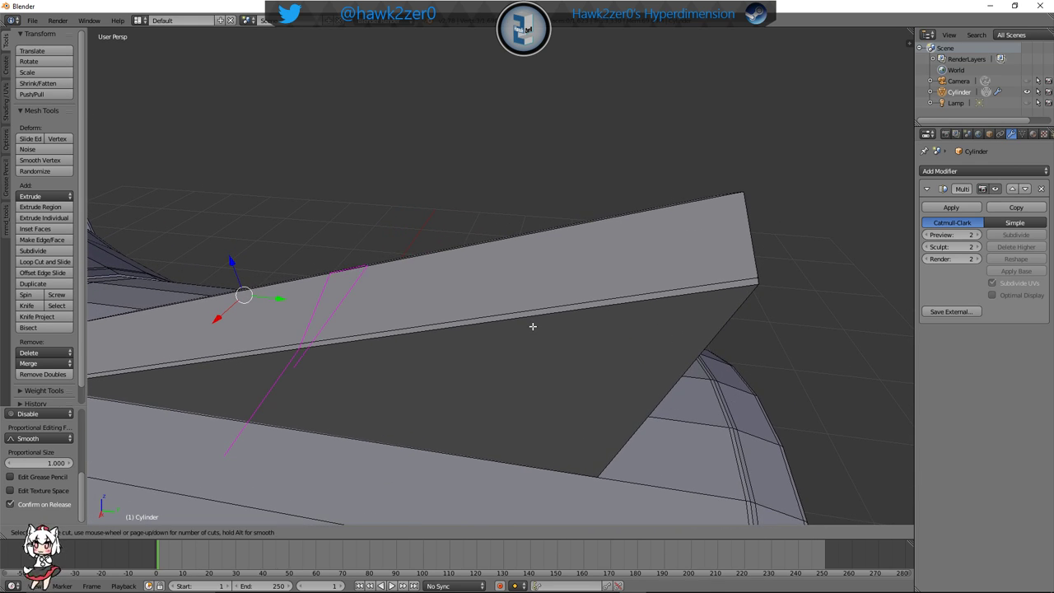
left_click(532, 325)
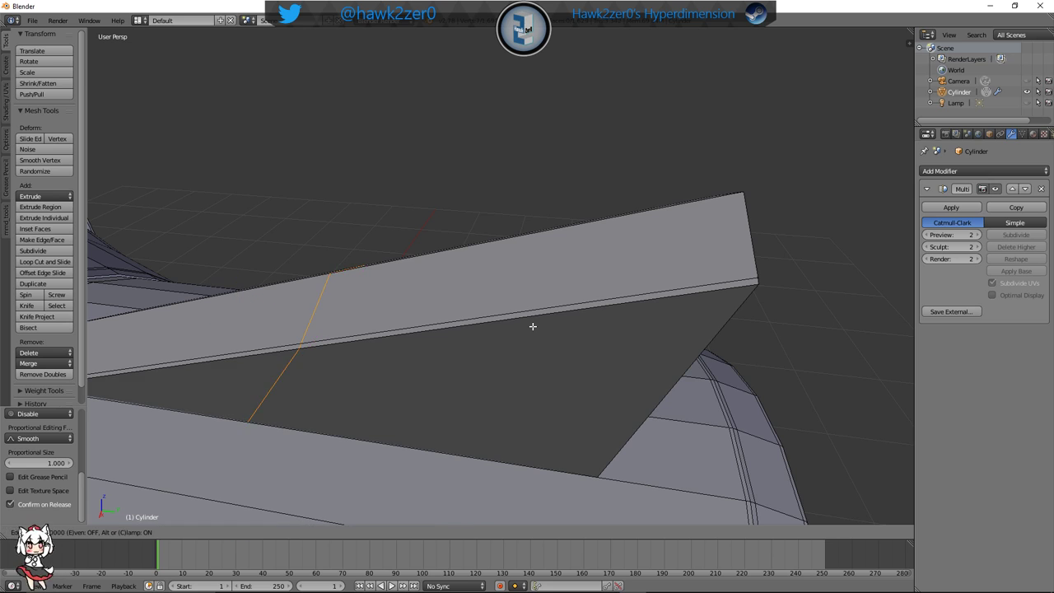
left_click(265, 322)
middle_click_drag(287, 327, 214, 429)
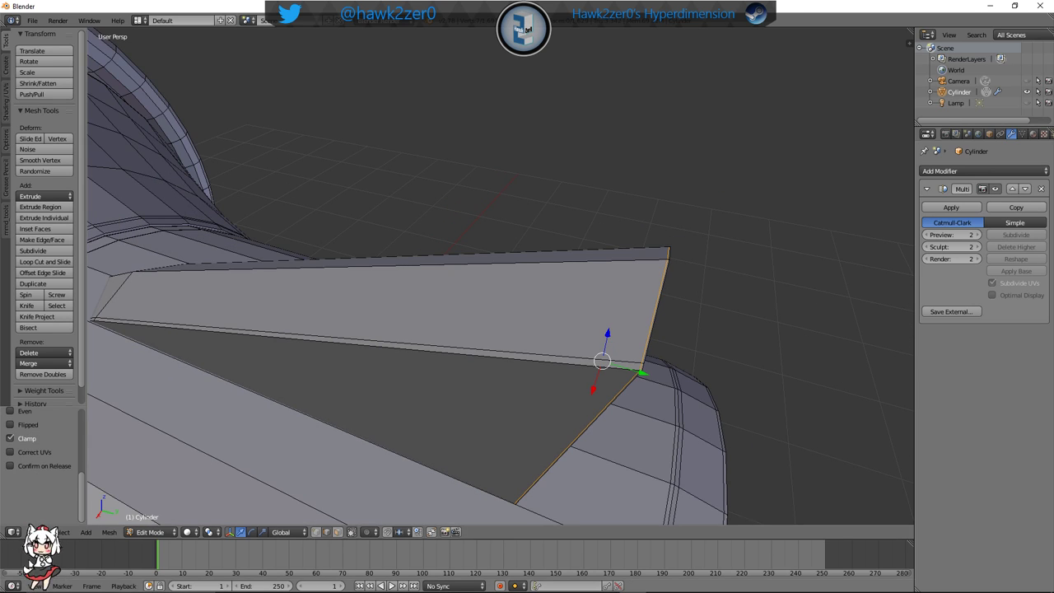
Switch to Object Mode and inspect the smoothed wedge's tall end with the crosswise loop in place
left_click(150, 532)
left_click(156, 519)
middle_click_drag(289, 517, 377, 341)
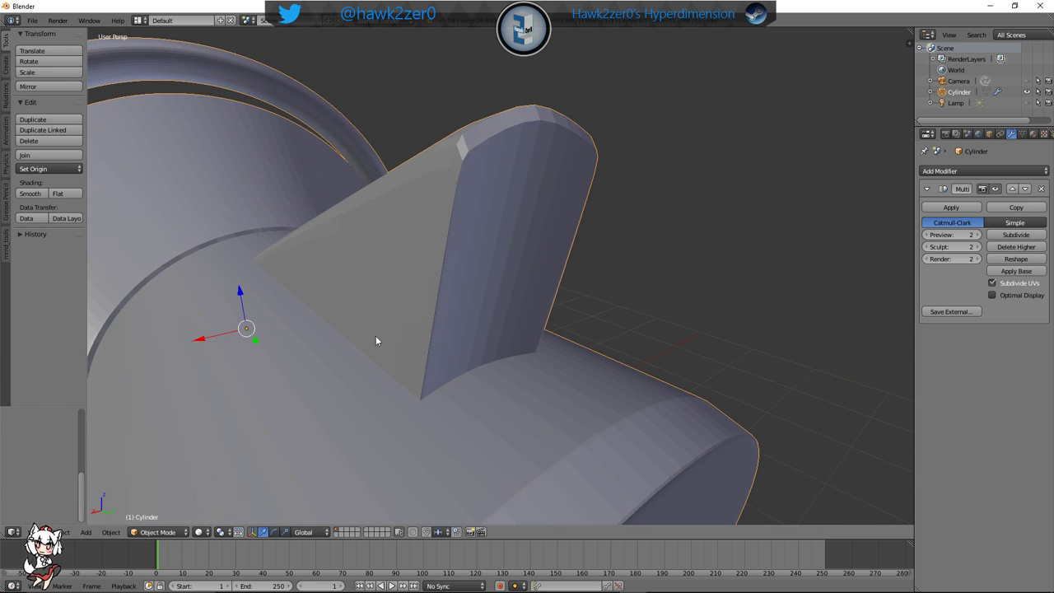
Return to Edit Mode and add a lengthwise loop cut between the wedge's central ridge and one of its outer edges
left_click(169, 532)
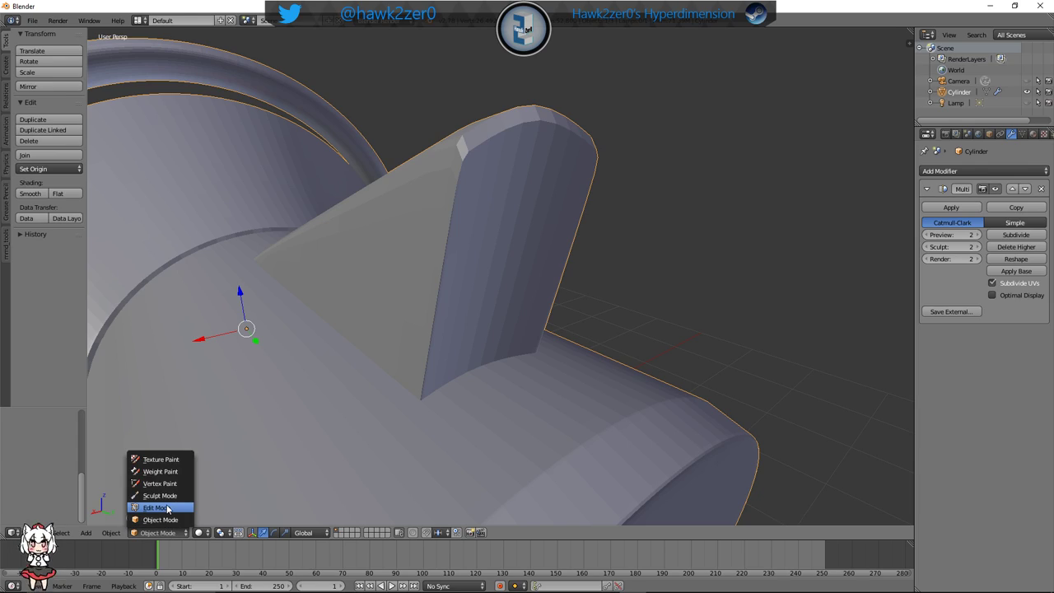
left_click(167, 508)
middle_click_drag(271, 428, 532, 326)
key("g")
key("g")
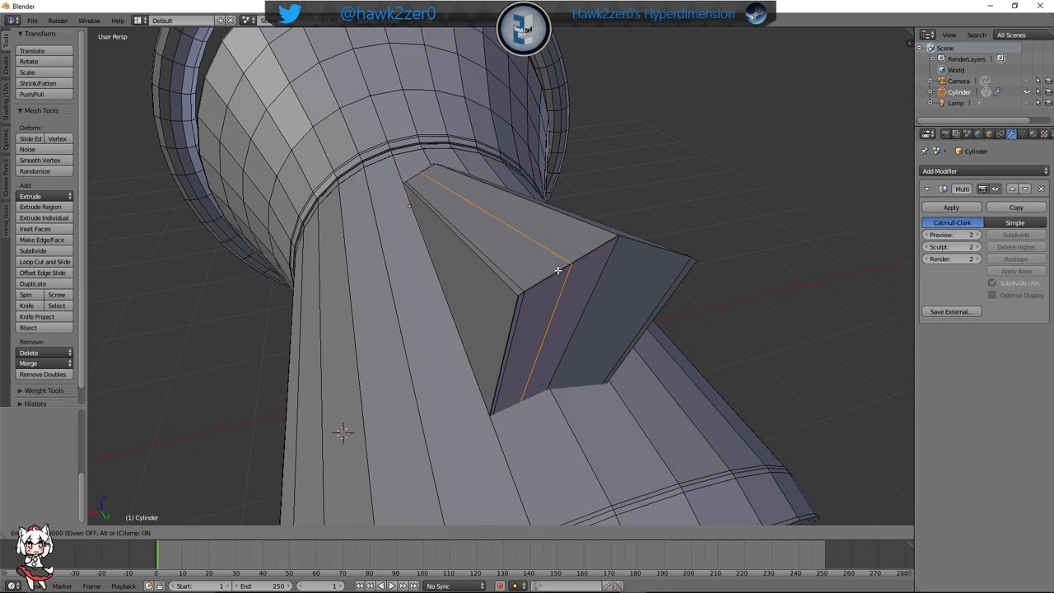
left_click(574, 296)
middle_click_drag(572, 302, 475, 234)
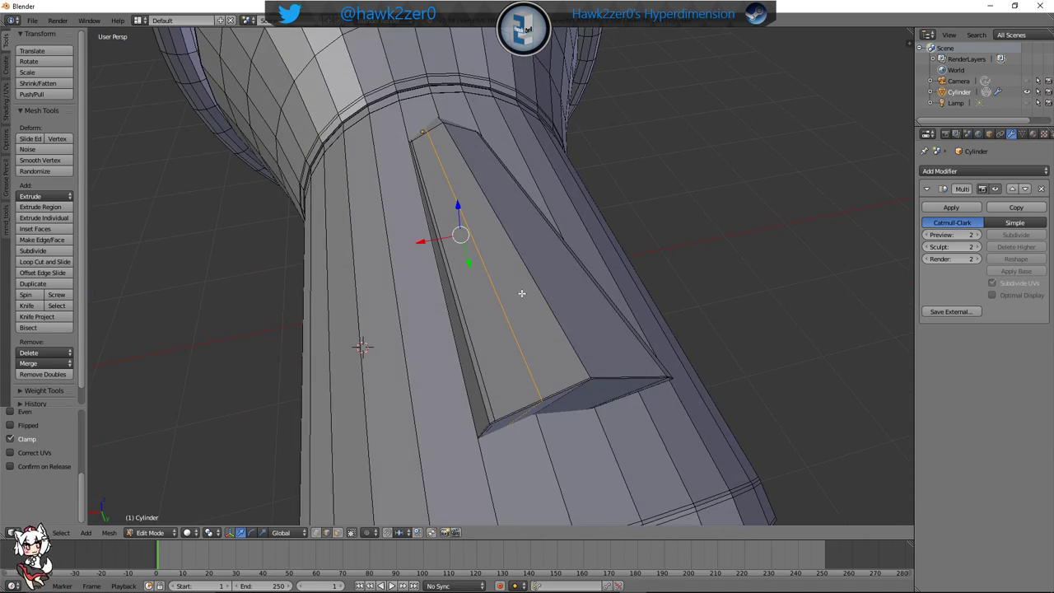
mouse_move(521, 293)
middle_mouse_down()
mouse_move(508, 264)
mouse_move(502, 300)
middle_mouse_up()
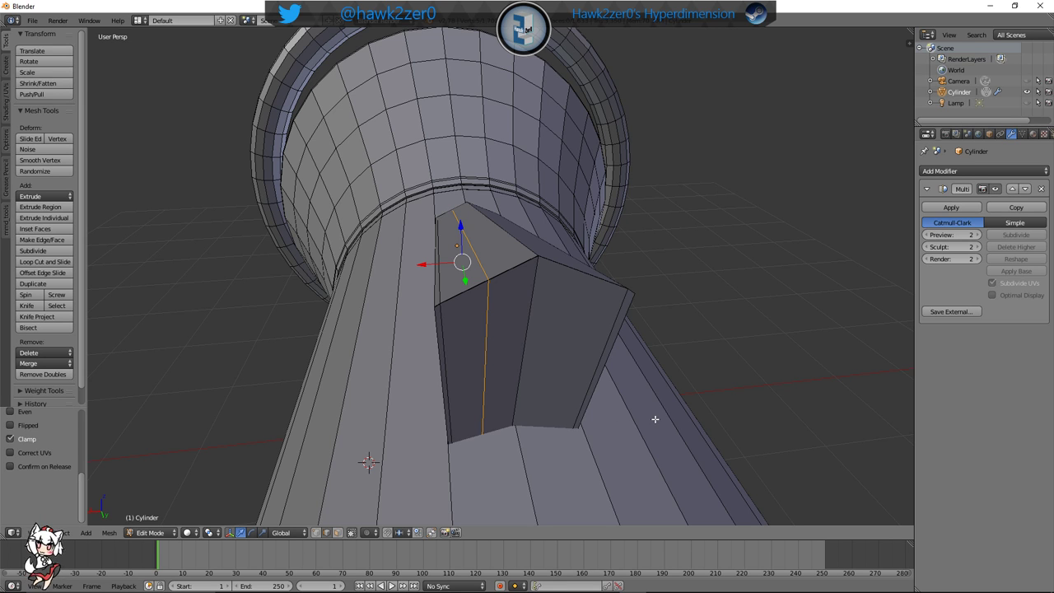
middle_click_drag(654, 419, 651, 420)
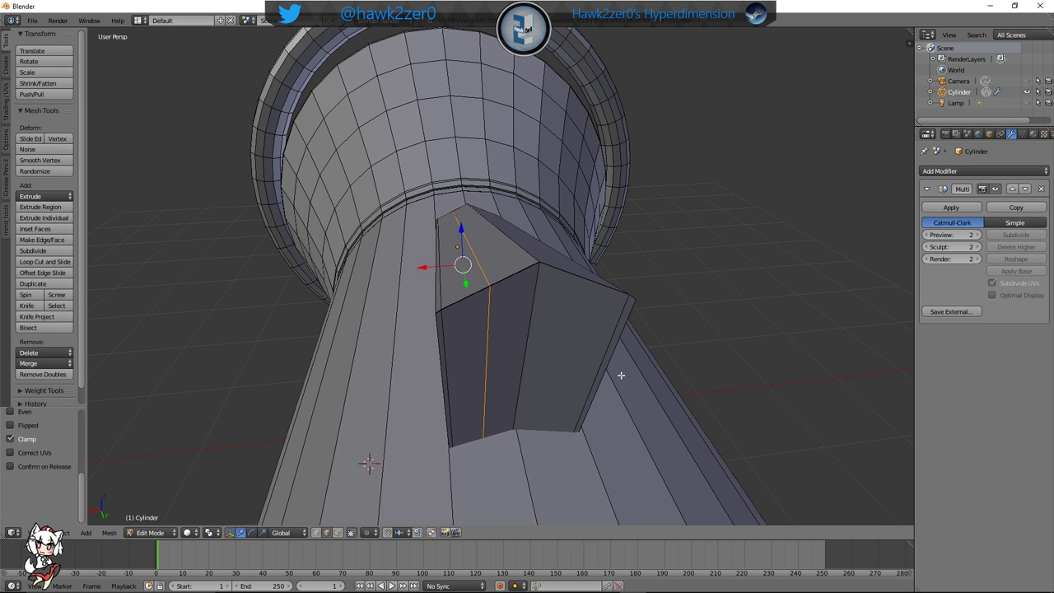
middle_click_drag(621, 376, 466, 322)
key("ctrl+r")
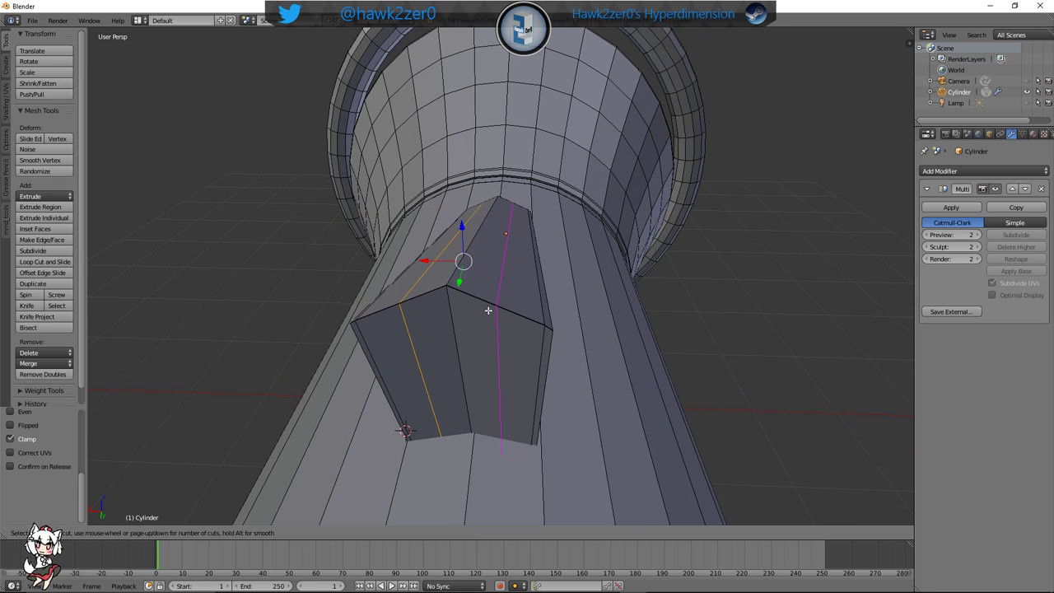
left_click(488, 311)
right_click(489, 310)
key("ctrl+z")
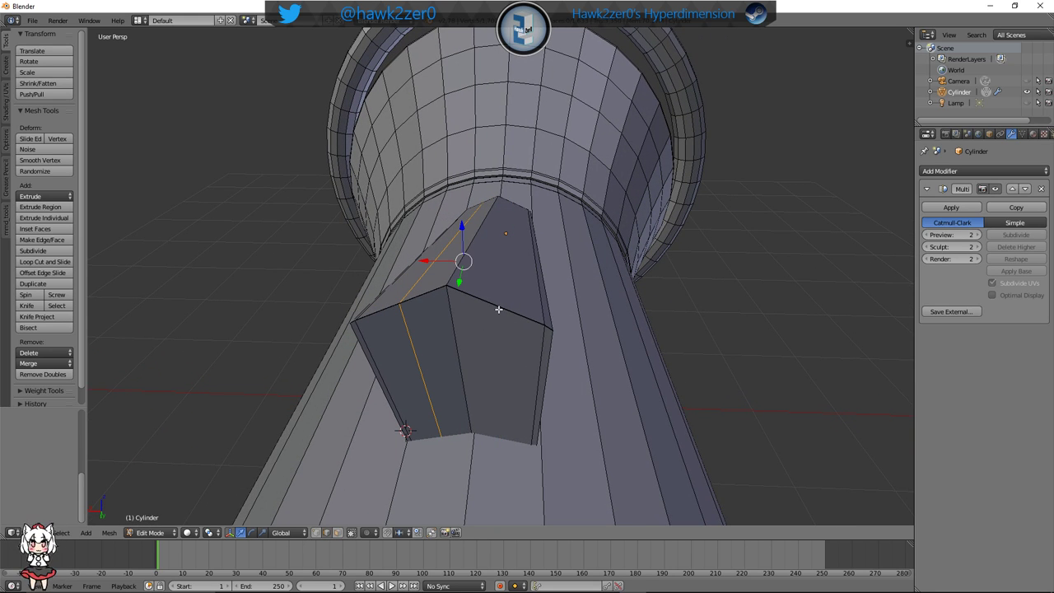
Add a matching centred lengthwise loop cut on the other half of the wedge
key("ctrl+r")
left_click(498, 308)
right_click(496, 333)
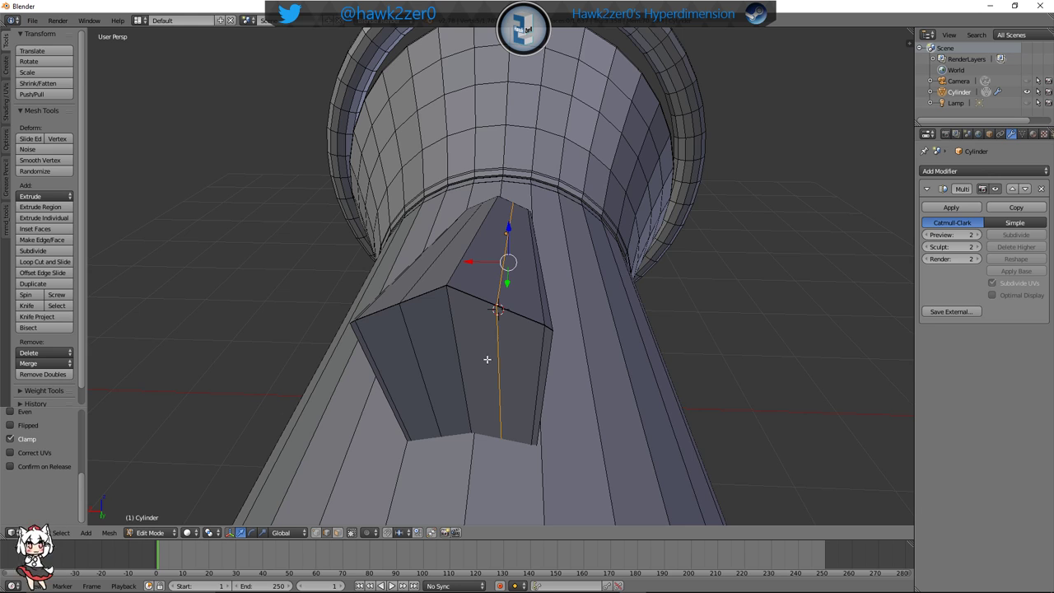
middle_click_drag(487, 360, 477, 365)
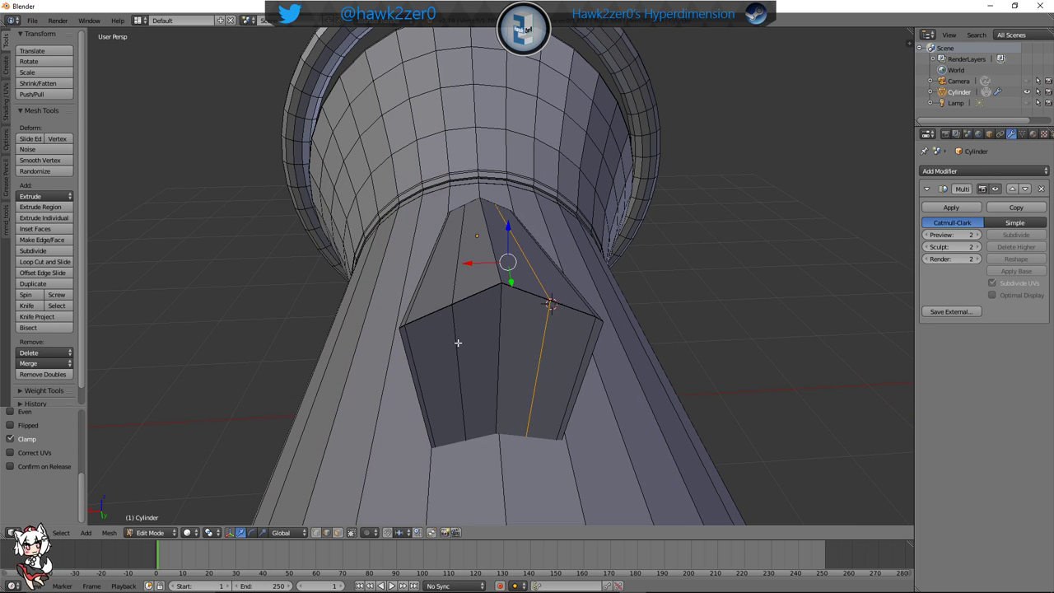
Select the two new lengthwise loops, including their short-end segments, and lower them along Z so the wedge's top dips beside the ridge
middle_click_drag(454, 284, 521, 372)
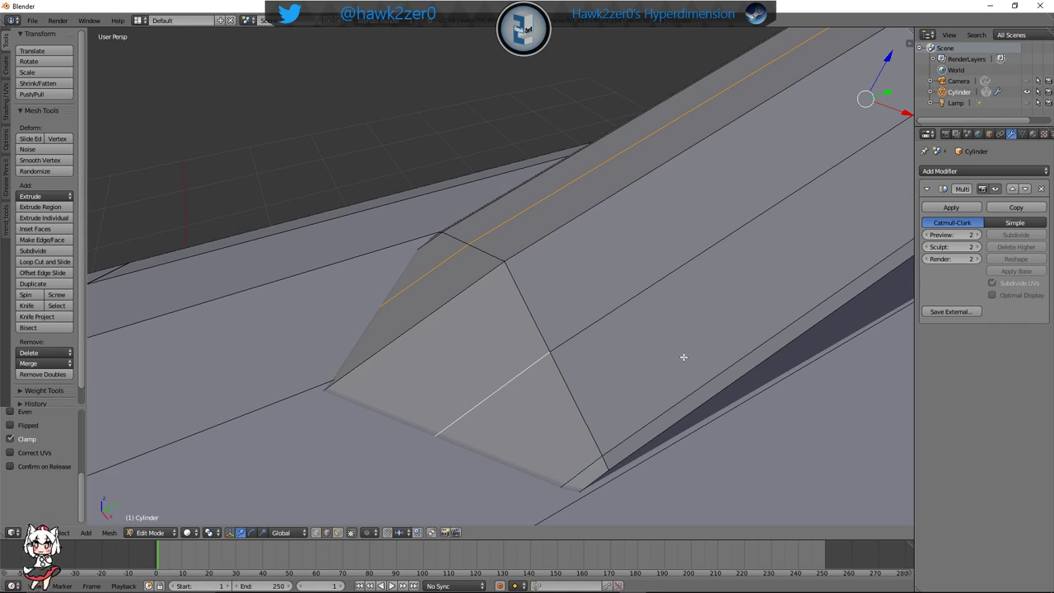
right_click(599, 320, "shift")
scroll(626, 328, "down", 7)
middle_click_drag(640, 325, 548, 360)
scroll(576, 303, "down", 4)
scroll(548, 360, "up", 5)
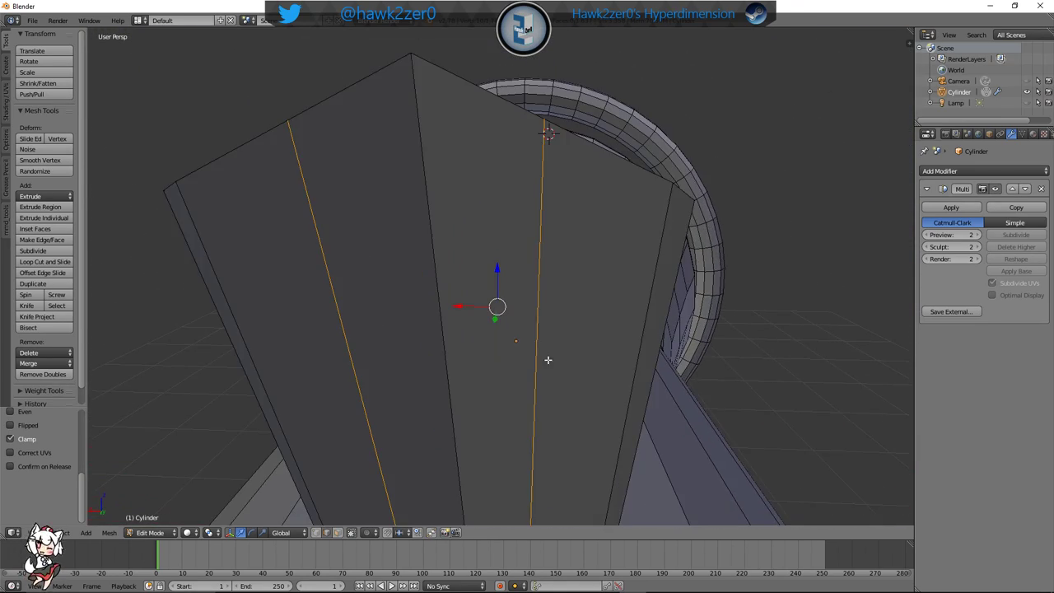
middle_click_drag(502, 326, 544, 349, "shift")
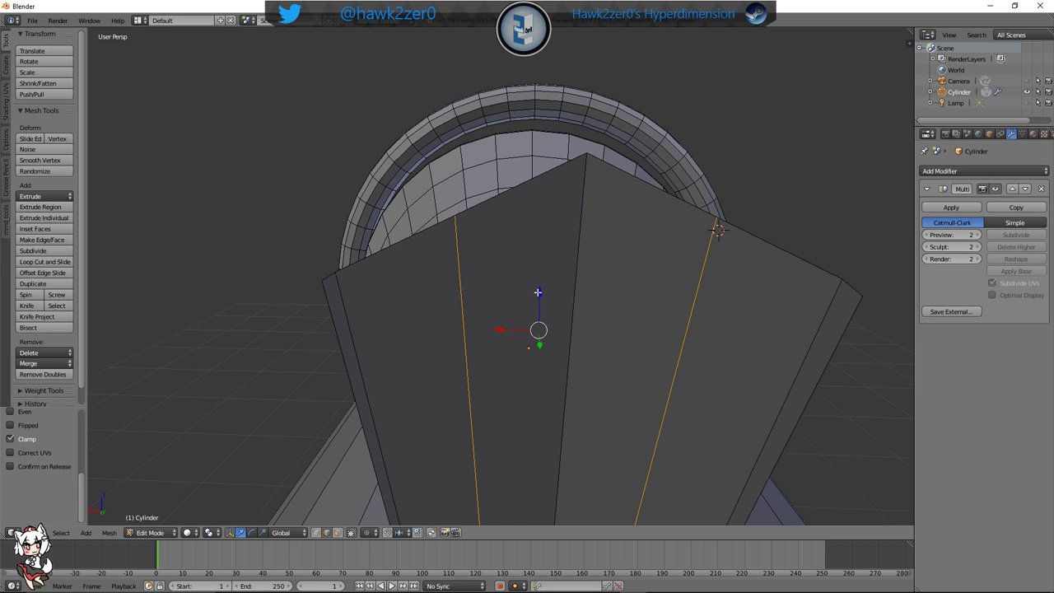
left_click_drag(538, 291, 535, 341)
middle_click_drag(549, 335, 523, 417)
Select the support loops just inside both outer edges of the wedge and try lowering them along Z
right_click(530, 406)
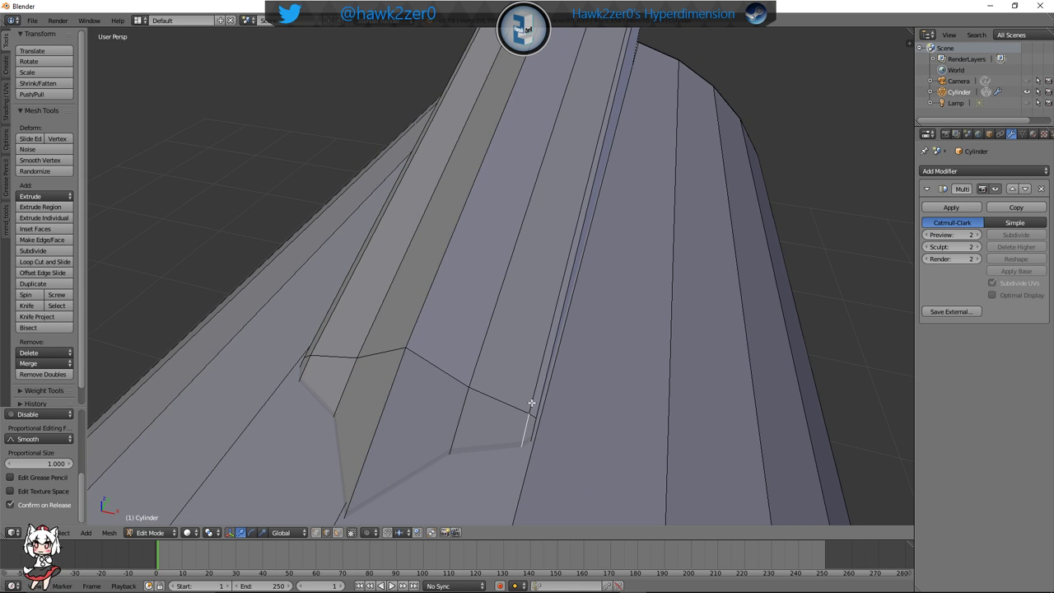
right_click(532, 404, "shift")
middle_click_drag(340, 374, 425, 384)
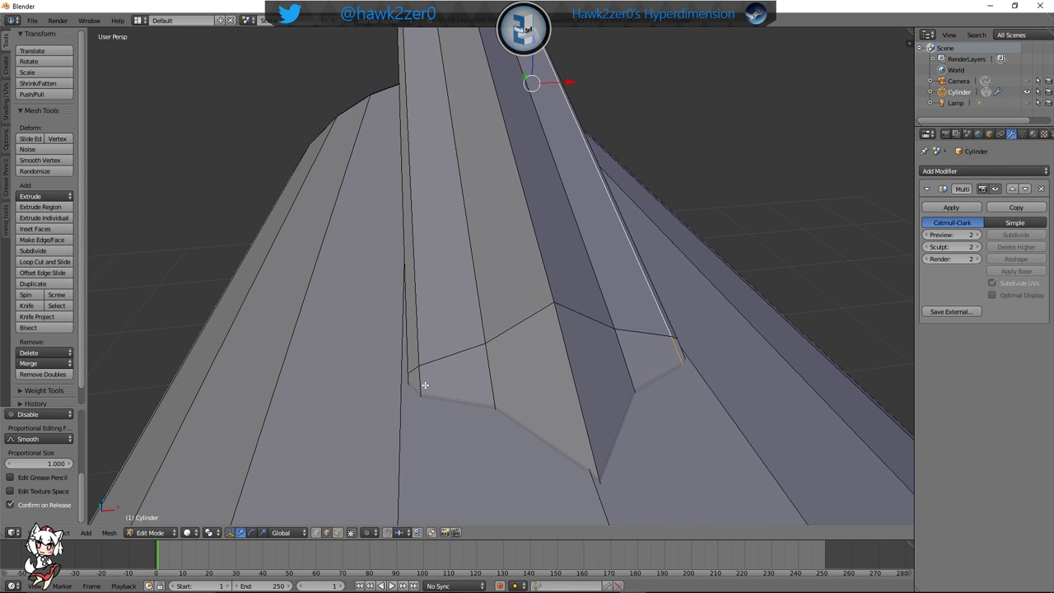
right_click(421, 385, "shift")
right_click(417, 350, "shift")
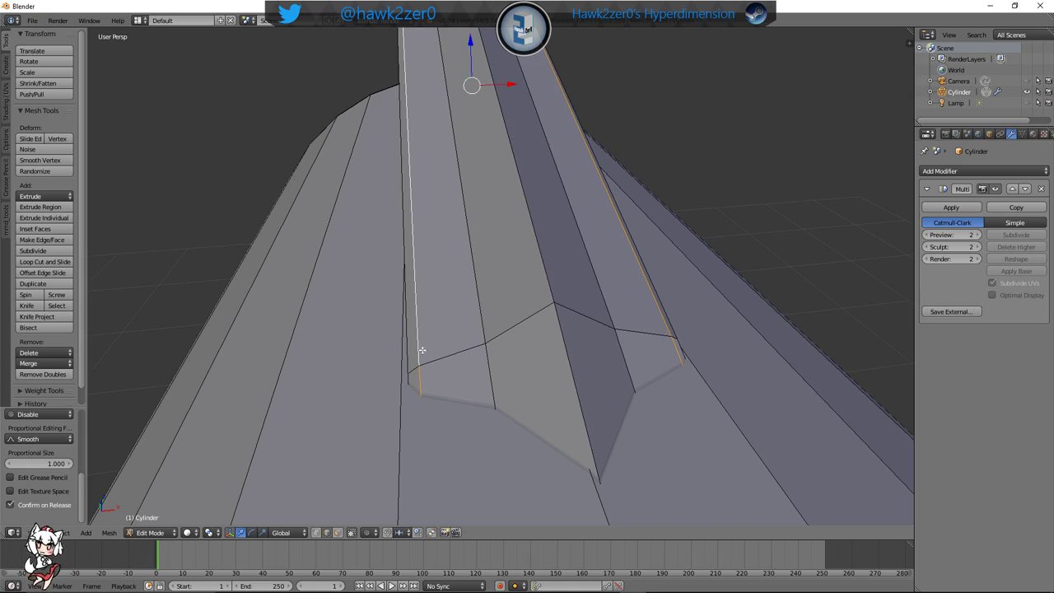
middle_click_drag(419, 348, 526, 379)
middle_click_drag(544, 342, 561, 307)
scroll(557, 366, "up", 2)
left_click_drag(559, 283, 547, 353)
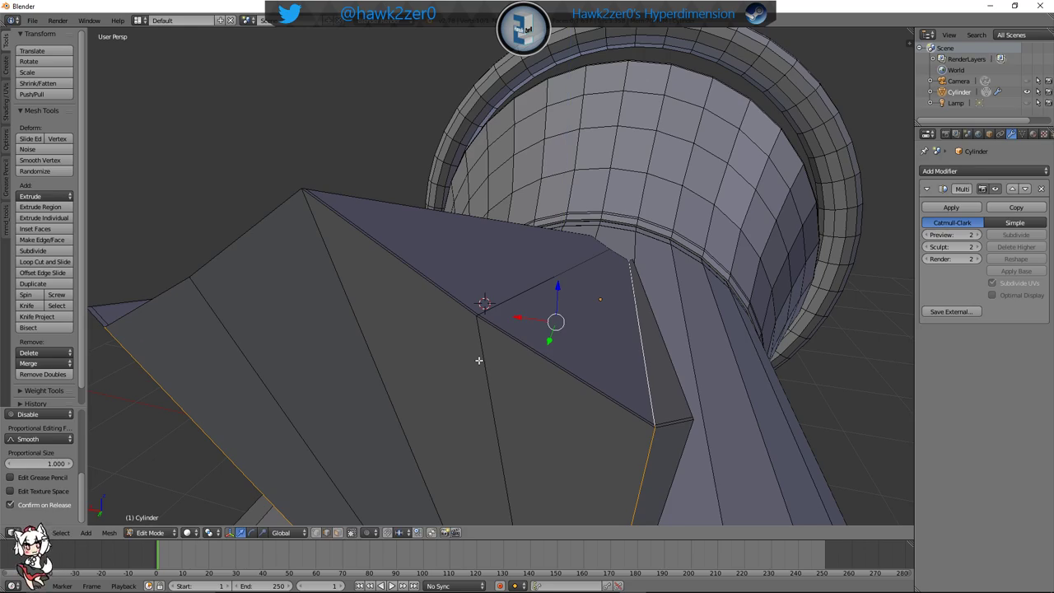
Select the outermost long top edges on both sides of the wedge and try lowering them along Z
middle_click_drag(479, 360, 596, 354)
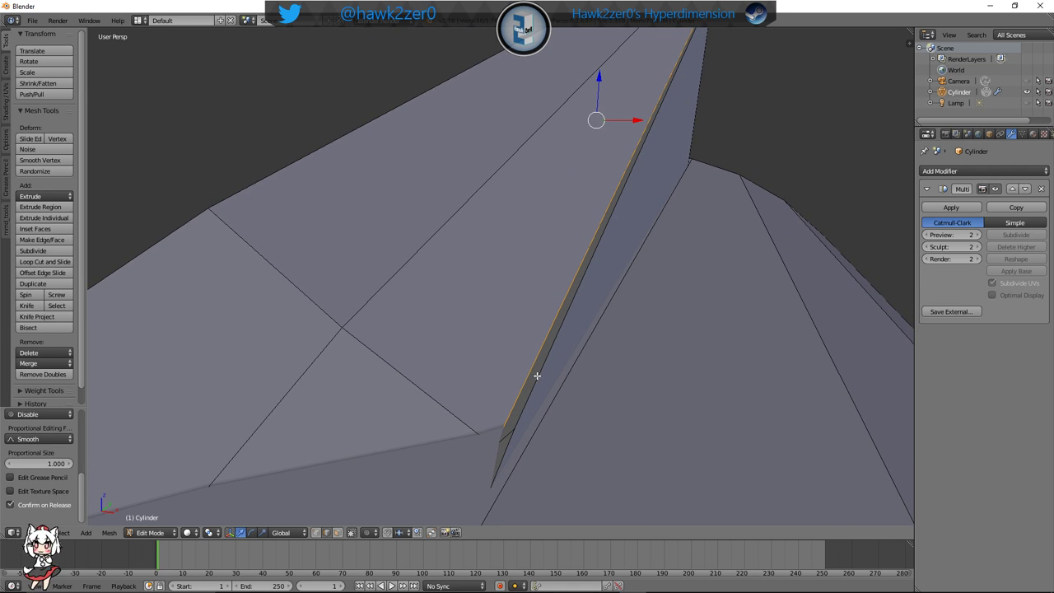
right_click(508, 445)
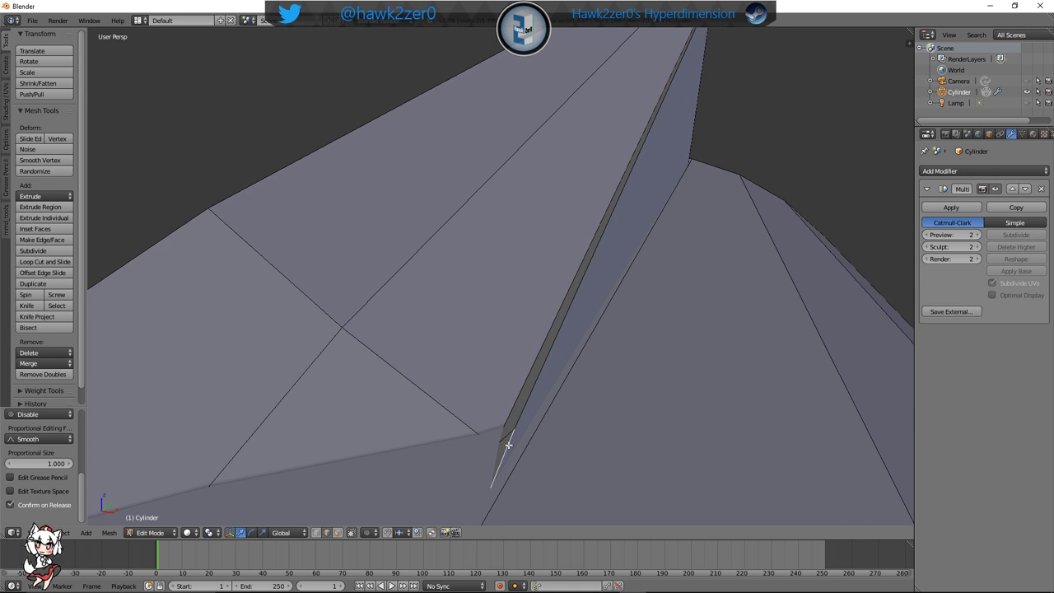
right_click(529, 397)
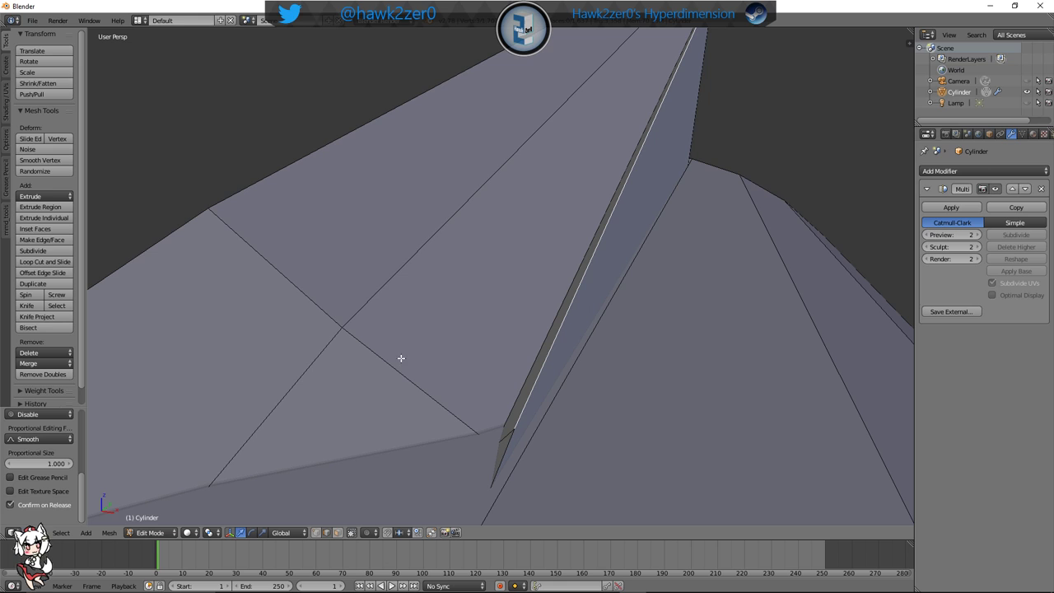
right_click(508, 444)
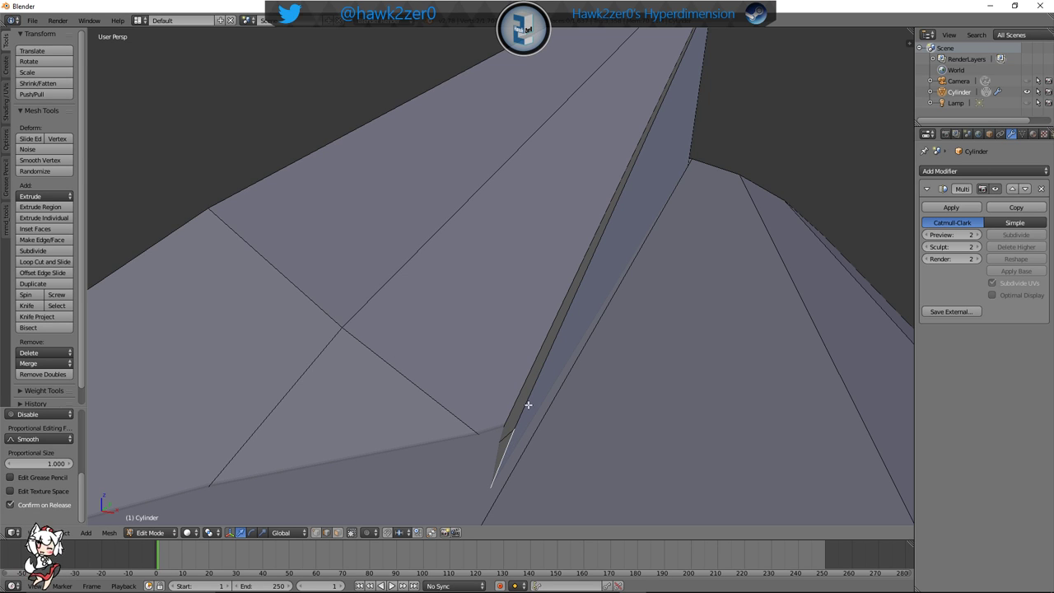
right_click(528, 404)
middle_click_drag(501, 435, 619, 356)
scroll(469, 346, "down", 7)
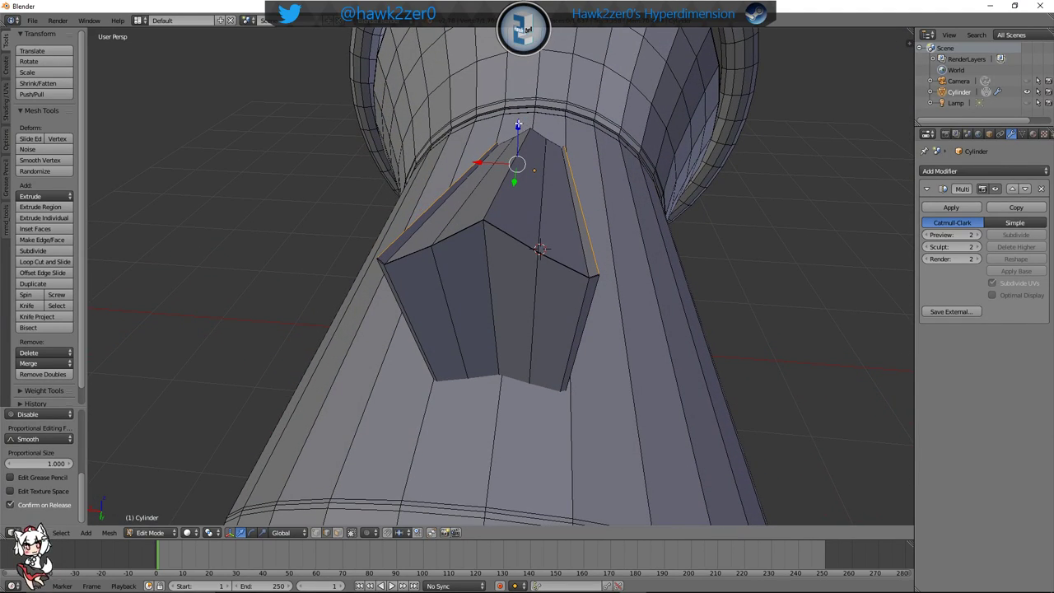
left_click_drag(516, 164, 513, 188)
Add the tall end's outer corner edges to the selection and try adjusting the height of the outer edges along Z
middle_click_drag(557, 278, 525, 270)
scroll(524, 270, "up", 3)
middle_click_drag(465, 221, 520, 343, "shift")
scroll(501, 249, "down", 2, "shift")
scroll(514, 249, "down", 1)
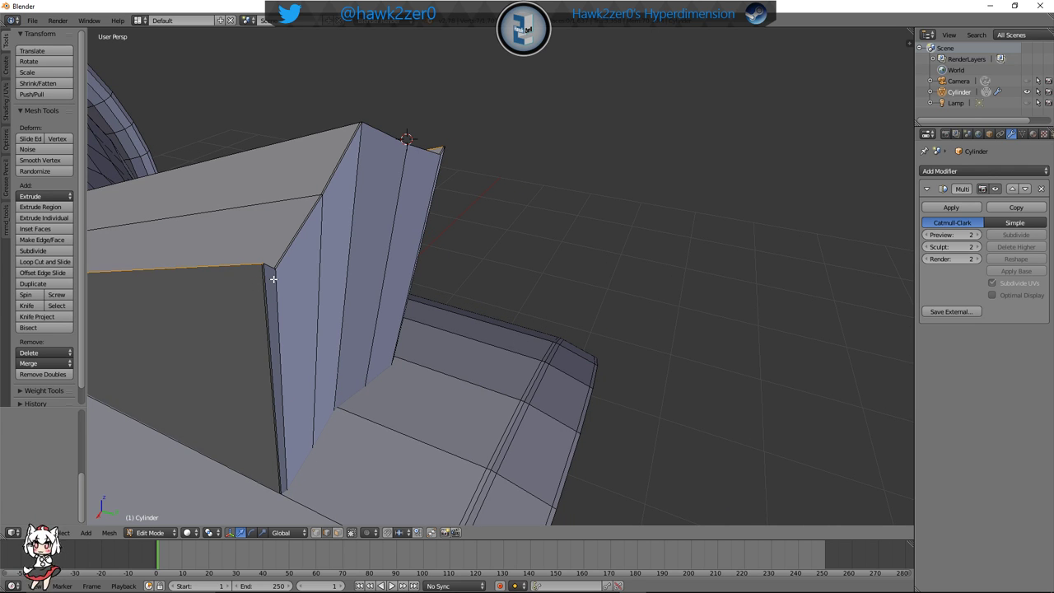
middle_click_drag(265, 274, 480, 280)
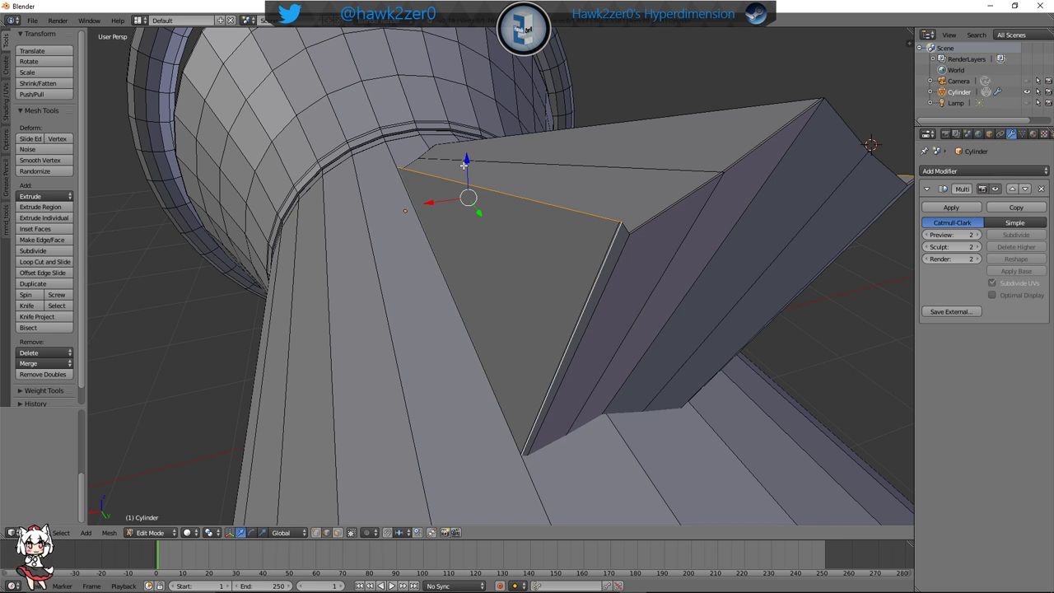
left_click_drag(464, 165, 461, 191)
middle_click_drag(461, 191, 327, 285)
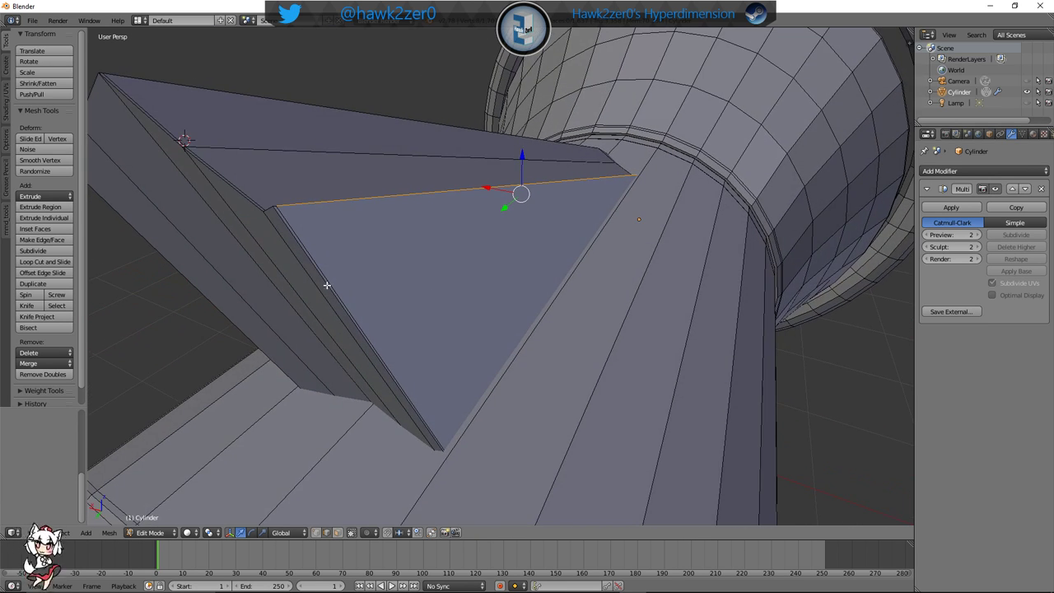
right_click(304, 240, "shift")
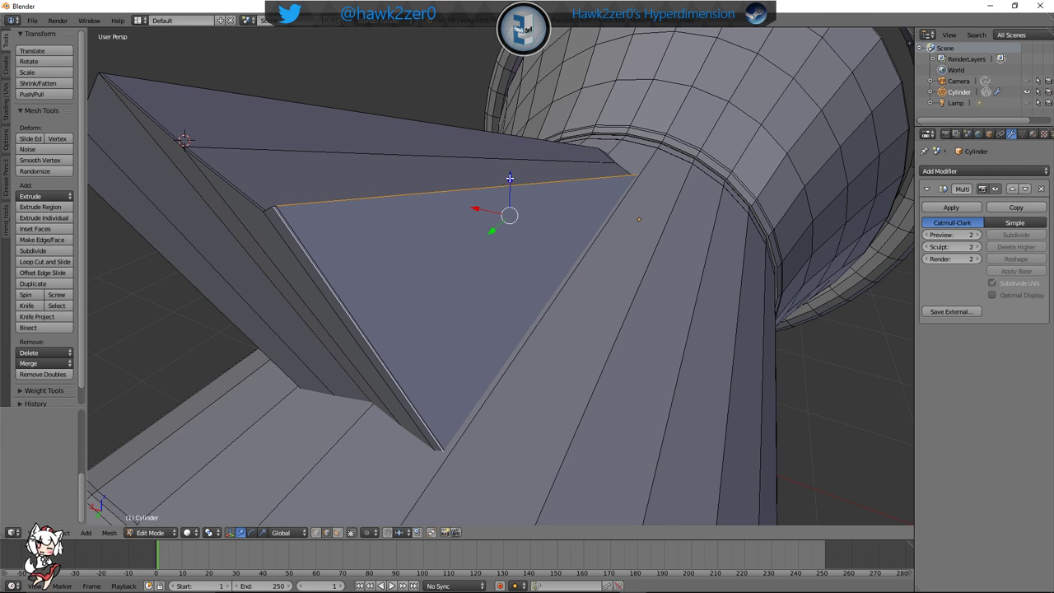
key("e")
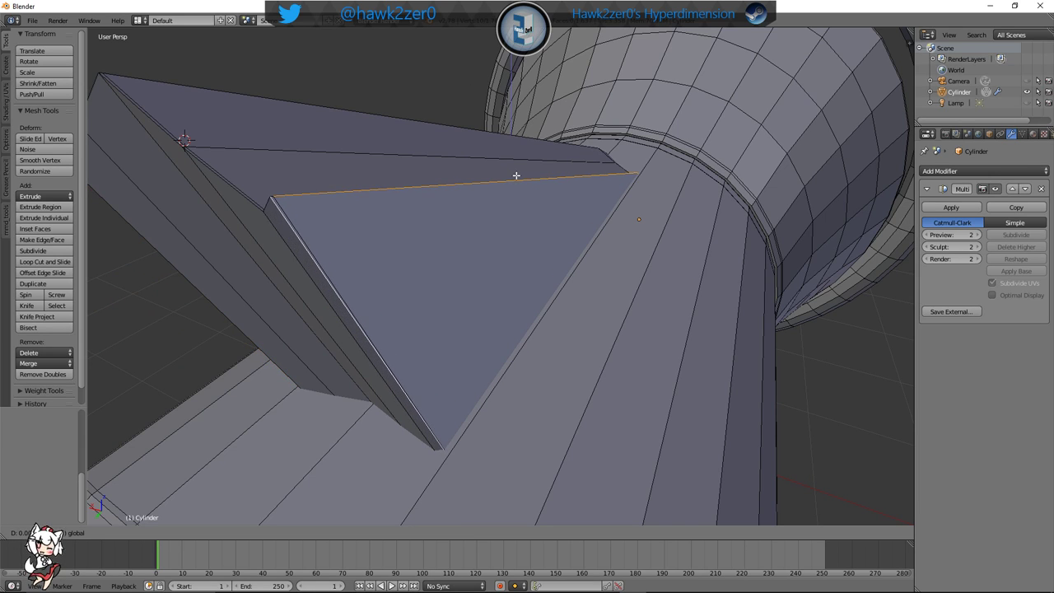
left_click(520, 189)
Try shifting the selected outer top and corner edges along Y
middle_click_drag(520, 189, 364, 292)
key("g")
key("y")
left_click(373, 291)
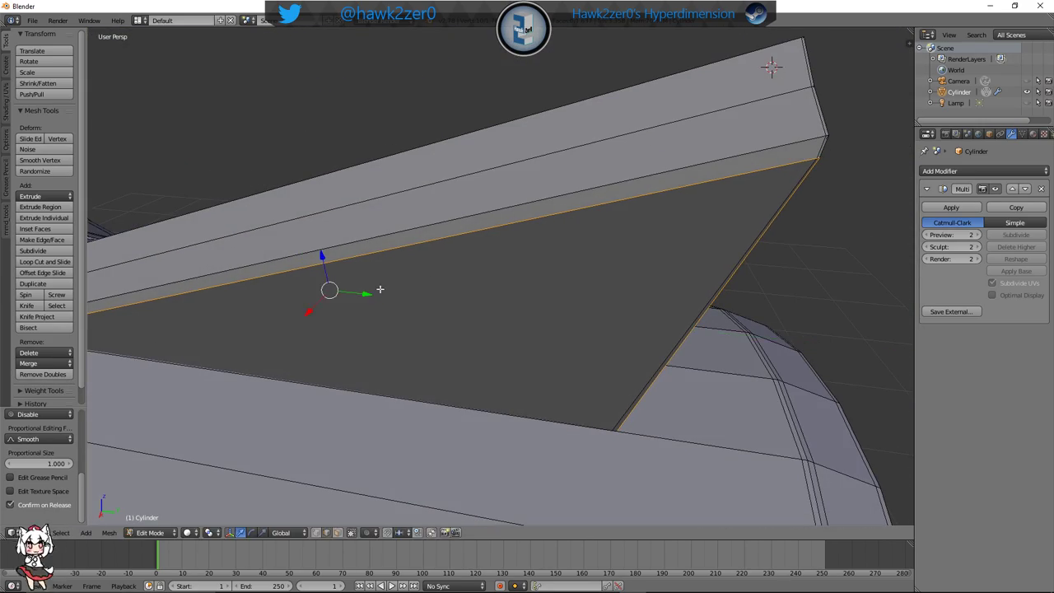
Select the upright edges across the wedge's tall end and try moving them along Y
middle_click_drag(574, 275, 550, 281)
middle_click_drag(616, 282, 540, 305)
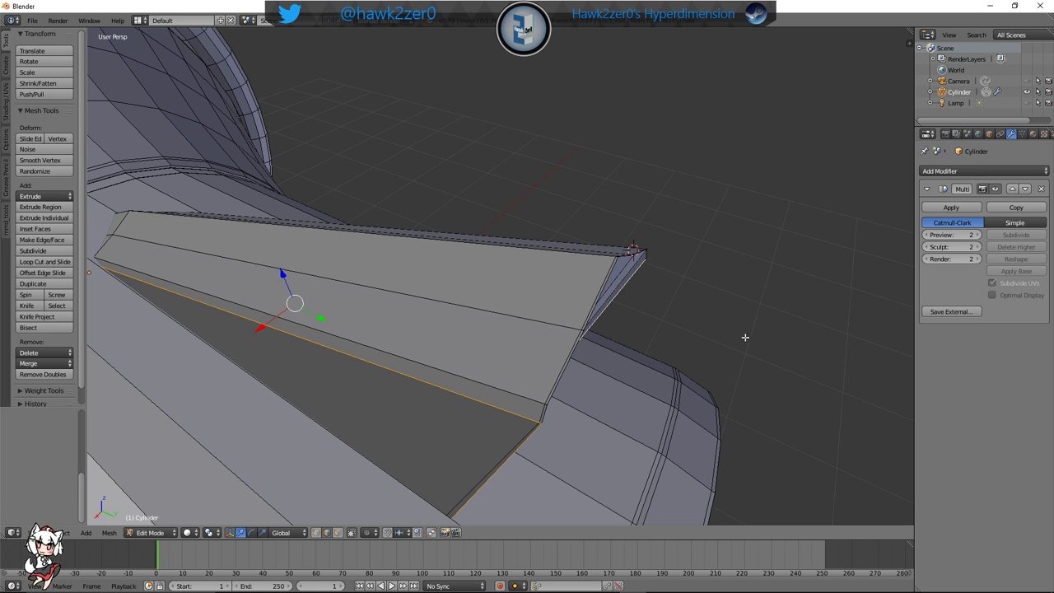
middle_click_drag(746, 337, 431, 317)
right_click(529, 277)
right_click(403, 292, "shift")
right_click(435, 281, "shift")
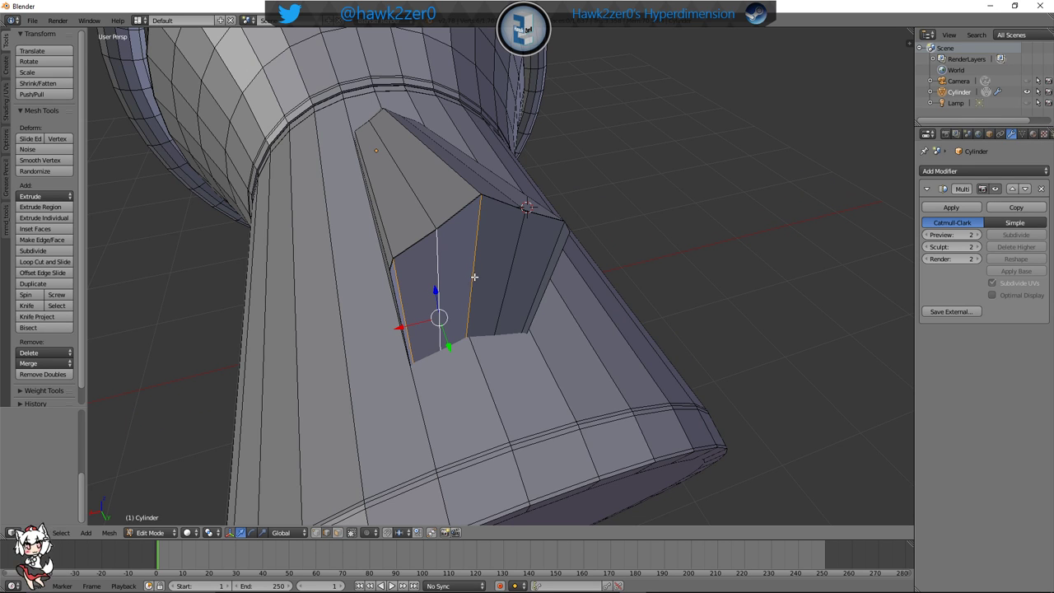
right_click(507, 273, "shift")
right_click(543, 278, "shift")
middle_click_drag(493, 297, 515, 325)
left_click_drag(484, 331, 492, 334)
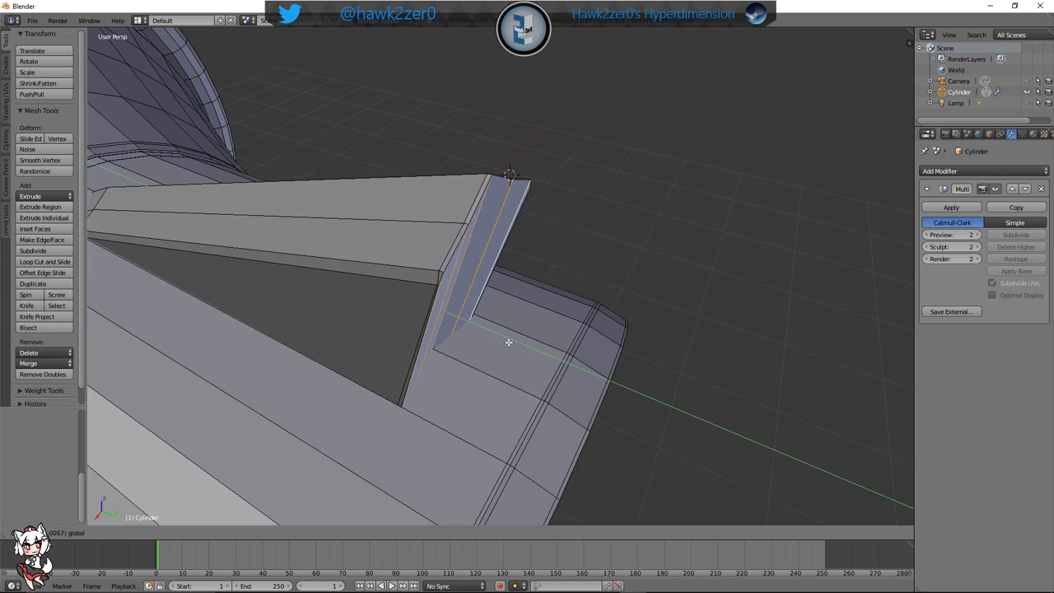
left_click(511, 347)
middle_click_drag(510, 346, 469, 331)
Undo the recent edge moves and selections back to before the outer support loops were lowered
key("ctrl+z")
scroll(510, 332, "up", 4)
scroll(469, 332, "down", 4)
key("ctrl+z")
key("ctrl+z")
key("ctrl+z")
key("ctrl+z")
key("ctrl+z")
key("ctrl+z")
key("ctrl+z")
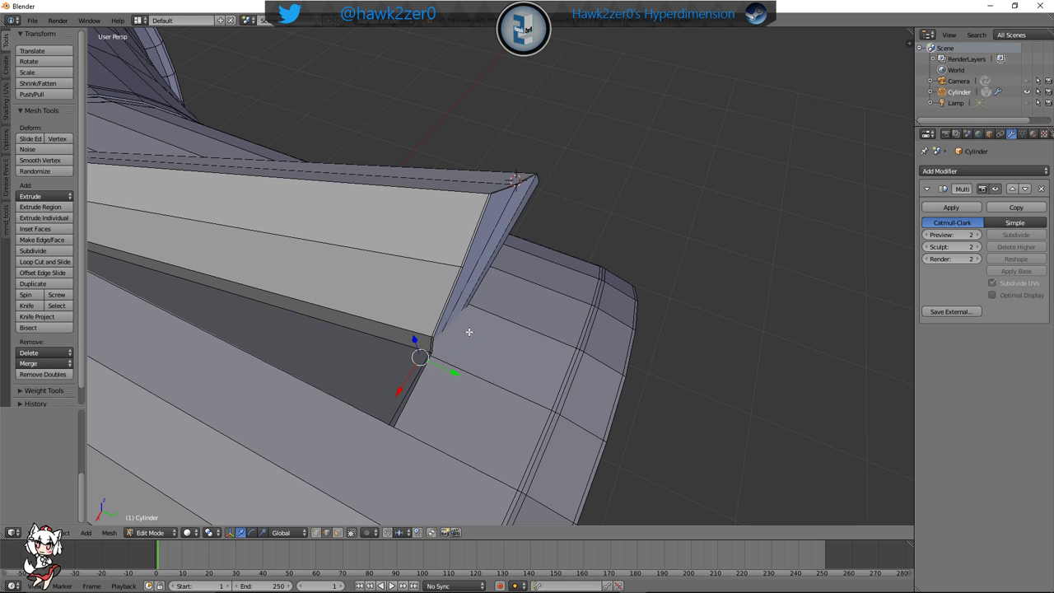
key("ctrl+z")
key("ctrl+z")
key("ctrl+z")
key("ctrl+z")
key("ctrl+z")
key("ctrl+z")
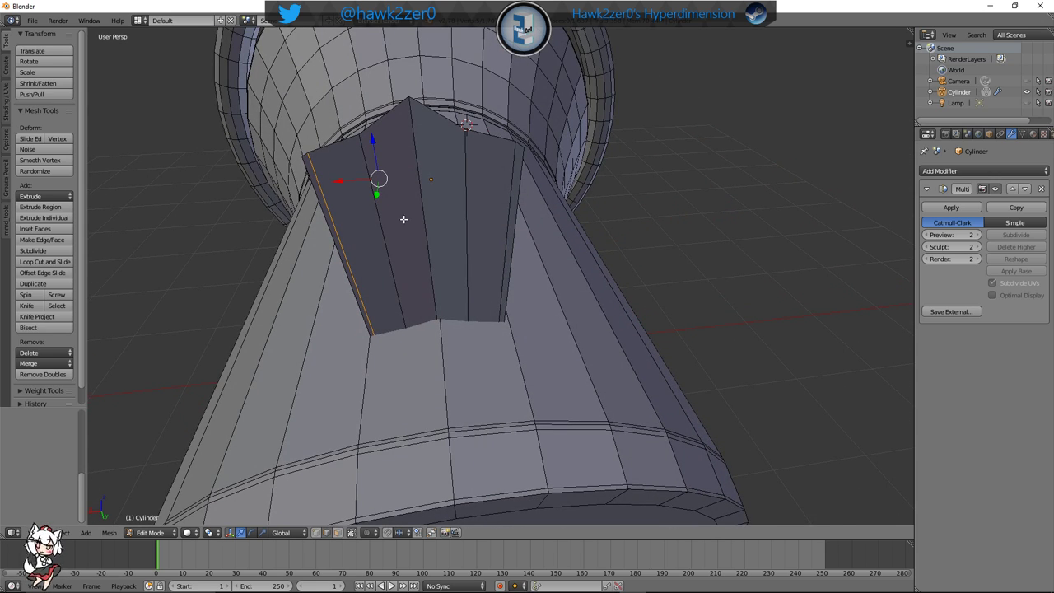
Add the support loop on the wedge's other side to the selection and raise both outer support loops slightly along Z
middle_click_drag(403, 219, 503, 334)
scroll(571, 292, "up", 2)
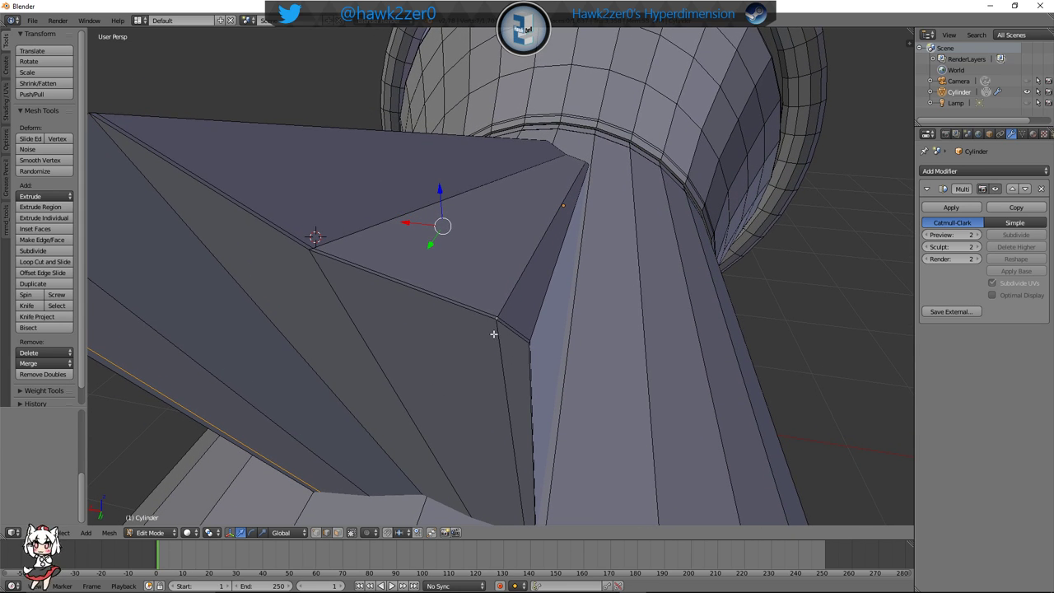
right_click(499, 337, "shift")
middle_click_drag(470, 346, 530, 351)
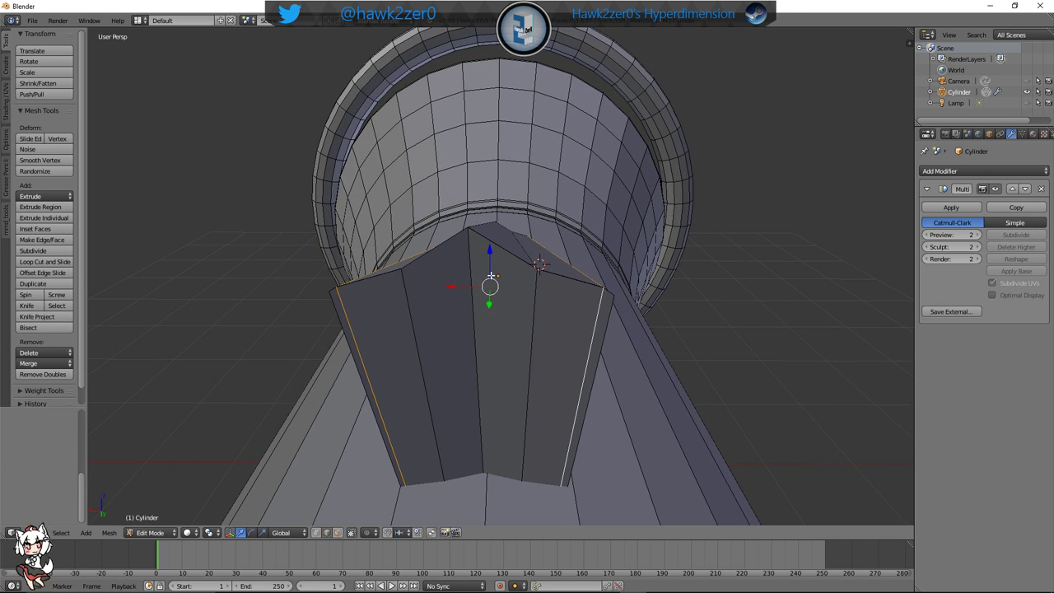
left_click_drag(489, 258, 489, 245)
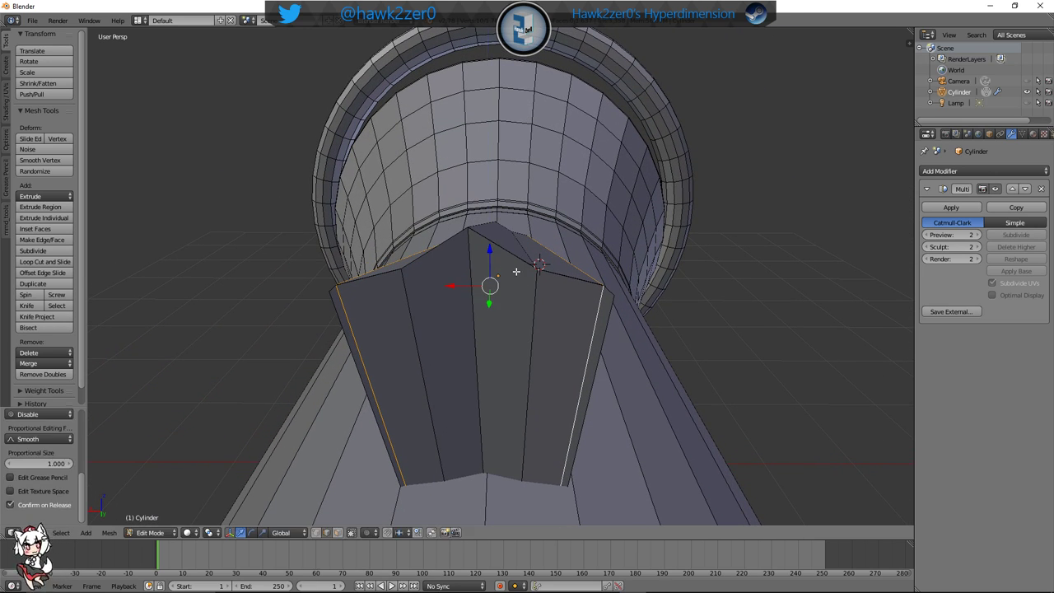
Select the lengthwise loop between the wedge's centre ridge and its outer edge on one side
middle_click_drag(516, 270, 521, 350)
scroll(520, 349, "up", 1)
right_click(535, 392)
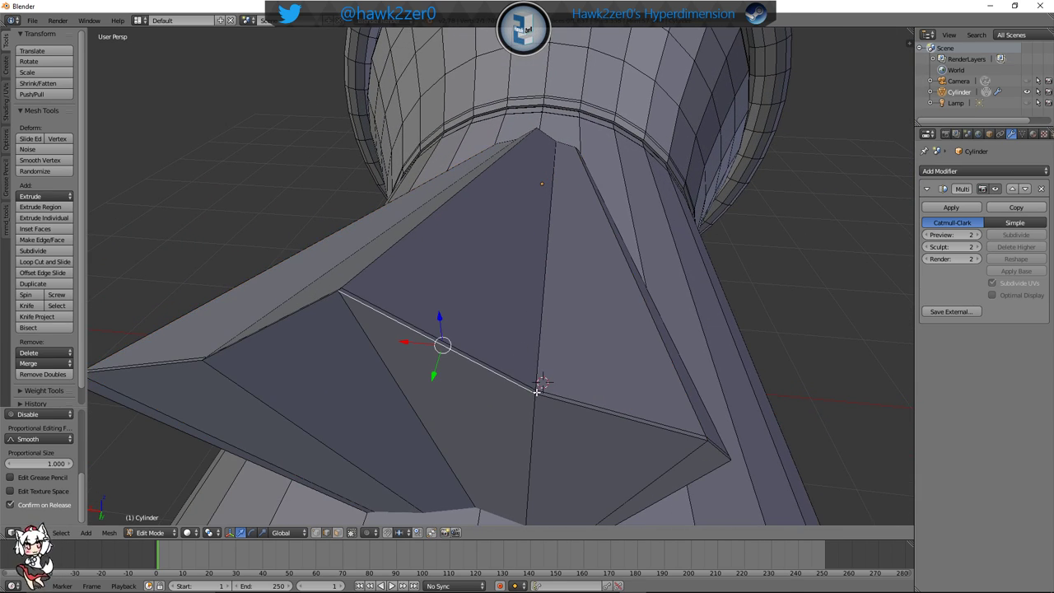
right_click(535, 392)
right_click(539, 352, "alt")
middle_click_drag(470, 372, 642, 387)
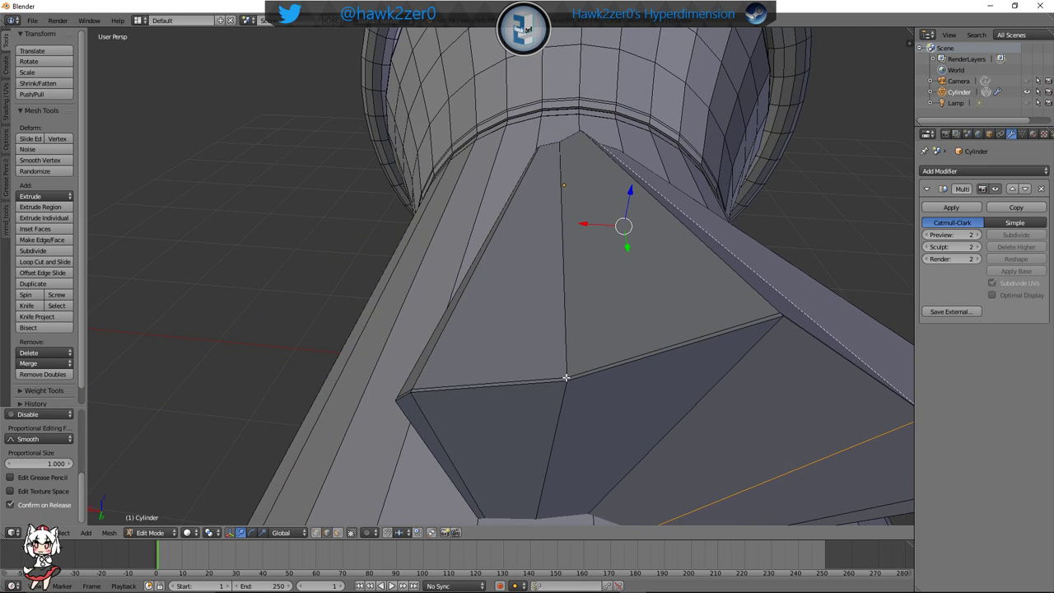
Add the matching lengthwise loop on the wedge's other side and raise both inner loops along Z to round the top
right_click(565, 376, "shift")
right_click(560, 377, "shift")
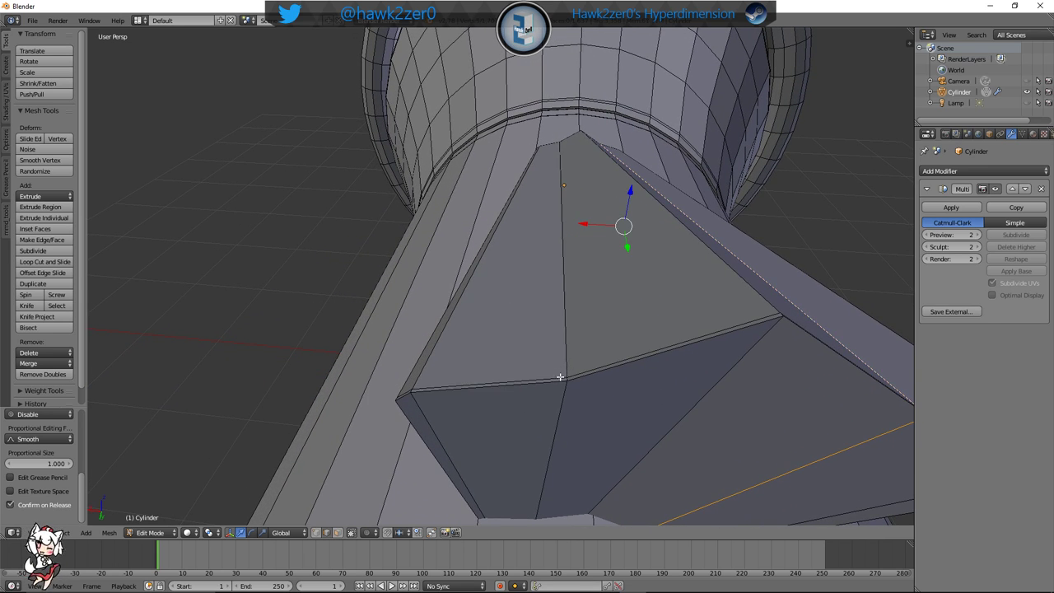
right_click(566, 373, "shift")
right_click(566, 383, "alt+shift")
key("ctrl+z")
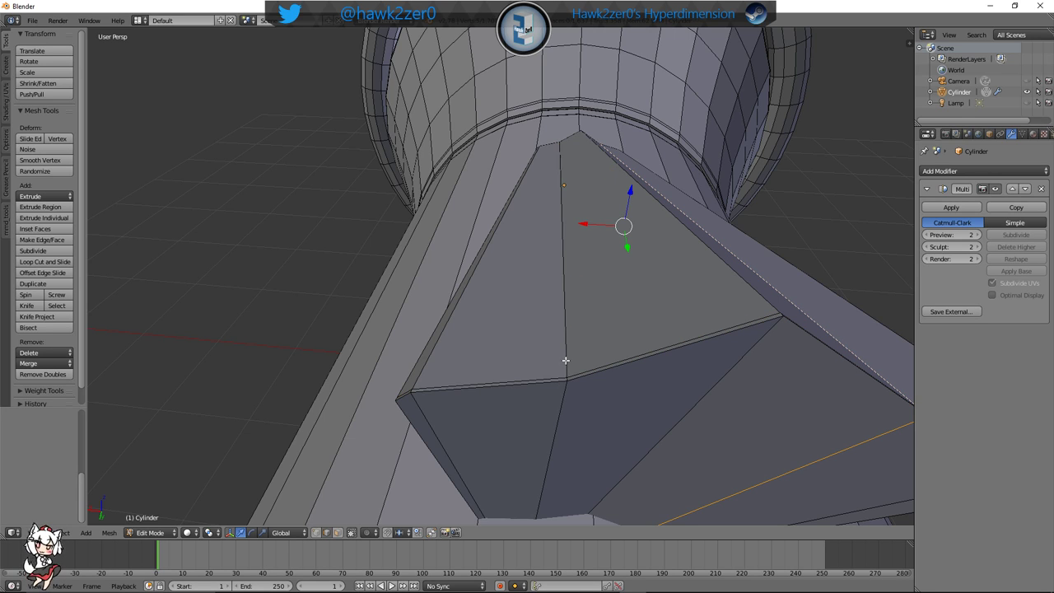
right_click(565, 362, "shift")
right_click(566, 391, "shift")
middle_click_drag(566, 391, 557, 305)
right_click(597, 400, "shift")
key("g")
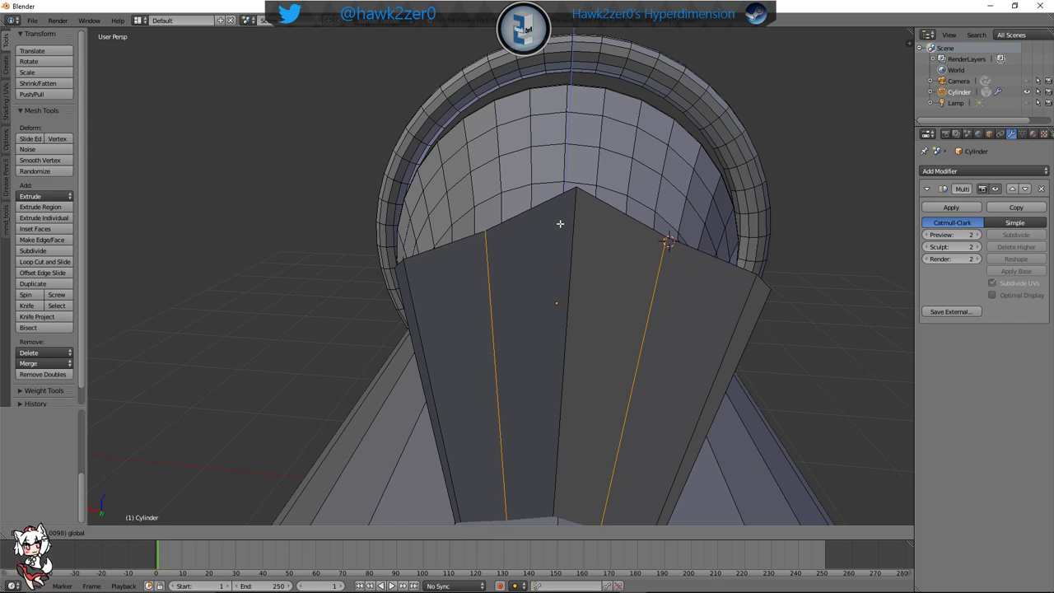
left_click(564, 177)
Examine the reshaped wedge from the front, the side and above
mouse_move(499, 302)
middle_mouse_down()
mouse_move(567, 304)
mouse_move(507, 317)
middle_mouse_up()
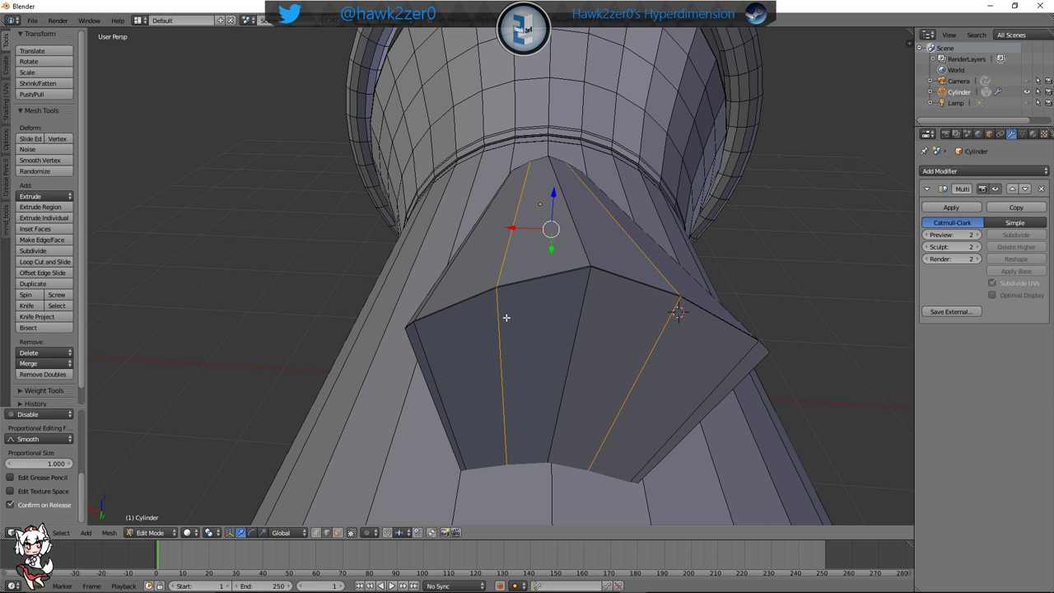
scroll(535, 194, "down", 5)
middle_click_drag(481, 386, 648, 357)
scroll(648, 357, "up", 2)
middle_click_drag(474, 351, 442, 277)
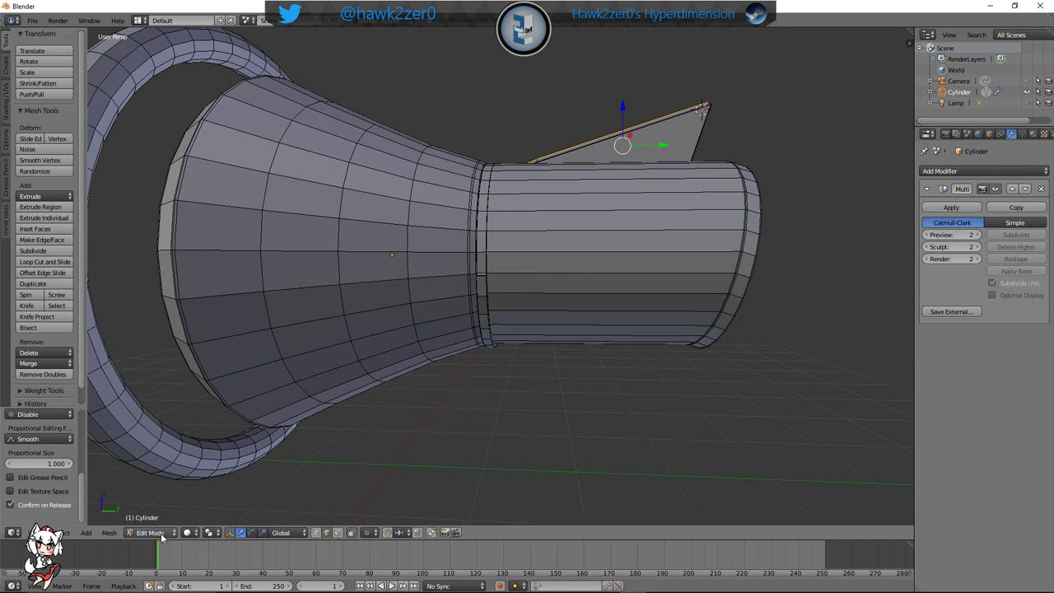
scroll(469, 384, "down", 3)
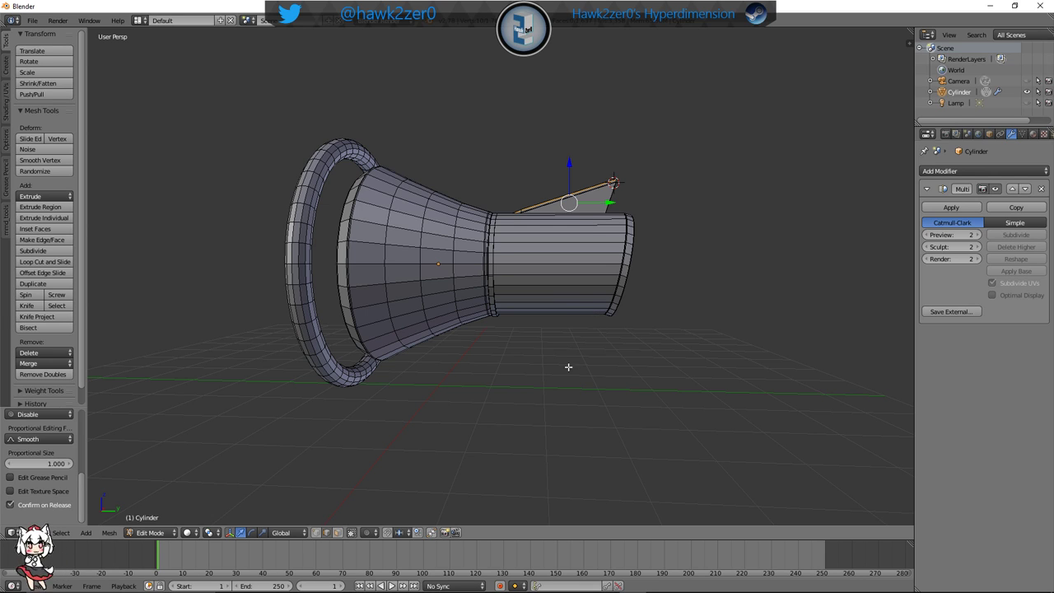
middle_click_drag(691, 302, 544, 326)
scroll(424, 341, "up", 4)
scroll(424, 341, "down", 2)
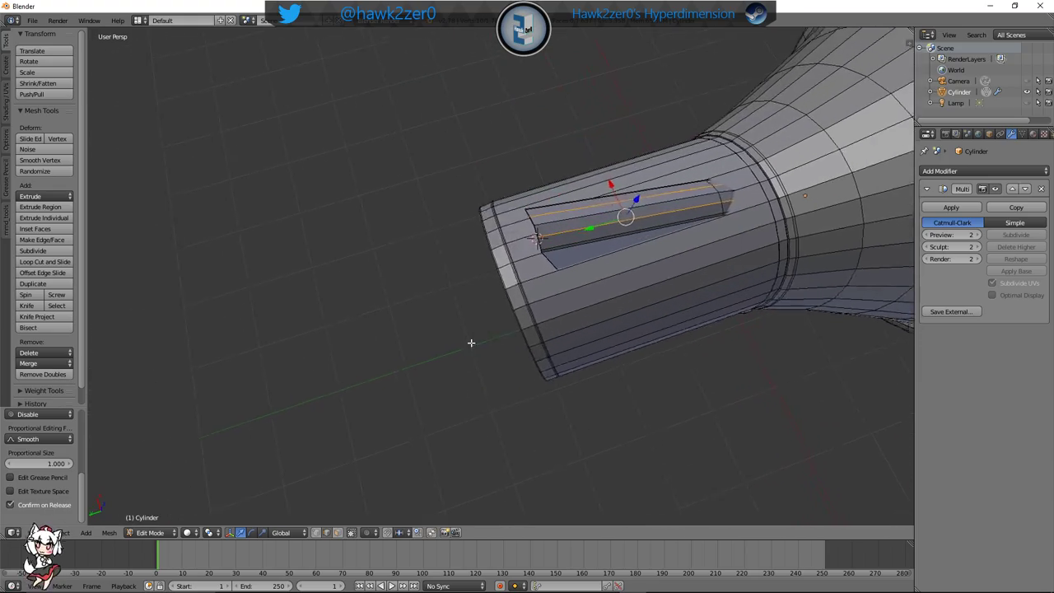
middle_click_drag(473, 345, 501, 358)
scroll(528, 346, "up", 2)
scroll(530, 342, "down", 2)
Switch to Object Mode and inspect the smoothed wedge from the front and side
left_click(149, 532)
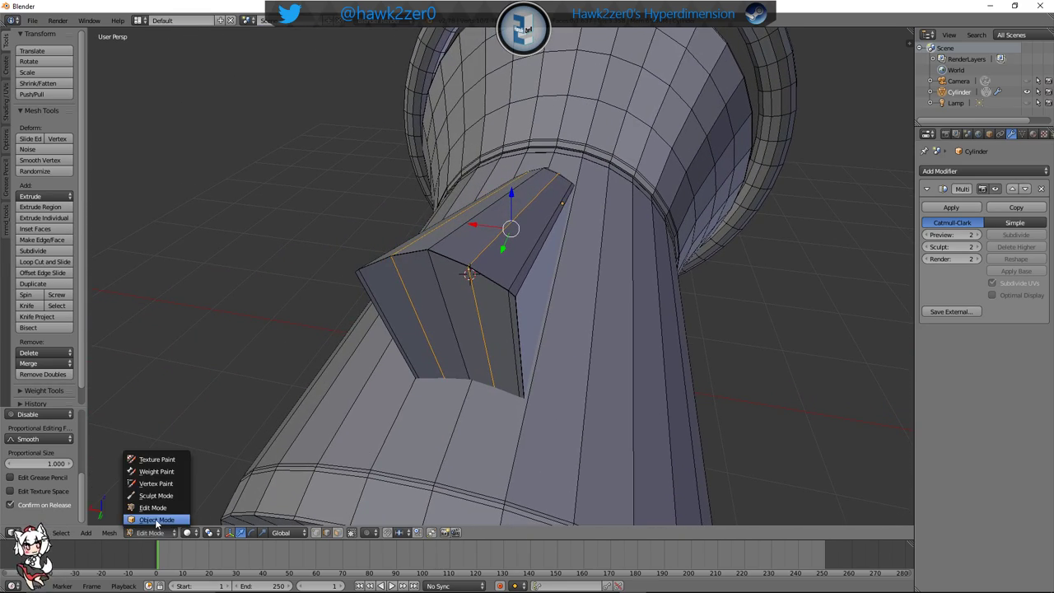
left_click(156, 520)
middle_click_drag(289, 428, 748, 397)
middle_click_drag(655, 383, 690, 360)
scroll(667, 358, "up", 4)
scroll(645, 356, "up", 3)
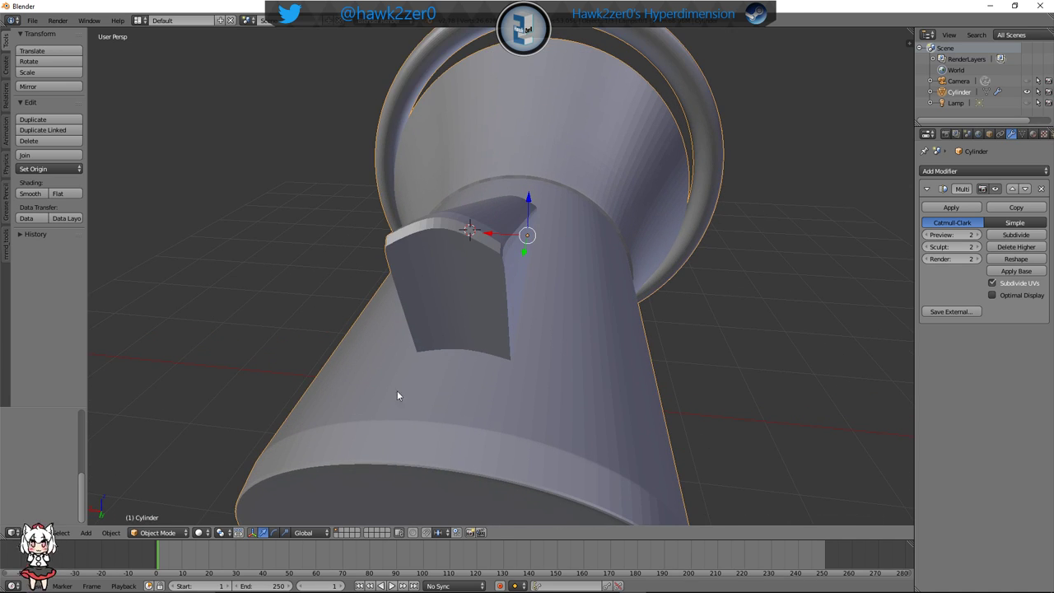
middle_click_drag(404, 355, 499, 362)
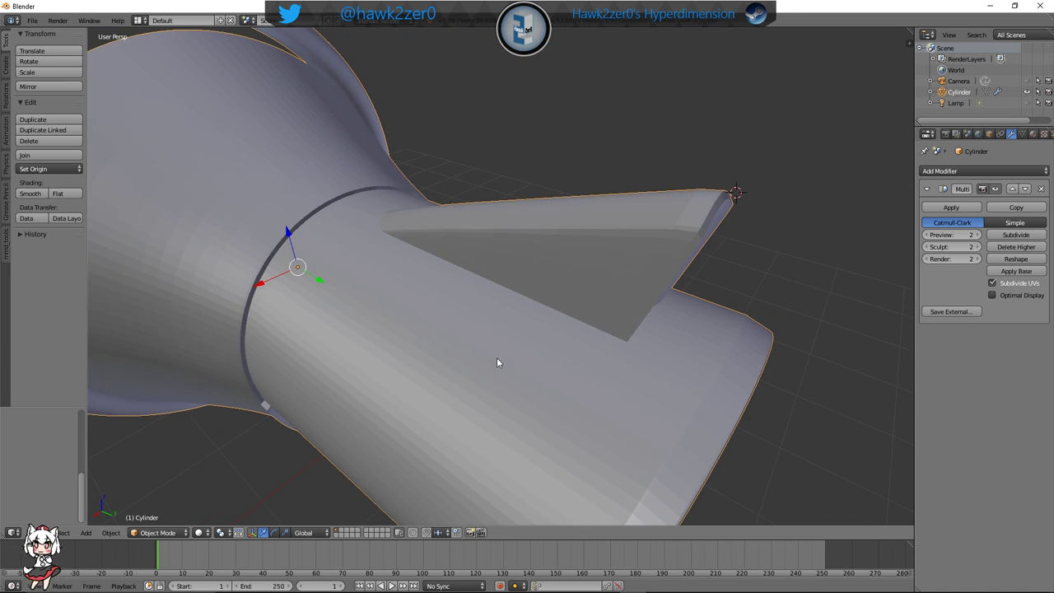
Return to Edit Mode, select the three inner upright edges on the wedge's tall end and move them outward along Y
left_click(156, 532)
left_click(161, 509)
middle_click_drag(387, 449, 463, 394)
right_click(548, 381)
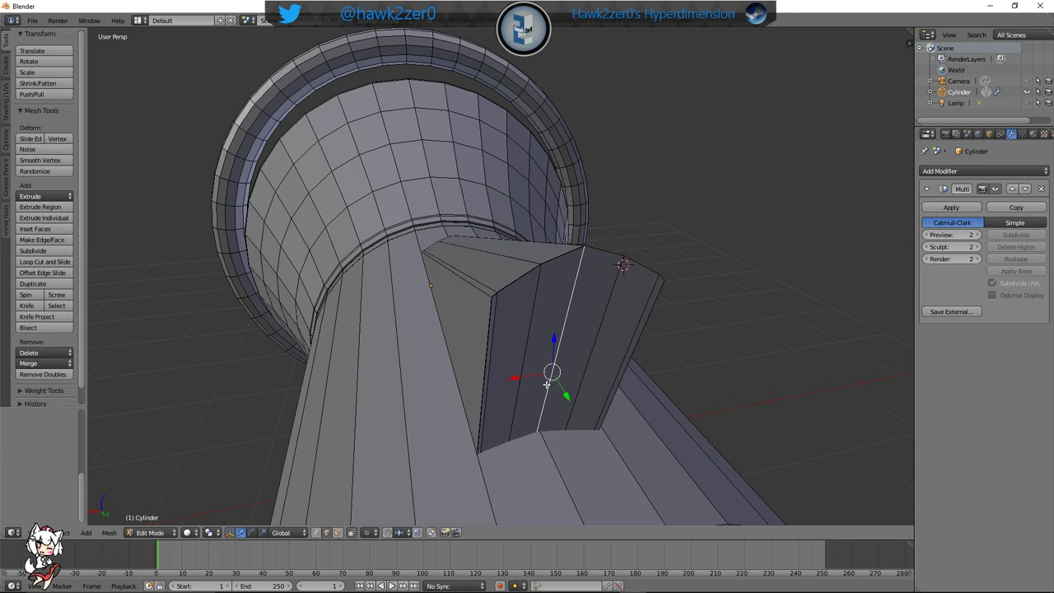
mouse_move(548, 381)
middle_mouse_down()
mouse_move(541, 393)
mouse_move(572, 398)
mouse_move(563, 367)
middle_mouse_up()
scroll(548, 373, "up", 2)
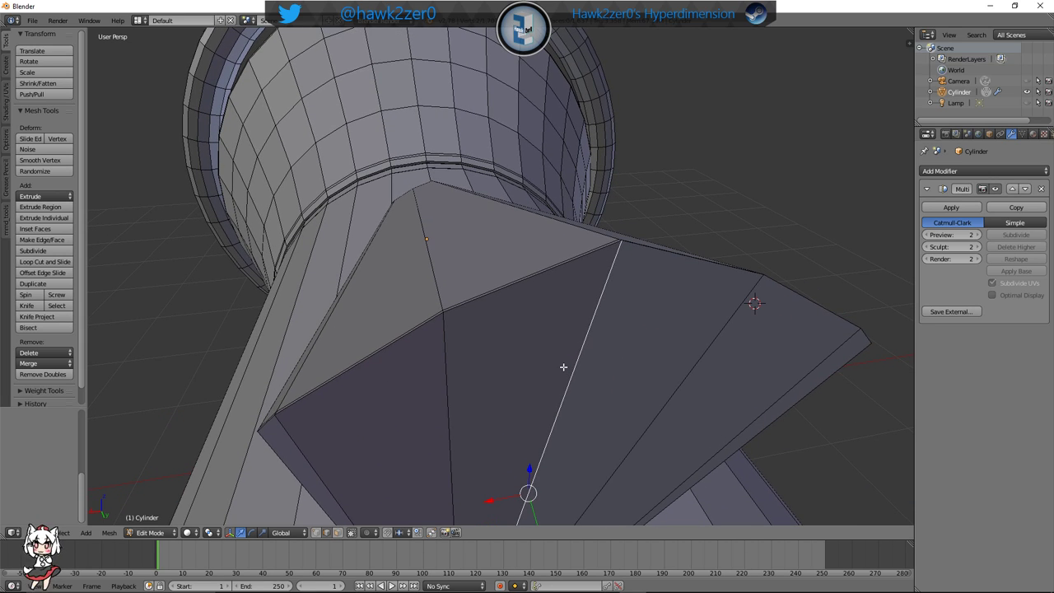
right_click(471, 414, "shift")
right_click(696, 374, "shift")
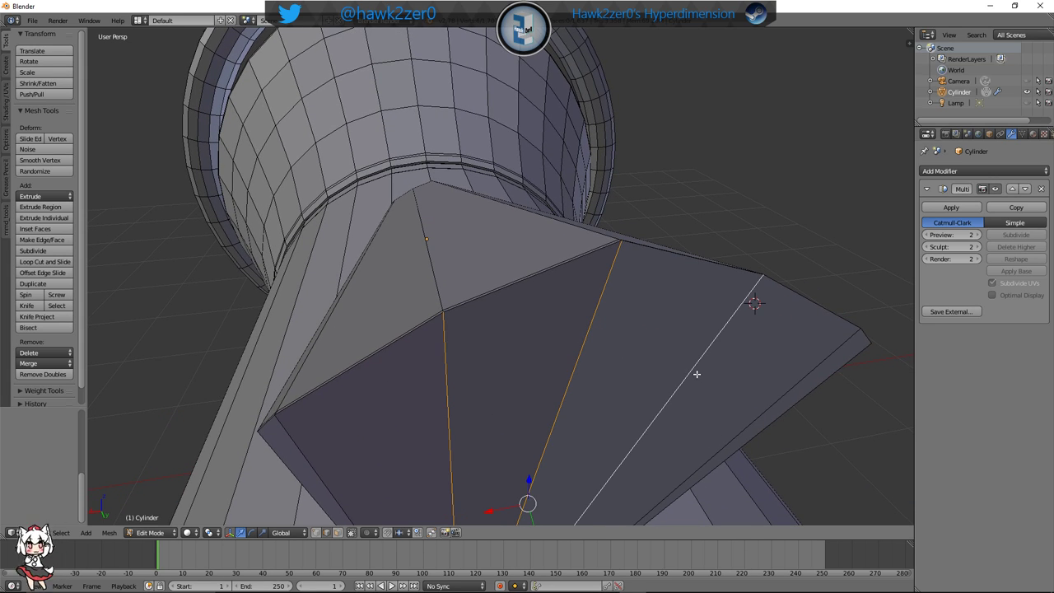
middle_click_drag(508, 496, 469, 451)
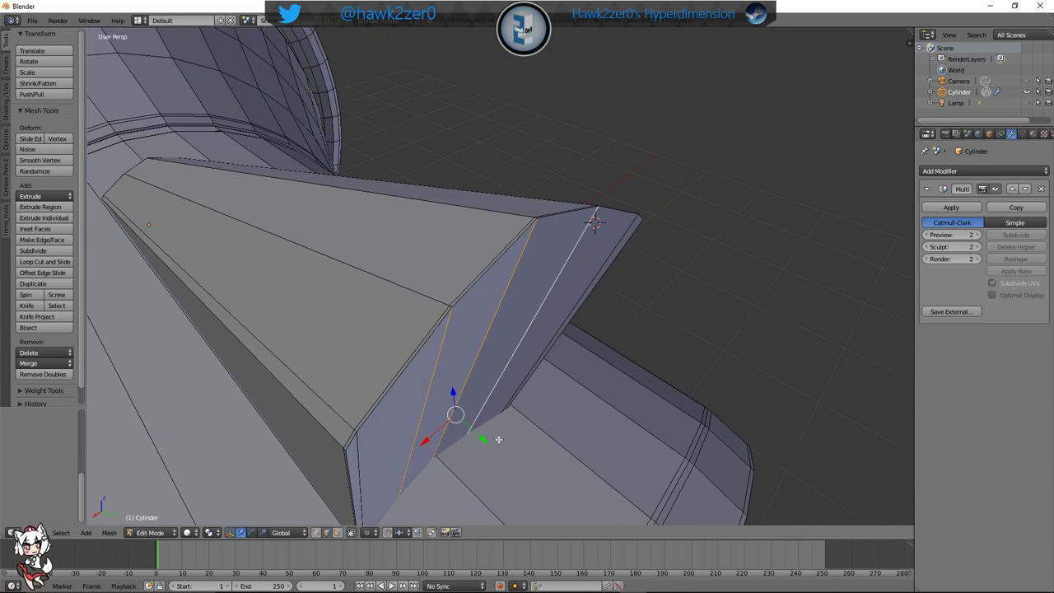
key("g")
key("y")
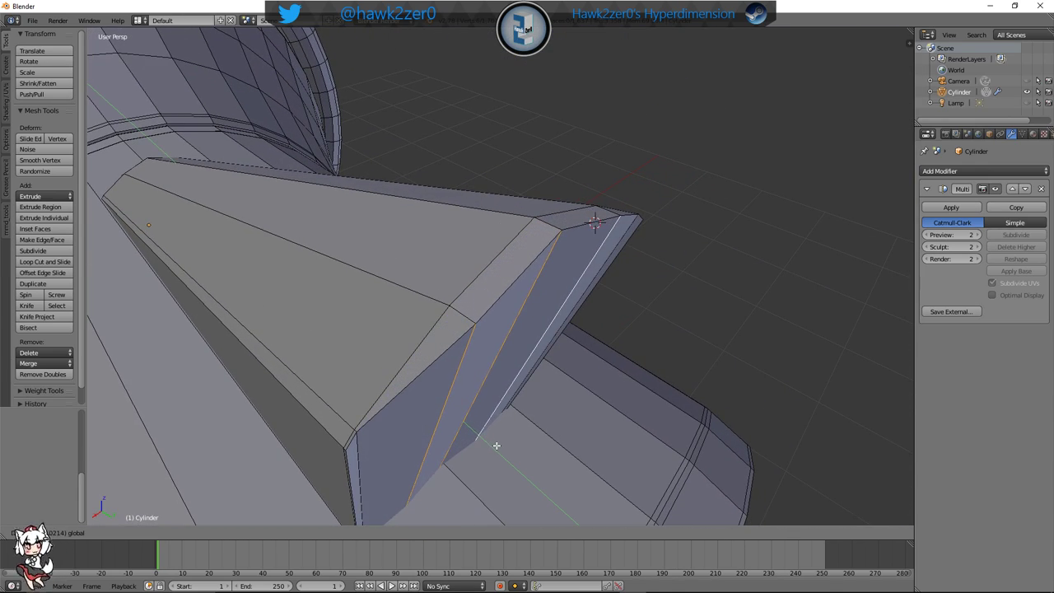
left_click(497, 446)
Move only the middle upright edge of the tall end slightly farther outward along Y
right_click(521, 384)
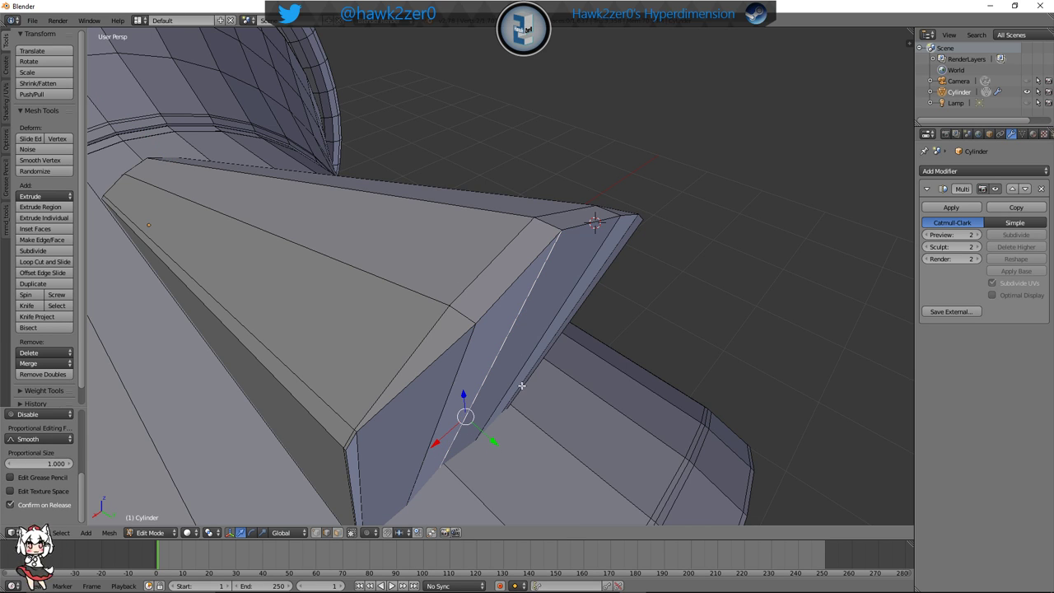
key("g")
key("y")
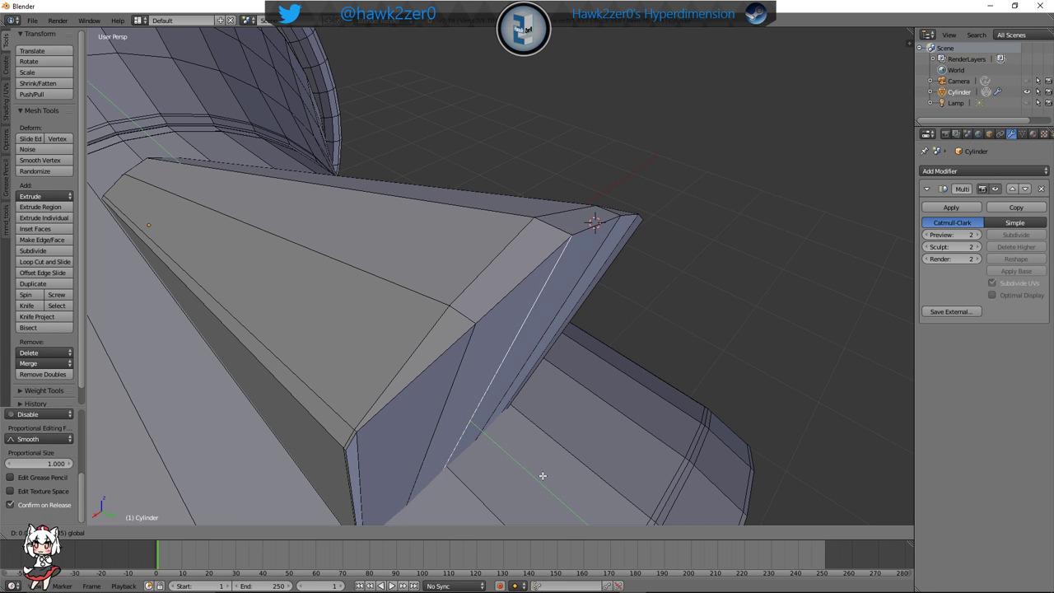
left_click(539, 474)
Select the three inner upright edges together again and scale them along Y to align them
middle_click_drag(590, 390, 552, 403)
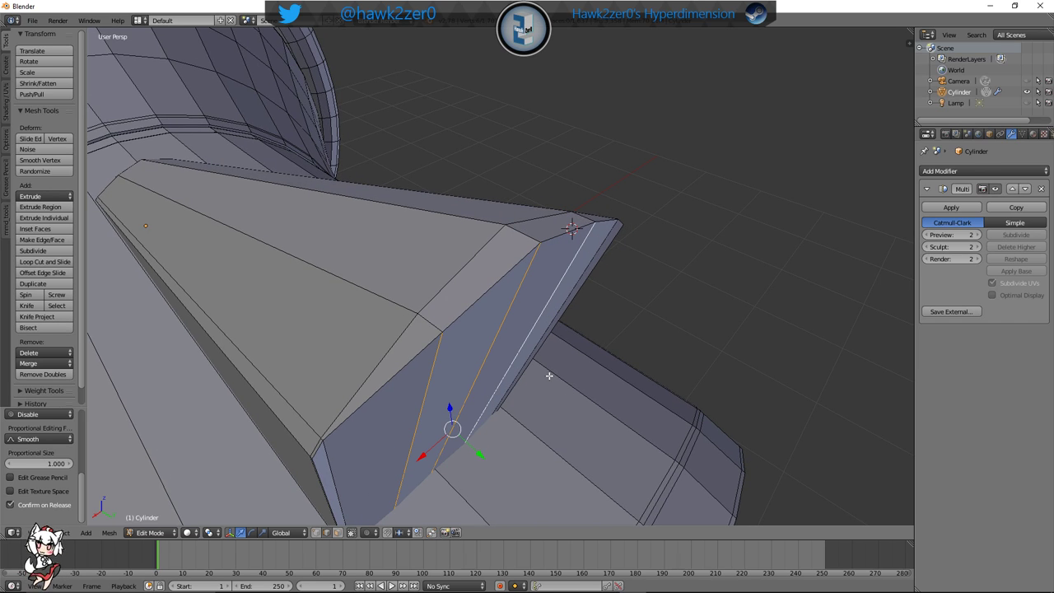
key("s")
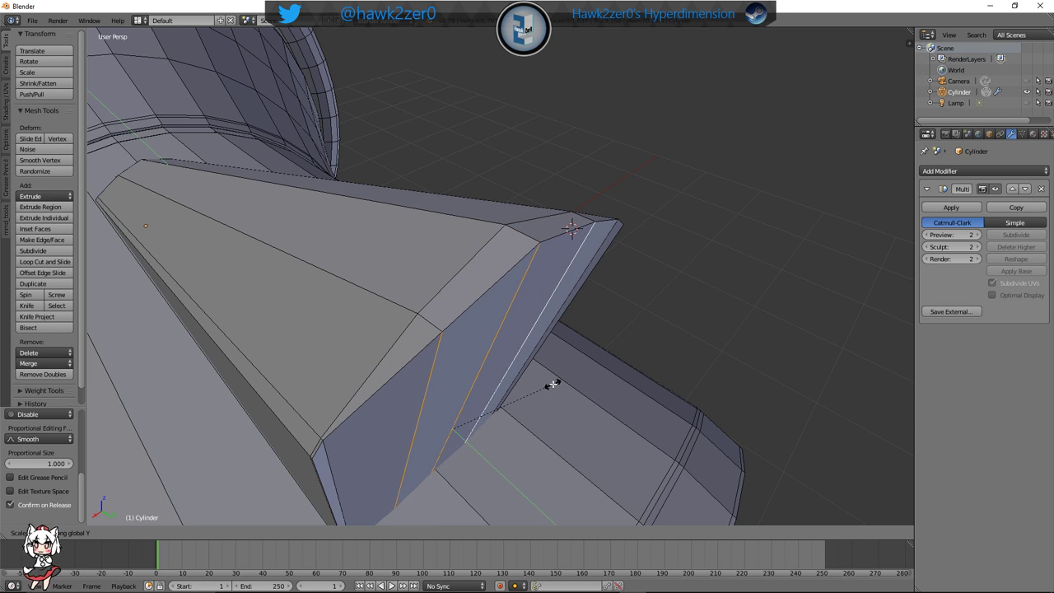
left_click(551, 383)
middle_click_drag(549, 381, 522, 392)
key("s")
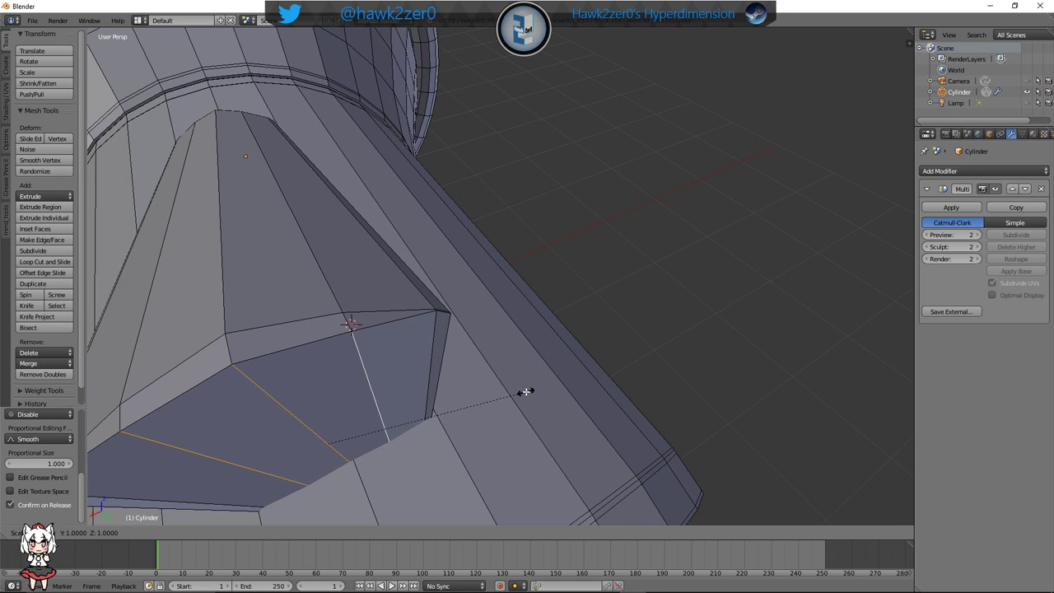
left_click(511, 392)
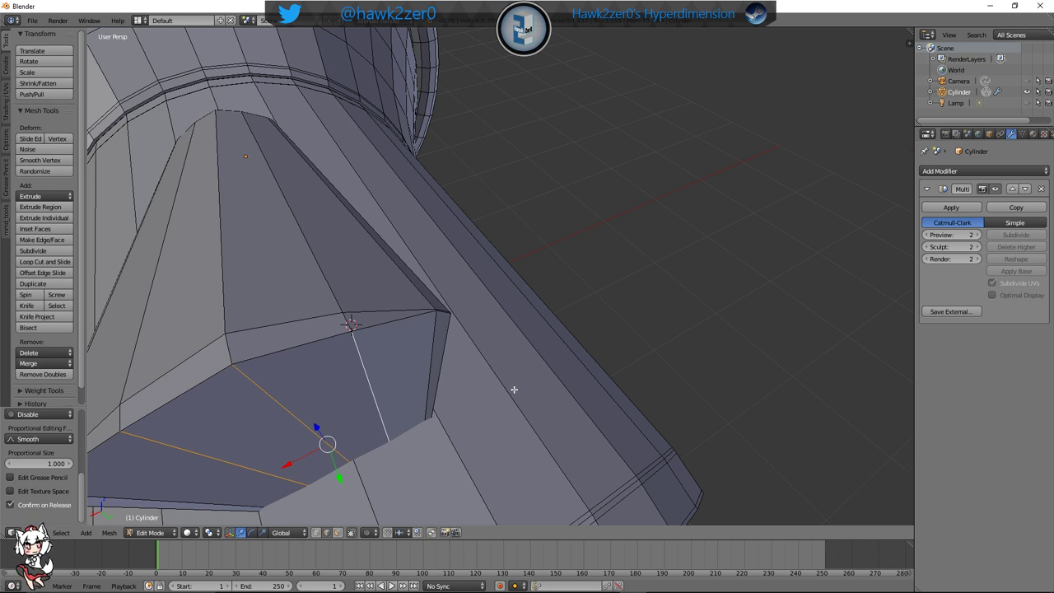
key("s")
left_click(497, 395)
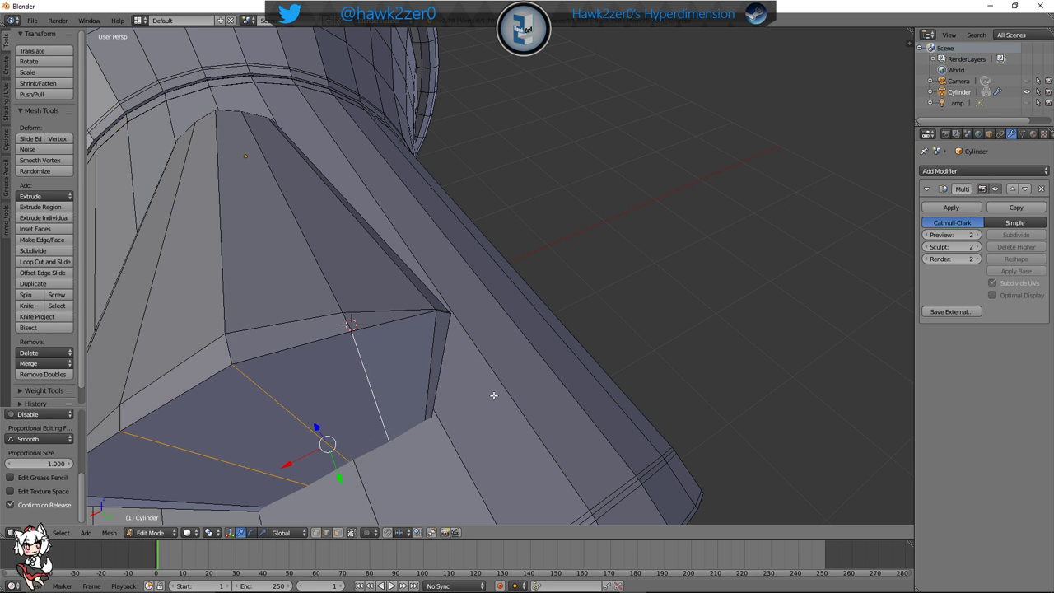
In vertex selection, select the three inner vertices just behind the wedge's tall-end rim and move them toward the rim along Y
mouse_move(494, 396)
middle_mouse_down()
mouse_move(547, 387)
mouse_move(500, 387)
middle_mouse_up()
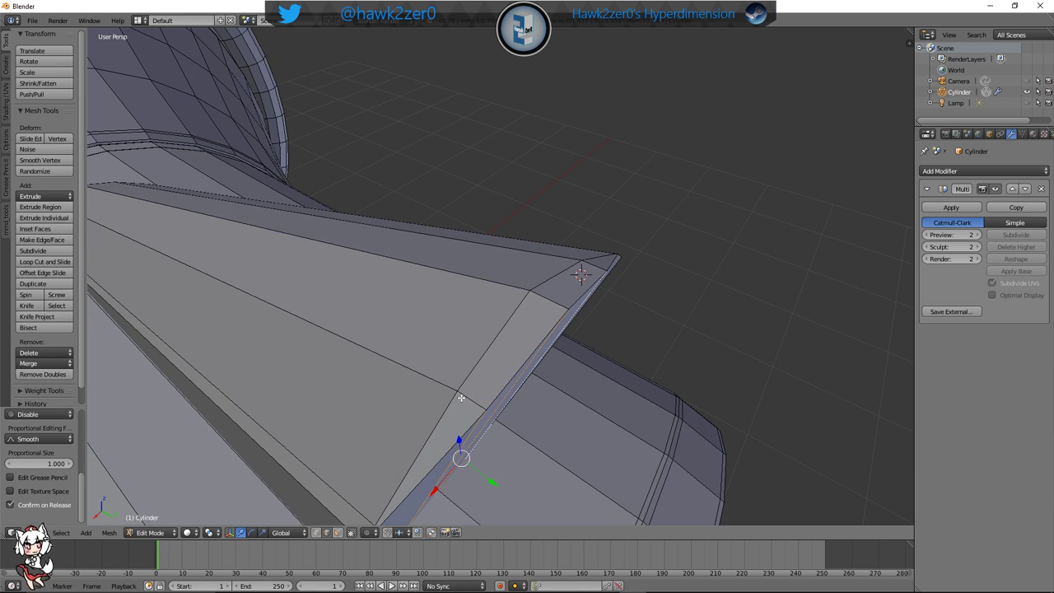
left_click(318, 531)
left_click(460, 389)
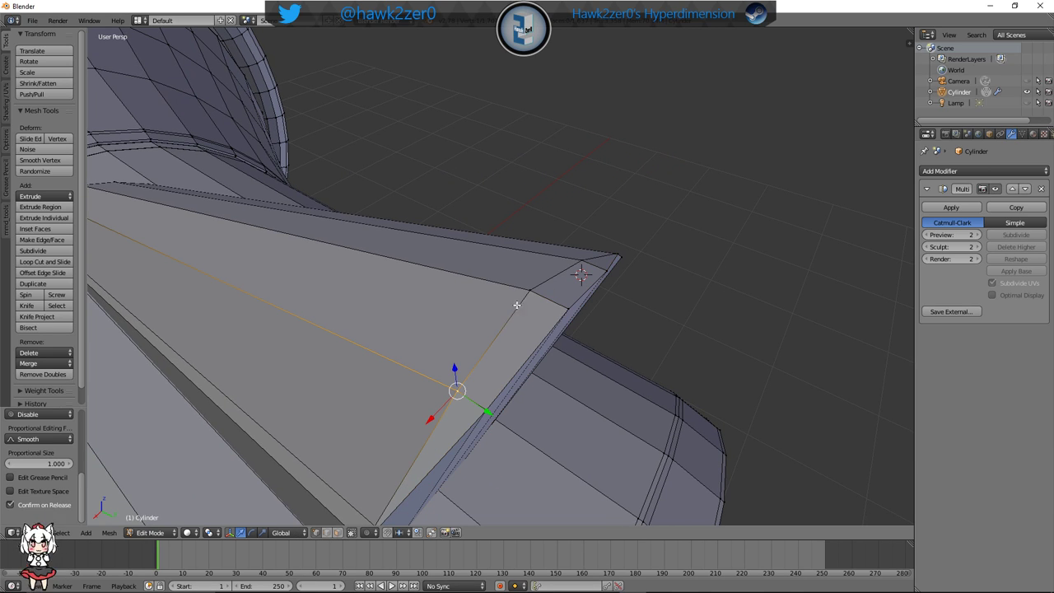
left_click(528, 290, "shift")
left_click(580, 262, "shift")
left_click_drag(561, 326, 584, 329)
middle_click_drag(584, 330, 536, 342)
Move the centre vertex behind the rim slightly farther toward the tall end along Y
right_click(398, 215)
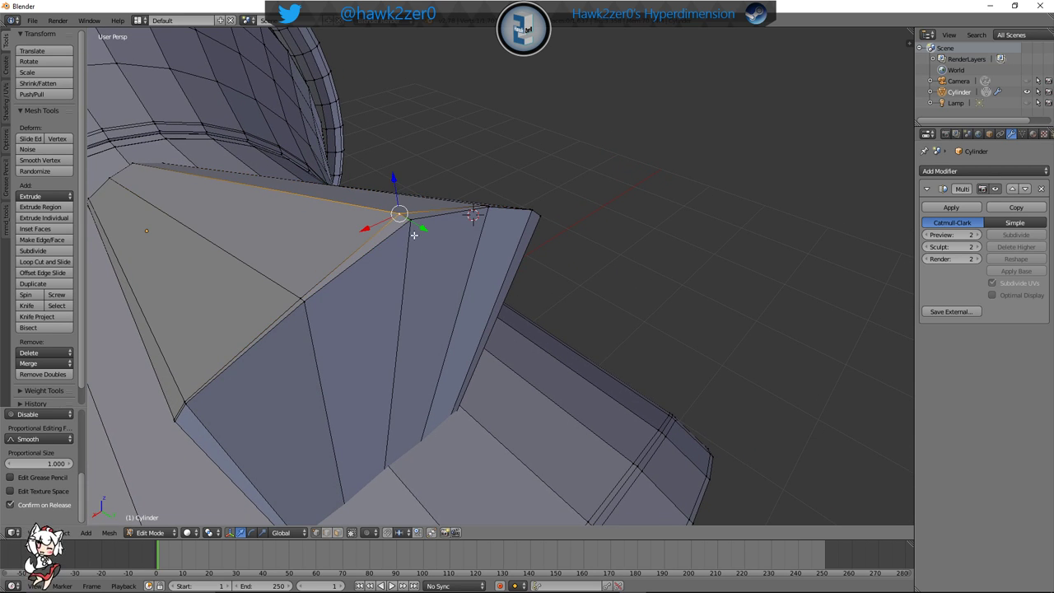
left_click_drag(427, 236, 426, 230)
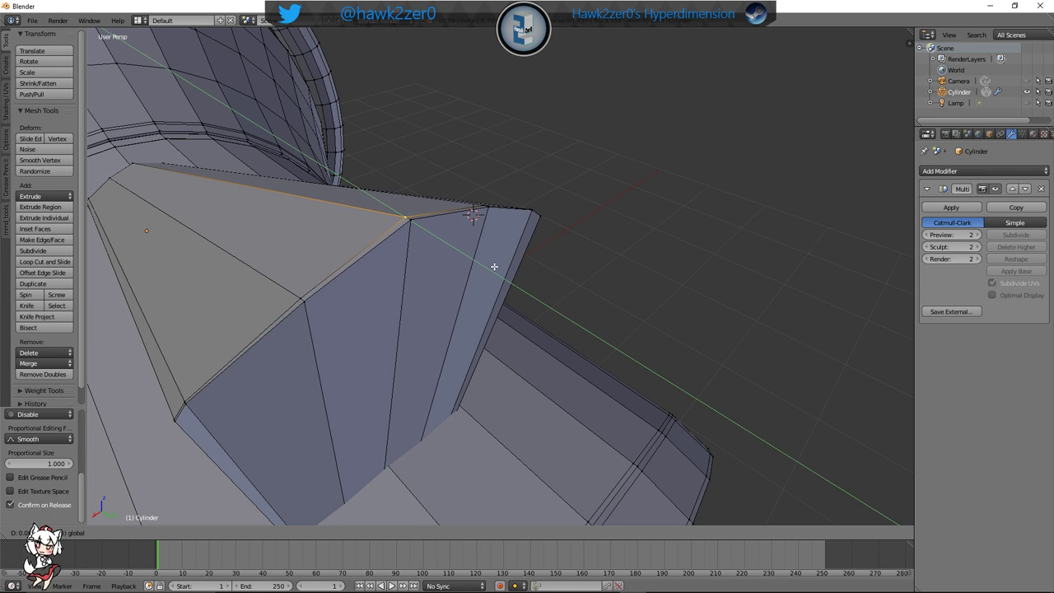
left_click_drag(495, 266, 494, 266)
Select the outer corner vertices on both sides of the wedge's tall end and shift them outward along Y
middle_click_drag(424, 322, 569, 369)
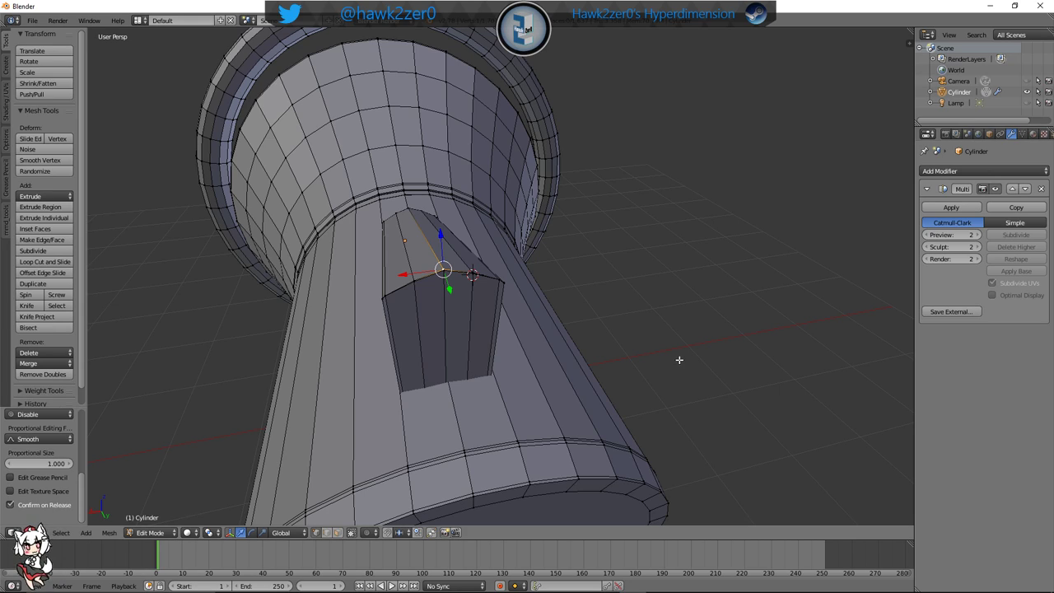
middle_click_drag(497, 371, 466, 293)
scroll(397, 367, "up", 6)
right_click(467, 379)
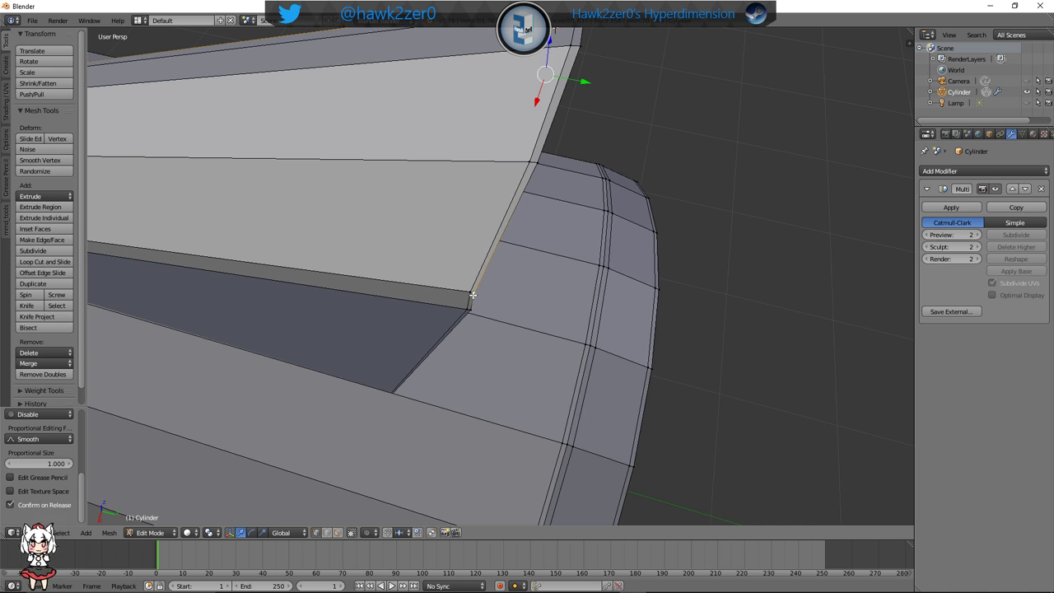
right_click(472, 294, "shift")
left_click_drag(573, 127, 608, 128)
Switch to Object Mode and inspect the smoothed wedge's tall end and side
middle_click_drag(607, 129, 475, 218)
left_click(150, 532)
left_click(155, 520)
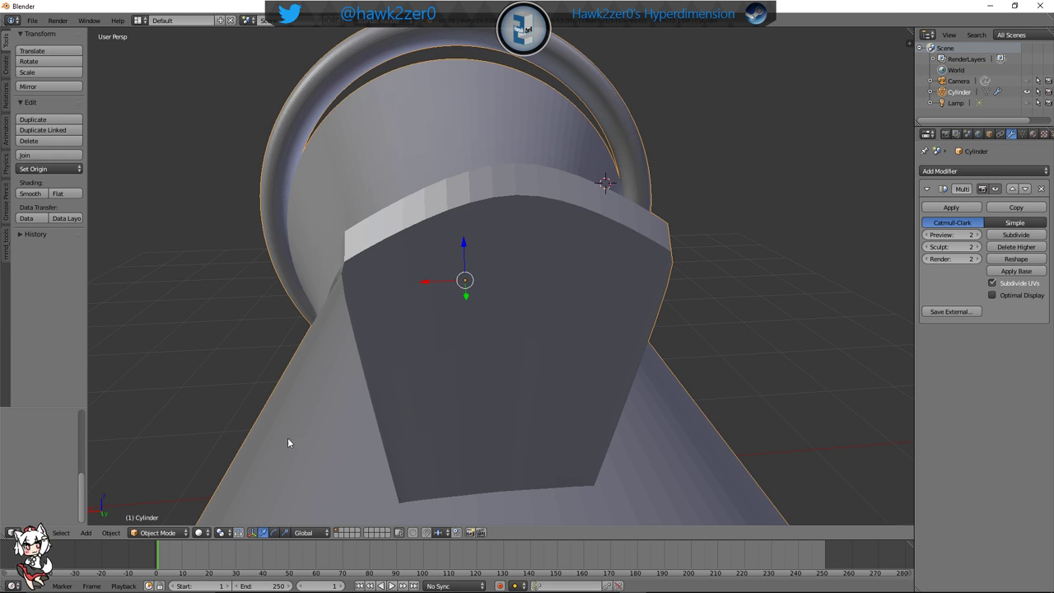
middle_click_drag(395, 400, 330, 445)
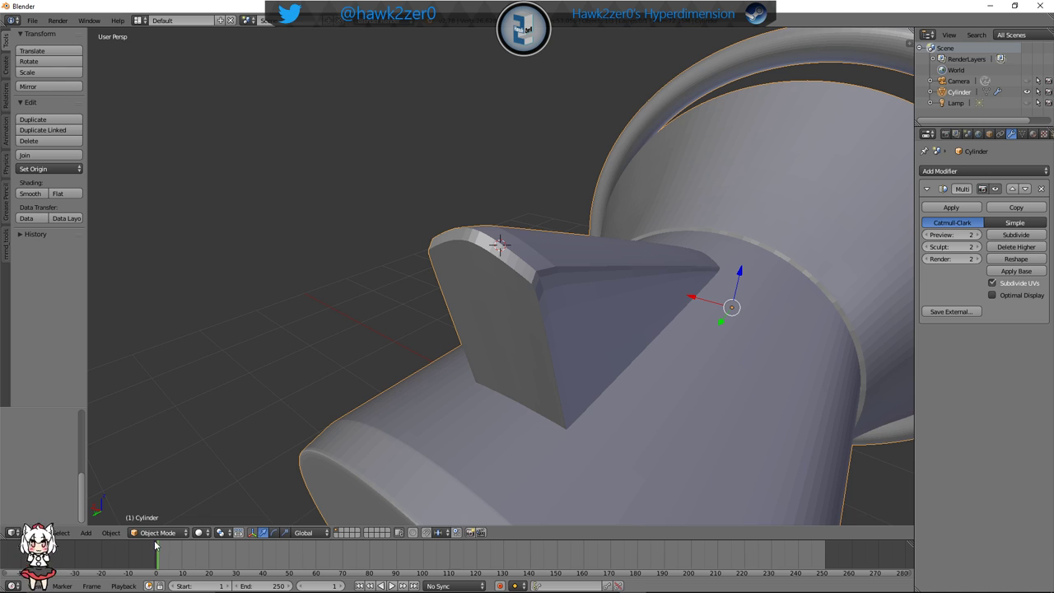
Return to Edit Mode and, in wireframe display, fill the wedge's flat triangular side with a face
left_click(157, 532)
left_click(159, 507)
middle_click_drag(519, 424, 492, 424)
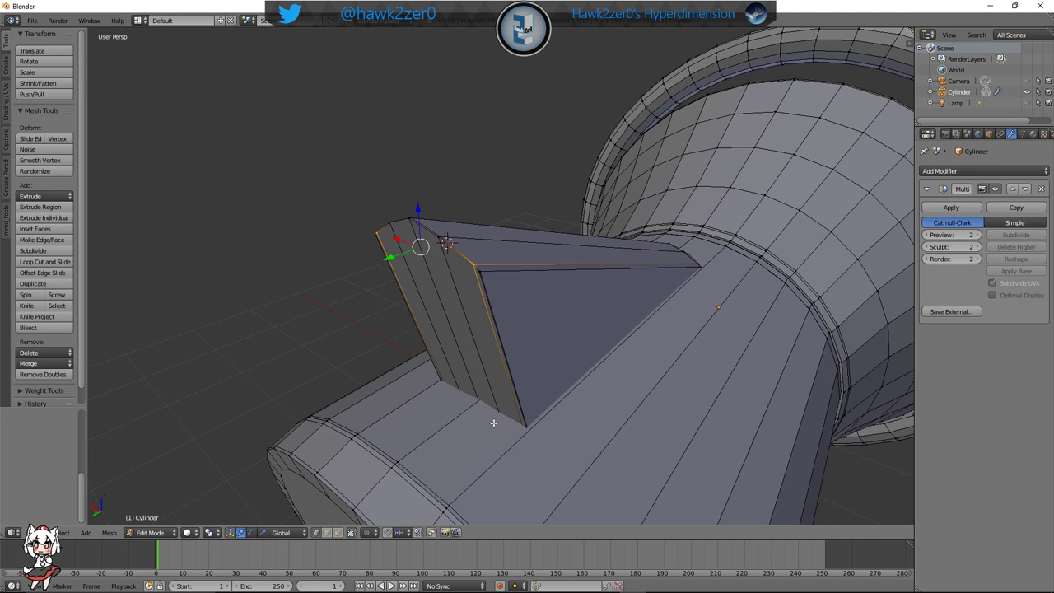
scroll(494, 387, "up", 3)
middle_click_drag(497, 355, 505, 360)
right_click(458, 278)
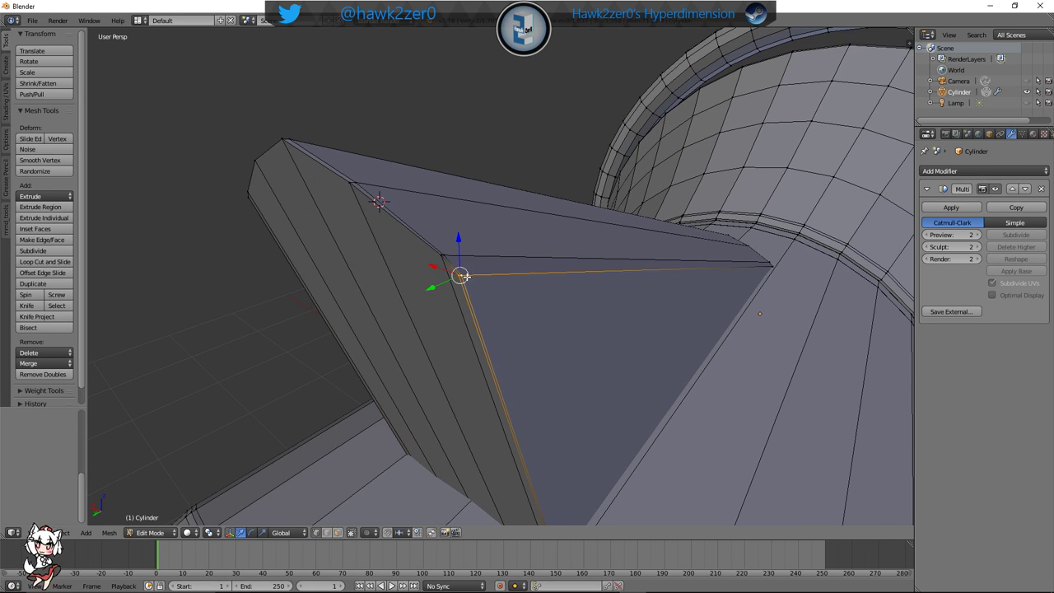
mouse_move(717, 326)
middle_mouse_down()
mouse_move(687, 336)
mouse_move(772, 268)
mouse_move(639, 332)
mouse_move(723, 294)
mouse_move(663, 342)
mouse_move(587, 436)
middle_mouse_up()
key("z")
key("f")
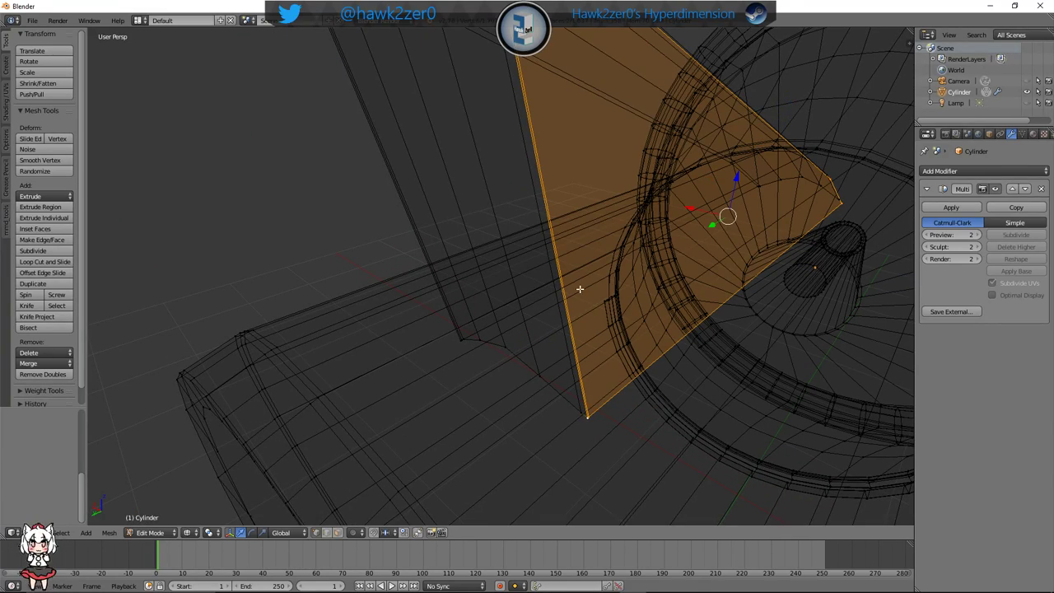
Try to lower the wedge's filled triangular side along Z
mouse_move(580, 289)
middle_mouse_down()
mouse_move(587, 334)
mouse_move(593, 266)
mouse_move(595, 279)
middle_mouse_up()
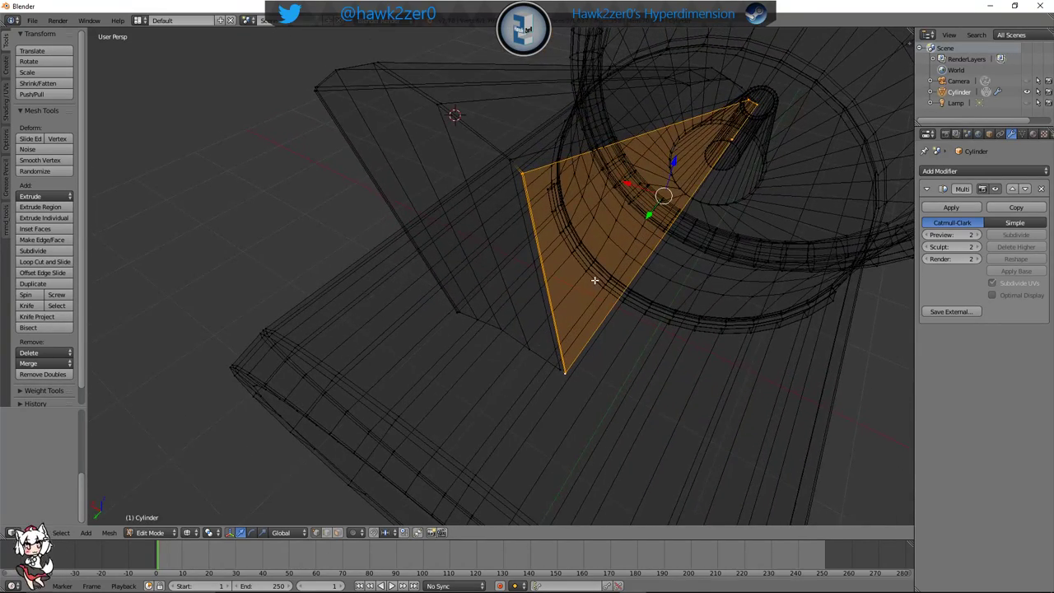
left_click_drag(675, 164, 669, 200)
middle_click_drag(668, 200, 605, 289)
mouse_move(584, 251)
middle_mouse_down()
mouse_move(625, 231)
mouse_move(579, 244)
middle_mouse_up()
key("ctrl+z")
key("ctrl+z")
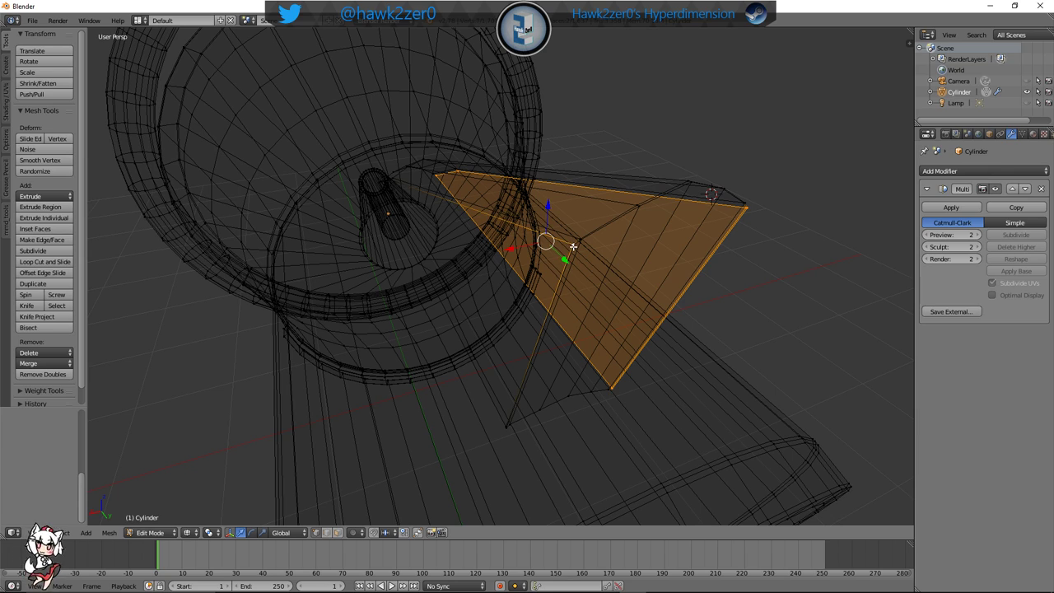
Scale the wedge's two triangular side faces apart along X to widen it slightly
middle_click_drag(554, 347, 537, 384)
scroll(521, 392, "up", 2)
middle_click_drag(550, 328, 551, 295, "shift")
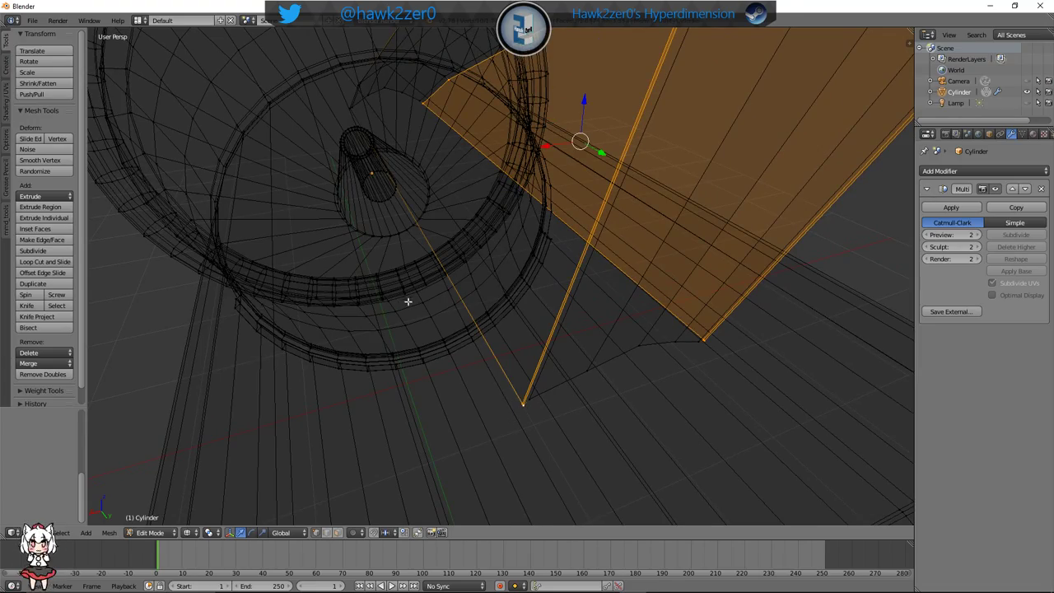
middle_click_drag(408, 301, 538, 241)
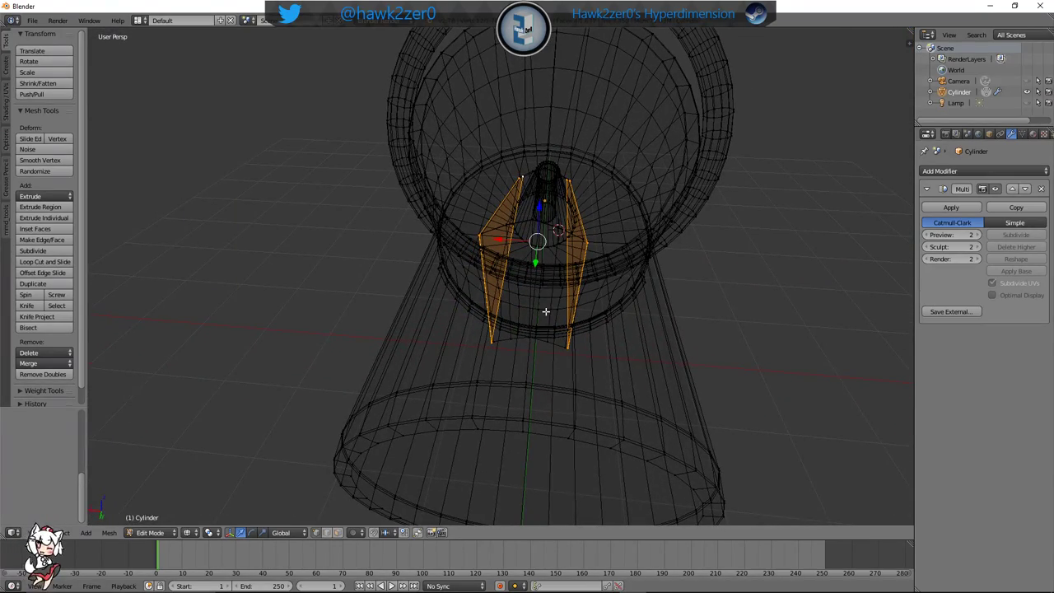
key("s")
key("x")
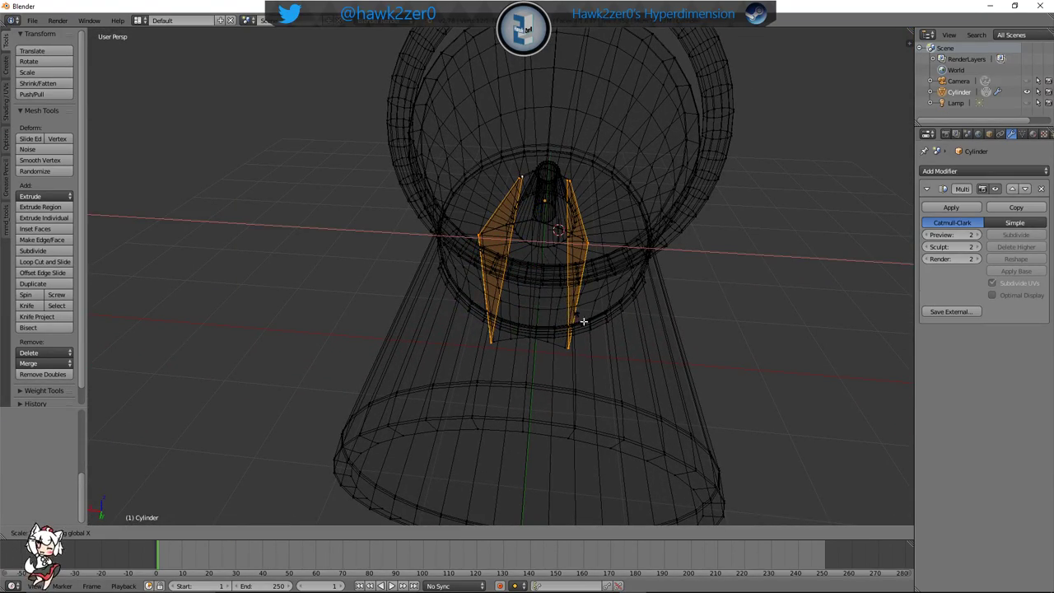
left_click(670, 350)
Switch to solid display, scale the two side faces up slightly in all directions and shift them along Z
mouse_move(671, 350)
middle_mouse_down()
mouse_move(654, 327)
mouse_move(633, 350)
mouse_move(659, 357)
mouse_move(630, 350)
middle_mouse_up()
key("z")
key("s")
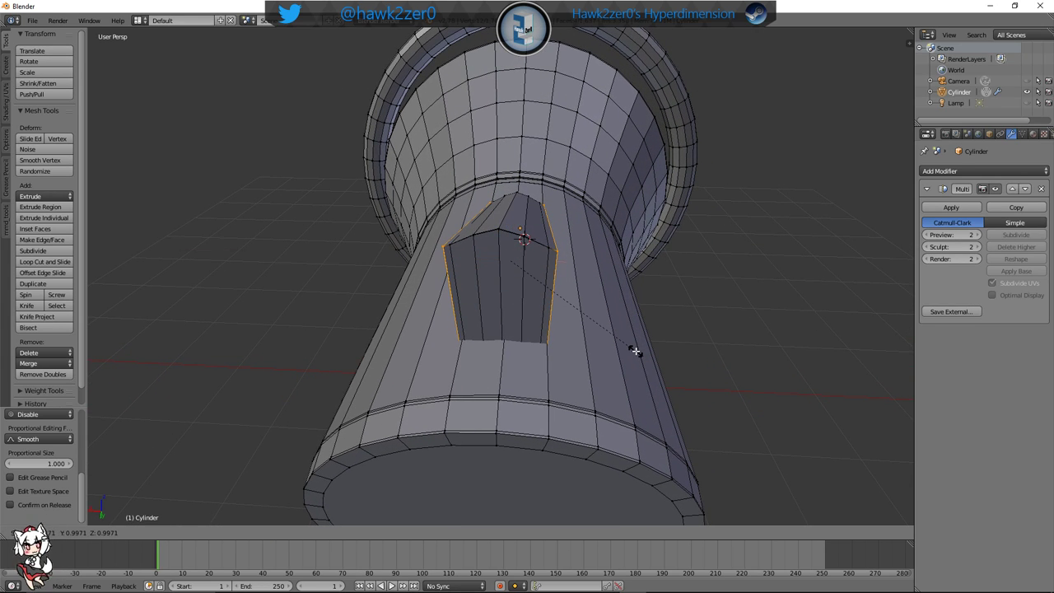
left_click(687, 352)
key("g")
key("z")
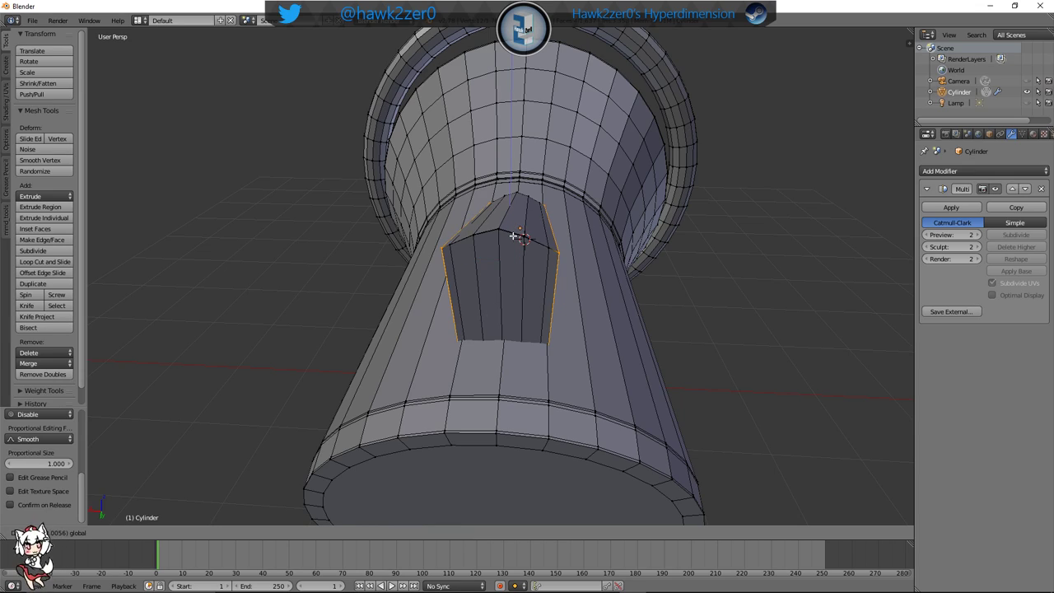
left_click(512, 277)
Rescale the wedge's two side faces slightly and move them along Y toward the horn
middle_click_drag(512, 278, 540, 333)
key("s")
left_click(589, 304)
key("g")
key("y")
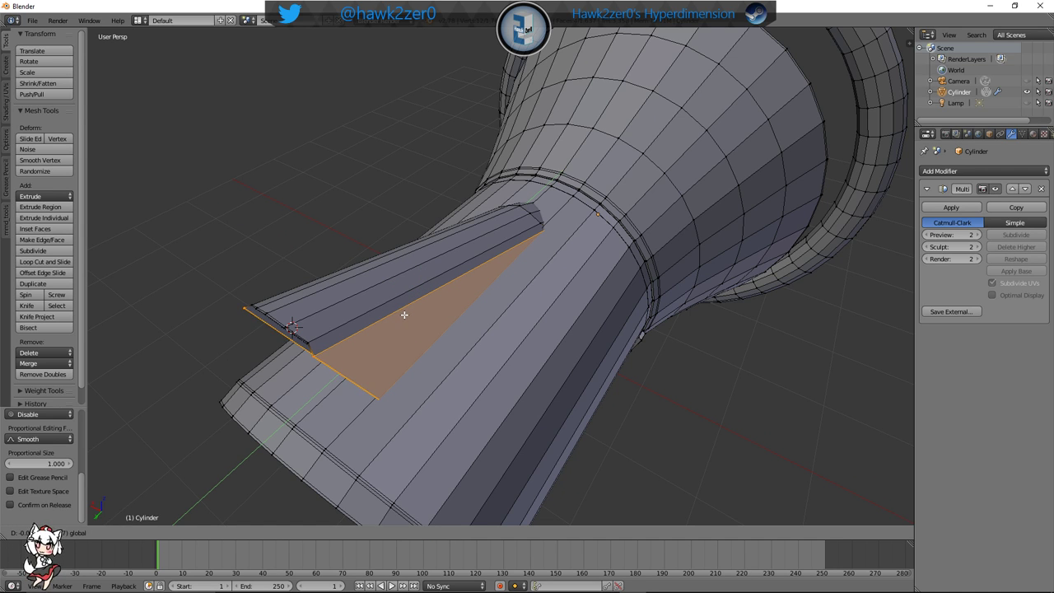
left_click(444, 285)
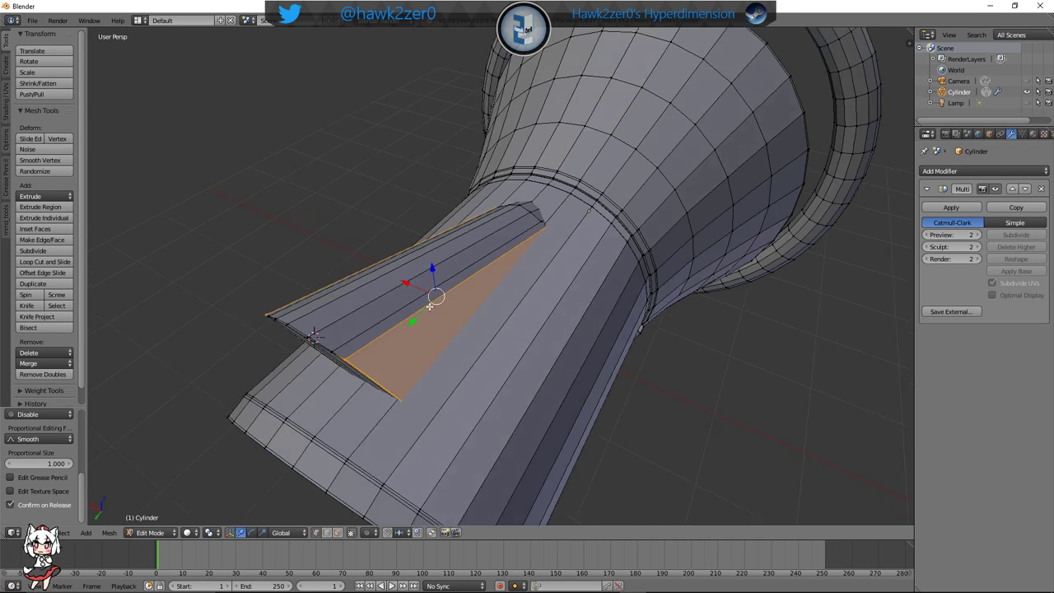
Raise the wedge's side faces along Z, fine-tuning their height and nudging them slightly toward the horn along Y
middle_click_drag(444, 285, 523, 288)
key("g")
key("z")
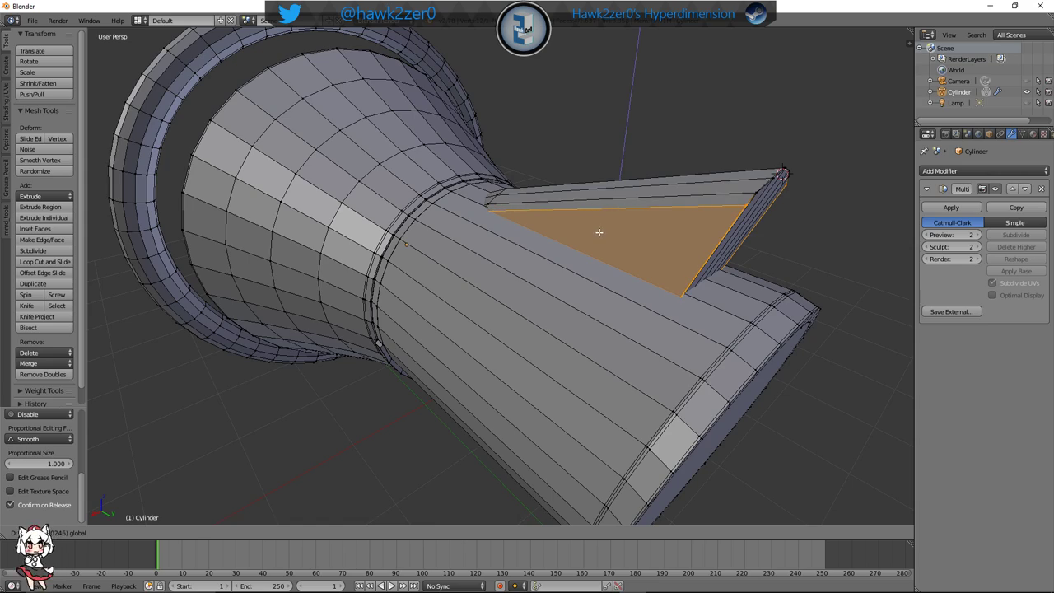
left_click(600, 231)
middle_click_drag(600, 231, 516, 270)
left_click_drag(510, 220, 511, 226)
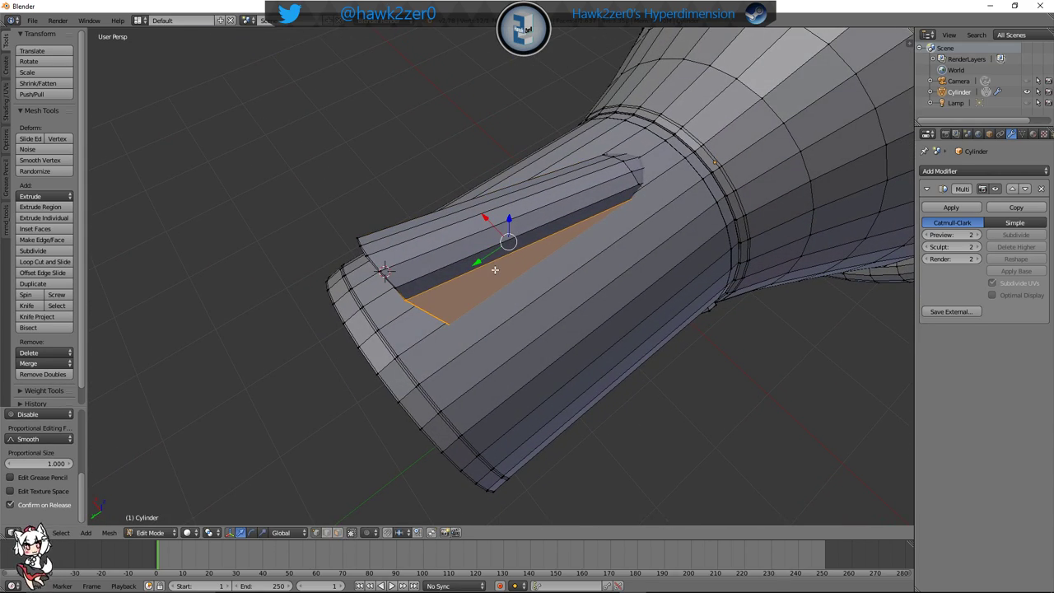
left_click_drag(485, 261, 494, 256)
middle_click_drag(494, 256, 540, 273)
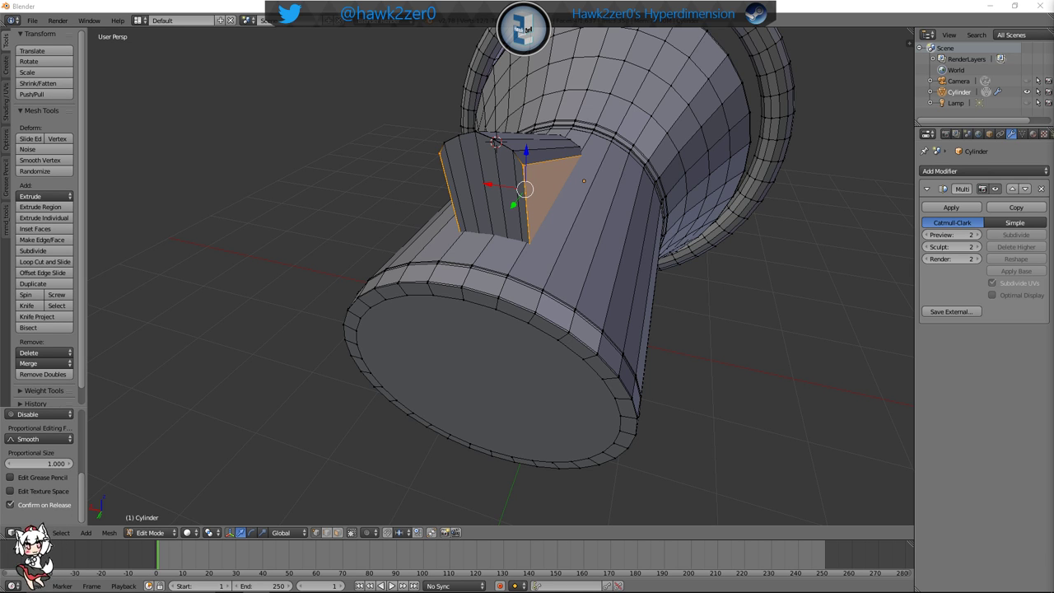
Deselect everything, switch to Object Mode and examine the smoothed wedge from its tall end and above
middle_click_drag(348, 394, 645, 358)
key("a")
left_click(148, 533)
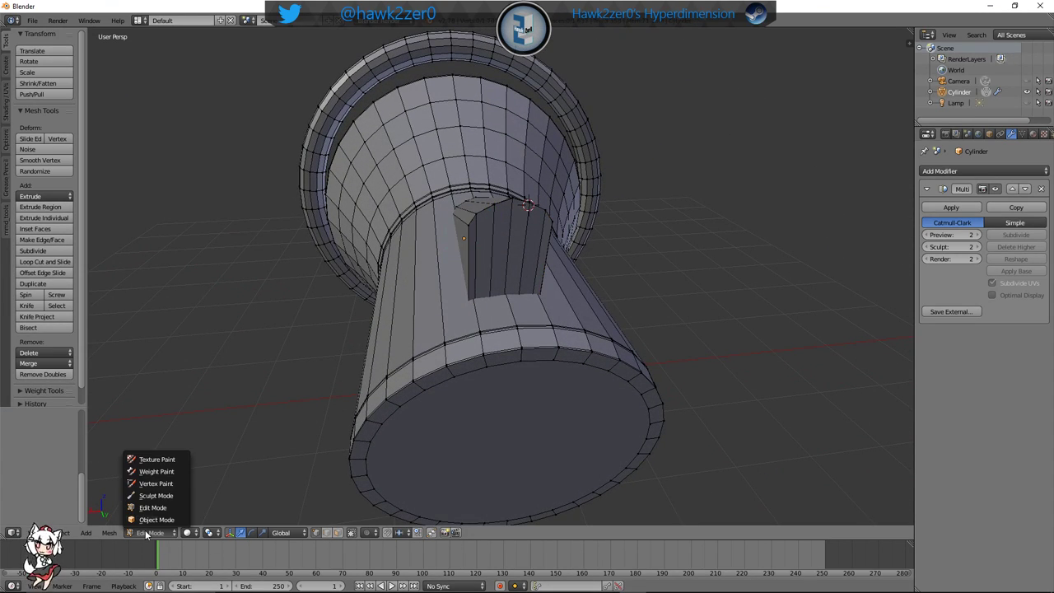
left_click(157, 520)
mouse_move(362, 412)
middle_mouse_down()
mouse_move(438, 371)
mouse_move(484, 382)
mouse_move(513, 360)
mouse_move(294, 407)
mouse_move(240, 403)
mouse_move(343, 417)
middle_mouse_up()
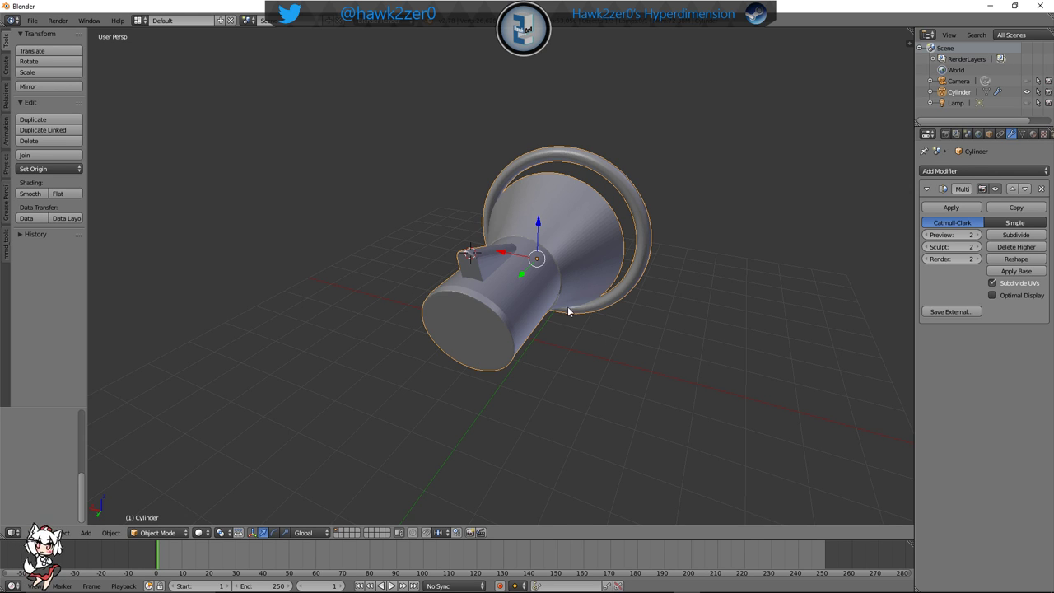
middle_click_drag(567, 307, 572, 345)
scroll(512, 326, "up", 5)
middle_click_drag(511, 325, 394, 312)
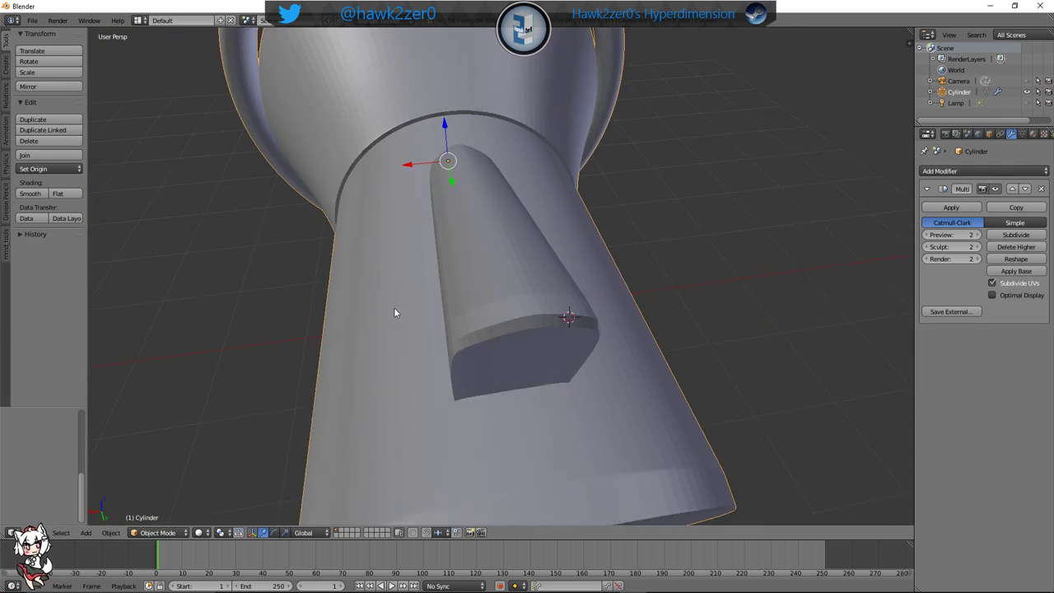
Return to Edit Mode and select the wedge's centre ridge, including its vertices at the tall end
left_click(156, 532)
left_click(157, 507)
middle_click_drag(400, 353, 475, 419)
right_click(265, 327)
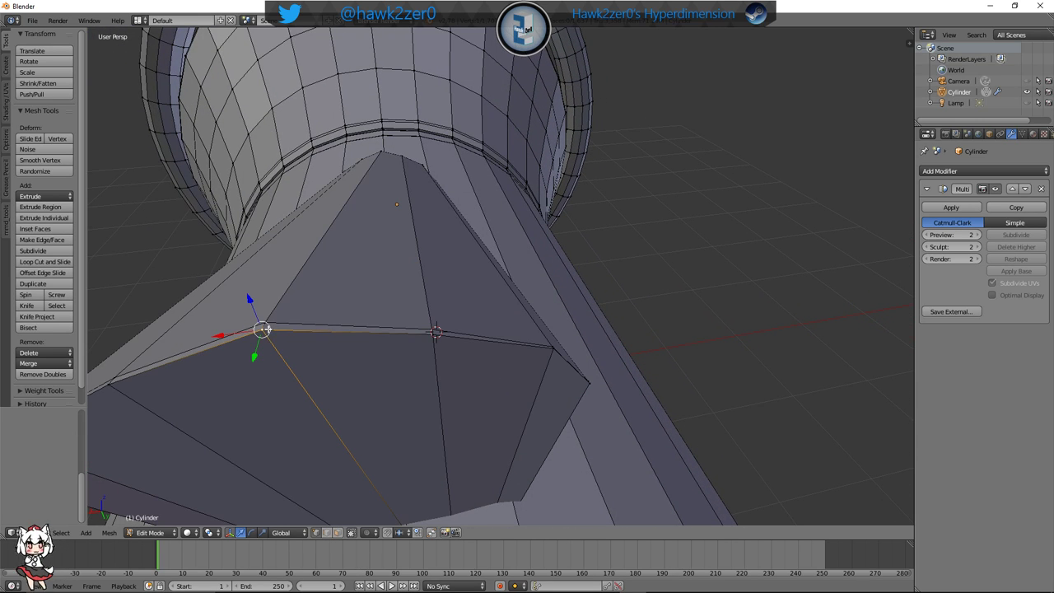
right_click(269, 327, "alt")
right_click(262, 332, "alt")
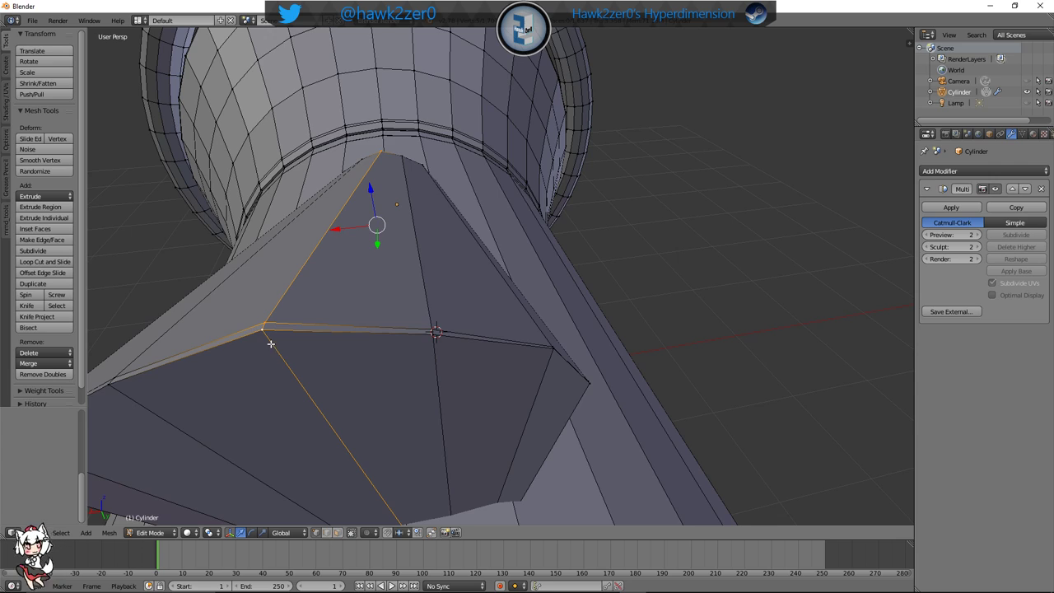
Try to raise the wedge's centre ridge on its own along Z
middle_click_drag(271, 344, 354, 334)
key("g")
key("z")
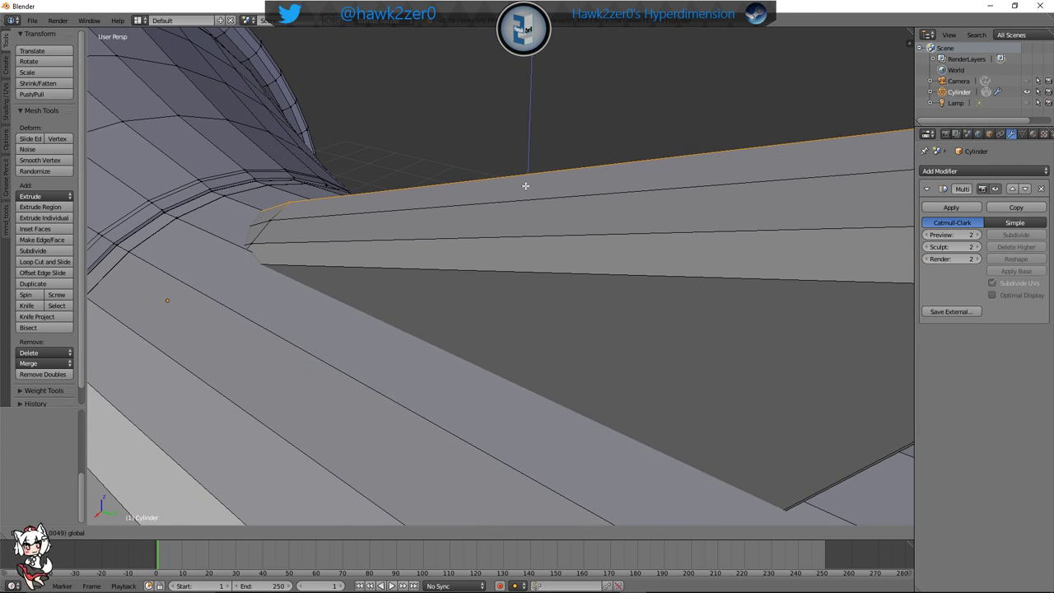
left_click(527, 134)
middle_click_drag(527, 133, 483, 268)
middle_click_drag(487, 310, 464, 313)
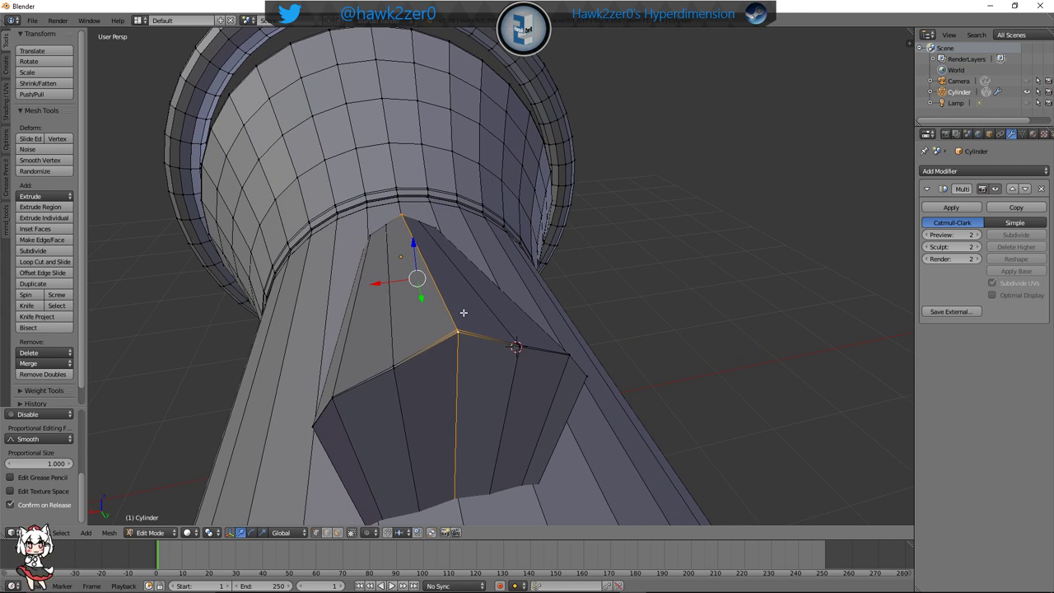
key("ctrl+z")
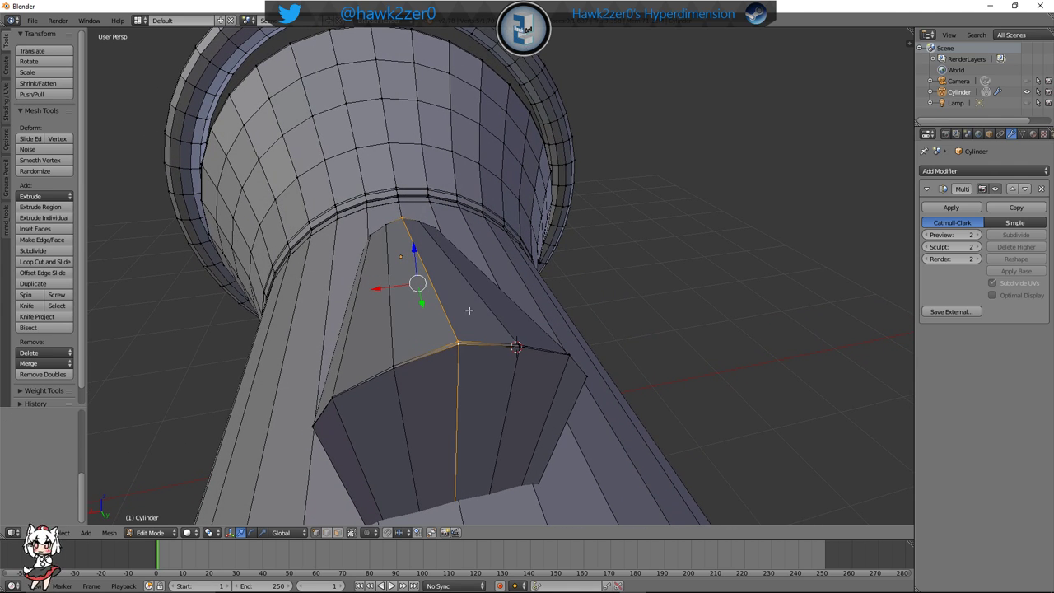
Add the neighbouring ridge vertices on both sides of the centre ridge to the selection and raise them slightly along Z
right_click(393, 370, "shift")
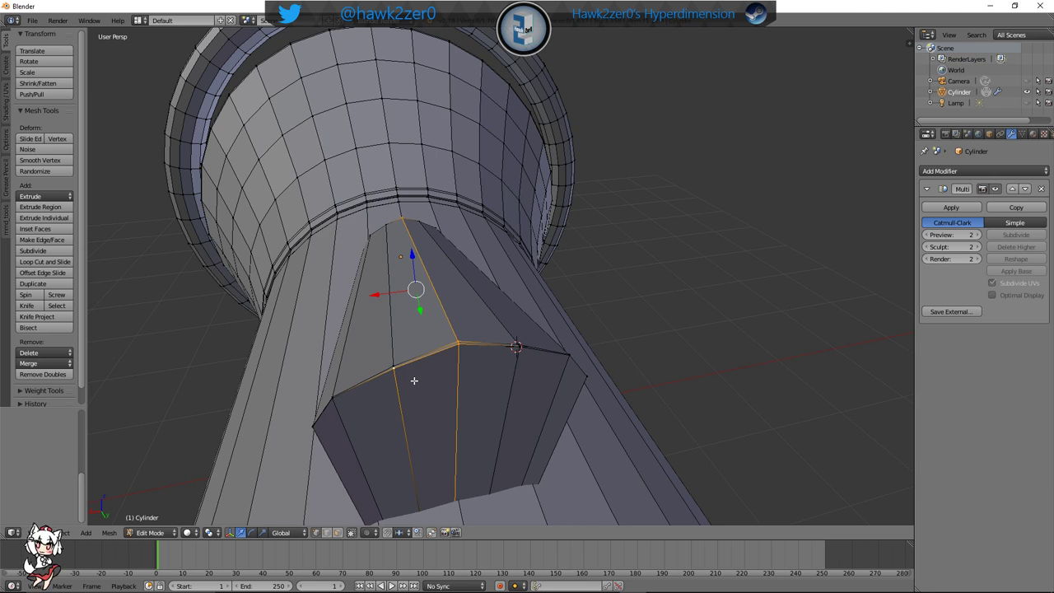
middle_click_drag(414, 381, 604, 383)
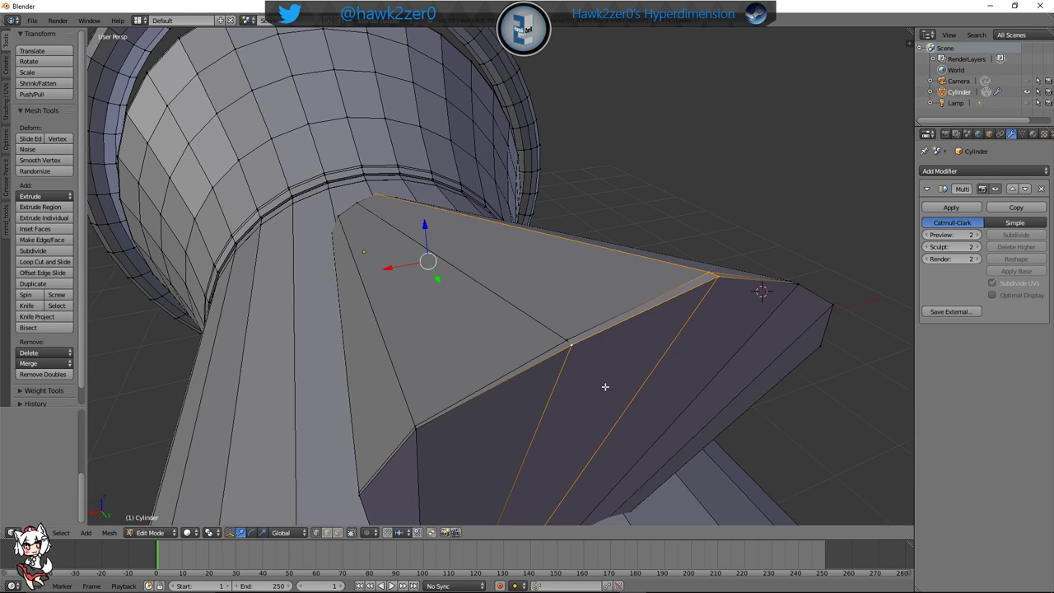
right_click(567, 342, "shift")
right_click(569, 347, "shift")
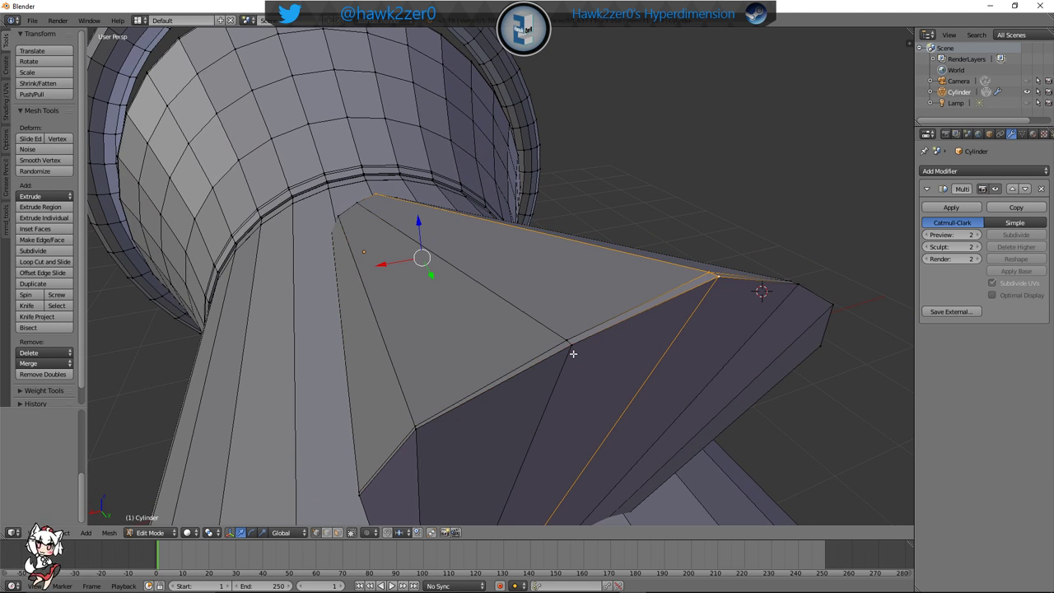
right_click(568, 343, "shift")
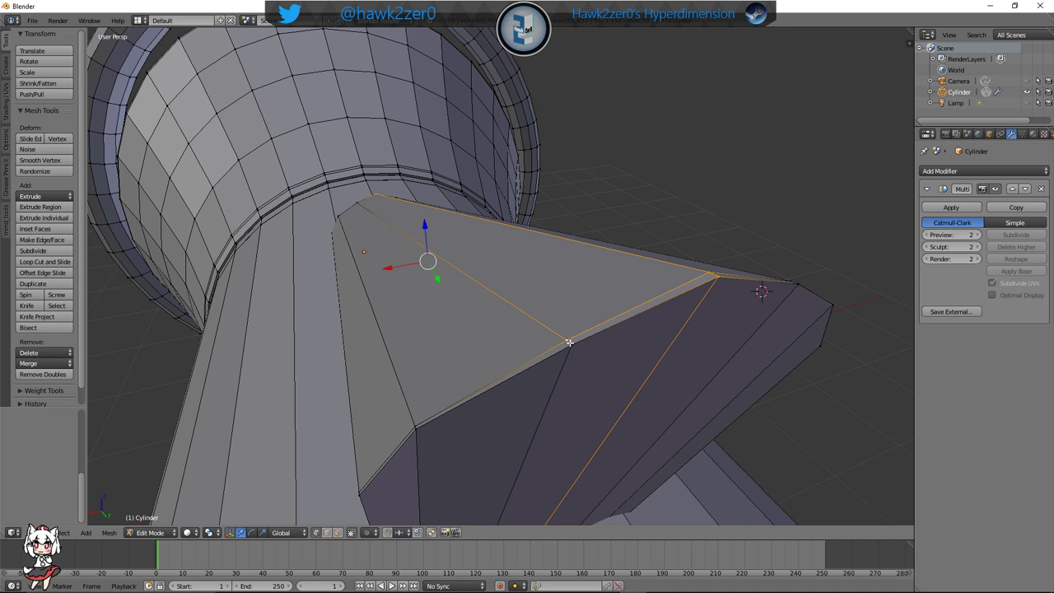
middle_click_drag(571, 359, 506, 388)
right_click(506, 400, "shift")
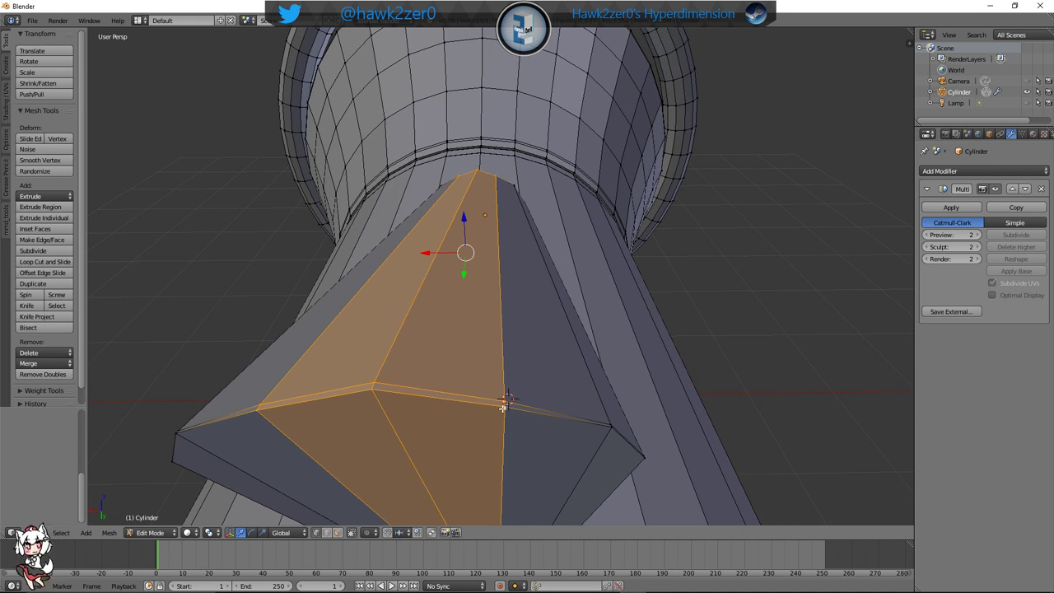
mouse_move(467, 224)
left_mouse_down()
mouse_move(463, 198)
mouse_move(467, 218)
left_mouse_up()
middle_click_drag(527, 234, 209, 416)
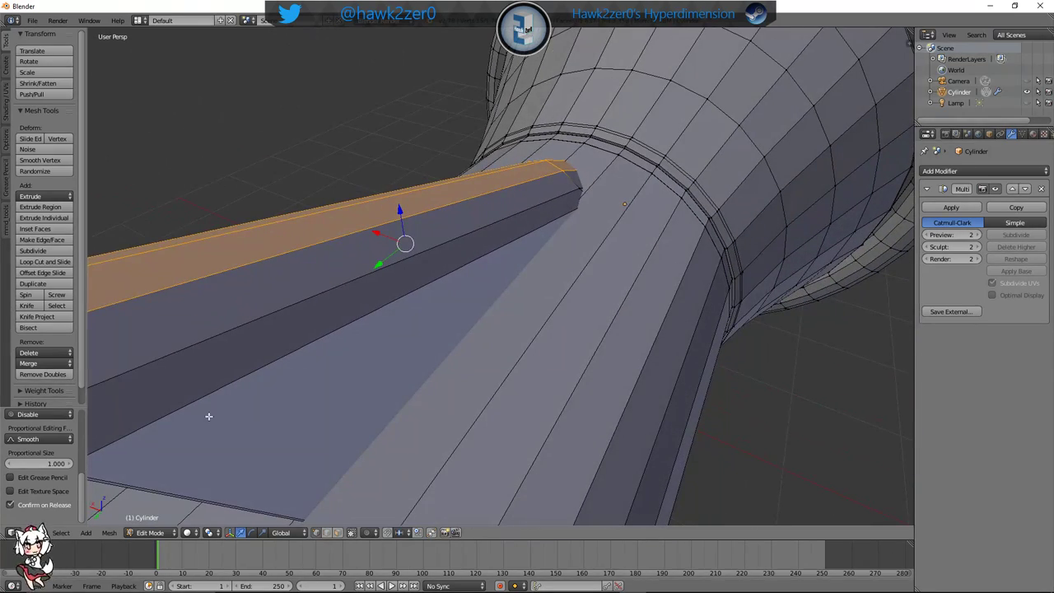
Switch to Object Mode and examine the smoothed model's overall shape, including in the right side view
left_click(163, 535)
left_click(151, 520)
scroll(332, 387, "down", 3)
middle_click_drag(331, 387, 484, 341)
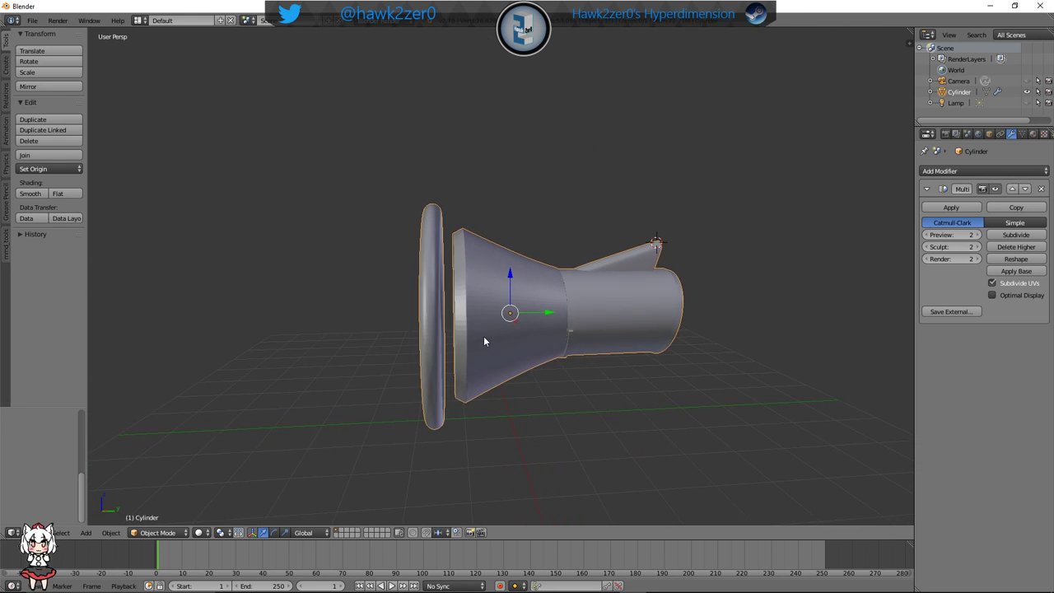
key("KP_1")
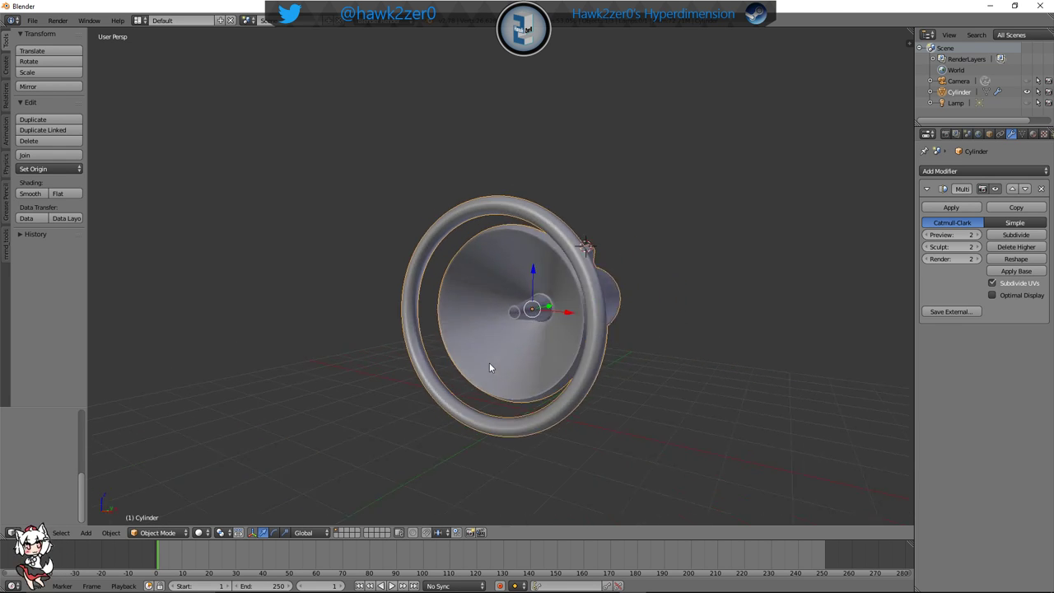
key("KP_3")
middle_click_drag(489, 360, 552, 351, "shift")
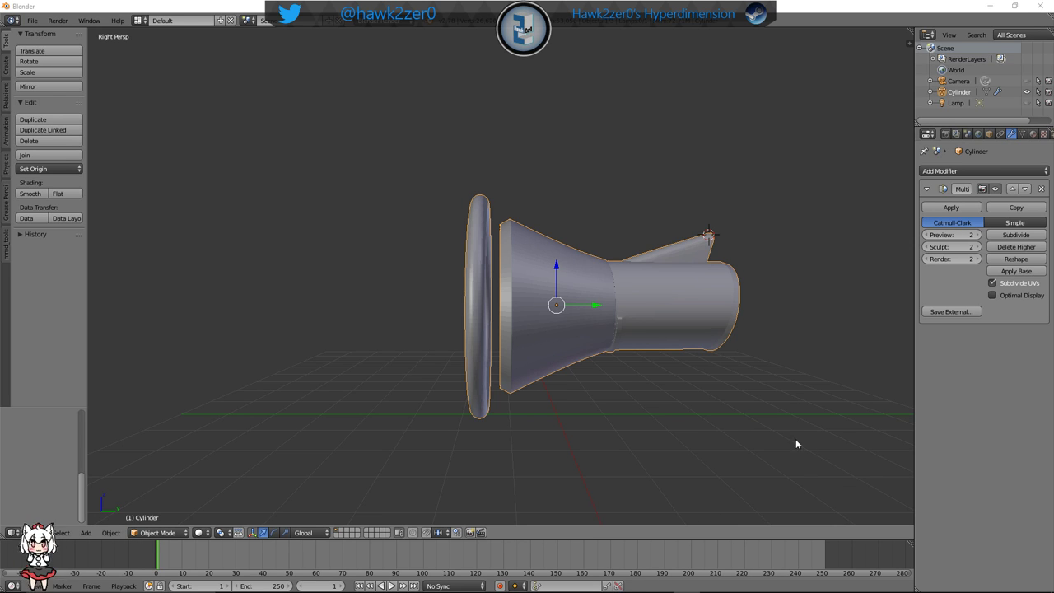
middle_click_drag(796, 439, 667, 388)
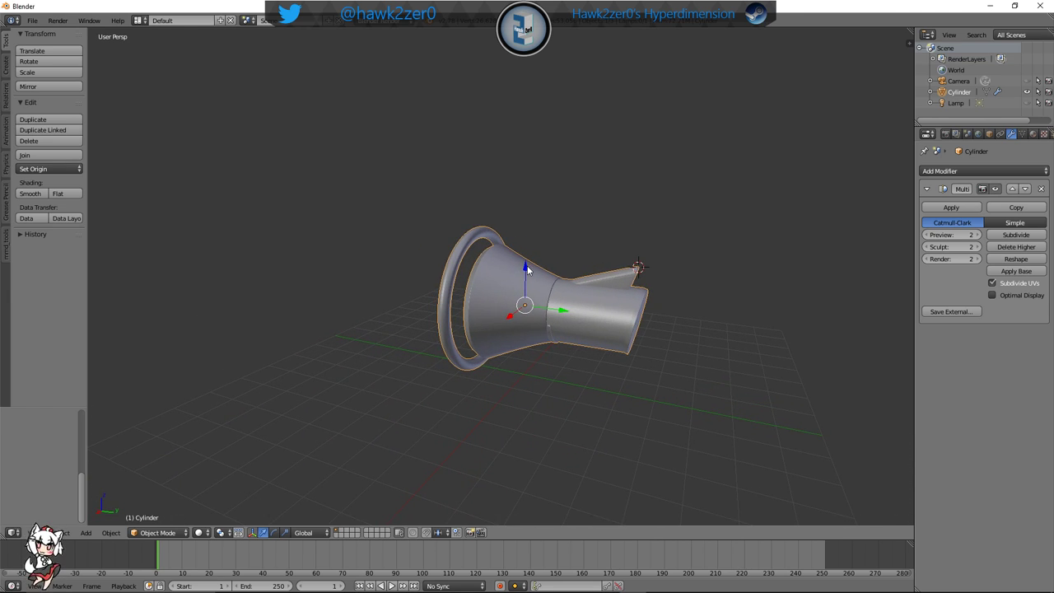
Raise the whole object along Z above the grid and check its placement
left_click_drag(522, 262, 528, 199)
middle_click_drag(528, 198, 623, 298)
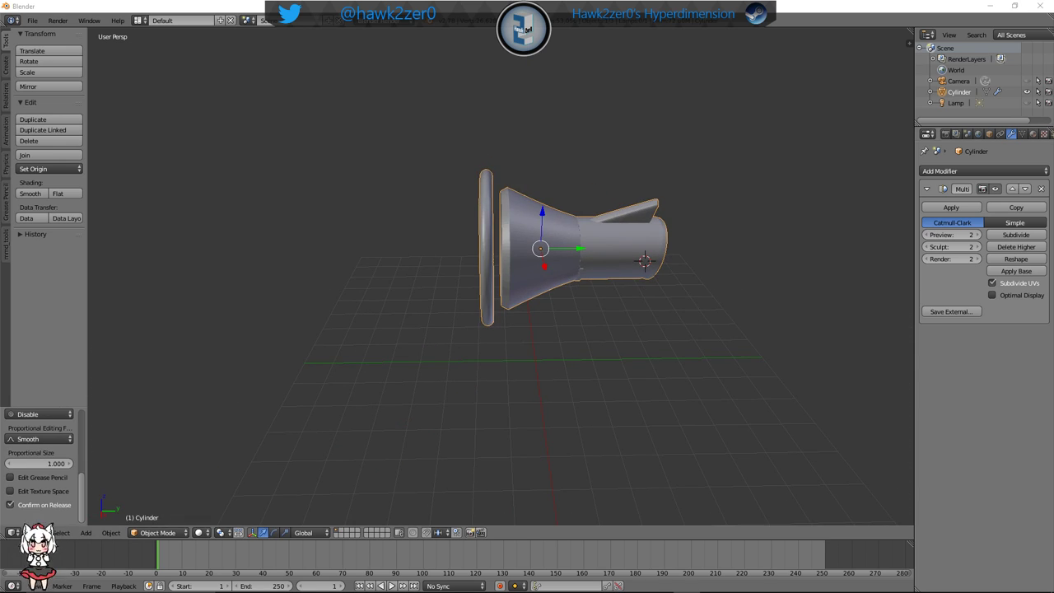
middle_click_drag(666, 338, 618, 313)
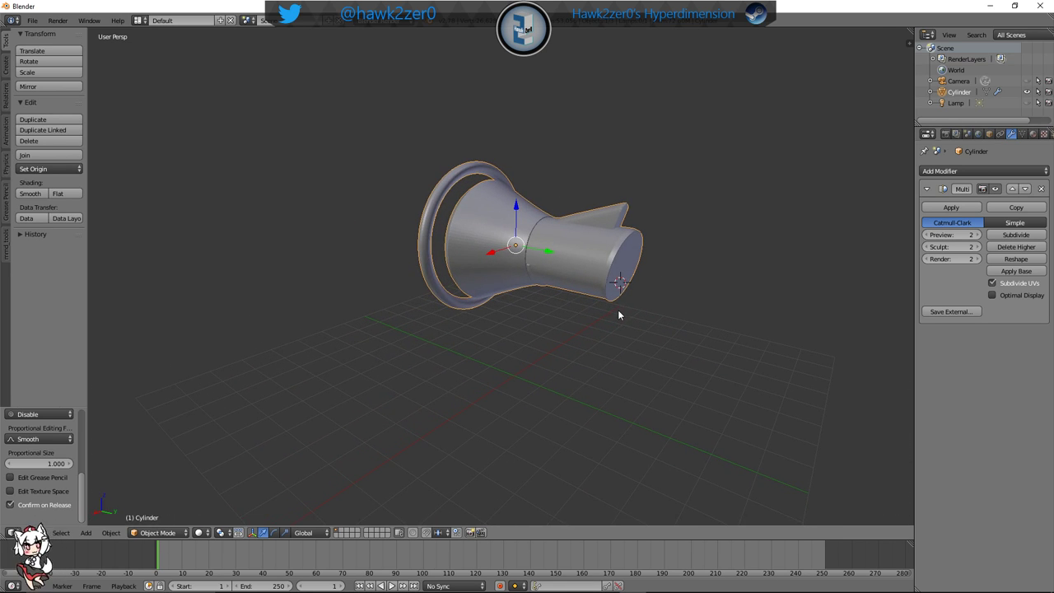
middle_click_drag(607, 388, 572, 426)
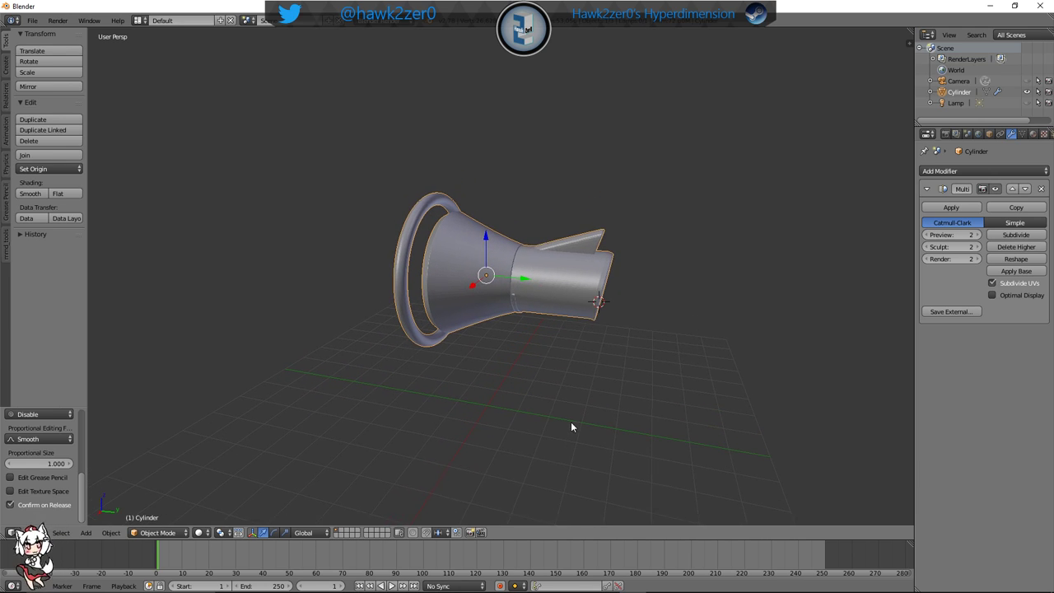
Rename the Cylinder object as Uzume_Megaphone
double_click(960, 92)
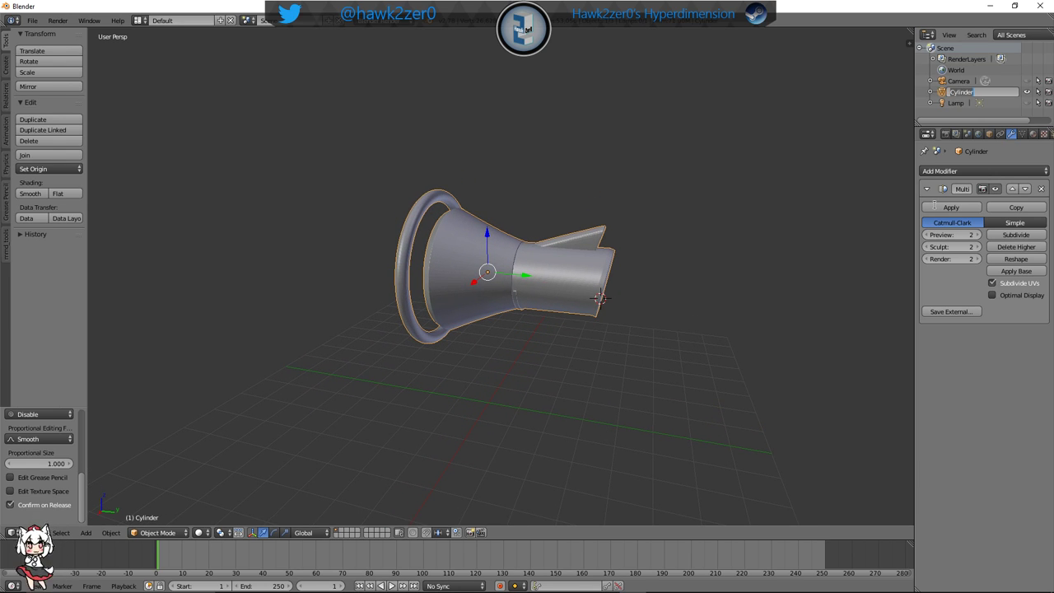
type("Megaphon")
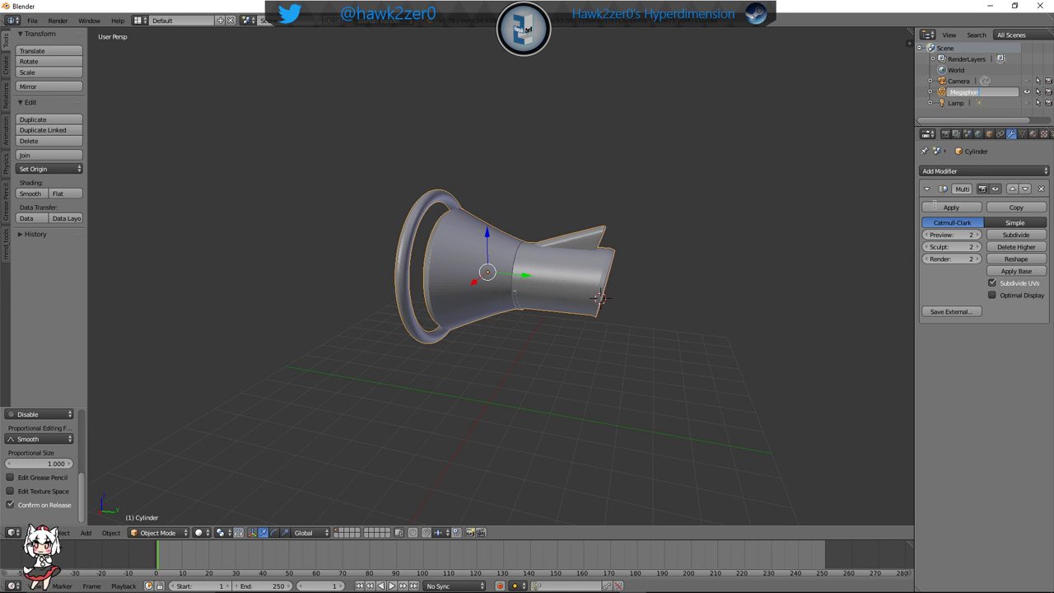
key("BackSpace")
key("BackSpace")
key("BackSpace")
key("BackSpace")
key("BackSpace")
key("BackSpace")
key("BackSpace")
key("BackSpace")
key("BackSpace")
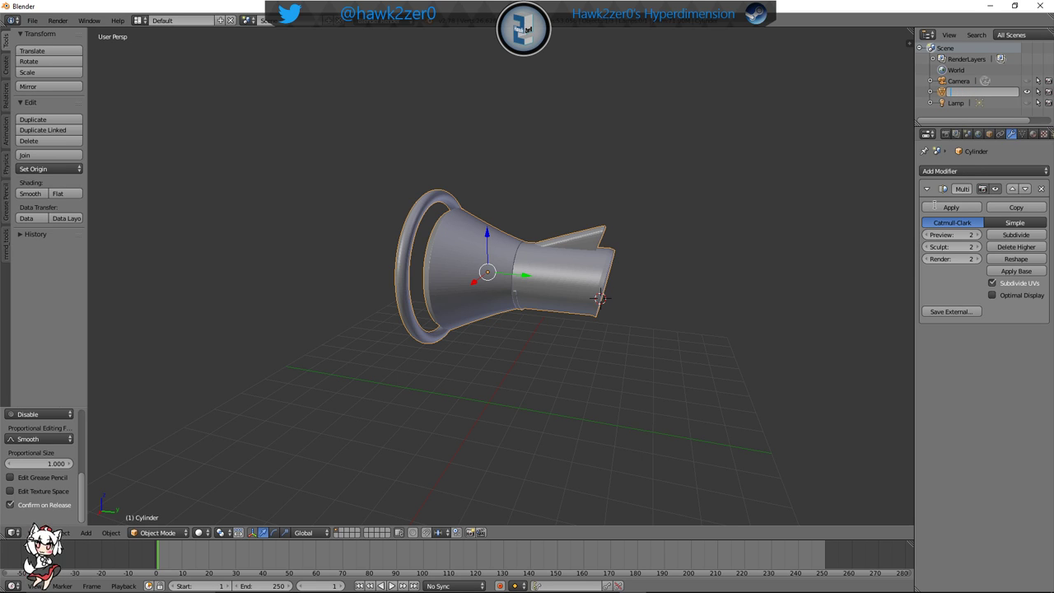
type("Uzume")
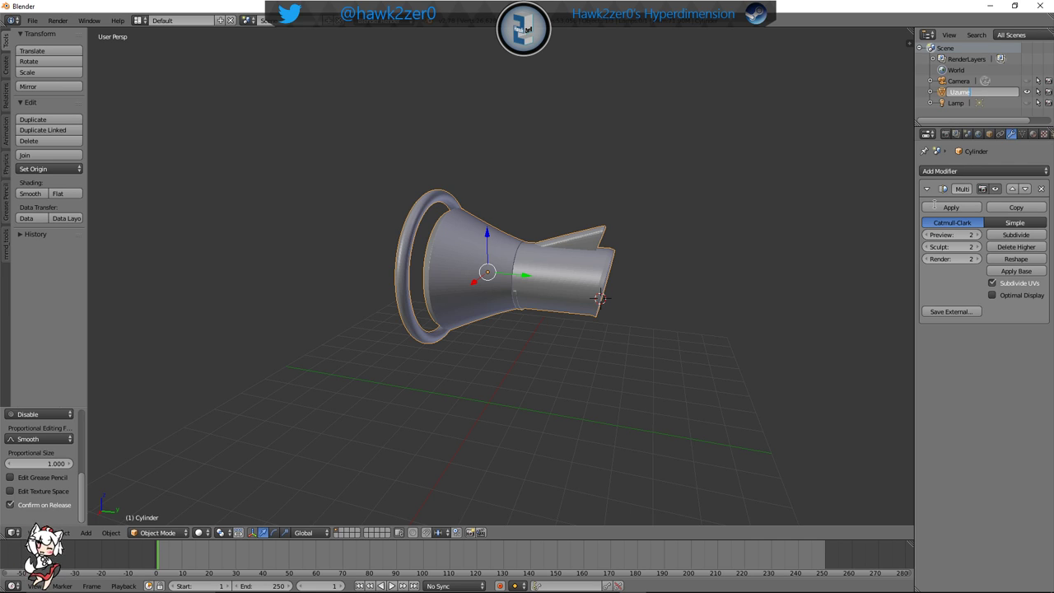
type("_Megaphon")
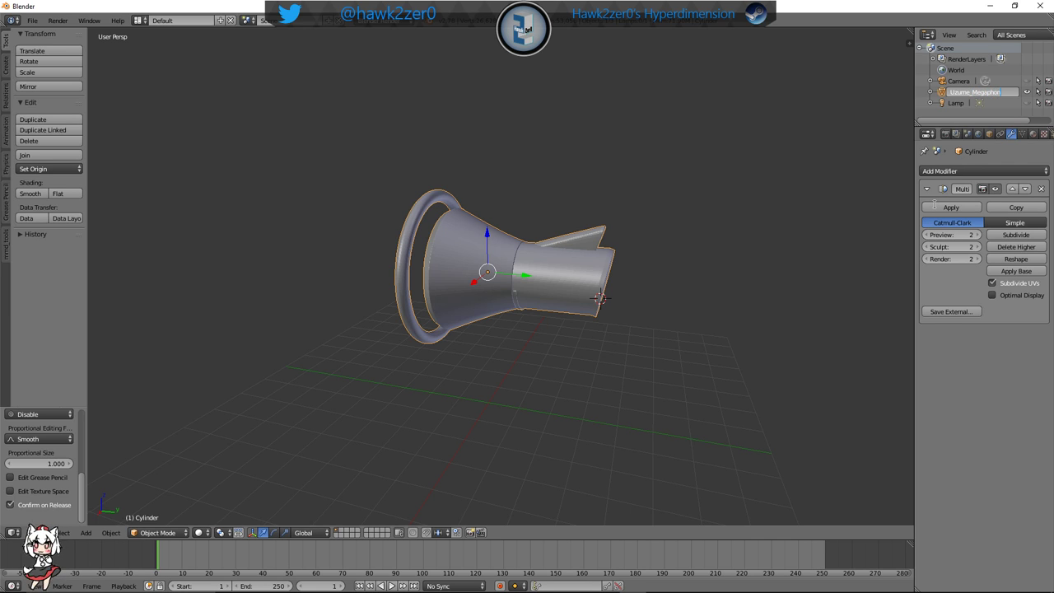
type("e")
key("Return")
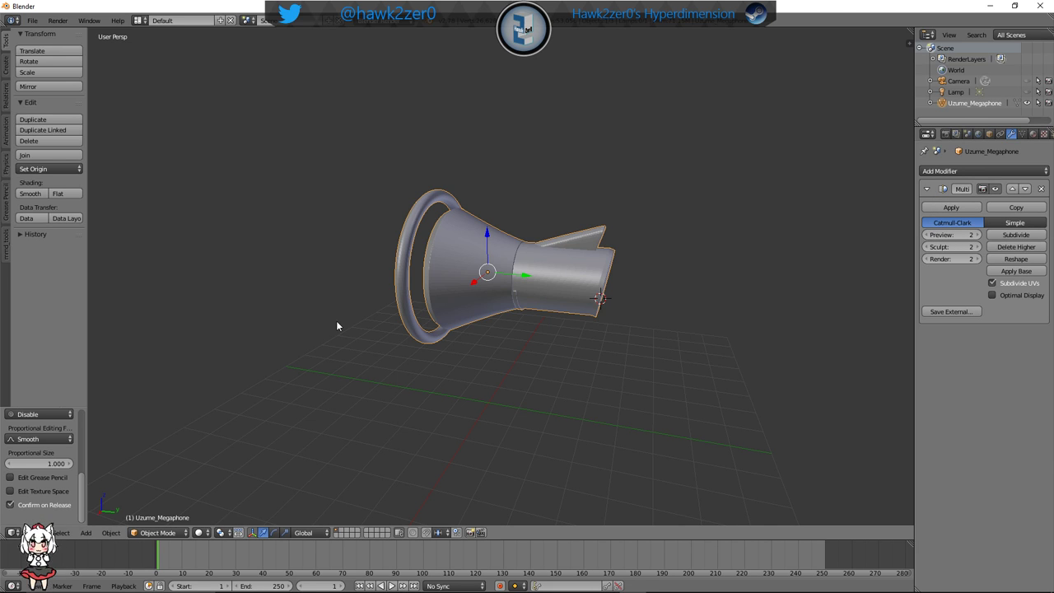
Try to rotate the whole megaphone about the global X axis
key("r")
key("x")
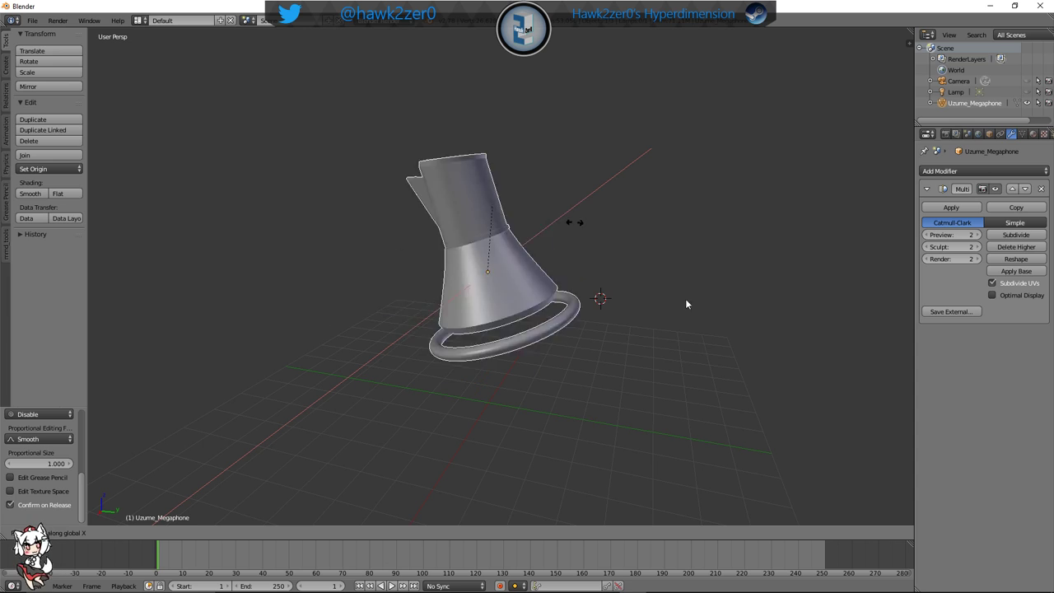
left_click(638, 329)
mouse_move(632, 328)
middle_mouse_down()
mouse_move(465, 325)
mouse_move(640, 338)
mouse_move(626, 333)
middle_mouse_up()
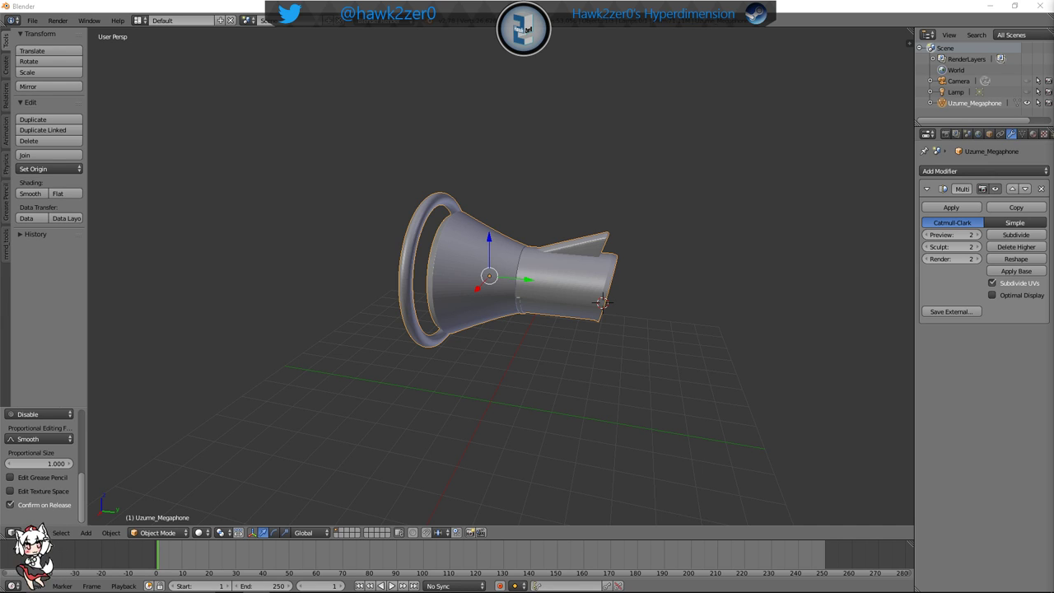
Snap the 3D cursor to the scene centre
middle_click_drag(686, 372, 534, 360)
left_click(547, 358)
key("shift+s")
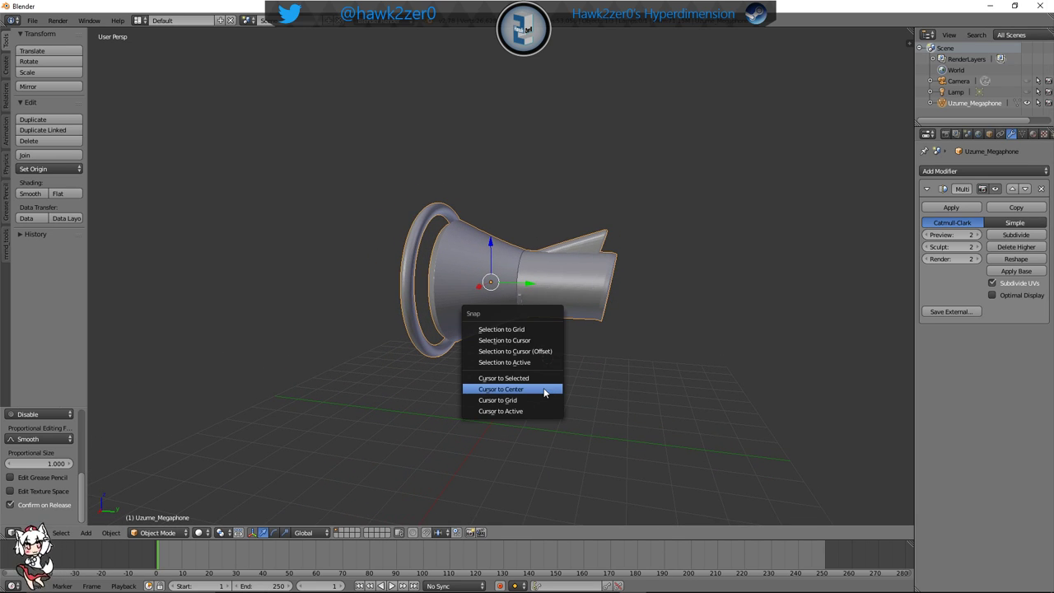
left_click(548, 391)
middle_click_drag(588, 419, 579, 409, "shift")
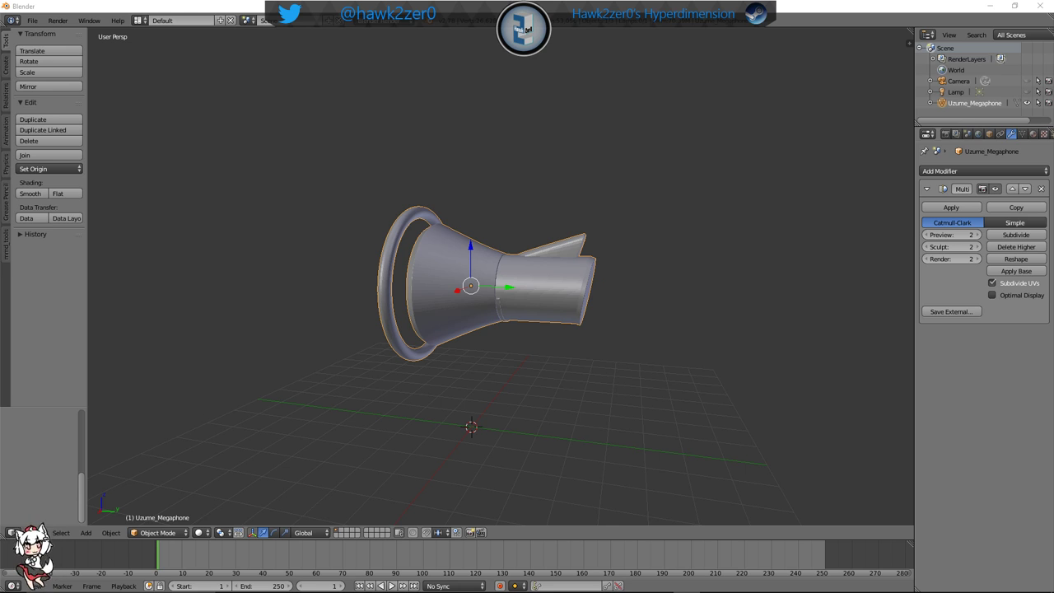
middle_click_drag(796, 316, 635, 290)
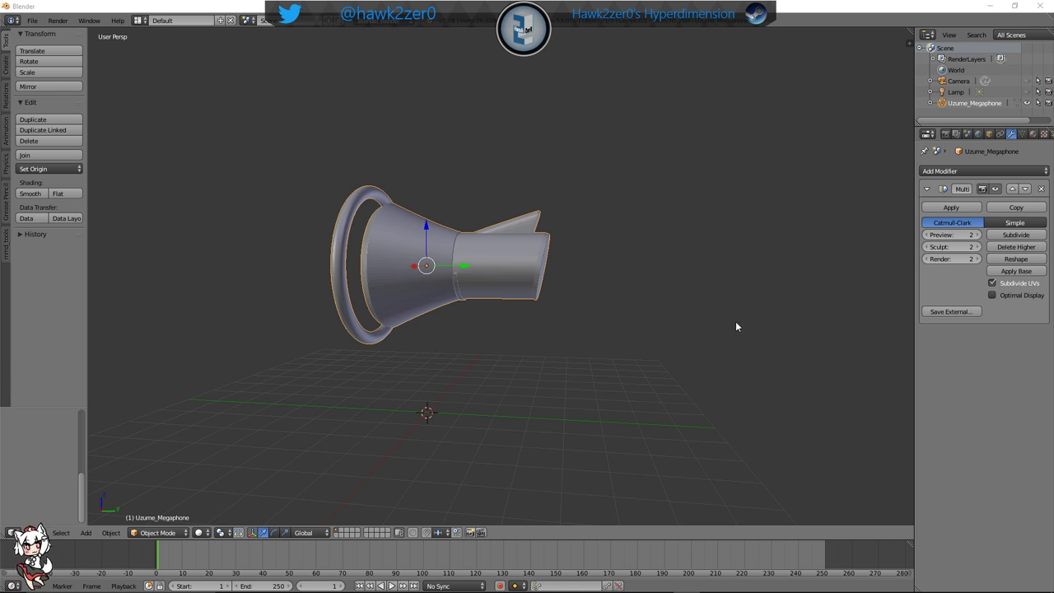
middle_click_drag(737, 327, 763, 342)
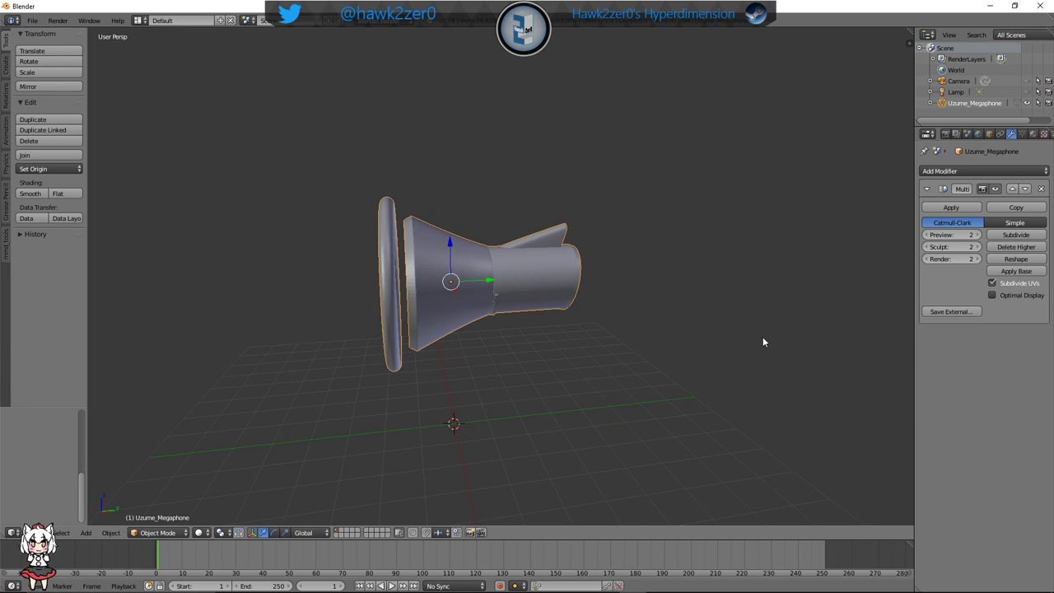
middle_click_drag(666, 357, 603, 350)
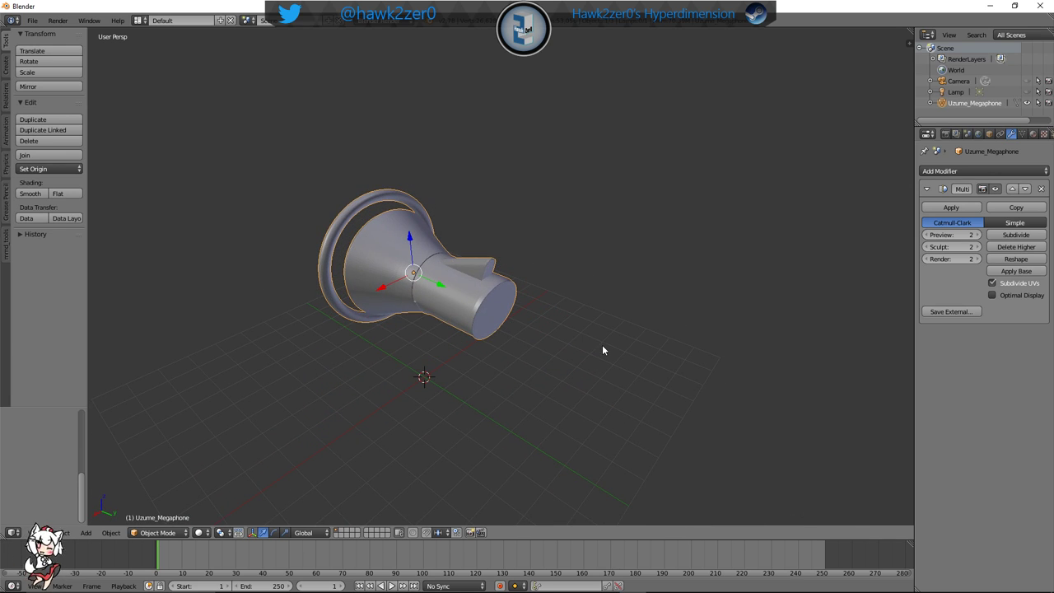
middle_click_drag(602, 350, 667, 329)
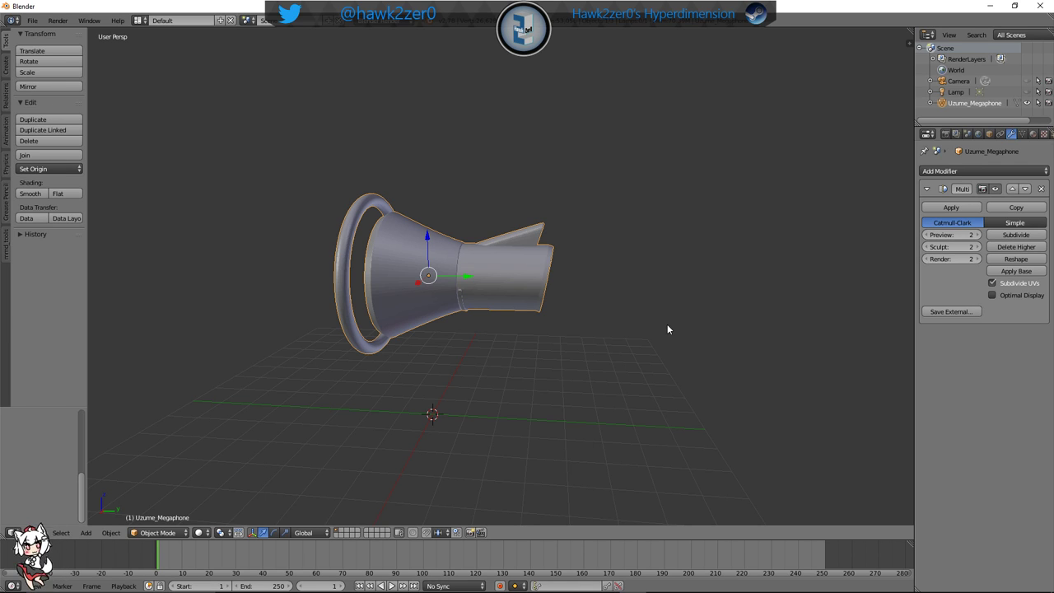
mouse_move(664, 416)
middle_mouse_down()
mouse_move(656, 376)
mouse_move(647, 409)
middle_mouse_up()
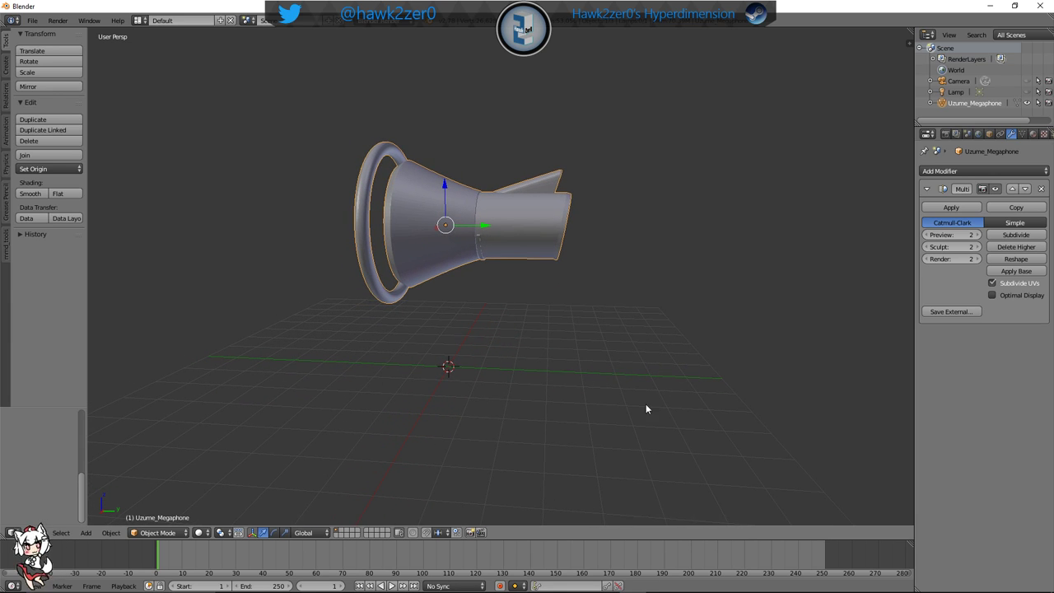
Enter Edit Mode on the megaphone, clear the selection and add a cylinder to the mesh at the 3D cursor
left_click(157, 534)
left_click(160, 507)
middle_click_drag(388, 391, 415, 389, "shift")
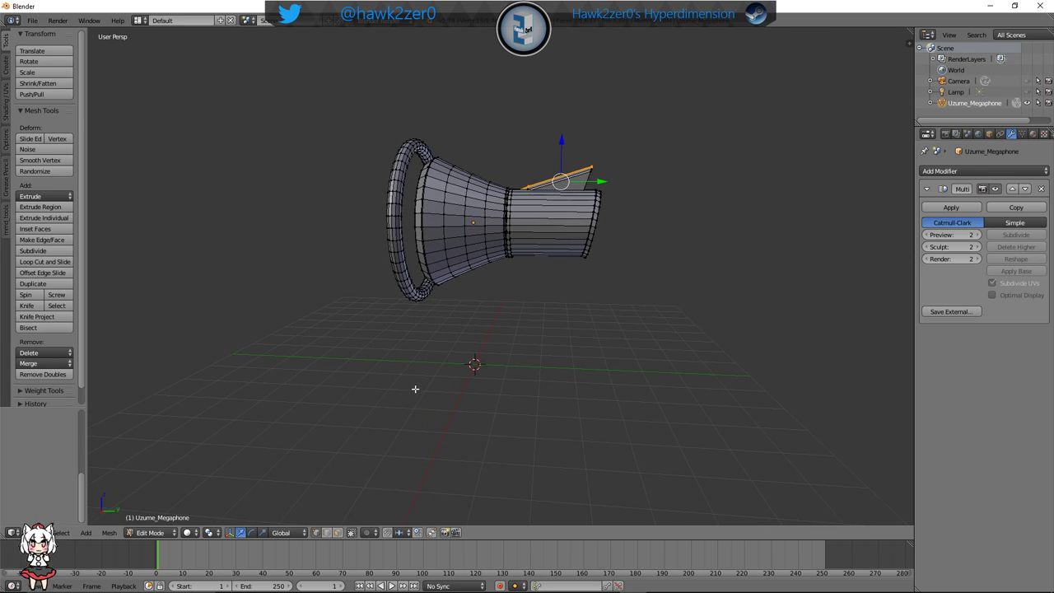
key("a")
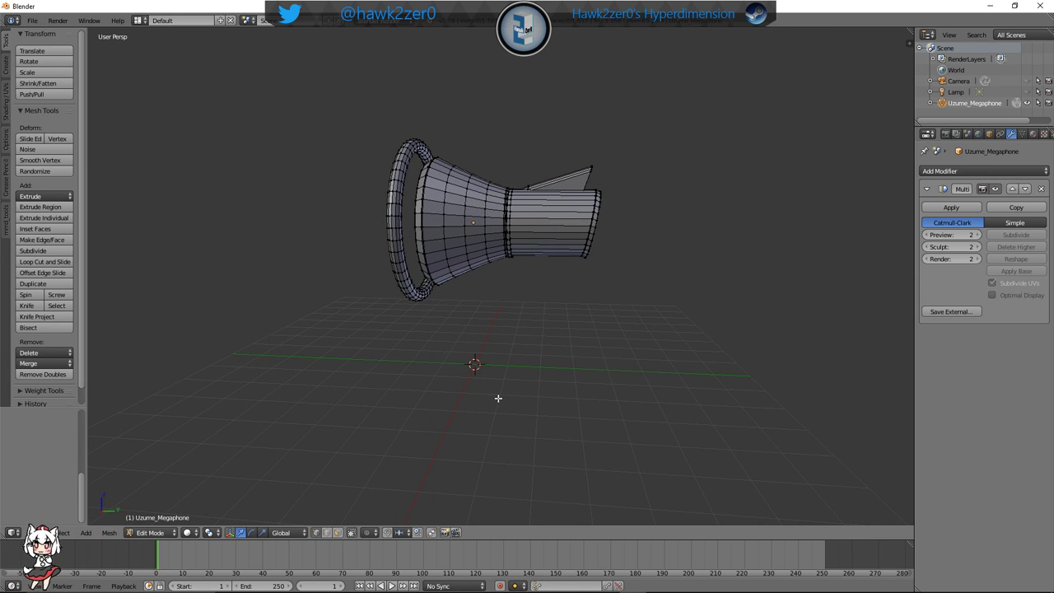
key("shift+a")
left_click(494, 444)
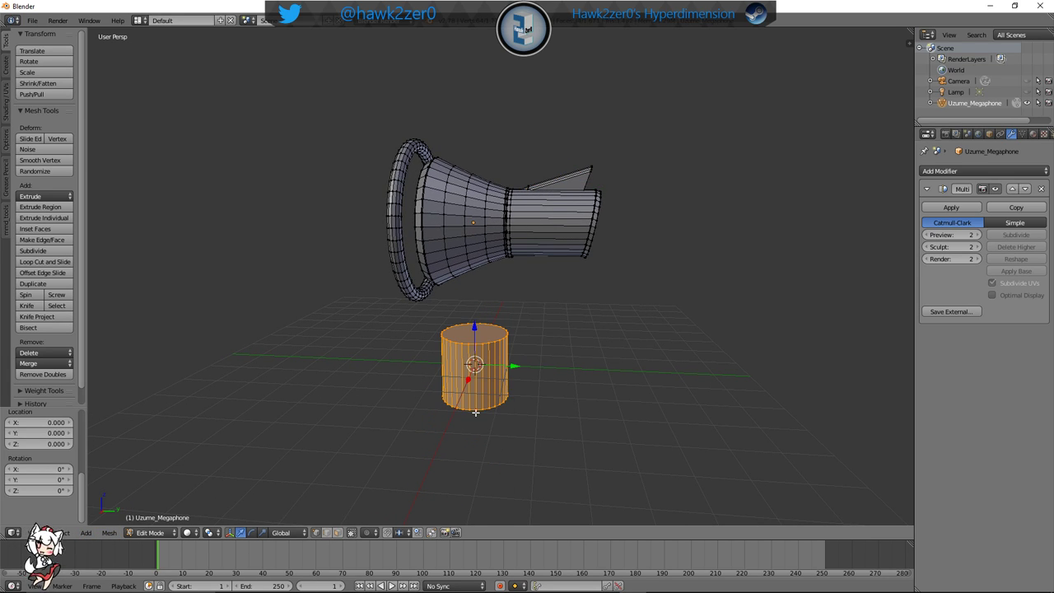
Move the new cylinder along Y beyond the megaphone's narrow end and raise it along Z above the grid
left_click_drag(516, 366, 755, 346)
middle_click_drag(733, 347, 685, 354, "shift")
key("g")
key("z")
left_click(741, 294)
middle_click_drag(741, 294, 592, 338)
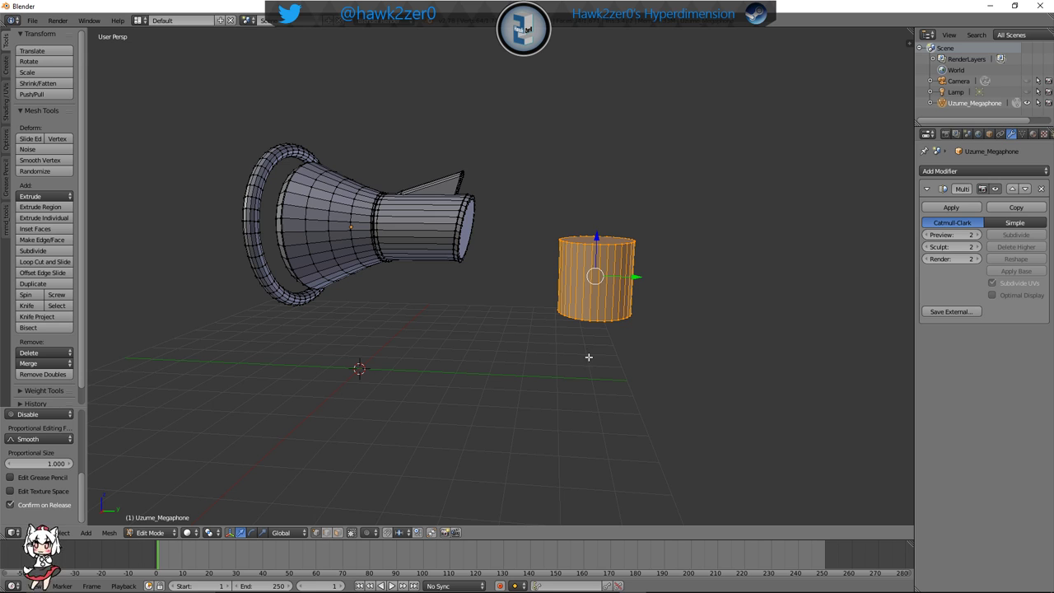
middle_click_drag(584, 348, 611, 321)
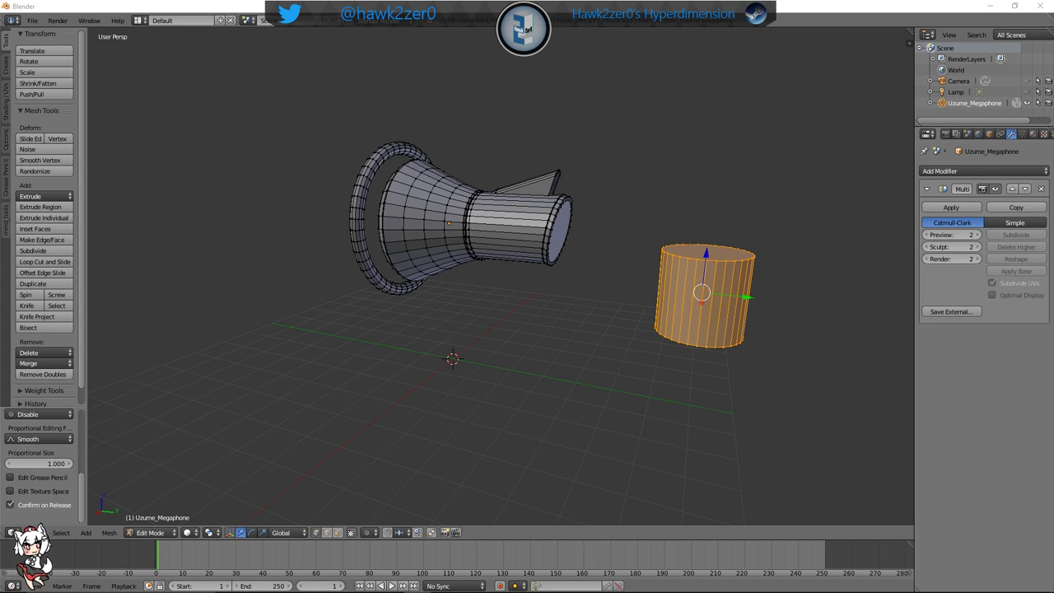
Rotate the new cylinder 90° about the X axis
middle_click_drag(797, 330, 656, 312)
key("r")
key("x")
key("9")
key("0")
key("Return")
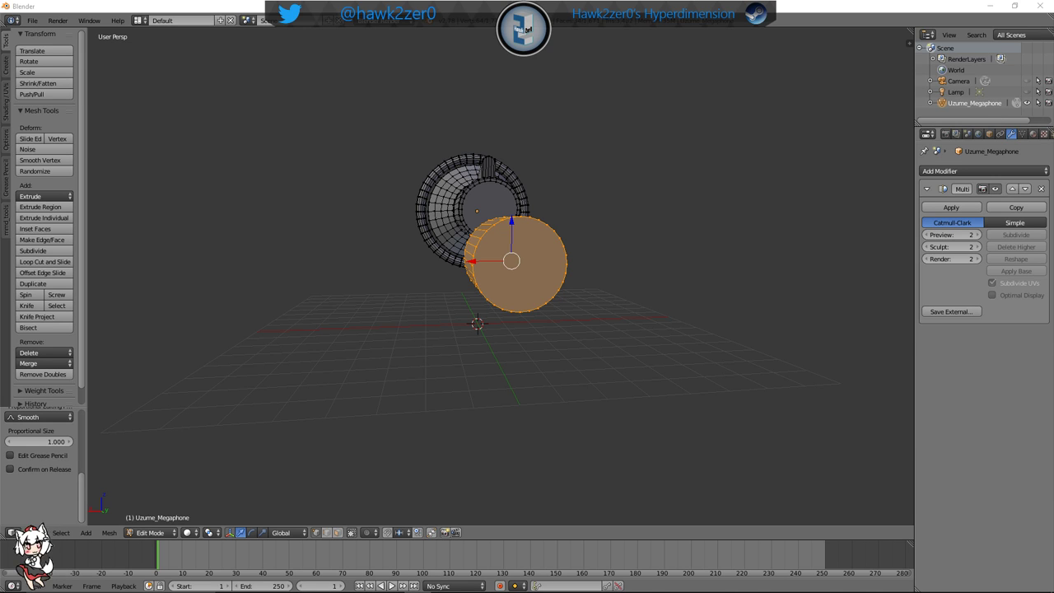
Scale the cylinder down and raise it along Z to the height of the megaphone's narrow tube
middle_click_drag(541, 348, 585, 338)
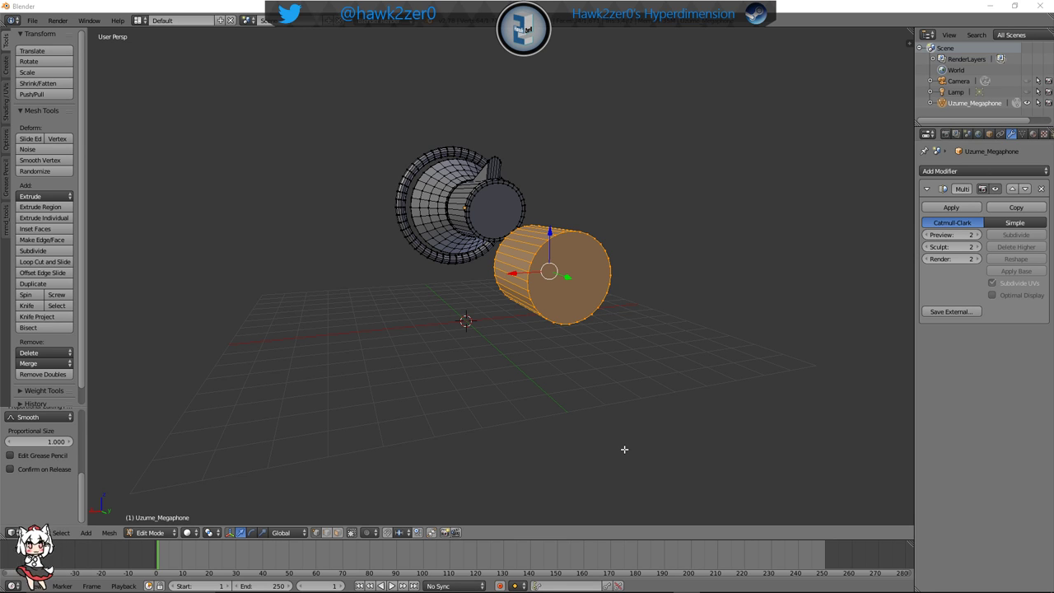
mouse_move(605, 379)
middle_mouse_down()
mouse_move(538, 343)
mouse_move(622, 359)
mouse_move(588, 372)
middle_mouse_up()
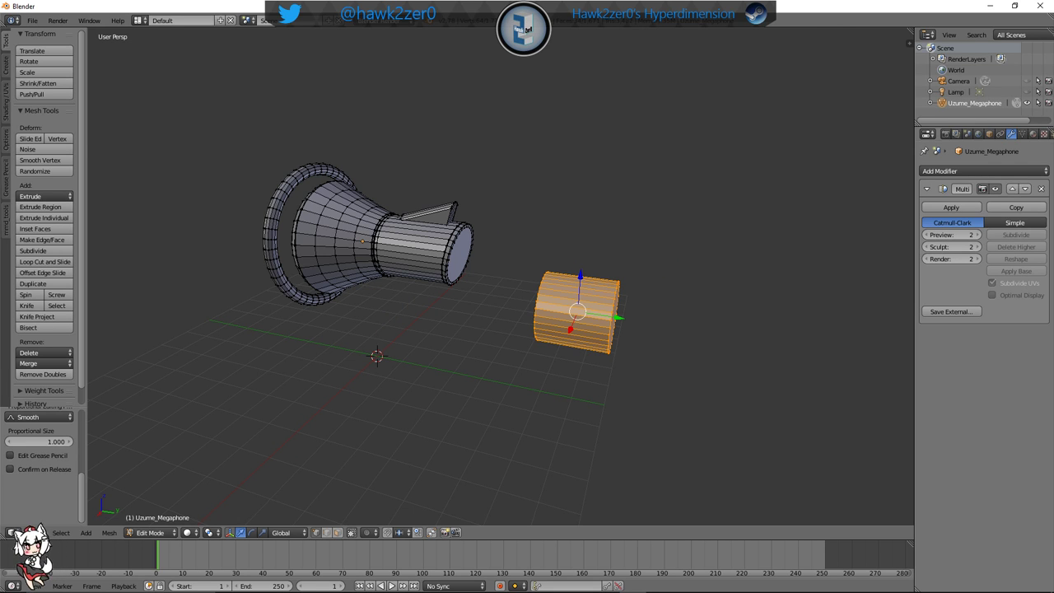
middle_click_drag(545, 318, 539, 338, "shift")
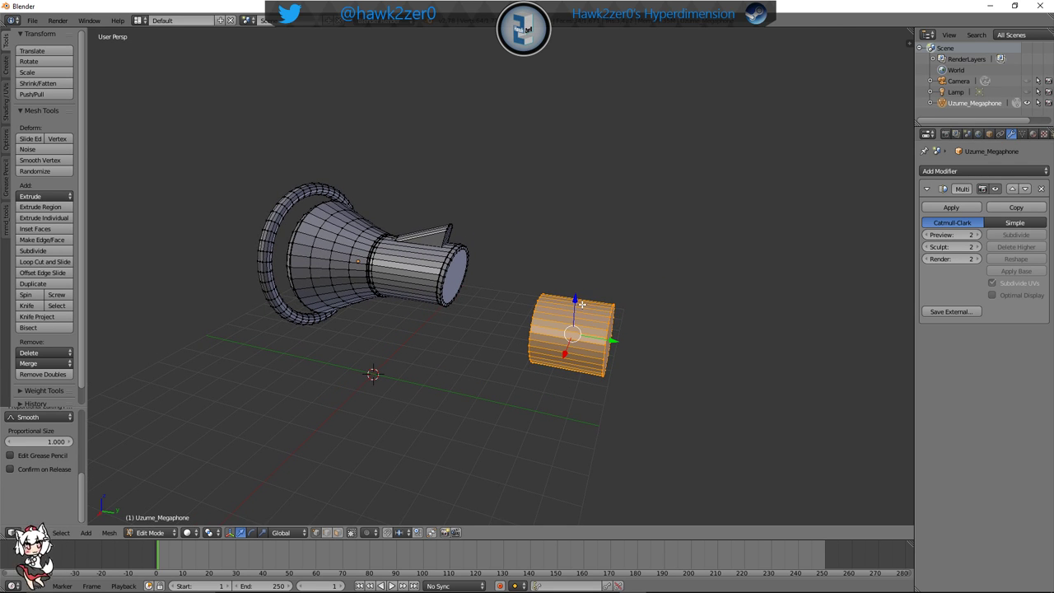
left_click_drag(580, 302, 584, 260)
scroll(590, 279, "up", 3)
middle_click_drag(683, 338, 727, 354, "shift")
key("s")
left_click(757, 360)
left_click_drag(651, 294, 653, 262)
scroll(527, 278, "up", 3)
middle_click_drag(621, 266, 517, 290, "shift")
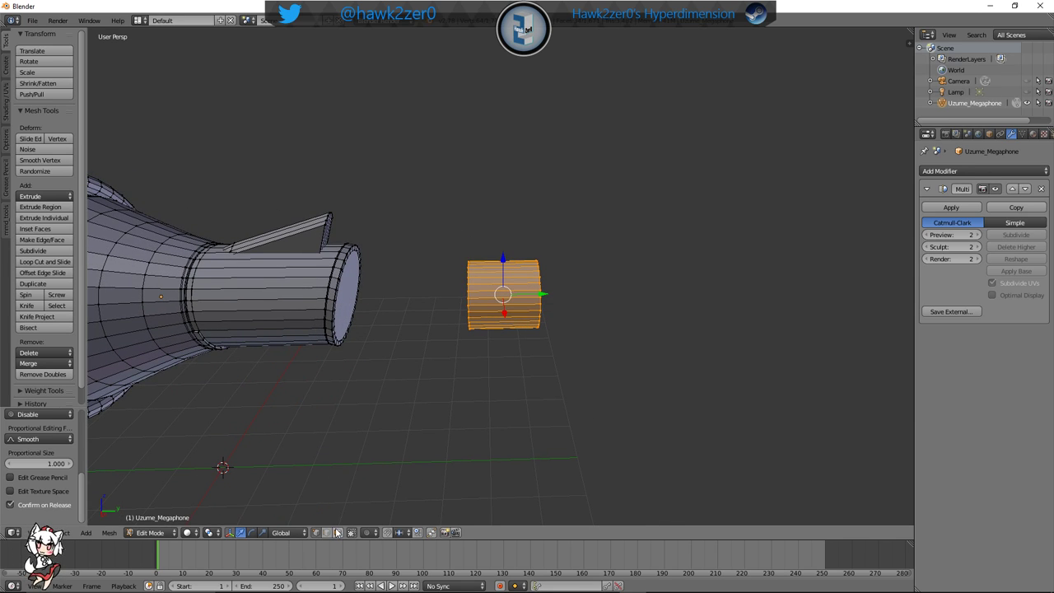
Switch to face selection and select the cylinder's end face nearest the megaphone
left_click(338, 533)
middle_click_drag(393, 458, 497, 357)
right_click(525, 290)
key("x")
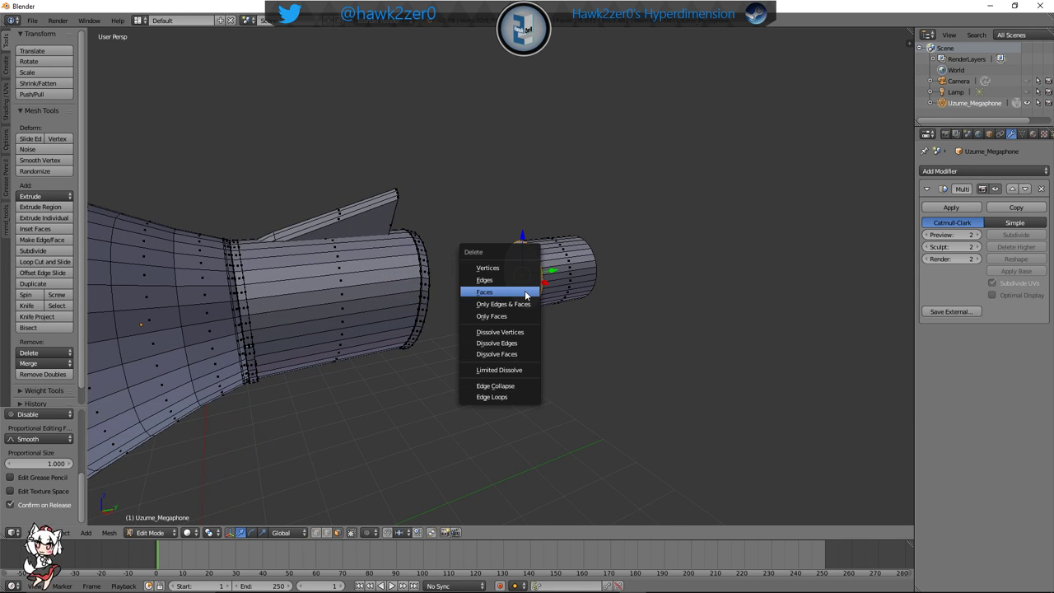
left_click(525, 290)
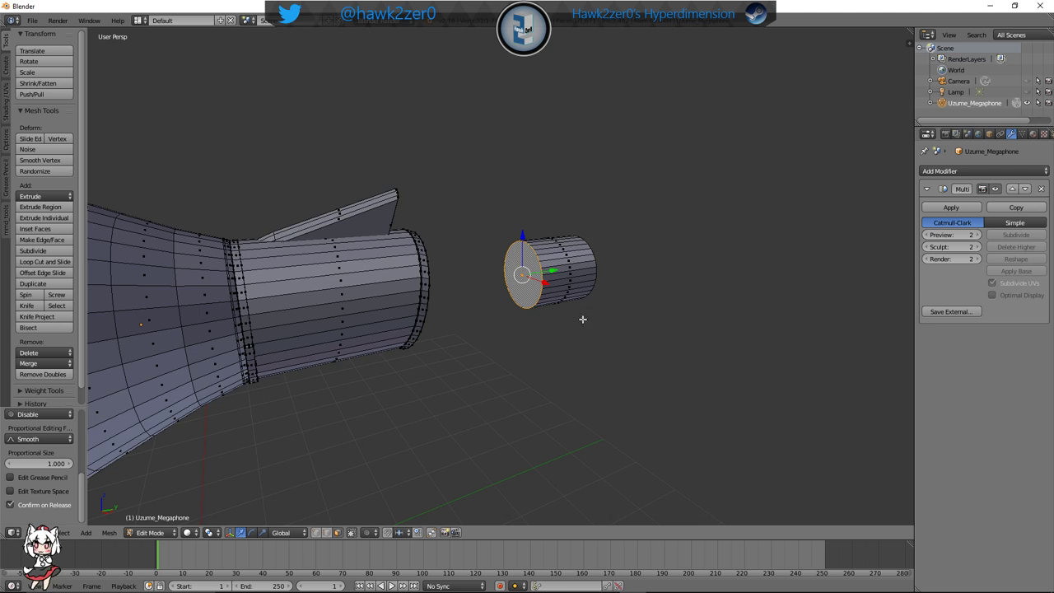
Try to widen the cylinder by scaling up the end face nearest the megaphone
mouse_move(579, 322)
middle_mouse_down()
mouse_move(530, 325)
mouse_move(570, 328)
middle_mouse_up()
scroll(530, 322, "up", 3)
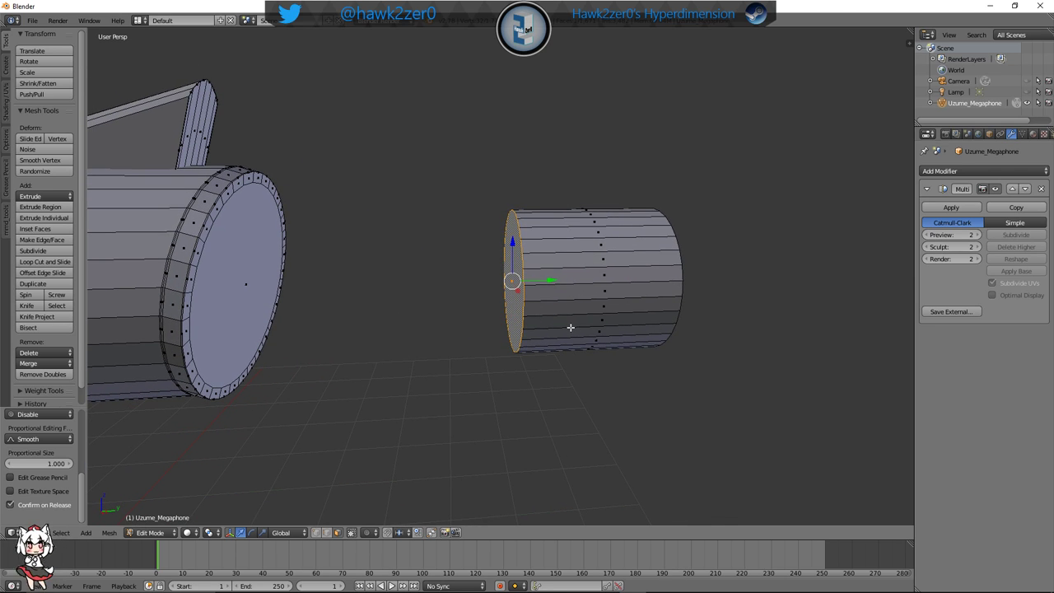
key("s")
left_click(600, 330)
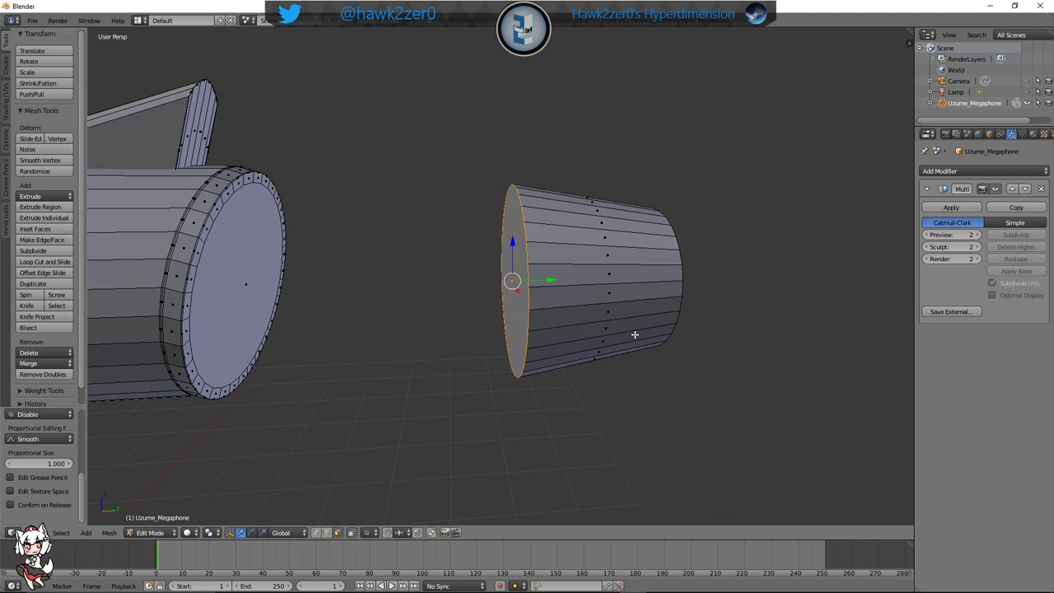
Select the cylinder's outer end face and try scaling it down to strengthen the taper
middle_click_drag(635, 335, 574, 348)
right_click(517, 355, "alt")
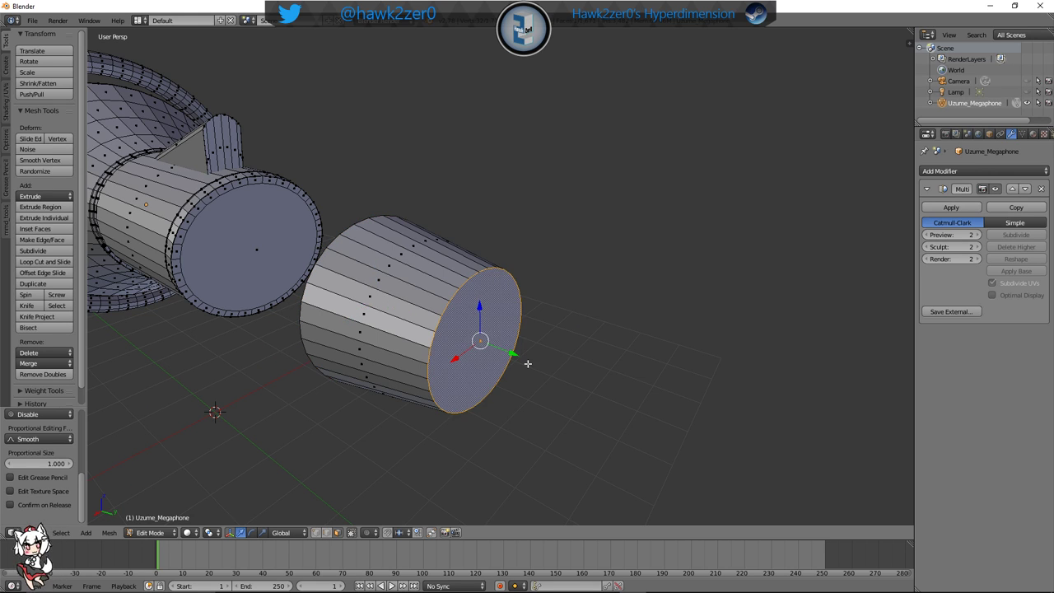
key("s")
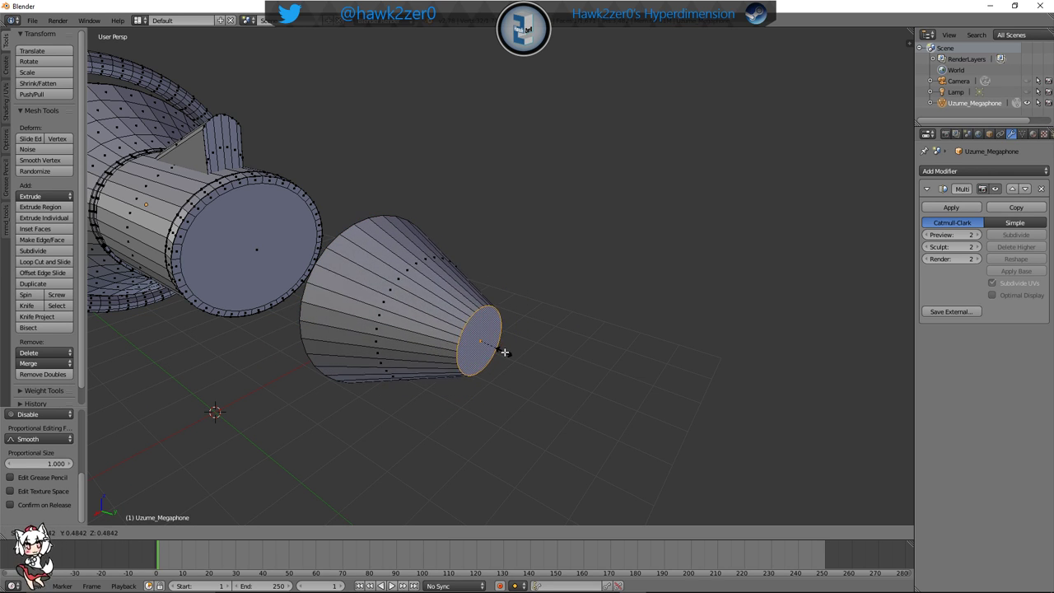
left_click(519, 359)
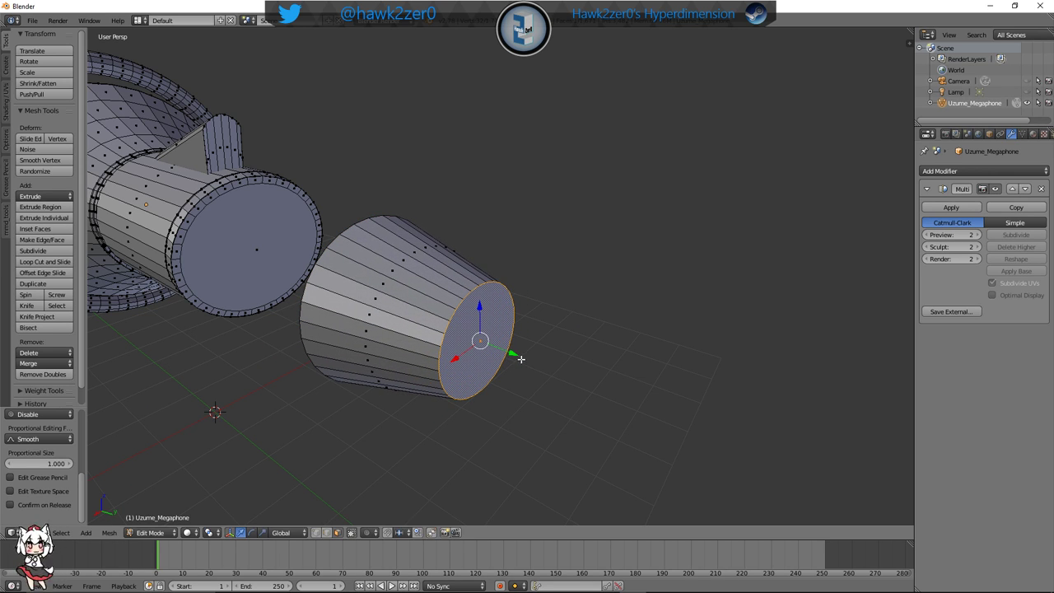
middle_click_drag(546, 395, 504, 349)
Undo the scaling of both cylinder end faces
key("ctrl+z")
key("ctrl+z")
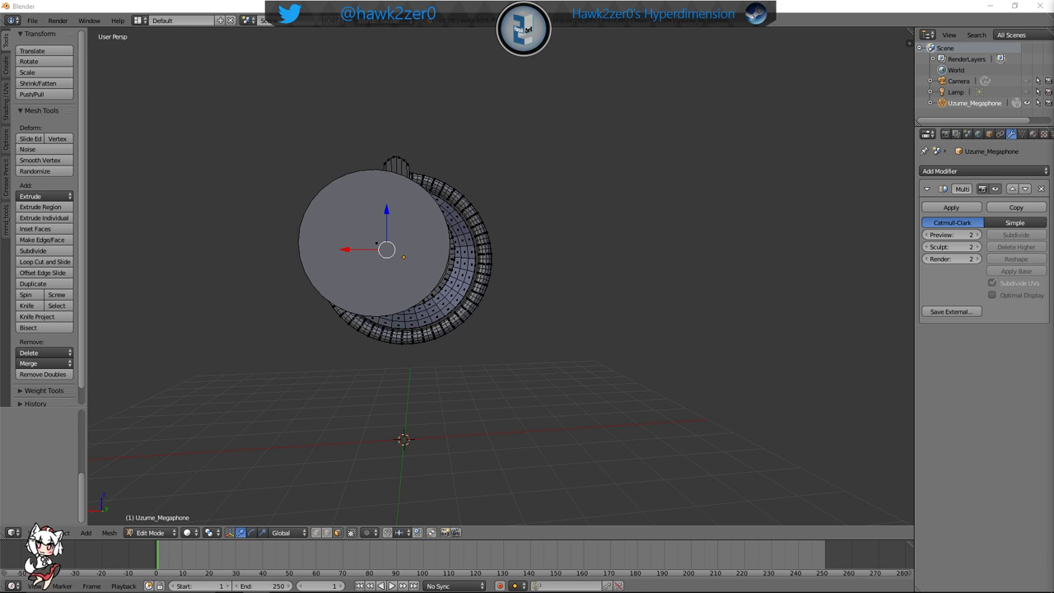
middle_click_drag(499, 350, 571, 363)
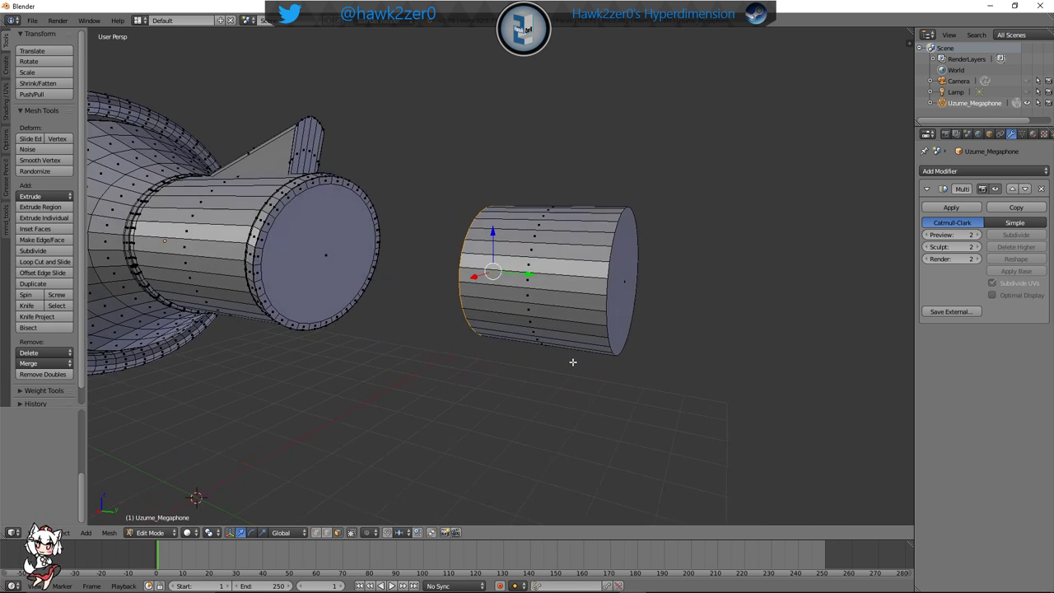
middle_click_drag(664, 372, 694, 378, "shift")
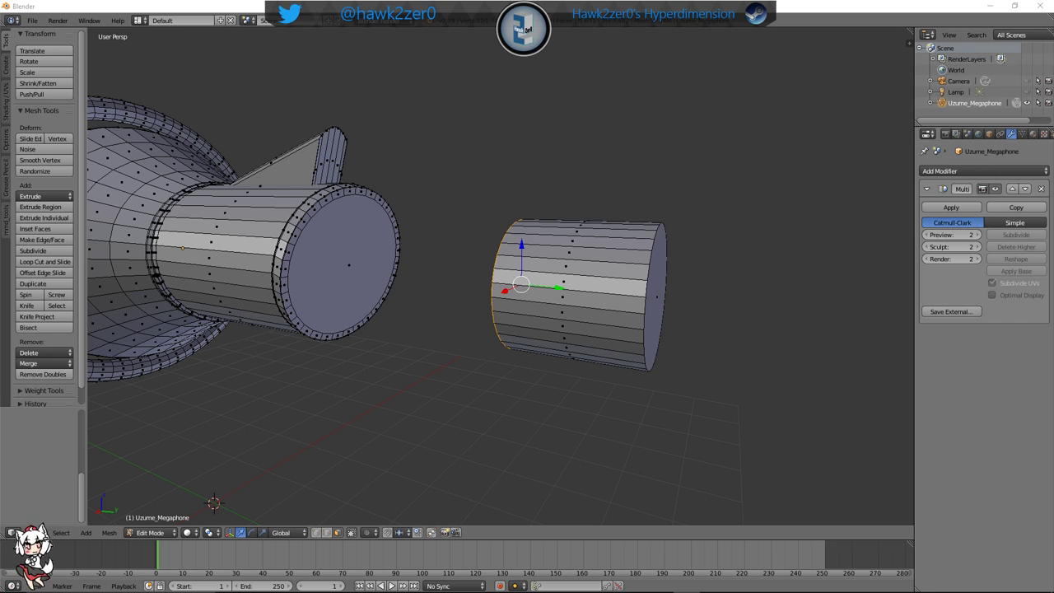
Switch to edge selection and select the adjacent lengthwise edges along the cylinder's underside
middle_click_drag(819, 337, 781, 291)
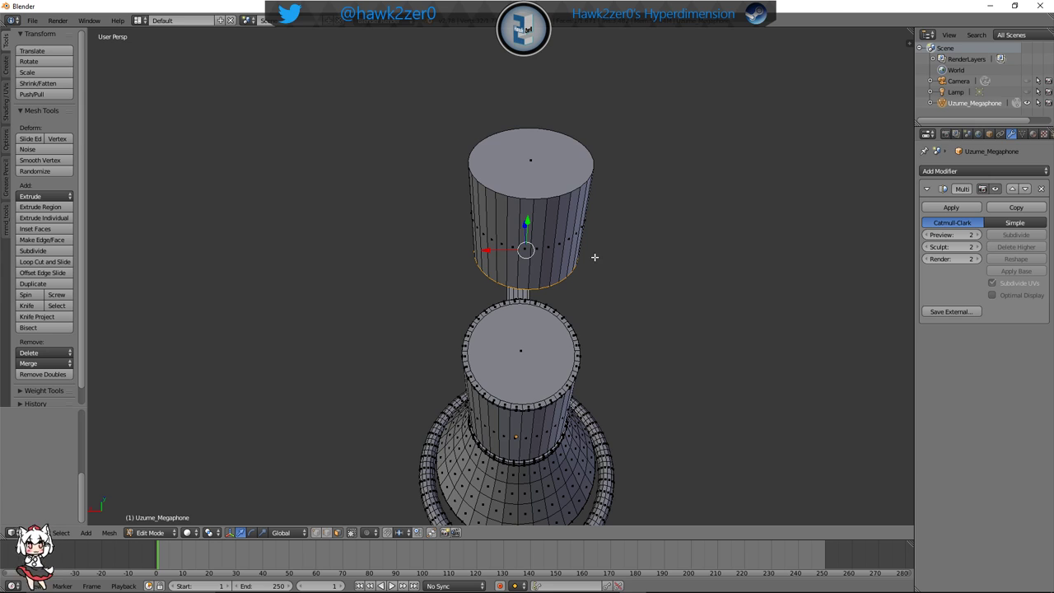
mouse_move(594, 257)
middle_mouse_down()
mouse_move(612, 272)
mouse_move(617, 259)
mouse_move(598, 266)
mouse_move(581, 244)
middle_mouse_up()
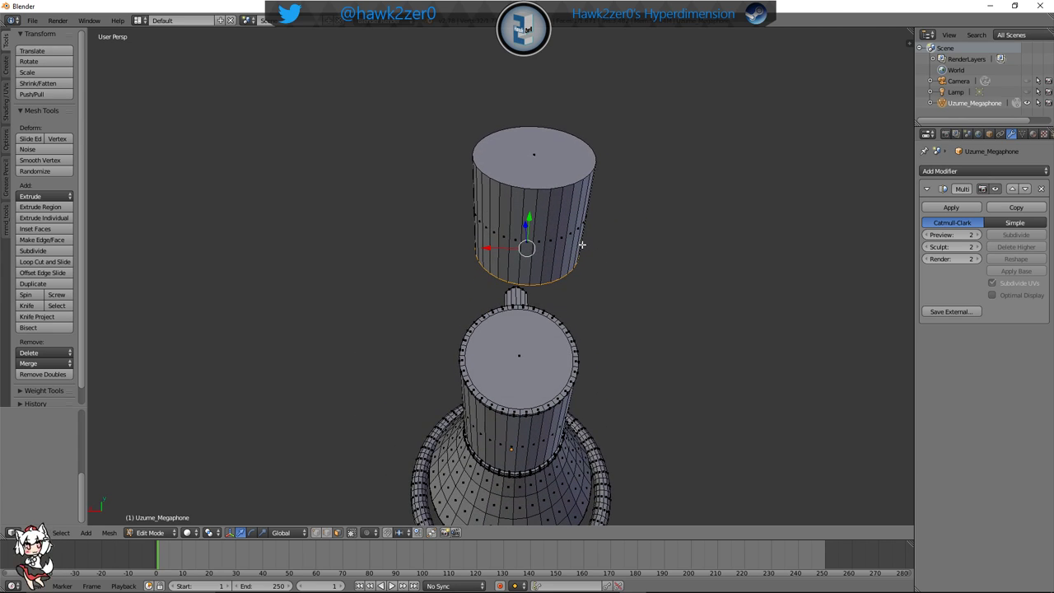
right_click(513, 203, "alt")
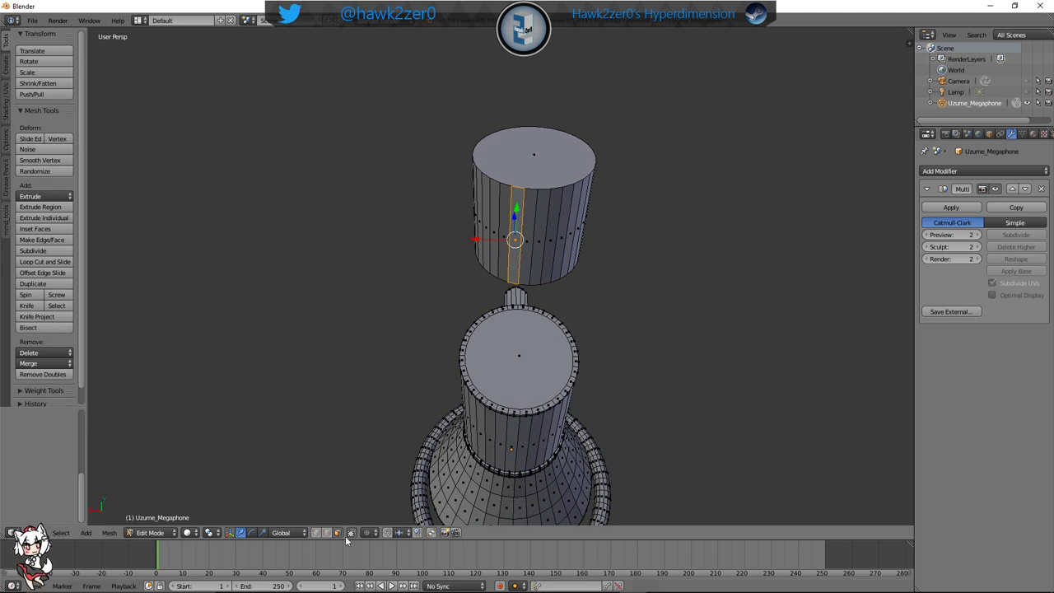
mouse_move(512, 375)
middle_mouse_down()
mouse_move(497, 420)
mouse_move(506, 424)
mouse_move(499, 363)
middle_mouse_up()
right_click(509, 290, "shift")
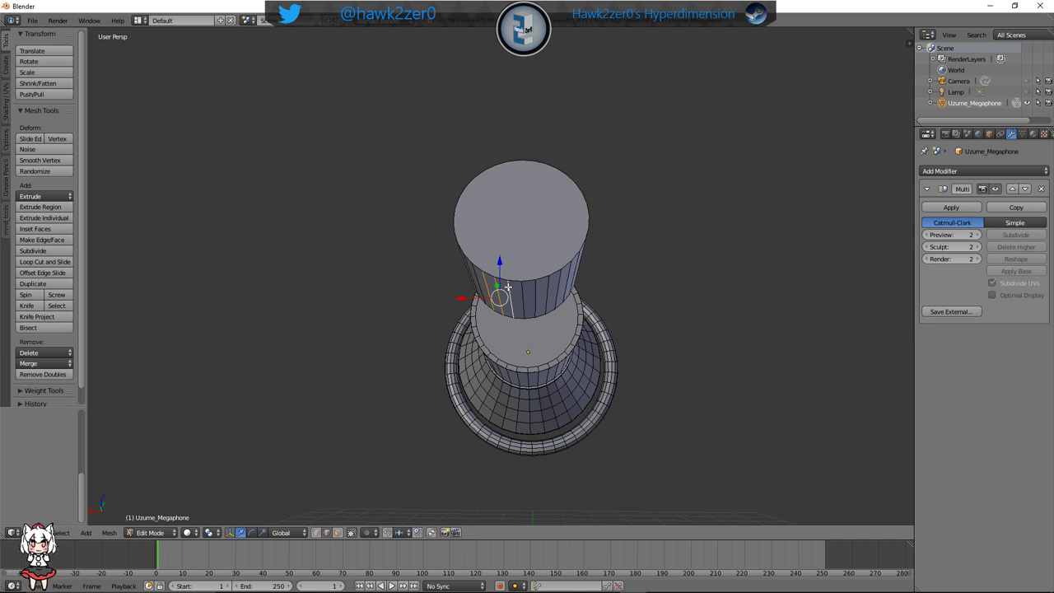
right_click(523, 290, "shift")
right_click(533, 292)
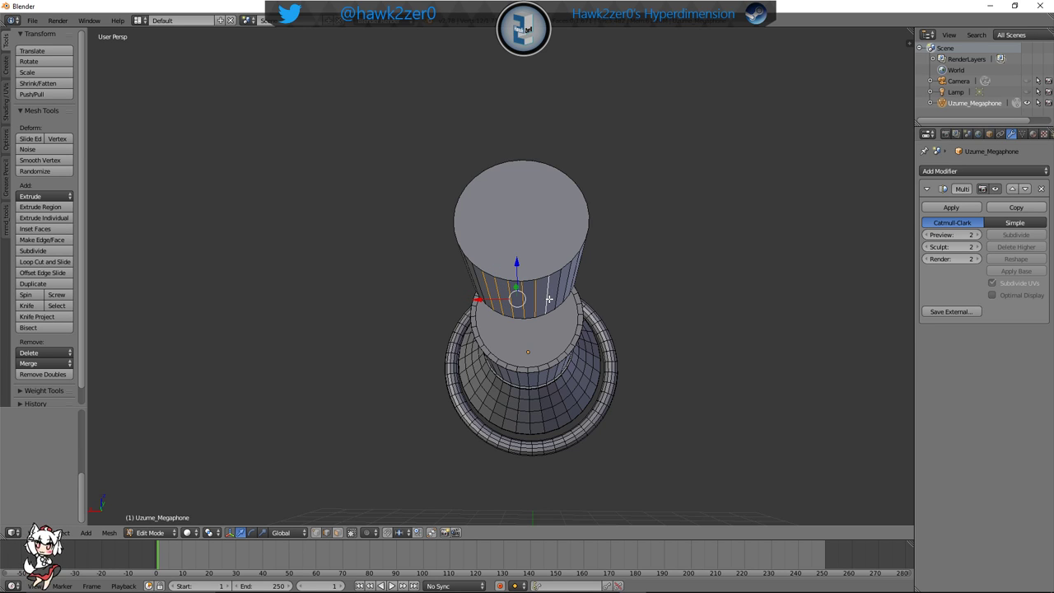
Try flattening the selected underside edges by scaling them along the Z axis, and undo the scaling
key("g")
key("z")
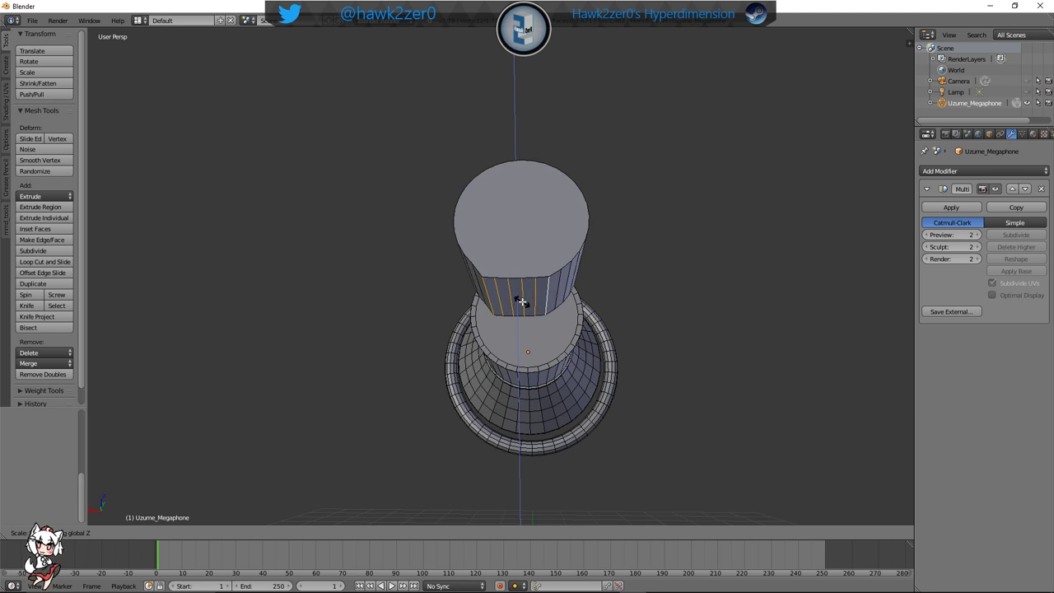
left_click(521, 301)
middle_click_drag(520, 301, 611, 330)
middle_click_drag(597, 294, 564, 347)
scroll(595, 310, "down", 3)
key("s")
key("z")
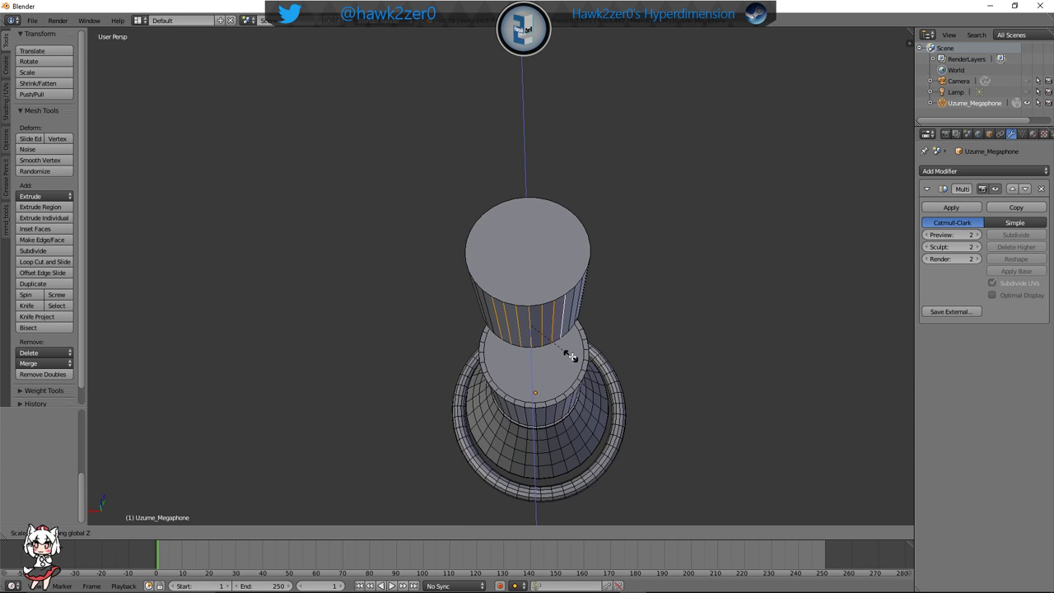
left_click(536, 326)
scroll(541, 336, "up", 3)
mouse_move(544, 356)
middle_mouse_down()
mouse_move(546, 367)
mouse_move(549, 303)
mouse_move(536, 388)
mouse_move(635, 383)
mouse_move(662, 362)
mouse_move(741, 355)
mouse_move(560, 348)
mouse_move(550, 338)
mouse_move(548, 359)
middle_mouse_up()
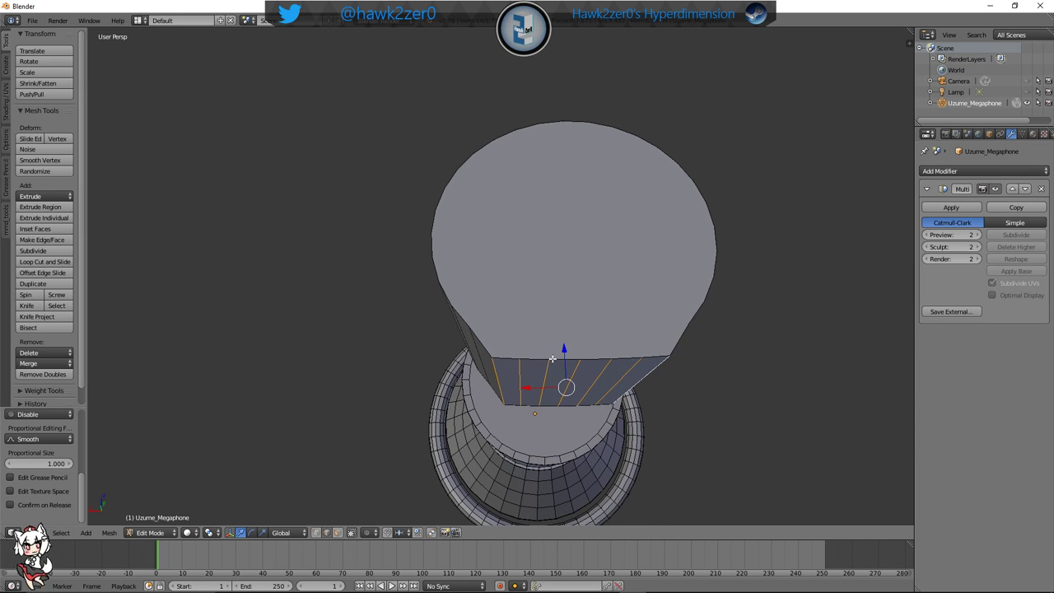
key("ctrl+z")
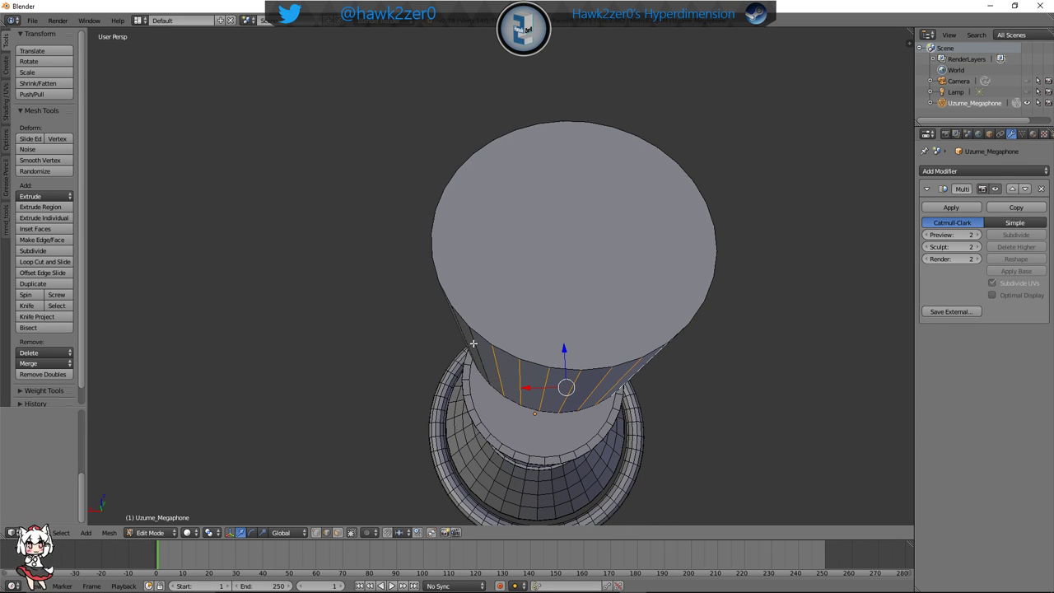
Extend the selection to a wider set of underside edges and flatten them gradually by scaling along the Z axis
middle_click_drag(473, 343, 599, 349)
key("s")
key("z")
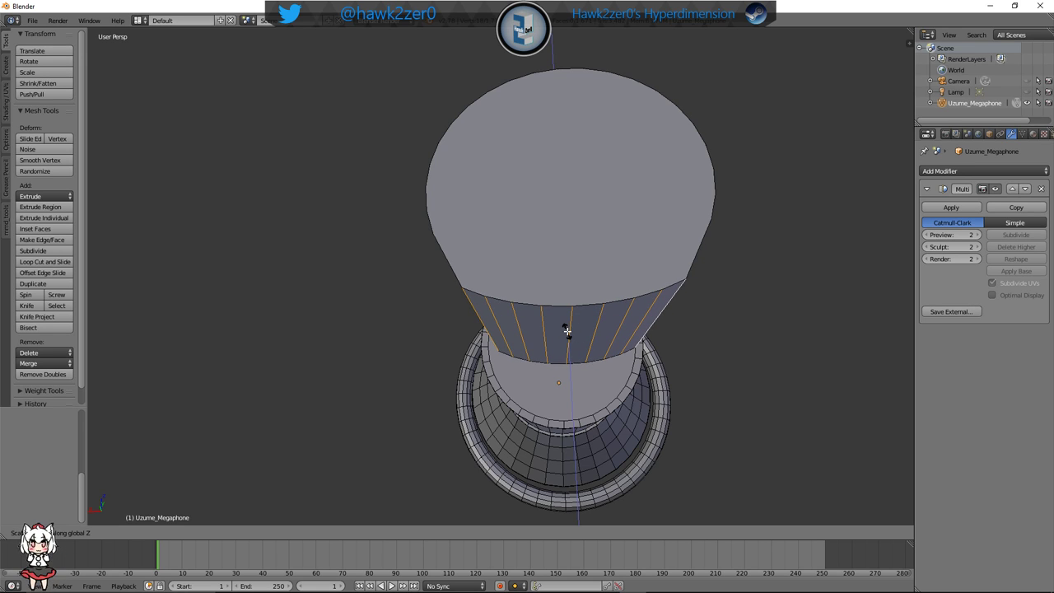
left_click(569, 333)
key("s")
key("z")
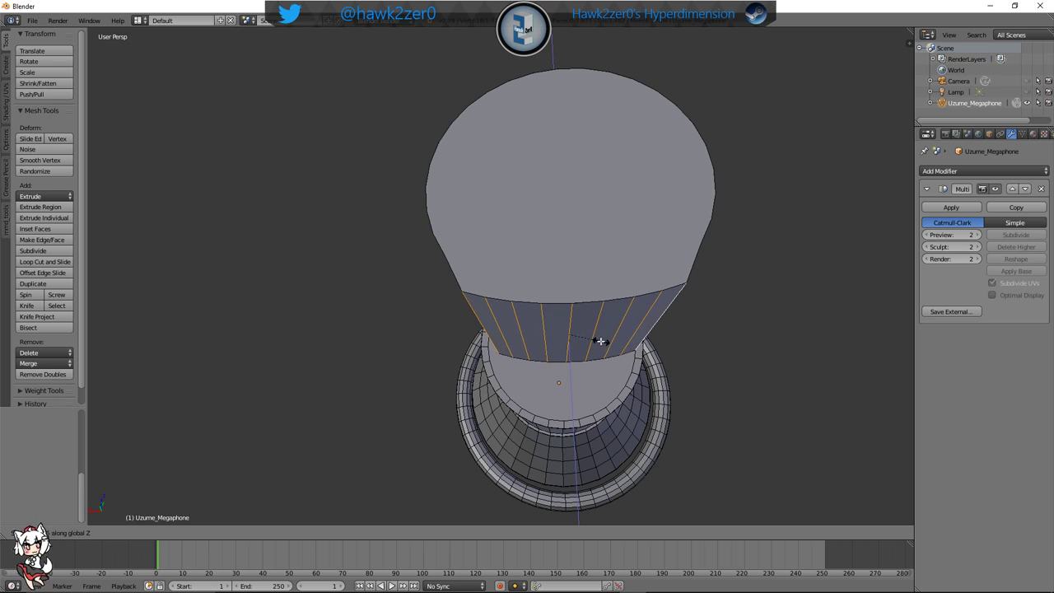
left_click(576, 327)
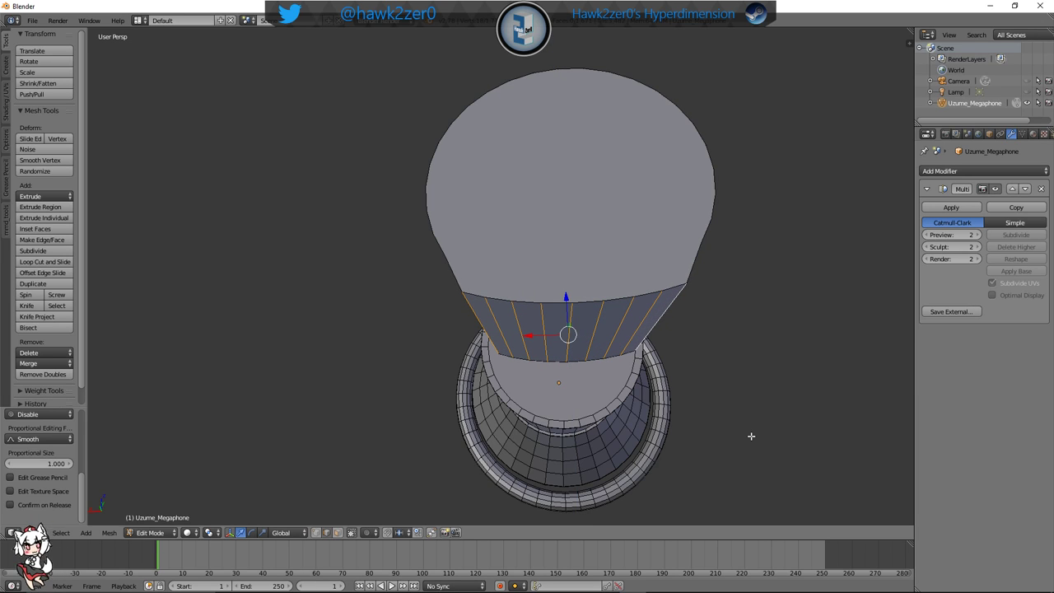
key("s")
key("z")
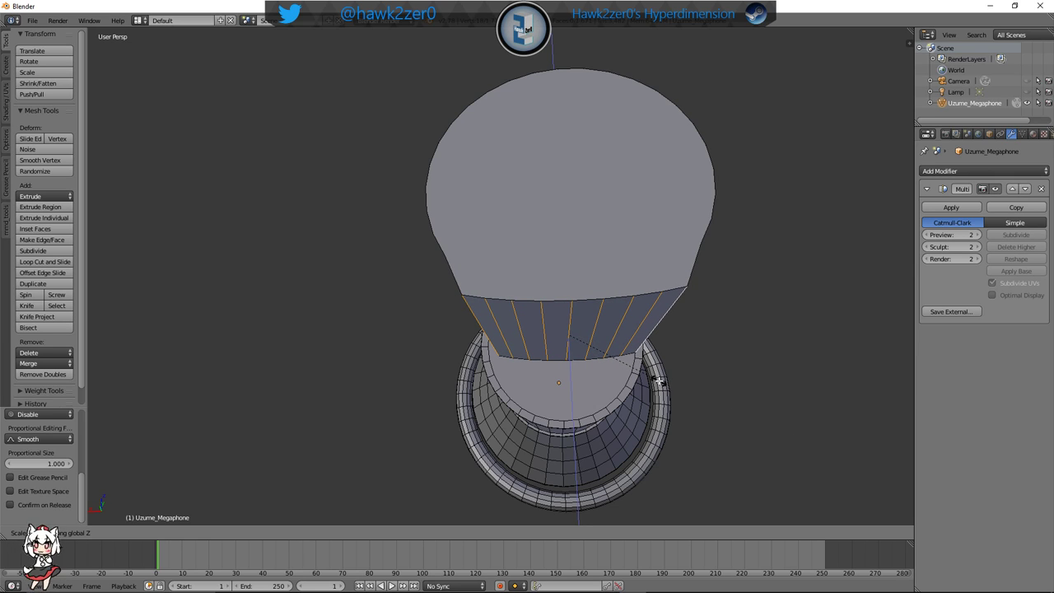
left_click(605, 355)
Try scaling the cylinder's underside edges along the X axis
middle_click_drag(605, 355, 647, 383)
key("KP_1")
scroll(647, 383, "up", 5)
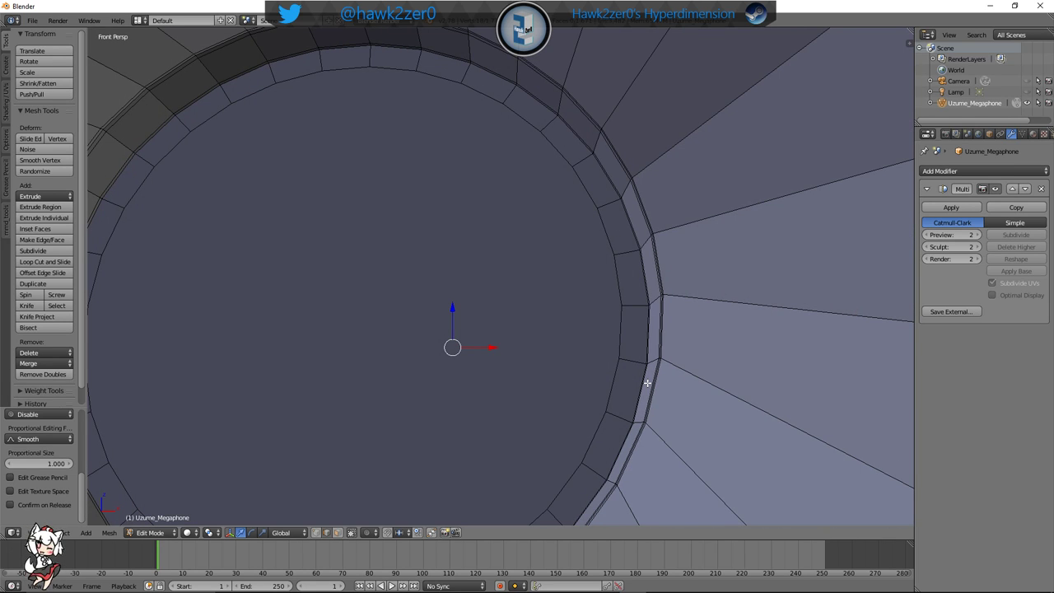
key("ctrl+KP_1")
middle_click_drag(720, 387, 518, 334, "shift")
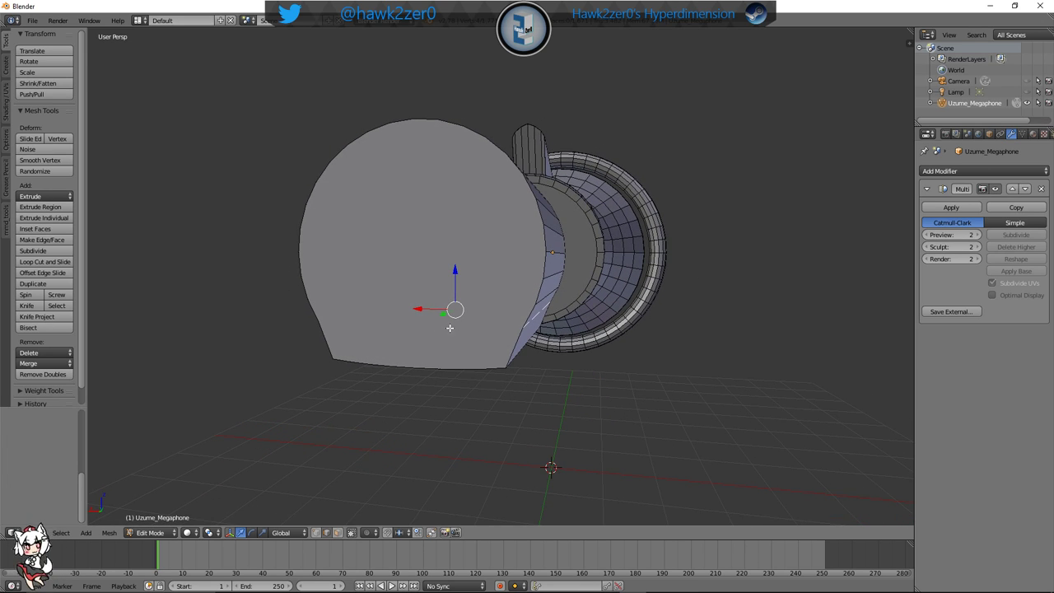
key("s")
key("x")
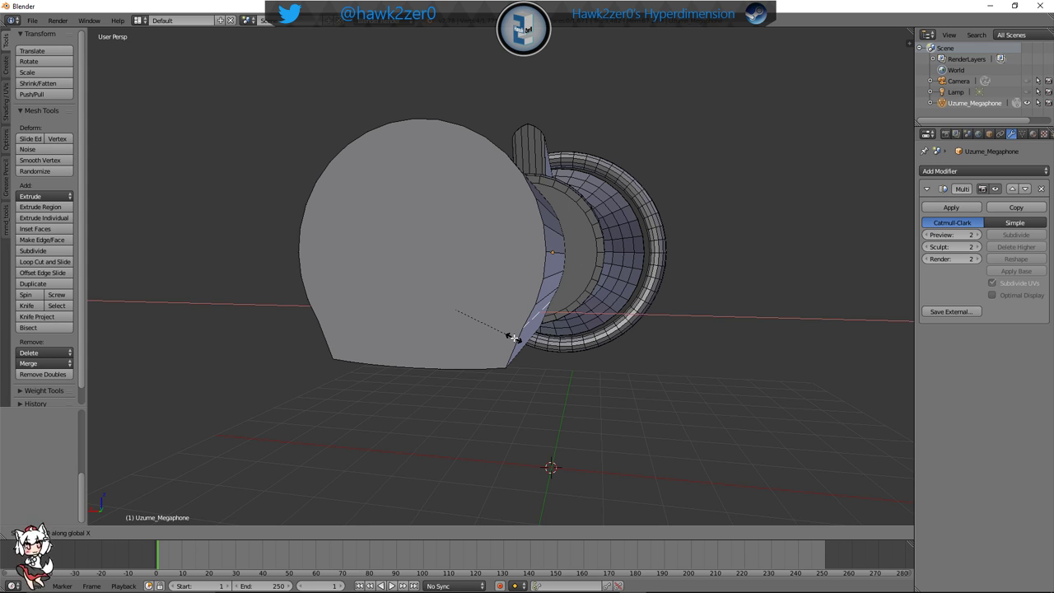
left_click(539, 340)
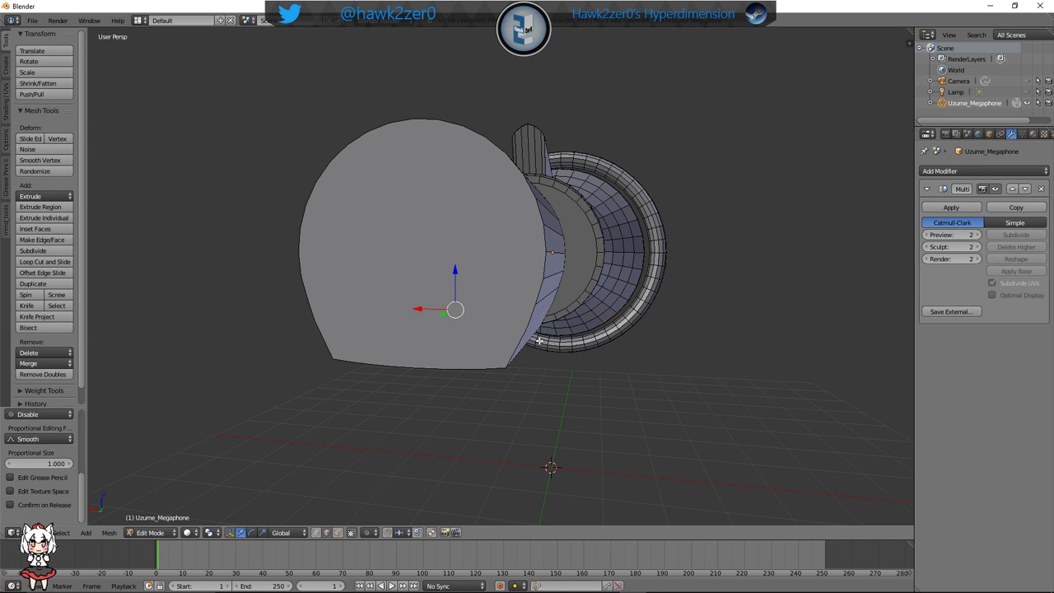
Switch to face selection, select the whole flattened cylinder, and move it along Y towards the megaphone's narrow end
middle_click_drag(538, 340, 664, 359)
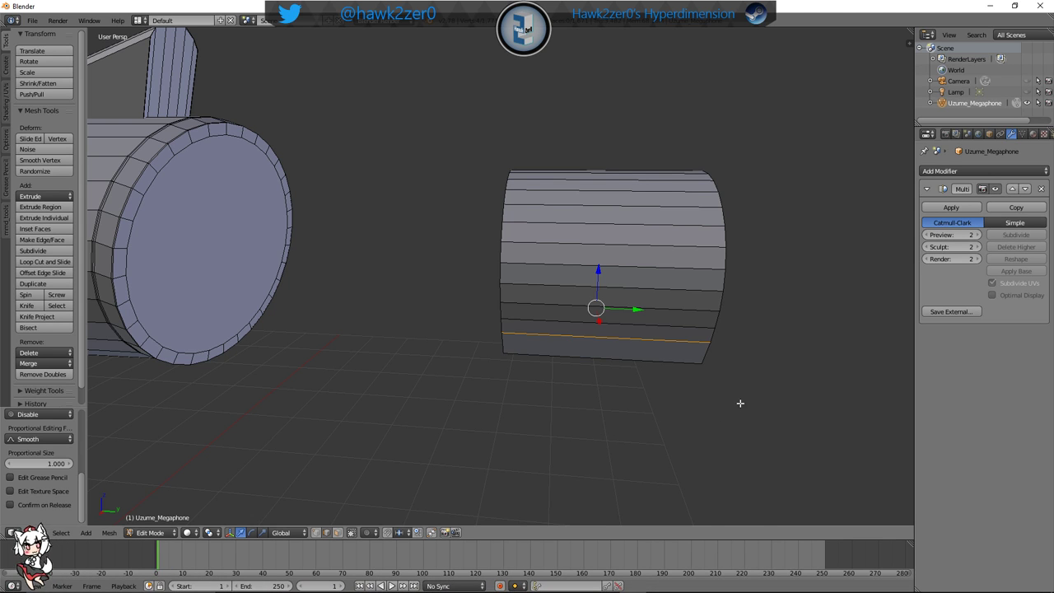
middle_click_drag(739, 403, 636, 388)
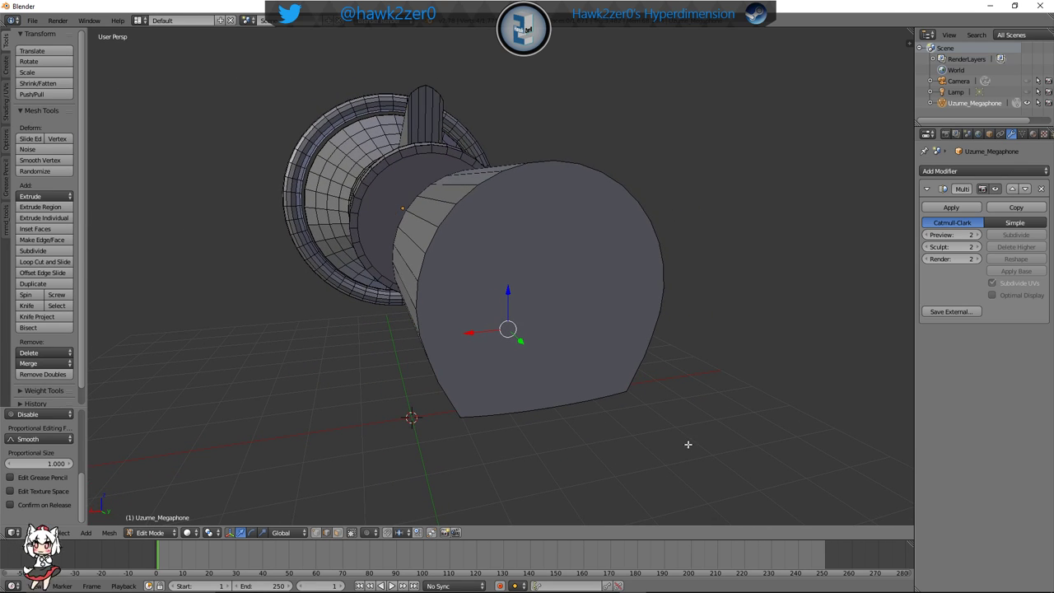
middle_click_drag(585, 410, 639, 407)
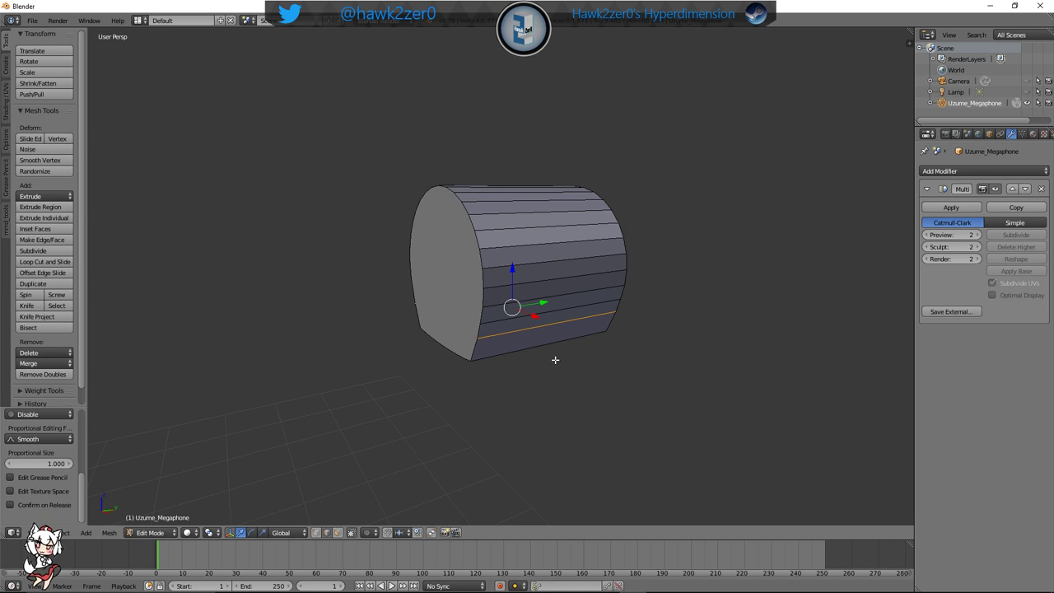
middle_click_drag(555, 360, 560, 348)
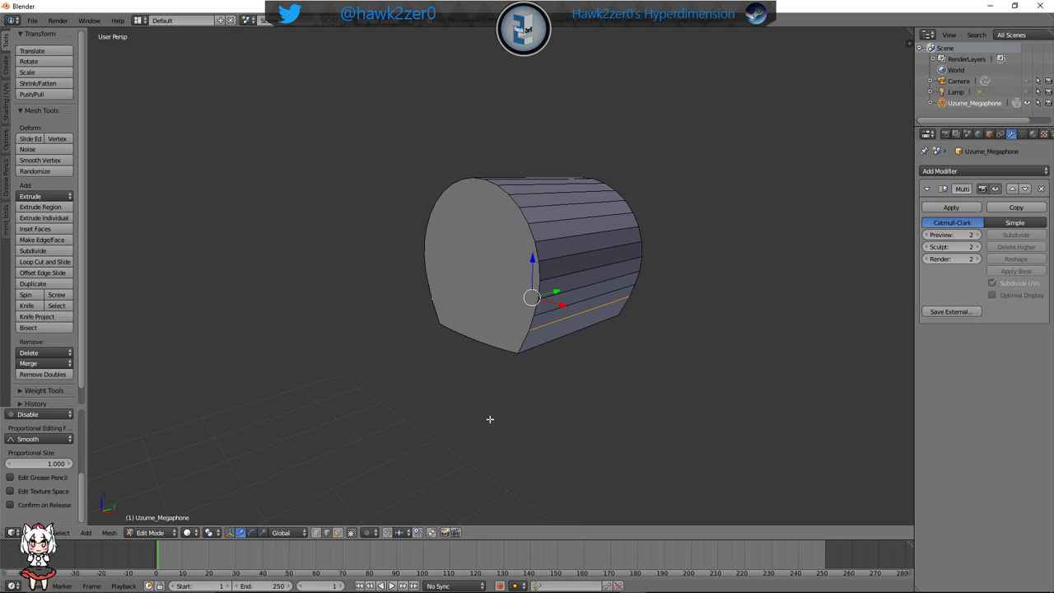
left_click(165, 533)
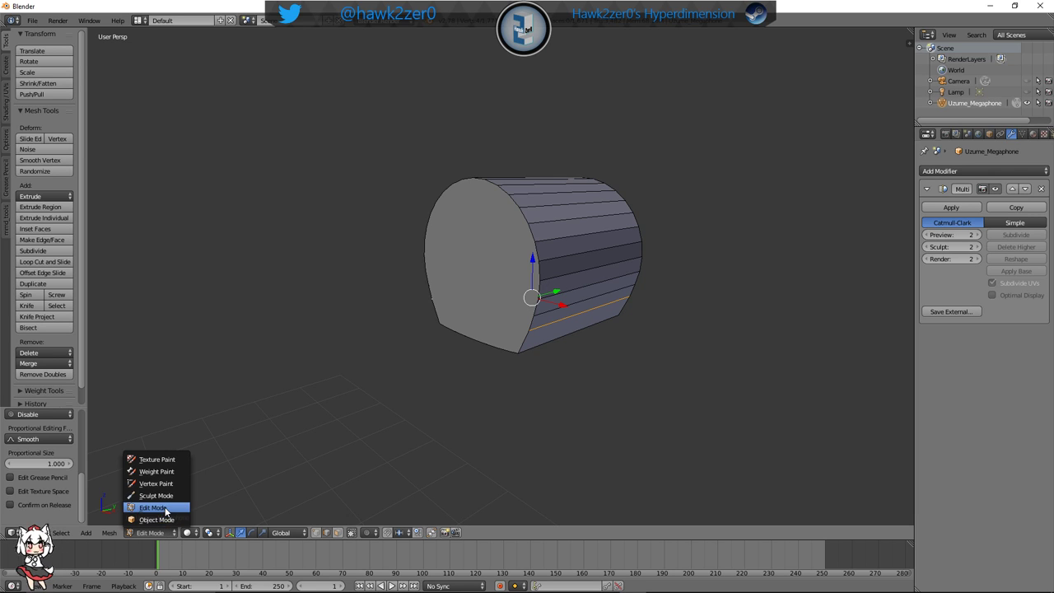
left_click(165, 508)
left_click(337, 533)
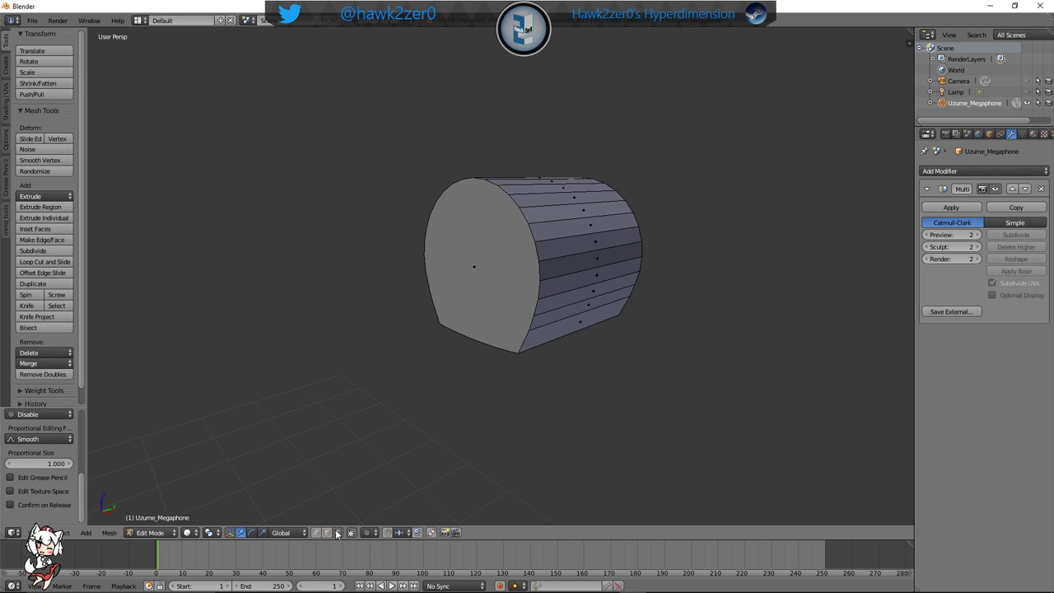
right_click(483, 370)
middle_click_drag(546, 319, 517, 338)
key("l")
key("g")
key("y")
left_click(415, 259)
Adjust the cylinder's position along Y so it sits just clear of the megaphone's end rim
scroll(414, 258, "up", 1)
middle_click_drag(415, 258, 469, 286)
middle_click_drag(470, 287, 695, 324, "shift")
scroll(593, 331, "up", 2)
middle_click_drag(524, 329, 504, 331)
left_click_drag(583, 282, 615, 272)
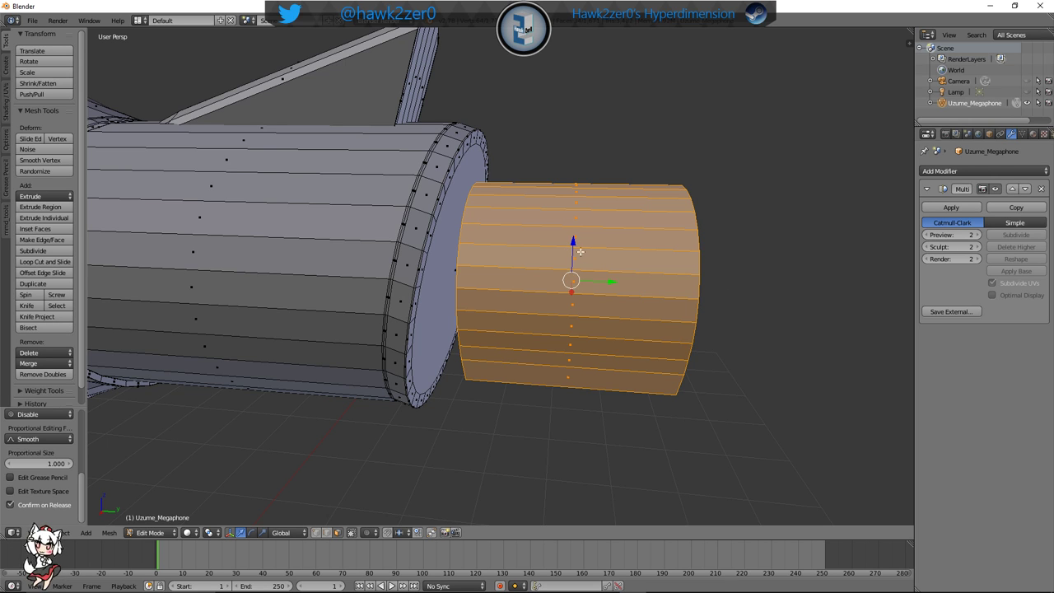
middle_click_drag(586, 270, 567, 273)
left_click_drag(577, 281, 619, 280)
middle_click_drag(618, 280, 595, 291)
Select the cylinder's end face nearest the megaphone and scale it up to give the part a taper
right_click(447, 287)
middle_click_drag(483, 288, 459, 297)
key("s")
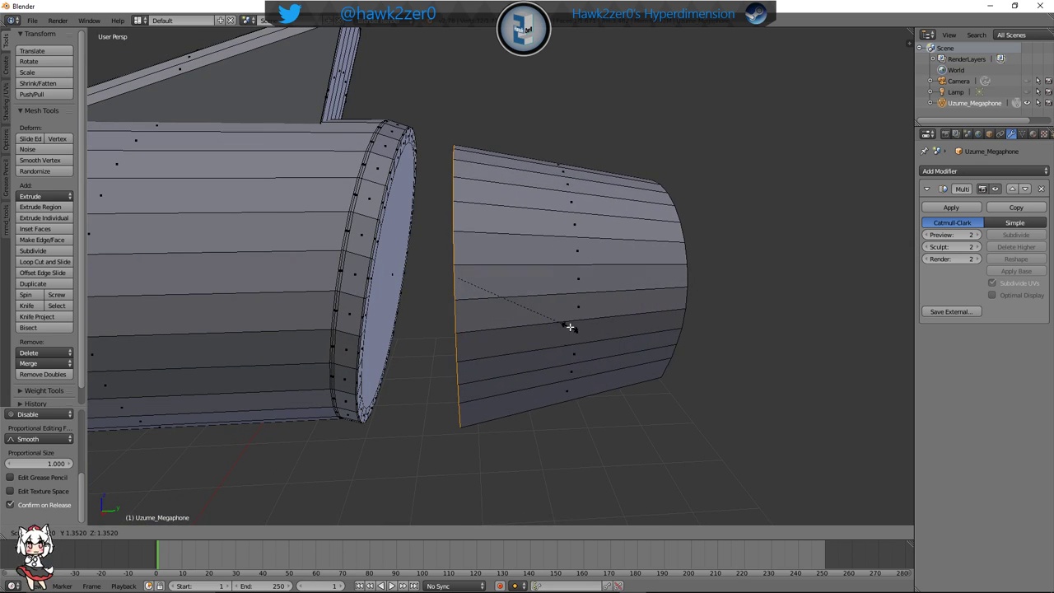
left_click(597, 326)
Rotate the enlarged end face about X to match the slant of the megaphone's rim, and adjust its position along Y
middle_click_drag(602, 327, 558, 319)
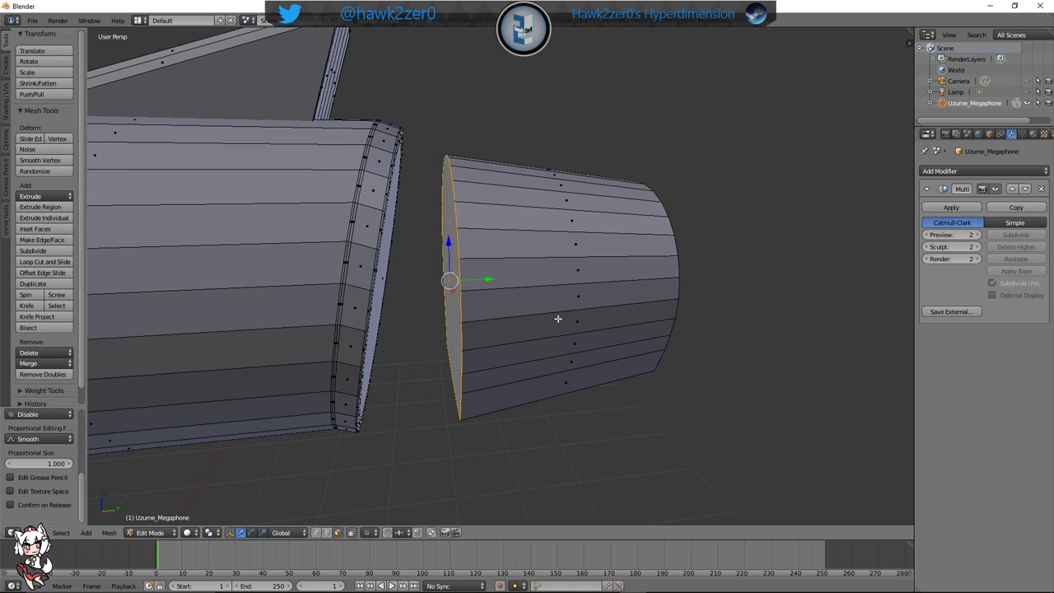
key("r")
key("x")
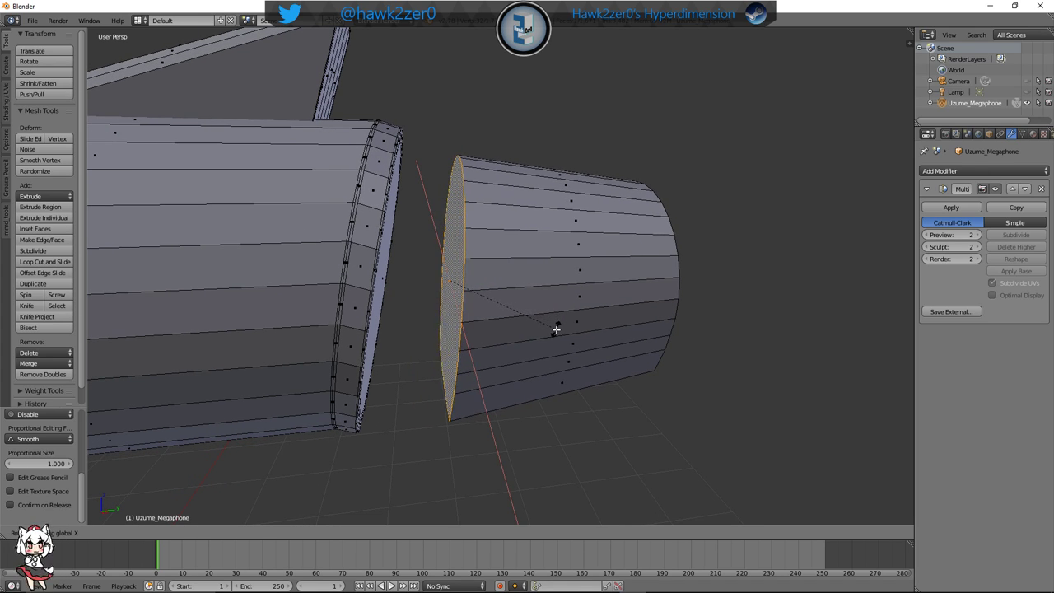
left_click(551, 348)
key("g")
key("y")
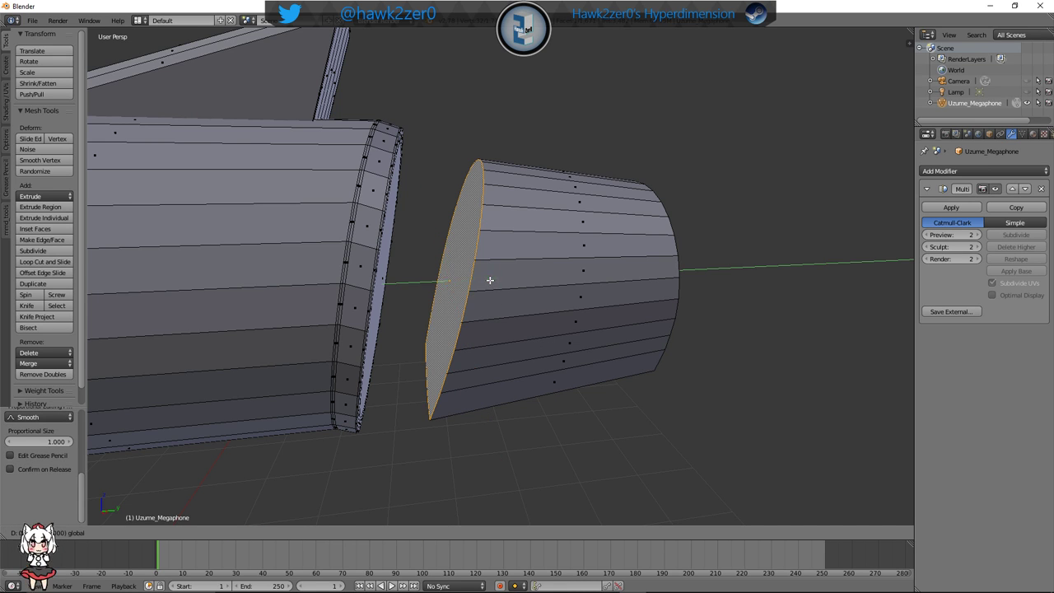
left_click(471, 279)
Select the entire tapered part and scale it down slightly to fit inside the megaphone's end rim
middle_click_drag(599, 306, 703, 259)
key("l")
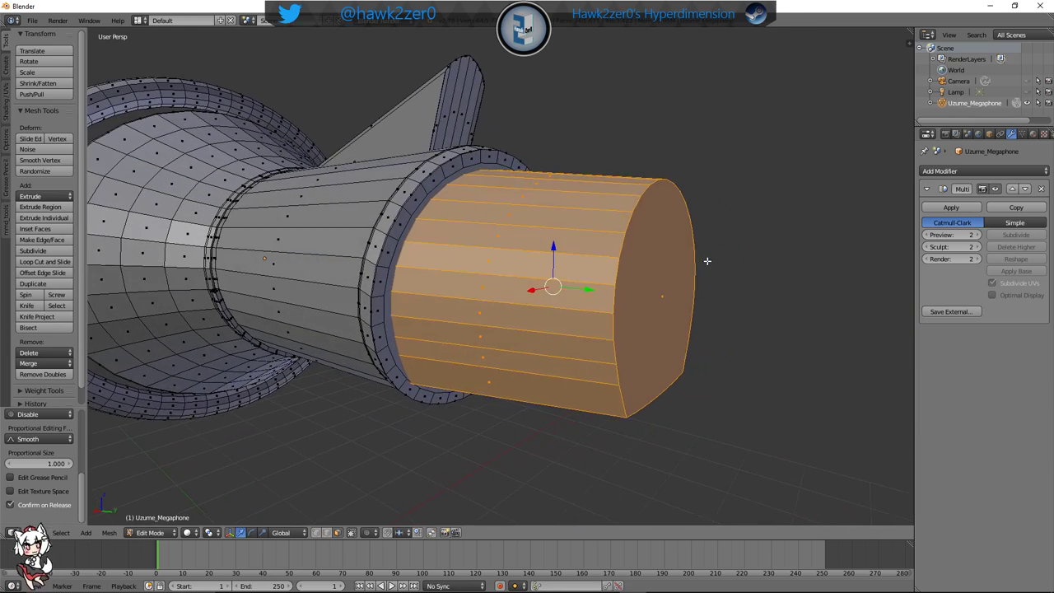
key("s")
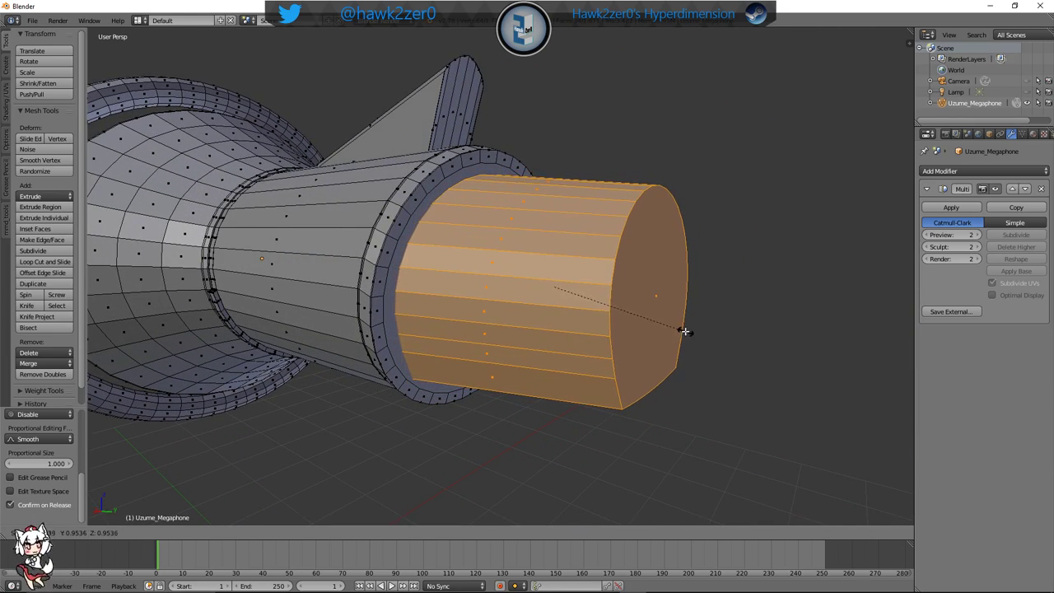
left_click(700, 331)
Move the tapered part along Y away from the megaphone and delete its slanted end face
middle_click_drag(700, 331, 742, 315)
middle_click_drag(653, 327, 686, 341)
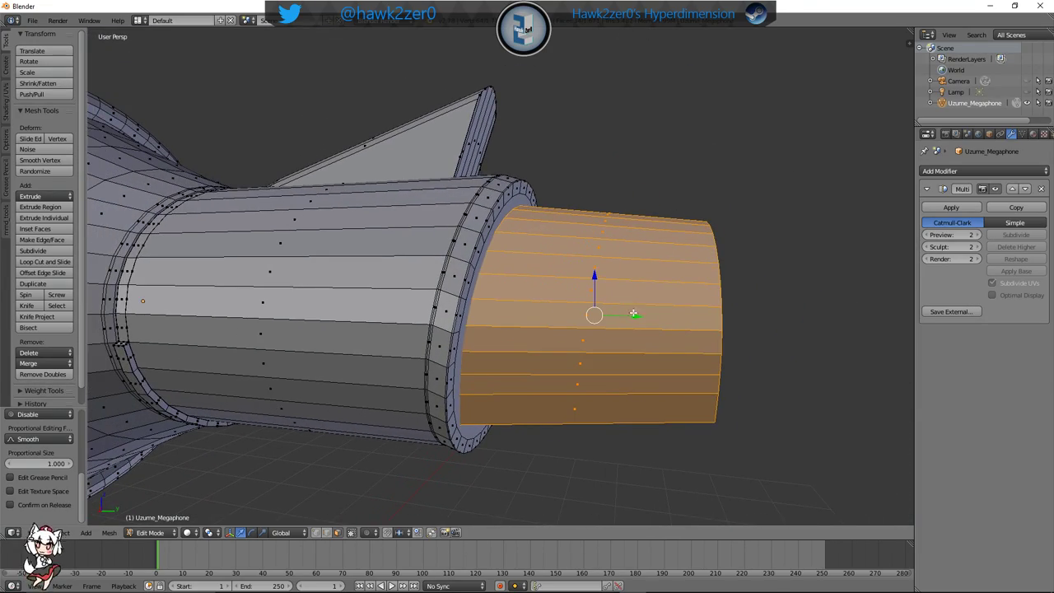
left_click_drag(634, 312, 768, 316)
middle_click_drag(663, 316, 729, 321)
right_click(593, 310)
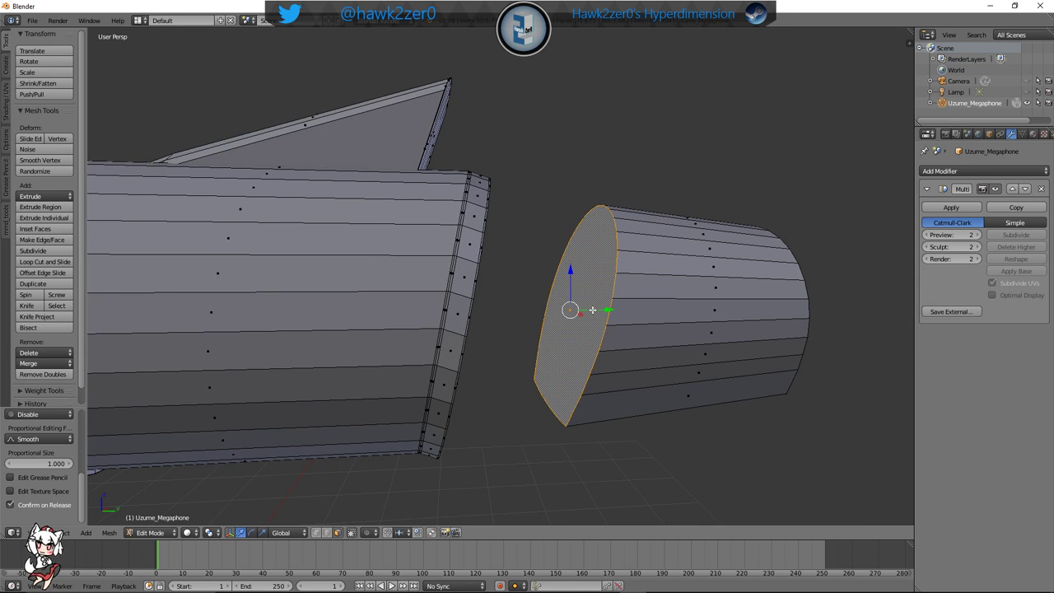
key("x")
left_click(592, 311)
Select the whole open-ended part and move it back along Y against the megaphone's narrow end
right_click(653, 311)
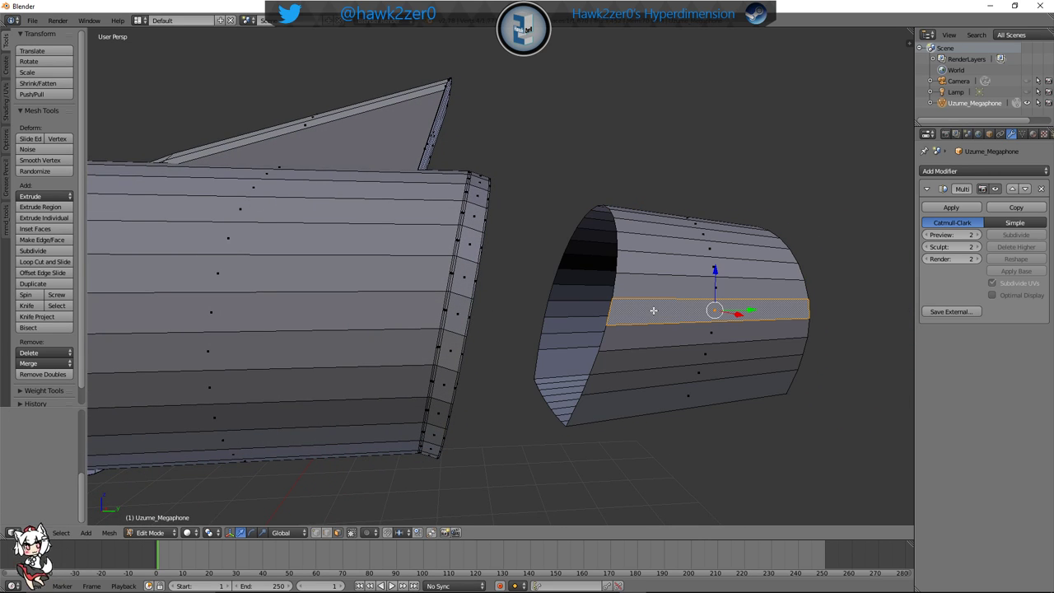
key("ctrl+l")
left_click_drag(701, 307, 599, 310)
middle_click_drag(668, 313, 481, 309)
key("g")
key("y")
left_click(634, 306)
key("g")
key("y")
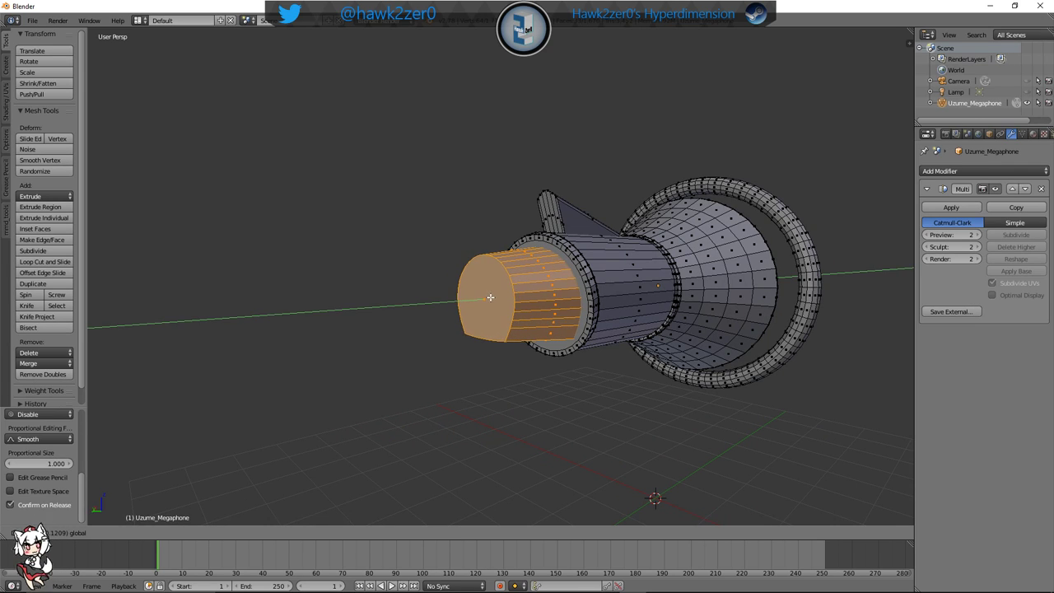
left_click(485, 298)
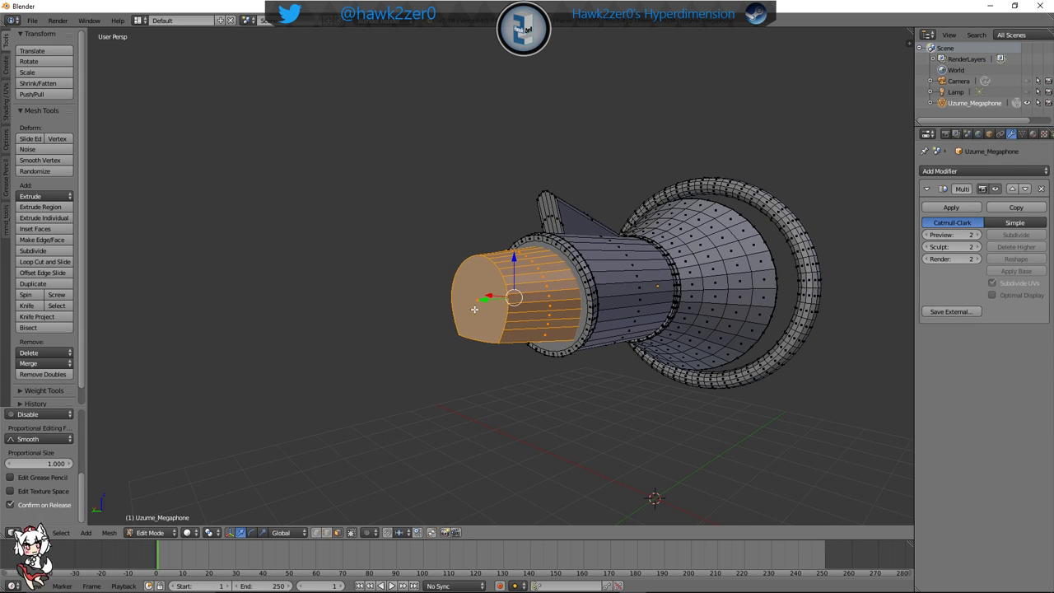
Scale down the tapered part's outer end face so the part narrows more strongly away from the megaphone
key("s")
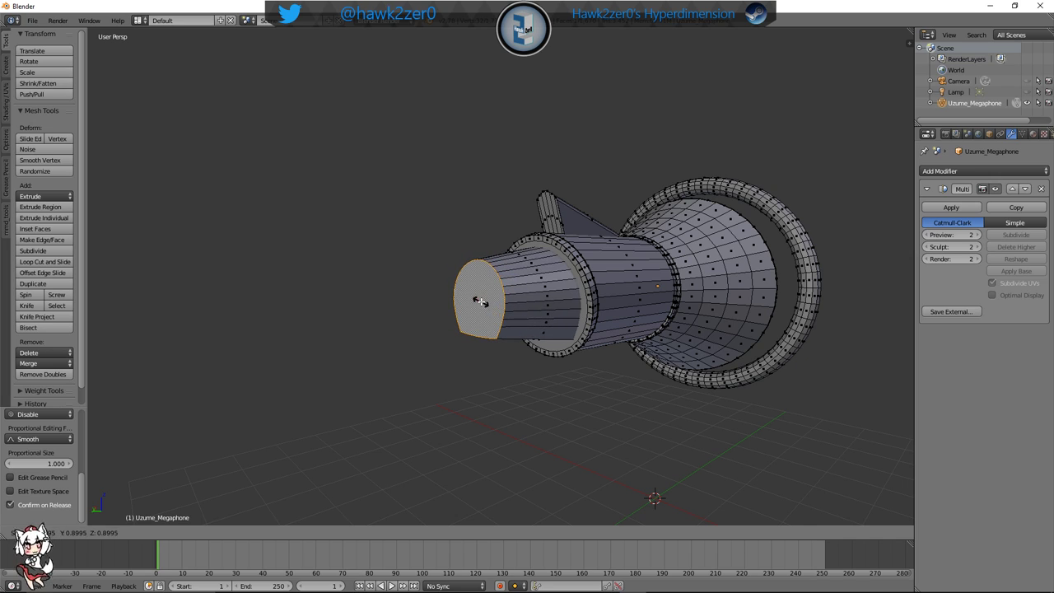
left_click(481, 302)
key("s")
left_click(560, 341)
middle_click_drag(518, 330, 632, 364)
key("s")
left_click(595, 353)
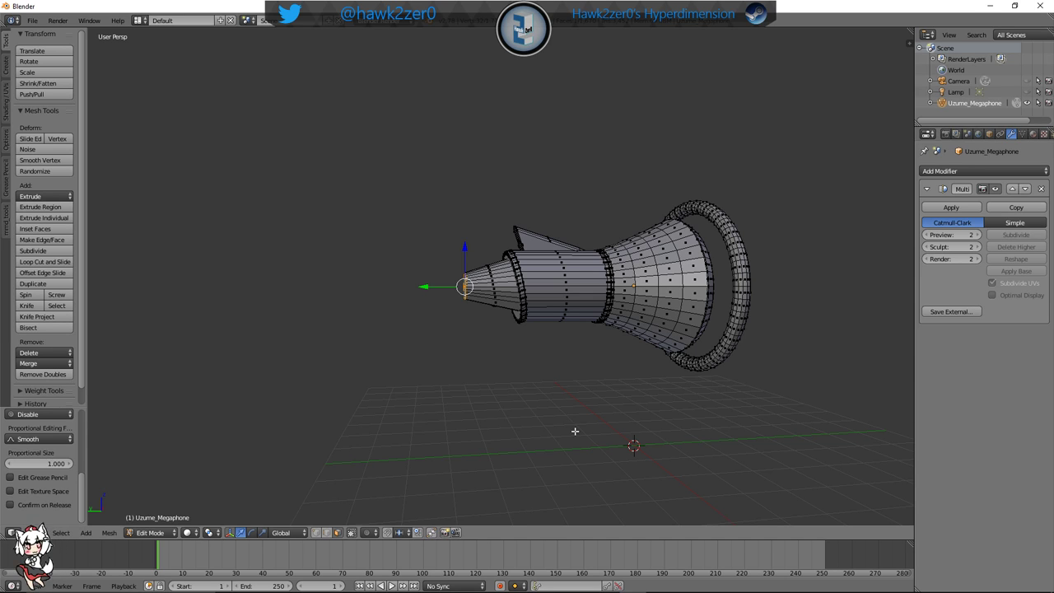
Examine the tapered part in wireframe and its smoothed shape in Object Mode, and return to Edit Mode
scroll(458, 382, "up", 6)
middle_click_drag(450, 397, 416, 374)
scroll(519, 383, "up", 4)
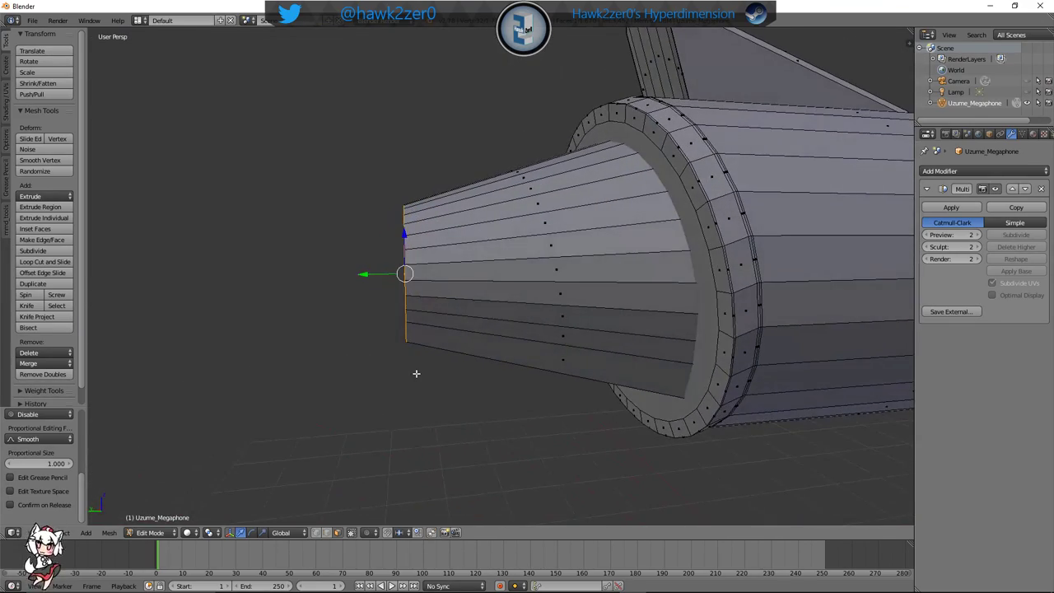
key("z")
key("z")
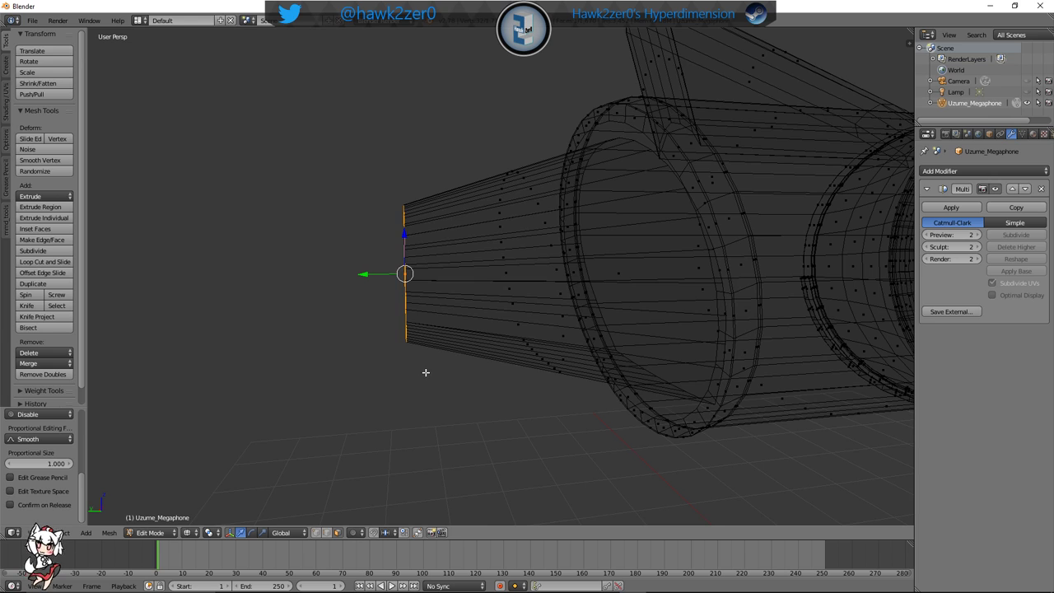
scroll(582, 385, "down", 6)
middle_click_drag(591, 384, 565, 384)
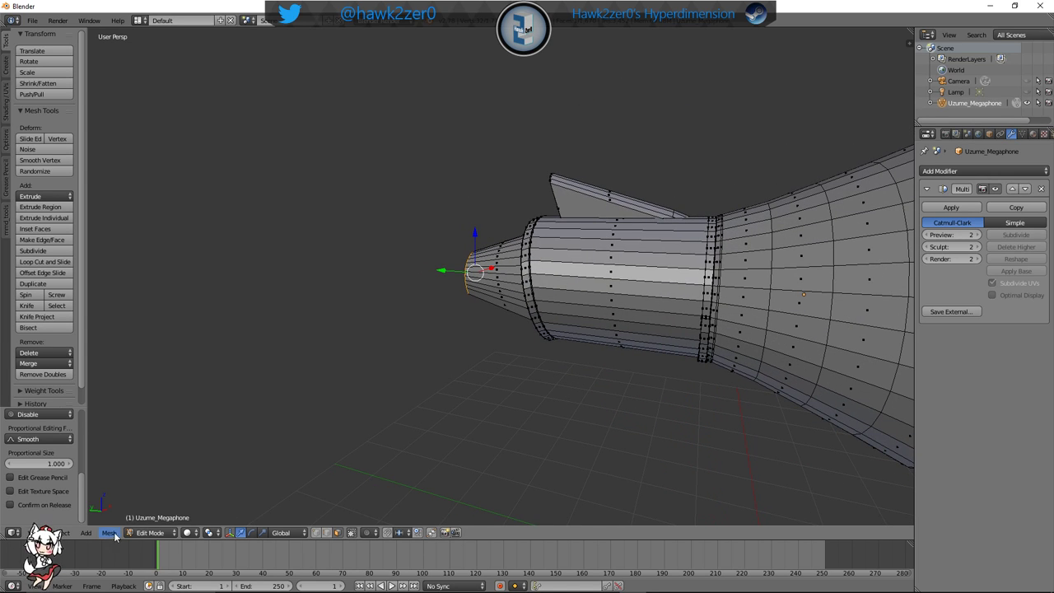
left_click(149, 533)
left_click(150, 508)
left_click(153, 533)
left_click(156, 520)
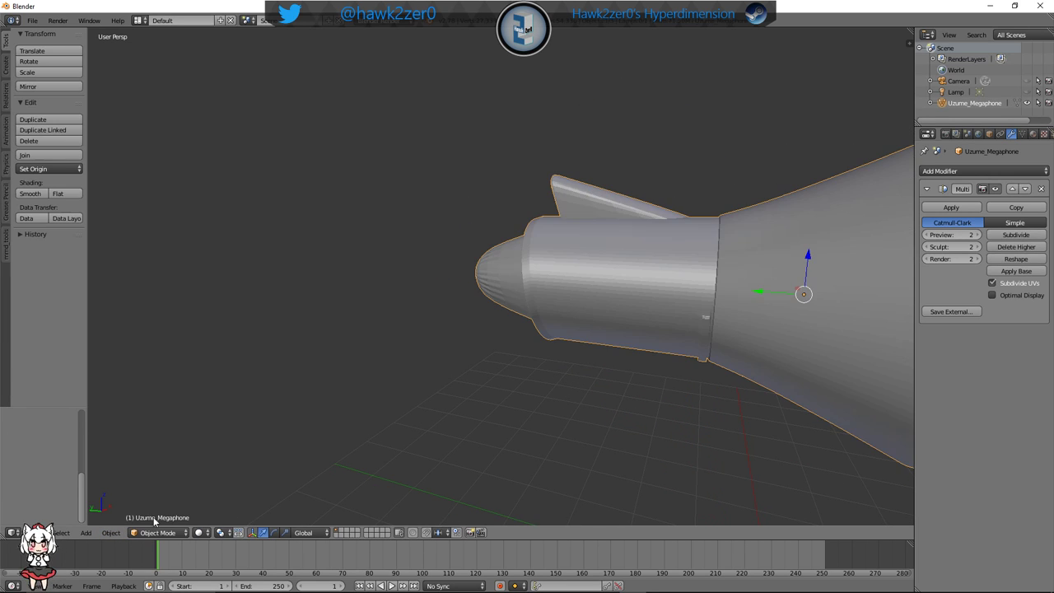
middle_click_drag(420, 434, 717, 443)
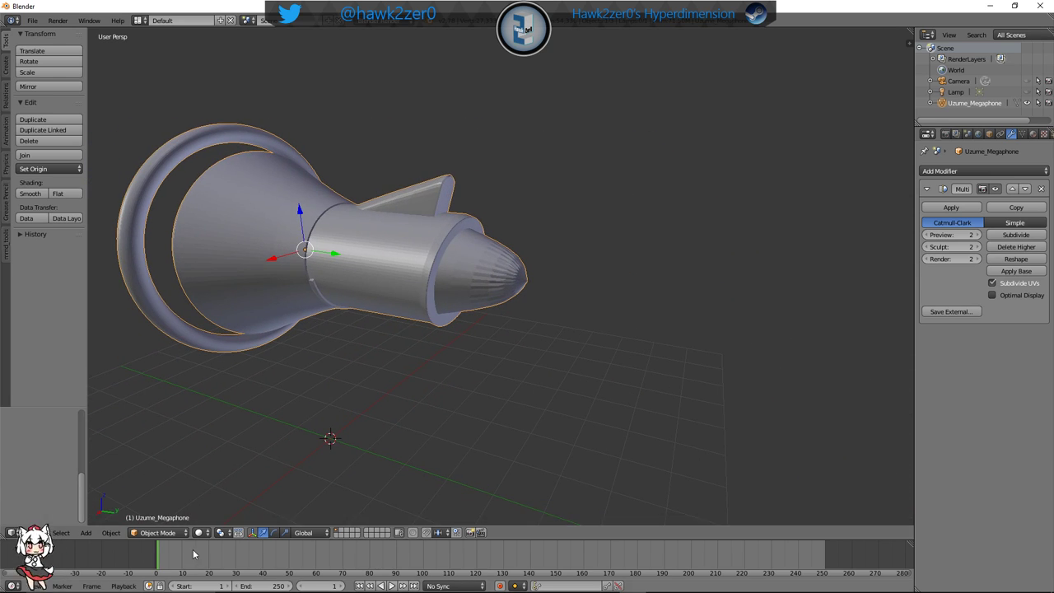
left_click(156, 533)
left_click(164, 509)
Extrude the tapered part's end face in place and scale it inward to form a thin rim
middle_click_drag(466, 425, 529, 457)
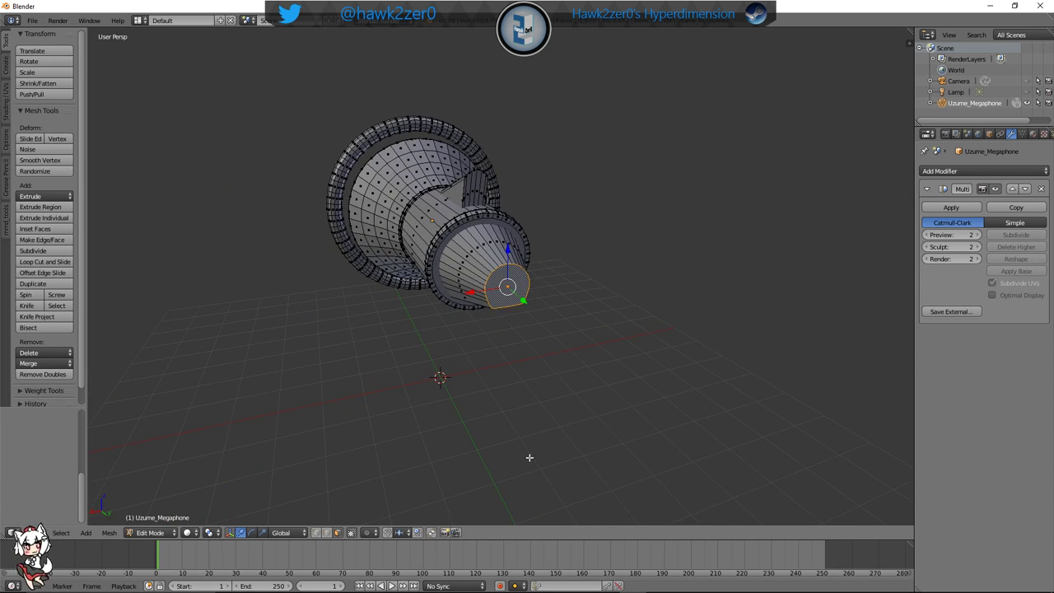
middle_click_drag(591, 417, 620, 391)
key("KP_Decimal")
key("e")
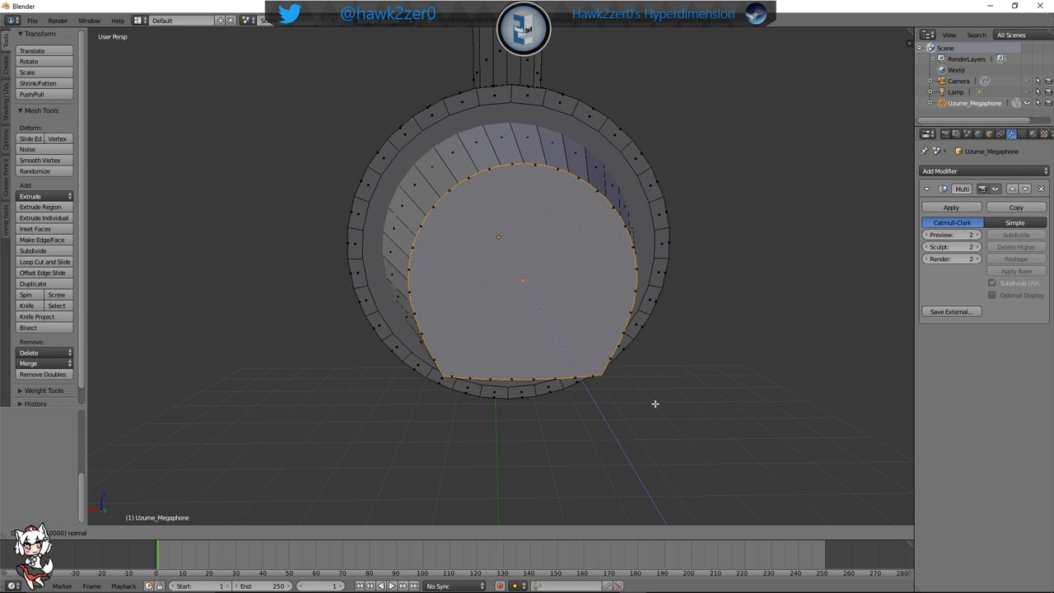
right_click(655, 403)
key("s")
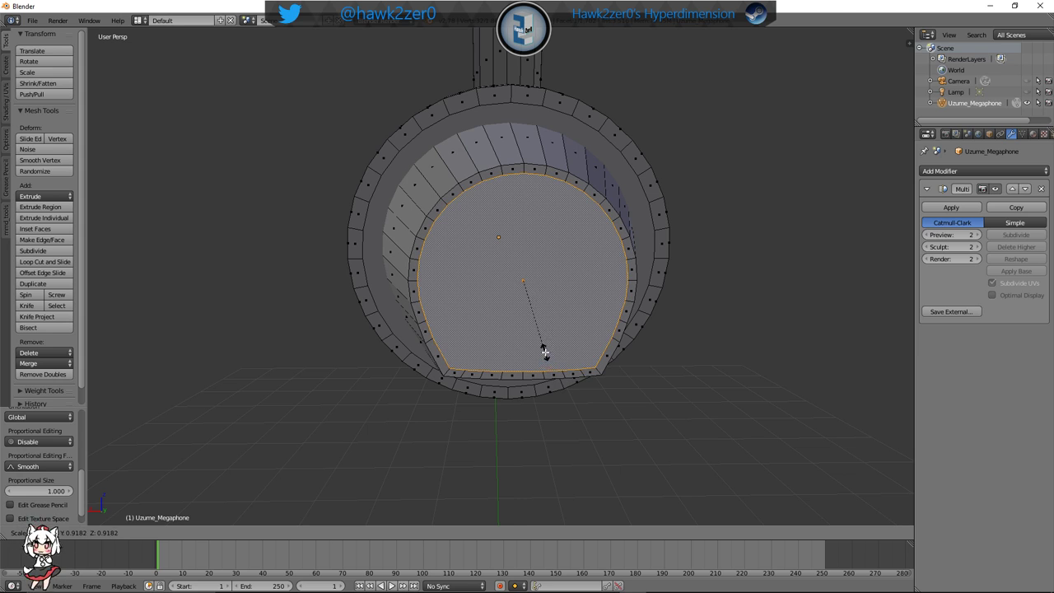
left_click(533, 318)
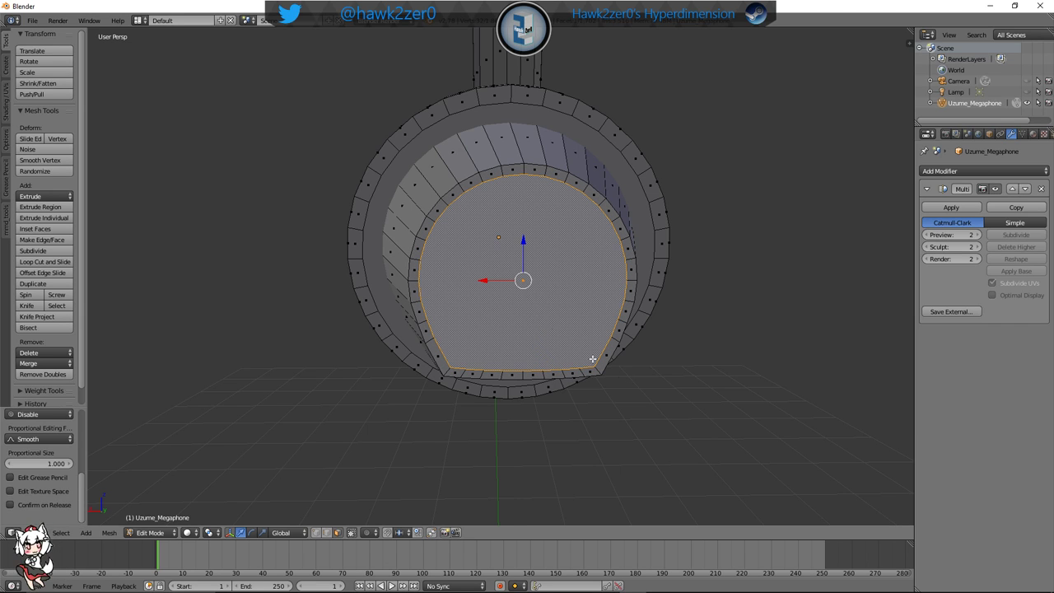
middle_click_drag(714, 386, 628, 386)
key("s")
left_click(694, 384)
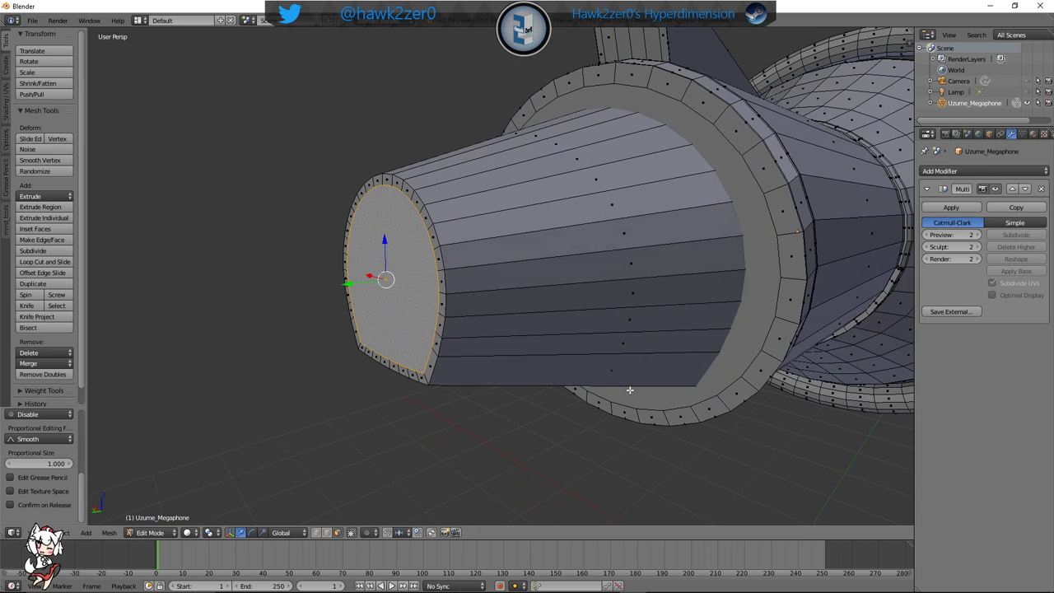
Extrude the inner end face inward to hollow out the tapered part, and check its depth in wireframe
scroll(630, 387, "up", 2)
key("e")
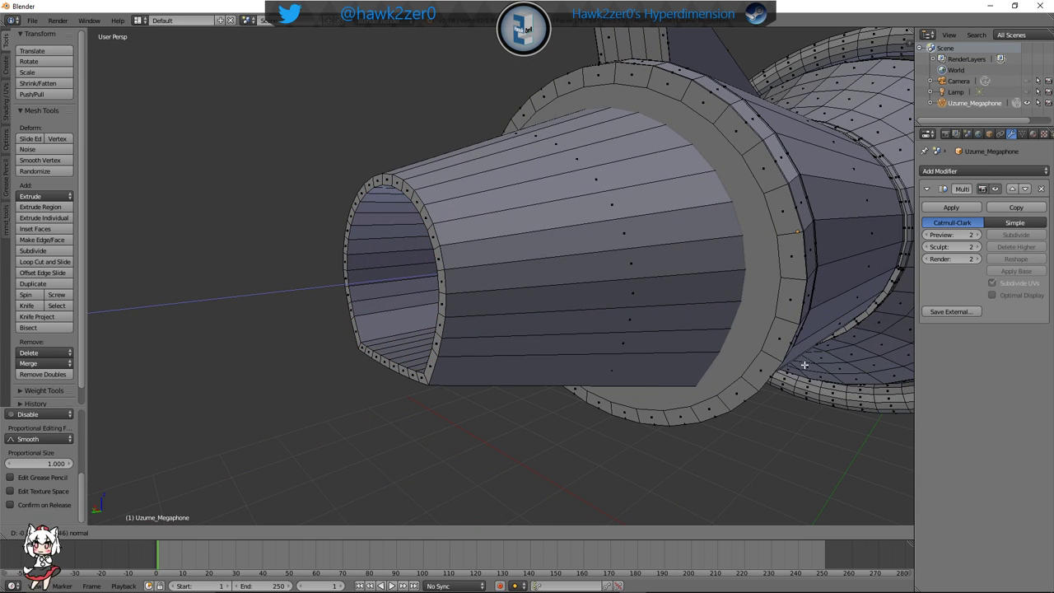
left_click(804, 365)
middle_click_drag(805, 364, 689, 377)
scroll(565, 386, "up", 3)
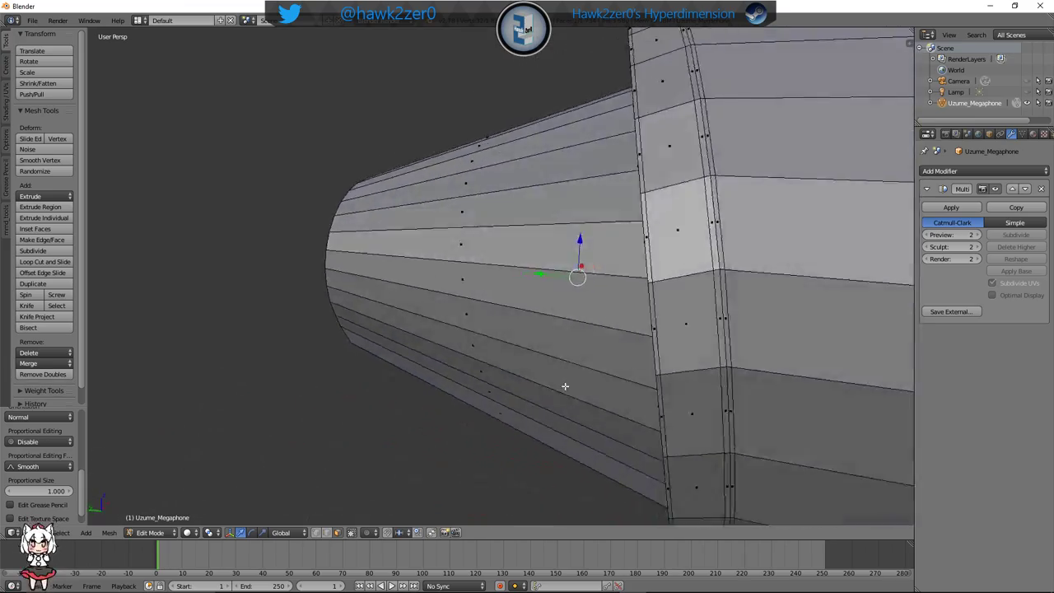
mouse_move(565, 387)
middle_mouse_down()
mouse_move(771, 378)
mouse_move(806, 353)
mouse_move(743, 368)
mouse_move(728, 358)
mouse_move(777, 357)
mouse_move(584, 365)
mouse_move(522, 324)
middle_mouse_up()
key("z")
key("z")
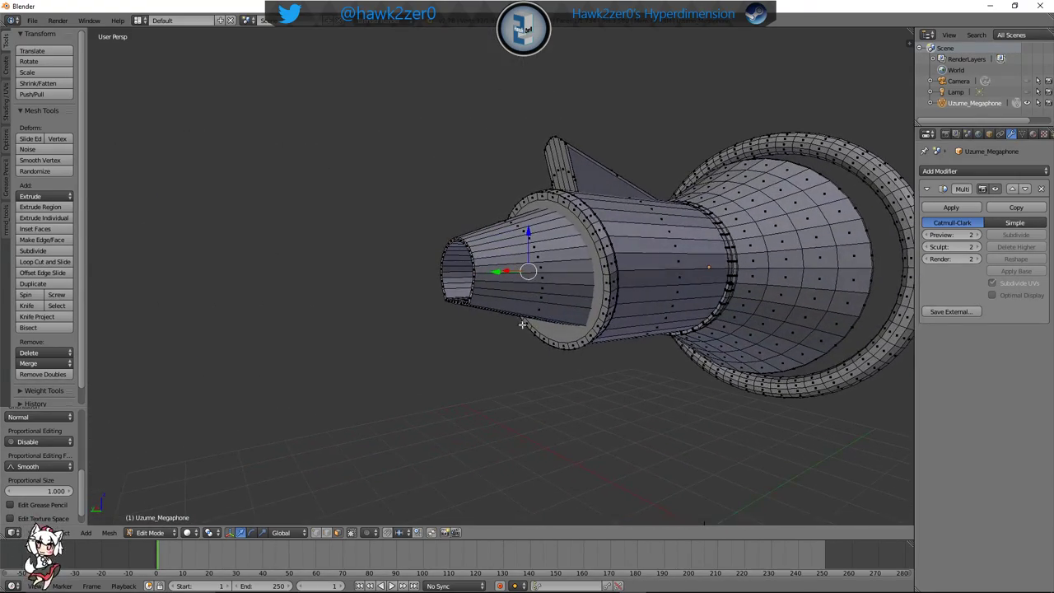
Move the inner face of the hollow slightly along Y toward the open end
middle_click_drag(496, 272, 484, 305)
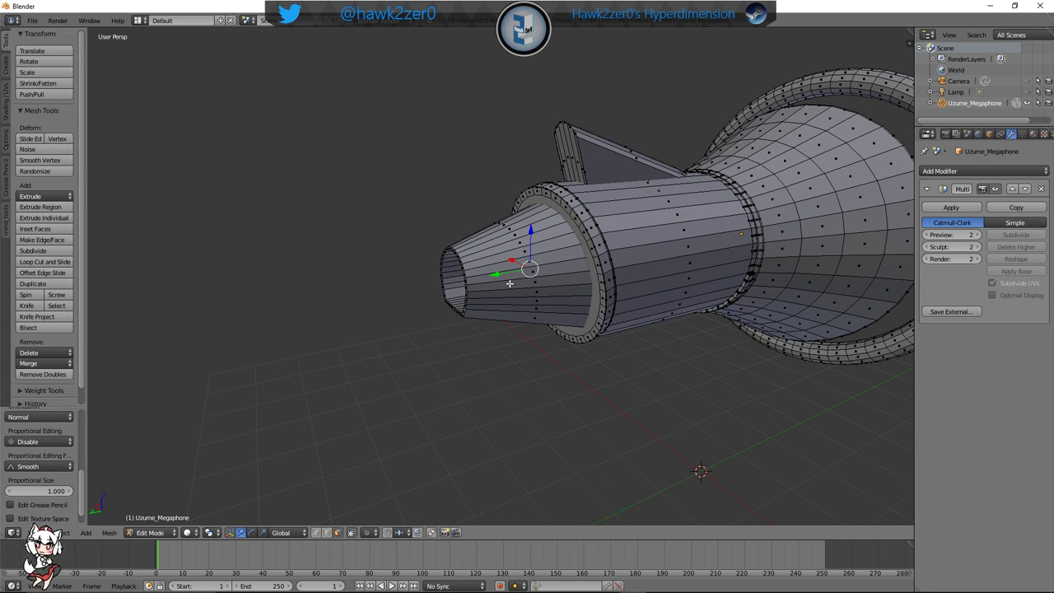
left_click_drag(500, 273, 487, 274)
middle_click_drag(487, 274, 648, 290)
scroll(648, 291, "up", 3)
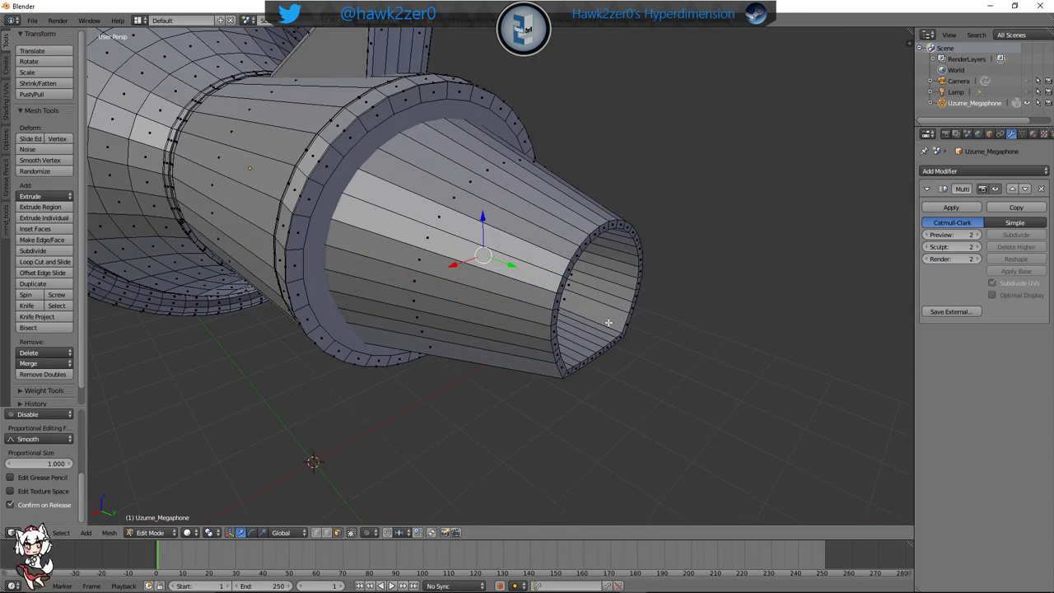
middle_click_drag(640, 326, 522, 323)
middle_click_drag(502, 436, 466, 416)
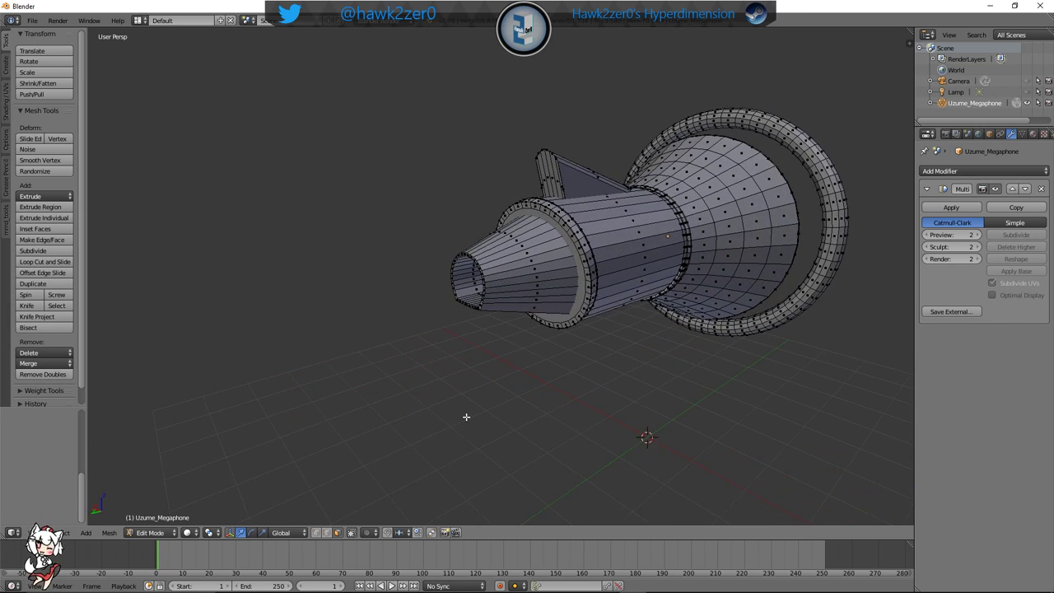
scroll(468, 417, "up", 5)
middle_click_drag(383, 403, 360, 435)
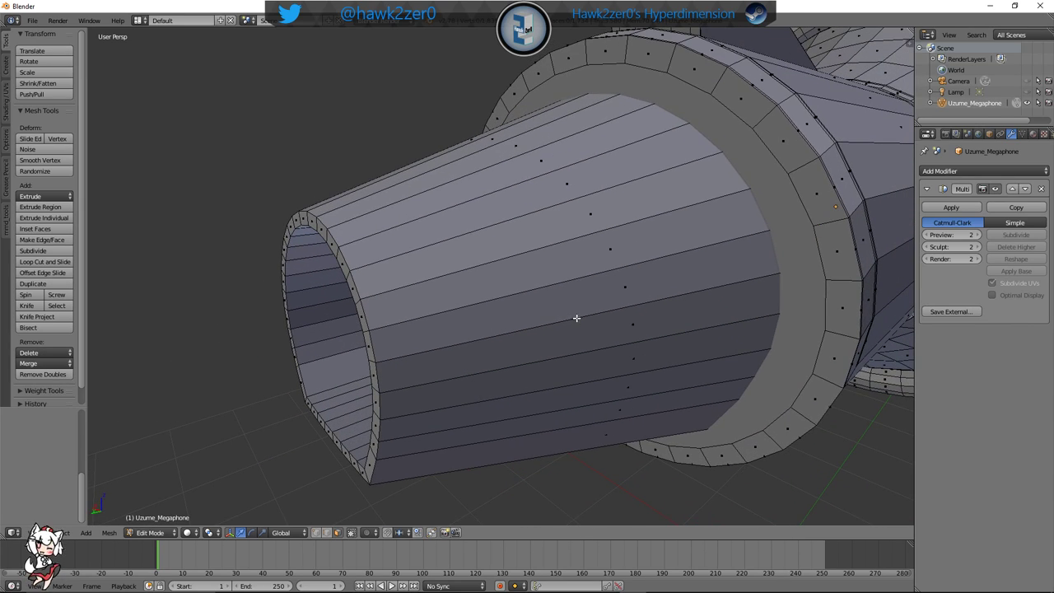
key("z")
middle_click_drag(577, 317, 505, 328)
key("ctrl+r")
left_click(503, 327)
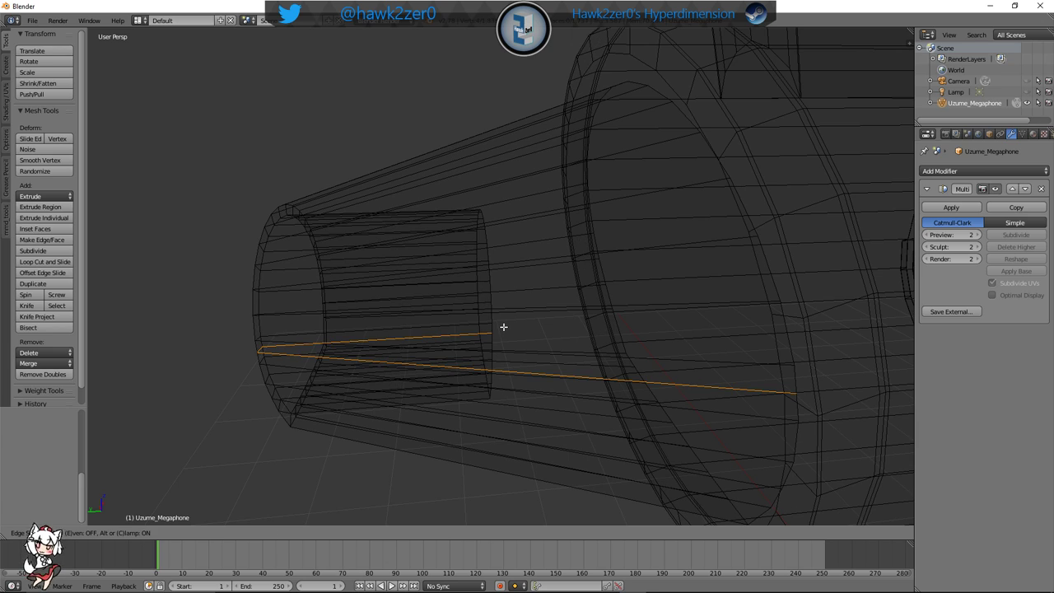
left_click(504, 327)
key("ctrl+z")
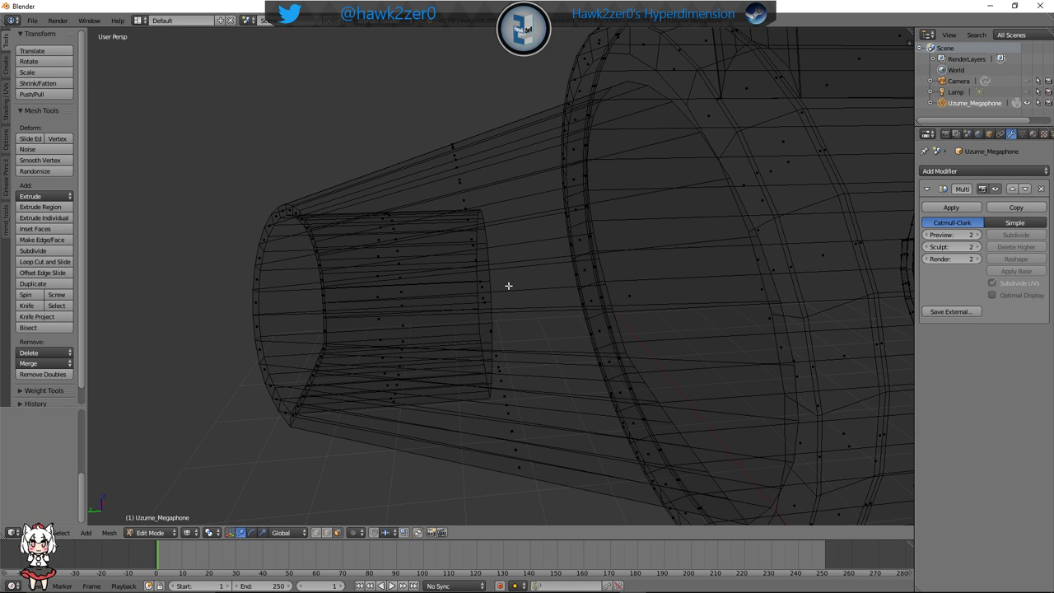
key("z")
key("ctrl+r")
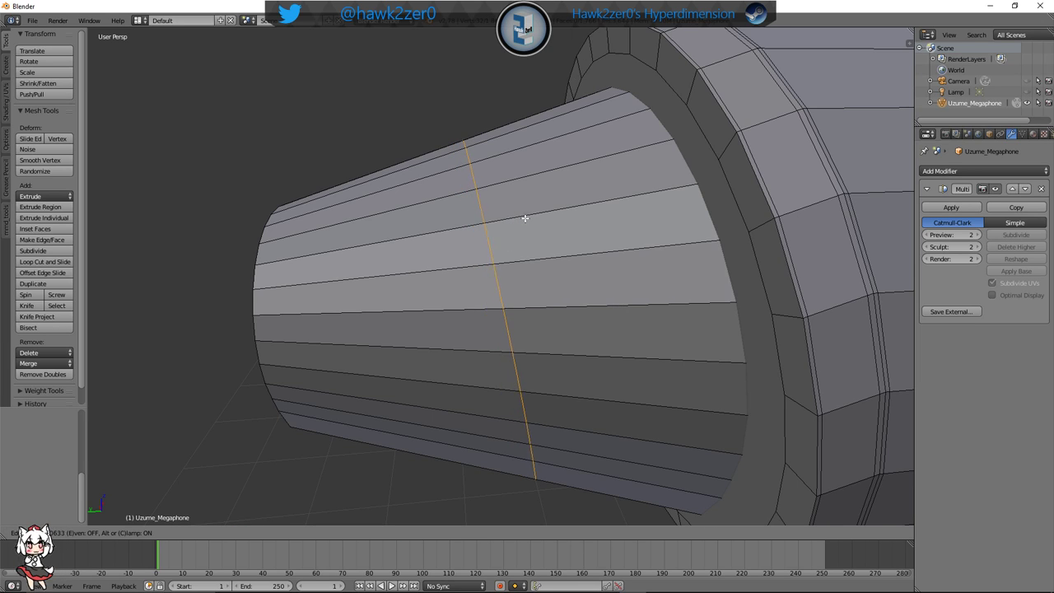
right_click(735, 181)
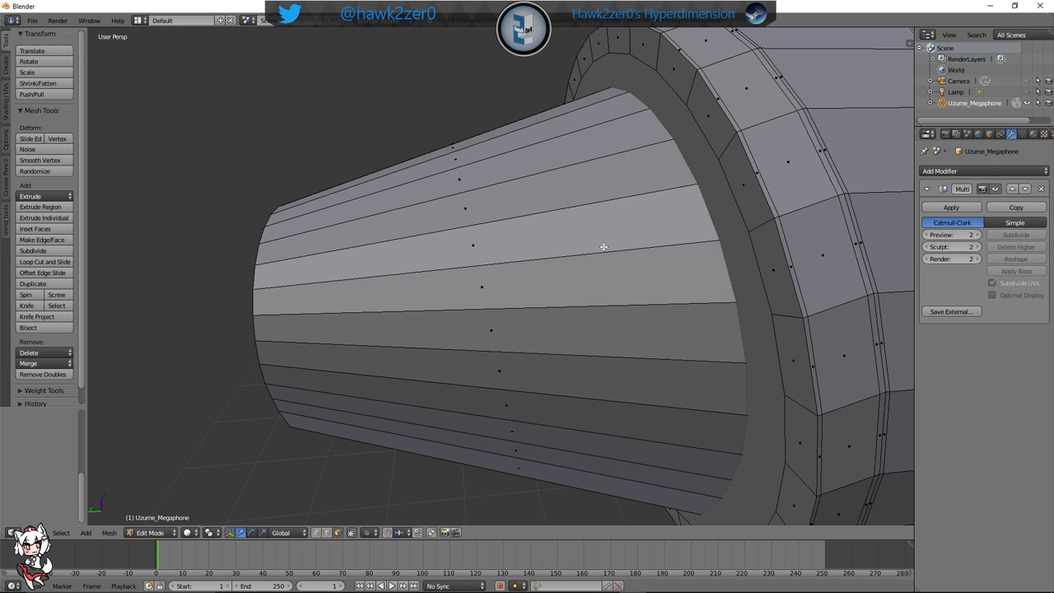
Add edge loops around the tapered part's outer wall, one at its base and one close to the open end
key("z")
key("ctrl+r")
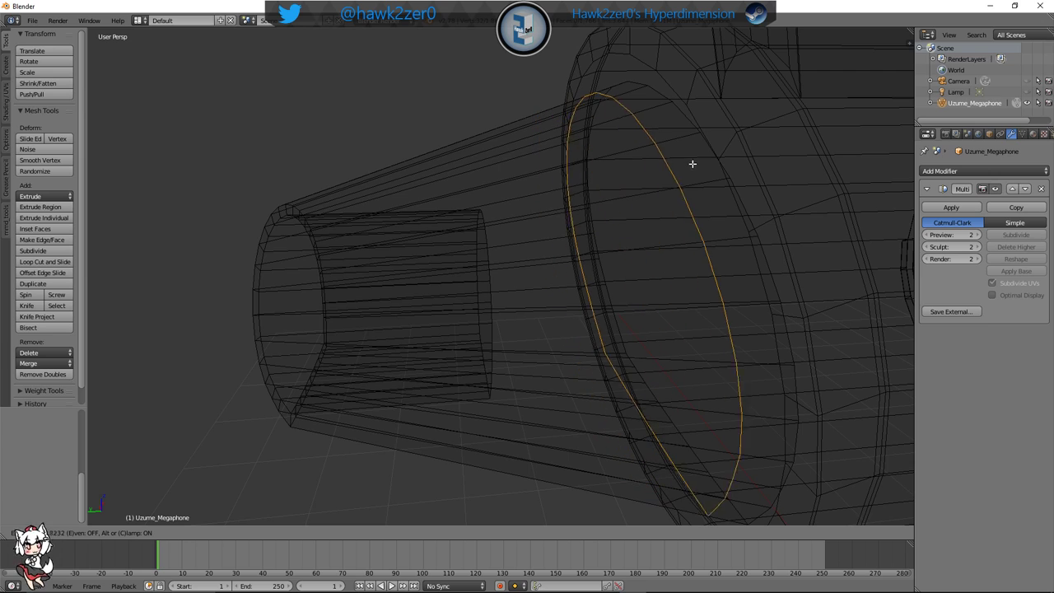
left_click(201, 149)
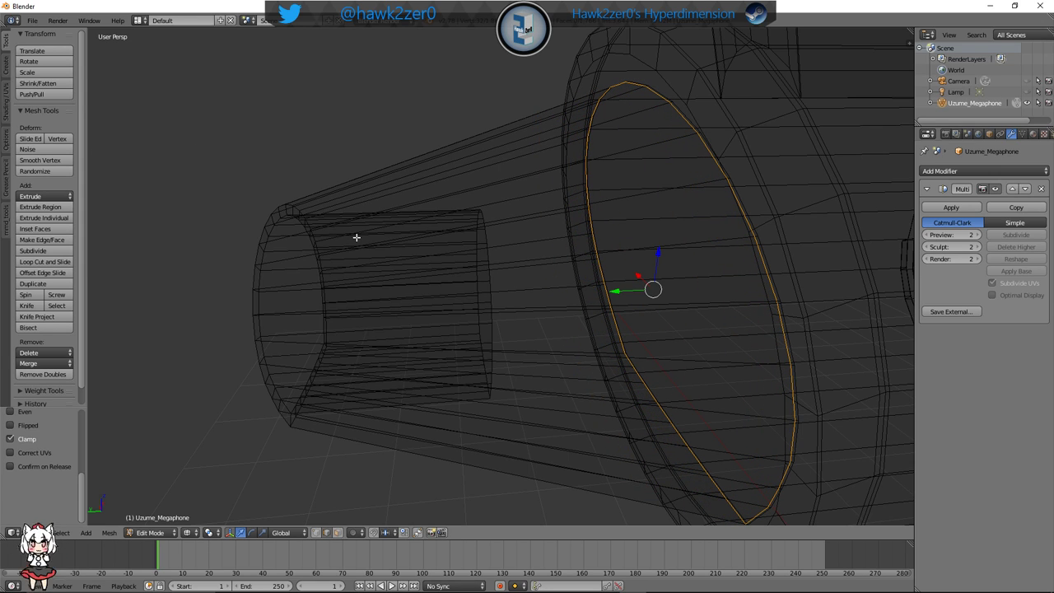
key("ctrl+r")
left_click(416, 172)
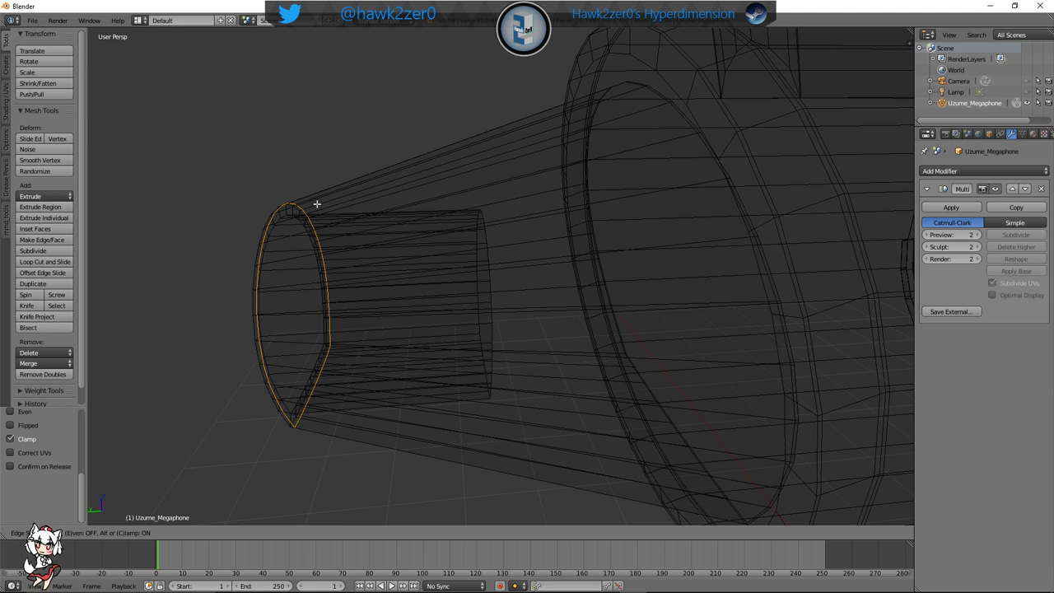
left_click(316, 204)
middle_click_drag(316, 205, 340, 318)
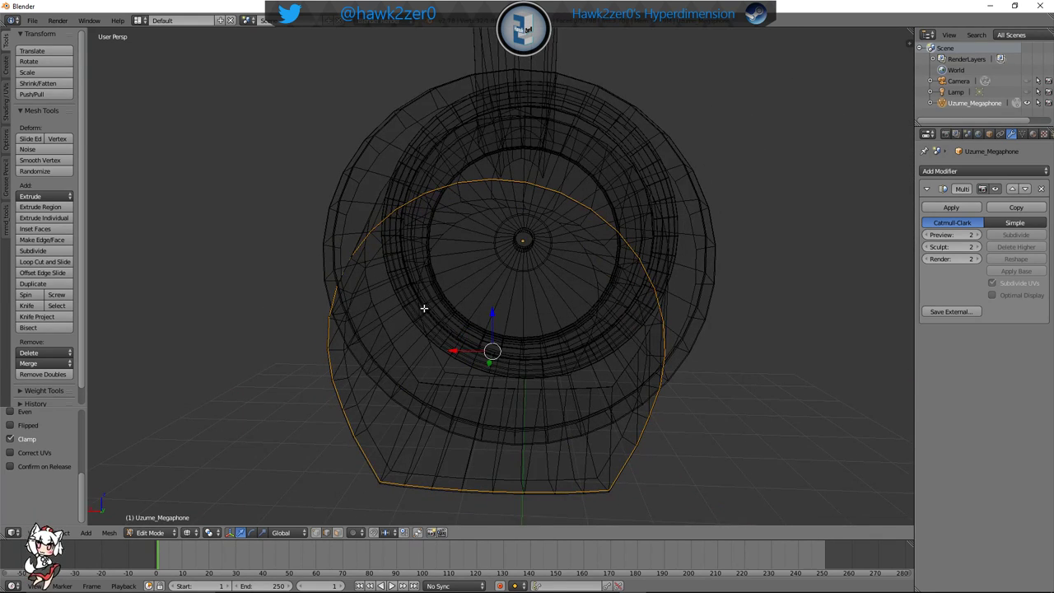
Add two edge loops on the opening's rim face, one near its outer edge and one near its inner edge
key("z")
middle_click_drag(447, 287, 474, 259)
key("ctrl+r")
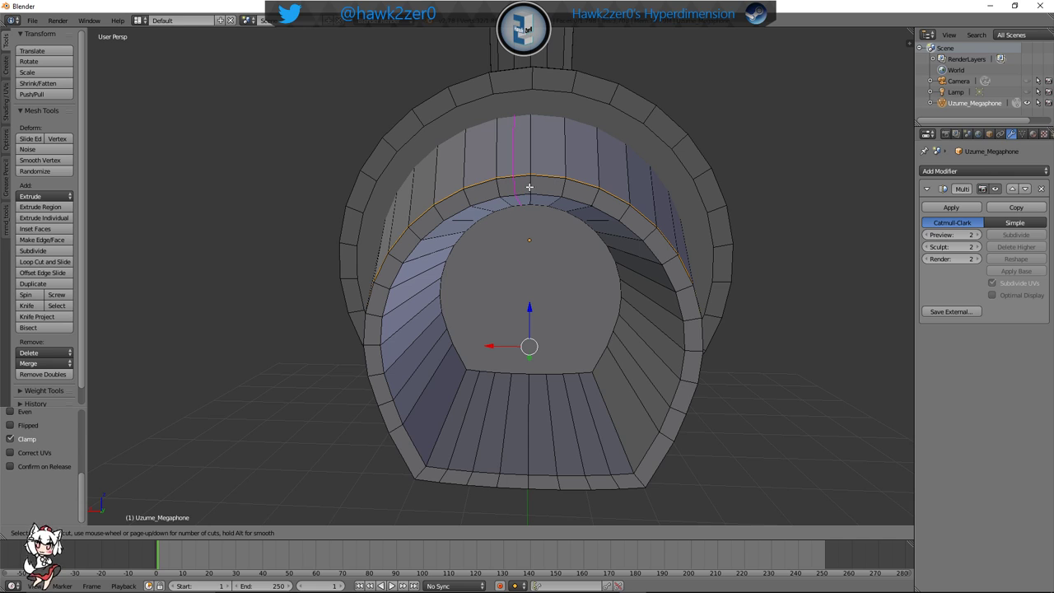
left_click(529, 187)
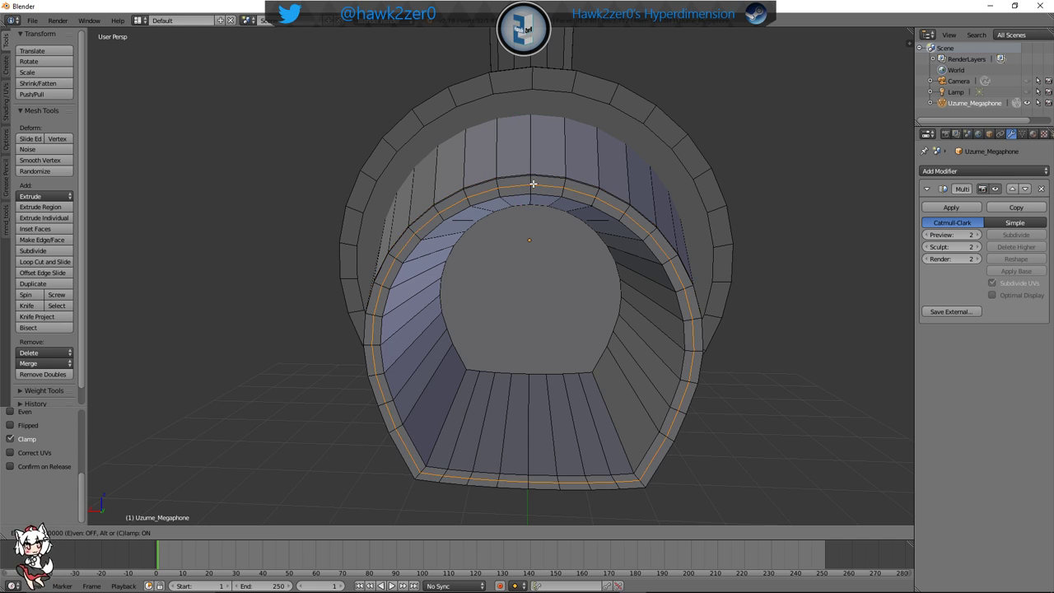
left_click(572, 114)
key("ctrl+r")
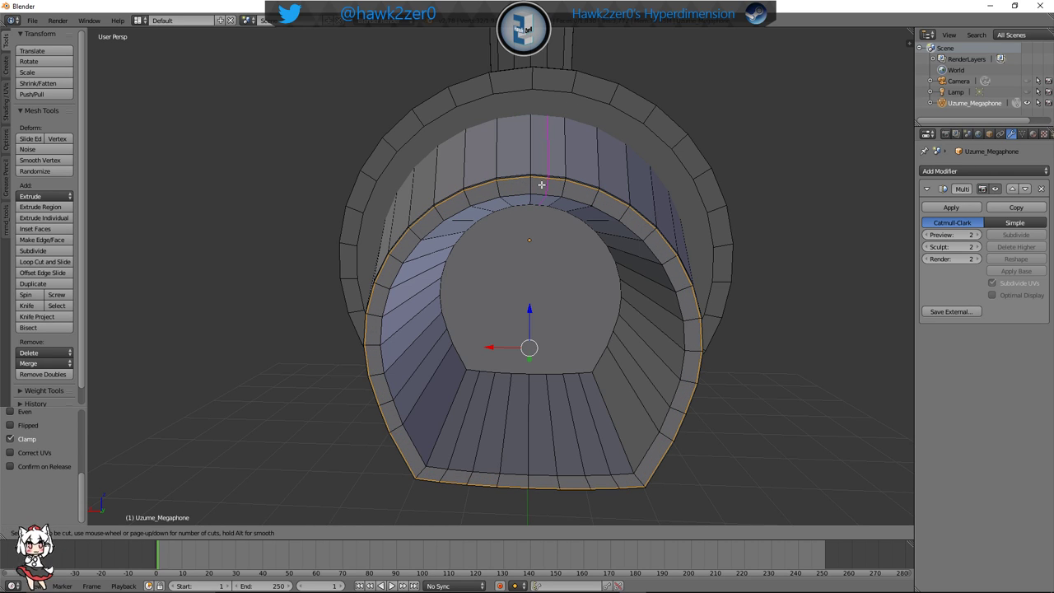
left_click(530, 186)
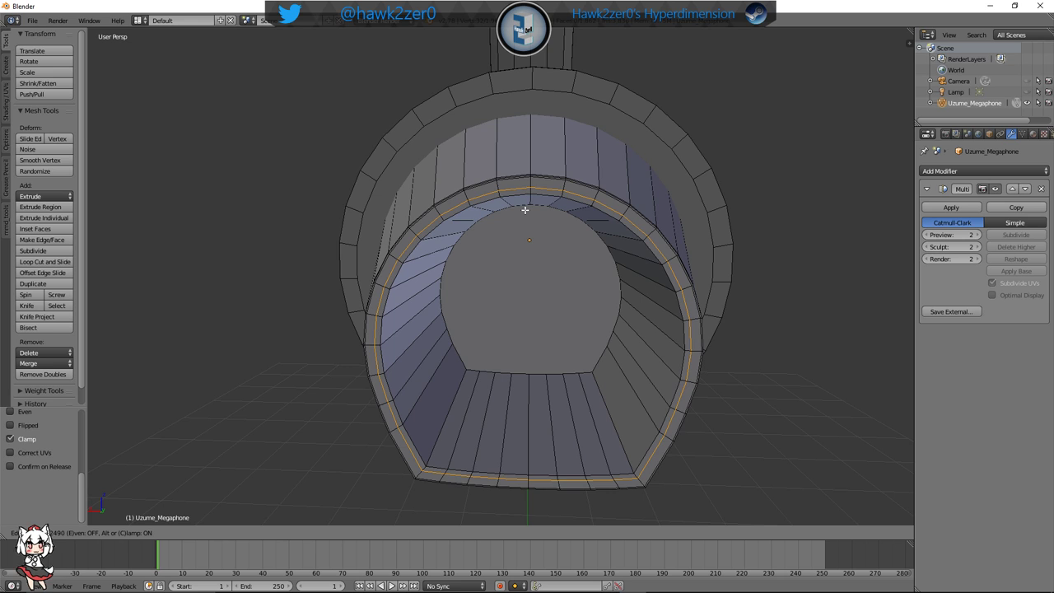
left_click(522, 258)
Add an edge loop on the hollow's inner wall close to the rim, and switch to Object Mode to preview the smoothing
middle_click_drag(522, 259, 452, 313)
scroll(453, 323, "up", 4)
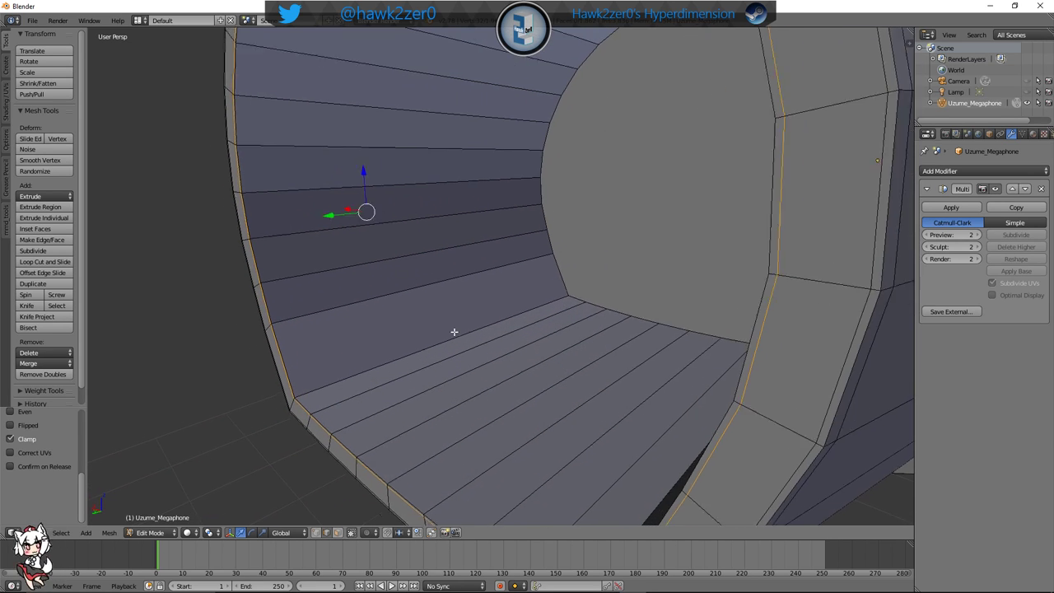
scroll(454, 331, "up", 1)
key("ctrl+r")
left_click(443, 336)
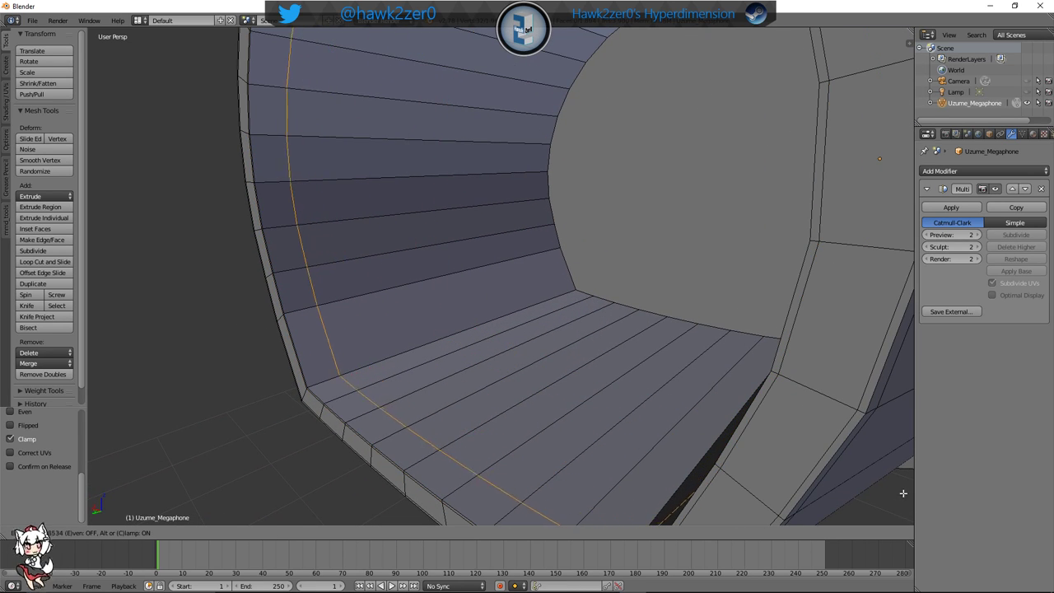
left_click(740, 43)
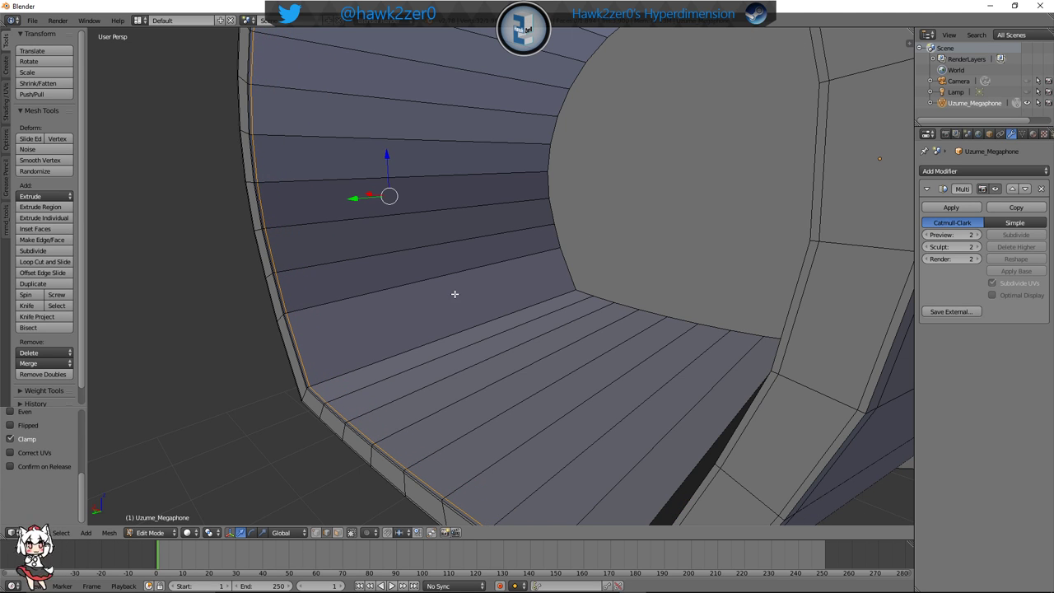
left_click(151, 533)
left_click(153, 521)
scroll(236, 416, "down", 8)
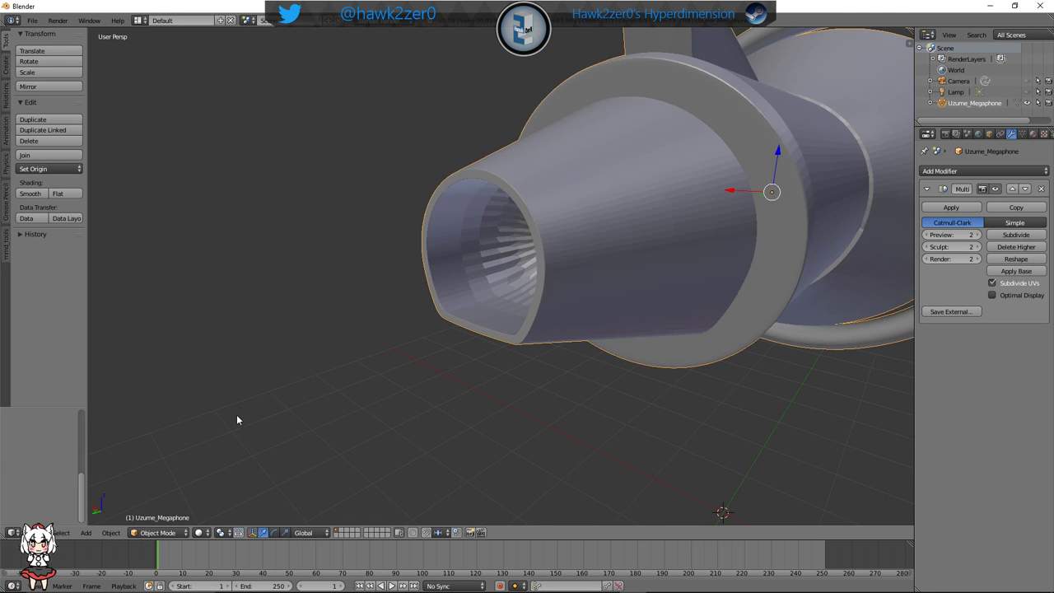
In Edit Mode, add an edge loop on the hollow's inner wall and slide it right up to the inner end face
middle_click_drag(354, 387, 593, 261)
scroll(593, 334, "up", 1)
left_click(157, 533)
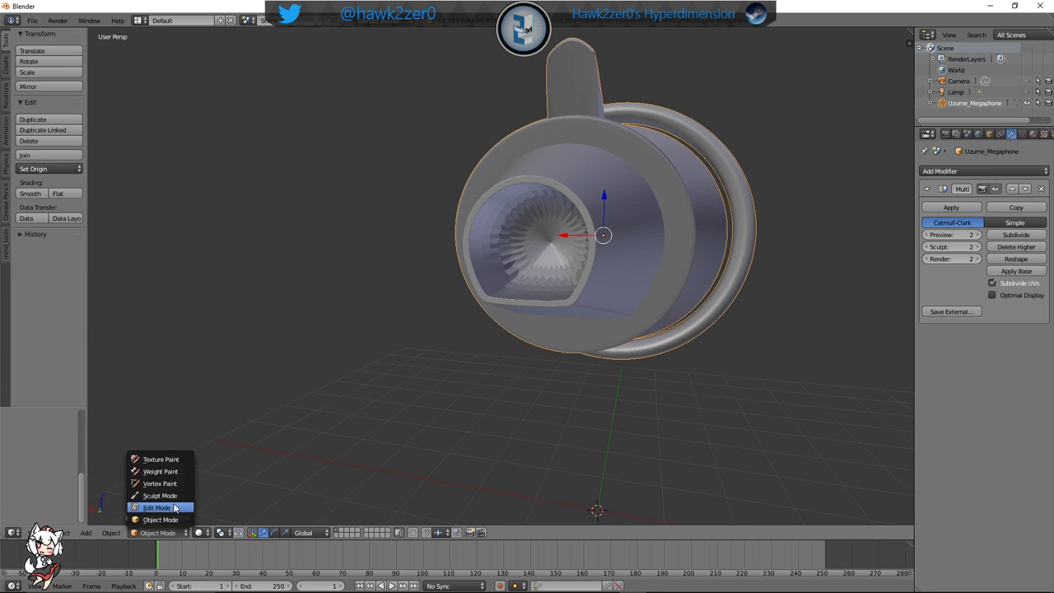
left_click(161, 504)
scroll(474, 354, "up", 4)
key("ctrl+r")
left_click(491, 385)
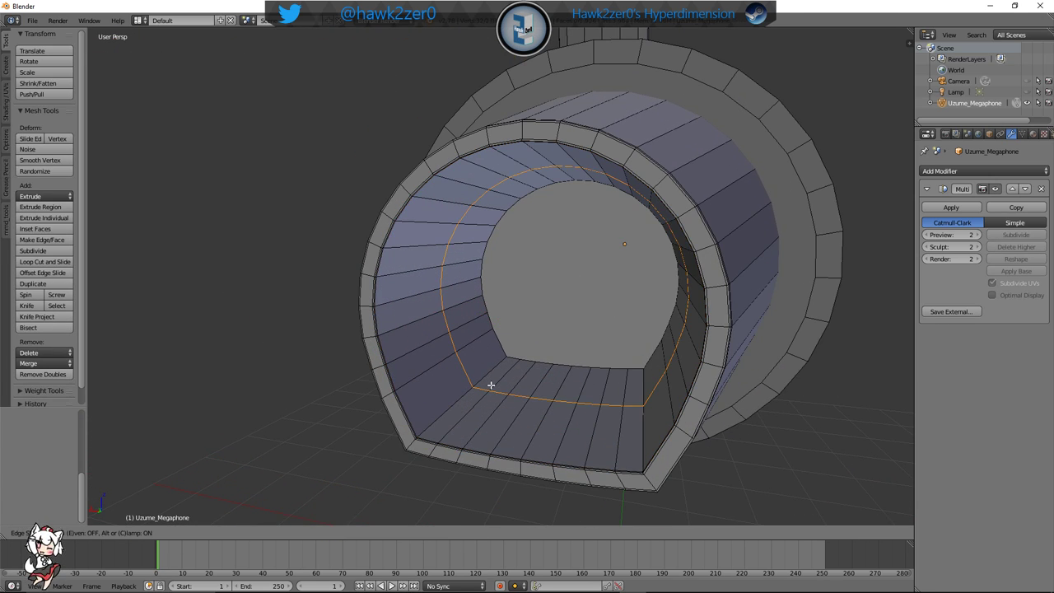
left_click(681, 270)
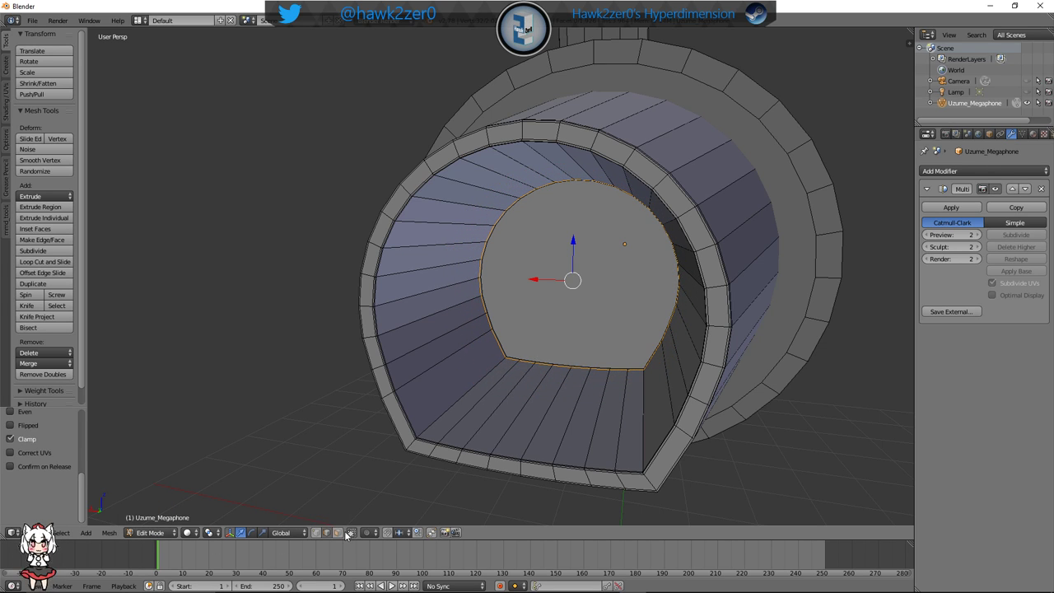
Extrude the hollow's inner end face in place, scale it slightly inward, and return to Object Mode
right_click(607, 331)
key("e")
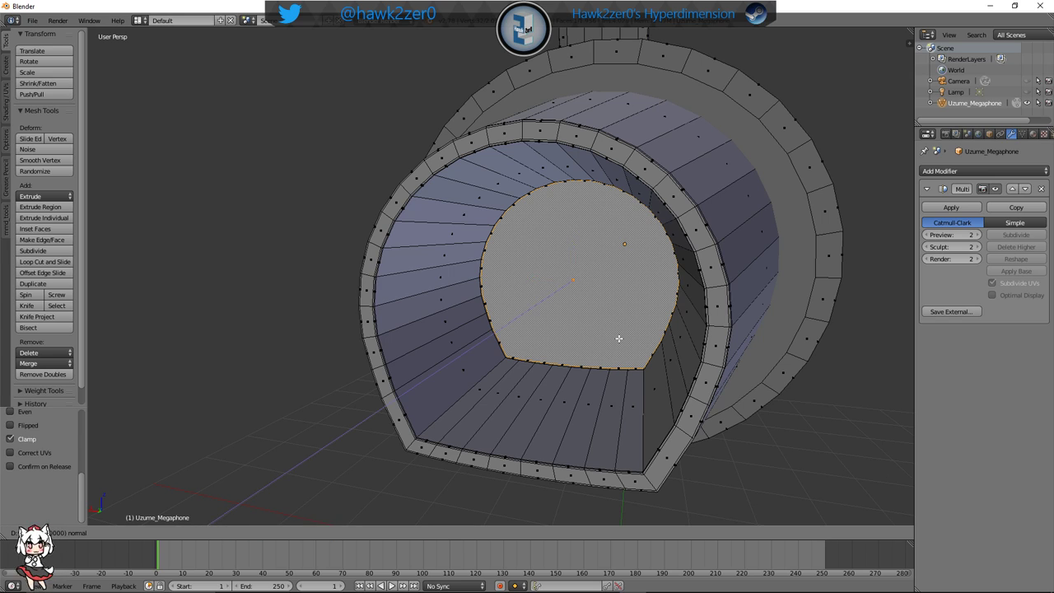
right_click(620, 338)
key("s")
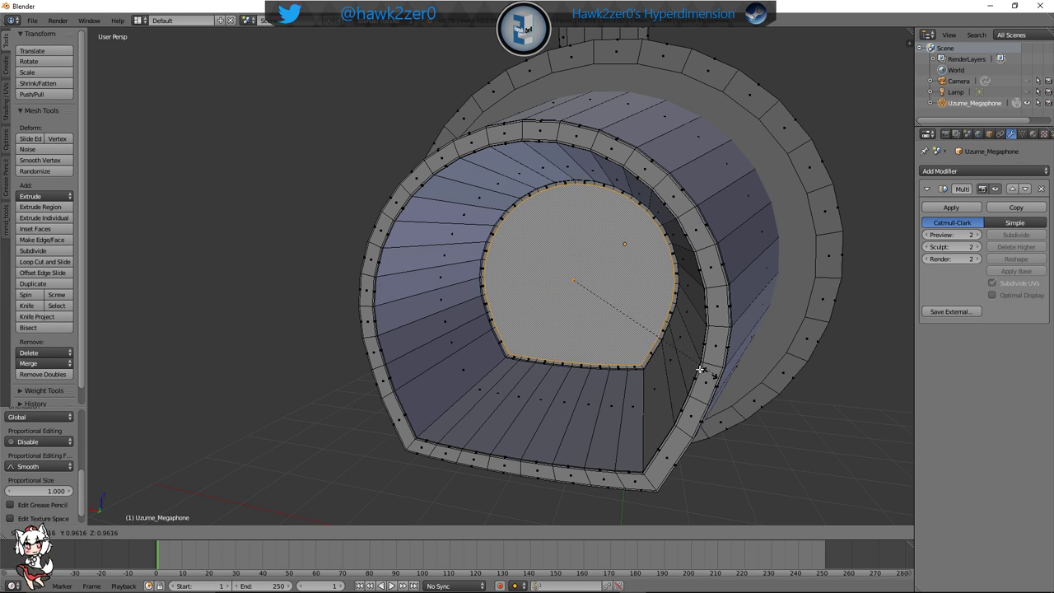
left_click(602, 336)
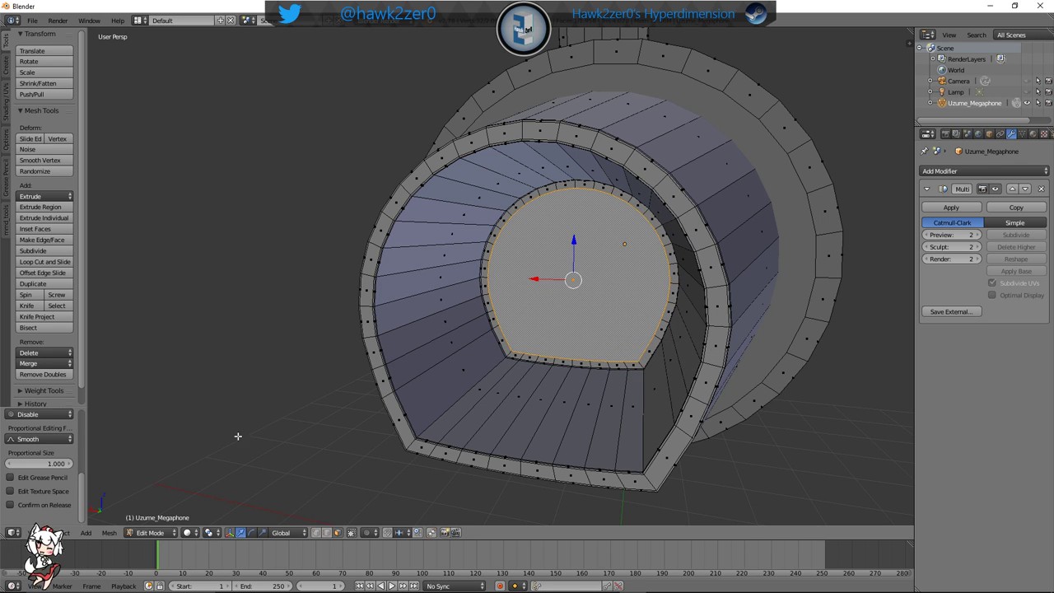
left_click(155, 533)
left_click(165, 521)
Examine the smoothed megaphone from all sides, including the hollow end, the underside and the bell
scroll(539, 413, "down", 5)
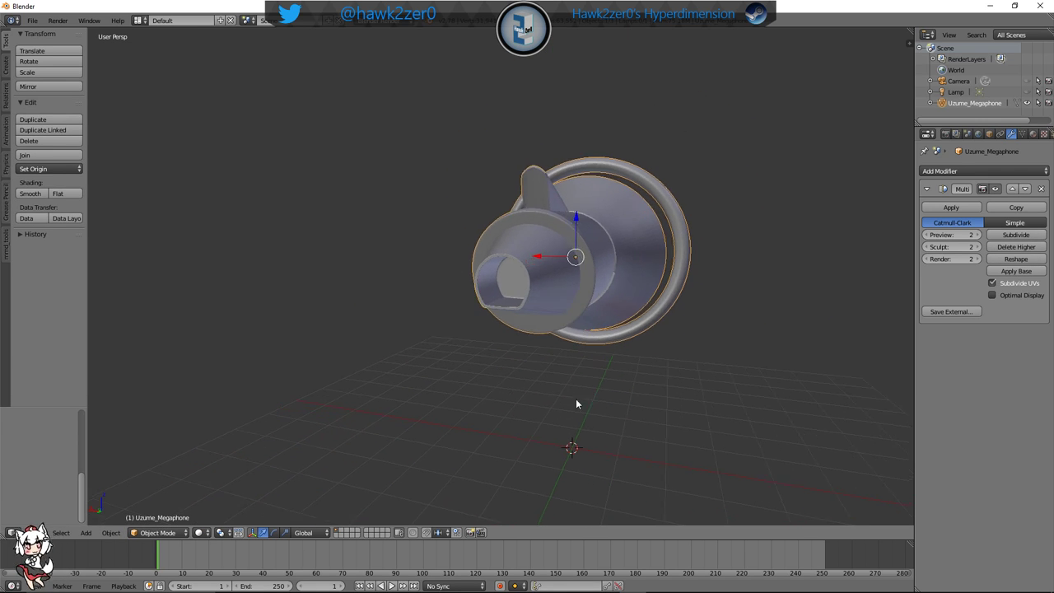
middle_click_drag(576, 398, 477, 395)
scroll(477, 395, "up", 3)
scroll(643, 392, "down", 5)
middle_click_drag(642, 392, 614, 367)
scroll(595, 372, "up", 2)
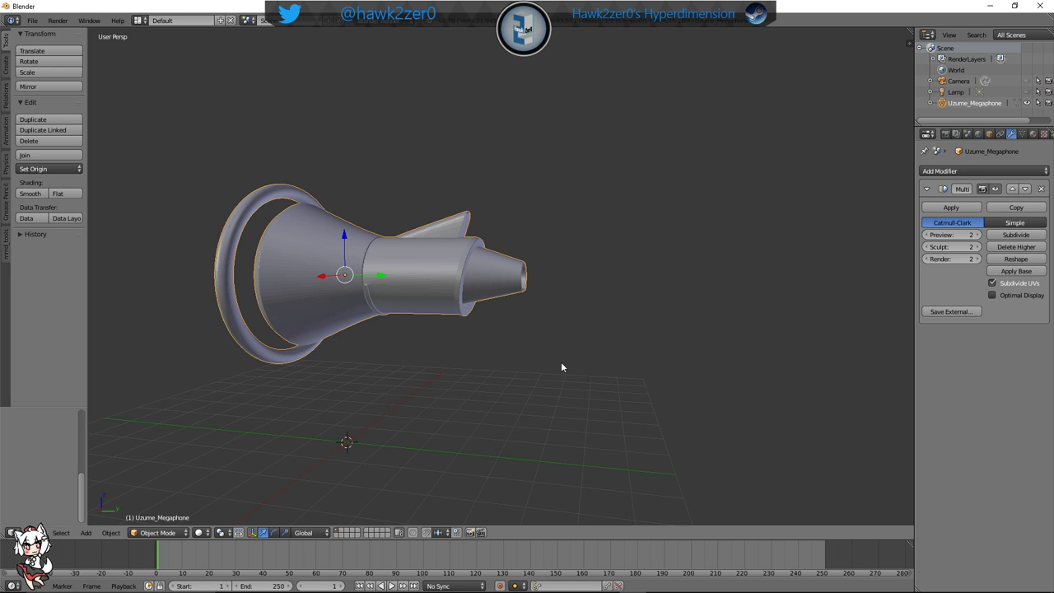
middle_click_drag(561, 367, 474, 375)
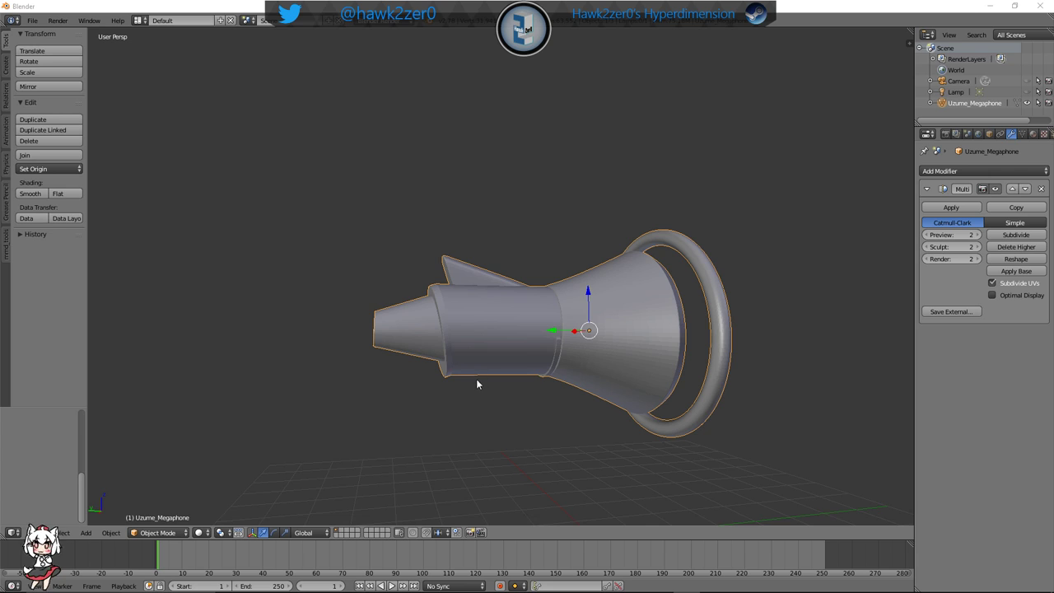
middle_click_drag(477, 380, 511, 327)
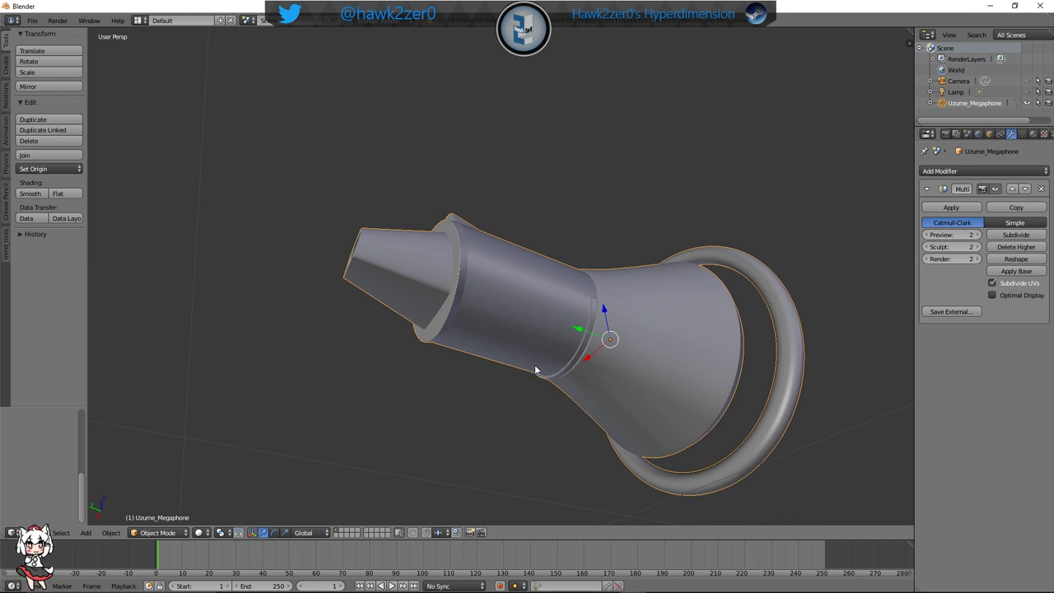
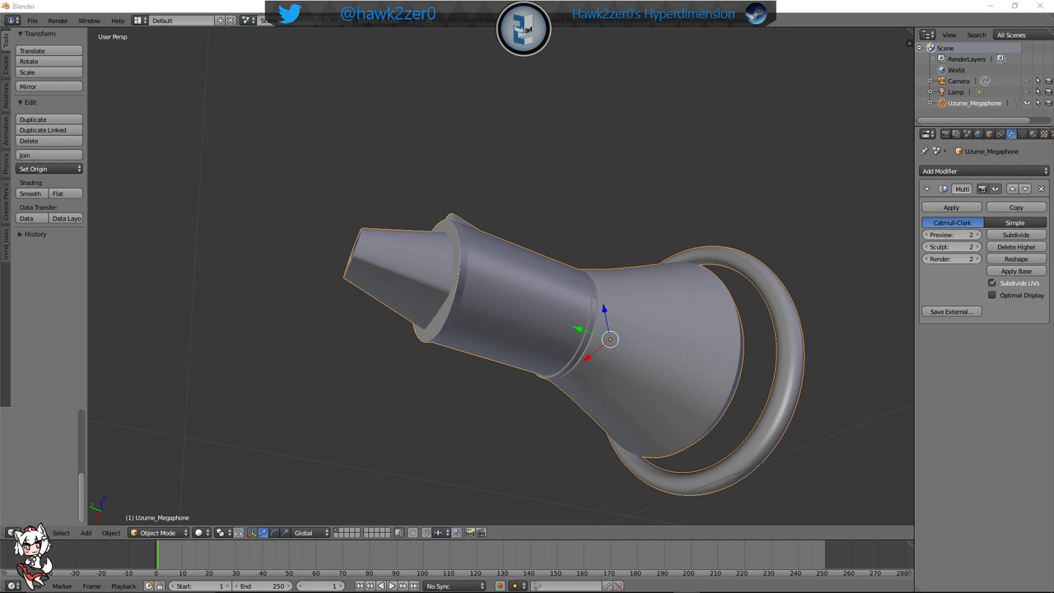
middle_click_drag(504, 377, 469, 412)
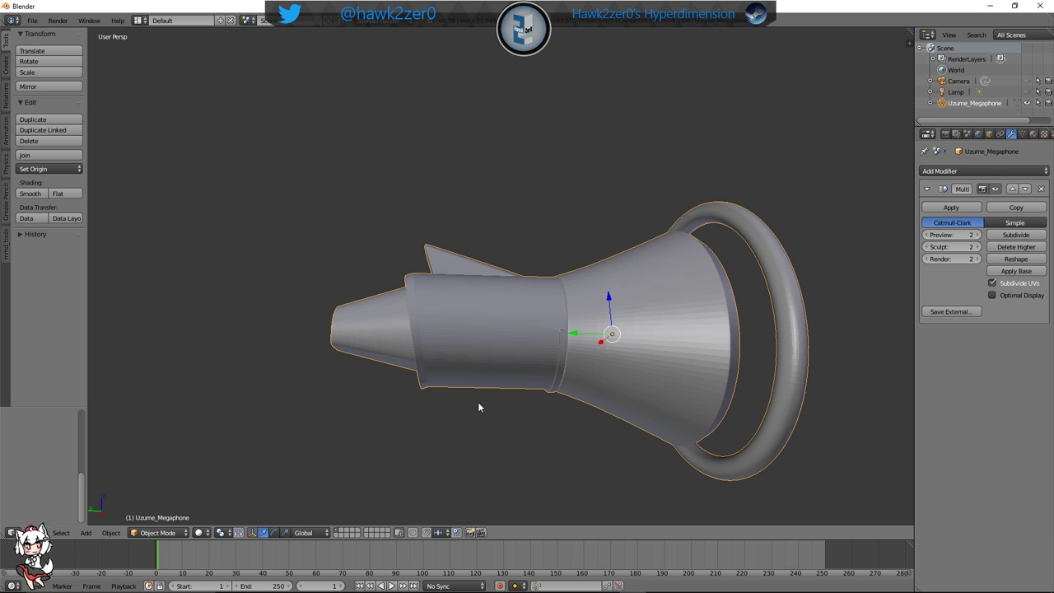
middle_click_drag(506, 395, 768, 412)
scroll(550, 396, "down", 4)
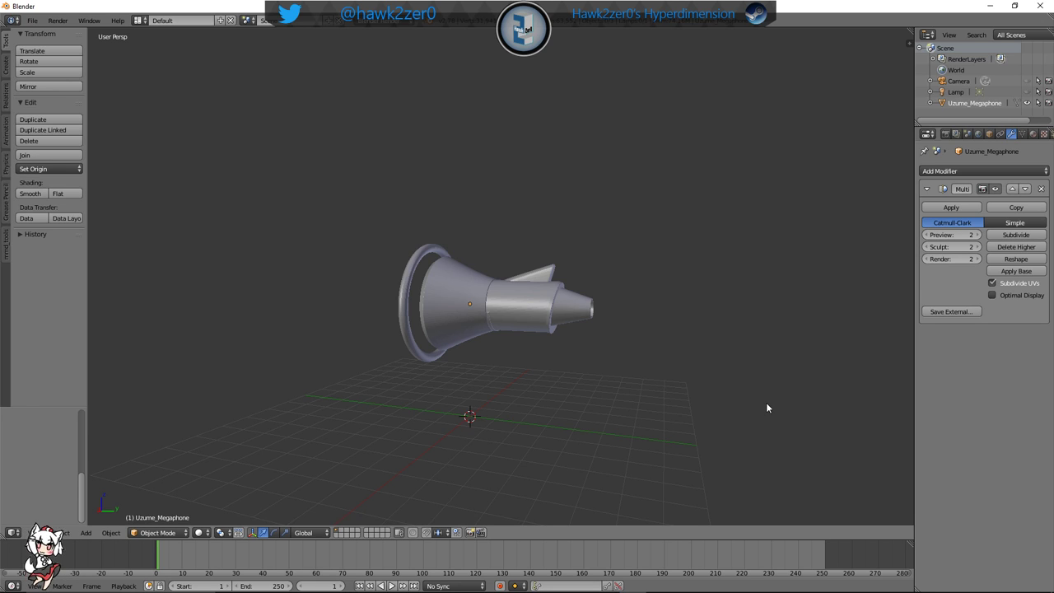
middle_click_drag(589, 404, 621, 244)
scroll(616, 414, "up", 2)
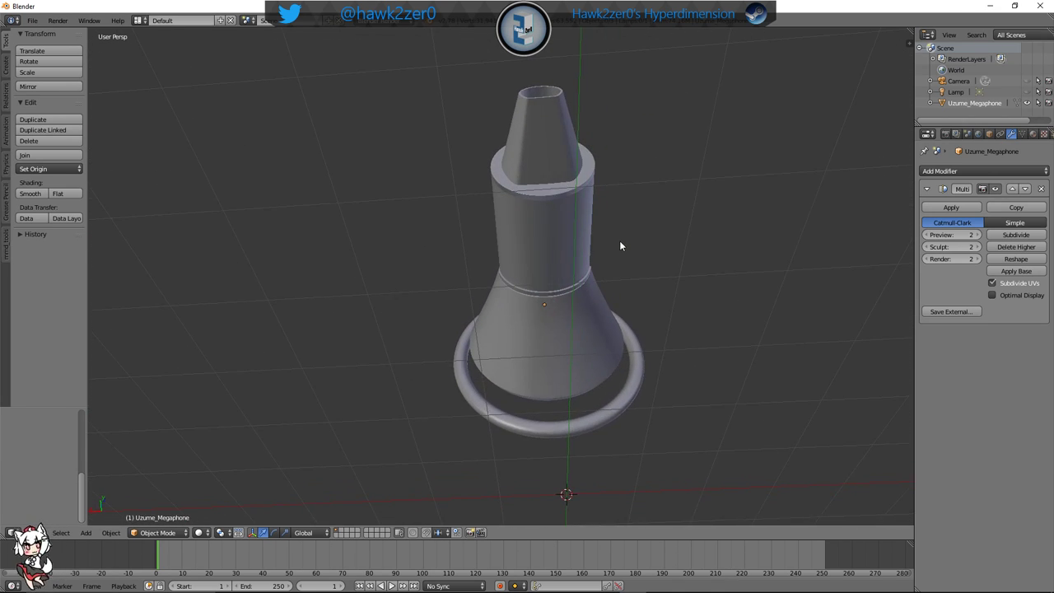
scroll(581, 297, "up", 3)
middle_click_drag(581, 296, 609, 363)
scroll(593, 370, "down", 3)
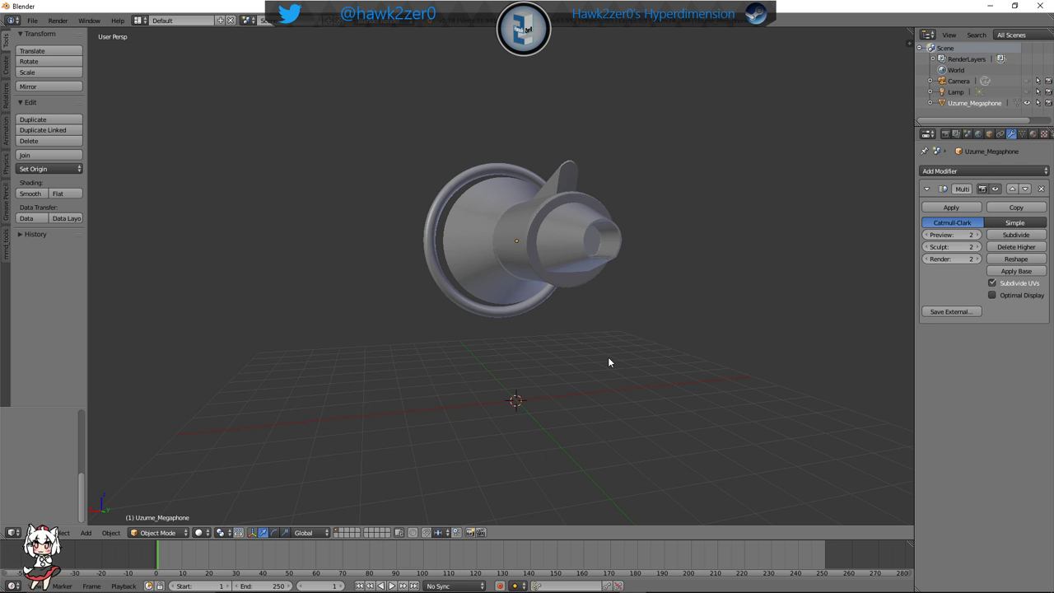
mouse_move(608, 362)
middle_mouse_down()
mouse_move(520, 329)
mouse_move(581, 340)
mouse_move(550, 346)
mouse_move(623, 366)
middle_mouse_up()
scroll(582, 340, "up", 2)
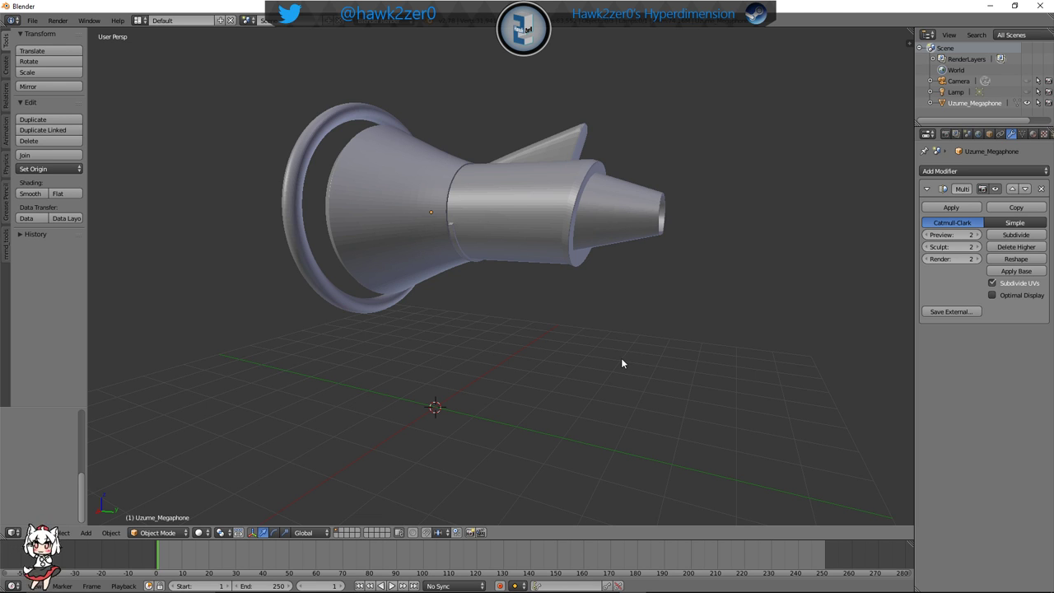
Add a cube, scale it down, and move it along Y and up along Z toward the megaphone's cylindrical body
middle_click_drag(601, 369, 499, 371)
key("shift+a")
mouse_move(522, 364)
left_click(560, 375)
key("s")
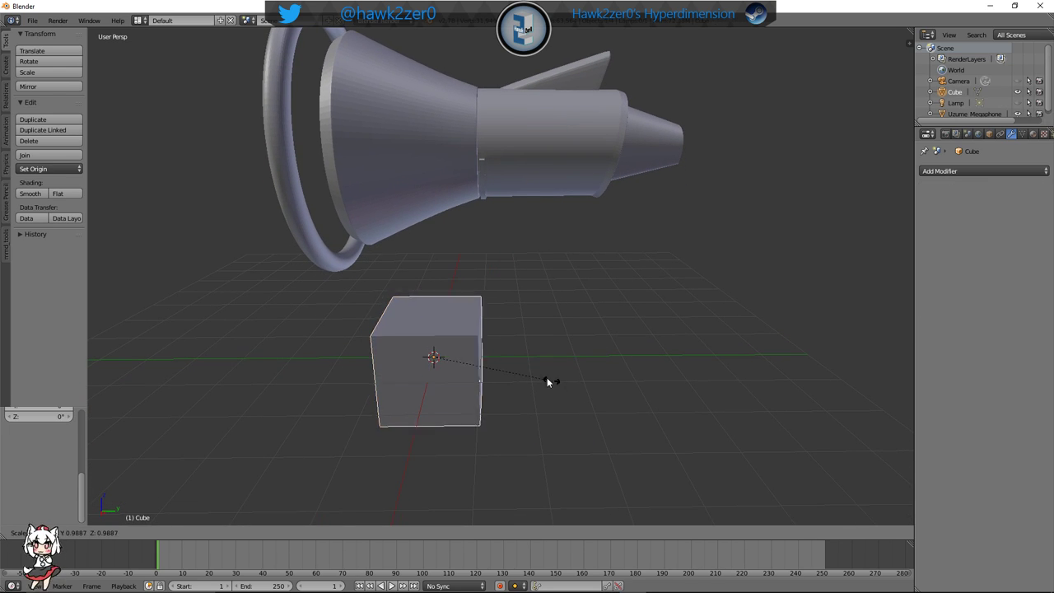
left_click(453, 356)
left_click_drag(473, 356, 556, 354)
left_click_drag(519, 322, 541, 186)
Resize the cube and adjust its position along Y beneath the megaphone's cylindrical body
middle_click_drag(575, 260, 498, 352)
key("s")
left_click(568, 325)
key("g")
key("y")
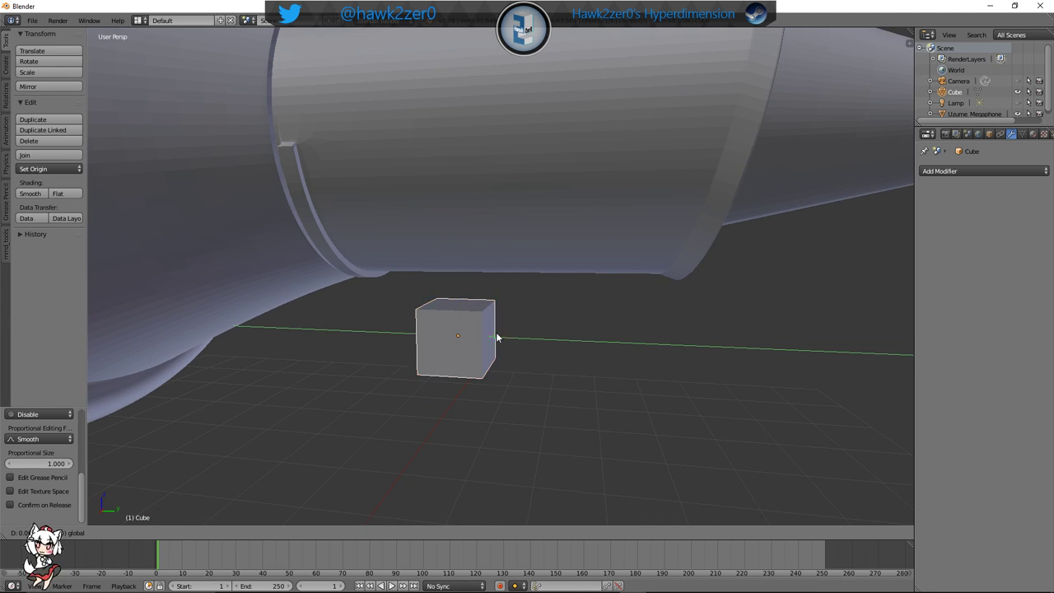
left_click_drag(497, 334, 551, 331)
middle_click_drag(551, 331, 499, 307, "shift")
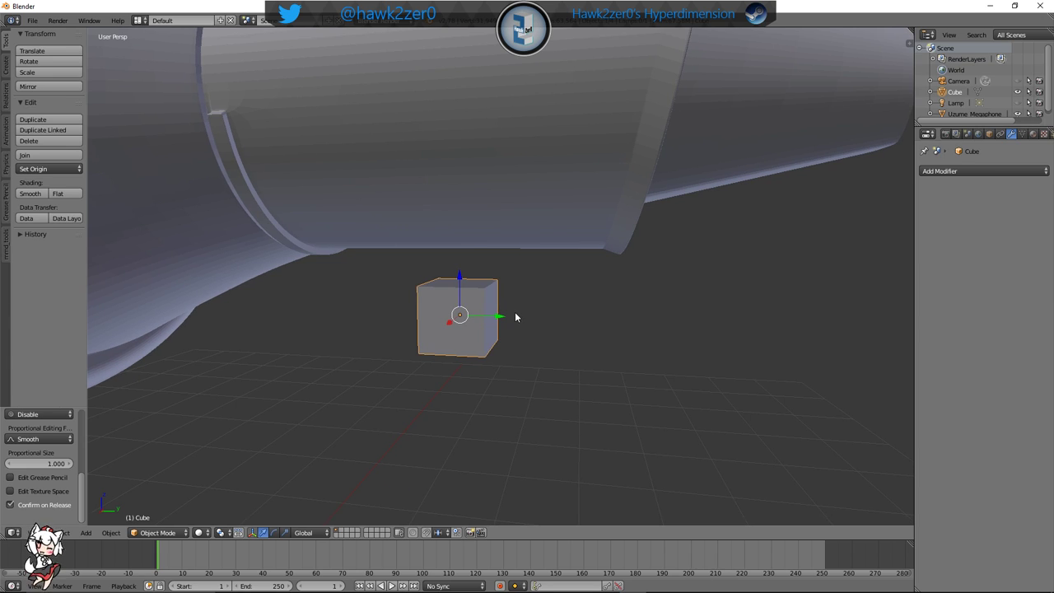
Stretch the cube along Y into a long block and adjust its height along Z just below the cylindrical body
key("s")
key("y")
left_click(643, 333)
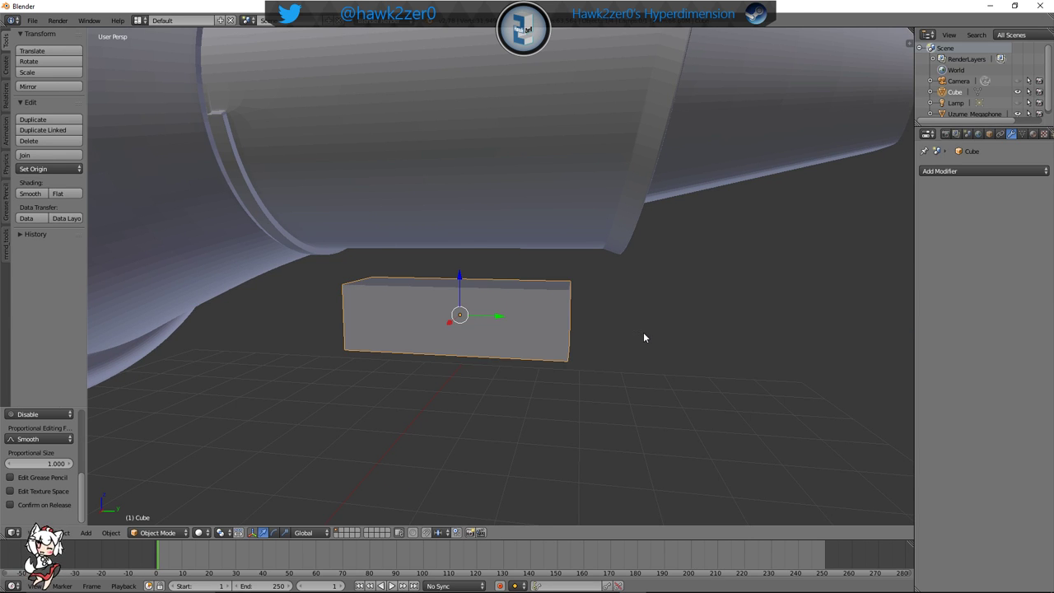
middle_click_drag(644, 337, 504, 306)
key("g")
key("z")
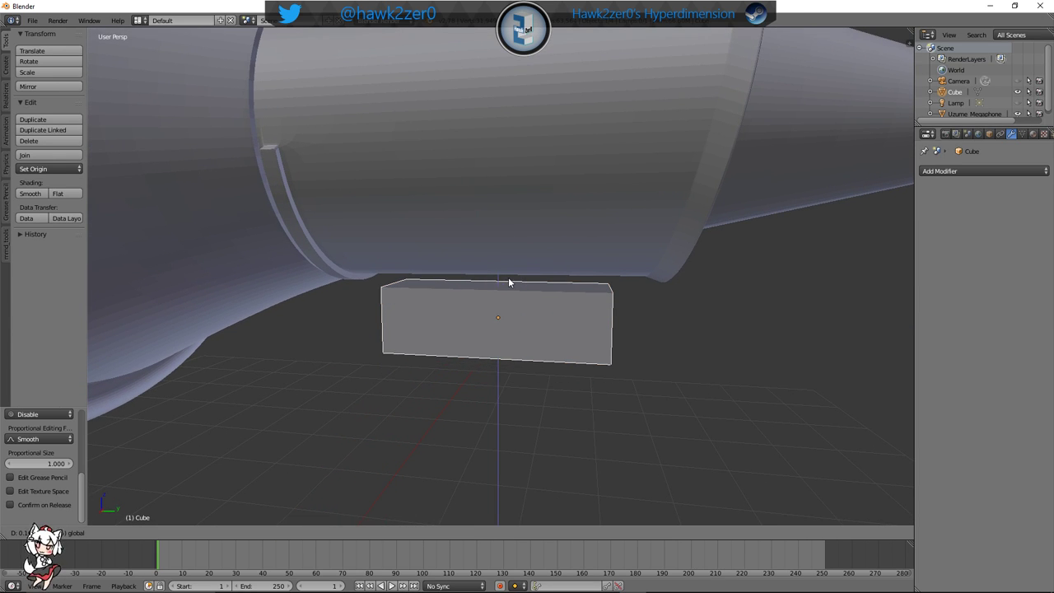
left_click(511, 285)
left_click_drag(499, 282, 497, 313)
In Edit Mode, scale the block's top face outward along Y to give the block sloped ends
left_click(158, 533)
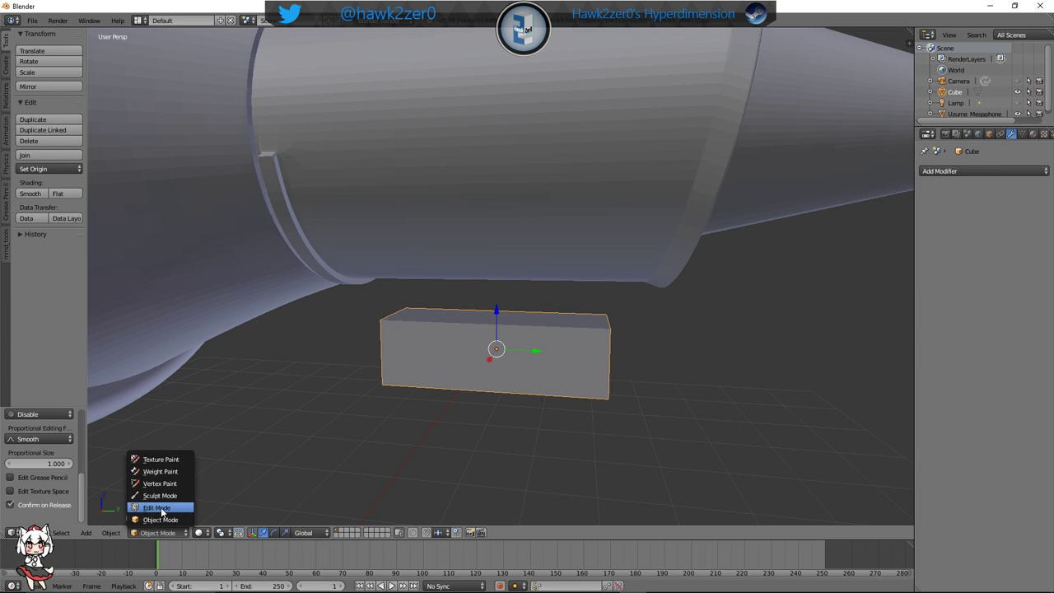
left_click(161, 508)
middle_click_drag(412, 404, 423, 409)
key("a")
scroll(509, 338, "up", 1)
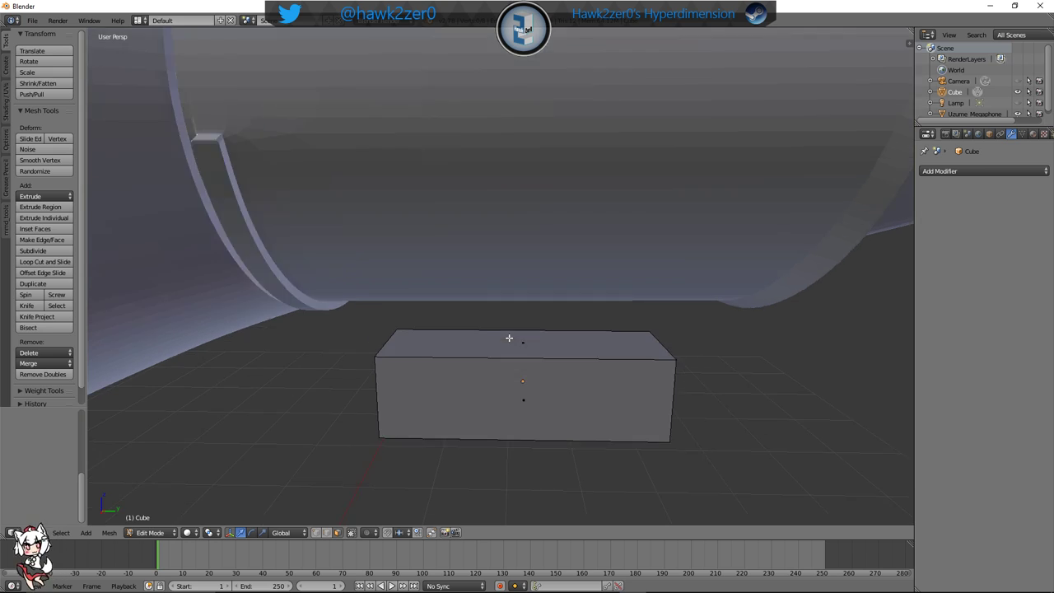
scroll(508, 373, "up", 3)
right_click(510, 365)
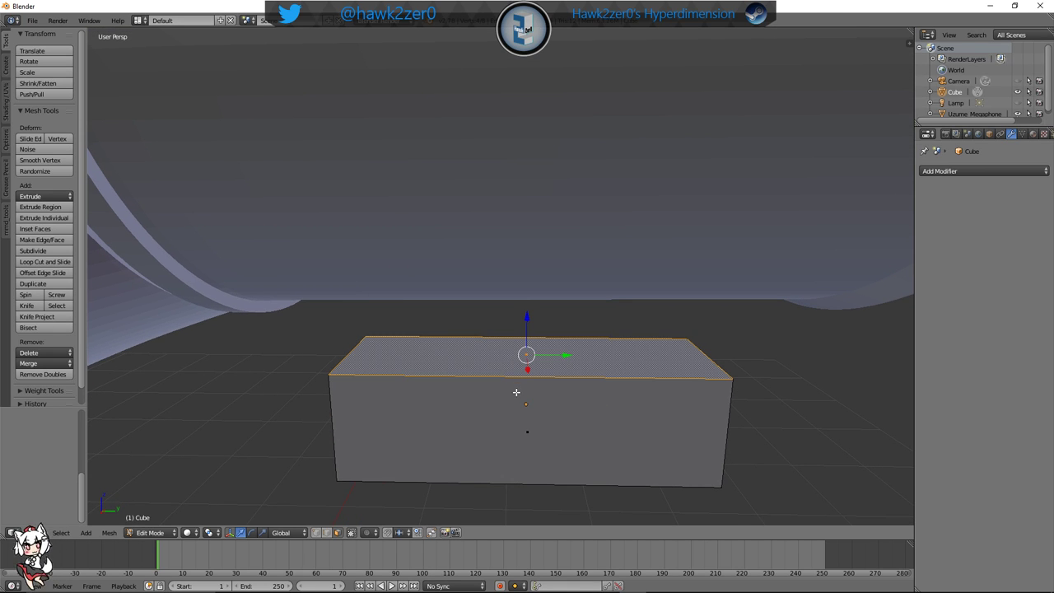
key("s")
key("y")
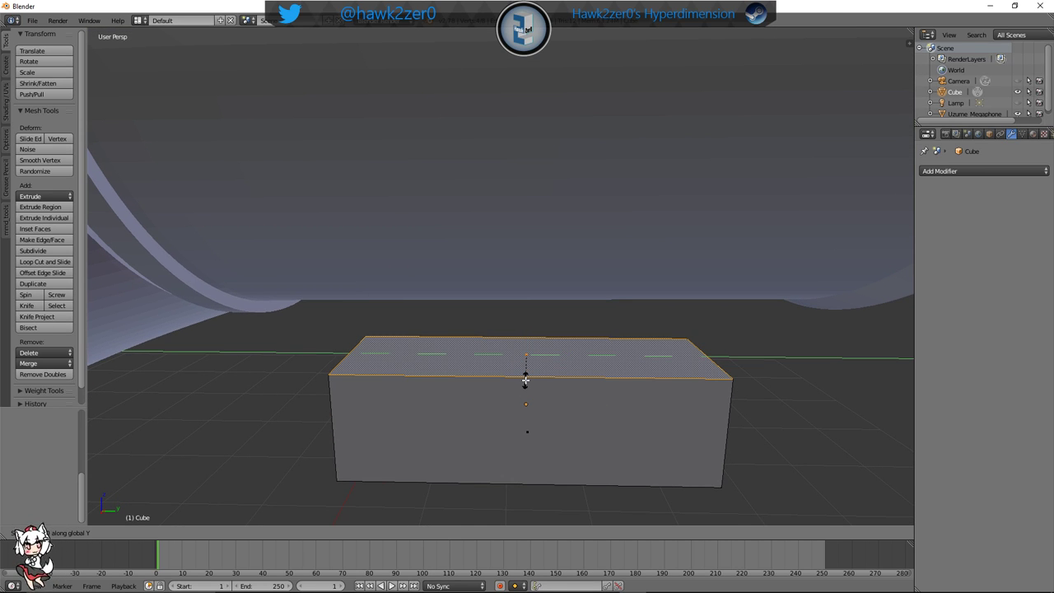
left_click(553, 381)
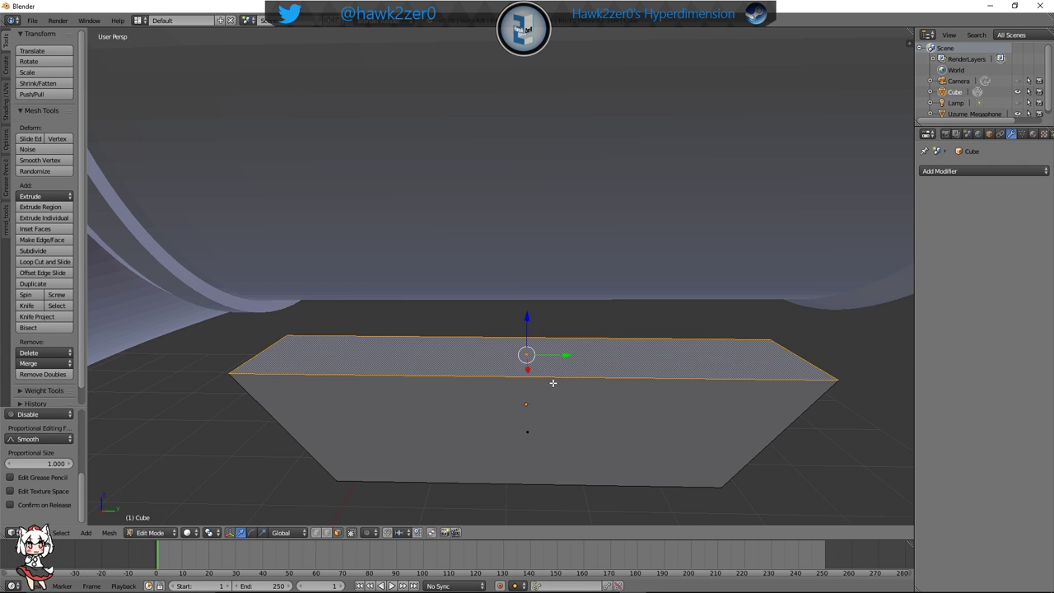
Scale the block's top face slightly along X
middle_click_drag(553, 382, 586, 332)
scroll(572, 343, "down", 3)
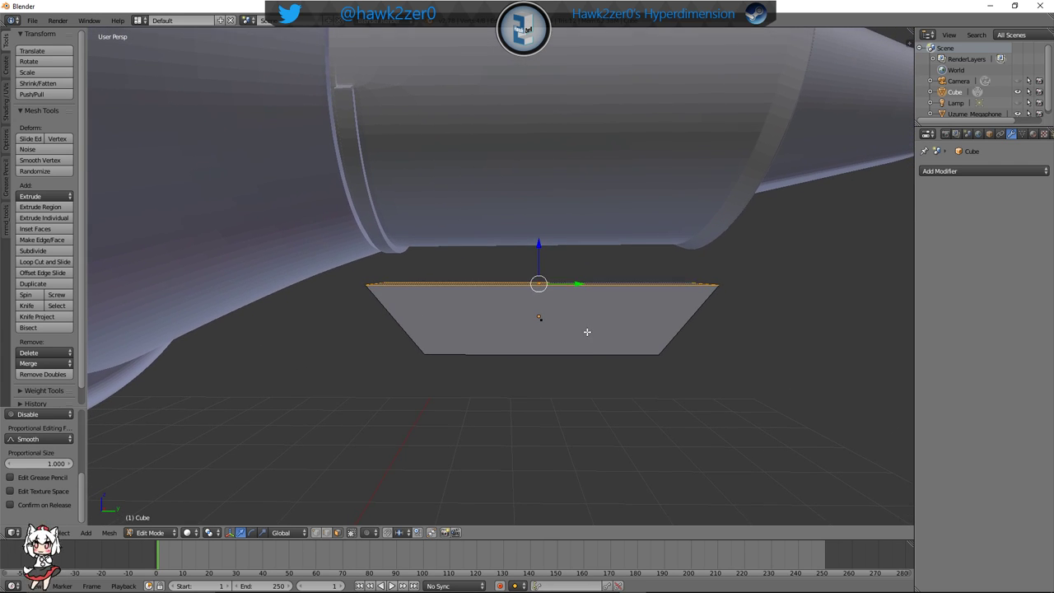
key("s")
key("x")
left_click(586, 330)
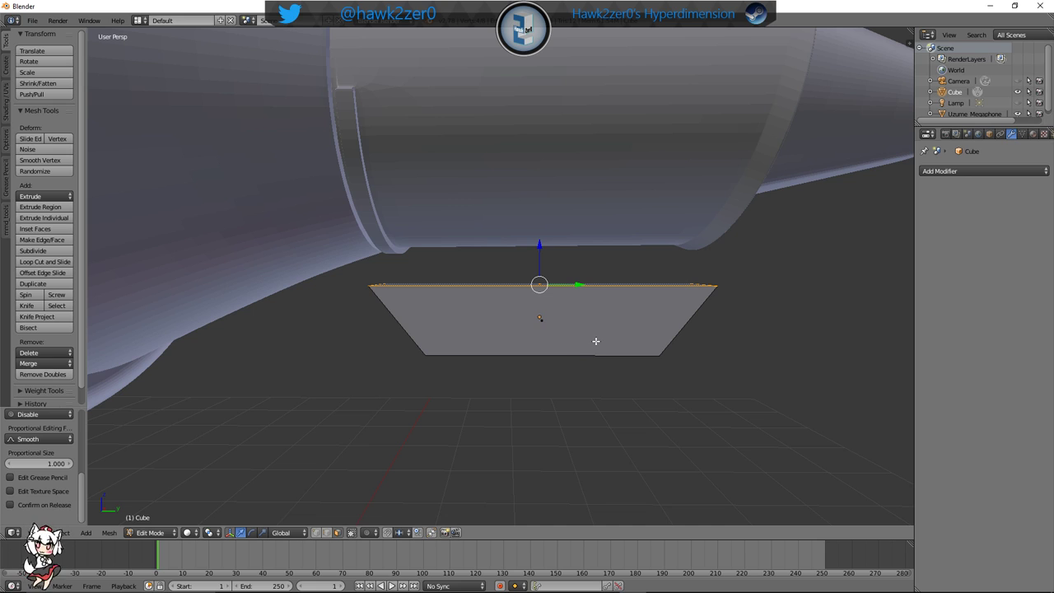
Scale the block's top face down uniformly, then try shrinking its bottom face and undo that shrink
key("s")
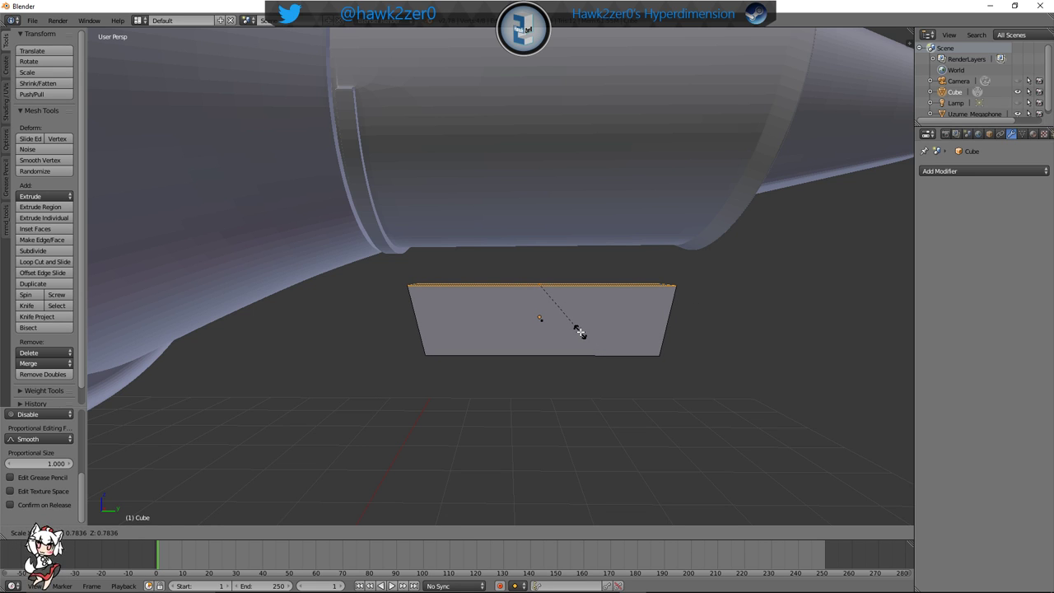
left_click(579, 331)
middle_click_drag(580, 331, 560, 298)
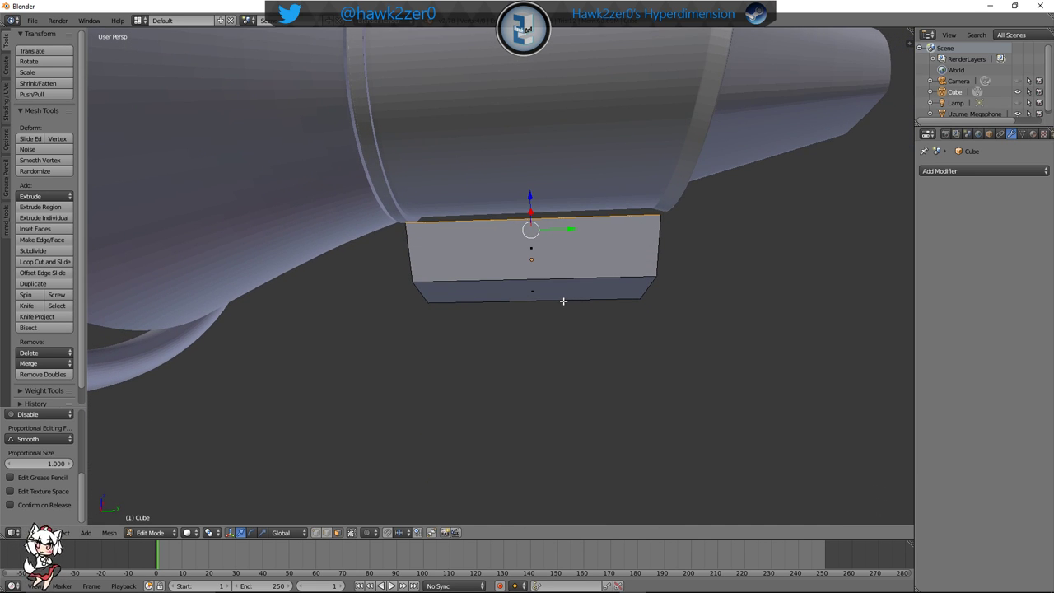
right_click(560, 298)
key("s")
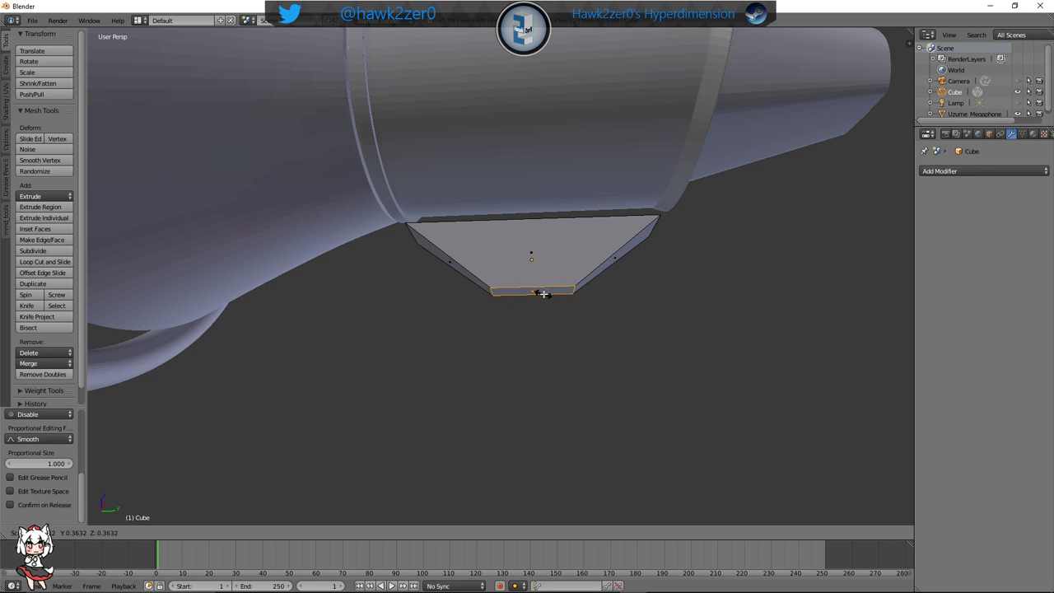
left_click(548, 294)
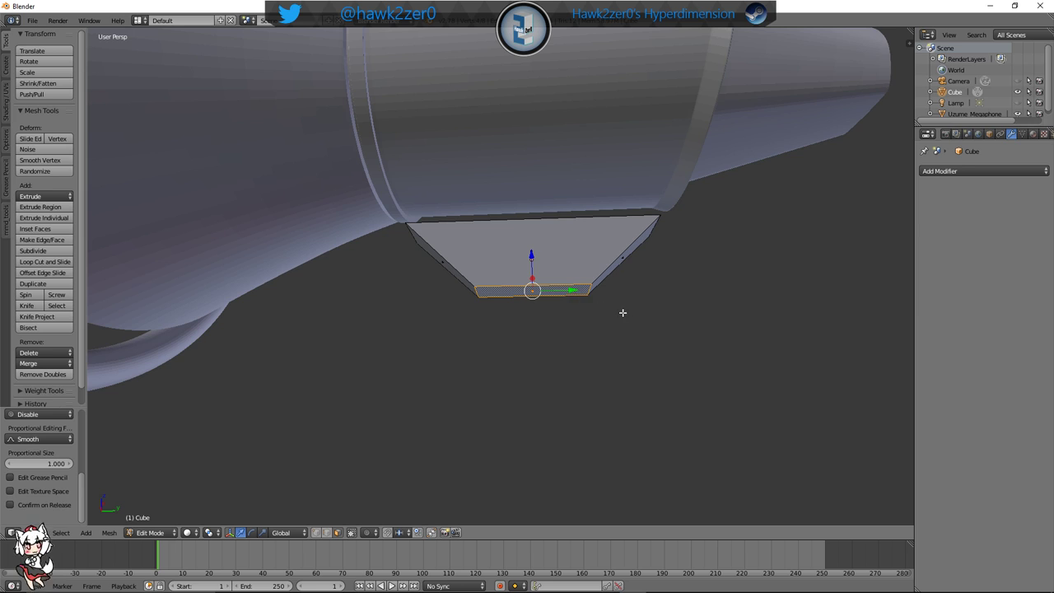
middle_click_drag(621, 310, 530, 305)
key("ctrl+z")
Try scaling the block's bottom face inward along Y, then undo it together with the uniform scaling of the top face
key("s")
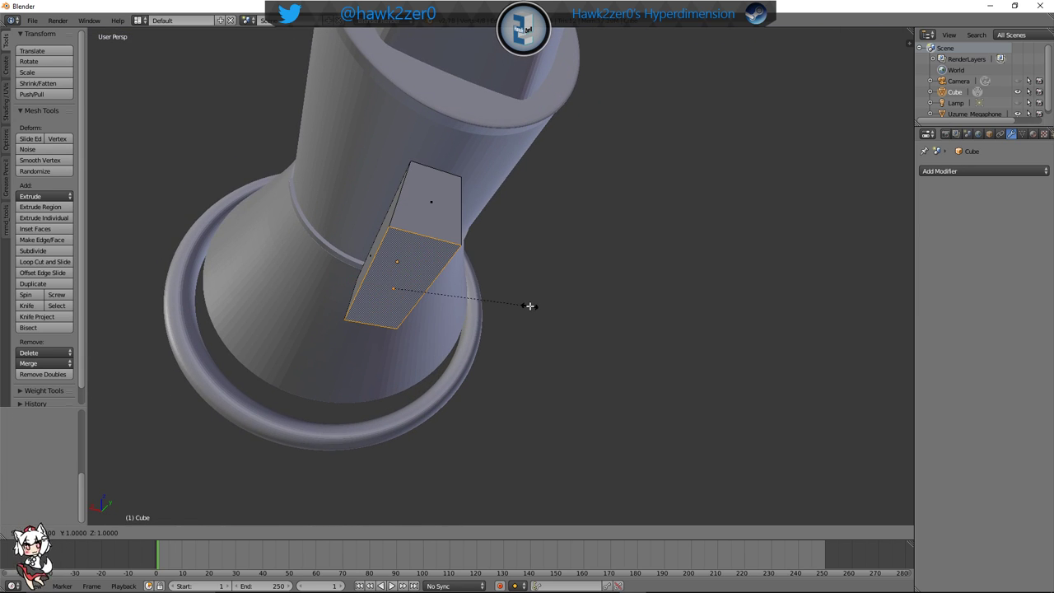
key("z")
key("y")
left_click(506, 301)
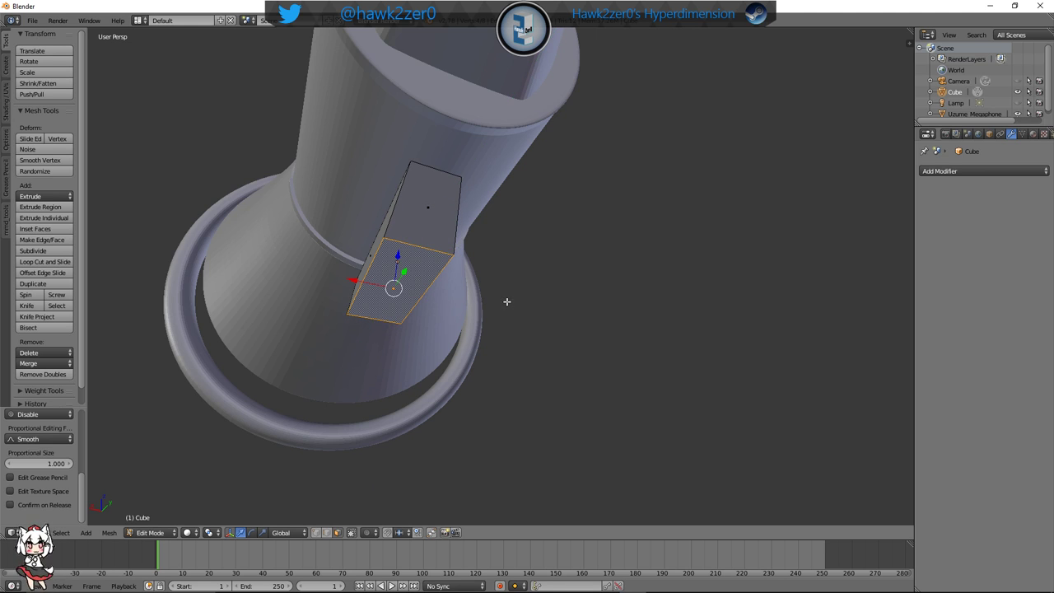
middle_click_drag(505, 301, 584, 348)
key("ctrl+z")
key("ctrl+z")
key("ctrl+z")
Scale the block's top face inward along Y, then widen it slightly so it is a little longer than the bottom face
key("s")
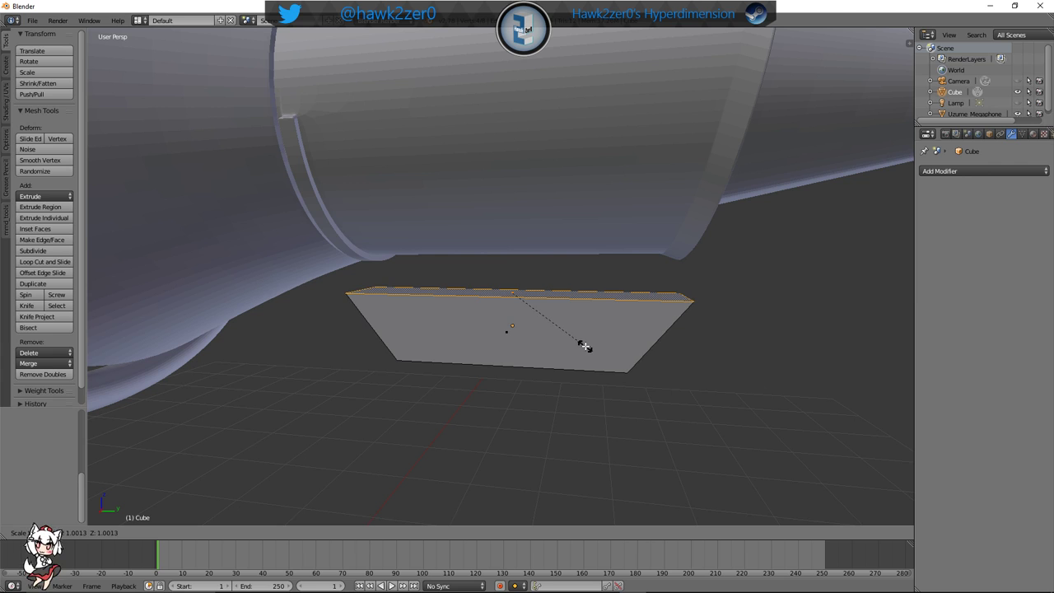
key("y")
left_click(558, 327)
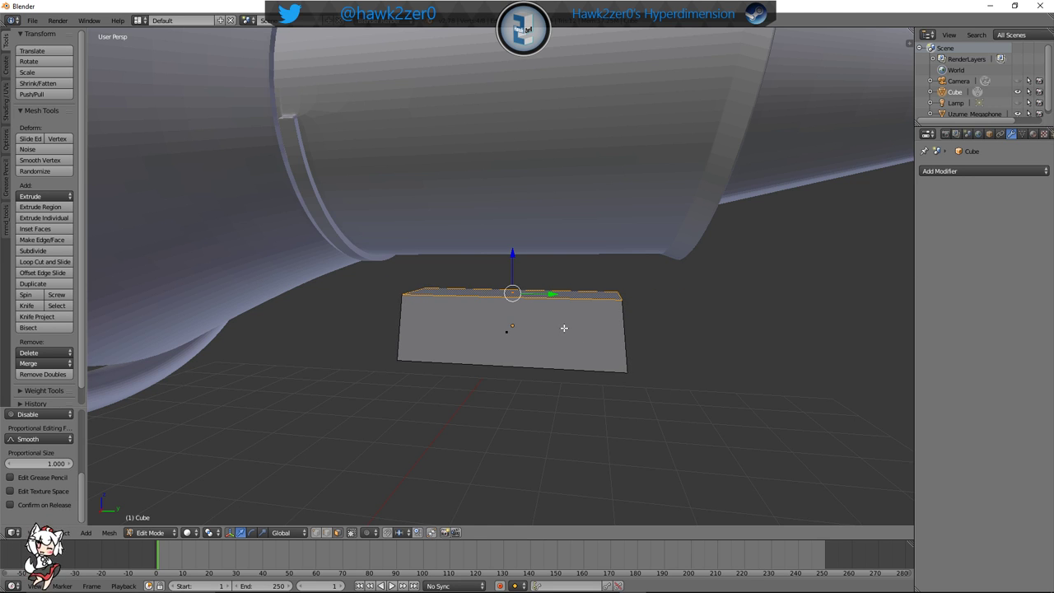
key("KP_3")
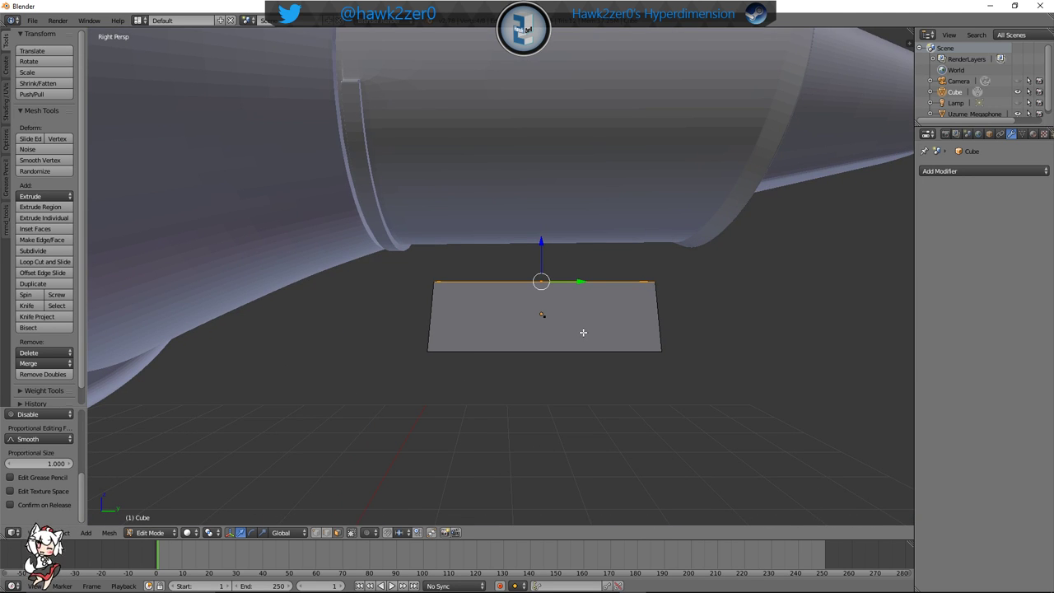
key("s")
key("y")
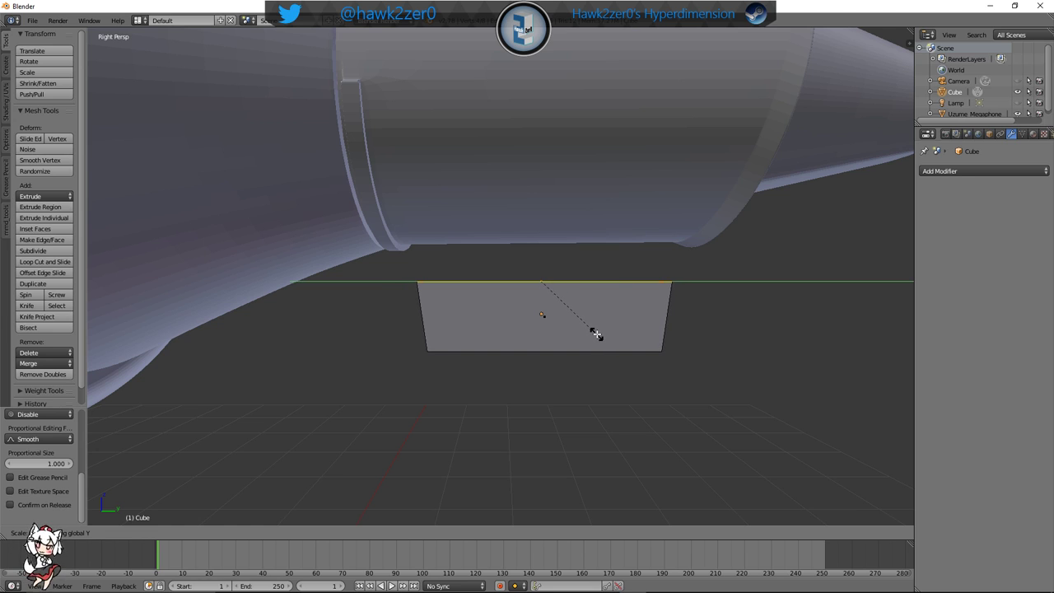
left_click(597, 335)
Scale the block's bottom face inward along Y to about half the top's length, giving both ends a steep inward slope
mouse_move(597, 335)
middle_mouse_down()
mouse_move(622, 342)
mouse_move(602, 327)
middle_mouse_up()
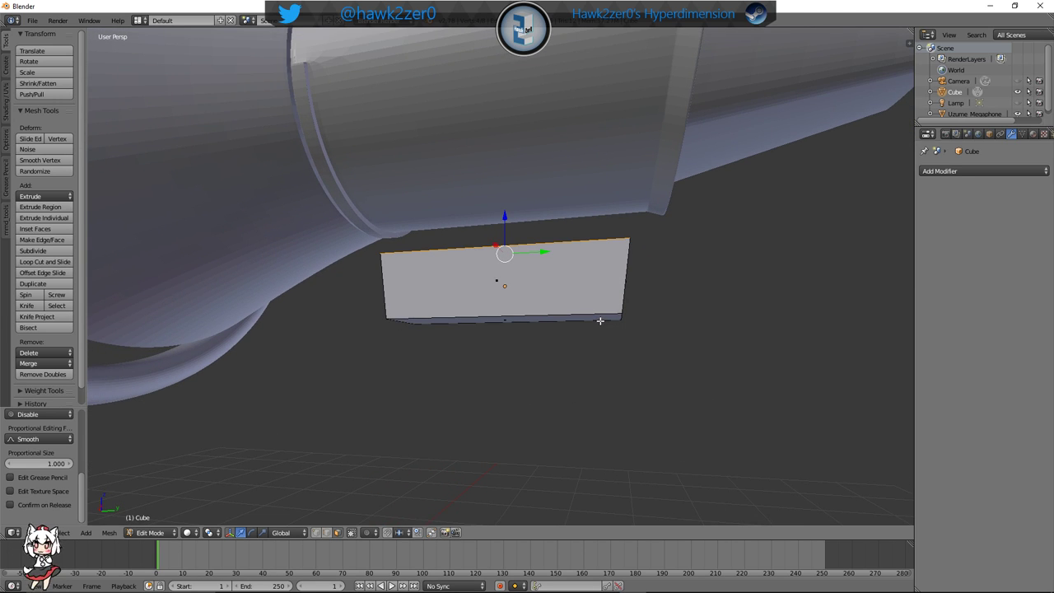
right_click(600, 320)
key("s")
key("y")
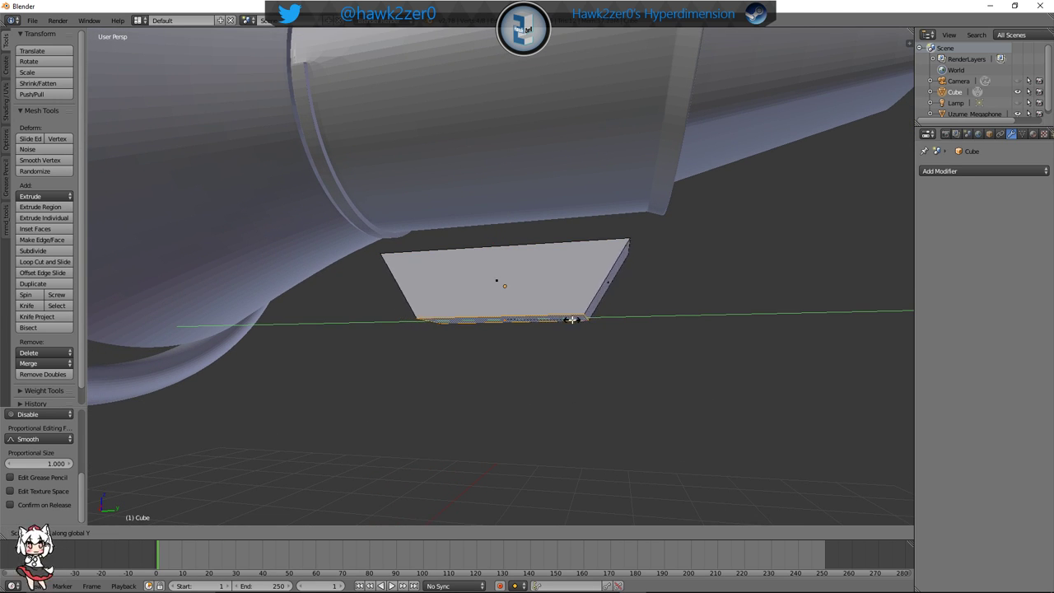
left_click(552, 319)
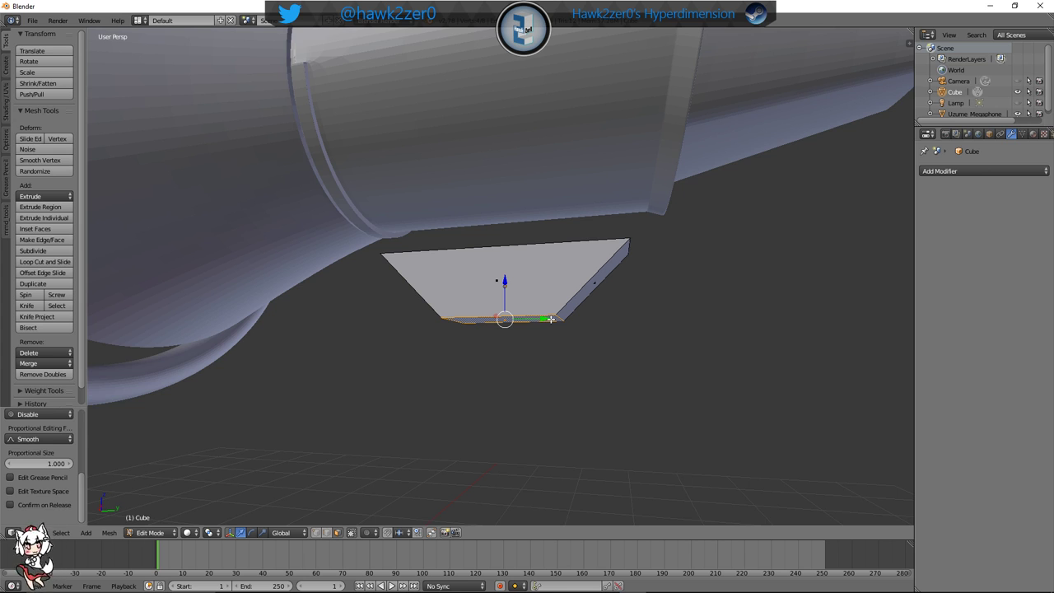
Delete the block's top face, which faces the megaphone's cylindrical body
middle_click_drag(599, 345, 674, 340)
right_click(551, 293)
key("x")
left_click(641, 348)
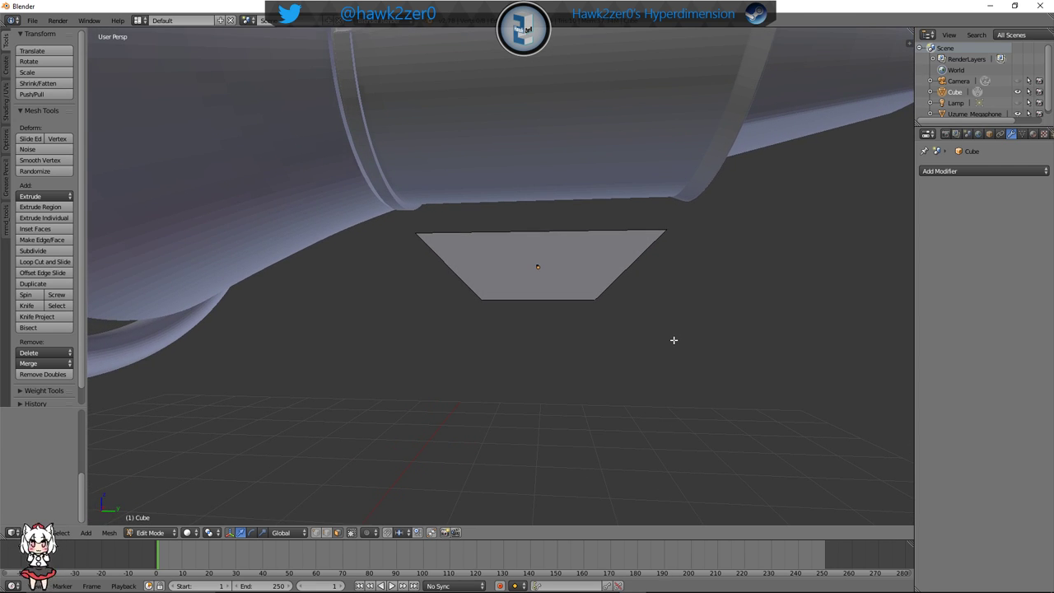
Add a horizontal loop cut around the block and slide it close to the bottom face
middle_click_drag(548, 332, 546, 313)
key("ctrl+r")
left_click(514, 300)
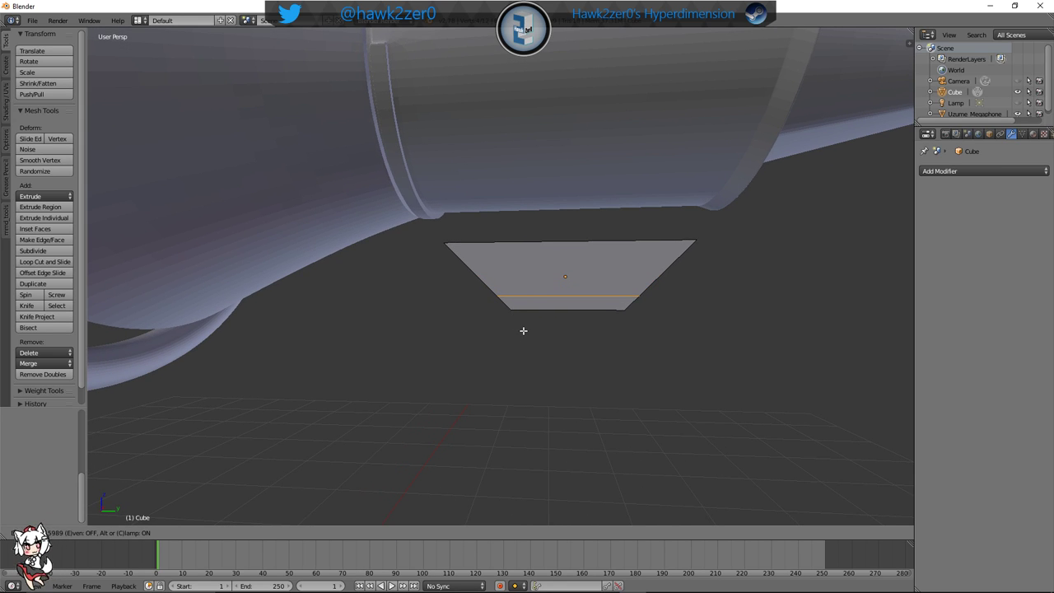
left_click(523, 330)
In vertex select mode, move the loop cut's two vertices at the flared-bell end outward along Y to make the block's lower end steeper
middle_click_drag(523, 330, 548, 330)
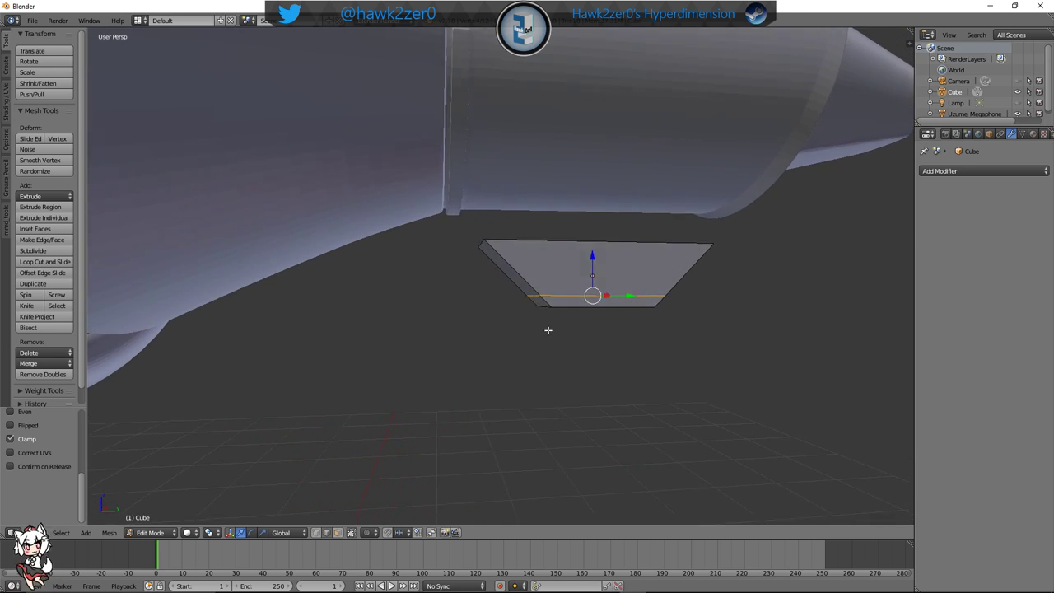
scroll(548, 331, "up", 5)
left_click(316, 532)
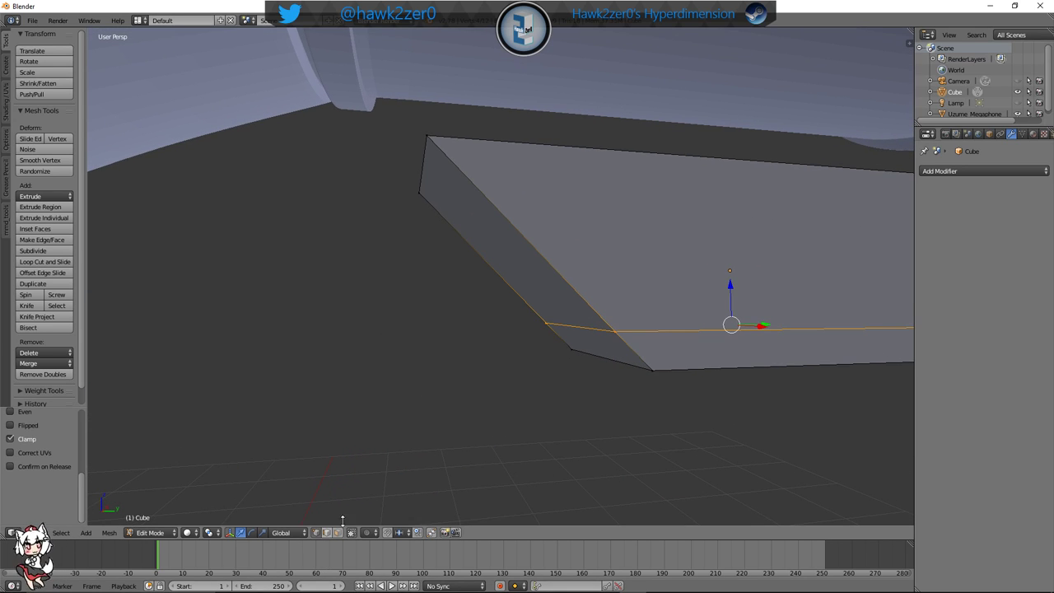
right_click_drag(542, 322, 586, 334)
right_click(592, 354)
right_click(615, 336, "shift")
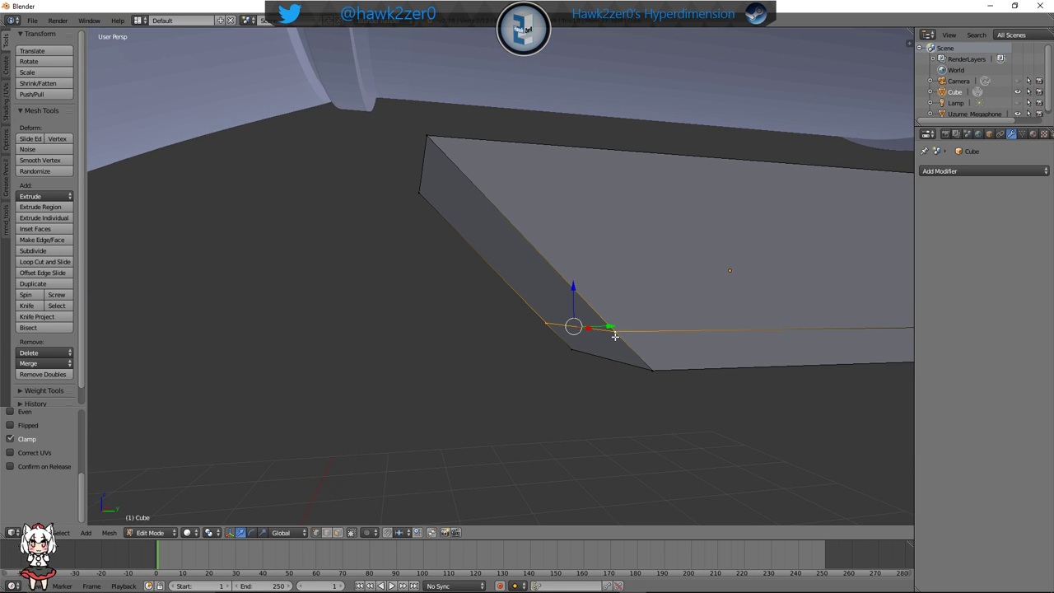
left_click_drag(610, 326, 771, 316)
middle_click_drag(771, 315, 746, 335)
left_click_drag(498, 307, 605, 361)
left_click(511, 382)
middle_click_drag(669, 387, 556, 383)
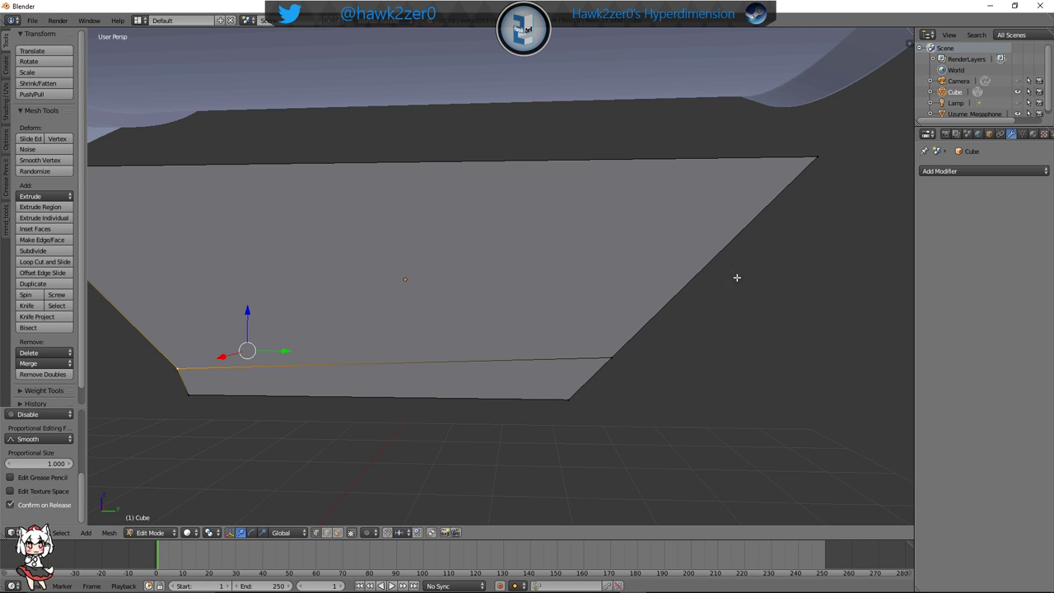
Select the loop cut's corner vertices at the block's opposite sloped end
right_click(605, 360)
middle_click_drag(649, 403, 560, 400)
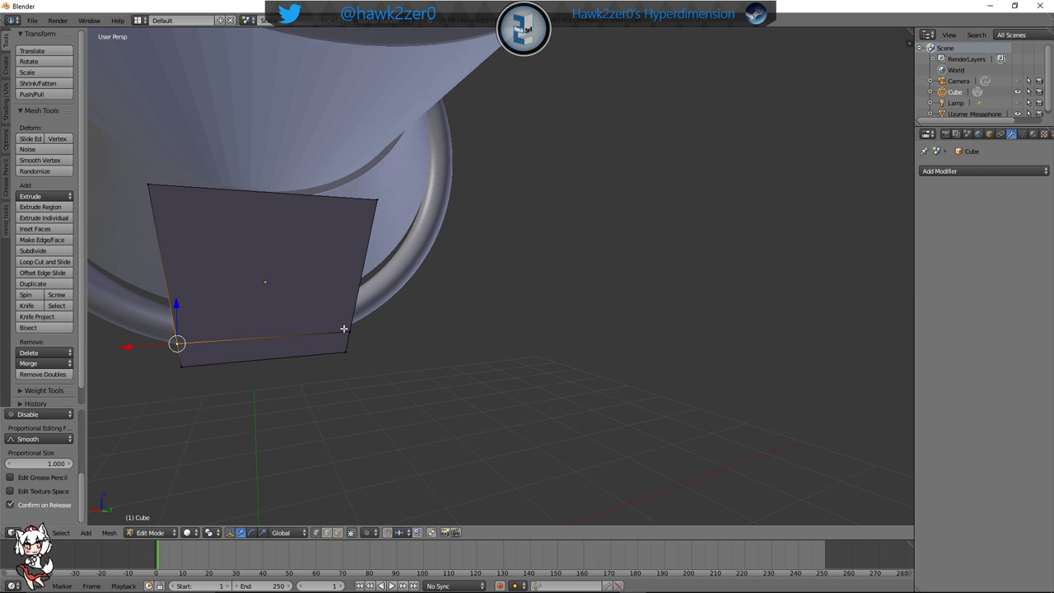
Move the pair of vertices just above the block's base at the mouthpiece end inward along the Y axis
right_click(345, 328, "shift")
middle_click_drag(345, 329, 497, 316)
scroll(496, 316, "up", 2)
middle_click_drag(579, 296, 561, 328, "shift")
left_click_drag(606, 269, 554, 225)
scroll(583, 313, "down", 5)
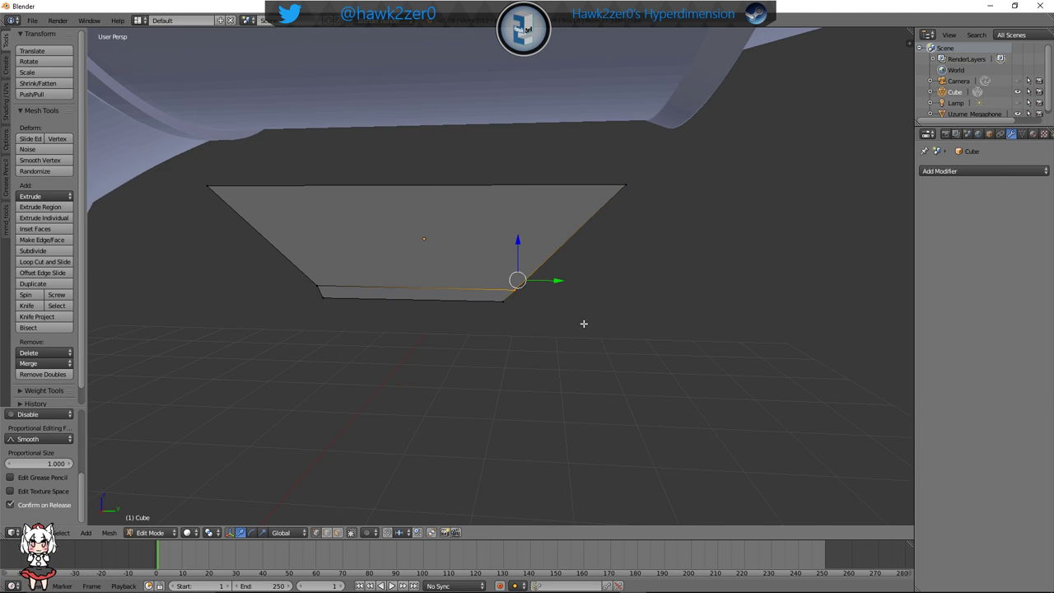
middle_click_drag(584, 324, 576, 407)
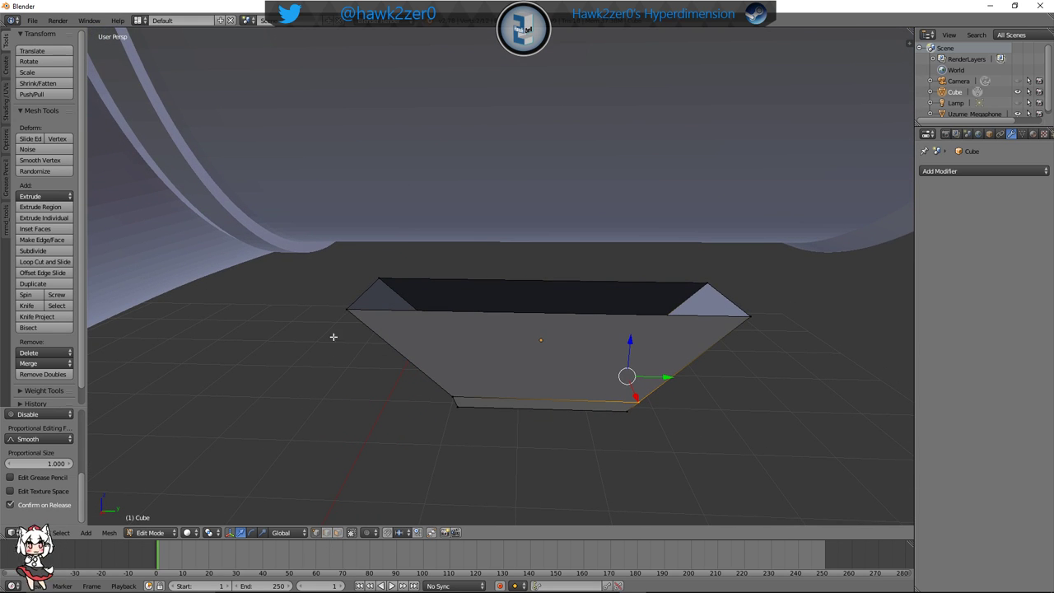
Select the block's four upper rim vertices and raise them slightly along the Z axis
right_click(378, 277)
right_click(710, 290, "shift")
right_click(739, 325, "shift")
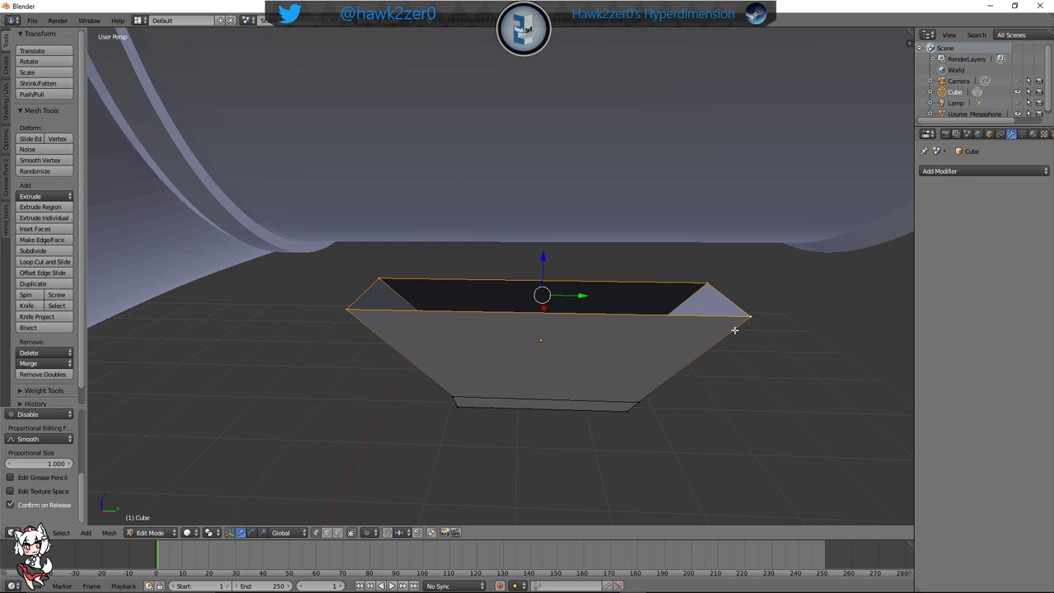
left_click_drag(540, 257, 546, 247)
Level the bell-end vertex pair above the base with the opposite pair and move it slightly inward along Y
middle_click_drag(602, 349, 512, 360)
key("a")
right_click(513, 370)
right_click(520, 339, "shift")
mouse_move(469, 326)
left_mouse_down()
mouse_move(470, 315)
mouse_move(485, 333)
left_mouse_up()
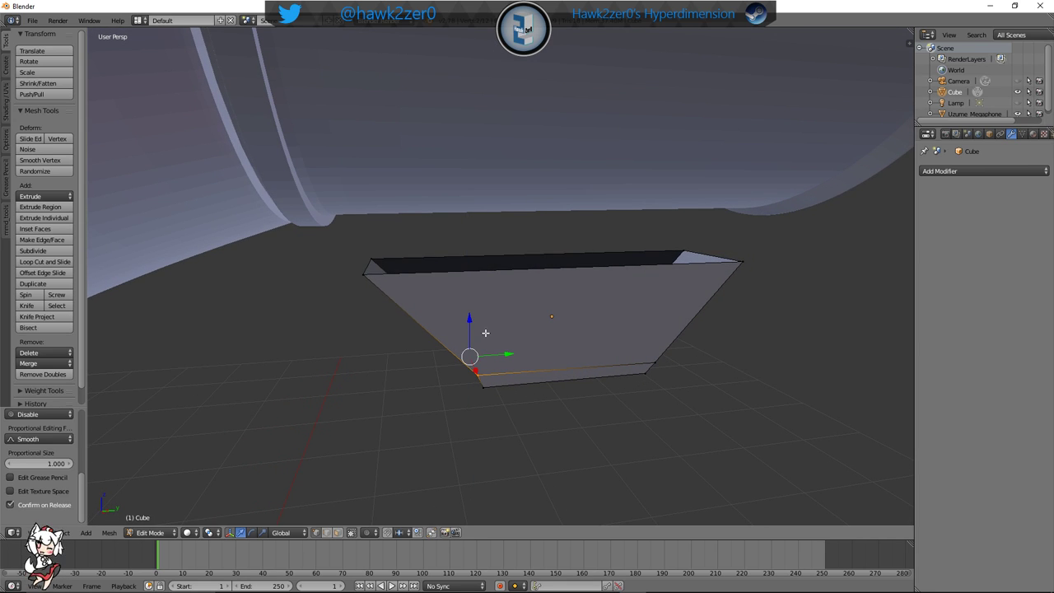
key("KP_3")
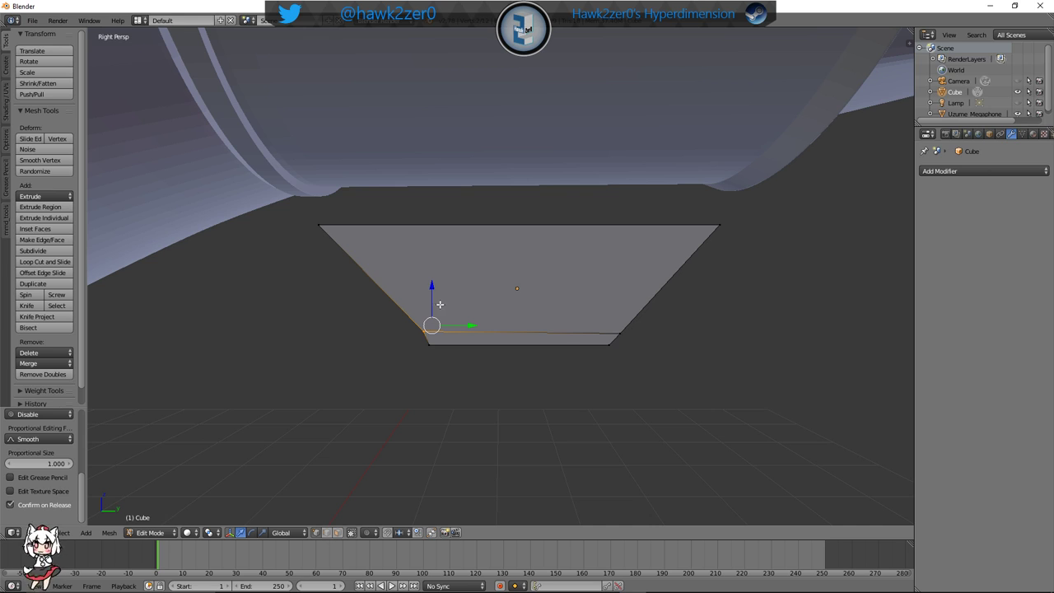
left_click_drag(432, 285, 428, 293)
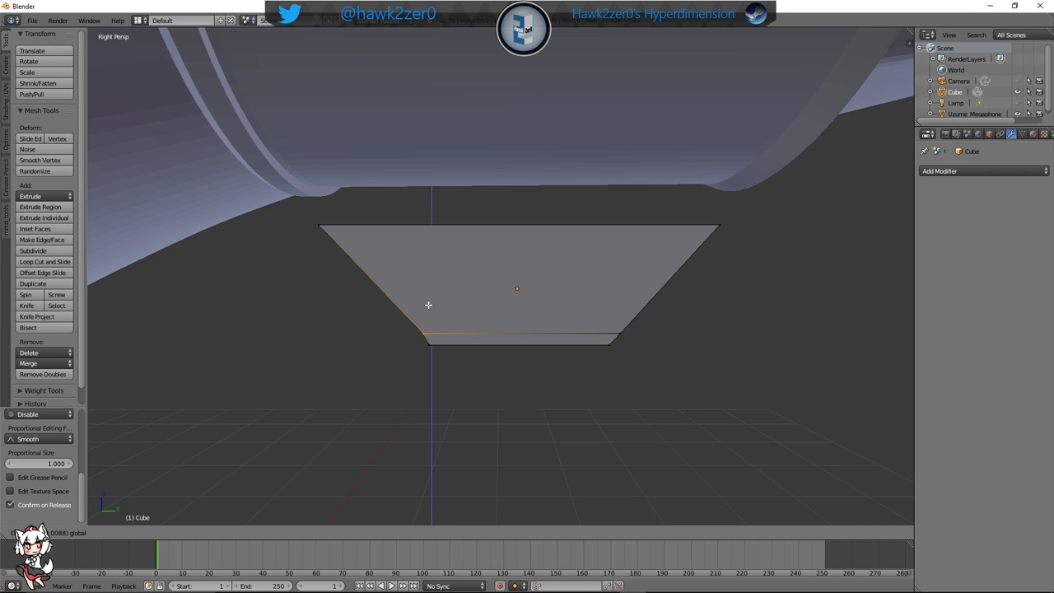
left_click_drag(428, 305, 499, 329)
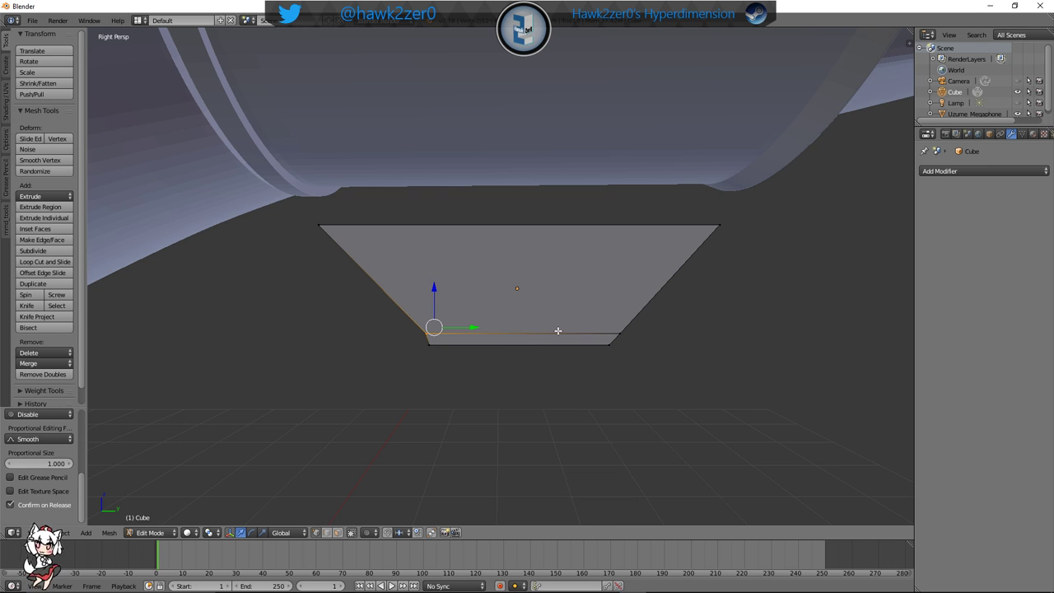
Move the upper rim vertices at the block's mouthpiece end inward along the Y axis
middle_click_drag(558, 330, 604, 320)
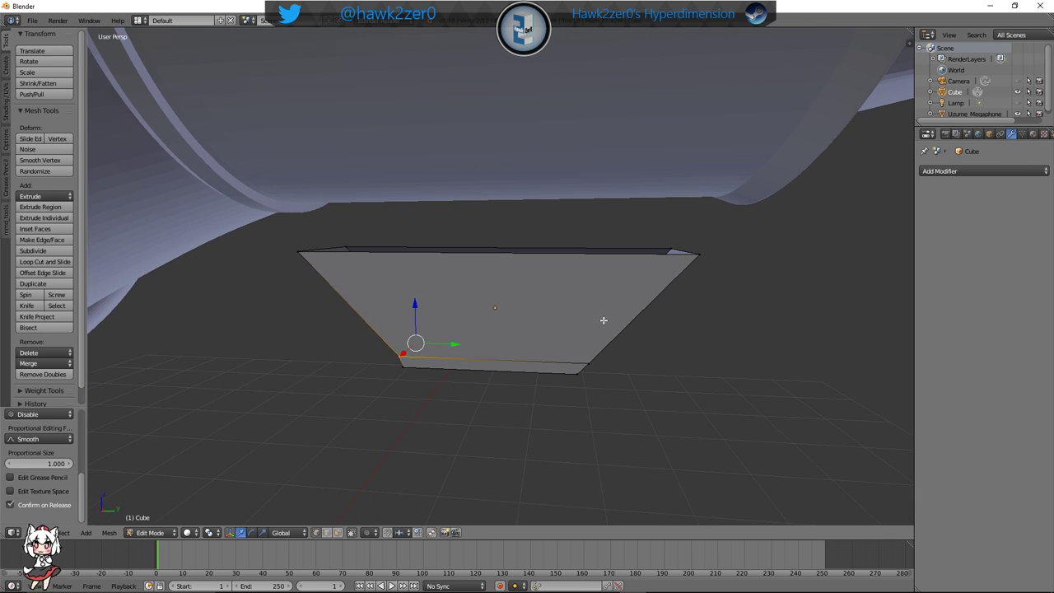
right_click(697, 254)
key("g")
key("y")
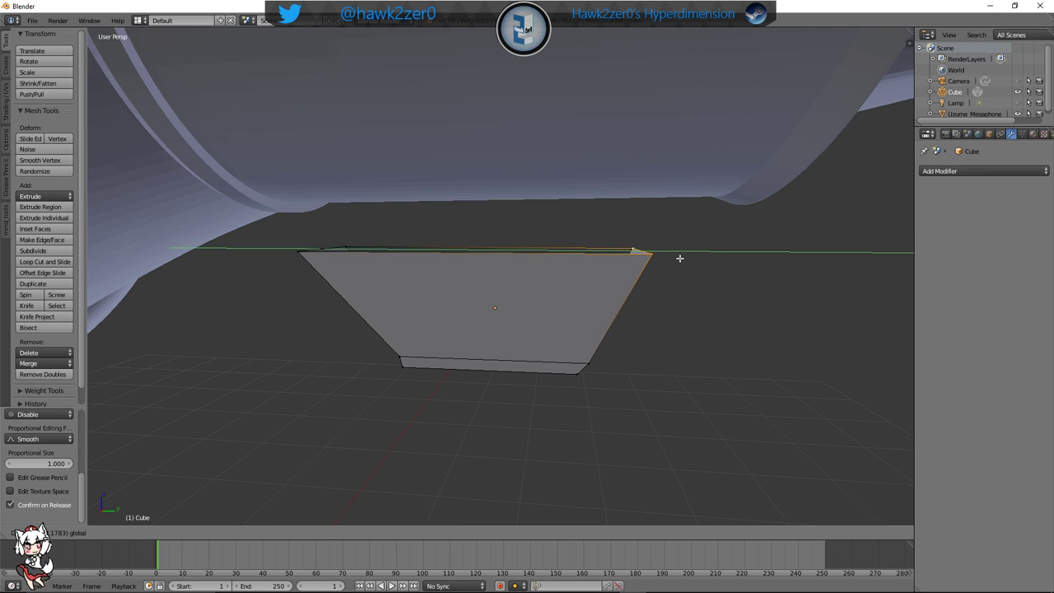
left_click(689, 258)
Nudge the mouthpiece-end vertex pair above the base along Y so that it lines up with the slanted end
right_click(590, 367)
middle_click_drag(590, 368, 618, 360)
right_click(566, 338, "shift")
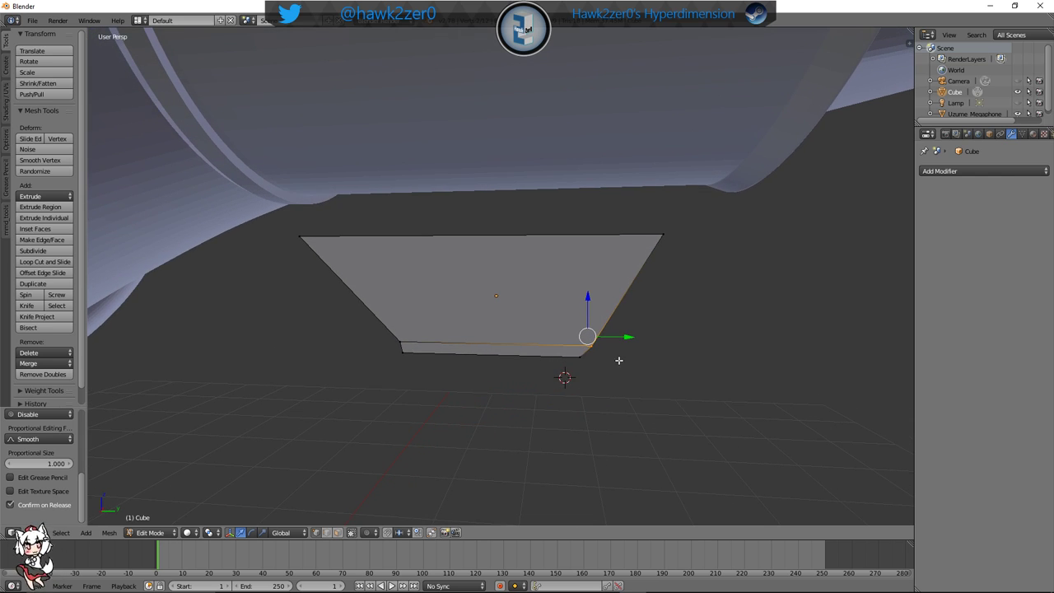
key("g")
key("y")
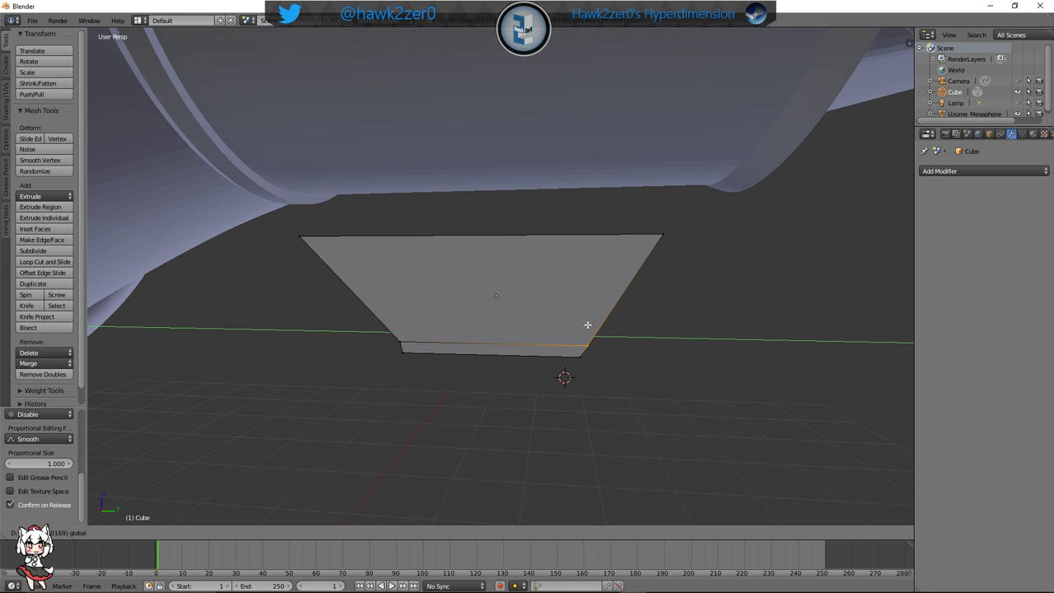
left_click(590, 325)
Add two lengthwise loop cuts to the block, slid close to its two long sides
middle_click_drag(553, 341, 617, 342)
middle_click_drag(542, 349, 405, 317)
key("ctrl+r")
left_click(382, 309)
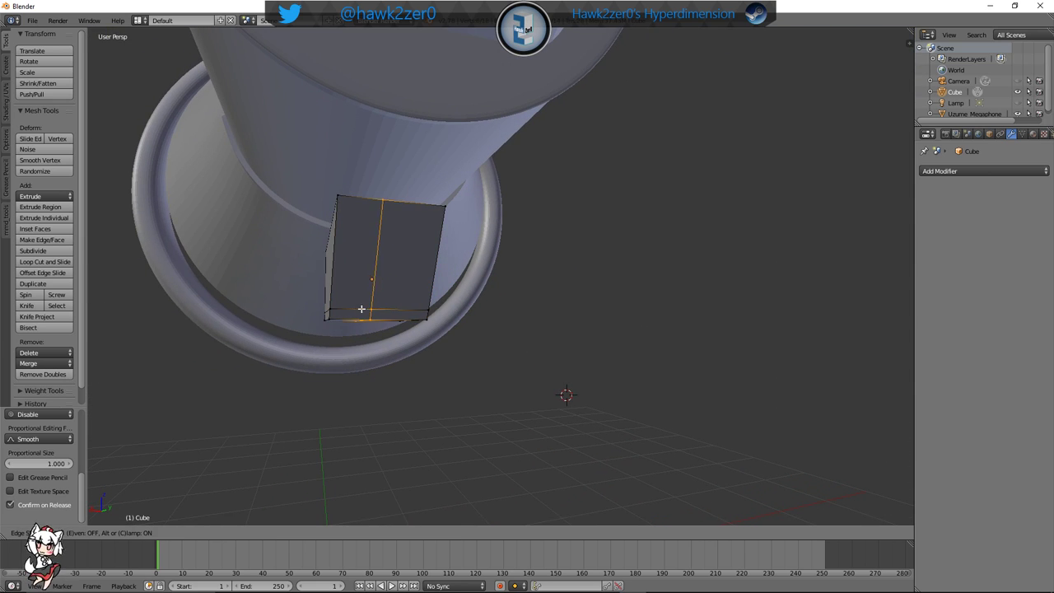
left_click(182, 317)
key("g")
key("g")
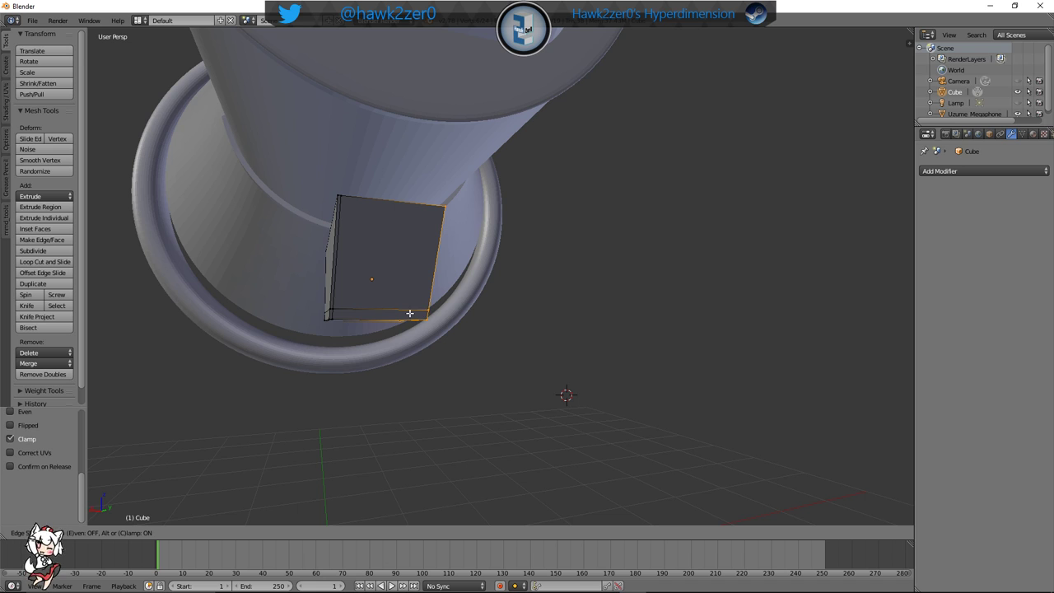
left_click(301, 316)
Add two crosswise loop cuts to the block, slid close to its bell end and its mouthpiece end
middle_click_drag(301, 316, 500, 309)
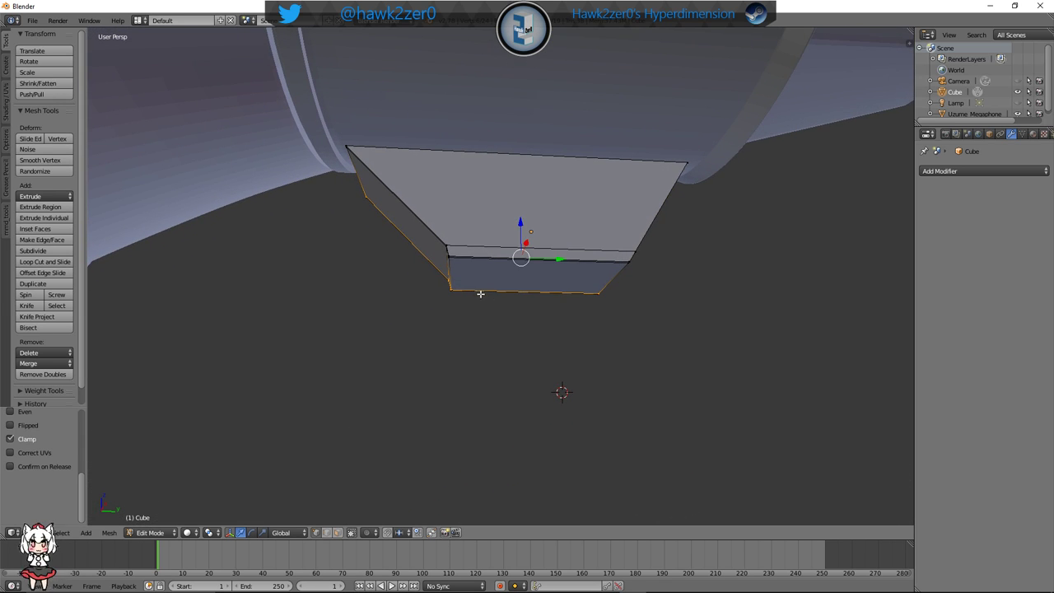
key("g")
key("g")
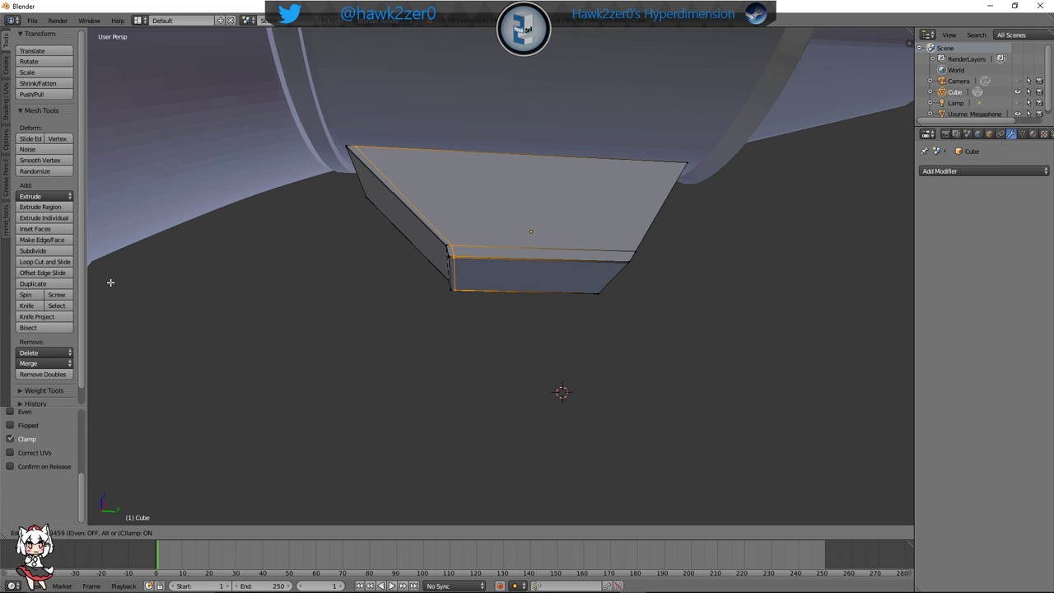
left_click(911, 282)
middle_click_drag(953, 280, 686, 301)
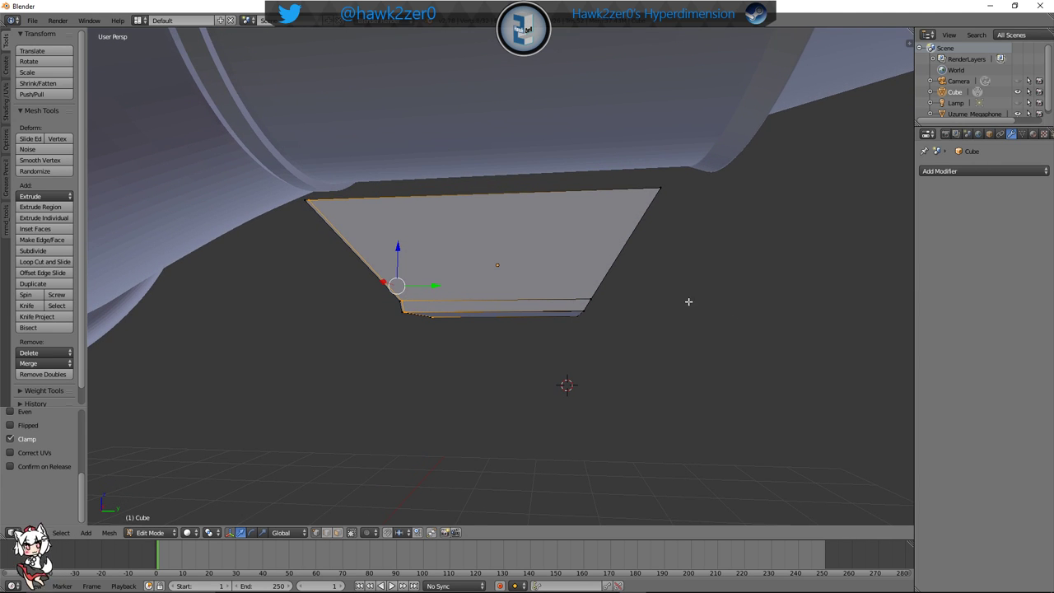
key("ctrl+r")
left_click(533, 293)
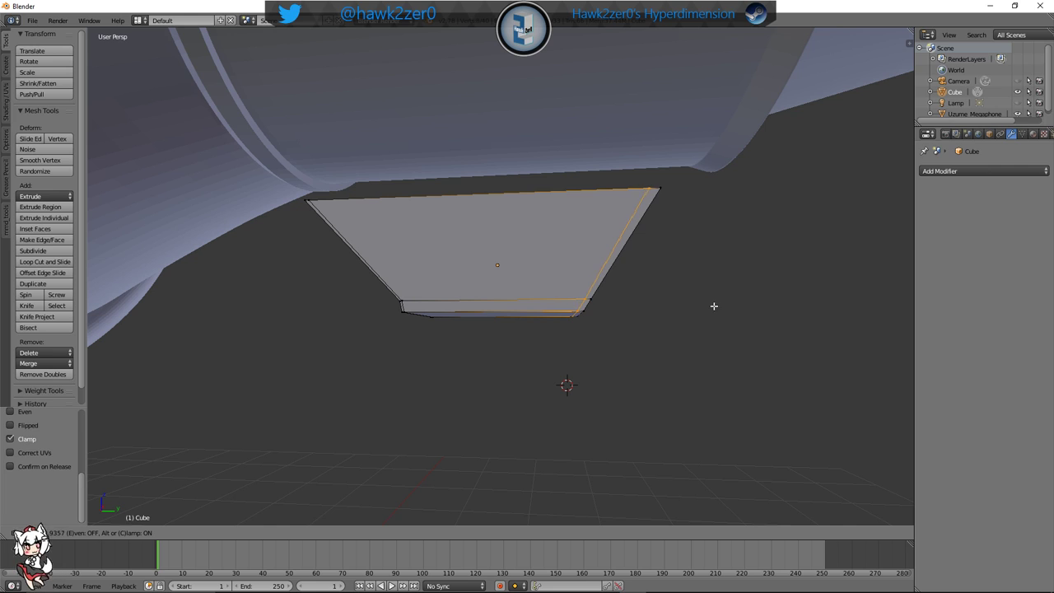
left_click(759, 305)
Select the whole block, raise it against the underside of the megaphone's cylinder and shift it along Y
middle_click_drag(759, 304, 778, 329)
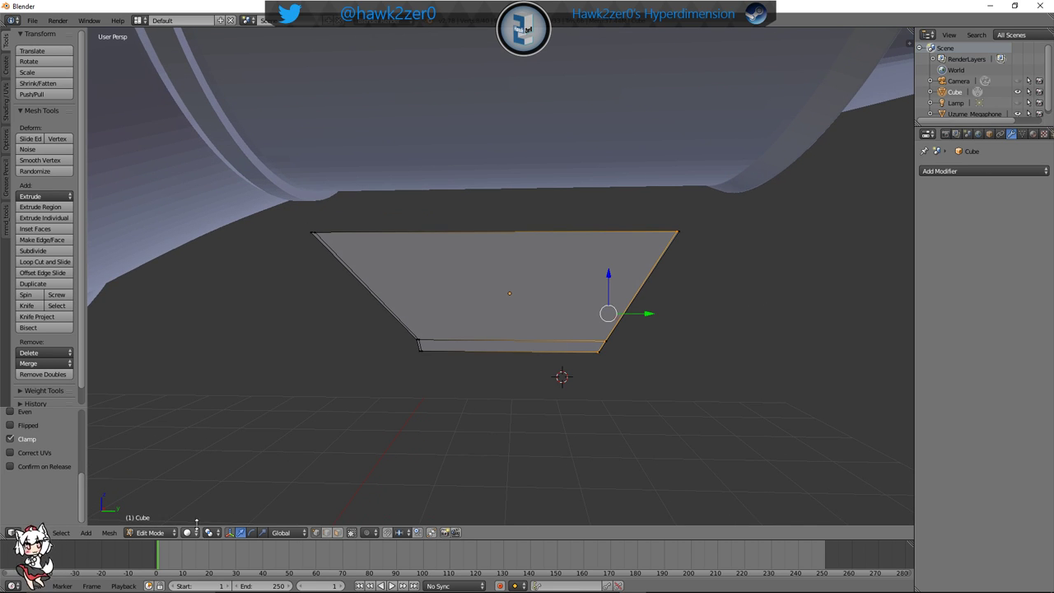
key("a")
key("a")
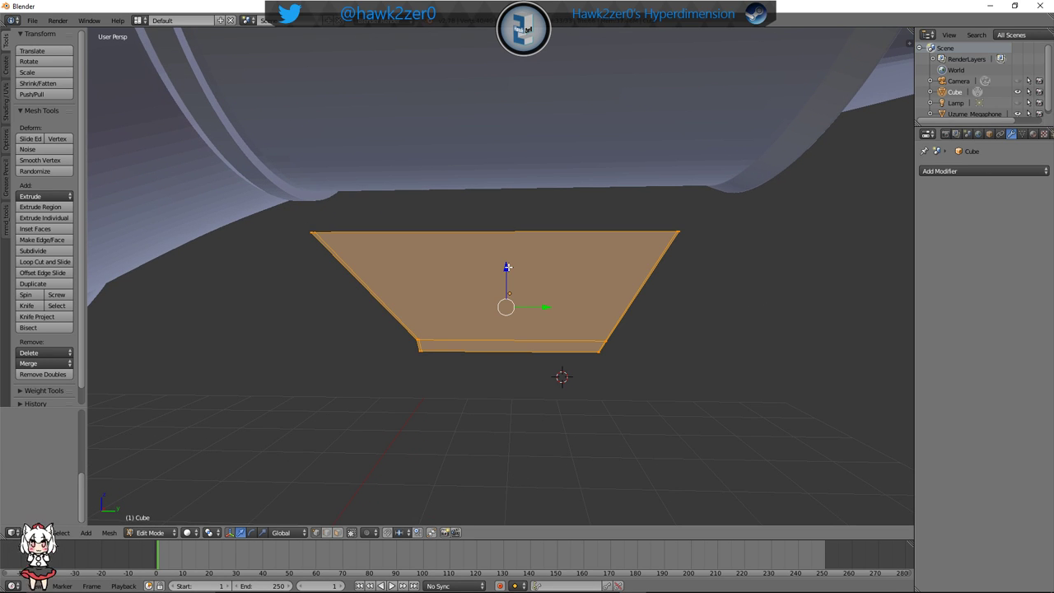
left_click_drag(507, 266, 527, 213)
middle_click_drag(582, 235, 541, 247)
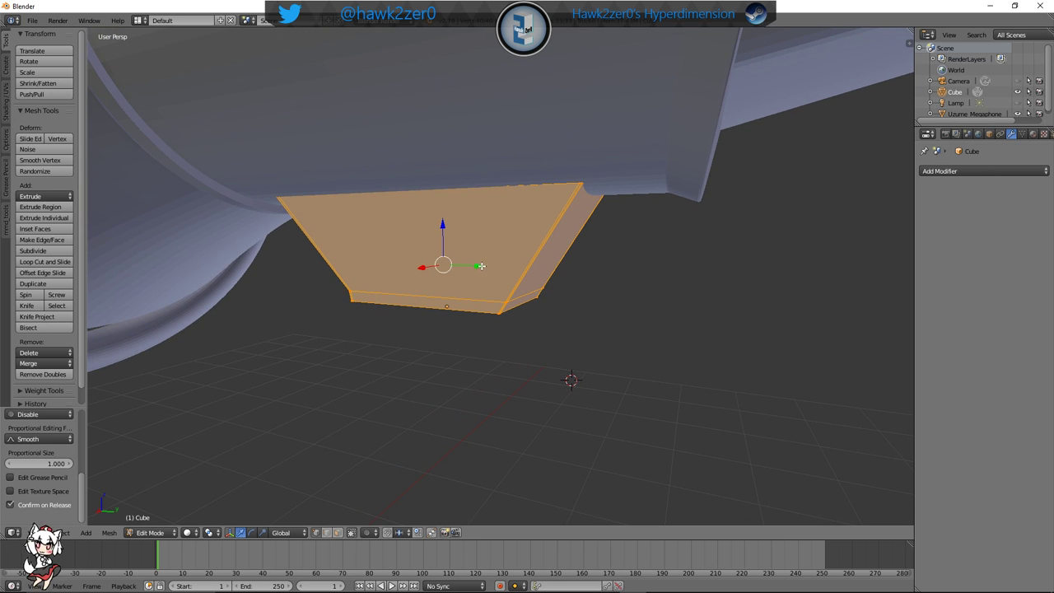
left_click_drag(482, 266, 513, 262)
Stretch the block along the Y axis and reposition it under the cylinder
middle_click_drag(514, 263, 542, 257)
key("s")
key("y")
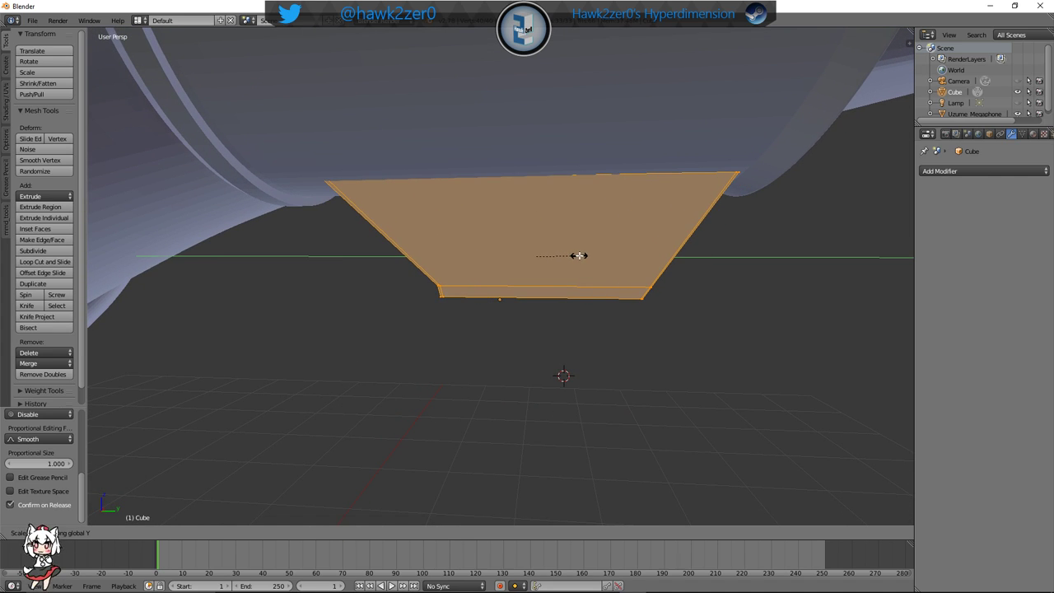
left_click(574, 255)
left_click_drag(585, 257, 390, 262)
Rescale the block along Y and fine-tune its Y and Z position between the cylinder's two rings
middle_click_drag(390, 261, 491, 262)
key("s")
key("y")
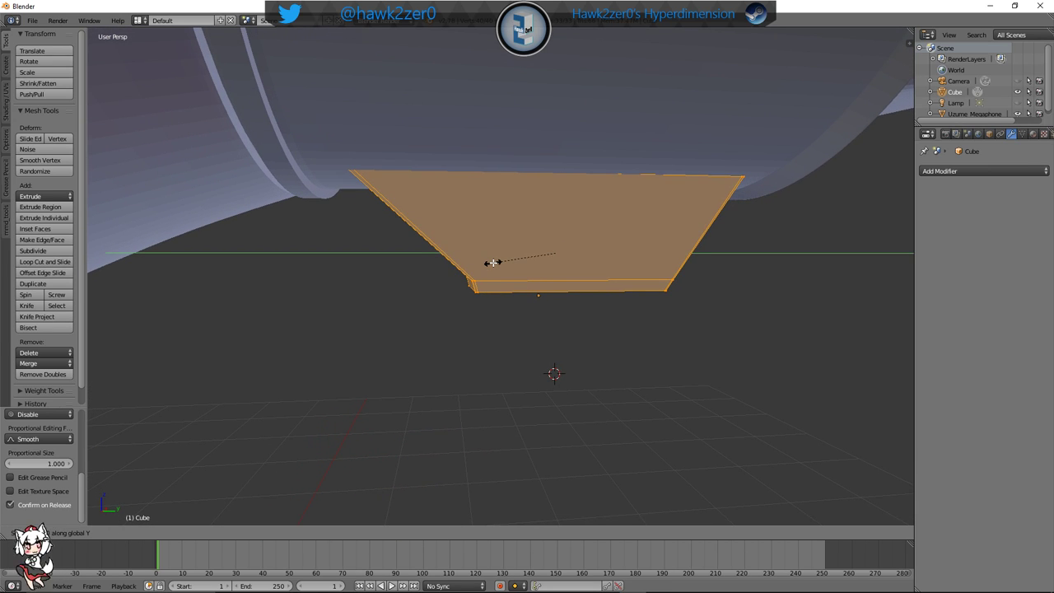
left_click(431, 335)
left_click_drag(583, 261, 532, 254)
middle_click_drag(532, 254, 568, 286)
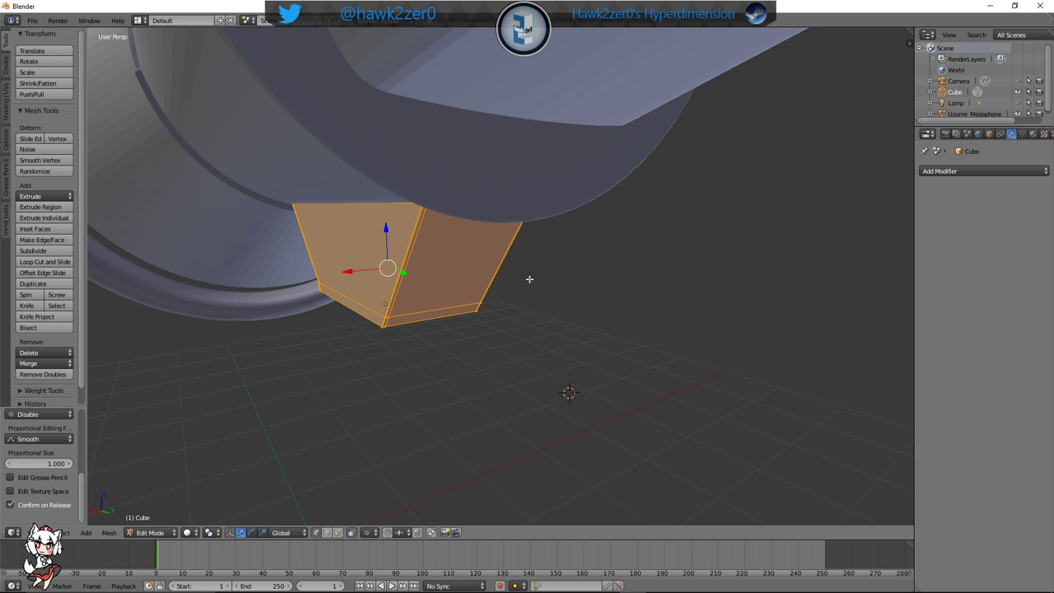
middle_click_drag(593, 369, 403, 206)
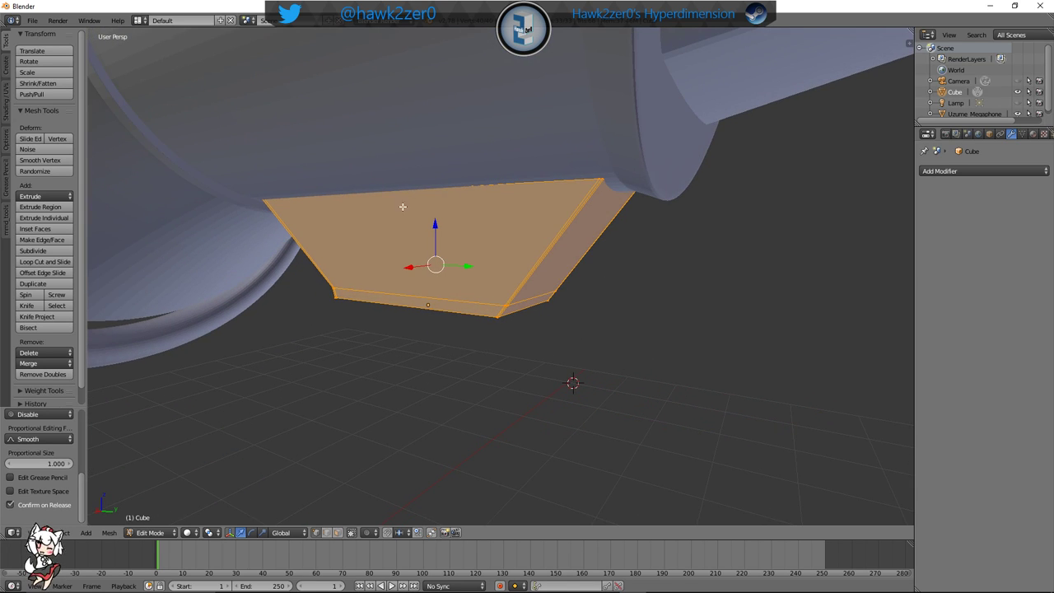
left_click_drag(434, 224, 490, 244)
Add a centred horizontal loop cut around the block's slanted sides and clear the selection
middle_click_drag(490, 244, 426, 285)
scroll(519, 277, "up", 5)
key("ctrl+r")
left_click(467, 287)
right_click(466, 286)
key("a")
Box-select the middle loop's bell-end vertices in wireframe and move them inward along Y to bend the slope
scroll(452, 306, "up", 4)
key("z")
key("b")
left_click_drag(418, 273, 467, 294)
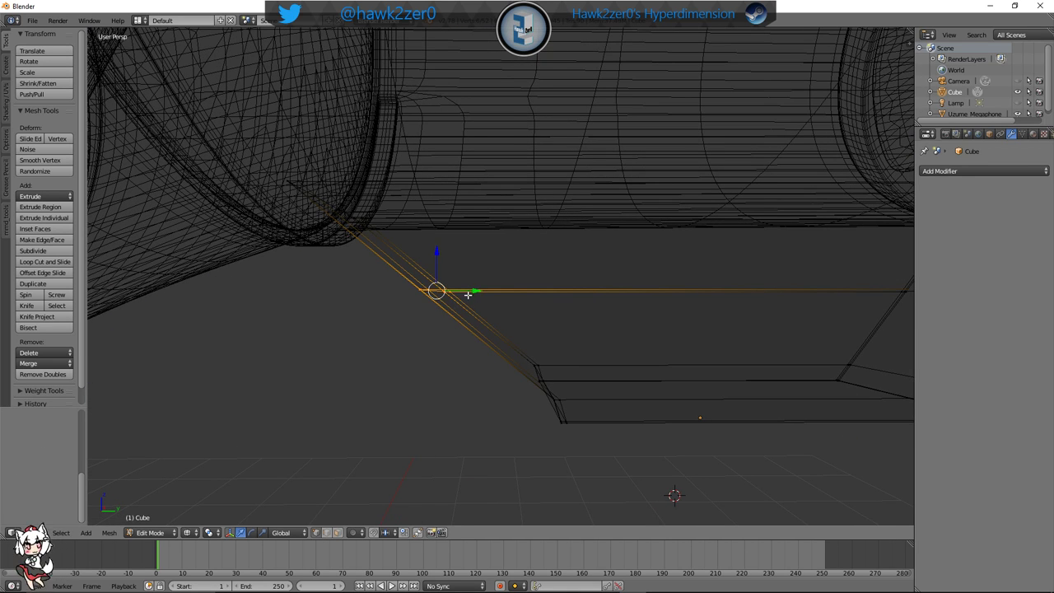
key("g")
key("y")
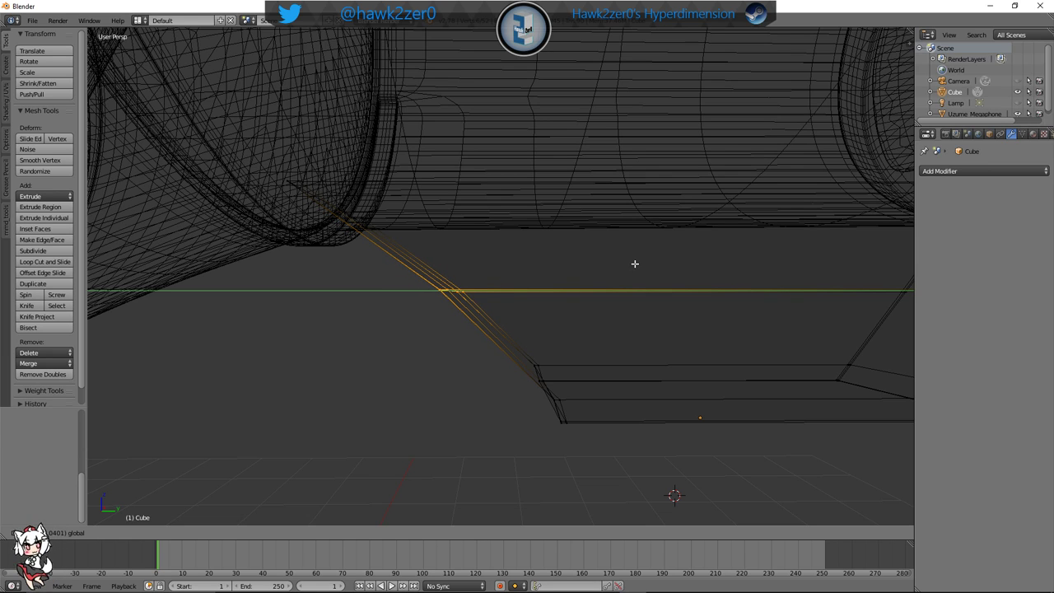
left_click(634, 264)
key("z")
scroll(464, 404, "down", 6)
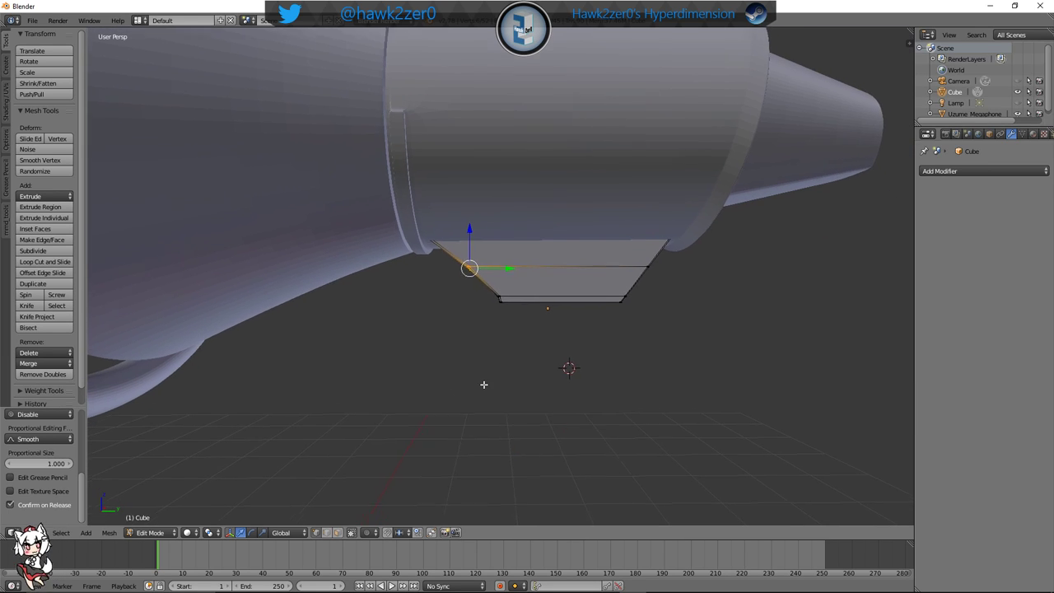
left_click_drag(502, 267, 540, 264)
key("a")
Add another horizontal loop cut between the middle loop and the block's upper rim
middle_click_drag(520, 282, 516, 318, "shift")
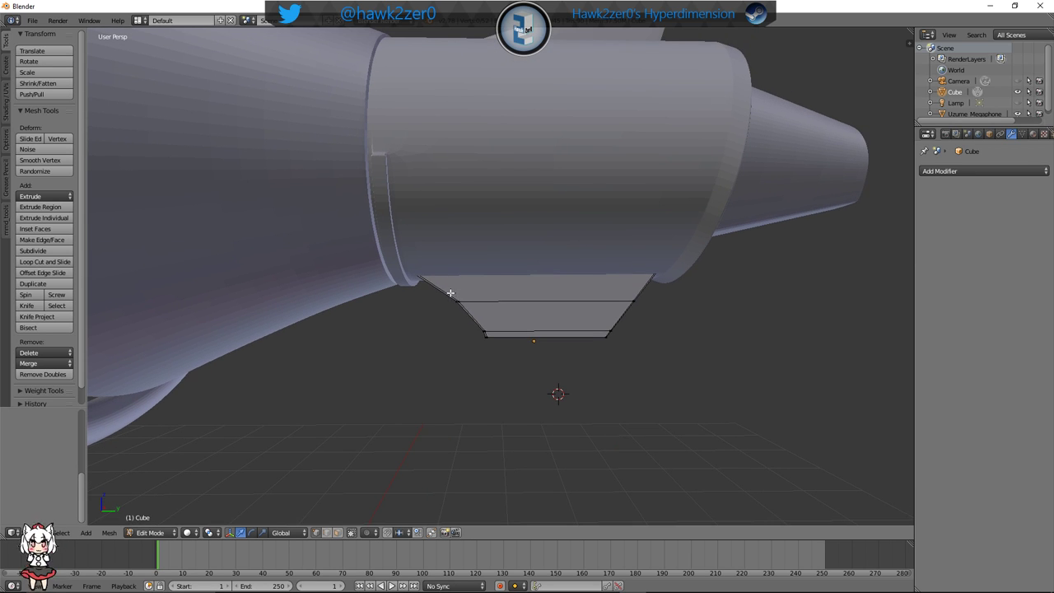
key("ctrl+r")
left_click(439, 287)
left_click(440, 287)
Move the new upper loop's bell-end edges inward along Y in wireframe to smooth the curve, and return to solid shading
key("z")
scroll(478, 297, "up", 6)
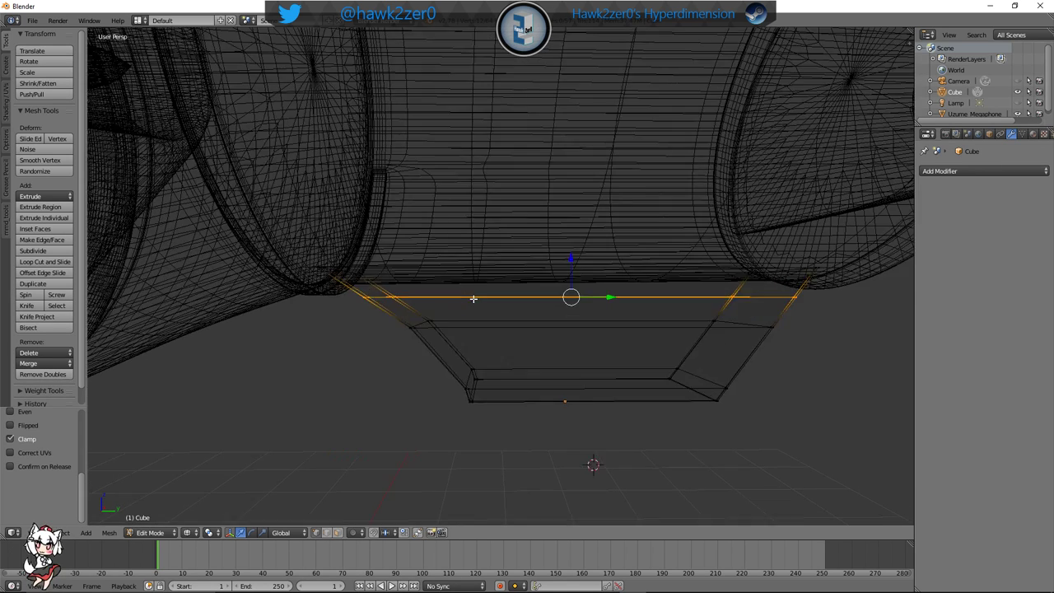
key("a")
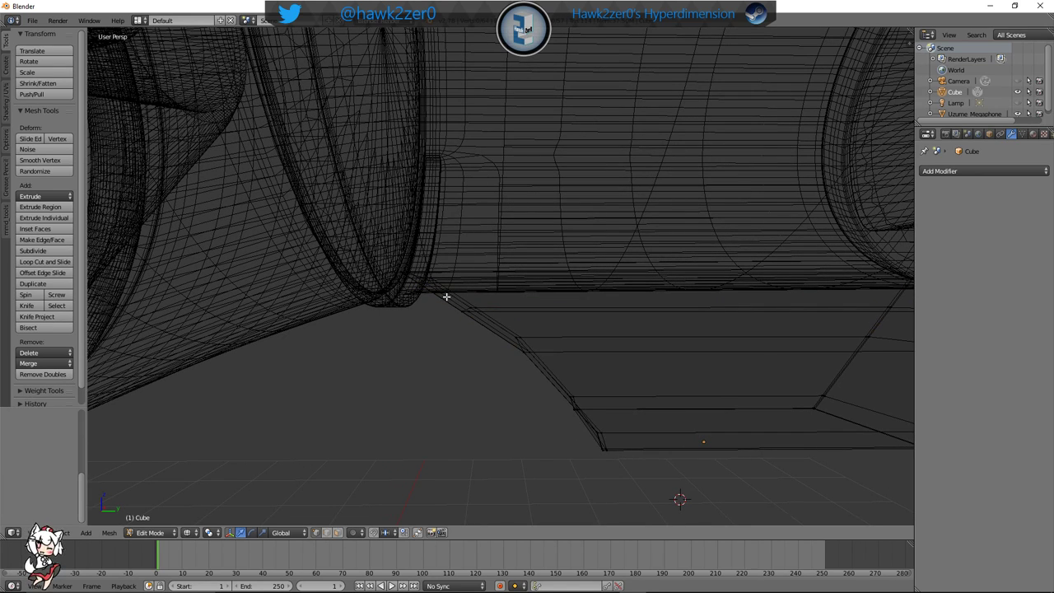
right_click(461, 304, "alt")
key("g")
key("y")
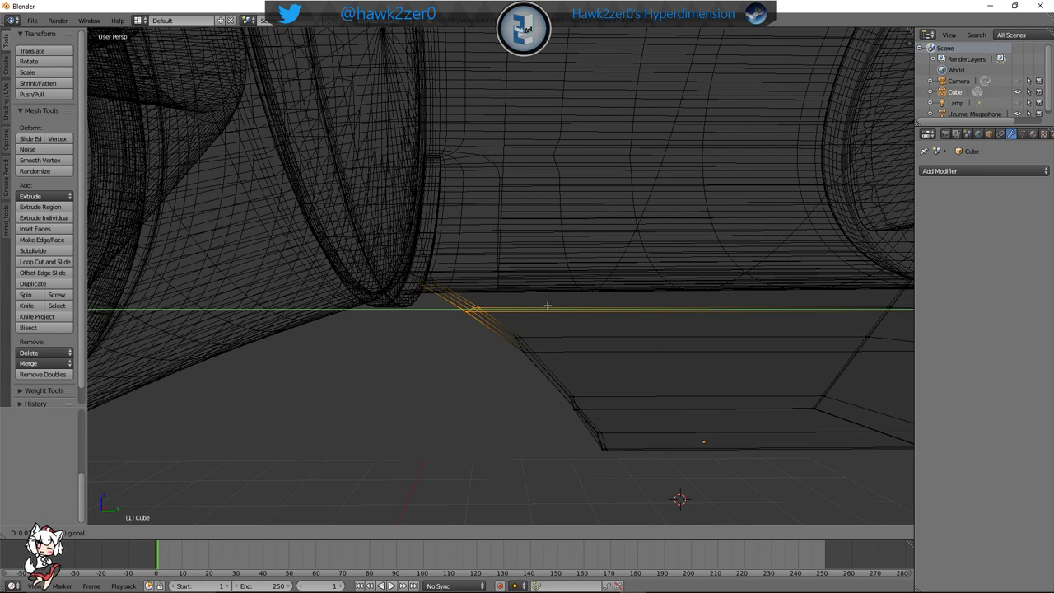
left_click(605, 291)
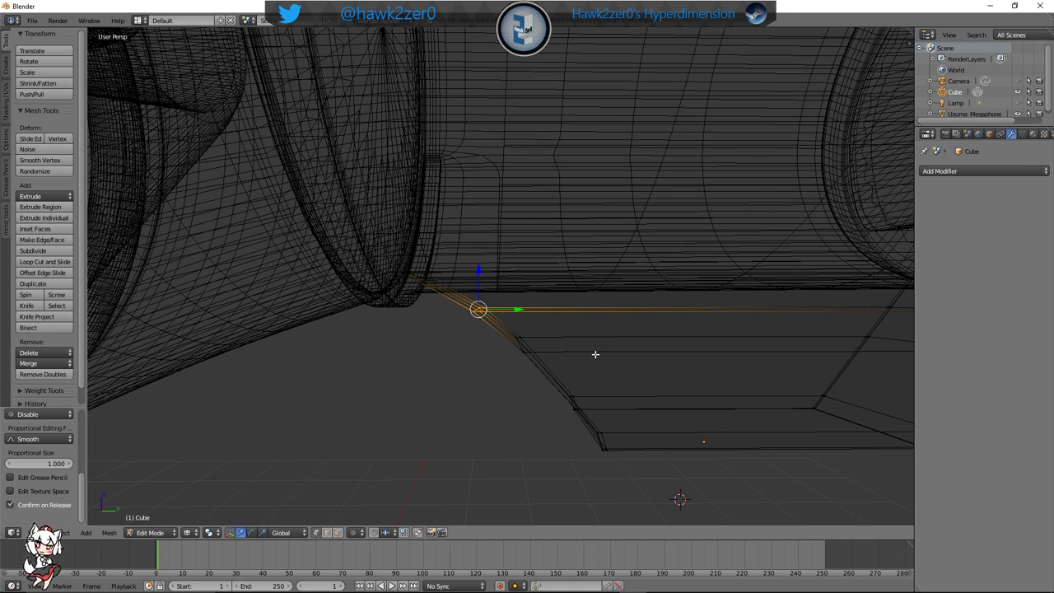
key("a")
key("z")
scroll(622, 420, "down", 5)
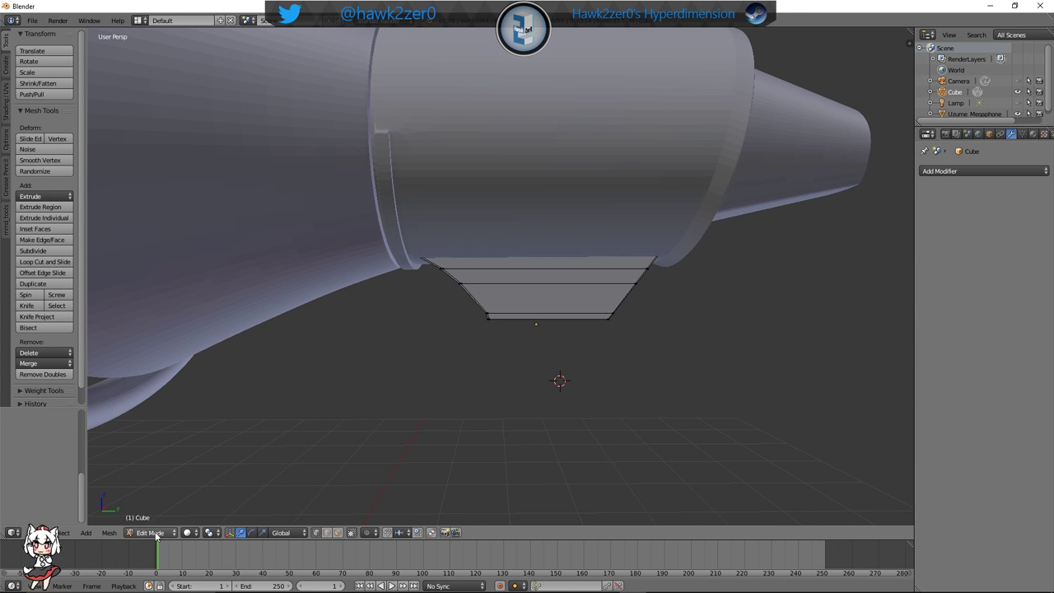
Switch to Object Mode and view the whole megaphone with the finished block from the side
left_click(150, 532)
left_click(153, 517)
middle_click_drag(499, 399, 324, 358)
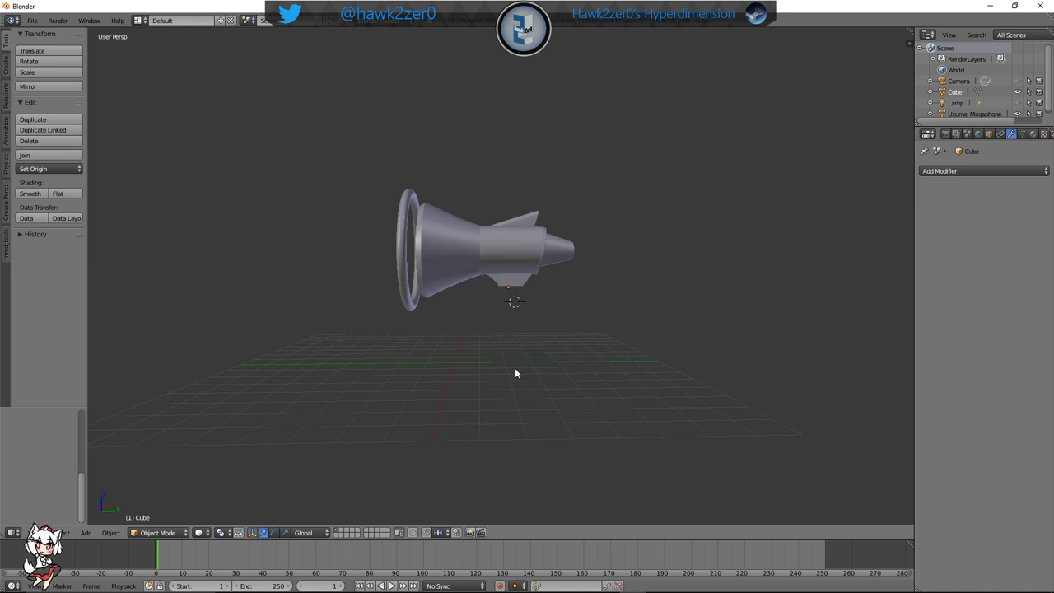
key("KP_0")
key("KP_0")
key("KP_0")
key("KP_0")
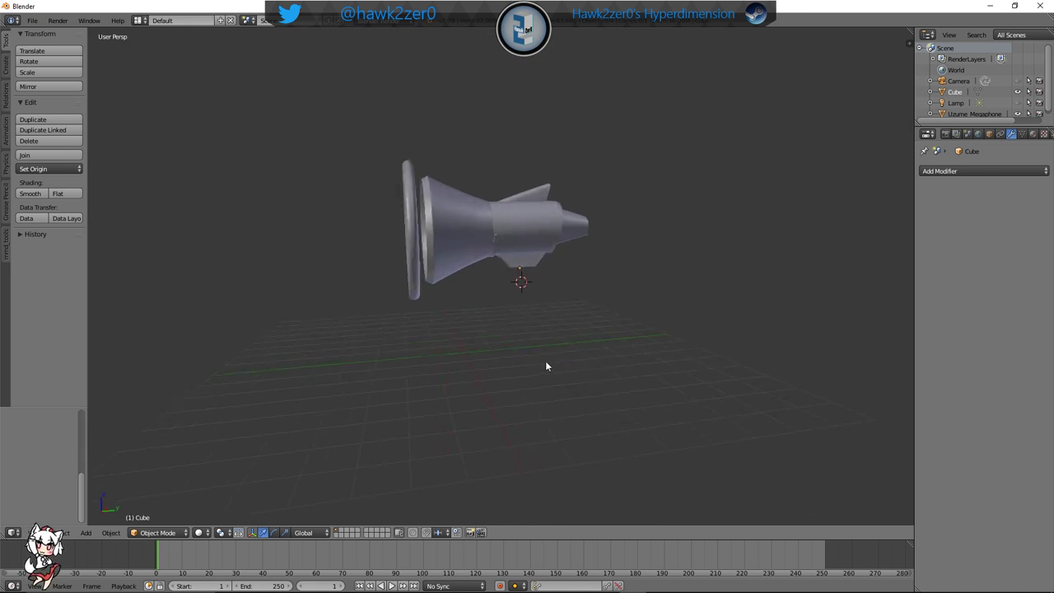
Check the existing camera's view, then delete that camera from the scene
key("KP_0")
key("KP_0")
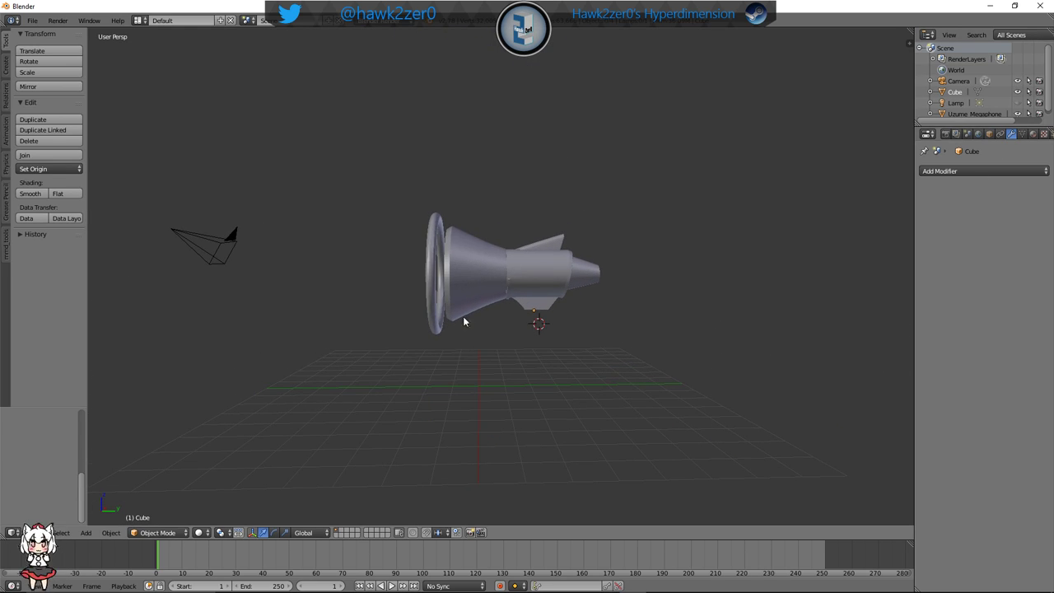
right_click(216, 255)
key("x")
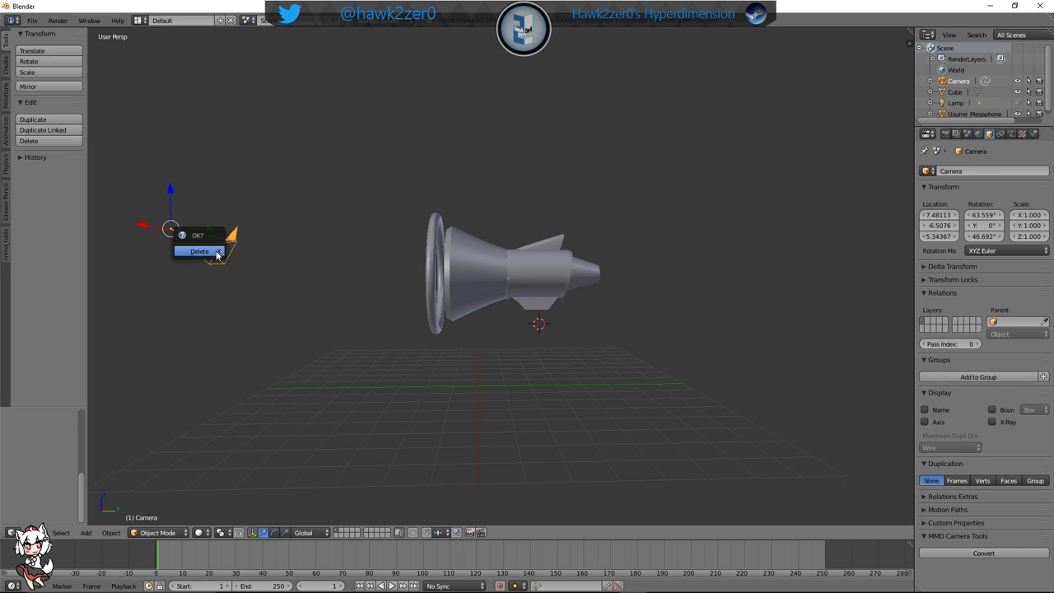
left_click(216, 250)
Snap the 3D cursor to the world origin and fit the whole scene in the view
key("KP_3")
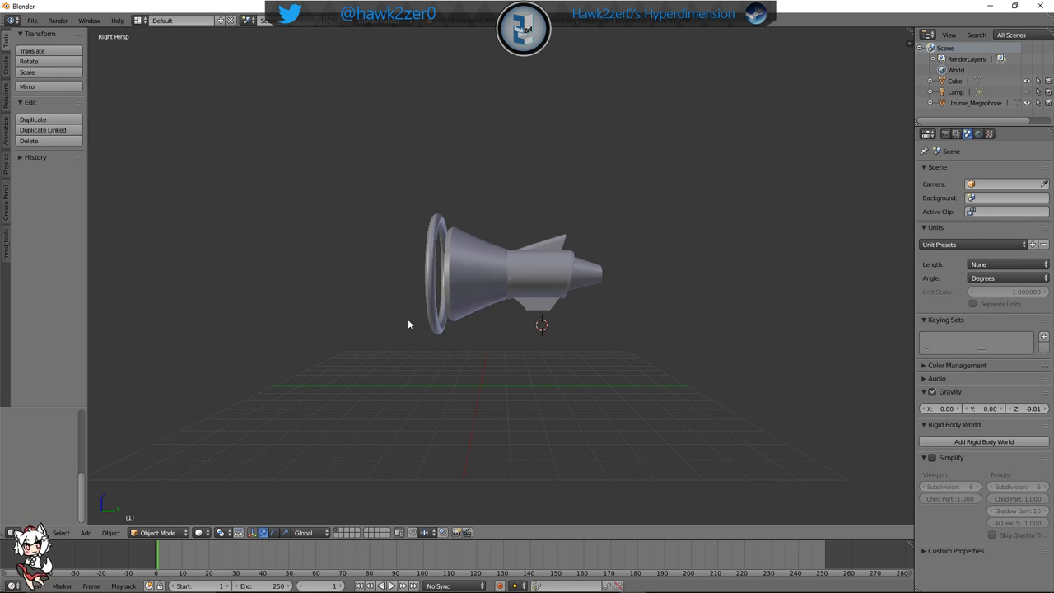
middle_click_drag(479, 318, 496, 302, "shift")
scroll(496, 301, "up", 2)
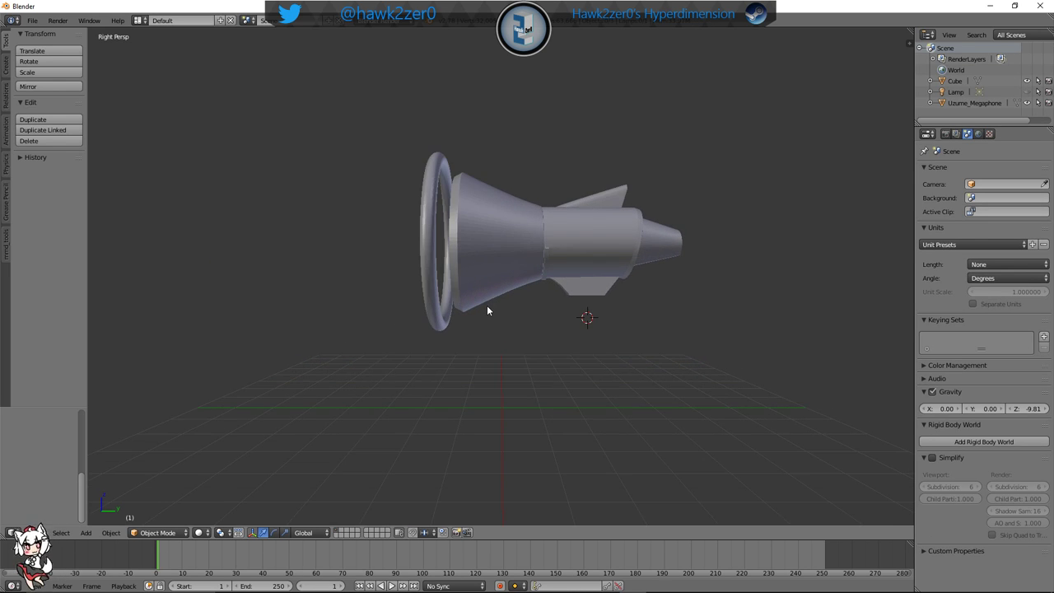
key("shift+s")
left_click(499, 429)
left_click(37, 532)
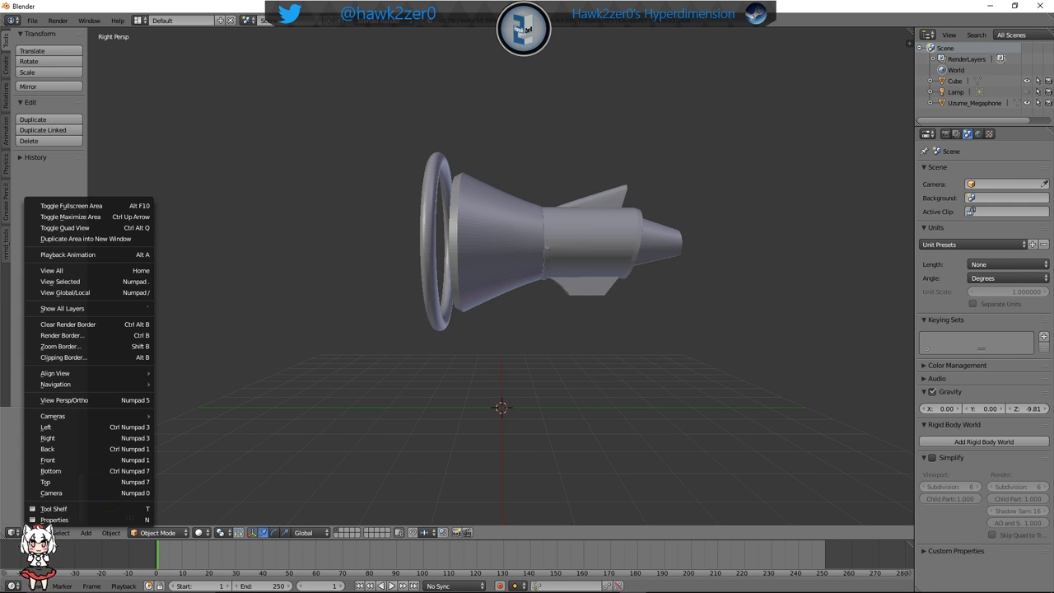
mouse_move(90, 372)
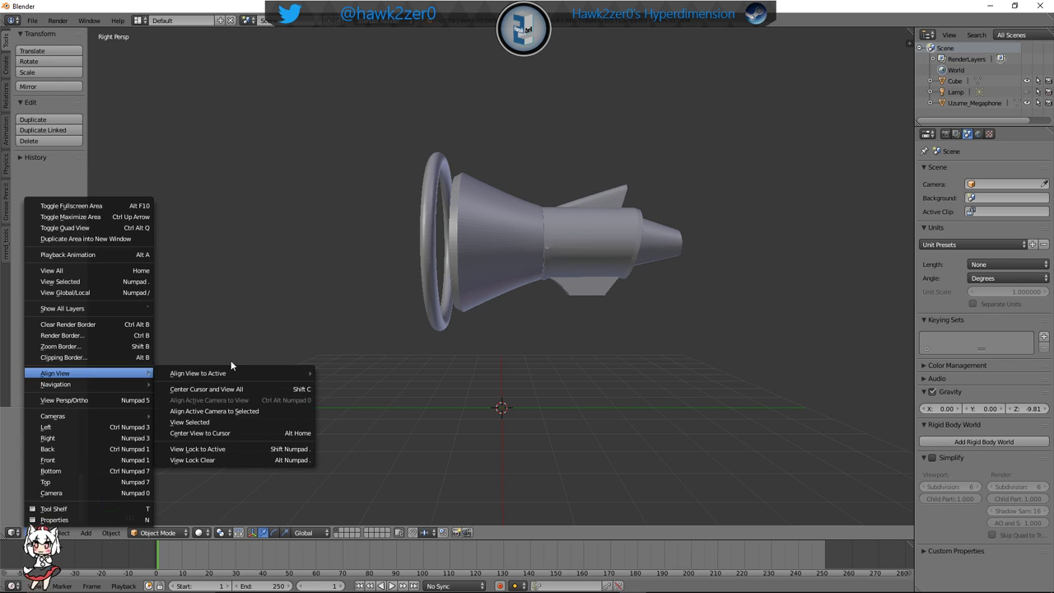
left_click(229, 387)
Add a new camera at the world origin, aligned with the right-side view of the megaphone
key("KP_3")
middle_click_drag(349, 408, 427, 353, "shift")
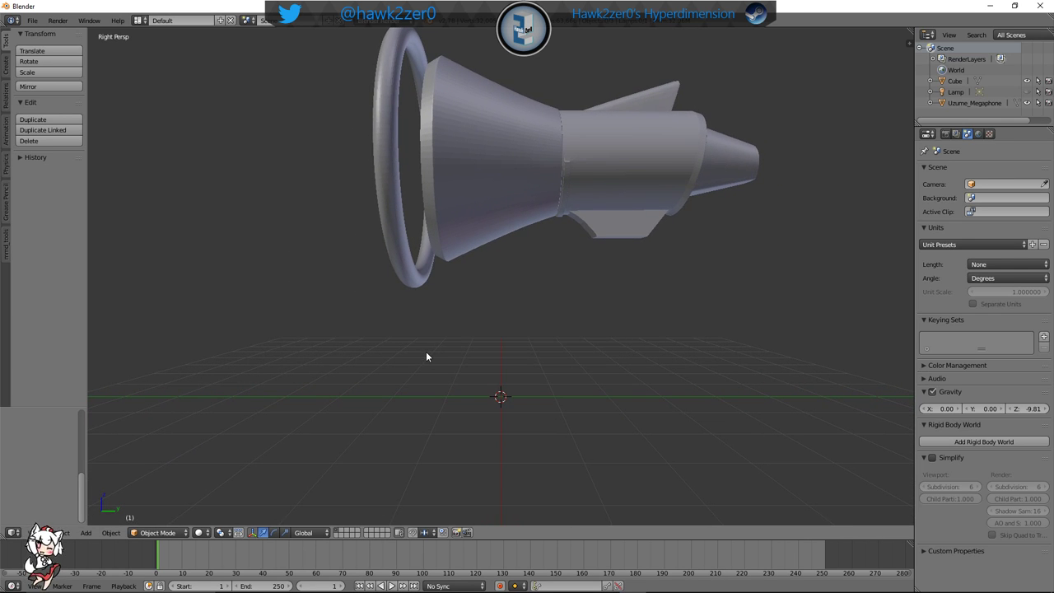
key("shift+a")
left_click(403, 464)
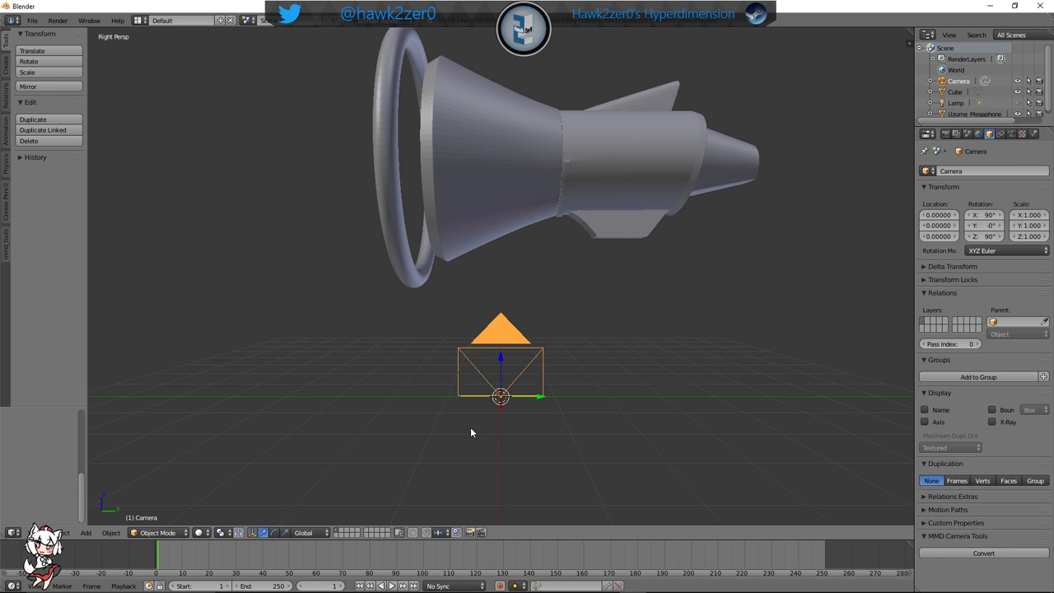
Move the new camera away from the megaphone to about X 11.04 and raise it to about Z 5.10
scroll(471, 428, "down", 3)
middle_click_drag(472, 426, 542, 318)
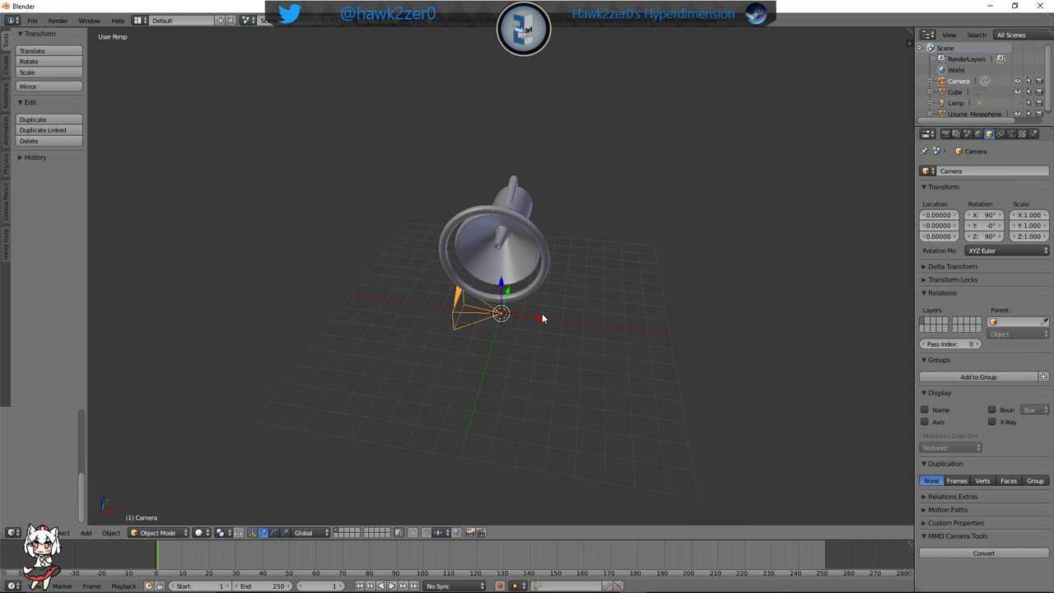
key("g")
key("x")
left_click(779, 331)
key("g")
key("z")
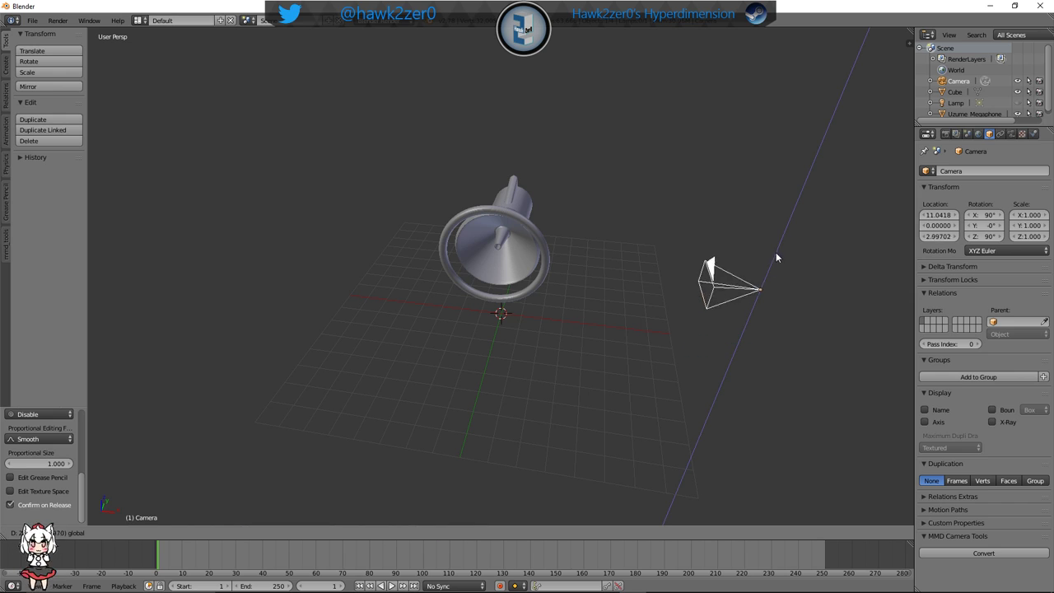
left_click(782, 221)
middle_click_drag(782, 221, 653, 268)
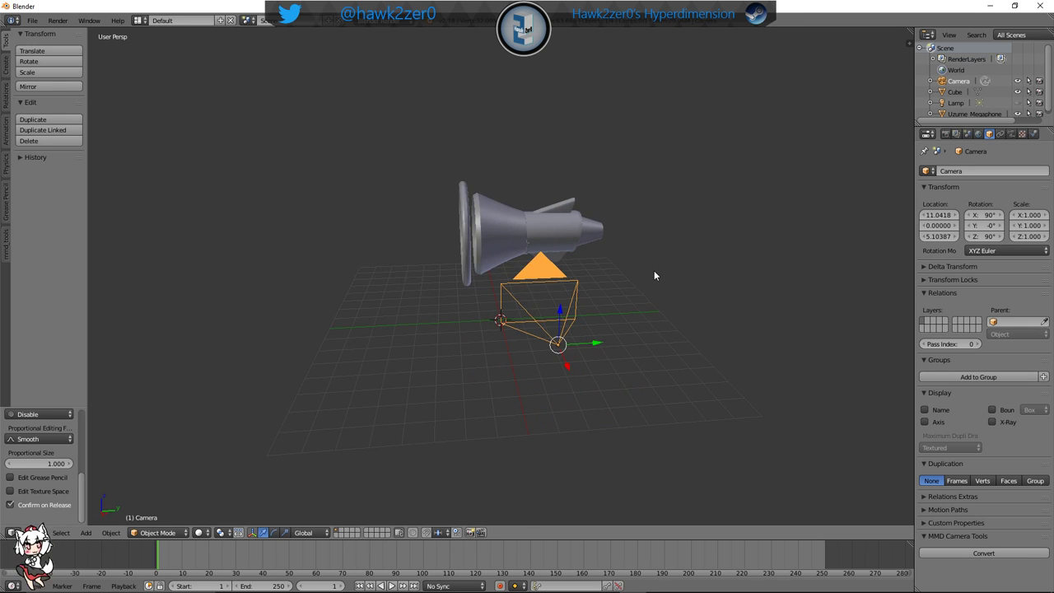
Lower the camera to about Z 4.70 and check the megaphone's framing through it
key("KP_0")
key("KP_0")
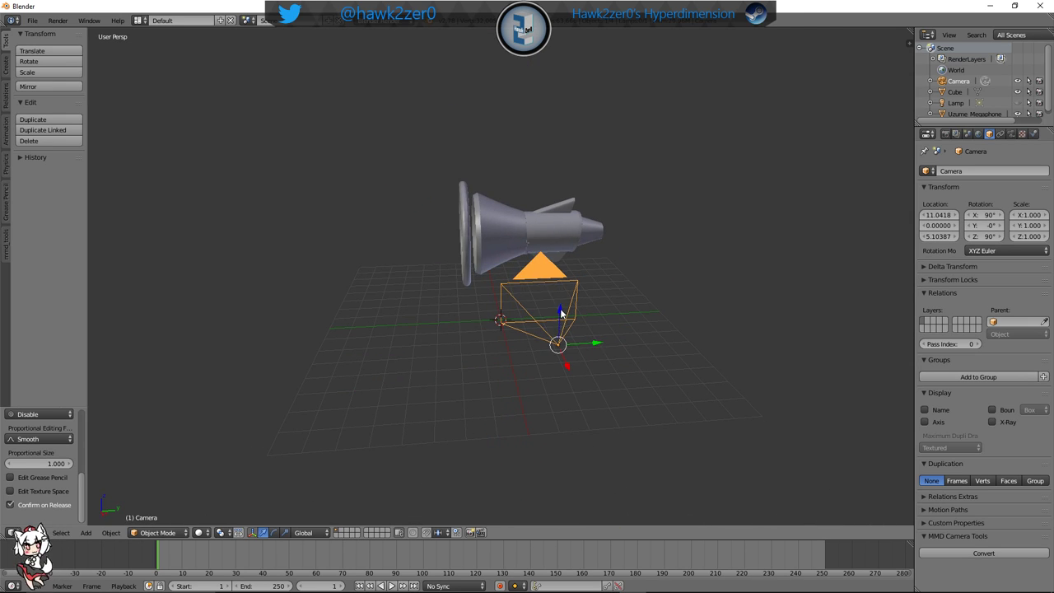
key("g")
key("z")
left_click(540, 470)
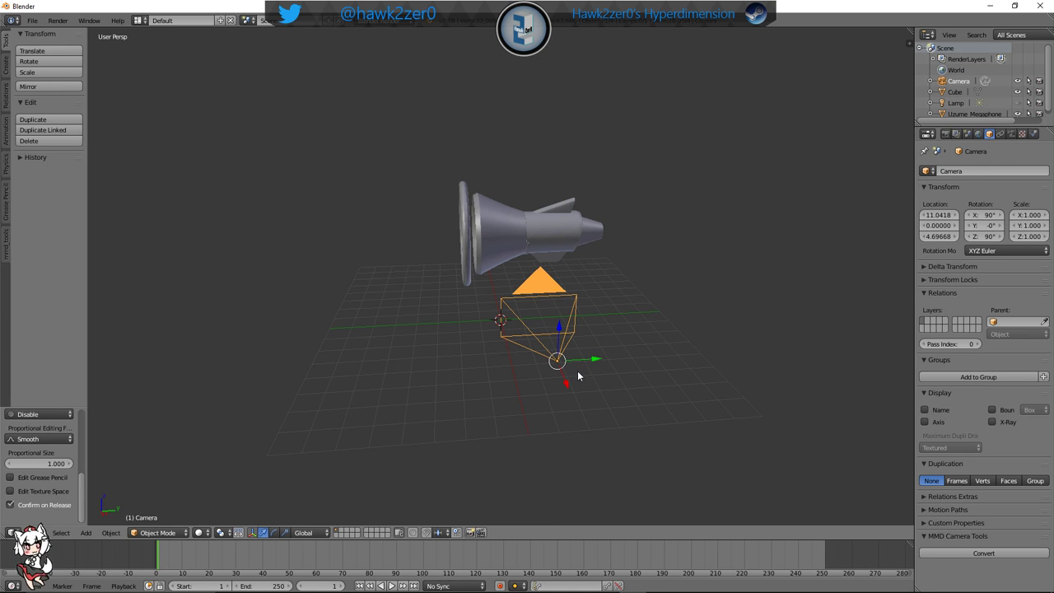
key("KP_0")
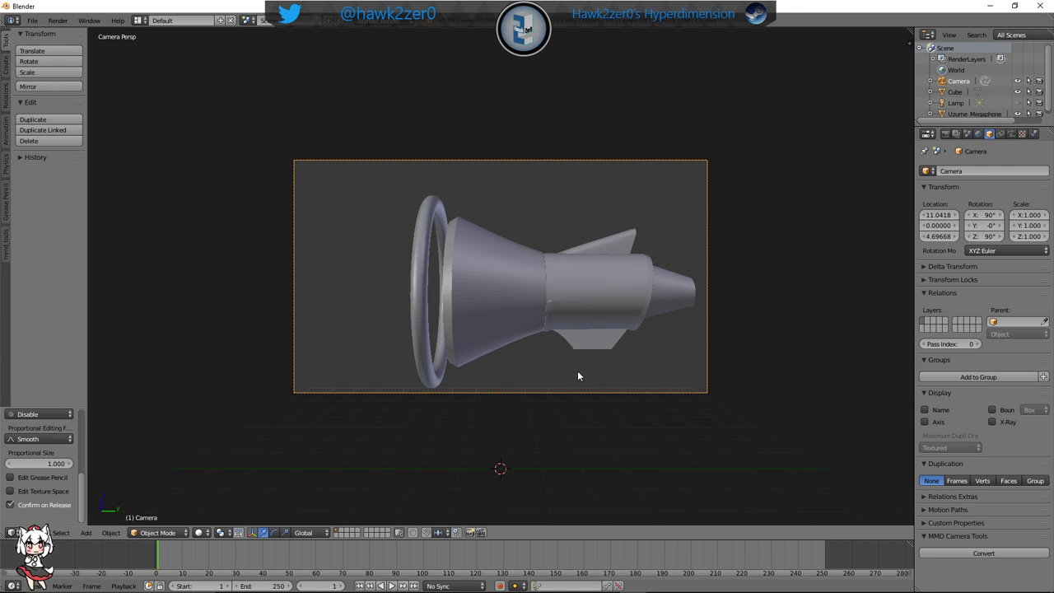
Move the camera farther back along X to about 13.14 and check the framing through it
key("KP_0")
key("g")
key("x")
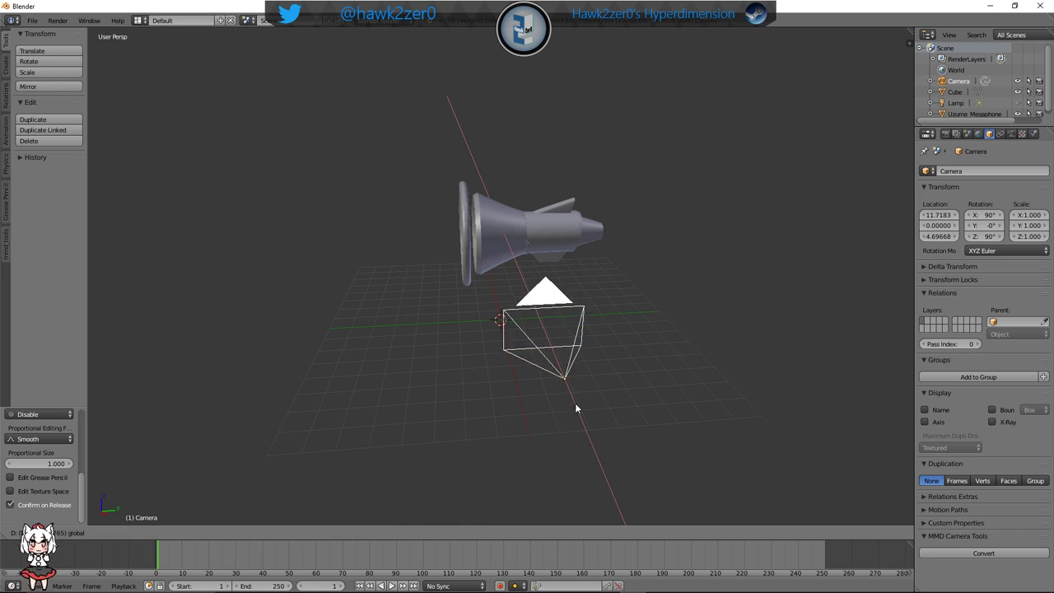
left_click(593, 447)
key("KP_0")
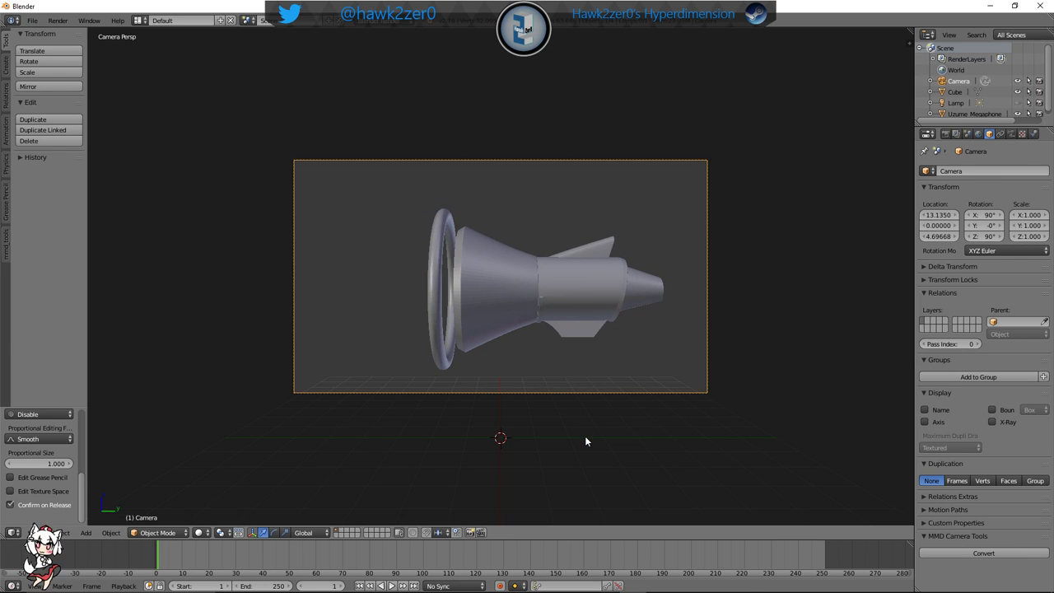
Lower the camera to about Z 4.59 and check how the megaphone is centered in the frame
key("KP_0")
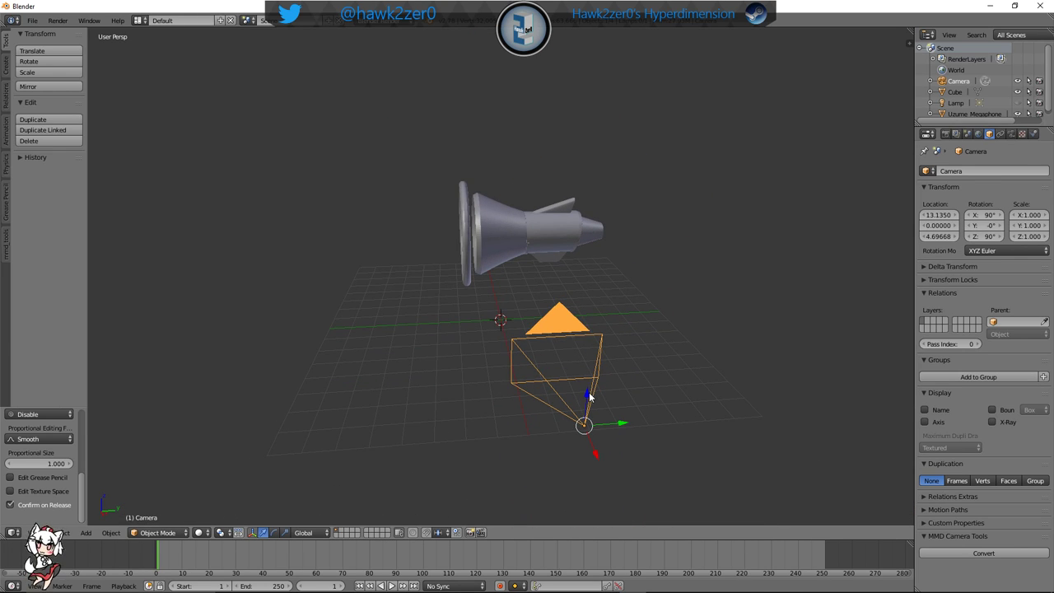
key("g")
key("z")
left_click(583, 431)
key("KP_0")
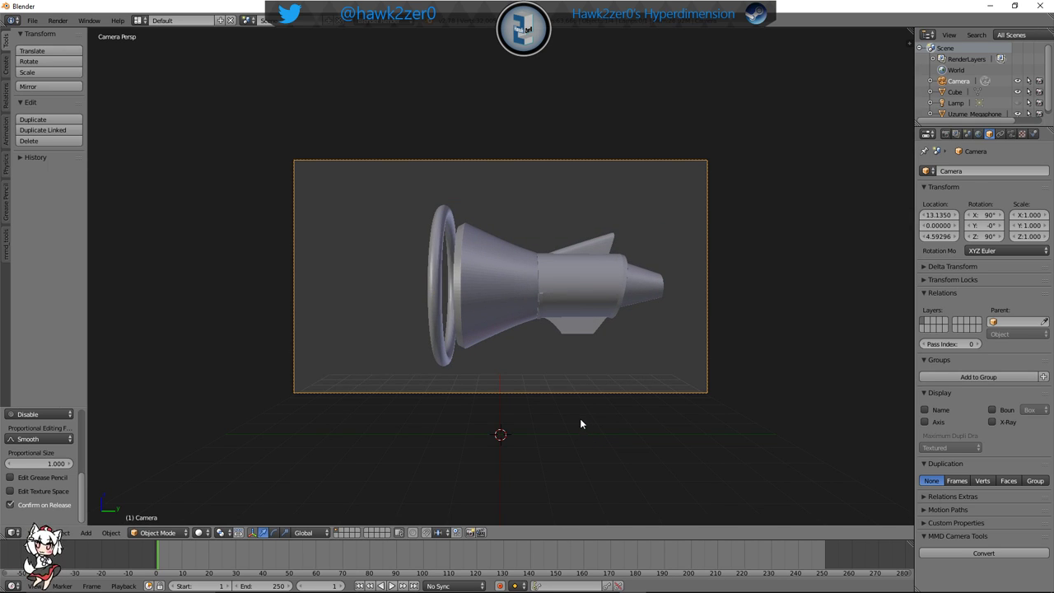
Lower the camera slightly more to about Z 4.49 and look through it again
key("KP_0")
middle_click_drag(580, 418, 720, 261)
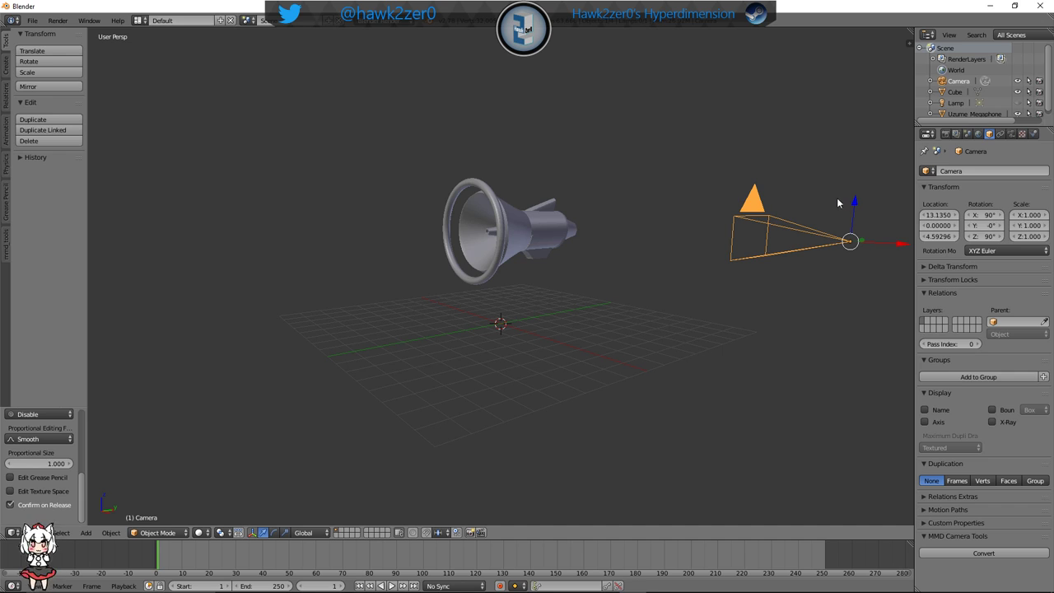
key("g")
key("z")
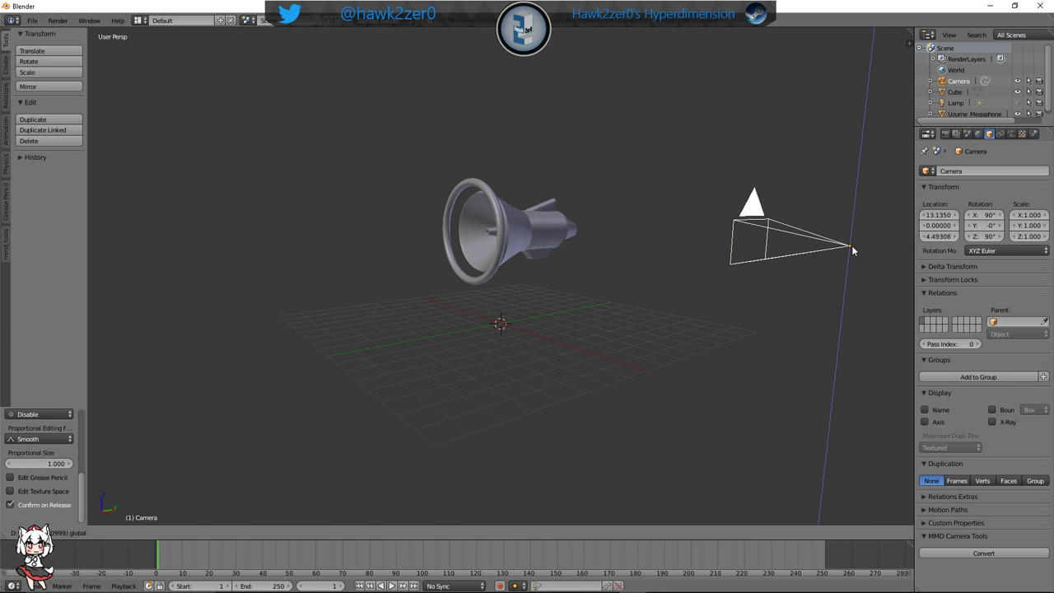
left_click(852, 245)
key("KP_0")
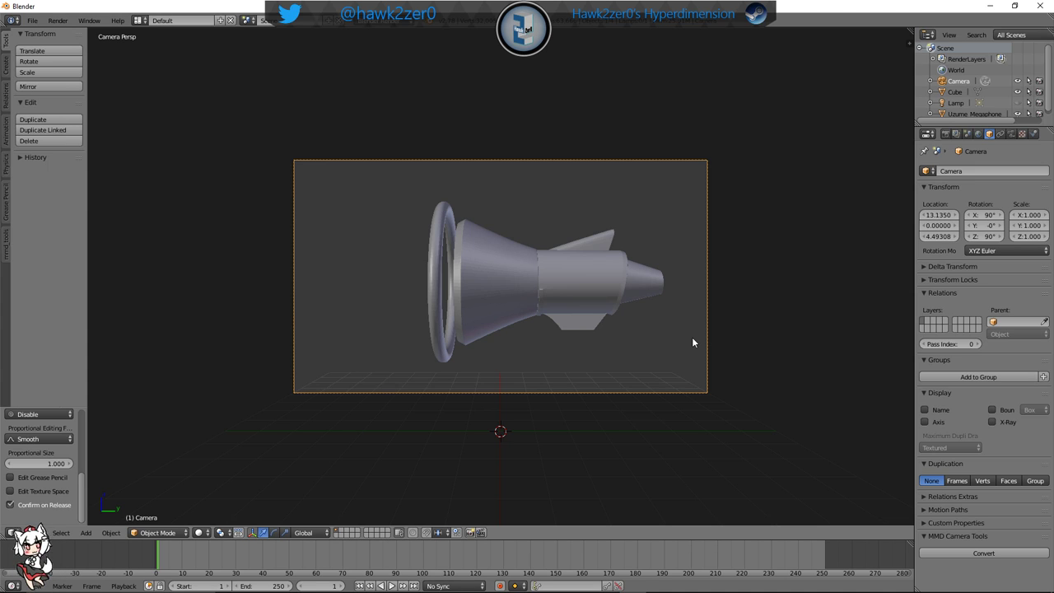
Examine the megaphone through the camera and from several angles, including the underside block and the mouthpiece end
middle_click_drag(691, 333, 403, 367)
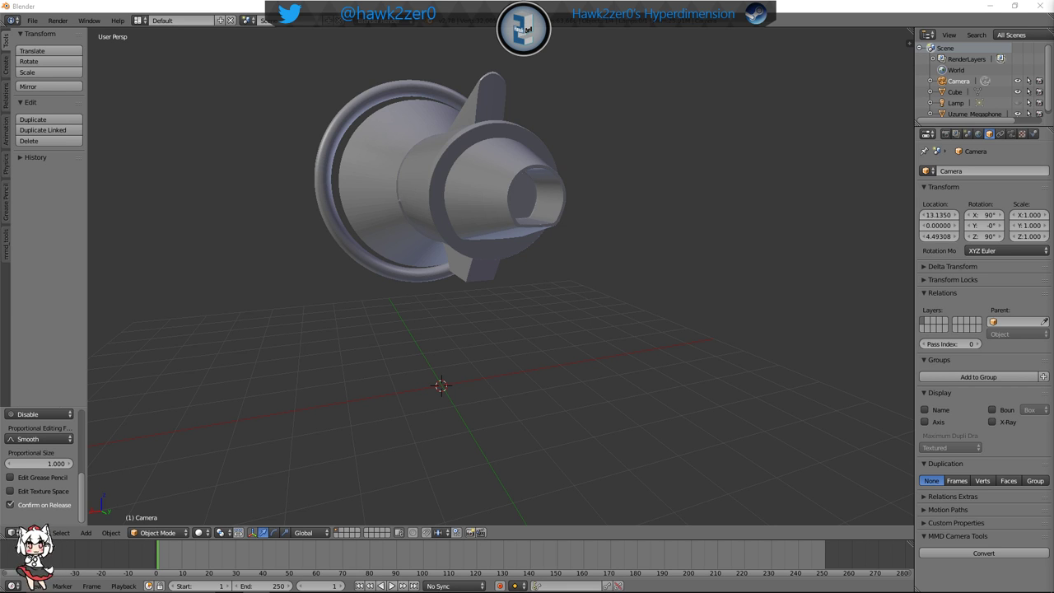
scroll(526, 333, "down", 4)
middle_click_drag(527, 333, 570, 314)
key("KP_0")
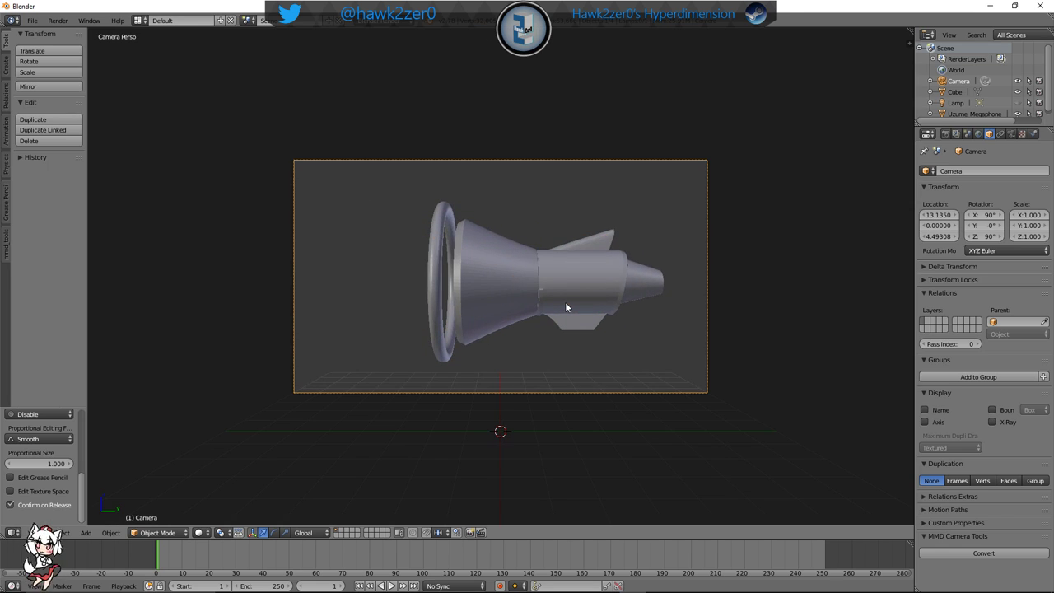
key("KP_0")
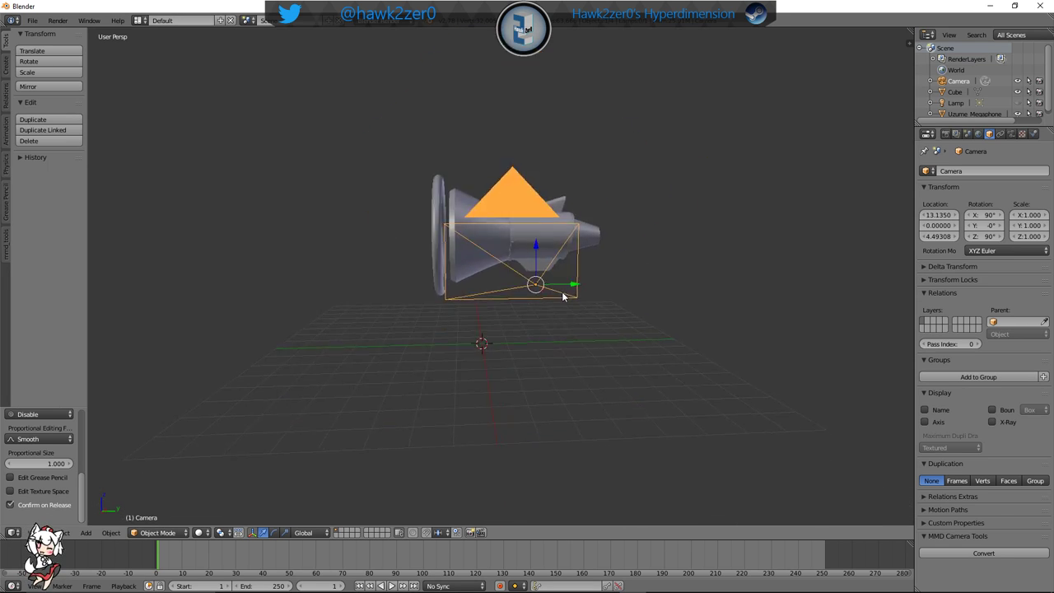
key("KP_0")
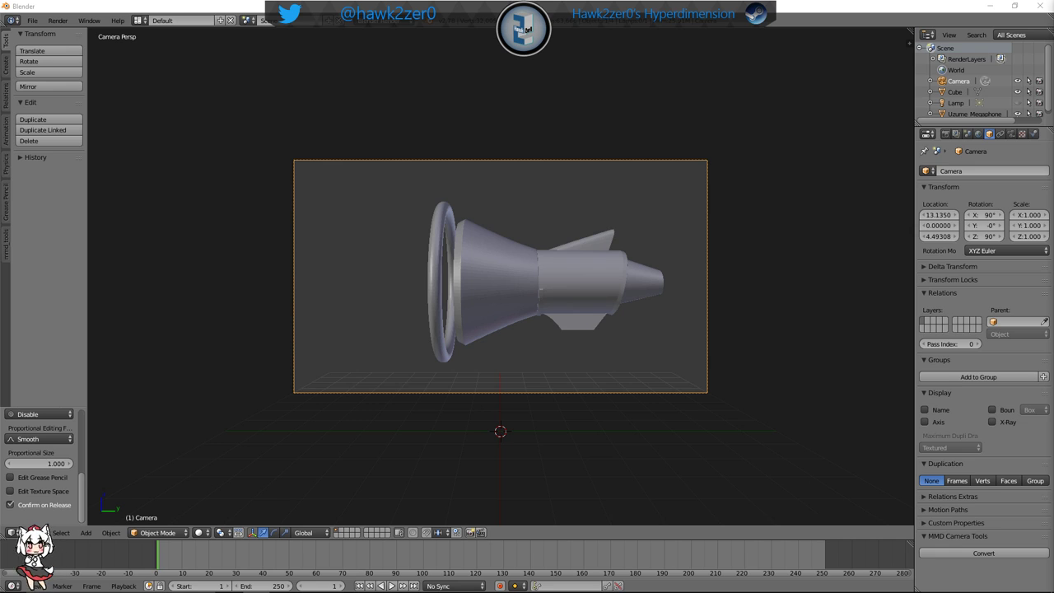
key("KP_0")
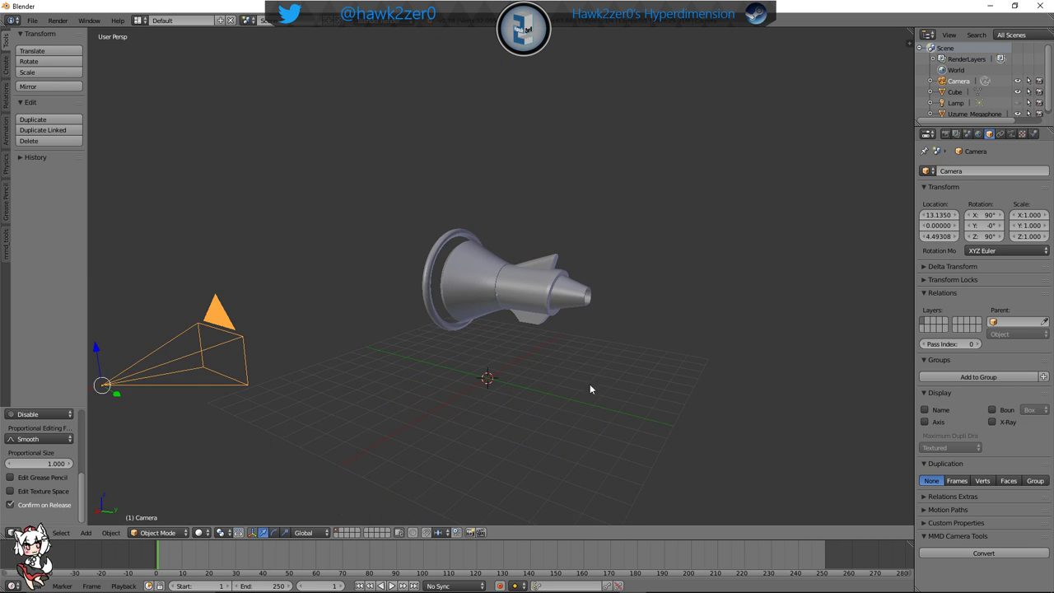
middle_click_drag(590, 384, 623, 312)
scroll(535, 356, "up", 4)
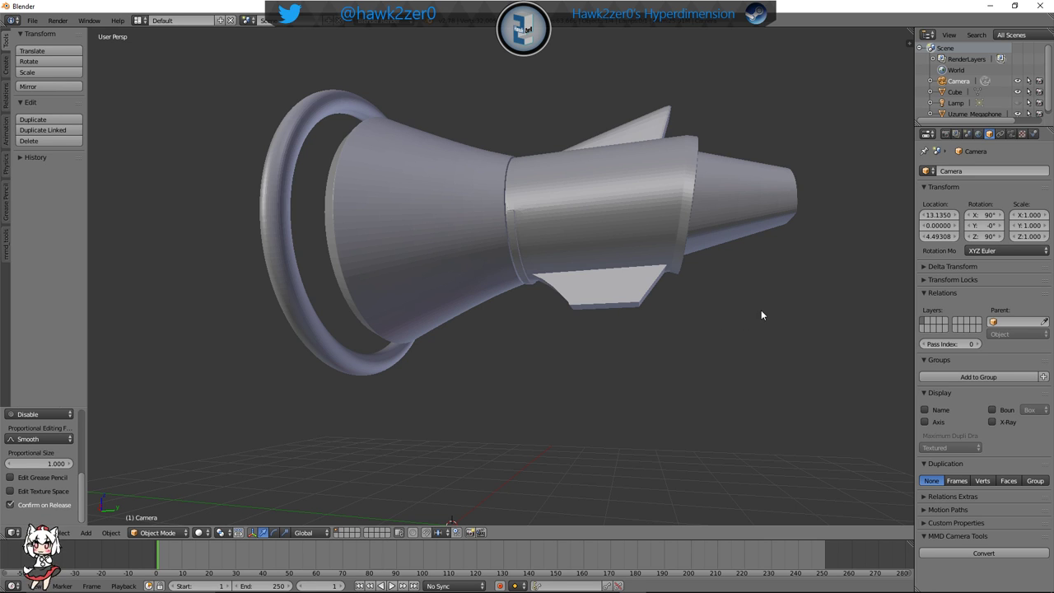
middle_click_drag(761, 310, 613, 346, "shift")
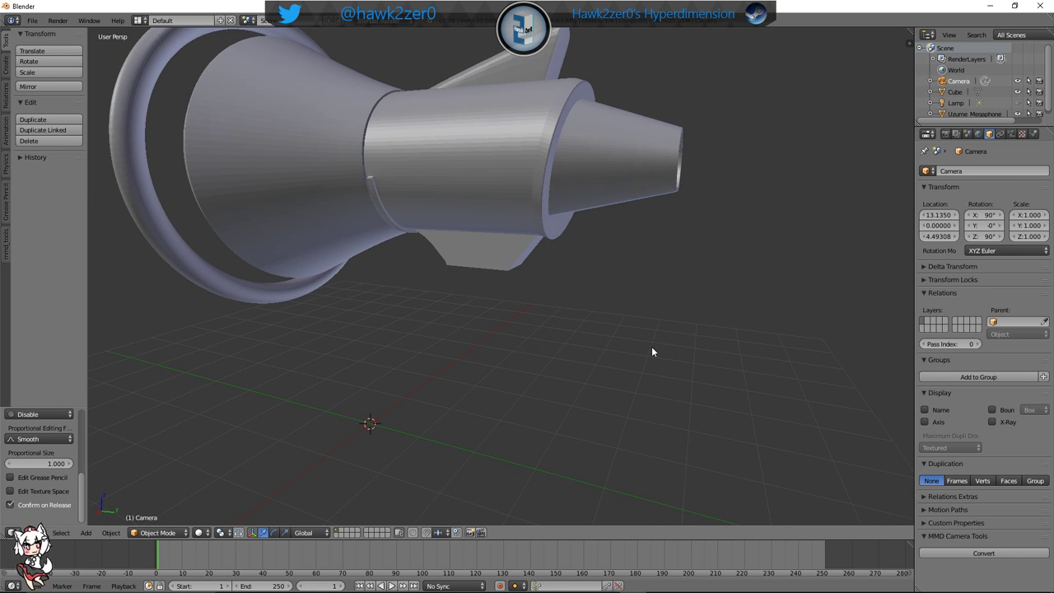
middle_click_drag(692, 346, 677, 296)
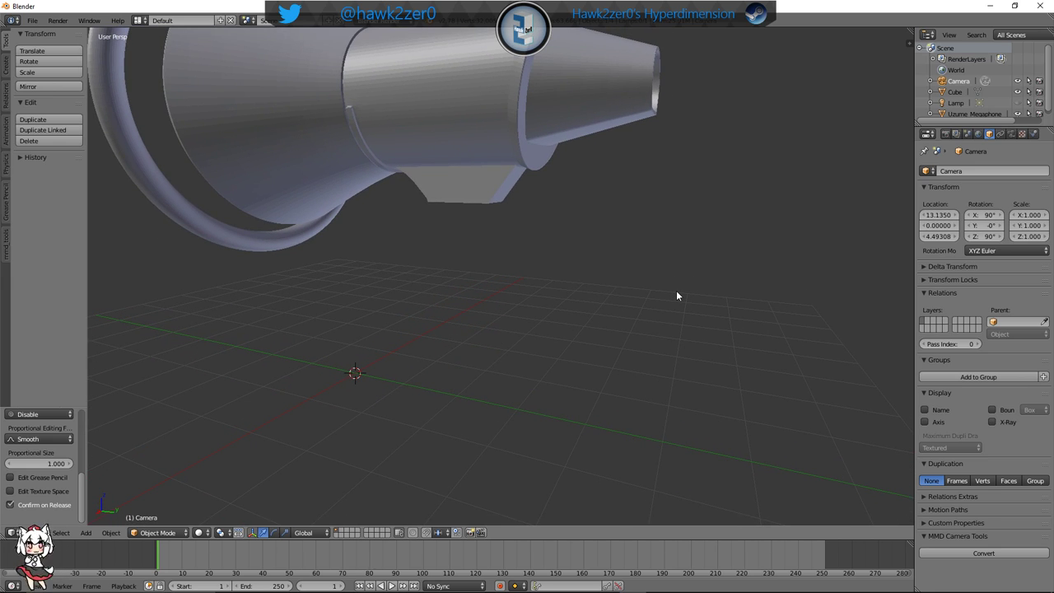
middle_click_drag(677, 295, 525, 282)
key("shift+a")
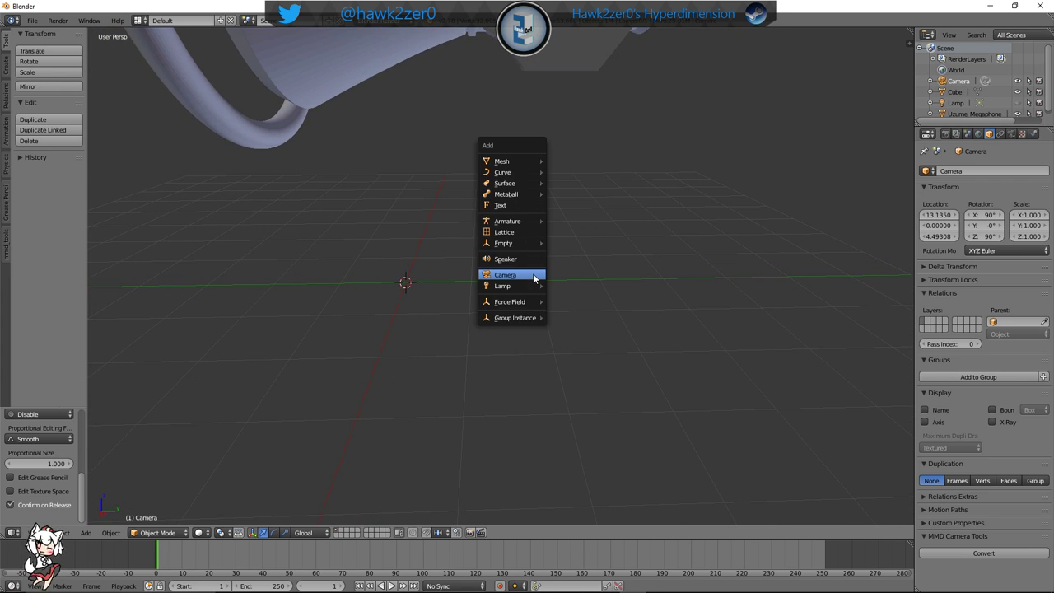
mouse_move(531, 161)
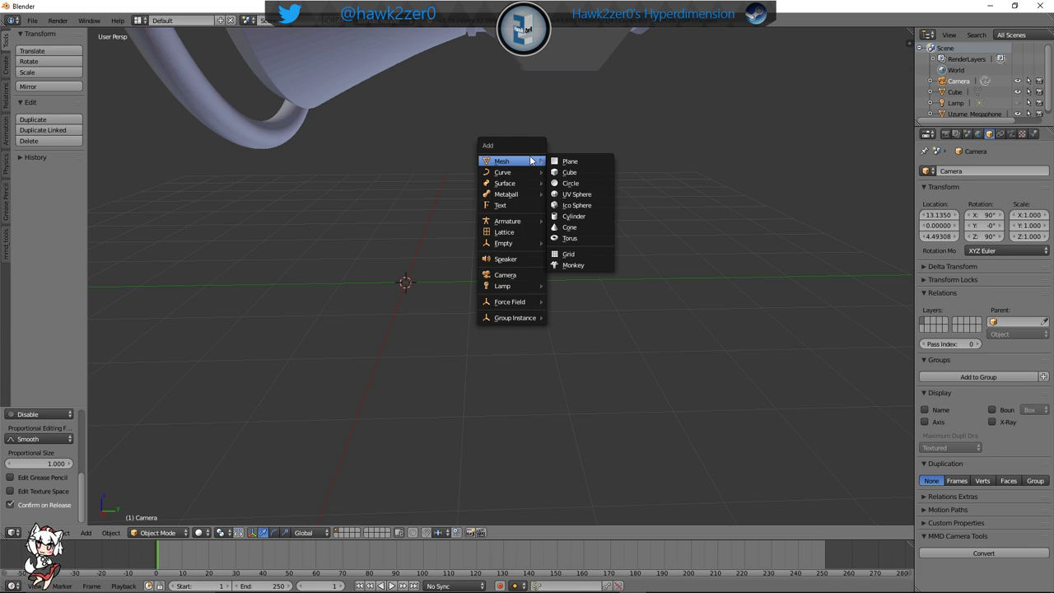
key("Escape")
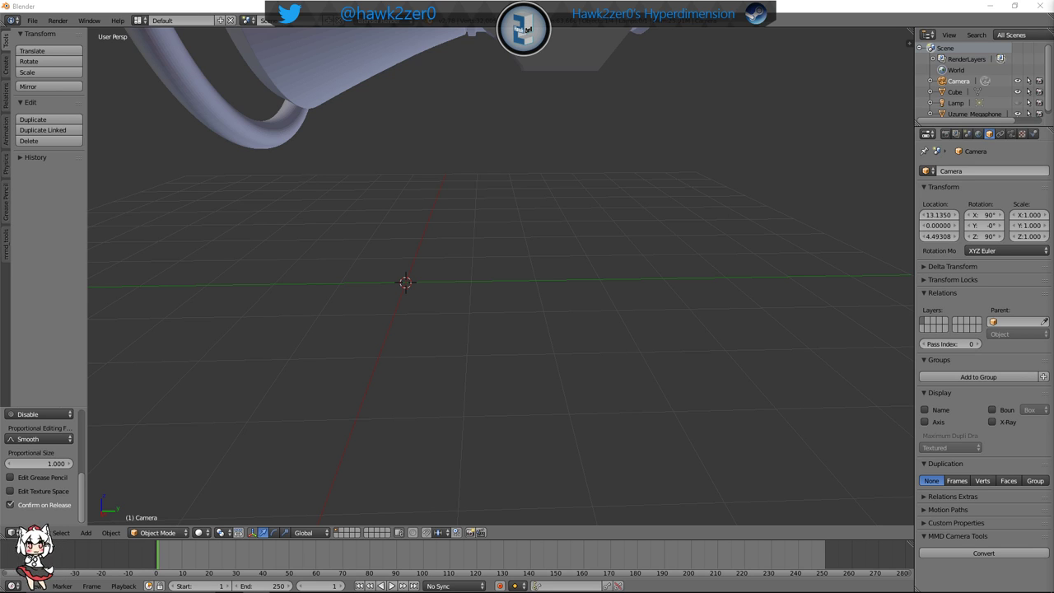
middle_click_drag(373, 433, 485, 324)
scroll(504, 336, "up", 4)
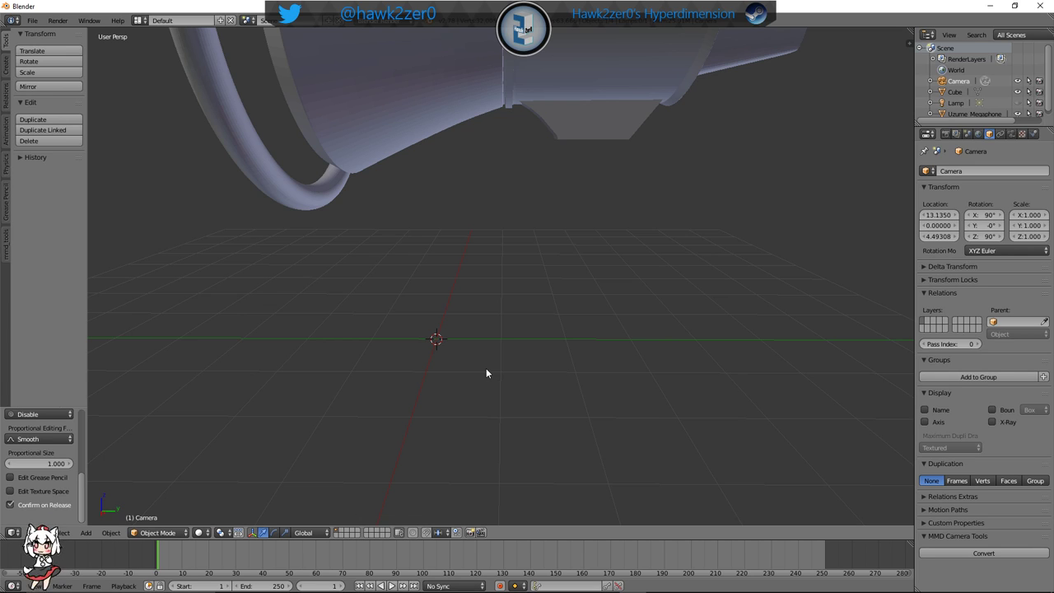
key("shift+a")
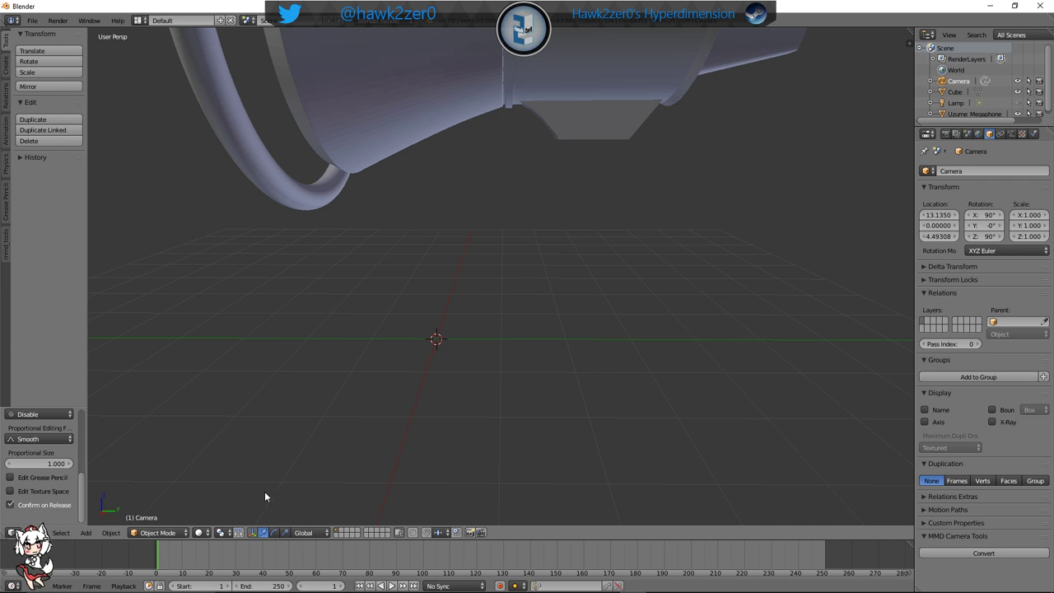
Select the tapered block under the body, enter Edit Mode and copy its entire mesh
scroll(624, 344, "down", 3)
right_click(623, 160)
right_click(565, 189)
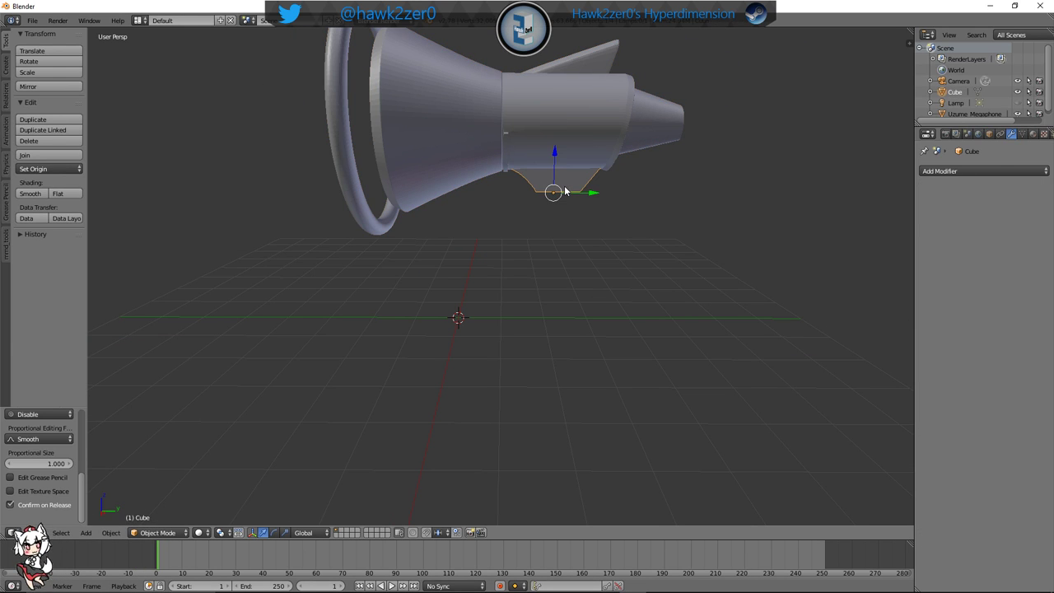
left_click(161, 532)
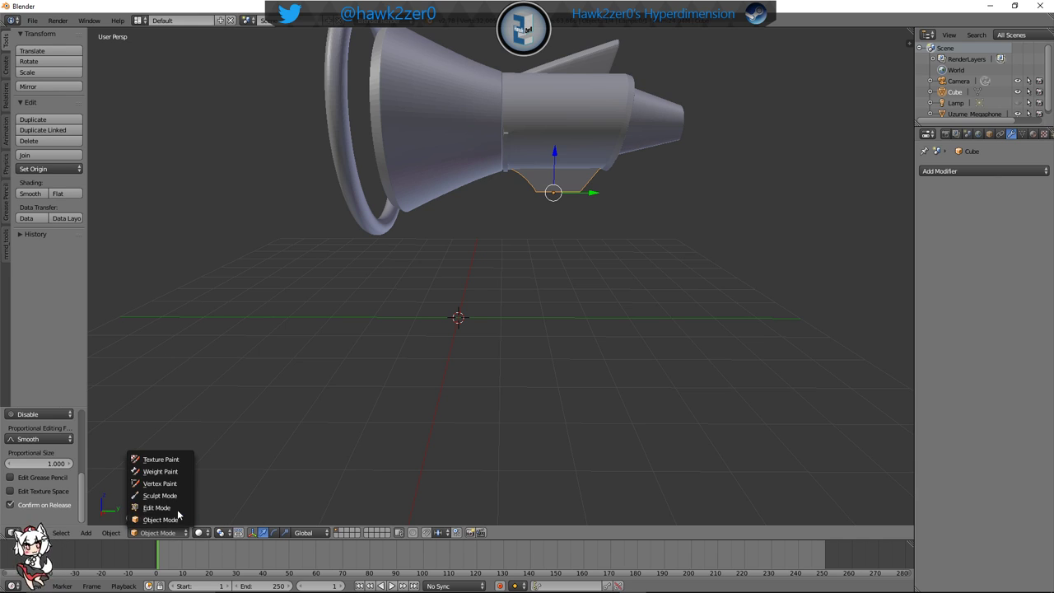
left_click(179, 510)
right_click(534, 191)
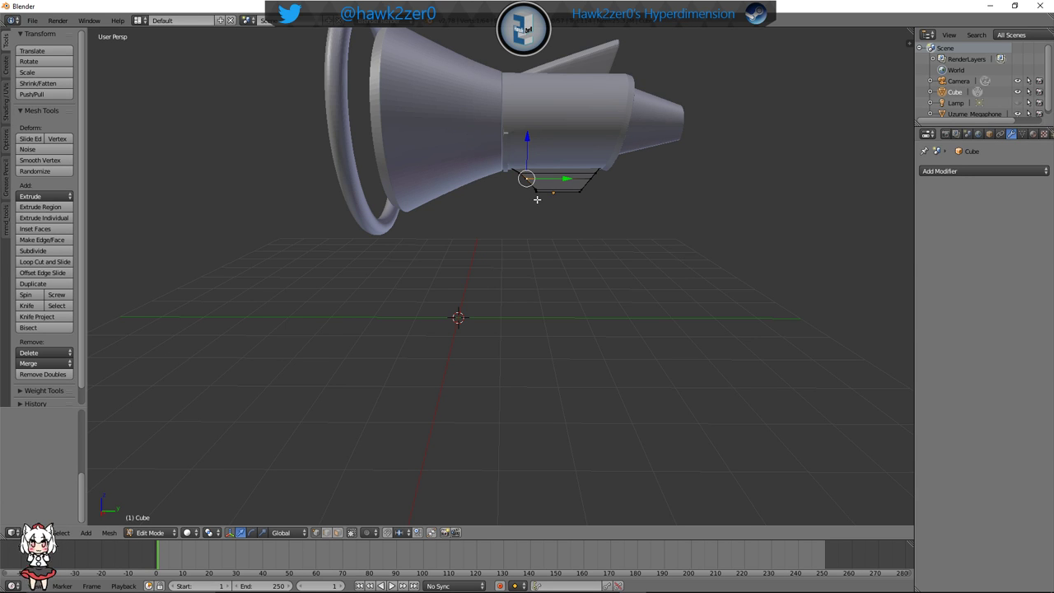
key("a")
key("a")
key("ctrl+c")
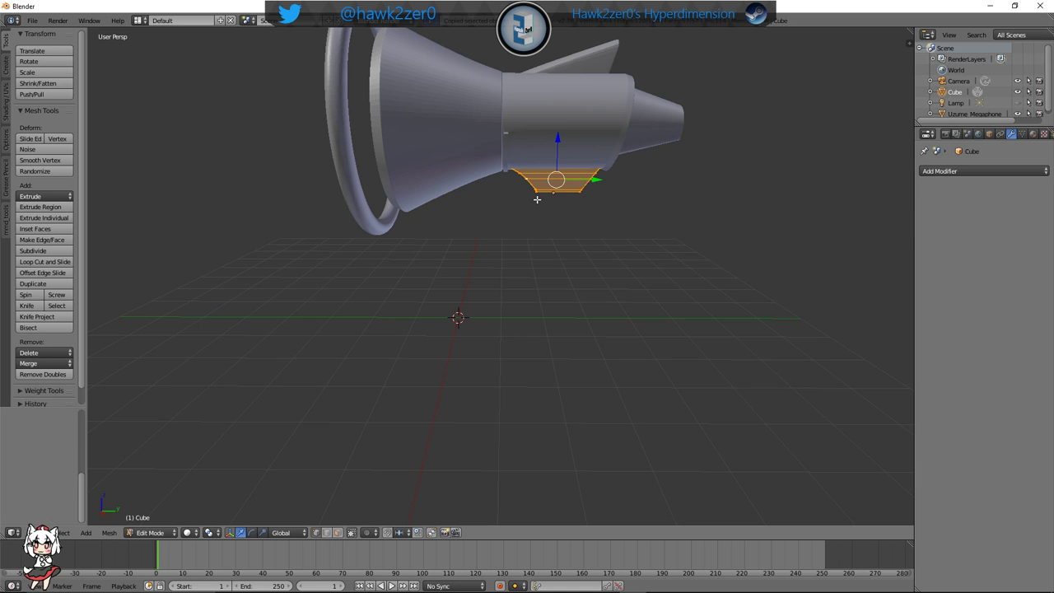
Switch editing to the megaphone's mesh and try to paste the copied block into it
left_click(150, 533)
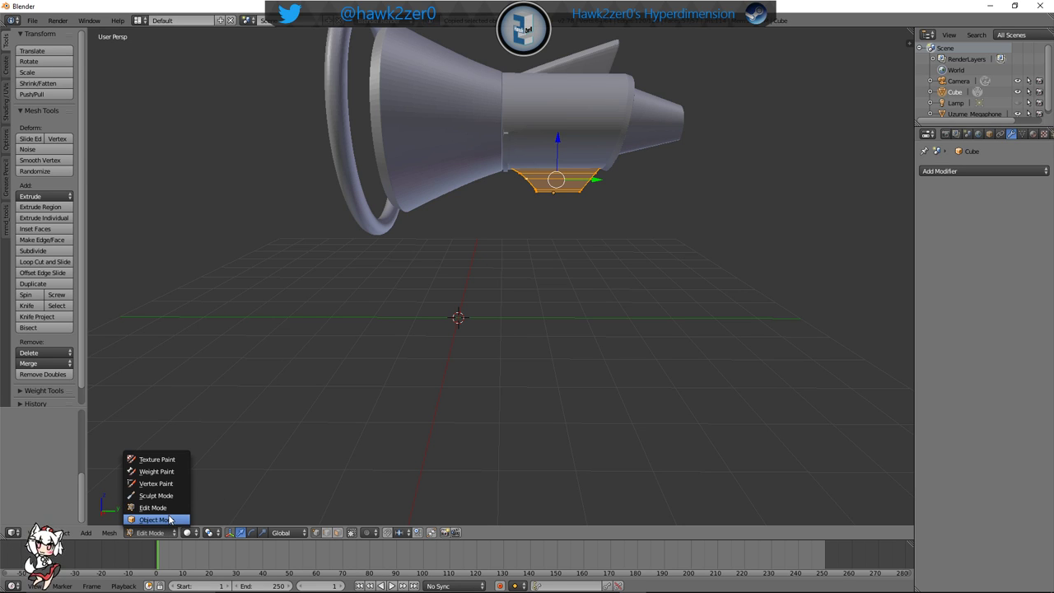
left_click(153, 515)
right_click(410, 153)
left_click(153, 533)
left_click(152, 510)
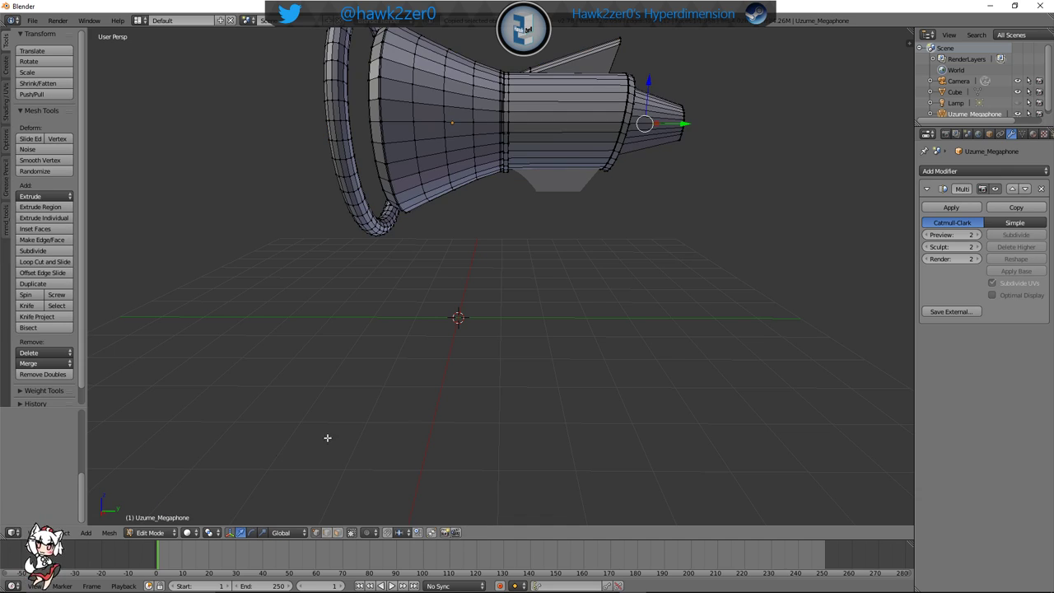
key("ctrl+v")
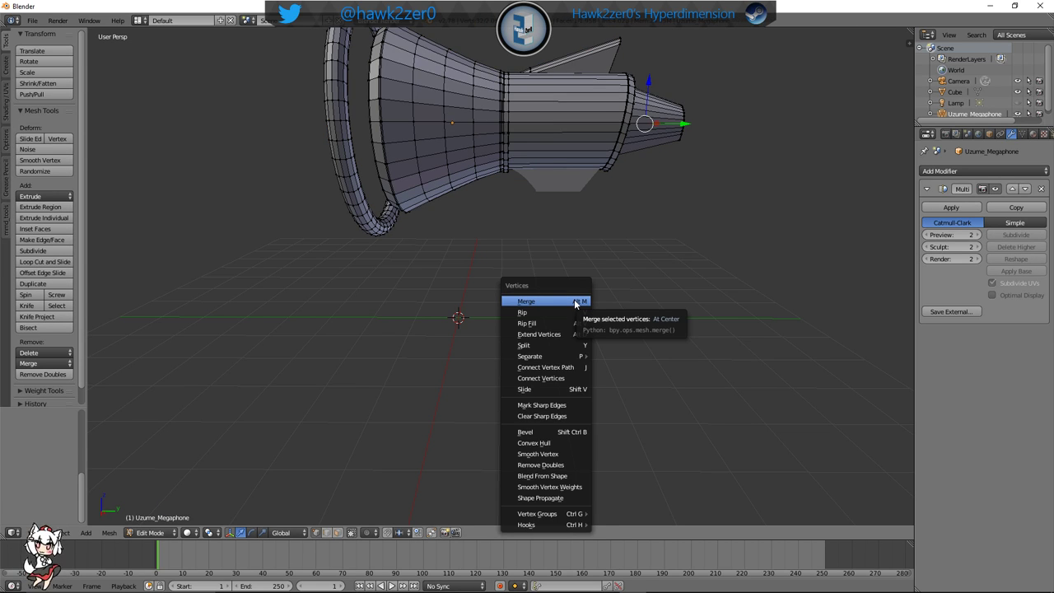
left_click(572, 302)
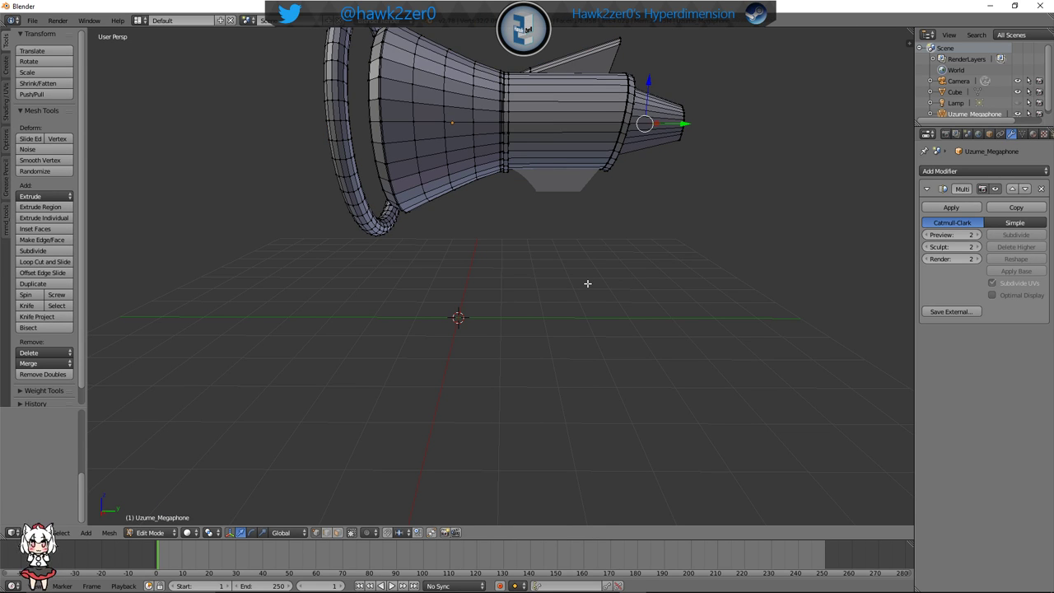
Clear the vertex selection in the megaphone mesh and try the paste again, choosing Merge At Center
key("a")
key("ctrl+v")
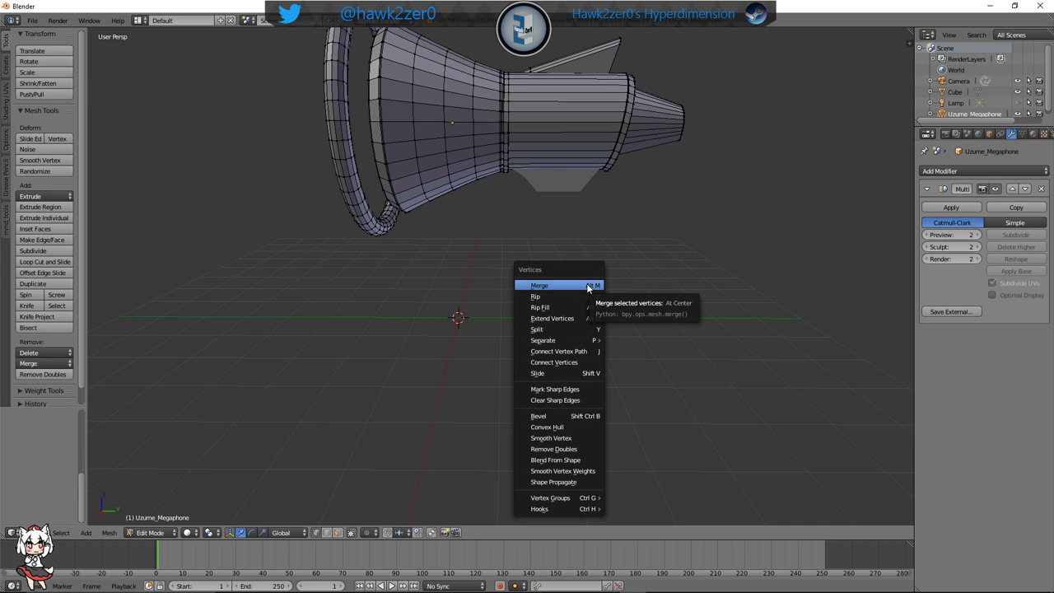
left_click(588, 285)
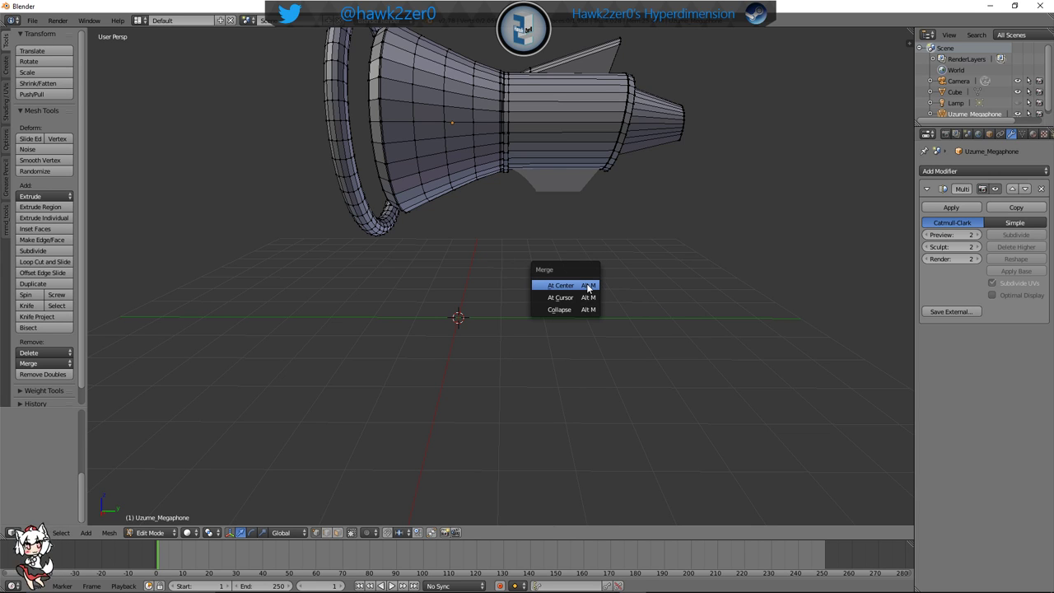
left_click(585, 284)
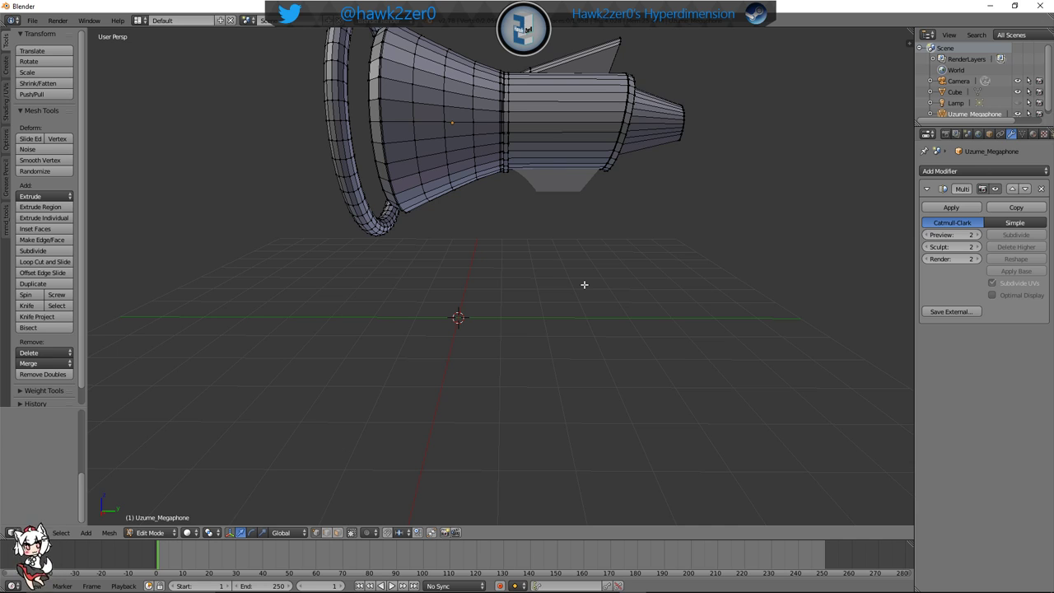
Return to Object Mode, try moving the megaphone along Z and undo the move
middle_click_drag(584, 284, 545, 183)
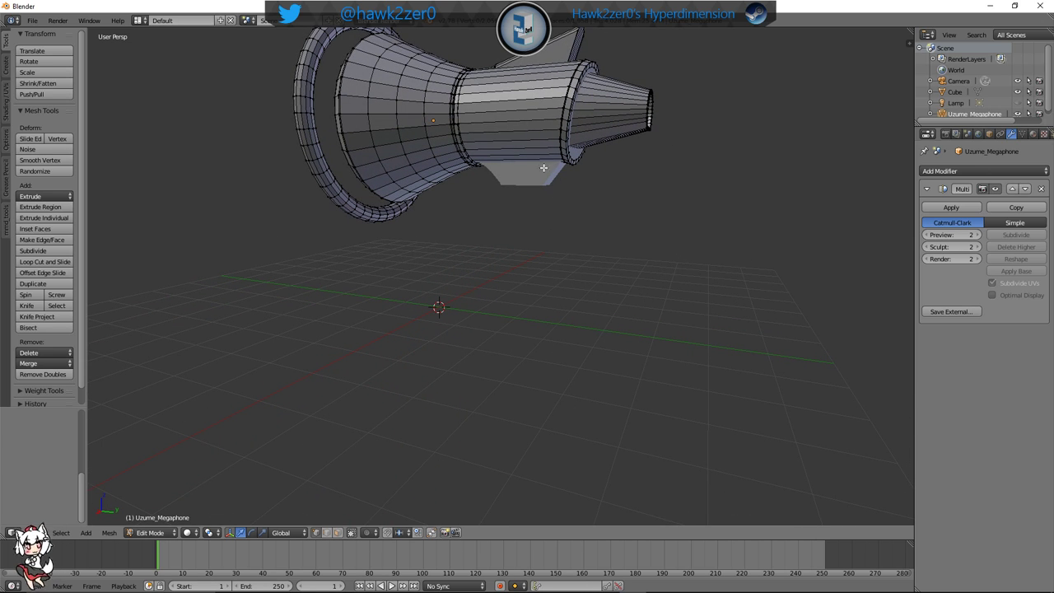
right_click(545, 140)
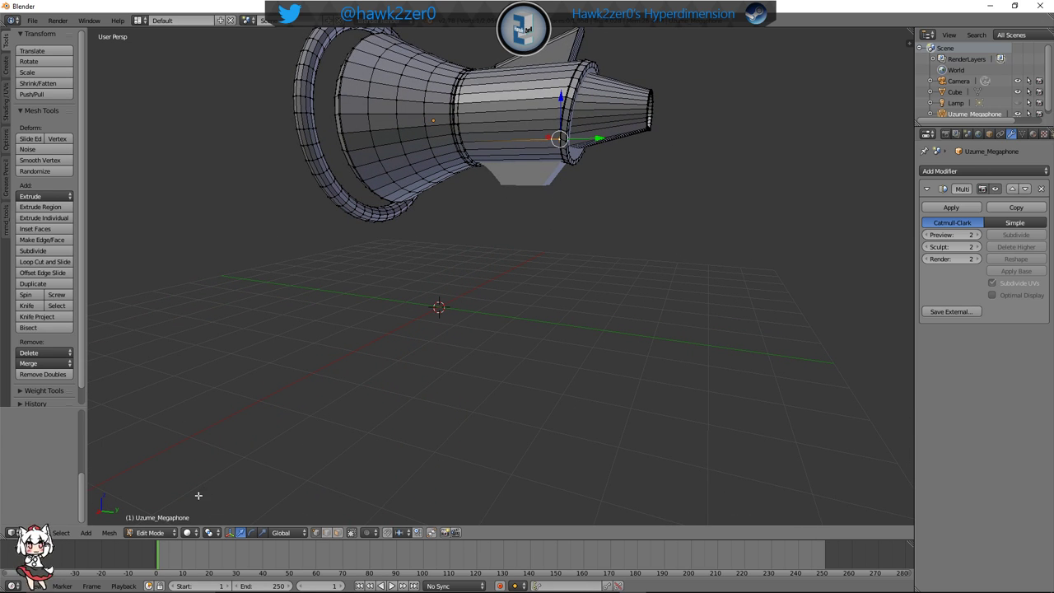
left_click(157, 535)
left_click(161, 510)
left_click(162, 531)
left_click(157, 520)
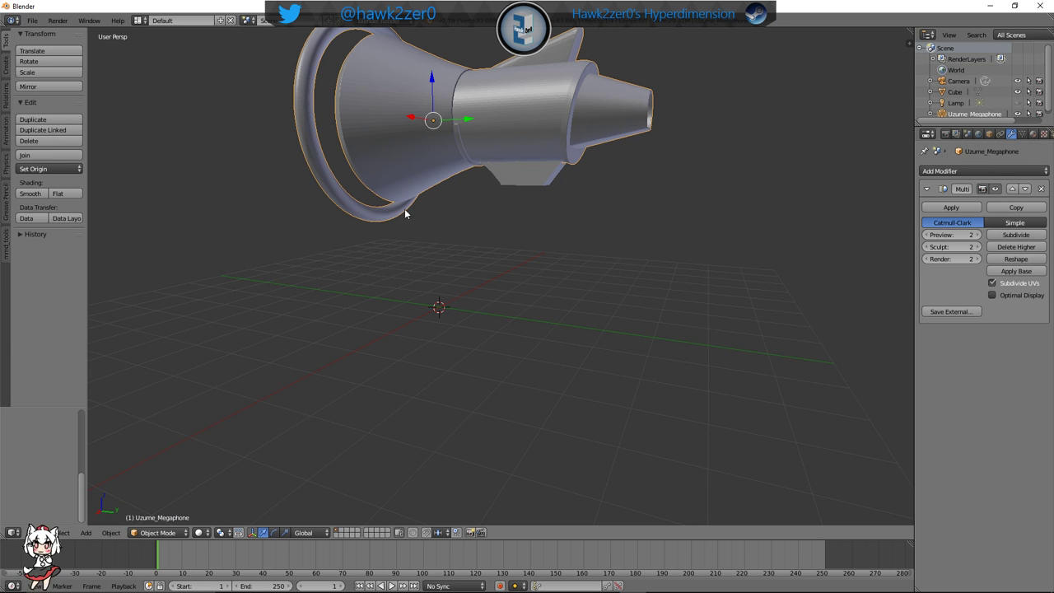
key("g")
key("z")
left_click(438, 48)
key("ctrl+z")
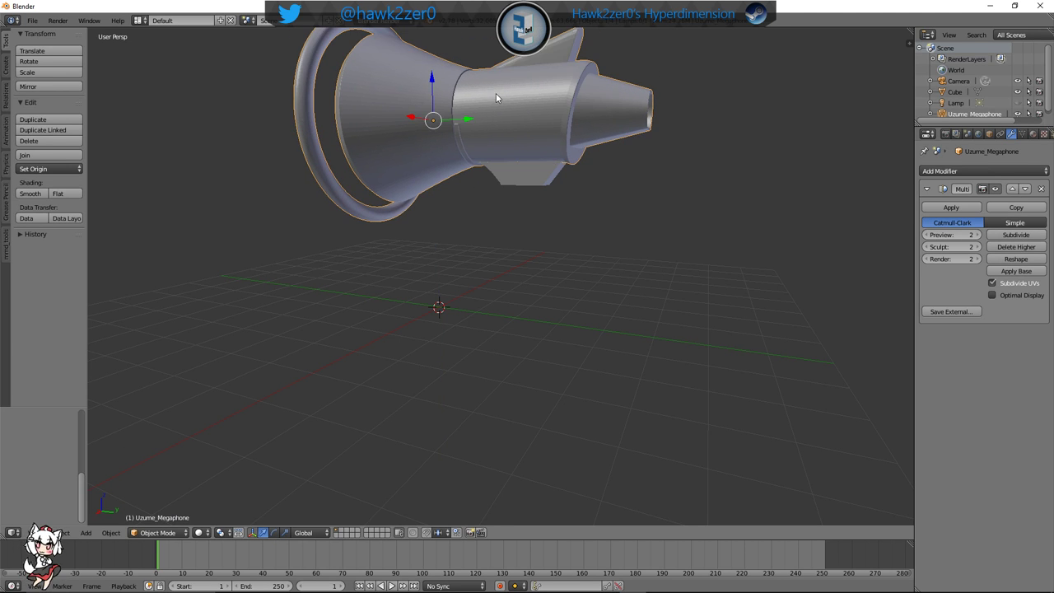
Inspect the megaphone and the block in wireframe with nothing selected, and restore solid shading
mouse_move(496, 93)
middle_mouse_down()
mouse_move(471, 143)
mouse_move(536, 121)
mouse_move(525, 137)
middle_mouse_up()
key("z")
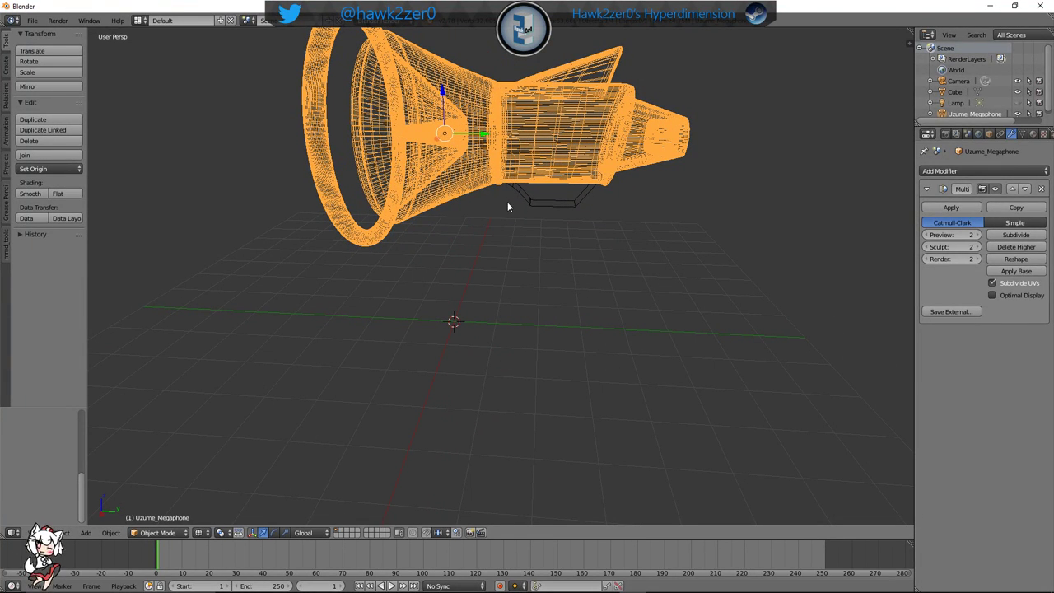
key("a")
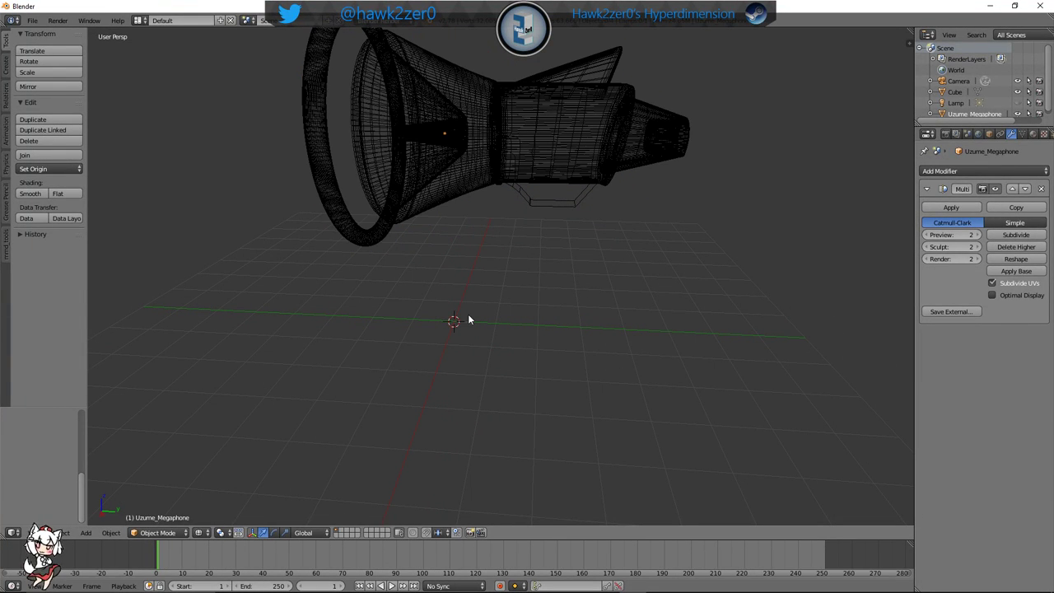
left_click(177, 532)
key("z")
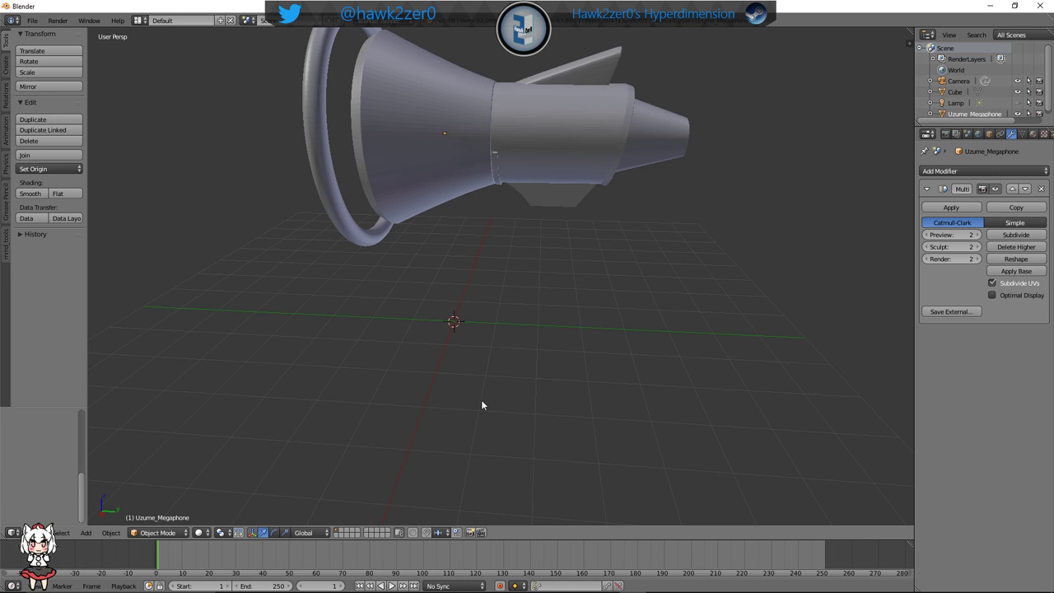
Reopen the megaphone's mesh for editing, try once more to paste the block and check around the mouthpiece
left_click(168, 531)
left_click(176, 506)
middle_click_drag(458, 339, 465, 330)
key("ctrl+v")
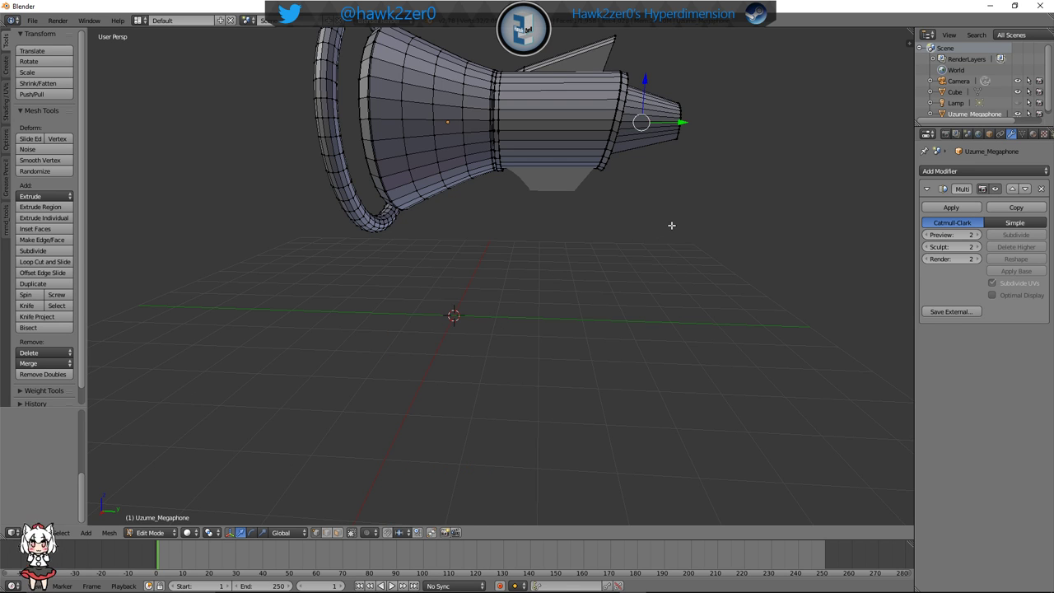
middle_click_drag(671, 226, 507, 288)
scroll(502, 229, "up", 3)
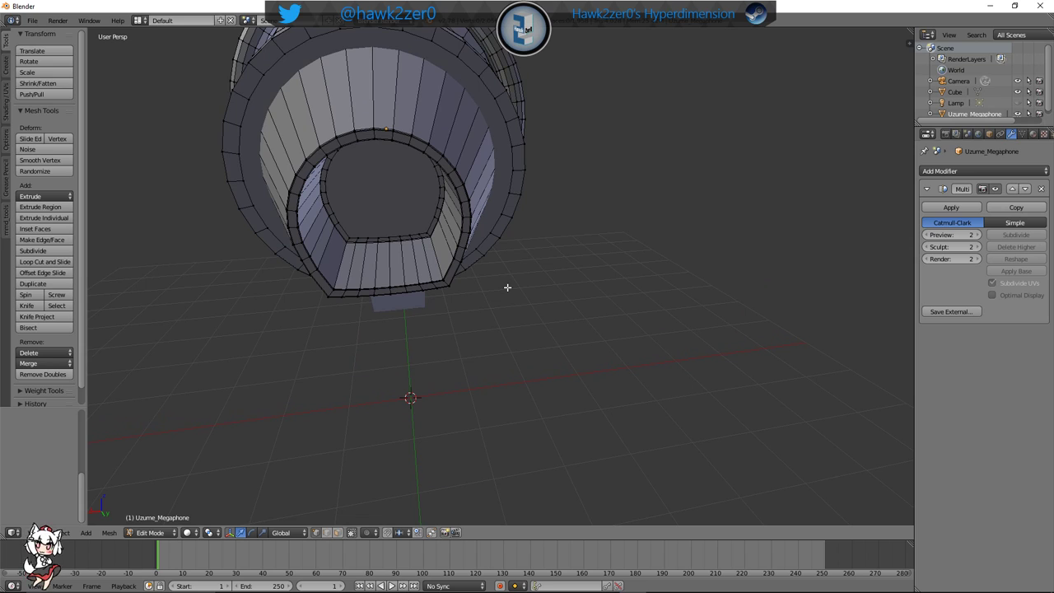
scroll(513, 280, "up", 2)
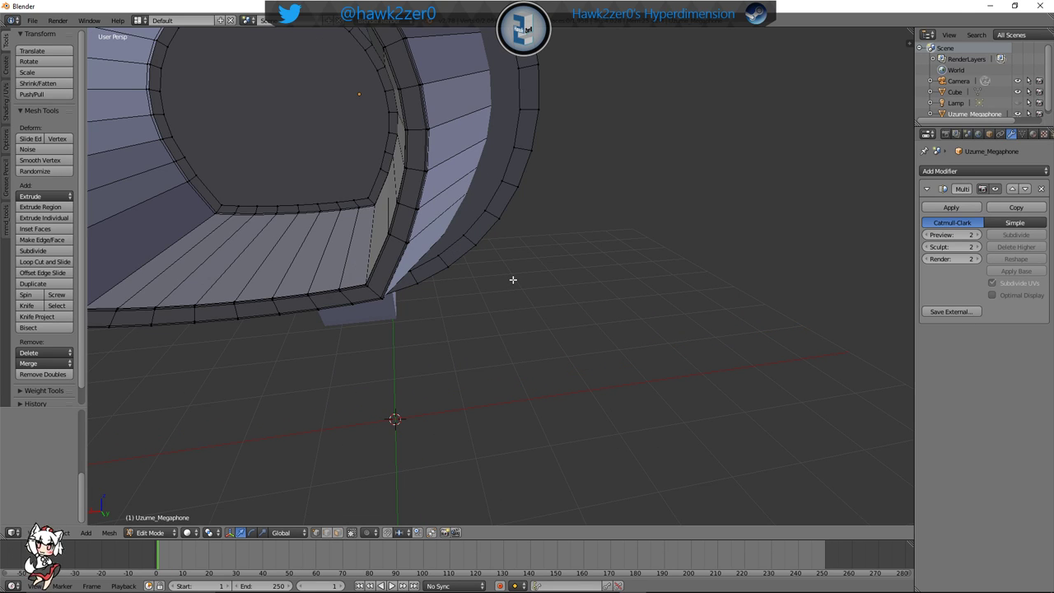
scroll(513, 280, "down", 4)
Apply Extend Vertices to the selected inner rim of the mouthpiece opening
key("ctrl+v")
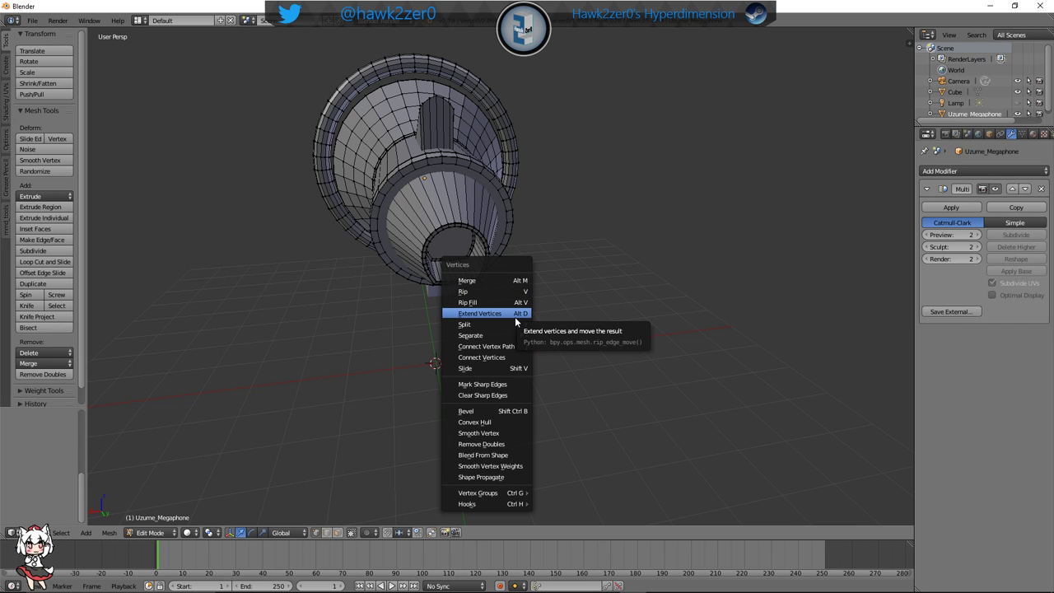
left_click(515, 316)
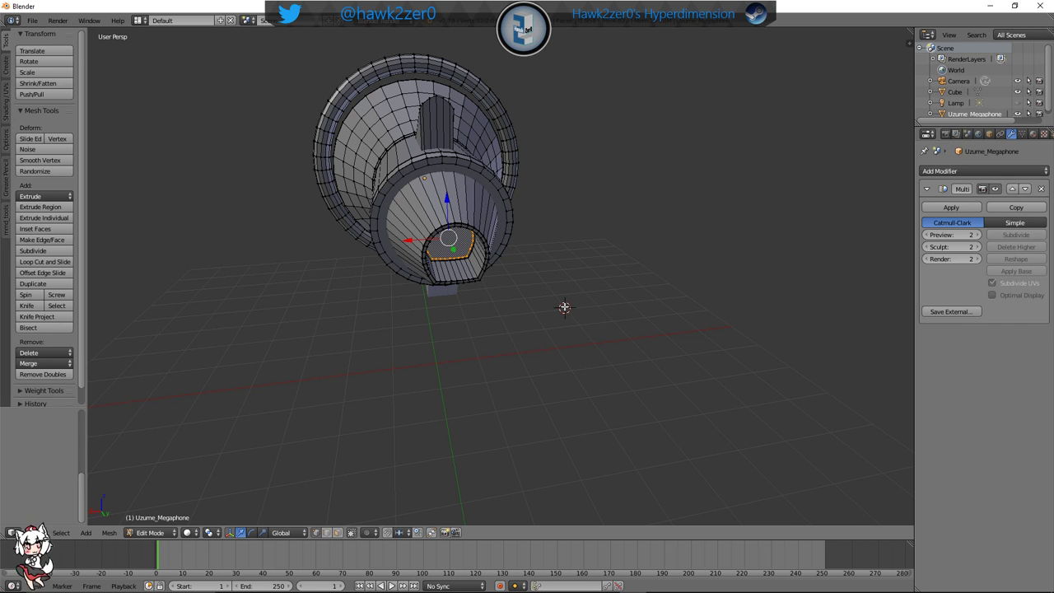
middle_click_drag(527, 310, 571, 284)
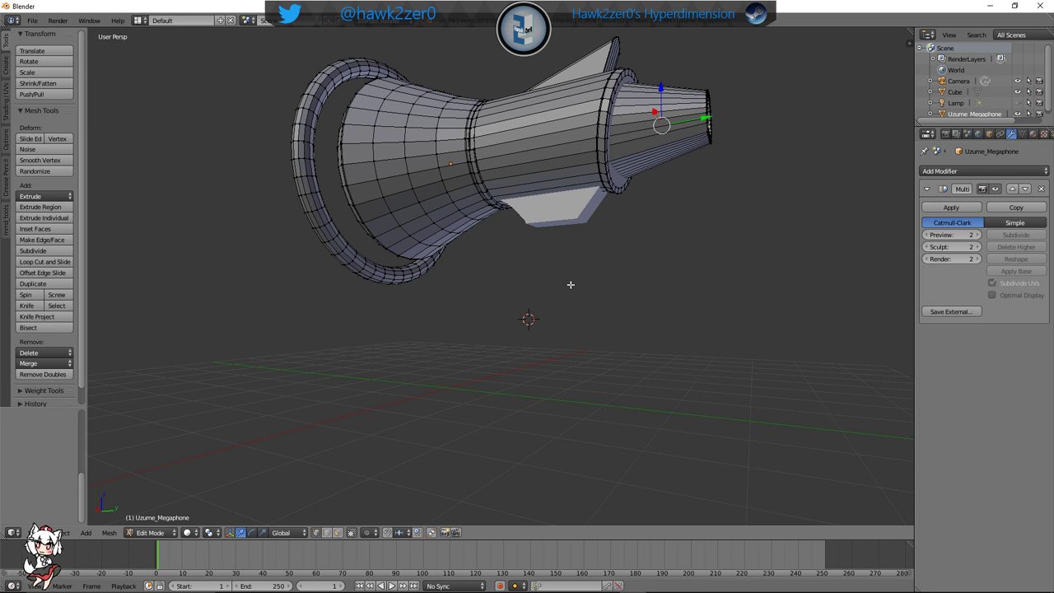
Return to Object Mode and move the tapered block straight down along Z, clear of the megaphone body
left_click(149, 534)
left_click(164, 518)
middle_click_drag(515, 267, 536, 324, "shift")
right_click(539, 270)
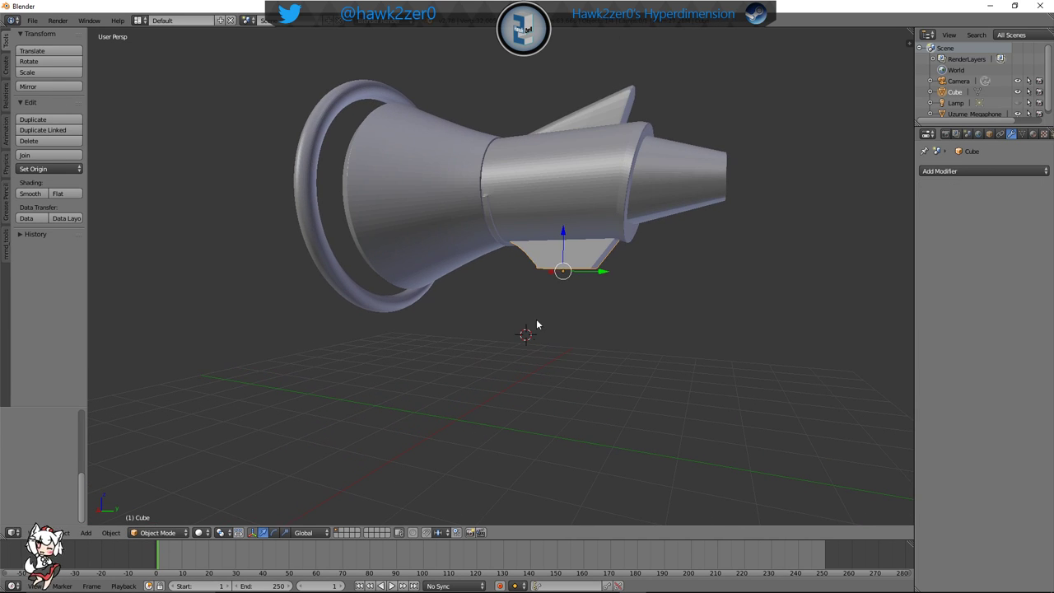
left_click_drag(568, 237, 577, 346)
middle_click_drag(617, 349, 465, 293)
scroll(565, 354, "up", 4)
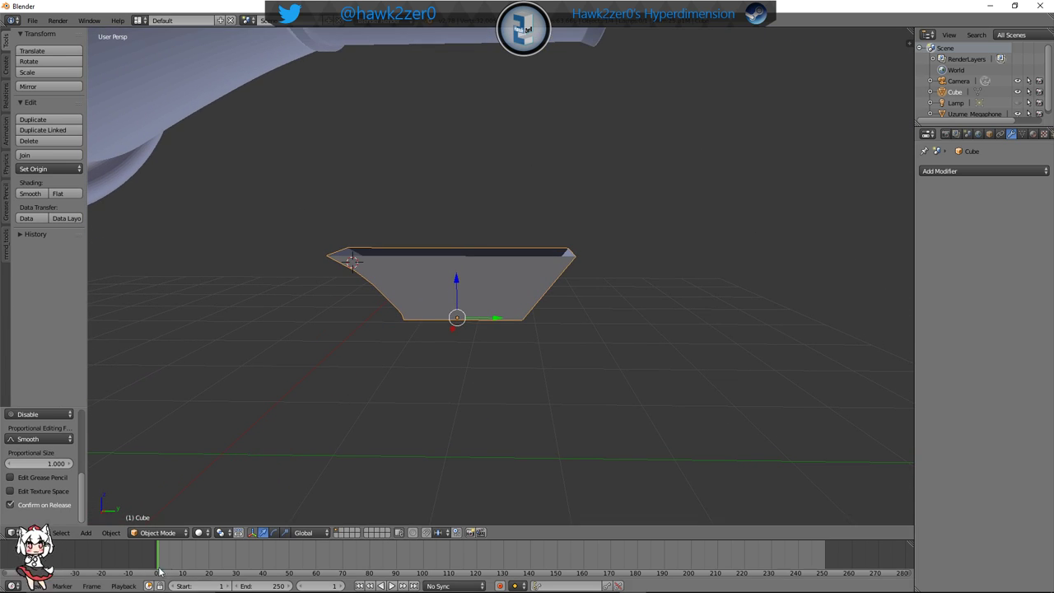
Move the tapered block along positive Y until it sits well away from the megaphone
left_click(167, 534)
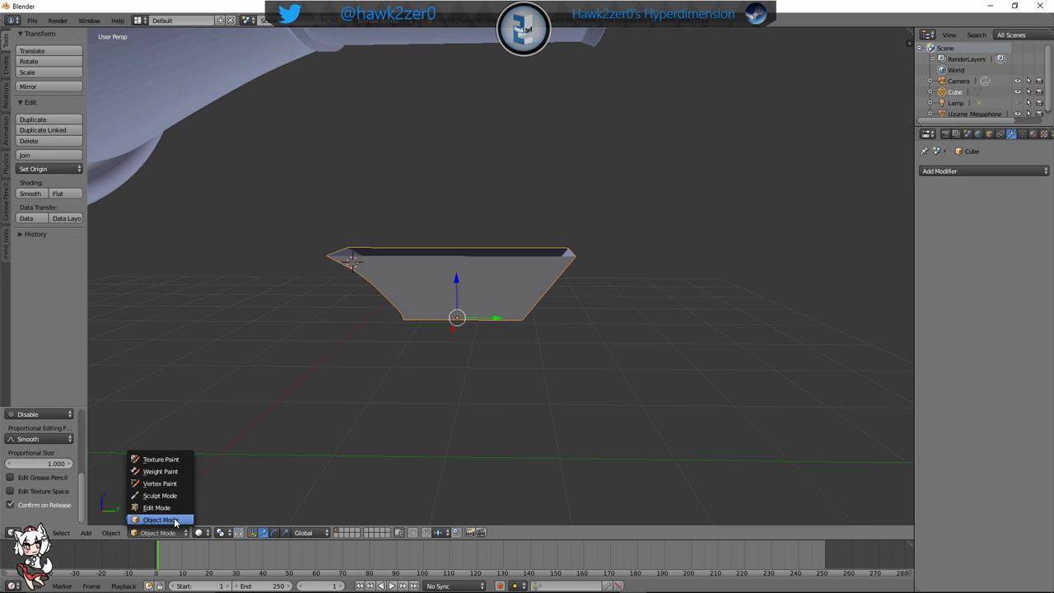
left_click(175, 521)
key("g")
key("y")
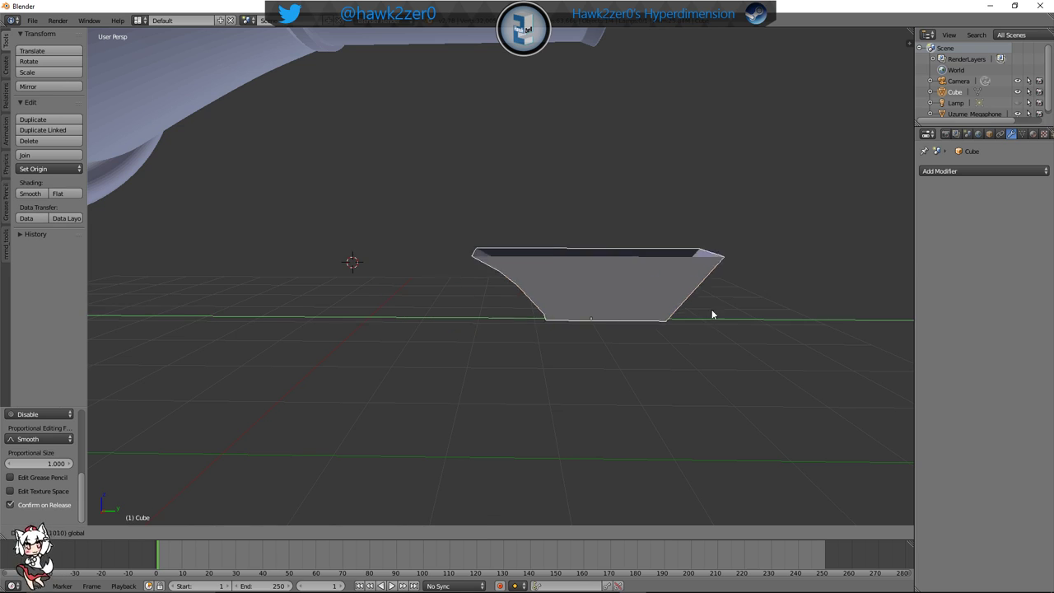
left_click(805, 302)
scroll(723, 272, "down", 4)
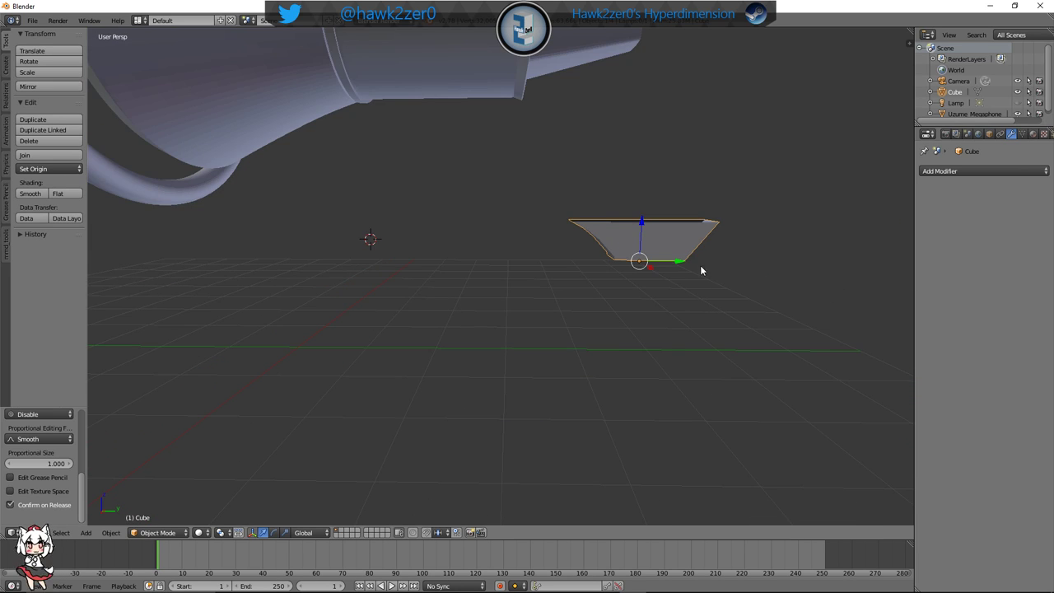
Enter Edit Mode on the megaphone and add a cube to its mesh at the 3D cursor
right_click(455, 109)
left_click(158, 533)
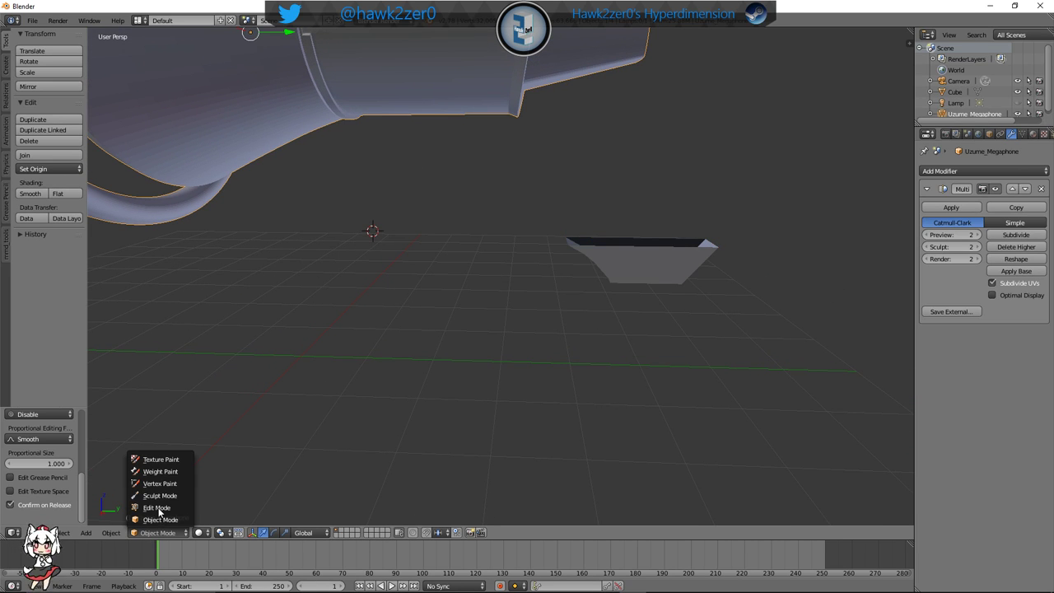
left_click(161, 508)
middle_click_drag(407, 364, 452, 355, "shift")
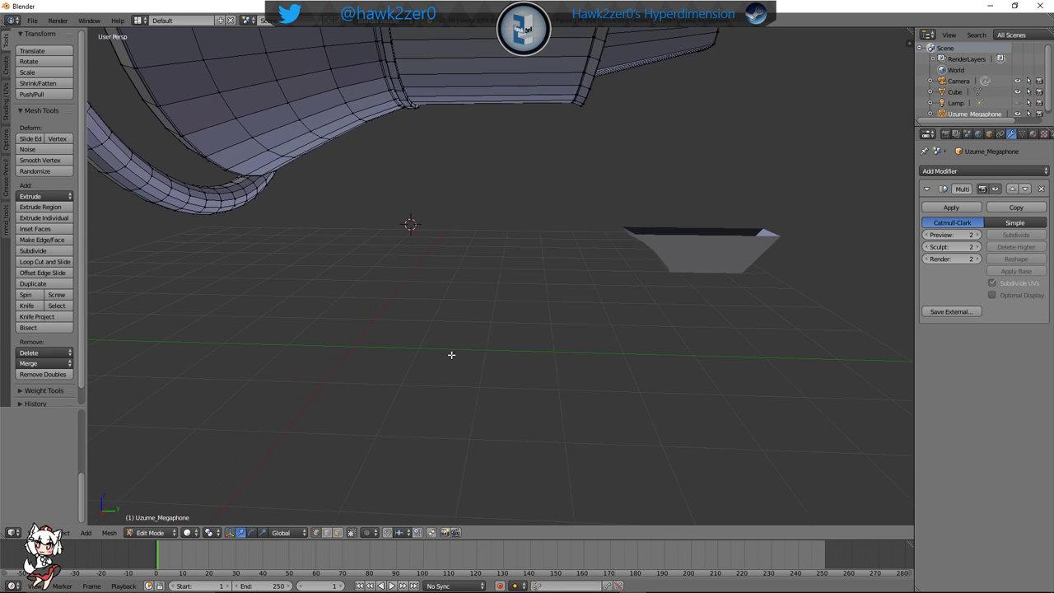
key("shift+a")
left_click(391, 362)
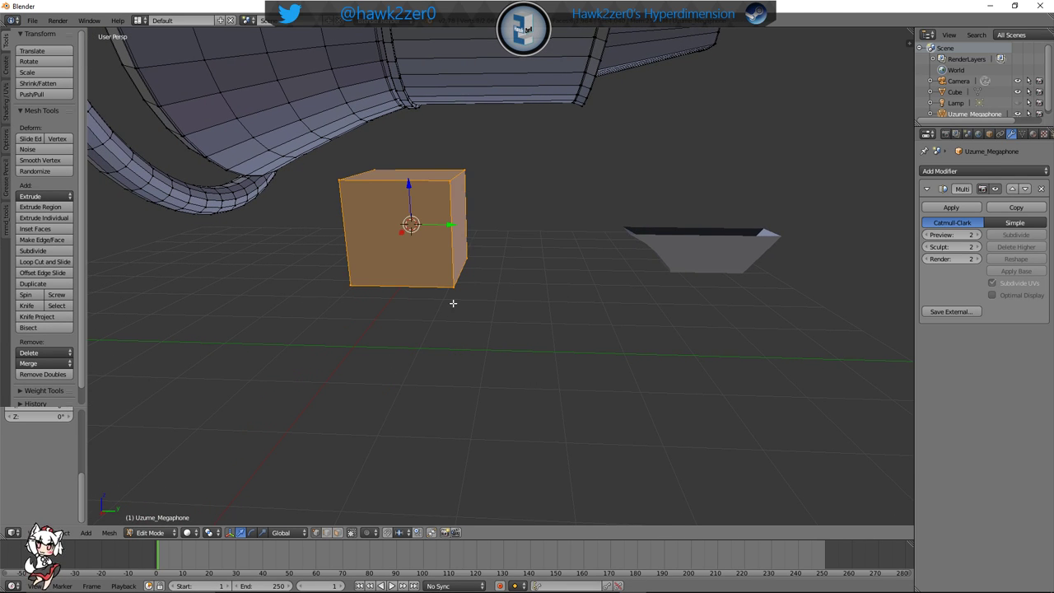
Scale the new cube and shift it slightly away from the 3D cursor
middle_click_drag(452, 302, 523, 314)
key("s")
left_click(479, 275)
left_click_drag(436, 236, 716, 247)
middle_click_drag(716, 247, 482, 381)
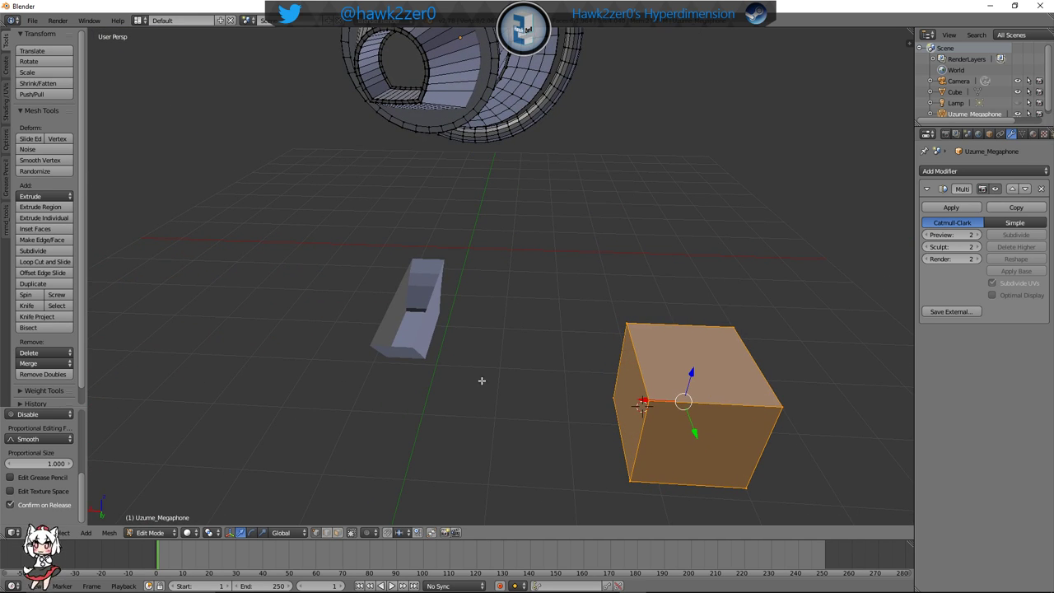
Snap the 3D cursor to the scene center and snap the selected cube's vertices to the cursor
key("shift+s")
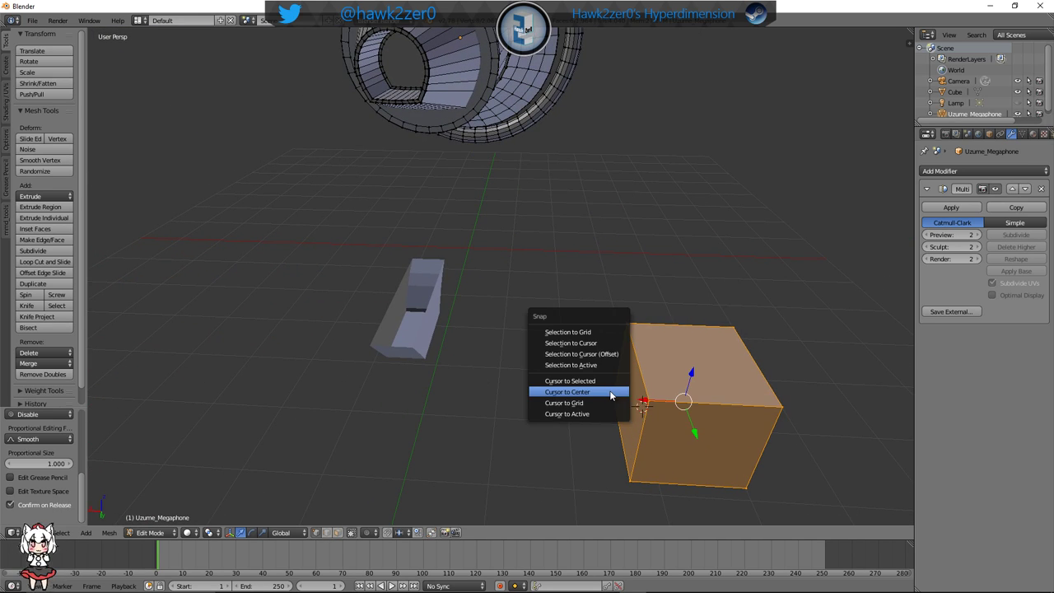
left_click(610, 391)
key("shift+s")
left_click(585, 342)
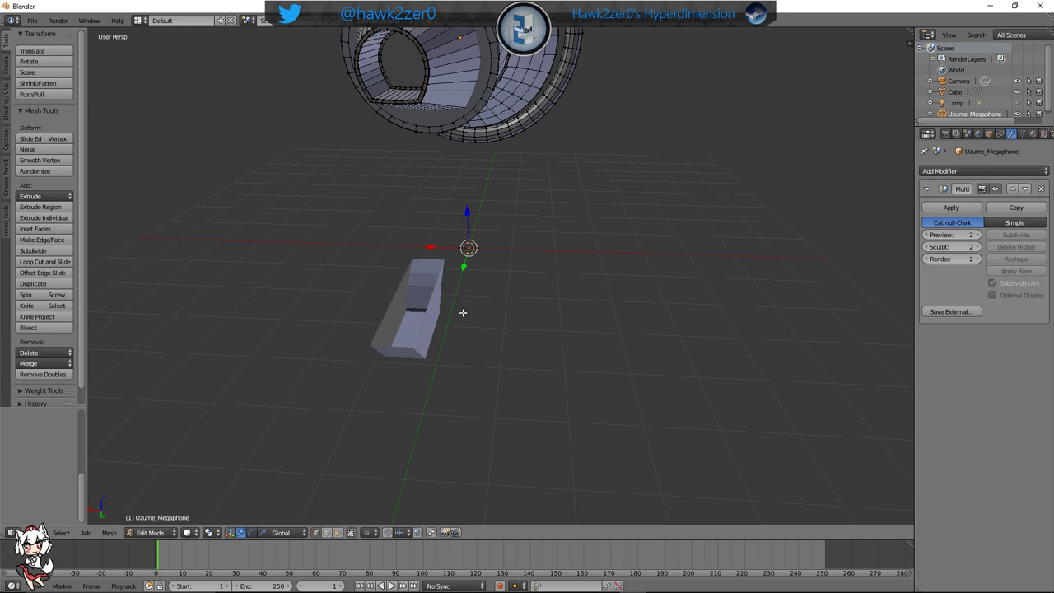
Delete the collapsed cube geometry at the scene center from the megaphone's mesh
key("KP_Decimal")
scroll(460, 315, "up", 2)
scroll(415, 289, "down", 14)
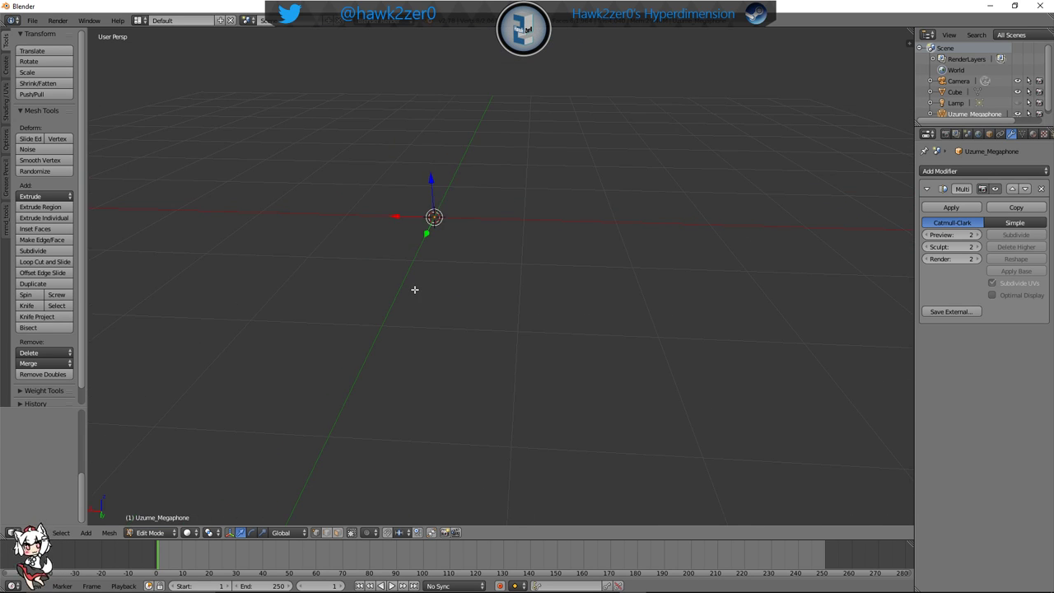
key("x")
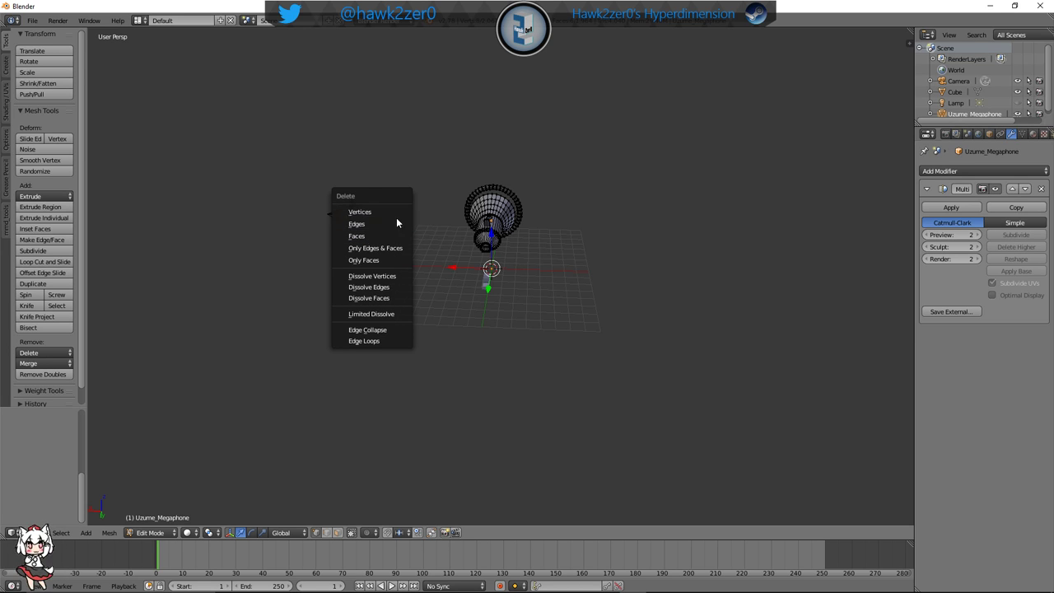
left_click(396, 235)
Add a new cube to the mesh at the 3D cursor and move it toward the tapered block
middle_click_drag(396, 232, 520, 320)
scroll(504, 322, "up", 8)
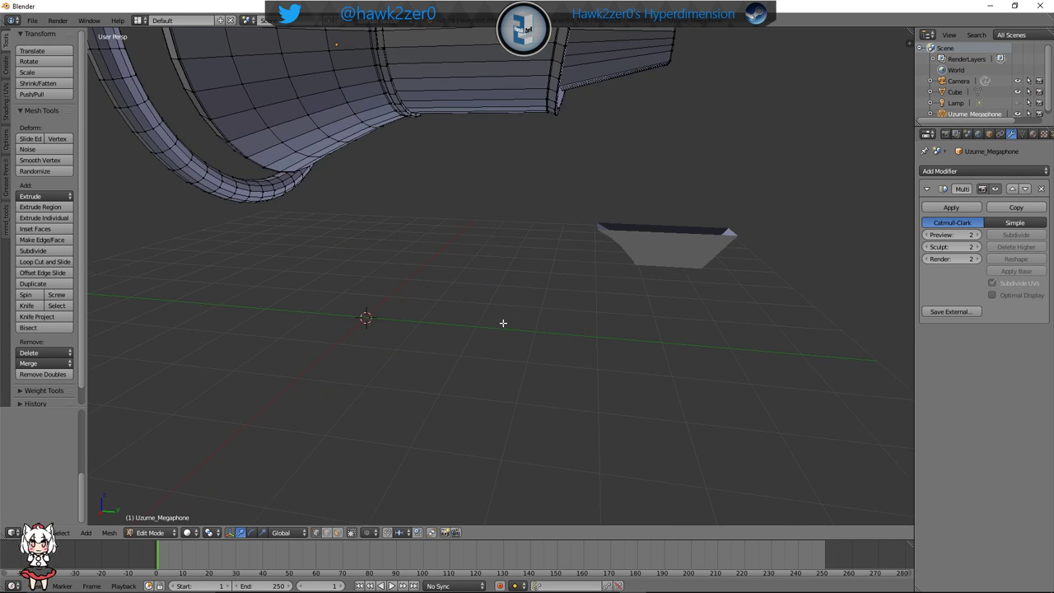
key("shift+a")
left_click(514, 330)
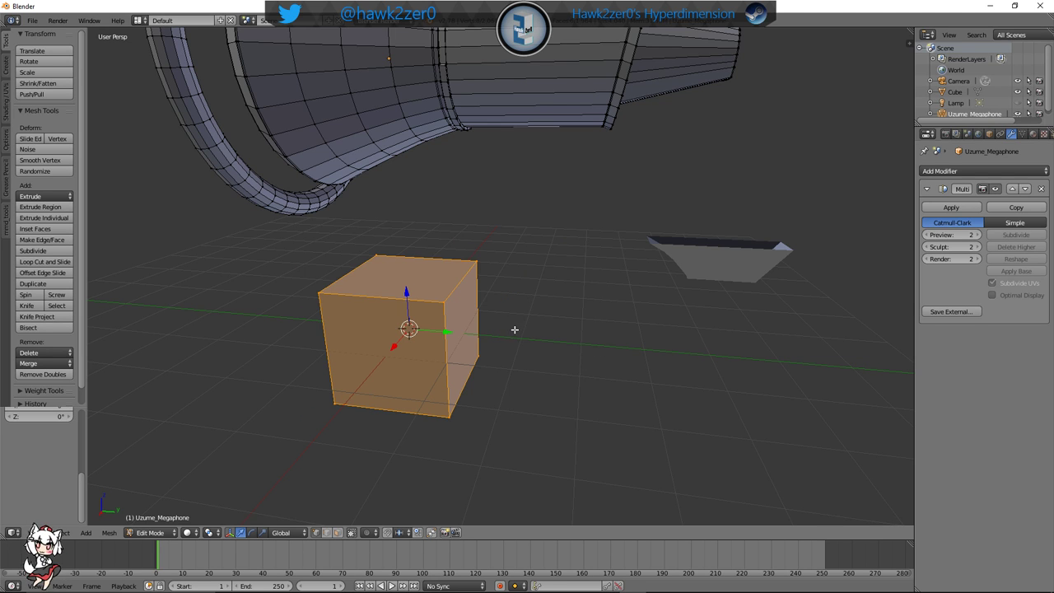
key("g")
left_click(706, 341)
Scale the new cube along X to roughly the width of the tapered block
middle_click_drag(706, 341, 558, 322)
key("s")
key("x")
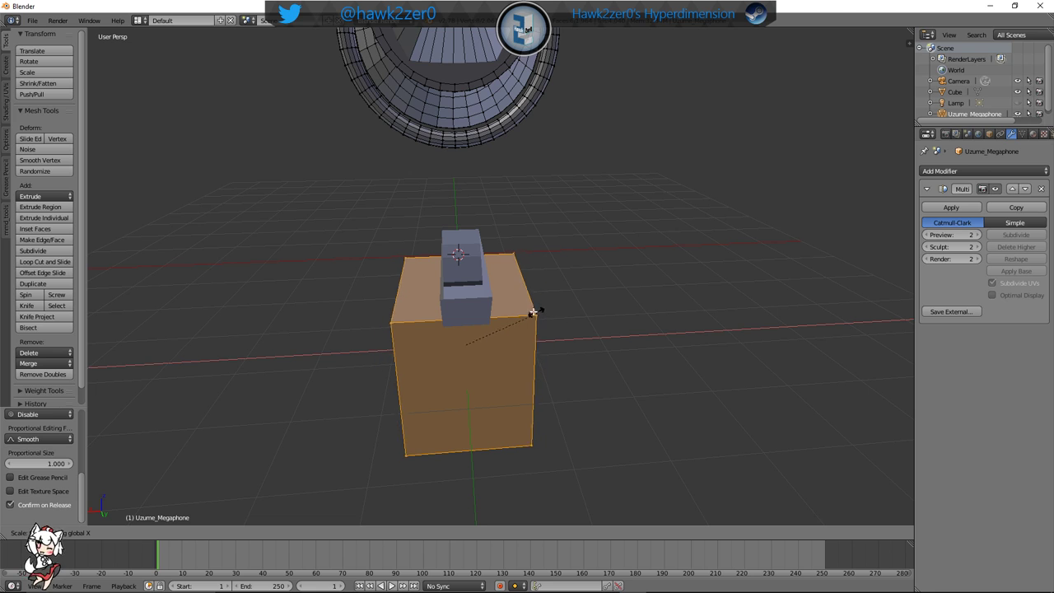
left_click(466, 310)
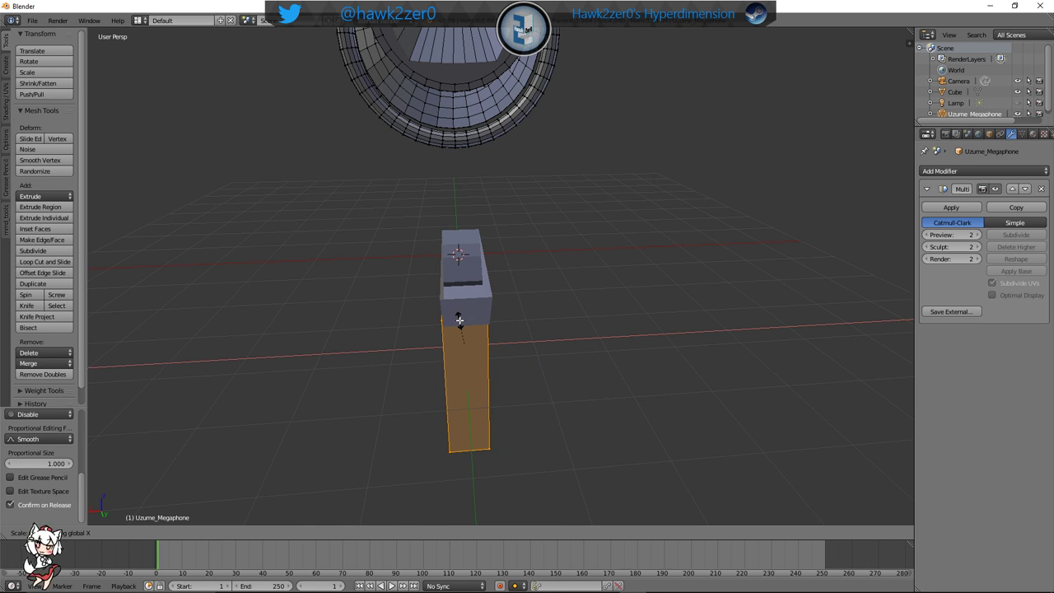
key("Tab")
Move the cube along Y beneath the tapered block and raise it along Z toward the block's underside
middle_click_drag(466, 310, 519, 338)
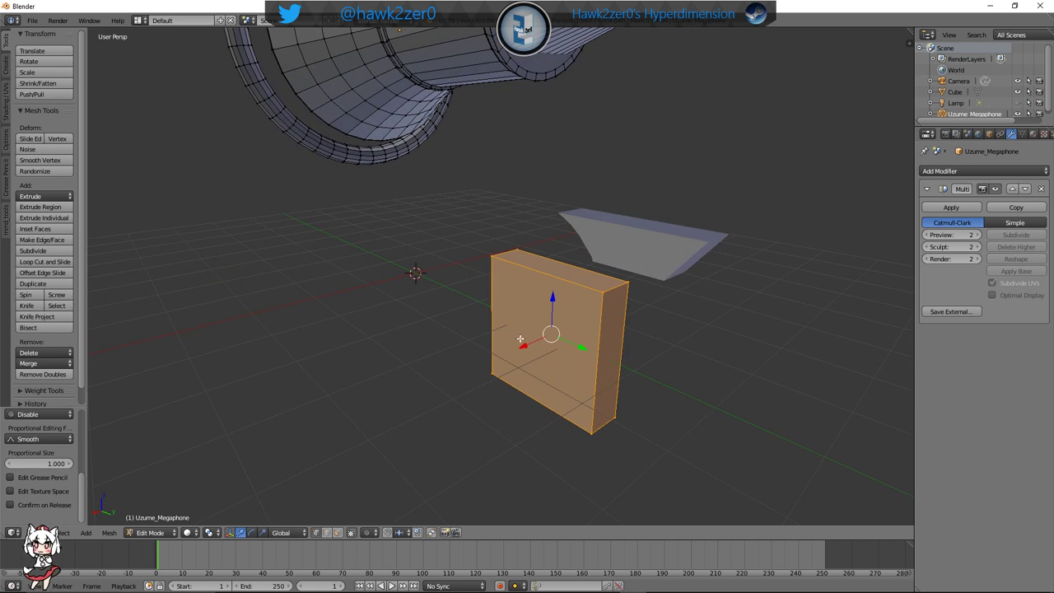
key("g")
key("y")
left_click(629, 361)
middle_click_drag(630, 360, 595, 355)
left_click_drag(474, 320, 473, 282)
middle_click_drag(473, 281, 474, 318, "shift")
Refine the cube's scale along X until its sides line up with the sides of the tapered block
key("s")
key("x")
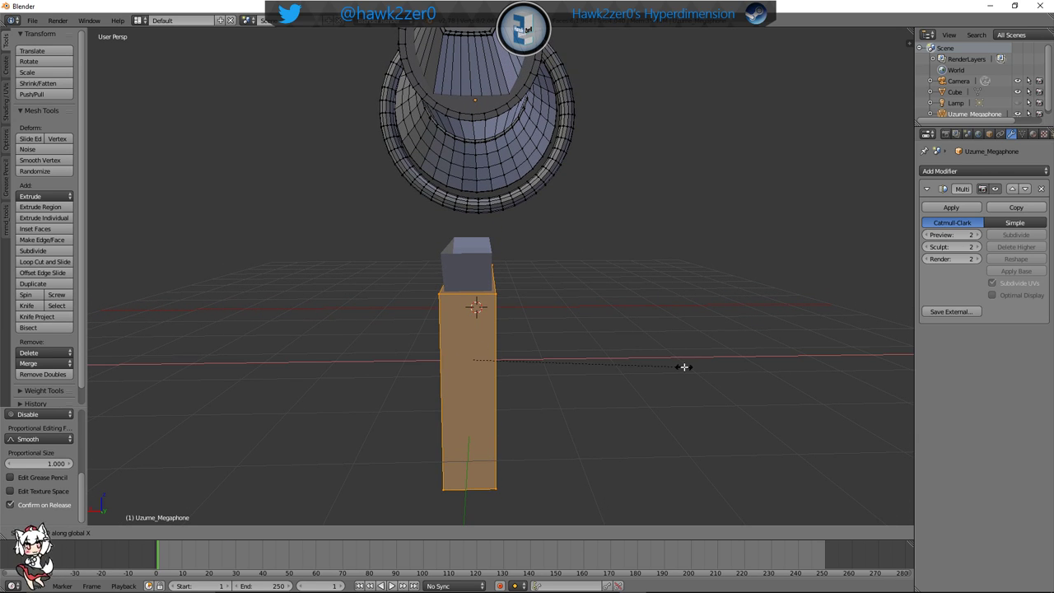
left_click(468, 348)
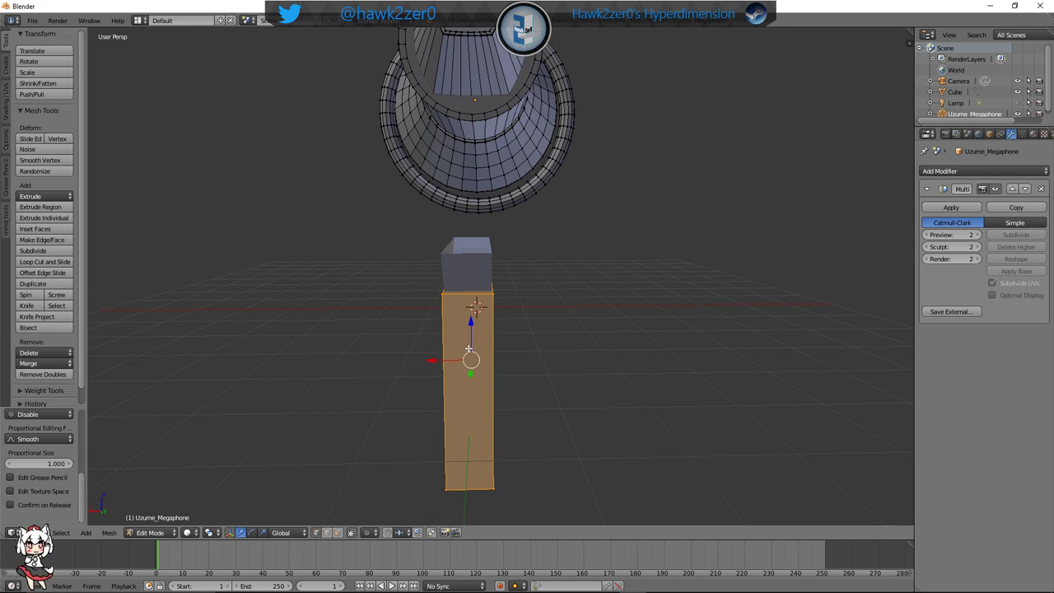
key("s")
key("shift+x")
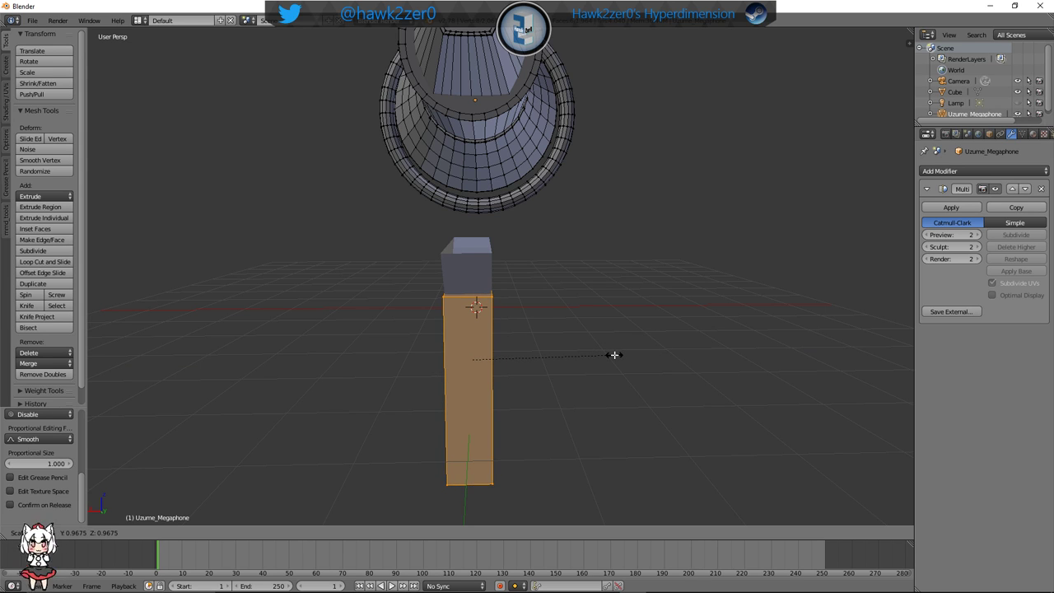
key("x")
left_click(584, 357)
Shift the cube along Y and up along Z until it encloses the tapered block almost to its top rim
middle_click_drag(584, 357, 527, 289)
scroll(608, 357, "up", 4)
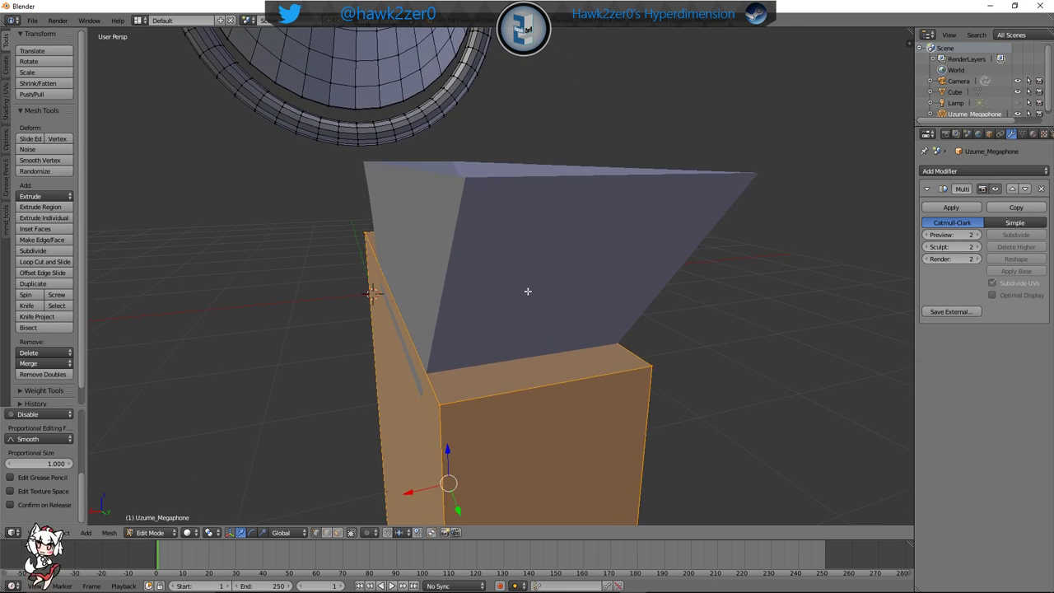
middle_click_drag(614, 355, 593, 355)
middle_click_drag(524, 346, 581, 356)
mouse_move(445, 346)
middle_mouse_down()
mouse_move(649, 336)
mouse_move(379, 345)
mouse_move(434, 341)
middle_mouse_up()
middle_click_drag(498, 339, 450, 345, "shift")
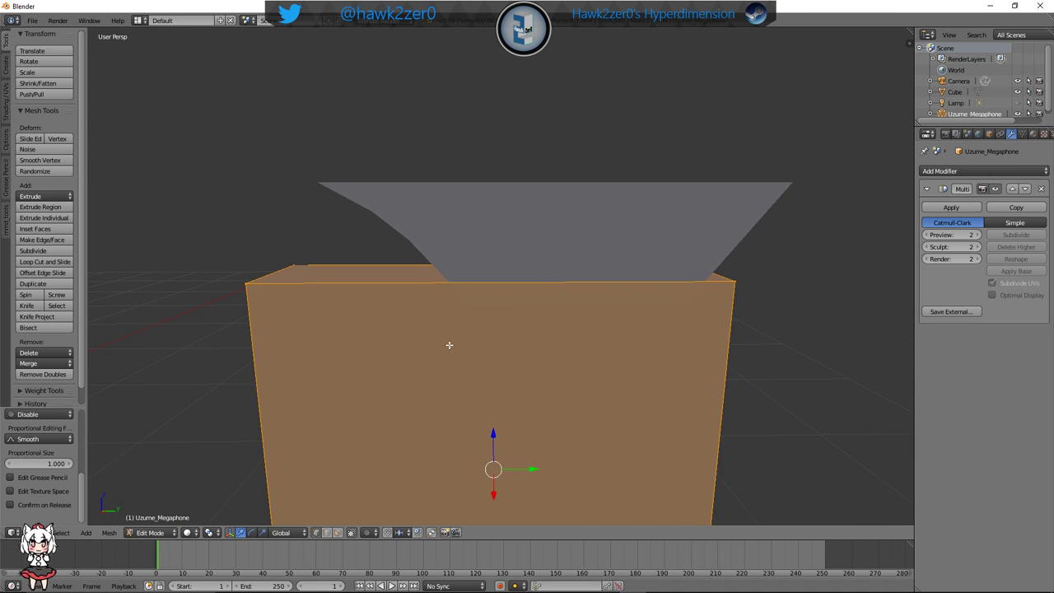
left_click_drag(530, 467, 579, 172)
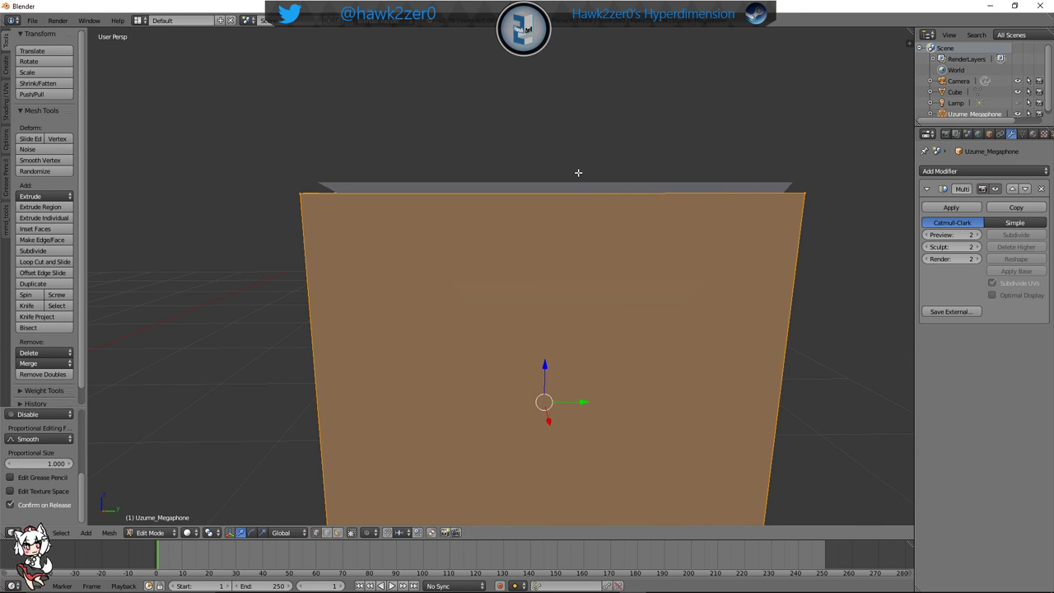
Scale the cube along Y to match the length of the tapered block's top rim
middle_click_drag(579, 172, 557, 179)
key("s")
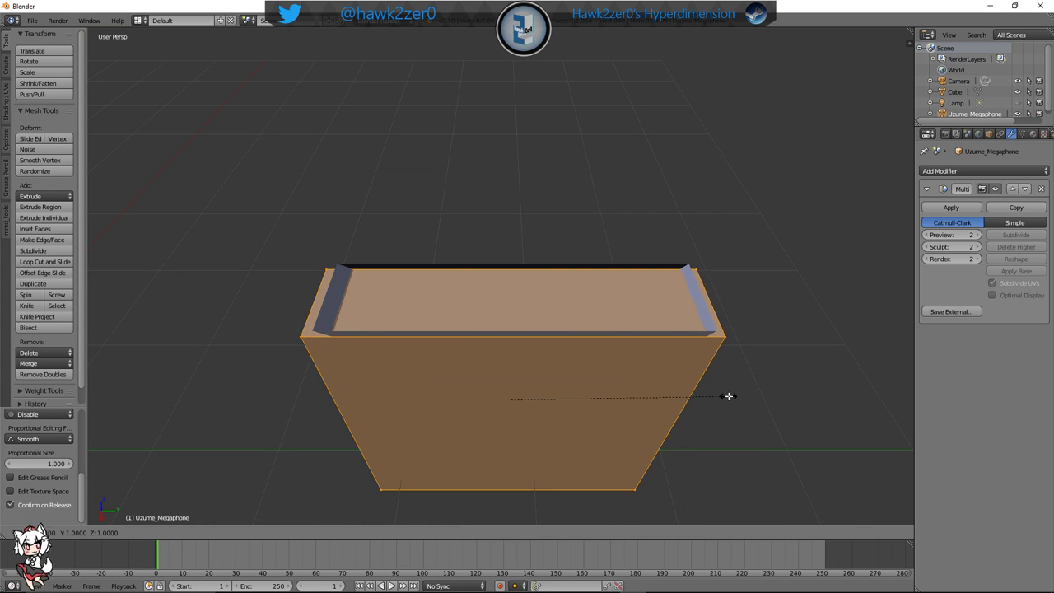
key("y")
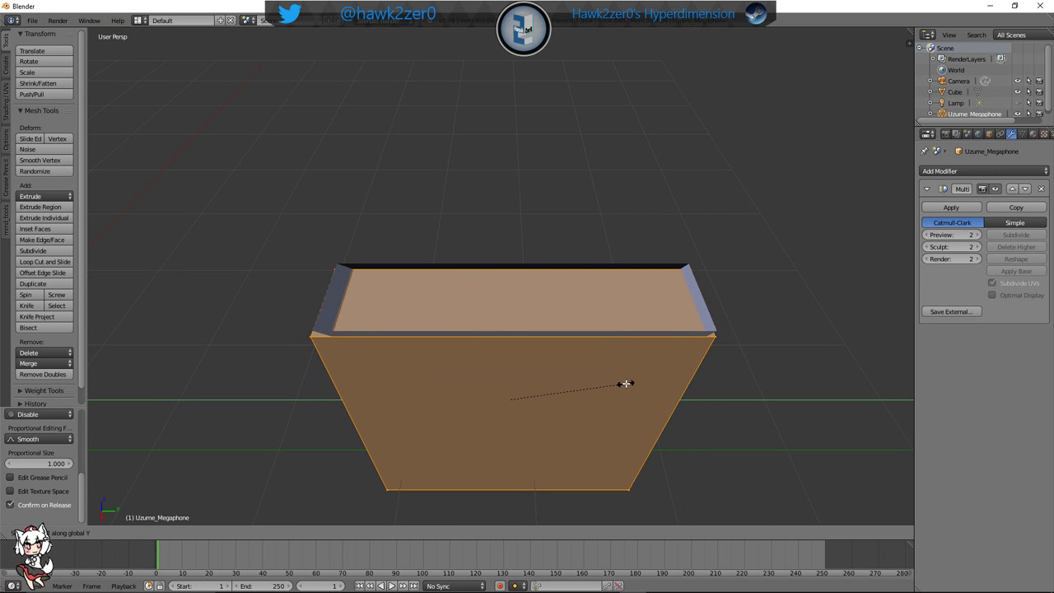
left_click(630, 379)
Raise the cube to the block's top rim and fine-tune its scale and position along Y to fit the rim
middle_click_drag(630, 379, 504, 395)
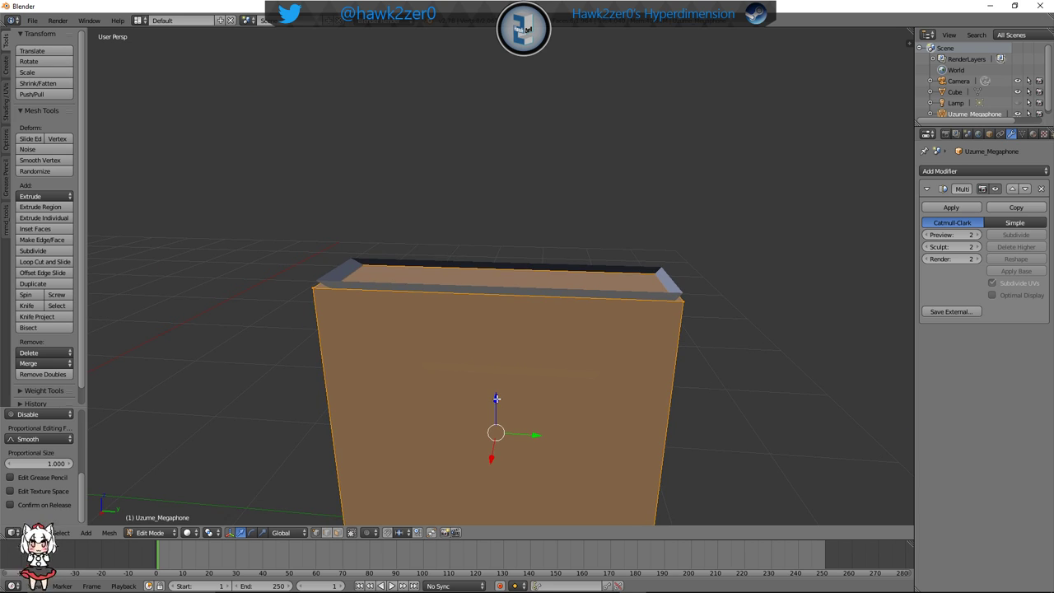
left_click_drag(497, 398, 490, 346)
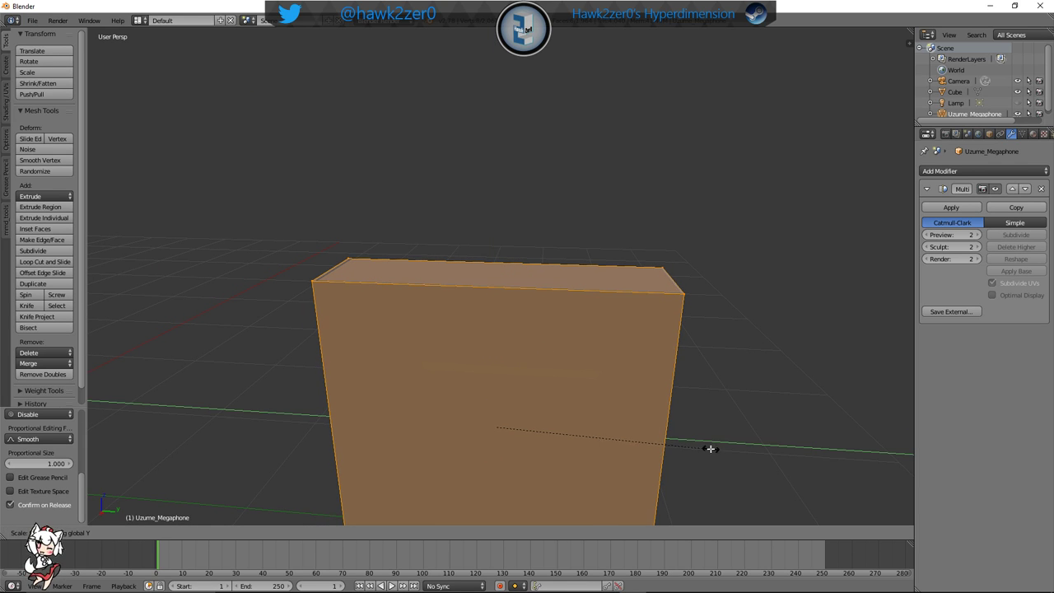
left_click(691, 433)
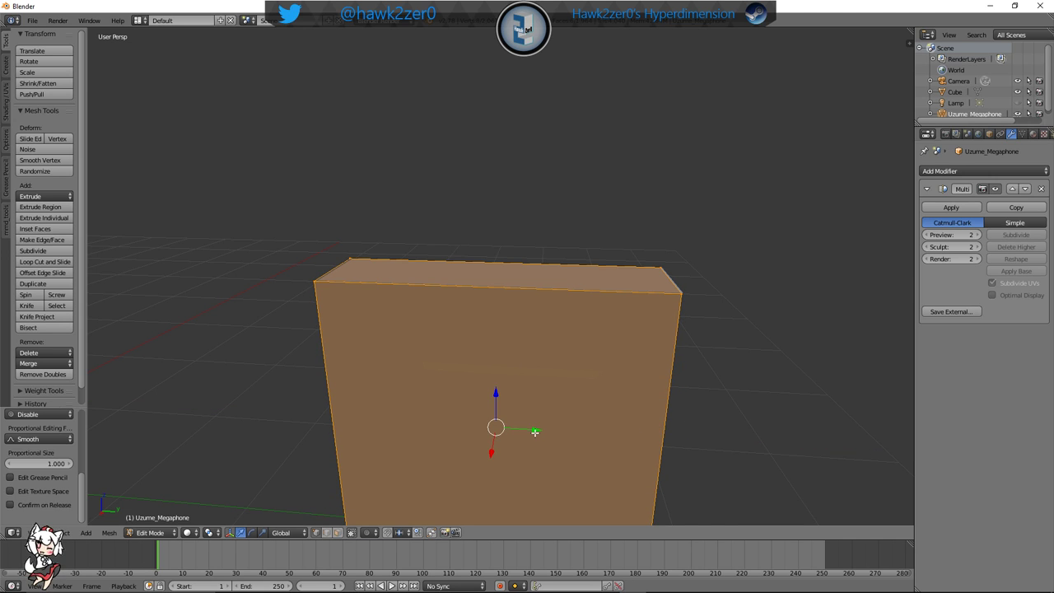
left_click_drag(536, 431, 557, 423)
Switch to face selection and delete the cube's top face
middle_click_drag(557, 423, 523, 339)
middle_click_drag(418, 212, 406, 275)
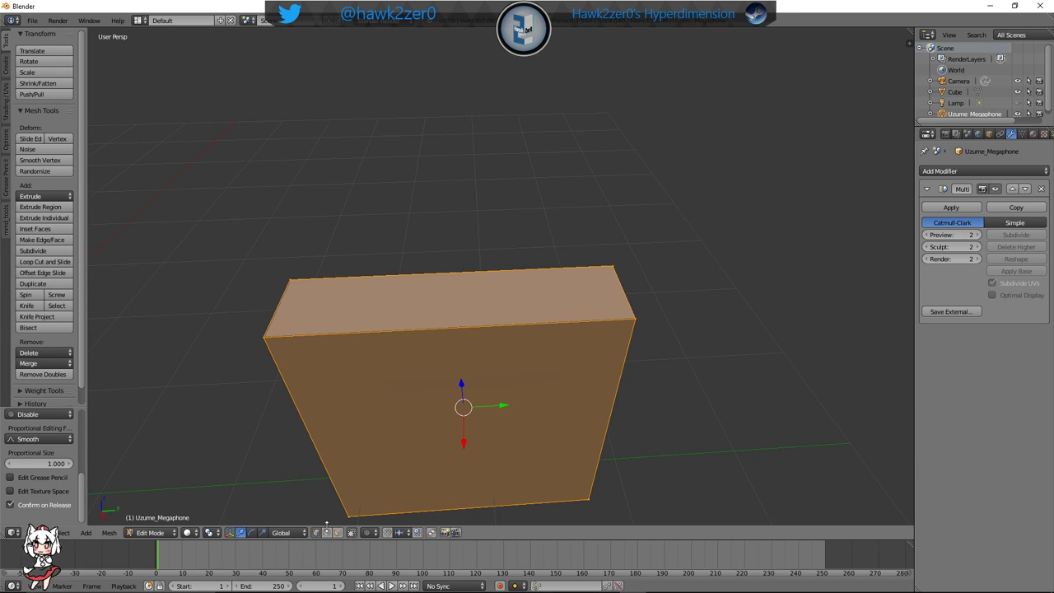
left_click(337, 534)
left_click(420, 315)
key("x")
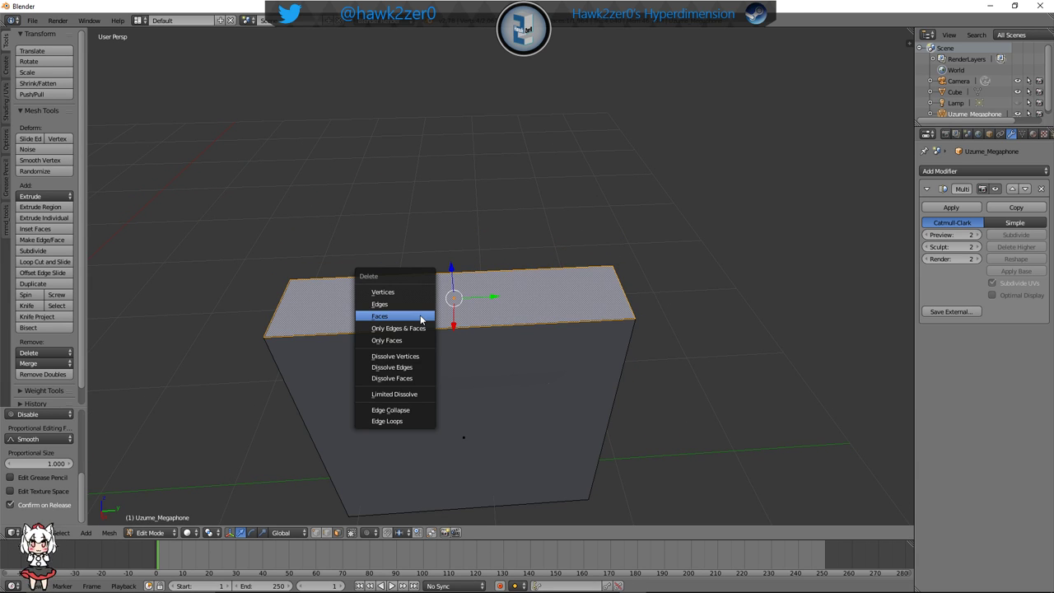
left_click(416, 314)
Show the mesh in wireframe and raise the cube's bottom face along Z to the level of the tapered block's underside
middle_click_drag(527, 372, 519, 272)
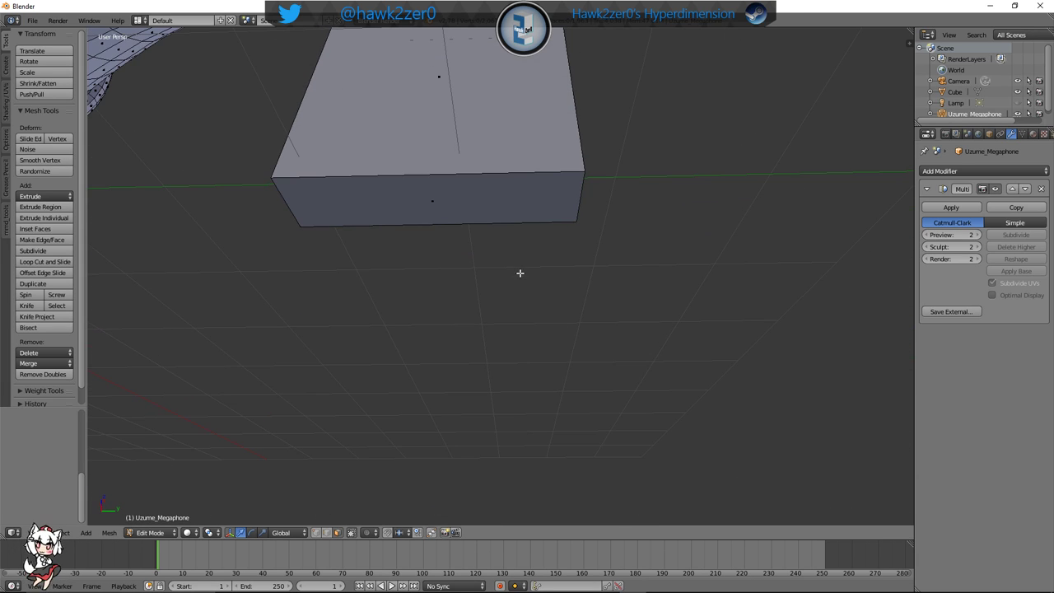
right_click(464, 201)
middle_click_drag(464, 201, 511, 353, "shift")
key("z")
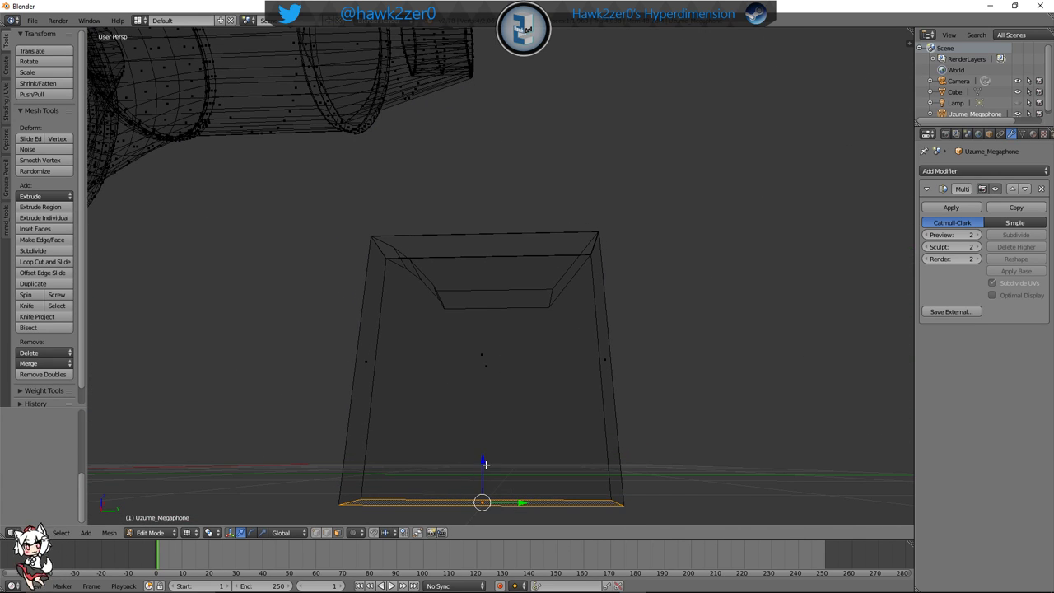
left_click_drag(485, 463, 503, 263)
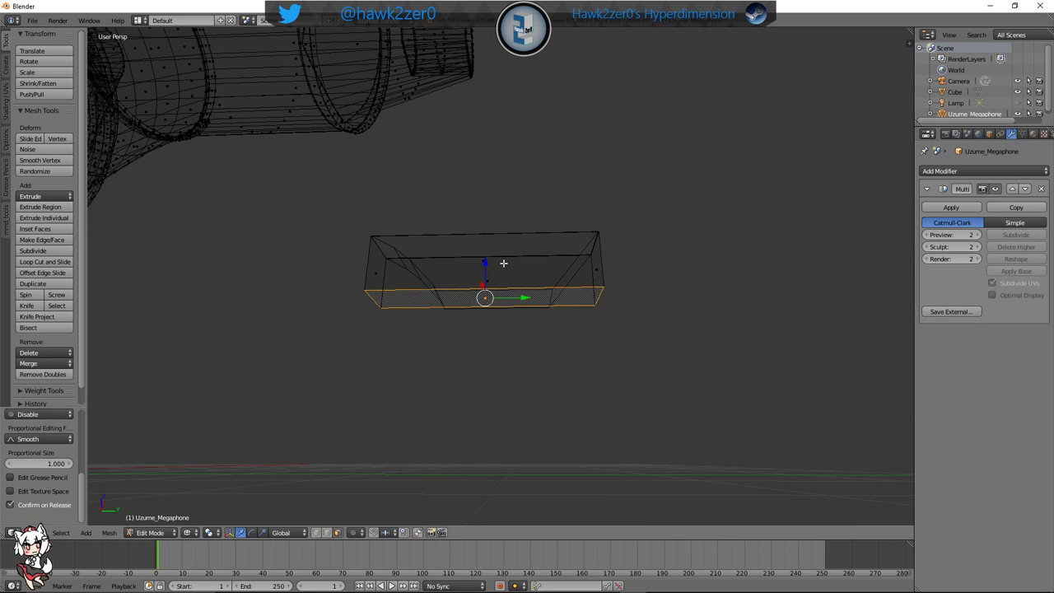
Fine-tune the bottom face along Z until it is flush with the bottom of the tapered block
scroll(503, 264, "up", 3)
middle_click_drag(530, 330, 536, 264, "shift")
mouse_move(536, 263)
middle_mouse_down()
mouse_move(536, 294)
mouse_move(535, 266)
mouse_move(507, 266)
mouse_move(529, 270)
middle_mouse_up()
scroll(537, 277, "up", 1)
key("g")
key("z")
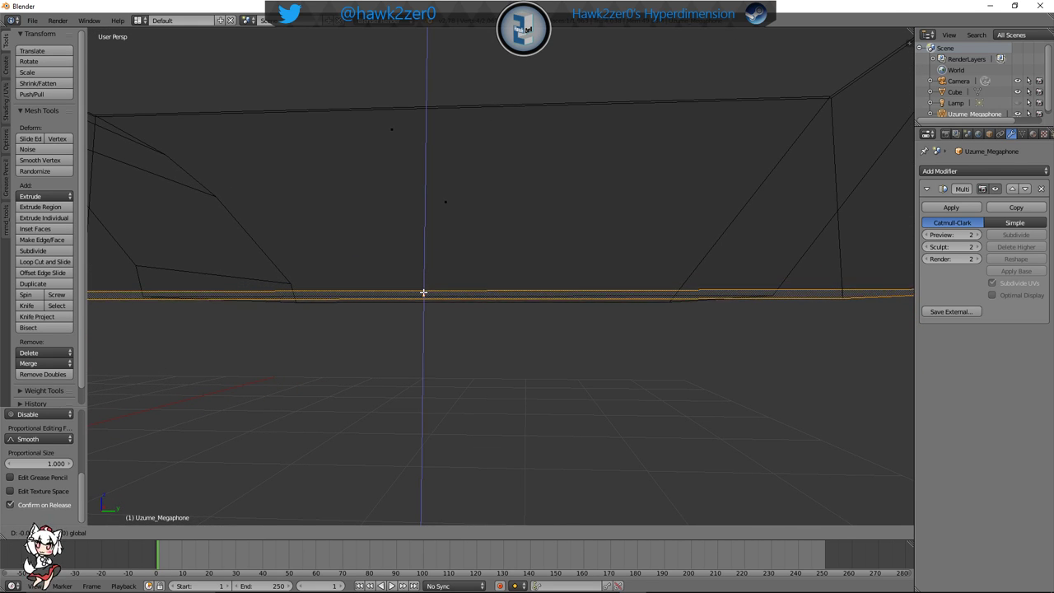
left_click(429, 331)
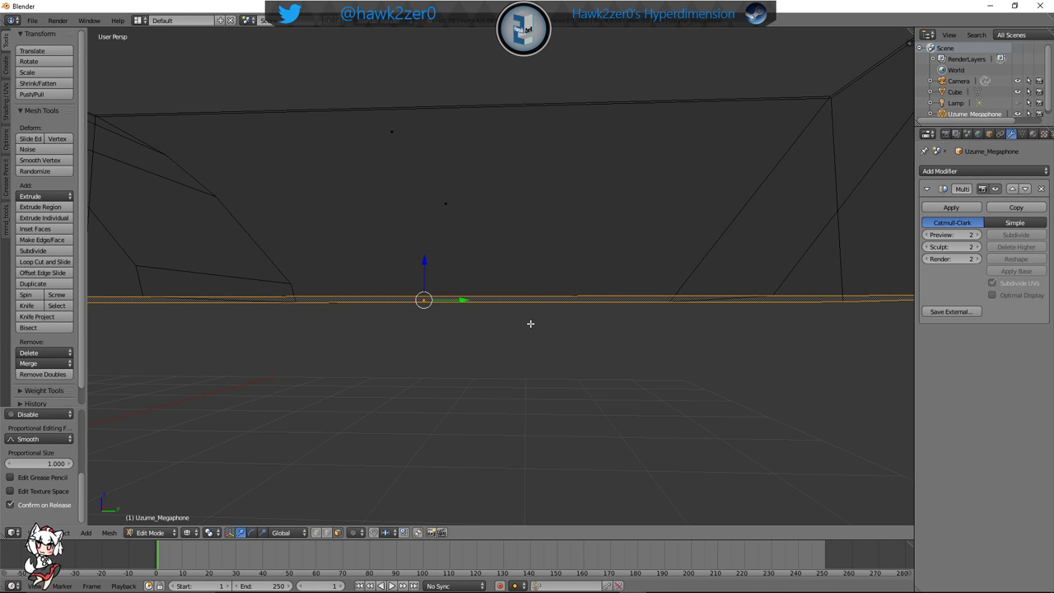
Move the bottom edge at the positive Y end inward along Y to match the tapered block's straight slope
middle_click_drag(532, 322, 564, 346)
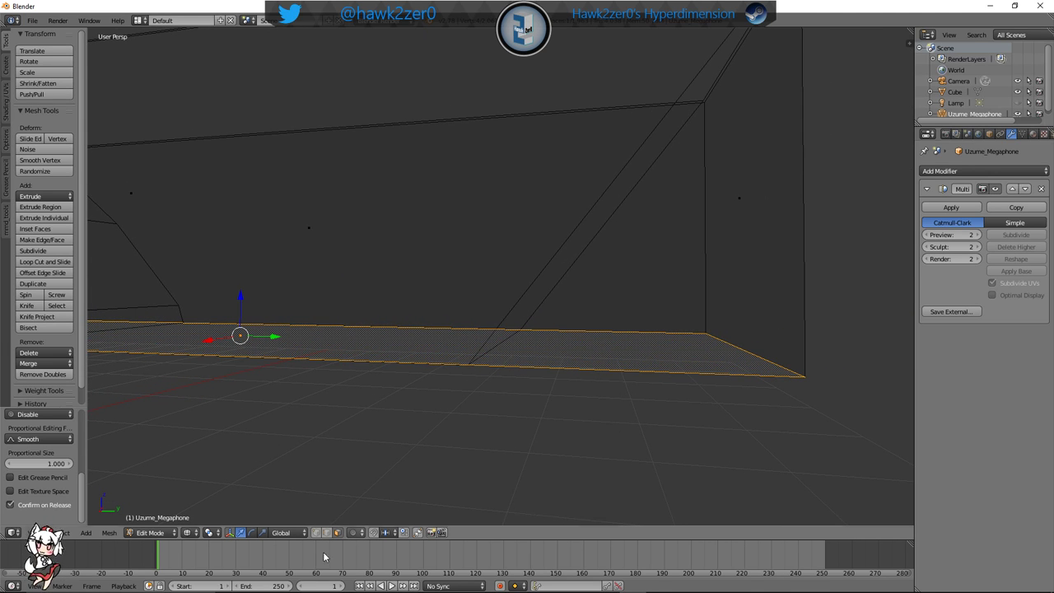
right_click(740, 354)
key("g")
key("y")
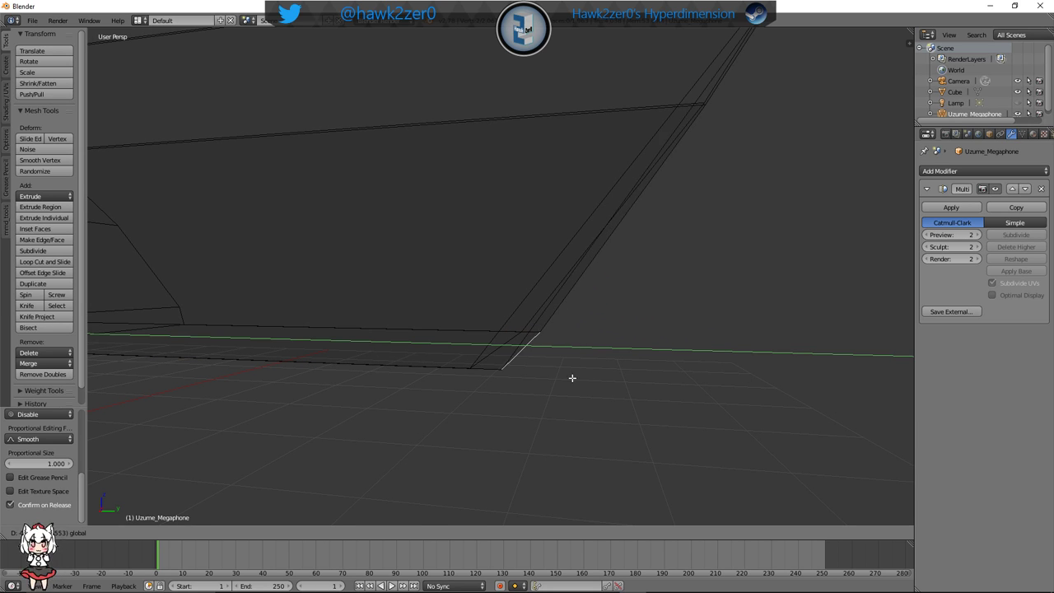
left_click(350, 377)
Move the bottom edge at the opposite end inward along Y to the foot of the tapered block's curved side
middle_click_drag(400, 359, 356, 360)
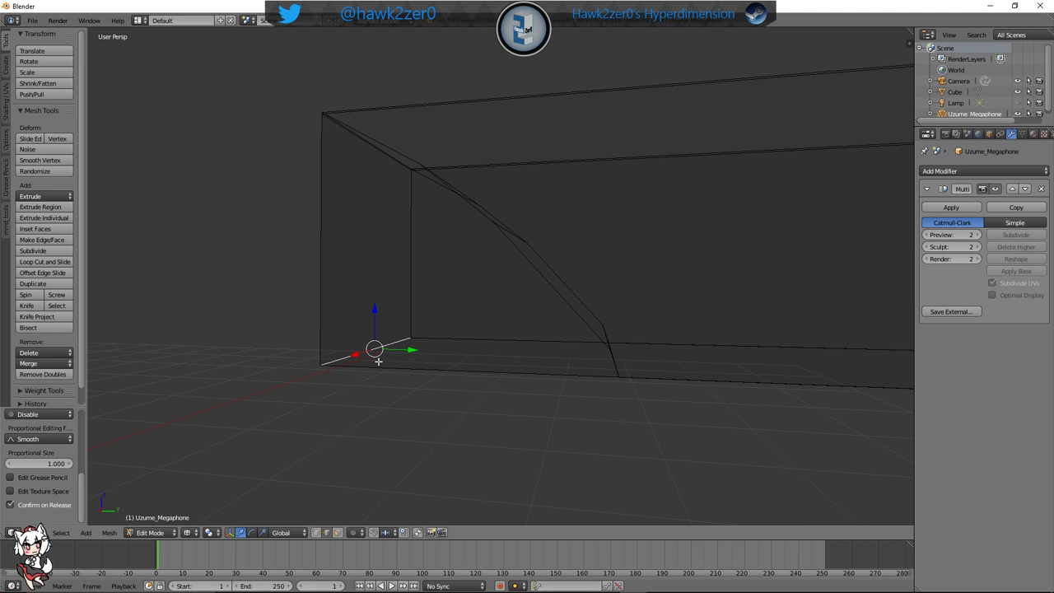
key("g")
key("y")
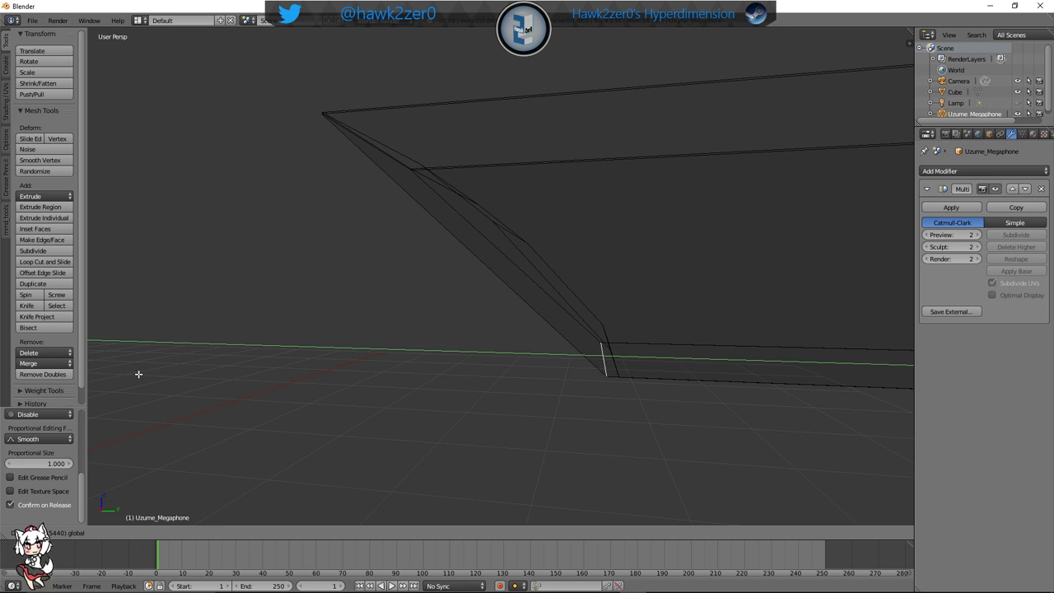
left_click(231, 347)
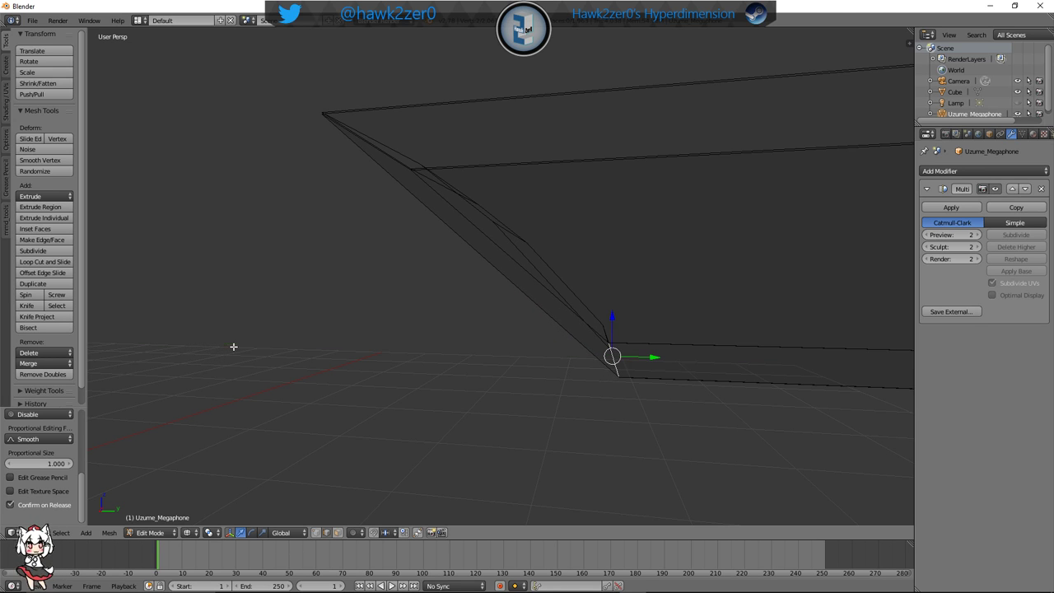
Add a centered horizontal loop cut around the new tapered shape
middle_click_drag(233, 349, 428, 317)
key("ctrl+r")
left_click(348, 322)
right_click(348, 322)
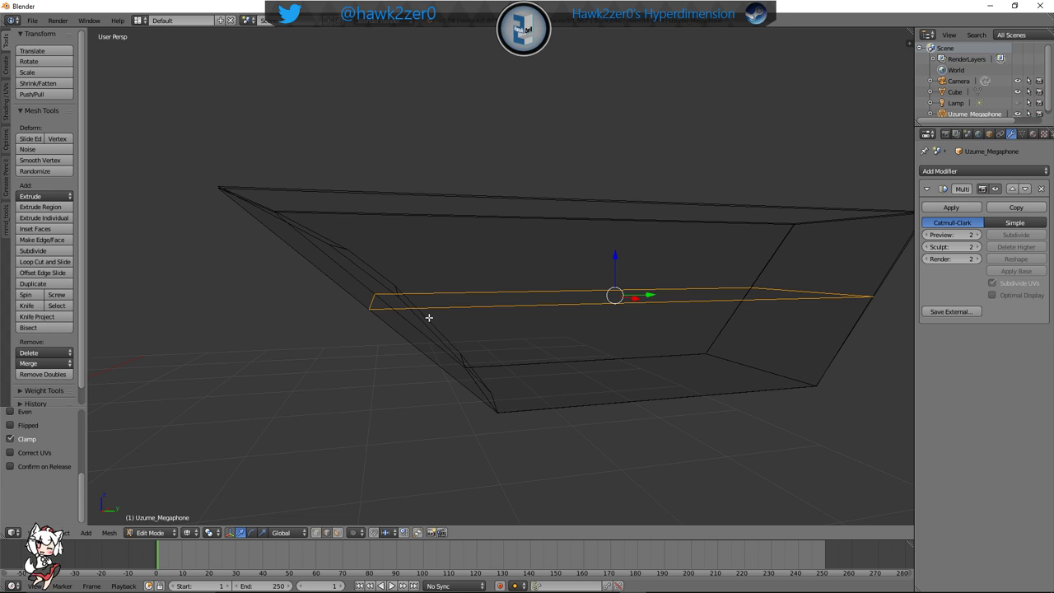
Switch to vertex selection and move the loop's two vertices on the curved side along Y onto the tapered block's curve
left_click(318, 533)
middle_click_drag(316, 435, 332, 446, "shift")
right_click(389, 321)
right_click(393, 307, "shift")
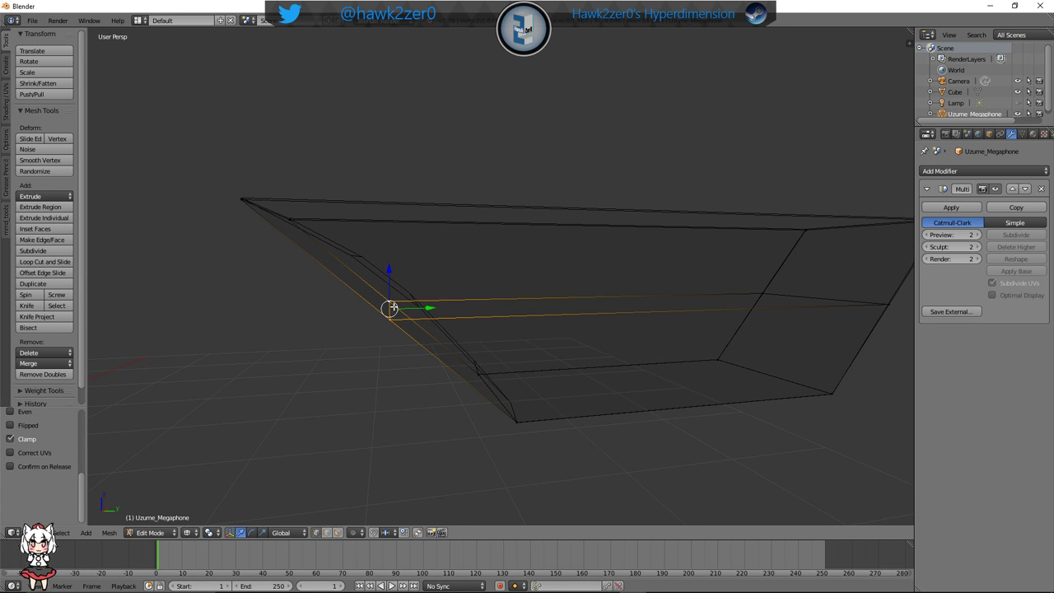
left_click_drag(430, 309, 464, 298)
Add a centered horizontal loop cut in the tapered shape's lower section and move its curved-side vertices along Y onto the curve
middle_click_drag(488, 324, 444, 359)
key("ctrl+r")
left_click(374, 379)
right_click(374, 379)
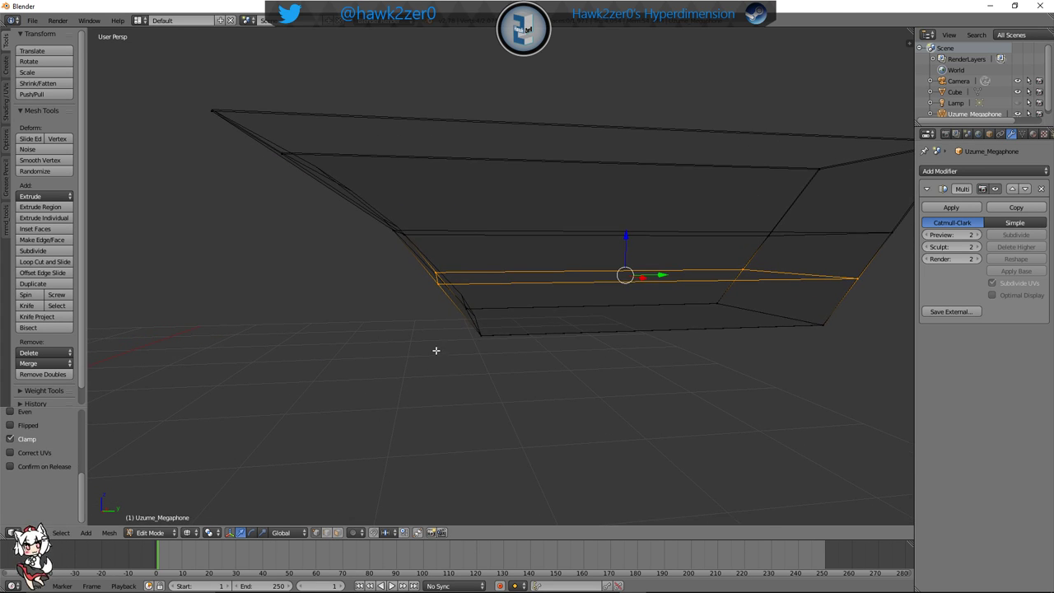
right_click(437, 276)
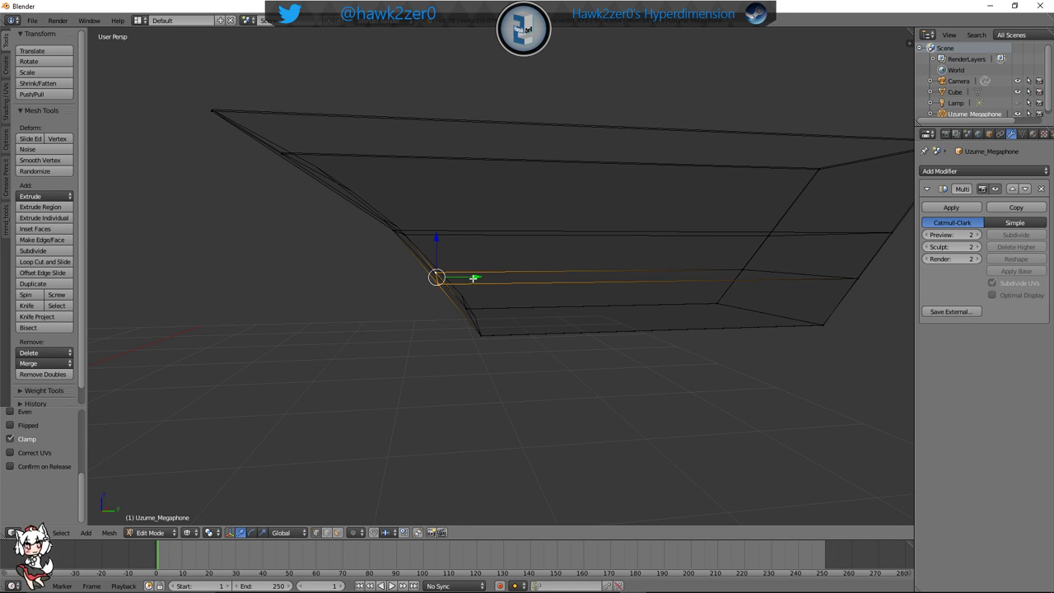
left_click_drag(474, 278, 494, 274)
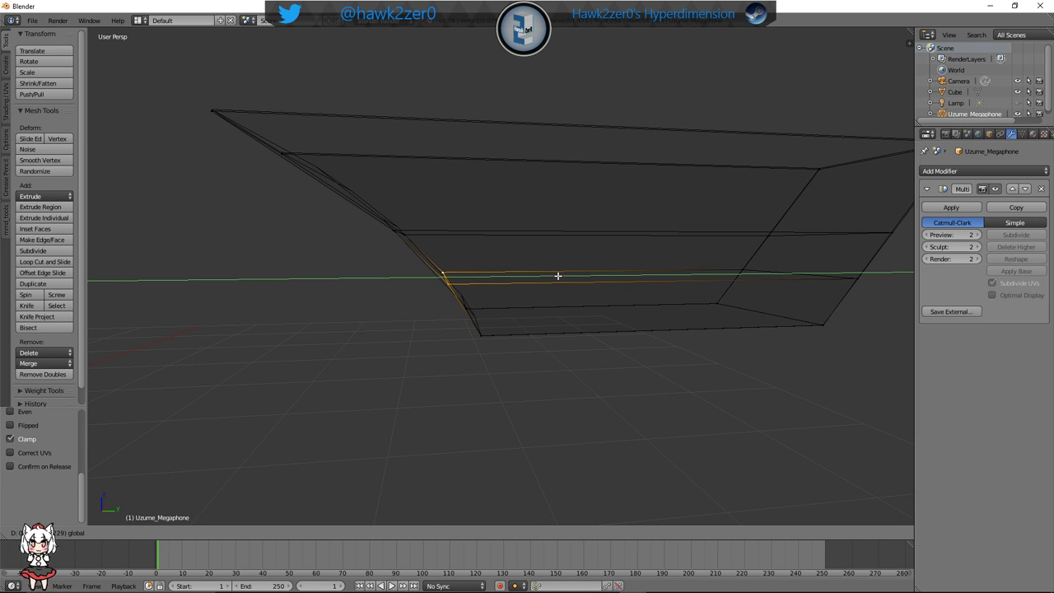
left_click(529, 281)
Add a horizontal loop cut near the tapered shape's base and move its two curved-side vertices along Y to round the curve
middle_click_drag(527, 279, 501, 308)
key("ctrl+r")
left_click(489, 301)
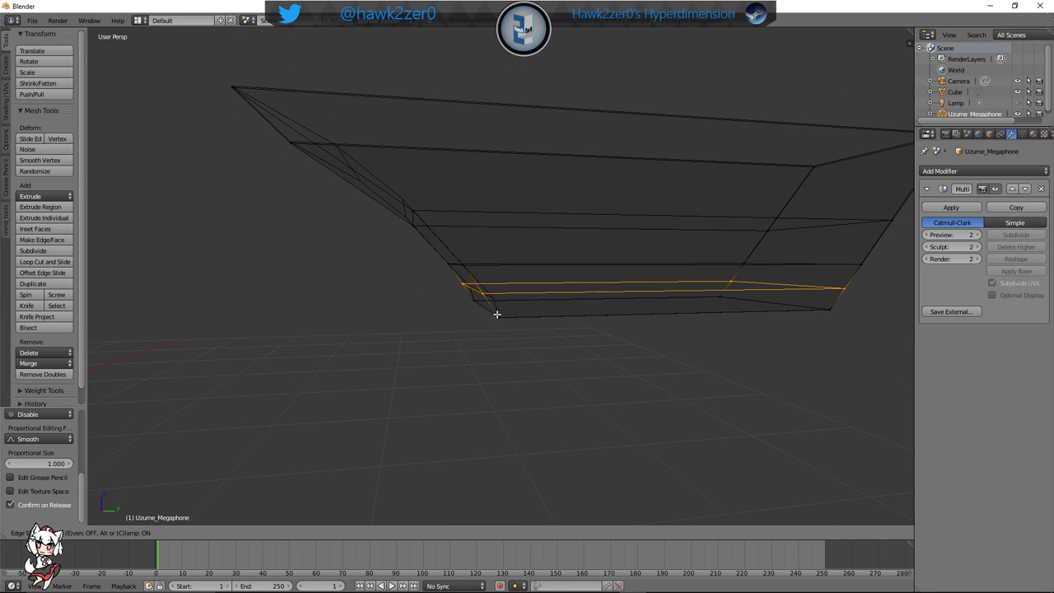
left_click(507, 353)
middle_click_drag(507, 353, 493, 357)
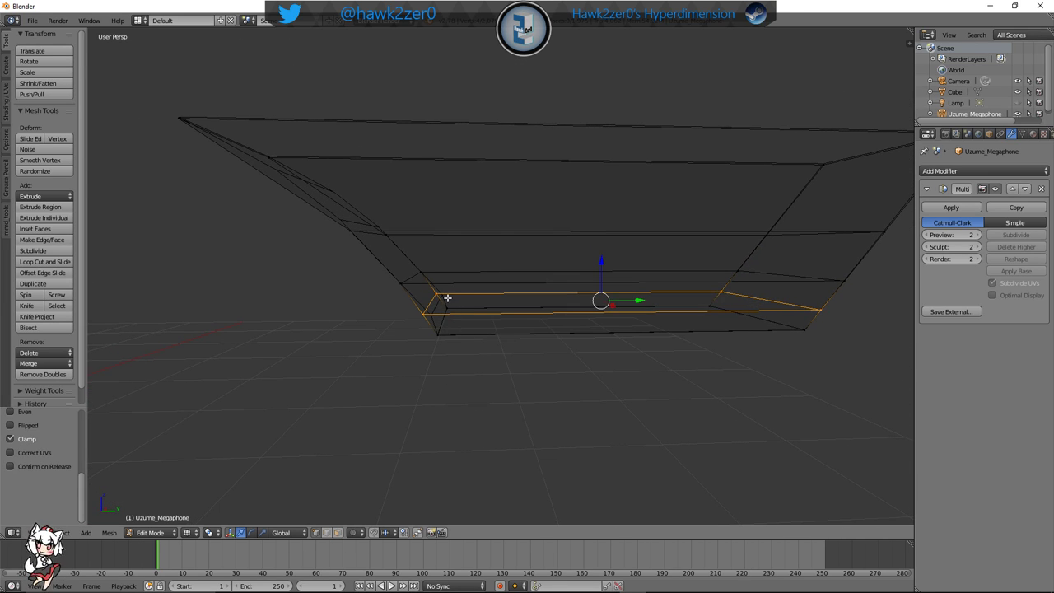
right_click(448, 299)
right_click(432, 300)
right_click(454, 303, "alt")
key("g")
key("y")
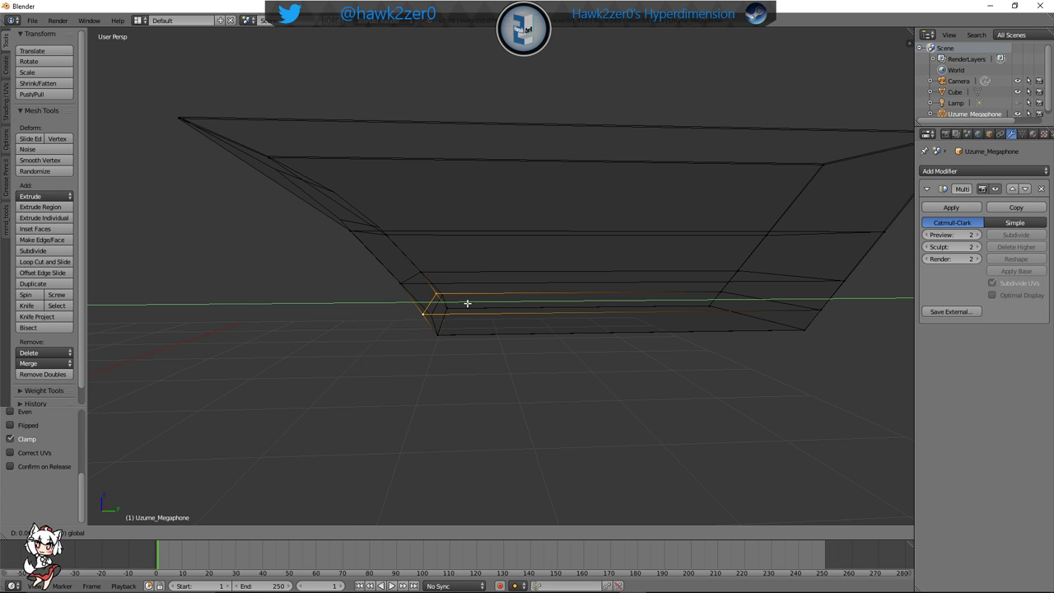
left_click(529, 302)
middle_click_drag(381, 346, 442, 377)
middle_click_drag(414, 278, 440, 277)
key("ctrl+r")
left_click(384, 331)
left_click(384, 332)
key("ctrl+z")
Add a horizontal loop cut in the tapered shape's upper section and move its curved-side vertices inward along Y to continue the curve
key("ctrl+r")
left_click(370, 262)
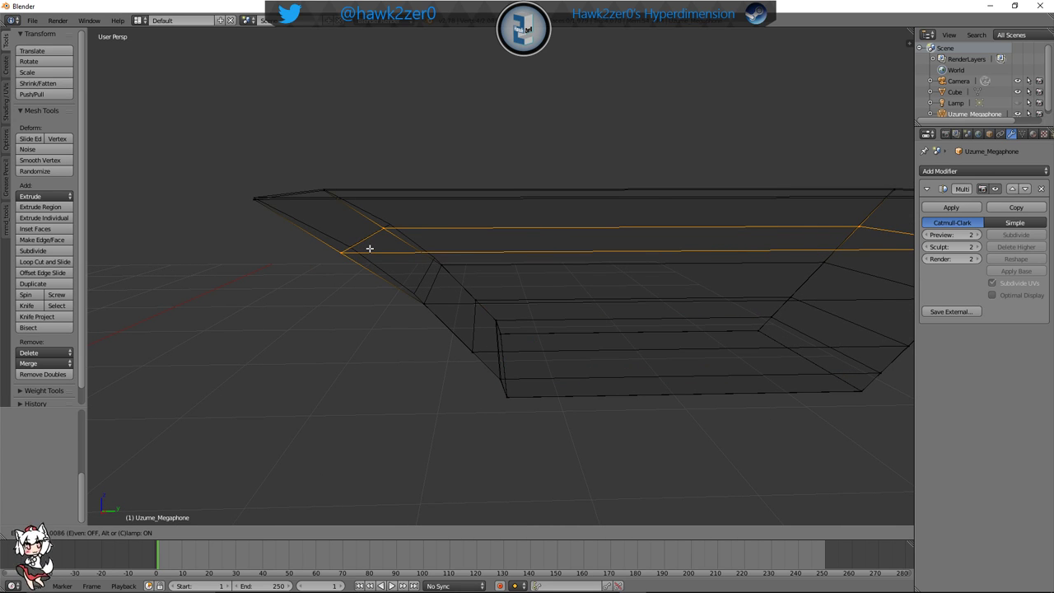
left_click(374, 231)
middle_click_drag(404, 245, 458, 242)
right_click(312, 256, "shift")
left_click_drag(505, 206, 509, 204)
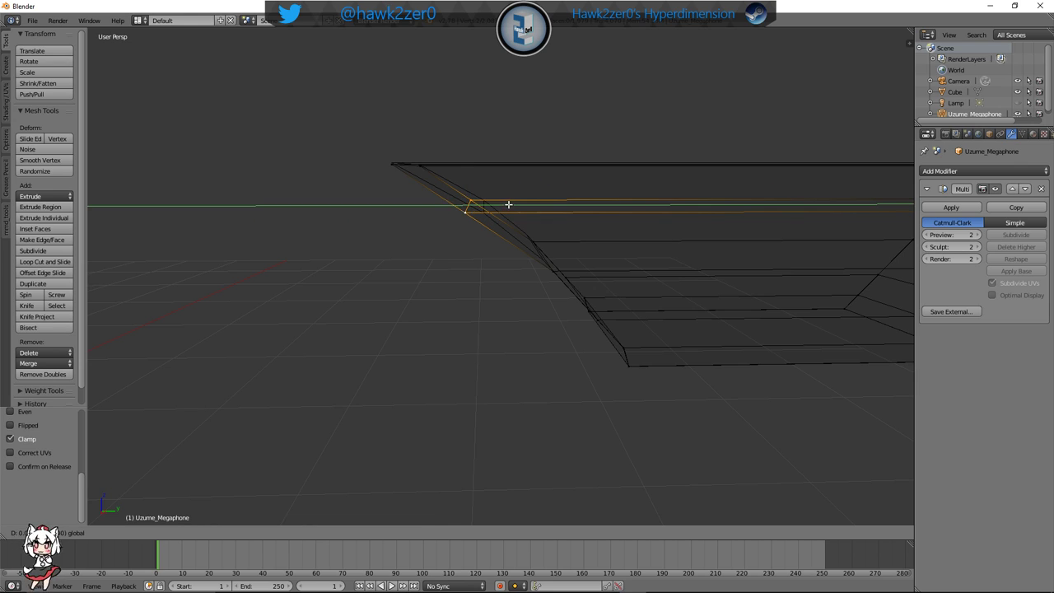
left_click(660, 159)
Return to solid shading and add loop cuts across the tapered shape's ends, close to each of its two long sides
middle_click_drag(660, 160, 359, 392)
key("z")
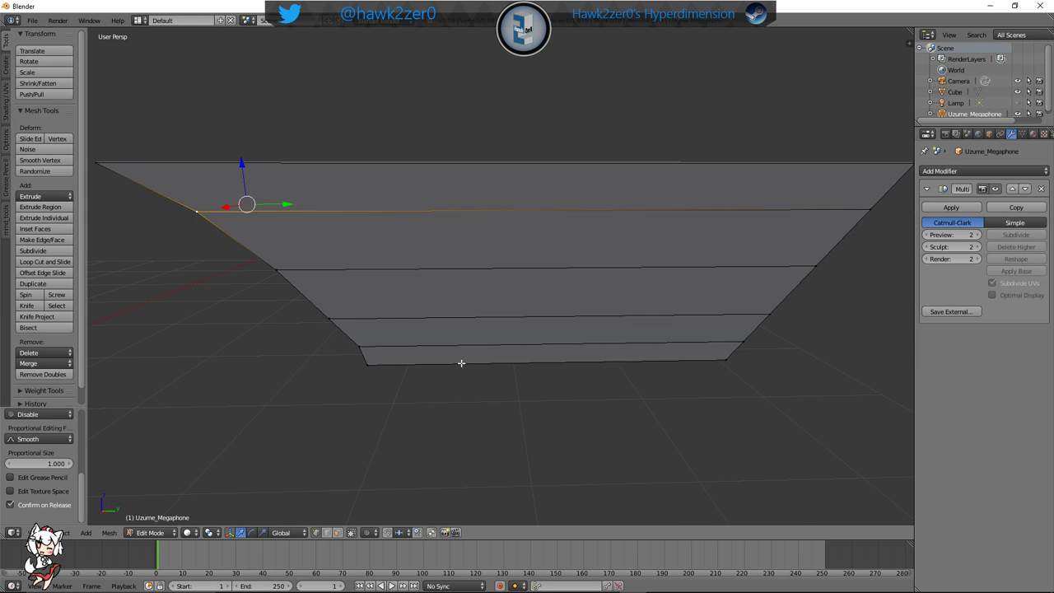
key("a")
scroll(433, 395, "down", 6)
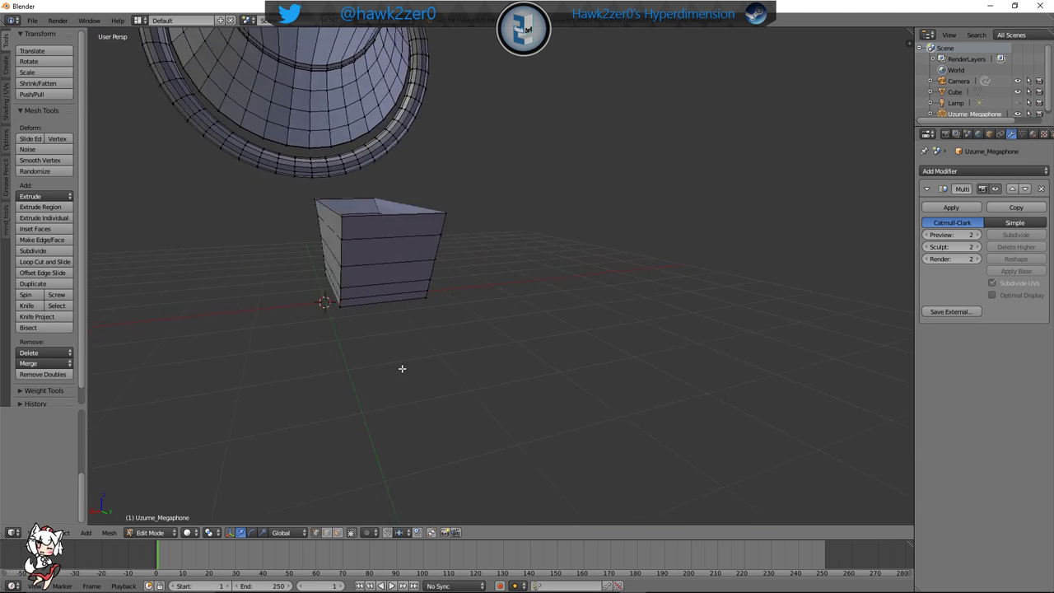
scroll(446, 336, "up", 1)
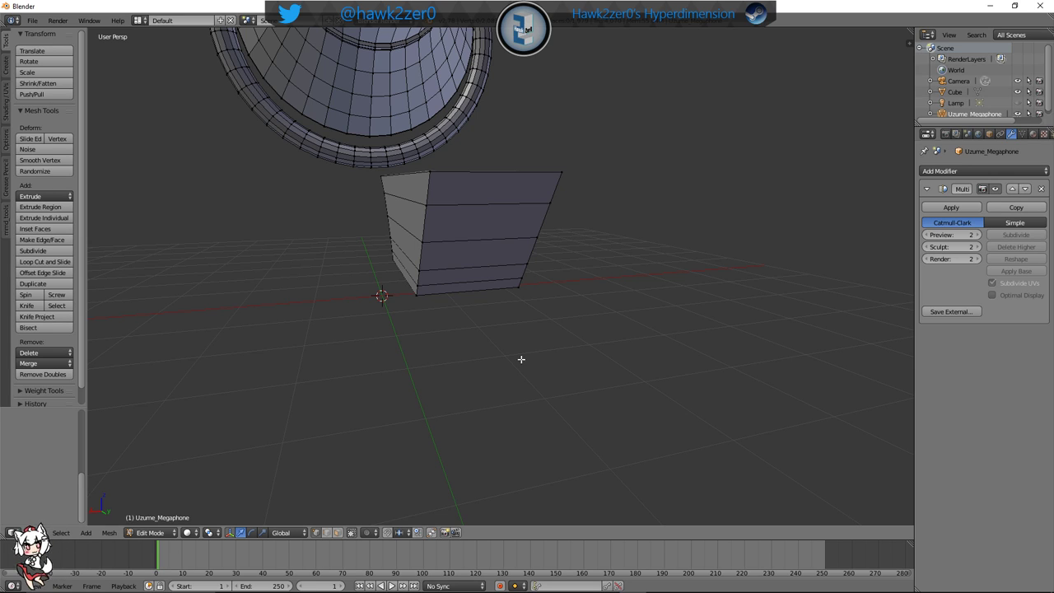
key("ctrl+r")
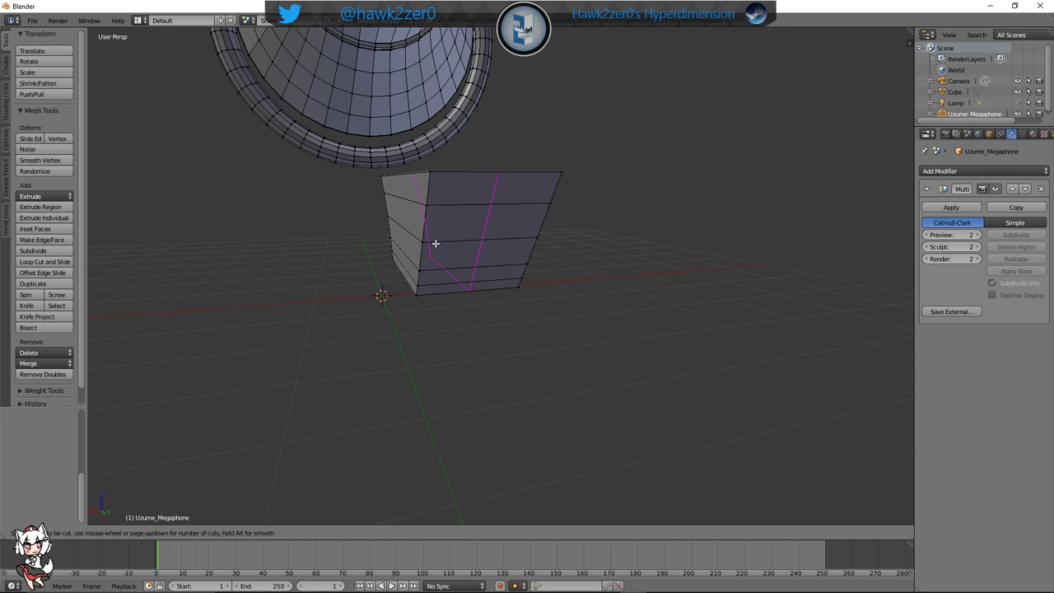
left_click(436, 243)
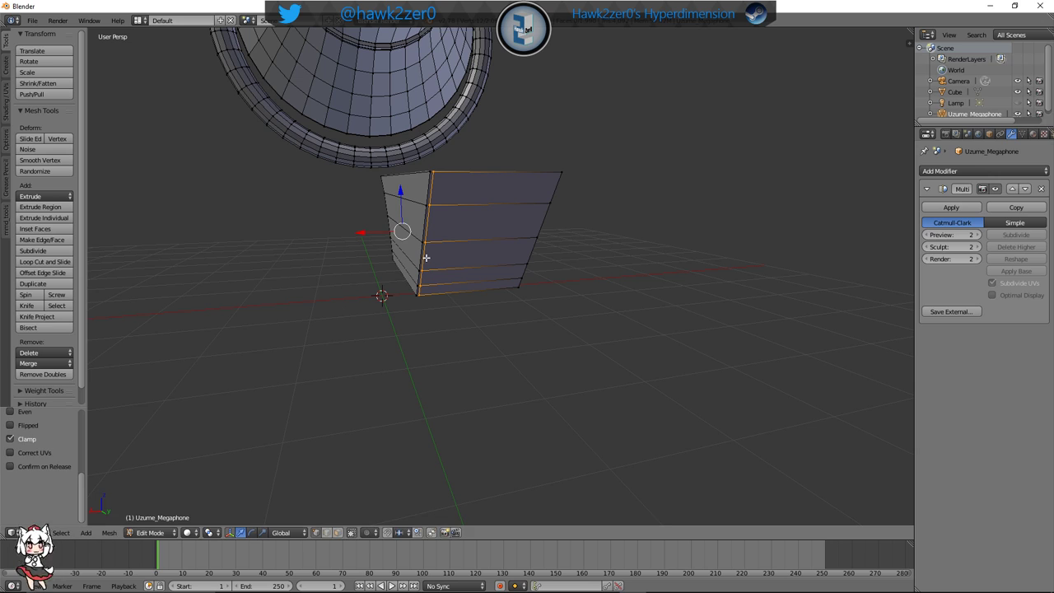
left_click(458, 243)
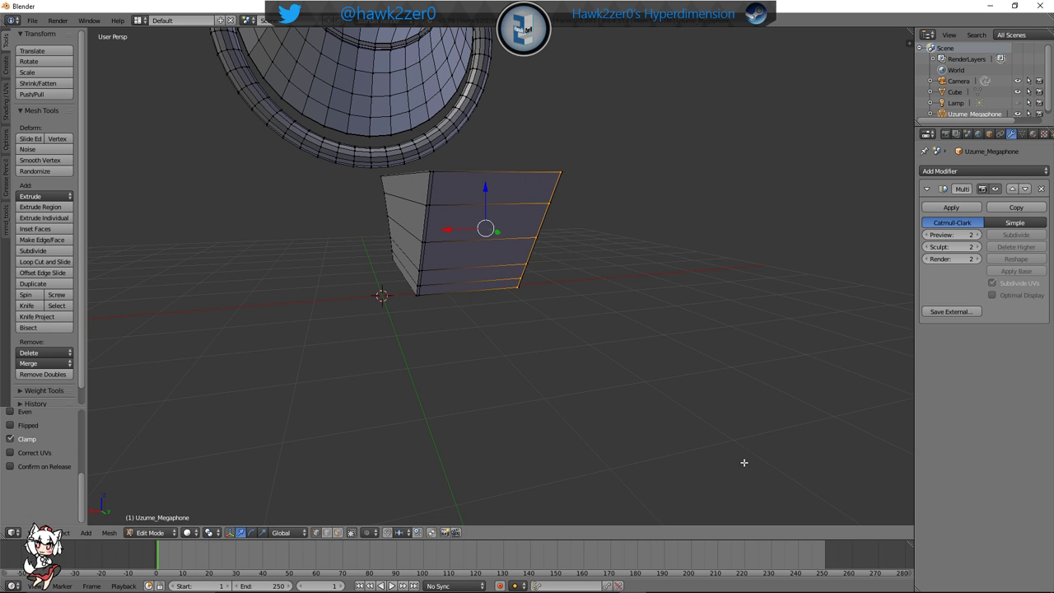
Add loop cuts across the tapered shape's long sides, one close to the curved end and one close to the straight end
middle_click_drag(744, 461, 821, 449)
middle_click_drag(632, 346, 629, 378, "shift")
scroll(508, 337, "up", 3)
middle_click_drag(508, 337, 443, 248)
key("ctrl+r")
left_click(477, 249)
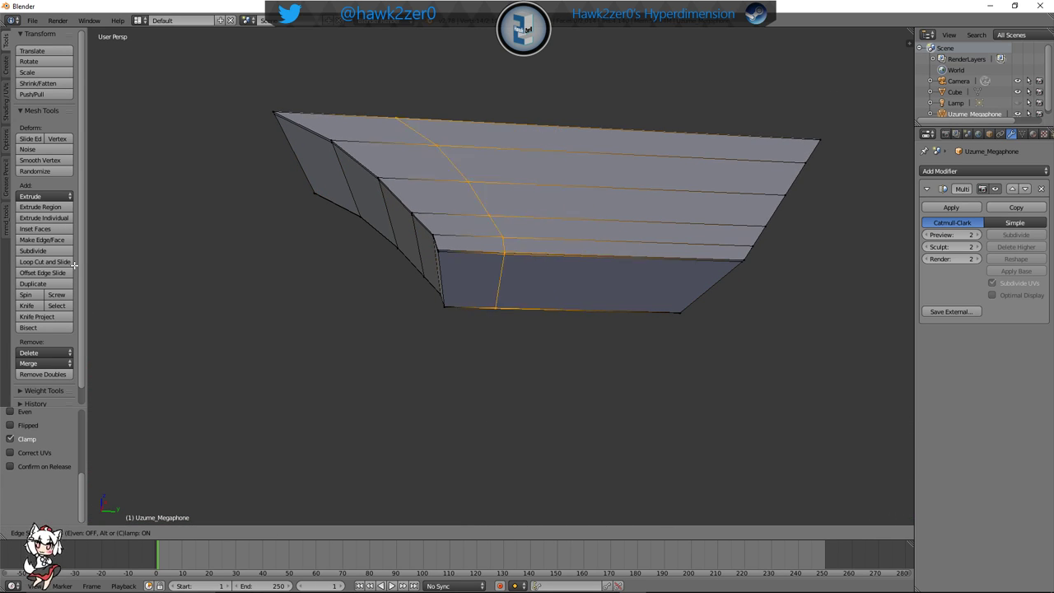
left_click(135, 284)
middle_click_drag(606, 253, 486, 271, "shift")
key("ctrl+r")
left_click(489, 270)
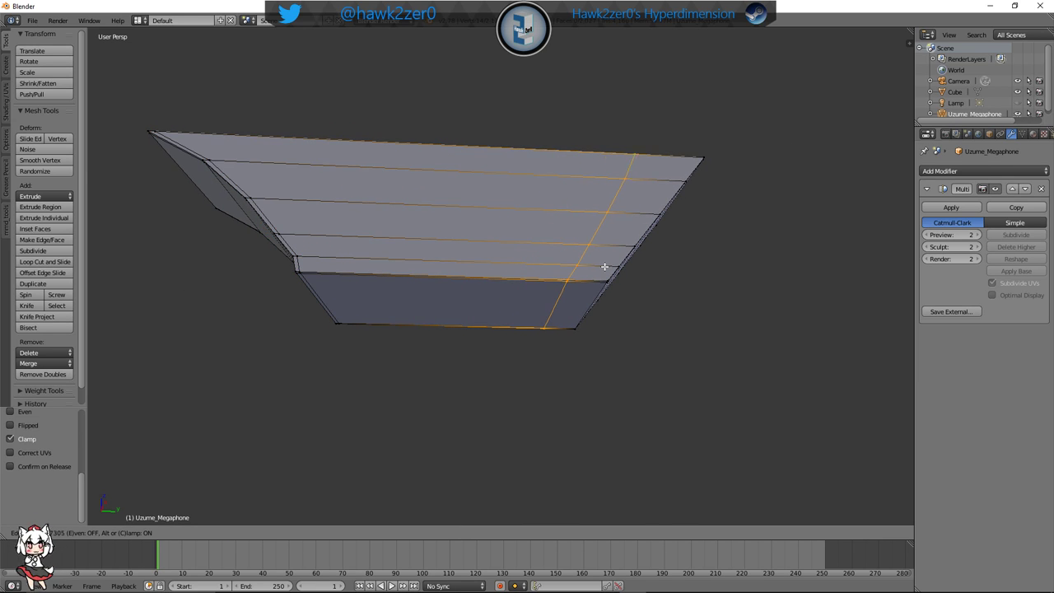
left_click(158, 282)
Select the whole new tapered shape and move it along Y and up along Z toward the megaphone's body
middle_click_drag(437, 292, 203, 486)
key("a")
scroll(556, 333, "down", 5)
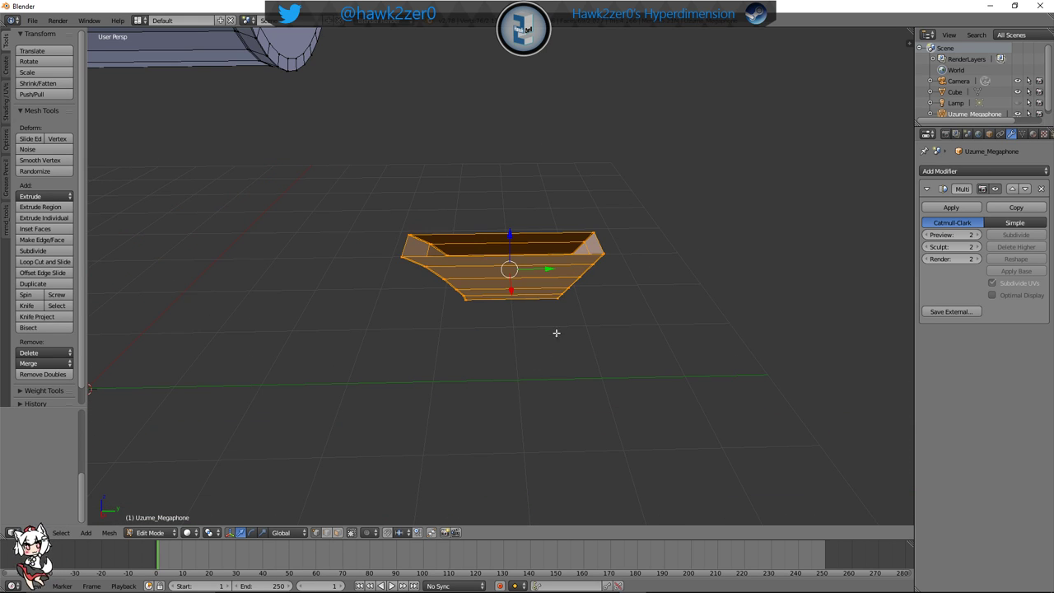
left_click_drag(552, 273, 291, 277)
middle_click_drag(291, 277, 608, 312, "shift")
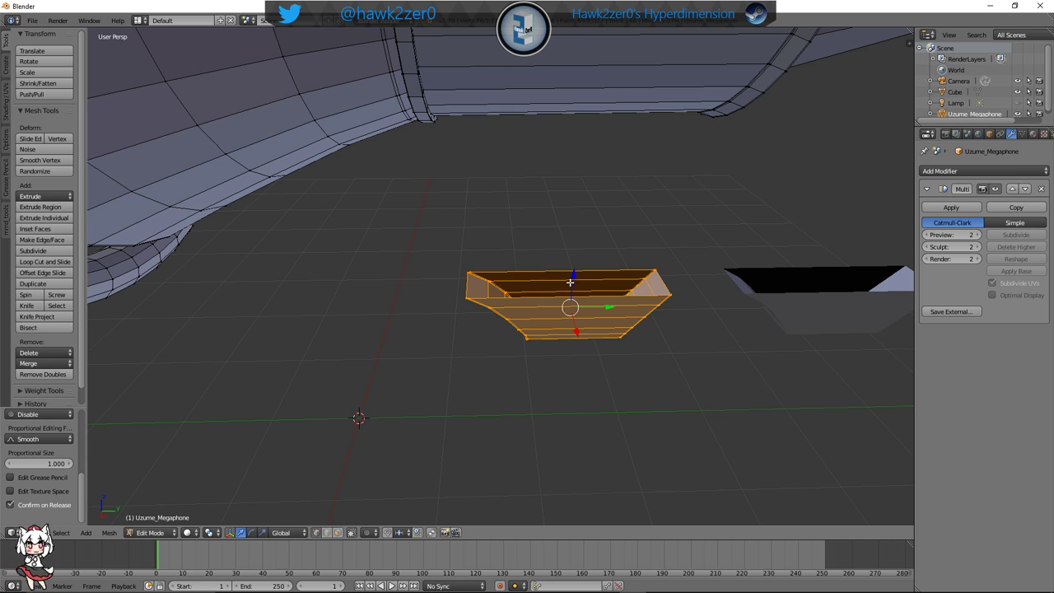
left_click_drag(571, 283, 588, 115)
middle_click_drag(602, 128, 576, 275, "shift")
Fine-tune the tapered shape along Y and Z so its top sits against the underside of the cylindrical body between the rims
middle_click_drag(575, 237, 584, 162)
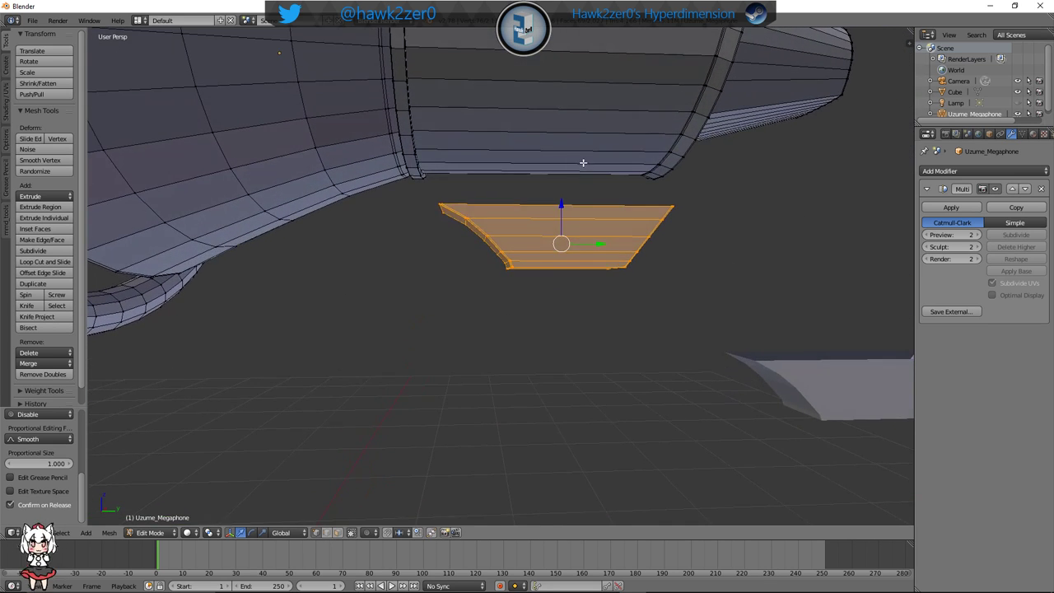
middle_click_drag(580, 268, 556, 365, "shift")
left_click_drag(579, 335, 567, 334)
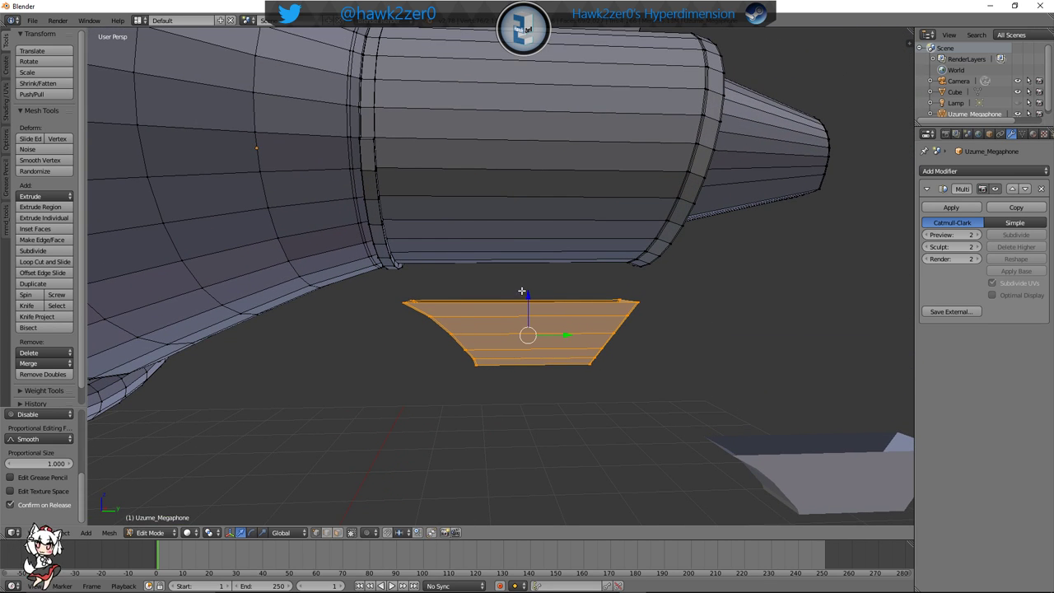
left_click_drag(527, 293, 528, 254)
scroll(566, 306, "up", 3)
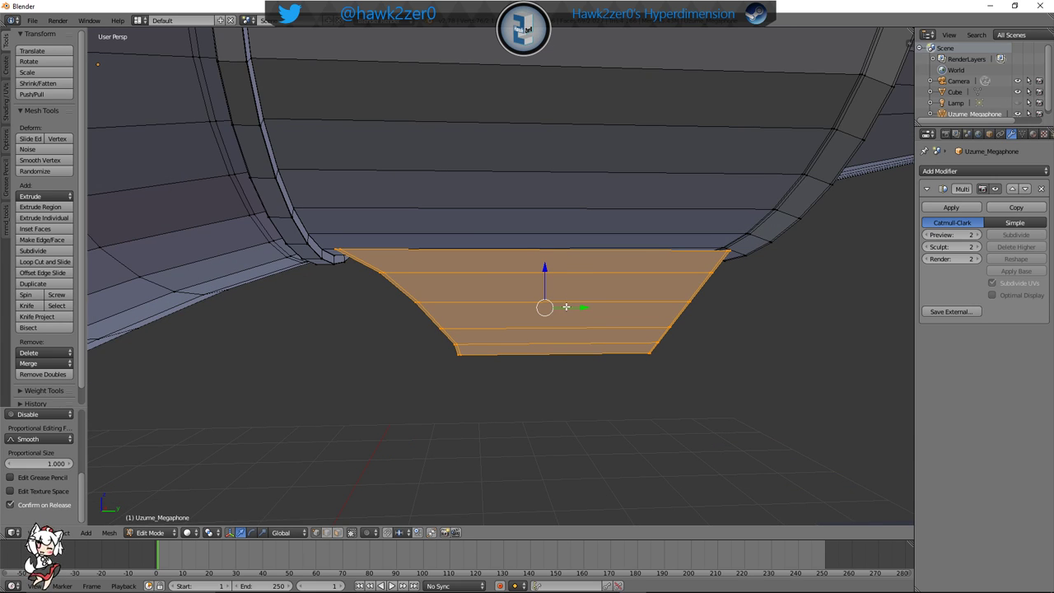
left_click_drag(584, 308, 497, 306)
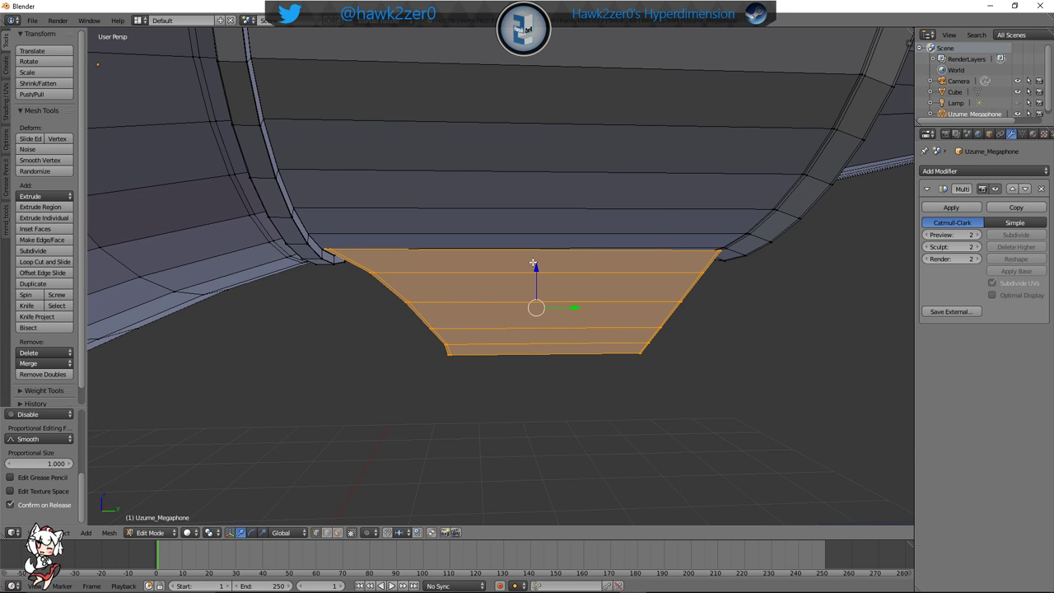
left_click_drag(535, 268, 536, 321)
Switch to Object Mode and delete the separate reference block
middle_click_drag(670, 302, 596, 306)
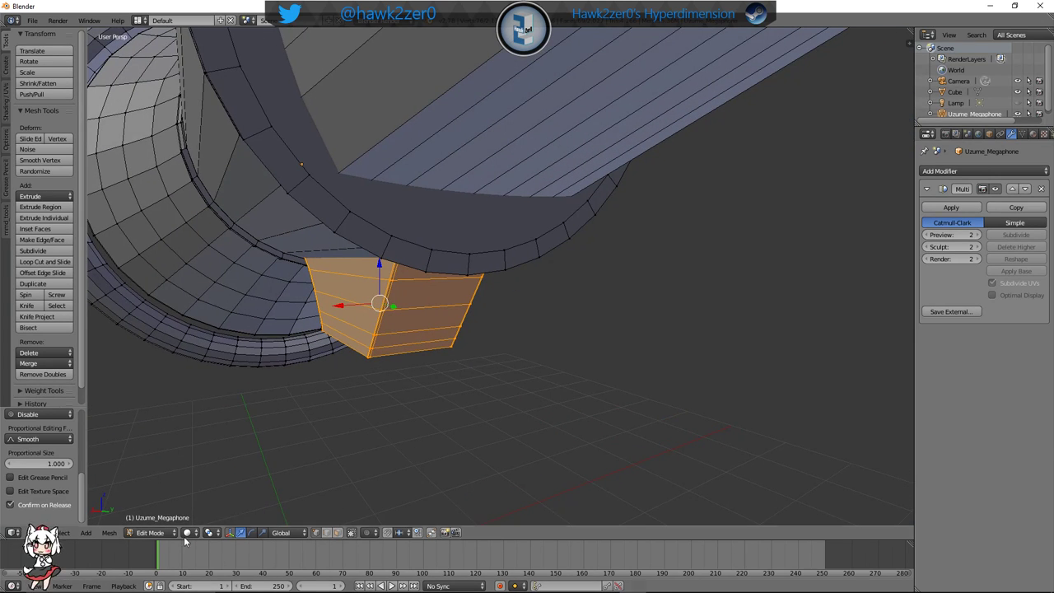
left_click(150, 532)
left_click(157, 520)
middle_click_drag(247, 461, 541, 397)
right_click(626, 375)
key("Delete")
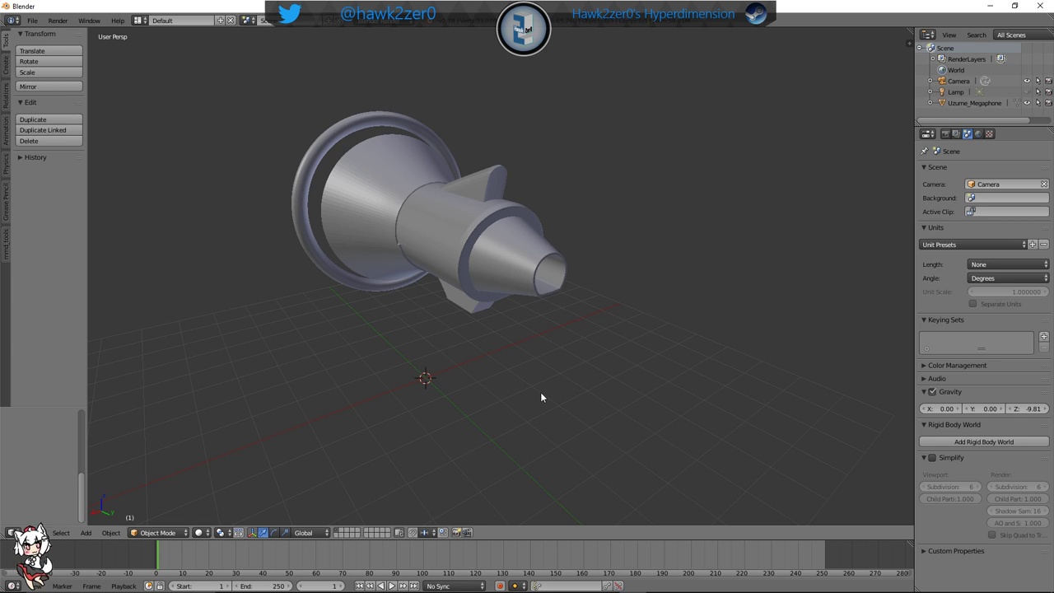
Edit the megaphone's mesh and add a loop cut inside the horn, right against the rim of the small central face
middle_click_drag(384, 496, 557, 388)
scroll(636, 420, "up", 3)
middle_click_drag(635, 420, 553, 352)
scroll(617, 332, "up", 4)
scroll(625, 305, "up", 2)
right_click(629, 312)
left_click(158, 532)
left_click(157, 504)
scroll(522, 372, "up", 2)
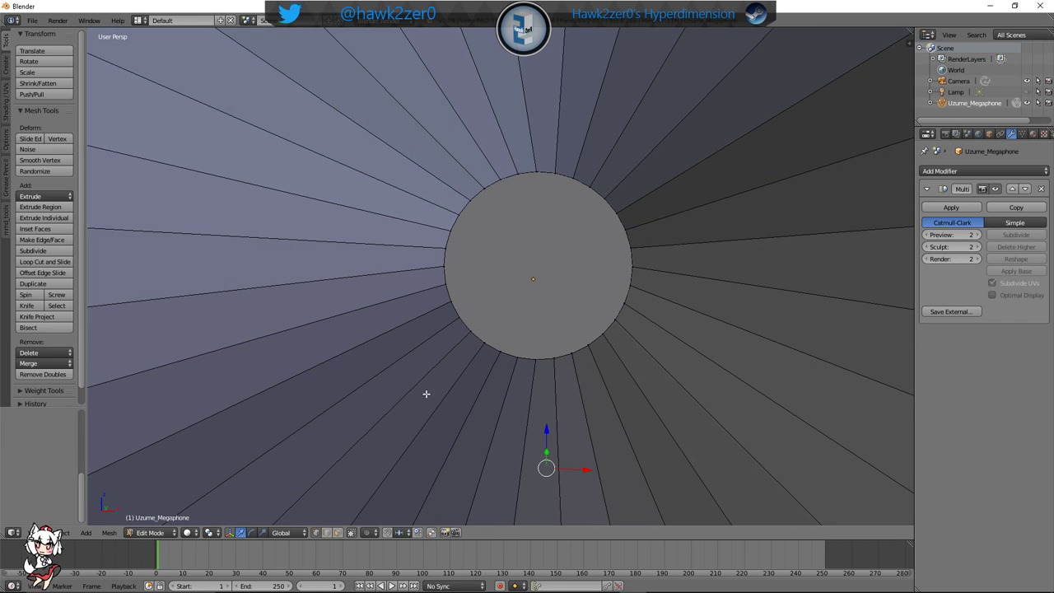
key("ctrl+r")
left_click(454, 381)
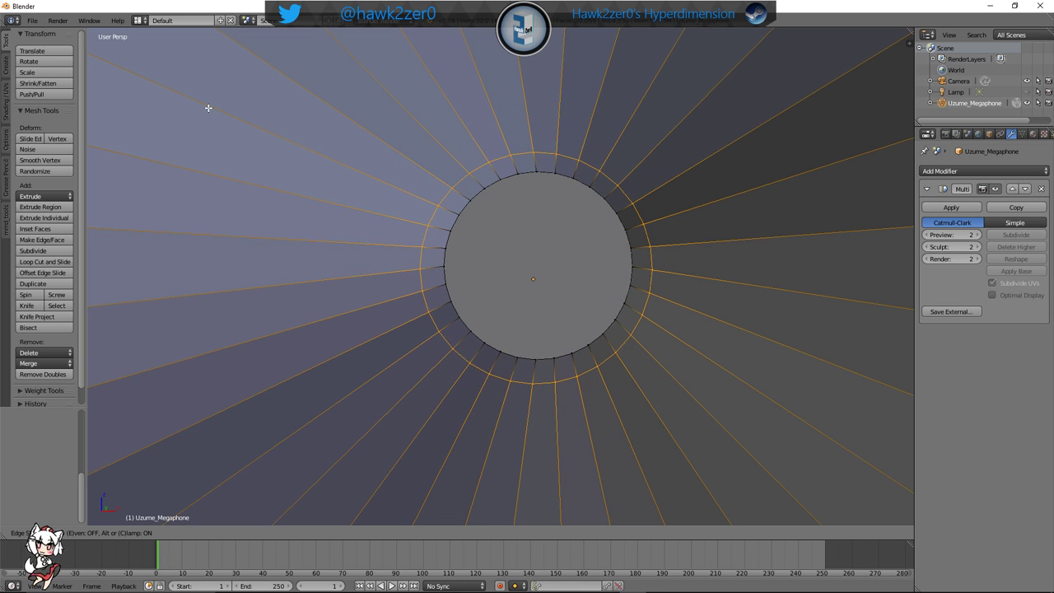
left_click(392, 77)
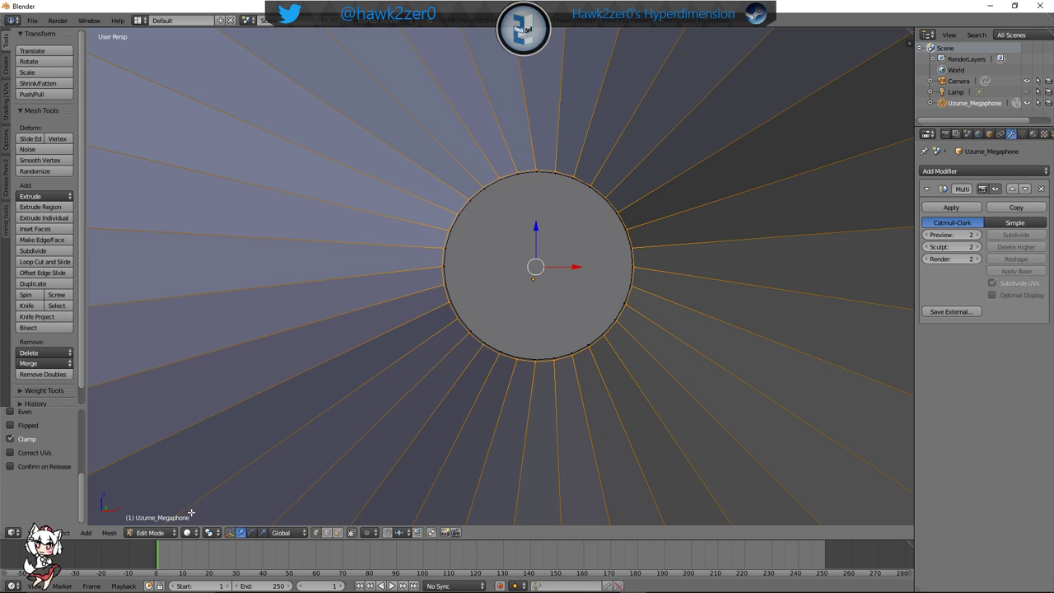
Switch to face selection, extrude the horn's central circular face in place and scale it slightly inward
left_click(337, 537)
right_click(539, 271)
key("e")
left_click(539, 271)
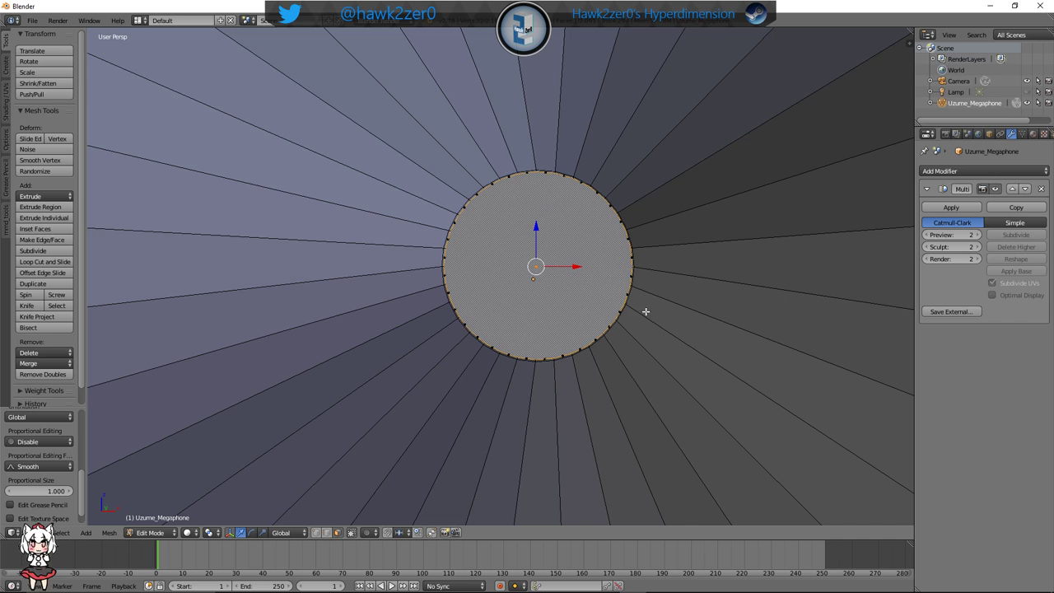
key("s")
key("a")
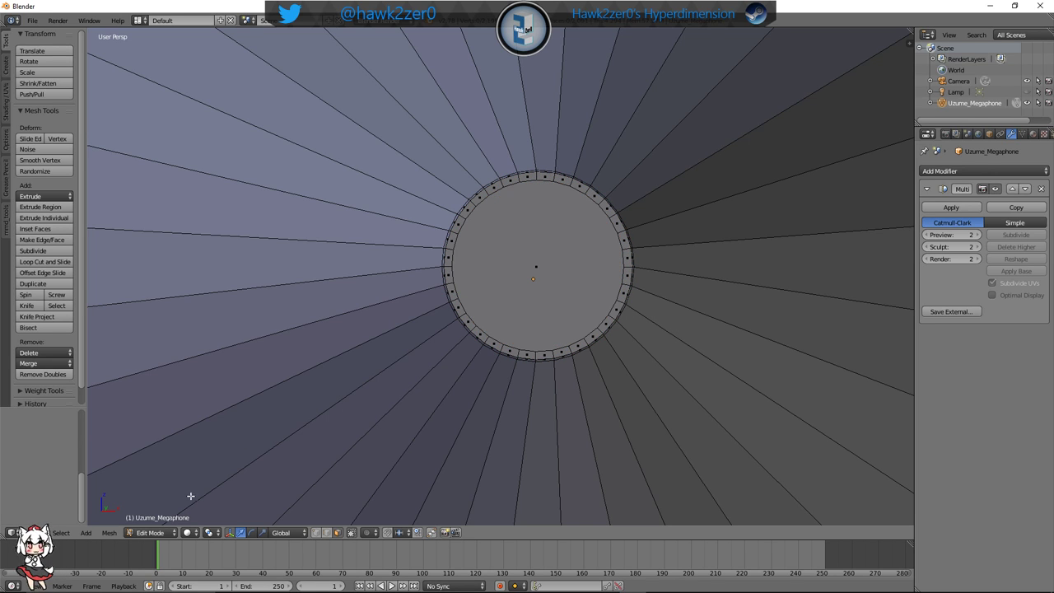
Return to Object Mode and examine the smoothed inside of the horn and the megaphone's overall shape
left_click(167, 533)
left_click(174, 519)
scroll(565, 394, "down", 8)
scroll(565, 399, "down", 5)
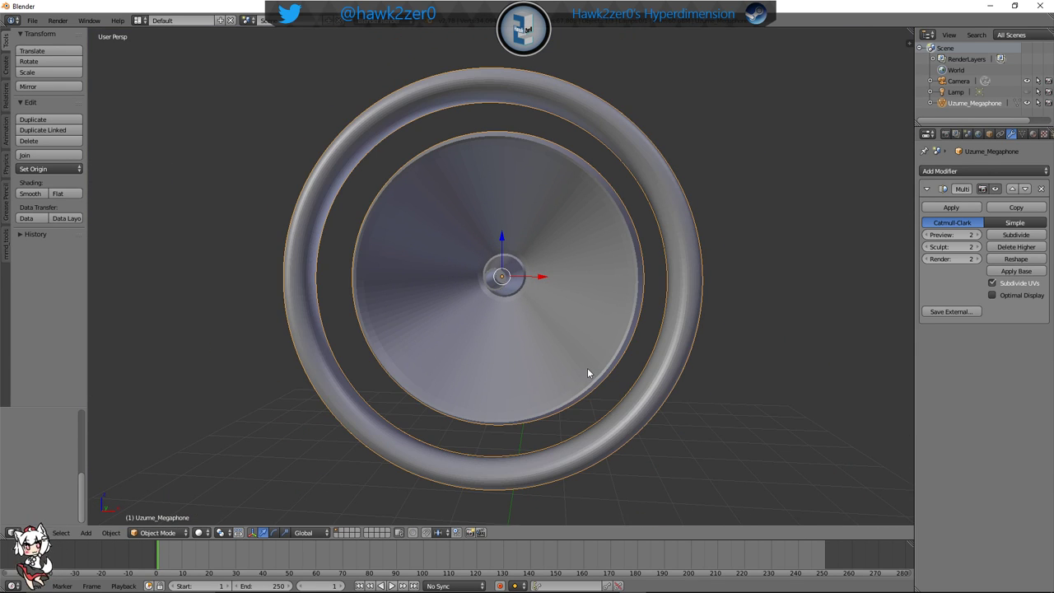
middle_click_drag(587, 367, 594, 363)
scroll(588, 357, "up", 7)
scroll(588, 358, "down", 8)
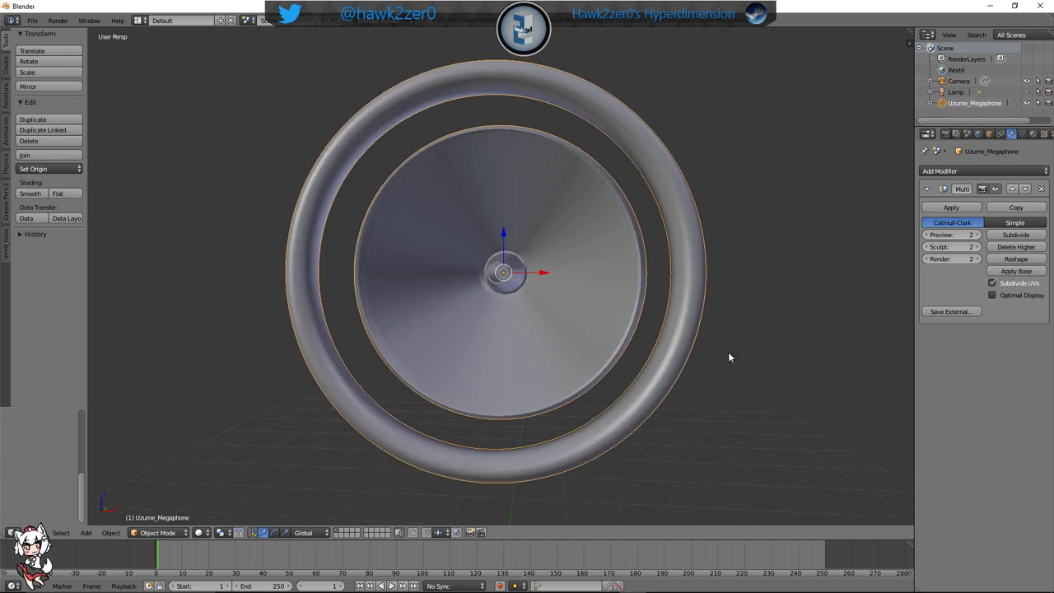
middle_click_drag(728, 352, 690, 330)
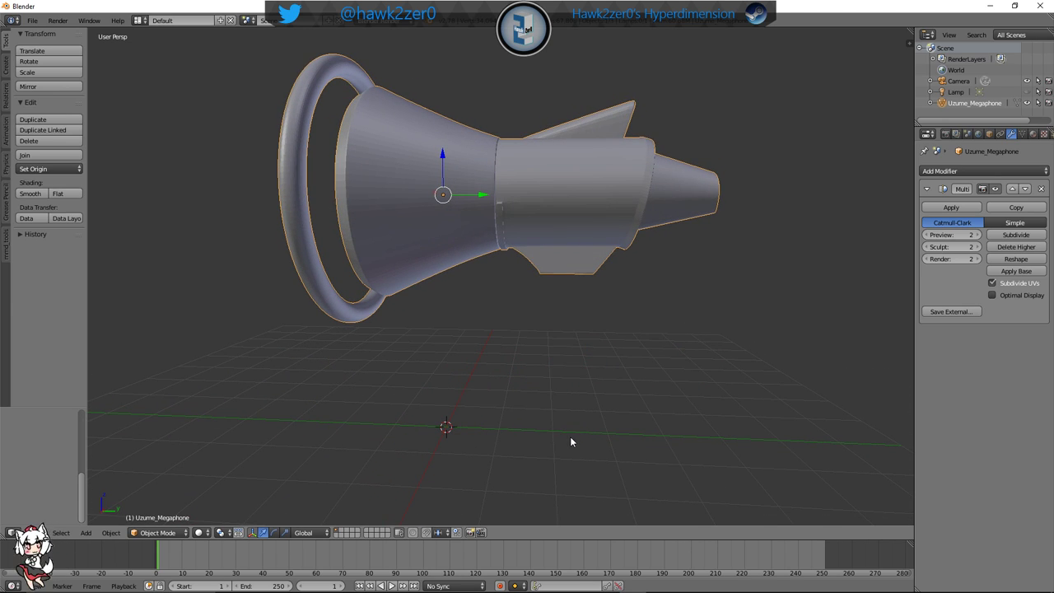
Edit the megaphone's mesh and add a cylinder to it at the 3D cursor
left_click(181, 533)
left_click(178, 511)
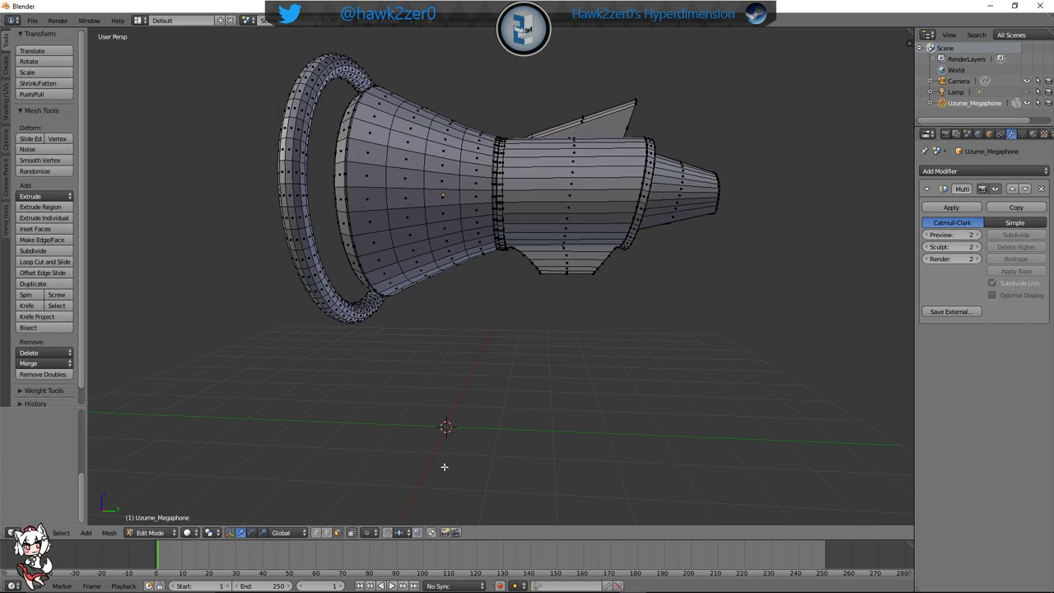
middle_click_drag(442, 462, 460, 415)
key("shift+a")
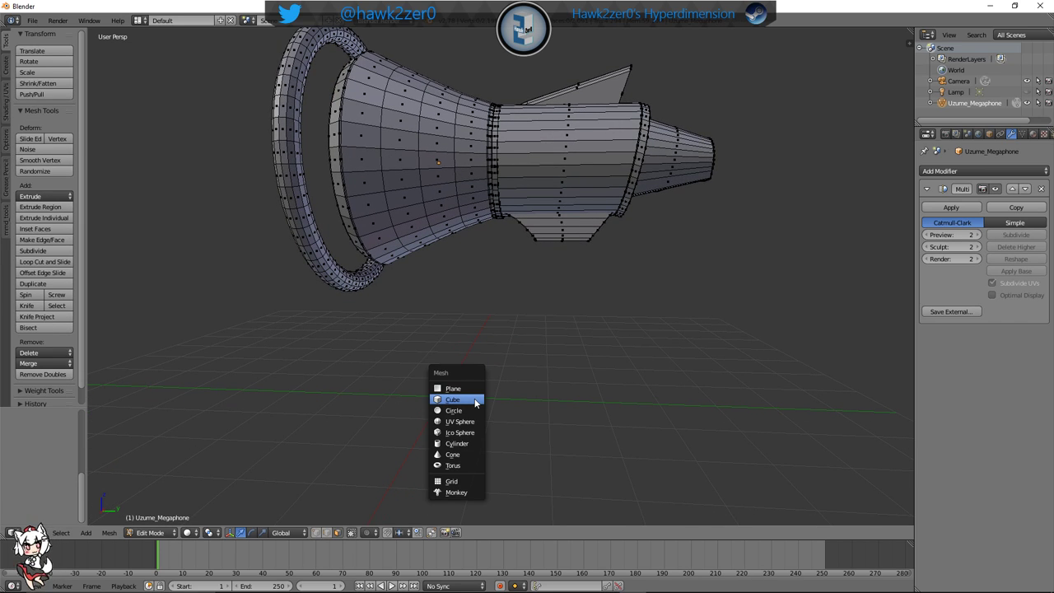
left_click(467, 446)
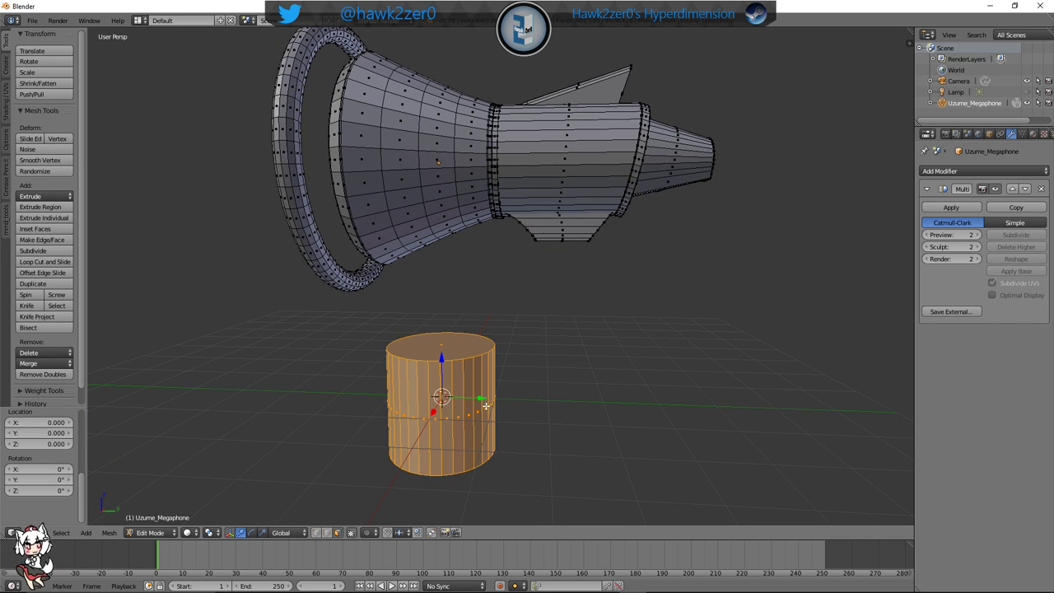
Move the new cylinder along Y away from the 3D cursor and scale it down to less than half its size
left_click_drag(482, 399, 772, 412)
middle_click_drag(773, 411, 608, 403, "shift")
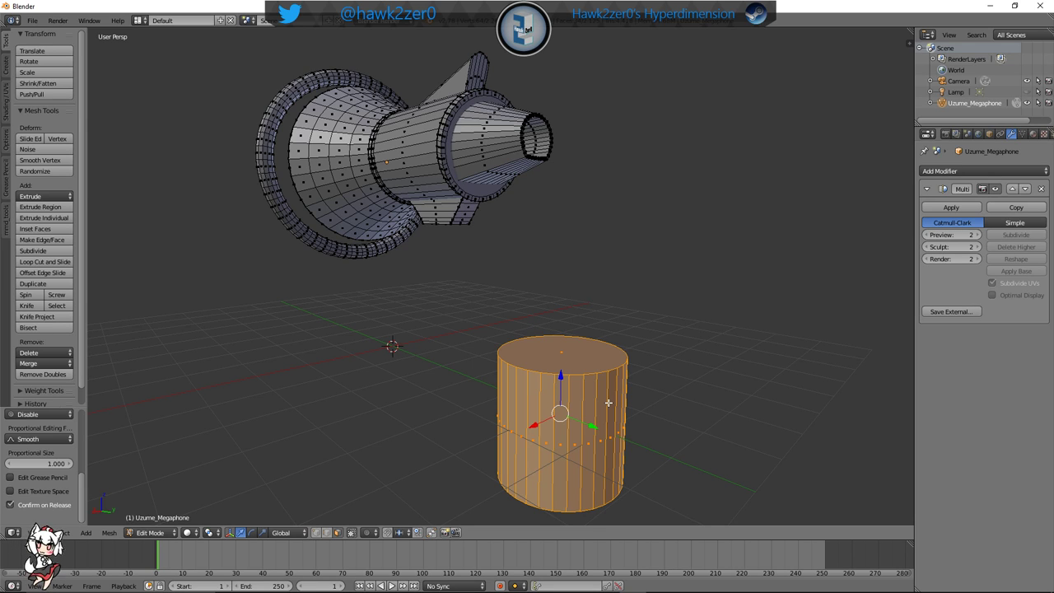
key("s")
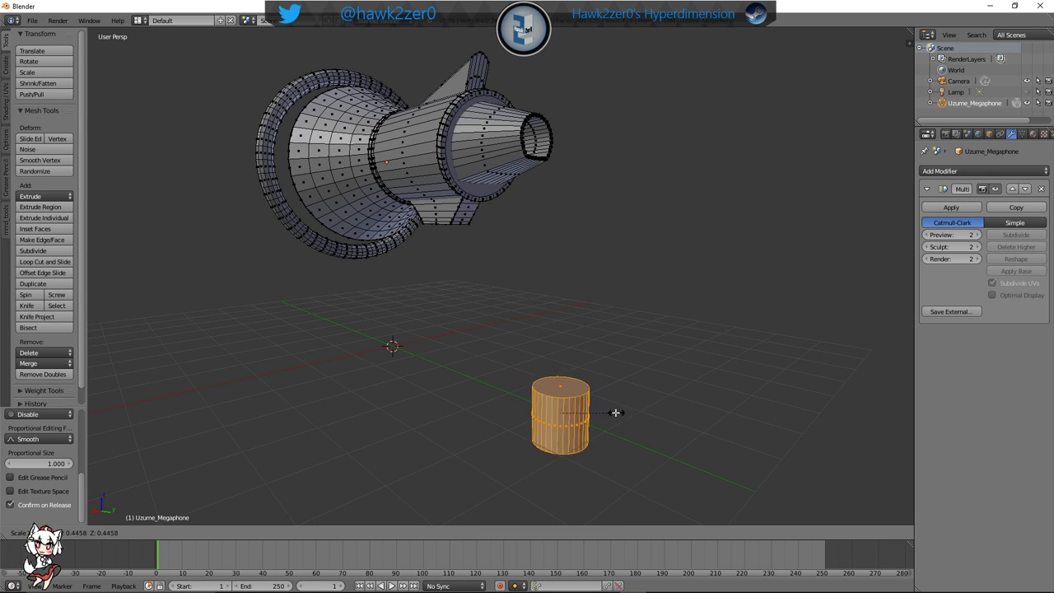
left_click(562, 388)
Raise the small cylinder and shift it along Y until it sits just behind the tapered block under the megaphone body
left_click_drag(561, 388, 587, 219)
middle_click_drag(587, 219, 596, 300)
left_click_drag(595, 300, 466, 294)
scroll(472, 296, "up", 8)
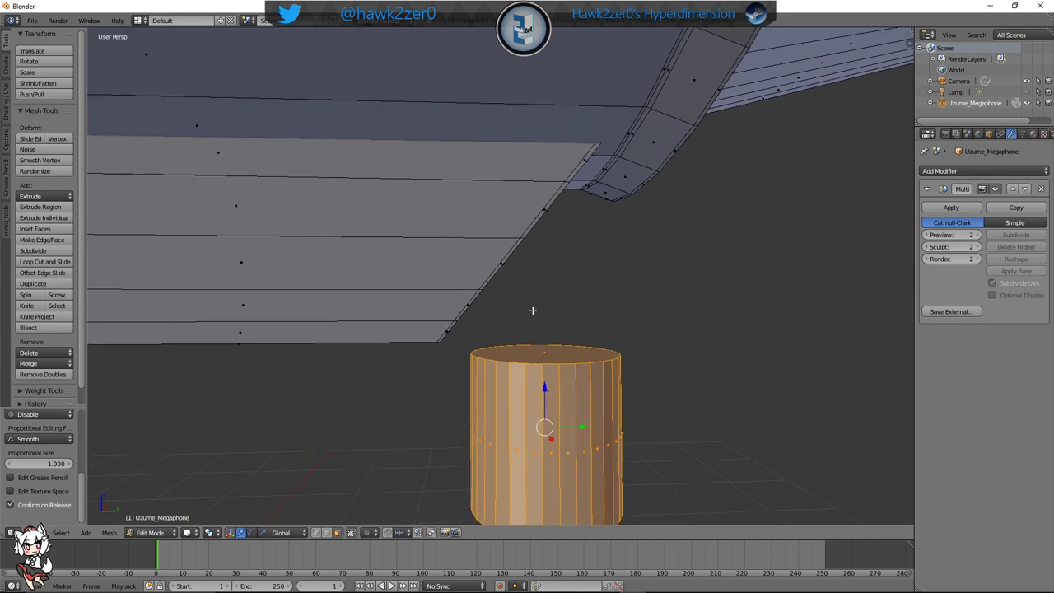
middle_click_drag(532, 310, 556, 285, "shift")
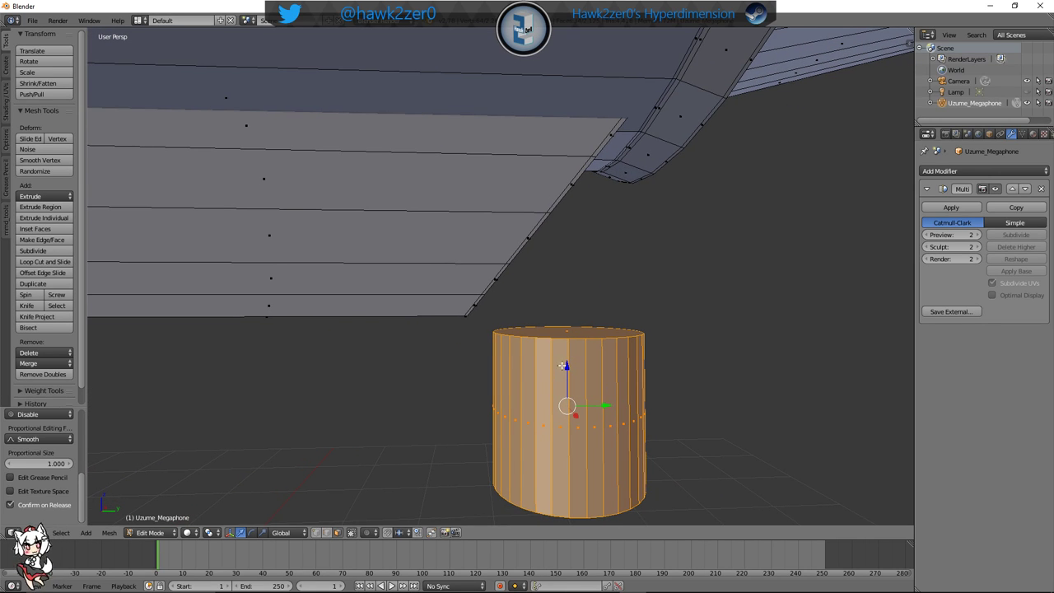
left_click_drag(562, 365, 555, 288)
middle_click_drag(555, 290, 576, 359, "shift")
Select the cylinder's top face and scale it down almost to a point, forming a cone
key("s")
right_click(583, 349)
right_click(468, 326)
key("s")
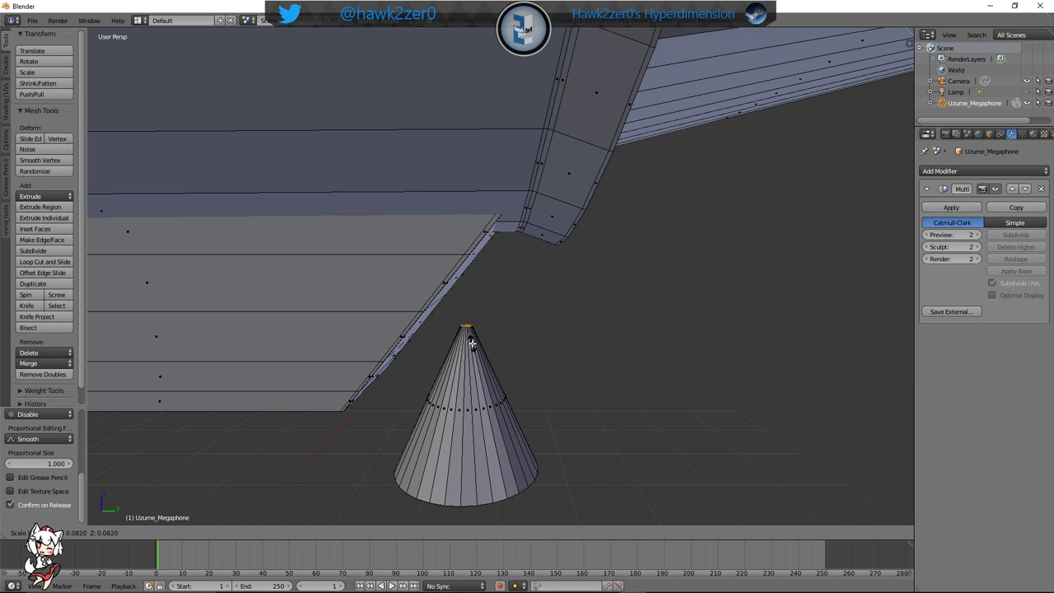
left_click(471, 341)
Add a centred horizontal loop cut around the cone and clear the selection
scroll(512, 345, "up", 6)
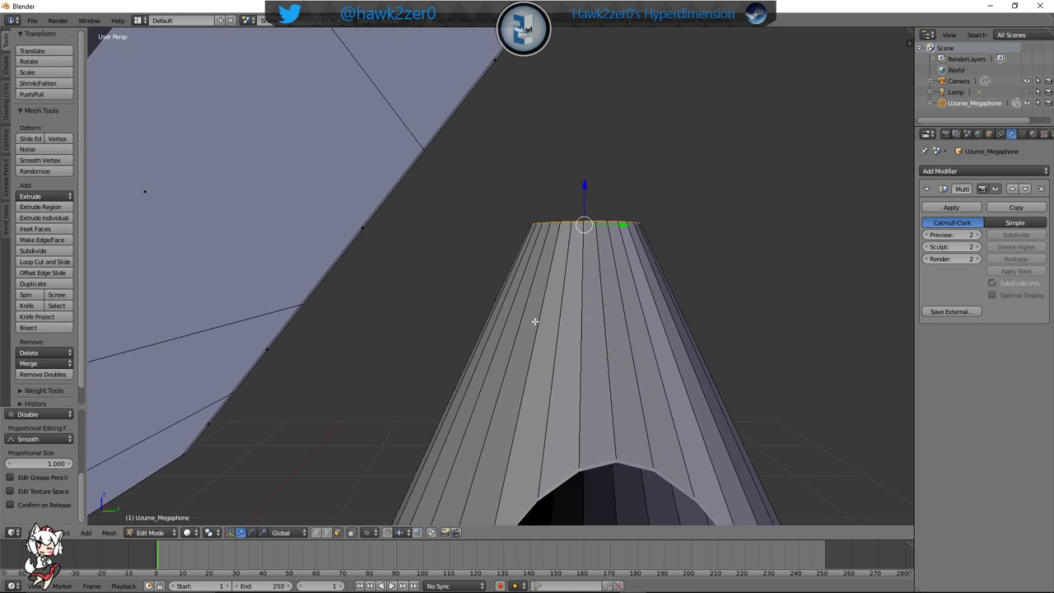
key("ctrl+r")
left_click(517, 314)
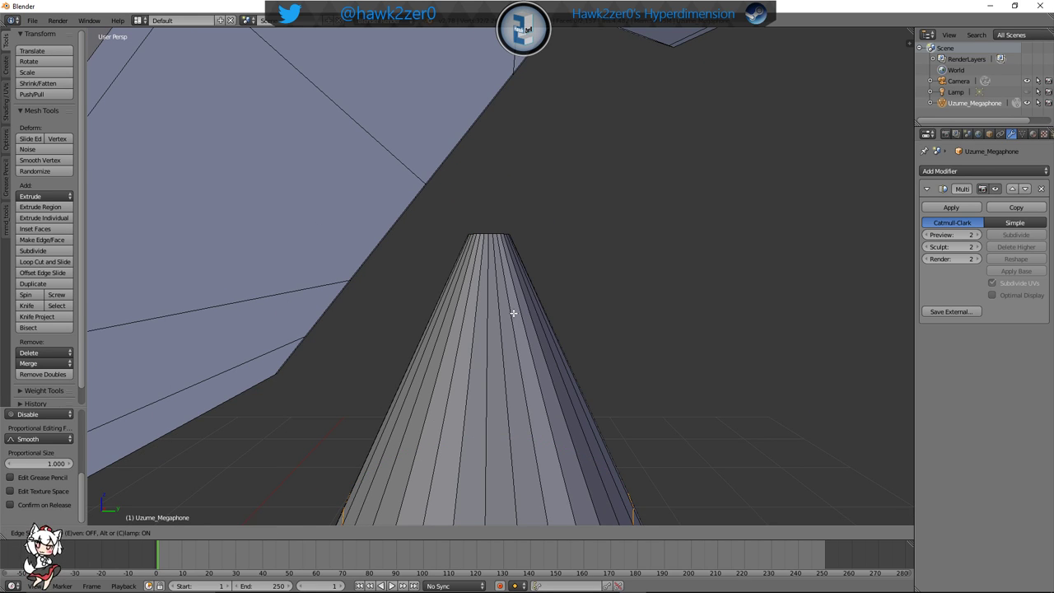
right_click(517, 314)
scroll(521, 318, "down", 4)
key("a")
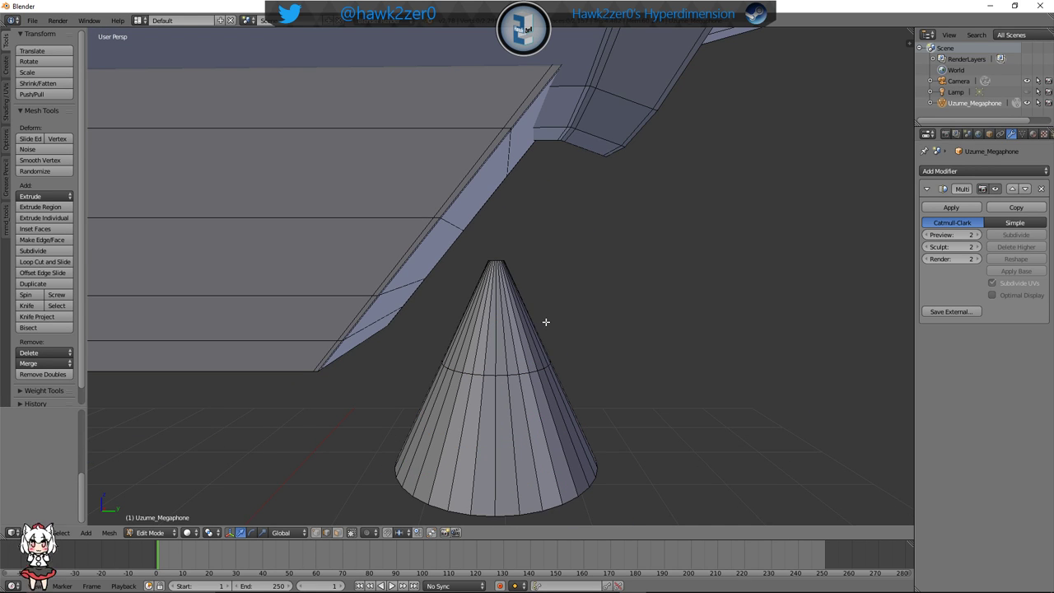
Select the cone's middle edge loop and move it up along Z to just below the tip
right_click(500, 375)
right_click(487, 379, "alt")
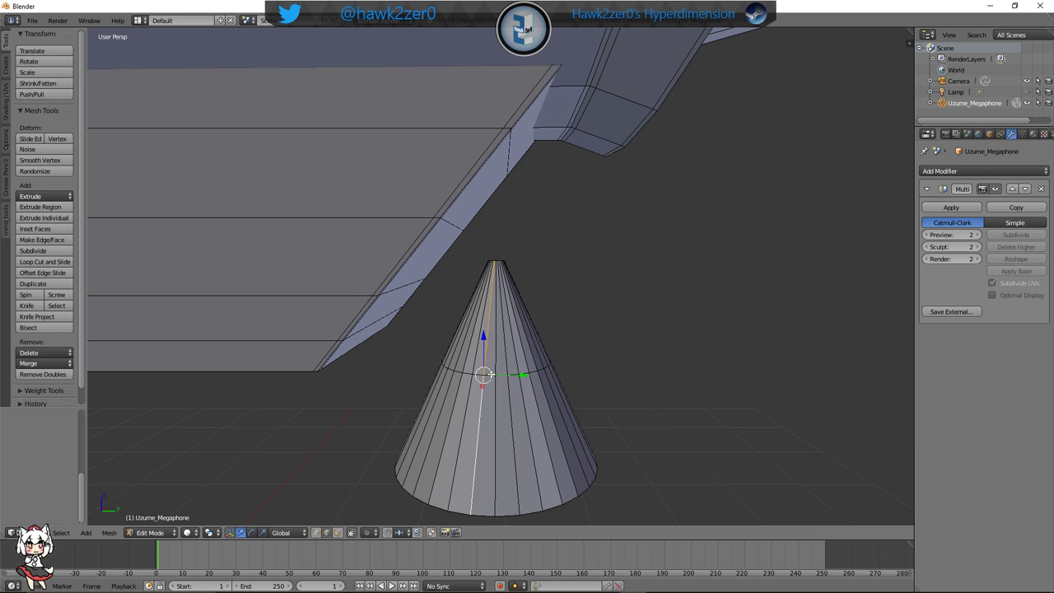
right_click(491, 375)
right_click(500, 373, "alt")
key("s")
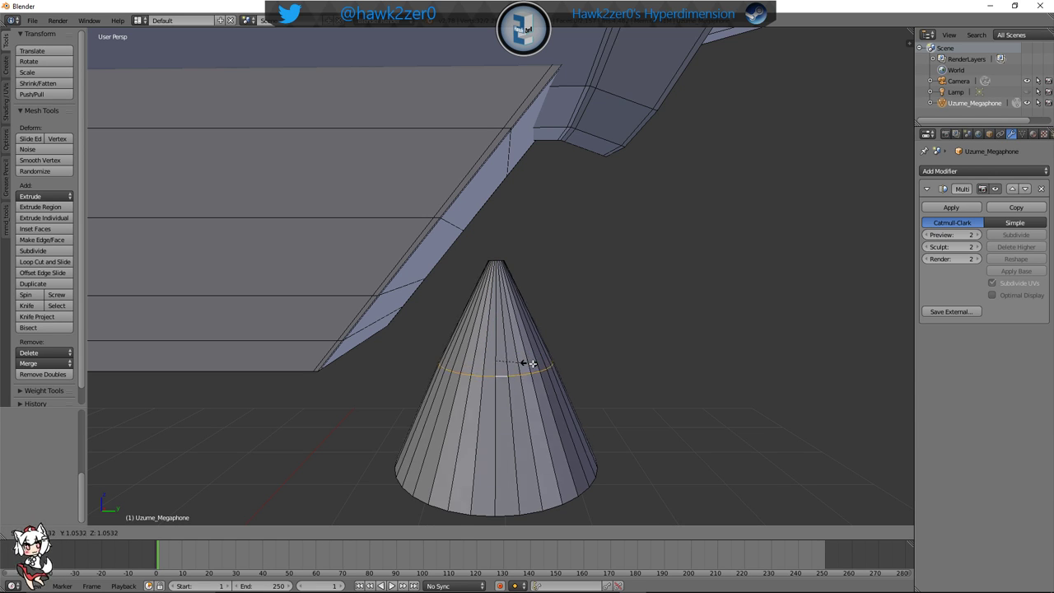
key("z")
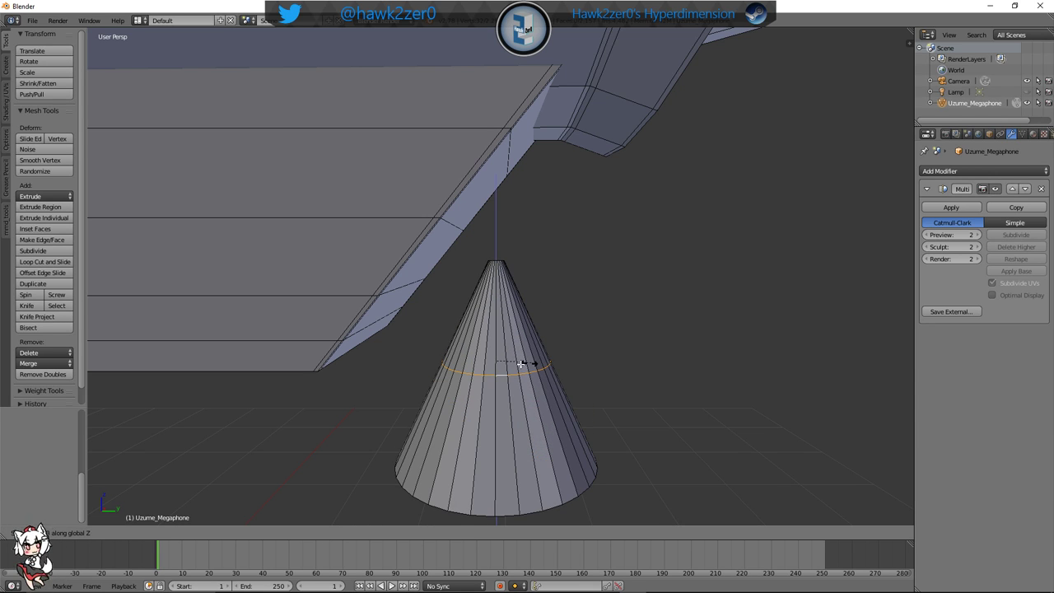
right_click(506, 344)
key("g")
key("z")
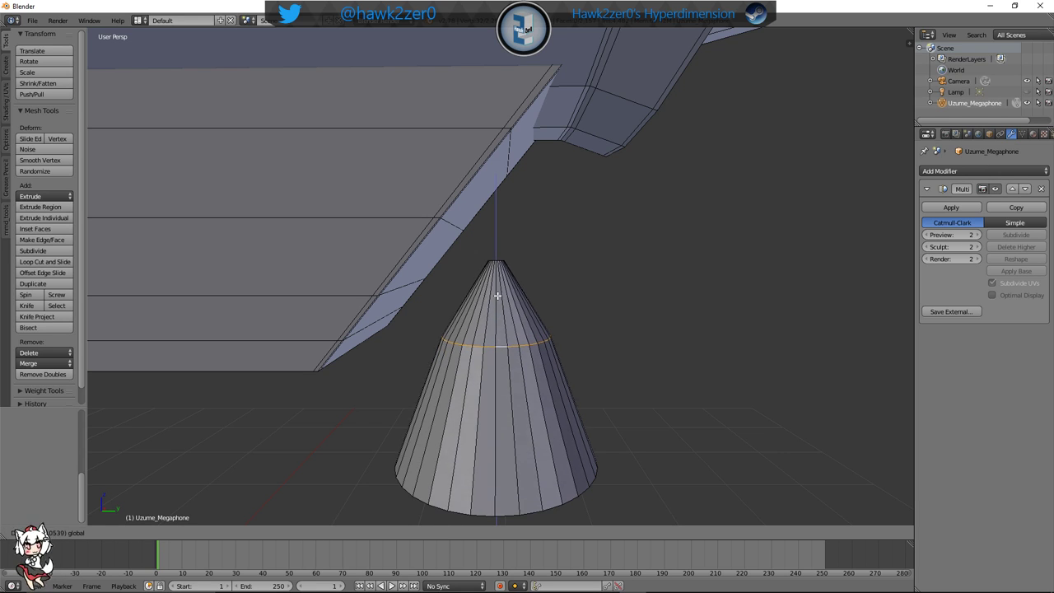
left_click(503, 238)
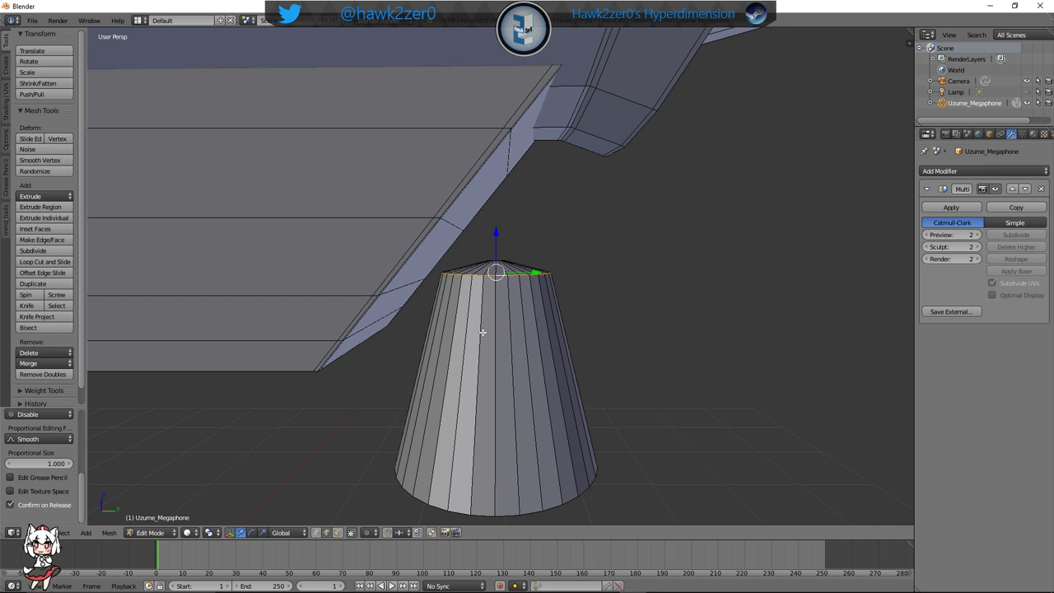
Add a second loop cut just below the raised edge loop and scale it outward to round the shoulder
key("ctrl+r")
left_click(482, 326)
left_click(489, 244)
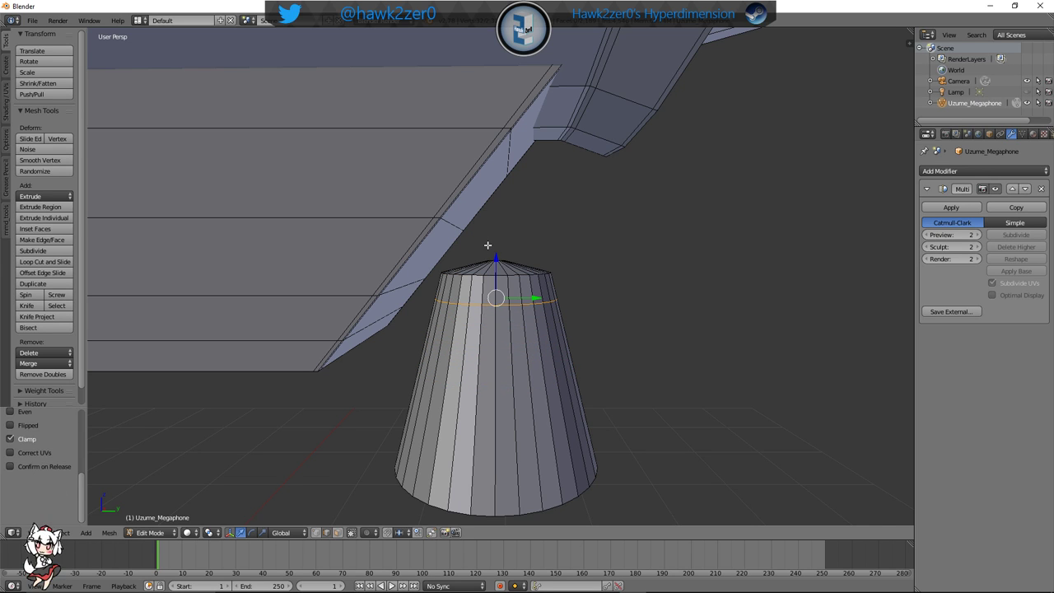
key("s")
left_click(527, 306)
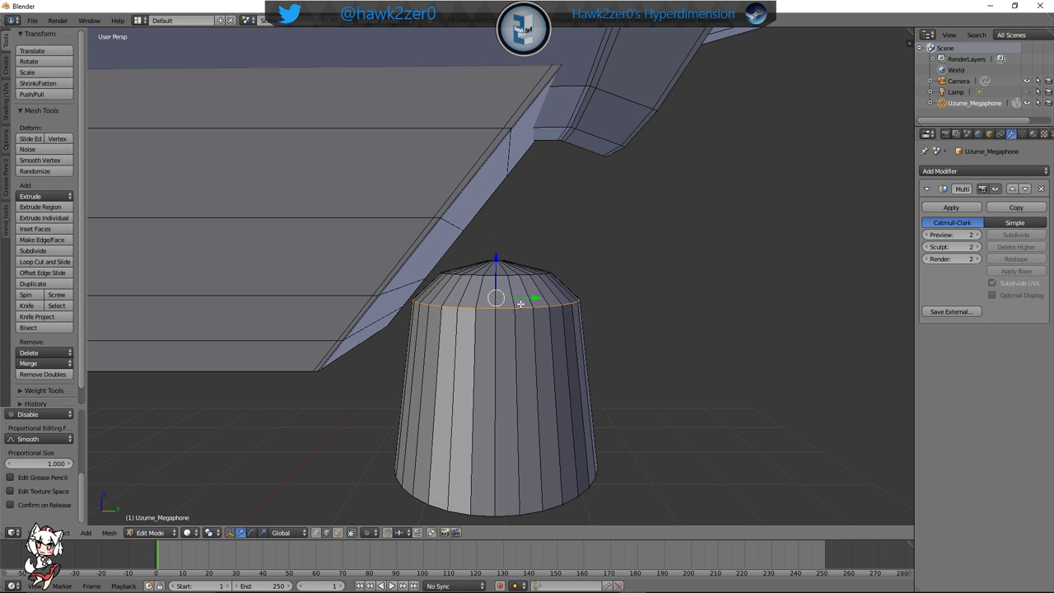
middle_click_drag(527, 307, 555, 318)
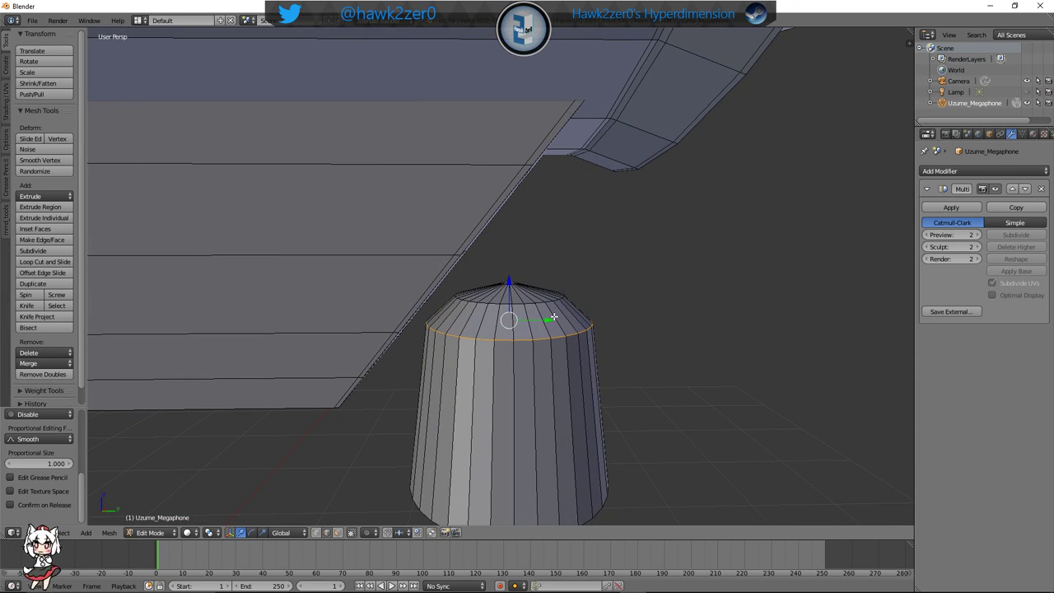
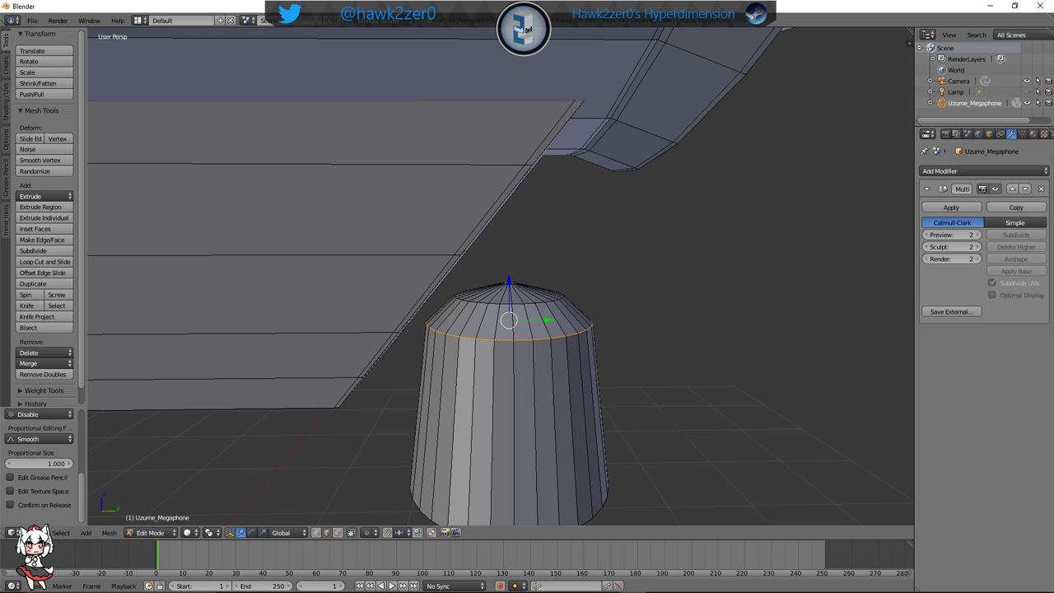
Add a third loop cut below the shoulder, lower it slightly and scale it outward to complete the dome
middle_click_drag(682, 315, 639, 332)
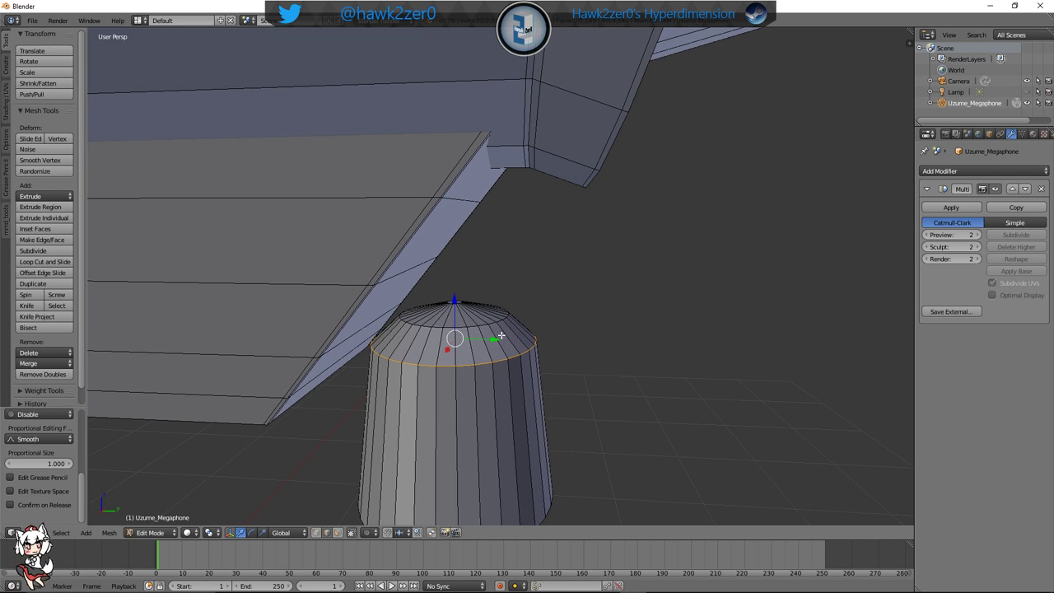
middle_click_drag(527, 327, 569, 324)
scroll(530, 318, "up", 2)
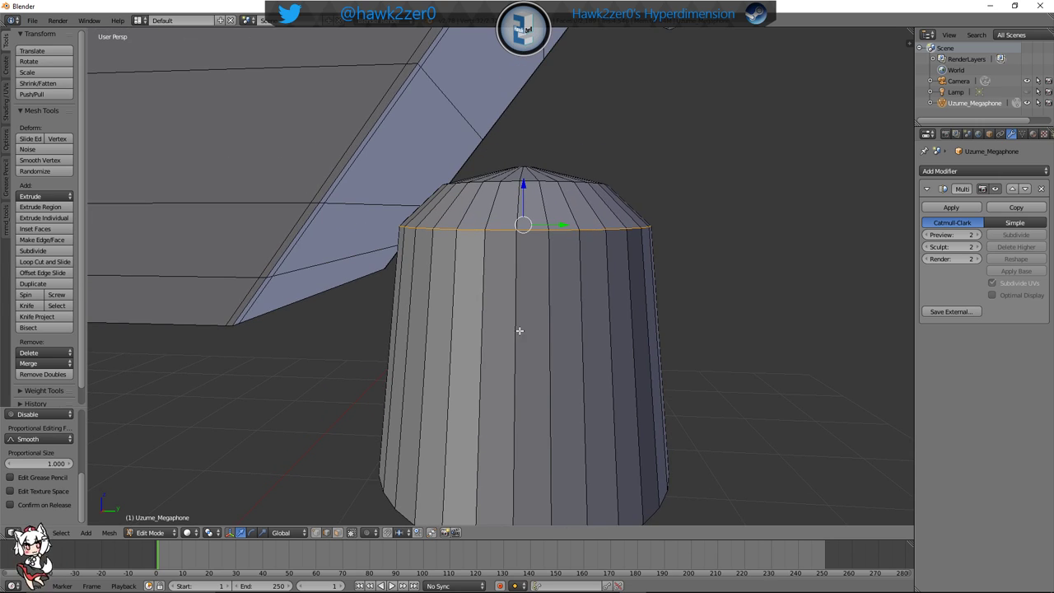
key("ctrl+r")
left_click(515, 354)
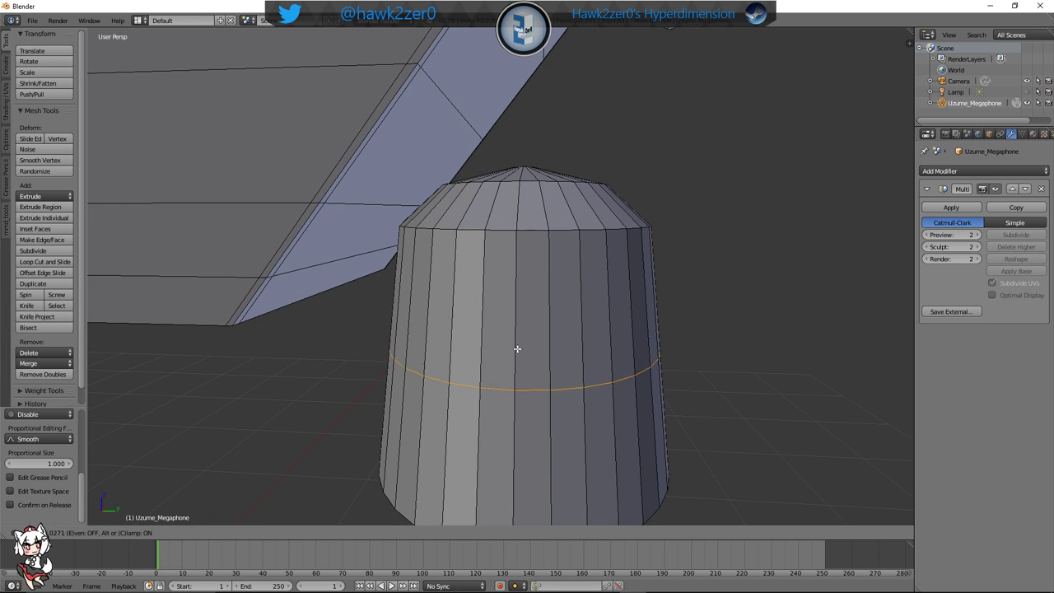
left_click(530, 228)
left_click_drag(527, 212, 523, 237)
key("s")
left_click(545, 243)
middle_click_drag(546, 243, 612, 308)
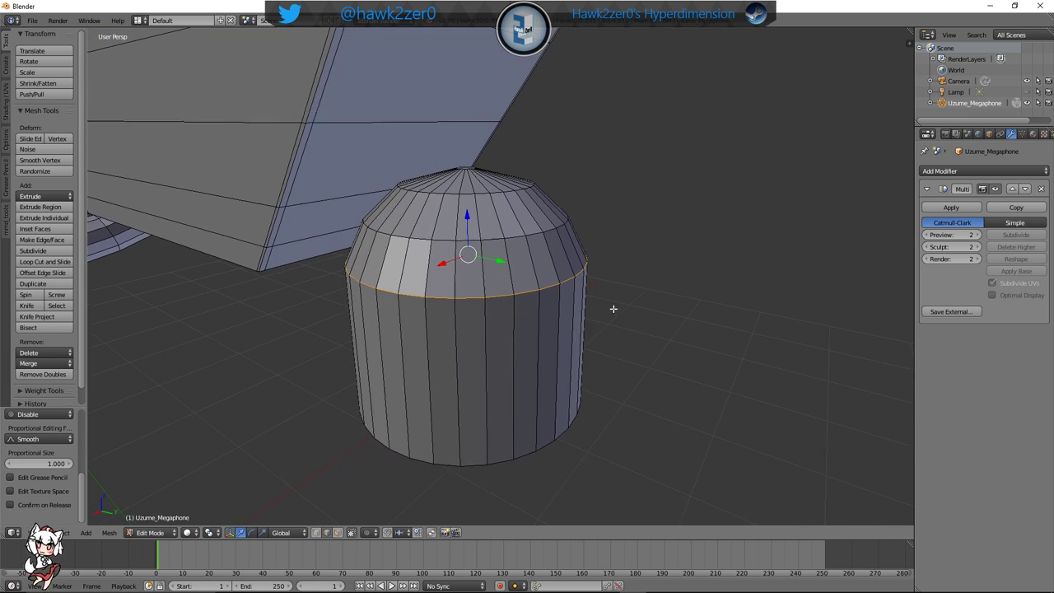
Select the whole domed cylinder and move it along X, out to the side of the megaphone
middle_click_drag(566, 268, 656, 254, "shift")
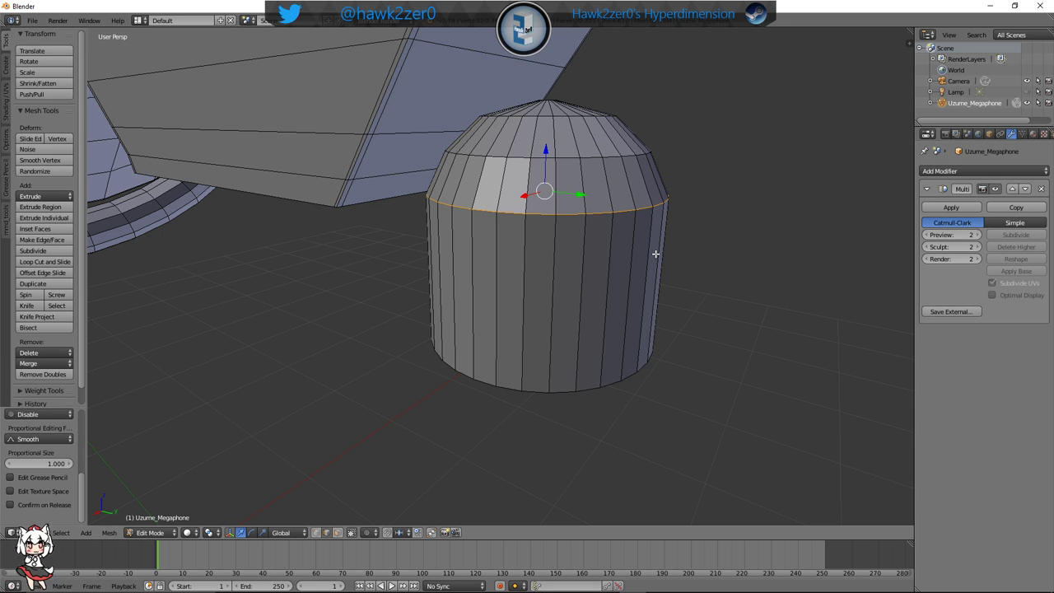
scroll(626, 250, "down", 6)
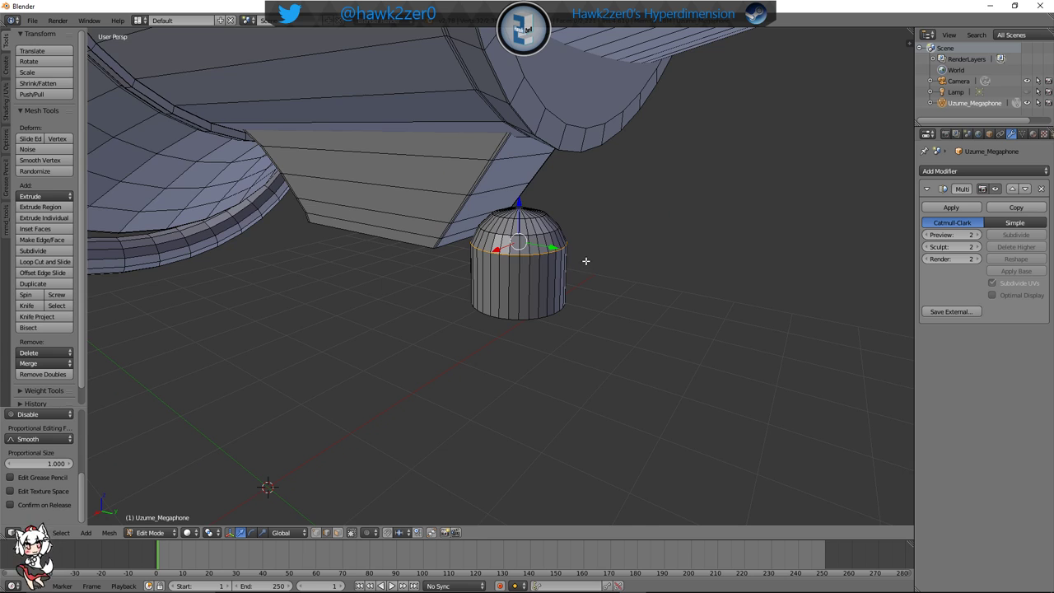
key("a")
key("a")
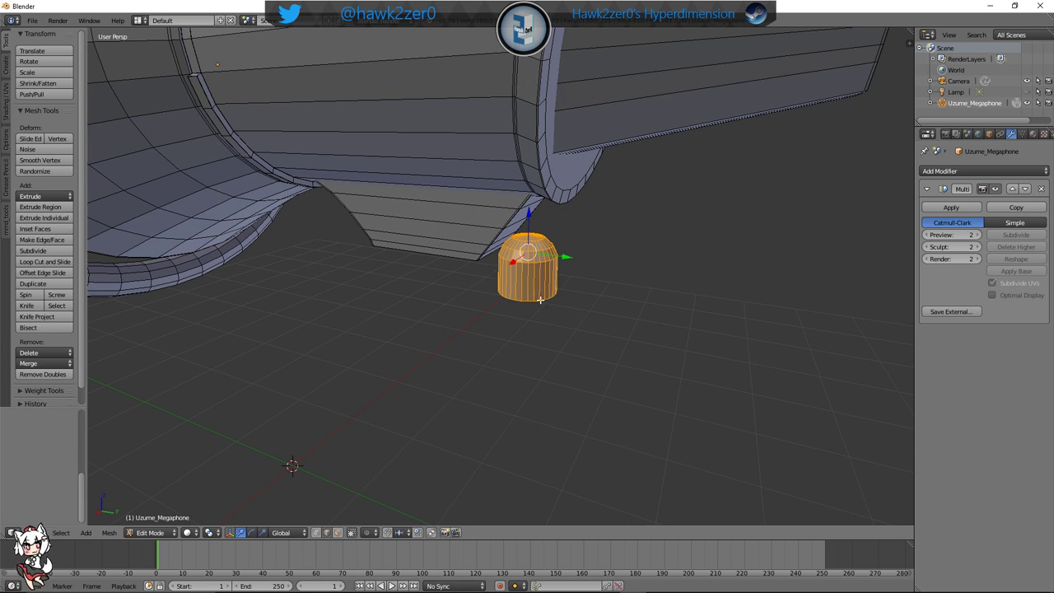
key("g")
key("x")
left_click(244, 444)
Move the domed cylinder along Y and up along Z to sit beside the horn's front rim at mid-height
mouse_move(534, 330)
middle_mouse_down()
mouse_move(570, 311)
mouse_move(537, 332)
middle_mouse_up()
scroll(551, 317, "down", 4)
left_click_drag(645, 313, 411, 291)
mouse_move(411, 291)
middle_mouse_down()
mouse_move(447, 288)
mouse_move(412, 308)
middle_mouse_up()
left_click_drag(424, 262, 422, 175)
middle_click_drag(422, 174, 500, 251)
left_click_drag(500, 251, 500, 239)
left_click_drag(537, 282, 507, 280)
scroll(527, 276, "up", 2)
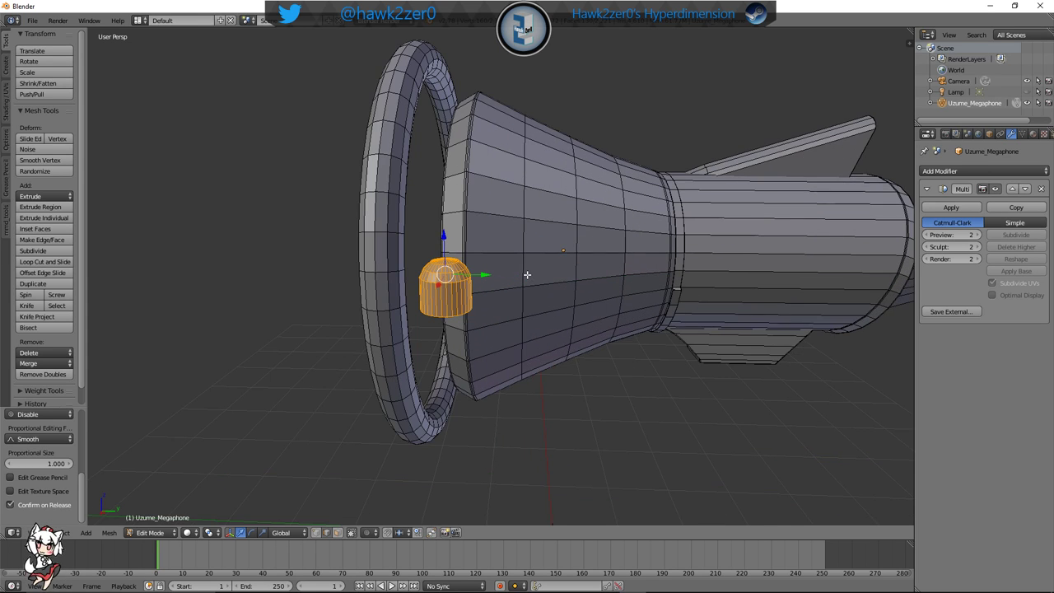
scroll(529, 275, "up", 1, "shift")
middle_click_drag(553, 256, 568, 233, "shift")
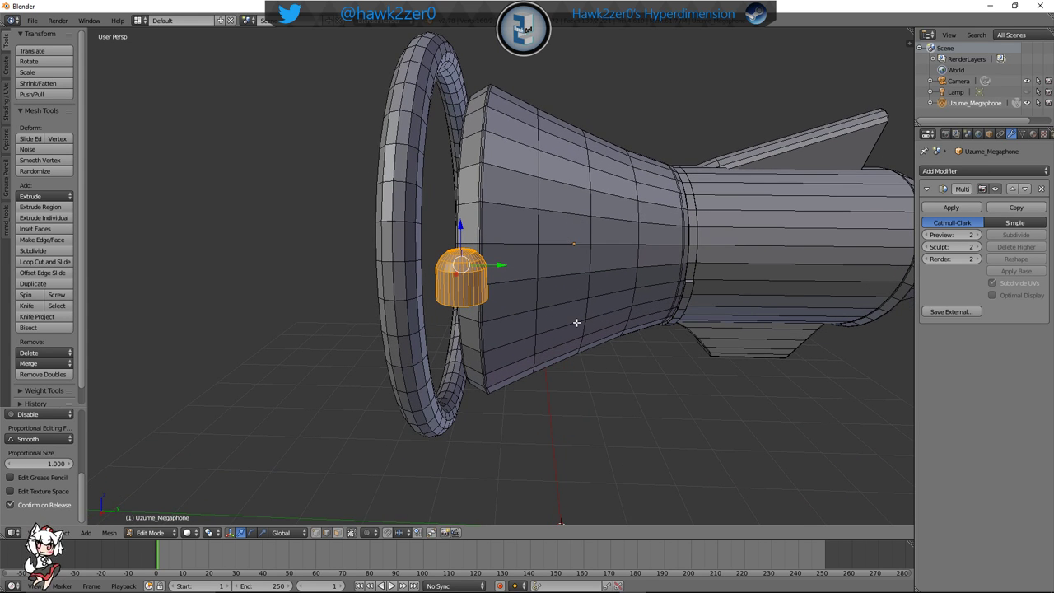
Rotate the domed cylinder about X so it lies horizontally with its dome facing the front ring
key("r")
key("x")
right_click(551, 345)
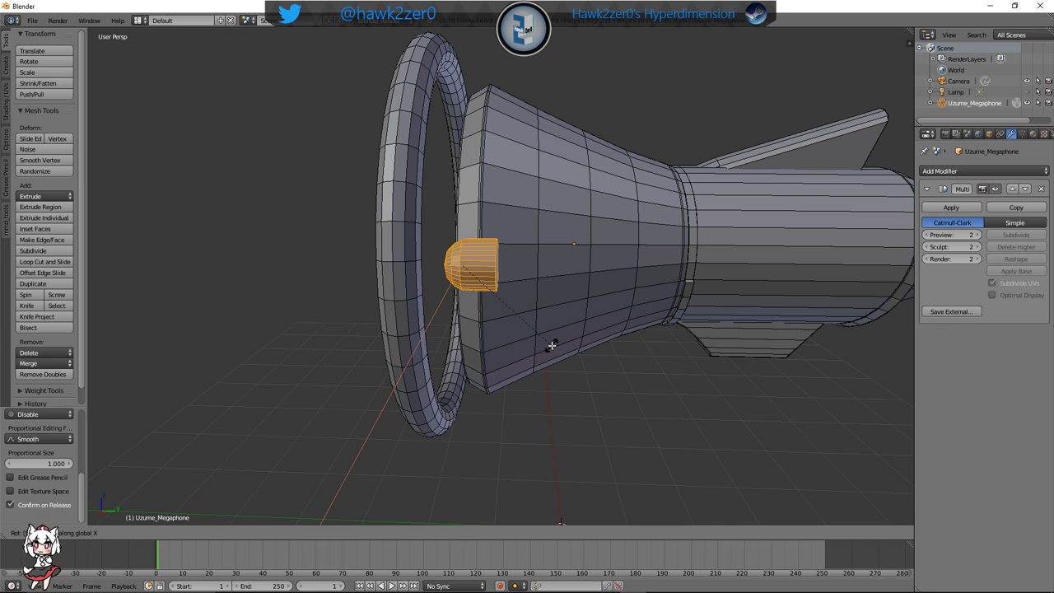
middle_click_drag(519, 270, 539, 263)
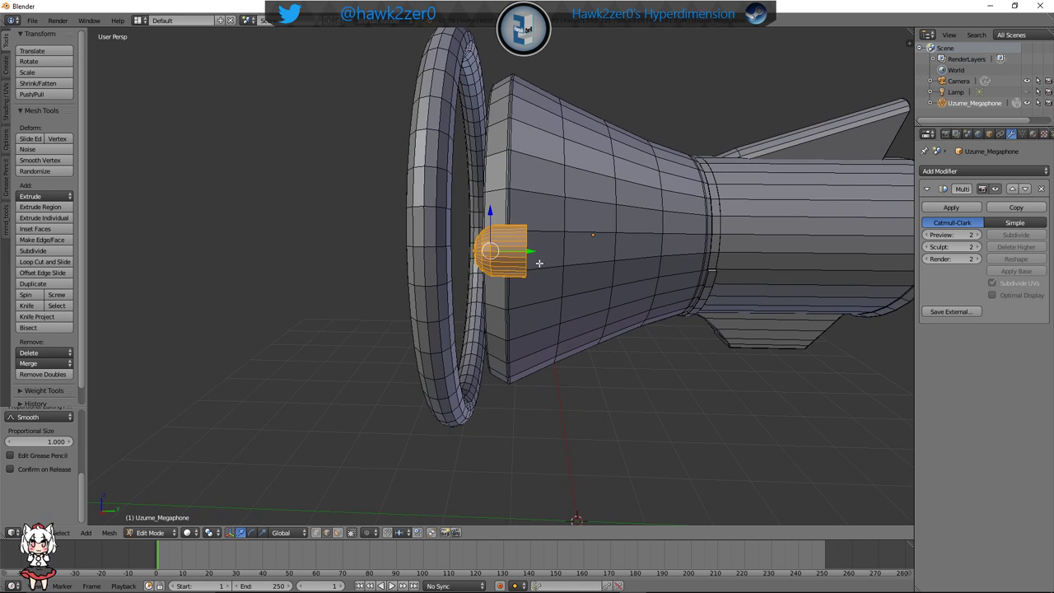
In the right side view, shift the domed cylinder slightly back along Y so its dome sits behind the front ring
key("KP_3")
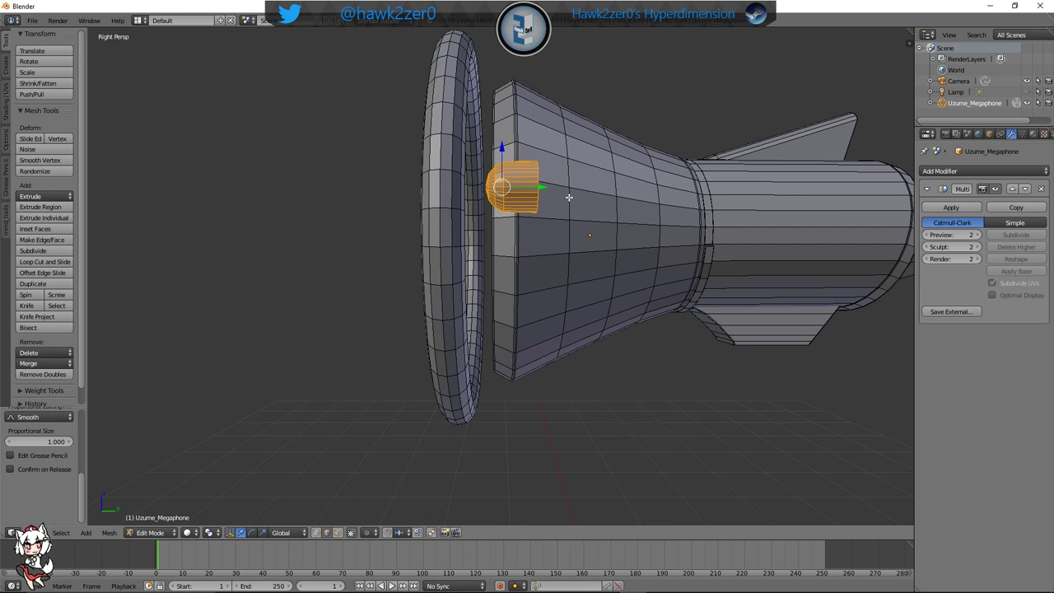
middle_click_drag(568, 197, 541, 264, "shift")
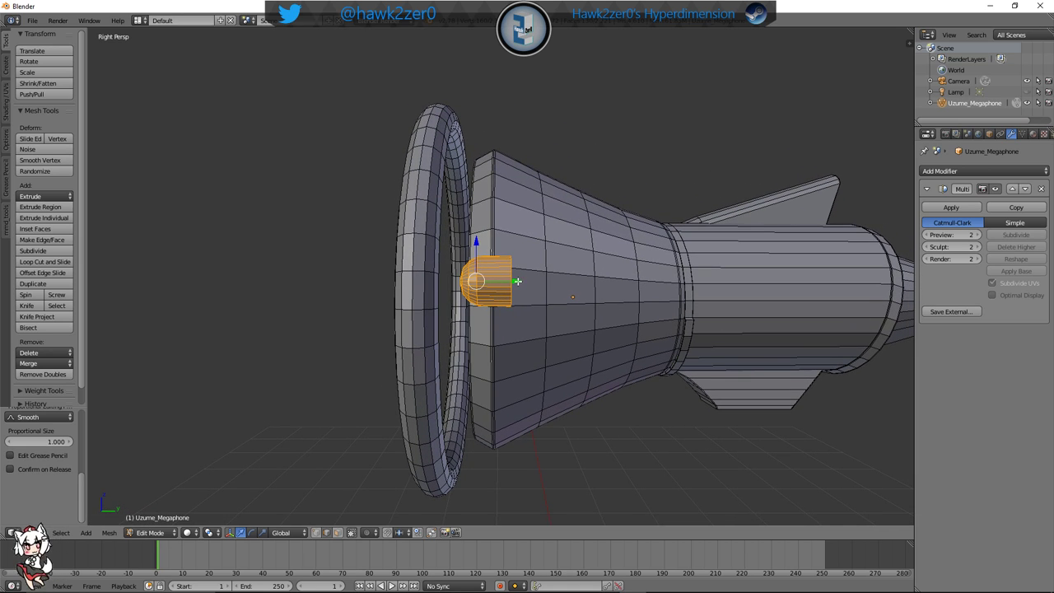
key("g")
key("y")
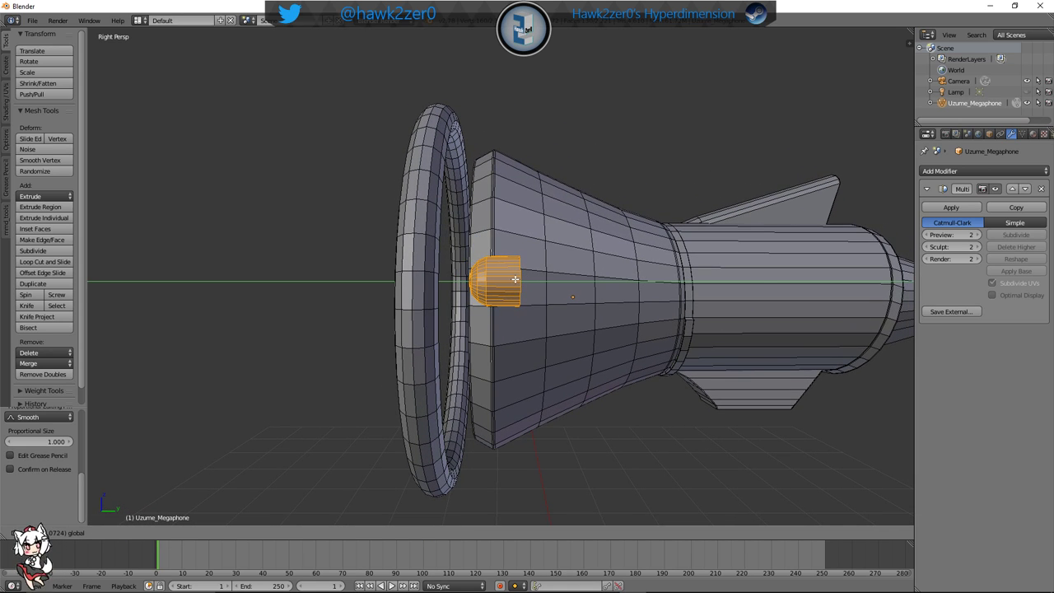
left_click(517, 288)
middle_click_drag(517, 290, 442, 300)
Select the flat rear end face of the domed cylinder and move it back along Y to lengthen the body
key("a")
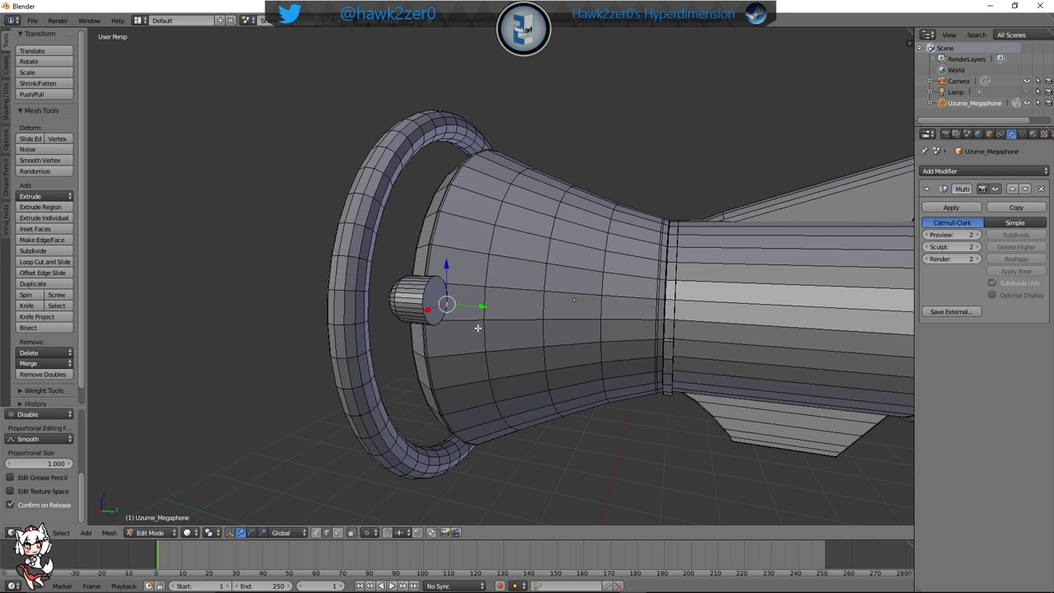
left_click(337, 532)
right_click(437, 318)
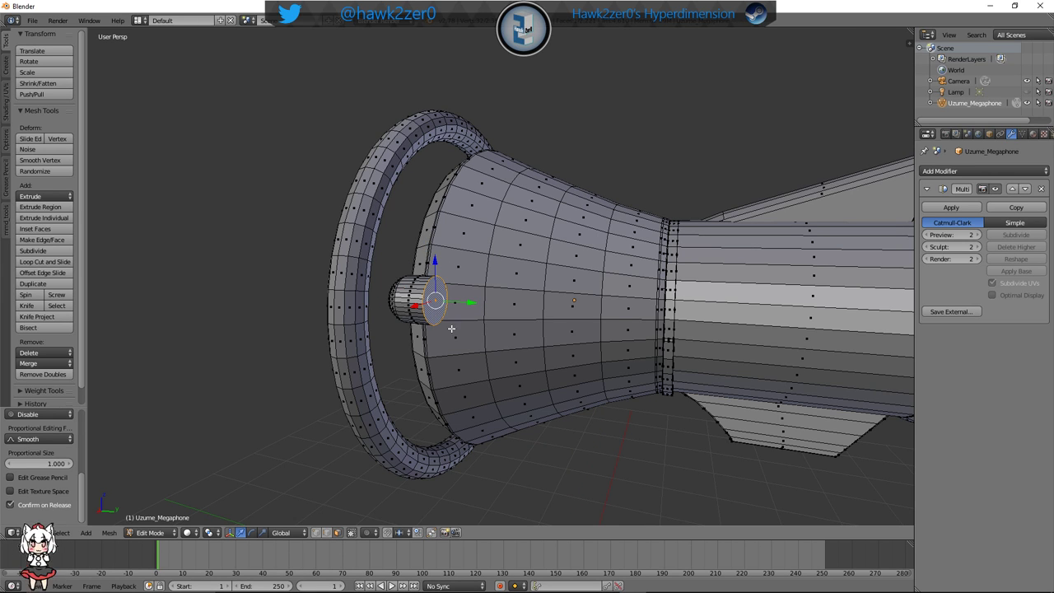
middle_click_drag(500, 308, 620, 284)
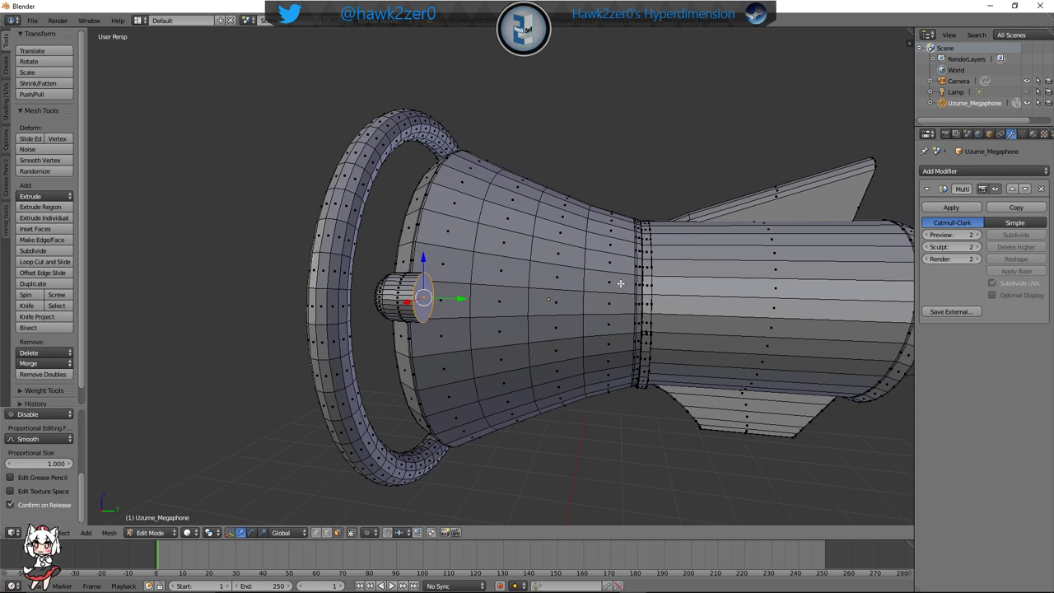
key("KP_3")
key("g")
key("y")
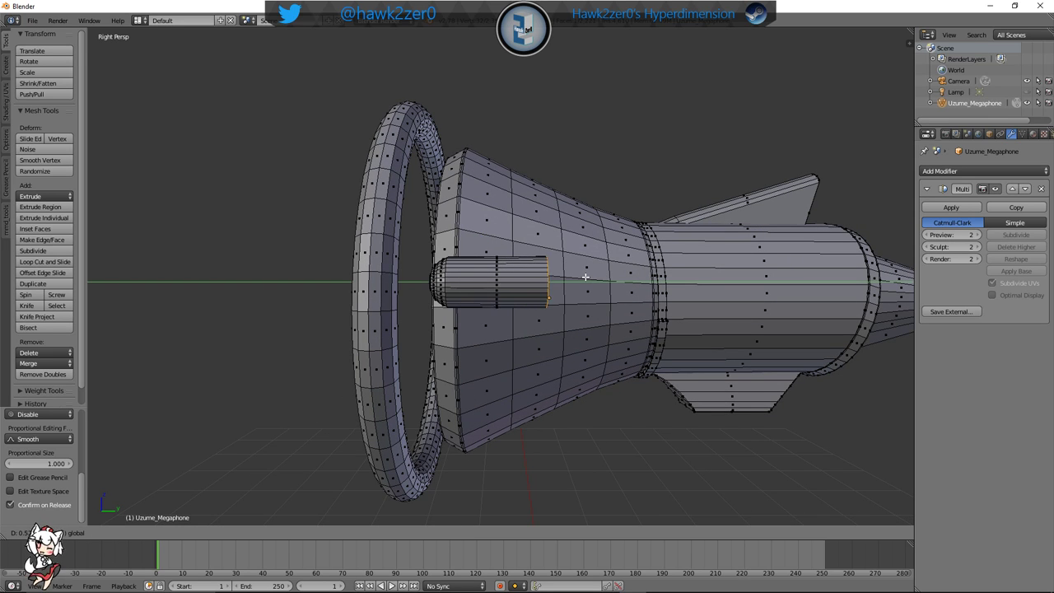
left_click(669, 298)
Move the same end face farther back along Y until it meets the ring at the horn's neck
scroll(663, 299, "up", 3)
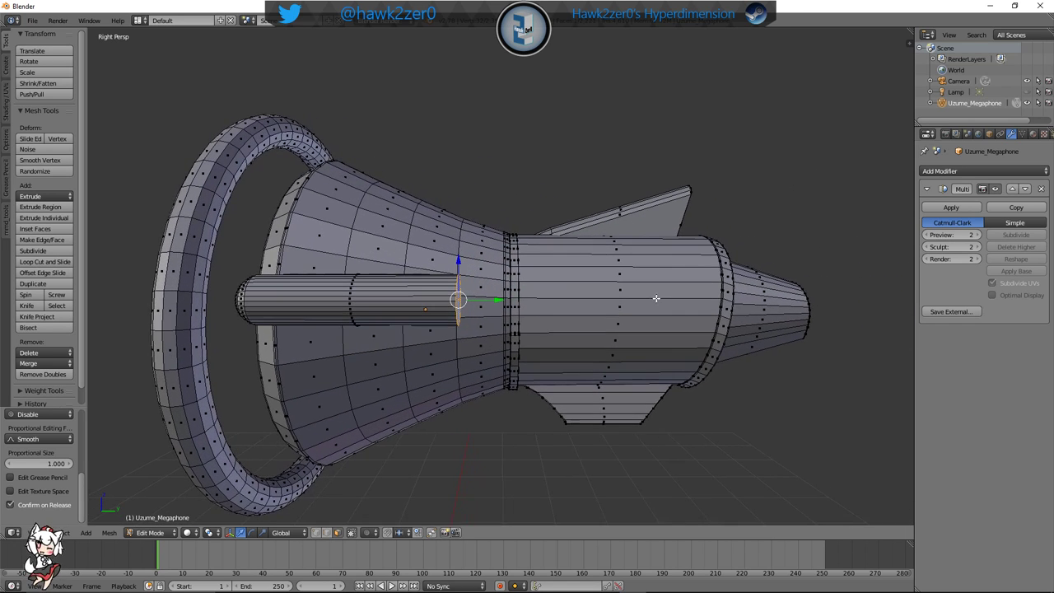
scroll(655, 298, "up", 4)
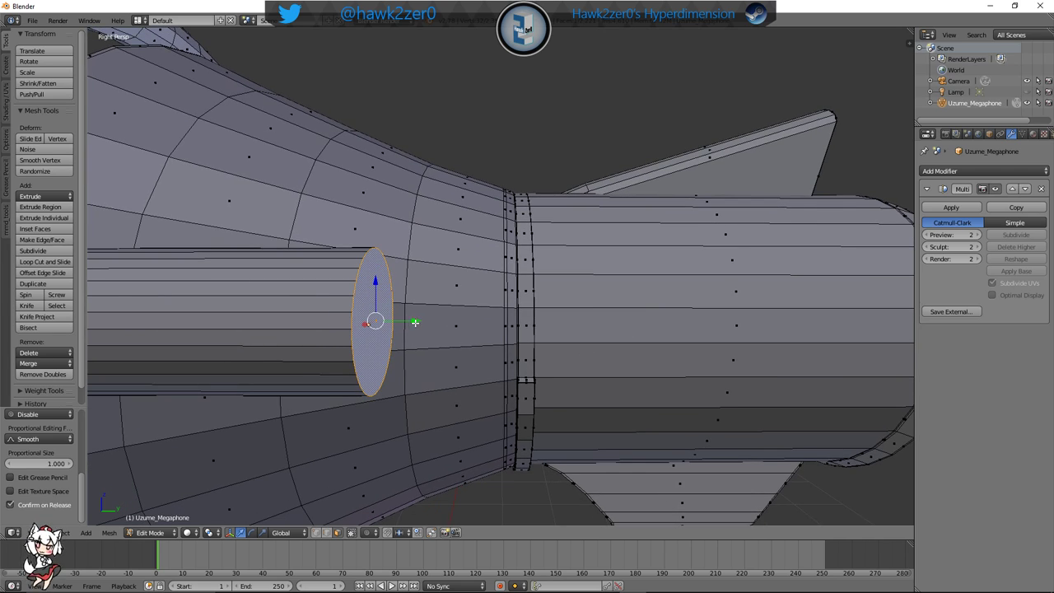
key("g")
key("y")
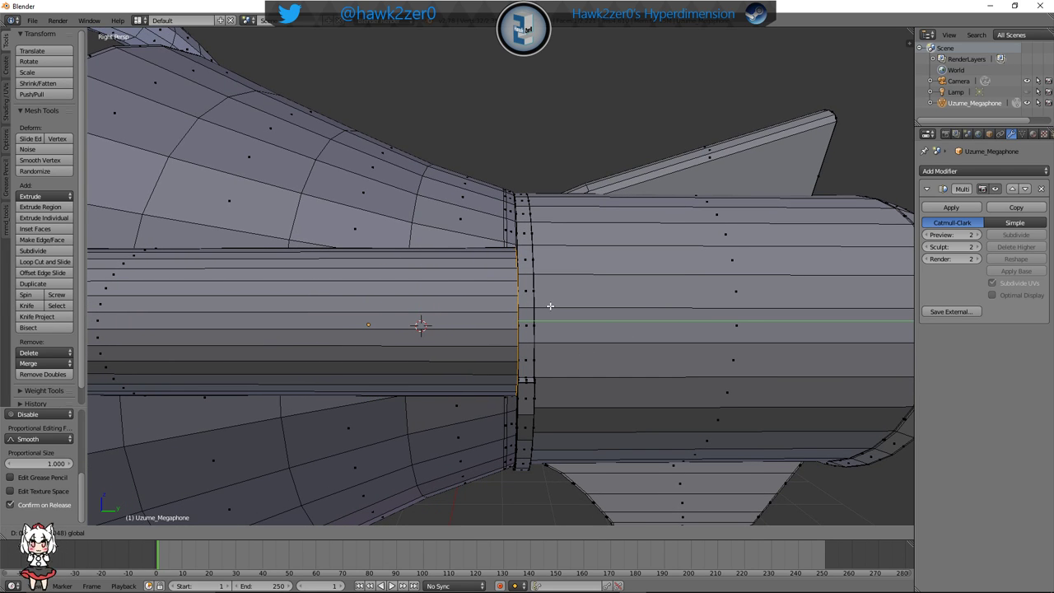
left_click(553, 305)
scroll(455, 329, "down", 6)
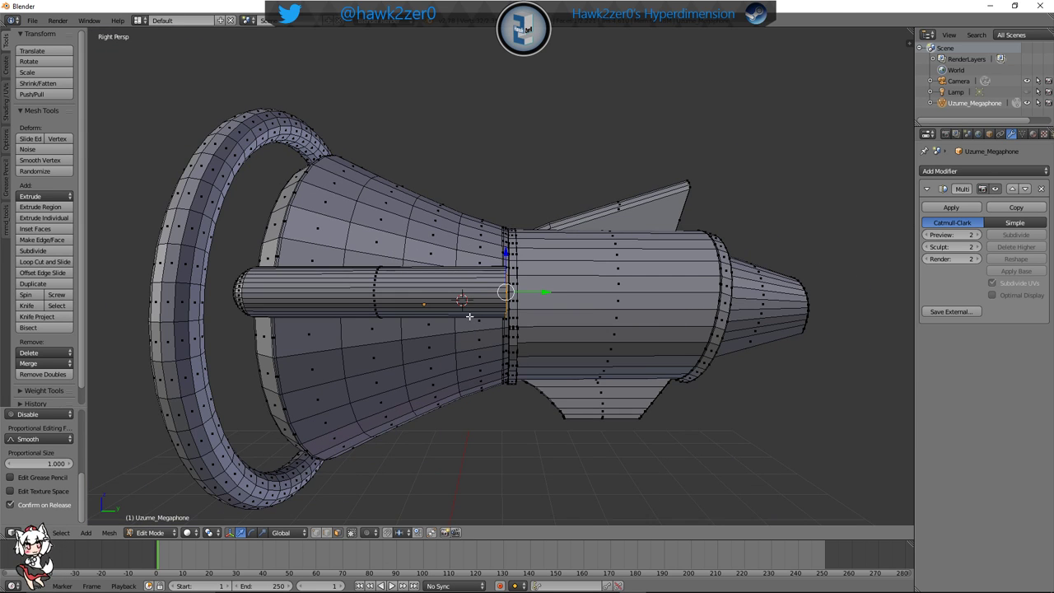
middle_click_drag(427, 313, 521, 303, "shift")
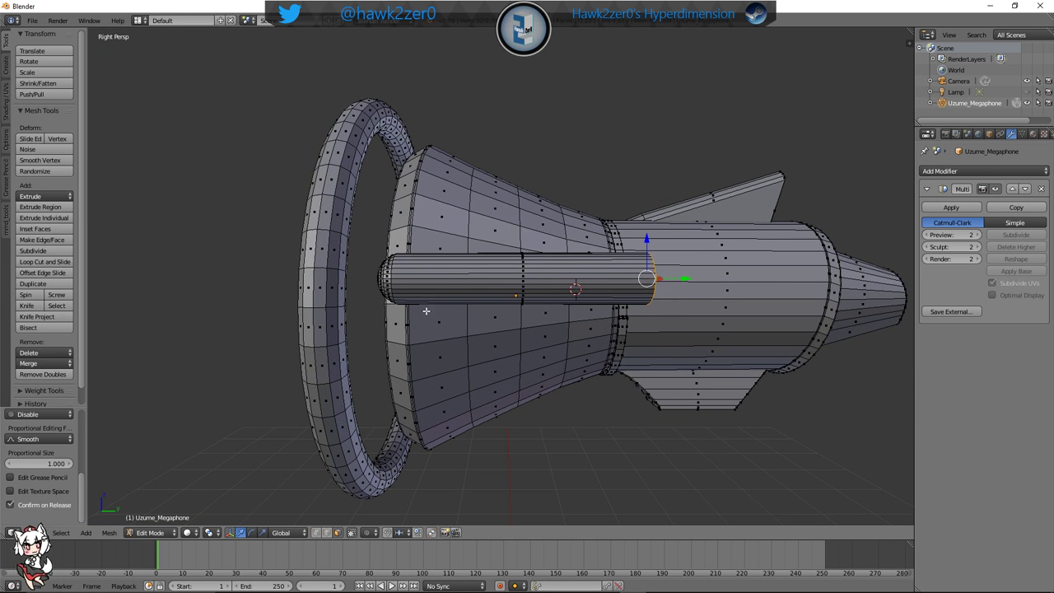
middle_click_drag(696, 306, 604, 341)
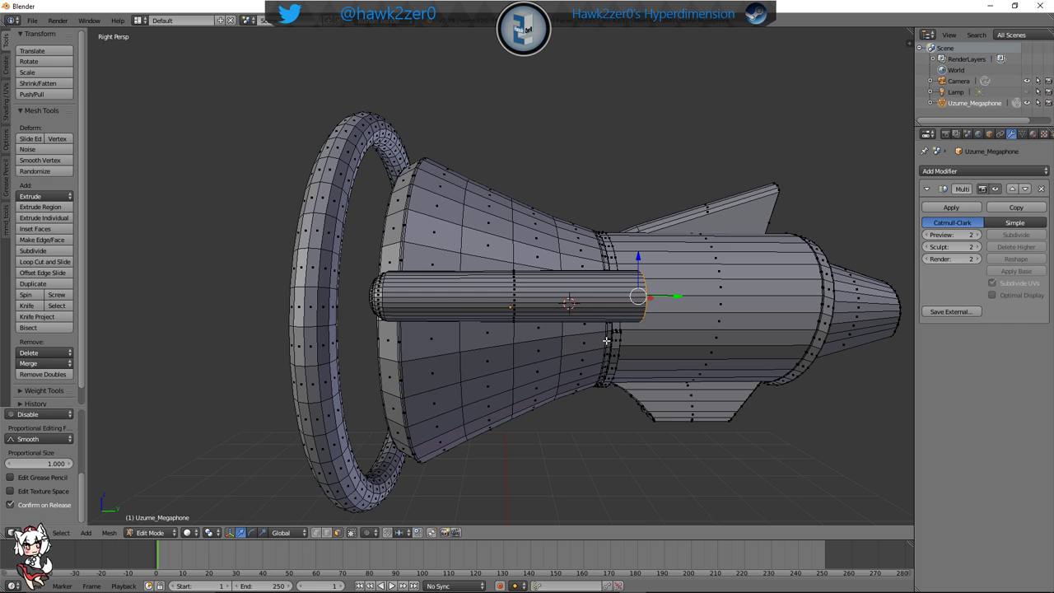
Select the whole round-nosed rod and move it forward along Y until its rear end lines up with the horn's front rim
key("ctrl+l")
middle_click_drag(512, 303, 537, 298)
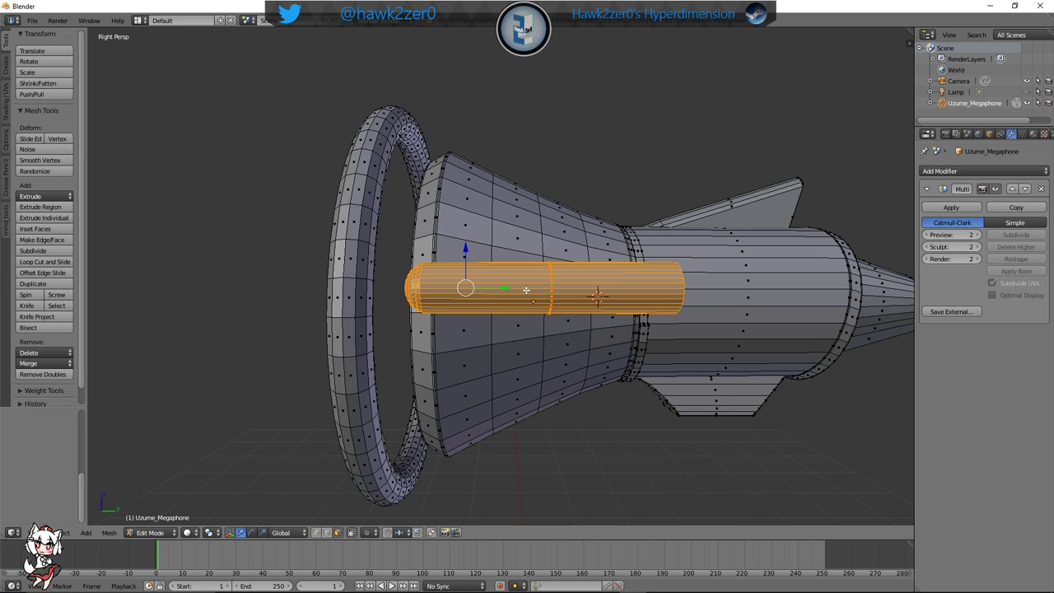
middle_click_drag(527, 290, 551, 288, "shift")
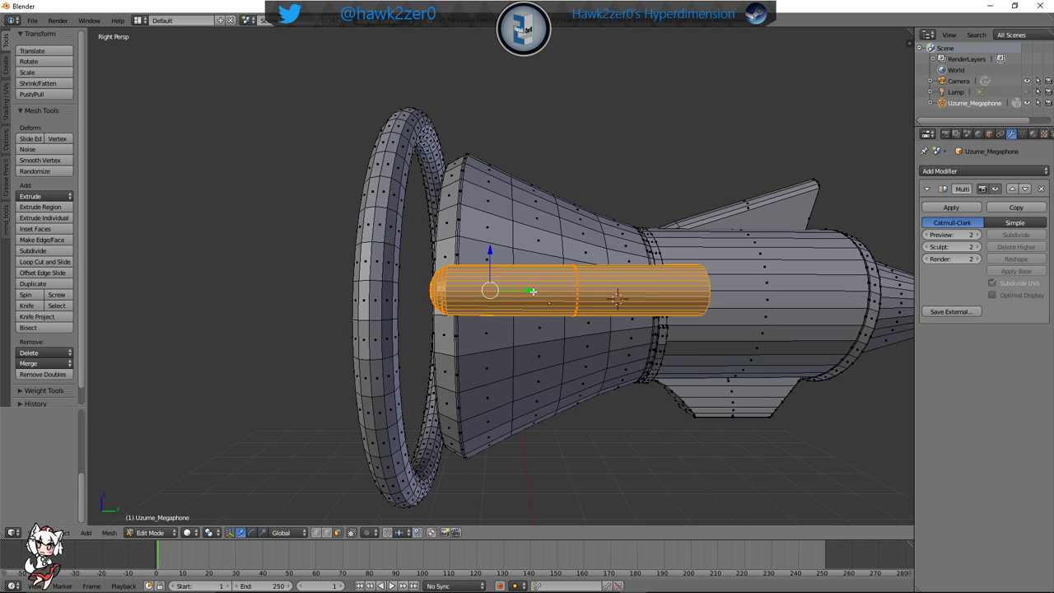
key("g")
key("y")
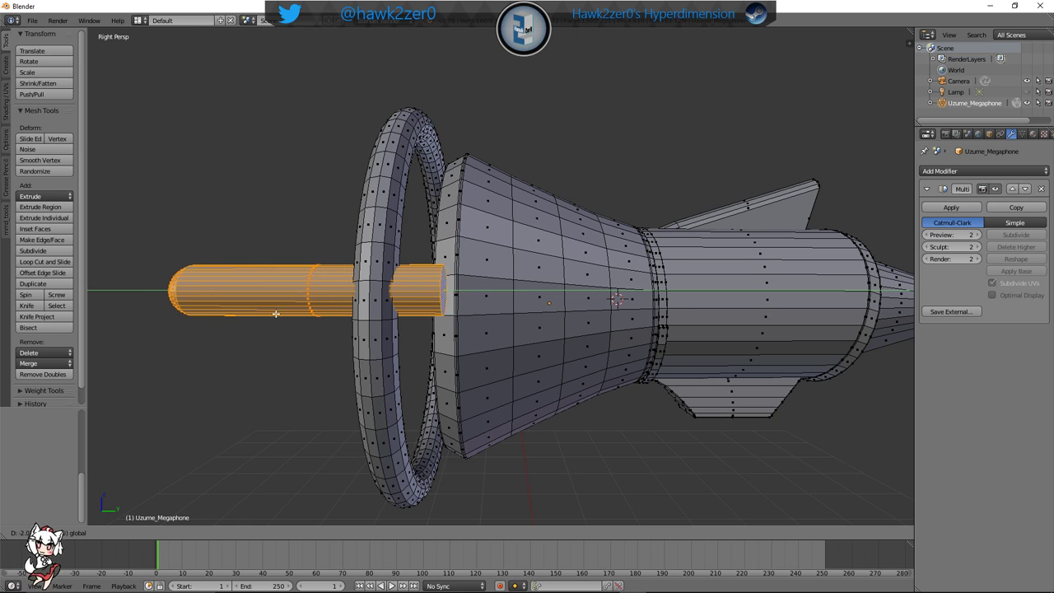
left_click(266, 316)
scroll(511, 312, "up", 4)
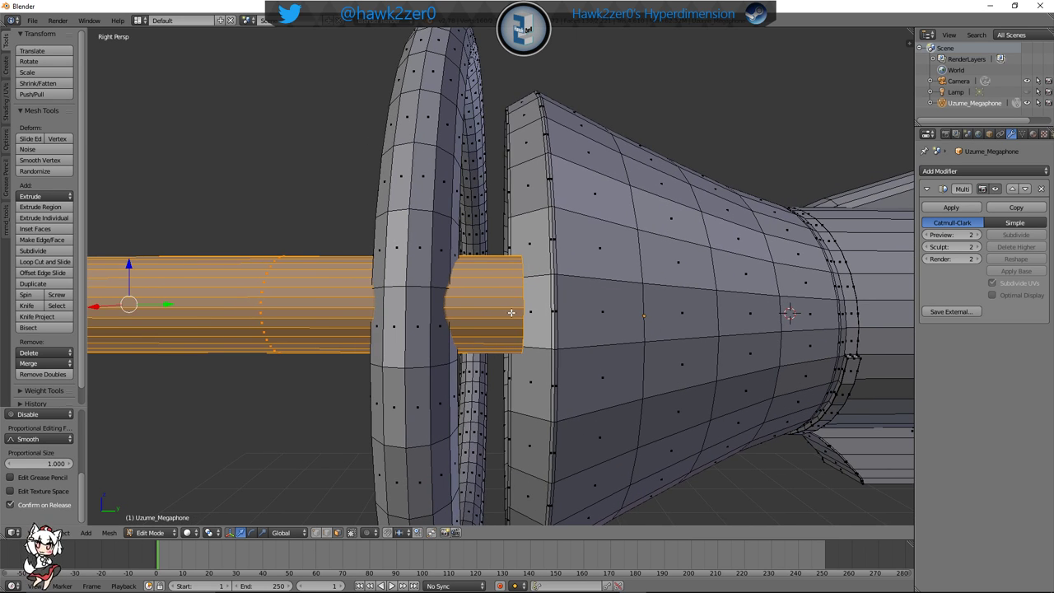
key("g")
key("y")
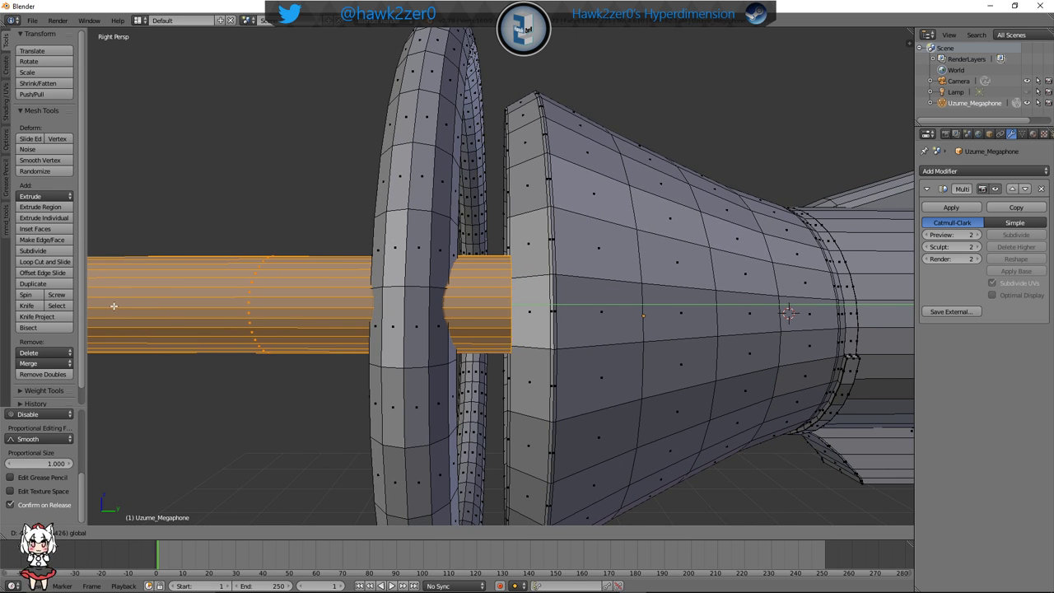
left_click(911, 307)
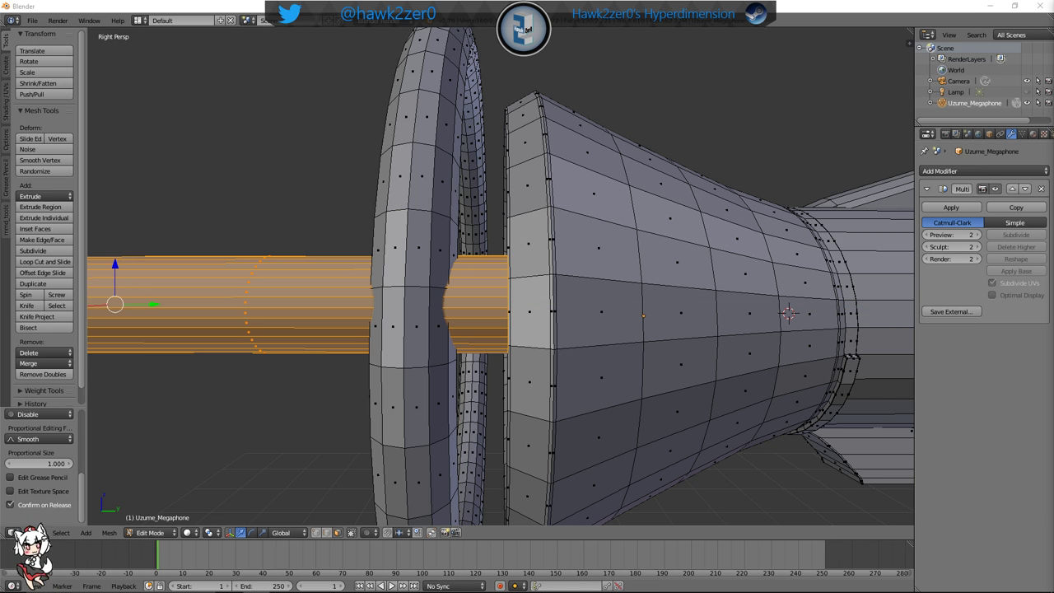
Select the rod's rear end face and extrude it straight back along the horn to the neck ring
middle_click_drag(798, 384, 492, 379)
right_click(256, 321)
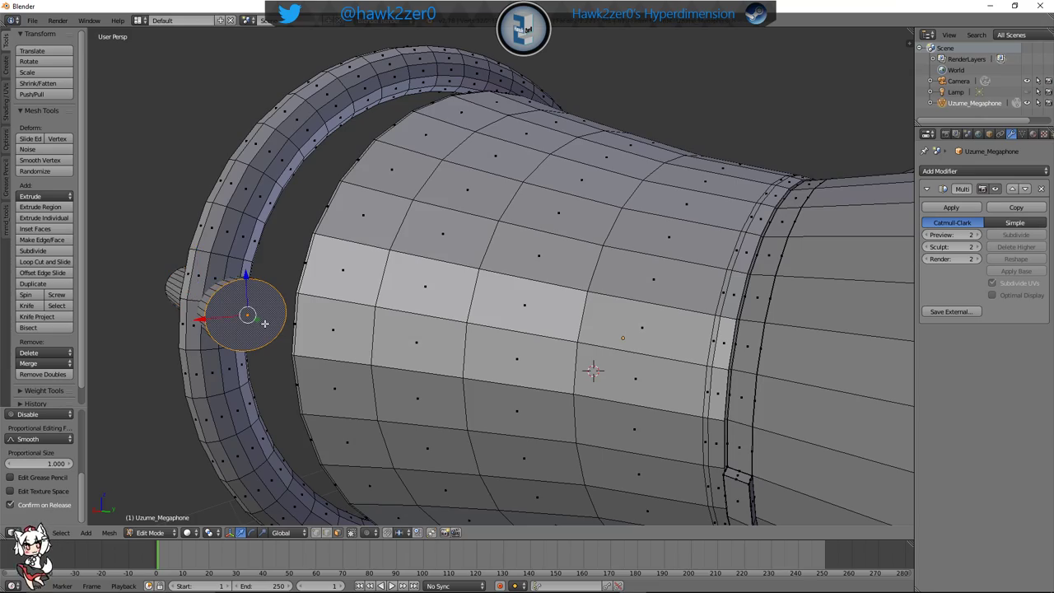
middle_click_drag(263, 322, 545, 356)
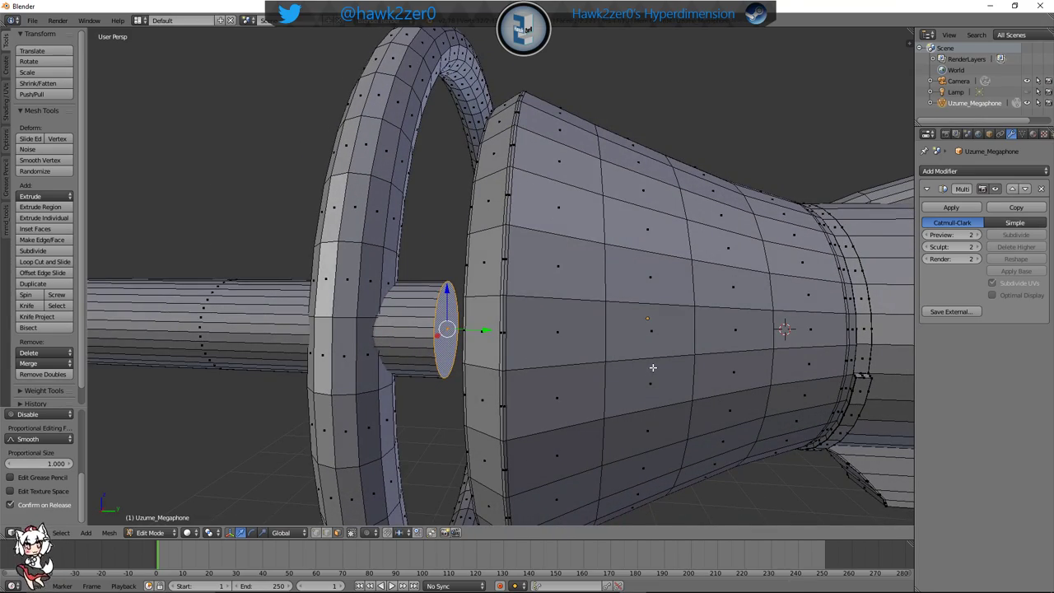
key("KP_3")
middle_click_drag(728, 363, 459, 336, "shift")
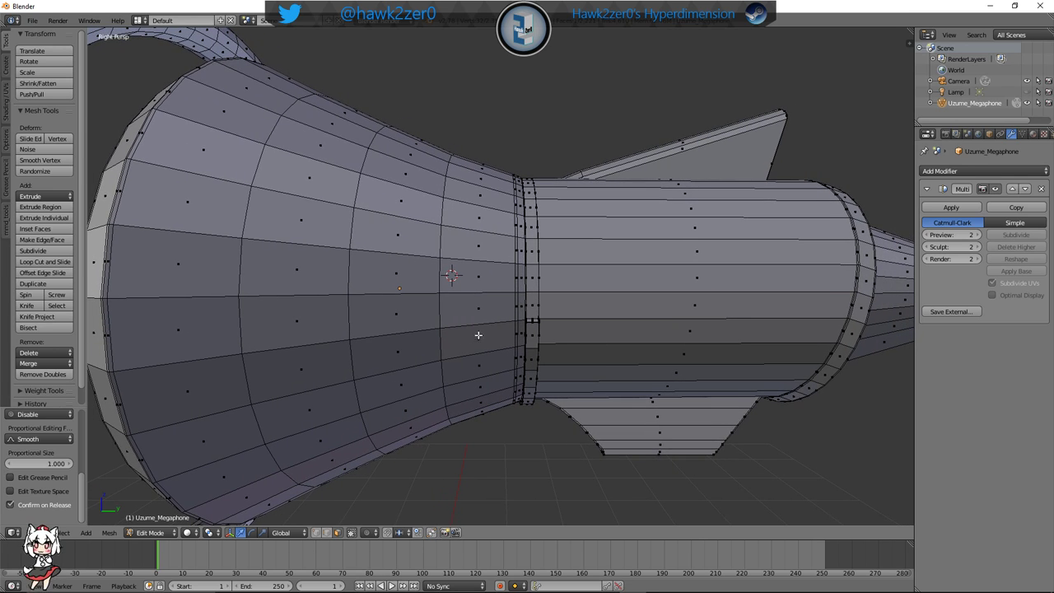
middle_click_drag(324, 305, 353, 311, "shift")
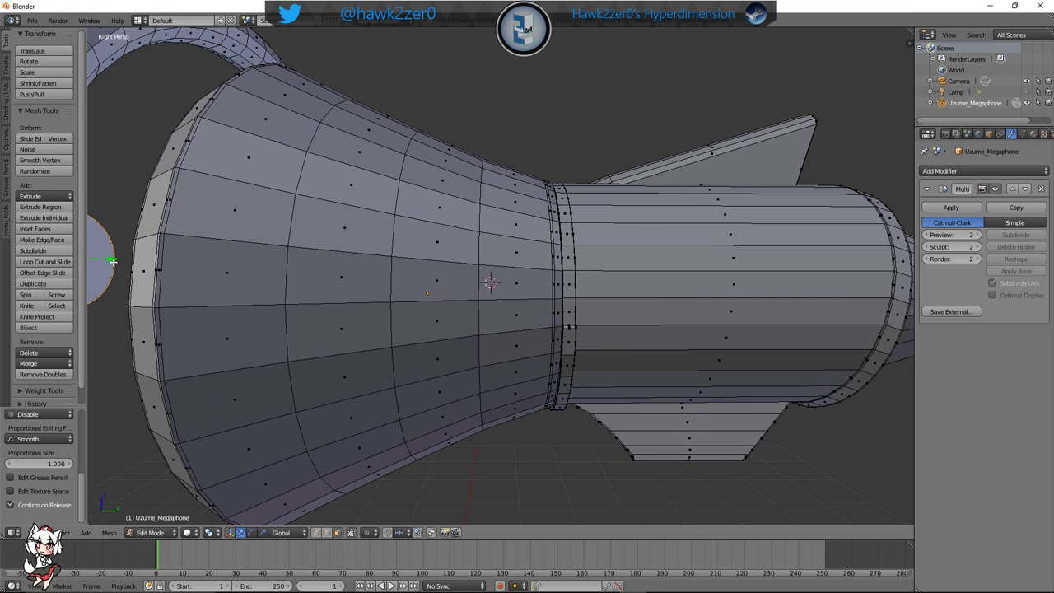
key("e")
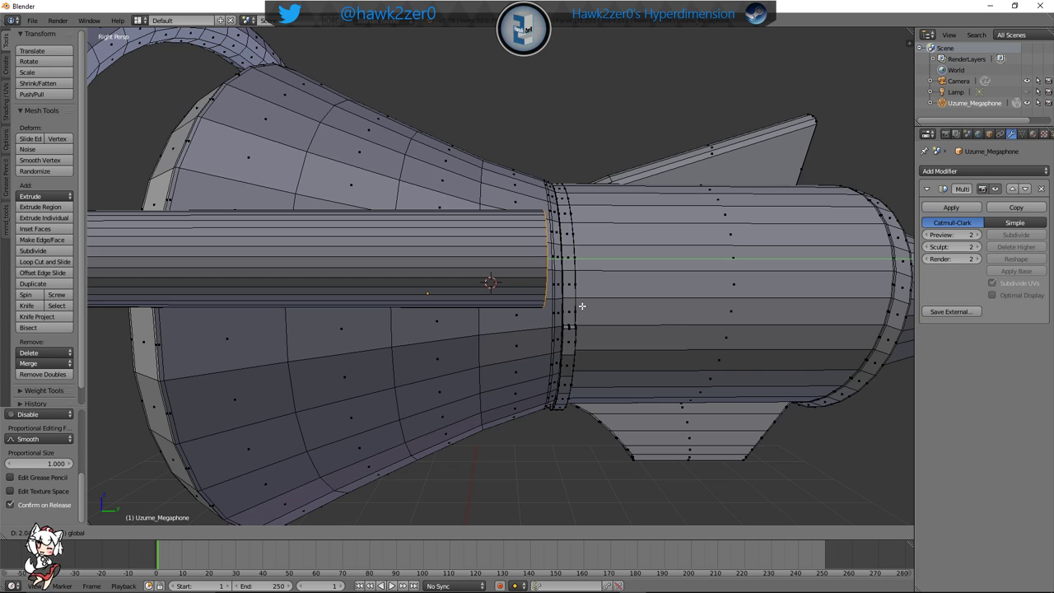
left_click(581, 306)
scroll(595, 324, "up", 5)
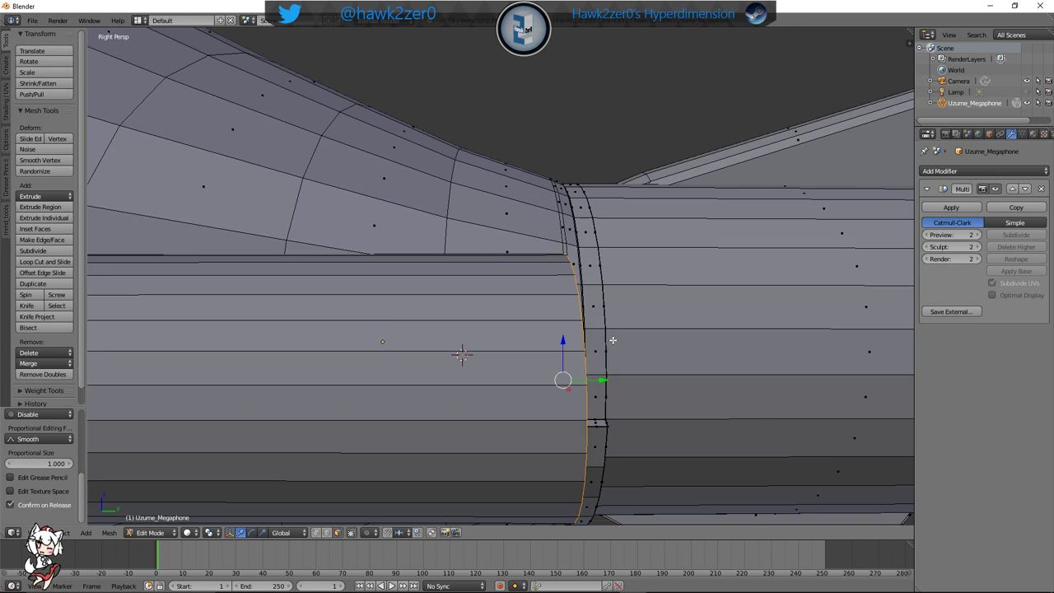
Scale down the extruded rear end face so the rod tapers toward the back
scroll(586, 338, "down", 6)
mouse_move(587, 330)
middle_mouse_down()
mouse_move(521, 326)
mouse_move(590, 328)
middle_mouse_up()
key("s")
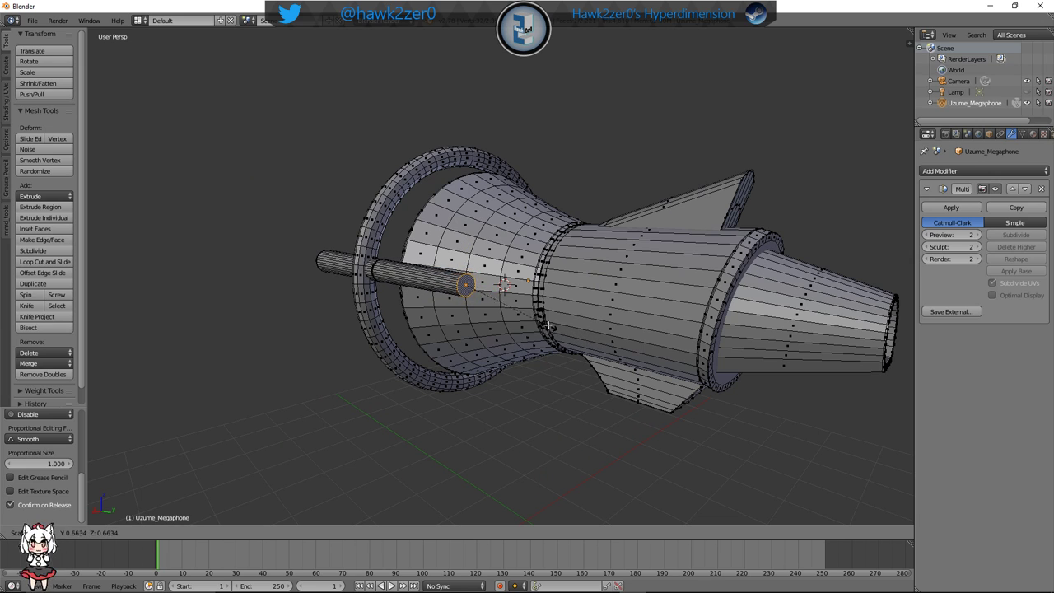
left_click(482, 294)
Add an edge loop around the rod and slide it close to the rear end
scroll(511, 298, "up", 5)
middle_click_drag(513, 302, 659, 311, "shift")
middle_click_drag(659, 311, 578, 314, "shift")
scroll(537, 308, "up", 4)
scroll(578, 314, "down", 3)
middle_click_drag(494, 264, 536, 327, "shift")
key("ctrl+r")
left_click(563, 321)
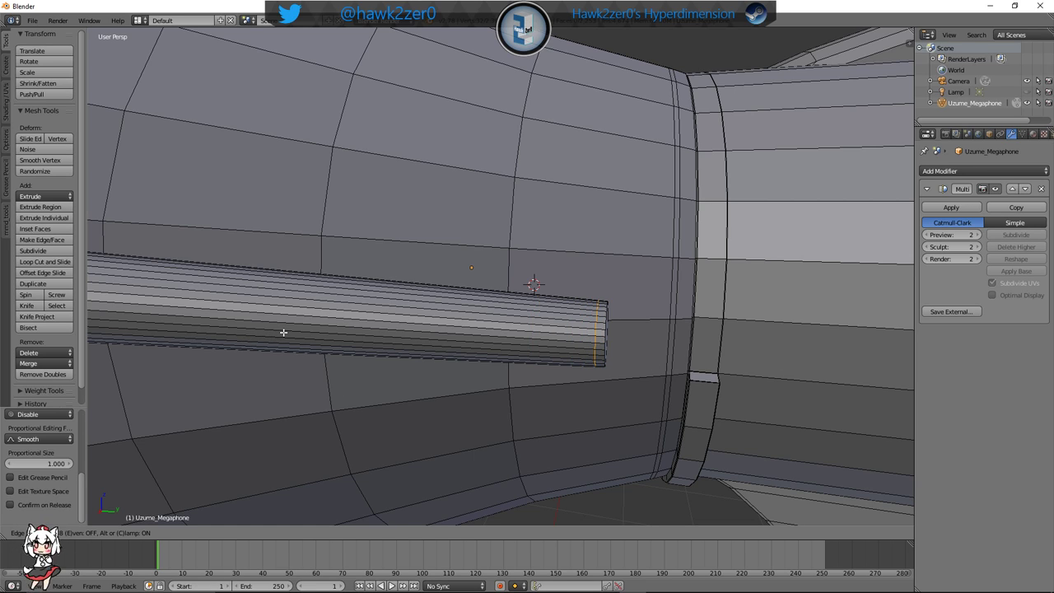
left_click(283, 332)
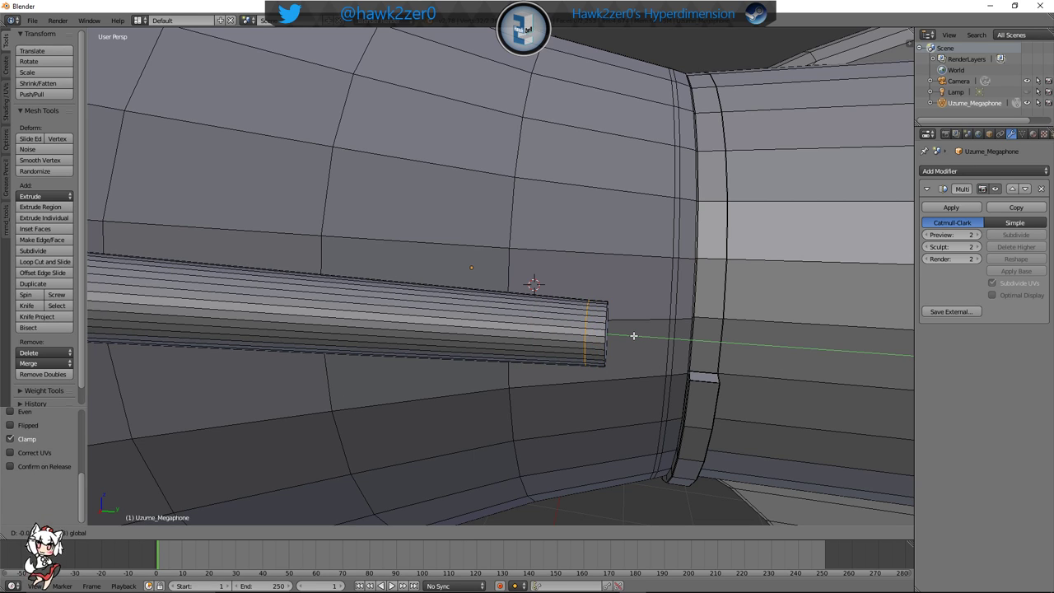
Scale the new edge loop up wider than the end face and shift it slightly back along Y
key("s")
left_click(700, 375)
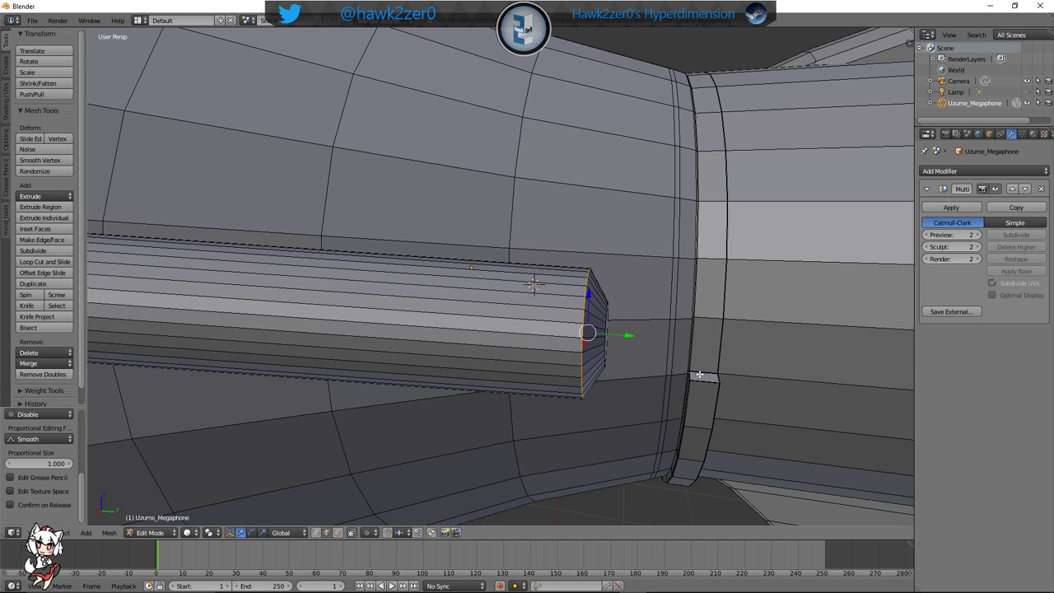
middle_click_drag(699, 375, 673, 379)
middle_click_drag(552, 381, 649, 367)
left_click_drag(734, 333, 796, 331)
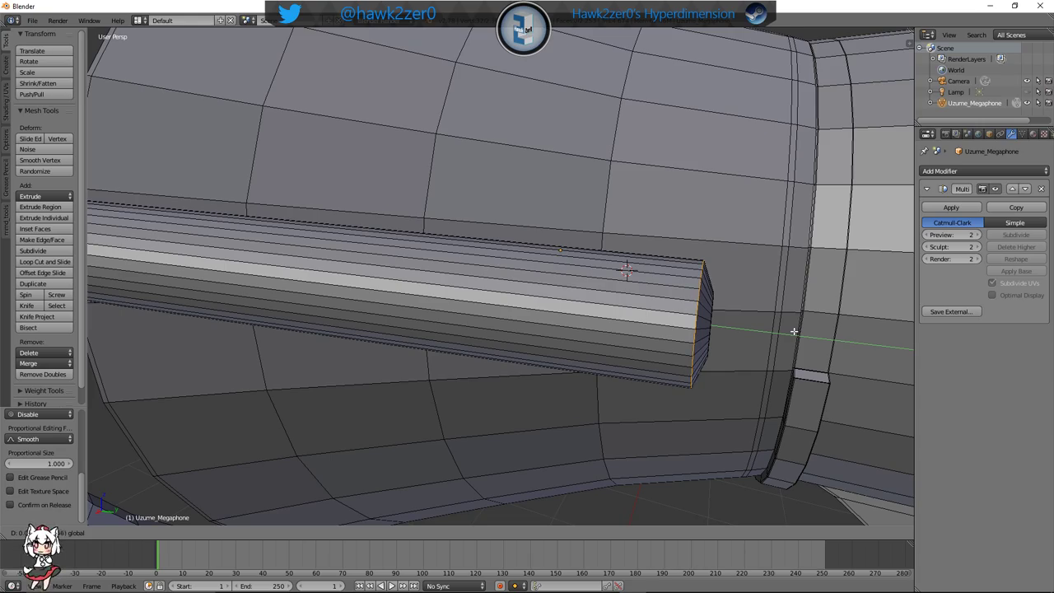
left_click(744, 330)
Select the rod's rear end face and scale it down to a small disc at the centre of the cap
middle_click_drag(743, 330, 471, 294)
scroll(600, 337, "down", 3)
scroll(458, 334, "up", 7)
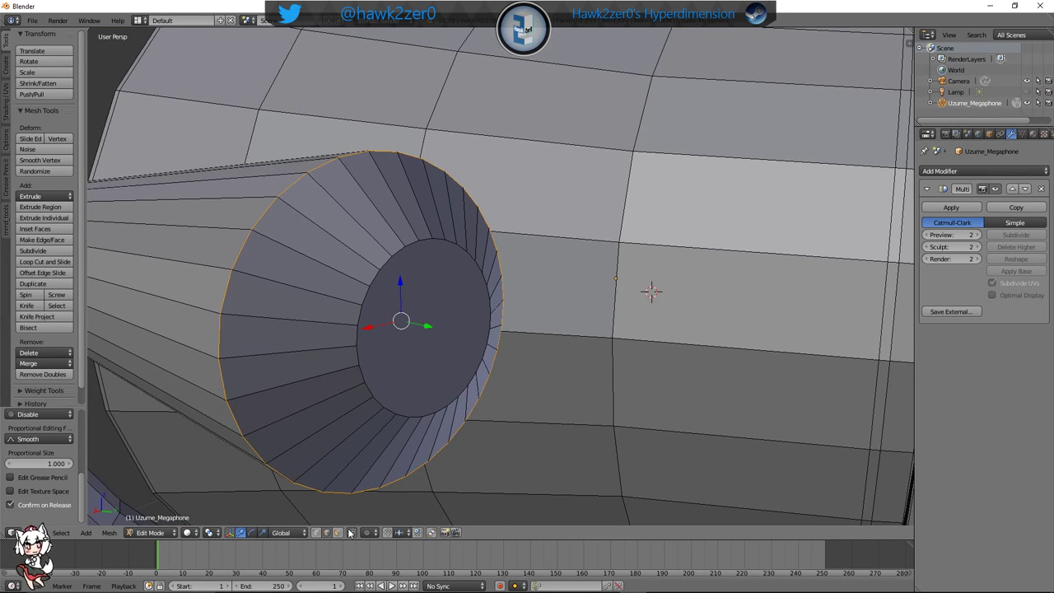
key("3")
right_click(396, 374)
key("s")
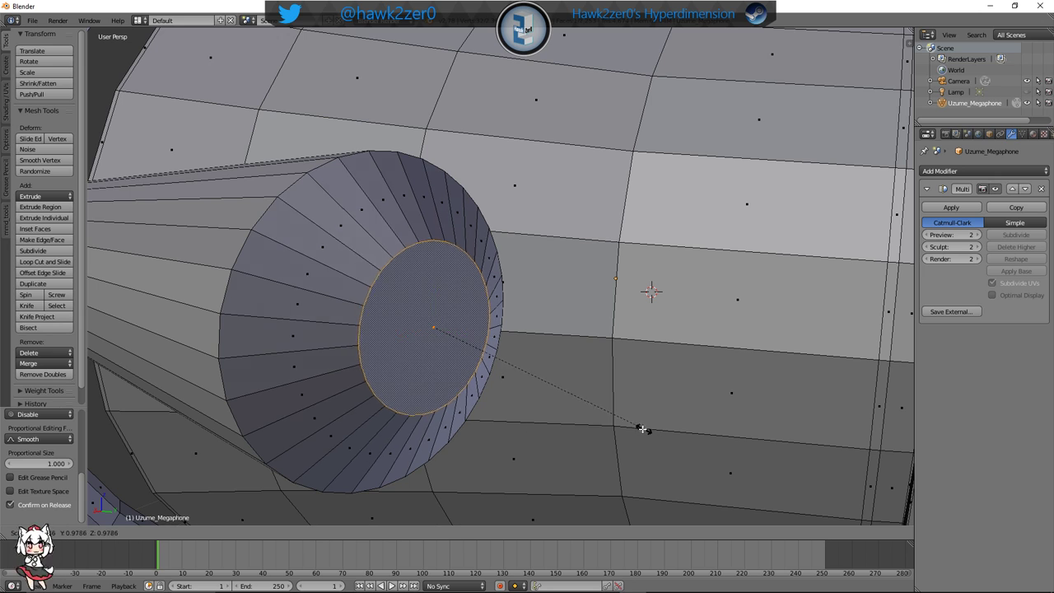
left_click(485, 361)
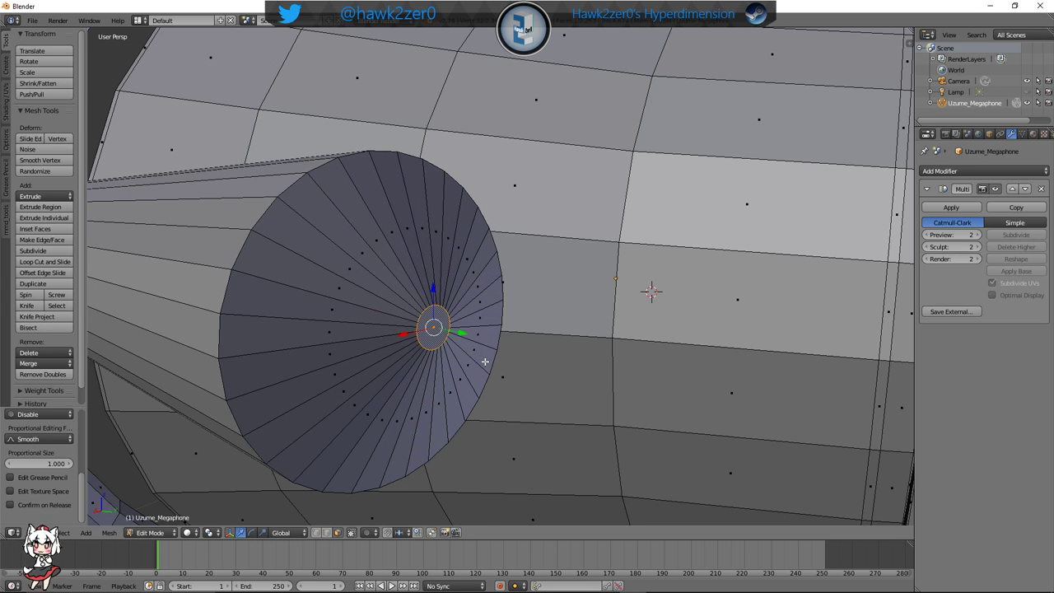
scroll(471, 363, "down", 4)
middle_click_drag(471, 363, 468, 300)
scroll(506, 369, "up", 2)
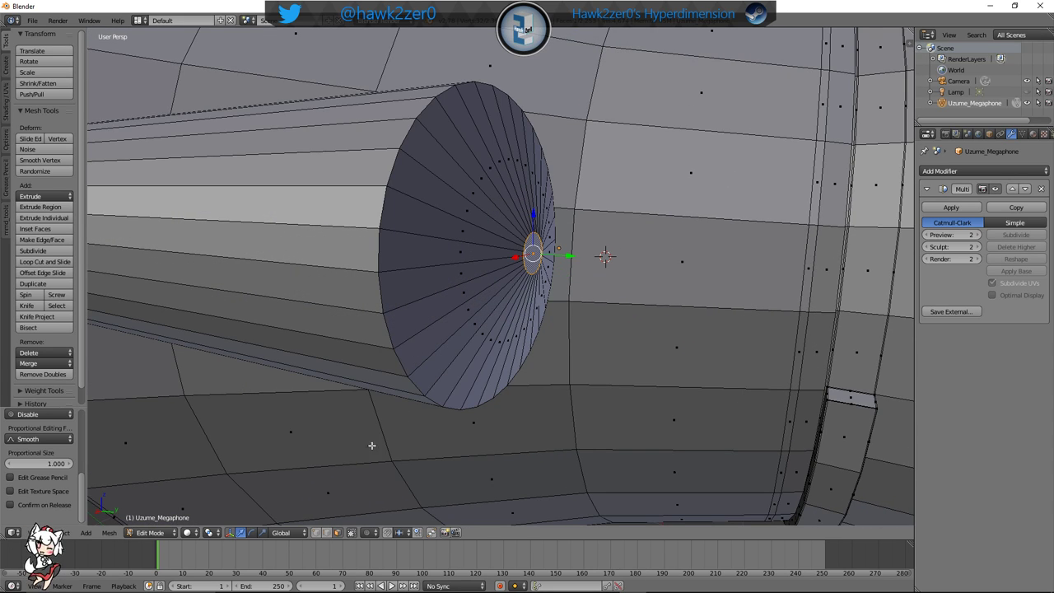
Select the edge loop around the rear cap, scale it down slightly and move it back along Y toward the tip
left_click(328, 534)
right_click(390, 212)
right_click(393, 179, "alt")
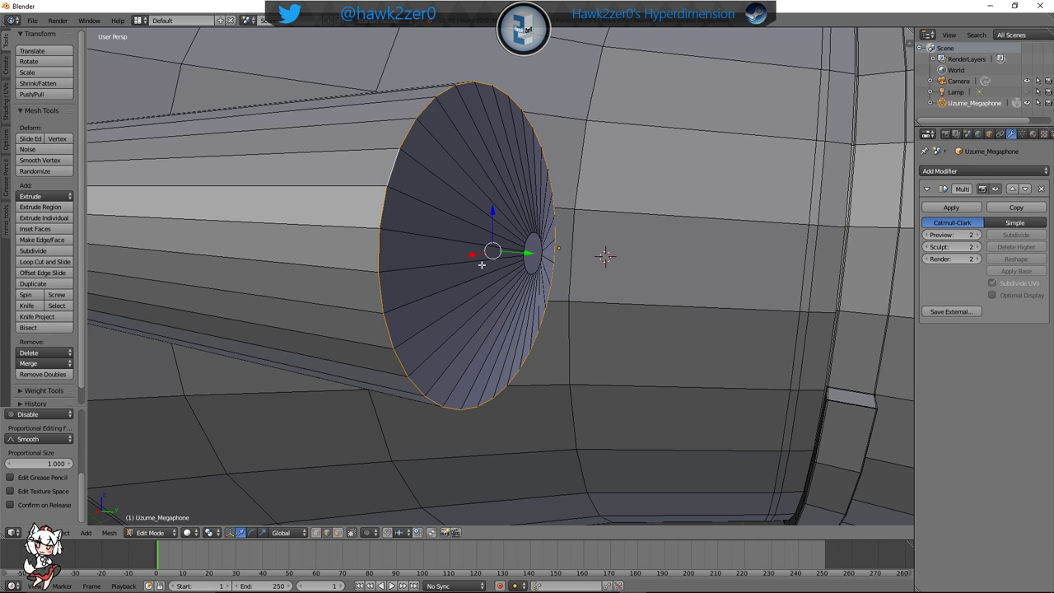
middle_click_drag(482, 265, 482, 267)
left_click_drag(529, 319, 510, 302)
key("s")
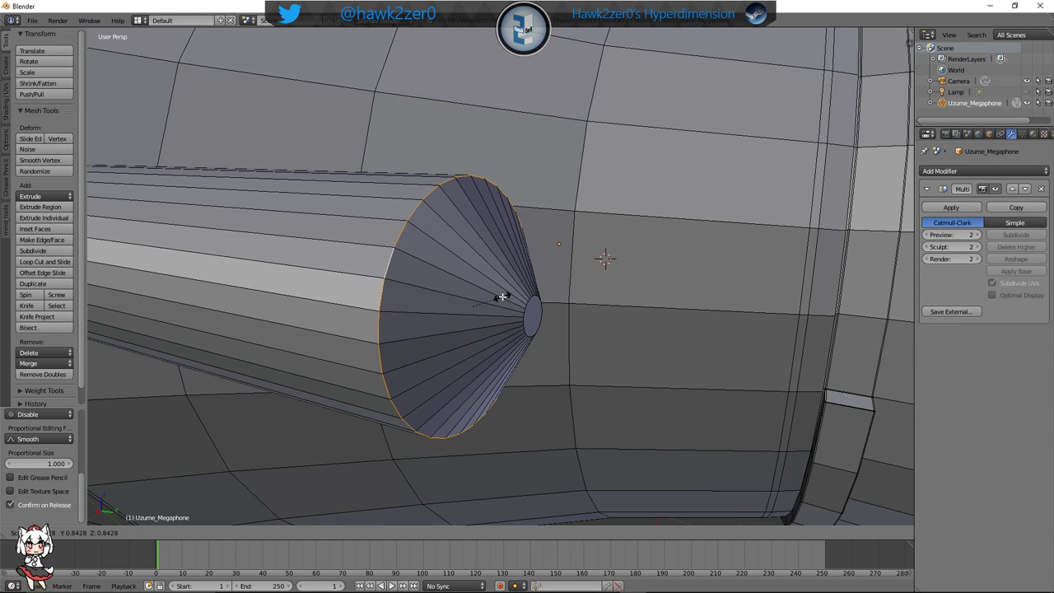
left_click(501, 296)
key("g")
key("y")
left_click(524, 323)
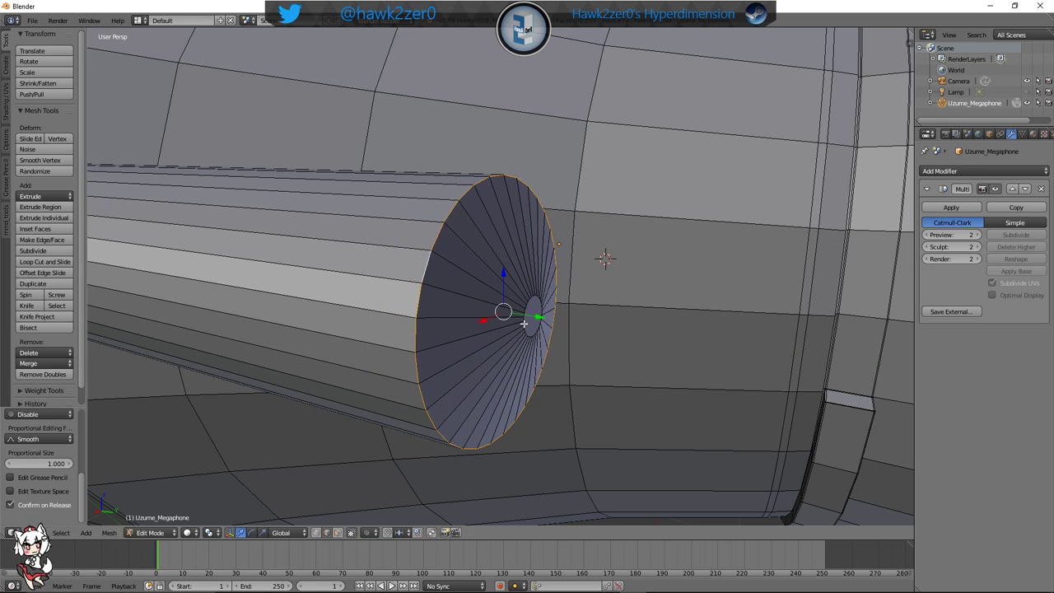
Scale the rear cap's edge loop down further and nudge it along Y, giving the rod a narrow tapered end
key("s")
left_click(517, 312)
left_click_drag(533, 317, 538, 316)
middle_click_drag(538, 316, 637, 313)
scroll(637, 313, "down", 6)
middle_click_drag(558, 313, 709, 313)
scroll(728, 317, "down", 4)
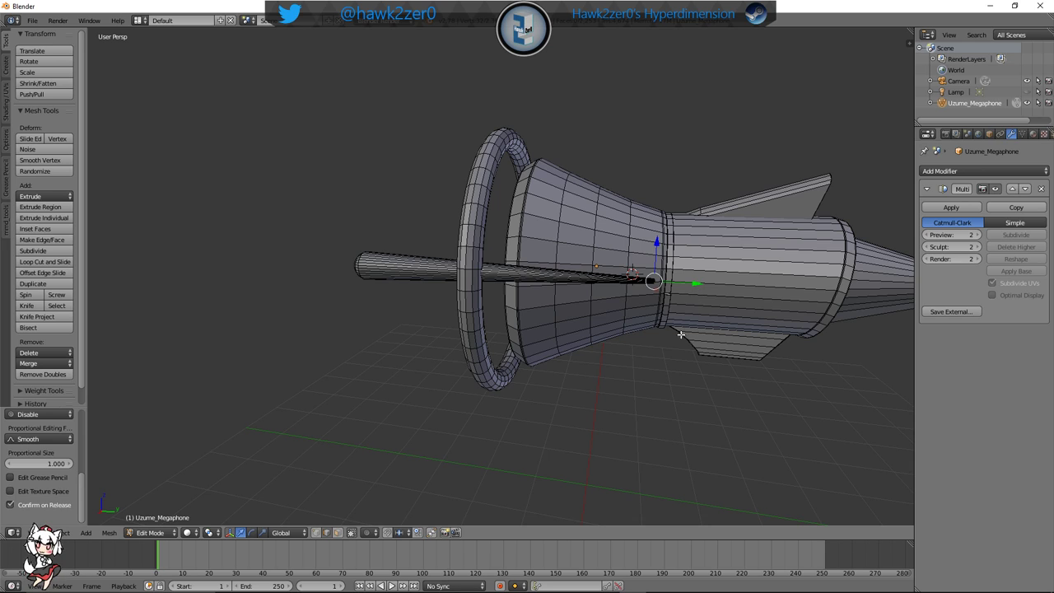
Select the entire tapered rod and rotate it 90 degrees about the X axis
left_click(655, 357)
key("a")
key("l")
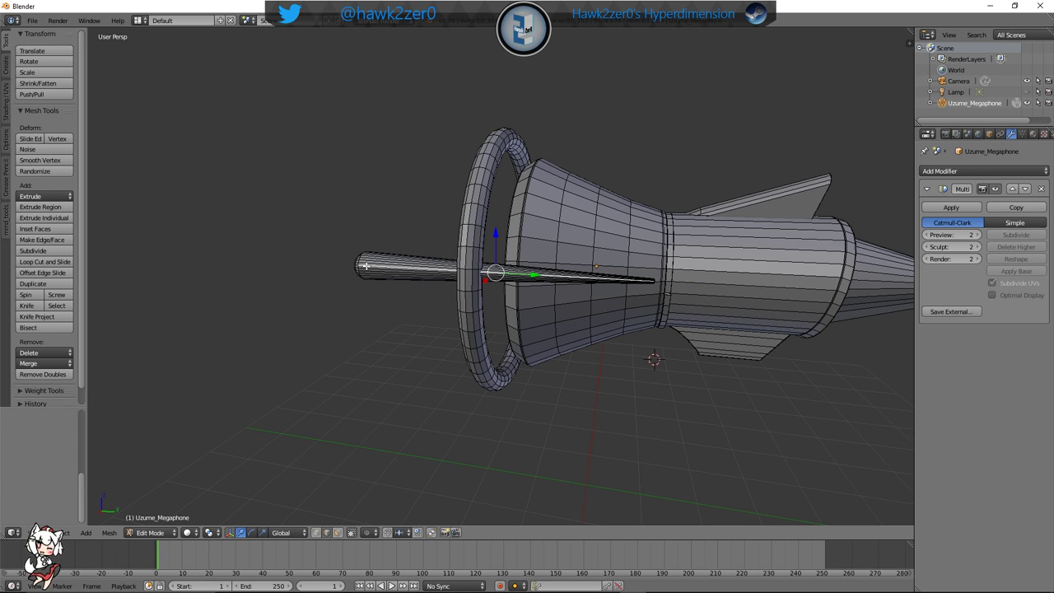
key("l")
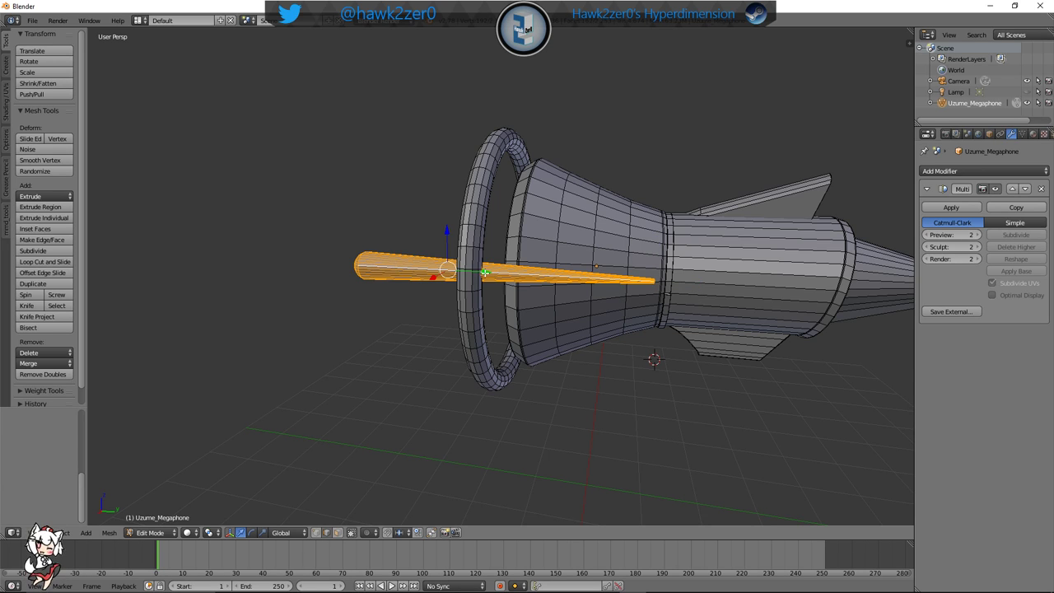
key("r")
key("x")
key("9")
key("0")
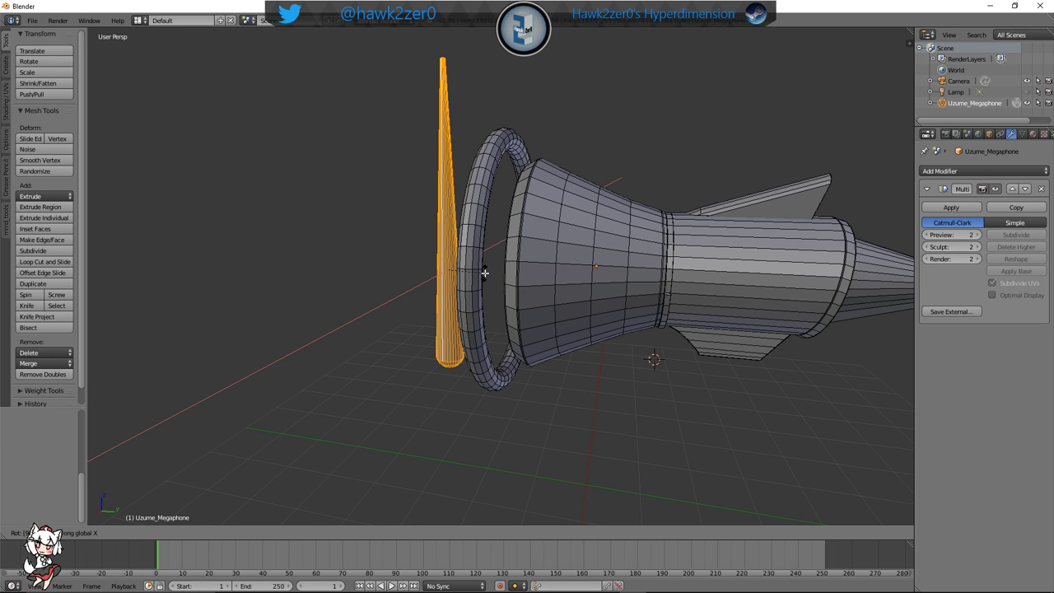
key("Return")
Rotate the rod another 180 degrees about X so its rounded end points up
key("r")
key("x")
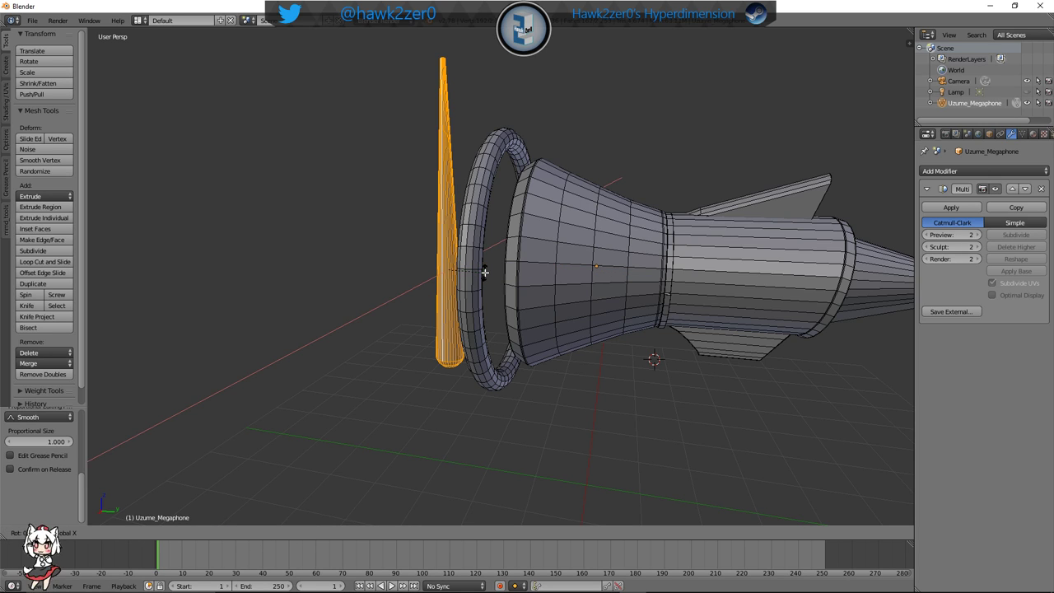
key("1")
key("8")
key("0")
key("Return")
Move the rod back along Y and down along Z so it stands below the megaphone body
middle_click_drag(489, 273, 434, 285)
left_click_drag(384, 247, 566, 256)
left_click_drag(607, 200, 616, 400)
middle_click_drag(616, 400, 609, 298)
scroll(607, 313, "up", 3)
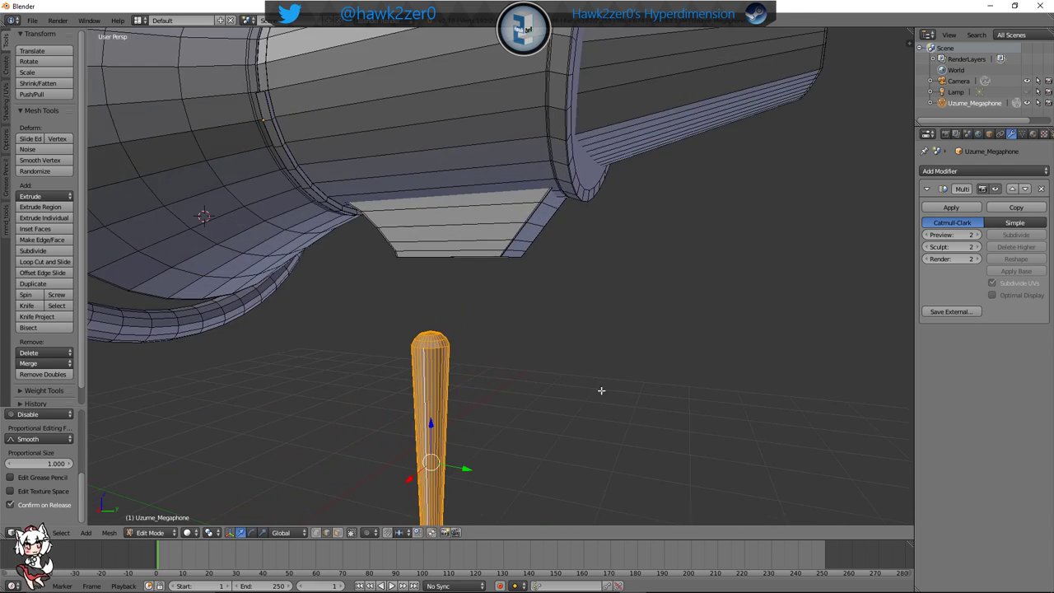
Move the rod further back to the rear edge of the underside fin and bring its rounded end up to the body
middle_click_drag(525, 466, 572, 377, "shift")
left_click_drag(514, 384, 646, 389)
middle_click_drag(624, 379, 503, 358)
left_click_drag(490, 378, 487, 376)
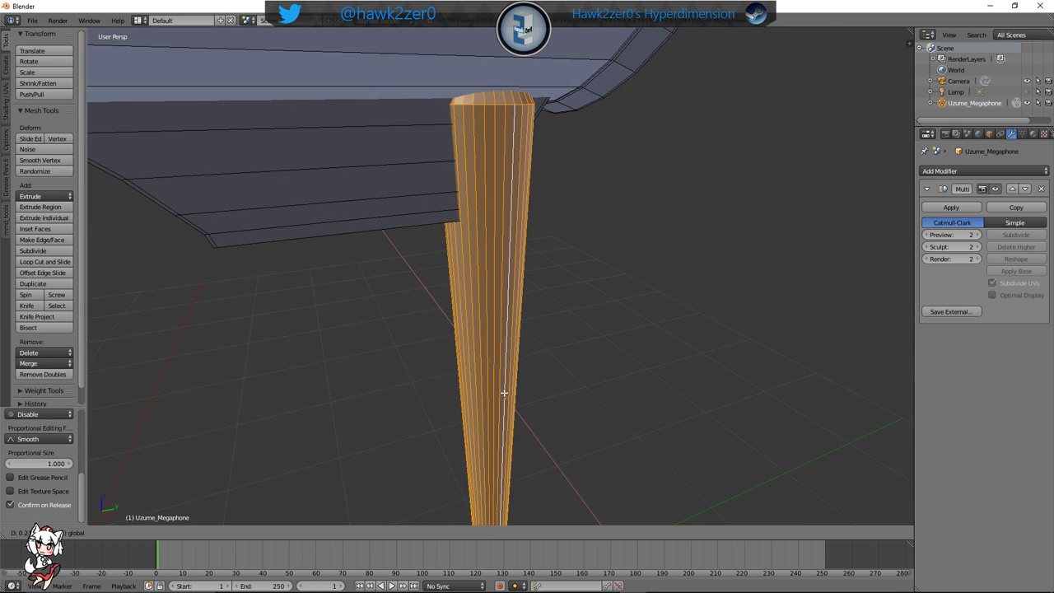
left_click(499, 390)
Shift the rod along X to line it up with the middle of the megaphone body
middle_click_drag(499, 391, 311, 292)
key("g")
key("x")
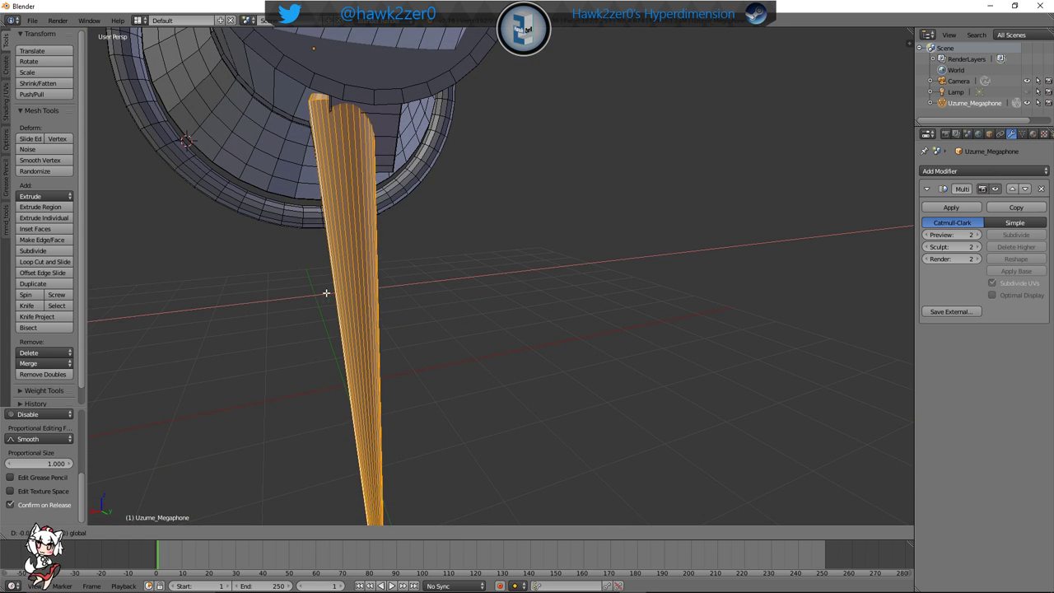
left_click_drag(502, 297, 494, 293, "shift")
Fine-tune the rod along Y and Z so its rounded top sits against the body's underside, just behind the fin
middle_click_drag(494, 293, 544, 288)
left_click_drag(453, 338, 746, 348, "shift")
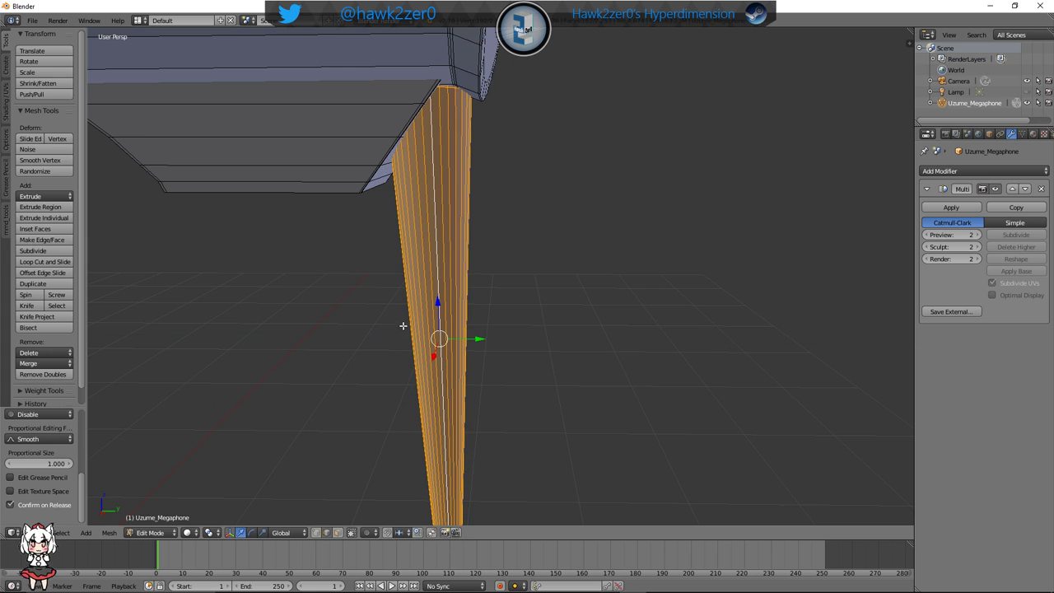
left_click_drag(436, 306, 433, 31, "shift")
left_click(414, 83)
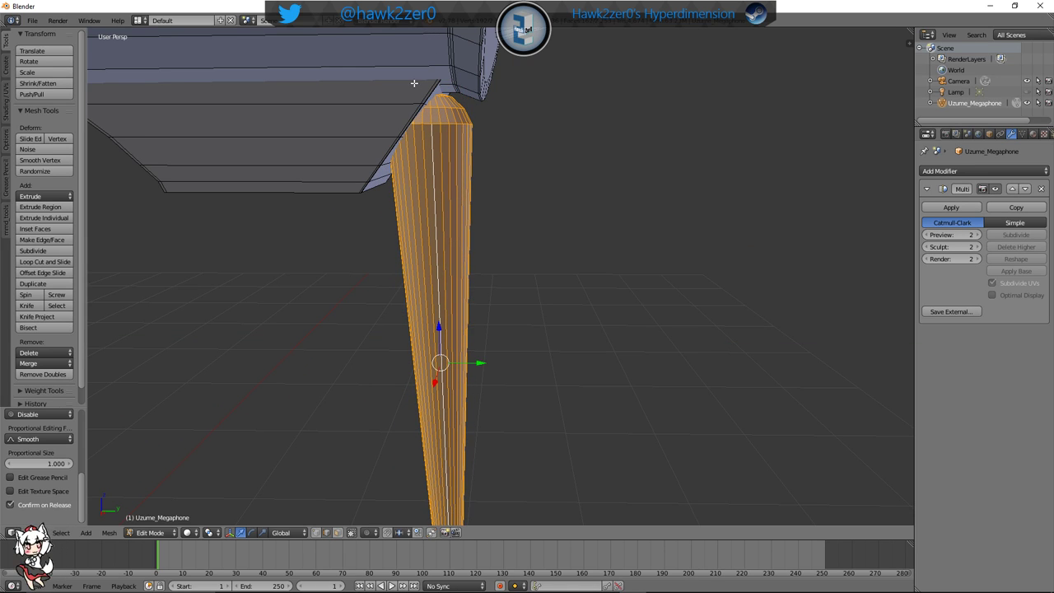
middle_click_drag(427, 236, 527, 226)
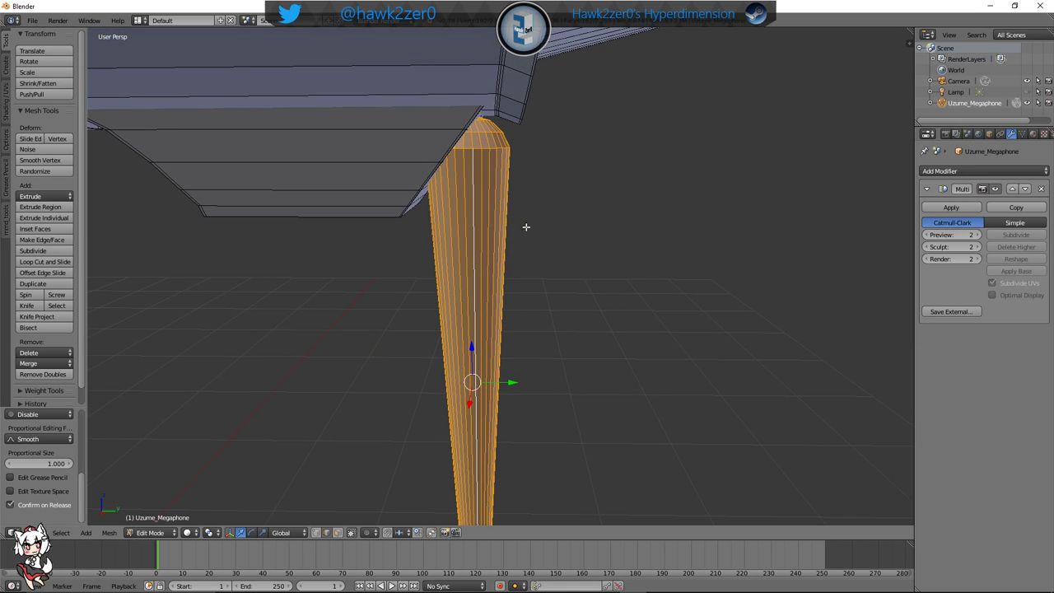
left_click_drag(471, 347, 530, 385)
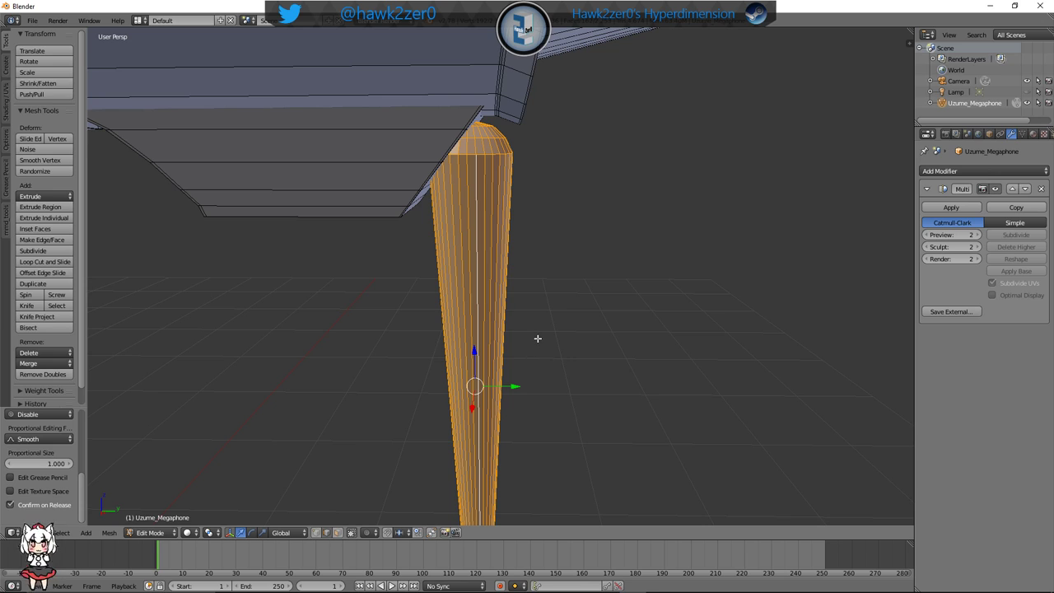
middle_click_drag(538, 338, 534, 244)
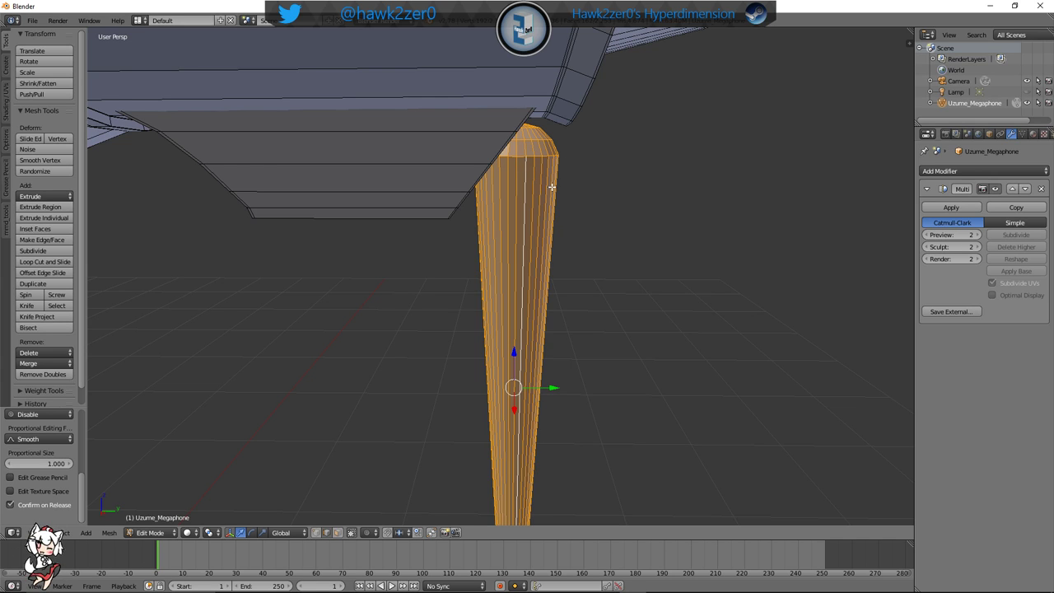
Add an edge loop just below the rod's rounded cap and scale it up slightly
scroll(537, 184, "up", 2)
key("a")
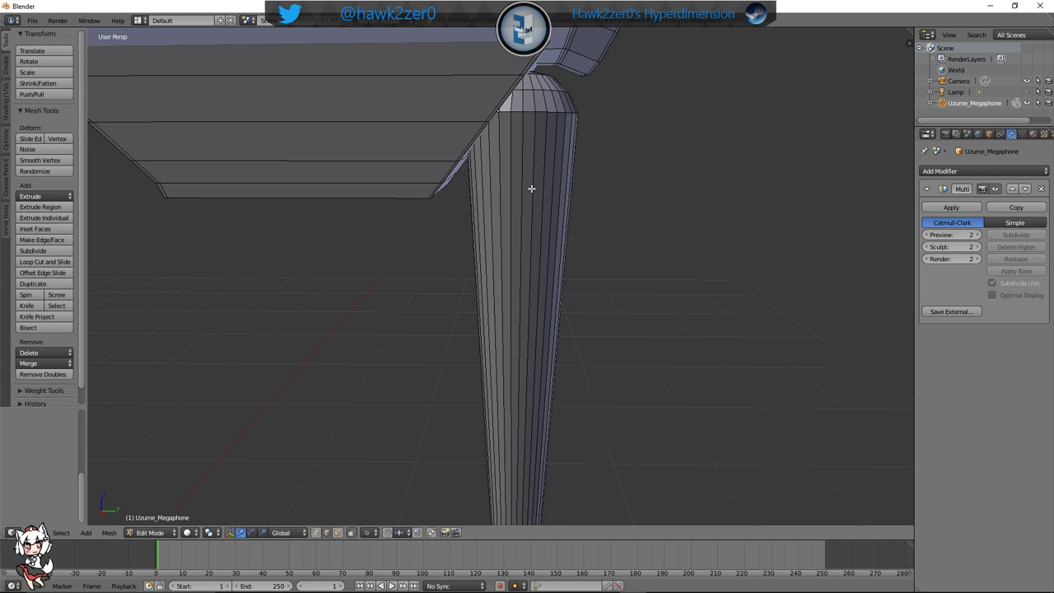
key("ctrl+r")
left_click(520, 290)
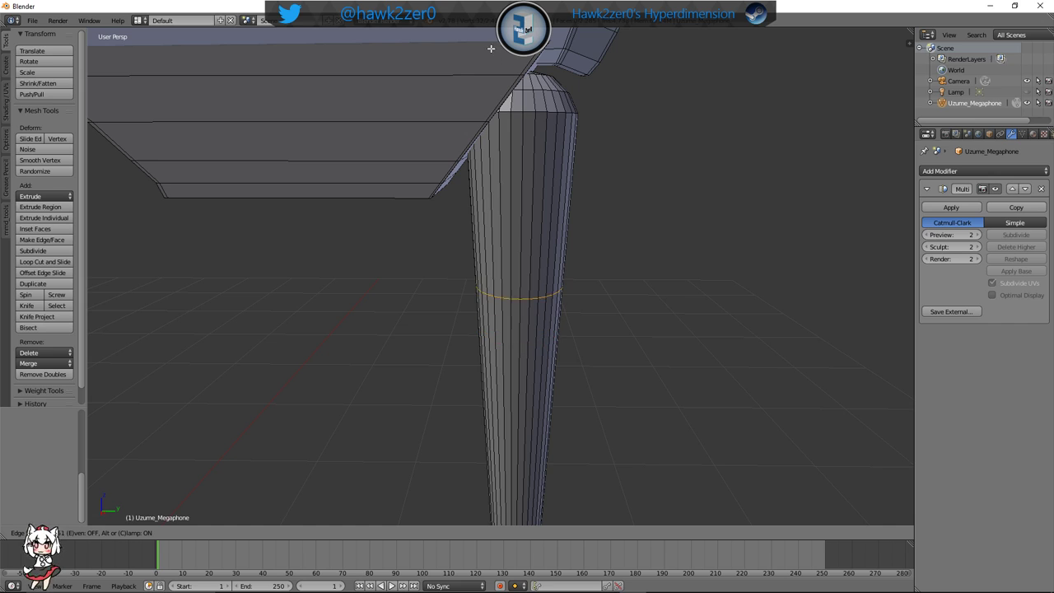
left_click(494, 407)
key("s")
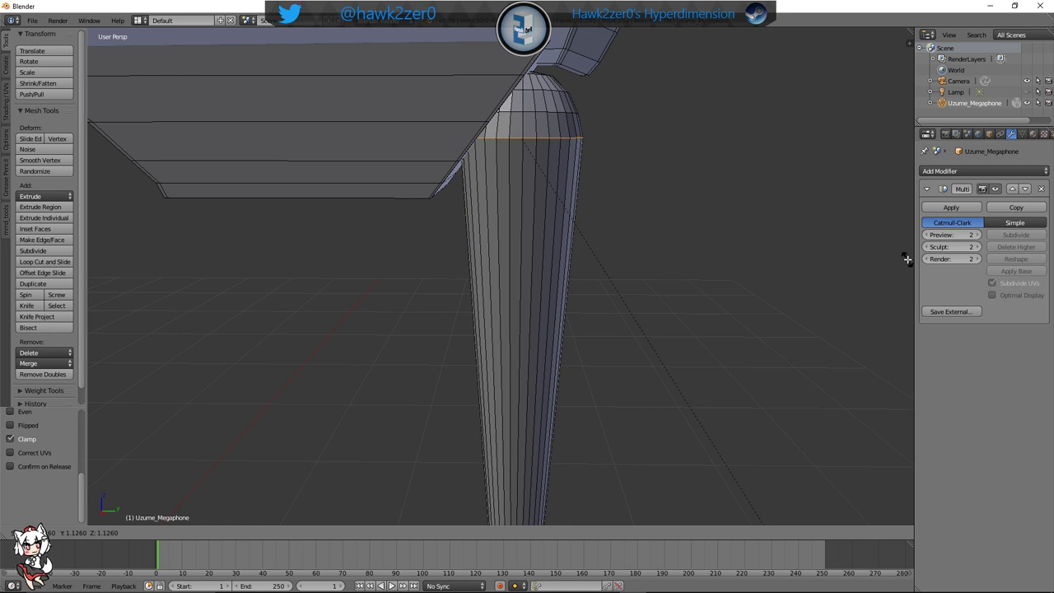
left_click(93, 274)
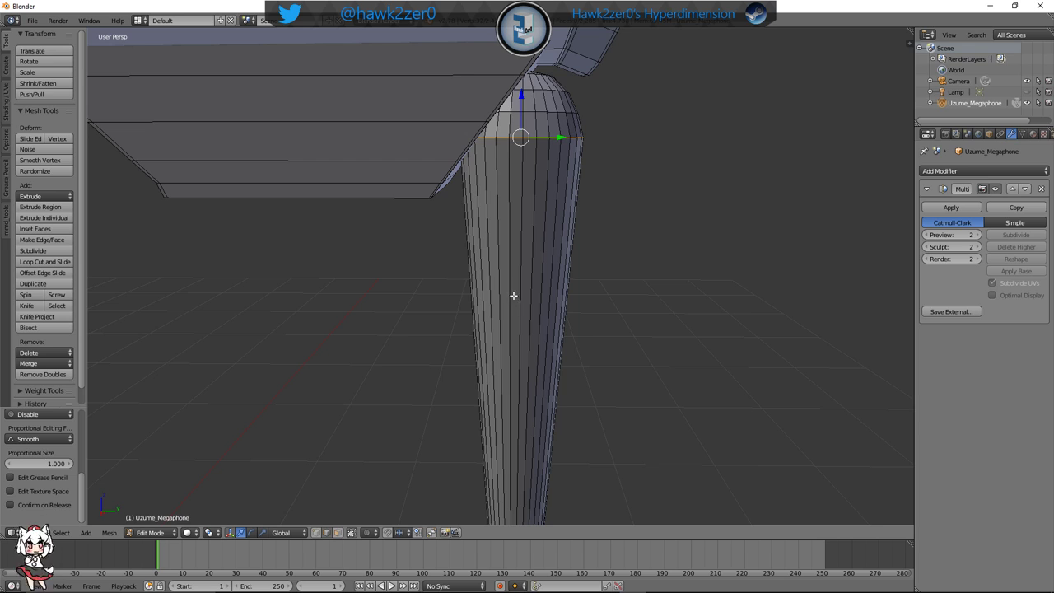
Add another edge loop around the rod's upper shaft, a short distance below the widened loop
middle_click_drag(513, 295, 529, 278)
key("ctrl+r")
left_click(515, 234)
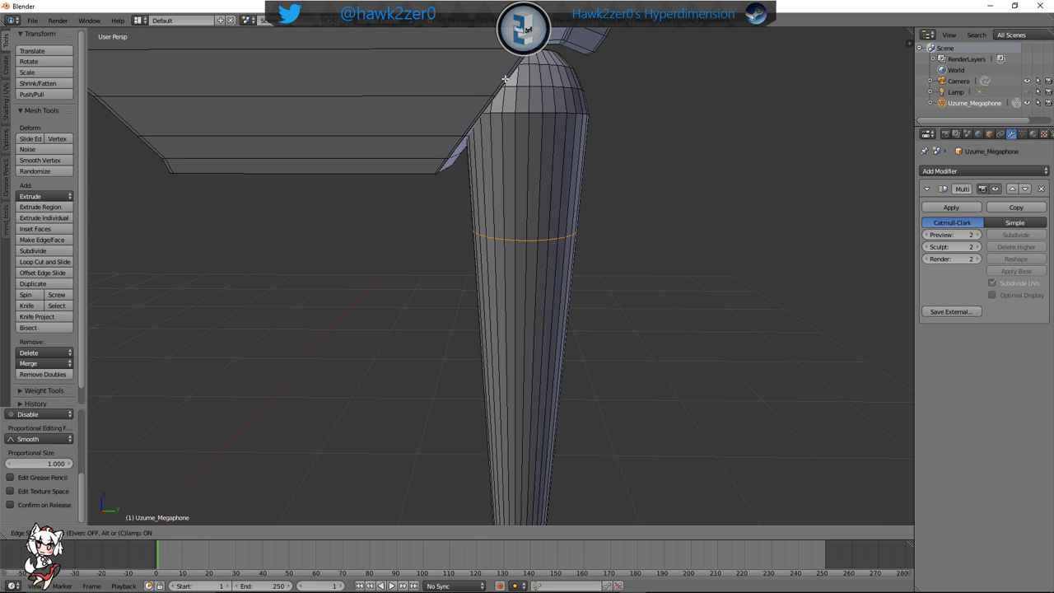
left_click(505, 80)
Add an edge loop close below the previous one and scale it down slightly to narrow the shaft
key("ctrl+r")
left_click(529, 326)
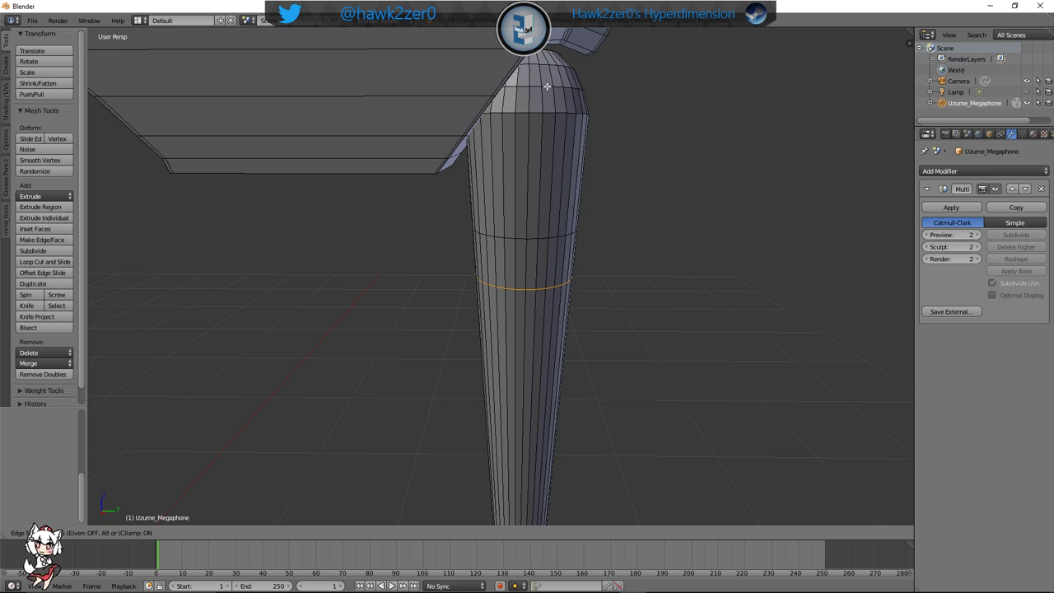
left_click(548, 159)
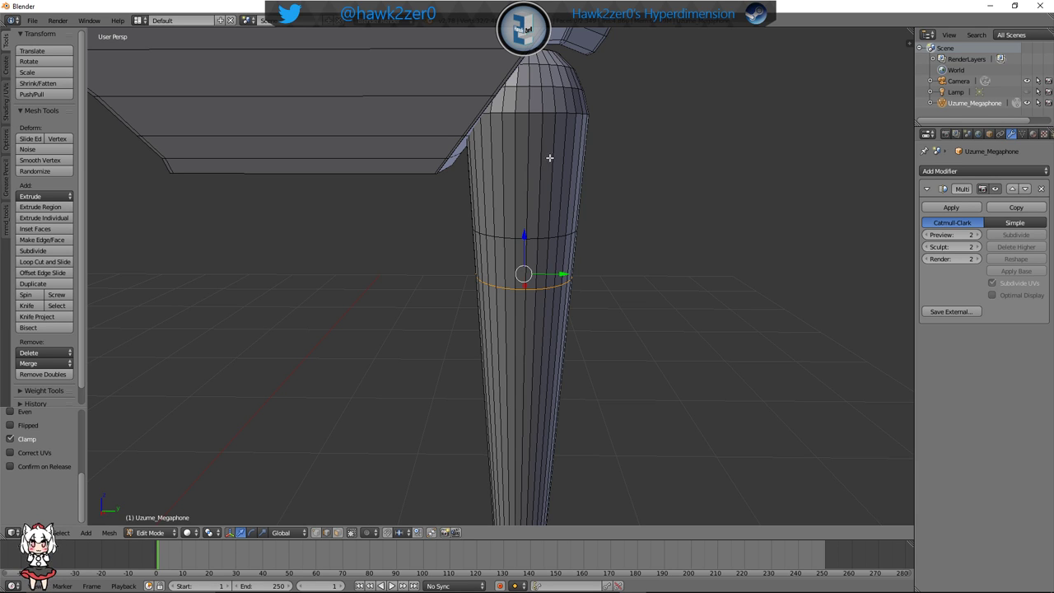
key("s")
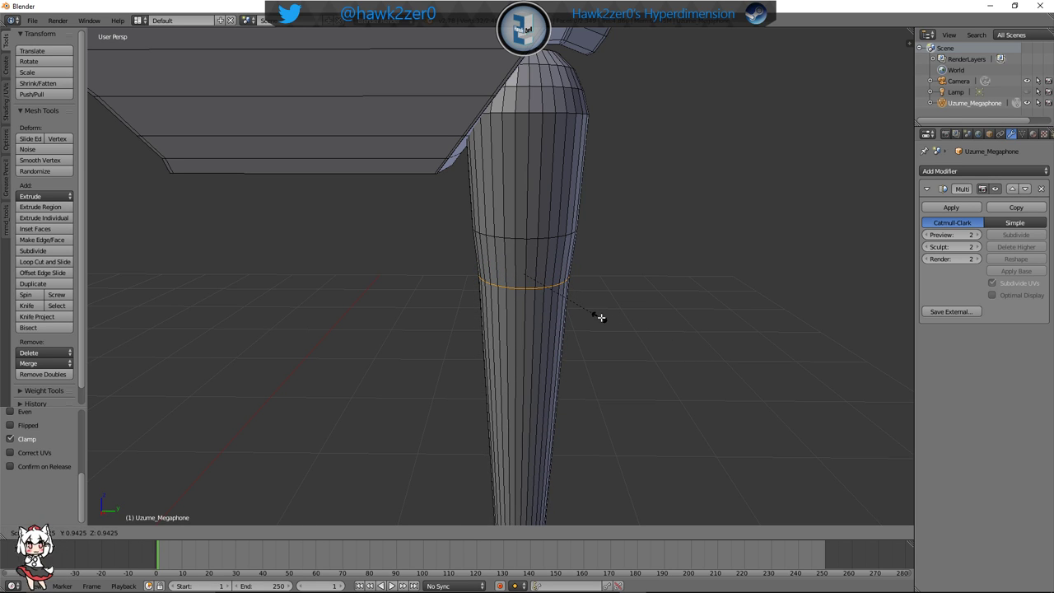
left_click(609, 318)
Select the whole rod and tilt it slightly about X so its thin tip leans toward the horn
middle_click_drag(625, 345, 628, 311, "shift")
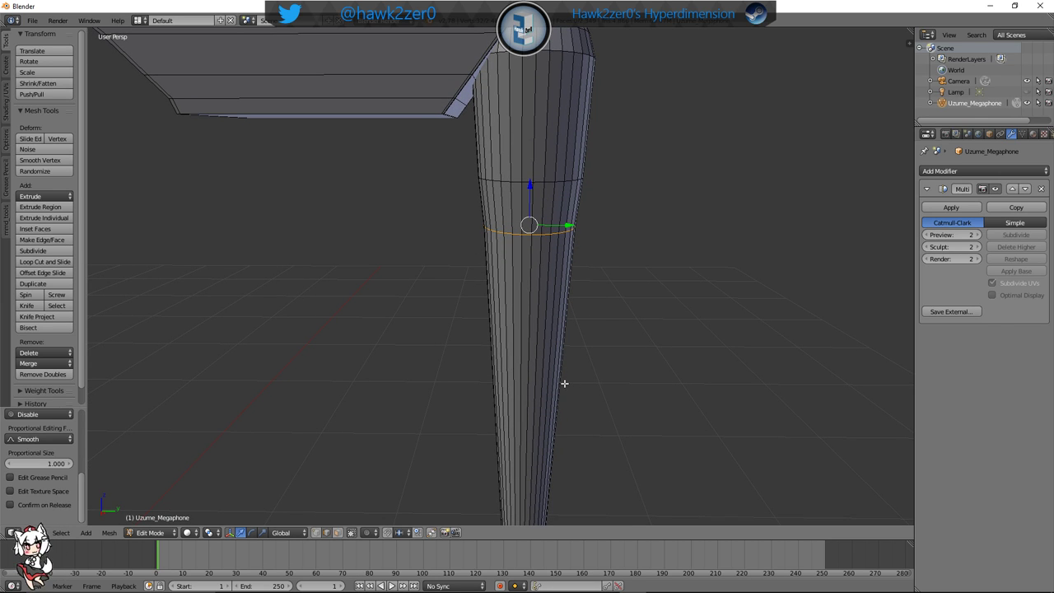
middle_click_drag(564, 383, 593, 279)
scroll(594, 310, "down", 4)
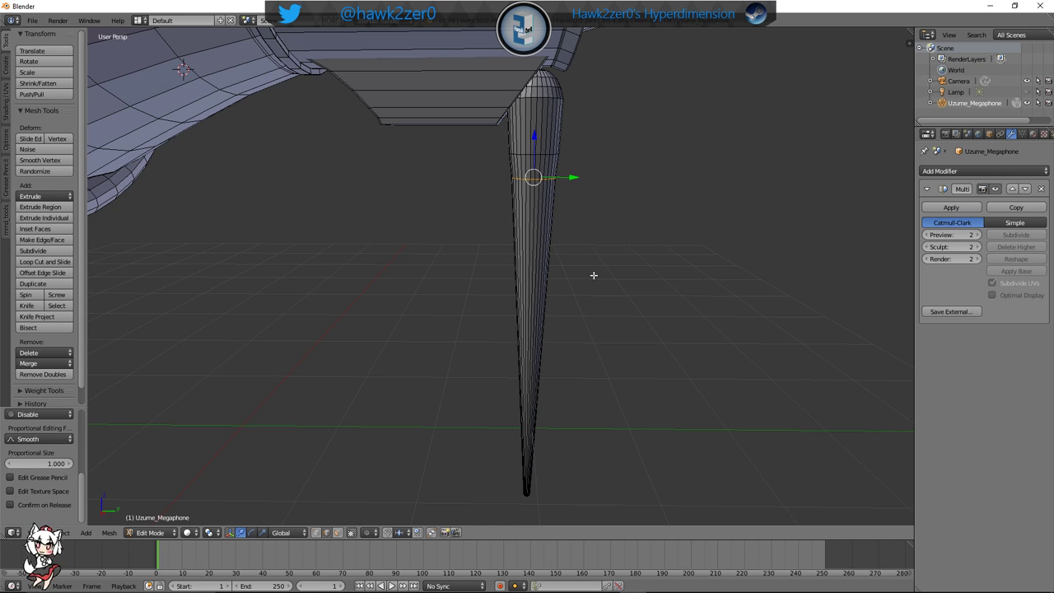
middle_click_drag(560, 261, 576, 260)
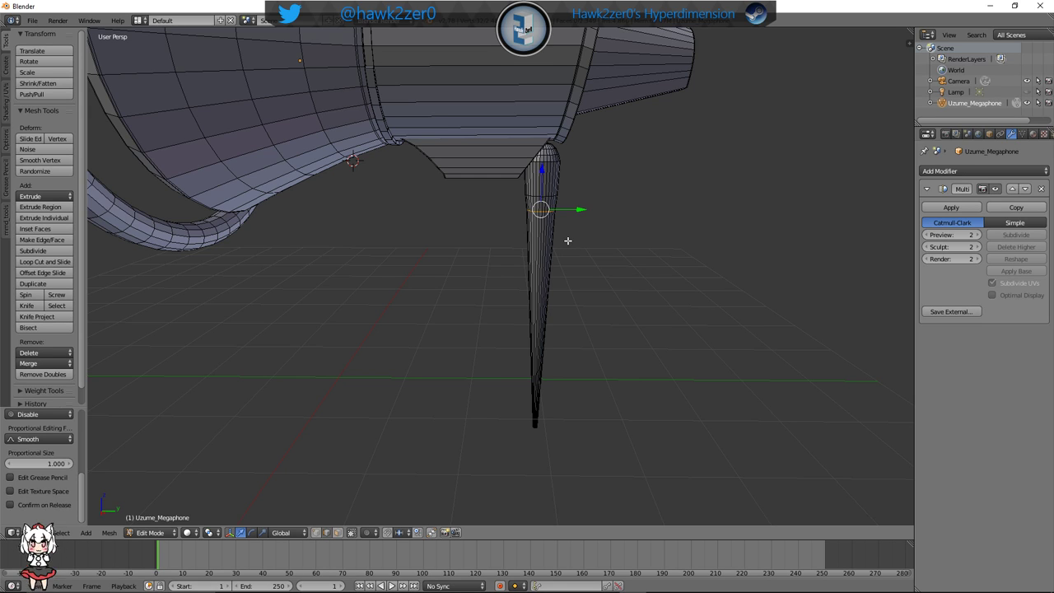
key("ctrl+l")
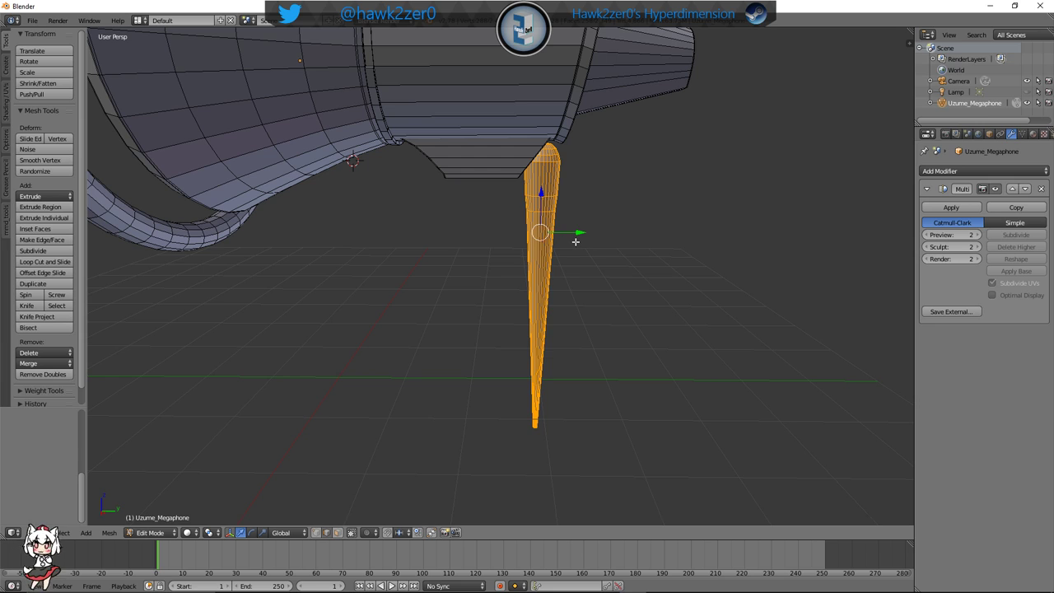
key("s")
key("x")
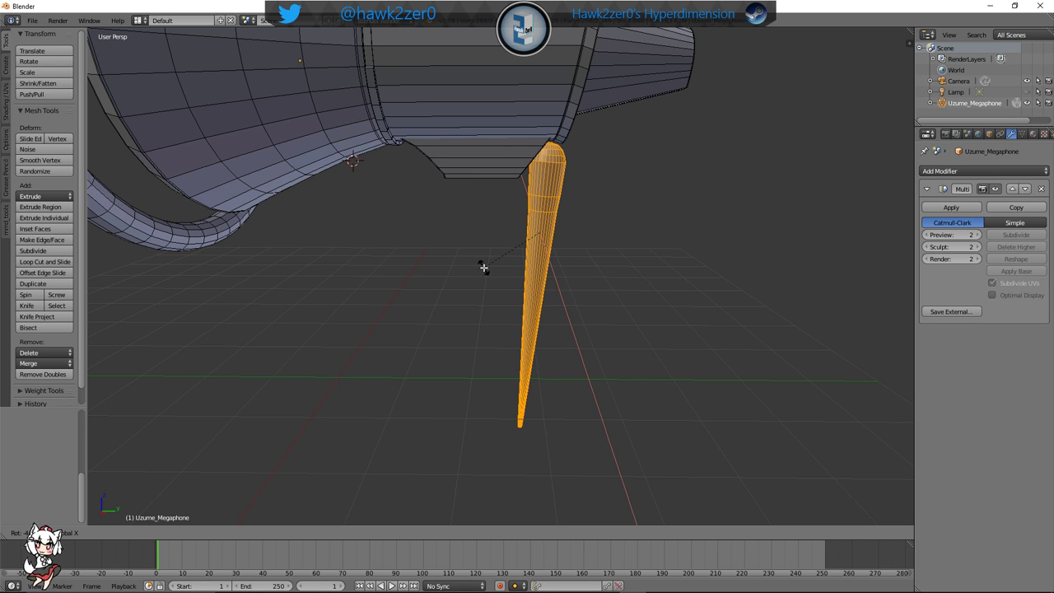
left_click(482, 263)
Nudge the tilted rod slightly along Y to keep its top against the rear of the fin
key("g")
key("y")
left_click_drag(531, 235, 524, 238)
middle_click_drag(592, 263, 552, 263)
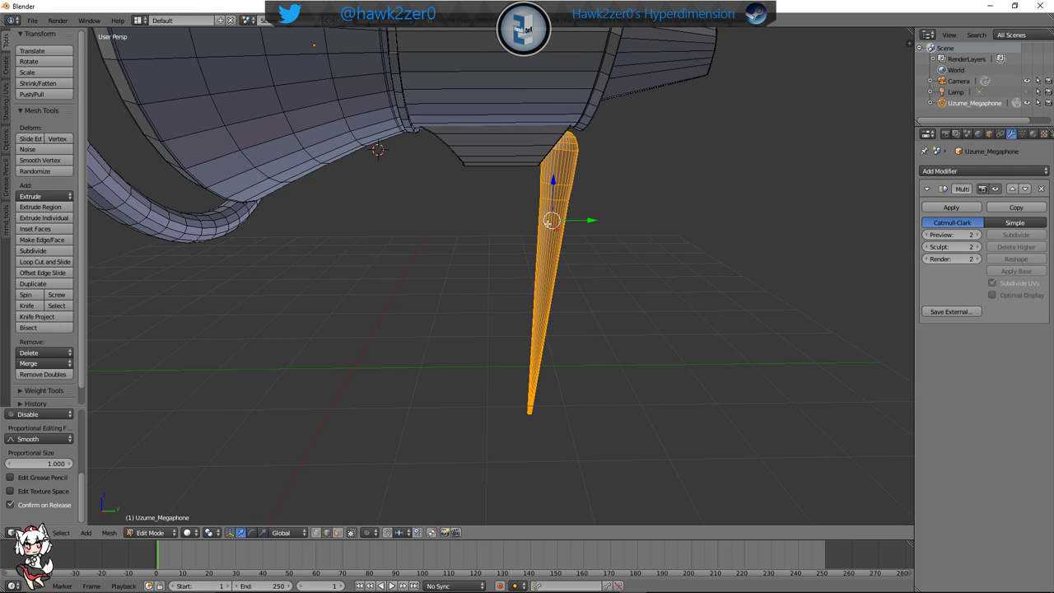
Add an edge loop on the long lower shaft, slide it up near the existing loops and scale it down slightly
middle_click_drag(552, 222, 577, 221)
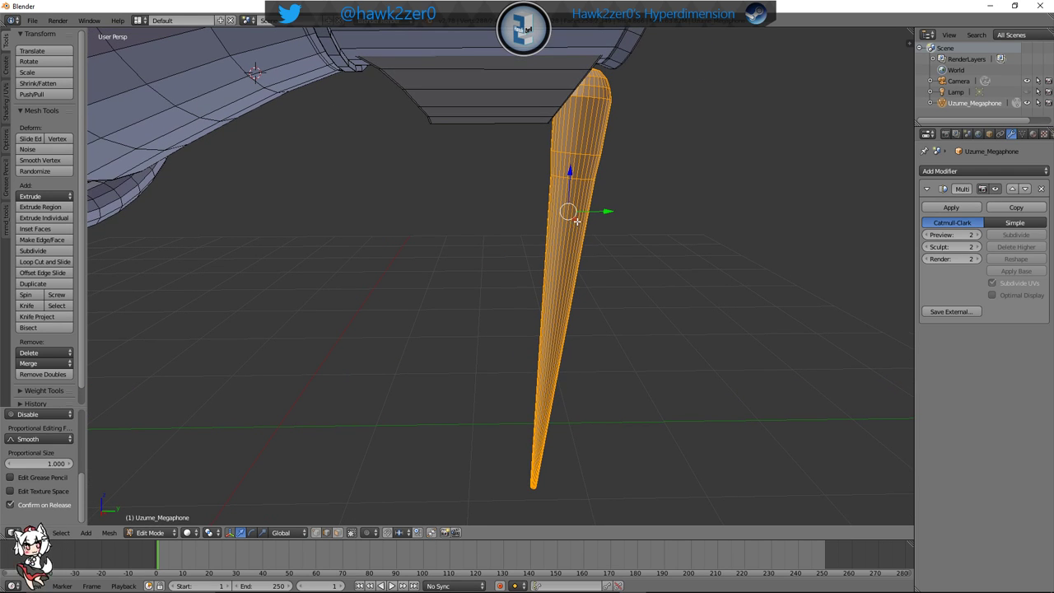
key("a")
key("ctrl+r")
left_click(567, 226)
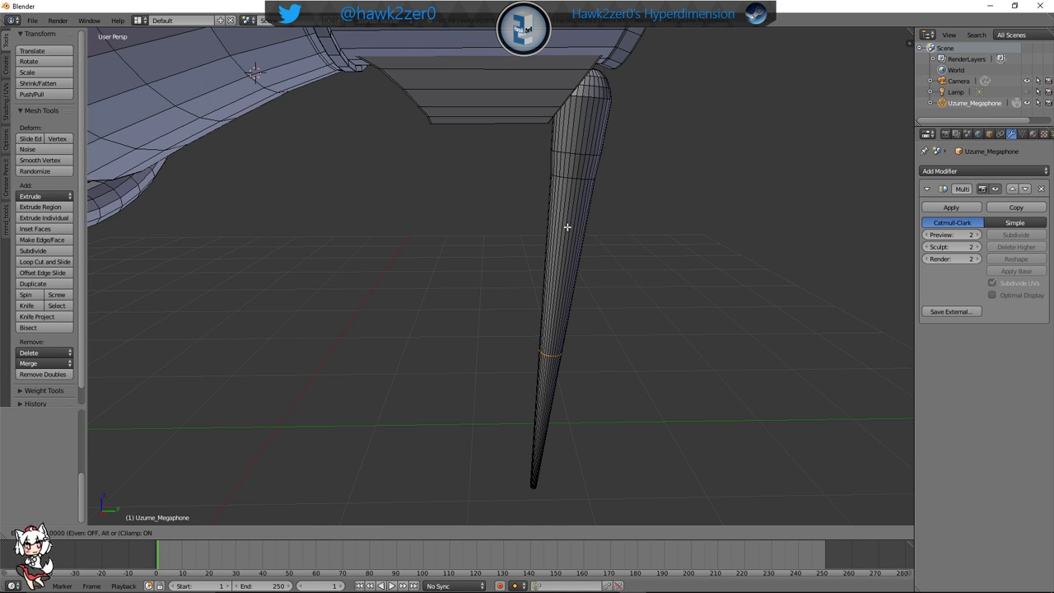
left_click(599, 108)
scroll(598, 116, "down", 3)
middle_click_drag(600, 151, 613, 127, "shift")
scroll(582, 242, "up", 5)
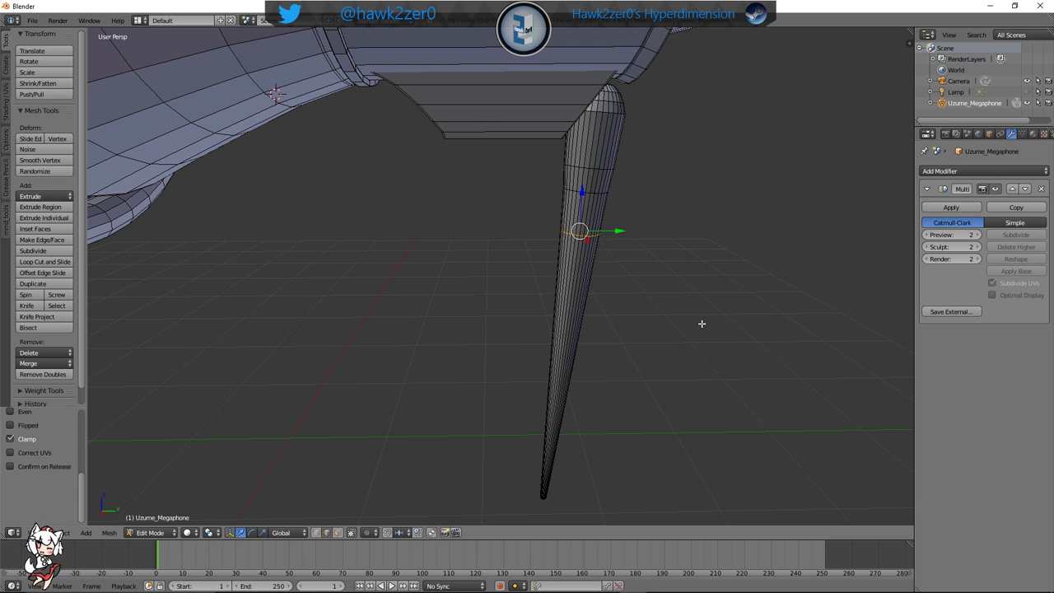
key("s")
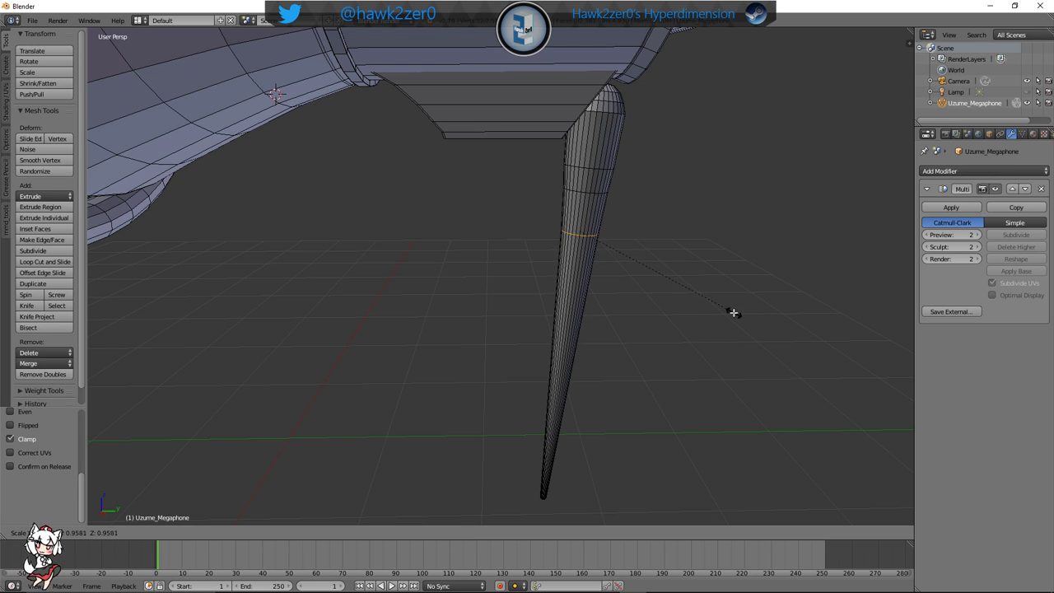
left_click(718, 308)
Add a centred edge loop between the rod's two lowest shaft loops and scale it down slightly
scroll(595, 270, "up", 4)
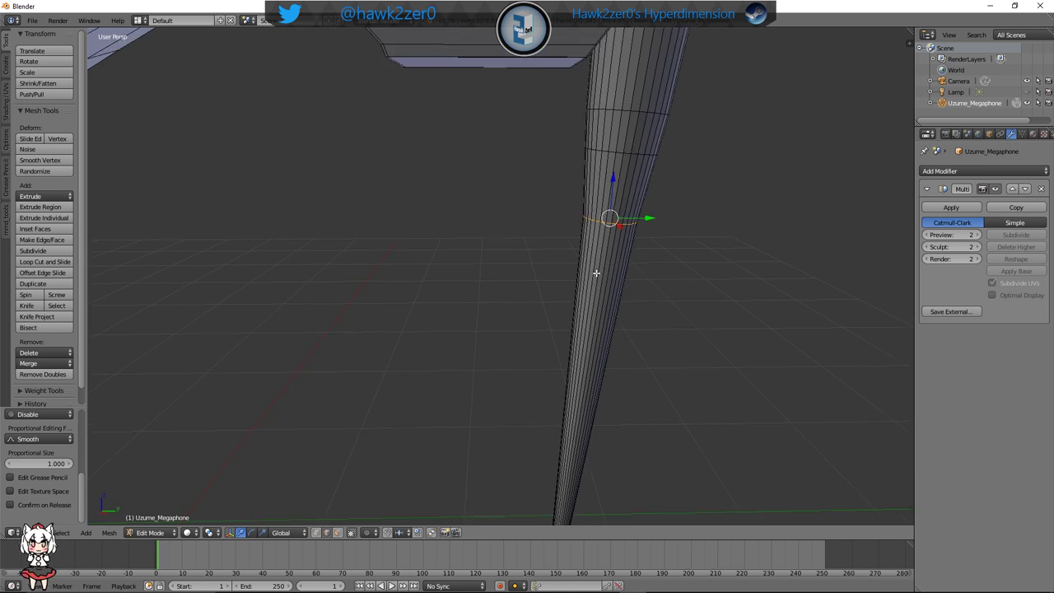
key("ctrl+r")
left_click(605, 241)
right_click(606, 241)
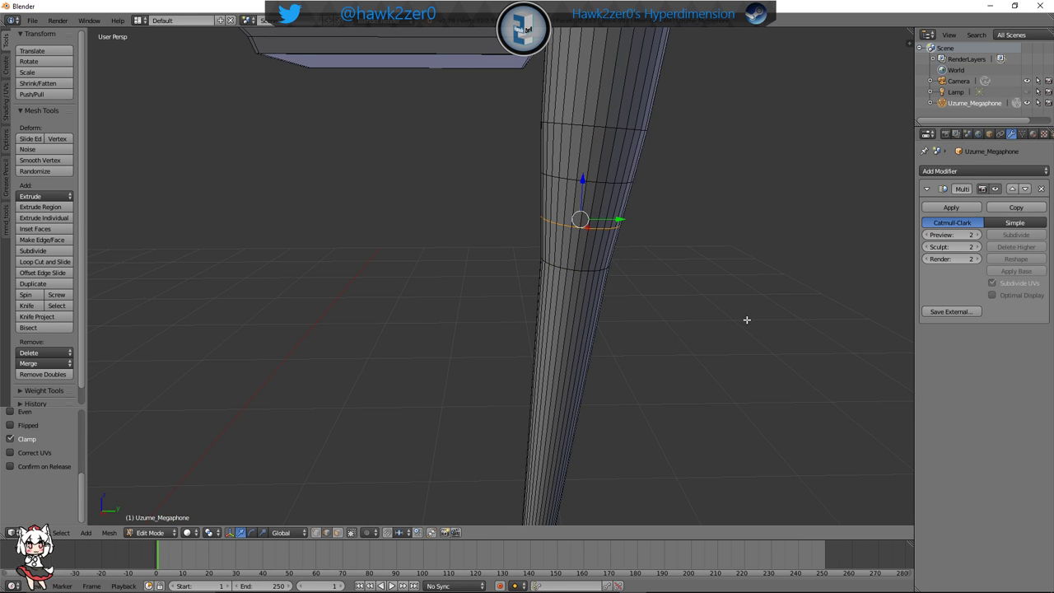
key("s")
left_click(713, 294)
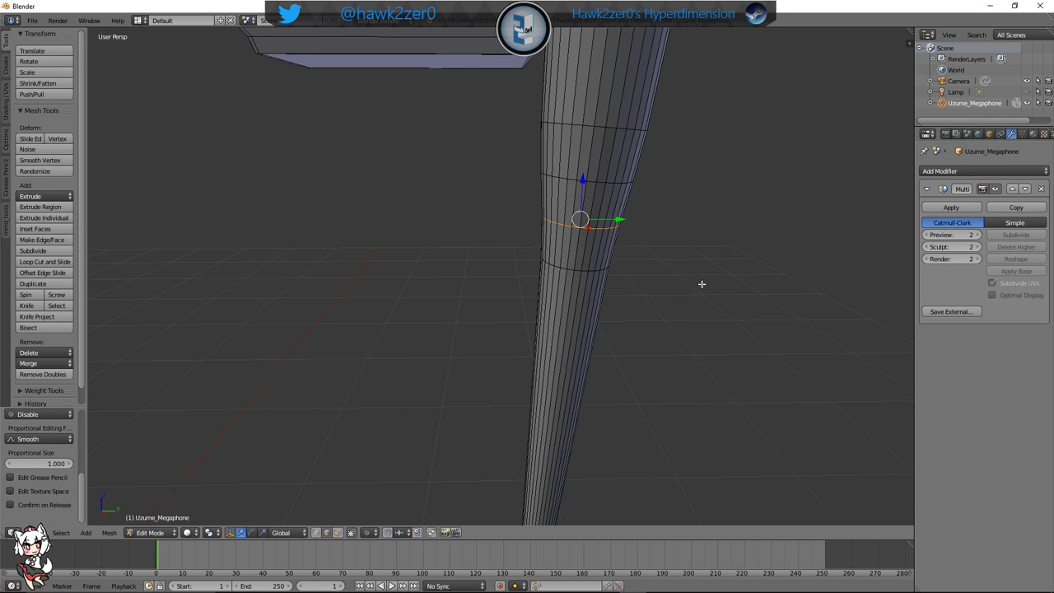
Add an edge loop on the rod's upper shaft, slide it up just below the rounded top and scale it up by about 1.04
middle_click_drag(700, 283, 551, 246)
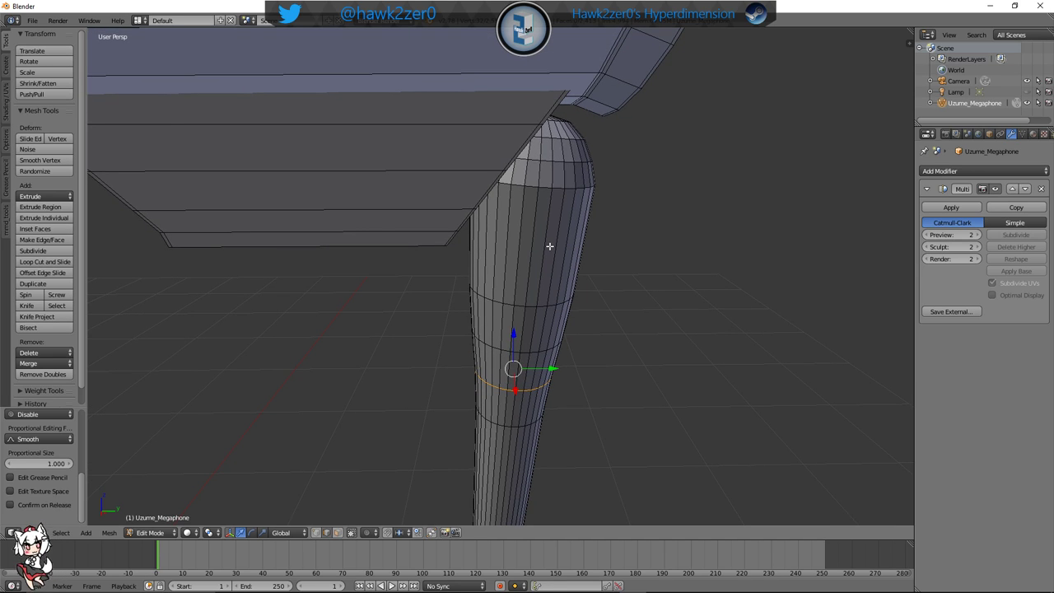
key("ctrl+r")
left_click(550, 246)
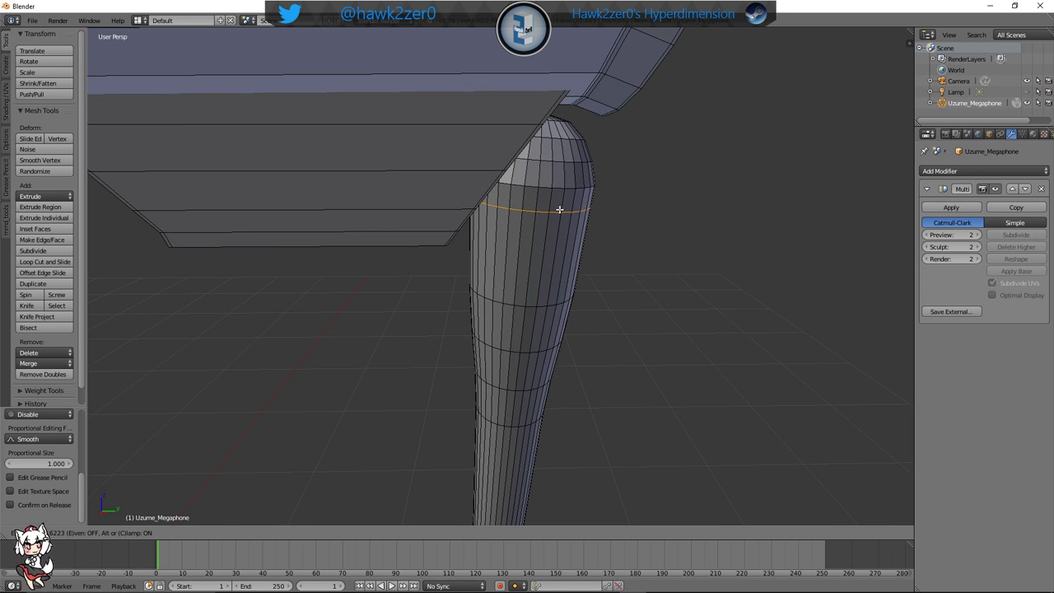
left_click(560, 209)
key("s")
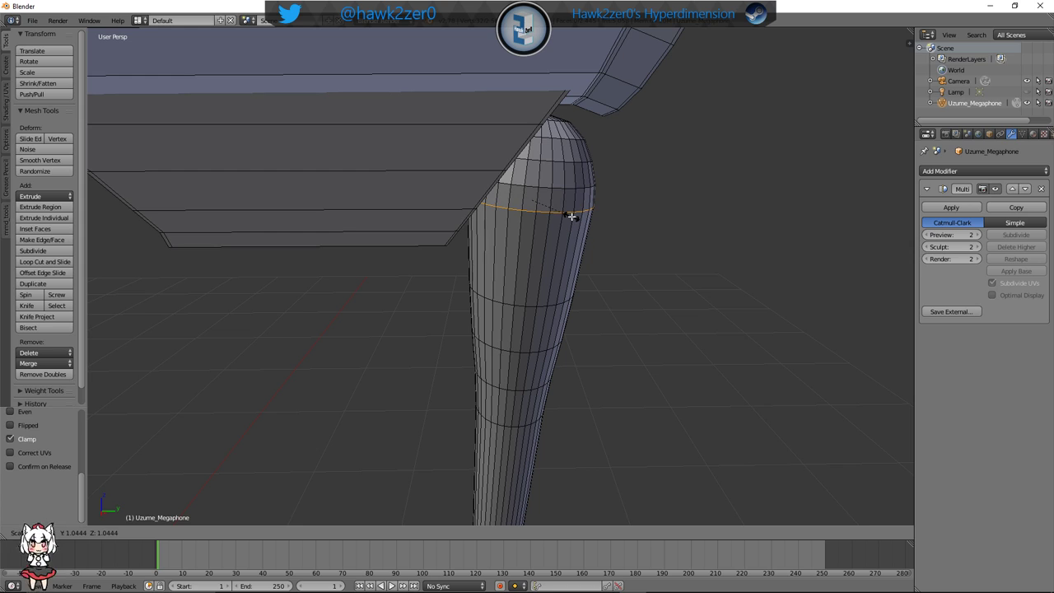
left_click(570, 216)
Add another edge loop midway between the new upper loop and the one beneath it, and scale it down to about 0.99
key("g")
key("g")
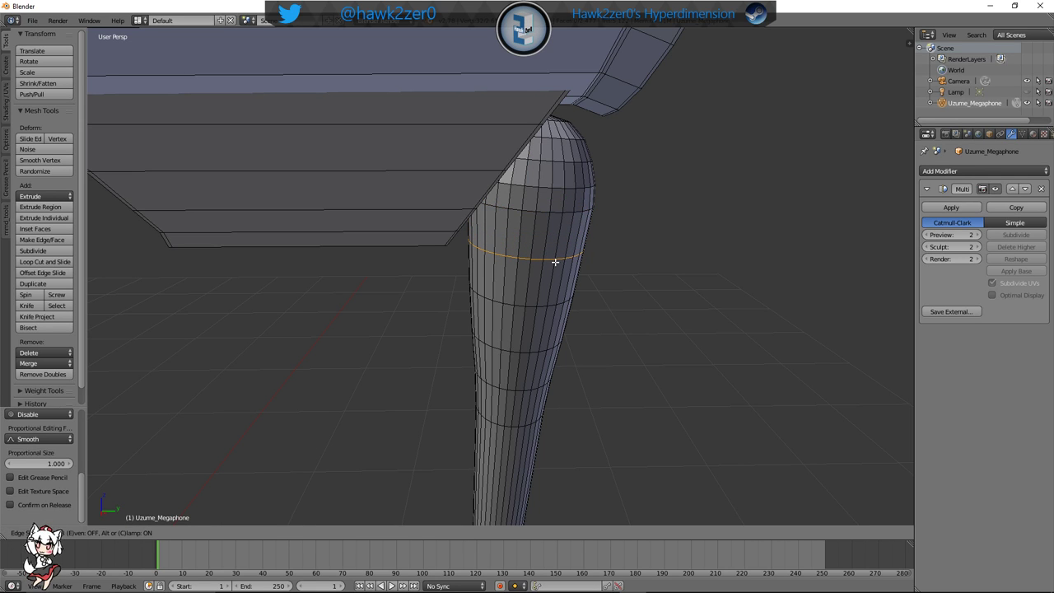
left_click(556, 259)
middle_click_drag(617, 276, 650, 236)
key("s")
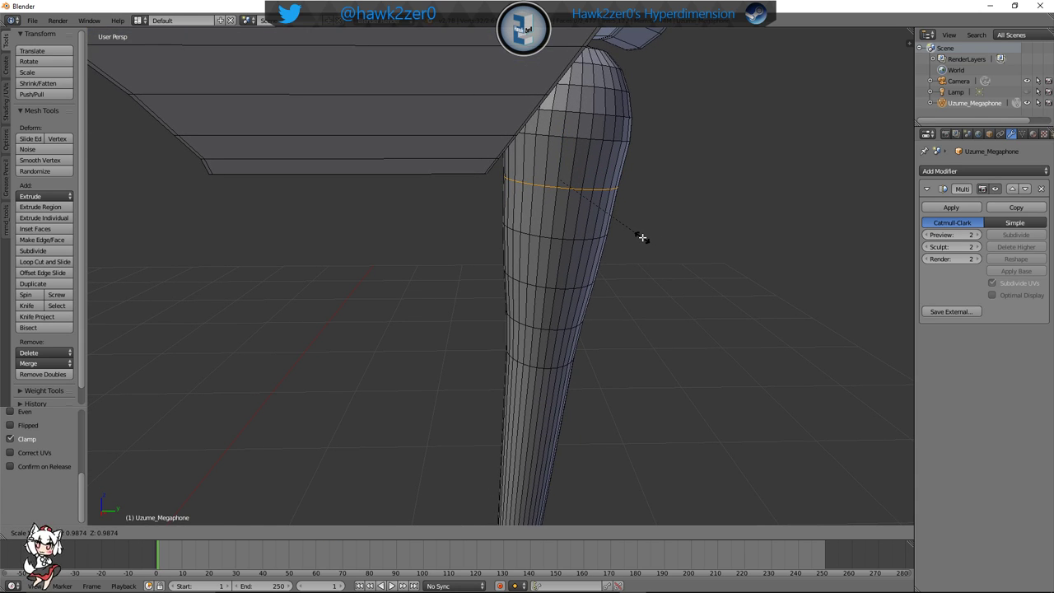
left_click(642, 237)
Select the next two edge loops down the shaft one after the other and scale each in slightly, to about 0.95
right_click(570, 241, "alt")
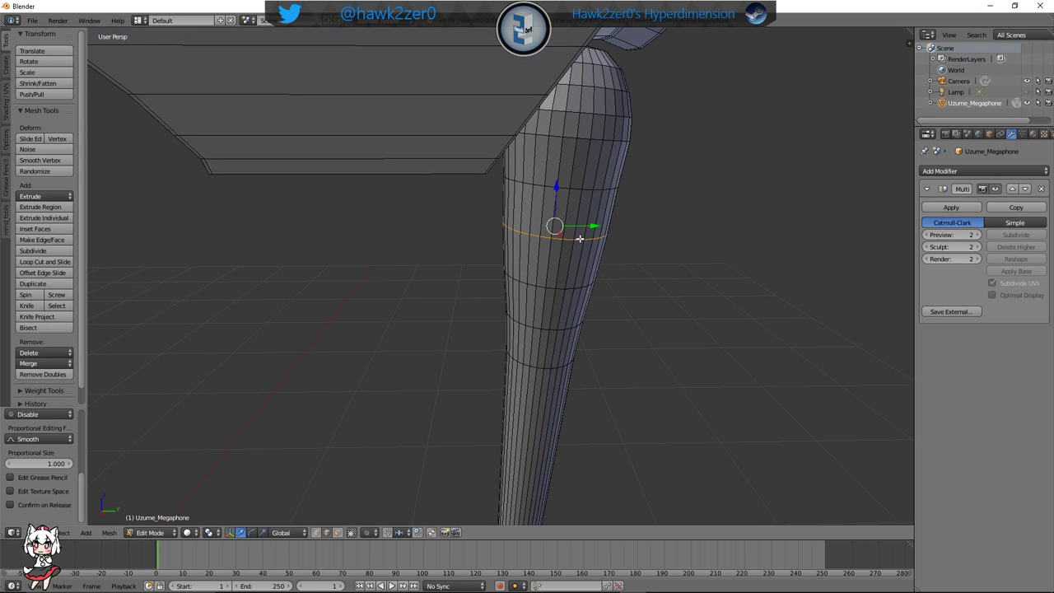
key("s")
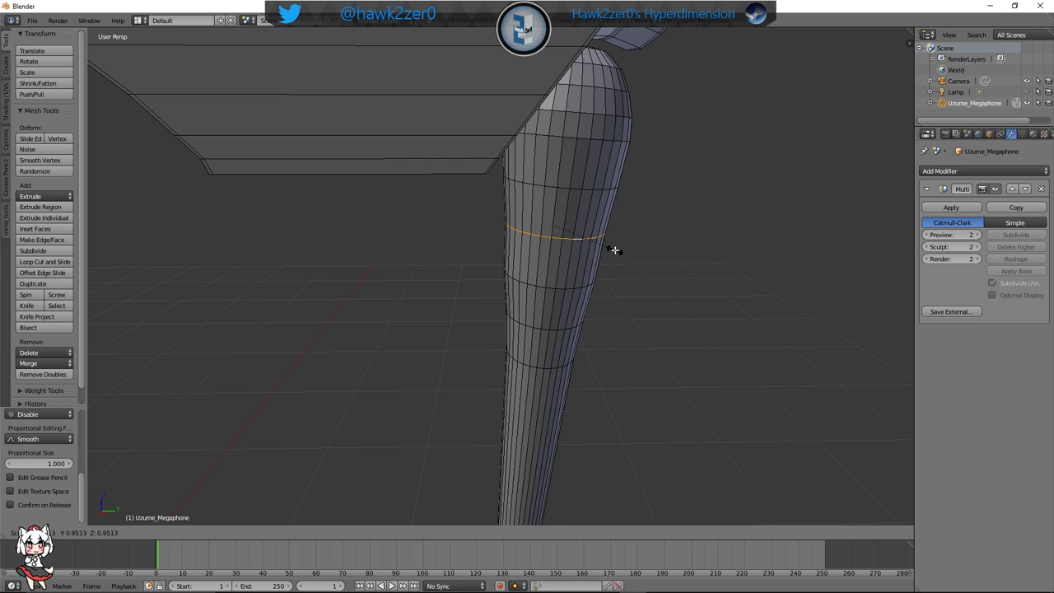
left_click(612, 249)
middle_click_drag(612, 250, 575, 258)
right_click(570, 254, "alt")
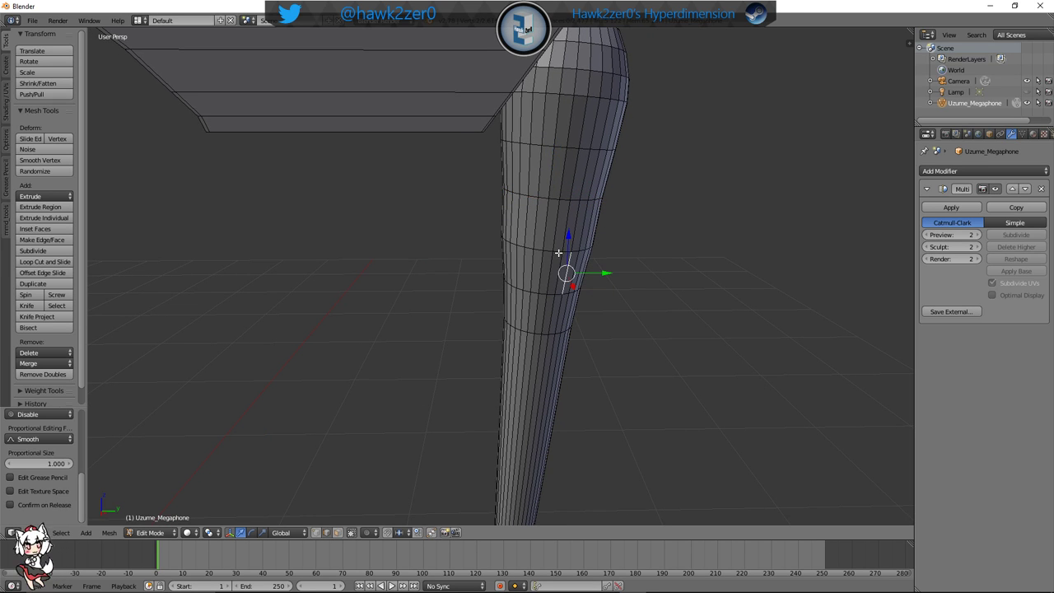
right_click(558, 253)
right_click(566, 252, "alt")
key("s")
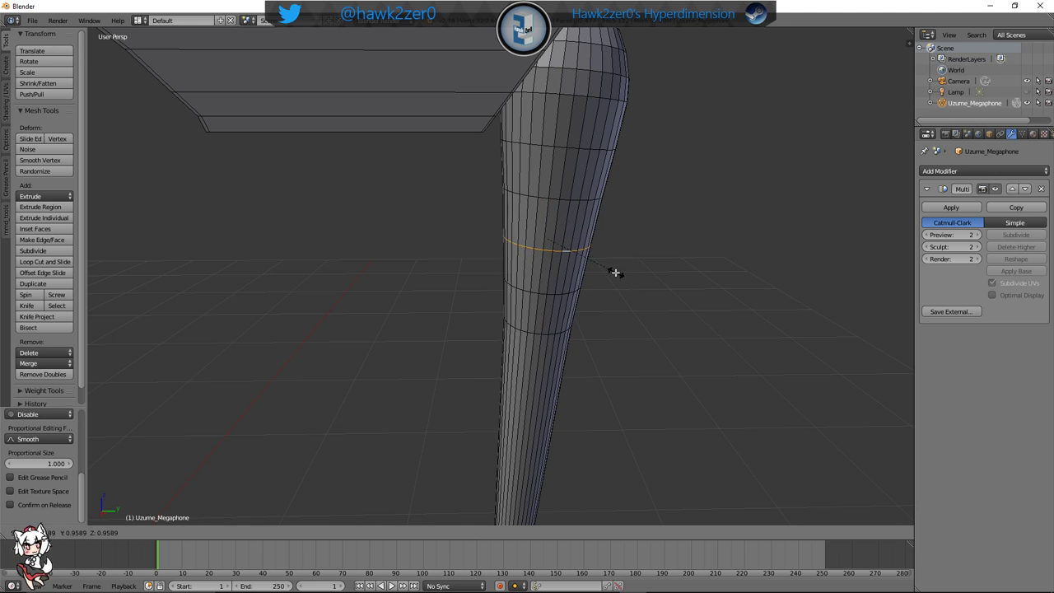
left_click(607, 268)
Examine the whole megaphone and the horn's rim, and check the handle's proportions and taper against the body
middle_click_drag(622, 280, 614, 232)
scroll(625, 224, "down", 4)
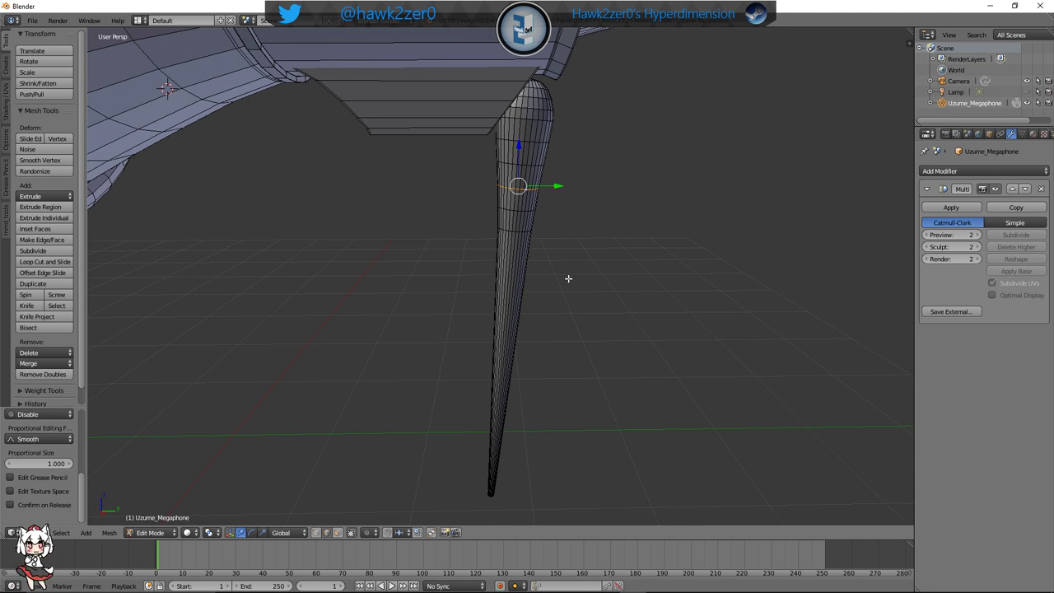
scroll(569, 278, "up", 3)
scroll(558, 275, "down", 5)
middle_click_drag(607, 275, 691, 221)
scroll(684, 225, "down", 3)
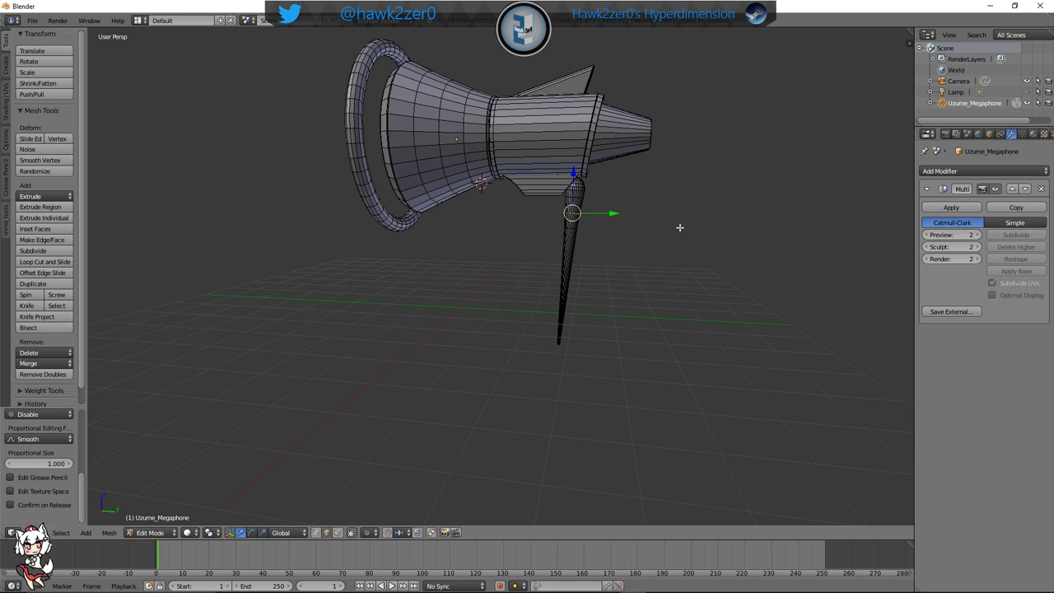
middle_click_drag(468, 212, 510, 317, "shift")
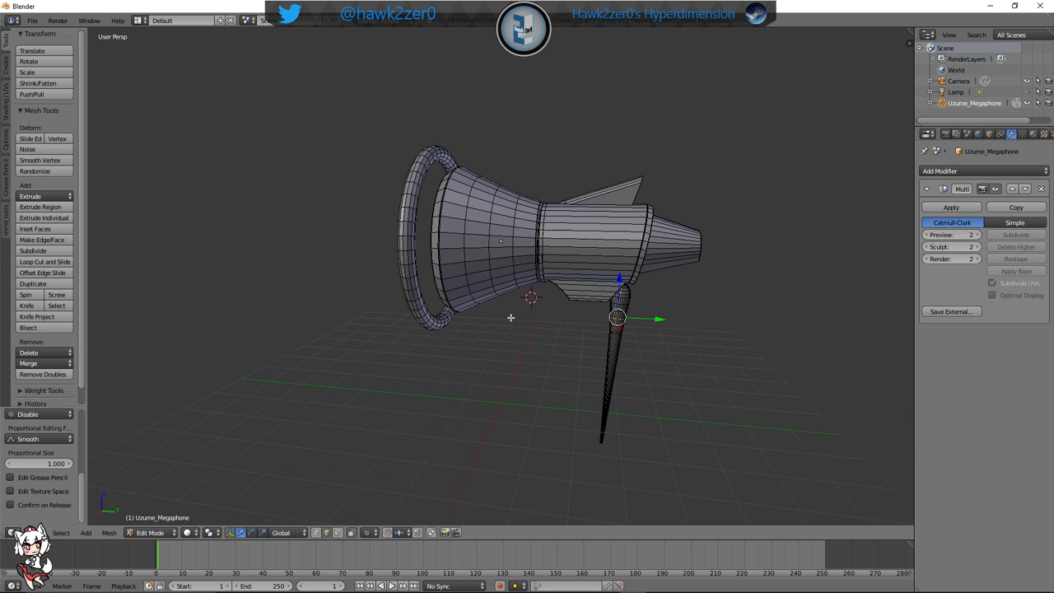
middle_click_drag(466, 288, 531, 271, "shift")
scroll(522, 292, "up", 4)
middle_click_drag(550, 154, 548, 133)
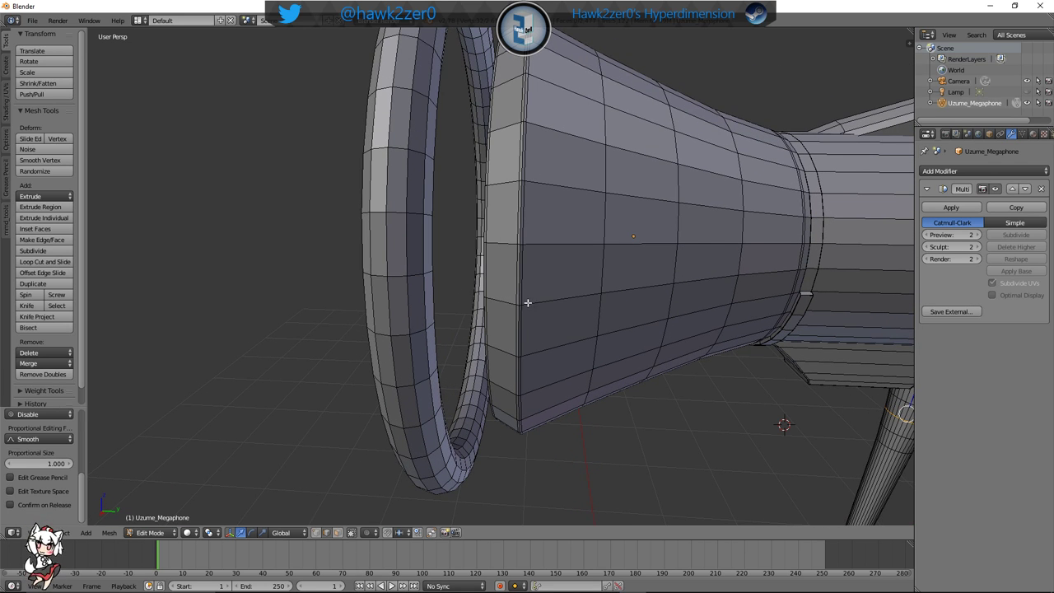
scroll(693, 296, "down", 3)
middle_click_drag(694, 296, 592, 264, "shift")
middle_click_drag(707, 368, 635, 209, "shift")
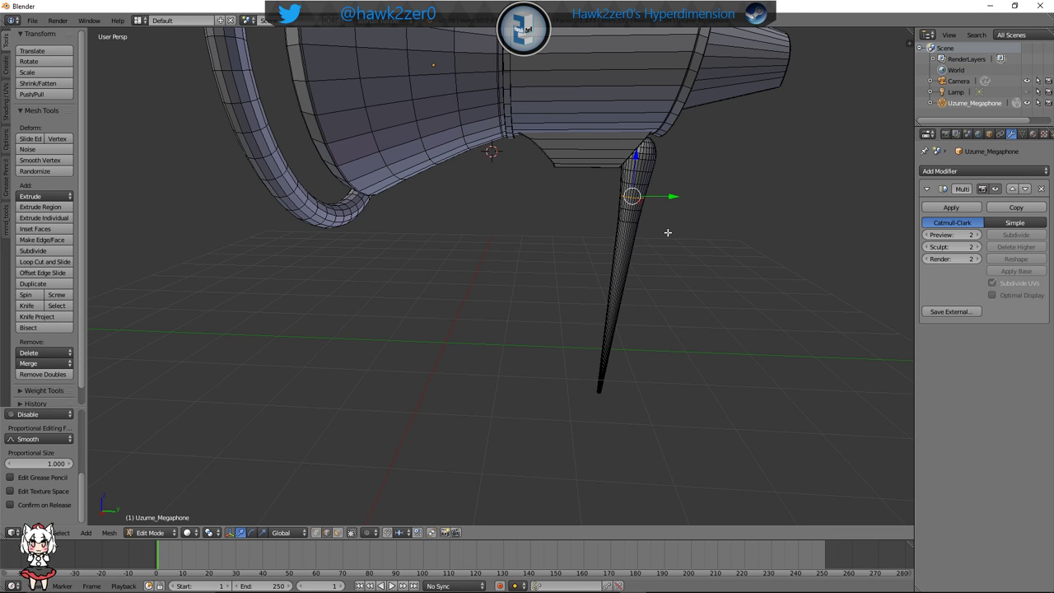
middle_click_drag(668, 233, 645, 236, "shift")
middle_click_drag(657, 273, 596, 246, "shift")
scroll(562, 261, "up", 4)
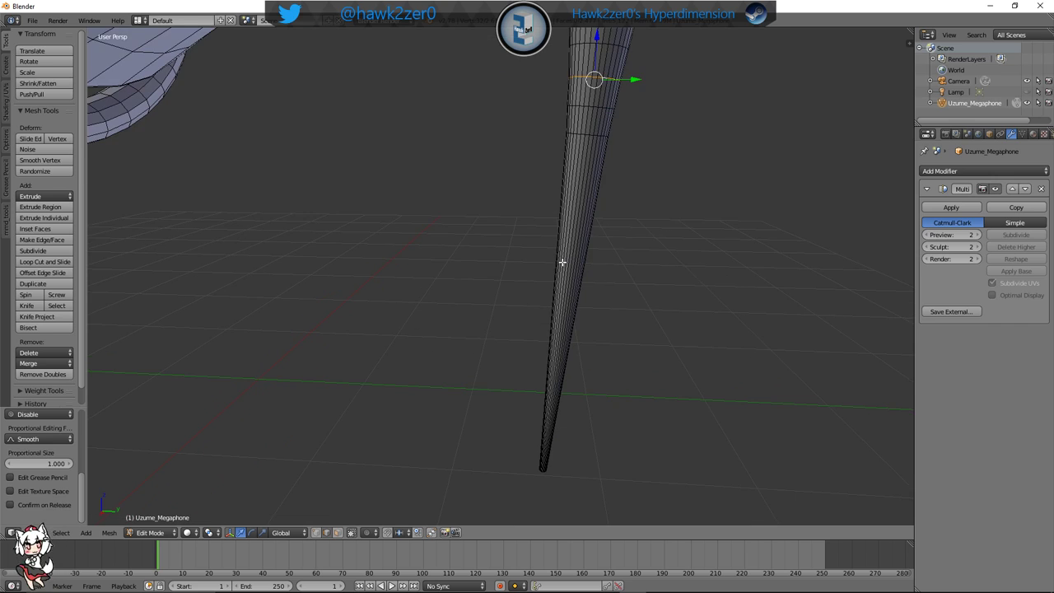
Add an edge loop below the lowest loop on the long shaft, slide it up close and scale it up to flare the handle
middle_click_drag(622, 172, 557, 283, "shift")
scroll(581, 239, "up", 2)
scroll(584, 265, "up", 2)
key("ctrl+r")
left_click(546, 196)
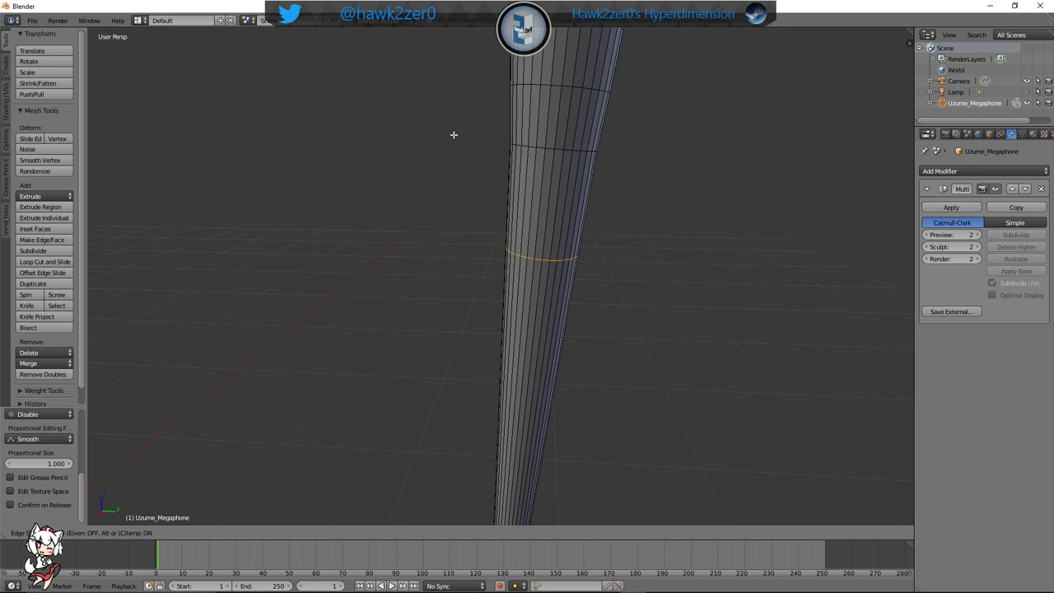
left_click(516, 374)
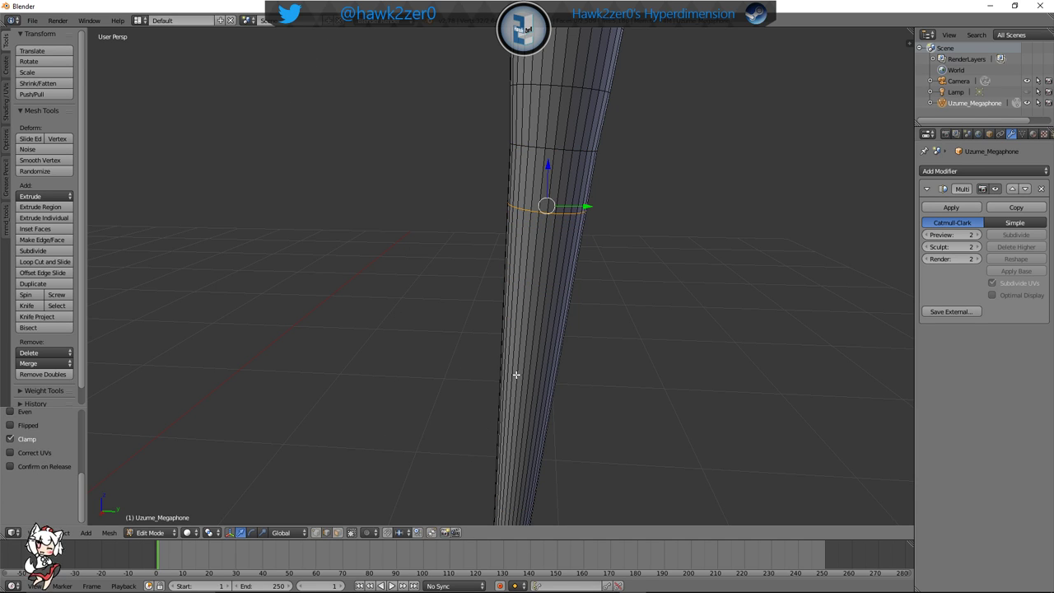
key("s")
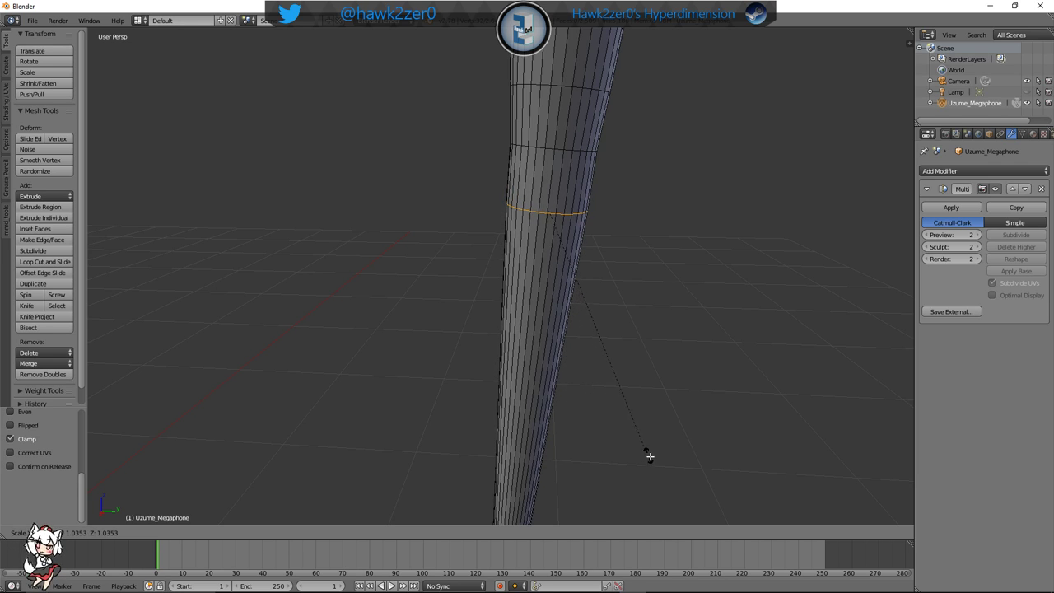
left_click(130, 113)
Add an edge loop beneath the flared one, slide it up near it and scale it up by about 1.15
scroll(466, 221, "down", 2)
scroll(535, 219, "down", 3)
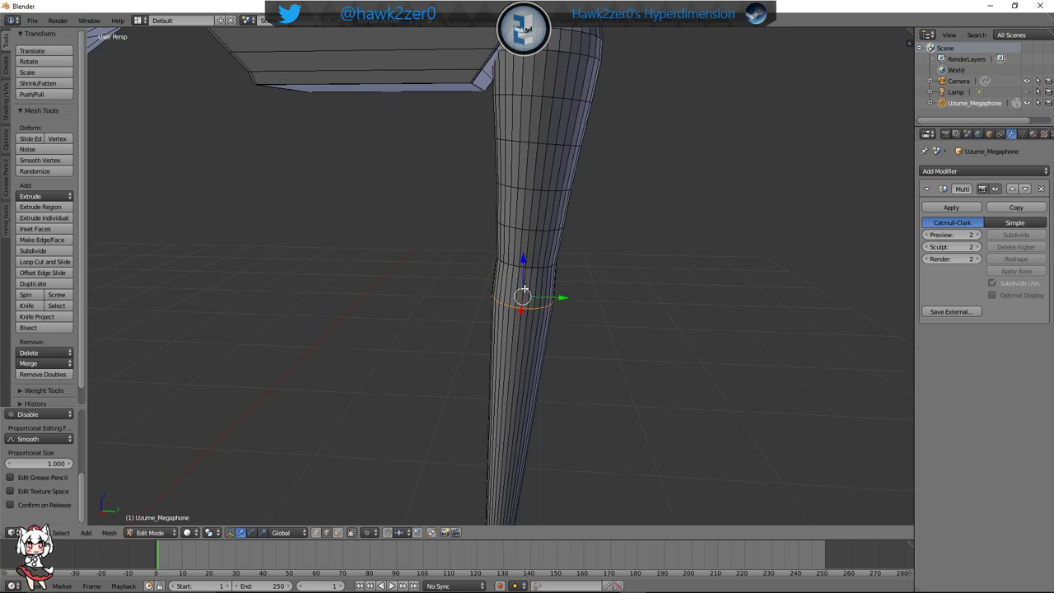
middle_click_drag(566, 279, 581, 252, "shift")
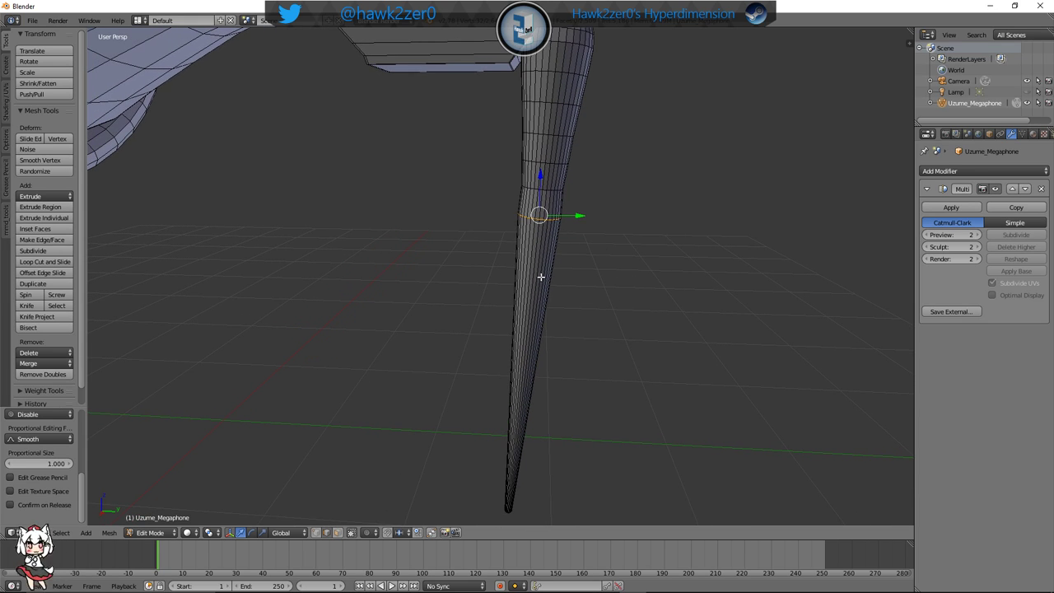
key("ctrl+r")
left_click(532, 280)
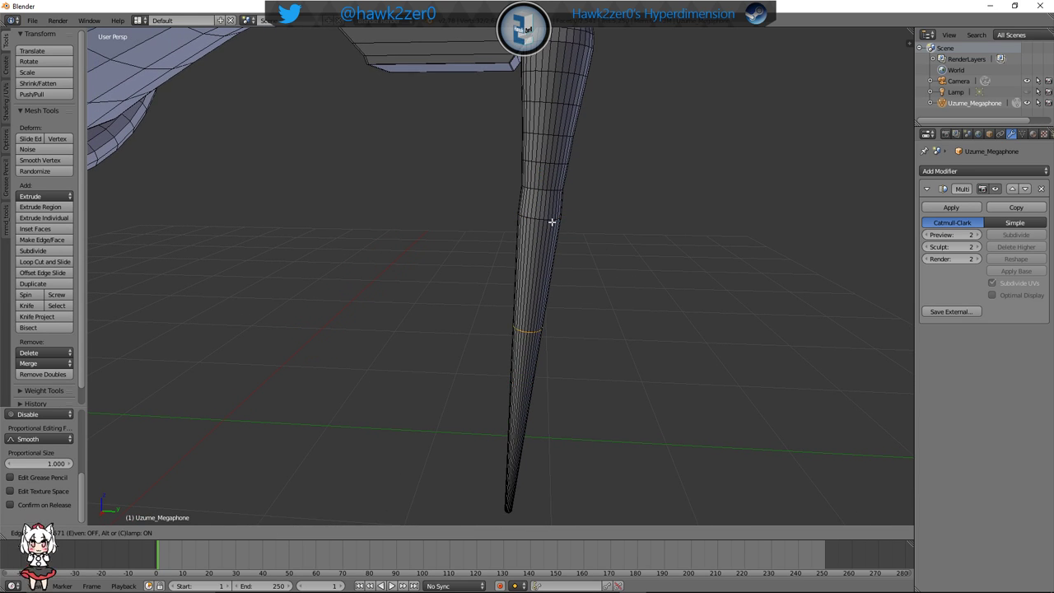
left_click(558, 163)
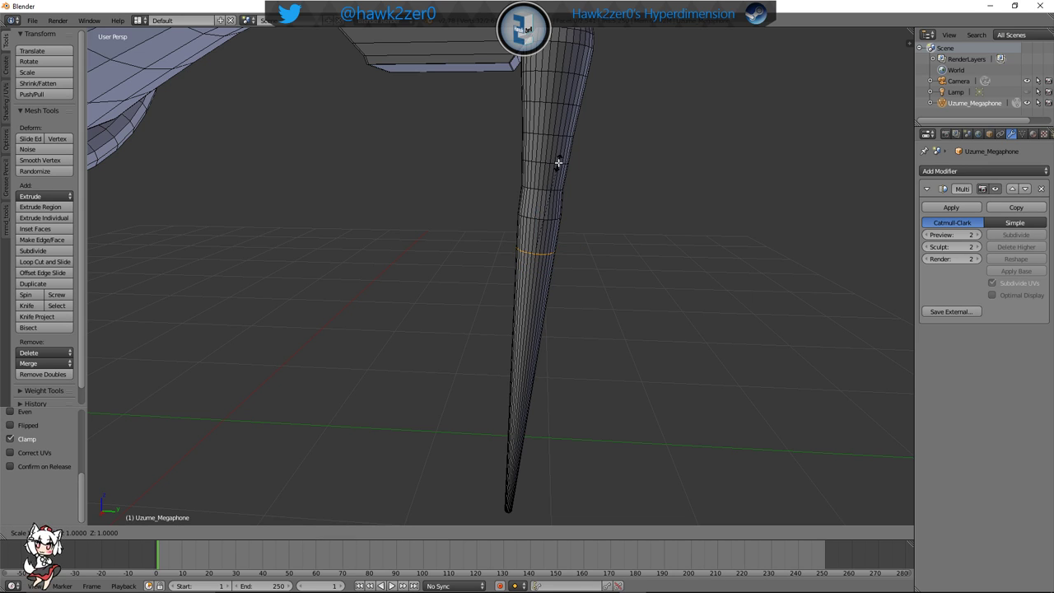
key("s")
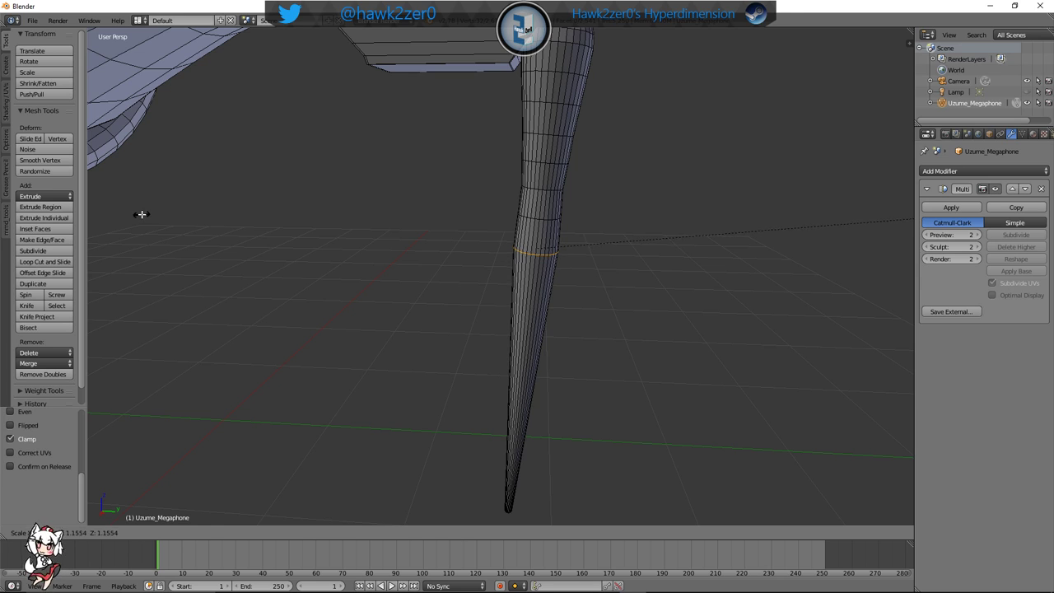
left_click(180, 241)
Try another edge loop on the thin lower shaft, sliding it up toward the widened section
middle_click_drag(482, 308, 517, 295)
key("g")
key("g")
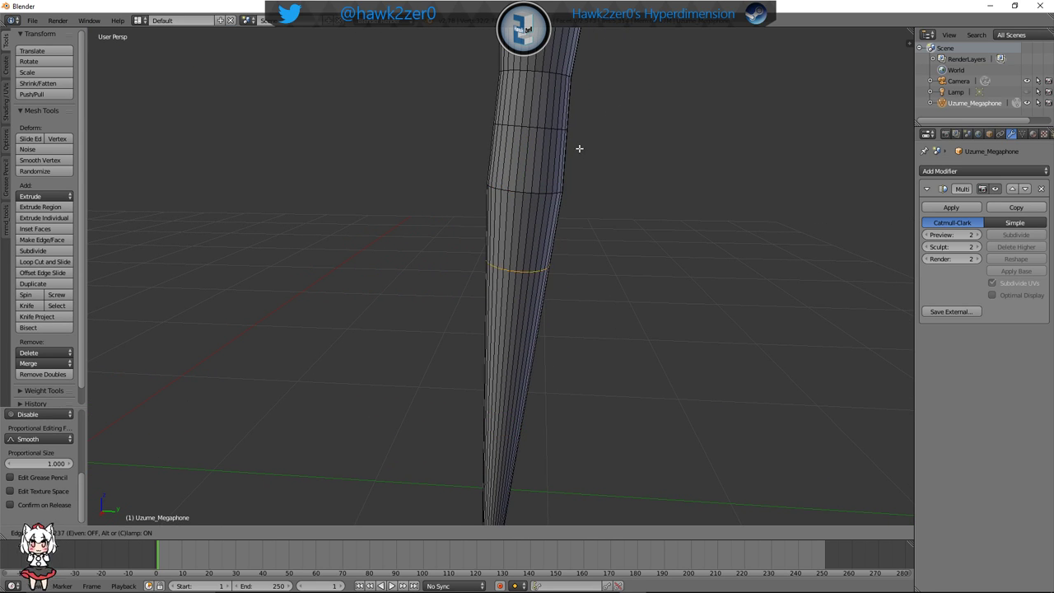
left_click(577, 142)
scroll(576, 142, "down", 4)
middle_click_drag(579, 158, 586, 211, "shift")
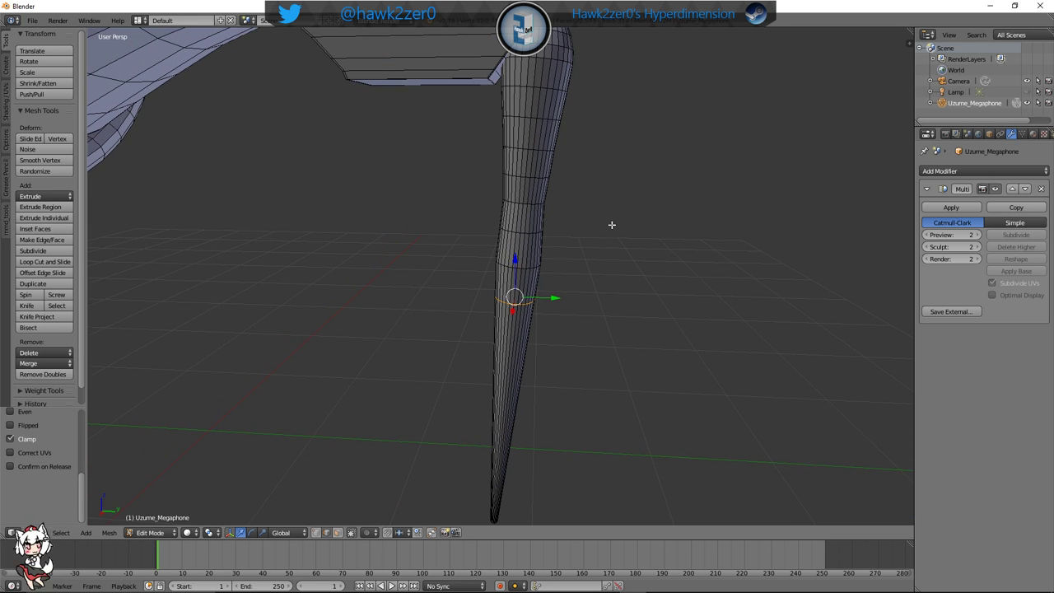
Try moving the newest loop along Z, and undo both the move and the added loop
key("g")
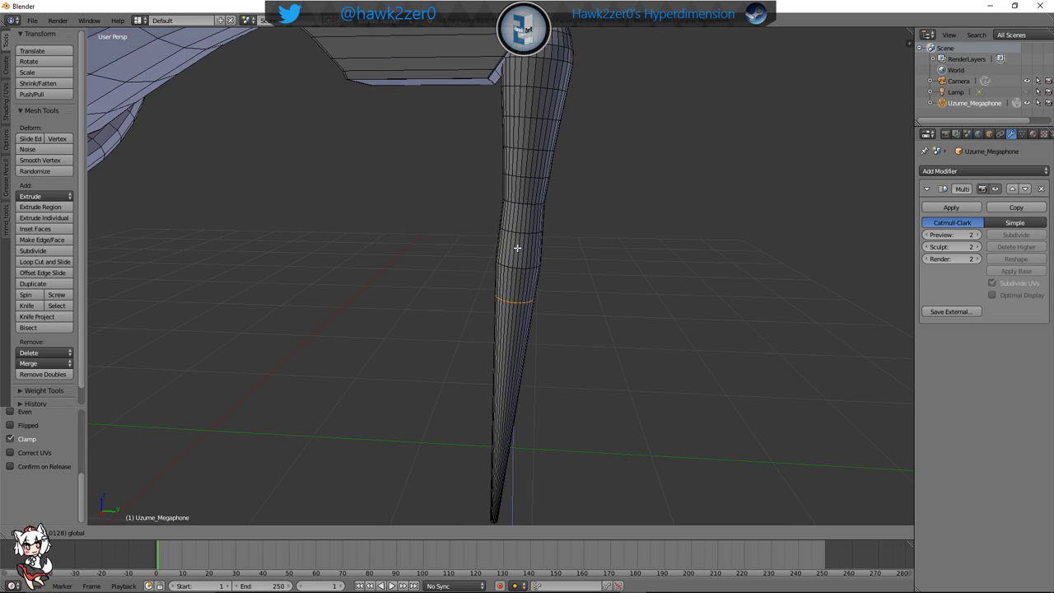
key("z")
left_click(537, 167)
middle_click_drag(571, 263, 350, 244)
key("ctrl+z")
key("ctrl+z")
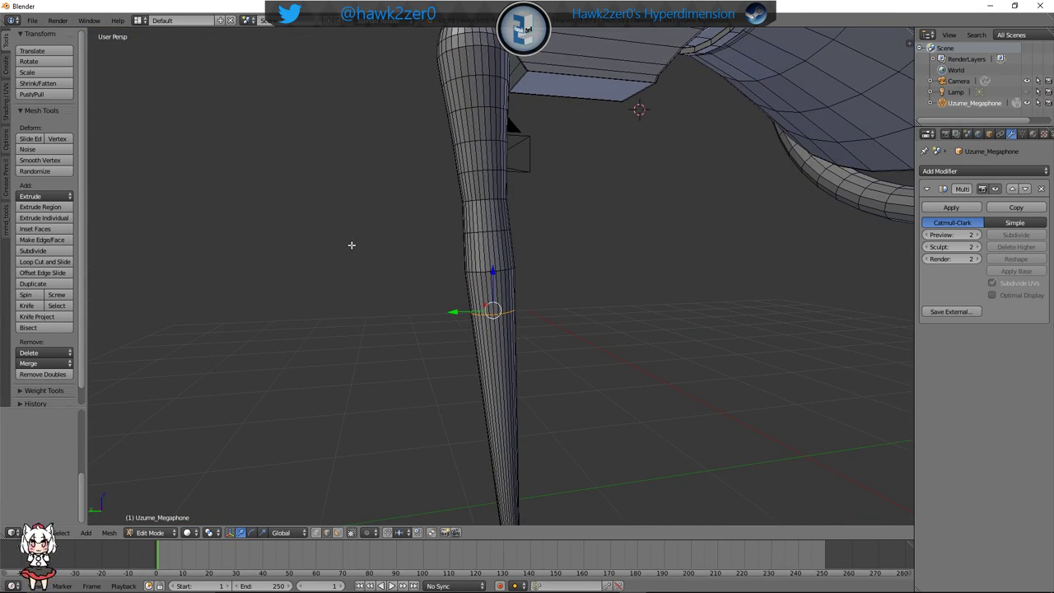
Add an edge loop just below the handle's widened section and scale it up by about 1.2, then by about 1.06
middle_click_drag(527, 306, 746, 310)
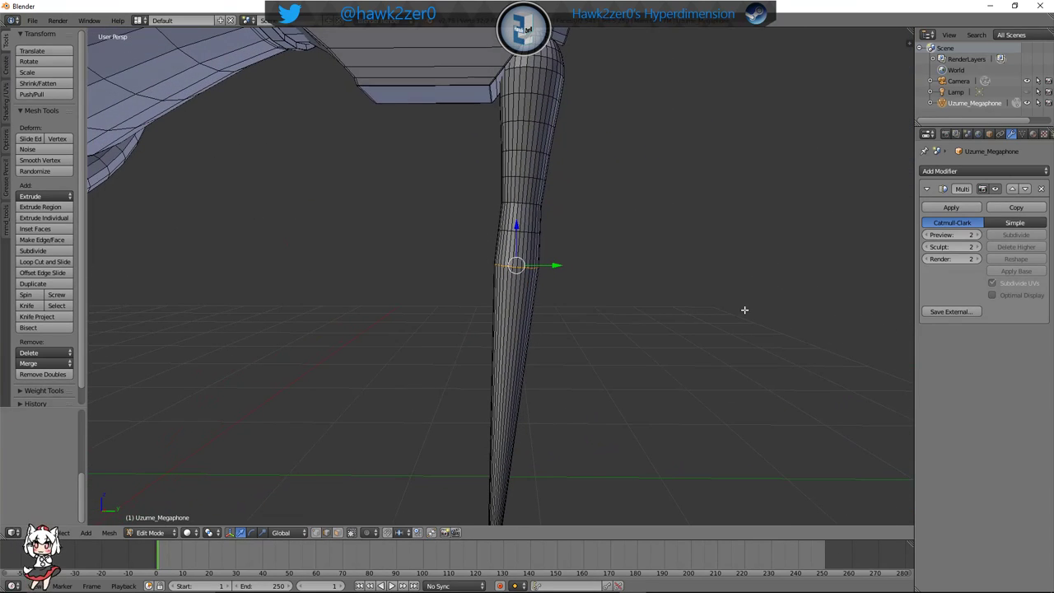
key("ctrl+r")
left_click(503, 405)
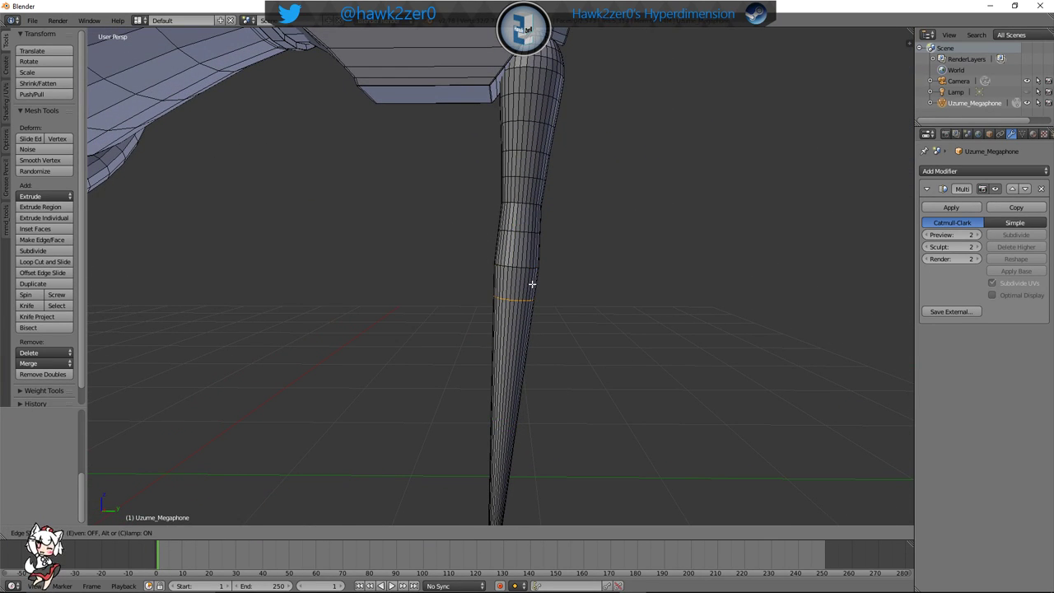
left_click(532, 284)
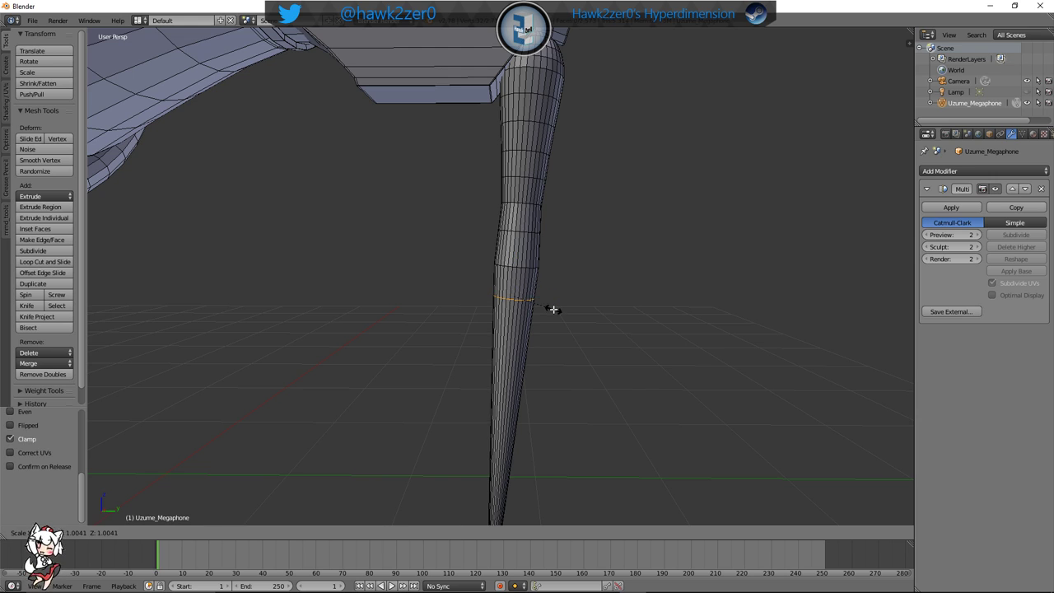
key("s")
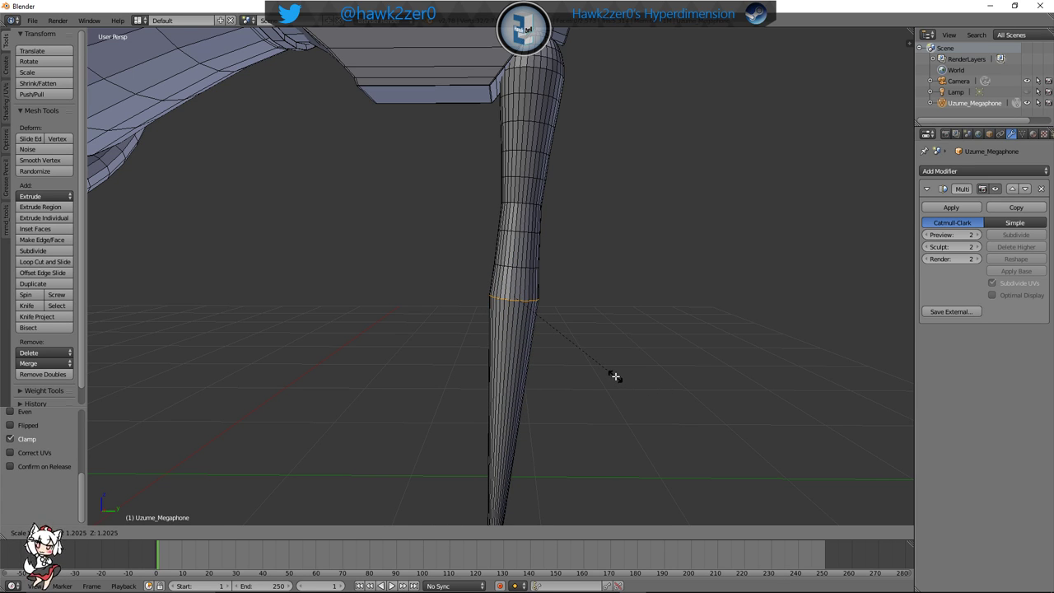
left_click(614, 374)
middle_click_drag(615, 375, 490, 318)
key("s")
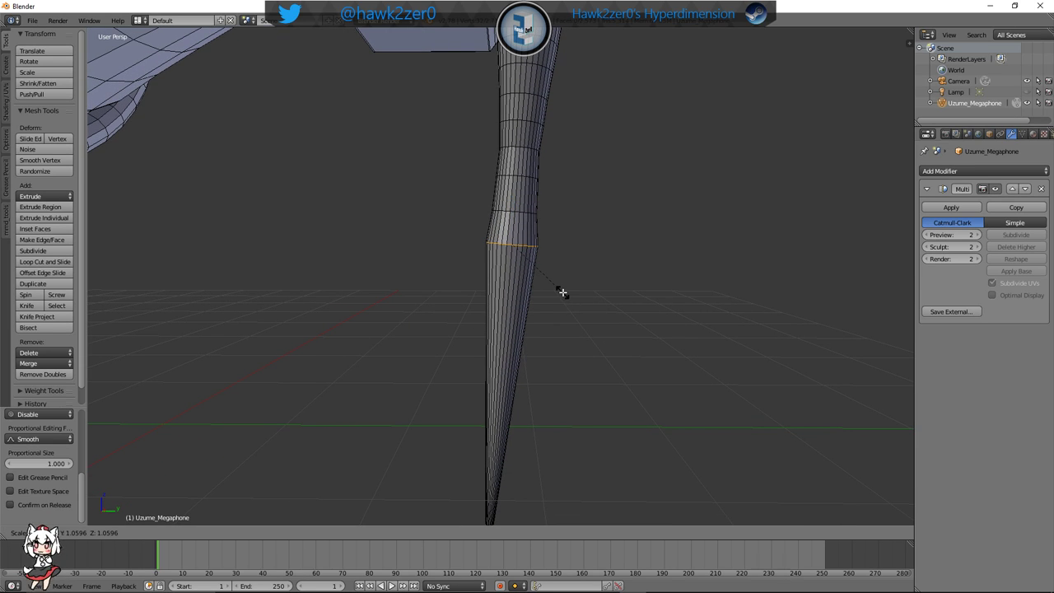
left_click(562, 292)
Add an edge loop on the lower shaft, slide it up just below the handle's widened loop and scale it up
middle_click_drag(567, 301, 499, 384)
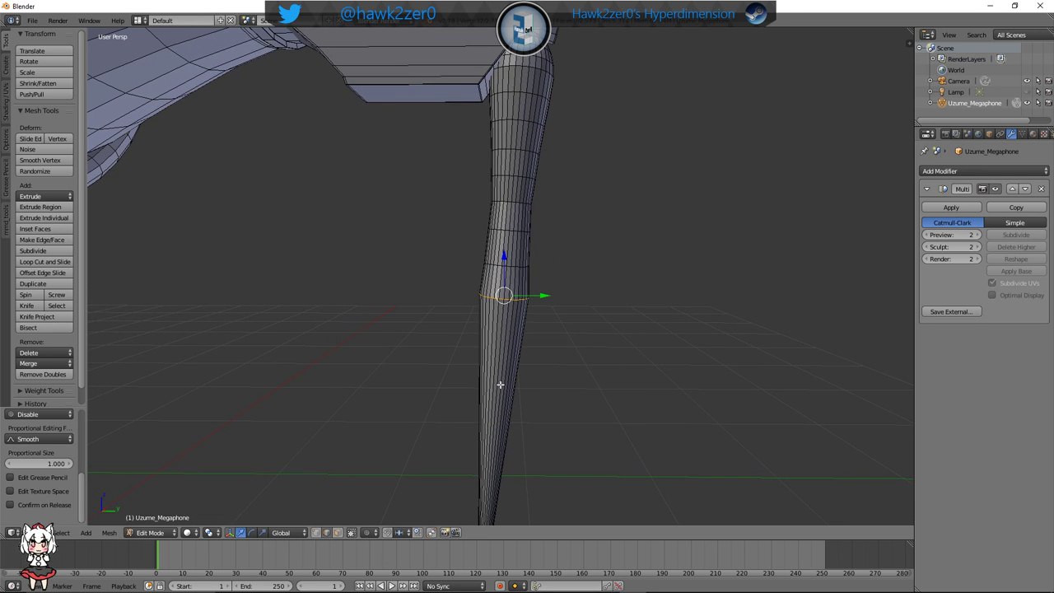
key("ctrl+r")
left_click(490, 384)
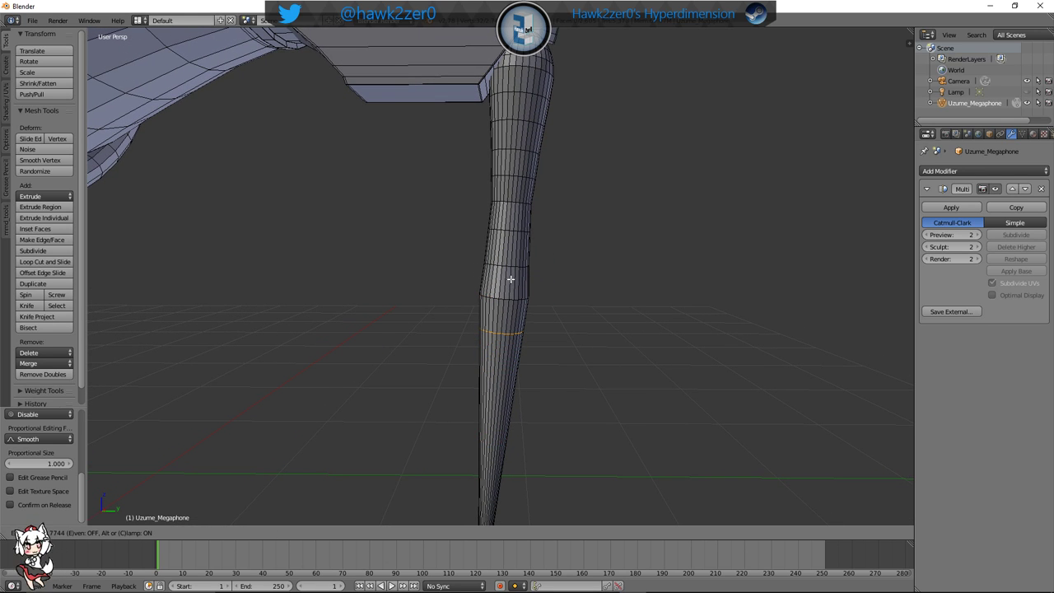
left_click(508, 281)
key("s")
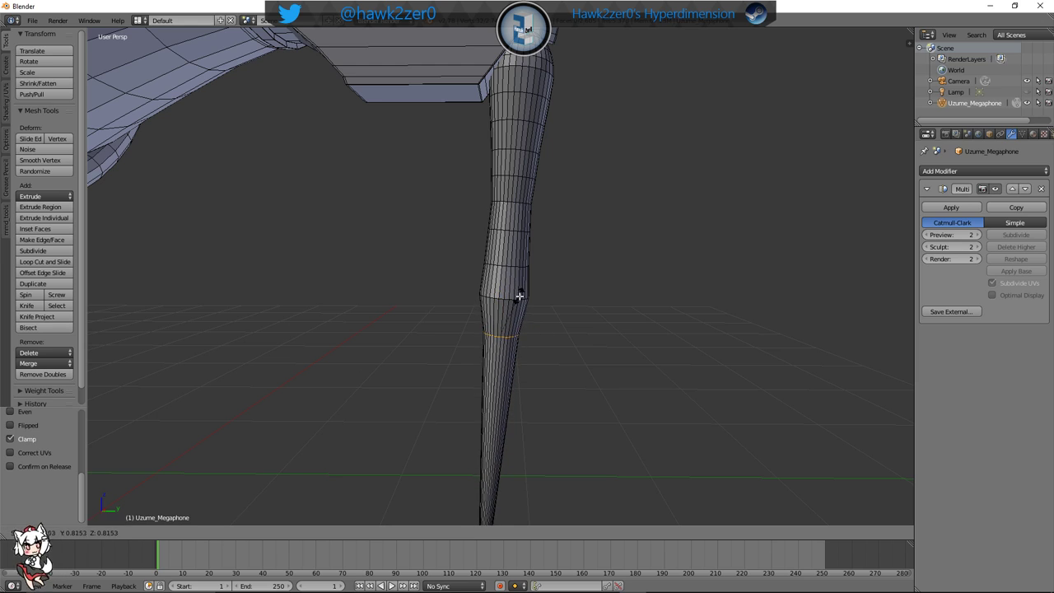
left_click(553, 261)
middle_click_drag(555, 327, 555, 314, "shift")
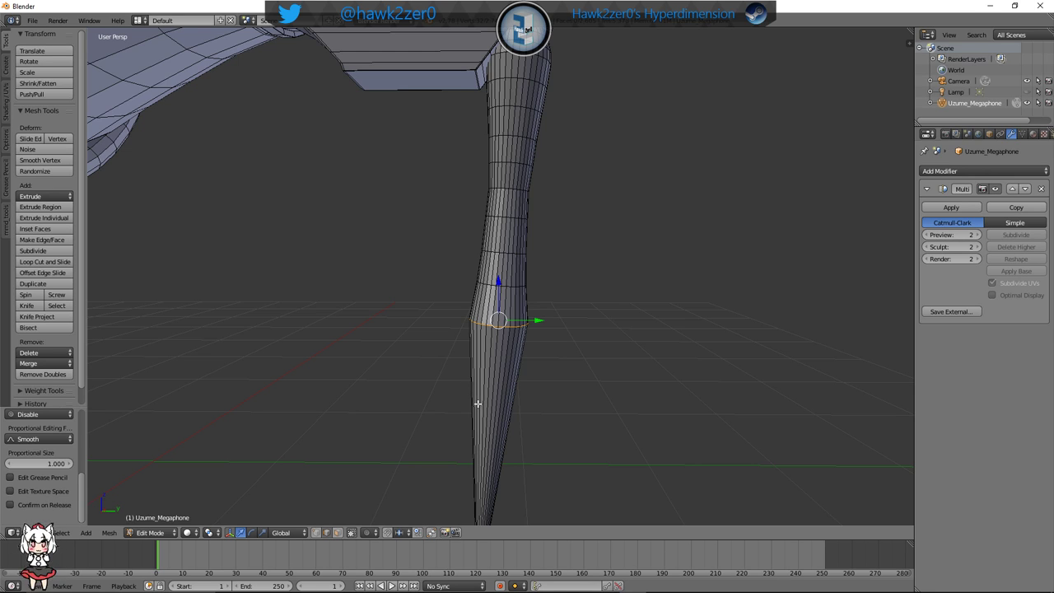
Add another edge loop on the lower taper, slide it up close beneath the newest one and scale it up by about 1.3
key("g")
key("g")
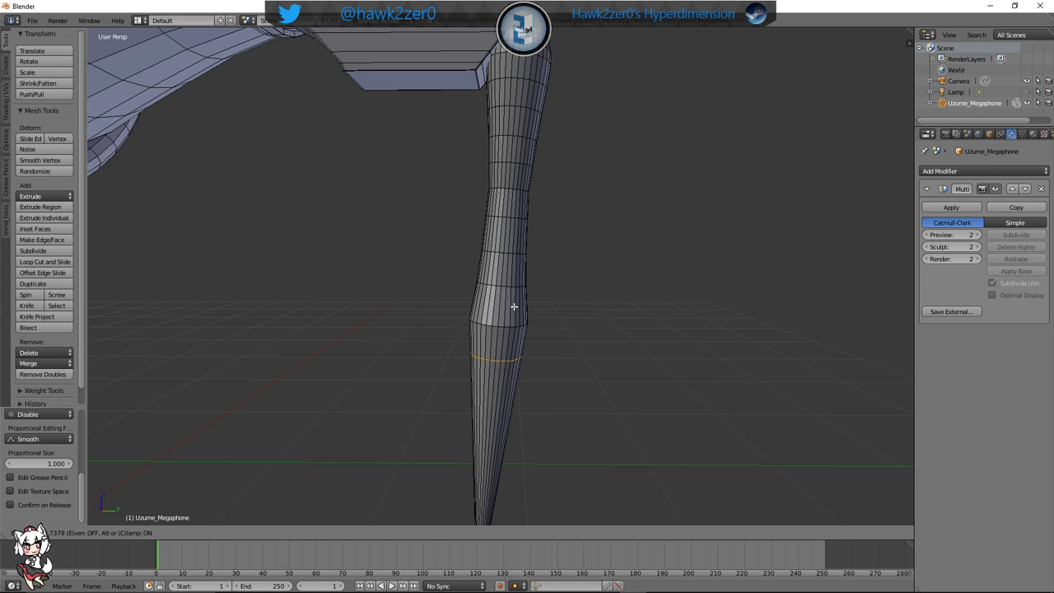
left_click(512, 309)
key("s")
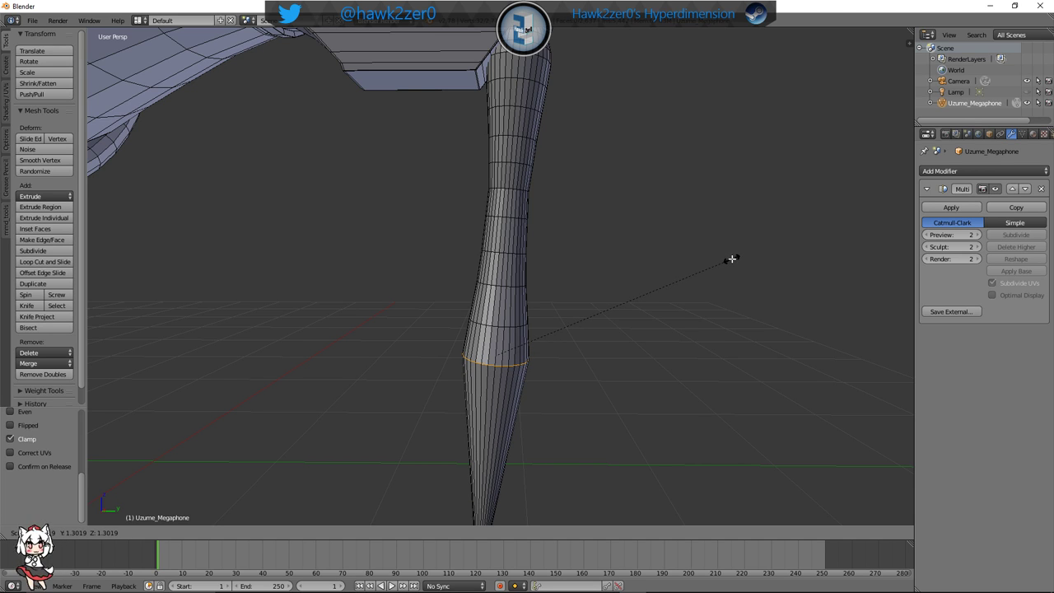
left_click(732, 259)
Try selecting the ring of faces at the rod's lower end and moving the selection along Z
middle_click_drag(706, 289, 580, 414)
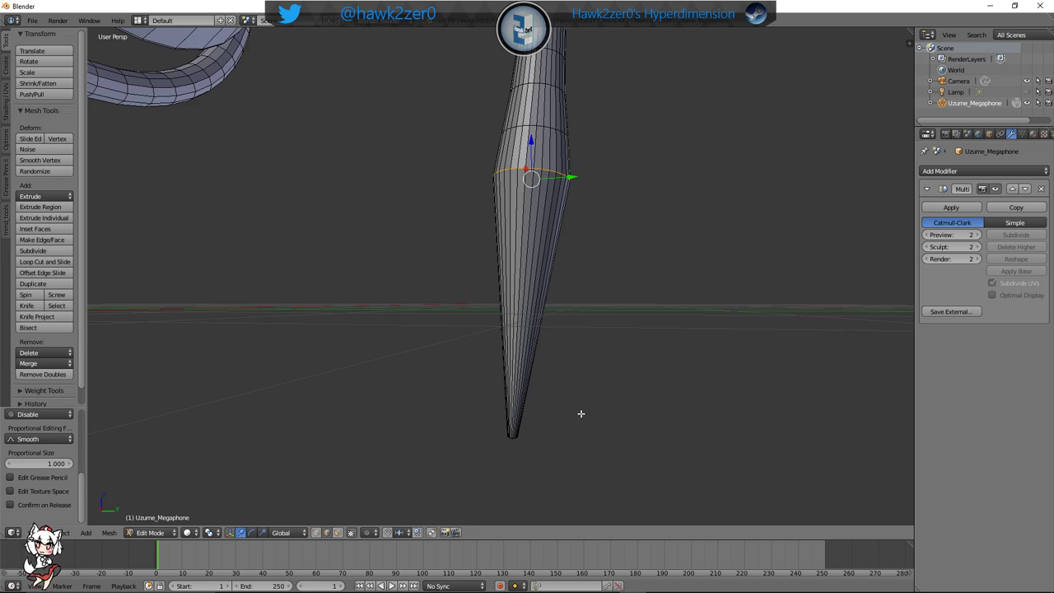
scroll(581, 413, "up", 1)
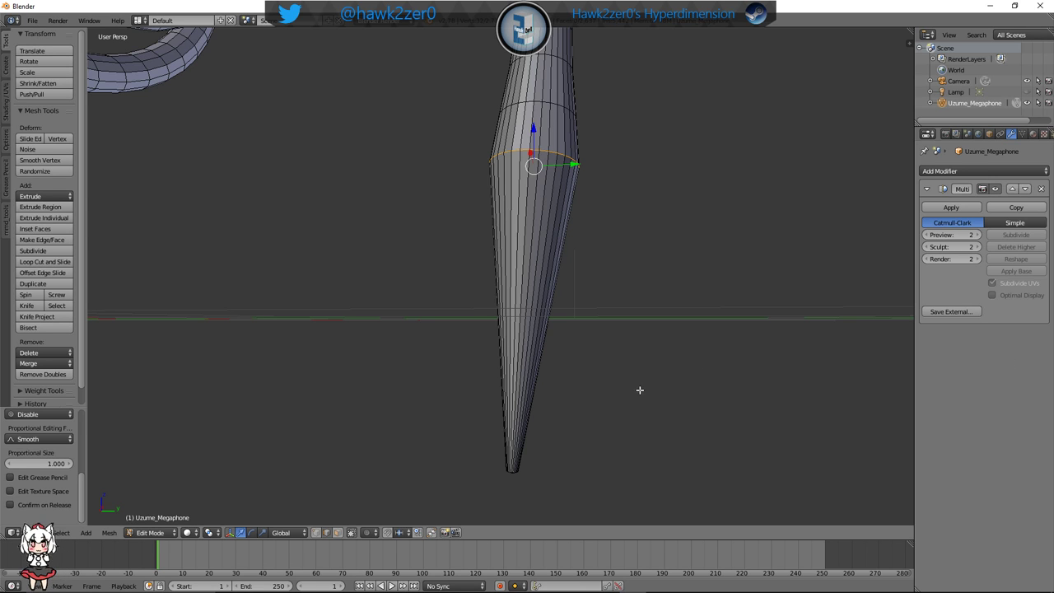
middle_click_drag(640, 389, 545, 249)
right_click(546, 257)
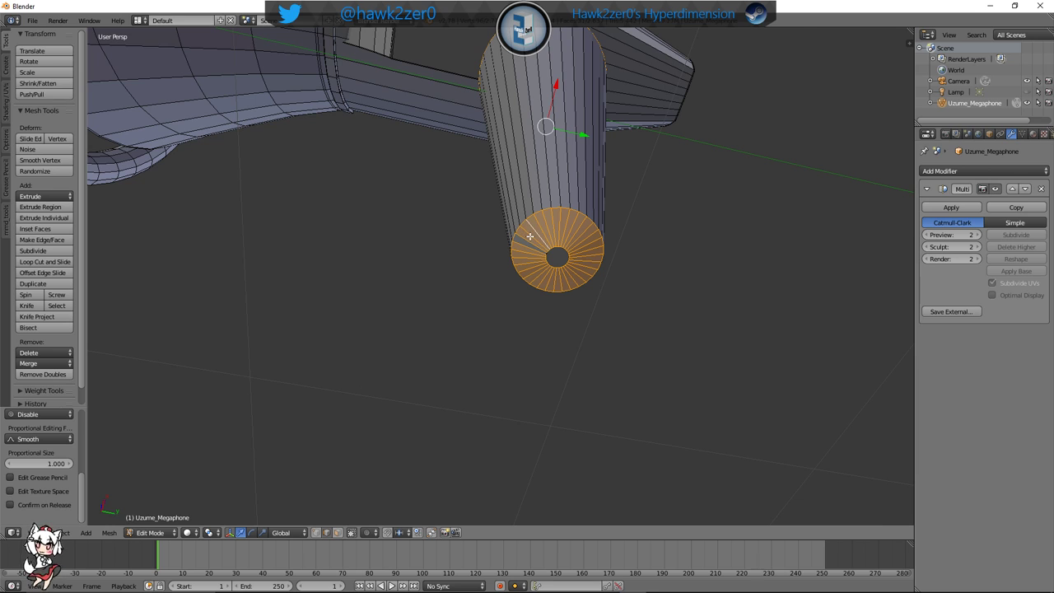
scroll(530, 236, "up", 3)
scroll(569, 224, "down", 2)
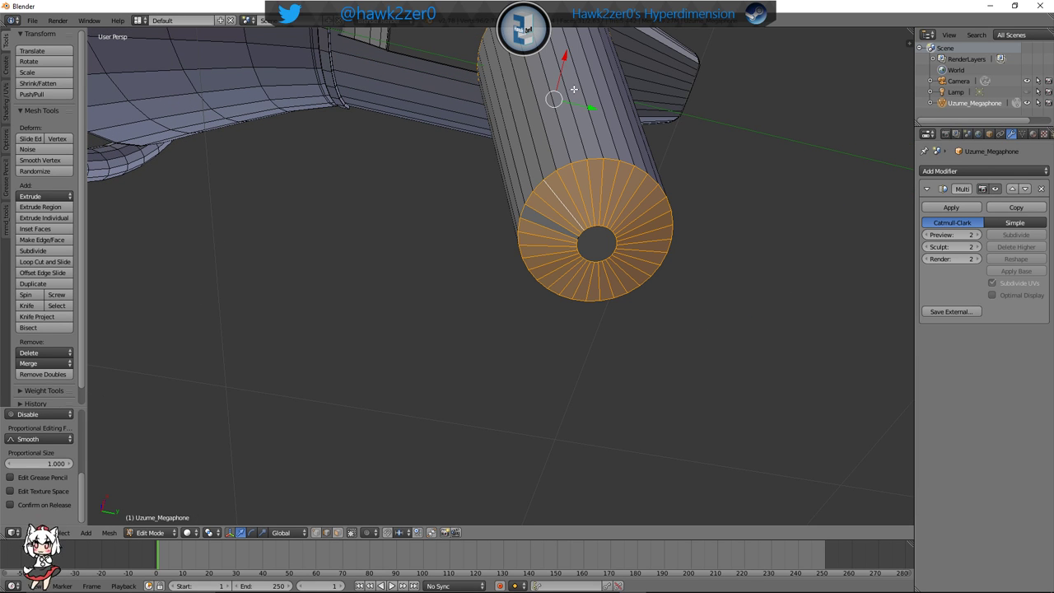
middle_click_drag(592, 130, 514, 273)
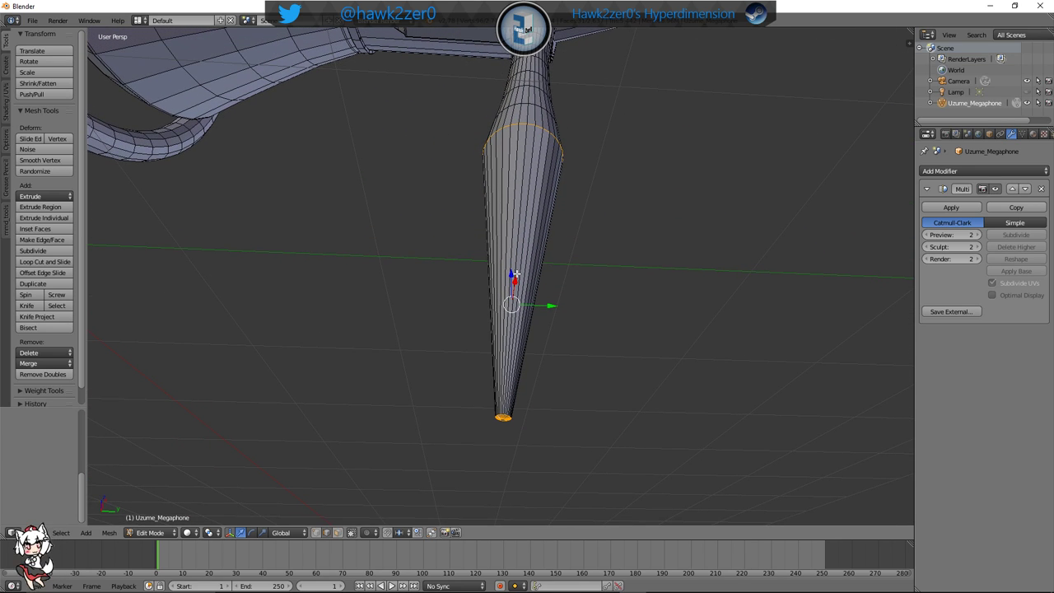
key("g")
key("z")
left_click(531, 236)
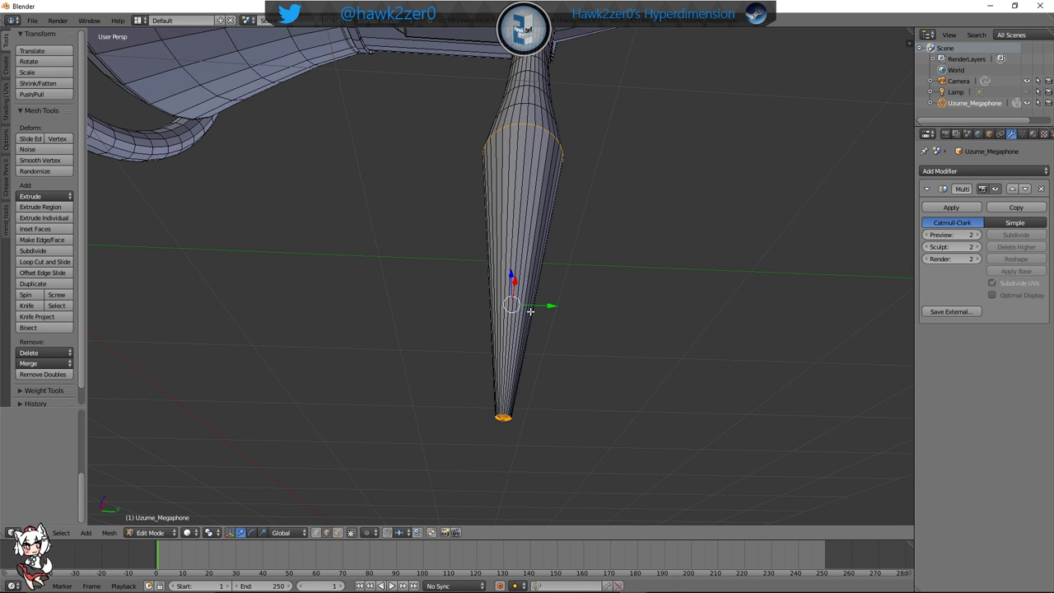
Select only the rod's lower end and move it up along Z to shorten the taper below the widest loop
middle_click_drag(551, 354, 568, 288)
middle_click_drag(524, 233, 528, 233)
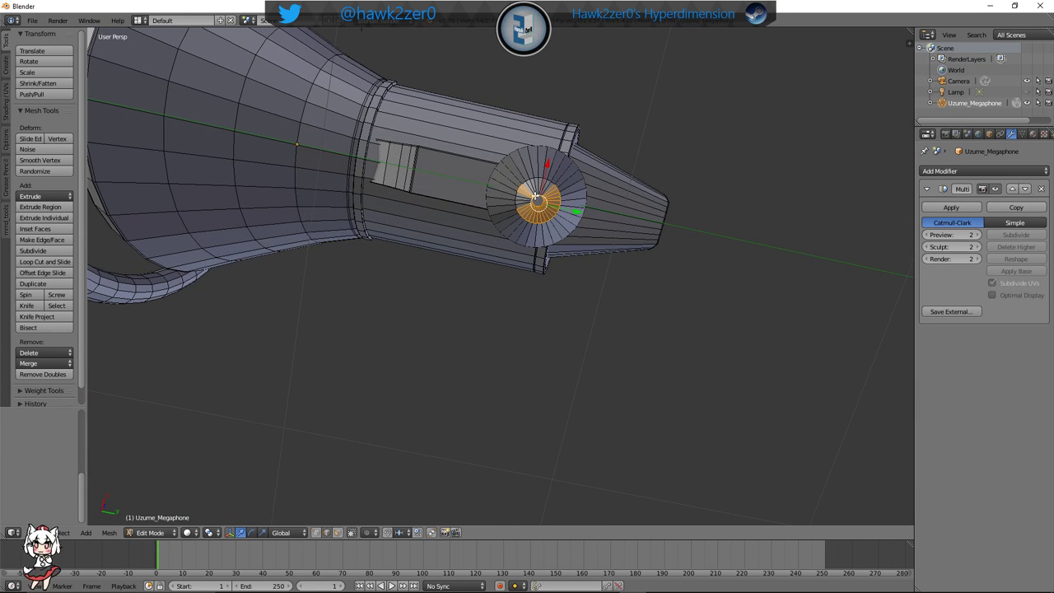
key("e")
key("z")
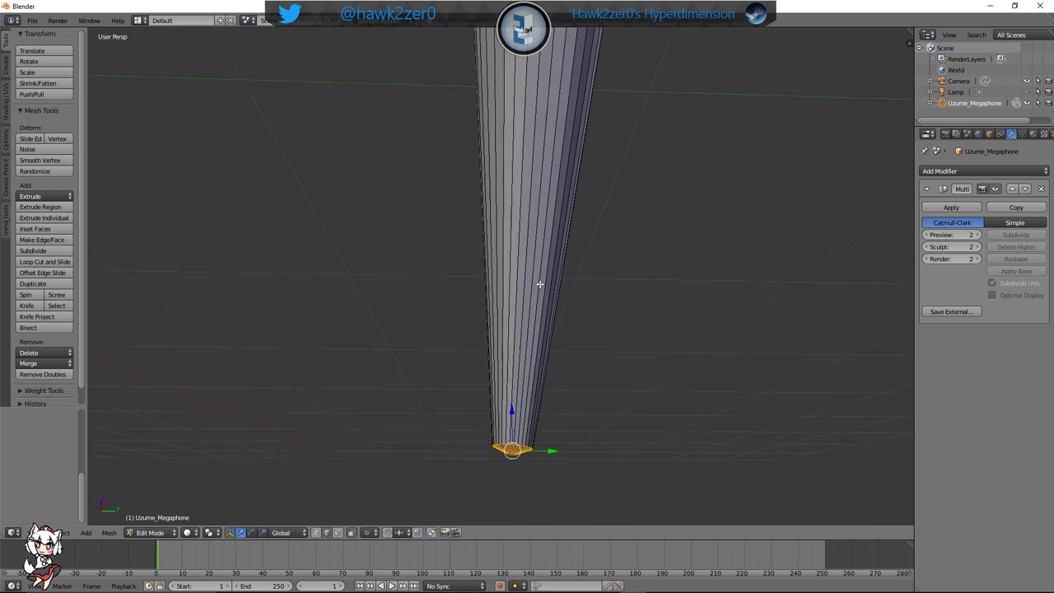
left_click(534, 90)
middle_click_drag(535, 89, 554, 268, "shift")
scroll(551, 294, "down", 3)
left_click_drag(554, 268, 560, 265)
middle_click_drag(560, 265, 540, 302)
scroll(557, 317, "down", 5)
scroll(517, 296, "up", 7)
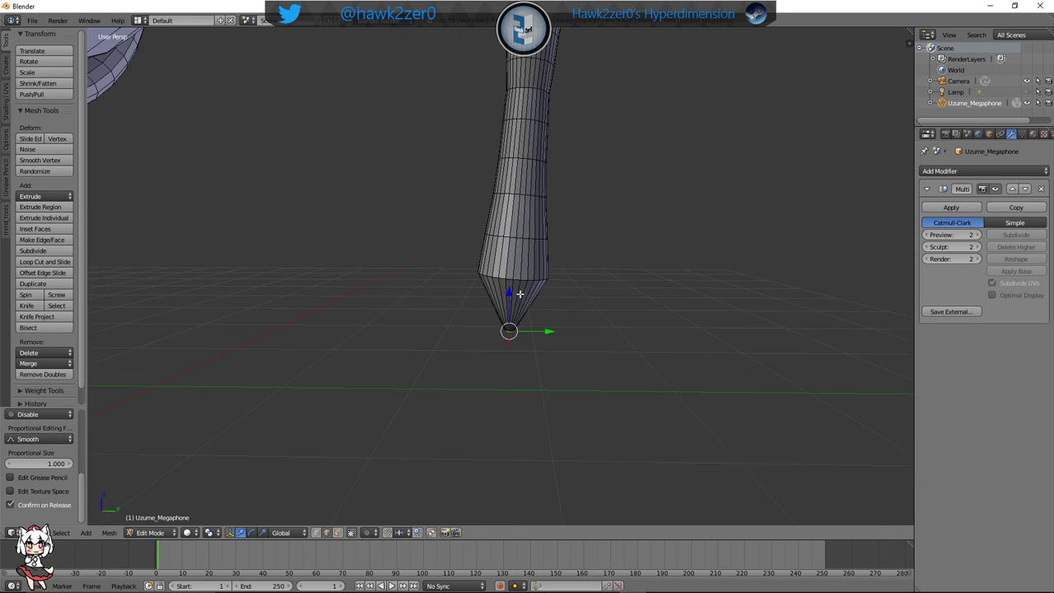
Nudge the handle's tip along Y, along Z and again along Y to line it up with the handle
key("g")
key("y")
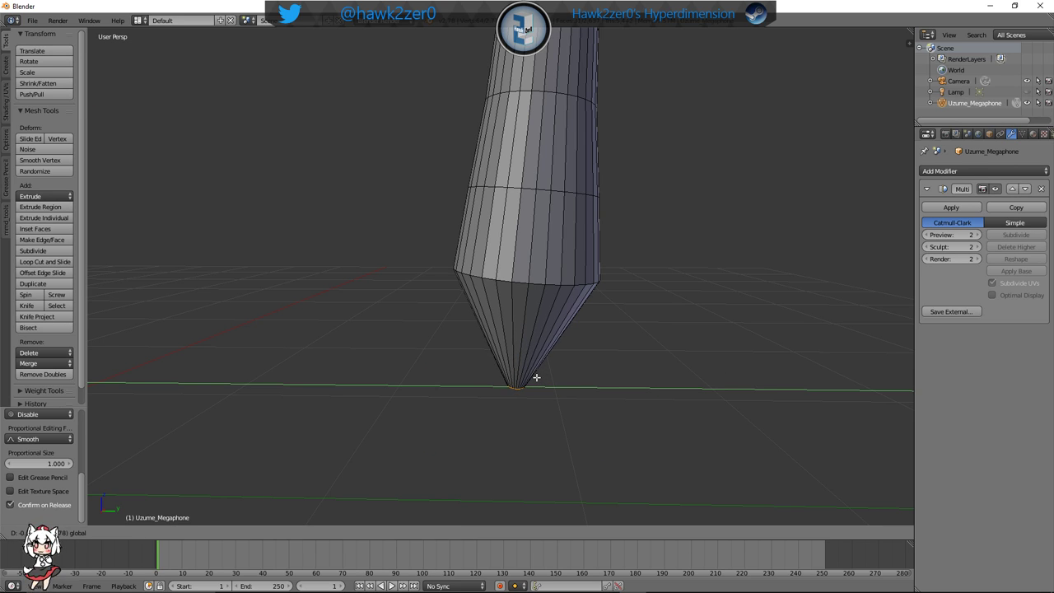
left_click_drag(537, 378, 534, 378)
key("g")
key("z")
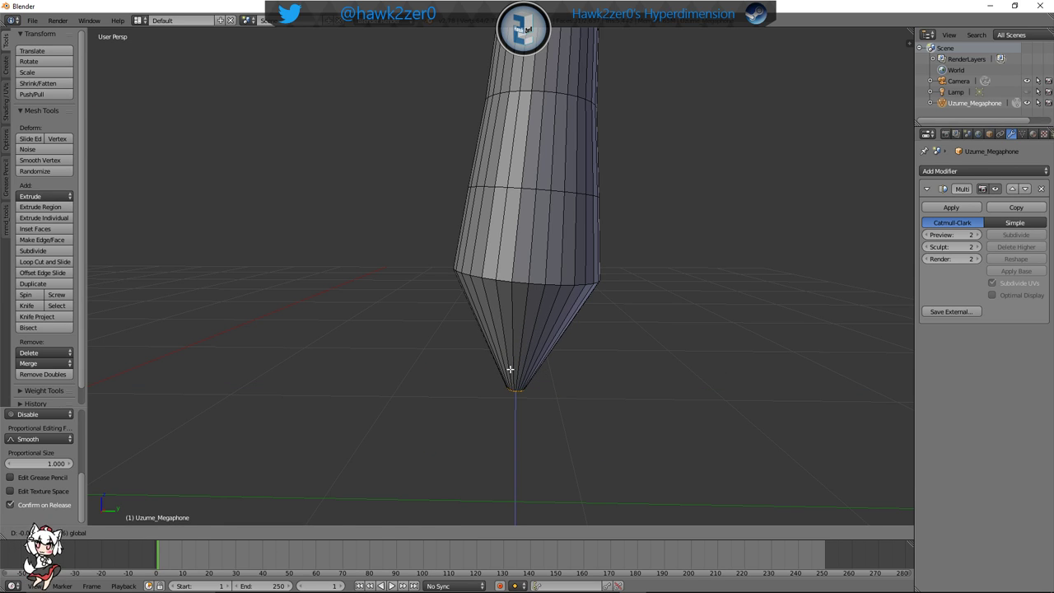
left_click(510, 369)
key("g")
key("y")
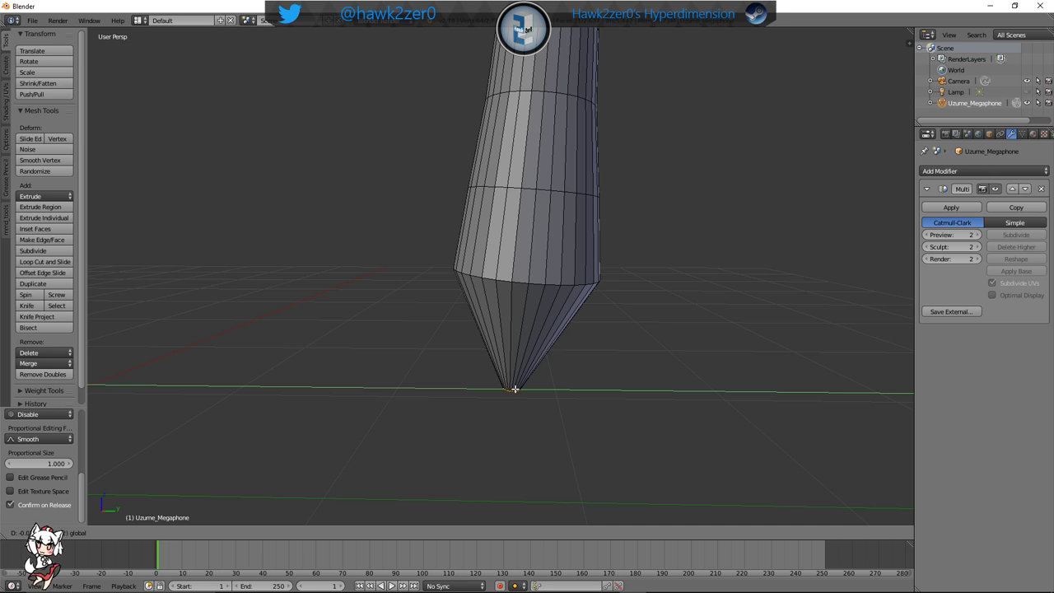
left_click_drag(521, 386, 518, 386)
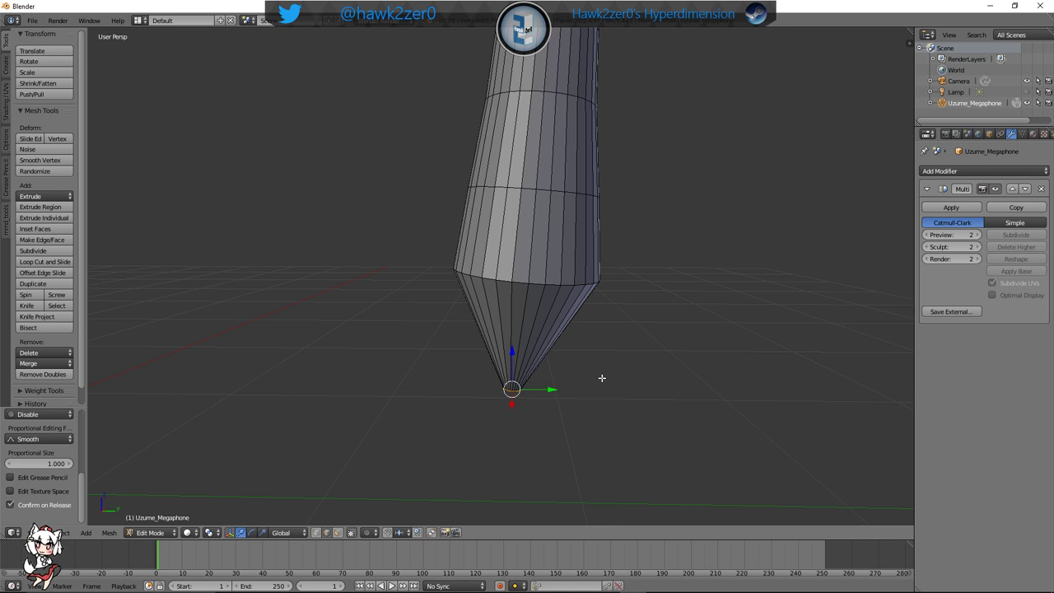
Add an edge loop on the bottom cone, slide it down close to the tip and scale it up
middle_click_drag(602, 377, 608, 335, "shift")
scroll(610, 338, "up", 2)
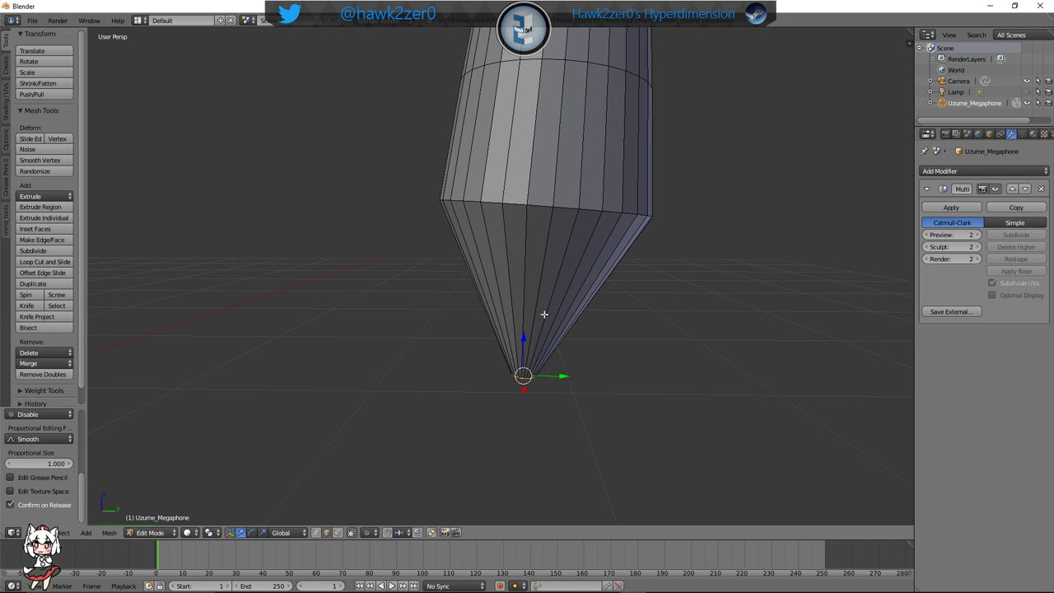
key("ctrl+r")
left_click(548, 341)
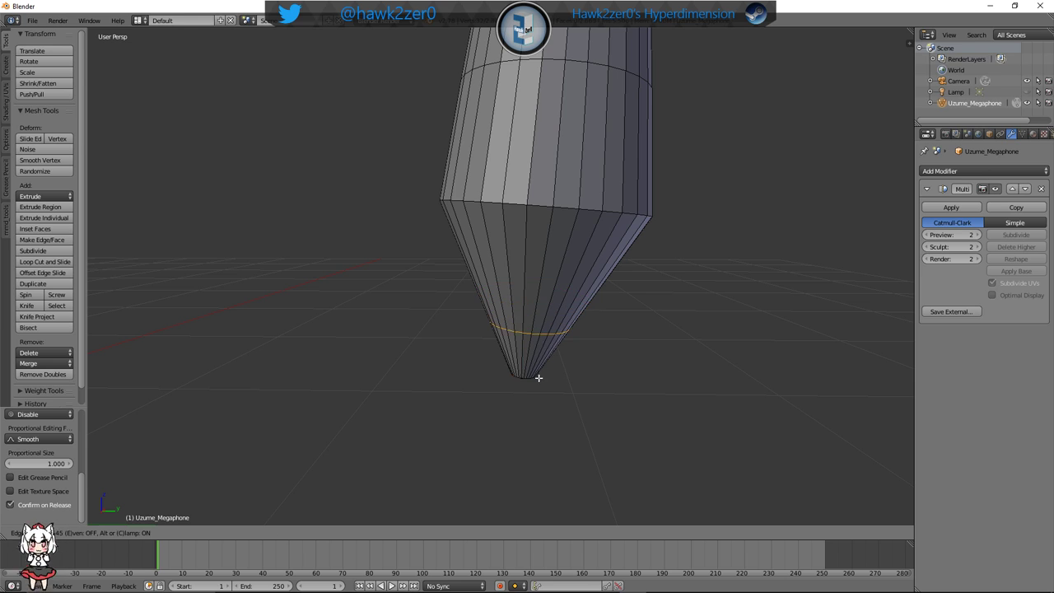
left_click(534, 423)
key("s")
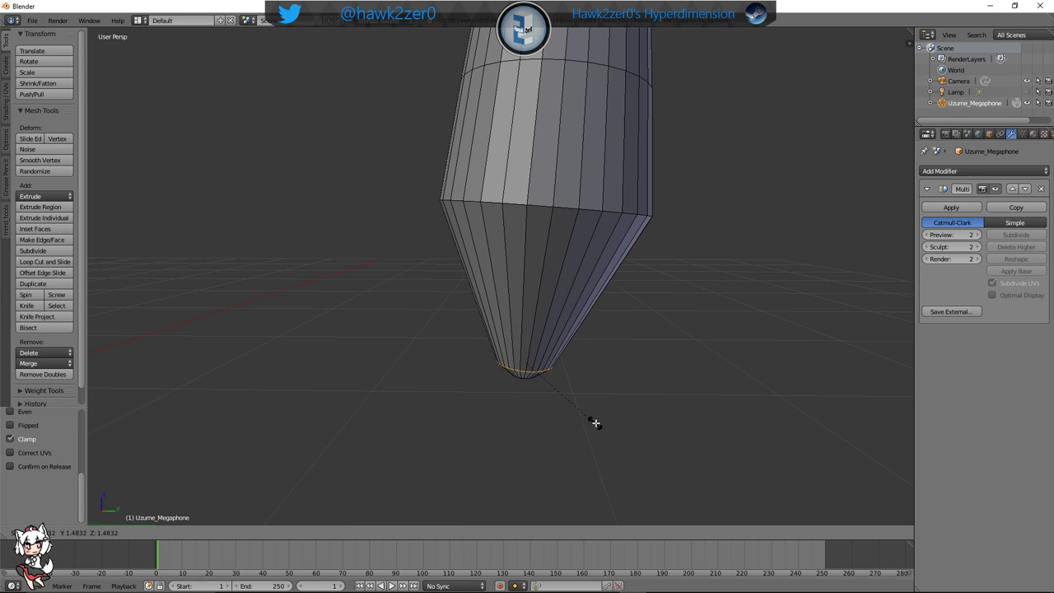
left_click(619, 423)
In the bottom view, shift the selected tip loop and end faces slightly along X to centre them on the handle
middle_click_drag(643, 402, 684, 211)
key("KP_1")
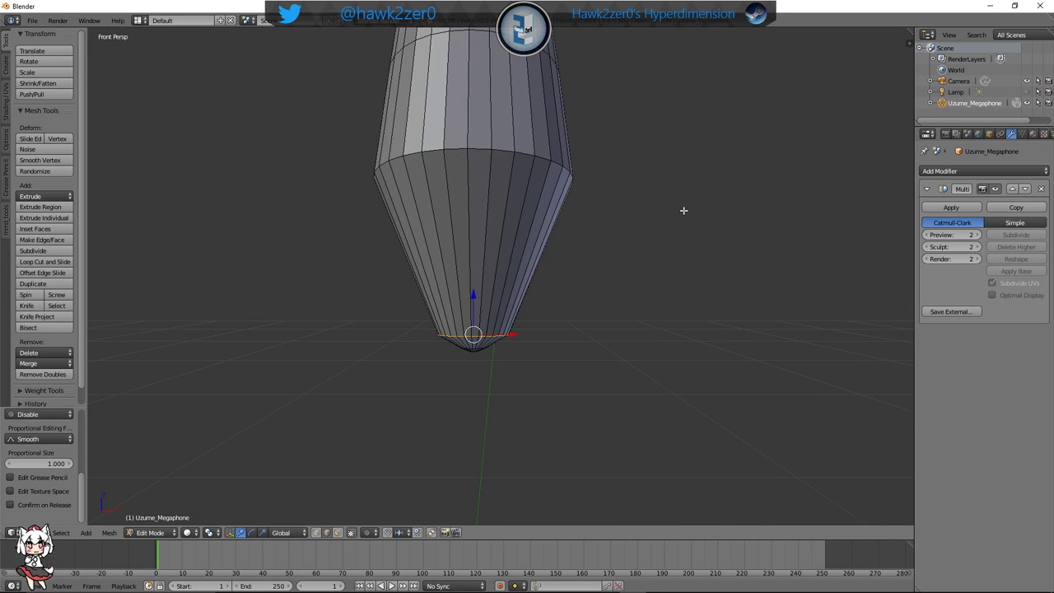
key("ctrl+KP_7")
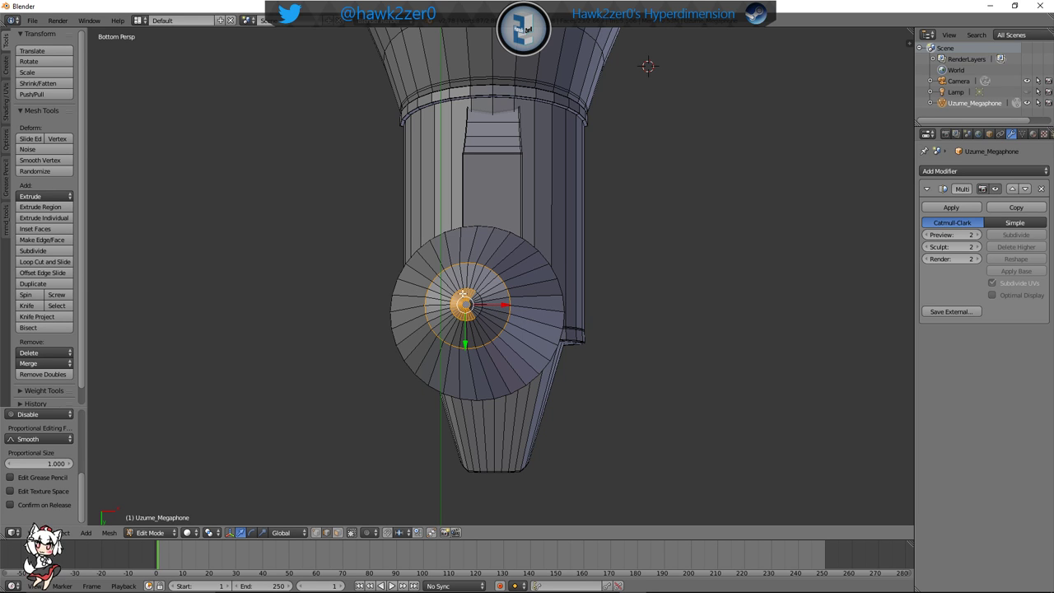
left_click_drag(496, 331, 496, 330)
middle_click_drag(508, 304, 538, 310, "shift")
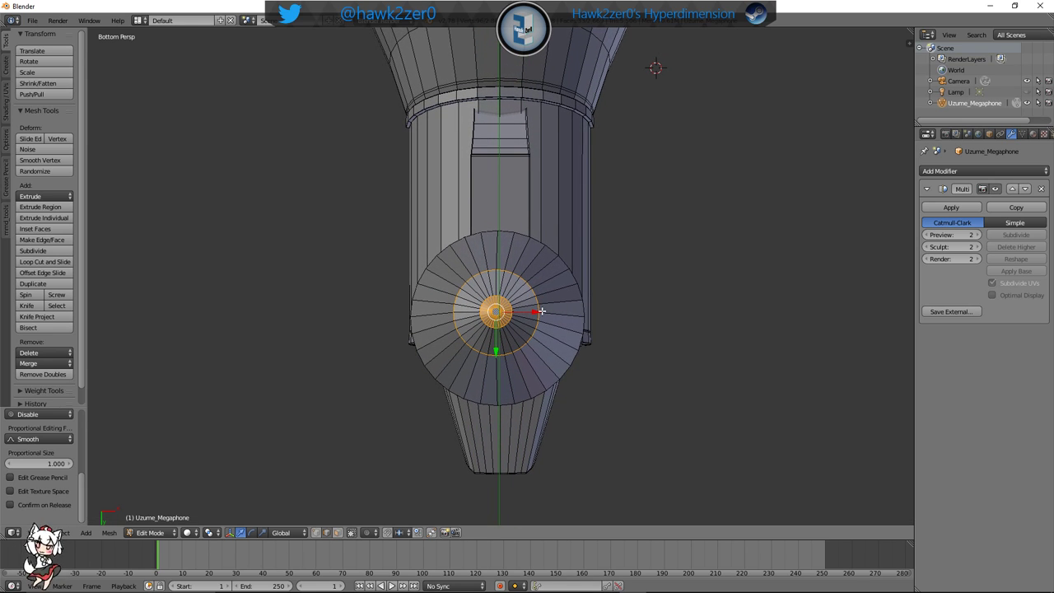
left_click_drag(541, 312, 538, 312)
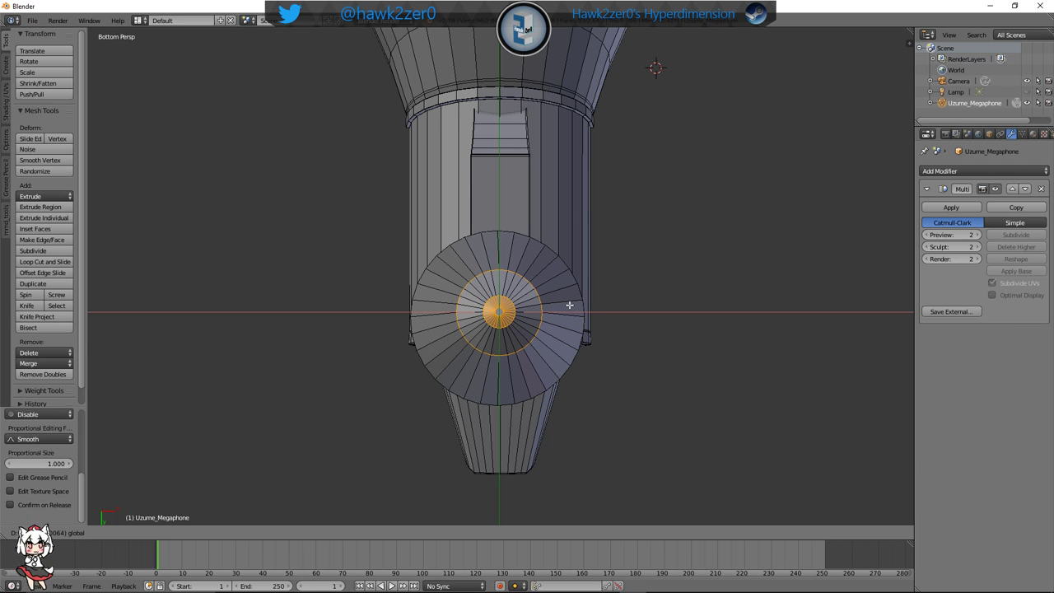
left_click_drag(566, 306, 561, 303)
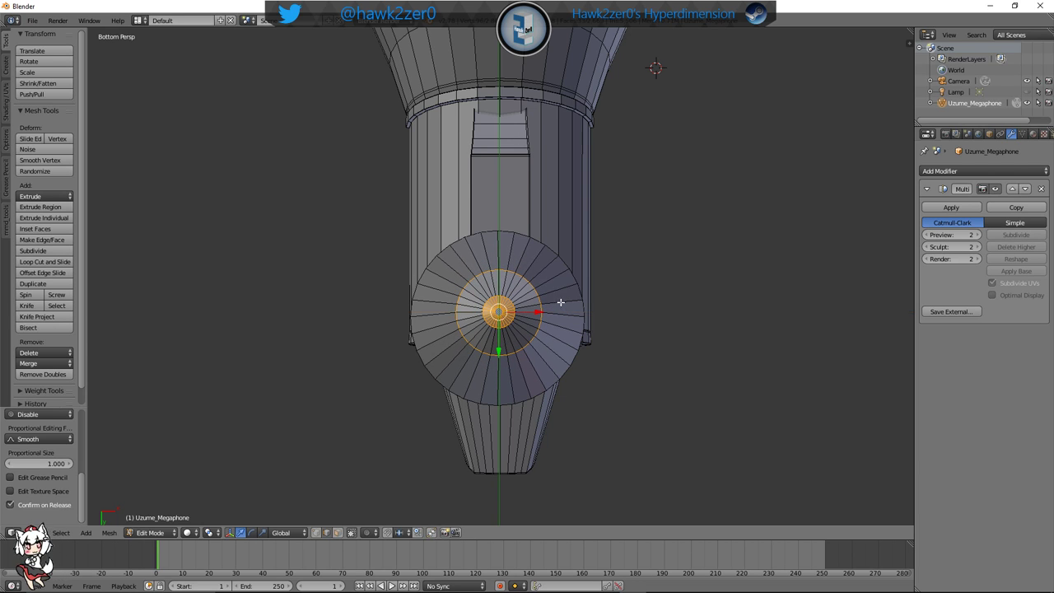
Add an edge loop between the widest loop and the tip, slide it down near the tip and scale it up
middle_click_drag(561, 303, 548, 353)
key("ctrl+r")
left_click(535, 344)
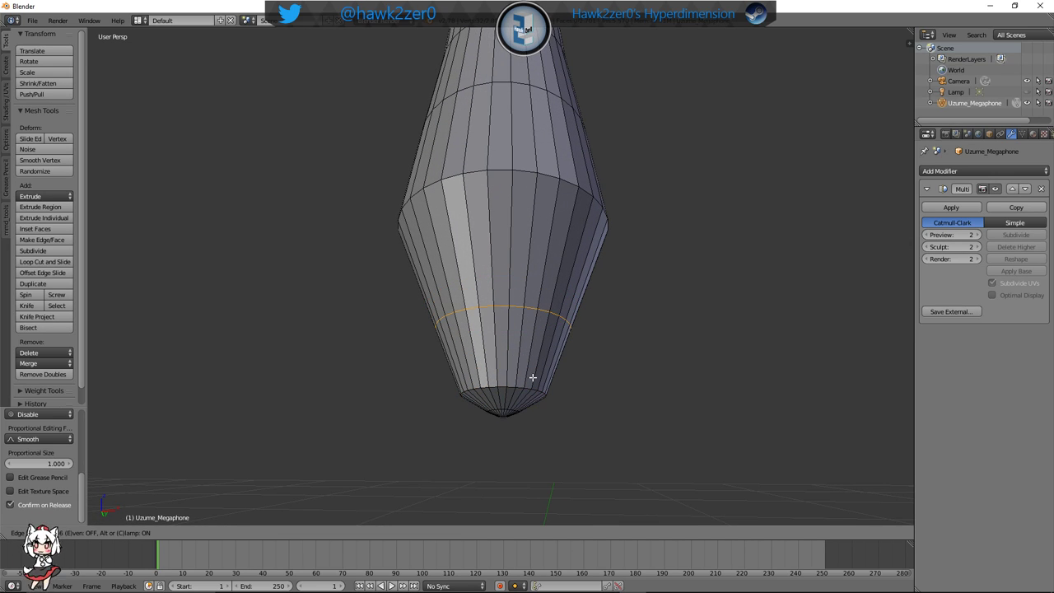
left_click(535, 414)
key("s")
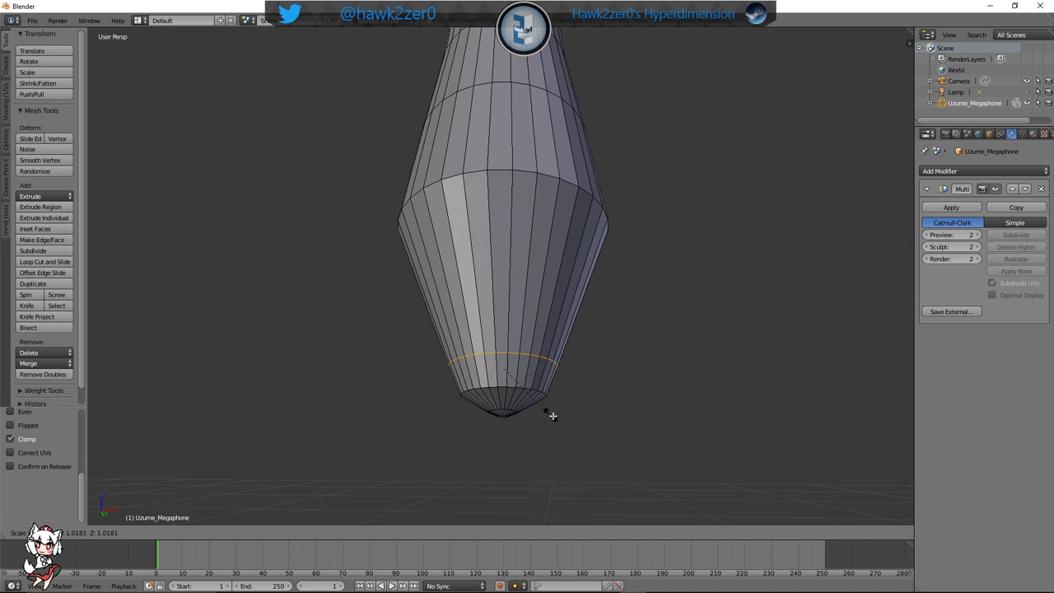
left_click(802, 496)
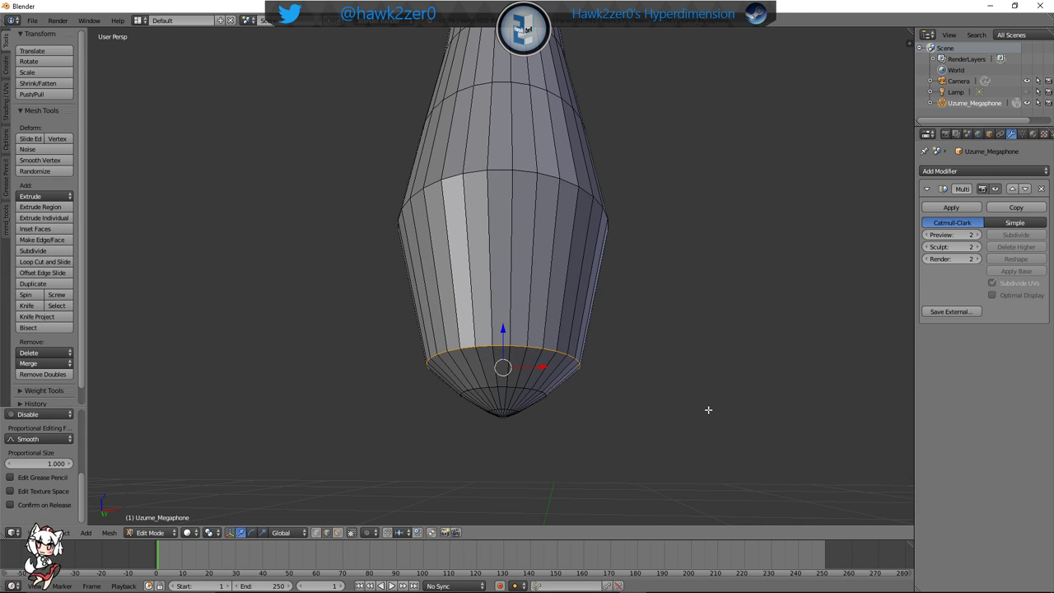
Add an edge loop midway between the widest loop and the newest lower one, and scale it up to round the end
middle_click_drag(706, 412, 598, 386)
scroll(598, 386, "up", 6)
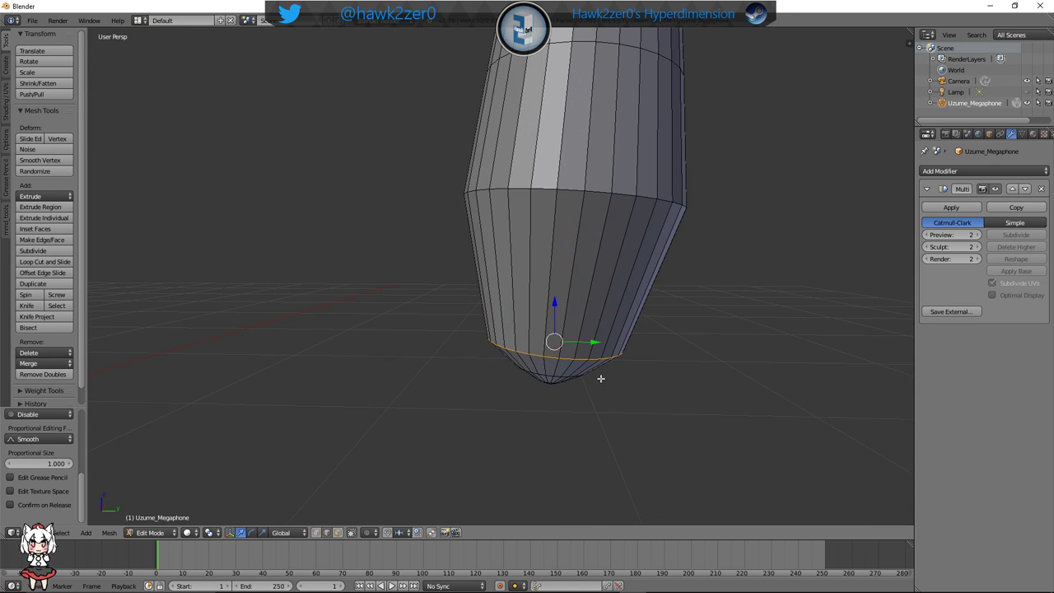
key("ctrl+r")
left_click(585, 295)
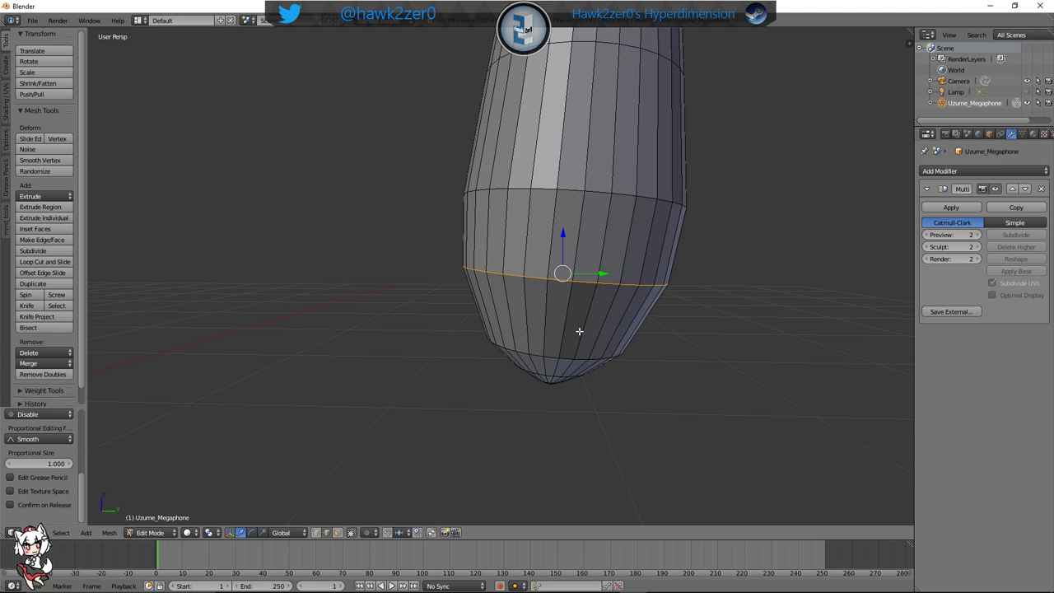
left_click_drag(561, 246, 606, 253)
middle_click_drag(606, 264, 516, 273)
middle_click_drag(560, 314, 572, 288)
key("s")
left_click(705, 326)
Add an edge loop in the middle of the next lower section and scale it up by about 1.1
key("ctrl+r")
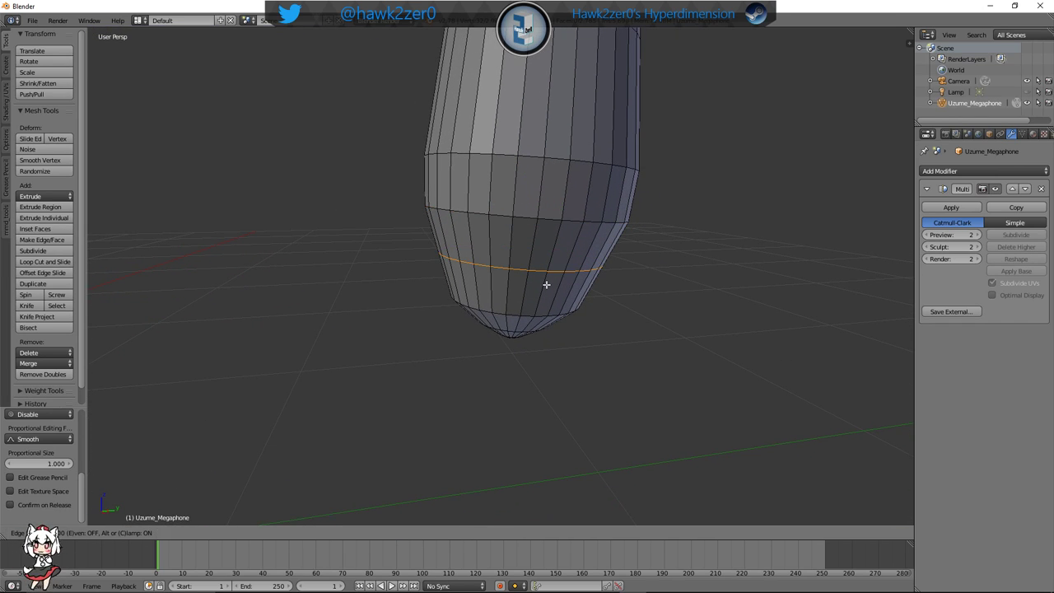
left_click(546, 284)
key("s")
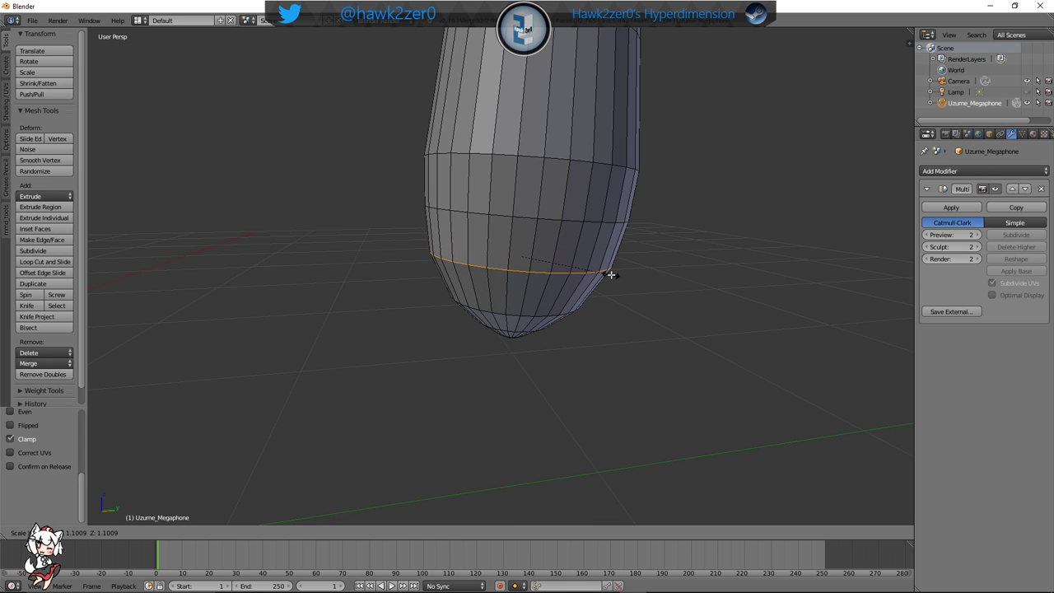
left_click(610, 274)
Add an edge loop midway in the handle's next lower section and scale it up slightly, leaving nothing selected
middle_click_drag(616, 277, 547, 283)
key("ctrl+r")
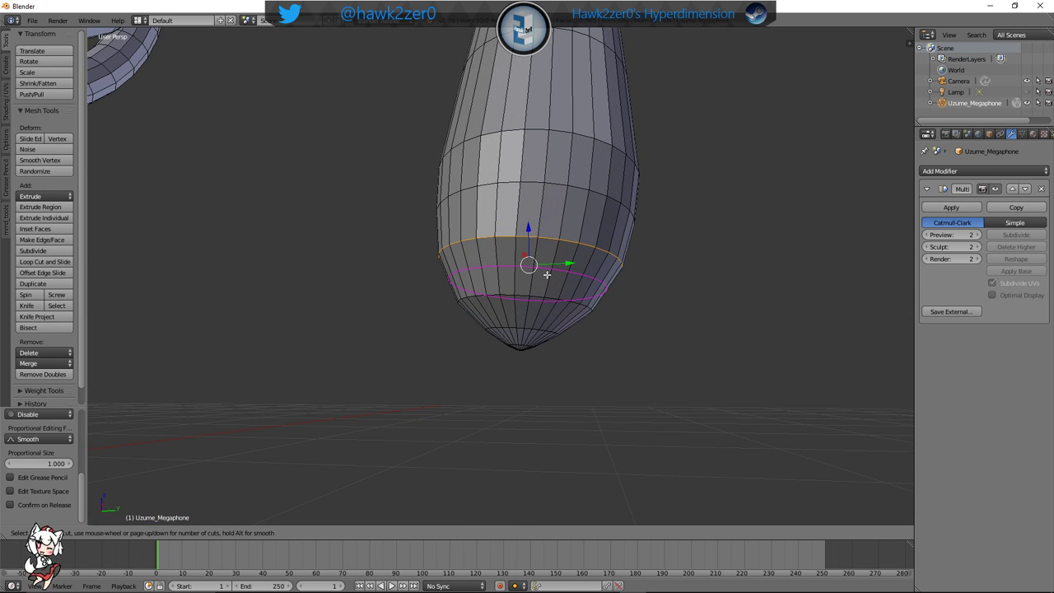
left_click(547, 275)
key("s")
left_click(559, 274)
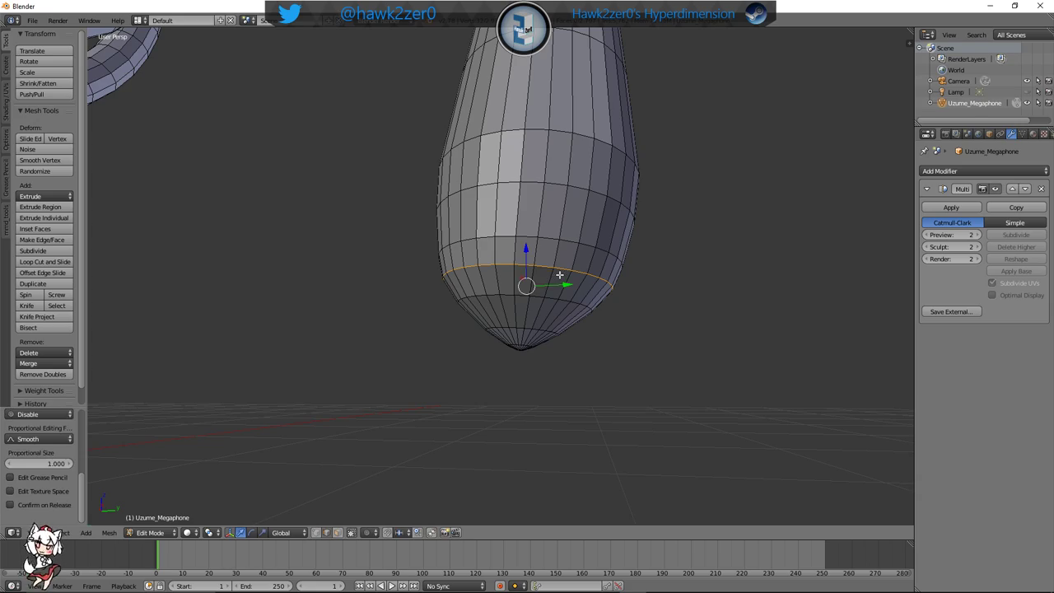
mouse_move(574, 316)
middle_mouse_down()
mouse_move(577, 301)
mouse_move(266, 124)
mouse_move(578, 324)
middle_mouse_up()
scroll(577, 305, "down", 7)
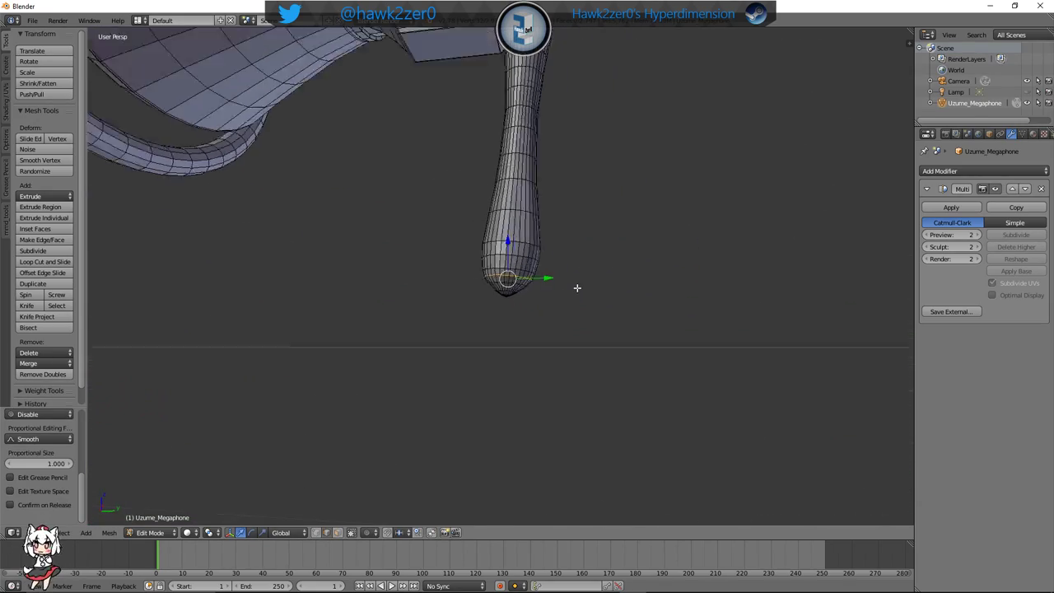
key("a")
mouse_move(577, 288)
middle_mouse_down()
mouse_move(640, 240)
mouse_move(590, 250)
mouse_move(340, 243)
mouse_move(370, 219)
mouse_move(376, 252)
mouse_move(423, 231)
mouse_move(564, 249)
mouse_move(637, 296)
mouse_move(748, 271)
mouse_move(454, 285)
mouse_move(522, 270)
mouse_move(557, 287)
middle_mouse_up()
scroll(593, 277, "down", 3)
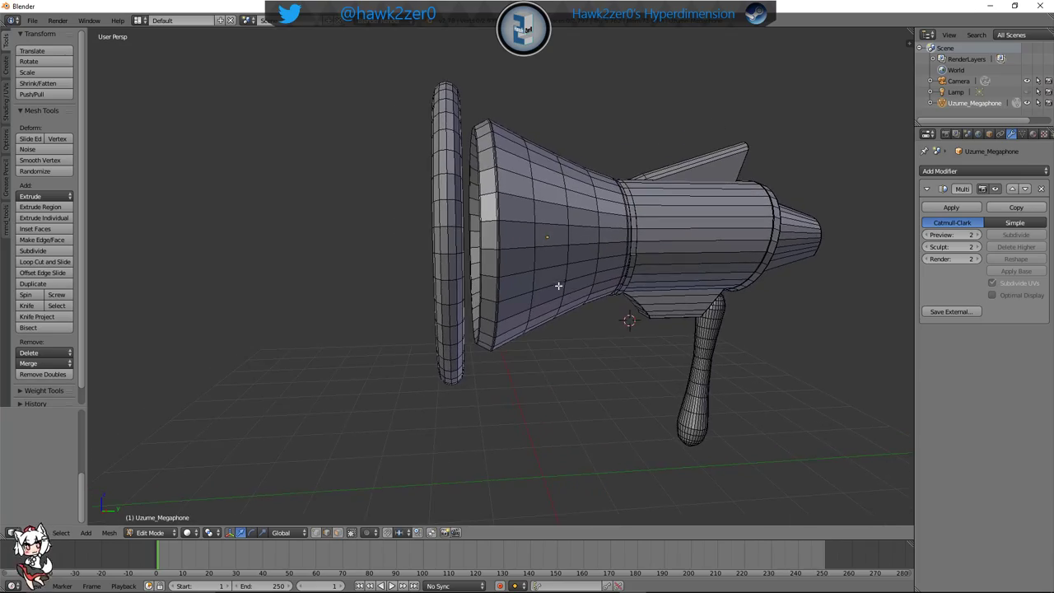
In wireframe display, select the whole ring in front of the horn and move it along Y away from the mouth
scroll(494, 280, "up", 5)
key("z")
mouse_move(487, 261)
middle_mouse_down()
mouse_move(501, 261)
mouse_move(489, 271)
mouse_move(470, 261)
middle_mouse_up()
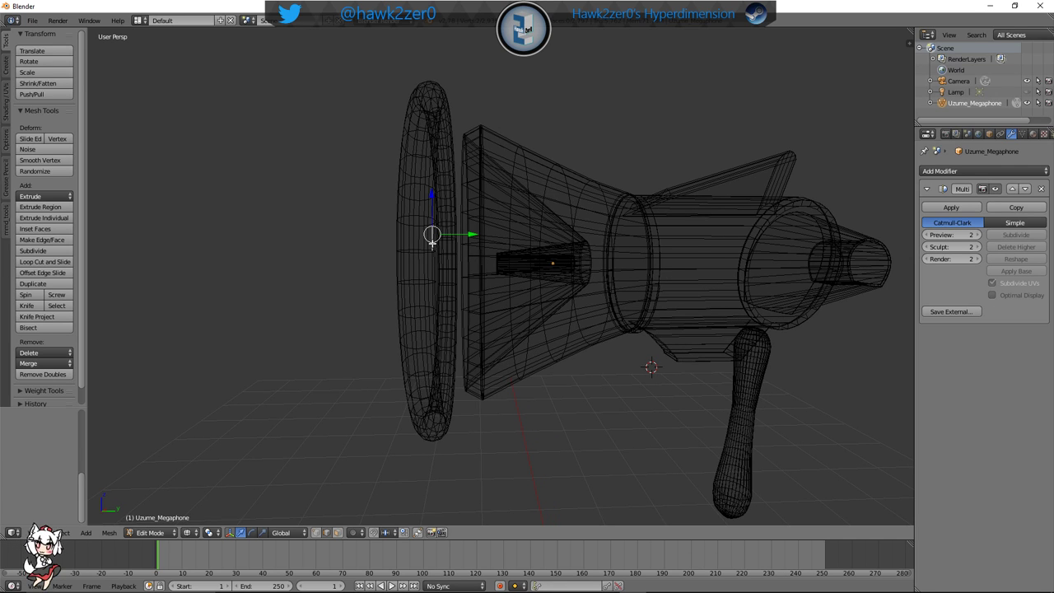
key("l")
left_click_drag(477, 264, 363, 271)
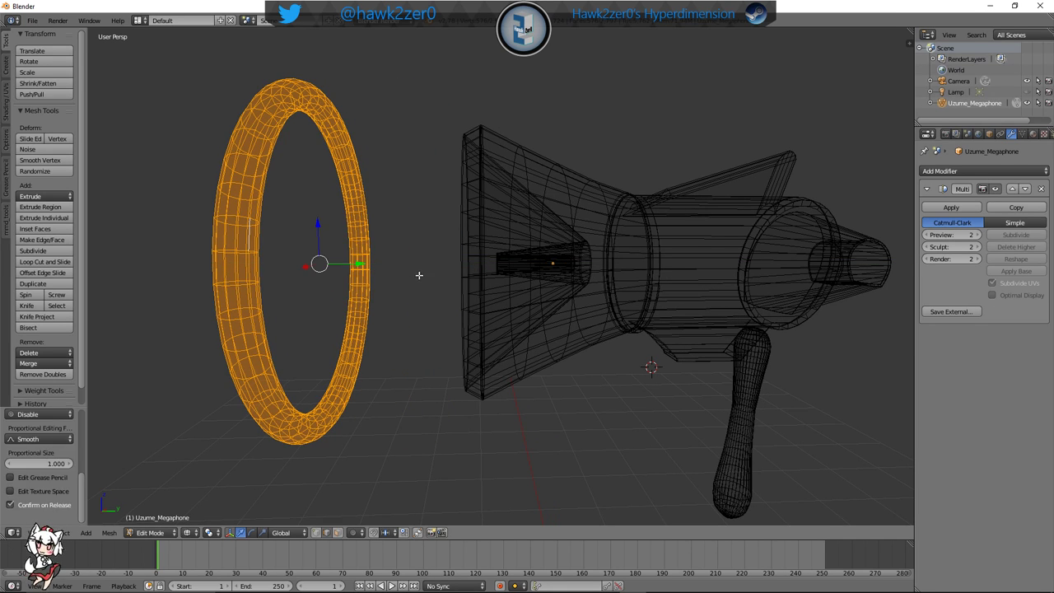
key("a")
Box-select the rim at the horn's mouth and try scaling it up by about 1.08
middle_click_drag(419, 271, 455, 271)
scroll(463, 268, "up", 3)
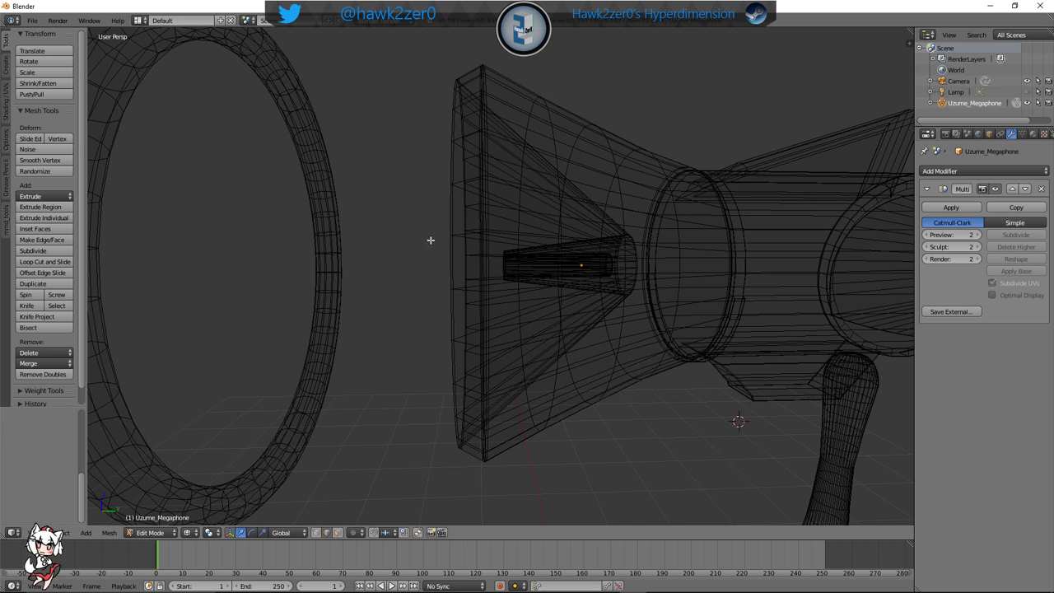
key("n")
left_click(436, 56)
key("n")
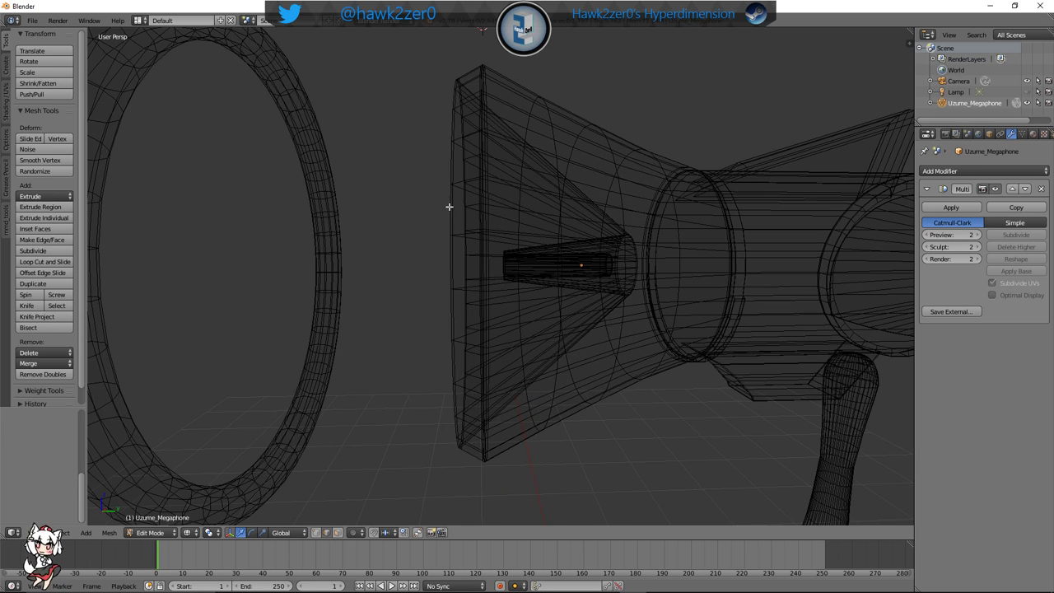
left_click_drag(440, 53, 491, 472)
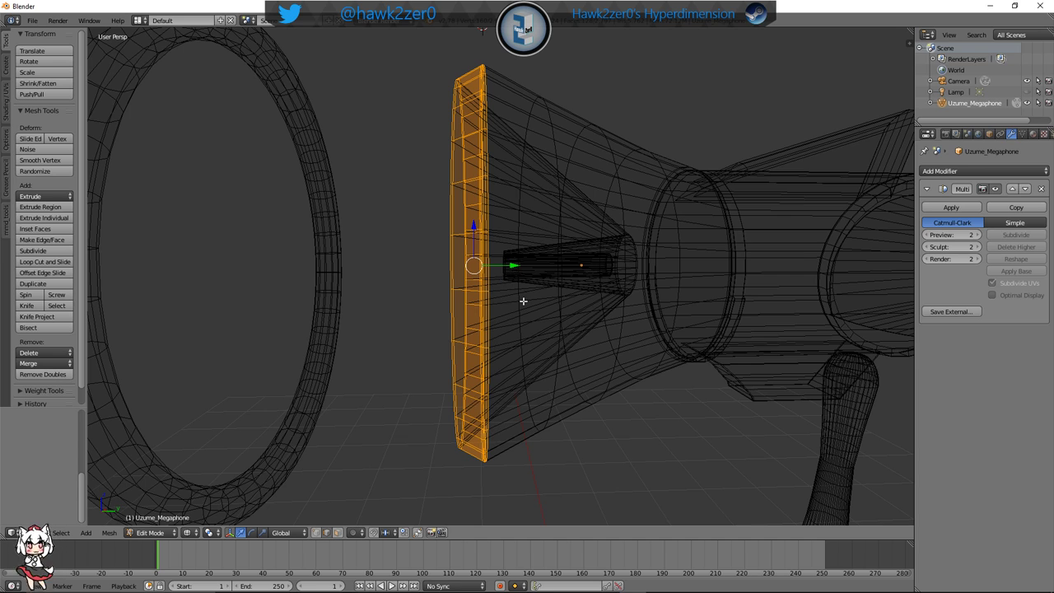
key("s")
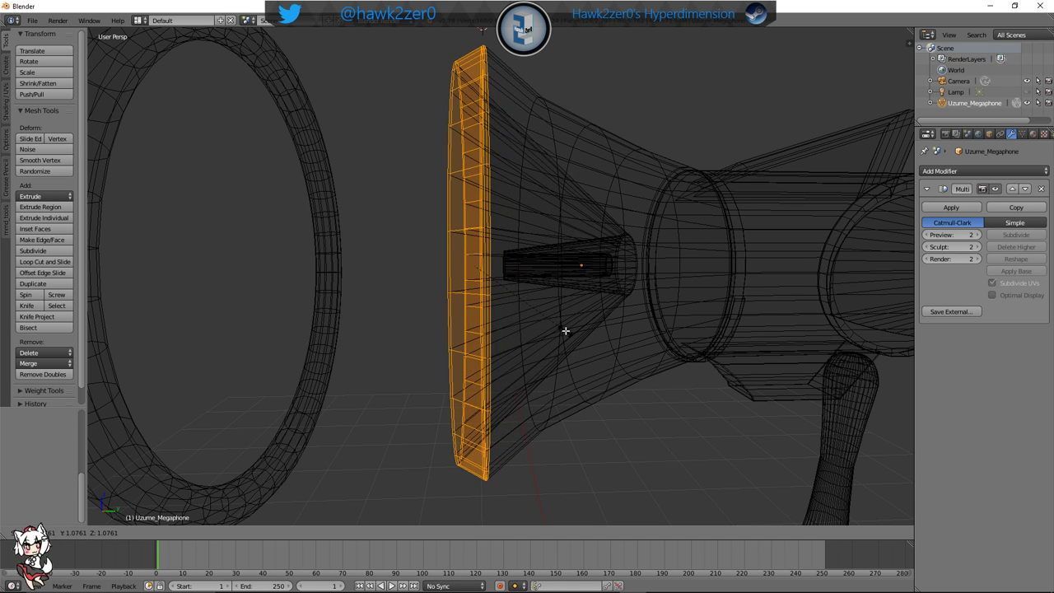
left_click(566, 330)
Extend the rim selection with the horn's next three edge loops and scale them up together slightly
middle_click_drag(562, 327, 524, 197)
right_click(524, 143, "alt+shift")
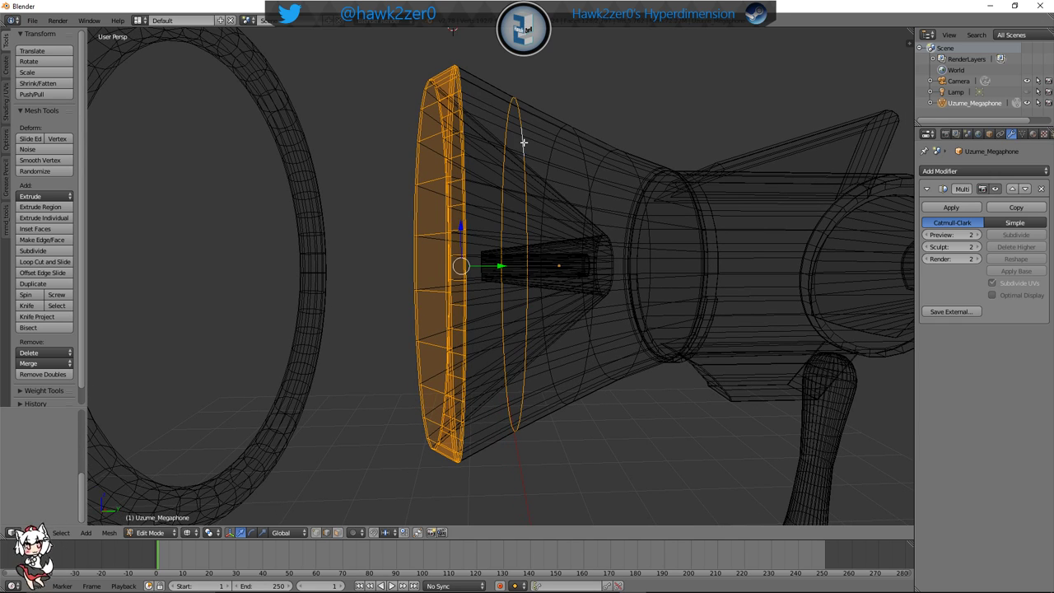
right_click(588, 188, "alt+shift")
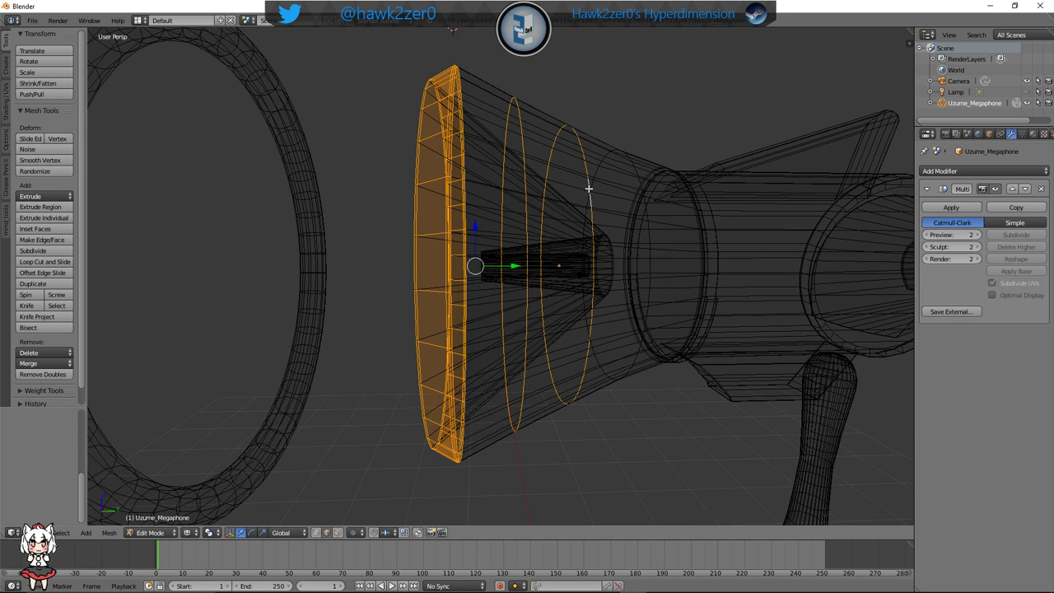
right_click(649, 227, "alt+shift")
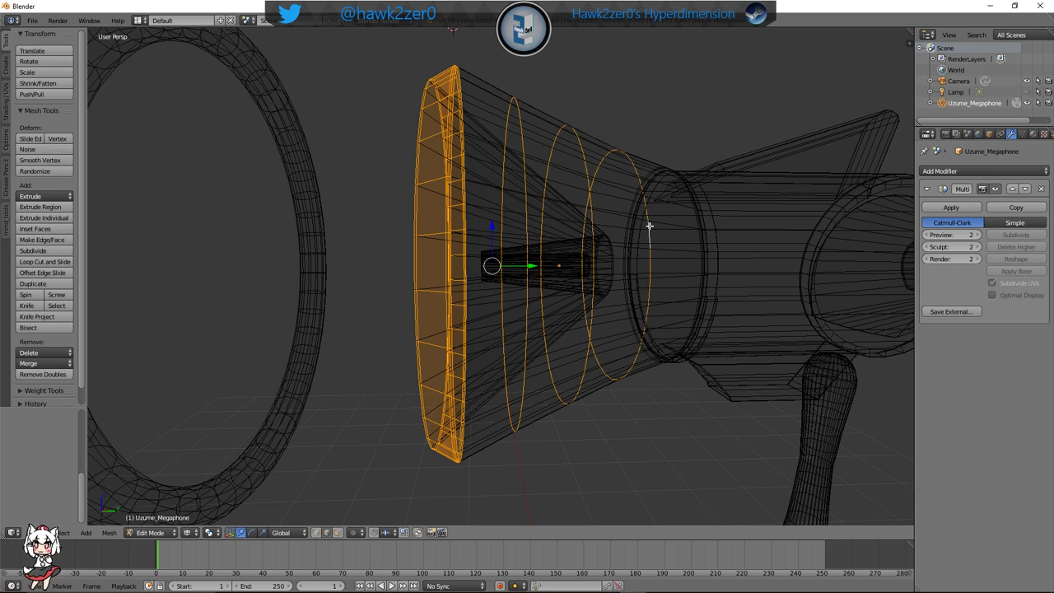
middle_click_drag(649, 273, 631, 283)
key("s")
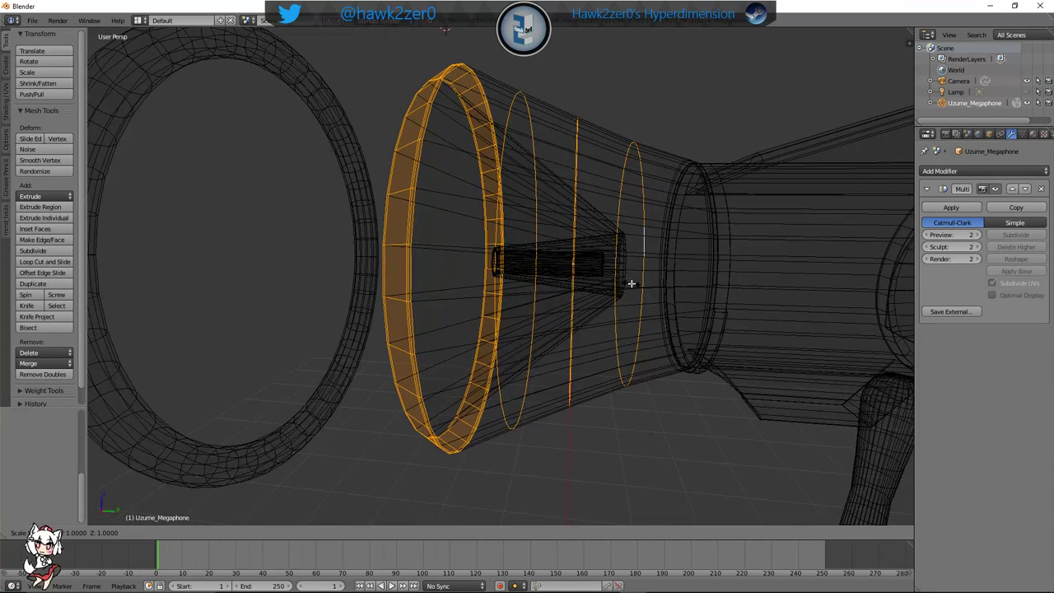
left_click(698, 321)
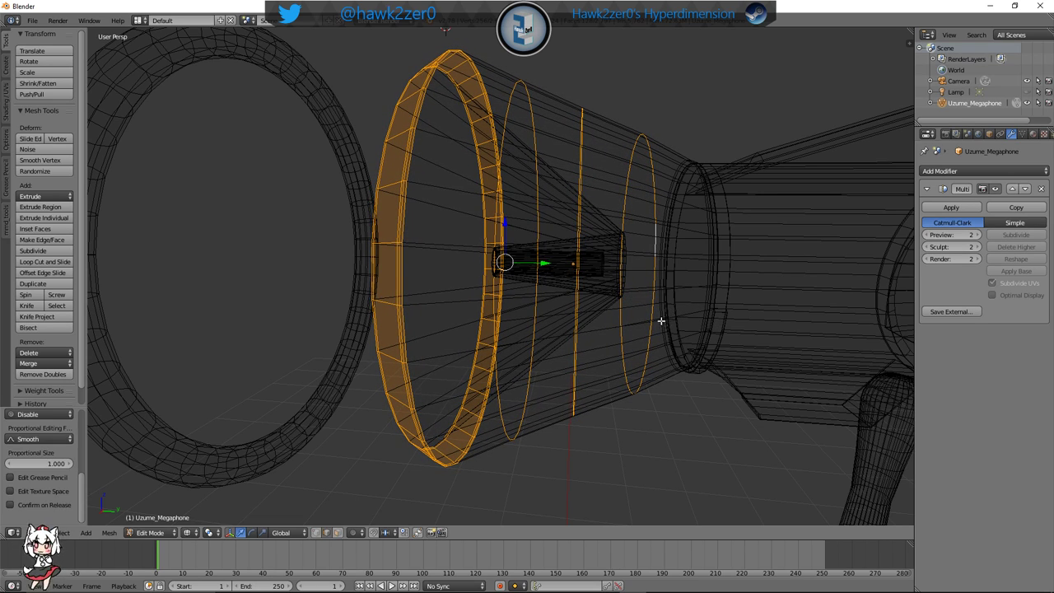
key("a")
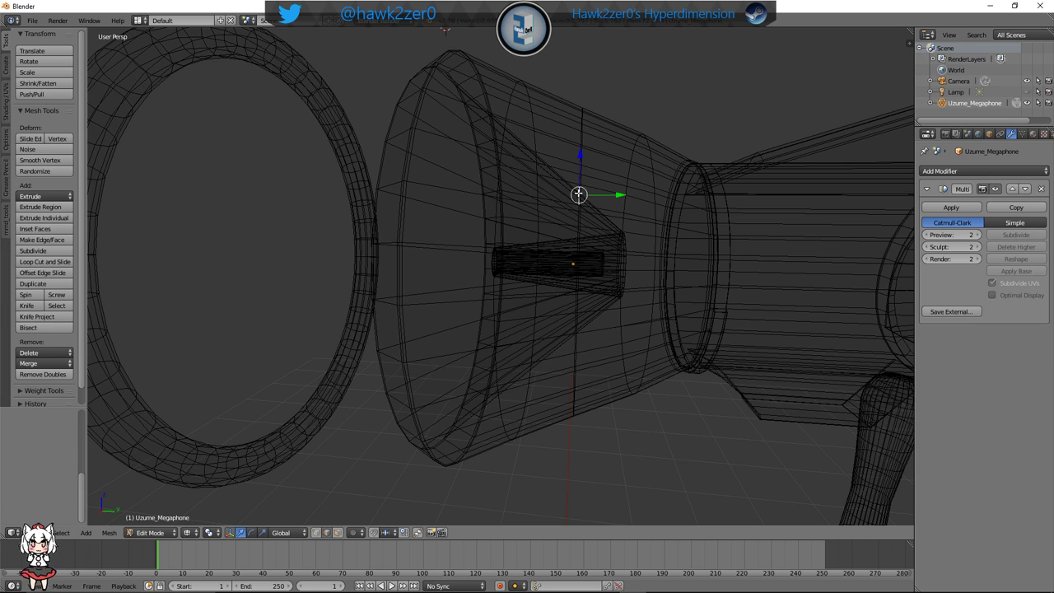
Select the horn's rim plus its two nearest edge loops and scale them up by about 1.02
right_click(580, 170, "alt")
right_click(500, 173, "alt+shift")
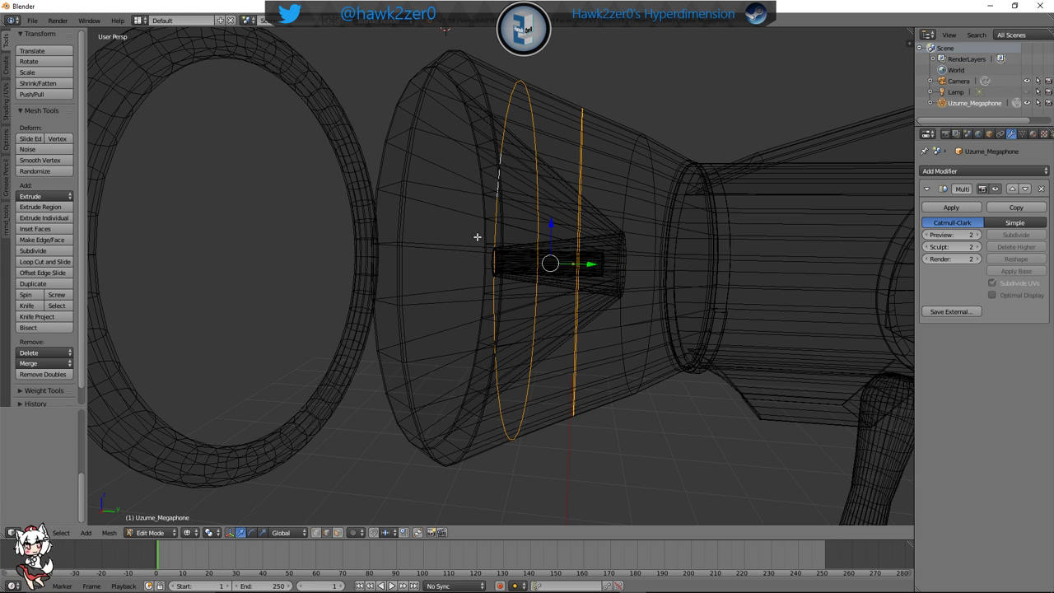
middle_click_drag(477, 236, 494, 233)
mouse_move(378, 109)
middle_mouse_down()
mouse_move(405, 148)
mouse_move(395, 102)
middle_mouse_up()
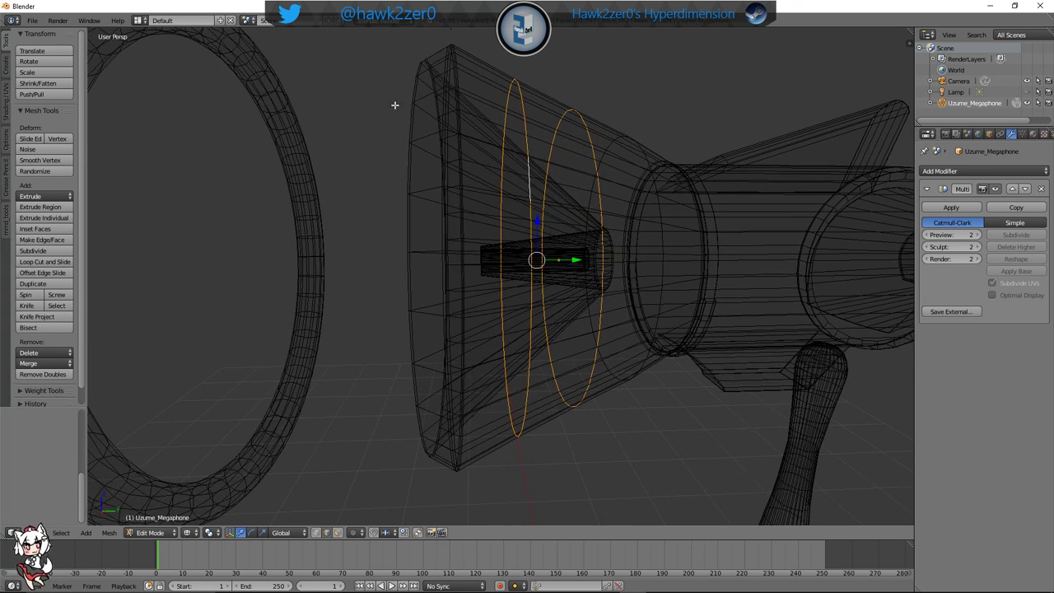
key("b")
left_click_drag(395, 39, 469, 498)
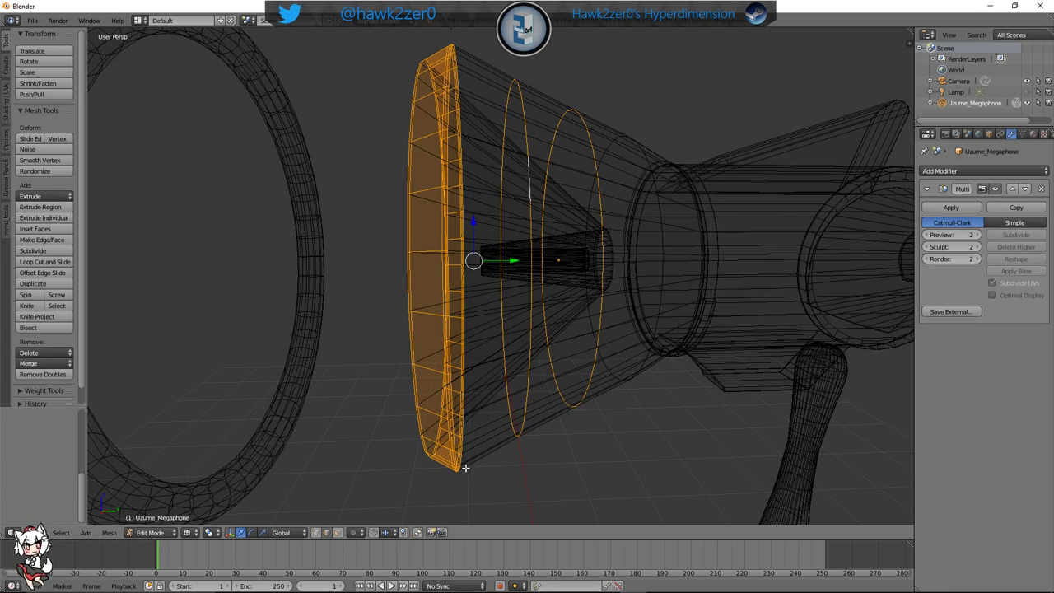
mouse_move(553, 328)
middle_mouse_down()
mouse_move(577, 312)
mouse_move(551, 327)
middle_mouse_up()
key("s")
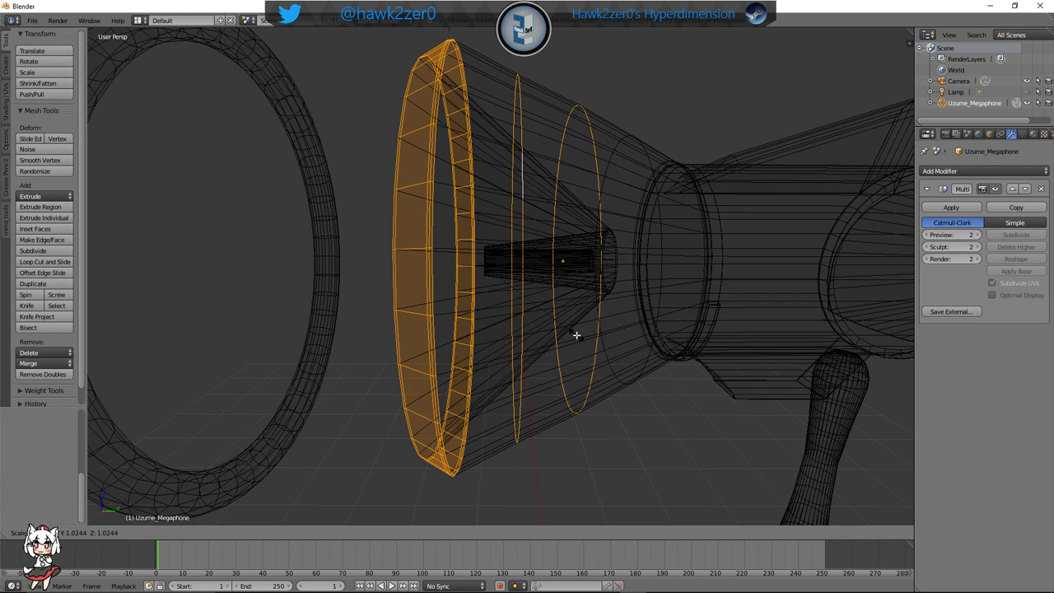
left_click(574, 335)
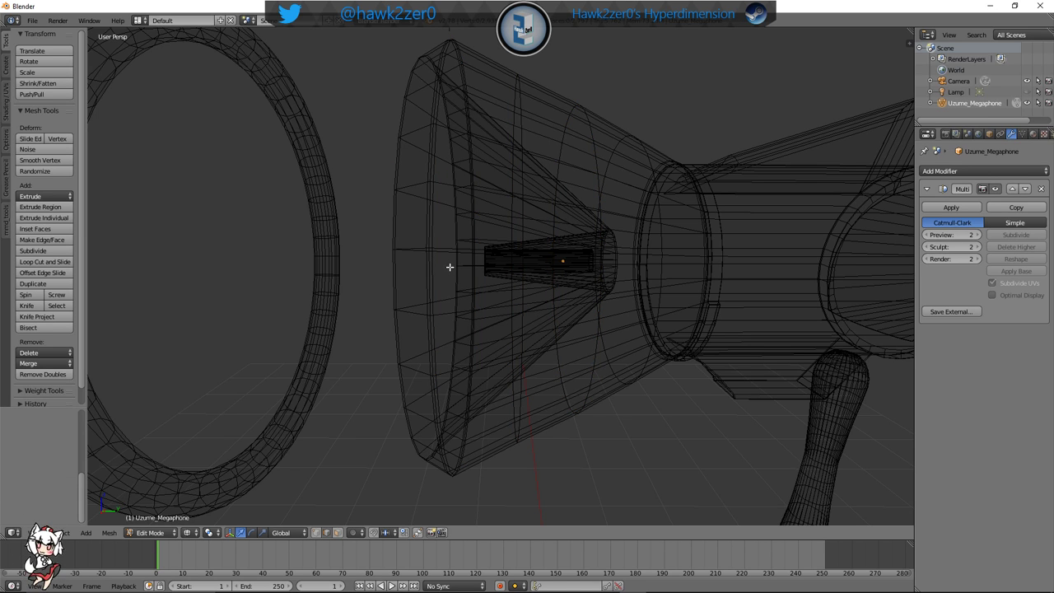
Select the horn's rim plus only the nearest edge loop, scale them up by about 1.03 and check the flare in solid shading
middle_click_drag(391, 75, 434, 112)
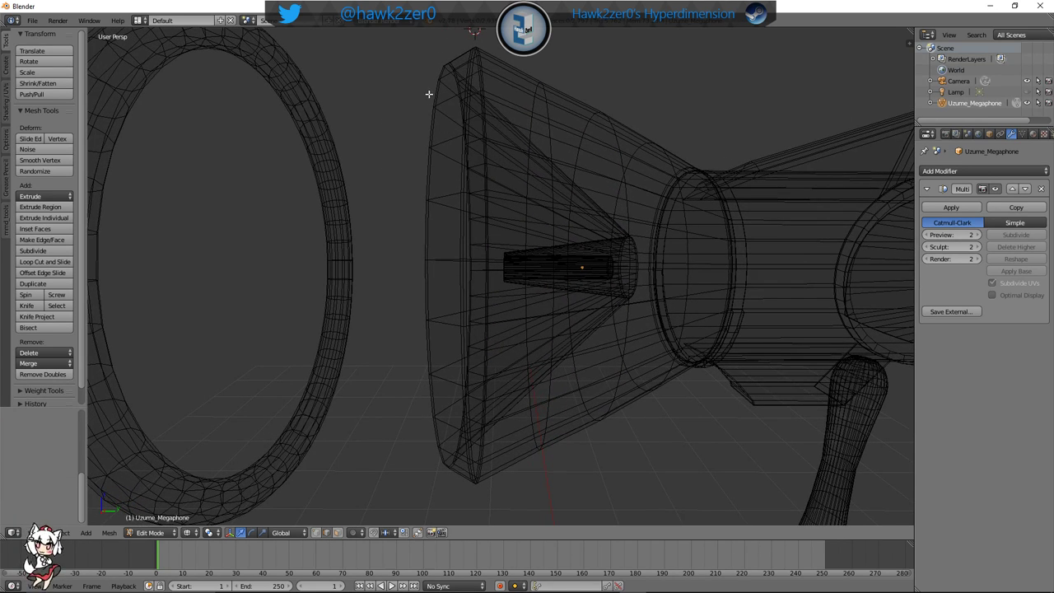
key("b")
left_click_drag(422, 36, 498, 501)
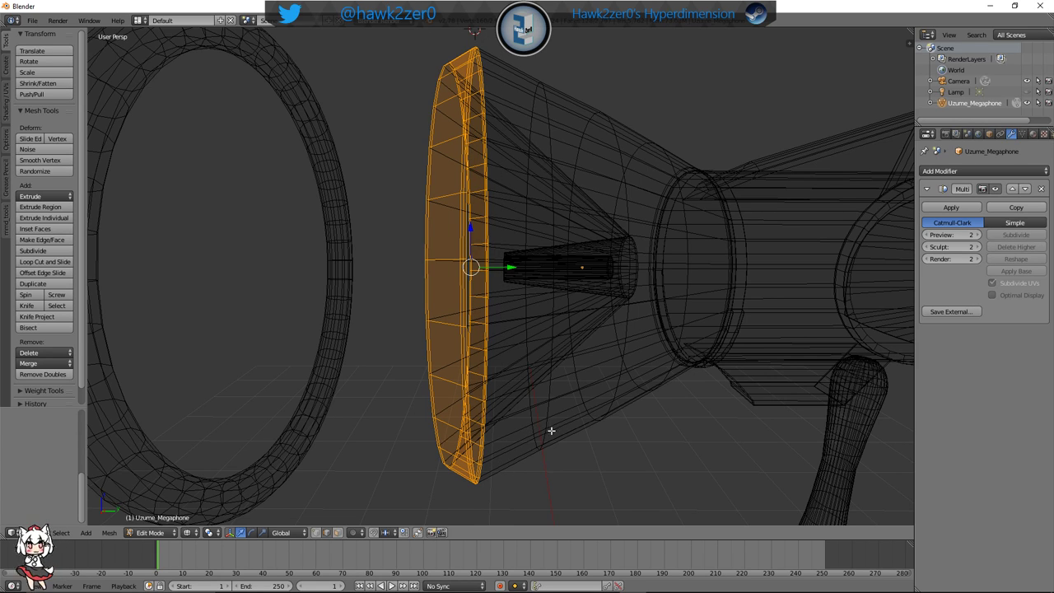
left_click(551, 356, "alt+shift")
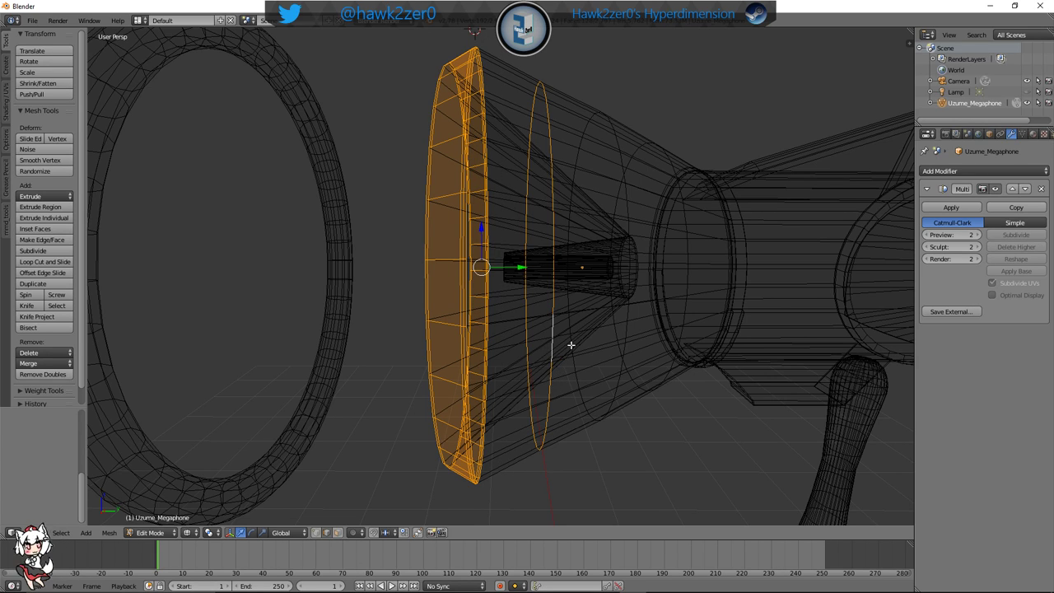
key("s")
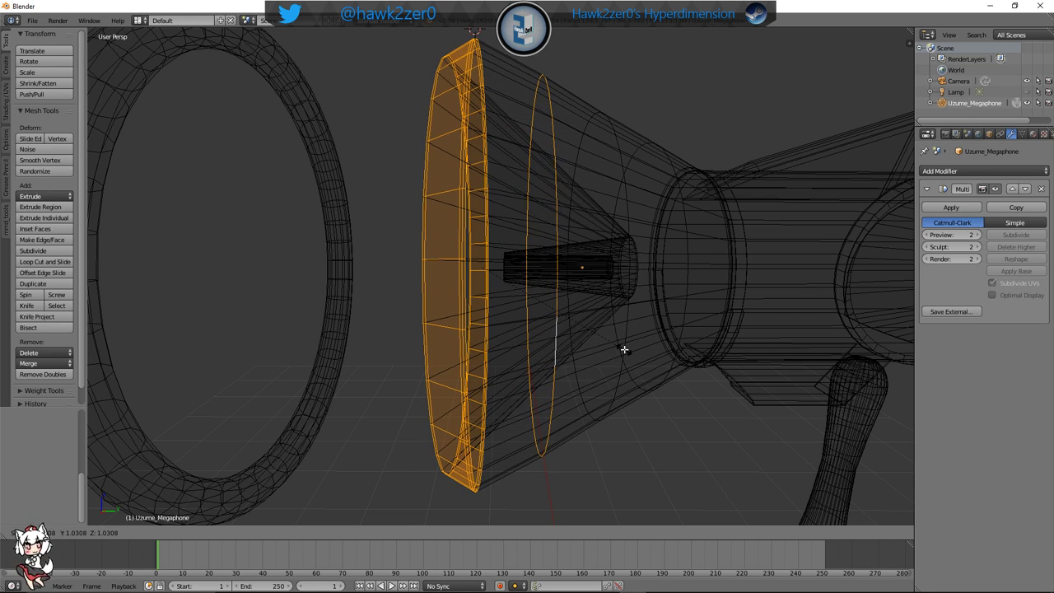
left_click(621, 350)
key("z")
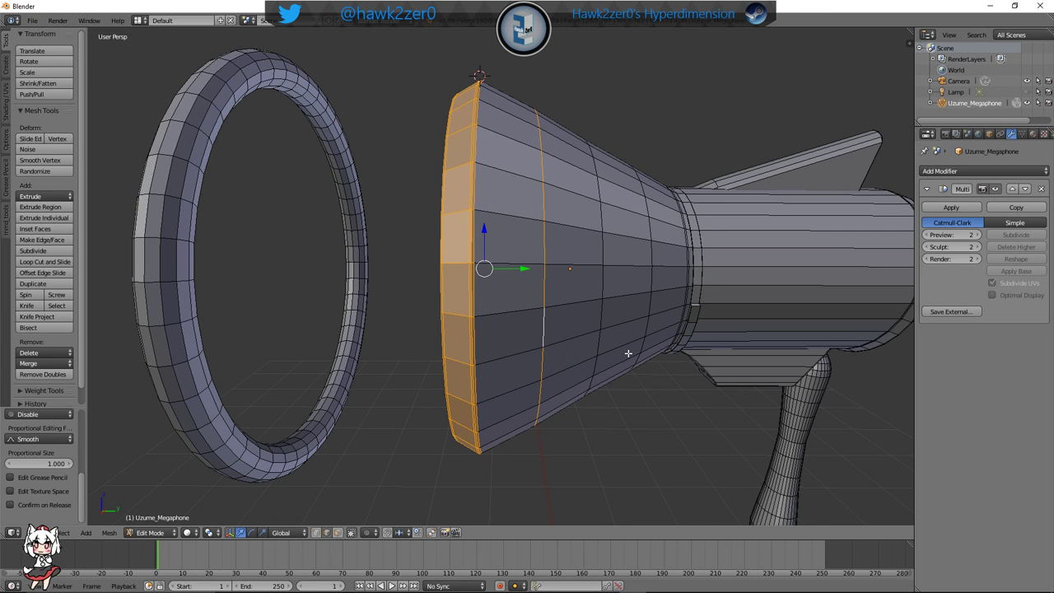
middle_click_drag(628, 354, 634, 353)
key("z")
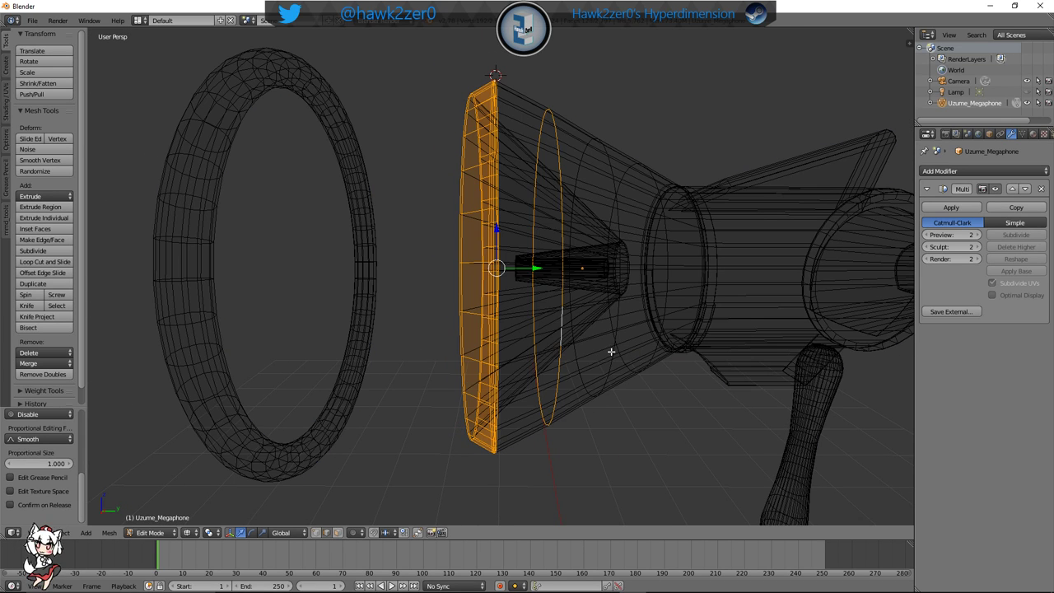
Select only the rim at the horn's mouth, scale it up slightly and return to solid shading
key("a")
key("b")
left_click_drag(439, 63, 508, 533)
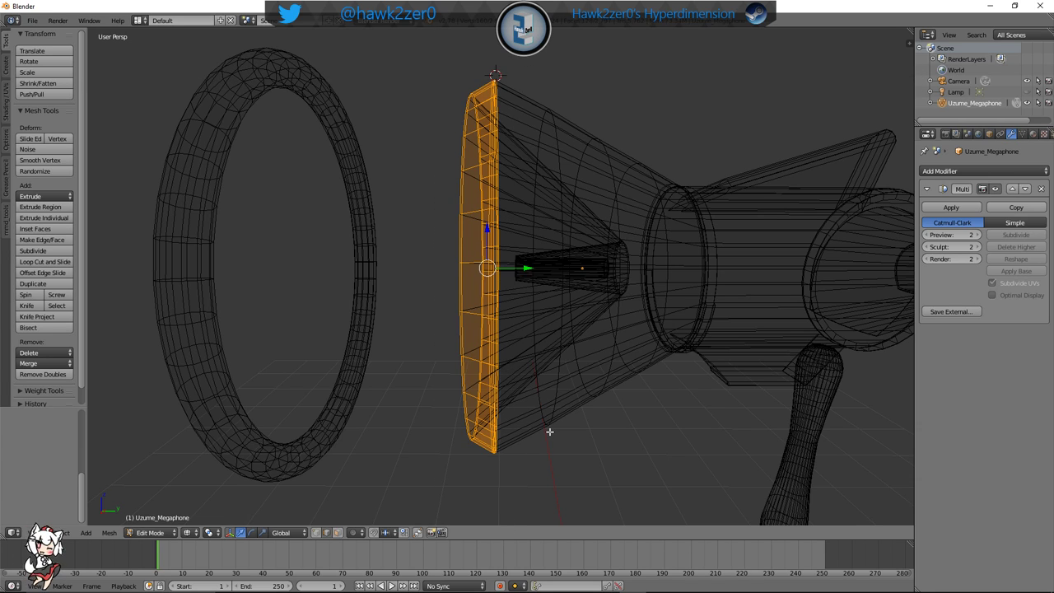
key("s")
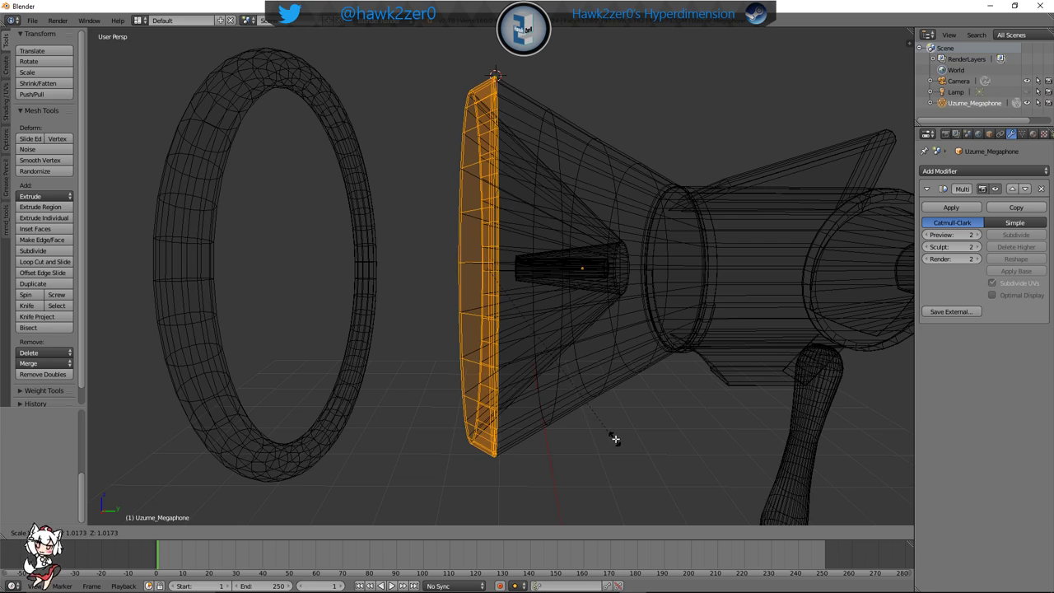
left_click(635, 440)
key("a")
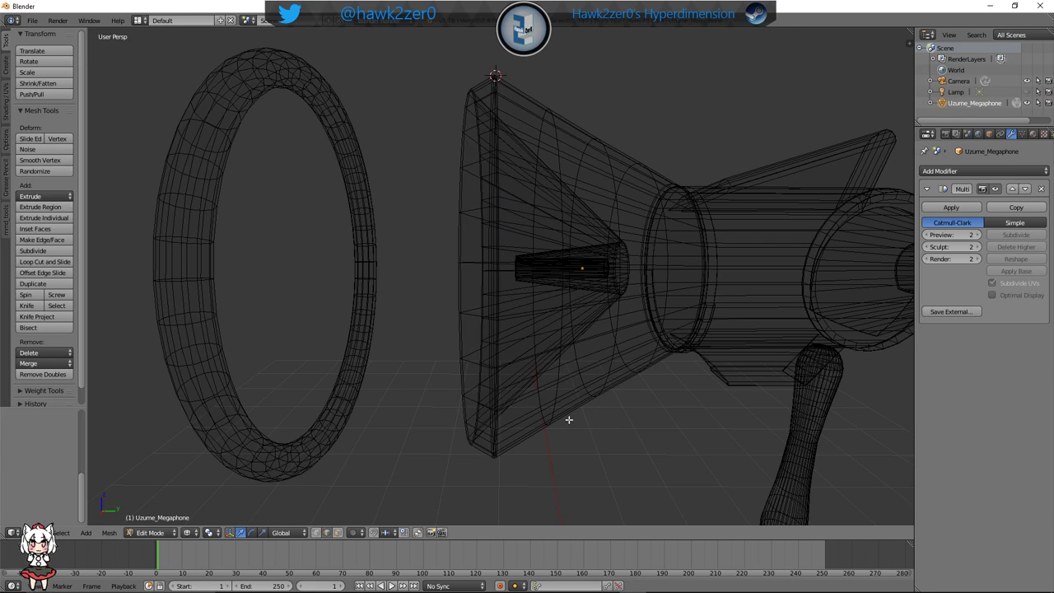
mouse_move(567, 419)
middle_mouse_down()
mouse_move(628, 424)
mouse_move(695, 404)
mouse_move(712, 371)
mouse_move(650, 423)
mouse_move(496, 409)
mouse_move(518, 395)
mouse_move(433, 406)
middle_mouse_up()
key("z")
scroll(624, 423, "down", 3)
scroll(497, 409, "up", 3)
scroll(433, 406, "down", 3)
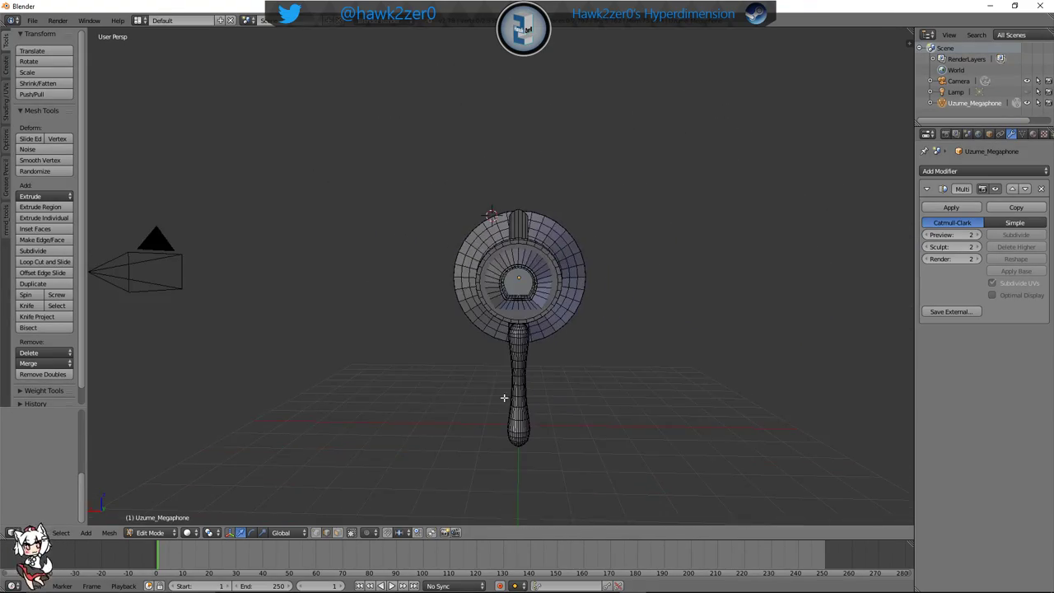
Select the whole ring and move it along Y up against the horn's mouth
middle_click_drag(502, 400, 416, 356)
key("l")
scroll(539, 348, "up", 3)
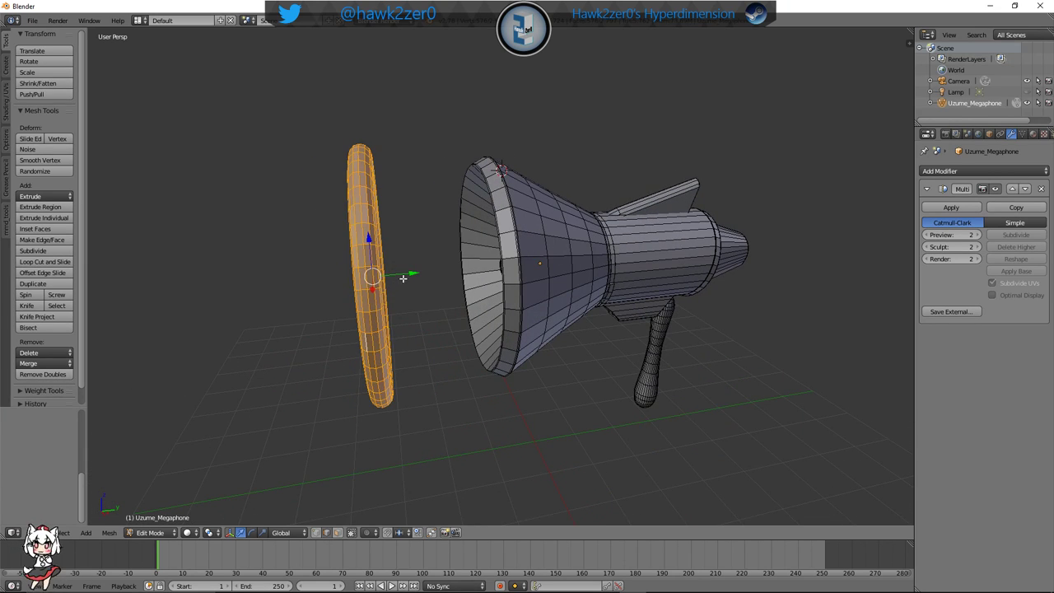
left_click_drag(403, 278, 501, 271)
Shift the ring slightly back along Y from the horn's mouth and scale it up well beyond the rim
middle_click_drag(501, 272, 536, 320)
scroll(482, 288, "up", 3)
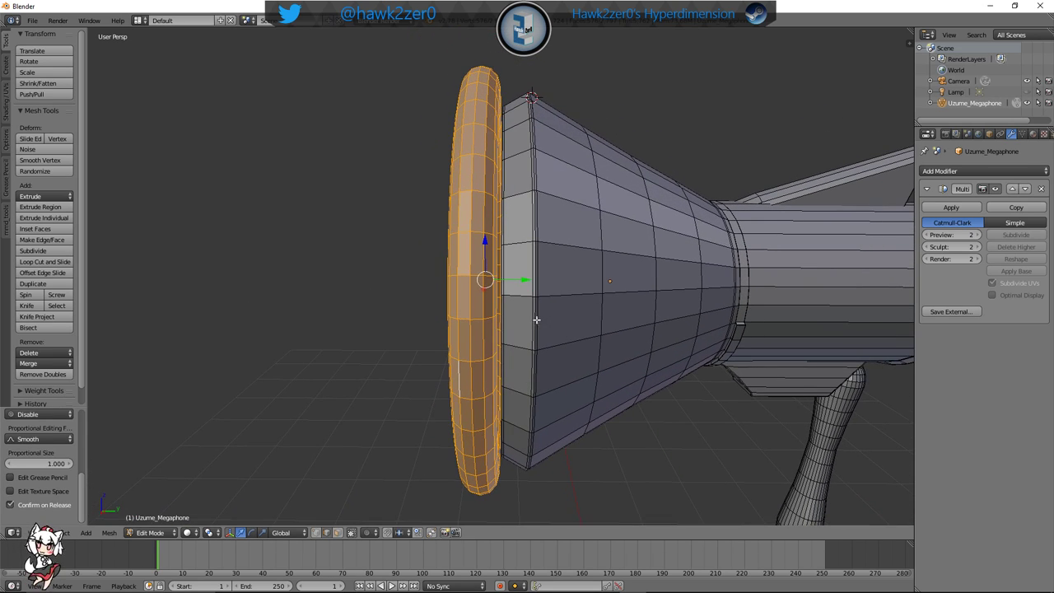
key("s")
key("y")
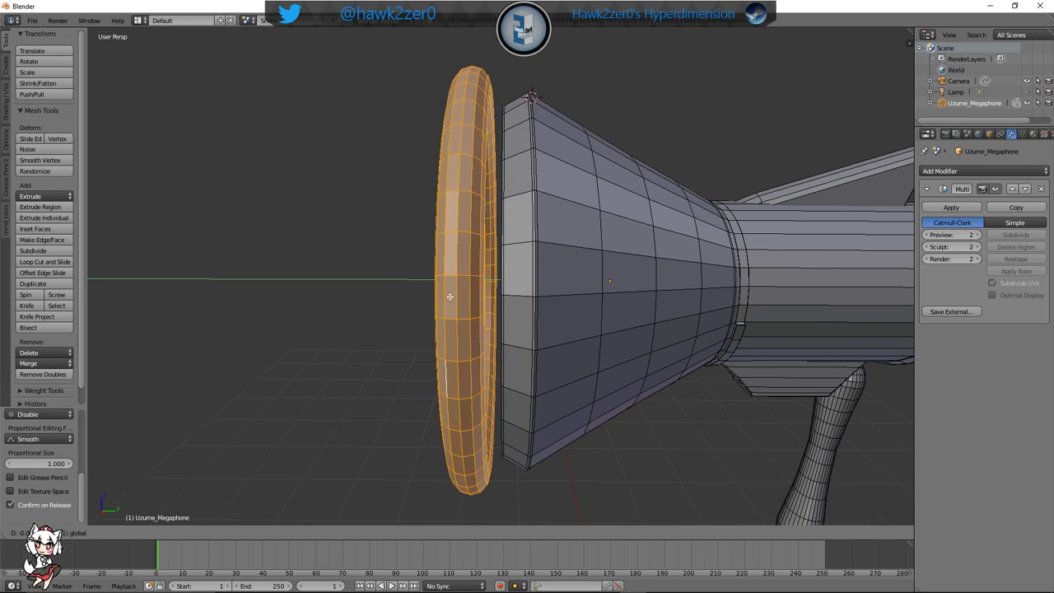
left_click(406, 329)
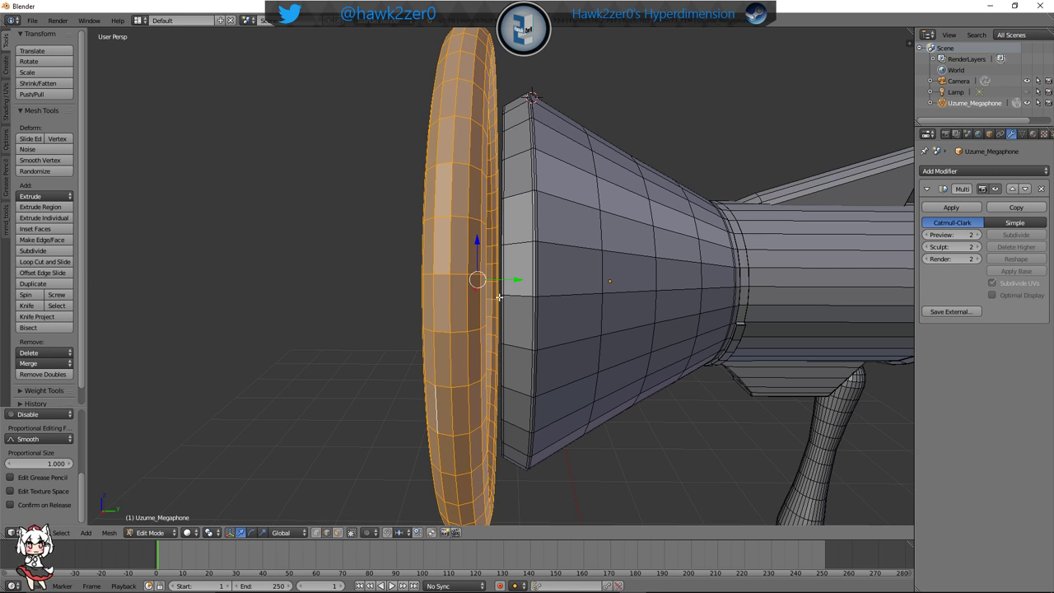
Move the ring along Y away from the horn's mouth and scale it up slightly
left_click_drag(518, 280, 459, 288)
middle_click_drag(459, 288, 576, 305)
scroll(577, 272, "down", 5)
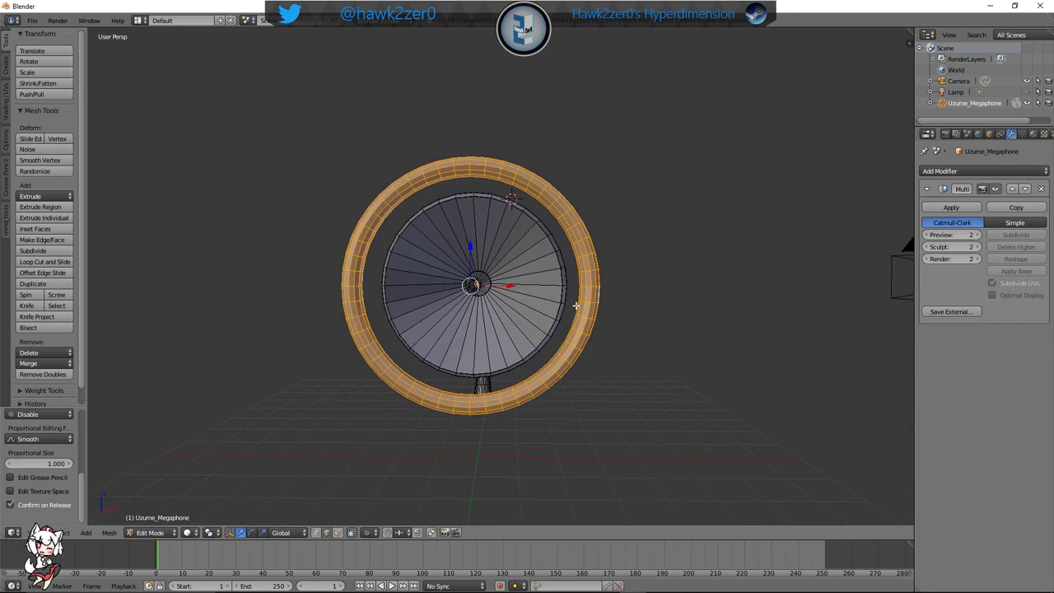
key("s")
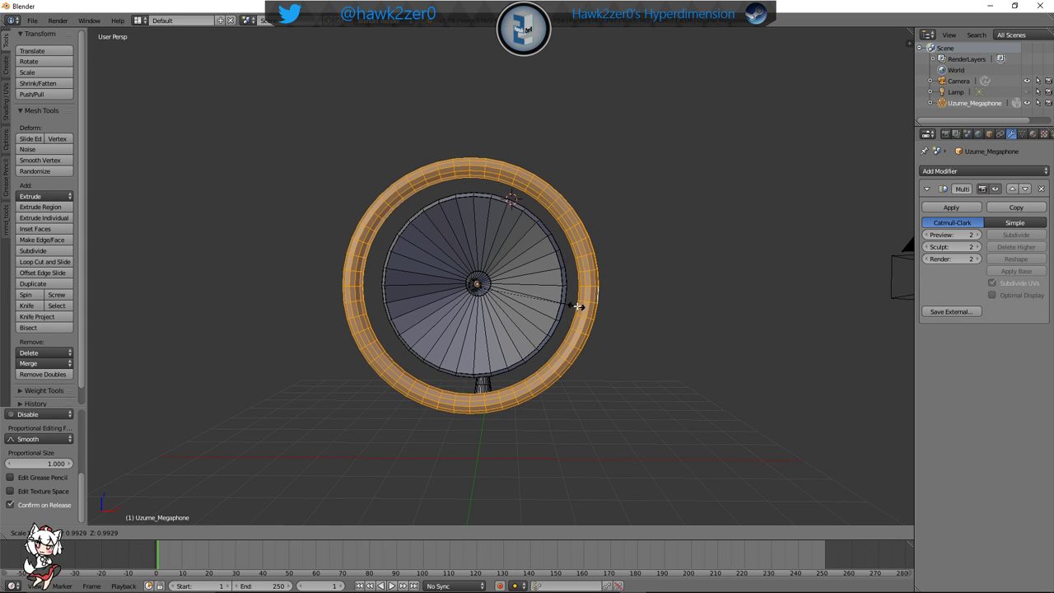
left_click(595, 310)
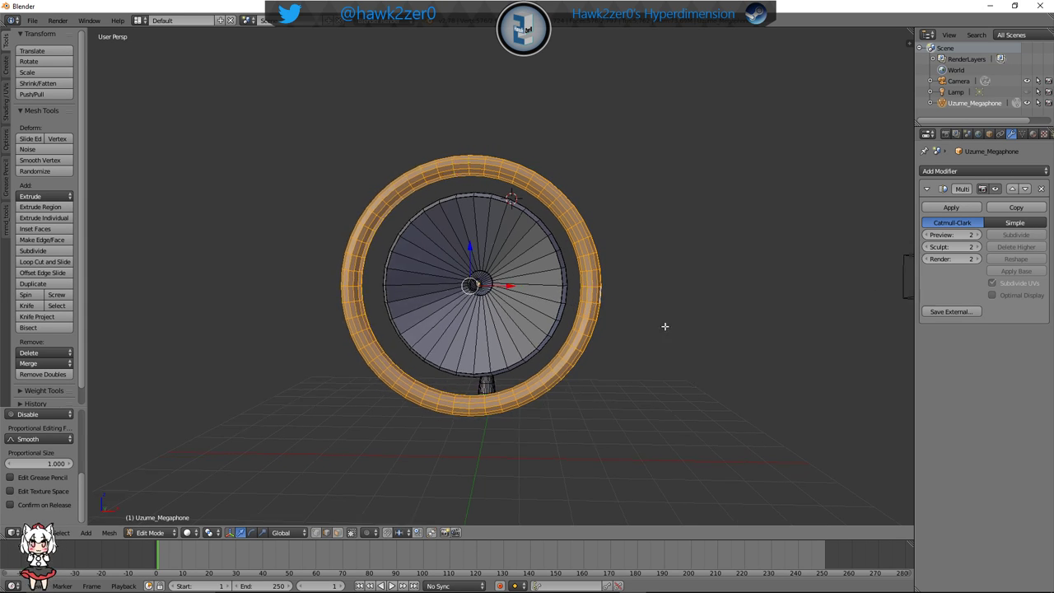
Deselect the ring and switch to Object Mode to check the smoothed megaphone from the side
middle_click_drag(666, 325, 595, 325)
key("a")
left_click(152, 532)
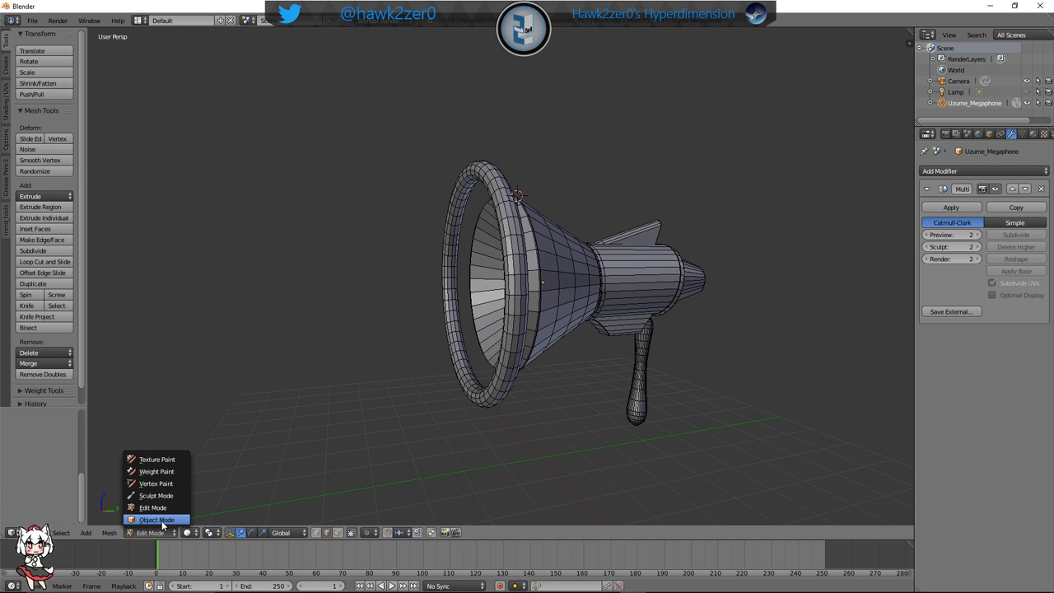
left_click(157, 519)
middle_click_drag(636, 421, 588, 418)
scroll(652, 404, "down", 3)
middle_click_drag(653, 410, 613, 362)
scroll(667, 397, "up", 3)
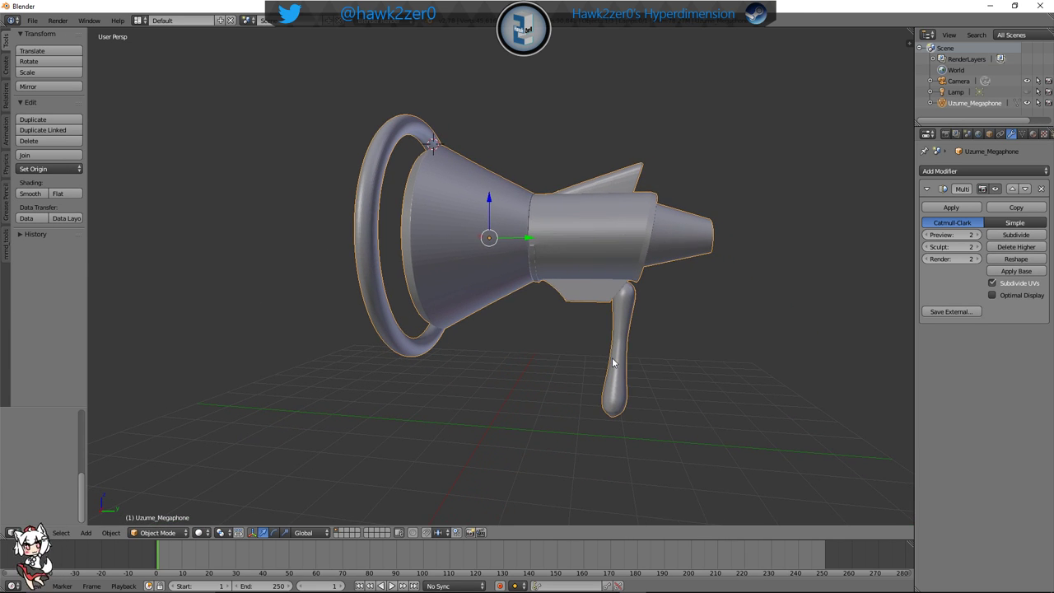
middle_click_drag(718, 371, 698, 368)
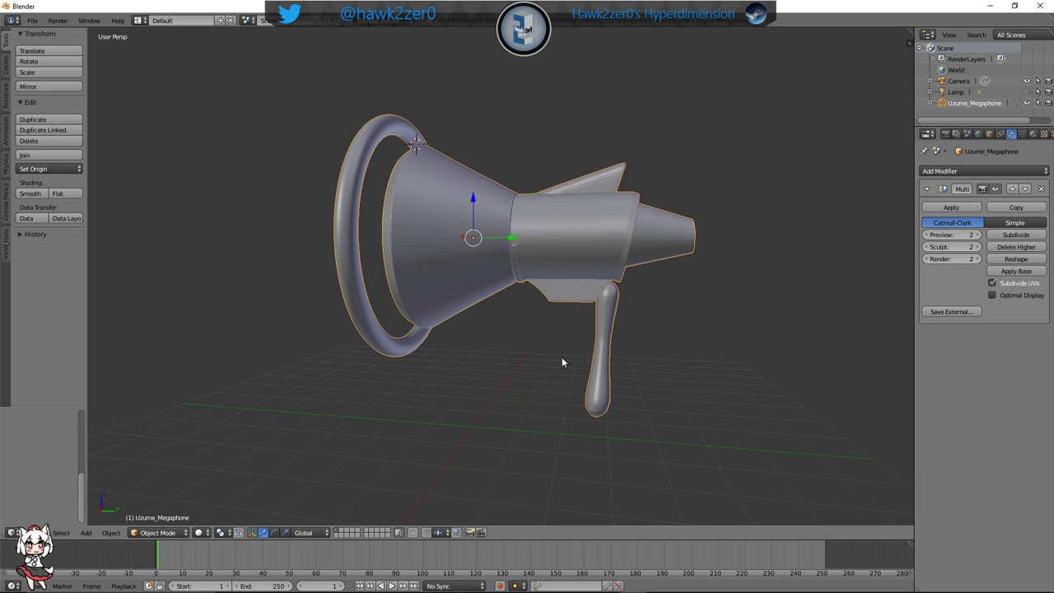
Rotate the whole megaphone so its horn tilts steeply downward, and inspect it from both sides
key("r")
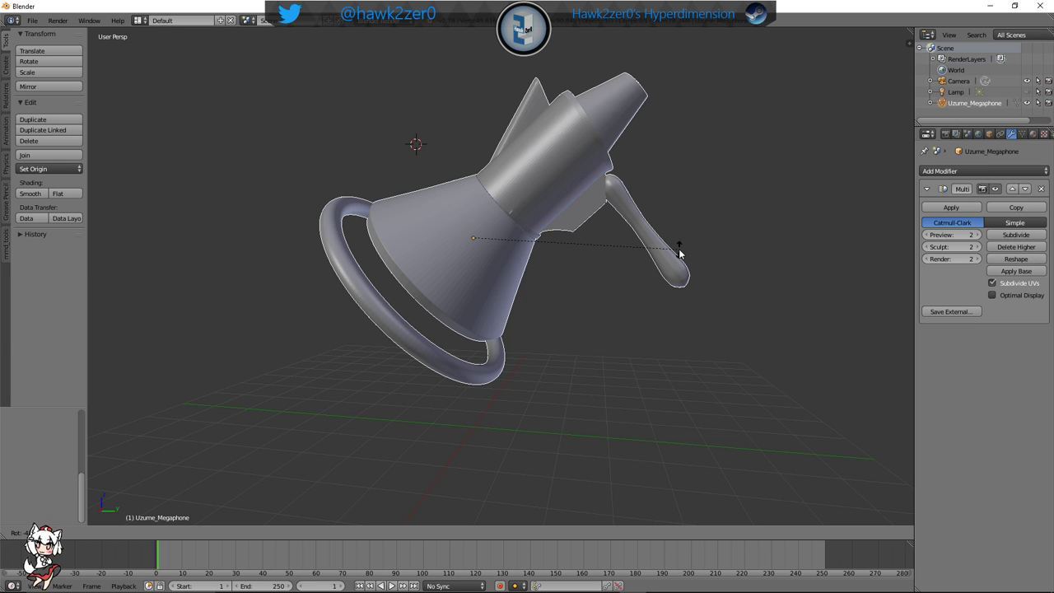
left_click(709, 166)
middle_click_drag(720, 255, 494, 274)
scroll(490, 284, "down", 3)
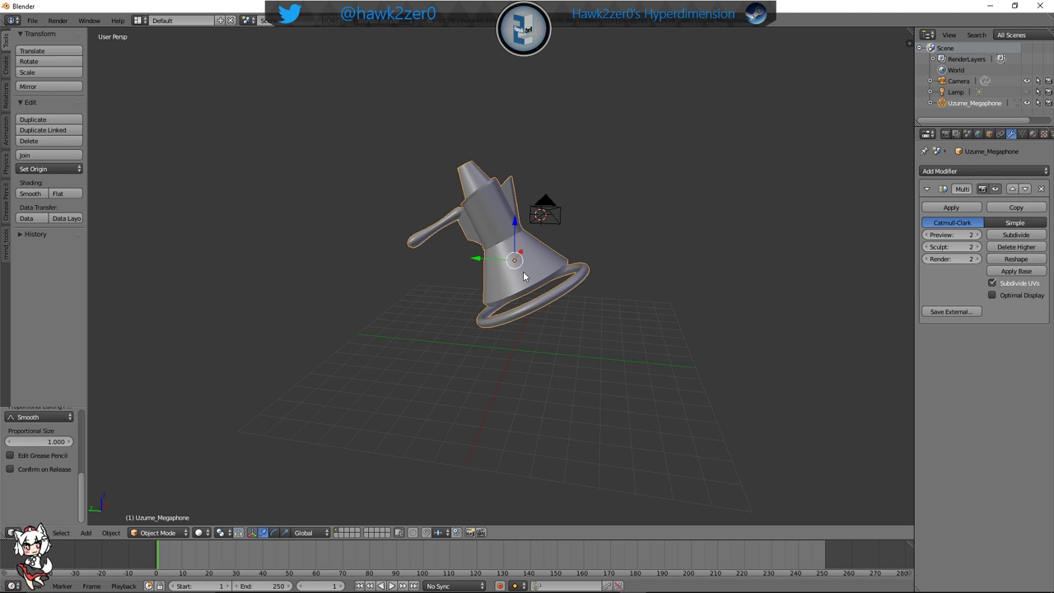
scroll(563, 278, "up", 1)
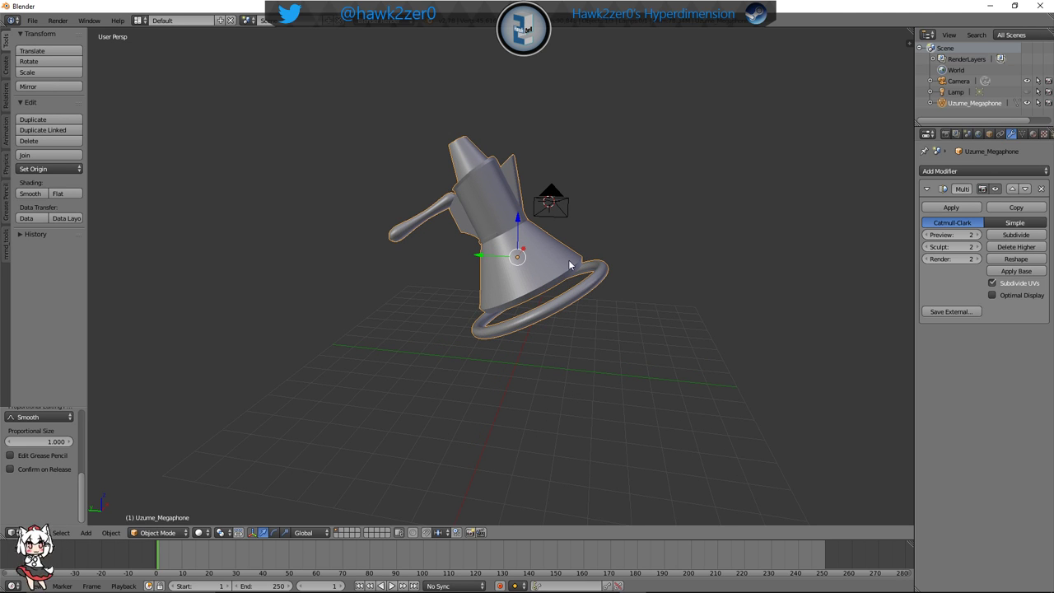
middle_click_drag(583, 231, 400, 314, "shift")
scroll(504, 331, "up", 4)
middle_click_drag(477, 346, 568, 348, "shift")
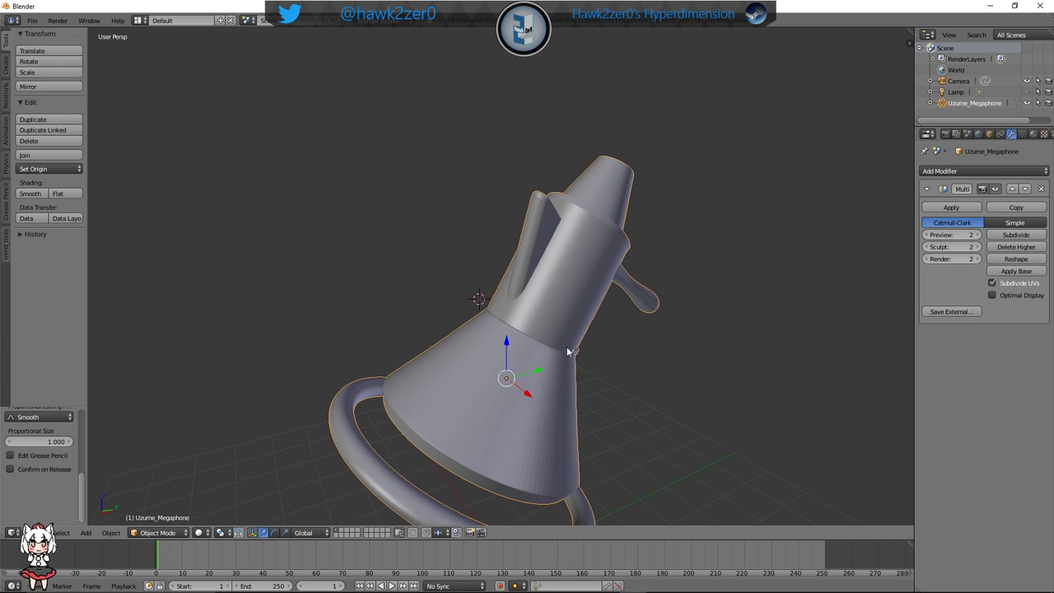
Return to Edit Mode and cut one edge loop across the middle of the fin on the megaphone's body
middle_click_drag(515, 436, 539, 332)
left_click(142, 533)
left_click(163, 510)
scroll(470, 433, "up", 2)
scroll(525, 391, "up", 4)
key("ctrl+r")
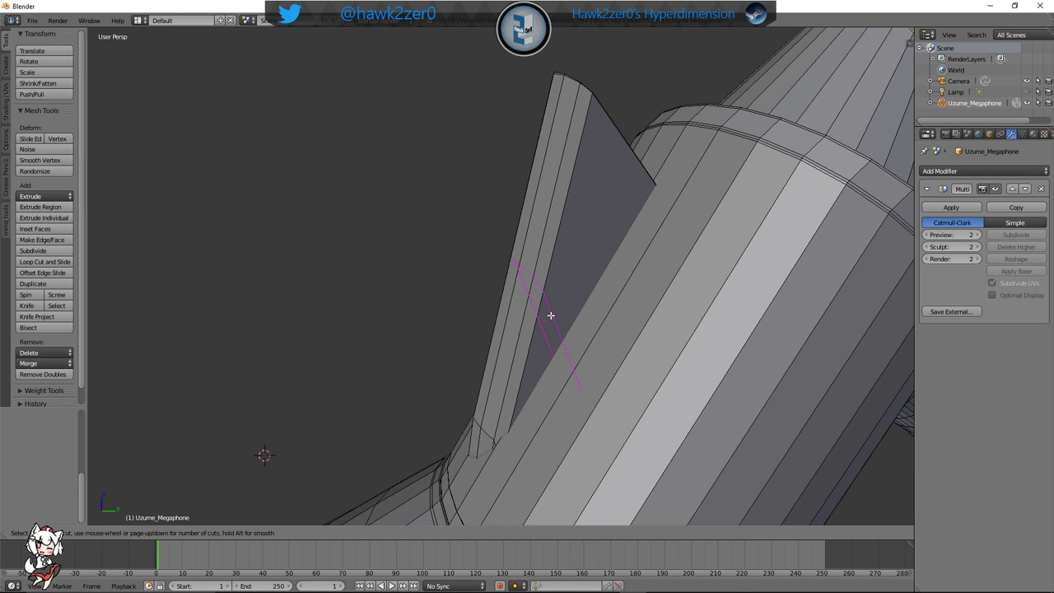
left_click(551, 316)
left_click(551, 315)
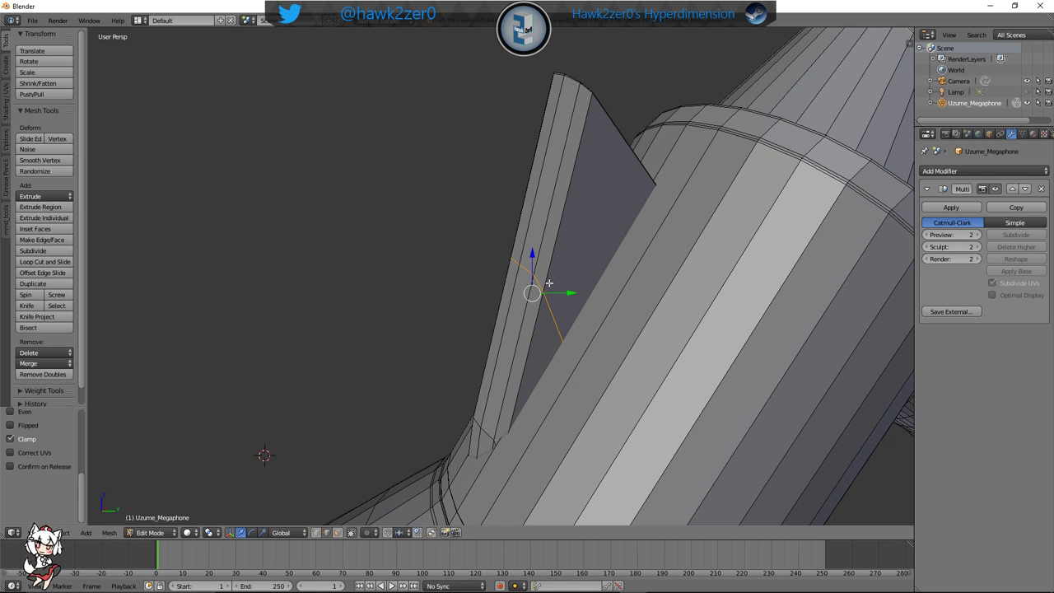
Raise the fin's new edge loop slightly along Z and pull it along Y away from the body to bend the fin outward
key("s")
right_click(546, 283)
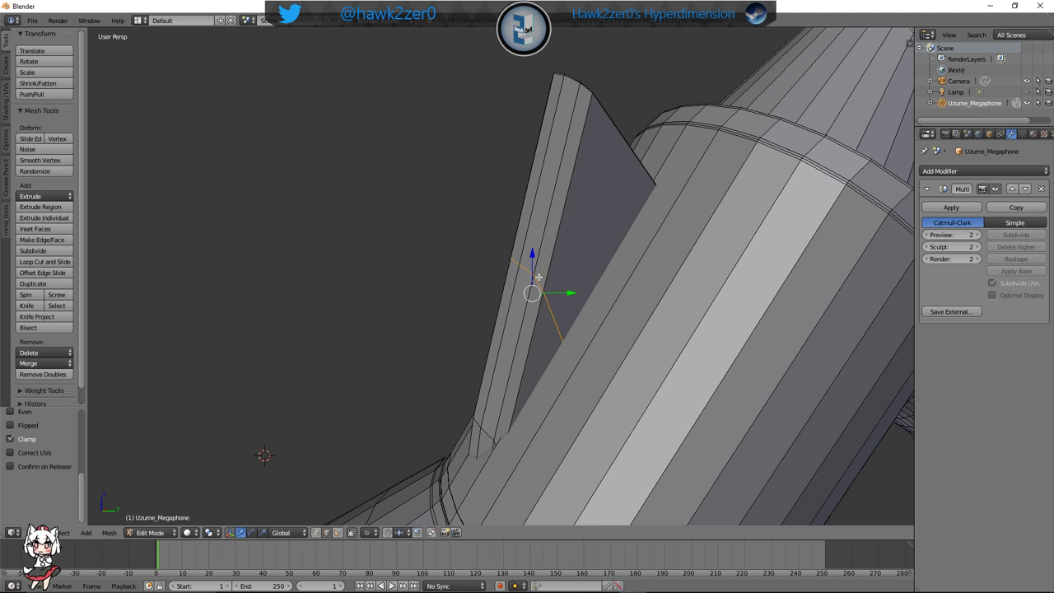
left_click_drag(533, 261, 532, 260)
left_click_drag(484, 226, 484, 226)
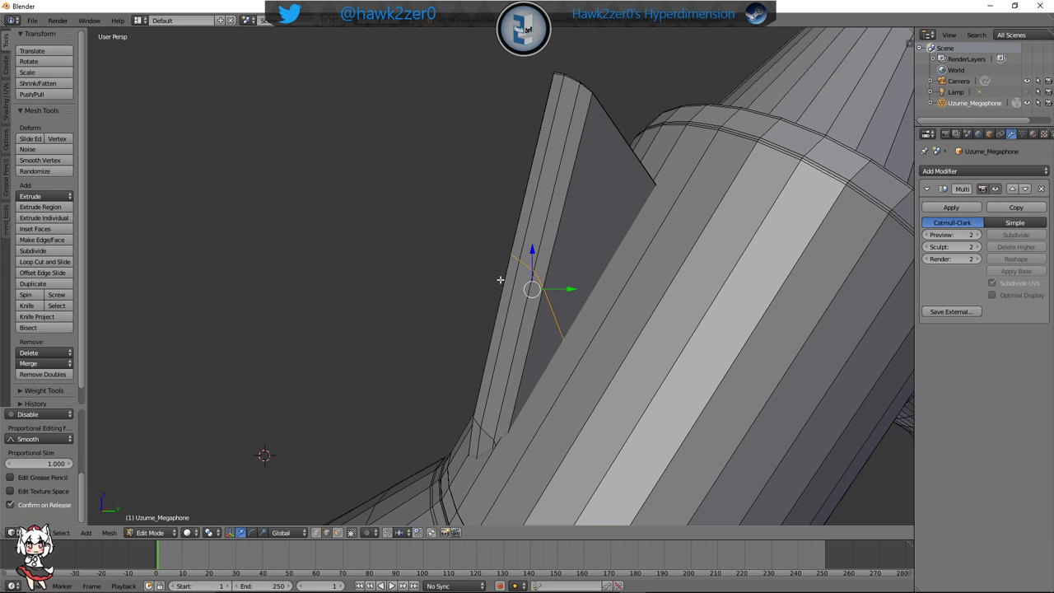
middle_click_drag(499, 280, 697, 292)
middle_click_drag(517, 301, 589, 323, "shift")
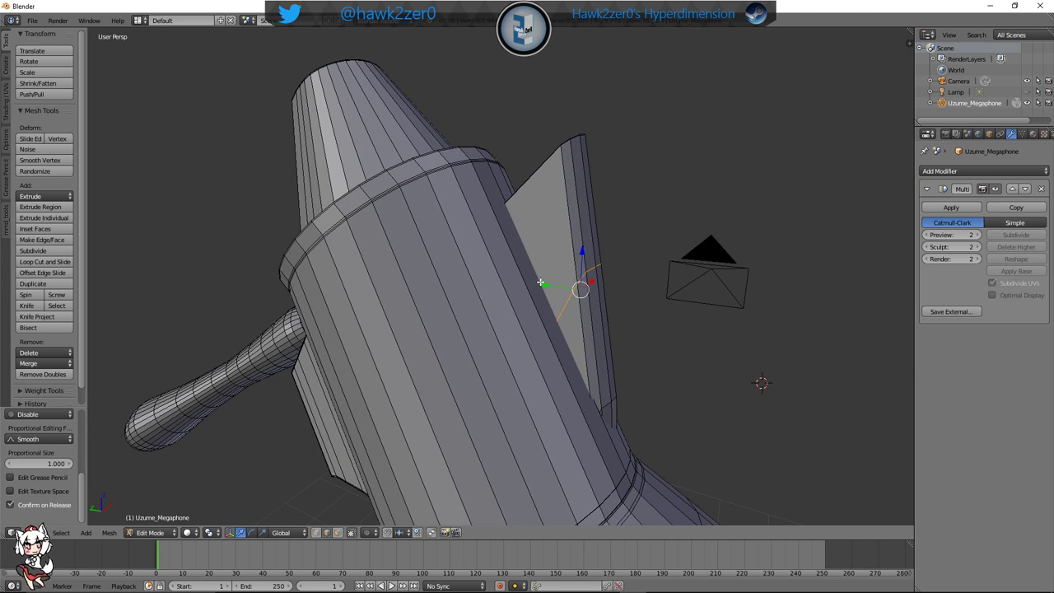
left_click_drag(542, 286, 722, 277)
left_click_drag(601, 260, 607, 245)
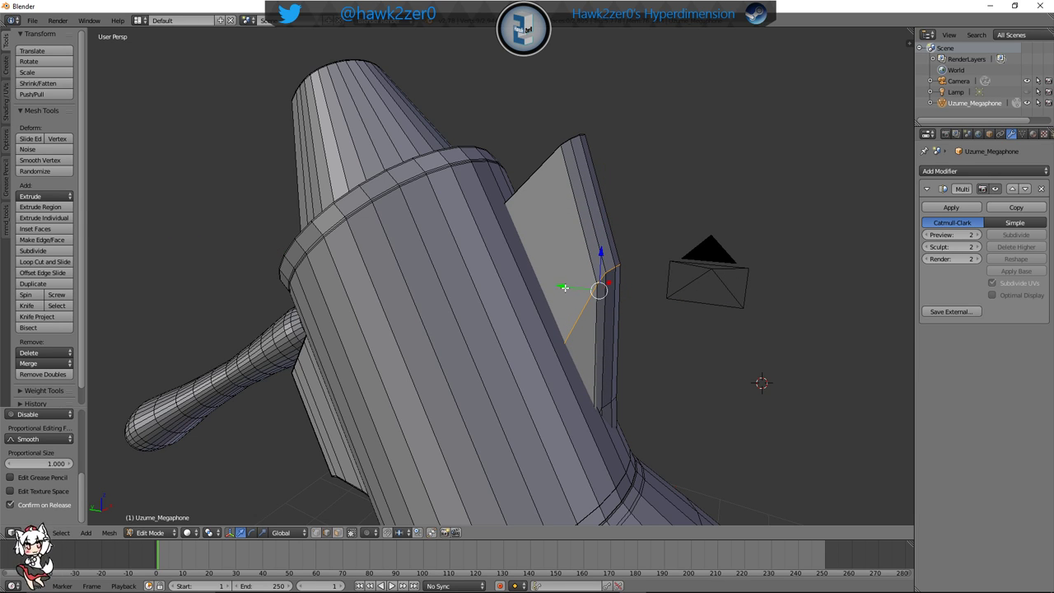
left_click_drag(564, 288, 626, 275)
Select the edge loops outlining the end face at the fin's free tip
middle_click_drag(626, 275, 410, 343)
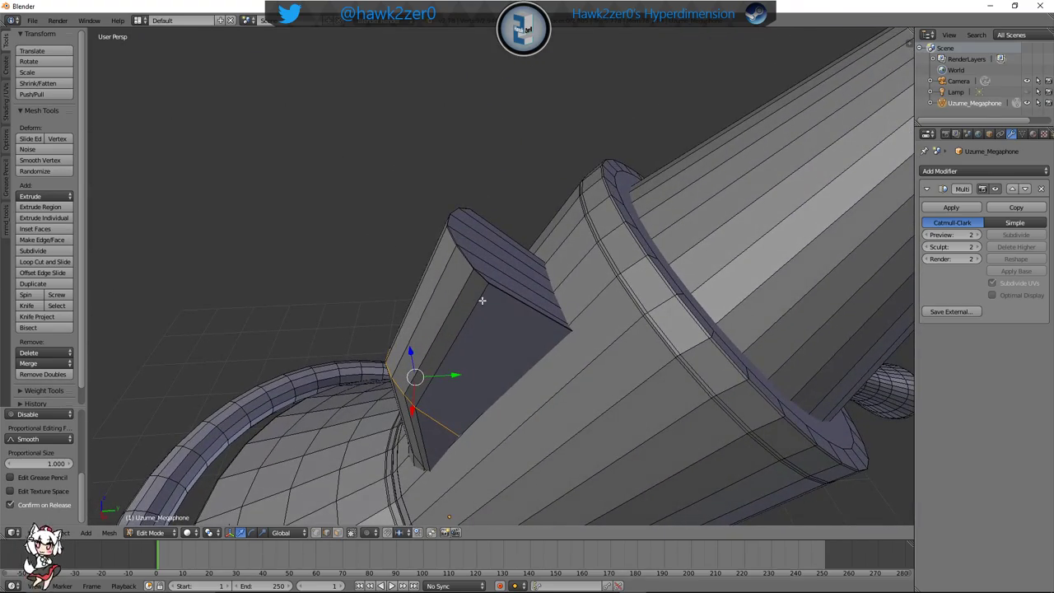
right_click(489, 285, "alt")
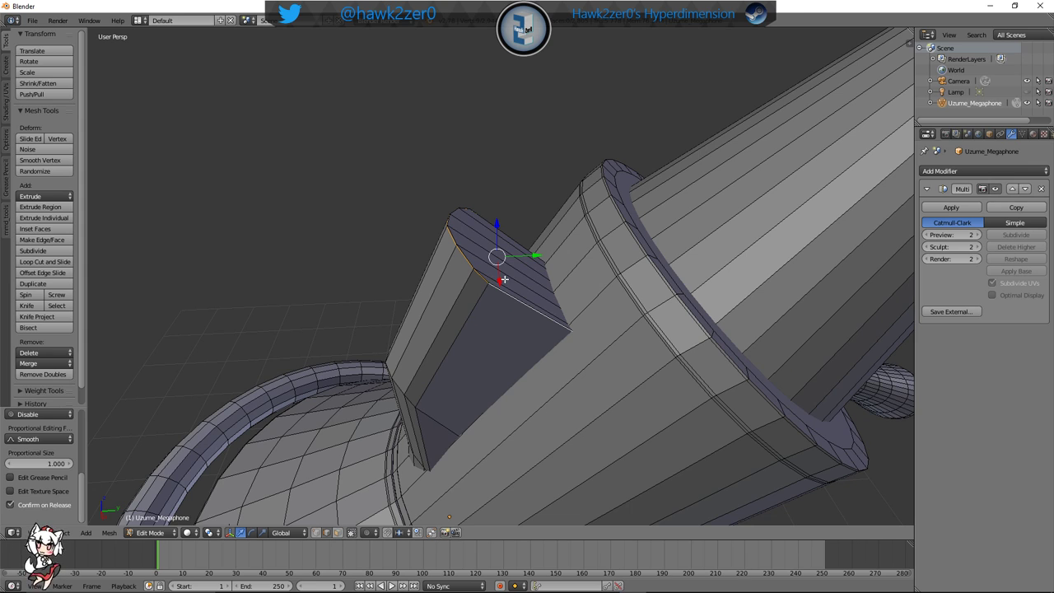
scroll(498, 292, "up", 4)
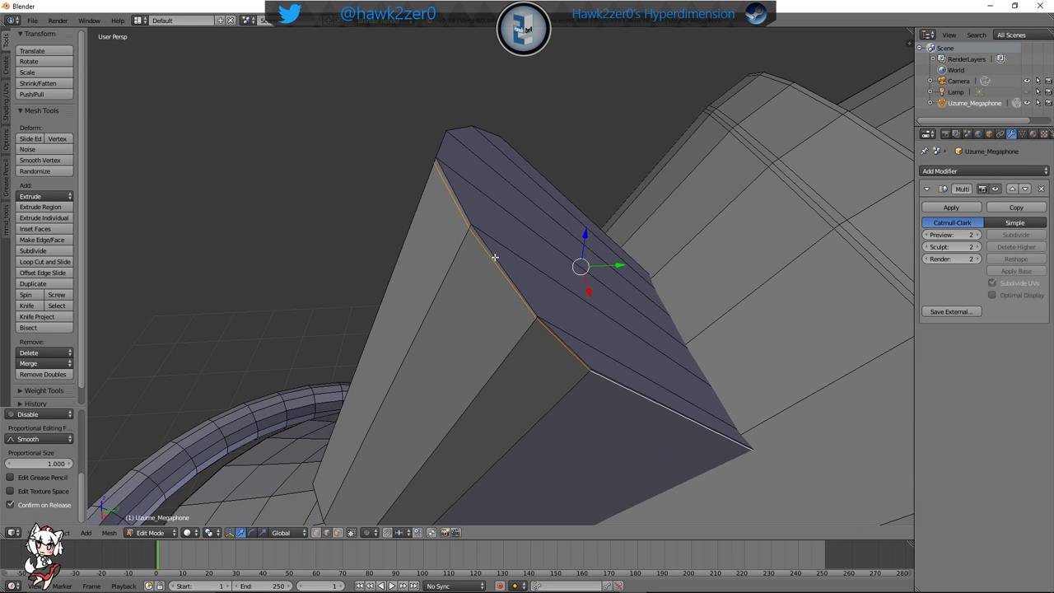
right_click(496, 258, "alt+shift")
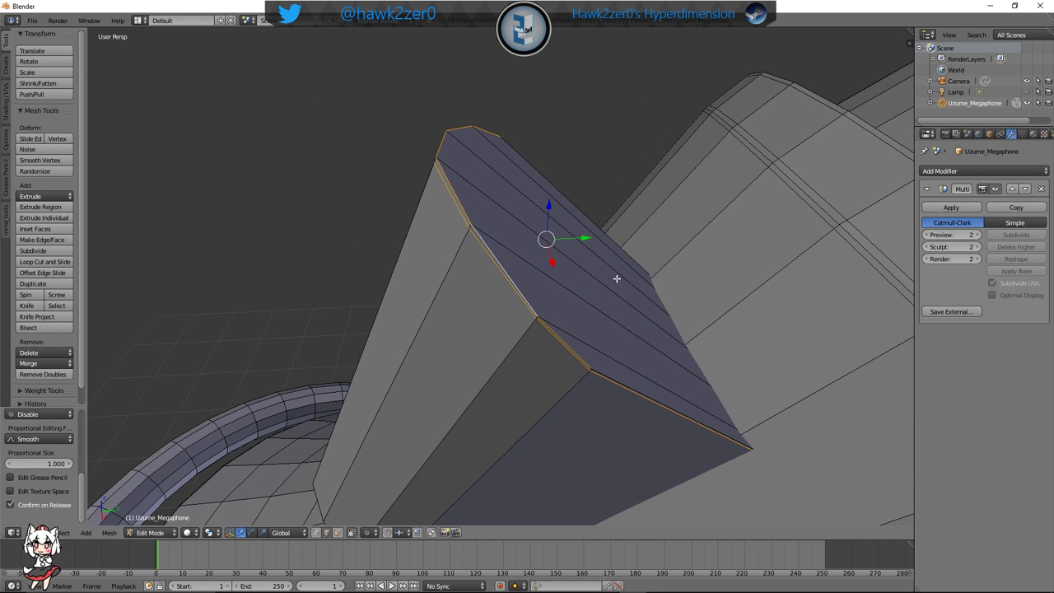
scroll(591, 255, "down", 7)
middle_click_drag(565, 280, 546, 236)
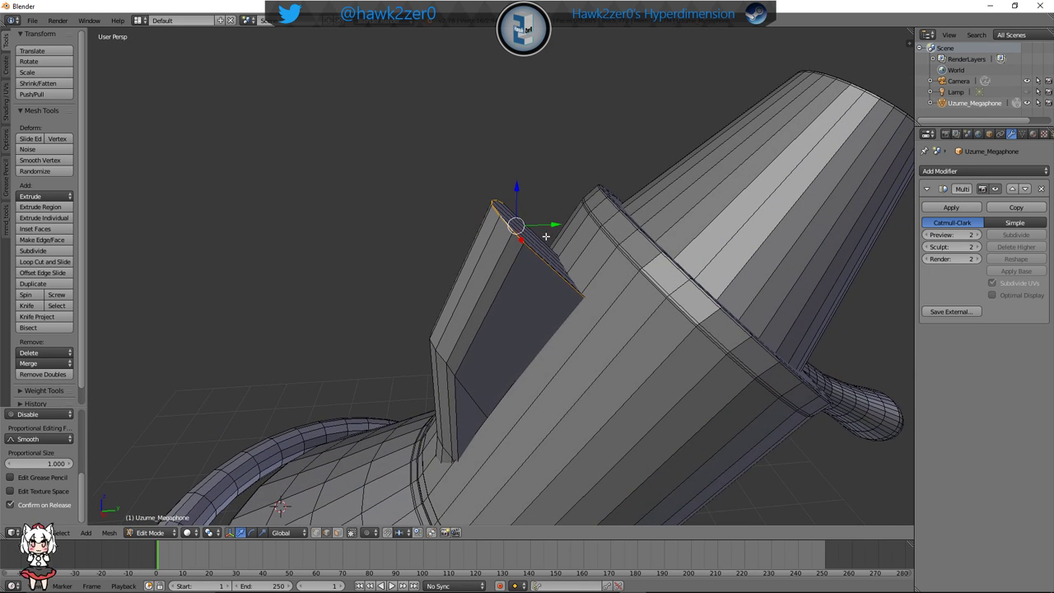
Try to reshape the fin by moving its selected top rim edges back along Y and up along Z
left_click_drag(551, 225, 551, 225)
left_click_drag(411, 218, 391, 219)
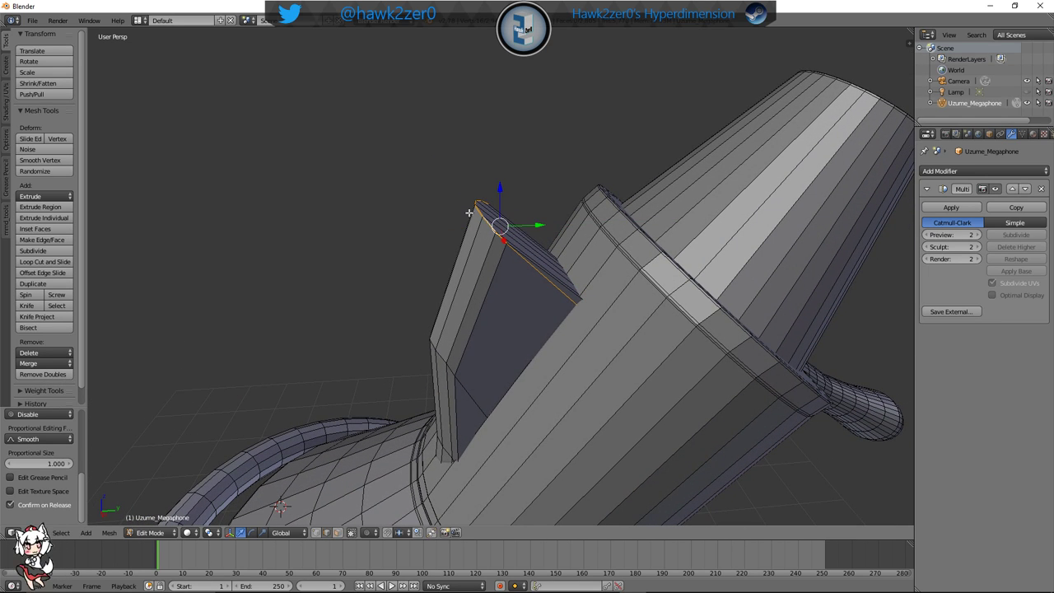
left_click_drag(499, 190, 502, 191)
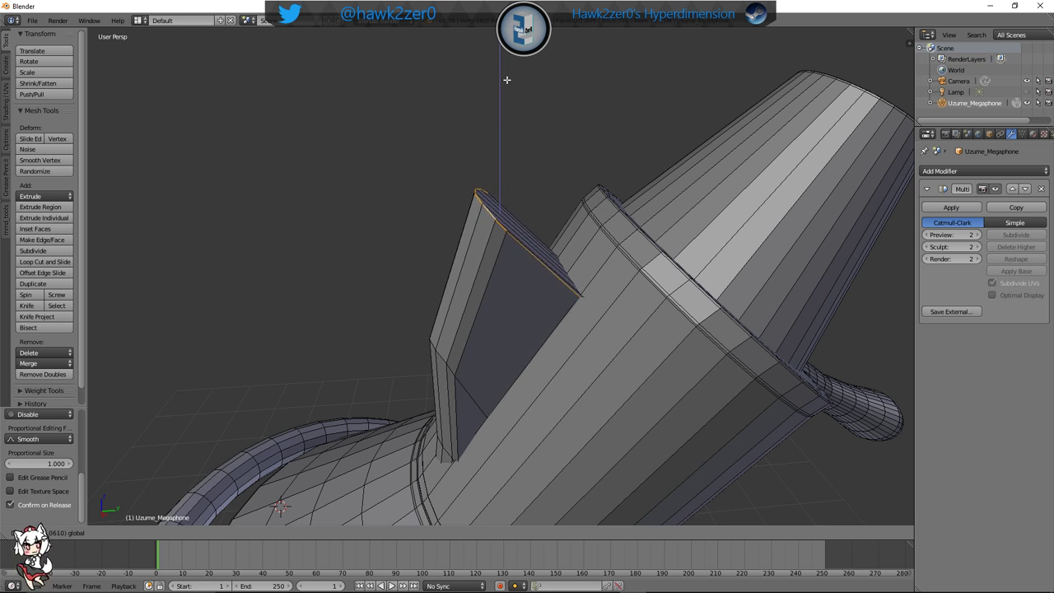
left_click_drag(498, 521, 498, 523)
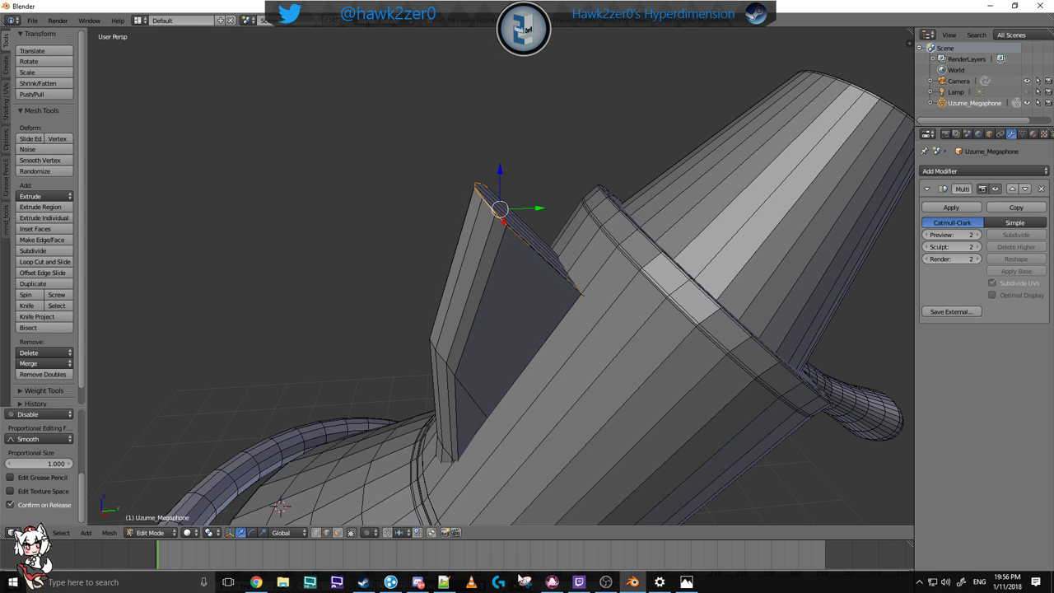
Try to raise the fin's selected rim edges farther along the global Z axis
scroll(444, 446, "down", 5)
middle_click_drag(499, 387, 407, 473)
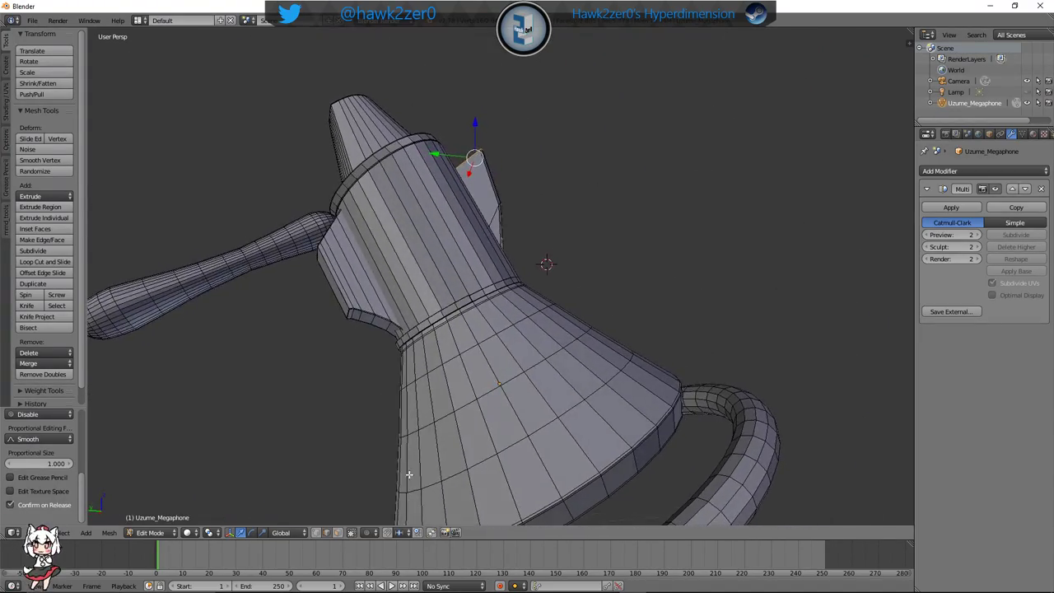
scroll(459, 435, "down", 4)
mouse_move(458, 436)
middle_mouse_down()
mouse_move(452, 445)
mouse_move(458, 435)
middle_mouse_up()
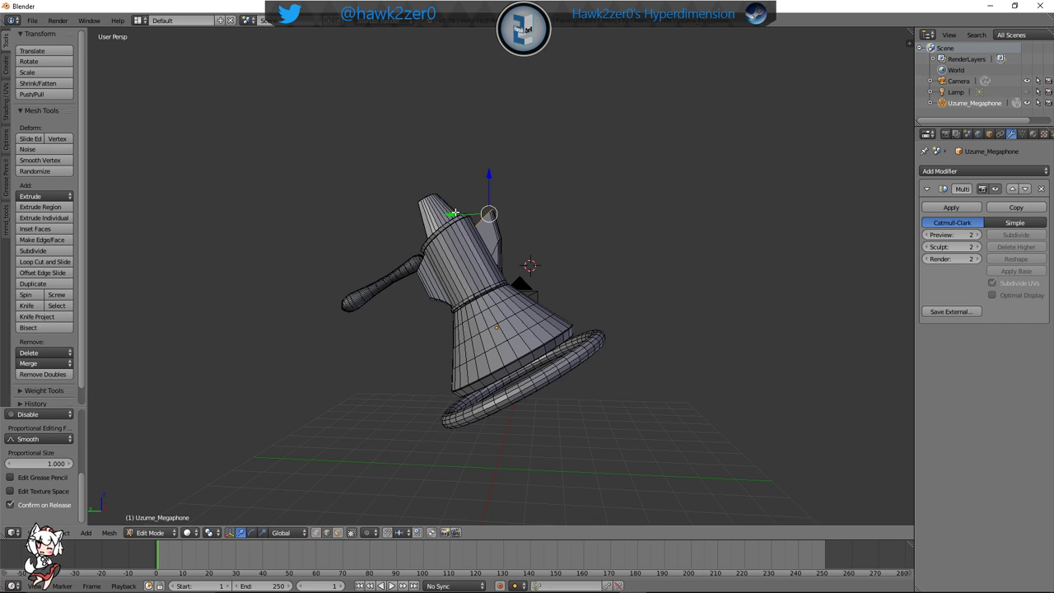
key("g")
key("y")
key("z")
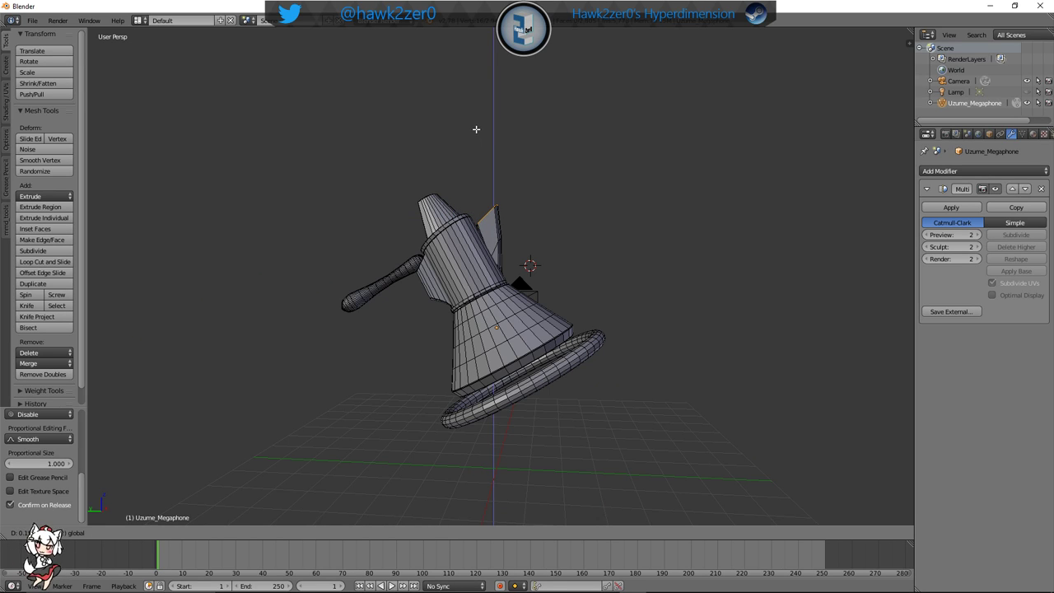
left_click(476, 128)
Try to shift the fin's rim edges along Y, and undo the last two edits
middle_click_drag(362, 303, 688, 325)
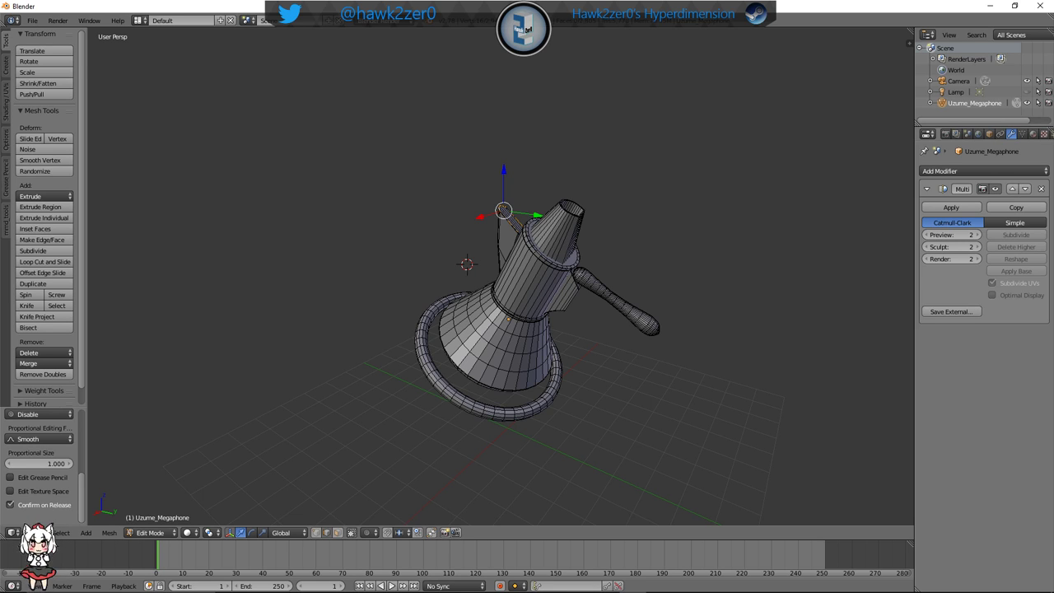
scroll(575, 358, "up", 6)
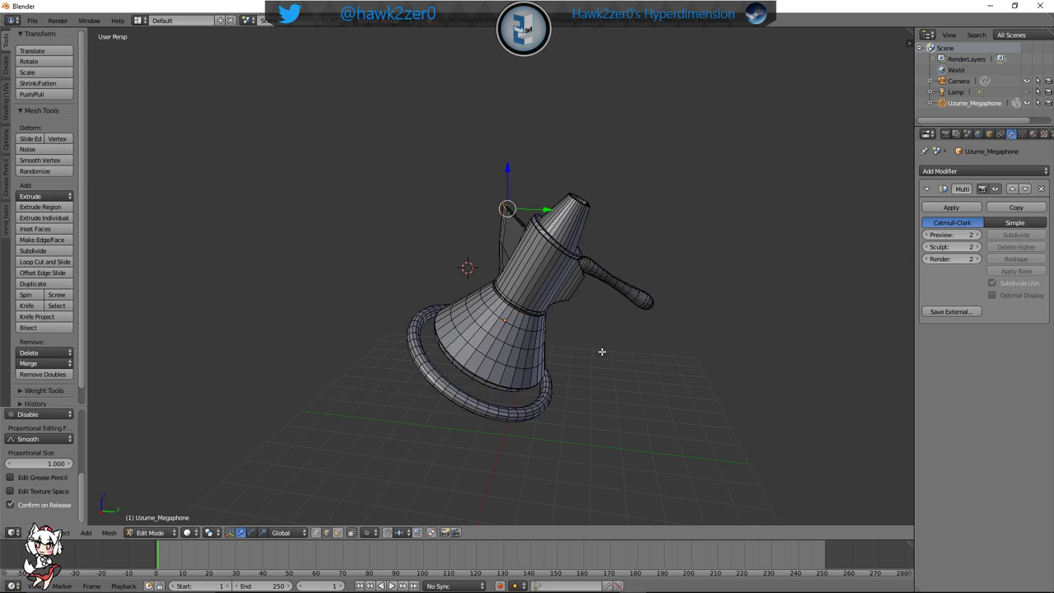
middle_click_drag(561, 360, 582, 482, "shift")
left_click_drag(584, 275, 532, 272)
left_click(531, 270)
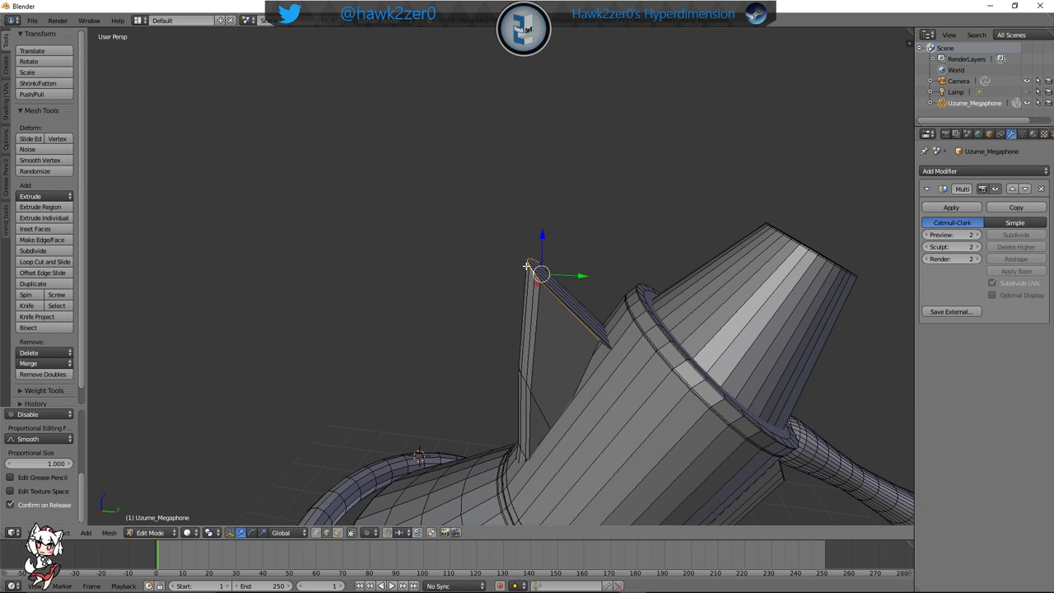
middle_click_drag(534, 275, 620, 283)
key("ctrl+z")
key("ctrl+z")
In wireframe view, try adding the curved lower edges inside the megaphone body to the fin's rim selection
key("z")
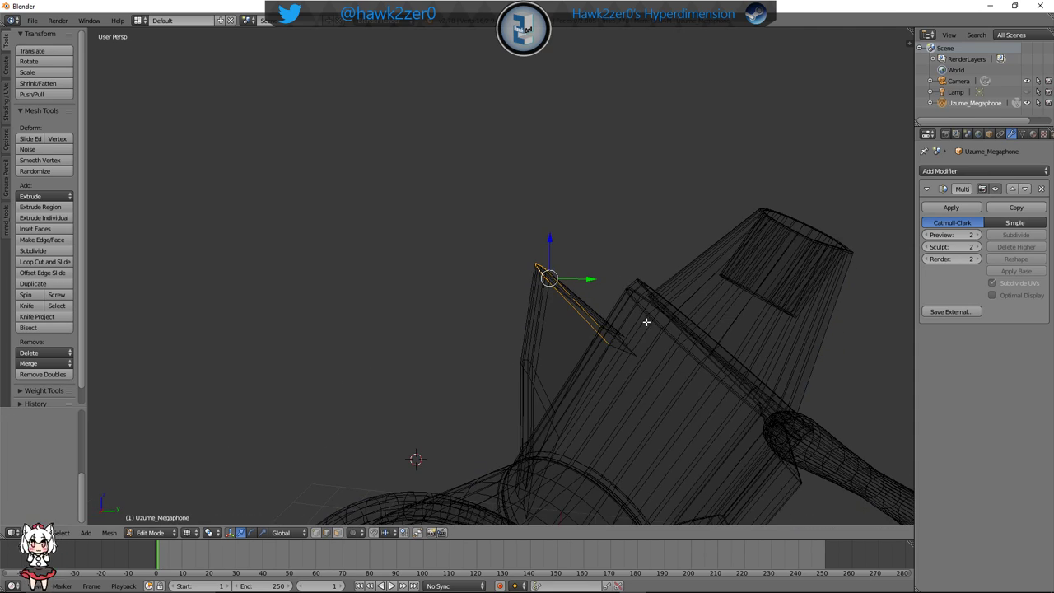
mouse_move(646, 323)
middle_mouse_down()
mouse_move(717, 358)
mouse_move(670, 287)
mouse_move(624, 312)
mouse_move(630, 269)
mouse_move(621, 327)
mouse_move(627, 312)
middle_mouse_up()
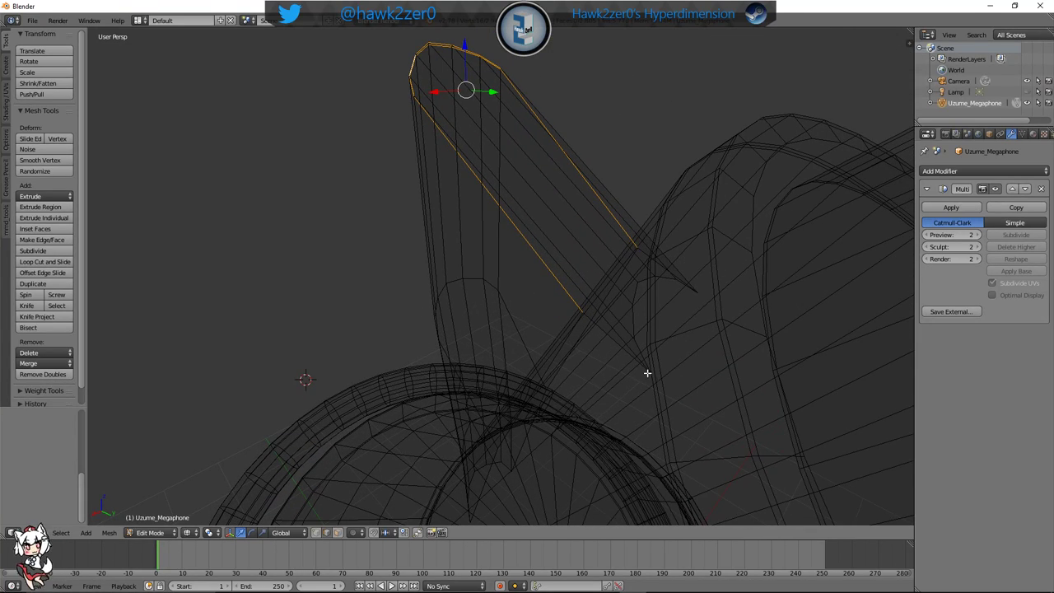
right_click(651, 364, "shift")
right_click(637, 345, "shift")
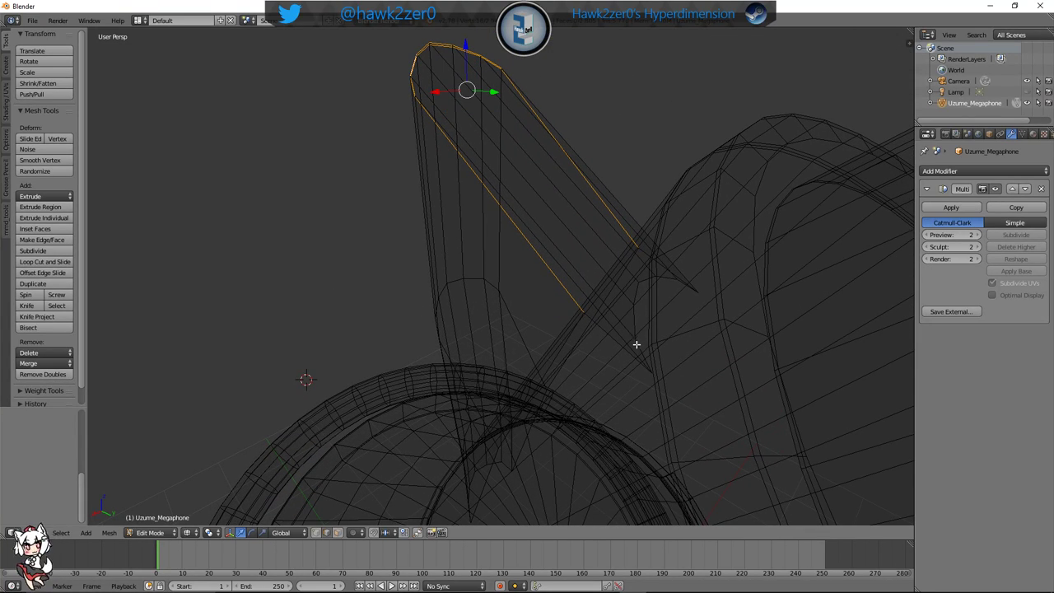
middle_click_drag(646, 349, 701, 363)
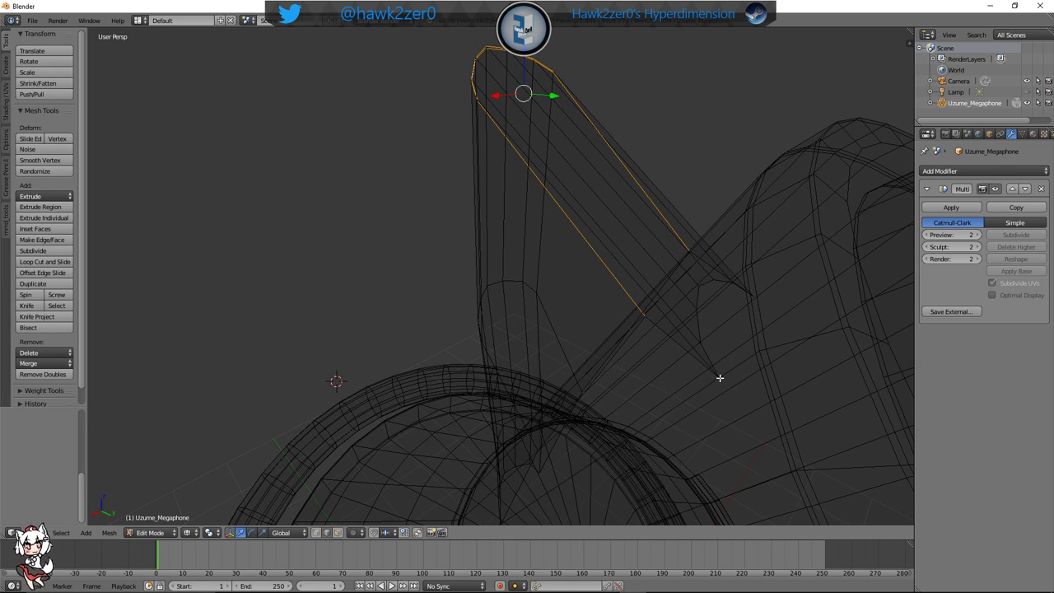
right_click(718, 376, "shift")
right_click(706, 358, "shift")
right_click(697, 310, "shift")
right_click(700, 287, "shift")
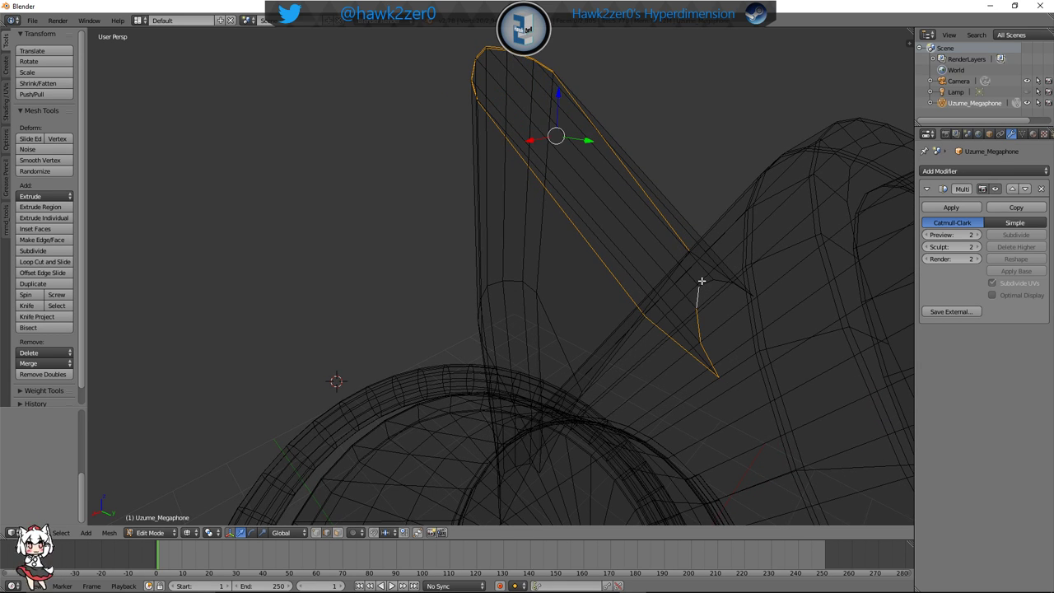
right_click(715, 277, "shift")
Undo the lower edge selections and the earlier moves of the fin's rim
key("ctrl+z")
key("ctrl+z")
key("ctrl+z")
key("ctrl+z")
key("ctrl+z")
key("ctrl+z")
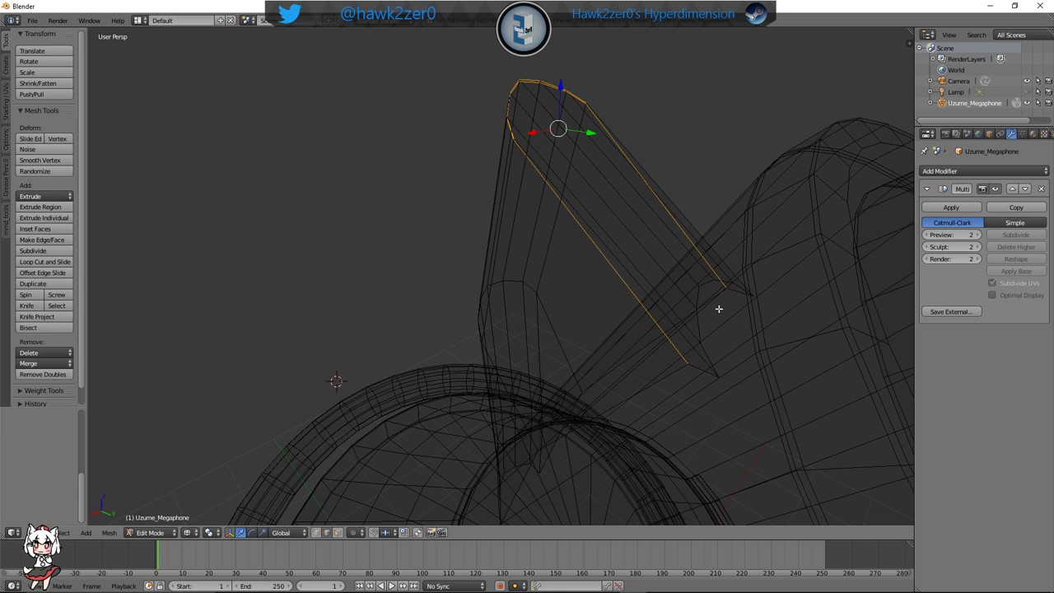
key("ctrl+z")
key("ctrl+shift+z")
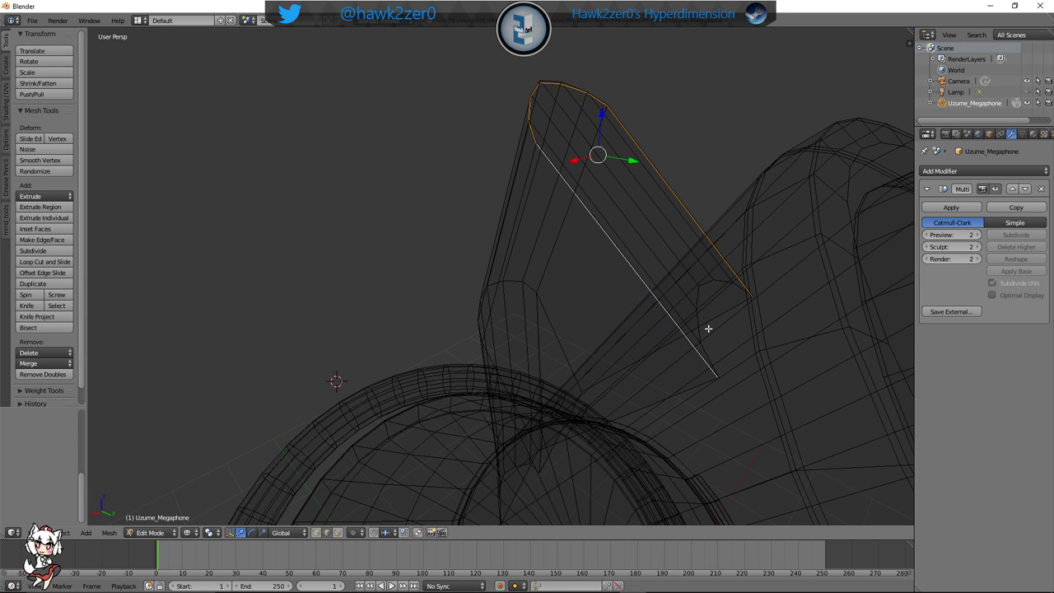
Add the curved lower edges inside the megaphone body to the rim selection, closing the loop around the fin's top
key("ctrl+shift+z")
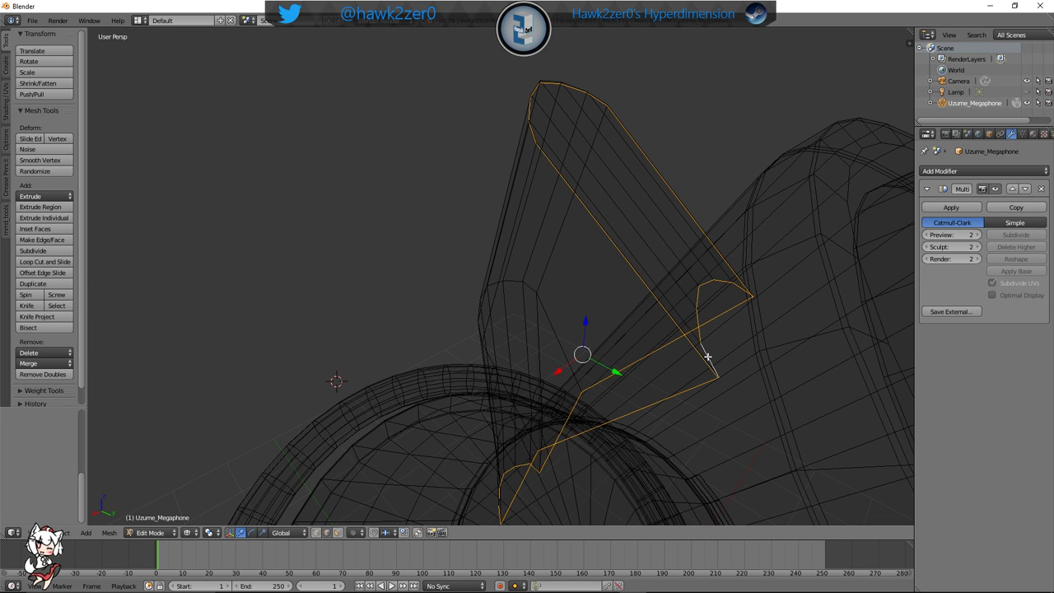
key("ctrl+z")
right_click(709, 356, "shift")
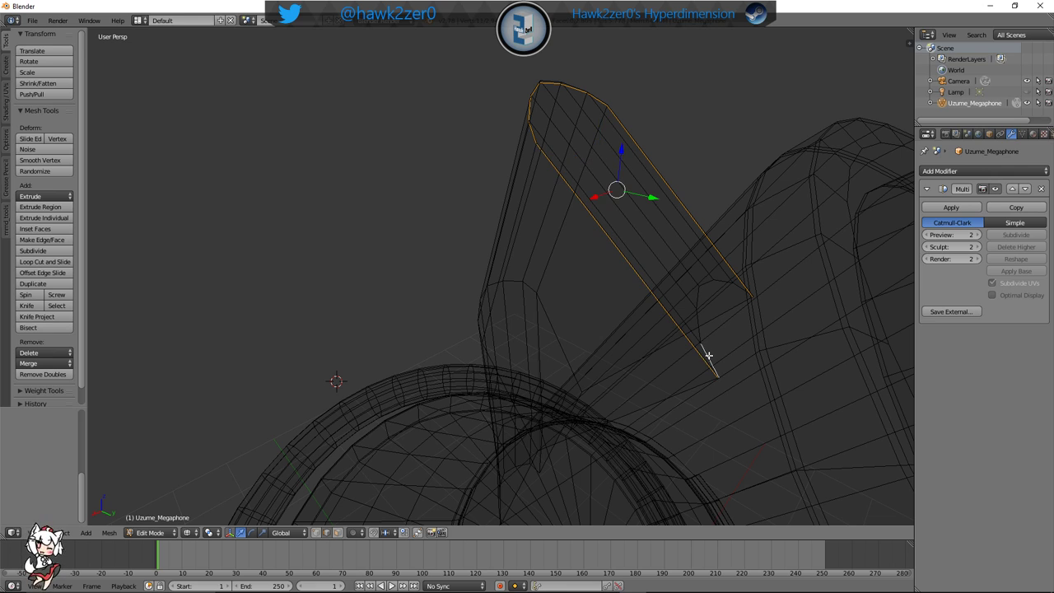
key("ctrl+shift+z")
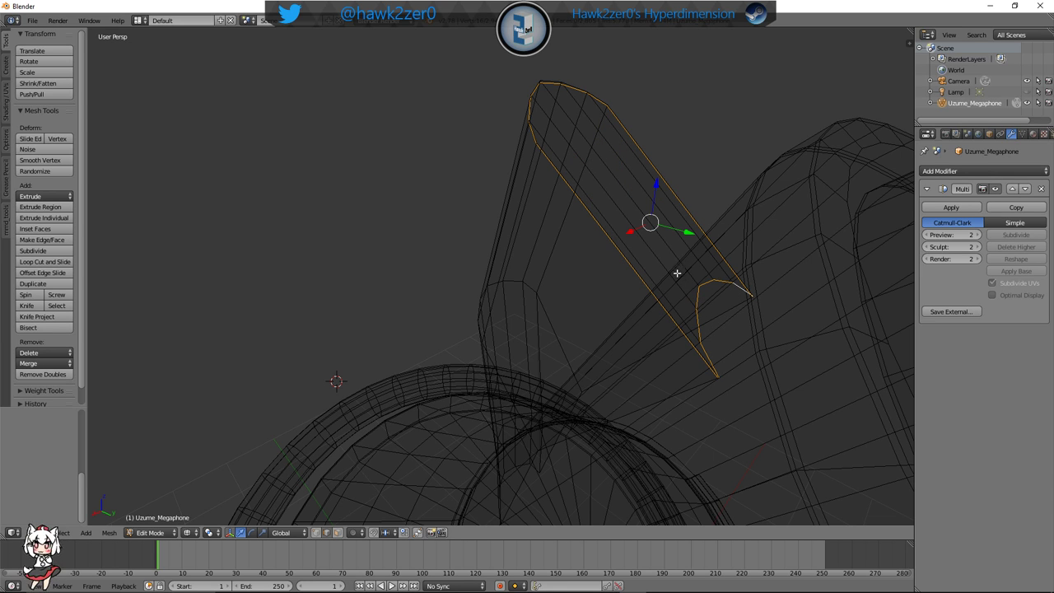
Try to move the closed edge loop of the fin's top back along Y in solid view
mouse_move(687, 281)
middle_mouse_down()
mouse_move(734, 294)
mouse_move(718, 302)
mouse_move(711, 334)
mouse_move(716, 319)
mouse_move(684, 294)
middle_mouse_up()
key("z")
left_click_drag(670, 246, 563, 235)
left_click(445, 226)
key("ctrl+z")
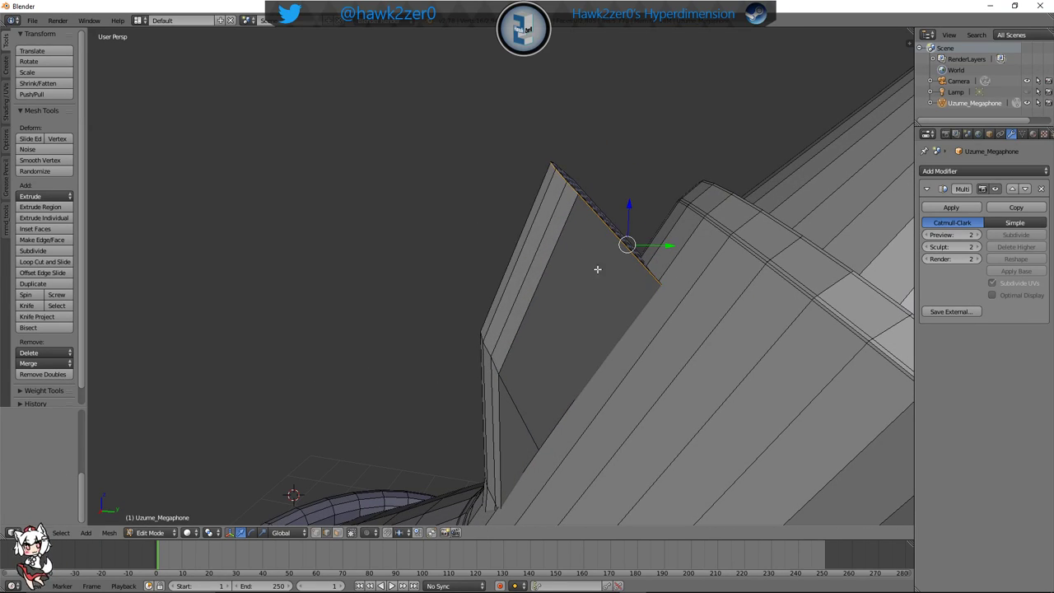
Add the second, closely parallel edge loop around the fin's rim to the selection
scroll(598, 268, "down", 2)
middle_click_drag(598, 268, 549, 282)
scroll(579, 309, "up", 3)
scroll(562, 287, "up", 2)
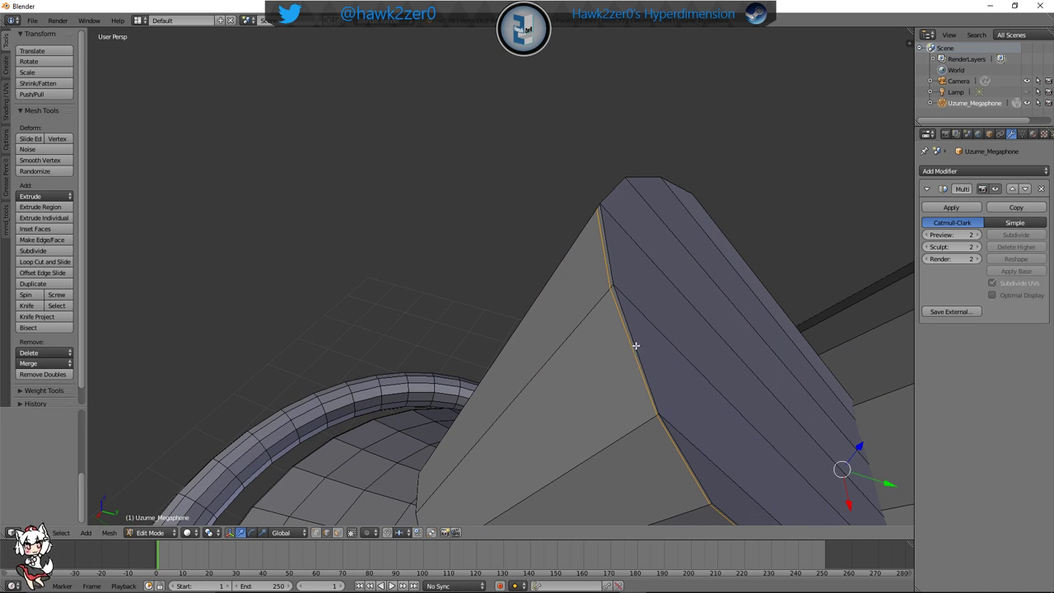
middle_click_drag(696, 469, 674, 356)
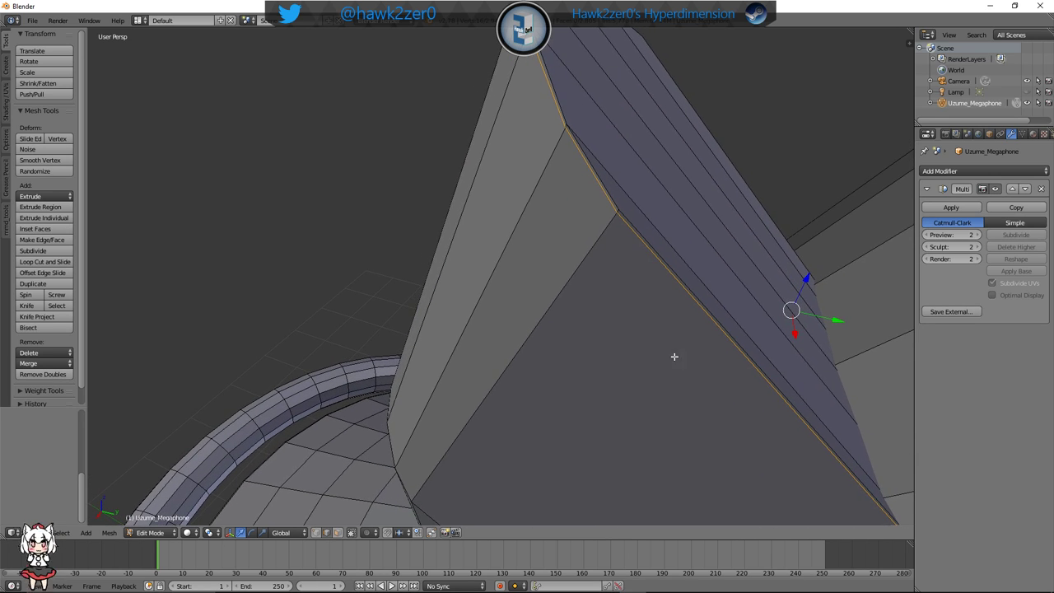
right_click(673, 265, "shift")
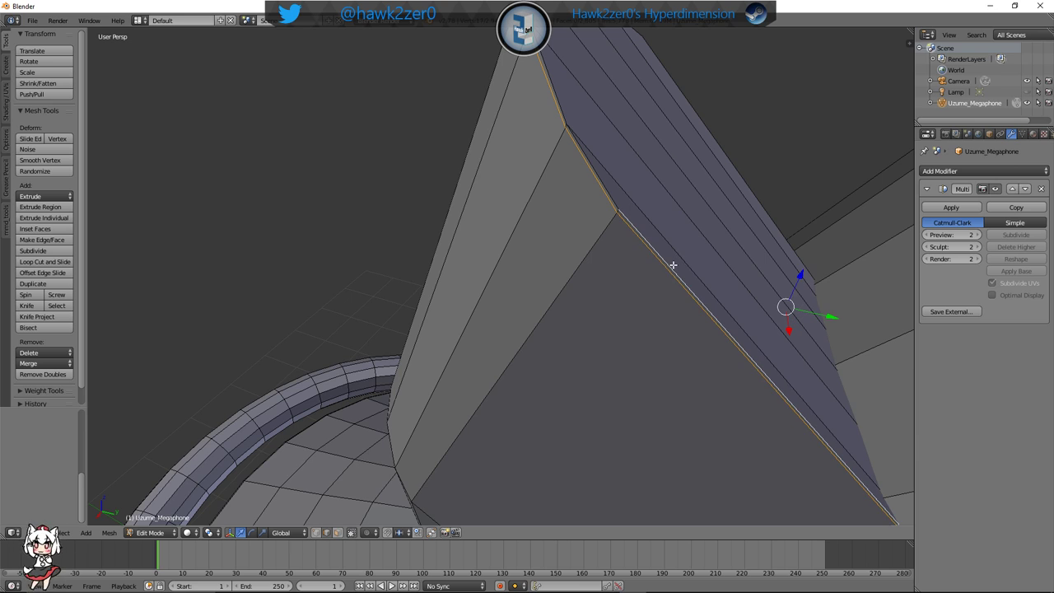
right_click(608, 190, "alt")
scroll(664, 229, "down", 3)
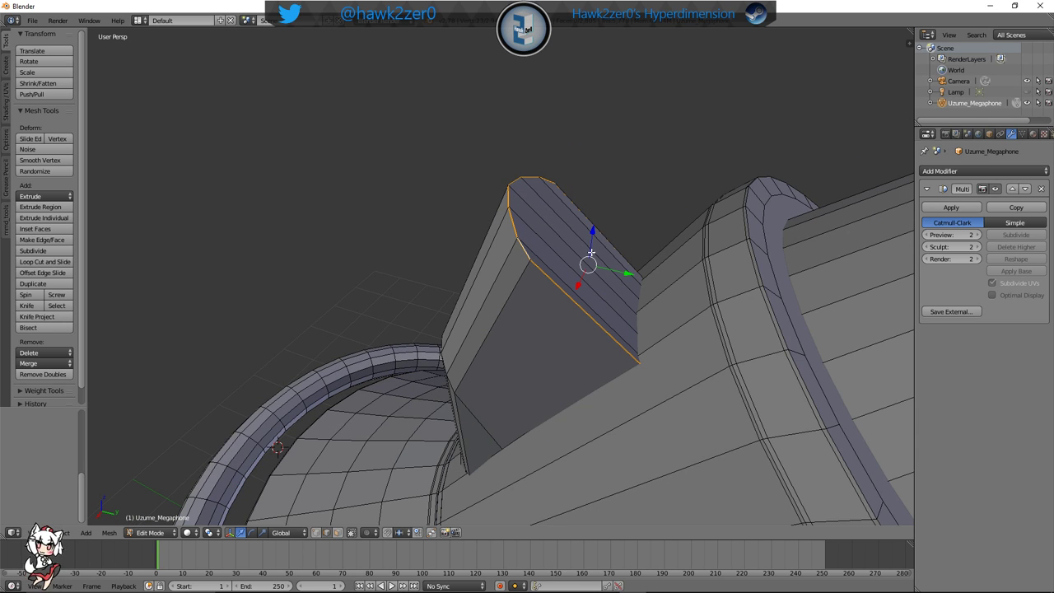
Raise the fin's selected top edge loops along Z and shift them back along Y to make the fin taller
left_click_drag(592, 232, 594, 512, "shift")
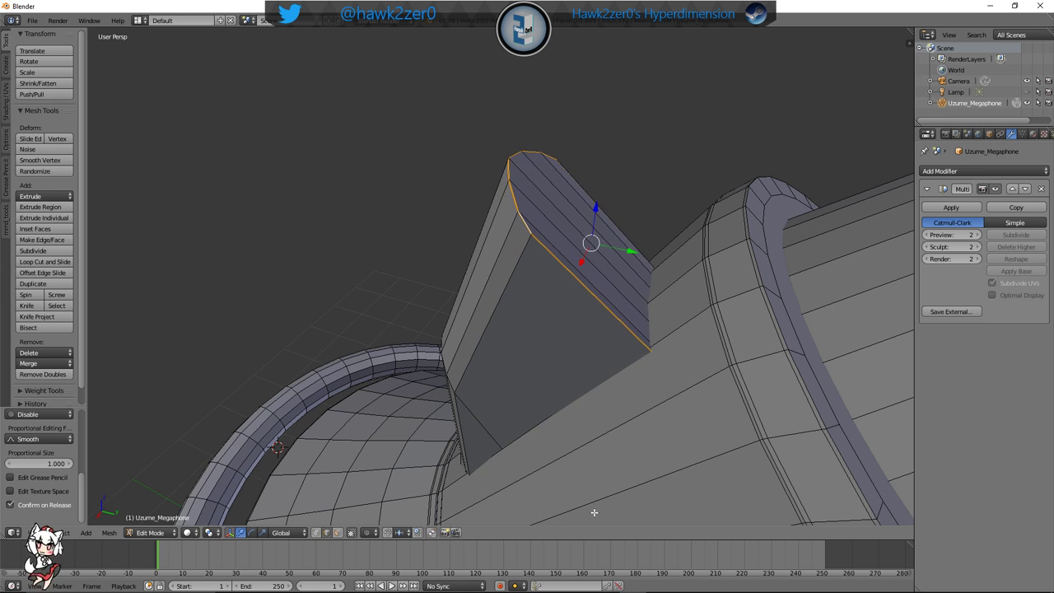
left_click_drag(633, 255, 362, 235)
middle_click_drag(561, 358, 572, 290)
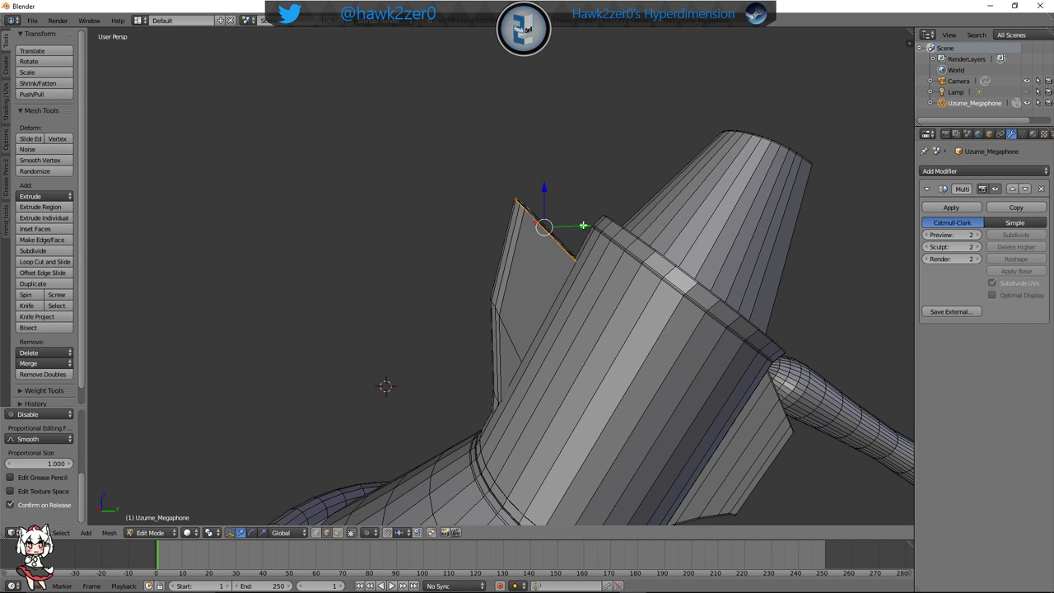
left_click_drag(583, 225, 481, 218)
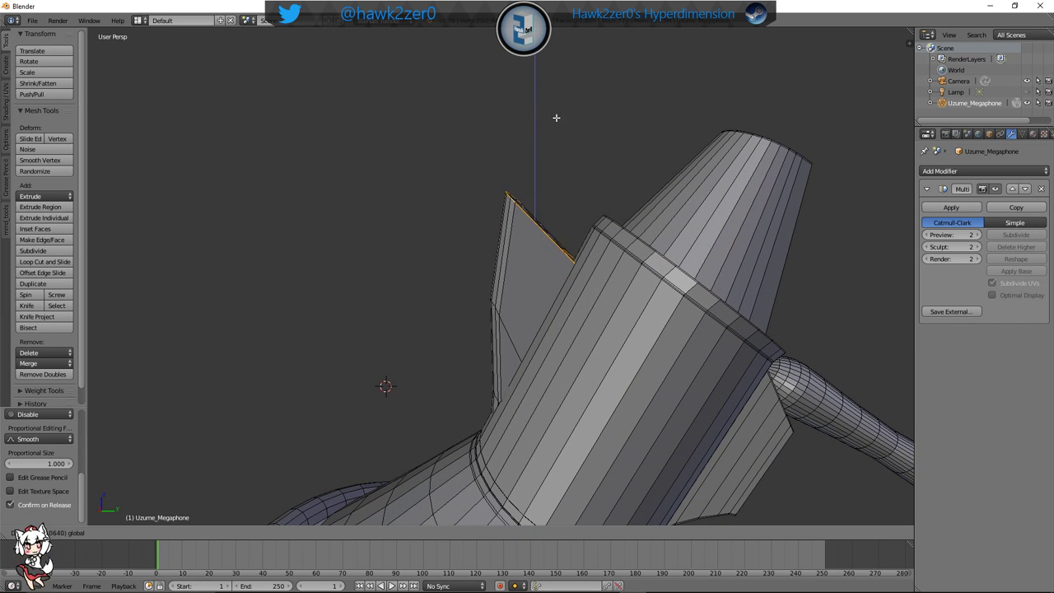
left_click_drag(574, 214, 576, 212)
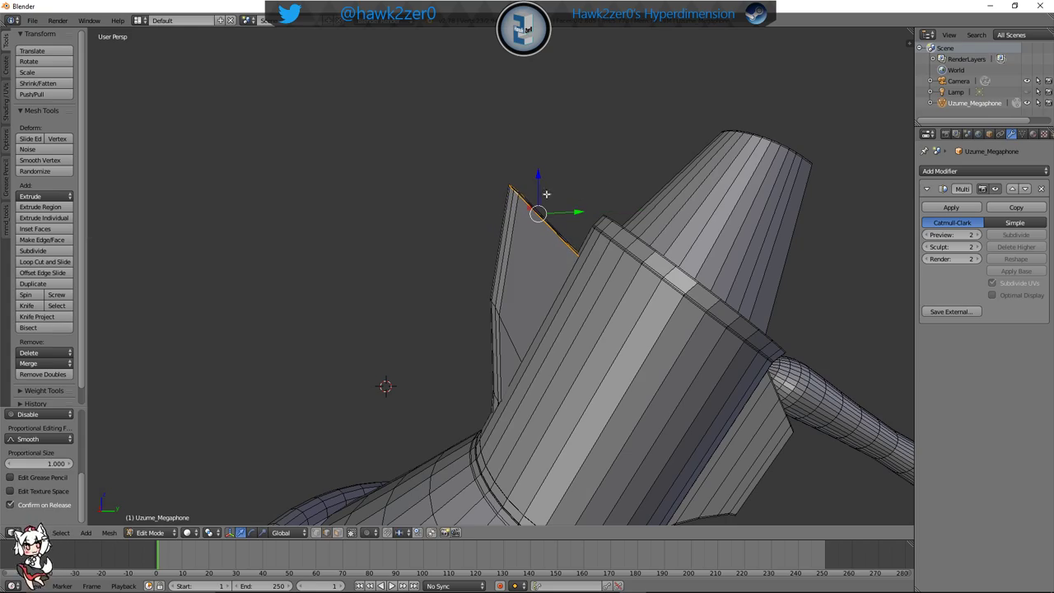
Switch to vertex selection in wireframe view and select the vertices of the curved lower edge of the fin's top
middle_click_drag(571, 261, 520, 348)
key("z")
scroll(546, 343, "up", 6)
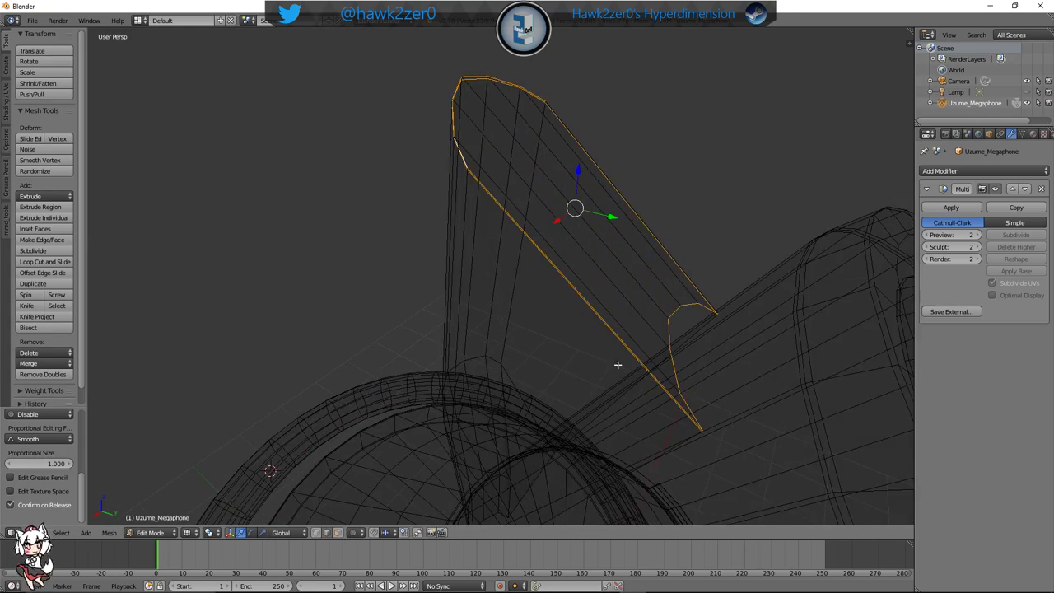
middle_click_drag(650, 294, 567, 270)
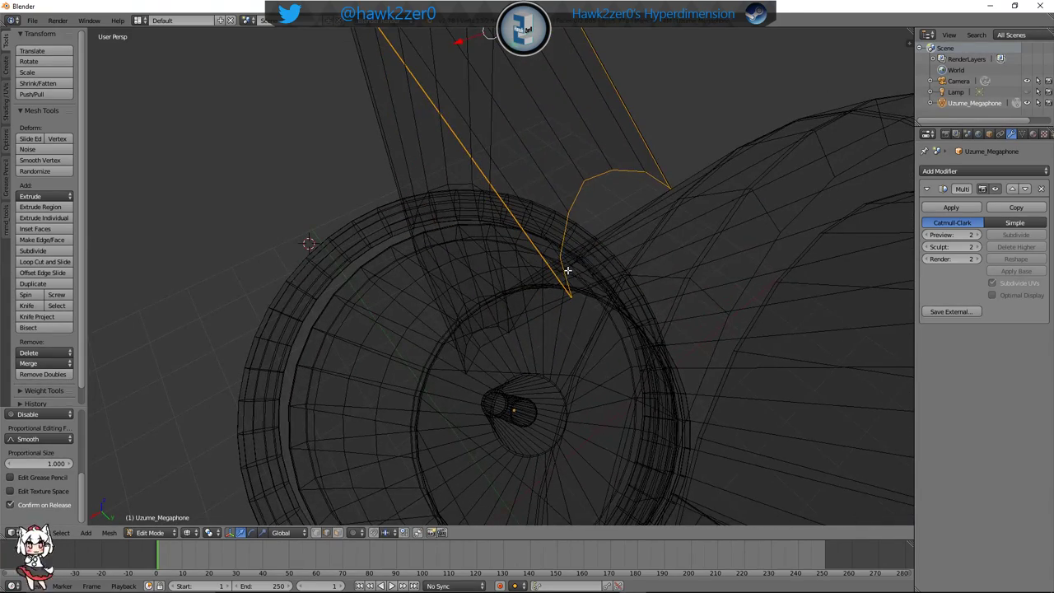
left_click(315, 533)
middle_click_drag(564, 359, 543, 383)
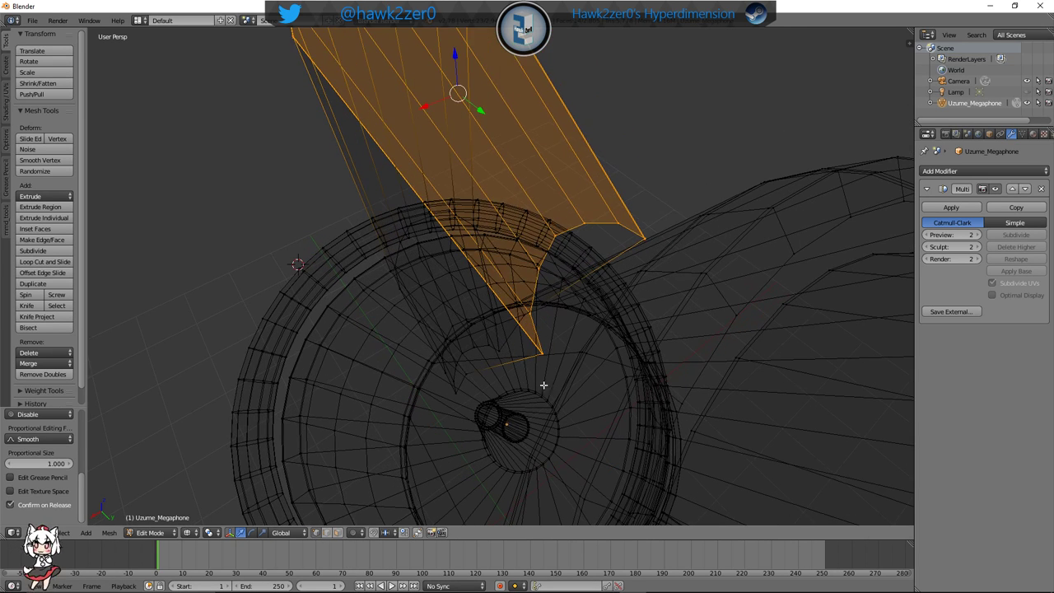
right_click(533, 319)
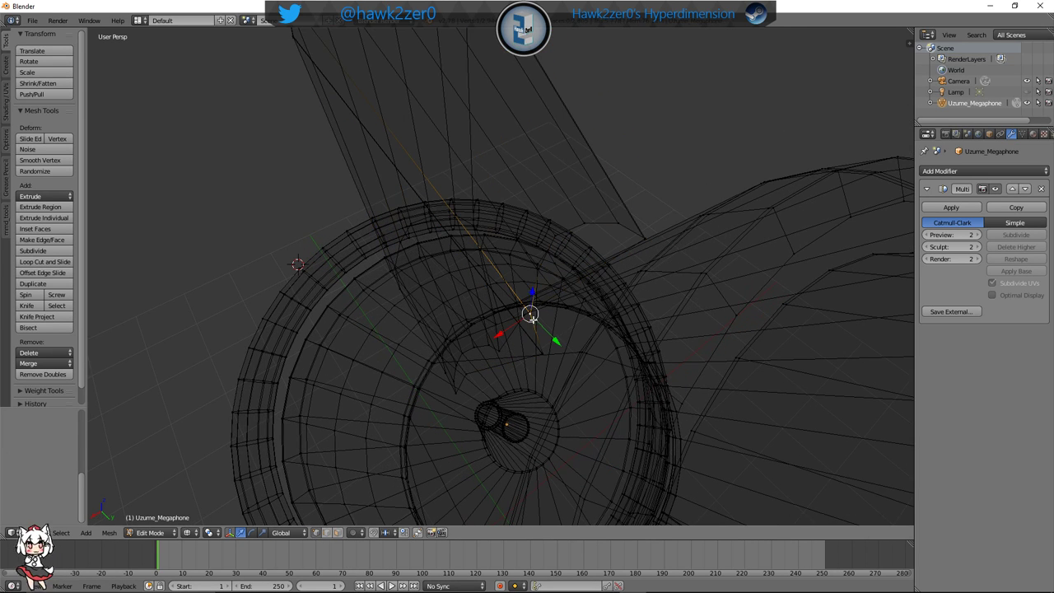
right_click(616, 219, "shift")
Move the selected curved-edge vertices along Y and Z to fit them against the megaphone body's wall
middle_click_drag(577, 279, 569, 280)
left_click_drag(584, 279, 611, 310)
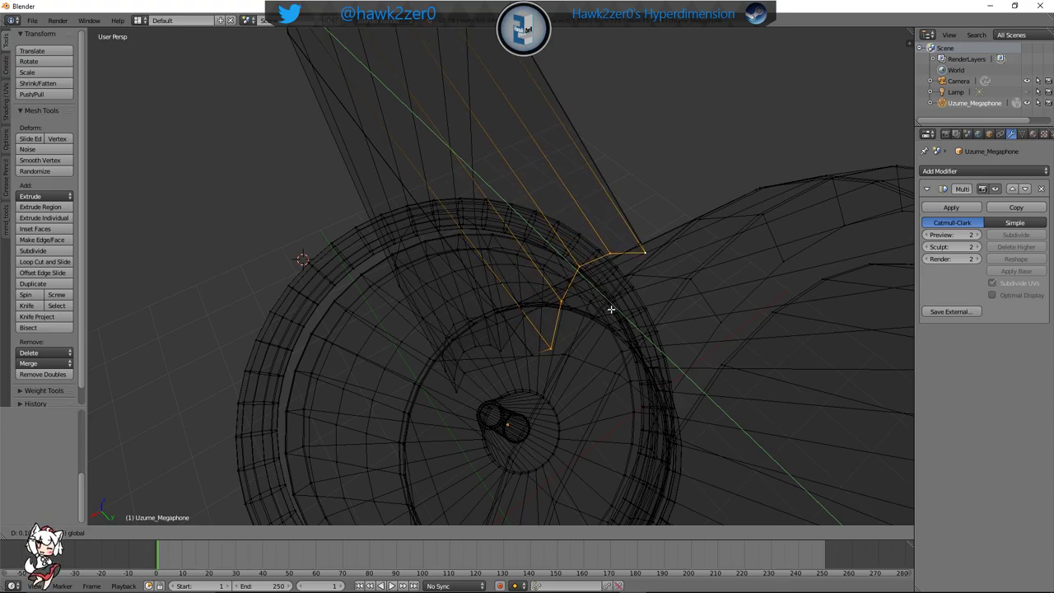
left_click(611, 309)
middle_click_drag(611, 309, 487, 198)
left_click_drag(495, 169, 498, 198)
middle_click_drag(498, 198, 494, 313)
key("g")
key("y")
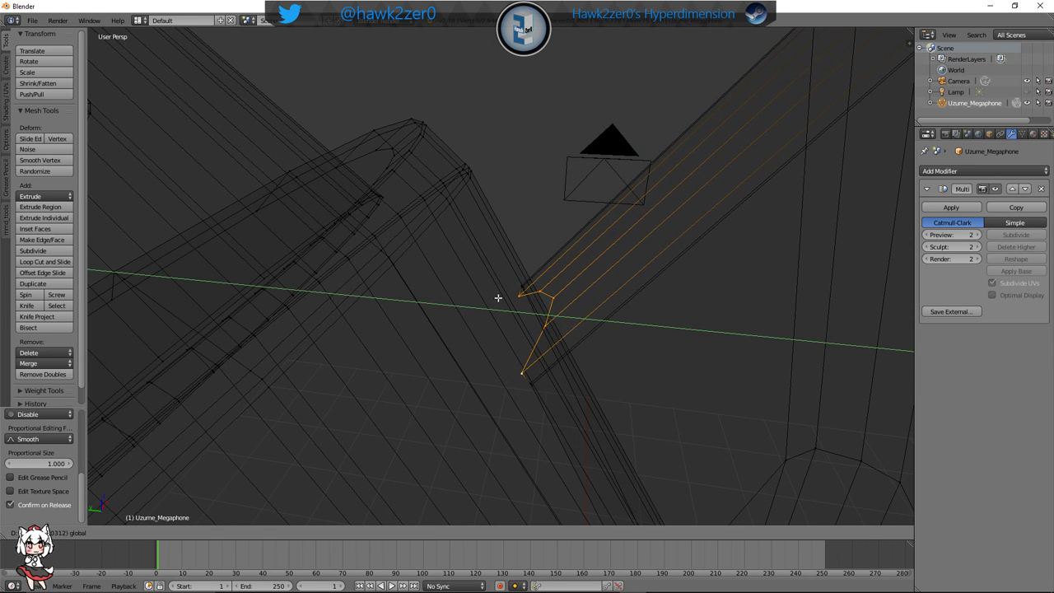
left_click(507, 293)
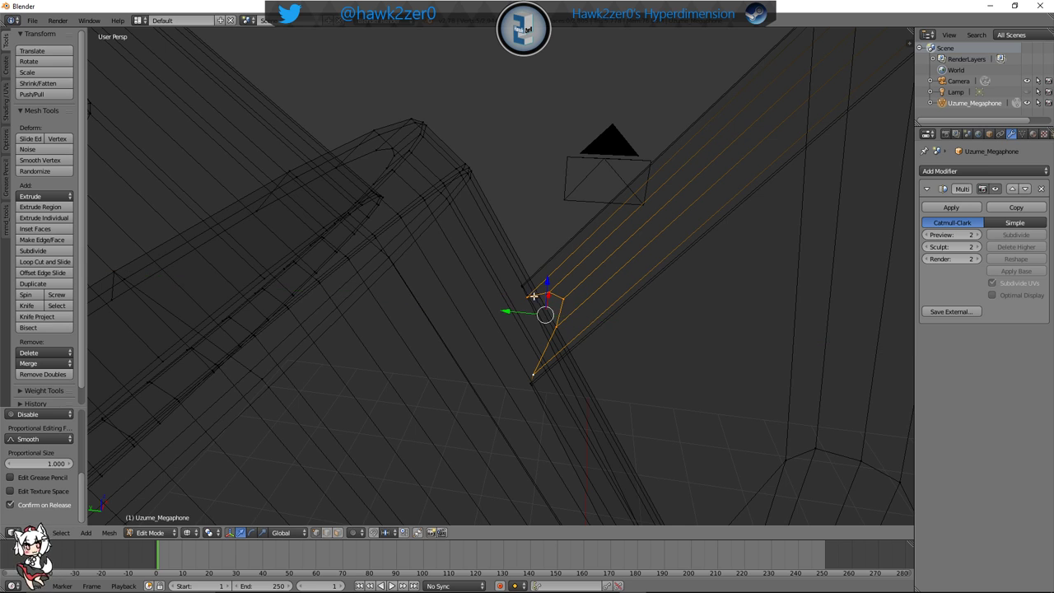
Shift the remaining selected vertices of the fin's curved edge along Y and lower them along Z onto the body's wall
key("z")
mouse_move(536, 329)
middle_mouse_down()
mouse_move(561, 342)
mouse_move(550, 350)
mouse_move(588, 359)
mouse_move(560, 400)
mouse_move(539, 378)
middle_mouse_up()
key("z")
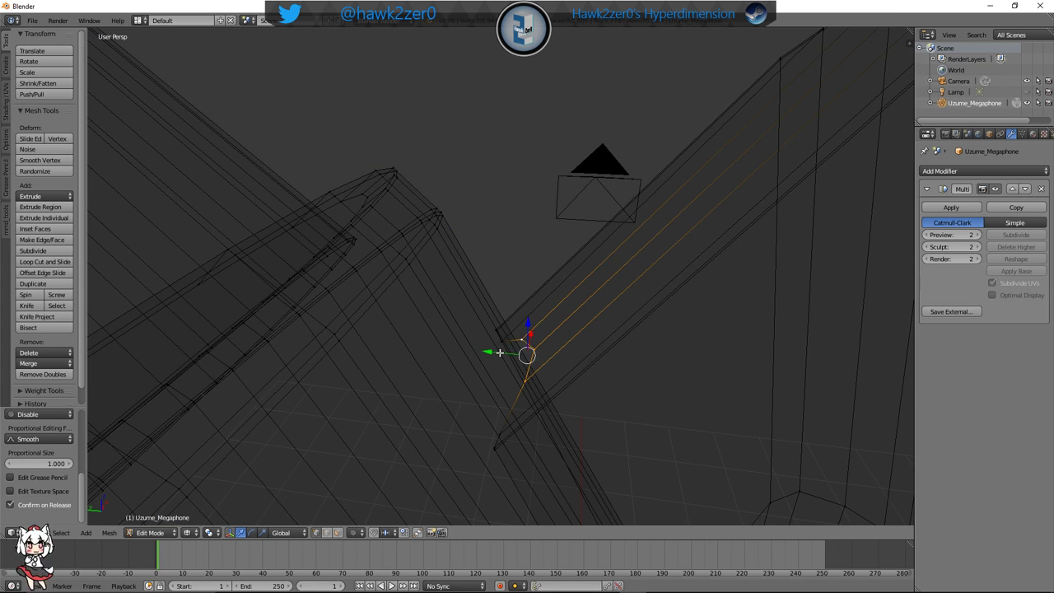
key("g")
key("y")
left_click(521, 316)
key("g")
key("z")
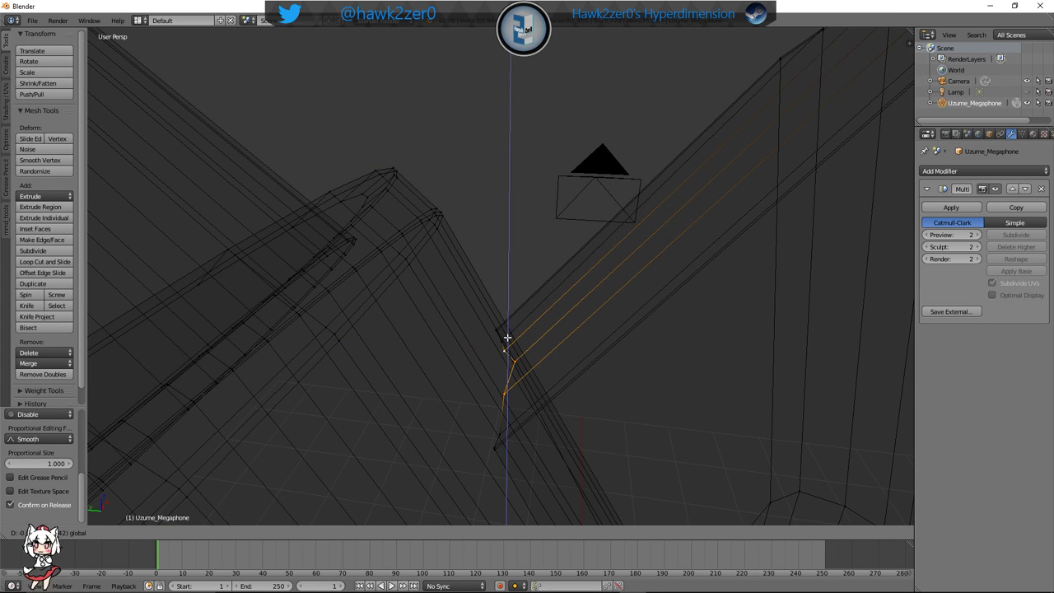
left_click(505, 341)
Move the single vertex in the middle of the fin's curved edge along Y and Z to sit in the wall
middle_click_drag(506, 341, 557, 321)
key("g")
key("y")
left_click(518, 292)
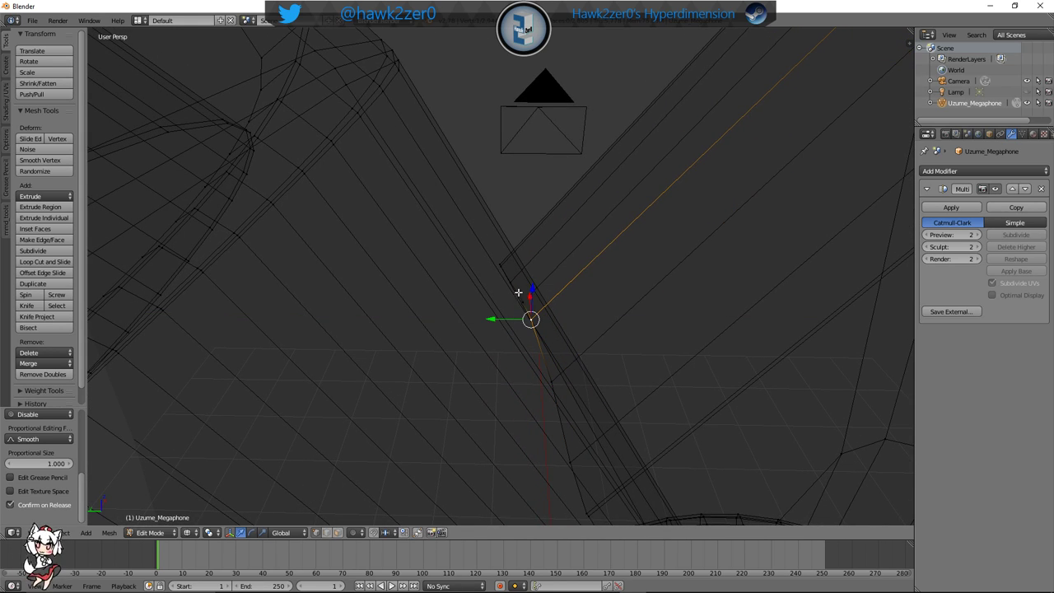
key("g")
key("z")
left_click(534, 299)
Select the corner vertices at the low end of the fin's curved edge and move them along Y and Z into the wall
scroll(535, 299, "down", 3)
key("z")
mouse_move(539, 310)
middle_mouse_down()
mouse_move(526, 310)
mouse_move(529, 376)
mouse_move(547, 368)
mouse_move(537, 358)
middle_mouse_up()
key("z")
right_click(625, 358)
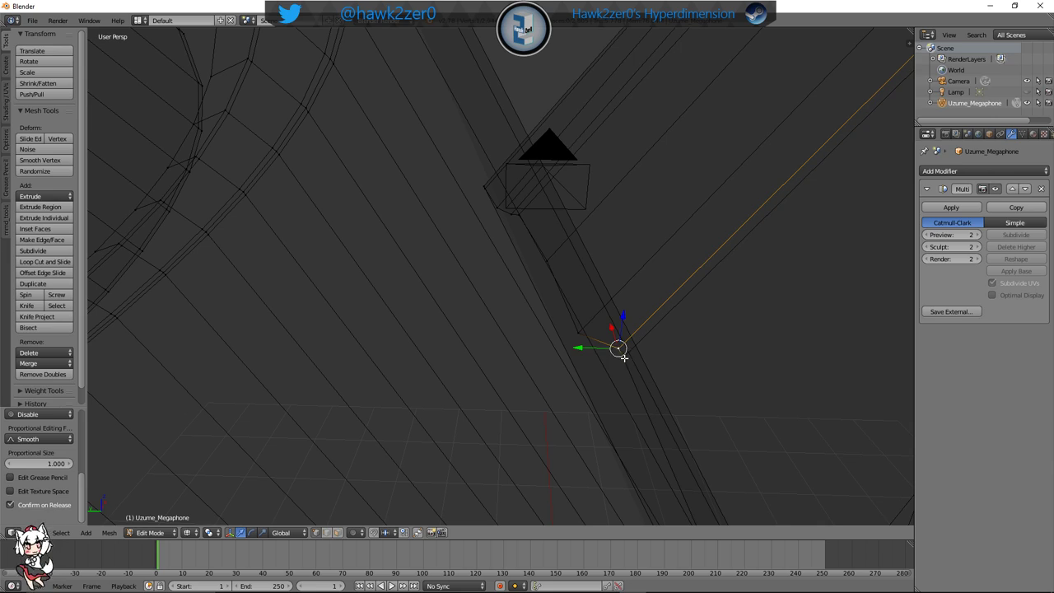
key("g")
key("y")
left_click(541, 362)
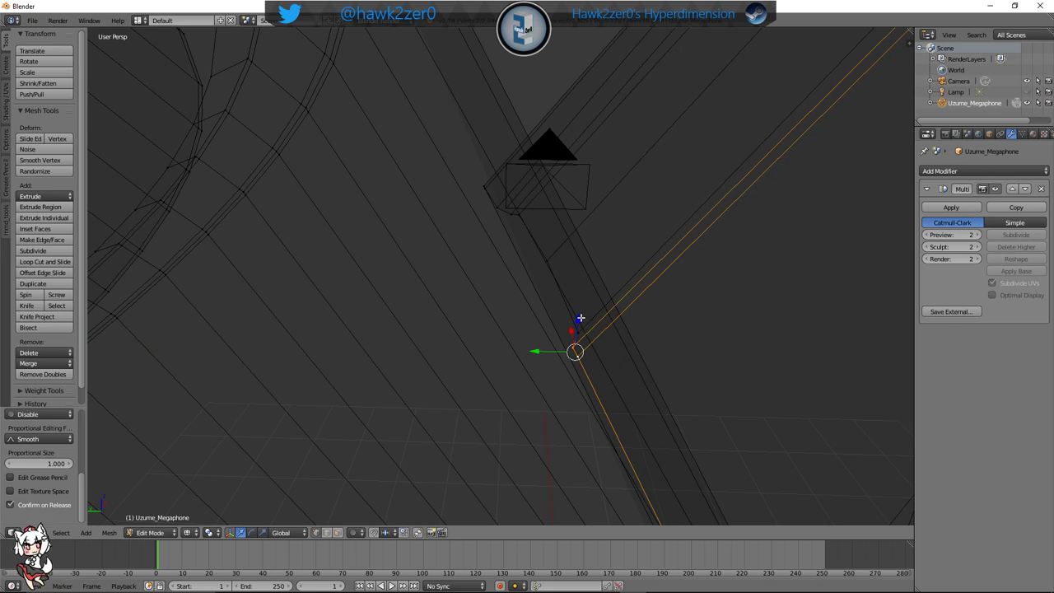
key("g")
key("z")
left_click(579, 331)
Refine the corner's position from the fin's opposite side with free, Z and Y moves to close it against the body
scroll(576, 334, "down", 3)
middle_click_drag(577, 335, 615, 289)
key("g")
left_click(611, 280)
key("g")
key("z")
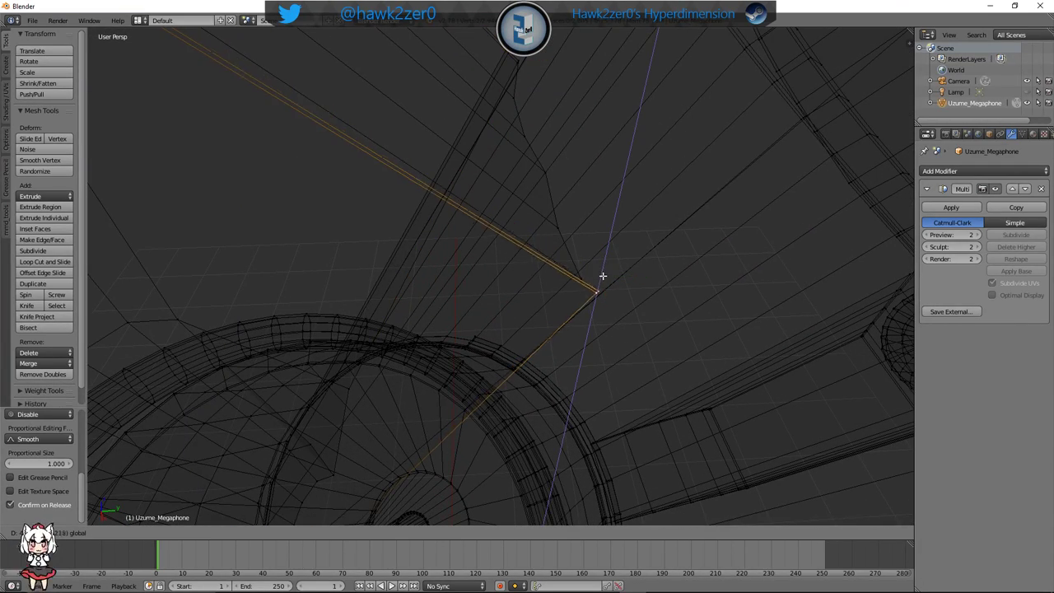
left_click(625, 312)
key("g")
key("y")
left_click(626, 302)
key("z")
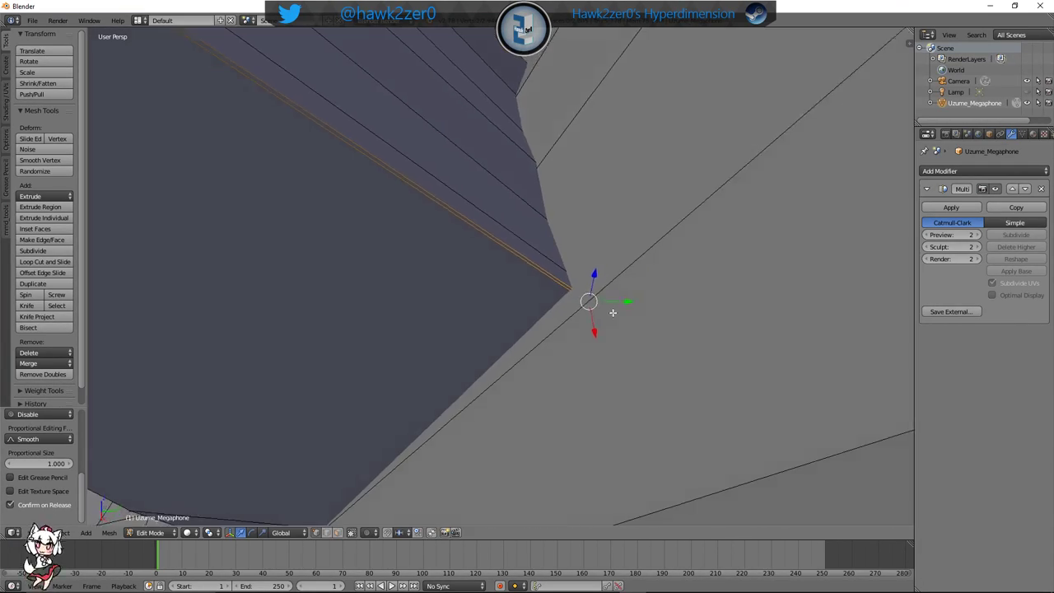
middle_click_drag(626, 302, 613, 311)
left_click_drag(612, 312, 601, 310)
scroll(598, 310, "down", 9)
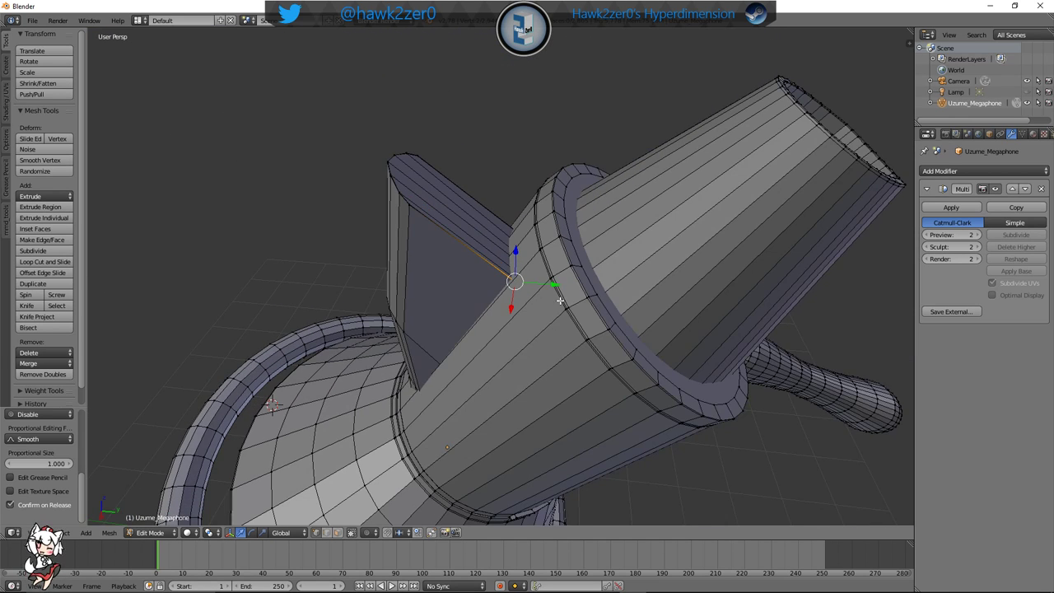
middle_click_drag(560, 301, 626, 271, "shift")
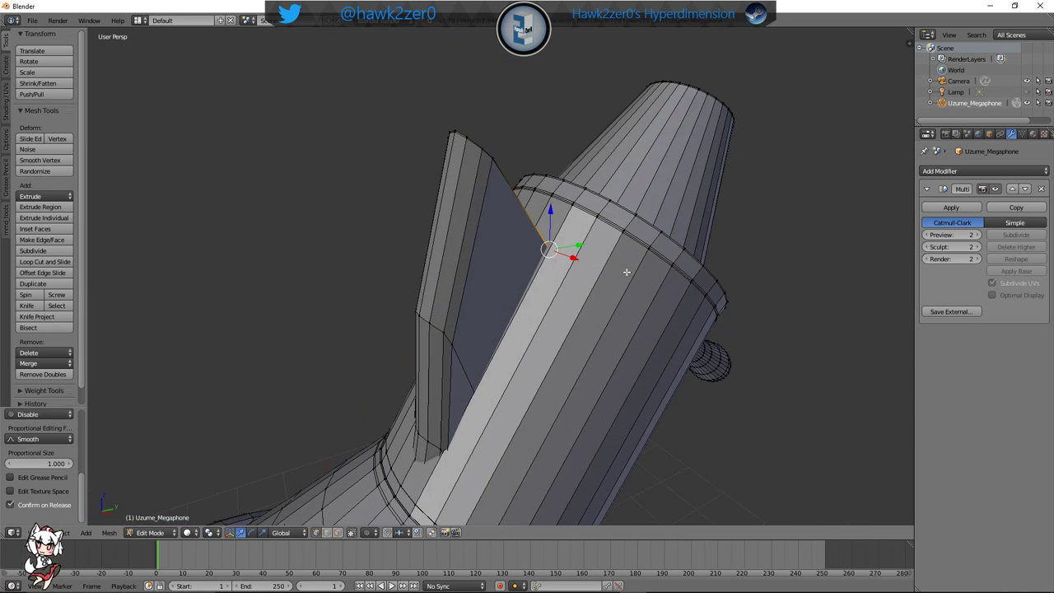
Inspect the smoothed fin against the megaphone body in Object Mode and return to Edit Mode
left_click(157, 535)
left_click(157, 521)
scroll(409, 399, "down", 4)
middle_click_drag(410, 398, 601, 359)
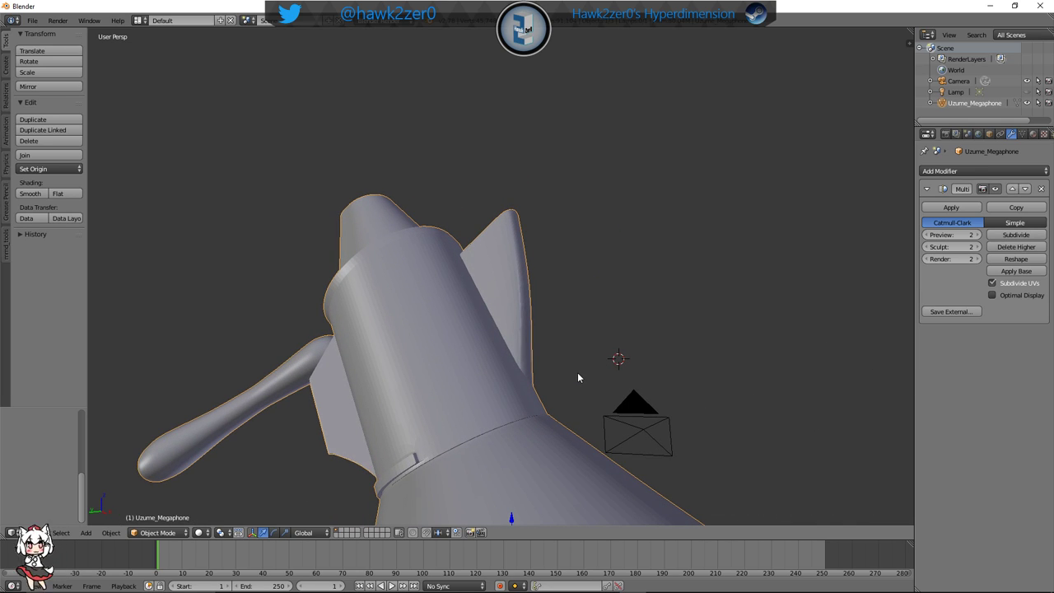
middle_click_drag(578, 371, 525, 353)
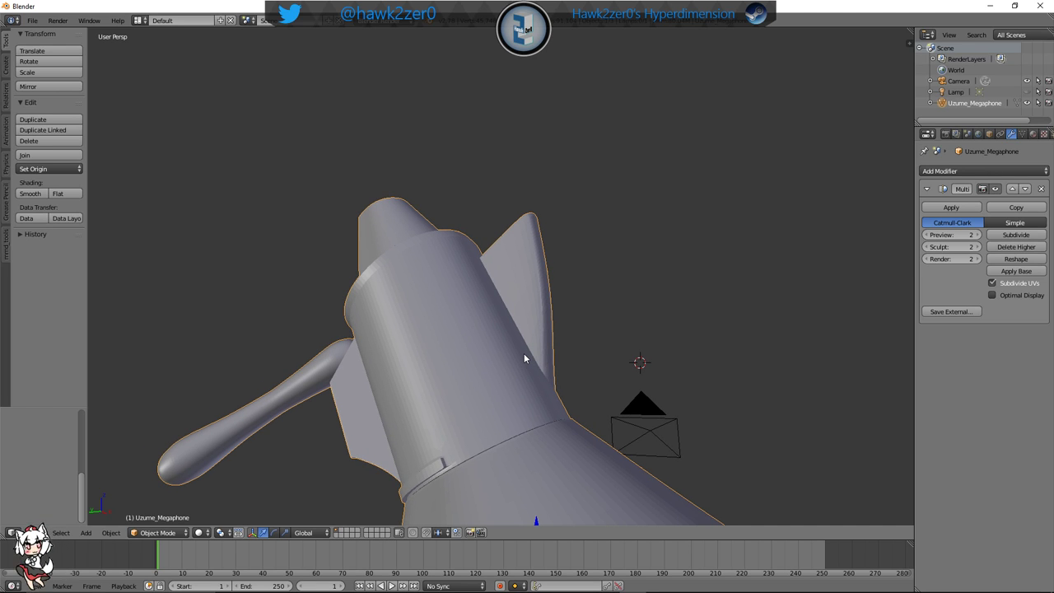
scroll(524, 358, "up", 2)
left_click(156, 533)
left_click(156, 503)
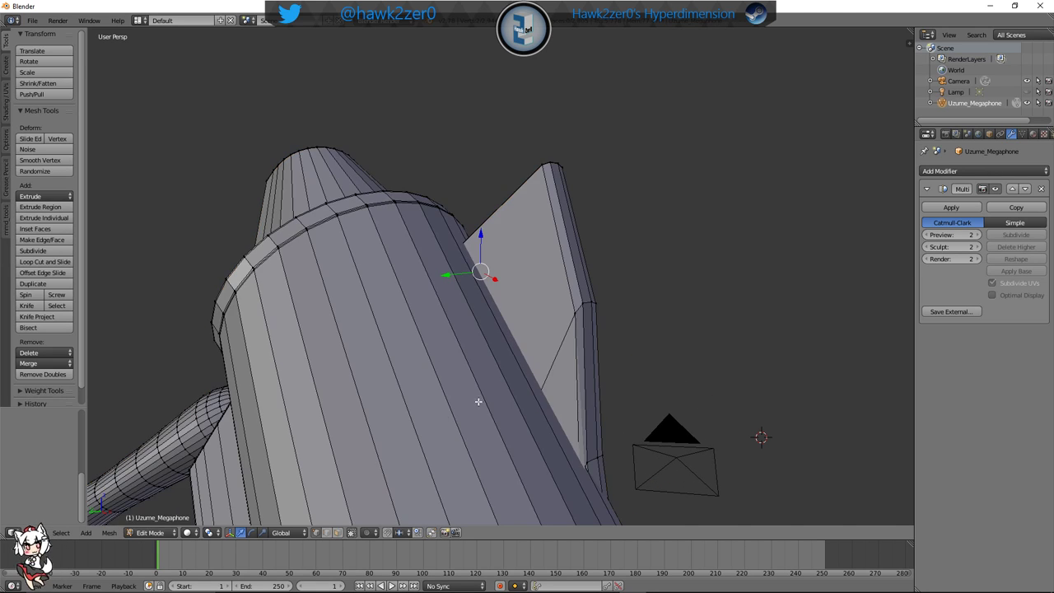
Cut an edge loop across the fin just below its tip, raise it along Z, and clear the selection
middle_click_drag(479, 402, 505, 390)
scroll(506, 390, "up", 4)
key("ctrl+r")
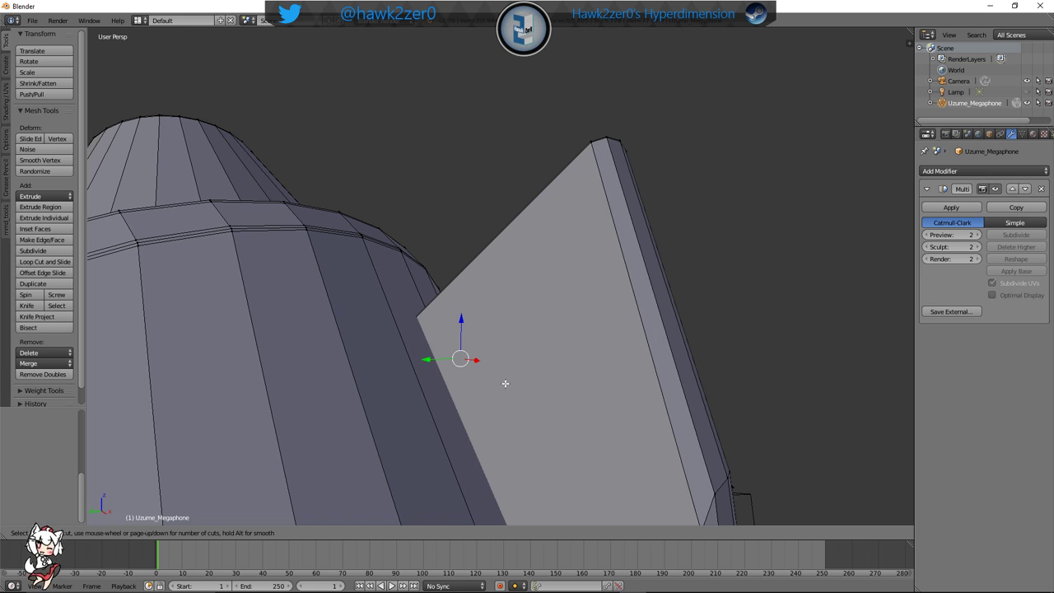
left_click(649, 319)
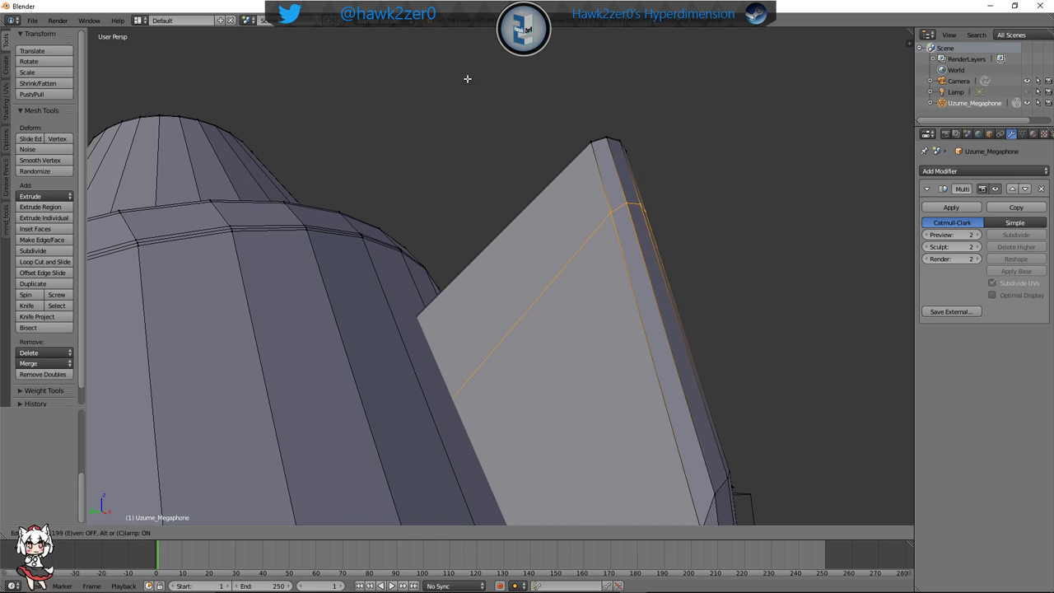
left_click(586, 218)
left_click_drag(555, 260, 602, 189)
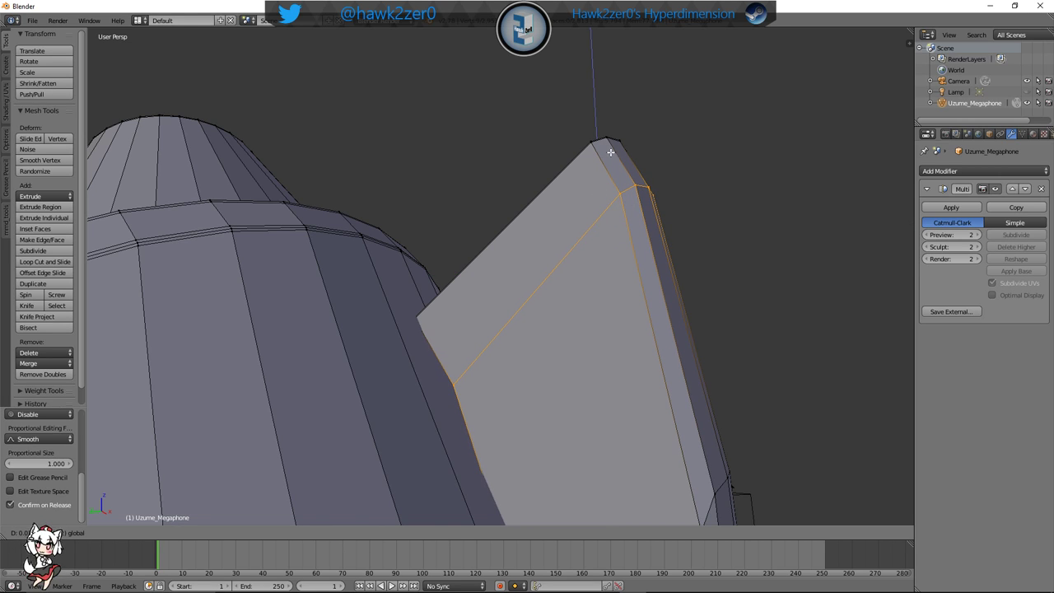
left_click_drag(611, 152, 611, 151)
left_click_drag(570, 257, 580, 254)
key("a")
Cut a second edge loop across the fin between the upper loop and the lower bend and shift it along Y
middle_click_drag(662, 313, 660, 254, "shift")
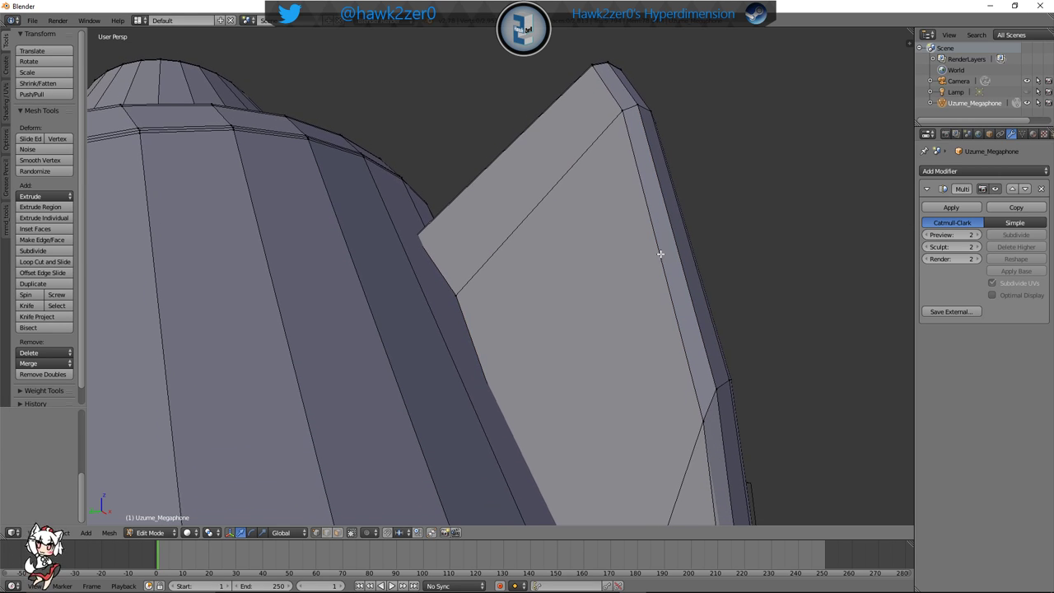
key("ctrl+r")
left_click(648, 266)
left_click_drag(613, 303, 604, 299)
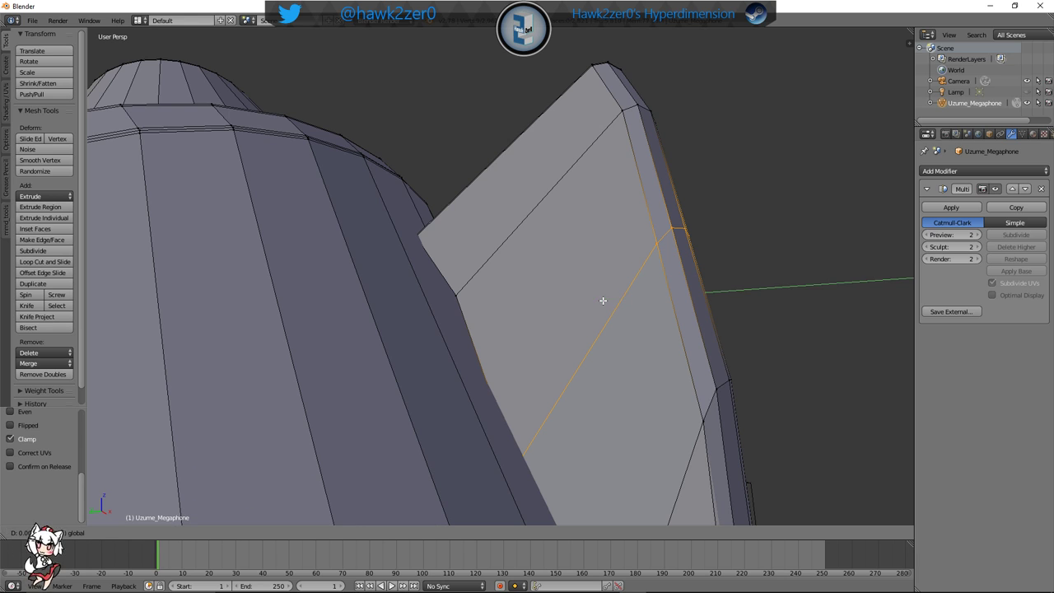
middle_click_drag(604, 299, 420, 337)
left_click_drag(406, 328, 261, 335, "shift")
left_click_drag(348, 297, 292, 137, "shift")
left_click_drag(395, 314, 407, 174, "shift")
left_click(275, 325)
key("g")
key("y")
left_click_drag(373, 301, 748, 136, "shift")
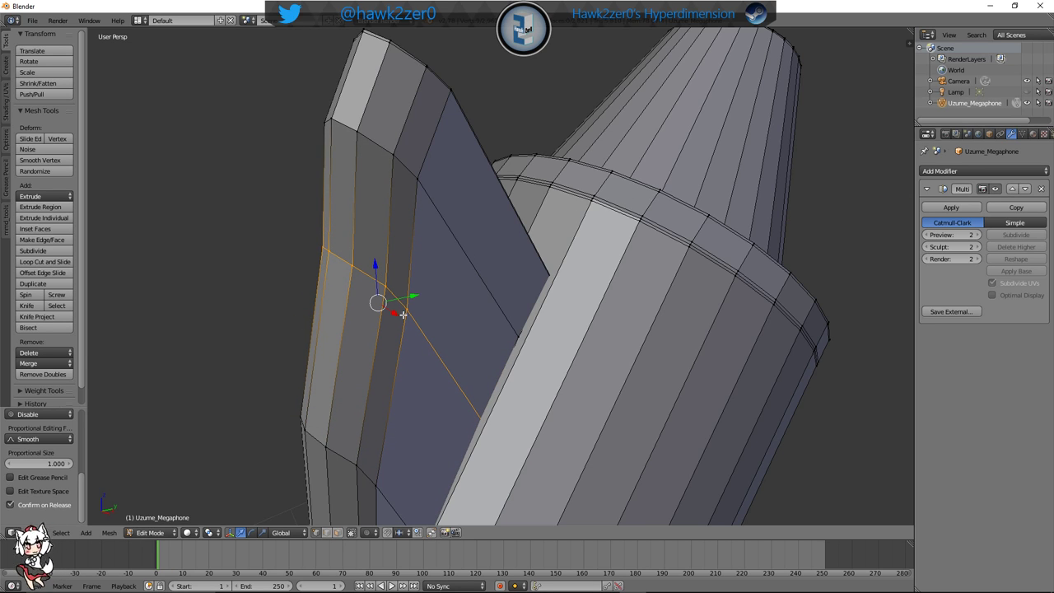
Raise the fin's second edge loop along Z and pull it outward along Y to round the back edge
right_click(392, 293)
middle_click_drag(328, 250, 456, 292)
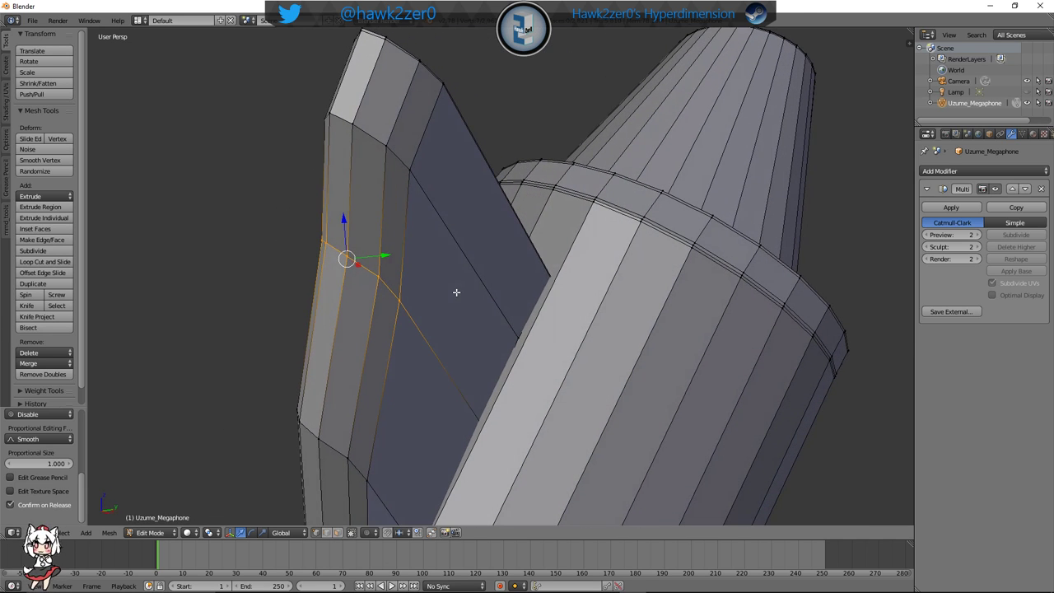
left_click_drag(341, 220, 341, 201)
left_click_drag(393, 244, 248, 245)
right_click(528, 335)
middle_click_drag(405, 357, 425, 323)
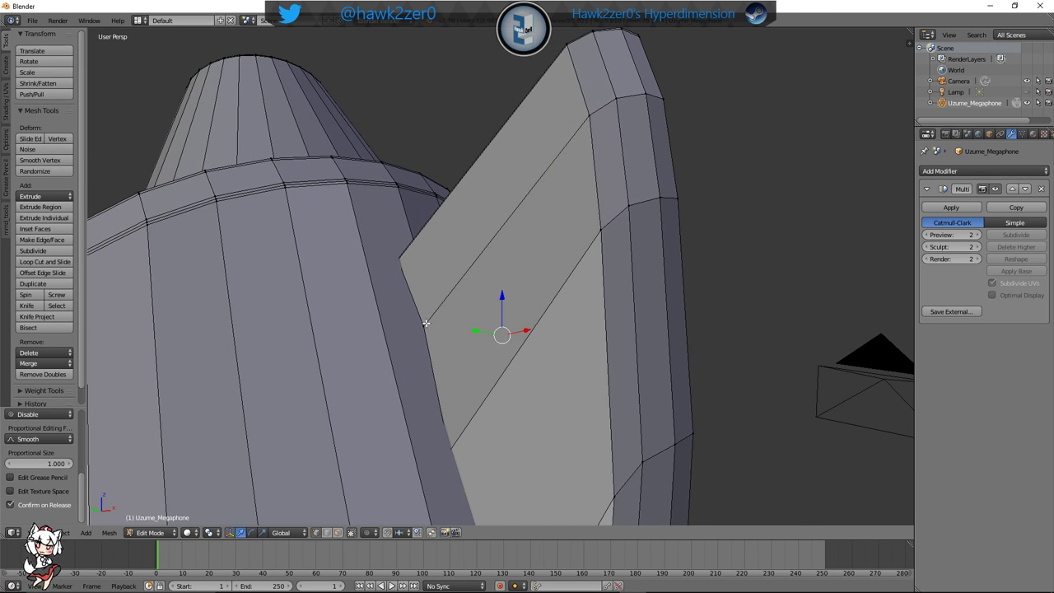
left_click_drag(472, 297, 432, 332)
key("ctrl+z")
middle_click_drag(431, 333, 618, 347)
key("z")
key("z")
scroll(521, 317, "down", 3)
middle_click_drag(509, 312, 563, 316)
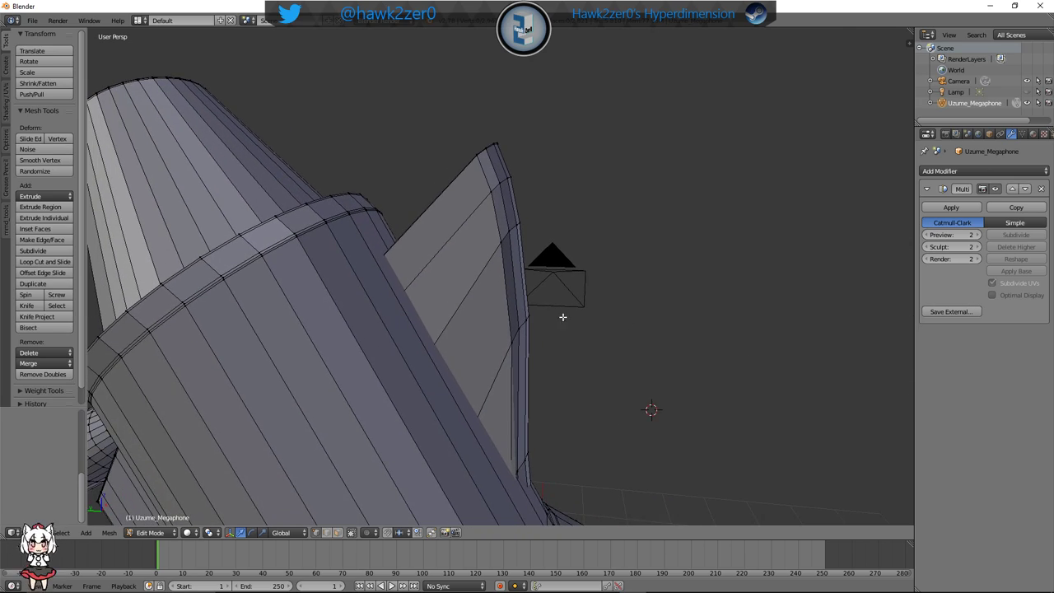
Select the edge loop just below the fin's tip and nudge it outward along Y, away from the body
middle_click_drag(503, 282, 447, 304)
right_click(486, 198)
middle_click_drag(486, 199, 642, 242)
right_click(567, 215)
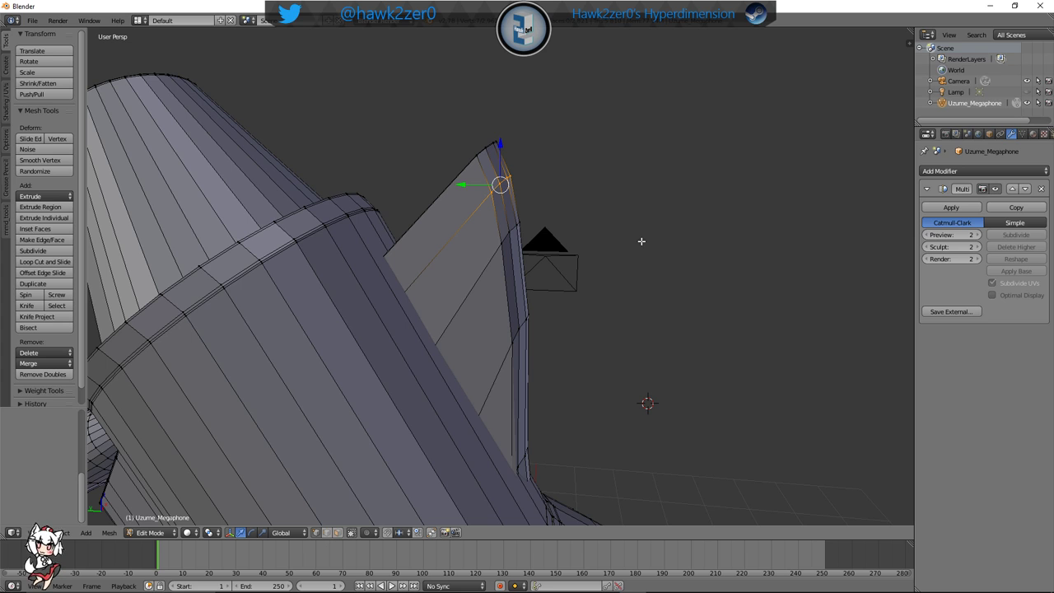
middle_click_drag(541, 254, 463, 214)
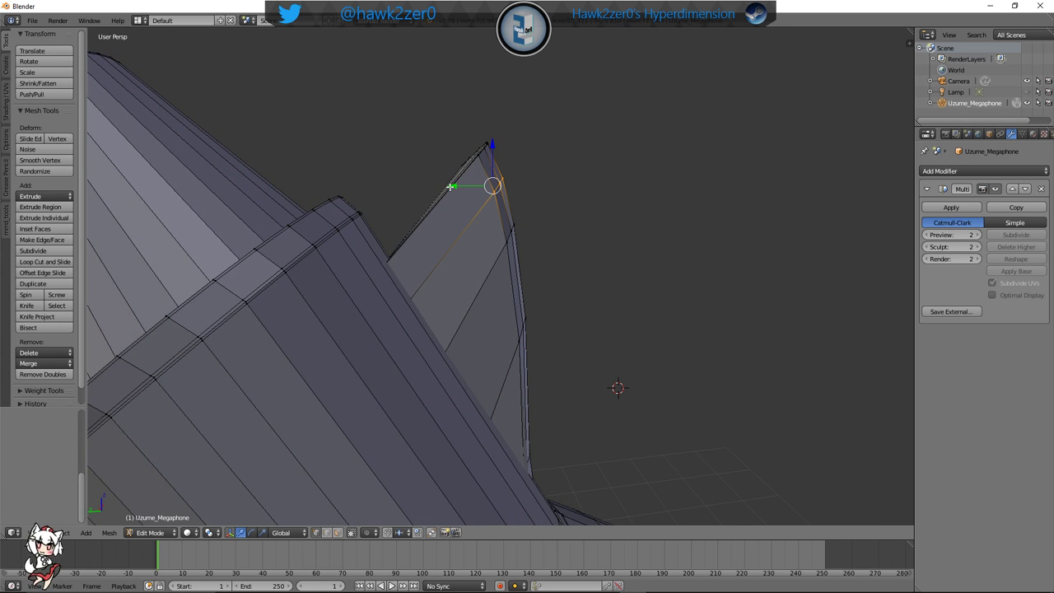
left_click_drag(449, 187, 468, 186)
Select the second edge loop from the fin's tip, move it outward along Y, and raise it slightly along Z
right_click(504, 259)
middle_click_drag(505, 258, 387, 260)
right_click(543, 255, "ctrl")
middle_click_drag(475, 280, 624, 275)
left_click_drag(483, 228, 530, 228)
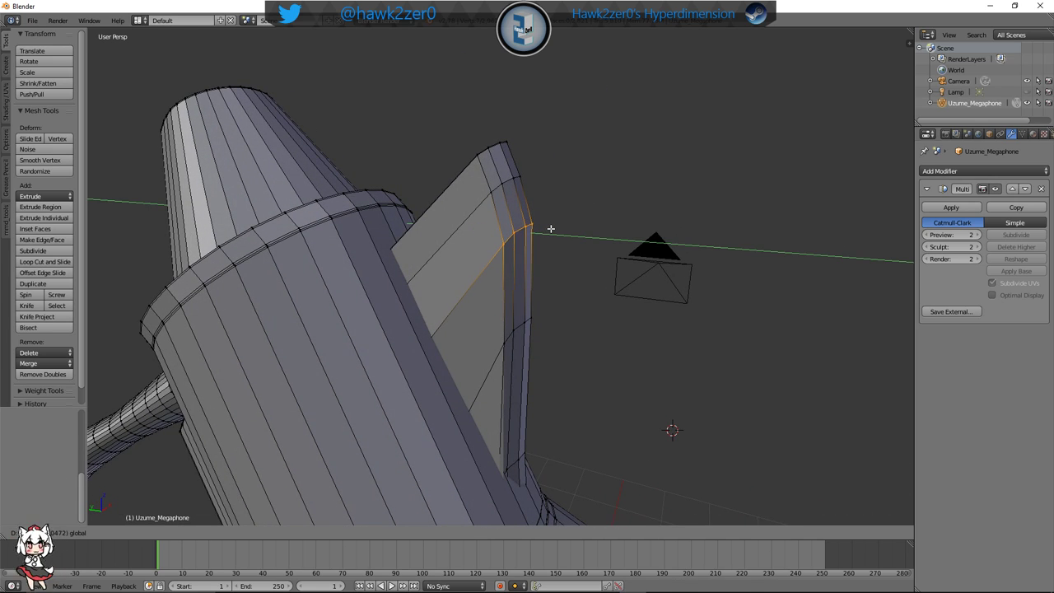
right_click(643, 306)
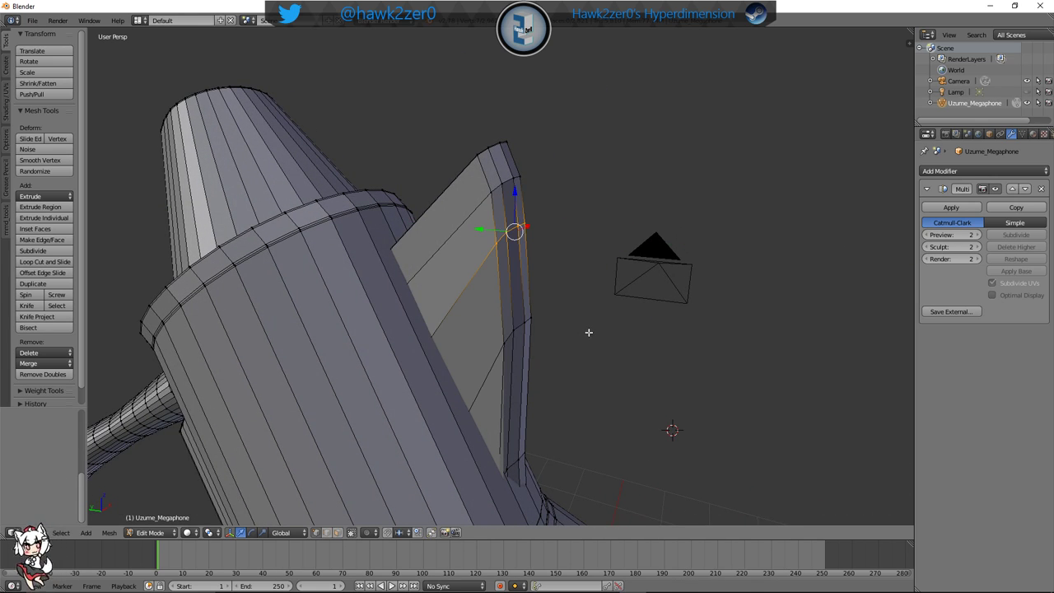
middle_click_drag(588, 332, 584, 305)
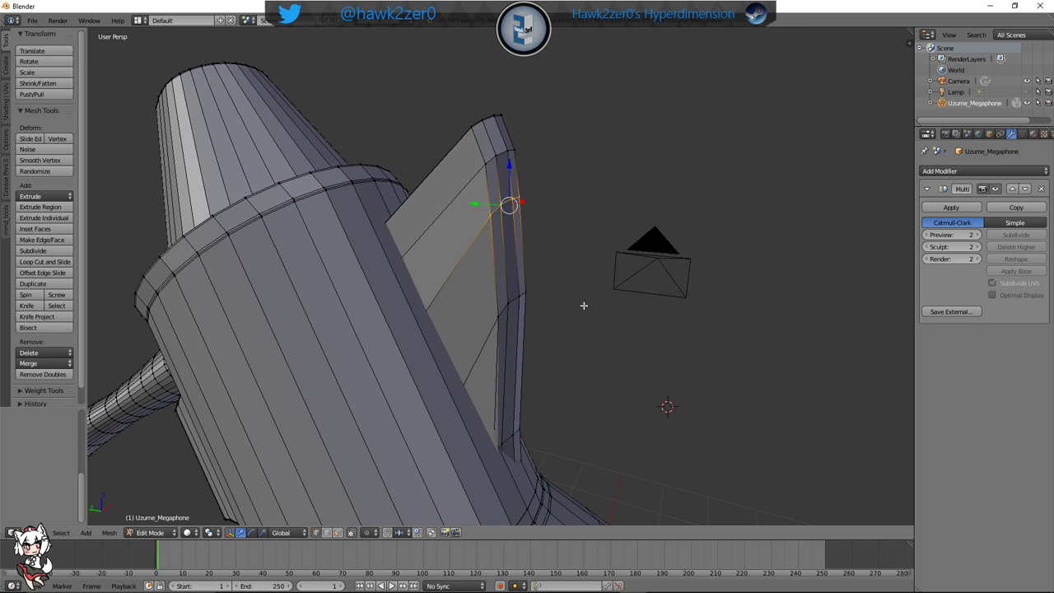
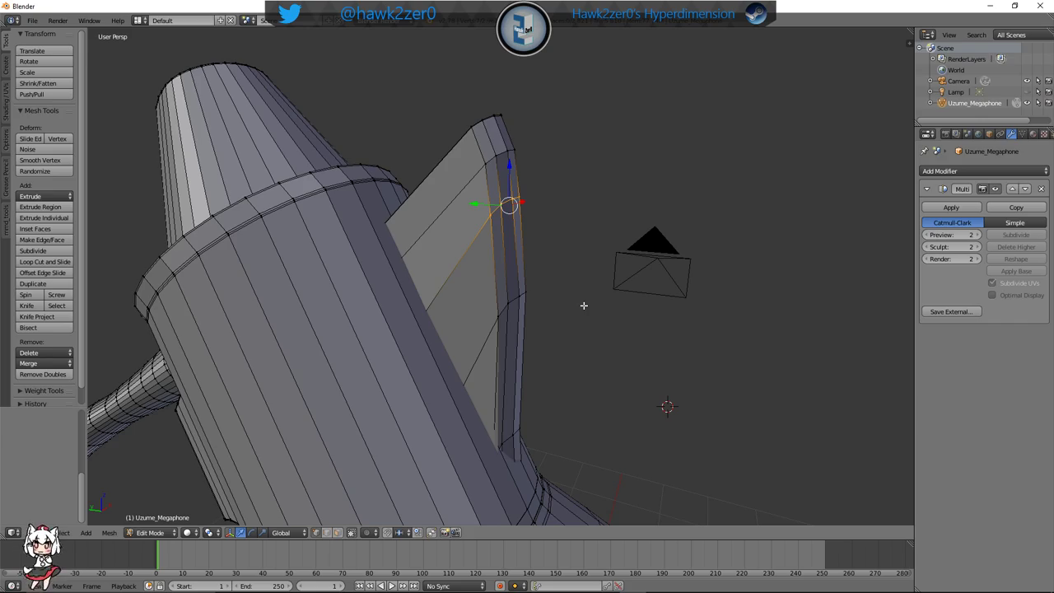
middle_click_drag(583, 305, 486, 326)
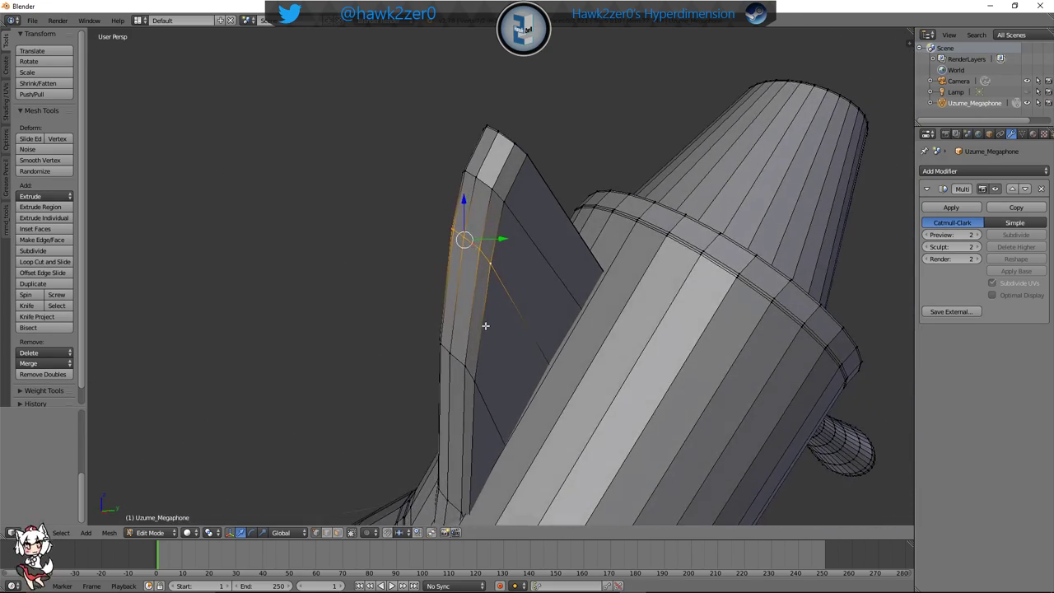
left_click_drag(507, 239, 407, 236)
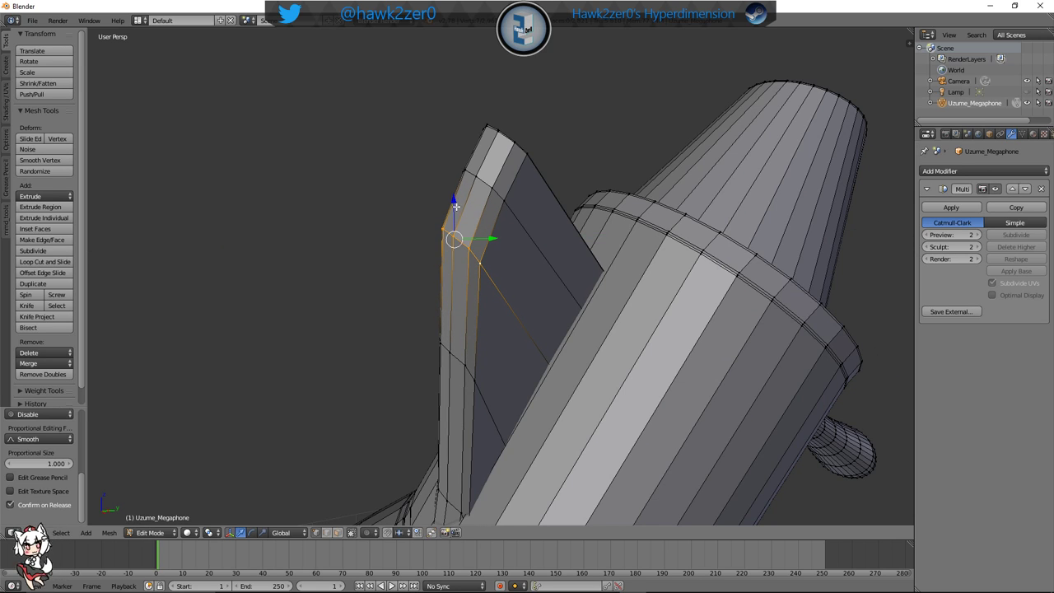
left_click_drag(456, 206, 456, 174)
left_click_drag(477, 128, 476, 131)
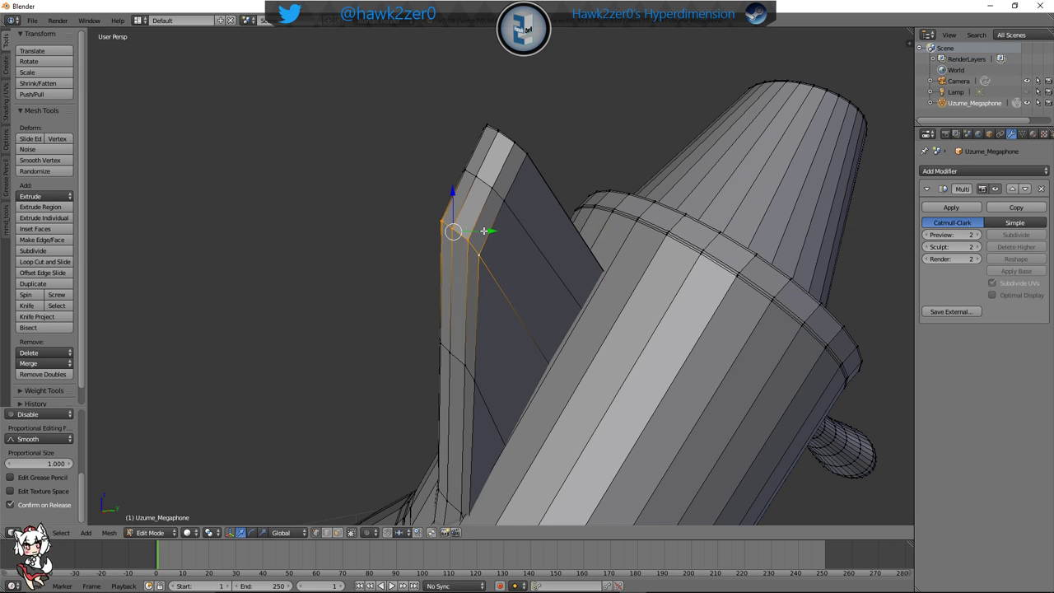
Select the third edge loop from the fin's tip, raise it along Z, and move it outward along Y
middle_click_drag(462, 351, 545, 324)
right_click(505, 374)
right_click(553, 322, "shift")
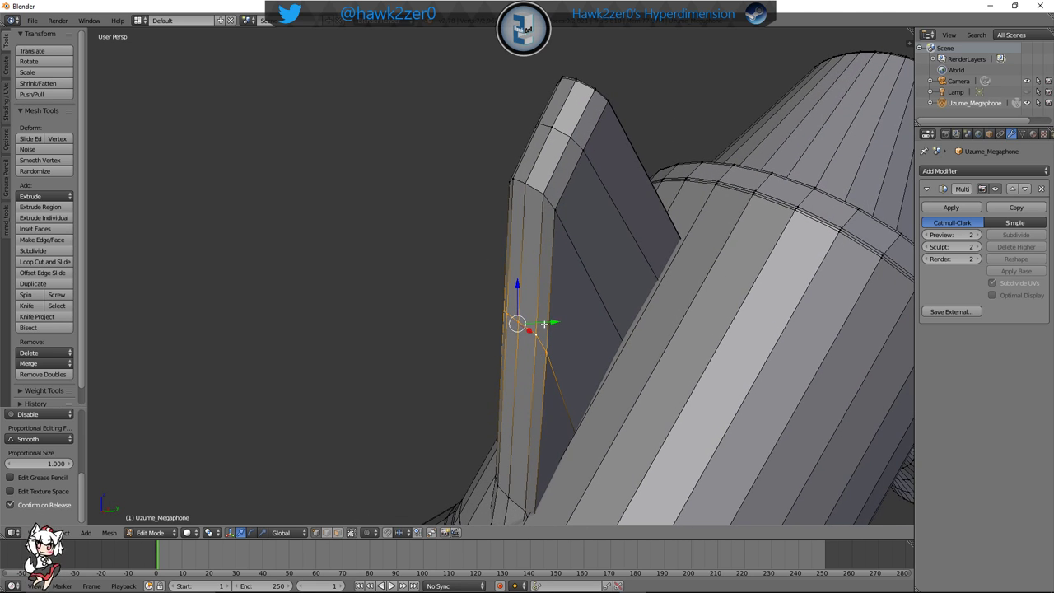
left_click_drag(517, 287, 513, 265)
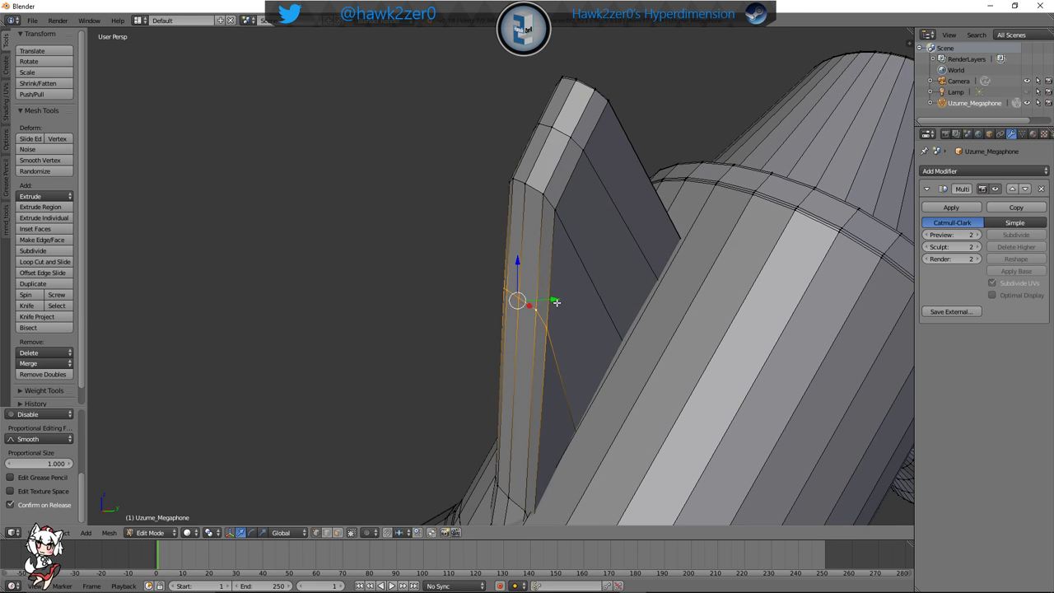
left_click_drag(553, 302, 513, 312)
mouse_move(512, 313)
middle_mouse_down()
mouse_move(677, 296)
mouse_move(536, 315)
mouse_move(605, 348)
mouse_move(574, 353)
mouse_move(635, 337)
mouse_move(565, 395)
mouse_move(551, 304)
mouse_move(557, 375)
middle_mouse_up()
Select the edge loop near the fin's base and scale it, checking it in wireframe view
key("z")
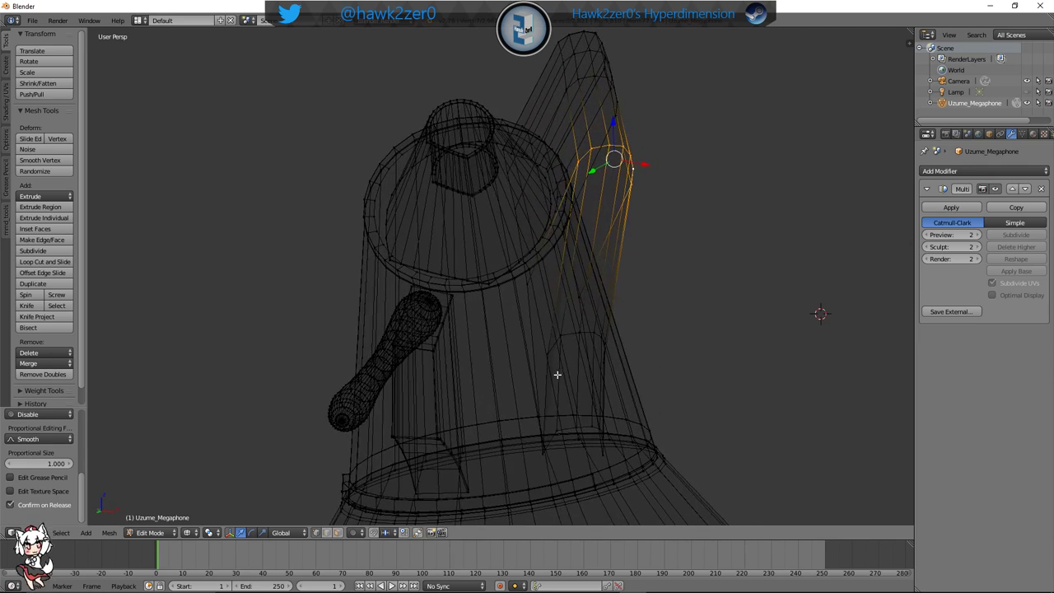
key("z")
right_click(547, 354)
key("z")
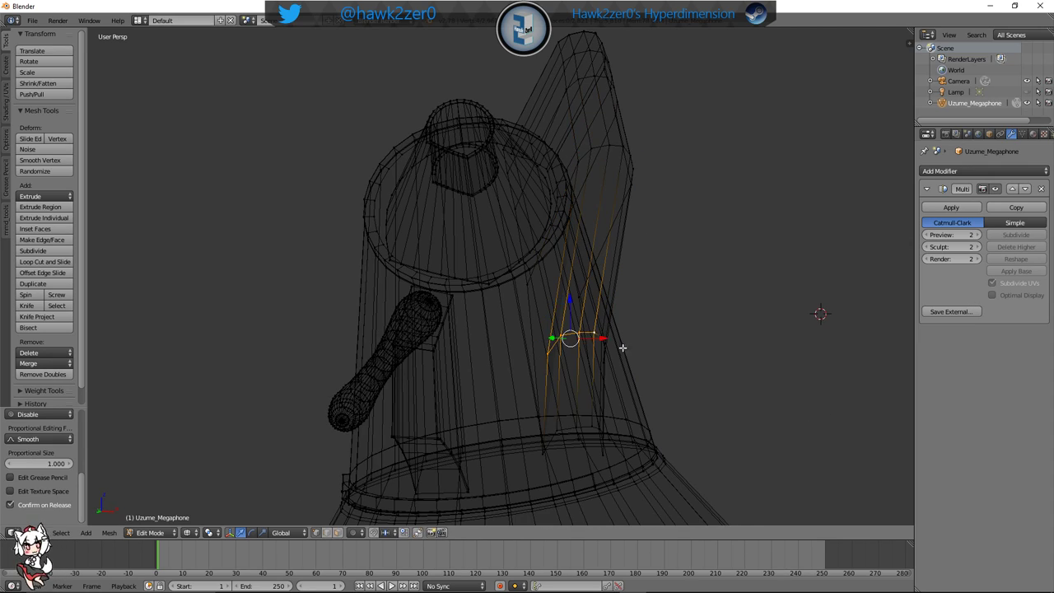
middle_click_drag(623, 347, 508, 365)
key("s")
left_click(508, 365)
key("z")
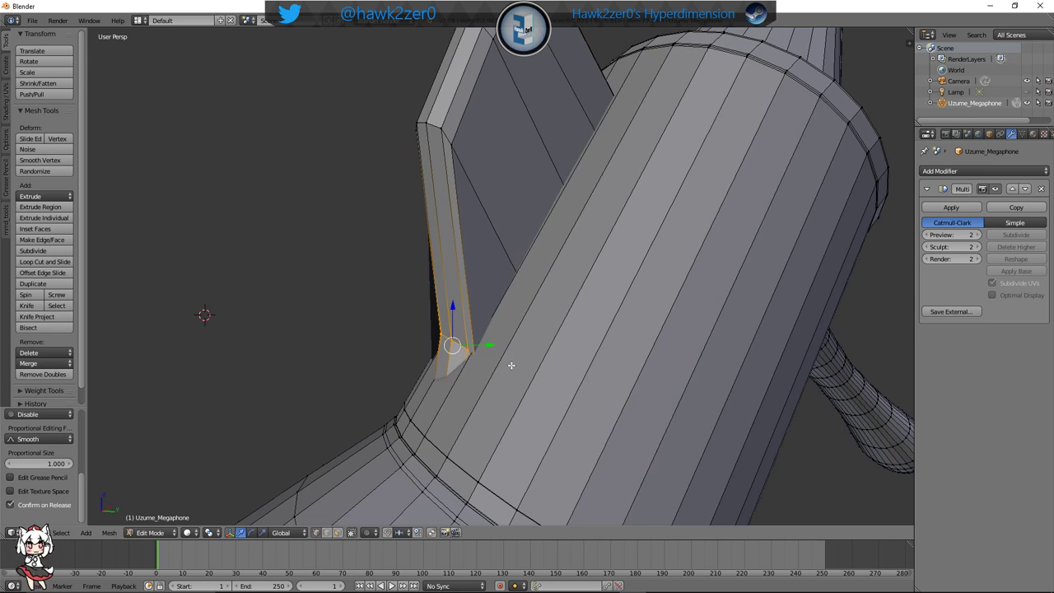
Move the fin's base edge loop outward along Y, and raise its side vertex nearest the body along Z
left_click_drag(490, 346, 456, 338)
middle_click_drag(455, 338, 477, 332)
right_click(473, 362)
left_click_drag(468, 328, 471, 303)
Lower the selected side vertex of the fin's base loop along Z and shift it slightly along X
middle_click_drag(516, 336, 615, 234)
scroll(511, 334, "up", 3)
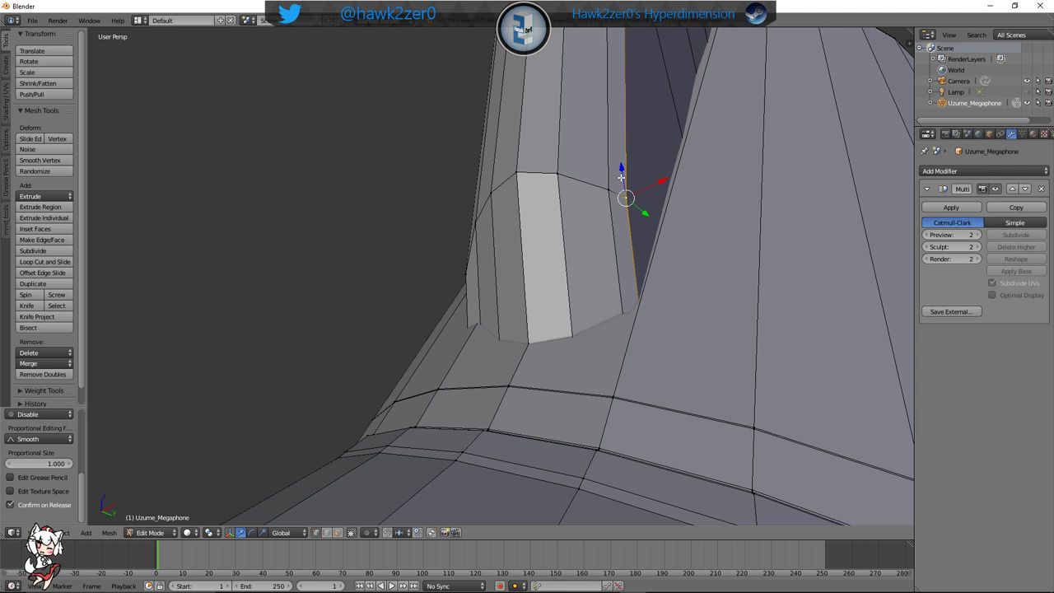
left_click_drag(621, 178, 661, 207)
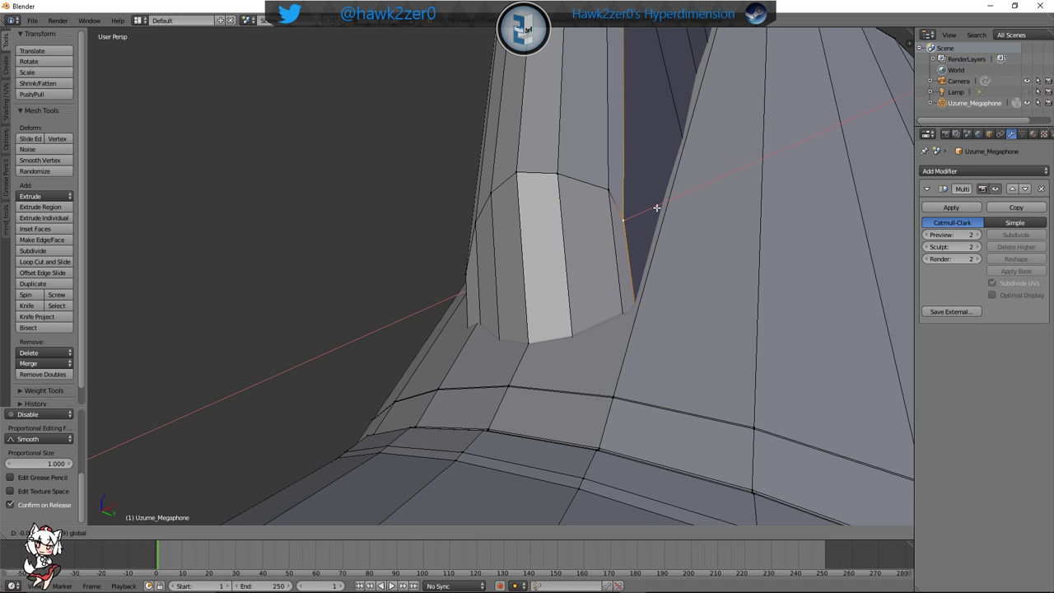
left_click(657, 207)
On the fin's opposite side, nudge the matching base-loop vertex along Y and reposition it along X
middle_click_drag(656, 207, 673, 313)
middle_click_drag(520, 420, 575, 443)
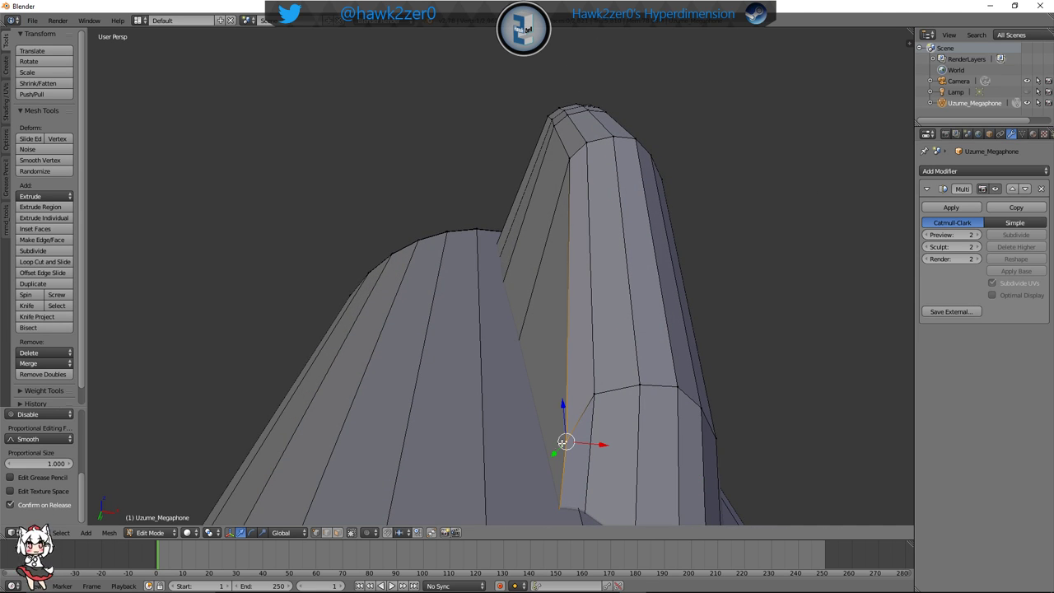
left_click_drag(554, 453, 562, 443)
middle_click_drag(562, 442, 588, 482)
key("g")
key("x")
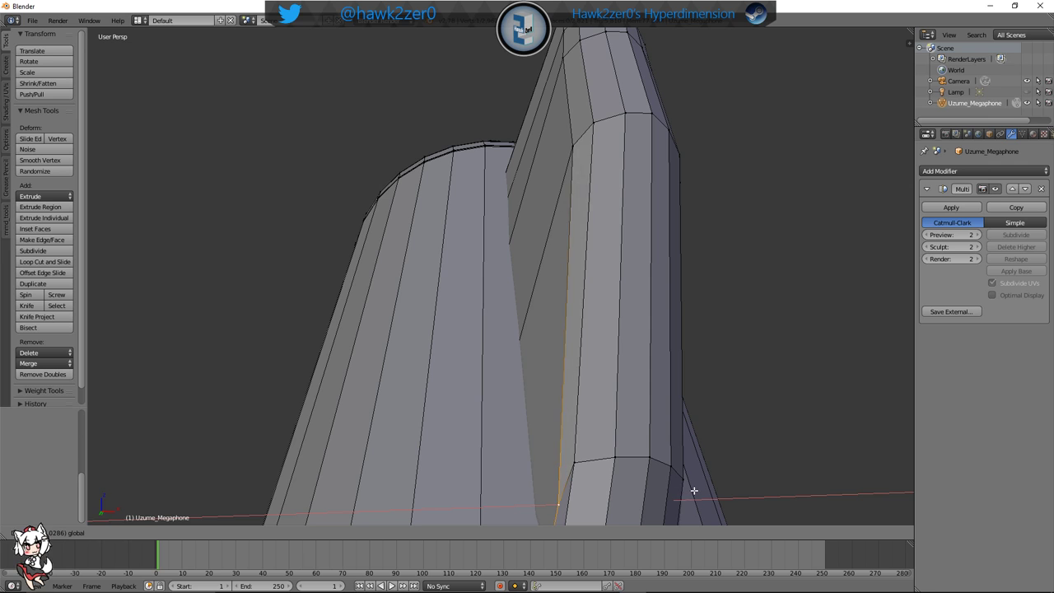
left_click(686, 492)
Adjust that base vertex's height along Z and check the fin's base in wireframe view
middle_click_drag(701, 462, 474, 395)
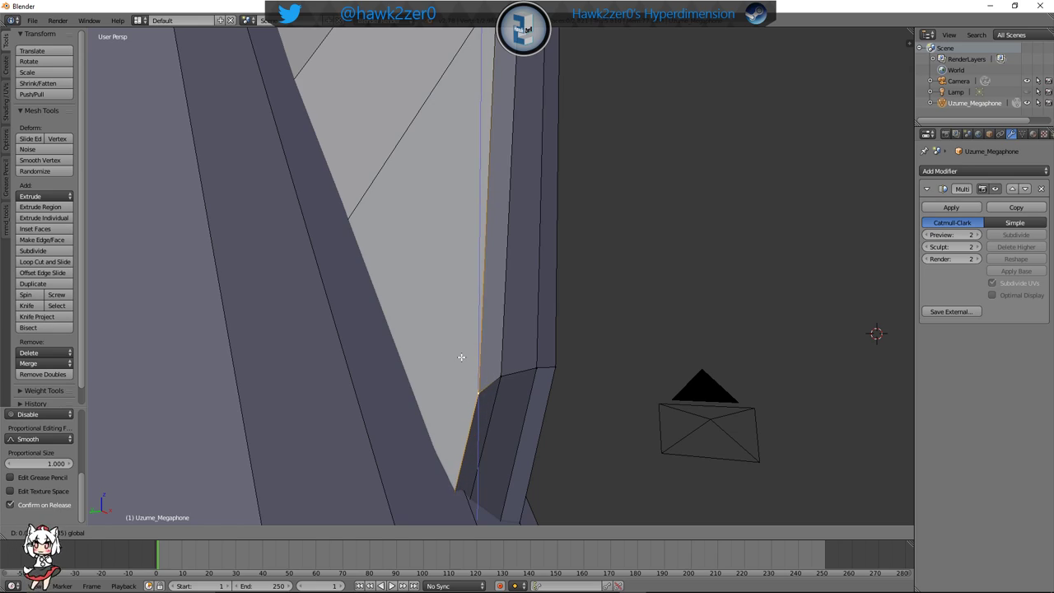
scroll(533, 406, "down", 8)
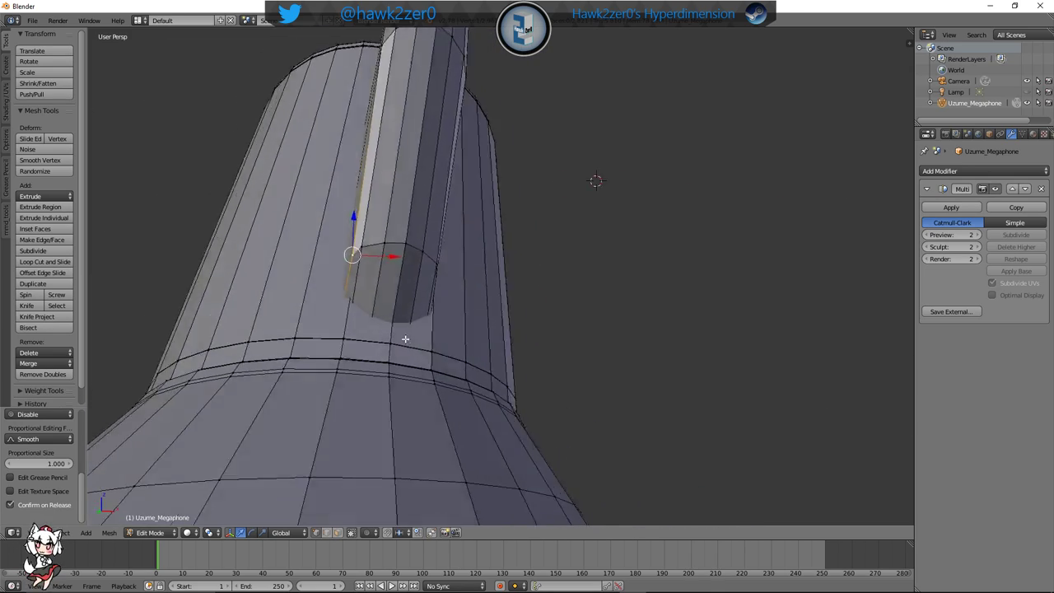
key("z")
middle_click_drag(407, 340, 429, 325)
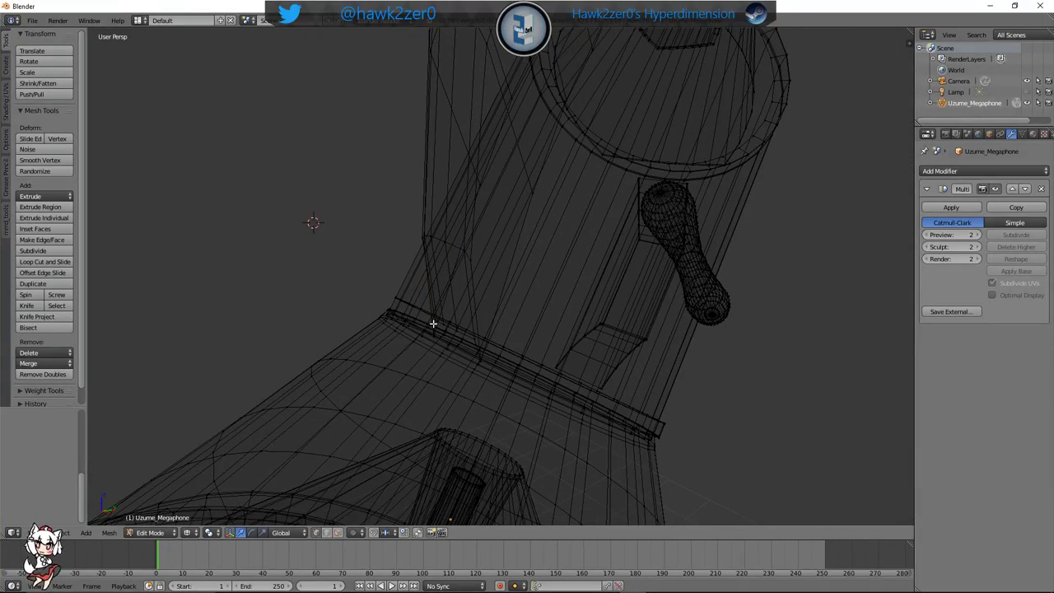
key("z")
Add a centred loop cut across the fin between its base loop and the loop above it
scroll(553, 327, "down", 6)
mouse_move(623, 357)
middle_mouse_down("shift")
mouse_move(647, 435)
mouse_move(556, 405)
mouse_move(635, 359)
mouse_move(616, 402)
mouse_move(653, 387)
mouse_move(657, 353)
mouse_move(590, 371)
middle_mouse_up("shift")
scroll(527, 368, "up", 3)
key("ctrl+r")
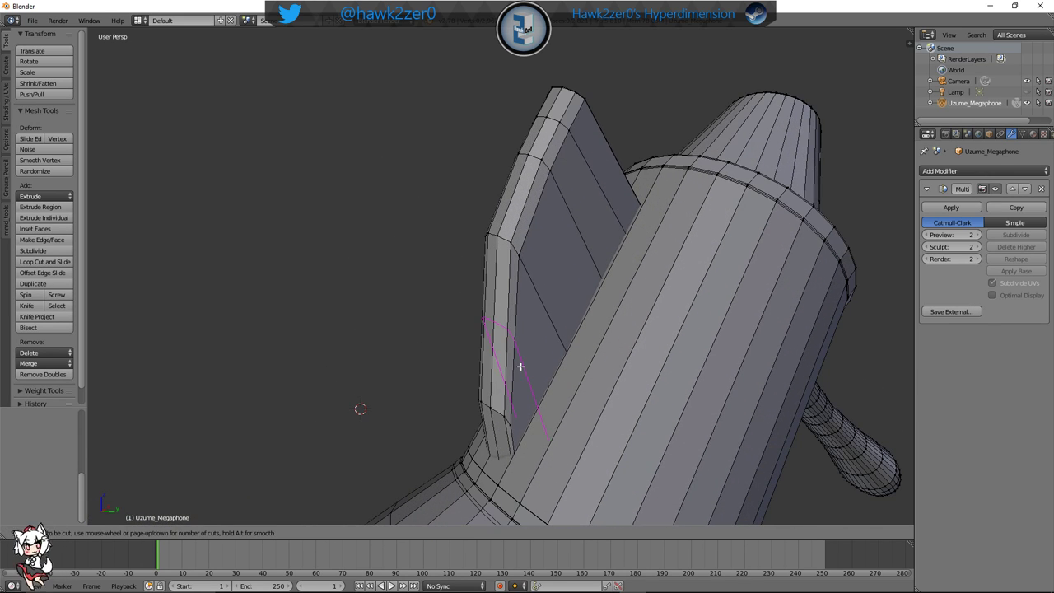
left_click(519, 365)
right_click(521, 367)
Move the new edge loop outward along Y, away from the megaphone body
middle_click_drag(514, 343, 508, 381)
scroll(494, 343, "up", 3)
left_click_drag(579, 339, 579, 340)
left_click_drag(564, 265, 564, 265)
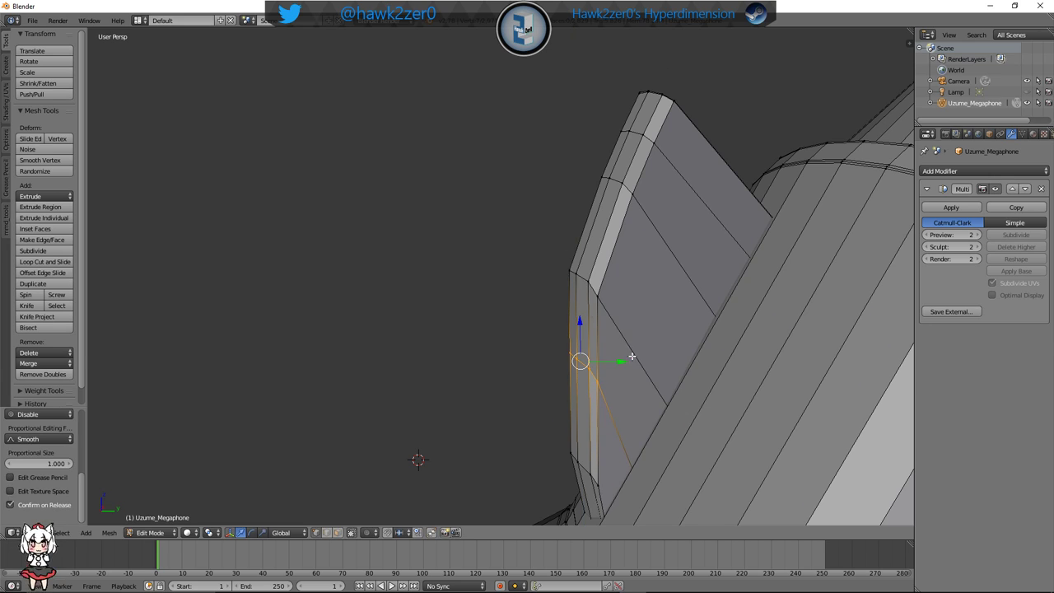
left_click_drag(622, 359, 560, 361)
left_click(506, 363)
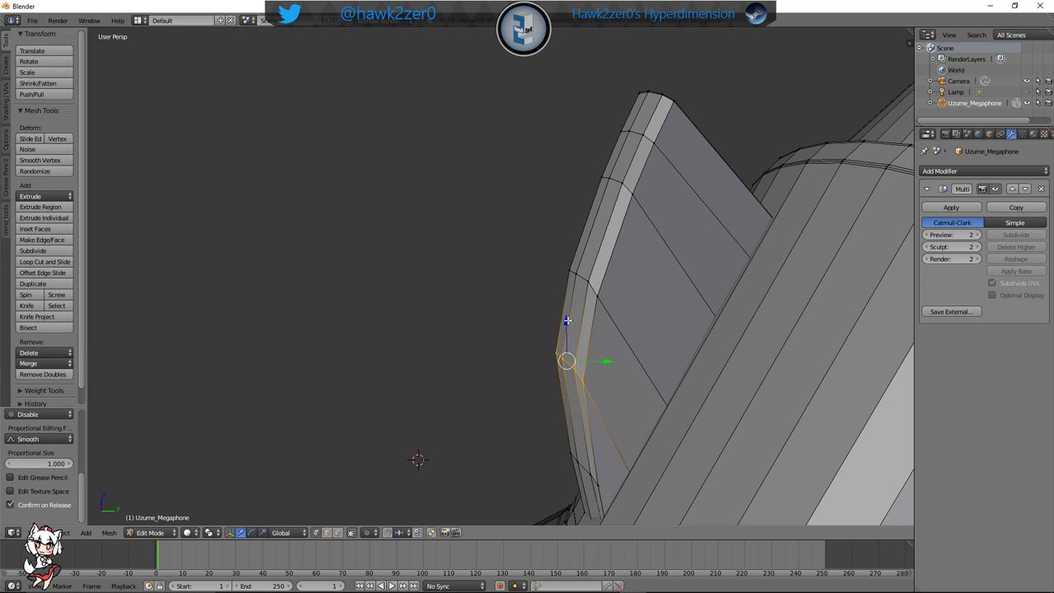
Ease the same loop slightly back toward the body along Y, fine-tune its height along Z, and deselect it
left_click_drag(567, 321, 566, 326)
left_click_drag(608, 367, 609, 369)
left_click(684, 359)
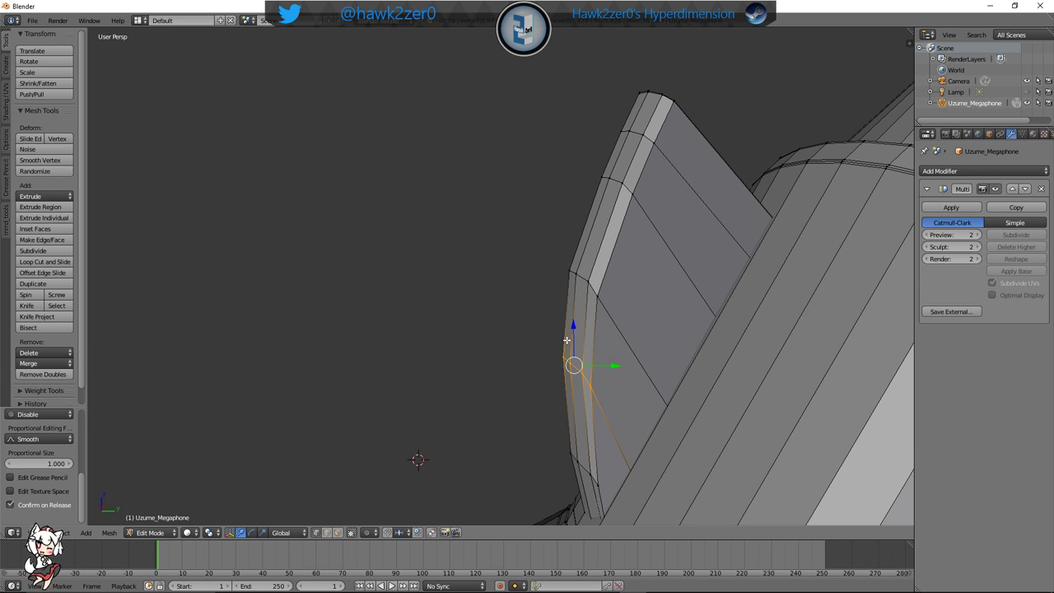
key("g")
key("z")
left_click_drag(564, 289, 565, 290)
key("a")
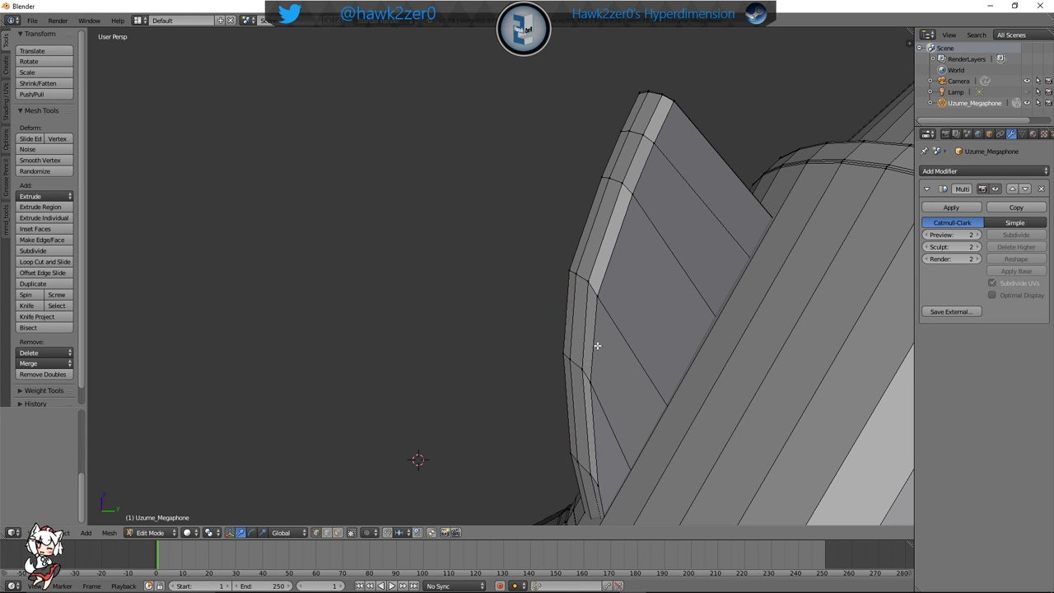
Add another centred loop cut on the fin, directly above the loop just adjusted
key("ctrl+r")
left_click(597, 346)
right_click(597, 348)
key("a")
scroll(548, 355, "down", 5)
middle_click_drag(547, 355, 674, 374)
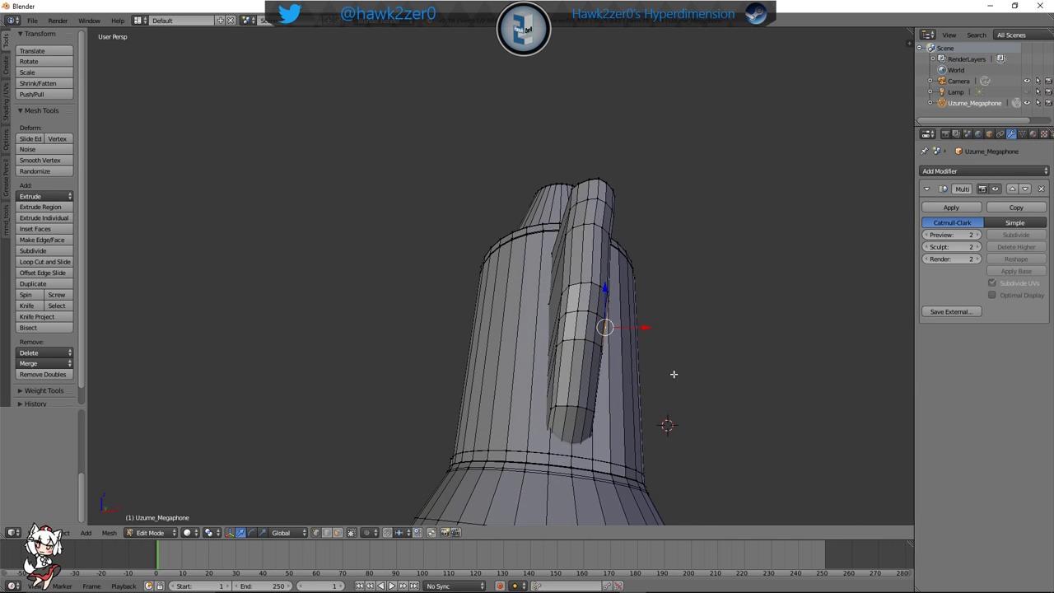
Raise the upper new loop along Z and move it outward along Y to round the fin's outer edge
middle_click_drag(557, 319, 553, 354)
scroll(488, 338, "up", 4)
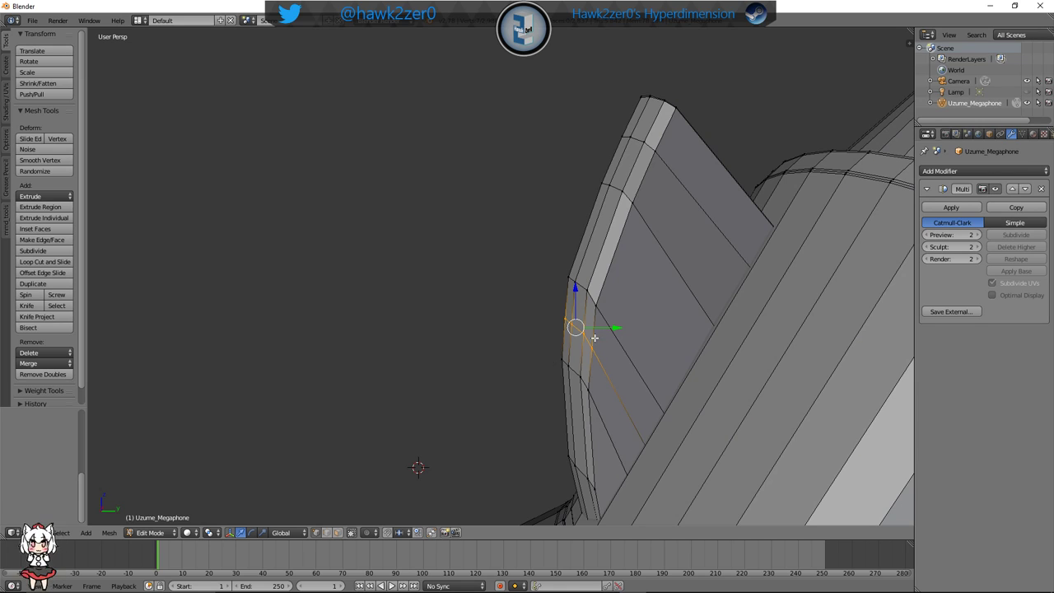
left_click_drag(573, 294, 574, 265)
left_click_drag(614, 324, 588, 325)
key("a")
Select the loop below it, nudge it outward along Y, and lower it slightly along Z
middle_click_drag(626, 358, 482, 326, "shift")
right_click(553, 334)
scroll(587, 319, "up", 4)
left_click_drag(604, 328, 595, 329)
left_click_drag(569, 290, 563, 304)
middle_click_drag(634, 338, 561, 333)
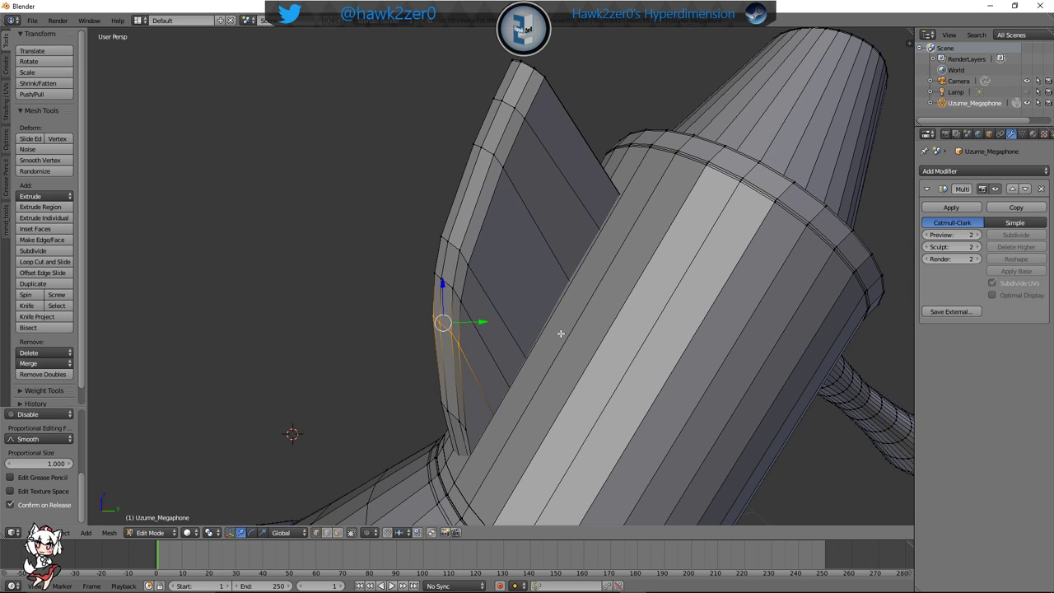
Add a loop cut across the wide fin segment just above the bend in its outer edge
middle_click_drag(595, 362, 564, 398, "shift")
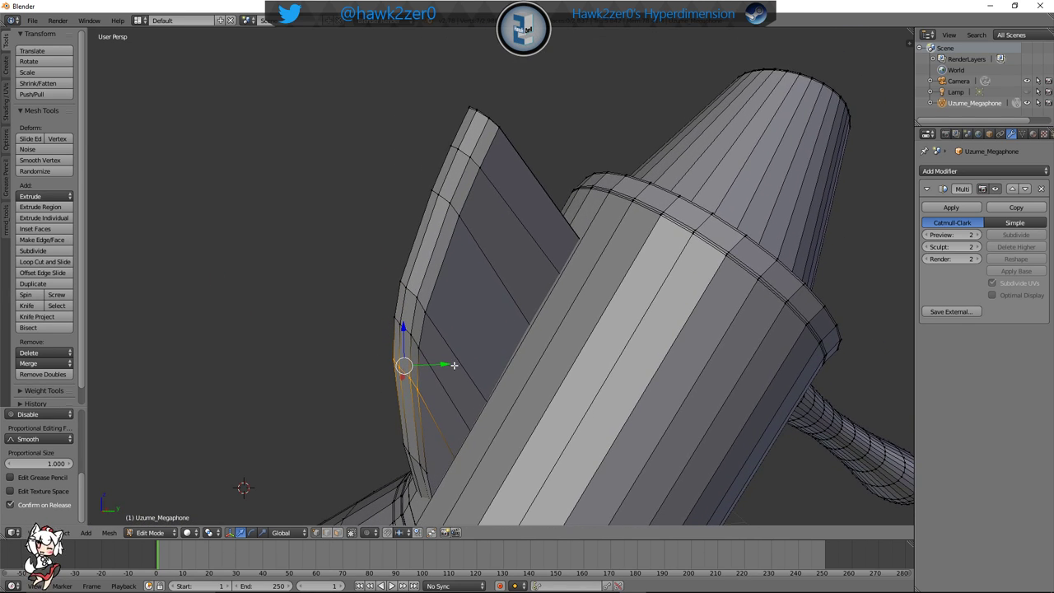
key("g")
key("g")
left_click(444, 278)
Raise the newly added loop slightly along Z and nudge it outward along Y
middle_click_drag(444, 261, 466, 283)
right_click(569, 266, "ctrl")
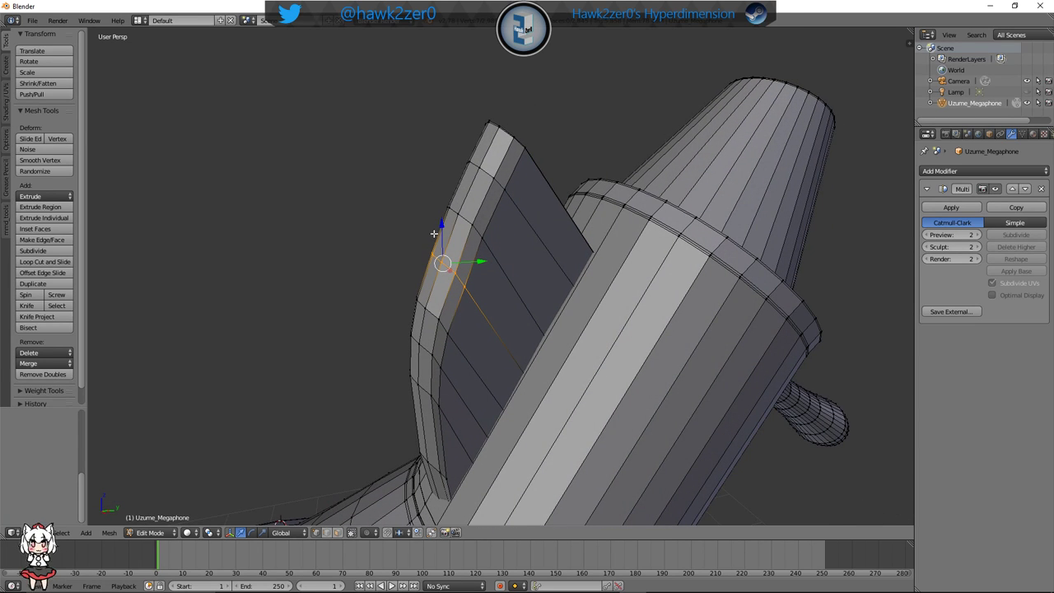
mouse_move(442, 226)
left_mouse_down()
mouse_move(437, 209)
mouse_move(440, 222)
left_mouse_up()
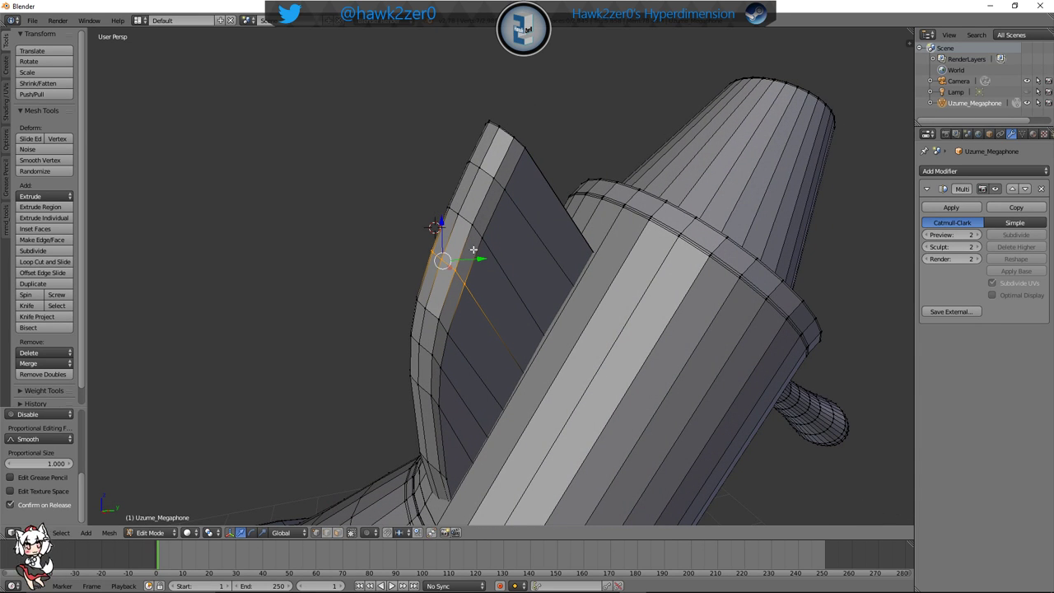
left_click_drag(478, 259, 476, 262)
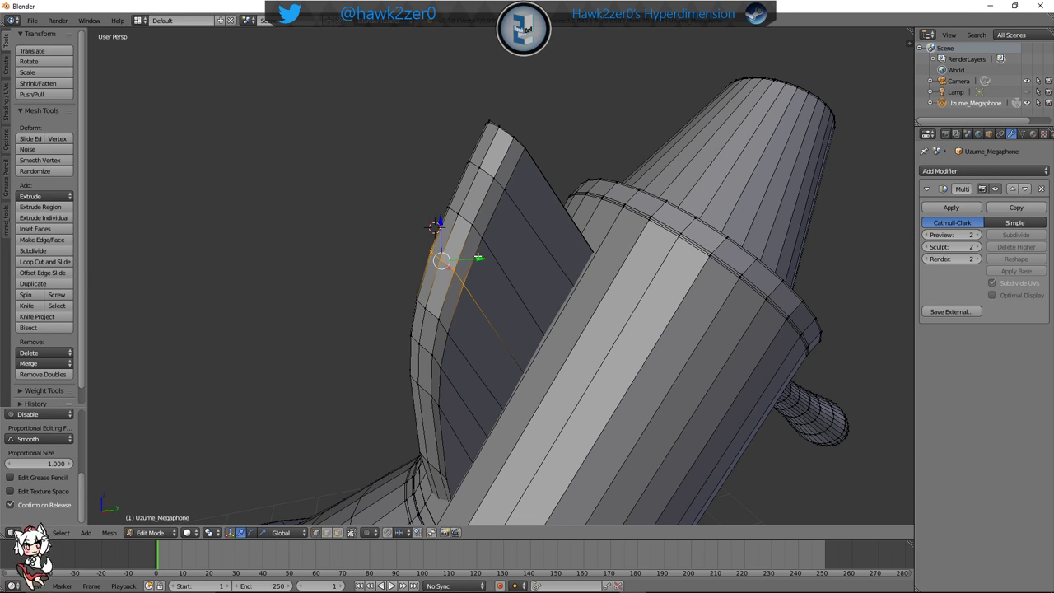
Select the second edge loop below the fin's tip and adjust its position along Y
middle_click_drag(479, 257, 431, 243)
right_click(562, 249, "ctrl")
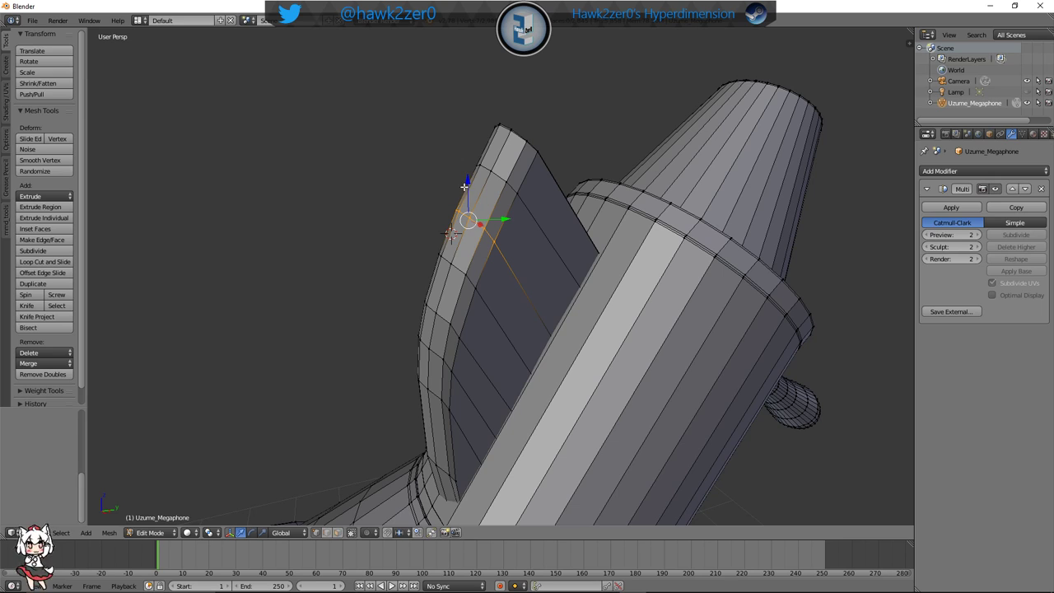
key("g")
key("y")
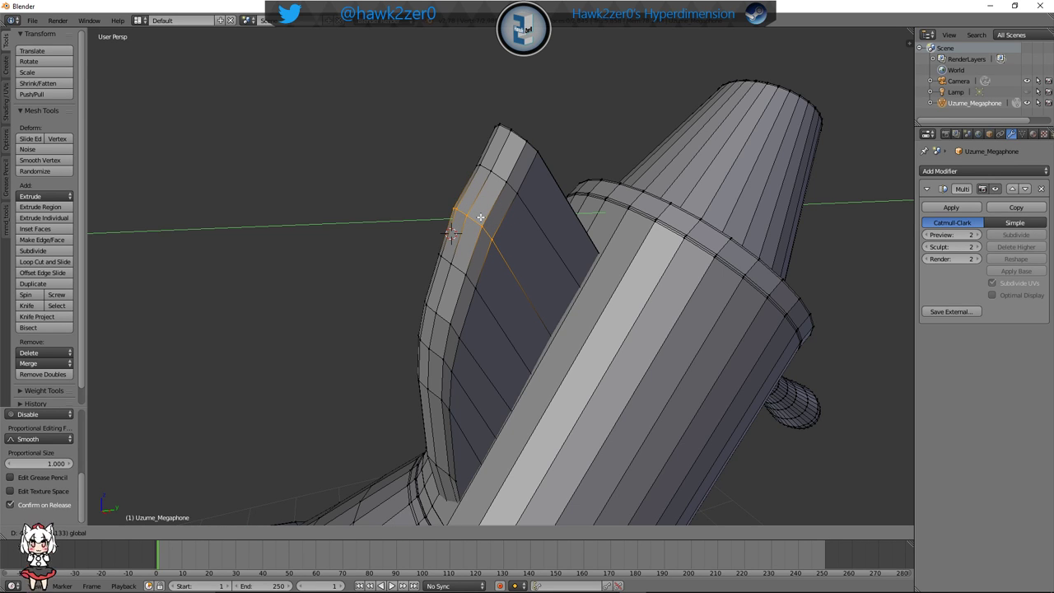
left_click(480, 216)
Raise the edge loop just below the fin's tip slightly along Z and move it outward along Y
middle_click_drag(531, 200, 437, 154)
left_click_drag(436, 123, 434, 116)
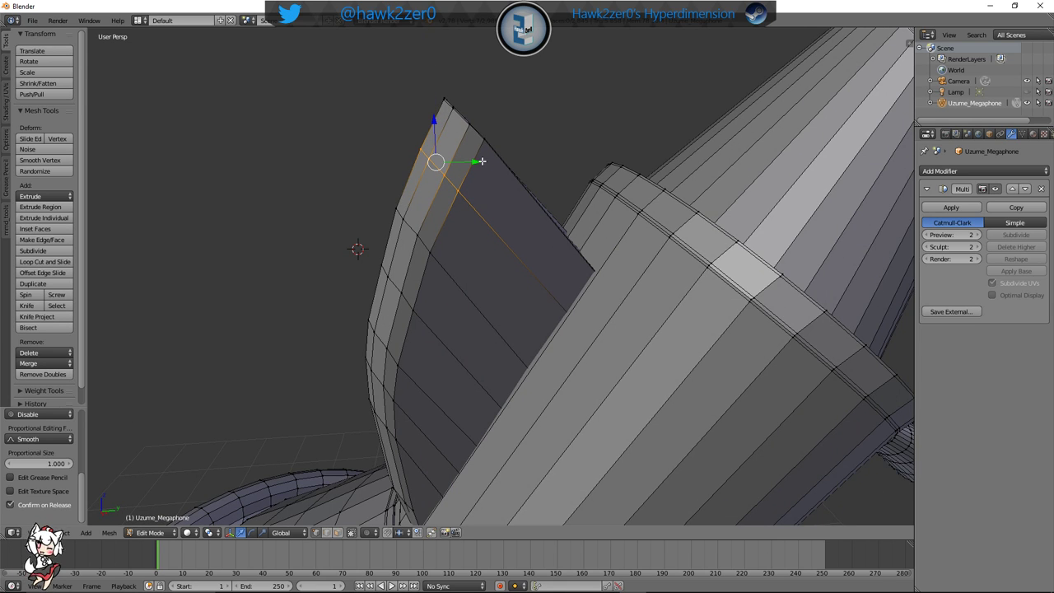
left_click_drag(482, 161, 431, 161)
middle_click_drag(431, 160, 416, 187)
Select only the edges of the fin's tip, excluding the loop below, and adjust the tip's height along Z
left_click_drag(494, 270, 494, 269)
middle_click_drag(494, 269, 517, 198)
key("b")
left_click_drag(497, 87, 631, 169)
middle_click_drag(631, 169, 544, 296)
right_click(578, 404, "shift")
right_click(541, 380, "shift")
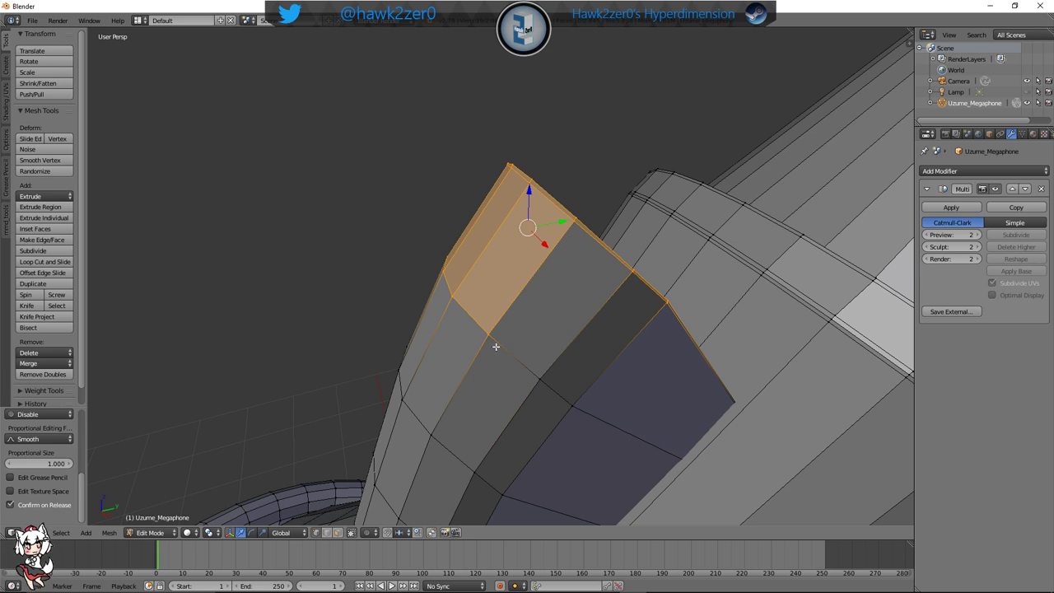
middle_click_drag(448, 299, 635, 232)
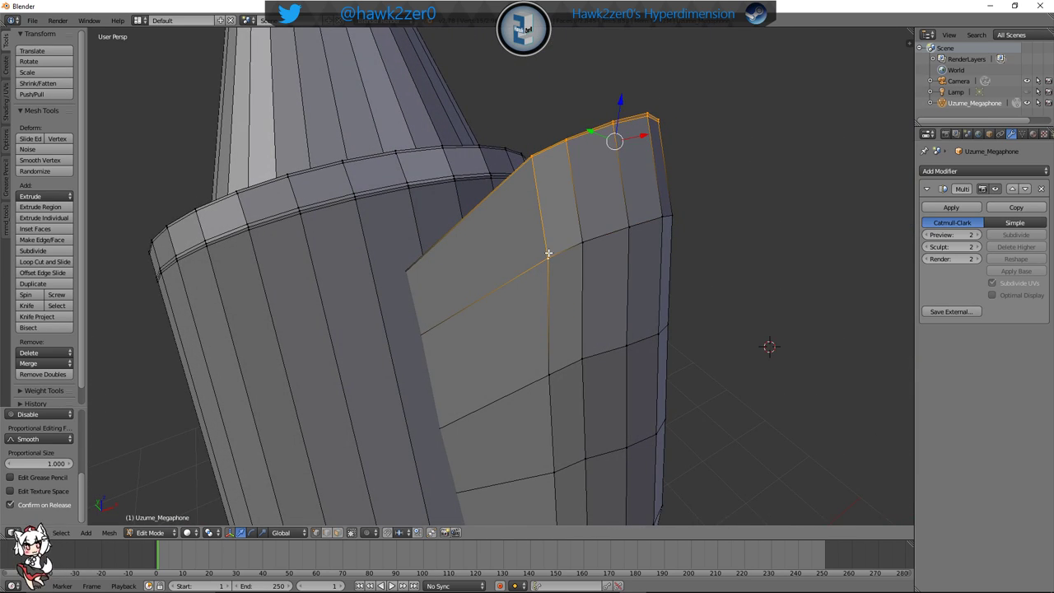
middle_click_drag(548, 253, 490, 188)
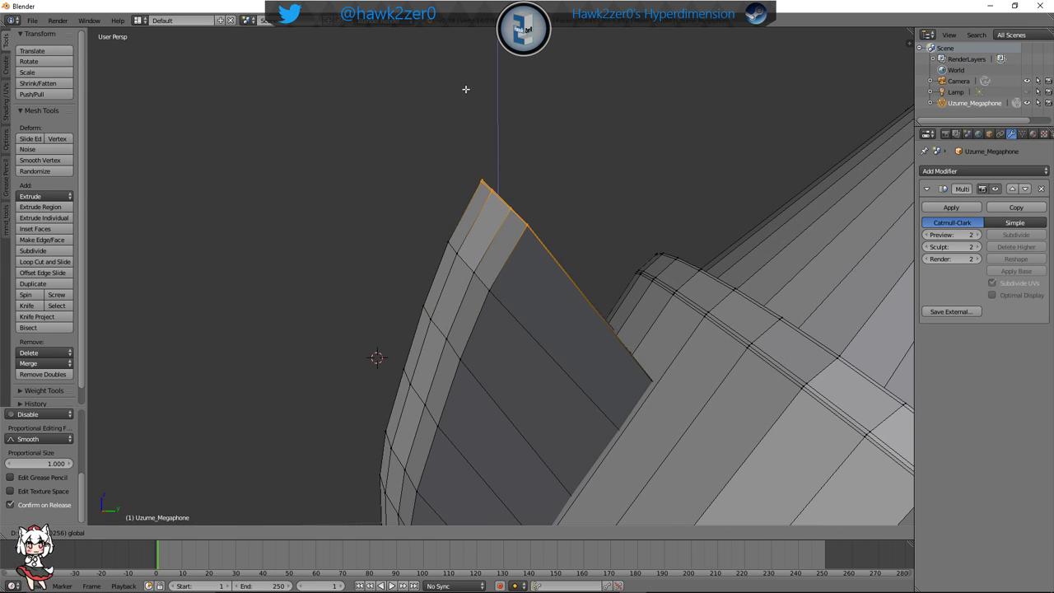
left_click(466, 211)
In wireframe view, select the top-edge vertices where the fin meets the body and scale them along Z
middle_click_drag(465, 211, 569, 282)
key("z")
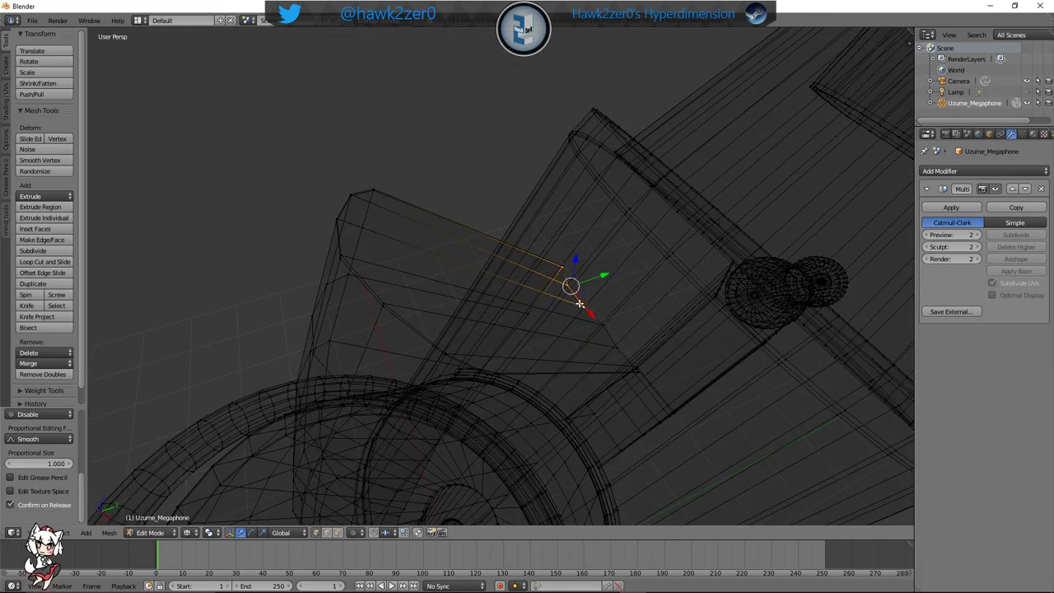
middle_click_drag(657, 384, 751, 136)
middle_click_drag(797, 64, 670, 232)
key("s")
key("z")
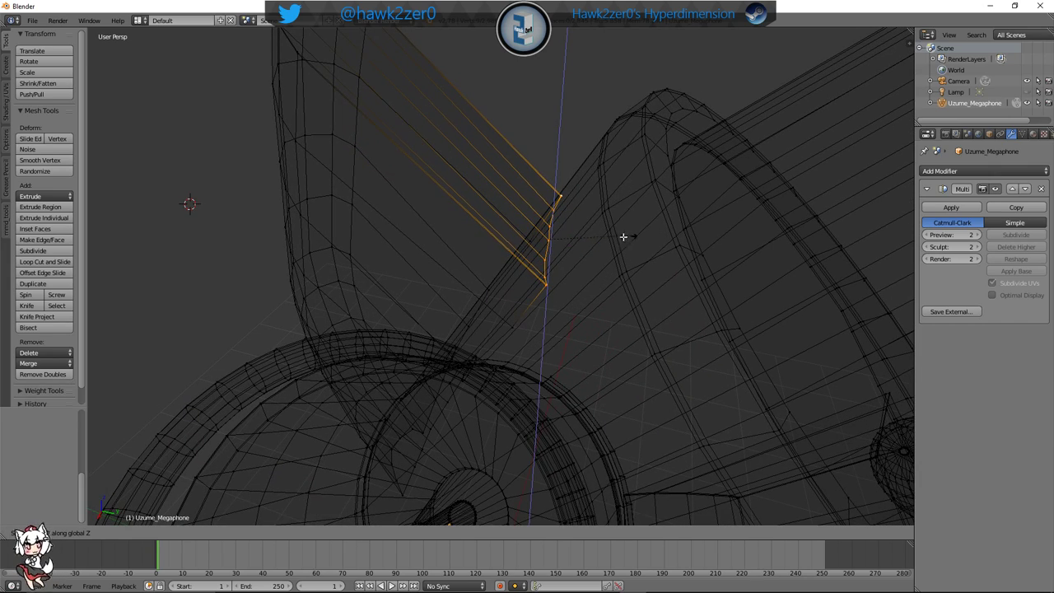
left_click(868, 254)
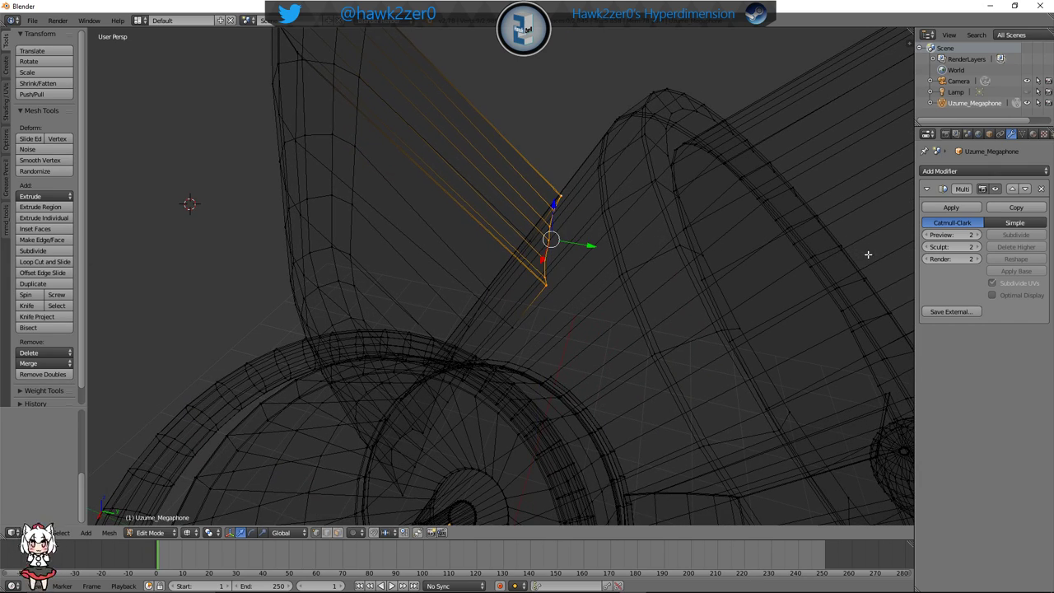
Scale the same junction vertices on all axes and return to solid shading
middle_click_drag(827, 270, 806, 218)
key("s")
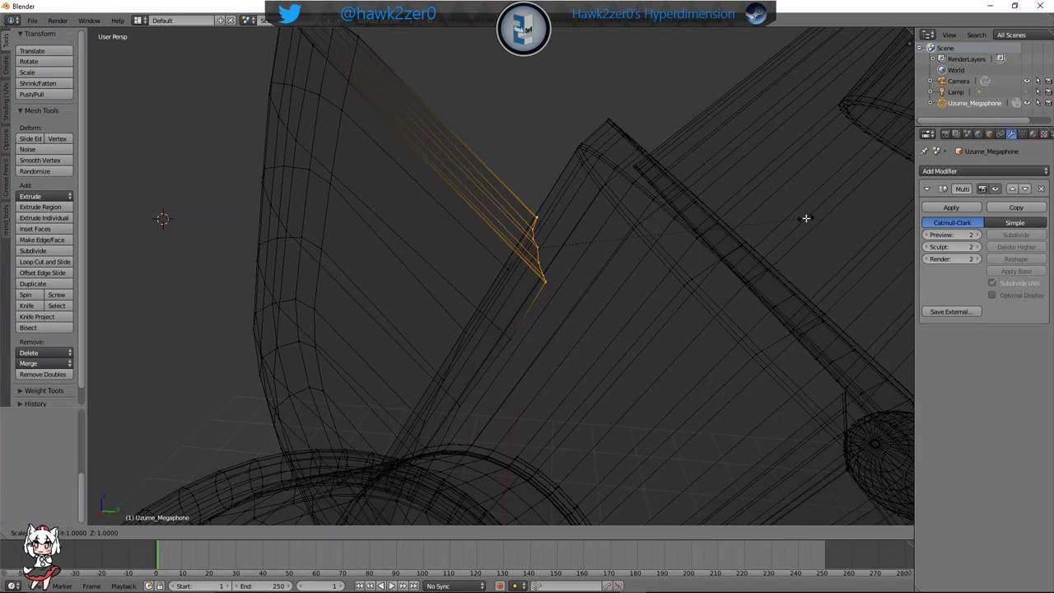
left_click(793, 228)
scroll(617, 235, "down", 8)
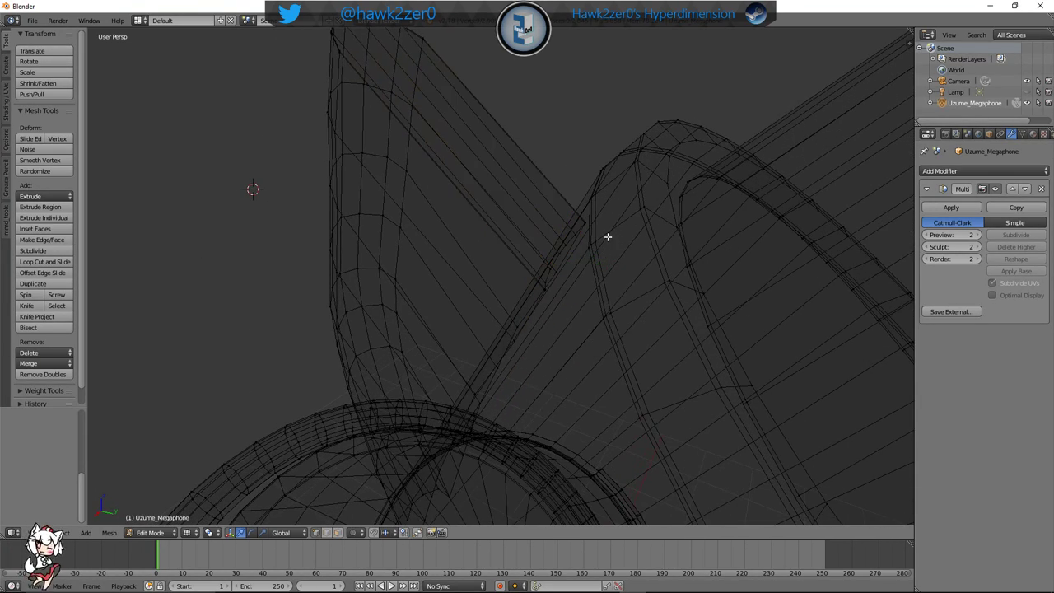
key("z")
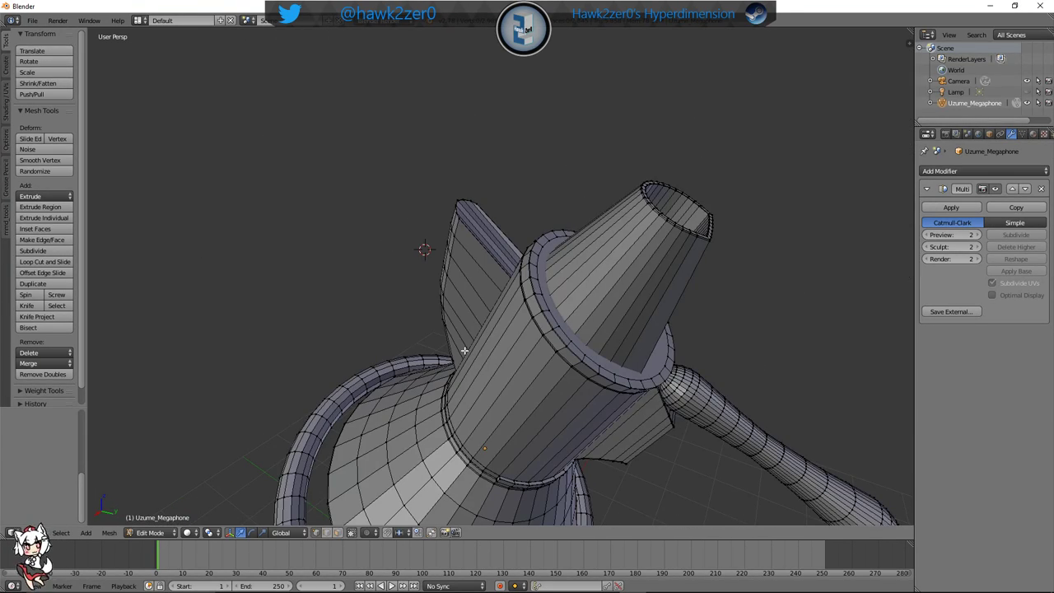
Examine the smoothed megaphone and its fin from several sides in Object Mode, and return to Edit Mode
left_click(148, 533)
left_click(148, 514)
middle_click_drag(539, 349, 770, 377)
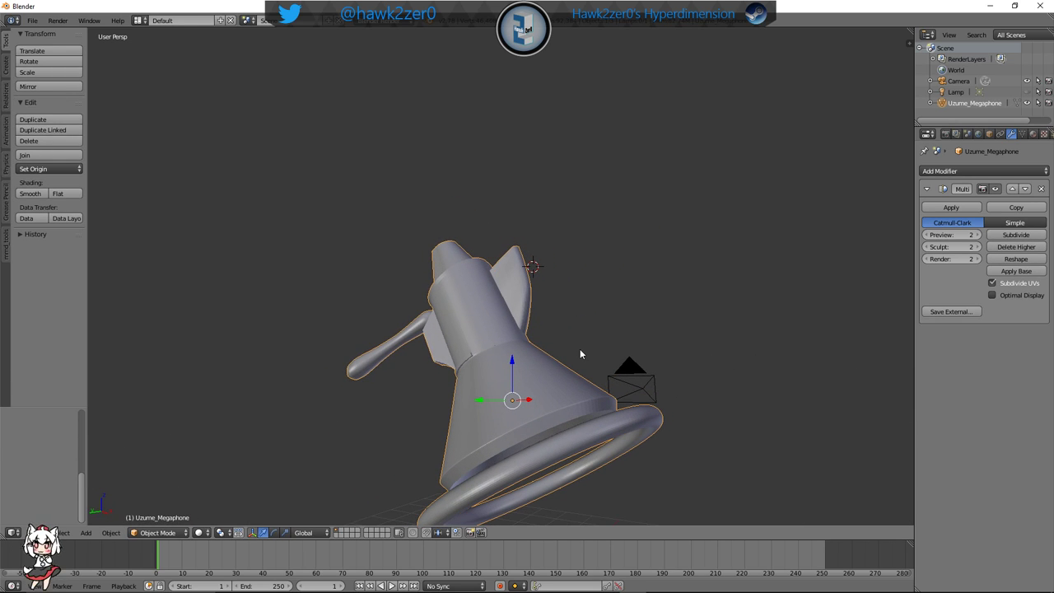
middle_click_drag(565, 332, 609, 339)
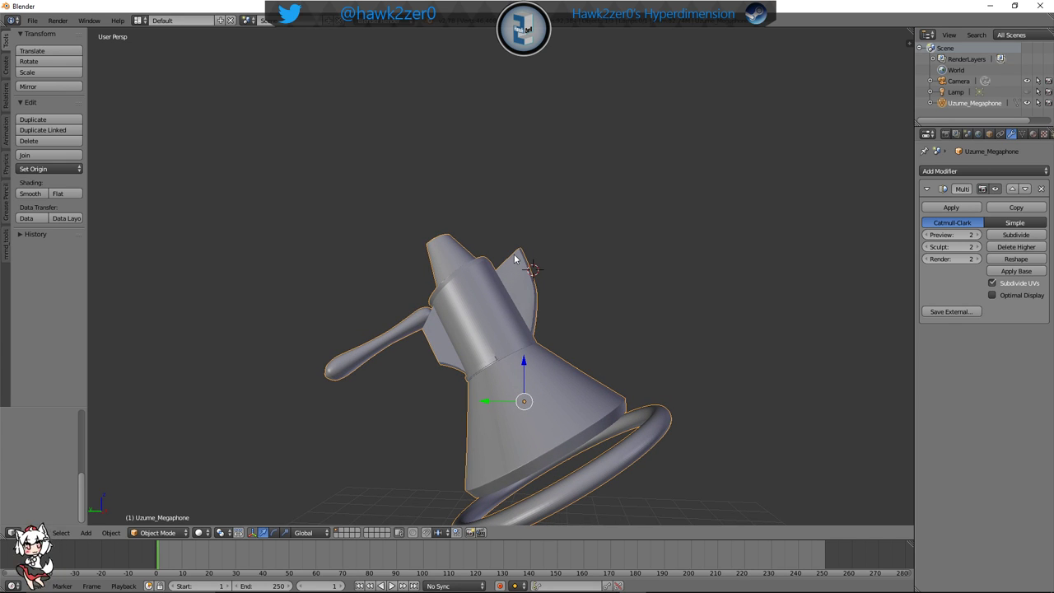
left_click(175, 532)
left_click(175, 505)
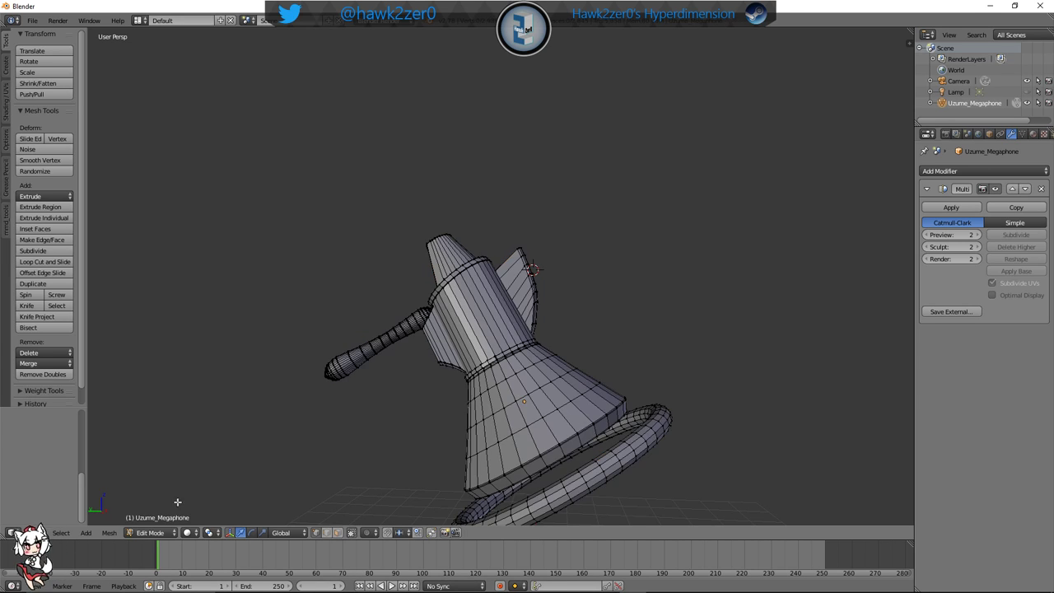
middle_click_drag(354, 404, 477, 369)
scroll(527, 377, "up", 4)
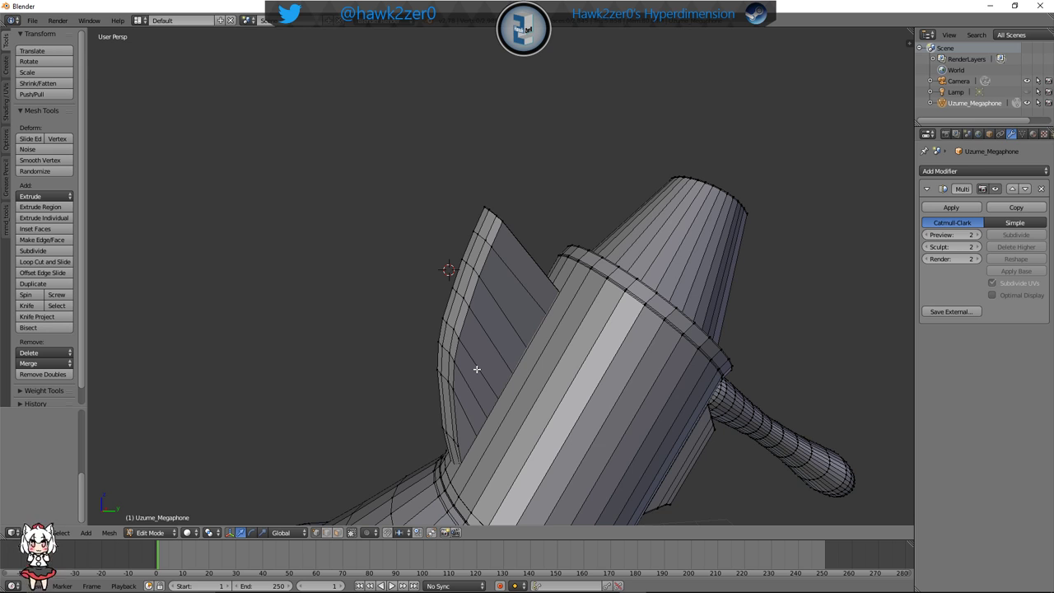
Select the edge loop midway down the fin's curved outer edge and shift it along Y to even out the curve
middle_click_drag(494, 346, 549, 318)
right_click(481, 341)
scroll(466, 357, "up", 4)
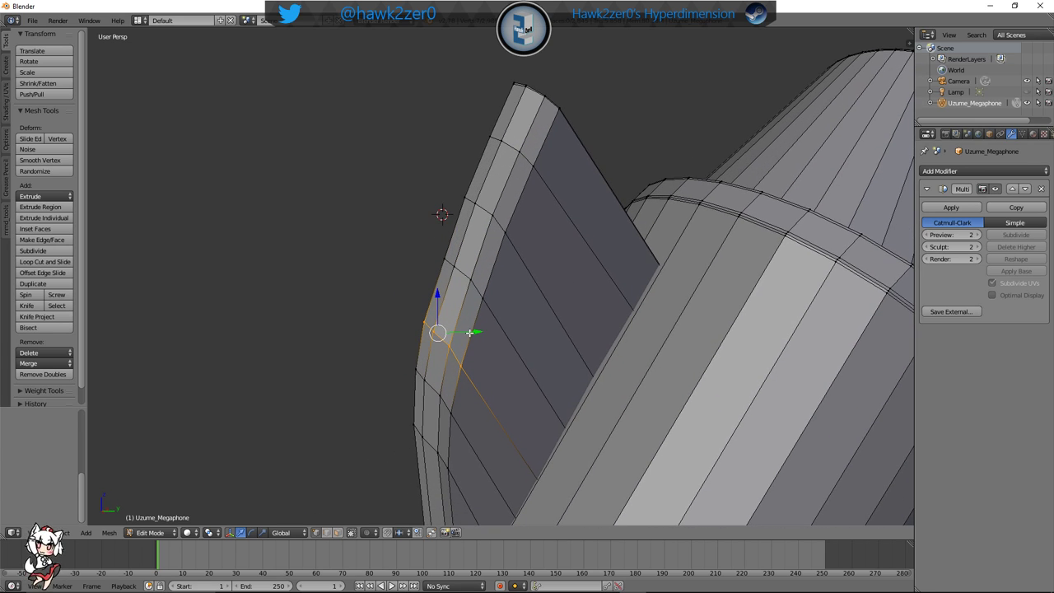
left_click_drag(470, 333, 440, 323)
middle_click_drag(440, 323, 504, 330)
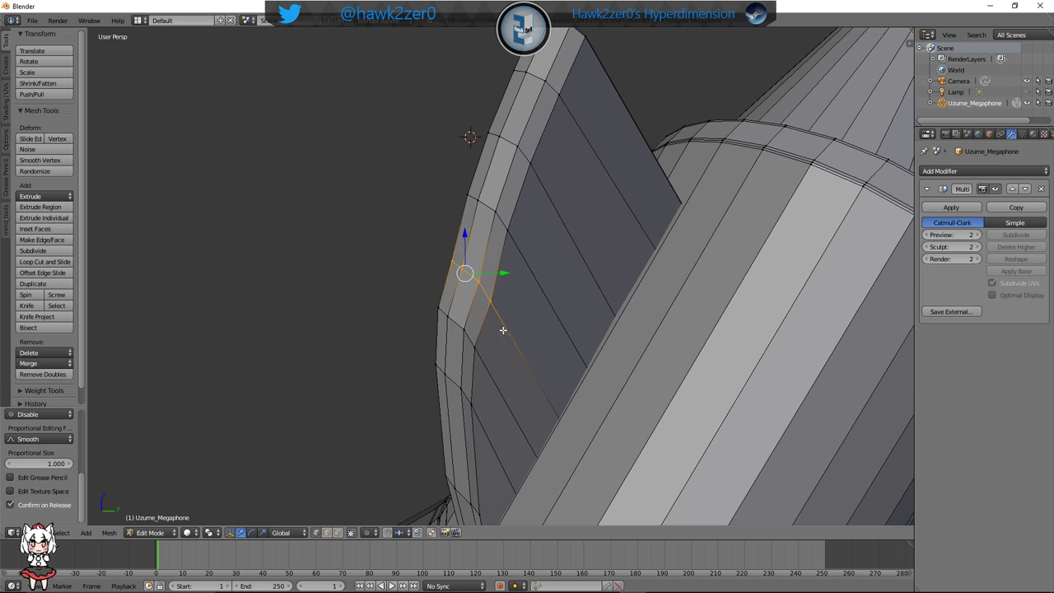
Select the next edge loop down the fin's curved outer edge, lower it along Z and shift it along Y
middle_click_drag(621, 351, 910, 355)
right_click(566, 342, "alt")
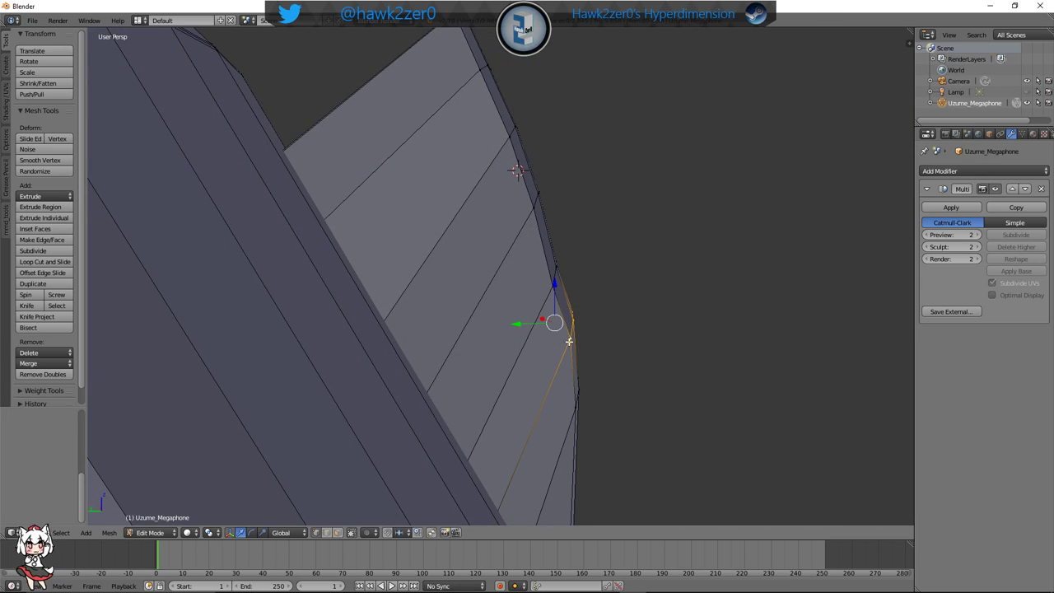
middle_click_drag(569, 341, 301, 346)
middle_click_drag(450, 348, 445, 354)
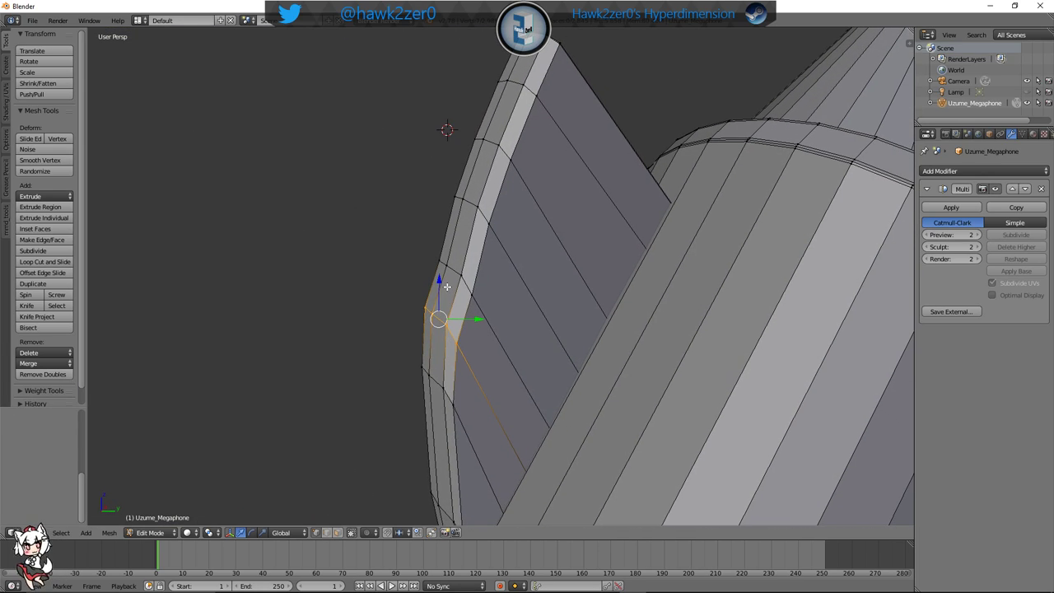
left_click_drag(442, 285, 428, 296)
left_click_drag(475, 335, 514, 336)
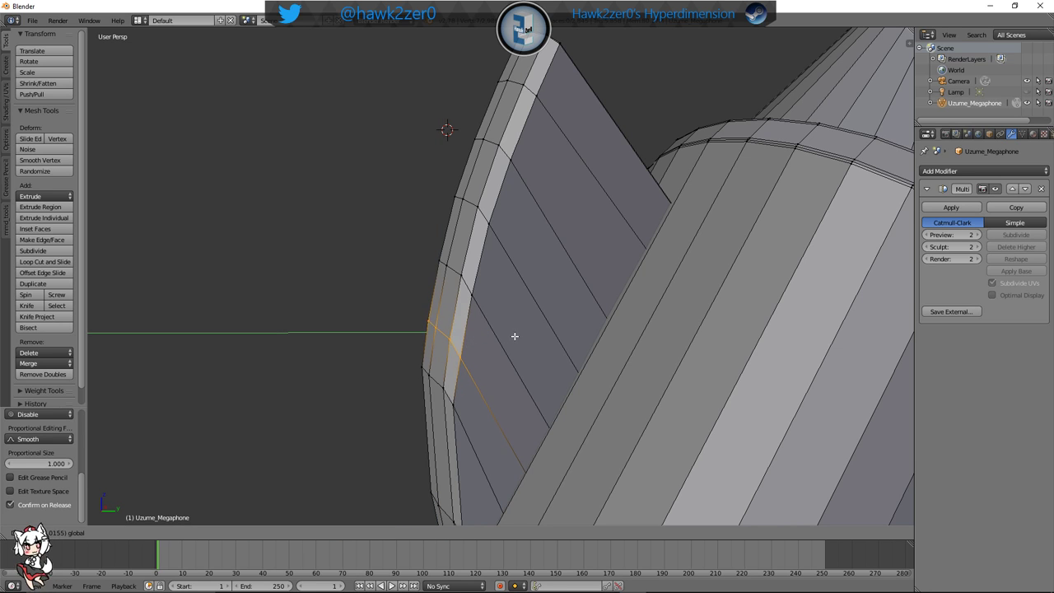
left_click(522, 328)
Lower the following edge loop in the fin's lower half along Z and shift it toward the body along Y
mouse_move(522, 327)
middle_mouse_down()
mouse_move(548, 299)
mouse_move(458, 379)
mouse_move(584, 361)
mouse_move(638, 370)
mouse_move(454, 377)
mouse_move(473, 393)
mouse_move(365, 406)
mouse_move(504, 381)
mouse_move(525, 310)
middle_mouse_up()
key("g")
key("z")
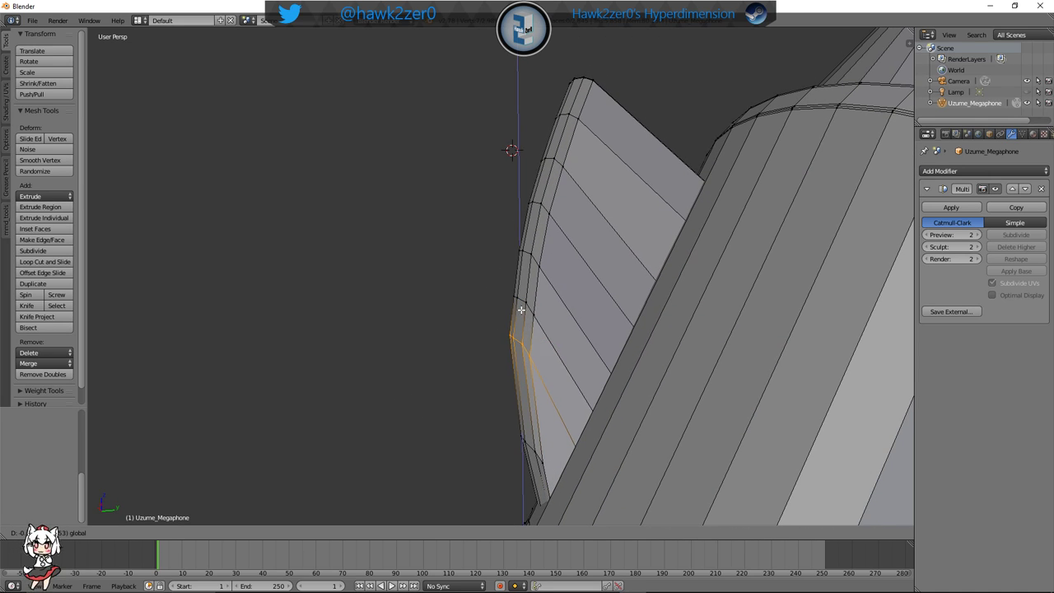
left_click_drag(519, 333, 519, 332)
left_click_drag(560, 368, 560, 367)
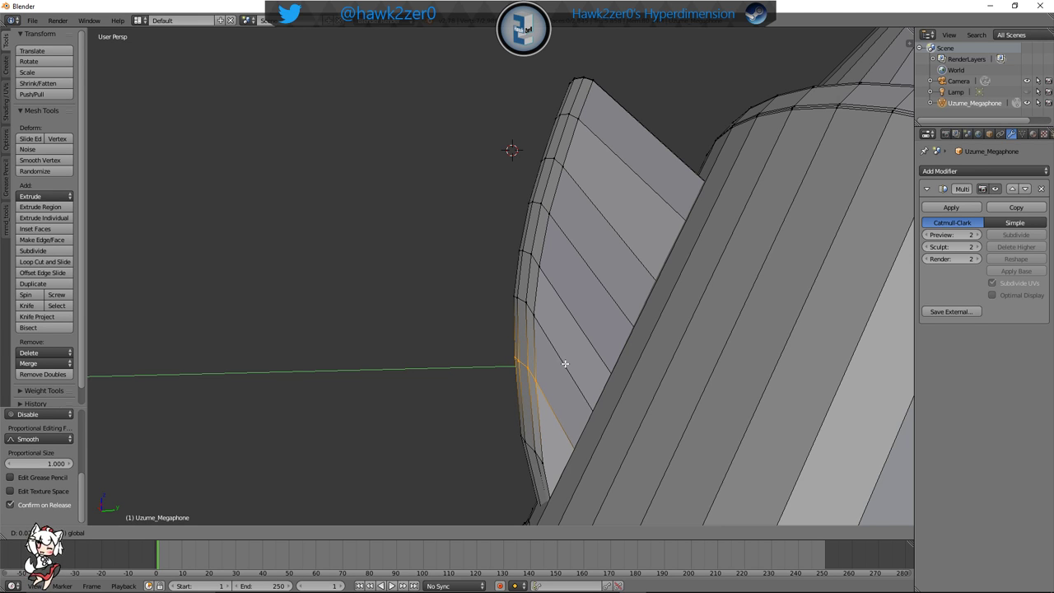
left_click_drag(566, 363, 566, 363)
Select the lowest edge loop just above the fin's base and adjust it along Y and Z to continue the curve
middle_click_drag(566, 363, 524, 397)
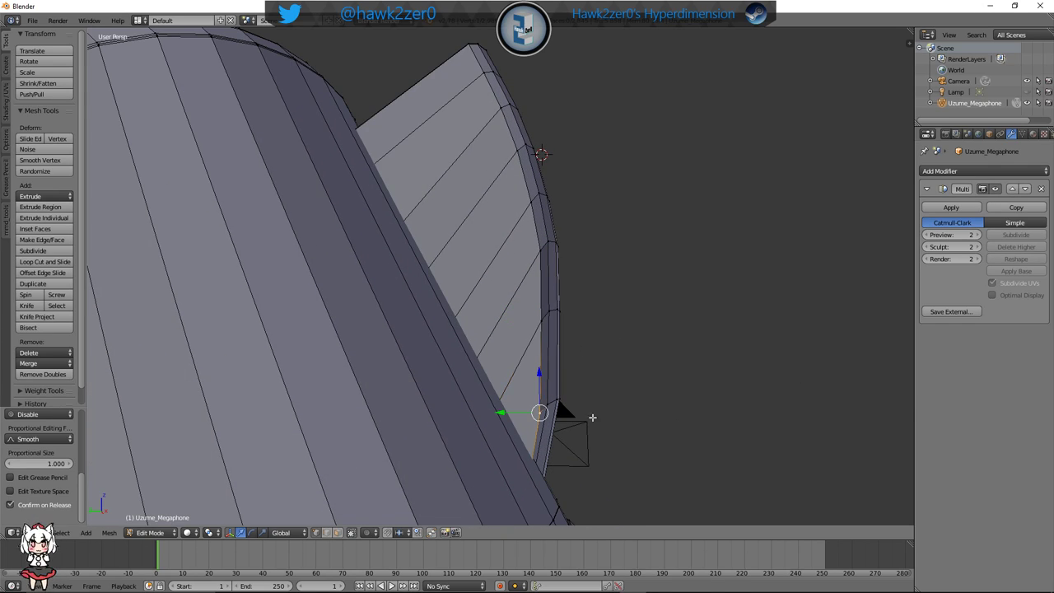
mouse_move(592, 417)
middle_mouse_down()
mouse_move(487, 422)
mouse_move(568, 409)
mouse_move(611, 427)
middle_mouse_up()
right_click(480, 419, "alt")
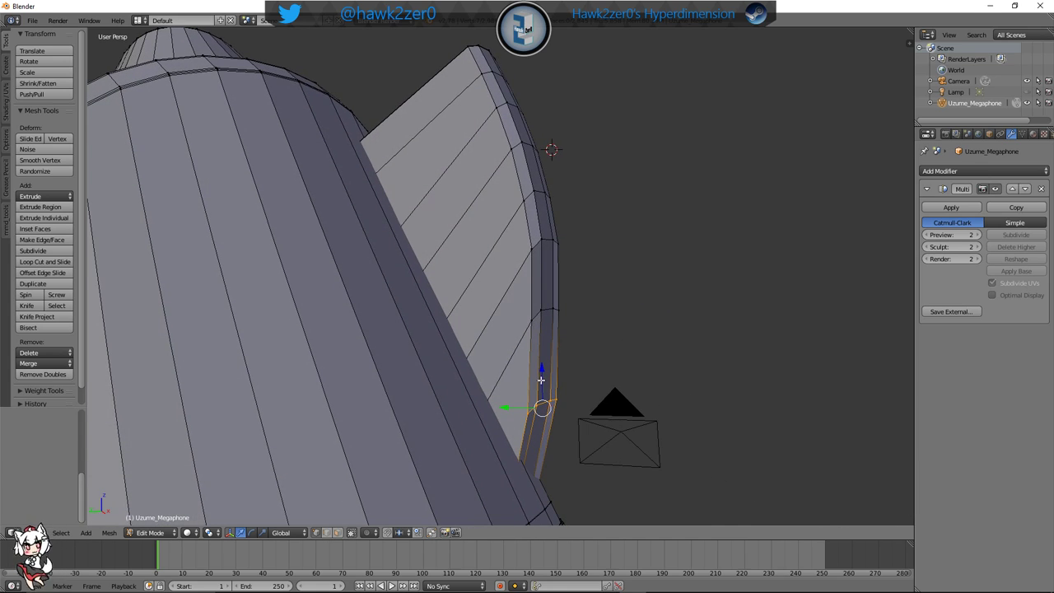
left_click_drag(506, 405, 500, 406)
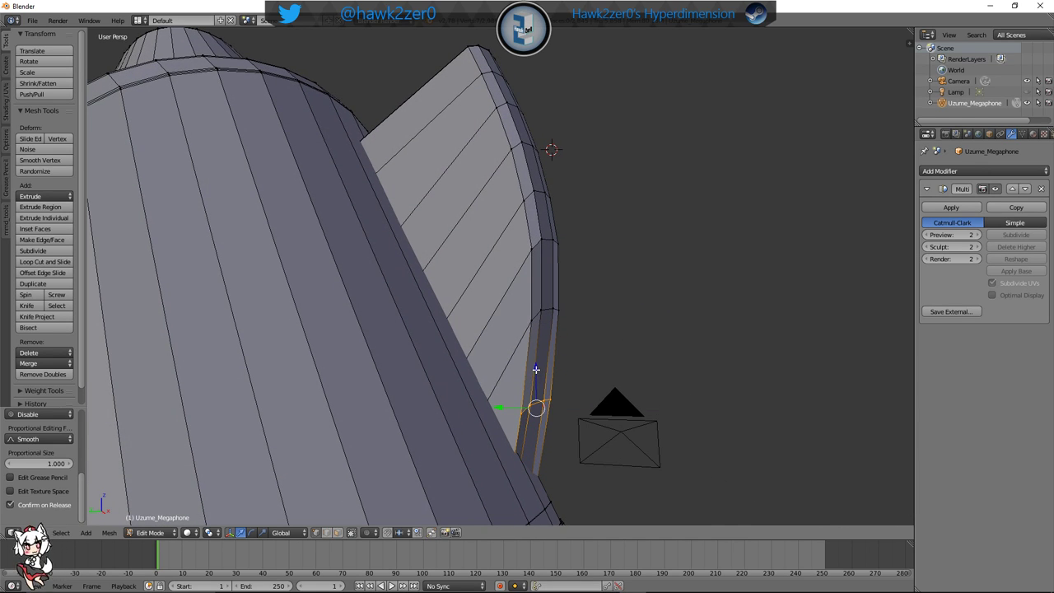
left_click_drag(536, 370, 535, 385)
left_click_drag(503, 423, 506, 423)
In wireframe view, adjust the height of the vertices at the fin's base, where it meets the body, along Z
mouse_move(506, 423)
middle_mouse_down()
mouse_move(538, 392)
mouse_move(486, 355)
mouse_move(390, 393)
mouse_move(401, 409)
mouse_move(386, 420)
mouse_move(492, 422)
mouse_move(535, 353)
mouse_move(562, 271)
mouse_move(579, 358)
mouse_move(530, 427)
mouse_move(491, 429)
mouse_move(497, 421)
middle_mouse_up()
key("z")
left_click_drag(519, 378, 518, 381)
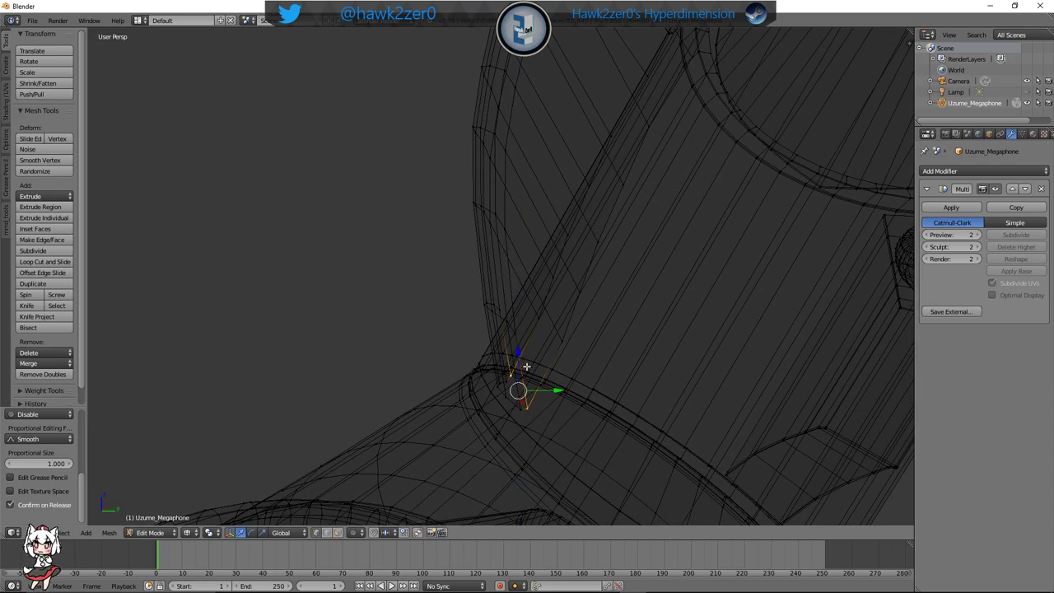
Return to solid shading and examine the smoothed megaphone and the fin's curve from several sides in Object Mode
scroll(527, 365, "down", 6)
middle_click_drag(618, 353, 390, 356)
scroll(390, 356, "down", 5)
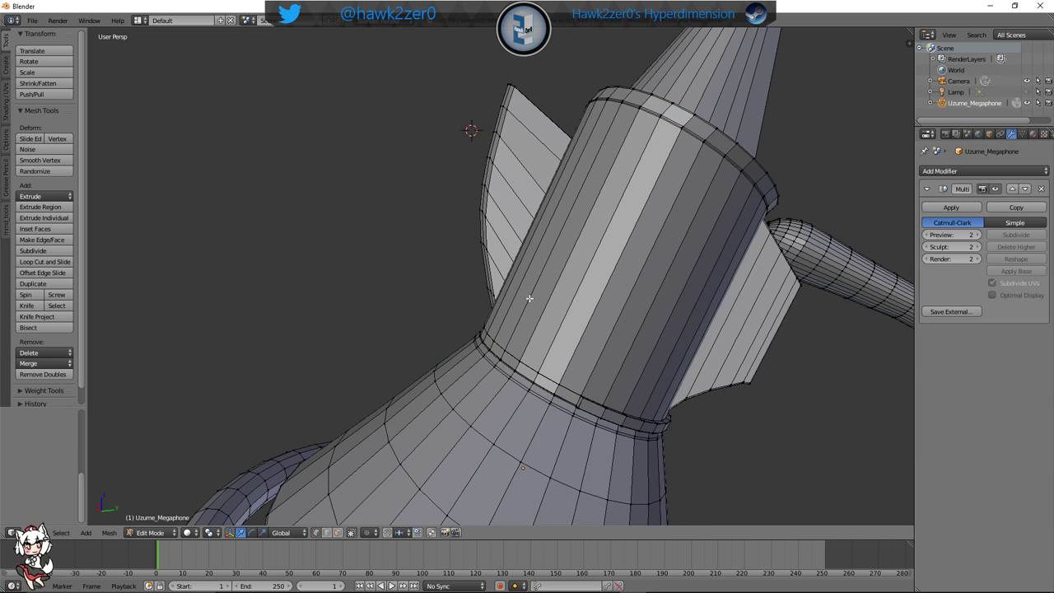
middle_click_drag(529, 294, 536, 351, "shift")
left_click(163, 526)
left_click(149, 455)
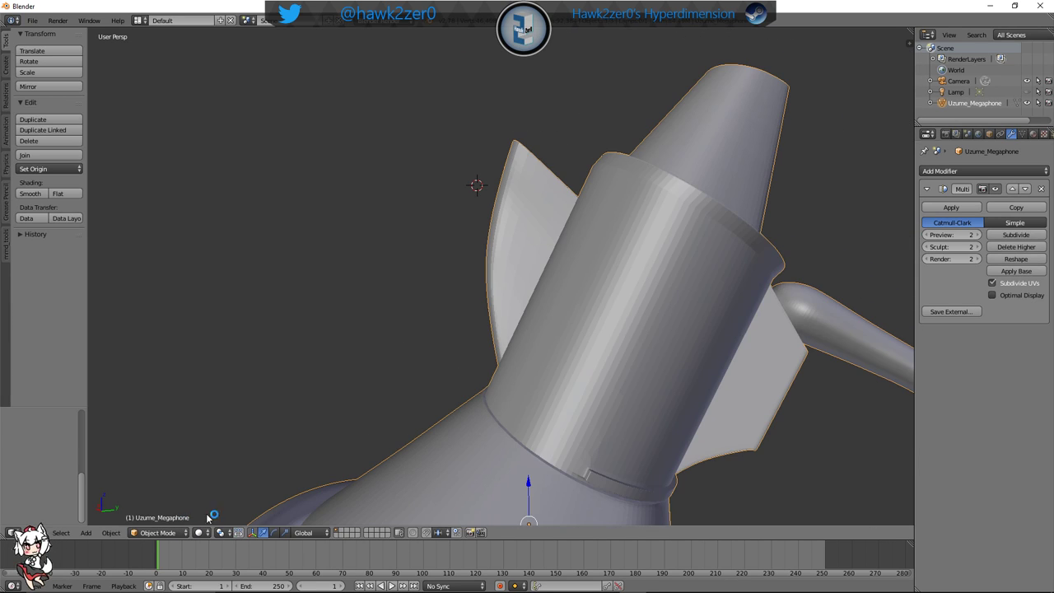
middle_click_drag(444, 428, 703, 425)
scroll(486, 385, "down", 5)
middle_click_drag(486, 383, 502, 397)
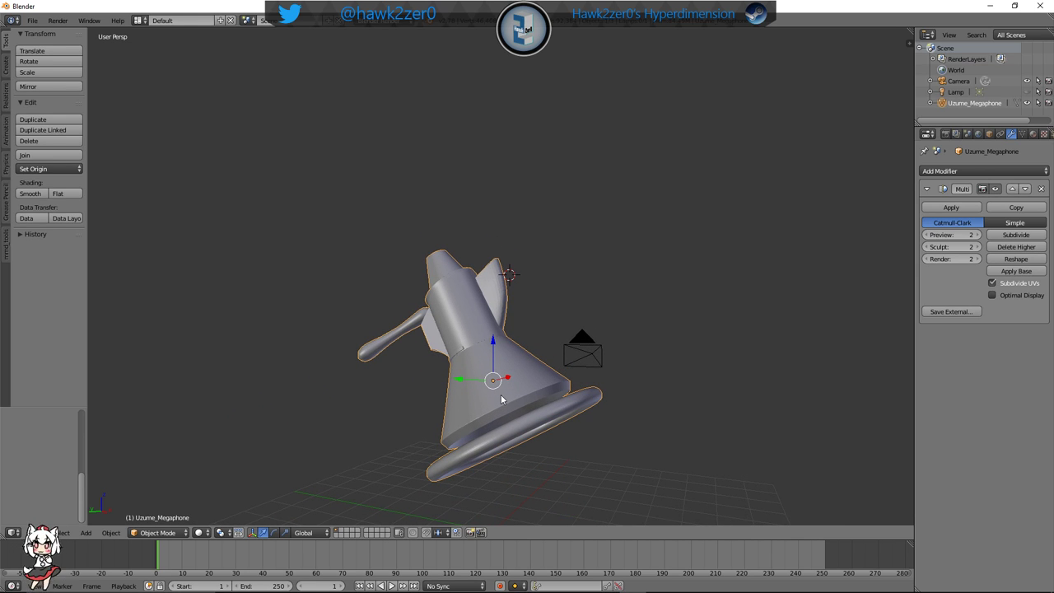
middle_click_drag(501, 394, 568, 422)
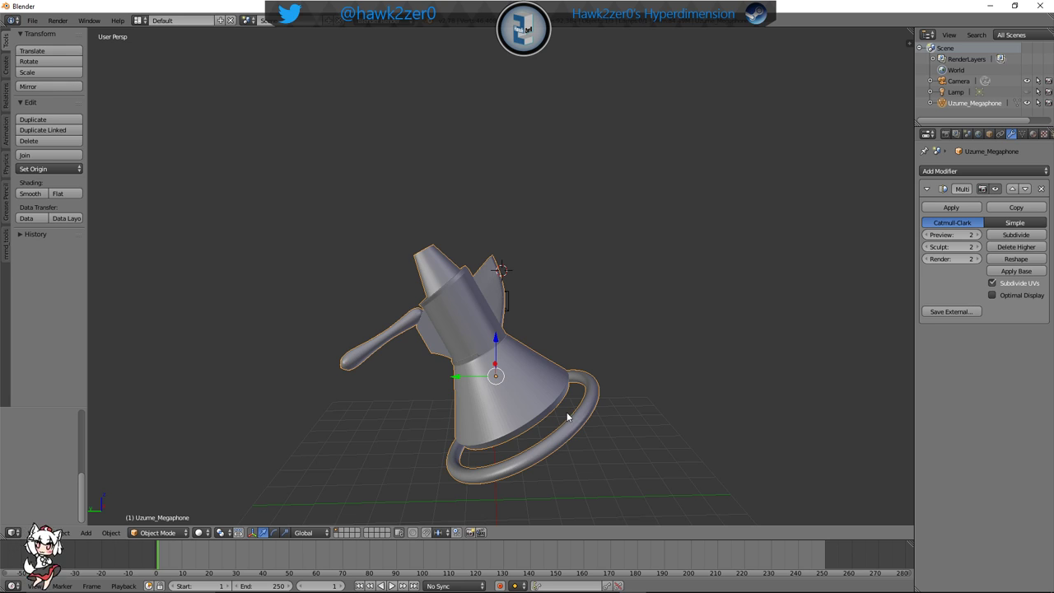
scroll(528, 342, "up", 5)
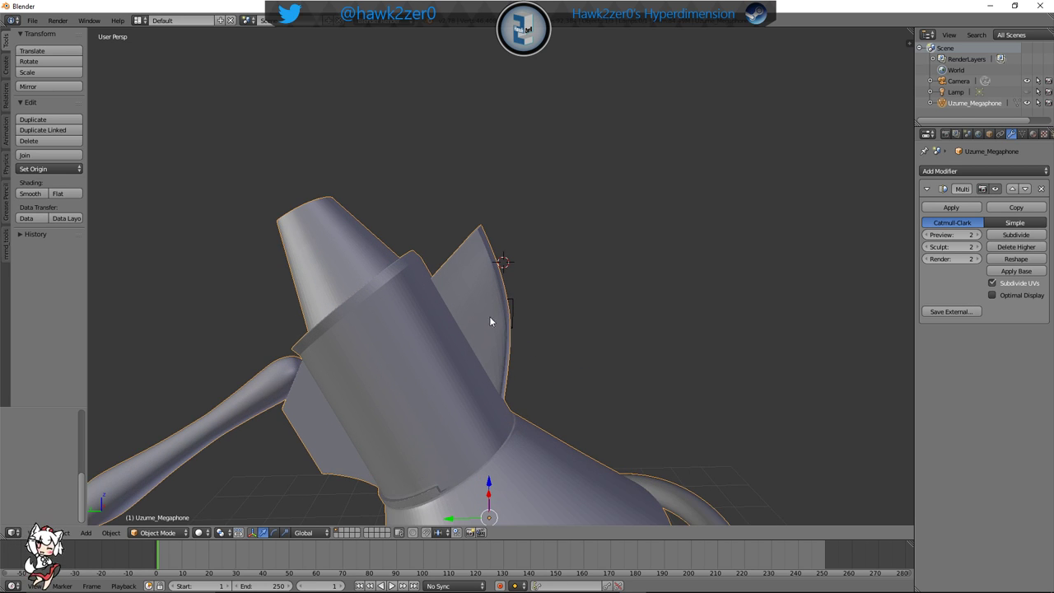
middle_click_drag(500, 361, 496, 365)
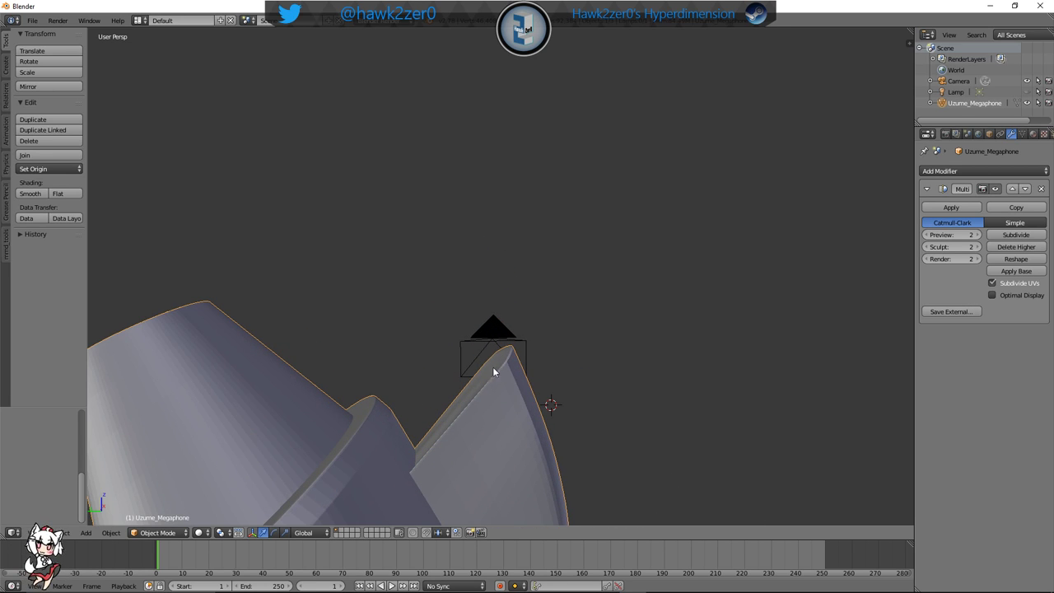
In Edit Mode, select the top-edge vertices at the fin's tip and reposition them to refine the point
left_click(164, 533)
left_click(156, 508)
middle_click_drag(459, 461, 489, 408)
left_click(460, 267)
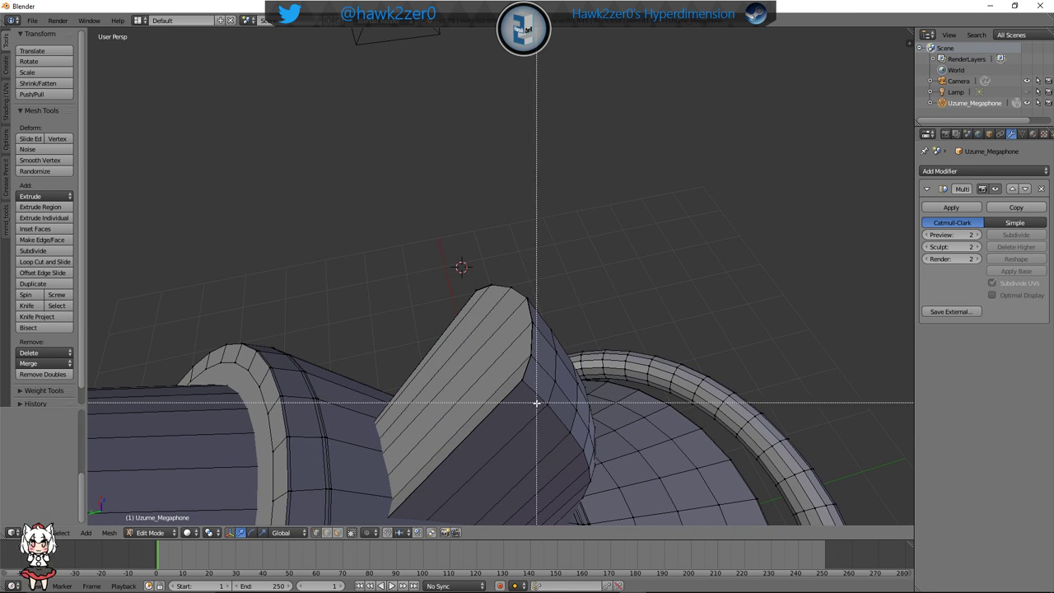
left_click_drag(533, 407, 533, 408)
middle_click_drag(533, 407, 453, 361)
scroll(452, 308, "up", 3)
middle_click_drag(608, 384, 634, 285)
left_click_drag(525, 272, 500, 231)
left_click_drag(536, 261, 536, 275)
middle_click_drag(536, 275, 564, 230)
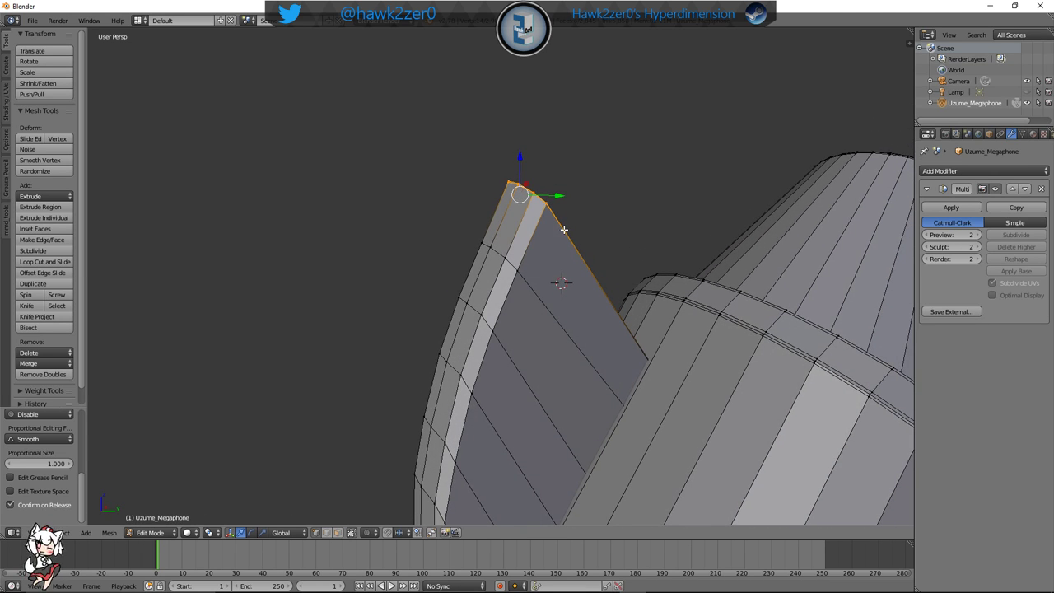
Check the smoothed shape of the fin's tip in Object Mode and return to Edit Mode
left_click(151, 532)
left_click(158, 521)
middle_click_drag(462, 428, 595, 382)
scroll(593, 402, "down", 3)
scroll(588, 386, "up", 2)
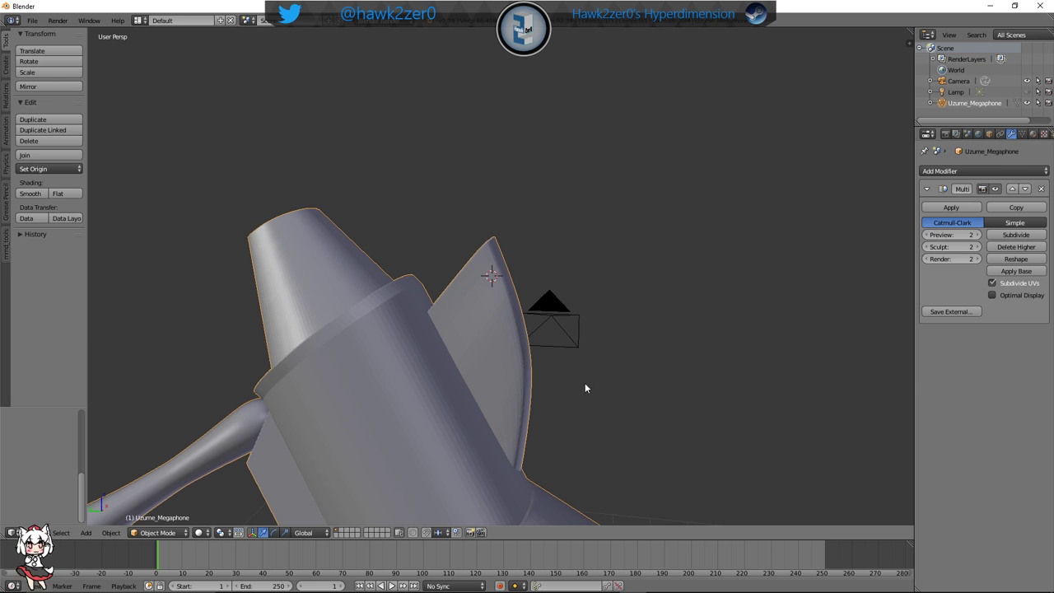
left_click(158, 533)
left_click(162, 509)
Select only the middle vertices of the fin's tip and shift them slightly toward the body along Y
middle_click_drag(430, 336, 393, 421, "shift")
scroll(502, 417, "up", 4)
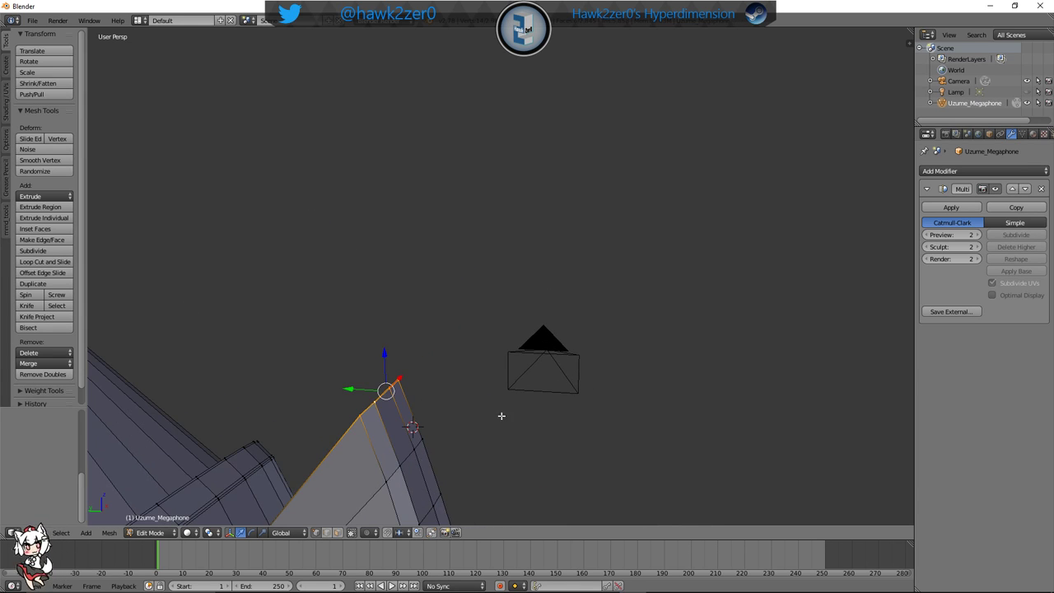
middle_click_drag(479, 425, 556, 430)
middle_click_drag(557, 431, 428, 282, "shift")
right_click(401, 256)
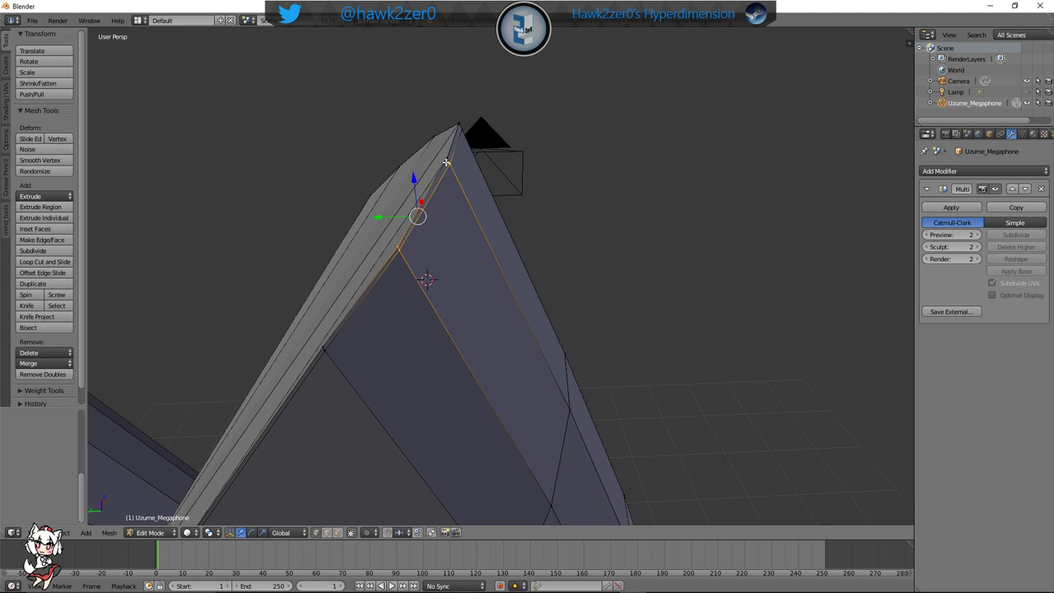
middle_click_drag(411, 191, 484, 218)
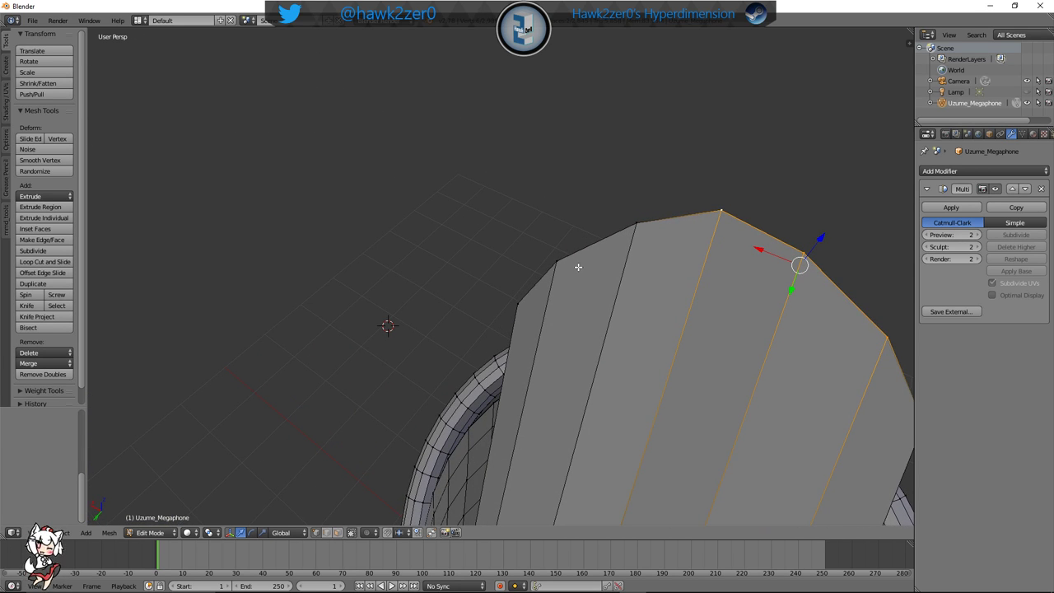
middle_click_drag(579, 267, 550, 231)
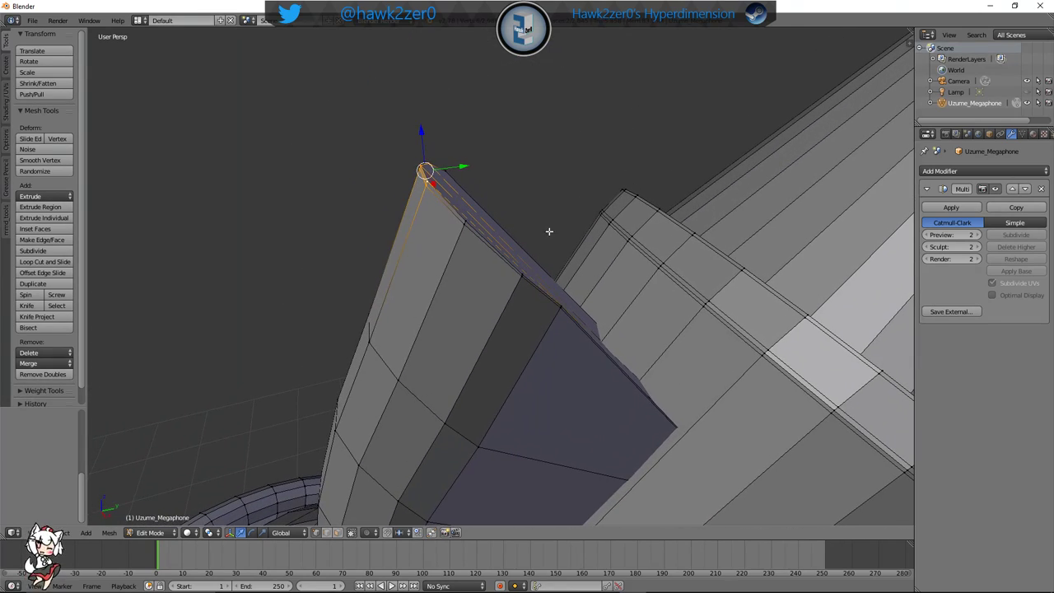
middle_click_drag(466, 222, 593, 296)
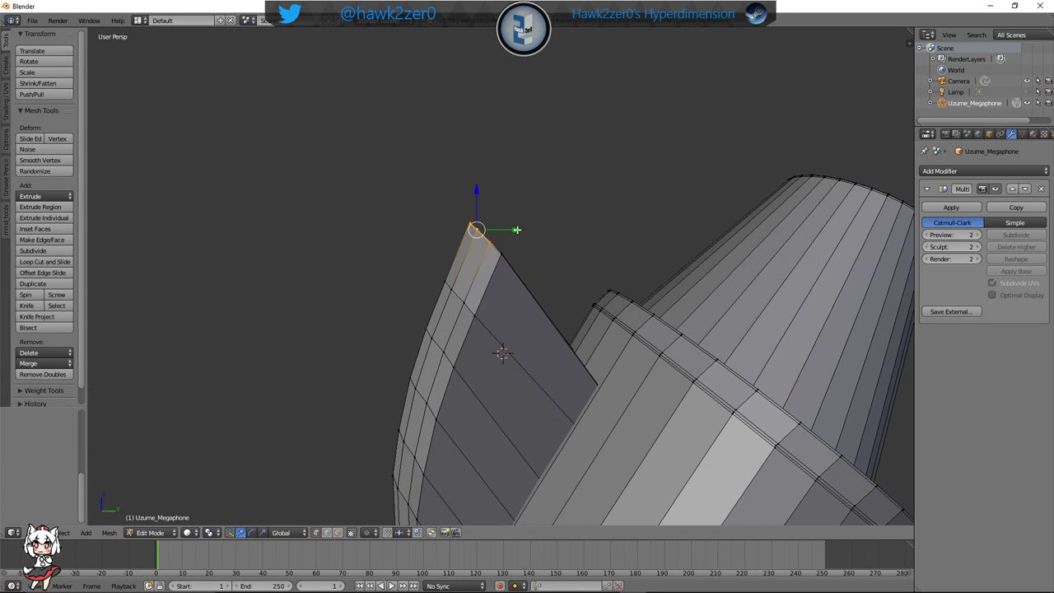
left_click_drag(516, 230, 528, 222)
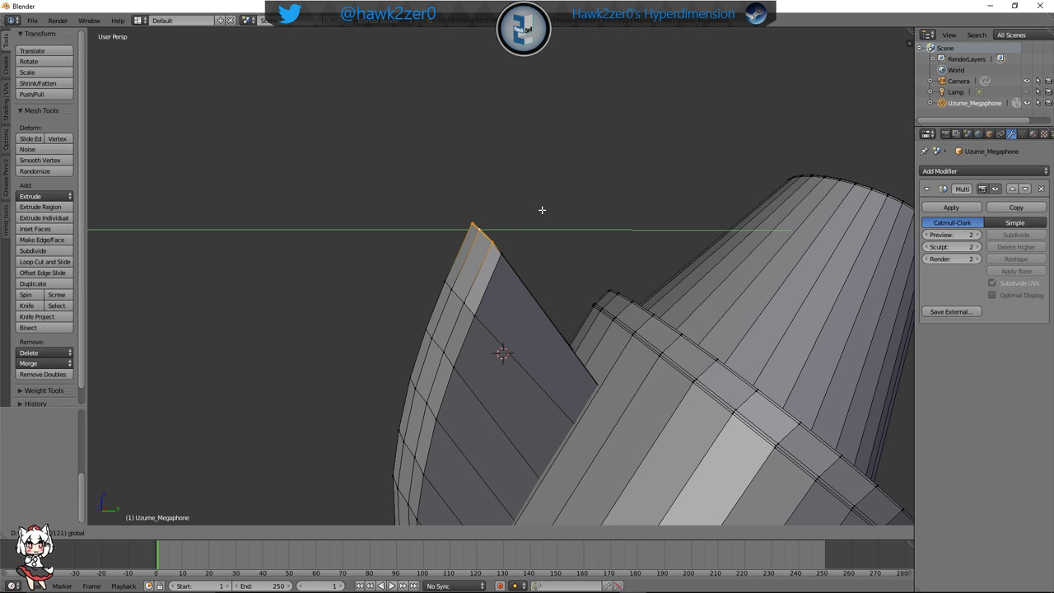
left_click_drag(543, 203, 532, 212)
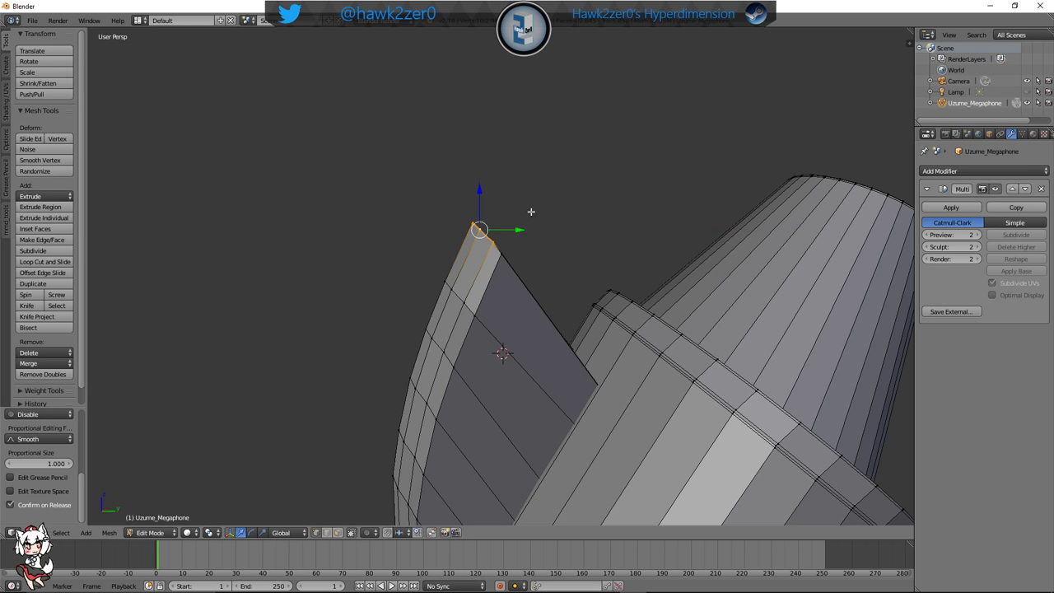
Move the fin's tip vertices further toward the body along Y and fine-tune their position
middle_click_drag(532, 211, 412, 348)
scroll(466, 355, "up", 3)
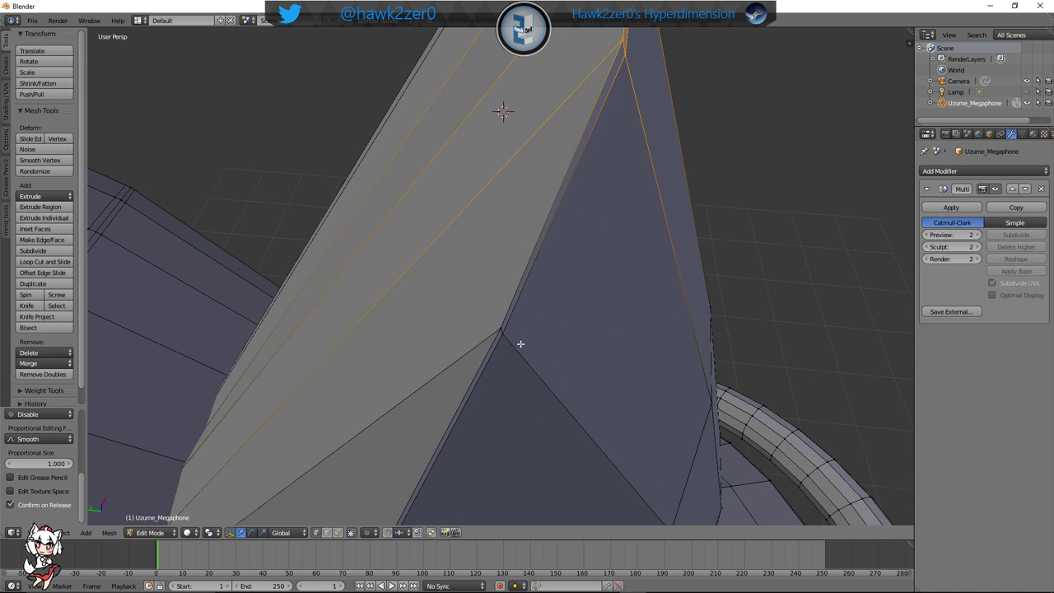
middle_click_drag(521, 343, 505, 268)
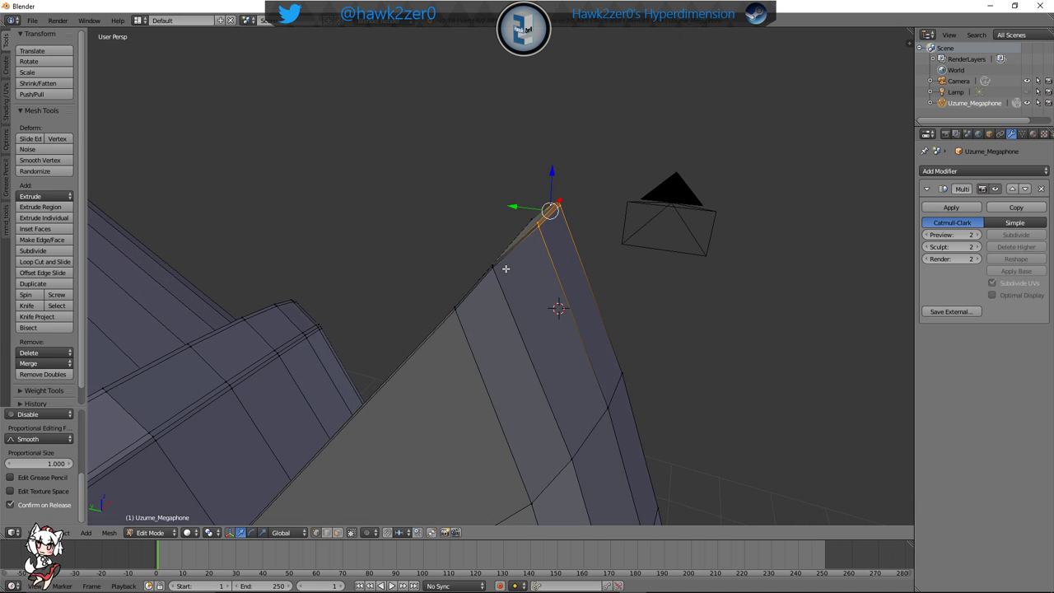
left_click_drag(512, 203, 505, 203)
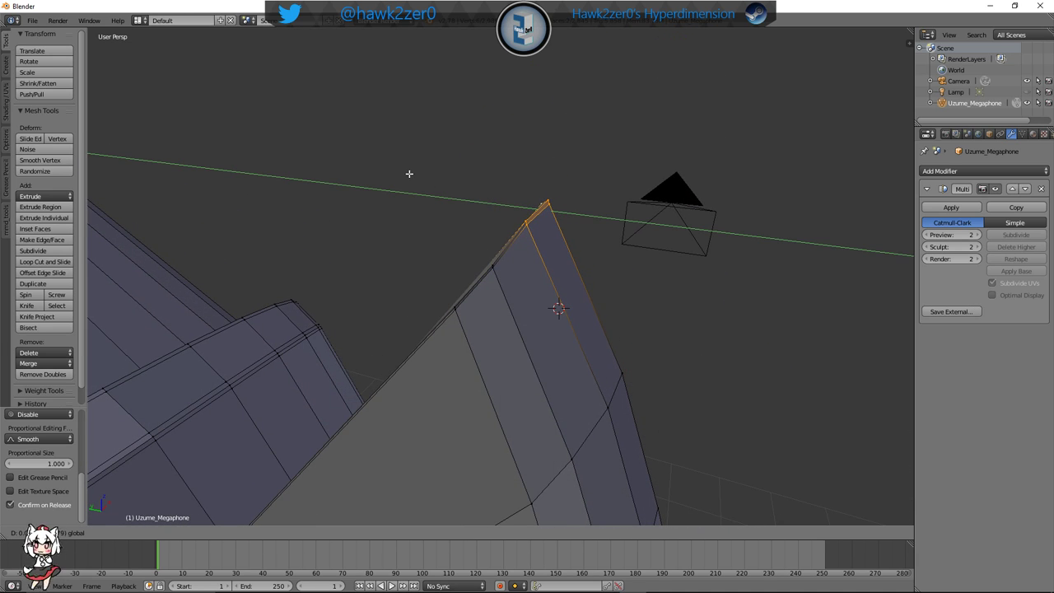
left_click_drag(410, 174, 410, 173)
middle_click_drag(513, 261, 539, 242)
left_click_drag(506, 226, 512, 221)
Finish shifting the selected vertices at the fin's tip along Y and deselect them
middle_click_drag(512, 221, 469, 307)
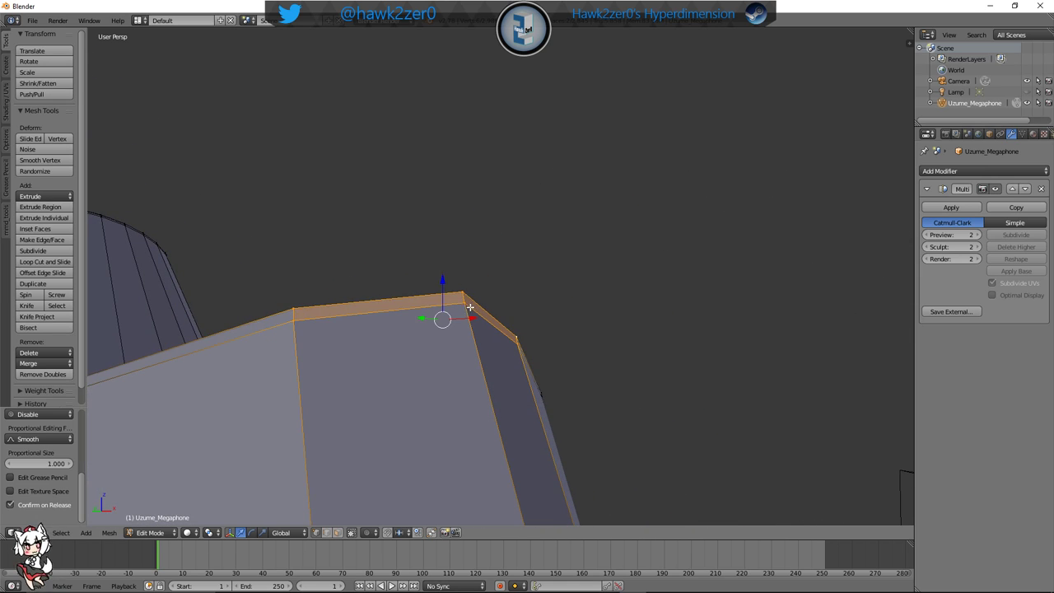
middle_click_drag(376, 311, 639, 326)
left_click(273, 293)
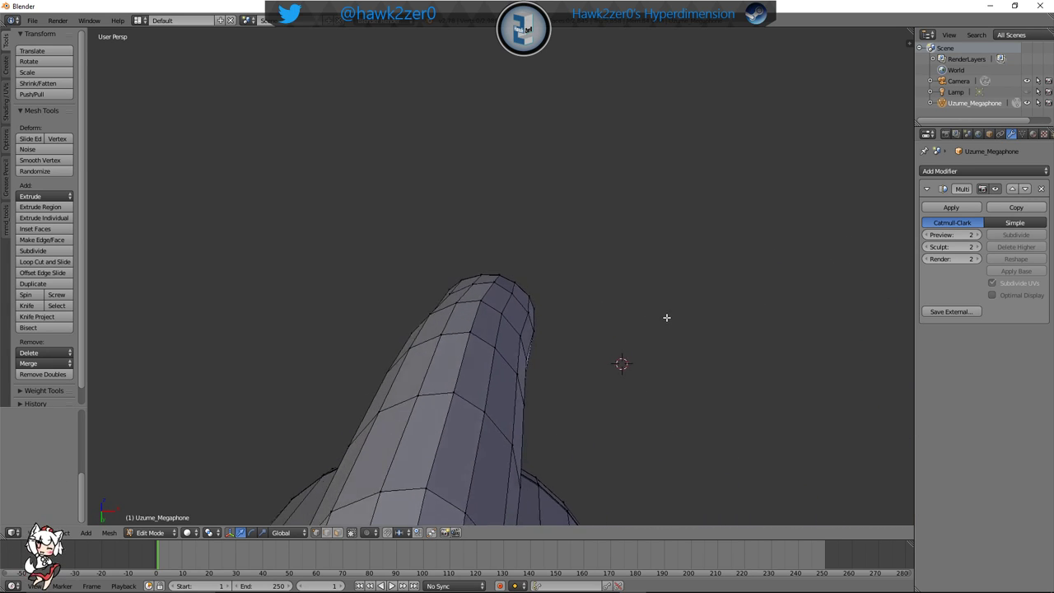
Select the row of vertices just below the fin's tip and shift it along X to center it
middle_click_drag(669, 367, 519, 392)
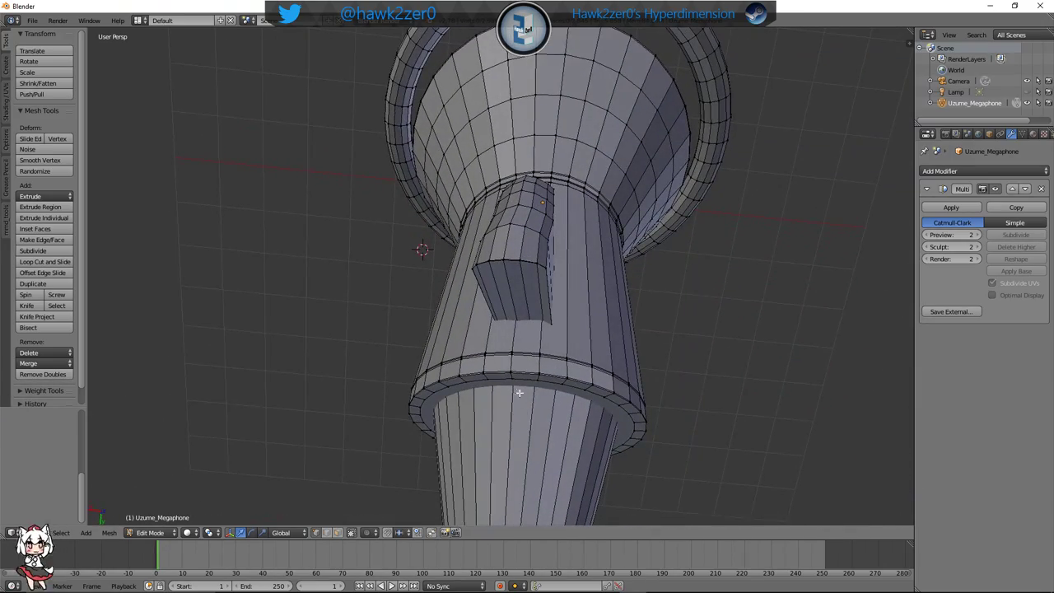
middle_click_drag(518, 337, 437, 271)
middle_click_drag(545, 280, 512, 289)
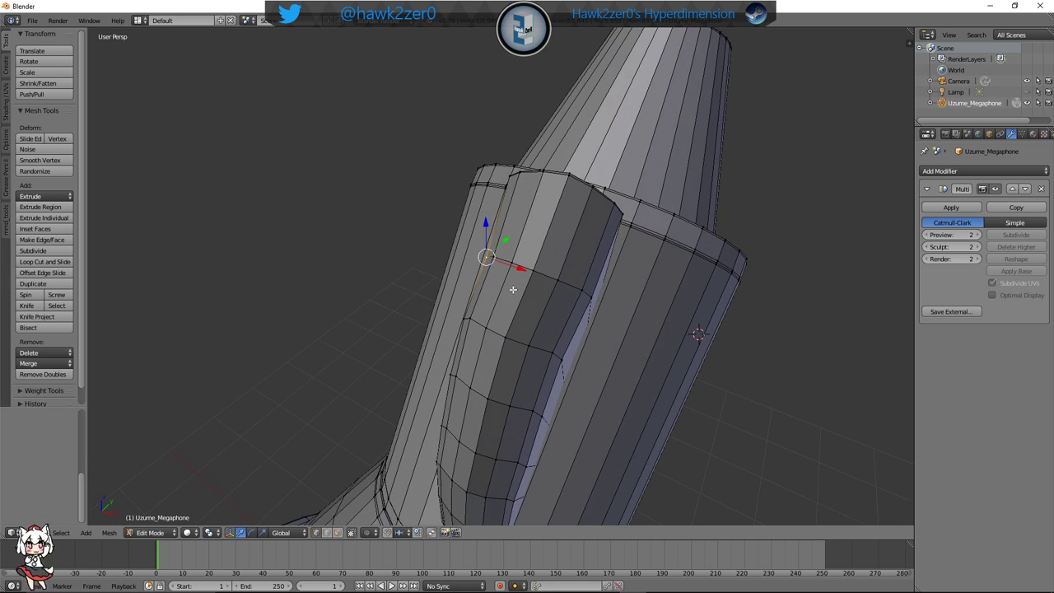
middle_click_drag(590, 296, 548, 270)
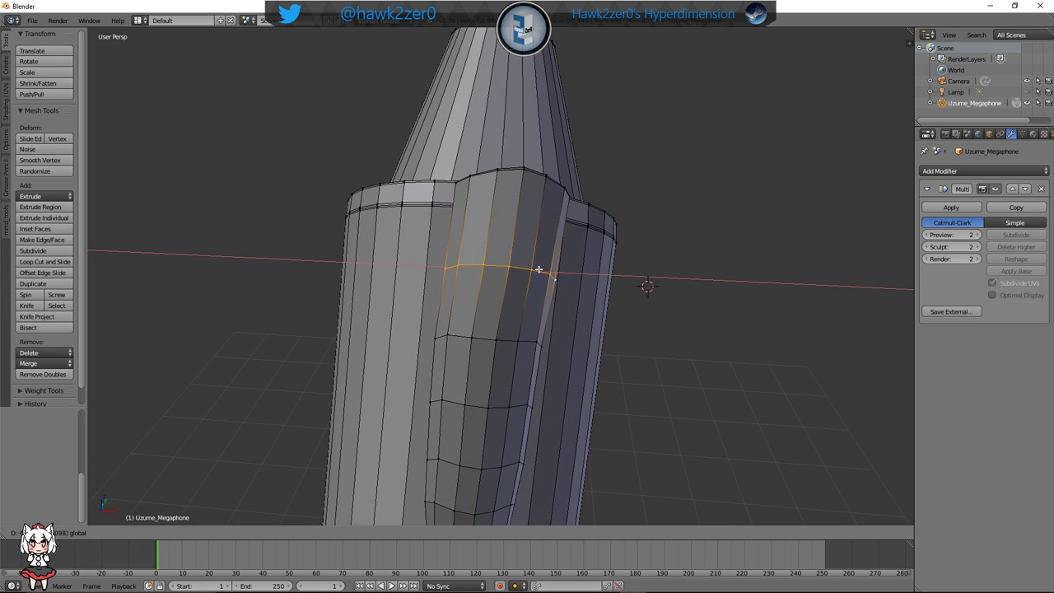
left_click_drag(484, 268, 483, 268)
middle_click_drag(482, 270, 464, 341)
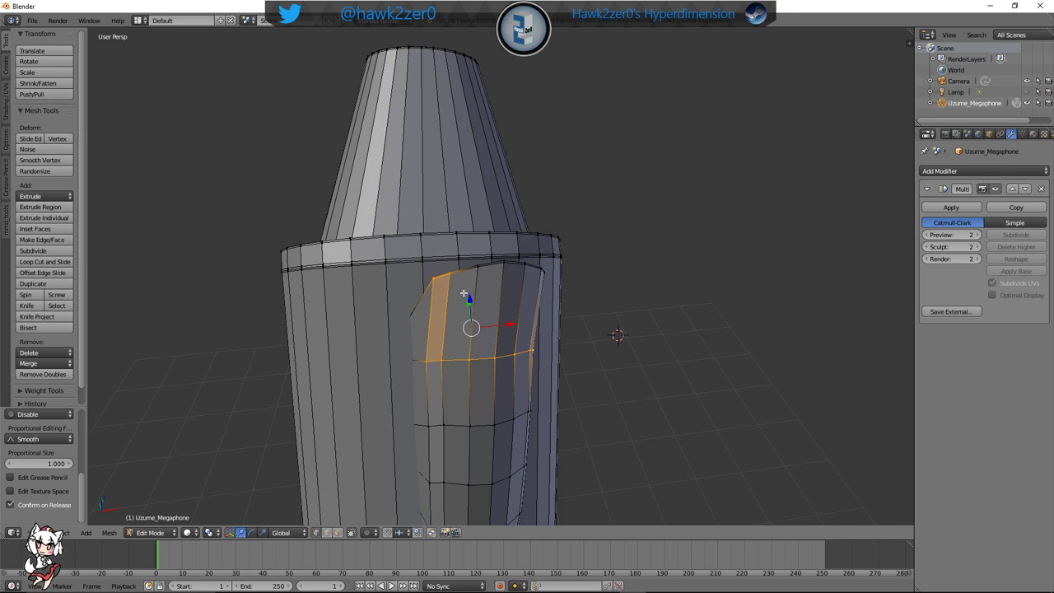
Select only the top row of vertices at the fin's tip, move it along X to align it, and deselect everything
middle_click_drag(464, 293, 471, 313)
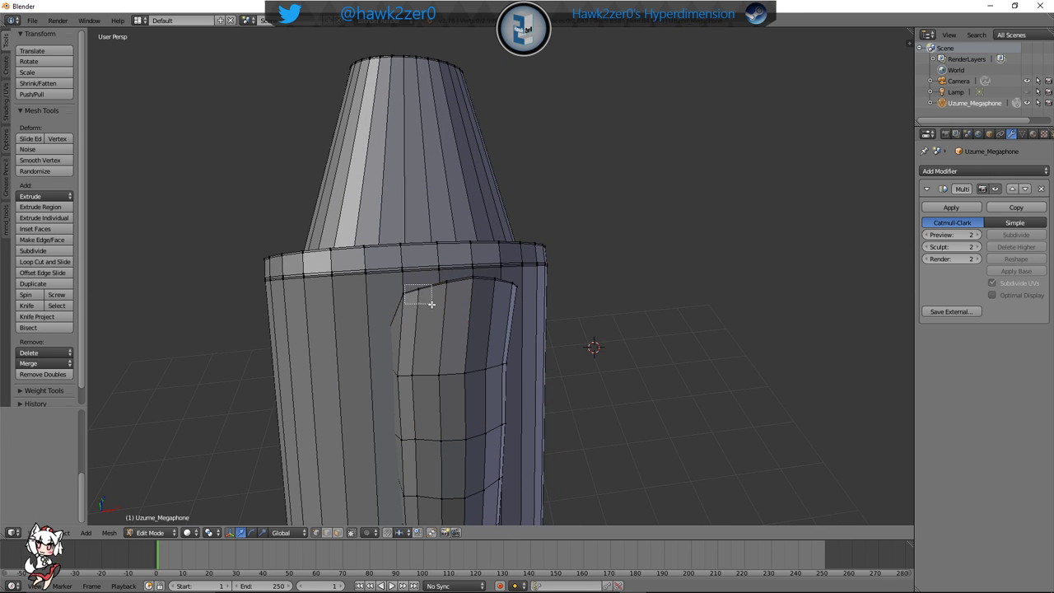
left_click_drag(432, 303, 432, 305)
middle_click_drag(432, 306, 433, 266)
key("b")
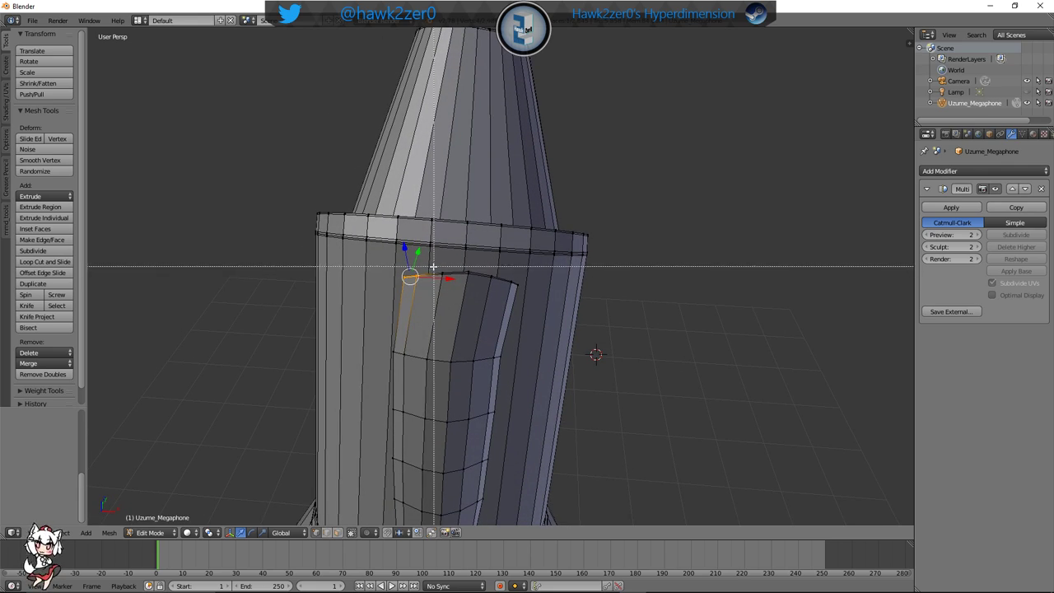
left_click_drag(520, 298, 519, 296)
mouse_move(519, 296)
middle_mouse_down()
mouse_move(428, 273)
mouse_move(562, 324)
mouse_move(519, 292)
middle_mouse_up()
key("g")
key("x")
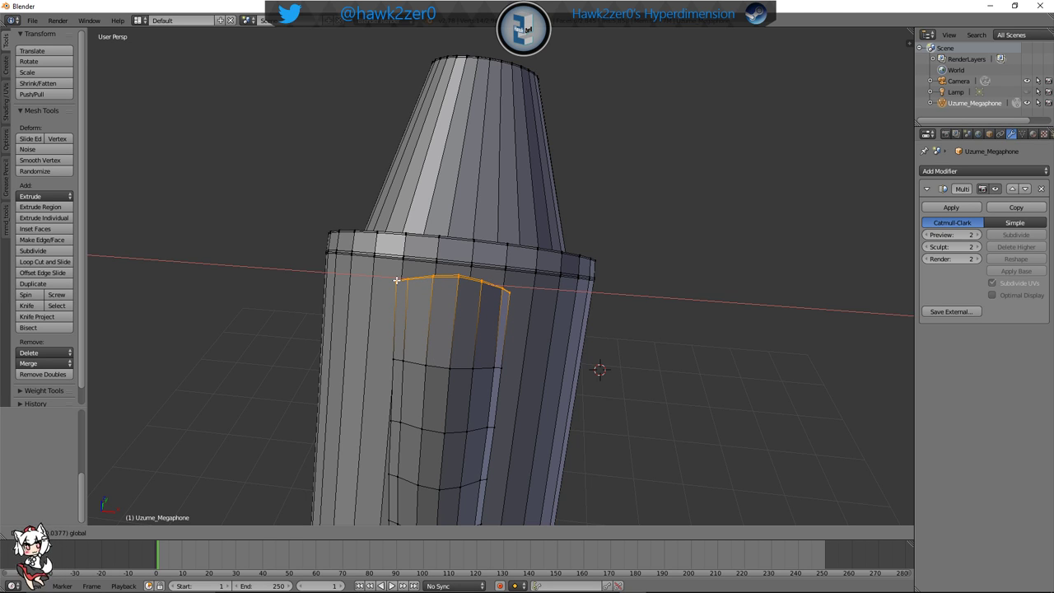
left_click(396, 280)
scroll(513, 348, "down", 2)
key("a")
middle_click_drag(499, 387, 437, 298)
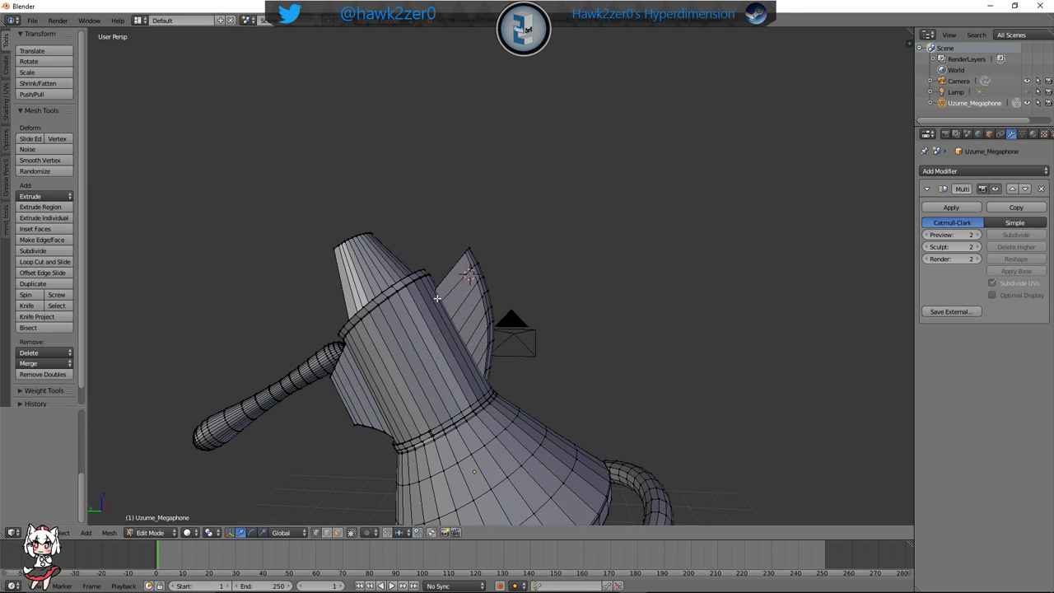
Switch to Object Mode and examine the smoothed fins and handle of the megaphone
left_click(161, 532)
left_click(152, 520)
scroll(410, 425, "down", 5)
middle_click_drag(410, 425, 414, 393)
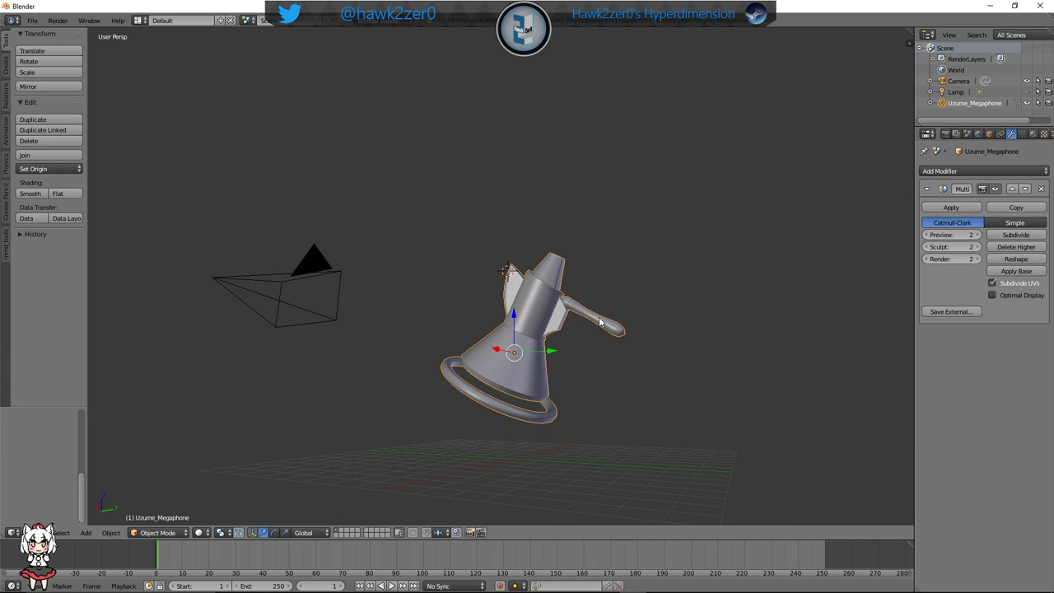
mouse_move(584, 378)
middle_mouse_down()
mouse_move(561, 386)
mouse_move(602, 390)
mouse_move(602, 377)
middle_mouse_up()
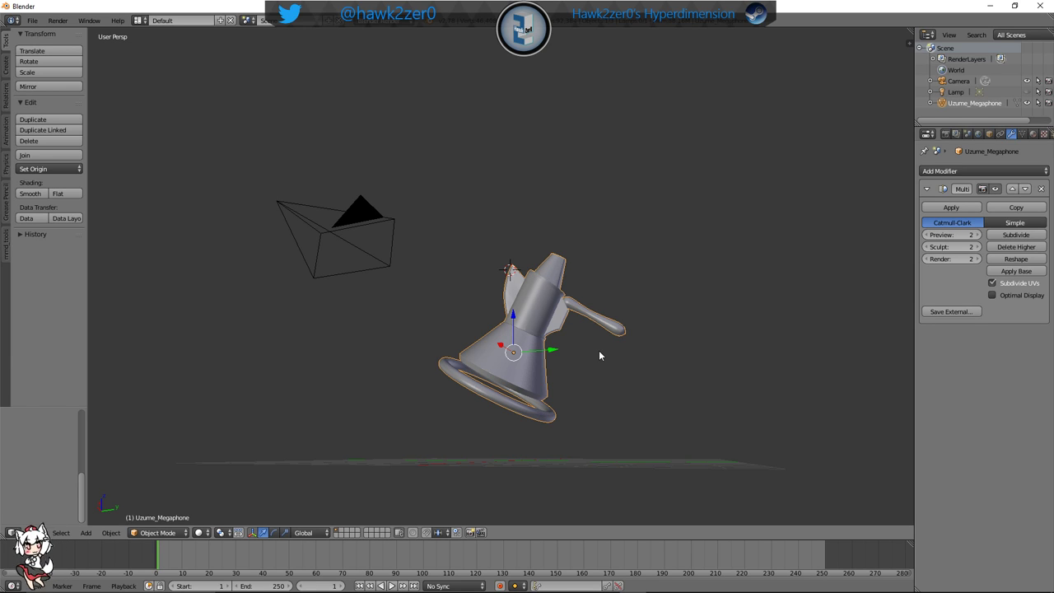
middle_click_drag(595, 345, 565, 319)
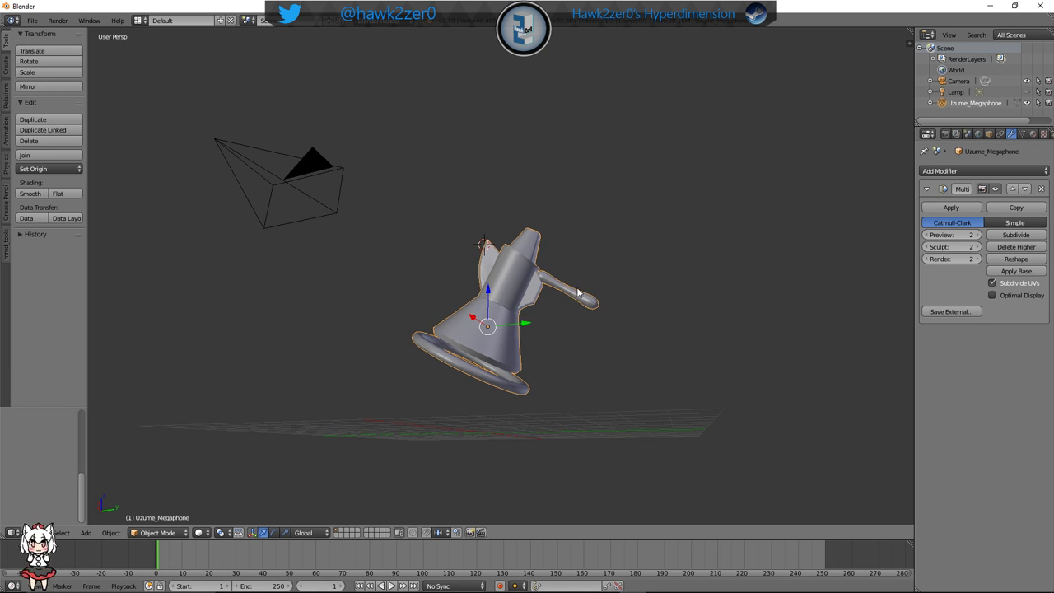
scroll(574, 294, "up", 5)
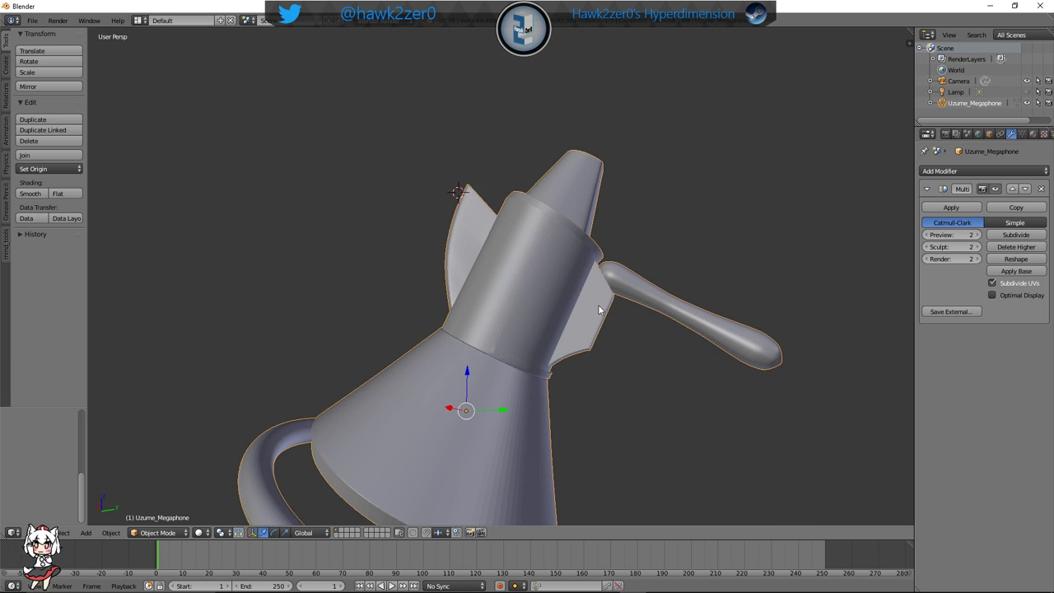
In Edit Mode, select the whole linked handle mesh and rotate it slightly about the X axis
left_click(158, 533)
left_click(157, 508)
middle_click_drag(536, 416, 347, 414, "shift")
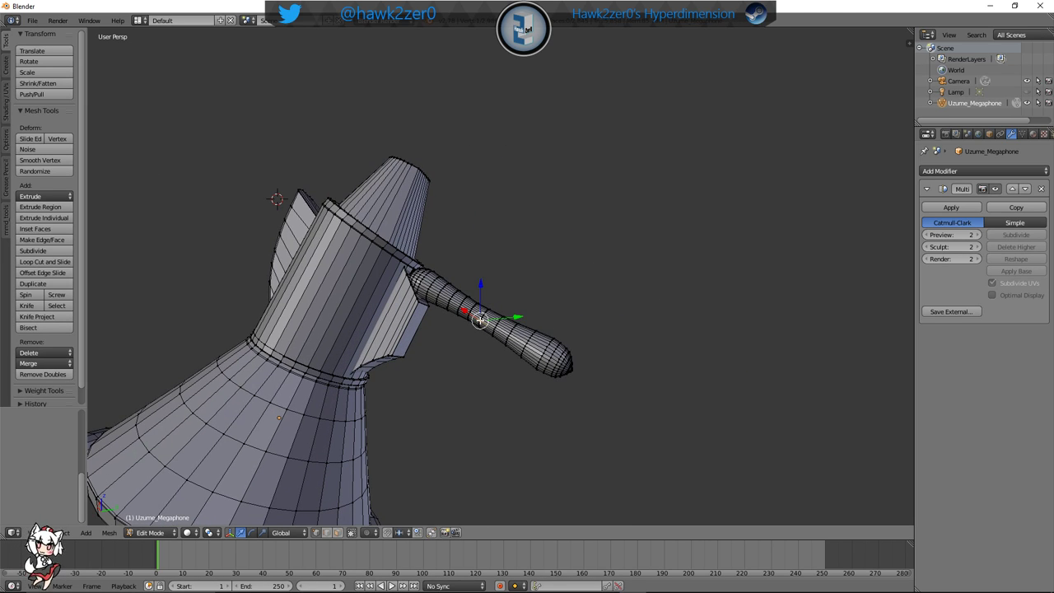
key("l")
middle_click_drag(480, 320, 534, 334, "shift")
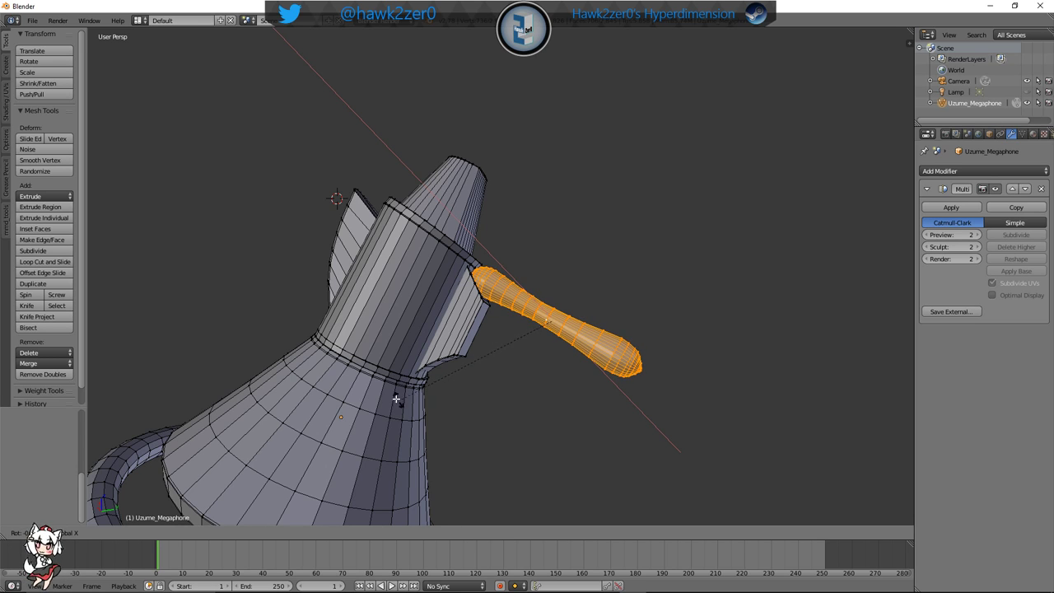
left_click(686, 274)
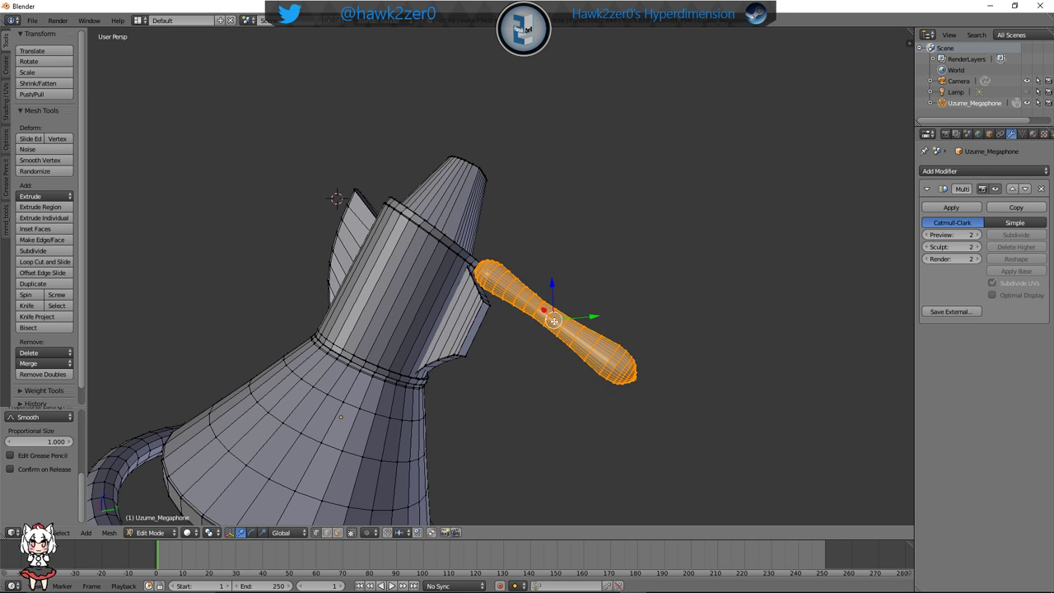
Reposition the rotated handle along Z and Y so its upper end sits against the small fin
left_click_drag(554, 282, 573, 321)
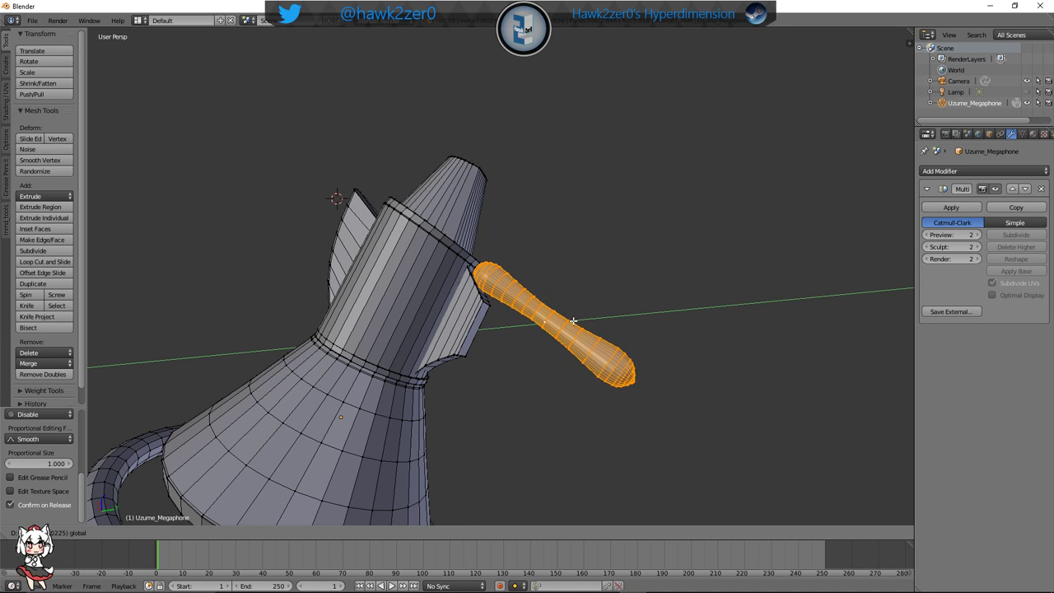
left_click(557, 323)
scroll(538, 376, "down", 5)
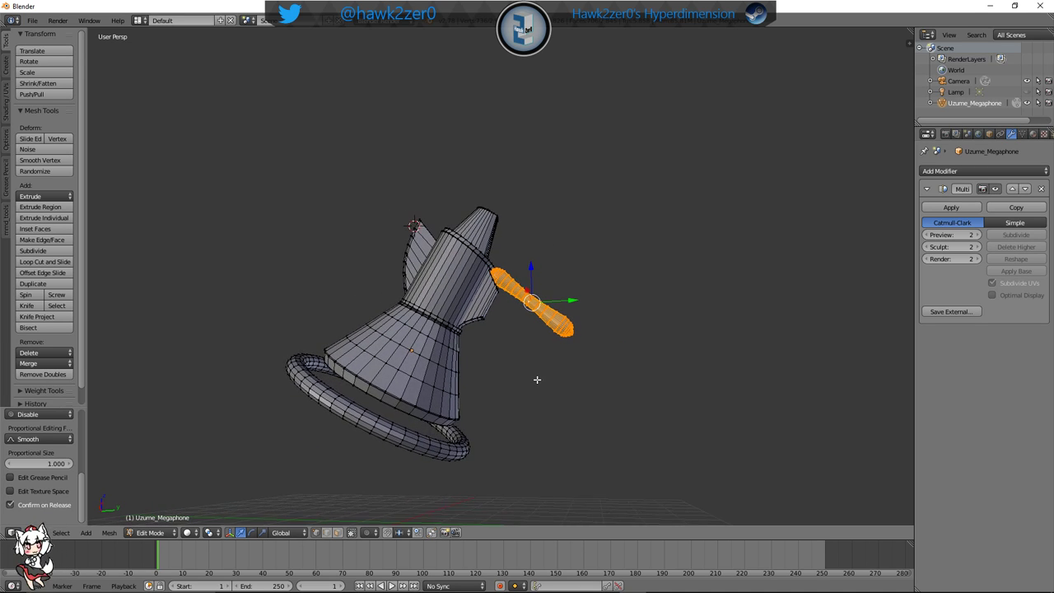
Rotate the handle further downward about X, readjust its height and Y position against the small fin, and deselect it
scroll(542, 359, "up", 8)
scroll(537, 392, "down", 3)
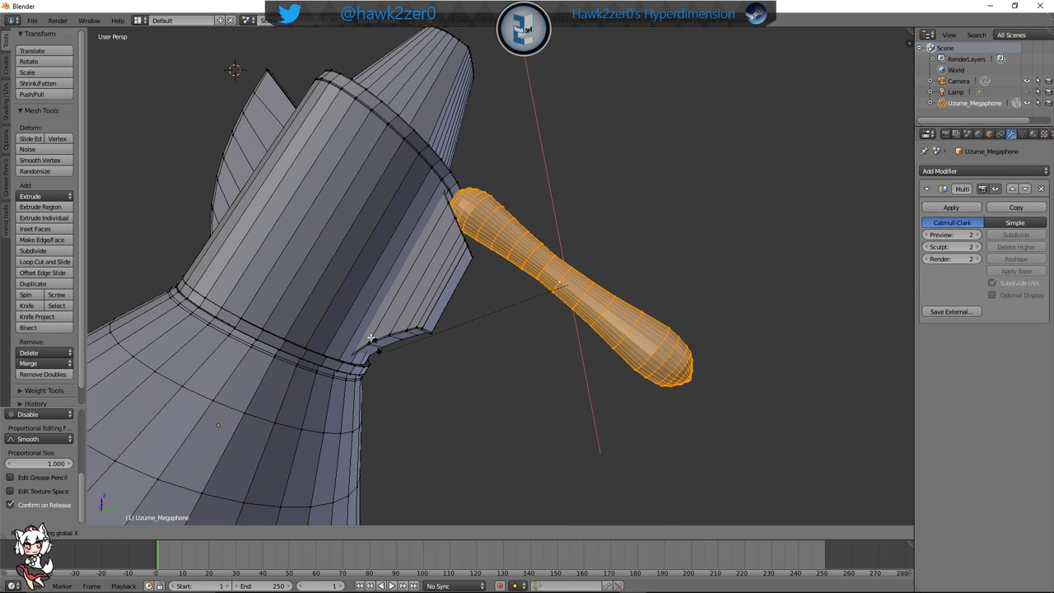
left_click(577, 159)
left_click_drag(558, 254, 602, 337)
left_click_drag(611, 291, 602, 292)
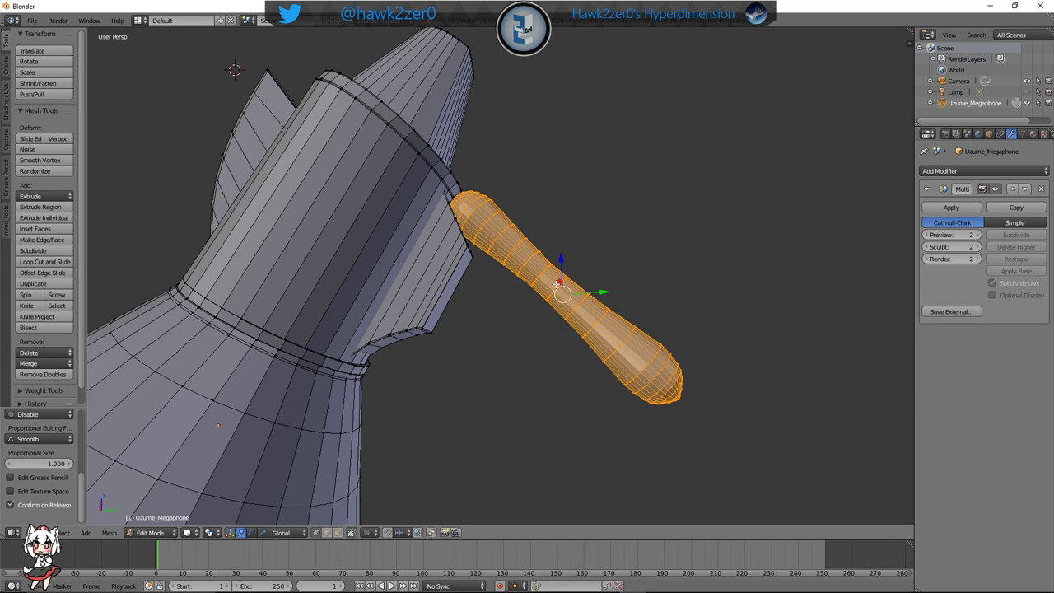
left_click_drag(558, 261, 600, 271)
middle_click_drag(601, 271, 344, 338)
scroll(454, 334, "down", 3)
key("a")
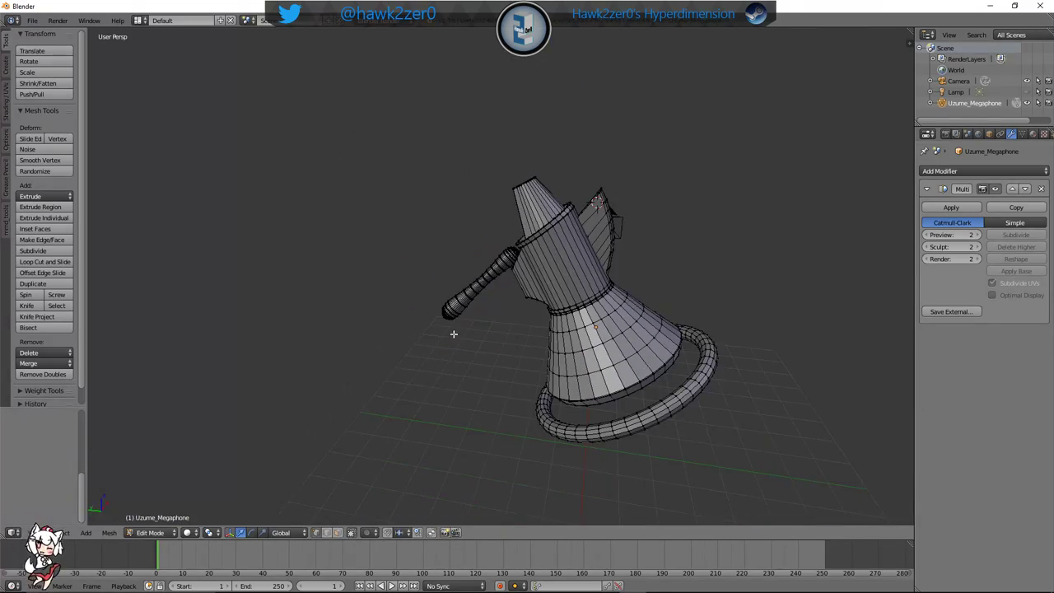
Return to Object Mode and inspect the whole megaphone with its repositioned handle
middle_click_drag(580, 331, 517, 286)
left_click(152, 533)
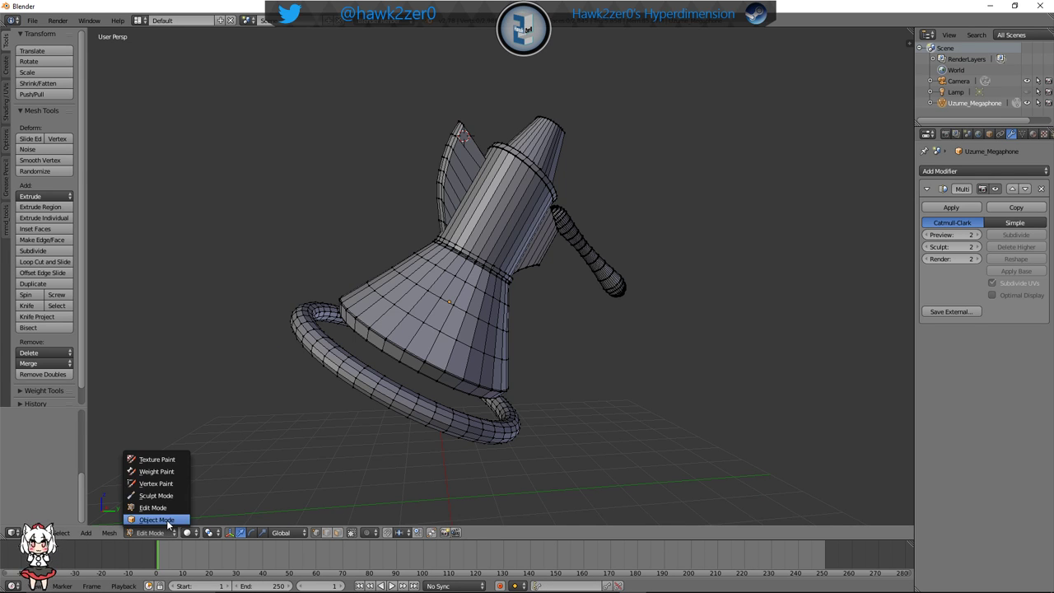
left_click(167, 521)
middle_click_drag(529, 389, 360, 399)
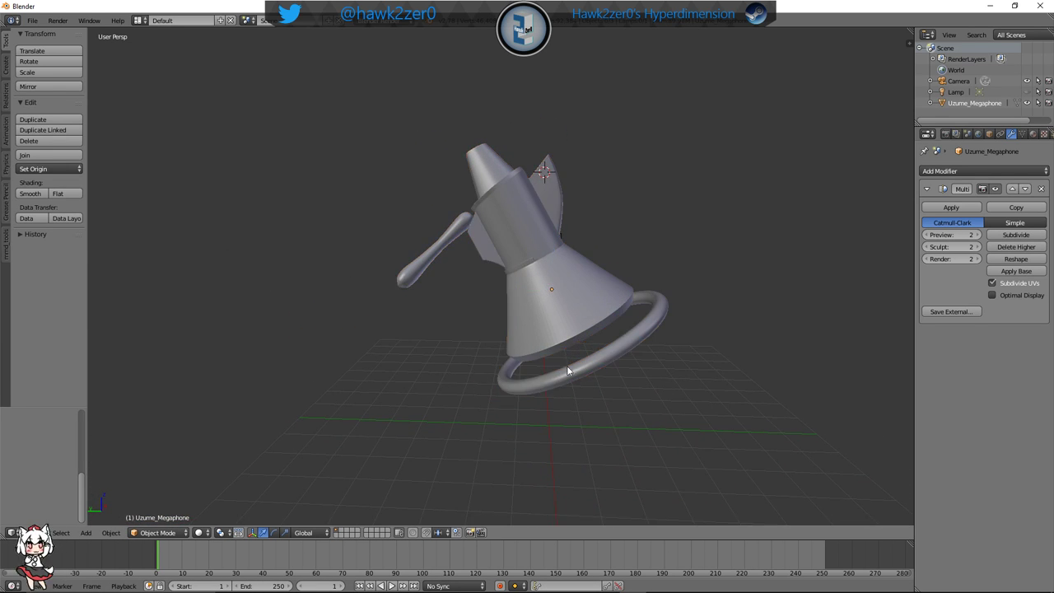
scroll(567, 371, "down", 6)
middle_click_drag(567, 369, 494, 374)
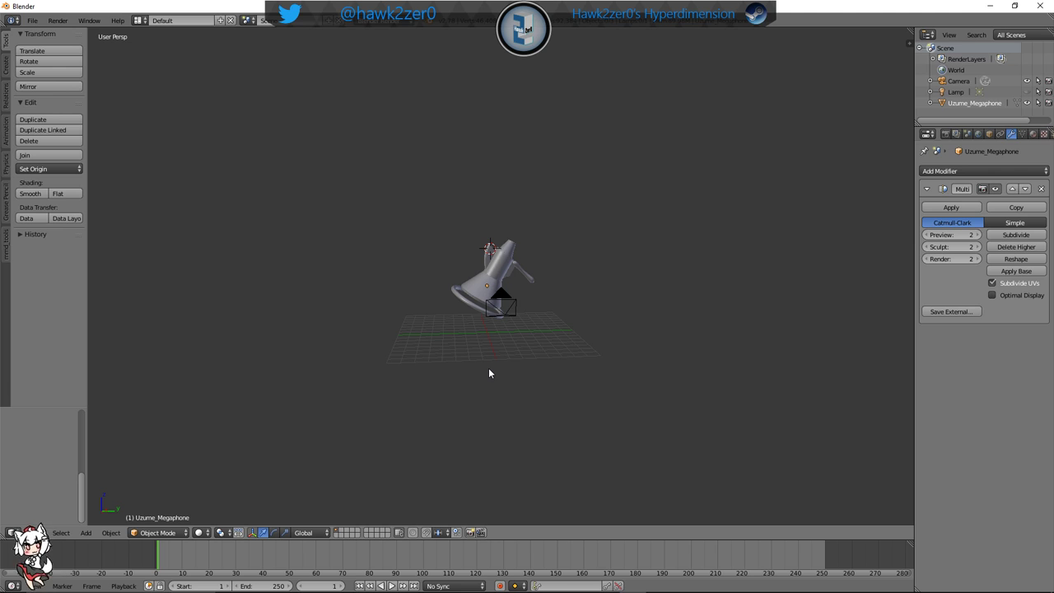
scroll(626, 354, "up", 2)
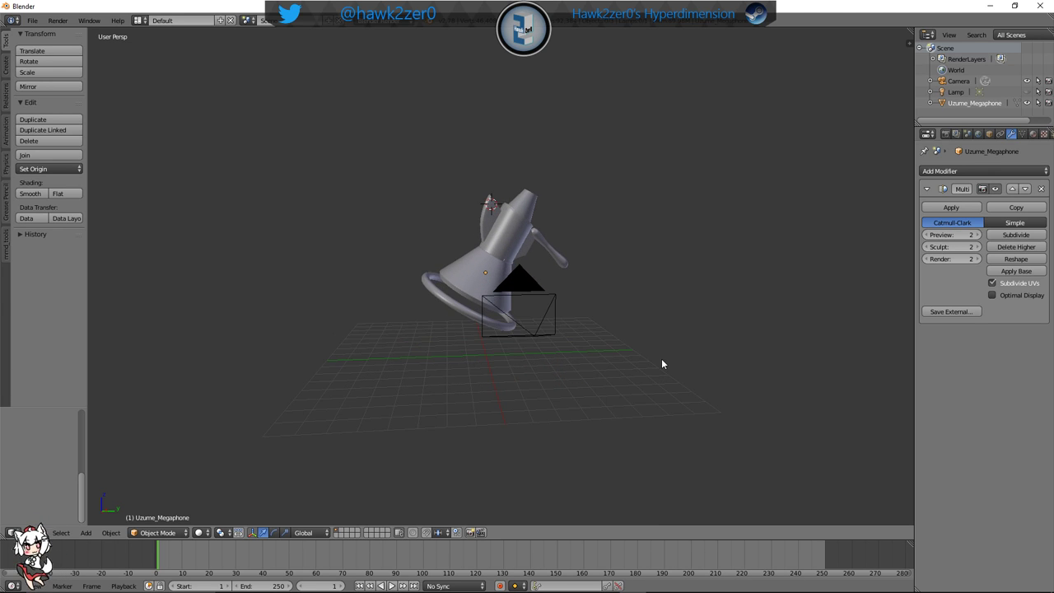
middle_click_drag(662, 358, 615, 338)
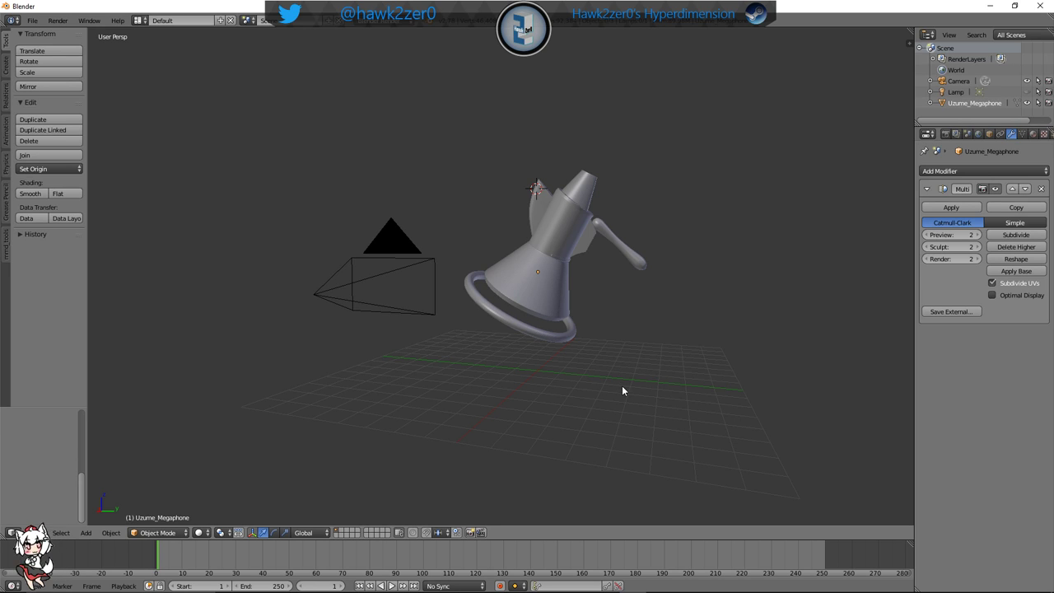
Select the megaphone and rotate it freely from above until its fin and handle line up with the Y axis
middle_click_drag(622, 392, 535, 423)
right_click(464, 326)
middle_click_drag(463, 326, 536, 385)
key("r")
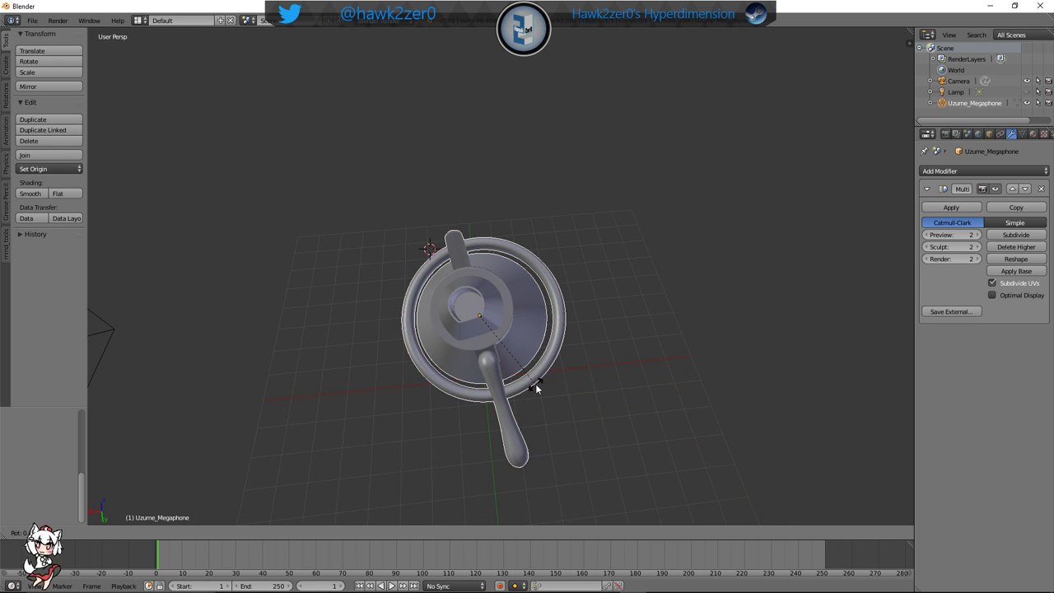
left_click(512, 394)
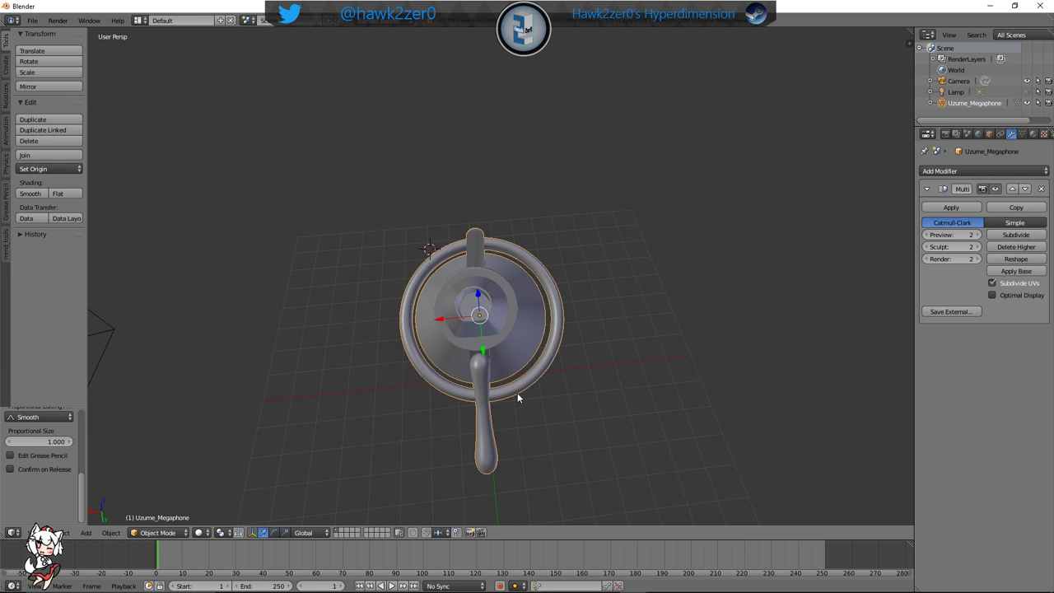
middle_click_drag(517, 393, 476, 350)
middle_click_drag(538, 335, 556, 314, "shift")
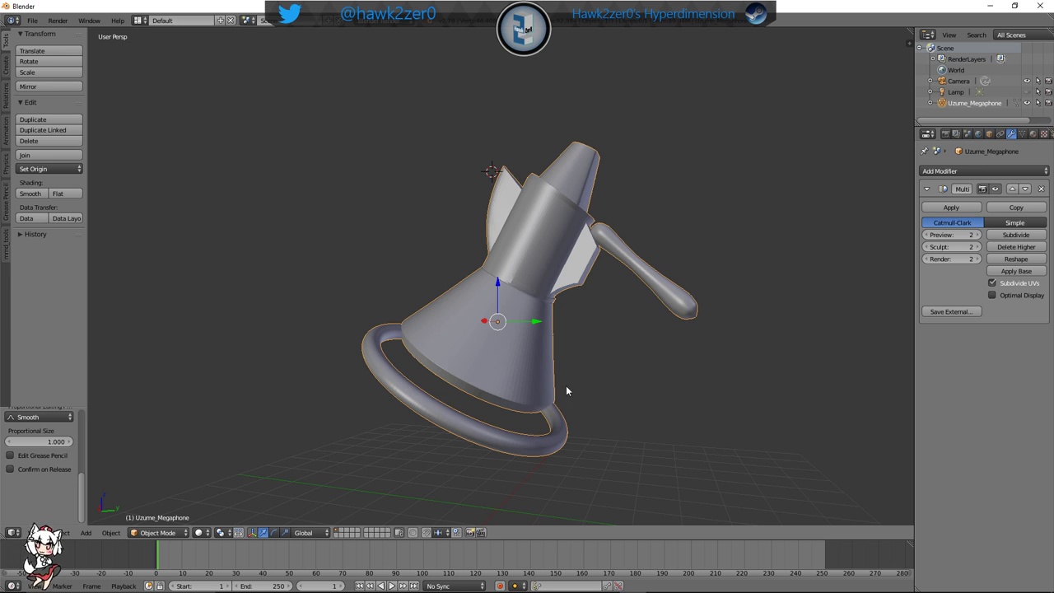
View the megaphone from the right side and hide the camera that blocks it
middle_click_drag(590, 369, 627, 368)
key("KP_3")
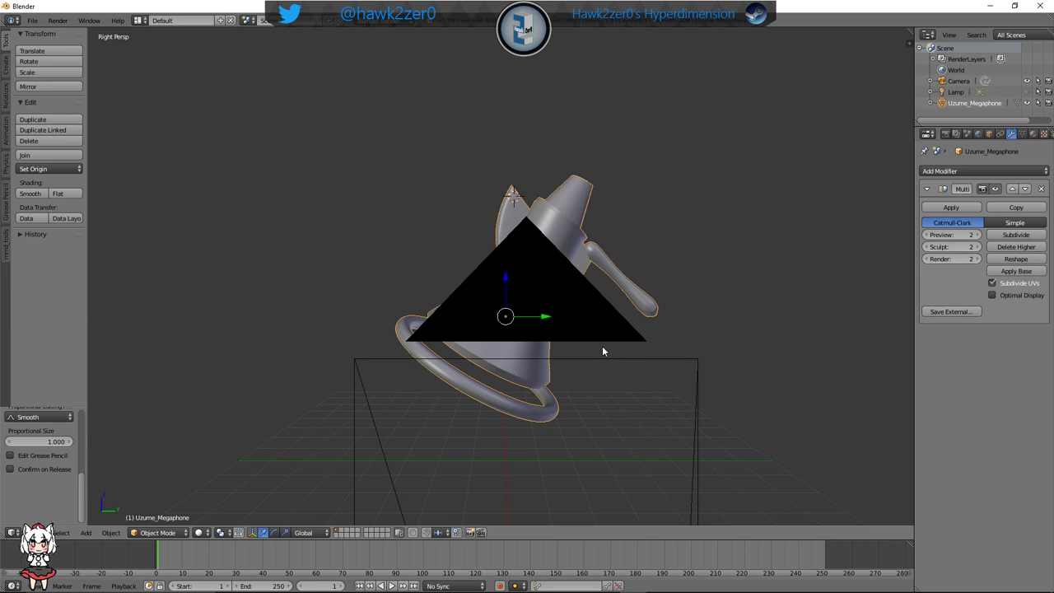
right_click(601, 359)
left_click(1027, 81)
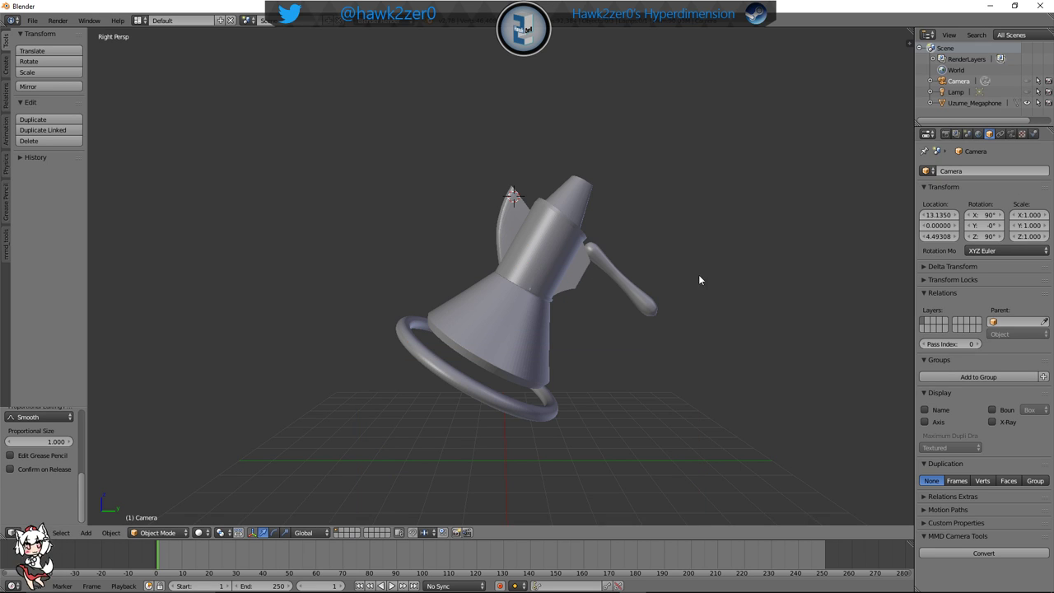
scroll(664, 295, "up", 2)
middle_click_drag(664, 295, 679, 251, "shift")
scroll(679, 249, "down", 3)
Select the megaphone and rotate it slightly about the global Z axis to fine-tune its alignment
middle_click_drag(668, 290, 536, 331)
right_click(529, 302)
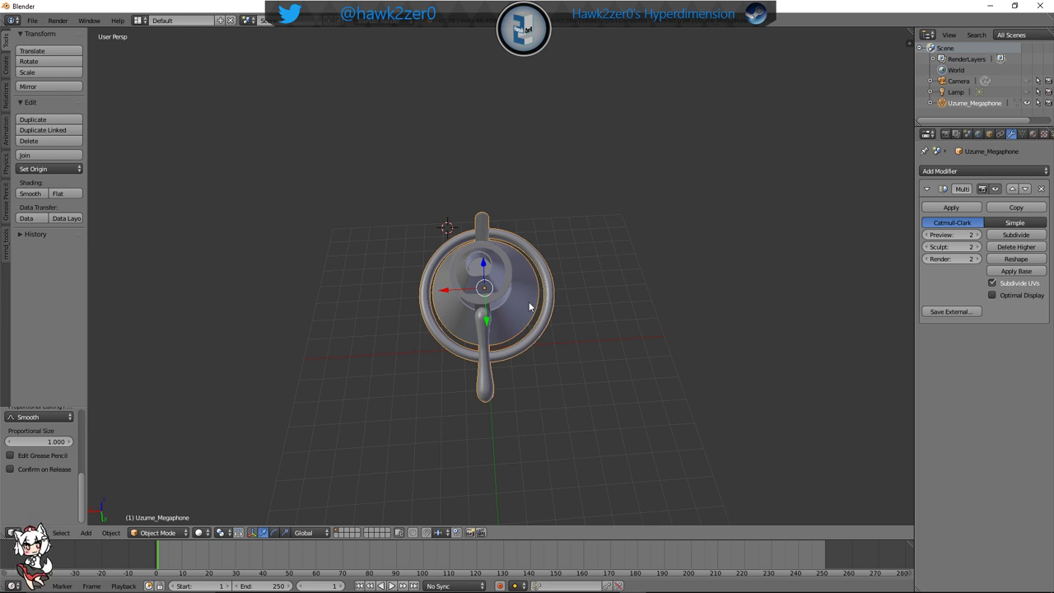
key("r")
key("z")
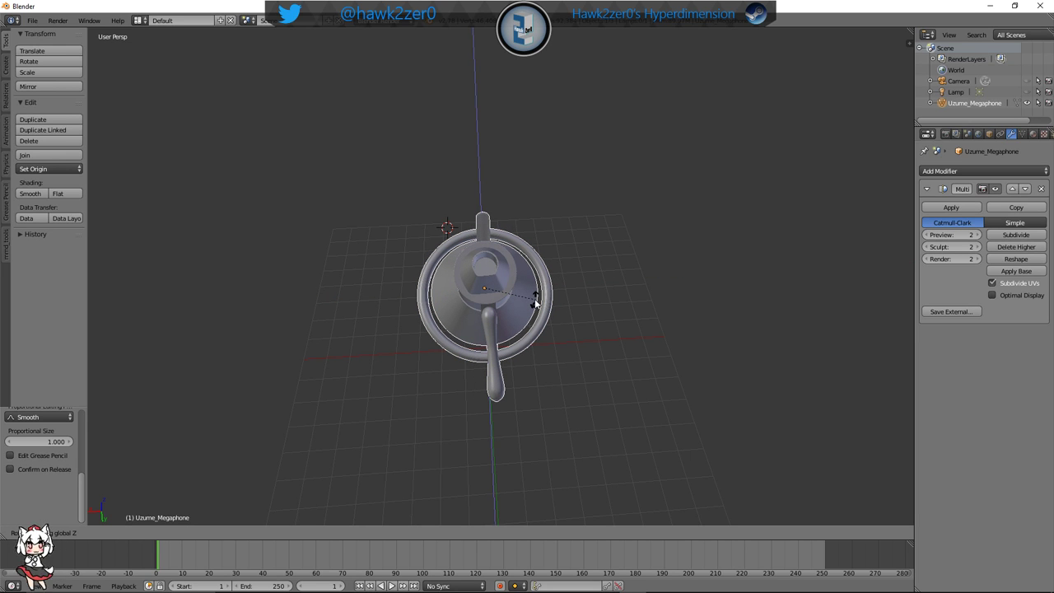
left_click(494, 313)
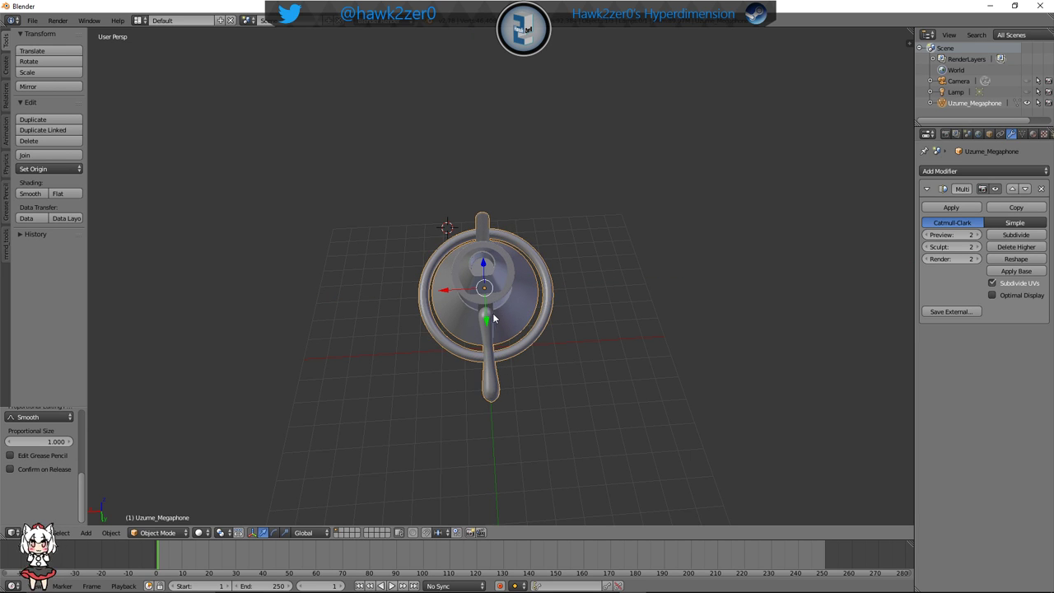
middle_click_drag(494, 313, 563, 284)
scroll(614, 293, "up", 2)
middle_click_drag(587, 322, 595, 315)
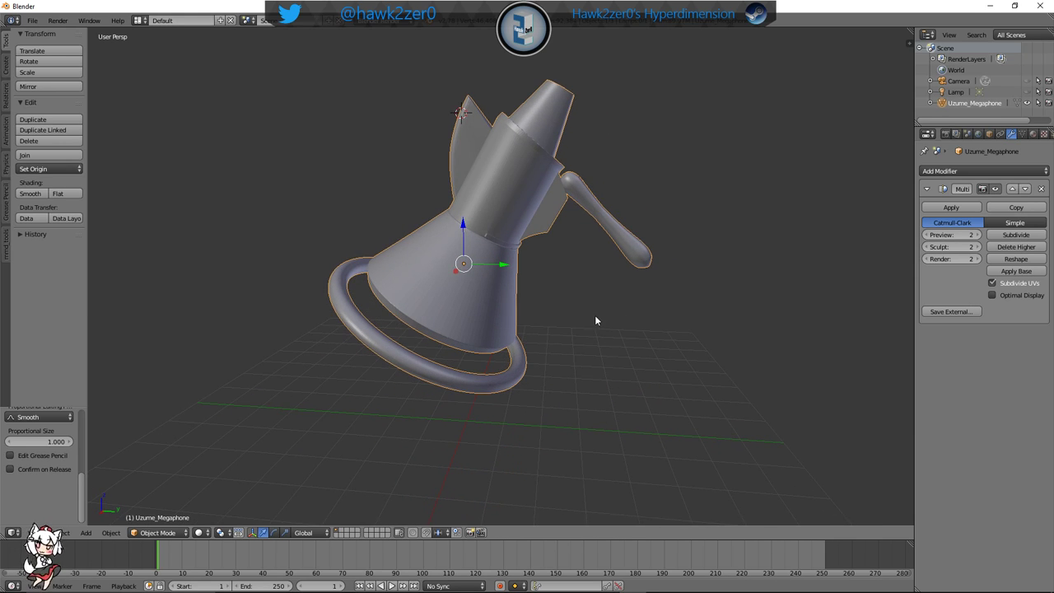
left_click(181, 534)
left_click(156, 499)
key("a")
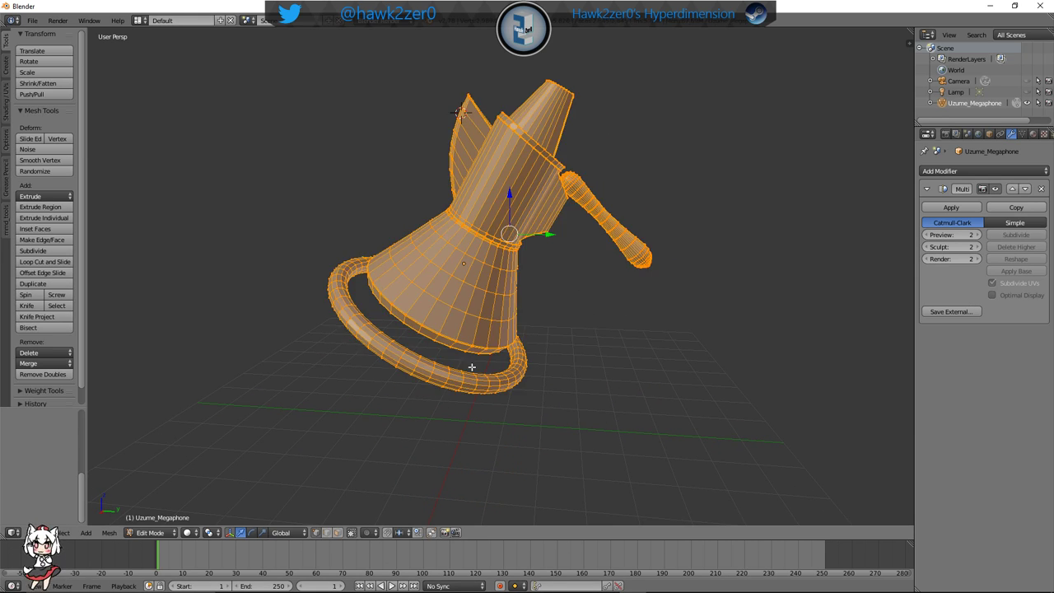
key("a")
mouse_move(569, 327)
middle_mouse_down()
mouse_move(572, 316)
mouse_move(649, 346)
mouse_move(572, 313)
middle_mouse_up()
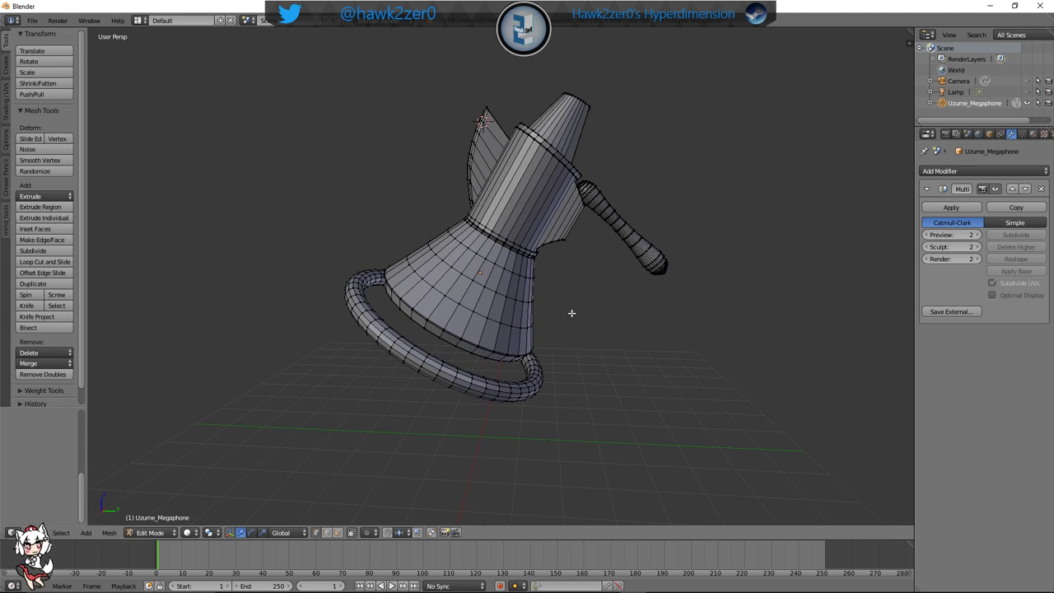
left_click(157, 533)
left_click(157, 520)
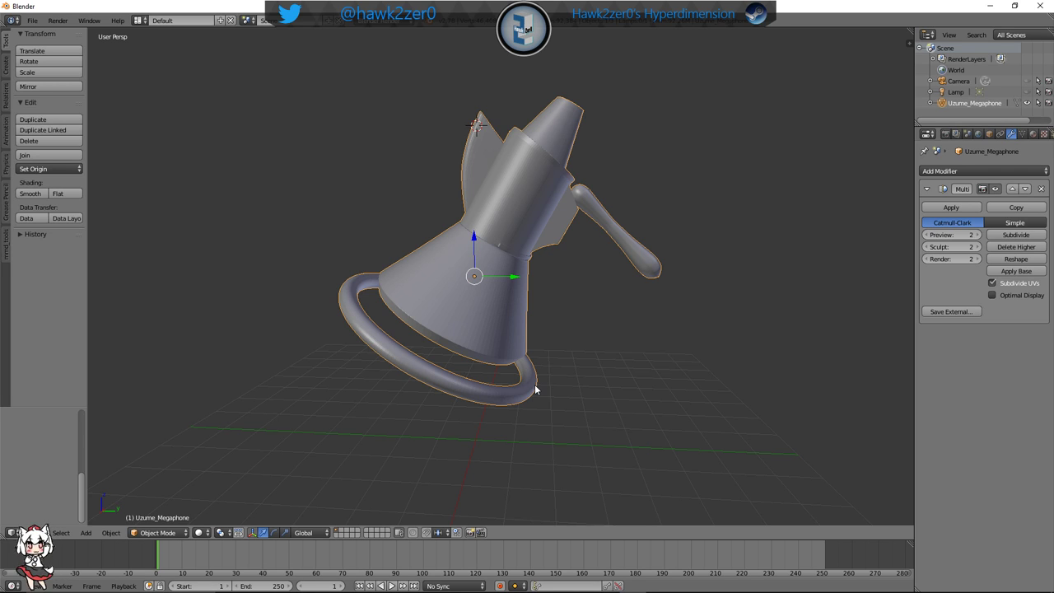
Try rotating the megaphone freely about its origin inside the cone
middle_click_drag(548, 383, 538, 390, "shift")
key("s")
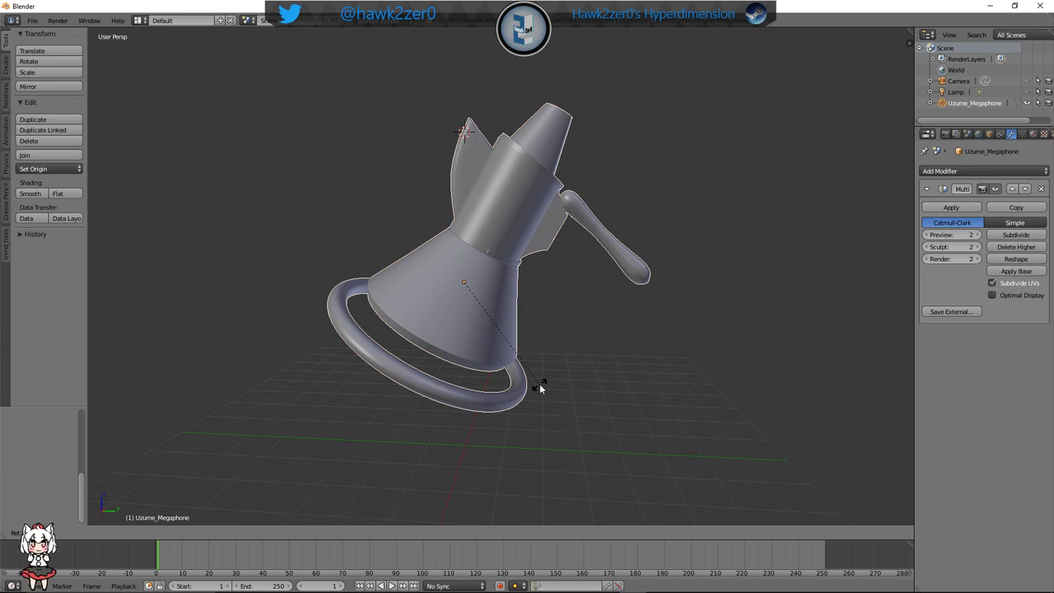
right_click(539, 384)
key("s")
right_click(540, 384)
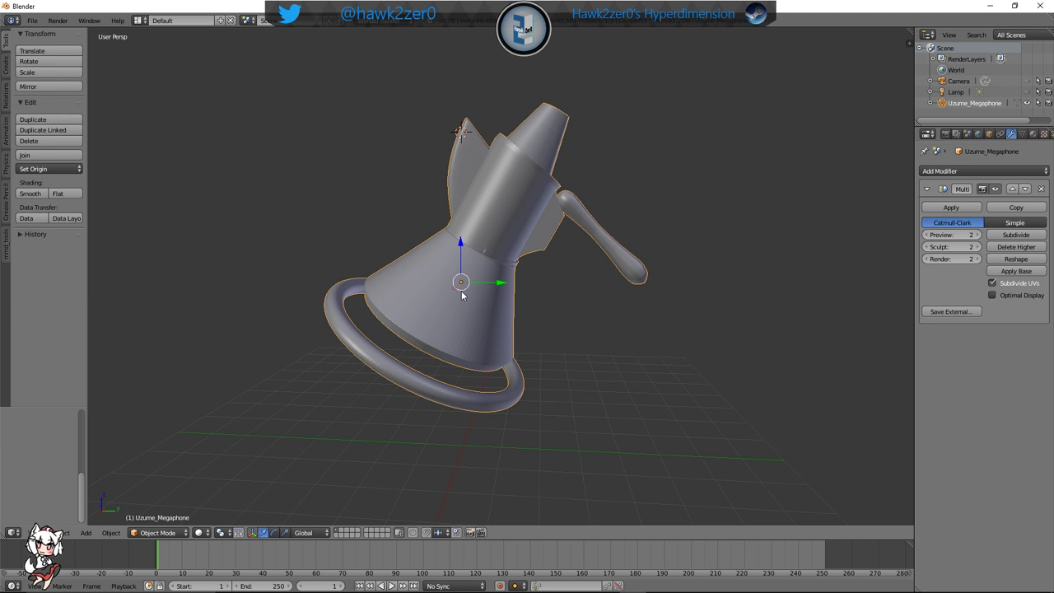
middle_click_drag(488, 279, 481, 294, "shift")
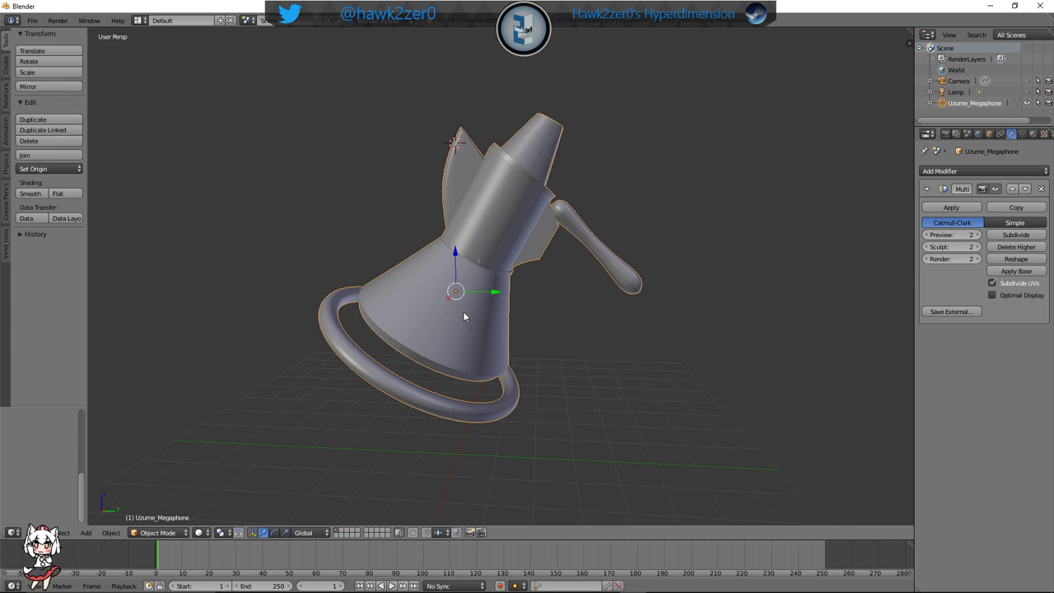
key("r")
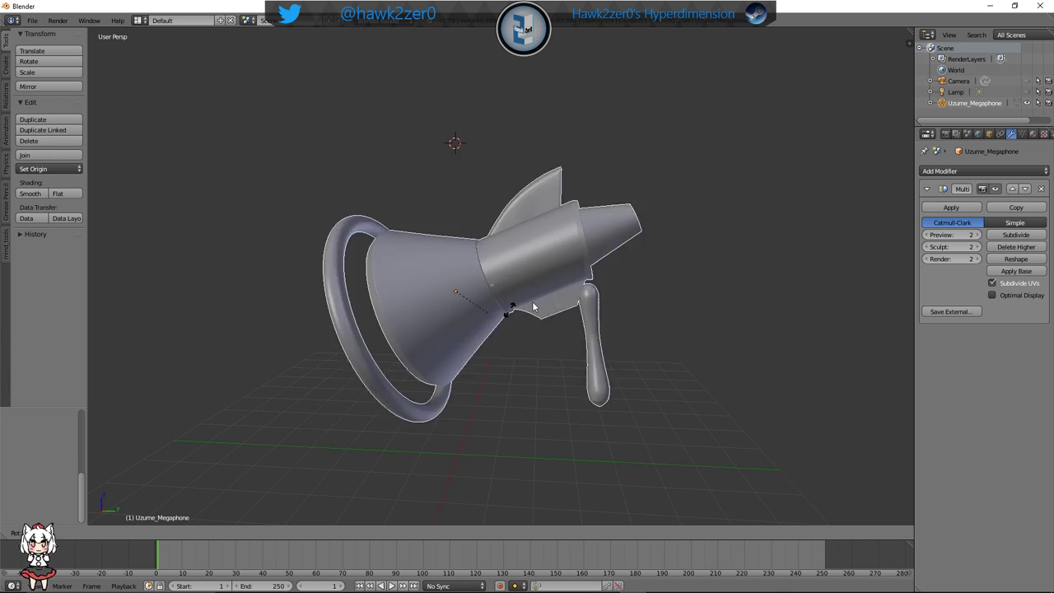
left_click(599, 332)
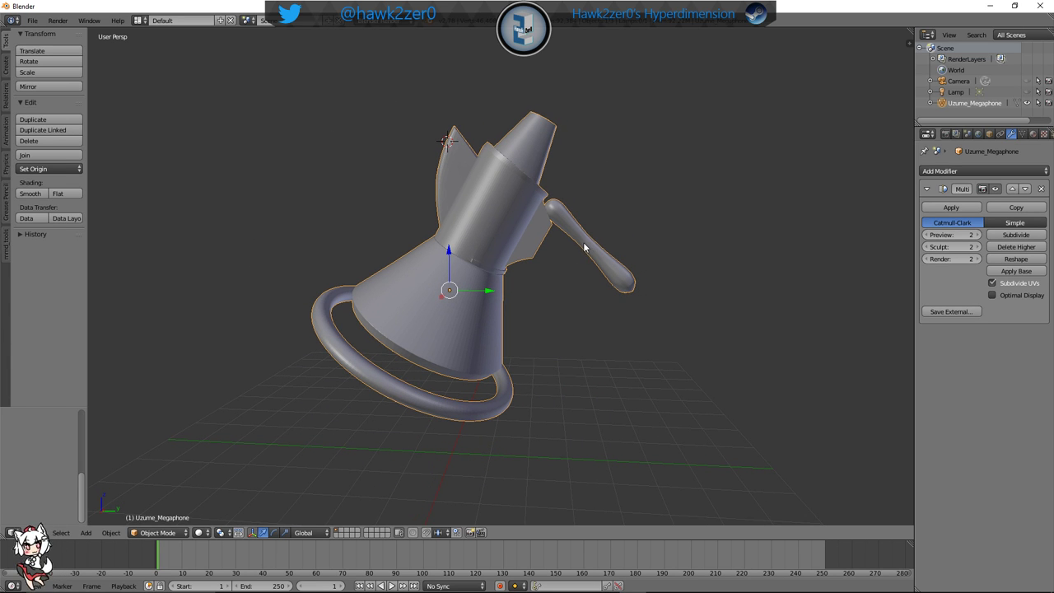
Enter Edit Mode, select the entire mesh and move it along Y and Z until the object's origin lies in the handle
left_click(158, 532)
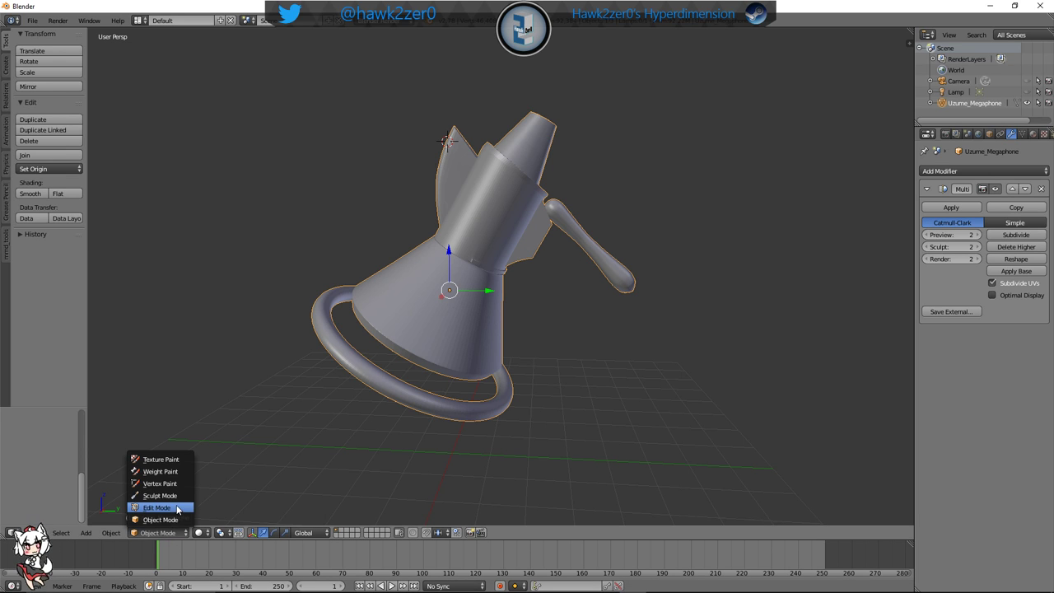
left_click(177, 504)
key("a")
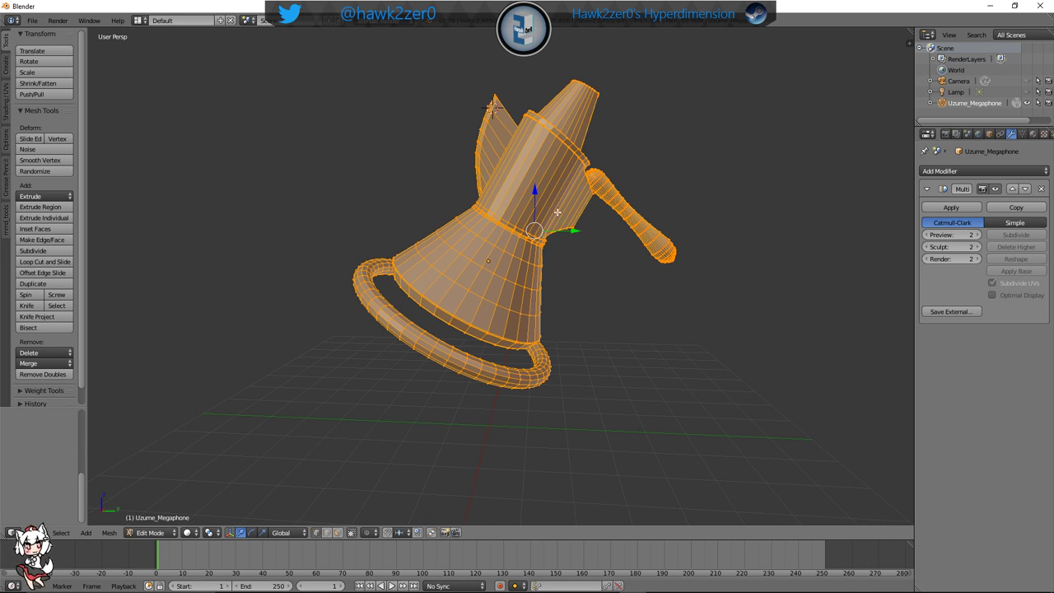
left_click_drag(576, 231, 447, 235)
left_click_drag(405, 199, 410, 249)
left_click(409, 243)
middle_click_drag(409, 242, 324, 306)
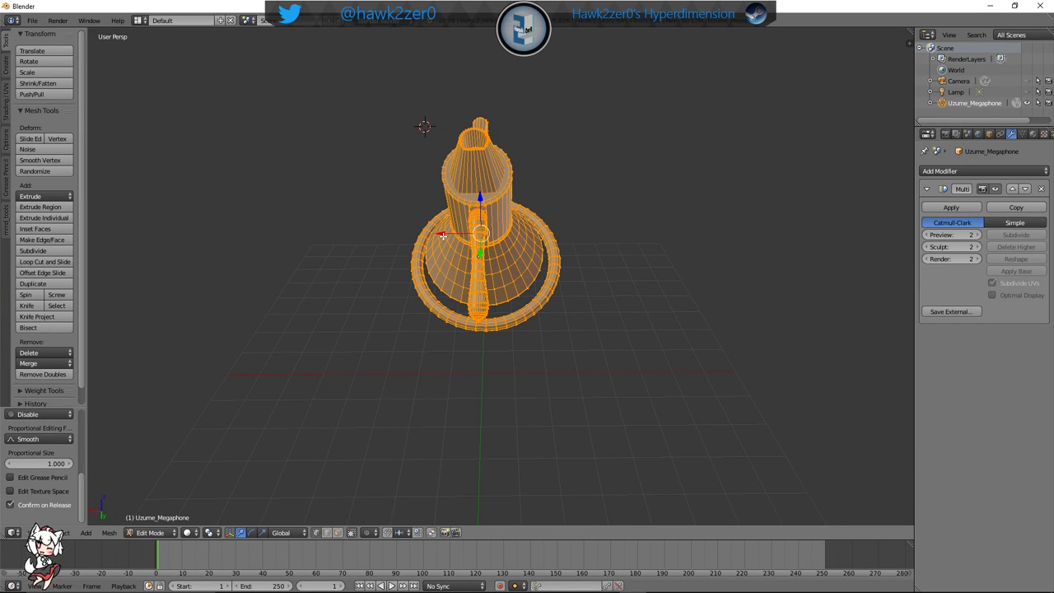
Move the whole mesh along the global X axis to centre the handle on the object's origin
key("g")
key("x")
left_click(457, 235)
middle_click_drag(457, 234, 474, 367)
scroll(566, 260, "up", 4)
key("g")
key("x")
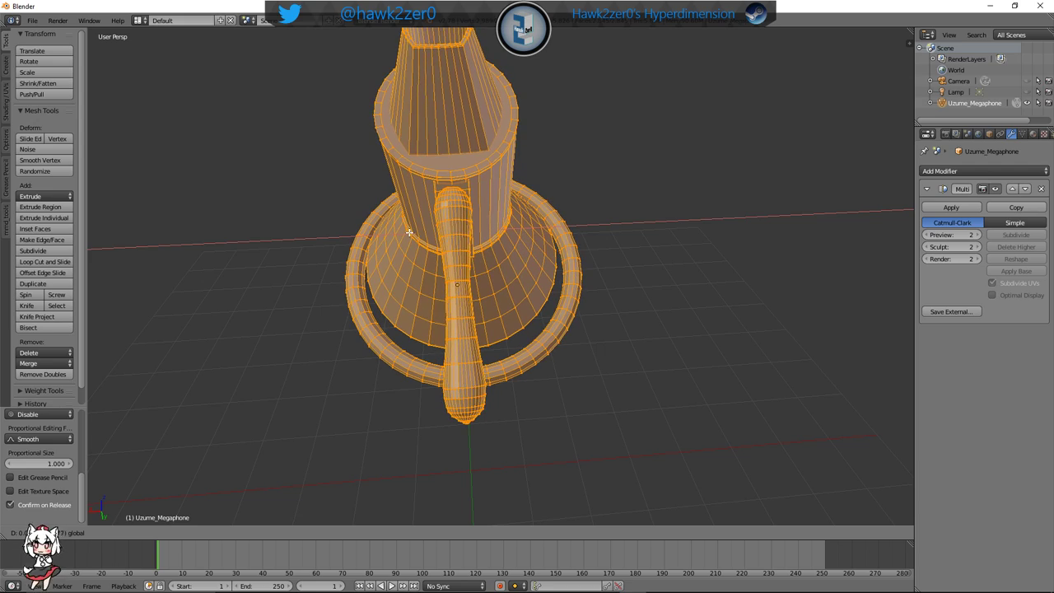
left_click(407, 232)
Nudge the whole mesh along Y and Z to place the origin mid-handle, and return to Object Mode
middle_click_drag(420, 238, 561, 262)
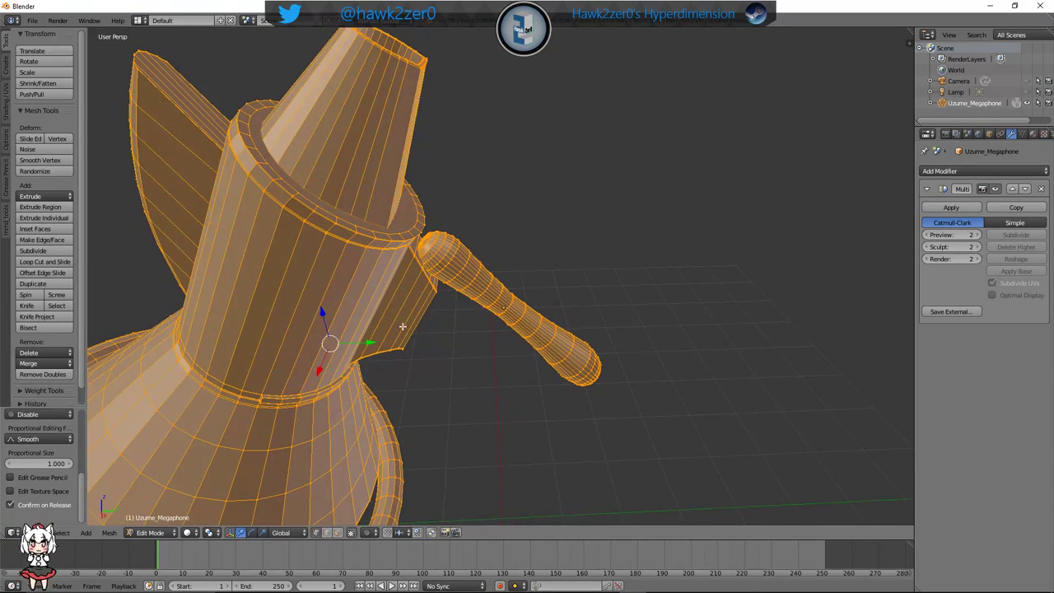
middle_click_drag(375, 343, 366, 289)
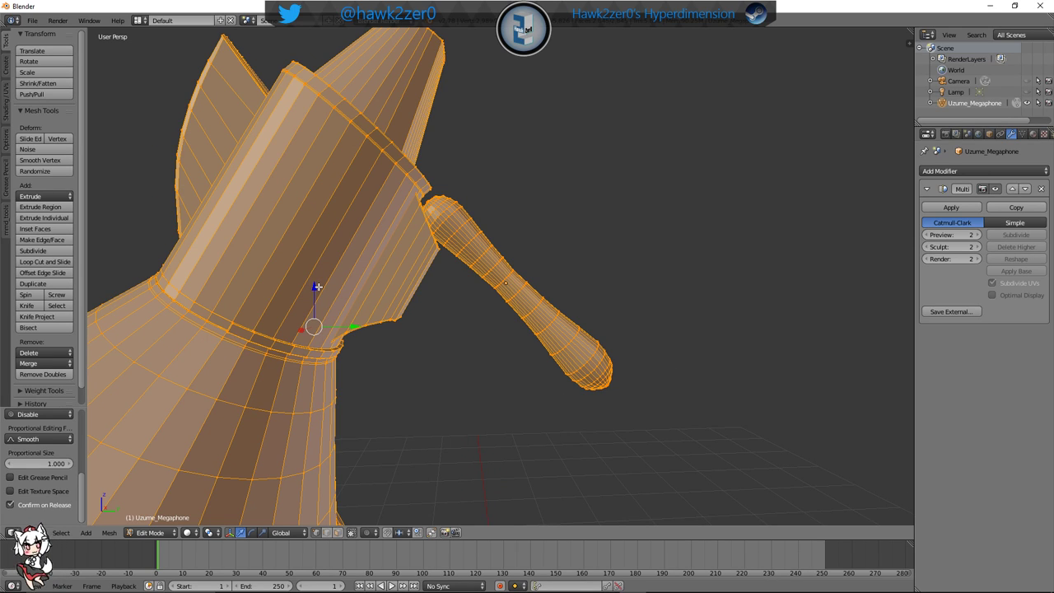
key("g")
key("y")
left_click(314, 327)
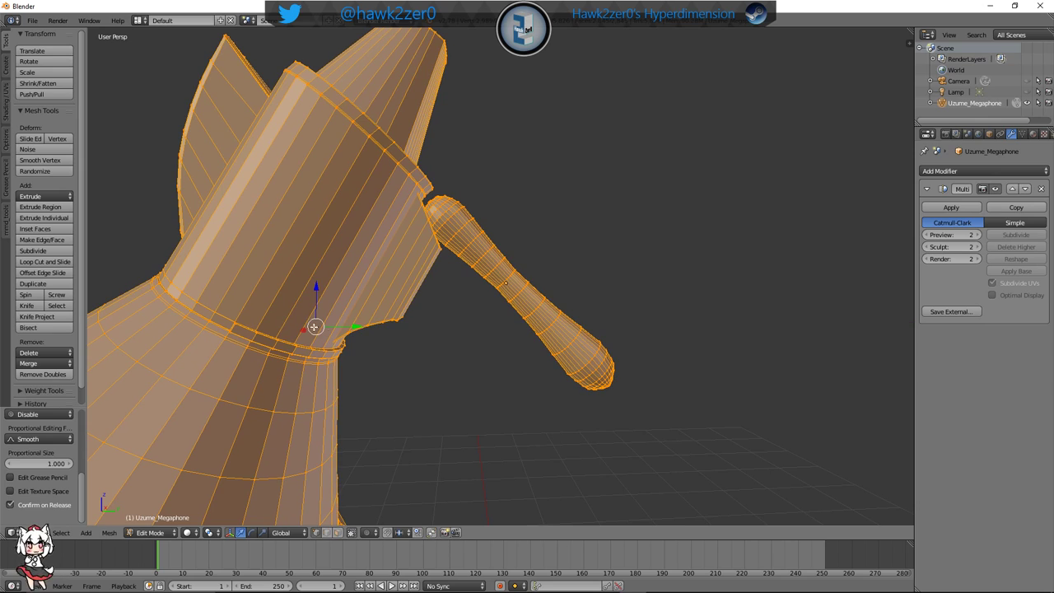
left_click_drag(315, 285, 344, 317, "shift")
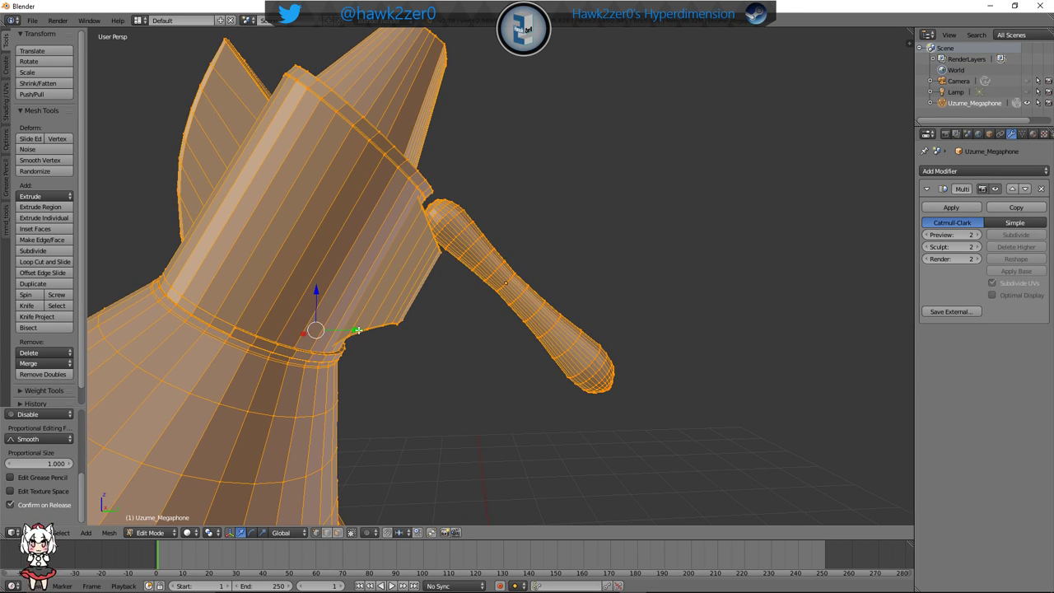
scroll(511, 164, "down", 6)
left_click(513, 156)
left_click(150, 533)
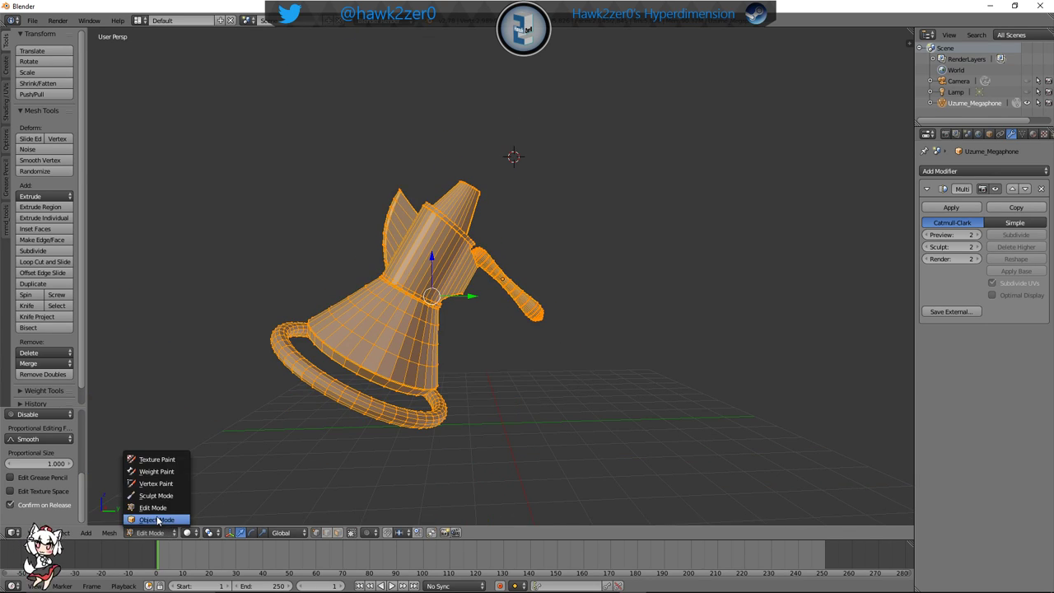
left_click(157, 521)
Try rotating the megaphone freely about its origin in the handle
key("r")
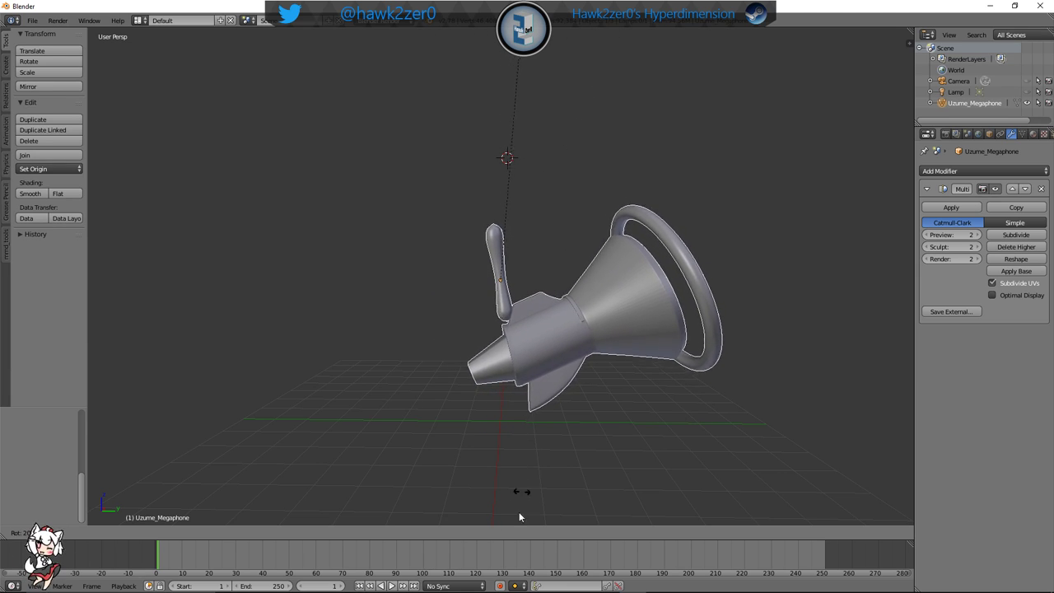
left_click(505, 285)
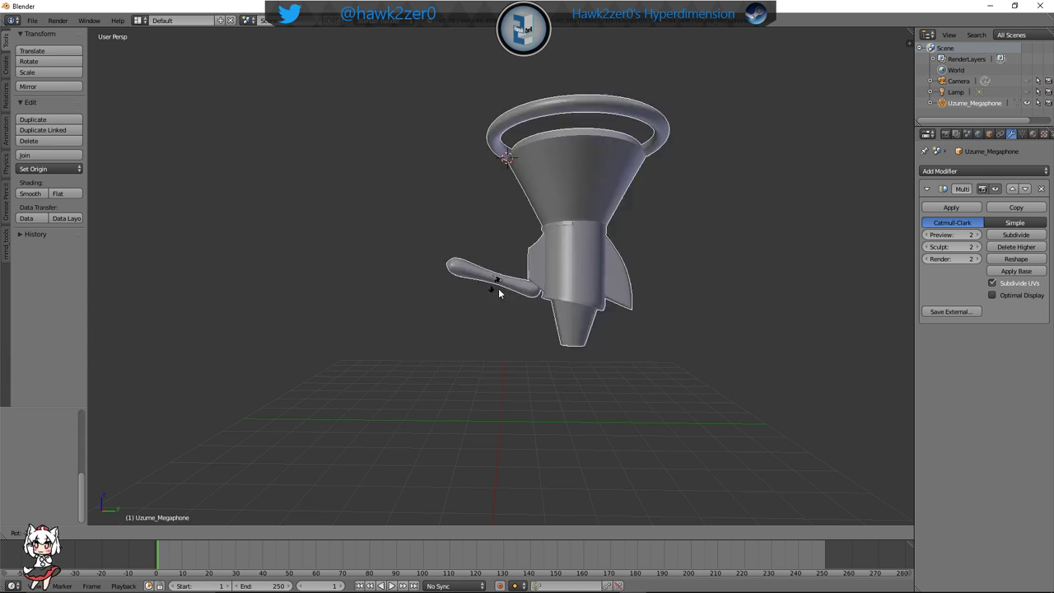
left_click(573, 301)
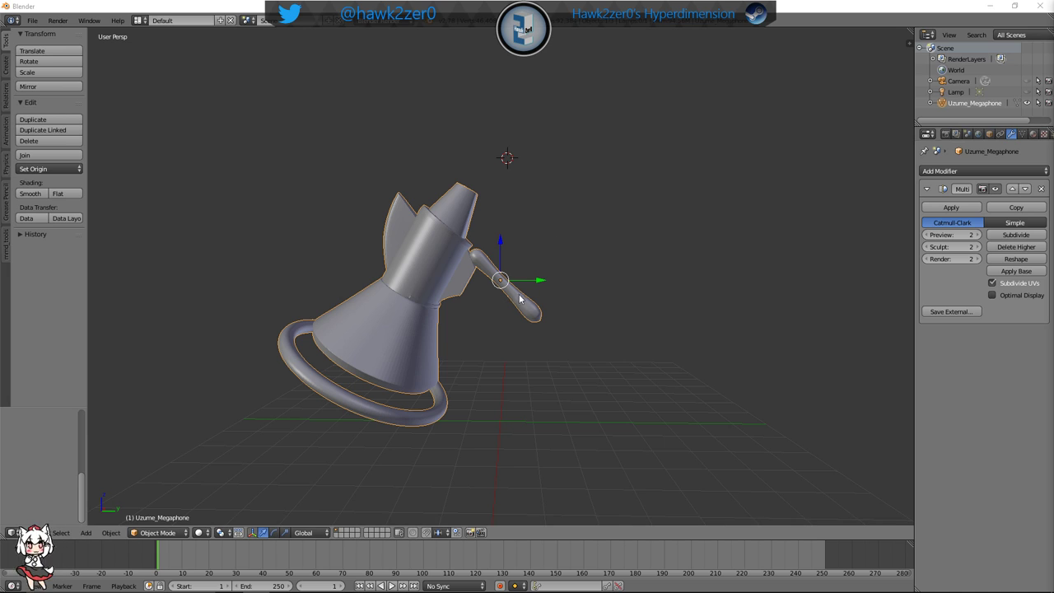
key("r")
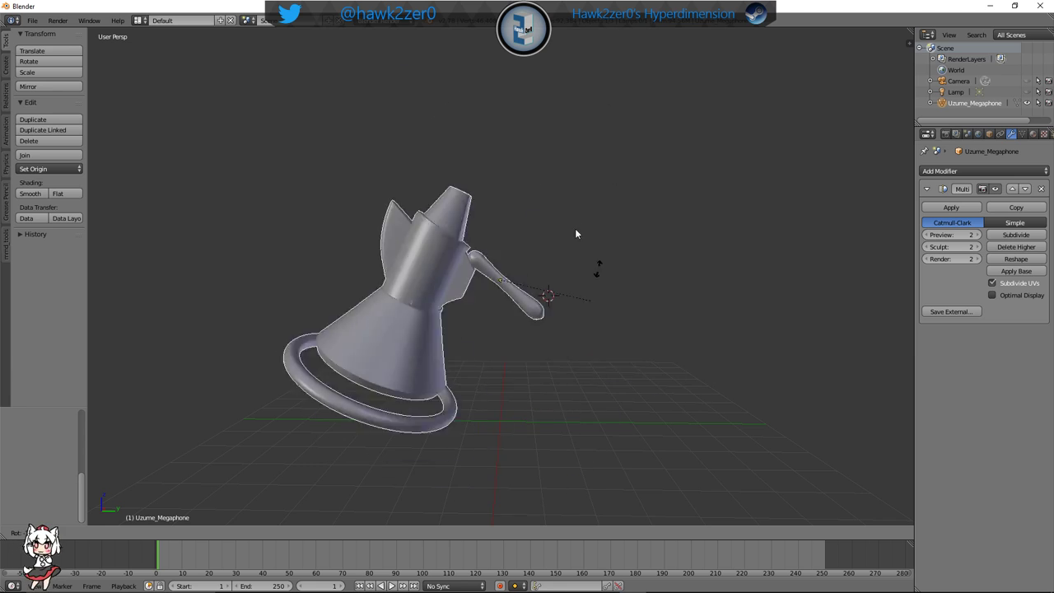
left_click(549, 295)
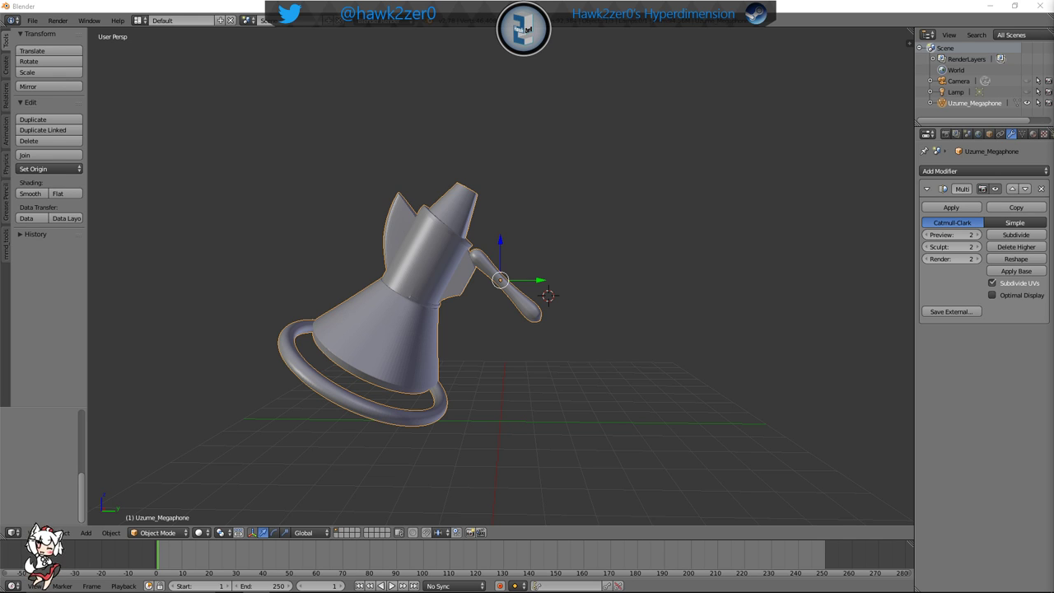
Deselect the megaphone and inspect its body, fins, ring and handle from several angles
left_click(635, 305)
key("a")
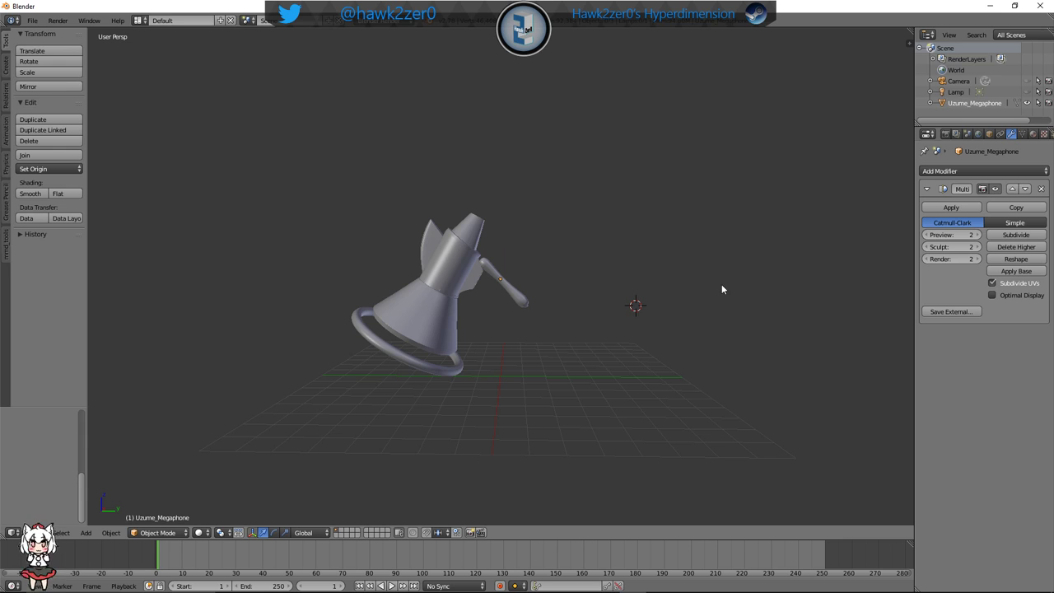
middle_click_drag(721, 289, 599, 349)
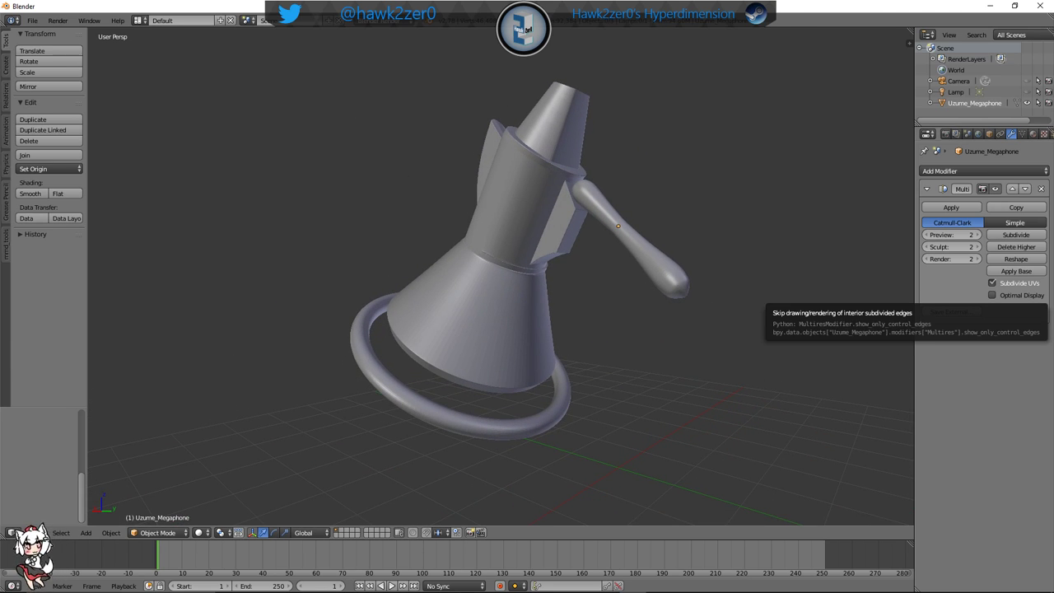
middle_click_drag(673, 293, 701, 303)
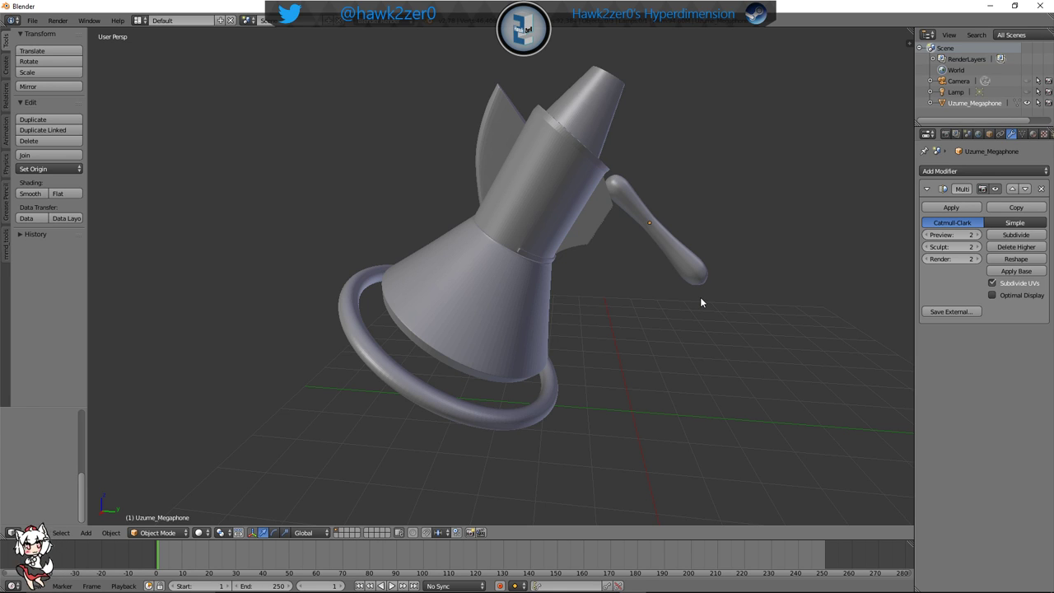
middle_click_drag(700, 302, 620, 279, "shift")
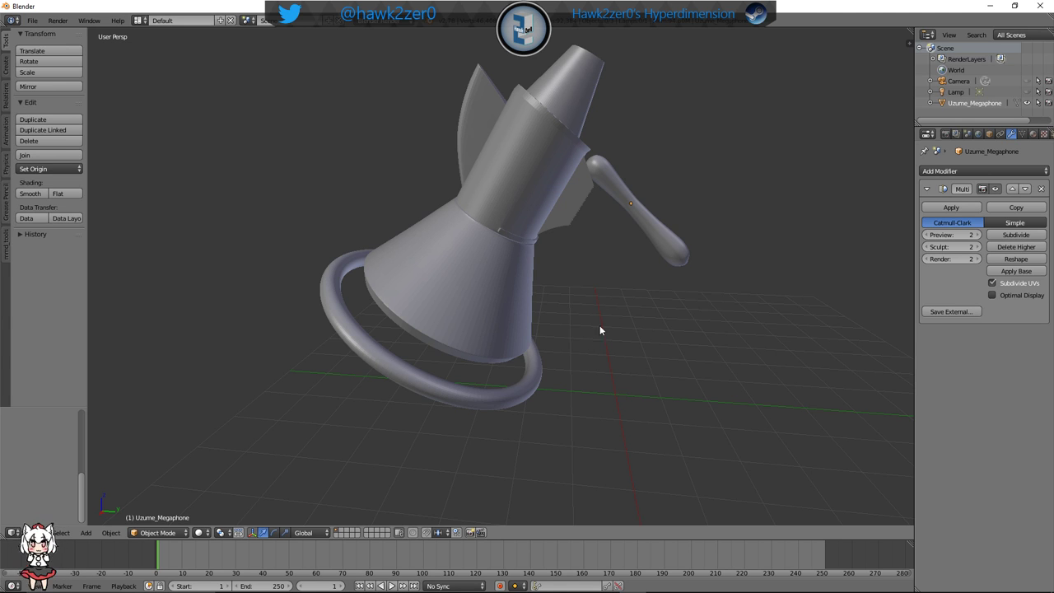
middle_click_drag(599, 330, 566, 311)
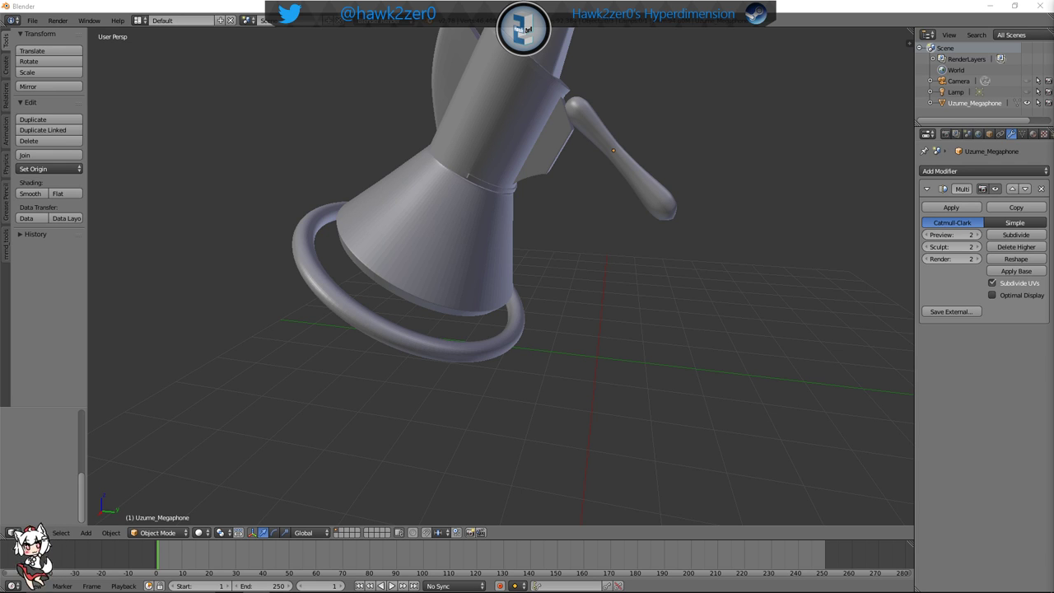
middle_click_drag(527, 234, 548, 302)
scroll(546, 276, "down", 3)
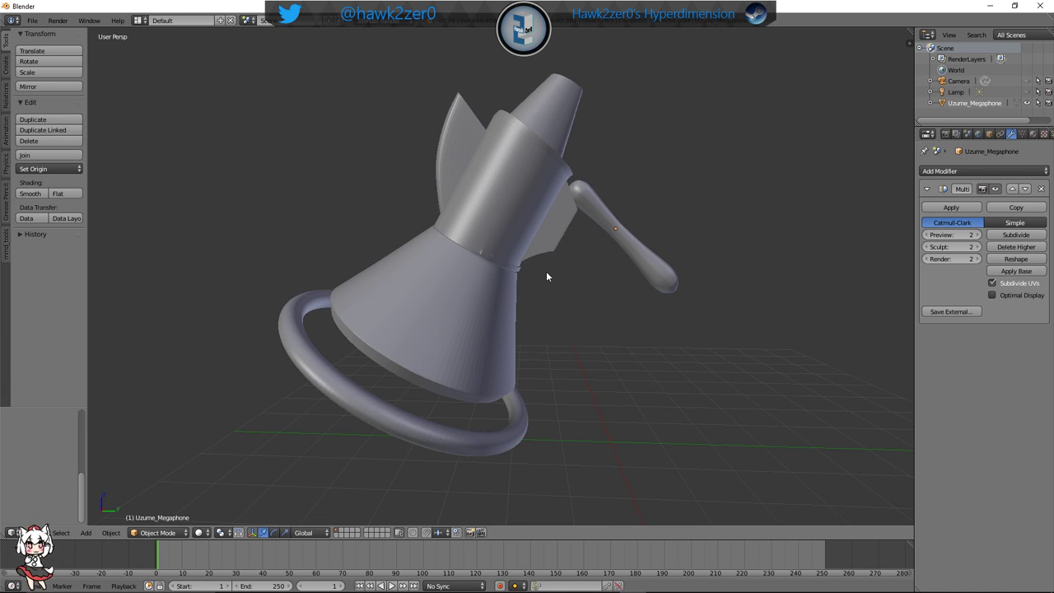
middle_click_drag(574, 285, 509, 337)
Select the megaphone and, viewed from the top, rotate it slightly about the global Y axis to straighten it
right_click(482, 307)
key("KP_7")
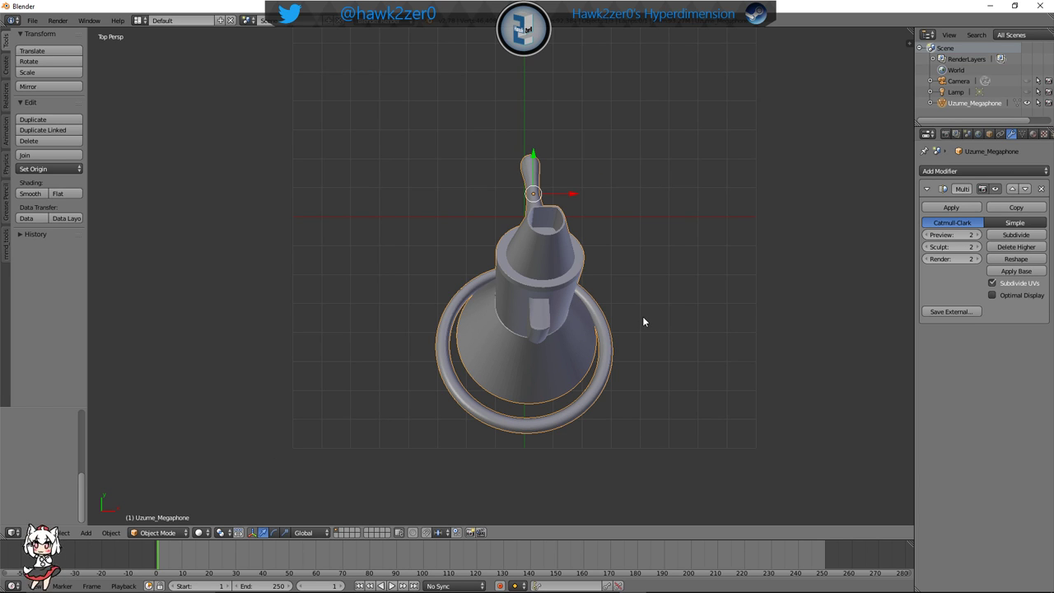
key("r")
key("y")
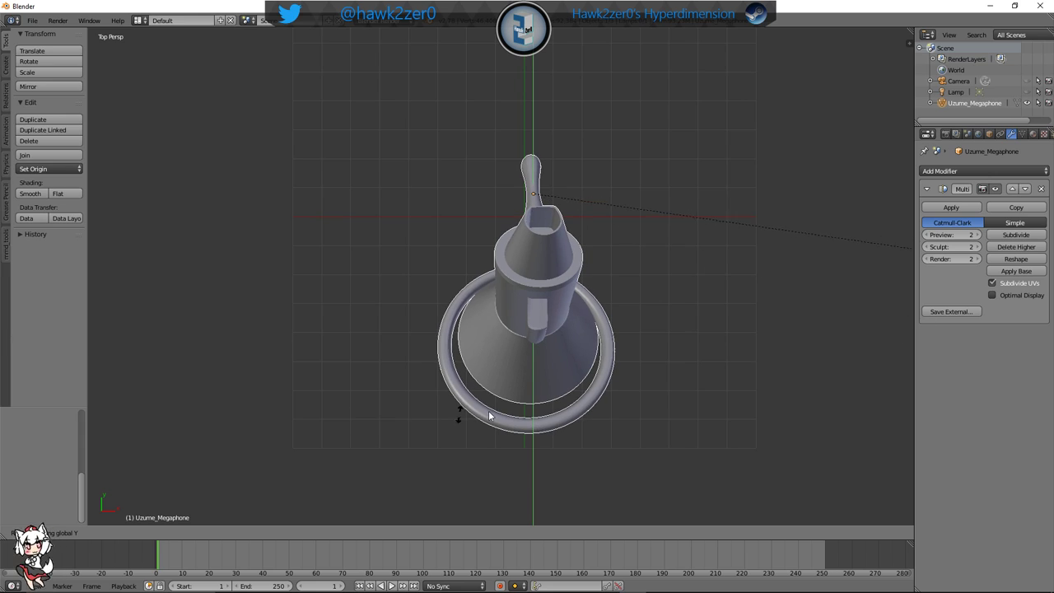
left_click(880, 382)
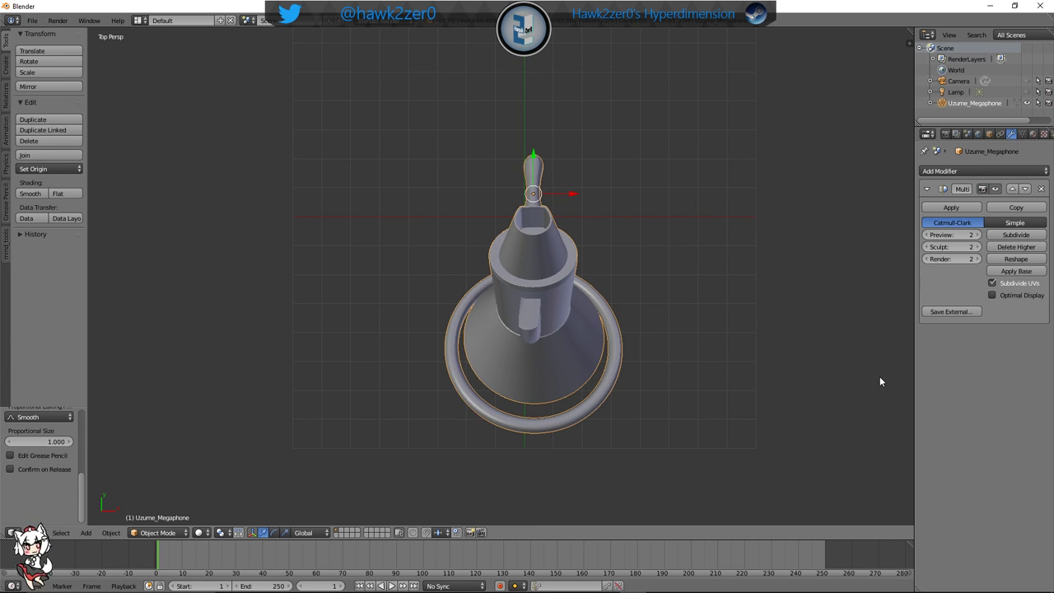
Rotate the megaphone slightly about the global Z axis and tilt it about global X toward an upright stance
key("r")
key("z")
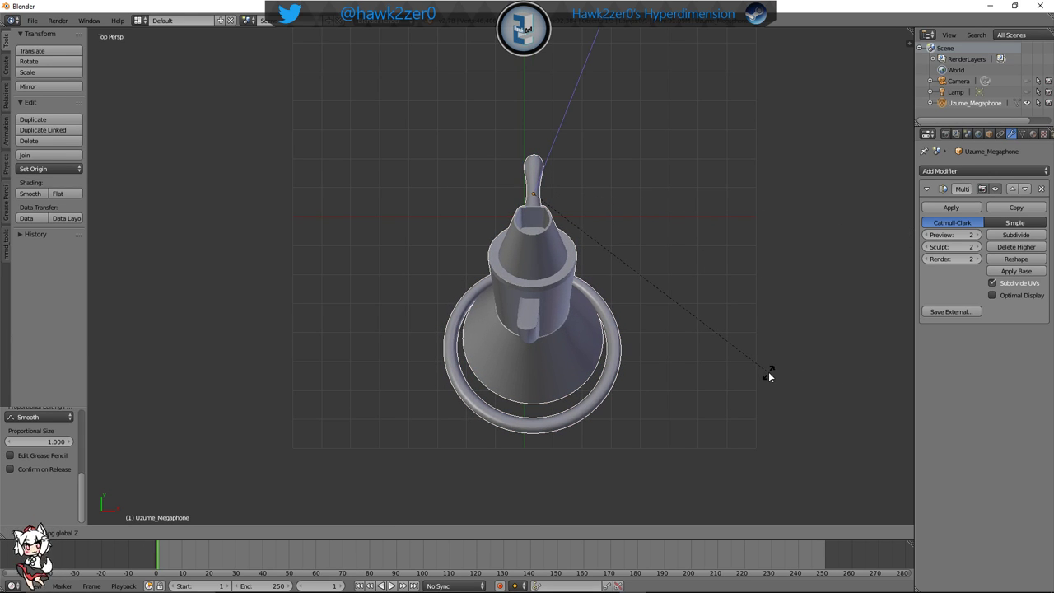
key("Escape")
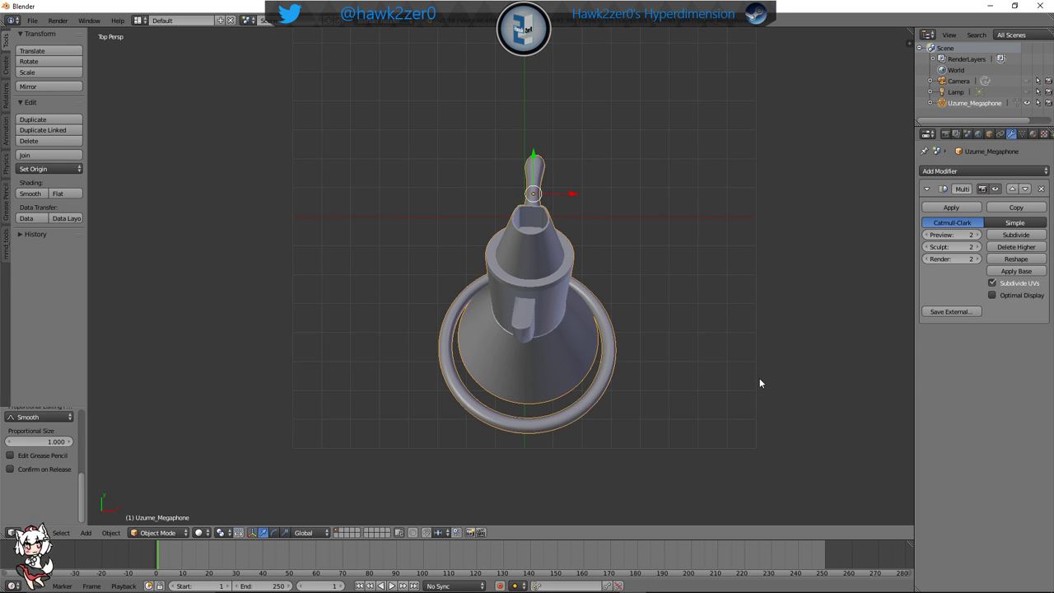
key("r")
key("x")
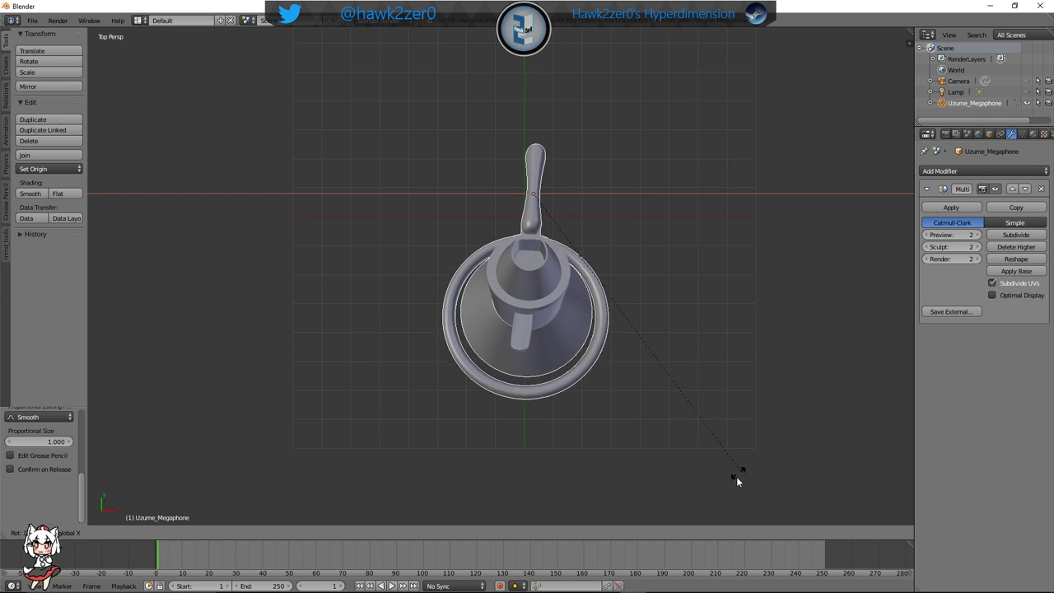
left_click(690, 150)
Viewing from the side, fine-tune the megaphone's rotation about global X until the bottom ring lies level with the grid
middle_click_drag(690, 150, 560, 160)
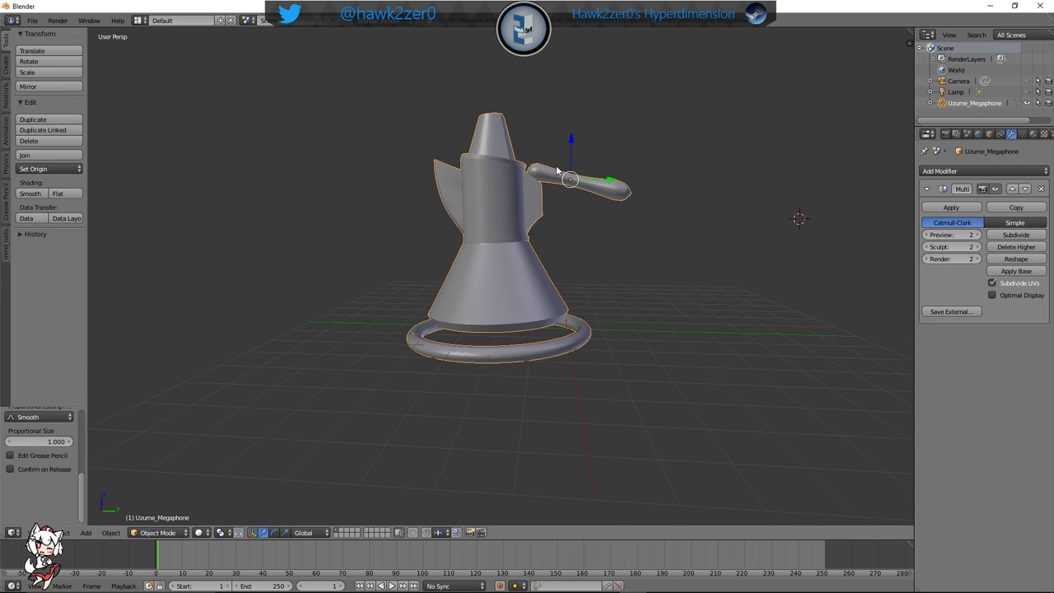
key("r")
key("x")
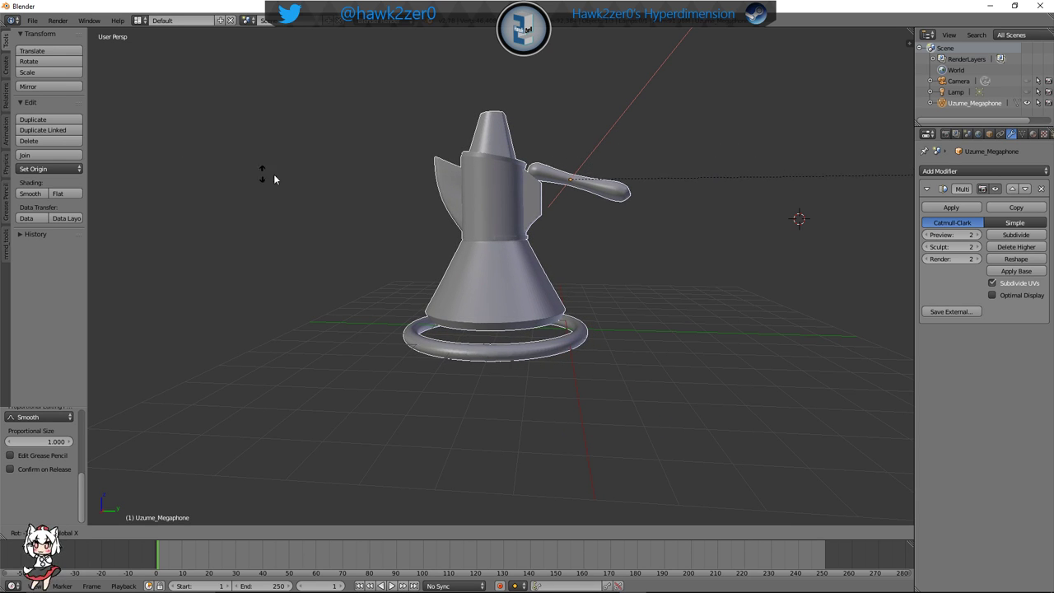
left_click(467, 182)
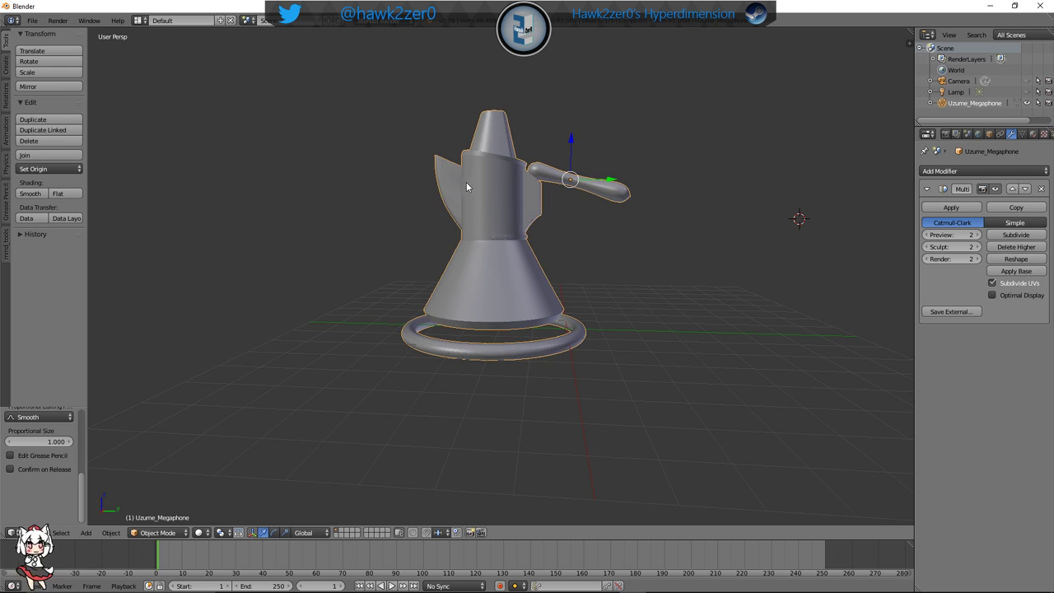
mouse_move(466, 182)
middle_mouse_down()
mouse_move(437, 236)
mouse_move(459, 162)
middle_mouse_up()
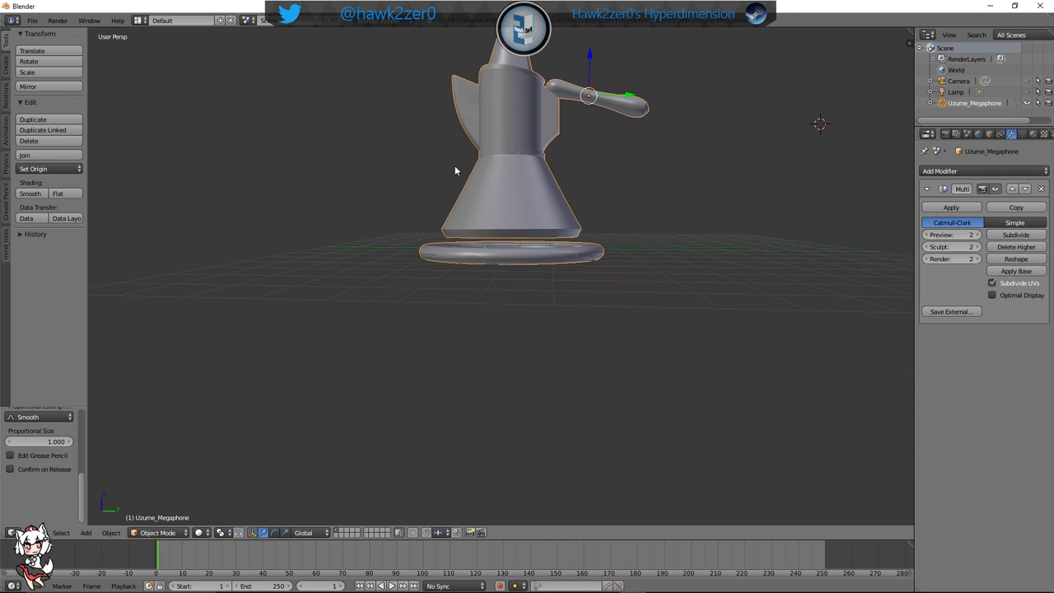
scroll(454, 166, "up", 6)
key("r")
key("x")
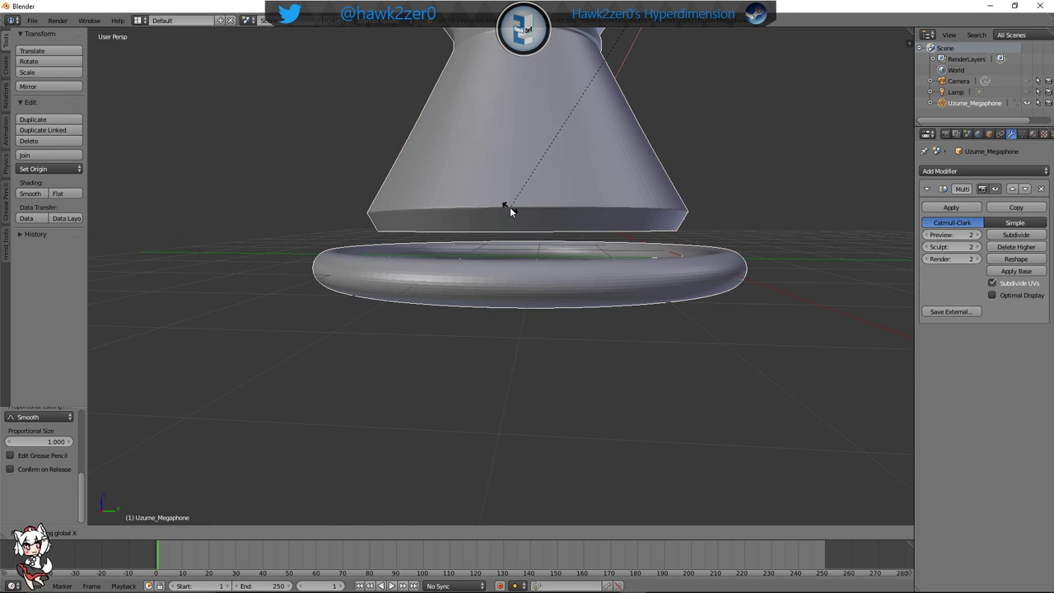
left_click(421, 138)
Viewing from above, turn the megaphone about global Z and shift it along global X to line it up with the Y axis
middle_click_drag(443, 139, 612, 293)
scroll(514, 202, "down", 5)
key("r")
key("z")
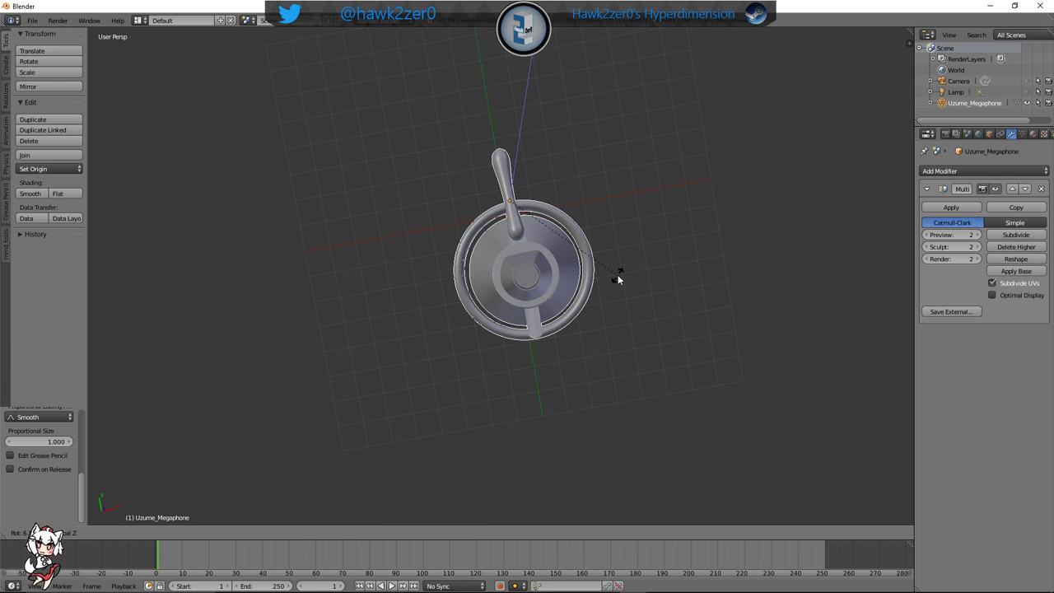
left_click(611, 276)
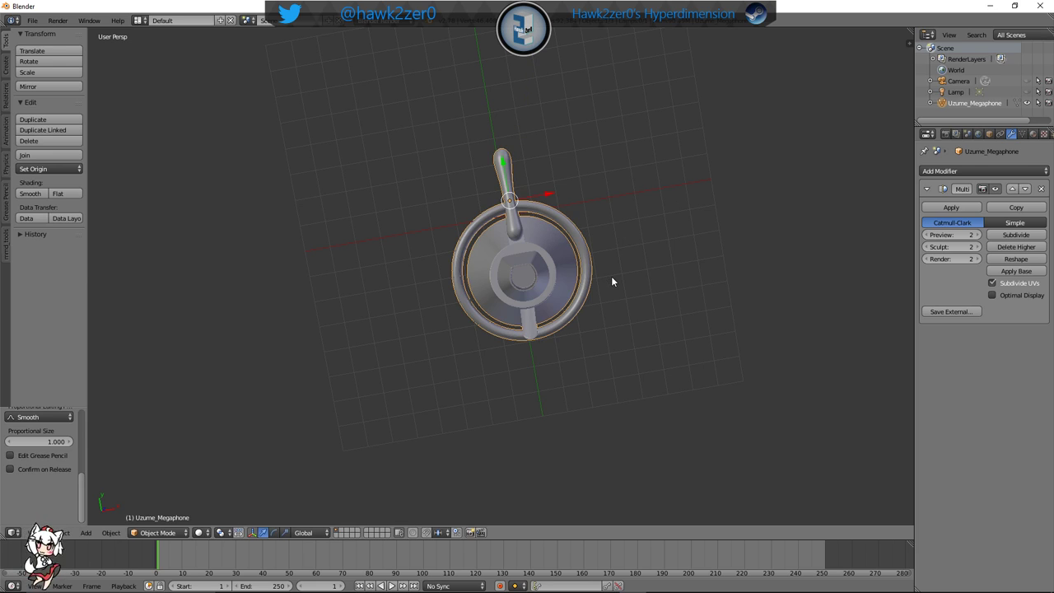
key("g")
key("x")
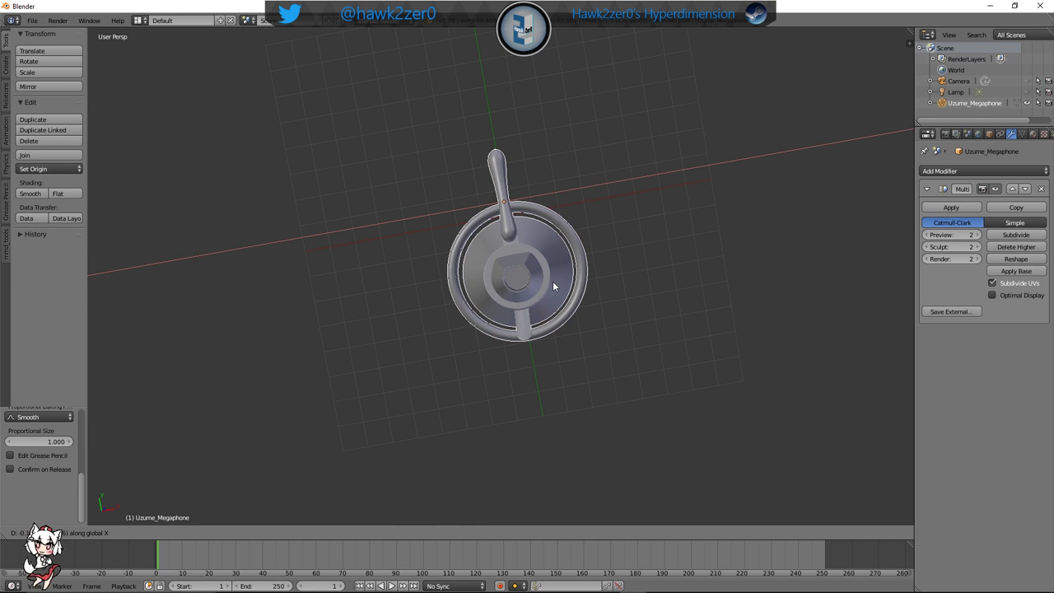
left_click(552, 280)
key("r")
key("z")
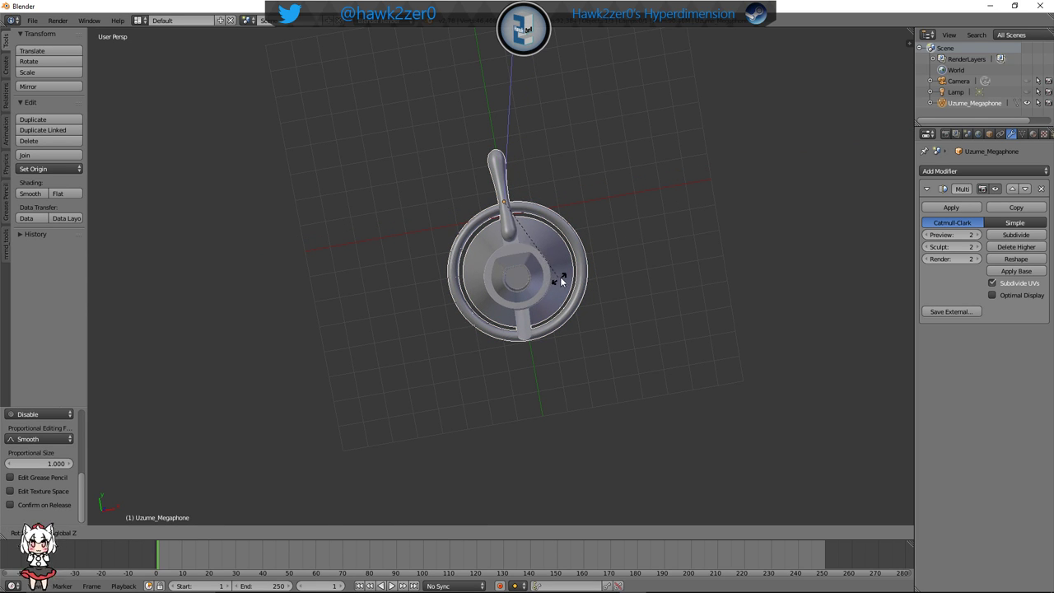
left_click(568, 207)
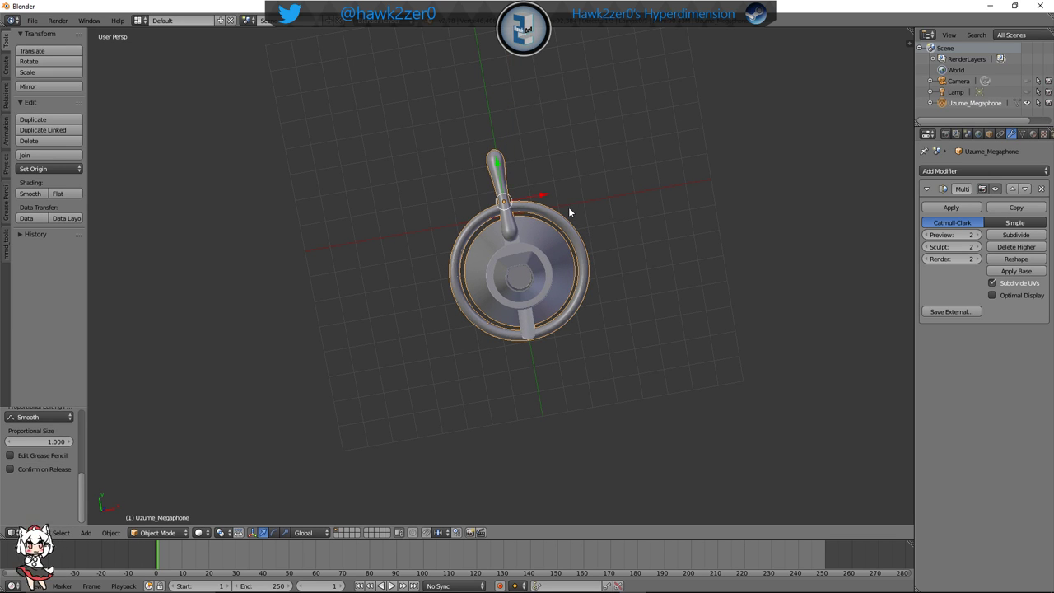
Refine the megaphone's global X position and Z rotation against the Y axis line, and deselect it
key("g")
key("x")
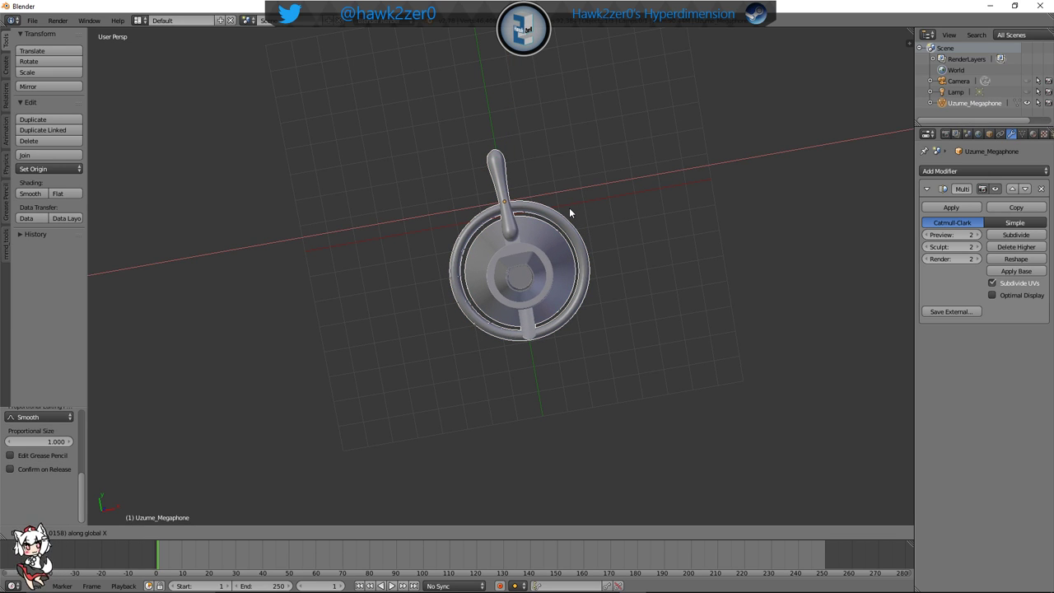
left_click(588, 204)
key("r")
key("z")
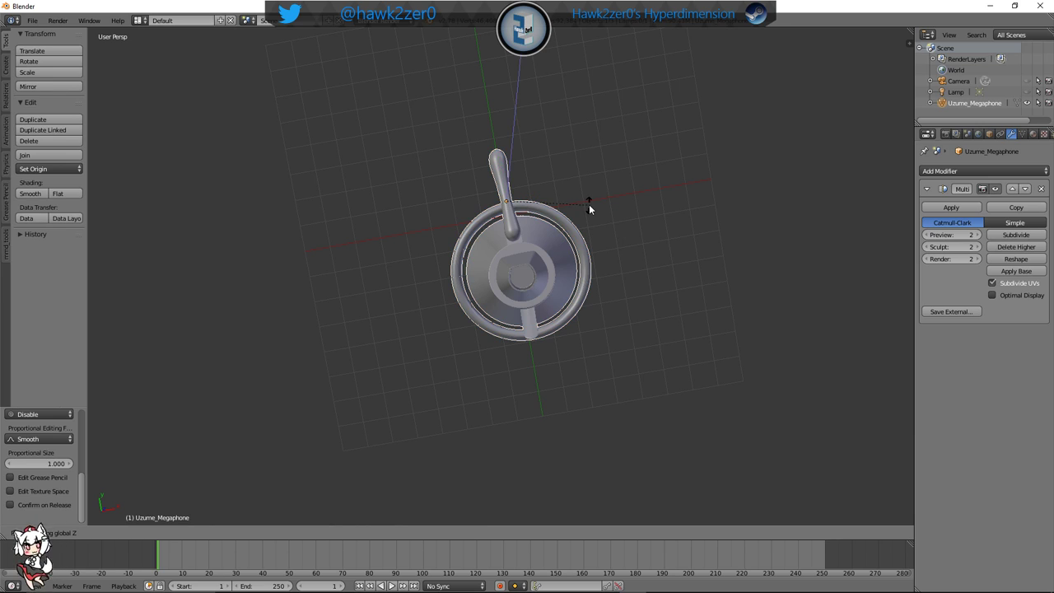
left_click(570, 247)
key("g")
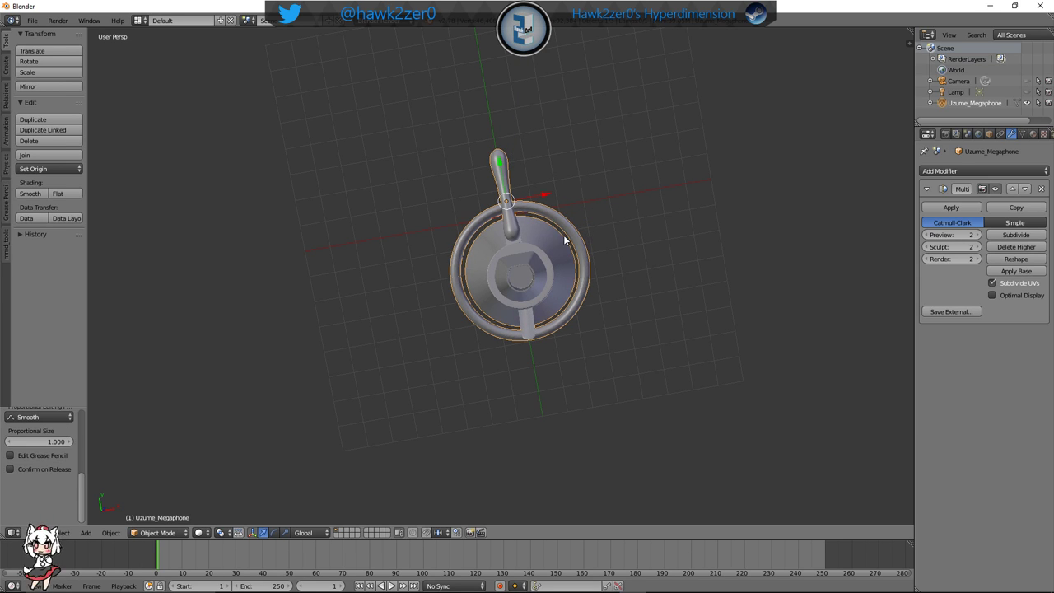
key("x")
left_click(539, 198)
key("a")
scroll(441, 236, "down", 4)
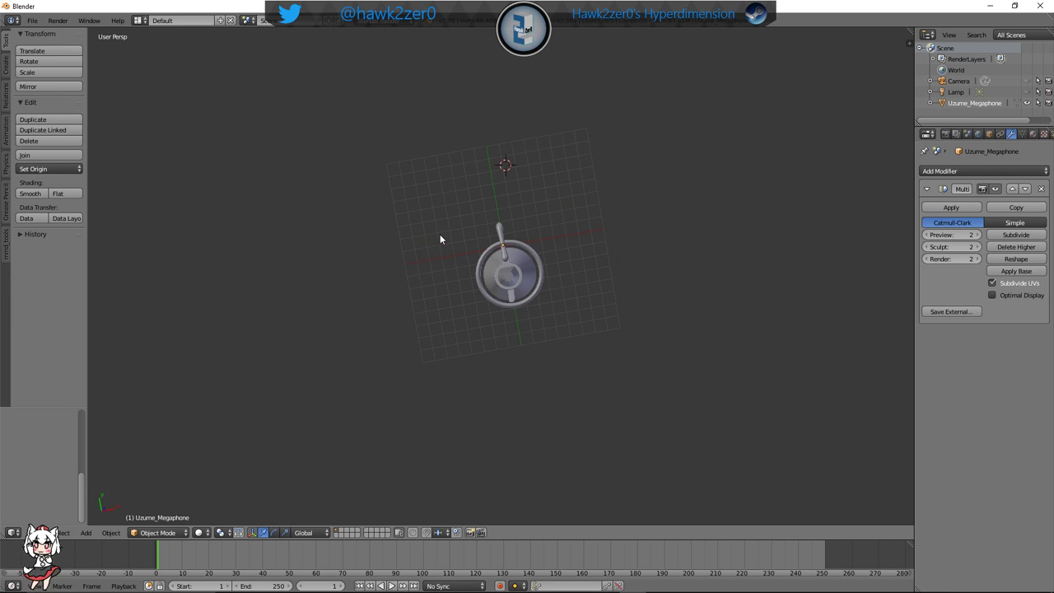
Inspect the megaphone's body, fins, handle and ring from several angles
middle_click_drag(440, 237, 648, 199)
scroll(565, 237, "up", 6)
middle_click_drag(512, 292, 563, 287)
scroll(563, 286, "up", 2, "shift")
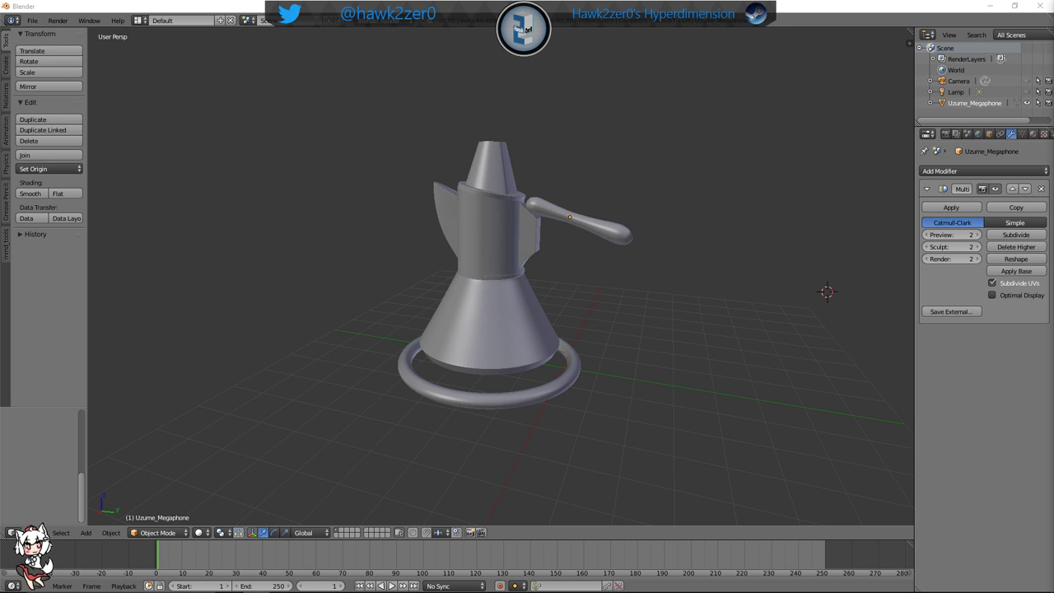
middle_click_drag(509, 341, 605, 303)
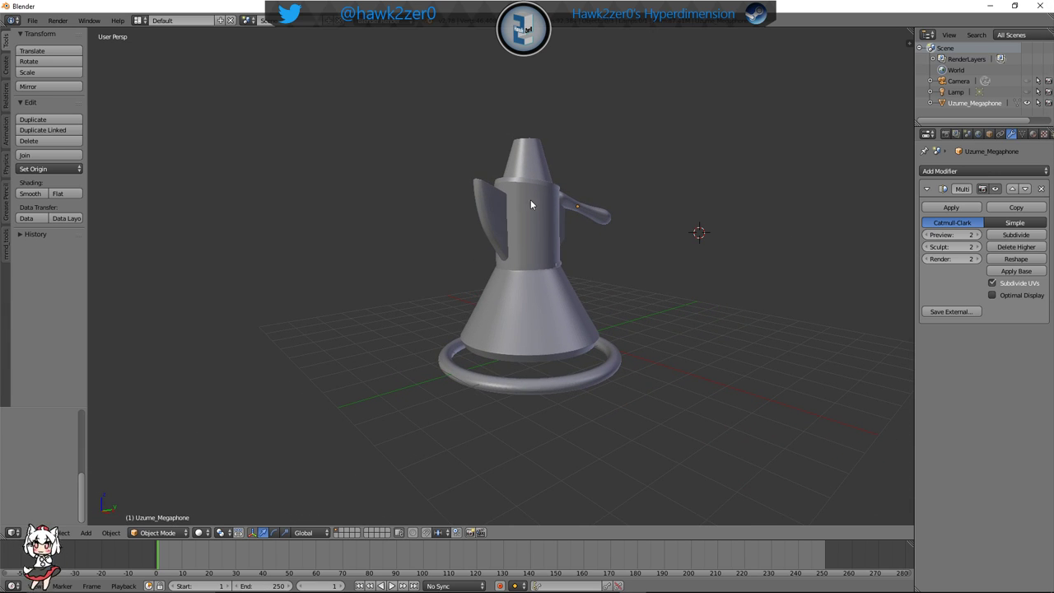
middle_click_drag(530, 204, 618, 294)
scroll(623, 254, "up", 4)
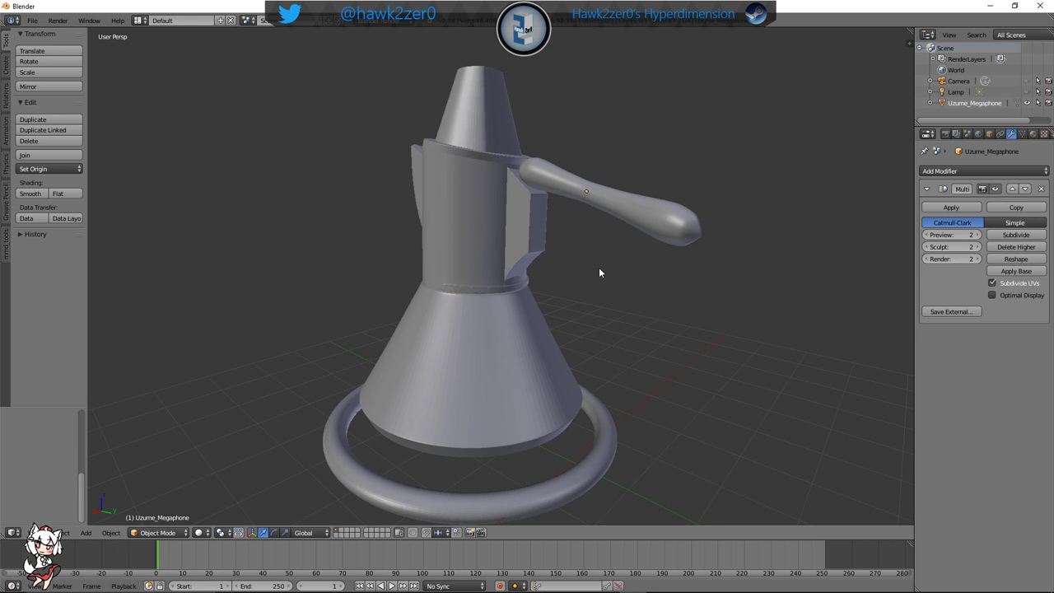
In Edit Mode with edge selection, mark the edge loop around the outside of the bottom ring as a seam
left_click(165, 532)
left_click(156, 507)
mouse_move(502, 330)
middle_mouse_down()
mouse_move(527, 329)
mouse_move(511, 360)
mouse_move(523, 326)
mouse_move(478, 372)
mouse_move(437, 313)
mouse_move(454, 341)
mouse_move(465, 311)
mouse_move(487, 334)
middle_mouse_up()
middle_click_drag(503, 283, 532, 254, "shift")
scroll(568, 320, "up", 3)
middle_click_drag(568, 321, 578, 304)
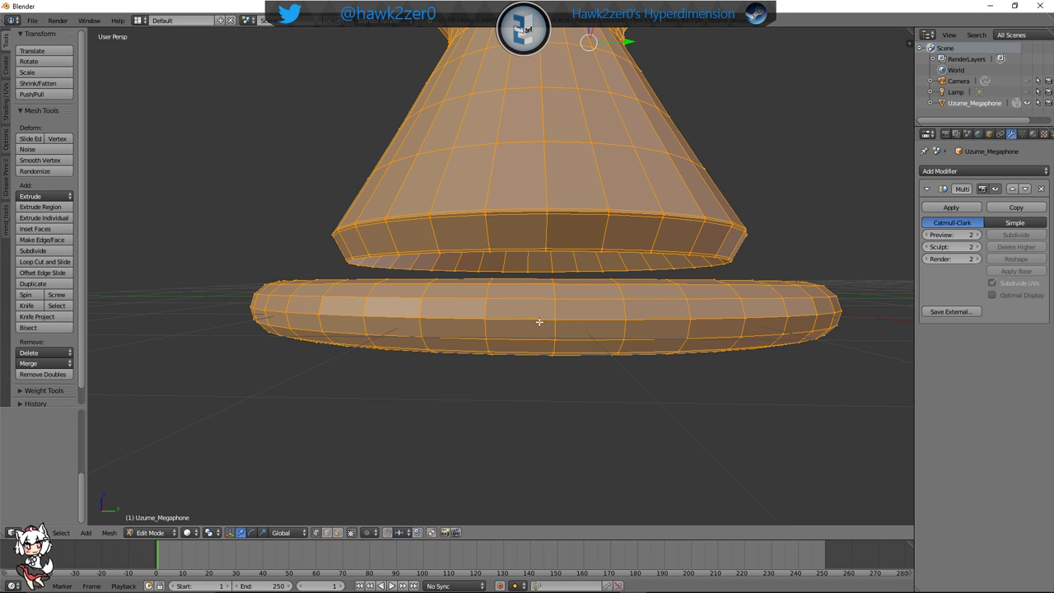
left_click(327, 533)
right_click(500, 317)
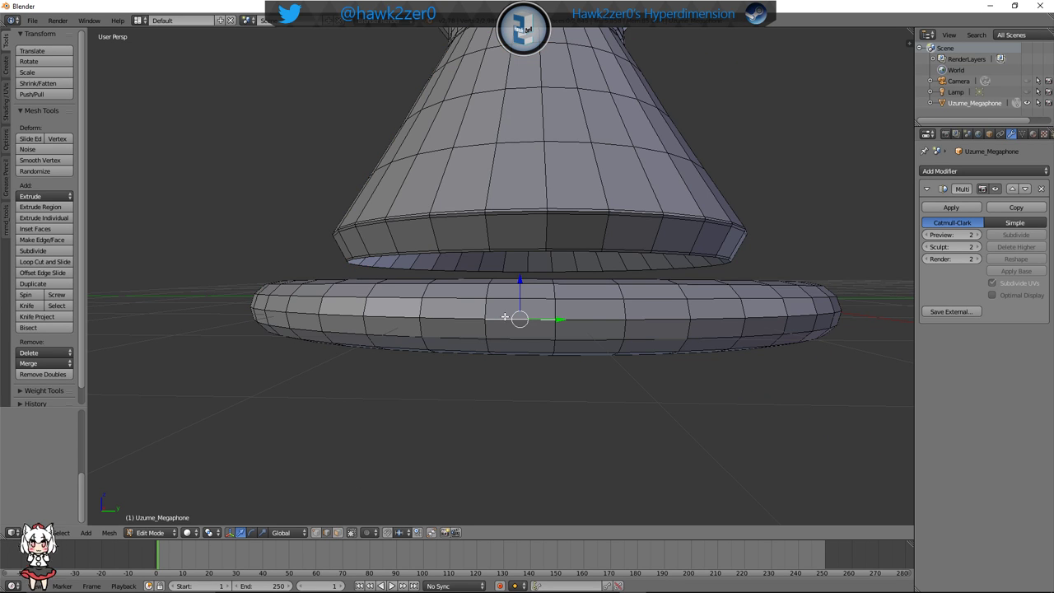
right_click(596, 319, "alt")
middle_click_drag(651, 326, 548, 331)
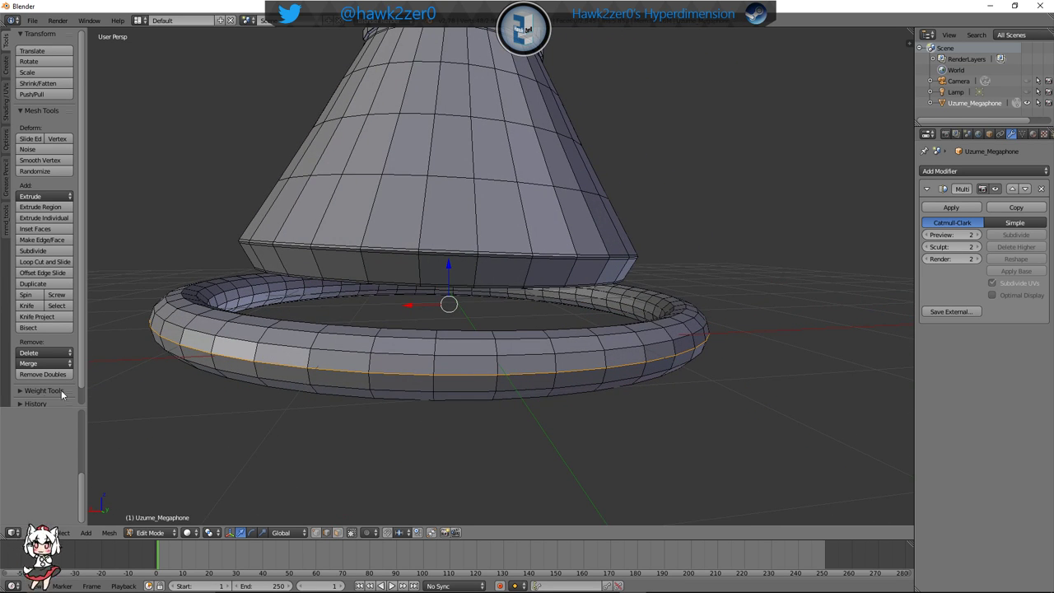
left_click(10, 110)
left_click(50, 199)
Select the entire bottom ring through its linked geometry, staying in Edit Mode
middle_click_drag(276, 331, 384, 332)
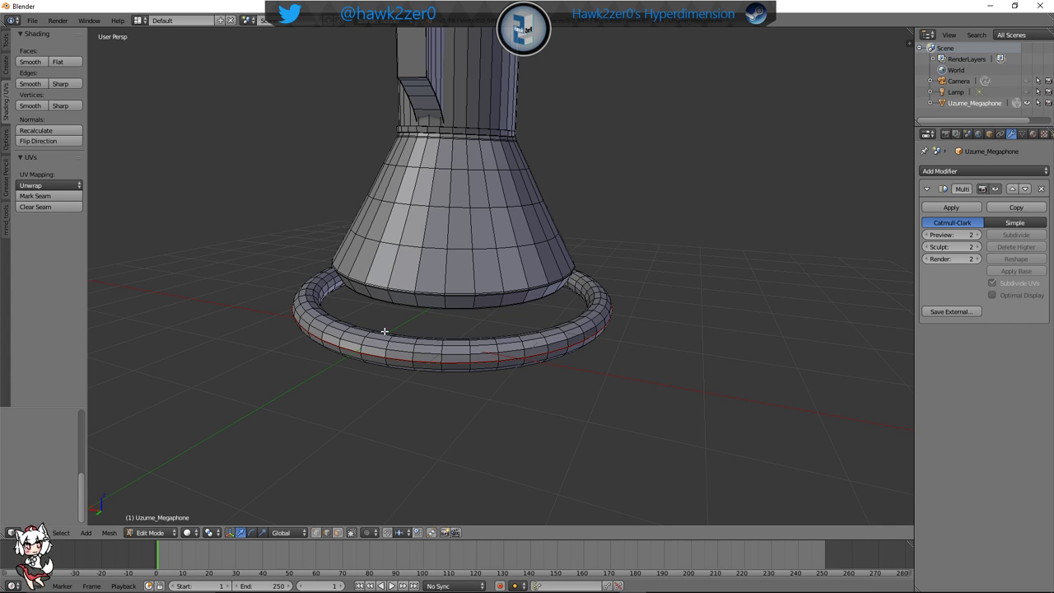
left_click(150, 532)
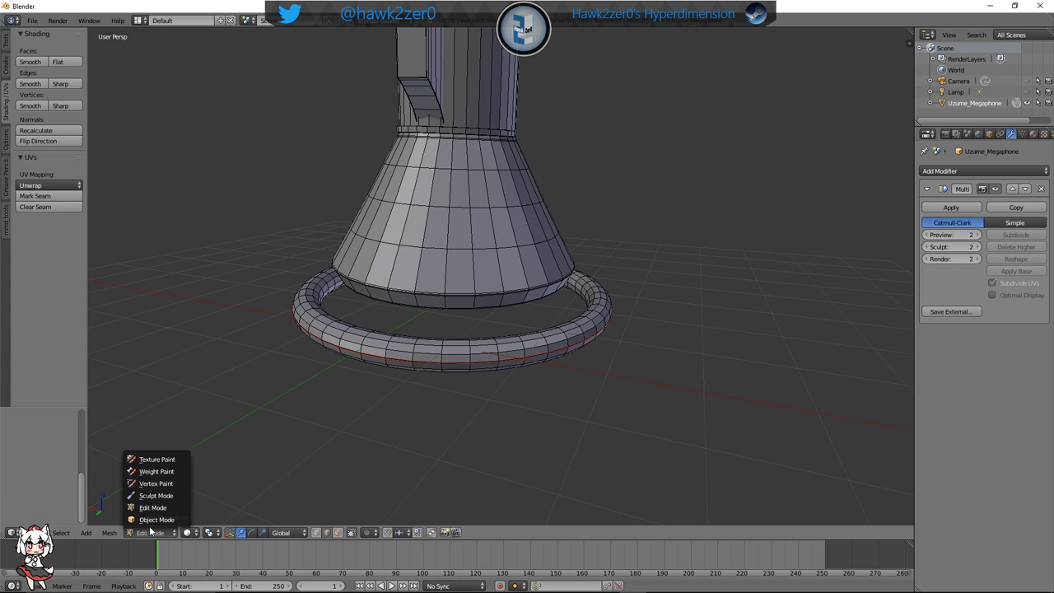
left_click(153, 508)
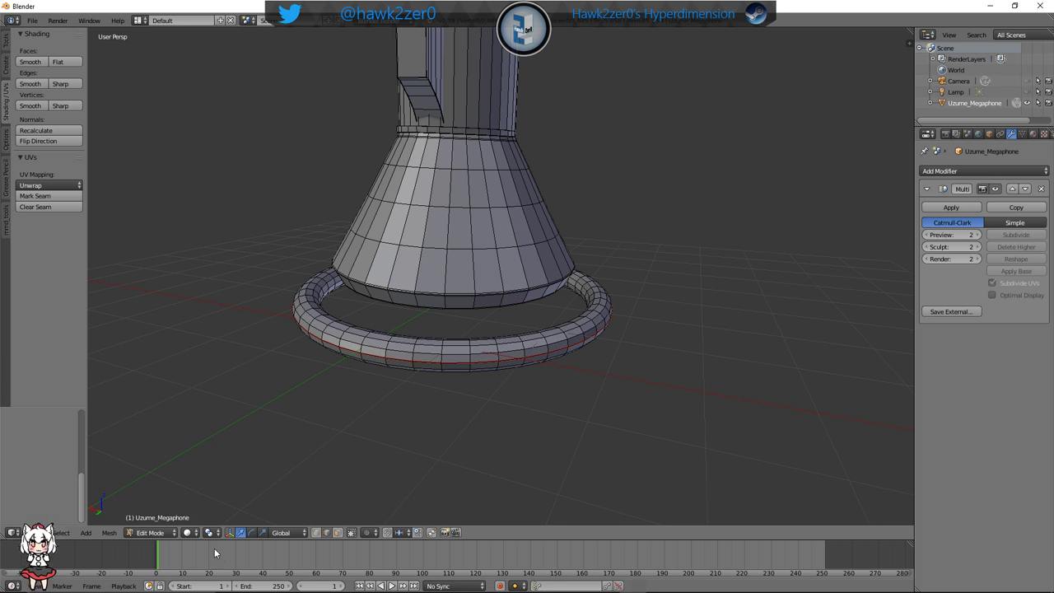
middle_click_drag(520, 329, 539, 318)
right_click(504, 334)
key("l")
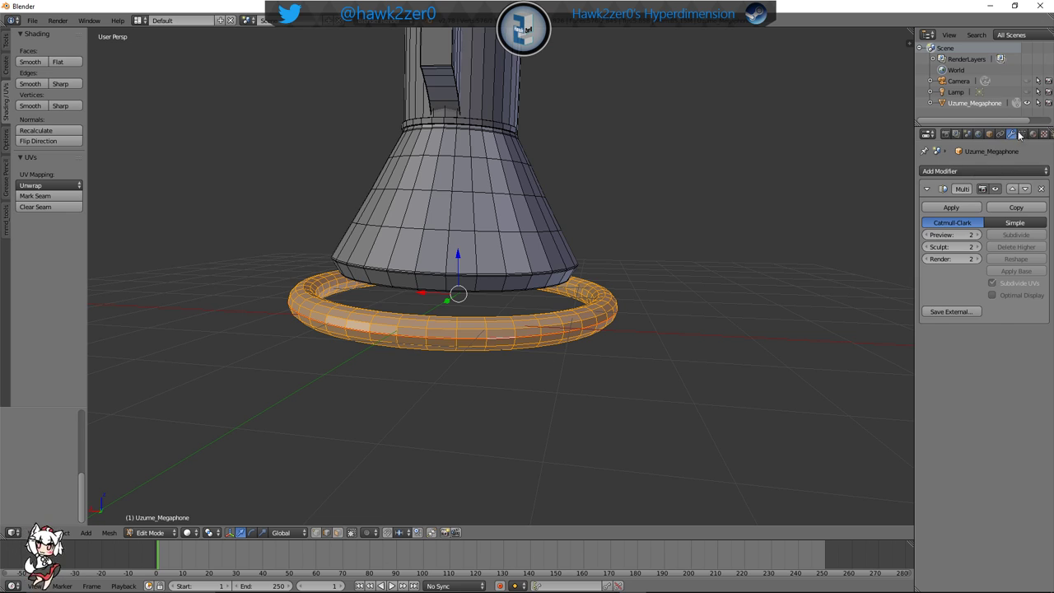
Create a new material for the megaphone and name it OuterRing_Mat
left_click(1034, 134)
left_click(972, 220)
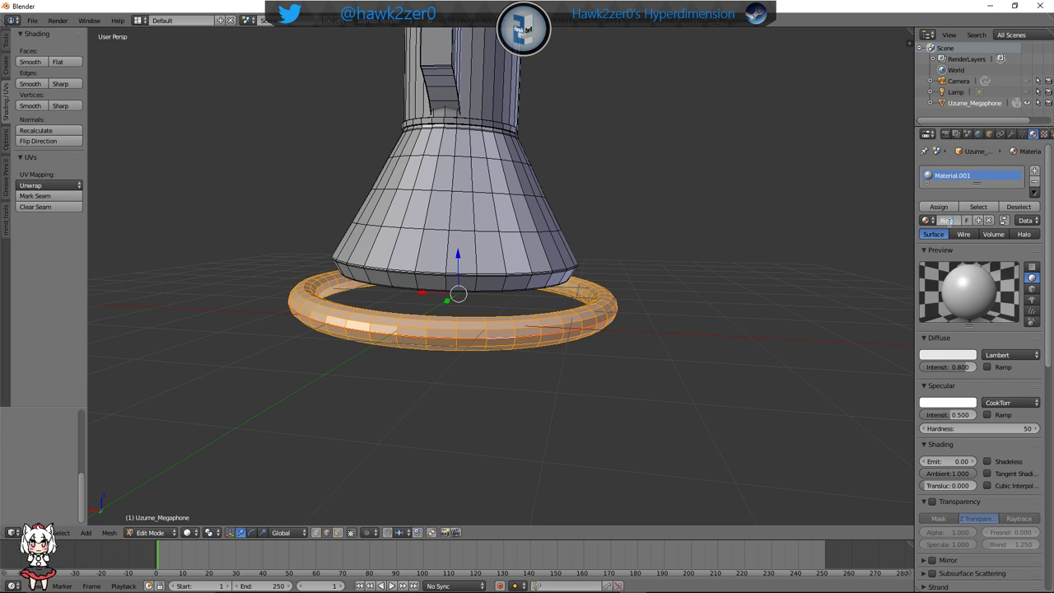
key("BackSpace")
key("BackSpace")
key("BackSpace")
key("BackSpace")
key("BackSpace")
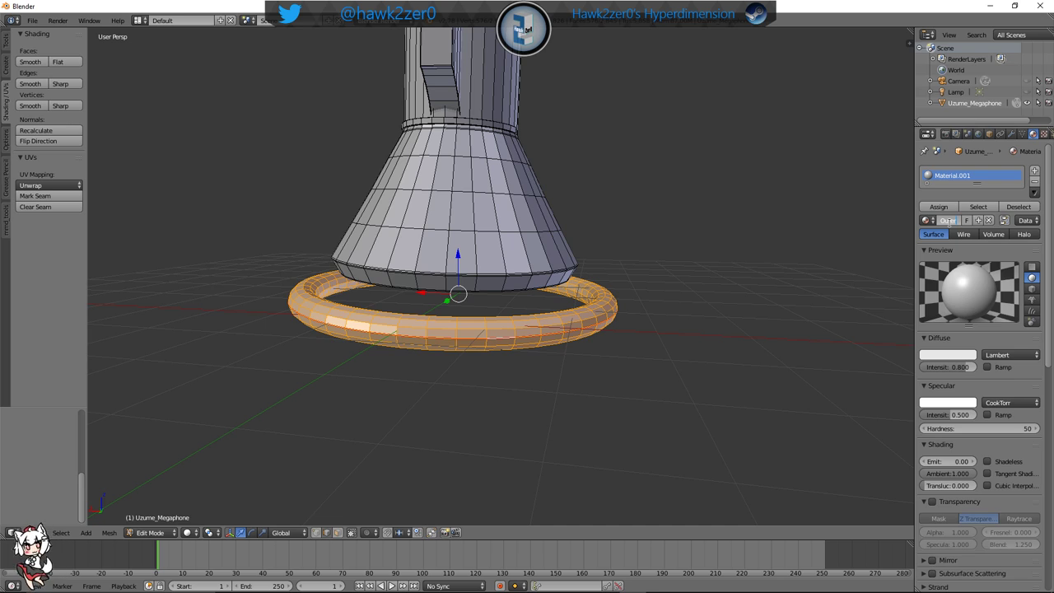
key("Return")
Give OuterRing_Mat an orange diffuse colour and a yellow specular colour, both at intensity 1.000
left_click(960, 353)
left_click_drag(918, 253, 898, 277)
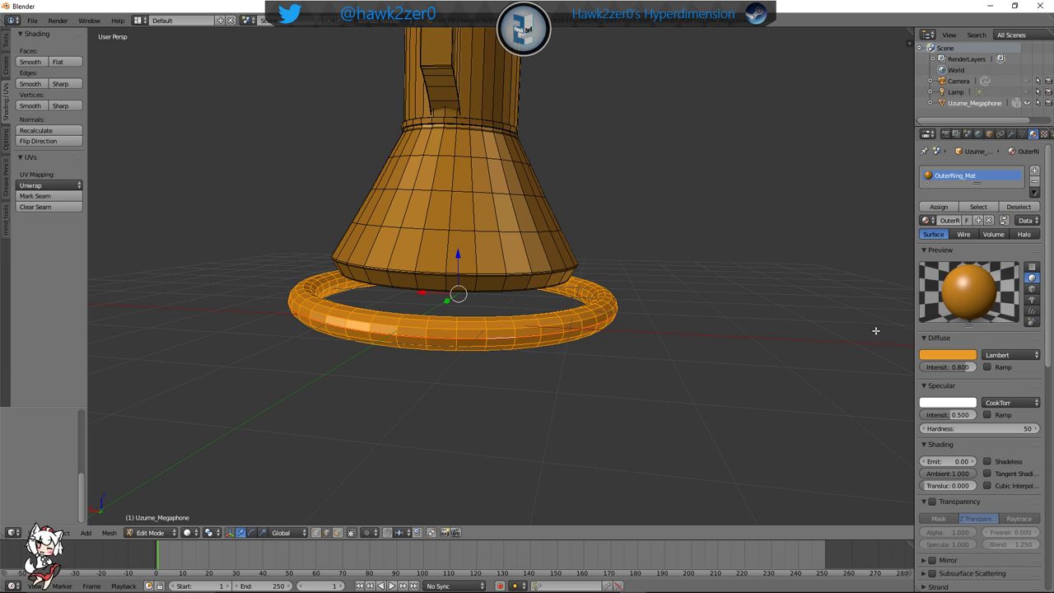
left_click_drag(966, 367, 976, 370)
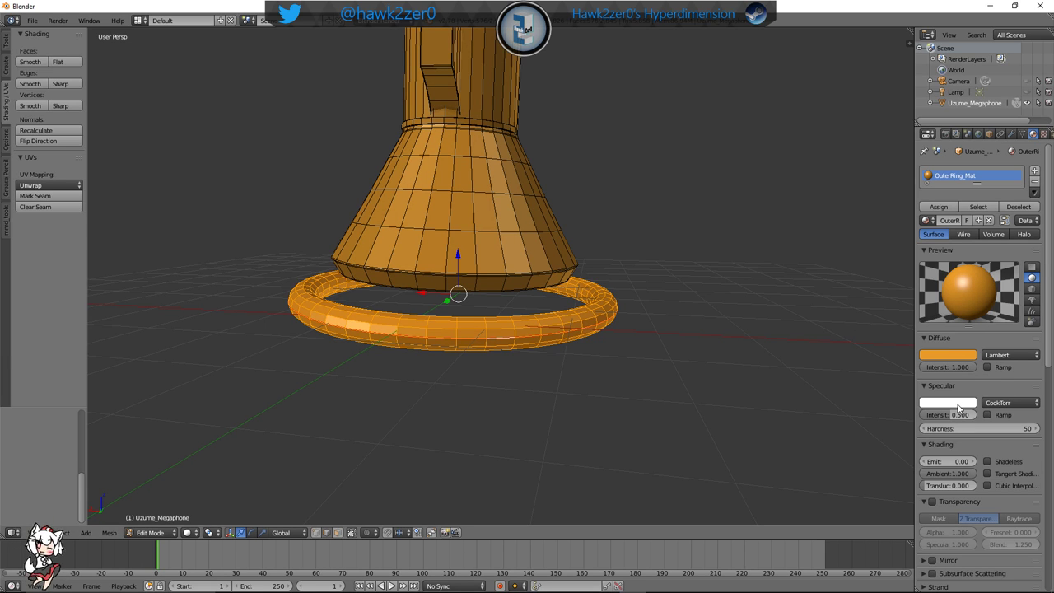
left_click(955, 403)
left_click_drag(890, 317, 884, 317)
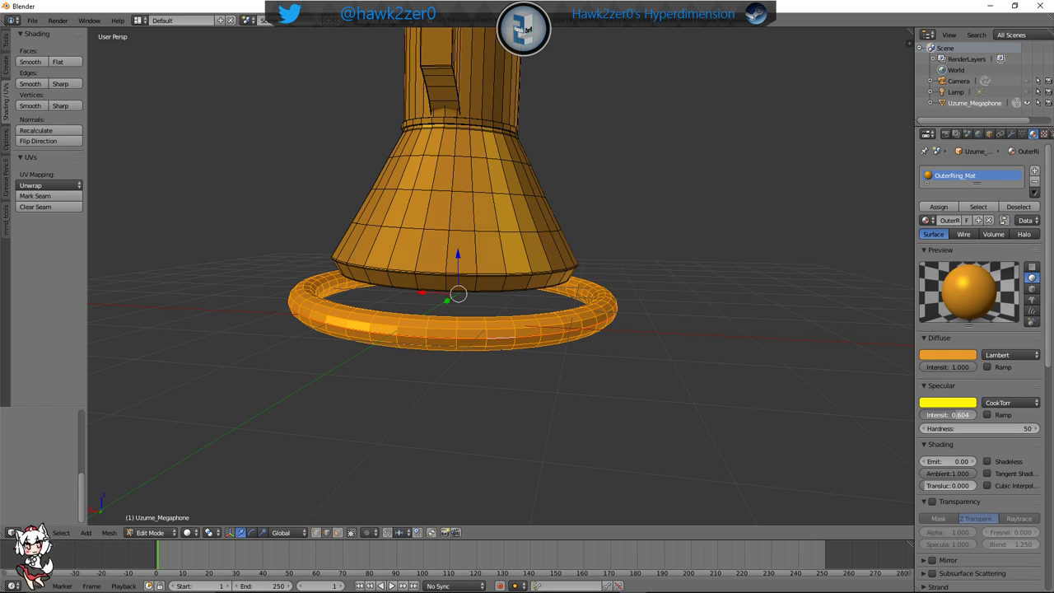
left_click_drag(939, 415, 976, 415)
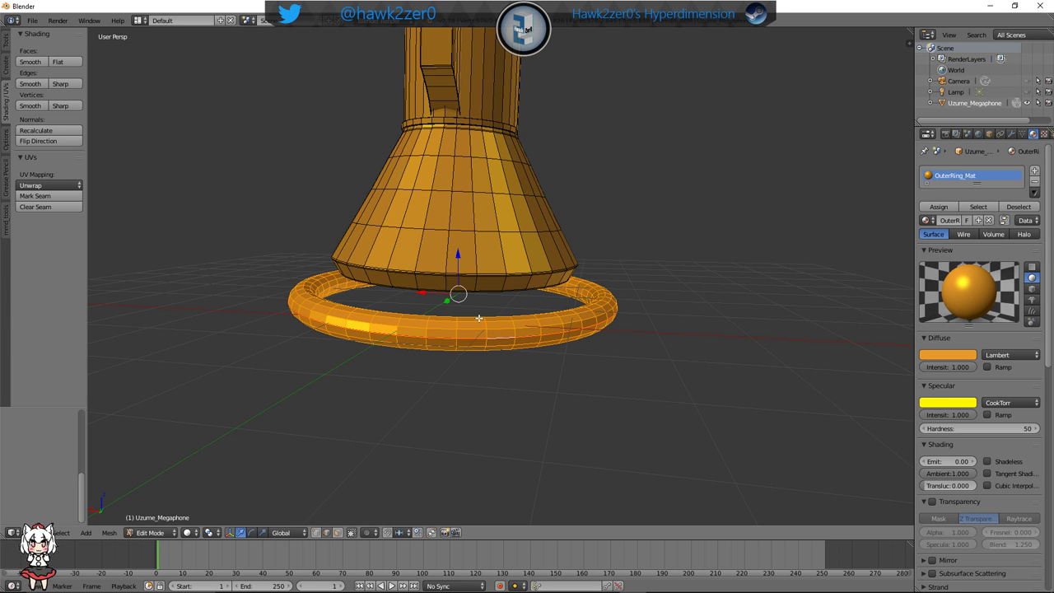
Examine the bottom ring's surface and shading up close
middle_click_drag(478, 318, 506, 302)
scroll(506, 301, "up", 6)
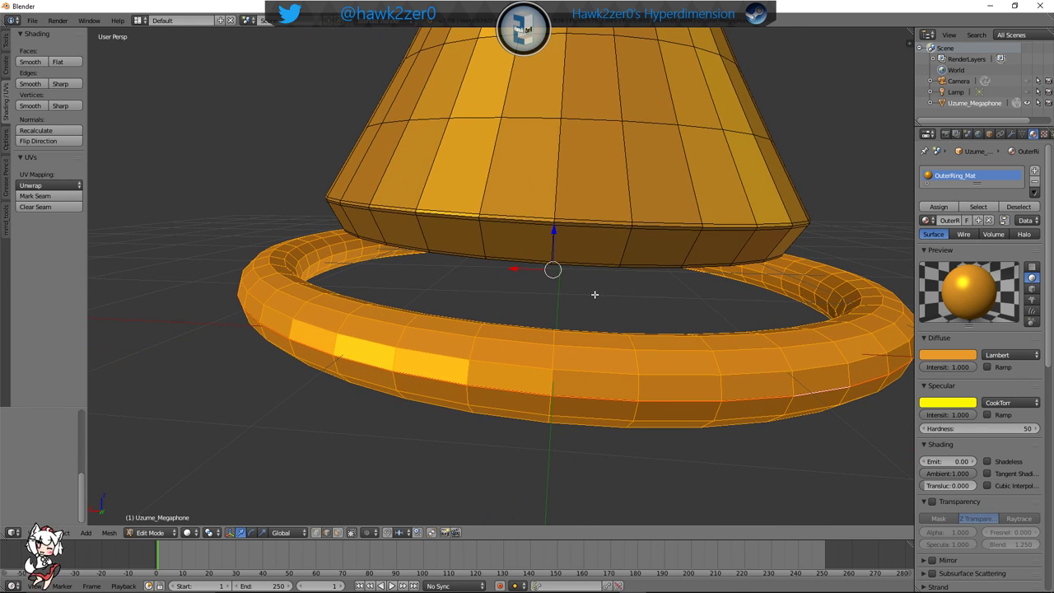
middle_click_drag(576, 291, 510, 285, "shift")
scroll(486, 293, "up", 2)
middle_click_drag(453, 309, 452, 327, "shift")
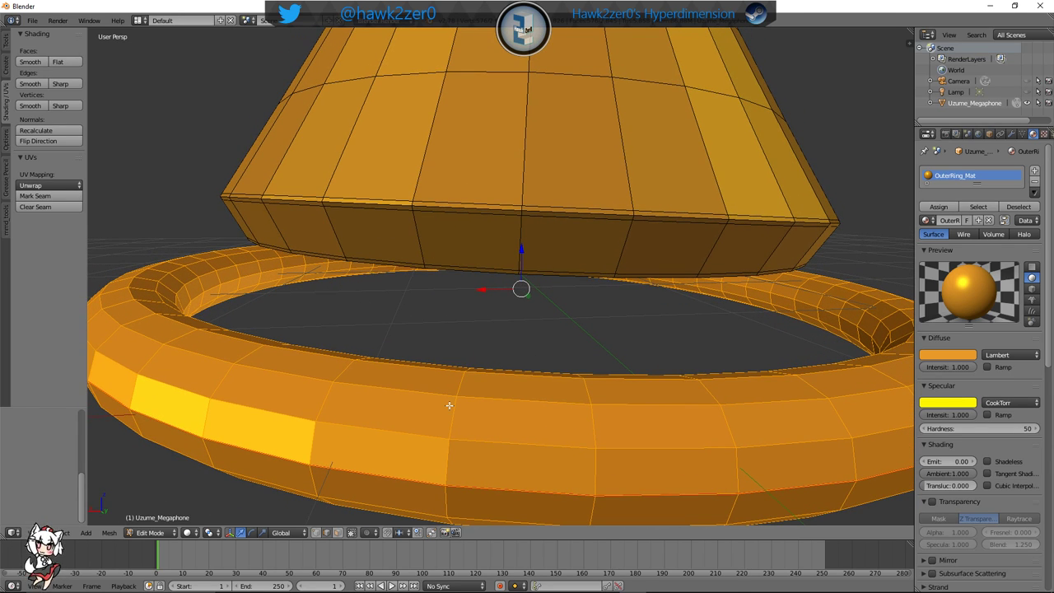
Deselect the bottom ring and switch to face selection
key("a")
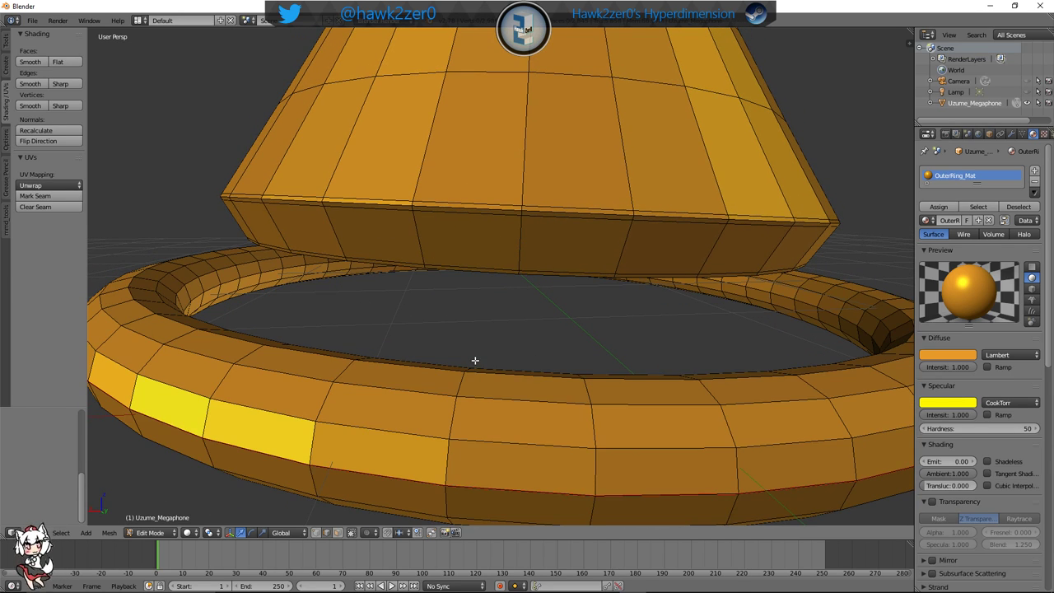
left_click(339, 532)
middle_click_drag(527, 327, 530, 321)
key("z")
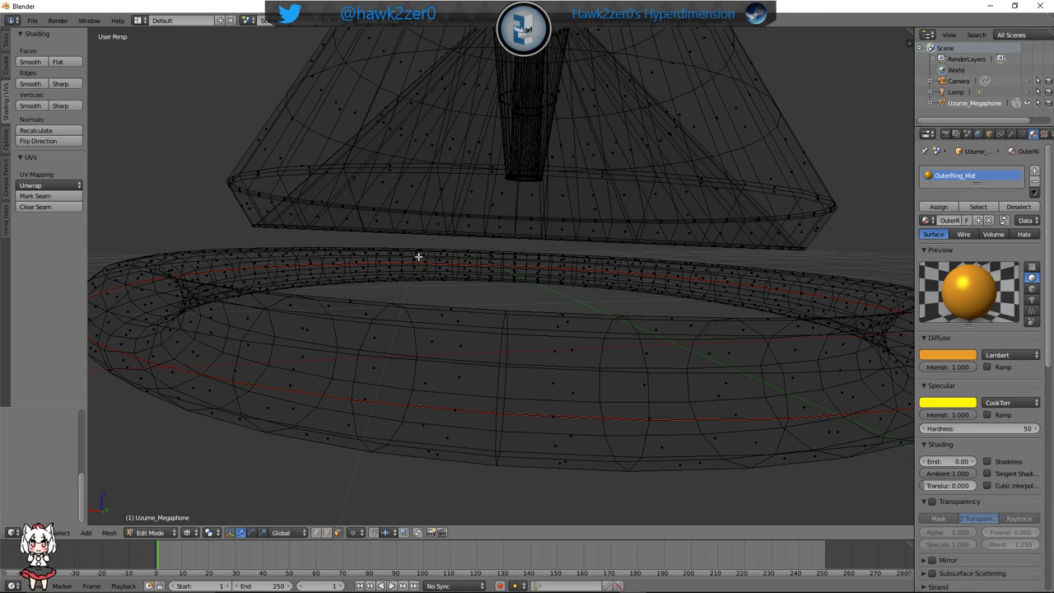
key("b")
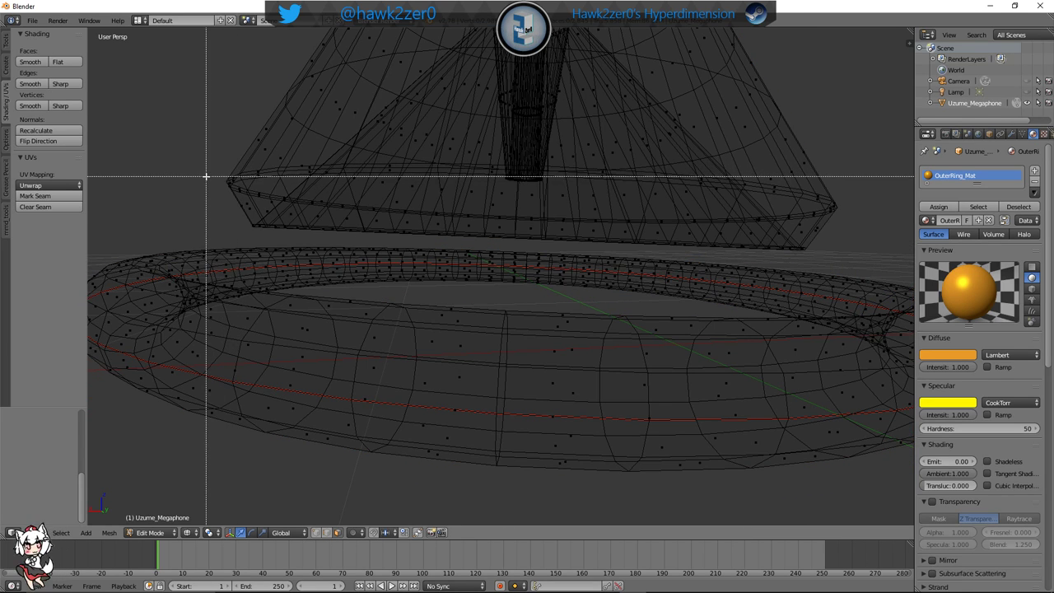
left_click_drag(206, 176, 837, 249)
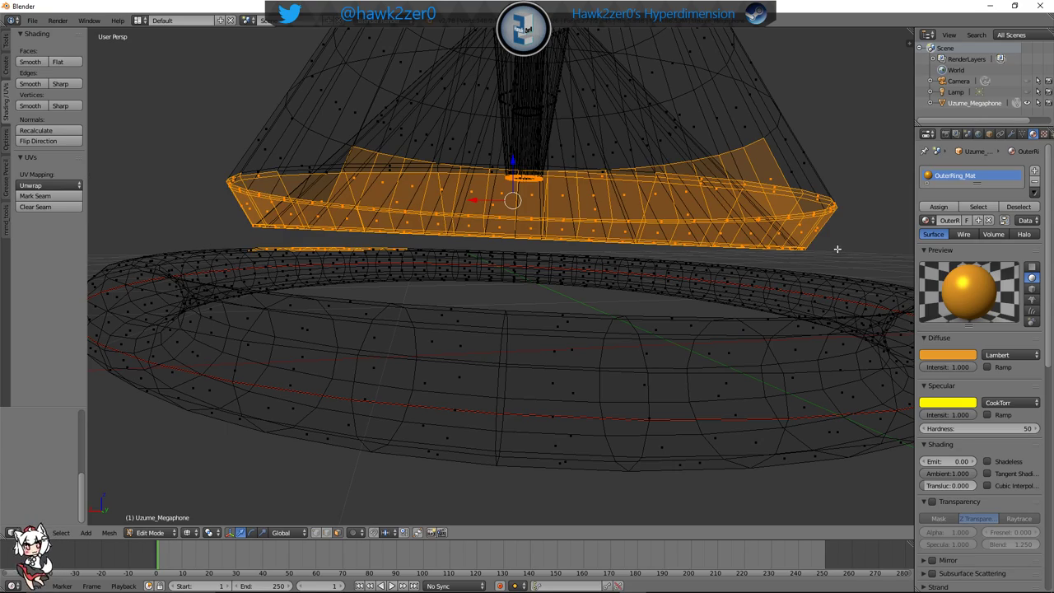
middle_click_drag(766, 259, 741, 276)
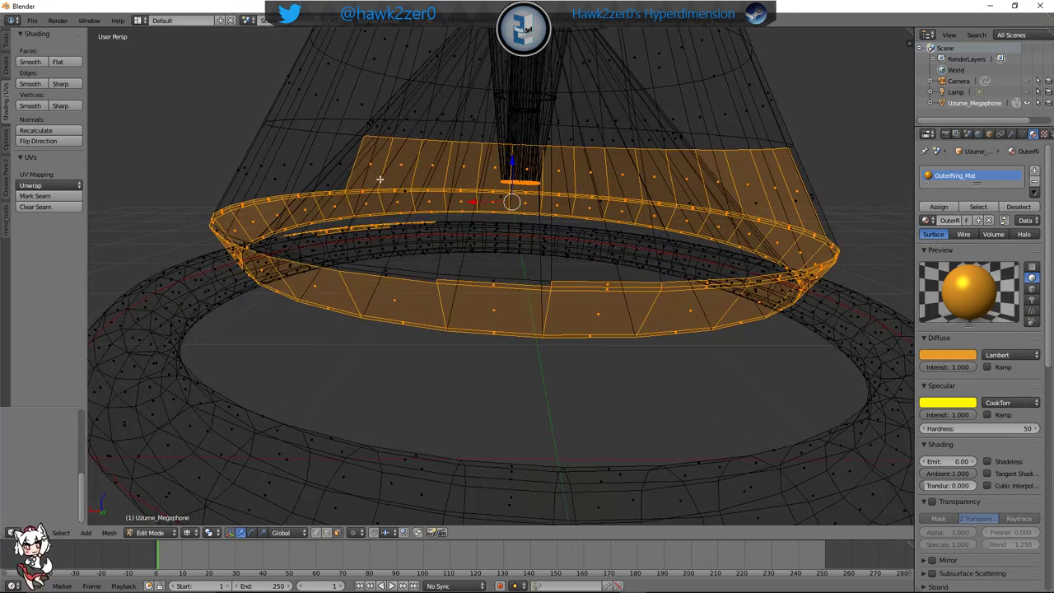
right_click(398, 162, "shift")
right_click(435, 164, "shift")
right_click(469, 163, "shift")
right_click(499, 165, "shift")
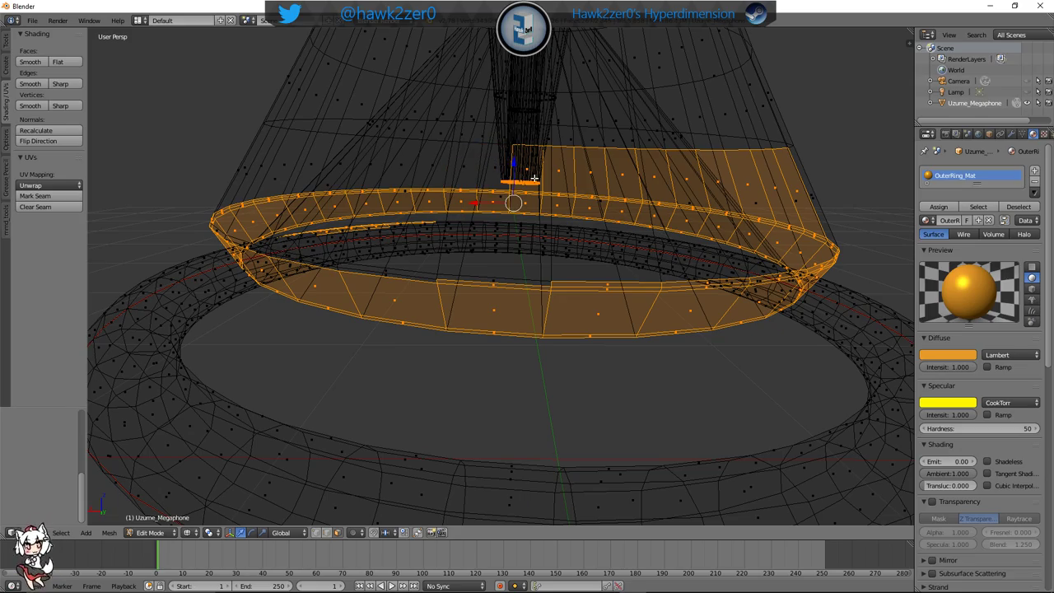
right_click(528, 173, "shift")
right_click(556, 176, "shift")
middle_click_drag(566, 194, 549, 242)
right_click(566, 224, "shift")
right_click(583, 219, "shift")
right_click(611, 220, "shift")
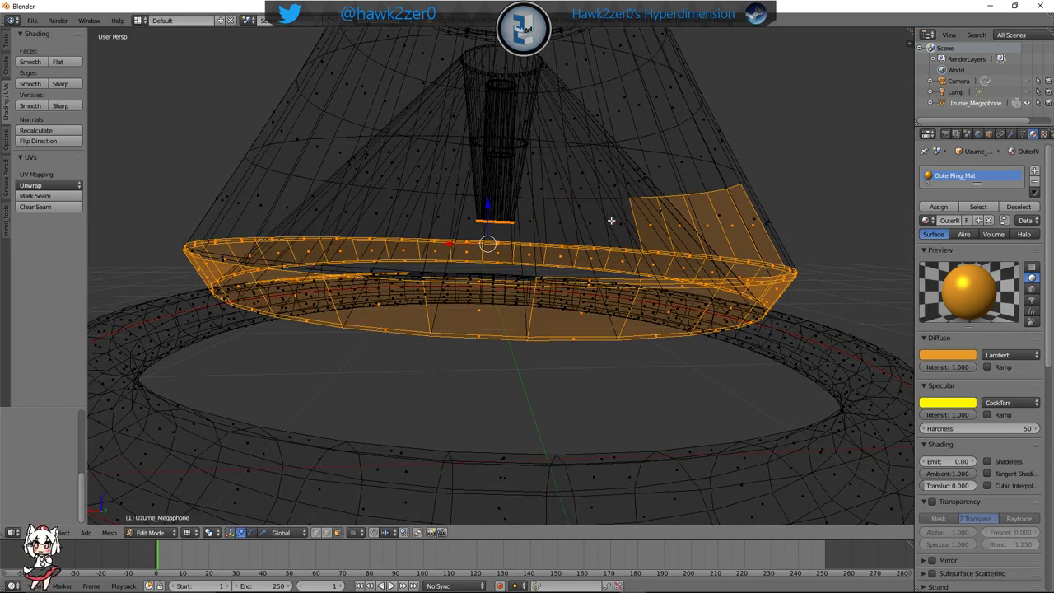
right_click(645, 223, "shift")
right_click(664, 224, "shift")
right_click(710, 227, "shift")
right_click(683, 226, "shift")
right_click(665, 226, "shift")
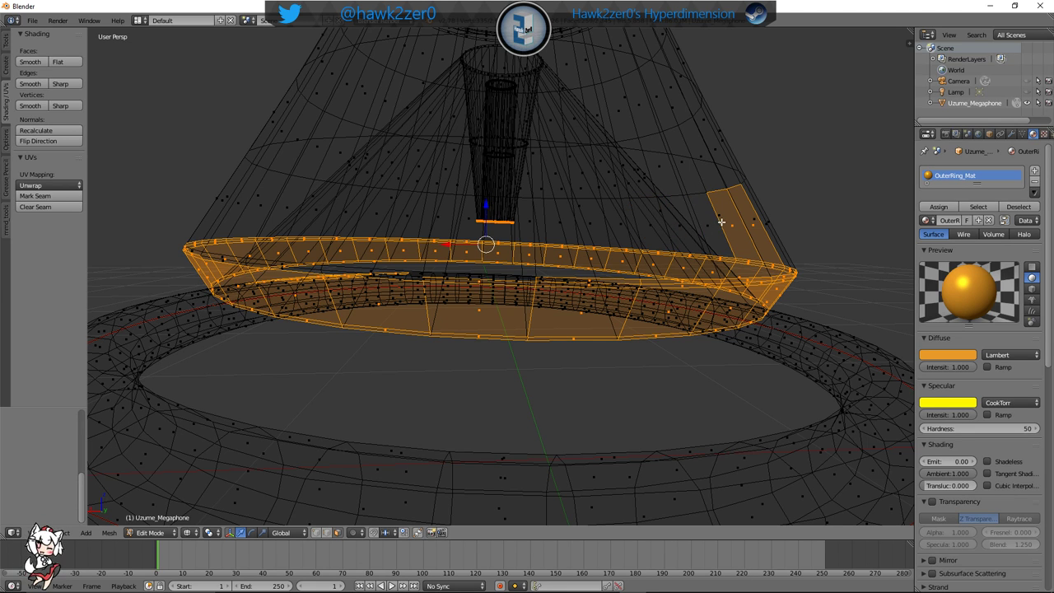
right_click(722, 222, "shift")
right_click(755, 225, "shift")
scroll(600, 305, "down", 3)
key("z")
scroll(584, 314, "up", 5)
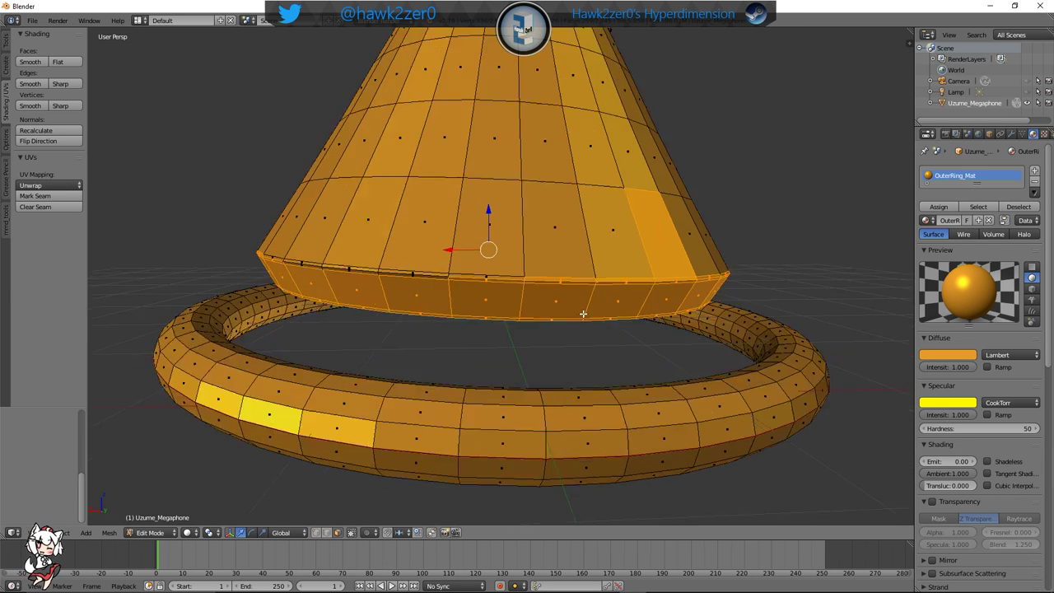
key("z")
scroll(583, 313, "down", 3)
key("z")
key("a")
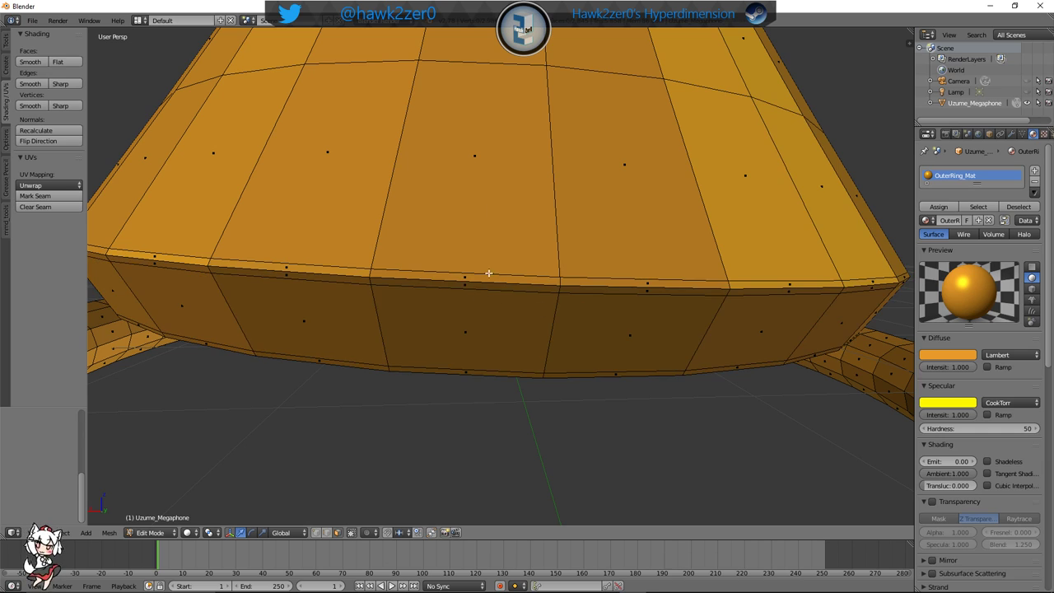
Select the narrow upper face loop running around the megaphone's bottom rim
right_click(494, 278)
right_click(561, 297, "alt")
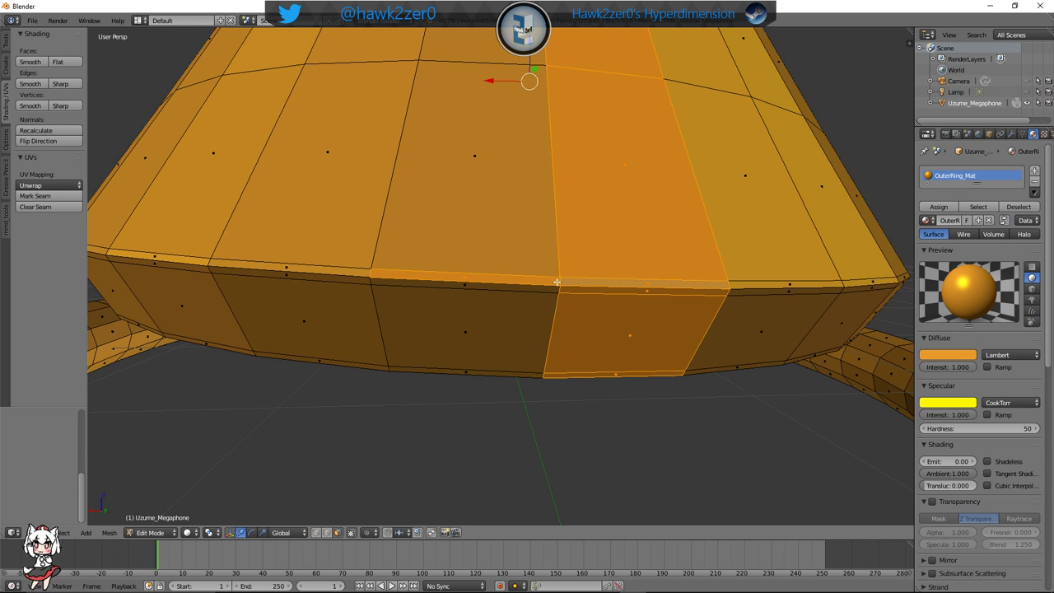
right_click(557, 282)
right_click(563, 282, "alt")
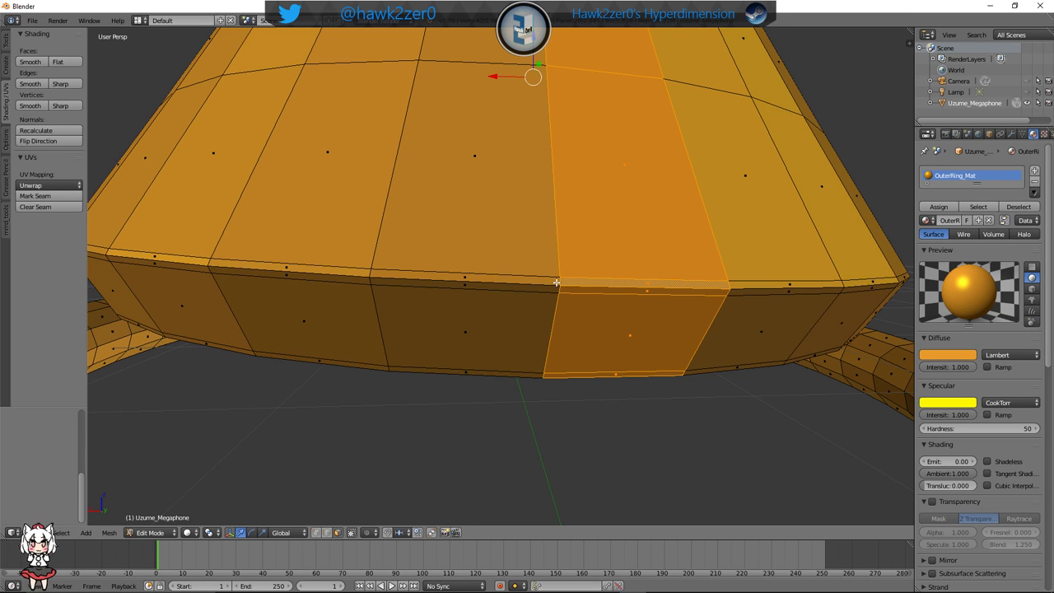
right_click(558, 281)
right_click(560, 281, "alt")
Add the second narrow face loop and the wide slanted face loop of the rim to the selection
right_click(553, 290, "shift")
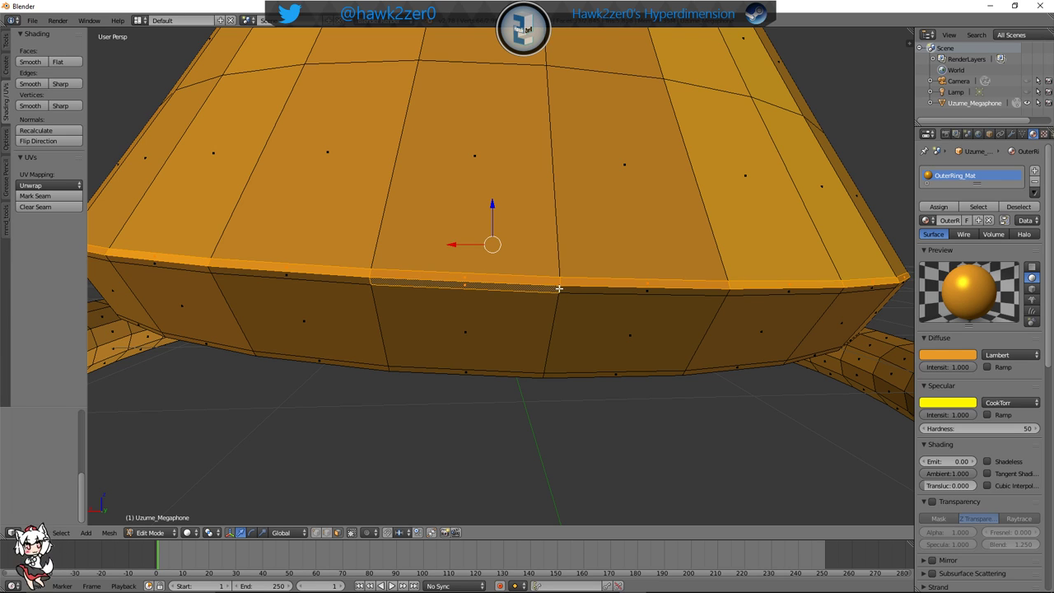
right_click(559, 288, "shift")
right_click(555, 289, "shift")
right_click(559, 289, "shift")
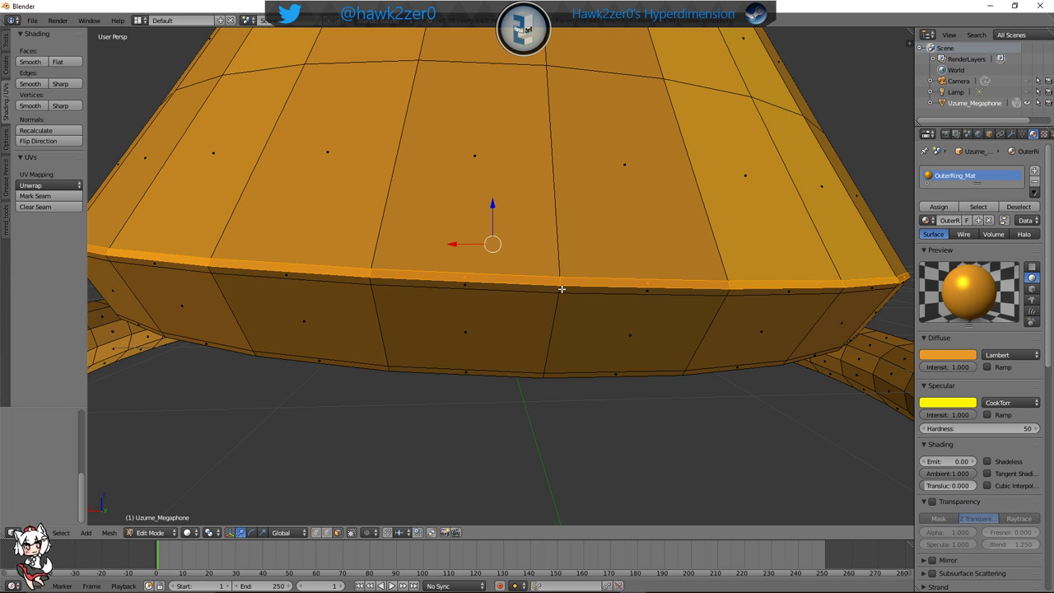
right_click(560, 290, "alt+shift")
right_click(546, 307)
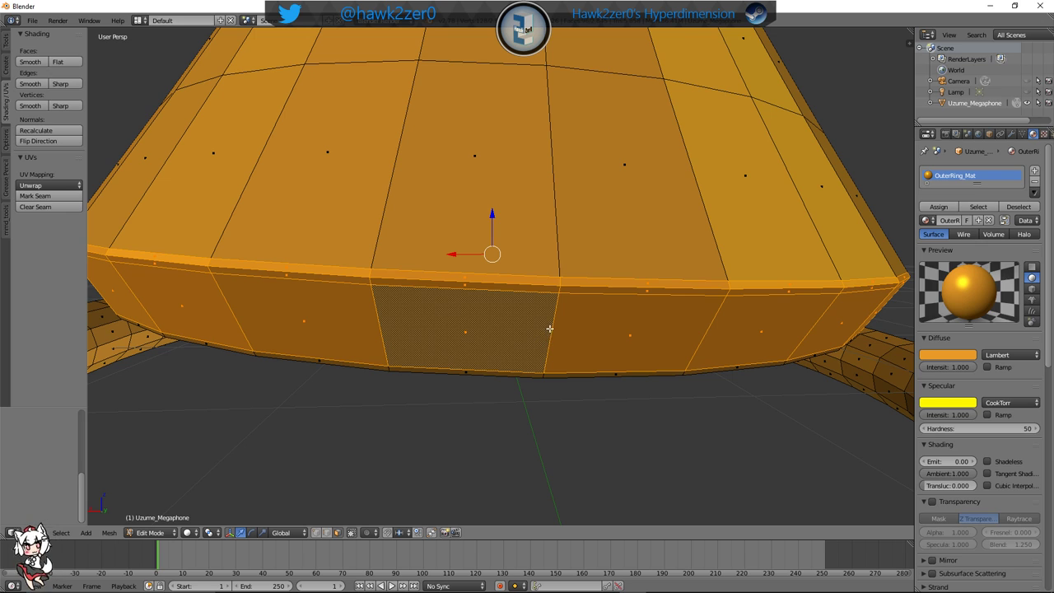
Re-add the rim faces missing from the selection and extend it with the narrow face loop along the rim's lower edge
middle_click_drag(548, 329, 543, 283)
right_click(550, 278, "alt+shift")
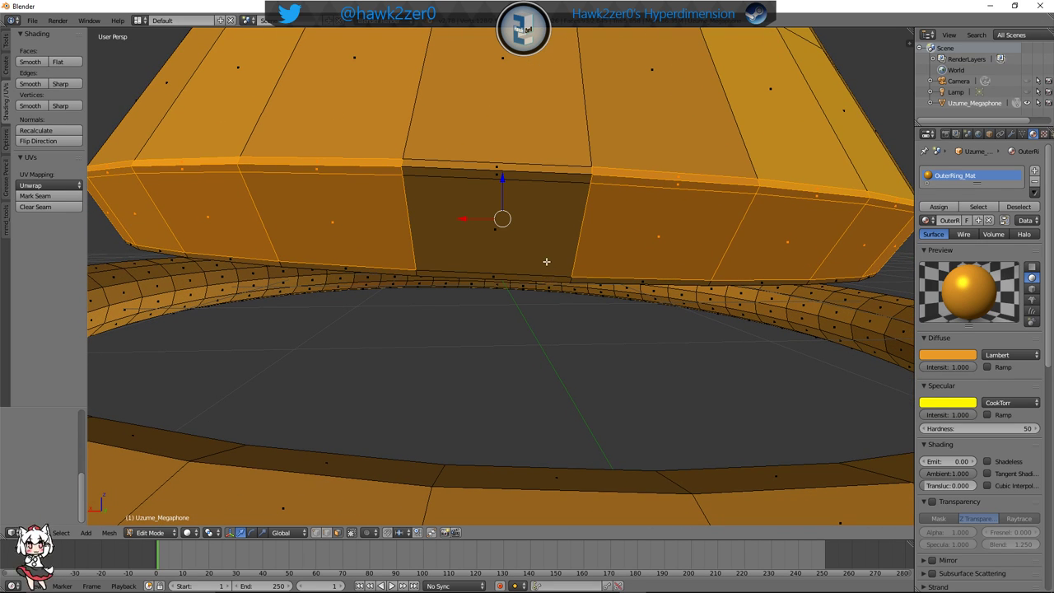
right_click(546, 261, "alt+shift")
right_click(546, 261, "alt+shift")
right_click(521, 169, "shift")
right_click(523, 175, "shift")
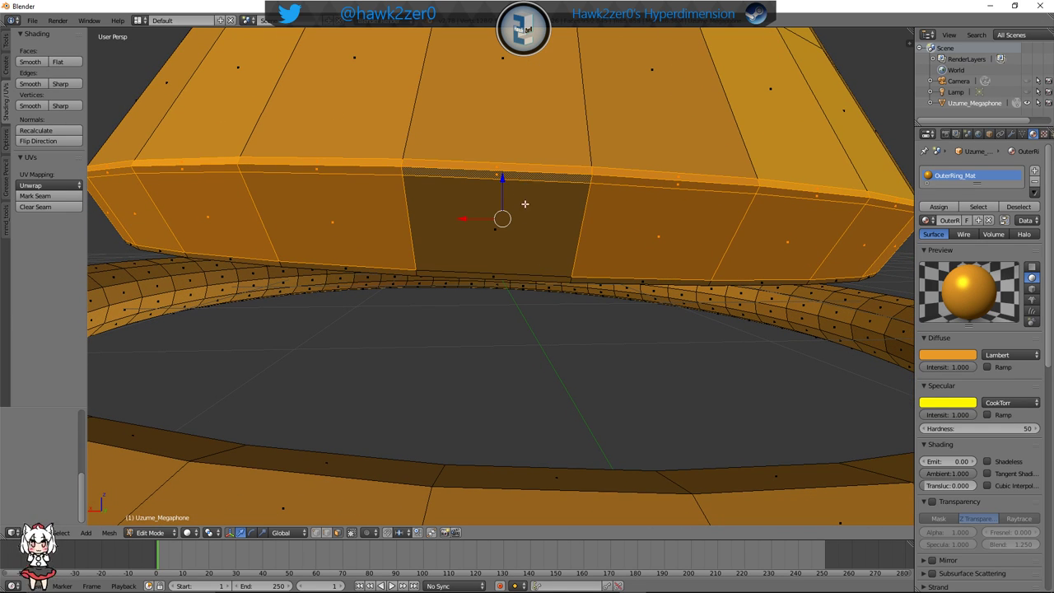
right_click(524, 223, "shift")
scroll(564, 283, "up", 3)
scroll(650, 274, "down", 3)
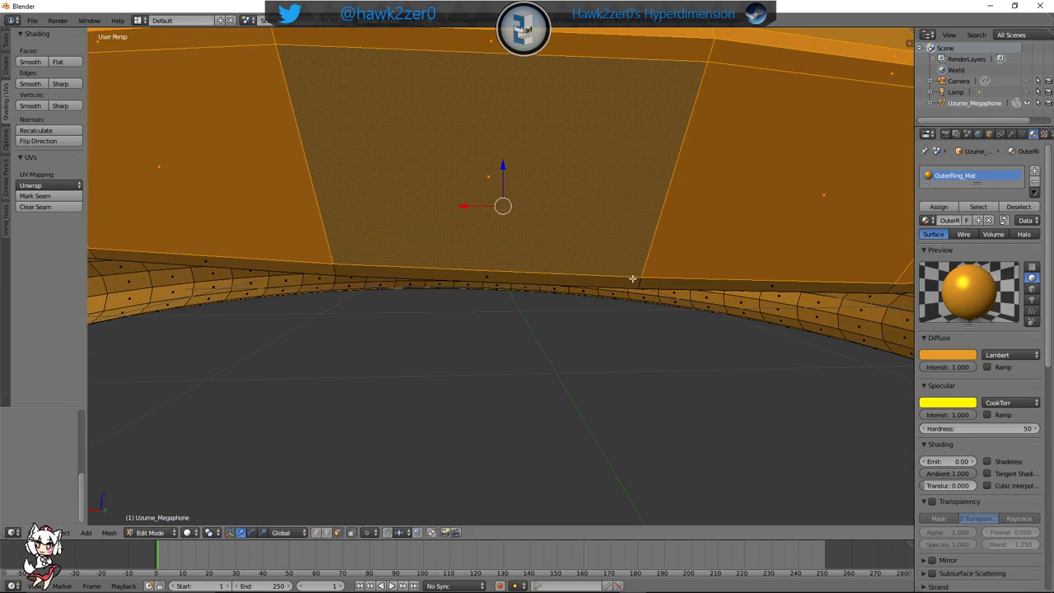
right_click(640, 283, "shift")
scroll(641, 282, "down", 3)
middle_click_drag(640, 282, 643, 304)
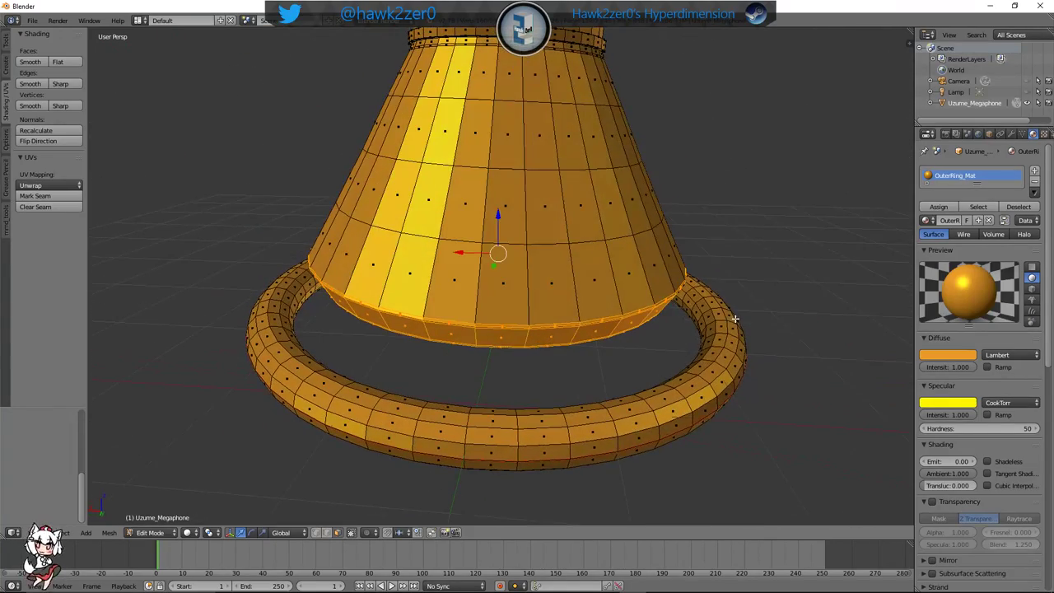
Add a second material slot with a new material and name it MegaphoneOutsideEdge
left_click(1034, 171)
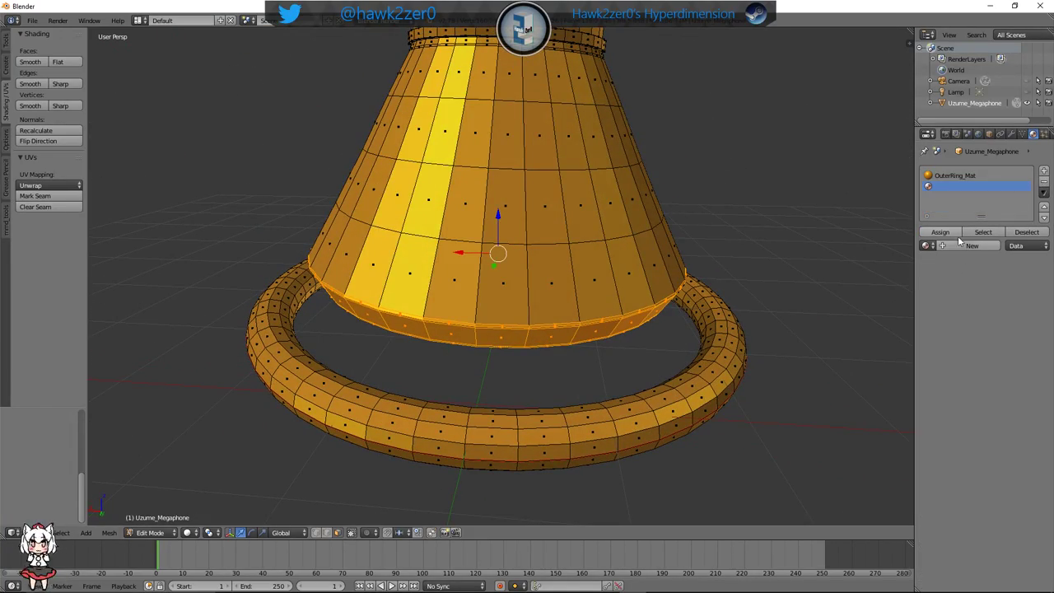
left_click(960, 246)
double_click(948, 245)
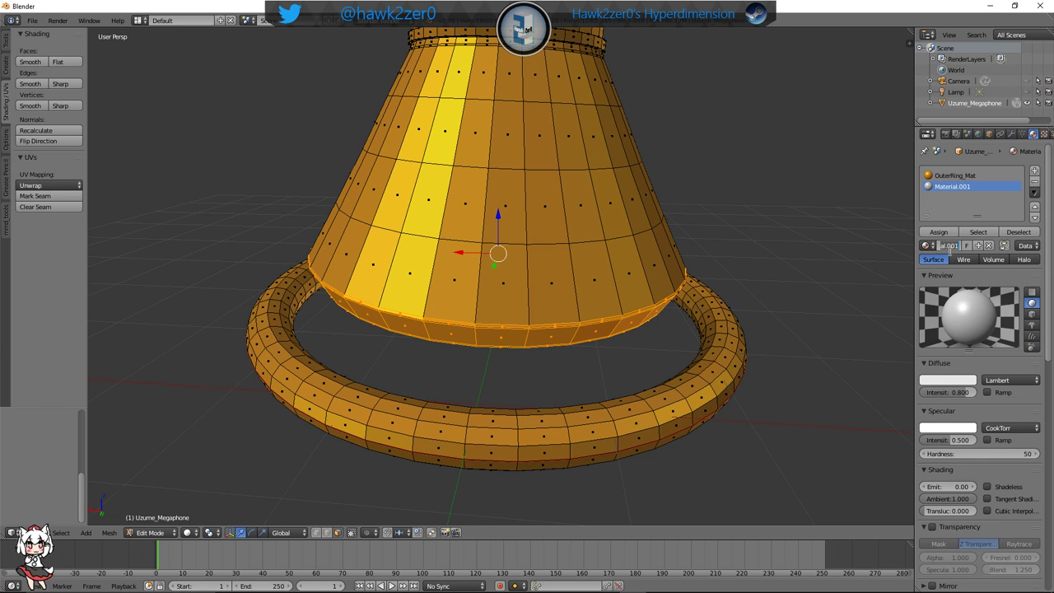
type("Meg")
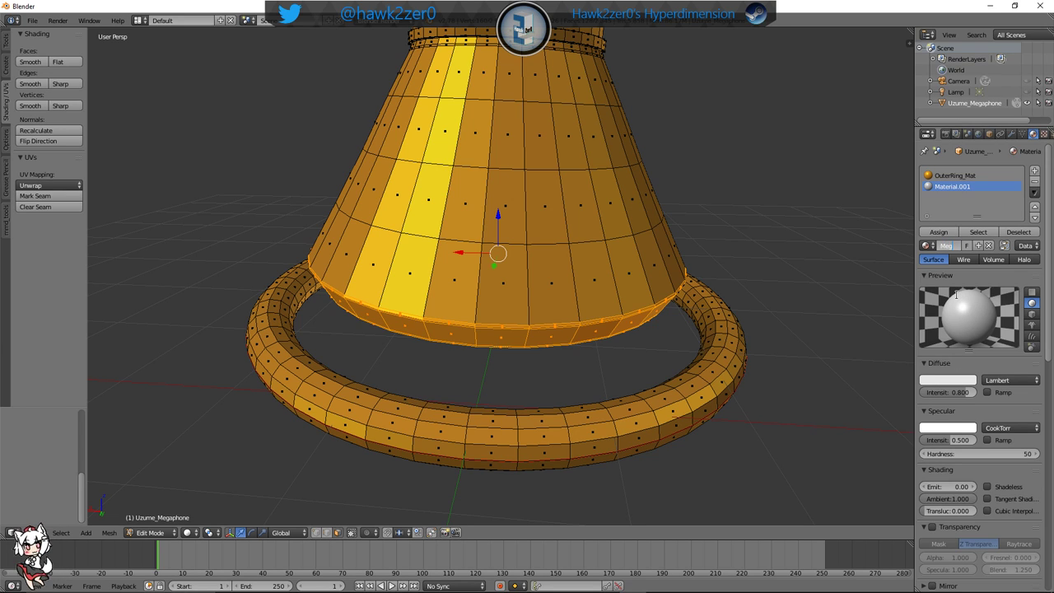
type("aphone_Outside")
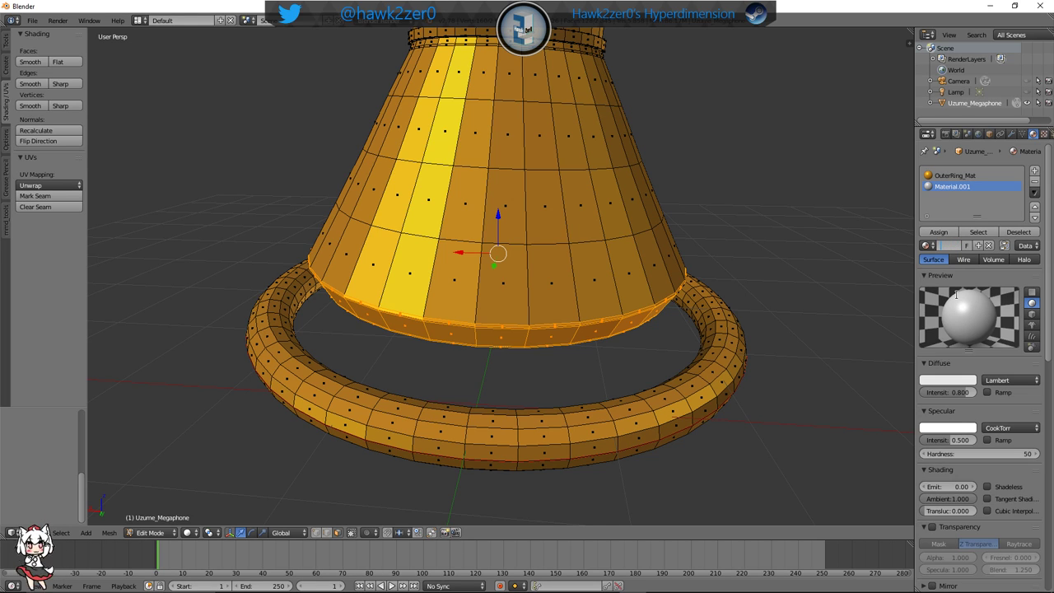
type("utside")
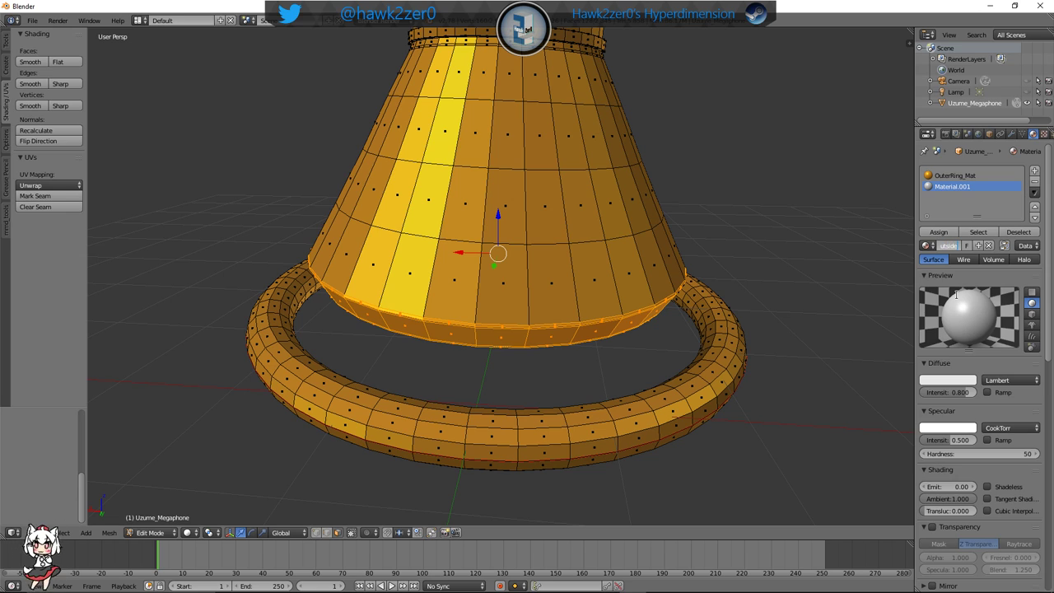
type("Edge")
key("Return")
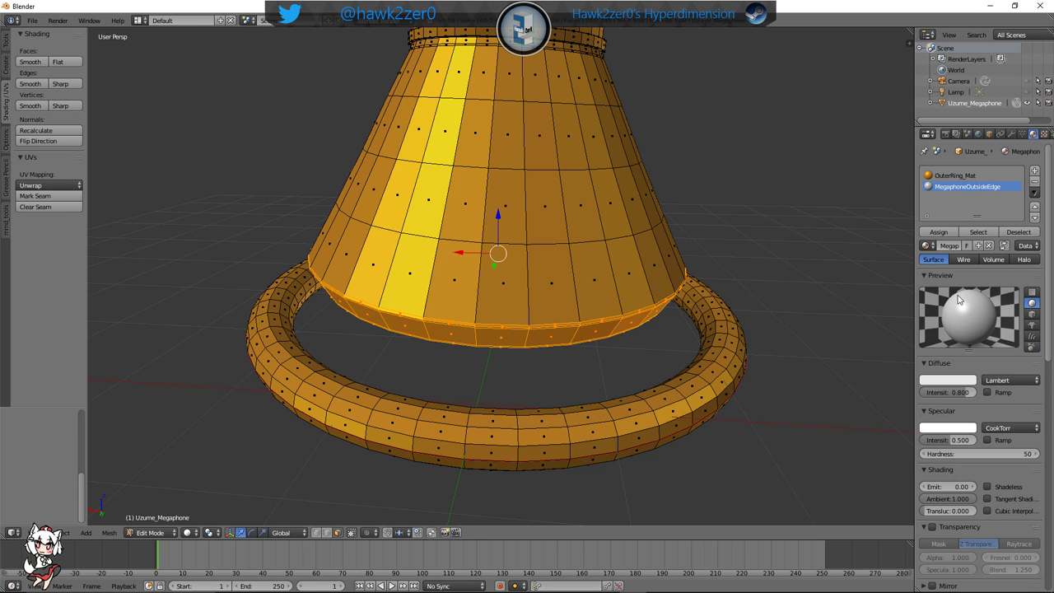
Rename the new material MegaphoneOutsideEdge_Mat, keeping it a Surface material
left_click(955, 256)
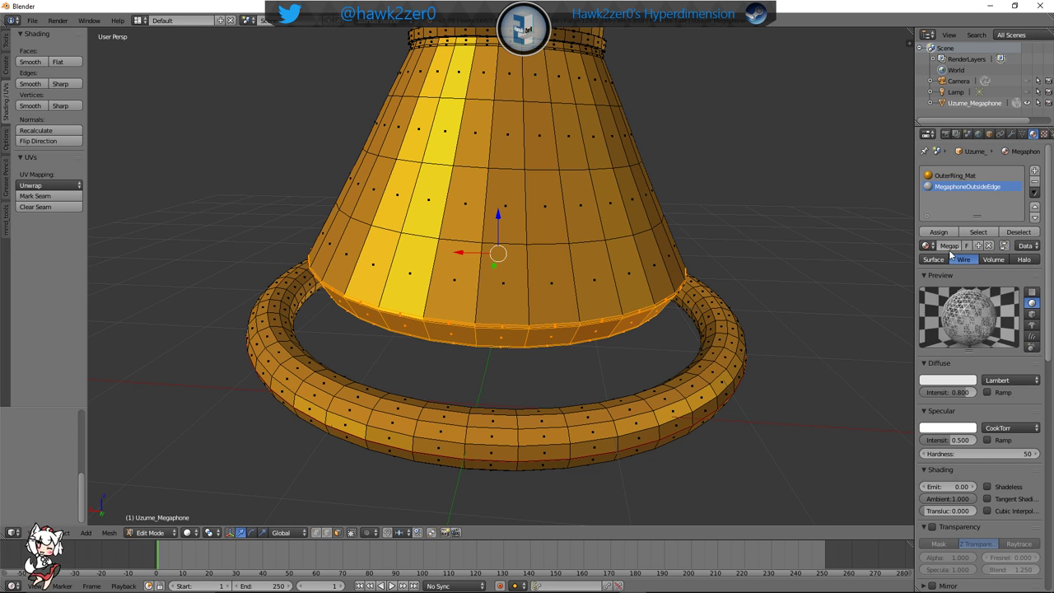
left_click(940, 258)
left_click(955, 245)
left_click(958, 247)
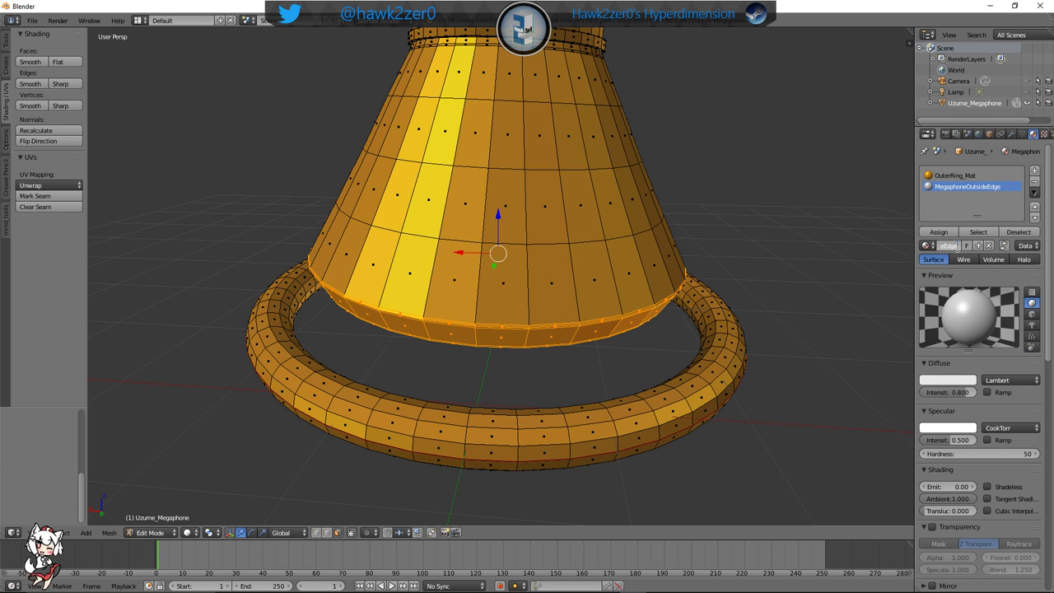
type("_M")
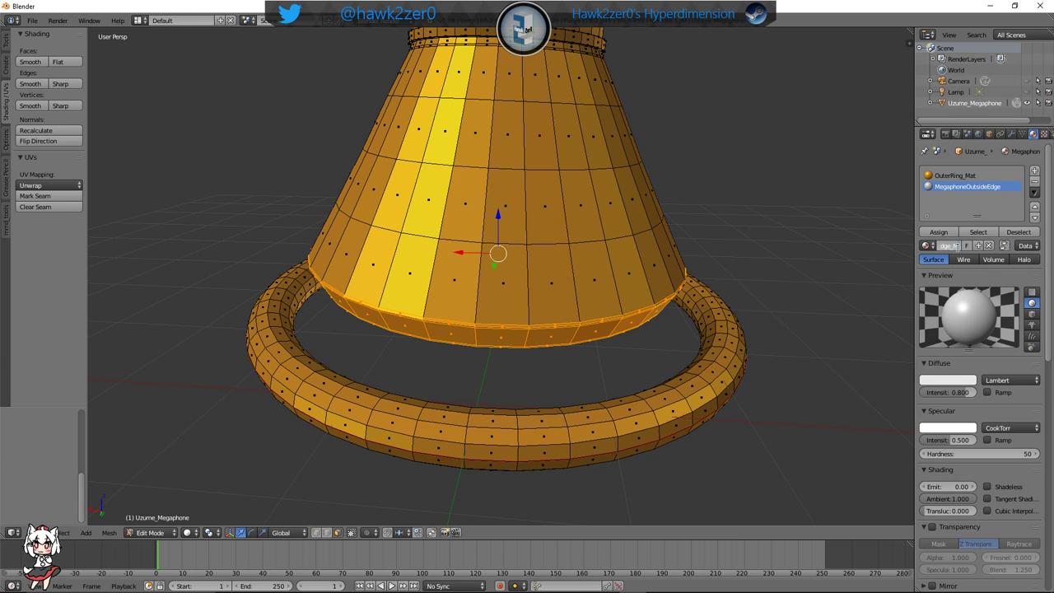
type("_Mat")
key("Return")
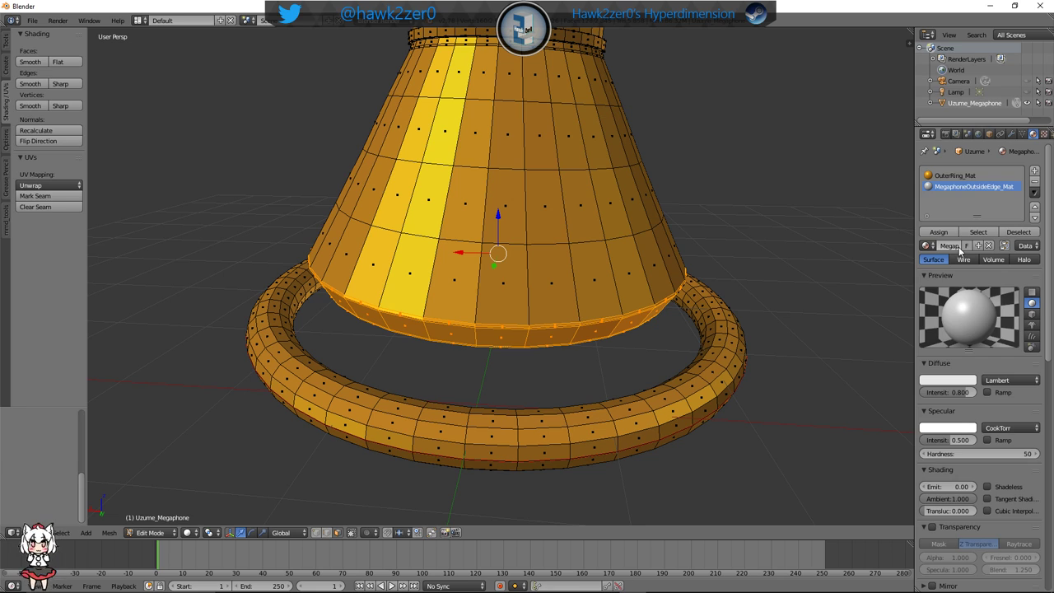
Set the diffuse colour of MegaphoneOutsideEdge_Mat to deep orange, hex E76900
left_click(947, 379)
left_click(914, 281)
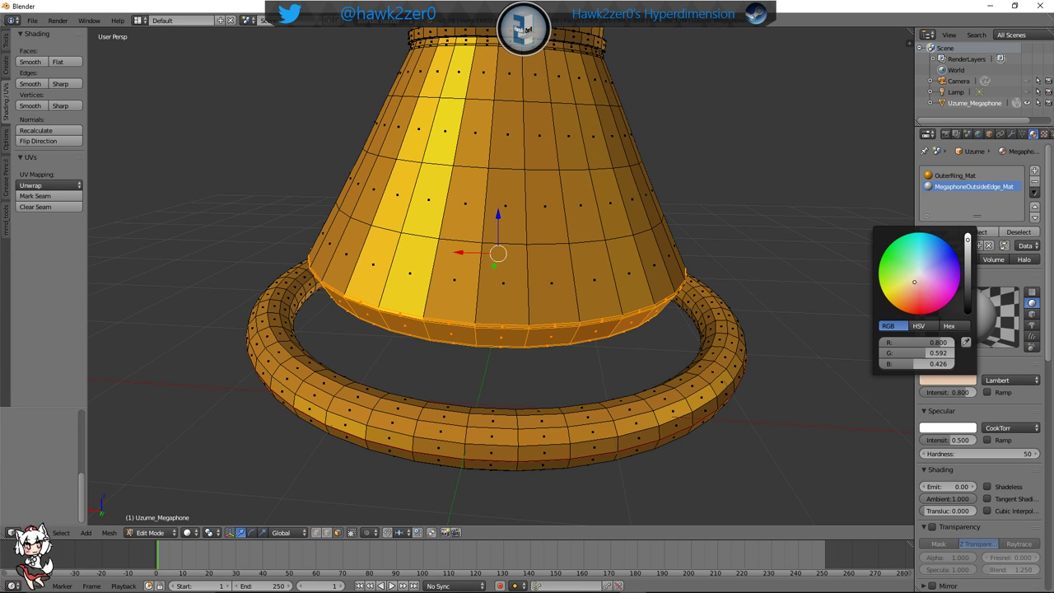
left_click_drag(914, 281, 900, 310)
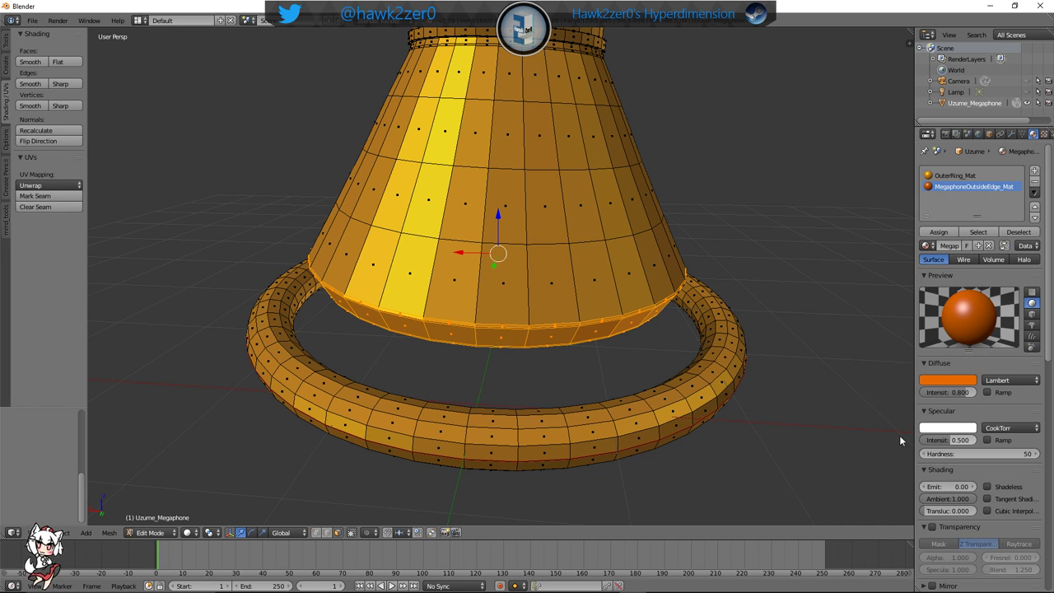
Copy the diffuse hex value E76900 to the specular colour and shift the specular to a slightly lighter orange
left_click(953, 381)
left_click(958, 329)
left_click(935, 341)
key("ctrl+c")
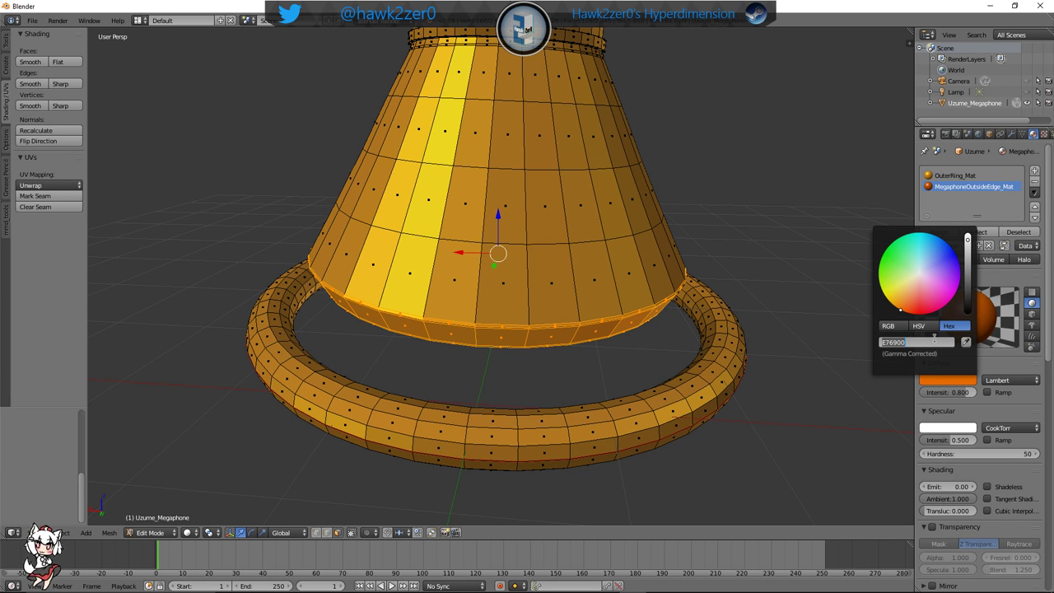
left_click(953, 430)
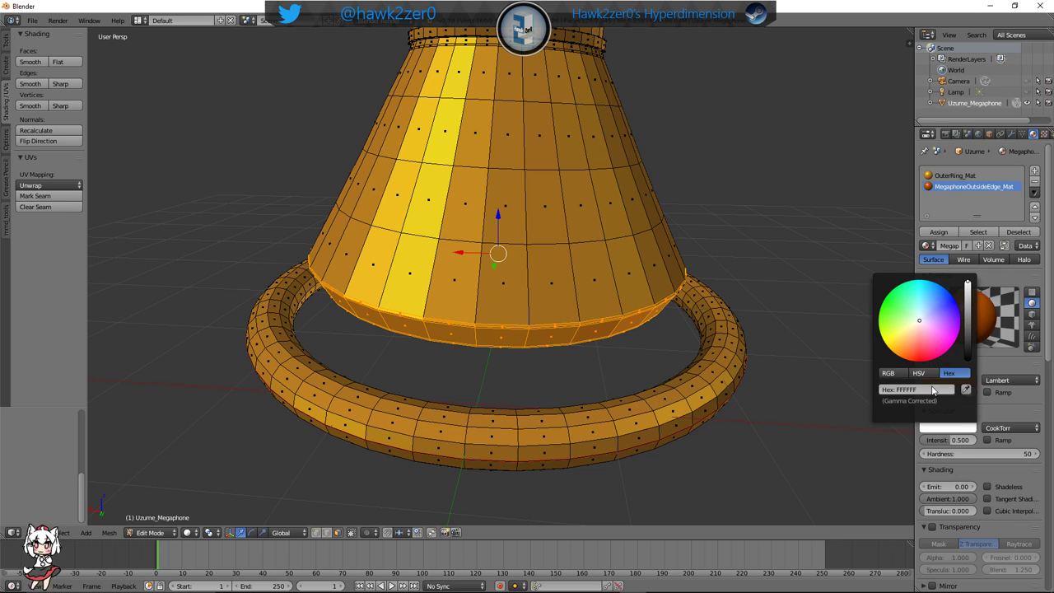
left_click(933, 391)
key("ctrl+v")
key("Return")
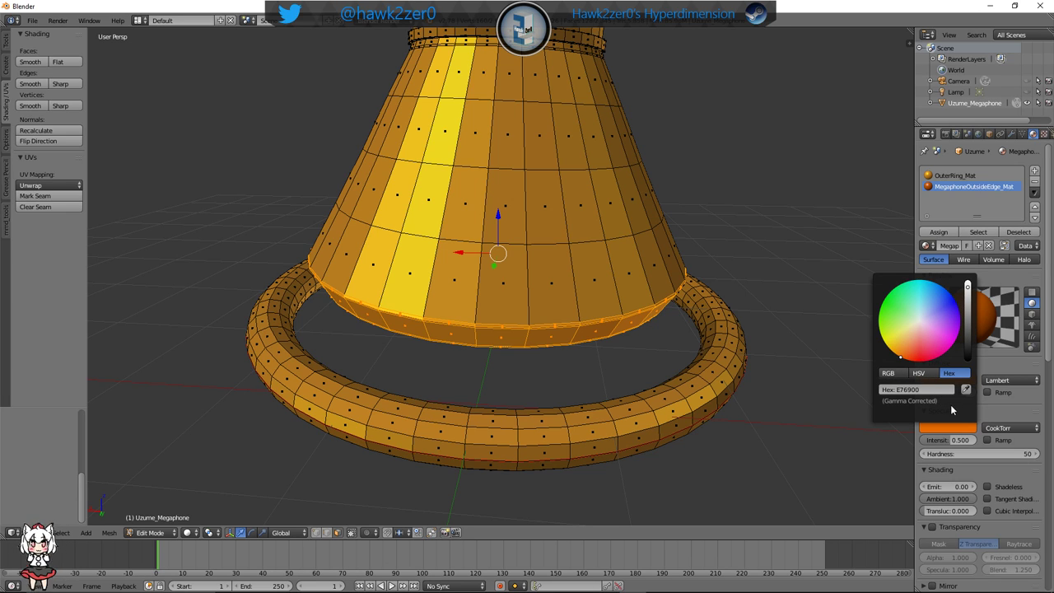
left_click(891, 373)
left_click_drag(903, 356, 902, 356)
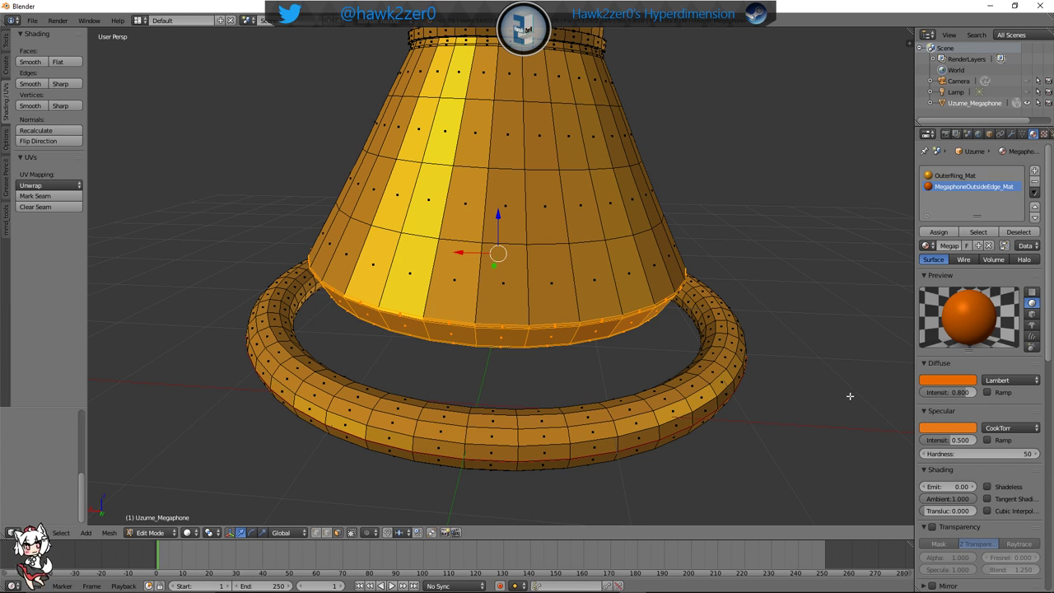
Assign MegaphoneOutsideEdge_Mat to the loop of faces around the megaphone cone's lower rim and clear the selection
key("a")
right_click(515, 343, "alt")
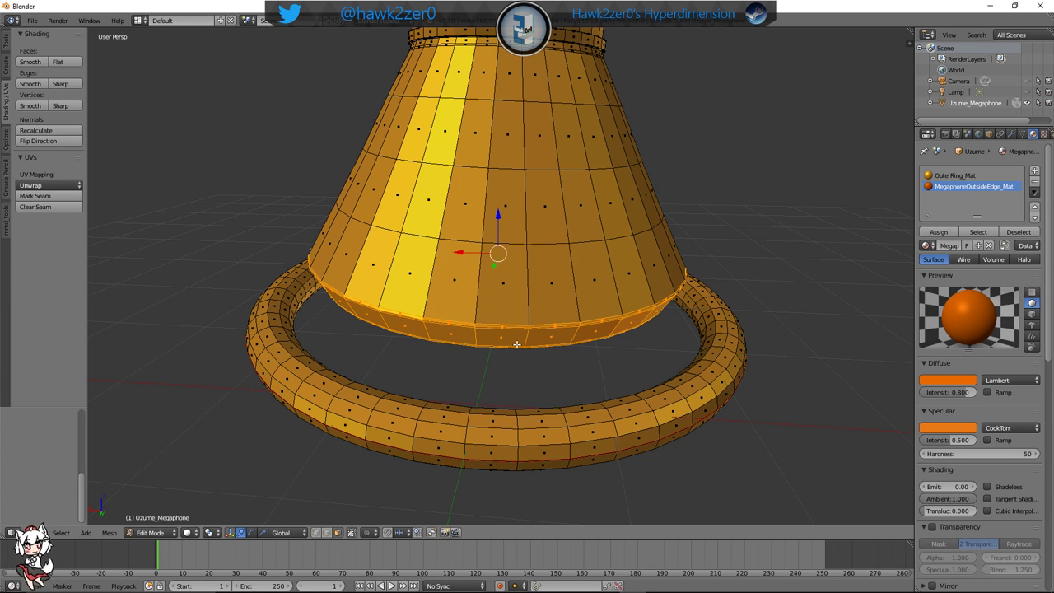
left_click(941, 235)
key("a")
middle_click_drag(652, 371, 600, 341)
Examine the orange rim and the inside of the megaphone cone from below in Object Mode
left_click(150, 533)
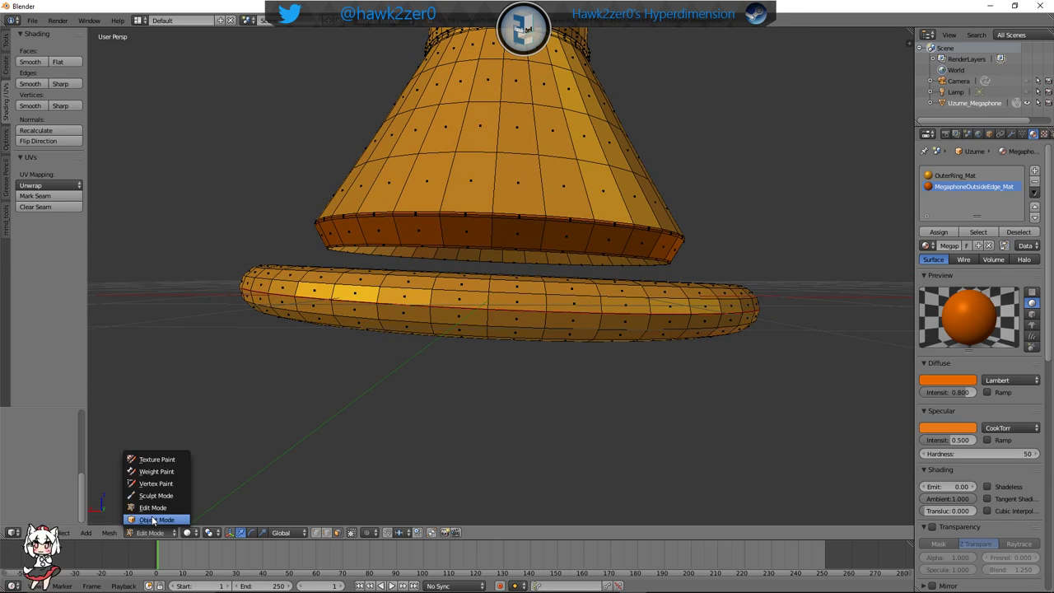
left_click(161, 513)
mouse_move(428, 391)
middle_mouse_down()
mouse_move(348, 361)
mouse_move(351, 325)
mouse_move(425, 397)
mouse_move(401, 299)
mouse_move(459, 233)
middle_mouse_up()
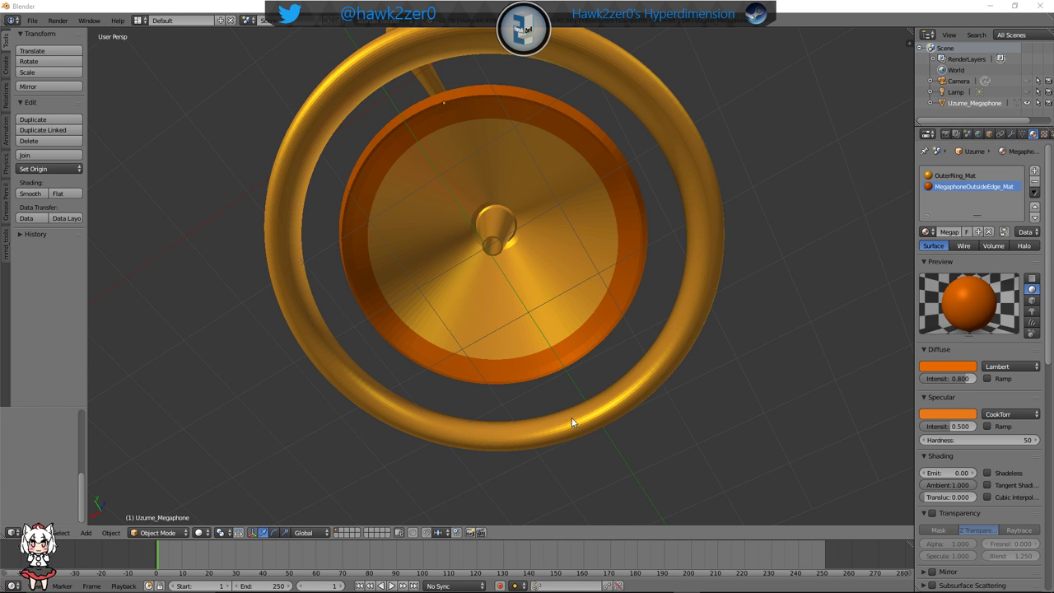
middle_click_drag(468, 313, 525, 296)
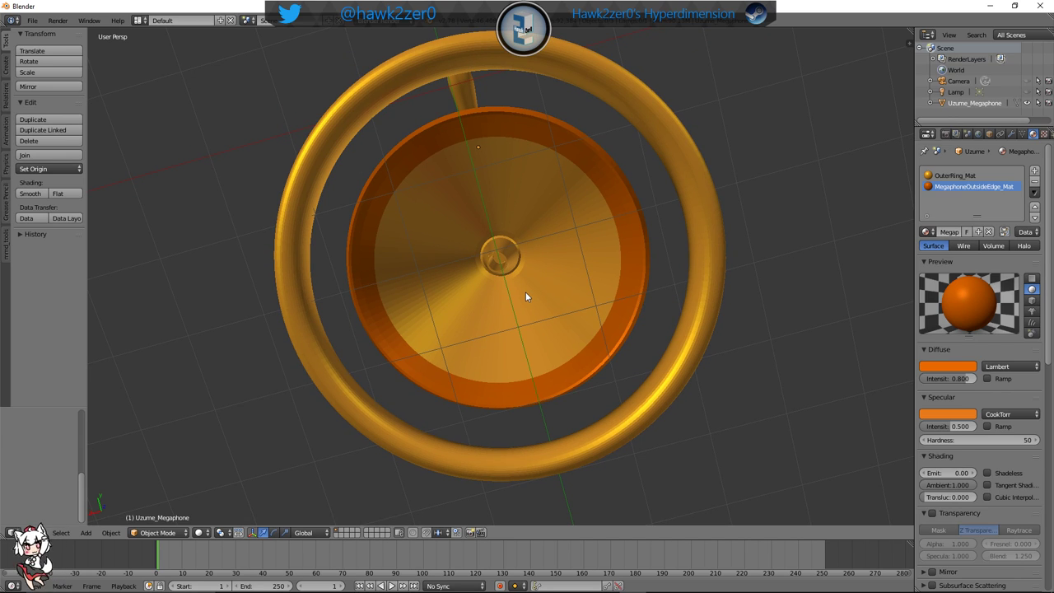
scroll(526, 292, "up", 2)
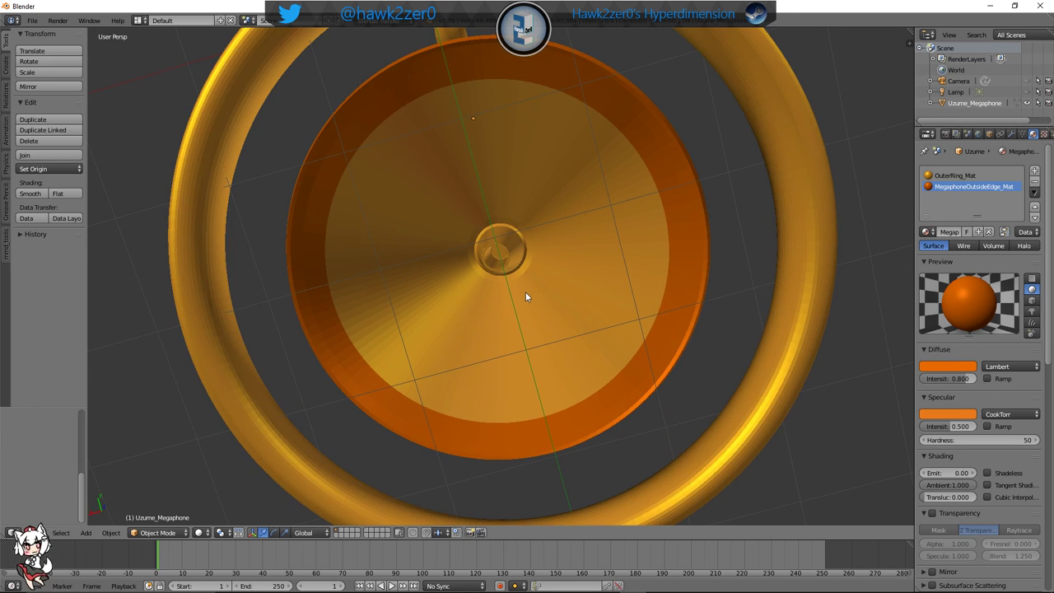
middle_click_drag(461, 272, 473, 297, "shift")
scroll(470, 297, "up", 1)
right_click(469, 297)
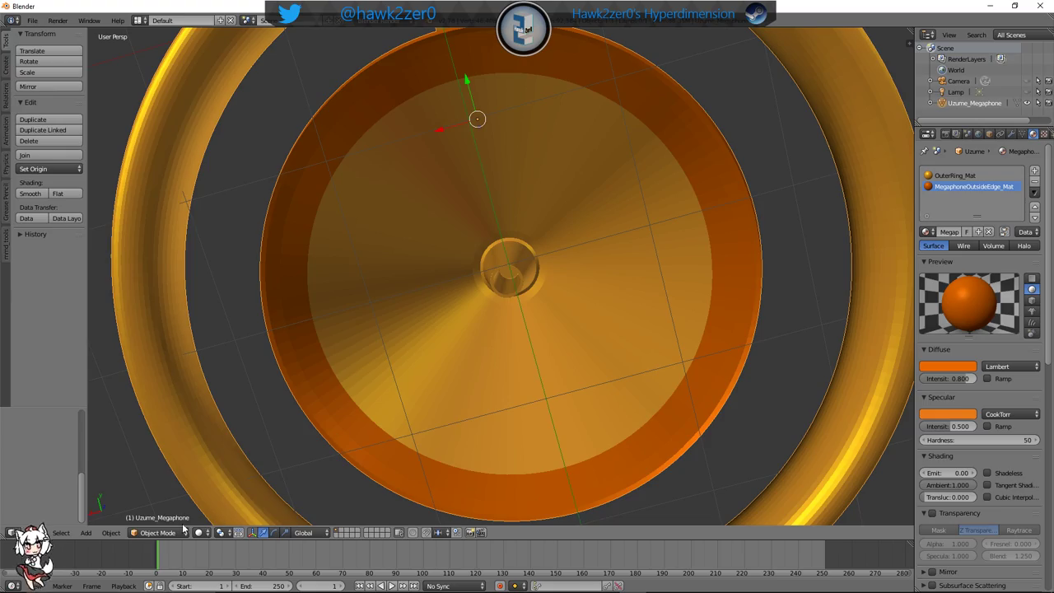
In Edit Mode, select the full ring of faces lining the inside of the cone and assign MegaphoneOutsideEdge_Mat to it
left_click(156, 533)
left_click(165, 501)
scroll(361, 341, "up", 2)
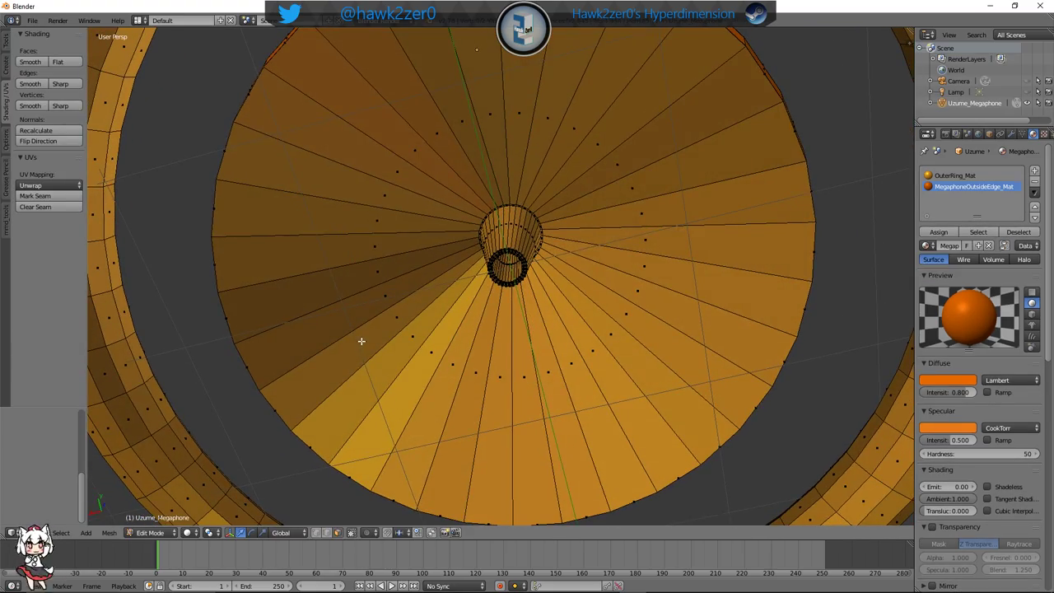
middle_click_drag(361, 341, 383, 197)
scroll(377, 192, "up", 3)
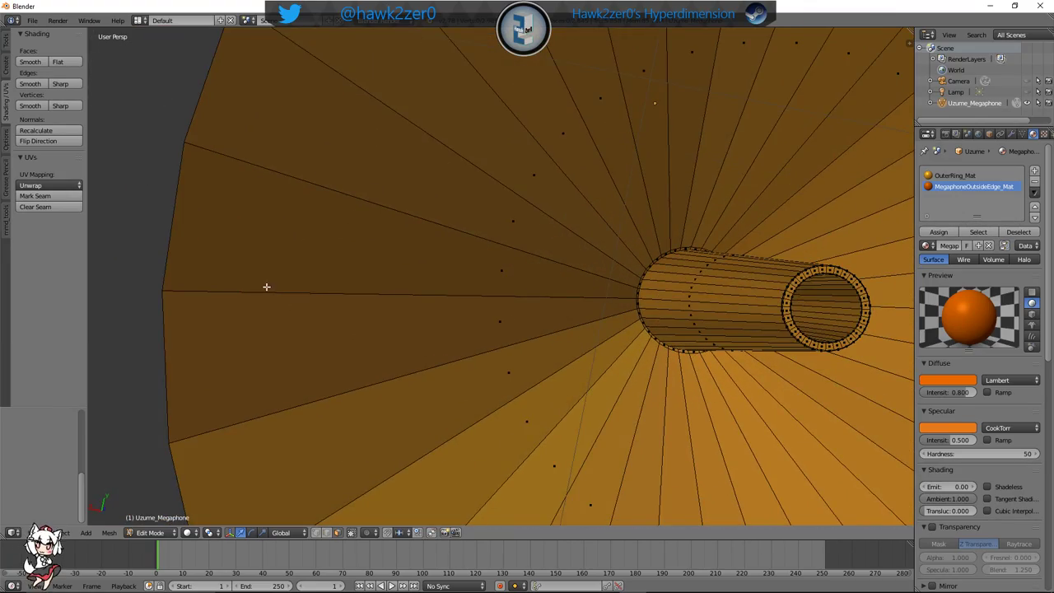
middle_click_drag(266, 287, 449, 273)
middle_click_drag(476, 240, 435, 248)
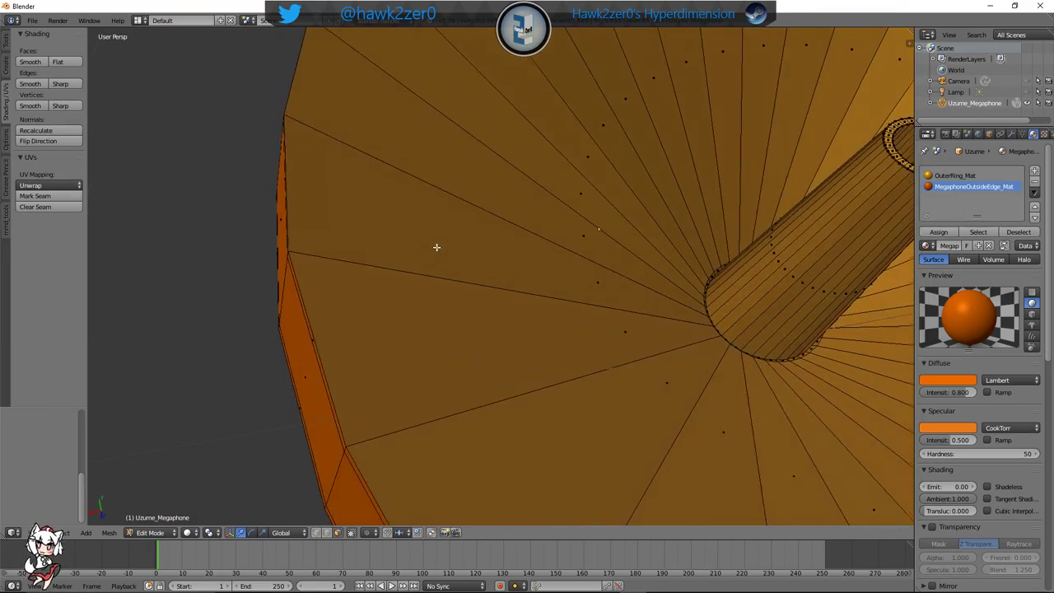
scroll(437, 253, "down", 3)
middle_click_drag(557, 296, 433, 259, "shift")
right_click(432, 259)
right_click(433, 240, "shift")
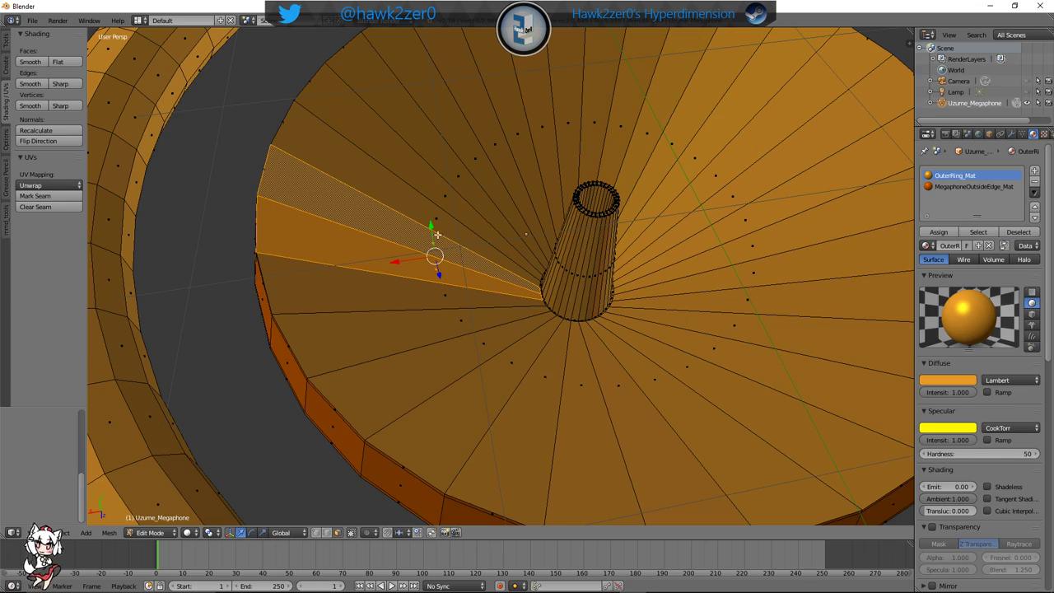
right_click(444, 216, "alt+shift")
scroll(516, 221, "down", 2)
middle_click_drag(516, 221, 565, 294)
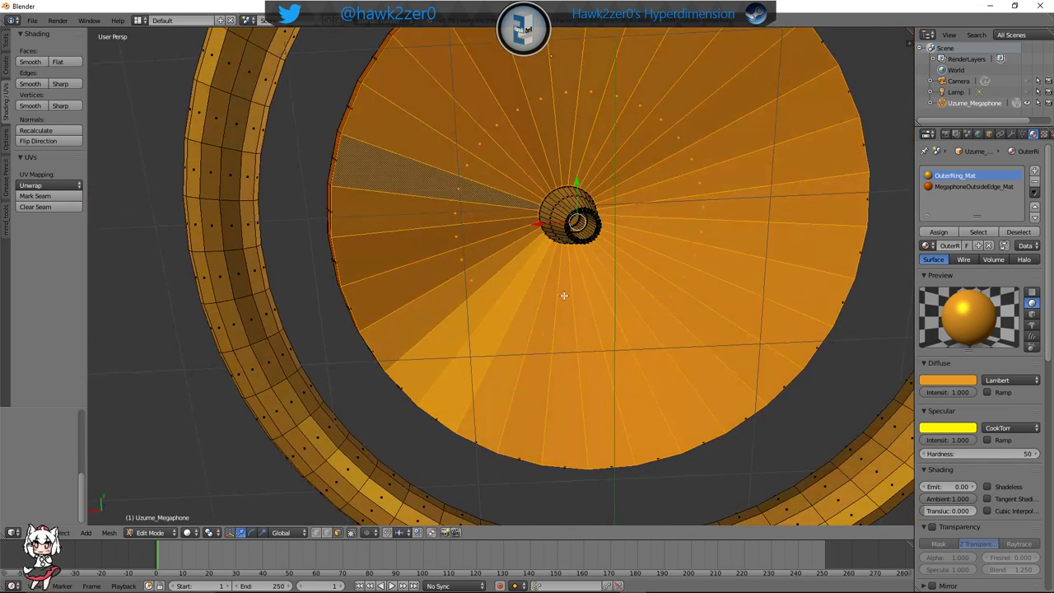
left_click(950, 186)
left_click(939, 231)
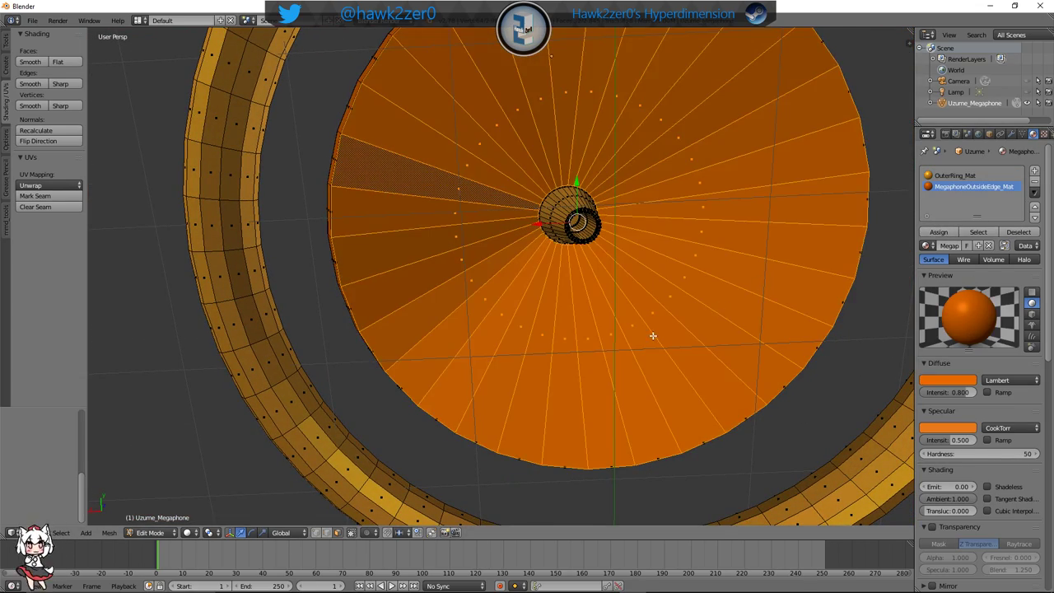
Assign MegaphoneOutsideEdge_Mat to the narrow loop of faces around the base of the inner speaker tube
middle_click_drag(654, 336, 583, 318)
scroll(588, 311, "up", 6)
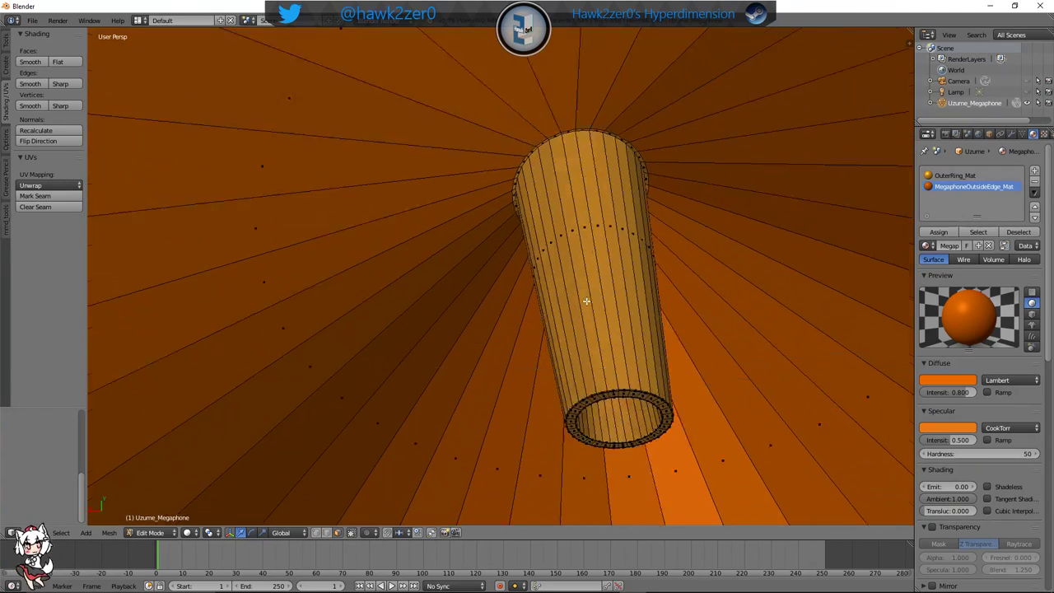
right_click(486, 168)
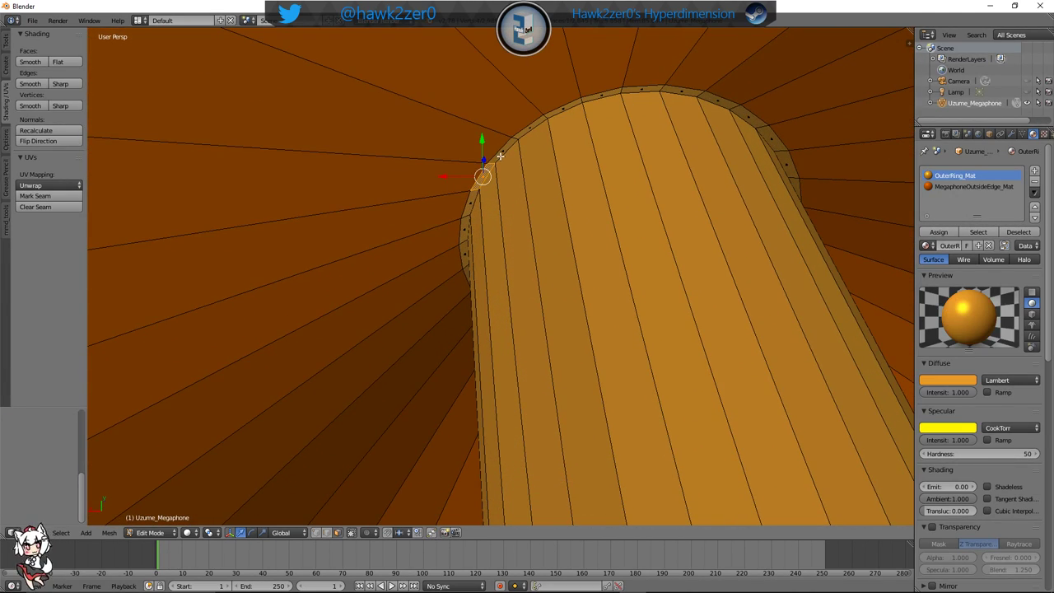
right_click(499, 155, "alt+shift")
right_click(489, 167)
right_click(491, 162, "alt")
right_click(490, 165, "alt")
right_click(494, 162, "alt")
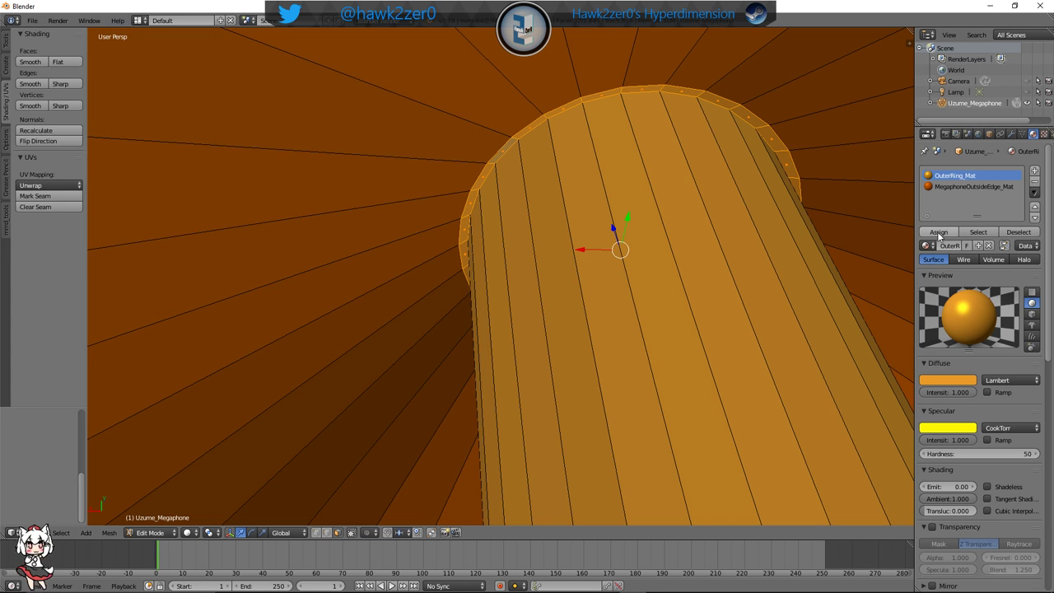
left_click(964, 186)
left_click(939, 232)
key("a")
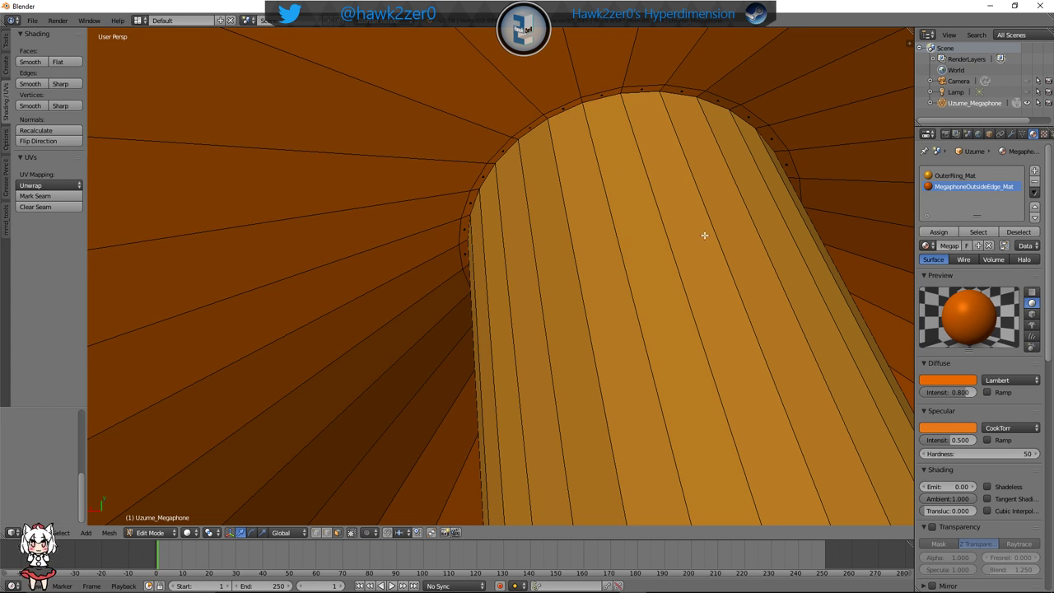
With a face of the inner speaker tube selected, add a third material slot with a new material named Speaker_Inside_Mat
scroll(704, 236, "down", 8)
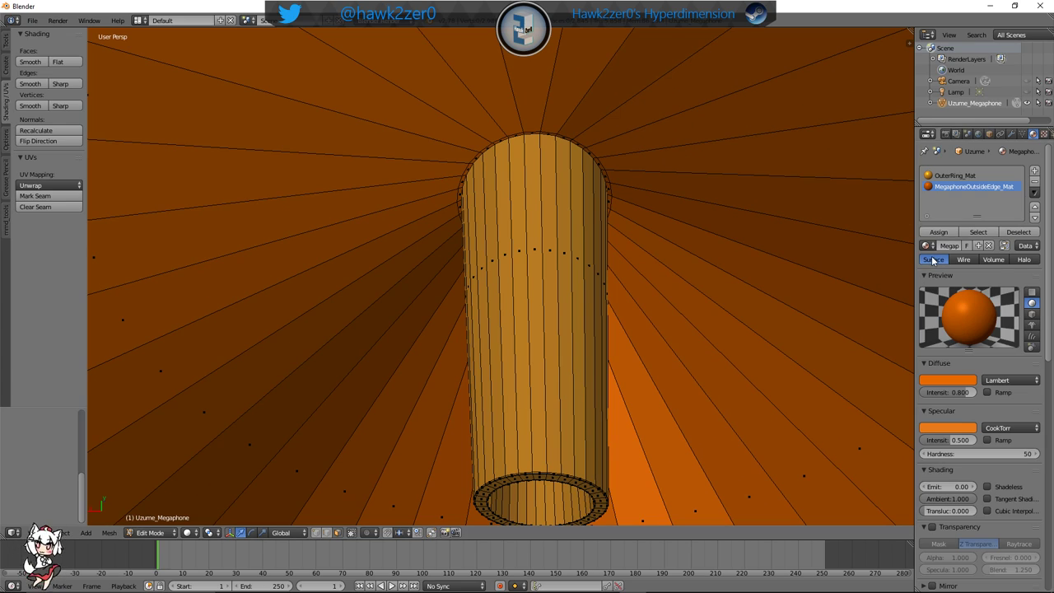
middle_click_drag(550, 404, 541, 353)
scroll(569, 388, "down", 10)
middle_click_drag(575, 385, 552, 314)
scroll(530, 358, "up", 8)
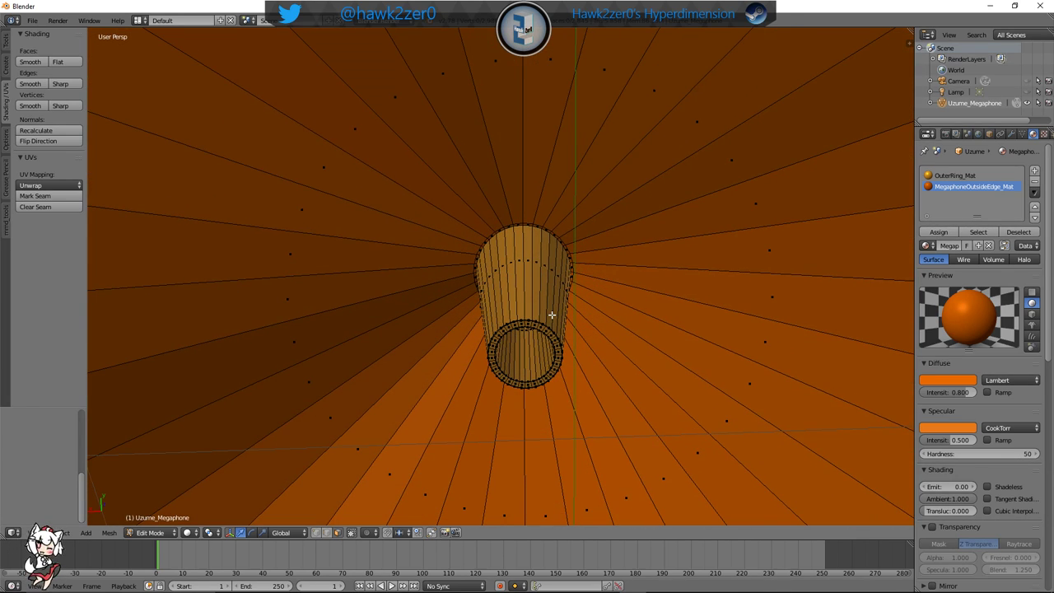
right_click(532, 269, "alt")
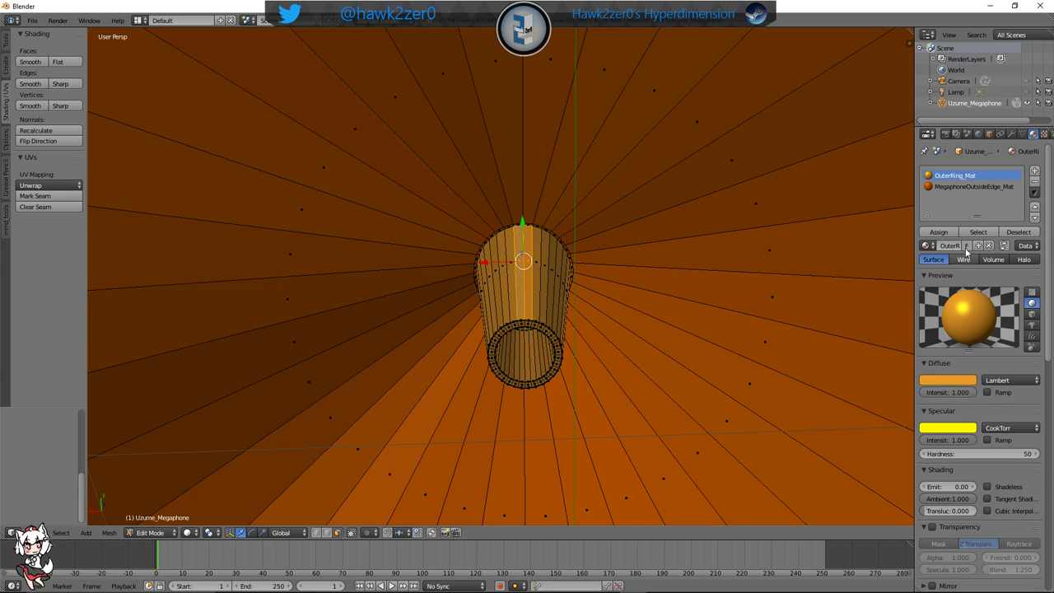
left_click(1034, 171)
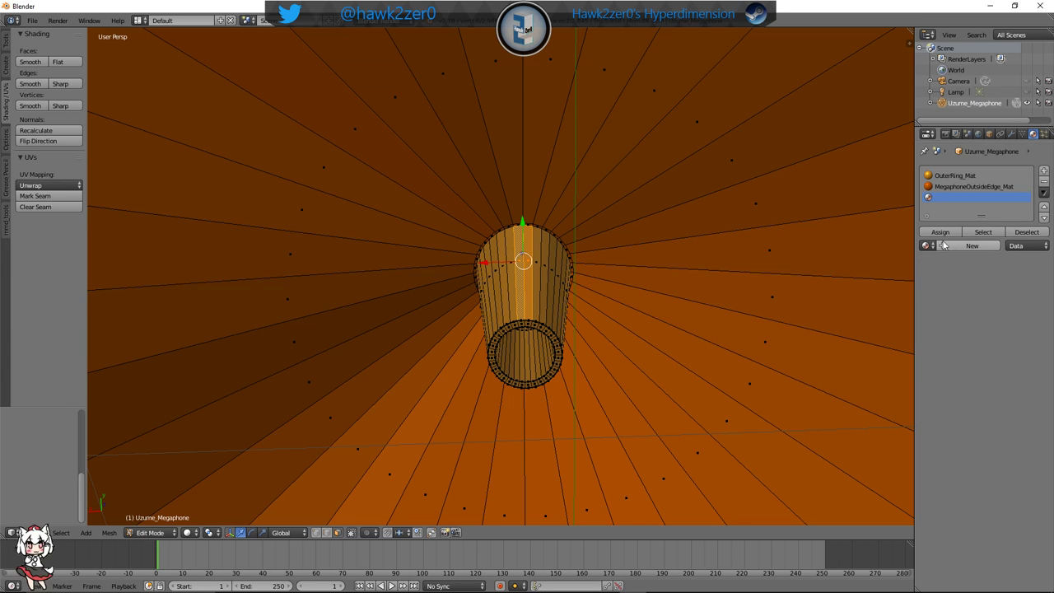
left_click(947, 245)
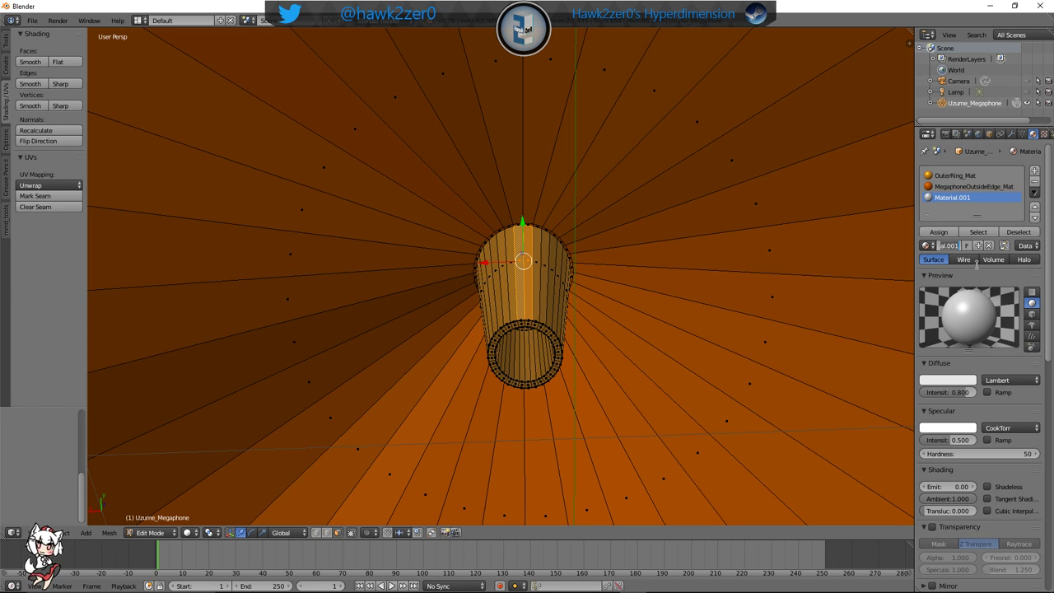
type("An")
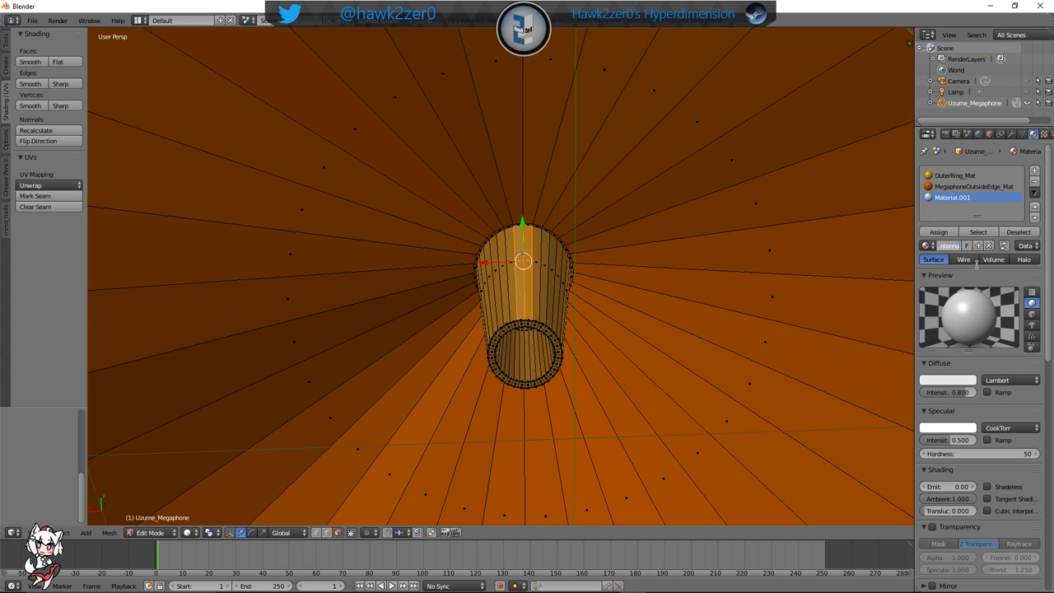
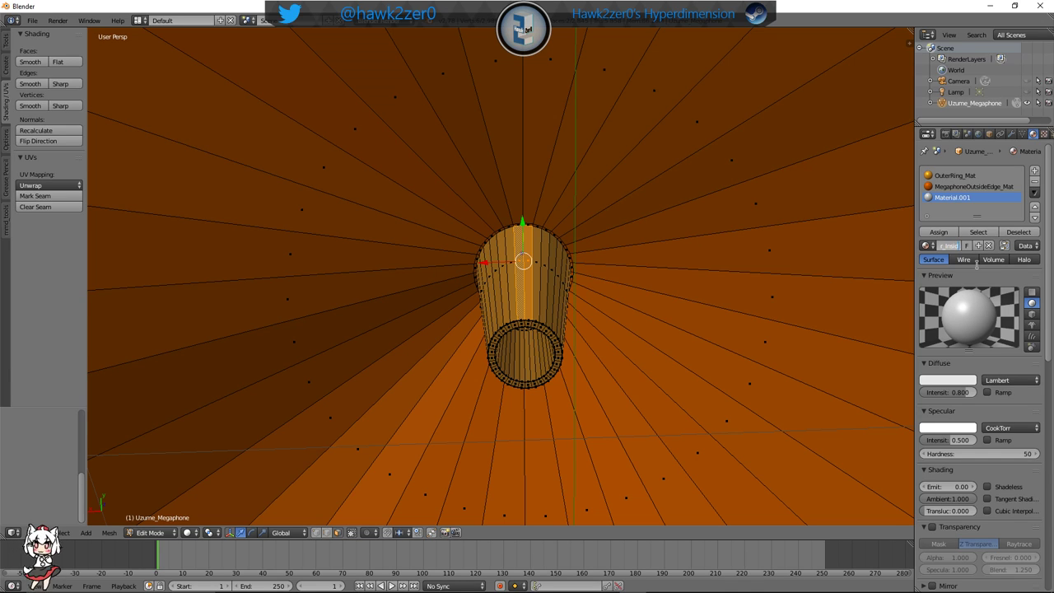
key("Return")
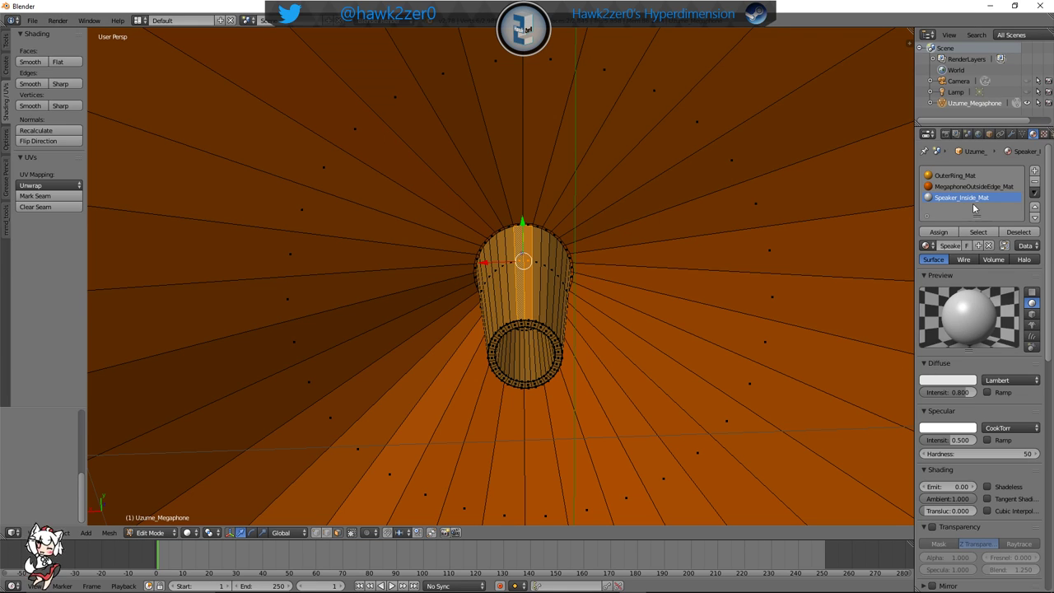
Set the diffuse colour of Speaker_Inside_Mat to hex E76900 and shift it to a slightly lighter orange
left_click(954, 381)
left_click(961, 328)
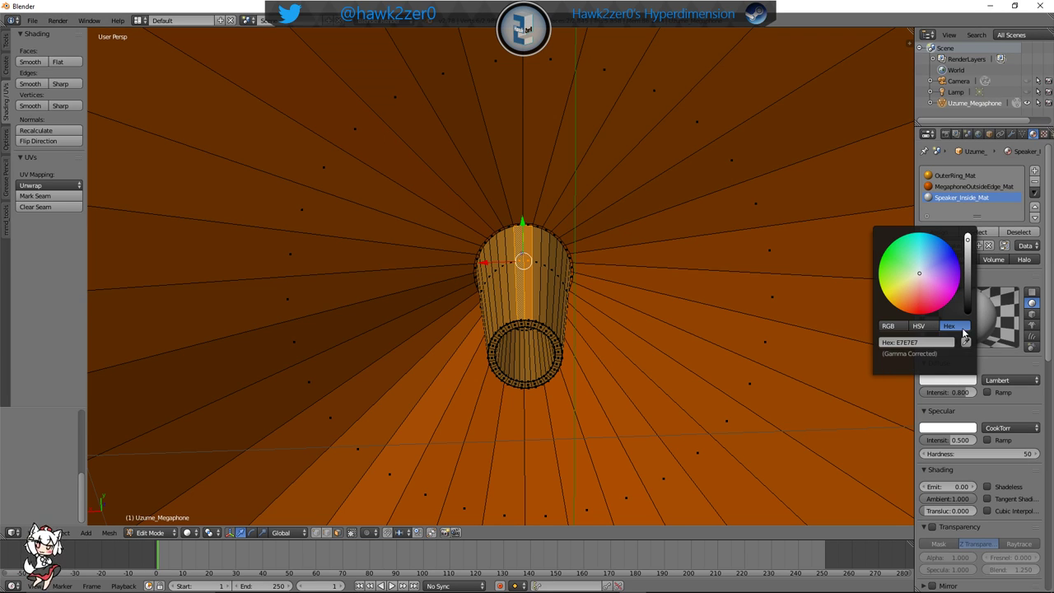
left_click(936, 343)
type("E76900")
key("Return")
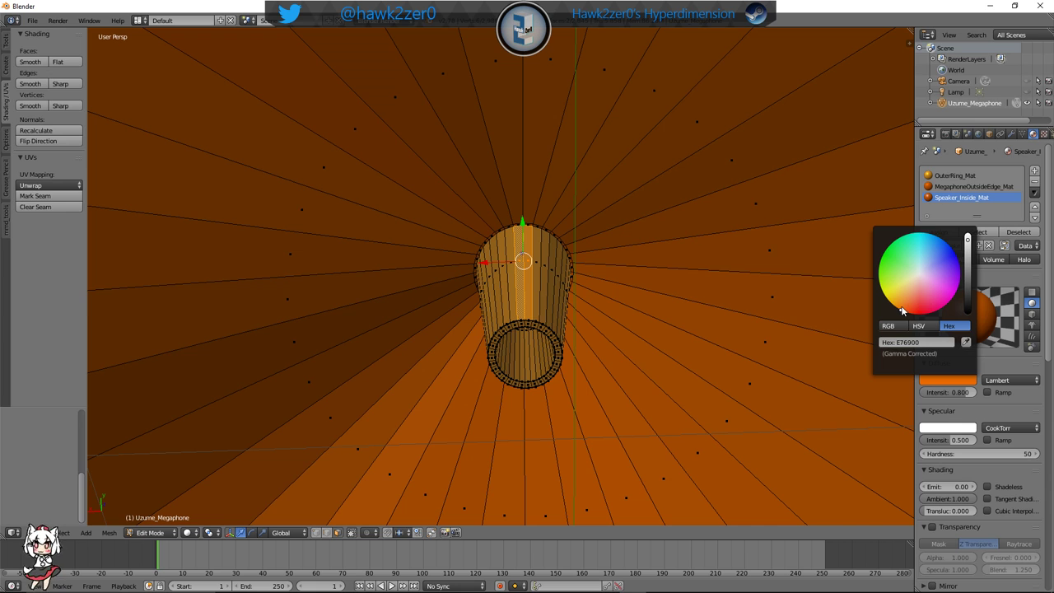
left_click(901, 307)
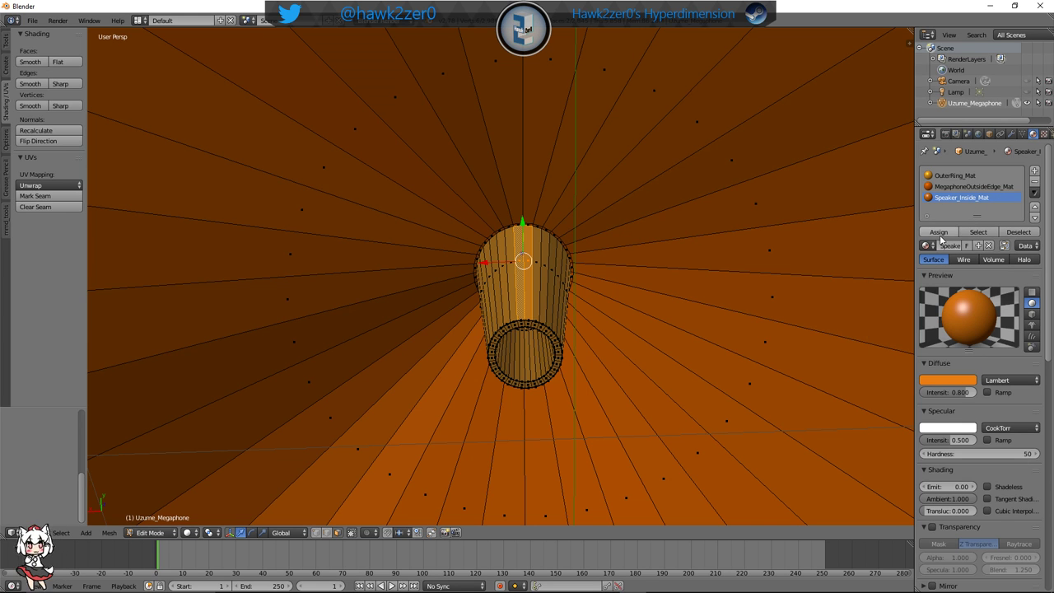
Examine the inner speaker tube up close and the cone from the right and front, ending with the straight bottom view
middle_click_drag(638, 316, 634, 287)
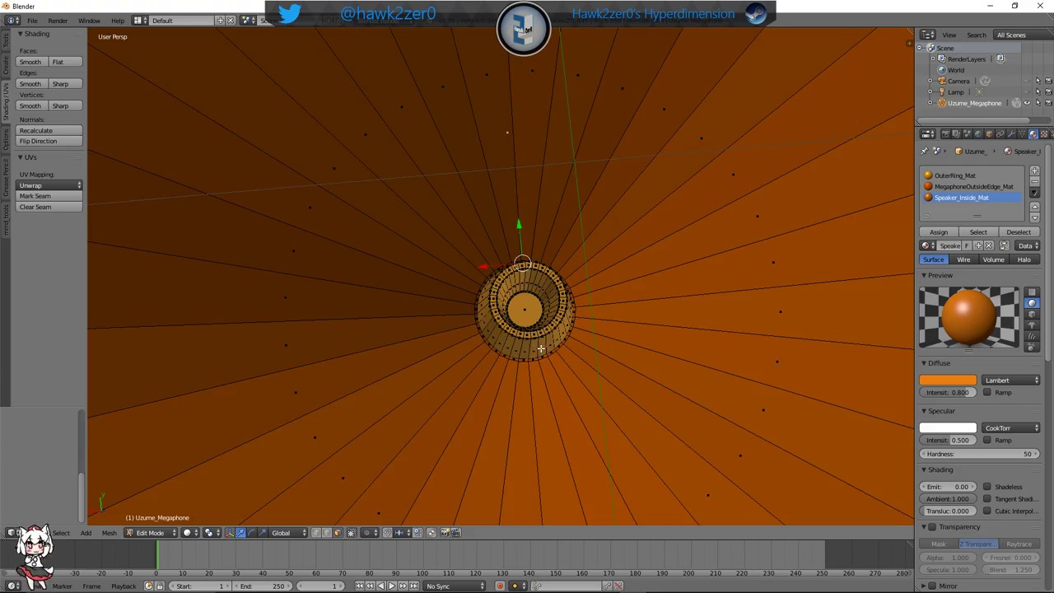
scroll(541, 350, "up", 5)
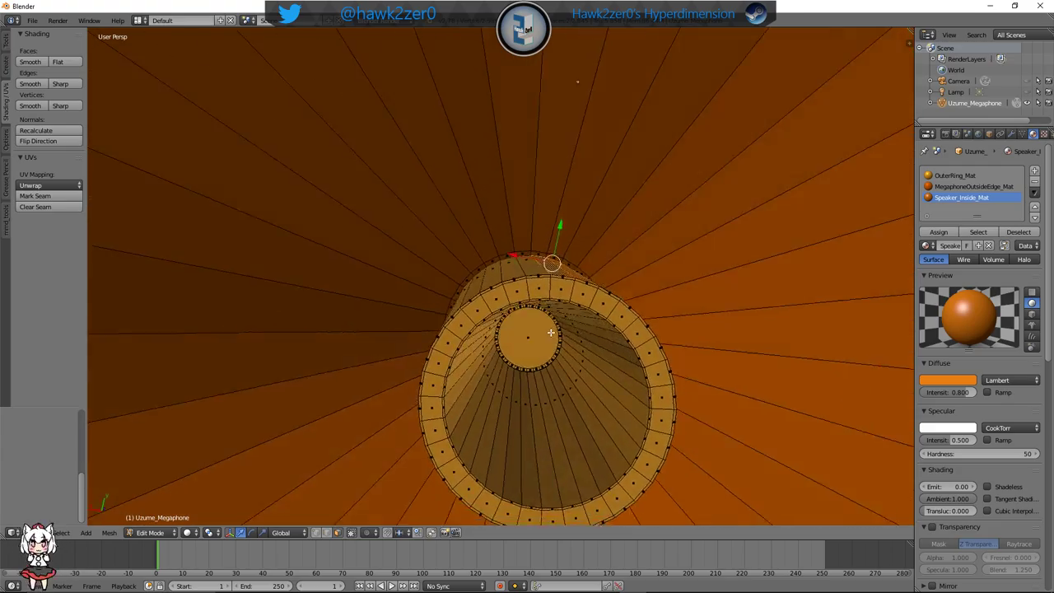
middle_click_drag(550, 332, 478, 281)
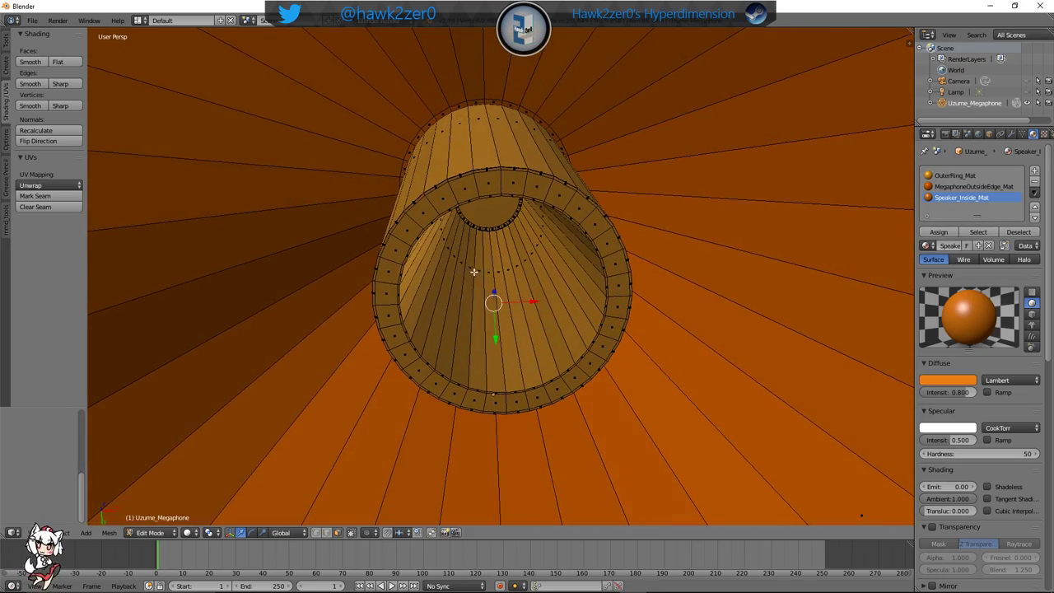
scroll(461, 259, "down", 10)
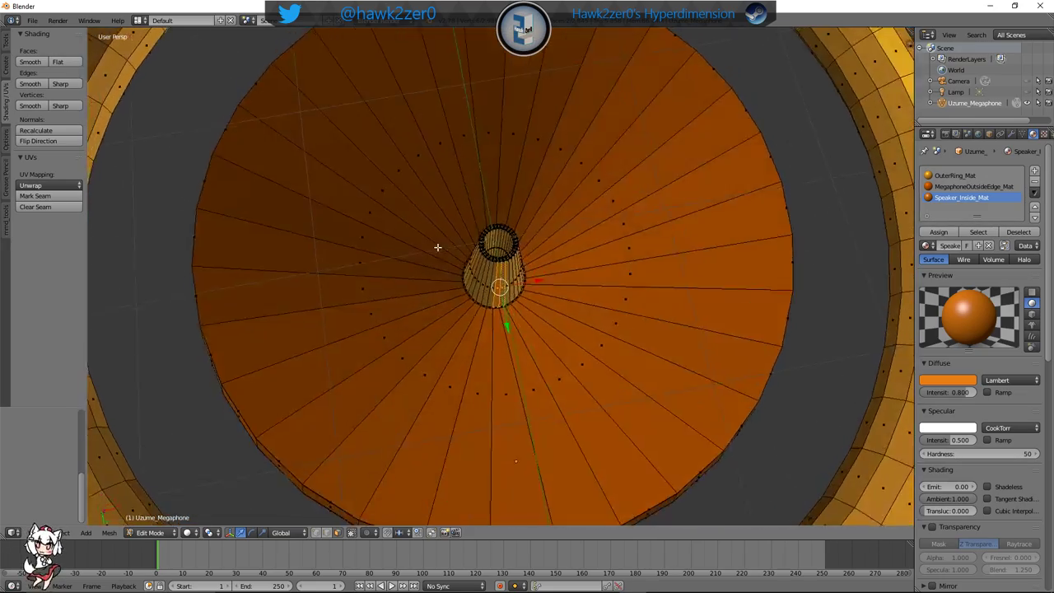
middle_click_drag(437, 247, 479, 302)
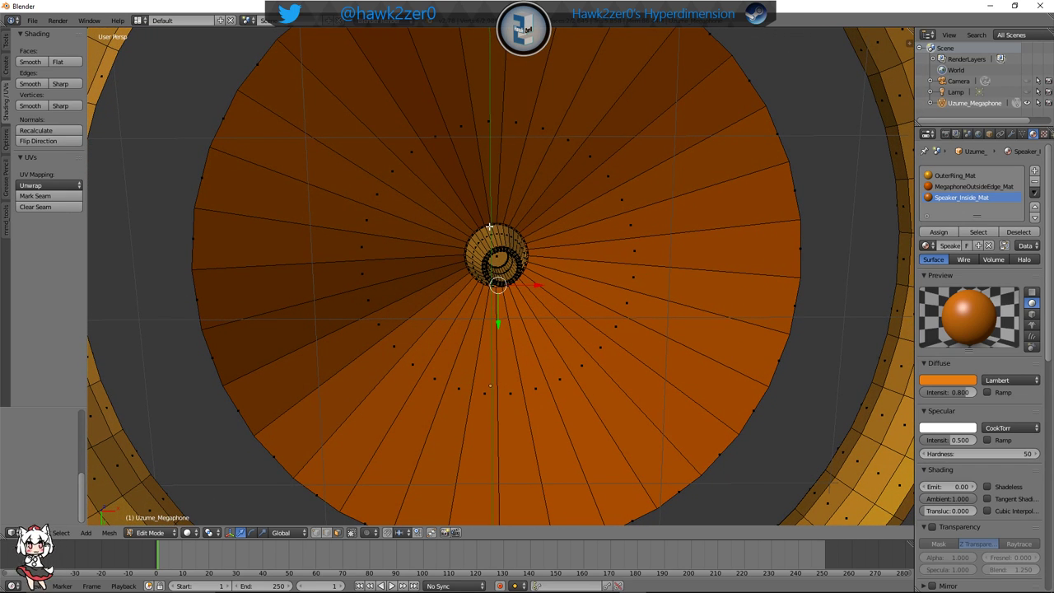
middle_click_drag(490, 227, 483, 227)
key("KP_1")
key("KP_3")
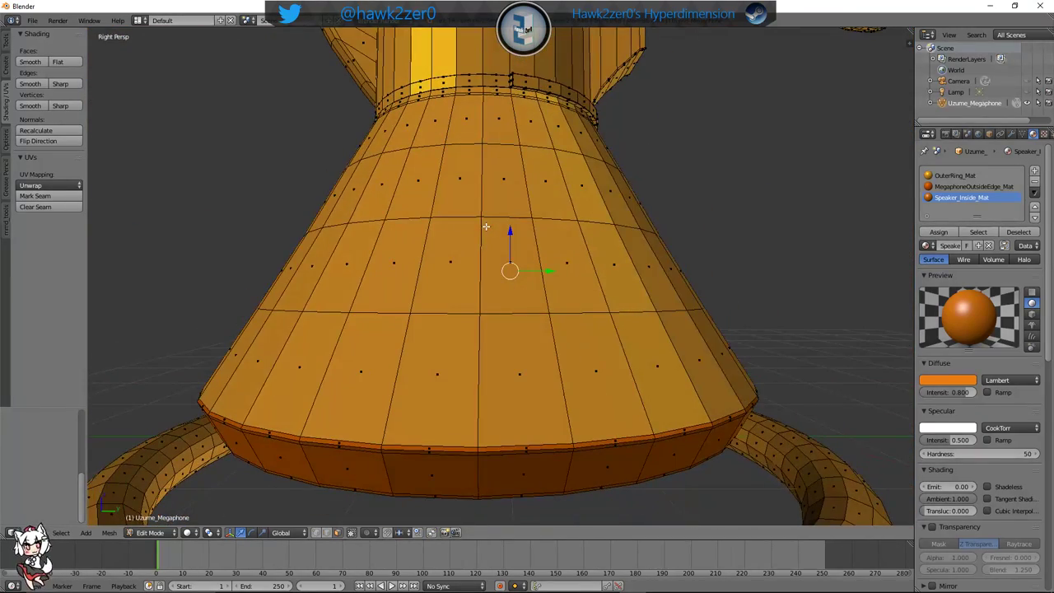
key("KP_1")
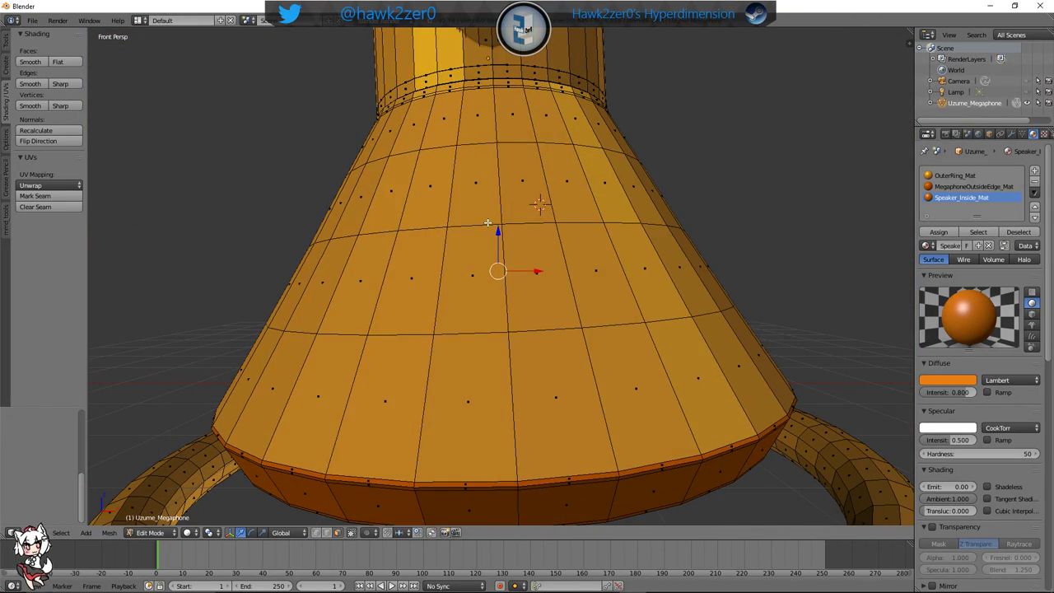
key("KP_7")
key("ctrl+KP_7")
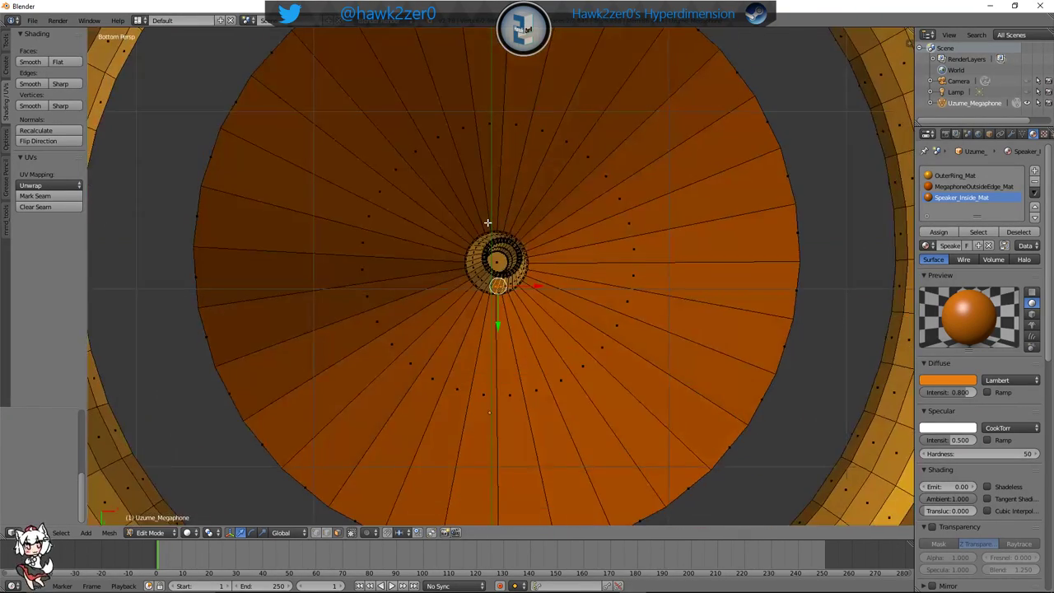
Assign Speaker_Inside_Mat to the pair of neighbouring long outer faces on the inner tube's negative Y side
middle_click_drag(555, 226, 514, 289, "shift")
middle_click_drag(470, 374, 479, 359, "shift")
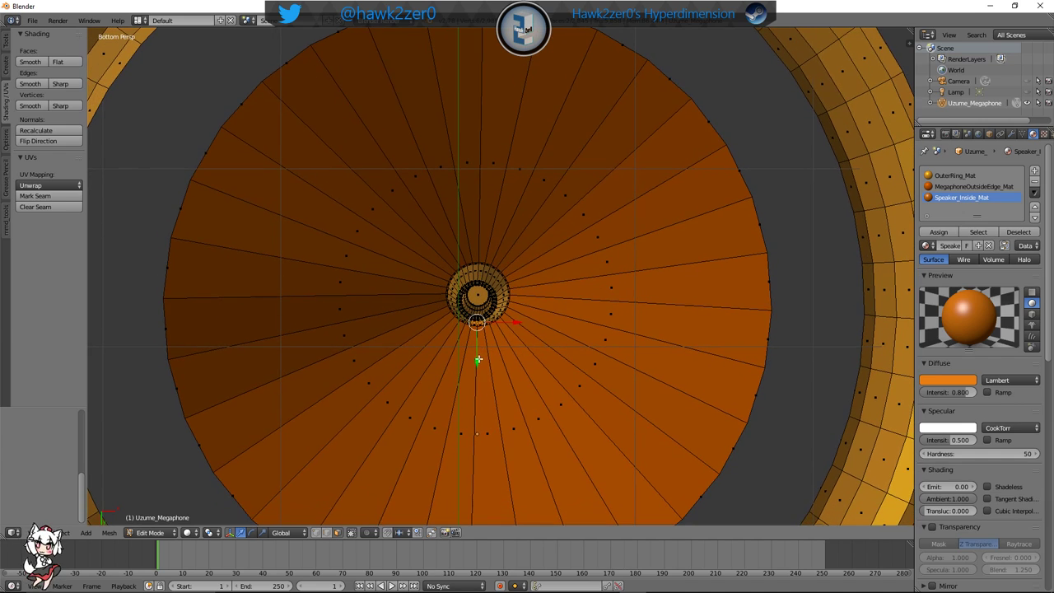
right_click(477, 269)
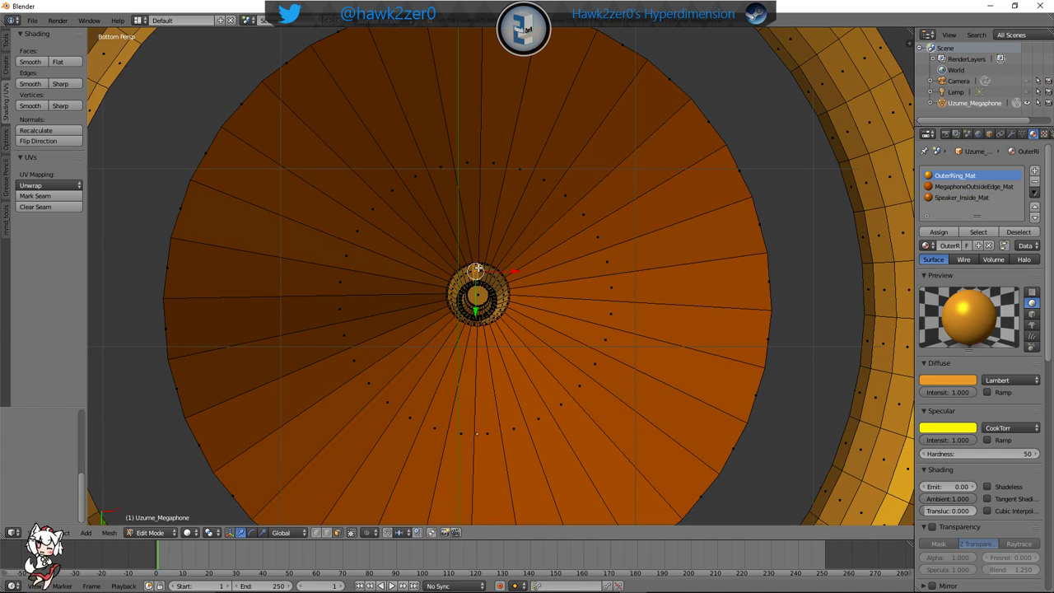
right_click(479, 268, "shift")
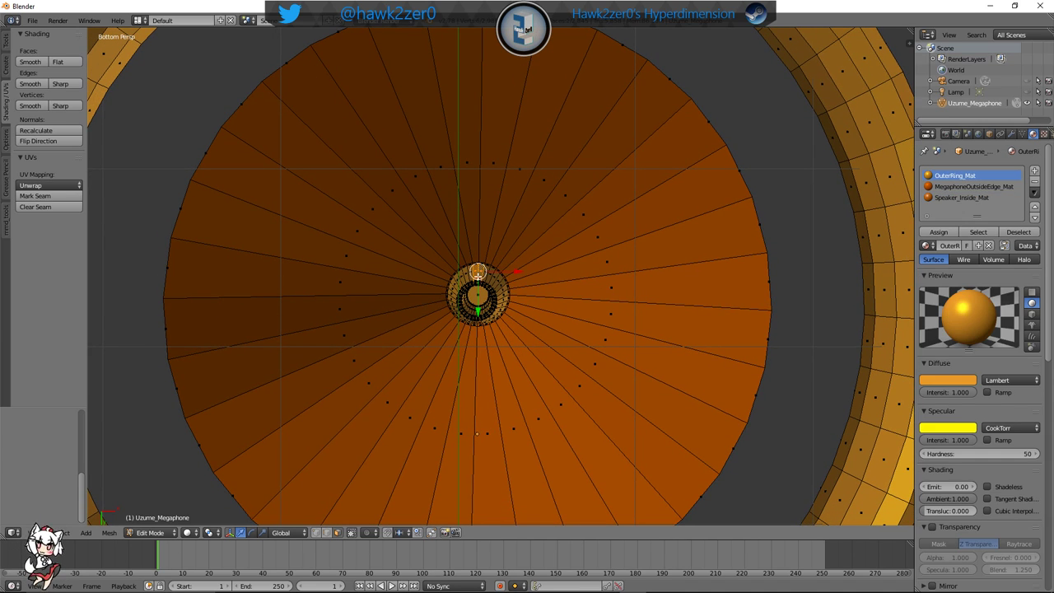
left_click(970, 197)
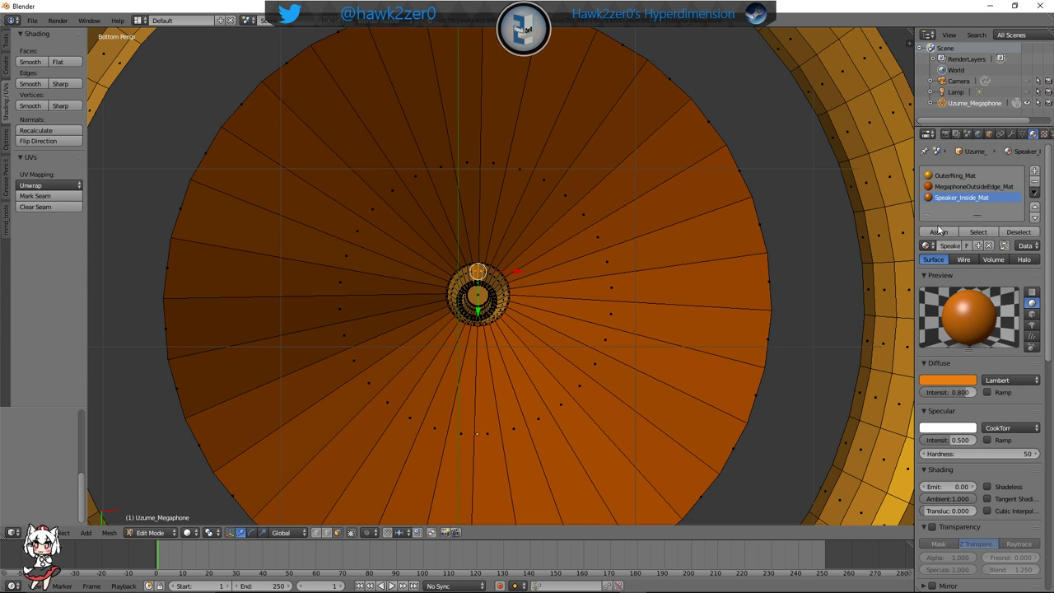
mouse_move(526, 301)
middle_mouse_down("shift")
mouse_move(546, 287)
mouse_move(544, 273)
mouse_move(517, 306)
middle_mouse_up("shift")
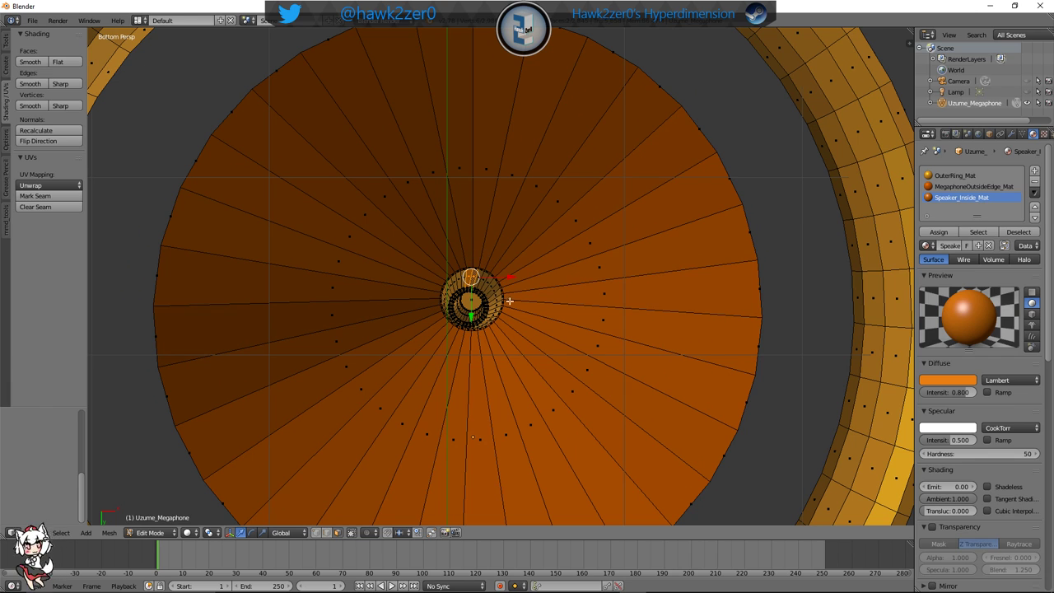
Add two long outer faces on the tube's positive X side to the selection and assign Speaker_Inside_Mat to them
middle_click_drag(505, 305, 443, 300)
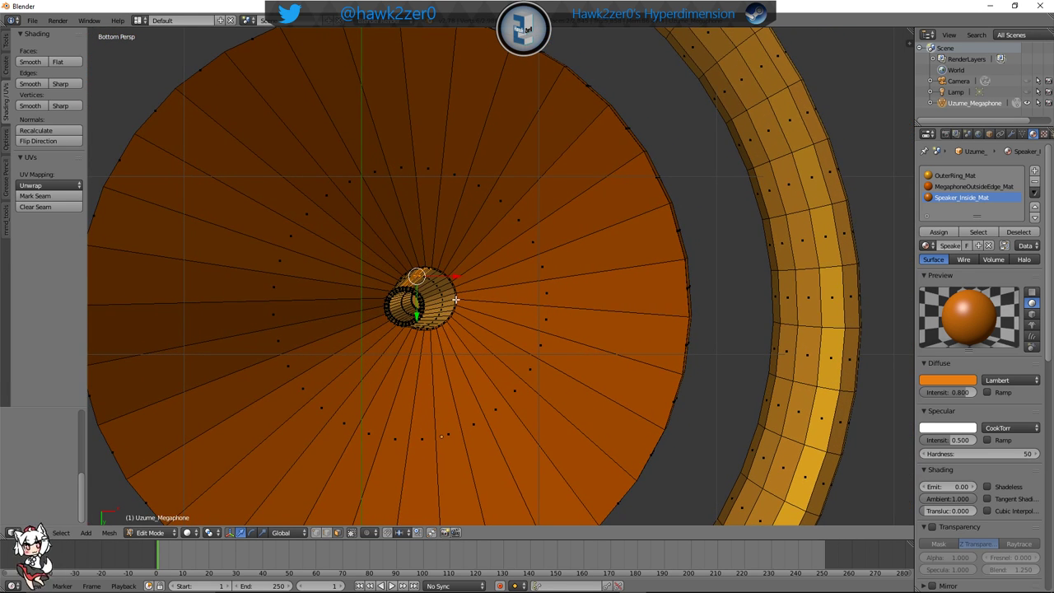
right_click(451, 299, "shift")
right_click(449, 303, "shift")
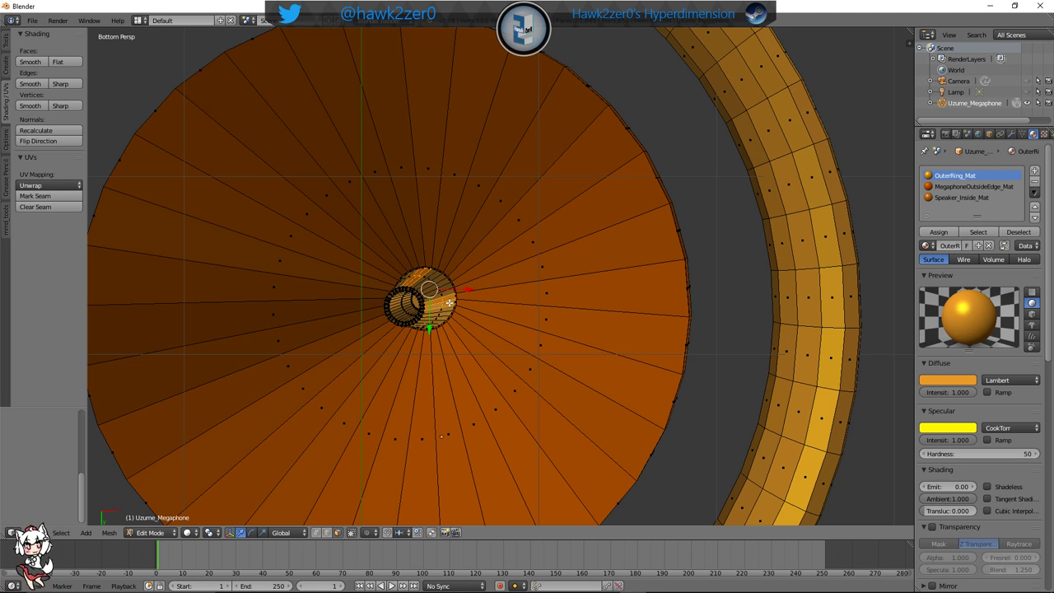
left_click(954, 198)
left_click(939, 233)
middle_click_drag(621, 268, 658, 250)
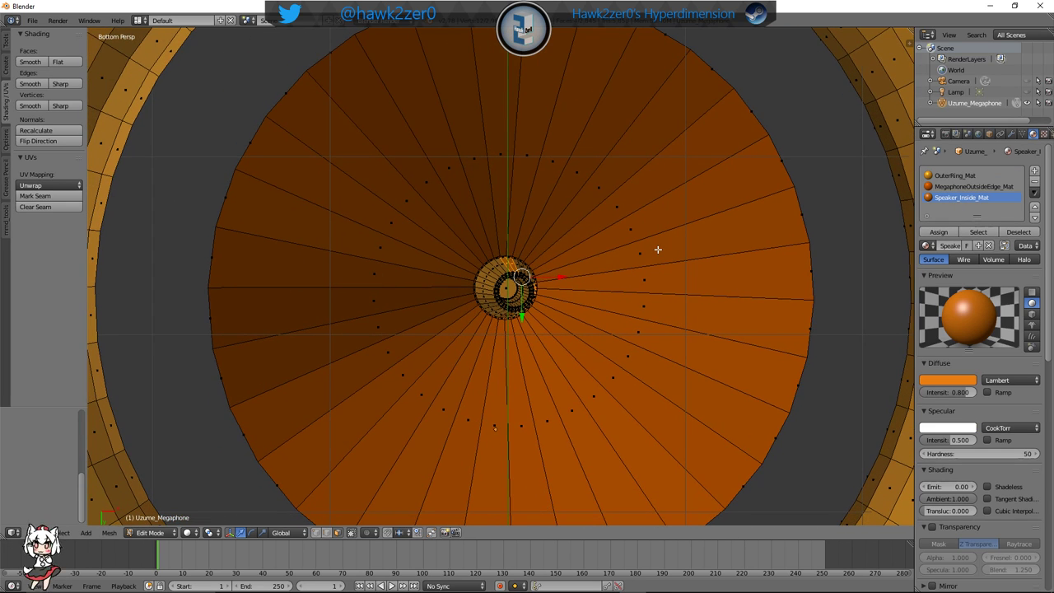
Assign Speaker_Inside_Mat to the long outer faces on the tube's negative X side and clear the selection
mouse_move(473, 286)
middle_mouse_down()
mouse_move(400, 261)
mouse_move(459, 279)
mouse_move(486, 270)
middle_mouse_up()
right_click(486, 270, "shift")
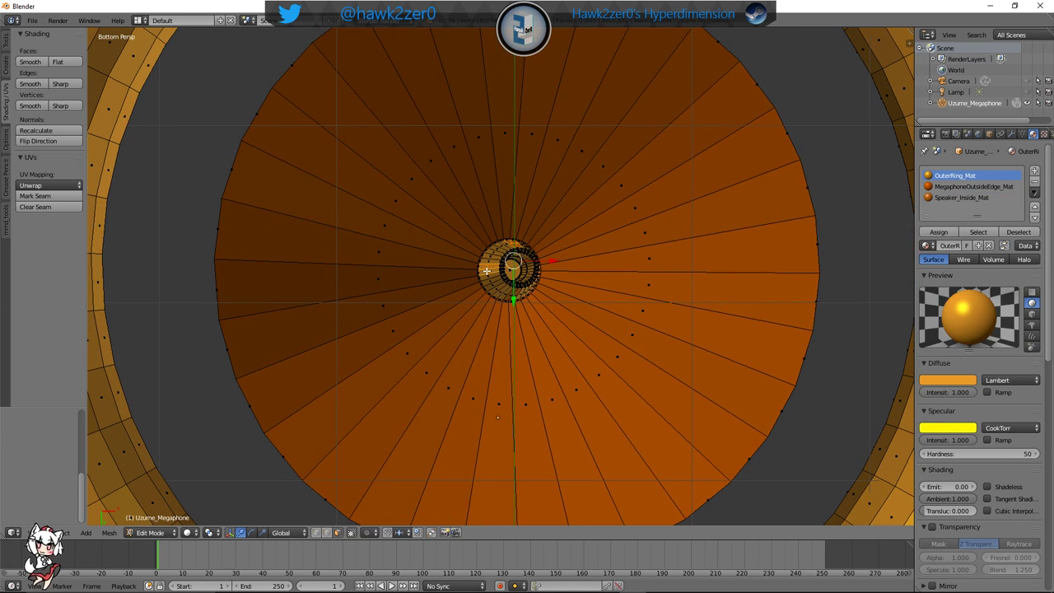
left_click(955, 197)
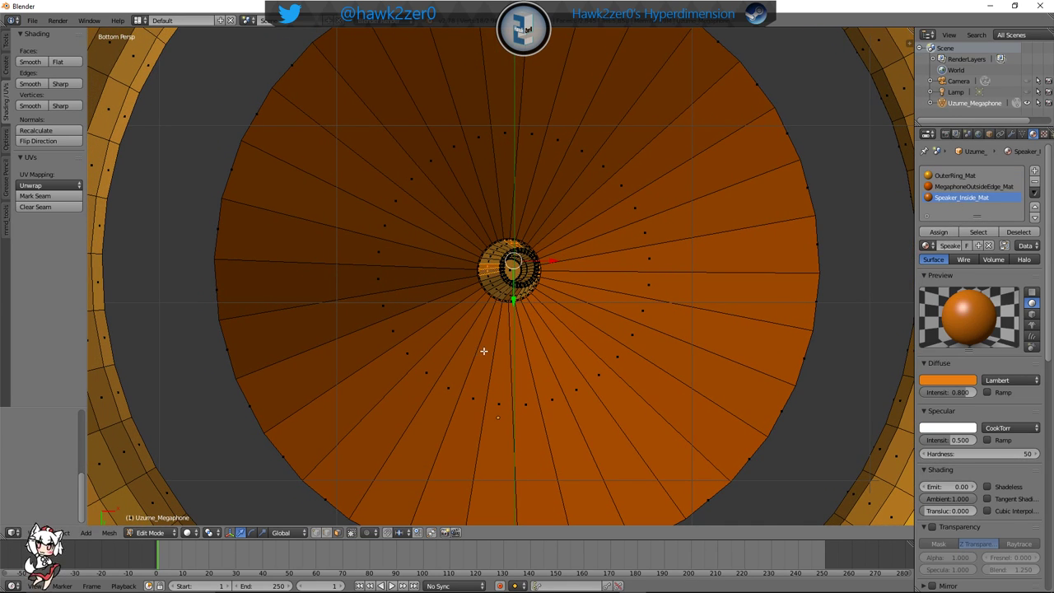
key("a")
Try to assign Speaker_Inside_Mat to the thin loop of faces around the outer edge of the tube's open rim
scroll(536, 322, "up", 3)
mouse_move(537, 325)
middle_mouse_down()
mouse_move(387, 364)
mouse_move(364, 396)
mouse_move(447, 346)
mouse_move(478, 346)
mouse_move(518, 351)
mouse_move(474, 373)
mouse_move(524, 400)
mouse_move(548, 242)
mouse_move(555, 305)
mouse_move(561, 261)
mouse_move(517, 330)
middle_mouse_up()
scroll(442, 341, "up", 2)
right_click(516, 339)
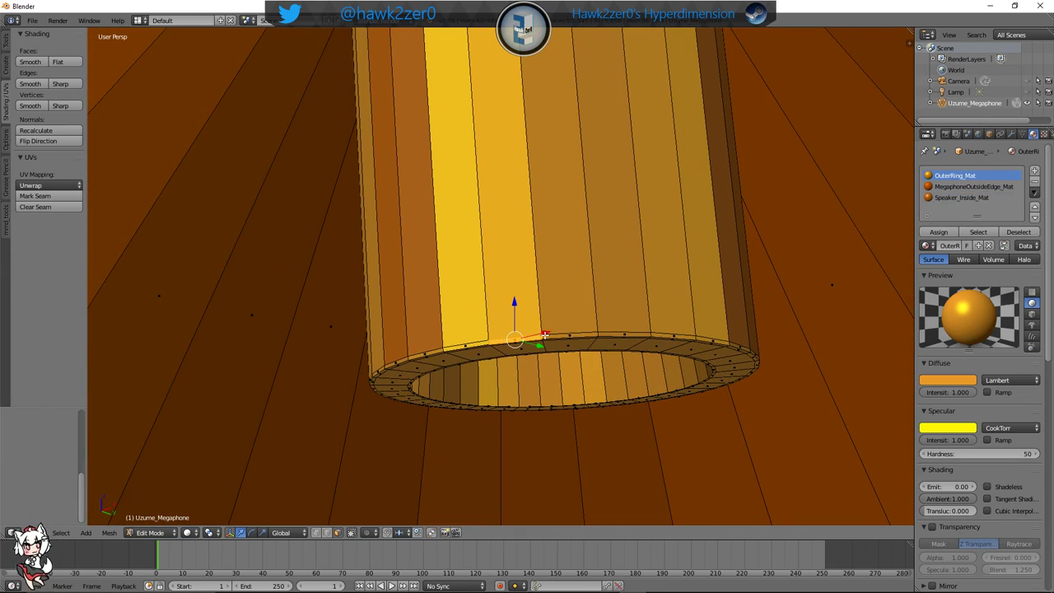
right_click(542, 336, "alt")
middle_click_drag(544, 336, 546, 190)
left_click(963, 198)
left_click(941, 235)
scroll(546, 190, "up", 4)
scroll(468, 166, "down", 3)
Assign Speaker_Inside_Mat to the tube's whole end rim: its outer edge loop, flat ring and inner edge loop
right_click(516, 164)
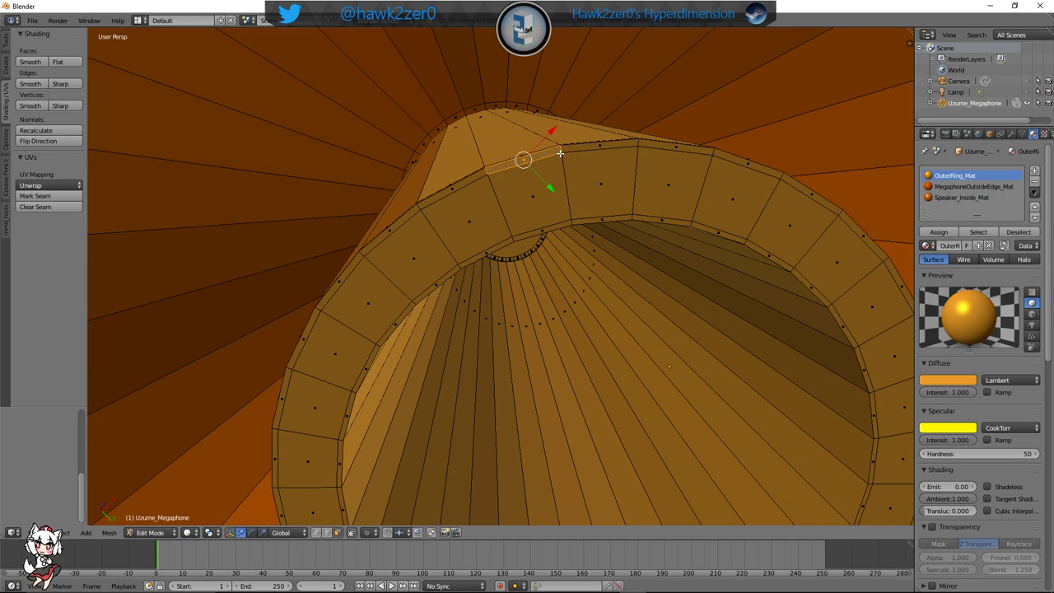
right_click(561, 149, "alt")
right_click(545, 193)
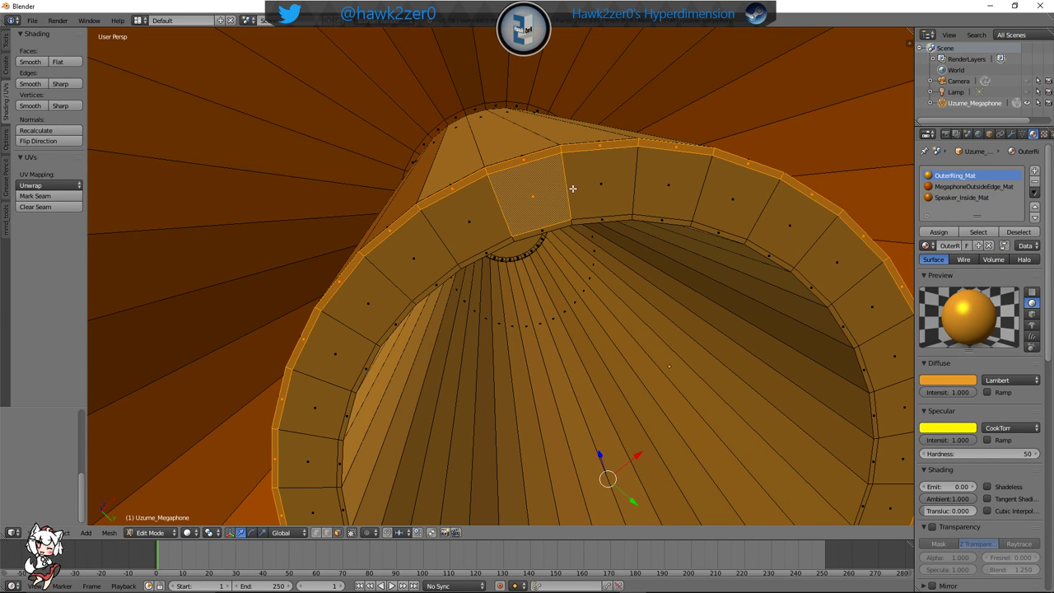
right_click(569, 183, "shift")
right_click(564, 191, "alt")
right_click(571, 222, "alt+shift")
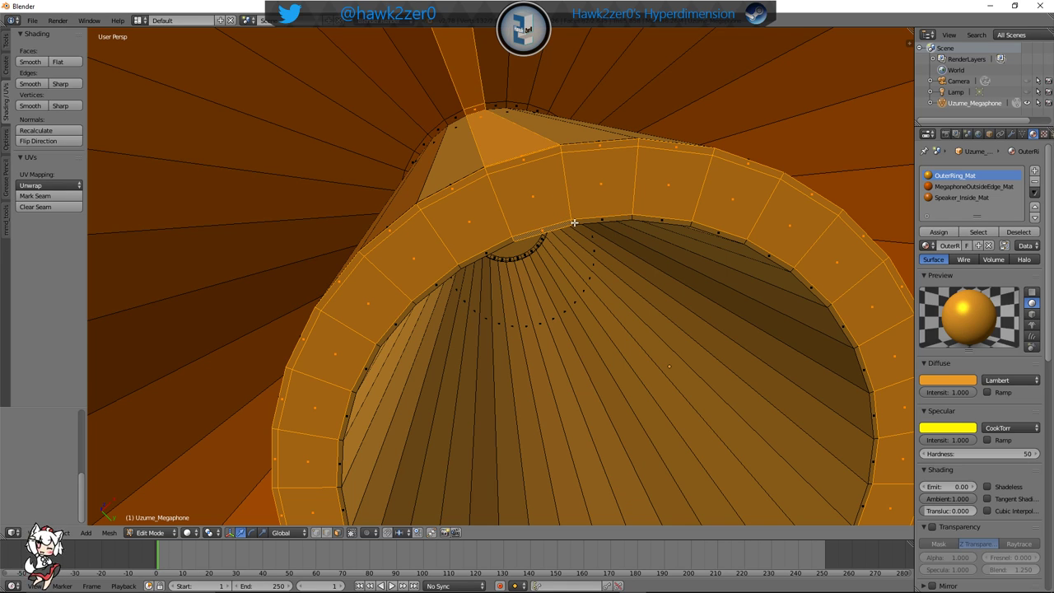
right_click(568, 222, "alt+shift")
right_click(571, 222, "alt+shift")
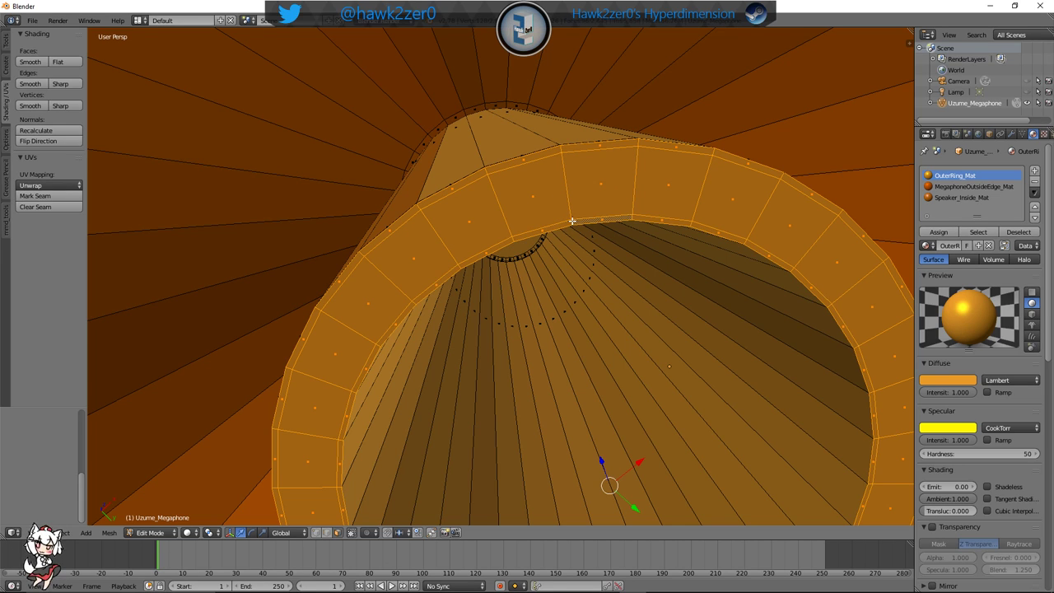
left_click(963, 198)
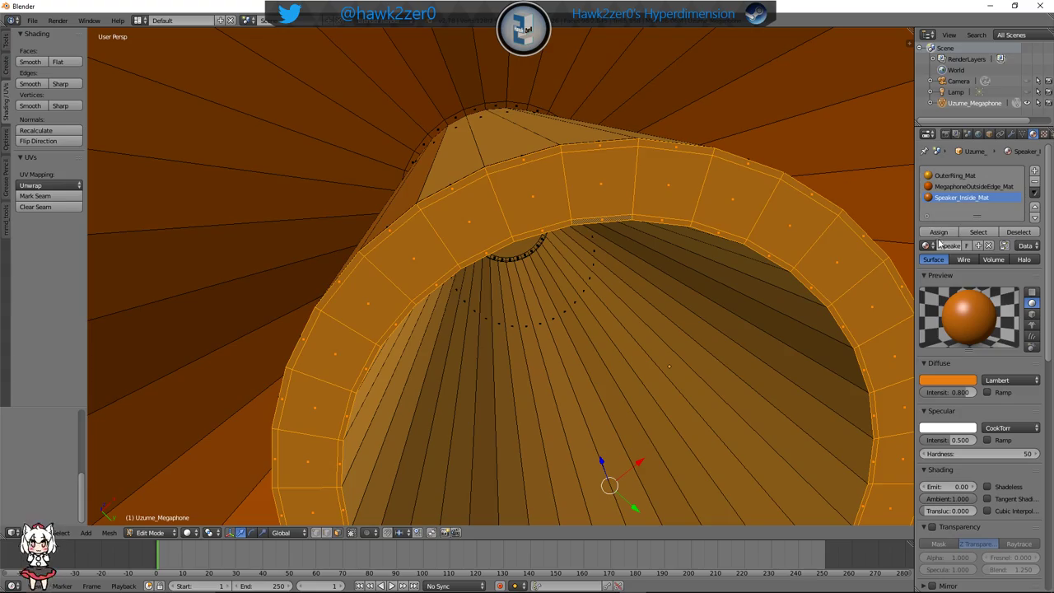
left_click(939, 232)
Add a loop cut around the tube's inside wall and slide it close to the open rim
middle_click_drag(633, 297, 490, 293)
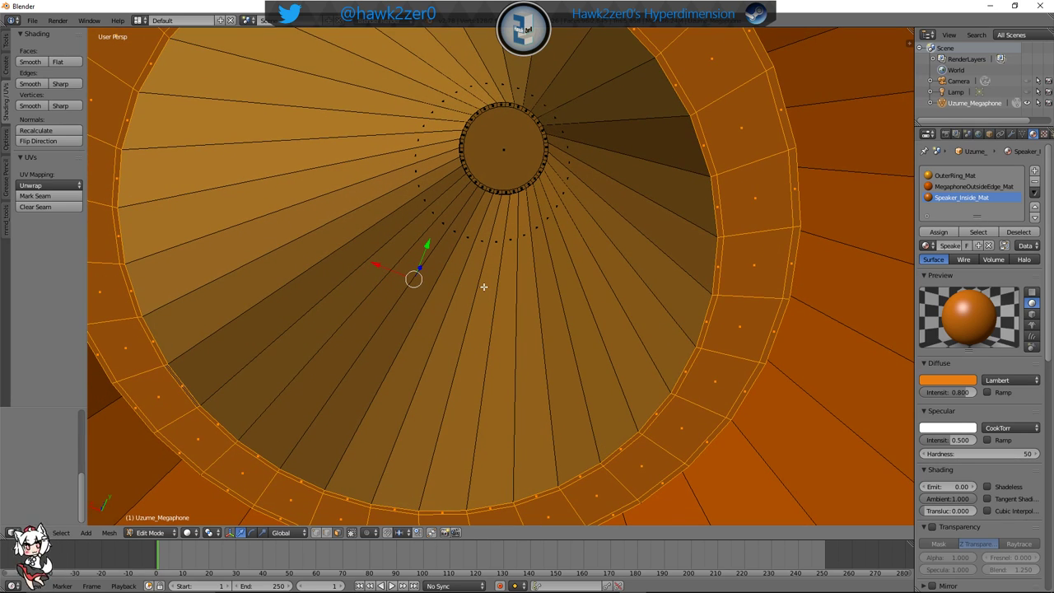
key("ctrl+r")
left_click(483, 285)
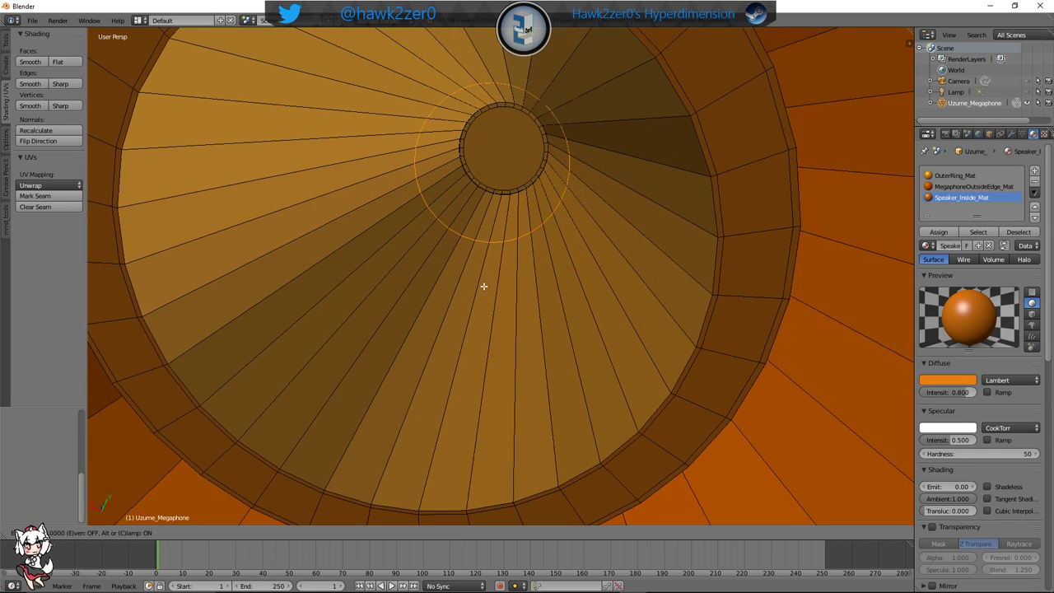
left_click(431, 421)
middle_click_drag(435, 412, 463, 421)
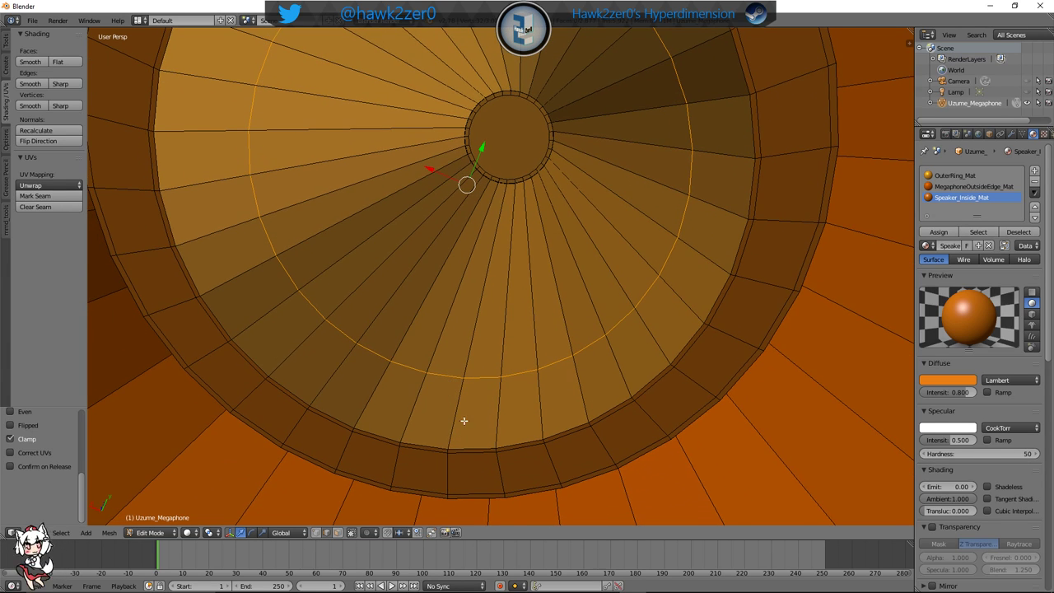
In face selection mode, assign Speaker_Inside_Mat to the new band of inside wall faces beside the rim
left_click(339, 533)
right_click(314, 376)
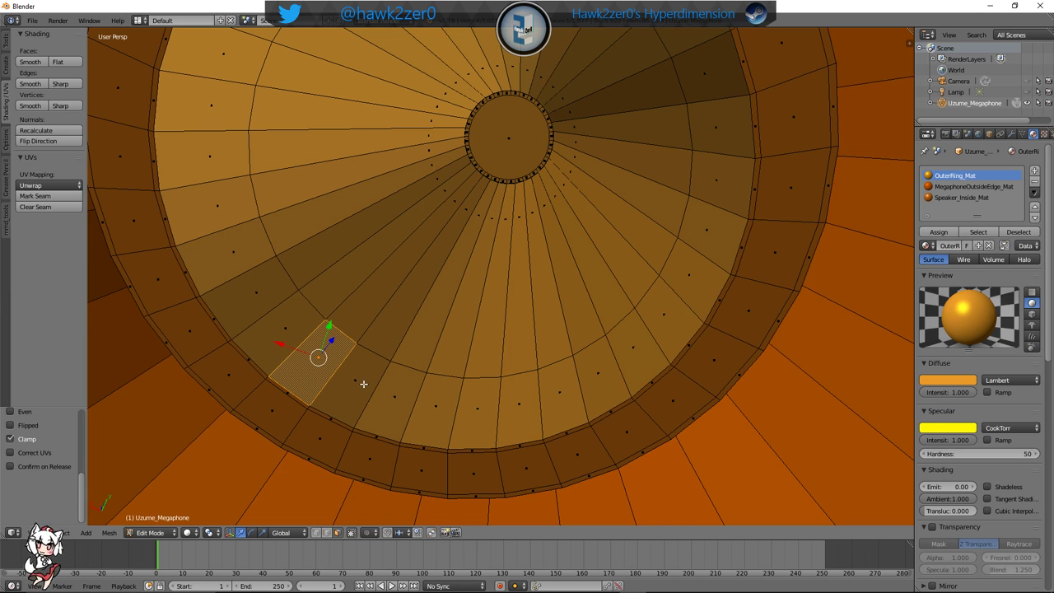
right_click(363, 384, "alt")
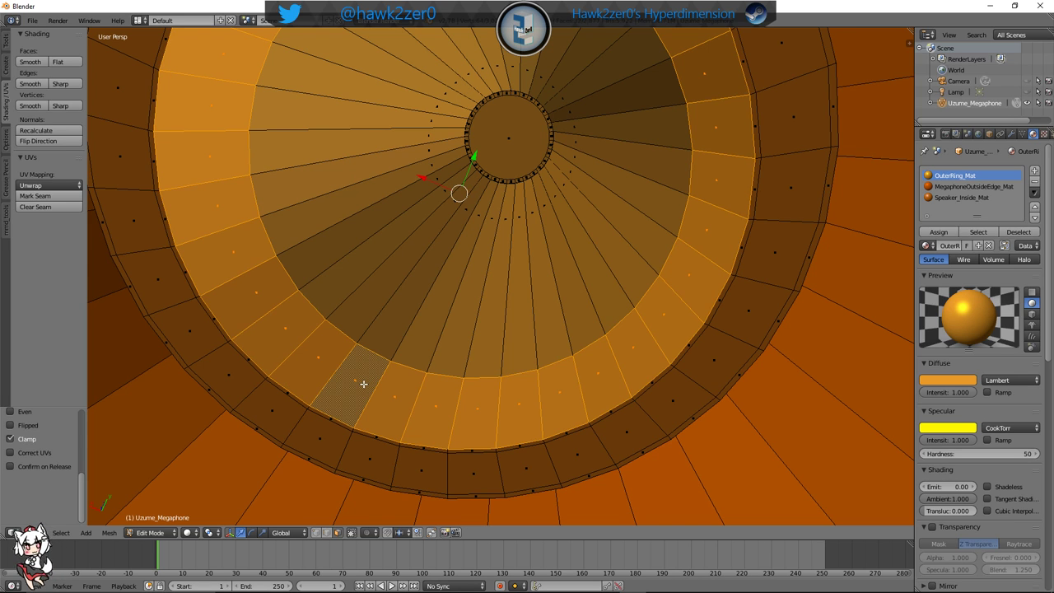
left_click(962, 198)
left_click(939, 232)
middle_click_drag(717, 315, 882, 236)
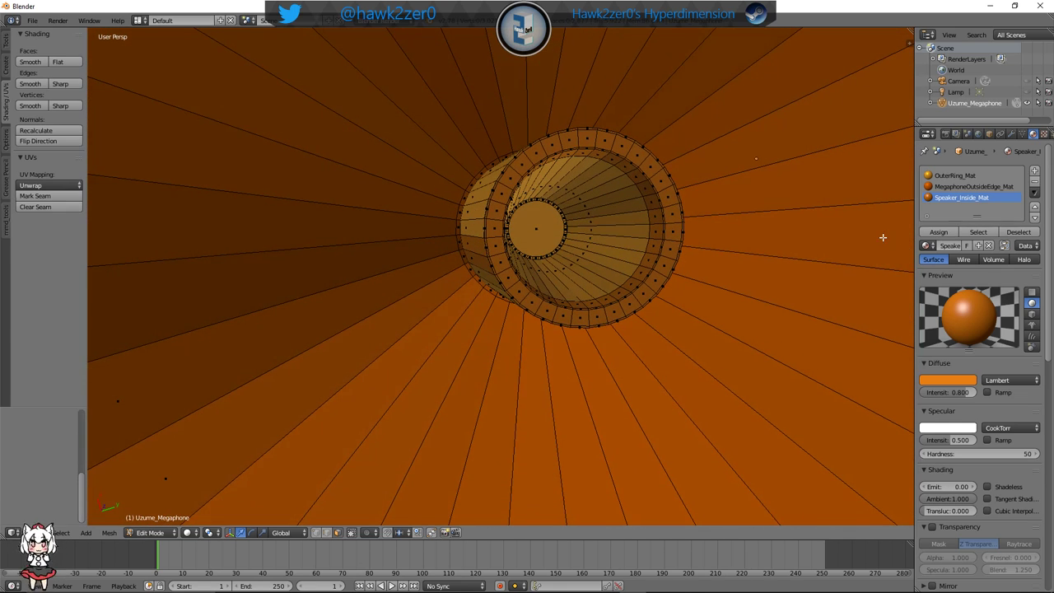
Add a fourth material slot with a new material named Speaker_Inside_Mat_Black
left_click(1035, 170)
left_click(943, 246)
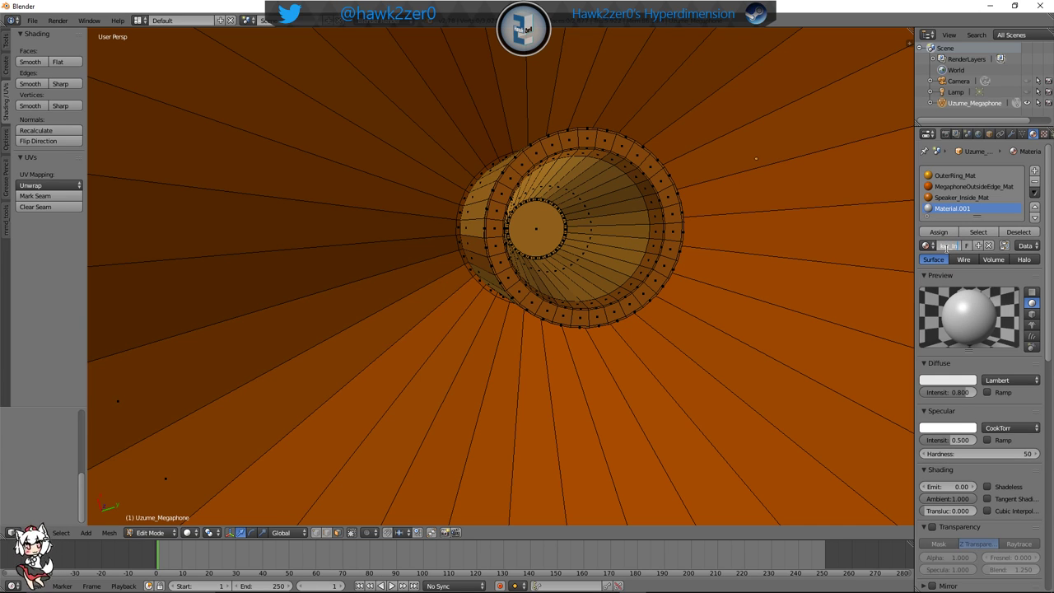
type("_Mat")
key("Return")
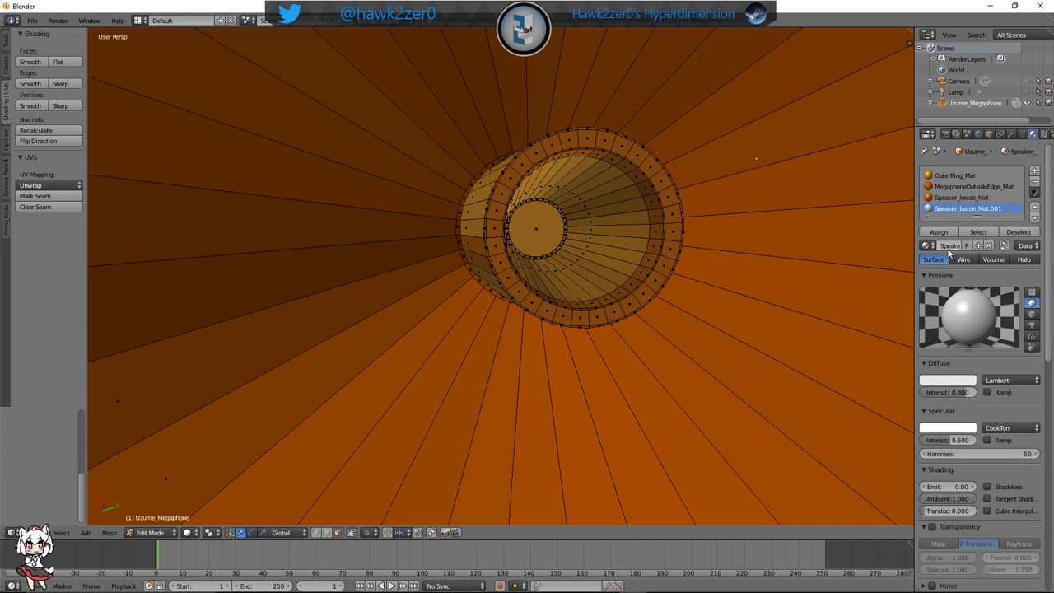
left_click(947, 248)
key("Return")
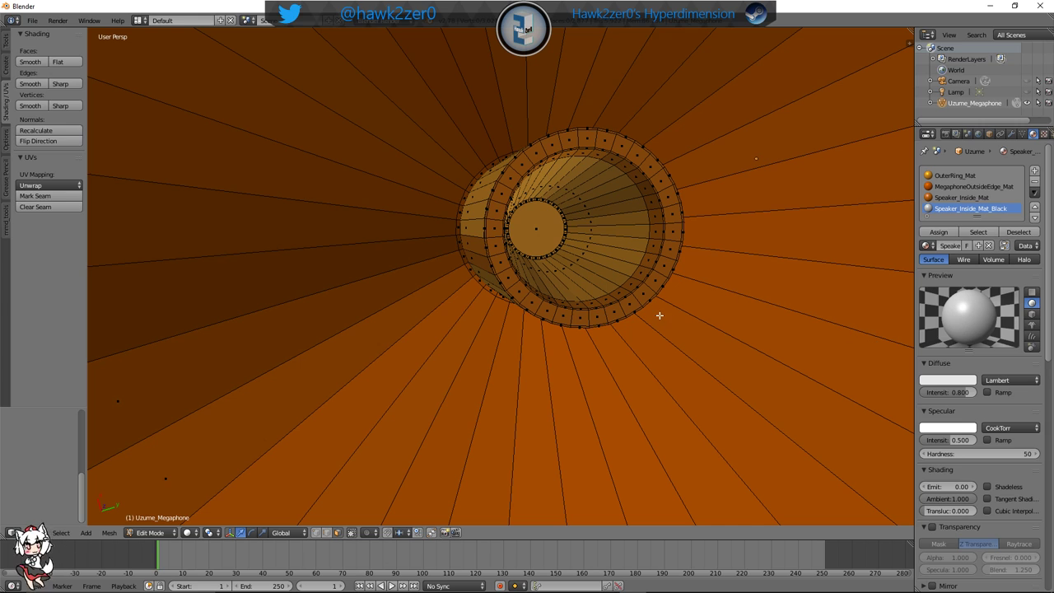
Set the diffuse colour of Speaker_Inside_Mat_Black to black and its specular colour to a very dark grey
middle_click_drag(660, 315, 556, 362)
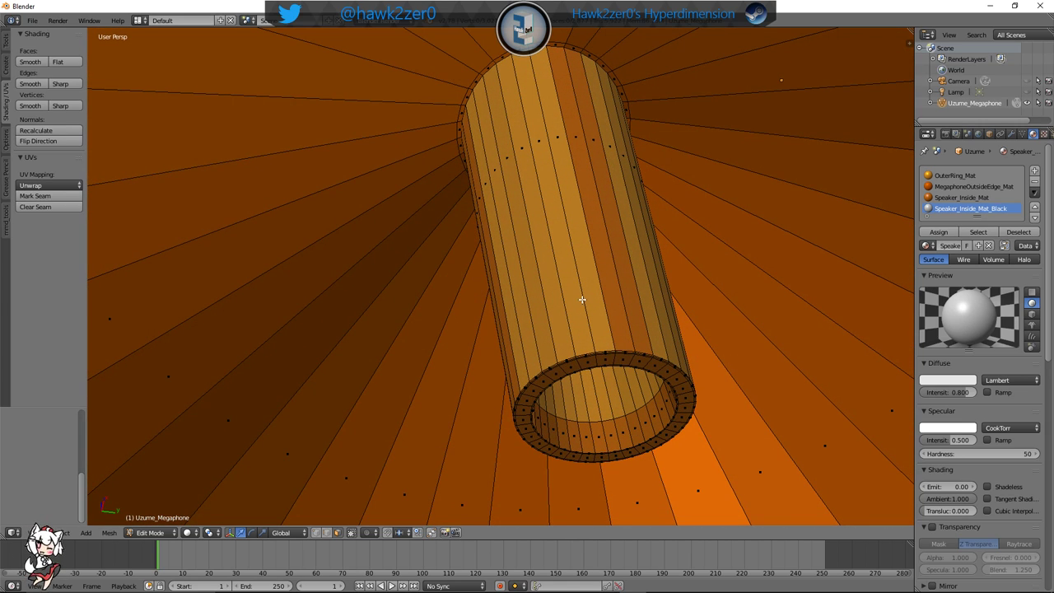
left_click(945, 380)
left_click_drag(969, 313, 966, 354)
left_click(957, 433)
Assign Speaker_Inside_Mat_Black to all yellow long faces between the orange stripes around the tube's outer wall
middle_click_drag(598, 325, 624, 275)
right_click(616, 272)
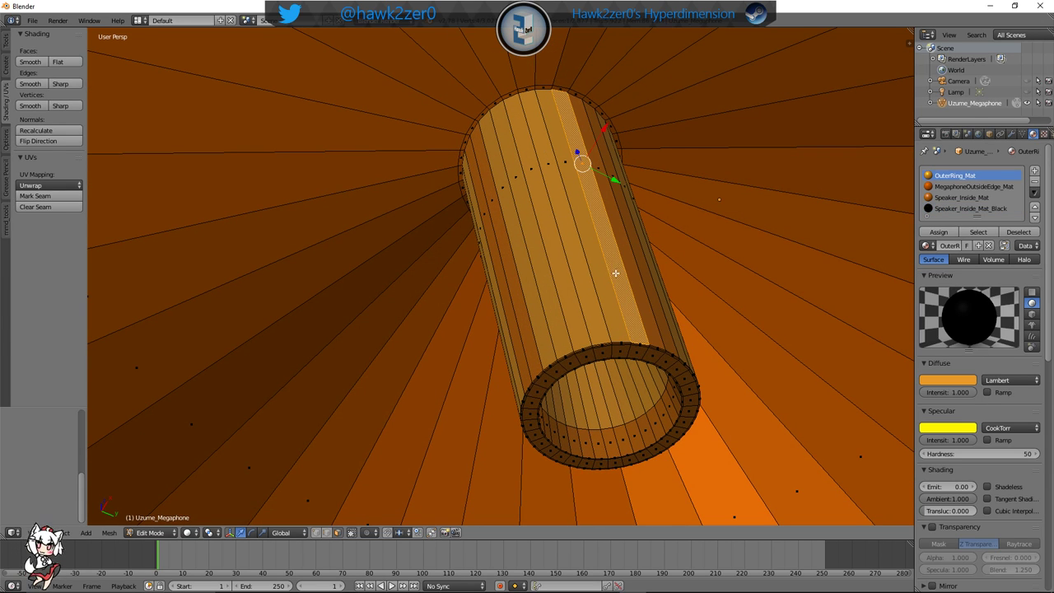
right_click(597, 274, "shift")
right_click(577, 275, "shift")
right_click(560, 279, "shift")
right_click(543, 289, "shift")
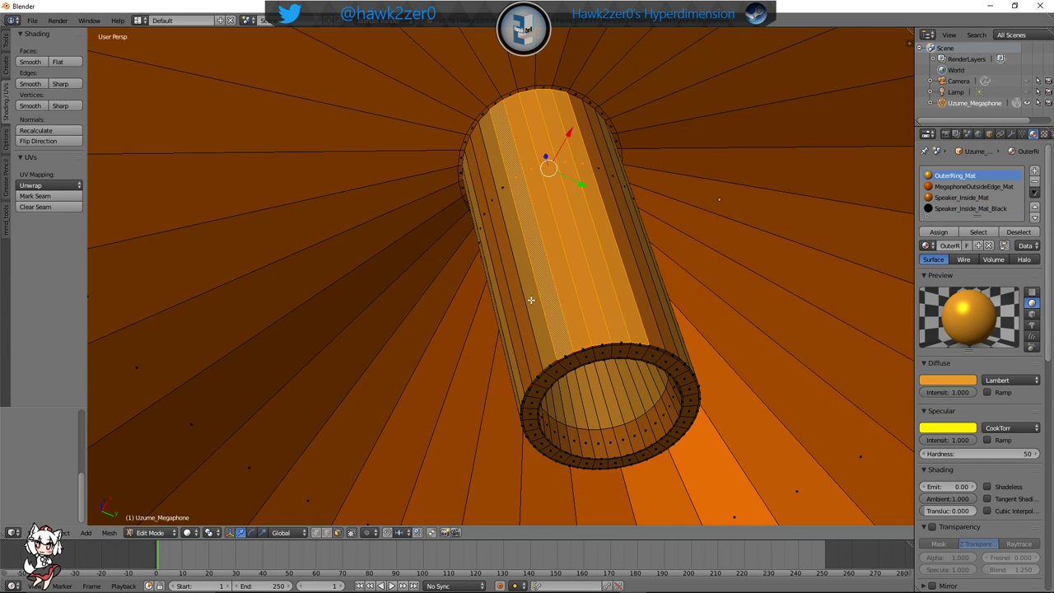
right_click(531, 300, "alt+shift")
middle_click_drag(484, 299, 507, 286)
right_click(507, 286, "alt+shift")
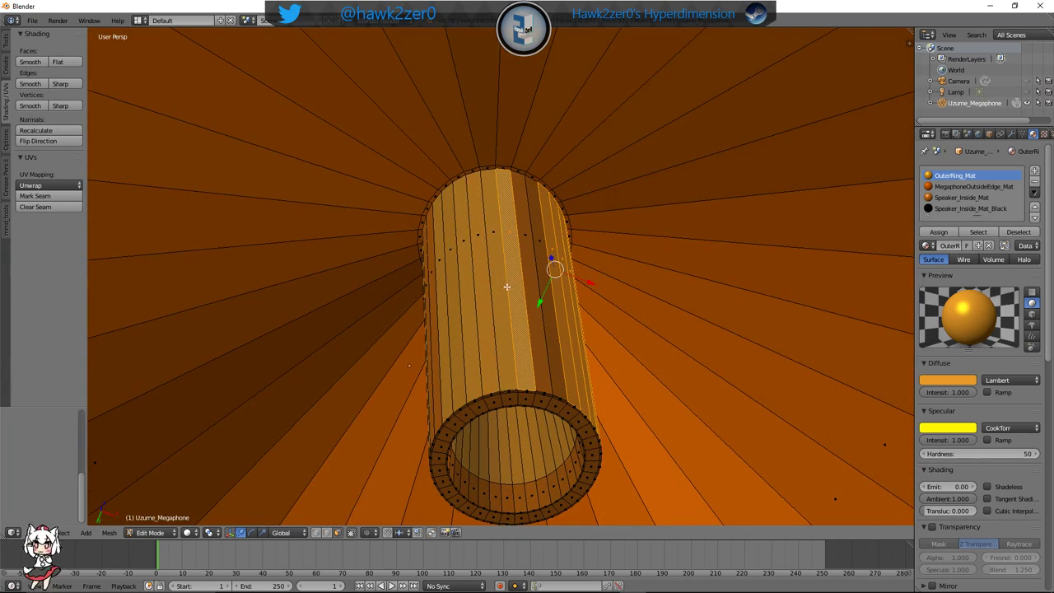
right_click(494, 286, "alt+shift")
right_click(482, 288, "alt+shift")
right_click(460, 287, "alt+shift")
right_click(447, 290, "alt+shift")
right_click(437, 294, "alt+shift")
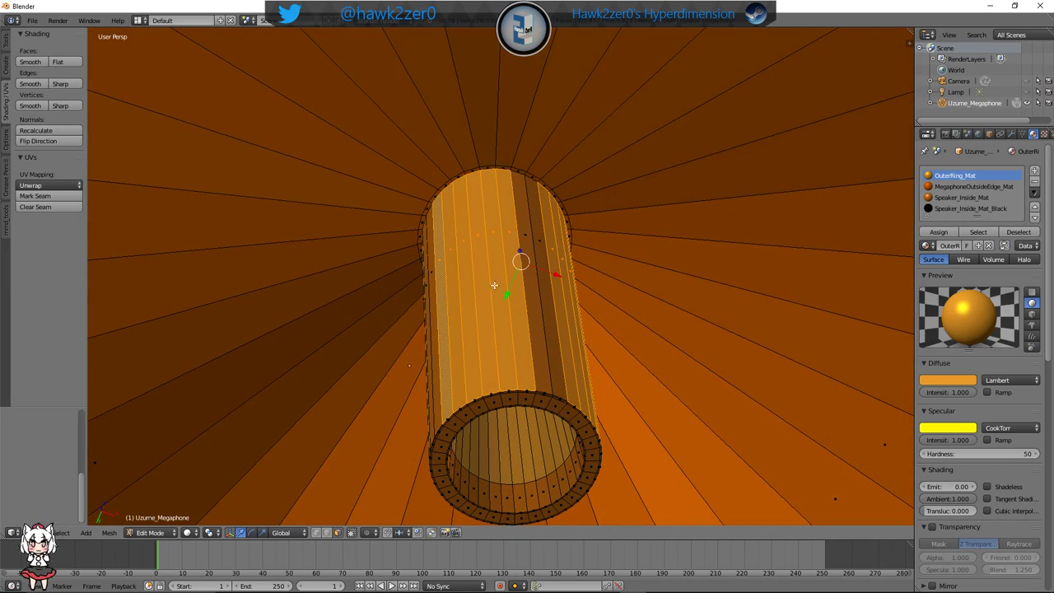
mouse_move(494, 285)
middle_mouse_down()
mouse_move(557, 275)
mouse_move(489, 242)
mouse_move(480, 294)
middle_mouse_up()
right_click(536, 197, "alt+shift")
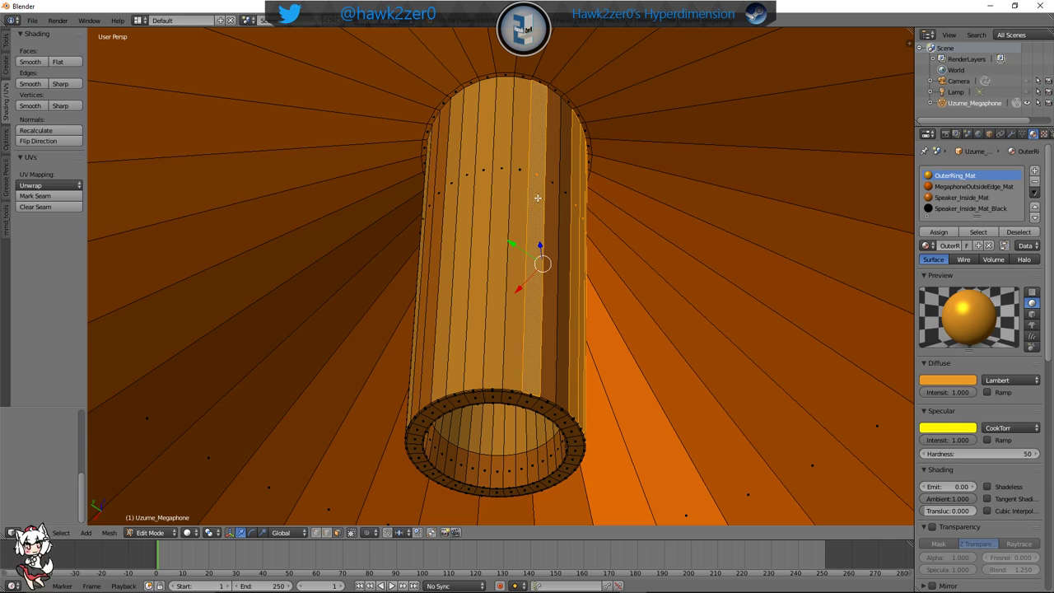
mouse_move(537, 198)
middle_mouse_down()
mouse_move(504, 196)
mouse_move(591, 213)
middle_mouse_up()
right_click(518, 204, "shift")
right_click(502, 203, "shift")
right_click(487, 200, "shift")
right_click(466, 201, "shift")
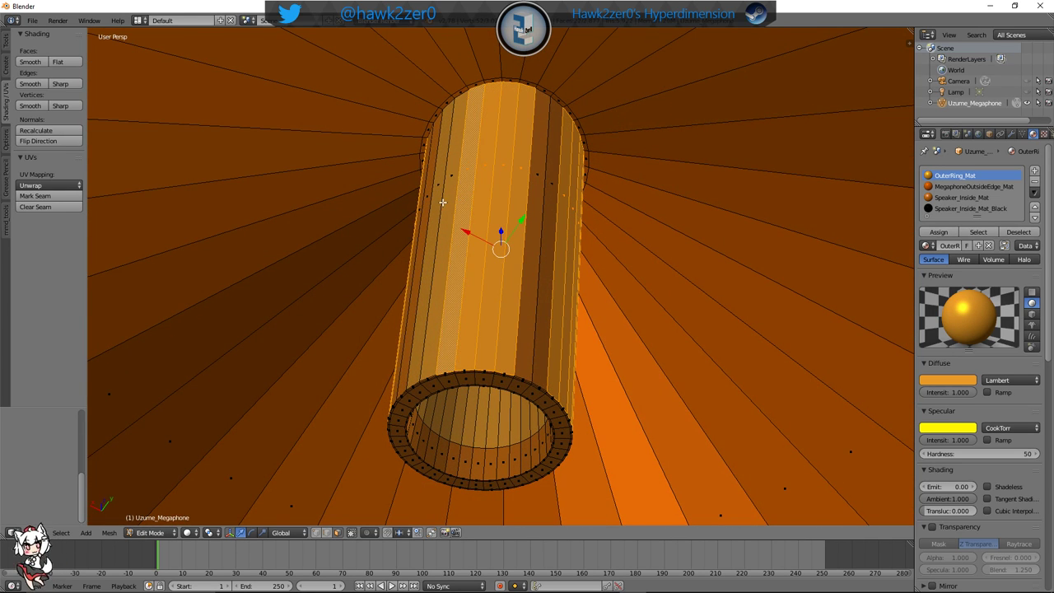
right_click(443, 202, "shift")
right_click(436, 205, "shift")
middle_click_drag(444, 272, 561, 223)
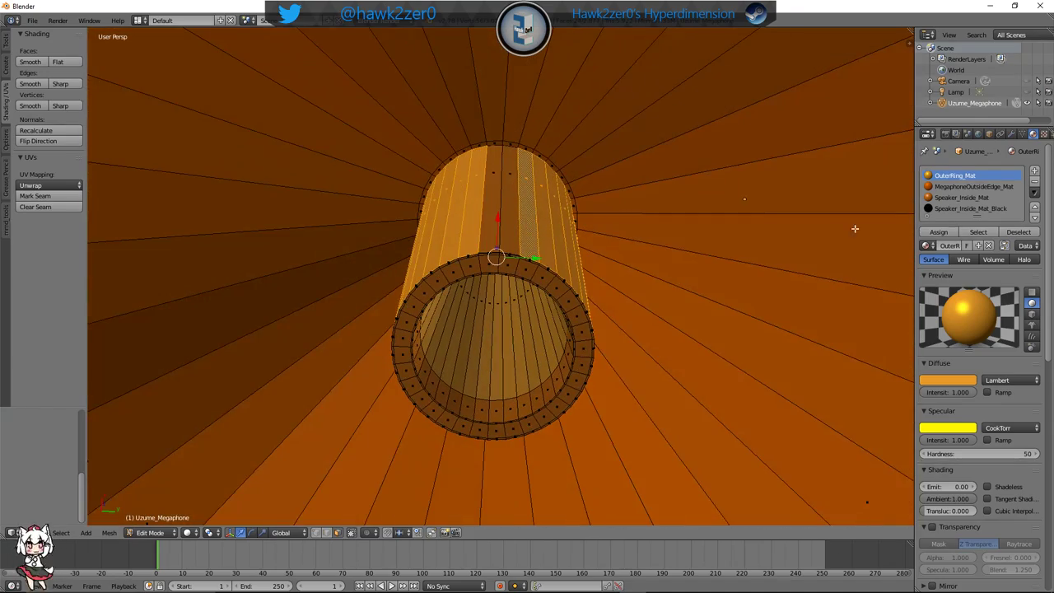
left_click(971, 209)
left_click(939, 231)
scroll(557, 289, "down", 3)
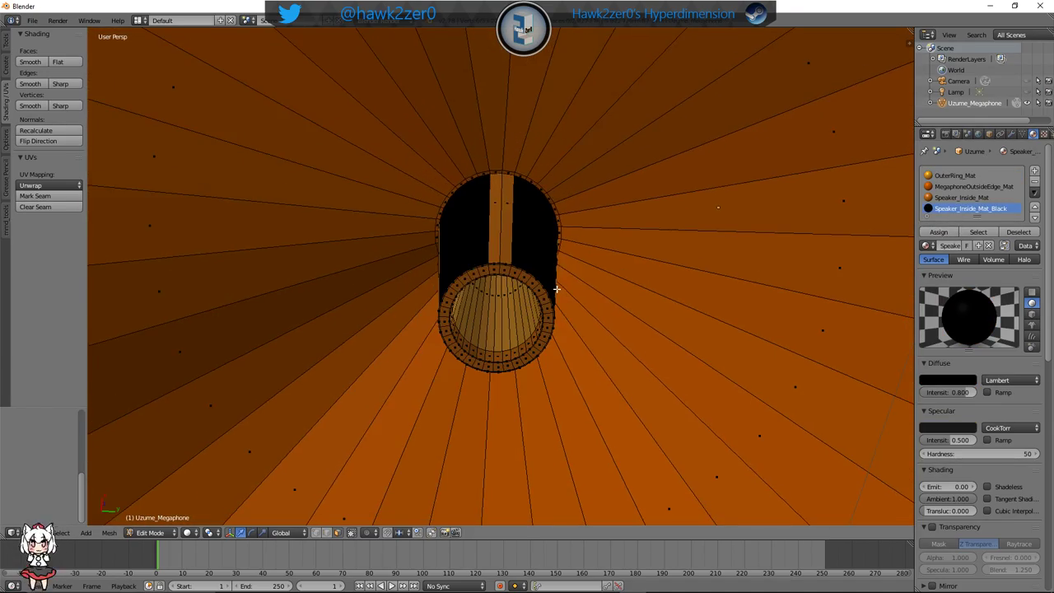
Assign Speaker_Inside_Mat_Black to the tapered inner wall faces and the round end face deep inside the speaker tube
middle_click_drag(556, 288, 409, 280)
scroll(466, 322, "up", 4)
middle_click_drag(466, 322, 442, 327)
right_click(462, 335)
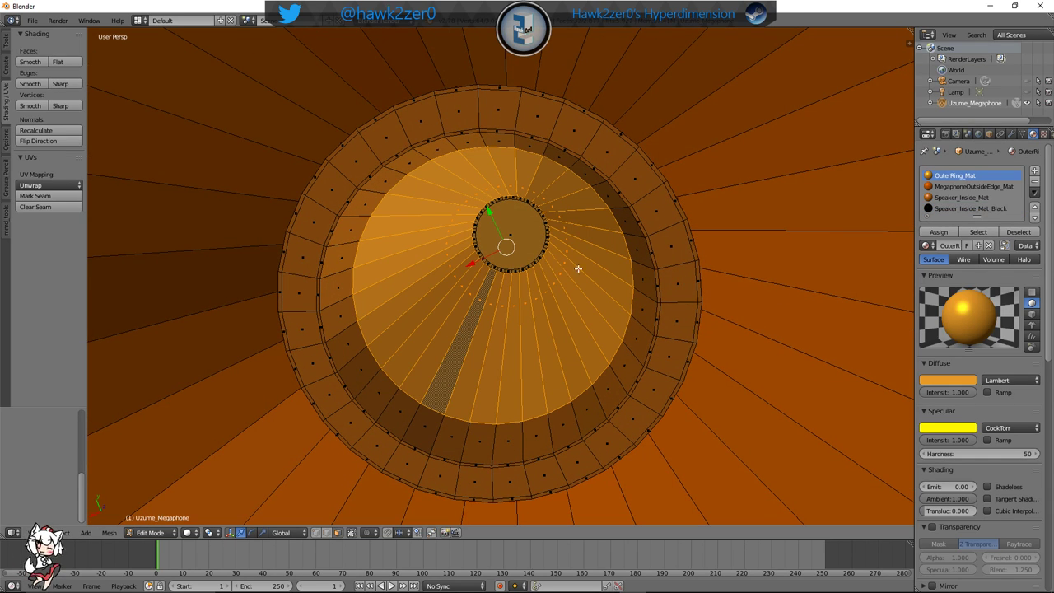
scroll(545, 272, "up", 4)
middle_click_drag(539, 272, 548, 338)
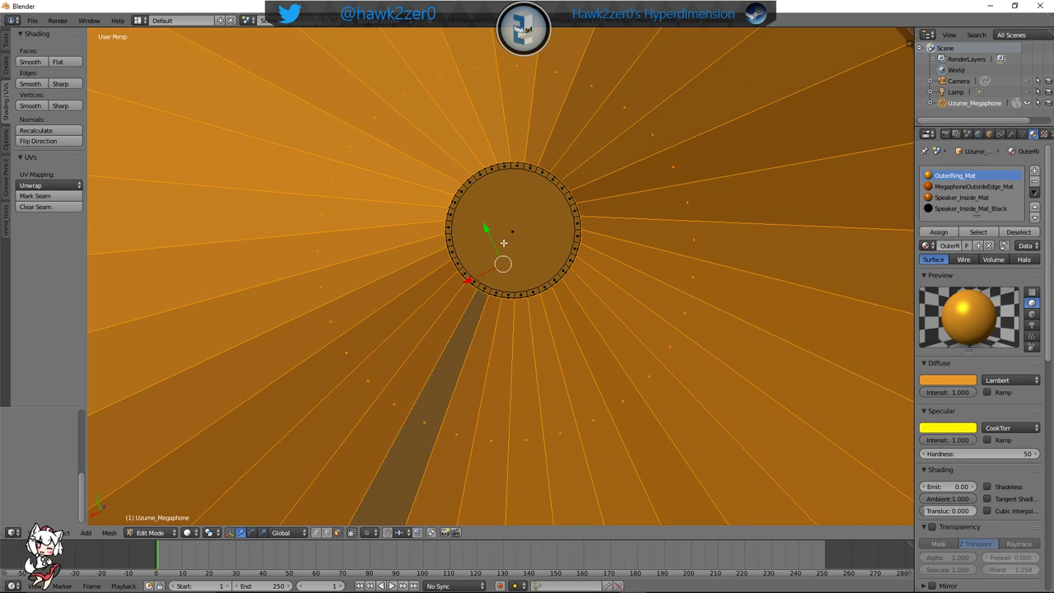
right_click(516, 215, "shift")
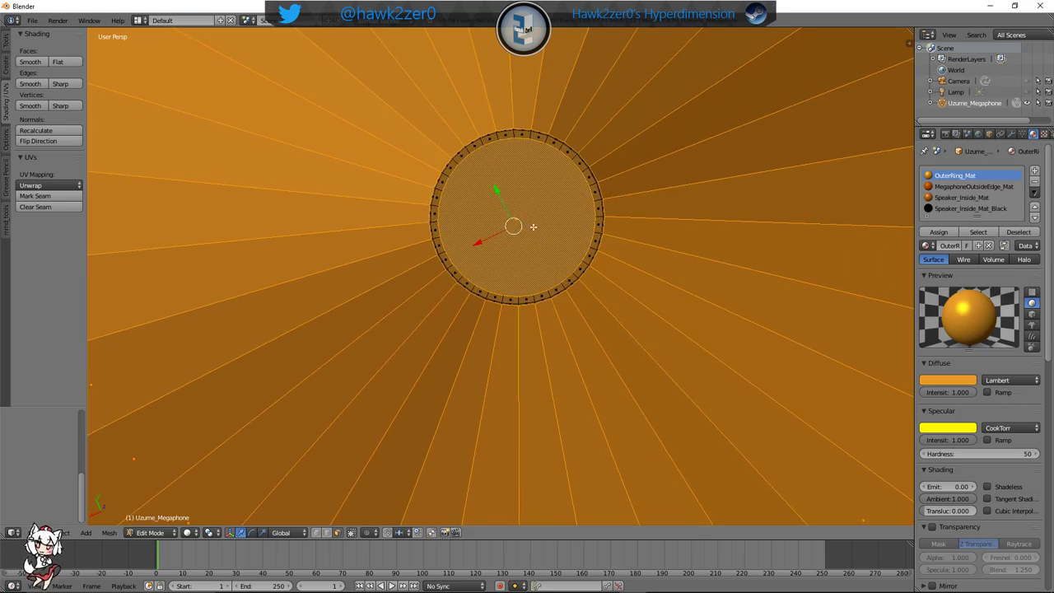
key("h")
middle_click_drag(500, 295, 409, 395)
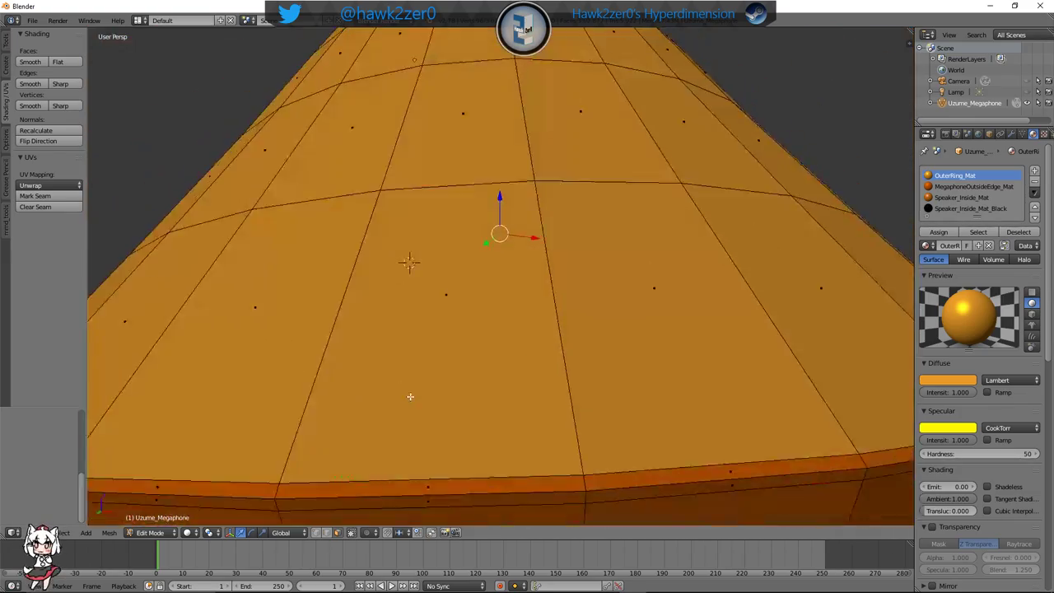
mouse_move(498, 272)
middle_mouse_down()
mouse_move(497, 466)
mouse_move(515, 311)
mouse_move(494, 263)
middle_mouse_up()
scroll(494, 255, "up", 6)
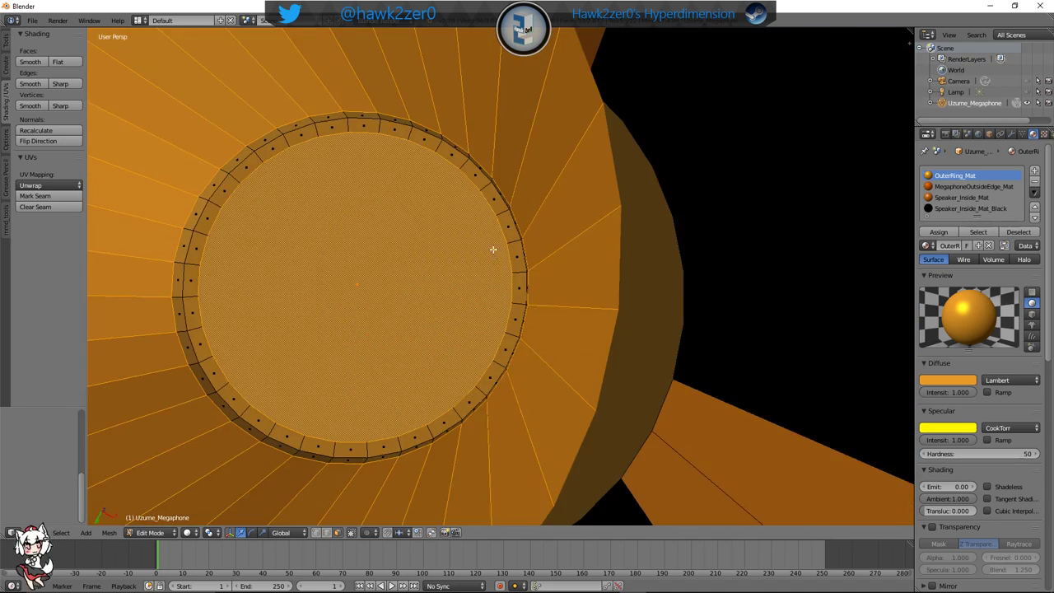
scroll(476, 236, "down", 3)
middle_click_drag(501, 225, 558, 252)
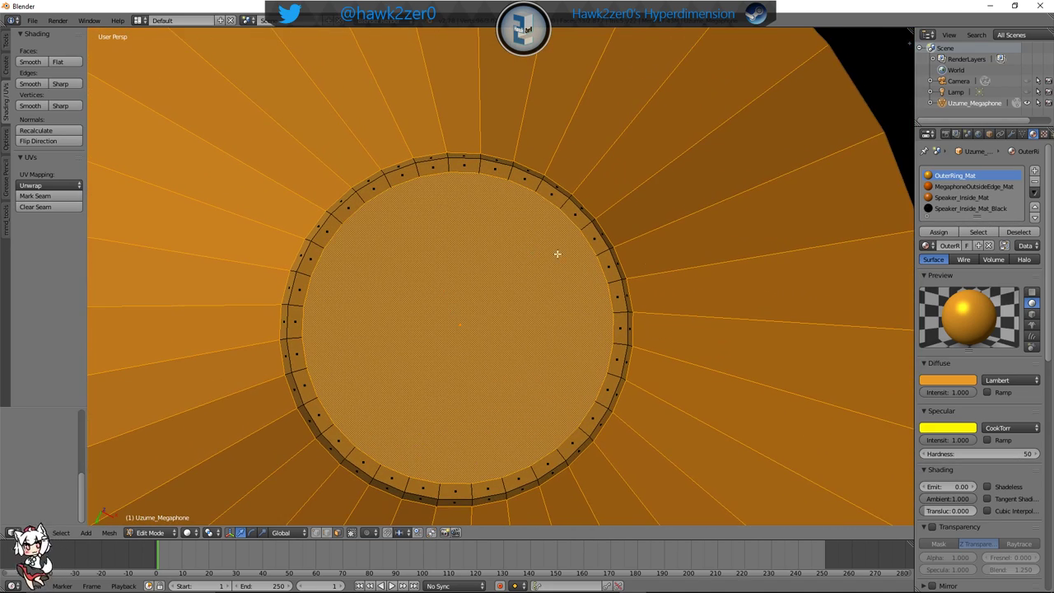
left_click(972, 208)
left_click(938, 231)
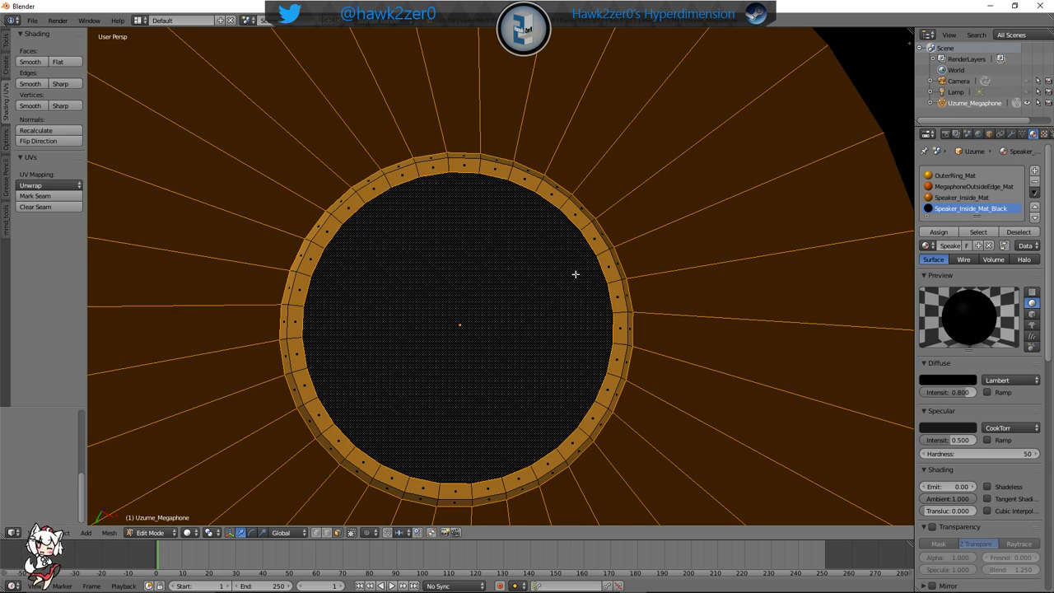
Assign Speaker_Inside_Mat_Black to the two narrow rings of faces surrounding the round end face inside the tube
right_click(602, 239)
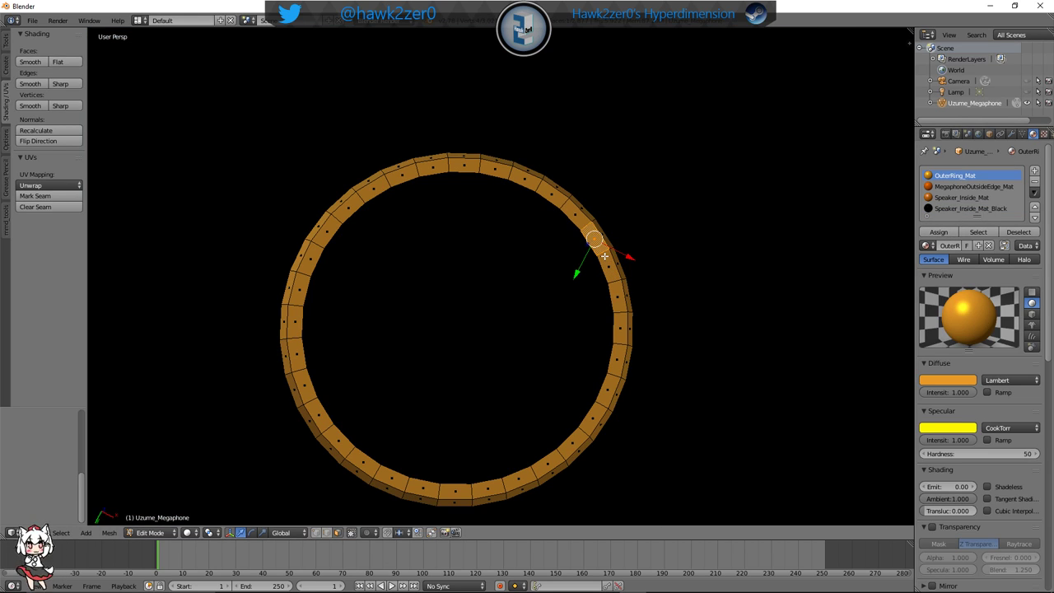
key("a")
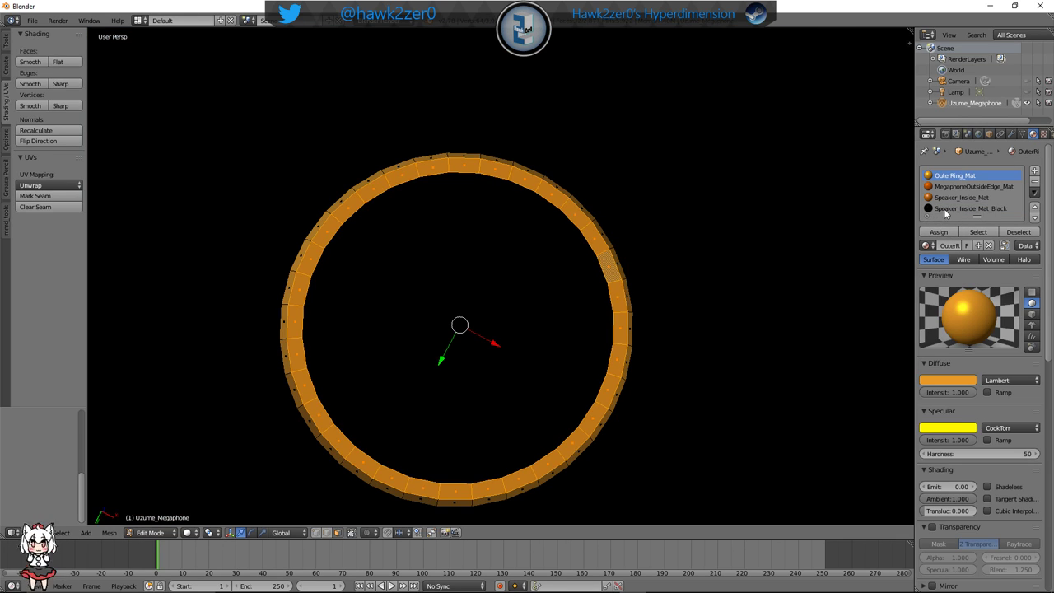
left_click(971, 209)
right_click(590, 213)
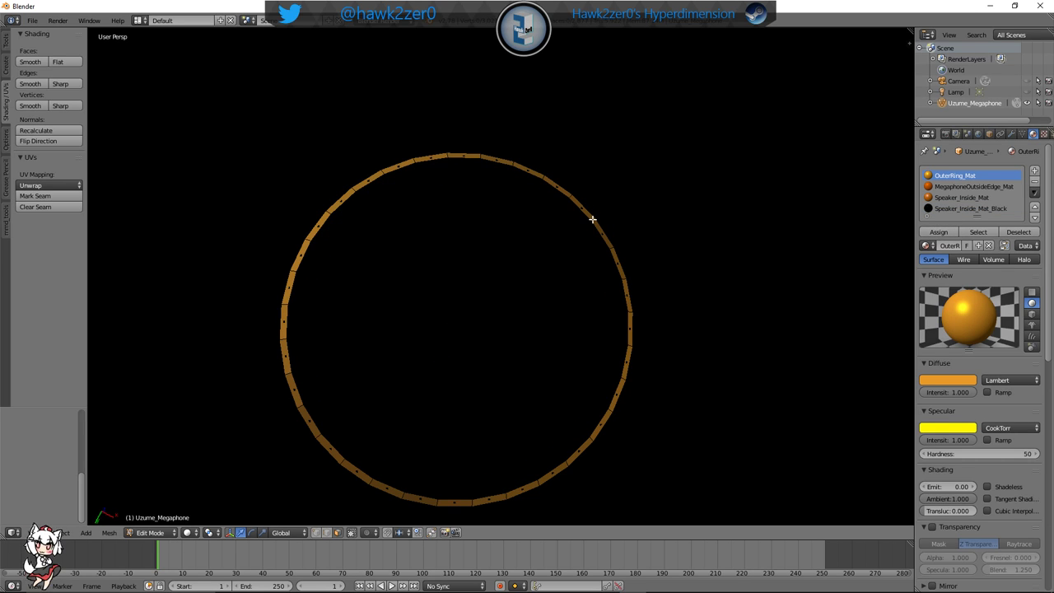
key("a")
scroll(590, 220, "down", 3)
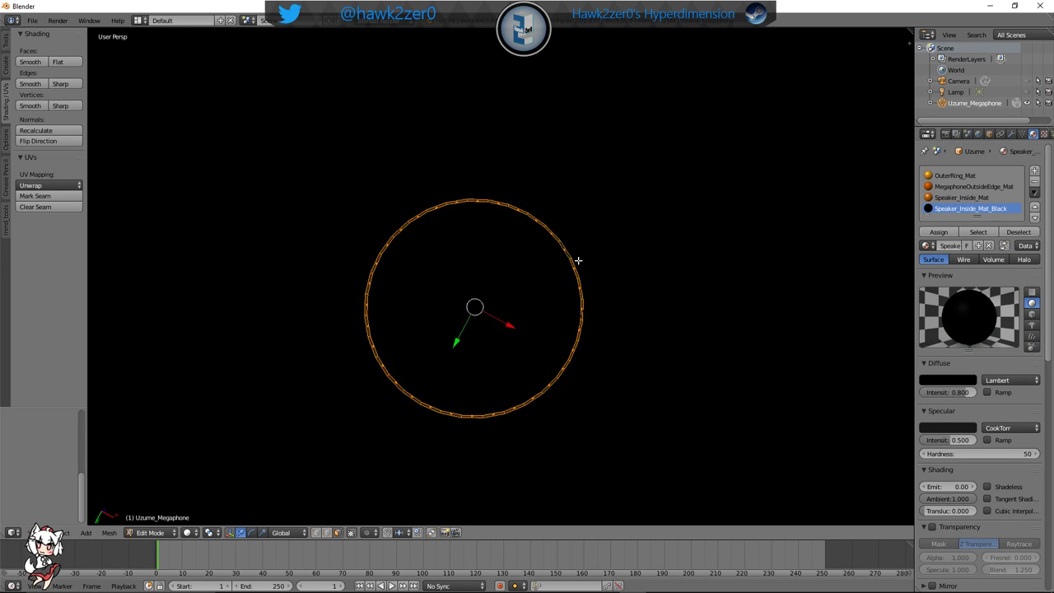
Switch to Object Mode and examine the tube's striped outer wall and its junction with the speaker cone
scroll(578, 260, "down", 8)
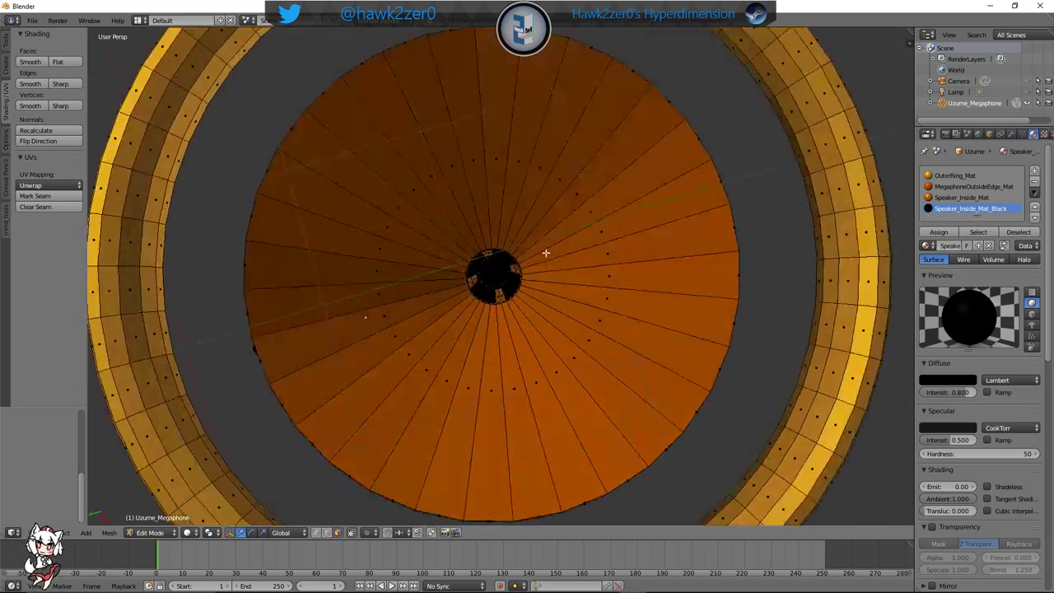
mouse_move(545, 253)
middle_mouse_down()
mouse_move(412, 239)
mouse_move(361, 221)
mouse_move(275, 233)
mouse_move(533, 237)
middle_mouse_up()
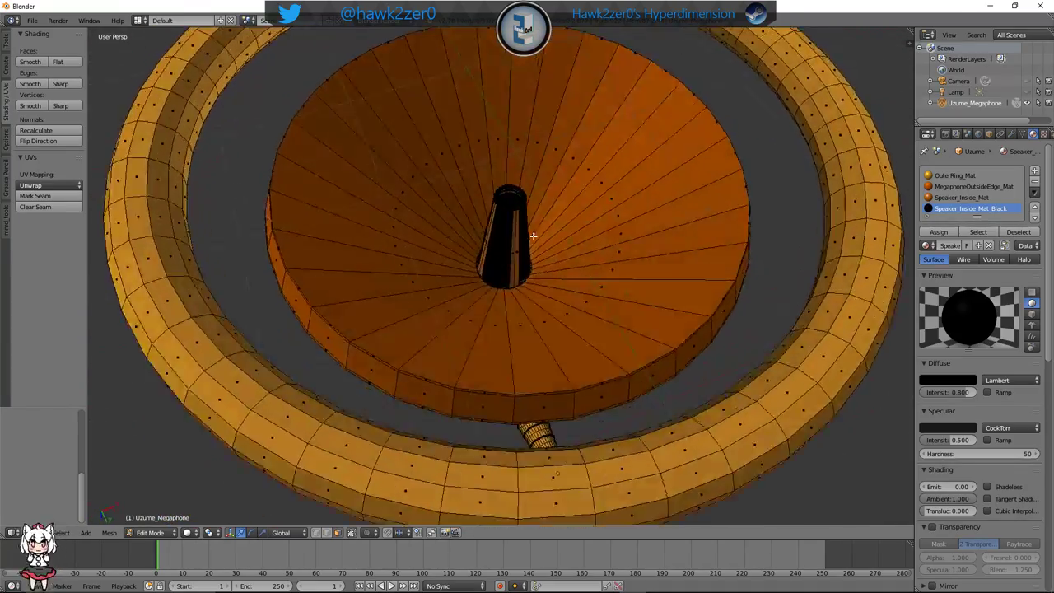
scroll(537, 264, "down", 6)
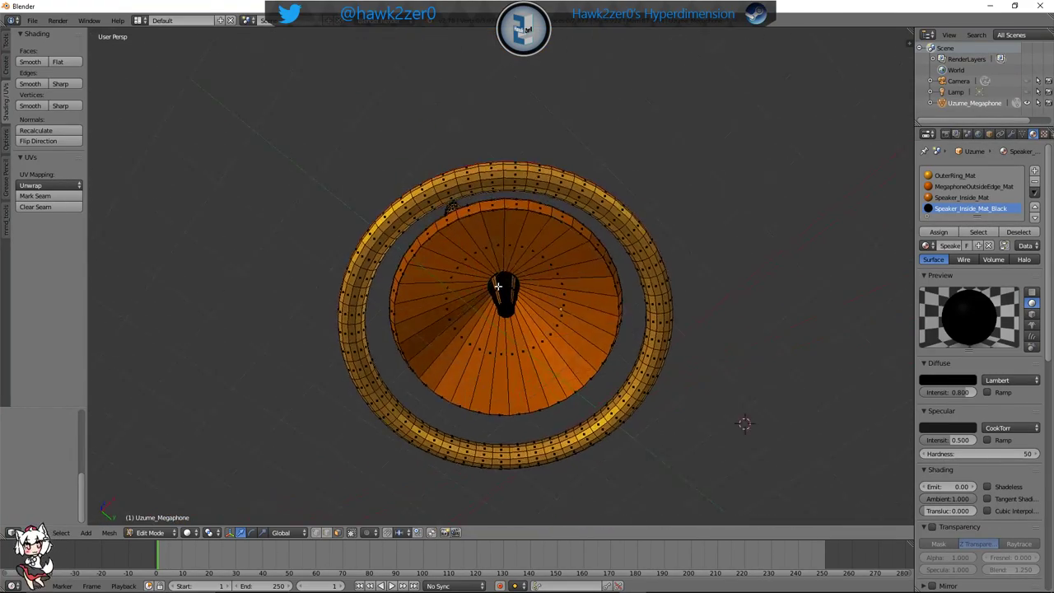
scroll(497, 285, "up", 8)
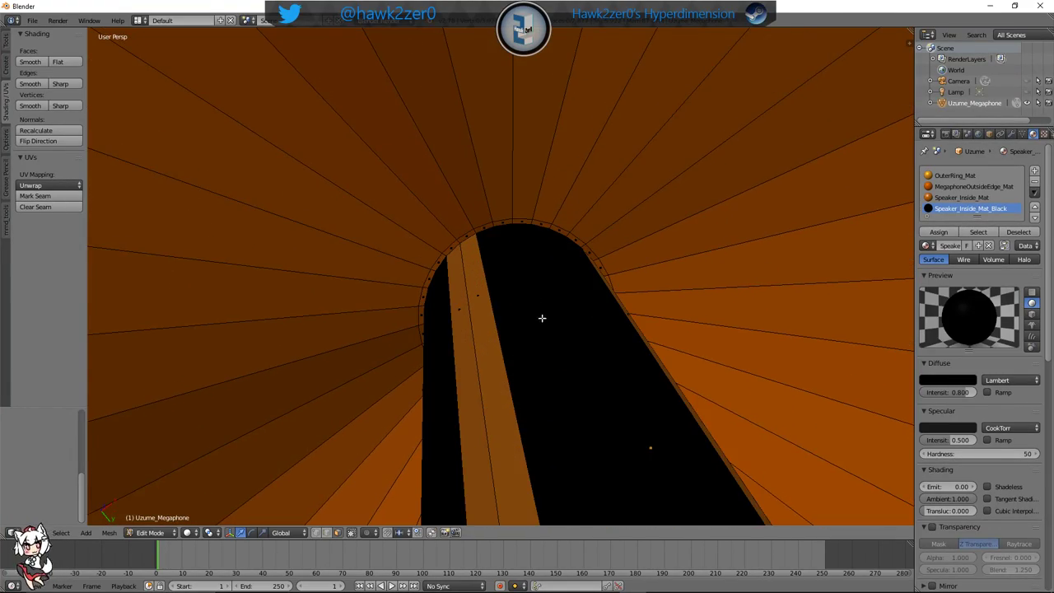
middle_click_drag(548, 310, 501, 310)
scroll(541, 246, "down", 2)
scroll(520, 299, "down", 5)
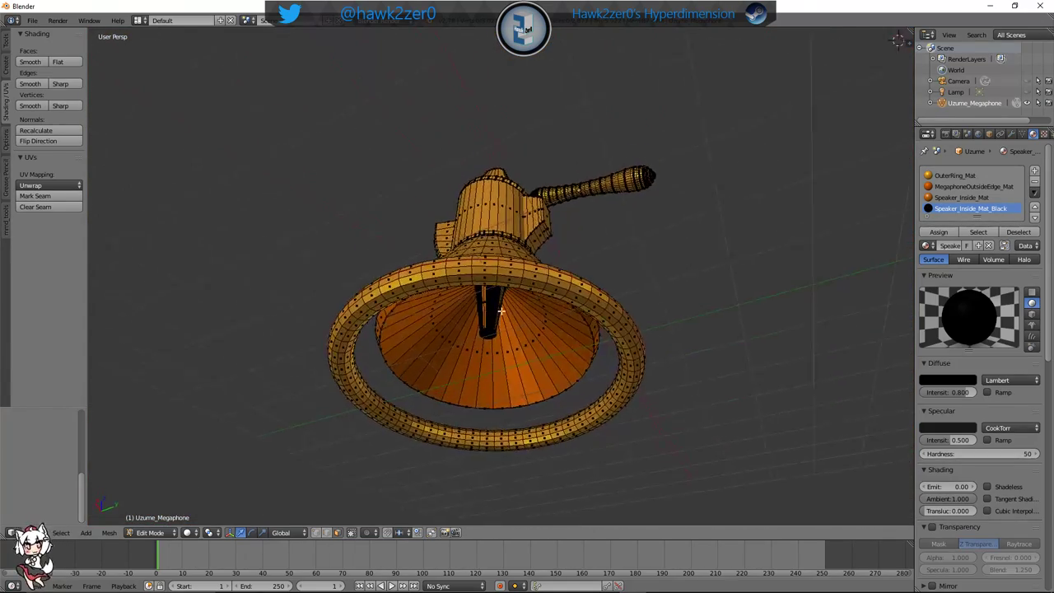
scroll(501, 310, "up", 3)
left_click(175, 534)
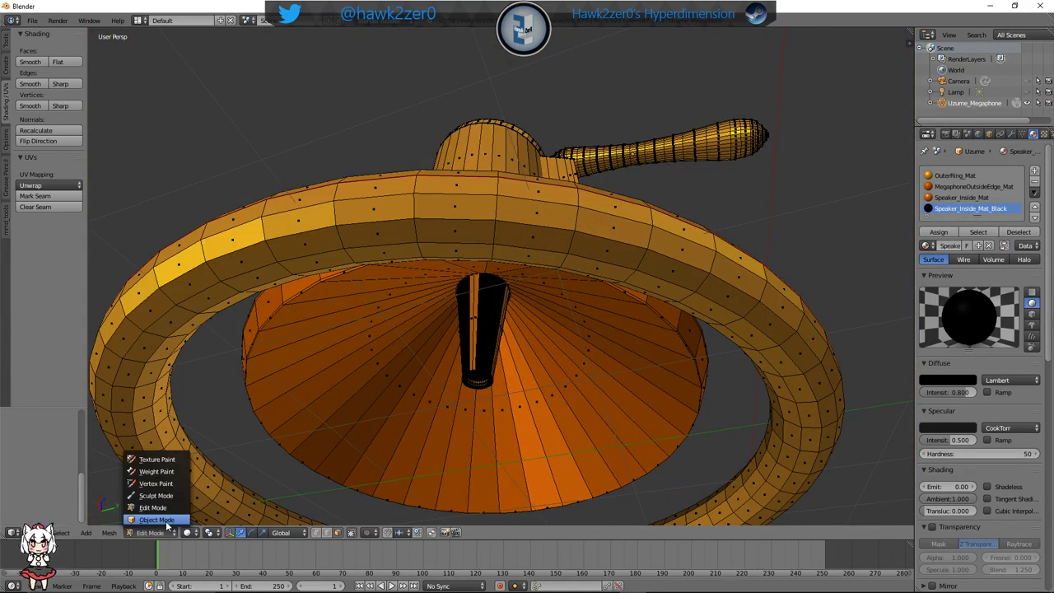
left_click(156, 518)
middle_click_drag(494, 408, 569, 415)
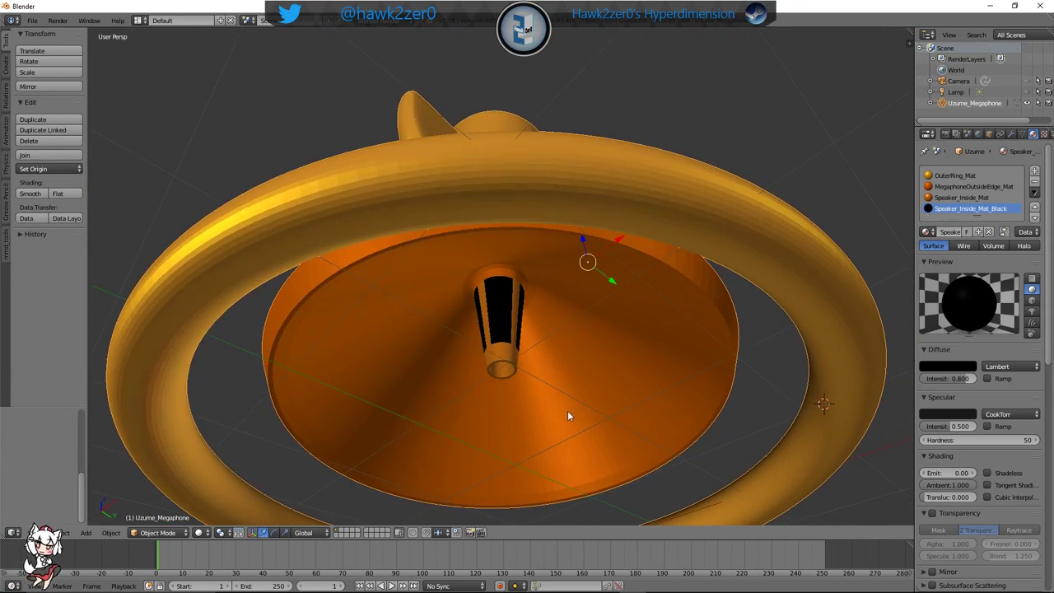
scroll(527, 370, "up", 6)
In Edit Mode, add a loop cut around the striped tube wall close to where it meets the speaker cone
left_click(158, 533)
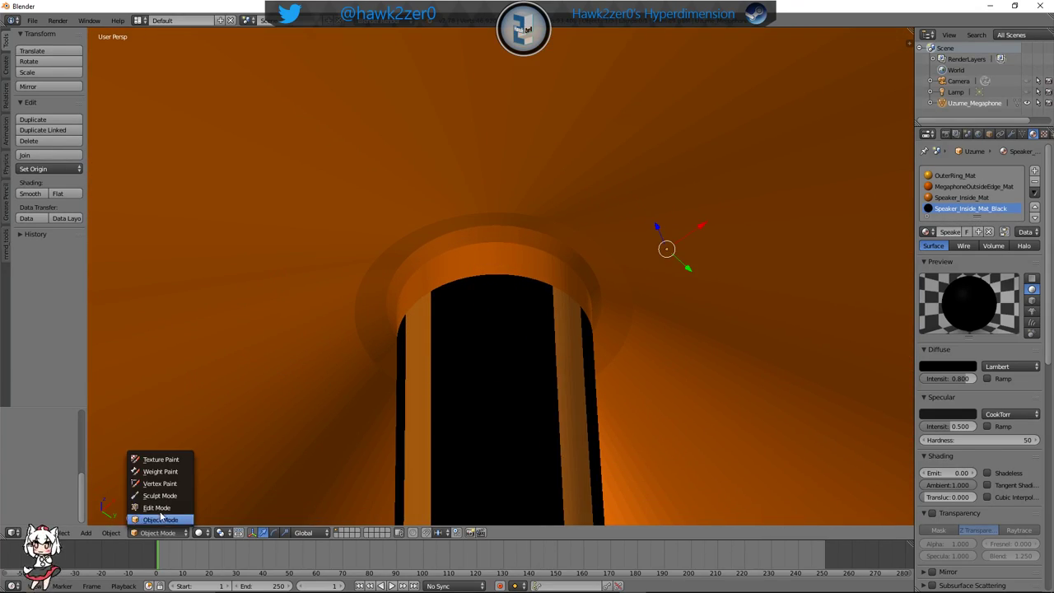
left_click(158, 515)
scroll(259, 464, "up", 5)
middle_click_drag(442, 284, 487, 291)
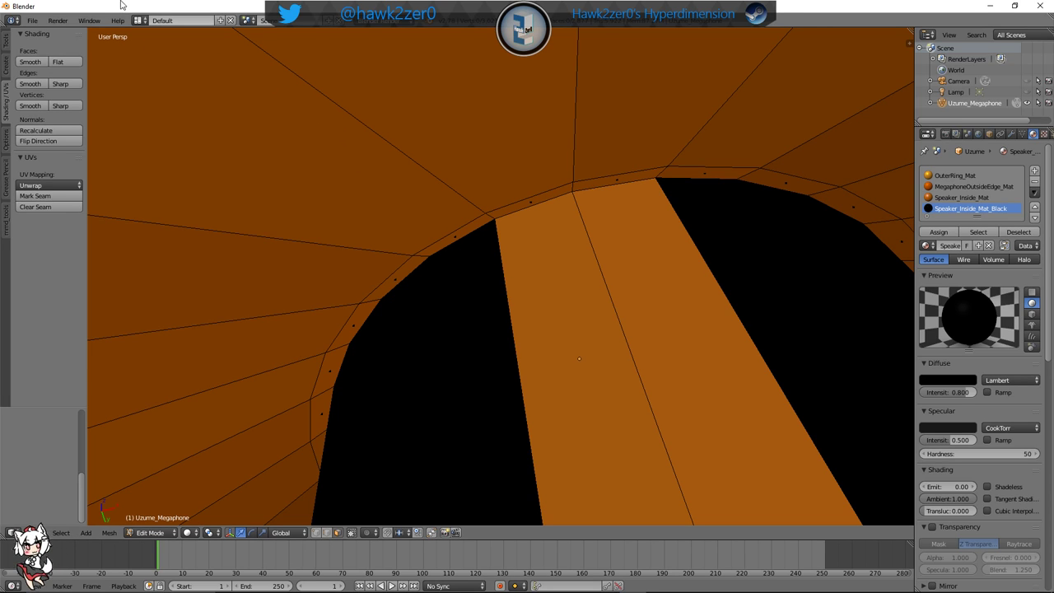
scroll(584, 241, "down", 10)
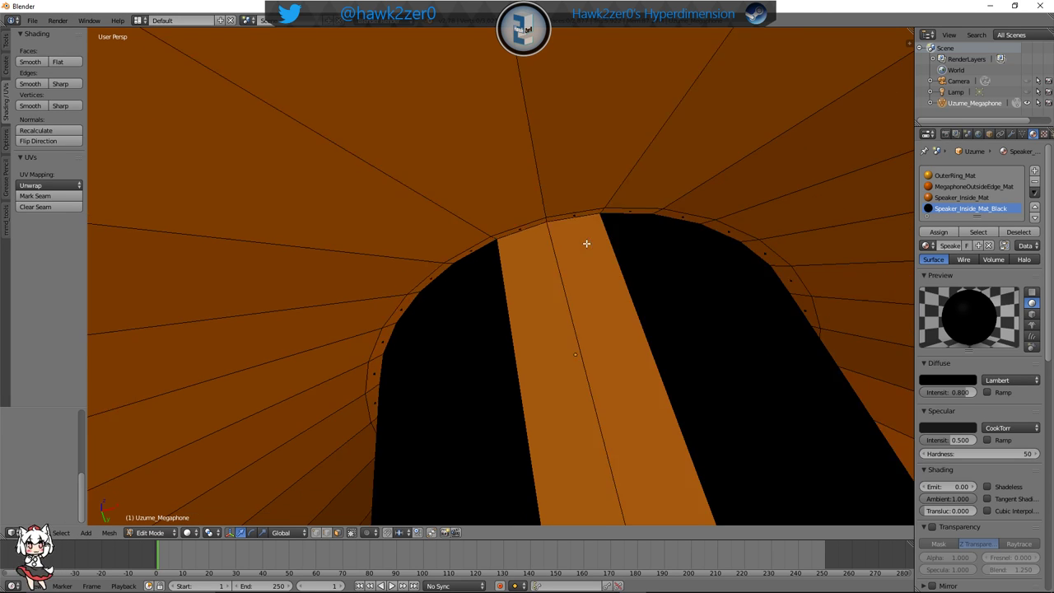
key("ctrl+r")
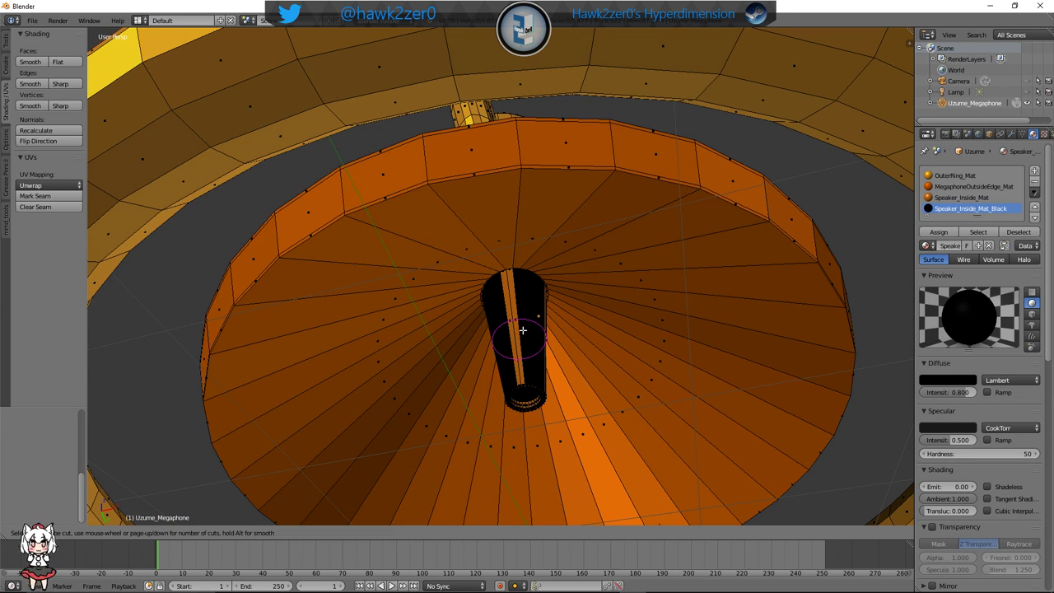
left_click(523, 330)
left_click(512, 285)
scroll(519, 288, "up", 8)
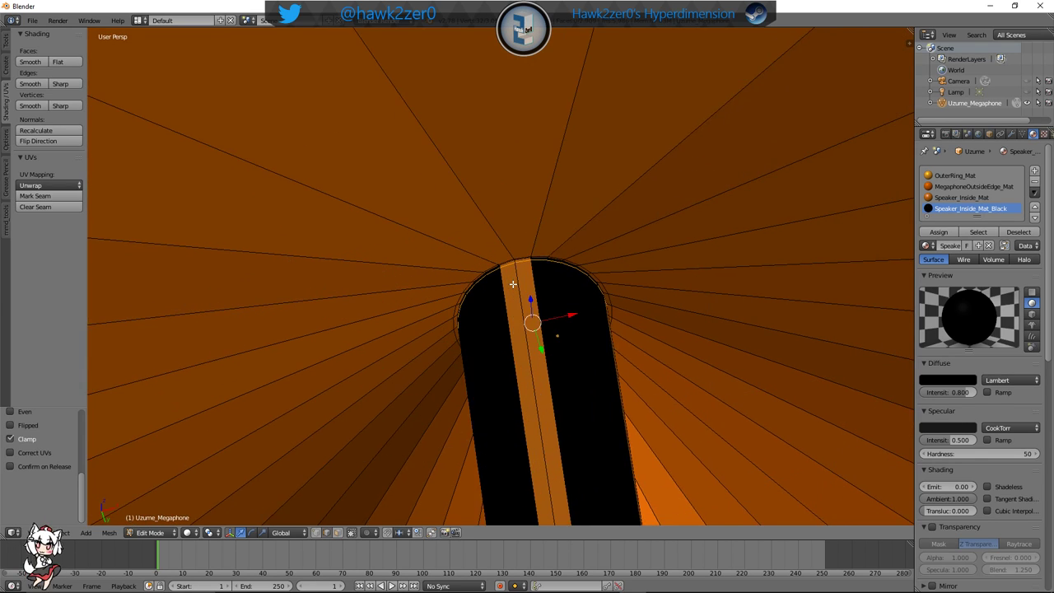
scroll(533, 290, "down", 3)
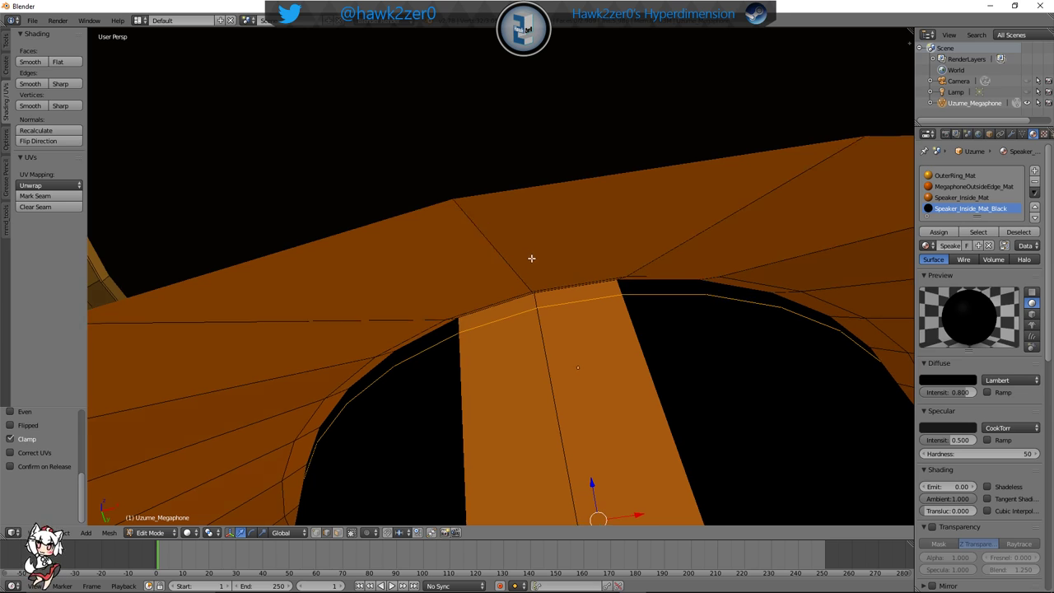
Assign Speaker_Inside_Mat to the new narrow band of faces around the tube's base
key("a")
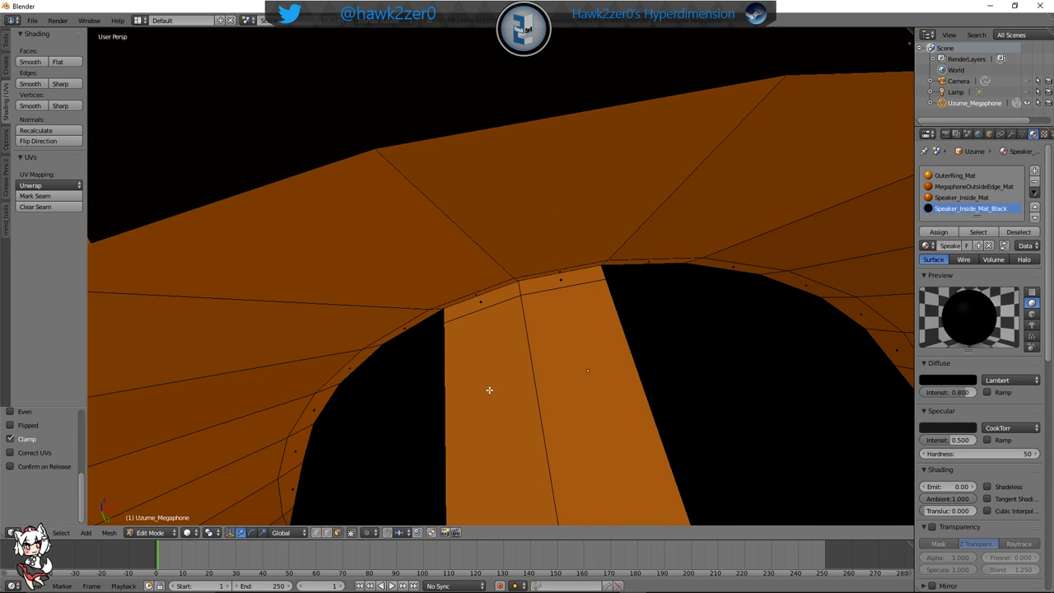
right_click(499, 298)
right_click(517, 290, "alt")
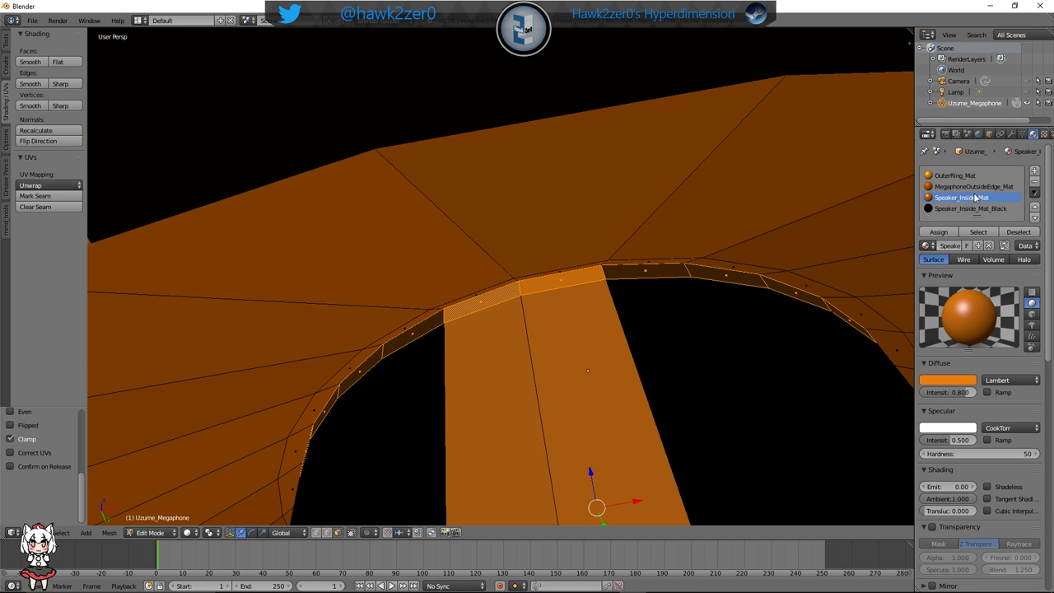
left_click(939, 232)
scroll(641, 339, "down", 5)
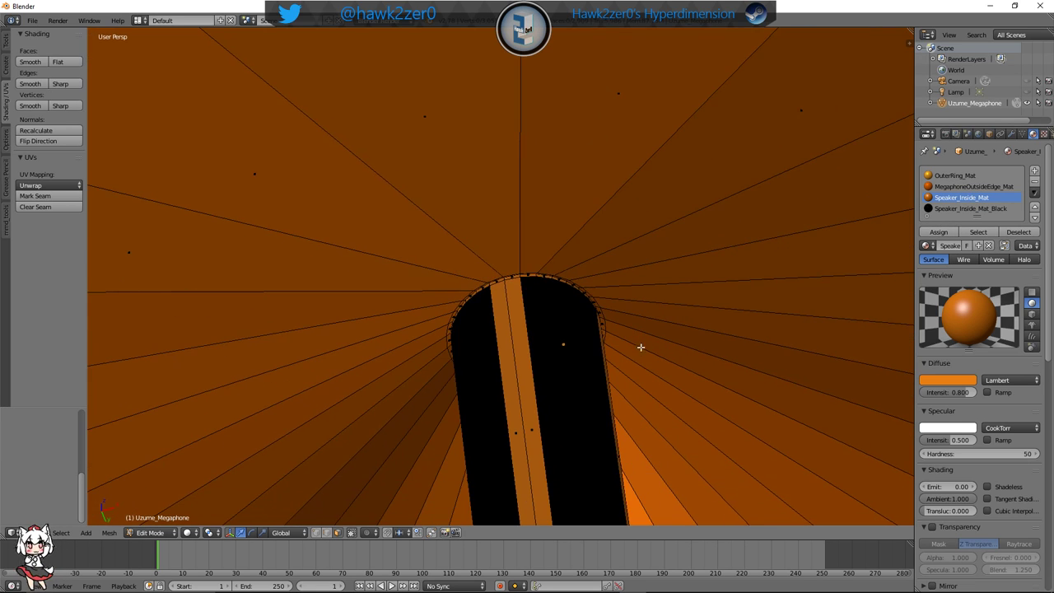
Examine the coloured tube and the whole megaphone in Object Mode, and return to Edit Mode
left_click(177, 533)
left_click(157, 520)
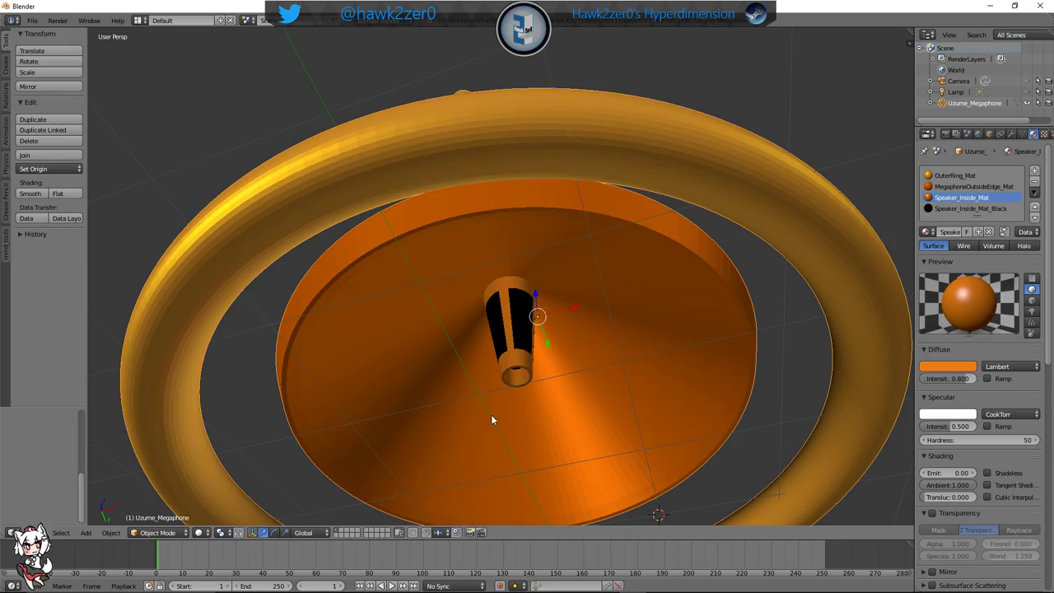
middle_click_drag(491, 414, 511, 292)
scroll(460, 282, "up", 4)
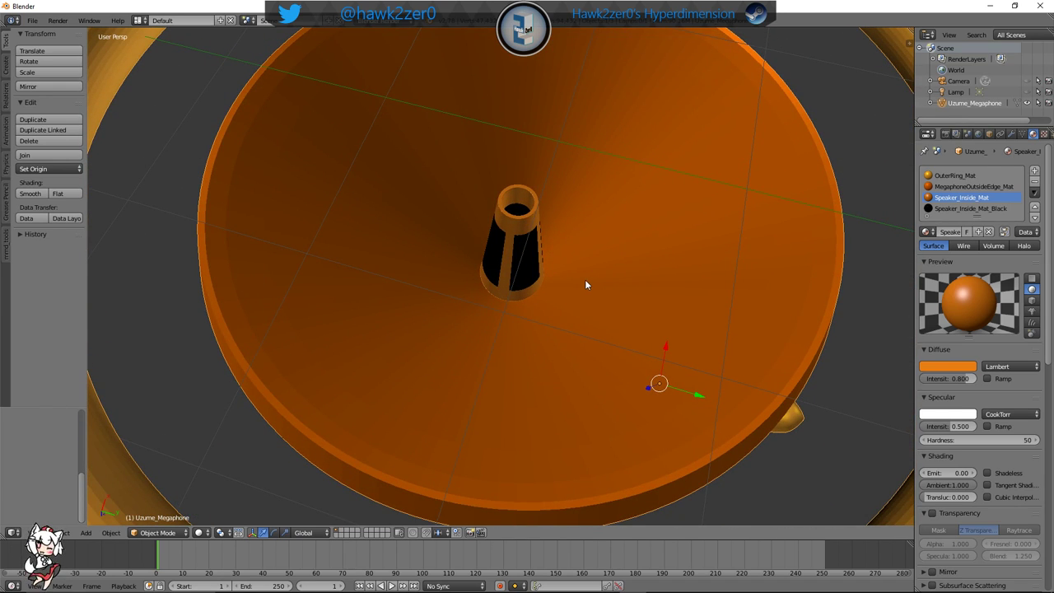
middle_click_drag(586, 285, 586, 306)
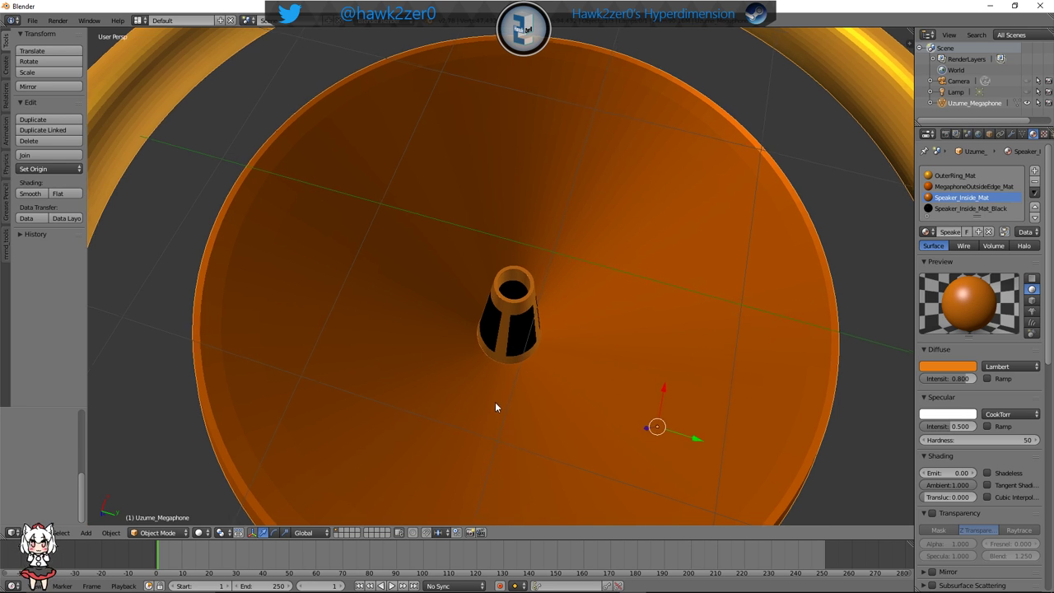
middle_click_drag(495, 402, 294, 455)
scroll(477, 182, "down", 8)
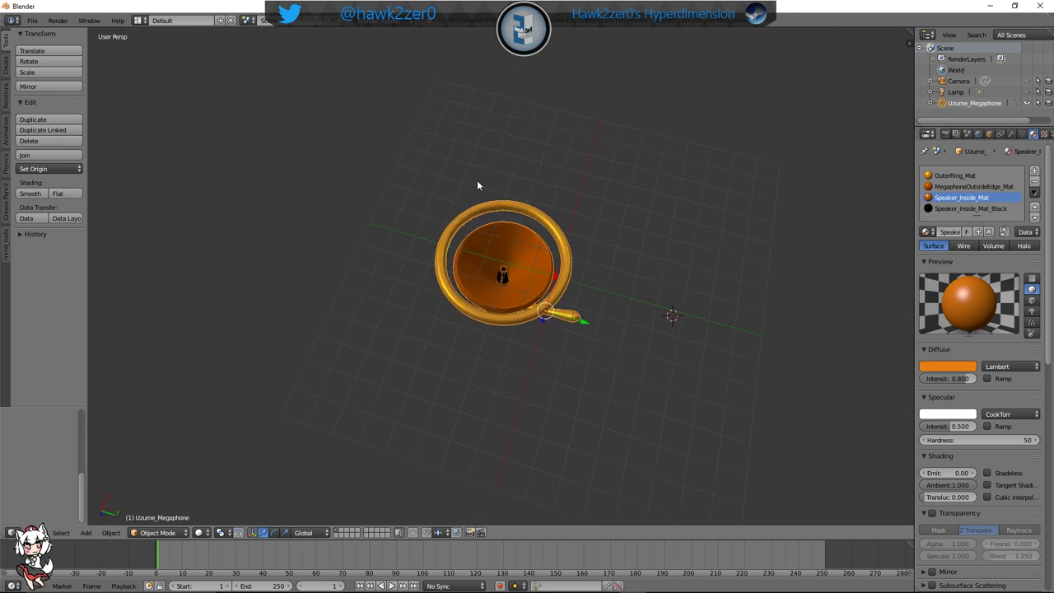
middle_click_drag(477, 184, 823, 356)
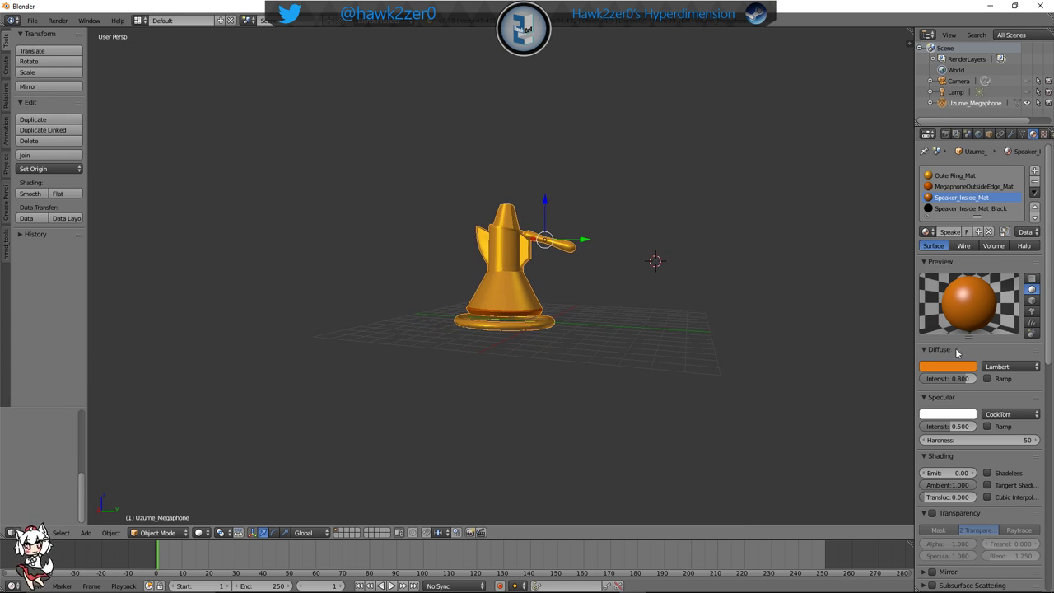
scroll(752, 353, "up", 5)
middle_click_drag(556, 346, 523, 349)
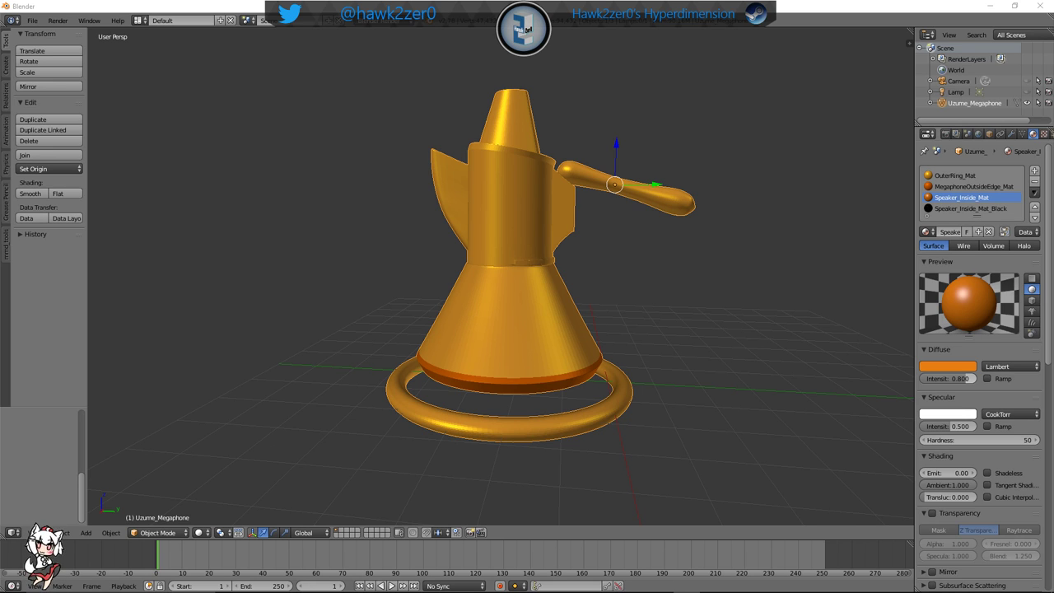
middle_click_drag(517, 354, 512, 347)
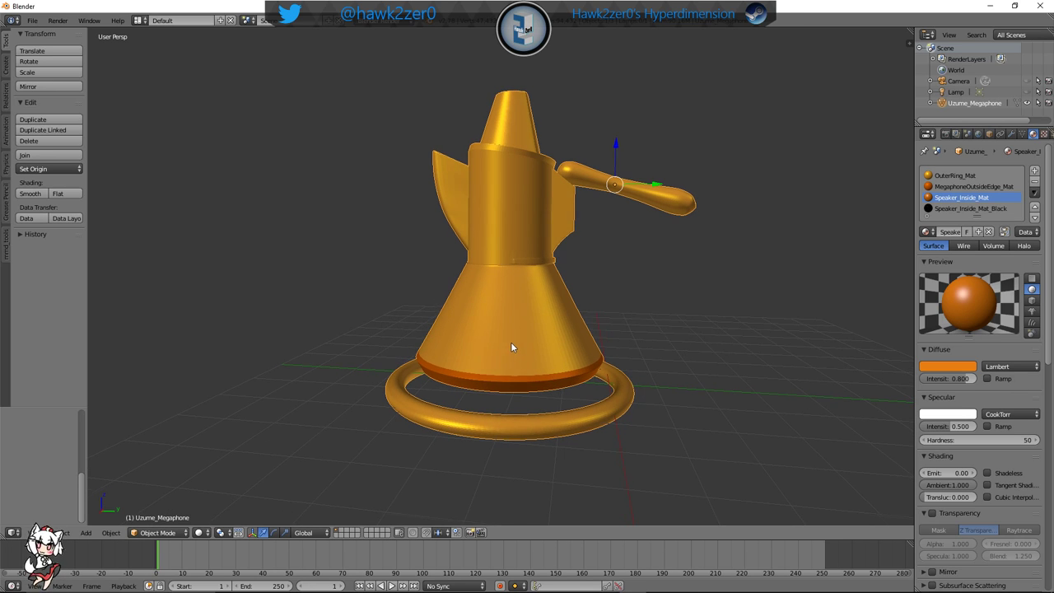
left_click(158, 532)
left_click(156, 512)
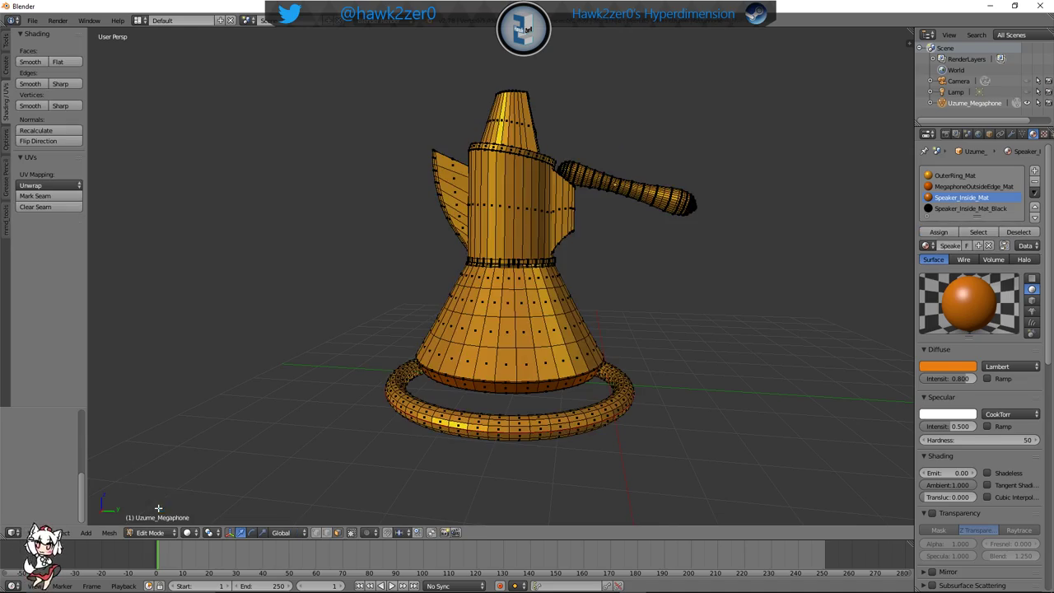
Add a loop cut around the outer speaker cone, just above the lowest existing edge loop on its sloped wall
middle_click_drag(832, 247, 564, 362)
scroll(529, 365, "up", 4)
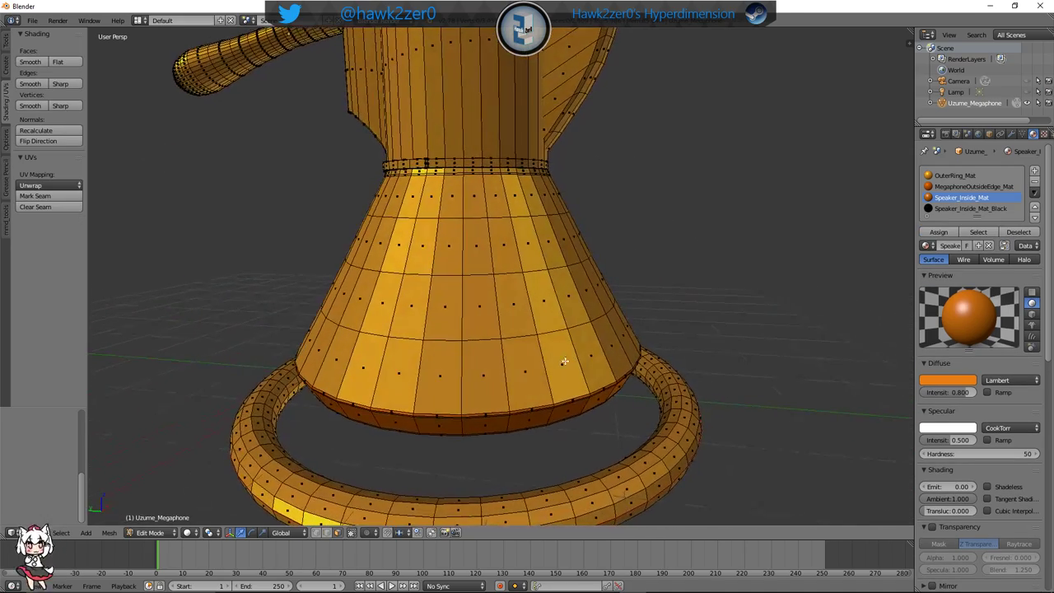
middle_click_drag(470, 337, 506, 327, "shift")
key("ctrl+r")
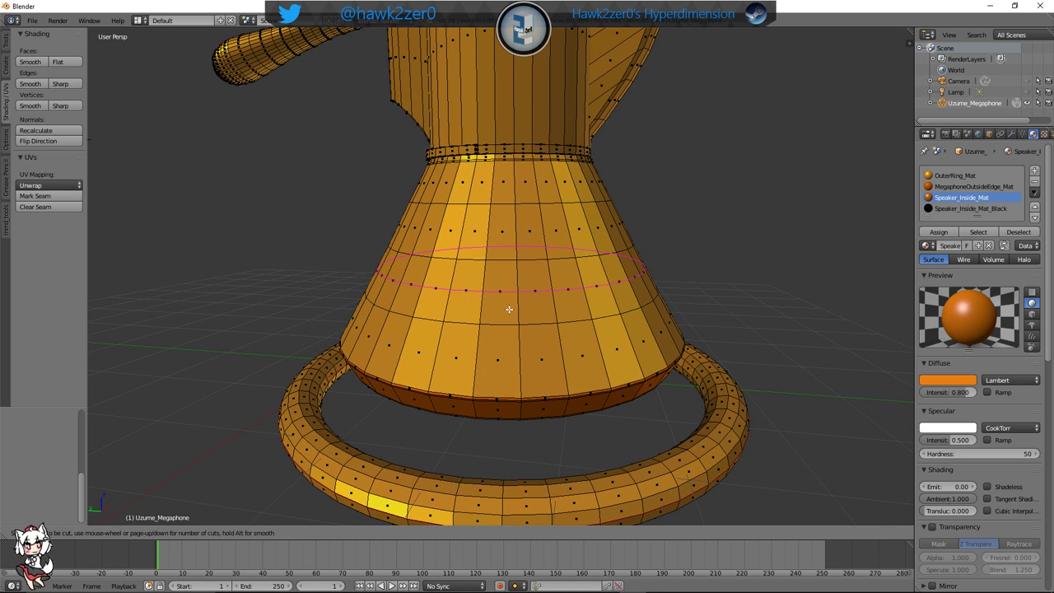
left_click(508, 316)
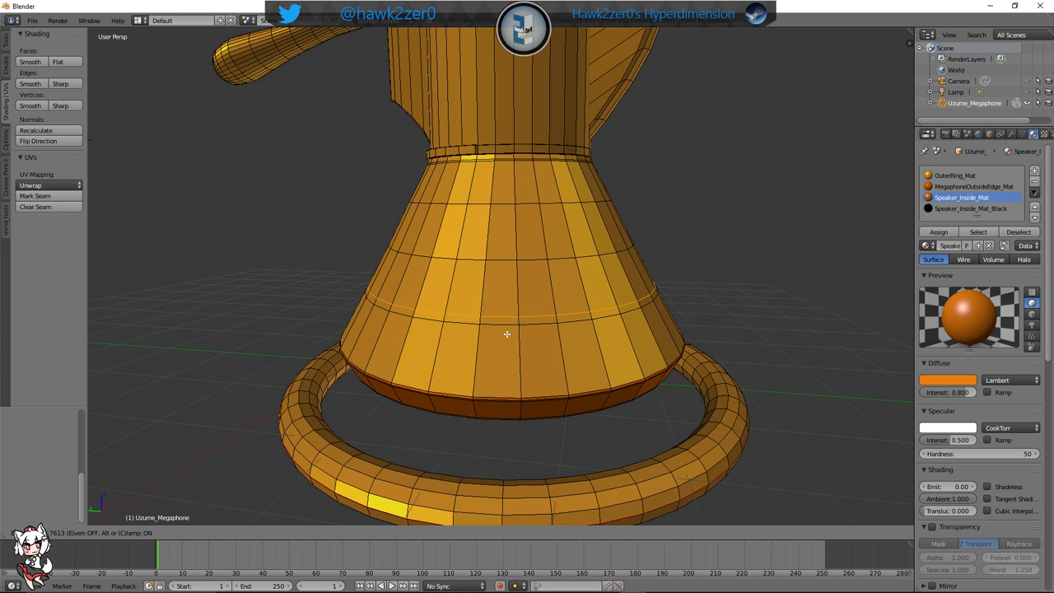
left_click(506, 333)
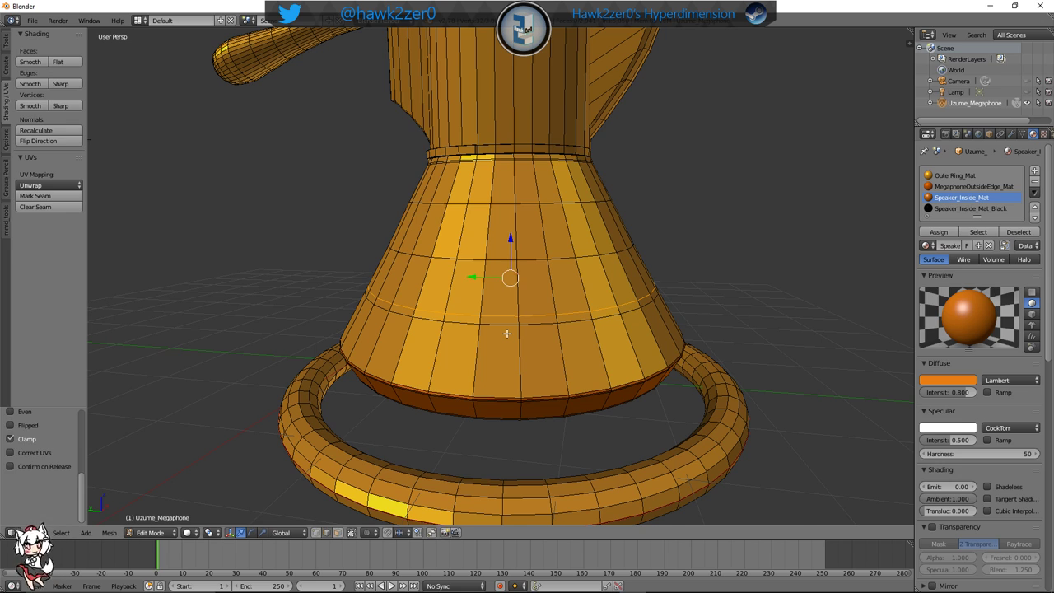
Select the narrow ring of faces around the lower cone, assign MegaphoneOutsideEdge_Mat to it, and clear the selection
scroll(507, 334, "up", 4)
middle_click_drag(544, 383, 538, 363, "shift")
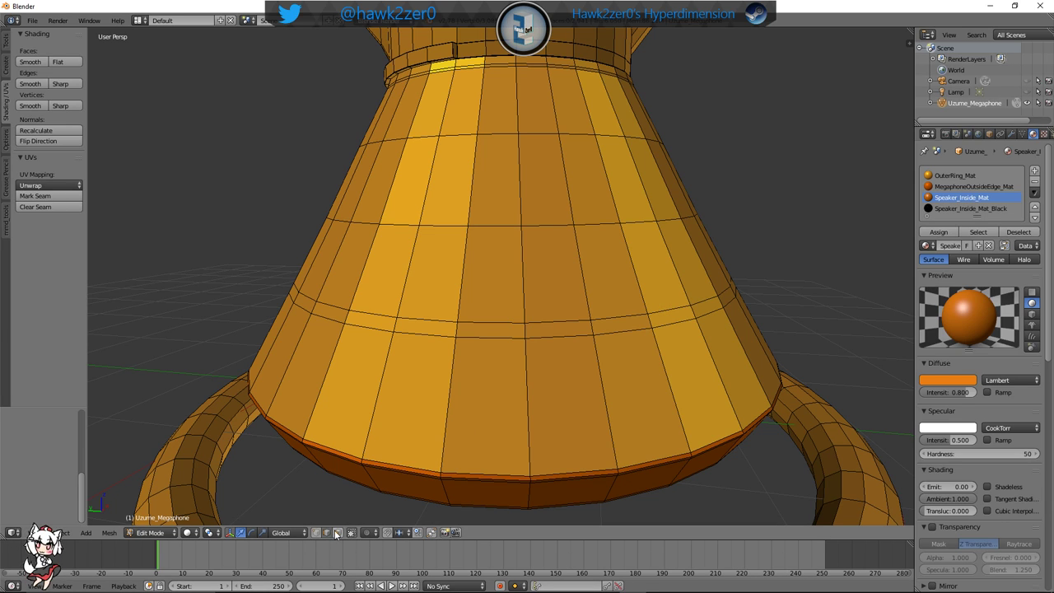
left_click(512, 332)
left_click(512, 330, "alt")
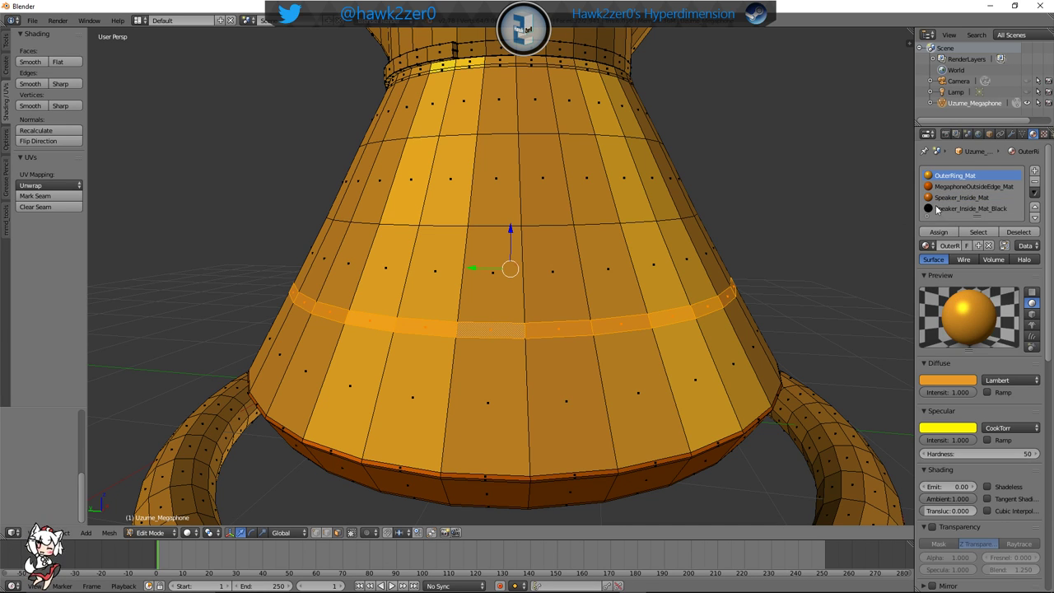
left_click(974, 186)
left_click(939, 233)
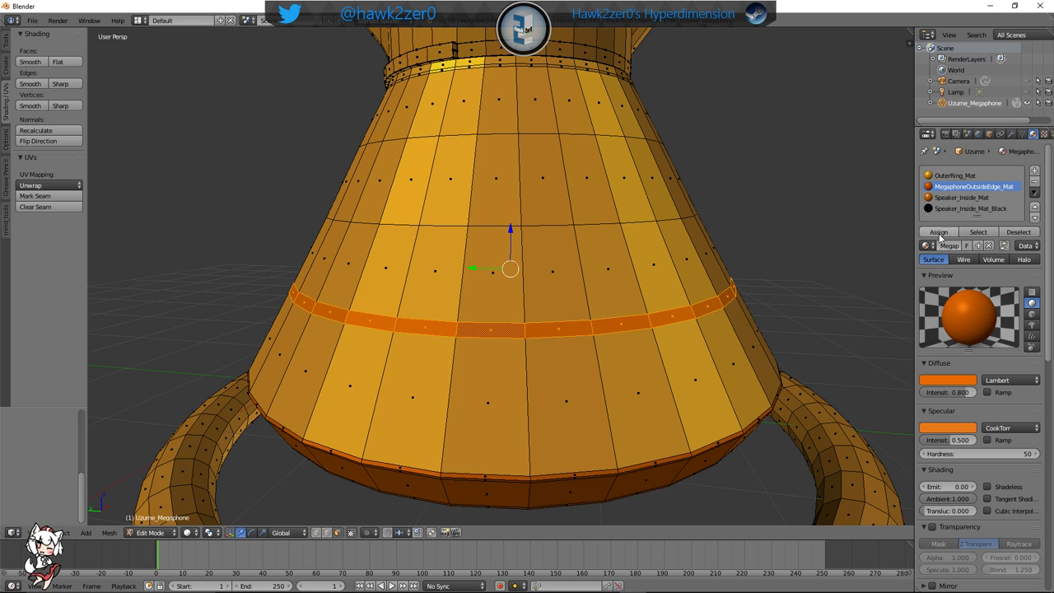
key("a")
Switch to Object Mode and examine the orange stripe on the cone and the whole megaphone from several sides
scroll(483, 418, "down", 6)
left_click(150, 532)
left_click(152, 519)
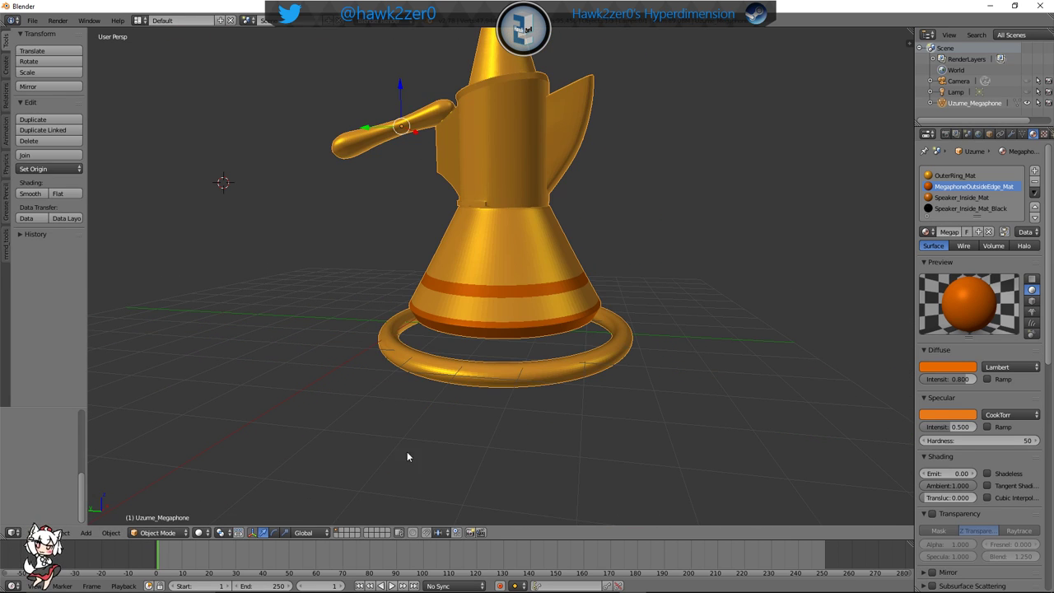
middle_click_drag(407, 451, 448, 340)
scroll(448, 339, "down", 5)
middle_click_drag(619, 365, 587, 381)
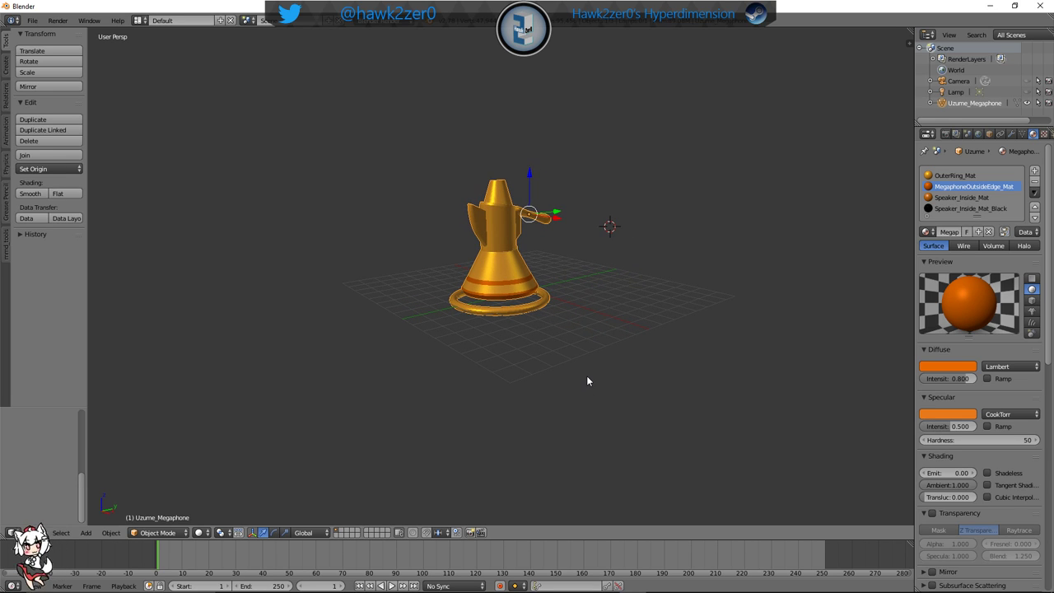
scroll(588, 381, "up", 6)
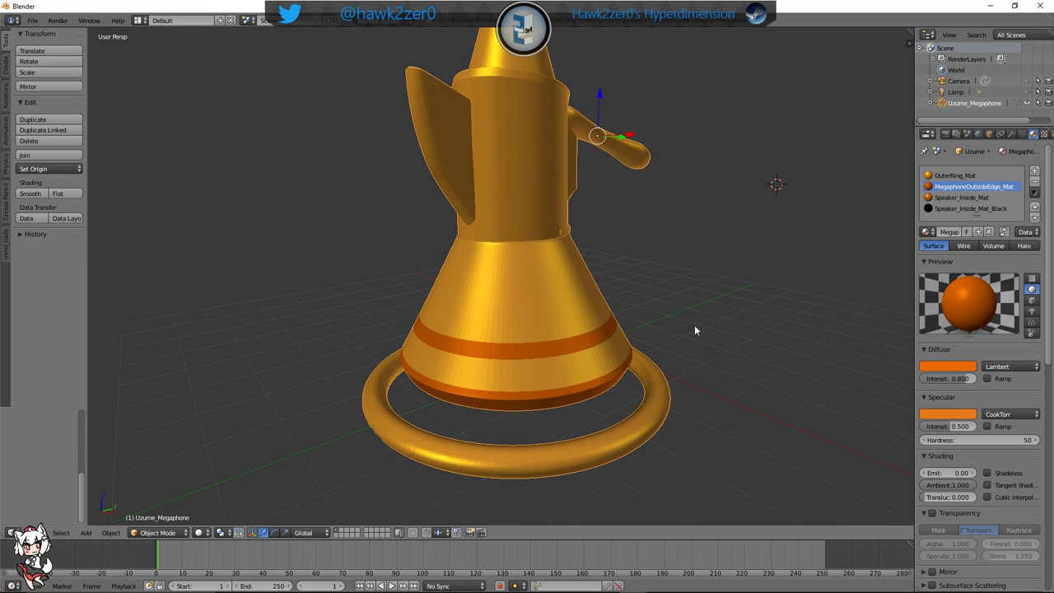
Add a material slot with a new material and name it Megaphone_Base_Yellow_Mat
left_click(1036, 171)
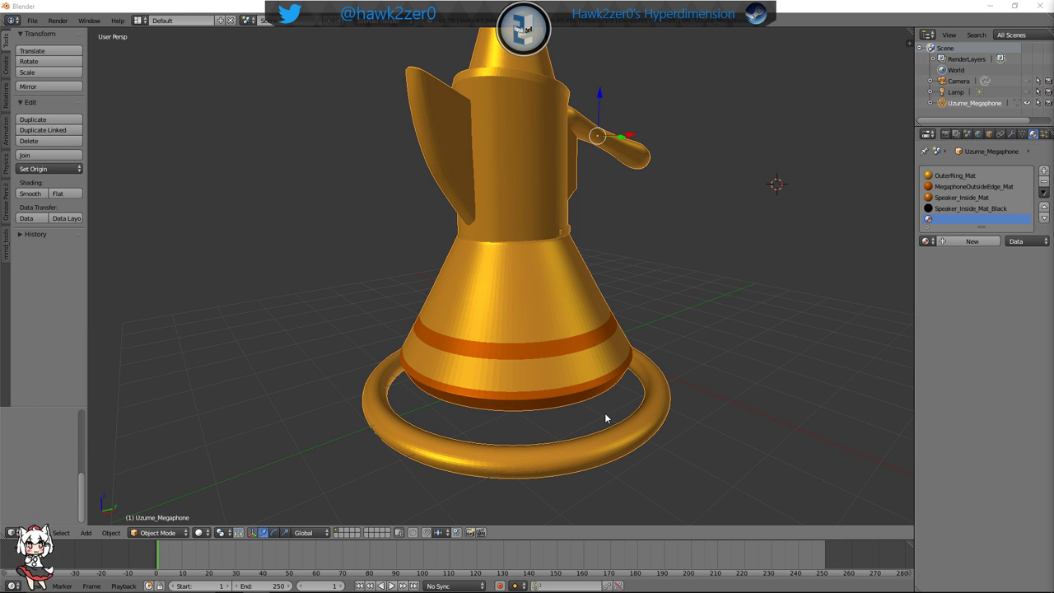
middle_click_drag(640, 400, 582, 376)
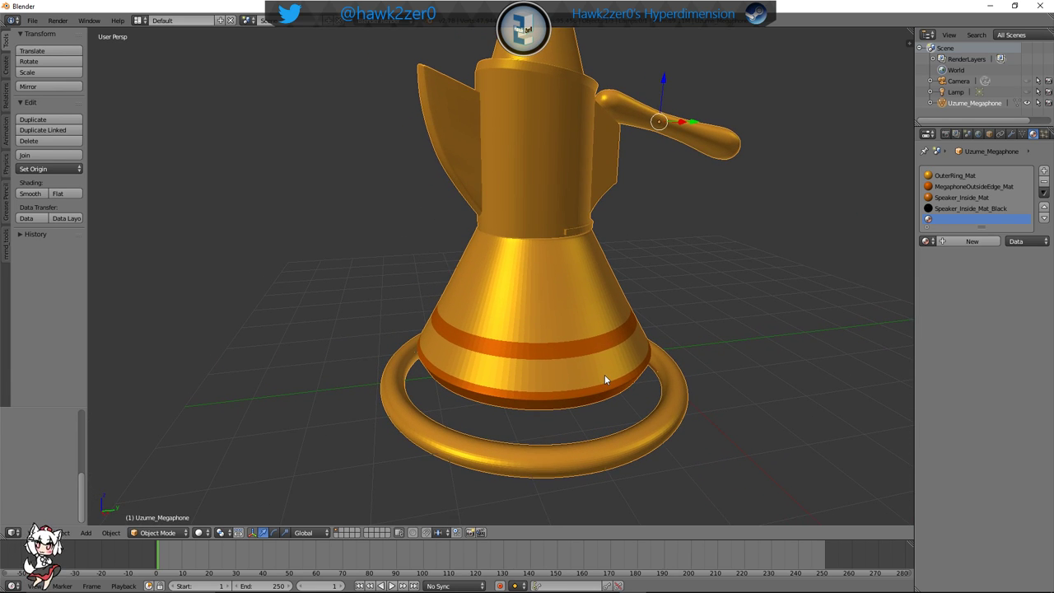
mouse_move(605, 378)
middle_mouse_down("shift")
mouse_move(637, 371)
mouse_move(624, 378)
middle_mouse_up("shift")
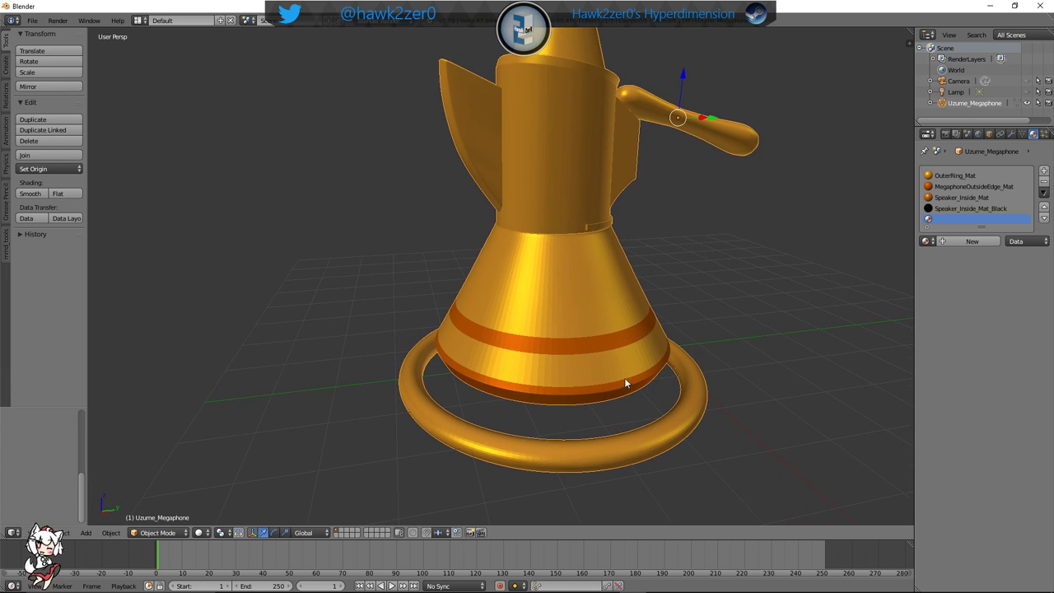
left_click(974, 242)
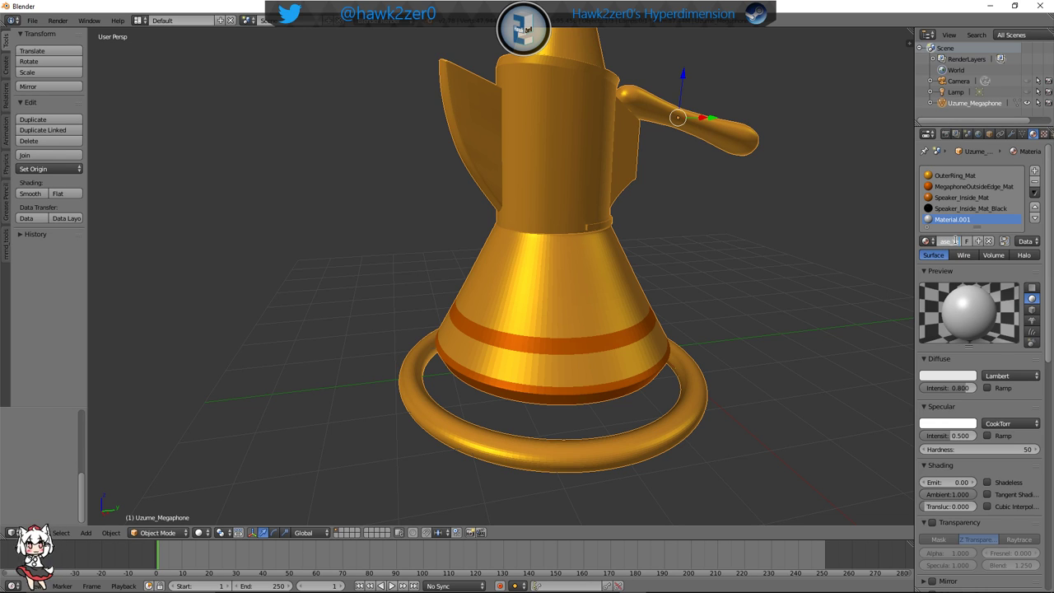
key("Return")
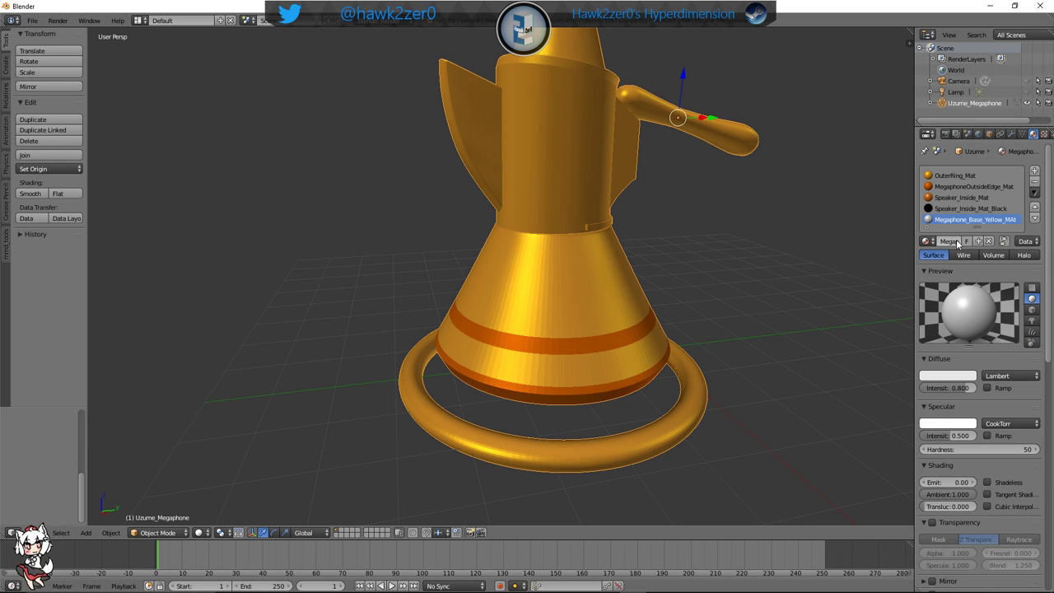
left_click(958, 243)
key("Return")
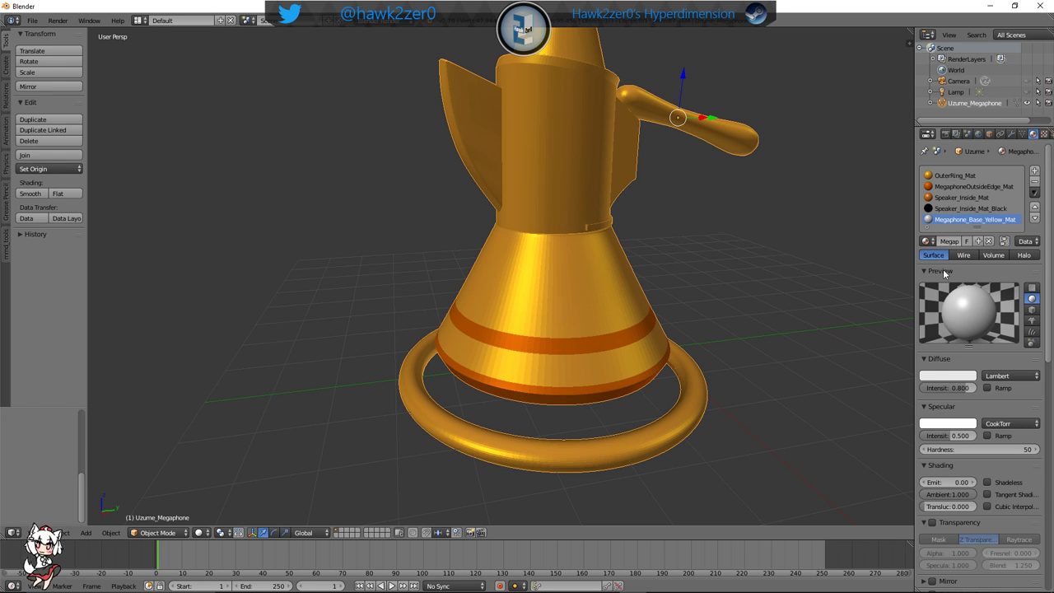
Set the diffuse colour of Megaphone_Base_Yellow_Mat to yellow, hex E7DD00
left_click(937, 378)
left_click_drag(906, 286, 885, 290)
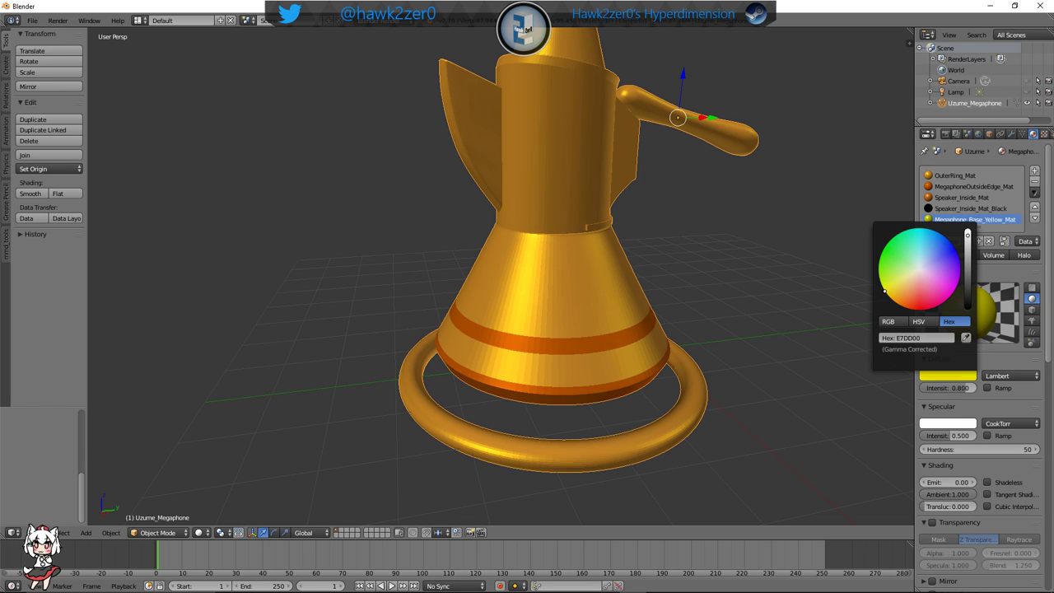
Set the Megaphone_Base_Yellow_Mat diffuse colour to hex E7CA2F and its specular colour to orange
type("E7B339")
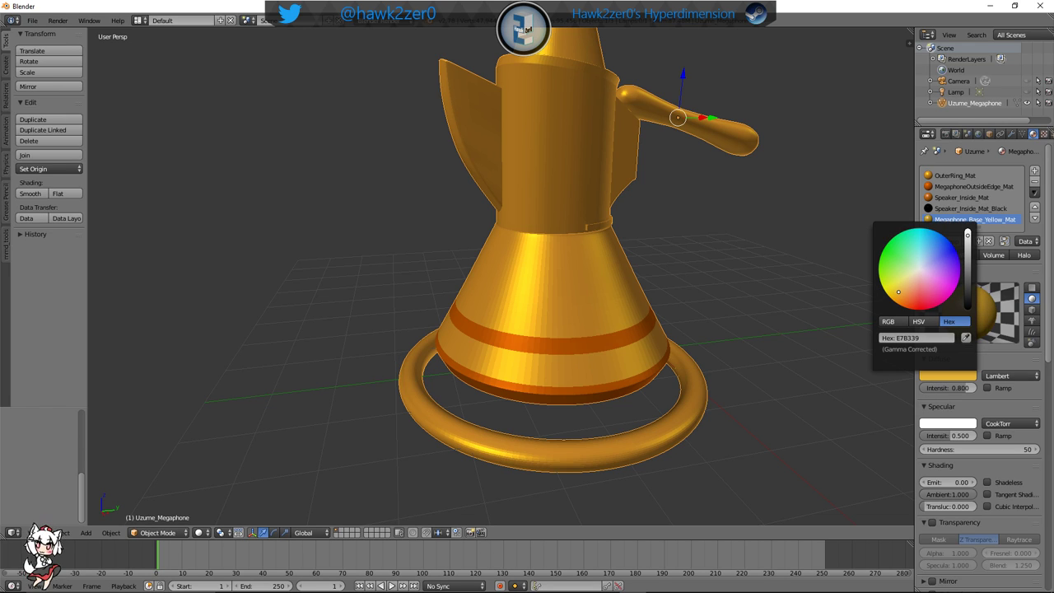
key("ctrl+v")
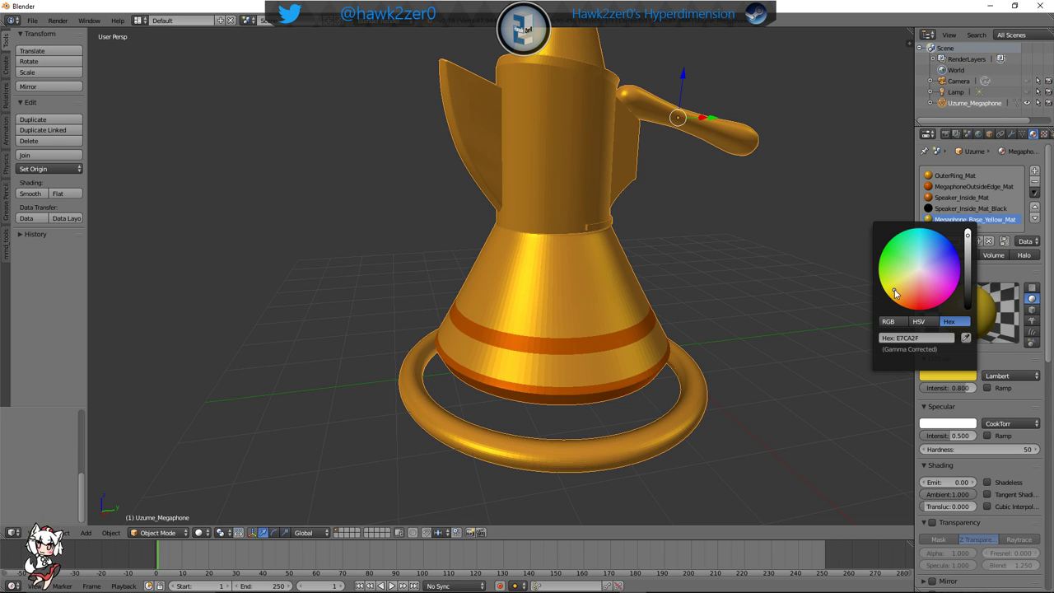
left_click(948, 423)
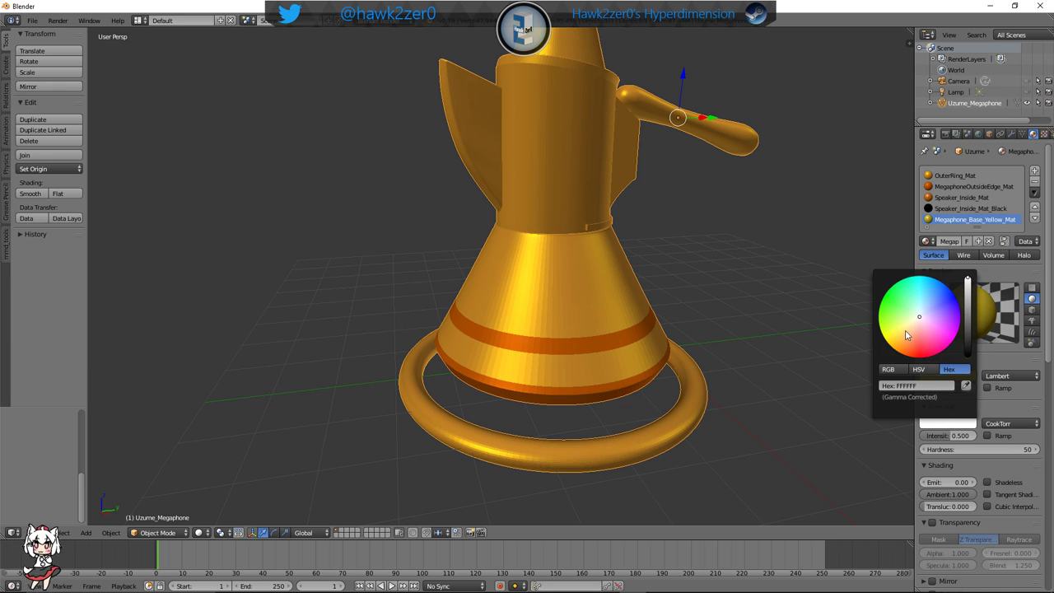
left_click_drag(906, 333, 905, 347)
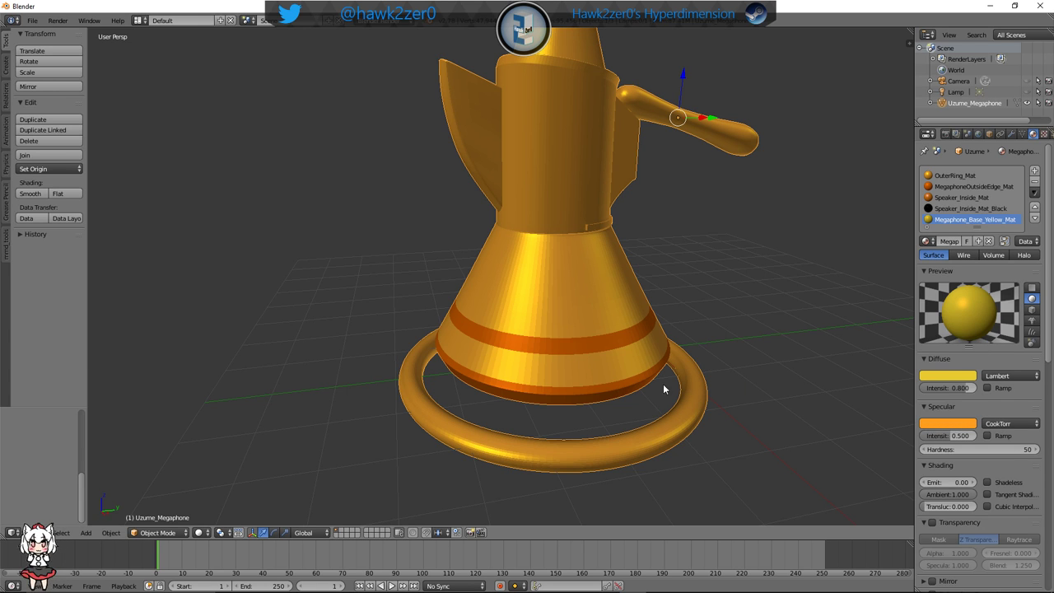
In Edit Mode, assign Megaphone_Base_Yellow_Mat to the ring of faces below the thin orange stripe on the flared base
middle_click_drag(676, 375, 634, 346)
left_click(157, 533)
left_click(165, 504)
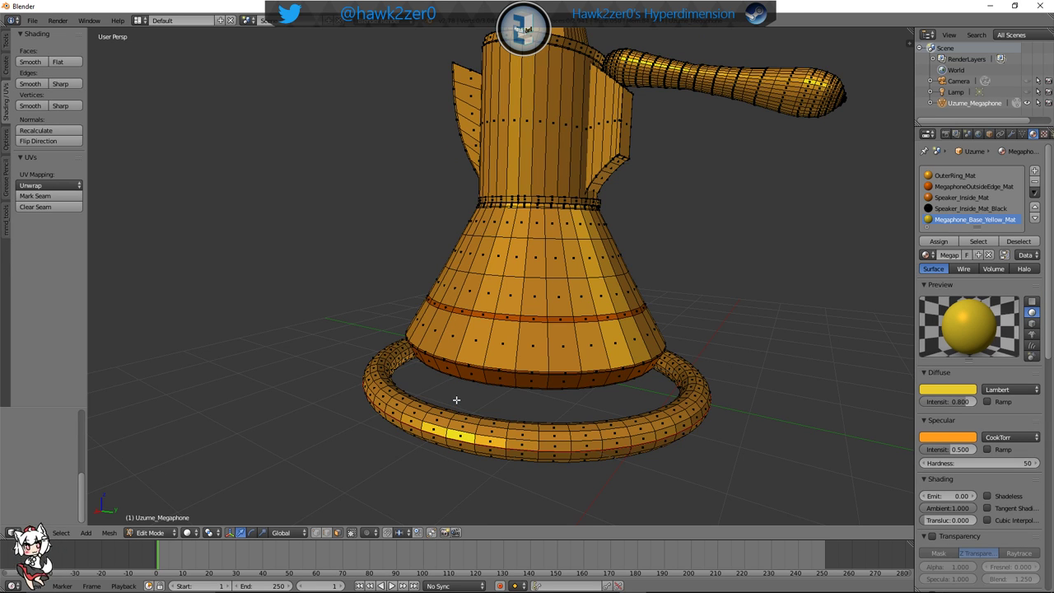
scroll(449, 387, "up", 4)
right_click(473, 371)
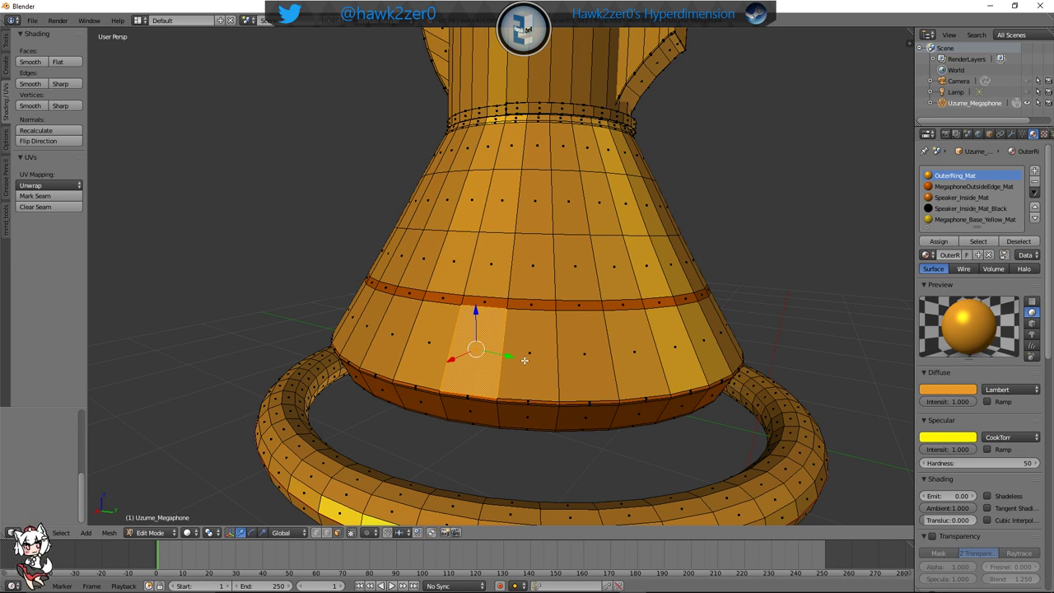
right_click(498, 347, "alt")
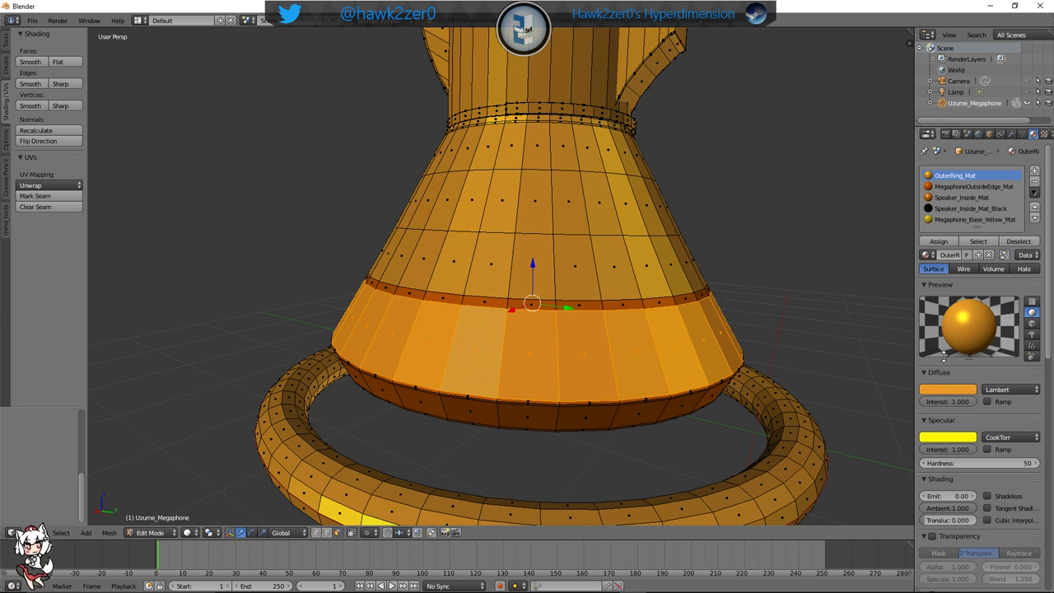
left_click(971, 219)
left_click(943, 245)
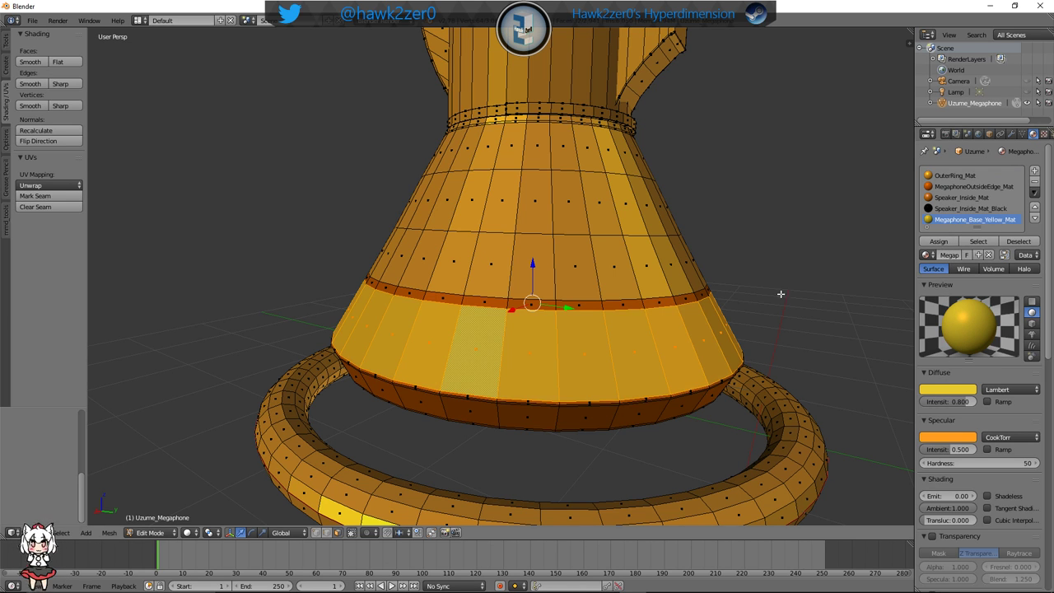
key("a")
Assign Megaphone_Base_Yellow_Mat to the ring of faces directly above the thin orange stripe
middle_click_drag(612, 310, 560, 308, "shift")
right_click(562, 320)
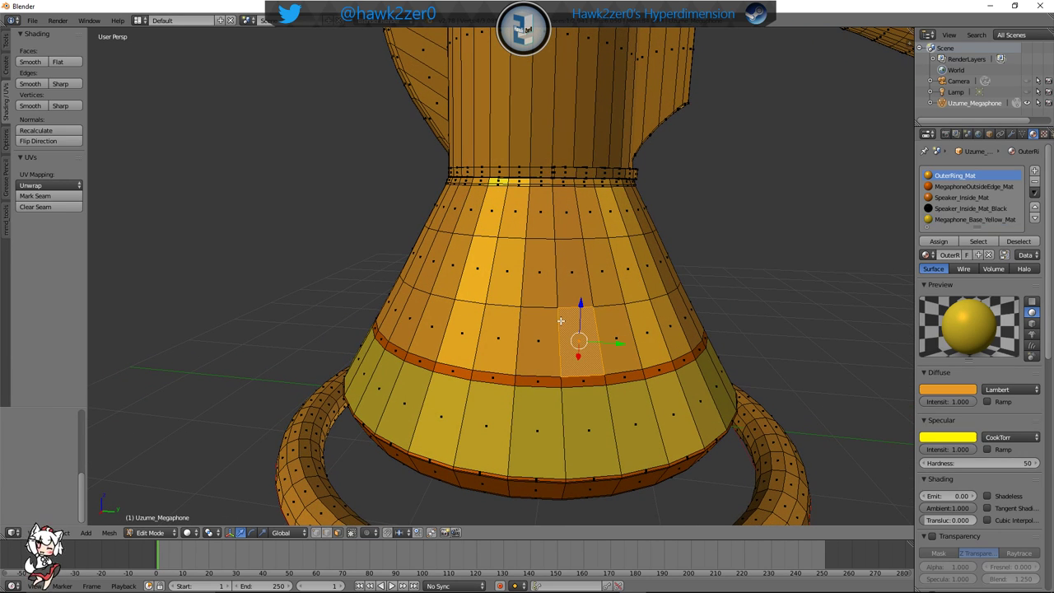
right_click(552, 338, "alt")
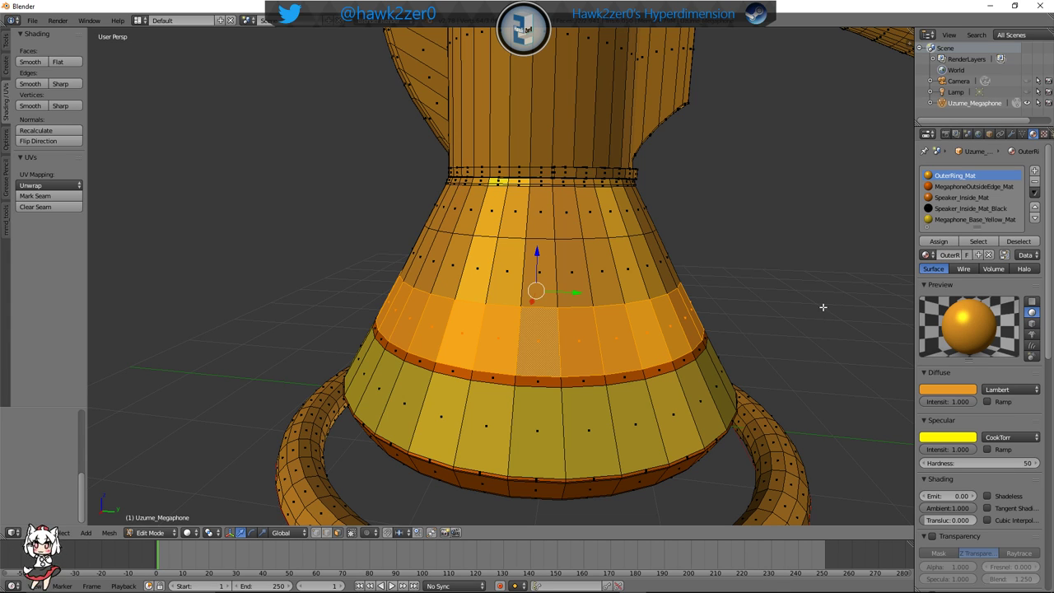
left_click(974, 220)
left_click(939, 241)
key("a")
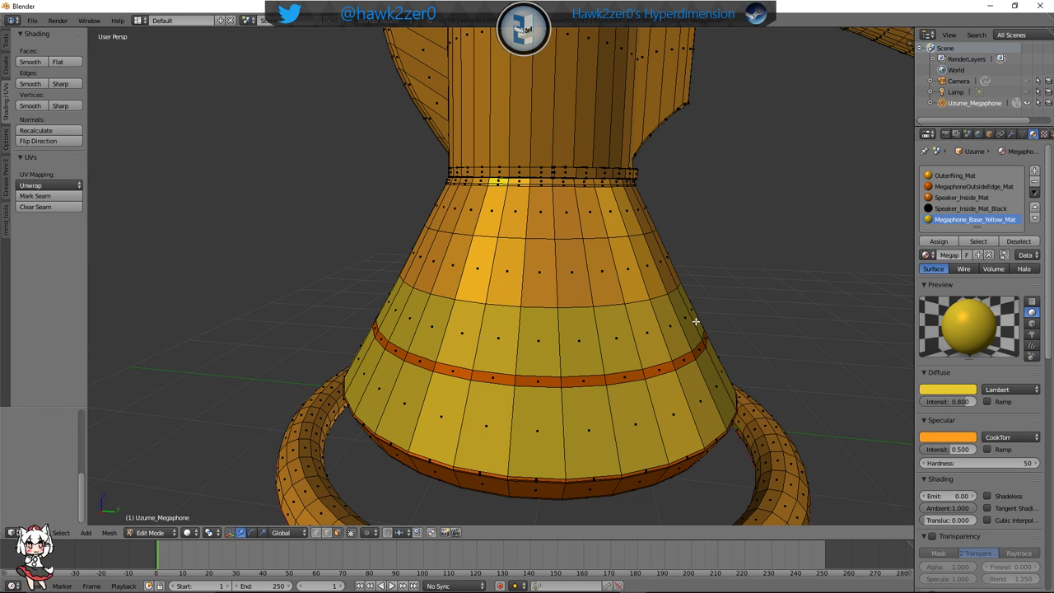
Assign Megaphone_Base_Yellow_Mat to the second ring of faces above the orange stripe
middle_click_drag(696, 320, 652, 316, "shift")
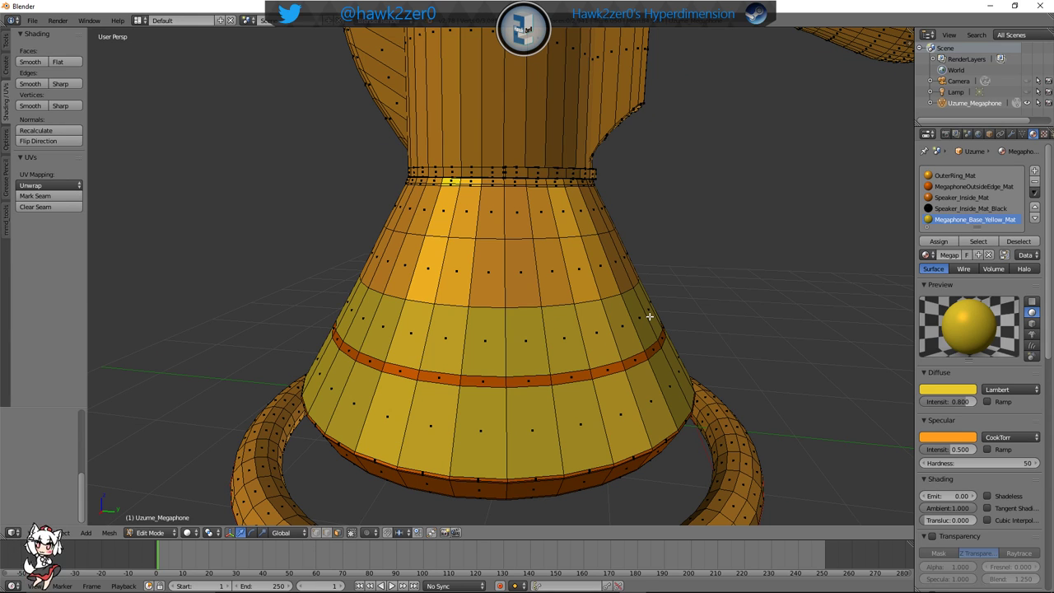
right_click(449, 271)
right_click(492, 285, "shift")
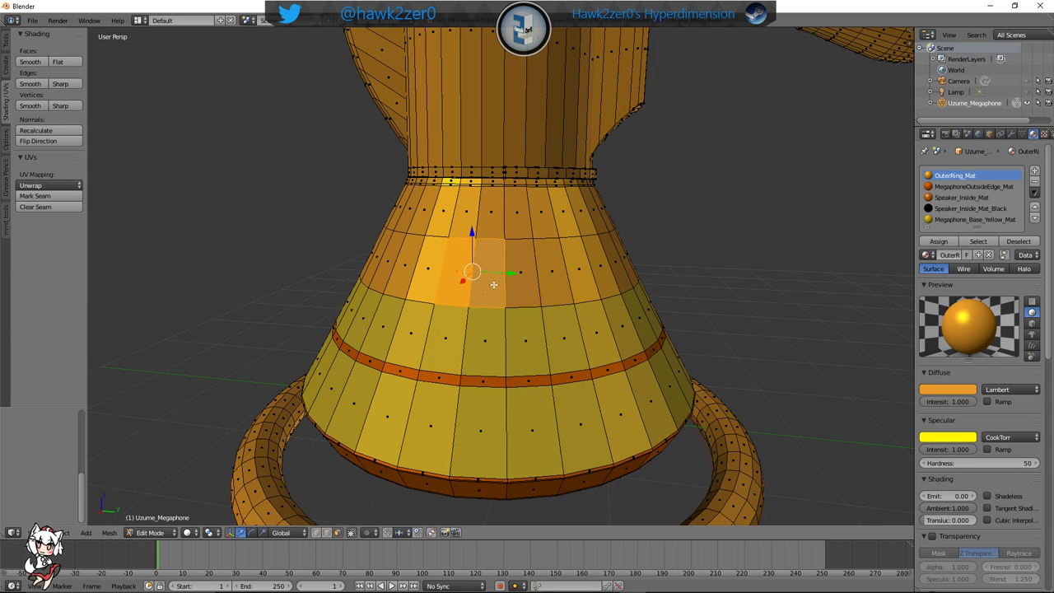
right_click(506, 281, "alt")
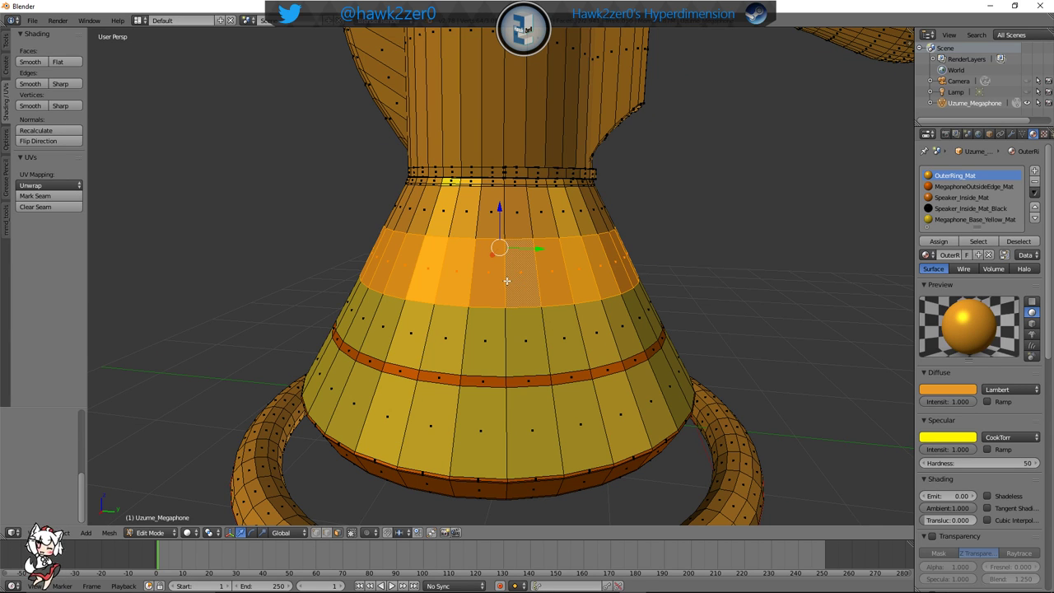
left_click(955, 220)
left_click(947, 242)
key("a")
Add a new material to the megaphone and name it Megaphone_Base_White_Mat
middle_click_drag(686, 312, 583, 306)
scroll(626, 306, "up", 3)
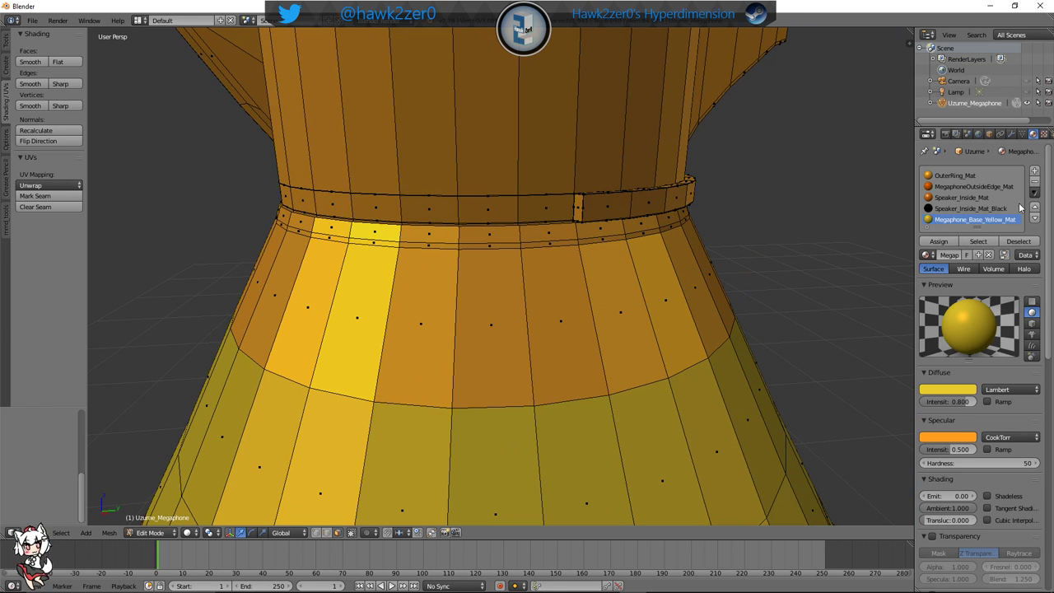
left_click(1035, 171)
left_click(960, 254)
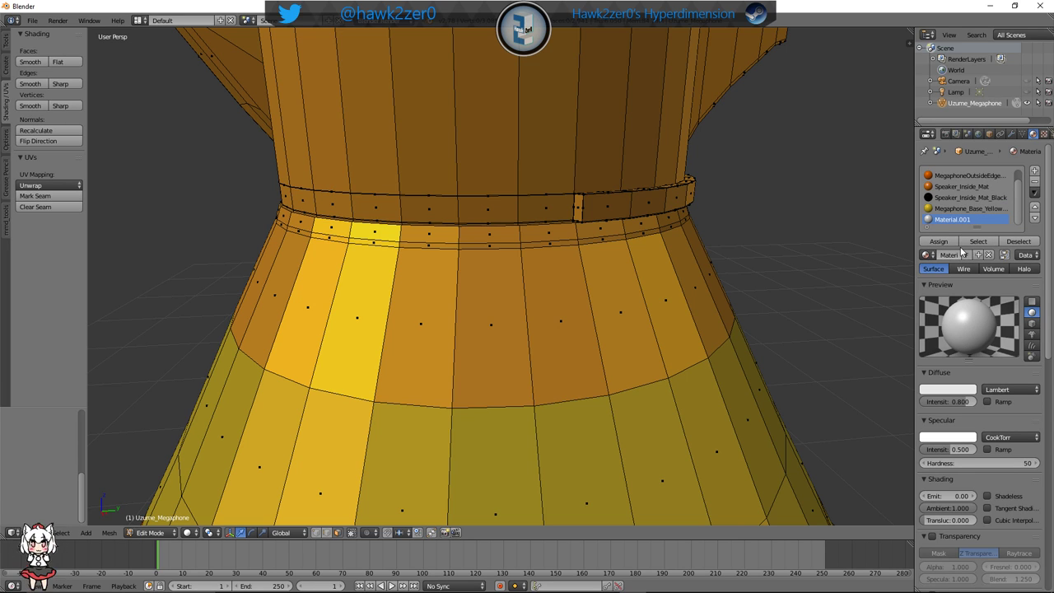
left_click(955, 255)
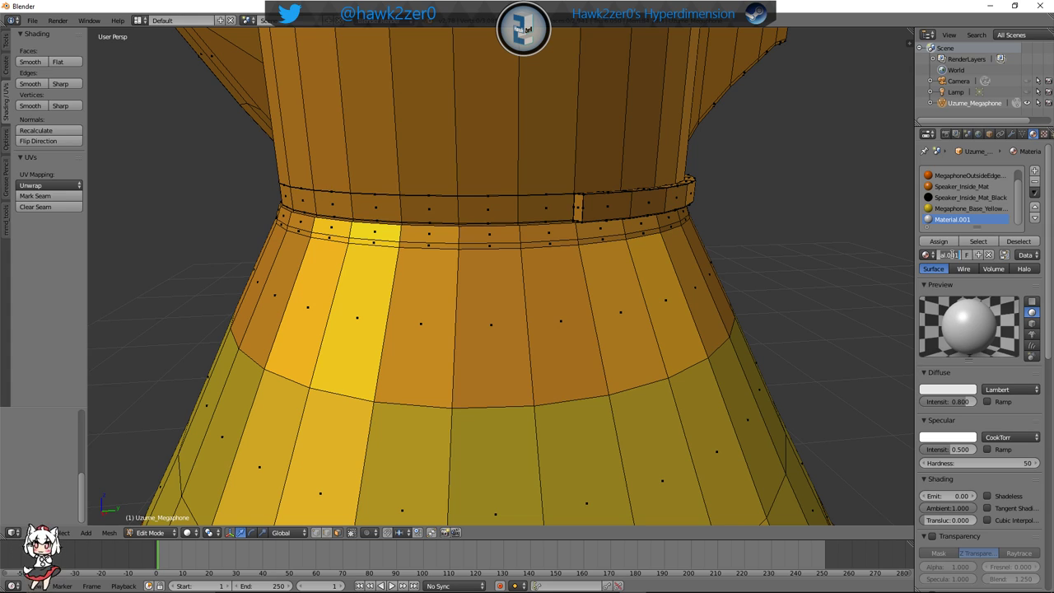
type("Me")
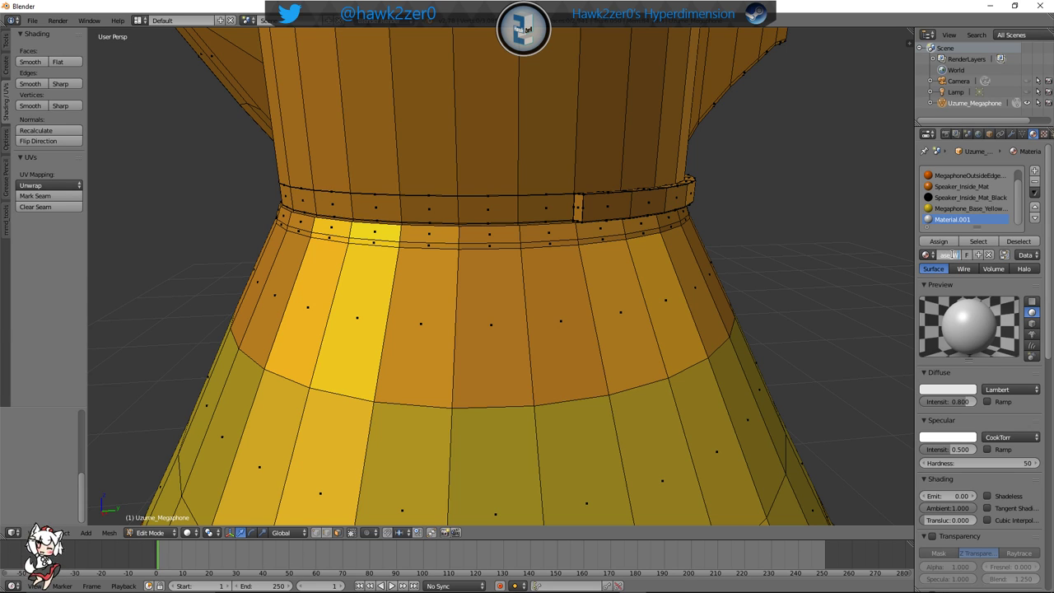
key("Return")
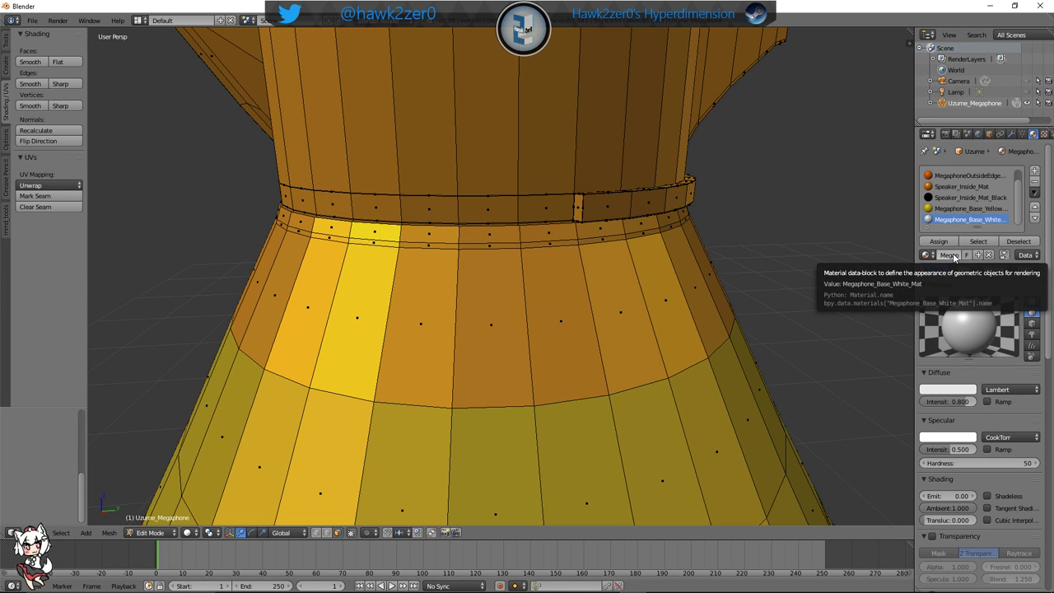
Select a run of neighbouring faces in the flared base's topmost ring and assign Megaphone_Base_White_Mat to them
scroll(647, 305, "down", 6)
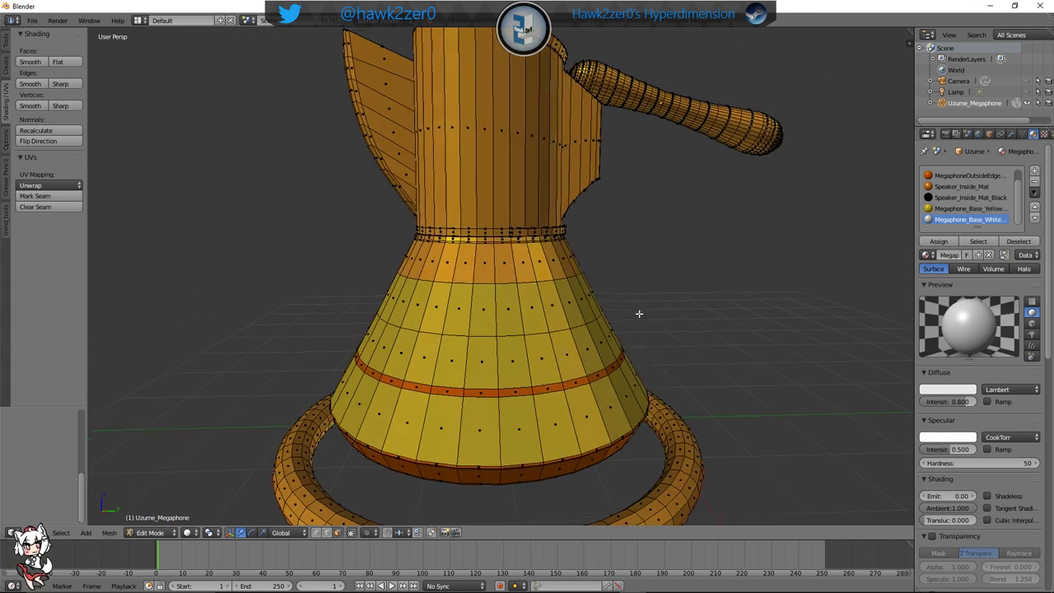
scroll(611, 322, "up", 2)
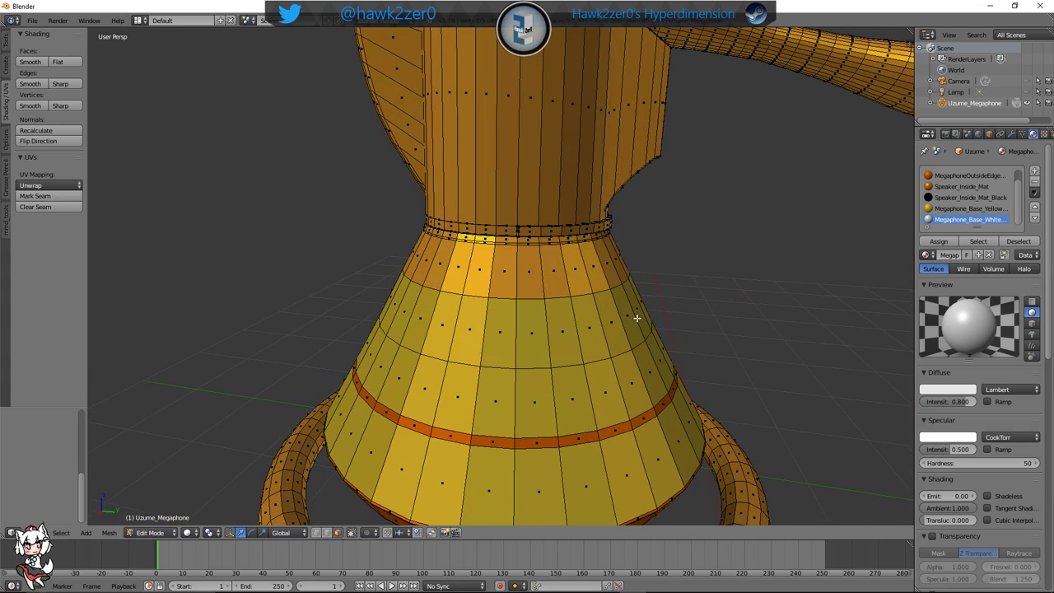
right_click(541, 284)
scroll(541, 286, "down", 5)
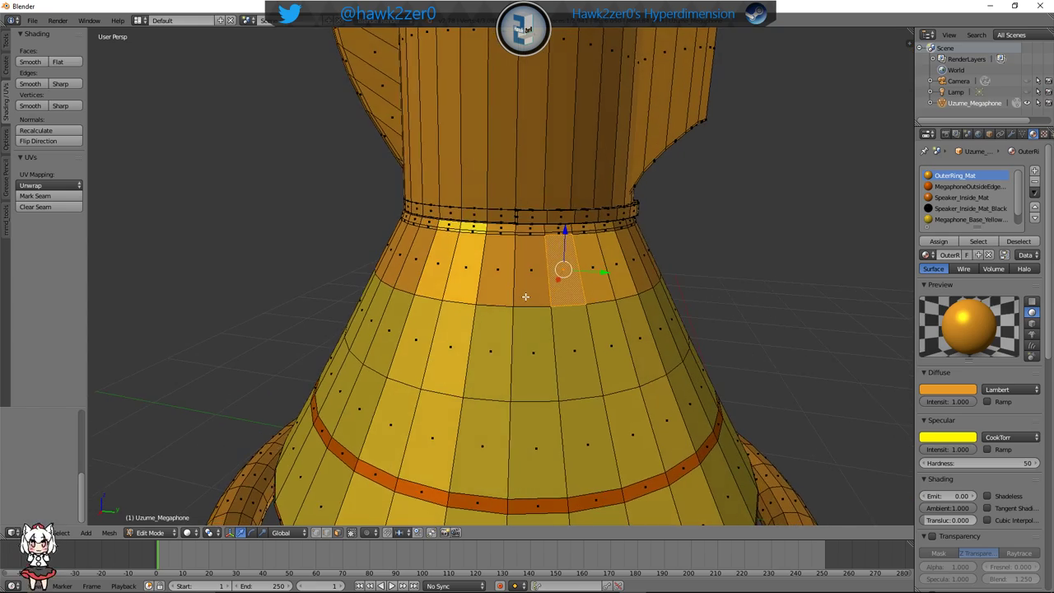
middle_click_drag(542, 290, 505, 293)
scroll(464, 287, "up", 4)
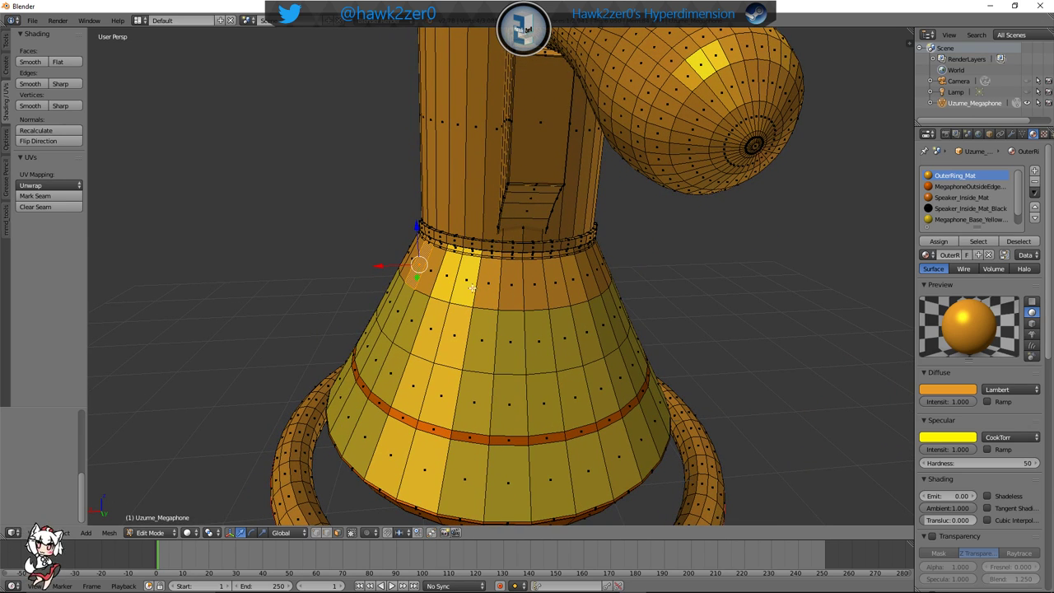
middle_click_drag(423, 269, 436, 292)
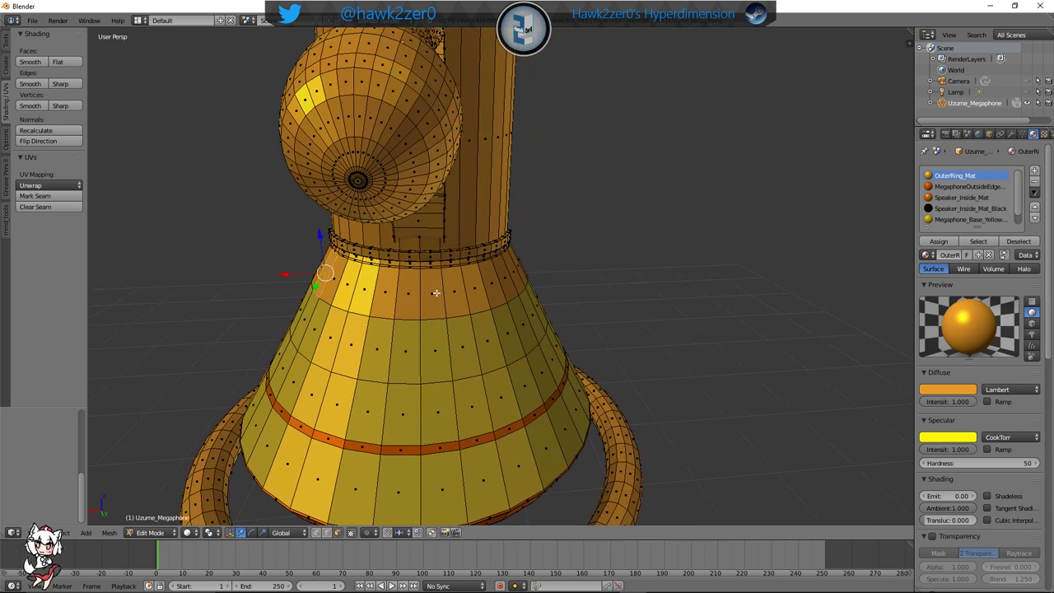
right_click(513, 272, "ctrl")
middle_click_drag(454, 285, 644, 312)
scroll(960, 214, "down", 1)
left_click(961, 217)
left_click(941, 242)
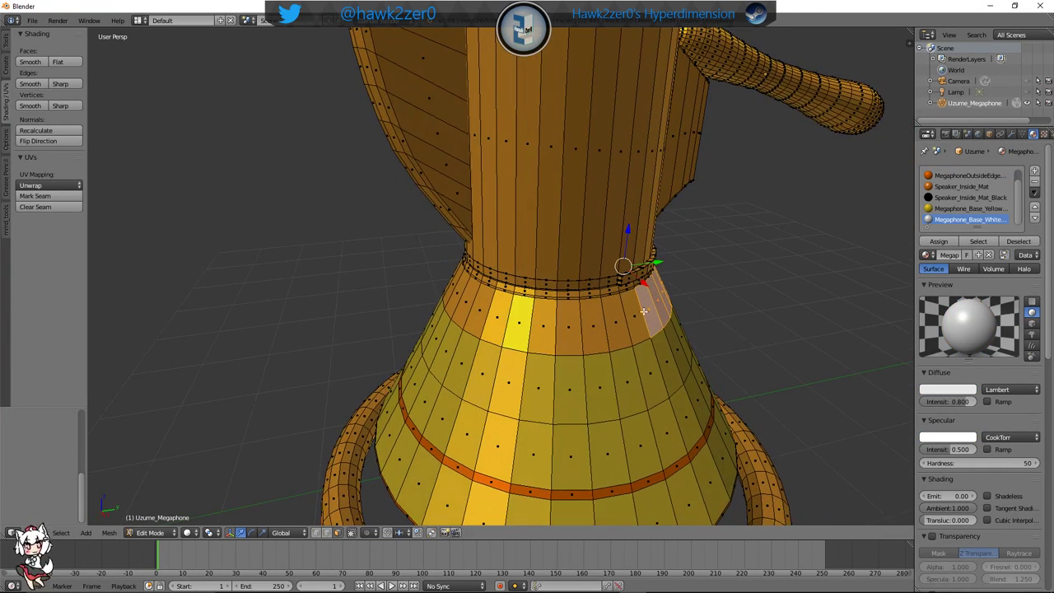
Select the remaining orange faces of the base's topmost ring, assign Megaphone_Base_Yellow_Mat to them, and clear the selection
right_click(637, 315)
middle_click_drag(561, 335, 436, 266)
right_click(649, 241)
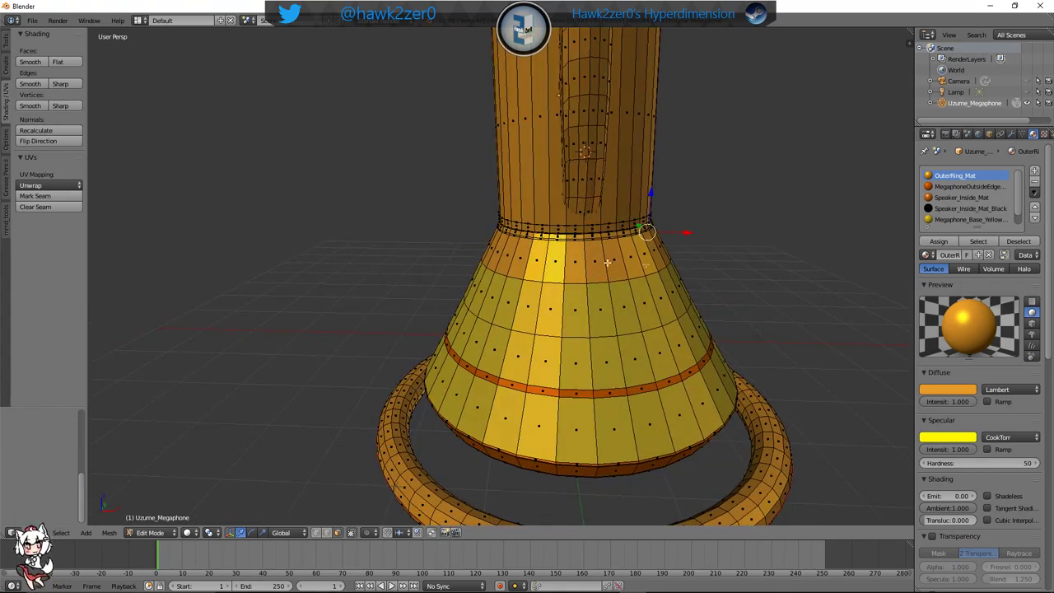
mouse_move(607, 261)
middle_mouse_down()
mouse_move(581, 272)
mouse_move(489, 253)
mouse_move(588, 266)
middle_mouse_up()
right_click(490, 254, "ctrl")
right_click(464, 254, "ctrl")
middle_click_drag(463, 253, 855, 256)
left_click(967, 219)
left_click(939, 241)
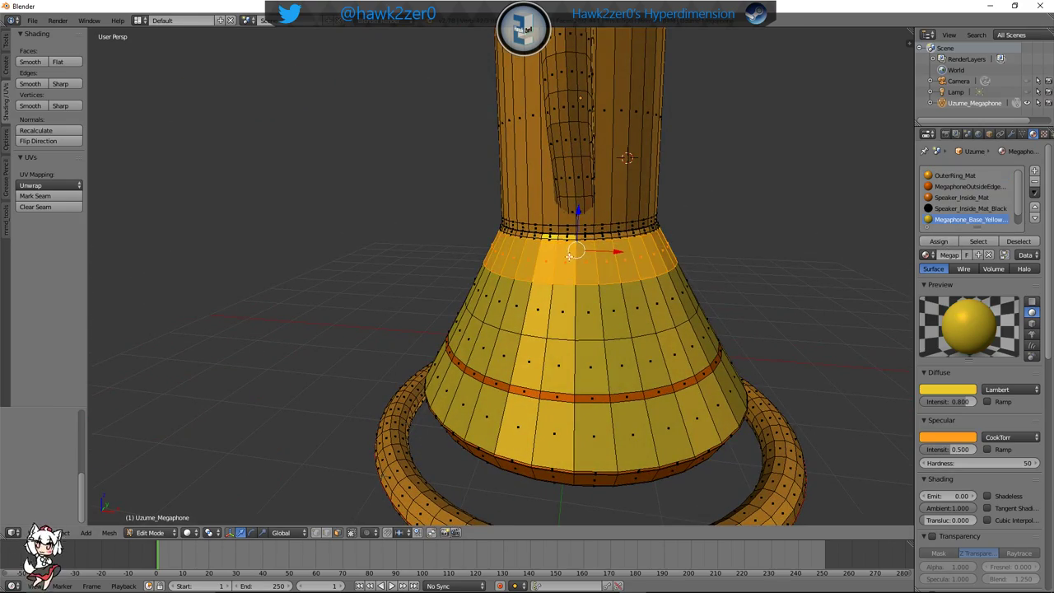
middle_click_drag(791, 264, 668, 264)
key("a")
Examine the yellow and white faces around the base, then view the whole megaphone in Object Mode
scroll(668, 263, "up", 3)
middle_click_drag(425, 247, 571, 266)
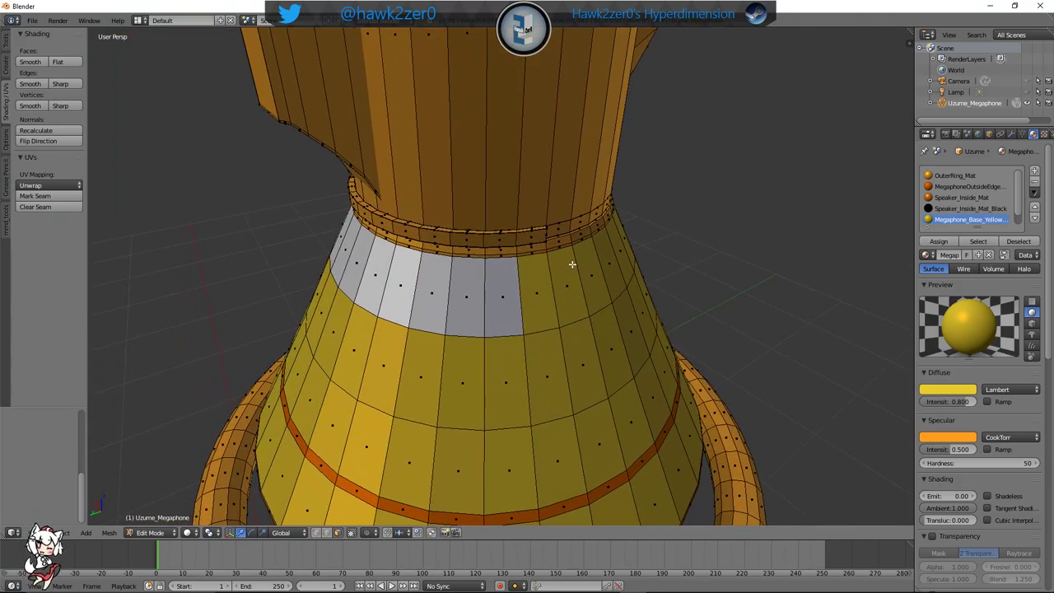
scroll(617, 304, "up", 1)
middle_click_drag(654, 301, 633, 266)
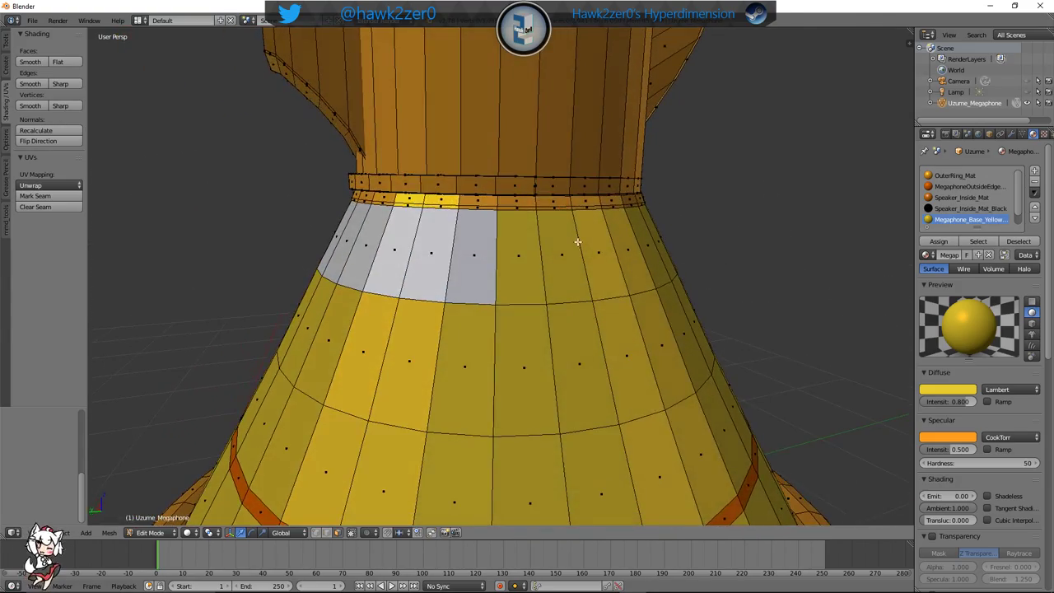
middle_click_drag(578, 240, 544, 249)
scroll(556, 252, "down", 4)
middle_click_drag(346, 262, 545, 285)
scroll(544, 285, "down", 3)
key("Tab")
left_click(198, 532)
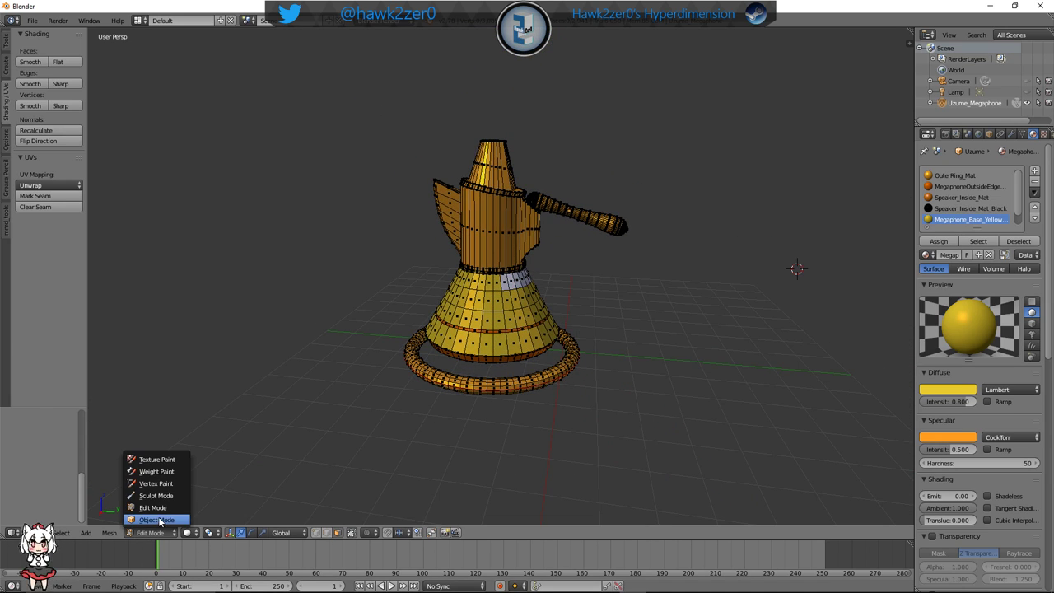
left_click(156, 522)
middle_click_drag(471, 399, 527, 368)
scroll(527, 368, "up", 4)
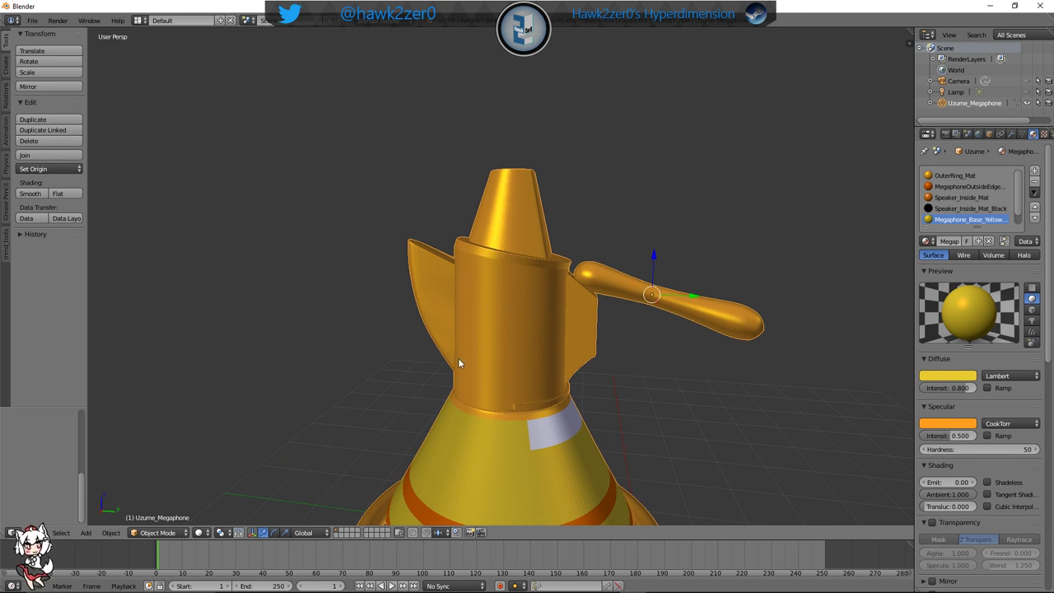
middle_click_drag(459, 361, 466, 349)
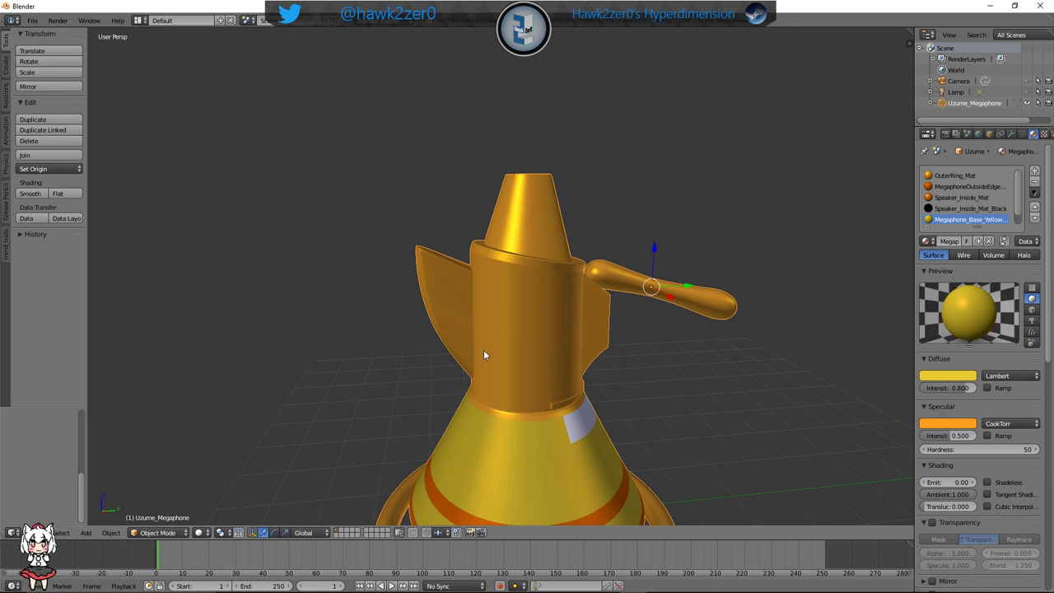
In Edit Mode, add an edge loop around the tapered mouthpiece just below its open upper rim
left_click(163, 533)
left_click(156, 507)
key("KP_Decimal")
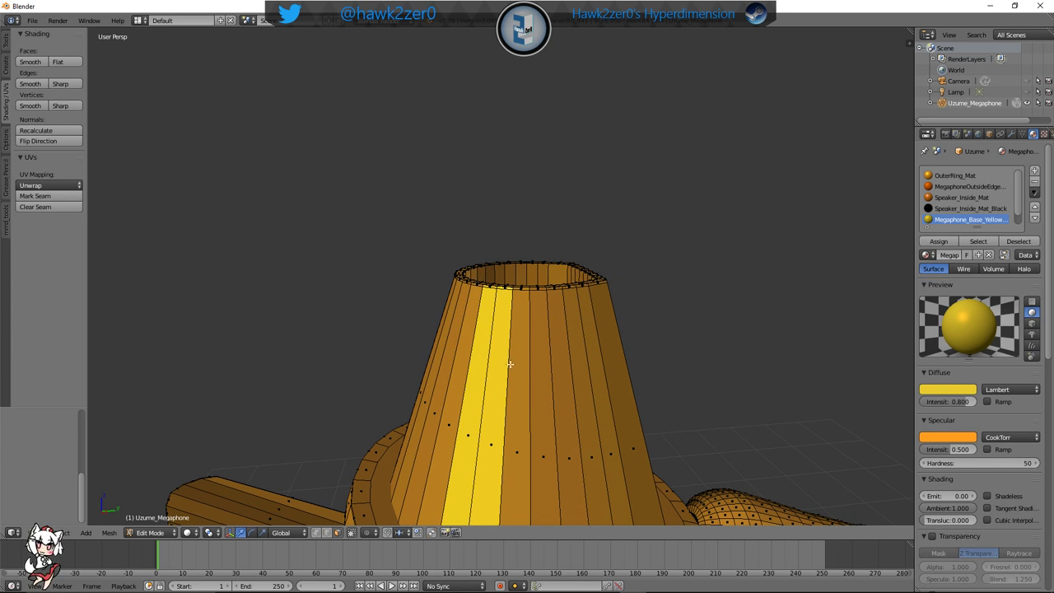
key("ctrl+r")
left_click(501, 431)
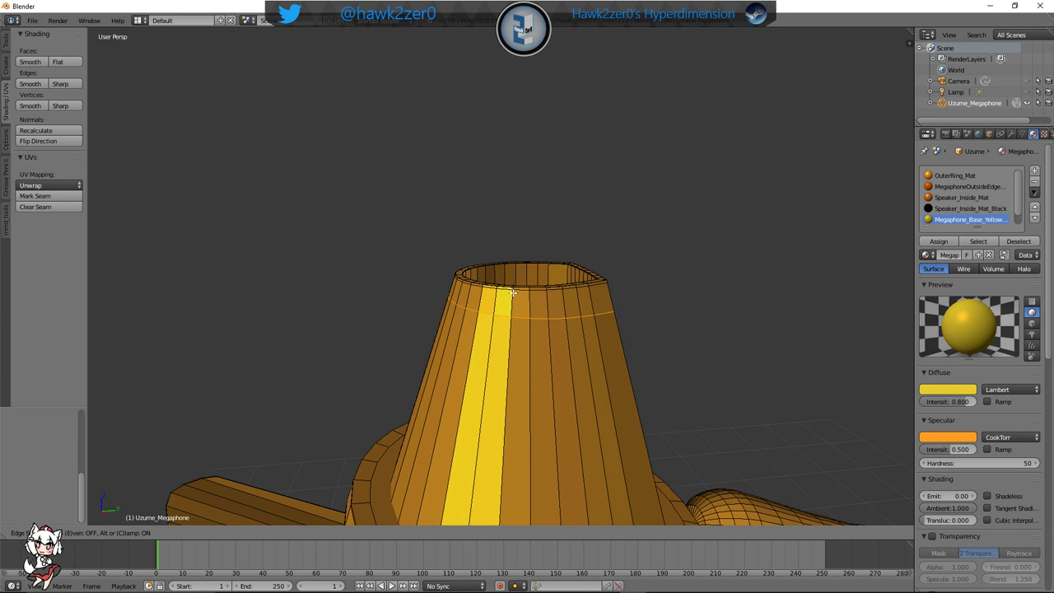
left_click(507, 302)
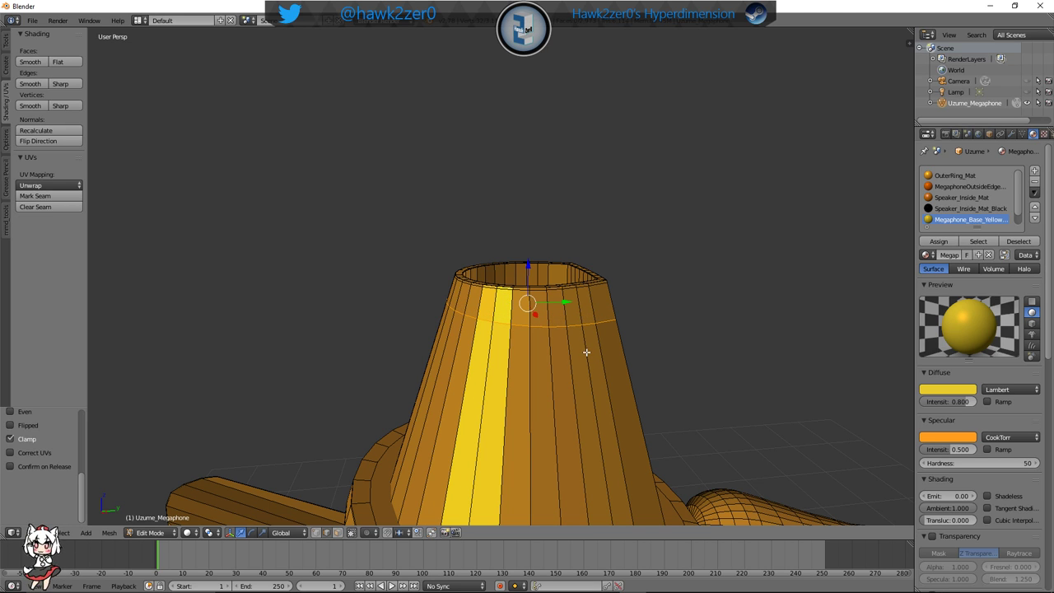
In face select mode, select the mouthpiece's outer face ring below the new edge loop and assign Megaphone_Base_White_Mat to it
key("a")
middle_click_drag(565, 362, 536, 270)
scroll(569, 346, "up", 2)
scroll(553, 322, "up", 2)
scroll(536, 271, "down", 4)
middle_click_drag(581, 514, 566, 385, "shift")
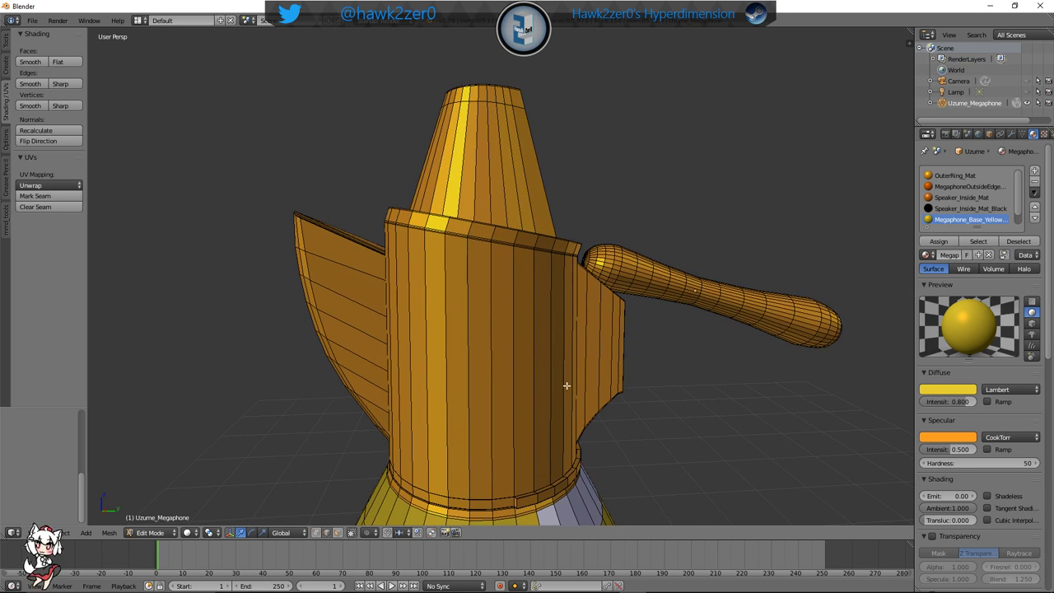
middle_click_drag(568, 292, 522, 353)
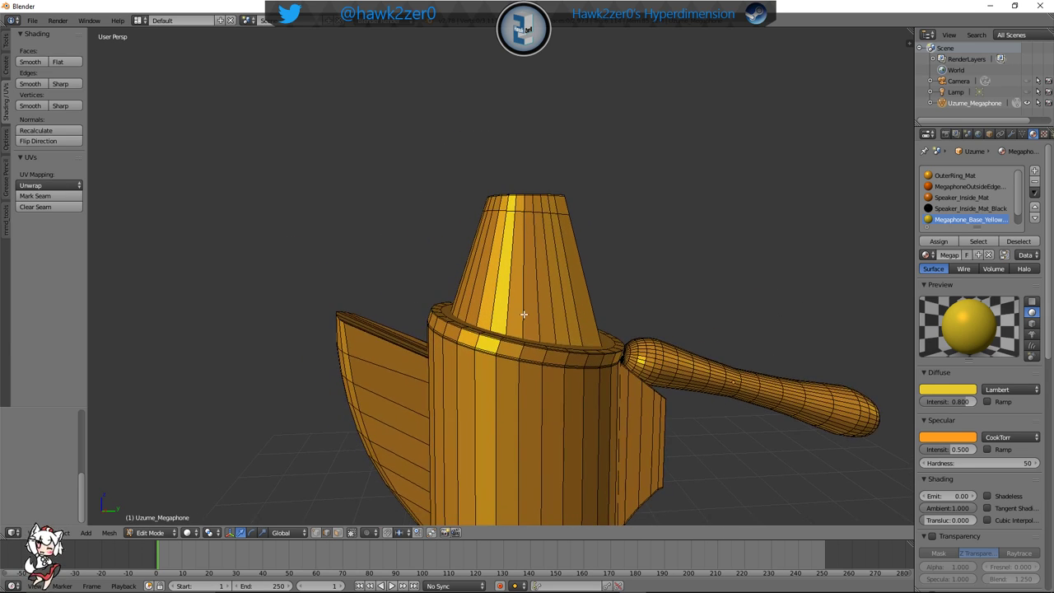
scroll(508, 321, "up", 4)
left_click(338, 532)
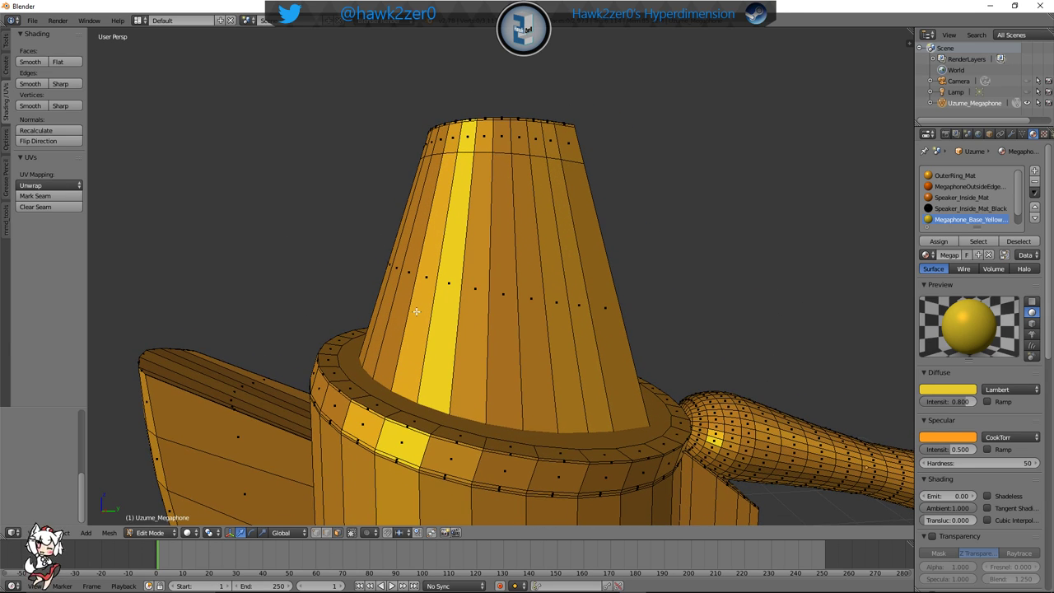
right_click(584, 282, "alt")
middle_click_drag(584, 281, 700, 280)
scroll(970, 202, "down", 1)
left_click(971, 219)
left_click(939, 241)
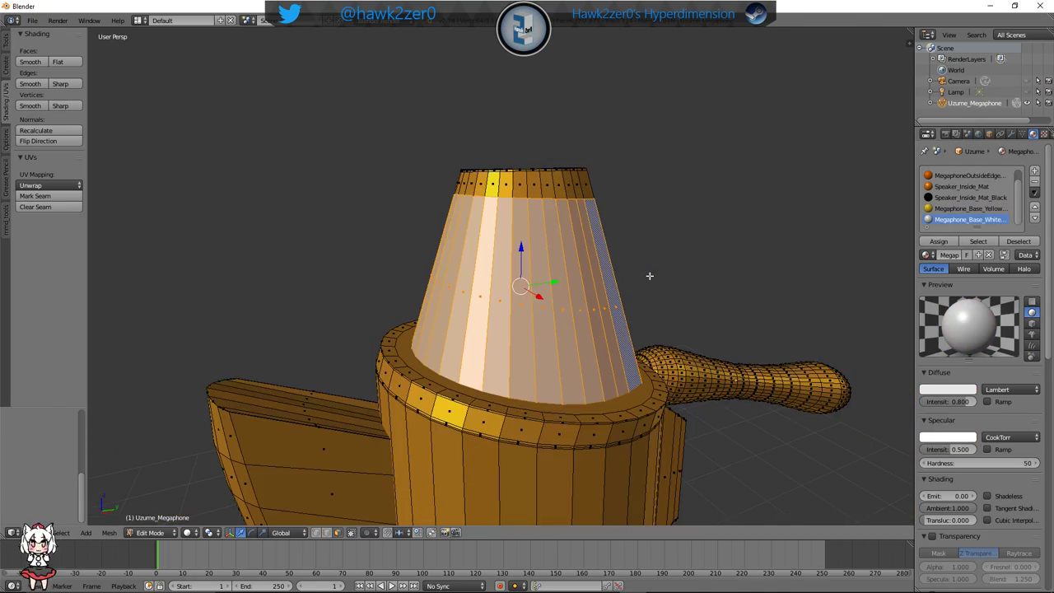
Add an edge loop around the mouthpiece's inner wall just below the rim and clear the selection
middle_click_drag(626, 329, 546, 328)
scroll(583, 322, "up", 3)
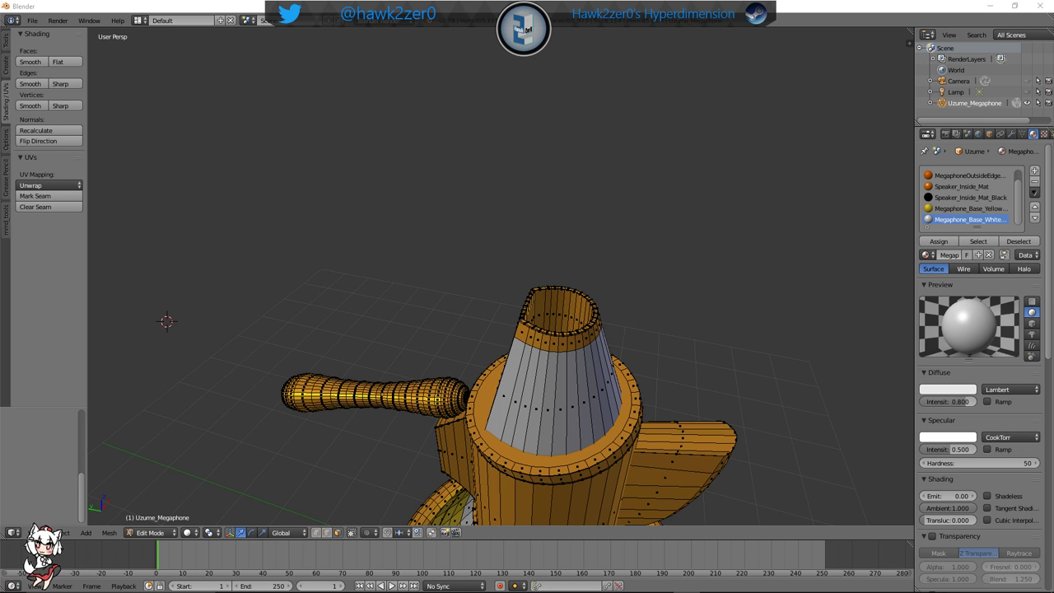
middle_click_drag(503, 346, 625, 277)
middle_click_drag(689, 375, 609, 362)
middle_click_drag(454, 353, 524, 359)
scroll(527, 366, "up", 1)
key("ctrl+r")
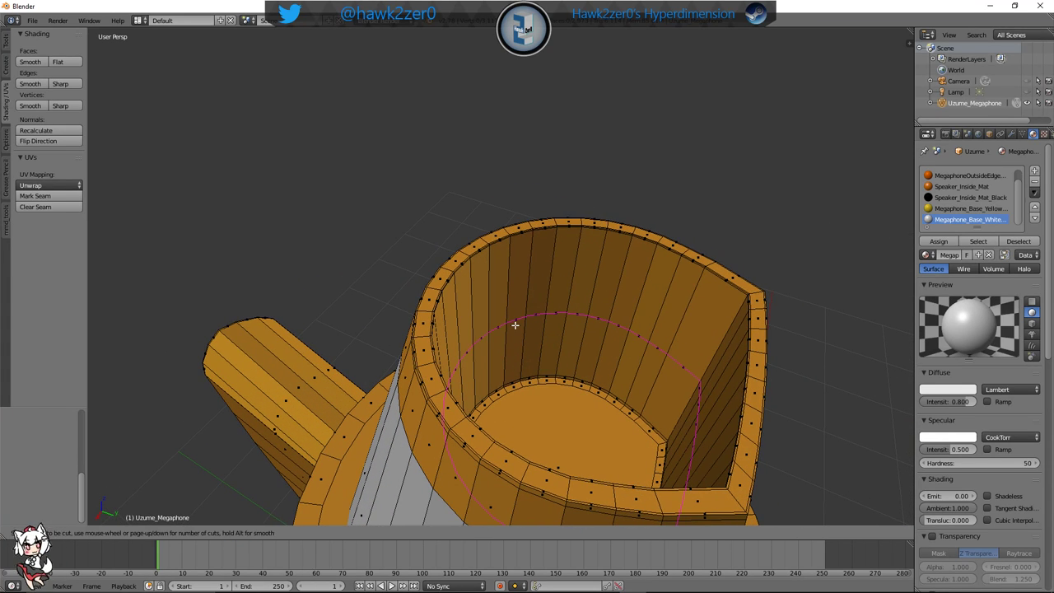
left_click(514, 313)
left_click(525, 273)
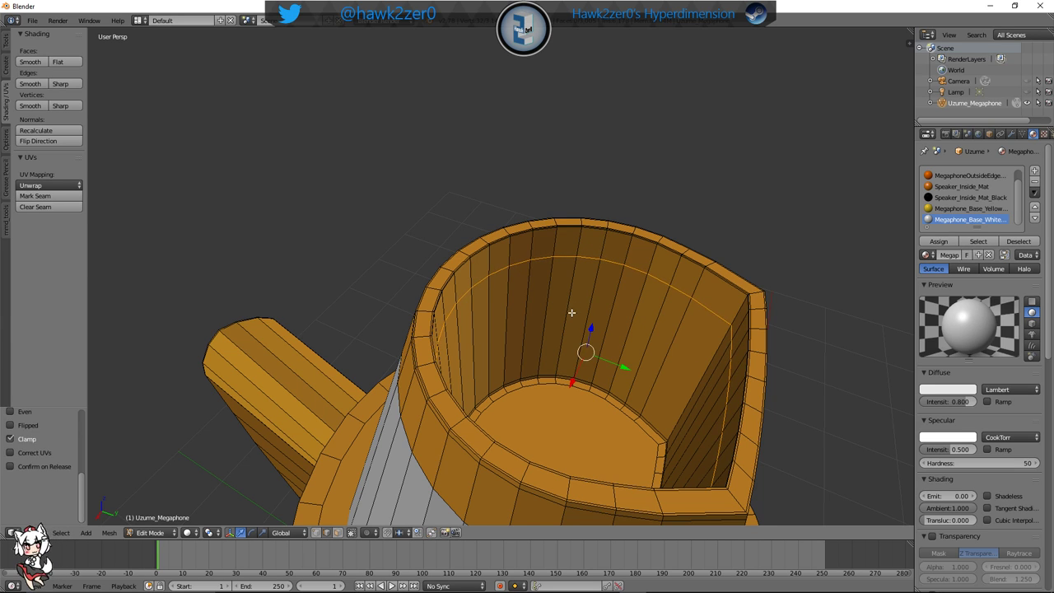
key("a")
Select the mouthpiece's inner wall face ring below the new edge loop and assign Megaphone_Base_White_Mat to it
middle_click_drag(572, 312, 545, 320)
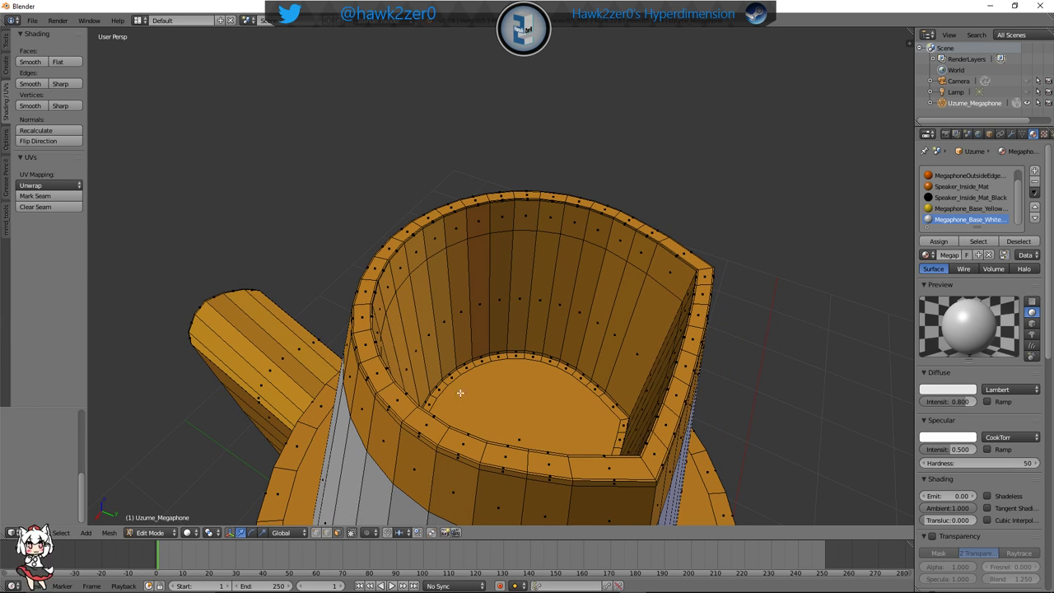
right_click(448, 335)
right_click(468, 314, "alt")
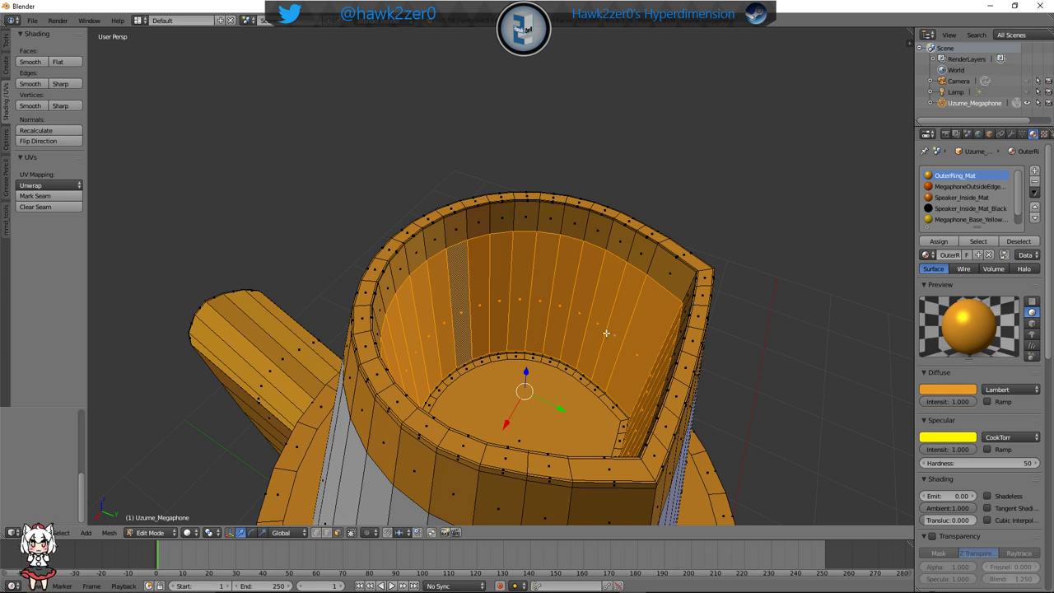
scroll(990, 196, "down", 1)
left_click(968, 219)
left_click(939, 241)
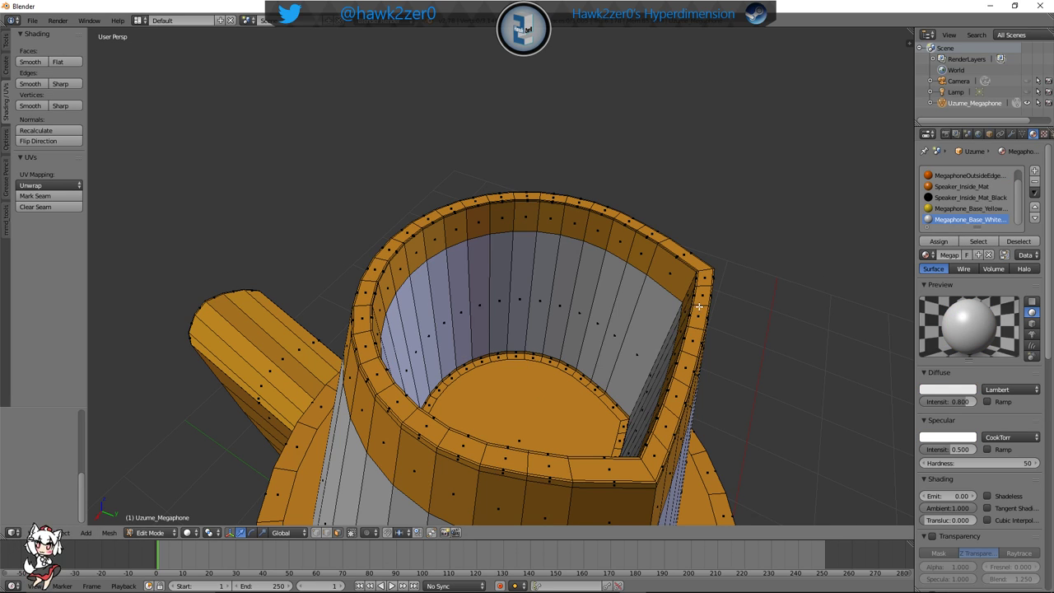
Select the mouthpiece's inner floor with its narrow surrounding face rings, assign Speaker_Inside_Mat_Black to them, and clear the selection
middle_click_drag(676, 519, 550, 340)
scroll(560, 346, "up", 6)
right_click(550, 340)
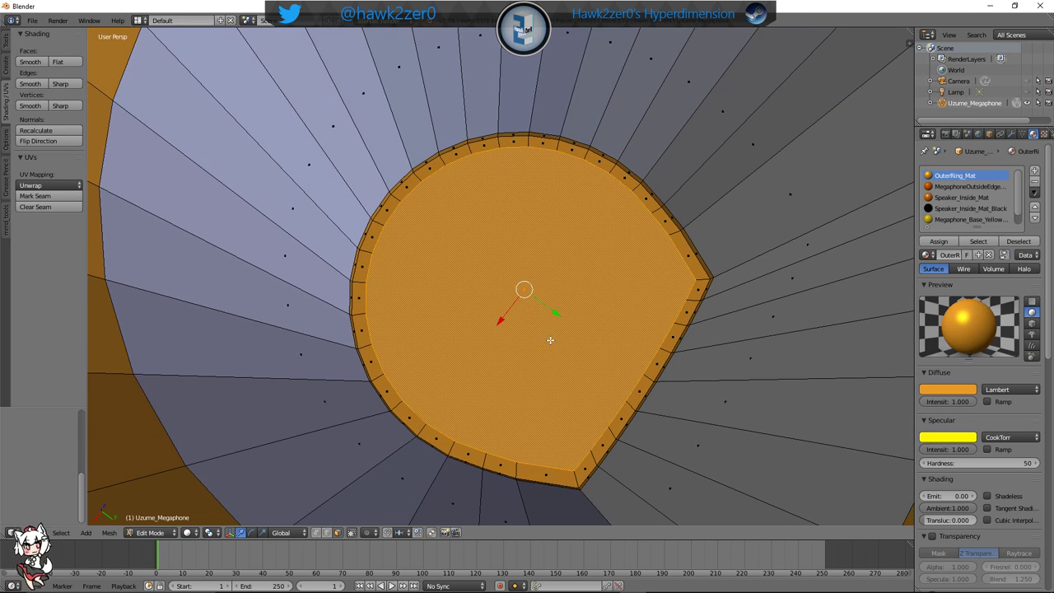
right_click(702, 280, "alt+shift")
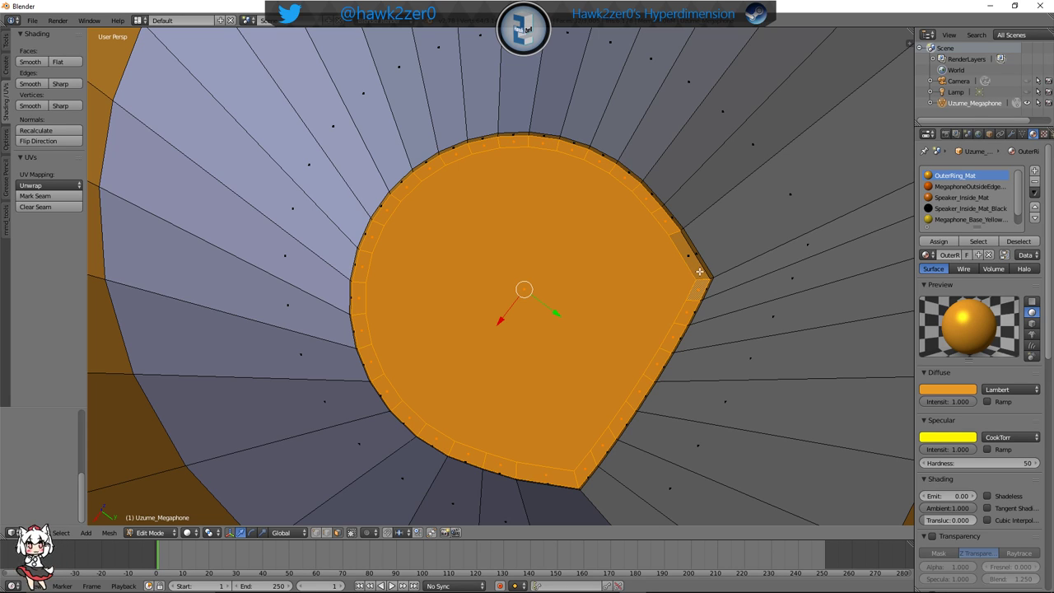
right_click(713, 277, "shift")
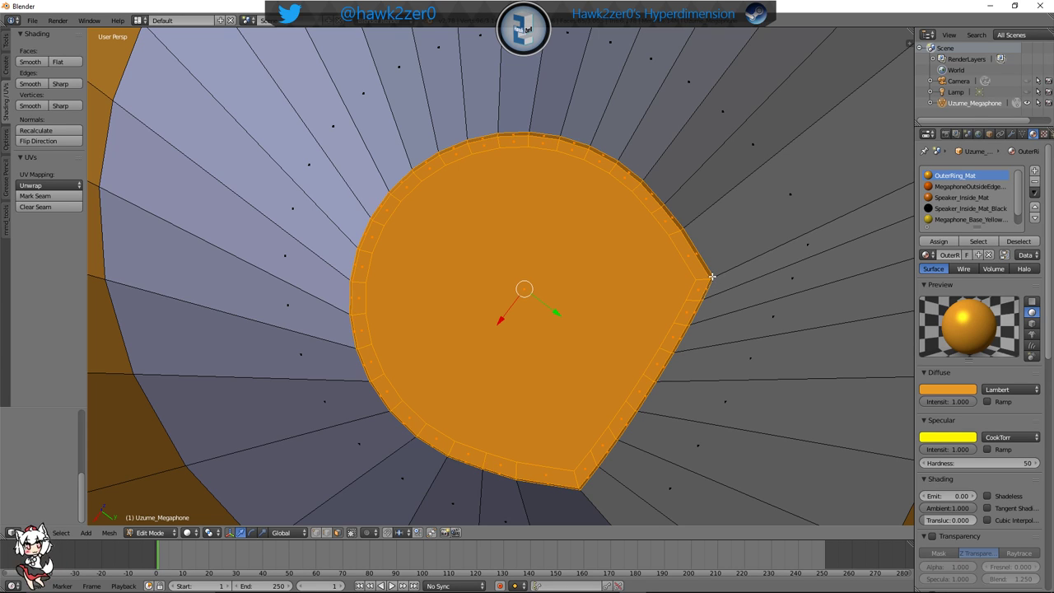
left_click(968, 209)
left_click(939, 241)
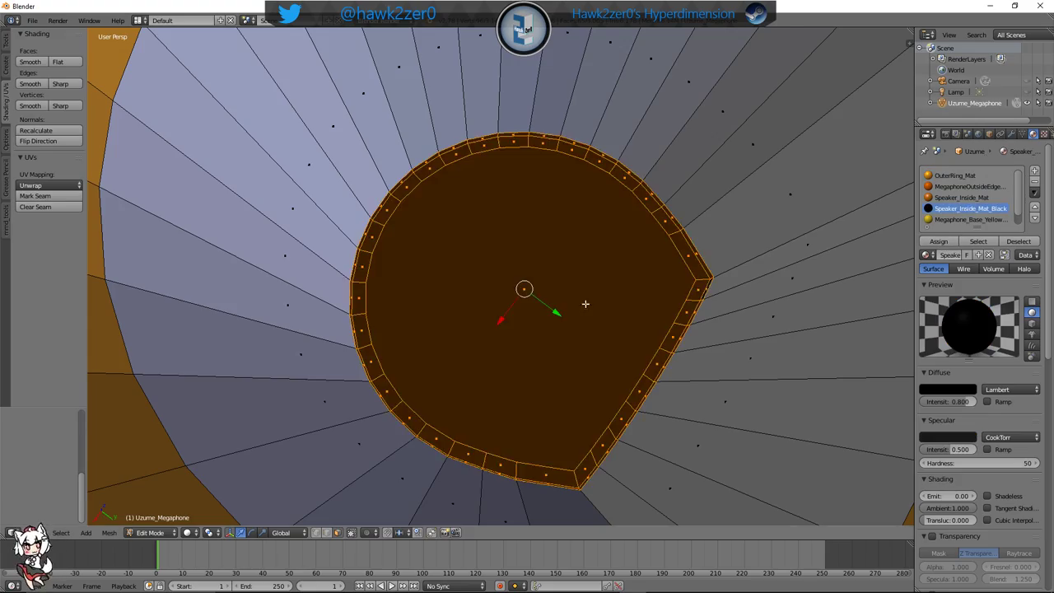
key("a")
Select the whole linked handle mesh, assign Megaphone_Base_White_Mat to it, and clear the selection
scroll(588, 305, "down", 6)
middle_click_drag(591, 305, 541, 238)
right_click(531, 315)
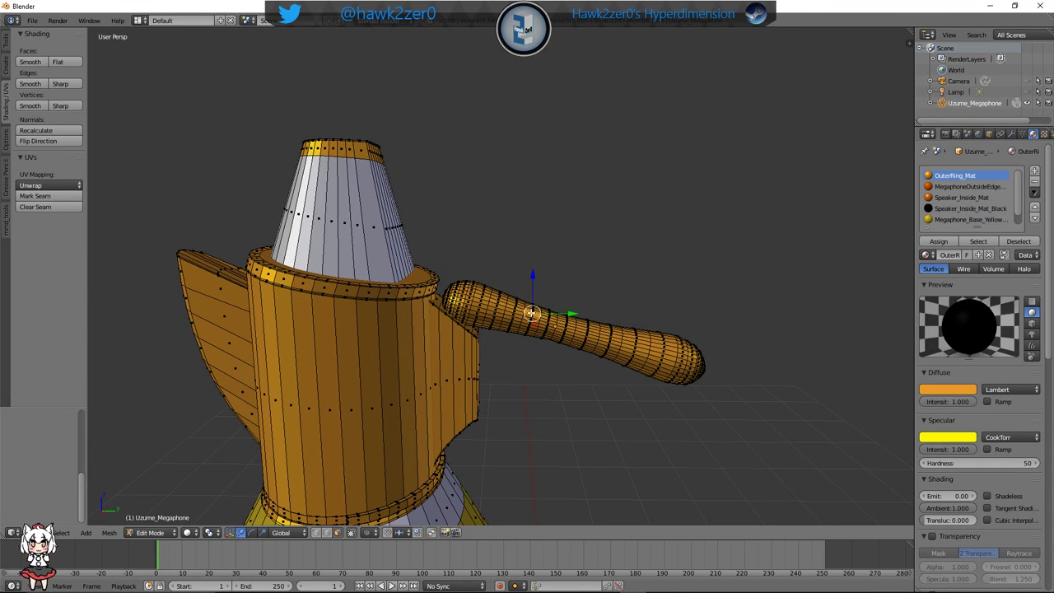
key("l")
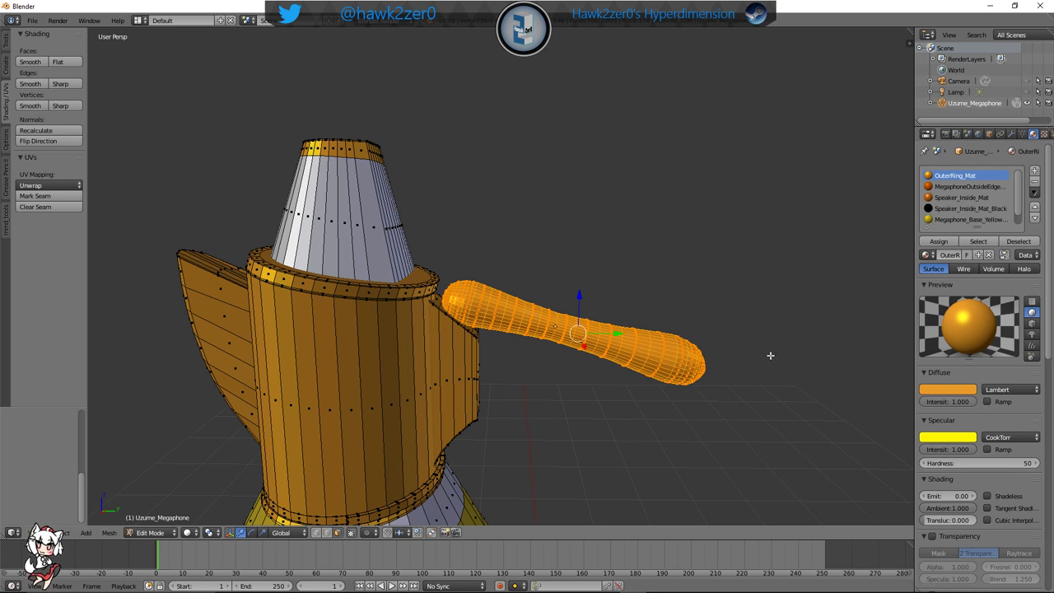
scroll(987, 210, "down", 1)
left_click(959, 220)
left_click(943, 240)
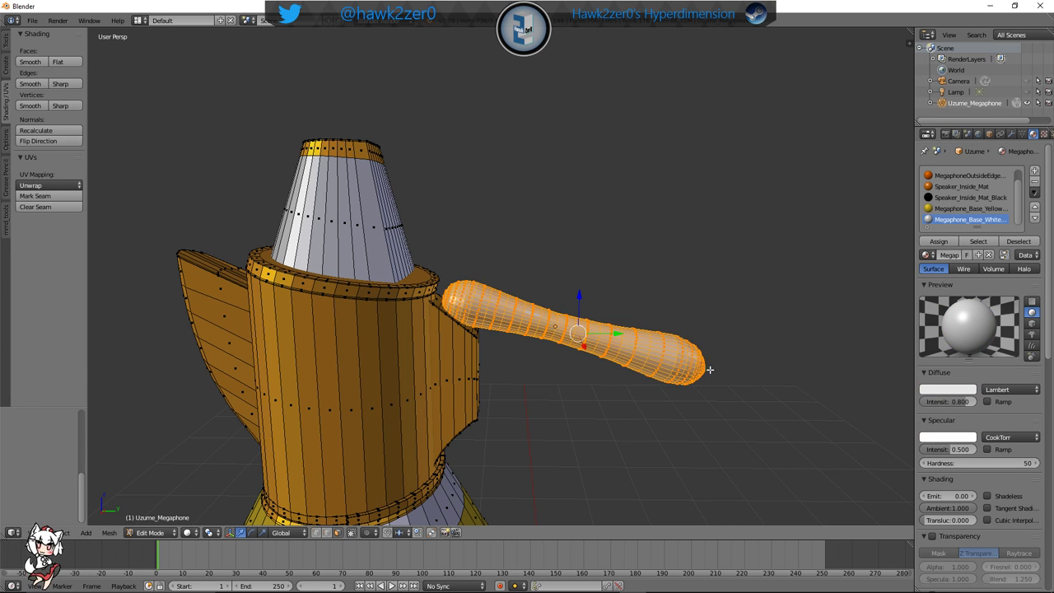
key("a")
Box-select the faces of the handle's rounded free end in wireframe display, then return to solid display
middle_click_drag(781, 382, 764, 360, "shift")
middle_click_drag(865, 366, 655, 334)
scroll(739, 349, "up", 3)
key("z")
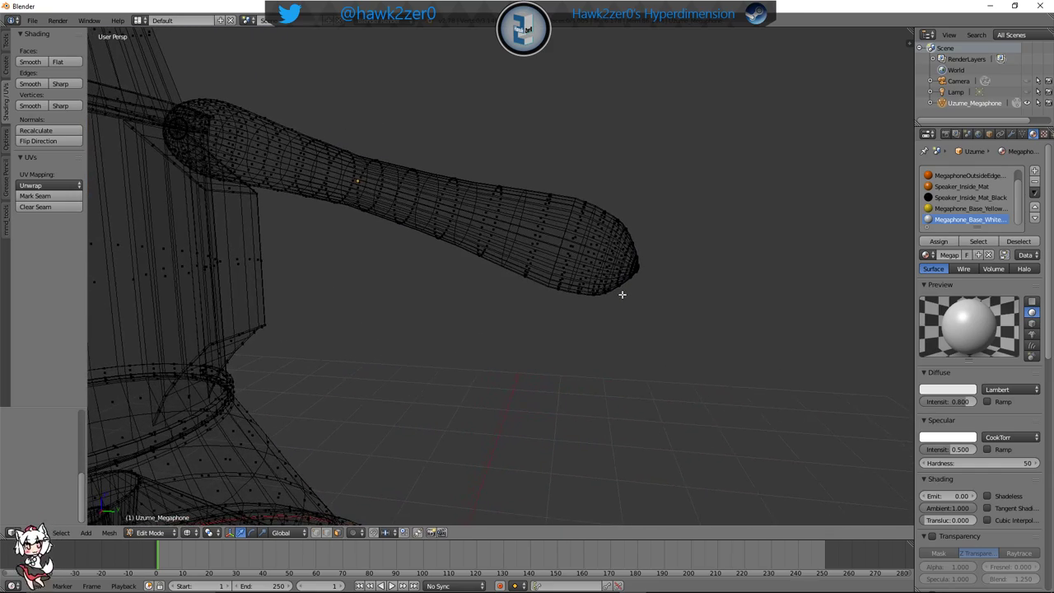
middle_click_drag(843, 272, 556, 305)
key("b")
mouse_move(482, 213)
left_mouse_down()
mouse_move(563, 324)
mouse_move(568, 312)
left_mouse_up()
scroll(614, 317, "up", 3)
key("z")
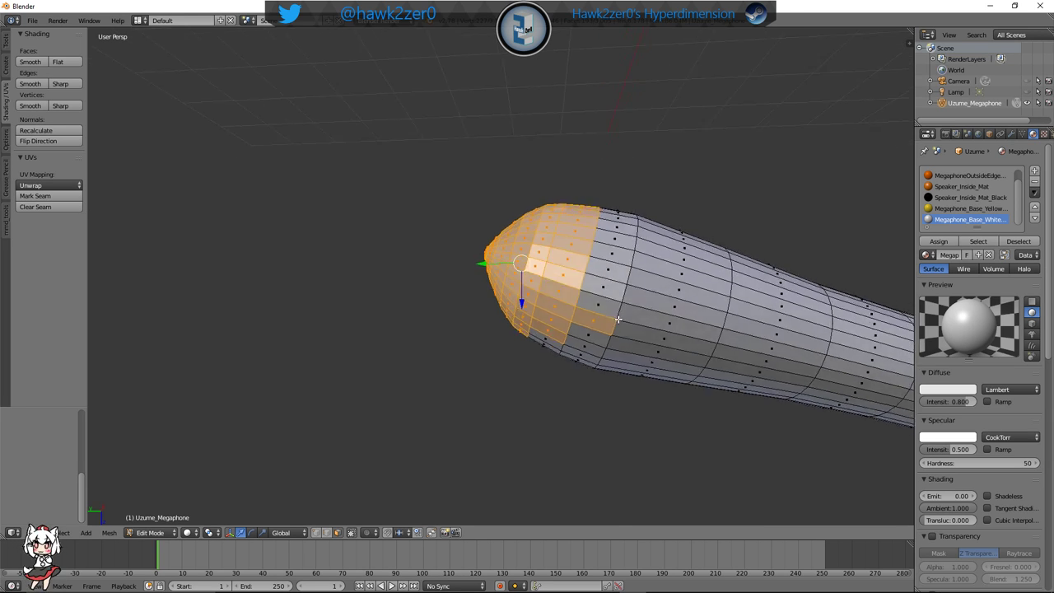
Extend the selection with the remaining faces around the handle's free end and two narrowing rows of faces along its upper side
middle_click_drag(619, 319, 539, 285)
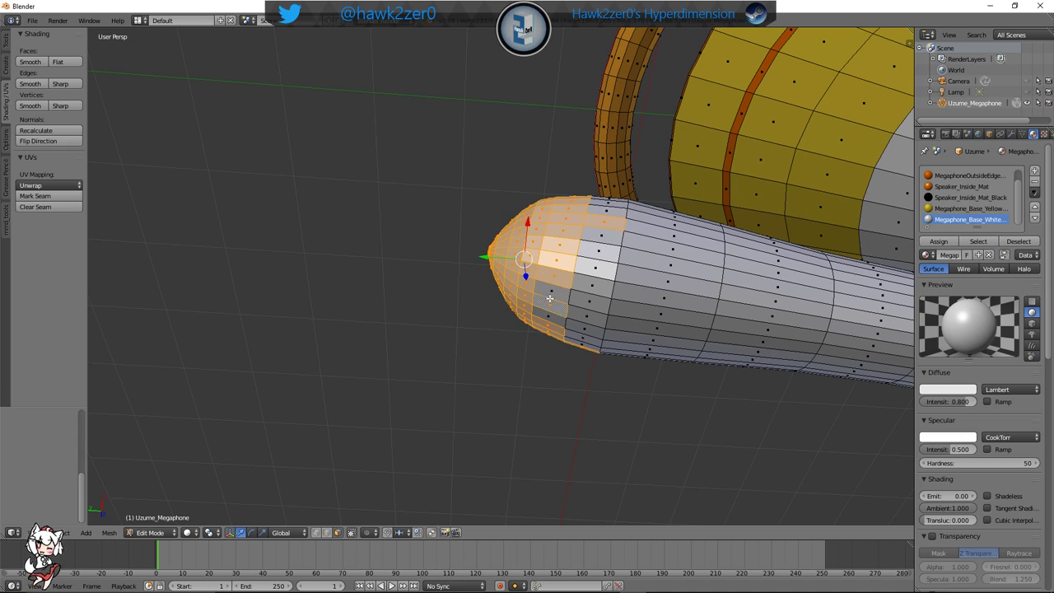
middle_click_drag(595, 283, 811, 333)
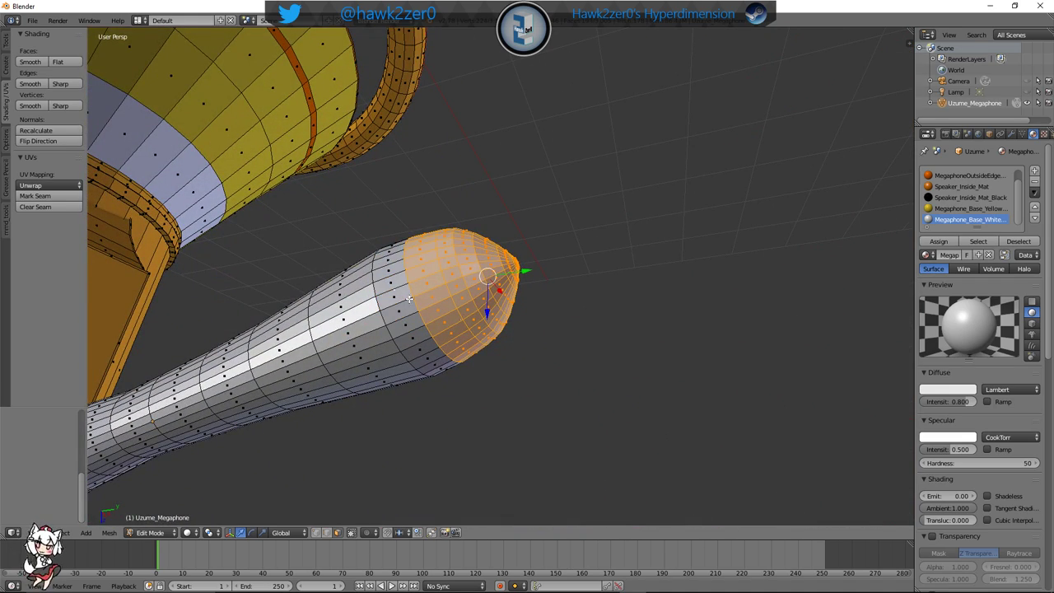
middle_click_drag(625, 311, 689, 330)
scroll(638, 326, "up", 2)
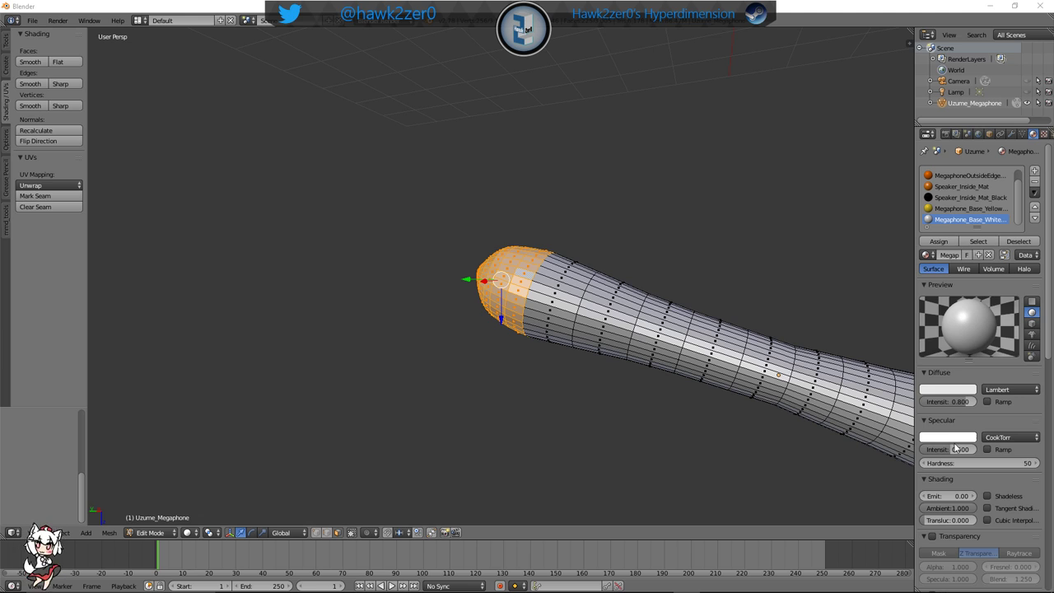
scroll(572, 360, "down", 4)
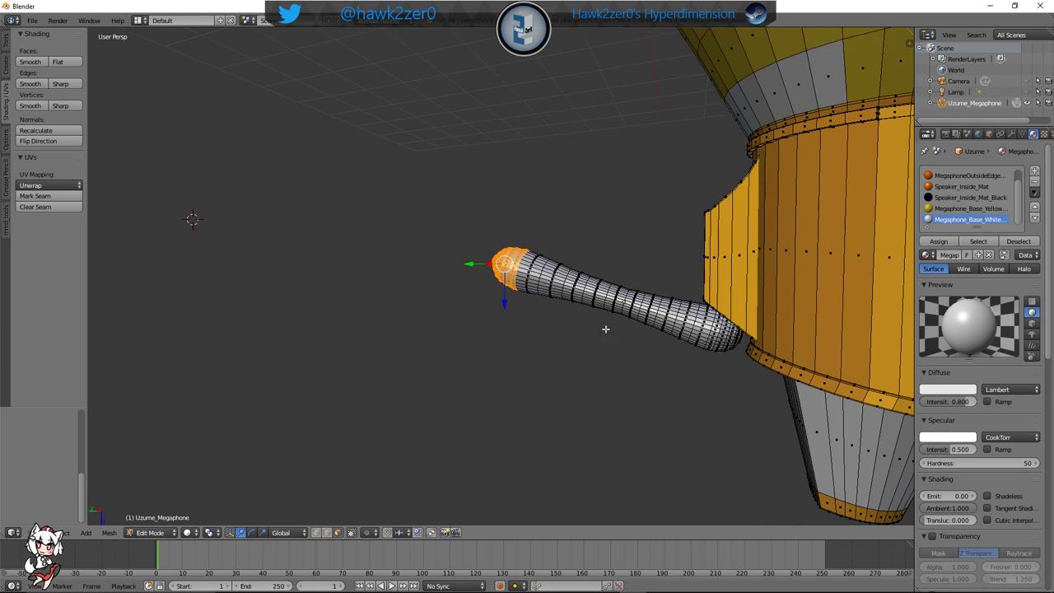
scroll(605, 328, "up", 6)
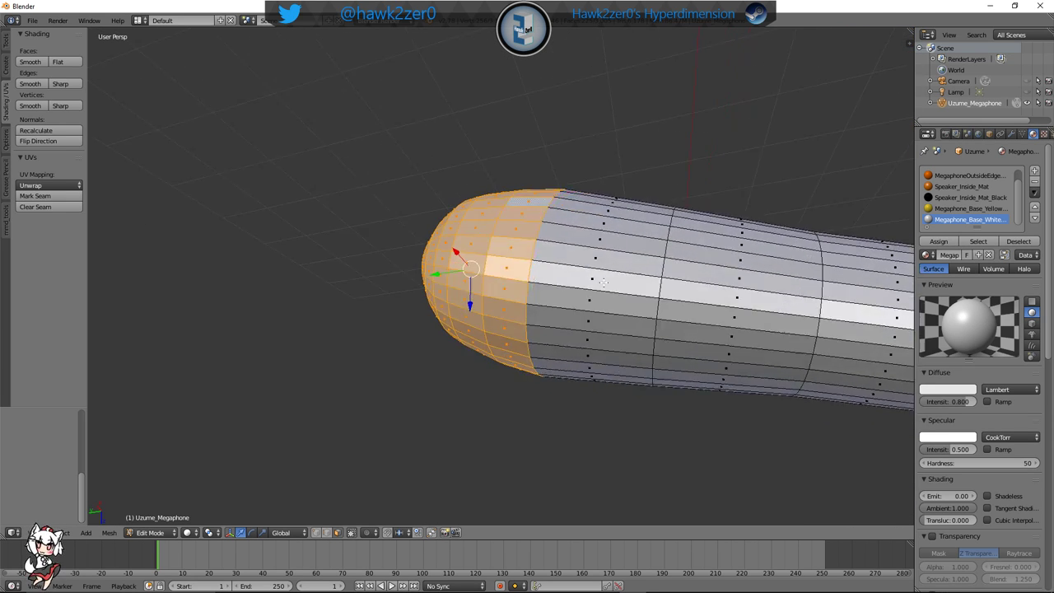
middle_click_drag(604, 283, 461, 239)
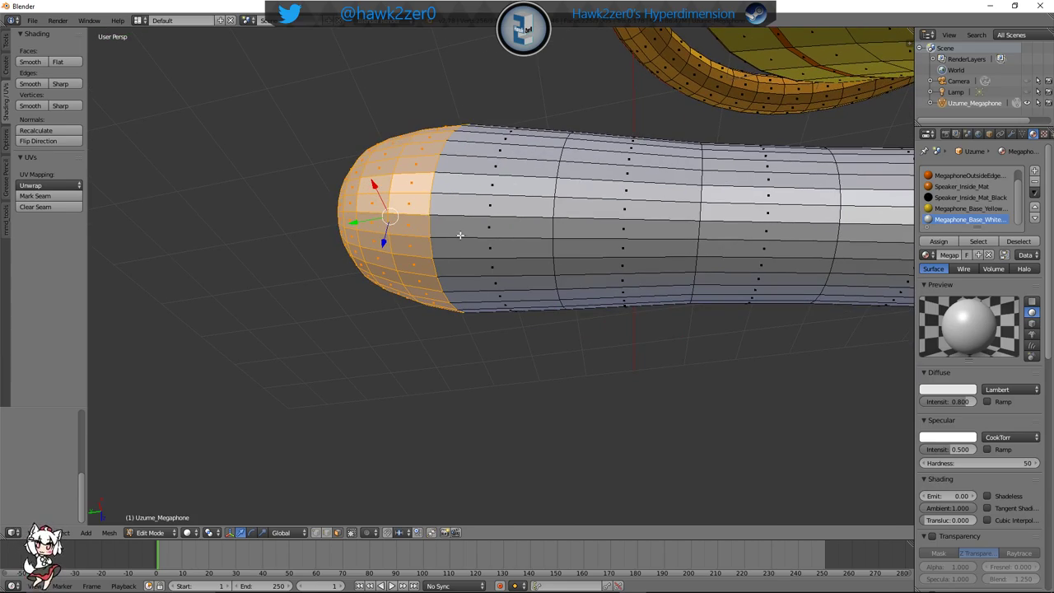
left_click(467, 229, "shift")
left_click(473, 246, "shift")
middle_click_drag(551, 278, 465, 103)
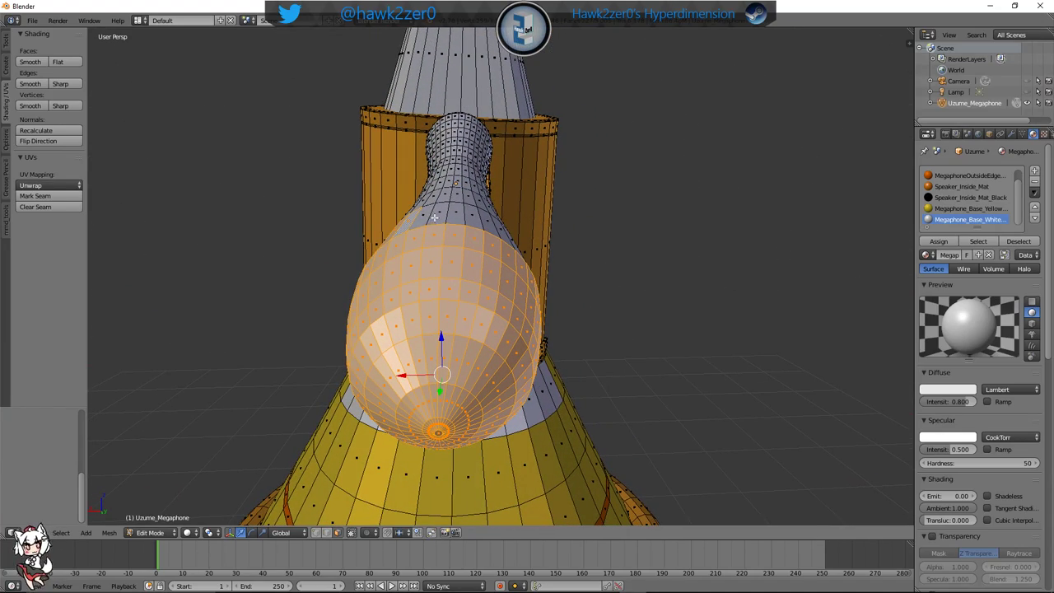
middle_click_drag(494, 225, 519, 260)
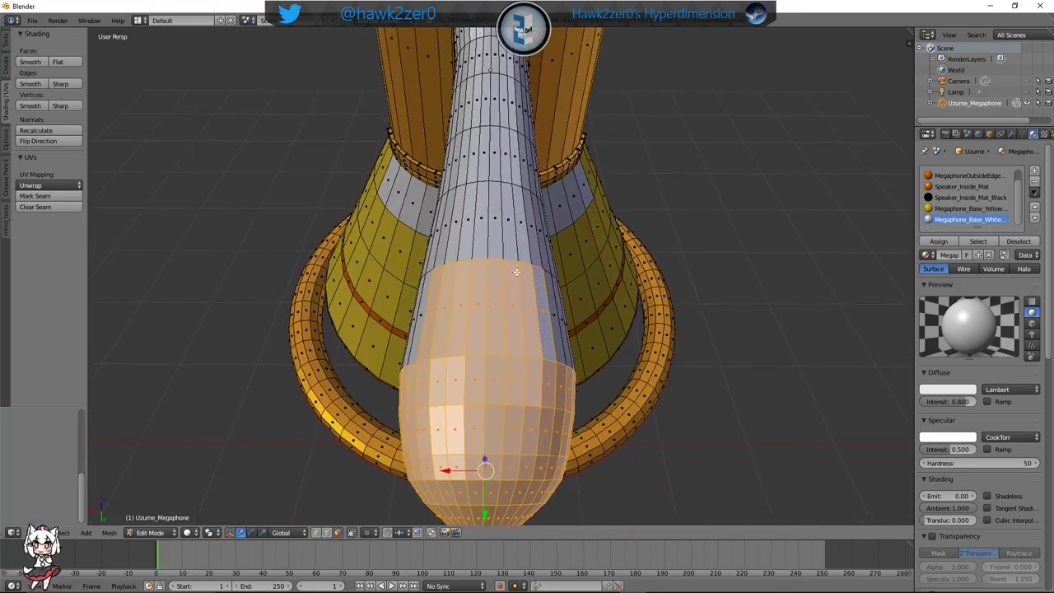
right_click(466, 246, "shift")
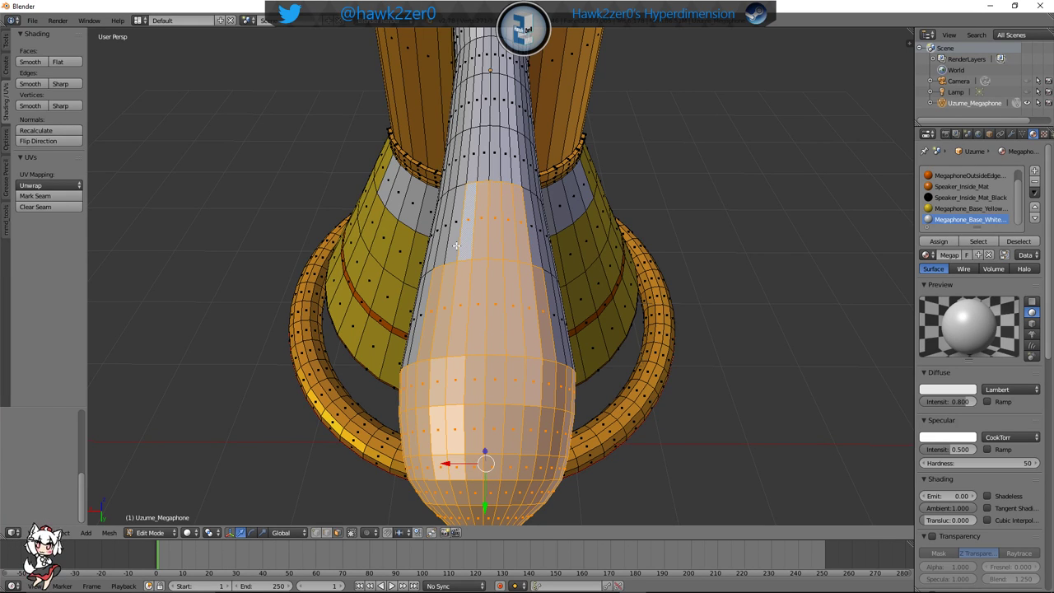
middle_click_drag(450, 250, 459, 249)
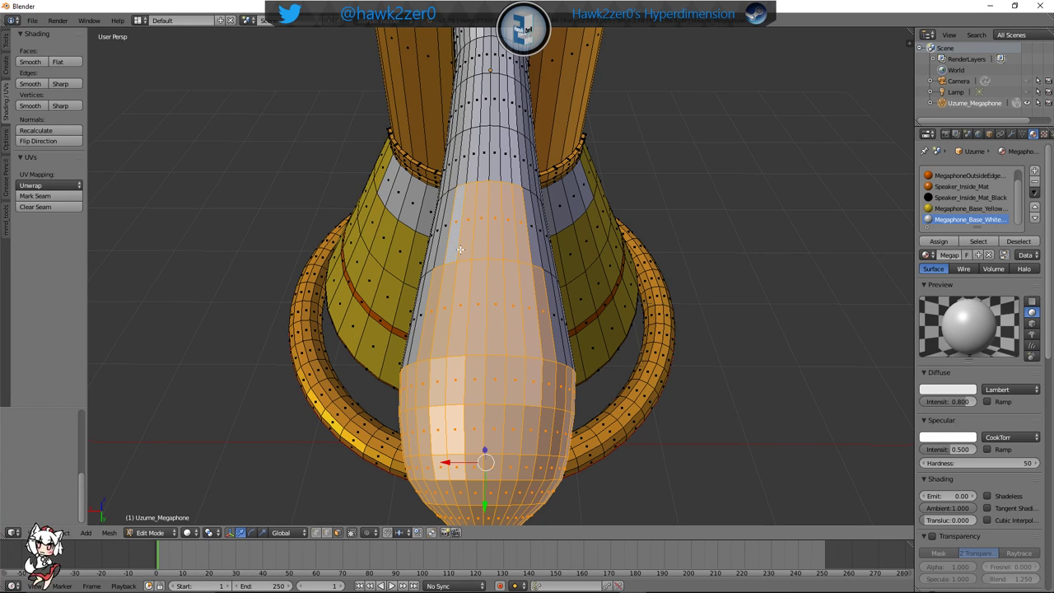
Assign Speaker_Inside_Mat to the selected faces of the handle's end and clear the selection
left_click(966, 186)
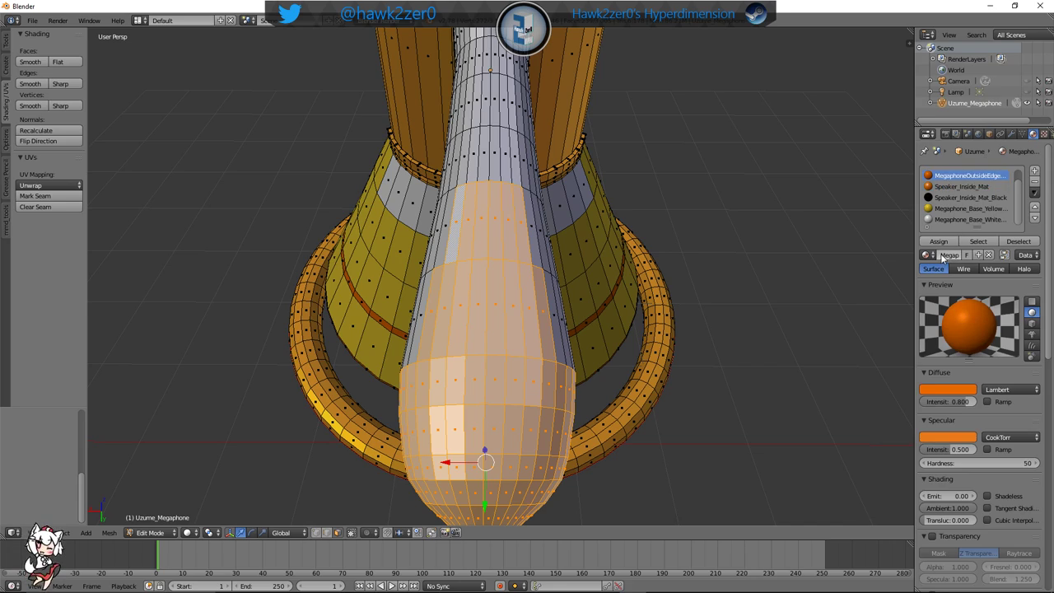
left_click(939, 241)
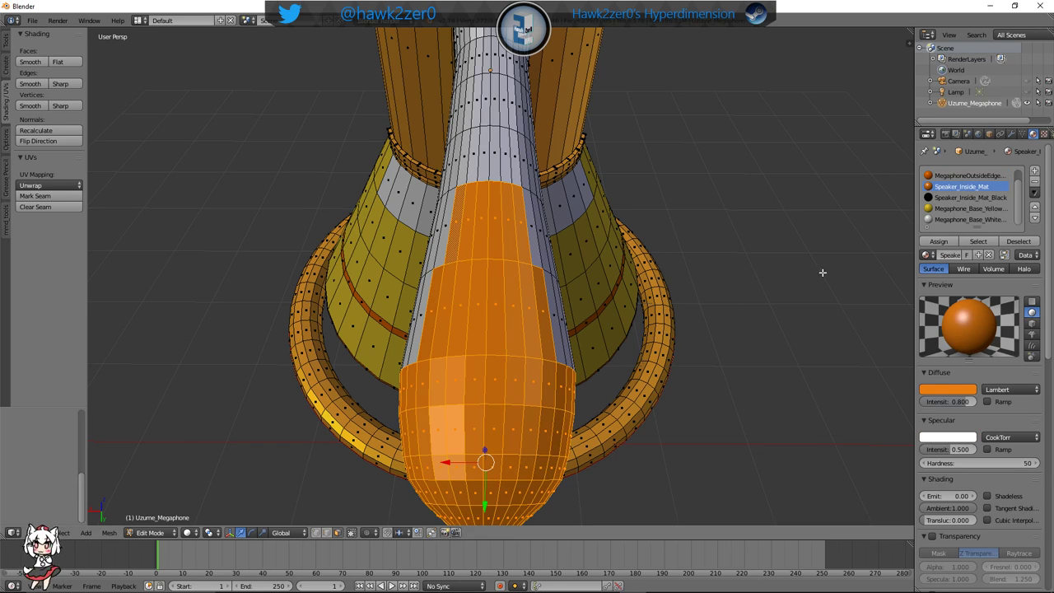
scroll(680, 289, "down", 3)
key("a")
Examine the coloured handle and mouthpiece, then inspect the base's bands and collar in Object Mode
middle_click_drag(653, 302, 717, 258)
scroll(716, 259, "down", 3)
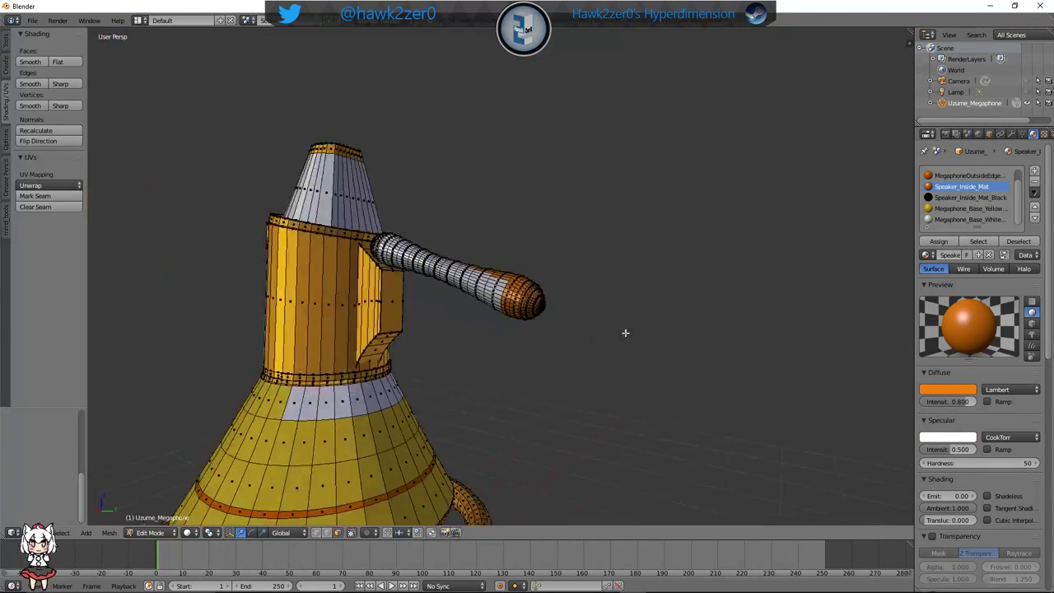
middle_click_drag(626, 332, 639, 361)
left_click(150, 532)
left_click(158, 523)
scroll(461, 357, "down", 4)
middle_click_drag(564, 294, 677, 257)
middle_click_drag(552, 312, 617, 330)
scroll(634, 321, "up", 8)
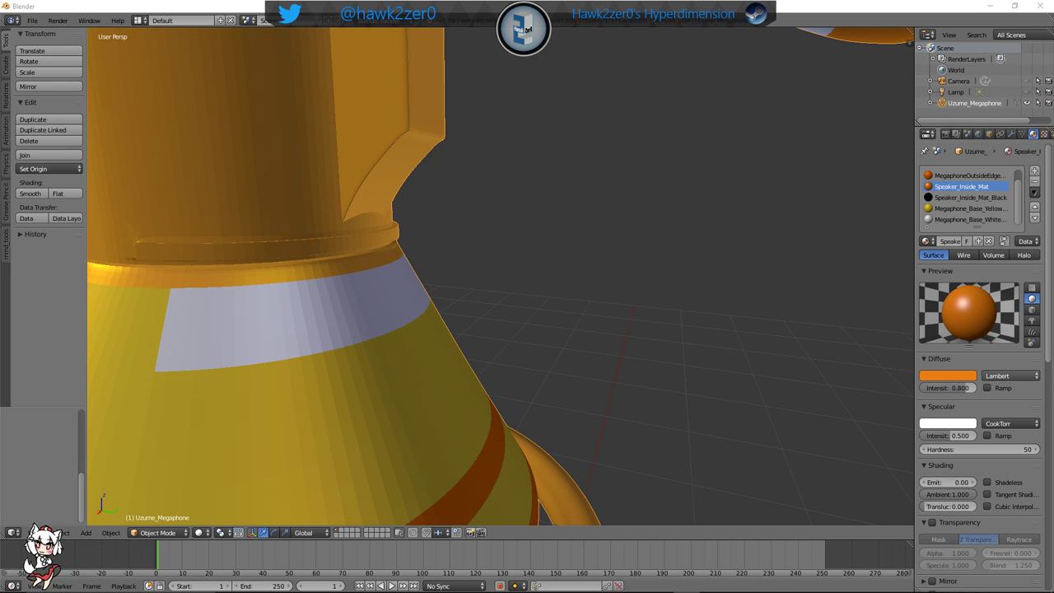
middle_click_drag(393, 245, 625, 283)
In Edit Mode, select the narrow lower face loop around the base's neck and assign Speaker_Inside_Mat_Black to it
left_click(187, 533)
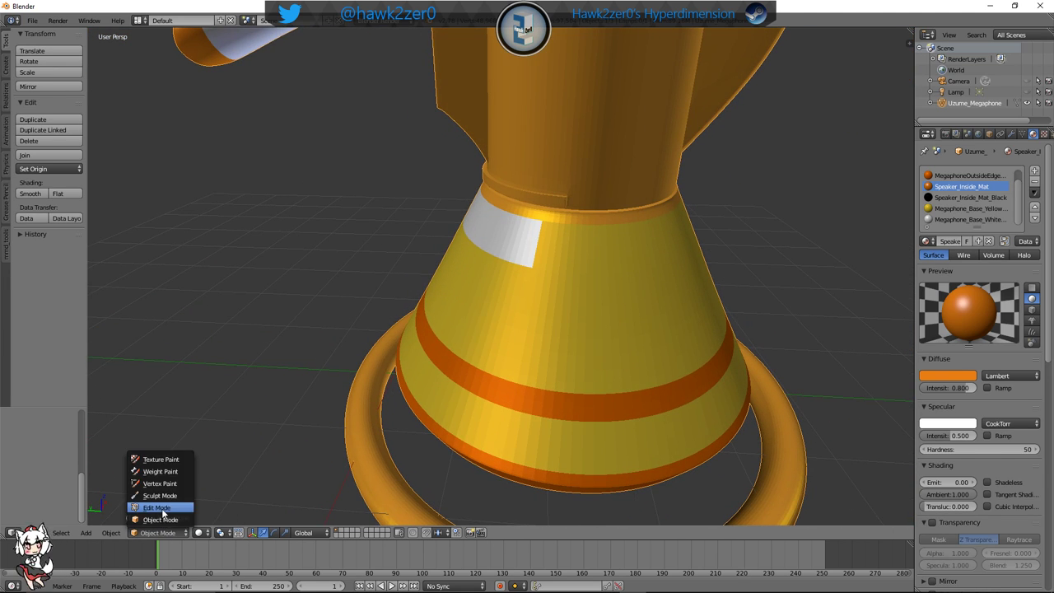
left_click(193, 505)
scroll(574, 342, "up", 4)
middle_click_drag(523, 267, 591, 310, "shift")
scroll(564, 314, "up", 2)
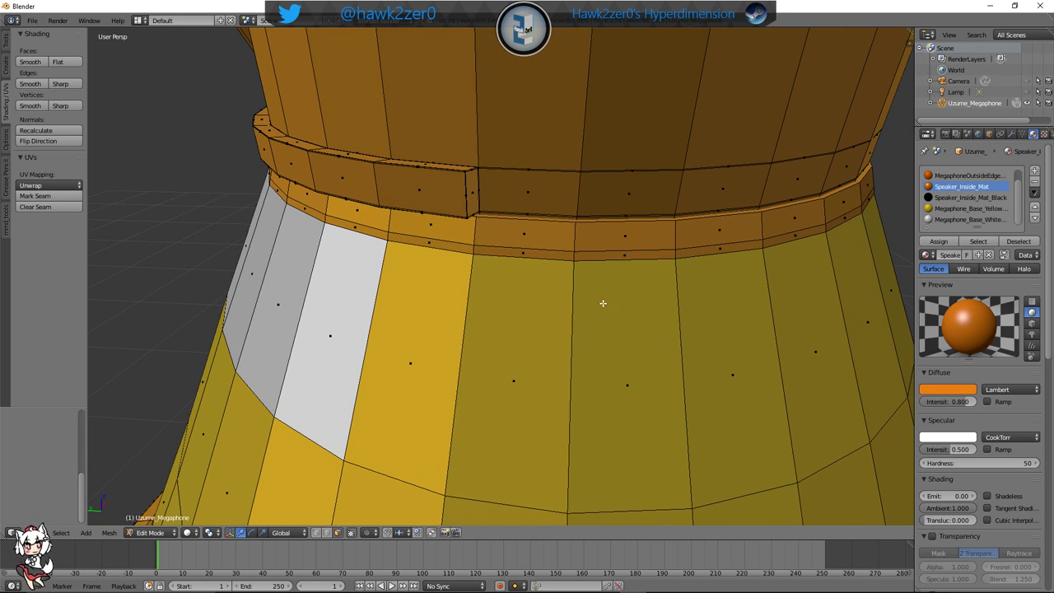
right_click(524, 254)
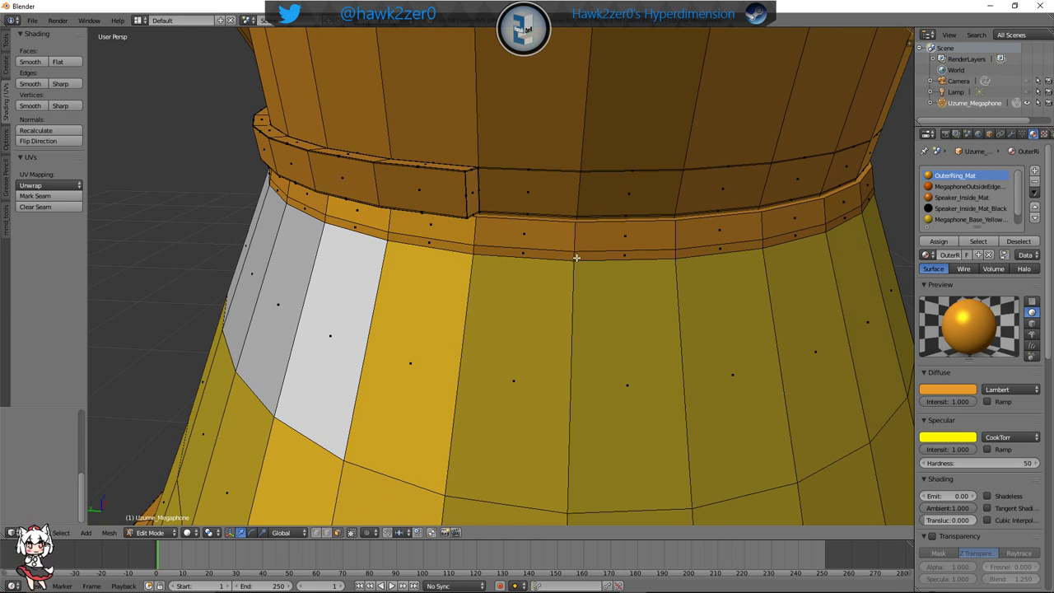
right_click(574, 257, "alt")
left_click(971, 209)
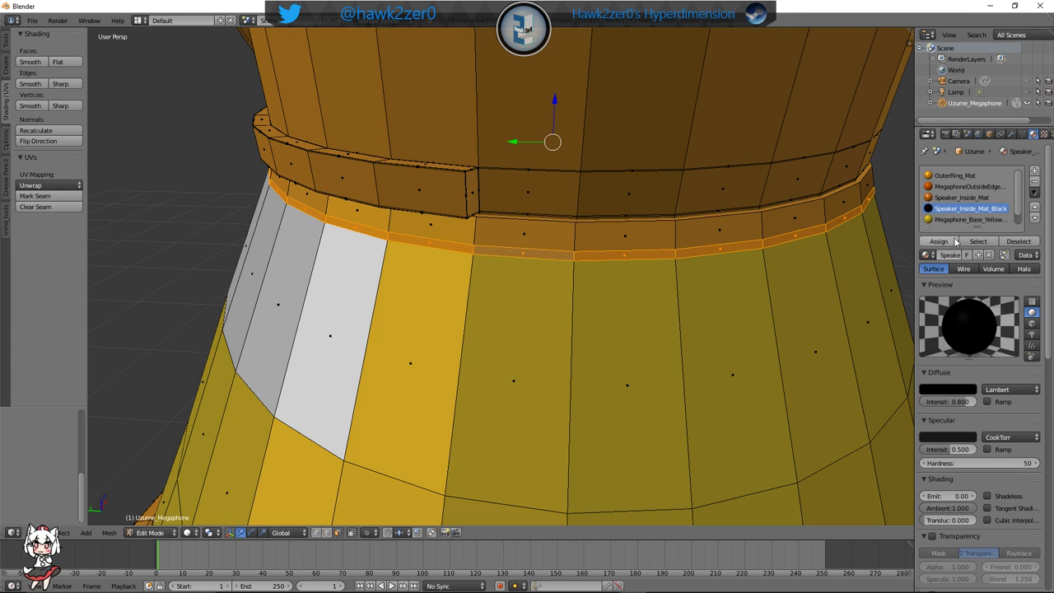
left_click(939, 241)
Add the wider face loop just above to the selection and assign the Megaphone_Base_White material to both neck loops
middle_click_drag(664, 228, 655, 244, "shift")
right_click(560, 257, "alt+shift")
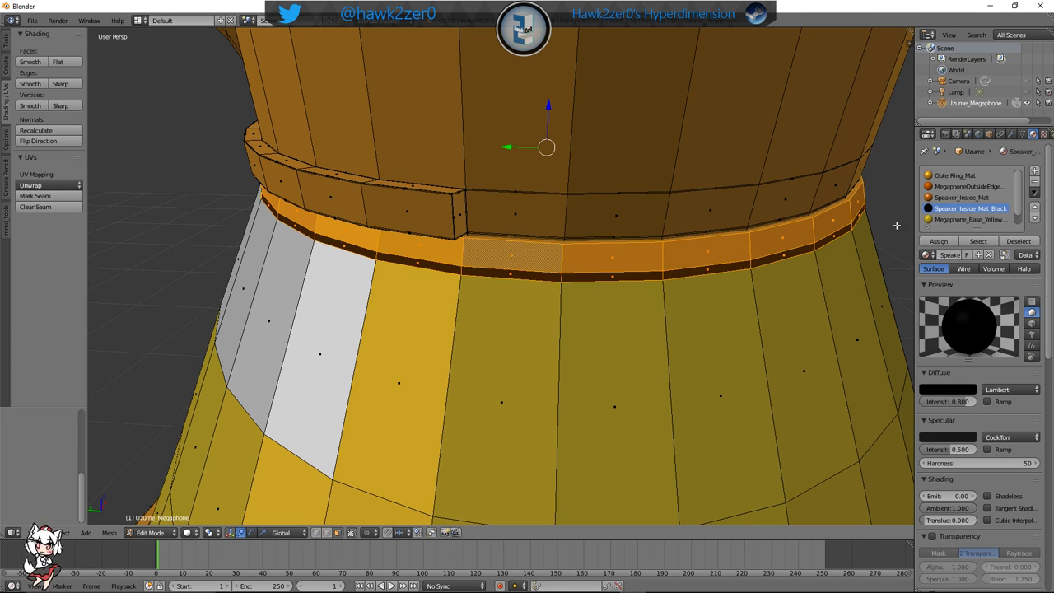
scroll(970, 209, "down", 1)
left_click(970, 219)
left_click(938, 241)
scroll(738, 298, "up", 4)
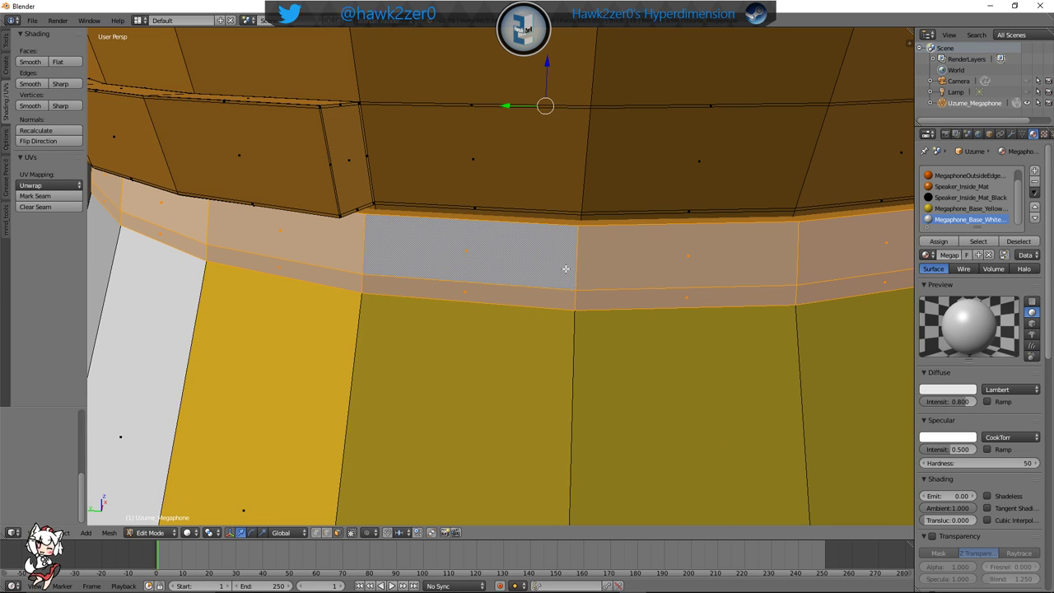
Select the thin orange face loop directly under the collar and assign the Megaphone_Base_White material to it
middle_click_drag(566, 268, 555, 282)
right_click(562, 263, "alt")
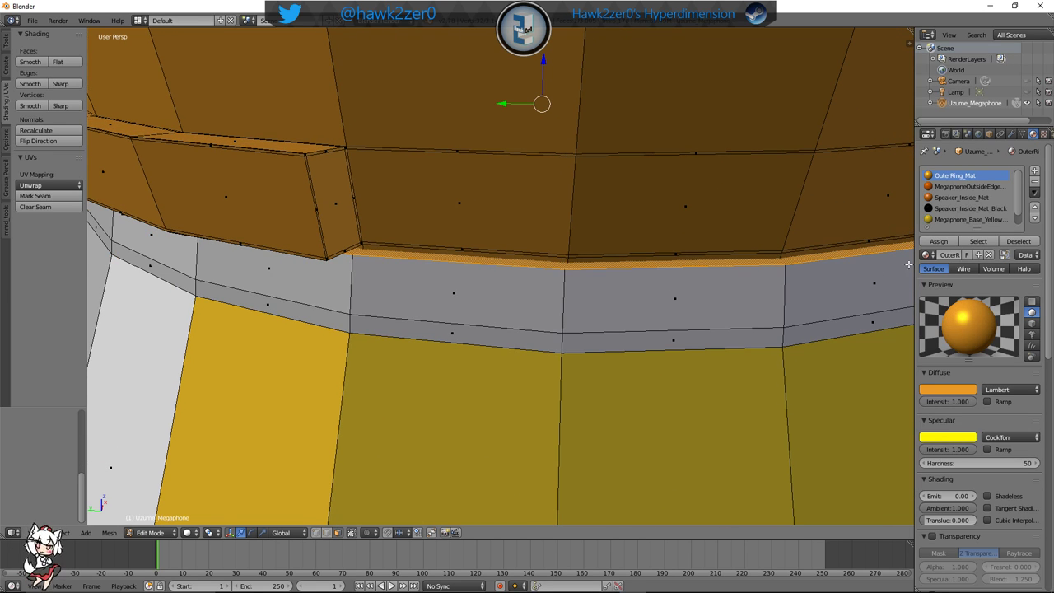
key("z")
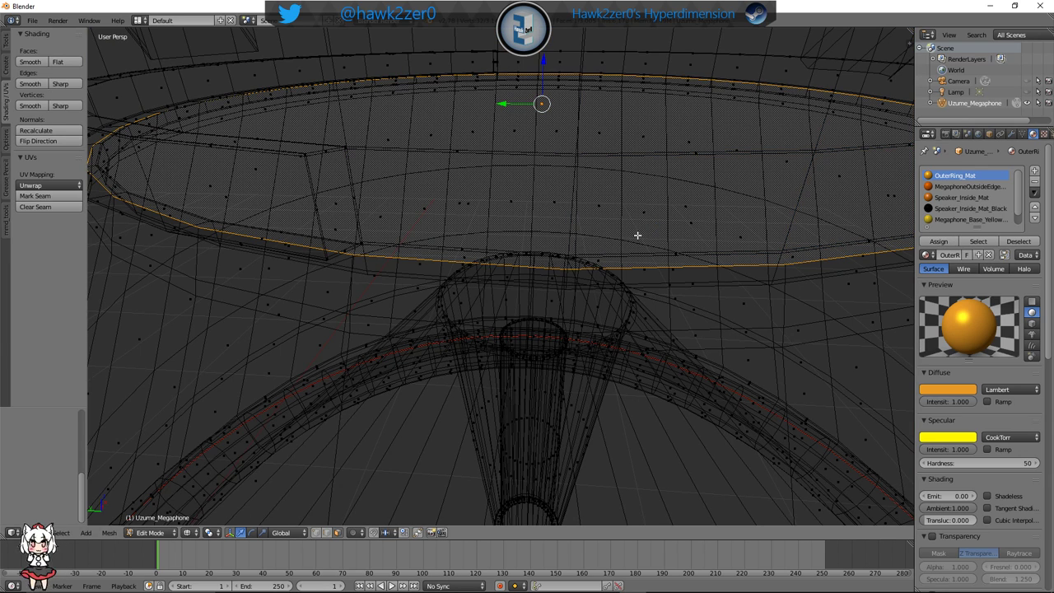
key("z")
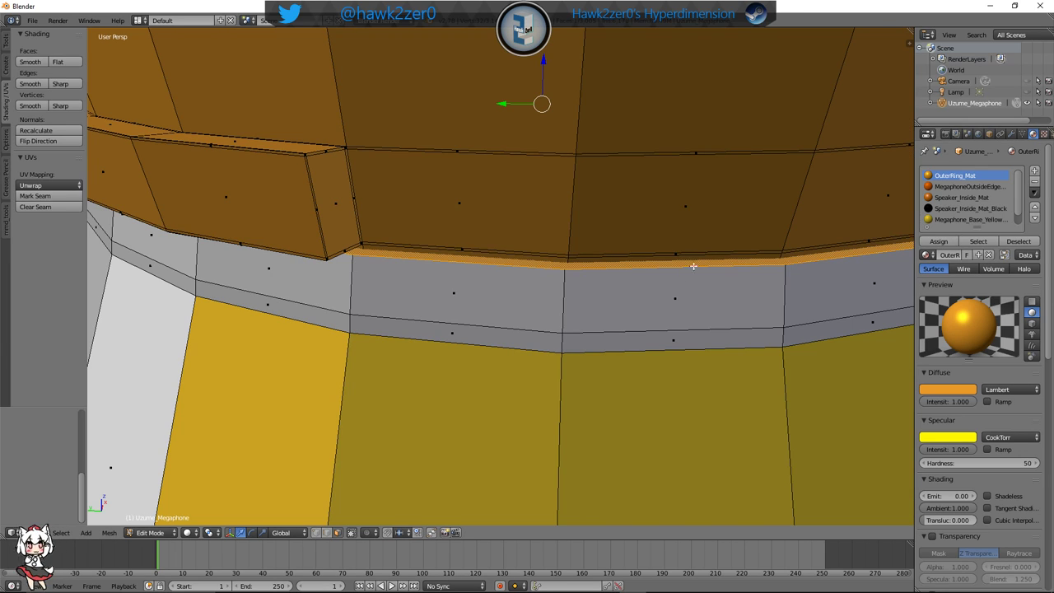
scroll(968, 197, "down", 1)
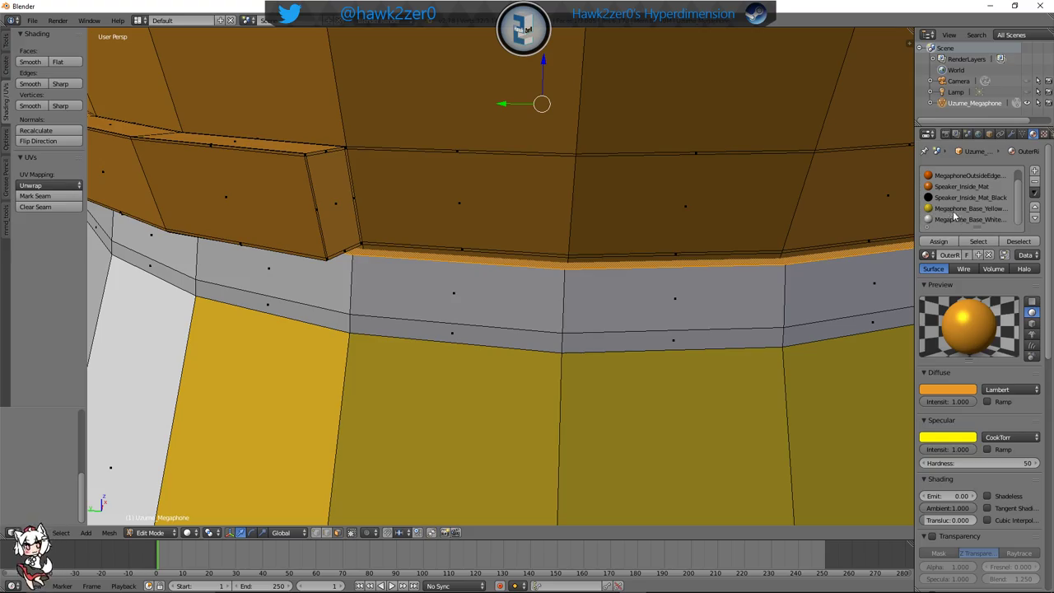
left_click(967, 219)
left_click(938, 241)
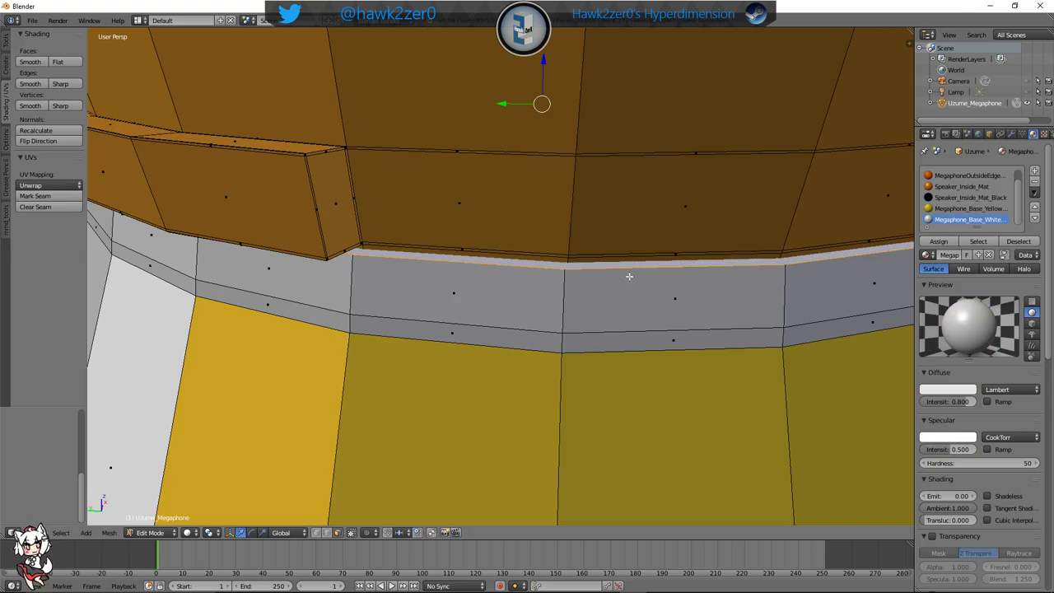
Try moving the whole linked cylinder body above the base, undo the move and clear the selection
key("z")
mouse_move(631, 273)
middle_mouse_down()
mouse_move(638, 264)
mouse_move(635, 303)
mouse_move(661, 313)
mouse_move(481, 252)
mouse_move(522, 245)
mouse_move(516, 225)
mouse_move(545, 192)
mouse_move(529, 200)
mouse_move(571, 202)
middle_mouse_up()
key("z")
scroll(529, 200, "down", 10)
right_click(571, 202)
key("l")
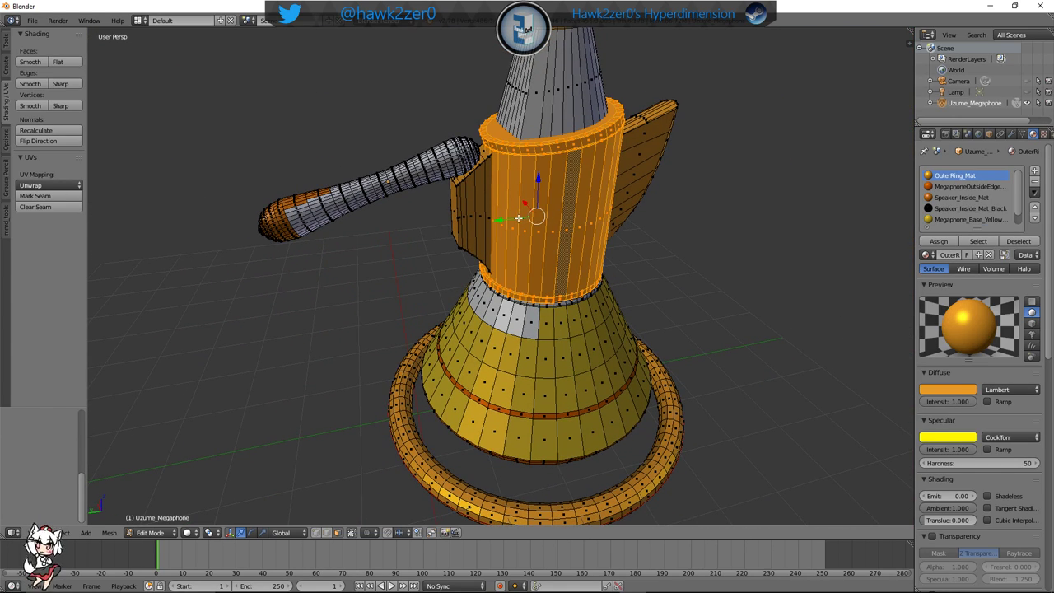
key("g")
left_click(549, 210)
key("ctrl+z")
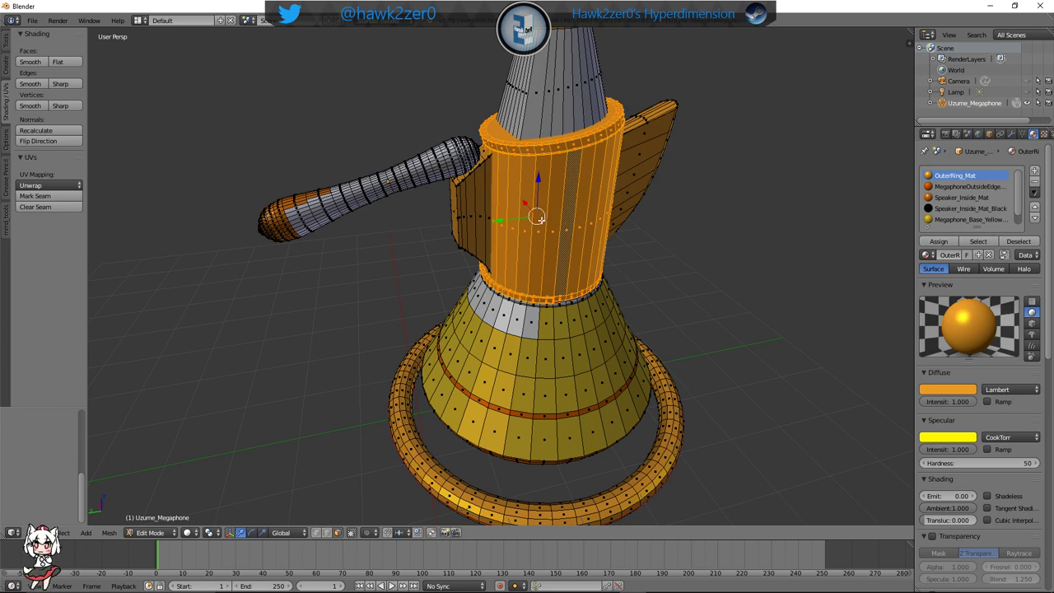
key("a")
Select one white face of the neck ring just beneath the raised collar band
scroll(591, 238, "up", 5)
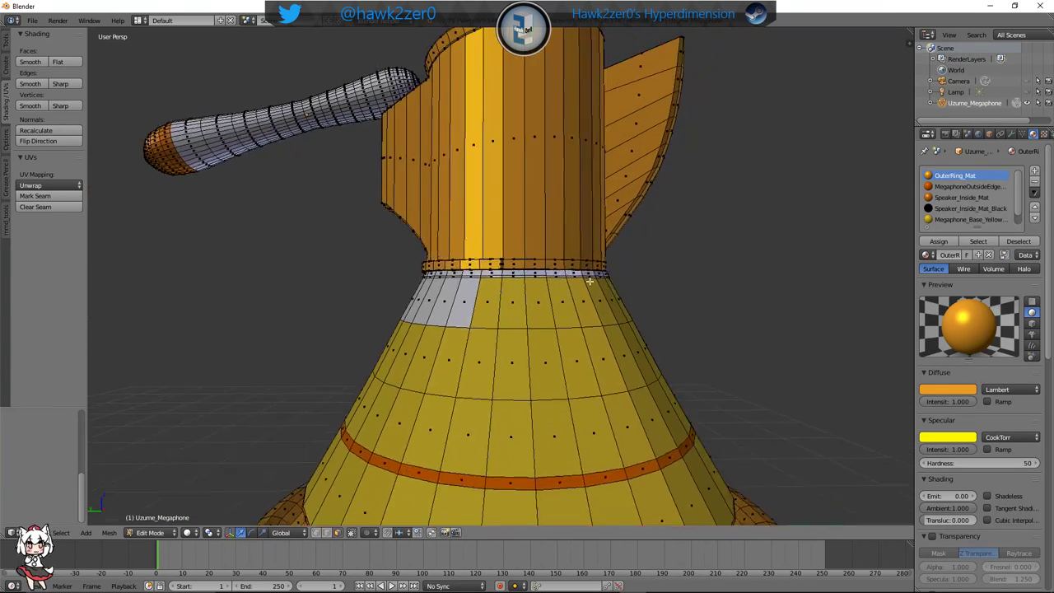
scroll(589, 282, "up", 6)
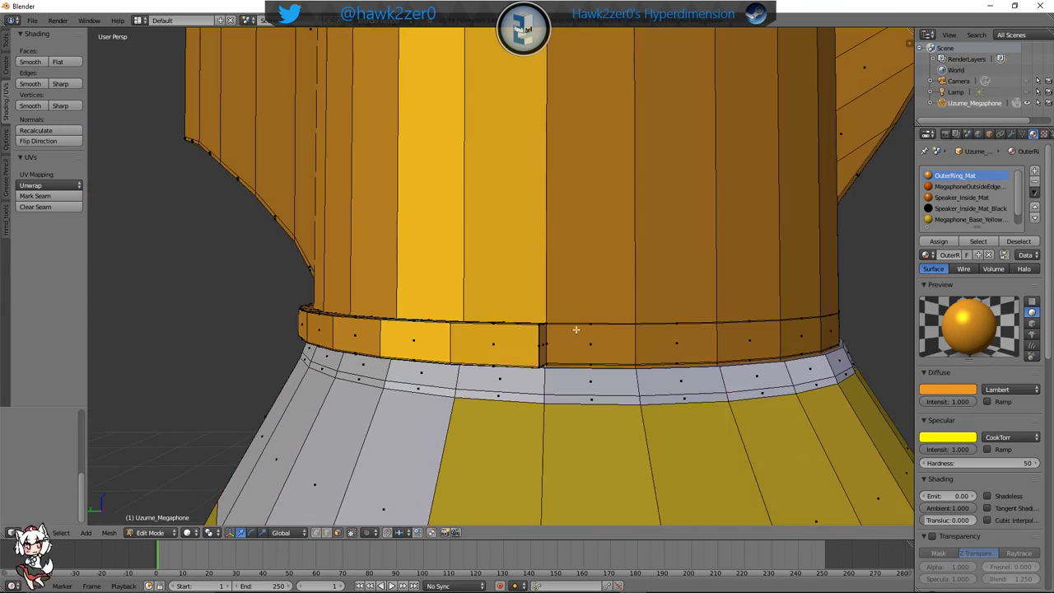
middle_click_drag(575, 330, 613, 321)
right_click(590, 306)
scroll(600, 308, "up", 3)
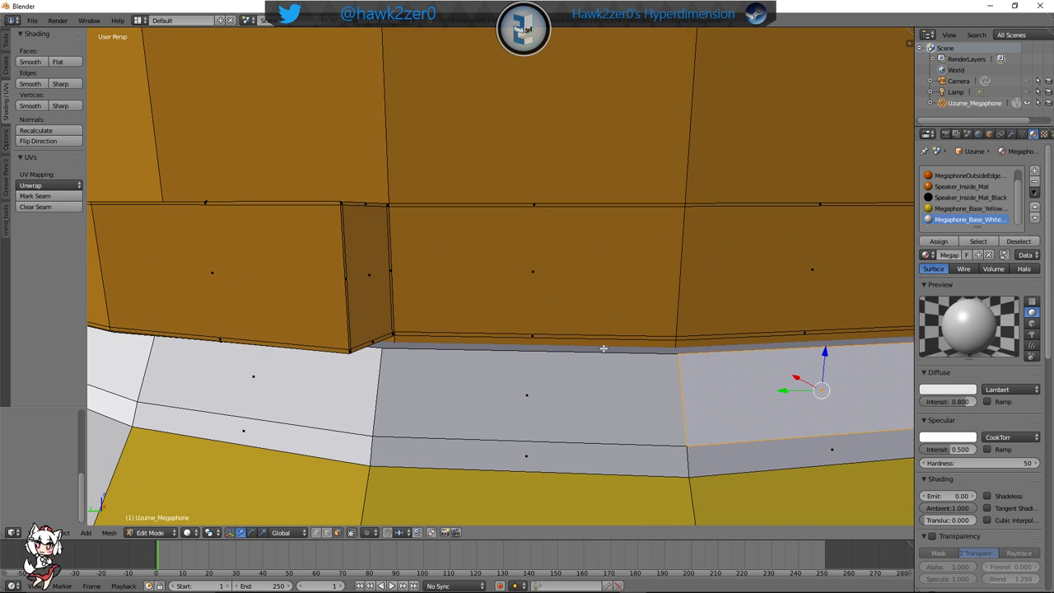
Enlarge the outliner and expand Uzume_Megaphone and its Cylinder mesh to list the materials
left_click(931, 103)
left_click_drag(963, 124, 964, 237)
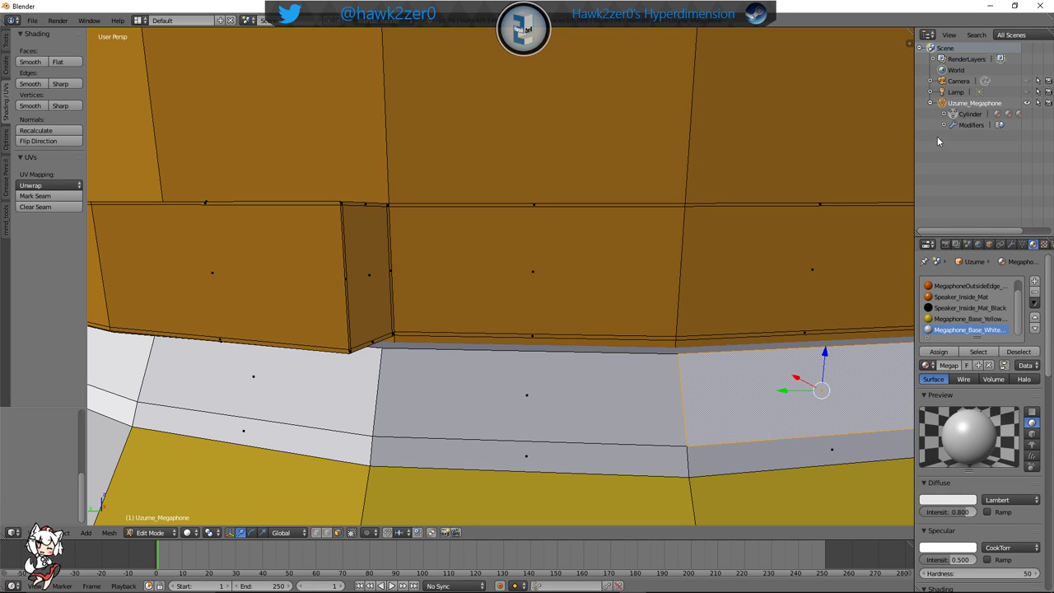
left_click(944, 114)
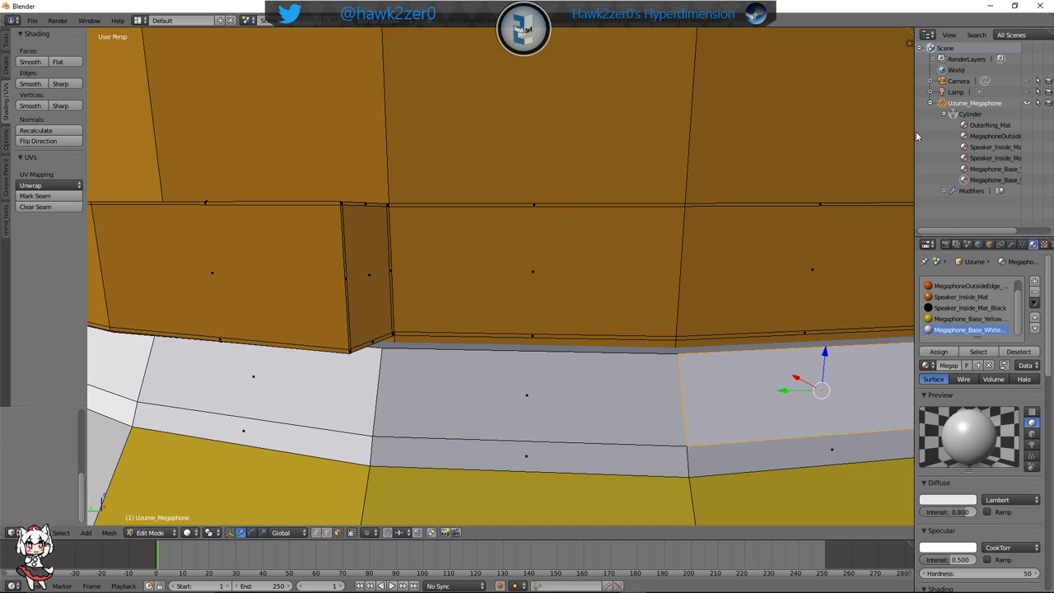
mouse_move(915, 136)
left_mouse_down()
mouse_move(776, 140)
mouse_move(921, 143)
left_mouse_up()
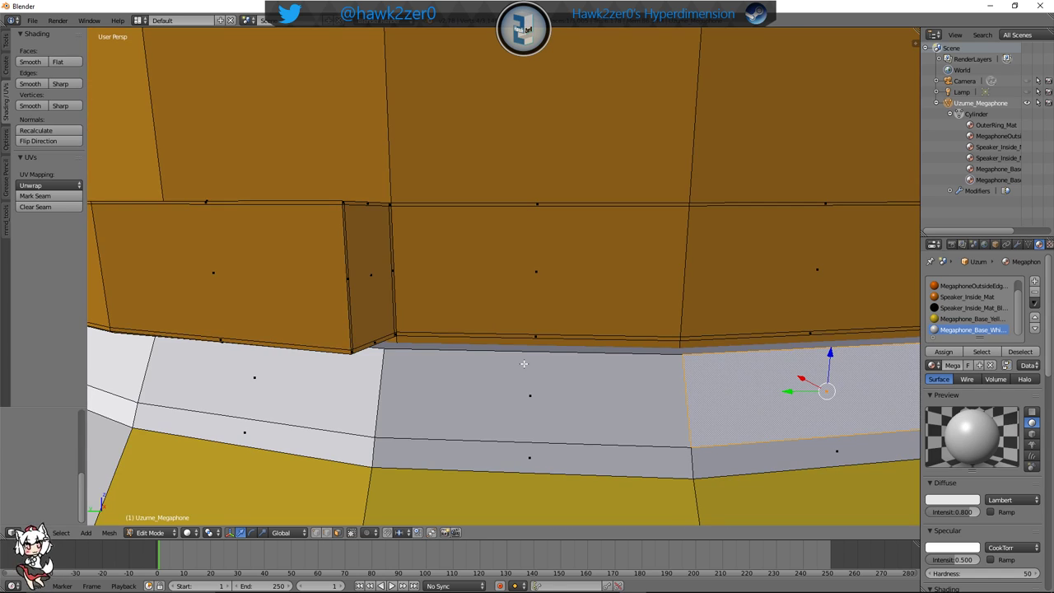
Select the outer faces along the raised collar band and assign the Megaphone_Base_White material to them
middle_click_drag(523, 334, 521, 334, "shift")
mouse_move(531, 335)
middle_mouse_down("shift")
mouse_move(546, 329)
mouse_move(548, 360)
mouse_move(563, 315)
middle_mouse_up("shift")
right_click(563, 320)
right_click(337, 280, "shift")
scroll(336, 280, "down", 5)
middle_click_drag(337, 280, 528, 282)
scroll(462, 282, "down", 4)
scroll(528, 282, "up", 3)
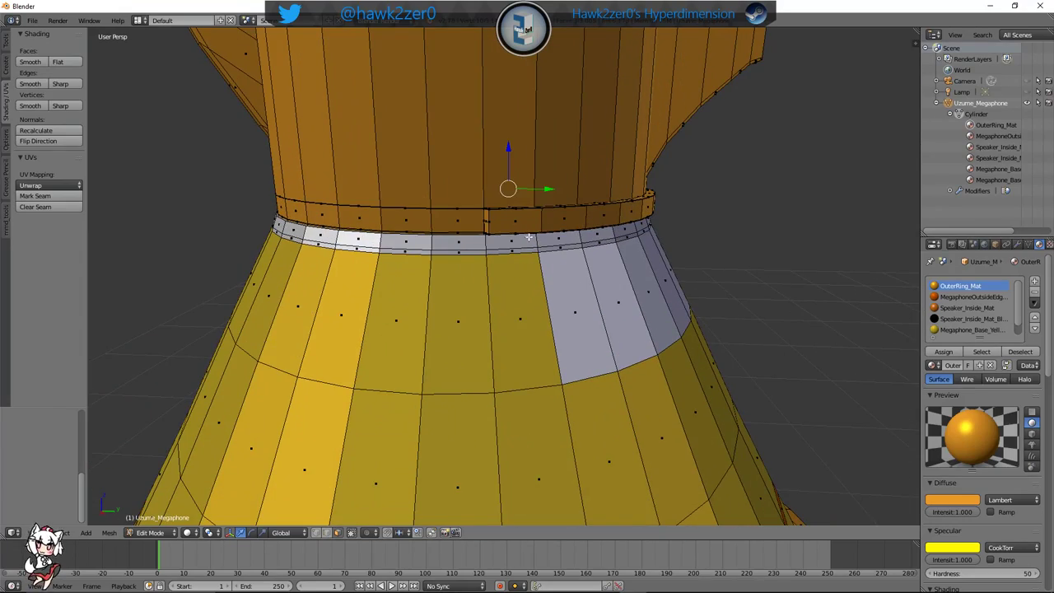
right_click(527, 233, "ctrl")
middle_click_drag(574, 237, 508, 254)
scroll(985, 323, "down", 1)
left_click(970, 329)
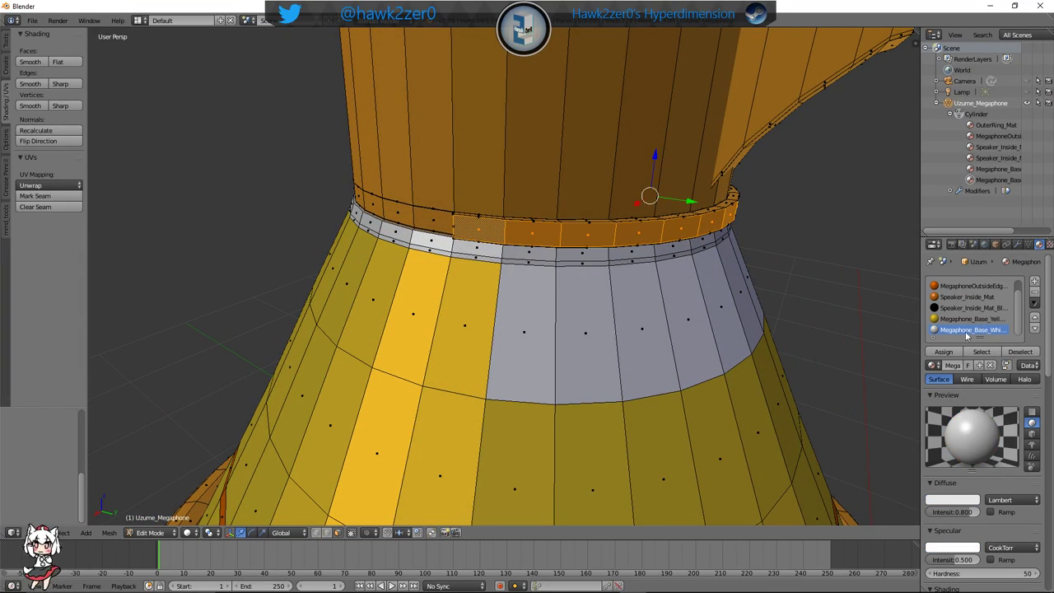
left_click(943, 353)
Select the face loop across the raised band's top and end faces, assign the Megaphone_Base_White material, and clear the selection
middle_click_drag(879, 330, 570, 266)
scroll(571, 266, "down", 3)
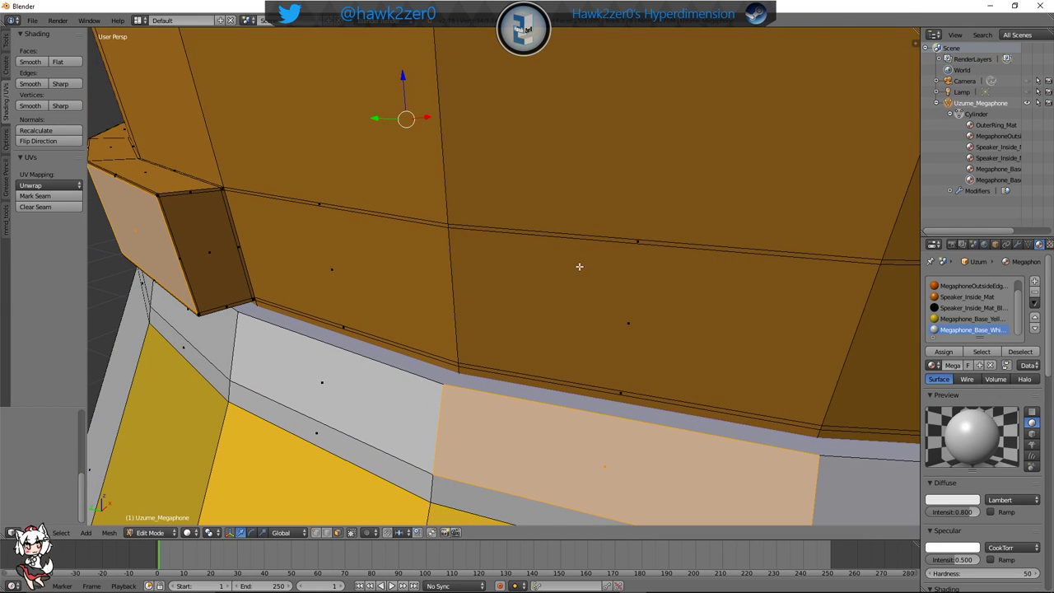
right_click(211, 261)
middle_click_drag(211, 262, 461, 272)
key("a")
right_click(329, 267, "alt")
scroll(326, 266, "down", 5)
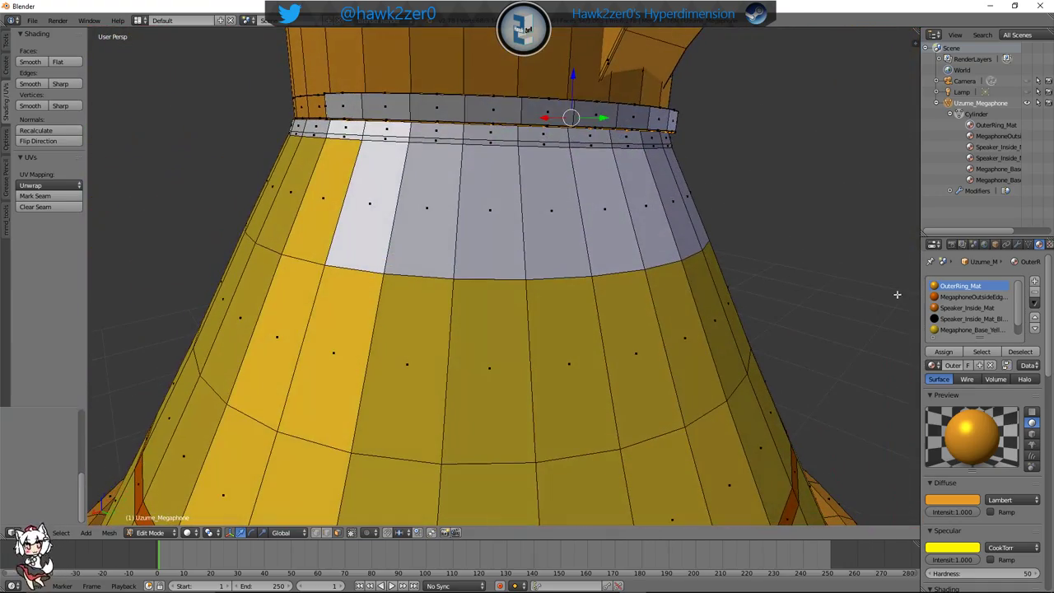
scroll(970, 322, "down", 1)
left_click(971, 329)
left_click(947, 352)
middle_click_drag(646, 236, 652, 293)
key("a")
Try to select the thin orange face loop along the raised band's upper edge, then clear the selection
scroll(551, 264, "up", 3)
middle_click_drag(543, 177, 536, 230)
scroll(532, 215, "up", 2)
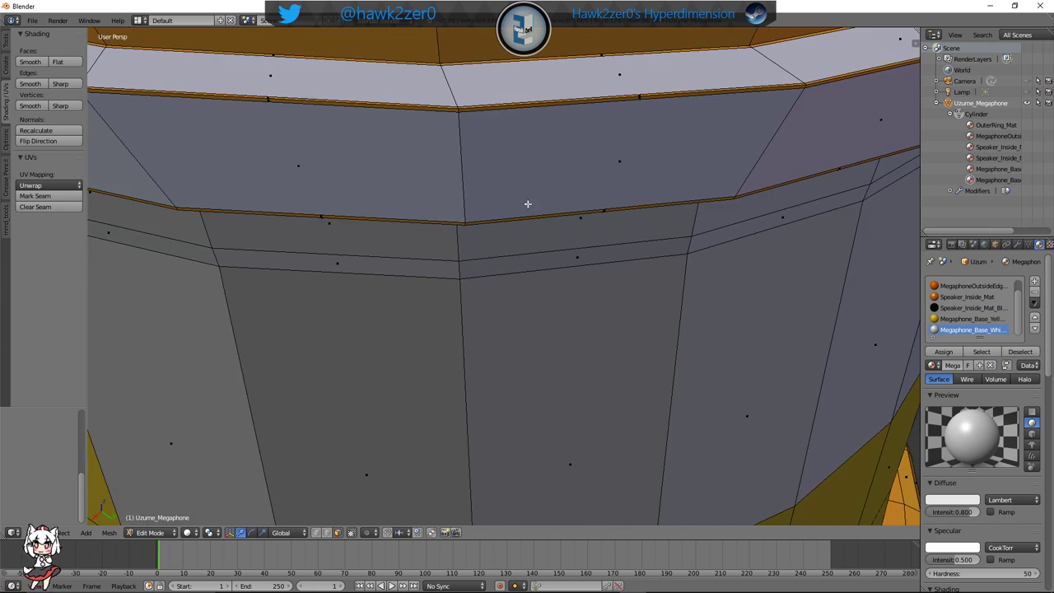
middle_click_drag(531, 144, 559, 171)
middle_click_drag(597, 85, 562, 170, "shift")
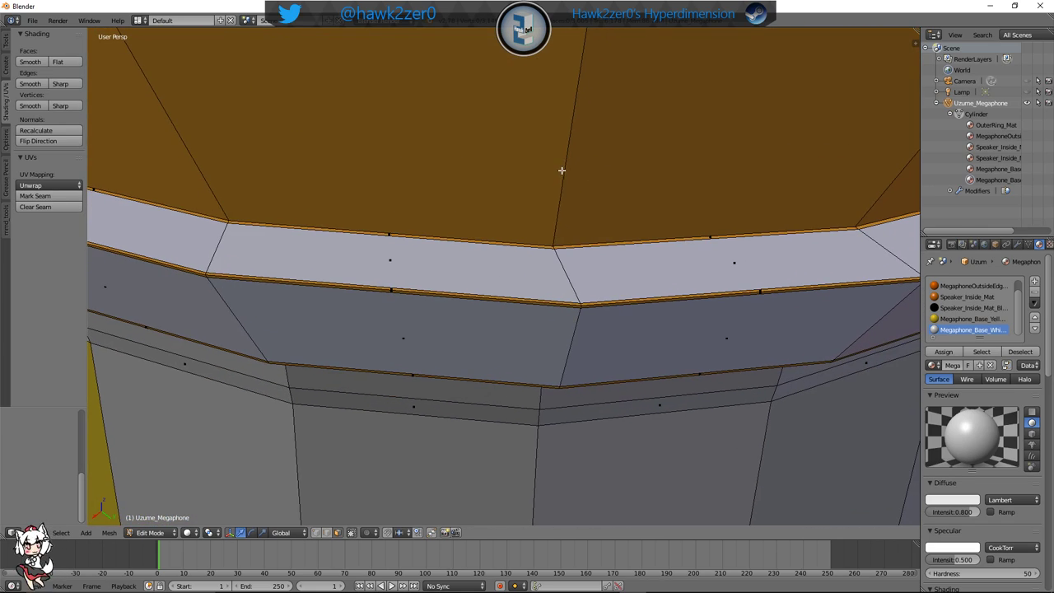
right_click(578, 305, "alt")
scroll(576, 301, "down", 5)
middle_click_drag(471, 275, 528, 244)
scroll(528, 245, "up", 3)
middle_click_drag(470, 157, 509, 263, "shift")
scroll(520, 275, "up", 1)
scroll(520, 276, "down", 4)
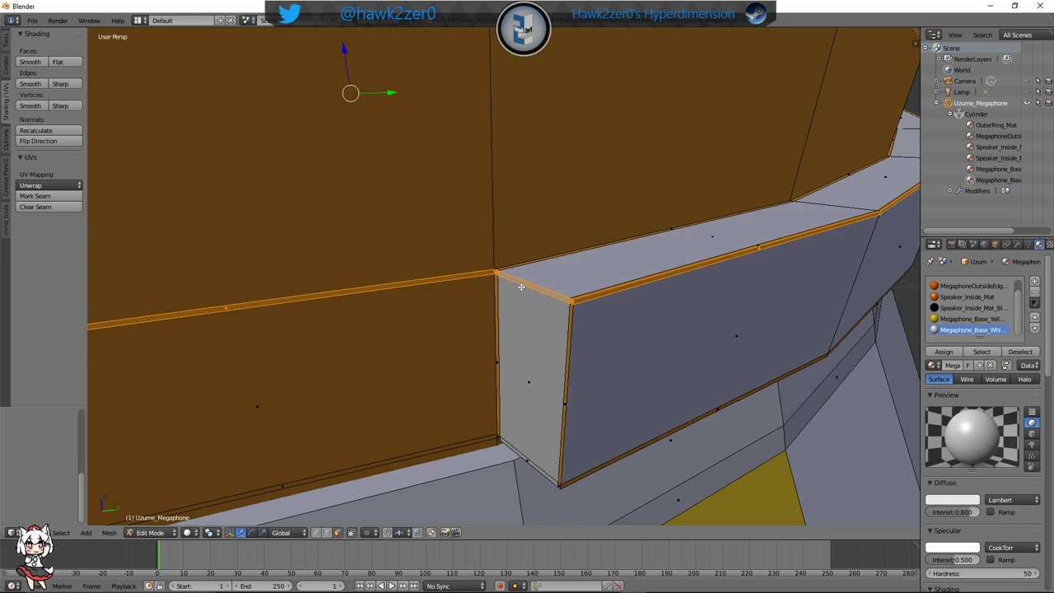
key("a")
Select the corner faces at the raised band's end and the first narrow strip faces along its upper edge
right_click(496, 271)
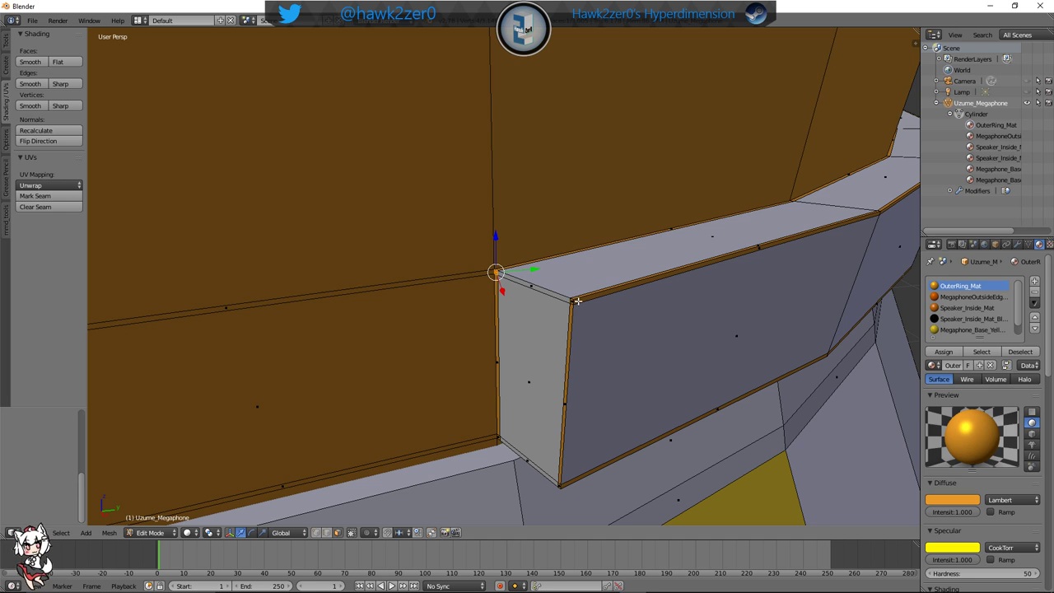
right_click(572, 300, "shift")
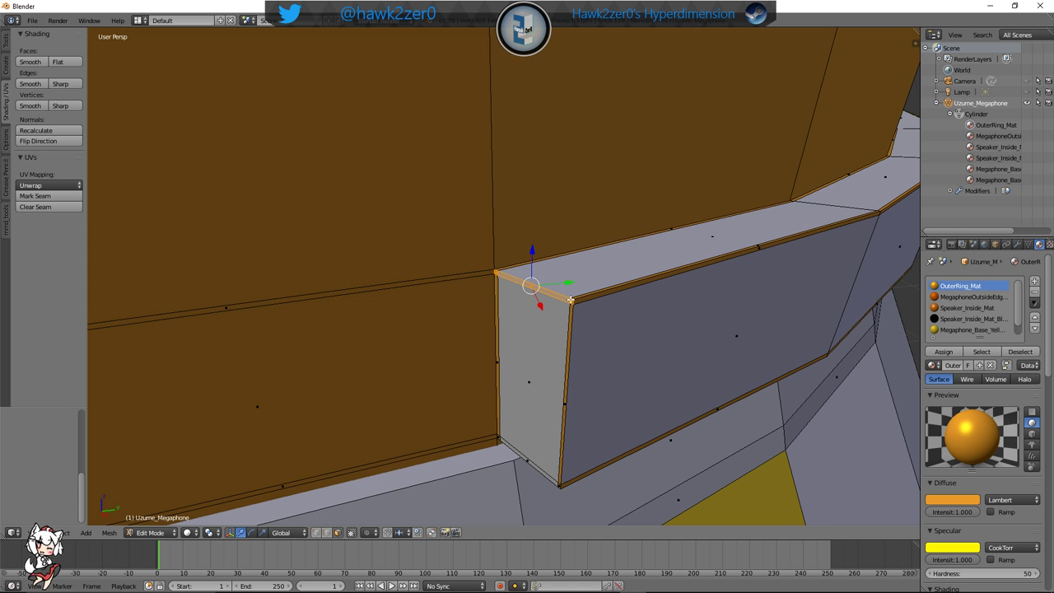
right_click(765, 246, "shift")
middle_click_drag(826, 268, 488, 178)
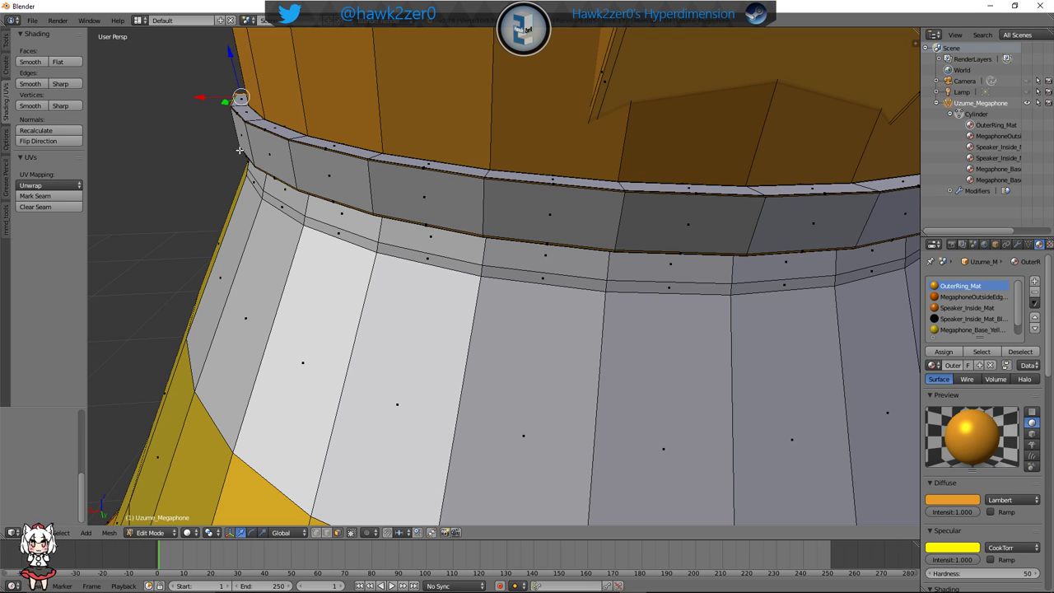
middle_click_drag(240, 150, 549, 200)
middle_click_drag(724, 201, 591, 145)
middle_click_drag(718, 188, 398, 169)
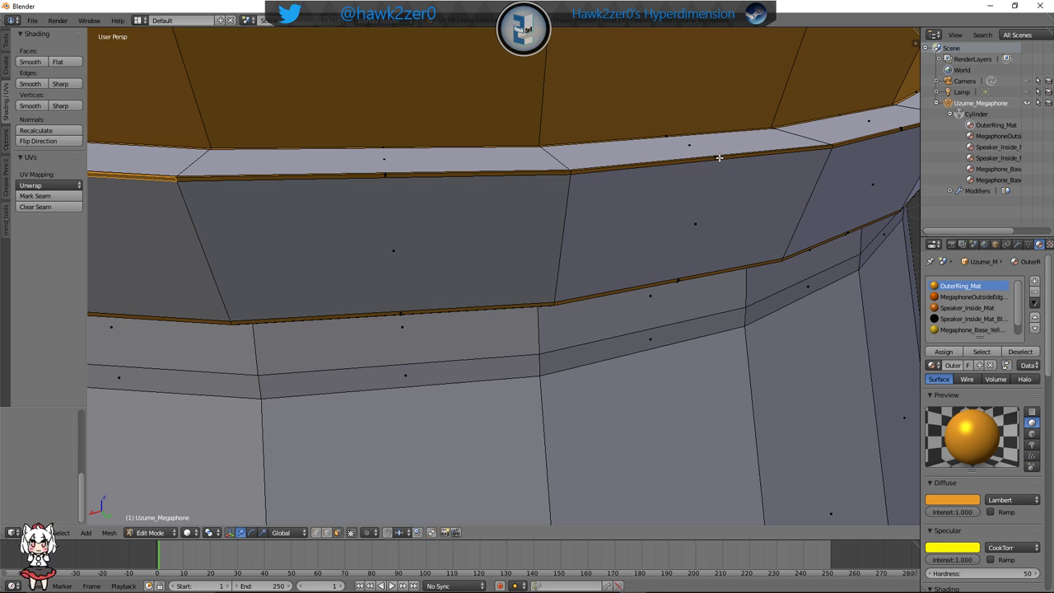
mouse_move(718, 159)
middle_mouse_down()
mouse_move(716, 188)
mouse_move(631, 231)
mouse_move(574, 221)
mouse_move(730, 175)
middle_mouse_up()
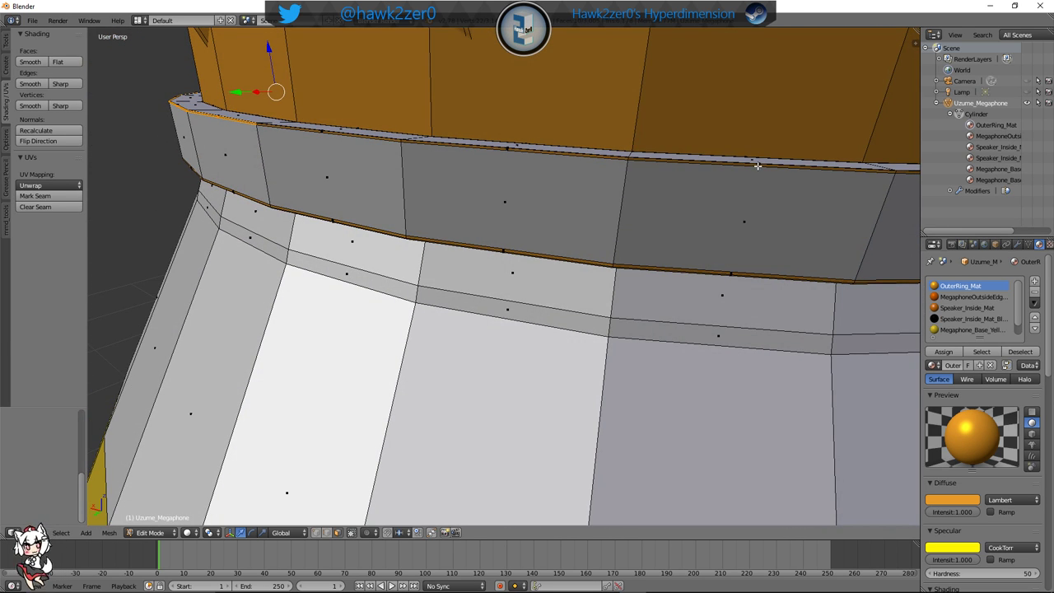
middle_click_drag(825, 206, 628, 237)
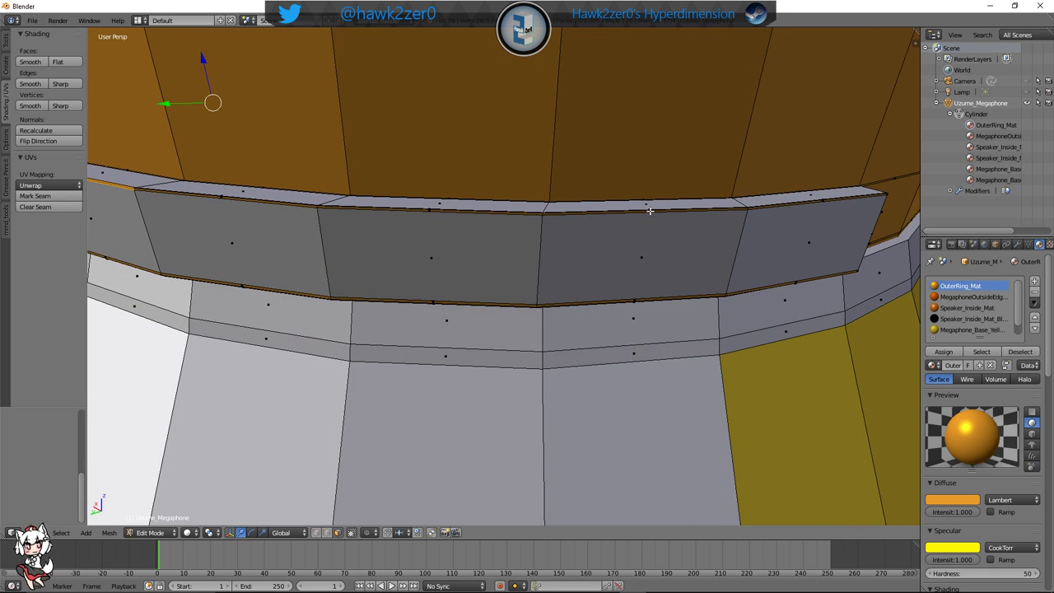
Add the remaining narrow strips of the band's upper edge to the selection and assign Speaker_Inside_Mat_Black to them
left_click(649, 211, "alt+shift")
middle_click_drag(722, 238, 719, 229)
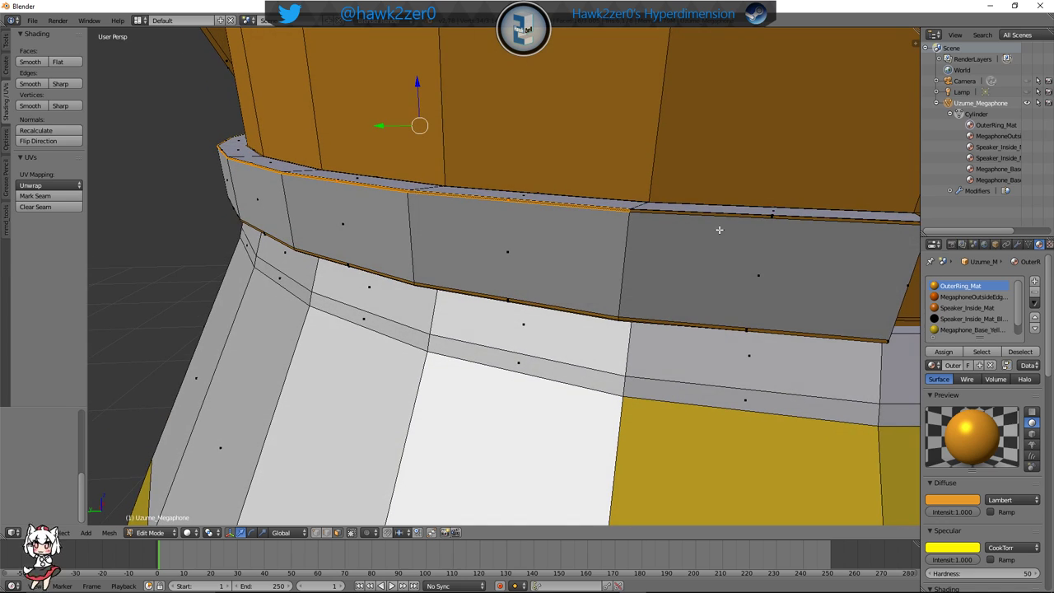
left_click(773, 215, "alt+shift")
middle_click_drag(849, 252, 781, 272)
left_click(971, 319)
left_click(943, 351)
Select the first narrow strip faces along the raised band's lower edge, starting from one end of the band
right_click(753, 264)
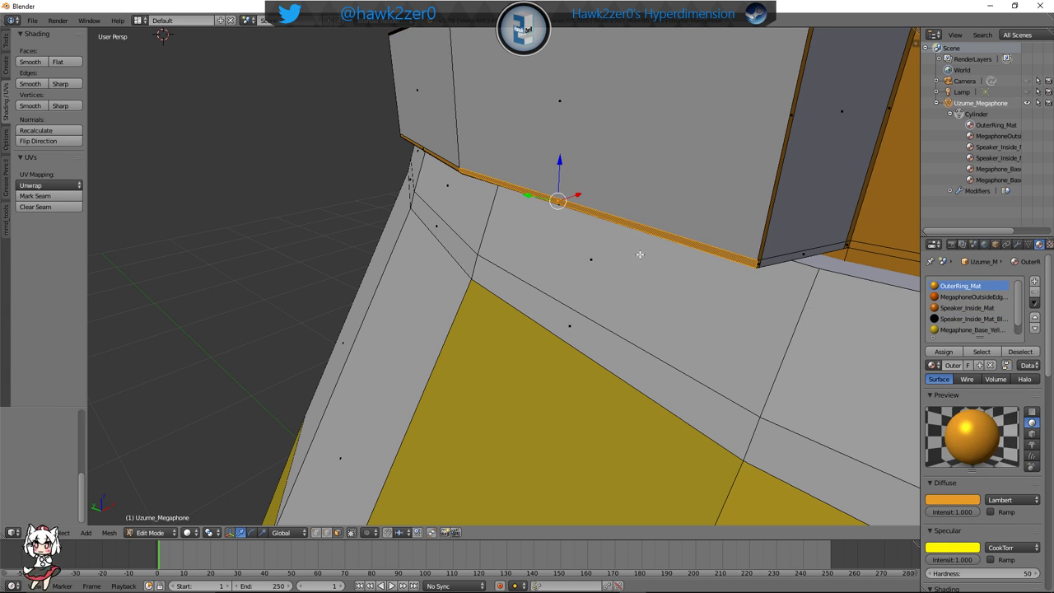
middle_click_drag(639, 254, 756, 265)
middle_click_drag(479, 213, 627, 212, "shift")
right_click(480, 188, "shift")
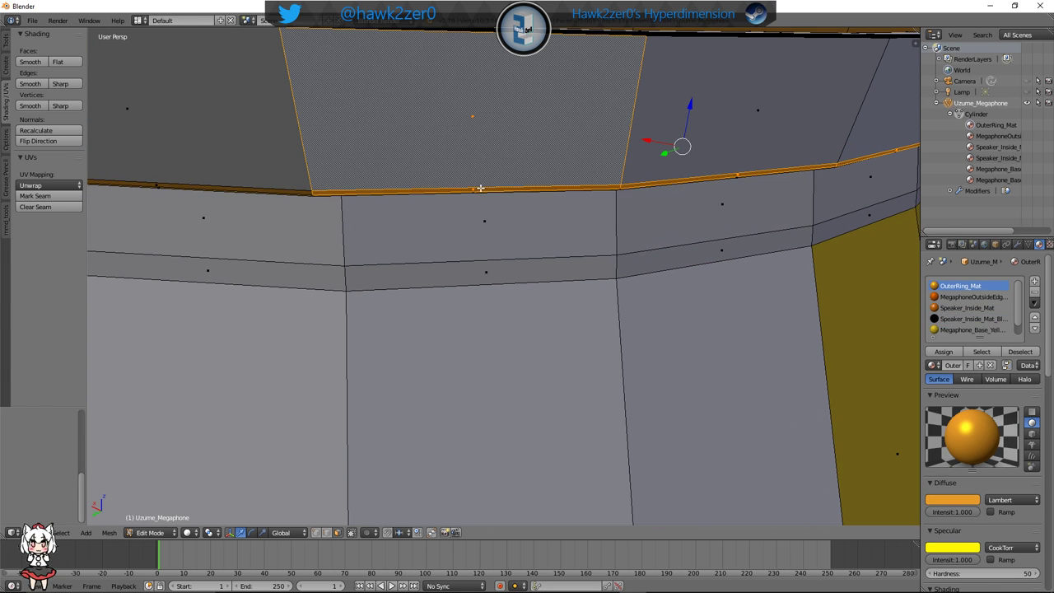
right_click(482, 161, "shift")
middle_click_drag(481, 158, 588, 210, "shift")
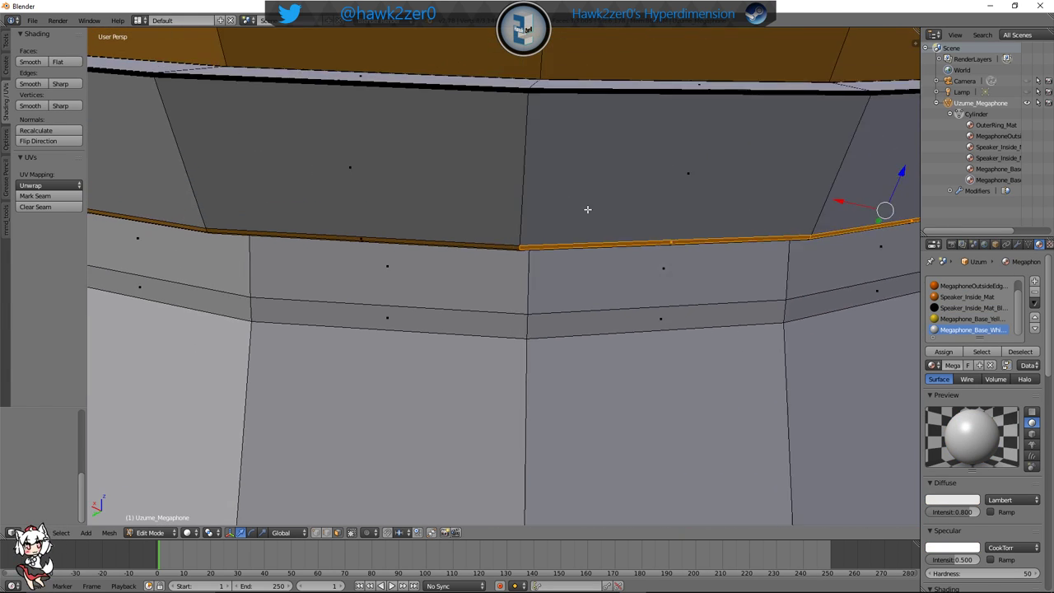
middle_click_drag(502, 215, 567, 231)
middle_click_drag(448, 210, 572, 201, "shift")
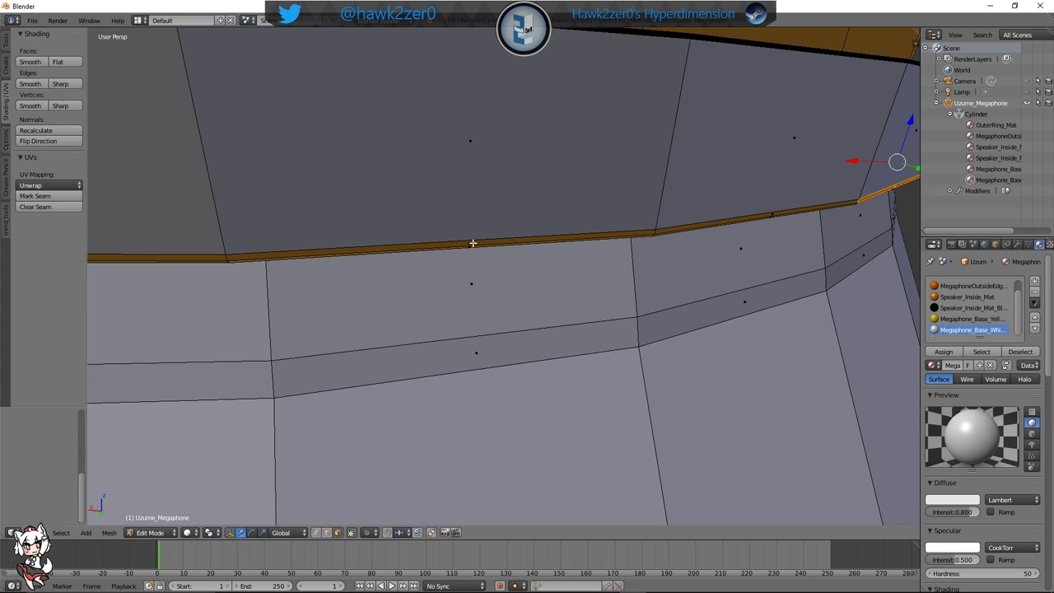
Add the next narrow strips around the middle of the raised band's lower edge to the selection
middle_click_drag(476, 244, 473, 219)
right_click(746, 148, "shift")
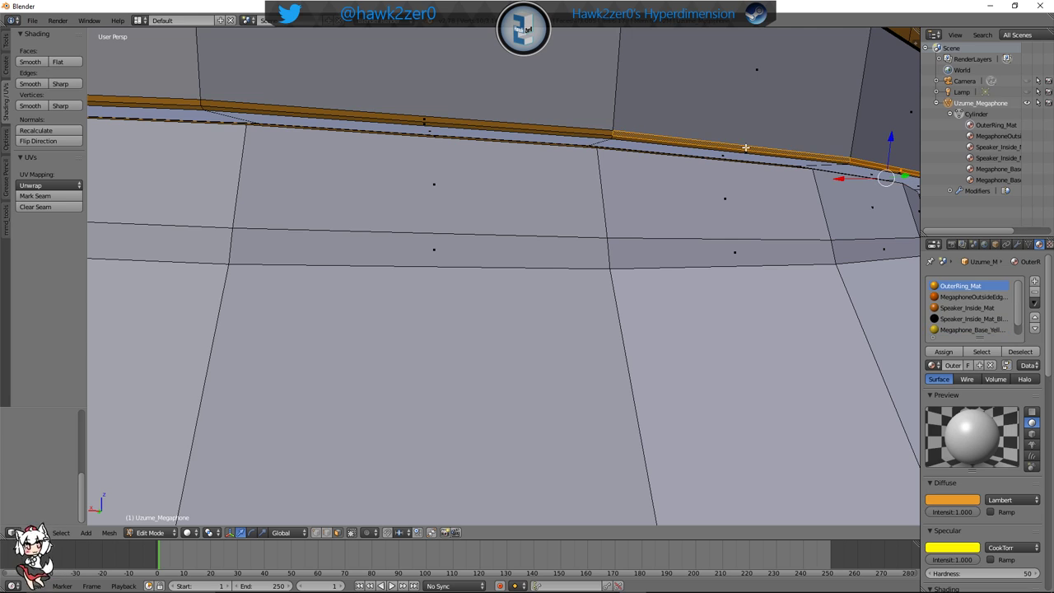
right_click(310, 117, "shift")
middle_click_drag(414, 140, 515, 159, "shift")
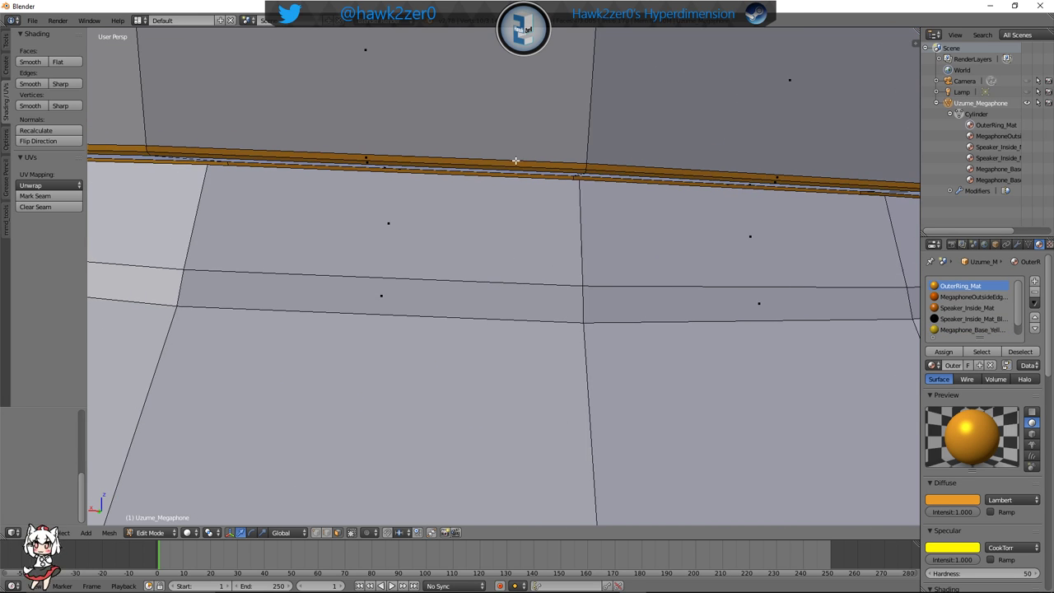
right_click(380, 158, "shift")
middle_click_drag(424, 165, 464, 194, "shift")
right_click(582, 200, "shift")
right_click(346, 204, "shift")
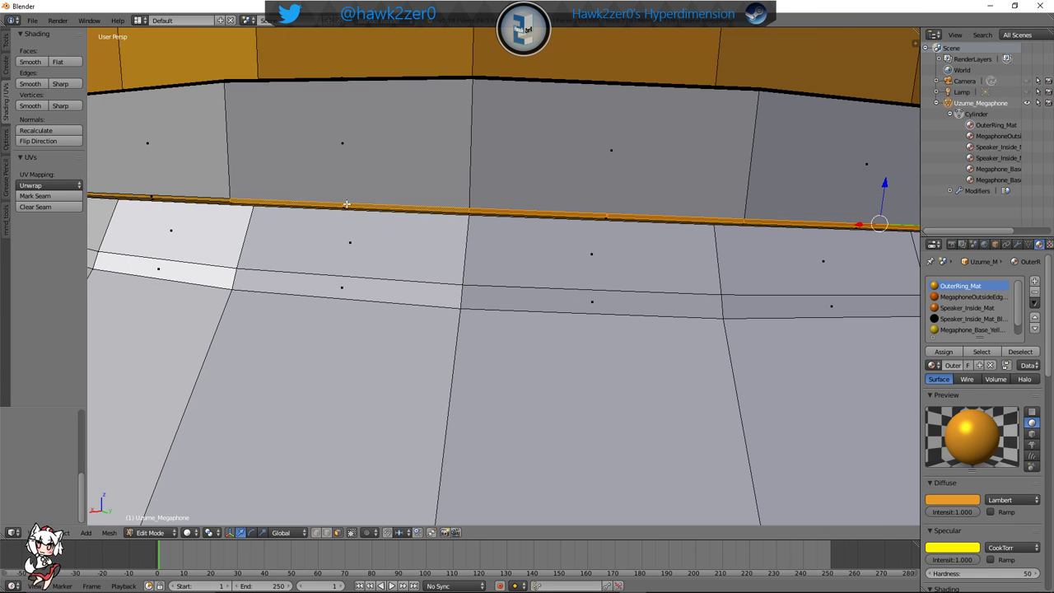
Add the last strips of the band's lower edge, assign Speaker_Inside_Mat_Black to the selection, and clear it
middle_click_drag(346, 204, 510, 234)
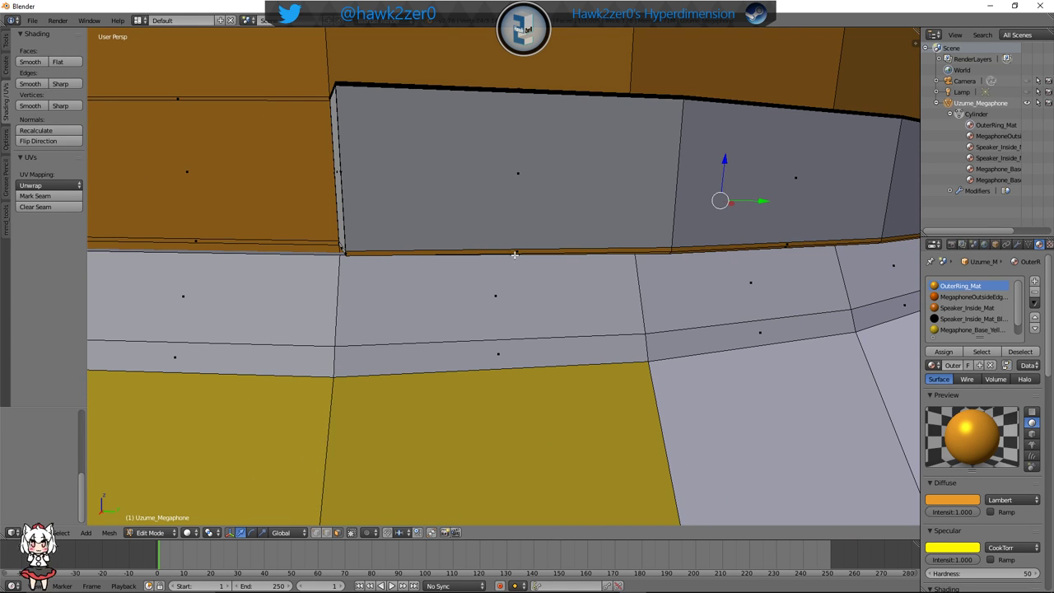
right_click(519, 252, "alt+shift")
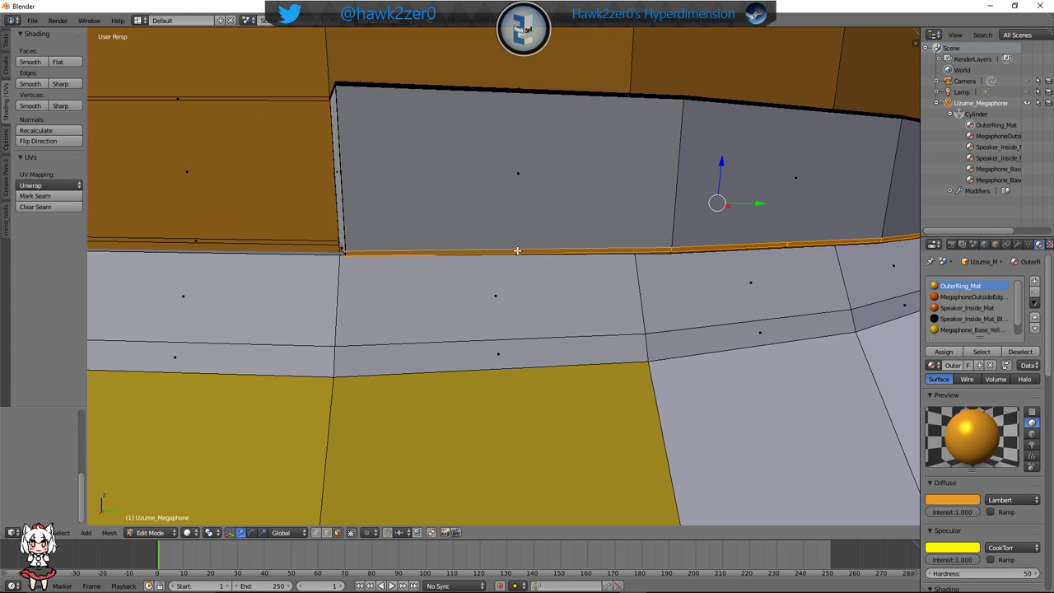
left_click(965, 319)
left_click(950, 351)
scroll(727, 334, "down", 6)
key("a")
Switch to Object Mode and examine the raised band's black edges and its end
scroll(600, 324, "up", 5)
middle_click_drag(793, 339, 486, 321)
left_click(150, 532)
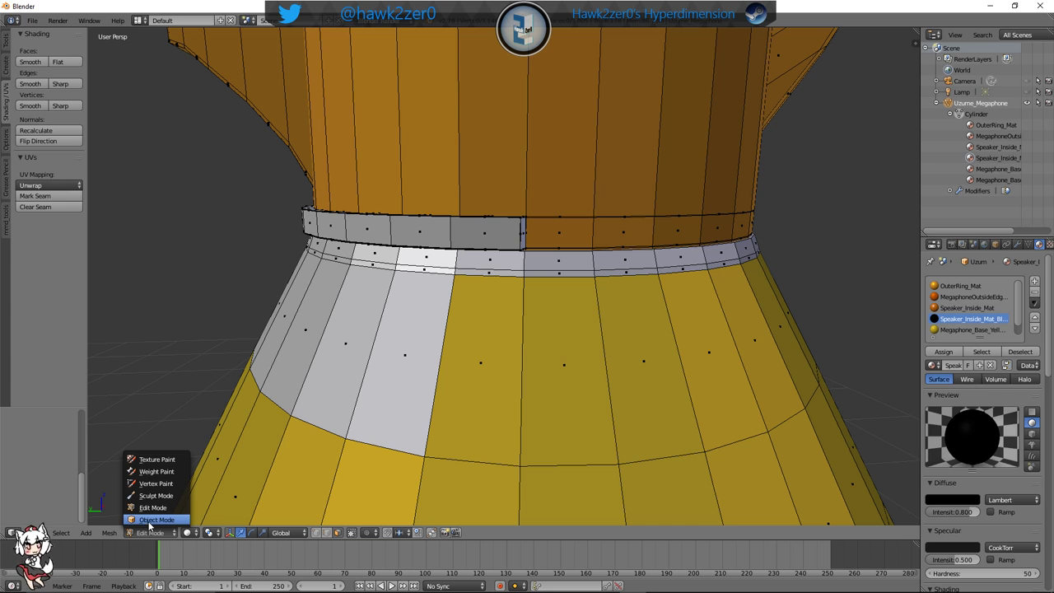
left_click(152, 520)
middle_click_drag(411, 346, 666, 343)
scroll(580, 309, "down", 5)
scroll(491, 328, "up", 6)
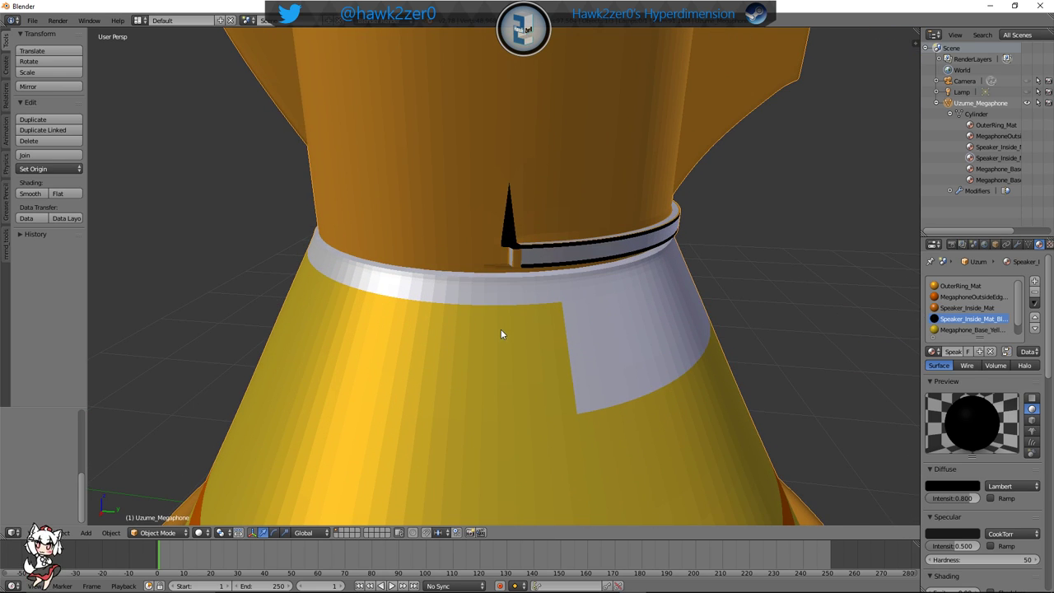
scroll(505, 327, "up", 4)
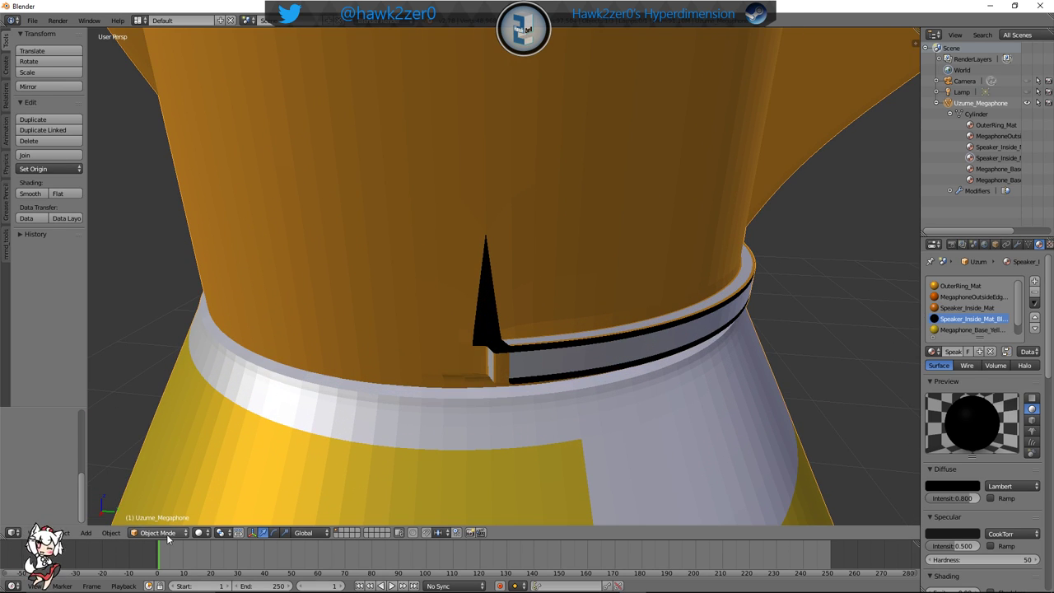
Return to Edit Mode and try selecting the tiny corner face at the raised band's end, then clear the selection
left_click(159, 533)
left_click(171, 511)
middle_click_drag(428, 393, 464, 393)
scroll(656, 397, "up", 4)
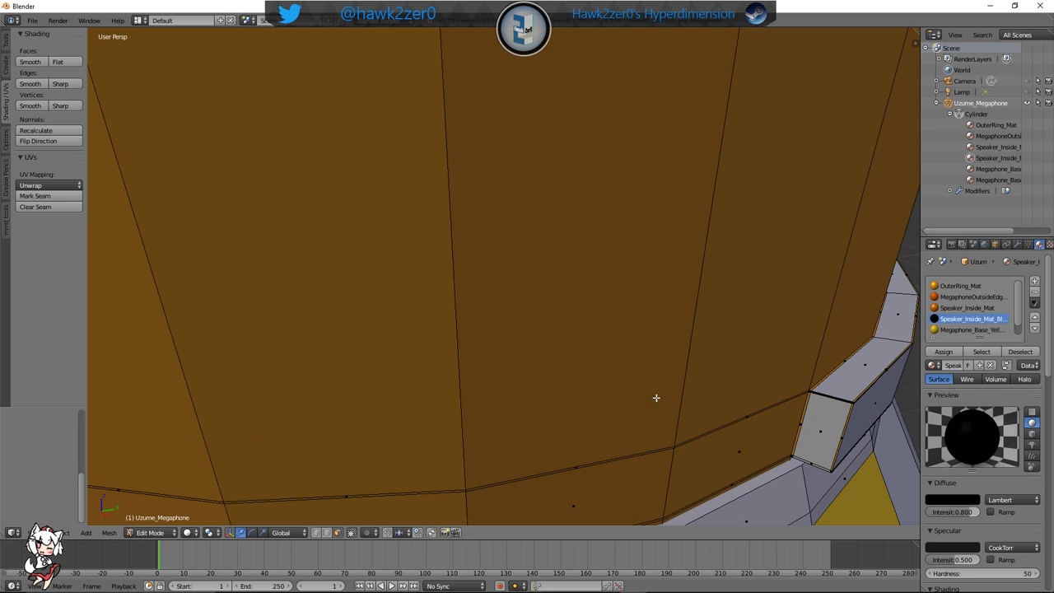
middle_click_drag(656, 398, 473, 349)
middle_click_drag(597, 361, 531, 354)
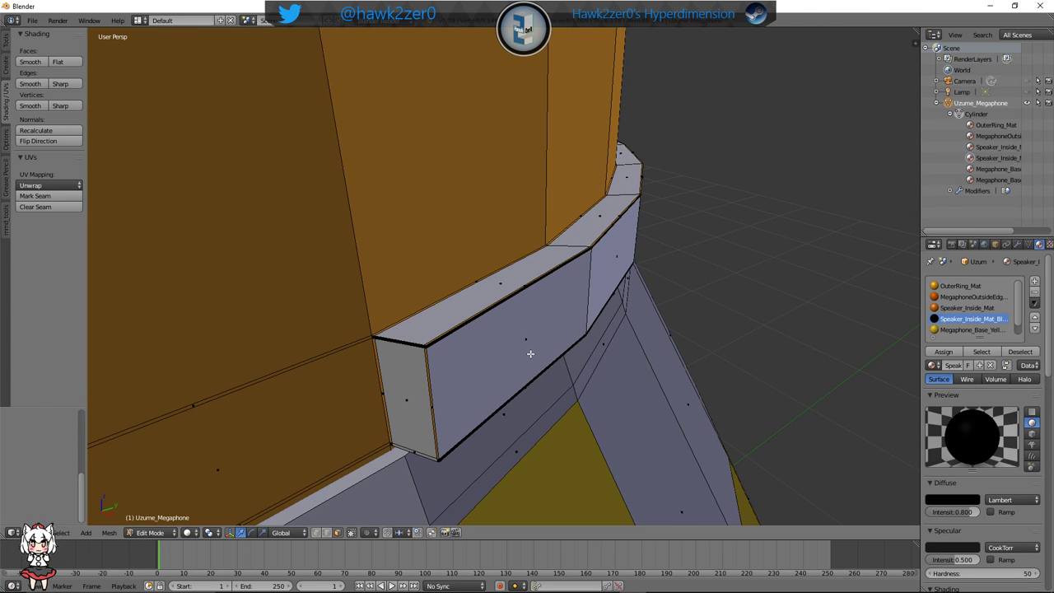
middle_click_drag(487, 317, 427, 344)
right_click(433, 337)
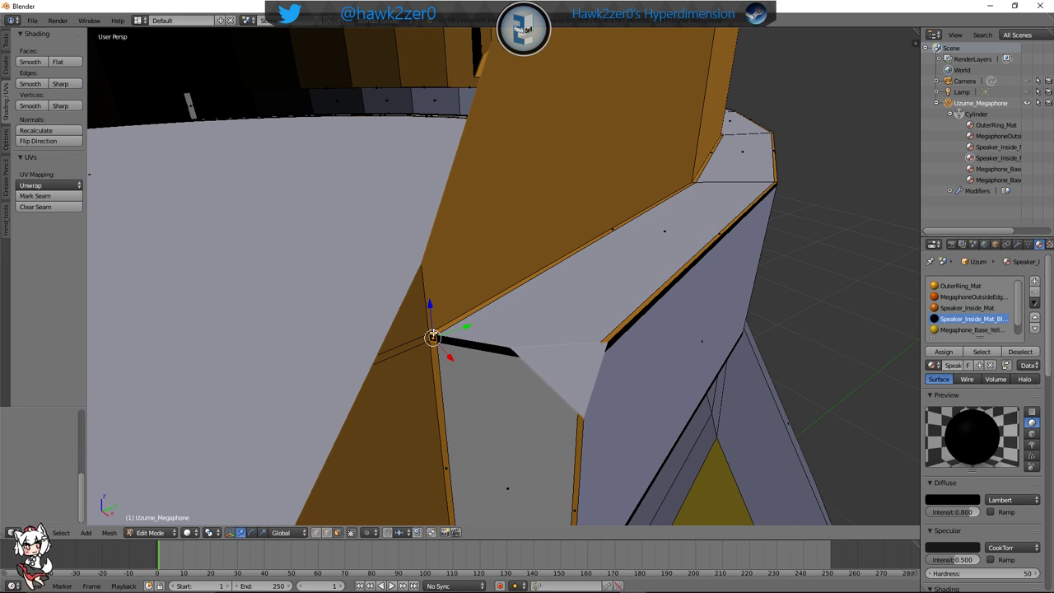
key("a")
Select the thin face loop where the raised band meets the orange body and assign Megaphone_Base_White to it
right_click(432, 336, "alt")
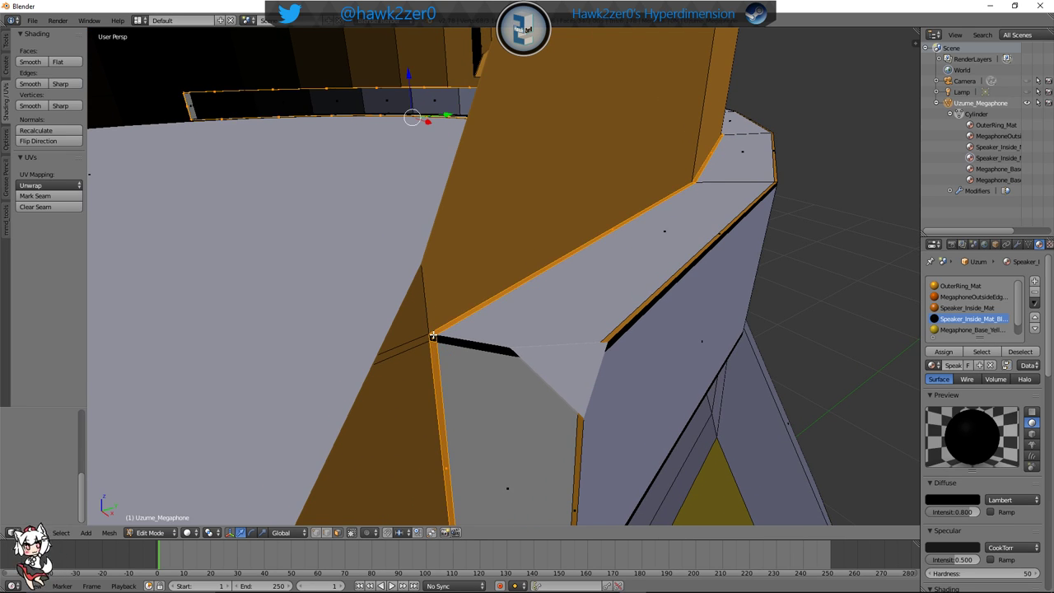
scroll(535, 331, "down", 3)
scroll(987, 327, "down", 1)
left_click(986, 331)
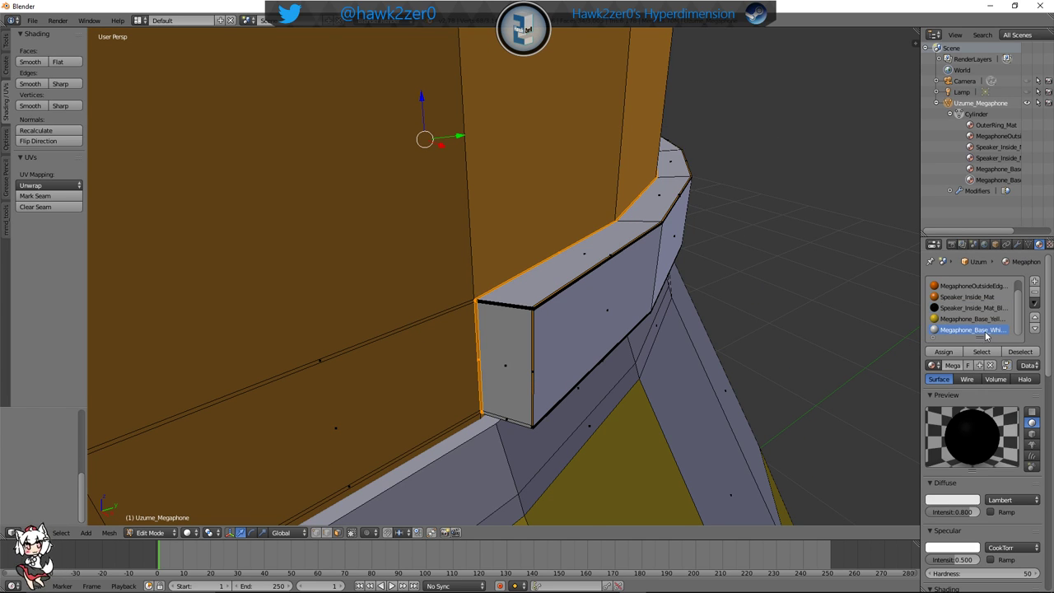
left_click(944, 352)
middle_click_drag(609, 343, 613, 329)
scroll(594, 348, "up", 1)
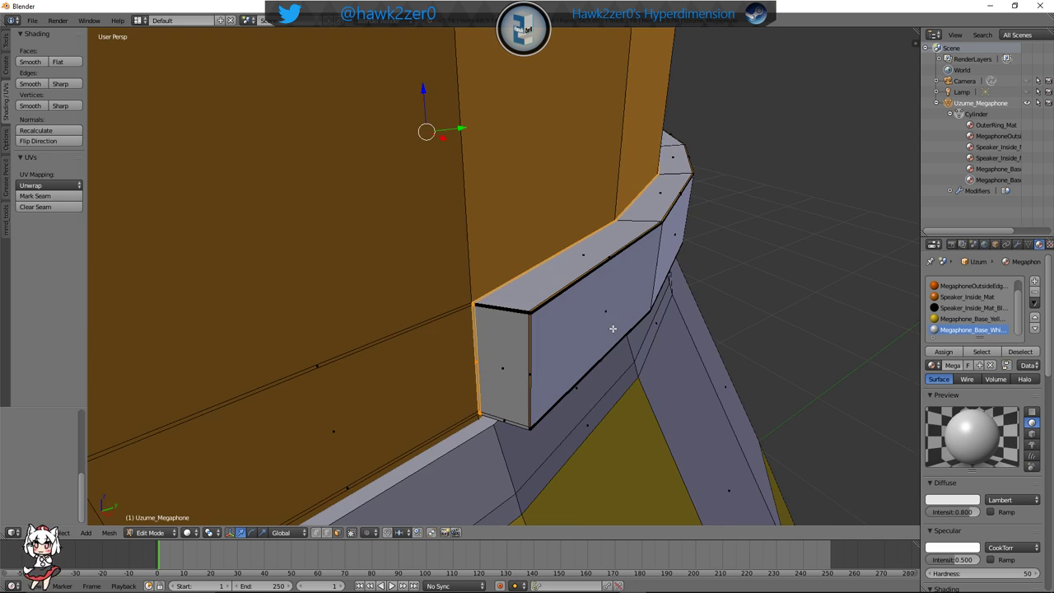
key("space")
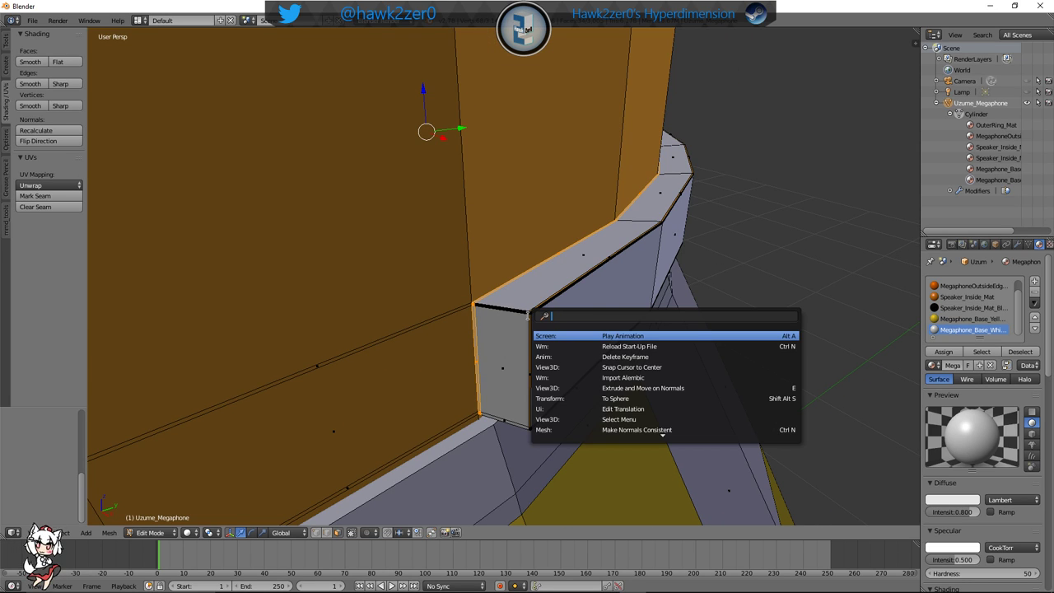
key("Escape")
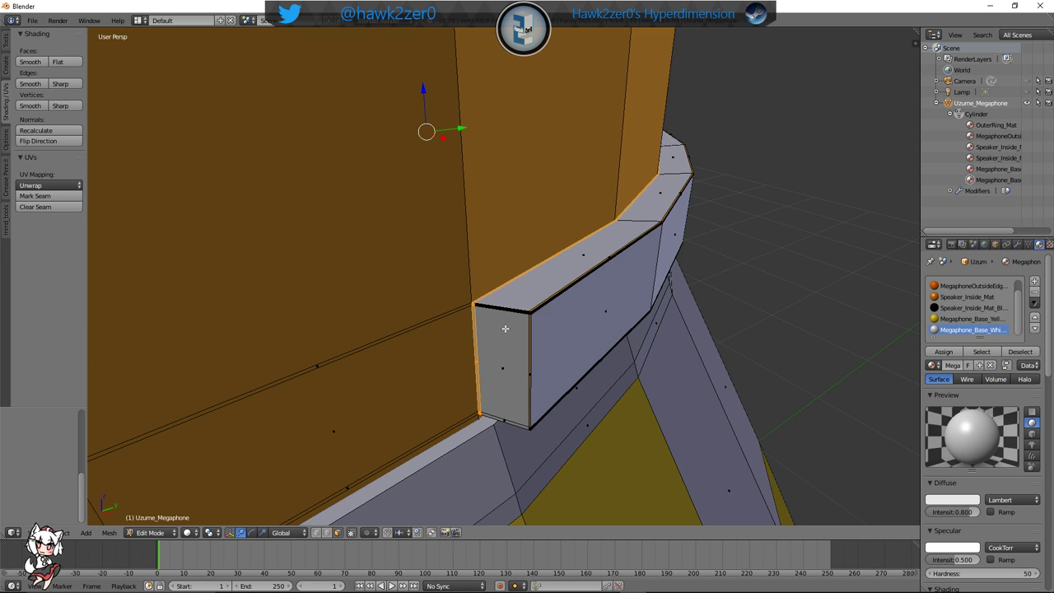
Select the thin orange face loop along the raised band's outer edge, assign Megaphone_Base_White to it, and clear the selection
middle_click_drag(591, 287, 563, 349)
right_click(597, 349, "alt+shift")
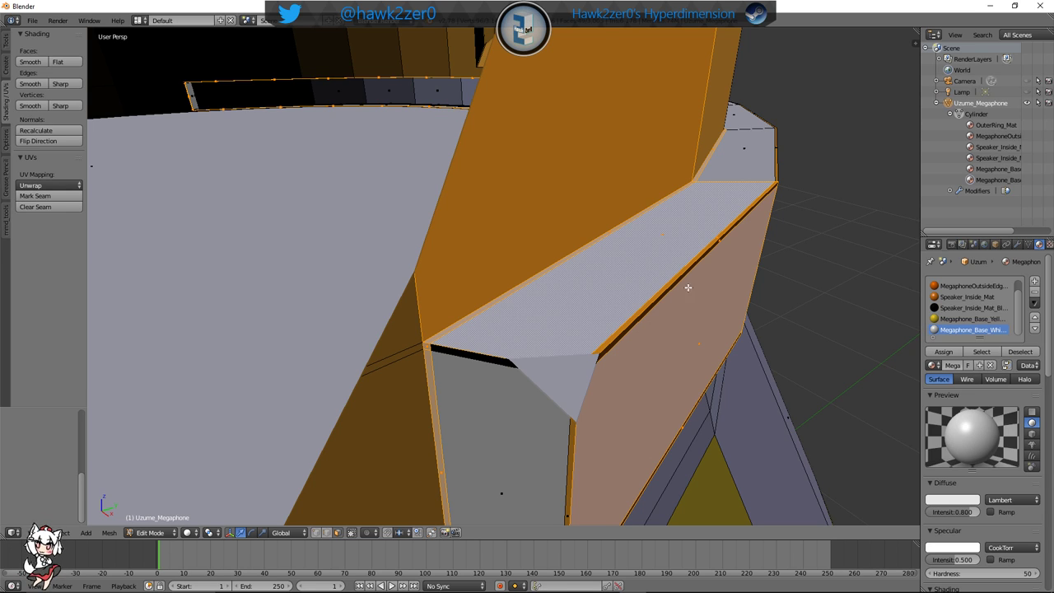
right_click(776, 181, "alt+shift")
right_click(776, 181, "alt+shift")
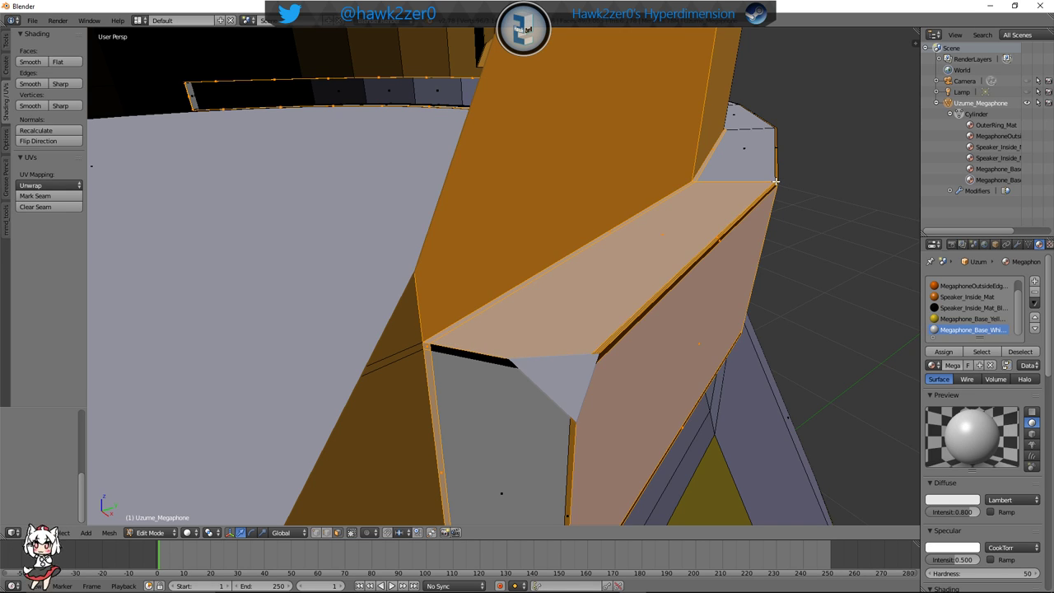
right_click(775, 182, "alt+shift")
right_click(777, 182, "alt+shift")
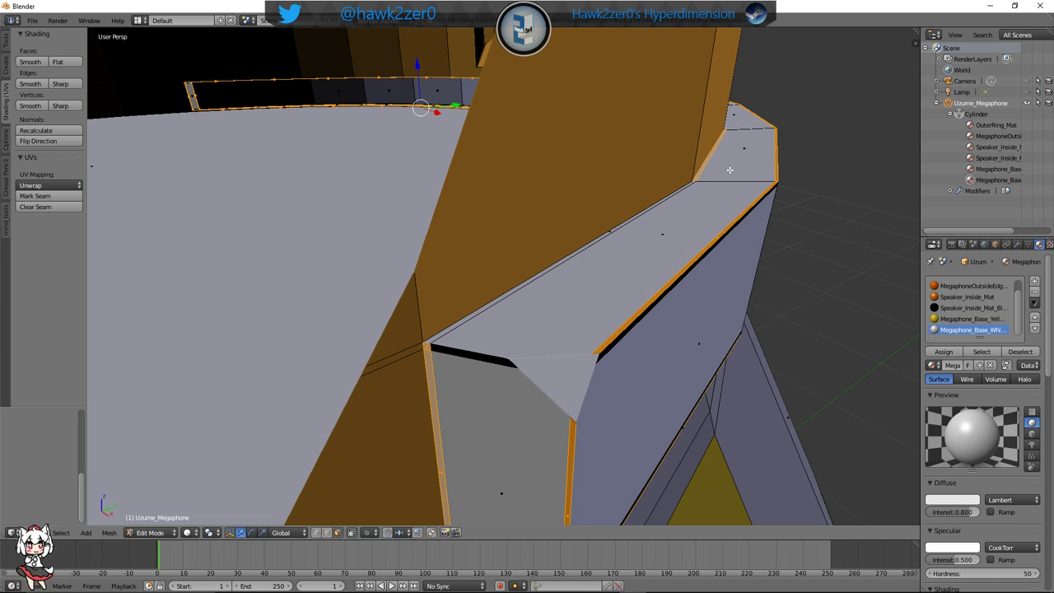
right_click(778, 187, "alt+shift")
right_click(775, 181, "alt+shift")
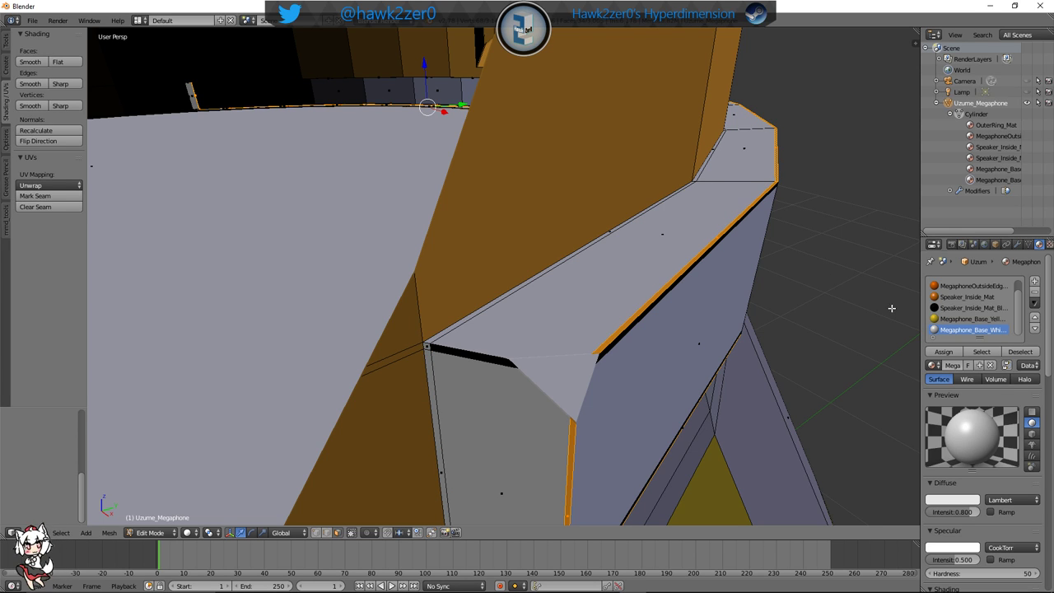
left_click(947, 352)
key("a")
Switch to Object Mode and check how the white material renders around the raised band
scroll(737, 369, "down", 6)
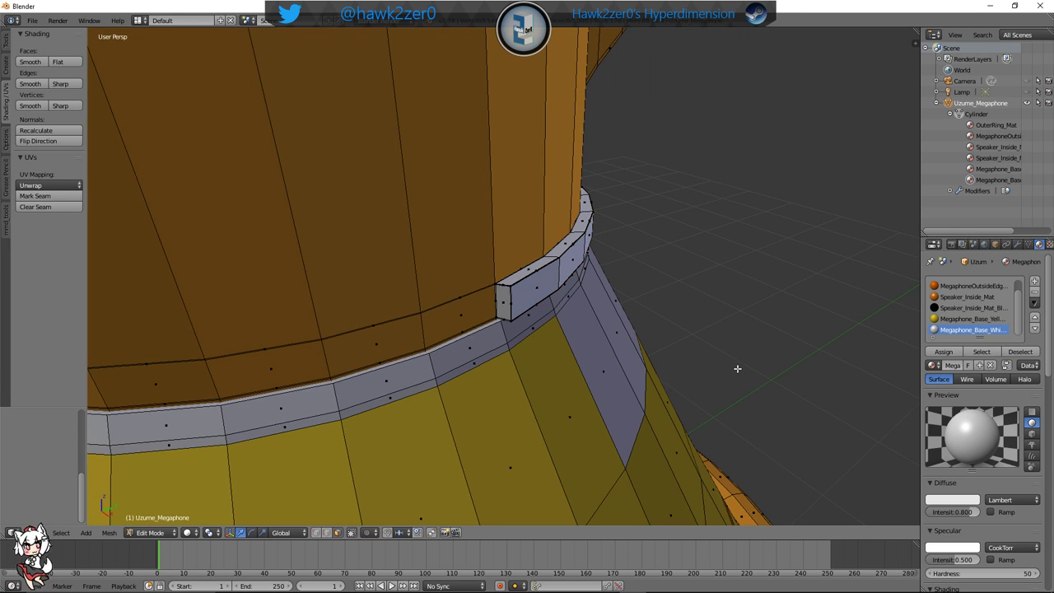
middle_click_drag(737, 369, 671, 338)
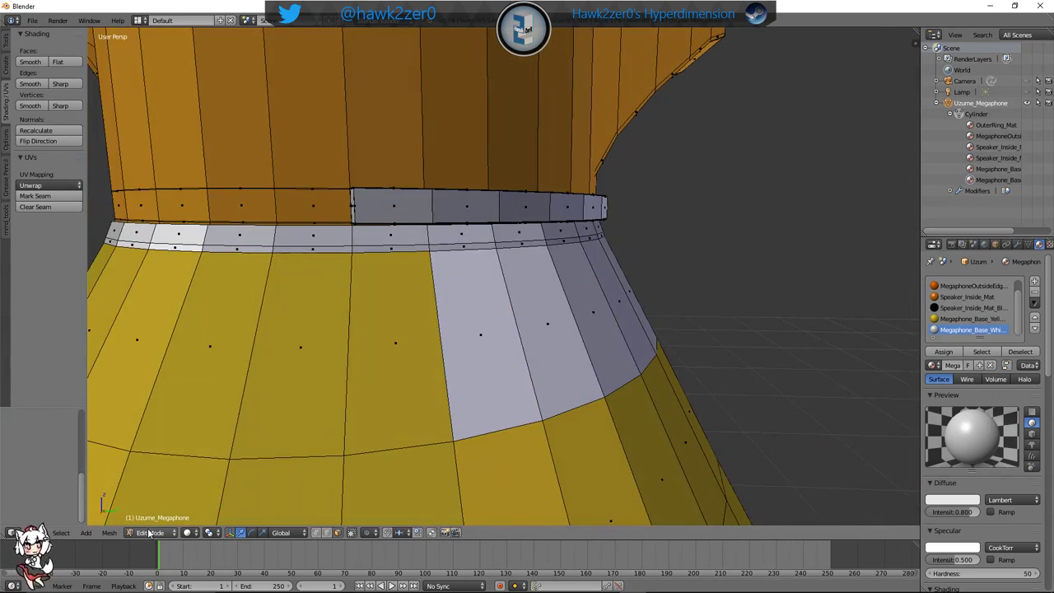
left_click(149, 534)
left_click(149, 520)
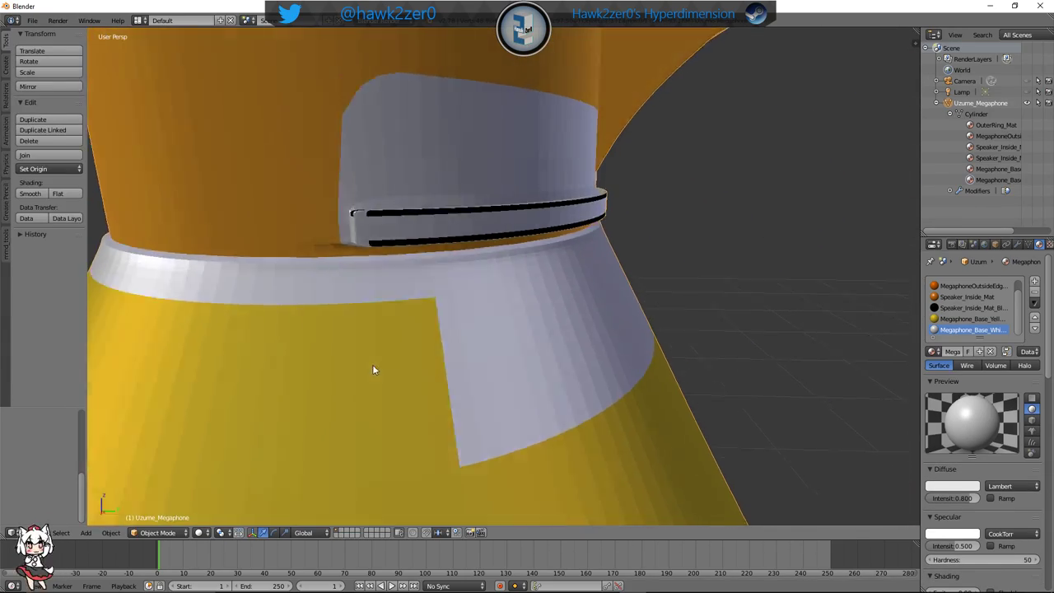
middle_click_drag(372, 369, 180, 492)
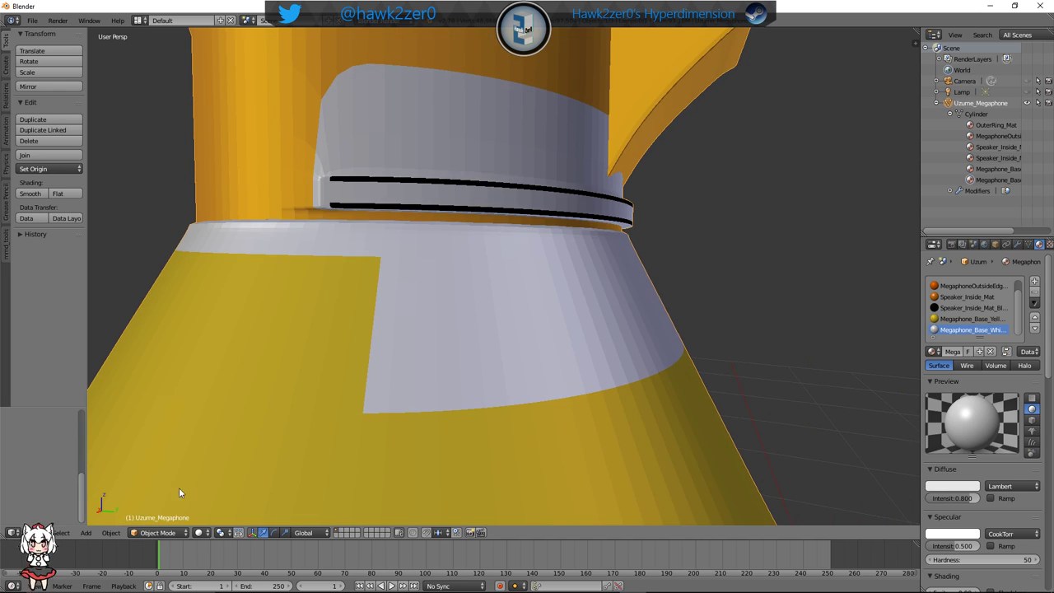
Return to Edit Mode and examine the raised band and the body faces above it up close
left_click(157, 532)
left_click(152, 511)
middle_click_drag(272, 412, 395, 329)
scroll(536, 308, "up", 4)
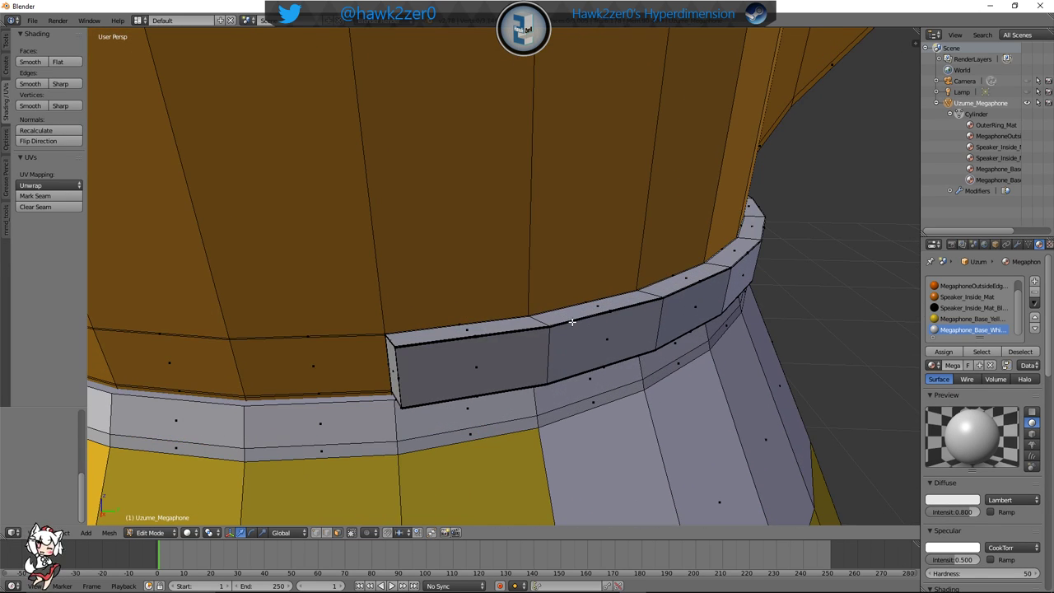
middle_click_drag(571, 321, 424, 295)
middle_click_drag(612, 302, 482, 239)
scroll(558, 296, "down", 5)
scroll(482, 238, "down", 2)
Add a loop cut around the orange body just above the raised band, clear the selection, and return to face selection
middle_click_drag(499, 179, 522, 275)
middle_click_drag(479, 323, 478, 277, "shift")
middle_click_drag(445, 379, 534, 344)
middle_click_drag(538, 305, 555, 278, "shift")
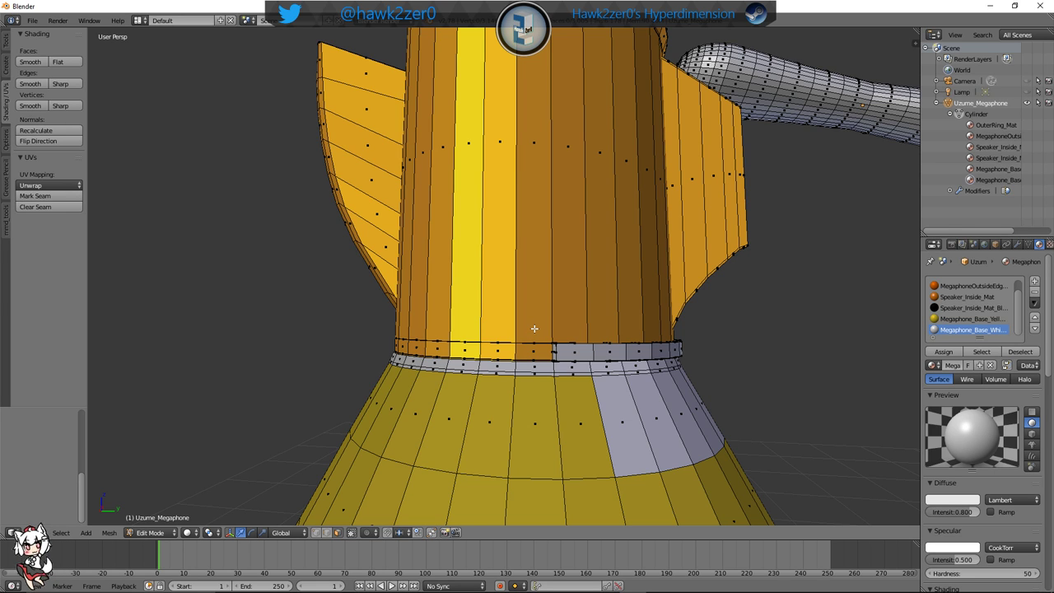
mouse_move(589, 303)
middle_mouse_down()
mouse_move(572, 285)
mouse_move(570, 301)
middle_mouse_up()
key("ctrl+r")
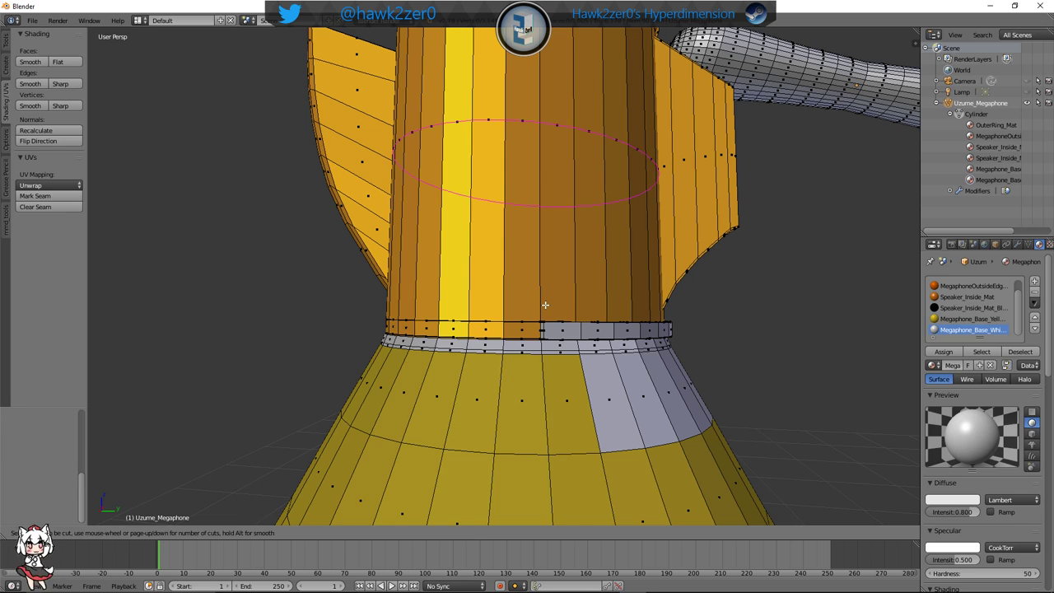
left_click(543, 303)
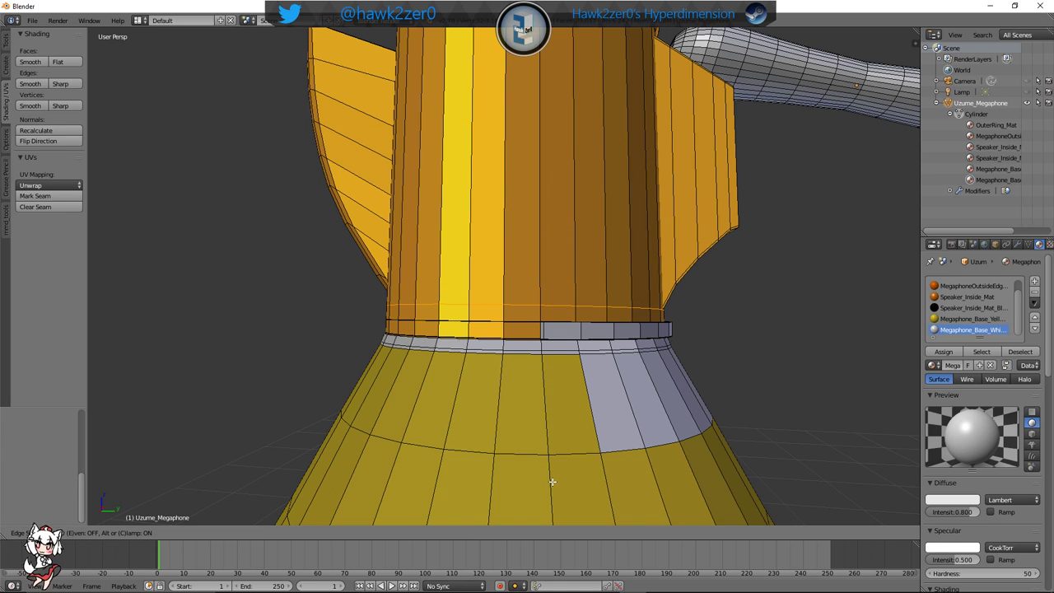
left_click(551, 482)
key("a")
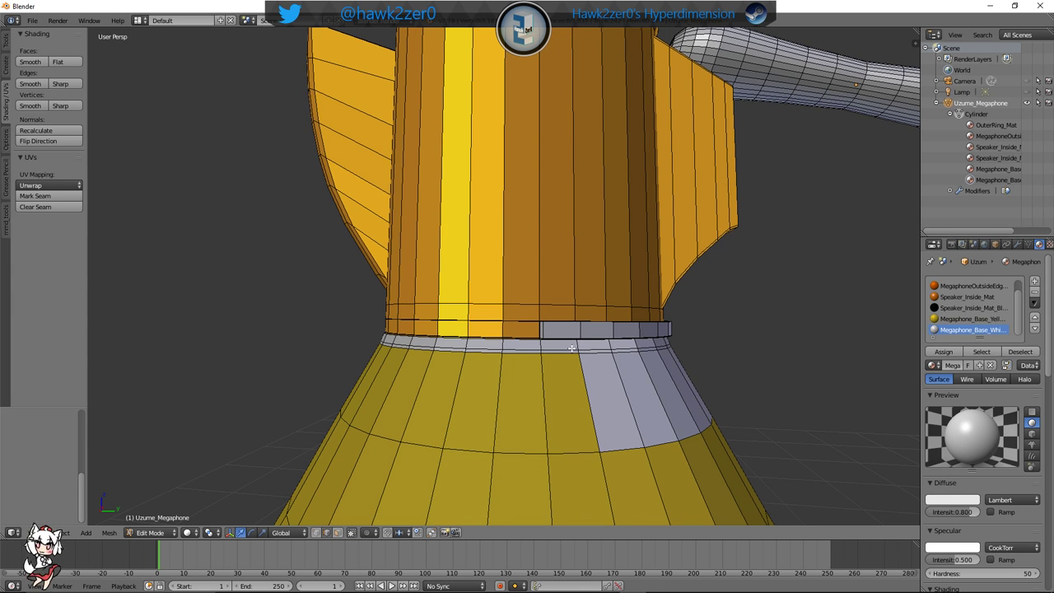
middle_click_drag(617, 319, 521, 334)
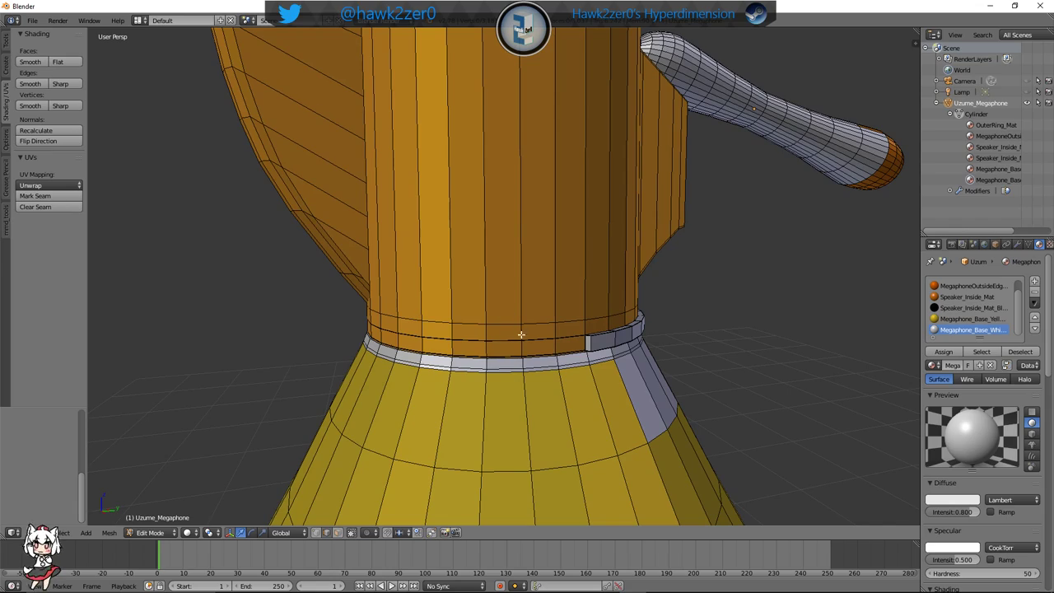
left_click(336, 532)
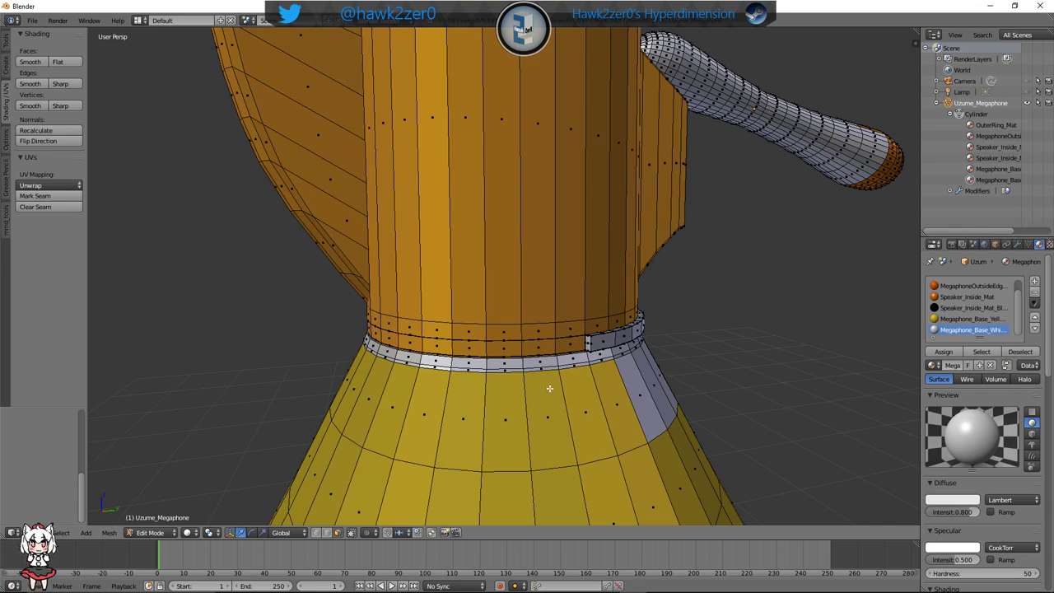
Select part of the narrow orange face ring just above the raised band and assign the Megaphone_Base_White material to those faces
right_click(571, 331)
middle_click_drag(408, 355, 468, 350)
right_click(482, 340, "ctrl")
right_click(468, 350, "alt")
middle_click_drag(548, 355, 546, 355)
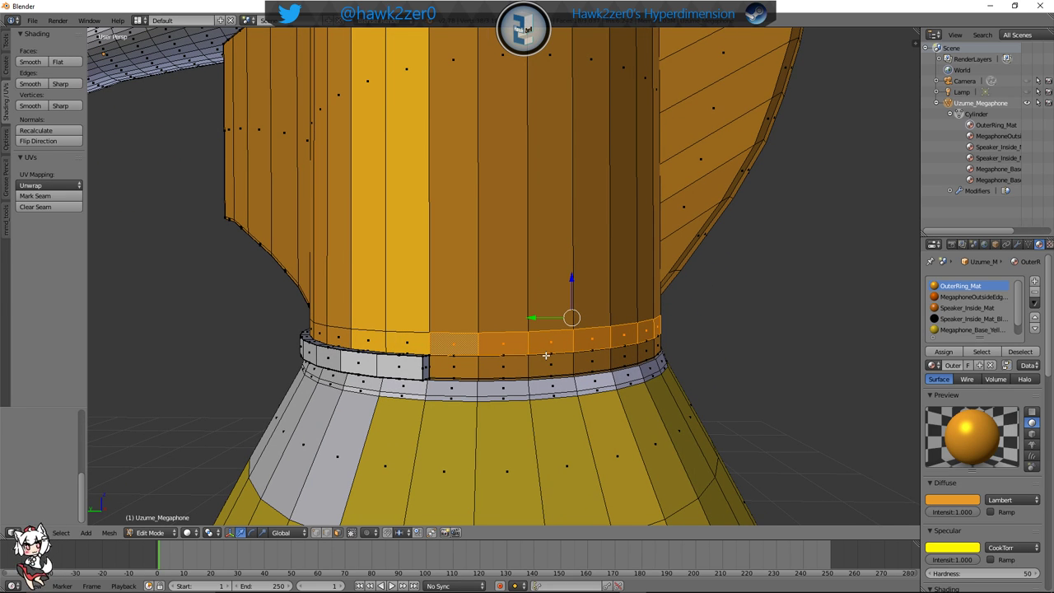
right_click(468, 353, "shift")
middle_click_drag(741, 354, 456, 345)
right_click(558, 309, "shift")
scroll(974, 327, "down", 1)
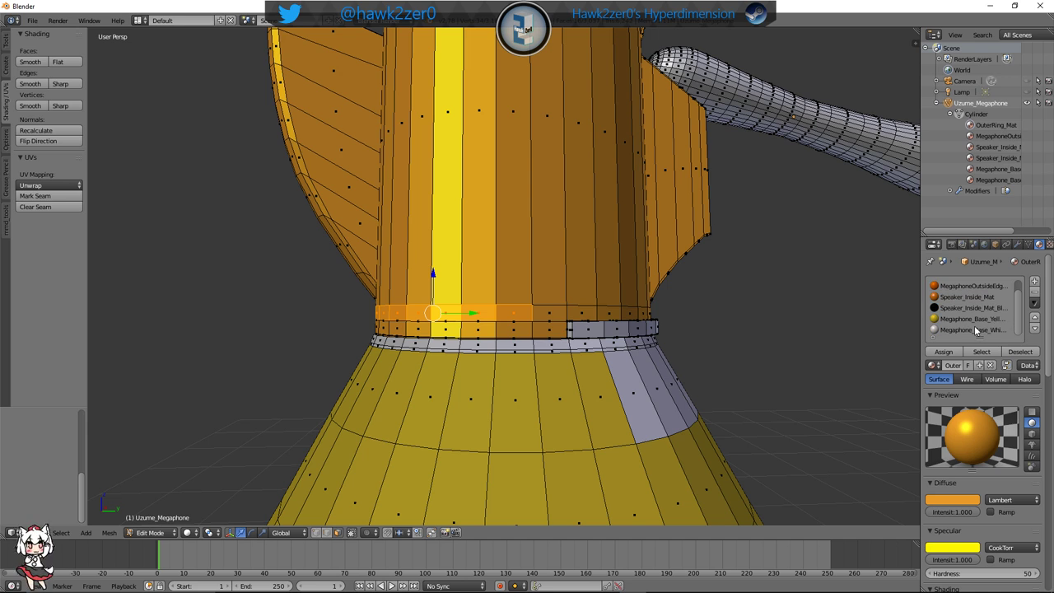
left_click(972, 330)
left_click(944, 352)
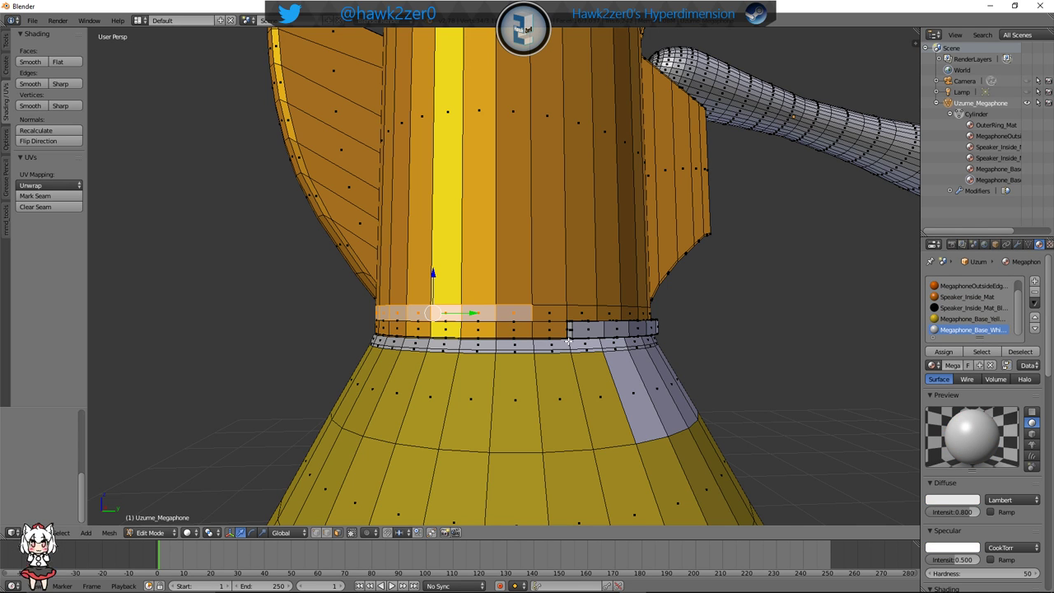
Select the tall orange face loop around the cylindrical body, assign Megaphone_Base_White to it, and clear the selection
middle_click_drag(610, 328, 471, 240, "shift")
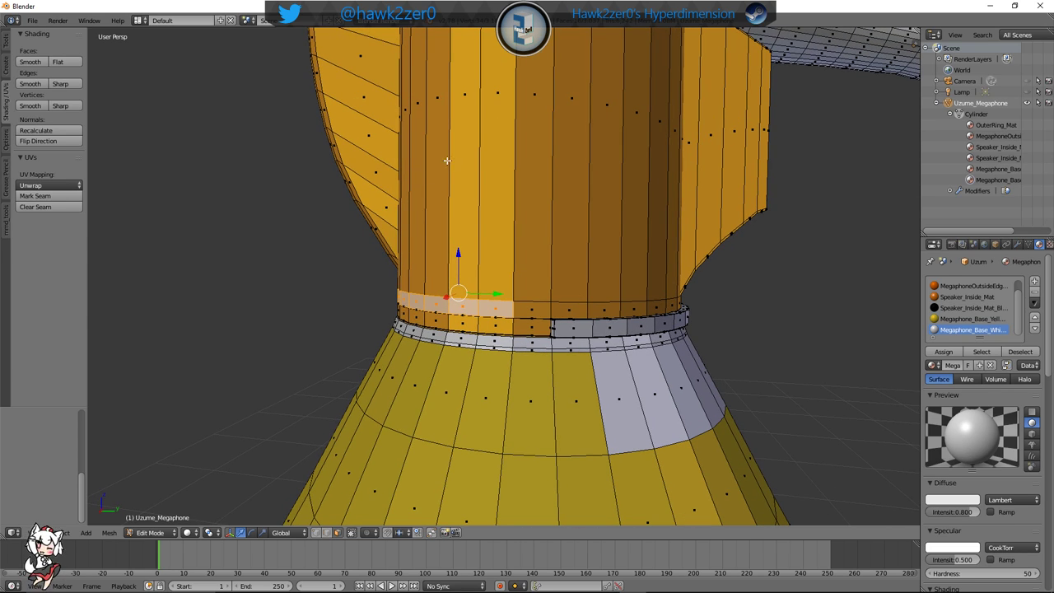
right_click(480, 150, "alt")
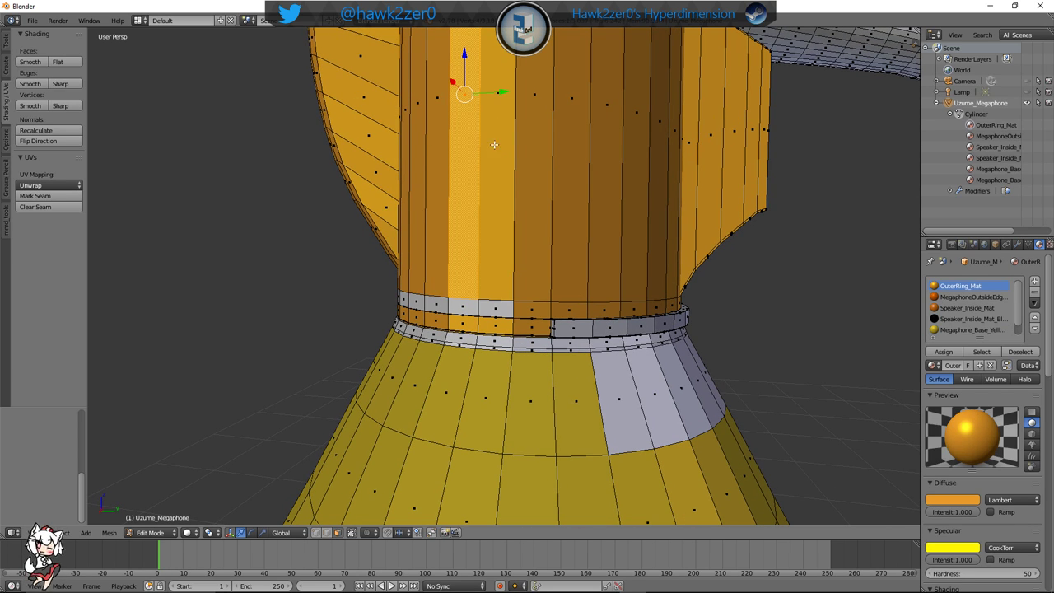
right_click(480, 133, "alt")
scroll(944, 327, "down", 1)
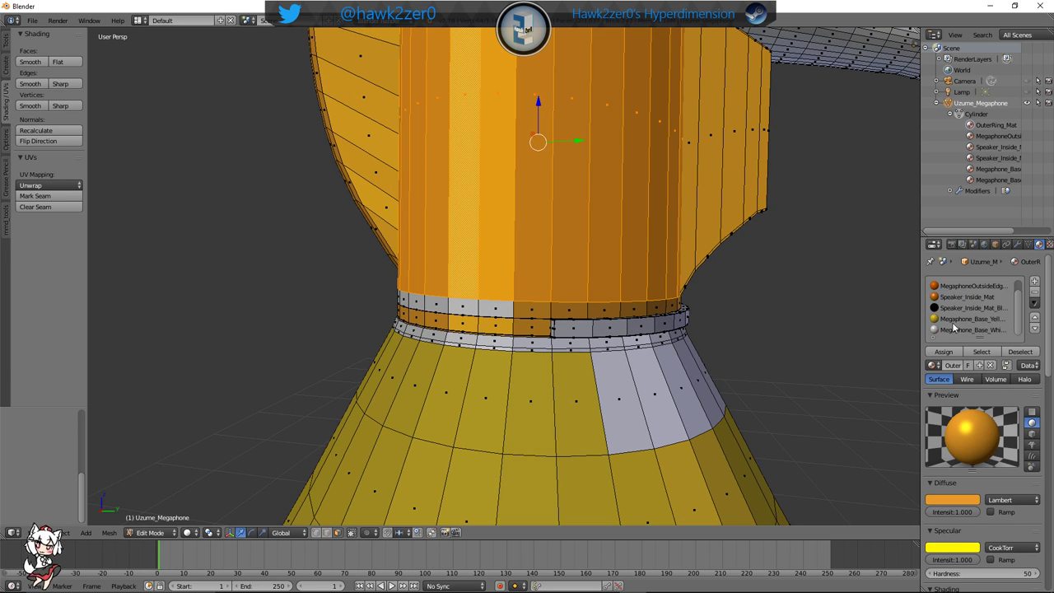
left_click(959, 329)
left_click(944, 351)
scroll(592, 301, "down", 4)
key("a")
middle_click_drag(592, 301, 724, 272)
scroll(517, 287, "down", 5)
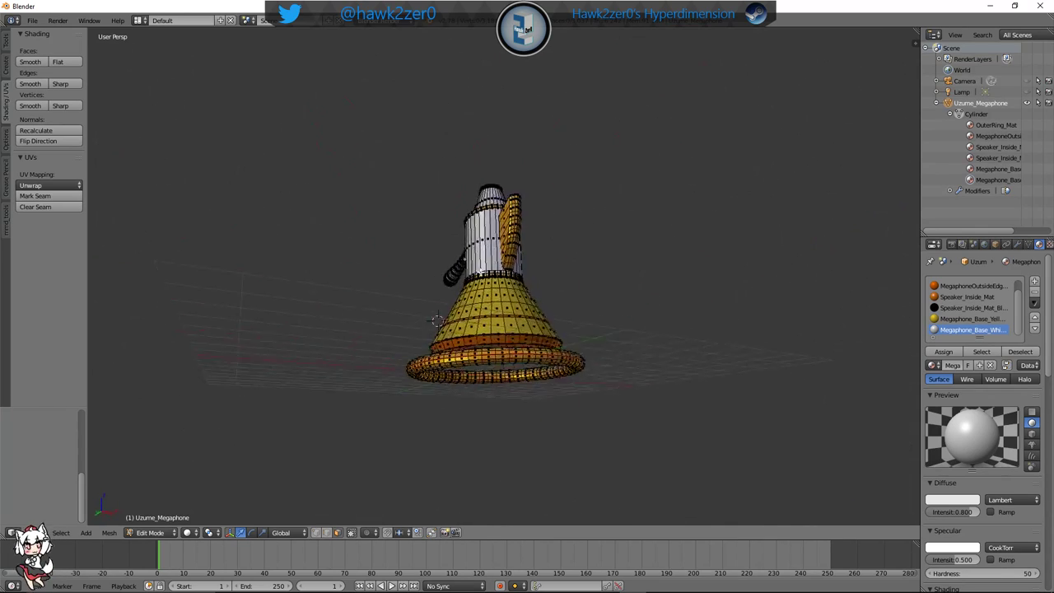
middle_click_drag(473, 318, 539, 297)
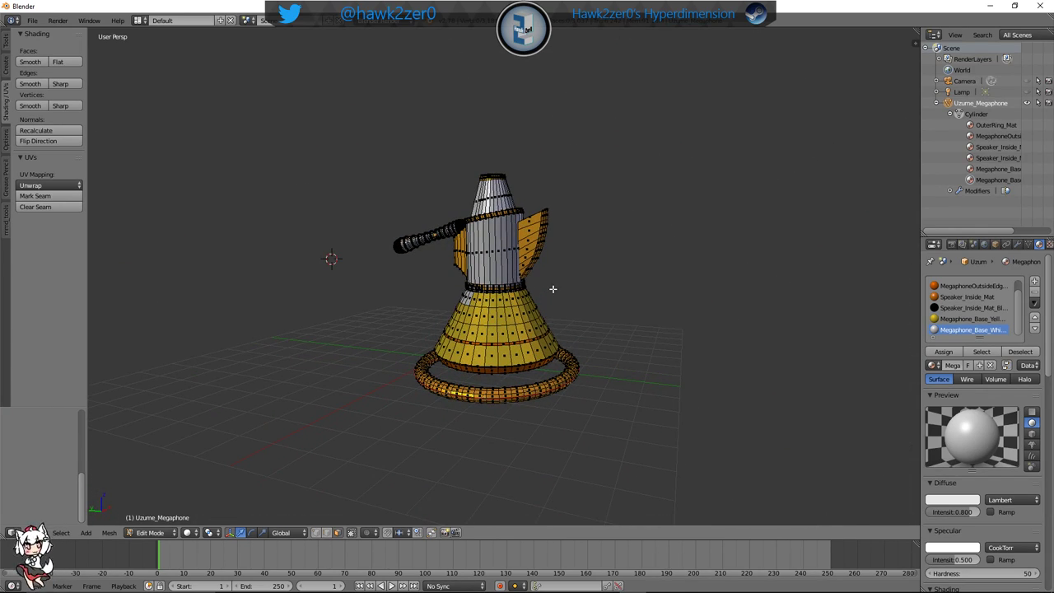
middle_click_drag(687, 341, 532, 325)
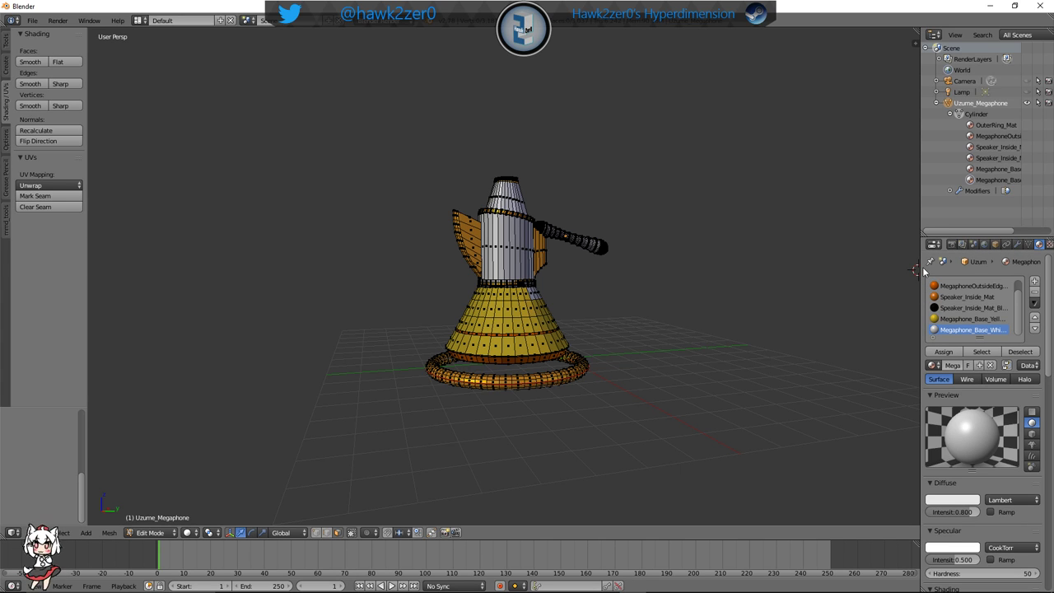
Resize the workspace by narrowing the properties area and widening the tool shelf
left_click_drag(919, 269, 965, 269)
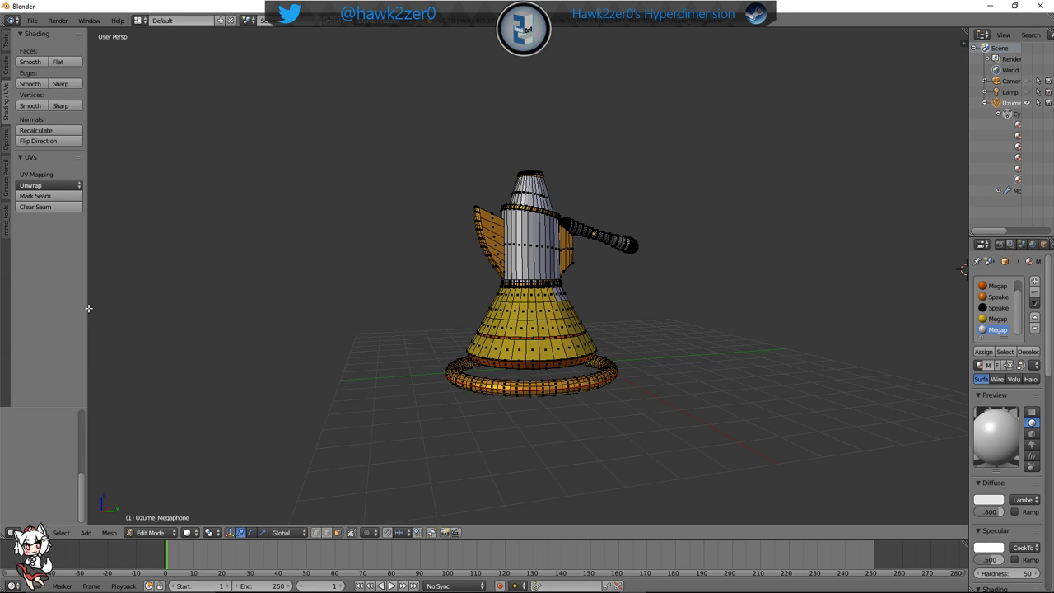
left_click_drag(89, 307, 208, 299)
middle_click_drag(608, 324, 488, 354, "shift")
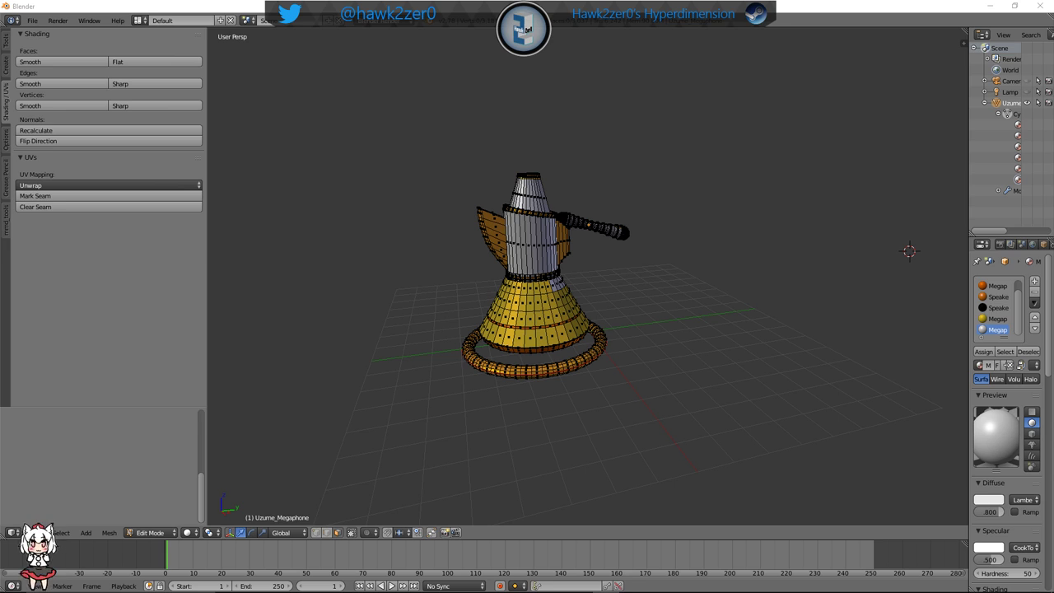
left_click(257, 584)
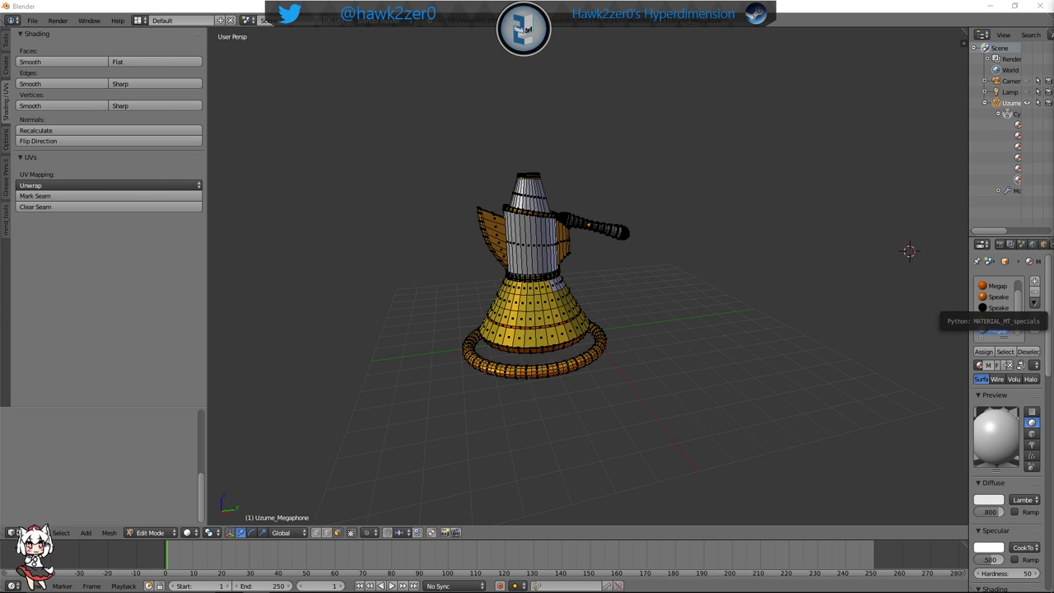
left_click_drag(1053, 112, 754, 1)
left_click_drag(848, 8, 858, 14)
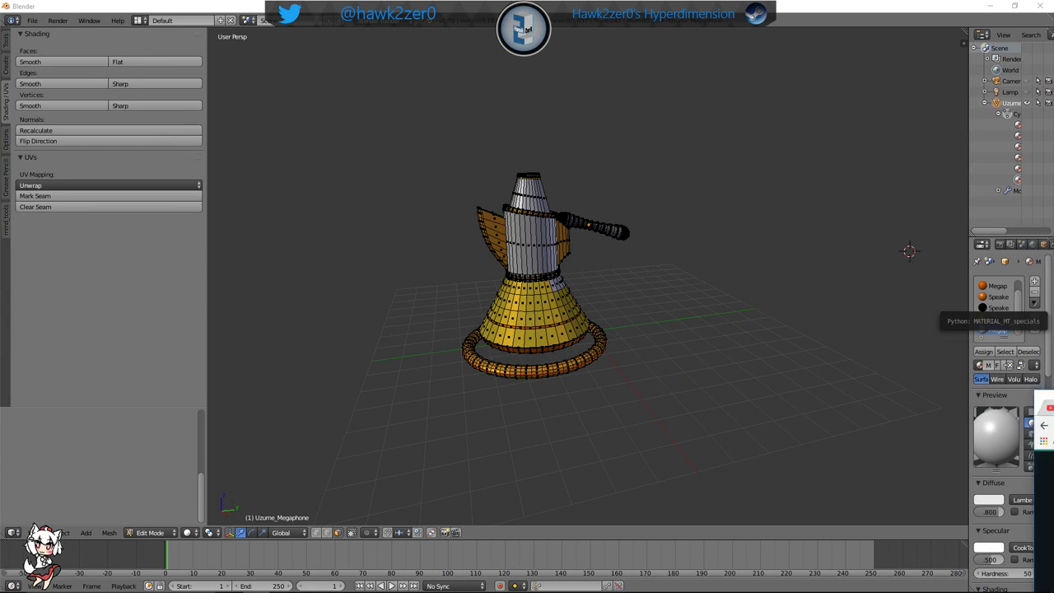
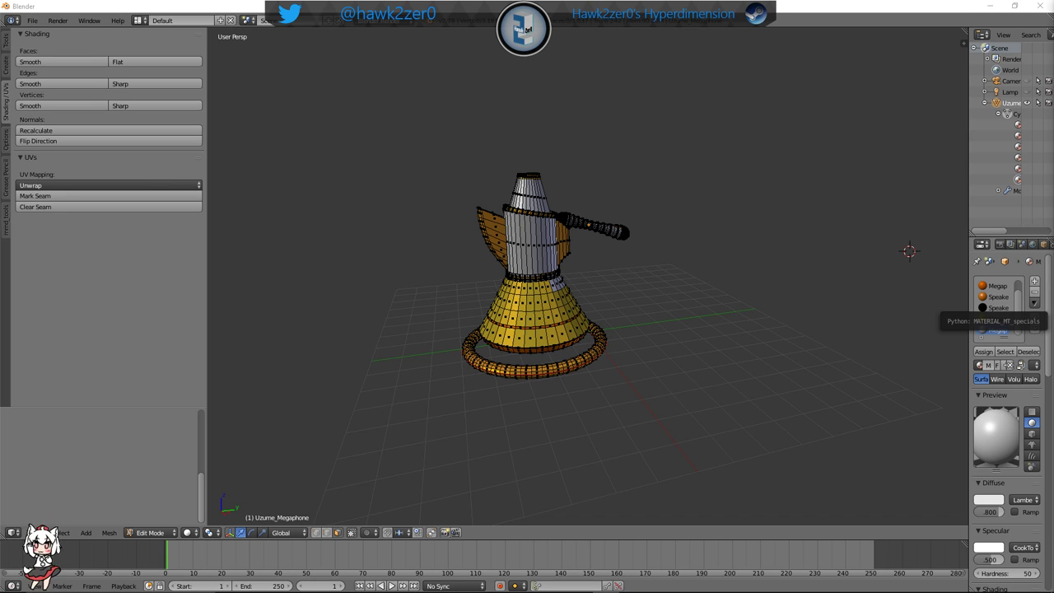
left_click(617, 401)
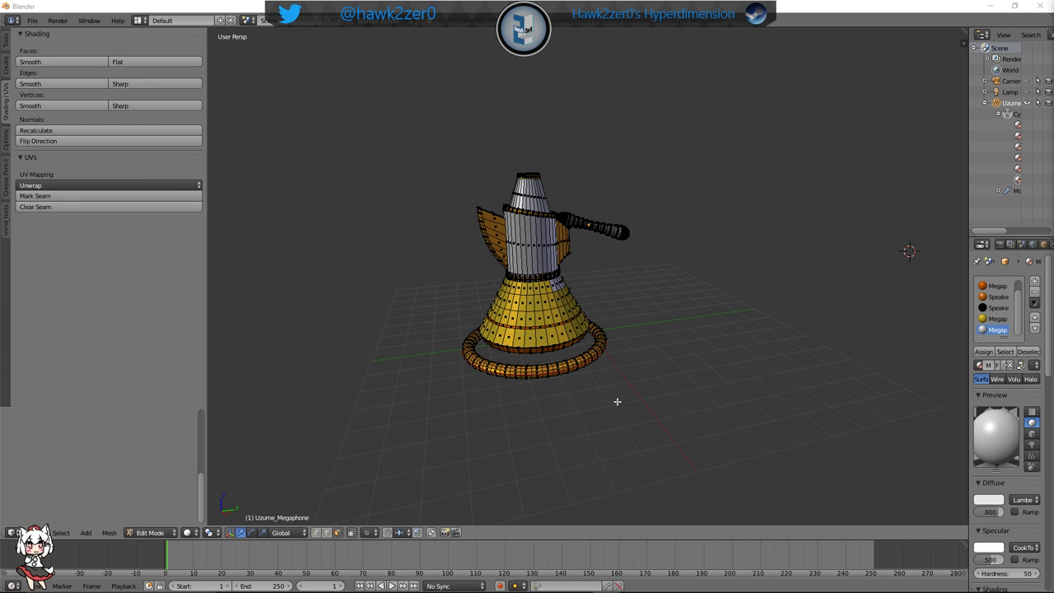
Switch to Object Mode and examine how the materials render on the body and around the end of the raised band
middle_click_drag(647, 434, 551, 356)
scroll(636, 335, "up", 8)
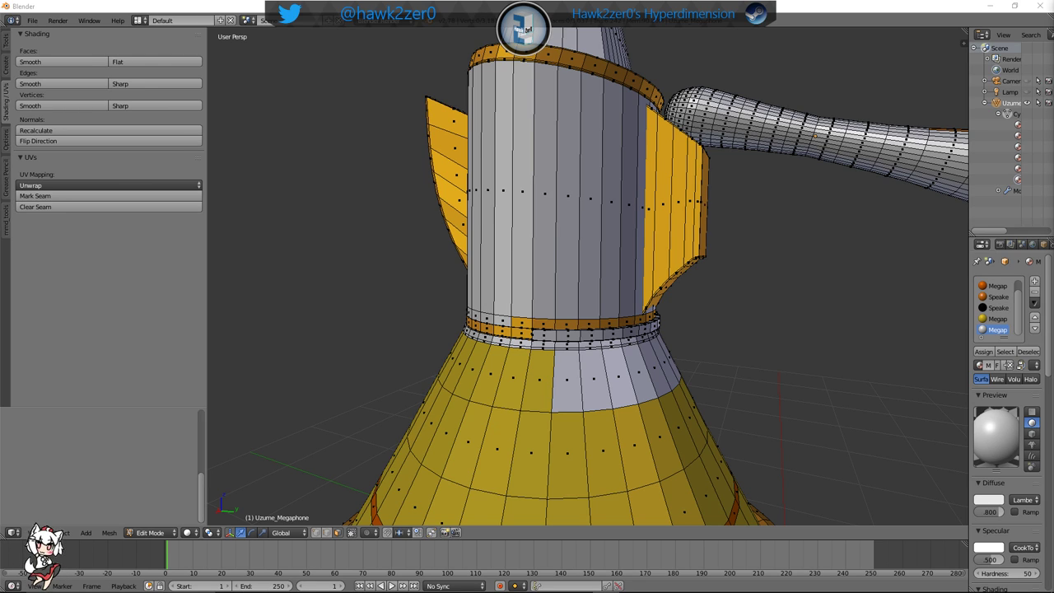
mouse_move(579, 261)
middle_mouse_down()
mouse_move(607, 288)
mouse_move(634, 262)
mouse_move(655, 276)
middle_mouse_up()
left_click(156, 533)
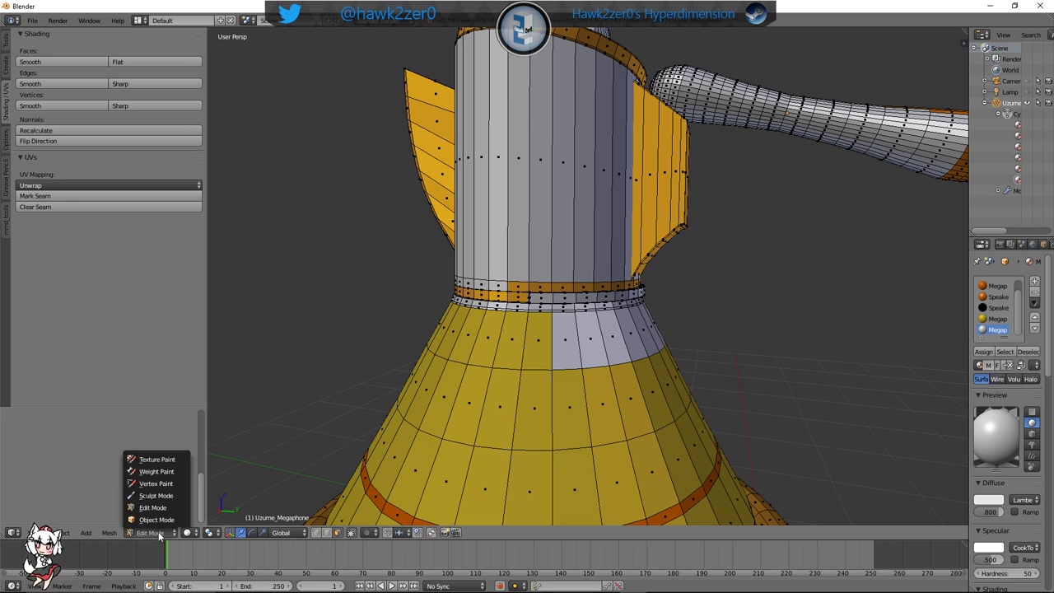
left_click(157, 520)
mouse_move(601, 395)
middle_mouse_down()
mouse_move(523, 391)
mouse_move(746, 389)
mouse_move(487, 381)
mouse_move(606, 369)
mouse_move(591, 374)
middle_mouse_up()
scroll(764, 384, "down", 4)
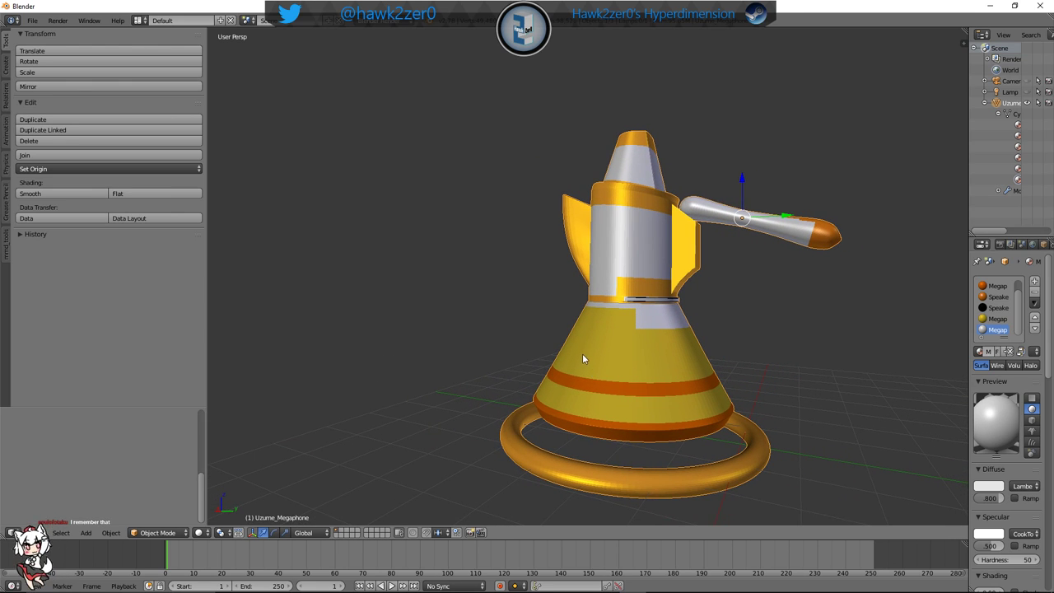
middle_click_drag(666, 363, 636, 381)
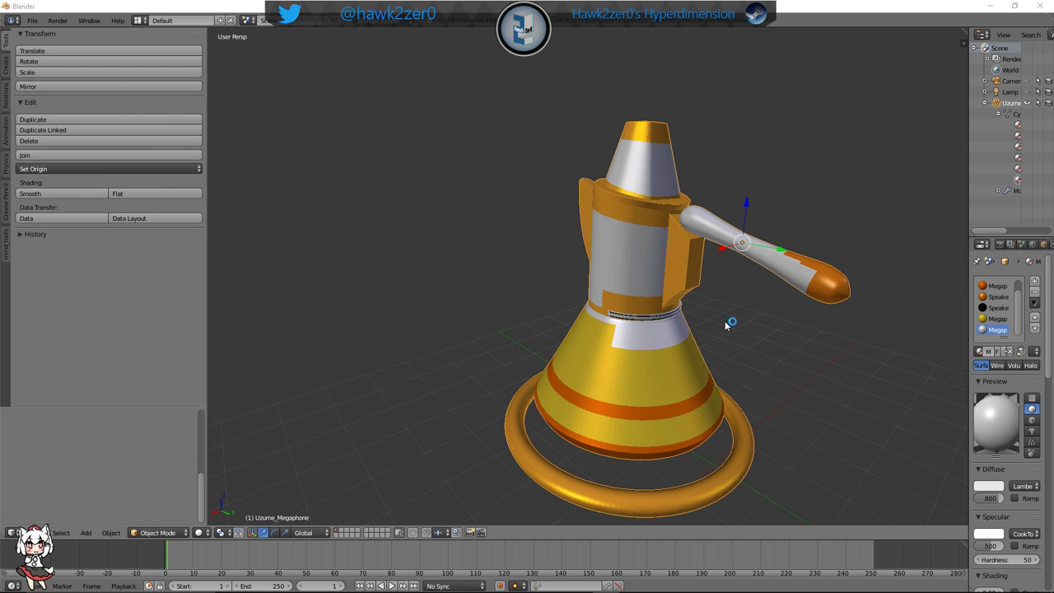
middle_click_drag(730, 322, 673, 298)
scroll(606, 305, "up", 5)
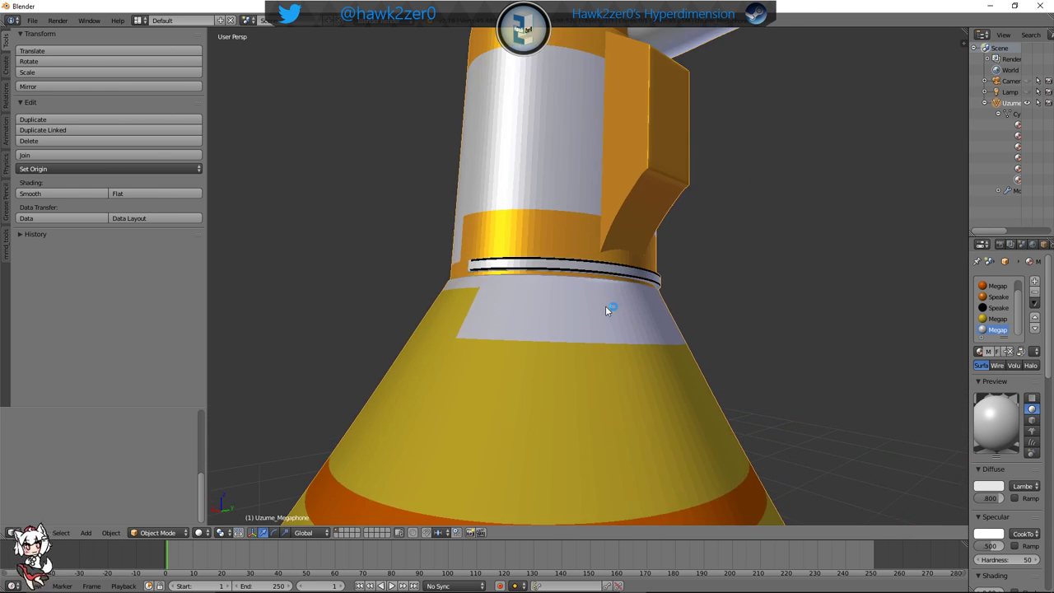
middle_click_drag(605, 305, 694, 325)
scroll(679, 325, "up", 8)
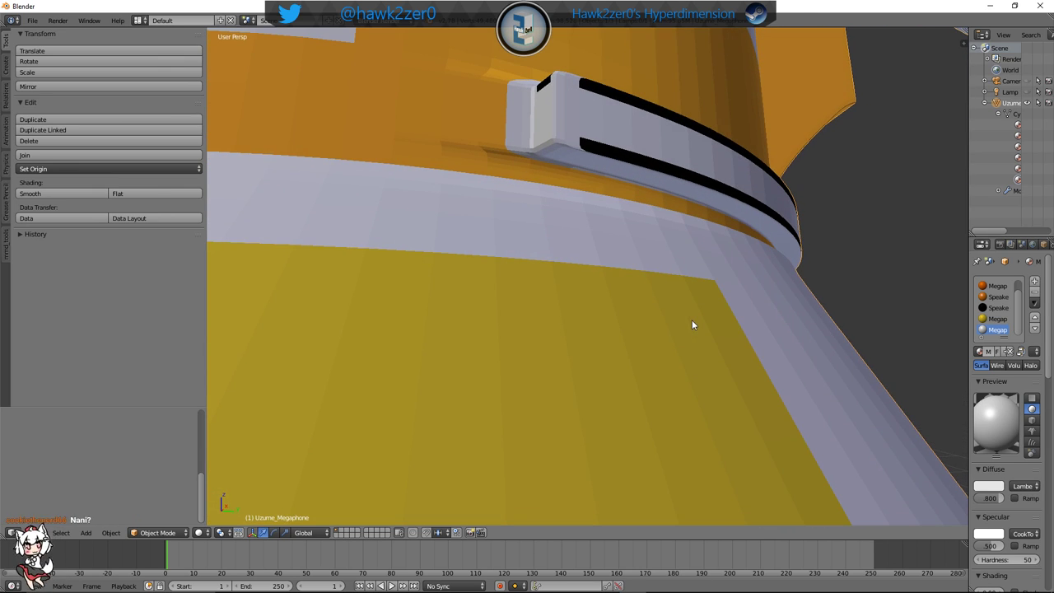
Return to Edit Mode, widen the properties area, and assign Megaphone_Base_White_Mat to the small black face atop the raised band's end
left_click(163, 533)
left_click(162, 508)
middle_click_drag(577, 330, 627, 288)
scroll(627, 288, "up", 4)
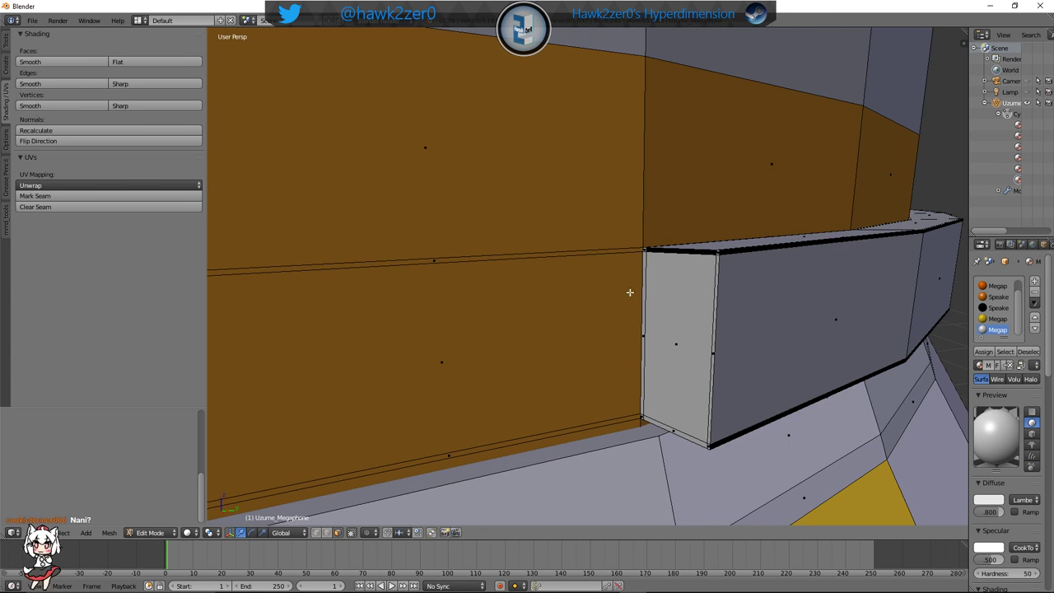
right_click(681, 251)
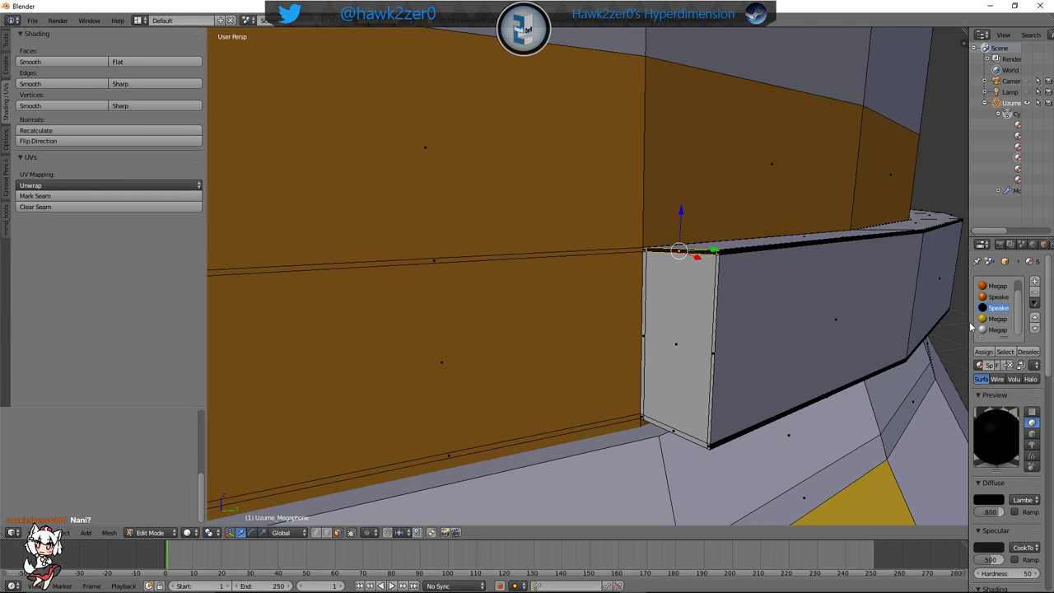
left_click_drag(969, 326, 861, 327)
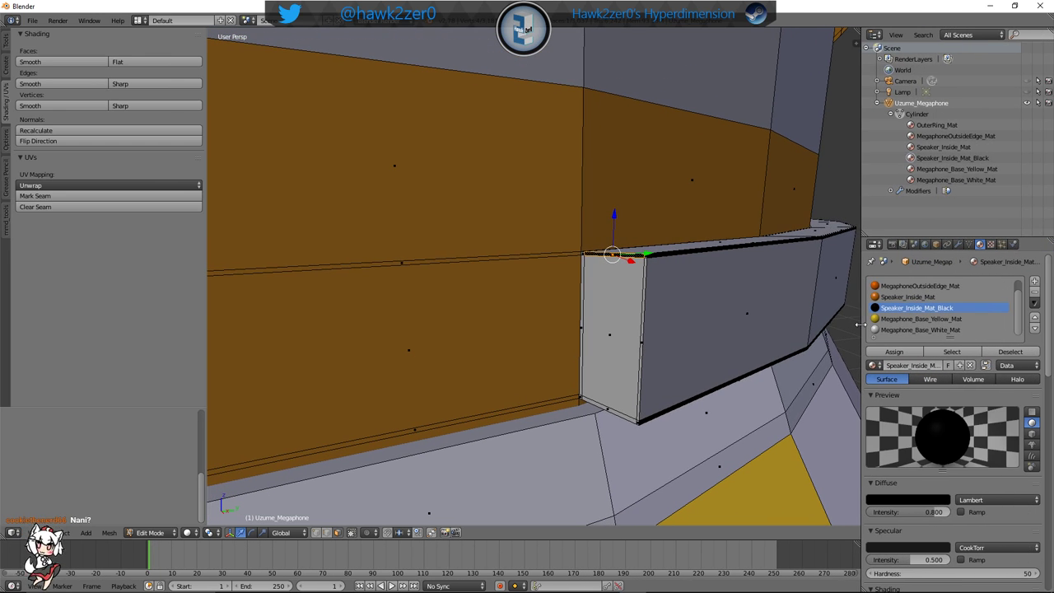
left_click(920, 330)
left_click(901, 354)
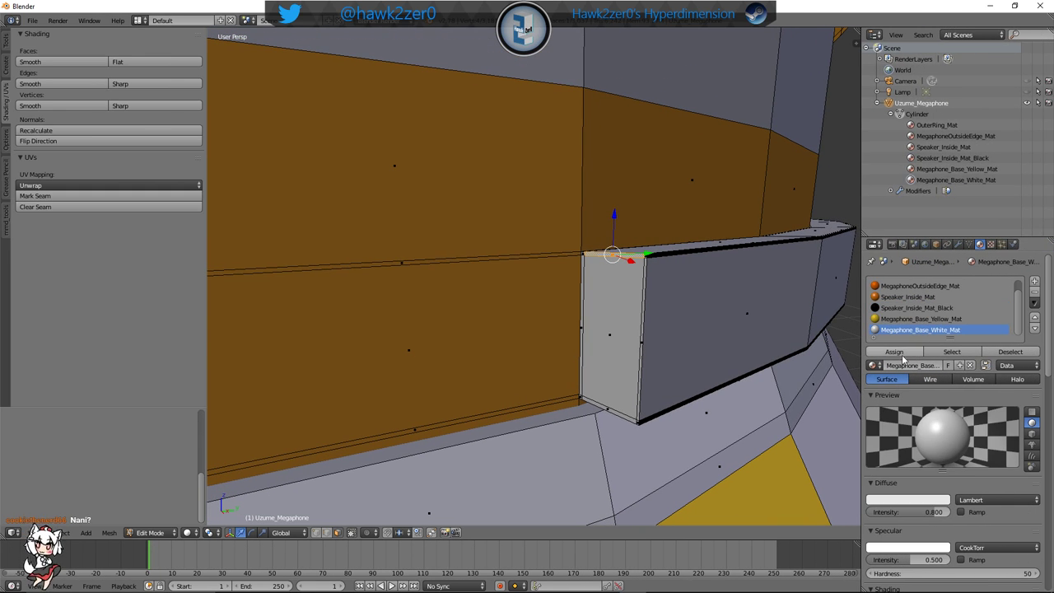
Examine the raised band's end up close, and check the band and lower body in Object Mode from several sides
middle_click_drag(680, 354, 675, 384, "shift")
scroll(691, 283, "up", 1)
middle_click_drag(691, 283, 610, 332)
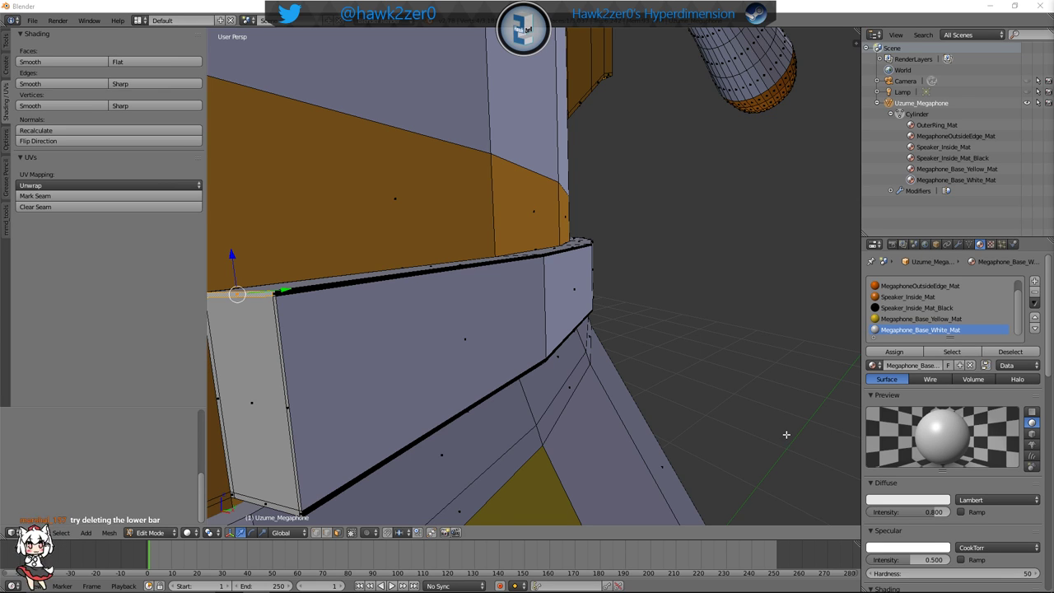
middle_click_drag(614, 115, 716, 261)
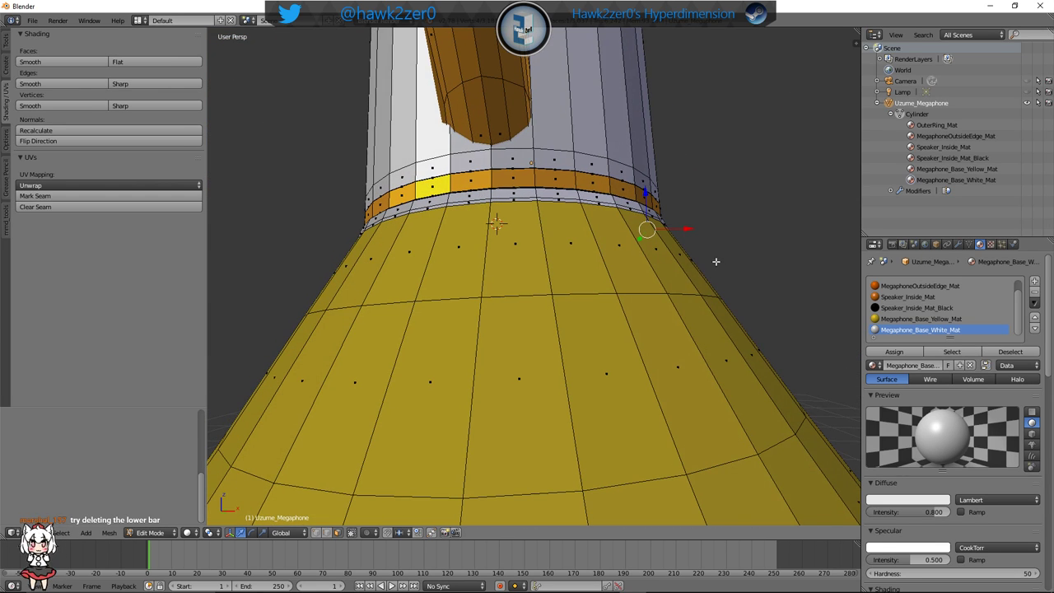
left_click(152, 532)
left_click(162, 520)
middle_click_drag(702, 353, 585, 264)
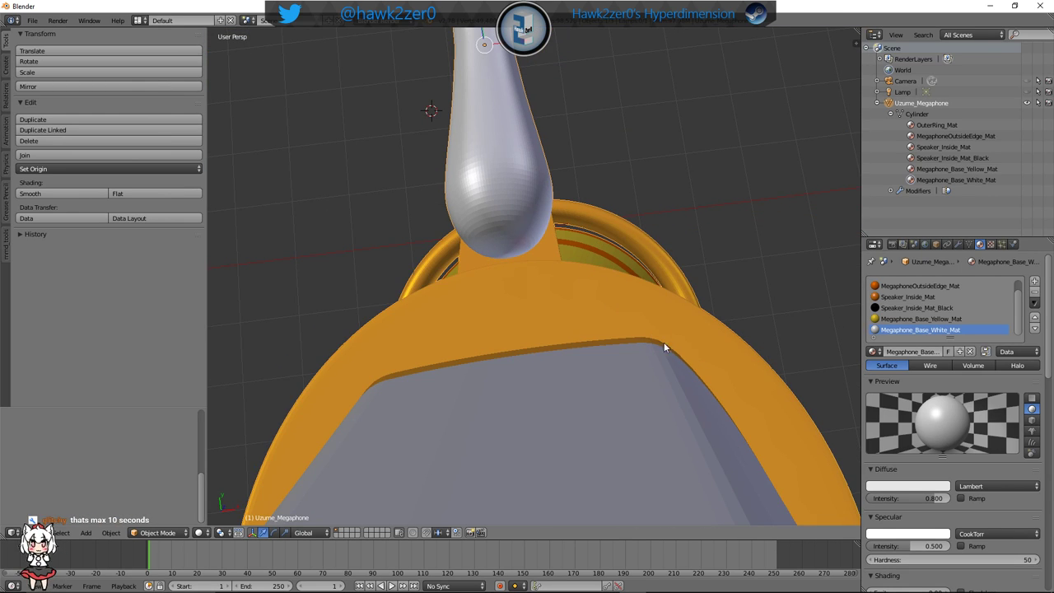
middle_click_drag(664, 342, 697, 285)
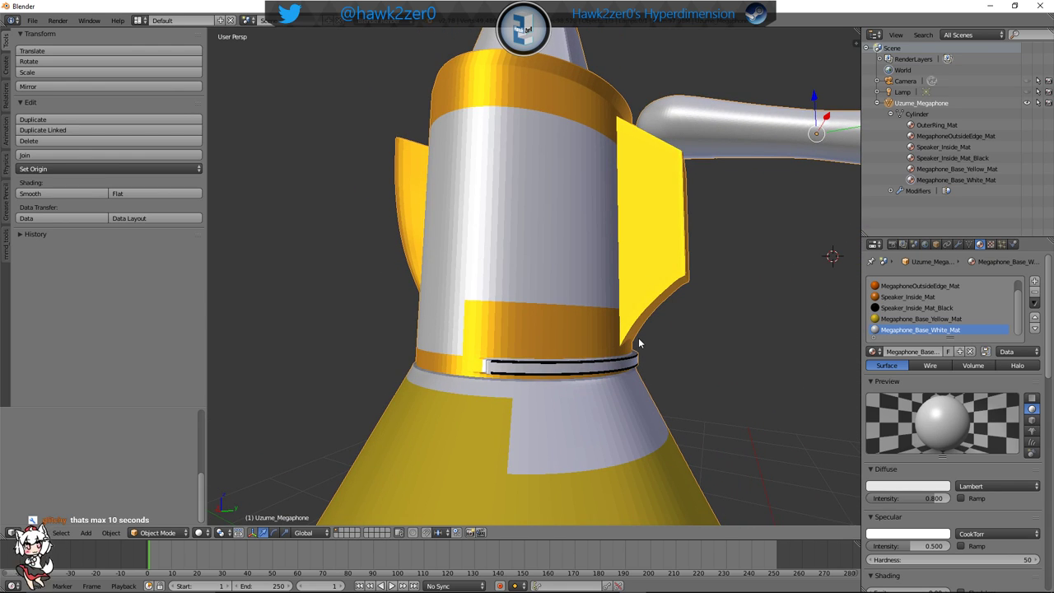
mouse_move(656, 586)
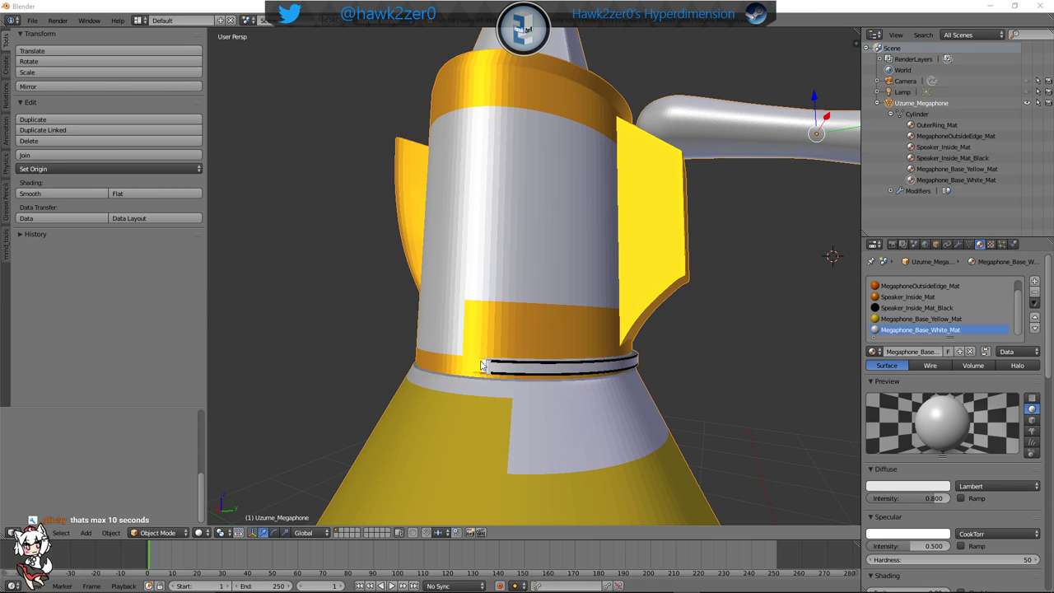
middle_click_drag(525, 369, 568, 363)
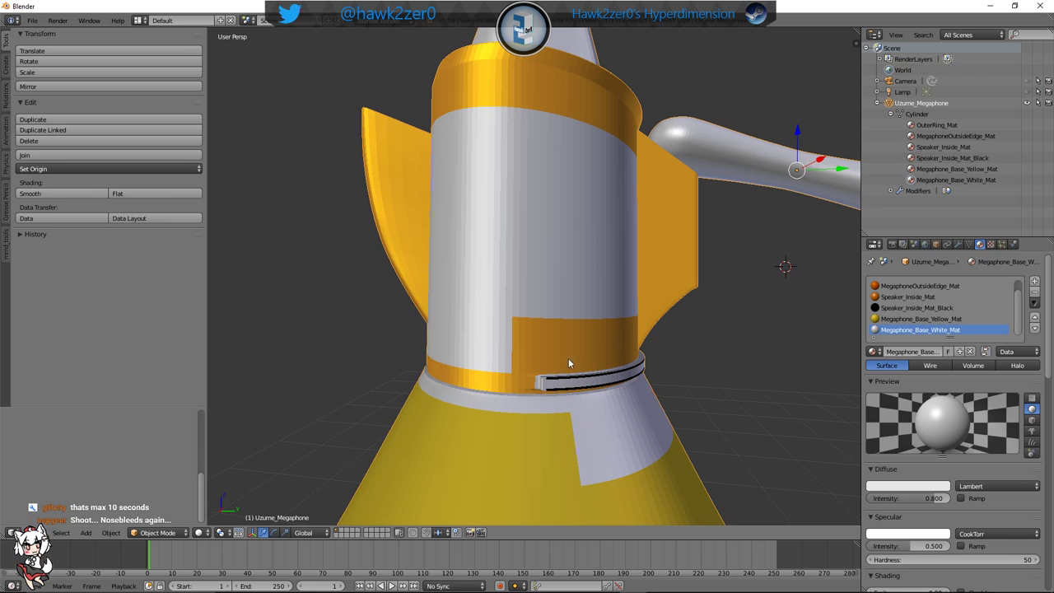
middle_click_drag(576, 289, 577, 325)
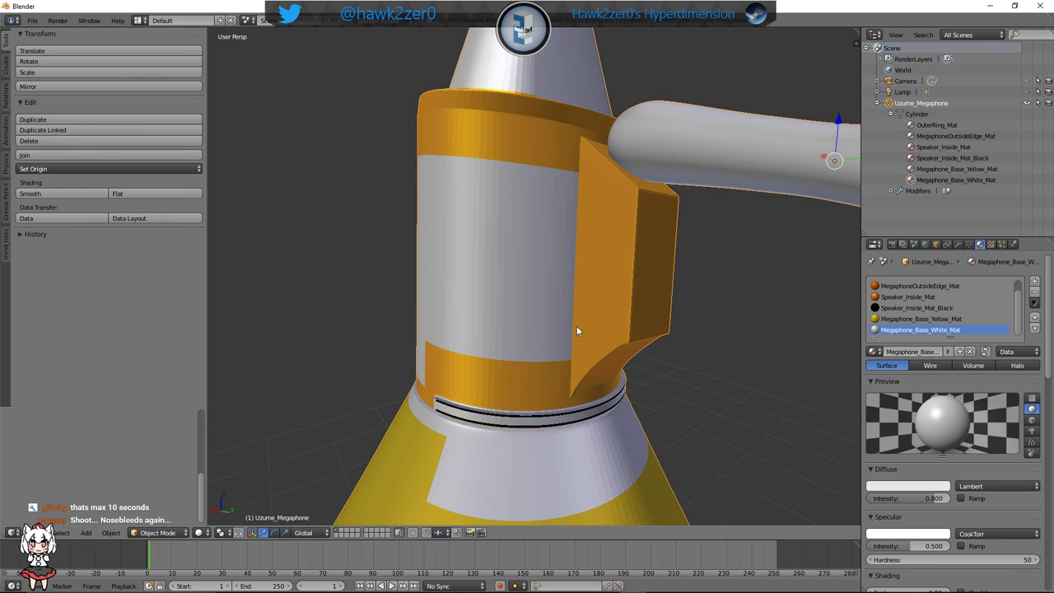
Return to Edit Mode and assign Speaker_Inside_Mat to the cylinder's vertical faces on both sides of the rear block
left_click(174, 533)
left_click(165, 511)
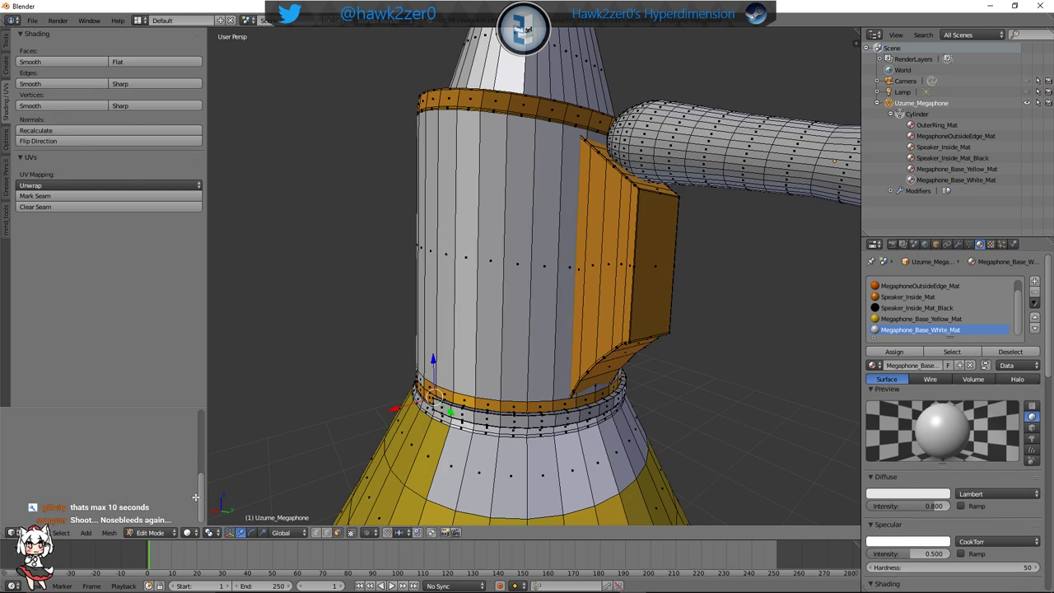
right_click(546, 358, "alt")
middle_click_drag(567, 204, 516, 182)
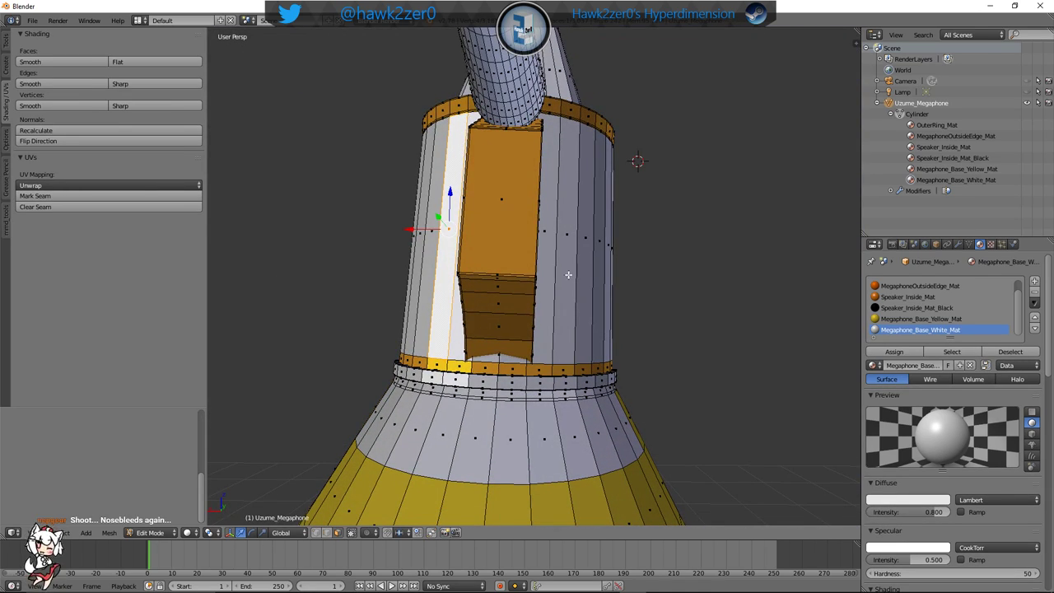
right_click(562, 346, "alt+shift")
middle_click_drag(528, 334, 613, 350)
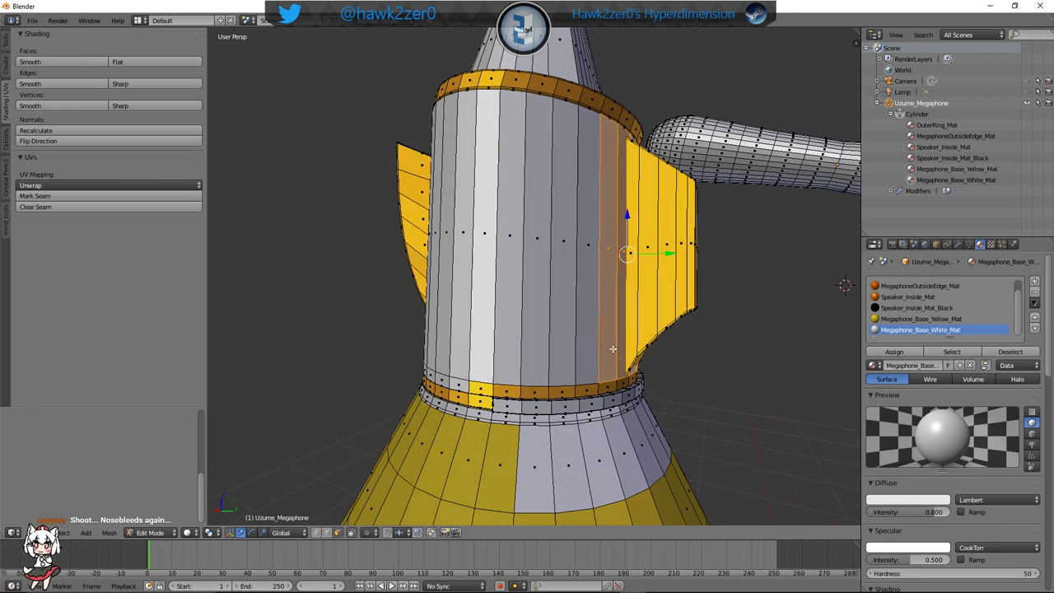
left_click(907, 296)
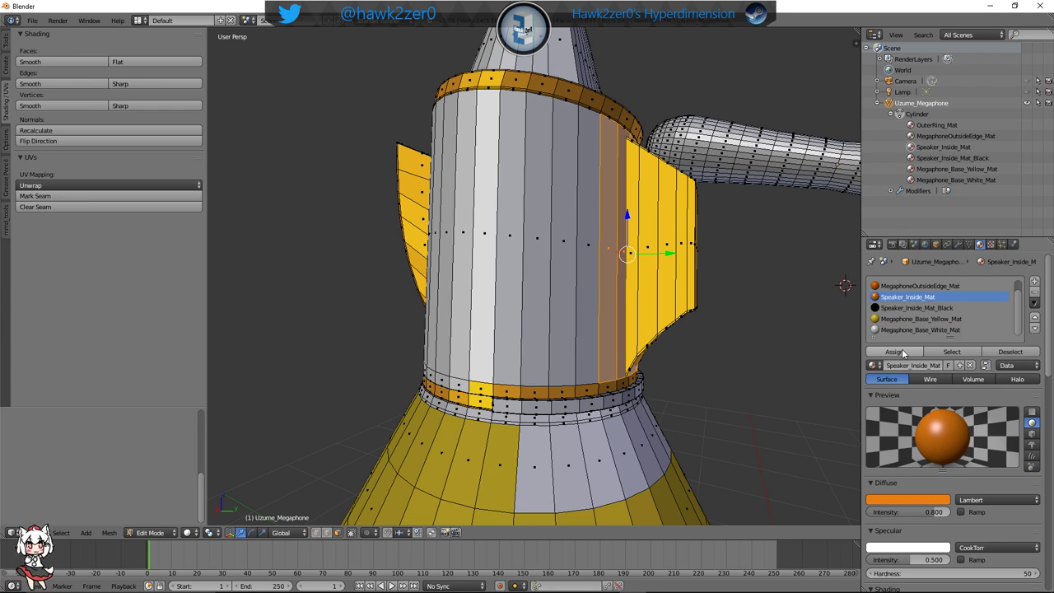
left_click(894, 352)
left_click(911, 287)
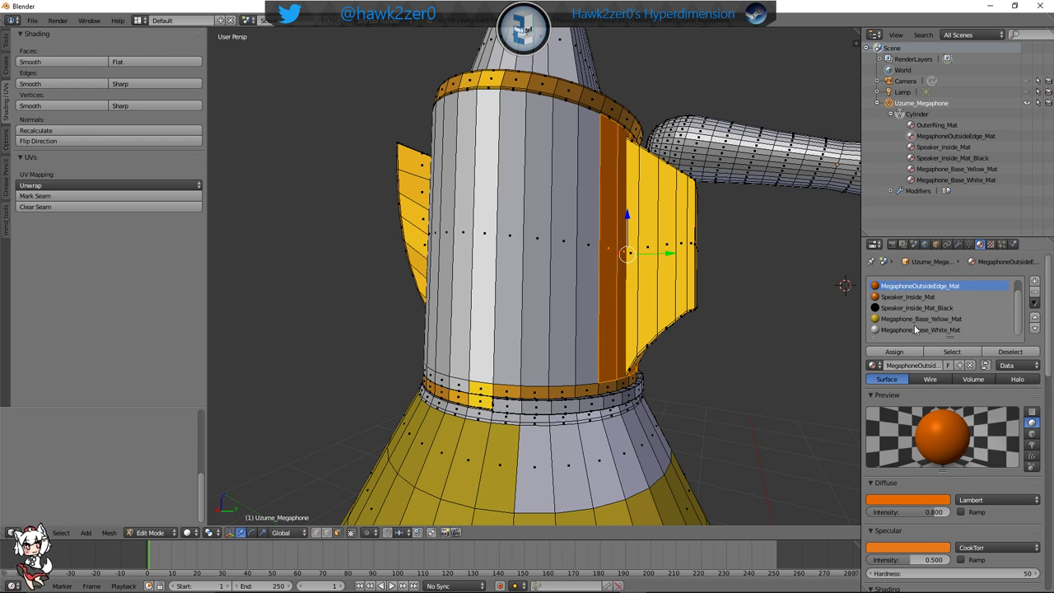
left_click(910, 296)
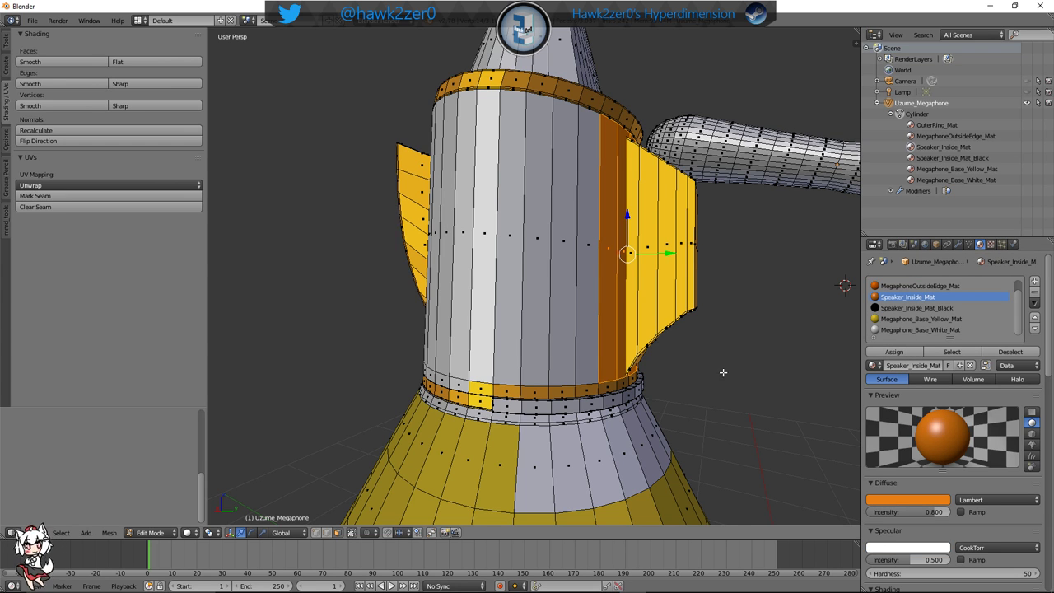
Select the cylinder's vertical faces beside and behind the rear block and assign OuterRing_Mat to them
middle_click_drag(727, 367, 494, 378)
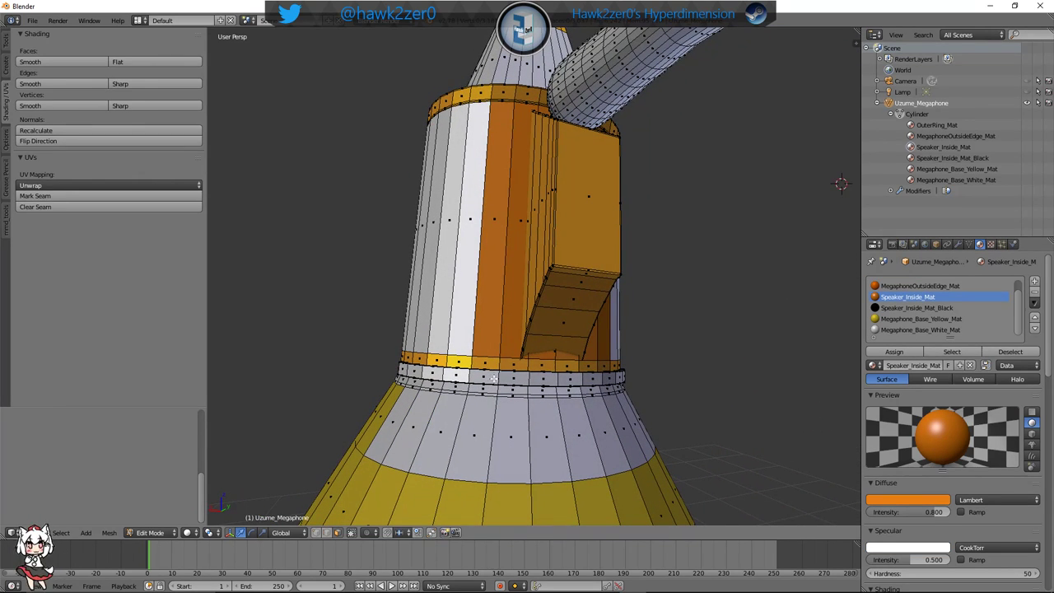
right_click(493, 369)
right_click(504, 350)
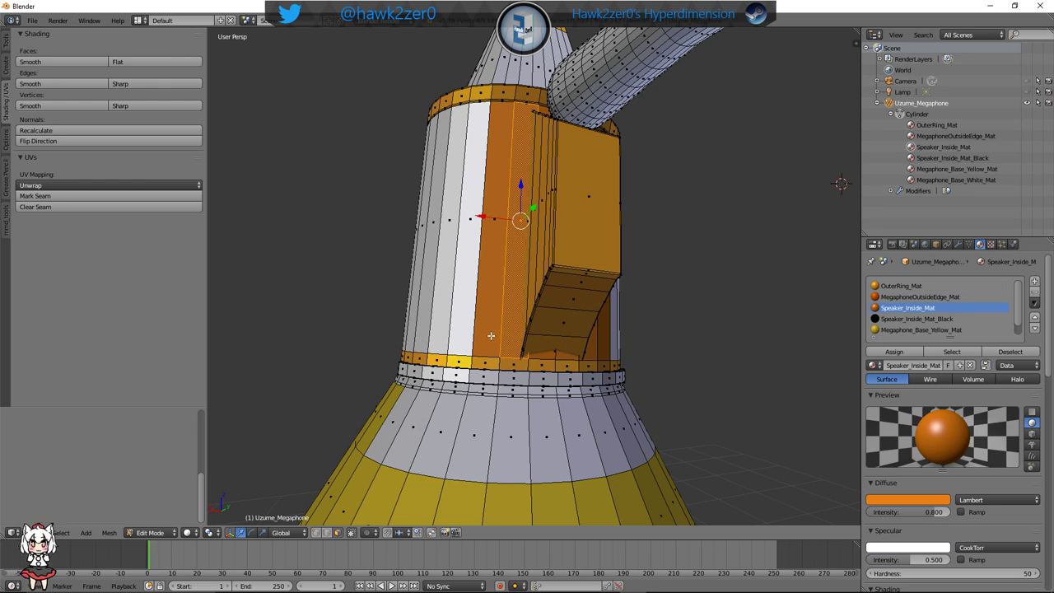
right_click(491, 336)
right_click(605, 336, "ctrl")
left_click(885, 290)
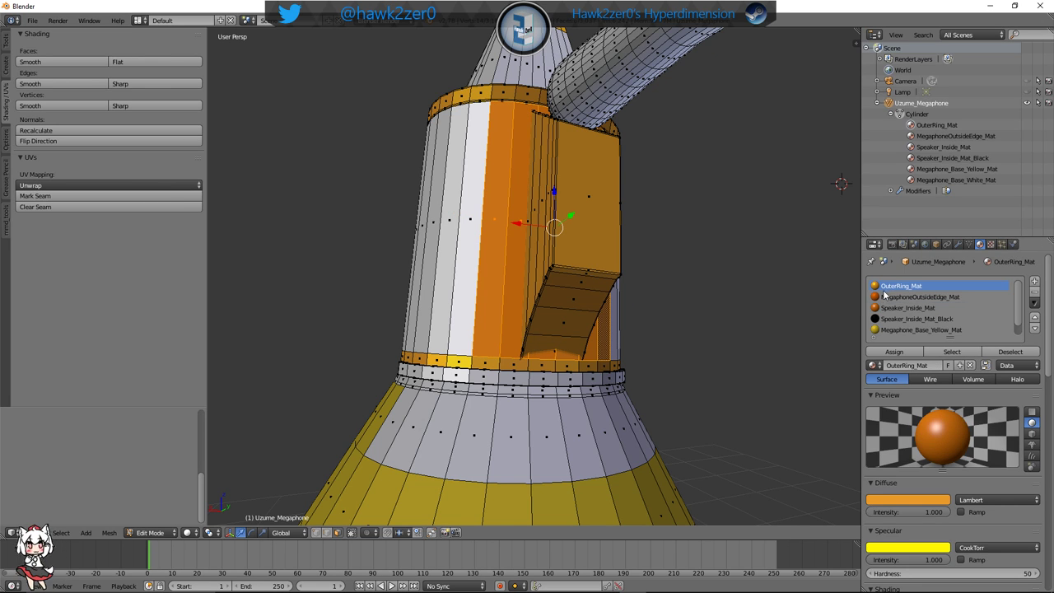
left_click(894, 351)
Switch to Object Mode and examine the cylinder's rear strips and collar ring from the side
middle_click_drag(725, 337, 632, 328)
scroll(637, 350, "down", 5)
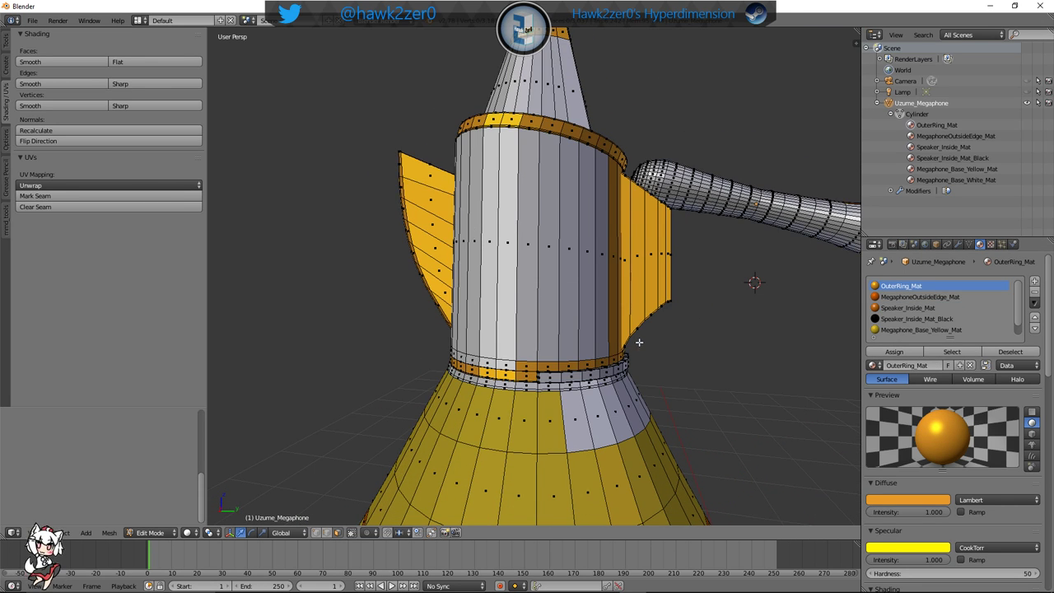
left_click(164, 532)
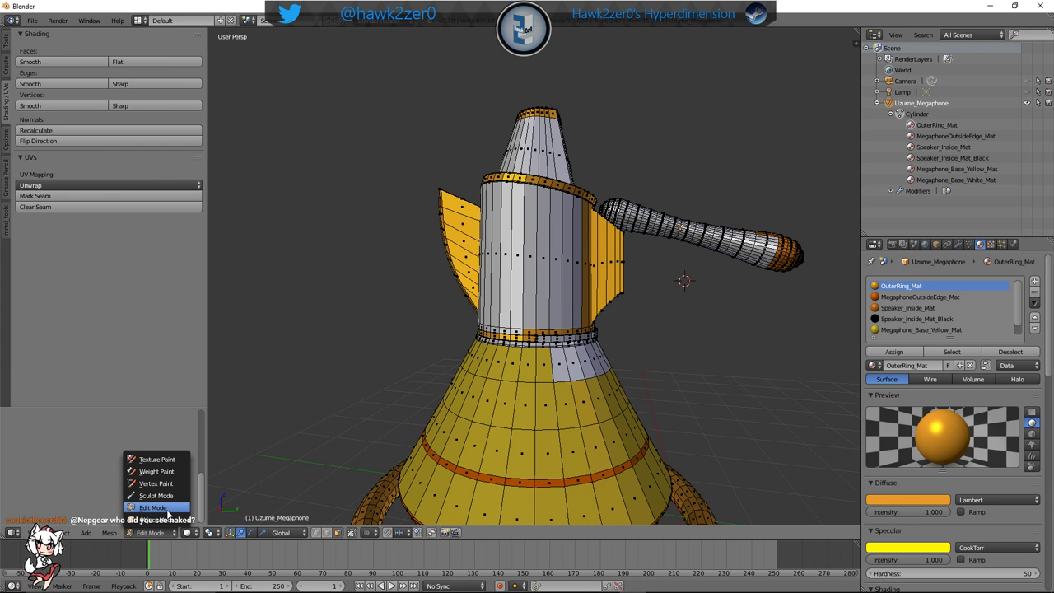
left_click(159, 519)
middle_click_drag(619, 390, 597, 338)
Return to Edit Mode and examine the underside and edge faces of the ring atop the cylinder near the handle
left_click(159, 532)
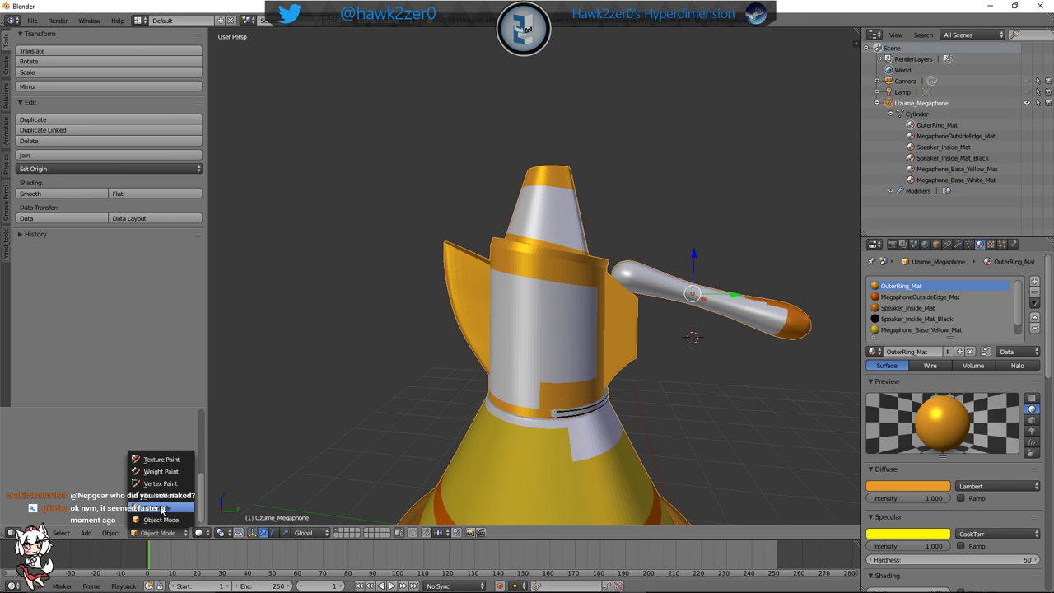
left_click(157, 494)
scroll(594, 343, "up", 5)
middle_click_drag(595, 343, 541, 322)
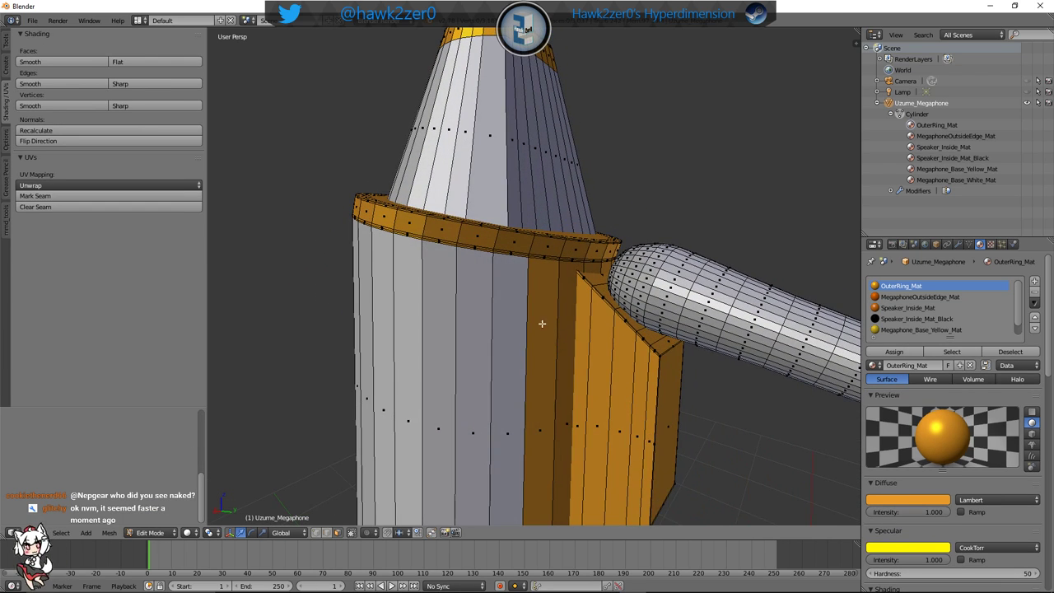
scroll(535, 320, "up", 1)
mouse_move(486, 291)
middle_mouse_down()
mouse_move(487, 315)
mouse_move(498, 314)
mouse_move(485, 311)
middle_mouse_up()
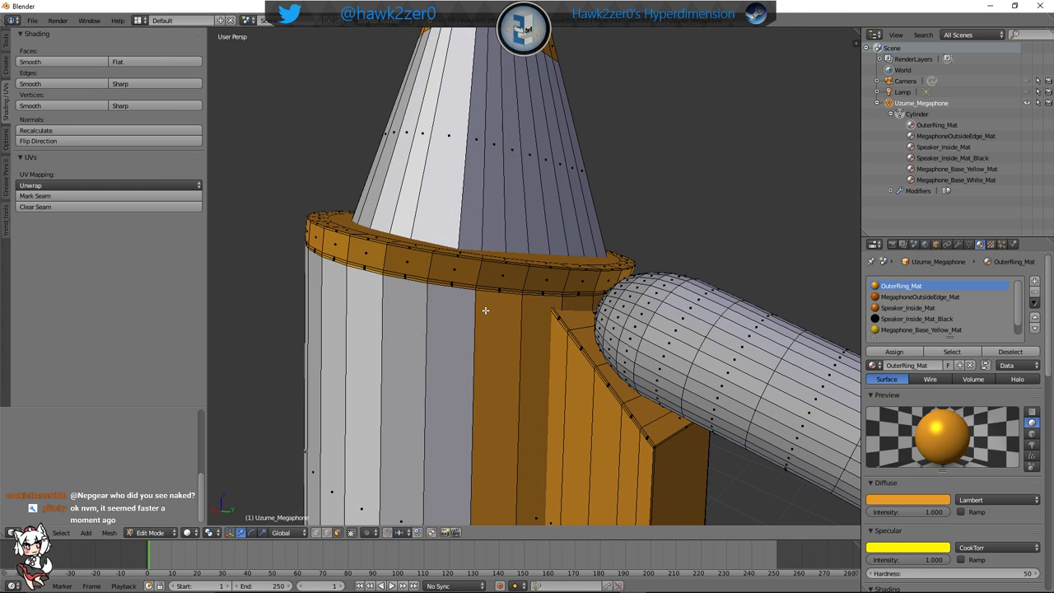
scroll(465, 271, "up", 2)
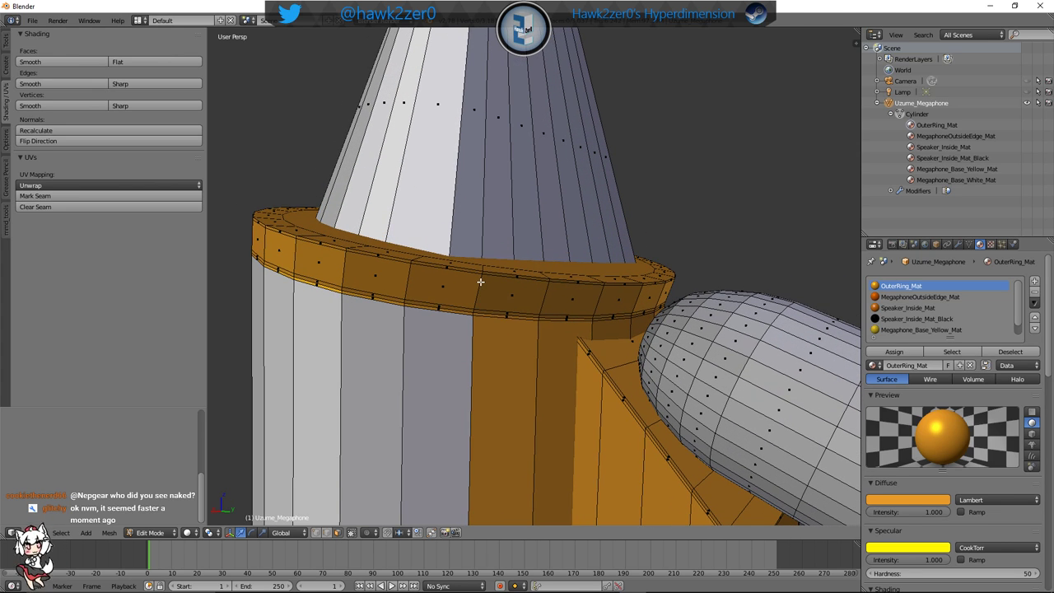
mouse_move(480, 291)
middle_mouse_down()
mouse_move(489, 285)
mouse_move(495, 301)
mouse_move(497, 284)
middle_mouse_up()
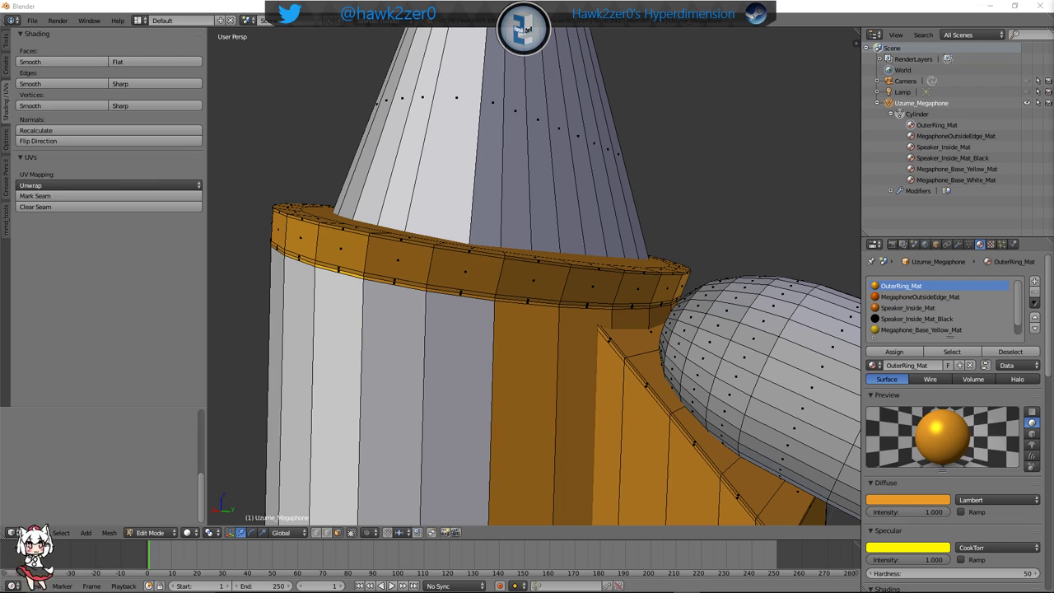
middle_click_drag(689, 224, 531, 228)
scroll(579, 231, "up", 4)
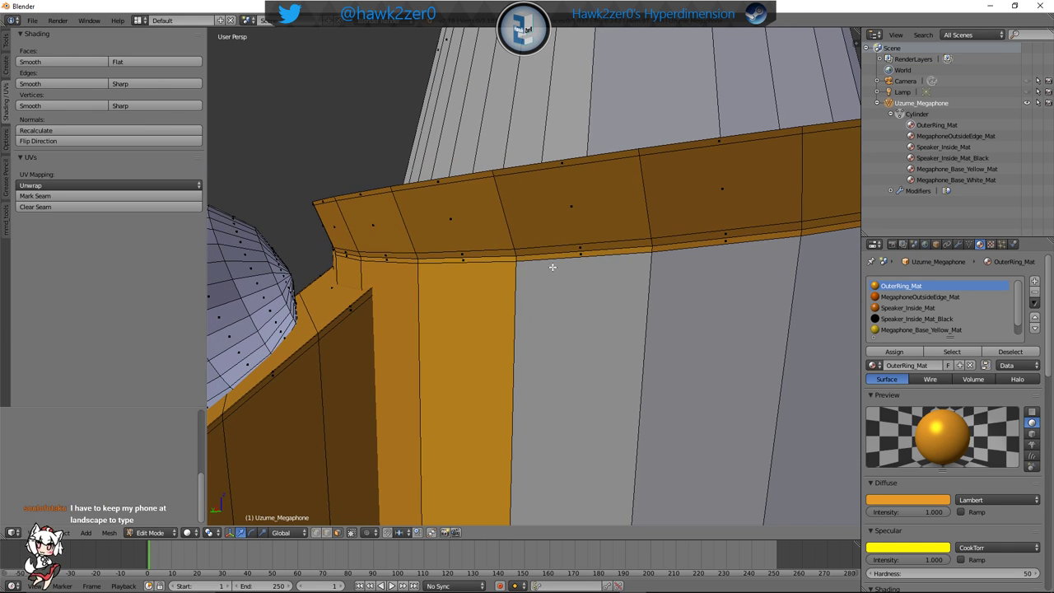
Select all face loops and the flat top face of the ring atop the cylinder, assign Megaphone_Base_White_Mat, and clear the selection
right_click(517, 260, "alt")
right_click(511, 237, "alt+shift")
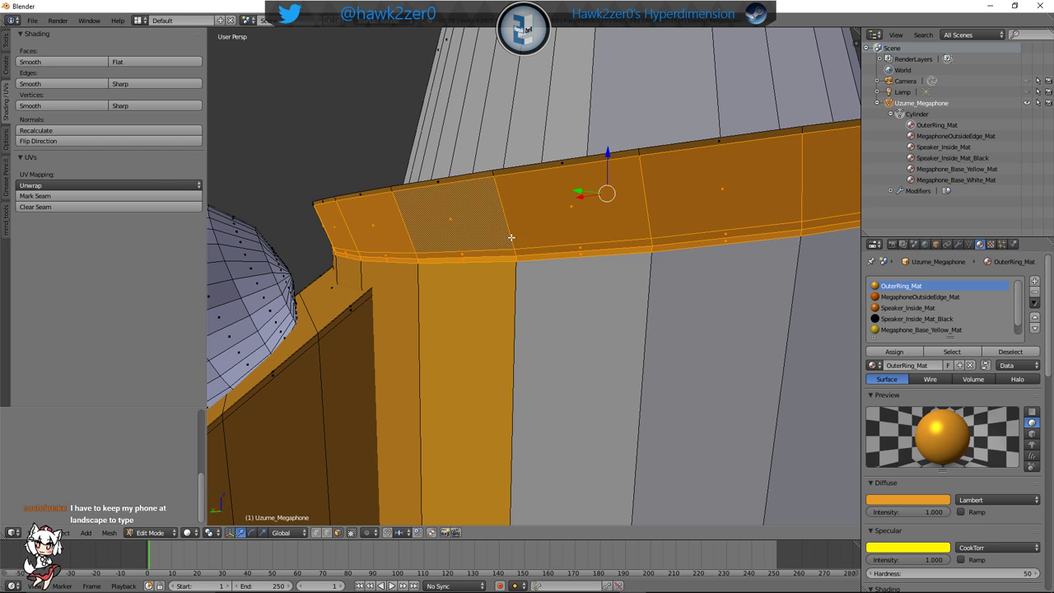
right_click(493, 173, "alt+shift")
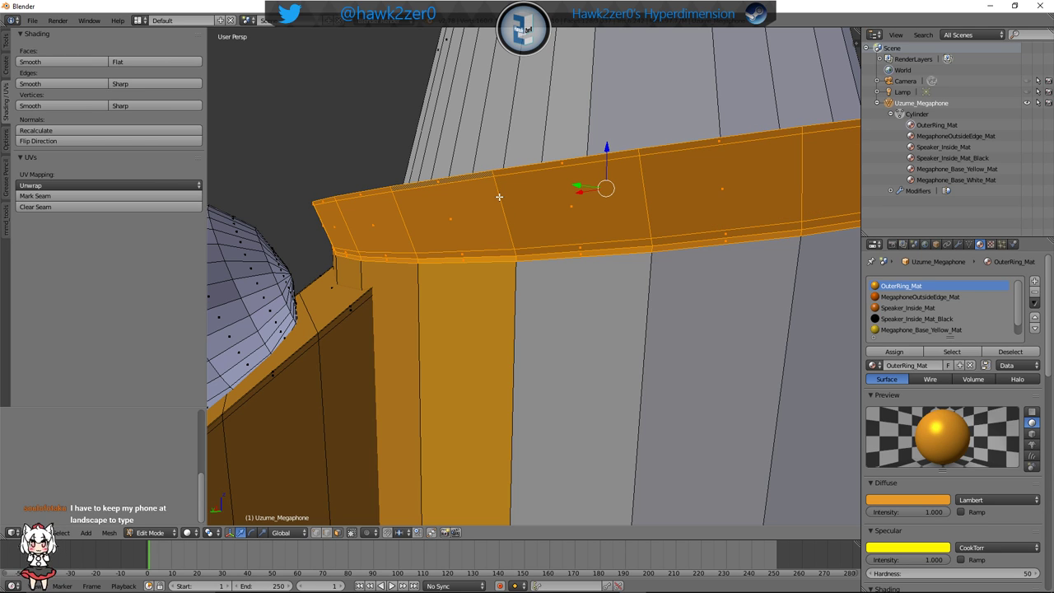
middle_click_drag(499, 196, 530, 268)
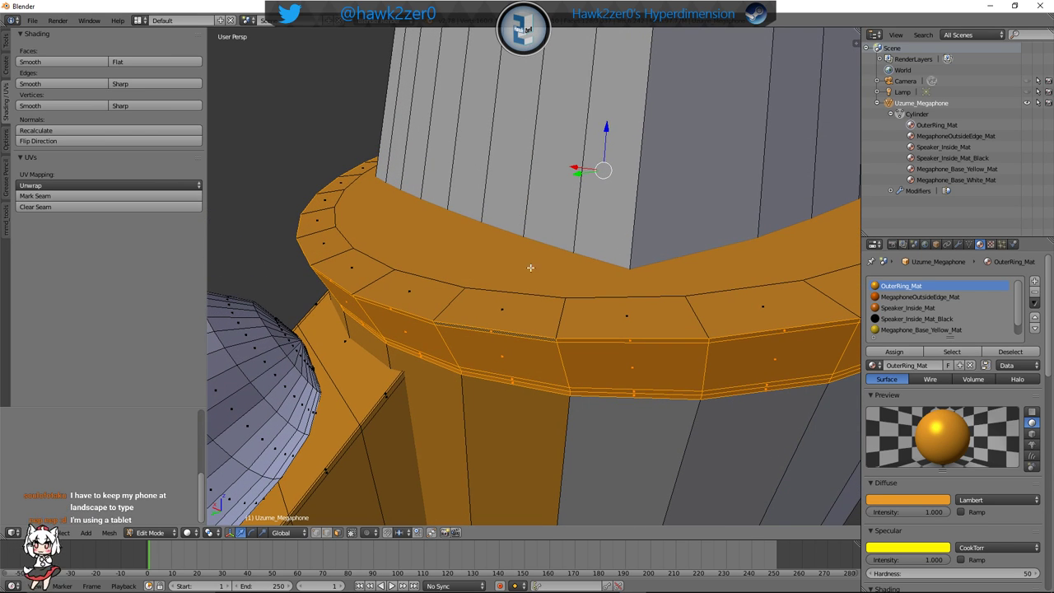
right_click(561, 314, "alt+shift")
right_click(561, 269)
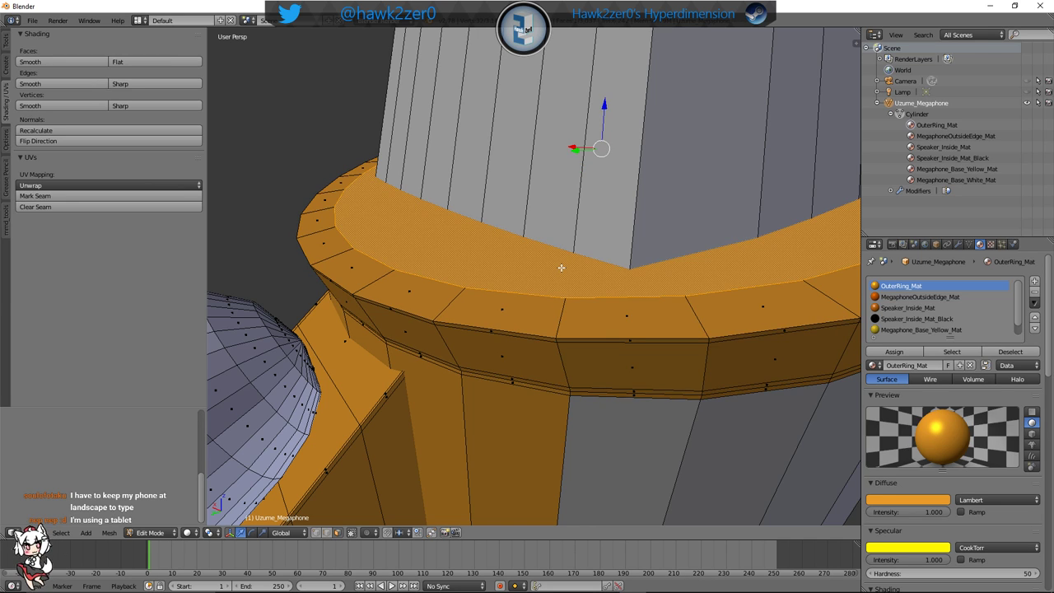
key("ctrl+z")
right_click(562, 268, "shift")
scroll(633, 292, "down", 3)
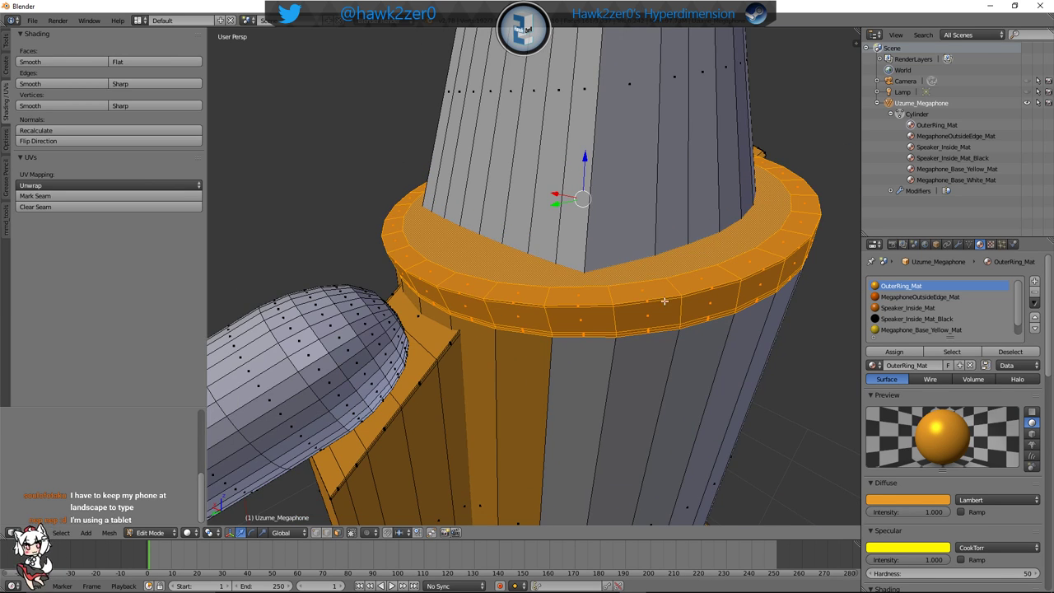
middle_click_drag(665, 300, 651, 290)
scroll(923, 329, "down", 1)
left_click(921, 329)
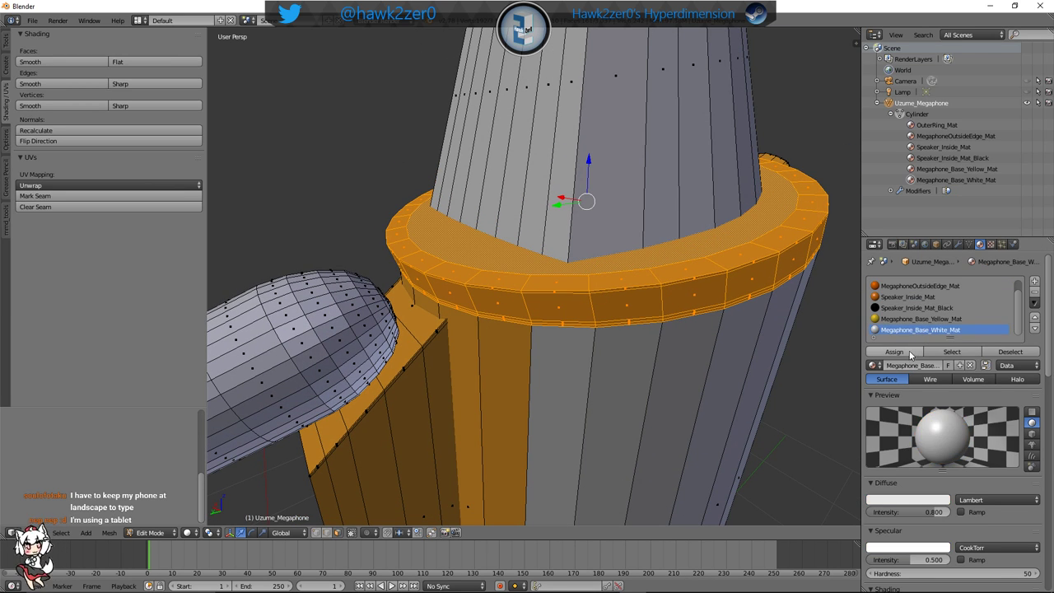
left_click(895, 352)
middle_click_drag(616, 348, 613, 309)
key("a")
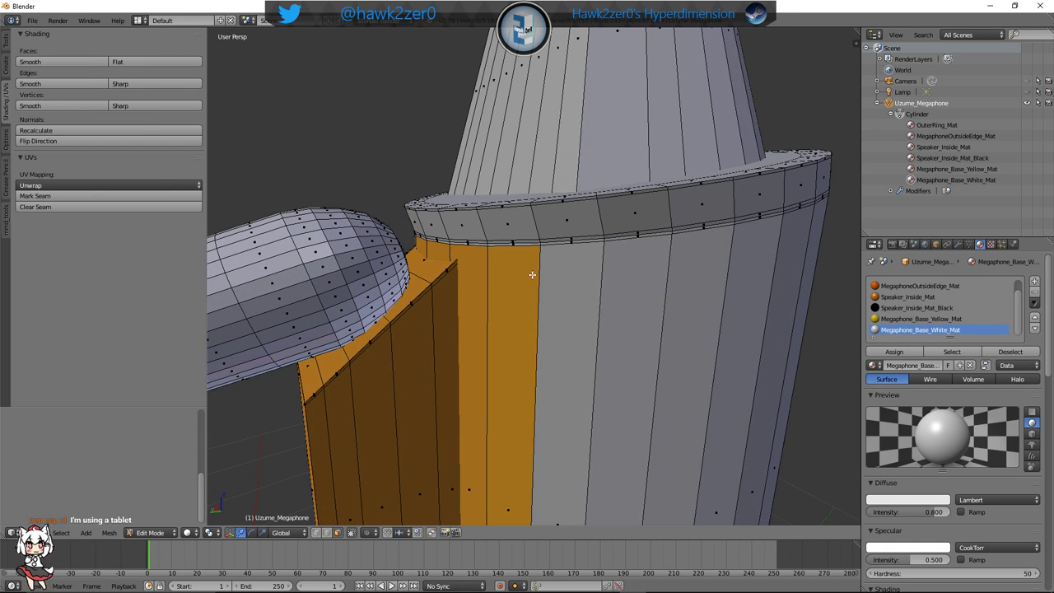
Select the upper ring's top rim faces above the orange rear section, plus the side and bevel faces at both ends
middle_click_drag(532, 275, 575, 268)
scroll(571, 267, "up", 2)
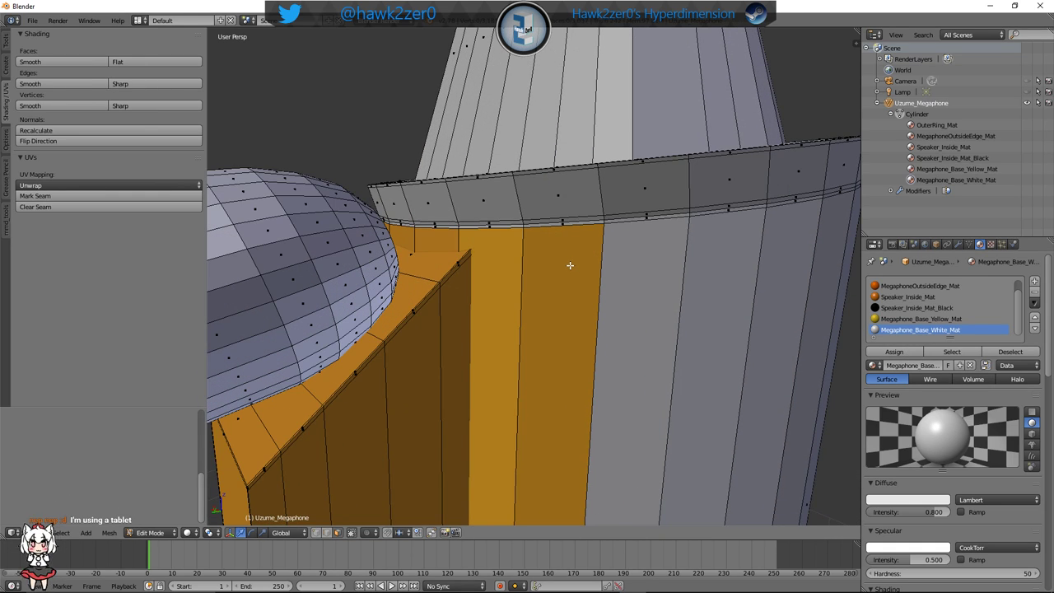
right_click(565, 223)
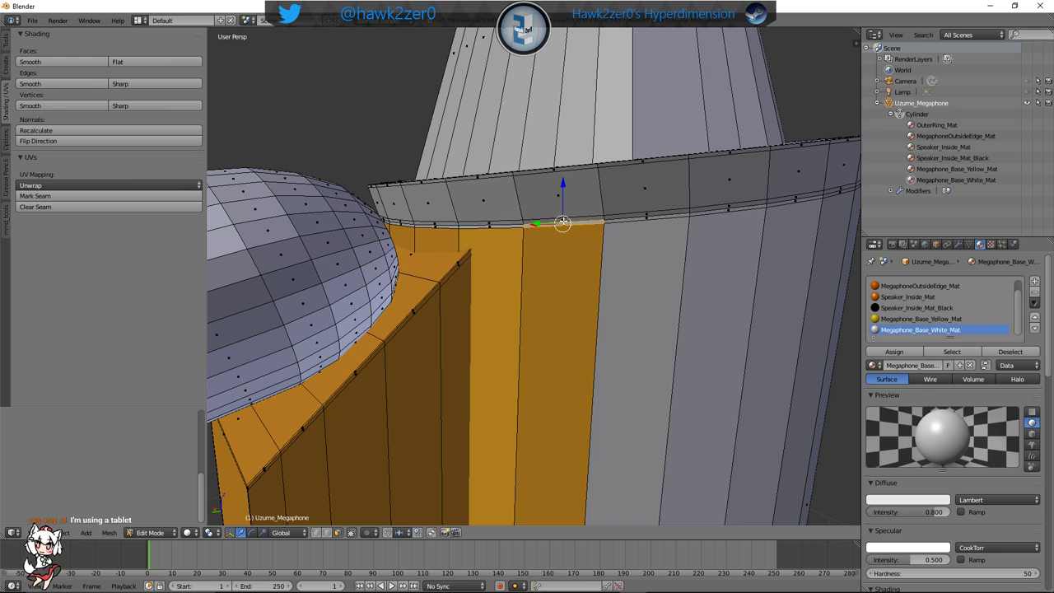
middle_click_drag(565, 222, 576, 249)
right_click(575, 236)
middle_click_drag(597, 212, 644, 246)
right_click(608, 247, "shift")
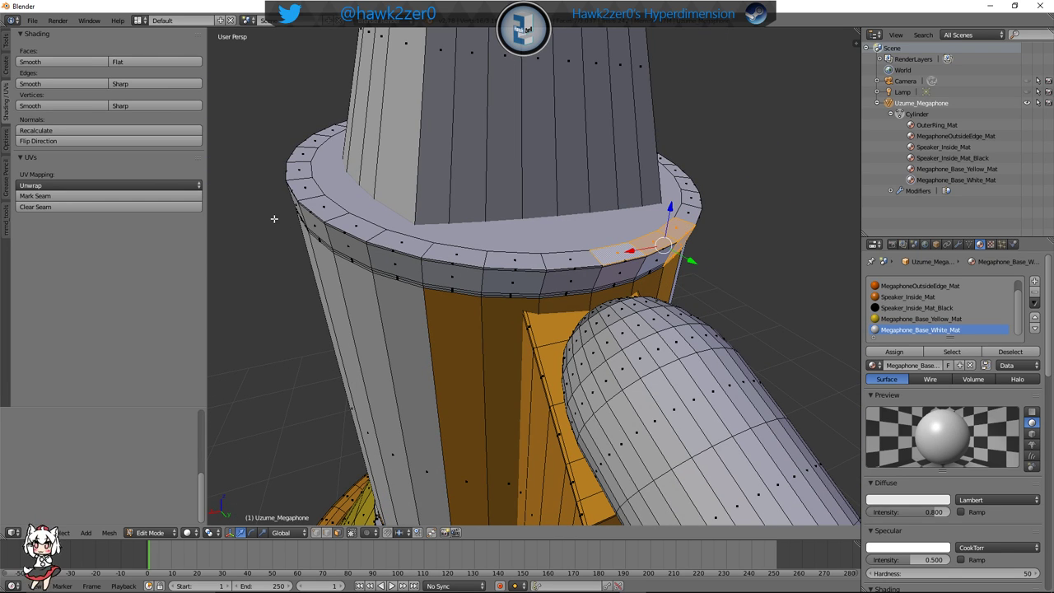
right_click(456, 253, "ctrl")
middle_click_drag(486, 269, 470, 242)
scroll(470, 242, "up", 3)
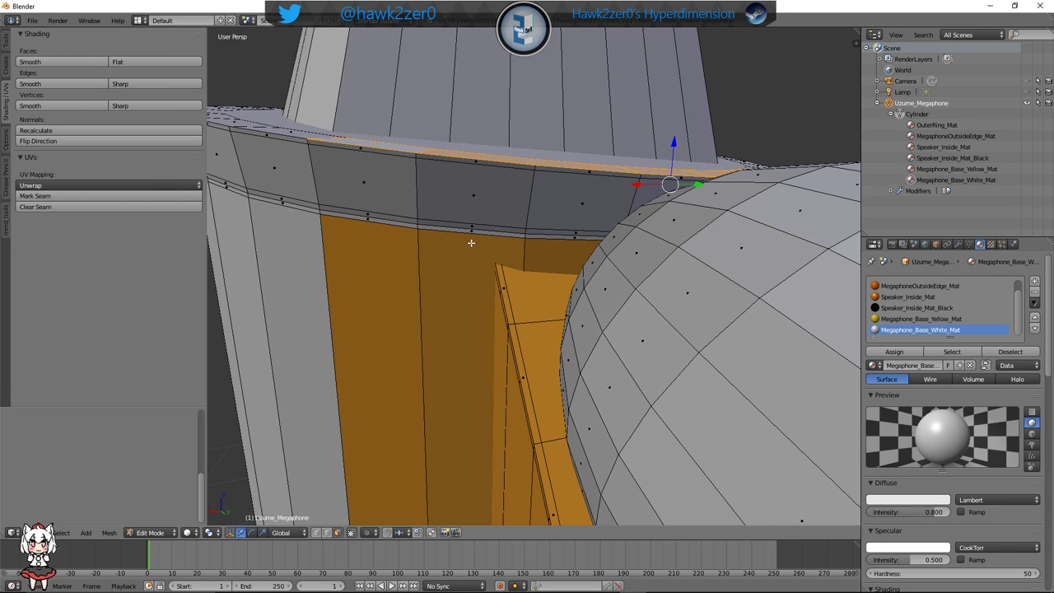
right_click(397, 223, "shift")
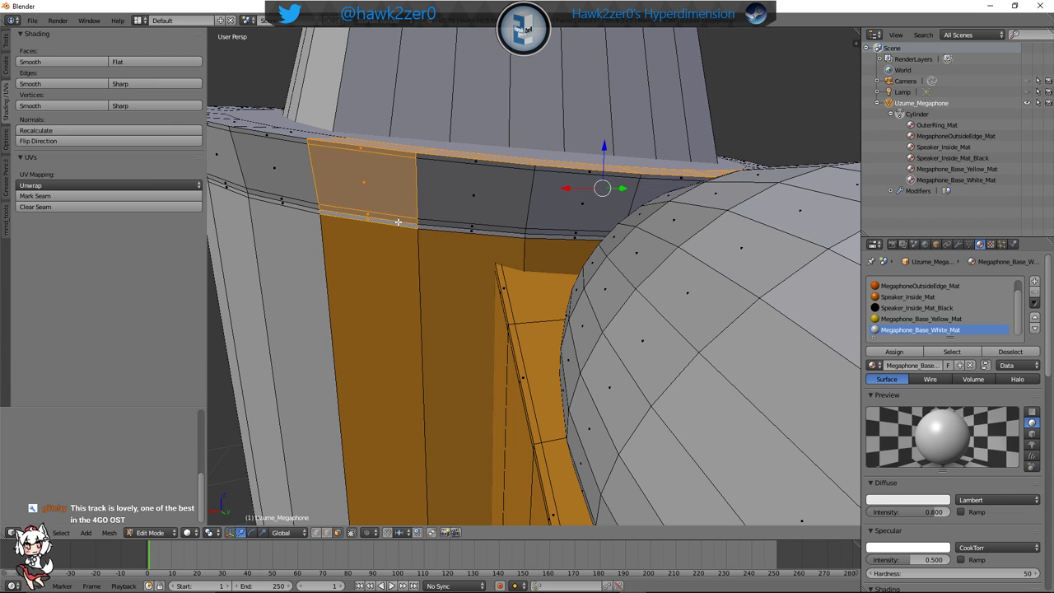
middle_click_drag(494, 239, 469, 262)
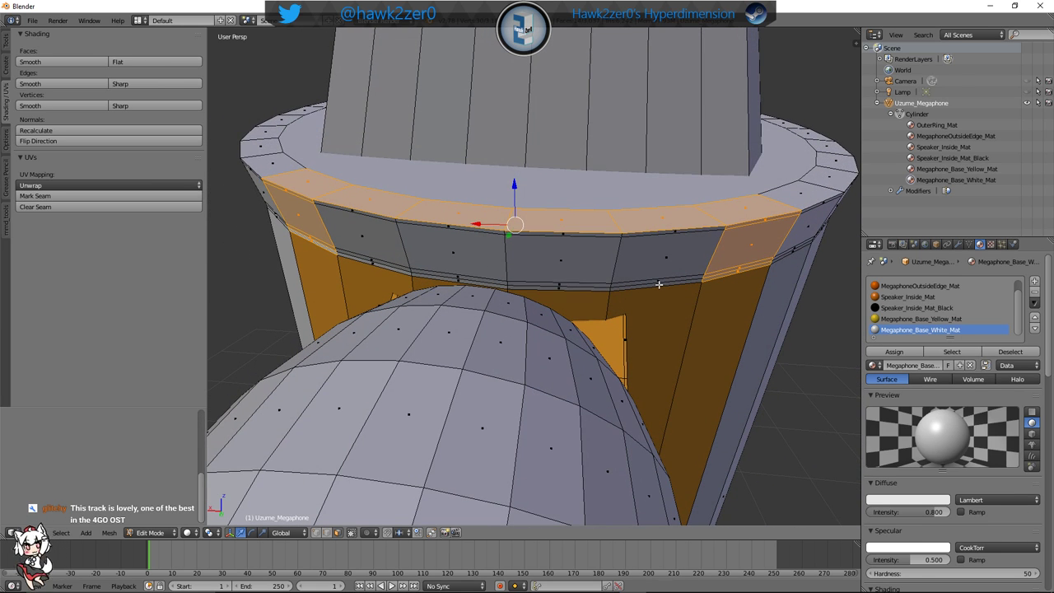
Add the ring's side faces and its upper and lower bevel faces between the two selected ends to the selection
right_click(659, 285, "ctrl")
right_click(659, 266, "ctrl")
right_click(395, 250, "ctrl")
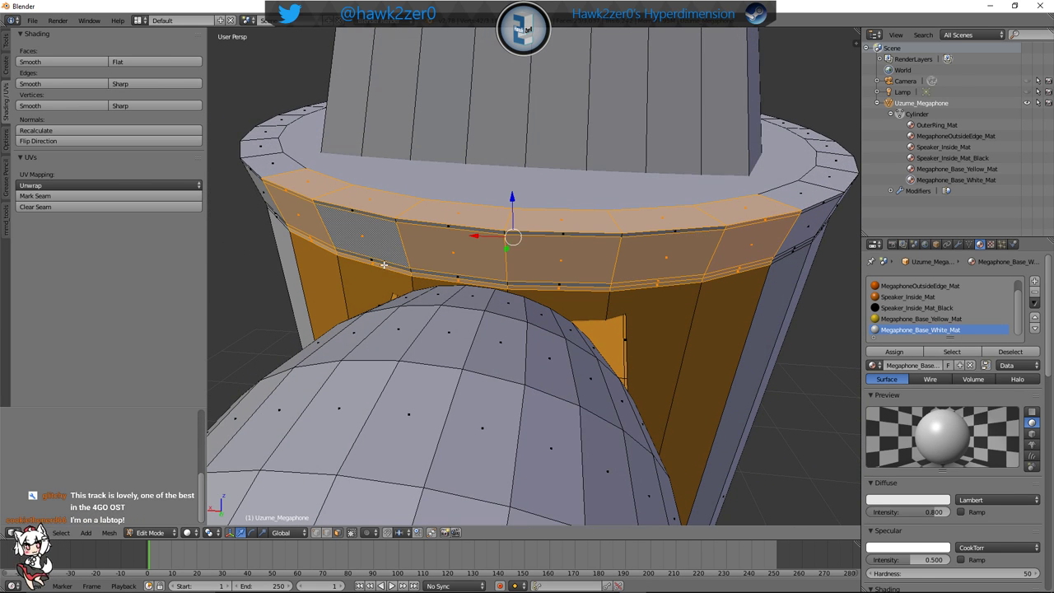
right_click(369, 260, "shift")
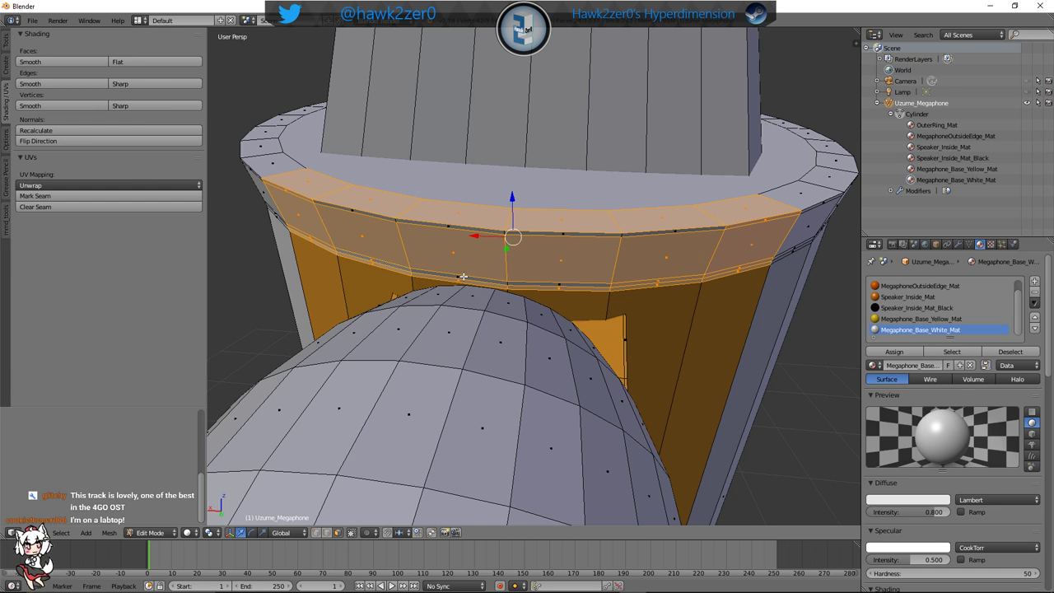
right_click(458, 277, "shift")
right_click(560, 283, "shift")
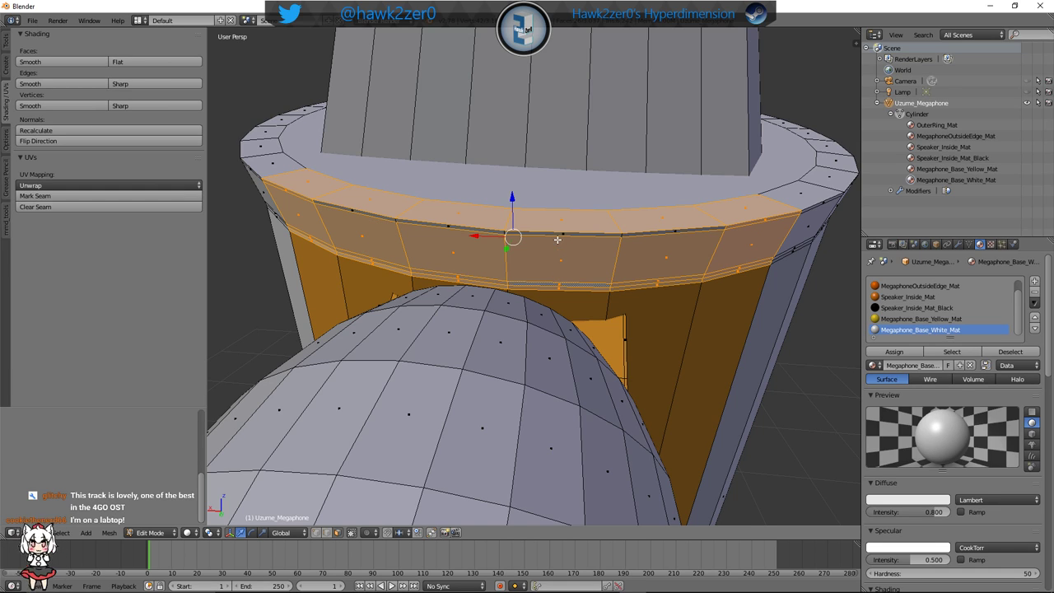
right_click(563, 234, "shift")
right_click(668, 235, "shift")
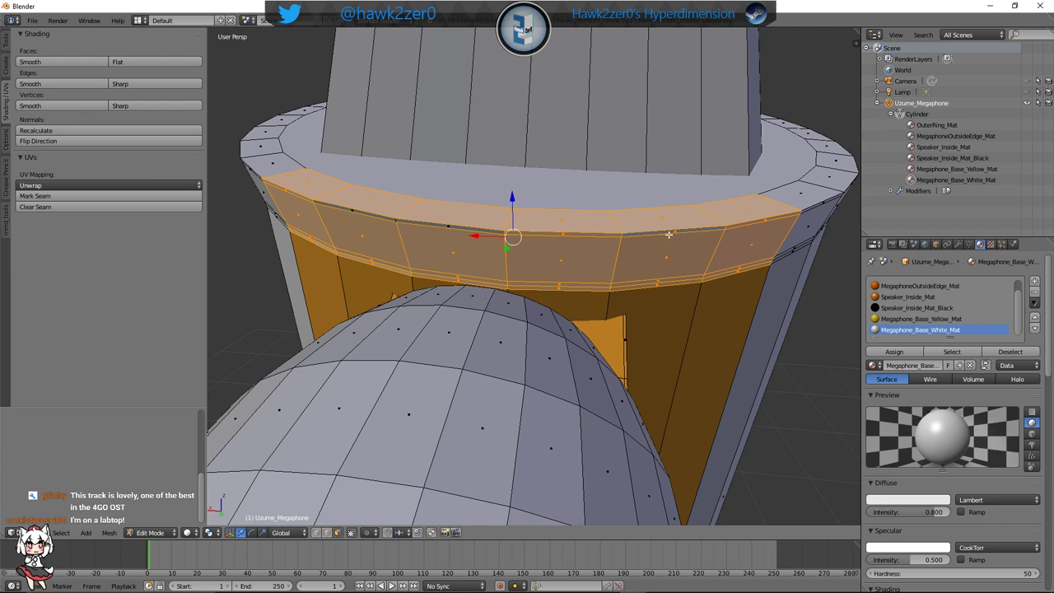
right_click(449, 226, "shift")
right_click(353, 211, "shift")
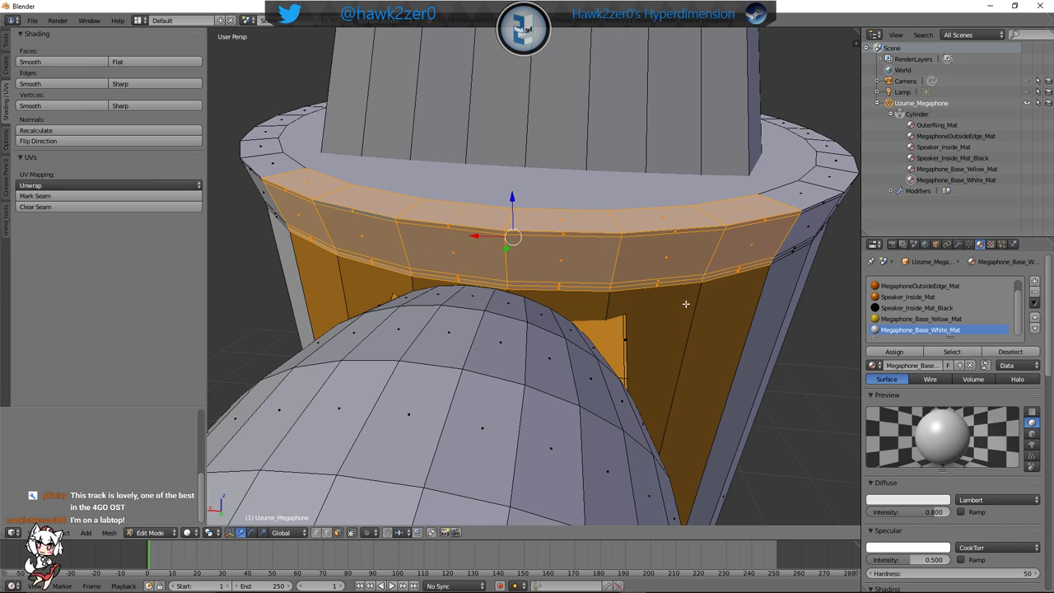
Assign OuterRing_Mat to the selected section of the upper ring and clear the selection
scroll(906, 291, "up", 1)
left_click(901, 287)
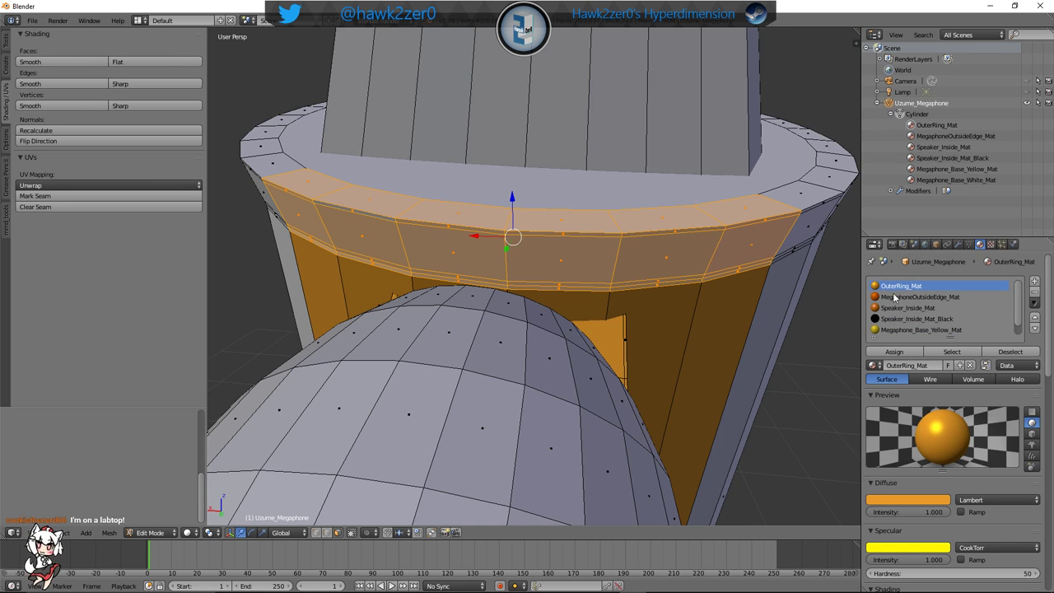
left_click(895, 352)
key("a")
Switch to Object Mode and examine the megaphone's colours from behind the handle and from the side
scroll(647, 290, "down", 9)
middle_click_drag(556, 287, 466, 324)
left_click(150, 532)
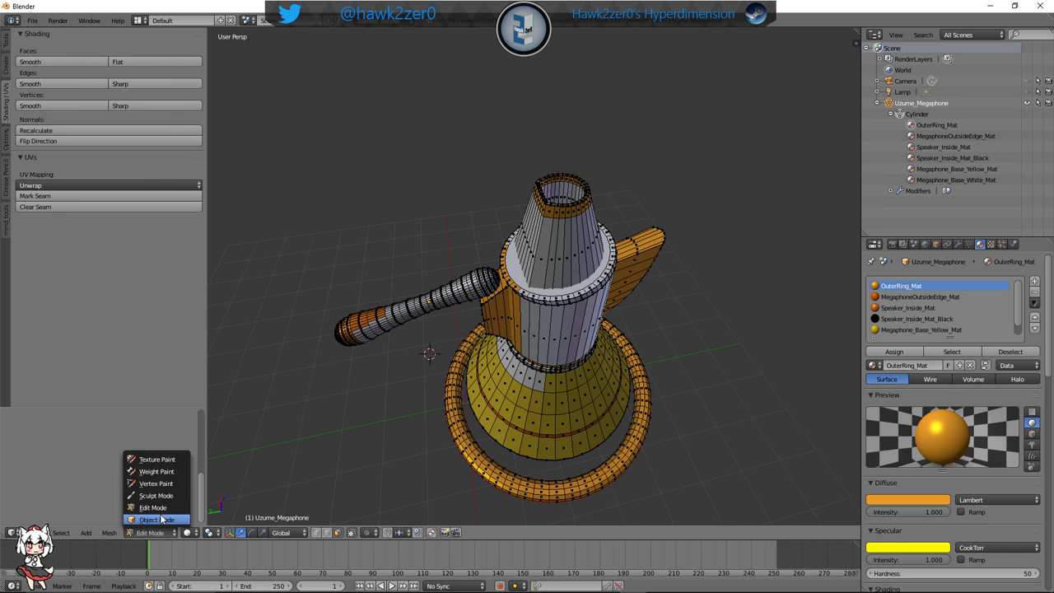
left_click(156, 520)
middle_click_drag(313, 459, 550, 355)
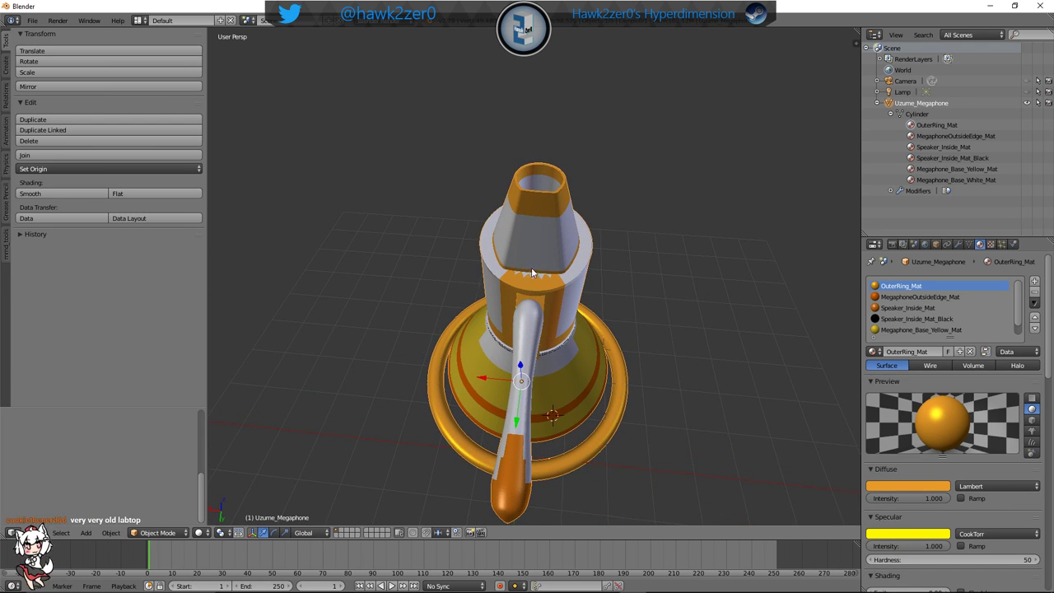
scroll(645, 359, "down", 3)
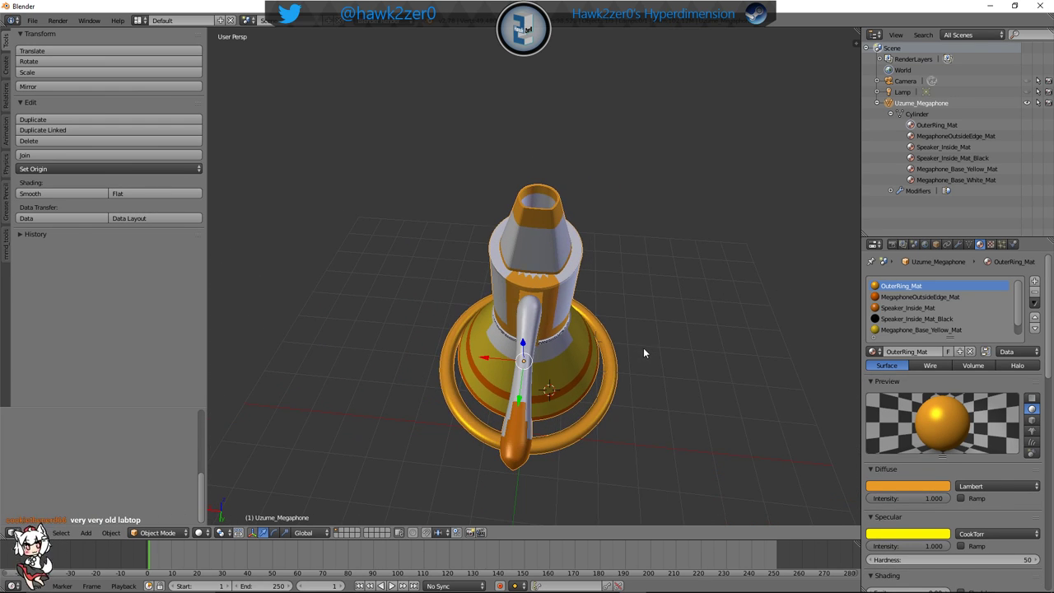
middle_click_drag(635, 341, 398, 374)
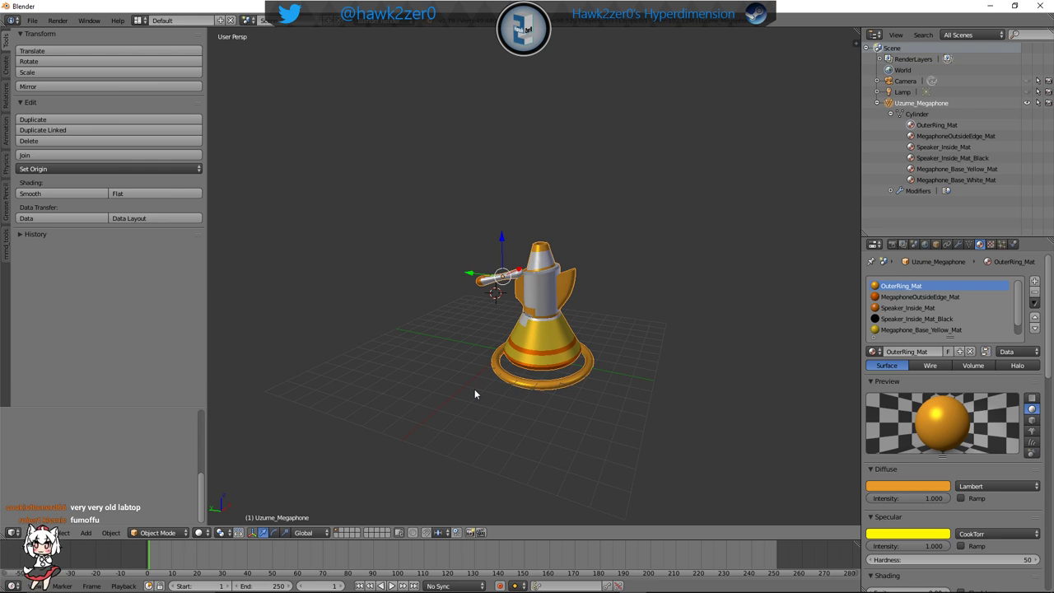
scroll(565, 320, "up", 8)
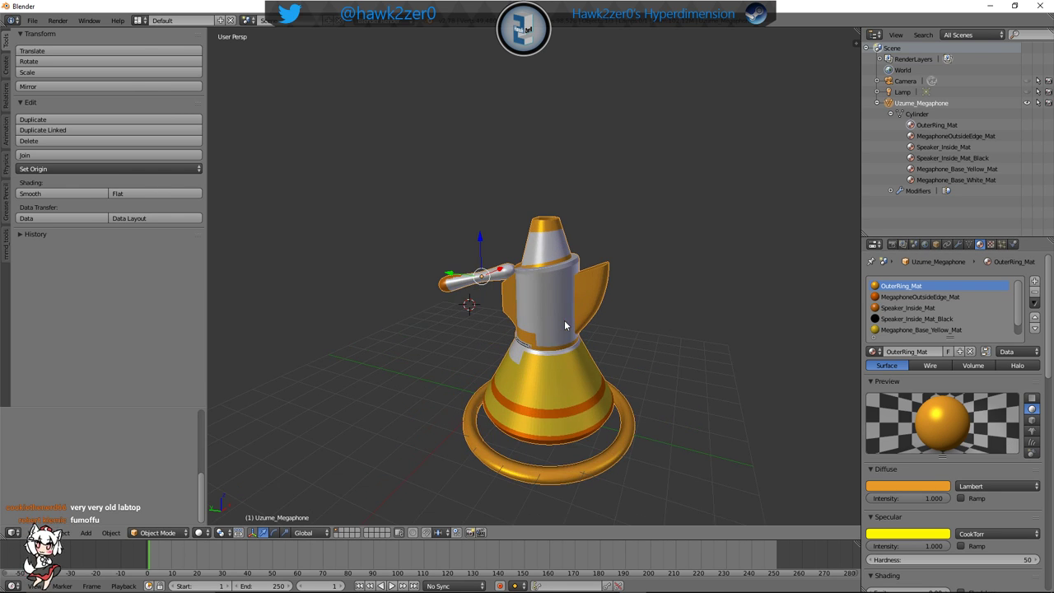
middle_click_drag(622, 312, 531, 285)
In Edit Mode, select the whole curved fin opposite the handle, assign Megaphone_Base_White_Mat, and clear the selection
left_click(154, 533)
left_click(156, 508)
right_click(591, 202)
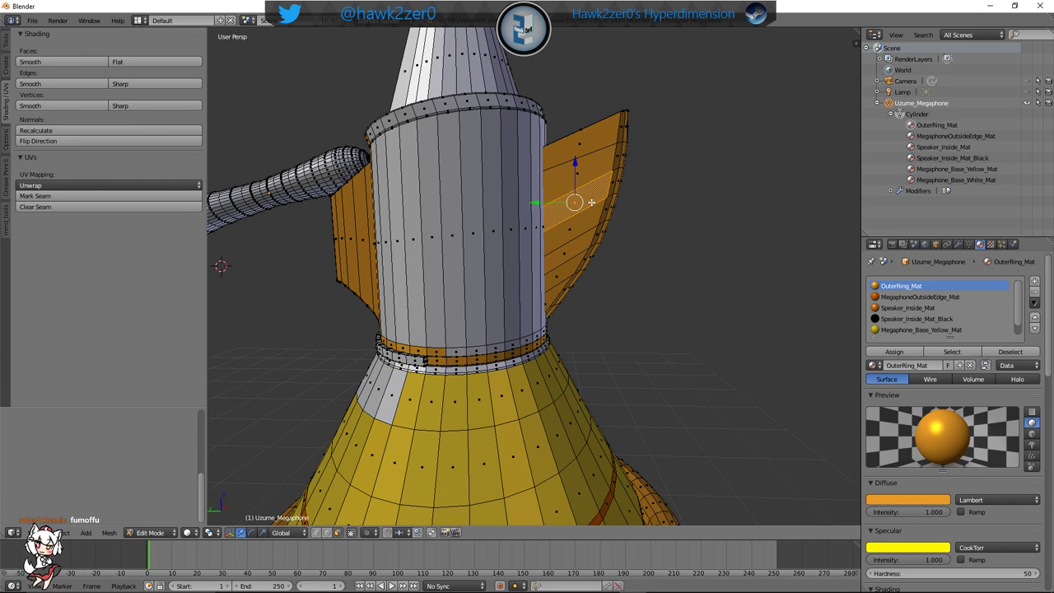
key("l")
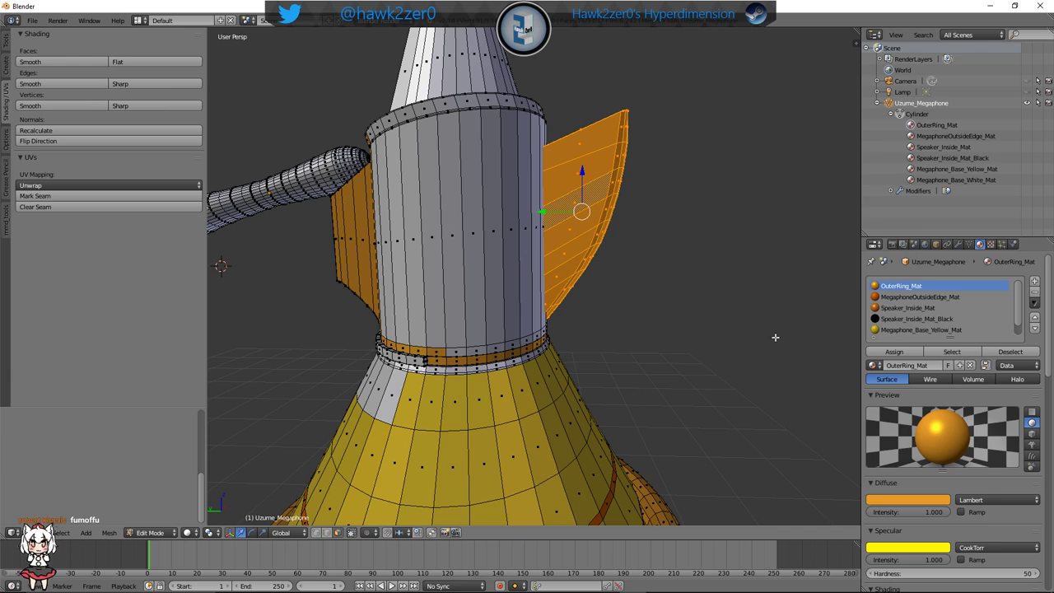
scroll(922, 307, "down", 1)
left_click(920, 329)
left_click(894, 352)
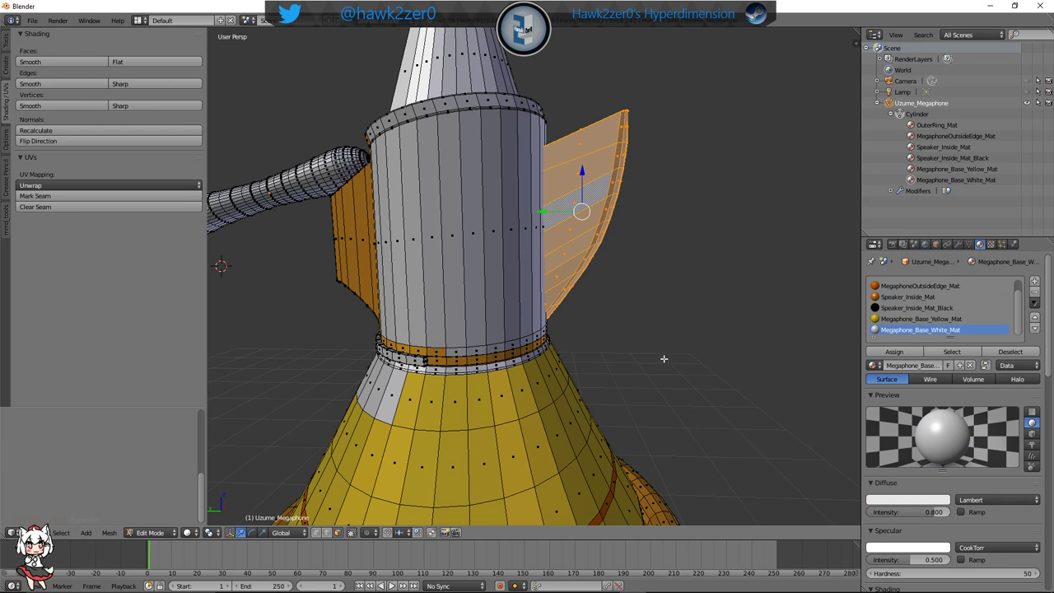
key("a")
Cut an edge loop around the orange block below the handle, just beneath and parallel to its sloped upper edge
middle_click_drag(667, 326, 554, 340)
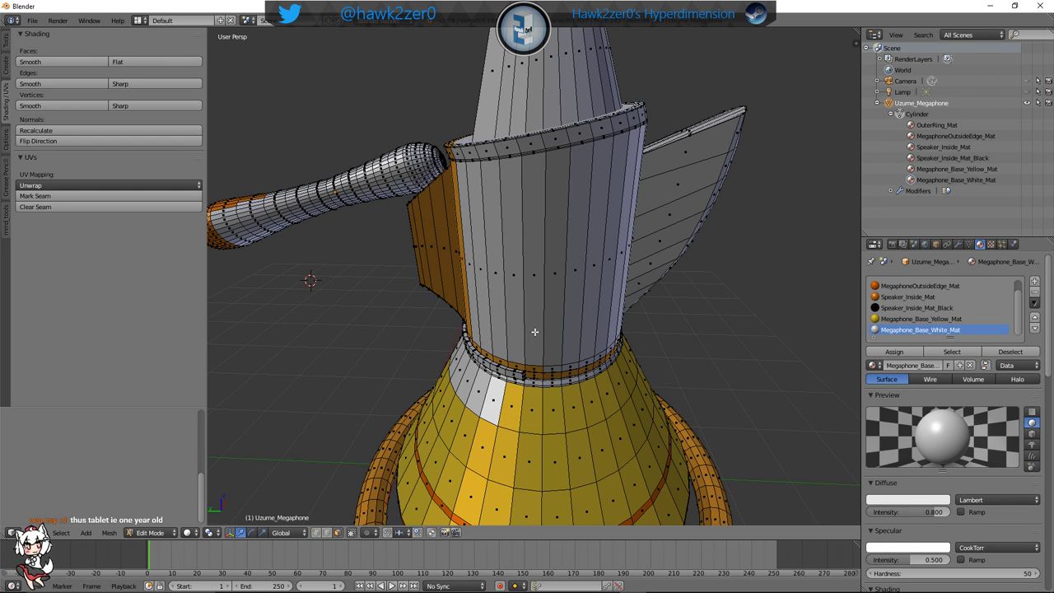
middle_click_drag(535, 332, 555, 252)
scroll(494, 272, "up", 3)
scroll(500, 251, "up", 2)
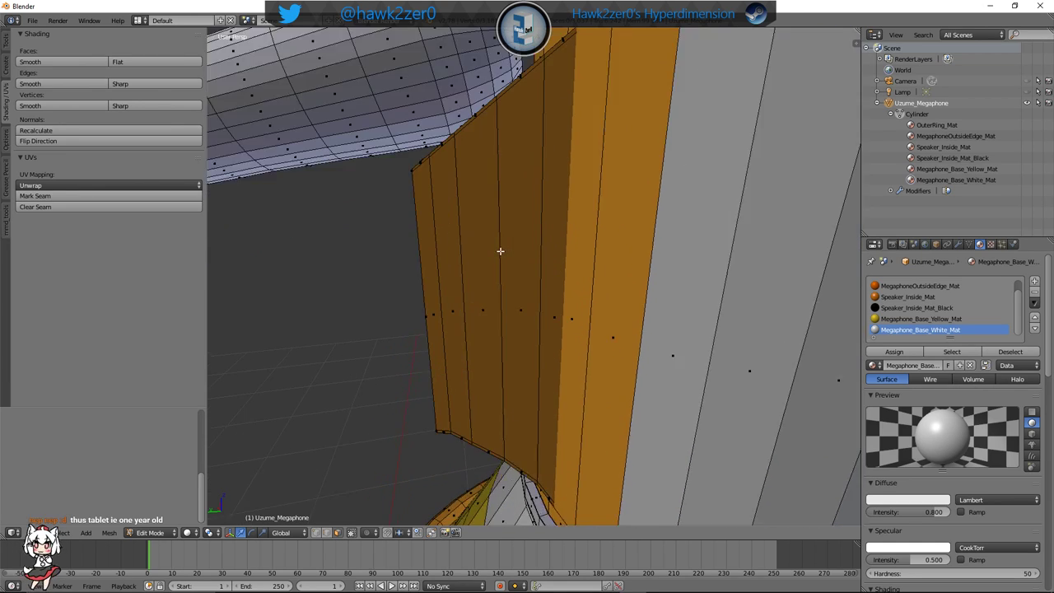
scroll(500, 251, "up", 2)
key("ctrl+r")
left_click(404, 195)
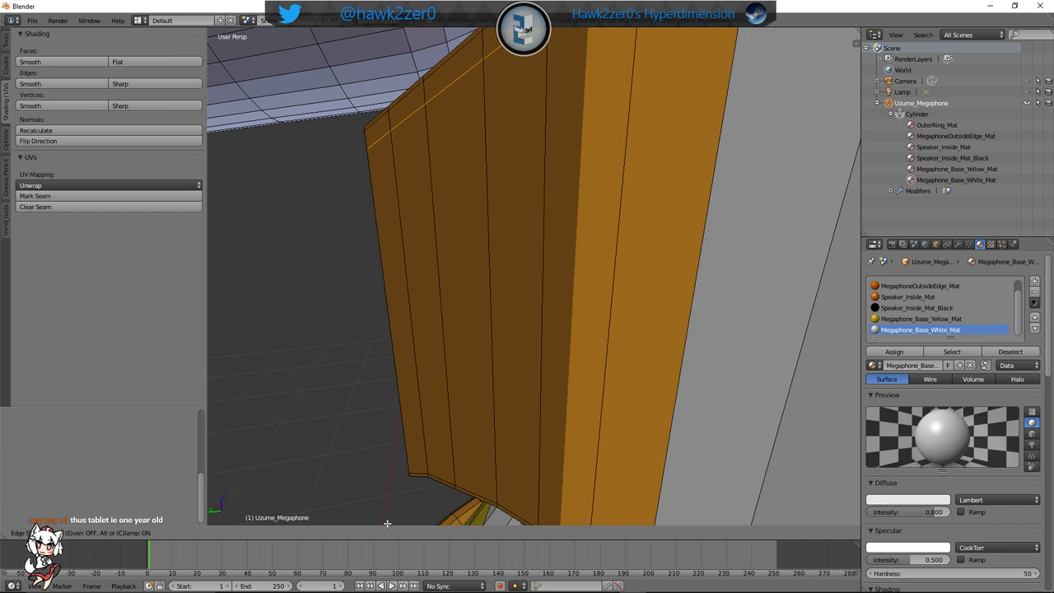
left_click(447, 98)
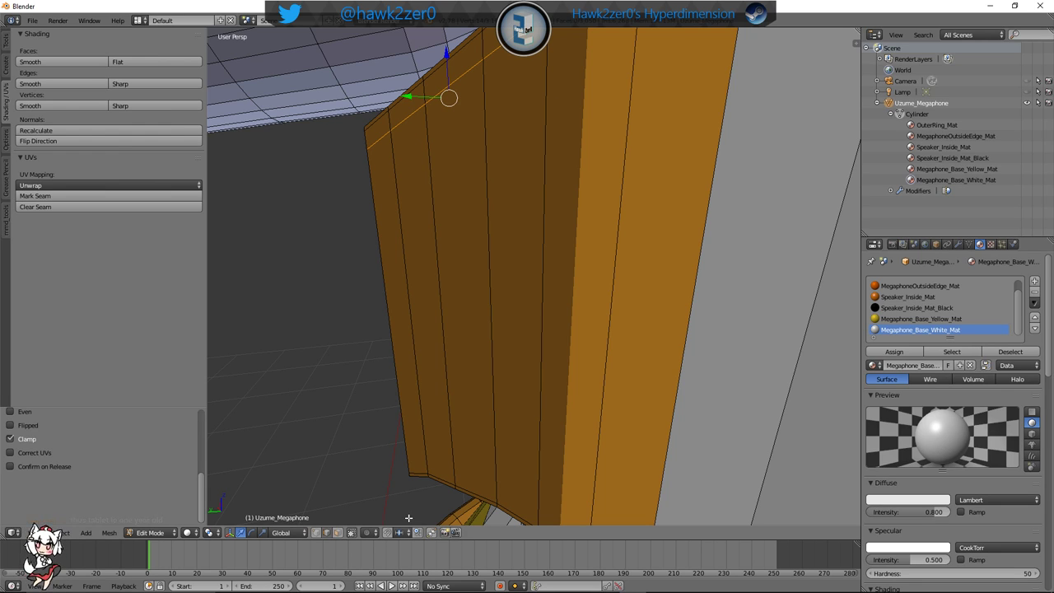
Cut two more edge loops below the first on the handle block, following its sloped upper edge, and switch to face selection
key("ctrl+r")
left_click(418, 396)
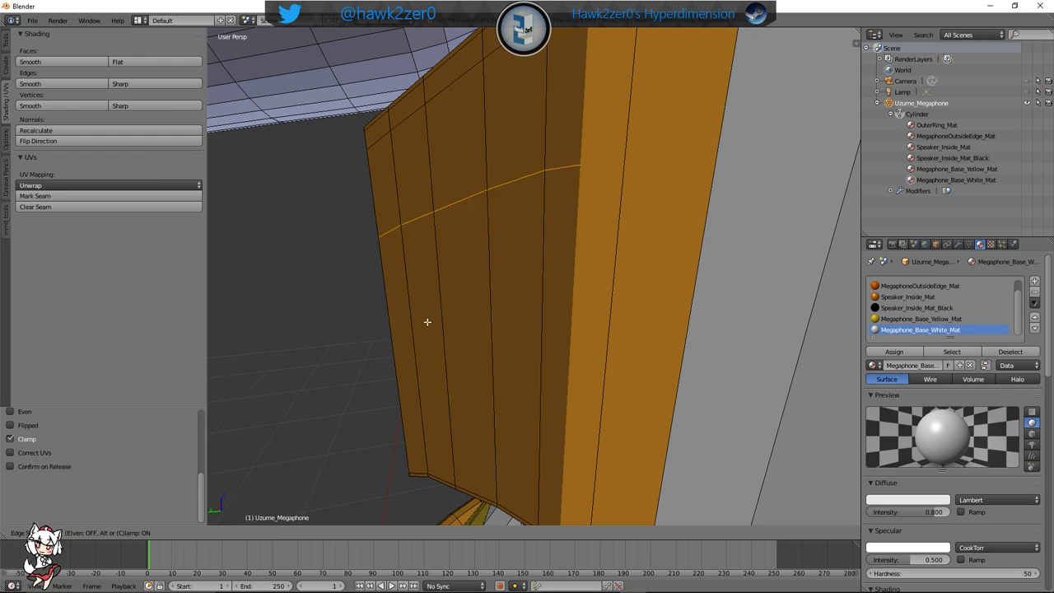
left_click(418, 271)
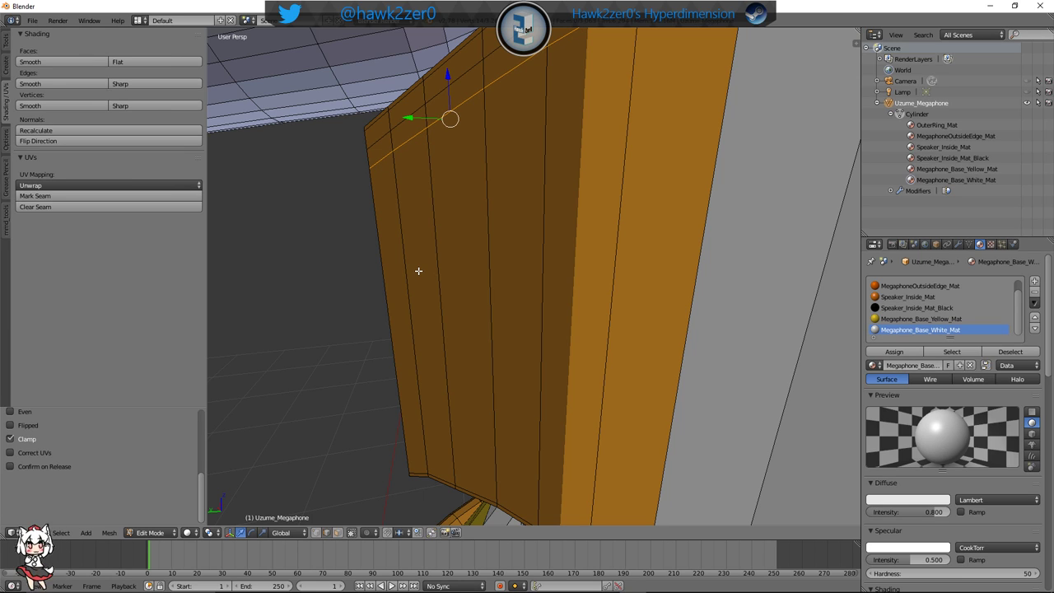
key("ctrl+r")
left_click(448, 265)
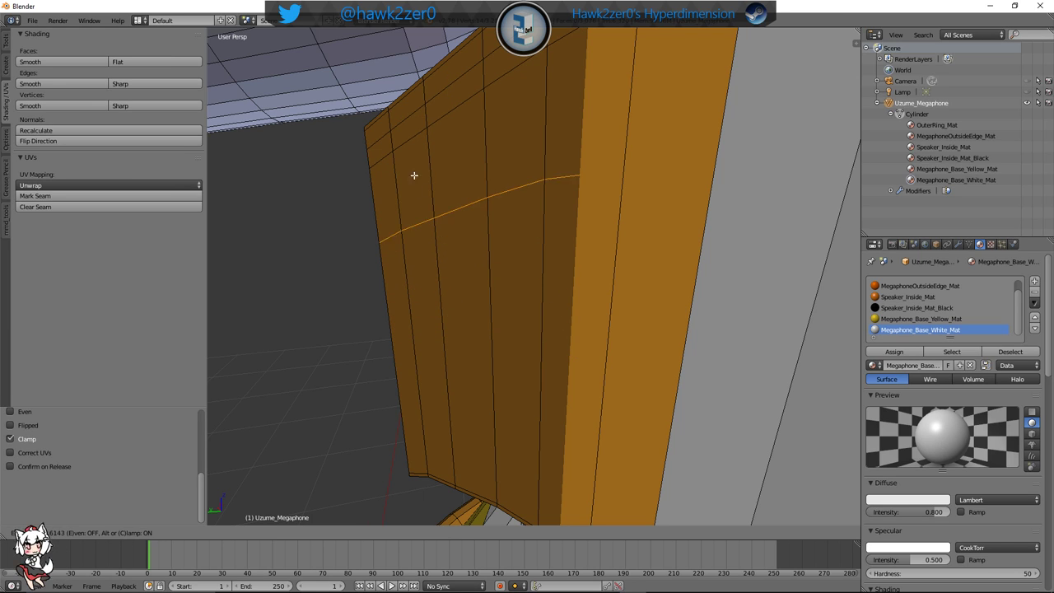
left_click(374, 144)
middle_click_drag(505, 169, 532, 244)
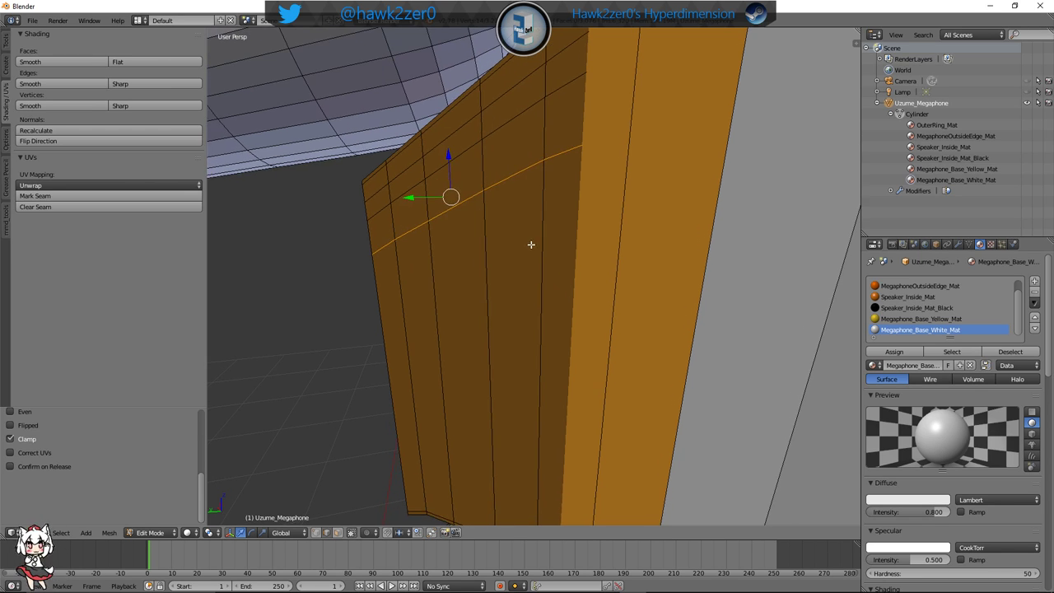
left_click(338, 533)
Select the small faces between the new edge loops nearest the cylinder on both sides of the handle block
right_click(527, 137)
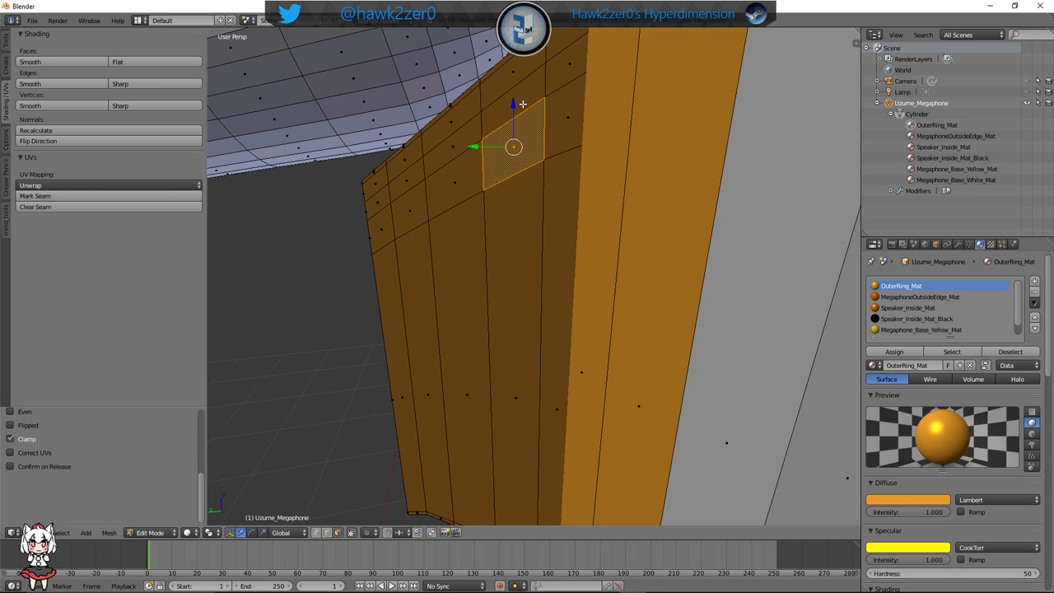
right_click(522, 104, "shift")
right_click(568, 67, "shift")
right_click(569, 107, "shift")
middle_click_drag(468, 170, 647, 168)
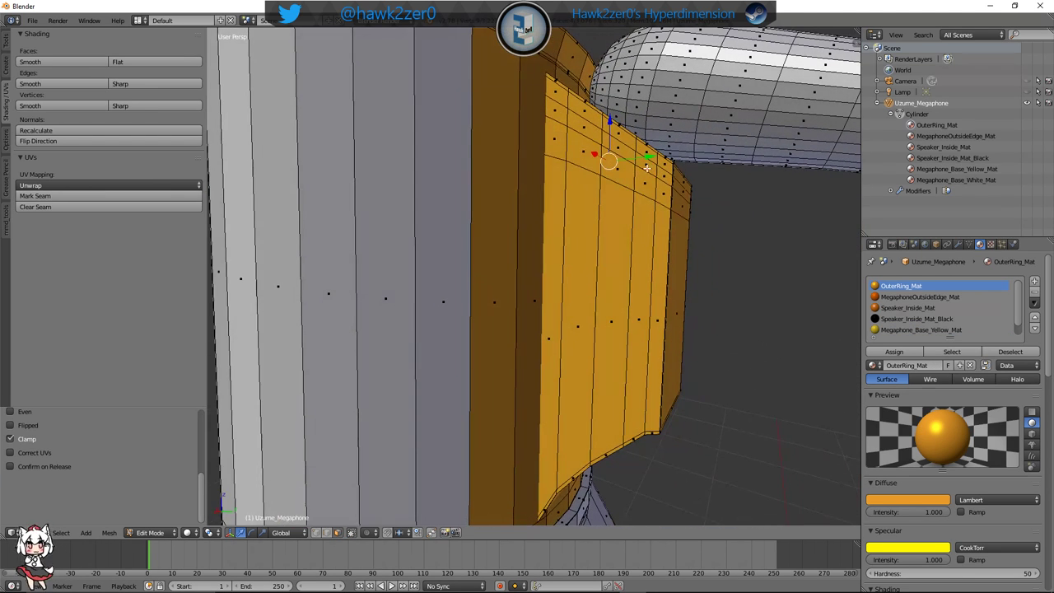
right_click(588, 129, "shift")
right_click(562, 118, "shift")
right_click(576, 141, "shift")
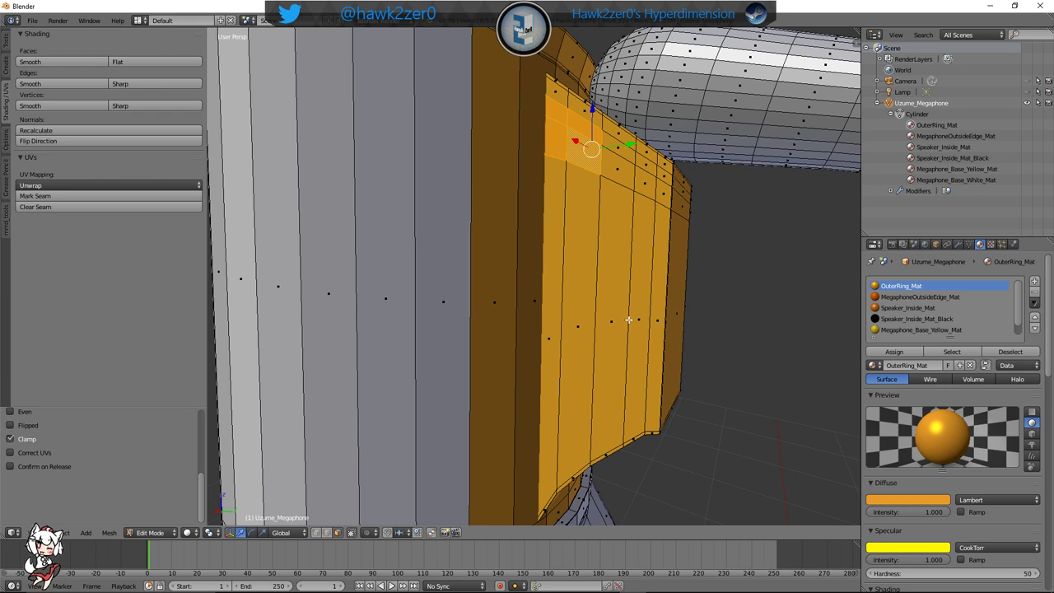
Select the entire linked handle block and assign Megaphone_Base_White_Mat to it
key("l")
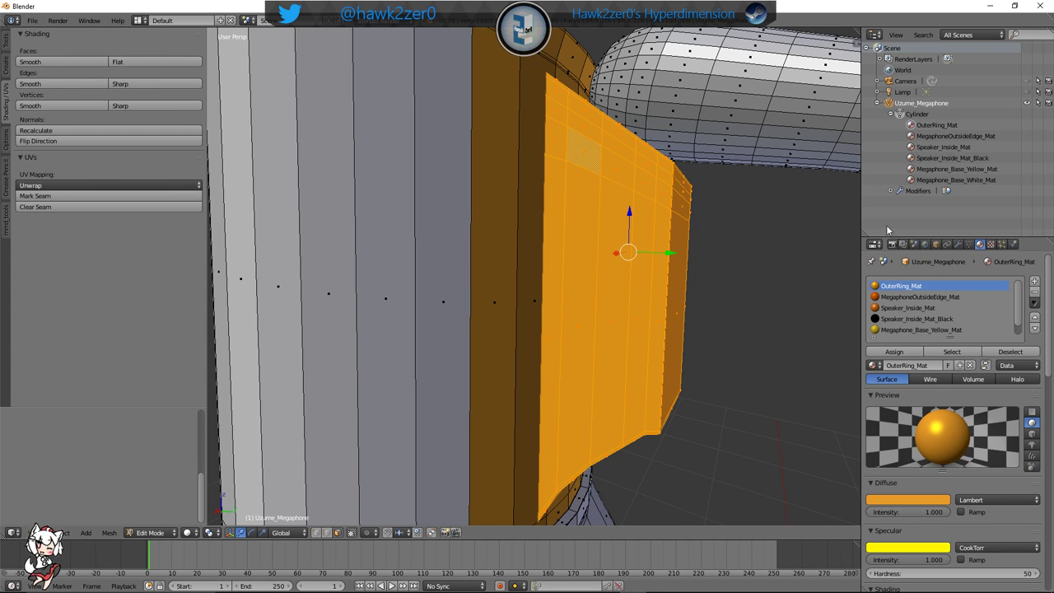
scroll(899, 326, "down", 1)
left_click(900, 330)
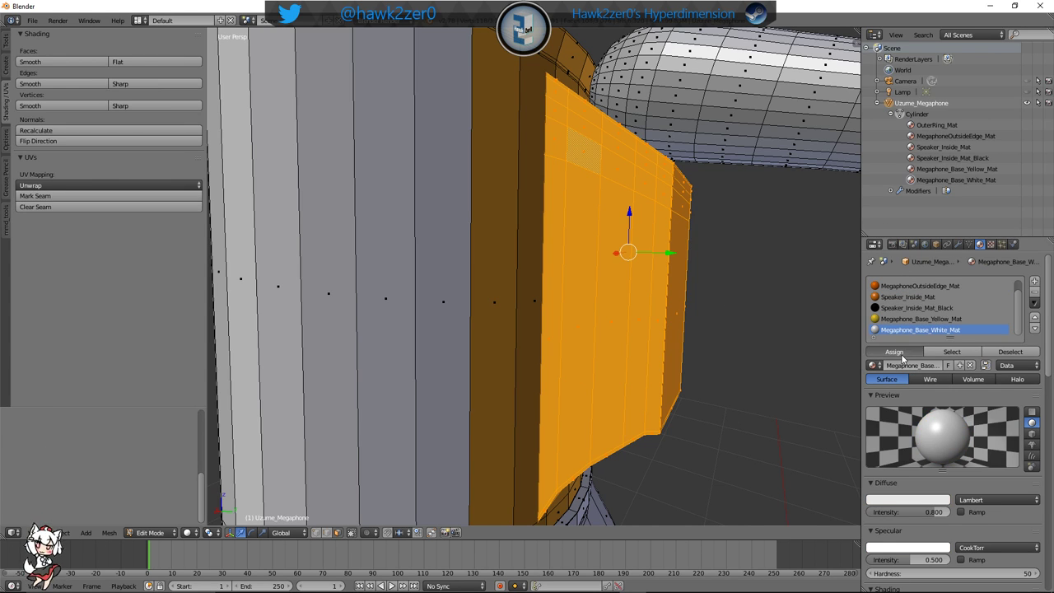
left_click(895, 351)
Select the four faces between the new loops nearest the cylinder on one side of the handle block and assign Speaker_Inside_Mat_Black
middle_click_drag(584, 152, 584, 172, "shift")
right_click(584, 171)
right_click(584, 146, "shift")
right_click(557, 129, "shift")
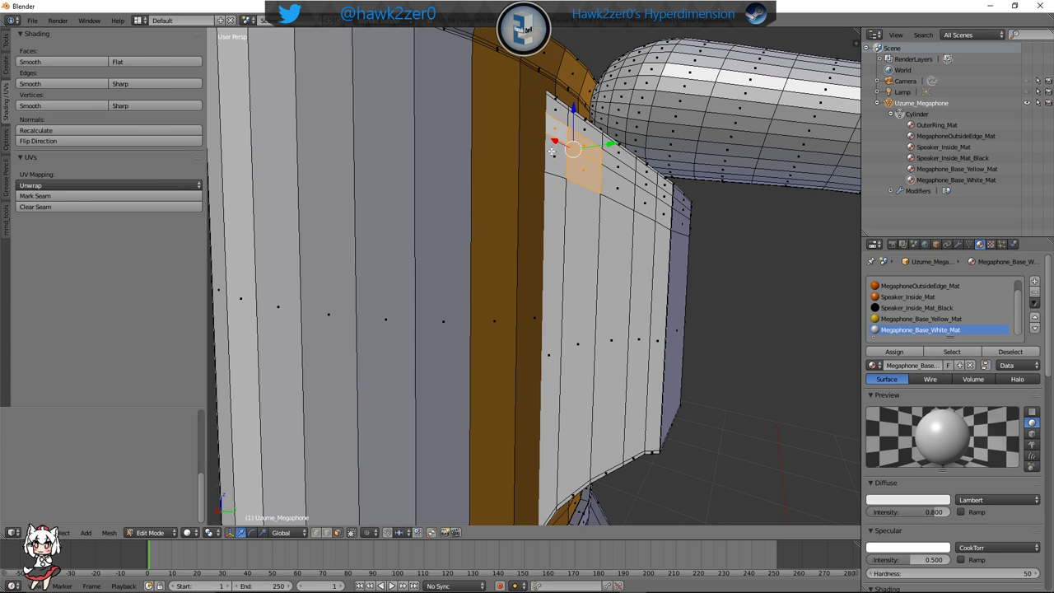
right_click(555, 157, "shift")
left_click(884, 299)
left_click(898, 308)
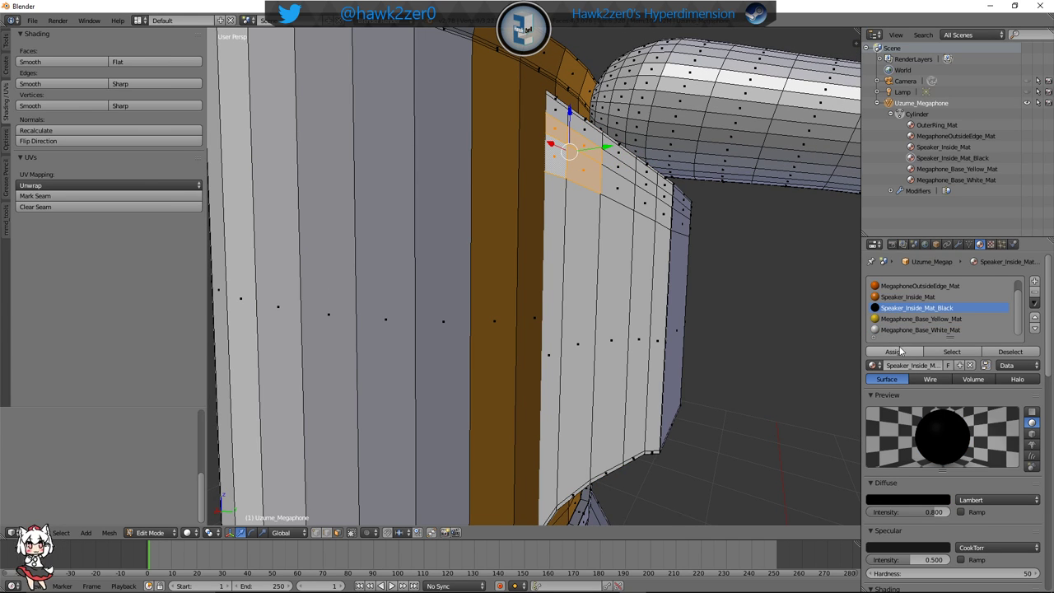
left_click(889, 352)
Select the four matching faces on the opposite side of the handle block and assign Speaker_Inside_Mat_Black
middle_click_drag(705, 330, 535, 338)
right_click(528, 174)
right_click(527, 132, "shift")
right_click(581, 96, "shift")
right_click(579, 146, "shift")
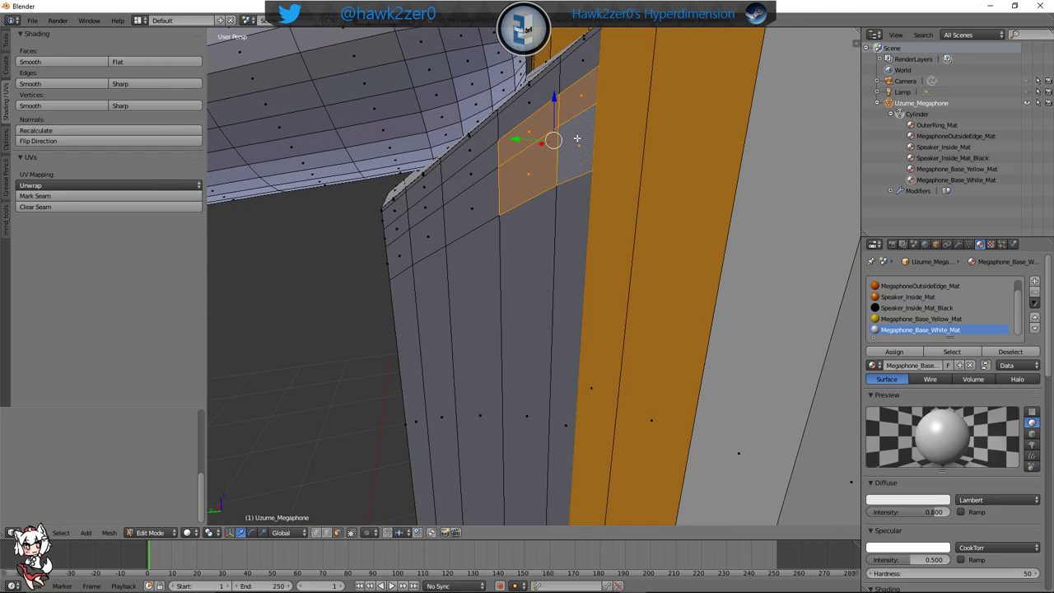
left_click(896, 307)
left_click(906, 352)
Switch to Object Mode and examine the handle block's black patches and the body colours from both sides
middle_click_drag(511, 353, 718, 351)
scroll(694, 344, "down", 4)
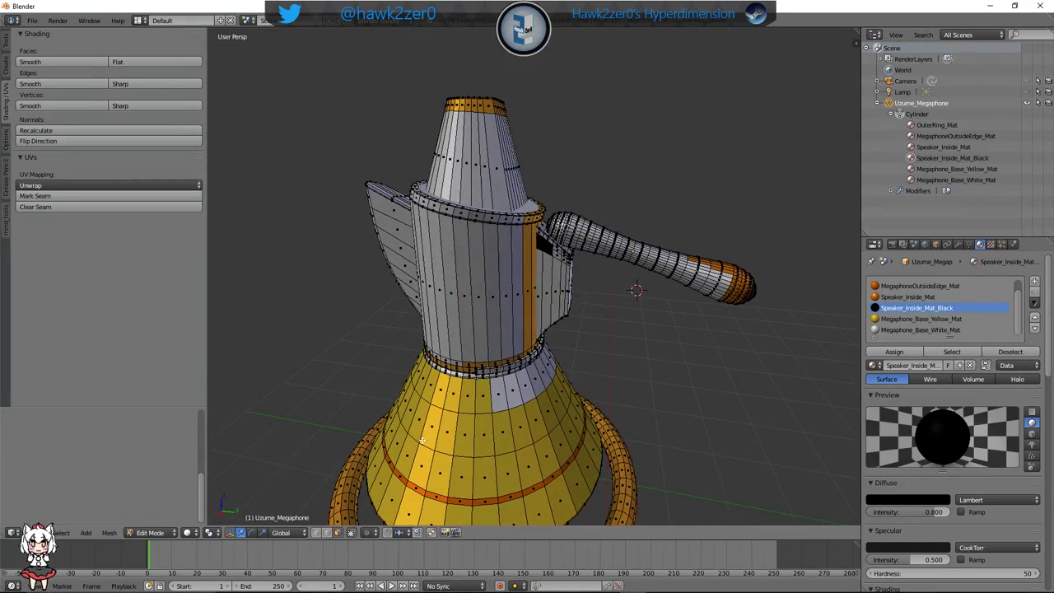
left_click(153, 533)
left_click(156, 519)
scroll(577, 349, "down", 5)
middle_click_drag(578, 349, 416, 313)
scroll(523, 316, "up", 5)
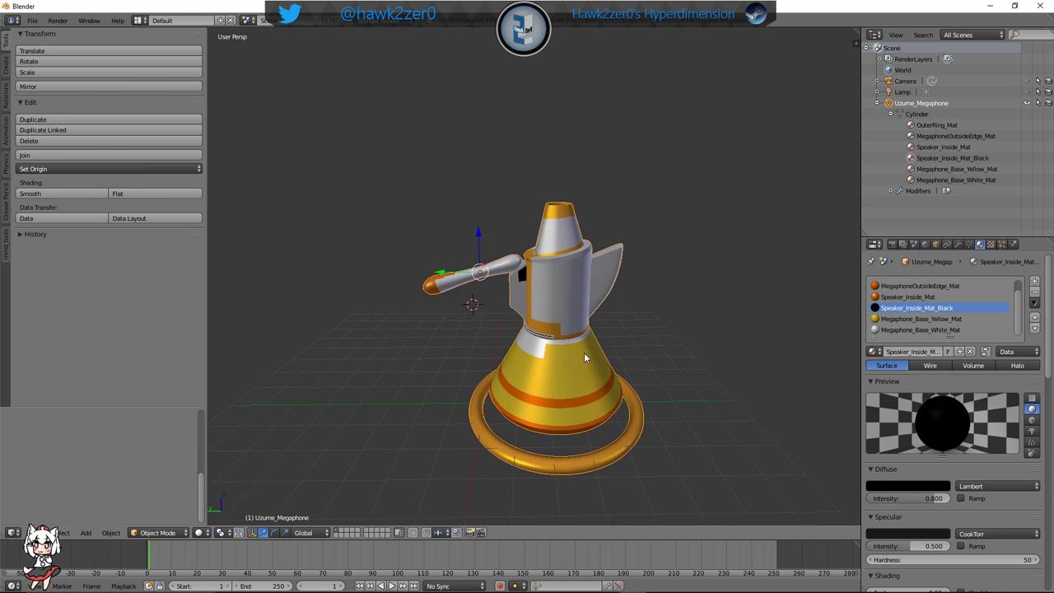
middle_click_drag(568, 370, 581, 334)
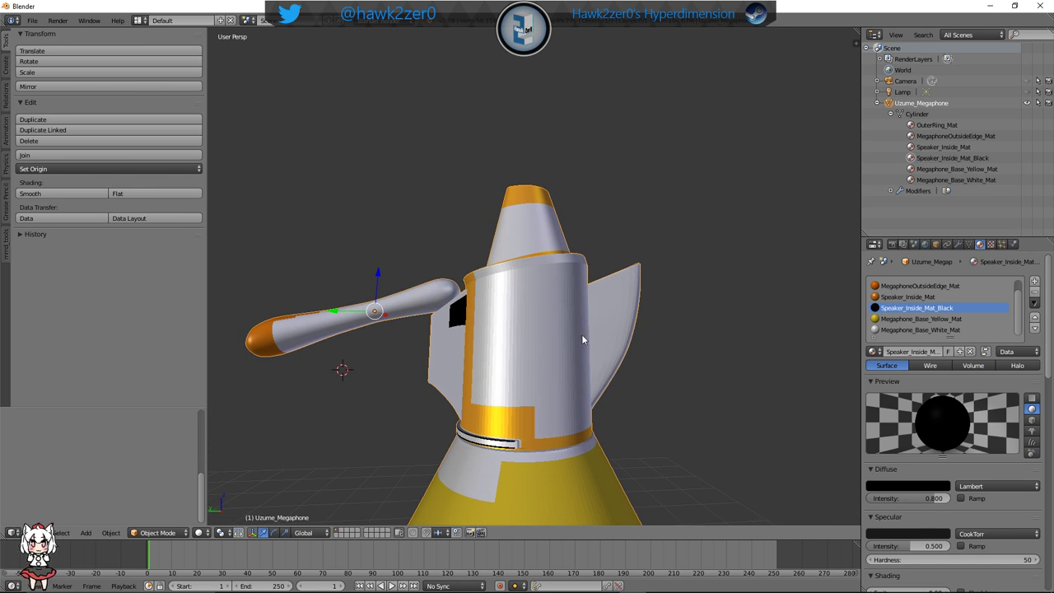
Return to Edit Mode and examine the cylinder, its lower collar and the handle block from the side
left_click(156, 532)
left_click(161, 509)
middle_click_drag(477, 384, 490, 376)
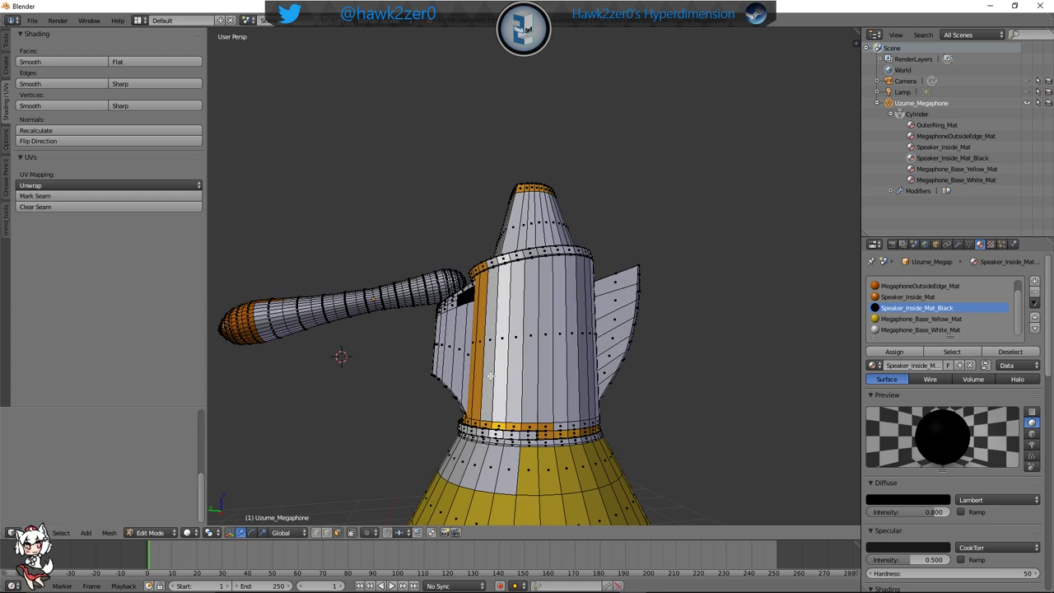
middle_click_drag(748, 375, 724, 343)
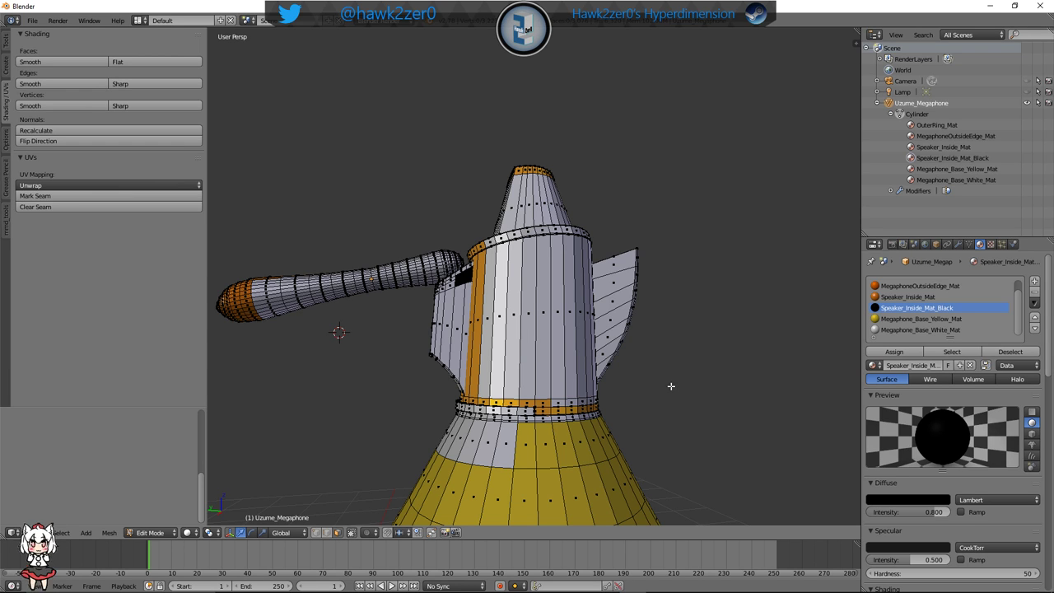
middle_click_drag(604, 350, 597, 373)
middle_click_drag(630, 330, 638, 331)
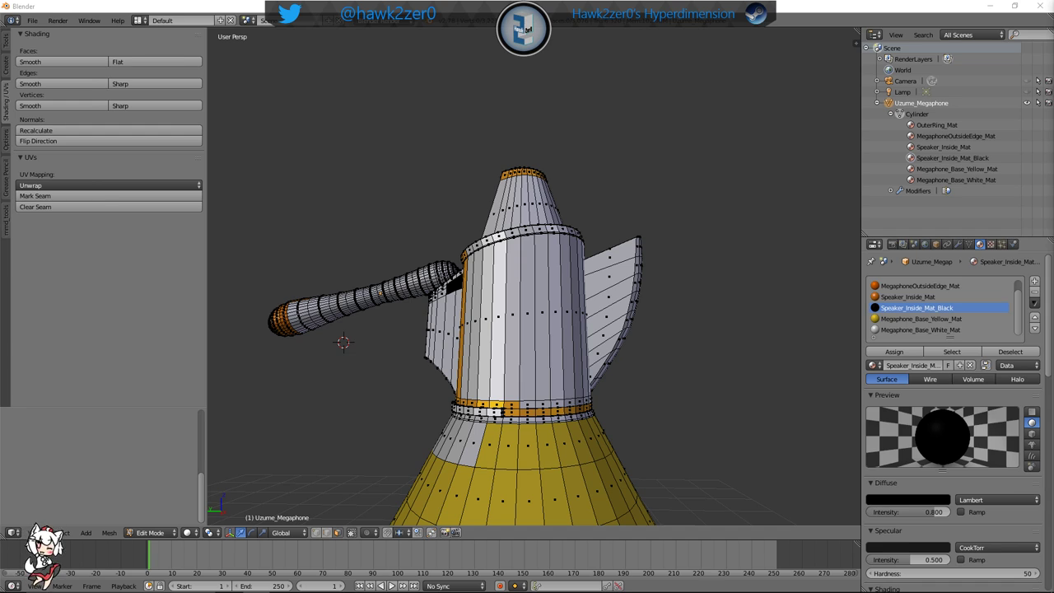
mouse_move(499, 588)
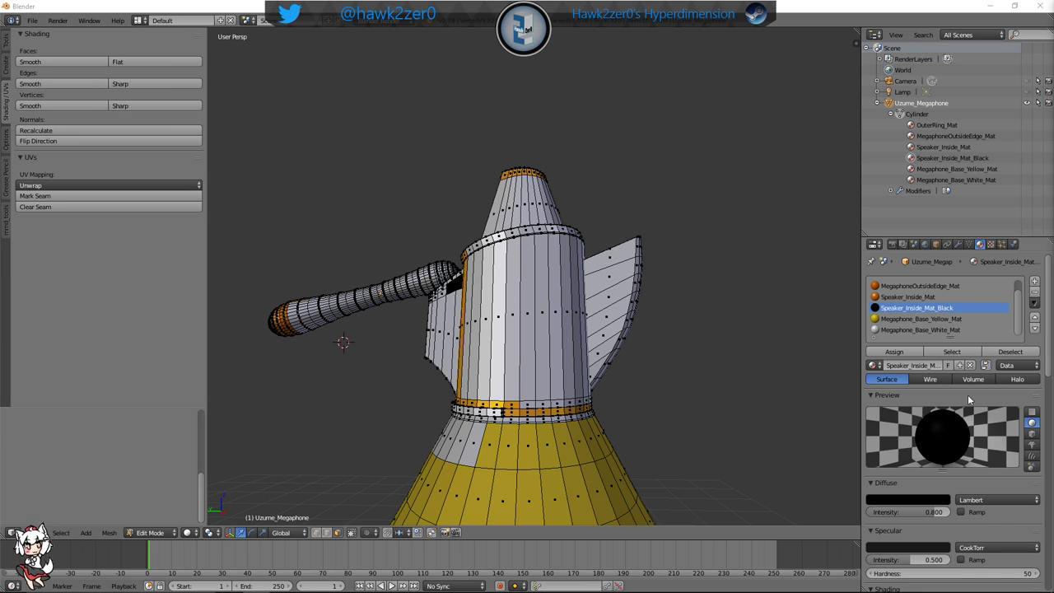
Switch to edge selection and mark the edge loop around the yellow cone's lower orange rim as a UV seam
middle_click_drag(654, 297, 670, 275)
scroll(503, 280, "down", 3)
mouse_move(488, 280)
middle_mouse_down()
mouse_move(490, 313)
mouse_move(484, 279)
middle_mouse_up()
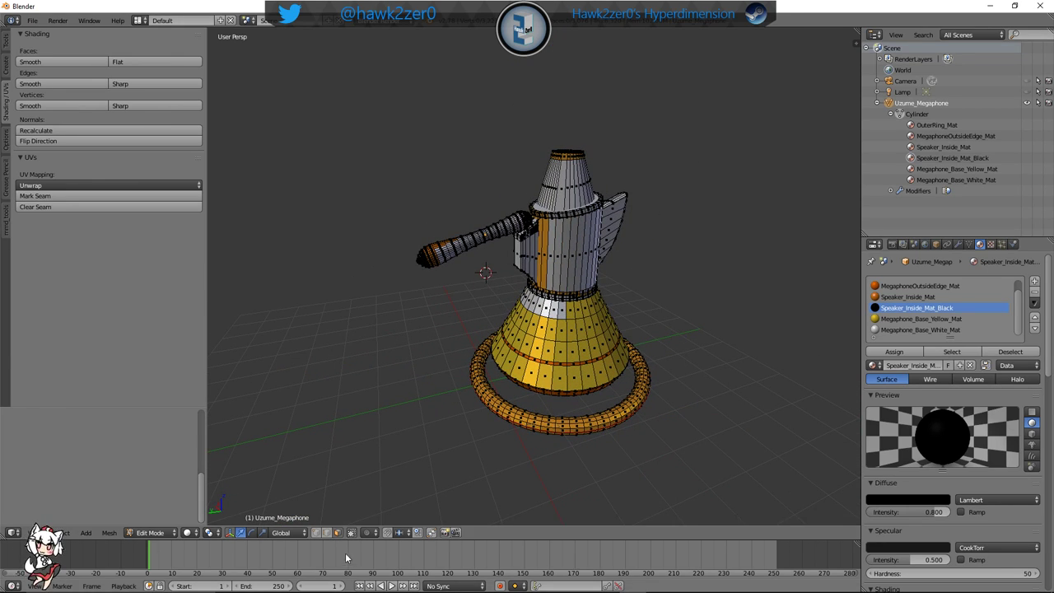
left_click(326, 533)
middle_click_drag(412, 377, 417, 371, "shift")
scroll(518, 428, "up", 5)
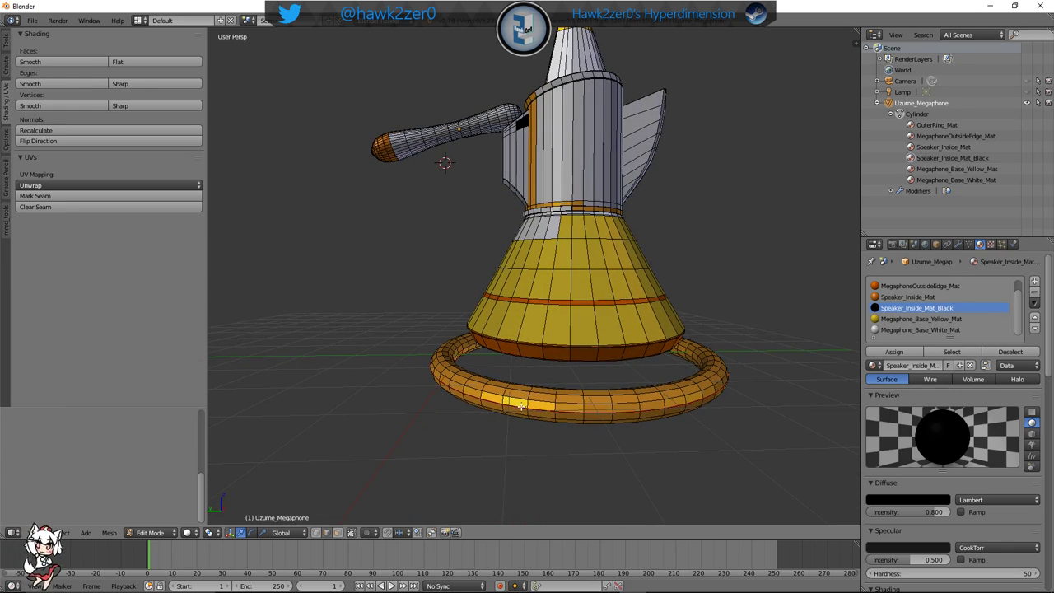
middle_click_drag(524, 405, 527, 393)
scroll(531, 359, "up", 6)
scroll(566, 314, "up", 4)
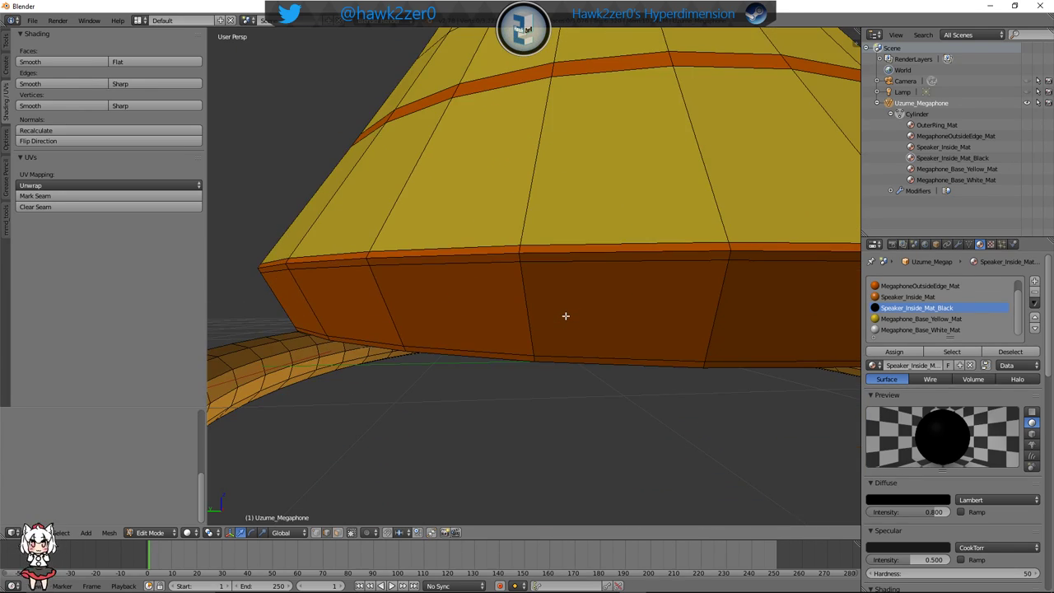
right_click(539, 312, "alt")
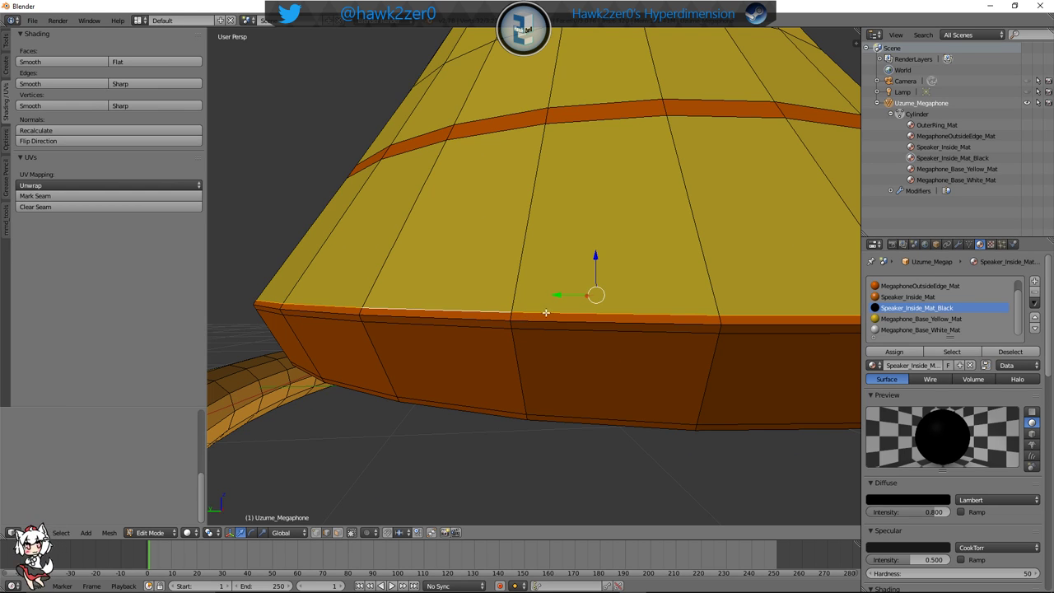
left_click(43, 197)
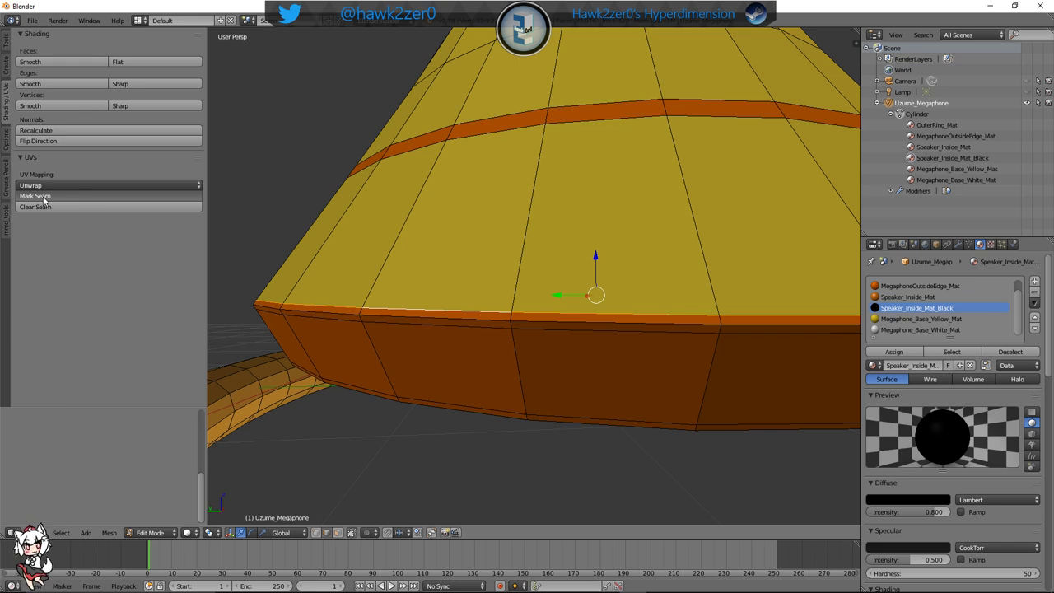
key("a")
Check the marked seams on the cone and outer ring in wireframe display, then return to solid display
scroll(514, 314, "down", 6)
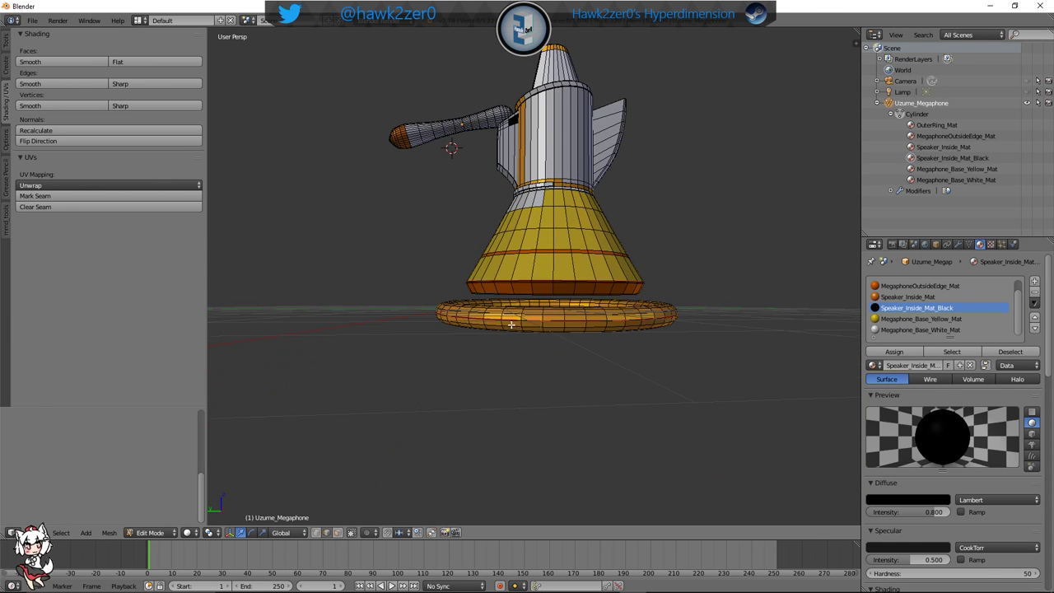
left_click(190, 533)
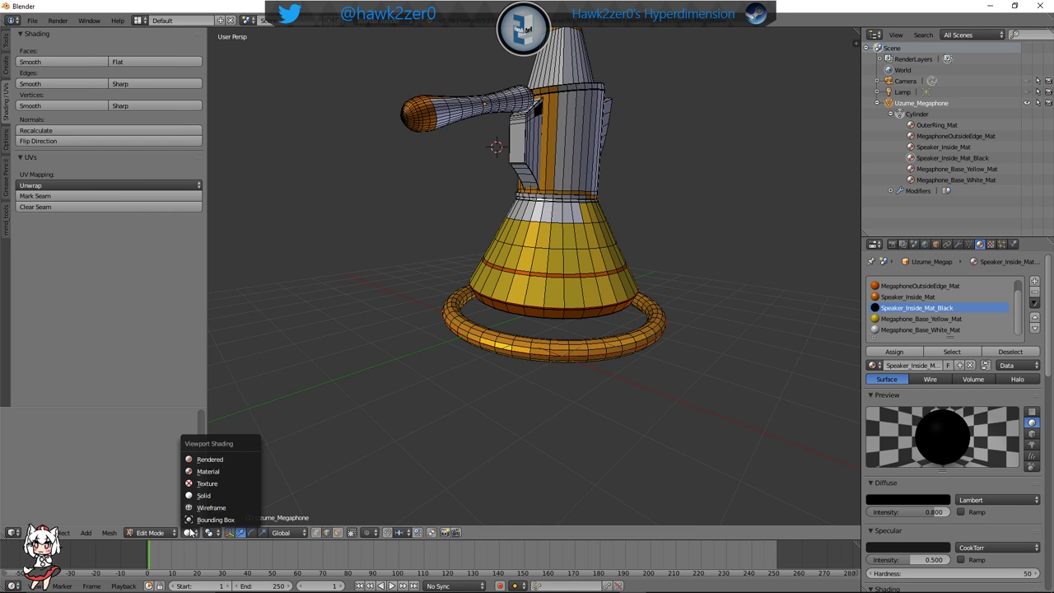
left_click(203, 508)
middle_click_drag(536, 381, 539, 372)
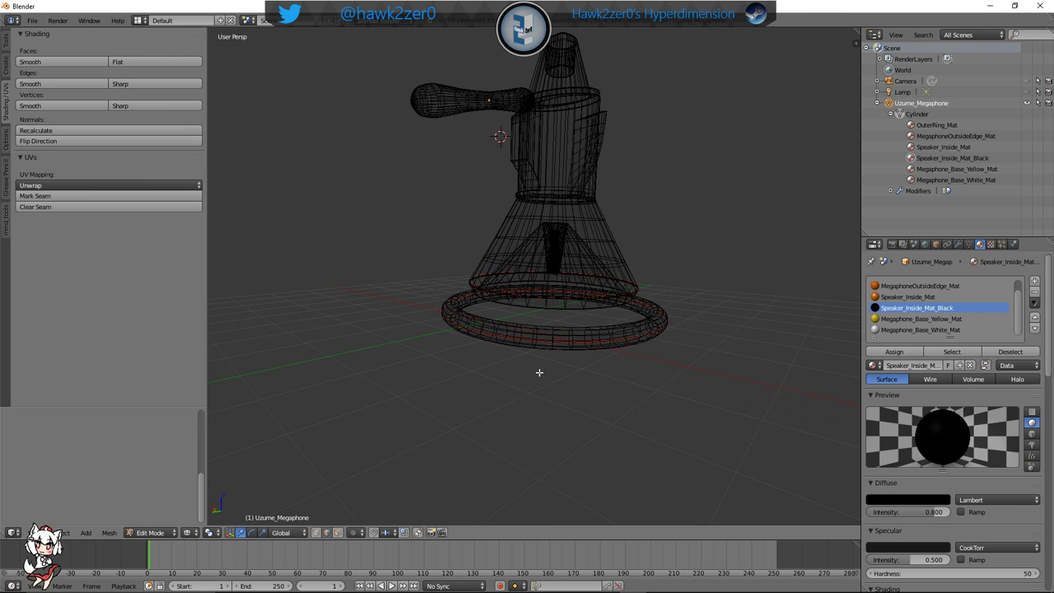
key("z")
Select the edge loop where the cylinder's base meets the white ring above the cone and mark it as a UV seam
scroll(551, 367, "up", 6)
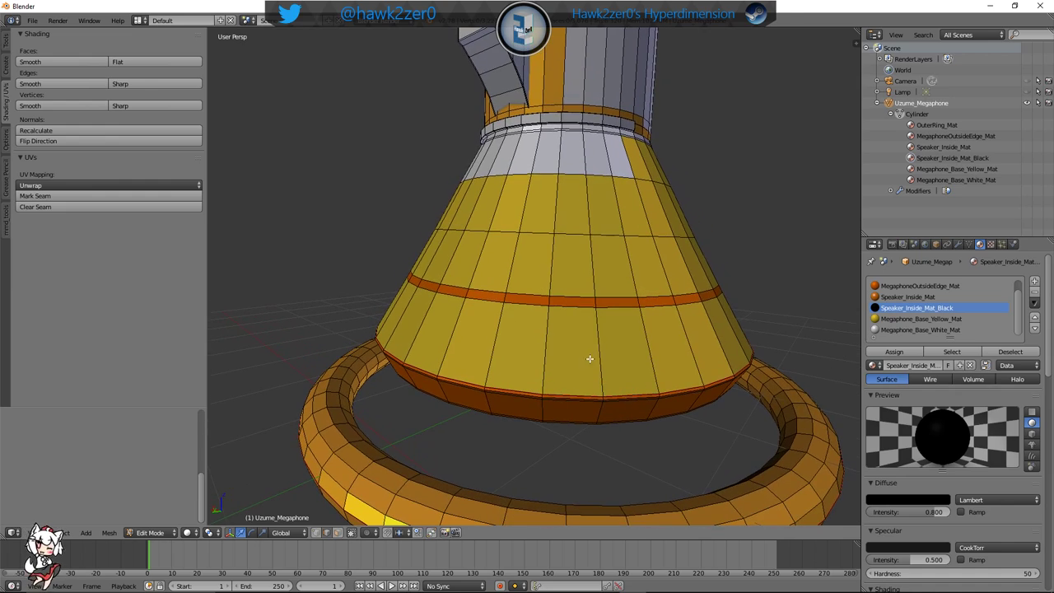
middle_click_drag(609, 191, 545, 284, "shift")
scroll(544, 283, "up", 4)
scroll(588, 249, "up", 6)
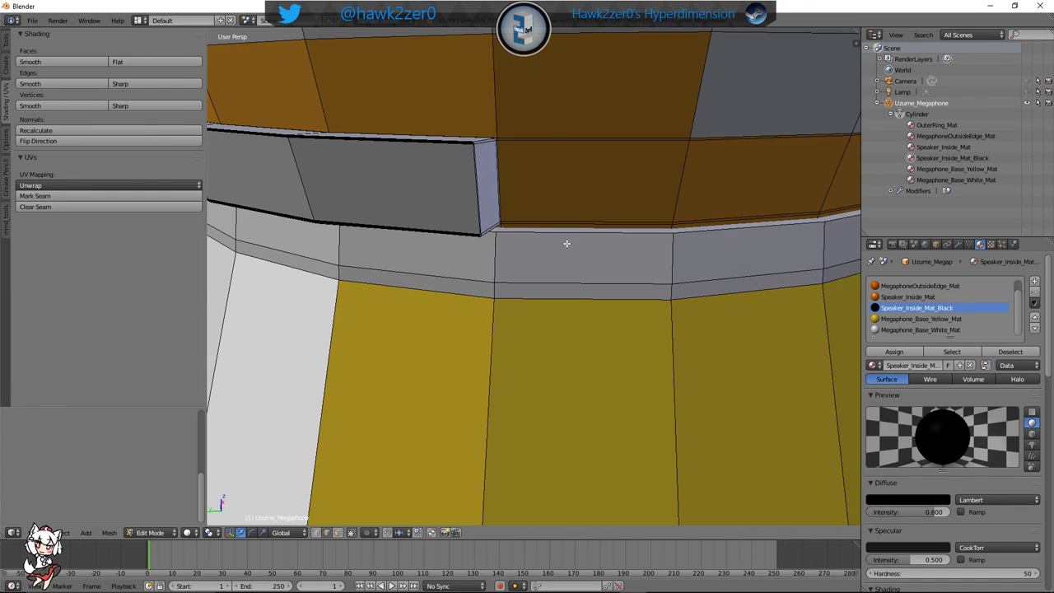
right_click(569, 236, "alt")
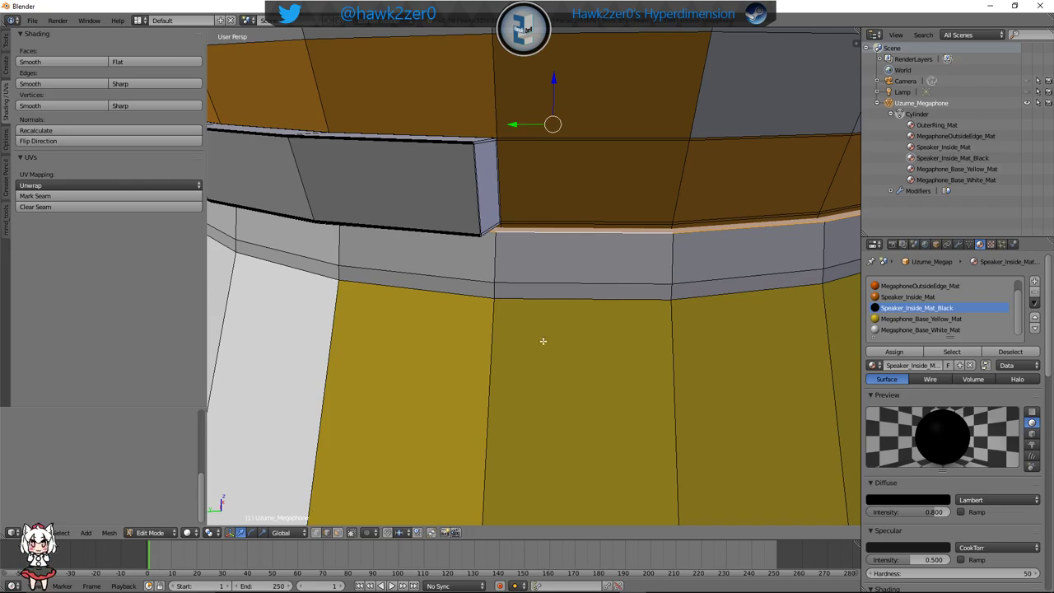
key("z")
mouse_move(605, 284)
middle_mouse_down()
mouse_move(612, 315)
mouse_move(617, 289)
middle_mouse_up()
scroll(617, 289, "down", 3)
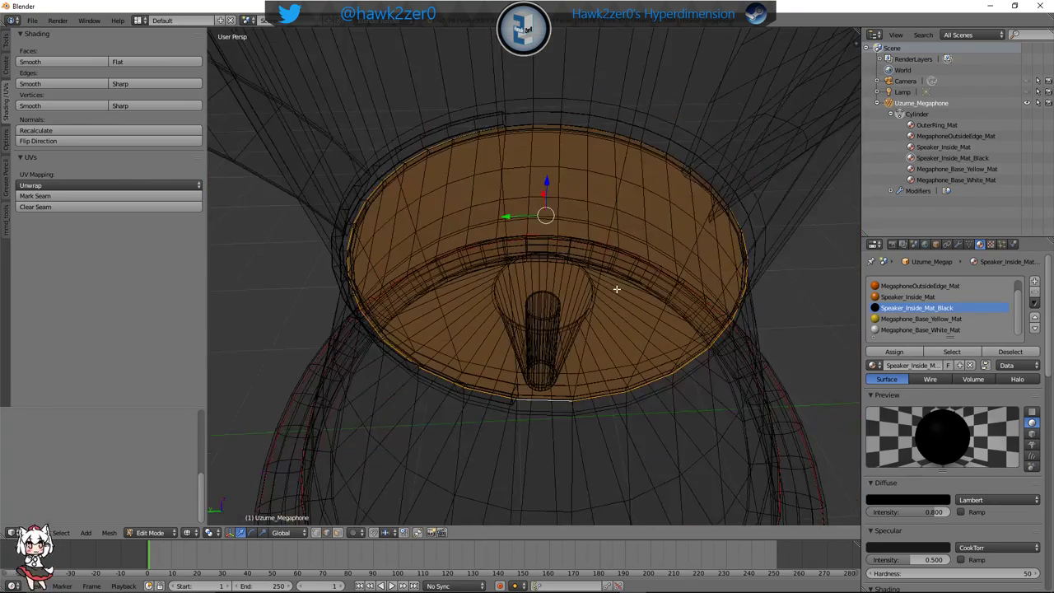
middle_click_drag(619, 331, 616, 288)
key("z")
scroll(546, 189, "up", 3)
middle_click_drag(546, 189, 540, 207)
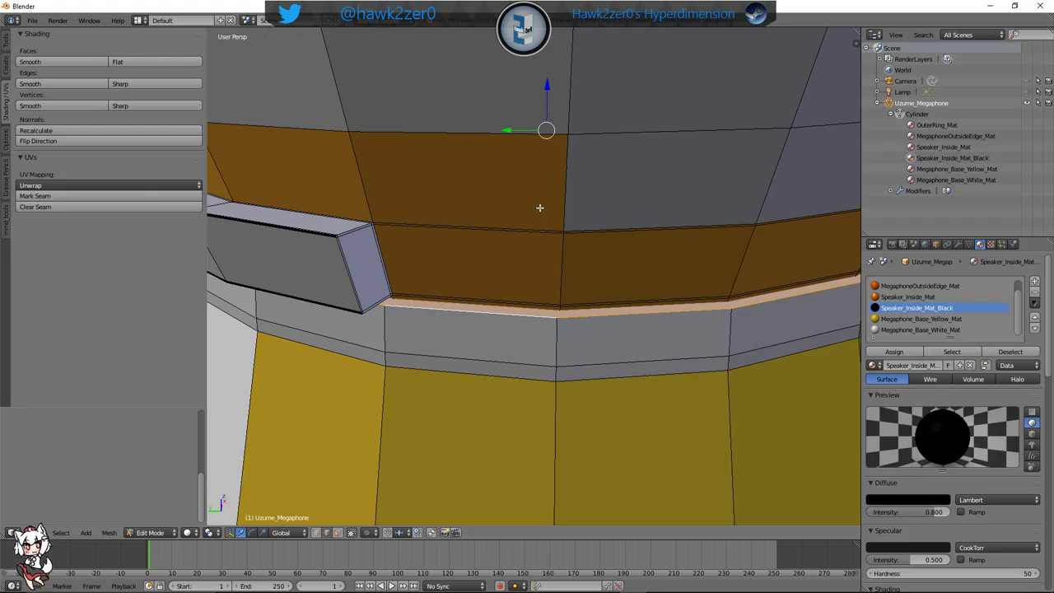
left_click(71, 198)
key("z")
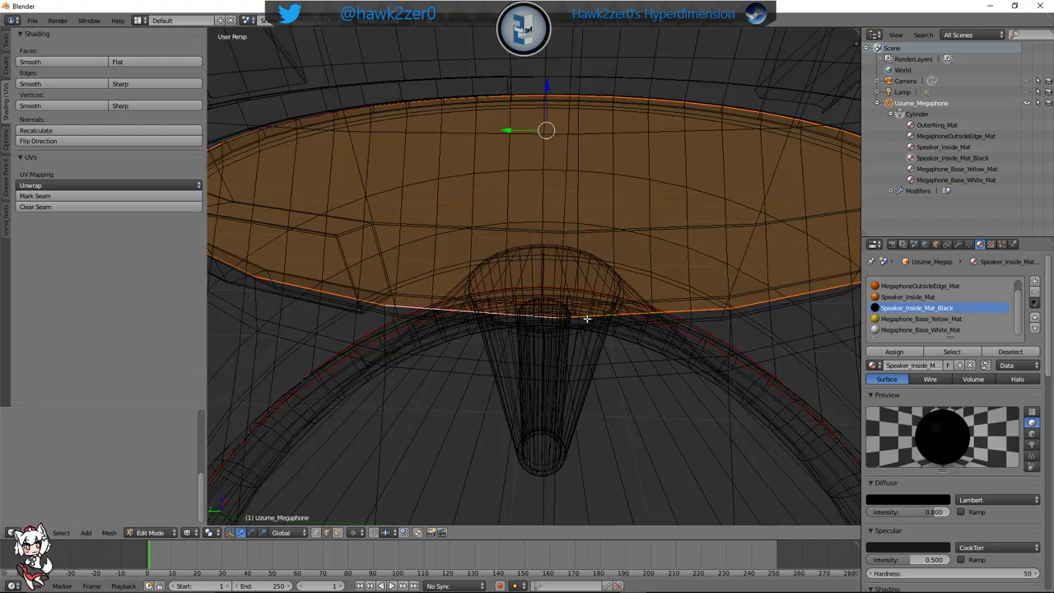
Examine the seam loop between cylinder and cone from several sides, including the end of the raised collar band
scroll(582, 298, "down", 5)
mouse_move(592, 294)
middle_mouse_down()
mouse_move(477, 245)
mouse_move(370, 292)
mouse_move(325, 290)
mouse_move(432, 296)
middle_mouse_up()
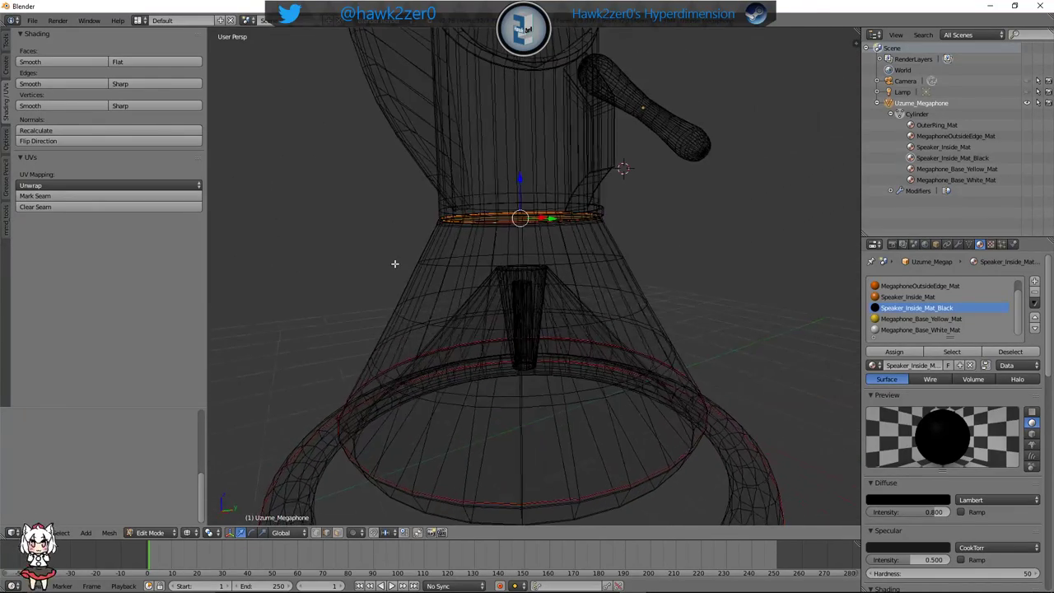
key("z")
scroll(431, 296, "down", 4)
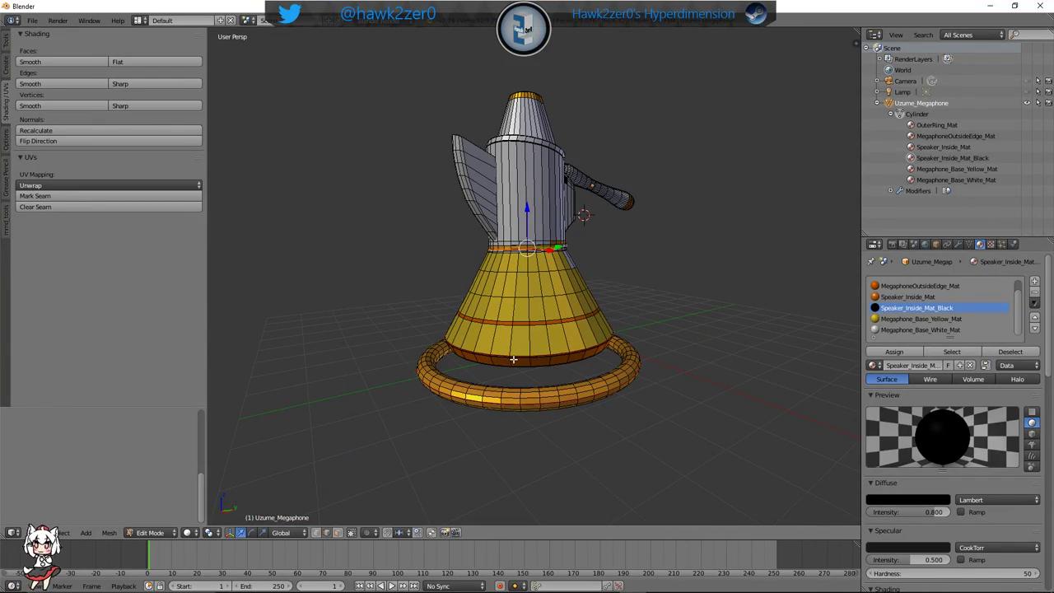
middle_click_drag(511, 355, 631, 387)
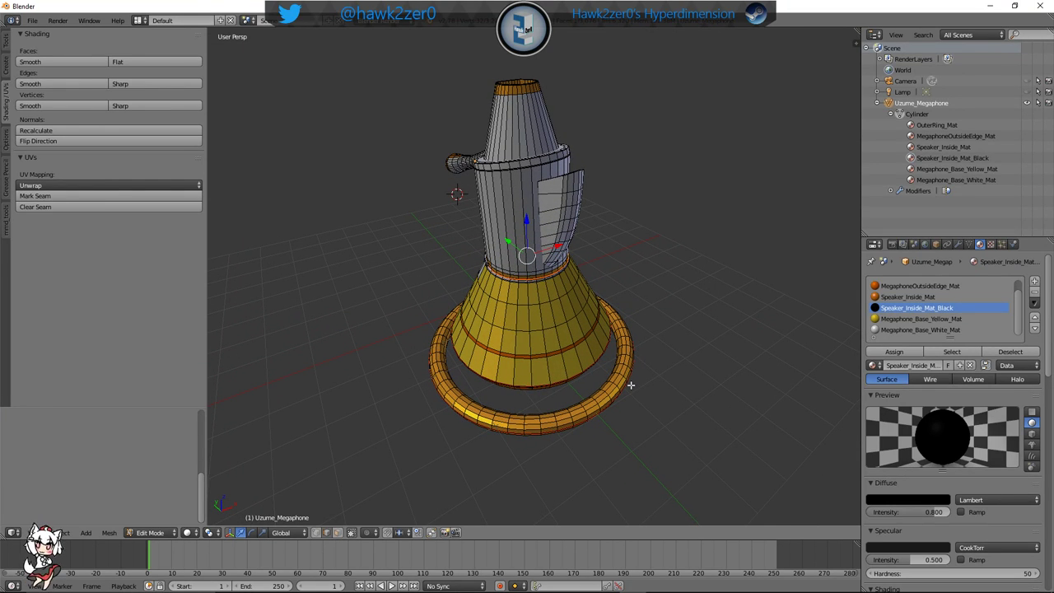
middle_click_drag(451, 336, 542, 293)
scroll(601, 330, "up", 4)
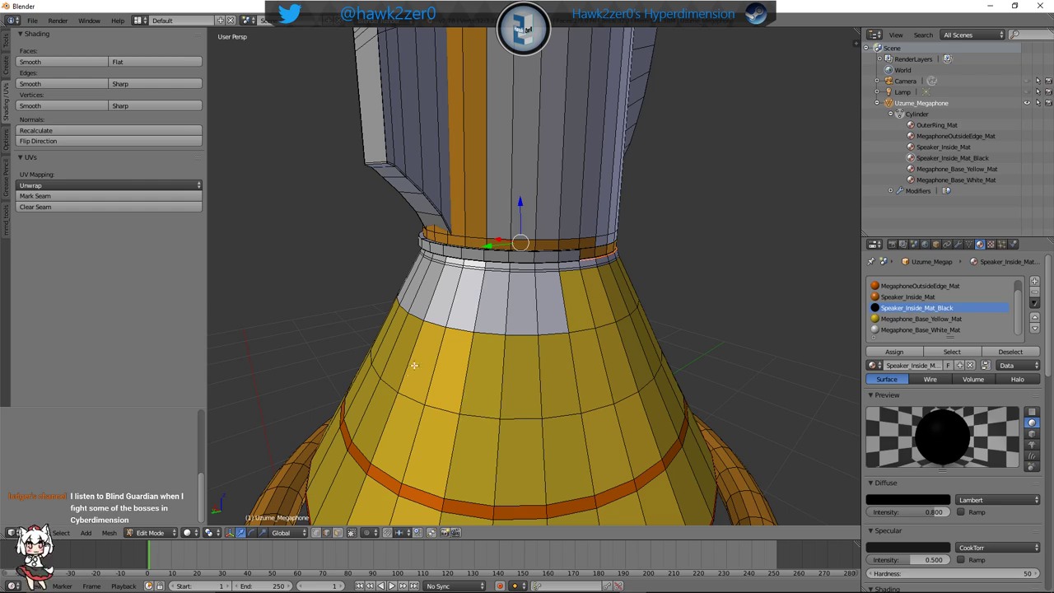
scroll(520, 293, "down", 5)
mouse_move(574, 213)
middle_mouse_down()
mouse_move(568, 255)
mouse_move(553, 216)
middle_mouse_up()
scroll(554, 216, "up", 4)
scroll(565, 327, "up", 8)
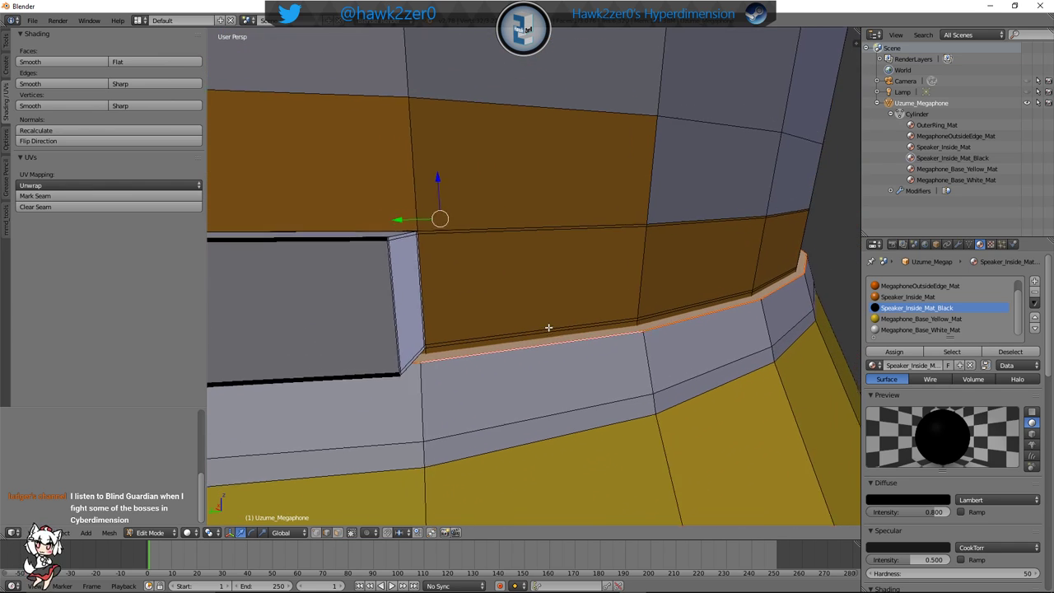
middle_click_drag(495, 327, 515, 311, "shift")
middle_click_drag(424, 303, 437, 313, "shift")
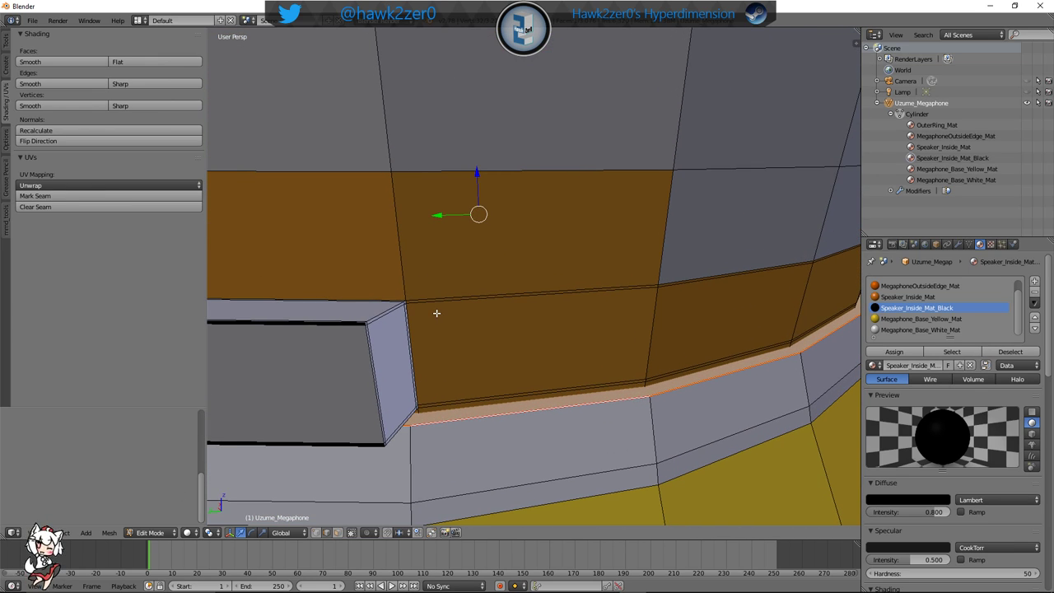
scroll(417, 313, "up", 1)
scroll(365, 348, "down", 1)
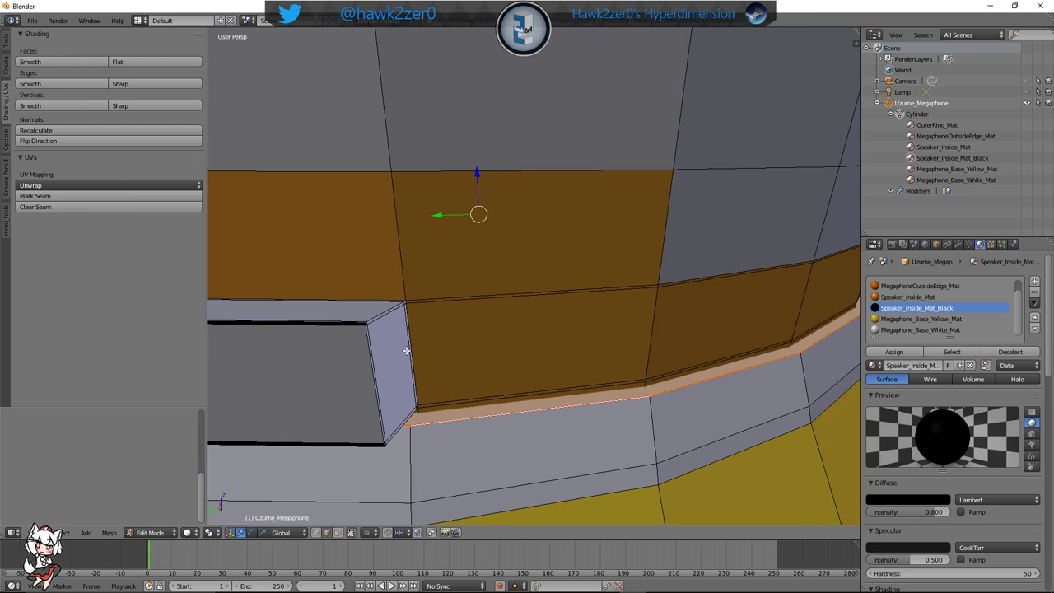
Select the raised collar band's inner top and bottom edges plus both end edges and mark them as a UV seam
middle_click_drag(406, 351, 507, 264)
scroll(506, 262, "up", 3)
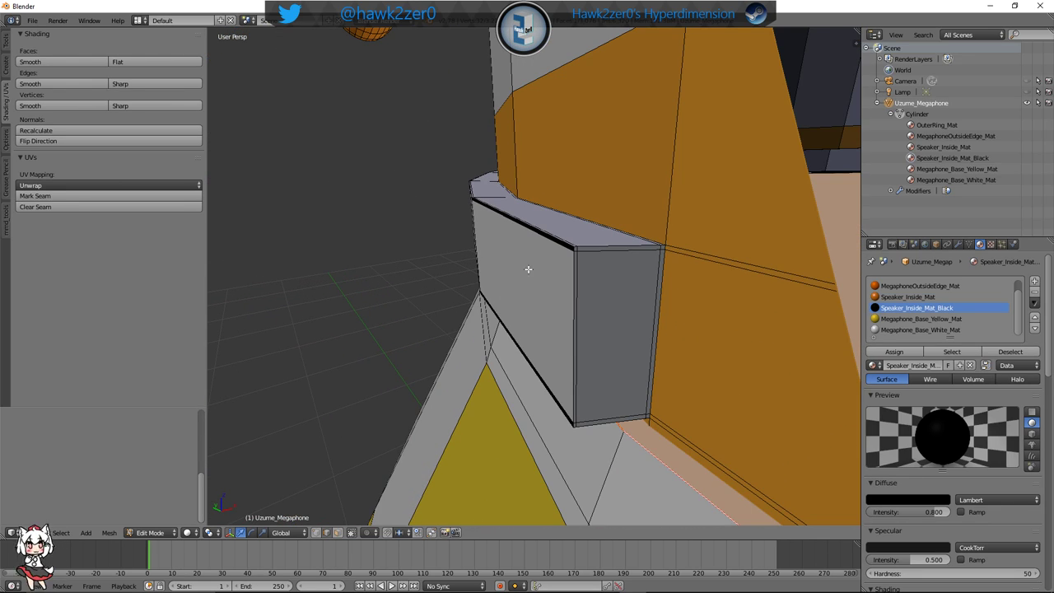
right_click(664, 259)
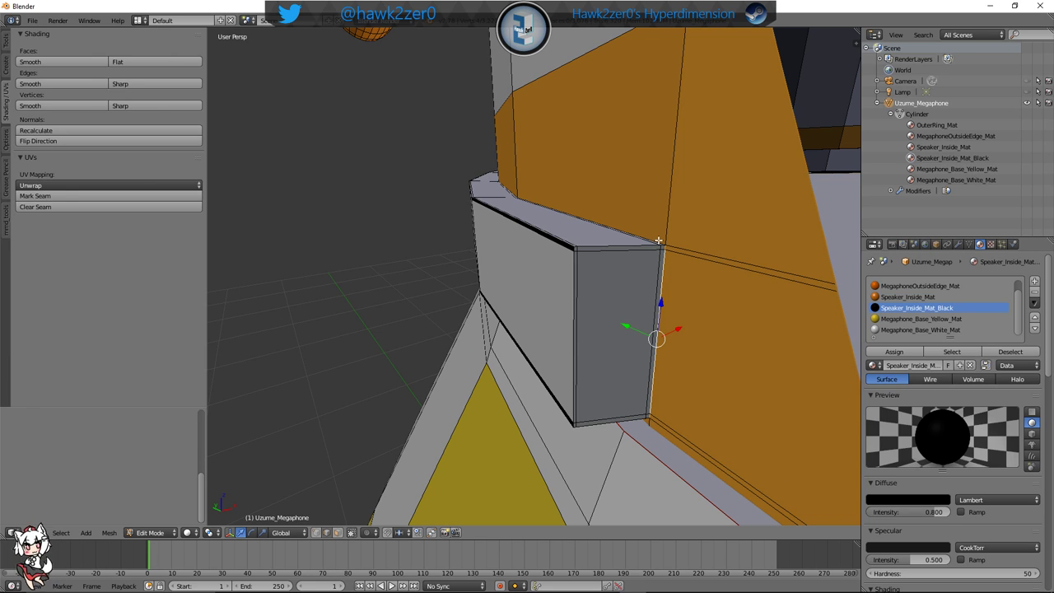
right_click(659, 241)
middle_click_drag(622, 248, 649, 232)
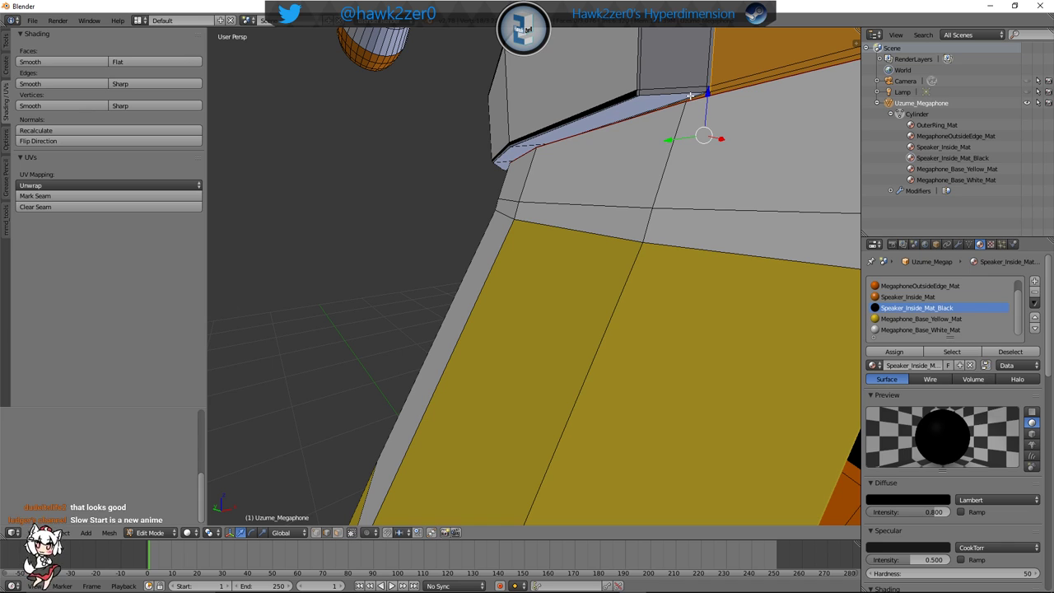
scroll(690, 102, "up", 2)
middle_click_drag(607, 132, 649, 156)
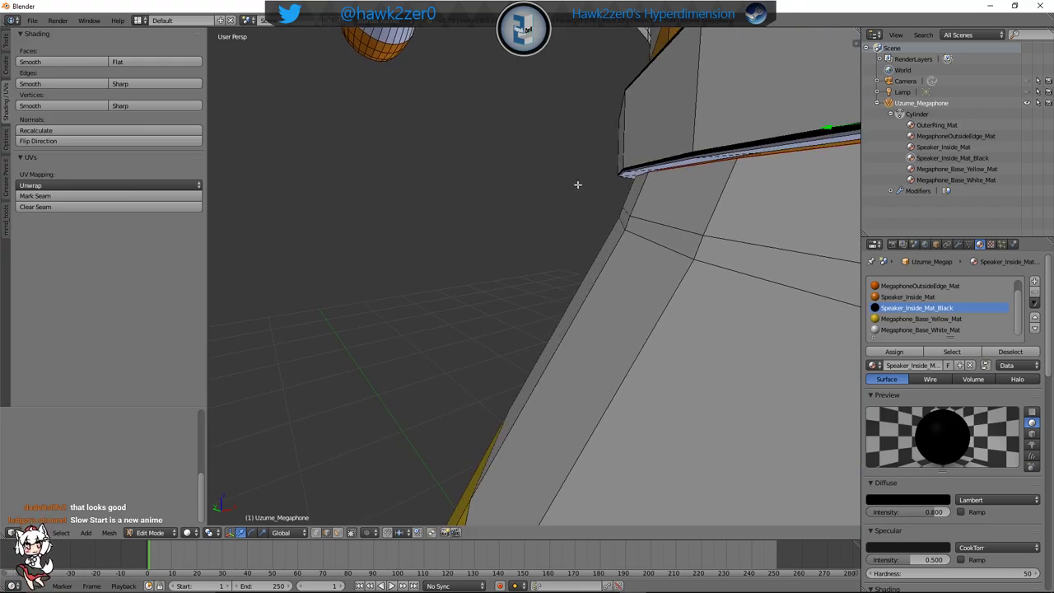
mouse_move(576, 183)
middle_mouse_down()
mouse_move(723, 214)
mouse_move(516, 184)
mouse_move(516, 217)
mouse_move(588, 165)
mouse_move(598, 193)
mouse_move(652, 200)
mouse_move(549, 197)
mouse_move(584, 198)
middle_mouse_up()
key("z")
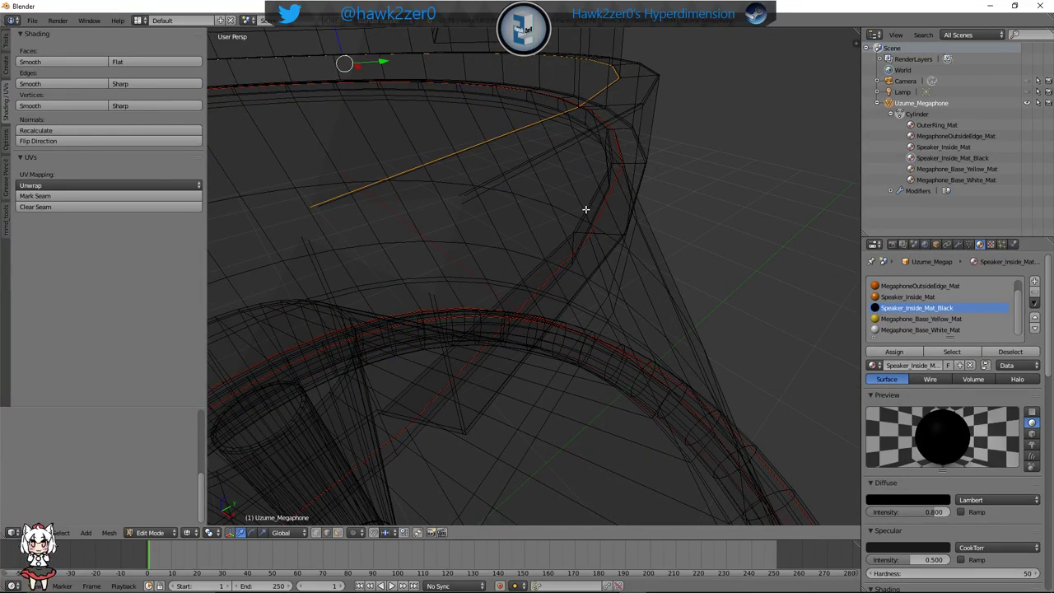
right_click(591, 196, "alt+shift")
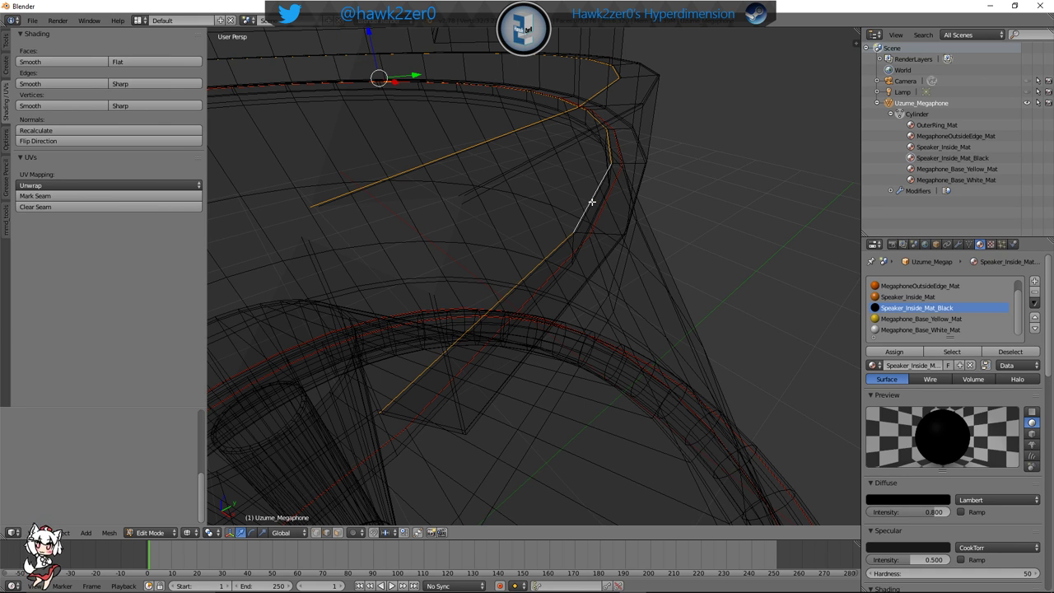
scroll(590, 200, "up", 4)
key("z")
scroll(571, 221, "up", 1)
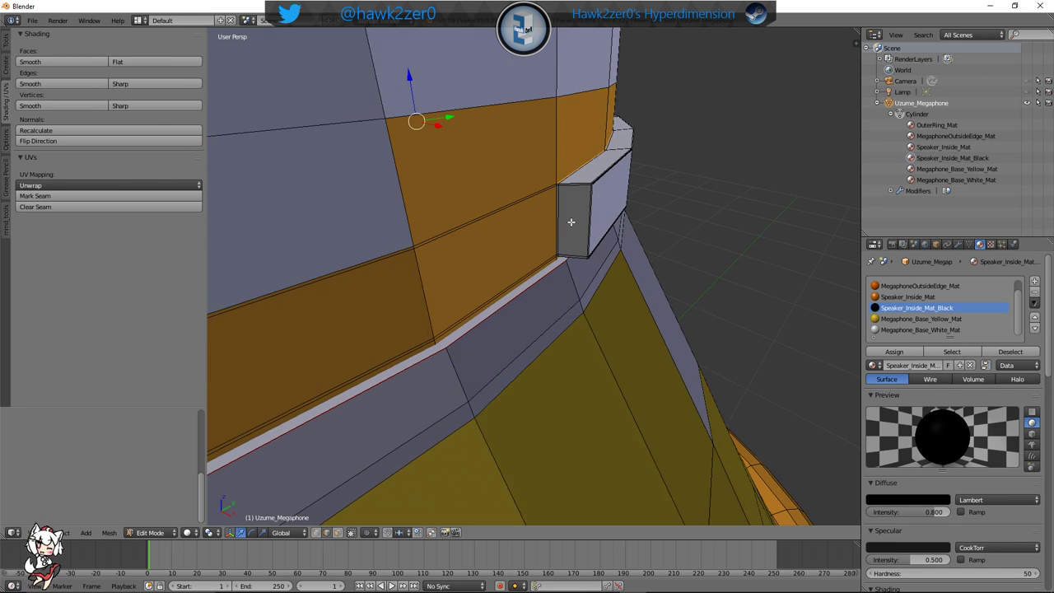
scroll(571, 221, "up", 3)
middle_click_drag(599, 187, 527, 241)
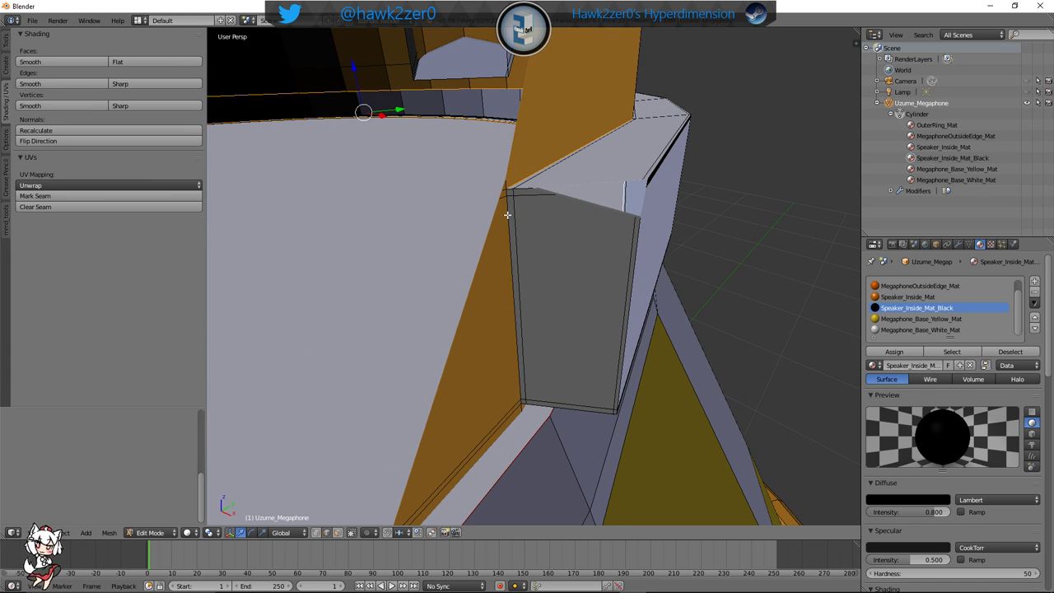
right_click(507, 215)
scroll(551, 256, "down", 5)
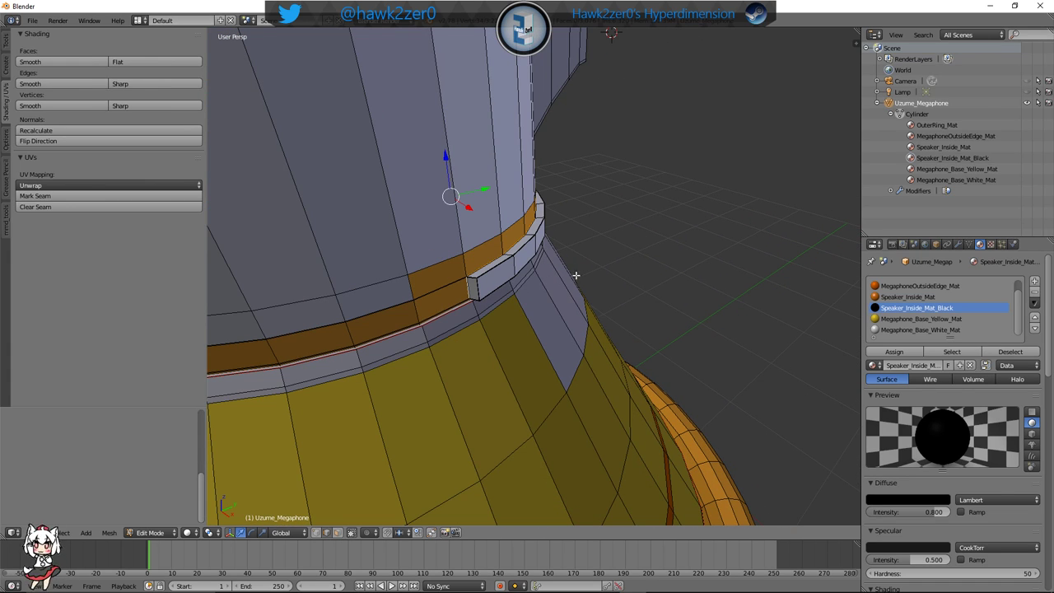
key("z")
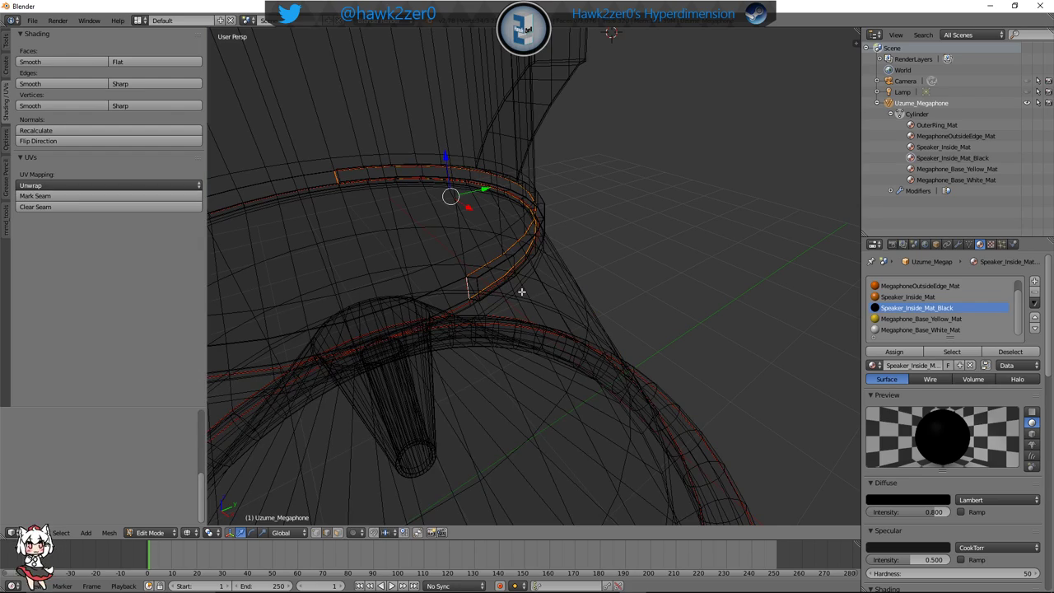
key("a")
Check the collar band's marked seams in wireframe display, clear the selection and return to solid display
middle_click_drag(584, 273, 457, 263)
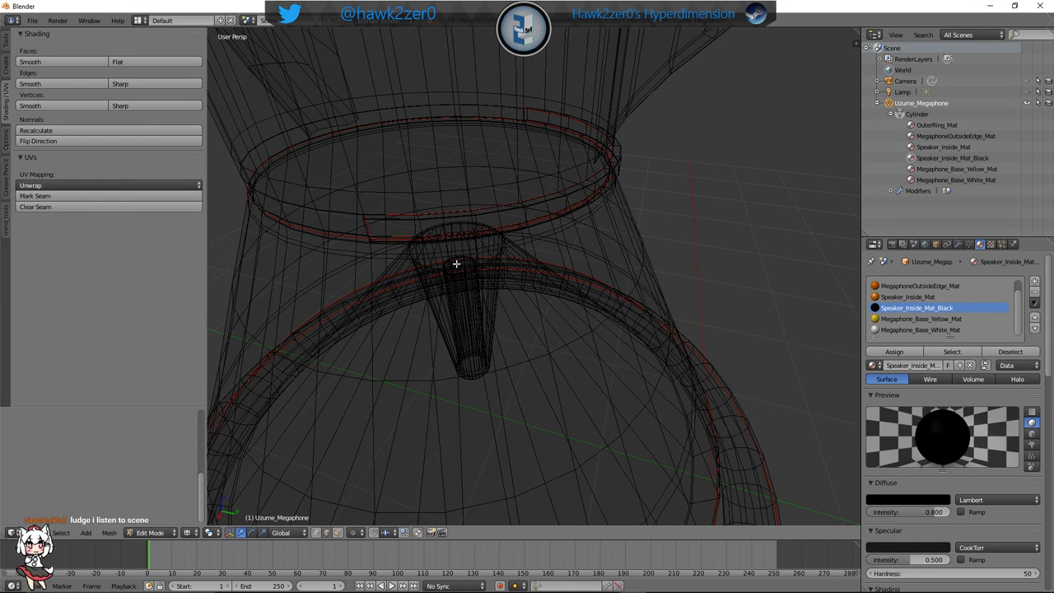
scroll(456, 264, "down", 2)
key("a")
mouse_move(467, 254)
middle_mouse_down()
mouse_move(494, 235)
mouse_move(574, 246)
mouse_move(508, 271)
mouse_move(519, 291)
mouse_move(532, 266)
mouse_move(518, 184)
mouse_move(532, 238)
mouse_move(532, 211)
mouse_move(498, 238)
middle_mouse_up()
key("a")
key("z")
key("z")
key("z")
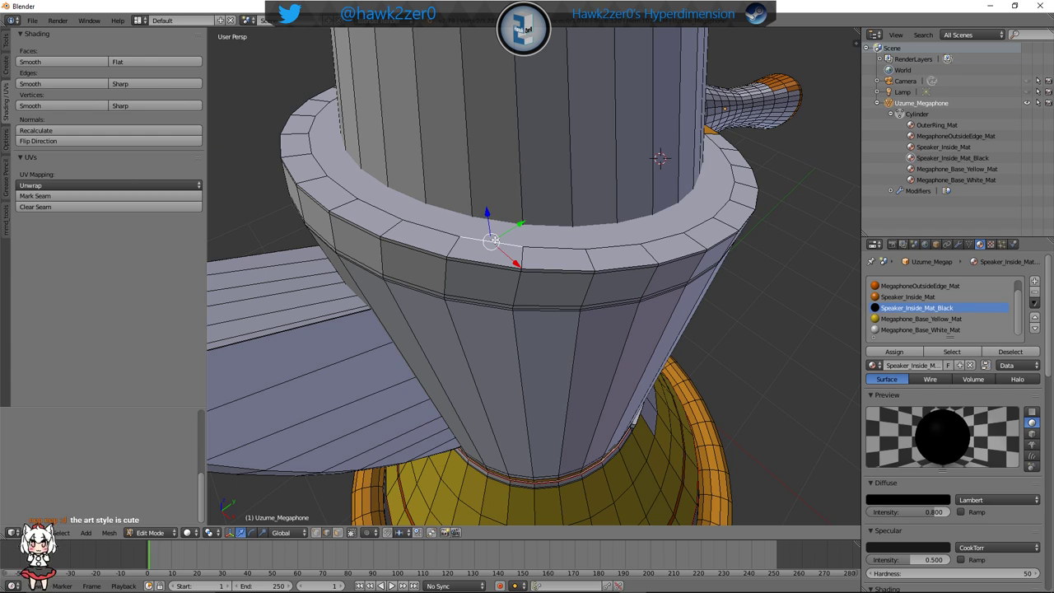
Select the outer edge loop on top of the ring around the cylinder's upper end and mark it as a UV seam
right_click(544, 246, "alt")
key("a")
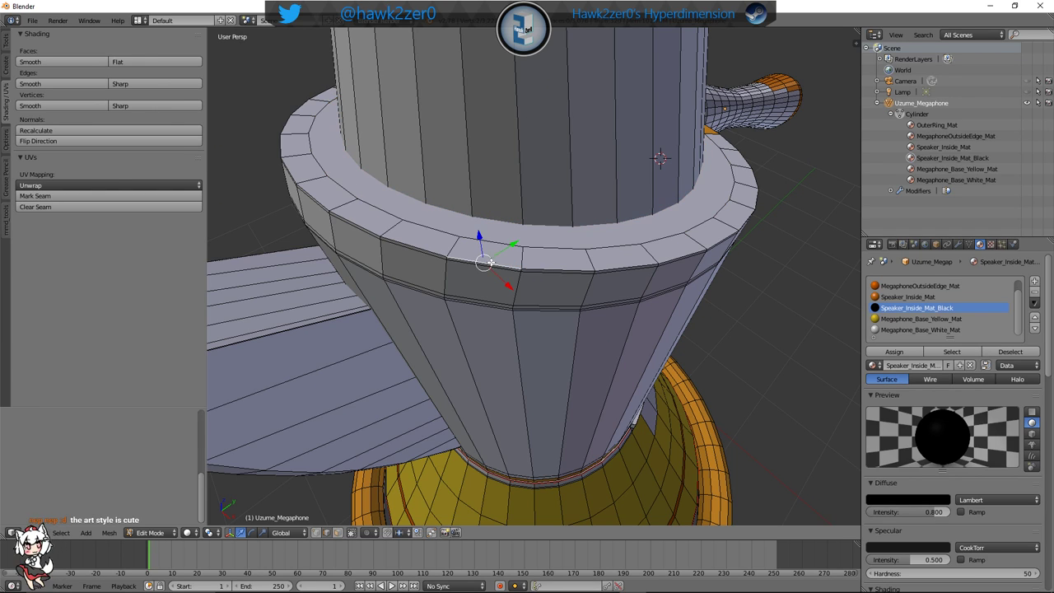
right_click(543, 268, "alt")
left_click(36, 186)
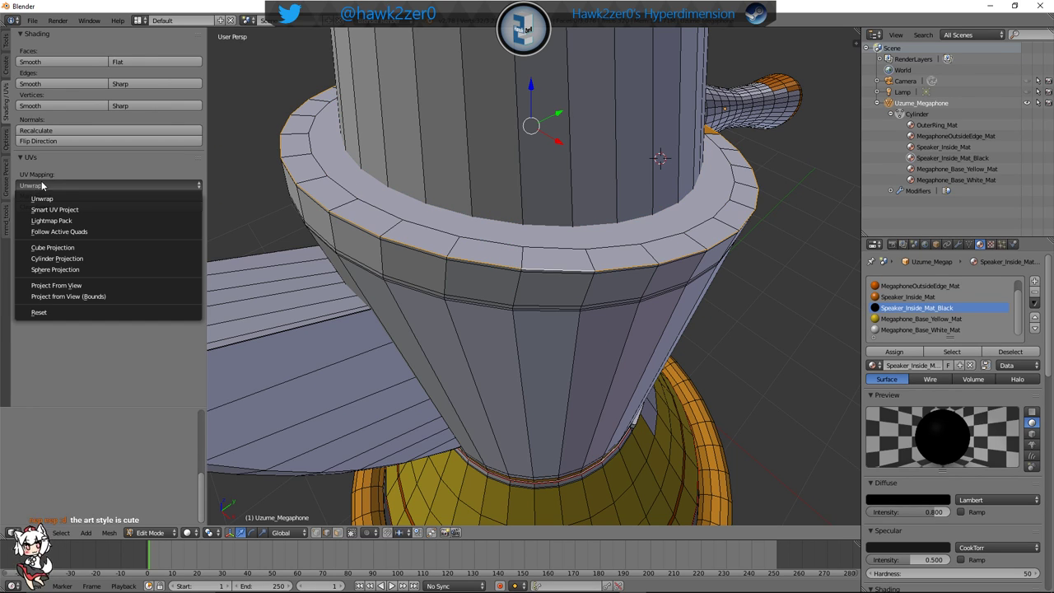
key("a")
left_click(21, 158)
left_click(45, 196)
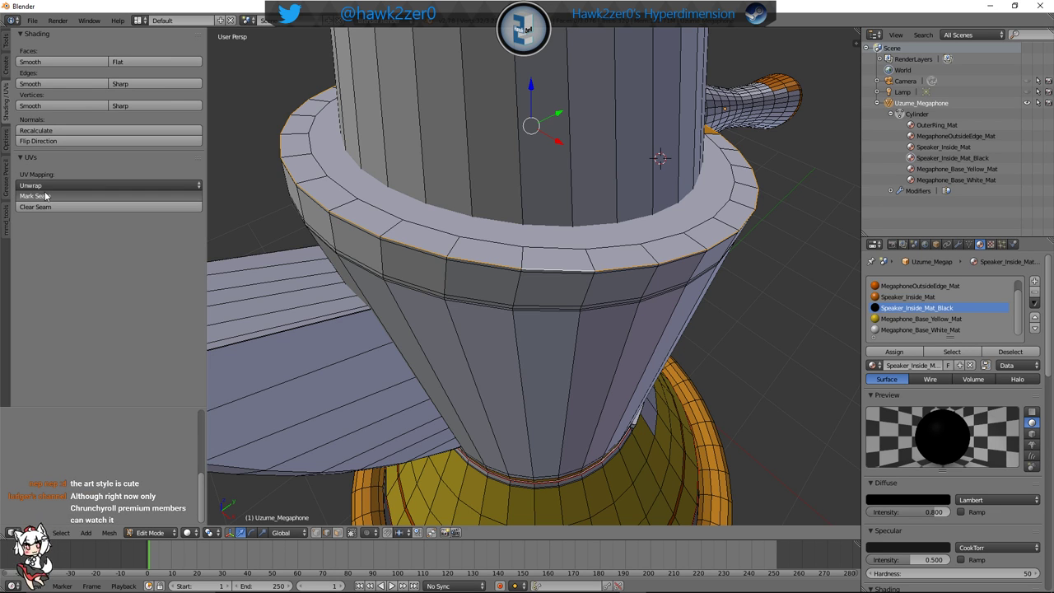
left_click(45, 195)
middle_click_drag(470, 276, 492, 204)
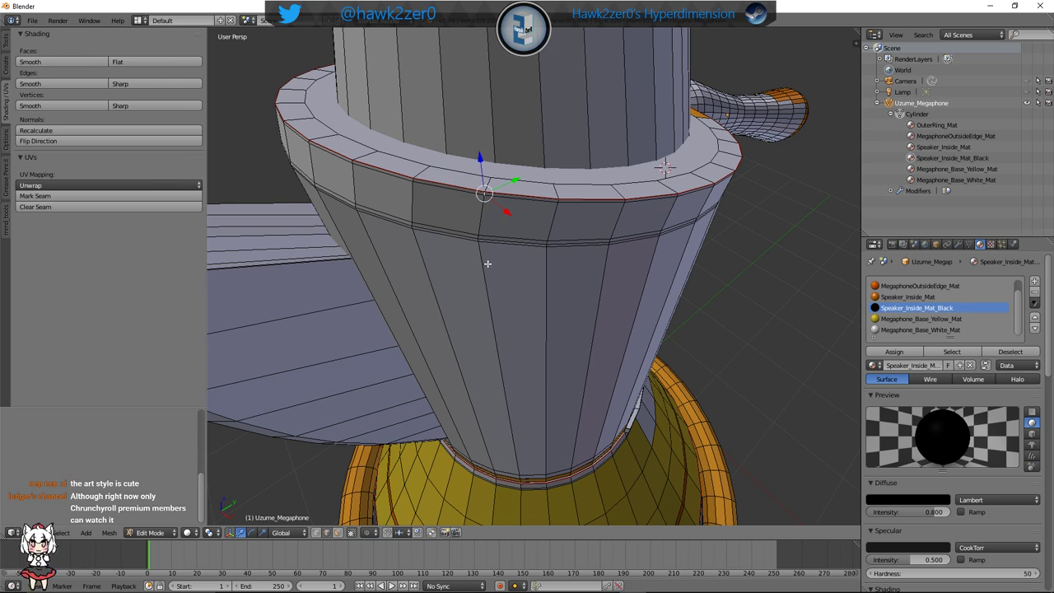
Select a vertical edge line running the full height of the cylinder's side and mark it as a UV seam
middle_click_drag(487, 264, 548, 227)
scroll(550, 230, "up", 5)
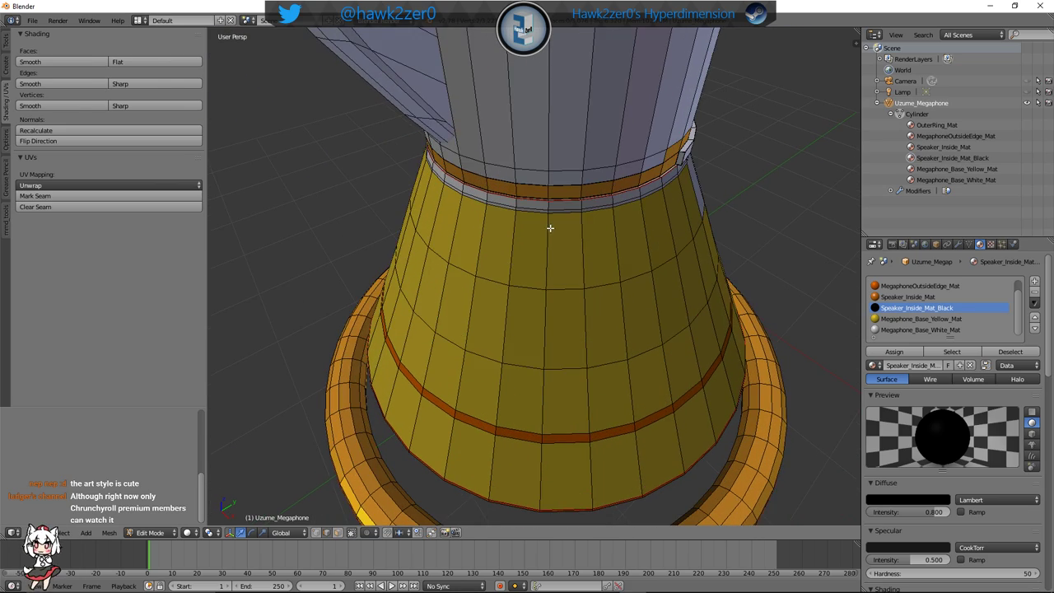
mouse_move(559, 224)
middle_mouse_down()
mouse_move(565, 185)
mouse_move(556, 224)
mouse_move(544, 228)
mouse_move(560, 223)
mouse_move(567, 234)
middle_mouse_up()
key("z")
scroll(539, 239, "up", 1)
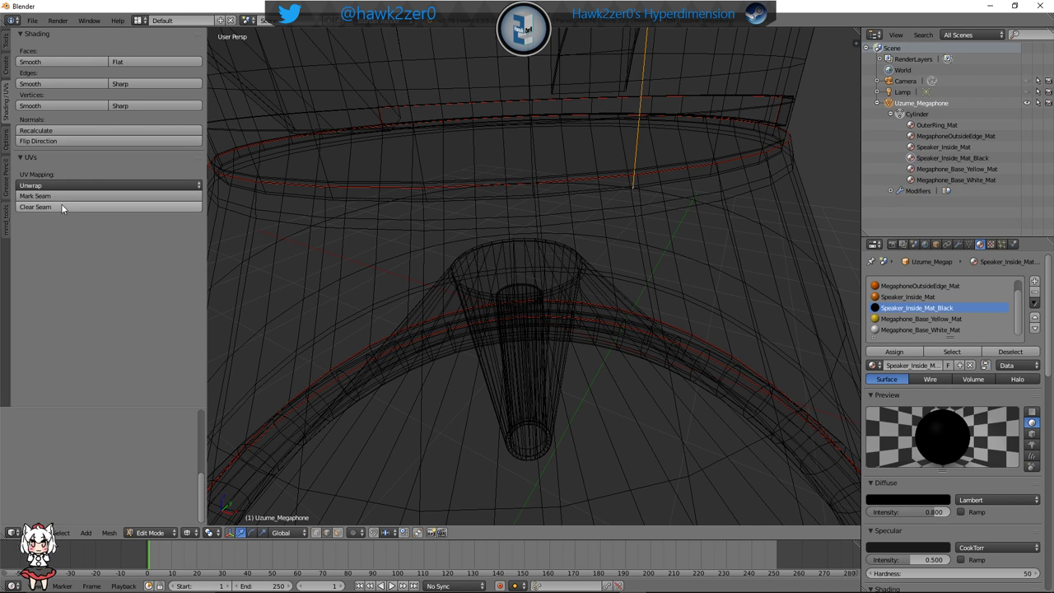
scroll(646, 249, "down", 5)
scroll(642, 243, "down", 3)
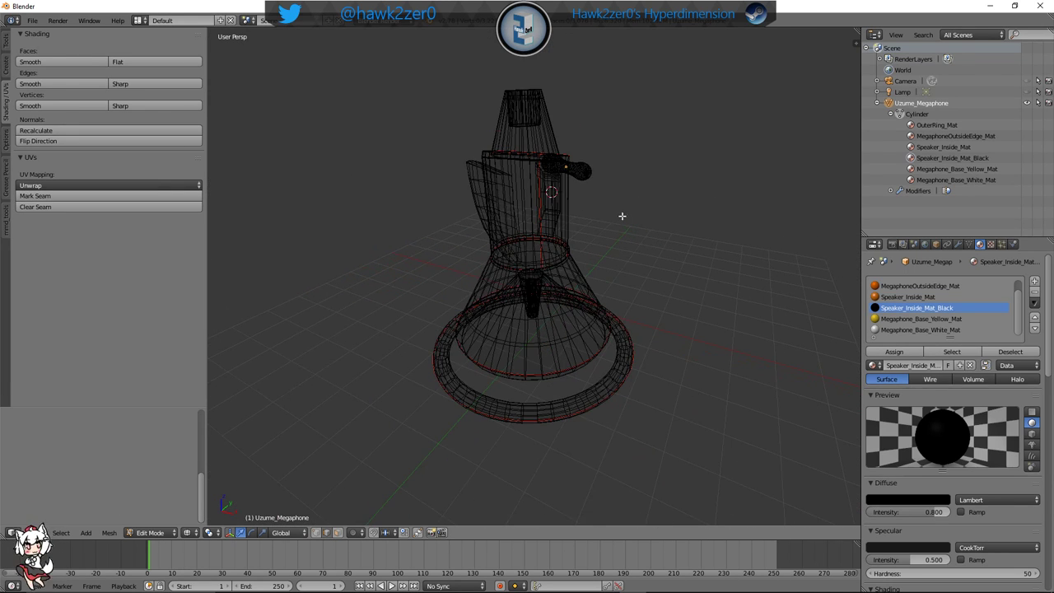
key("z")
scroll(619, 249, "up", 7)
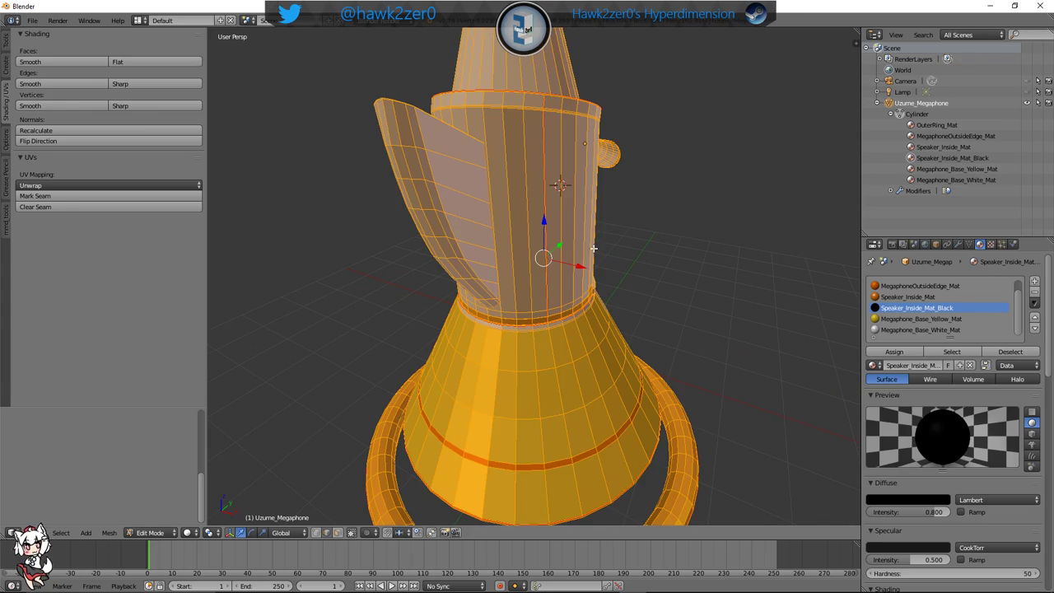
scroll(594, 228, "down", 5)
middle_click_drag(600, 266, 539, 236)
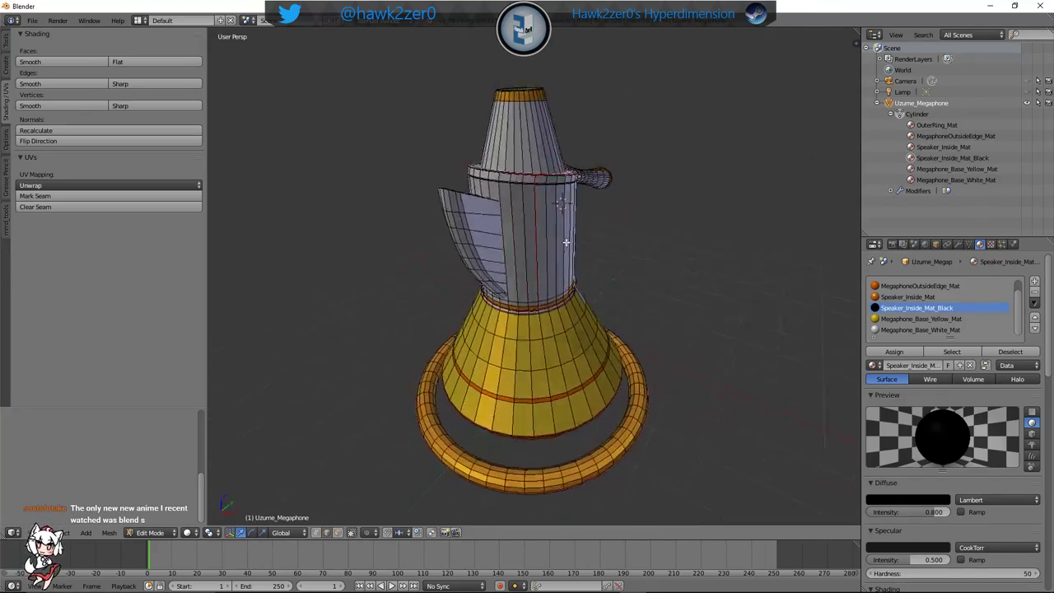
Select the edge line along the middle of the fin's outer curve and top and mark it as a UV seam
middle_click_drag(614, 252, 582, 195)
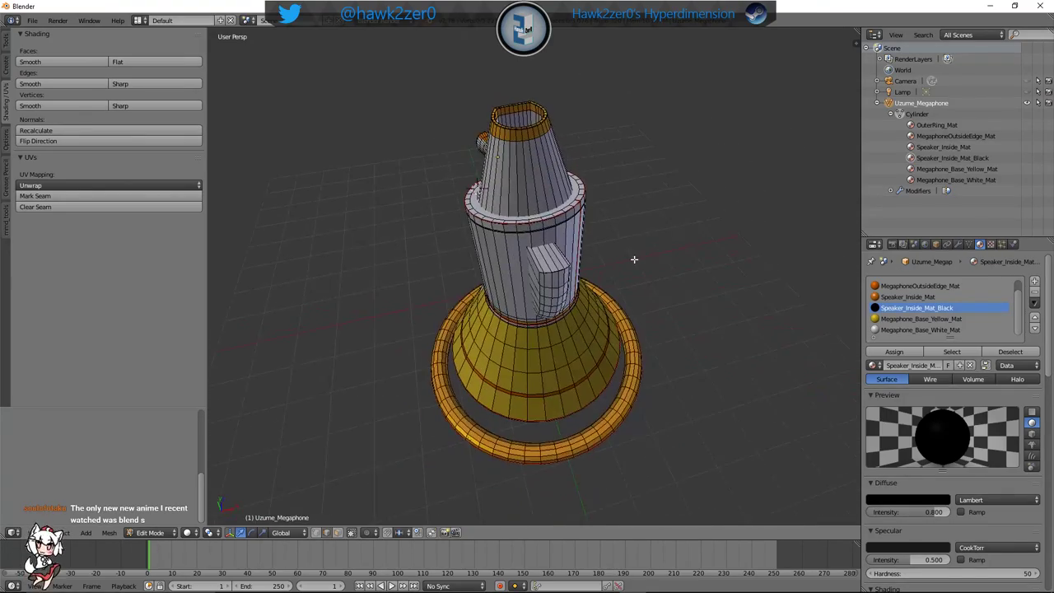
middle_click_drag(572, 299, 533, 232)
scroll(546, 283, "up", 3)
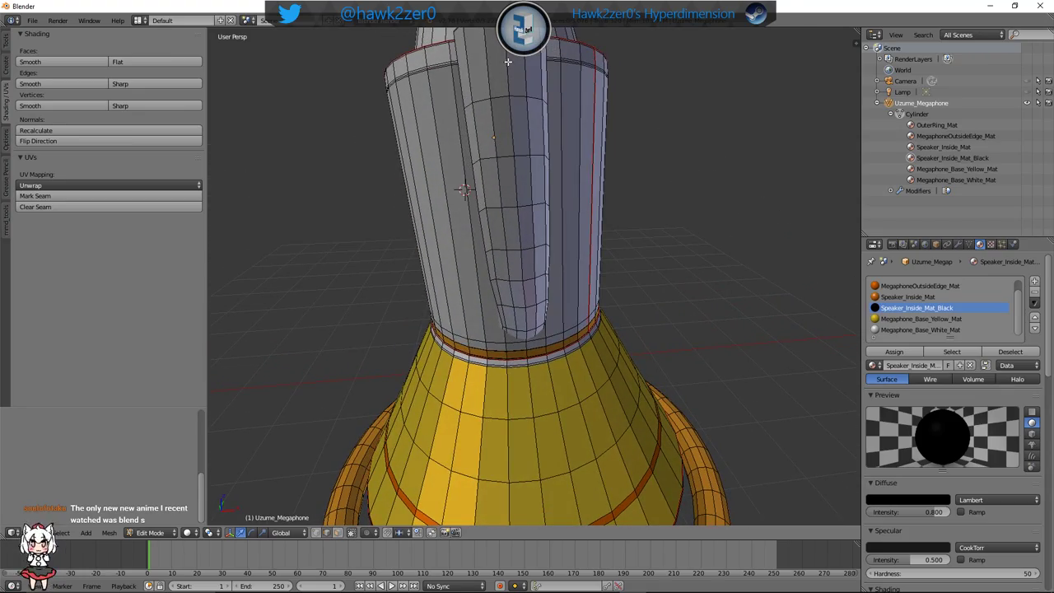
mouse_move(509, 62)
middle_mouse_down()
mouse_move(510, 153)
mouse_move(530, 148)
mouse_move(572, 214)
mouse_move(627, 193)
mouse_move(597, 165)
mouse_move(532, 140)
mouse_move(504, 145)
mouse_move(501, 193)
mouse_move(486, 222)
middle_mouse_up()
key("z")
left_click(95, 198)
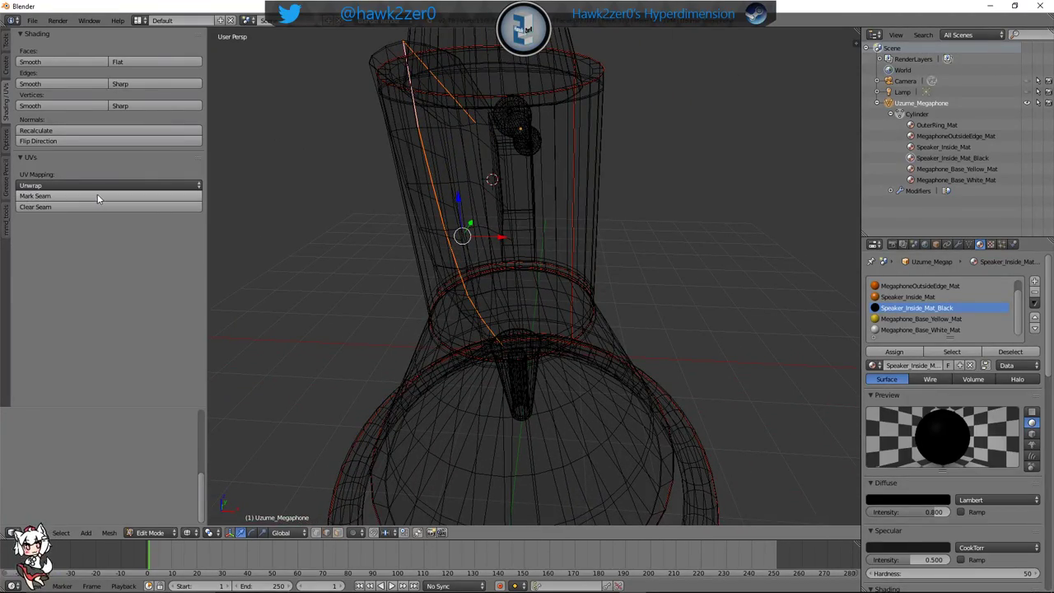
key("a")
In solid display, select the edge loop along one side of the box bracket beneath the handle
scroll(498, 209, "down", 4)
middle_click_drag(551, 239, 560, 268)
scroll(497, 302, "up", 4)
key("a")
key("a")
key("z")
scroll(561, 268, "up", 6)
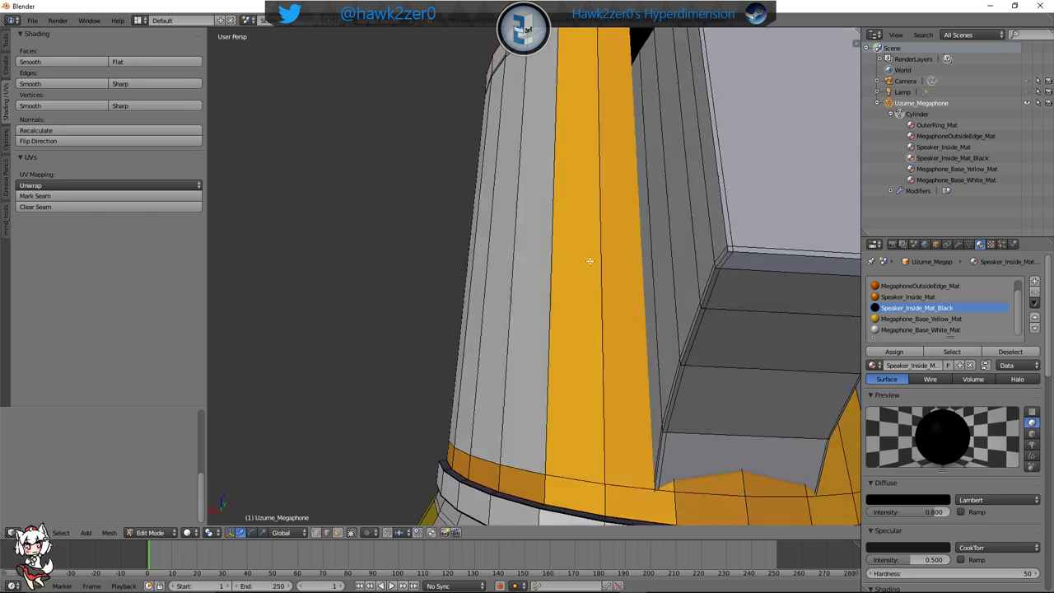
middle_click_drag(589, 261, 595, 320)
right_click(584, 282)
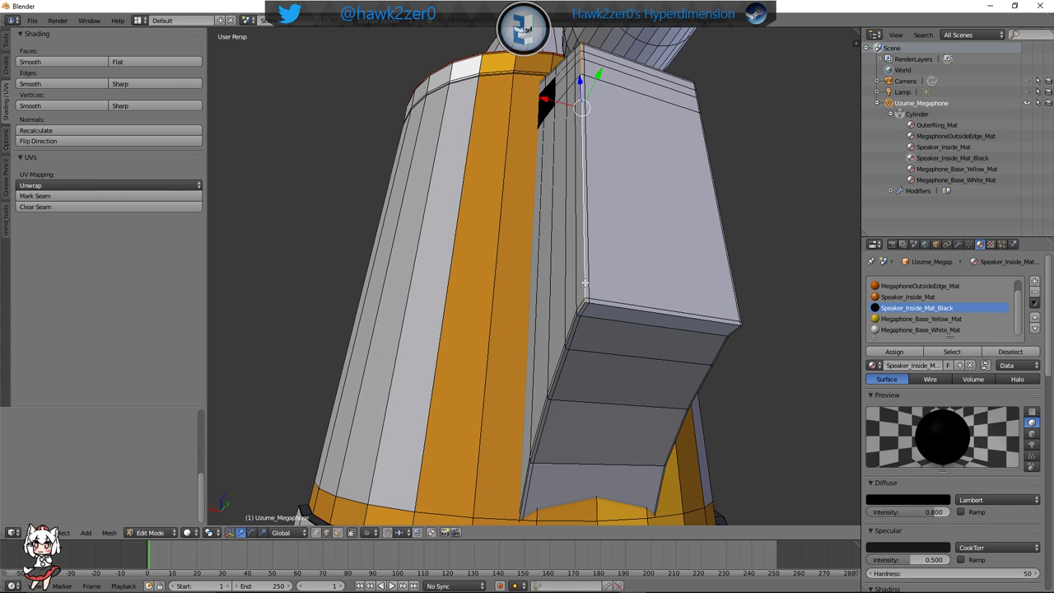
scroll(587, 294, "up", 2)
right_click(614, 327, "alt")
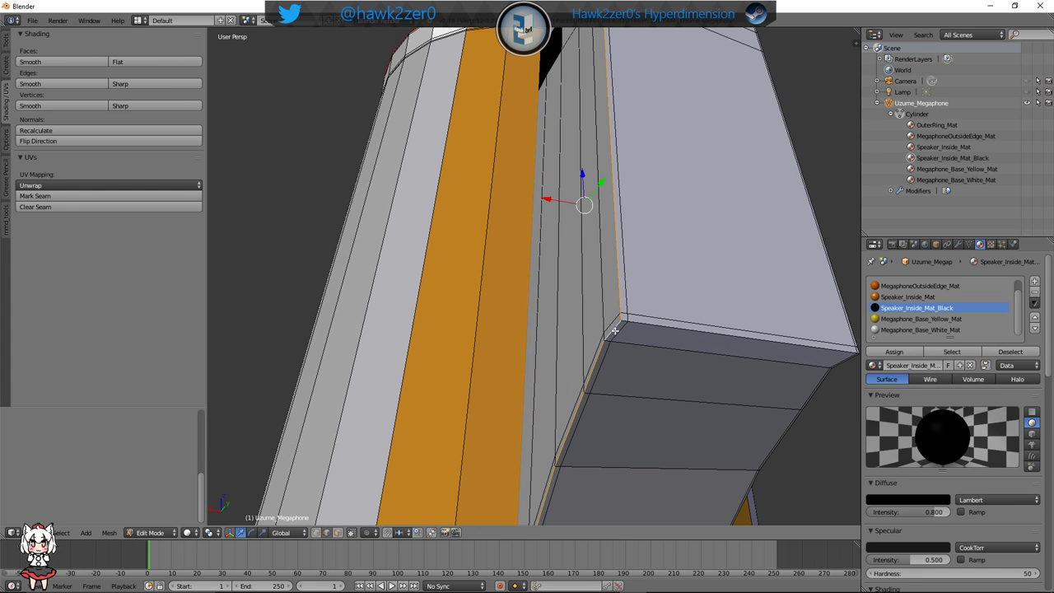
Add the upper side edges of the box bracket to the selection, leaving out its front top edge
mouse_move(615, 282)
middle_mouse_down()
mouse_move(602, 244)
mouse_move(616, 298)
middle_mouse_up()
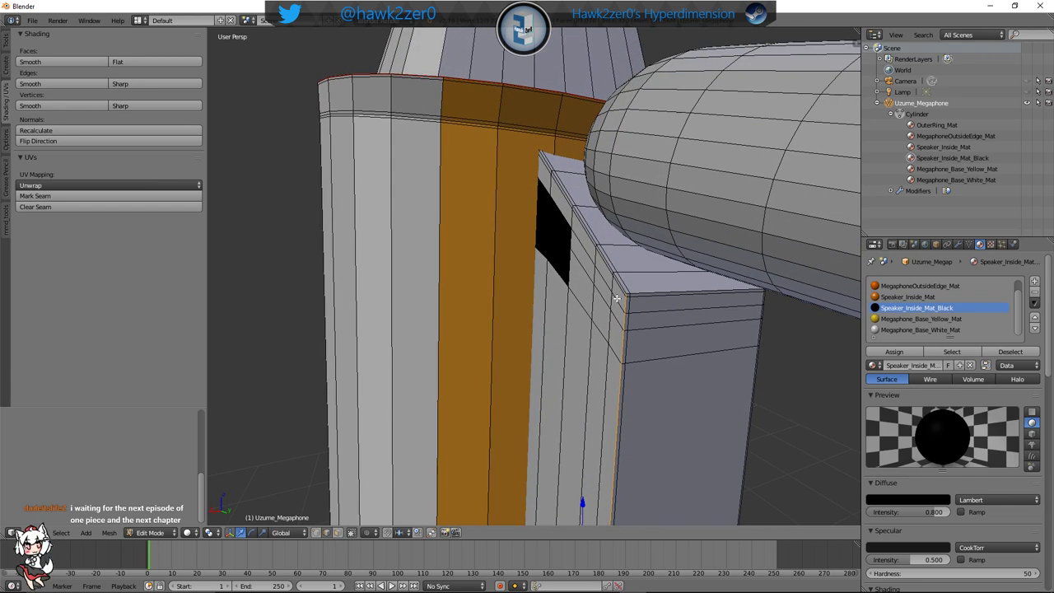
scroll(623, 292, "up", 2)
right_click(667, 285, "alt+shift")
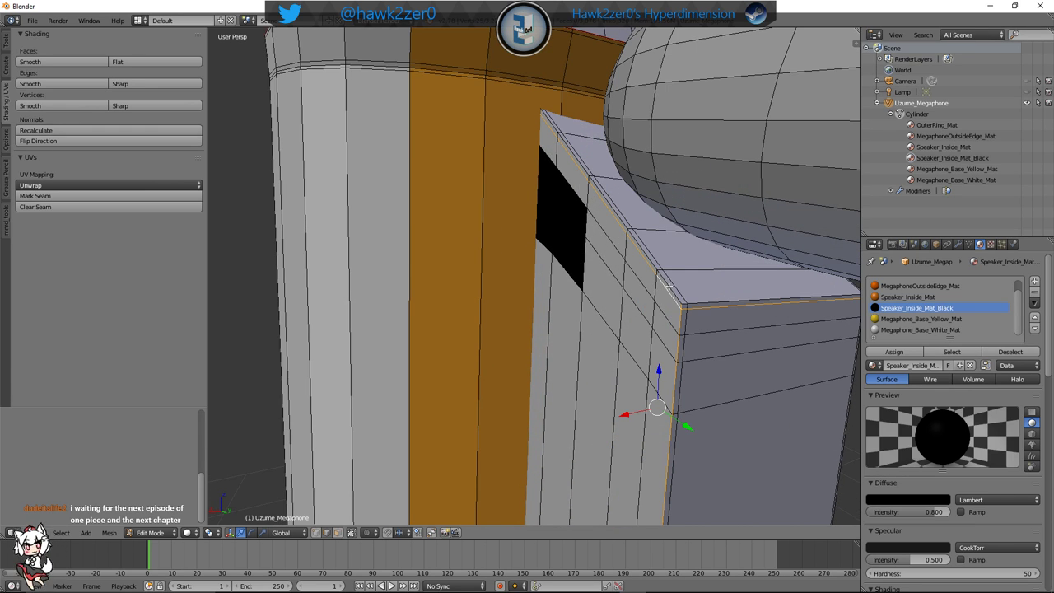
key("ctrl+z")
right_click(672, 288, "alt+shift")
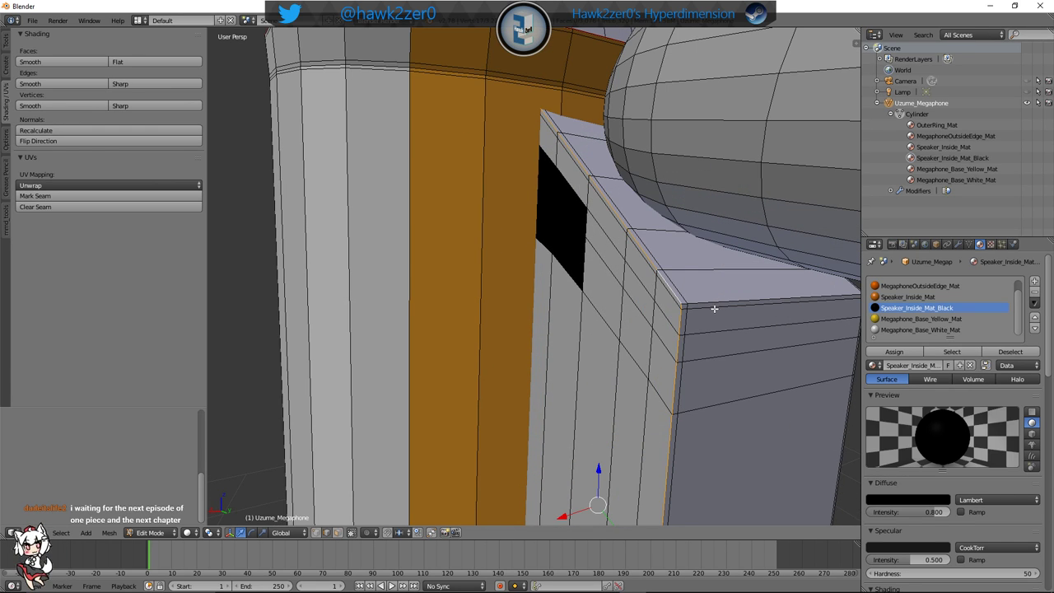
Add the matching edges and short corner edge on the bracket's opposite side, and mark the selected edges as a UV seam
scroll(714, 309, "down", 2)
middle_click_drag(701, 305, 633, 310)
scroll(503, 320, "up", 2)
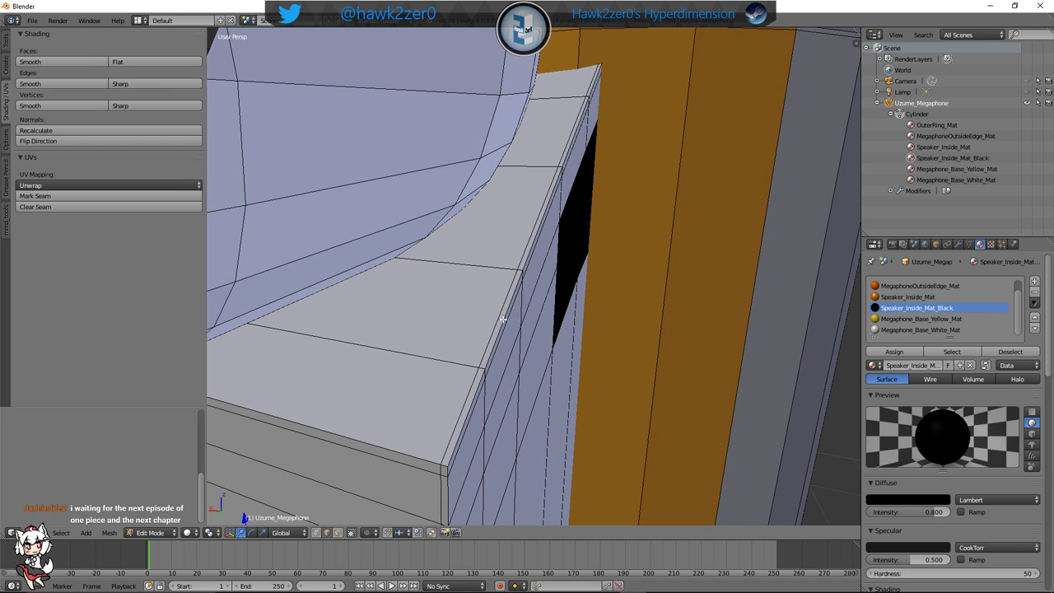
scroll(511, 307, "up", 5)
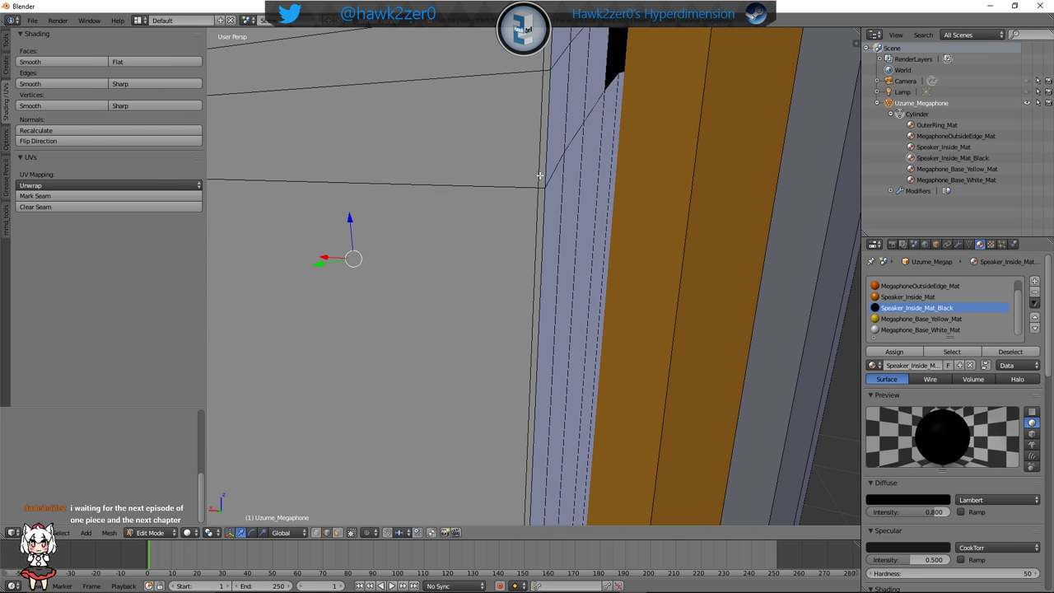
right_click(542, 221)
scroll(540, 321, "down", 5)
scroll(554, 346, "up", 5)
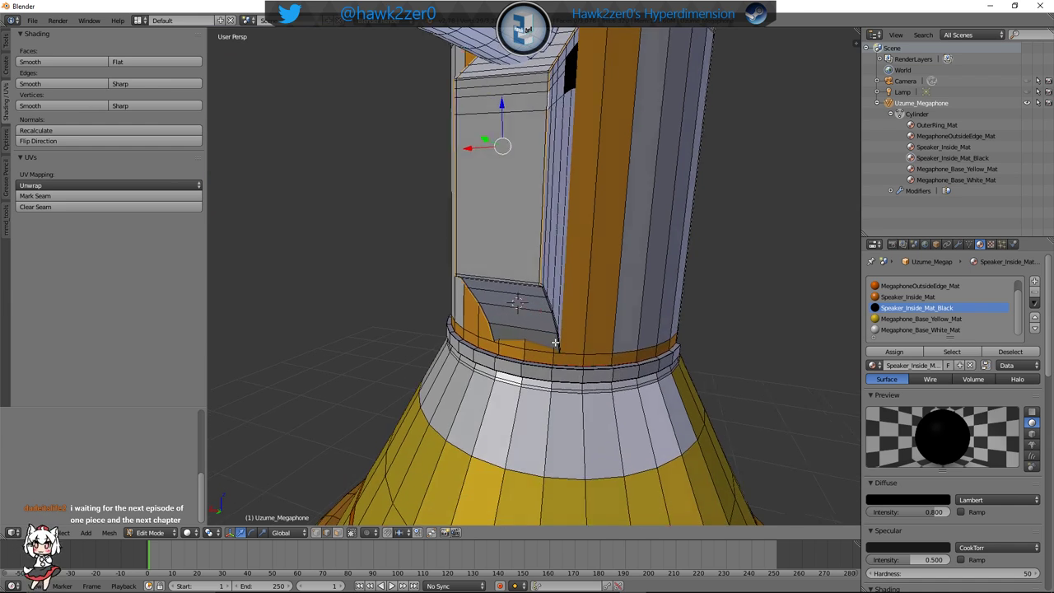
scroll(544, 321, "up", 4)
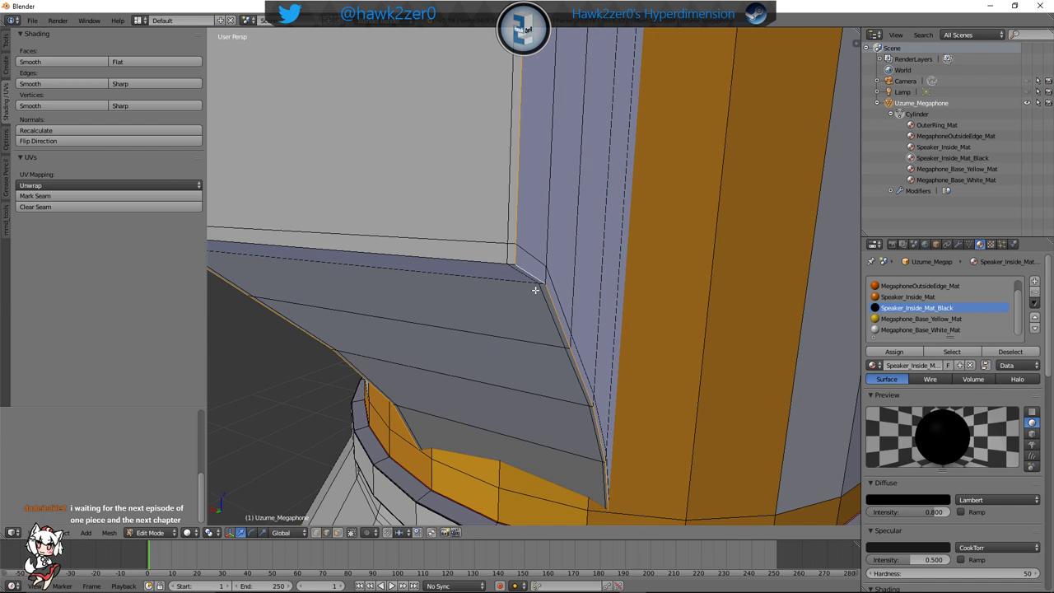
scroll(536, 290, "down", 4)
left_click(49, 196)
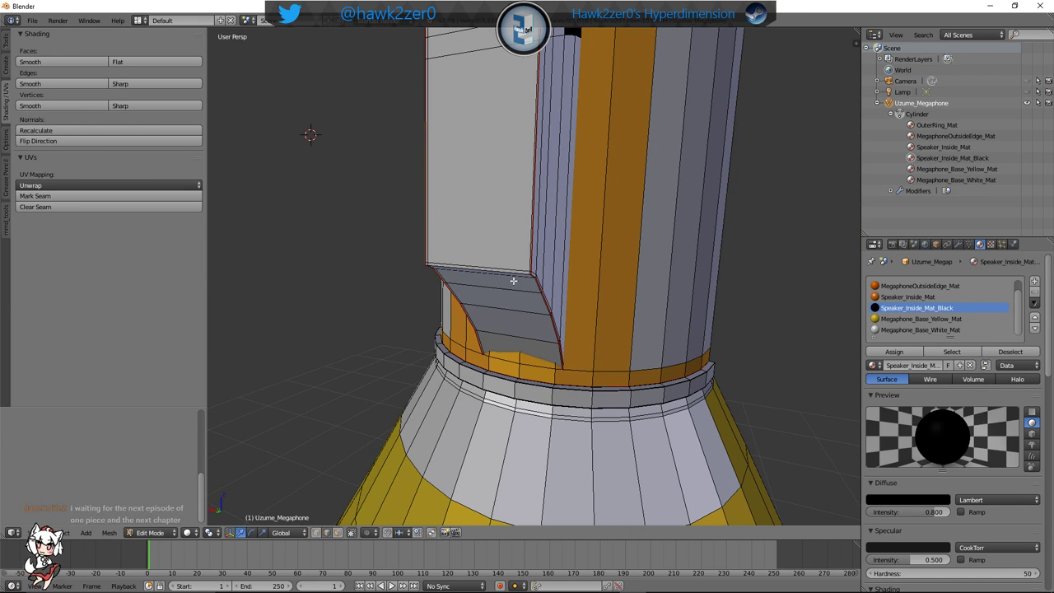
Select the outer edge loop of the orange rim around the open upper end and mark it as a UV seam
scroll(513, 281, "down", 5)
middle_click_drag(513, 281, 494, 235)
scroll(494, 233, "up", 3)
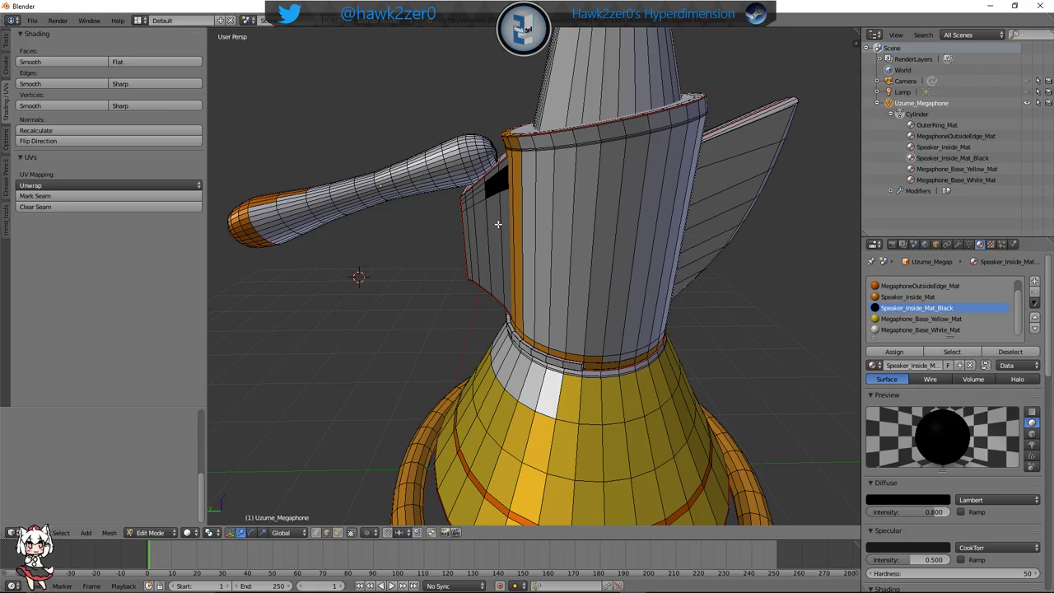
middle_click_drag(498, 223, 558, 227)
scroll(512, 322, "up", 5)
scroll(541, 238, "down", 2)
scroll(513, 242, "up", 5)
scroll(513, 243, "down", 5)
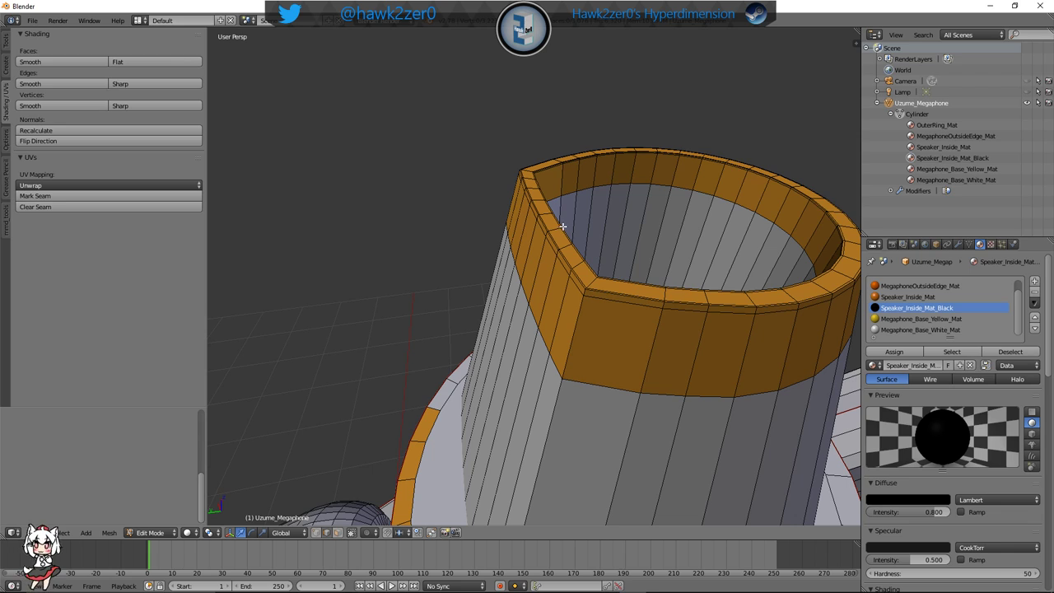
scroll(562, 226, "up", 3)
scroll(606, 156, "down", 5)
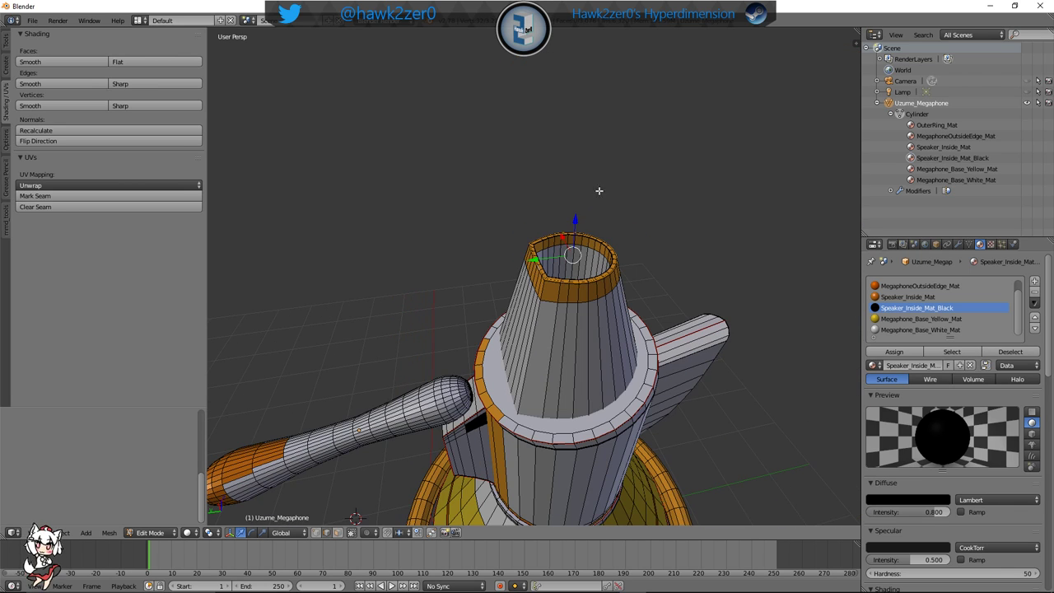
left_click(46, 196)
scroll(531, 282, "up", 6)
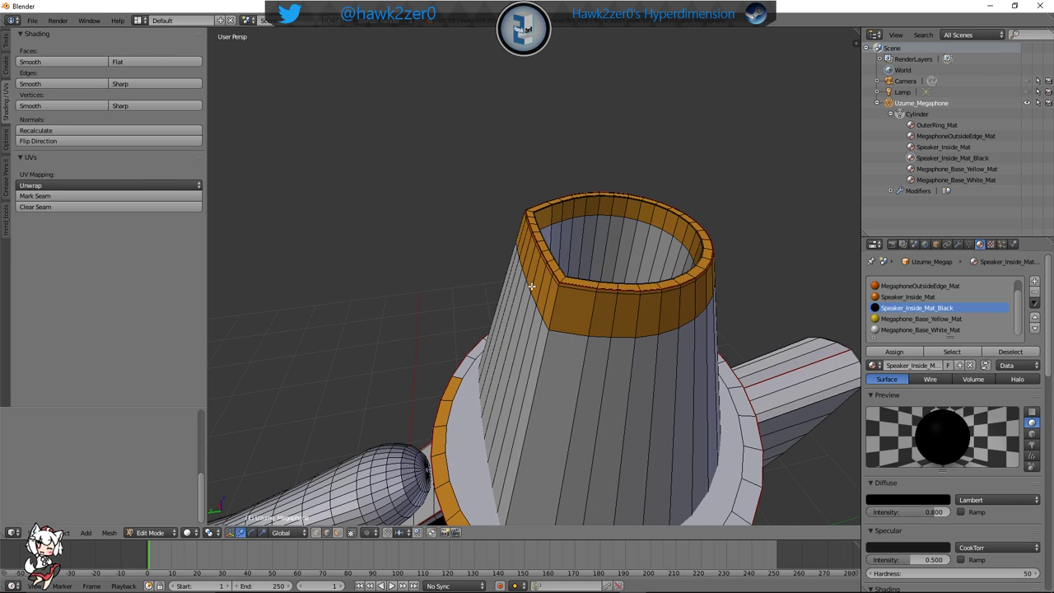
Check the marked seams across the whole megaphone in wireframe and solid display
scroll(530, 283, "down", 5)
mouse_move(530, 275)
middle_mouse_down()
mouse_move(560, 275)
mouse_move(593, 345)
mouse_move(614, 317)
mouse_move(610, 346)
mouse_move(620, 338)
mouse_move(625, 376)
mouse_move(620, 319)
mouse_move(576, 337)
mouse_move(532, 325)
mouse_move(607, 341)
mouse_move(626, 331)
mouse_move(539, 325)
mouse_move(568, 322)
mouse_move(581, 288)
middle_mouse_up()
key("z")
key("z")
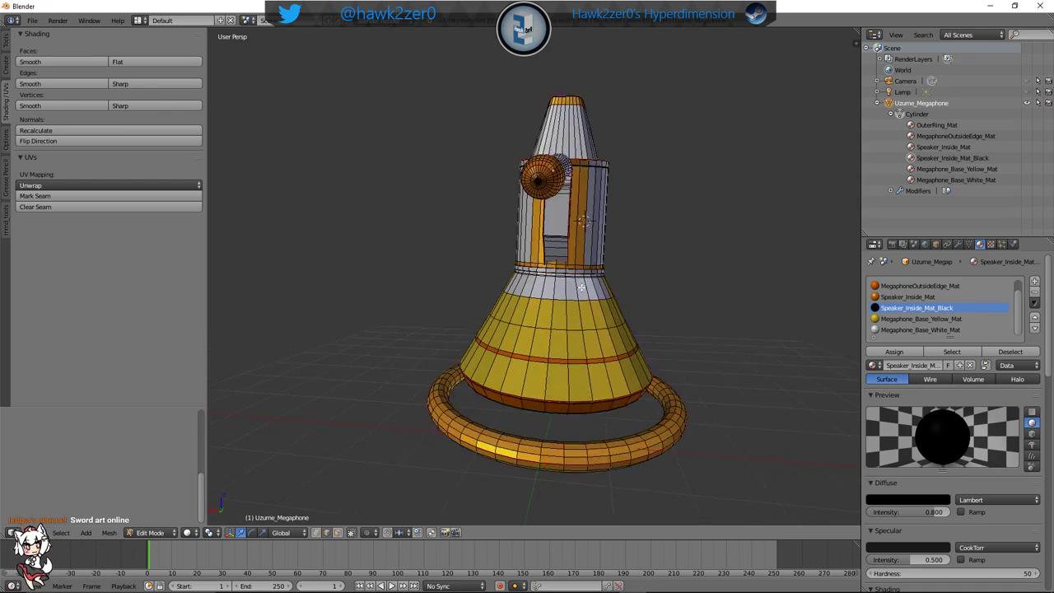
middle_click_drag(581, 202, 583, 259, "shift")
scroll(584, 275, "up", 5)
scroll(584, 275, "down", 3)
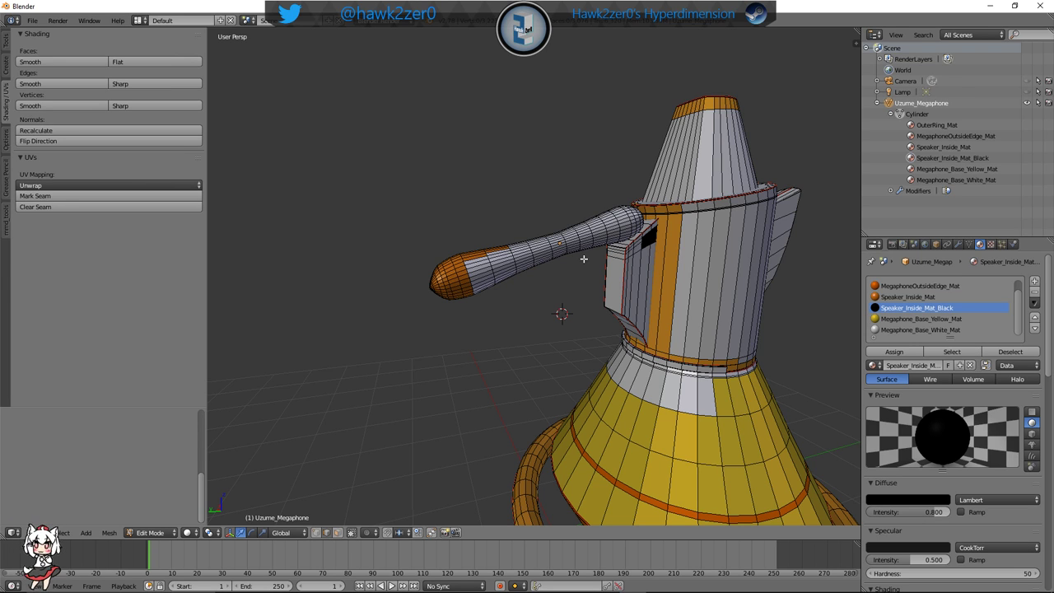
Select the handle's edge loop where the orange tip meets the white part and mark it as a UV seam
scroll(473, 301, "up", 5)
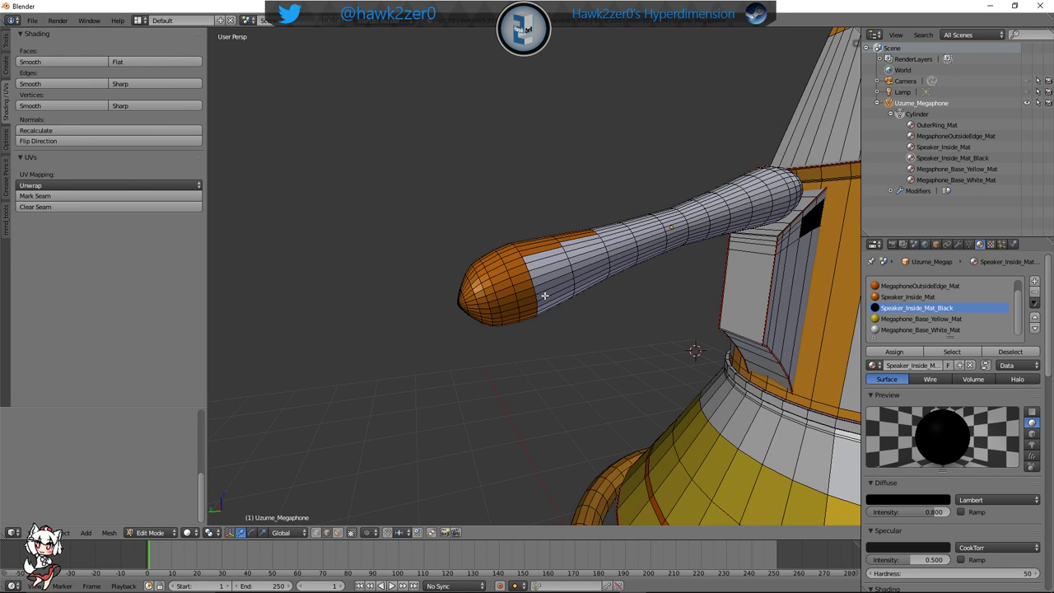
scroll(535, 278, "up", 2)
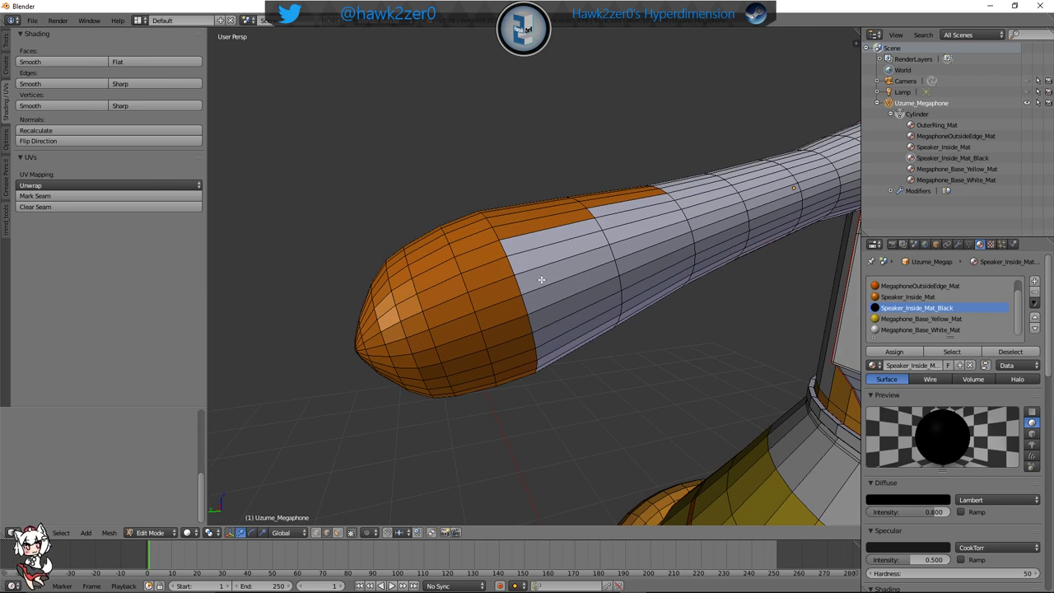
right_click(503, 246)
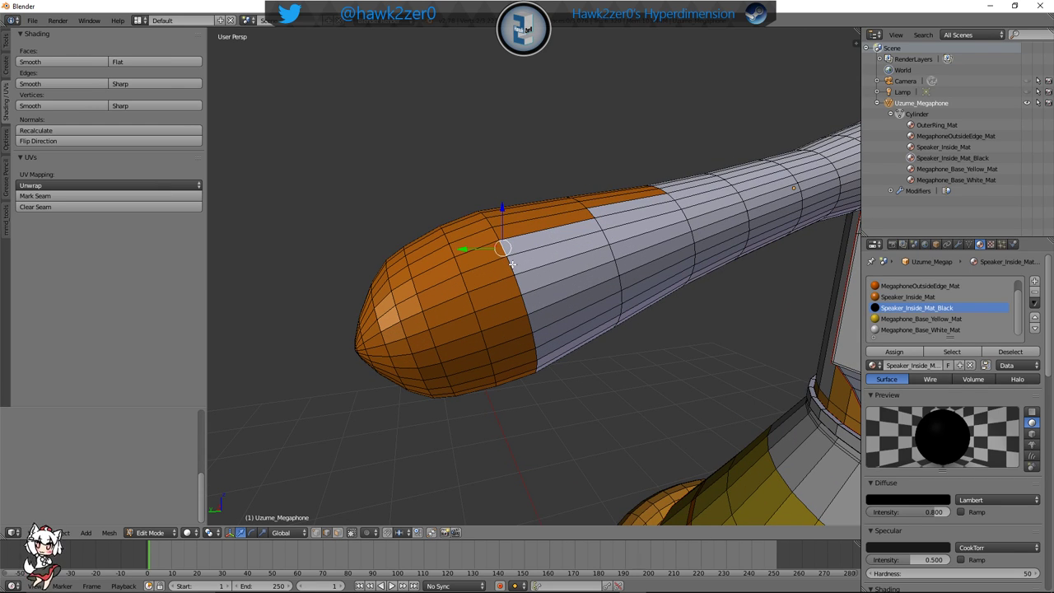
right_click(512, 265, "alt")
left_click(83, 197)
middle_click_drag(566, 286, 492, 301, "shift")
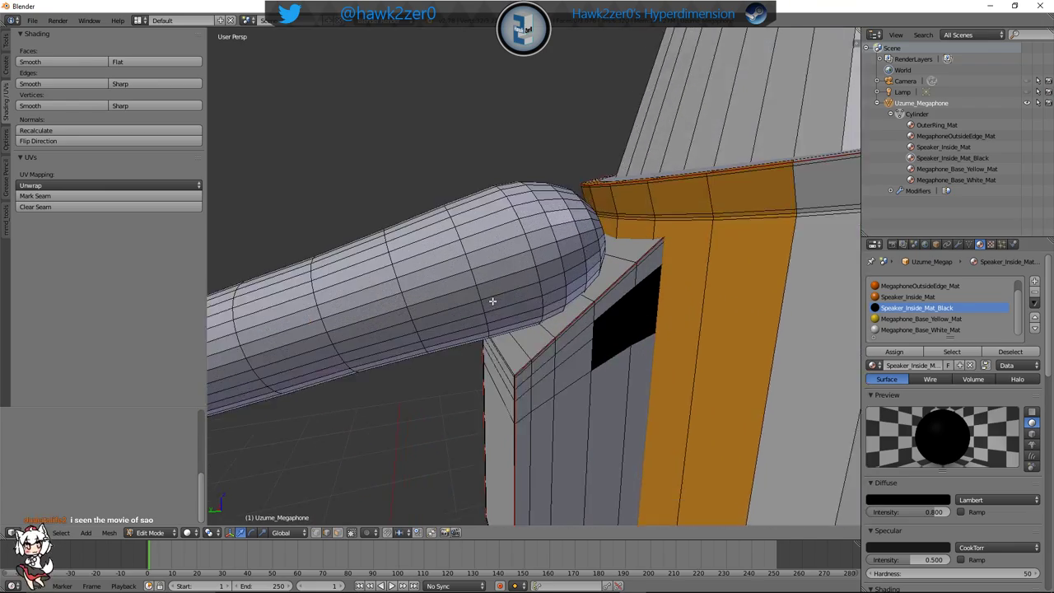
Select the edge loop around the handle near its rounded end beside the bracket and mark it as a UV seam
scroll(492, 301, "up", 3)
right_click(525, 225)
right_click(534, 241, "alt")
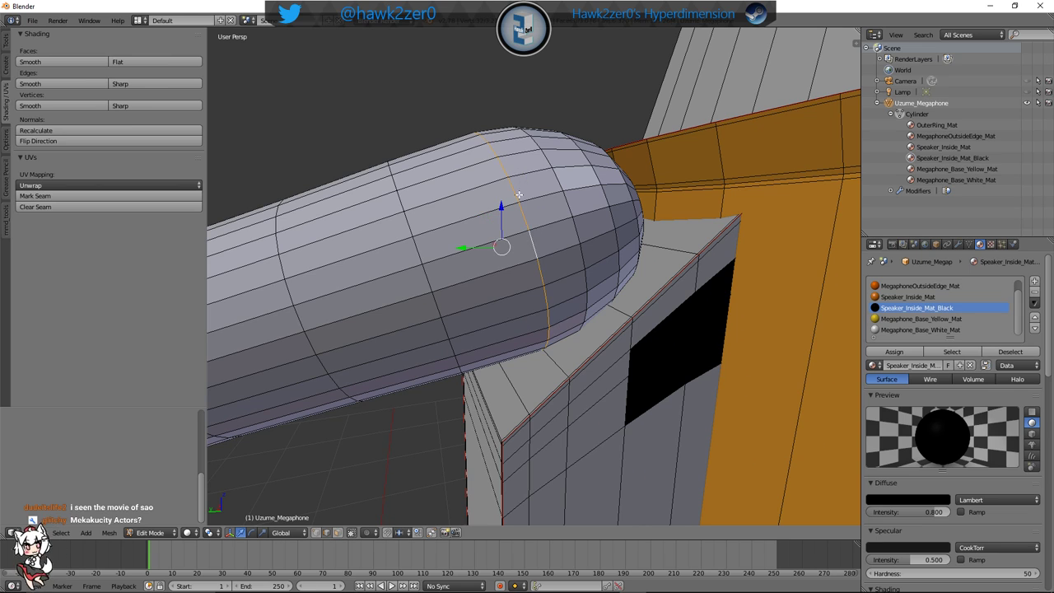
left_click(61, 196)
key("a")
scroll(476, 250, "down", 4)
middle_click_drag(476, 250, 499, 261)
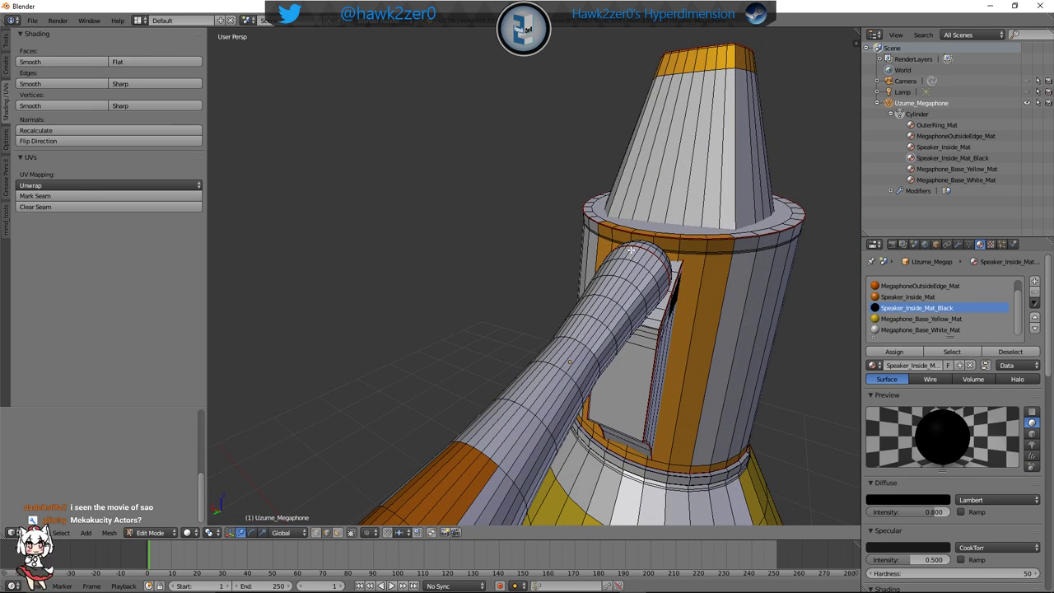
Select the lengthwise edge line along the handle between its two ring seams and mark it as a UV seam
left_click(631, 250, "alt")
scroll(634, 247, "up", 5)
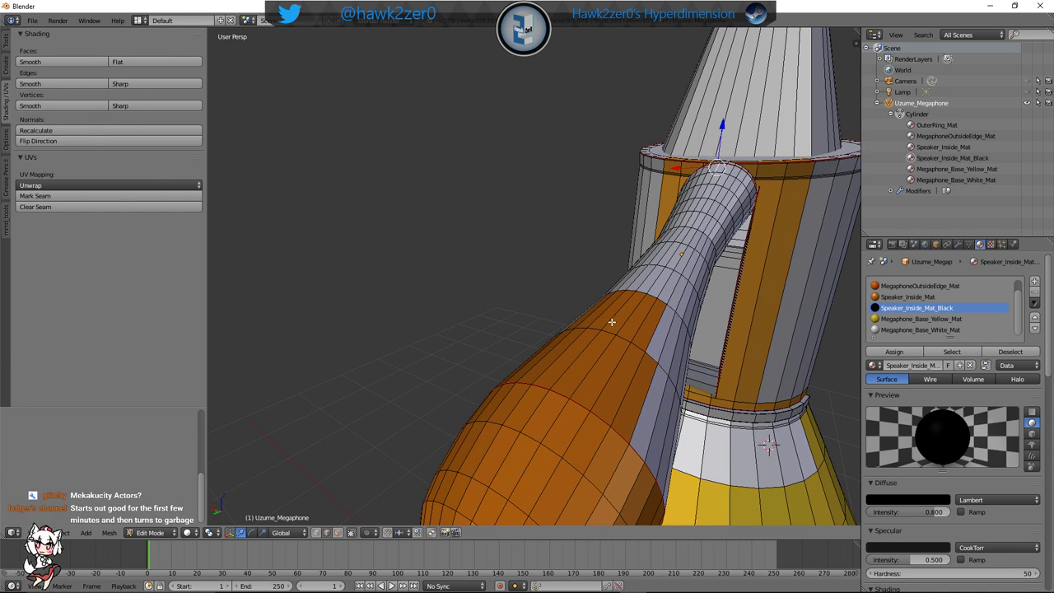
left_click(584, 350, "alt")
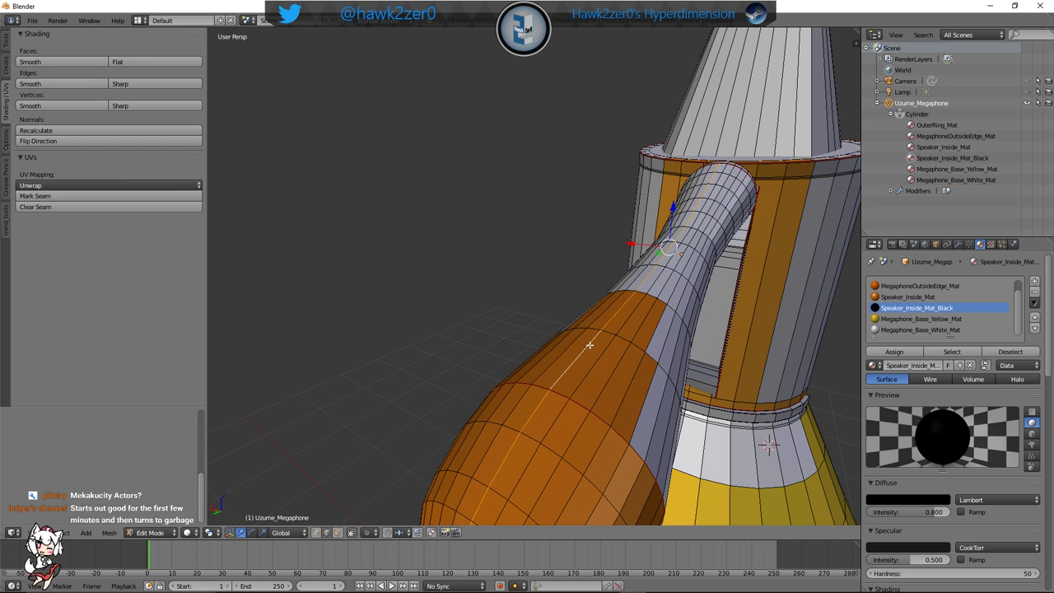
key("ctrl+z")
left_click(571, 363, "alt")
left_click(78, 198)
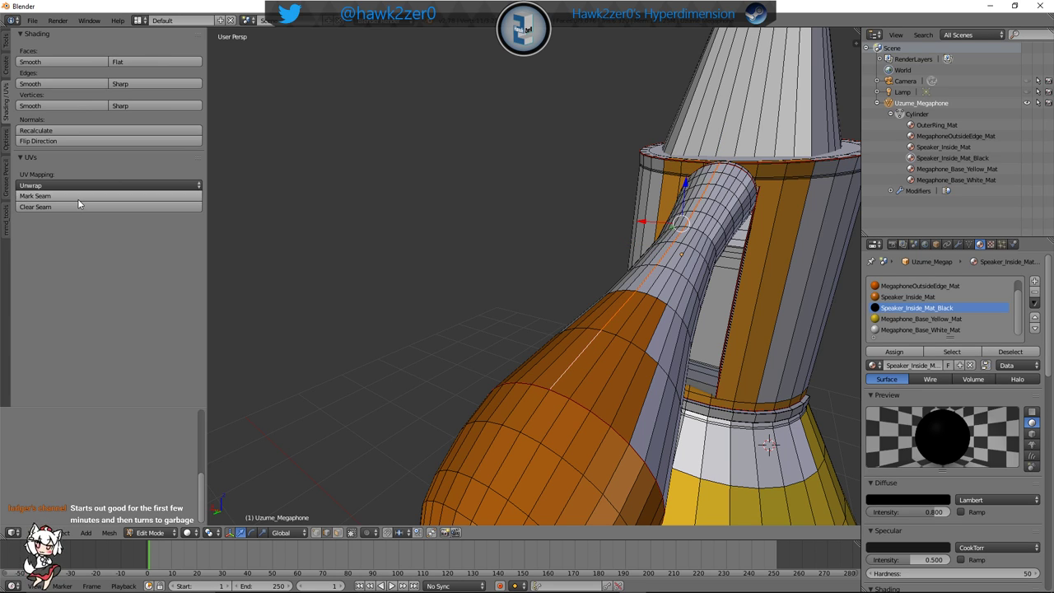
In wireframe display, select the edge loop at the cylinder's lower end just above the cone and mark it as a UV seam
scroll(577, 362, "down", 5)
middle_click_drag(630, 377, 540, 329)
scroll(511, 333, "down", 4)
scroll(550, 337, "up", 5)
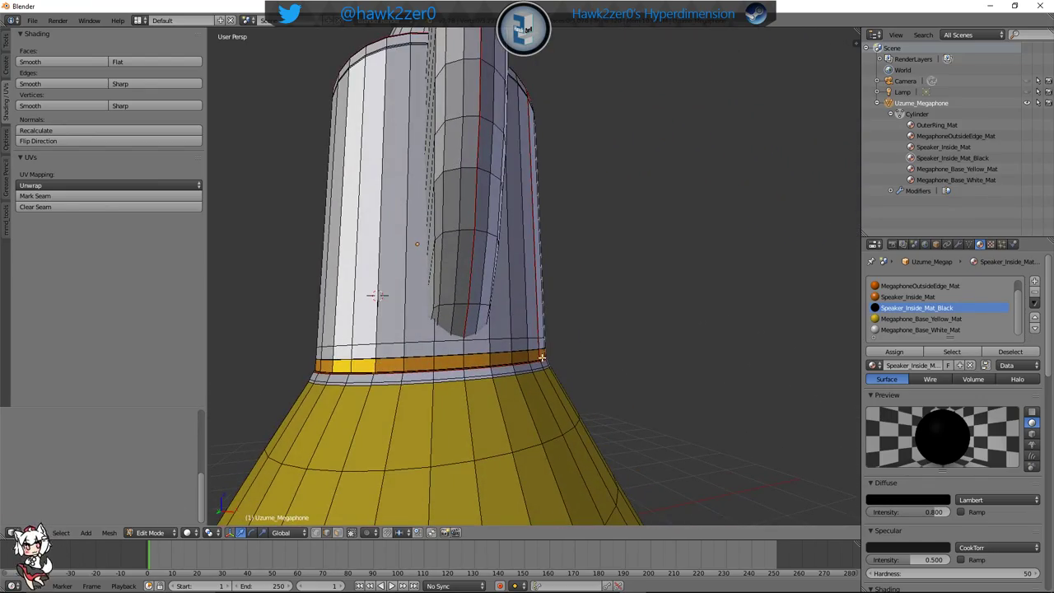
key("z")
mouse_move(541, 372)
middle_mouse_down()
mouse_move(577, 371)
mouse_move(588, 401)
mouse_move(621, 365)
mouse_move(513, 400)
mouse_move(466, 391)
mouse_move(502, 327)
mouse_move(477, 301)
mouse_move(565, 289)
mouse_move(555, 313)
mouse_move(610, 360)
mouse_move(610, 350)
middle_mouse_up()
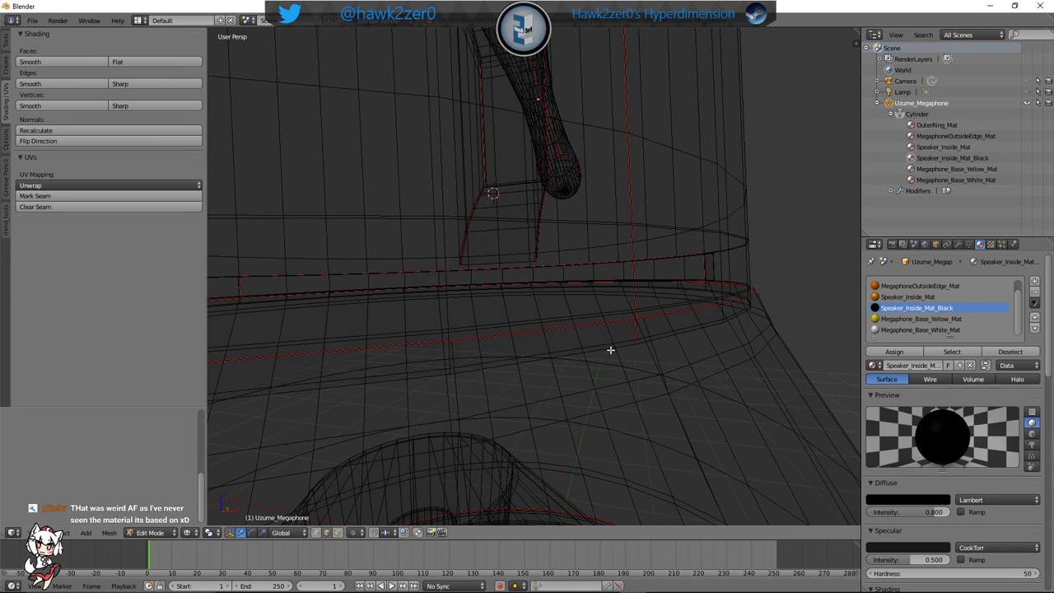
right_click(623, 347, "alt")
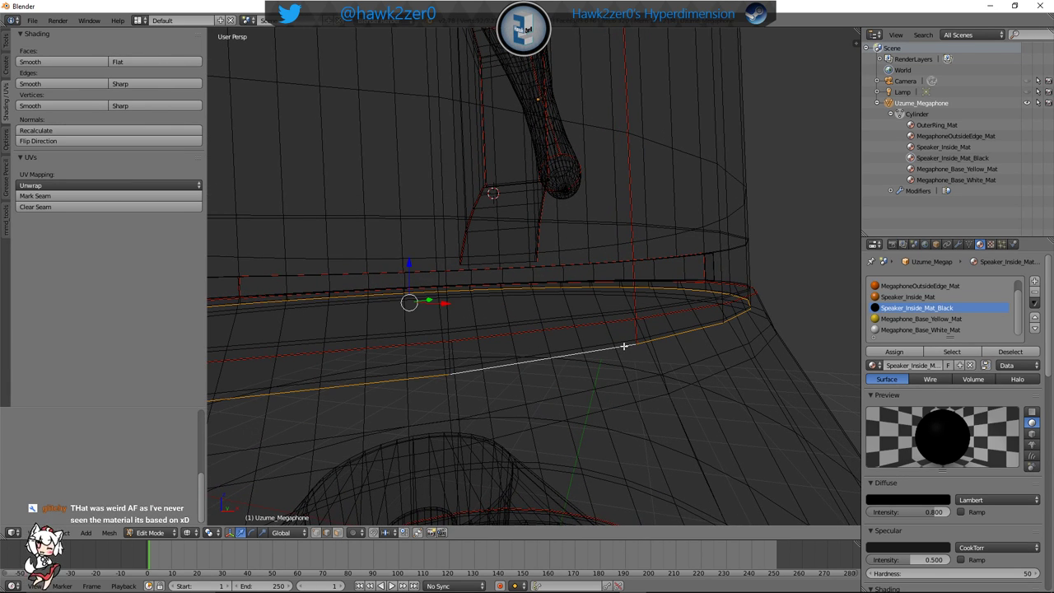
left_click(36, 196)
Select the neighbouring inner edge loop at the cylinder's lower end and clear its UV seam
right_click(609, 322)
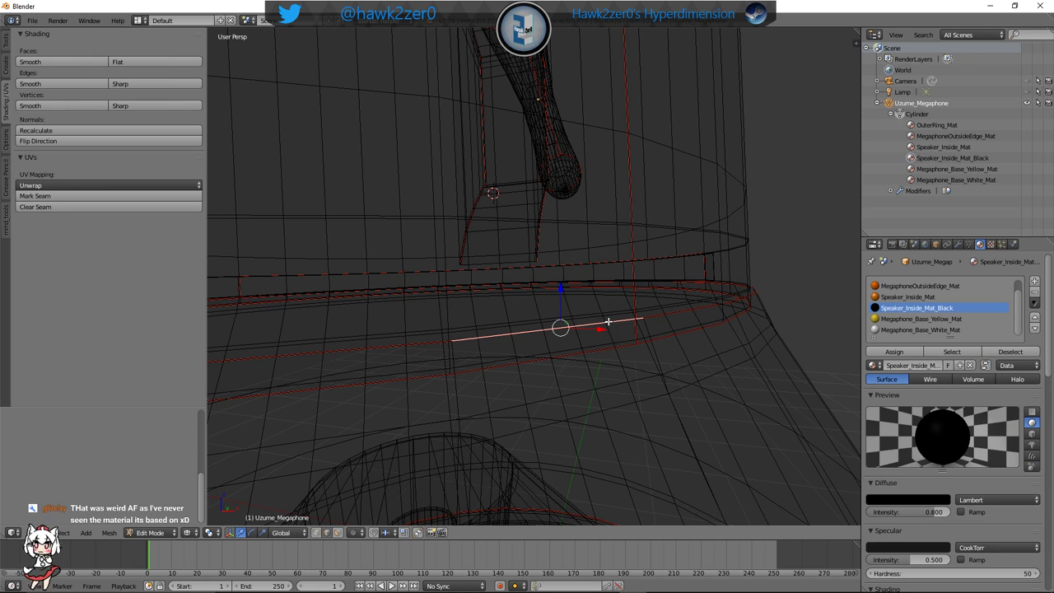
right_click(611, 320, "alt")
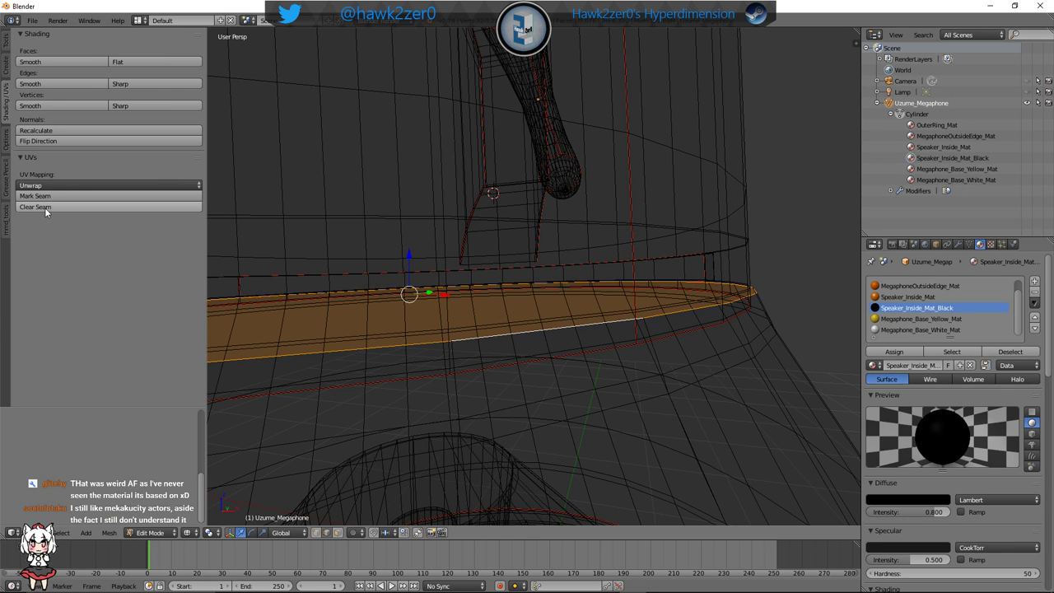
key("a")
Check the marked seams in wireframe and solid display, and inspect the megaphone from several sides in Object Mode
middle_click_drag(444, 346, 608, 323)
scroll(642, 307, "up", 3)
scroll(698, 305, "down", 3)
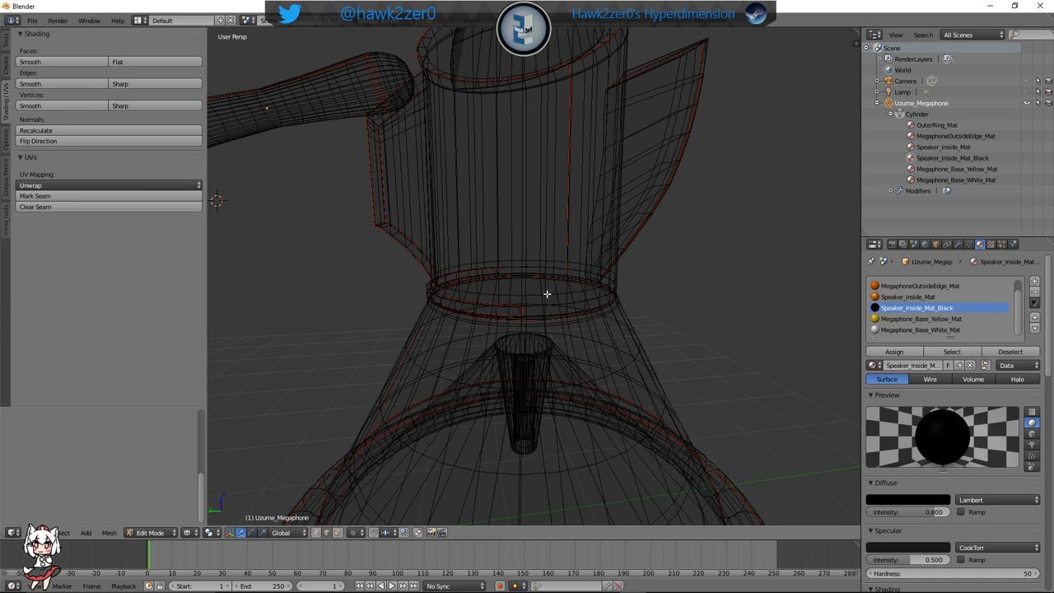
scroll(547, 293, "down", 8)
key("z")
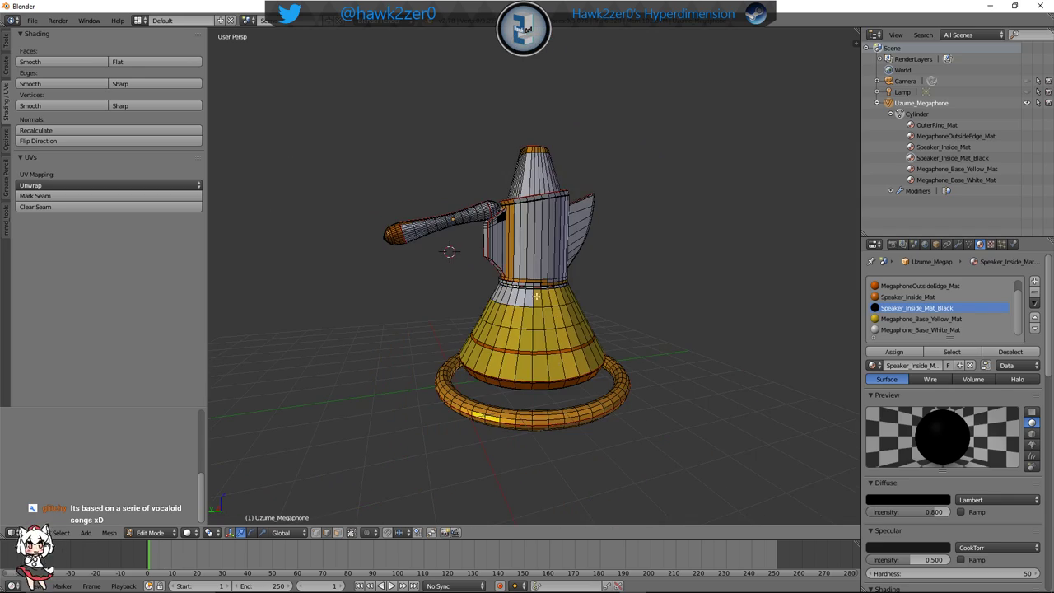
middle_click_drag(536, 296, 486, 374)
key("a")
key("a")
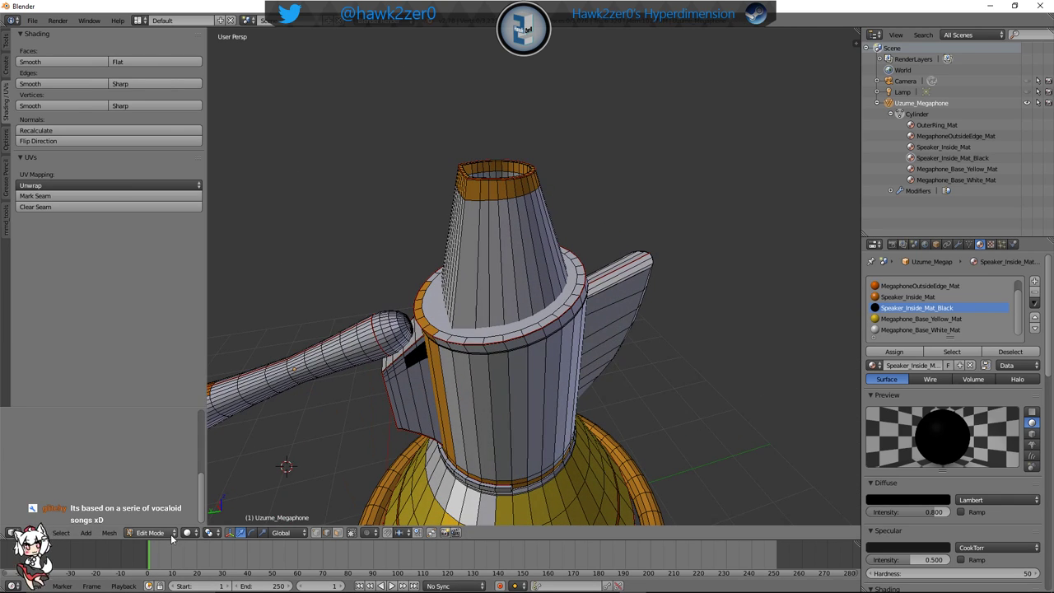
left_click(171, 537)
left_click(168, 520)
middle_click_drag(664, 394, 607, 302)
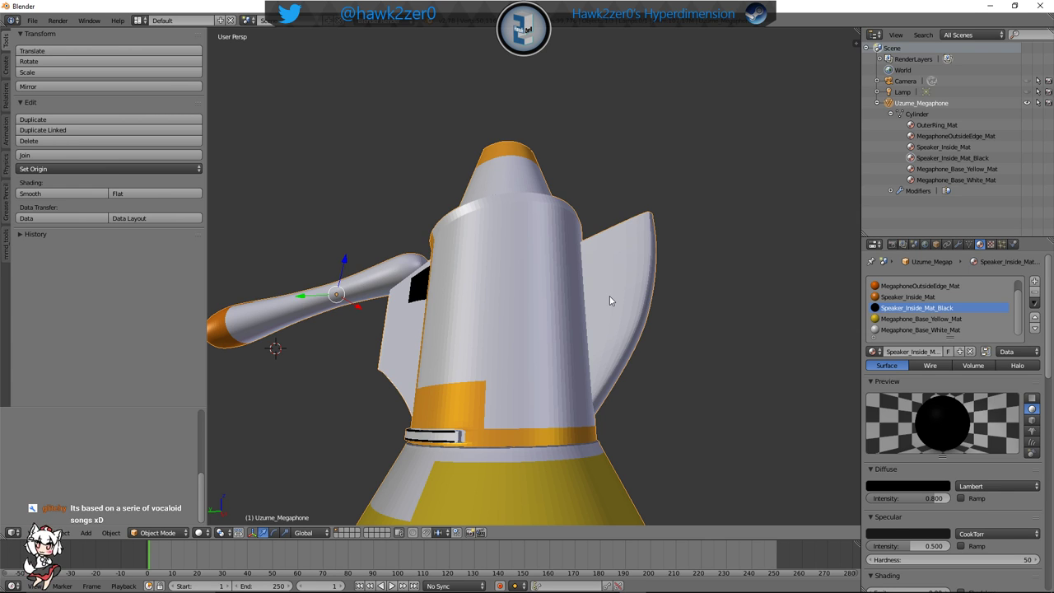
middle_click_drag(609, 297, 492, 356)
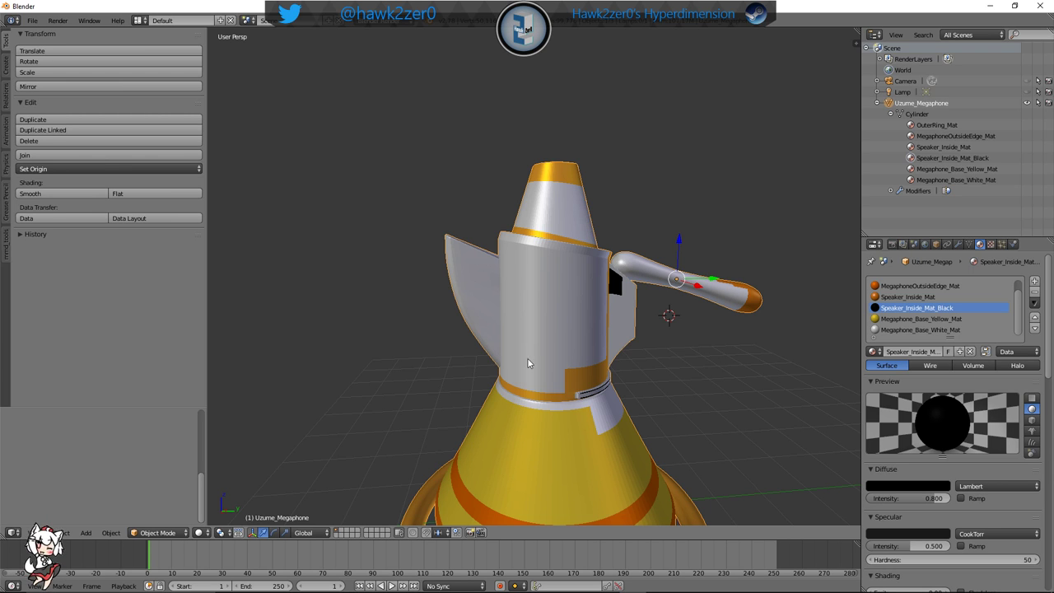
middle_click_drag(530, 363, 549, 320)
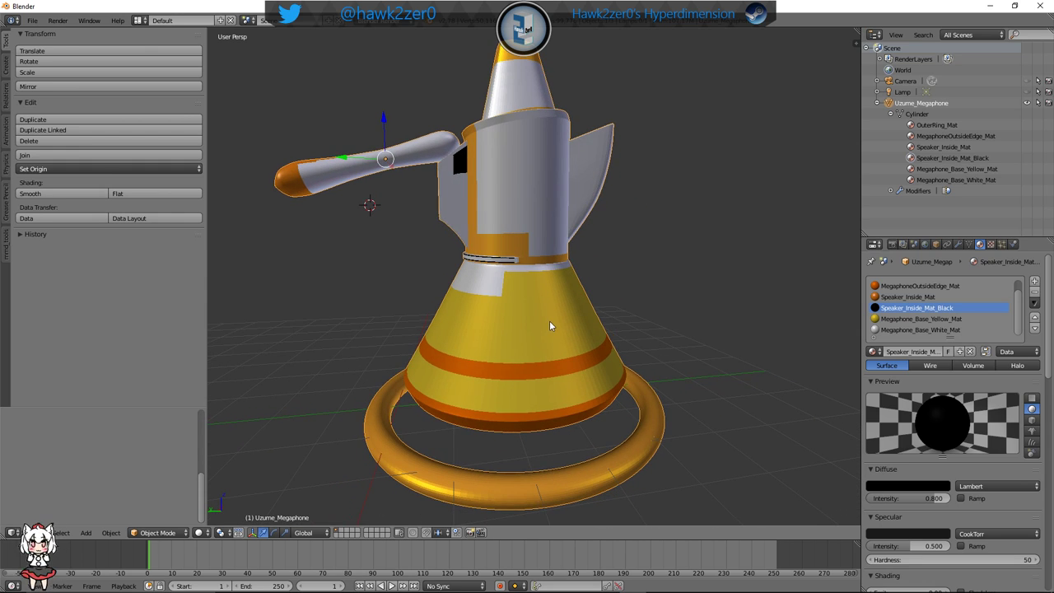
Unwrap the entire megaphone mesh in Edit Mode and return to Object Mode
left_click(158, 532)
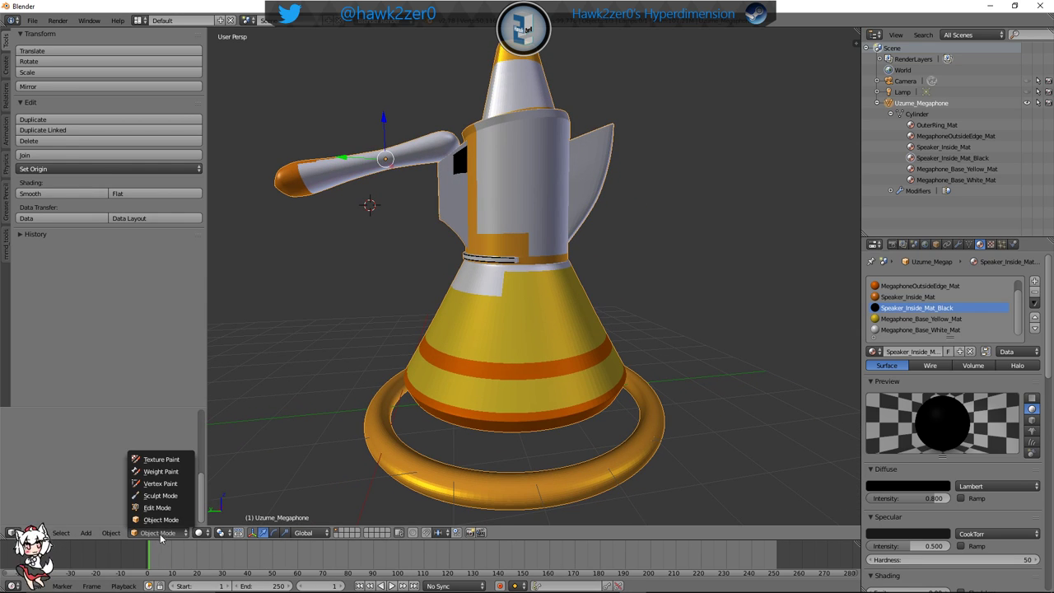
left_click(165, 515)
middle_click_drag(486, 353, 518, 354)
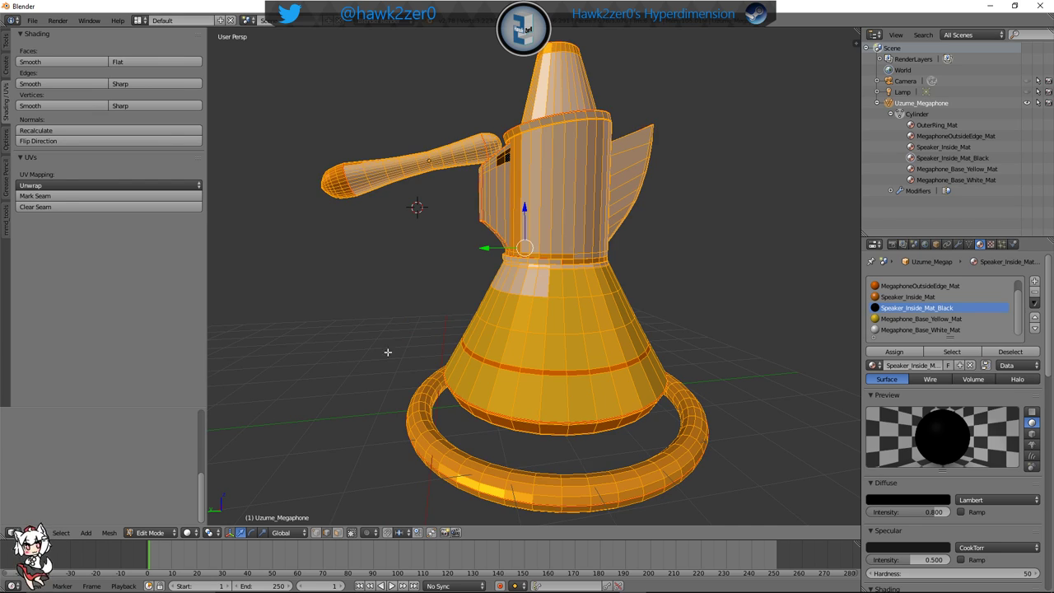
left_click(106, 186)
left_click(107, 199)
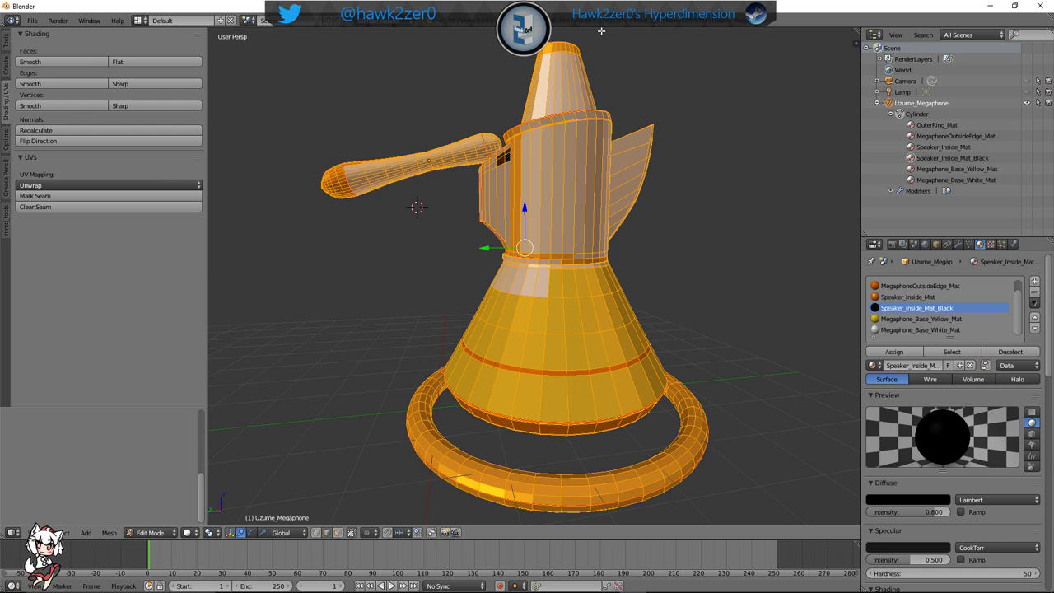
left_click(150, 532)
left_click(161, 517)
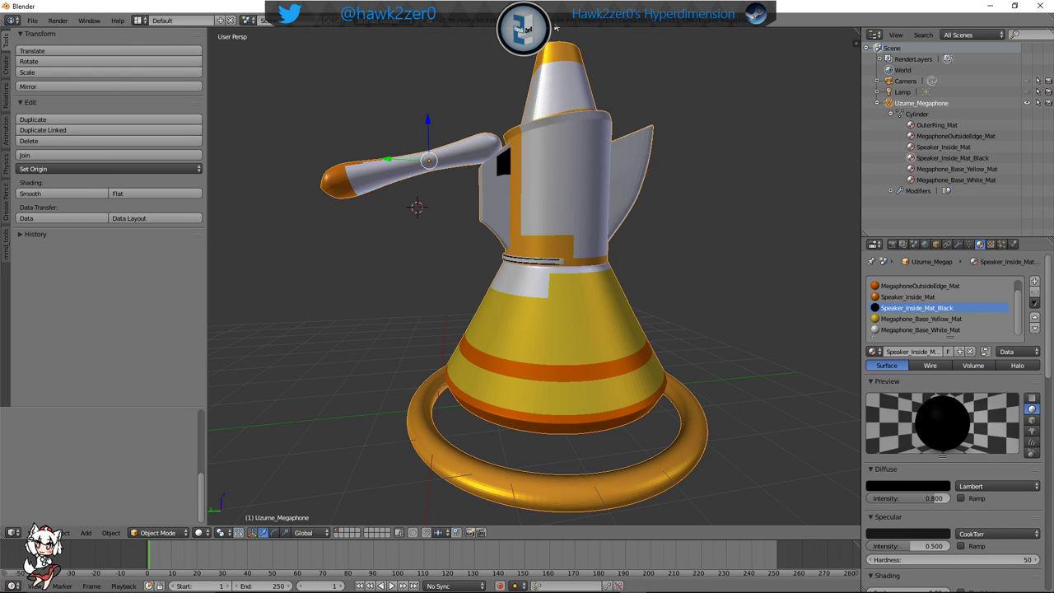
Change the screen layout to UV Editing and frame the megaphone in the 3D view
middle_click_drag(529, 151, 594, 308)
scroll(517, 163, "down", 2)
left_click(140, 20)
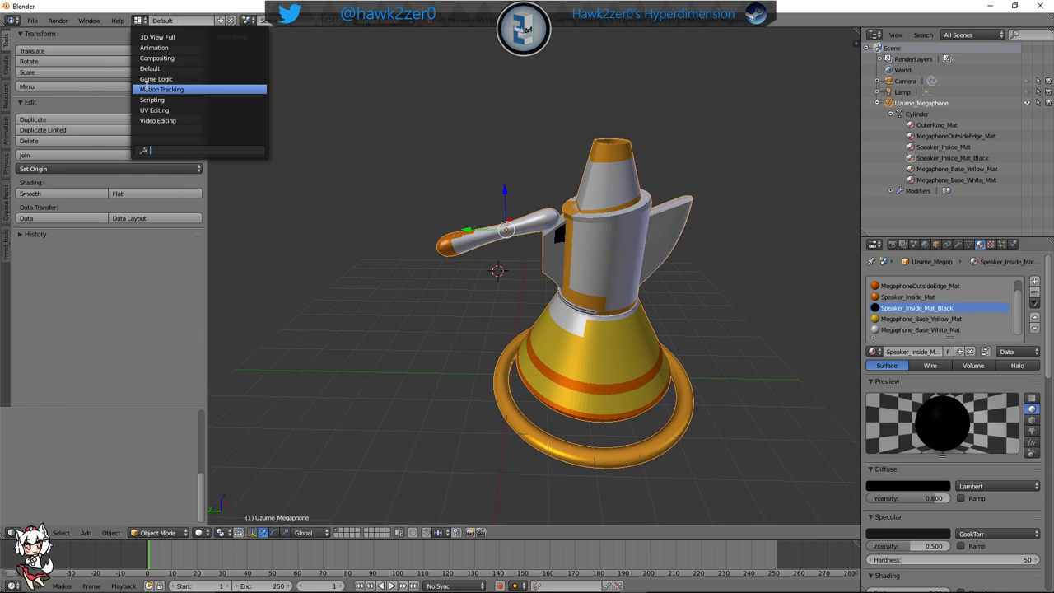
left_click(162, 110)
scroll(700, 251, "down", 6)
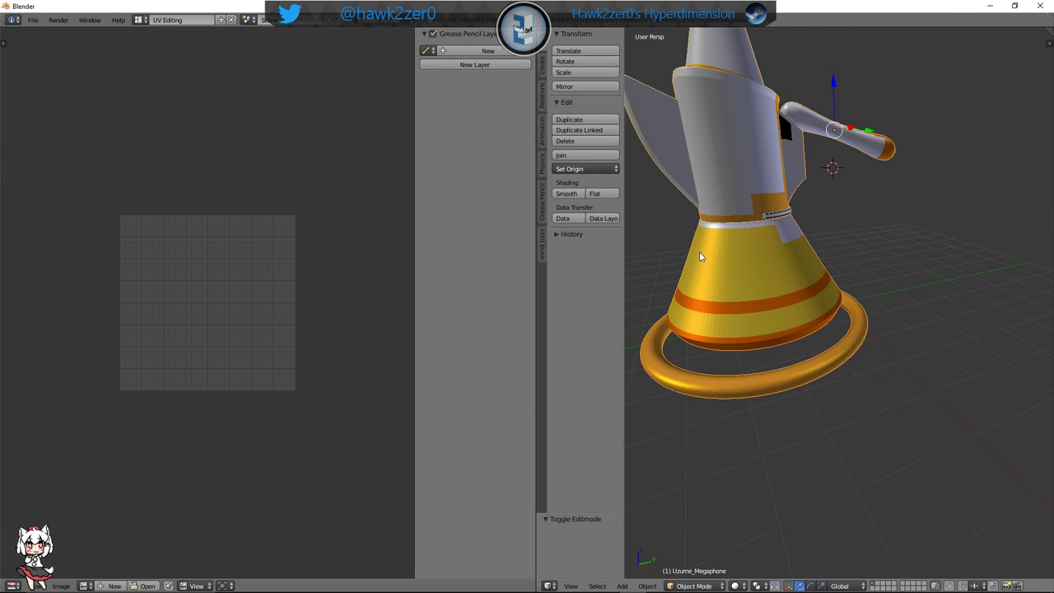
middle_click_drag(700, 252, 783, 291, "shift")
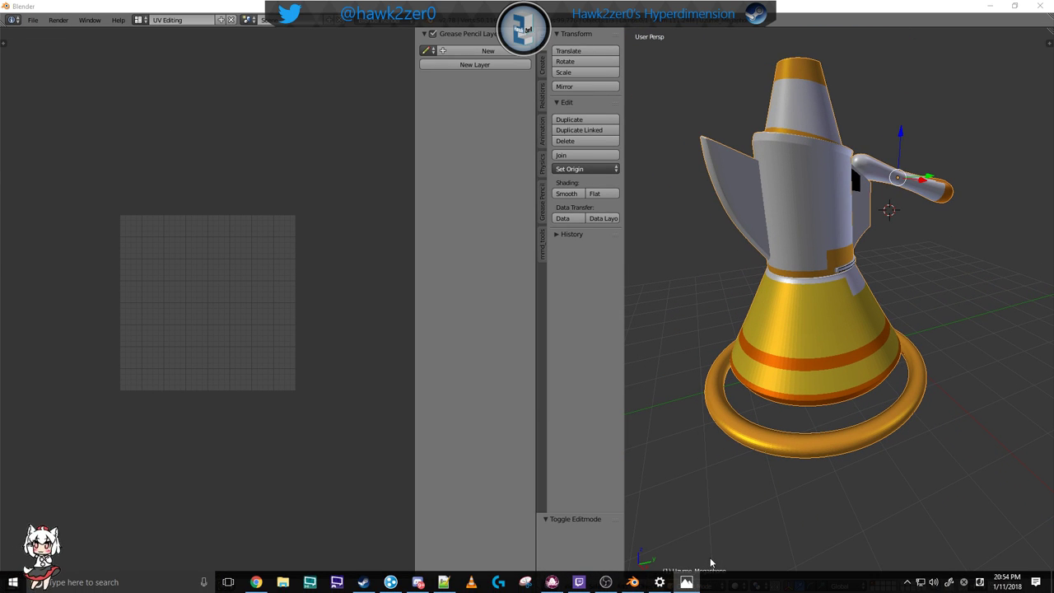
Enter Edit Mode to show the megaphone's UV layout and limit selection to visible geometry
mouse_move(710, 588)
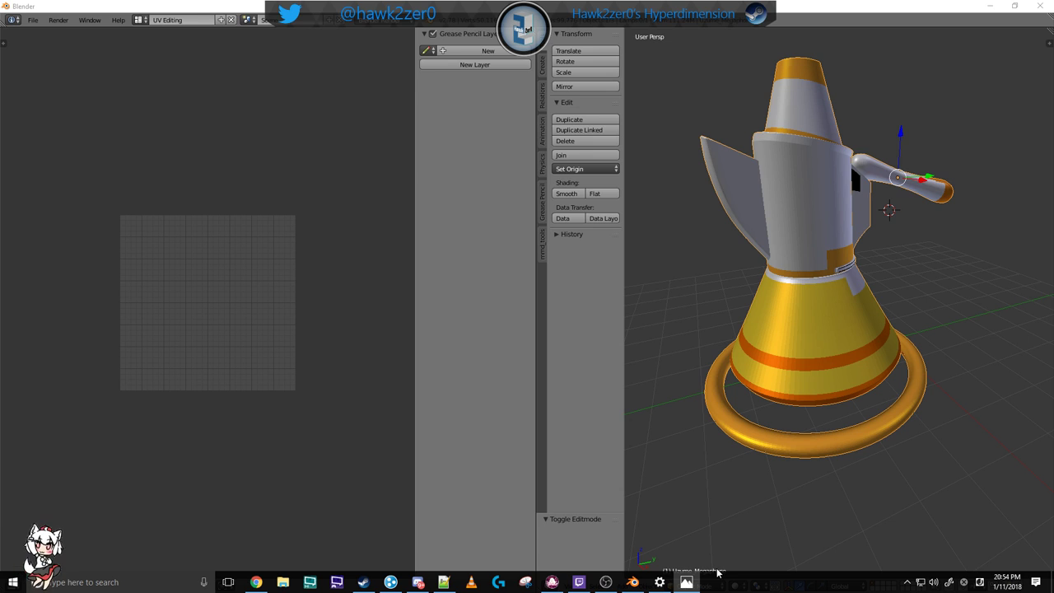
left_click(714, 586)
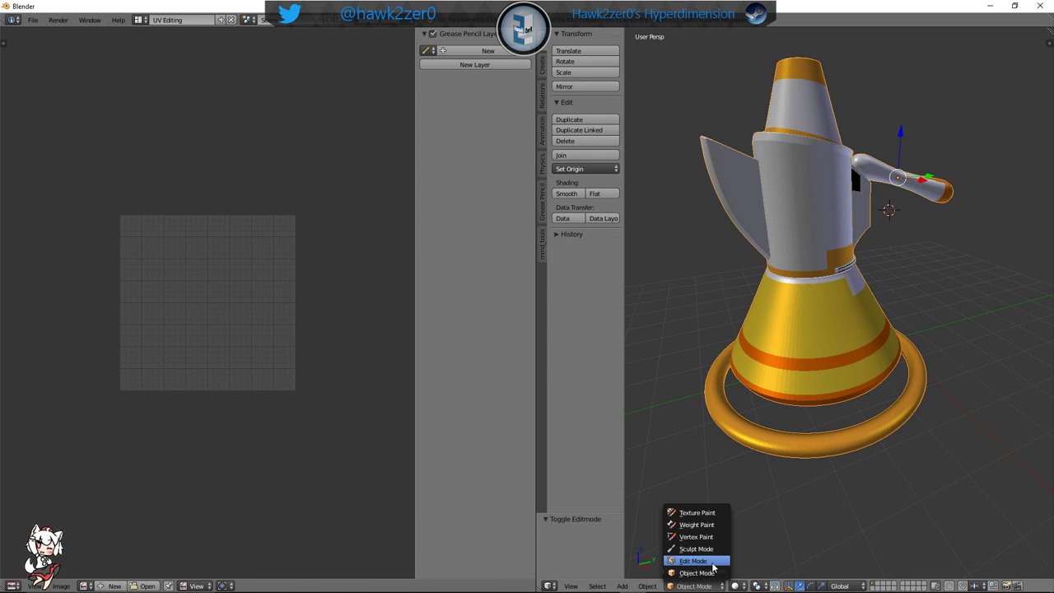
left_click(694, 561)
scroll(219, 357, "up", 3)
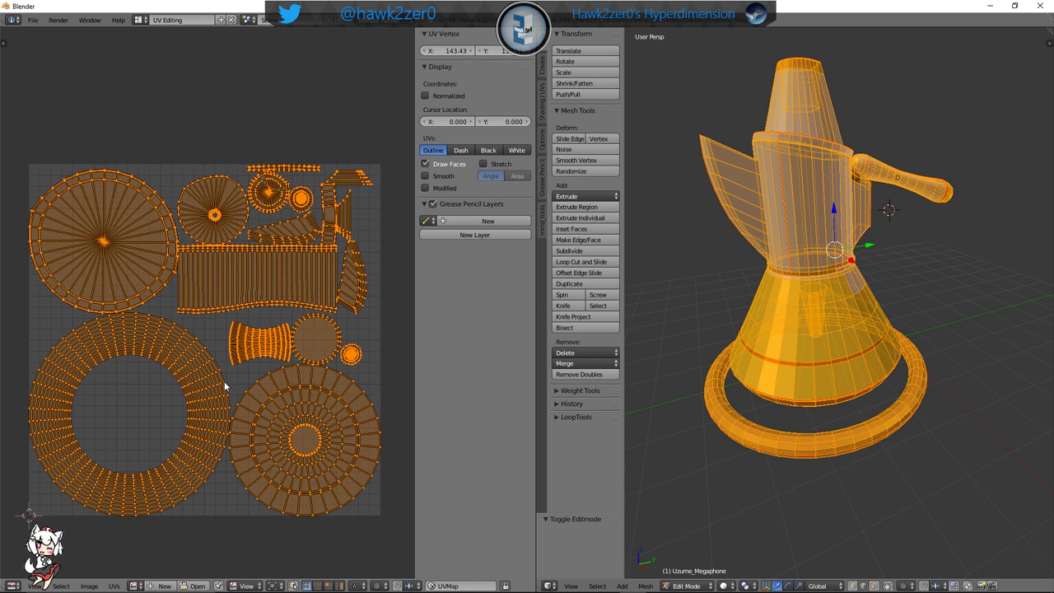
scroll(249, 321, "down", 1)
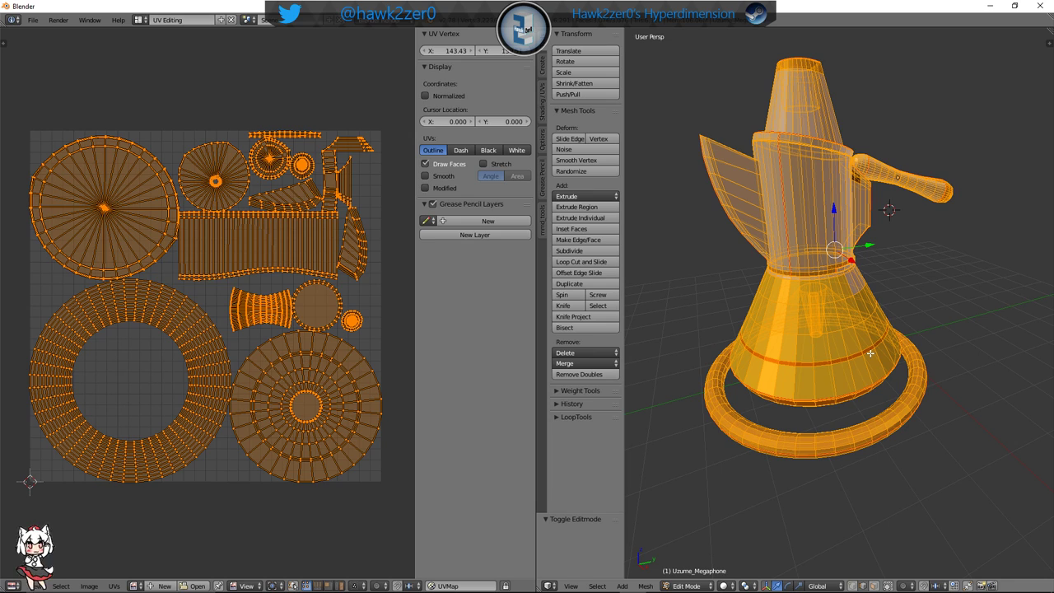
left_click(950, 334)
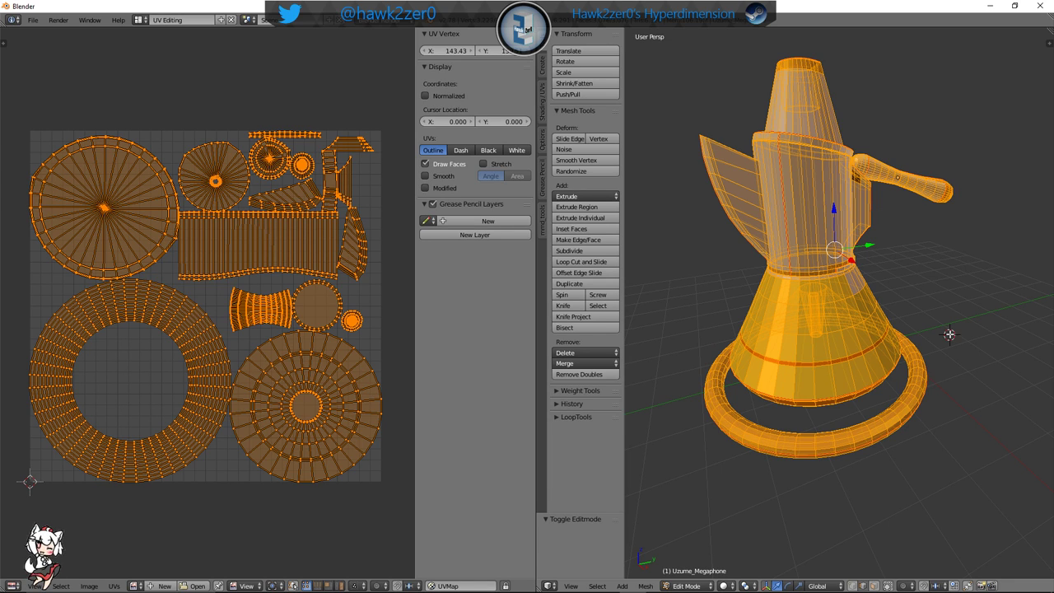
left_click(892, 585)
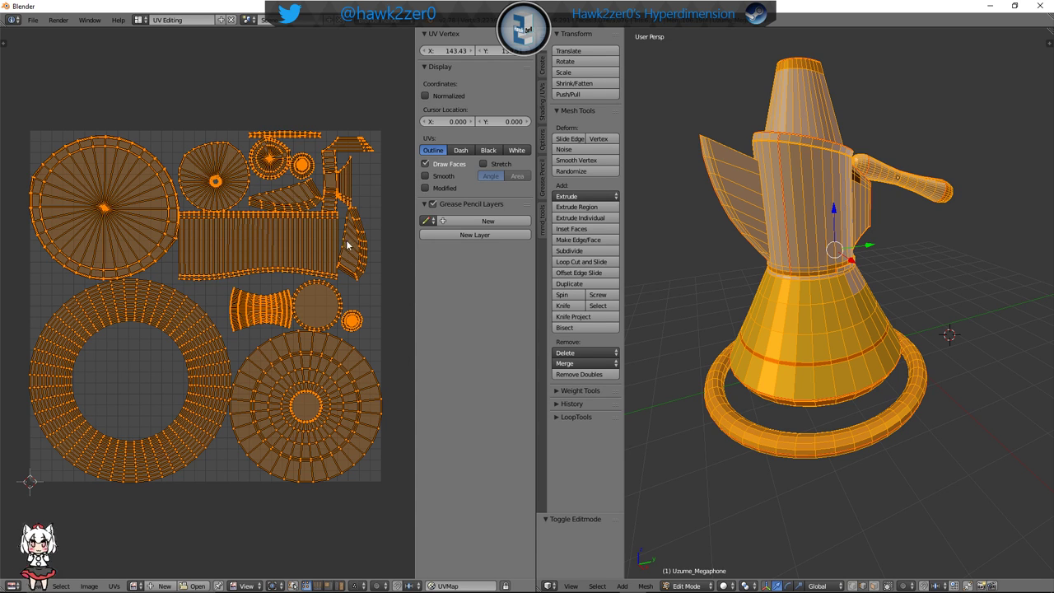
Switch to Photos, view the images OHMYGOD.PNG and Touch_Of_Autumn.jpg, and close both
mouse_move(471, 591)
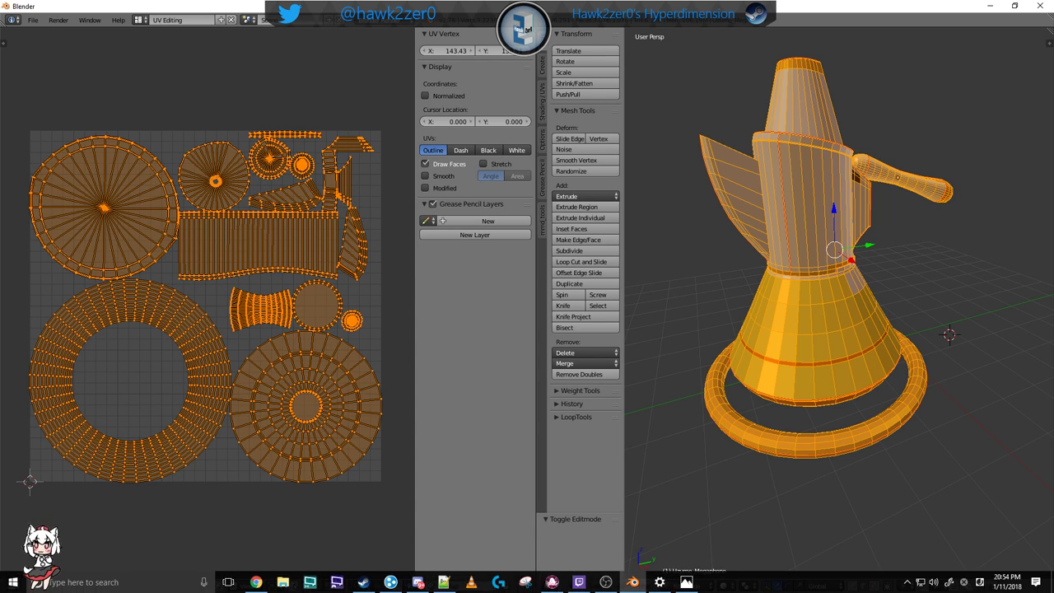
left_click(279, 586)
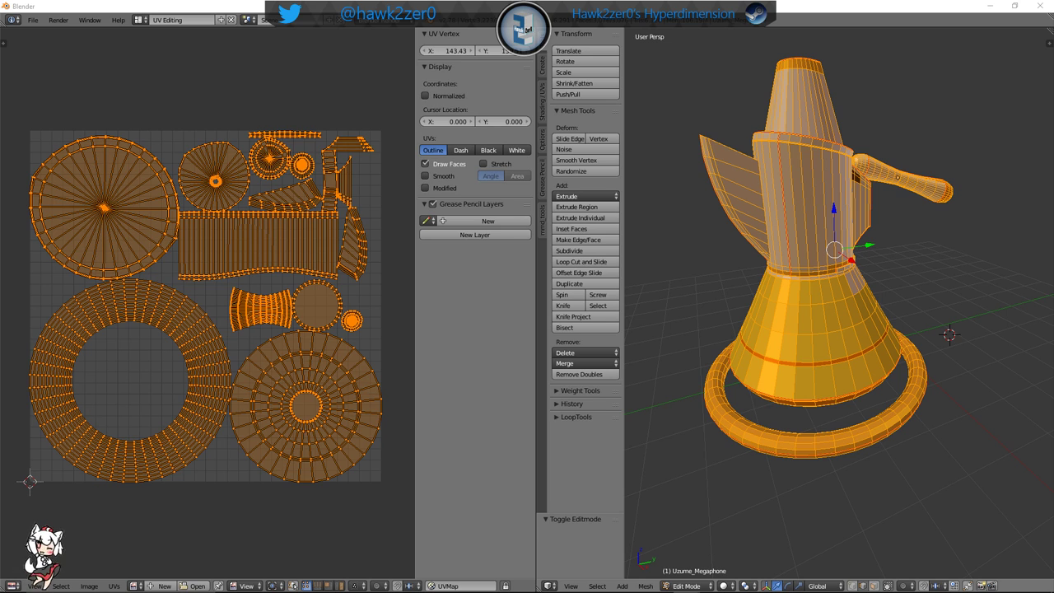
left_click_drag(1053, 346, 577, 3)
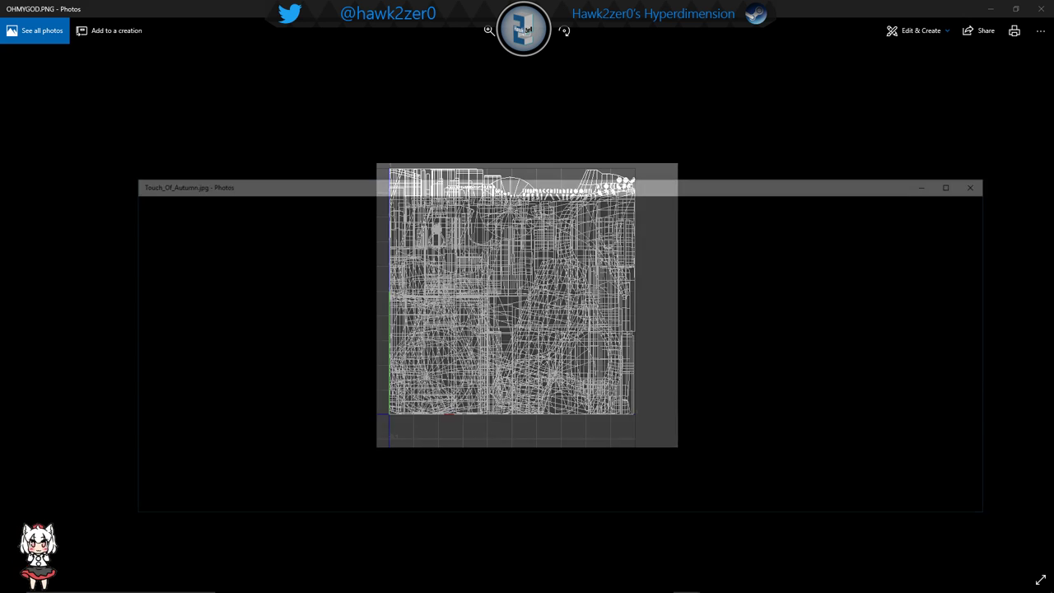
left_click_drag(749, 186, 709, 295)
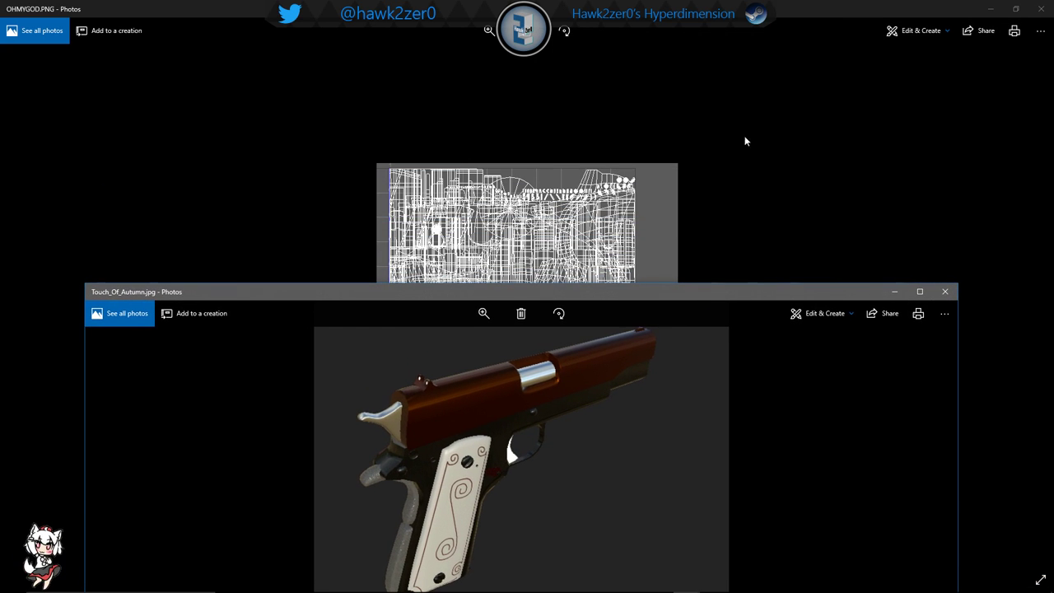
left_click(1040, 9)
left_click_drag(557, 295, 566, 3)
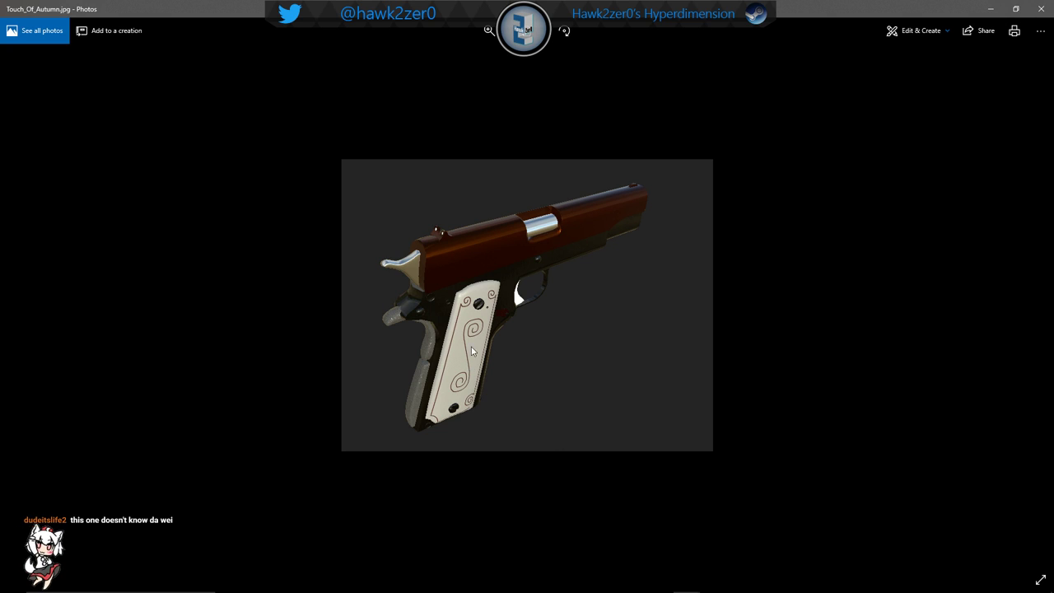
left_click(1041, 8)
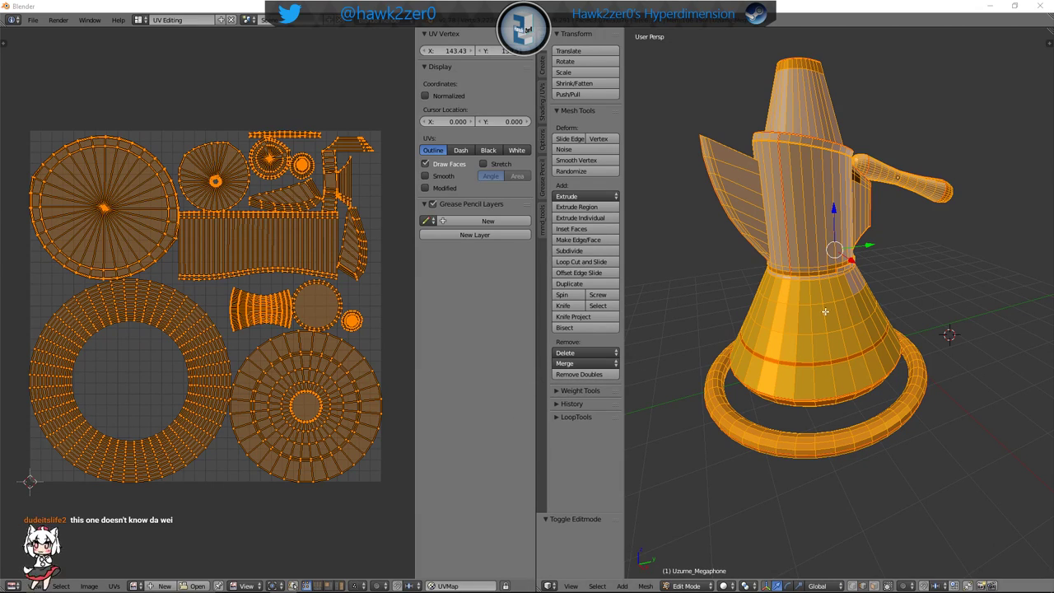
Inspect the unwrapped megaphone from several sides and return the screen layout to Default
middle_click_drag(888, 272, 801, 261)
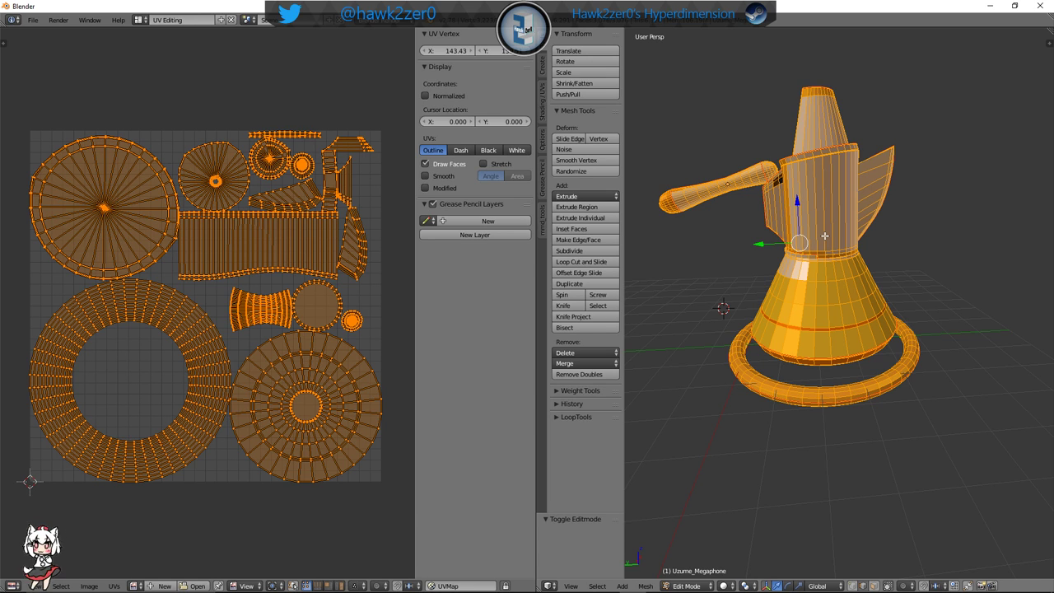
middle_click_drag(743, 374, 847, 430)
middle_click_drag(754, 390, 839, 413)
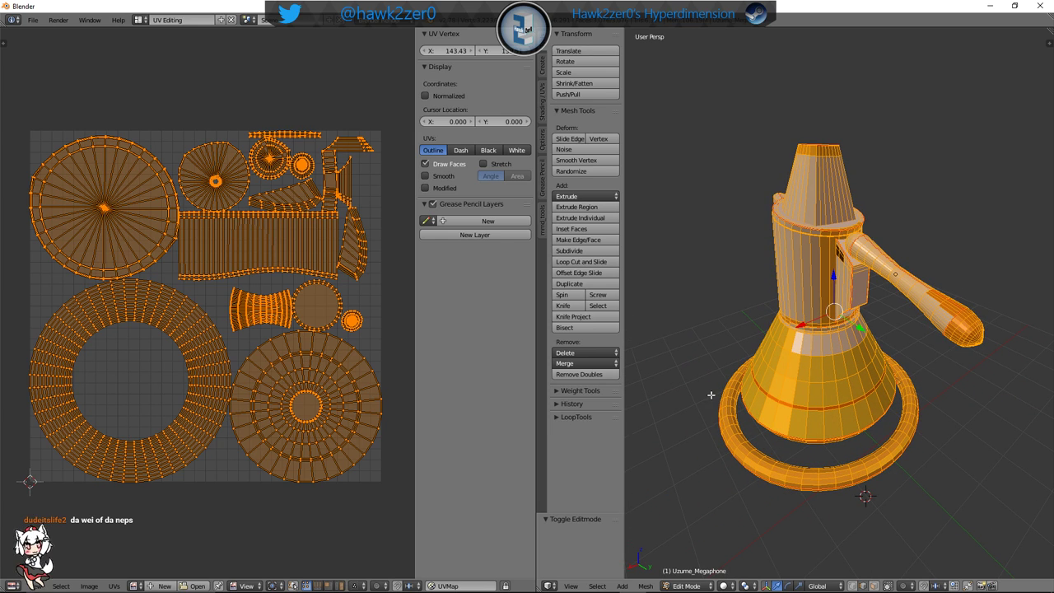
left_click(141, 20)
left_click(150, 68)
middle_click_drag(306, 249, 527, 256)
middle_click_drag(619, 235, 584, 280, "shift")
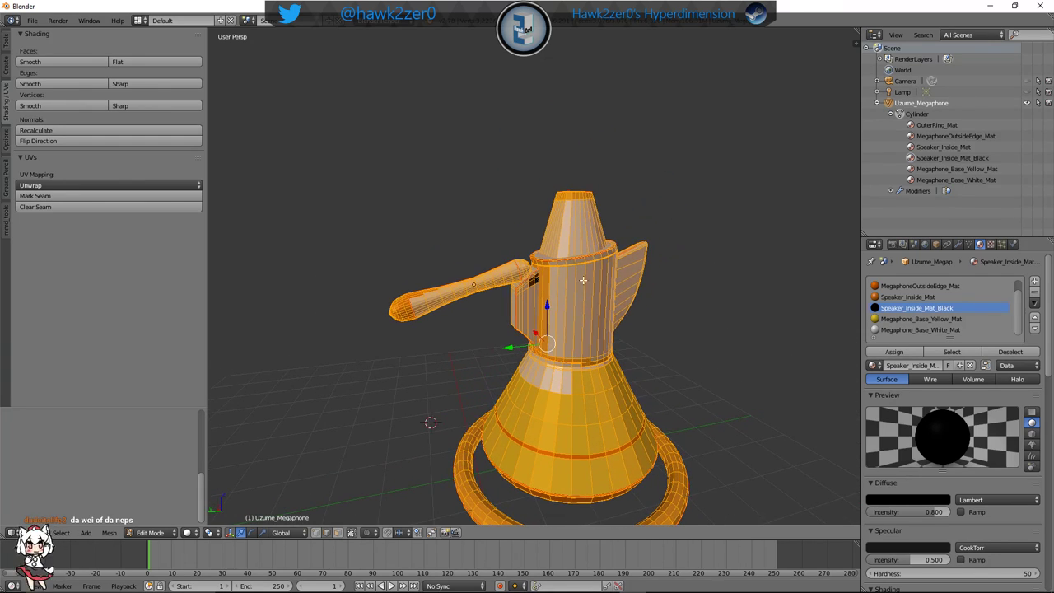
Save the project as UzumeMegaphone.blend in D:\Blender\Models
key("ctrl+s")
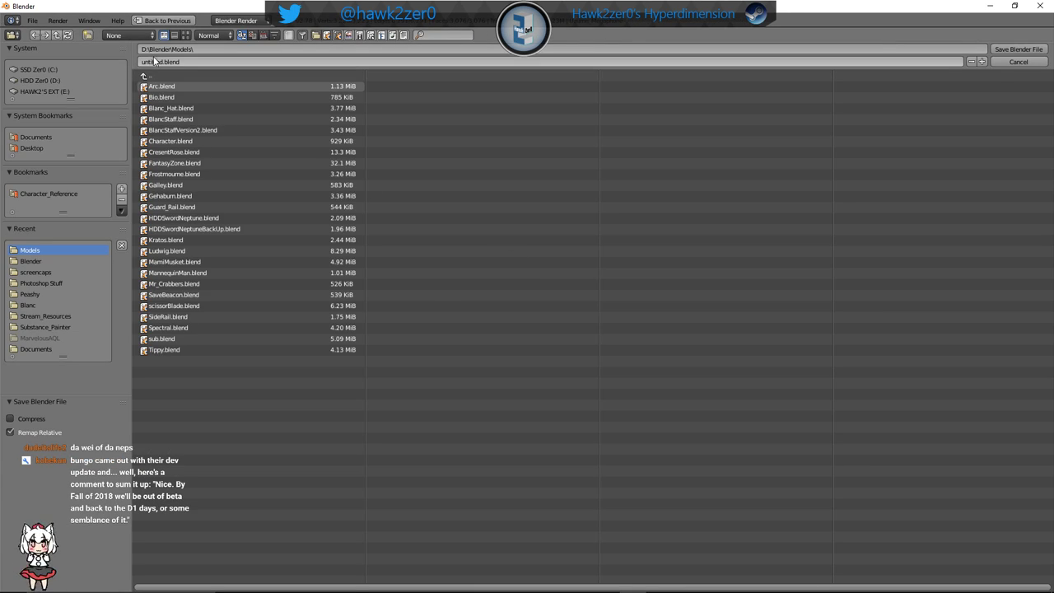
key("BackSpace")
key("BackSpace")
key("BackSpace")
key("BackSpace")
key("BackSpace")
key("BackSpace")
key("BackSpace")
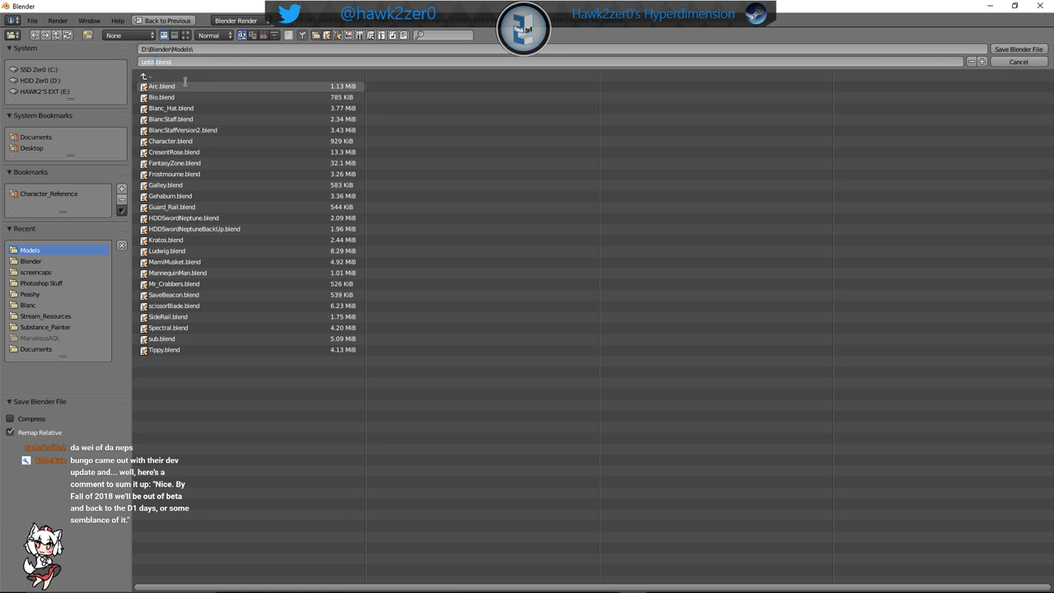
type("Mega")
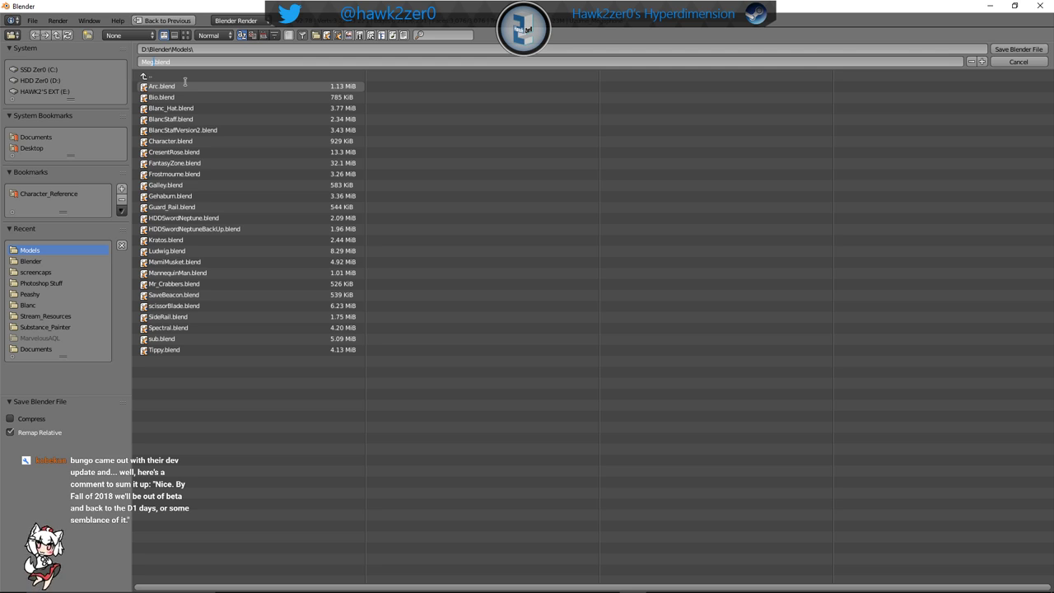
key("BackSpace")
key("BackSpace")
key("BackSpace")
type("UzumeM")
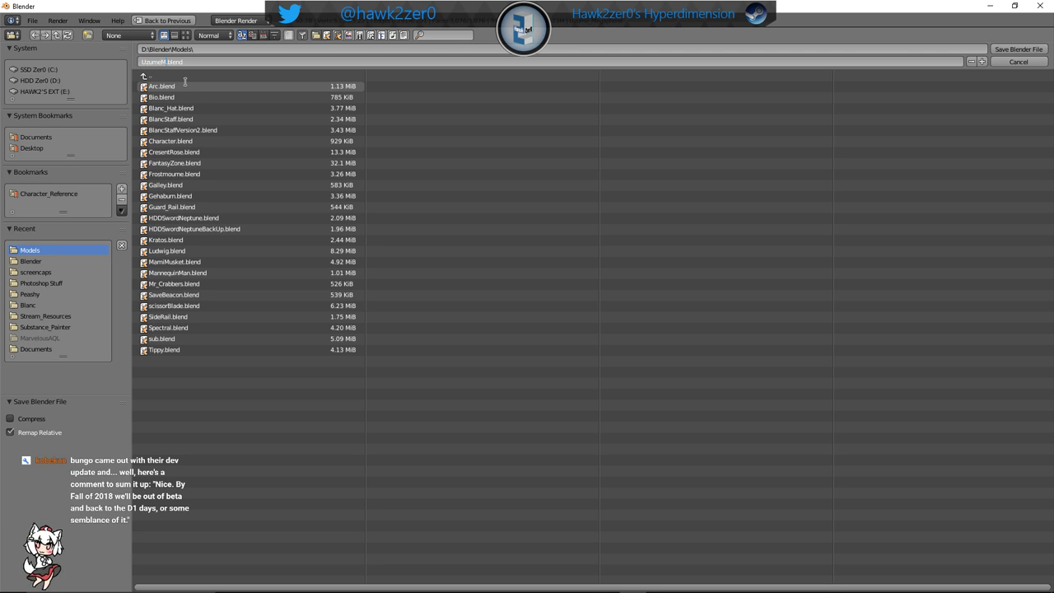
type("egaphone")
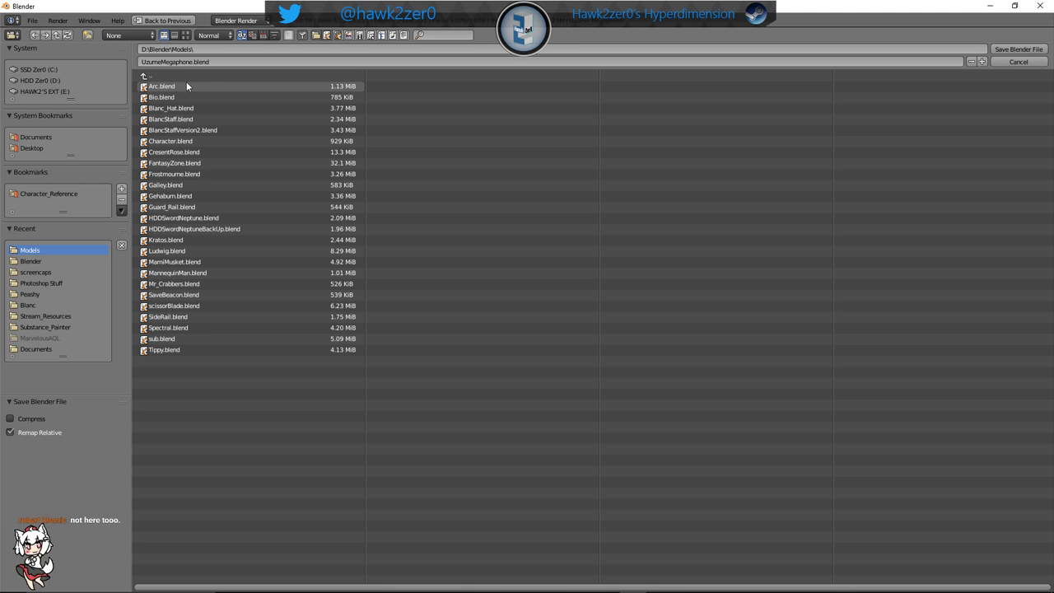
left_click(1012, 50)
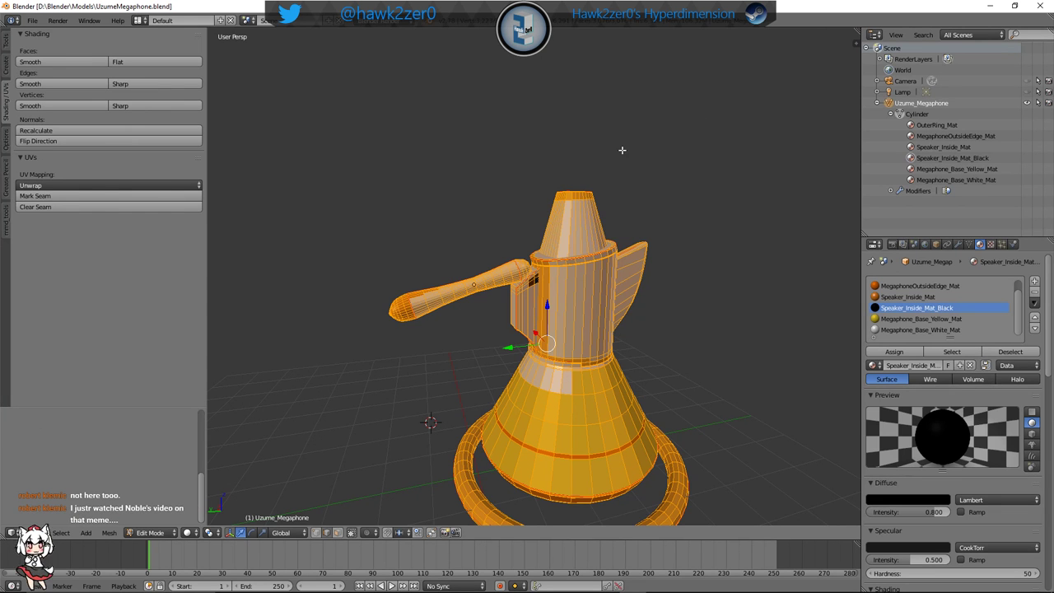
Return the megaphone to Object Mode and save over the existing UzumeMegaphone.blend file
middle_click_drag(540, 322, 639, 341)
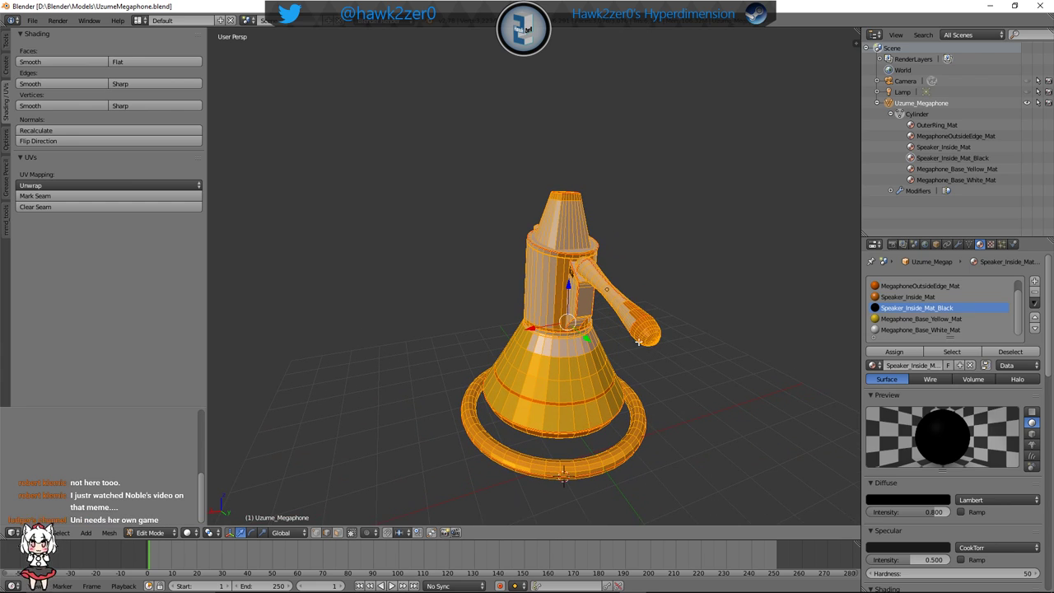
left_click(157, 533)
left_click(168, 520)
middle_click_drag(568, 428, 557, 381)
middle_click_drag(554, 418, 489, 435)
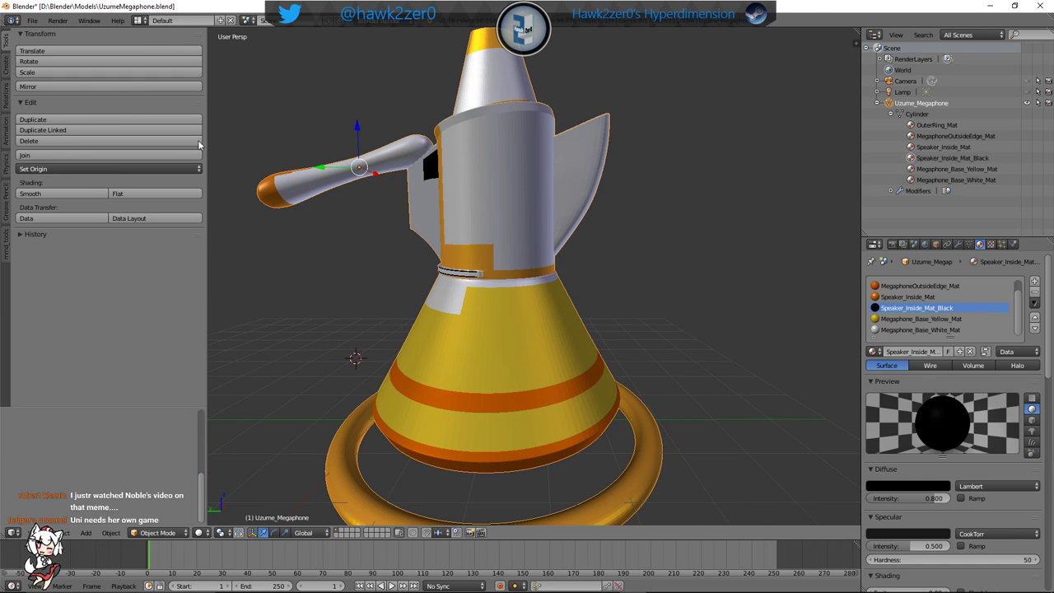
key("ctrl+s")
left_click(459, 247)
scroll(399, 255, "down", 5)
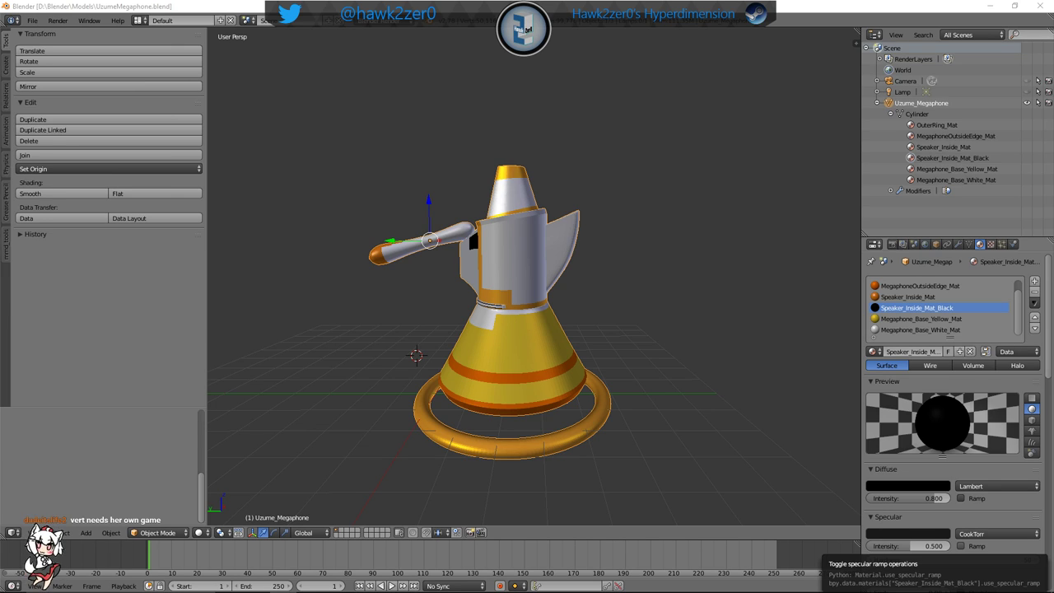
Export the megaphone as the Wavefront file UzumeMegaphone.obj in D:\Blender\Models
left_click(41, 23)
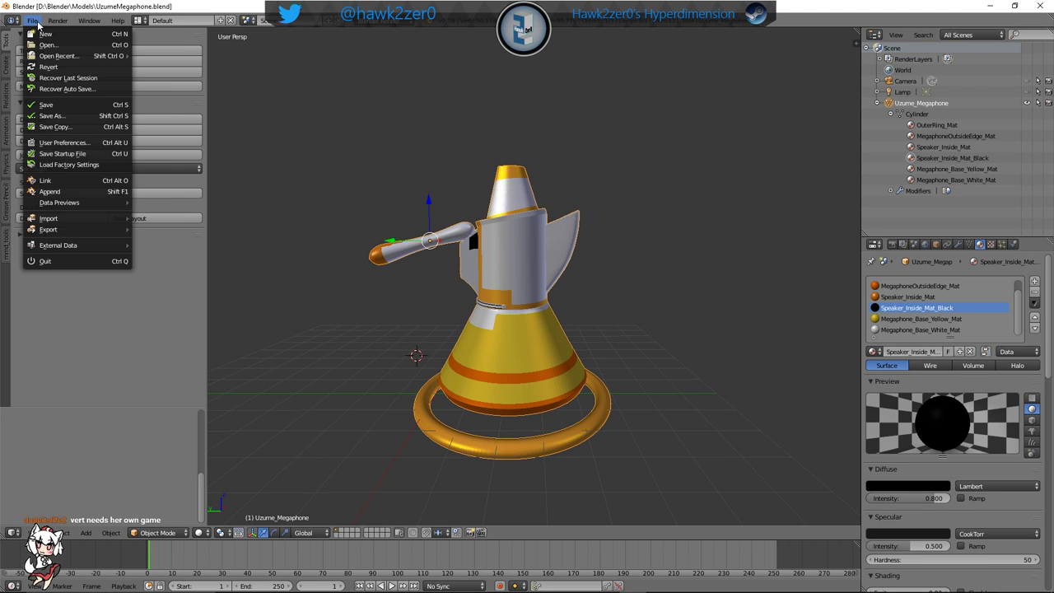
mouse_move(50, 229)
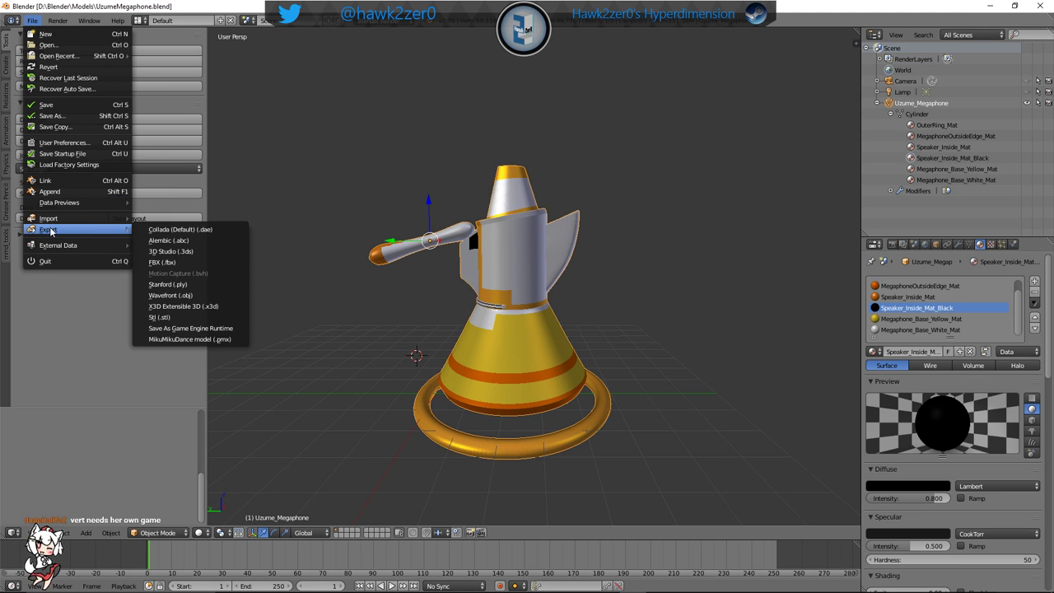
left_click(216, 290)
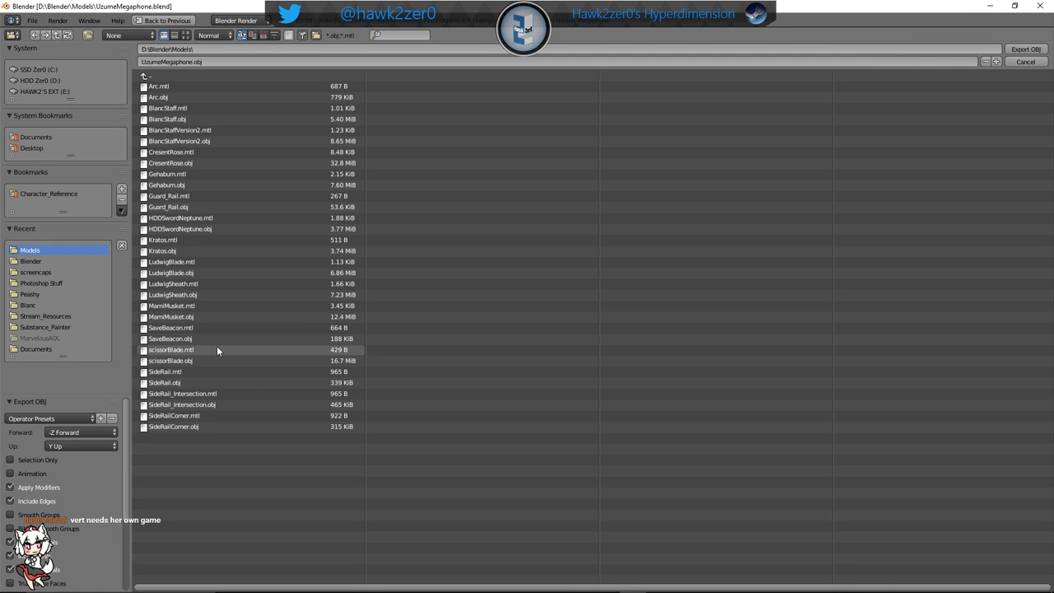
left_click(1027, 48)
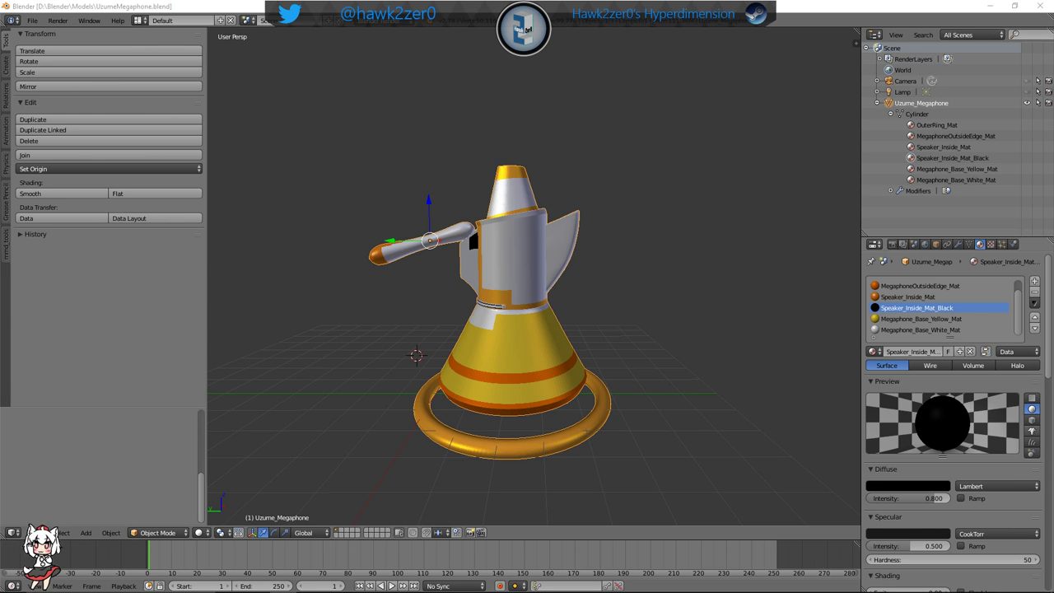
middle_click_drag(659, 297, 617, 351)
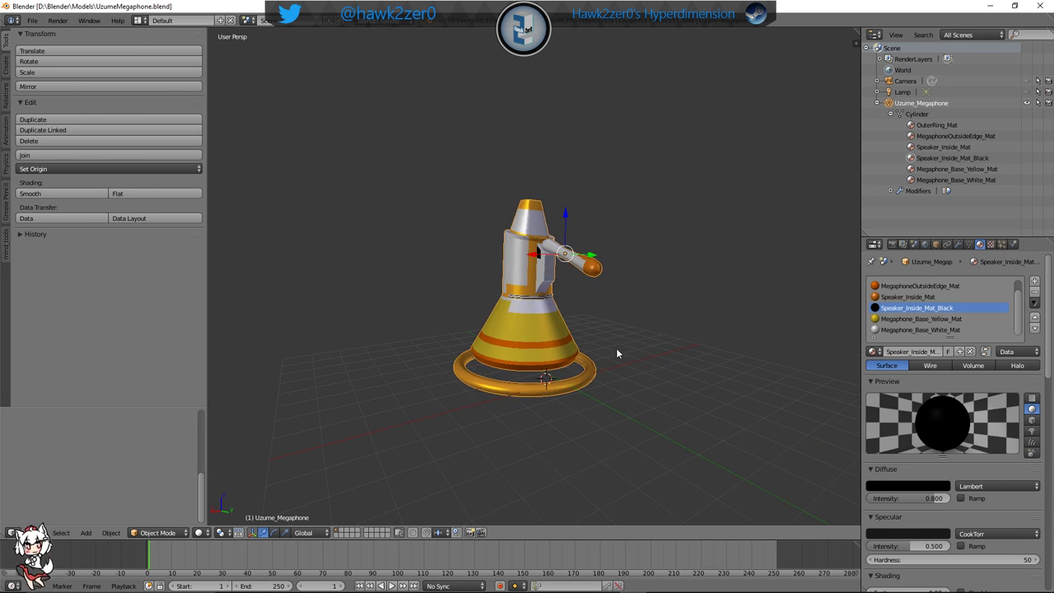
Switch to Substance Painter, decline the new version download and close the welcome window
left_click(989, 8)
left_click(991, 10)
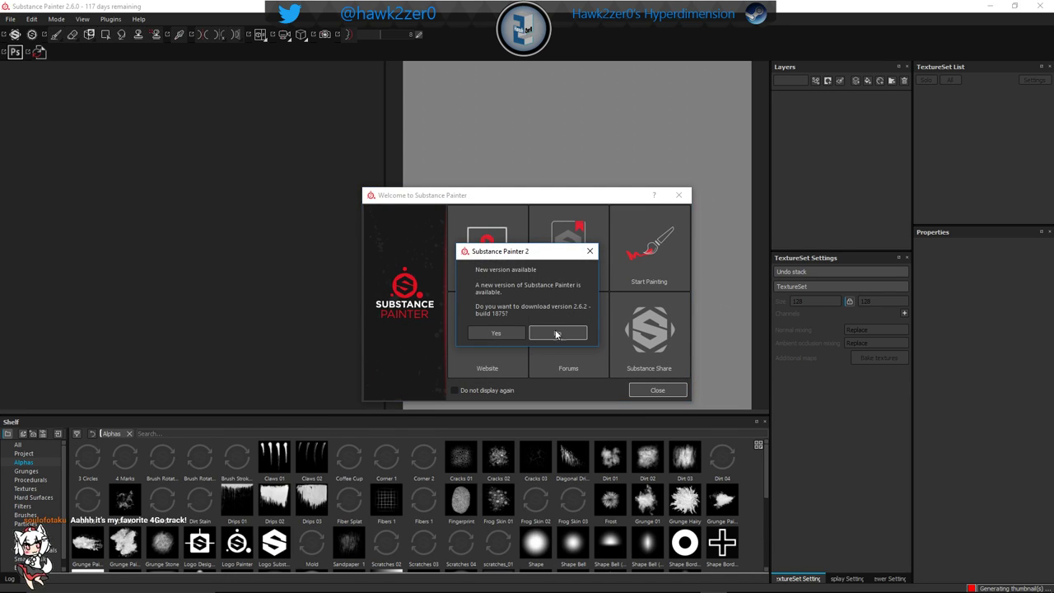
left_click(557, 333)
left_click(657, 390)
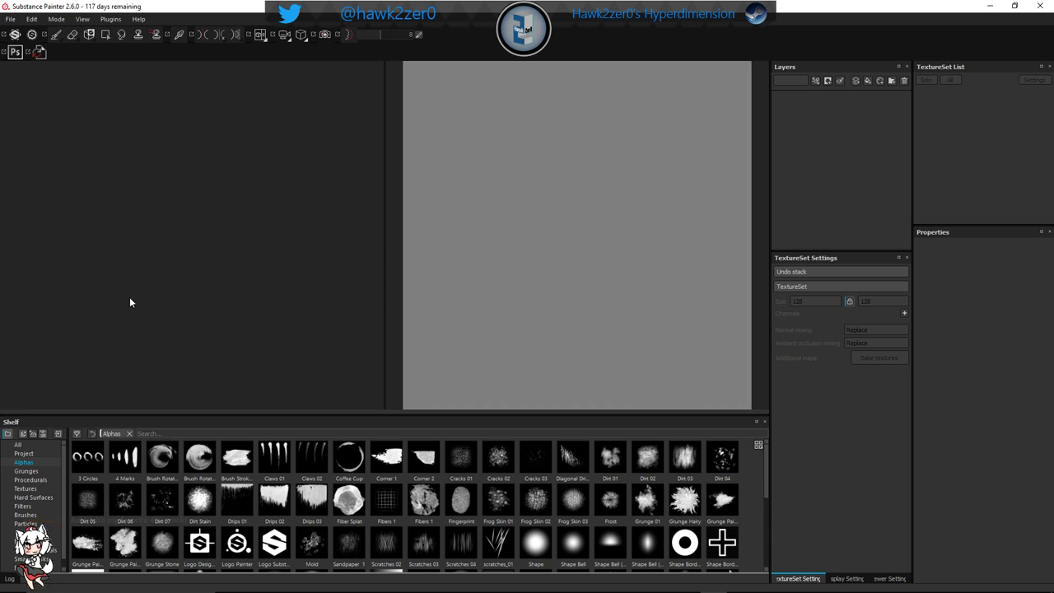
Create a new project from the UzumeMegaphone.obj mesh with OpenGL normal maps and 1024 document resolution
left_click(11, 19)
left_click(25, 34)
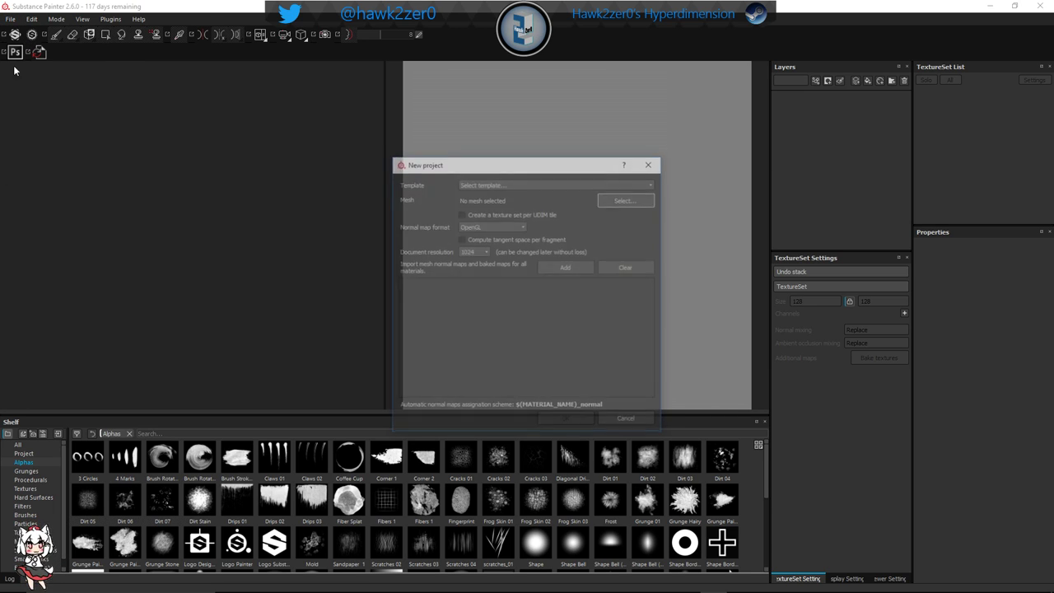
left_click(626, 200)
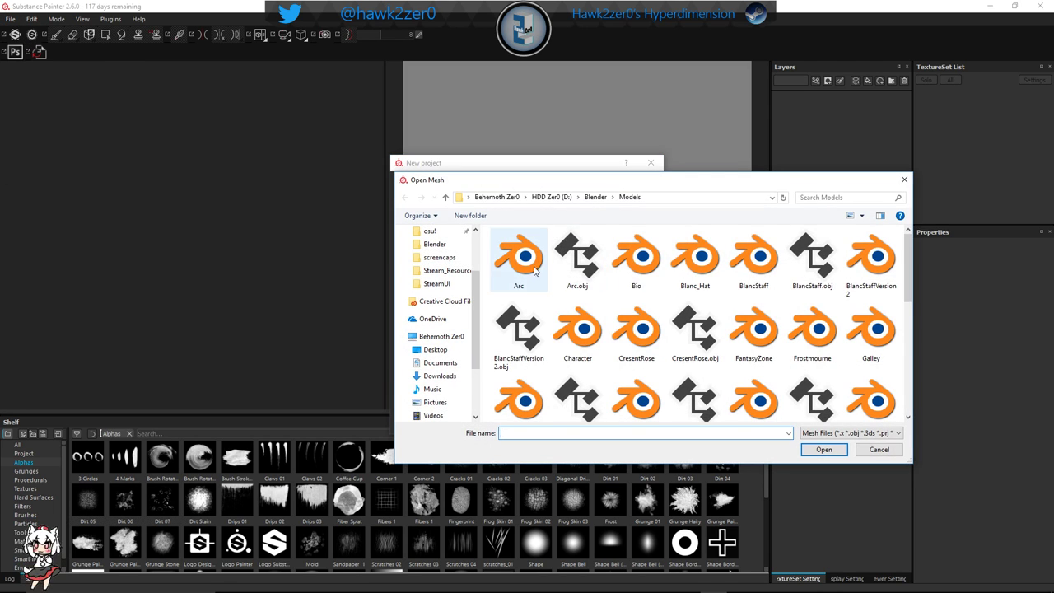
scroll(534, 271, "down", 5)
left_click(871, 309)
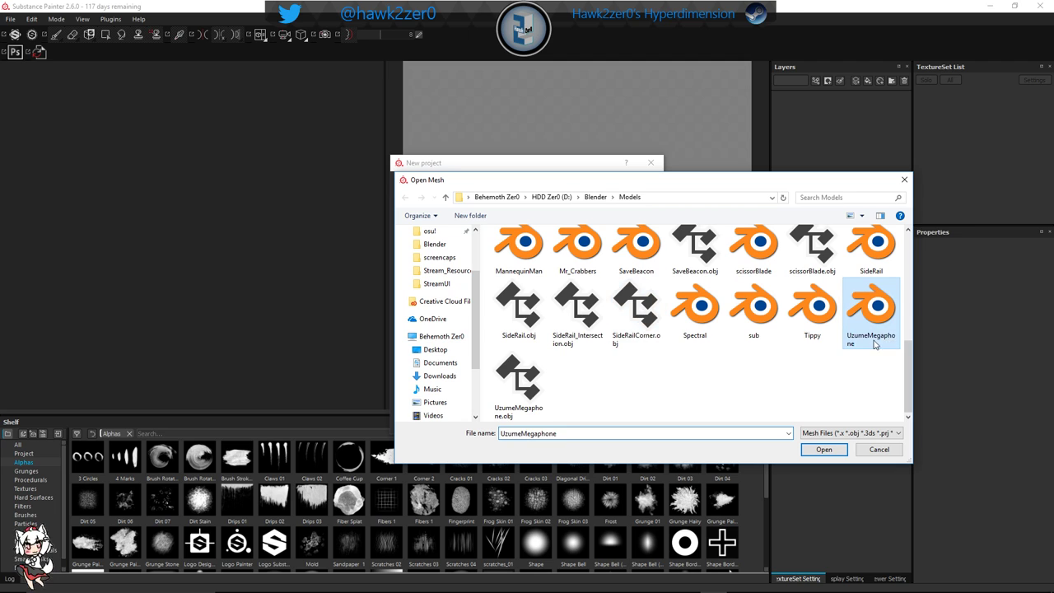
left_click(513, 405)
left_click(823, 449)
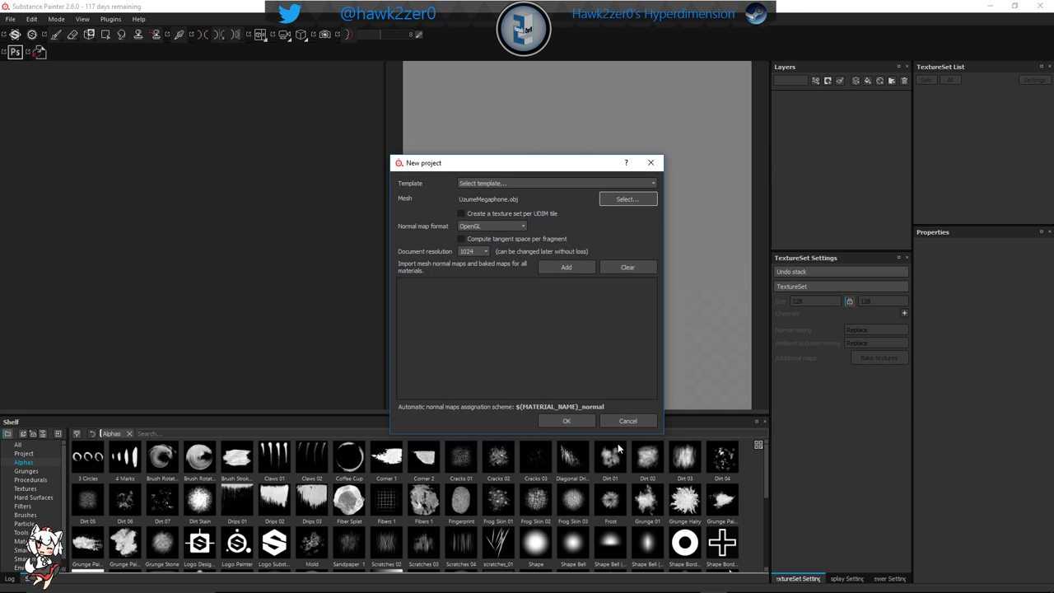
left_click(570, 420)
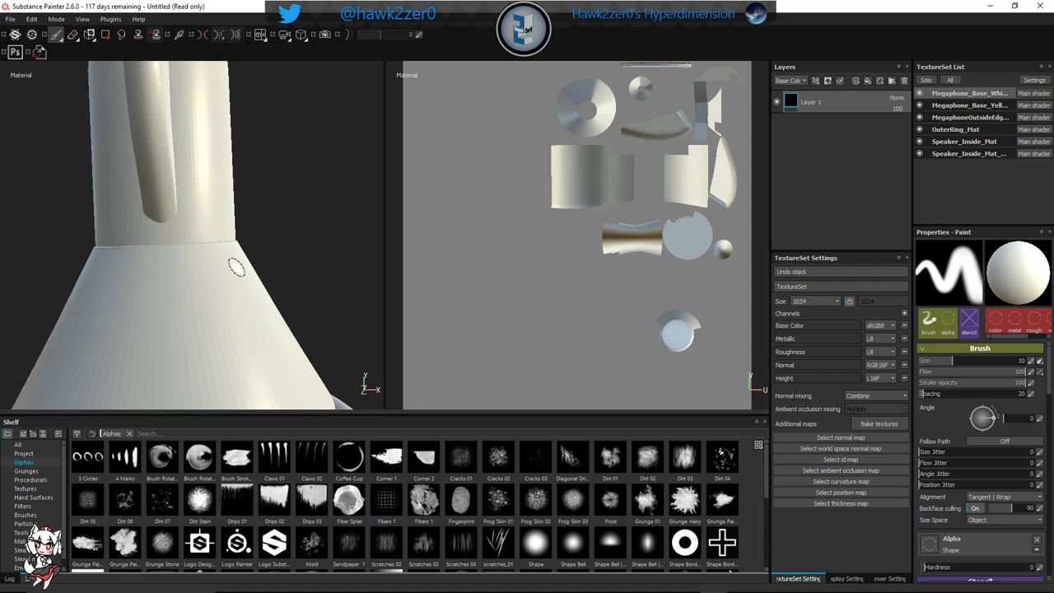
Make OuterRing_Mat the active texture set and inspect the imported megaphone in the 3D view
scroll(236, 267, "down", 6)
left_click_drag(244, 257, 286, 299, "alt")
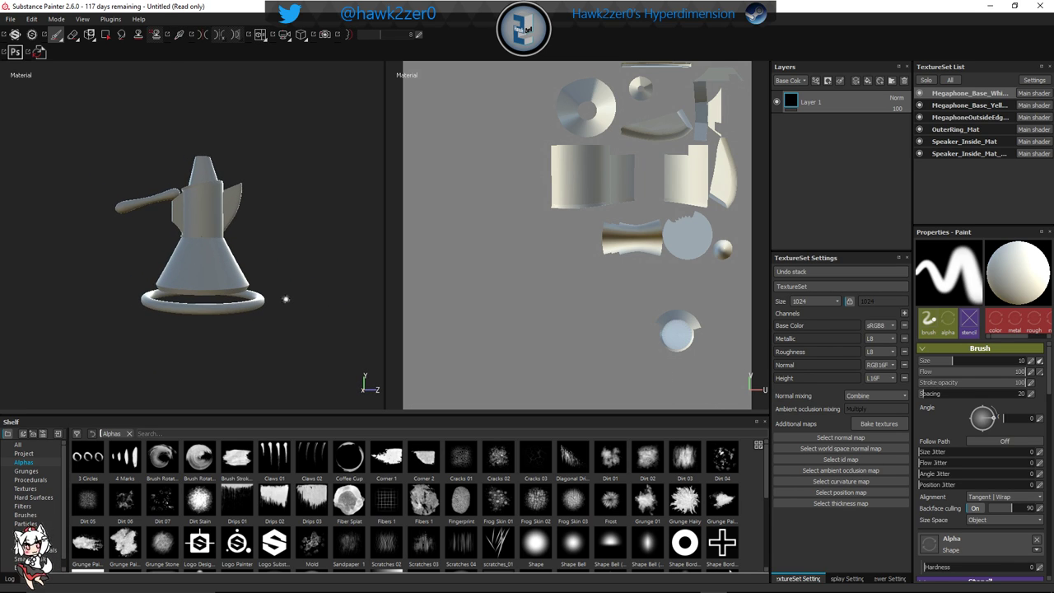
left_click(980, 120)
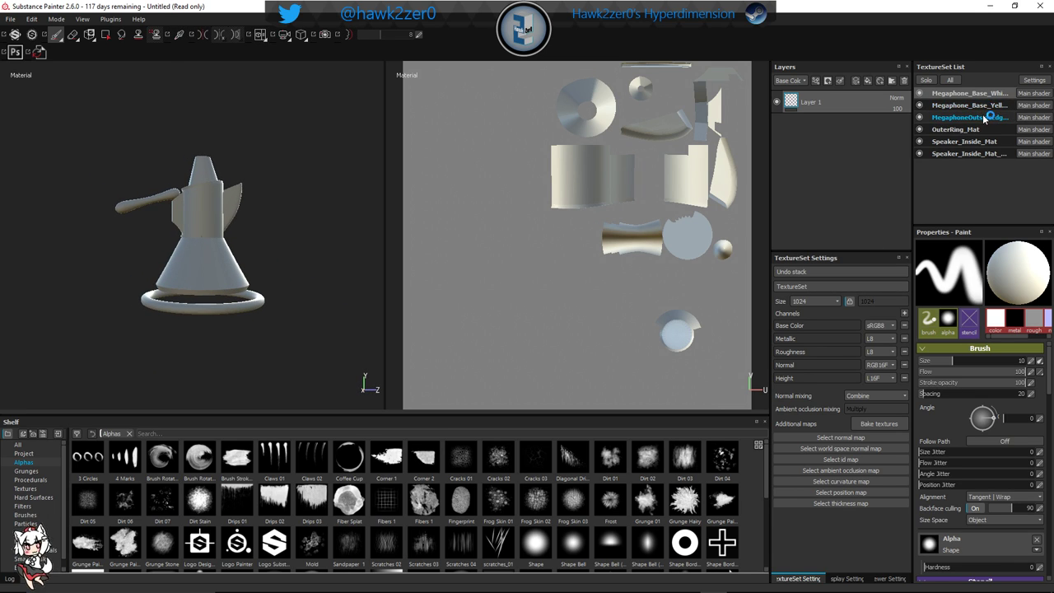
left_click(985, 130)
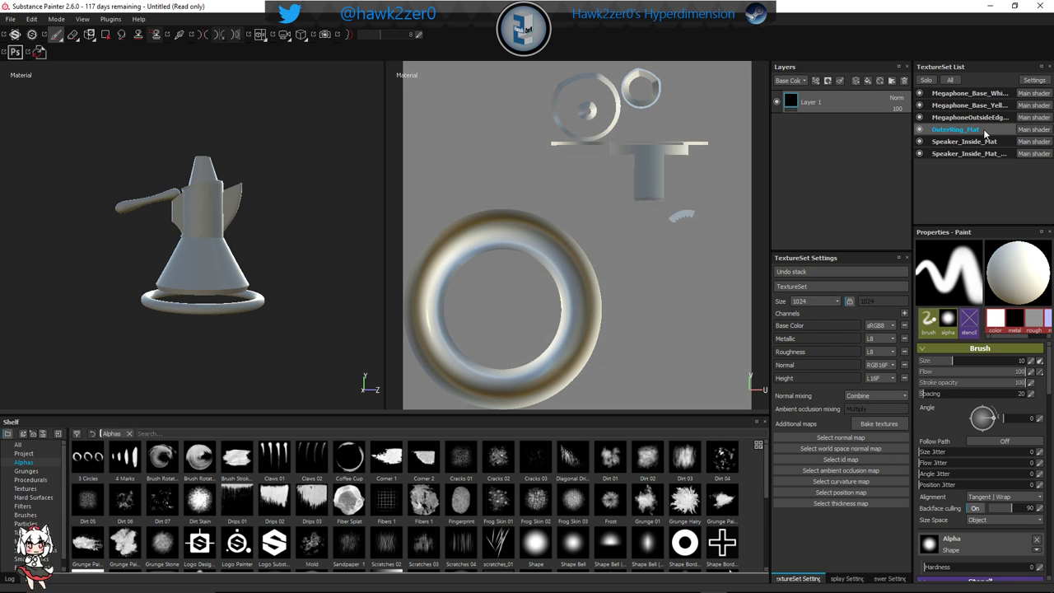
left_click_drag(189, 289, 205, 194, "alt")
middle_click_drag(211, 255, 203, 203, "alt")
scroll(185, 202, "up", 3)
left_click_drag(185, 202, 185, 351, "alt")
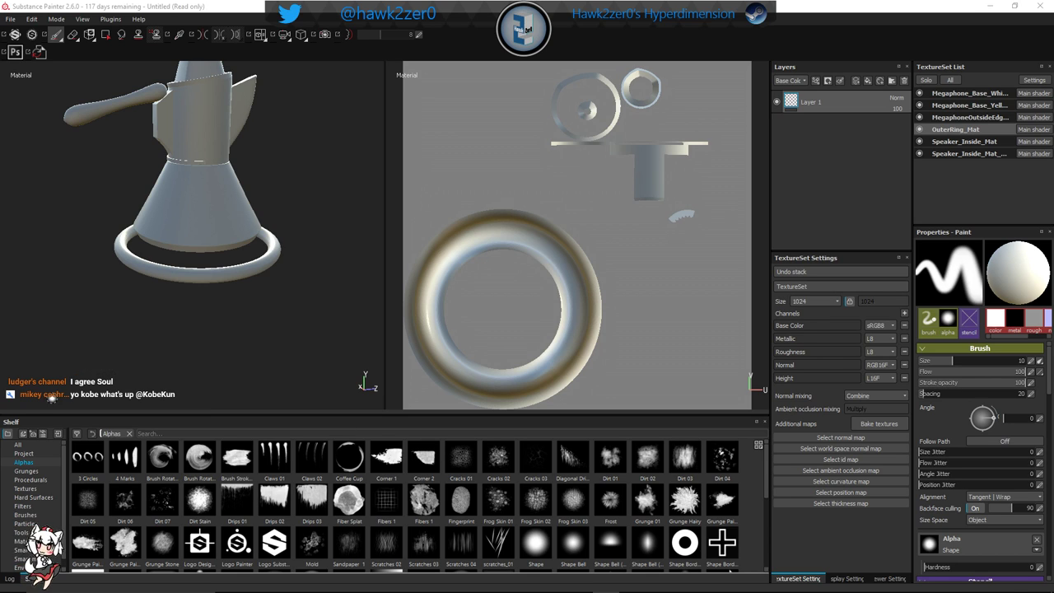
left_click_drag(218, 218, 285, 248, "alt")
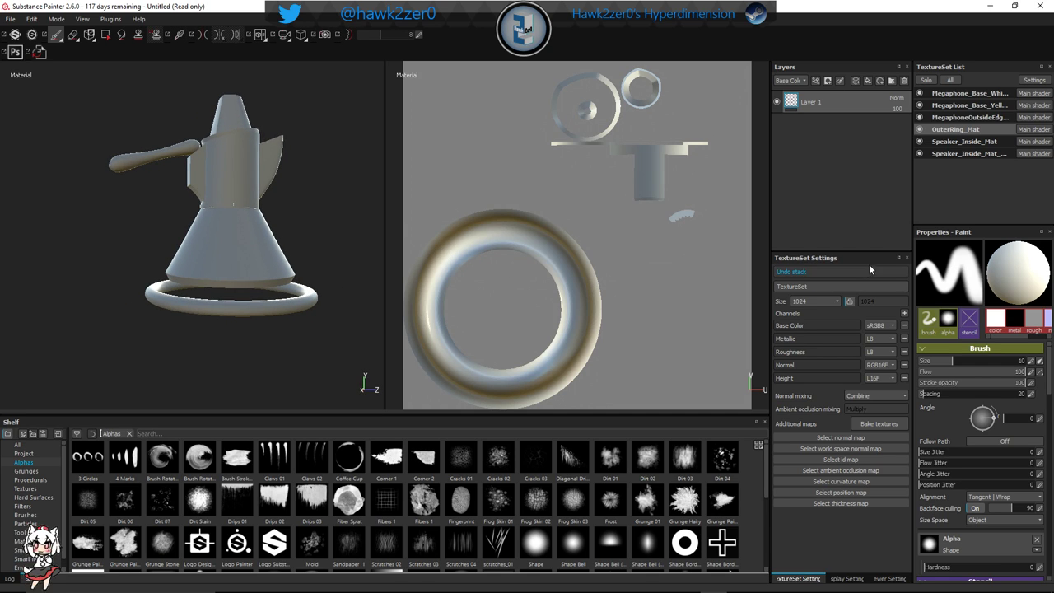
Look through the brush's material channels and the shelf's Textures and Materials categories
scroll(992, 429, "down", 1)
scroll(991, 429, "down", 5)
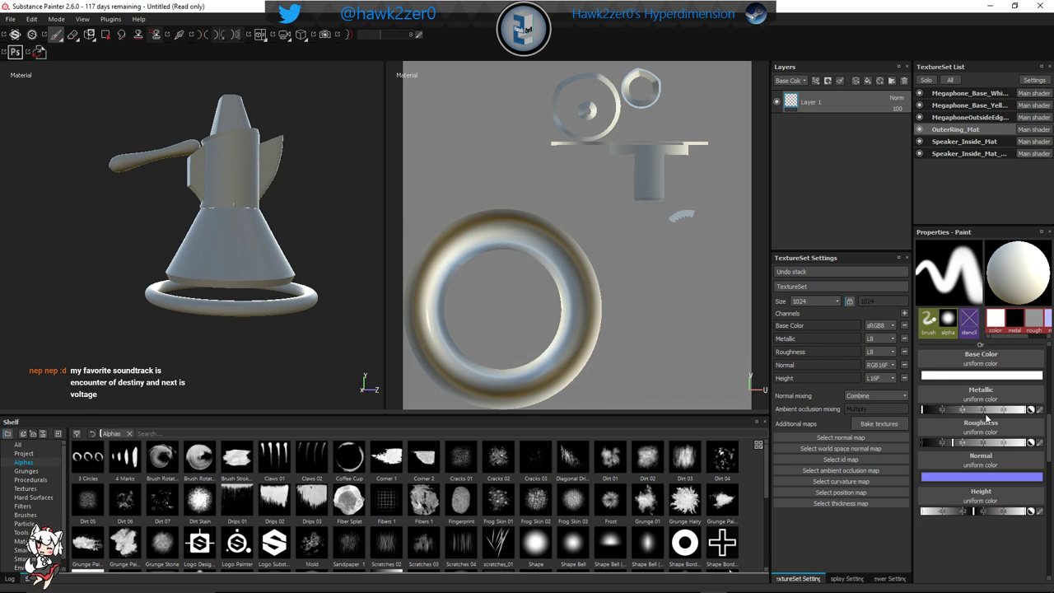
scroll(984, 412, "up", 1)
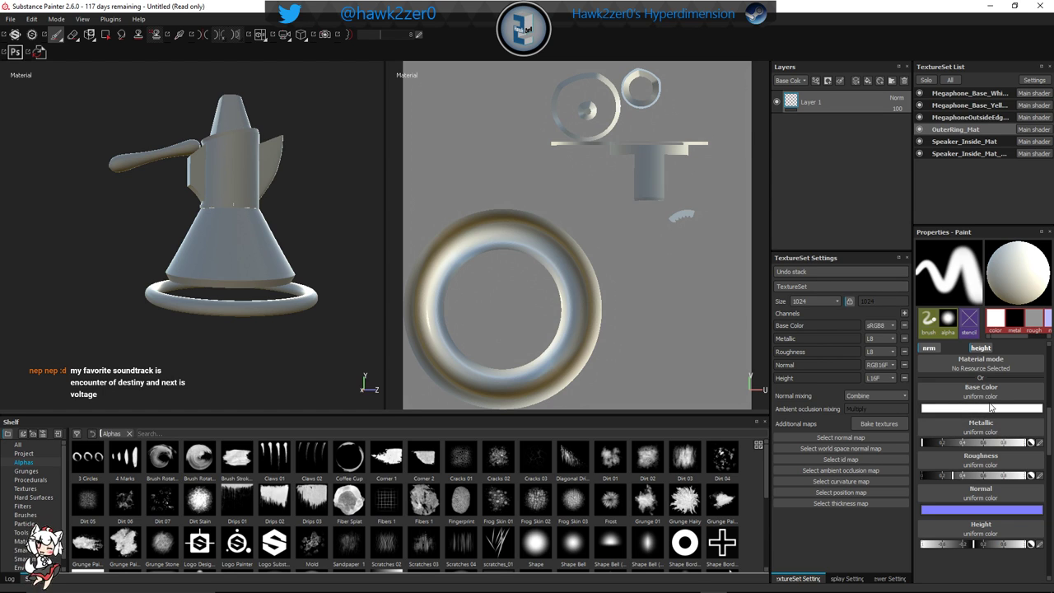
left_click(29, 509)
left_click(27, 489)
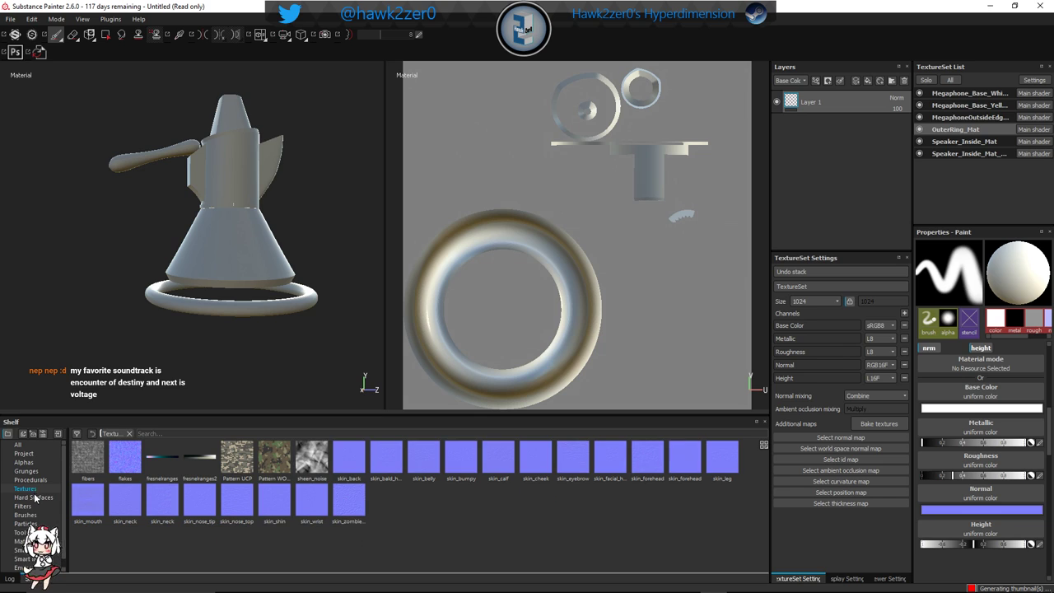
left_click(21, 541)
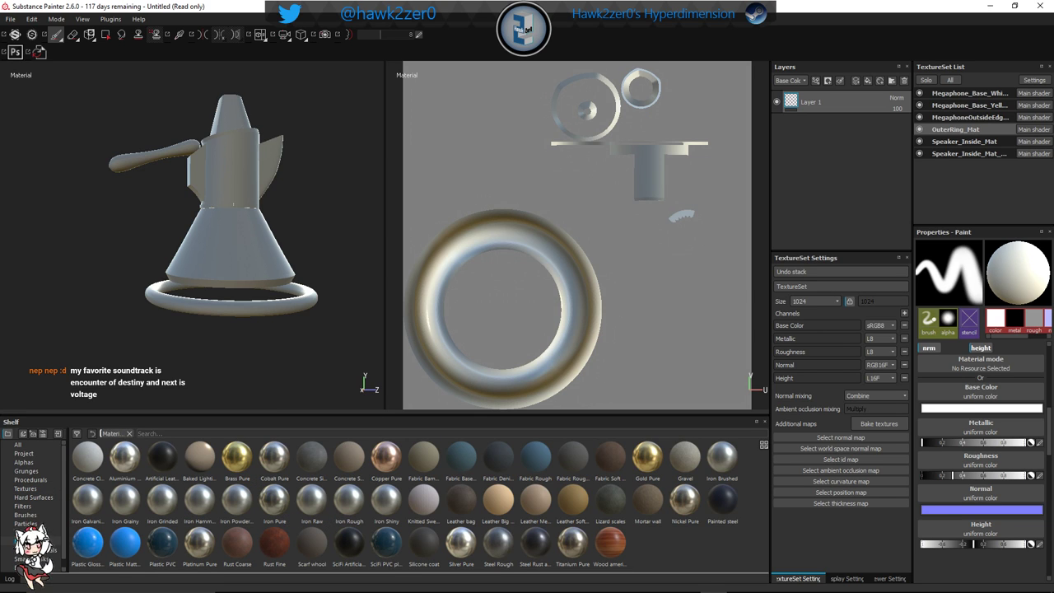
mouse_move(707, 590)
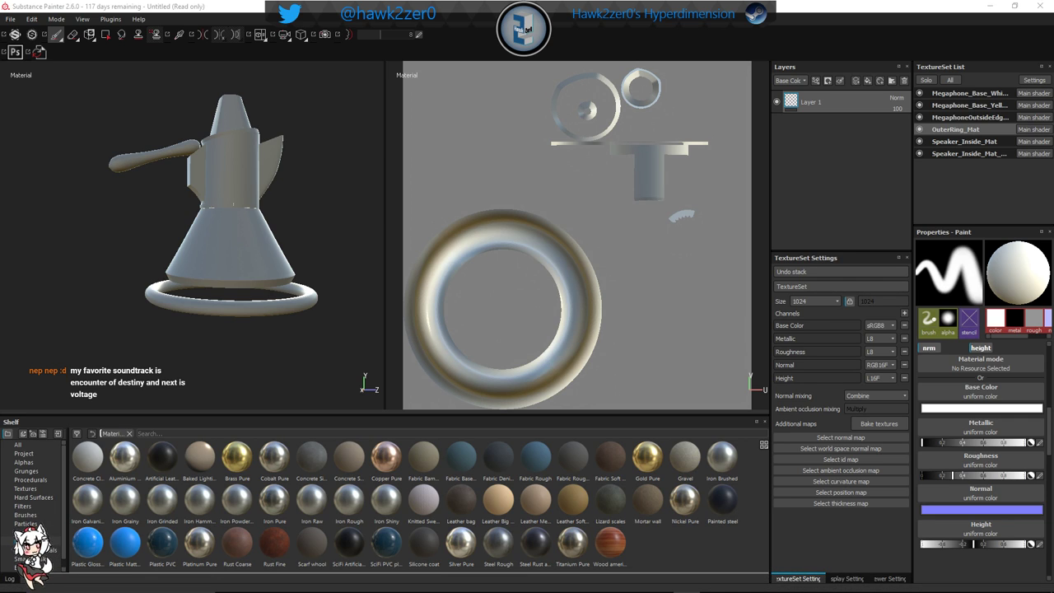
Set the brush's base color to orange with RGB values 1.000, 0.388, 0.032
left_click(934, 408)
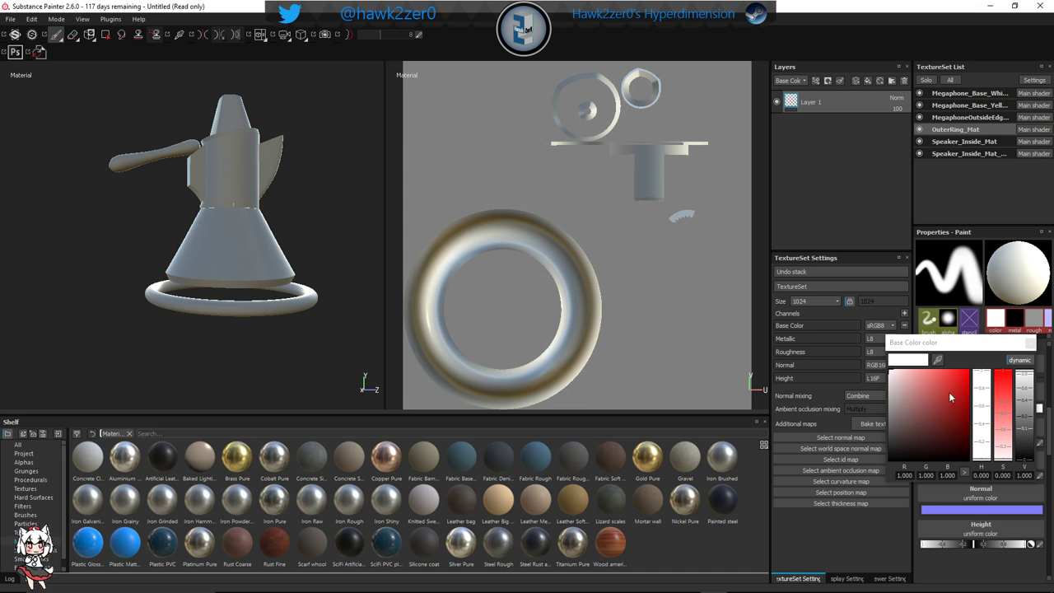
left_click_drag(986, 452, 1025, 369)
left_click_drag(981, 410, 987, 452)
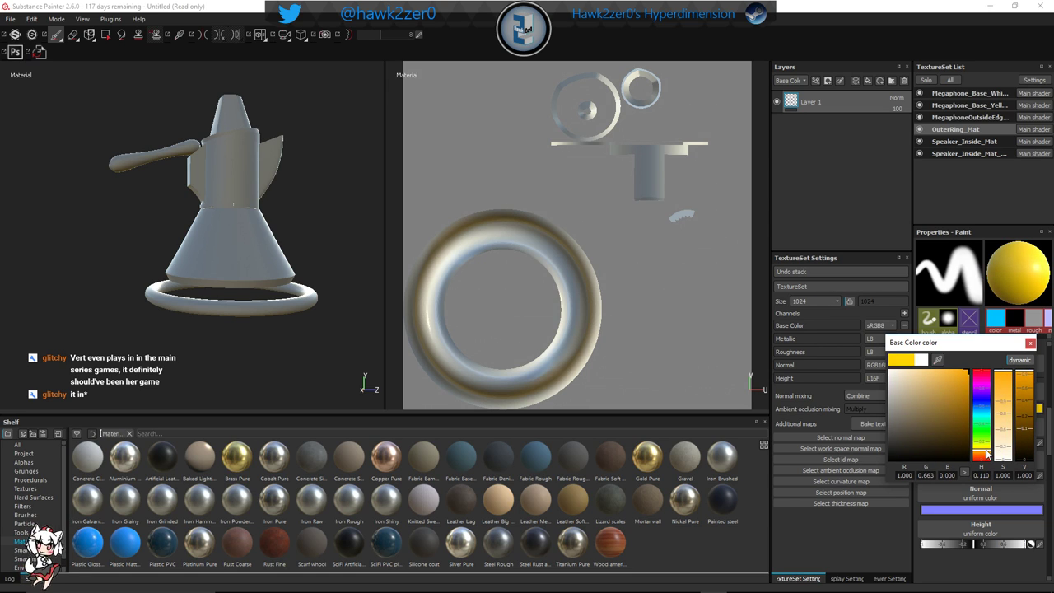
mouse_move(1021, 376)
left_mouse_down()
mouse_move(1023, 393)
mouse_move(1023, 373)
left_mouse_up()
left_click_drag(980, 460, 982, 452)
mouse_move(1022, 373)
left_mouse_down()
mouse_move(1025, 394)
mouse_move(1012, 375)
left_mouse_up()
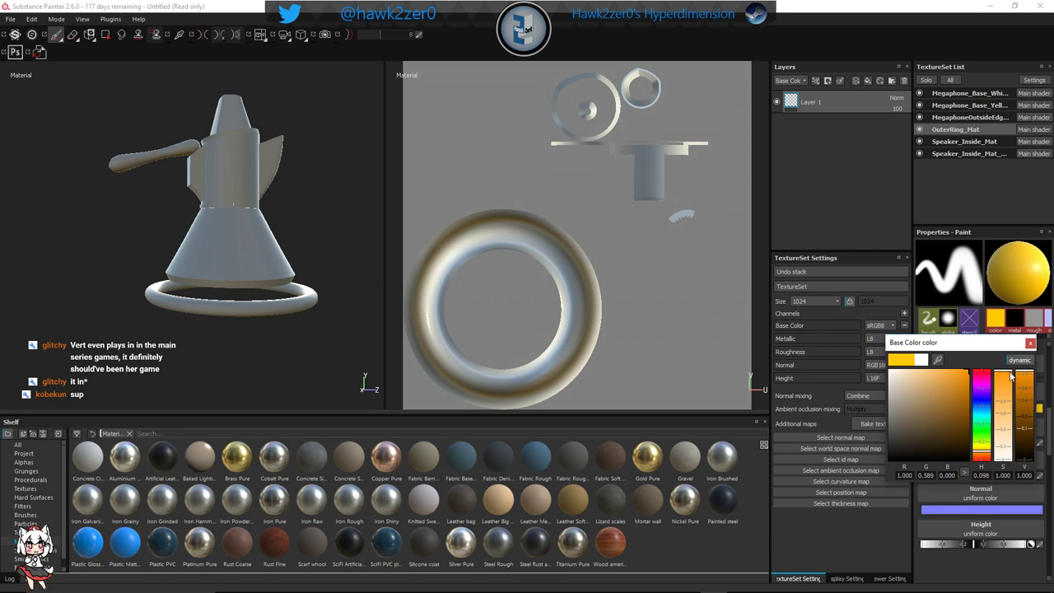
mouse_move(957, 418)
left_mouse_down()
mouse_move(962, 401)
mouse_move(953, 418)
left_mouse_up()
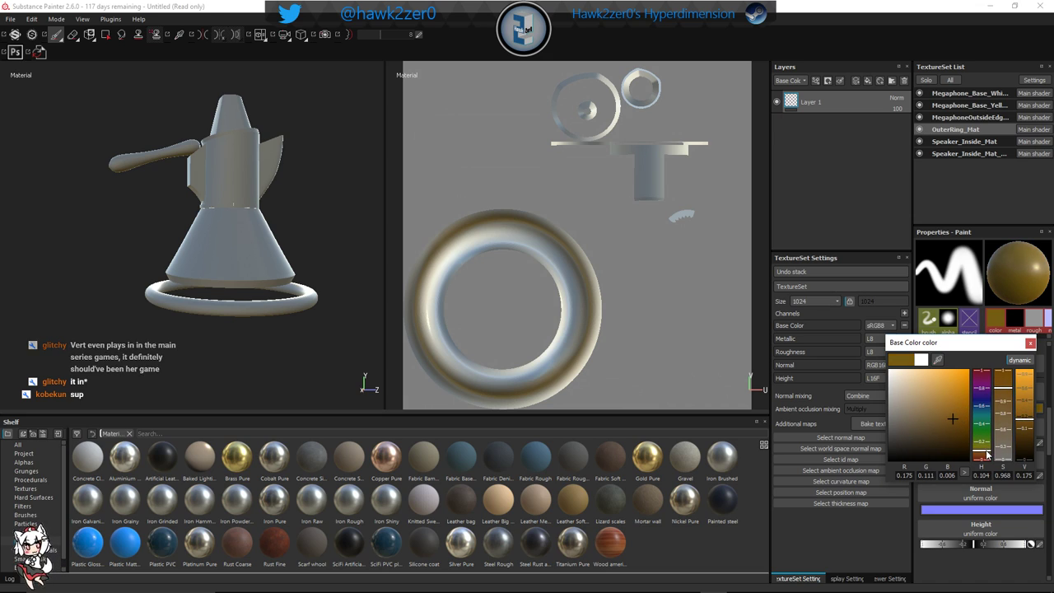
left_click(985, 454)
left_click_drag(1022, 420, 1027, 363)
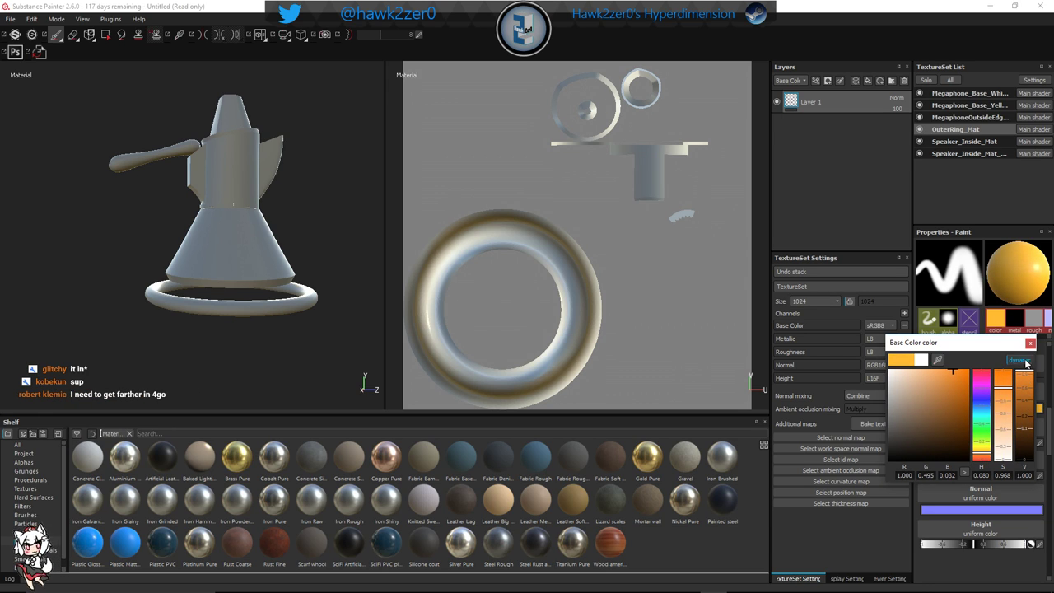
left_click(982, 453)
left_click_drag(982, 458, 984, 459)
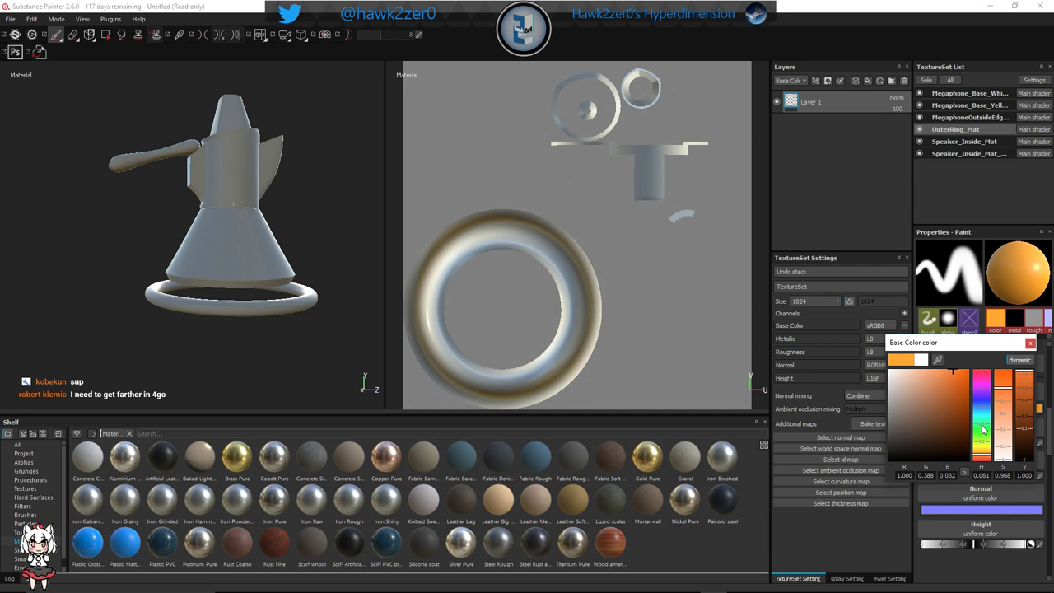
left_click(1030, 343)
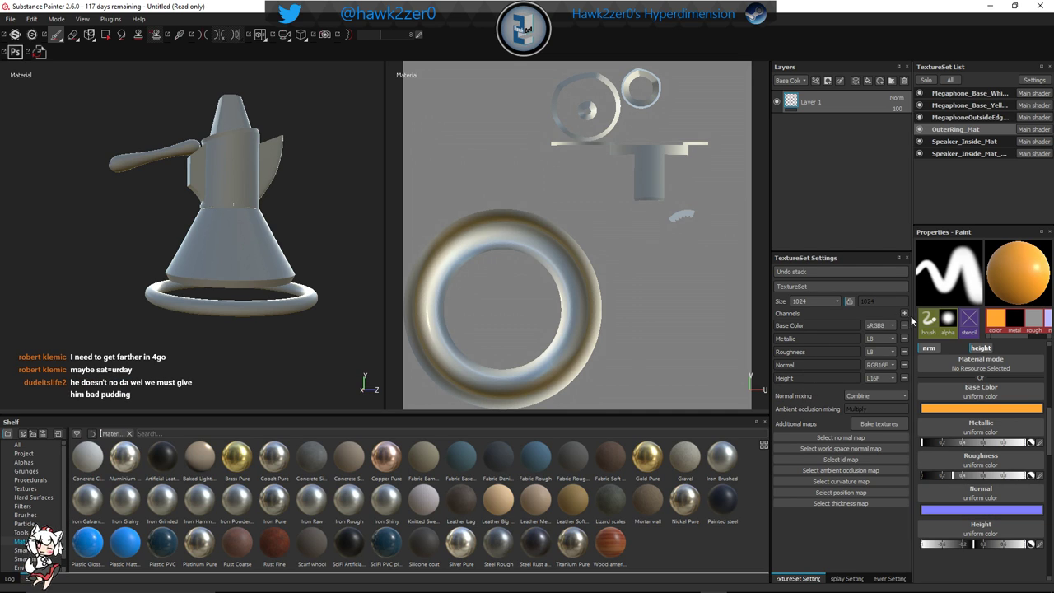
Add a Specular channel to the OuterRing_Mat texture set and set the brush's specular color to yellow with RGB 1.000, 0.920, 0.000
left_click(904, 313)
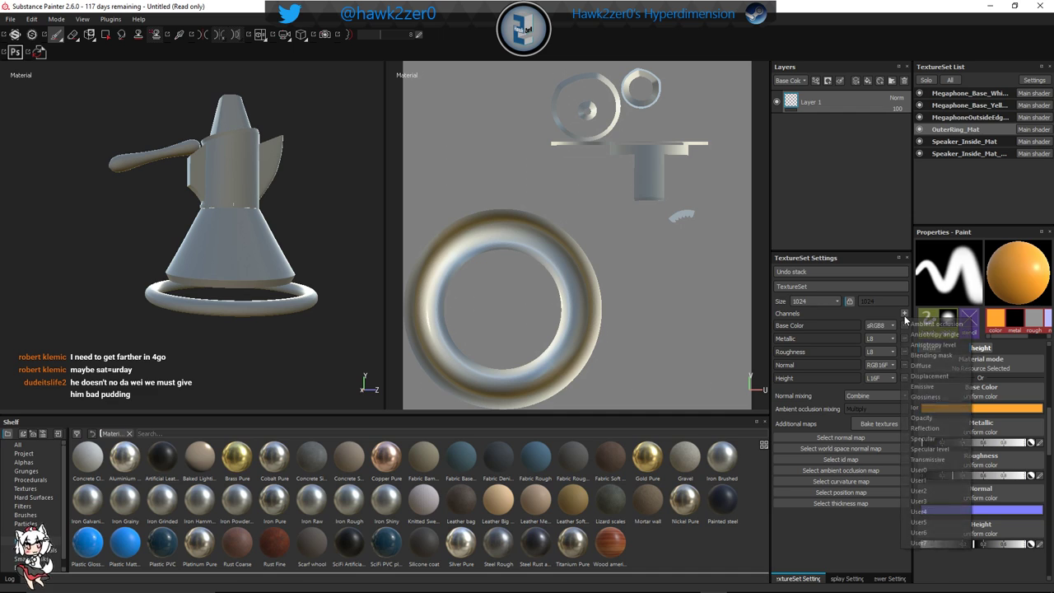
left_click(929, 438)
scroll(980, 494, "down", 1)
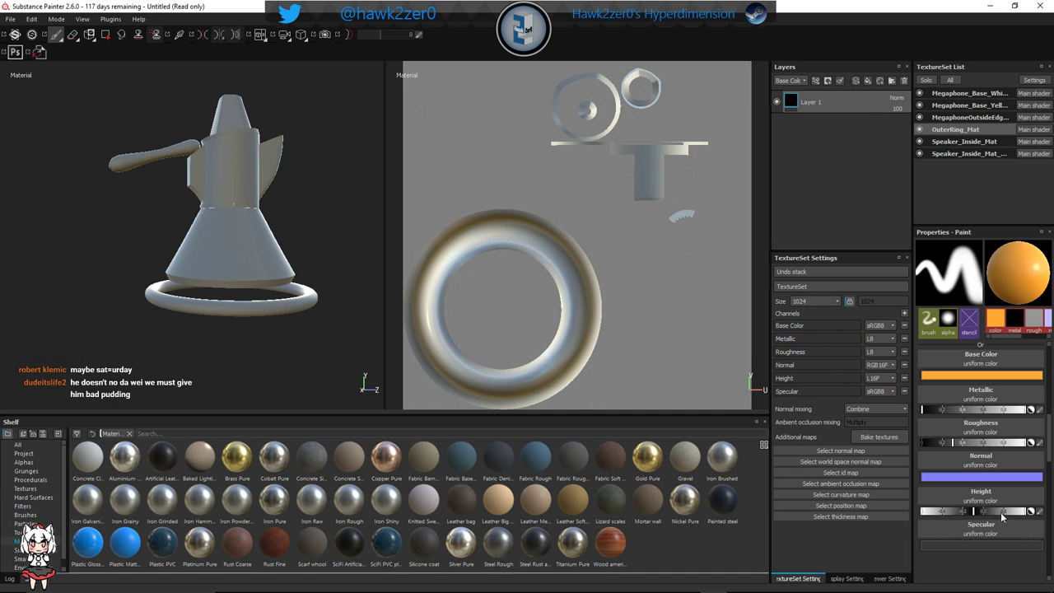
left_click(983, 547)
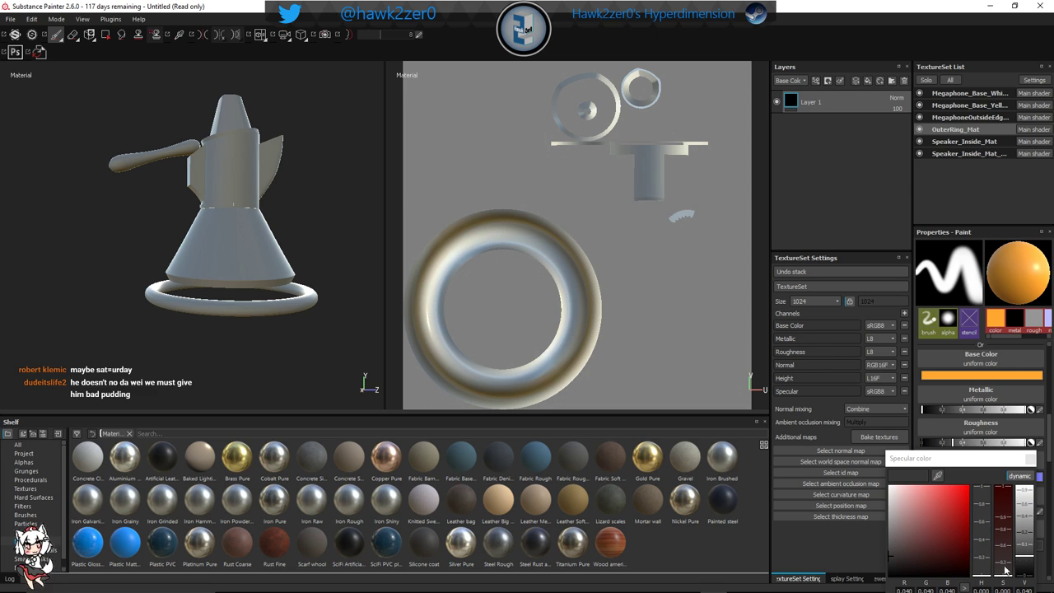
left_click_drag(980, 574, 1005, 482)
mouse_move(986, 517)
left_mouse_down()
mouse_move(983, 572)
mouse_move(976, 562)
mouse_move(1026, 493)
mouse_move(1026, 517)
mouse_move(1023, 486)
left_mouse_up()
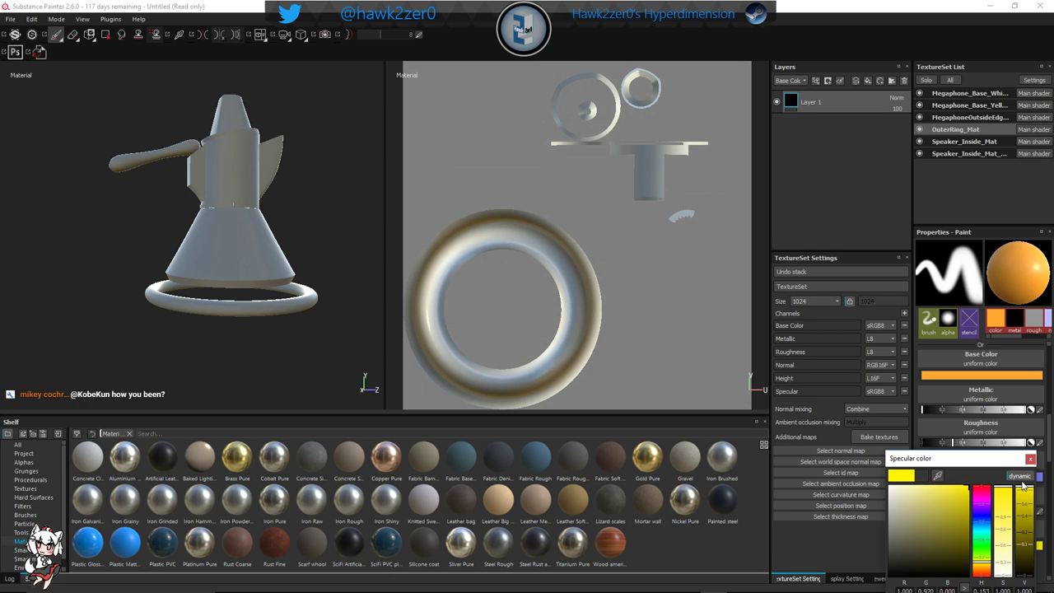
left_click(1032, 459)
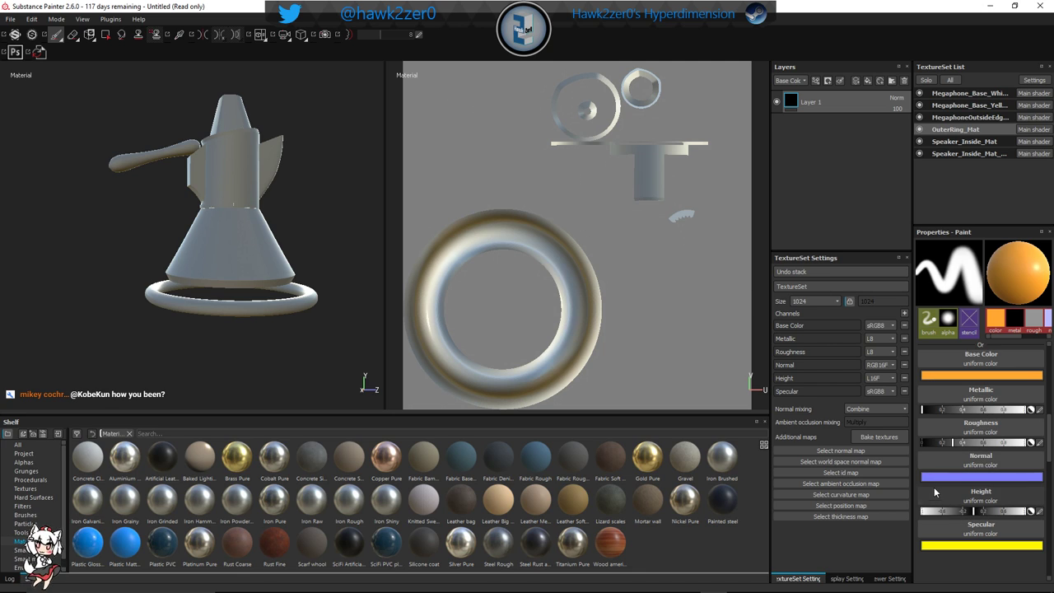
Add an Emissive channel to the OuterRing_Mat texture set and check the other available channel types
left_click(904, 313)
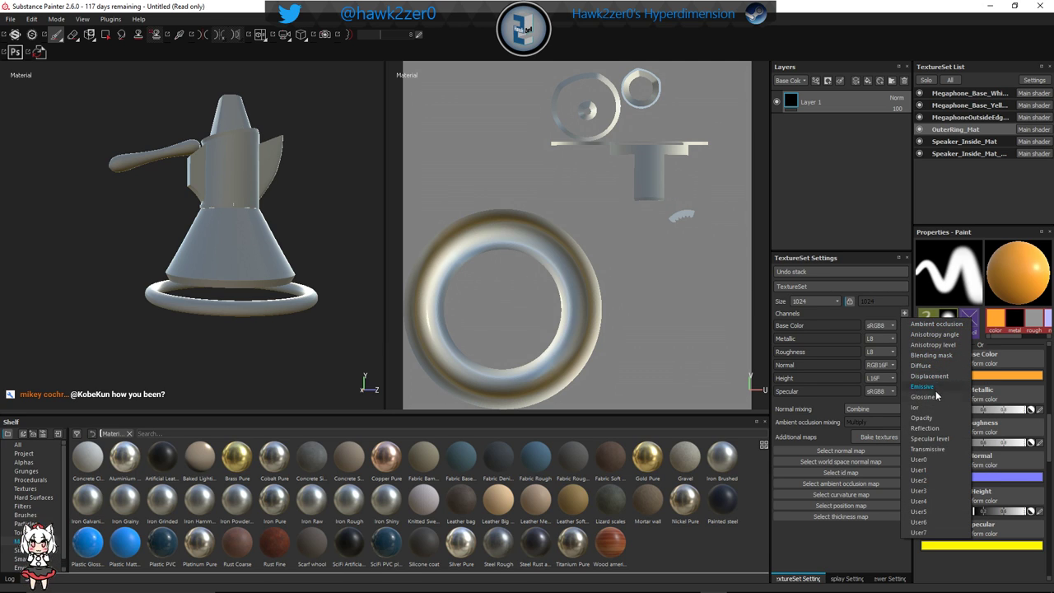
left_click(935, 392)
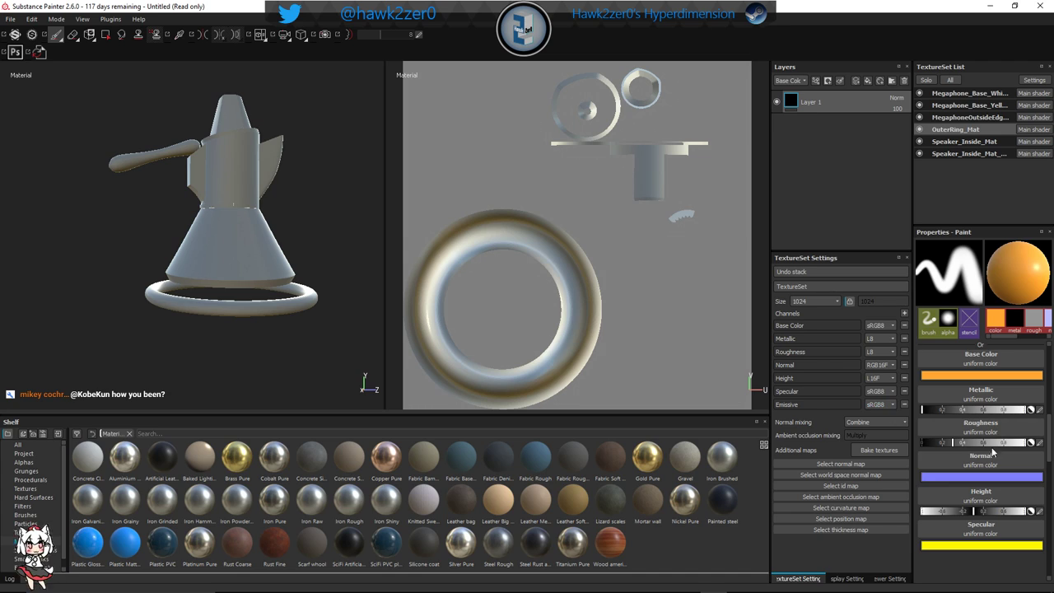
left_click(904, 314)
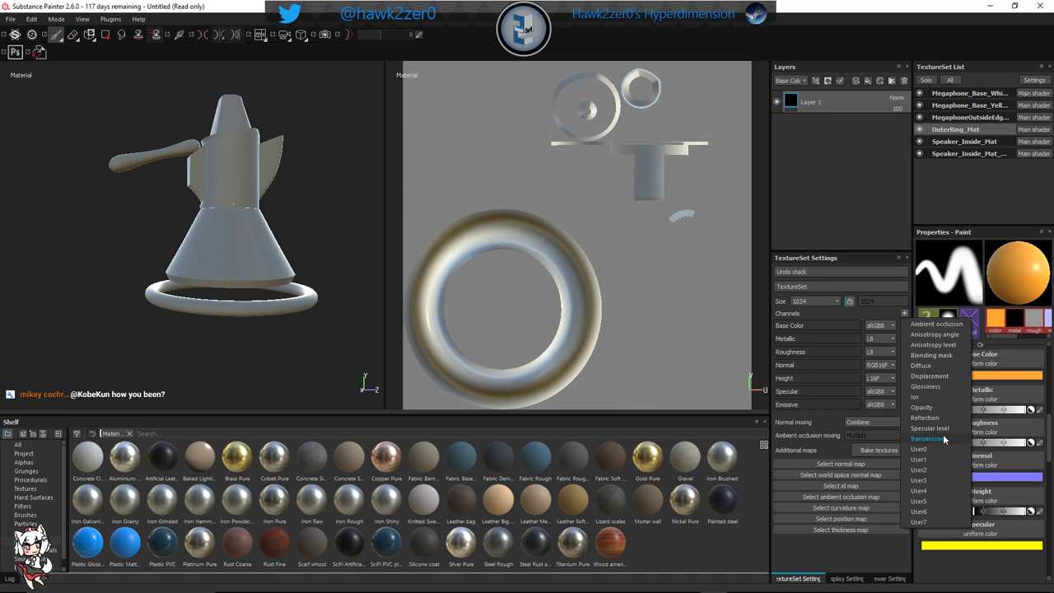
left_click(939, 566)
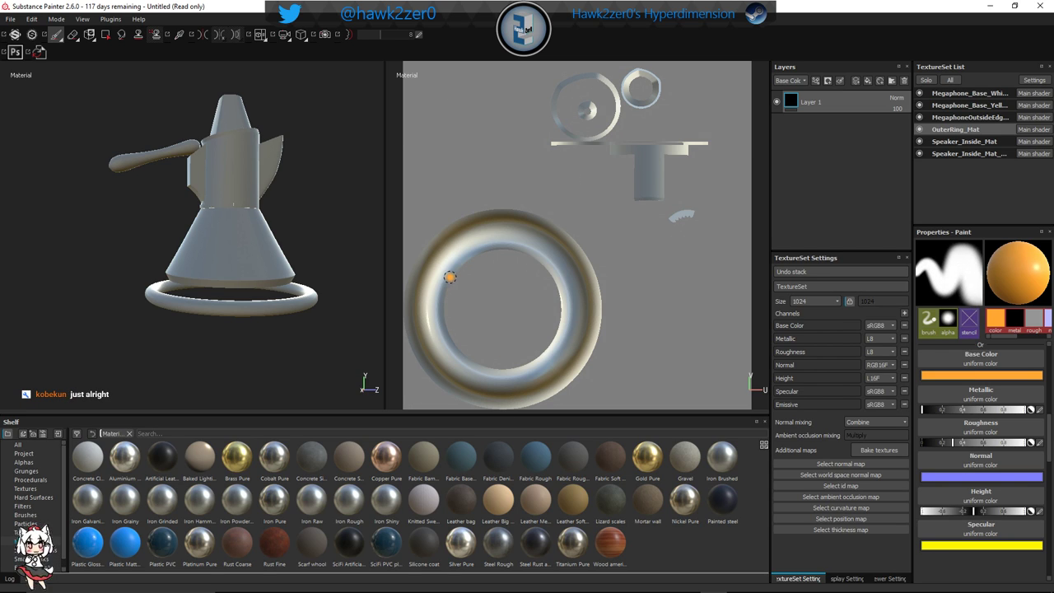
Paint the outer ring orange with a larger brush, covering most of its surface with the ring isolated in the 3D view
mouse_move(450, 277)
left_mouse_down()
mouse_move(452, 235)
mouse_move(474, 250)
left_mouse_up()
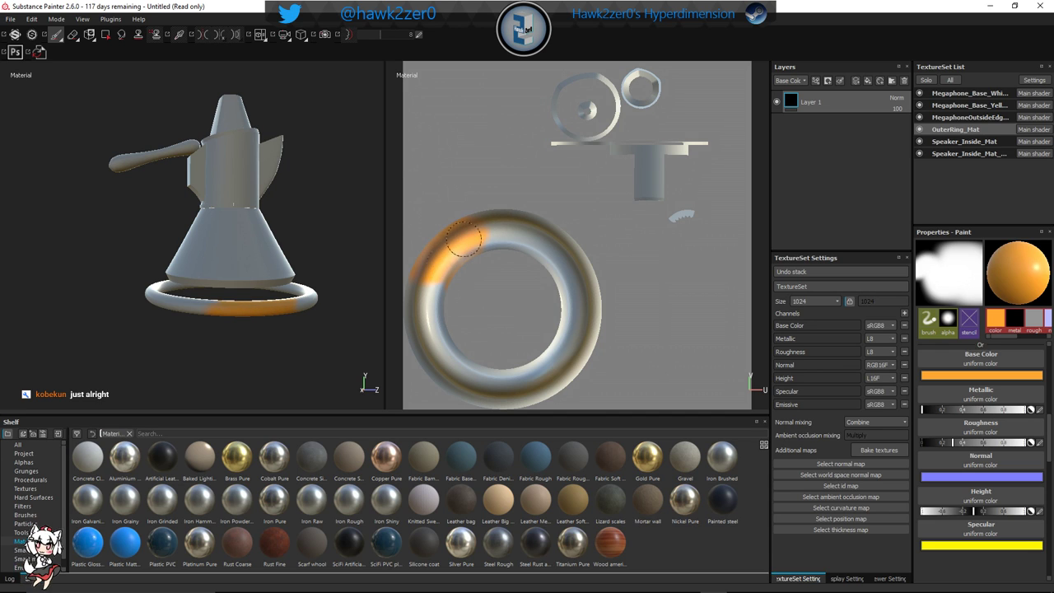
left_click_drag(254, 302, 266, 283, "alt")
scroll(231, 306, "up", 3)
left_click_drag(212, 261, 242, 303, "alt")
key("alt+q")
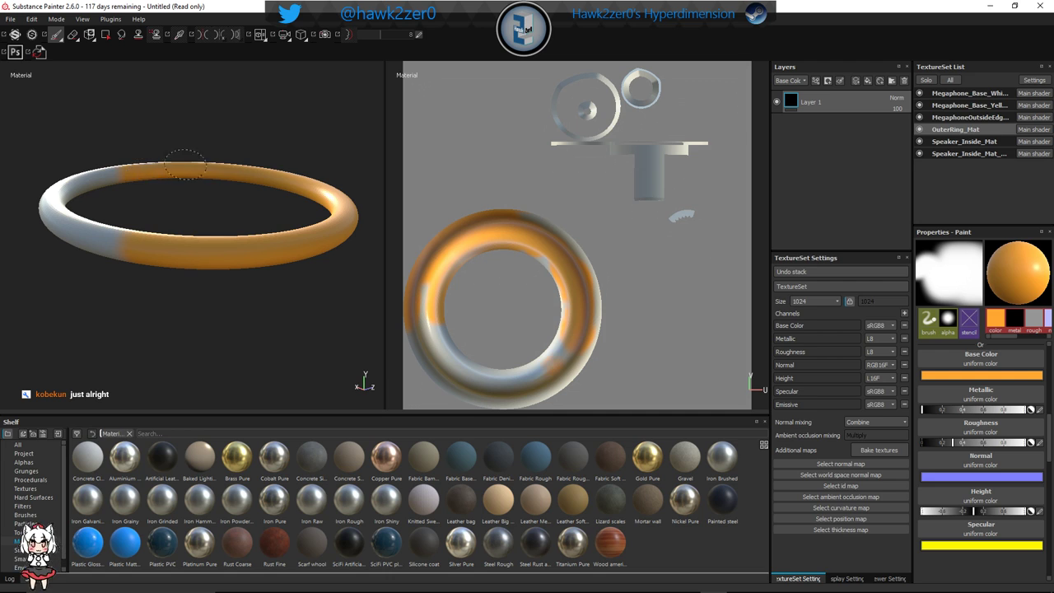
mouse_move(73, 225)
left_mouse_down()
mouse_move(132, 254)
mouse_move(120, 318)
mouse_move(160, 259)
mouse_move(220, 258)
left_mouse_up()
key("alt+q")
scroll(189, 263, "down", 8)
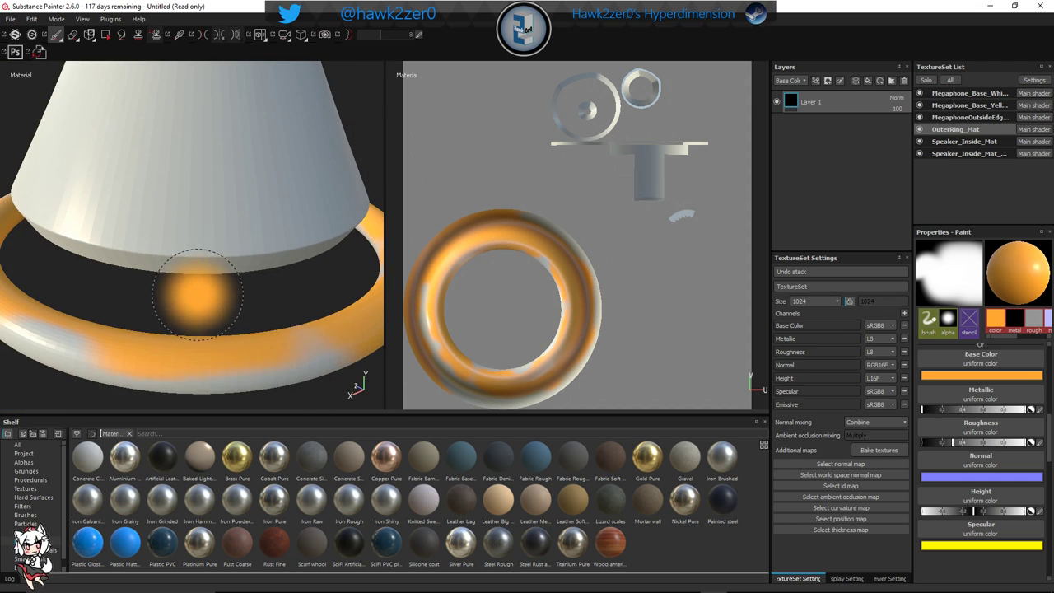
Paint over the remaining bare patches along the ring's outer side with the orange brush
mouse_move(277, 285)
left_mouse_down("alt")
mouse_move(305, 289)
mouse_move(220, 269)
left_mouse_up("alt")
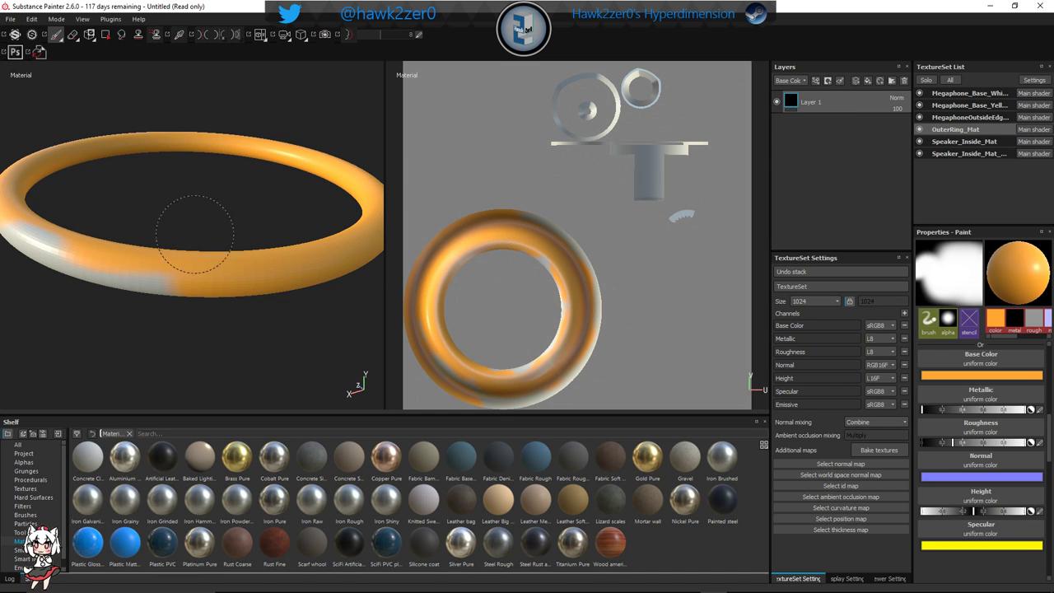
left_click_drag(194, 234, 186, 275)
left_click_drag(175, 268, 211, 198, "alt")
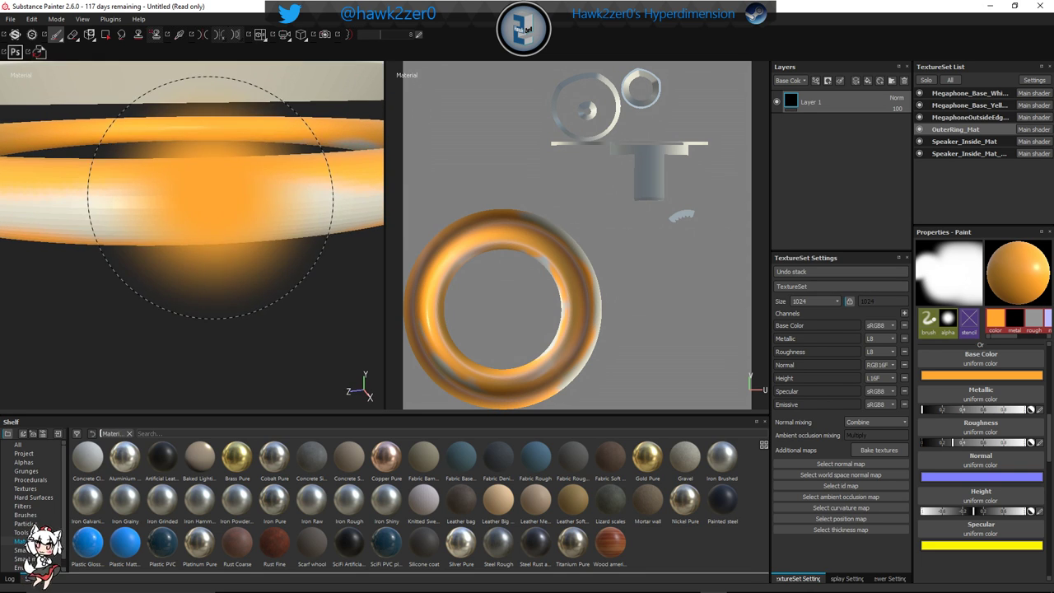
scroll(210, 198, "down", 3)
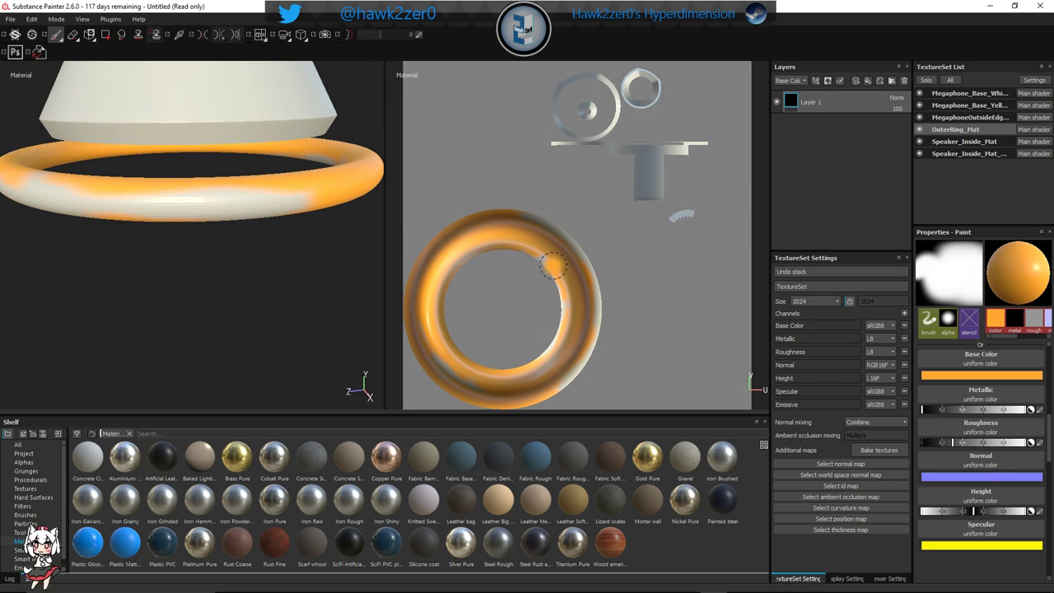
Paint the remaining bare areas of the outer ring orange in the UV view and inspect the coverage on the model
left_click_drag(556, 280, 565, 302)
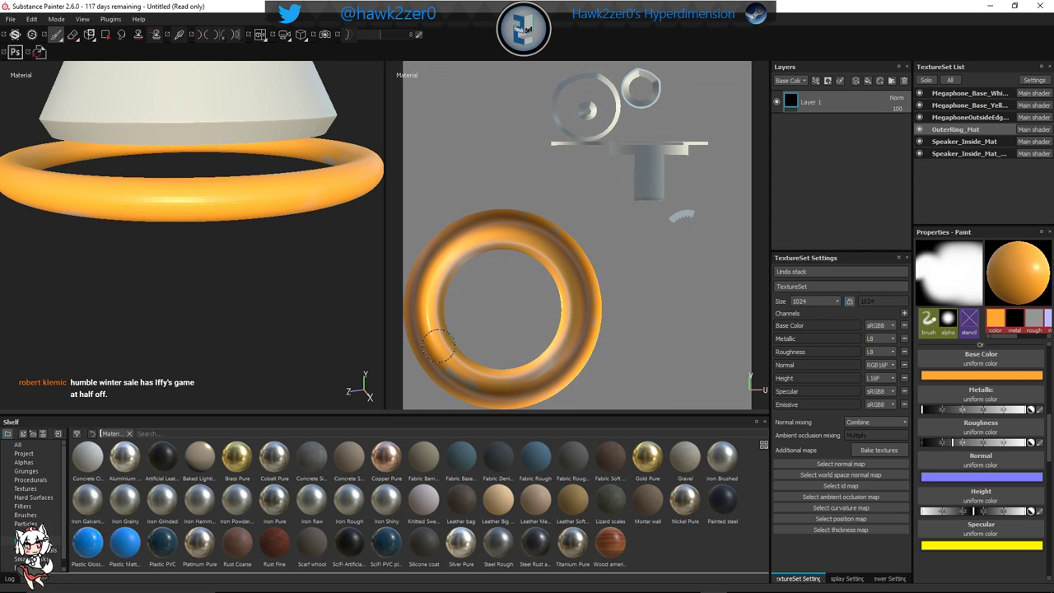
left_click_drag(165, 244, 216, 175, "alt")
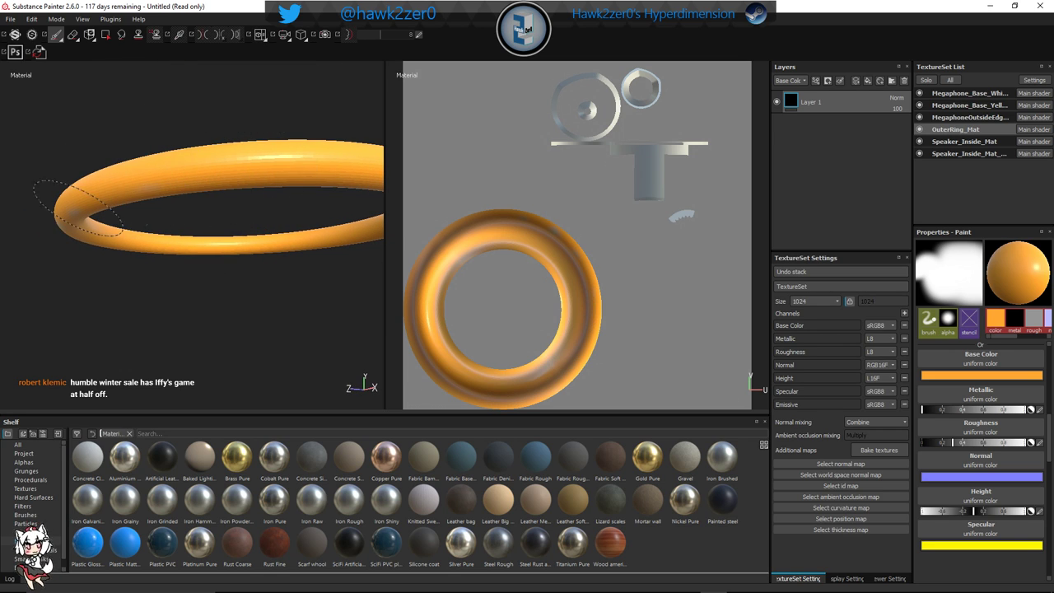
left_click_drag(72, 239, 254, 239, "alt")
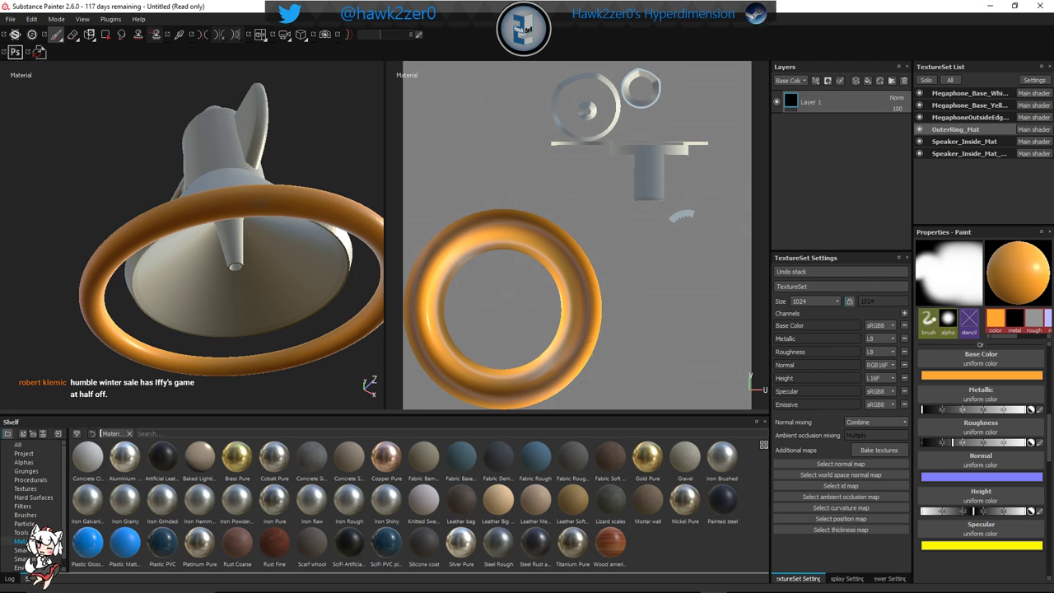
left_click_drag(367, 284, 196, 255, "alt")
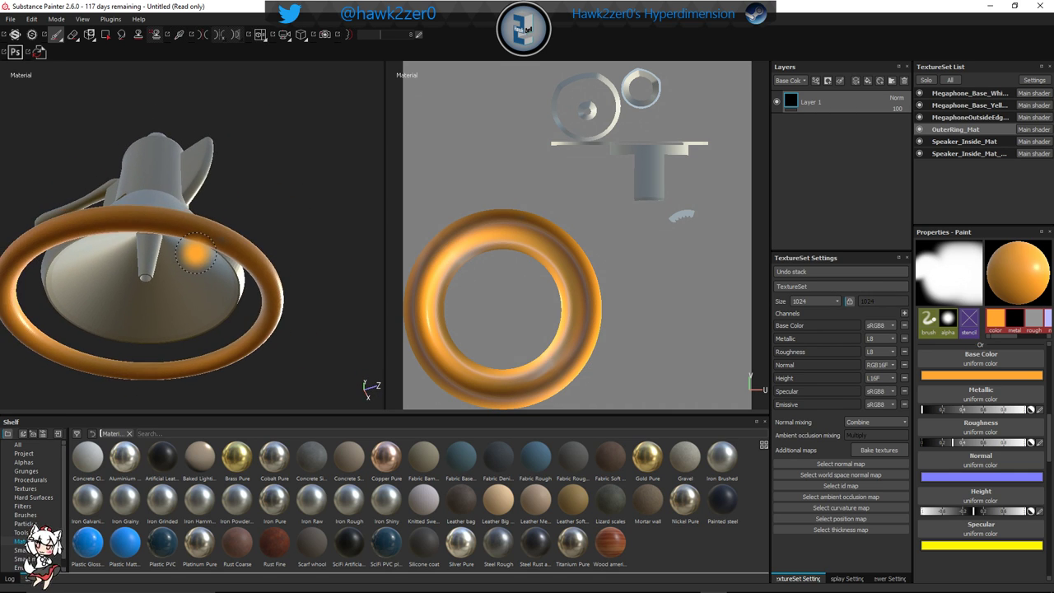
Reduce the brush size and touch up the outer ring's surface with orange paint in the 3D view
scroll(195, 255, "up", 6)
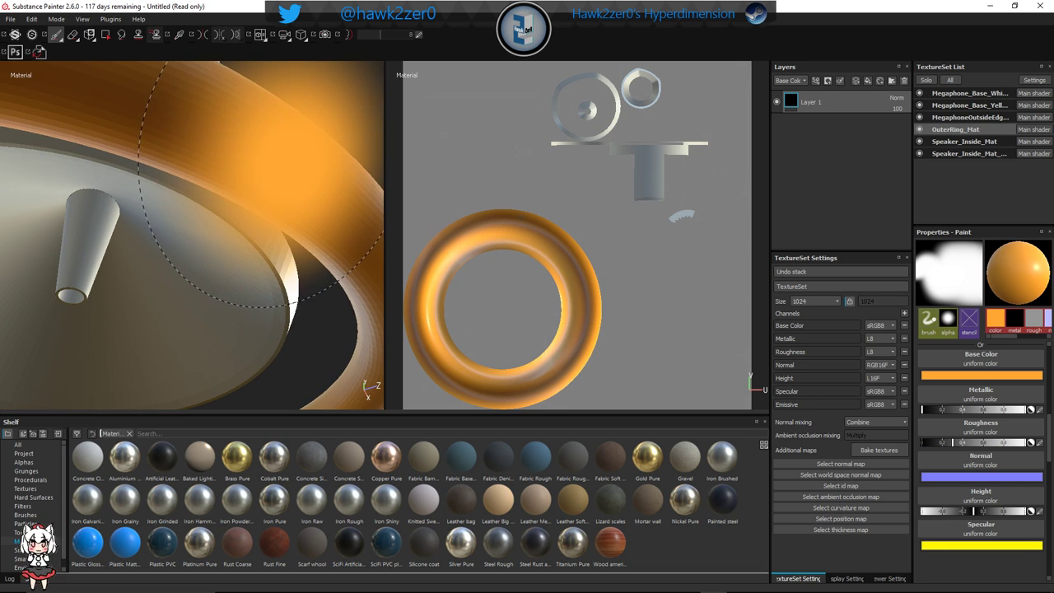
key("bracketleft")
key("bracketleft")
key("bracketleft")
key("bracketleft")
key("bracketleft")
key("bracketleft")
key("bracketleft")
key("bracketleft")
left_click(285, 166)
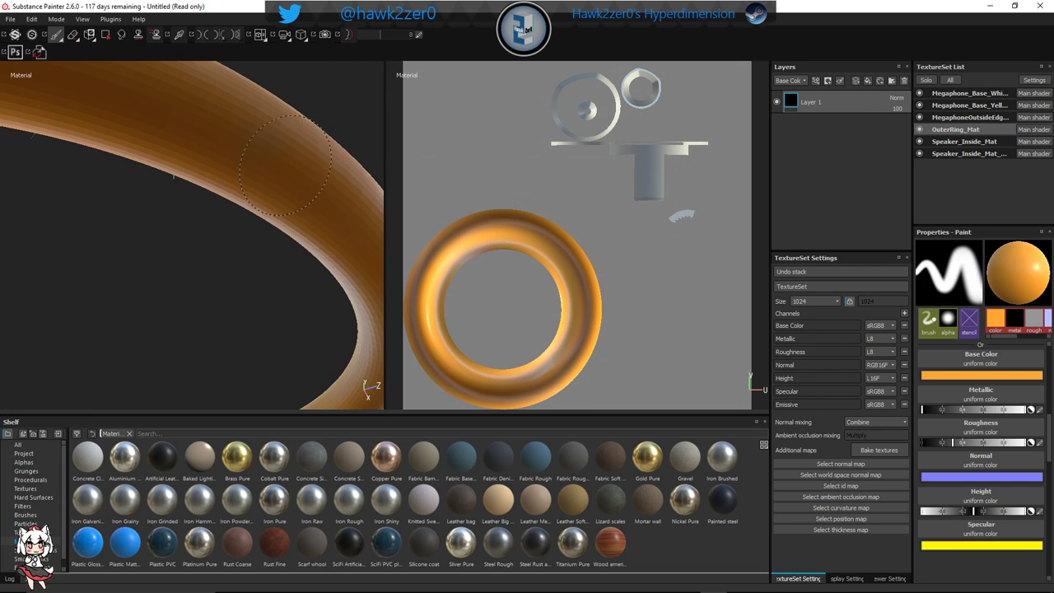
Inspect the orange outer ring up close and preview the whole megaphone in the Iray renderer
scroll(263, 202, "down", 8)
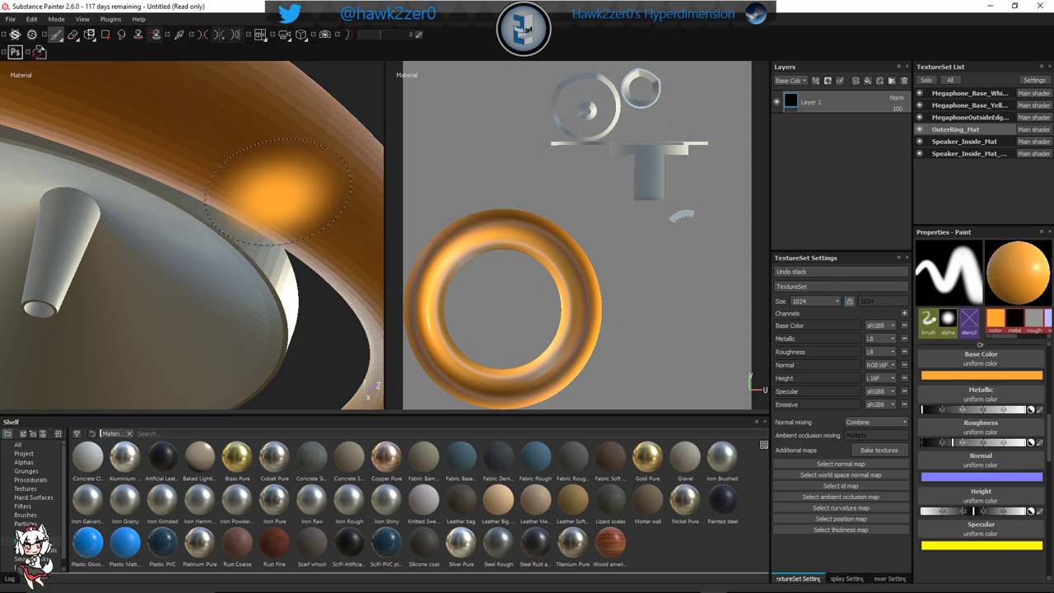
left_click_drag(272, 271, 87, 235, "alt")
scroll(220, 269, "up", 7)
mouse_move(194, 224)
left_mouse_down("alt")
mouse_move(283, 217)
mouse_move(258, 265)
mouse_move(301, 271)
mouse_move(228, 294)
mouse_move(313, 288)
mouse_move(190, 307)
mouse_move(77, 308)
mouse_move(318, 294)
mouse_move(171, 277)
mouse_move(186, 290)
mouse_move(180, 307)
mouse_move(215, 247)
left_mouse_up("alt")
scroll(241, 212, "down", 8)
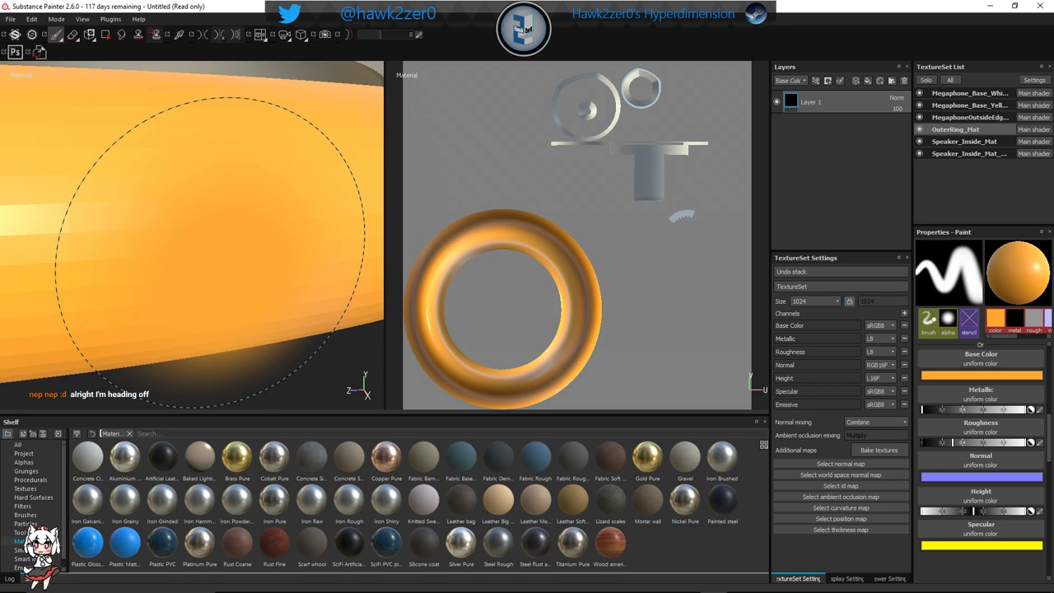
left_click_drag(303, 278, 186, 287, "alt")
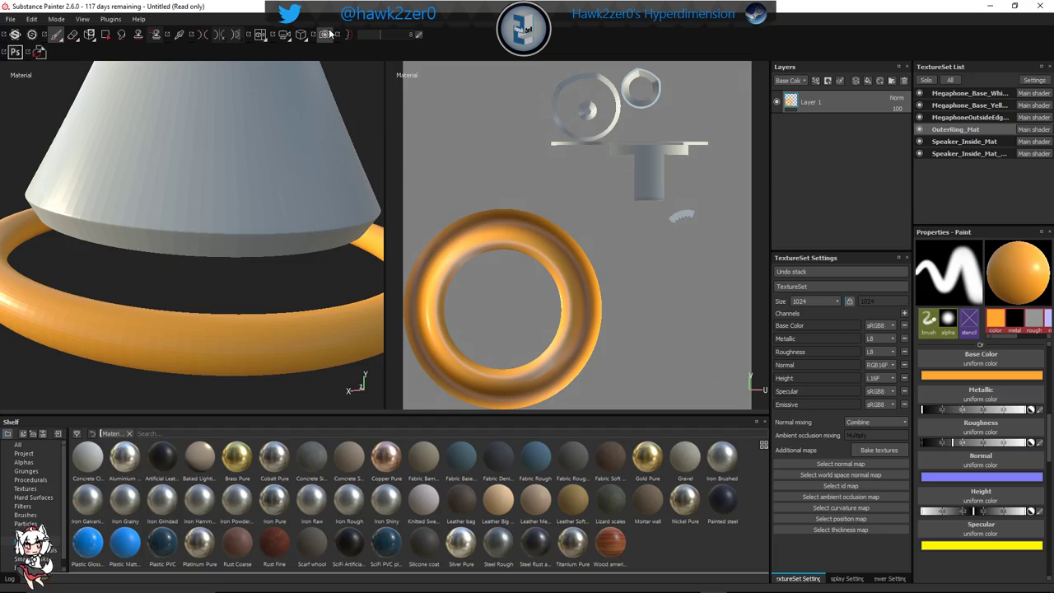
key("F10")
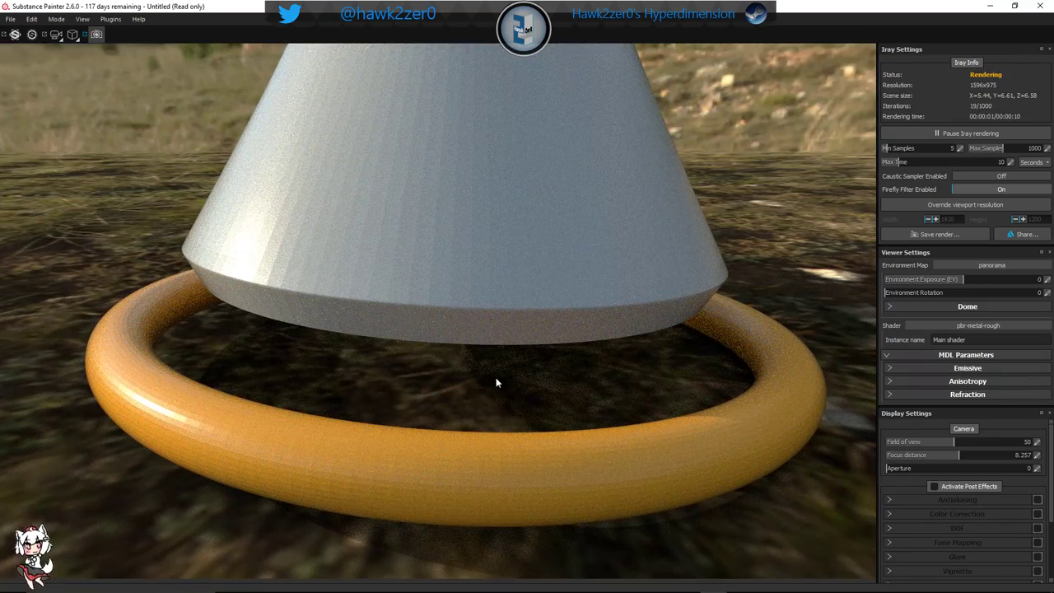
scroll(508, 355, "up", 2)
scroll(514, 349, "down", 3)
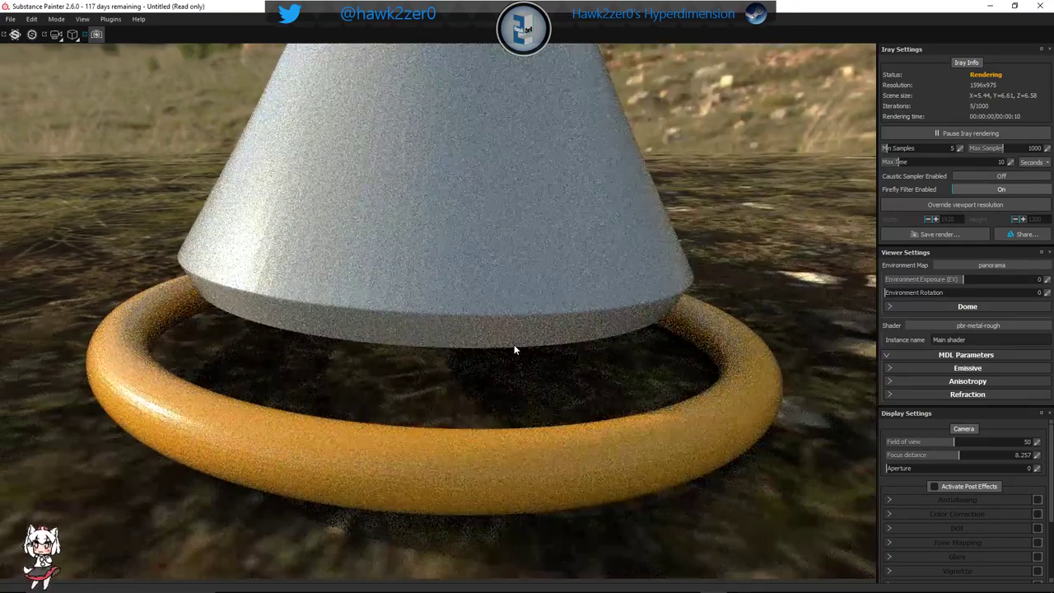
scroll(515, 344, "down", 10)
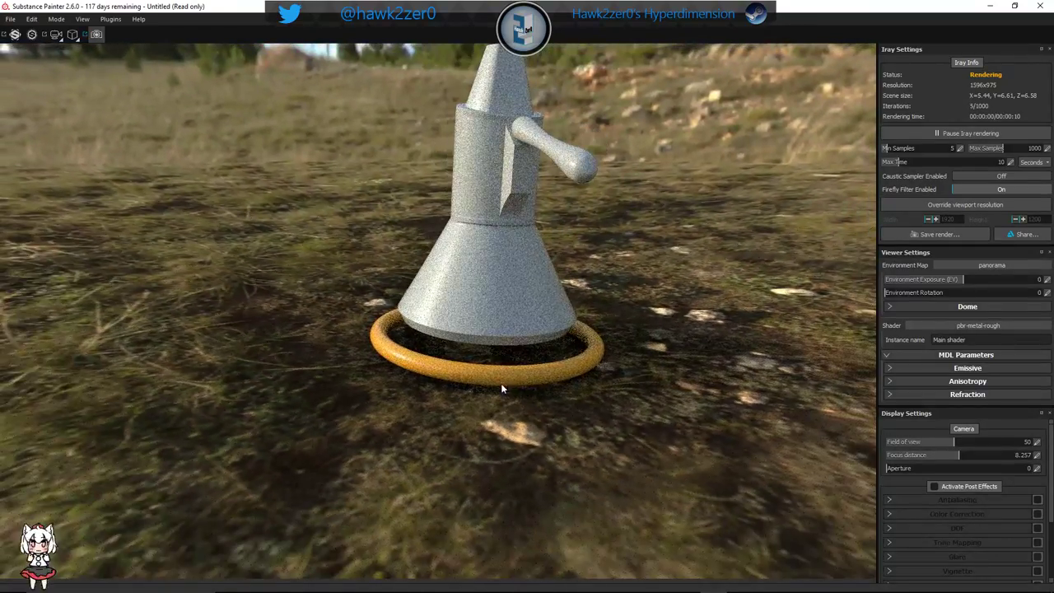
left_click_drag(502, 387, 390, 389, "alt")
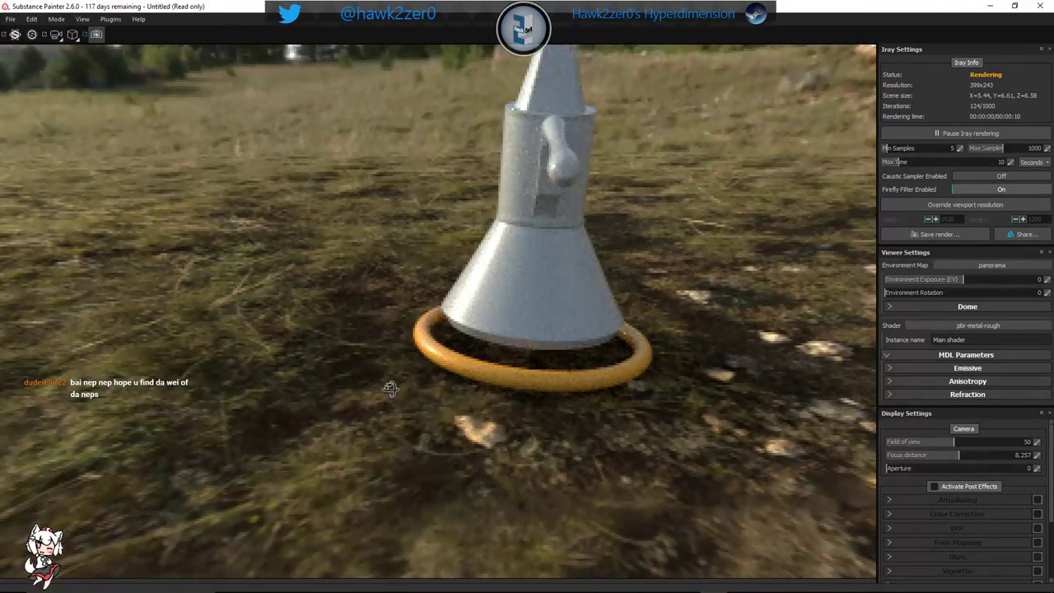
left_click(96, 36)
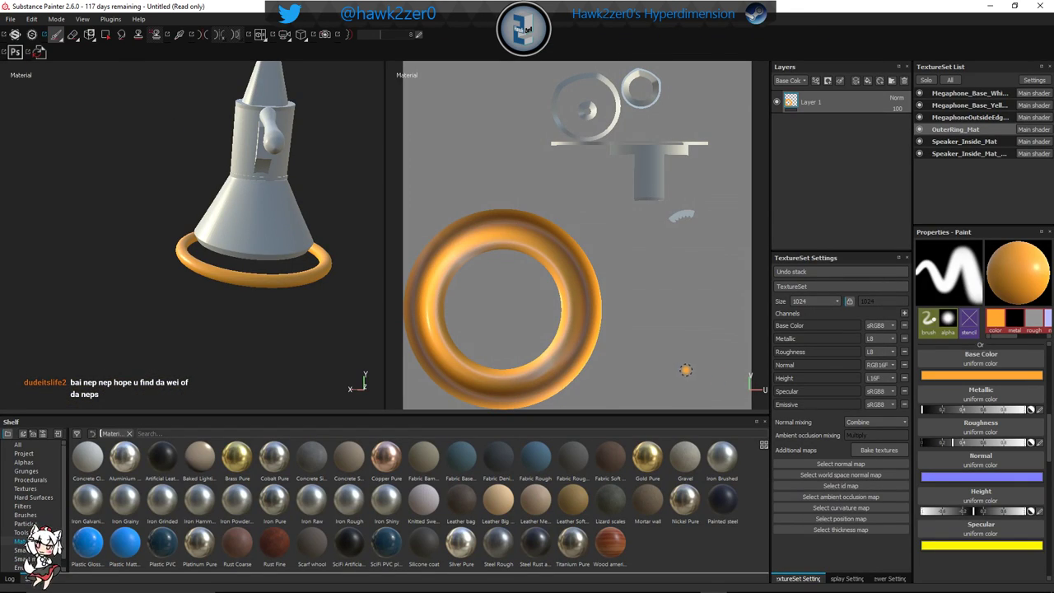
scroll(982, 474, "up", 5)
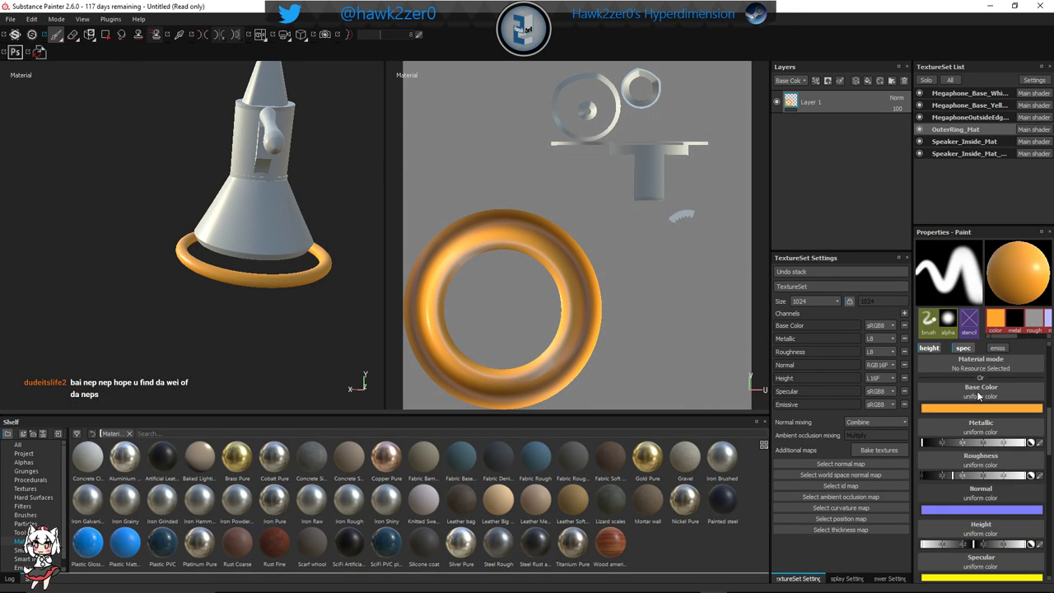
left_click(1001, 449)
scroll(958, 494, "down", 5)
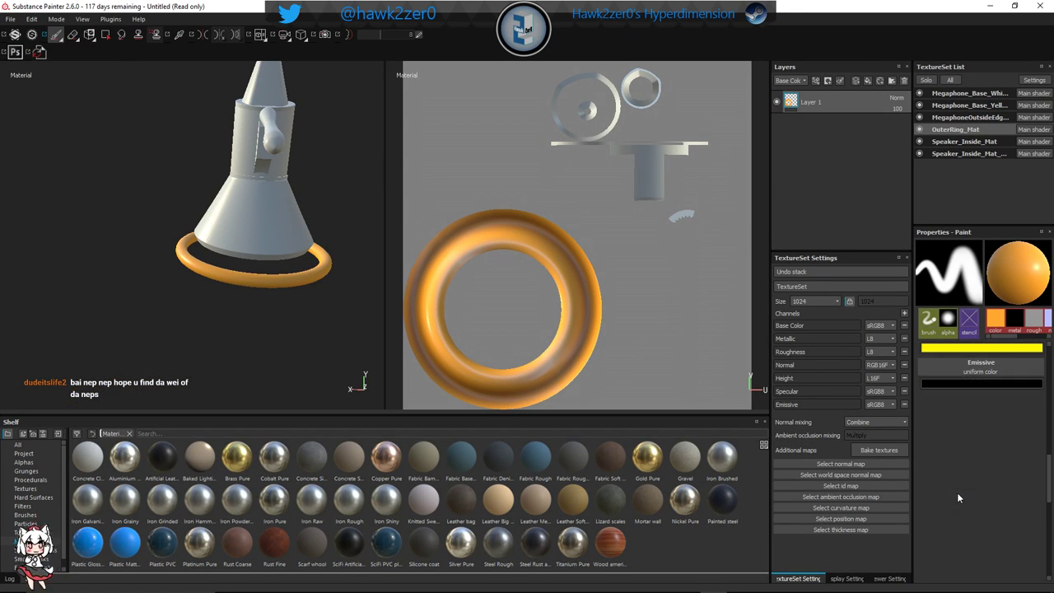
scroll(962, 497, "up", 1)
left_click(986, 450)
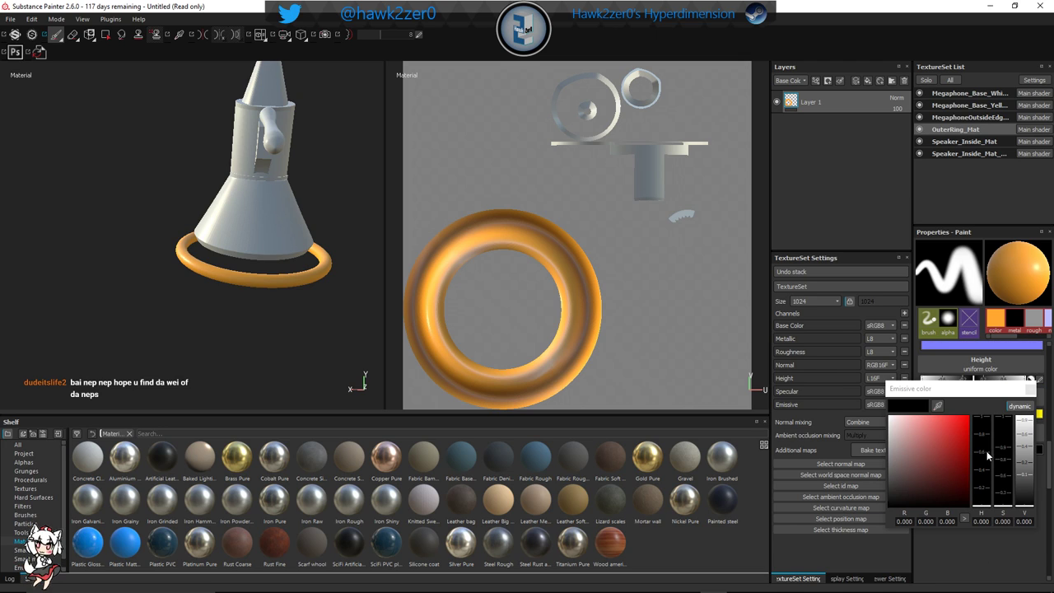
left_click(1030, 390)
scroll(975, 467, "up", 5)
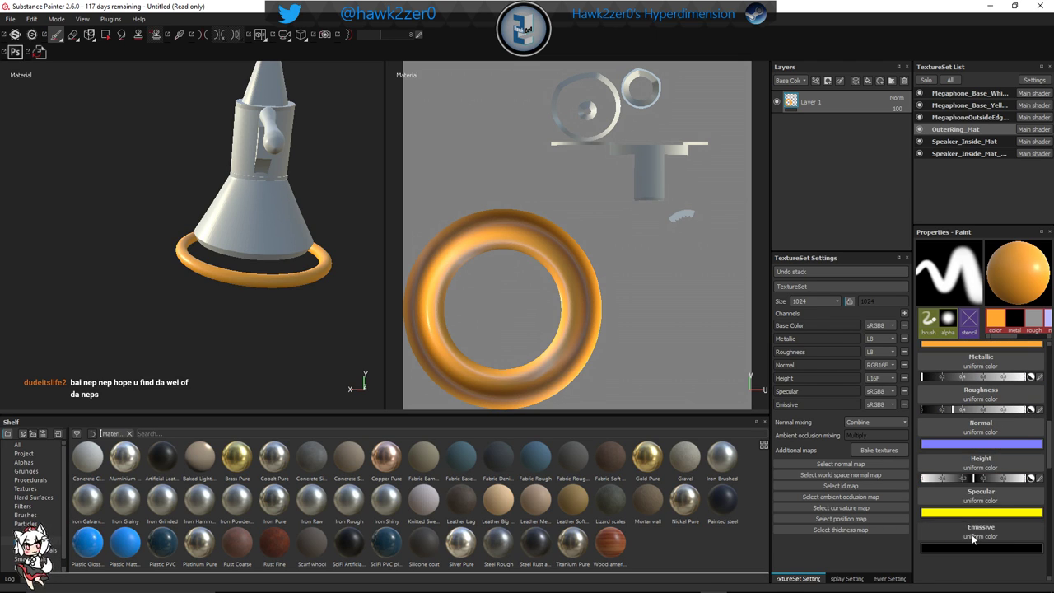
Sample the orange base colour for the brush's emissive colour and shift its hue to 0.092
left_click(1013, 578)
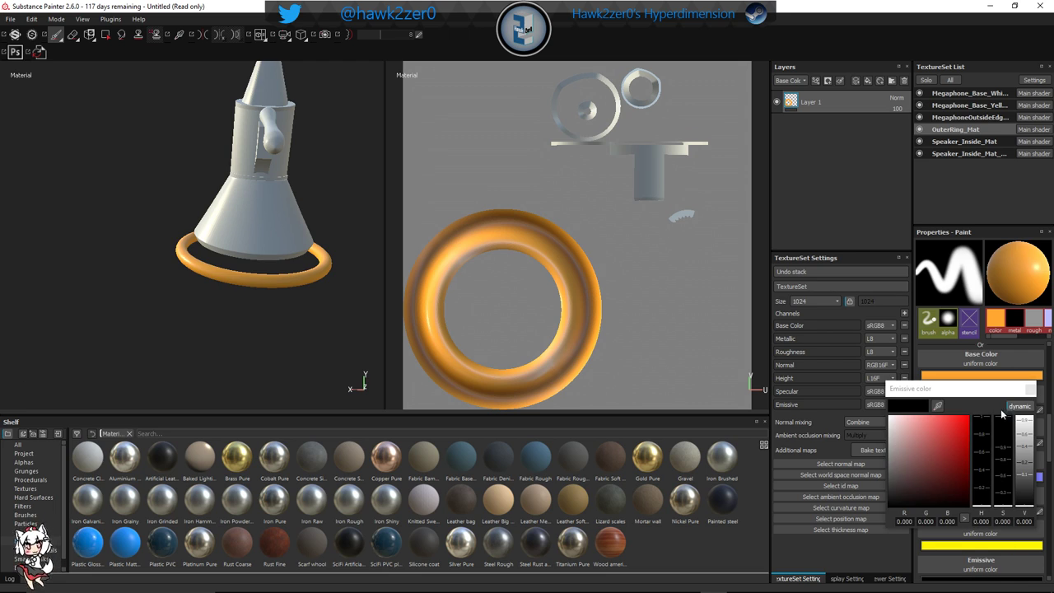
left_click_drag(944, 396, 848, 413)
left_click(795, 491)
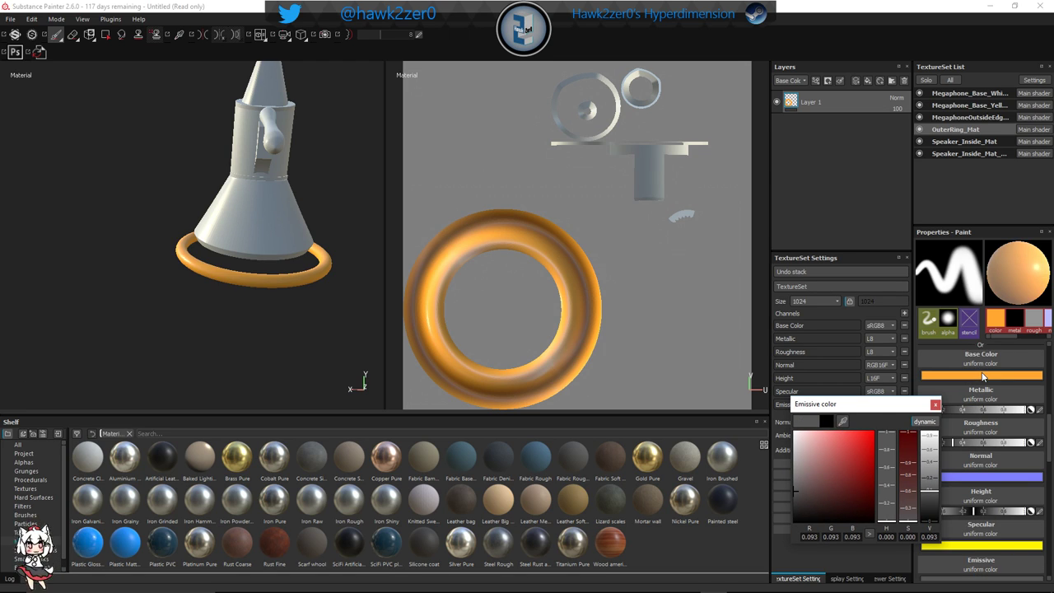
left_click(840, 421)
left_click(980, 374)
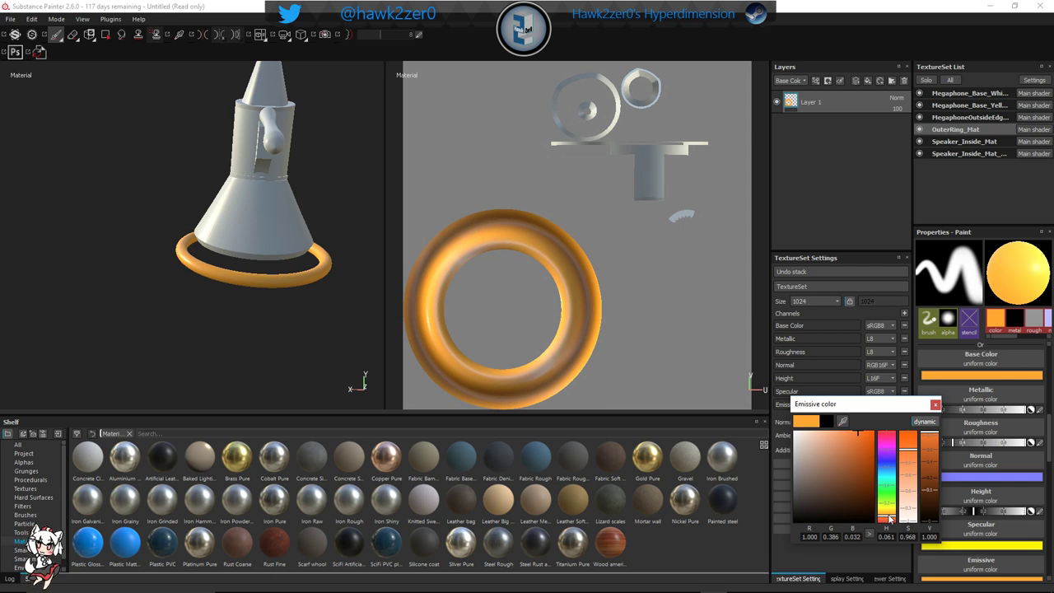
left_click_drag(889, 518, 889, 516)
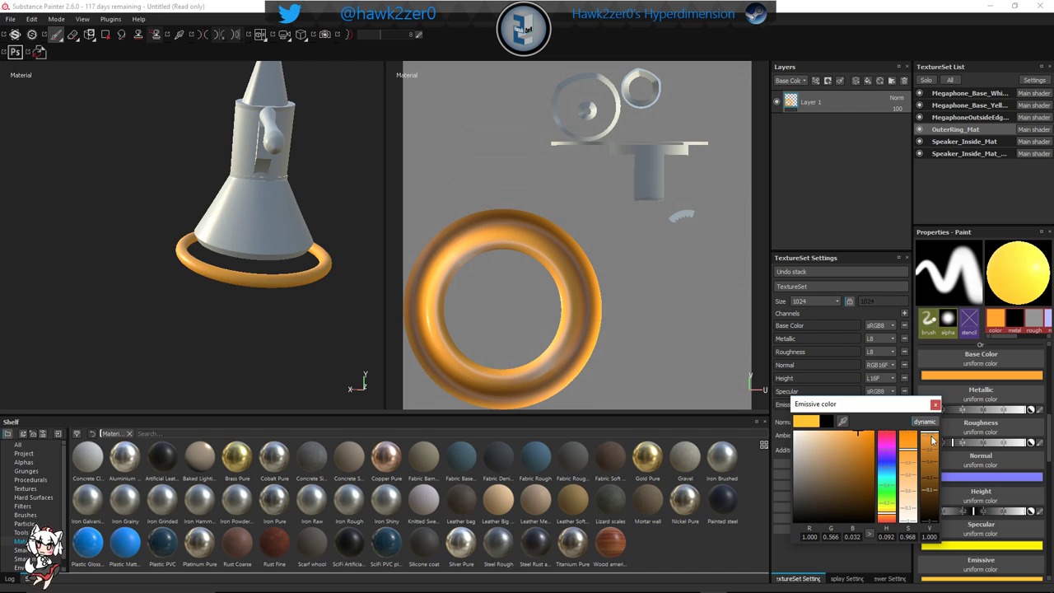
left_click(937, 405)
scroll(995, 478, "down", 1)
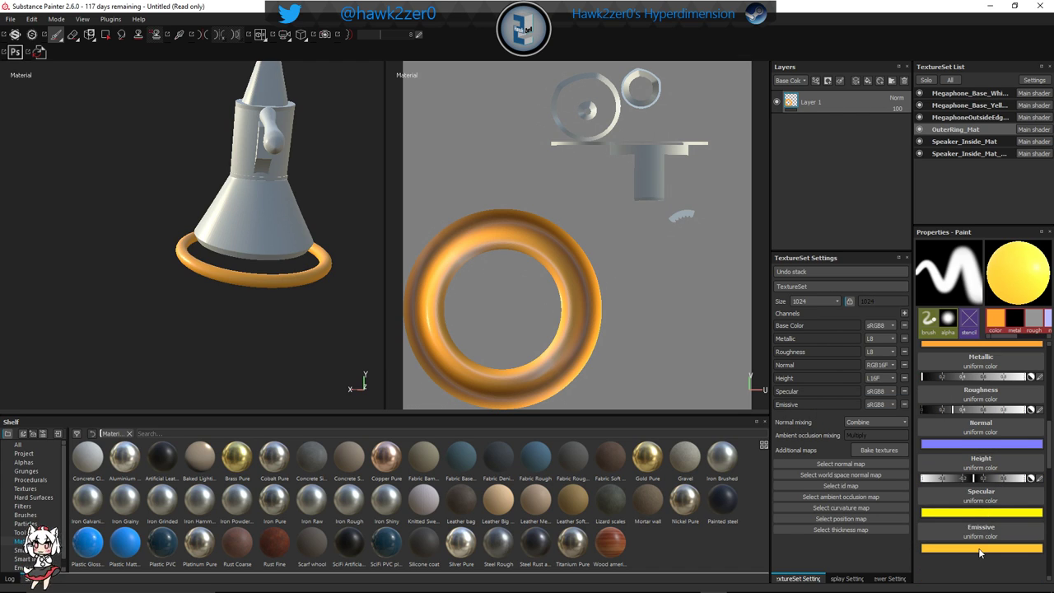
left_click(988, 549)
left_click(937, 404)
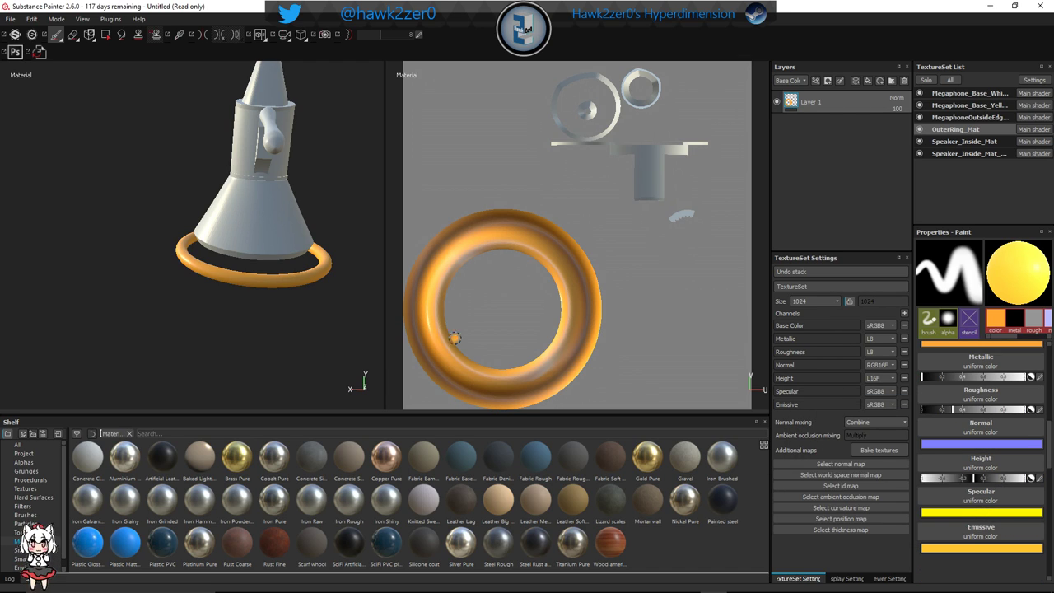
Check the model in the Iray preview and repaint the outer ring with the yellow-orange emissive material
left_click(326, 34)
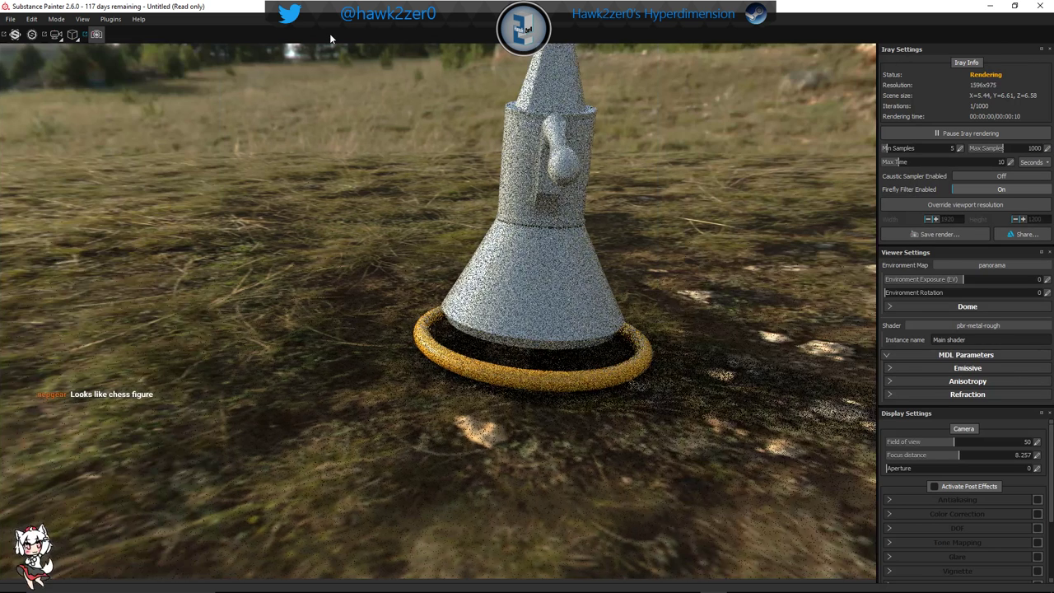
left_click(97, 34)
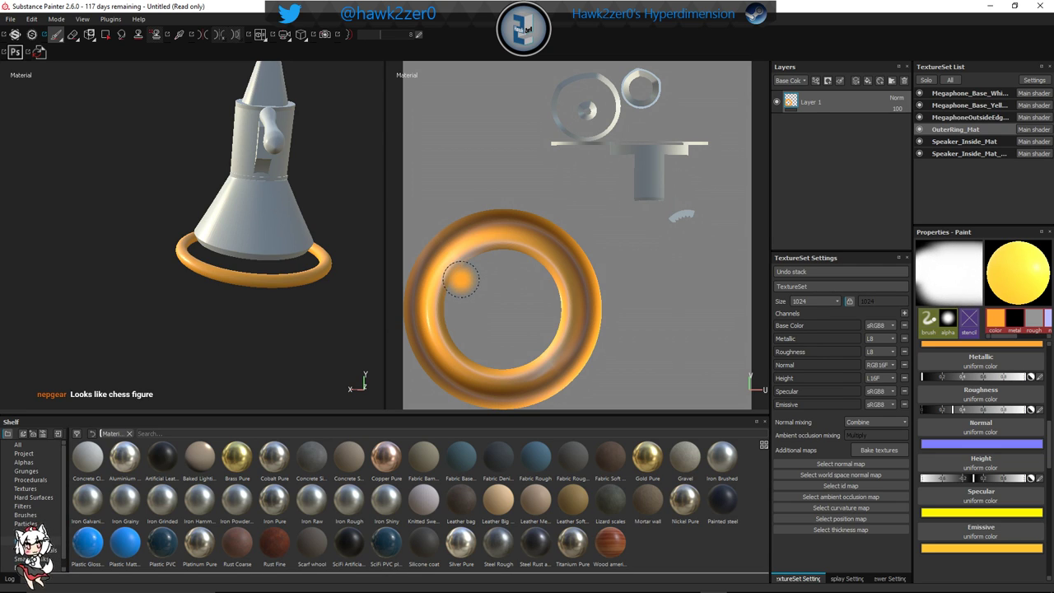
mouse_move(453, 271)
left_mouse_down()
mouse_move(424, 290)
mouse_move(430, 354)
mouse_move(537, 379)
mouse_move(575, 350)
mouse_move(580, 300)
mouse_move(544, 243)
mouse_move(494, 213)
mouse_move(454, 253)
left_mouse_up()
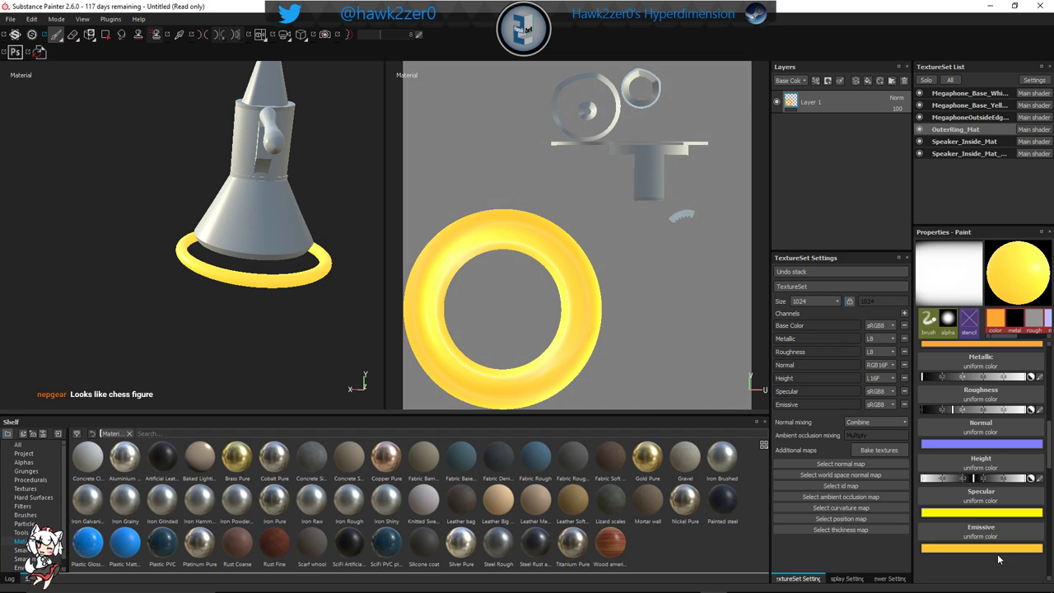
Set the brush's specular colour hue to 0.086 and its emissive colour hue to 0.055
left_click(994, 513)
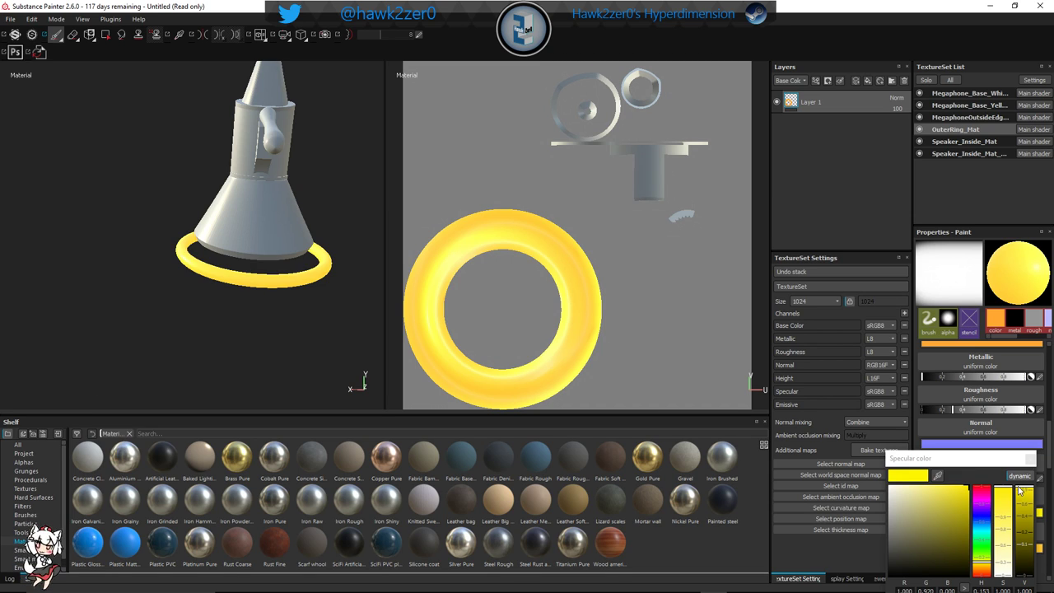
left_click_drag(987, 568, 984, 573)
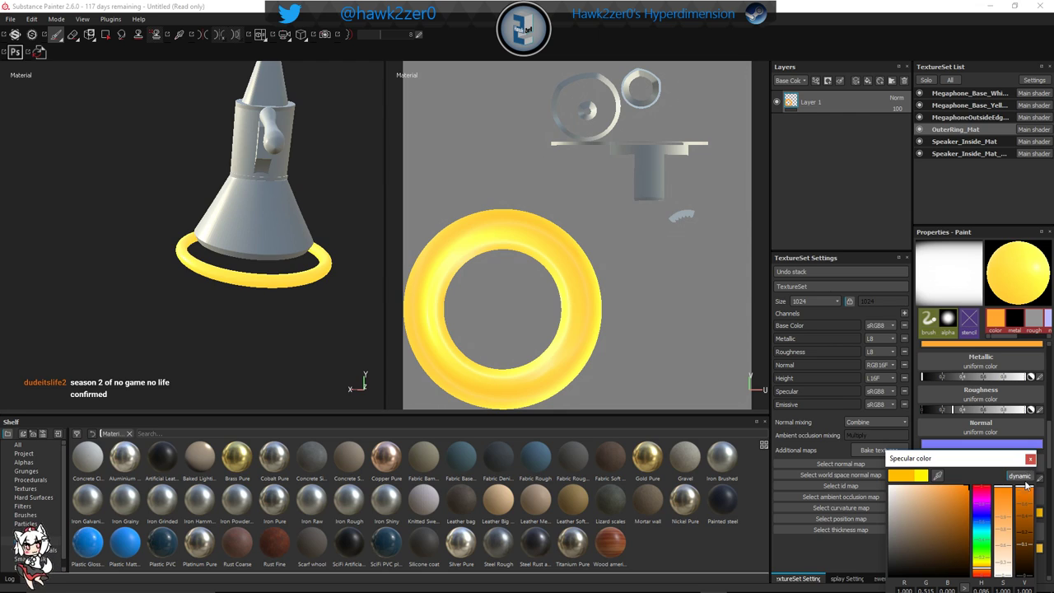
left_click(1031, 459)
left_click(1005, 548)
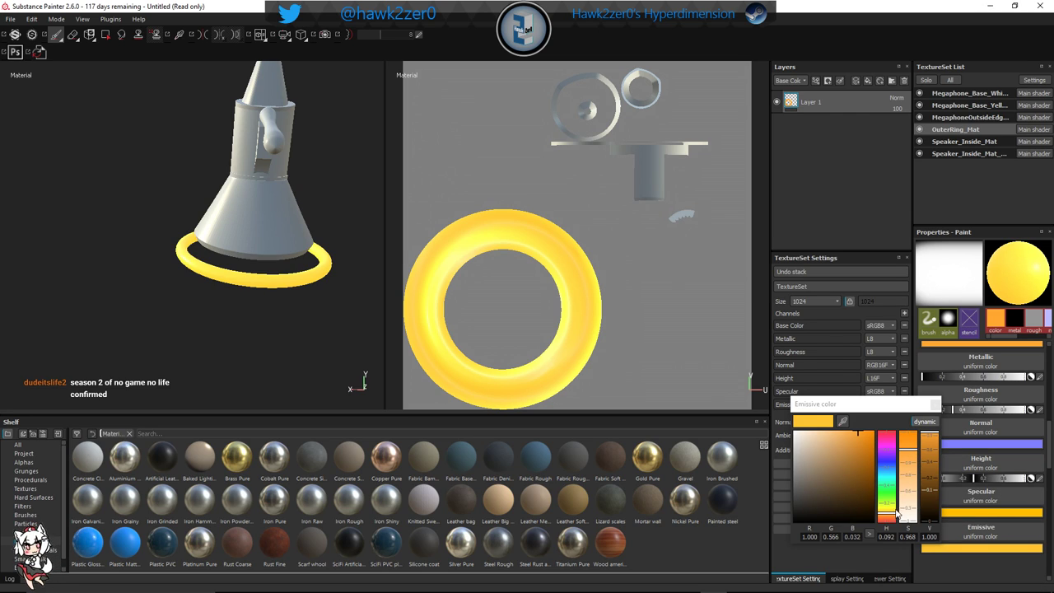
left_click_drag(888, 517, 890, 521)
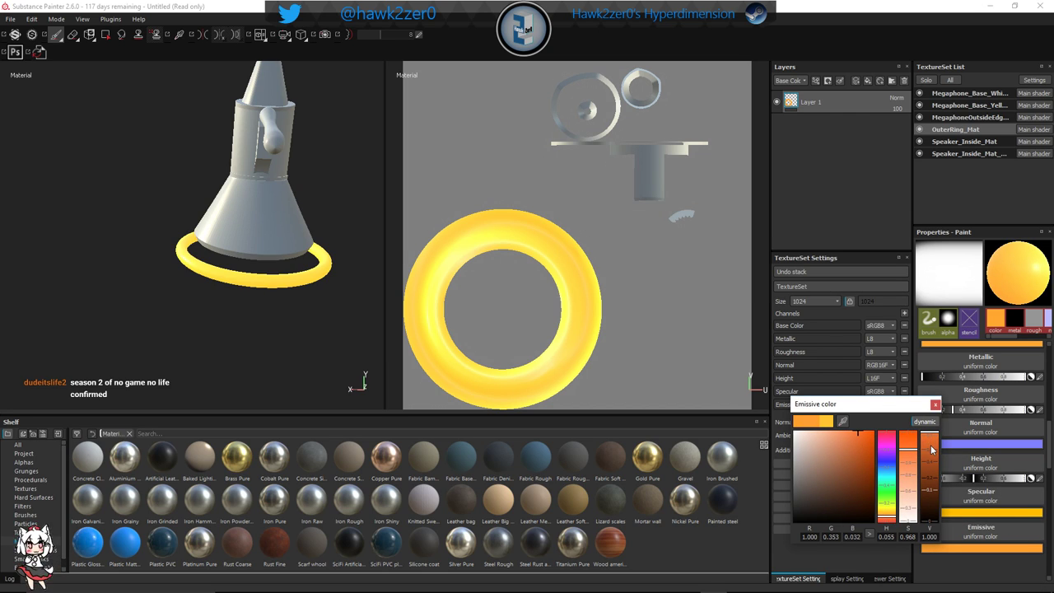
Try the more orange emissive material on the outer ring in the UV view and undo the stroke
mouse_move(574, 325)
left_mouse_down()
mouse_move(556, 301)
mouse_move(538, 322)
mouse_move(558, 256)
mouse_move(492, 243)
left_mouse_up()
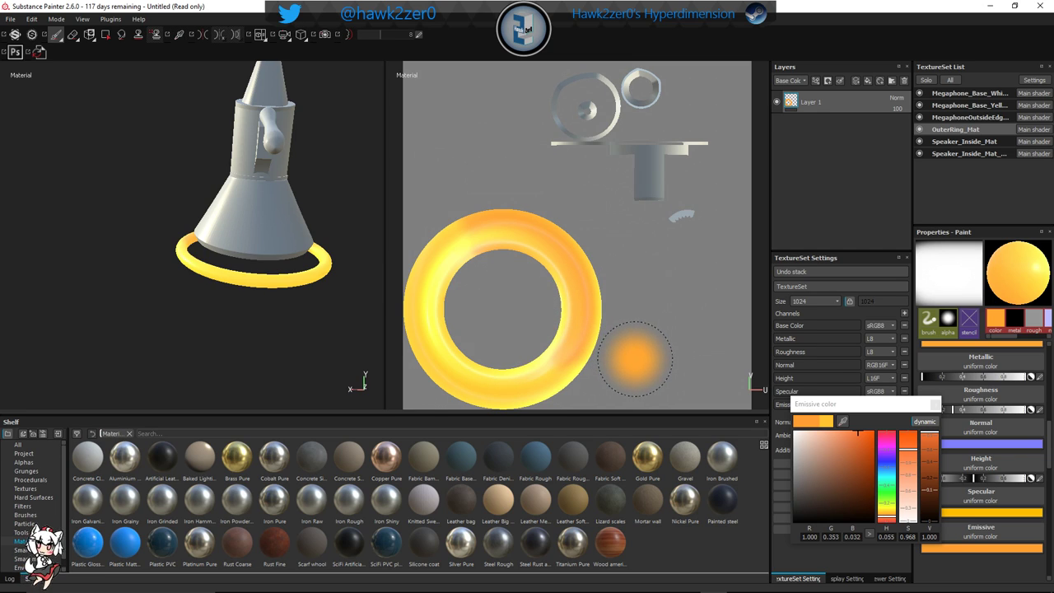
key("ctrl+z")
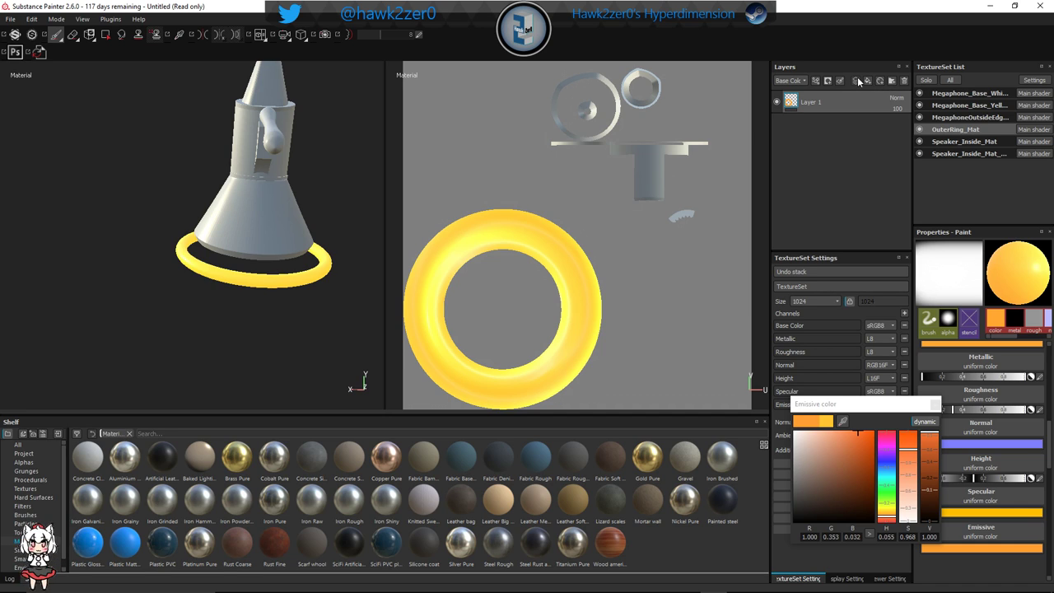
Add a new paint layer to the outer ring's texture set and delete Layer 1
left_click(892, 80)
left_click(827, 124)
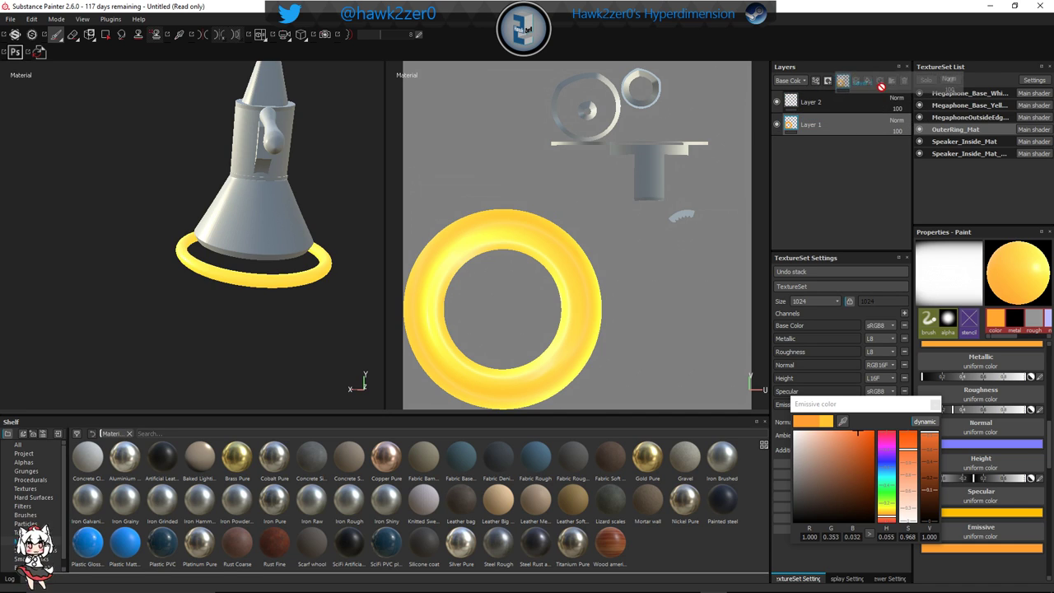
left_click(904, 81)
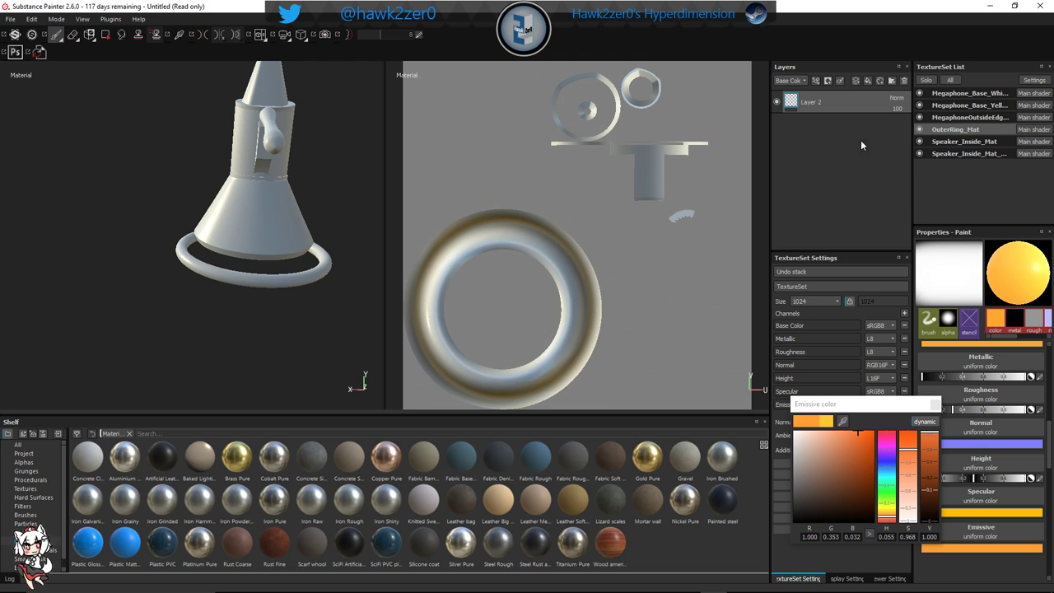
Paint the outer ring with the orange emissive material in the UV view and check it from the side
mouse_move(543, 297)
left_mouse_down()
mouse_move(581, 338)
mouse_move(600, 294)
mouse_move(560, 248)
mouse_move(450, 236)
mouse_move(430, 345)
mouse_move(461, 374)
mouse_move(532, 380)
left_mouse_up()
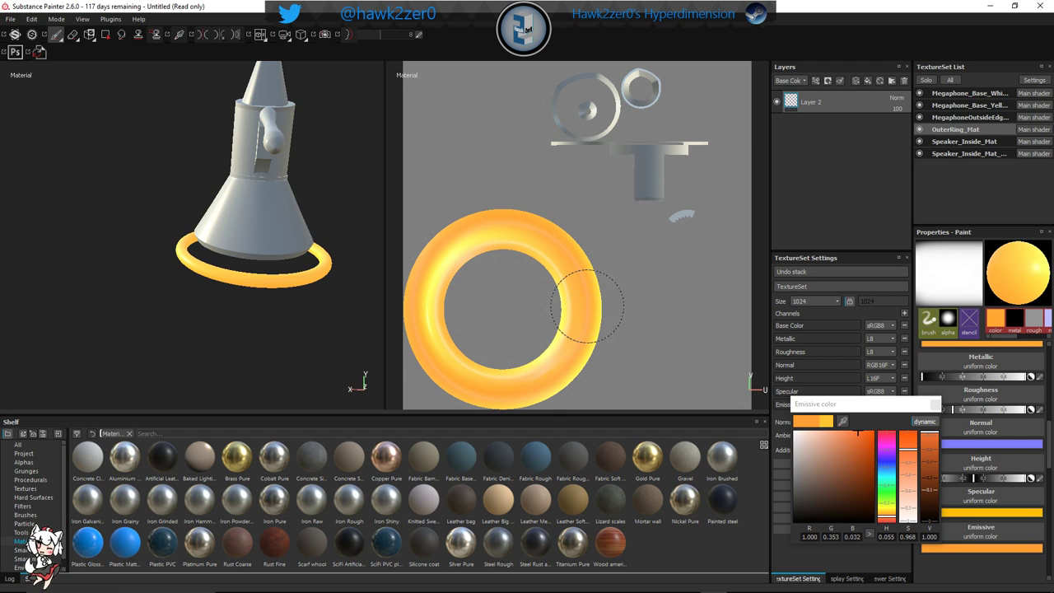
left_click_drag(316, 345, 268, 292, "alt")
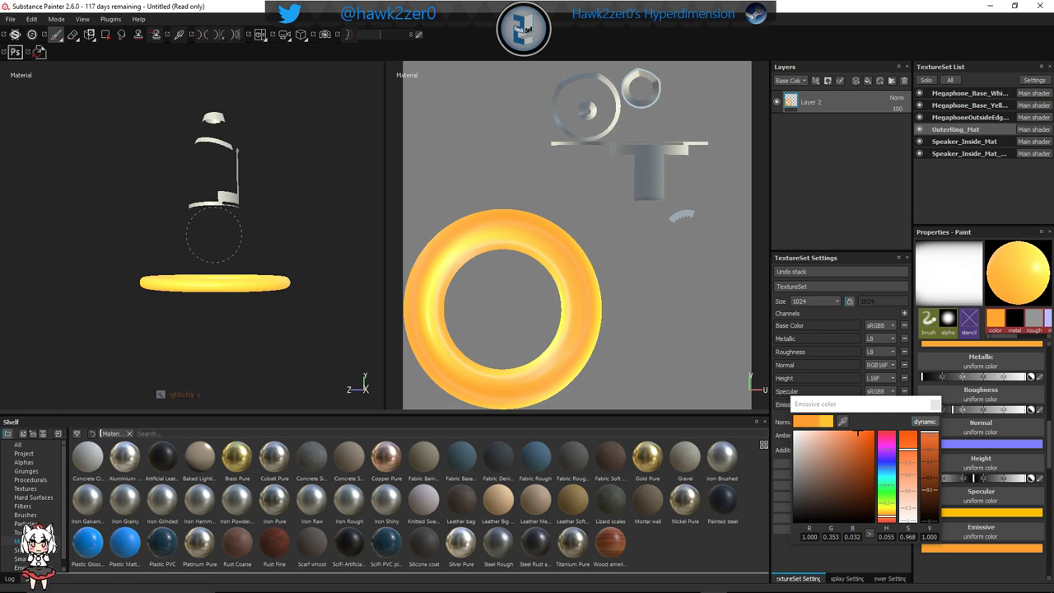
left_click(214, 235)
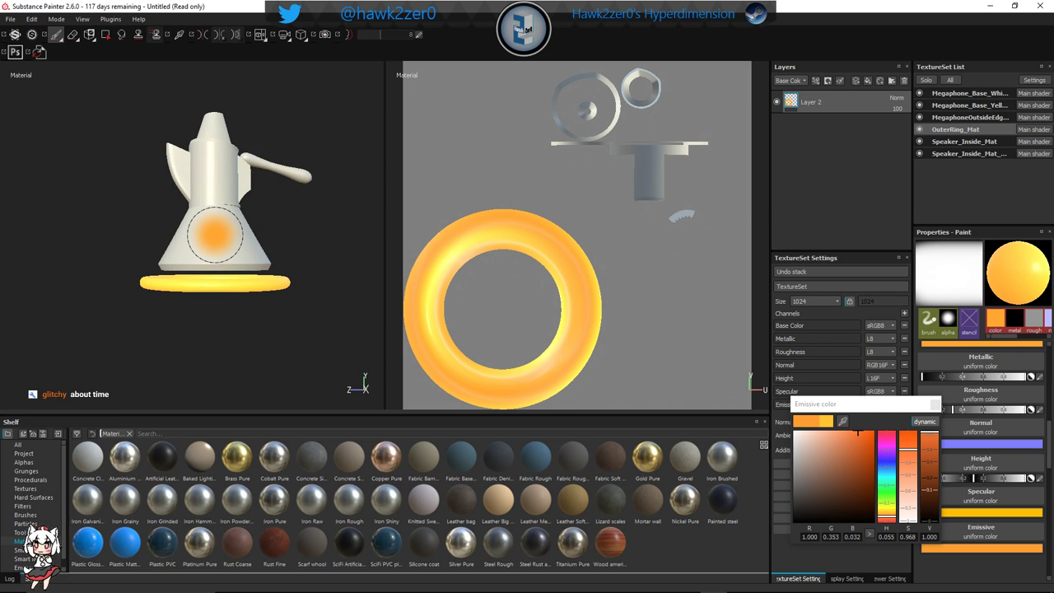
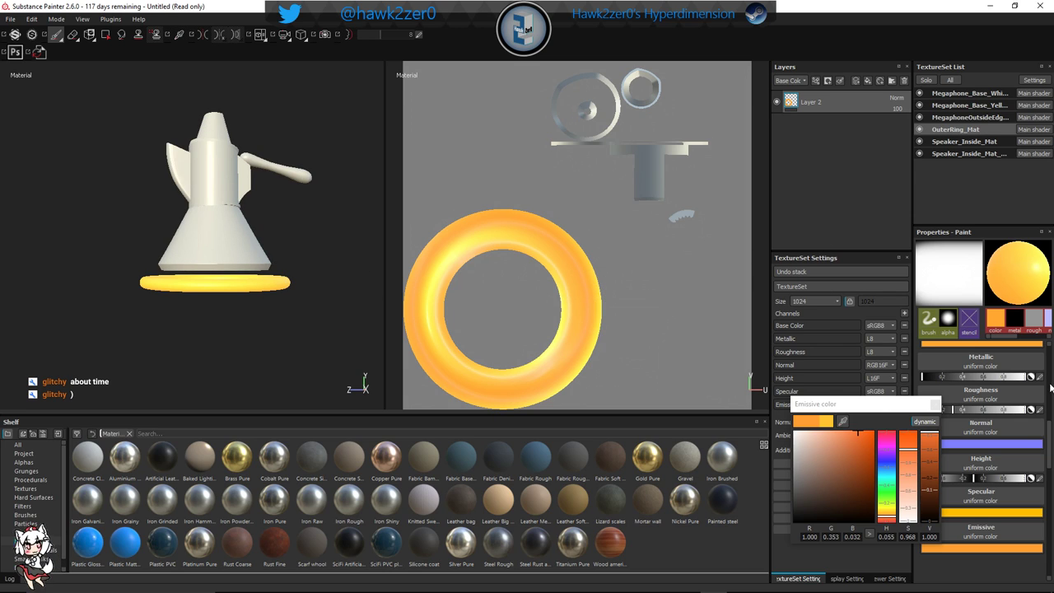
Look through the texture sets for the next part to paint and make Speaker_Inside_Mat active
left_click(968, 154)
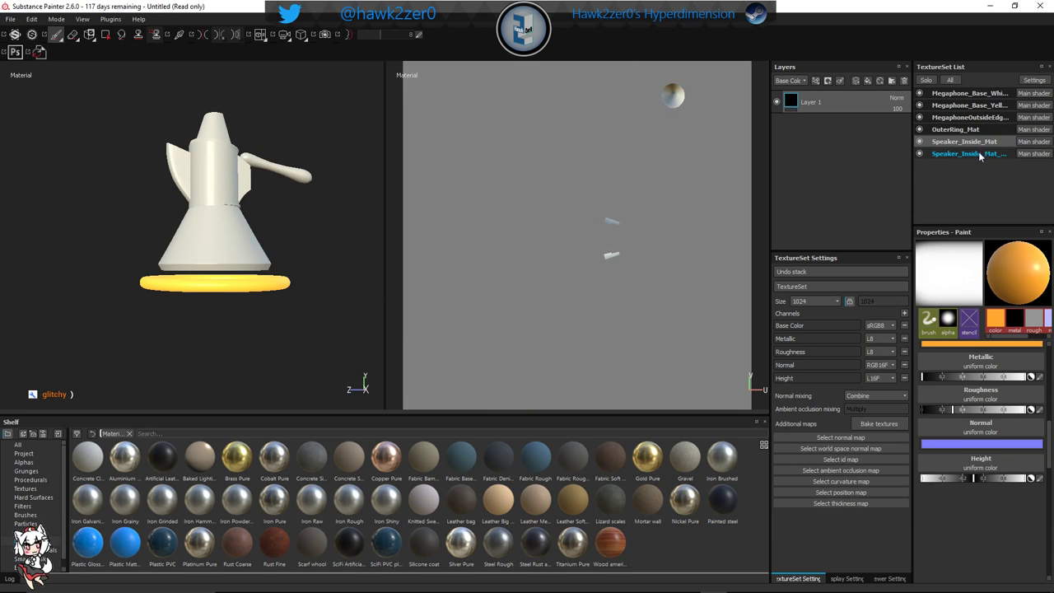
left_click(985, 107)
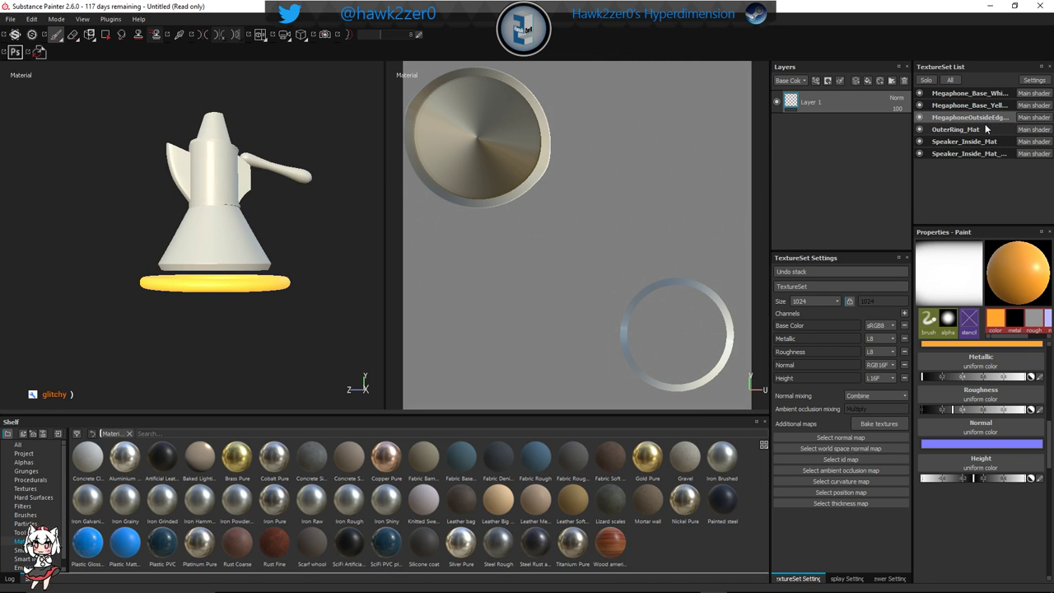
left_click(986, 129)
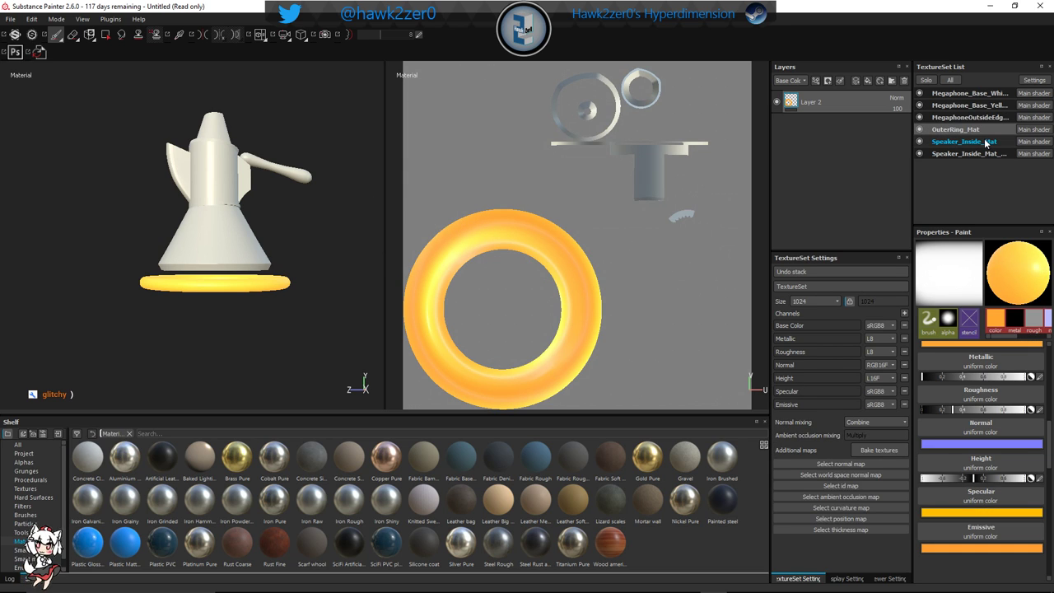
left_click(986, 142)
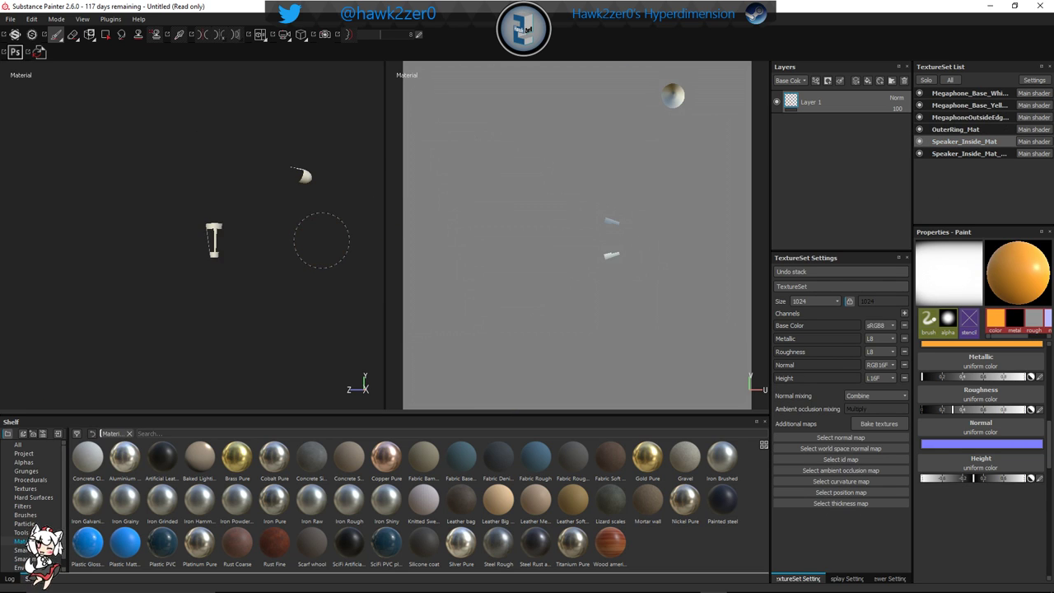
Paint the Speaker_Inside_Mat area at the end of the megaphone's handle with the orange material
mouse_move(322, 242)
left_mouse_down("alt")
mouse_move(165, 288)
mouse_move(273, 297)
left_mouse_up("alt")
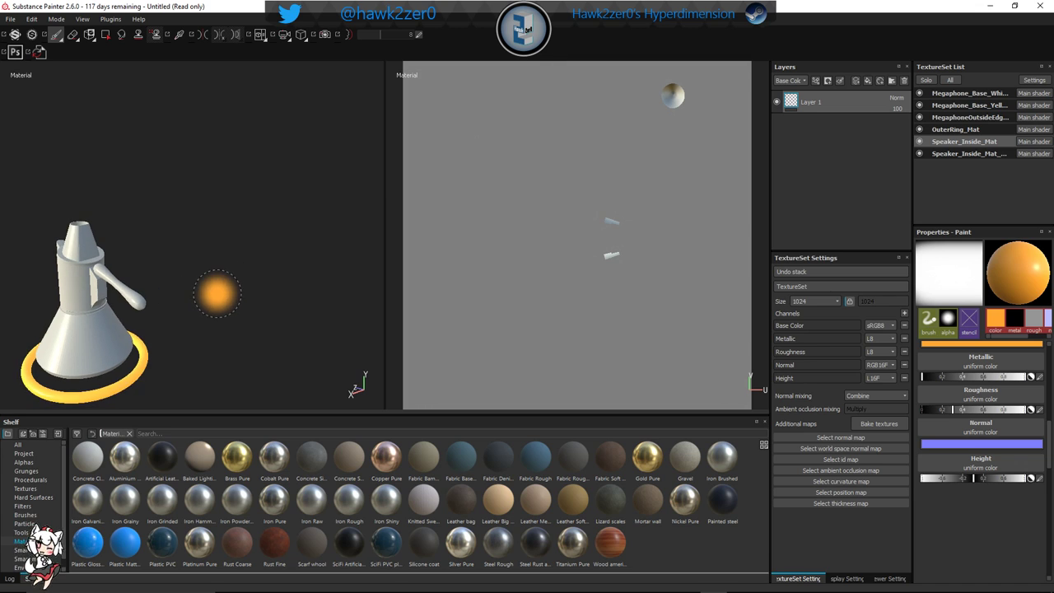
scroll(224, 281, "up", 3)
middle_click_drag(244, 261, 174, 264, "alt")
mouse_move(174, 264)
left_mouse_down("alt")
mouse_move(221, 268)
mouse_move(206, 255)
mouse_move(205, 224)
mouse_move(228, 195)
left_mouse_up("alt")
left_click(168, 194)
scroll(217, 233, "down", 3)
mouse_move(161, 224)
left_mouse_down("alt")
mouse_move(228, 172)
mouse_move(234, 222)
mouse_move(357, 250)
mouse_move(309, 273)
left_mouse_up("alt")
middle_click_drag(309, 272, 233, 249, "alt")
left_click_drag(233, 247, 169, 247, "alt")
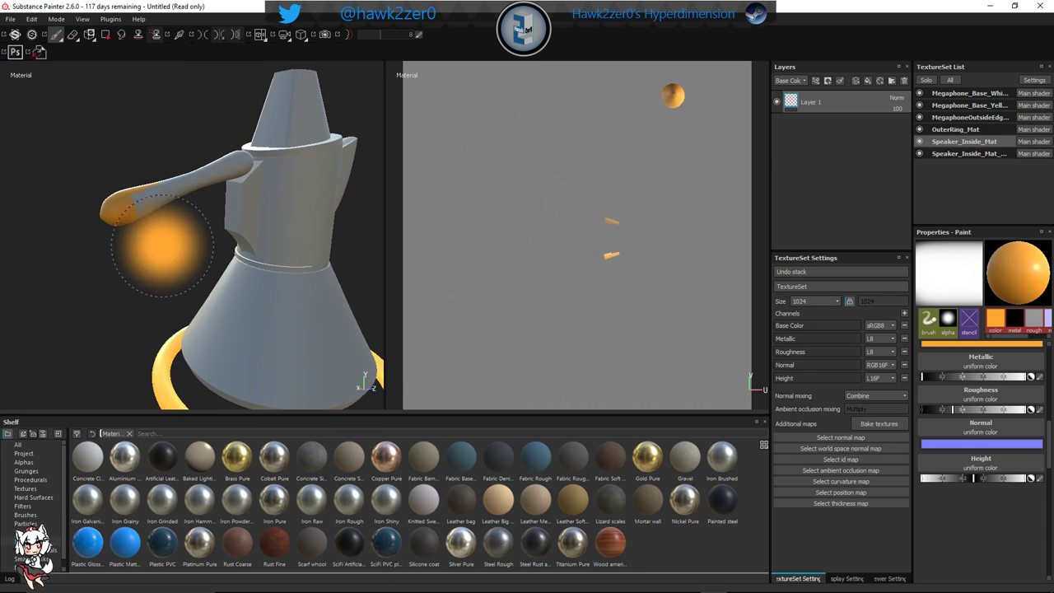
Check the painted handle end and outer ring from several angles in an Iray render and return to painting
key("F10")
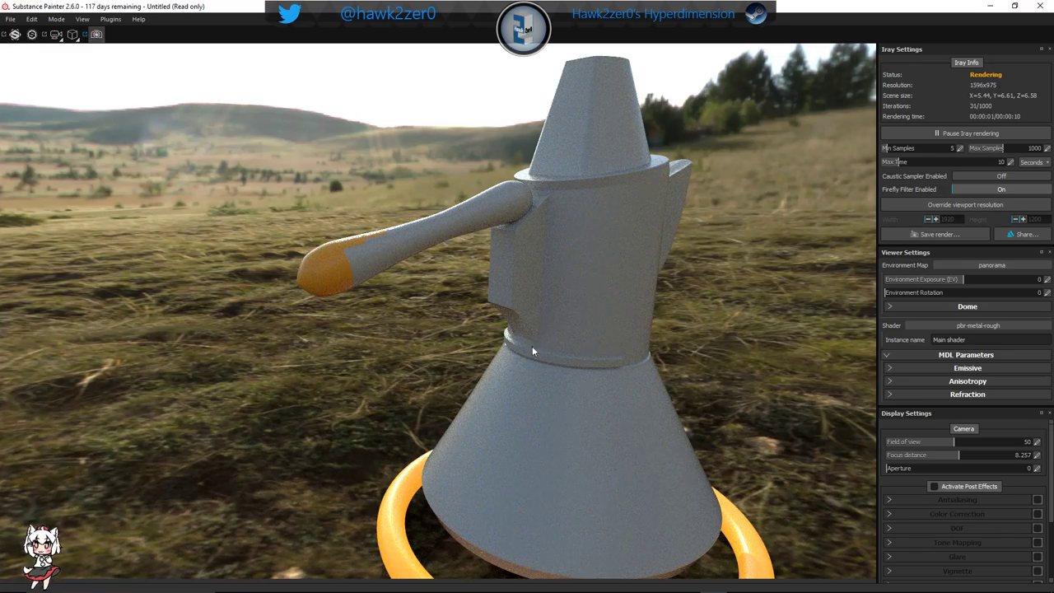
left_click_drag(507, 321, 563, 331, "alt")
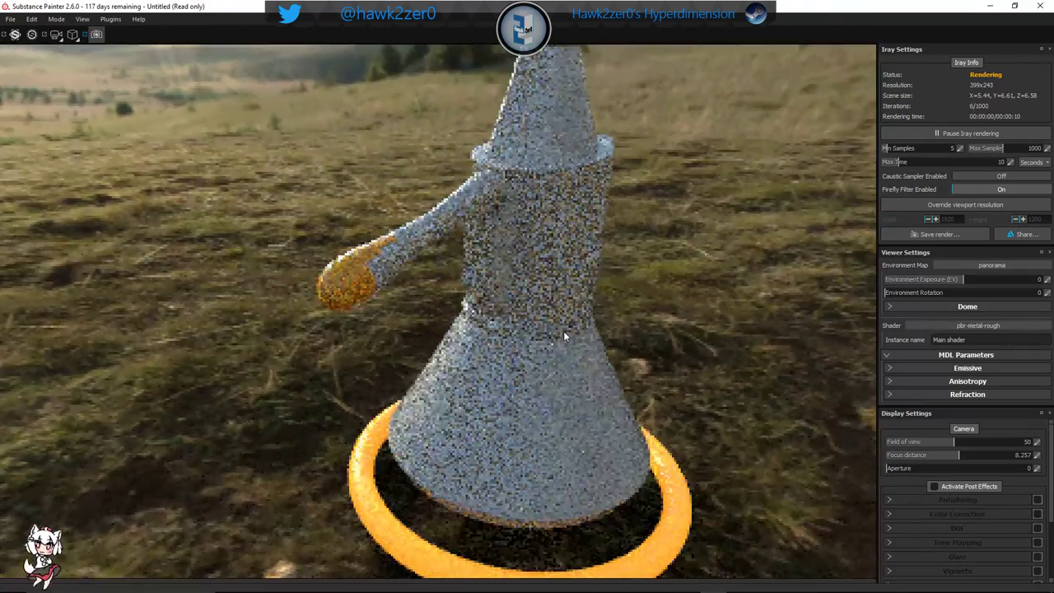
left_click_drag(566, 283, 509, 313, "alt")
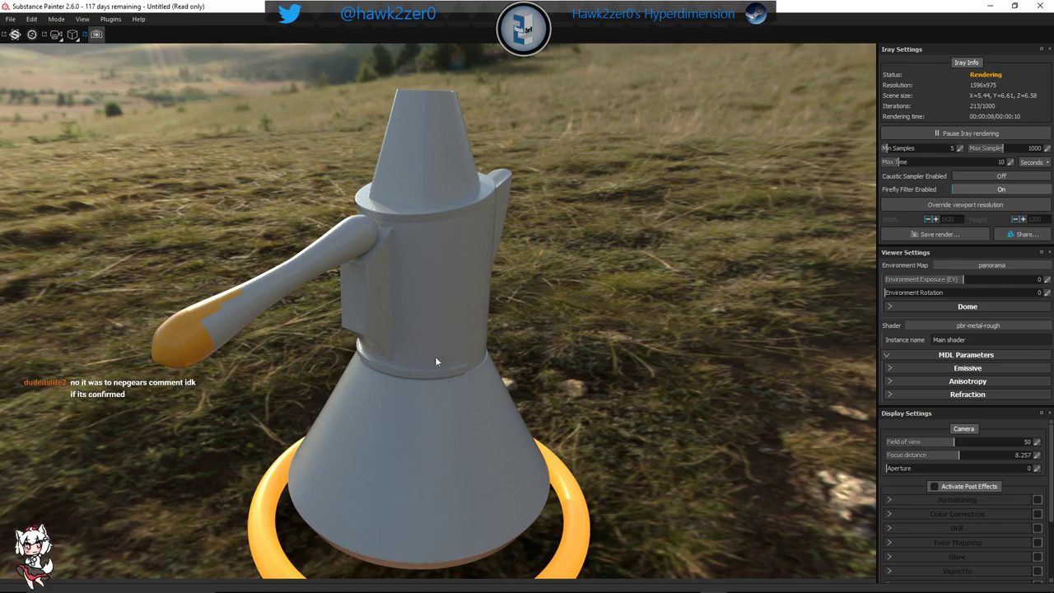
left_click_drag(446, 327, 506, 380, "alt")
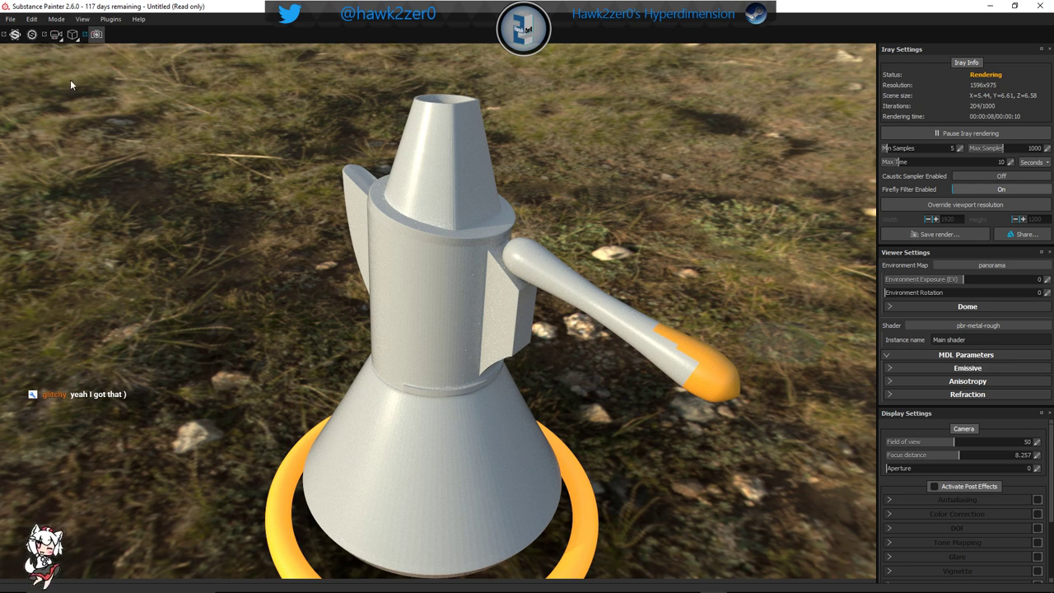
left_click(97, 37)
Isolate the Speaker_Inside_Mat geometry to examine which parts it covers, and restore the full model
mouse_move(499, 285)
middle_mouse_down("alt")
mouse_move(499, 230)
mouse_move(505, 287)
mouse_move(496, 293)
middle_mouse_up("alt")
mouse_move(350, 329)
left_mouse_down("alt")
mouse_move(290, 270)
mouse_move(143, 272)
mouse_move(181, 276)
left_mouse_up("alt")
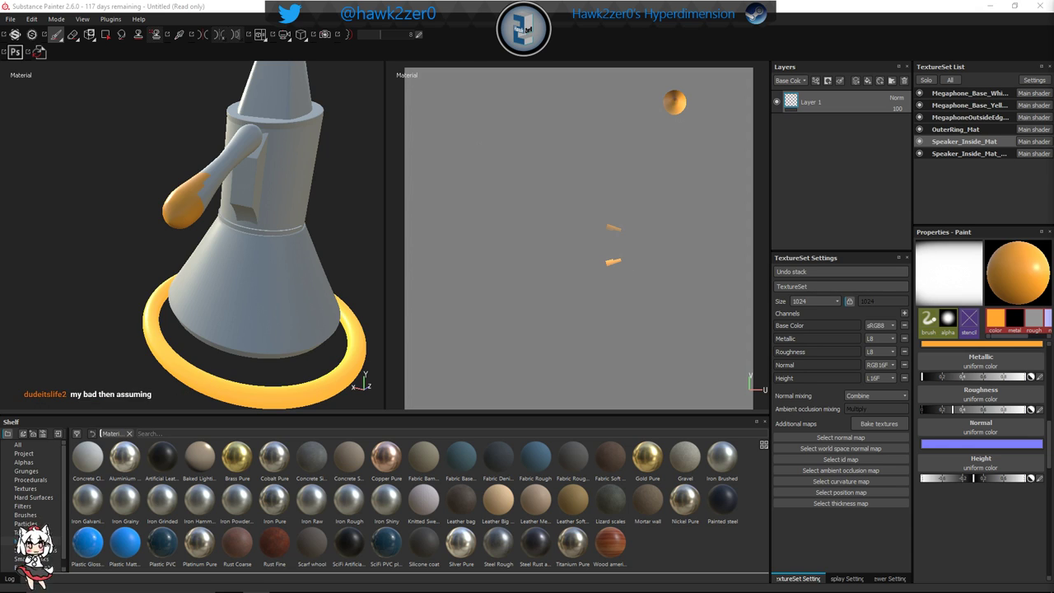
mouse_move(236, 223)
left_mouse_down("alt")
mouse_move(313, 223)
mouse_move(318, 247)
mouse_move(299, 231)
mouse_move(282, 247)
mouse_move(321, 244)
mouse_move(287, 243)
mouse_move(301, 242)
left_mouse_up("alt")
key("alt+q")
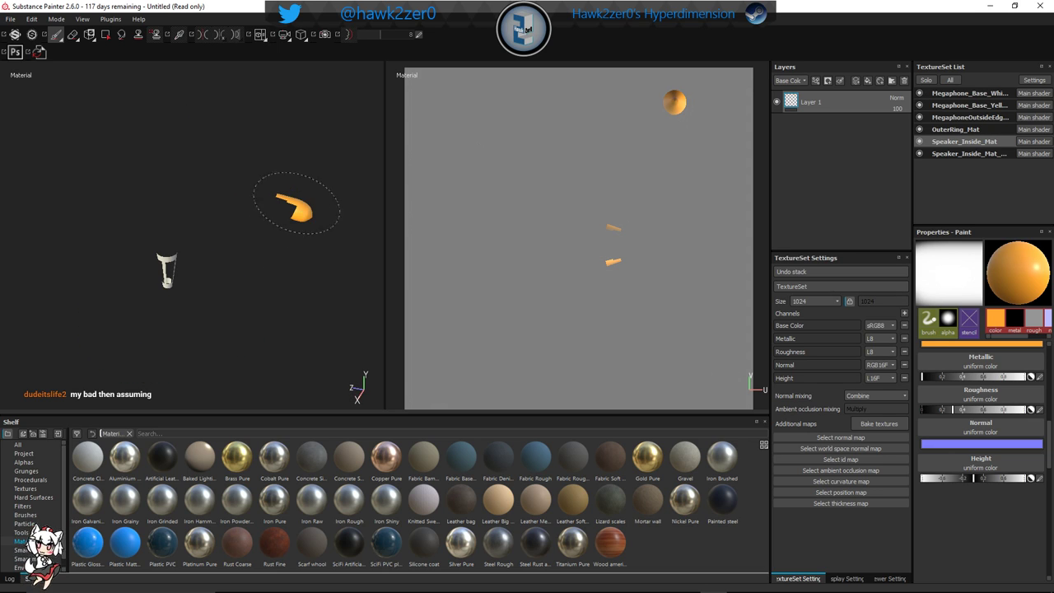
key("alt+q")
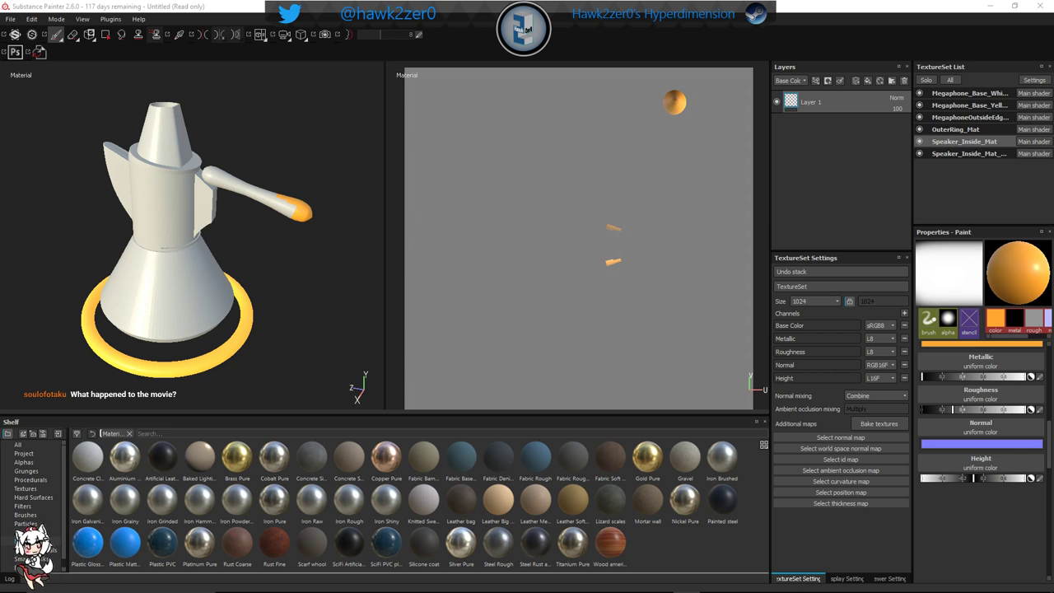
Examine the inside of the megaphone's cone from below
left_click_drag(233, 274, 211, 172, "alt")
mouse_move(225, 303)
left_mouse_down("alt")
mouse_move(240, 256)
mouse_move(217, 294)
left_mouse_up("alt")
scroll(230, 280, "down", 2)
scroll(229, 275, "up", 4)
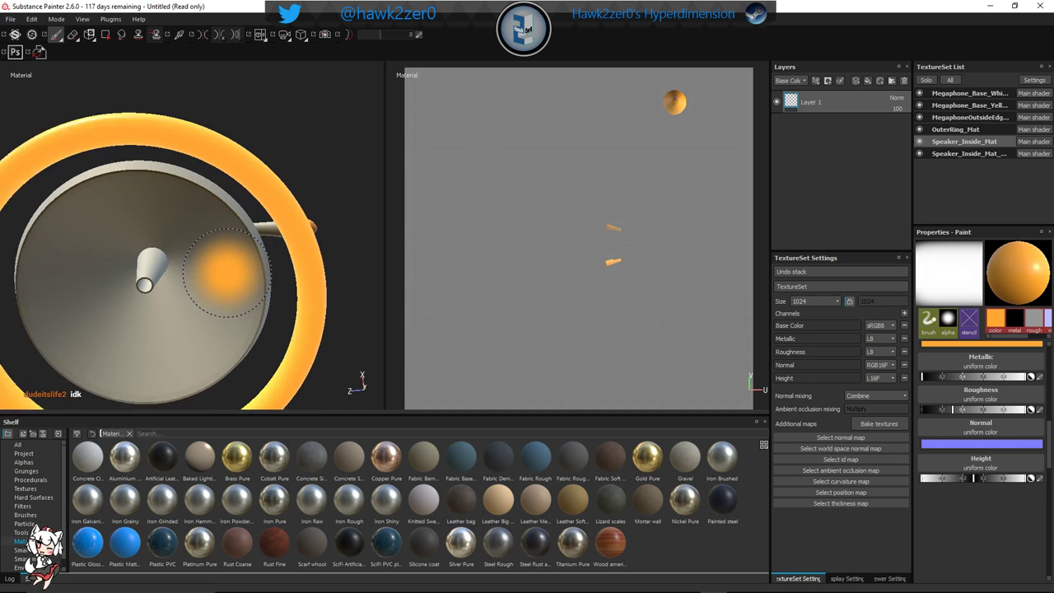
scroll(225, 273, "up", 5)
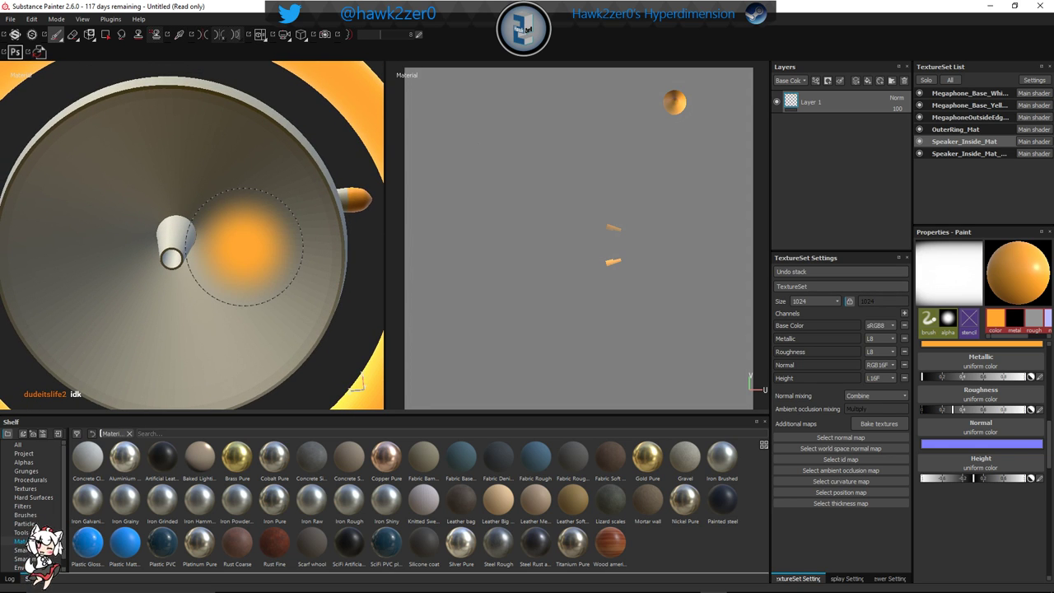
left_click_drag(244, 247, 256, 227, "alt")
middle_click_drag(256, 226, 280, 242, "alt")
left_click_drag(257, 250, 255, 242, "alt")
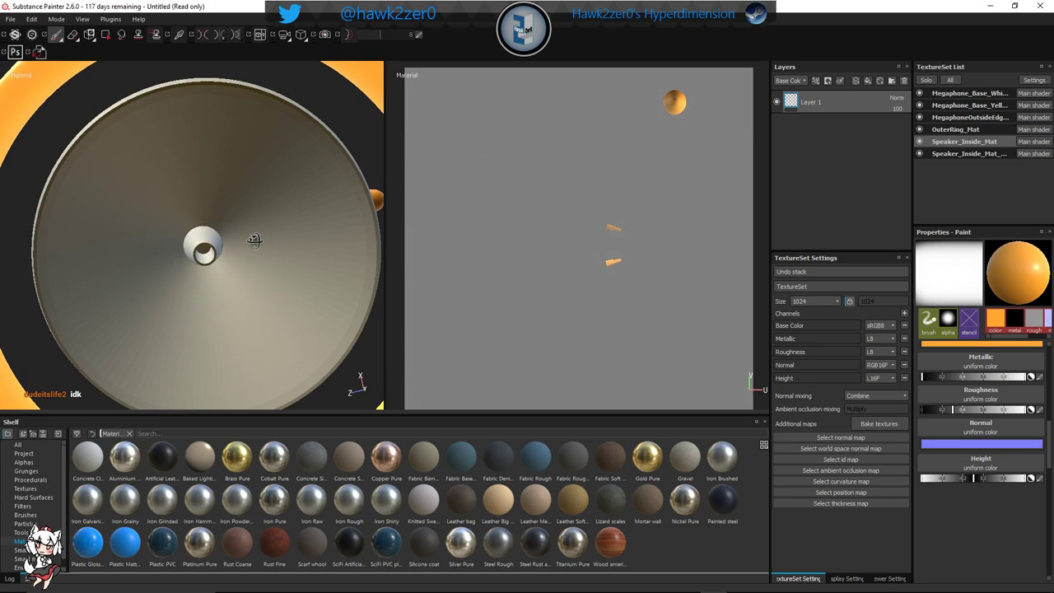
Make the megaphone's outside edge texture set active and check which parts of the cone it covers
left_click(968, 153)
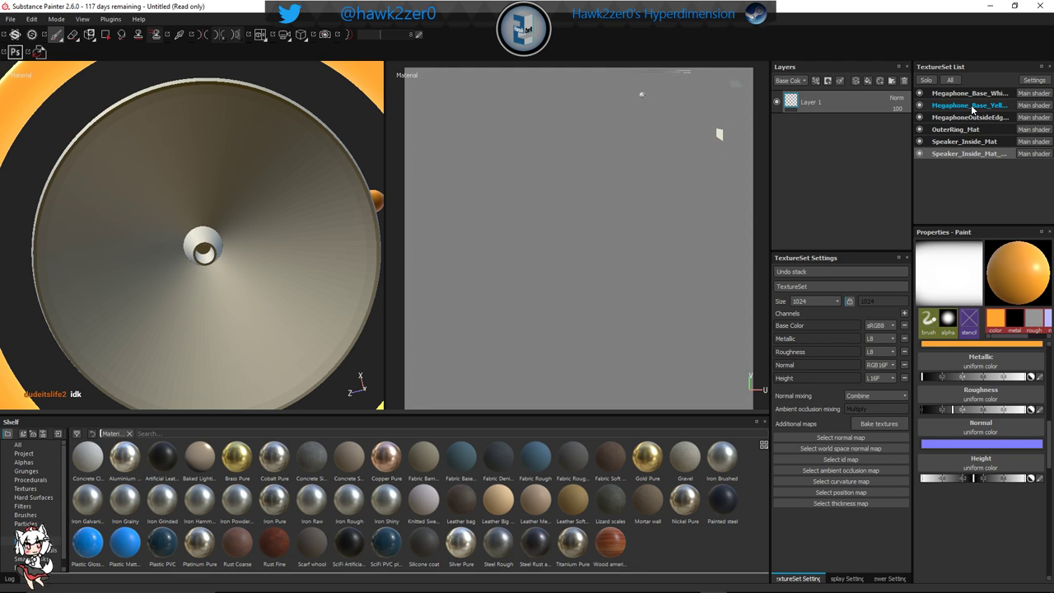
left_click(971, 118)
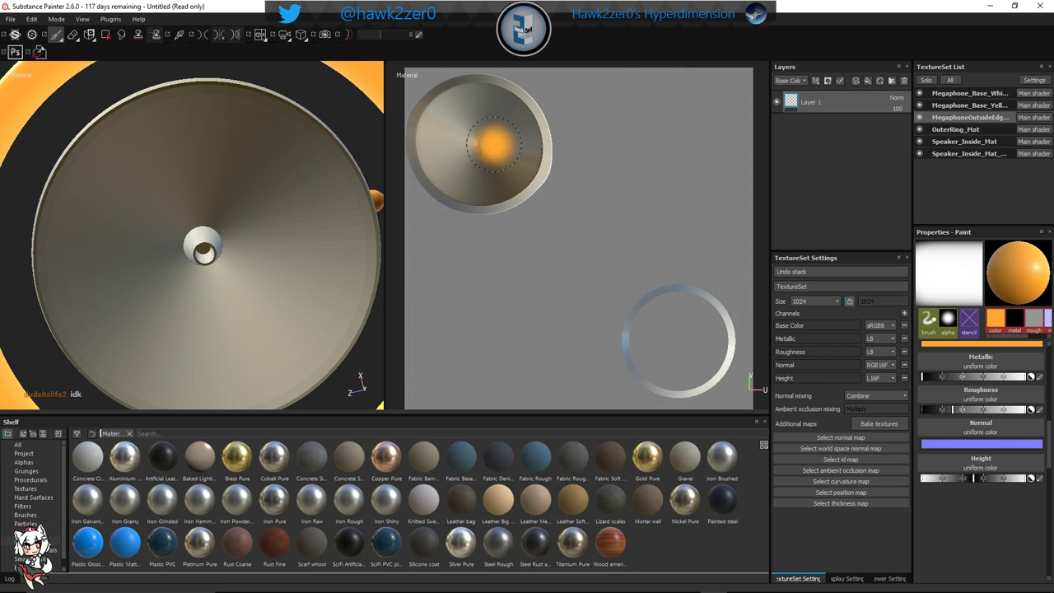
scroll(328, 229, "up", 1)
scroll(327, 234, "down", 6)
left_click_drag(268, 235, 240, 223, "alt")
key("alt+q")
mouse_move(117, 182)
left_mouse_down("alt")
mouse_move(160, 228)
mouse_move(183, 217)
left_mouse_up("alt")
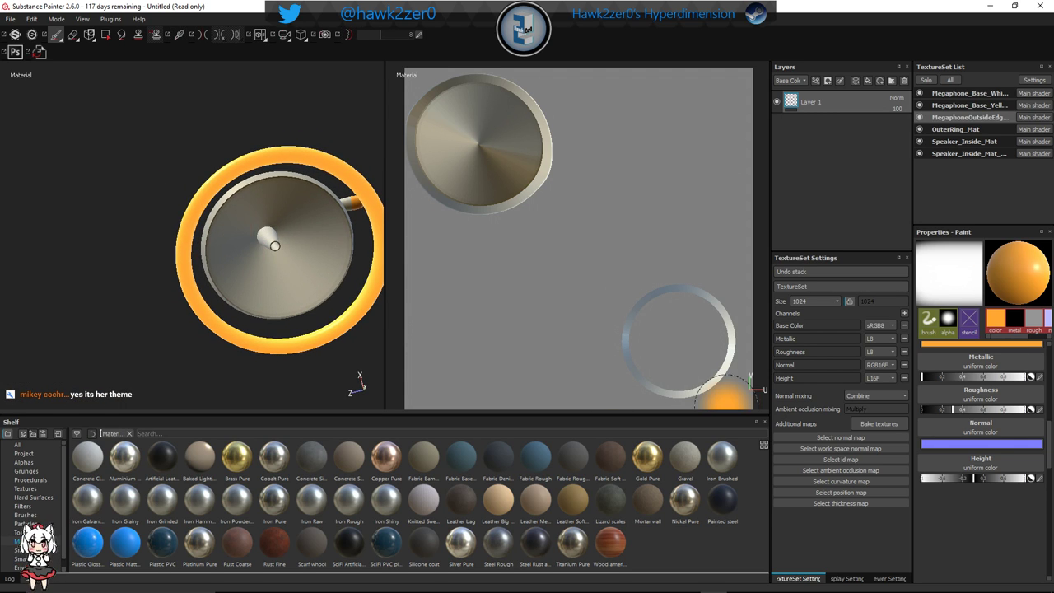
scroll(972, 521, "up", 2)
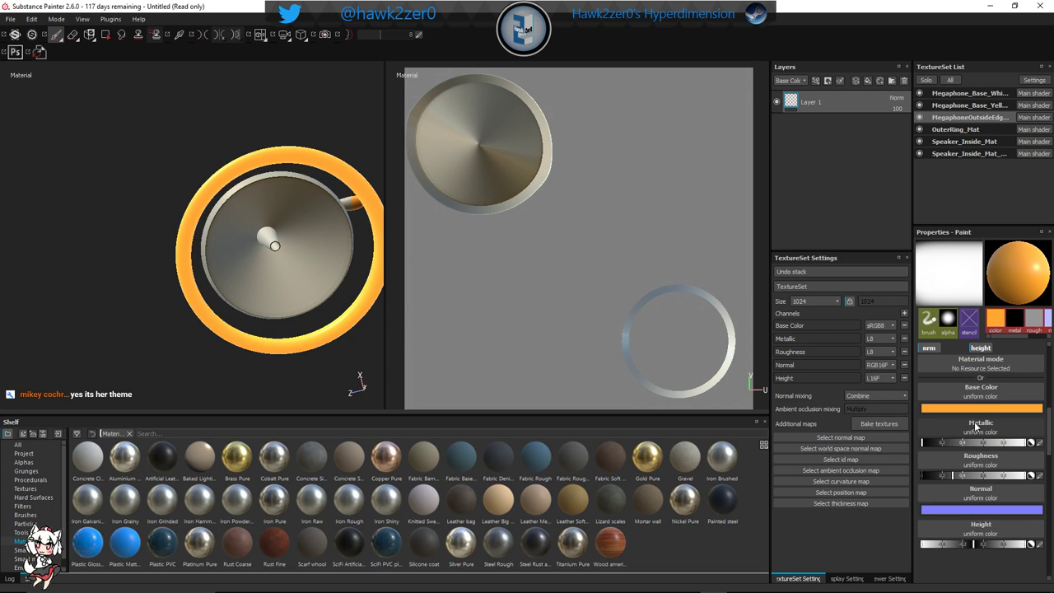
left_click(990, 409)
left_click_drag(983, 409, 984, 463)
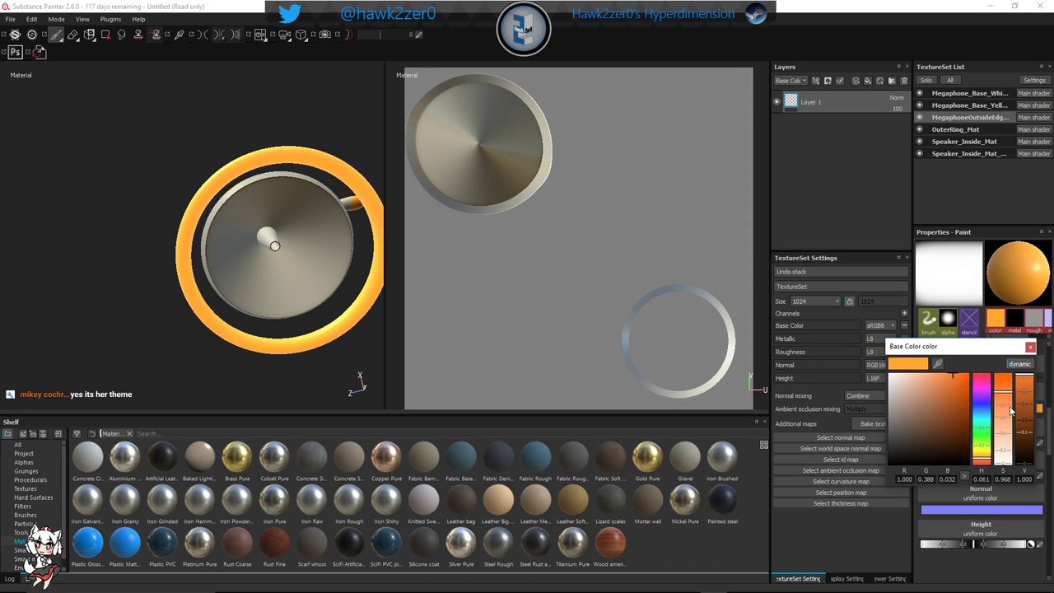
left_click(1030, 347)
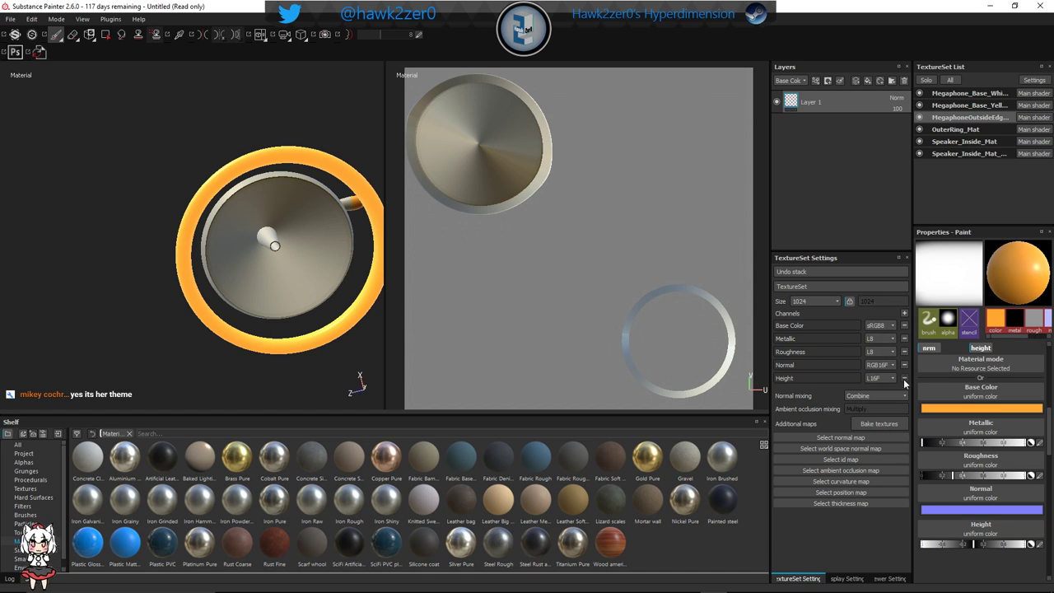
Add a Specular channel to the outside edge texture set and set the brush's specular colour to hue 0.049 with saturation 1.000
left_click(904, 315)
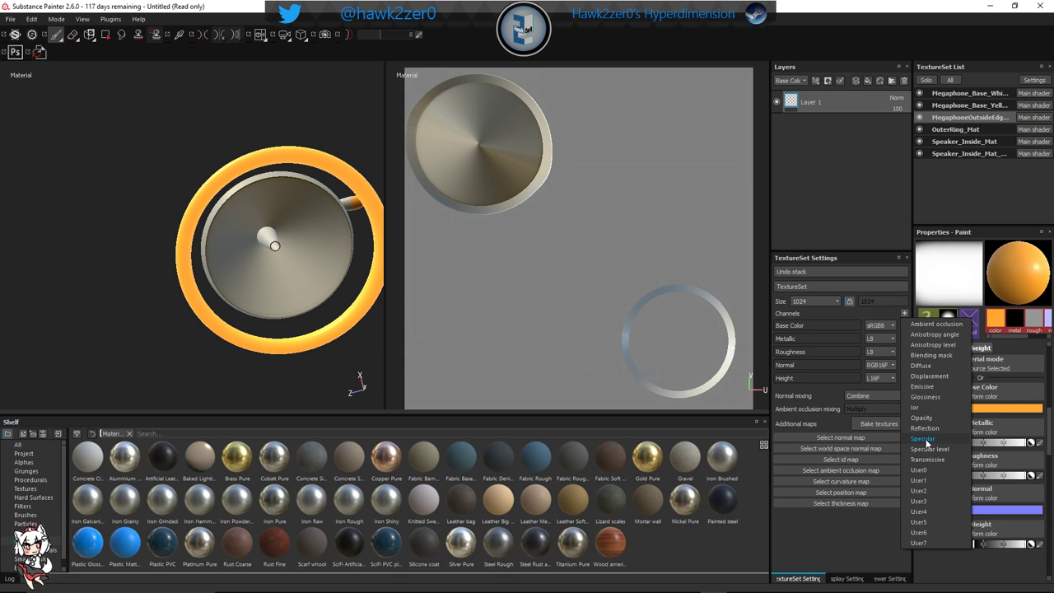
left_click(926, 440)
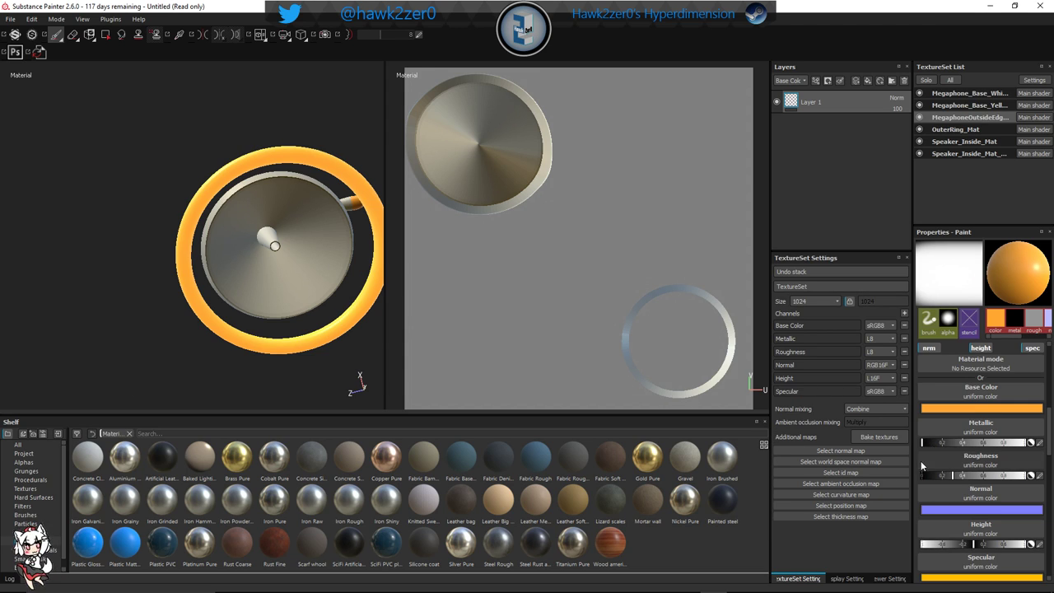
left_click(998, 512)
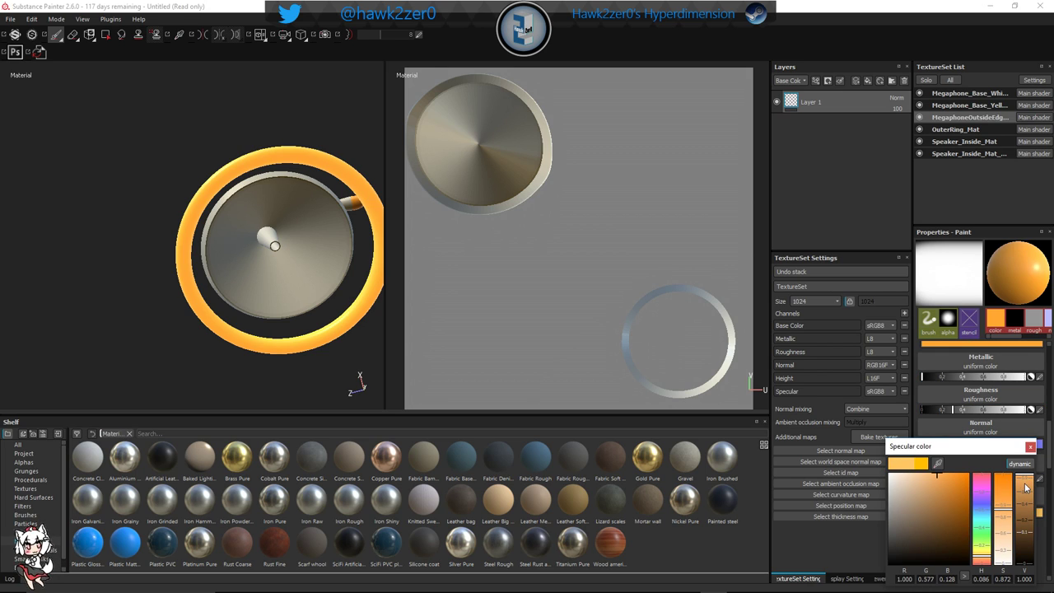
left_click(985, 550)
left_click_drag(1004, 489, 1006, 463)
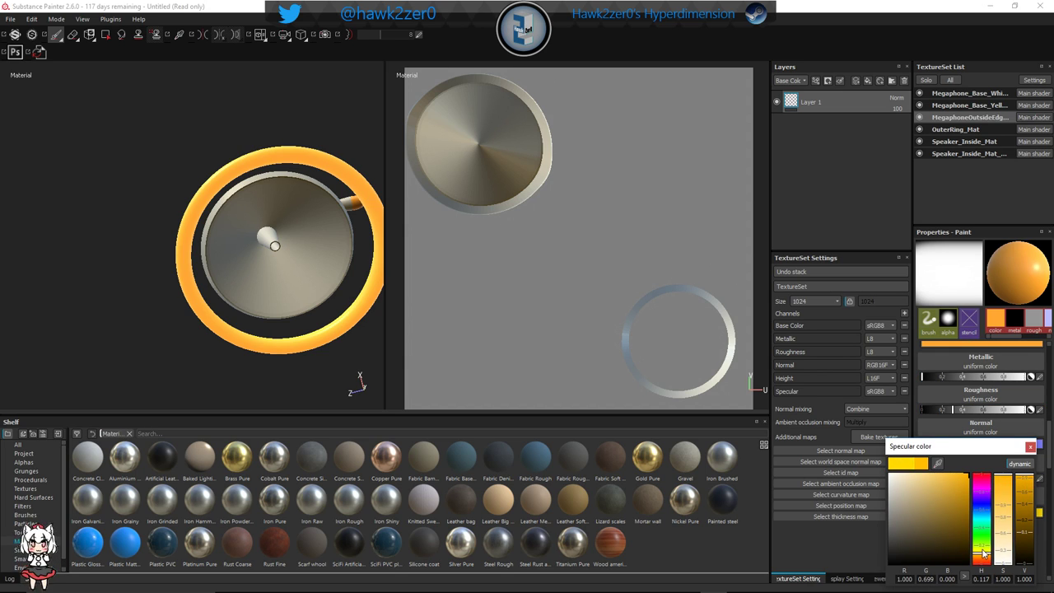
left_click_drag(982, 550, 986, 563)
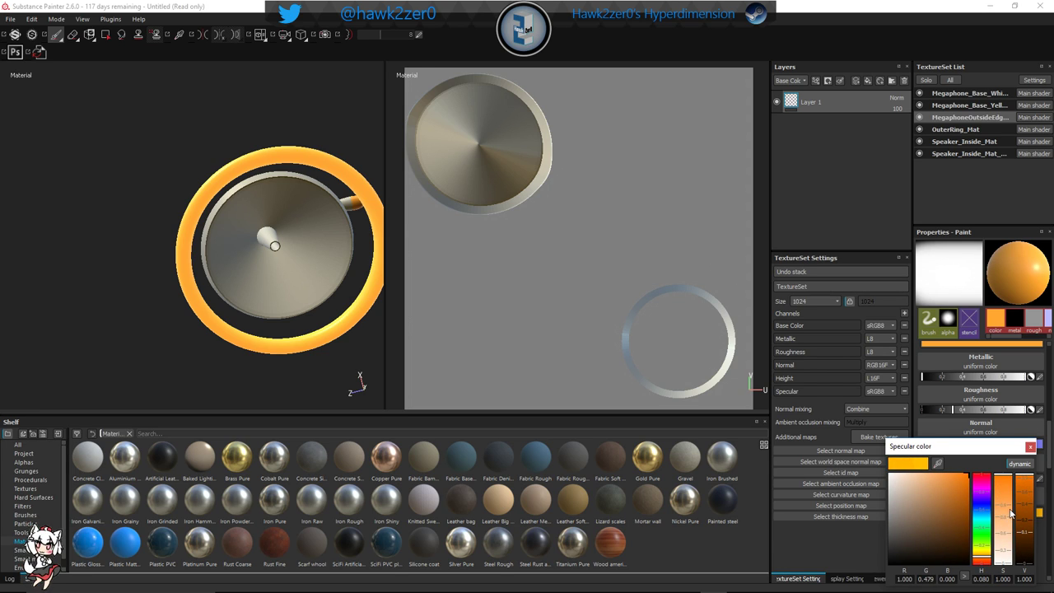
left_click_drag(980, 560, 983, 565)
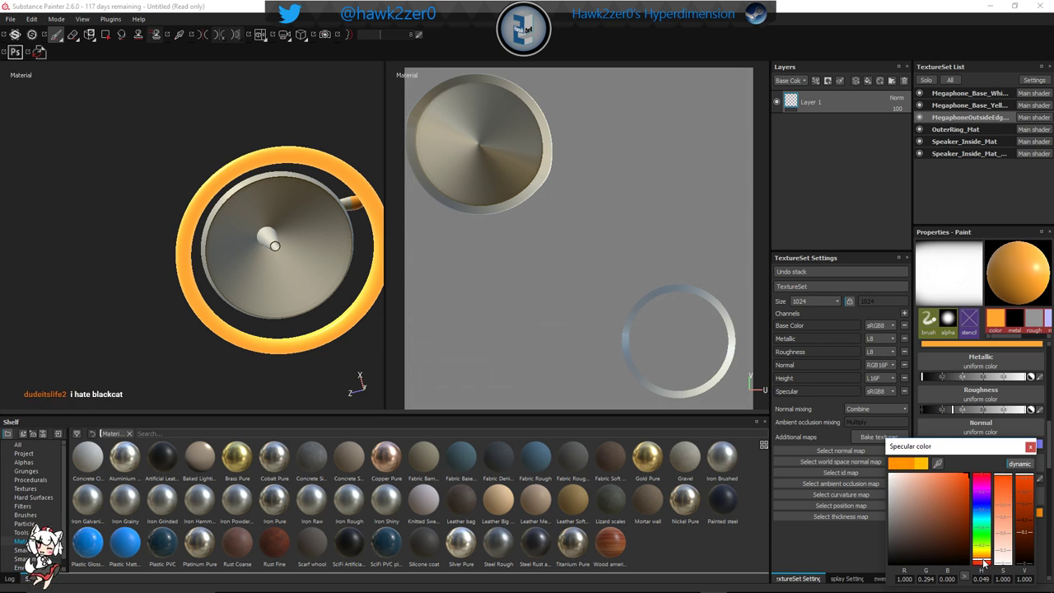
left_click(1030, 447)
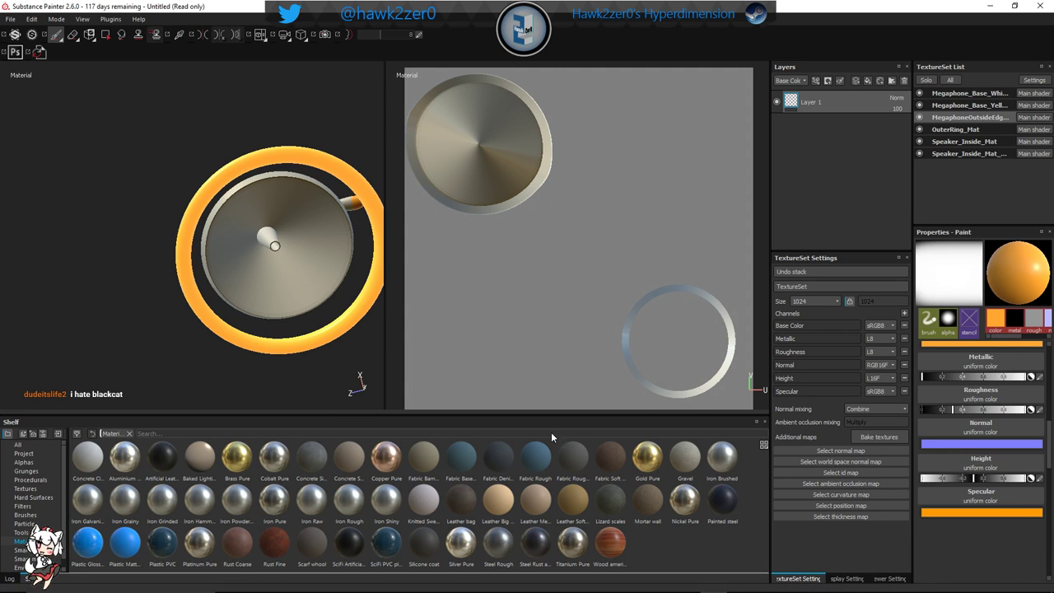
Set the brush's base colour to a deeper orange with saturation 1.000 and value 1.000
left_click(1027, 344)
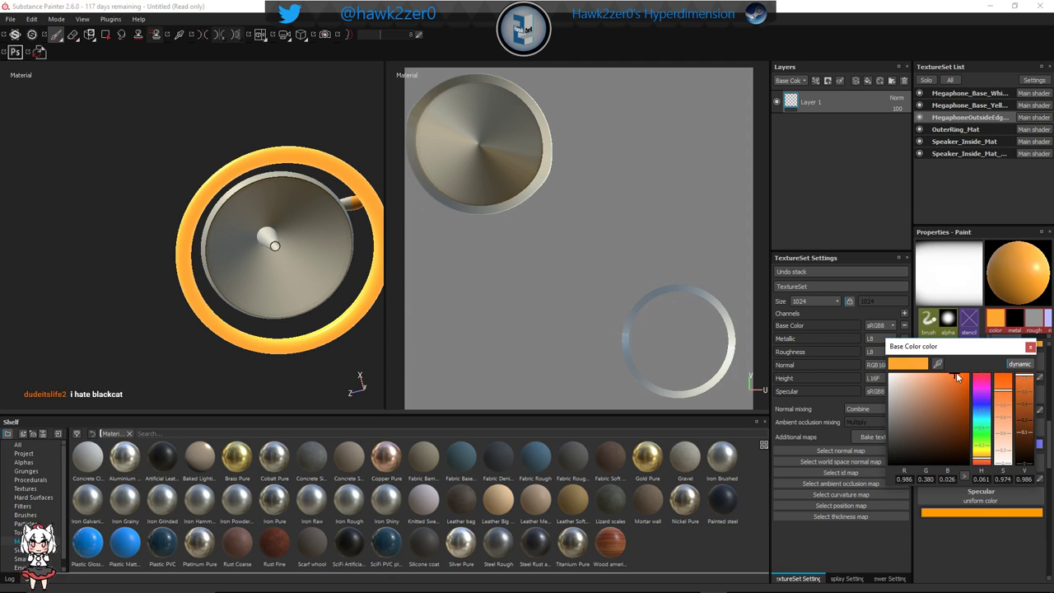
left_click(1008, 380)
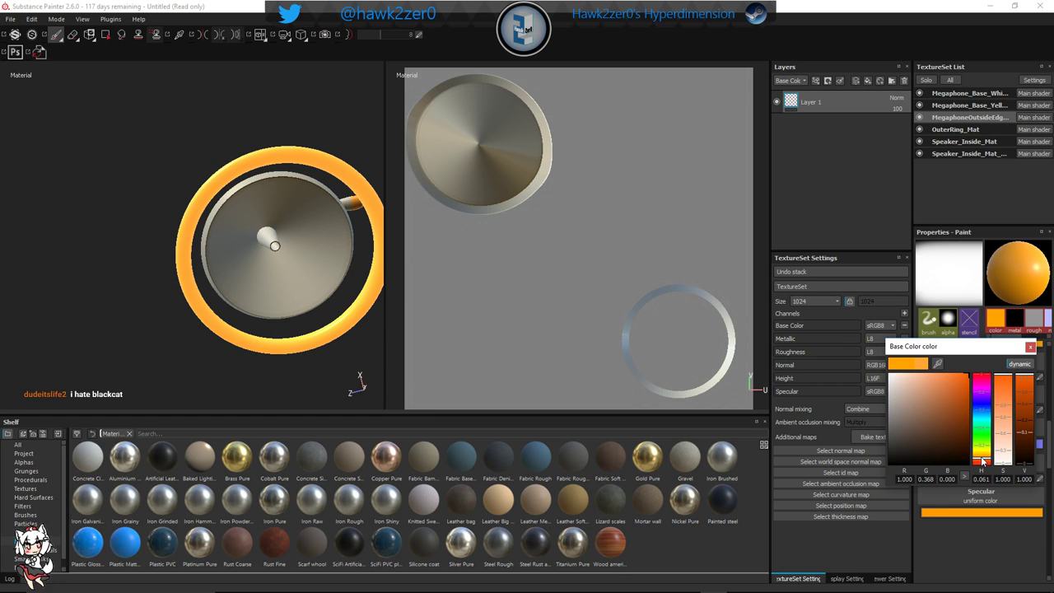
left_click_drag(981, 461, 983, 465)
left_click(1031, 346)
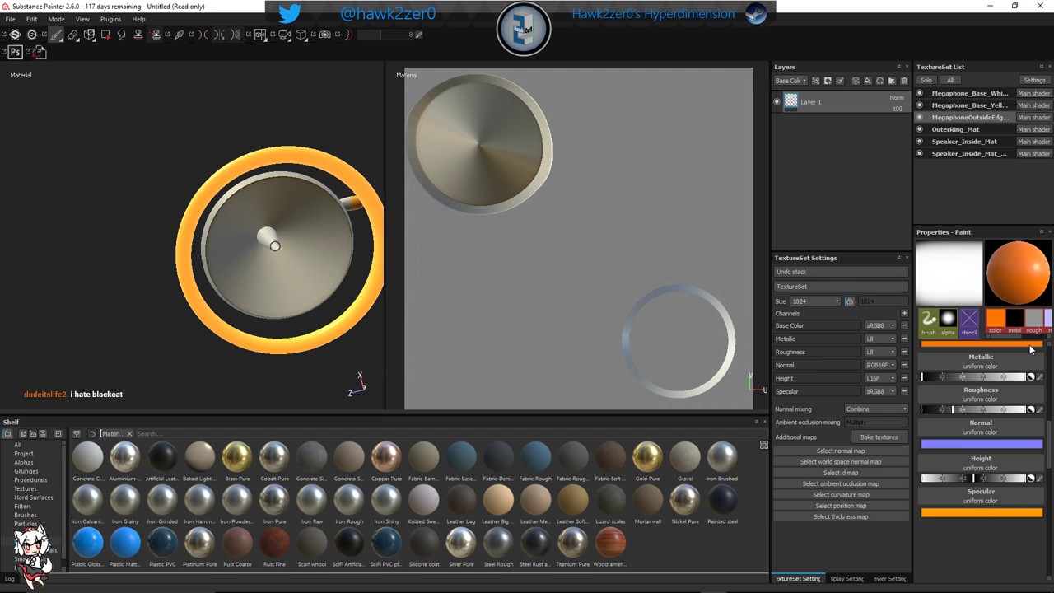
Paint the inside surface of the megaphone's cone orange in the outside edge texture set
middle_click_drag(273, 237, 241, 270, "alt")
mouse_move(242, 270)
left_mouse_down("alt")
mouse_move(233, 258)
mouse_move(183, 249)
left_mouse_up("alt")
middle_click_drag(279, 299, 296, 280, "alt")
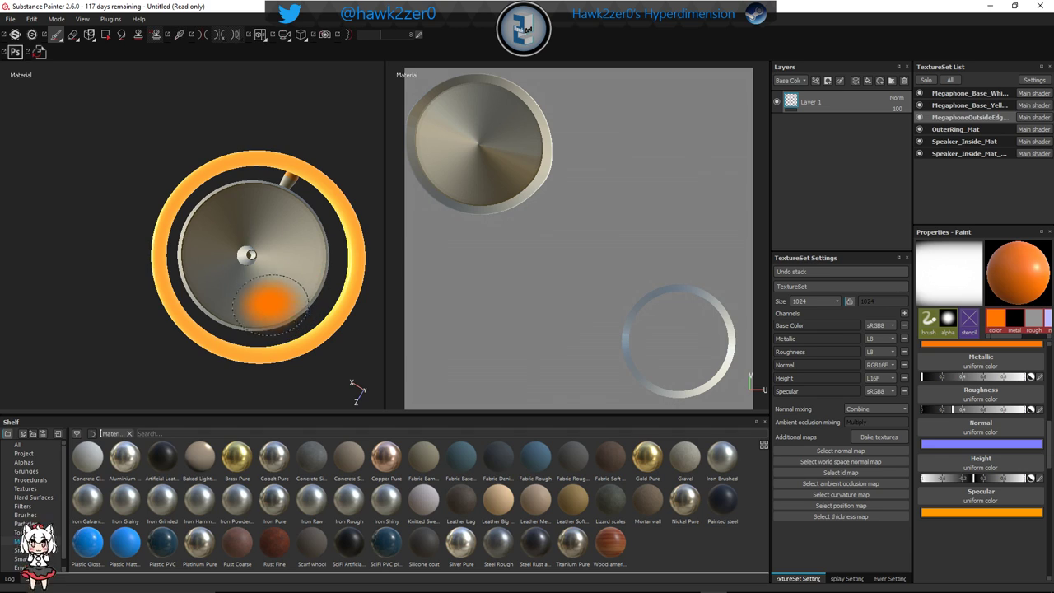
left_click(265, 281)
mouse_move(264, 271)
left_mouse_down()
mouse_move(271, 243)
mouse_move(259, 224)
mouse_move(280, 210)
mouse_move(301, 280)
mouse_move(251, 312)
mouse_move(239, 289)
left_mouse_up()
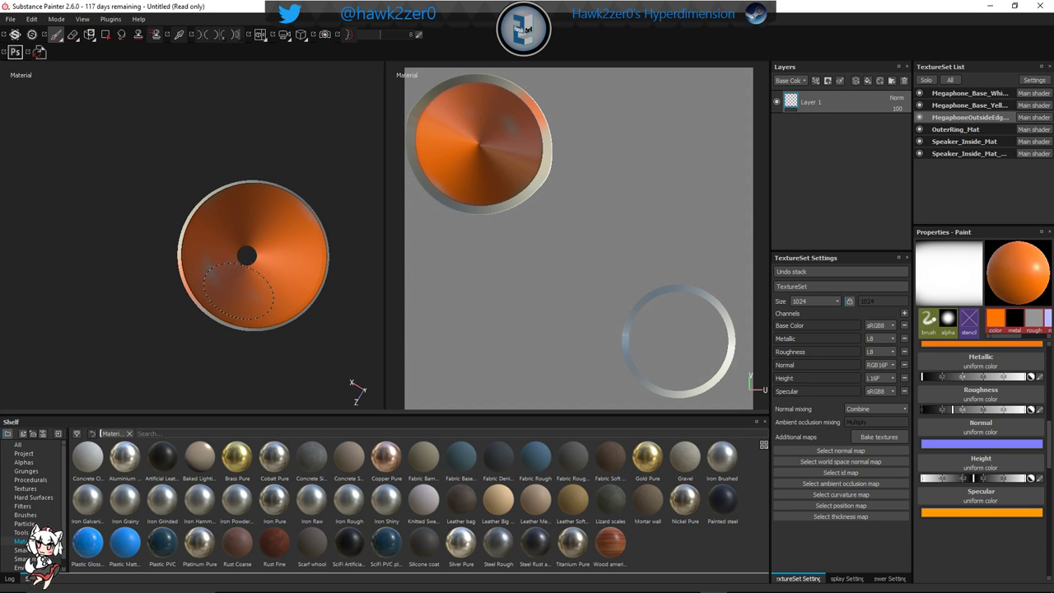
Paint the cone's rim and the two bands around its outside orange
left_click_drag(187, 263, 201, 218)
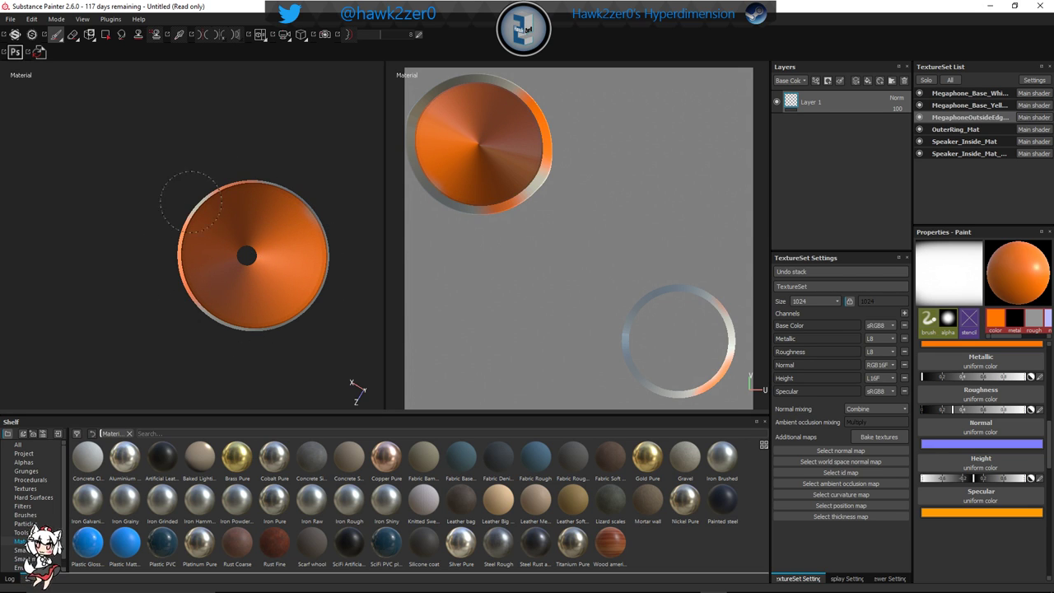
left_click_drag(250, 254, 266, 369, "alt")
left_click_drag(198, 296, 240, 287)
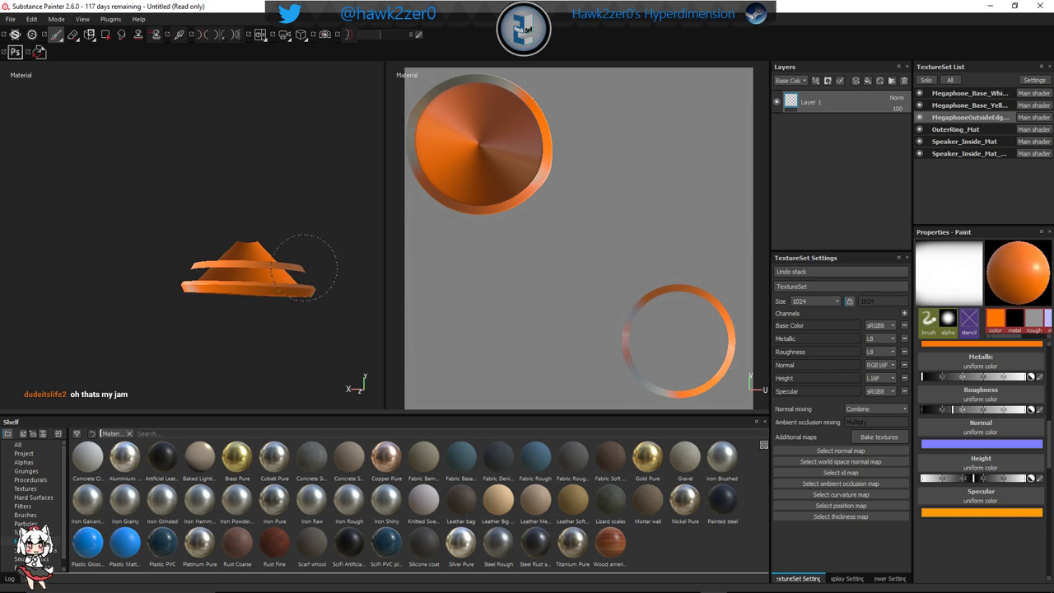
left_click_drag(206, 284, 167, 269, "alt")
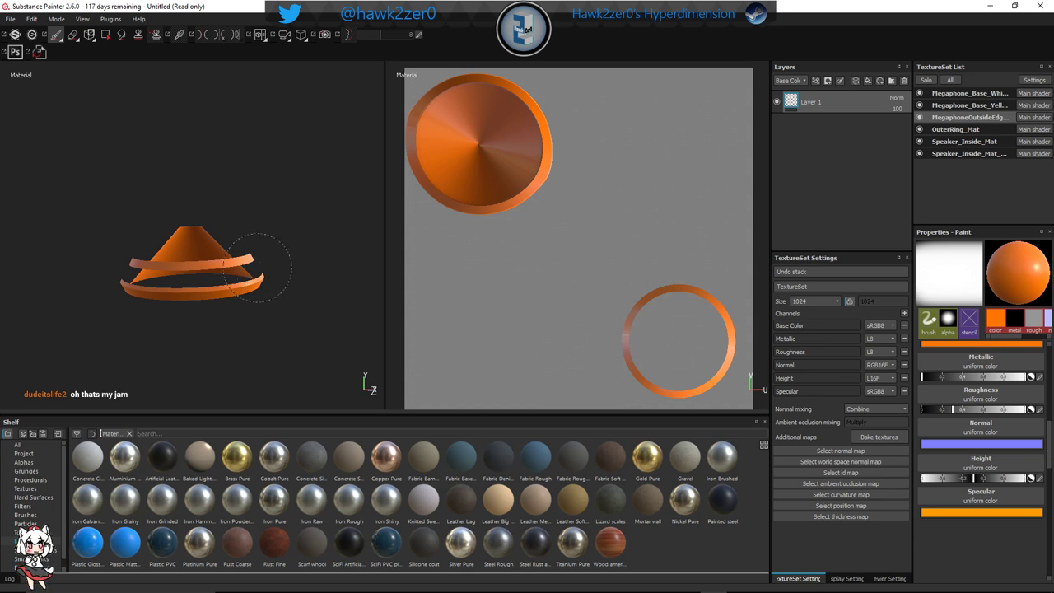
Examine the orange bands and cone interior on the full model from the side and from below
left_click_drag(258, 267, 135, 316, "alt")
right_click_drag(135, 315, 181, 322, "alt")
middle_click_drag(344, 315, 158, 307, "alt")
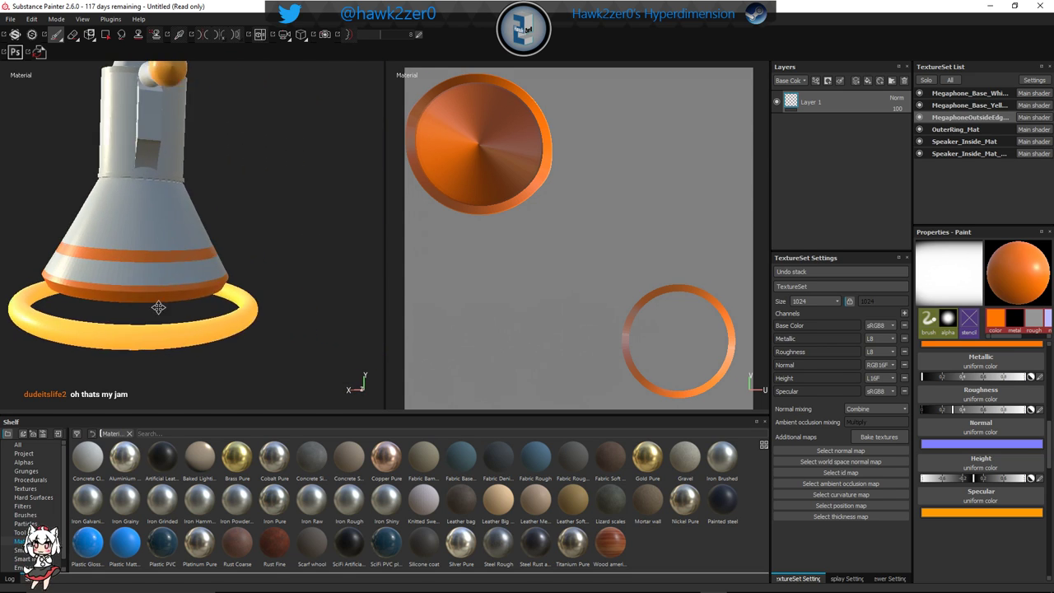
left_click_drag(158, 307, 280, 280, "alt")
key("alt+q")
right_click_drag(287, 308, 301, 313, "alt")
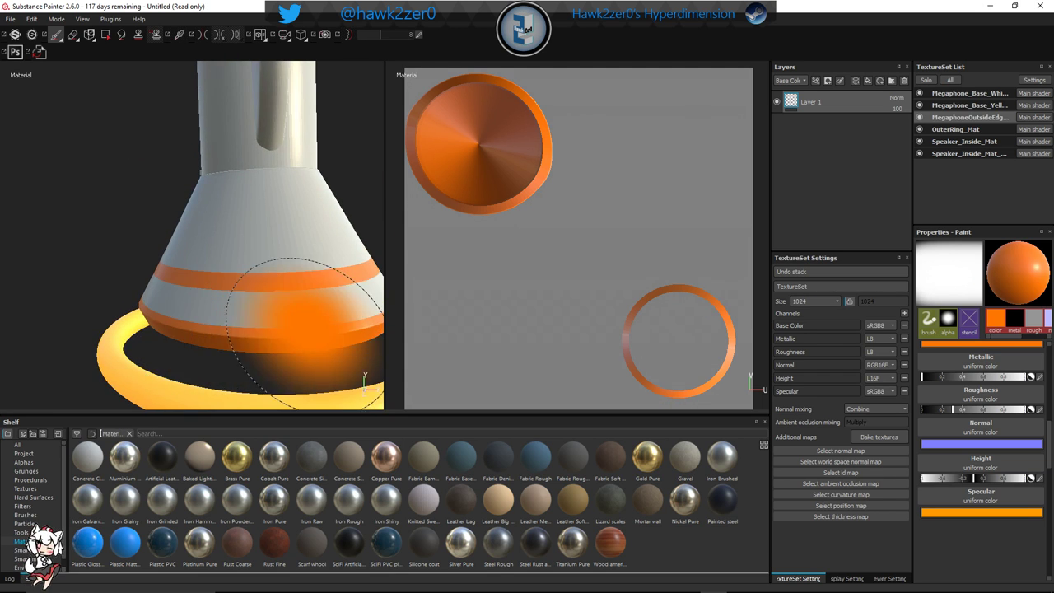
middle_click_drag(202, 306, 108, 299, "alt")
mouse_move(108, 299)
left_mouse_down("alt")
mouse_move(128, 309)
mouse_move(107, 304)
mouse_move(192, 299)
mouse_move(287, 324)
mouse_move(345, 294)
mouse_move(201, 318)
mouse_move(252, 287)
mouse_move(220, 310)
mouse_move(223, 159)
mouse_move(271, 288)
mouse_move(215, 272)
left_mouse_up("alt")
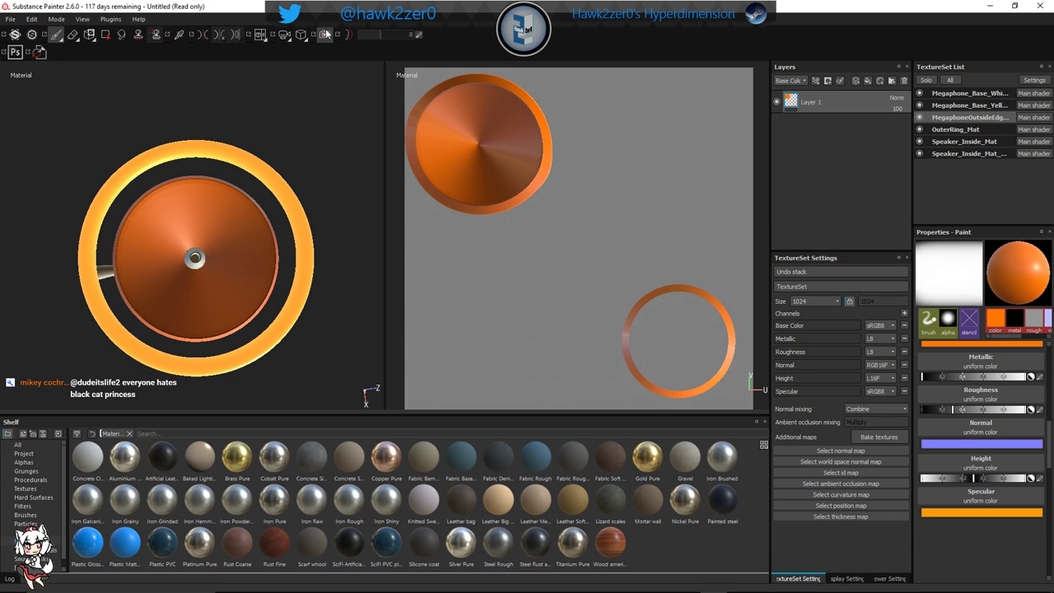
Render the megaphone in Iray, examine it from below and from the side, and return to painting mode
key("F10")
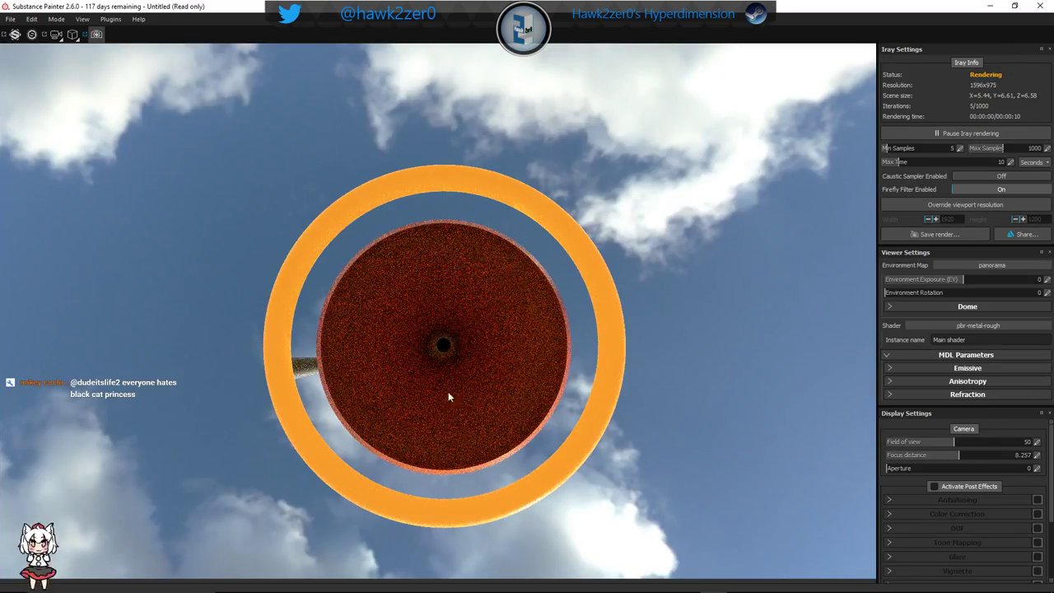
left_click_drag(447, 330, 391, 354, "alt")
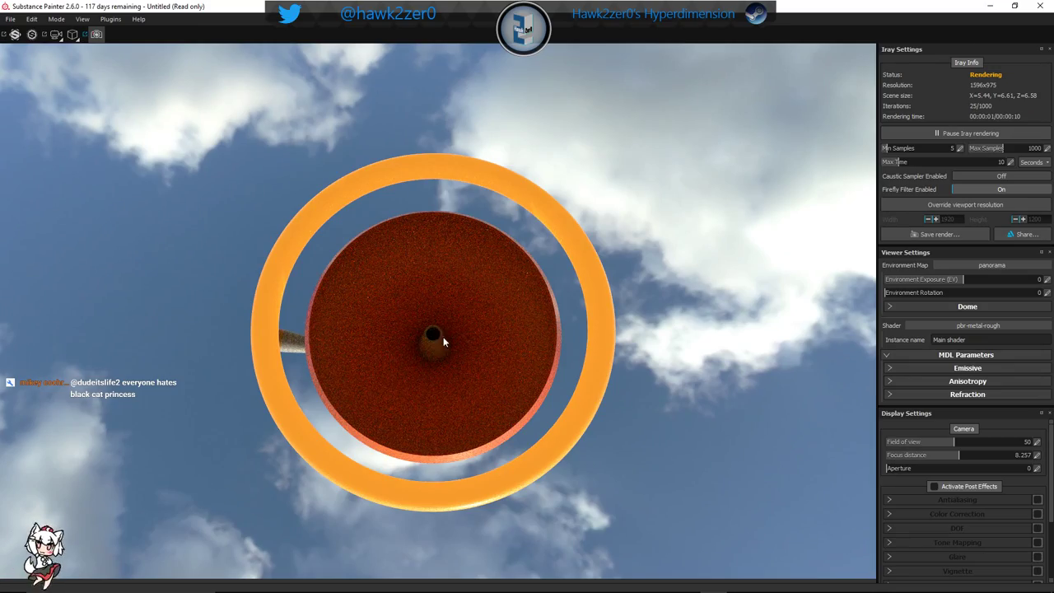
left_click_drag(456, 312, 583, 383, "alt")
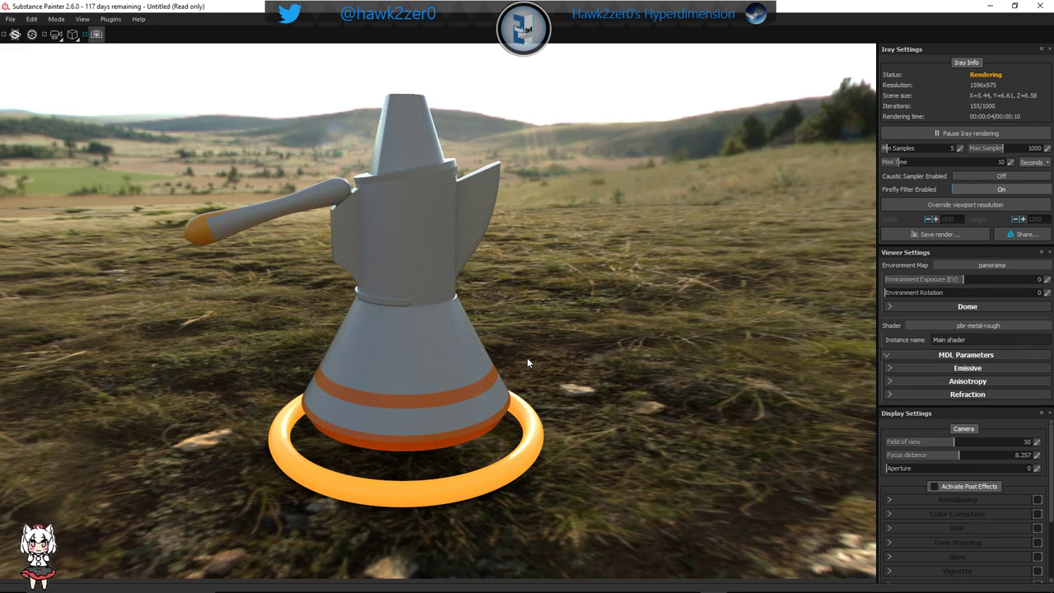
left_click_drag(560, 437, 579, 400, "alt")
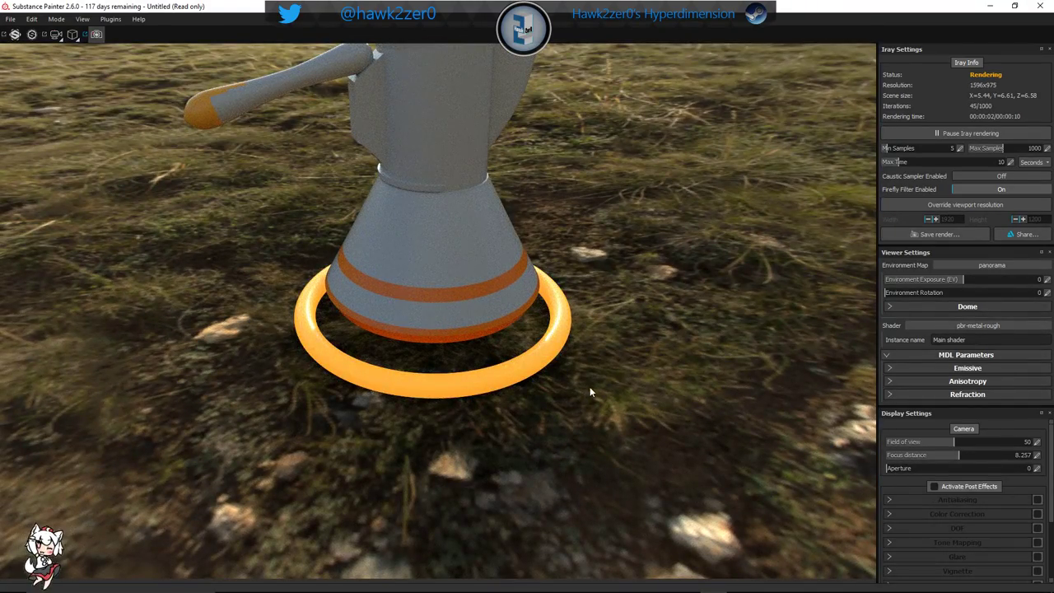
left_click(97, 34)
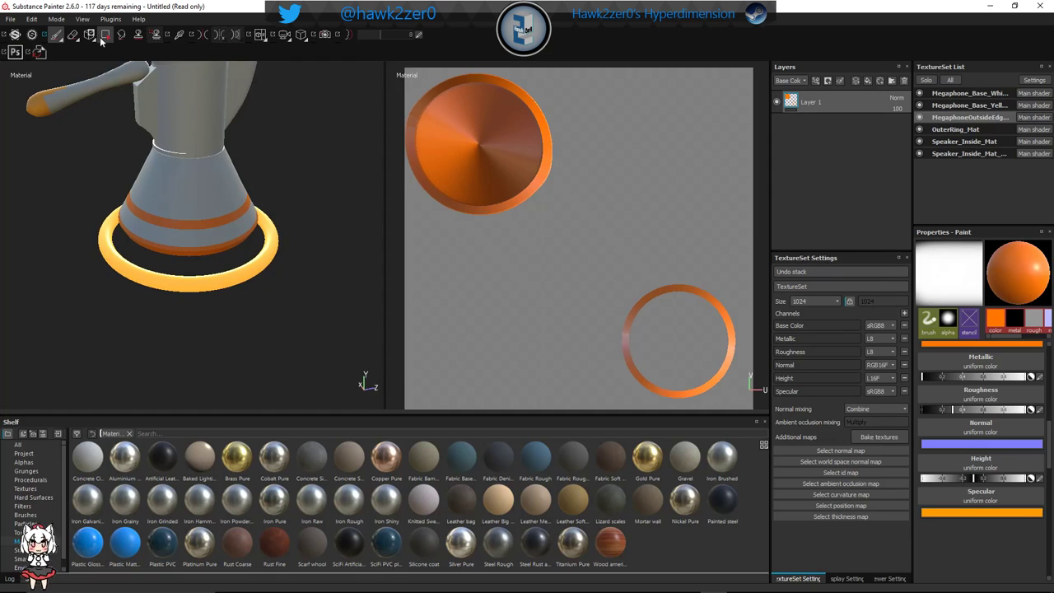
Make the Megaphone_Base_Yellow texture set active and set the brush's base colour to hue 0.098 with saturation 1.000
mouse_move(306, 294)
left_mouse_down("alt")
mouse_move(252, 299)
mouse_move(252, 257)
left_mouse_up("alt")
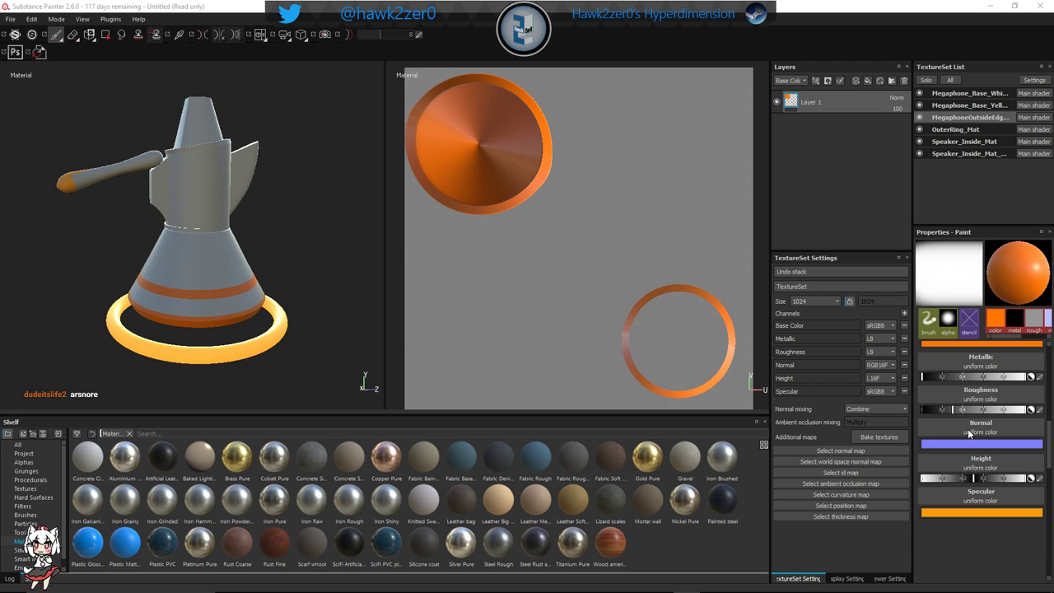
left_click_drag(265, 284, 228, 275, "alt")
middle_click_drag(265, 283, 217, 252, "alt")
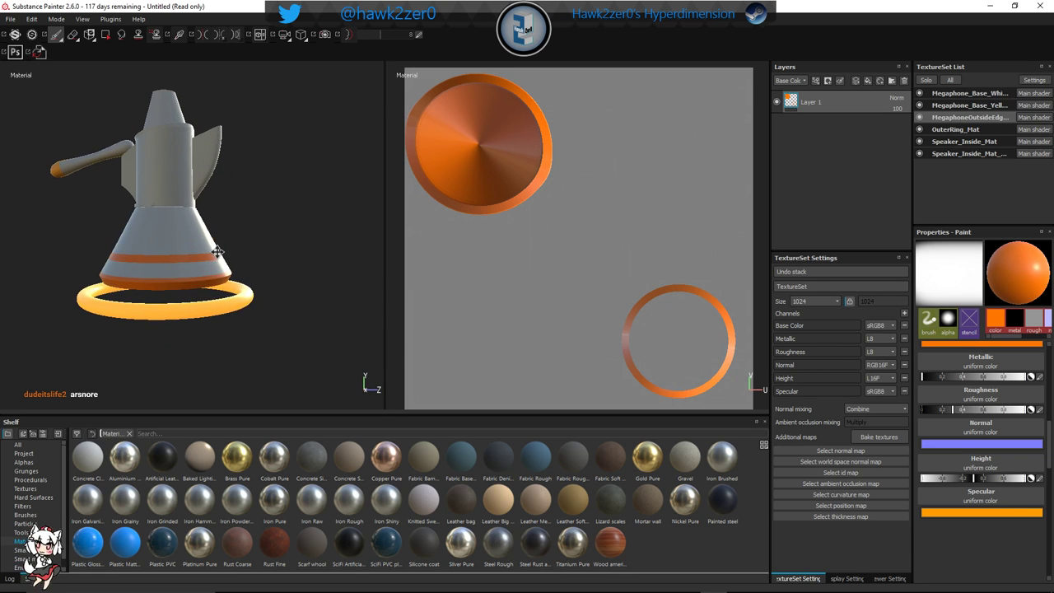
left_click_drag(271, 312, 291, 321, "alt")
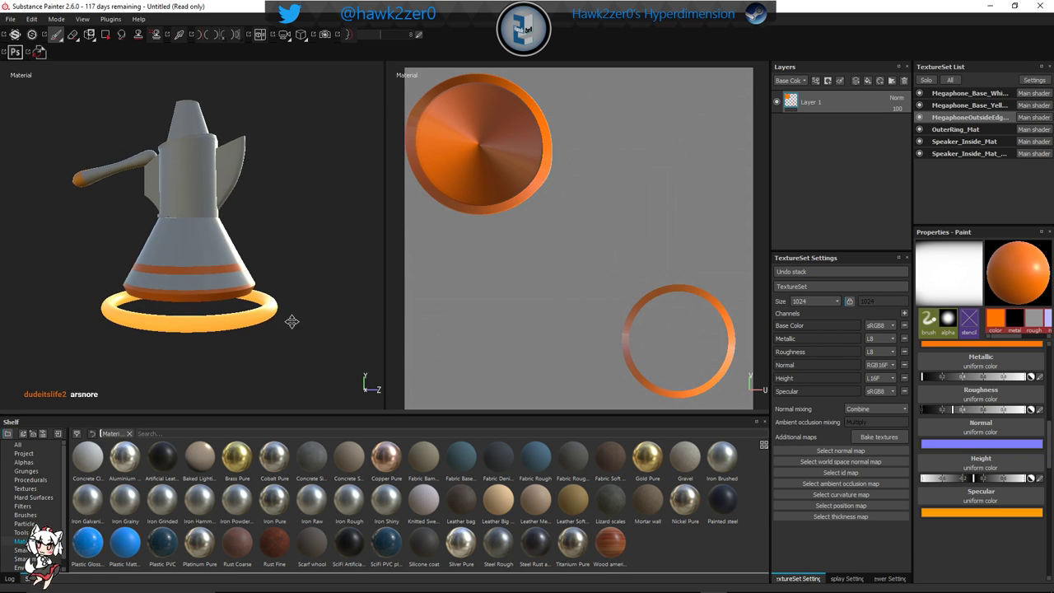
left_click(969, 105)
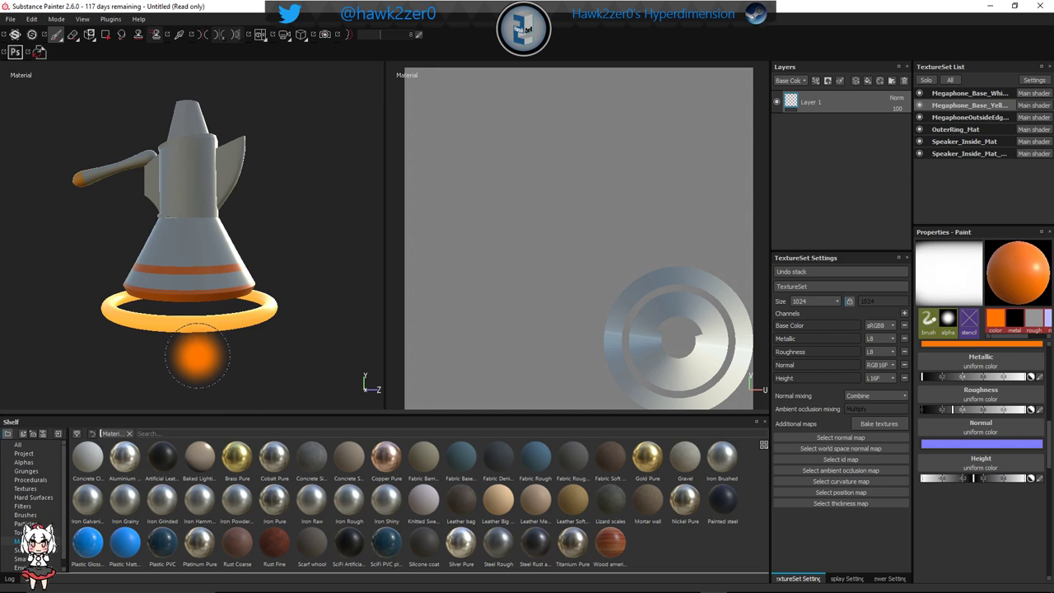
scroll(1001, 389, "up", 1)
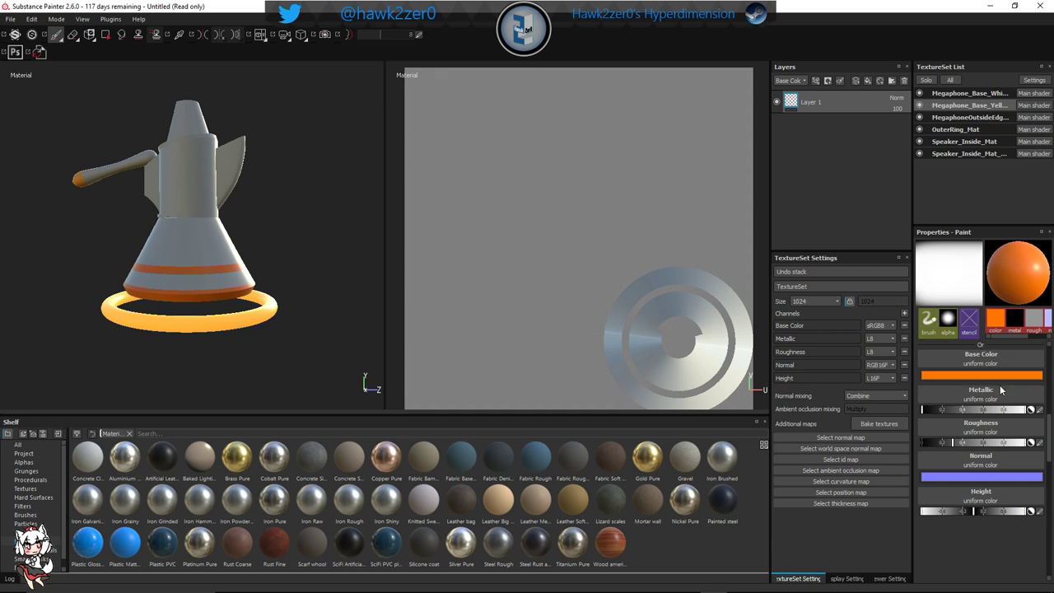
left_click(989, 374)
left_click_drag(987, 387, 988, 425)
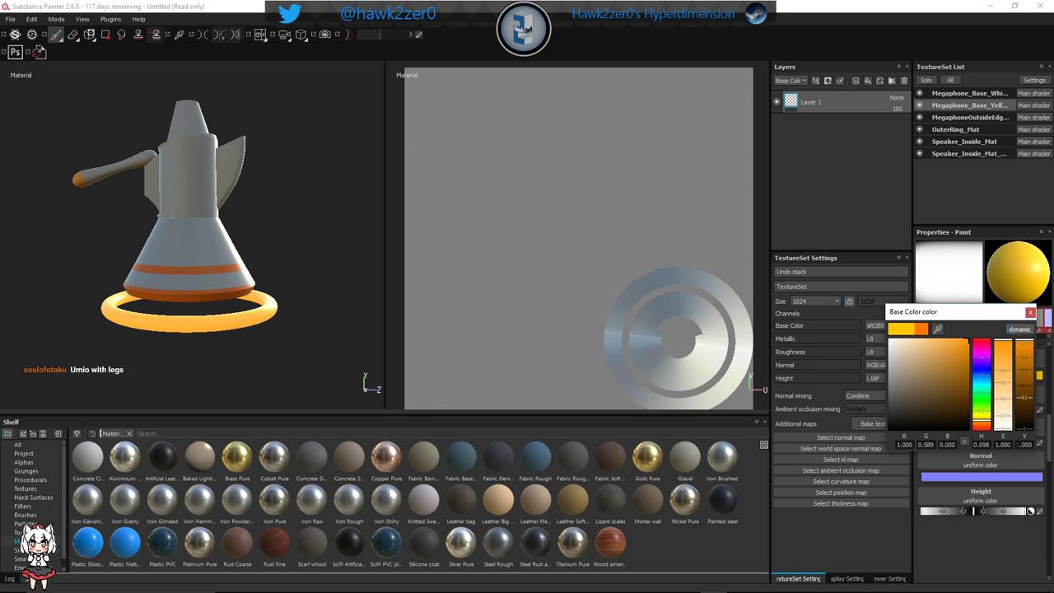
left_click(1031, 312)
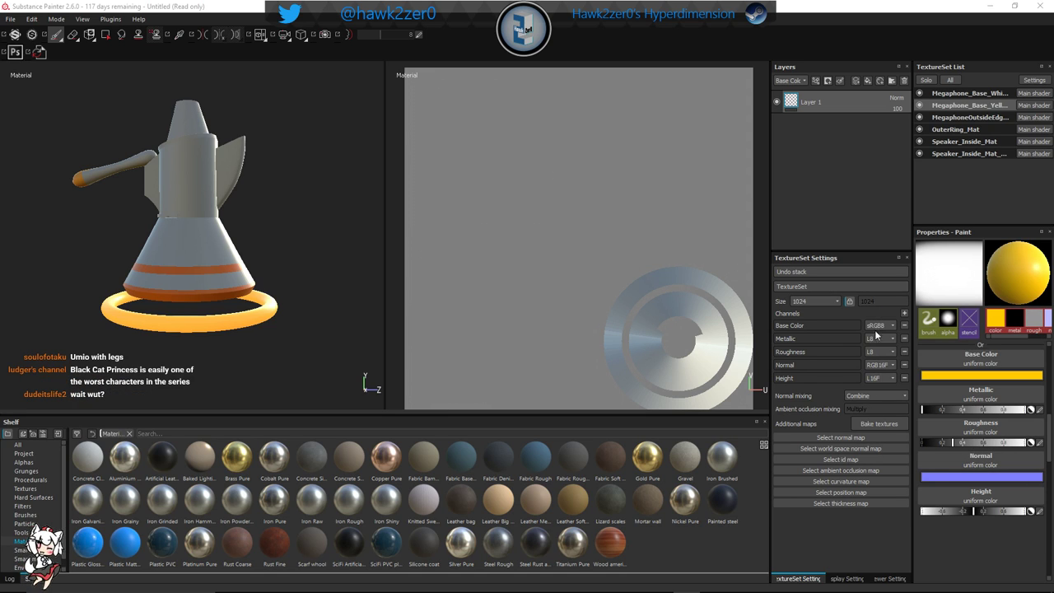
Add a Specular channel to the yellow base texture set and set the brush's specular colour to hue 0.067 with saturation 1.000
left_click(904, 315)
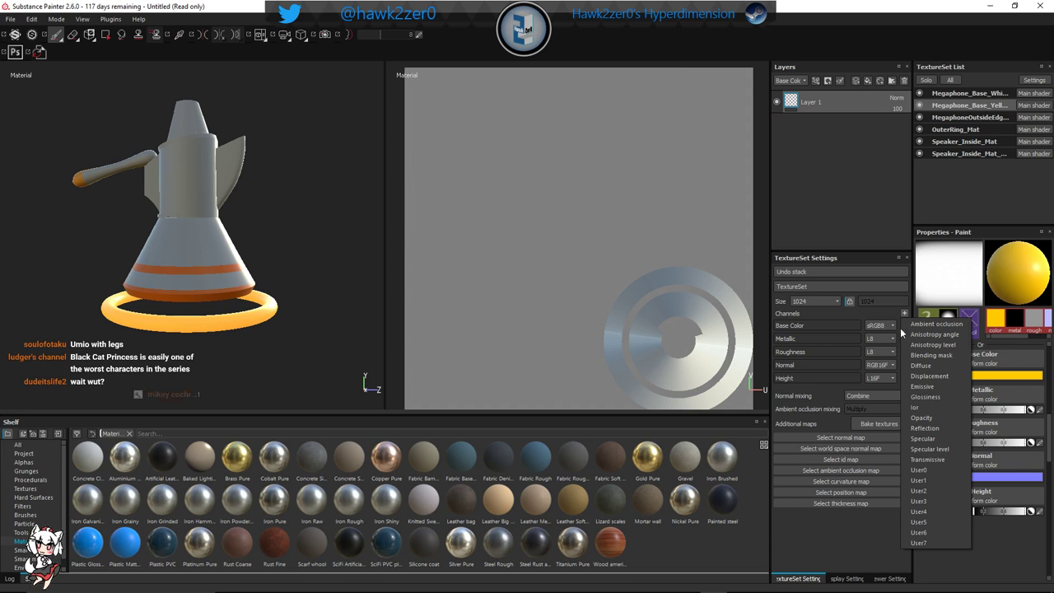
left_click(929, 439)
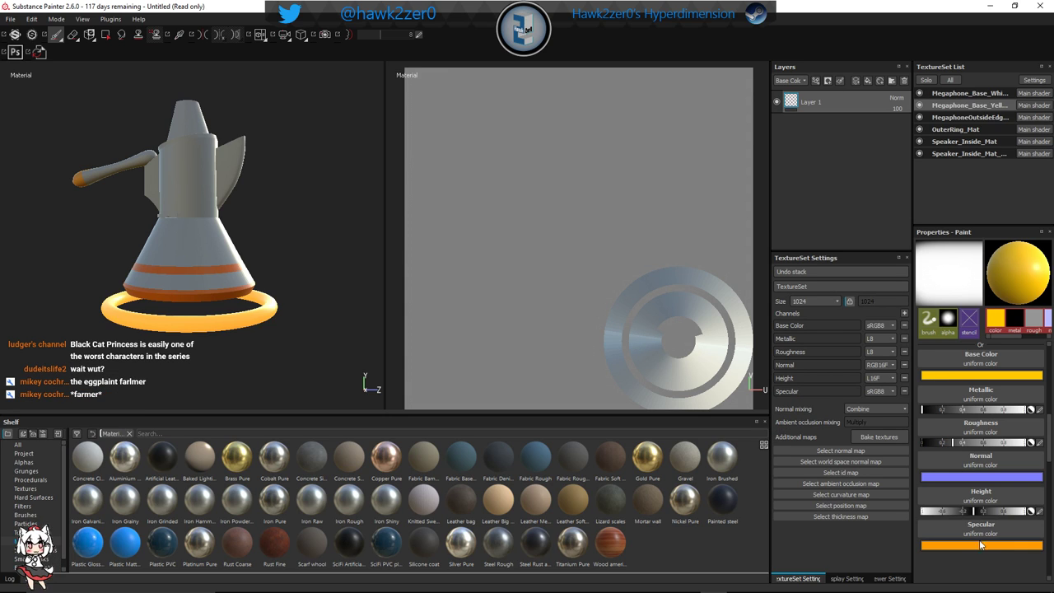
left_click(995, 545)
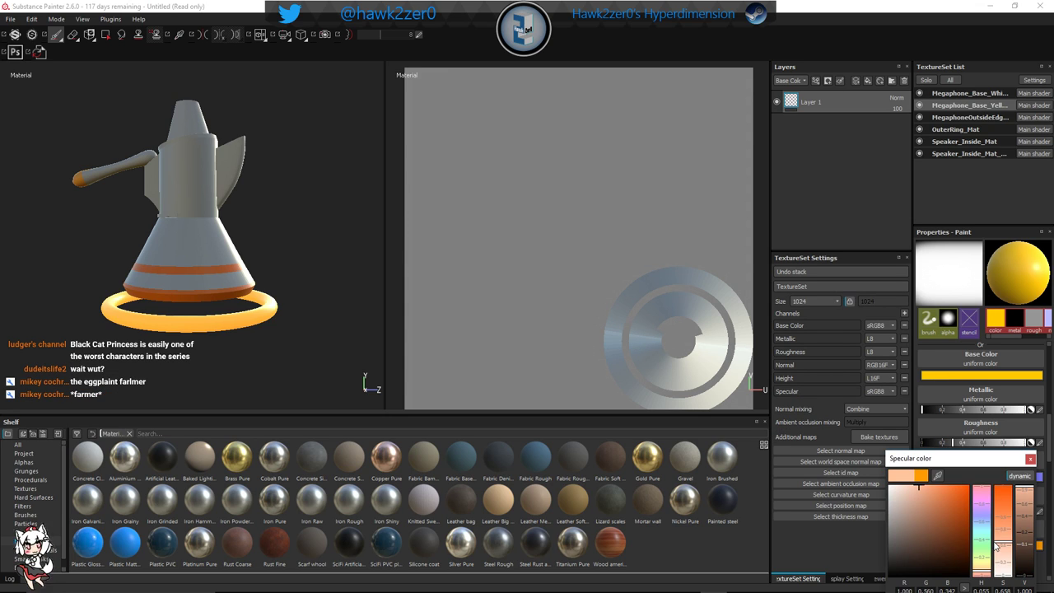
left_click(939, 477)
left_click(977, 369)
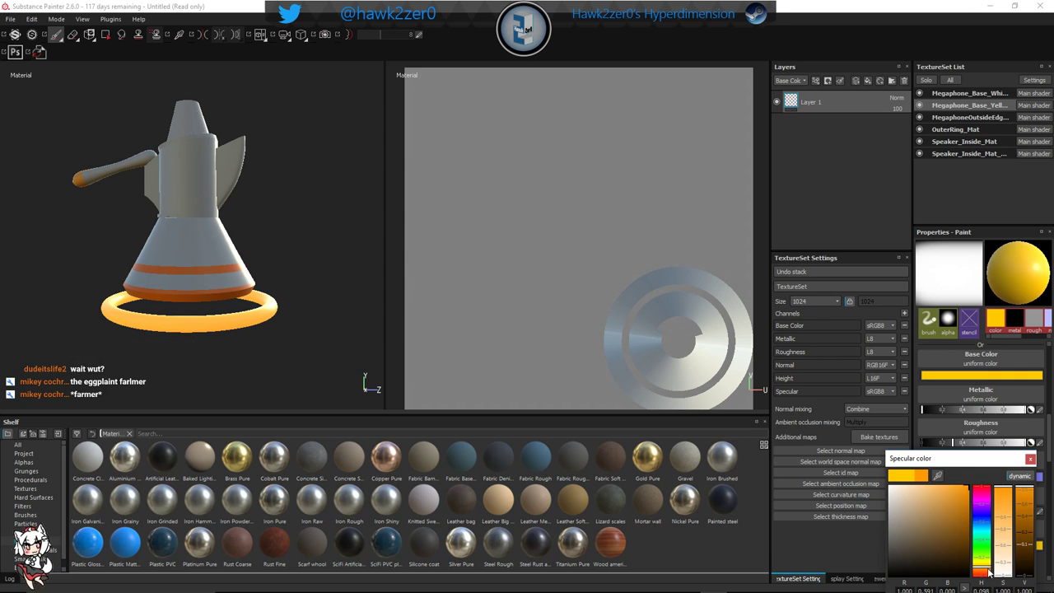
left_click_drag(989, 571, 991, 572)
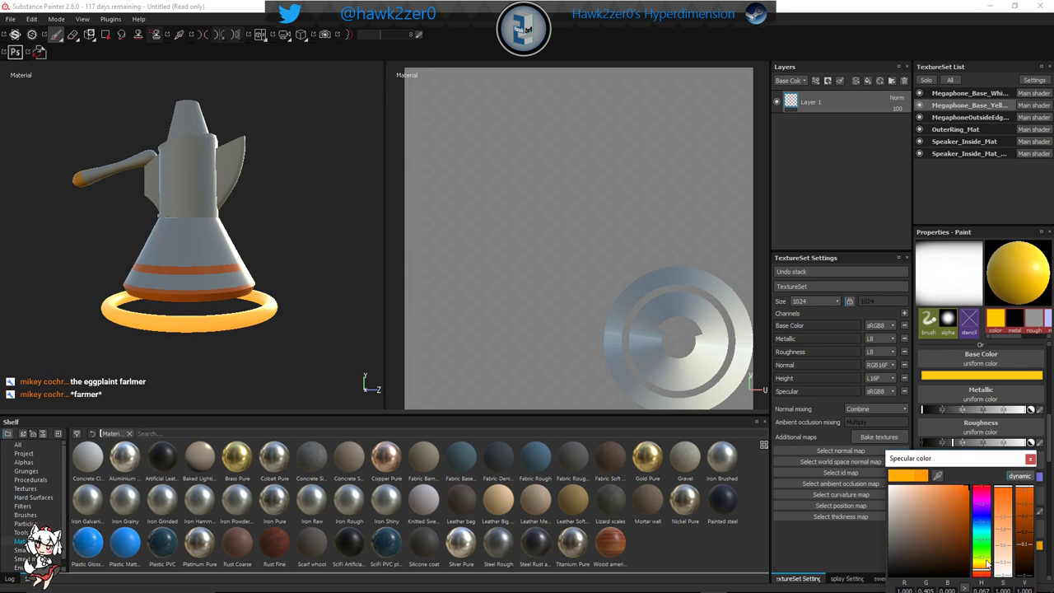
left_click(1030, 459)
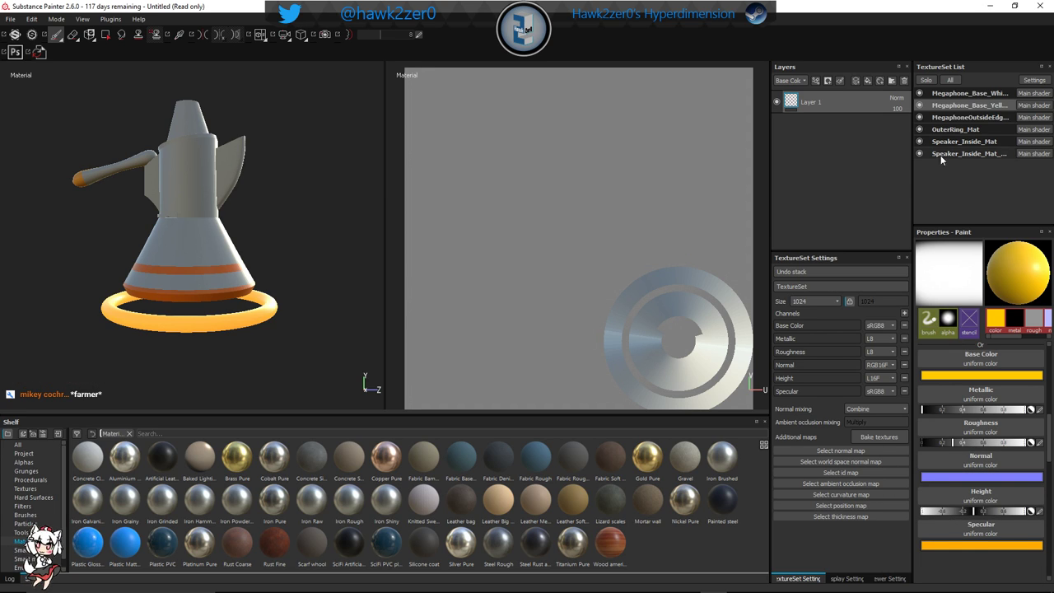
With the Megaphone_Base_Yellow texture set active, paint the megaphone's cone yellow from both sides
left_click(954, 102)
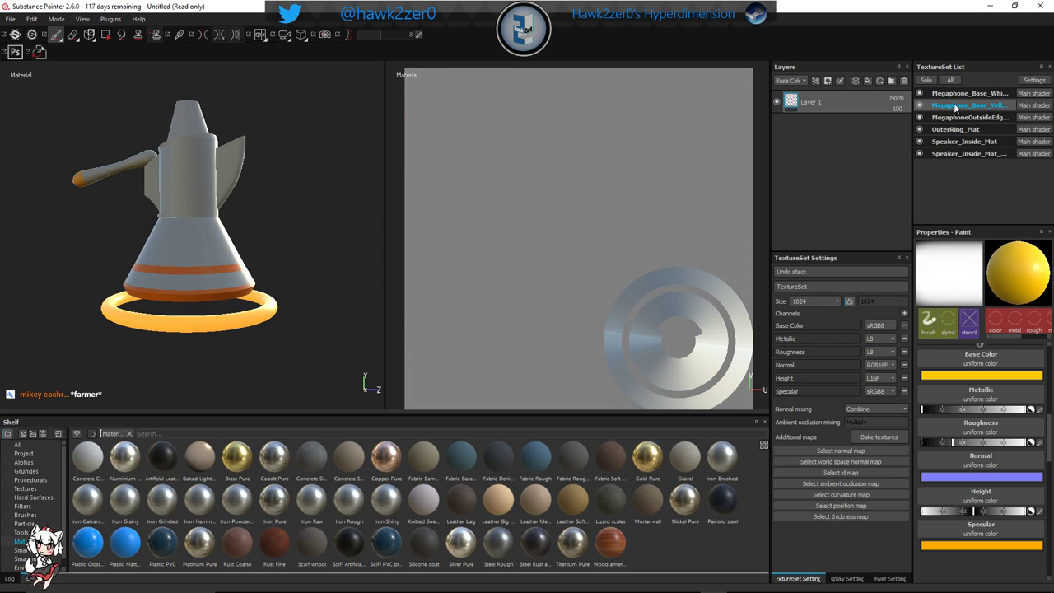
left_click(976, 117)
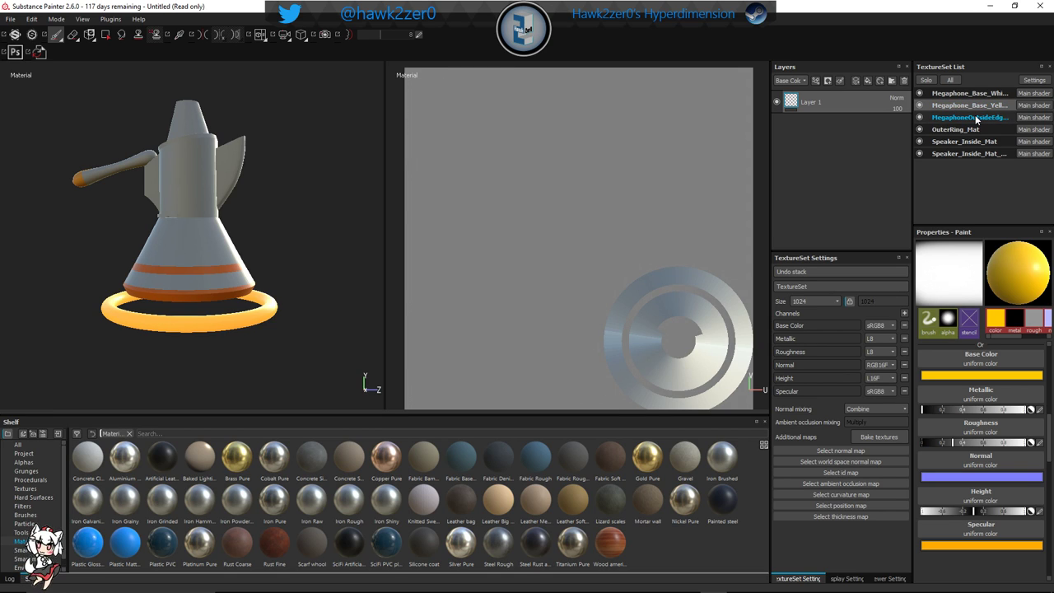
left_click(976, 106)
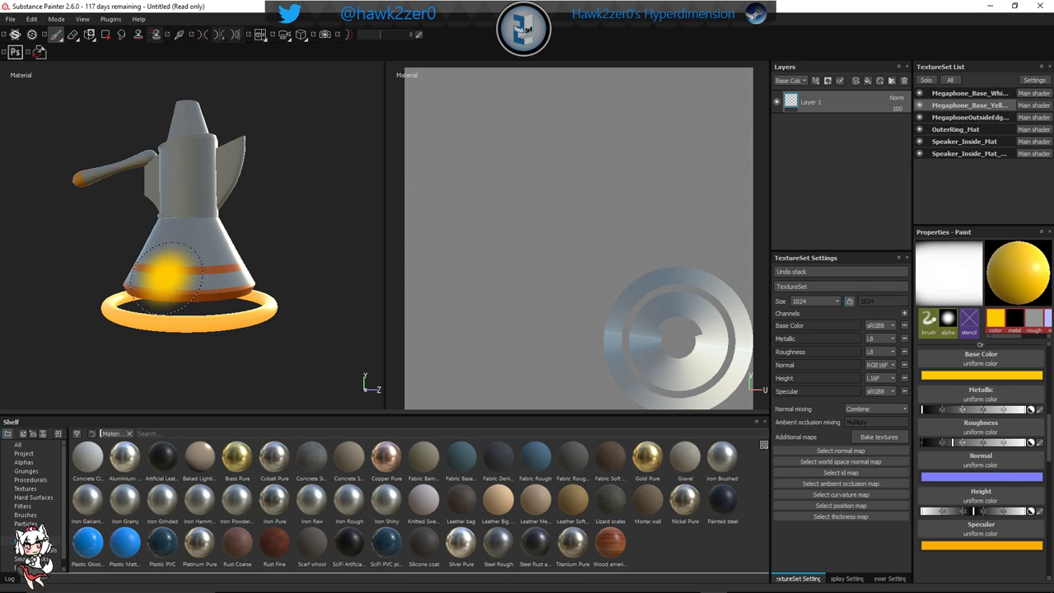
mouse_move(168, 275)
left_mouse_down()
mouse_move(224, 292)
mouse_move(292, 269)
mouse_move(202, 250)
mouse_move(165, 260)
mouse_move(306, 297)
mouse_move(264, 283)
left_mouse_up()
left_click_drag(127, 281, 125, 281)
mouse_move(82, 255)
left_mouse_down()
mouse_move(90, 282)
mouse_move(174, 291)
mouse_move(167, 275)
mouse_move(189, 280)
left_mouse_up()
mouse_move(144, 227)
left_mouse_down()
mouse_move(163, 232)
mouse_move(134, 240)
mouse_move(269, 272)
left_mouse_up()
middle_click_drag(171, 239, 287, 245, "alt")
mouse_move(198, 177)
left_mouse_down()
mouse_move(181, 179)
mouse_move(182, 251)
mouse_move(191, 256)
left_mouse_up()
scroll(303, 299, "down", 3)
left_click_drag(323, 334, 169, 301, "alt")
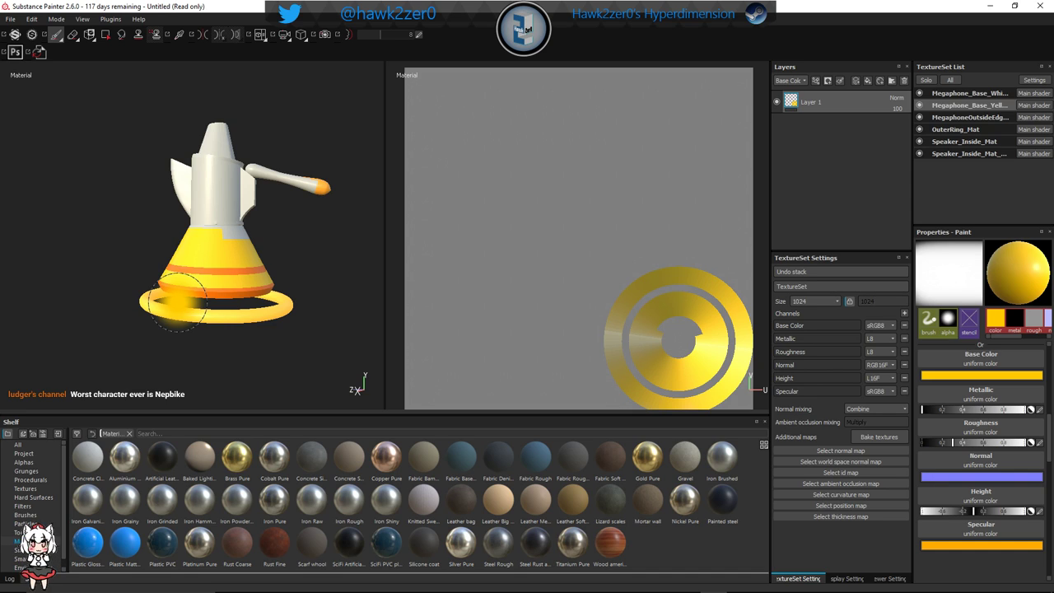
Examine the painted cone and its upper edge from several sides, comparing it with the white base texture set's UV layout
right_click_drag(176, 300, 305, 347, "alt")
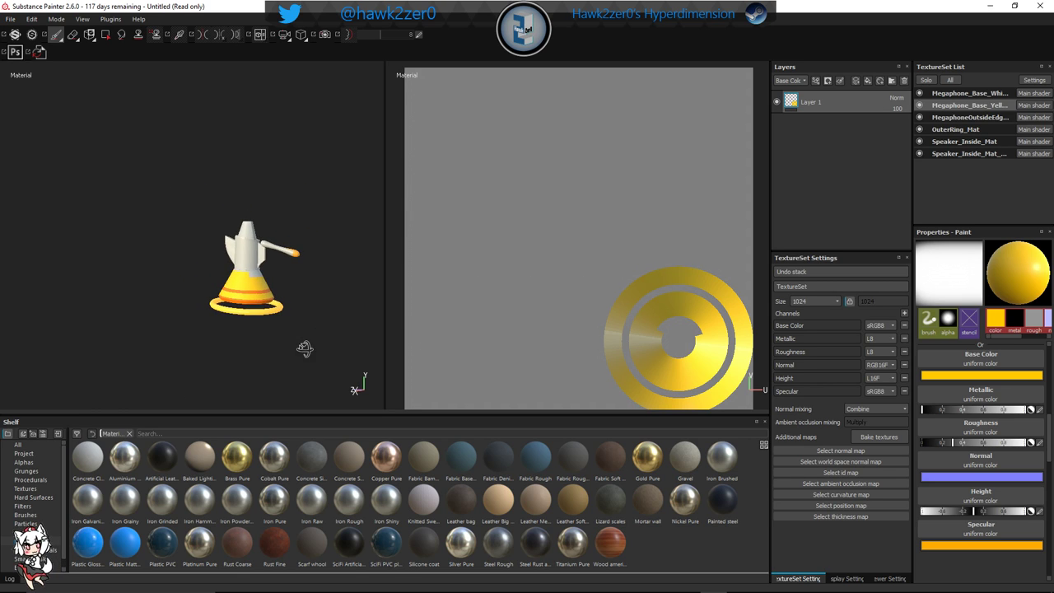
left_click_drag(305, 348, 265, 338, "alt")
middle_click_drag(266, 339, 247, 308, "alt")
left_click_drag(247, 306, 175, 290, "alt")
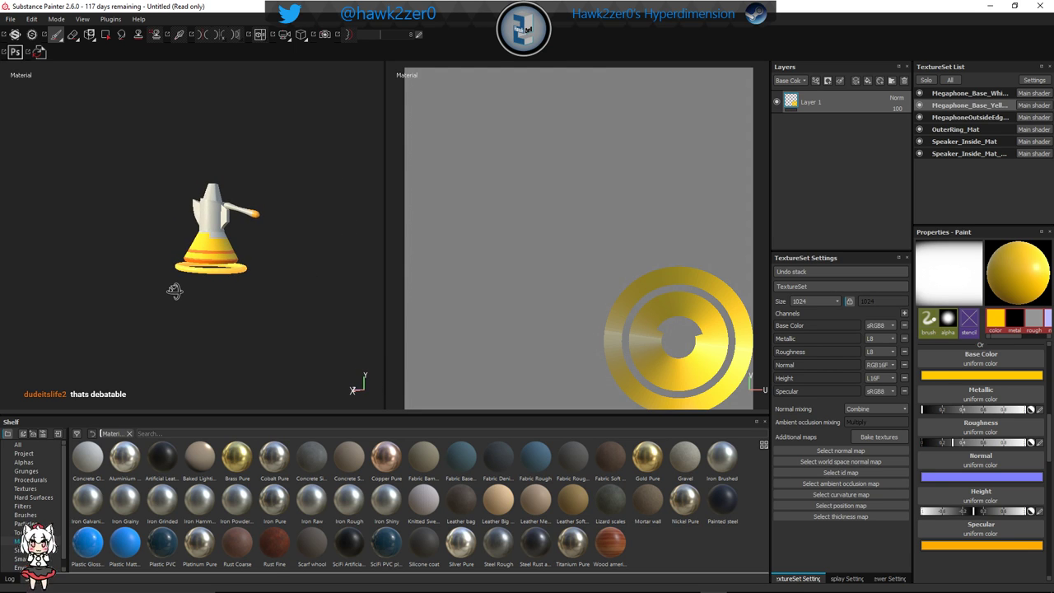
scroll(179, 294, "up", 5)
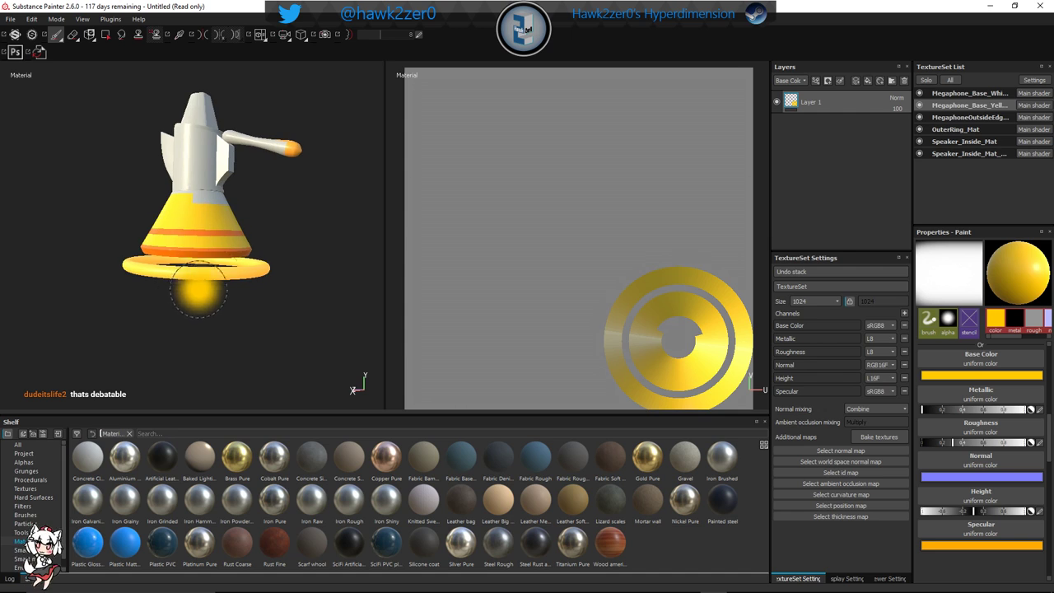
left_click_drag(235, 294, 267, 315, "alt")
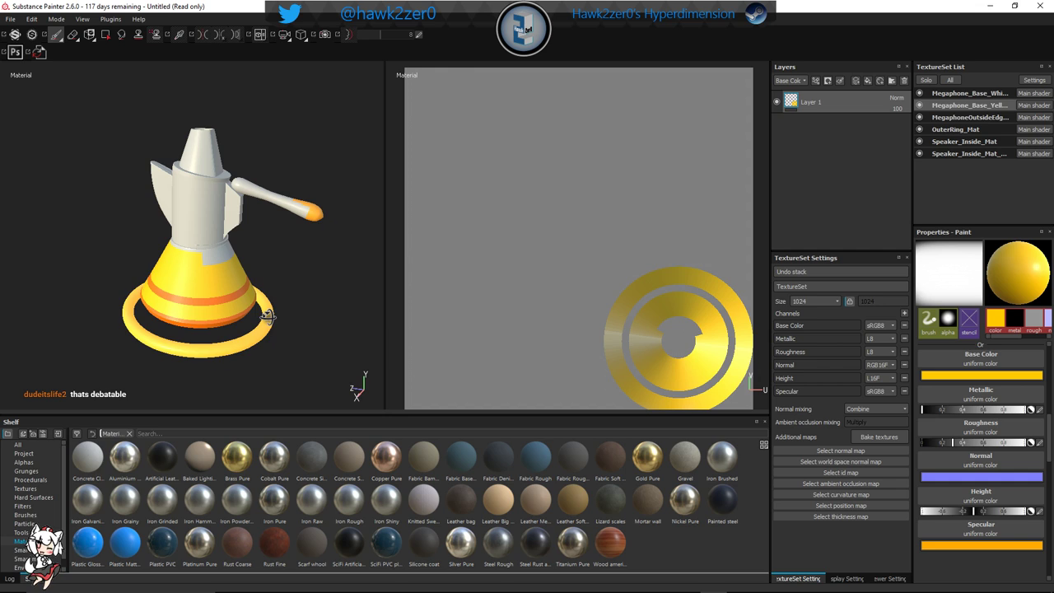
left_click(970, 97)
key("alt+q")
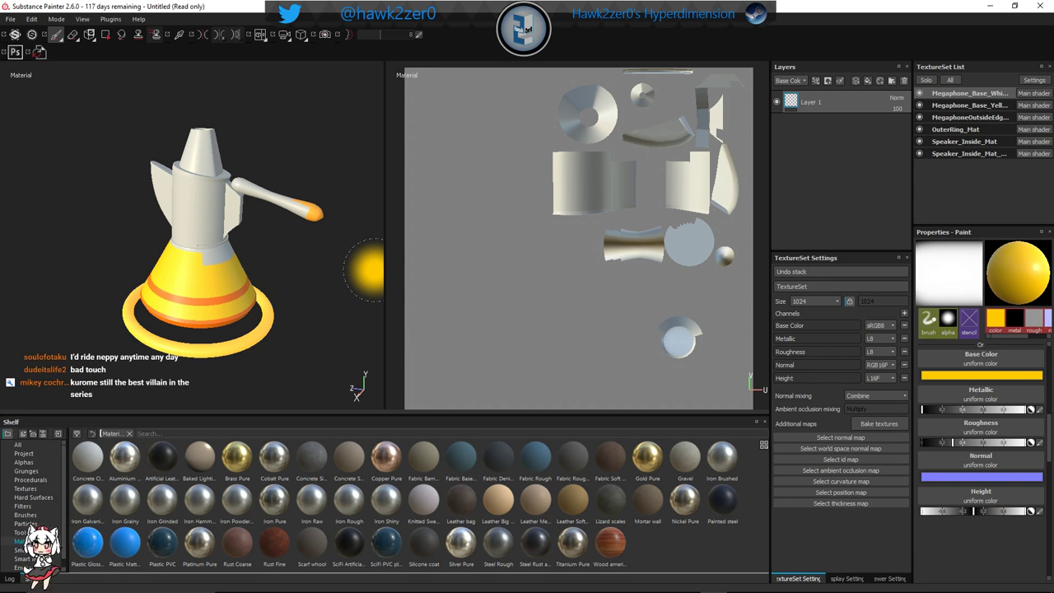
left_click_drag(341, 324, 226, 298, "alt")
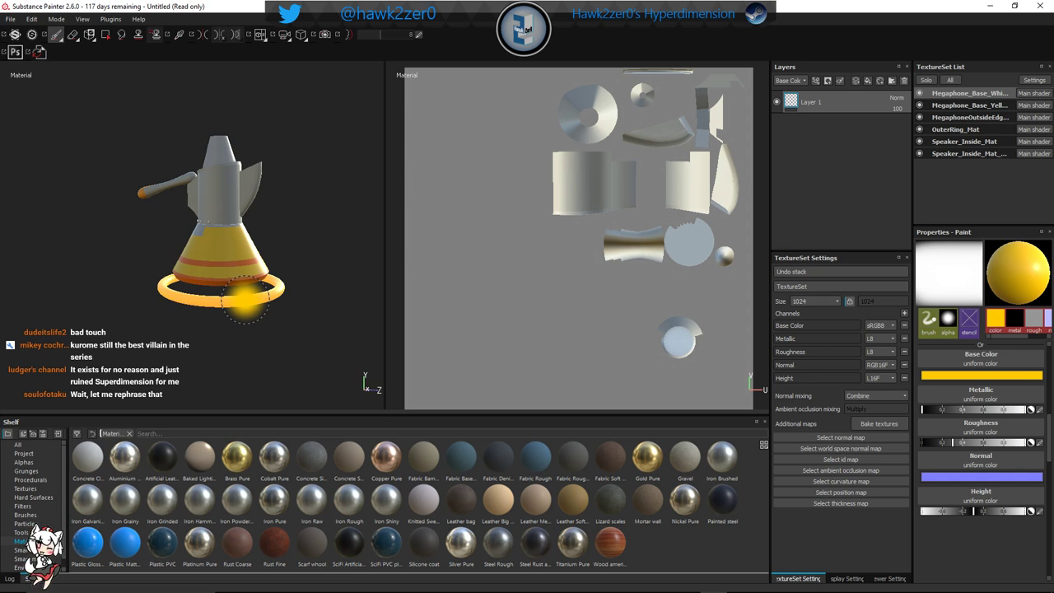
middle_click_drag(245, 294, 278, 313, "alt")
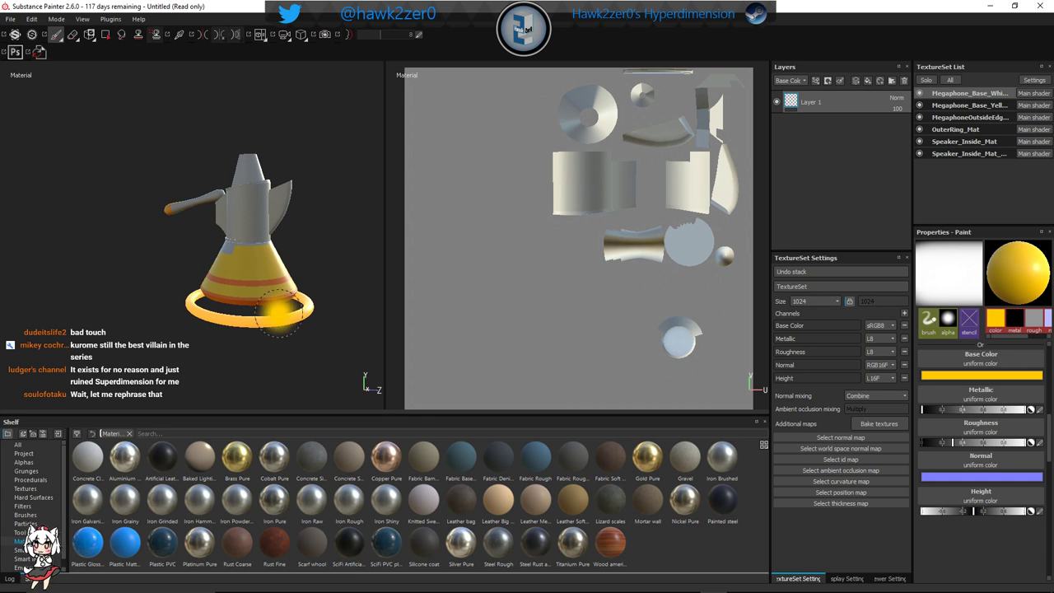
scroll(281, 311, "down", 2)
scroll(282, 307, "up", 3)
scroll(281, 307, "up", 3)
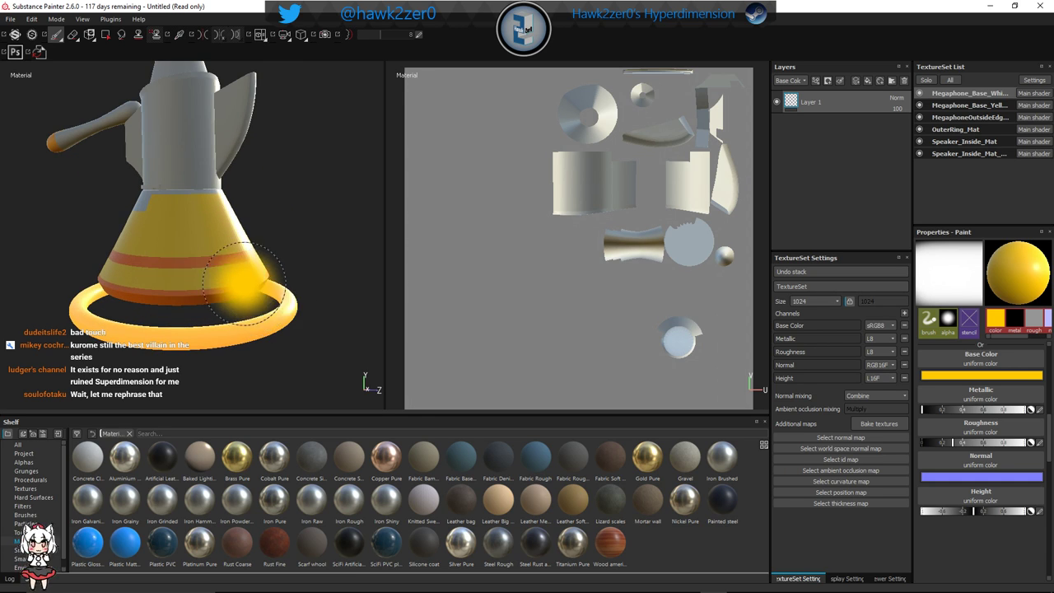
middle_click_drag(249, 278, 296, 332, "alt")
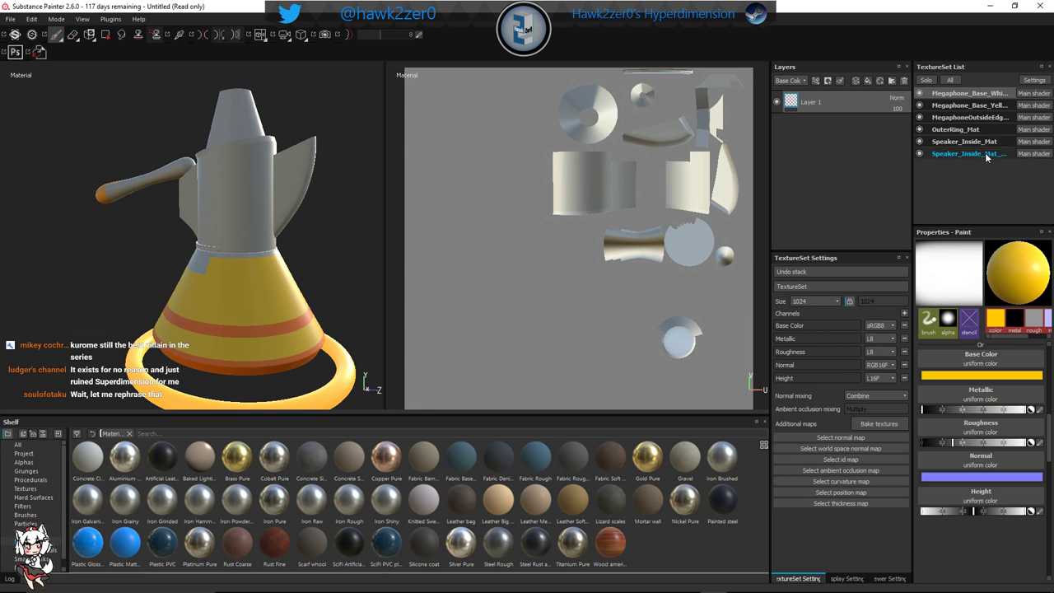
Make the yellow base texture set active again and erase a thin strip of yellow along the cone's upper edge
left_click(970, 104)
middle_click_drag(231, 324, 238, 297, "alt")
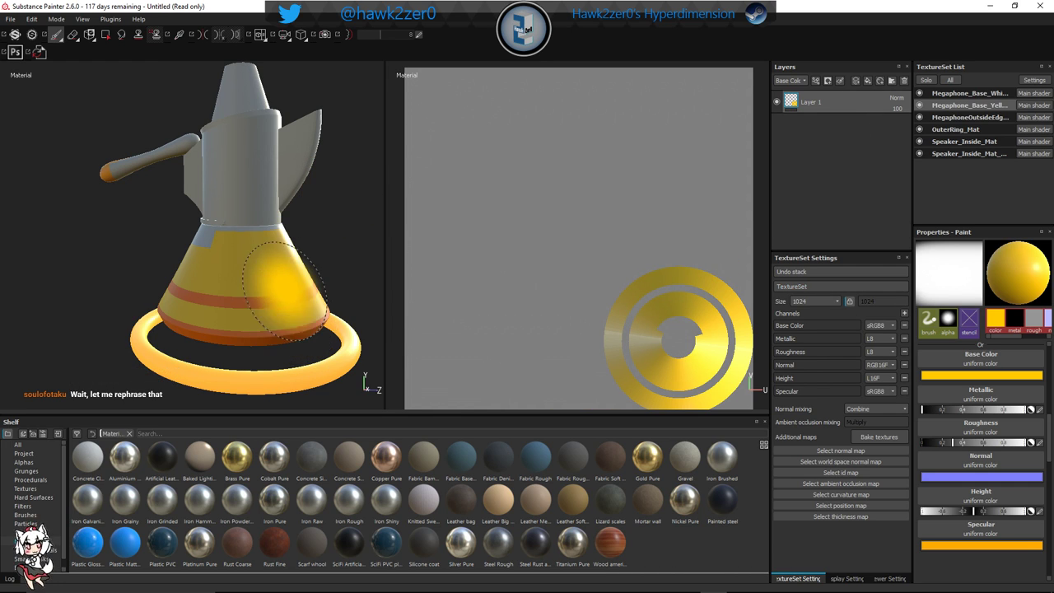
left_click(74, 36)
scroll(228, 230, "down", 2)
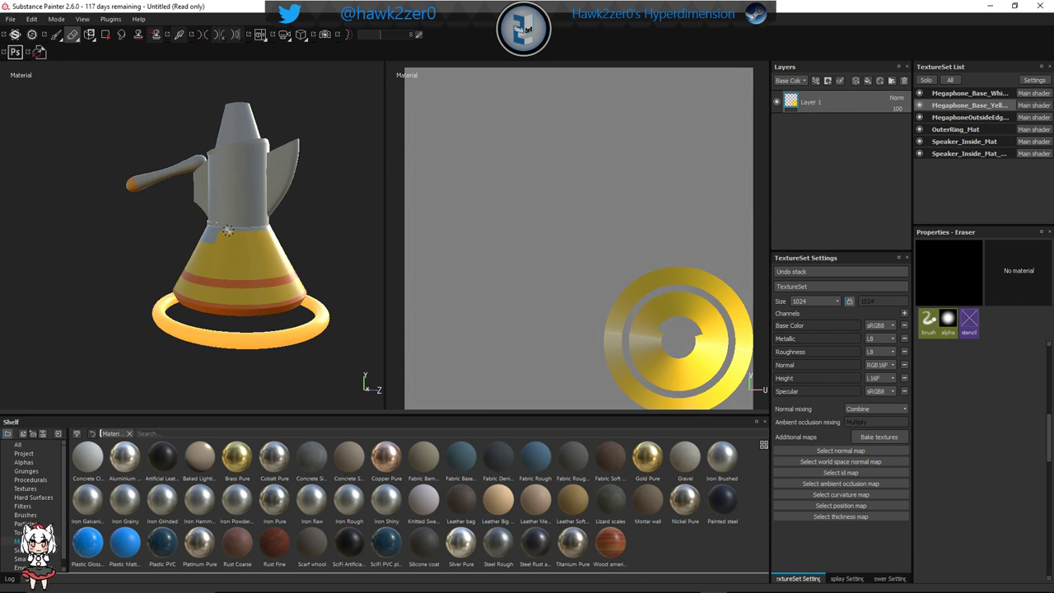
scroll(229, 230, "up", 5)
left_click_drag(201, 235, 209, 238)
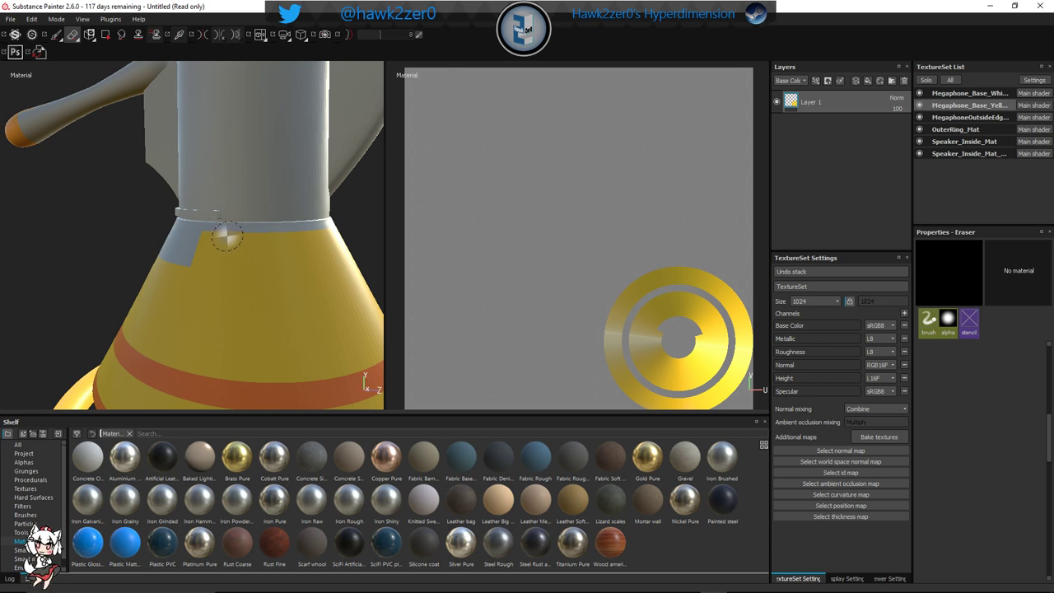
left_click_drag(205, 233, 318, 237)
Extend the erased strip around the cone's upper edge to the area beneath the fin
mouse_move(251, 287)
left_mouse_down("alt")
mouse_move(336, 277)
mouse_move(174, 299)
left_mouse_up("alt")
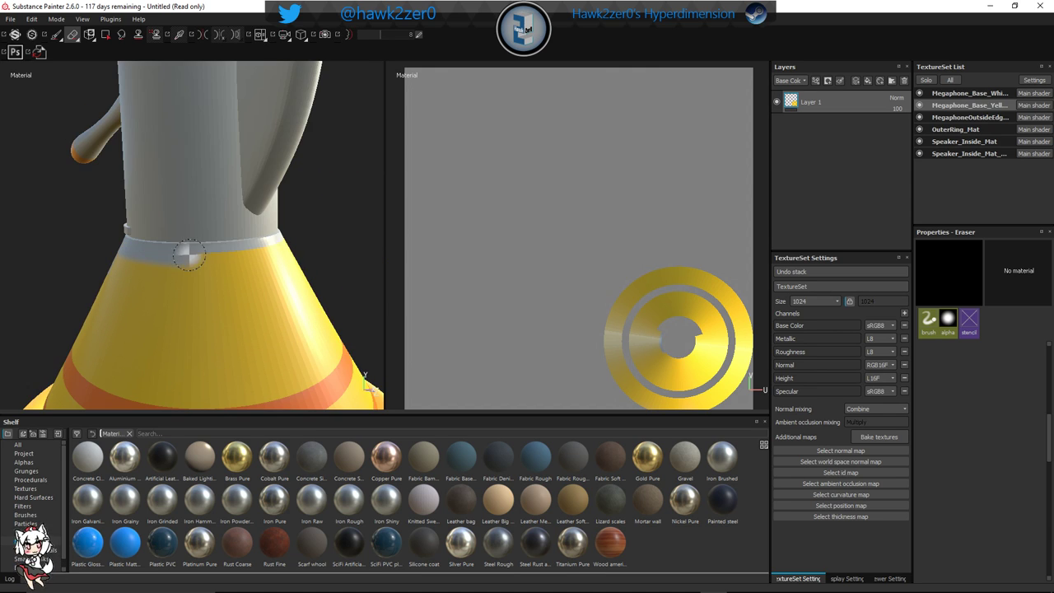
mouse_move(251, 247)
left_mouse_down("alt")
mouse_move(322, 275)
mouse_move(200, 293)
mouse_move(274, 276)
left_mouse_up("alt")
mouse_move(333, 275)
middle_mouse_down("alt")
mouse_move(189, 299)
mouse_move(176, 277)
middle_mouse_up("alt")
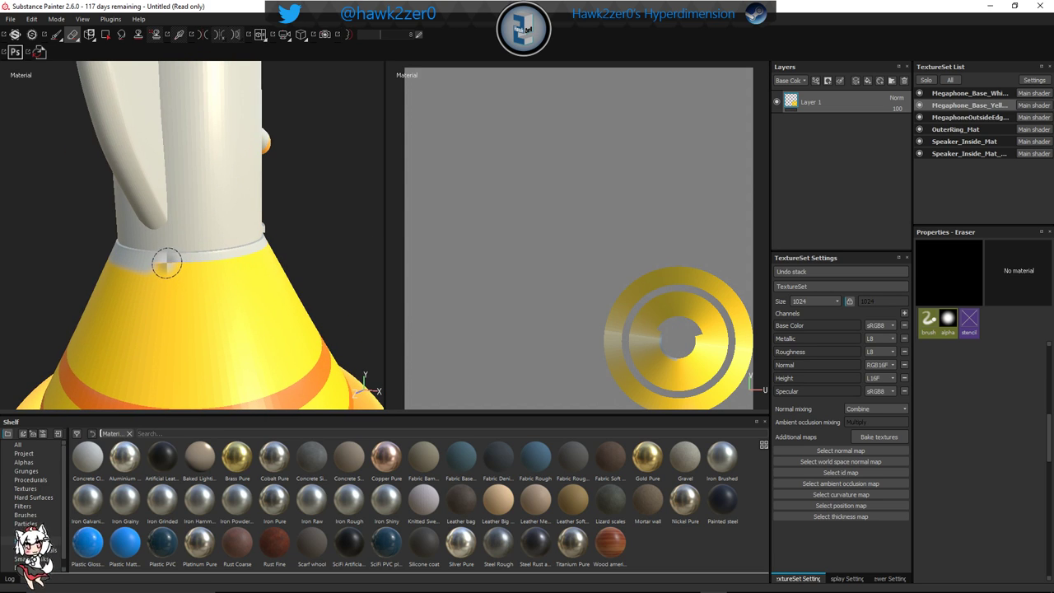
mouse_move(164, 264)
left_mouse_down()
mouse_move(236, 258)
mouse_move(209, 260)
left_mouse_up()
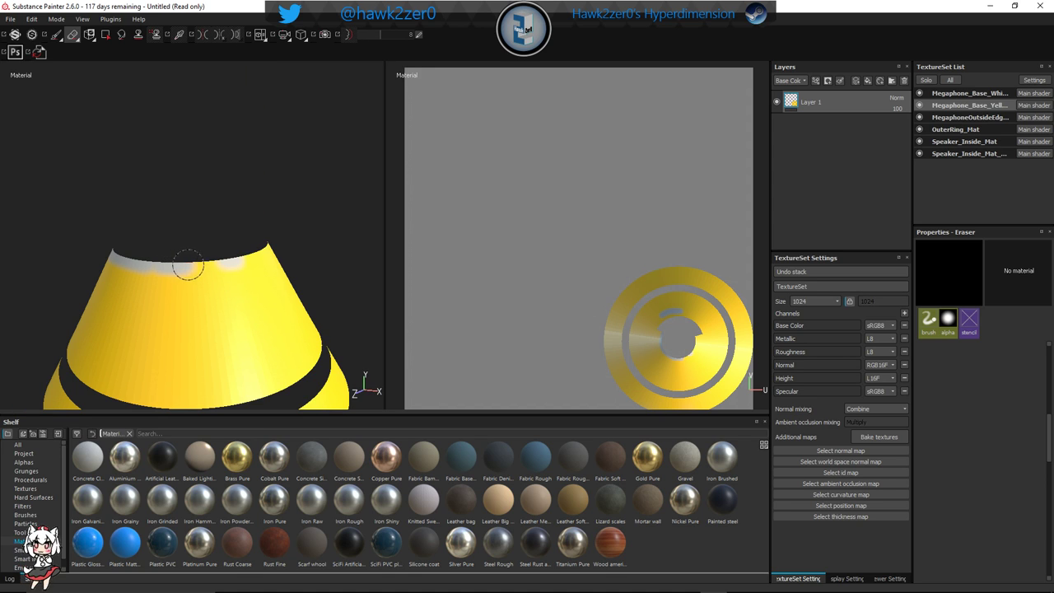
left_click_drag(147, 263, 169, 266)
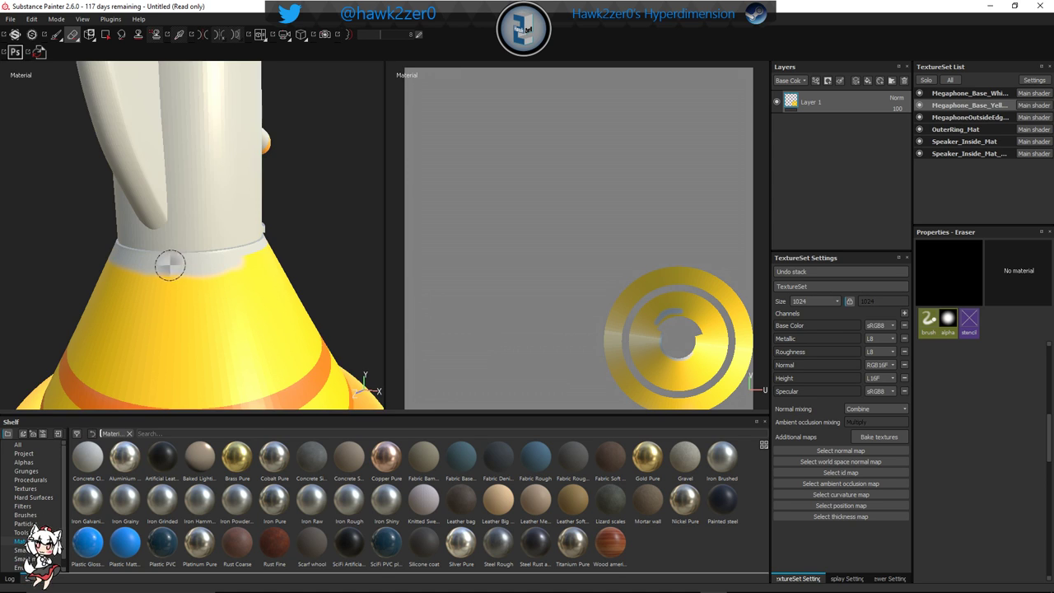
Erase a straight strip of yellow along the cone's upper edge between the fin side and the notch
left_click_drag(213, 307, 362, 296, "alt")
middle_click_drag(136, 306, 256, 275, "alt")
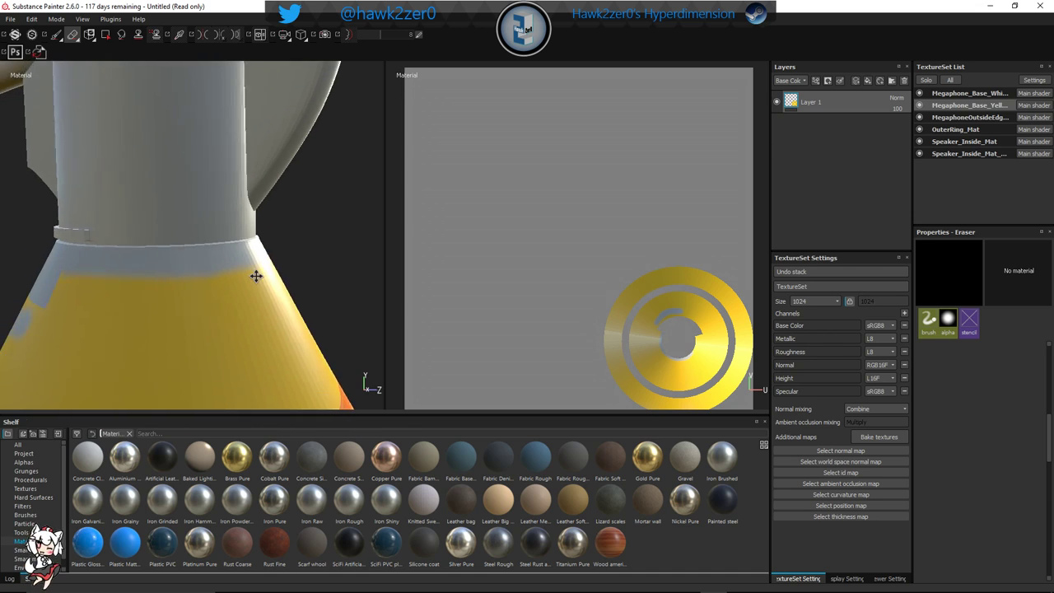
mouse_move(256, 275)
left_mouse_down("alt")
mouse_move(68, 297)
mouse_move(121, 322)
mouse_move(82, 301)
mouse_move(186, 297)
left_mouse_up("alt")
left_click(185, 249)
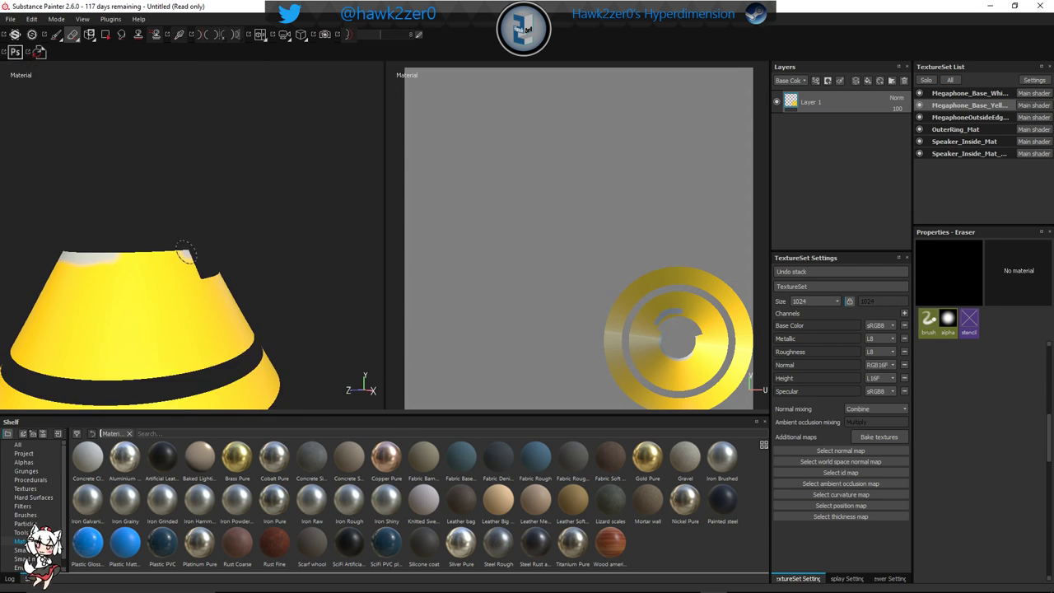
left_click(121, 255, "shift")
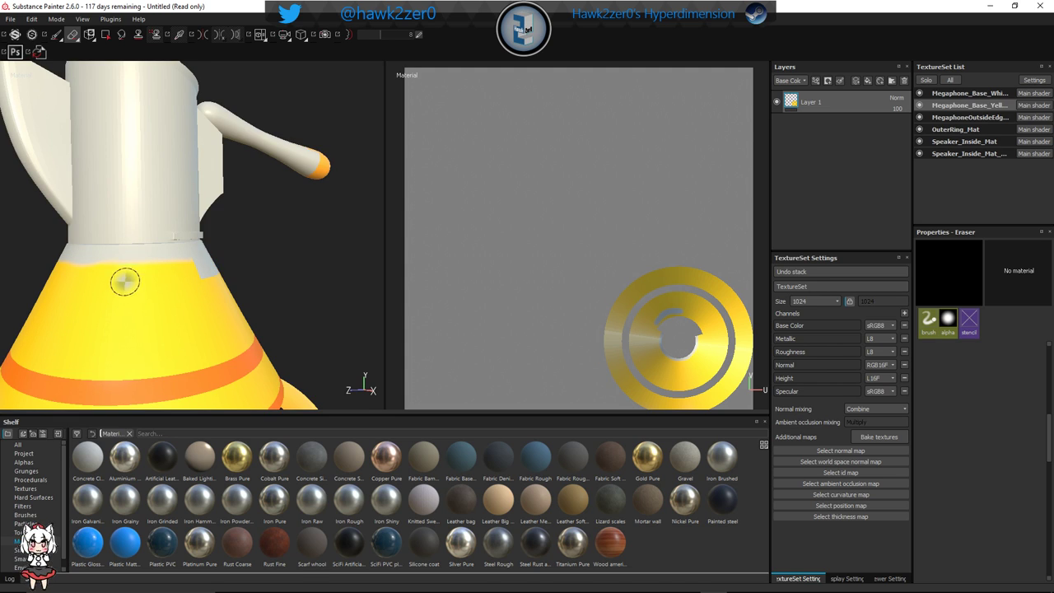
Erase the yellow around the notch in the cone's upper edge, working around to its other side
left_click_drag(125, 281, 221, 307, "alt")
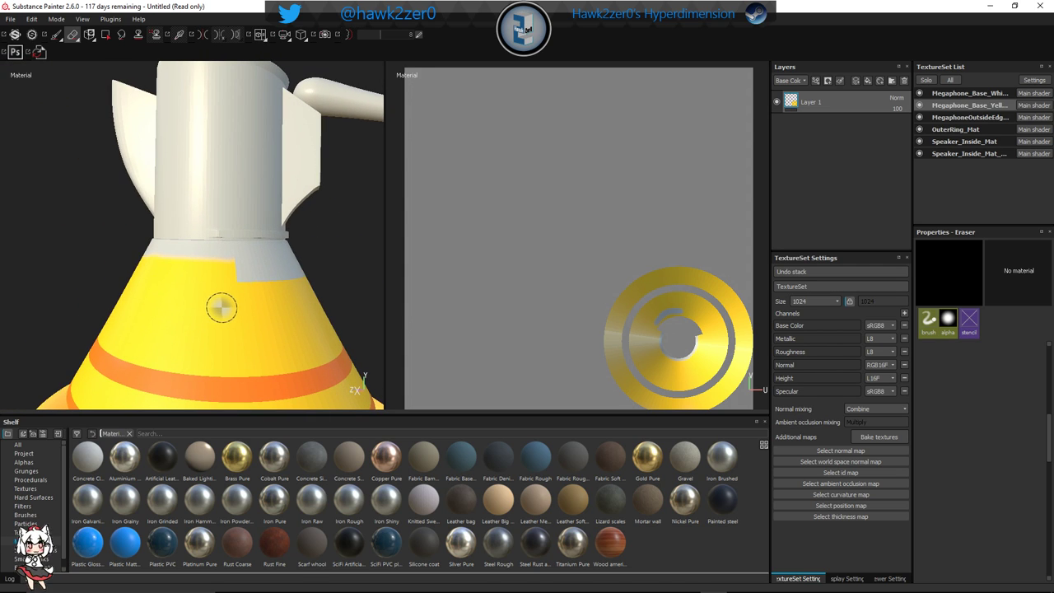
key("alt+q")
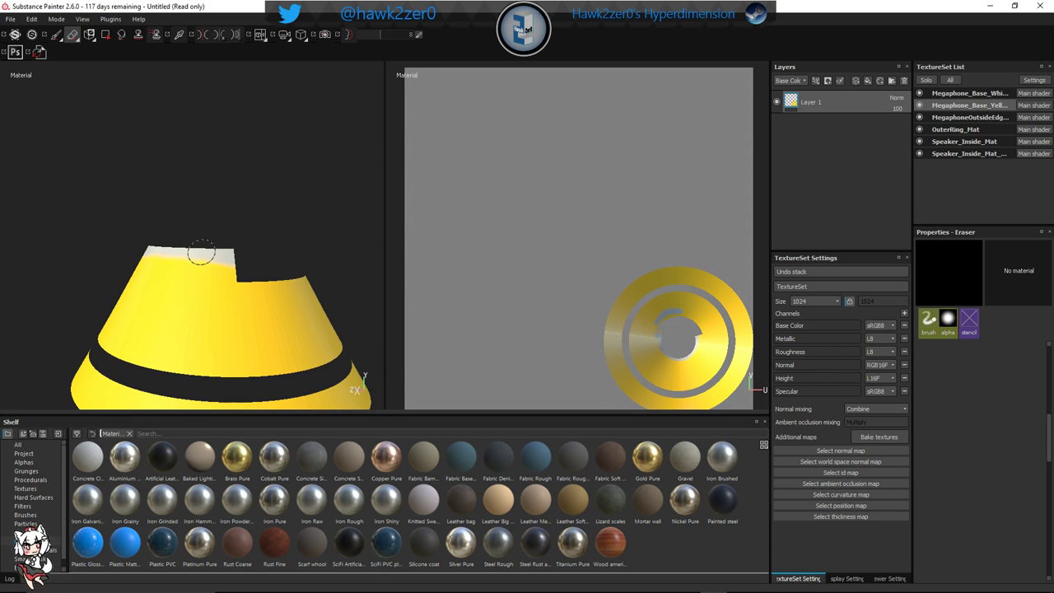
left_click_drag(235, 264, 238, 273)
mouse_move(134, 305)
left_mouse_down("alt")
mouse_move(206, 323)
mouse_move(203, 298)
mouse_move(181, 282)
mouse_move(336, 288)
mouse_move(254, 289)
mouse_move(200, 239)
mouse_move(211, 238)
left_mouse_up("alt")
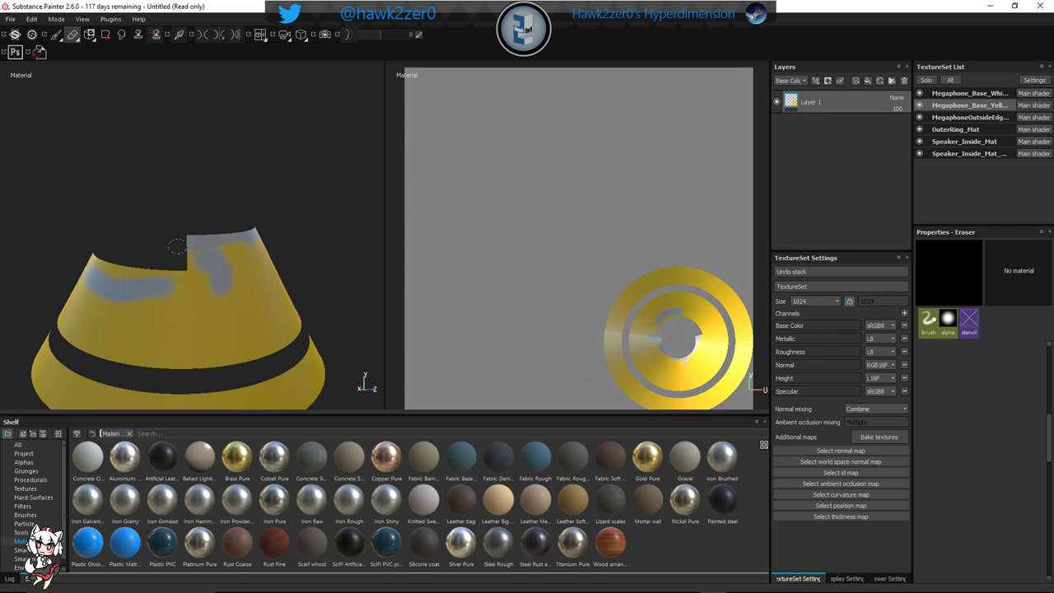
key("alt+q")
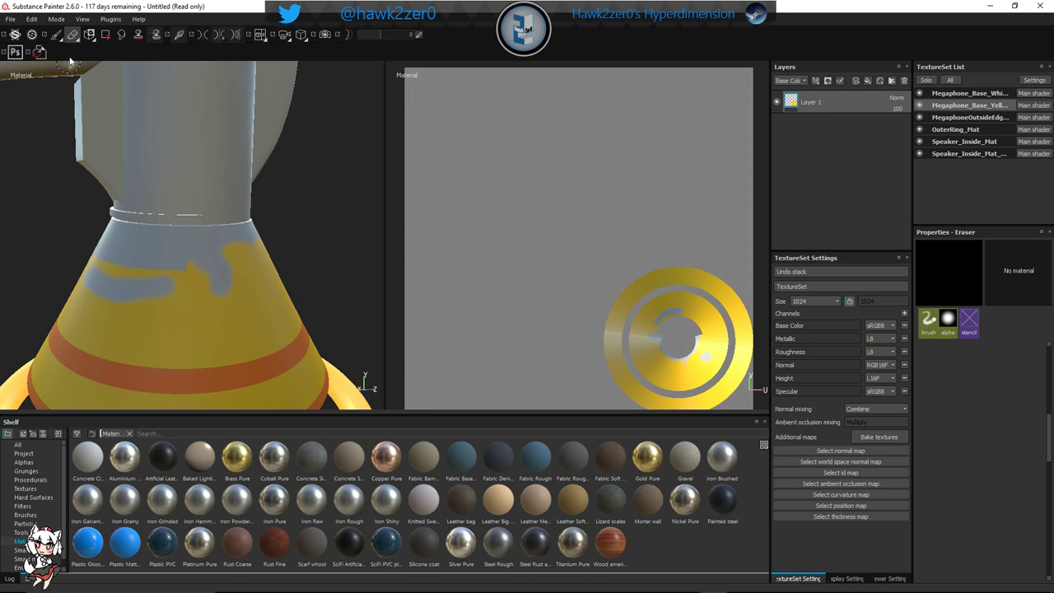
Switch to the paint brush, reduce its size and repaint yellow over the excess erased patch beside the notch
key("1")
key("bracketleft")
key("bracketleft")
key("bracketleft")
key("bracketleft")
key("bracketleft")
key("bracketleft")
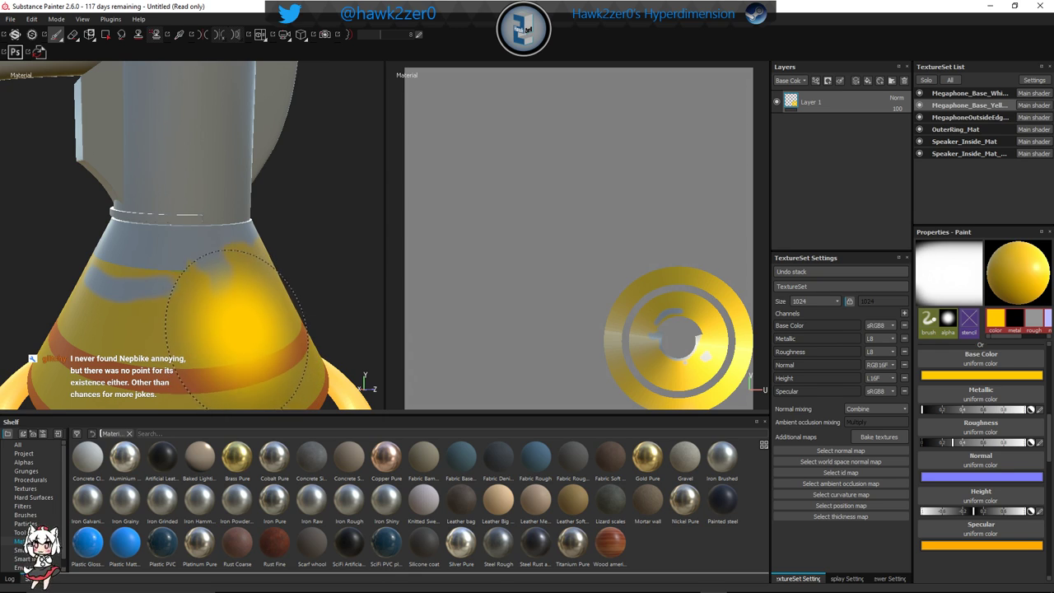
left_click_drag(229, 290, 217, 281)
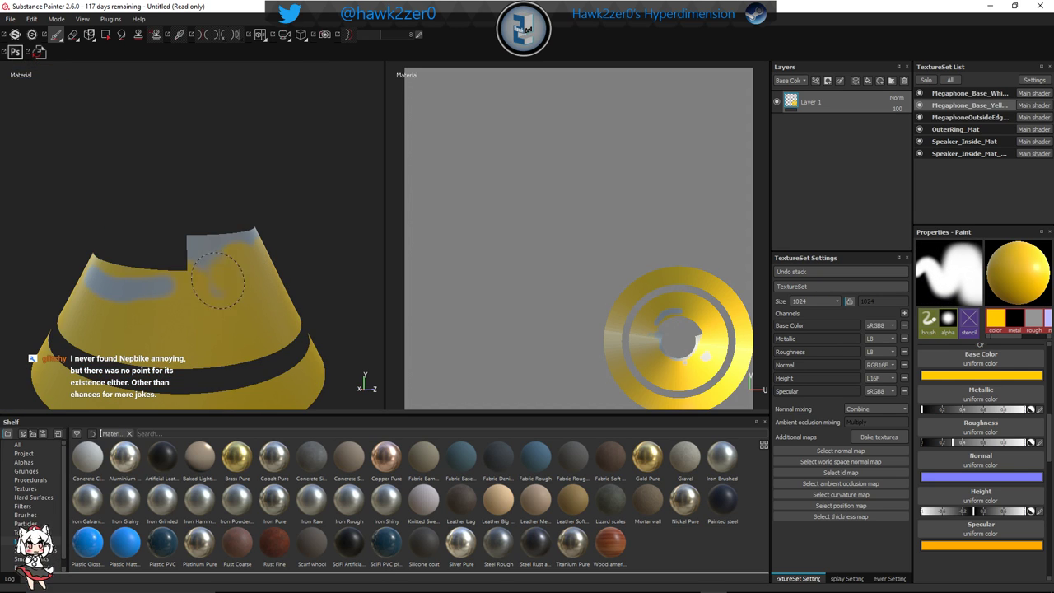
key("bracketleft")
key("bracketleft")
key("bracketleft")
key("bracketleft")
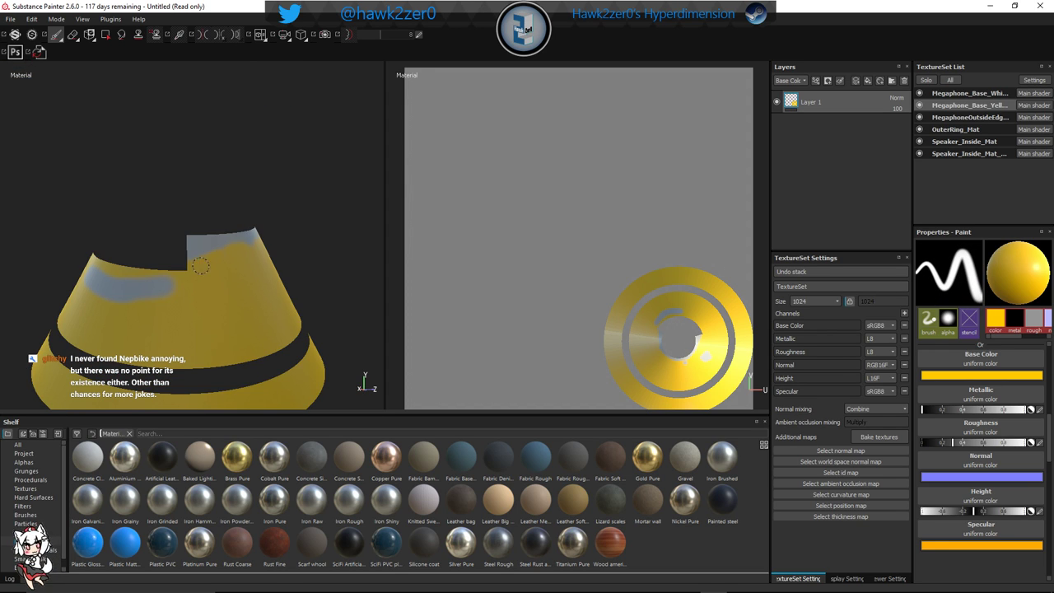
left_click_drag(250, 247, 255, 250)
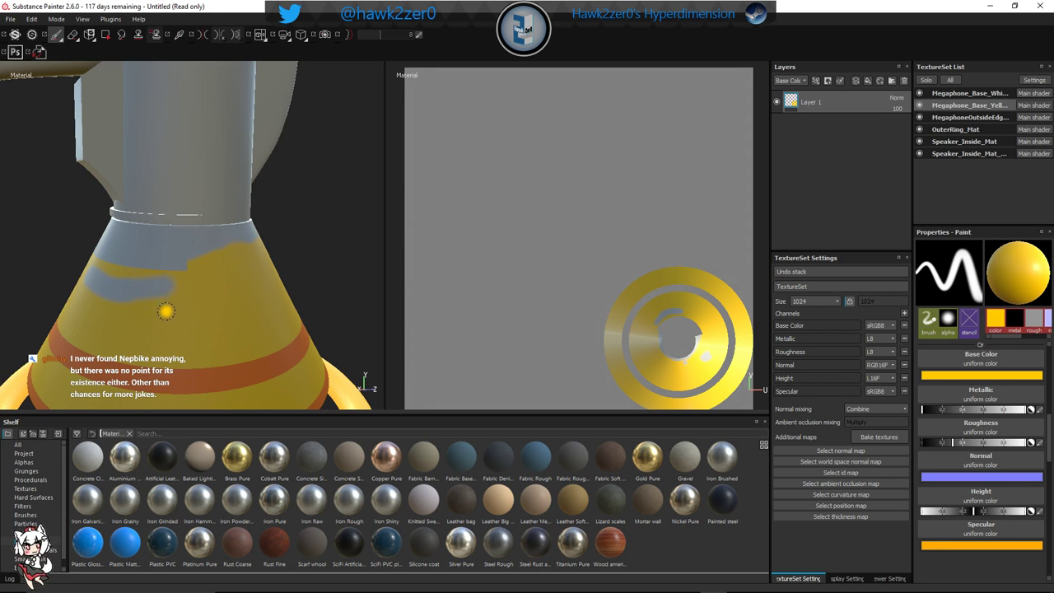
Paint yellow over the stray erased spots on the fin side of the cone
mouse_move(166, 311)
left_mouse_down("alt")
mouse_move(240, 322)
mouse_move(174, 320)
left_mouse_up("alt")
scroll(192, 308, "down", 3)
middle_click_drag(79, 351, 234, 325, "alt")
left_click_drag(169, 321, 390, 306, "alt")
left_click_drag(102, 313, 59, 302, "alt")
middle_click_drag(88, 298, 285, 214, "alt")
scroll(256, 265, "down", 1)
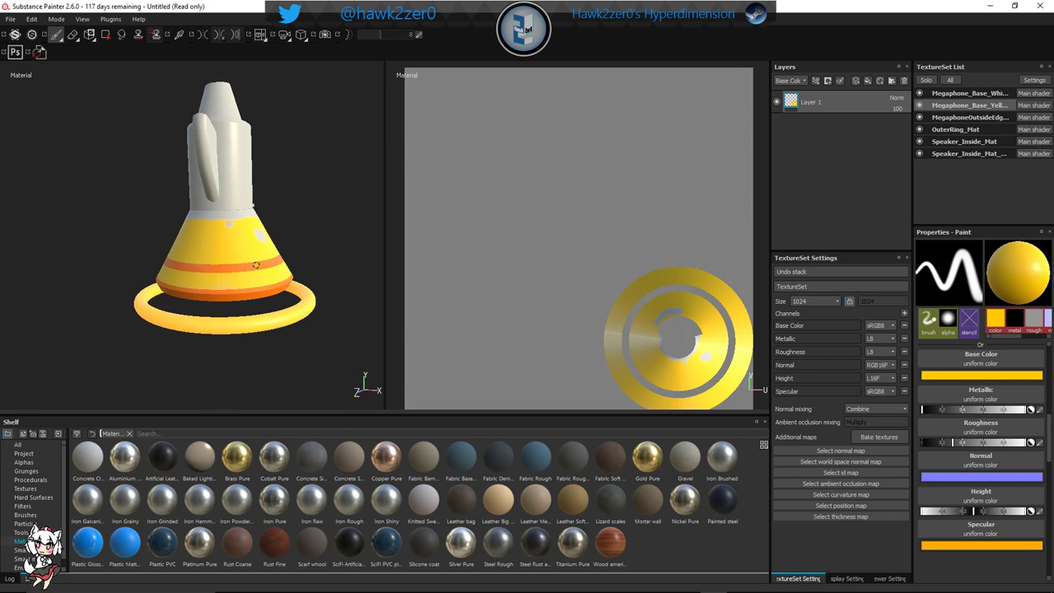
scroll(256, 264, "up", 5)
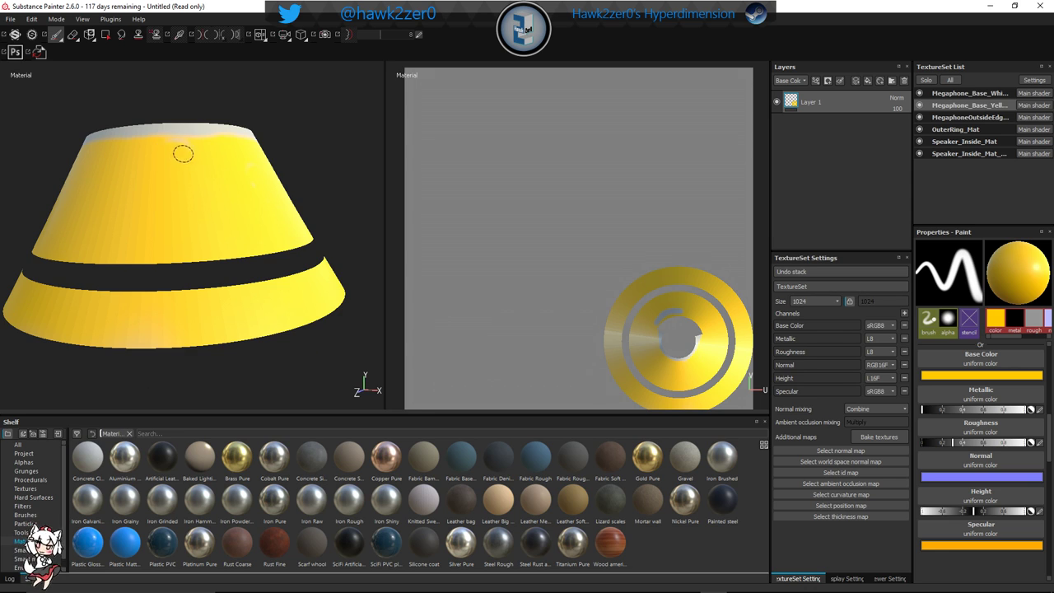
Switch to the eraser and erase the yellow along the slanted boundary beside the notch on the cone's upper edge
mouse_move(178, 143)
left_mouse_down("alt")
mouse_move(325, 238)
mouse_move(129, 231)
mouse_move(235, 230)
mouse_move(195, 247)
mouse_move(137, 245)
mouse_move(106, 230)
left_mouse_up("alt")
middle_click_drag(106, 230, 225, 275, "alt")
scroll(227, 275, "down", 3)
scroll(226, 276, "up", 4)
middle_click_drag(296, 241, 258, 320, "alt")
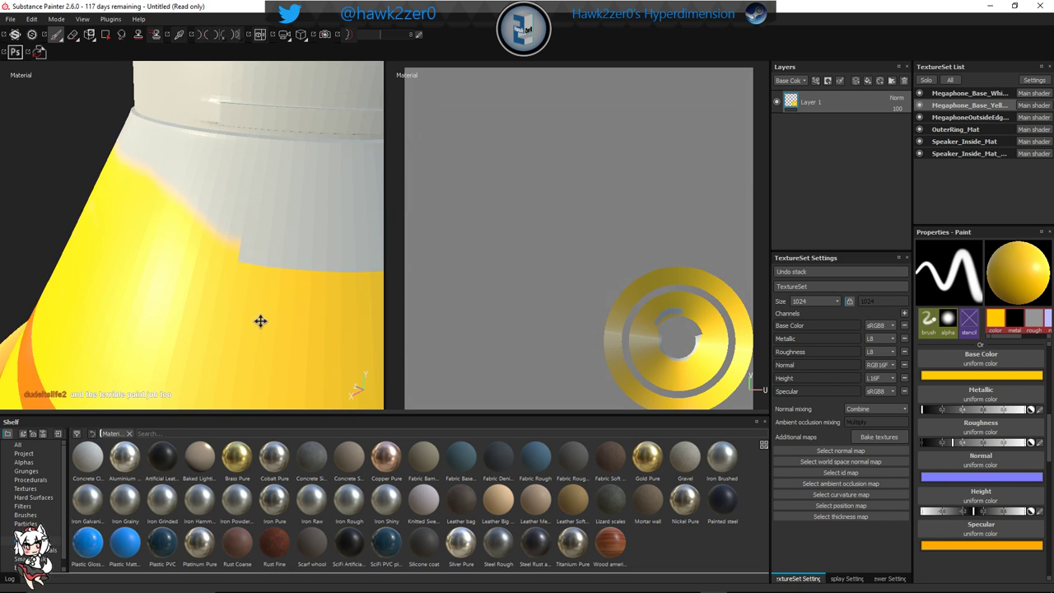
left_click(73, 34)
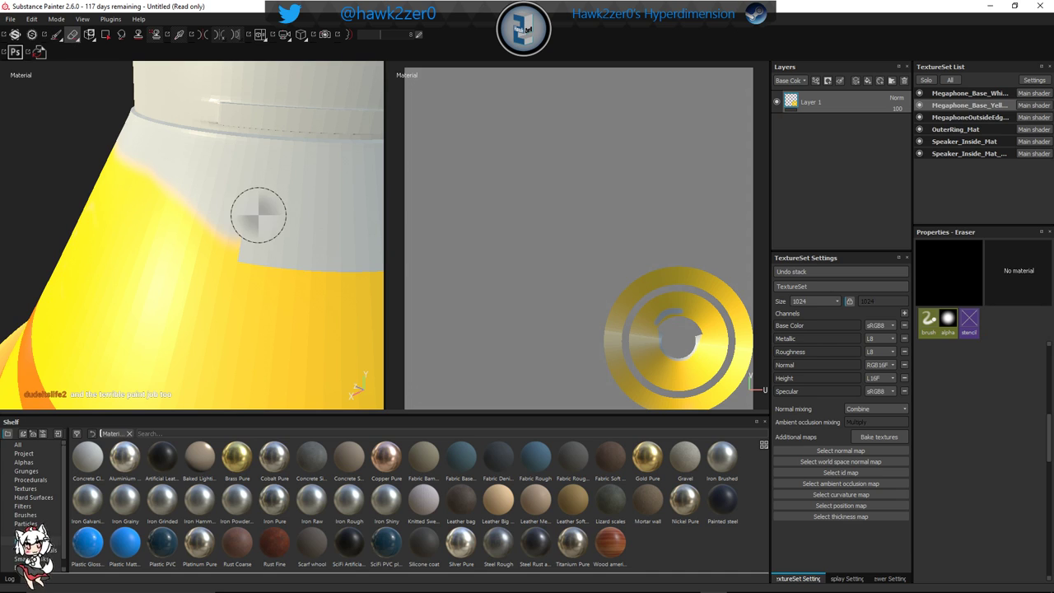
mouse_move(241, 239)
left_mouse_down()
mouse_move(237, 251)
mouse_move(241, 241)
left_mouse_up()
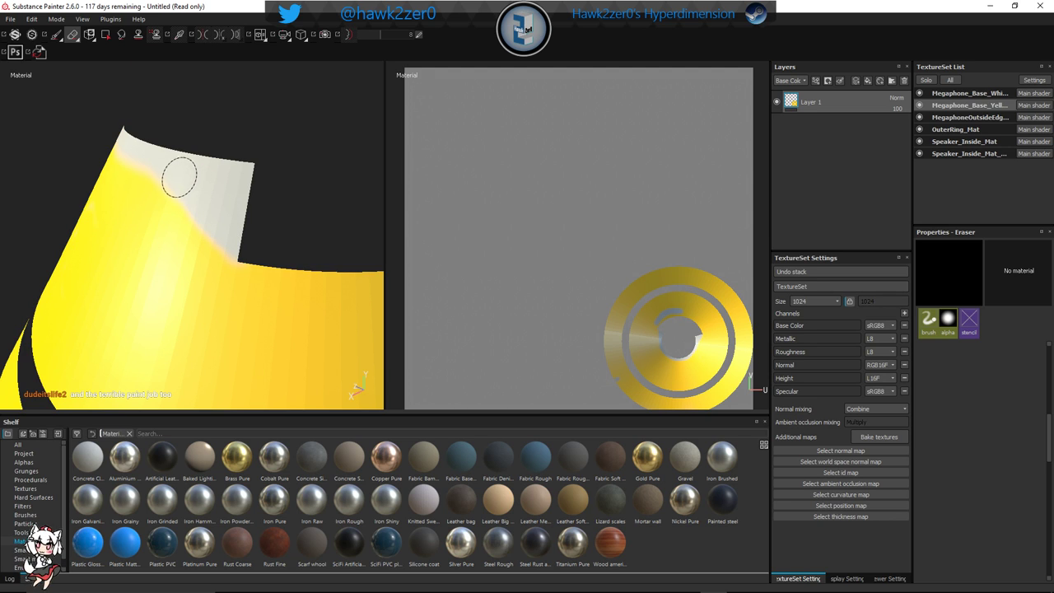
left_click_drag(180, 177, 208, 204)
scroll(273, 273, "down", 3)
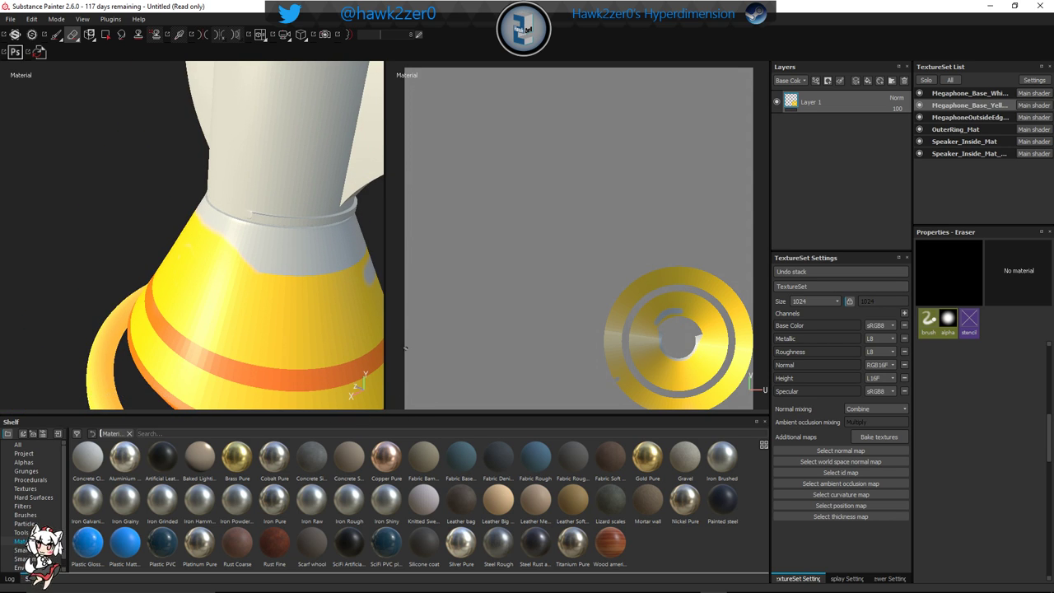
Inspect the yellow boundary around the cone's upper part for stray patches and uneven spots
left_click_drag(404, 347, 490, 256, "alt")
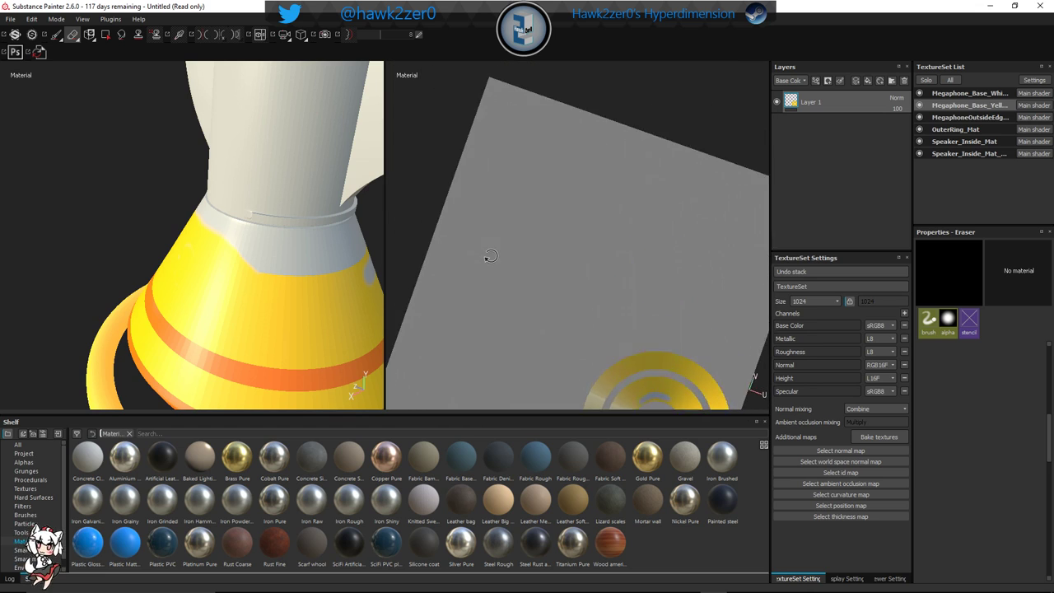
key("f")
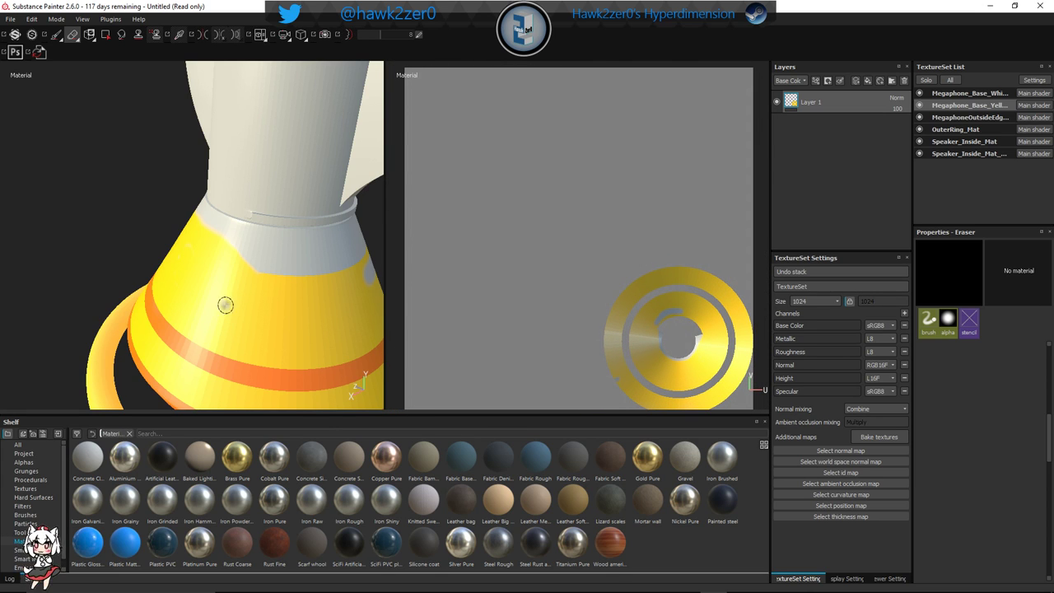
left_click_drag(224, 304, 235, 281, "alt")
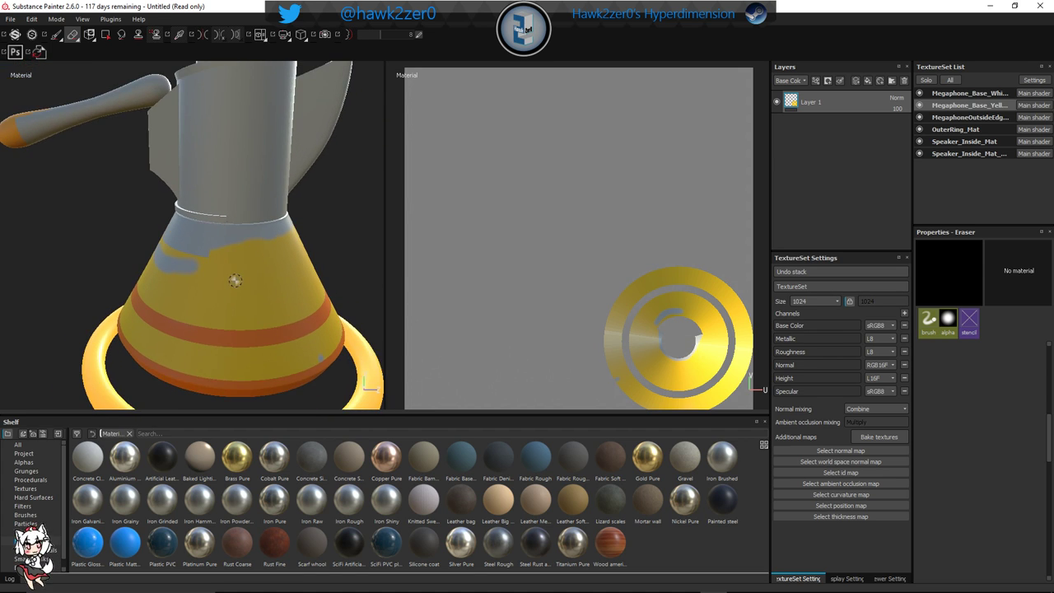
scroll(235, 280, "up", 5)
middle_click_drag(181, 244, 219, 254, "alt")
mouse_move(224, 254)
left_mouse_down("alt")
mouse_move(259, 258)
mouse_move(182, 259)
left_mouse_up("alt")
scroll(152, 224, "up", 2)
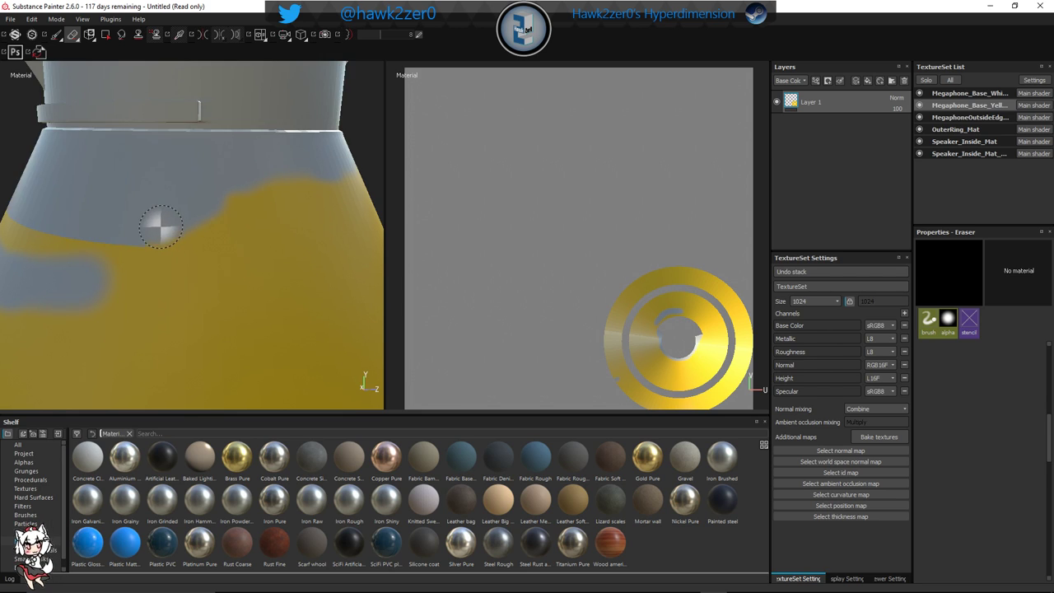
scroll(157, 249, "down", 8)
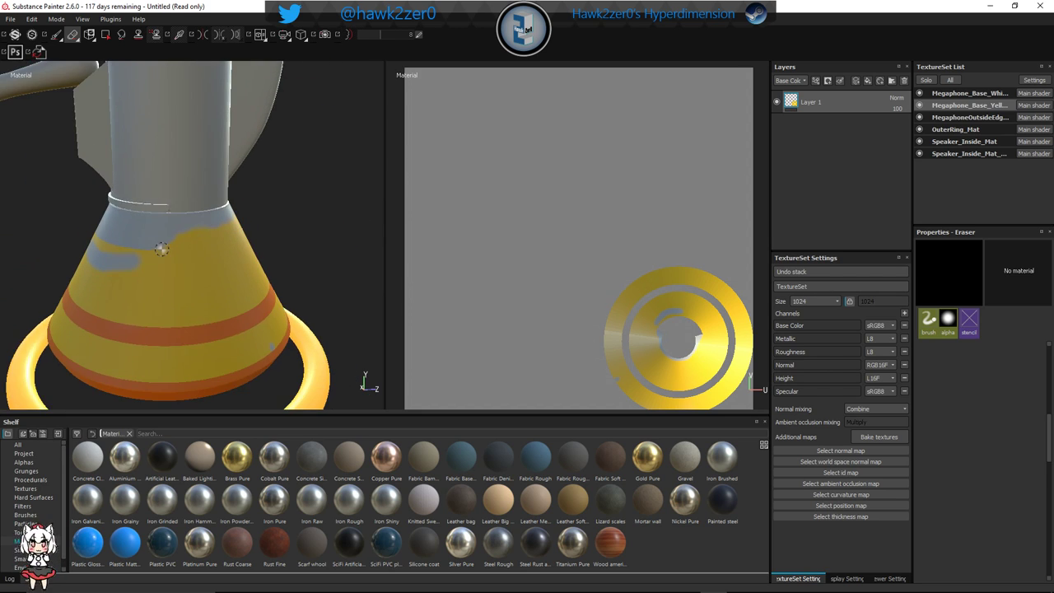
left_click_drag(135, 299, 215, 293, "alt")
left_click_drag(121, 322, 337, 288, "alt")
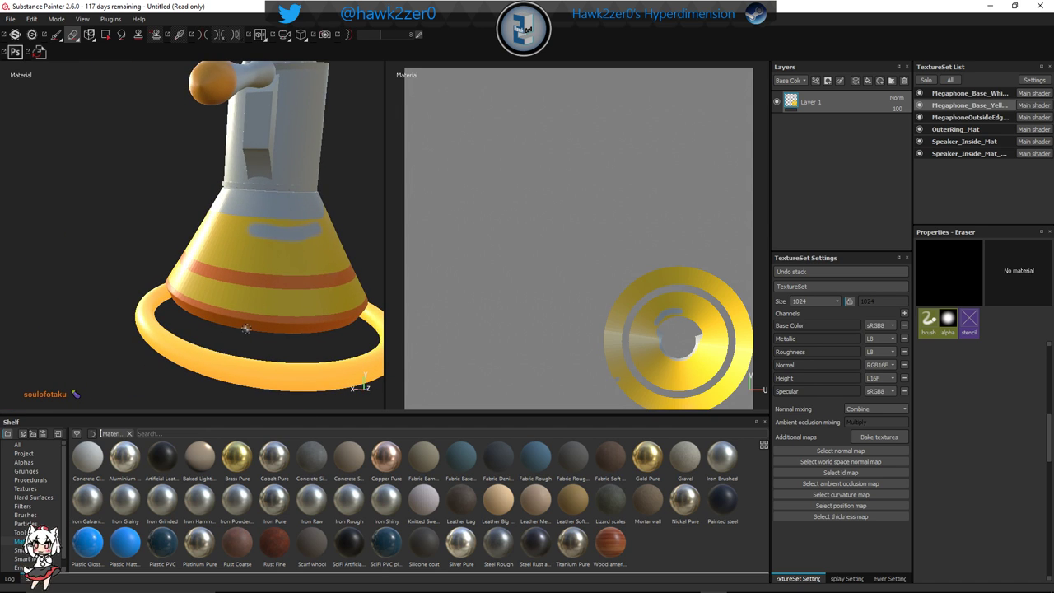
mouse_move(247, 329)
left_mouse_down("alt")
mouse_move(366, 319)
mouse_move(127, 343)
mouse_move(90, 335)
mouse_move(132, 324)
mouse_move(119, 315)
mouse_move(70, 308)
left_mouse_up("alt")
middle_click_drag(264, 304, 249, 313, "alt")
Touch up the sloped yellow boundary on the cone with the paint brush and eraser to smooth it
left_click(56, 35)
scroll(239, 247, "up", 6)
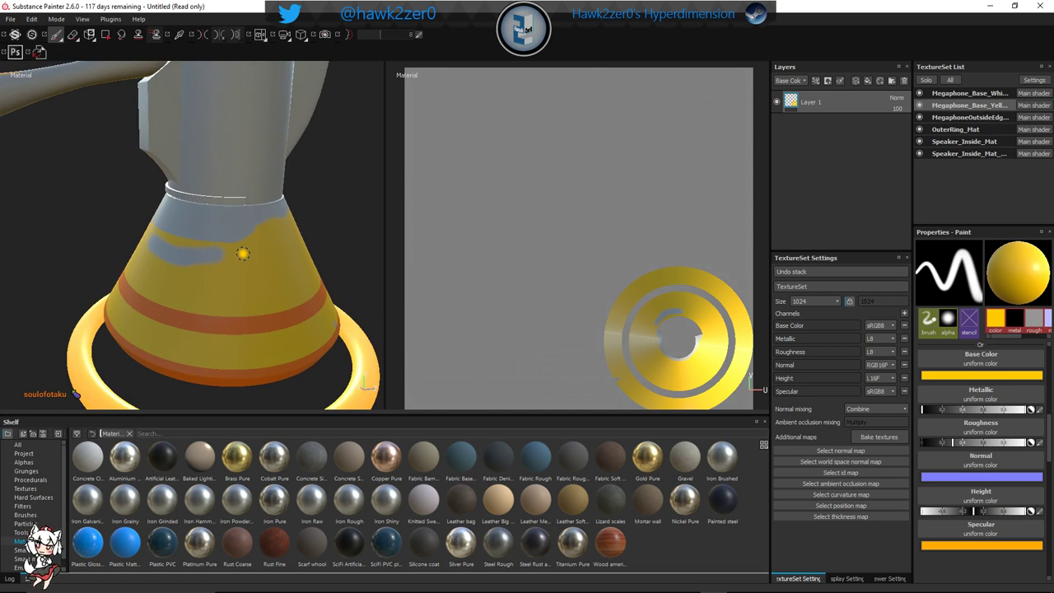
scroll(255, 226, "up", 3)
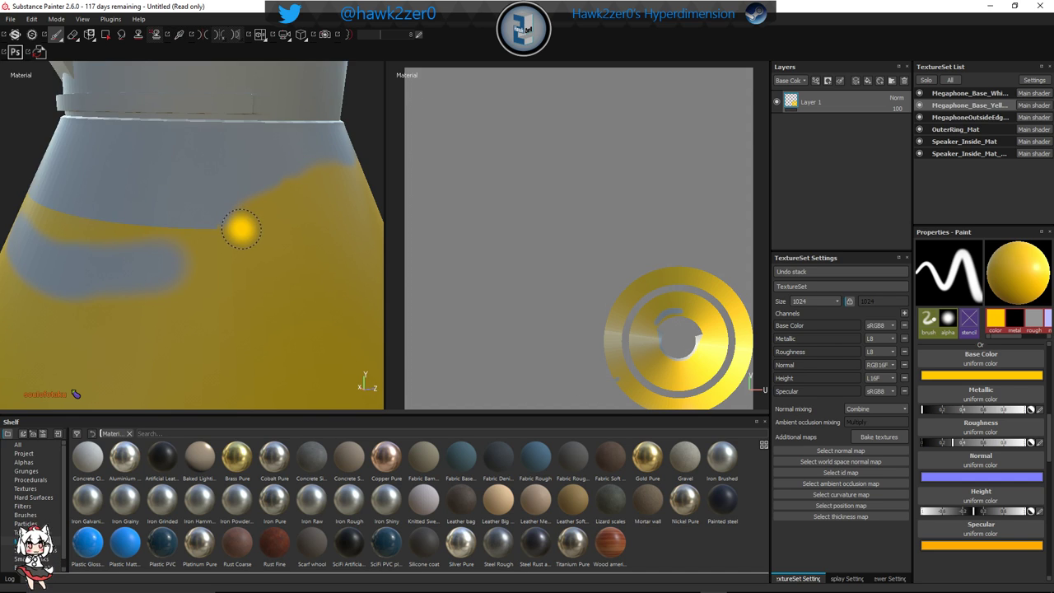
scroll(239, 234, "down", 2)
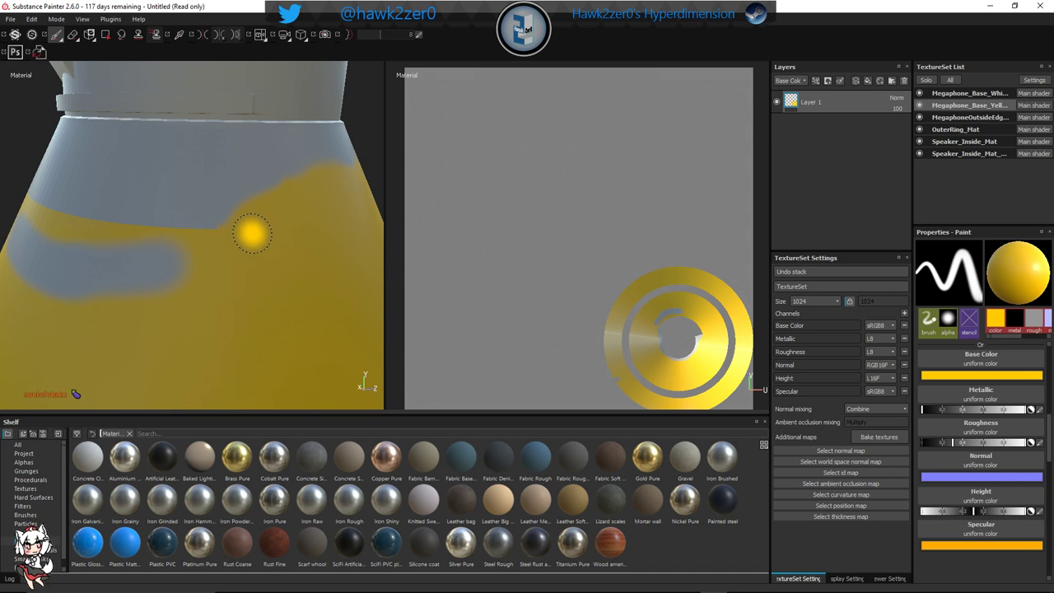
left_click(72, 35)
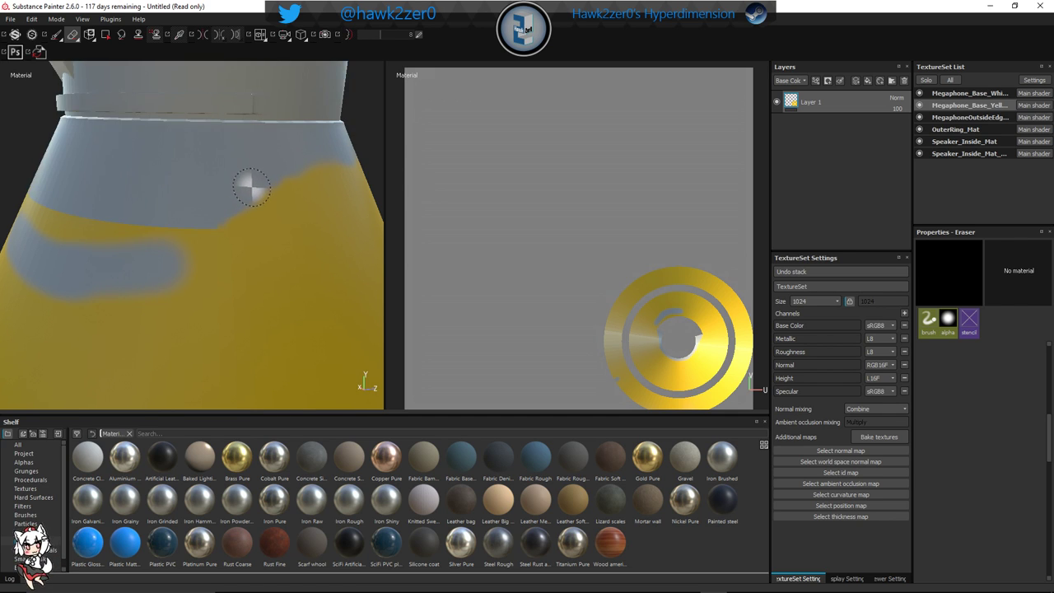
left_click(56, 35)
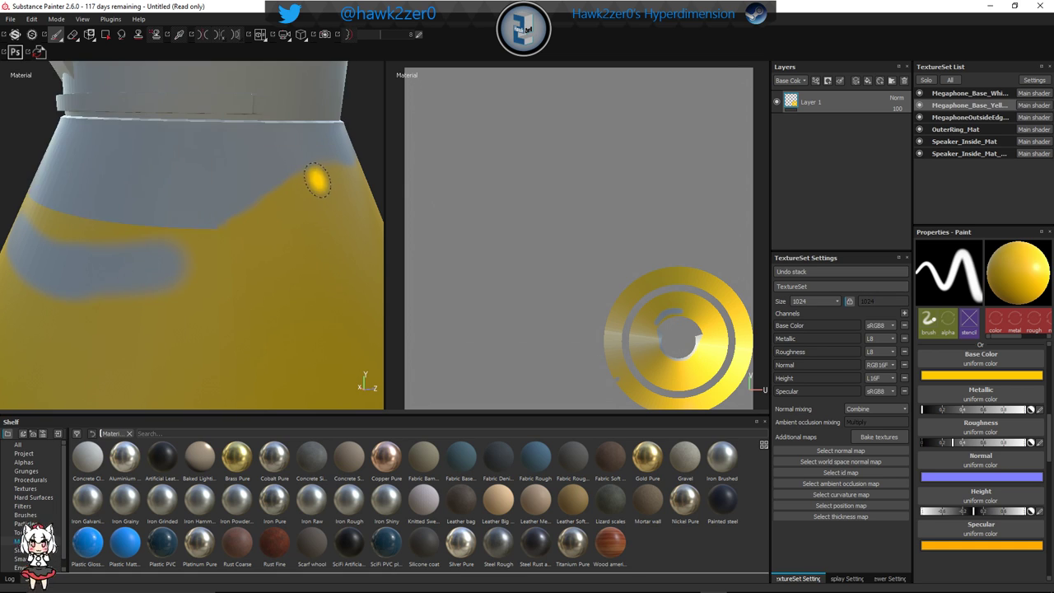
Paint yellow over the stray erased patch just below the cone's straight upper boundary
mouse_move(333, 190)
left_mouse_down("alt")
mouse_move(292, 220)
mouse_move(203, 240)
left_mouse_up("alt")
mouse_move(265, 189)
left_mouse_down()
mouse_move(302, 189)
mouse_move(148, 302)
mouse_move(213, 277)
mouse_move(136, 243)
left_mouse_up()
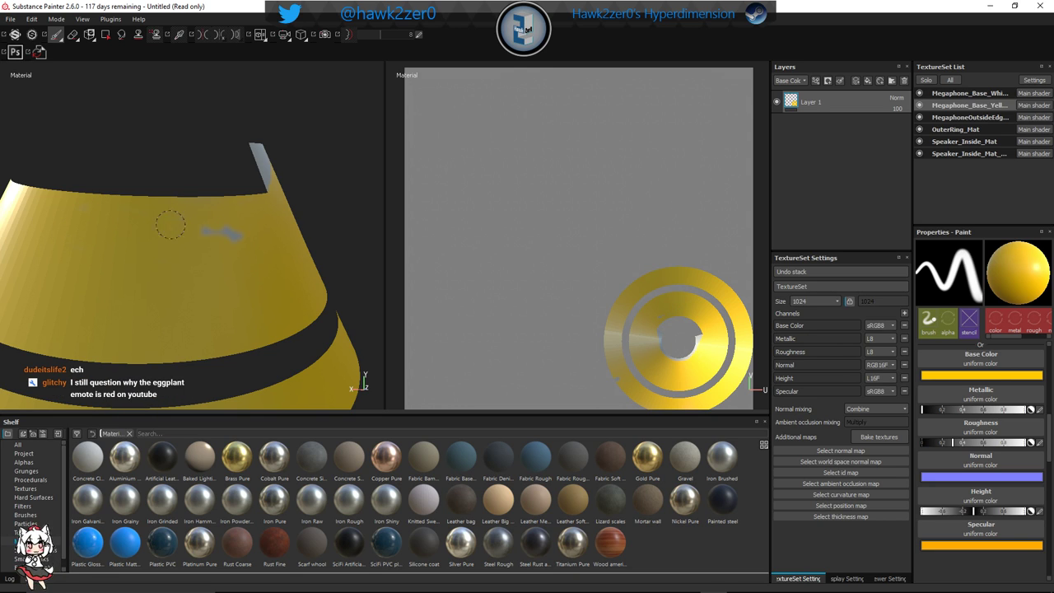
key("alt+q")
scroll(216, 251, "down", 4)
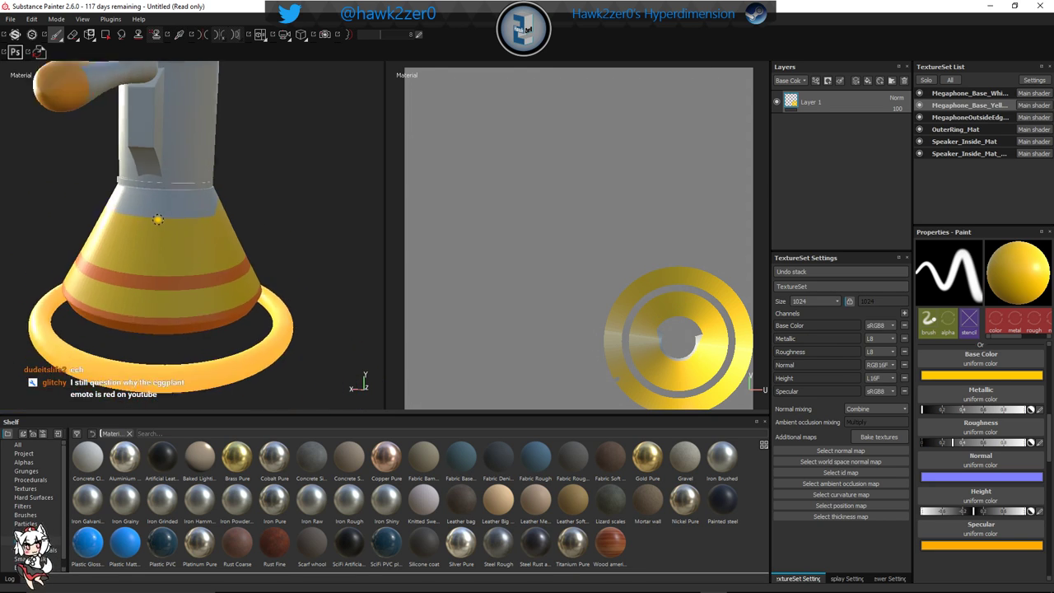
Paint yellow along the wavy boundary beyond the raised end of the slope to even it out
mouse_move(159, 219)
left_mouse_down("alt")
mouse_move(252, 343)
mouse_move(351, 347)
mouse_move(312, 335)
left_mouse_up("alt")
key("p")
left_click(334, 325)
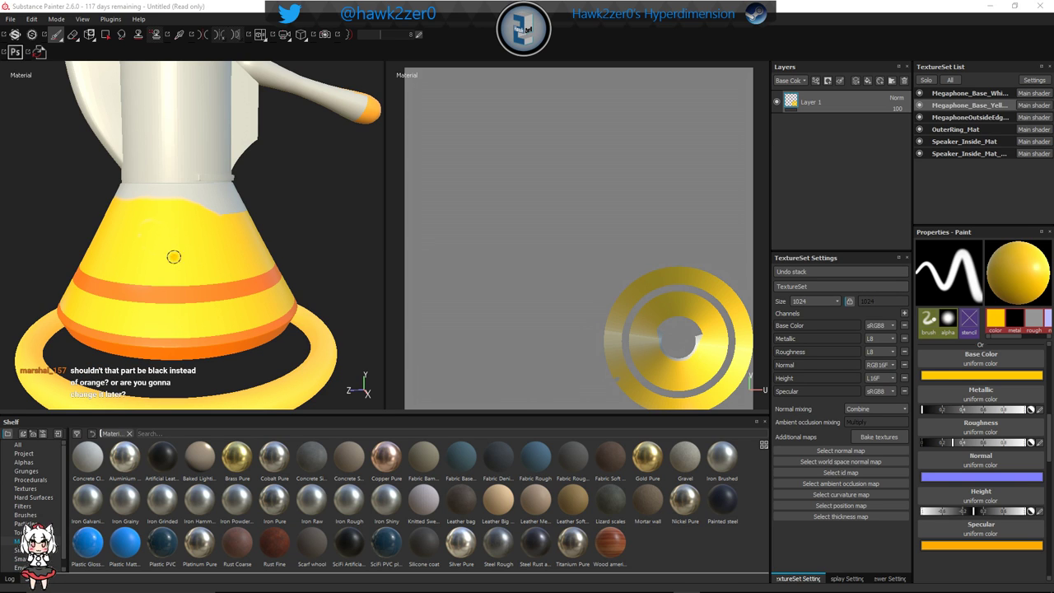
left_click_drag(252, 266, 144, 301, "alt")
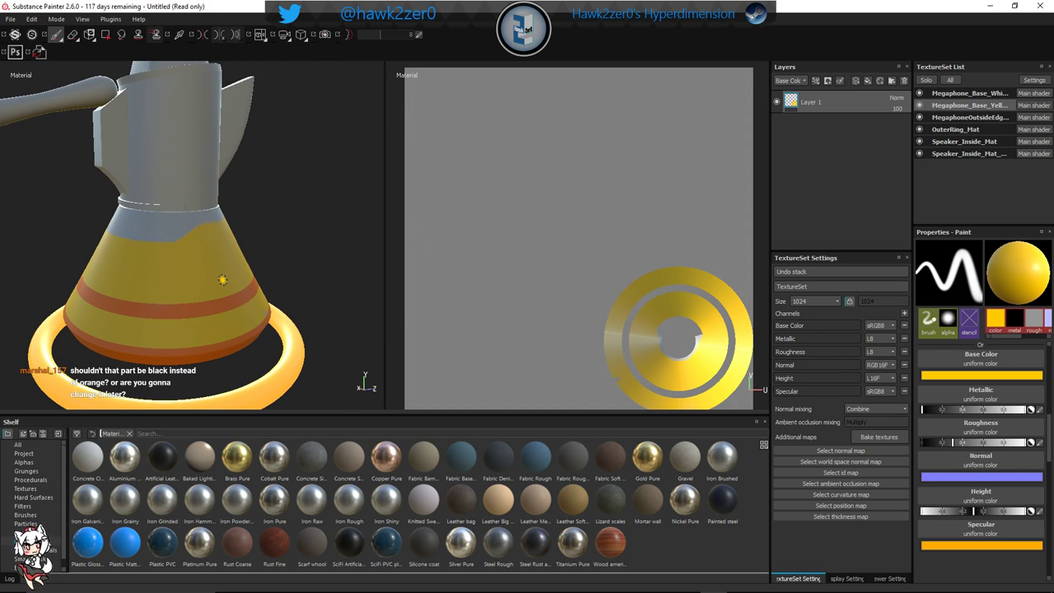
left_click_drag(222, 280, 172, 265, "alt")
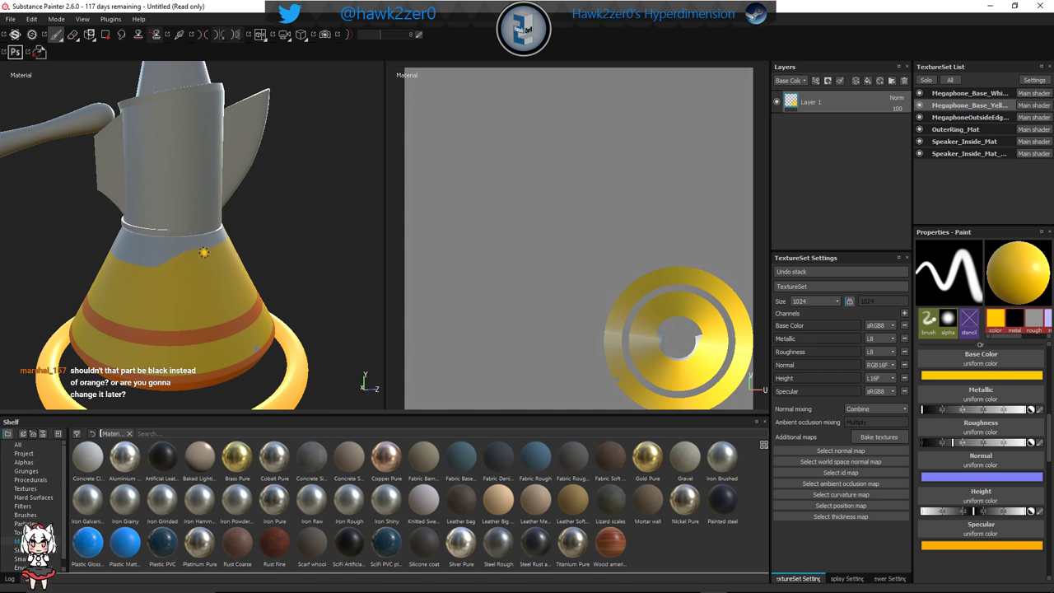
scroll(191, 257, "up", 5)
left_click_drag(274, 273, 205, 257, "alt")
scroll(244, 255, "up", 3)
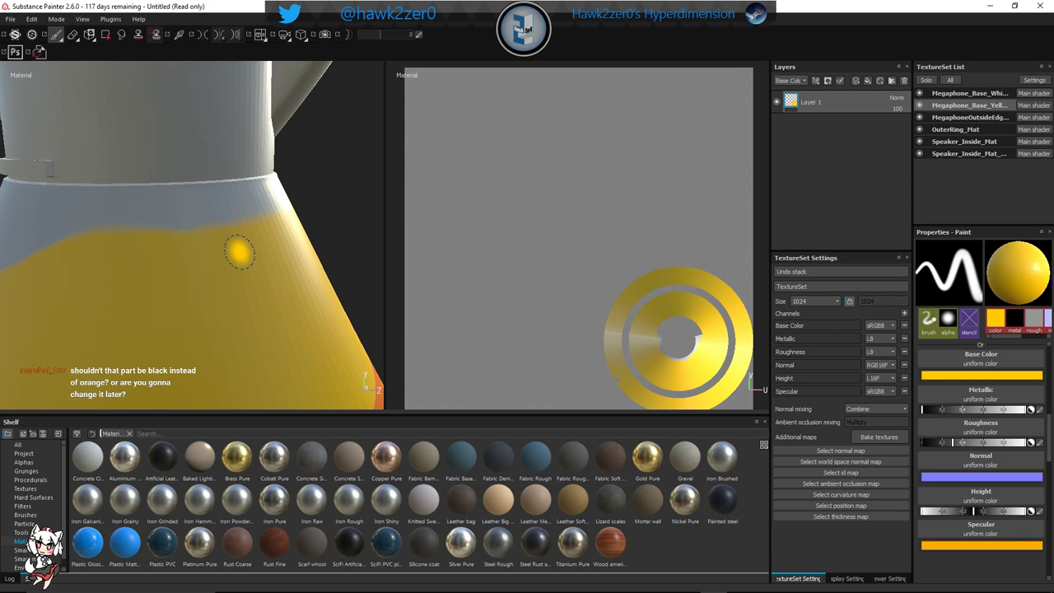
left_click_drag(128, 241, 190, 240)
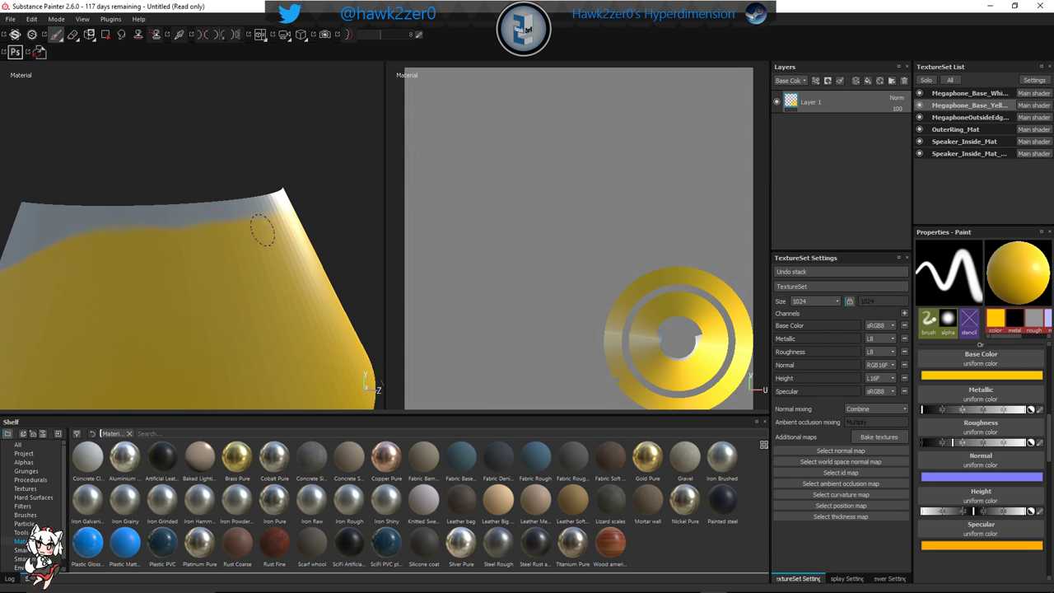
left_click_drag(263, 231, 257, 233)
mouse_move(178, 273)
left_mouse_down("alt")
mouse_move(176, 283)
mouse_move(105, 275)
mouse_move(198, 280)
left_mouse_up("alt")
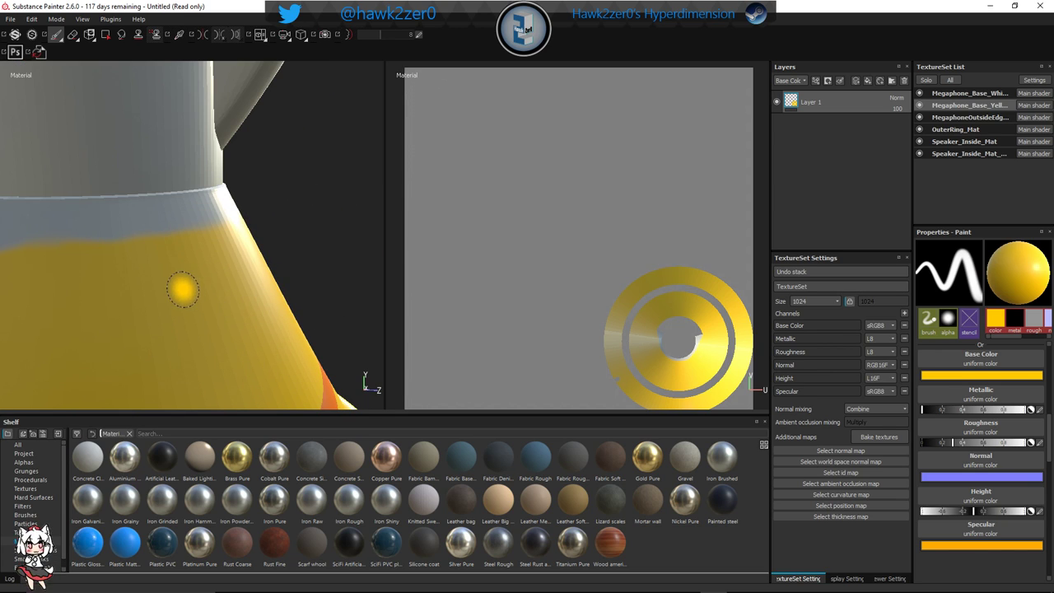
Add a new paint layer above Layer 1 and remove the Specular channel from the texture set
mouse_move(183, 288)
left_mouse_down("alt")
mouse_move(219, 259)
mouse_move(120, 311)
left_mouse_up("alt")
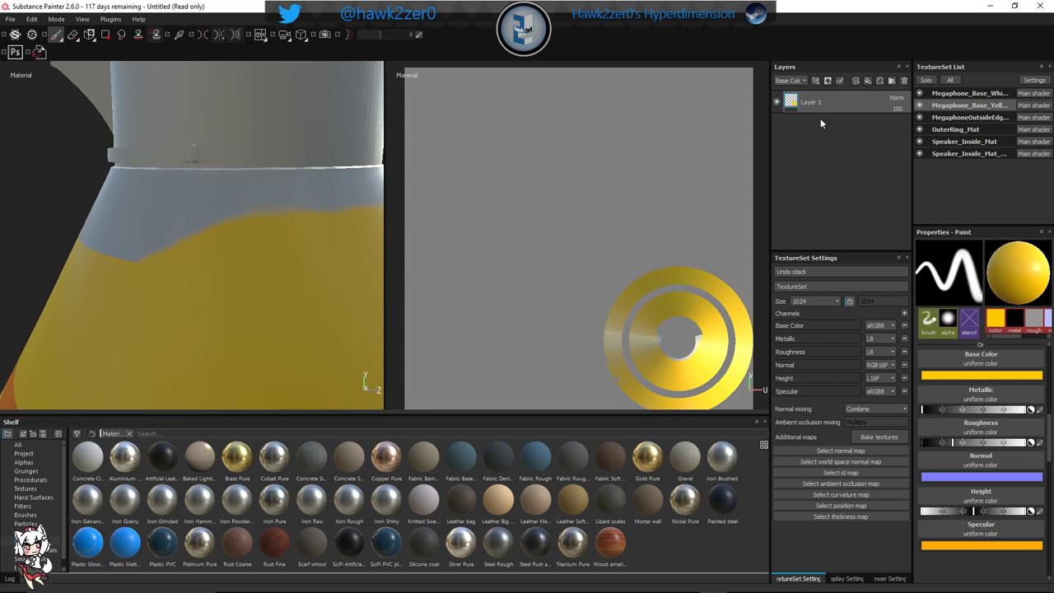
left_click(861, 81)
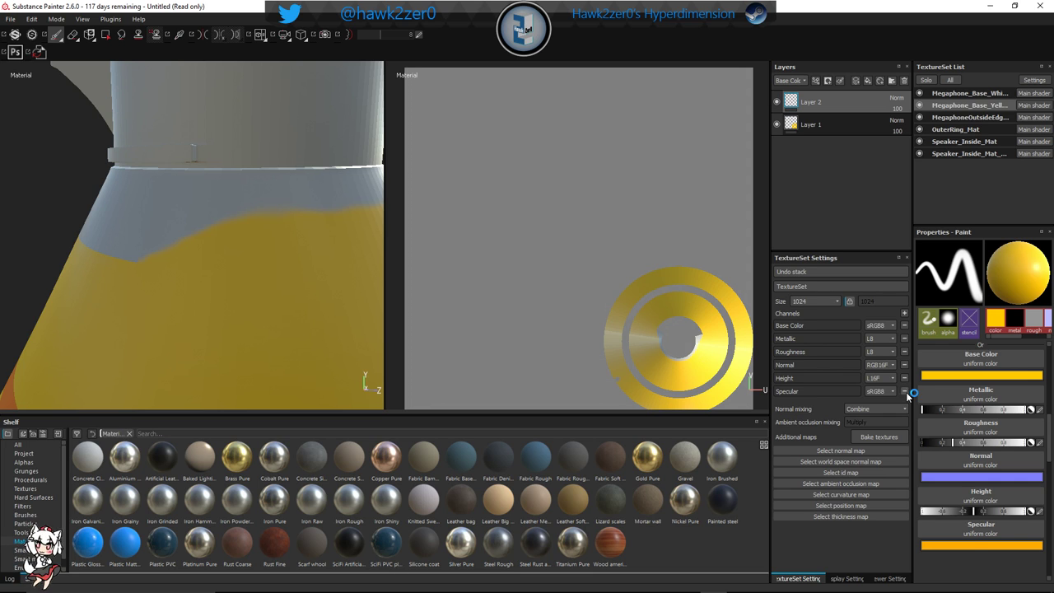
left_click(905, 391)
Set the paint's base color to black
left_click(991, 376)
left_click_drag(953, 369, 887, 438)
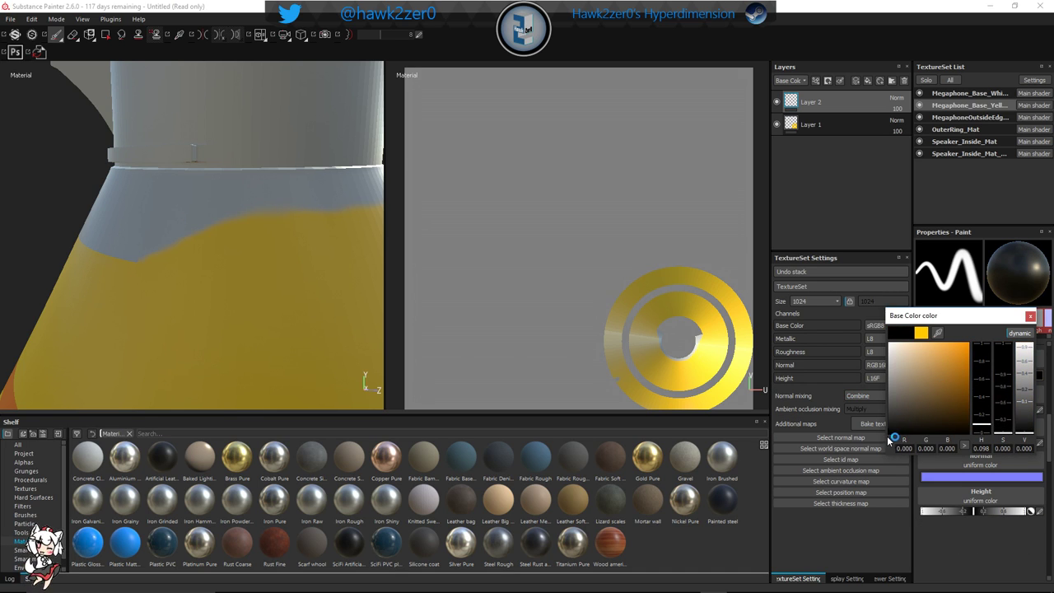
left_click(1030, 317)
Reduce the brush size and paint a straight black line along the slope between the yellow and the bare cone
middle_click_drag(173, 276, 201, 268, "alt")
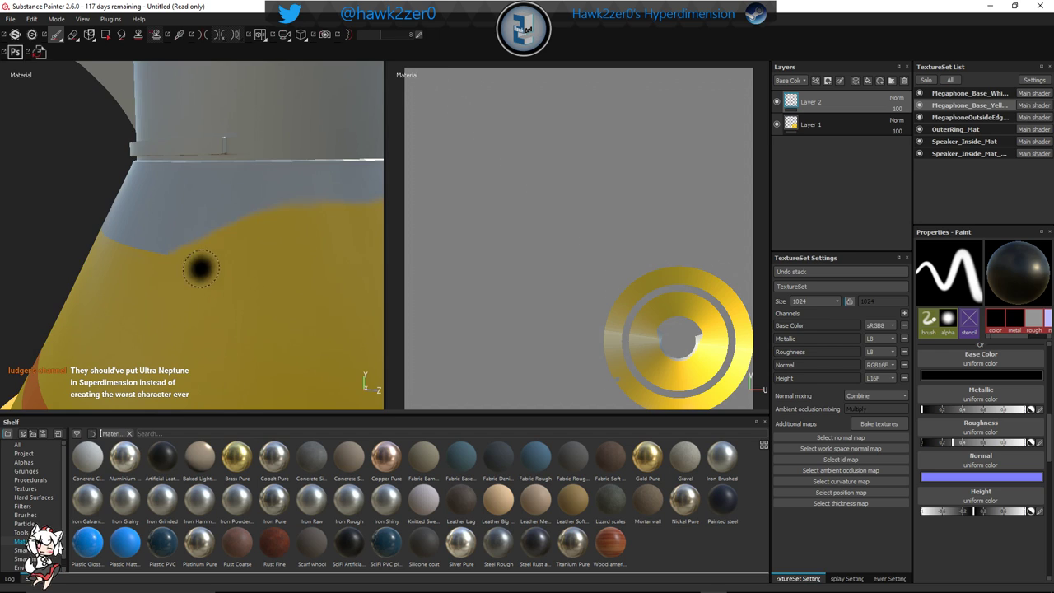
left_click_drag(200, 268, 176, 282, "alt")
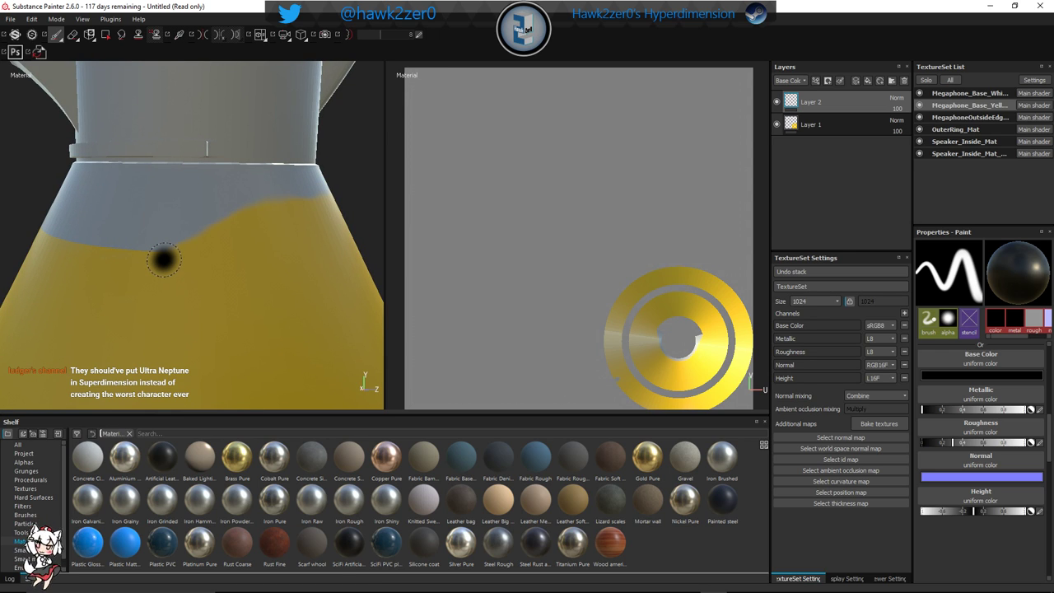
key("bracketleft")
key("bracketleft")
key("bracketleft")
key("bracketleft")
scroll(177, 254, "down", 2)
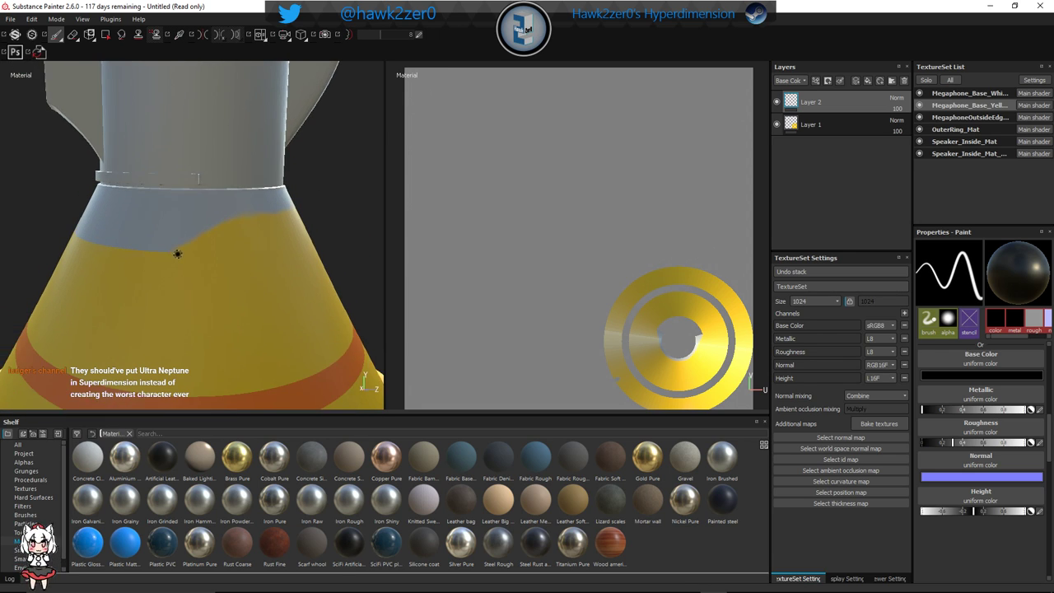
scroll(177, 254, "up", 5)
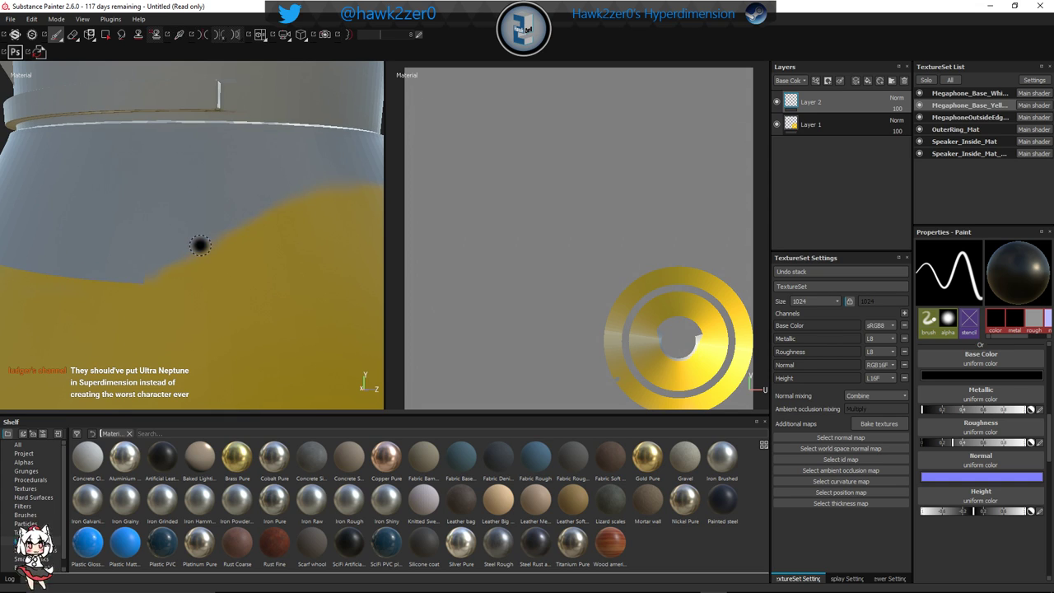
left_click(308, 188, "shift")
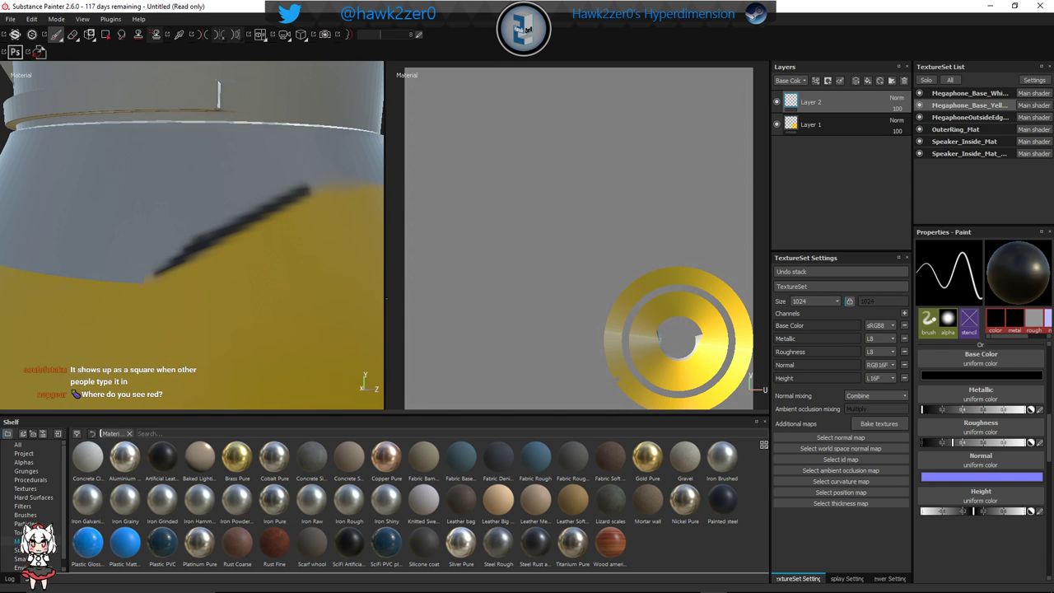
Paint over the black line along the slope with a soft brush to thicken it and even out its jagged edge
scroll(207, 275, "down", 8)
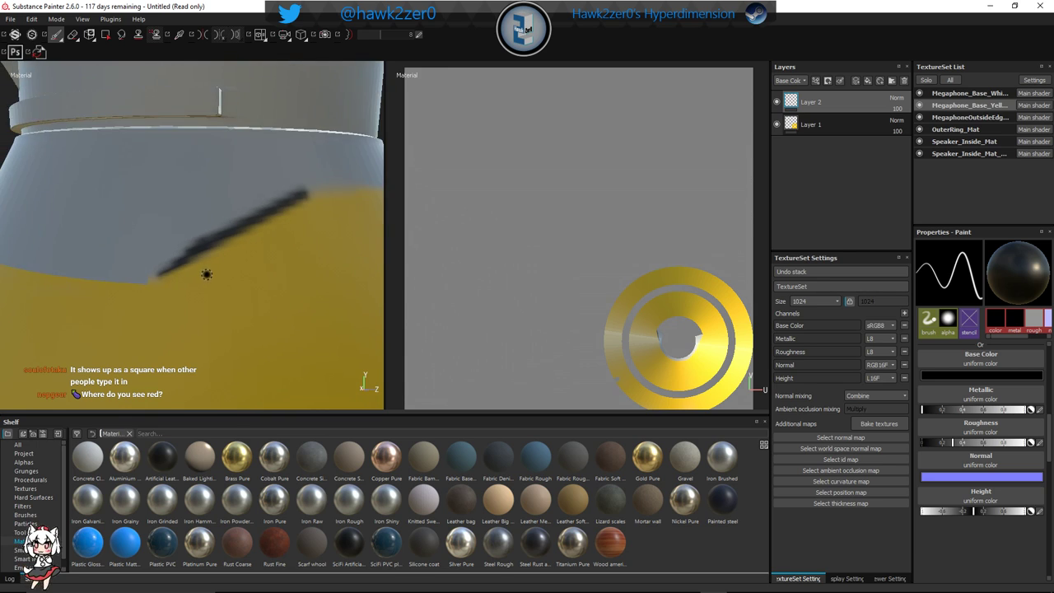
scroll(232, 278, "up", 2)
scroll(234, 278, "up", 3)
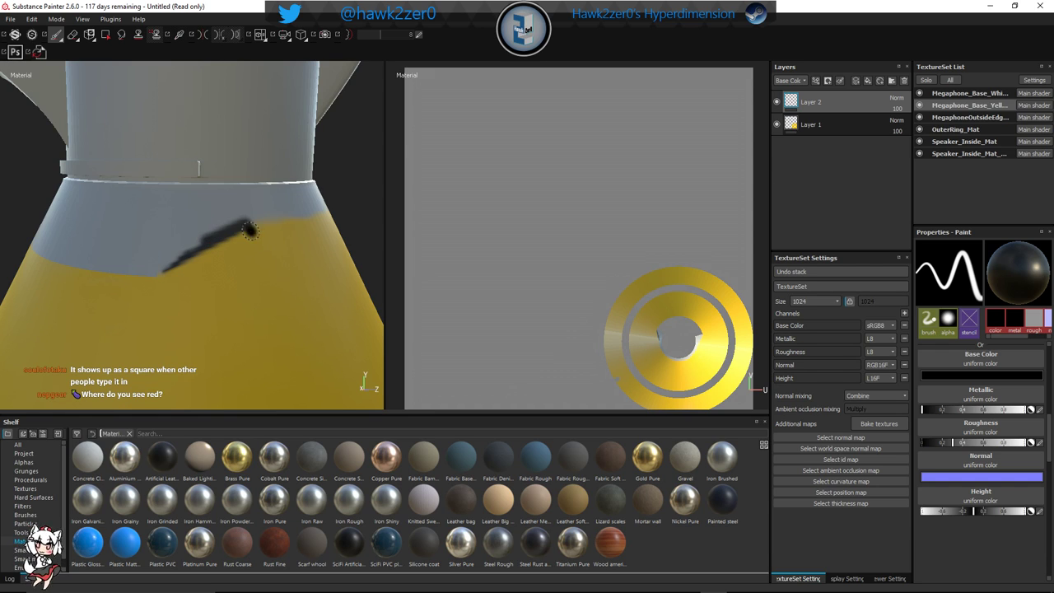
key("alt+q")
key("alt+q")
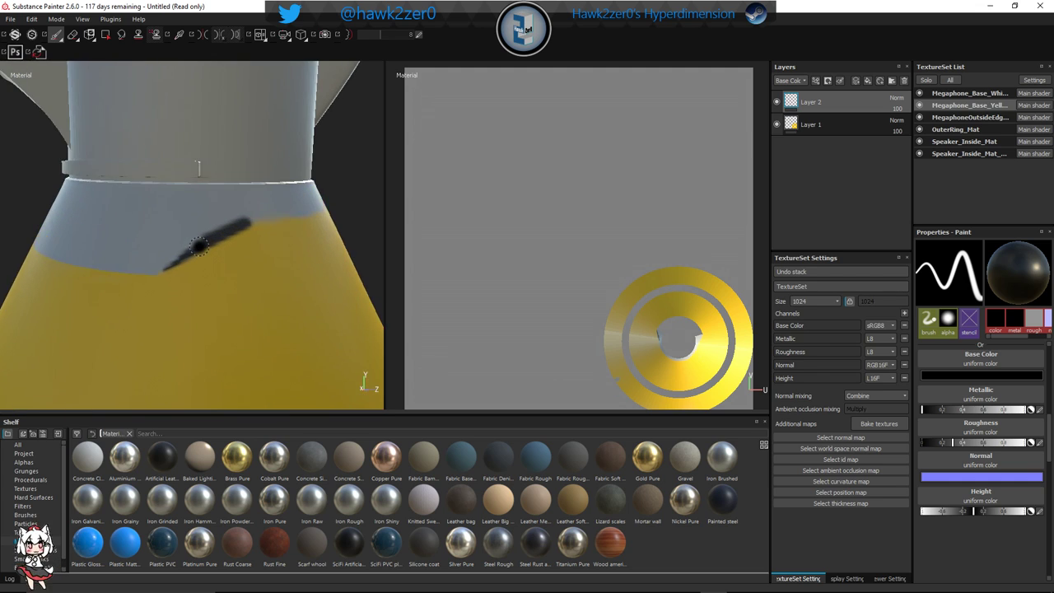
scroll(202, 244, "up", 5)
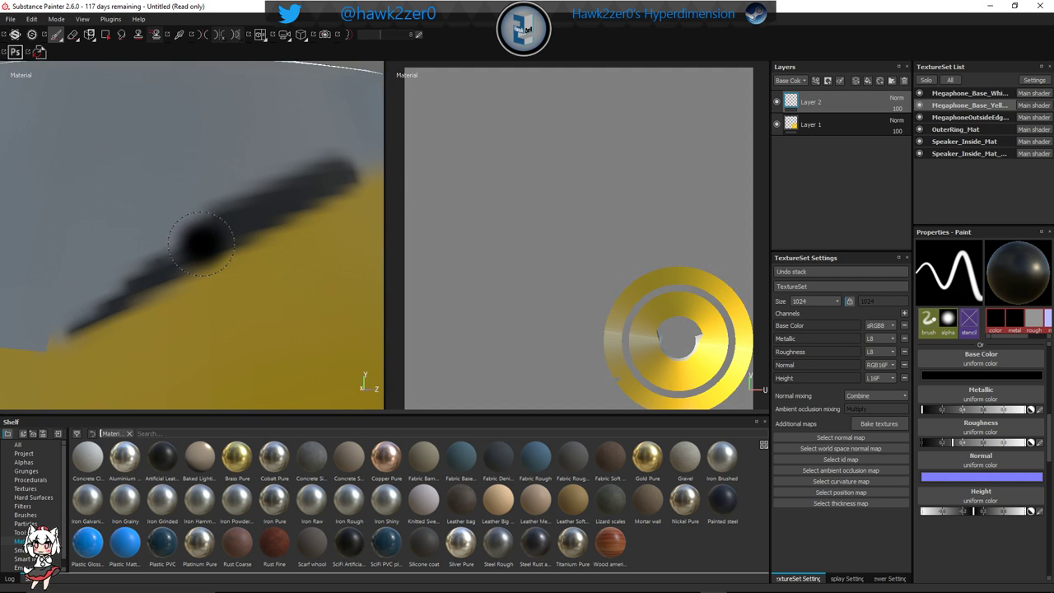
left_click(173, 274)
scroll(173, 275, "down", 5)
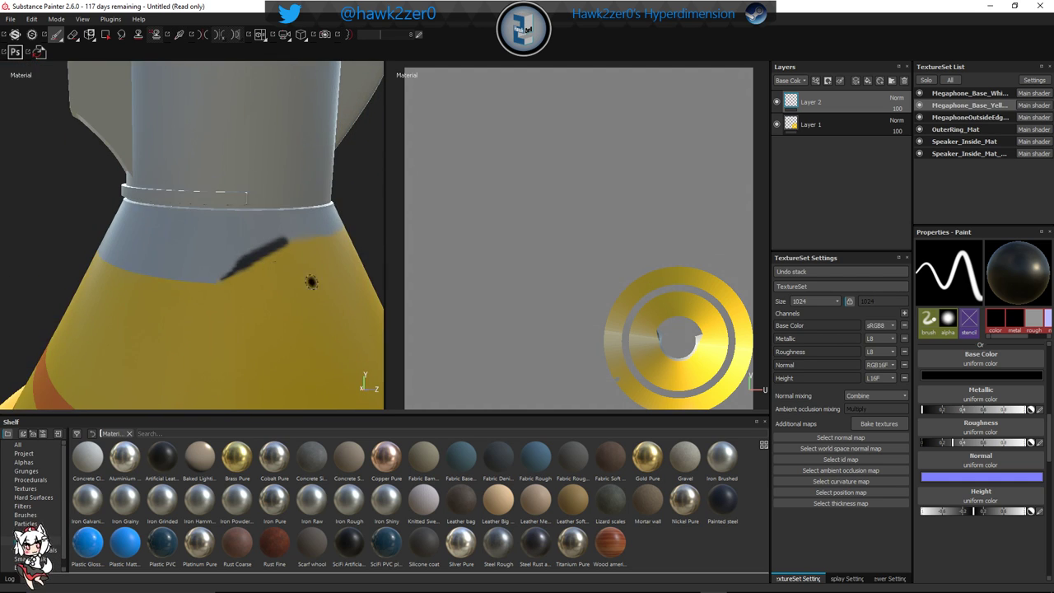
Extend the black line from the slope's raised end along the yellow boundary and blend it into the slope line
left_click_drag(296, 271, 254, 273, "alt")
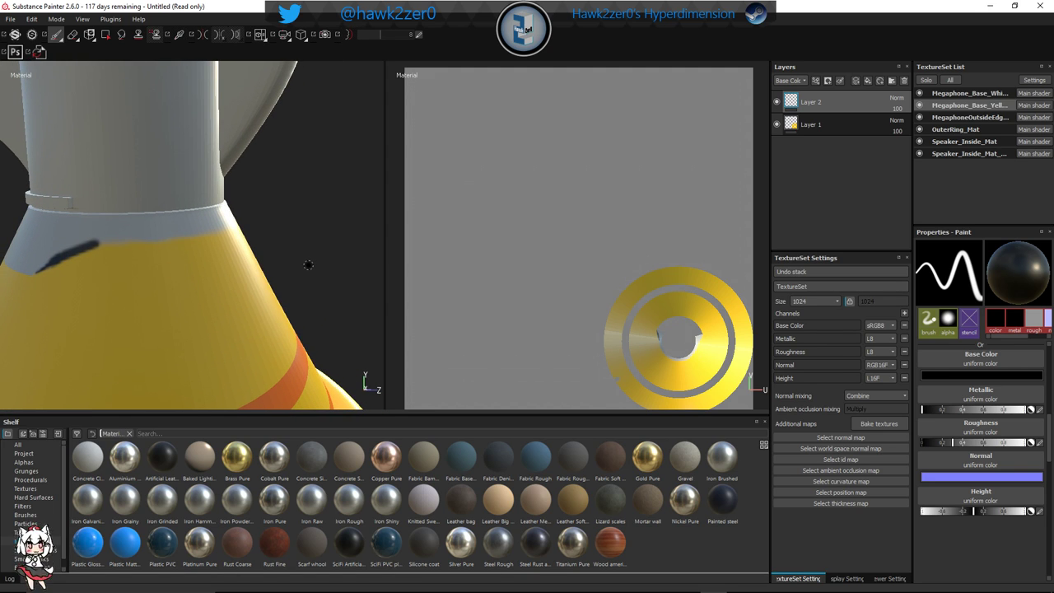
left_click(106, 244)
scroll(107, 244, "down", 4)
scroll(109, 246, "up", 7)
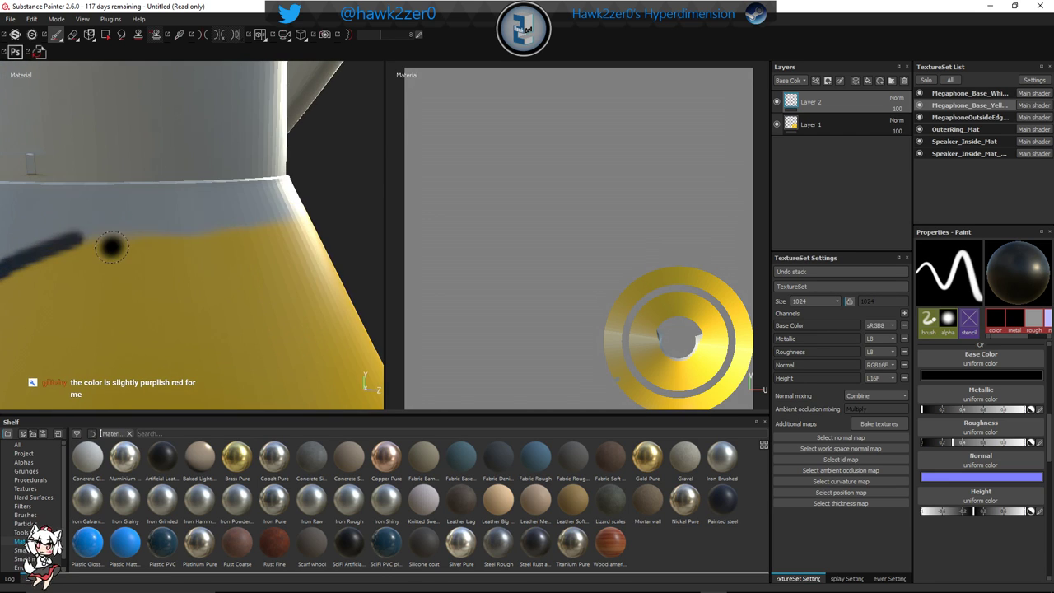
middle_click_drag(111, 248, 175, 249, "alt")
left_click(142, 230)
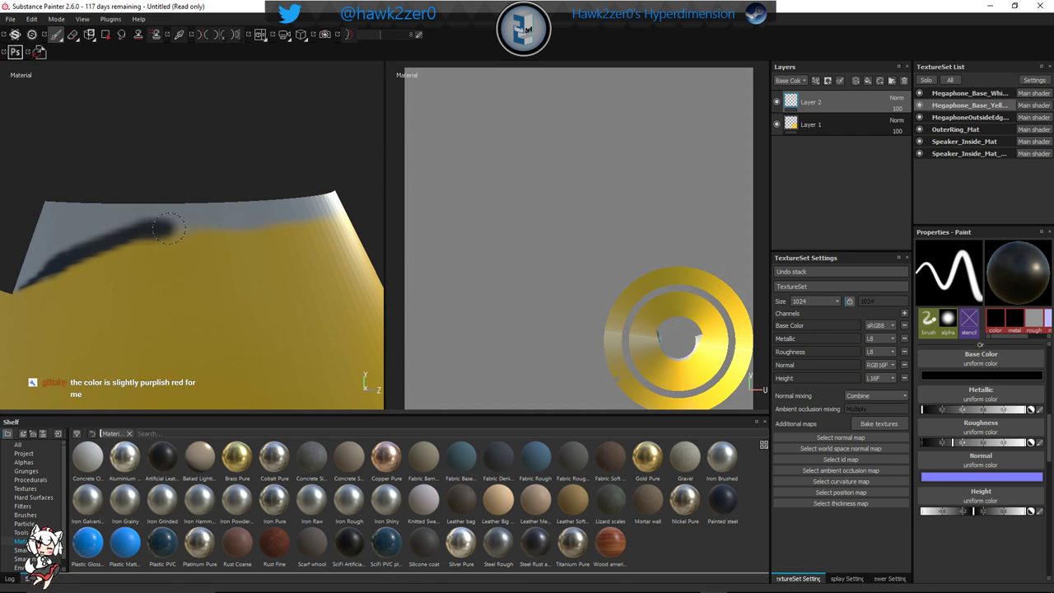
key("ctrl+z")
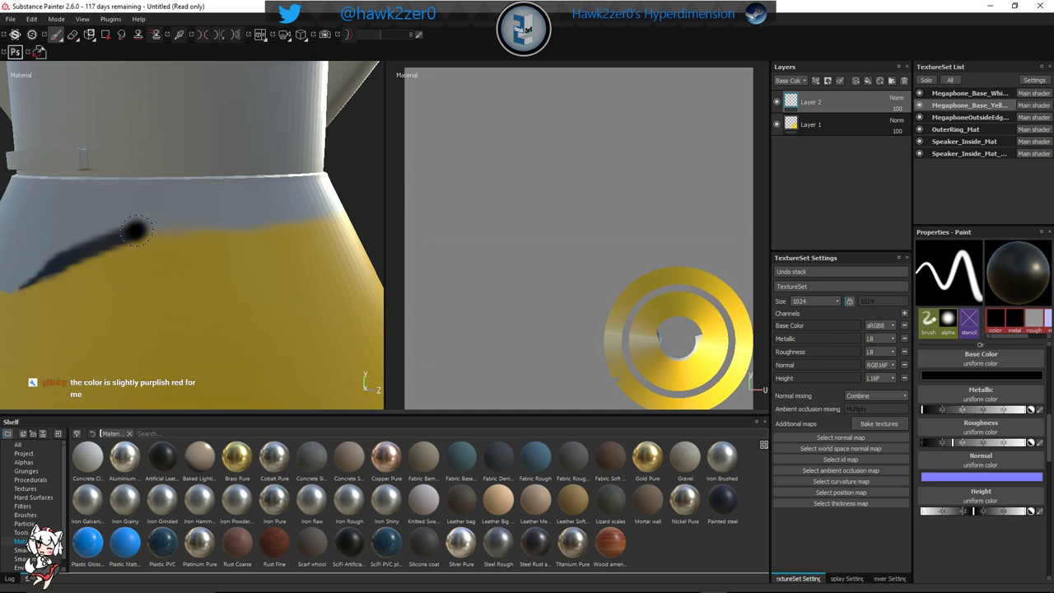
left_click_drag(138, 231, 241, 221)
left_click_drag(138, 231, 87, 257)
left_click_drag(299, 253, 205, 271, "alt")
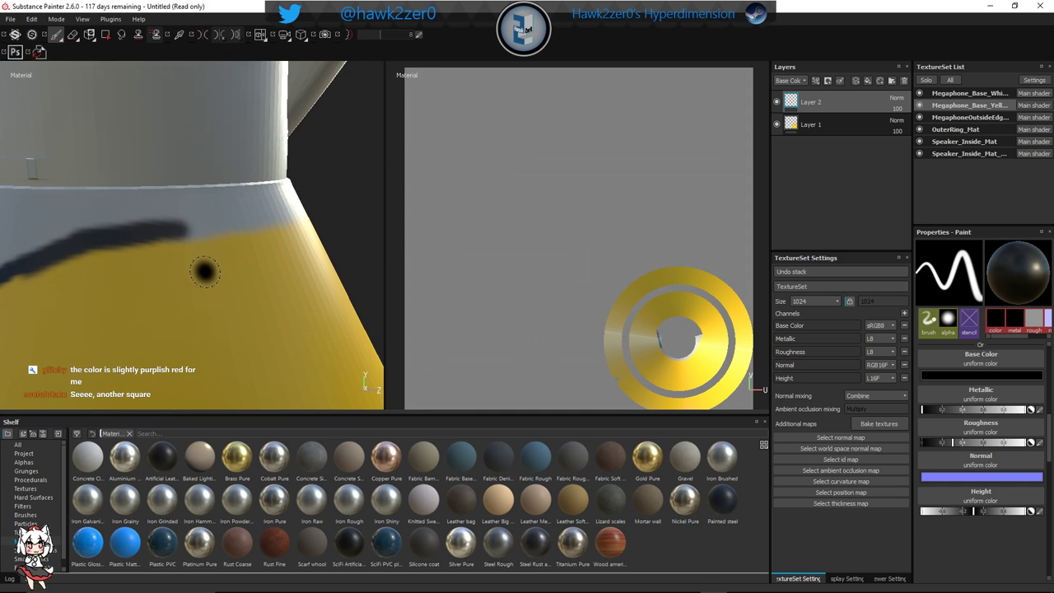
Continue the black line around the side of the cone with straight segments along the yellow boundary
middle_click_drag(205, 271, 216, 266, "alt")
left_click_drag(216, 266, 124, 254, "alt")
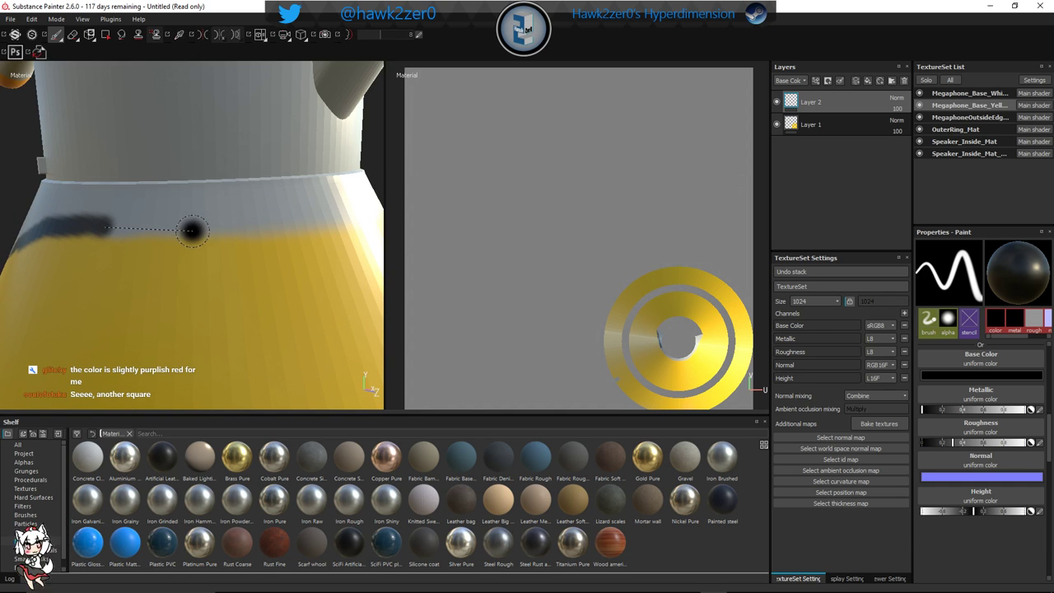
left_click(205, 228, "shift")
left_click_drag(225, 231, 148, 236, "alt")
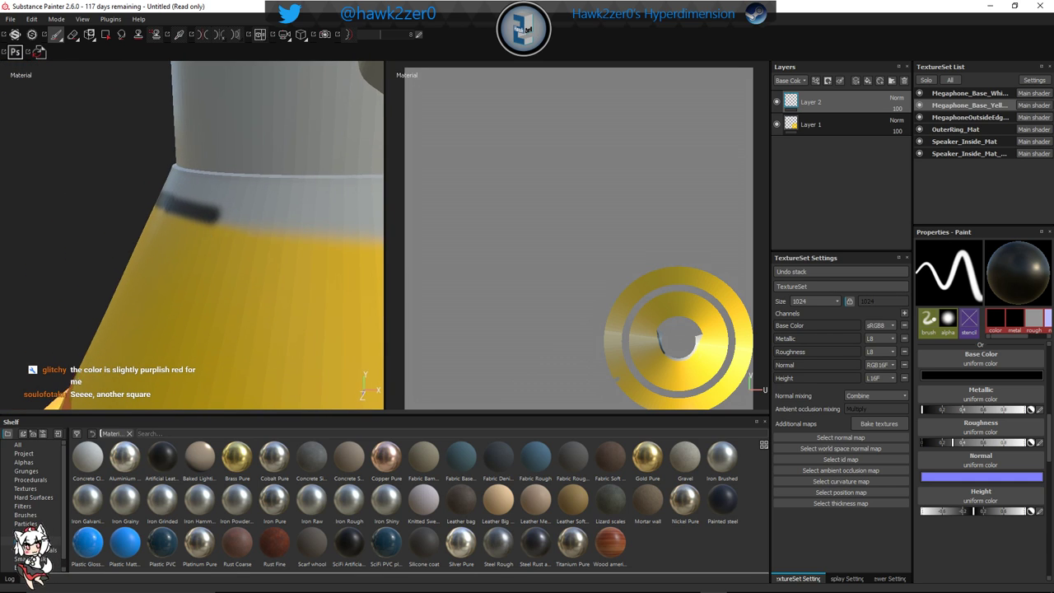
middle_click_drag(289, 247, 170, 243, "alt")
left_click_drag(169, 243, 204, 243, "alt")
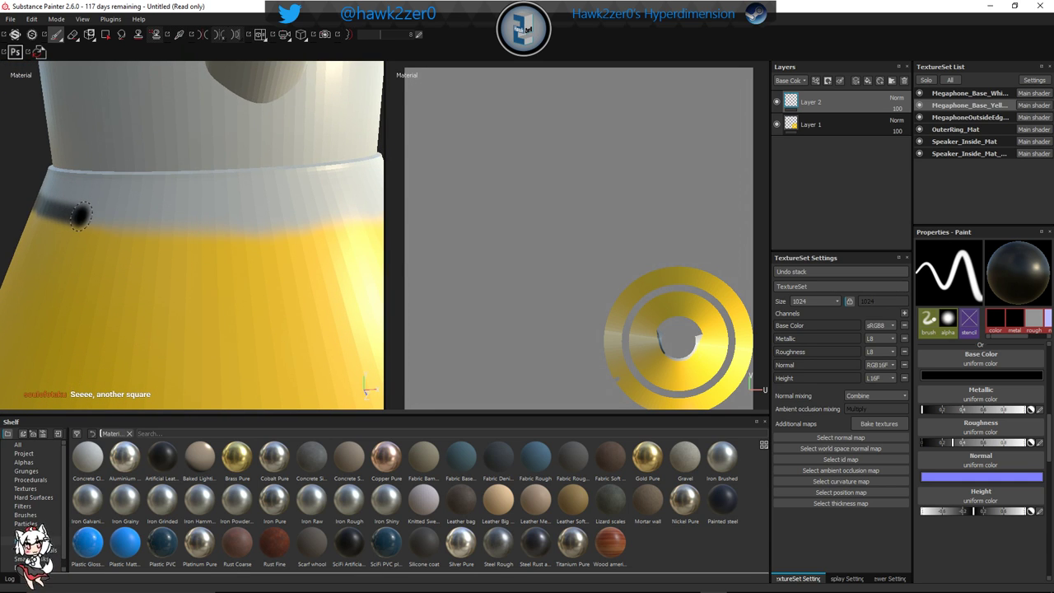
left_click(182, 222, "shift")
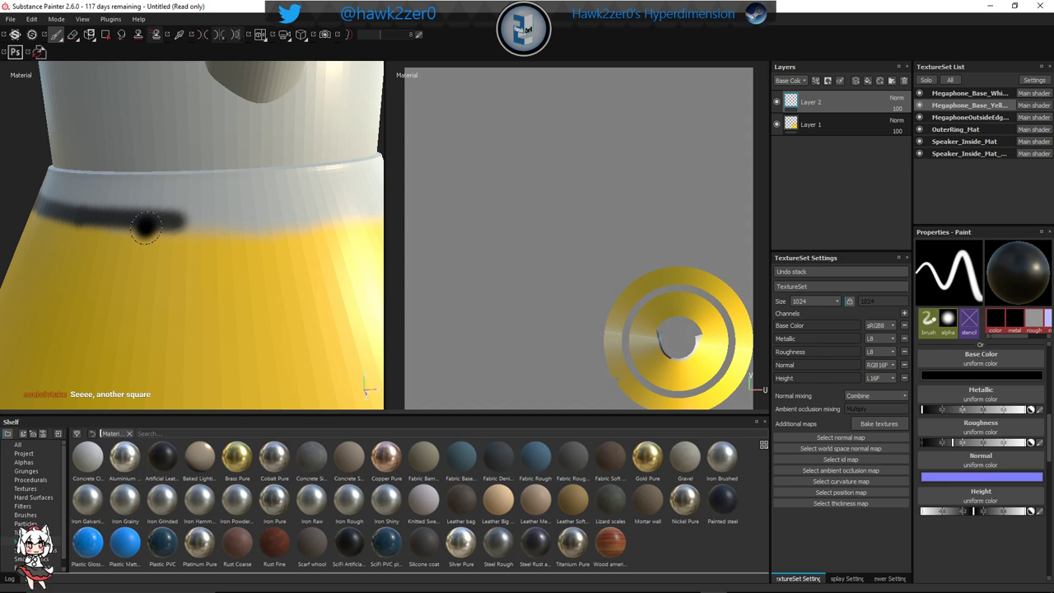
Try to extend the black line with straight strokes along the boundary dip below the rounded fin
mouse_move(283, 235)
left_mouse_down("alt")
mouse_move(223, 240)
mouse_move(71, 219)
left_mouse_up("alt")
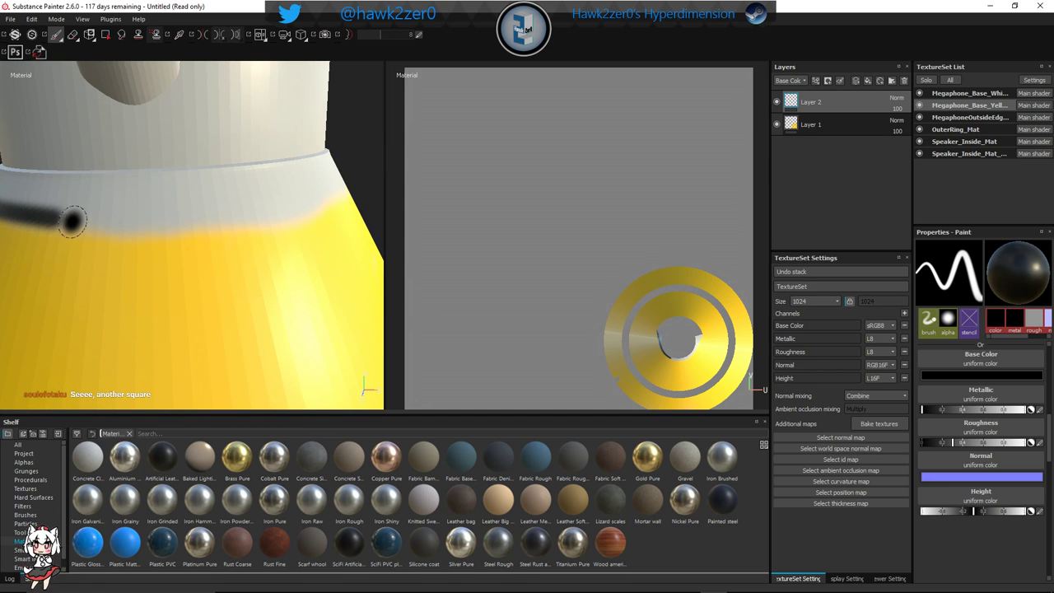
left_click(67, 221)
left_click(152, 228, "shift")
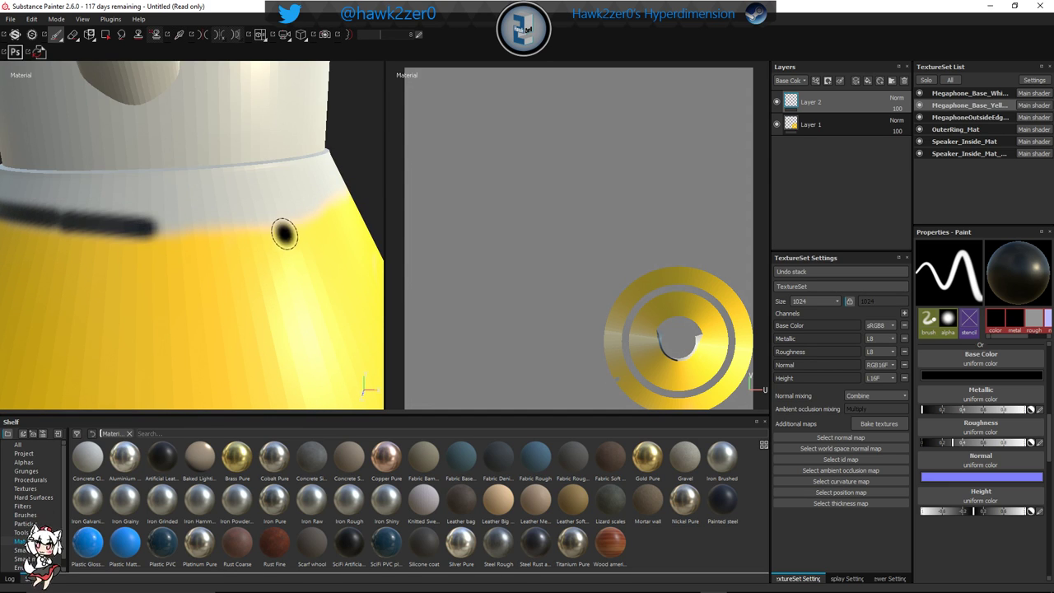
key("ctrl+z")
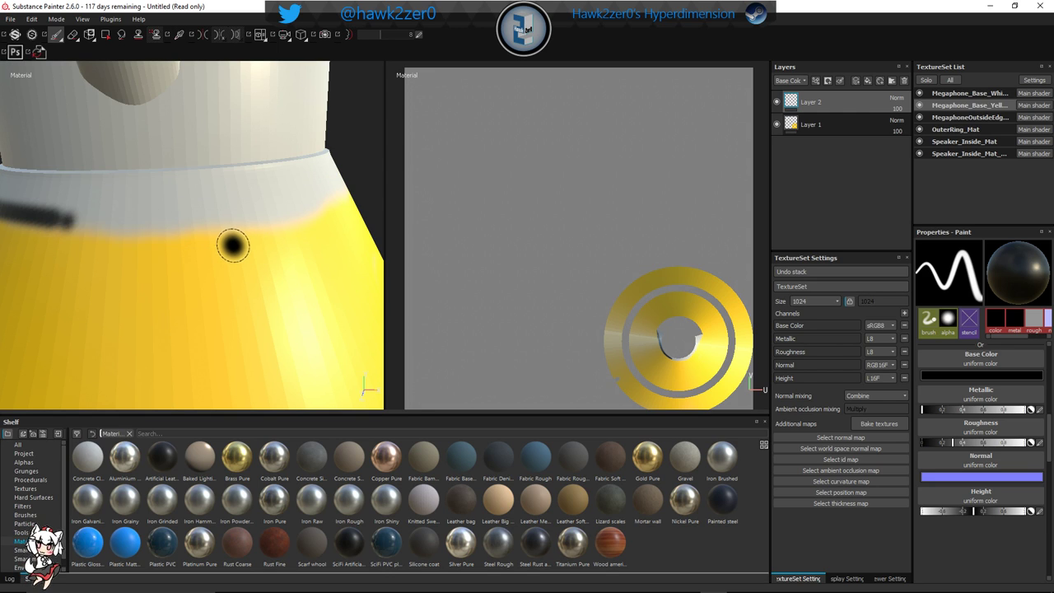
left_click(182, 223, "shift")
left_click(73, 226)
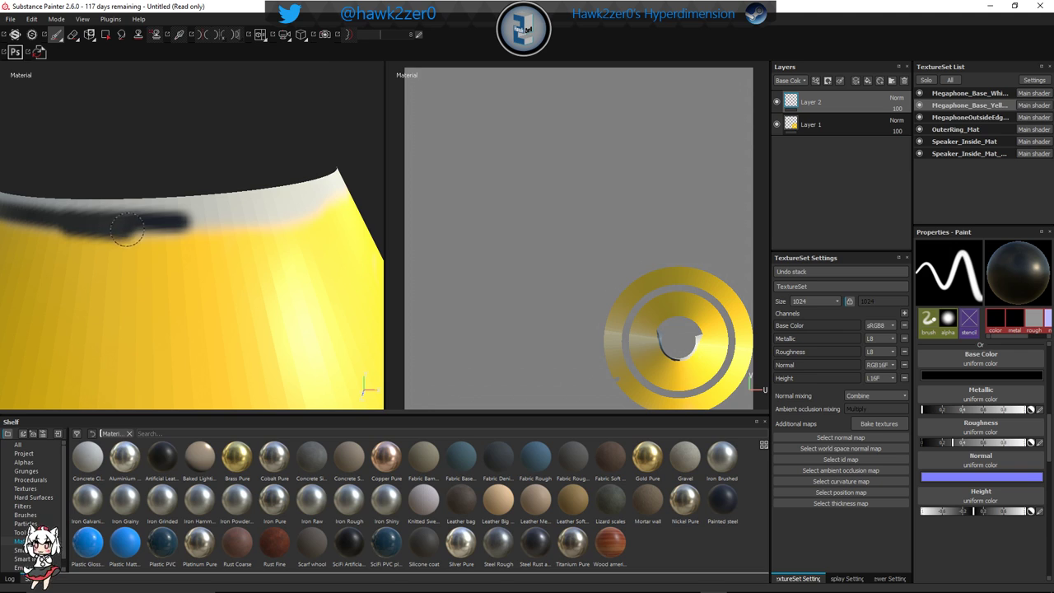
left_click_drag(127, 230, 159, 230)
key("ctrl+z")
key("ctrl+z")
Paint the black line along the boundary dip below the rounded fin, following the yellow edge more closely
left_click(73, 223)
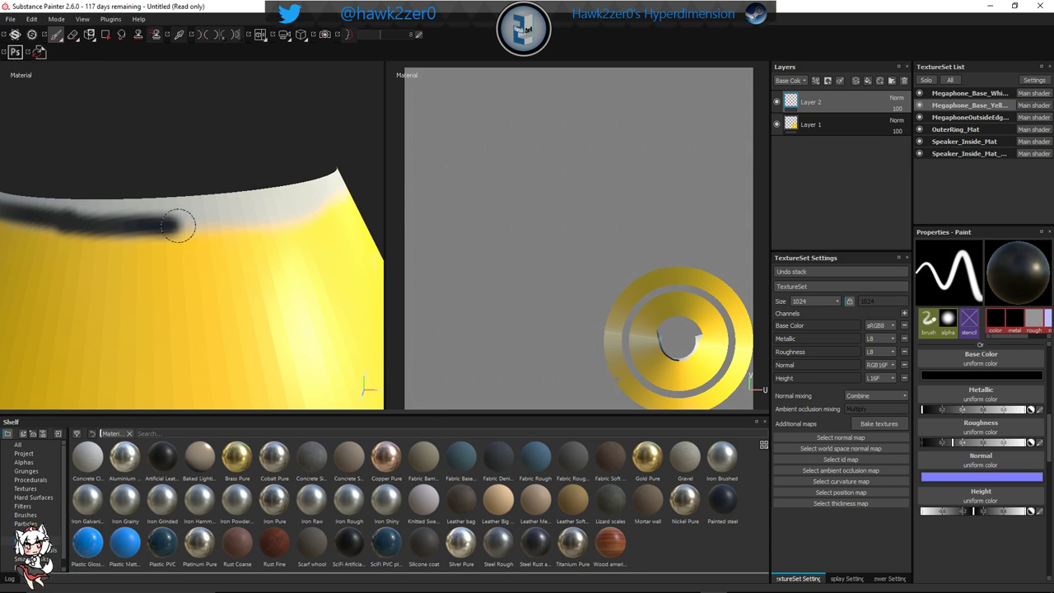
mouse_move(179, 226)
left_mouse_down()
mouse_move(217, 221)
mouse_move(121, 230)
left_mouse_up()
key("ctrl+z")
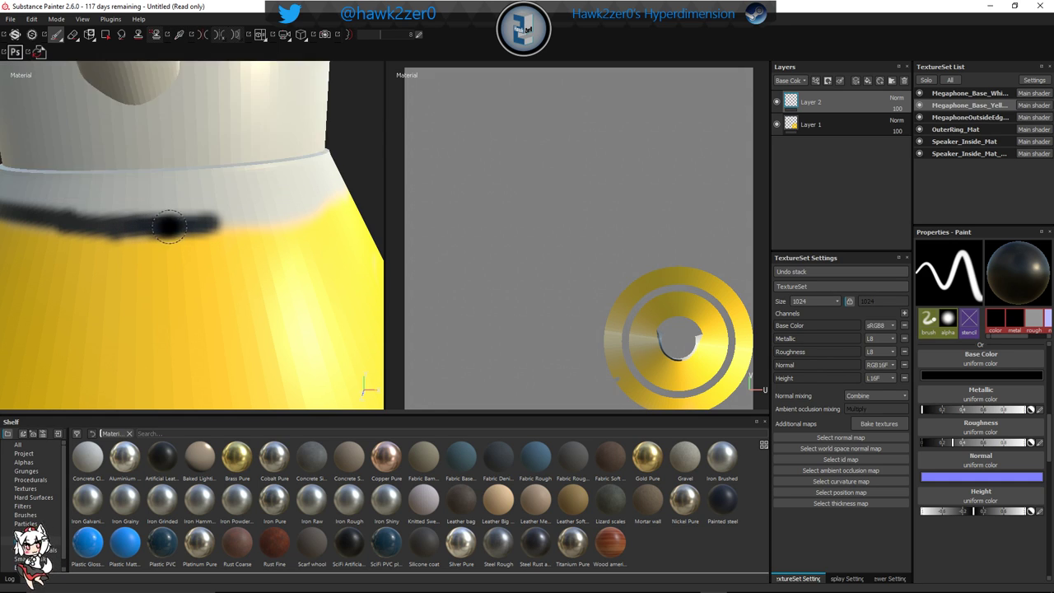
left_click(278, 242)
Paint two straight black segments along the boundary beyond the fin, up to where the yellow edge levels out
mouse_move(277, 242)
left_mouse_down("alt")
mouse_move(278, 258)
mouse_move(296, 245)
mouse_move(161, 247)
left_mouse_up("alt")
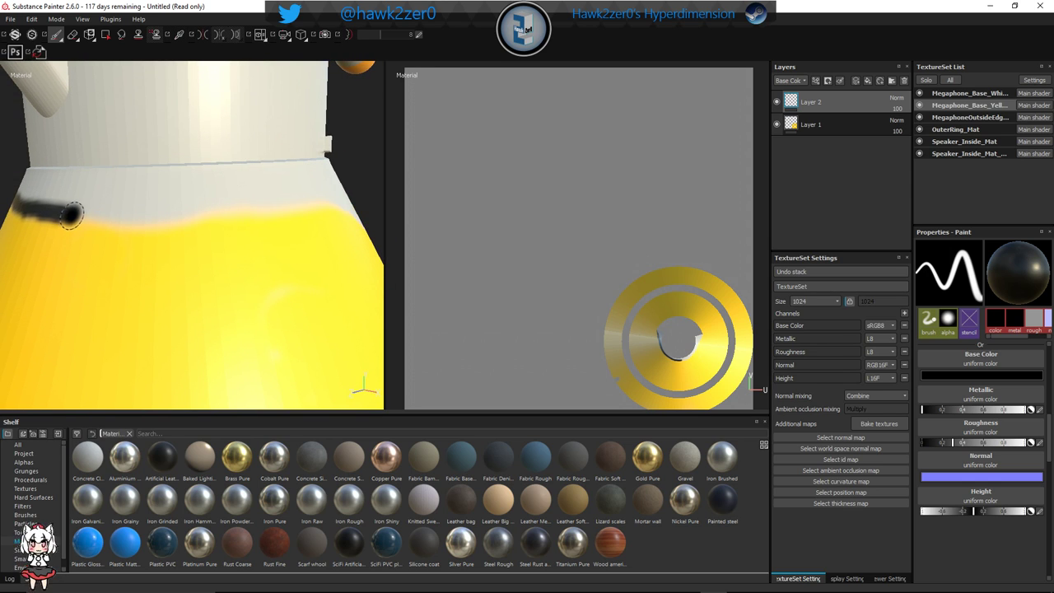
left_click_drag(72, 214, 90, 217)
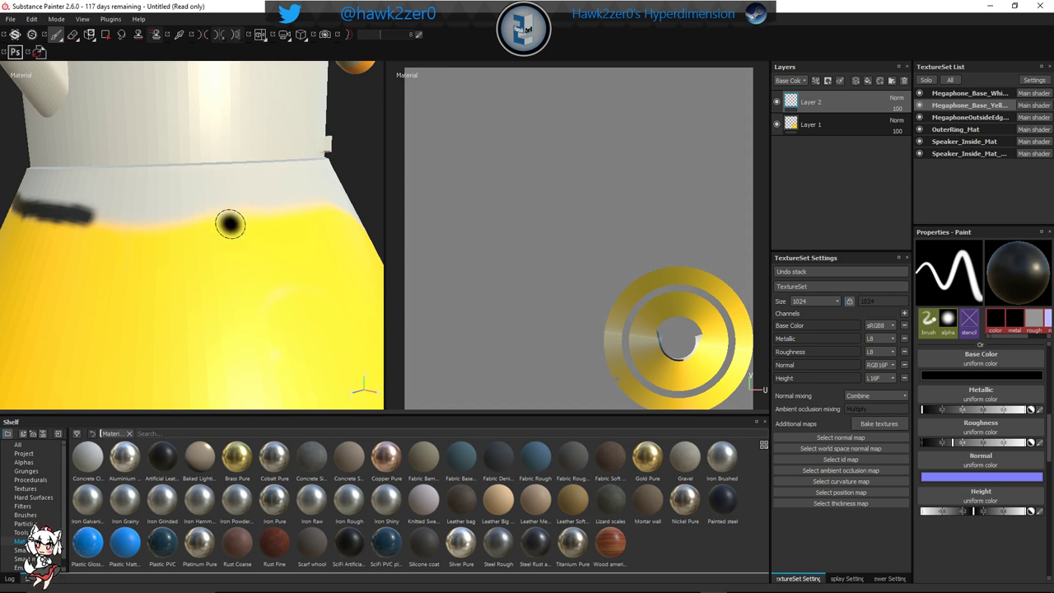
key("shift")
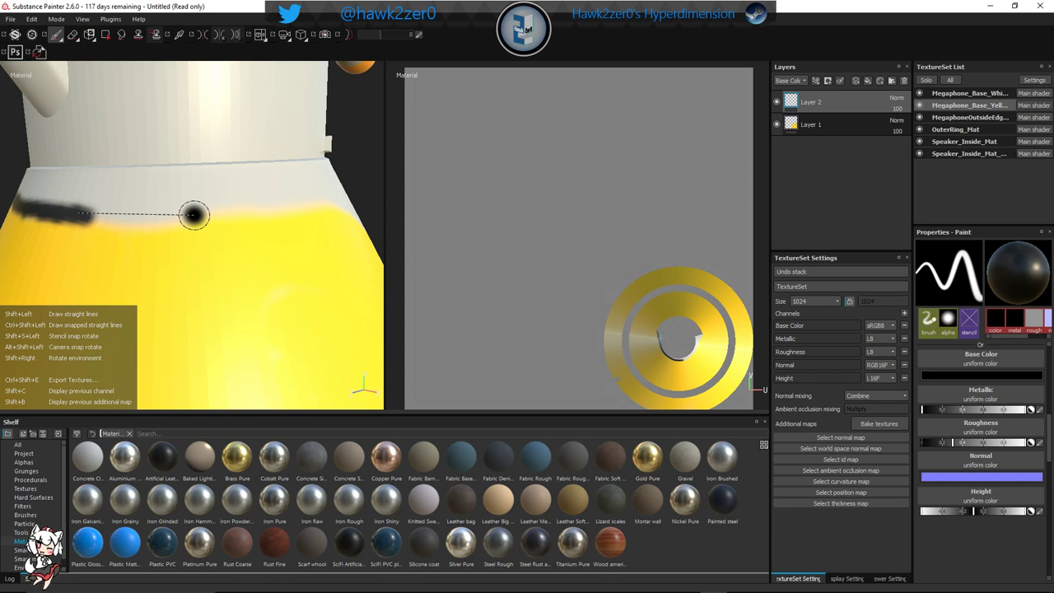
left_click(188, 217, "shift")
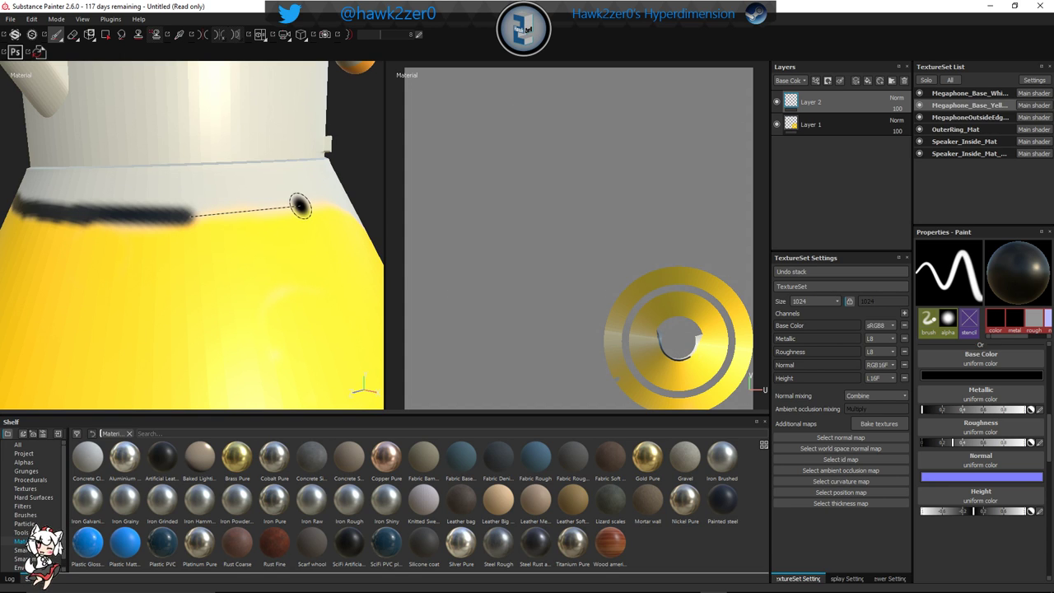
left_click(295, 206, "shift")
Carry the black line over the boundary's crest and onto the upper part of the descending slope
mouse_move(307, 238)
left_mouse_down("alt")
mouse_move(218, 252)
mouse_move(185, 238)
left_mouse_up("alt")
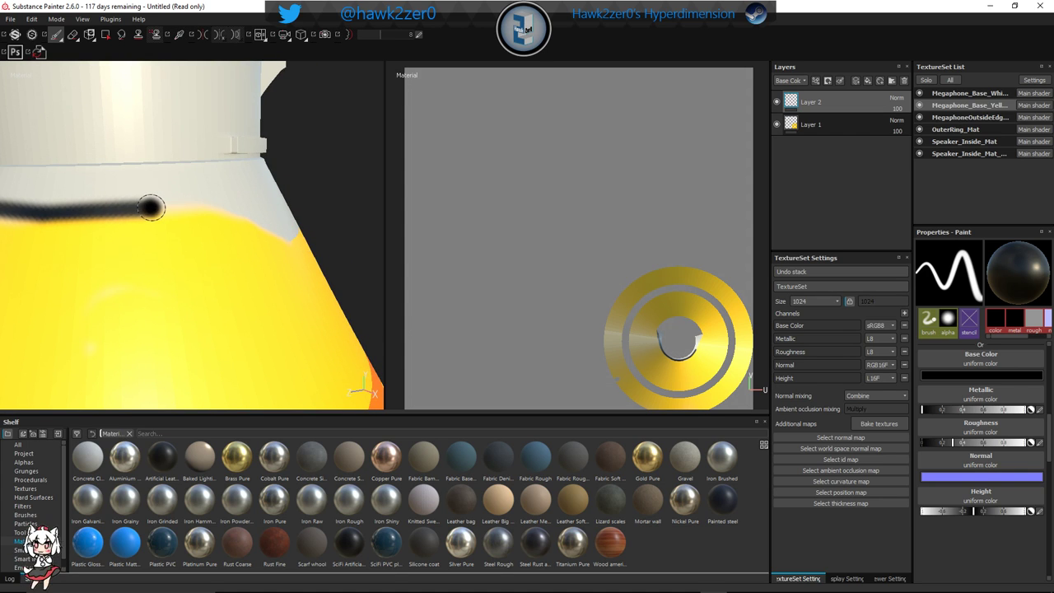
mouse_move(209, 241)
left_mouse_down("alt")
mouse_move(164, 240)
mouse_move(196, 240)
left_mouse_up("alt")
scroll(176, 240, "down", 2)
scroll(176, 239, "up", 4)
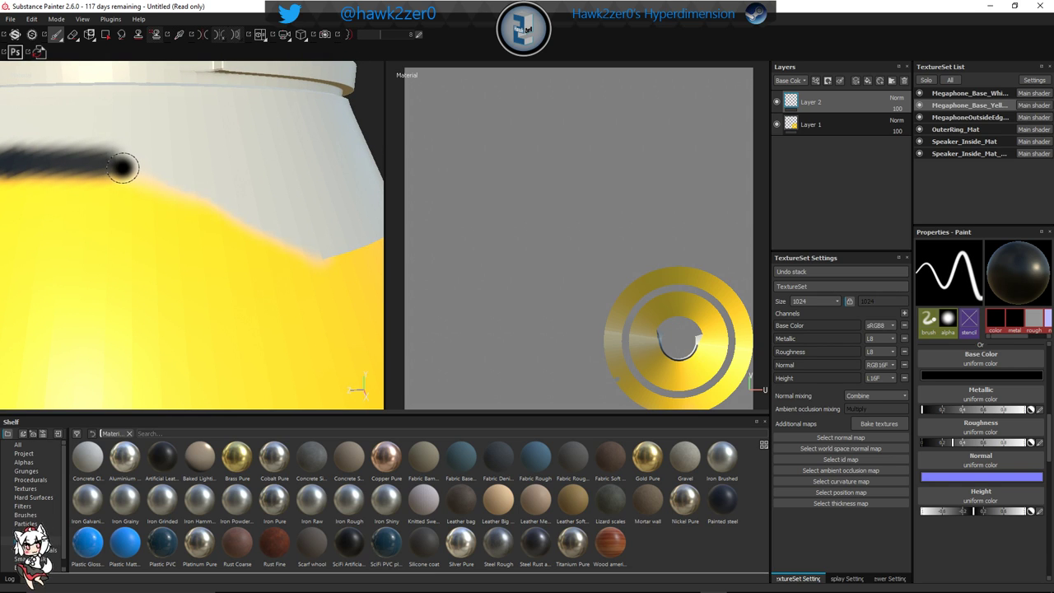
left_click_drag(122, 168, 120, 168)
left_click(195, 193, "shift")
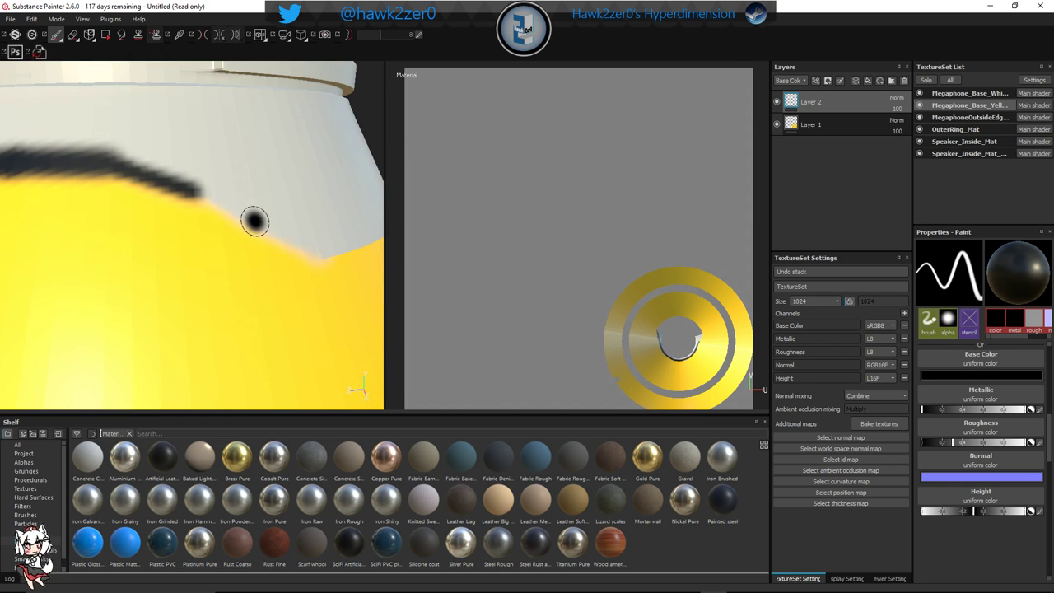
Reduce the brush size and taper the black line down the slope to its lower corner with straight strokes
left_click_drag(255, 219, 206, 213, "alt")
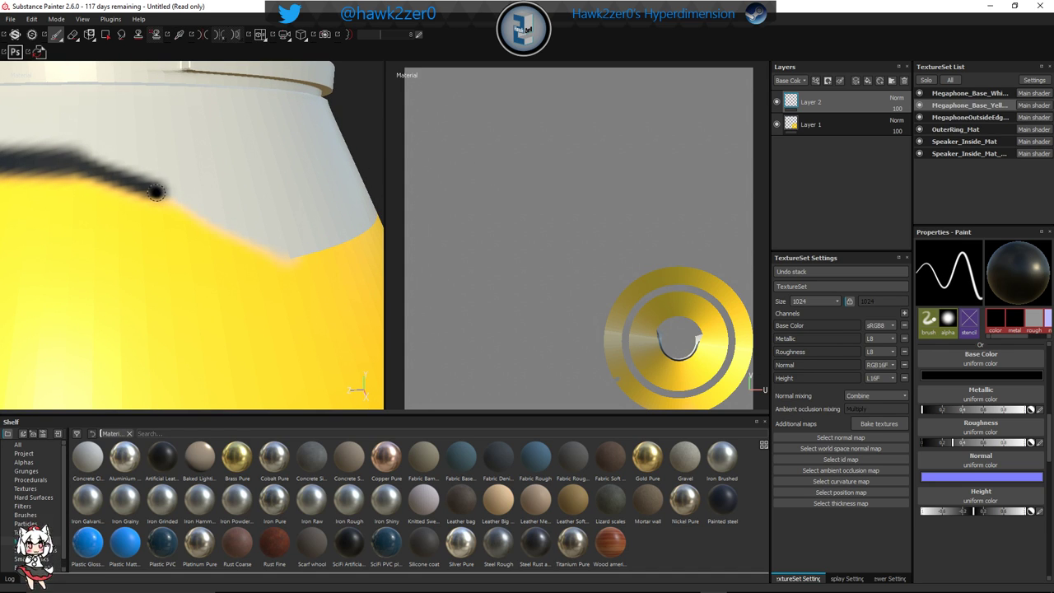
left_click(217, 220, "shift")
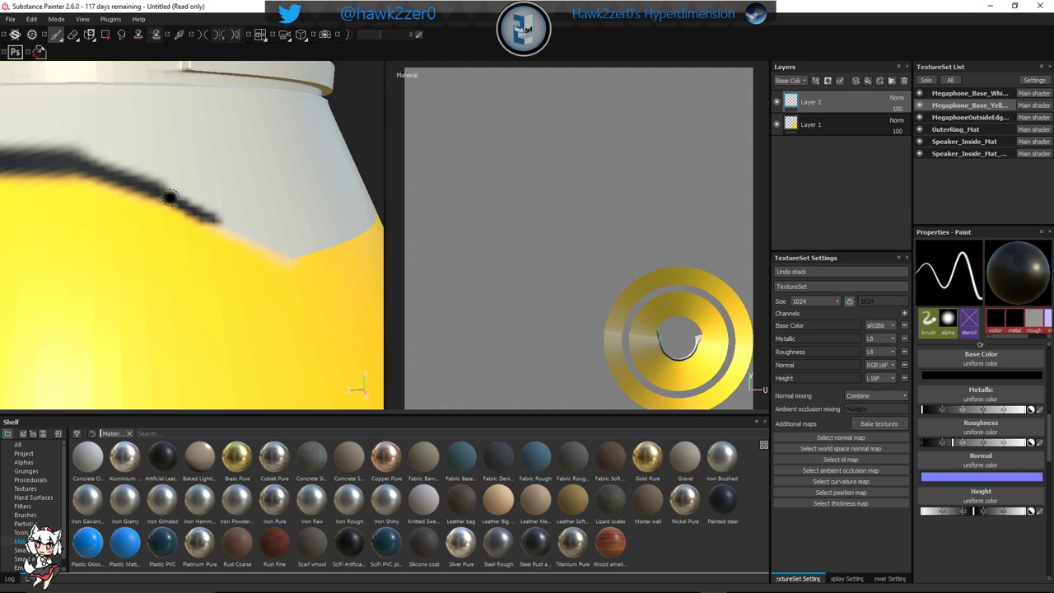
left_click_drag(243, 237, 189, 232, "alt")
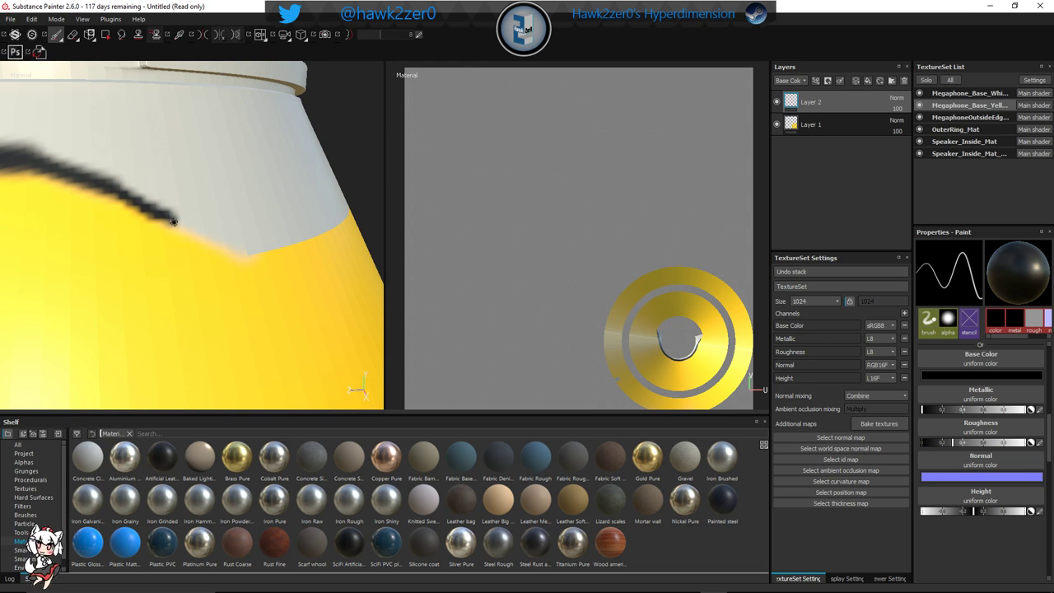
left_click(245, 258, "shift")
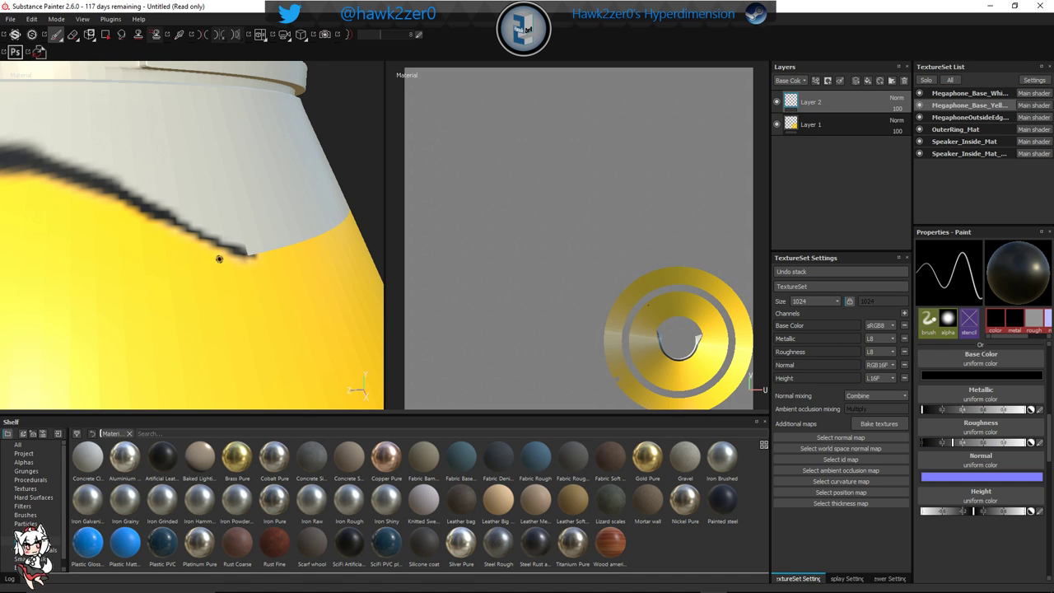
Inspect the black outline all around the cone, up close and on the whole megaphone
scroll(189, 264, "down", 6)
left_click_drag(134, 275, 129, 304, "alt")
scroll(198, 278, "up", 4)
middle_click_drag(128, 304, 130, 252, "alt")
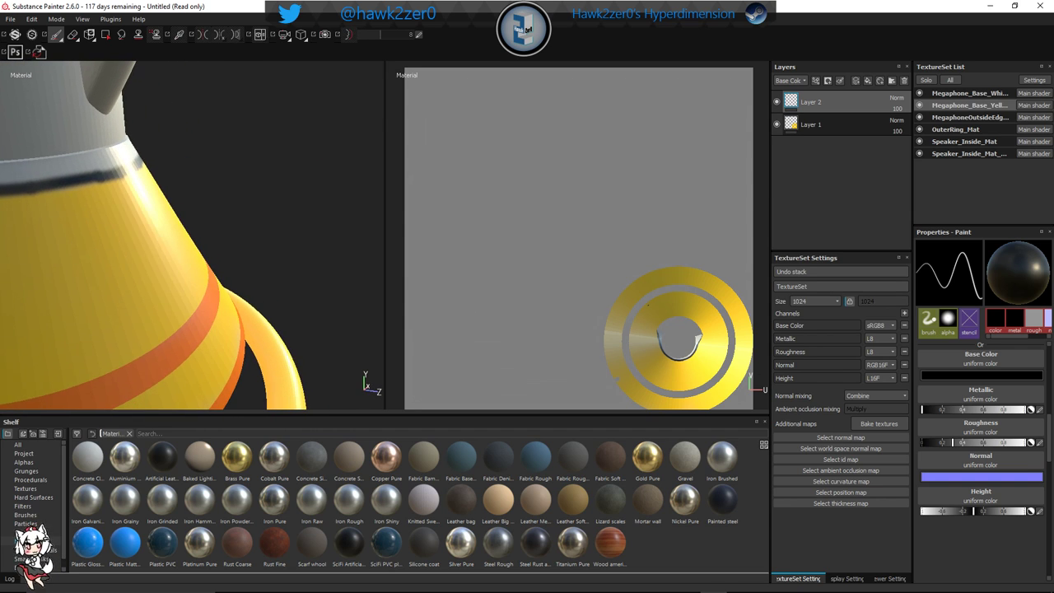
left_click_drag(130, 252, 5, 285, "alt")
middle_click_drag(106, 258, 203, 240, "alt")
left_click_drag(202, 239, 56, 257, "alt")
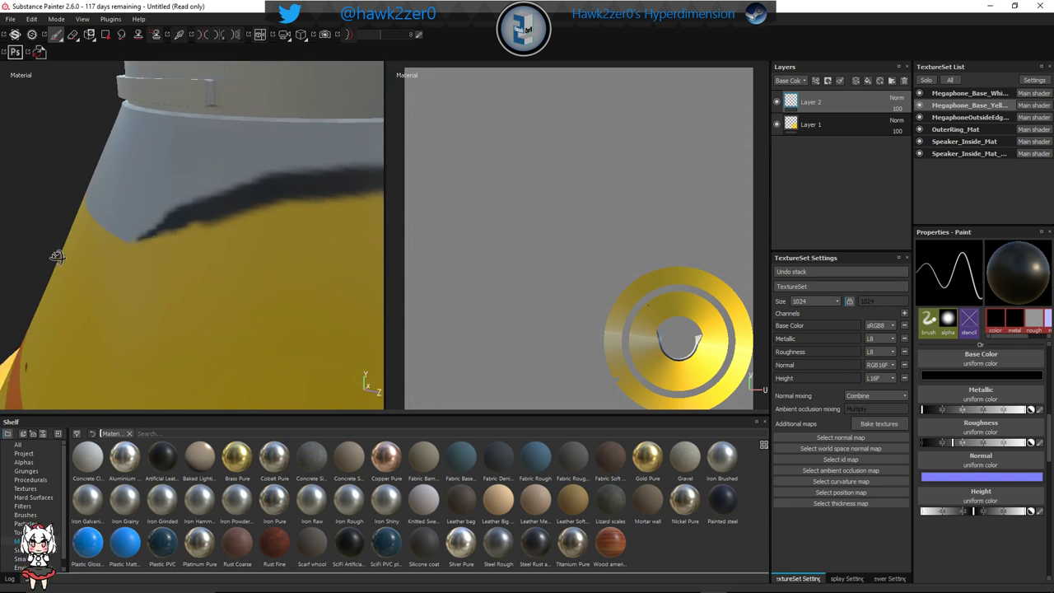
scroll(288, 262, "down", 10)
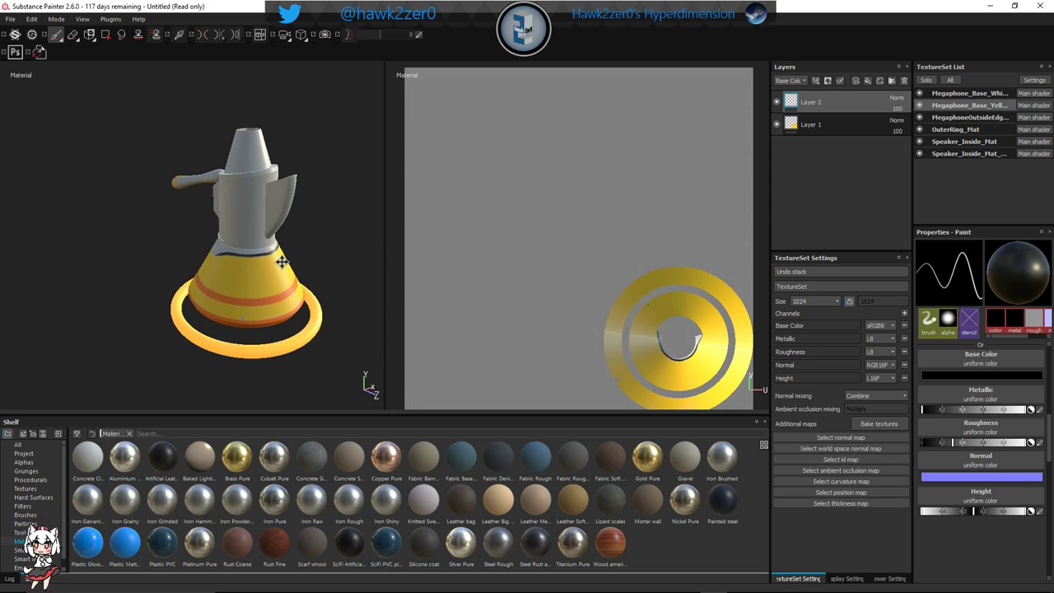
mouse_move(282, 262)
left_mouse_down("alt")
mouse_move(142, 243)
mouse_move(273, 266)
left_mouse_up("alt")
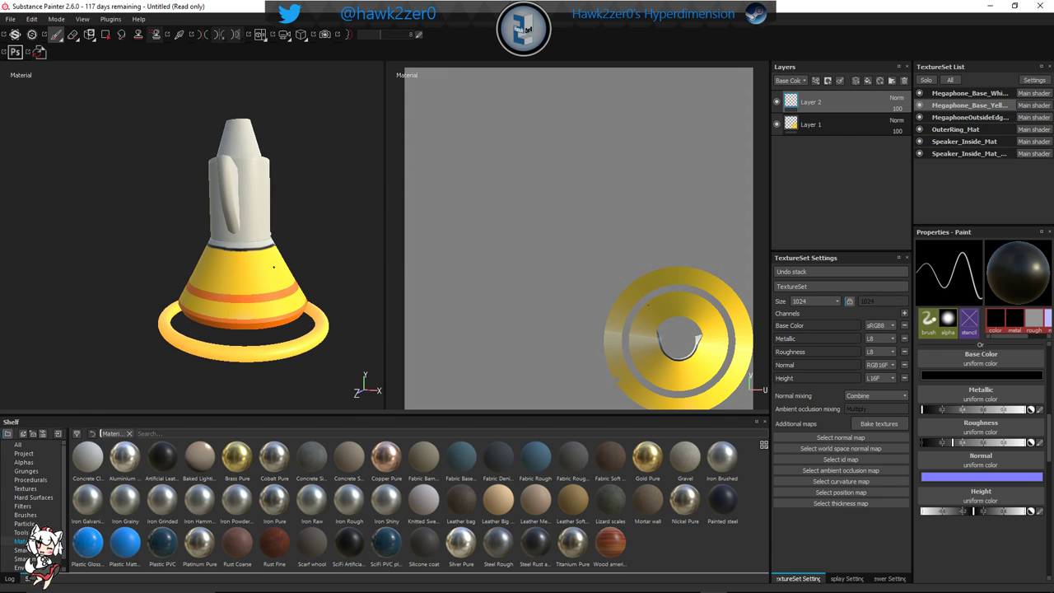
Even out the lower edge of the black line on the cone's front with straight strokes
scroll(273, 266, "up", 10)
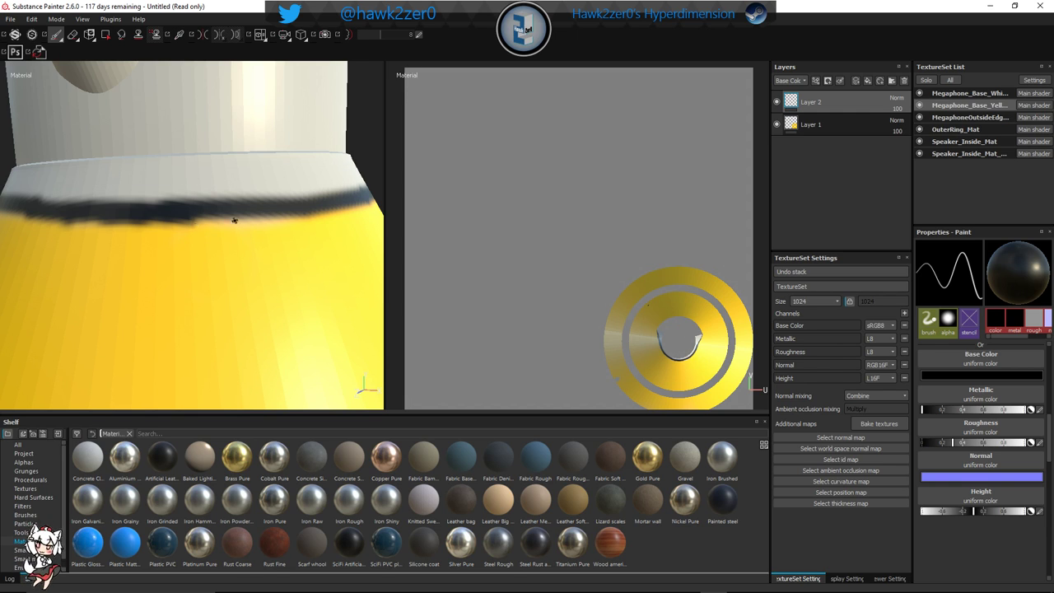
left_click(302, 222, "shift")
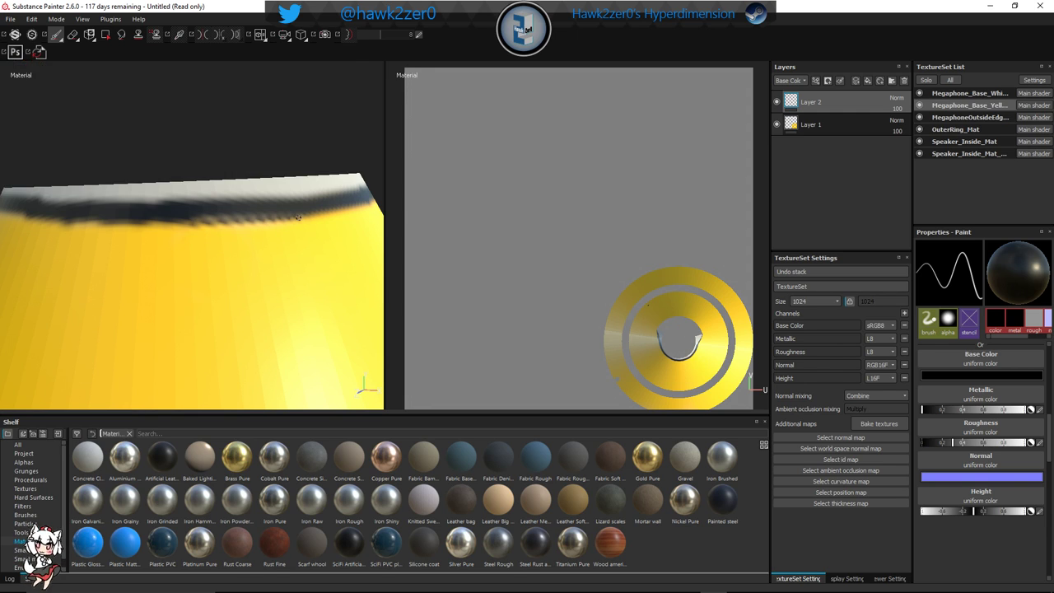
left_click(184, 215, "shift")
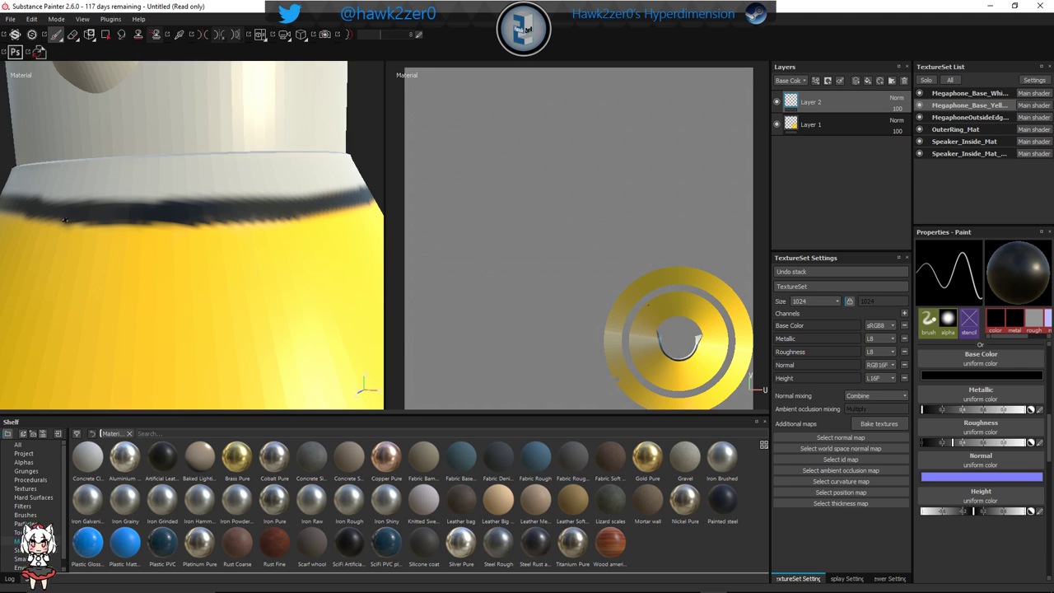
Erase the stray black spot on the yellow cone just above the orange stripe
scroll(134, 233, "down", 4)
left_click_drag(137, 233, 249, 271, "alt")
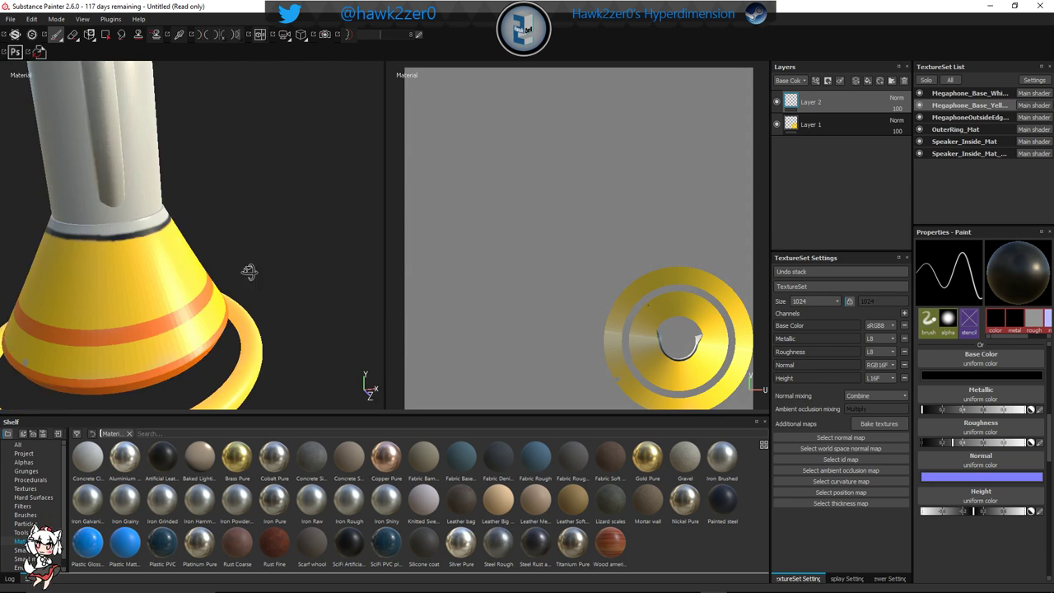
middle_click_drag(66, 280, 169, 283, "alt")
scroll(195, 288, "up", 8)
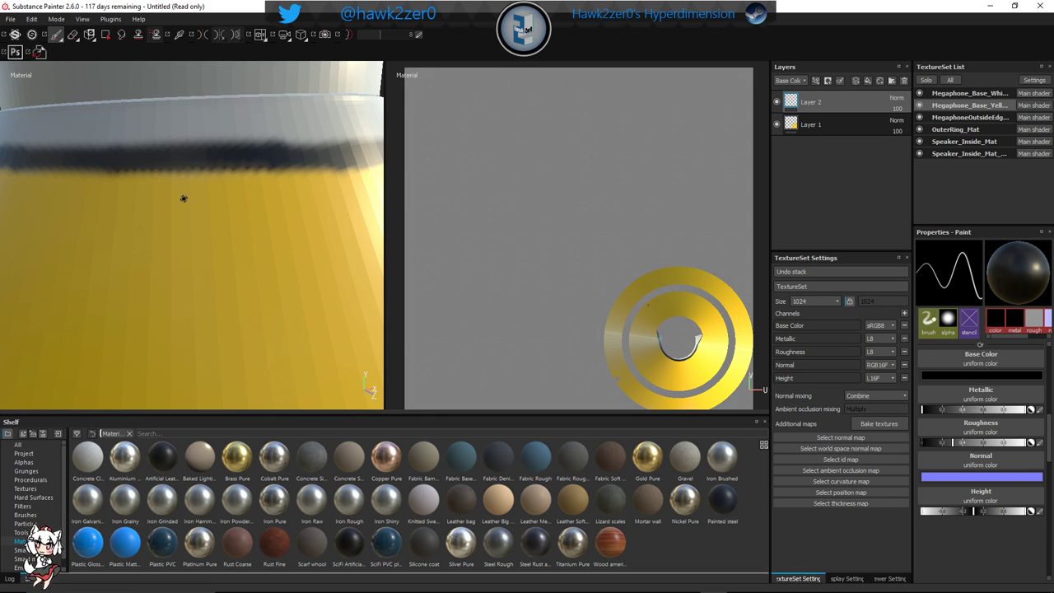
scroll(185, 135, "down", 6)
scroll(211, 190, "down", 4)
left_click_drag(231, 280, 363, 269, "alt")
middle_click_drag(236, 241, 235, 254, "alt")
scroll(175, 270, "up", 8)
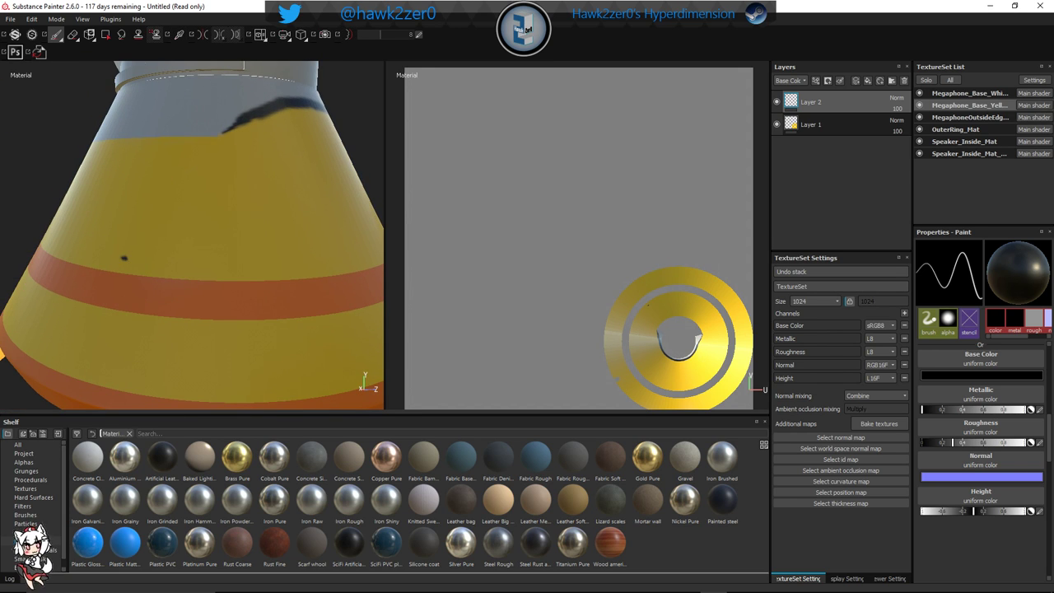
left_click(73, 35)
left_click(124, 256)
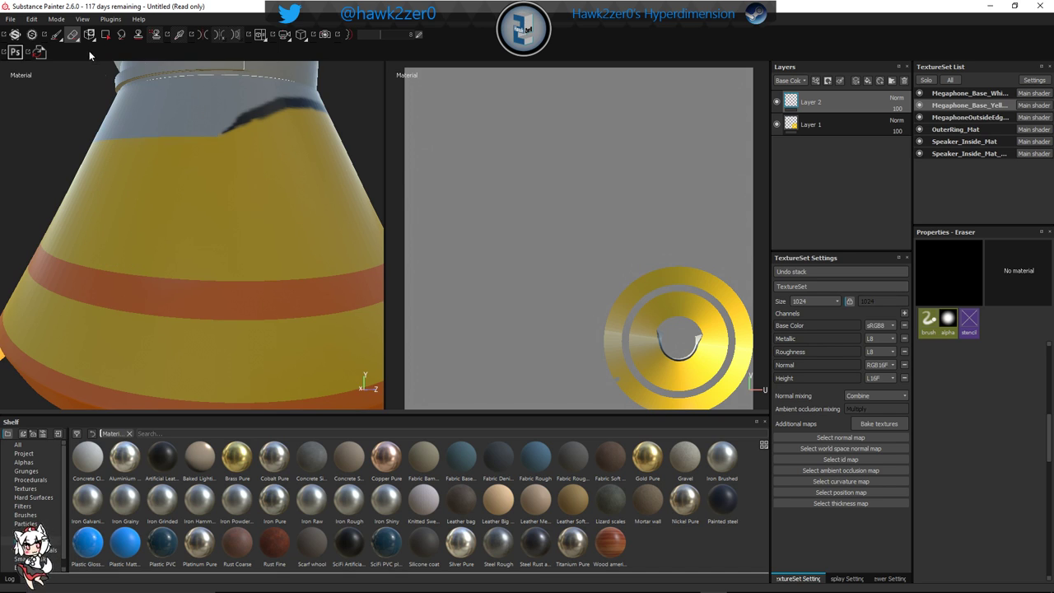
Return to the paint brush and extend the black line with a straight stroke down to the slope's lower corner
left_click(56, 35)
right_click_drag(241, 130, 238, 131, "alt")
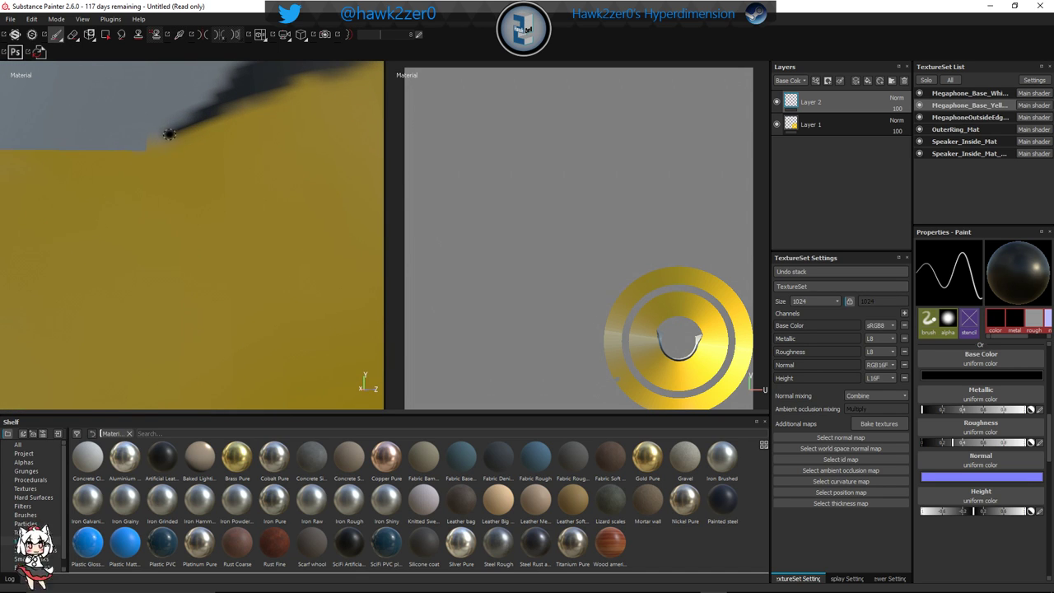
left_click(145, 147, "shift")
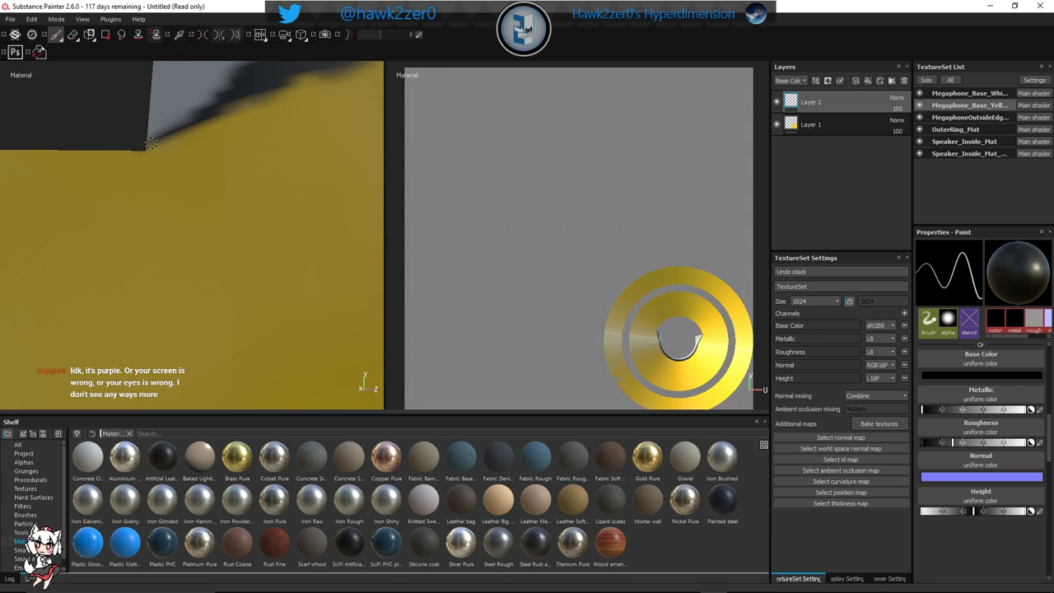
scroll(161, 165, "down", 8)
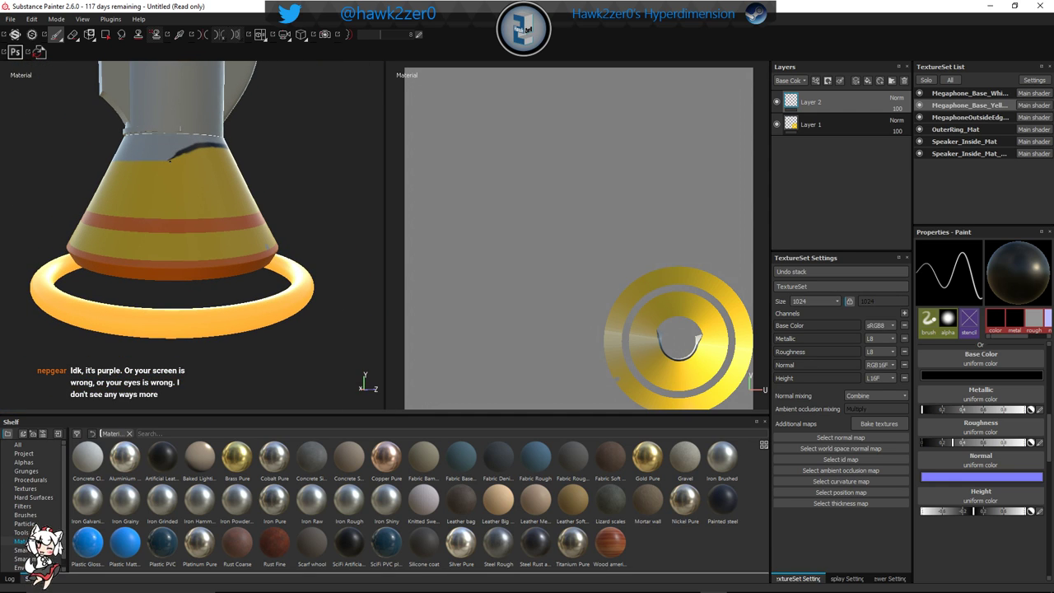
Examine the unlined stretch of the yellow boundary and the black line's end on the other side of the cone
key("alt")
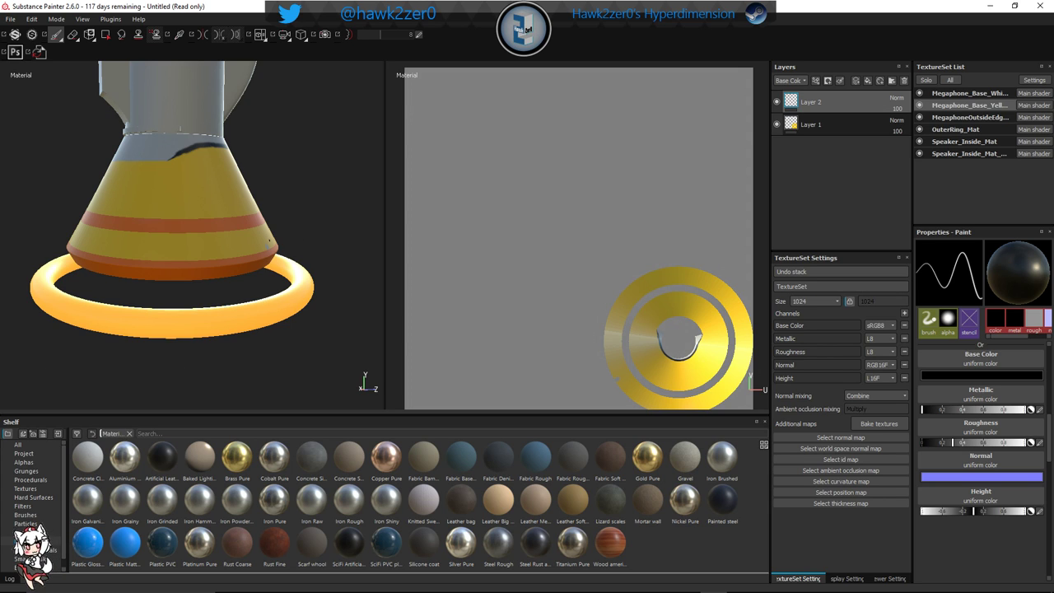
scroll(270, 241, "down", 2)
left_click_drag(237, 255, 211, 282, "alt")
scroll(210, 282, "up", 3)
middle_click_drag(211, 282, 303, 320, "alt")
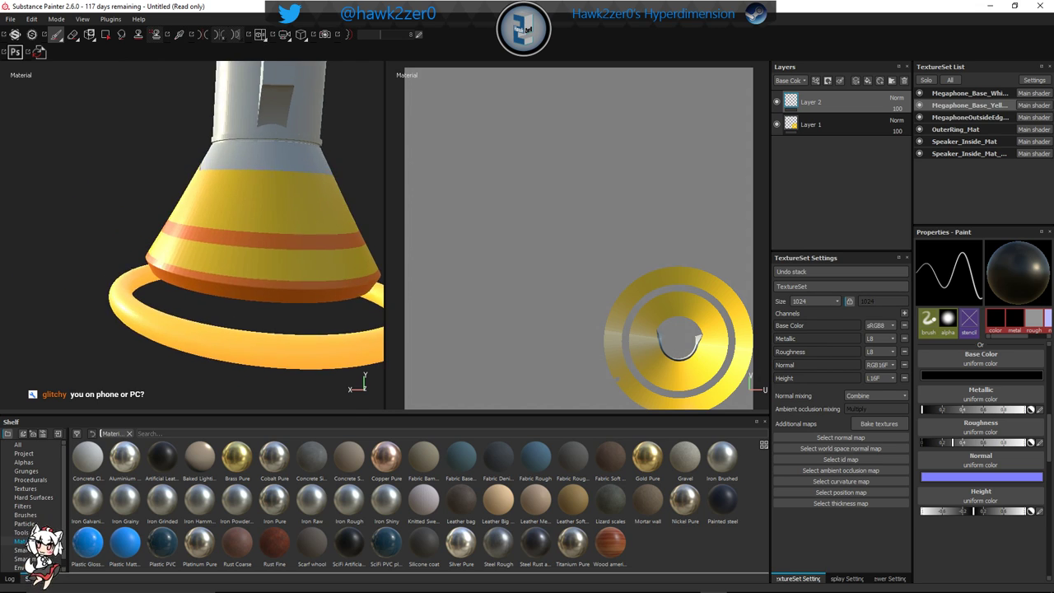
scroll(215, 273, "up", 3)
mouse_move(124, 263)
left_mouse_down("alt")
mouse_move(214, 273)
mouse_move(241, 288)
mouse_move(234, 293)
left_mouse_up("alt")
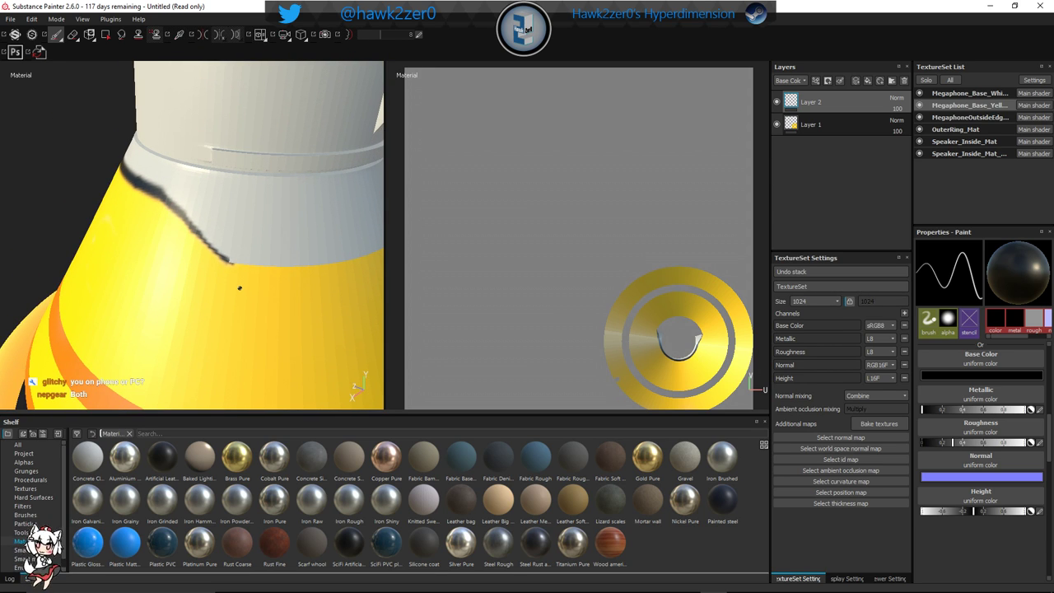
mouse_move(241, 287)
left_mouse_down("alt")
mouse_move(285, 247)
mouse_move(189, 258)
mouse_move(244, 249)
mouse_move(224, 263)
mouse_move(271, 266)
mouse_move(151, 253)
mouse_move(247, 262)
left_mouse_up("alt")
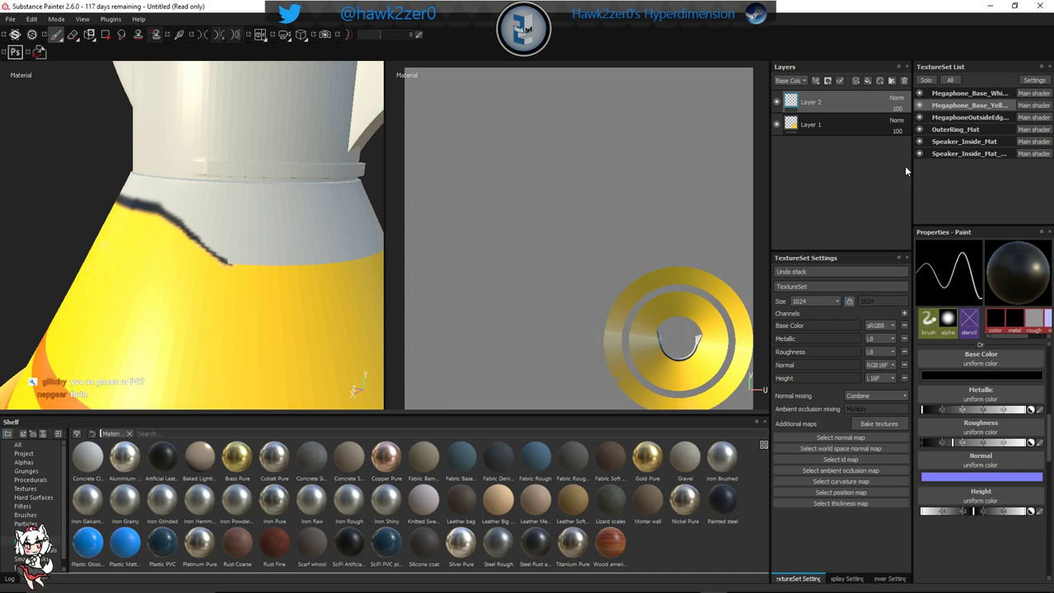
Switch to the white megaphone base texture set and paint the black line's tapered tip onto the white surface
left_click(989, 96)
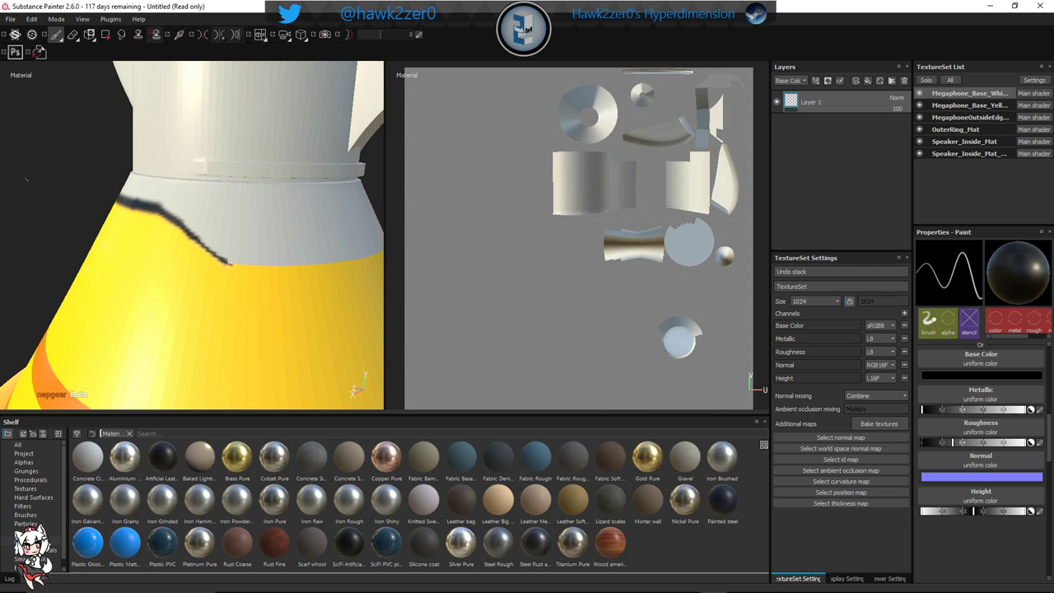
key("alt+q")
key("alt+q")
scroll(261, 260, "up", 5)
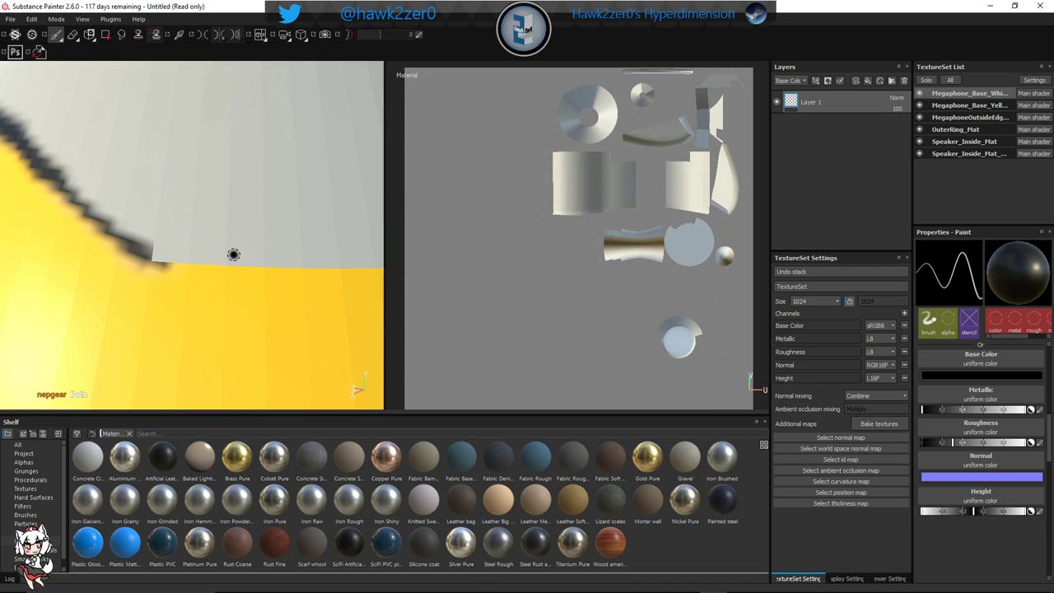
mouse_move(153, 251)
left_mouse_down()
mouse_move(169, 252)
mouse_move(155, 255)
left_mouse_up()
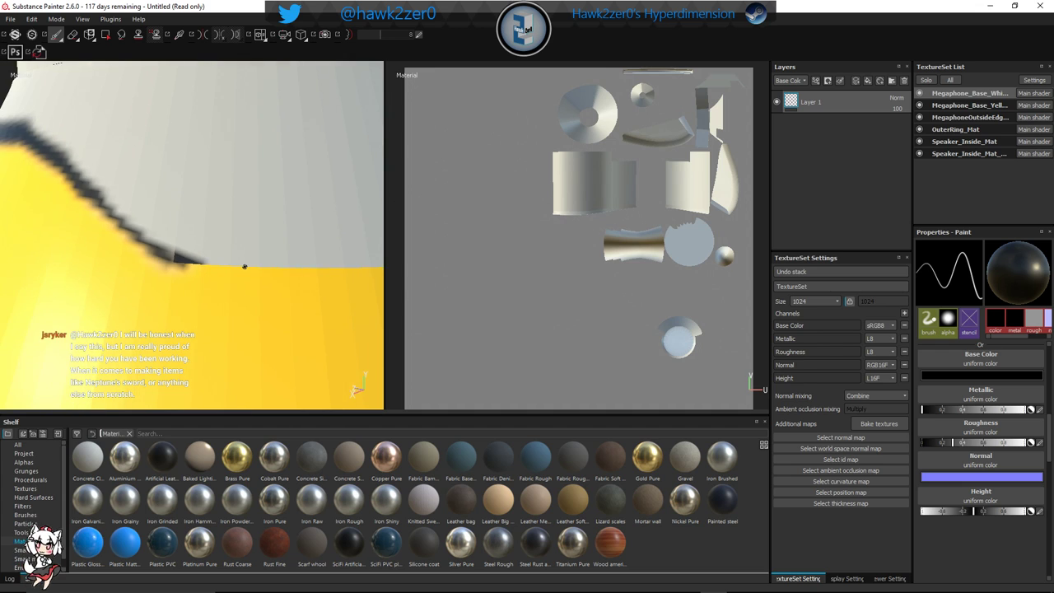
Dab black onto the white surface's corner at the line's opposite end to continue the line across the material seam
scroll(244, 267, "down", 6)
left_click_drag(224, 293, 49, 275, "alt")
scroll(285, 261, "up", 4)
scroll(285, 262, "up", 3)
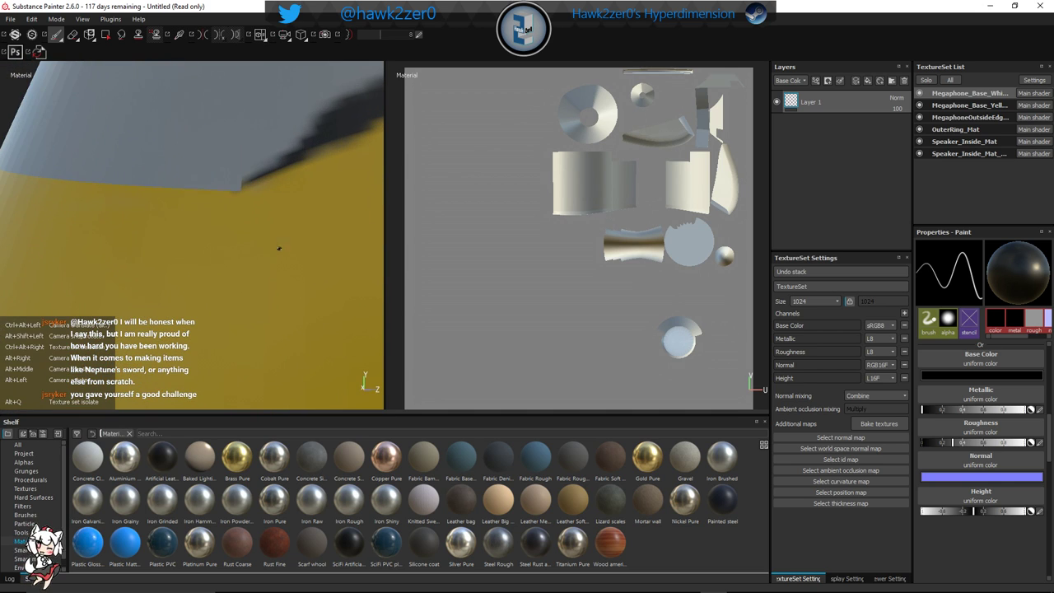
left_click_drag(280, 247, 217, 237, "alt")
middle_click_drag(217, 237, 273, 292, "alt")
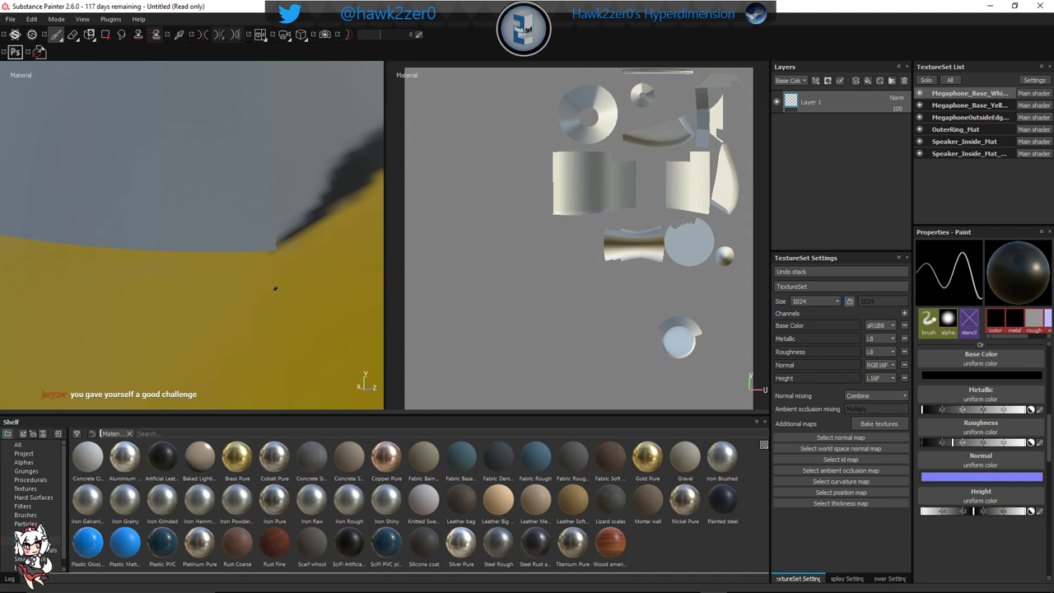
left_click(280, 245)
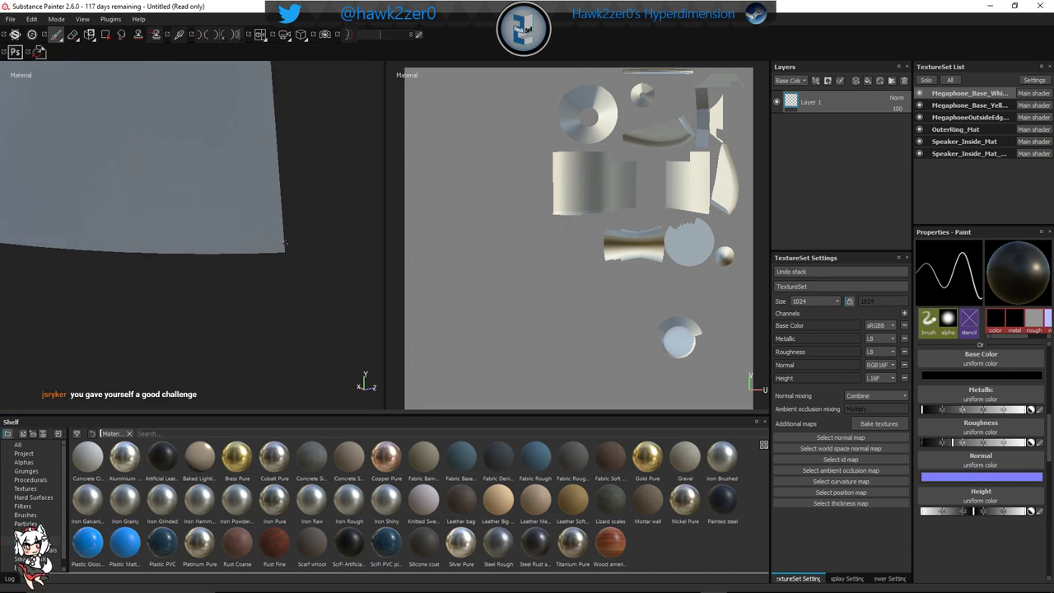
left_click(275, 247)
left_click(271, 252)
scroll(280, 245, "down", 1)
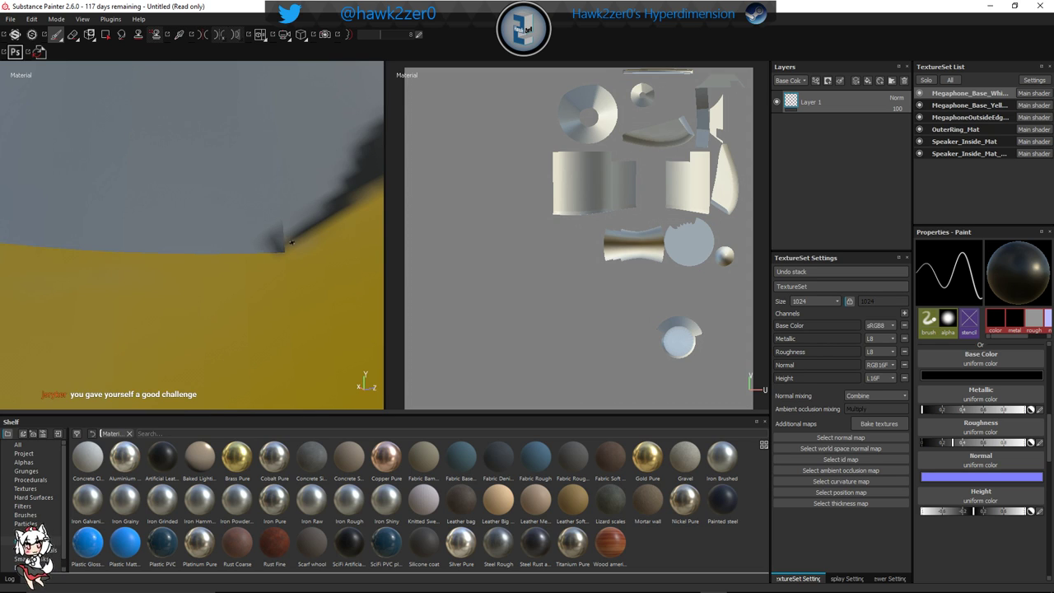
scroll(281, 247, "up", 1)
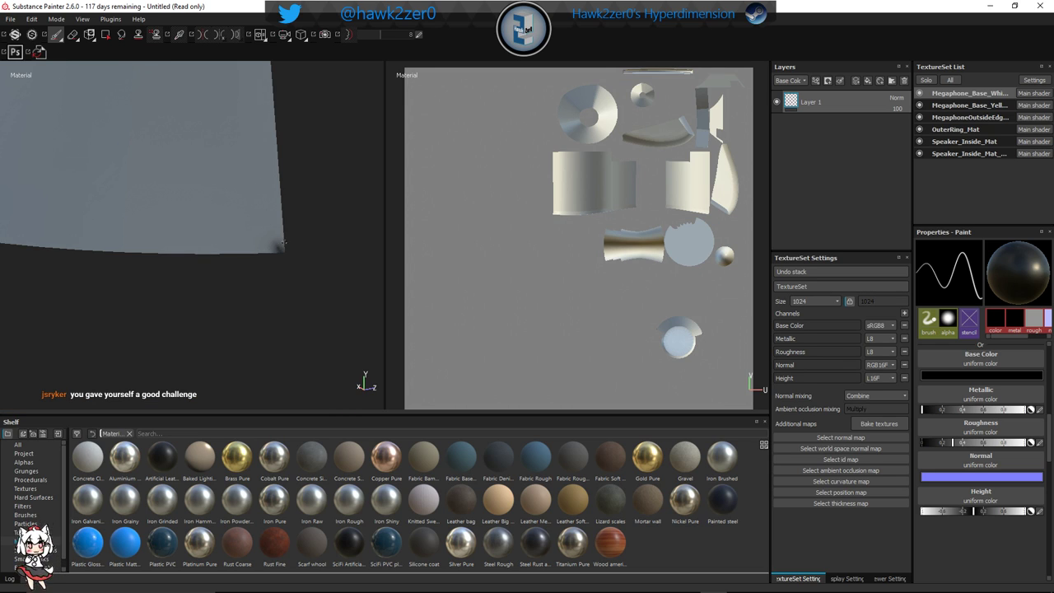
scroll(272, 249, "down", 1)
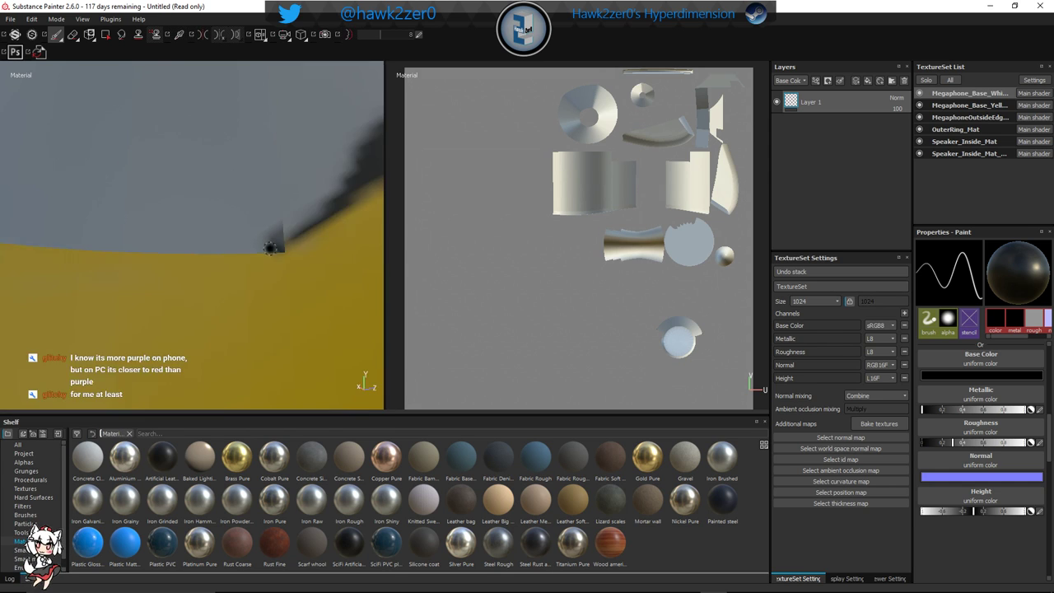
Reselect the yellow base texture set and thicken the black line beside the seam, comparing it with the white set's corner
scroll(284, 251, "down", 5)
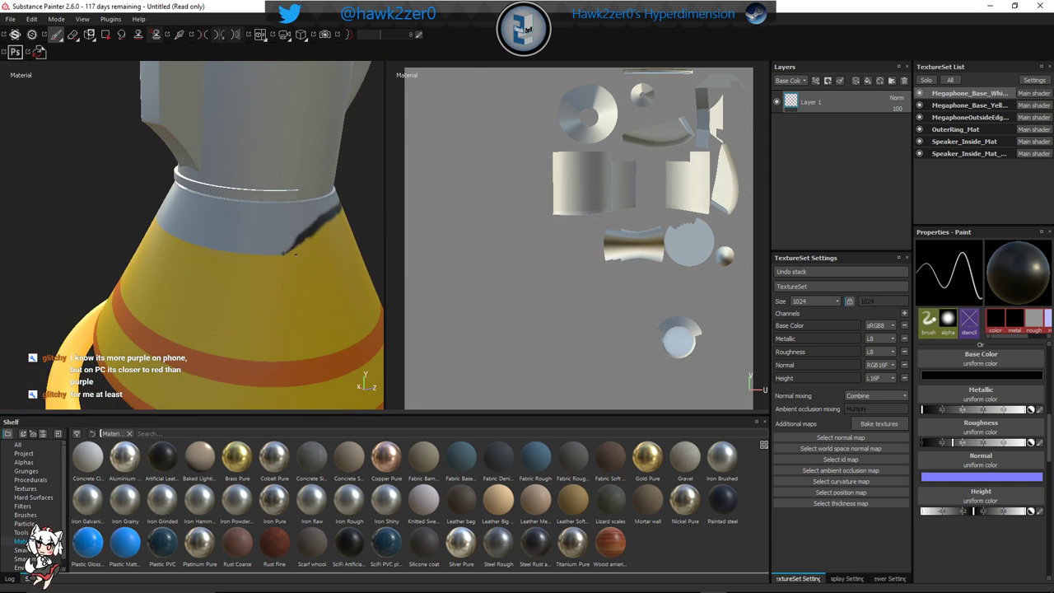
scroll(297, 255, "up", 2)
left_click(968, 105)
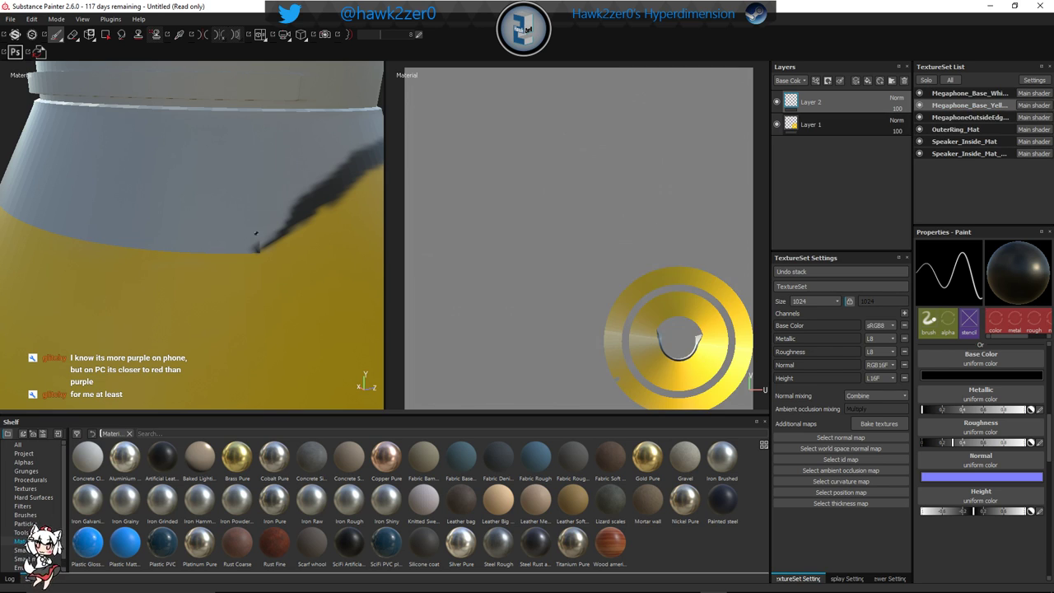
scroll(272, 242, "up", 3)
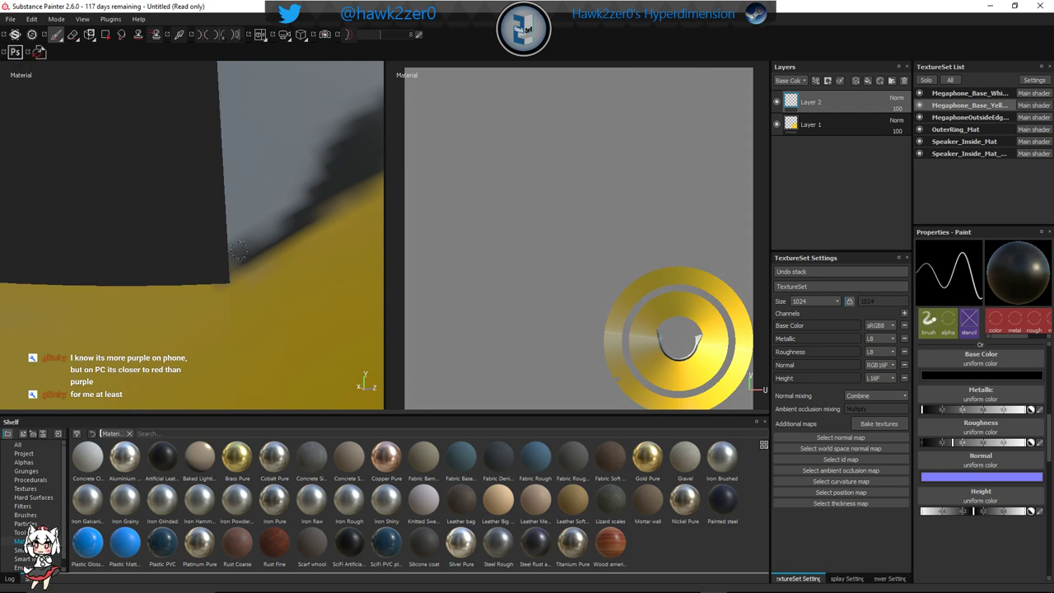
left_click_drag(249, 250, 290, 221)
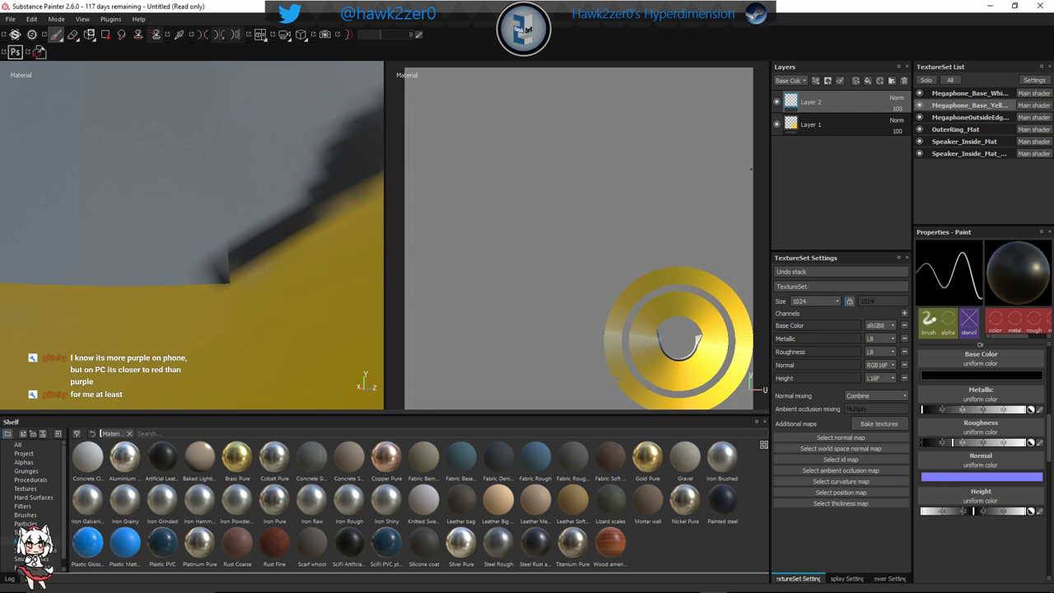
left_click(985, 94)
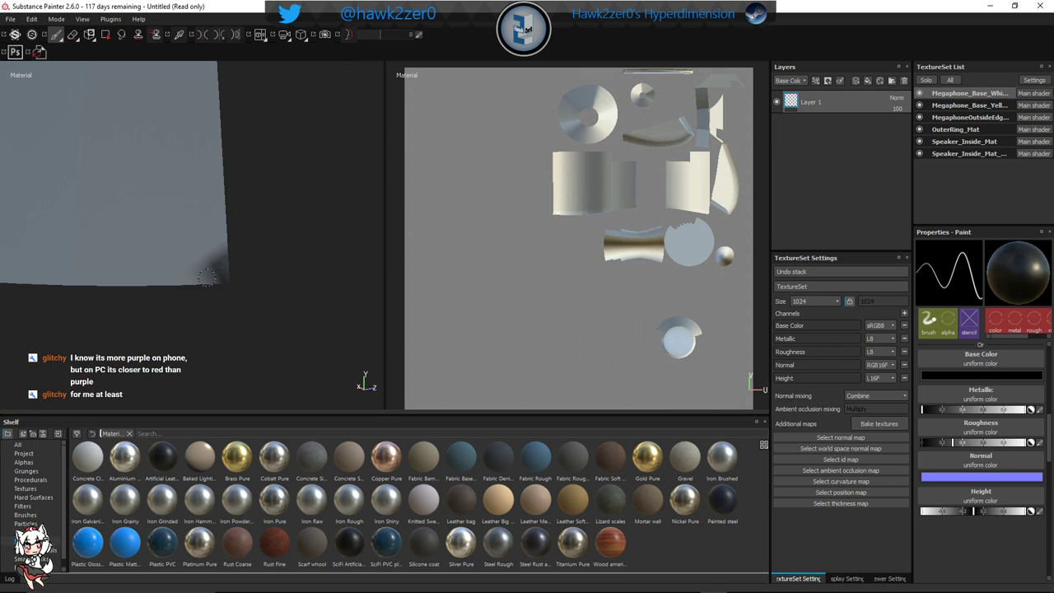
left_click(969, 105)
Inspect the finished black outline and both of its tips from all around the megaphone
scroll(303, 234, "down", 6)
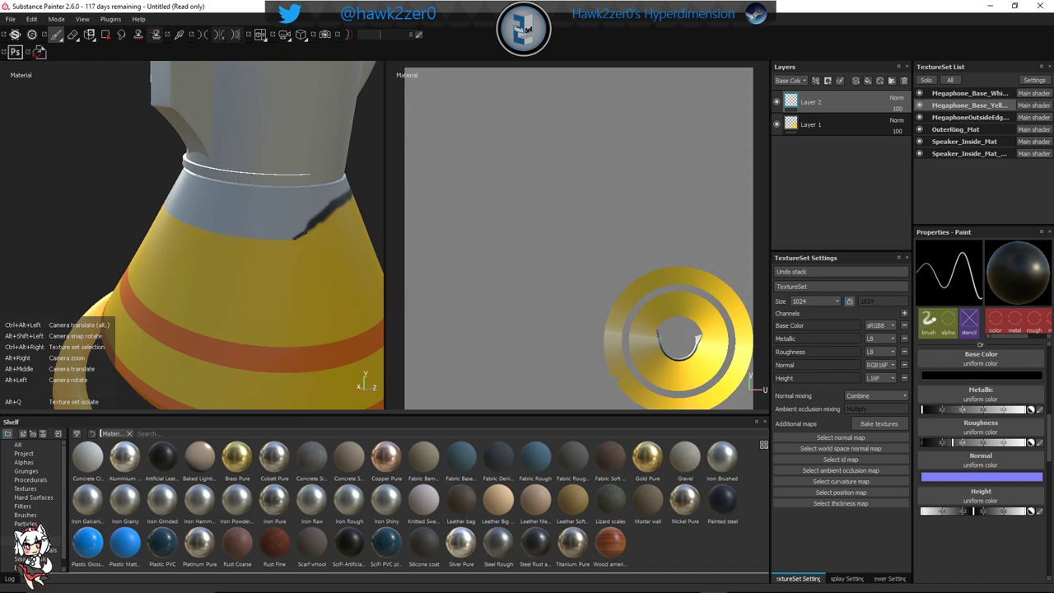
middle_click_drag(322, 266, 320, 216, "alt")
left_click_drag(320, 217, 266, 256, "alt")
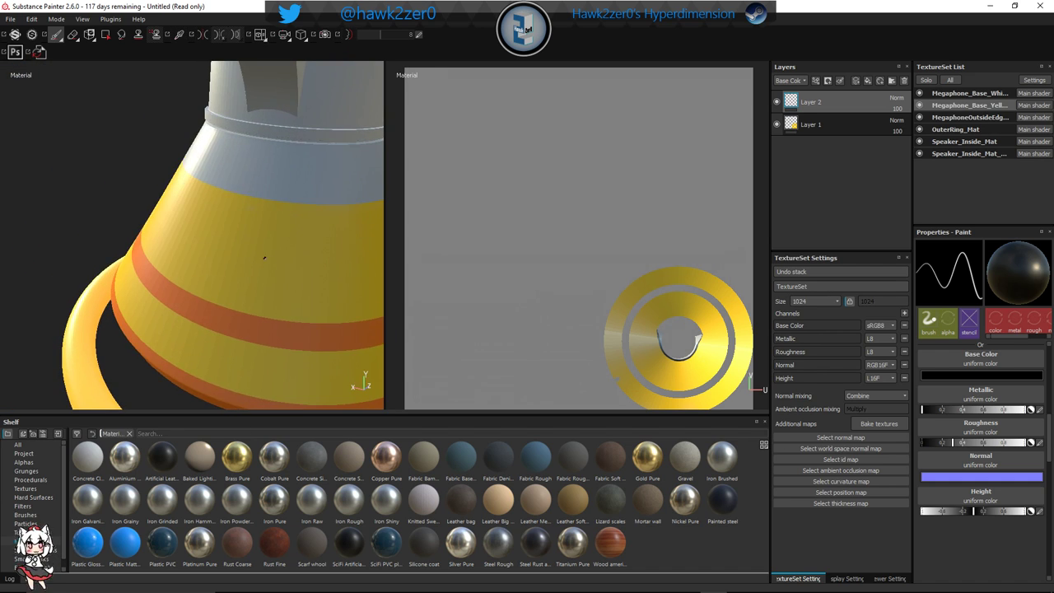
left_click_drag(157, 288, 235, 285, "alt")
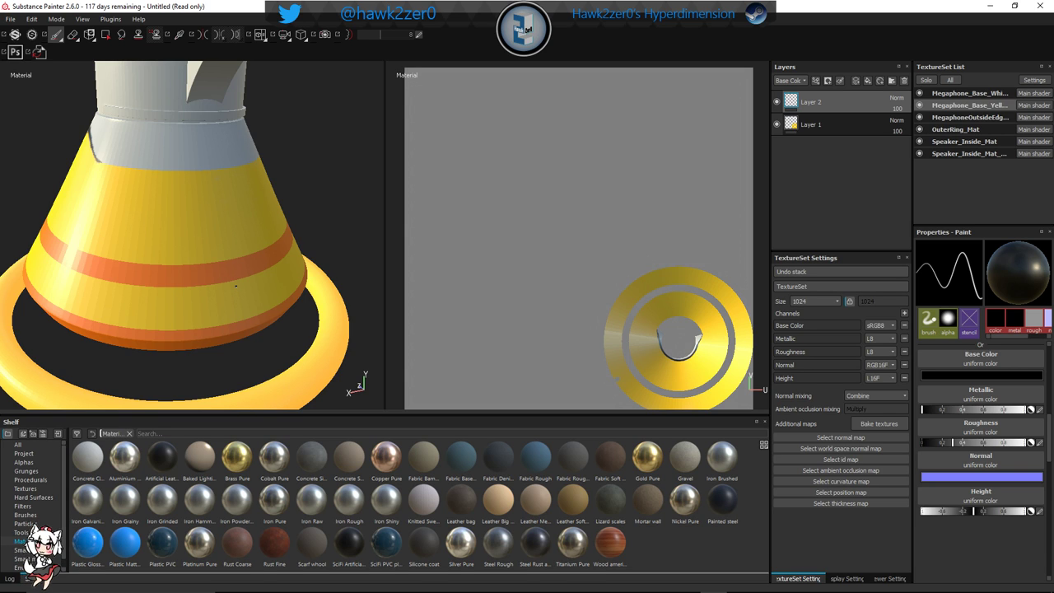
scroll(344, 273, "down", 10)
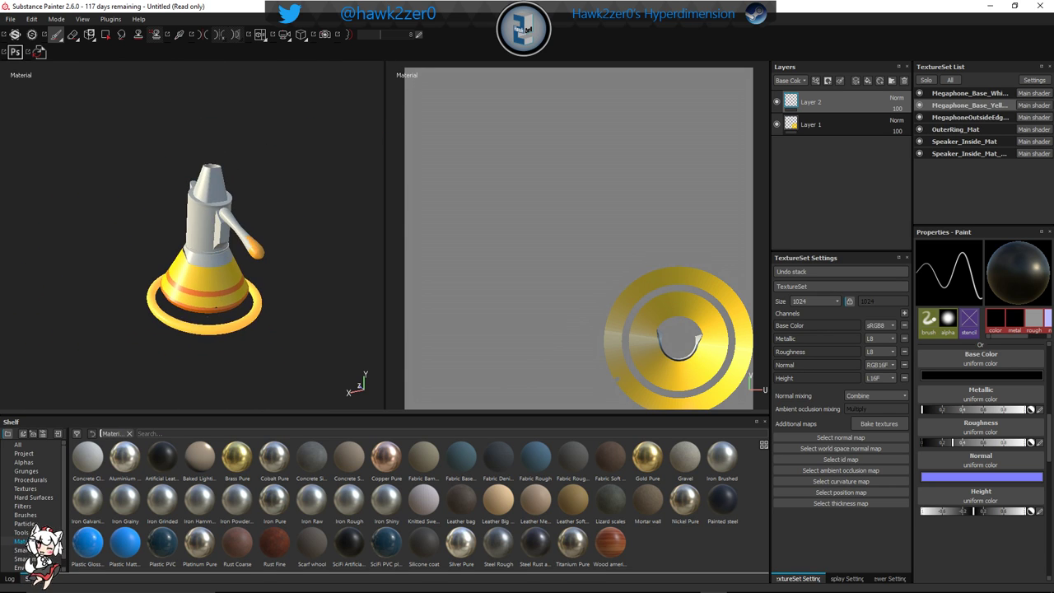
left_click_drag(344, 273, 380, 267, "alt")
left_click_drag(388, 277, 338, 300, "alt")
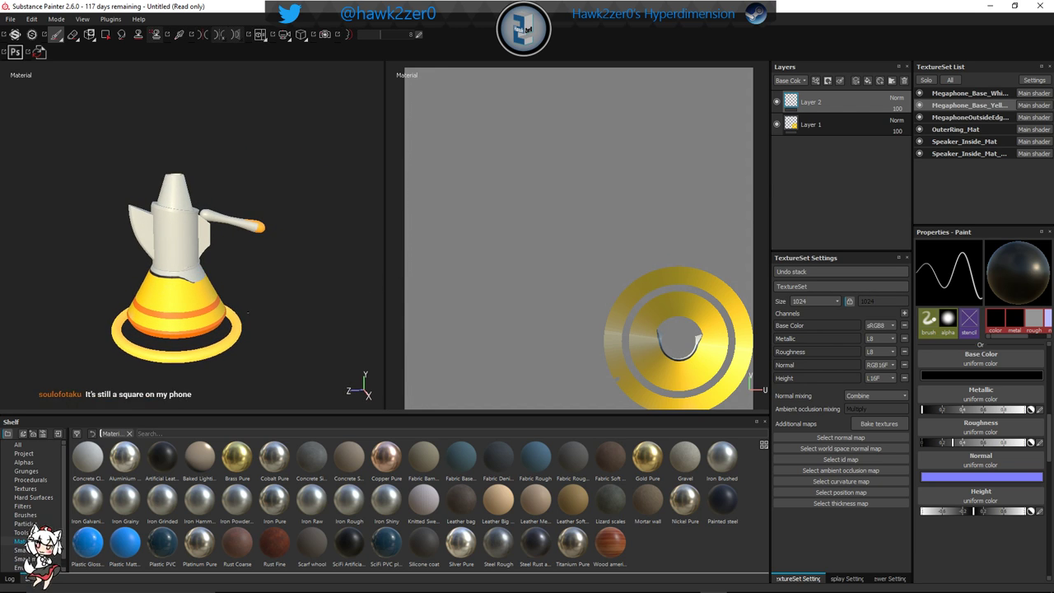
mouse_move(211, 306)
middle_mouse_down("alt")
mouse_move(265, 301)
mouse_move(265, 334)
middle_mouse_up("alt")
scroll(266, 301, "up", 4)
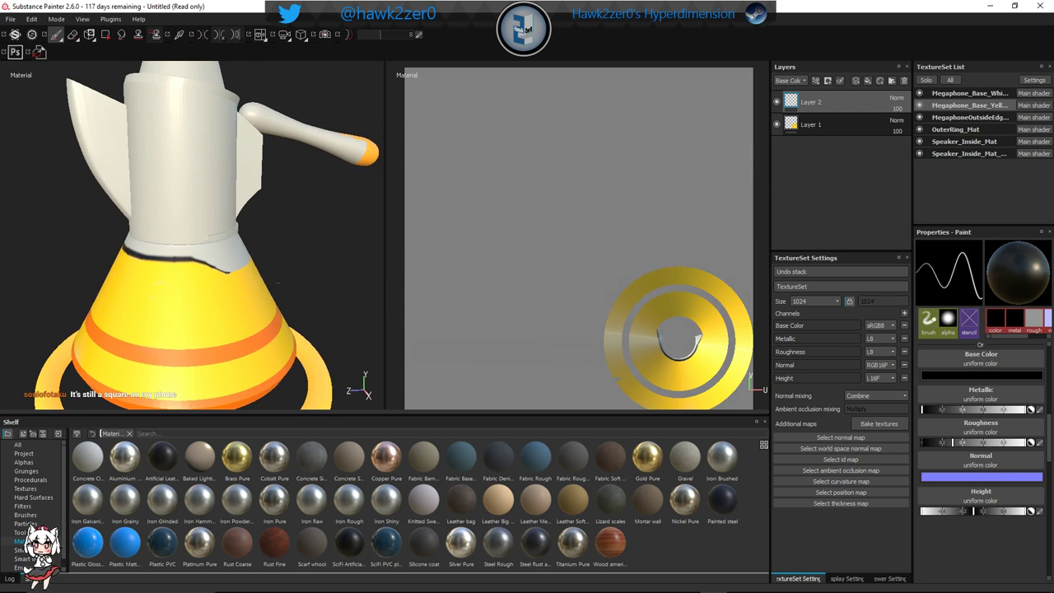
left_click_drag(260, 277, 223, 270, "alt")
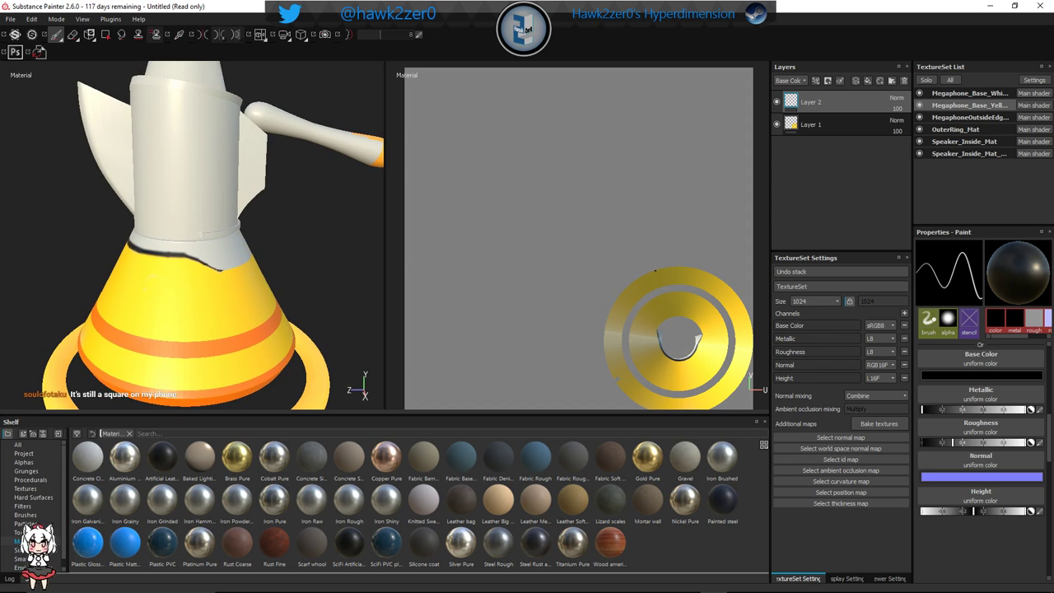
Select the white megaphone base texture set, add a new paint layer, and place it beneath the existing line layer
left_click(980, 94)
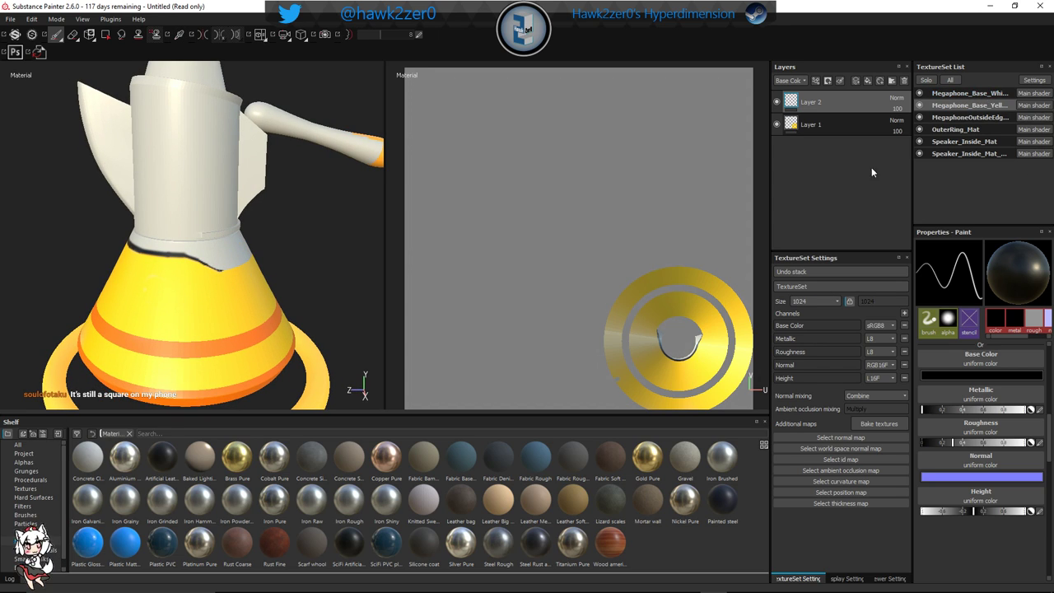
left_click(855, 80)
left_click_drag(838, 101, 834, 130)
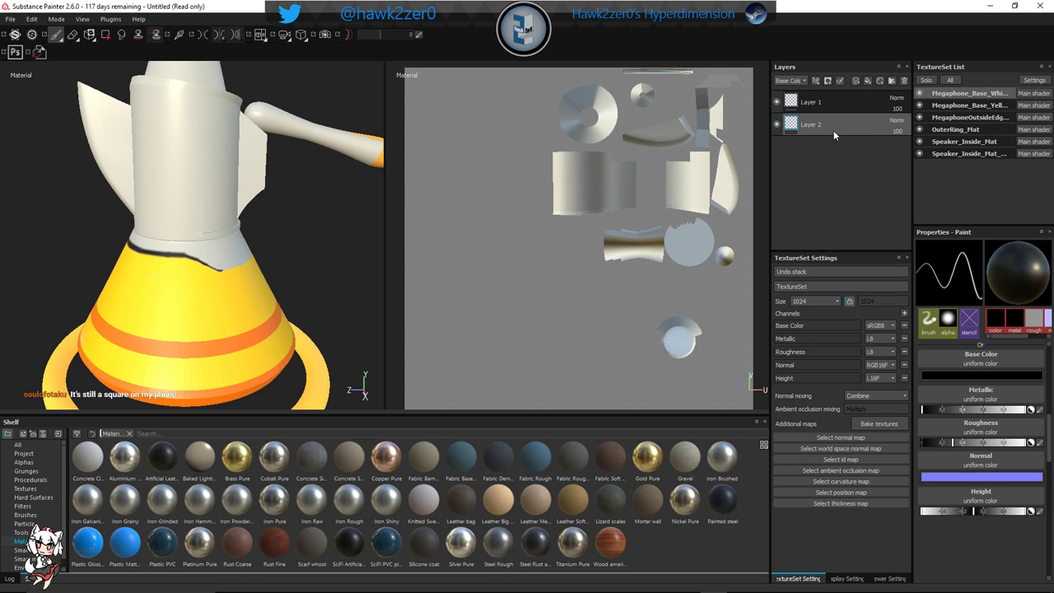
Set the brush's base color to pure white
left_click(980, 375)
left_click_drag(1027, 372, 1027, 331)
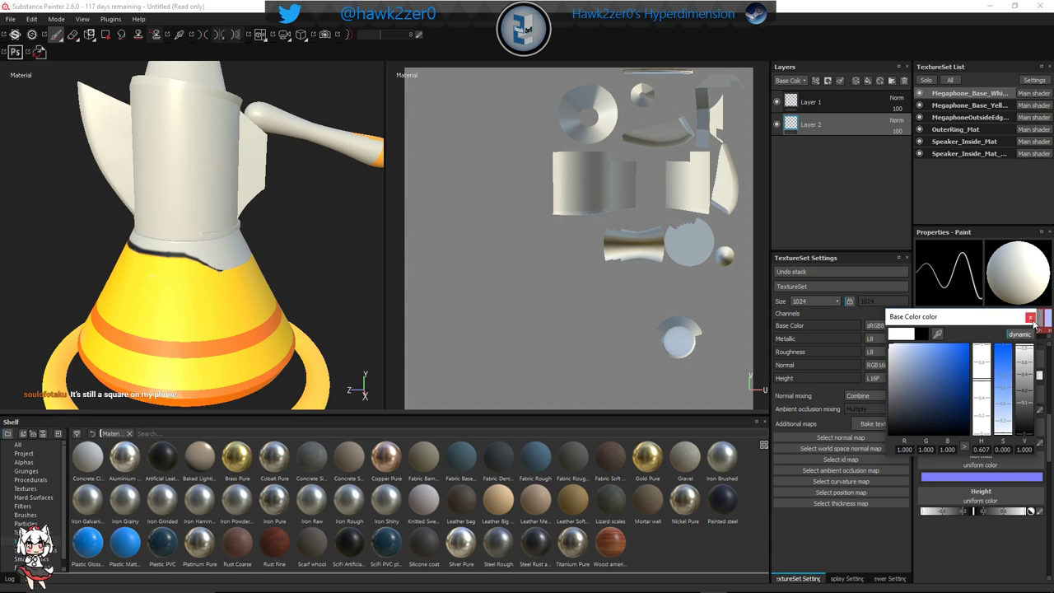
left_click(1031, 318)
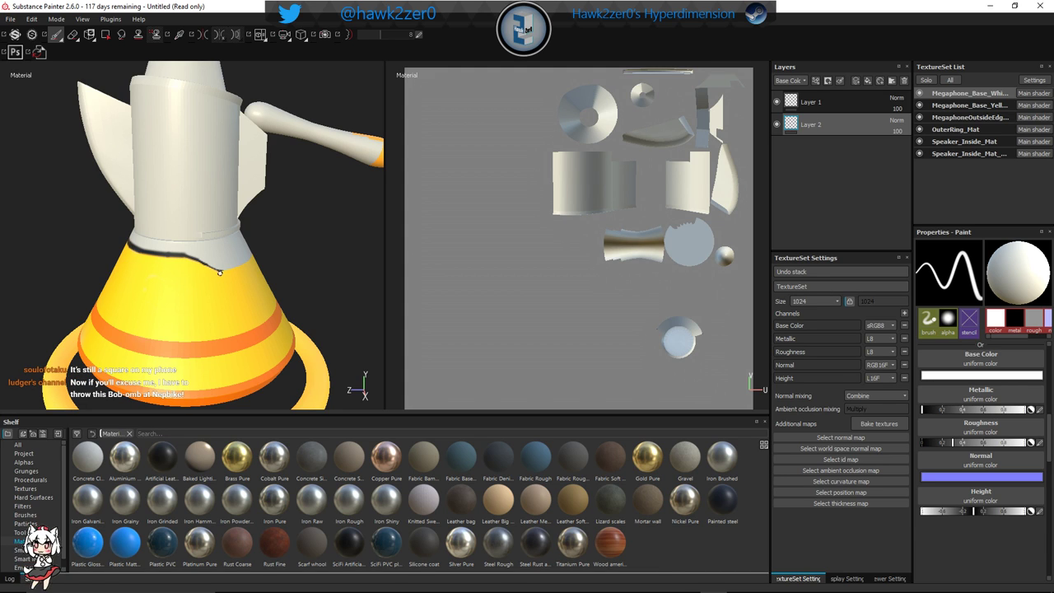
Paint white along the flared collar's lower edge where it meets the yellow cone, isolating the texture set as needed
key("alt+q")
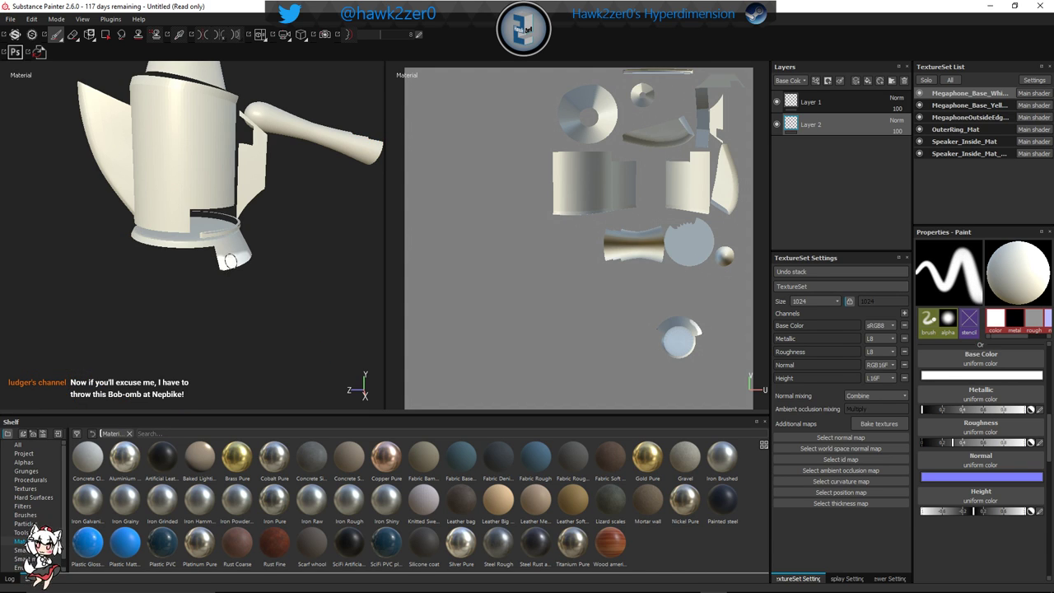
key("alt+q")
left_click_drag(252, 251, 196, 268, "alt")
middle_click_drag(196, 270, 186, 268, "alt")
scroll(196, 269, "down", 2)
scroll(199, 264, "up", 6)
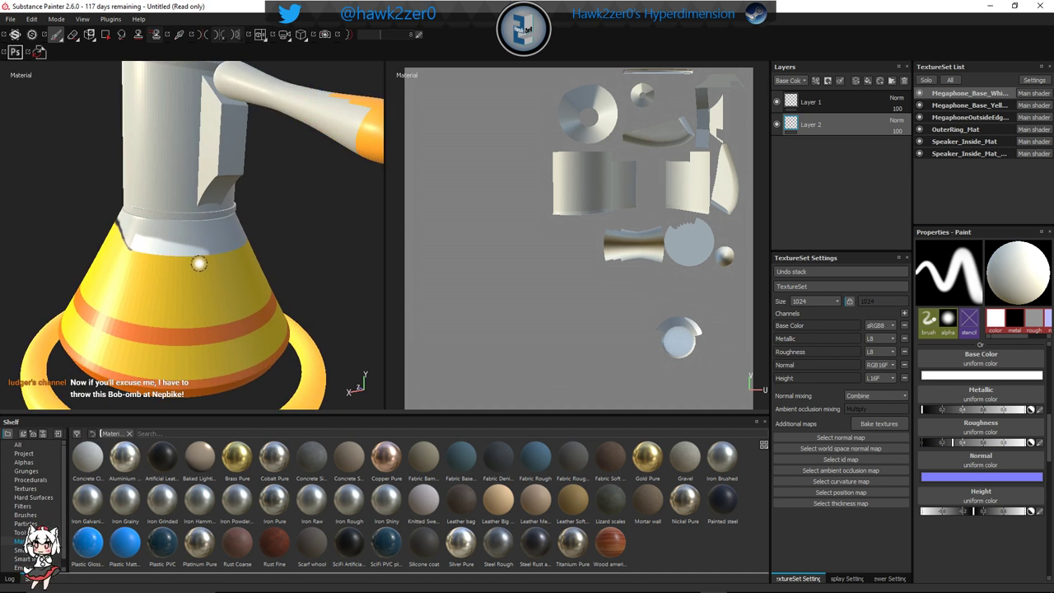
key("alt+q")
key("alt+q")
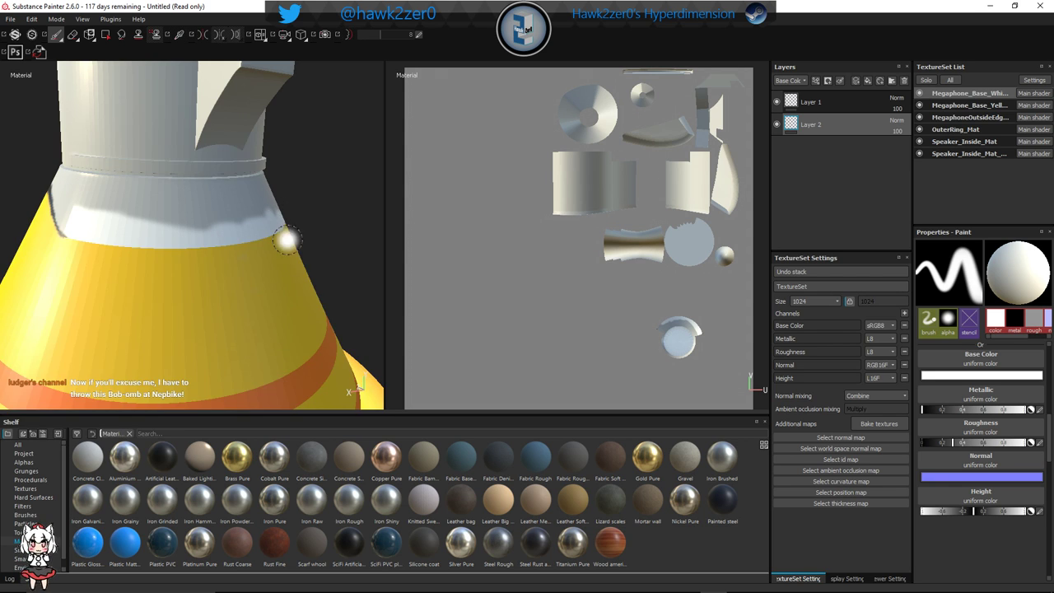
left_click_drag(287, 238, 121, 287, "alt")
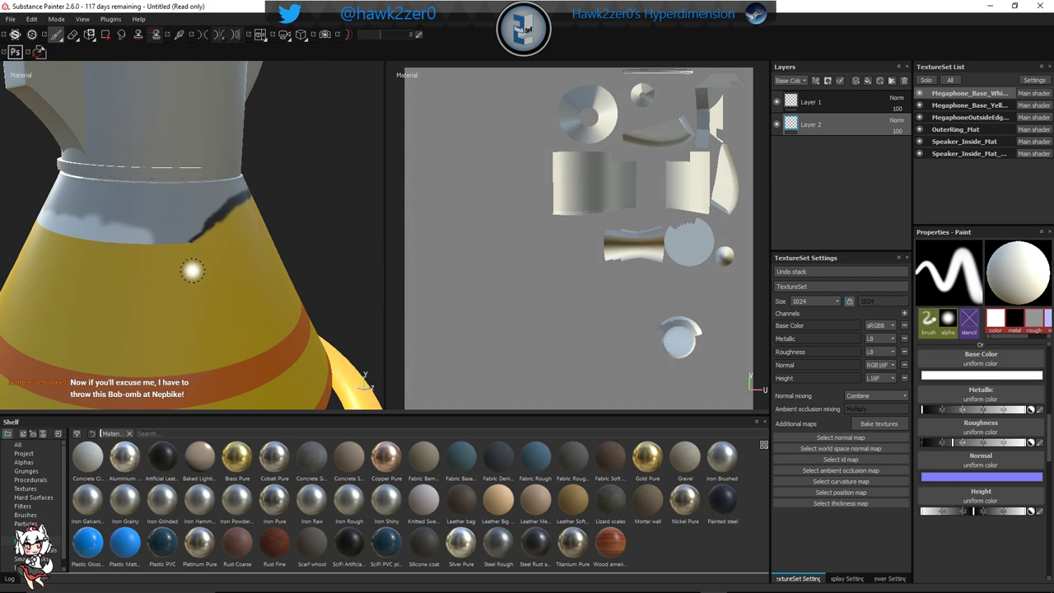
left_click_drag(193, 271, 159, 270, "alt")
key("alt+q")
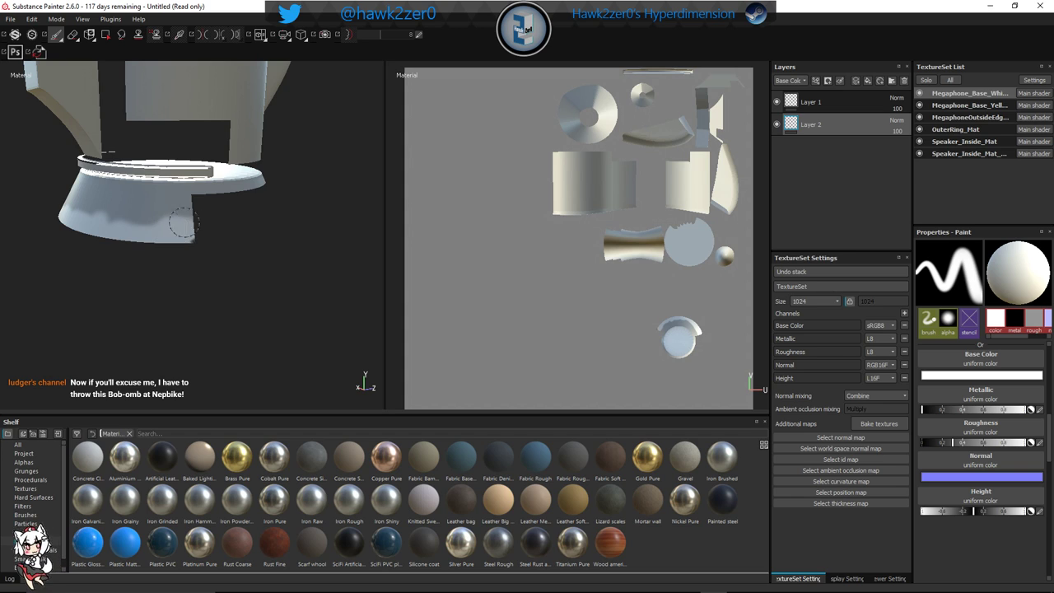
Extend the white paint over the collar surface beside its cut edge, checking it against the complete model
scroll(172, 213, "down", 2)
left_click_drag(182, 228, 203, 234, "alt")
key("alt+q")
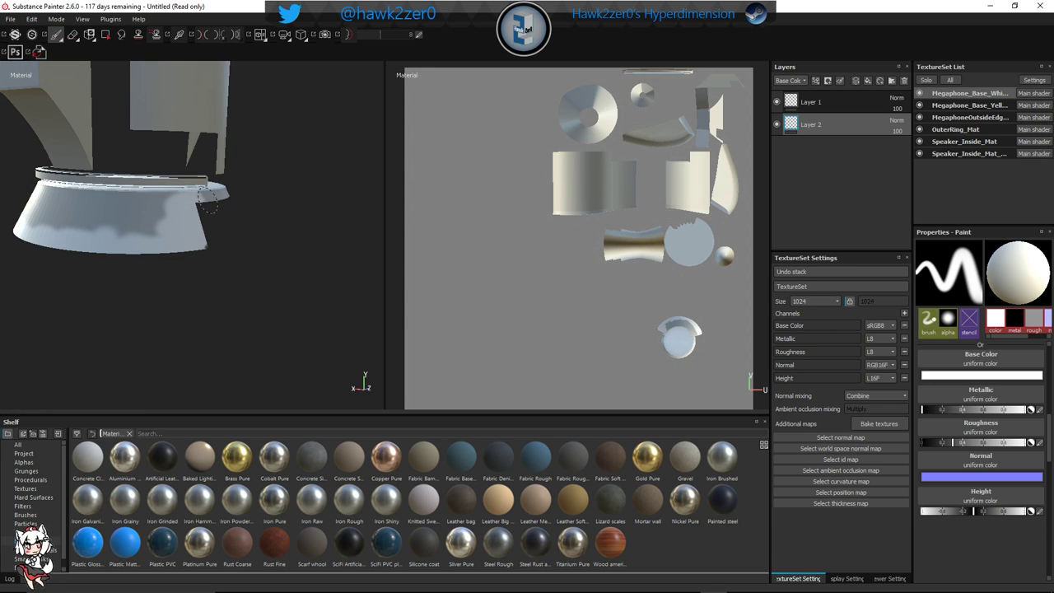
scroll(219, 191, "down", 2)
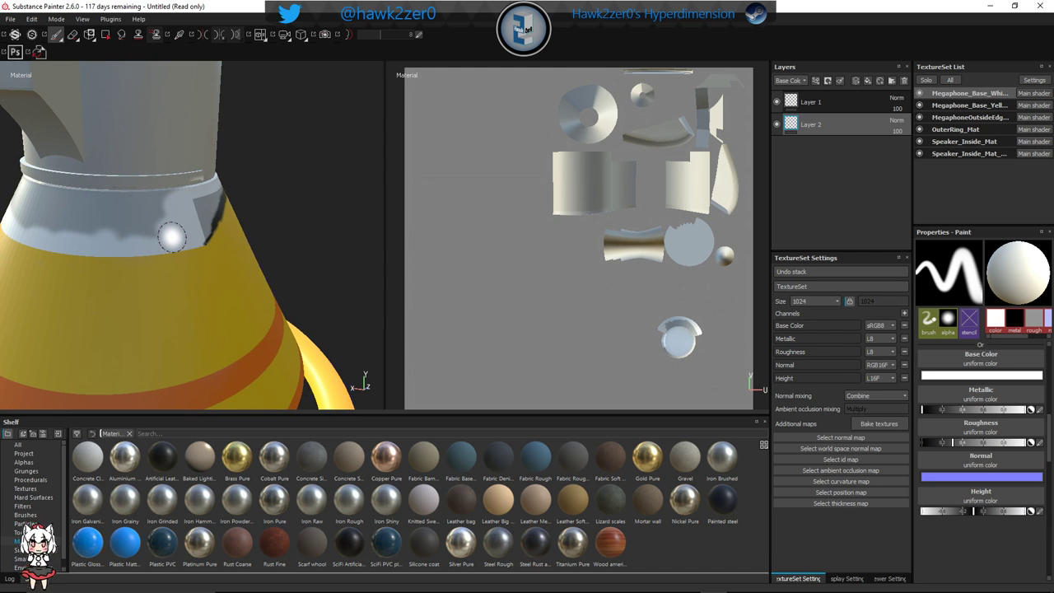
scroll(171, 217, "up", 2)
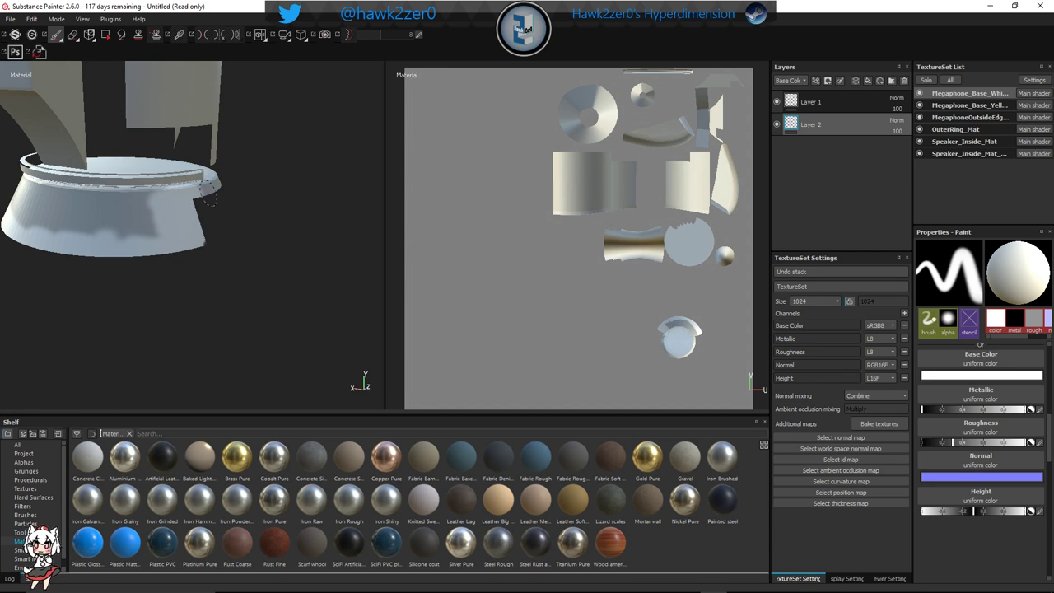
scroll(215, 176, "down", 2)
scroll(145, 204, "up", 2)
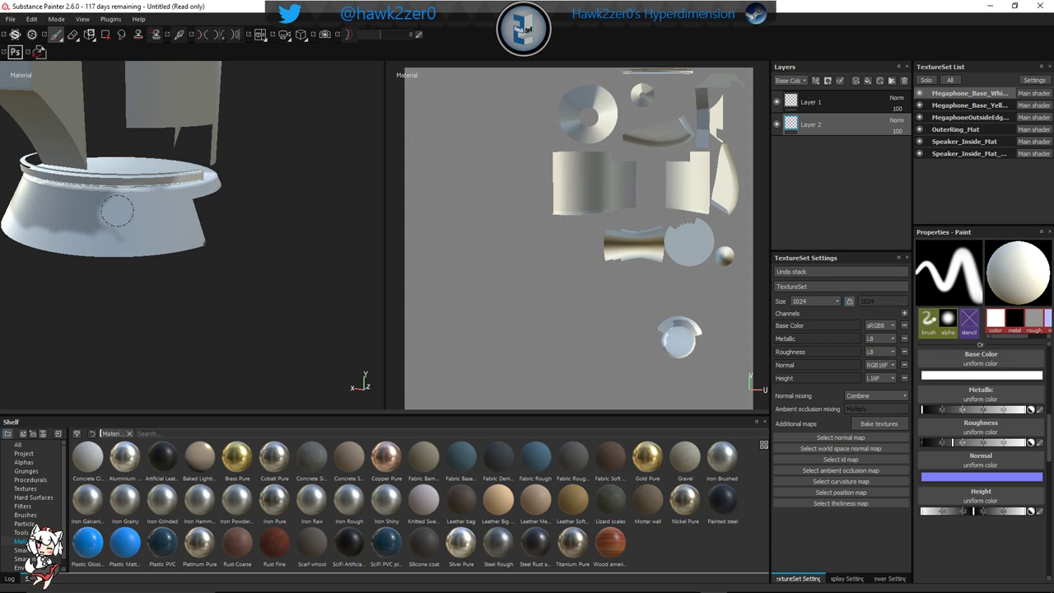
Cover the grey areas remaining on the flared collar's upper part with white
middle_click_drag(117, 212, 263, 224, "alt")
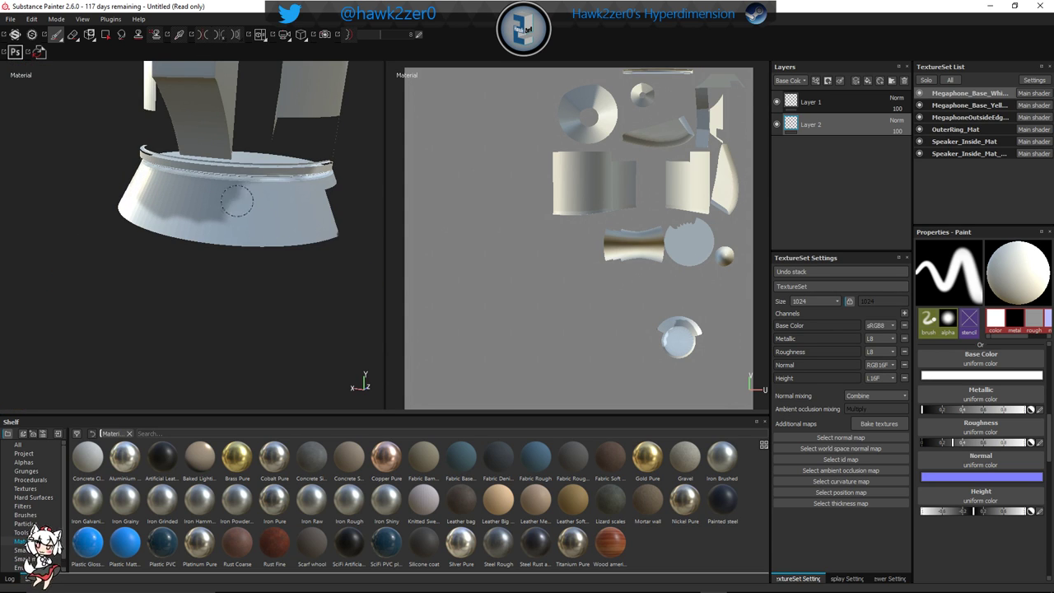
mouse_move(238, 201)
left_mouse_down()
mouse_move(183, 188)
mouse_move(157, 203)
mouse_move(231, 206)
left_mouse_up()
left_click_drag(114, 209, 163, 207, "alt")
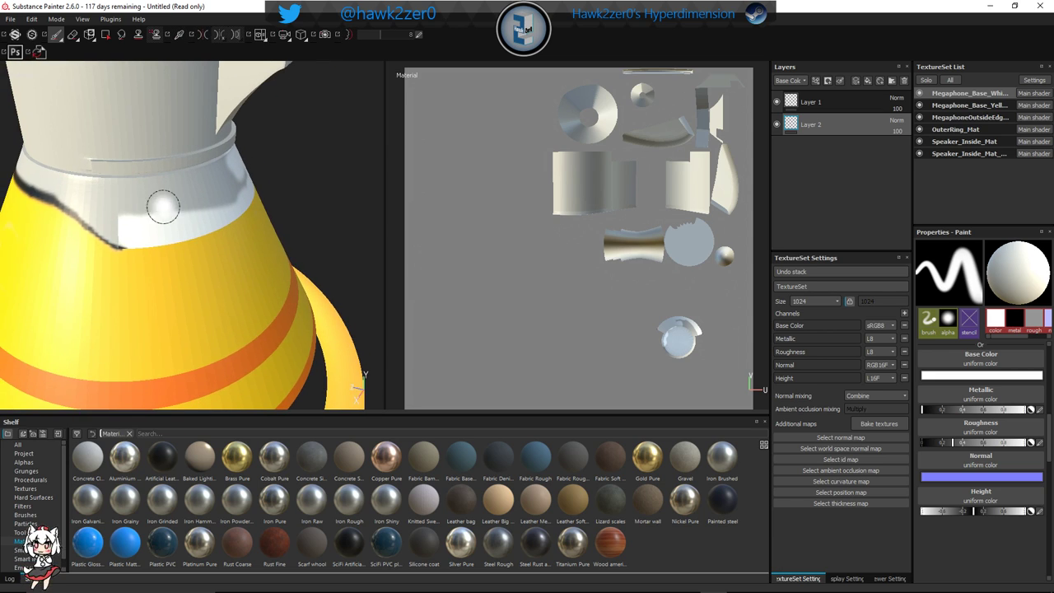
scroll(163, 206, "up", 2)
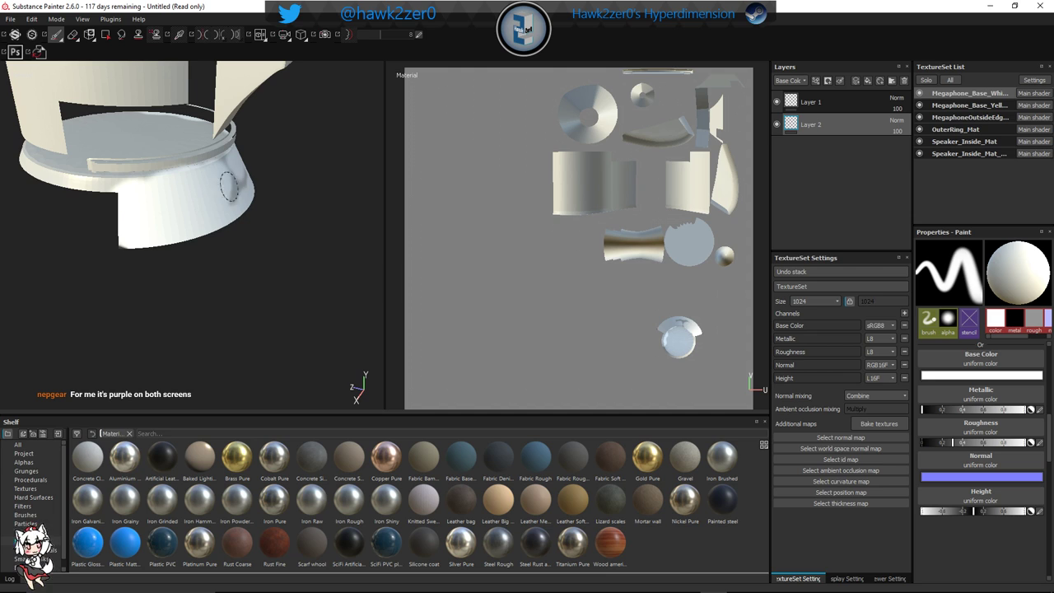
mouse_move(245, 180)
left_mouse_down()
mouse_move(225, 188)
mouse_move(231, 165)
left_mouse_up()
Paint white around the narrow rim above the collar and onto the flat disc inside it
mouse_move(230, 165)
left_mouse_down("alt")
mouse_move(168, 178)
mouse_move(252, 189)
mouse_move(200, 182)
mouse_move(241, 198)
mouse_move(242, 238)
mouse_move(227, 258)
mouse_move(162, 265)
mouse_move(219, 252)
mouse_move(186, 217)
mouse_move(209, 212)
left_mouse_up("alt")
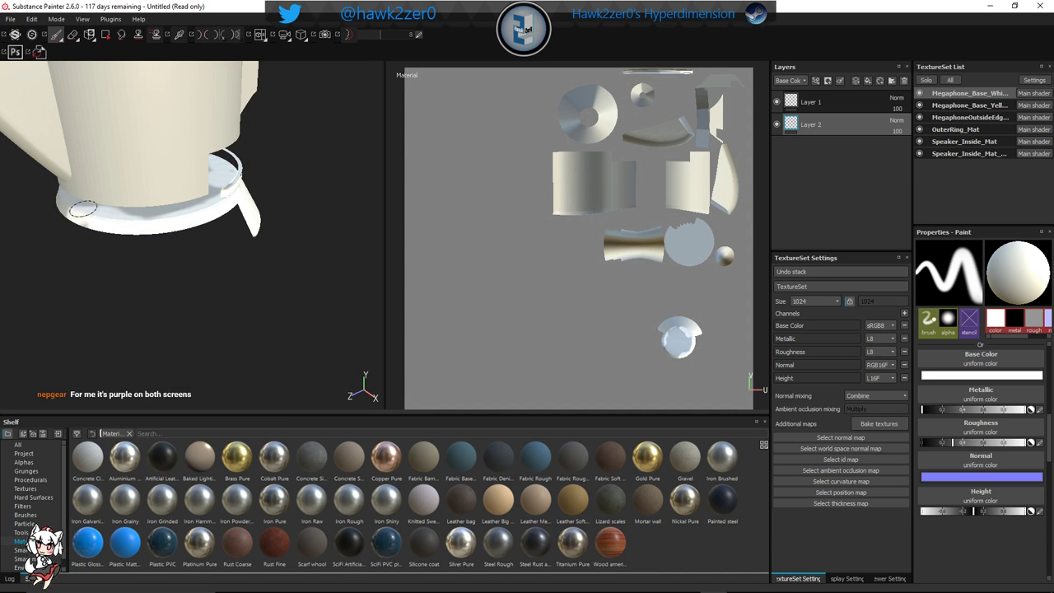
mouse_move(72, 202)
left_mouse_down("alt")
mouse_move(122, 305)
mouse_move(164, 211)
mouse_move(132, 208)
mouse_move(227, 244)
mouse_move(224, 280)
mouse_move(222, 256)
mouse_move(140, 240)
mouse_move(235, 254)
left_mouse_up("alt")
scroll(226, 245, "up", 4)
scroll(713, 347, "up", 2)
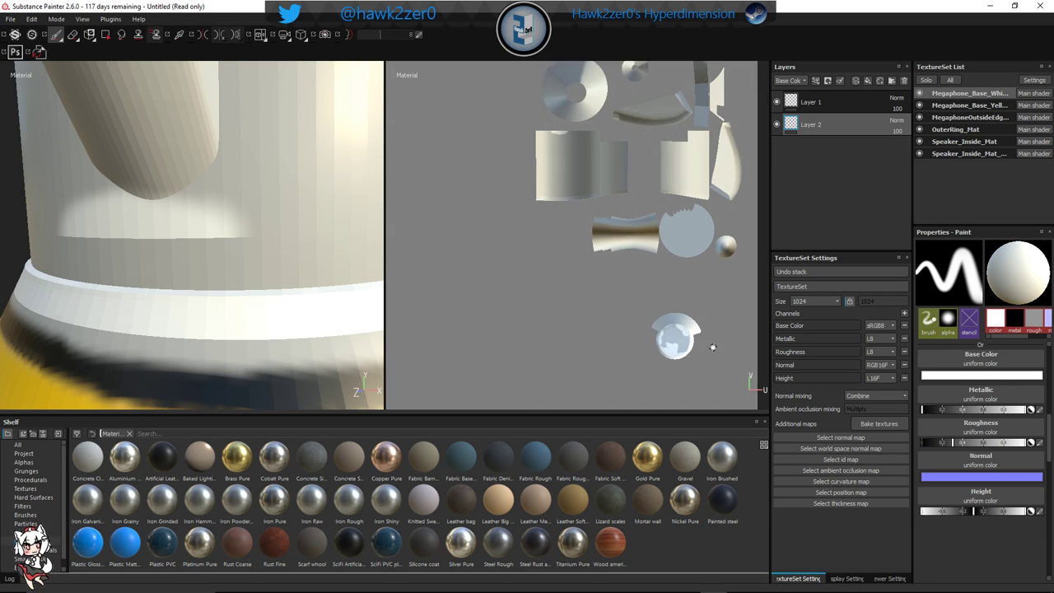
Fill the remaining grey patches of the collar's circular disc with white in the UV view
scroll(706, 338, "up", 4)
middle_click_drag(554, 330, 591, 268)
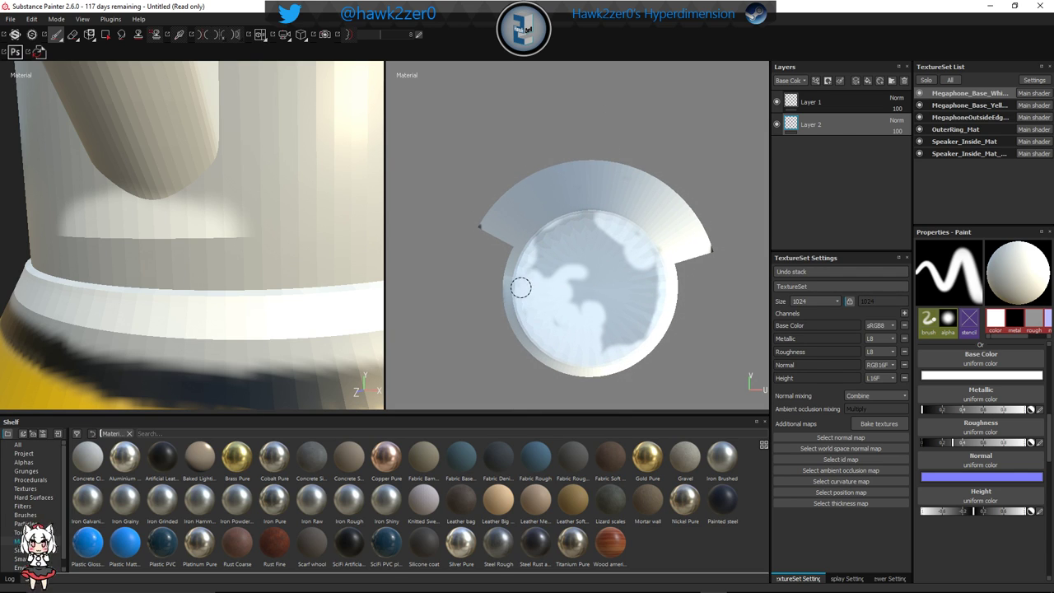
mouse_move(555, 280)
left_mouse_down()
mouse_move(541, 292)
mouse_move(574, 306)
mouse_move(581, 241)
left_mouse_up()
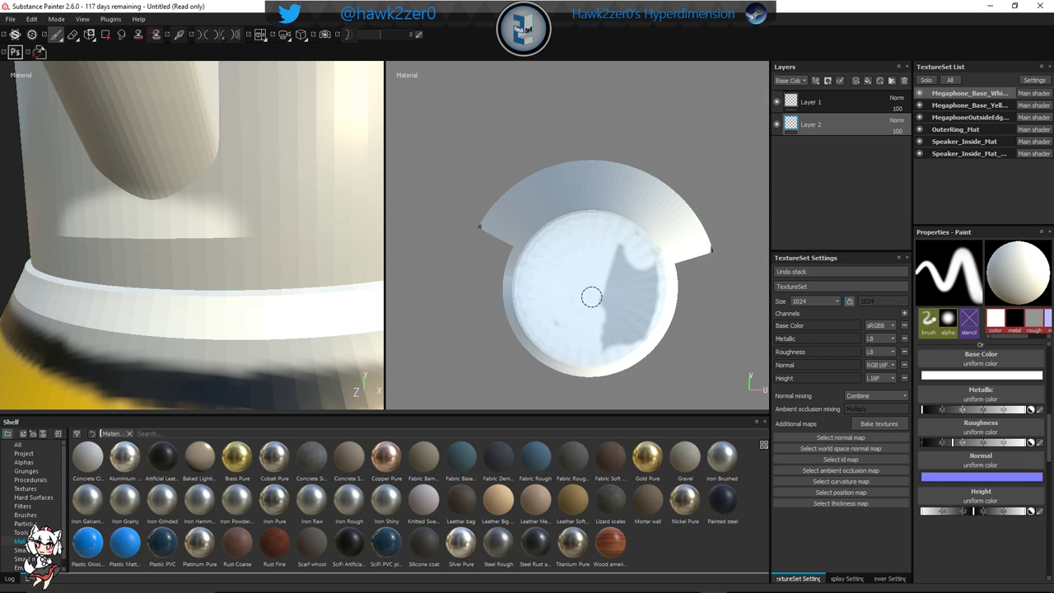
left_click_drag(580, 278, 612, 301)
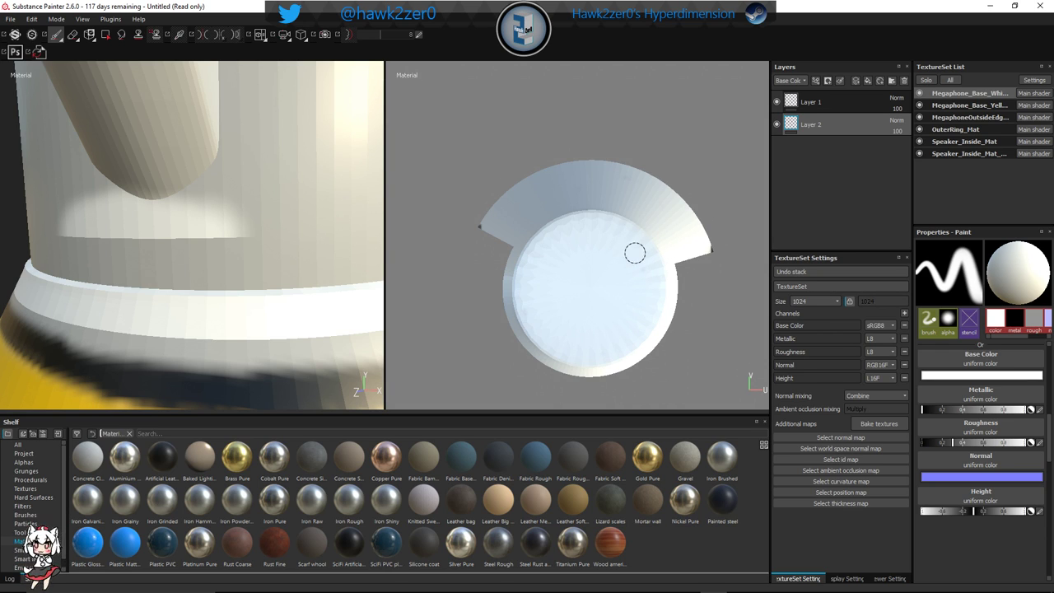
Enlarge the brush and paint white over the raised band and collar with the white base texture set isolated
scroll(220, 277, "down", 6)
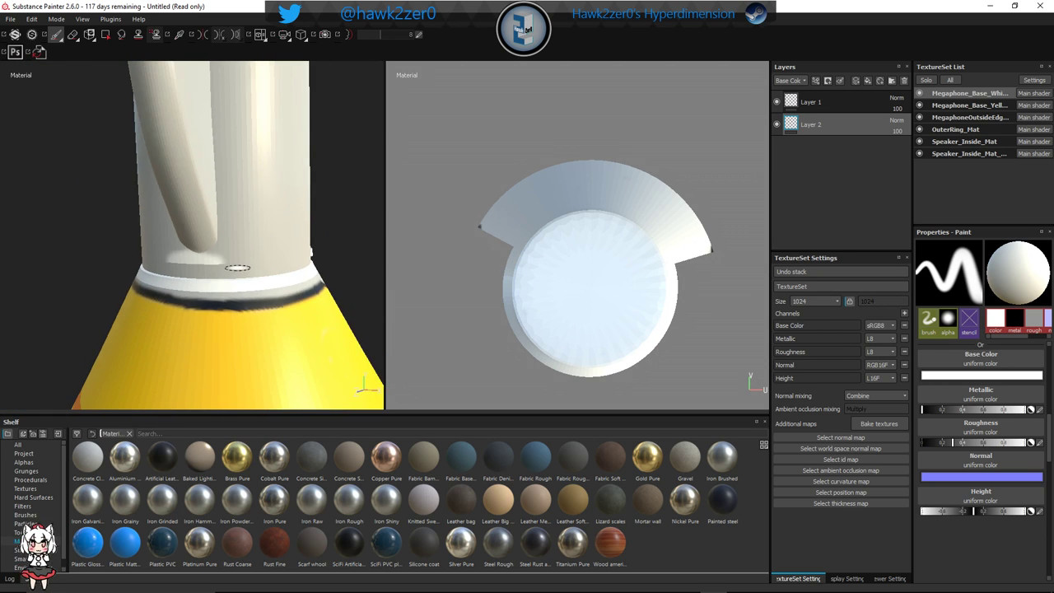
left_click_drag(240, 267, 292, 399, "alt")
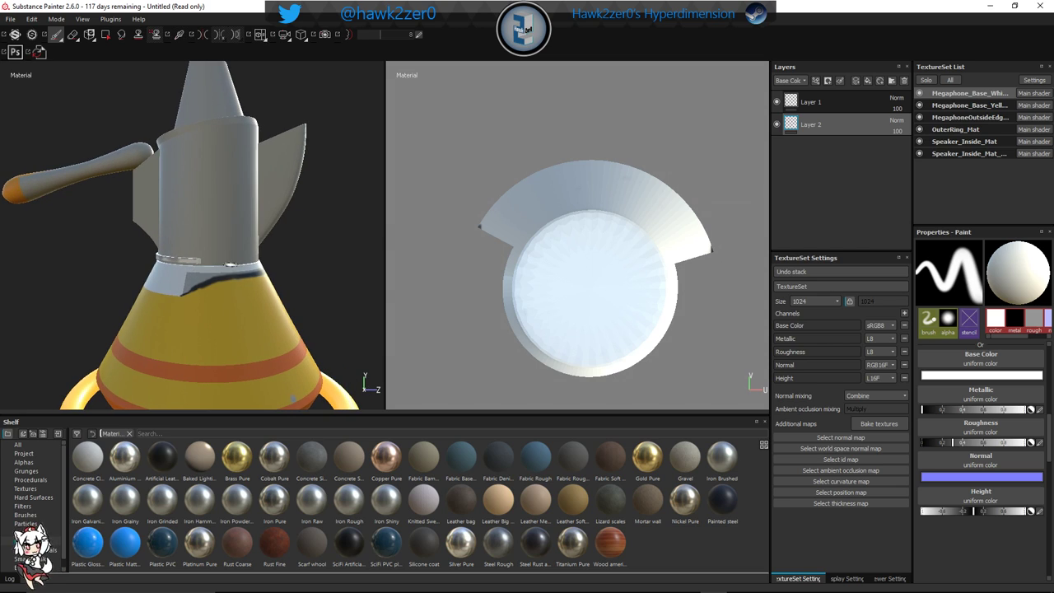
key("bracketright")
key("bracketright")
key("bracketright")
key("alt+q")
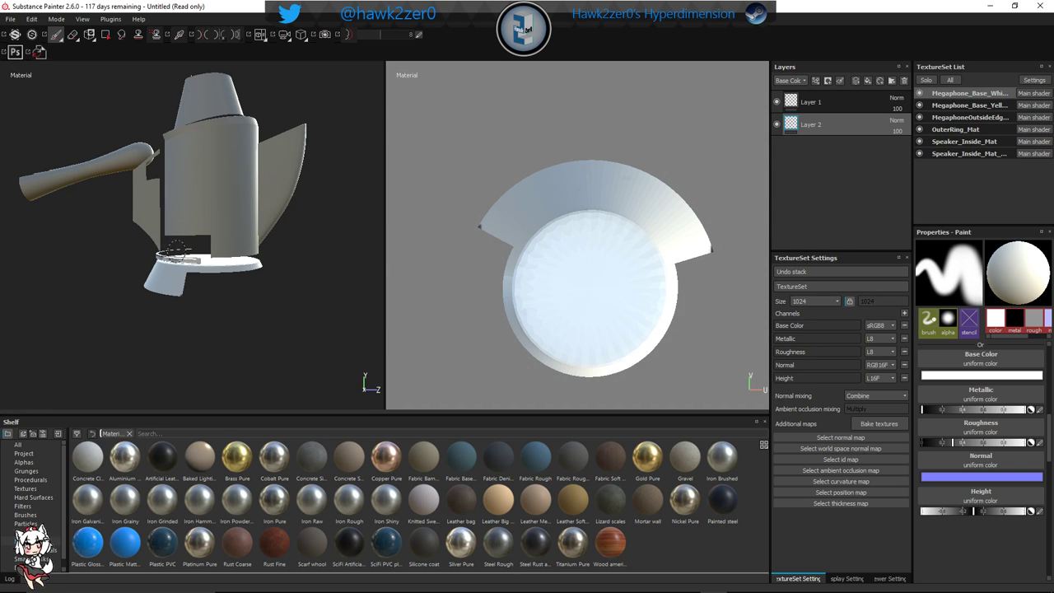
mouse_move(150, 249)
left_mouse_down()
mouse_move(236, 271)
mouse_move(129, 247)
left_mouse_up()
mouse_move(128, 247)
left_mouse_down("alt")
mouse_move(156, 251)
mouse_move(99, 248)
mouse_move(116, 249)
left_mouse_up("alt")
left_click(115, 249, "ctrl+alt")
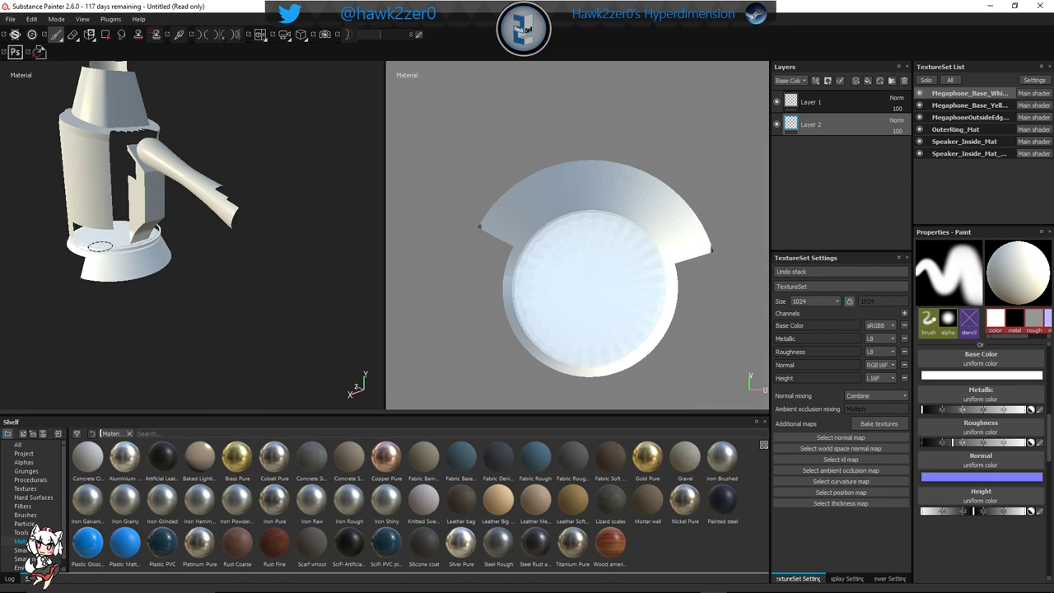
left_click_drag(91, 241, 97, 246)
Touch up the end of the raised band above the collar with white
scroll(101, 252, "down", 2)
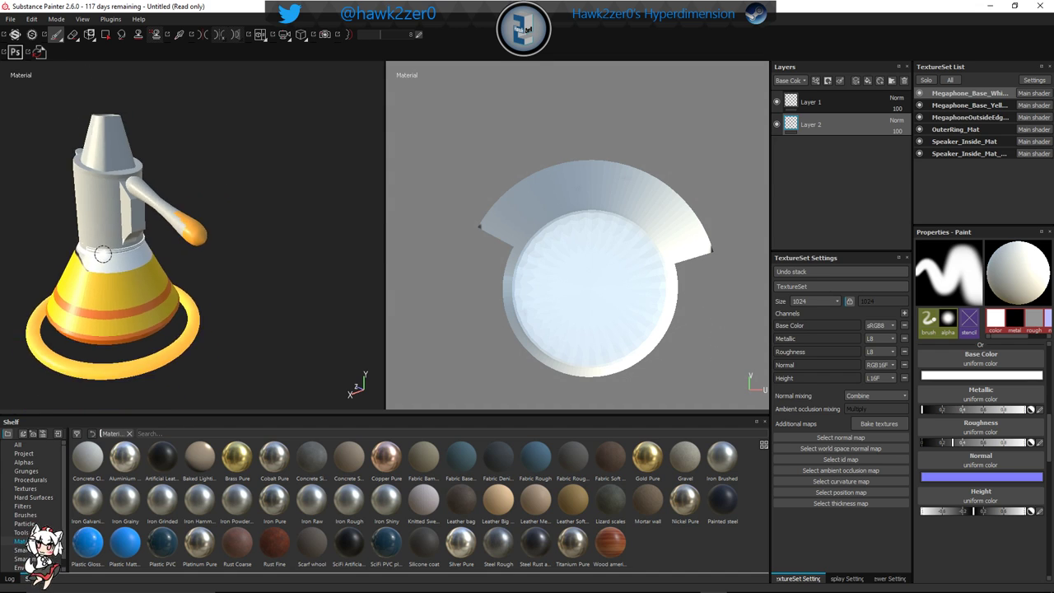
scroll(102, 252, "up", 10)
middle_click_drag(101, 237, 207, 265, "alt")
left_click_drag(207, 265, 172, 253, "alt")
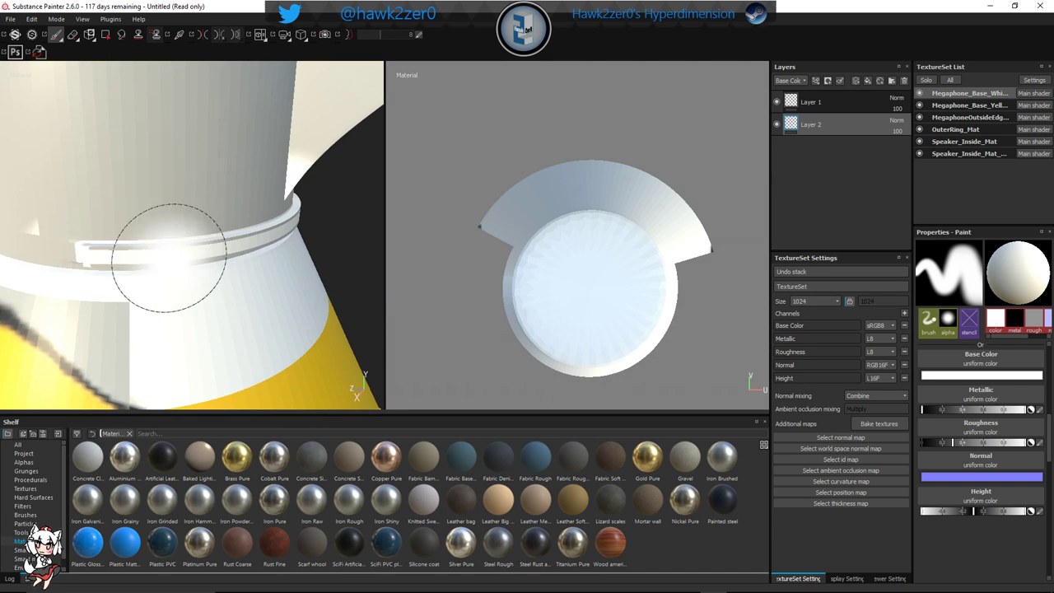
left_click_drag(94, 251, 134, 230)
middle_click_drag(256, 268, 326, 284, "alt")
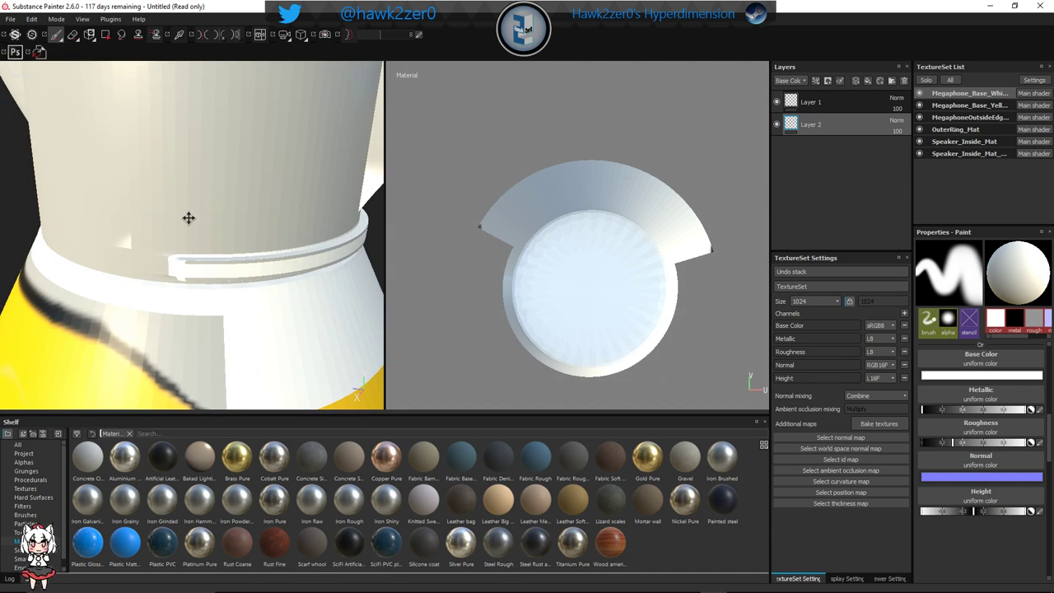
Brush white across the lower and middle part of the cylindrical body above the black outline
left_click_drag(189, 219, 214, 235, "alt")
right_click_drag(238, 217, 207, 236, "alt")
left_click(207, 235)
mouse_move(206, 235)
left_mouse_down()
mouse_move(177, 247)
mouse_move(182, 240)
mouse_move(88, 206)
mouse_move(120, 174)
mouse_move(66, 206)
mouse_move(181, 207)
mouse_move(223, 162)
mouse_move(233, 212)
left_mouse_up()
scroll(234, 172, "up", 3)
scroll(245, 173, "down", 6)
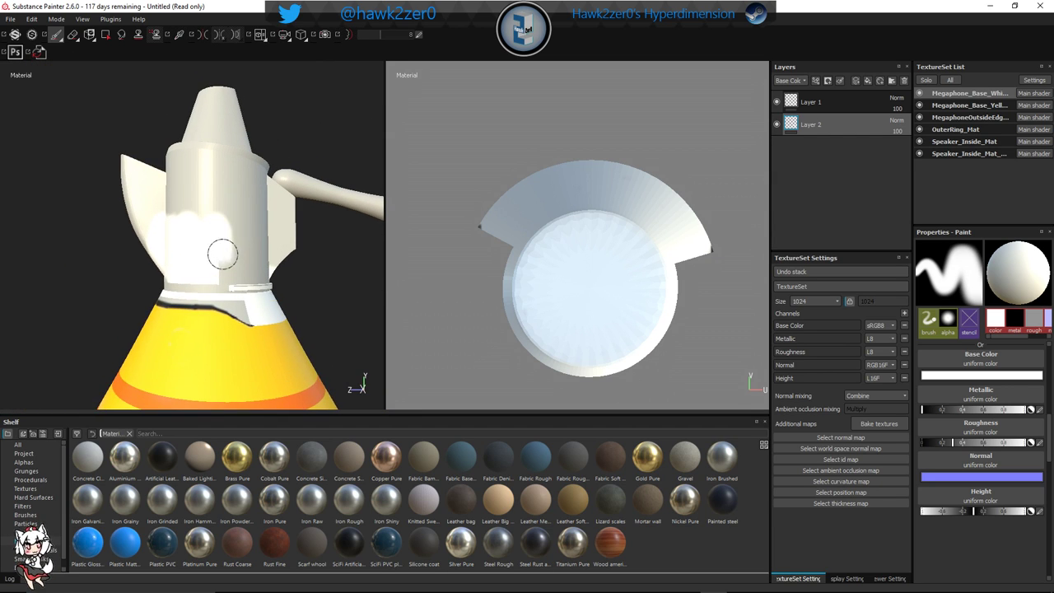
Isolate the white base texture set and paint white over the rest of the cylinder's front and its side edges
key("alt+q")
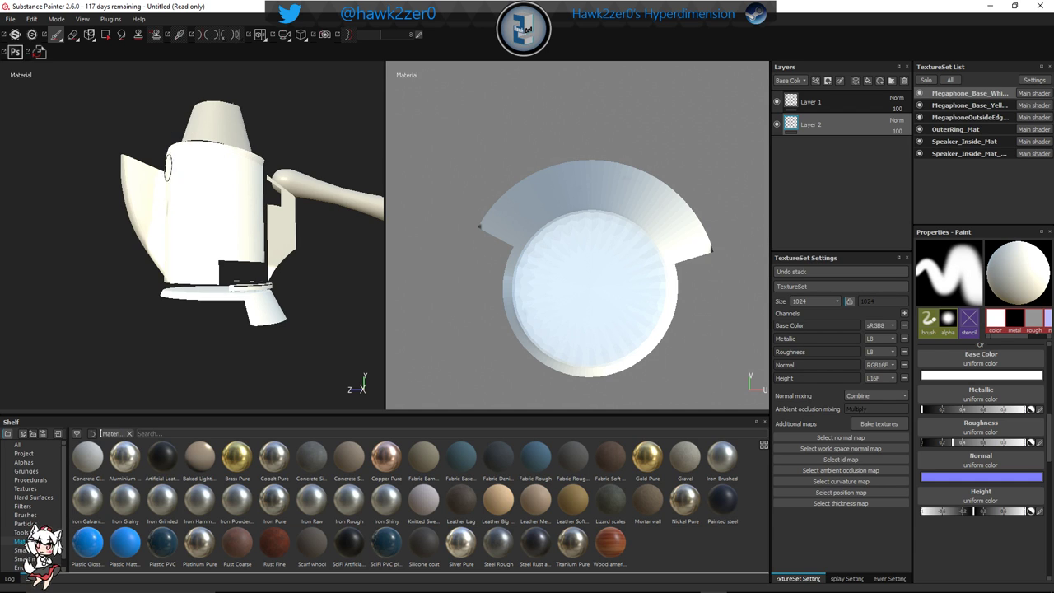
left_click_drag(168, 168, 169, 176)
left_click_drag(247, 206, 156, 218, "alt")
mouse_move(262, 189)
left_mouse_down()
mouse_move(281, 182)
mouse_move(280, 191)
left_mouse_up()
left_click_drag(262, 237, 290, 203, "alt")
left_click_drag(248, 251, 239, 257)
mouse_move(247, 252)
left_mouse_down("alt")
mouse_move(264, 242)
mouse_move(288, 264)
mouse_move(239, 247)
left_mouse_up("alt")
left_click_drag(220, 222, 213, 244)
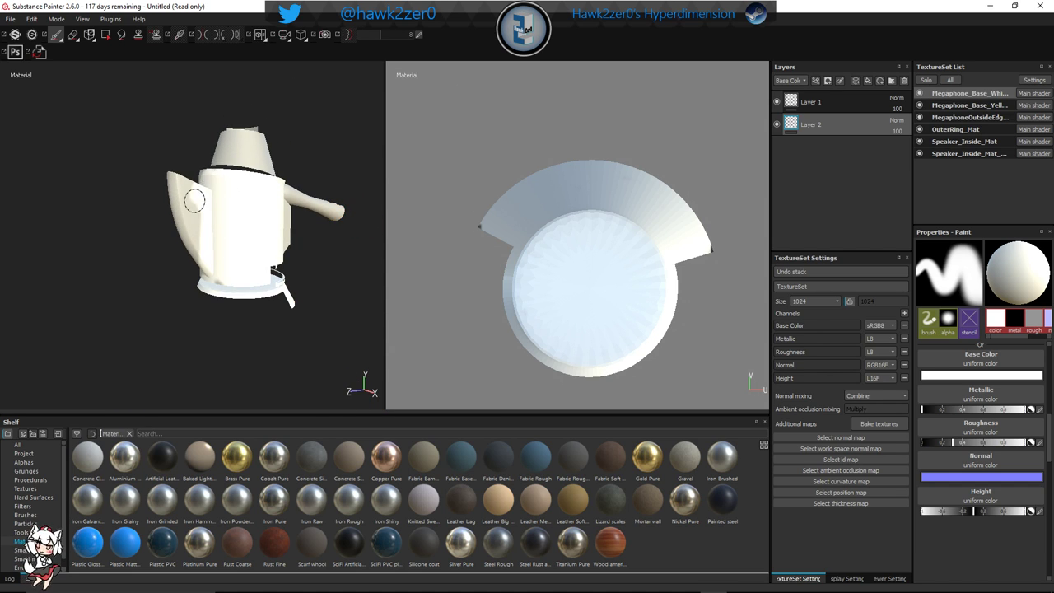
Paint white on the side fin and the shoulder where the cylinder meets the top cone
left_click_drag(194, 201, 197, 206)
mouse_move(289, 232)
left_mouse_down("alt")
mouse_move(198, 216)
mouse_move(165, 222)
left_mouse_up("alt")
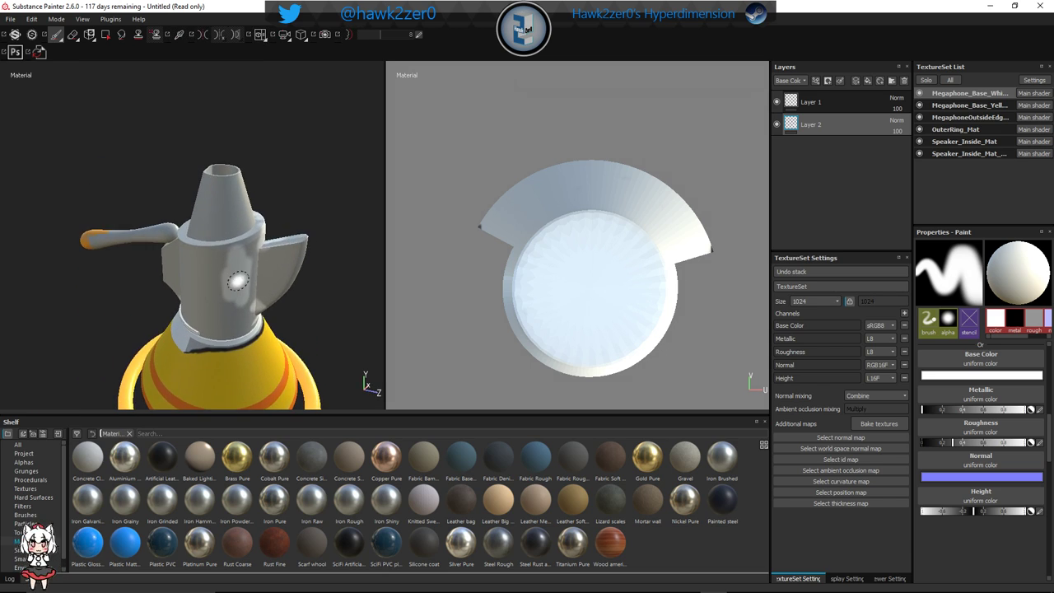
left_click_drag(237, 281, 245, 245, "alt")
key("alt+q")
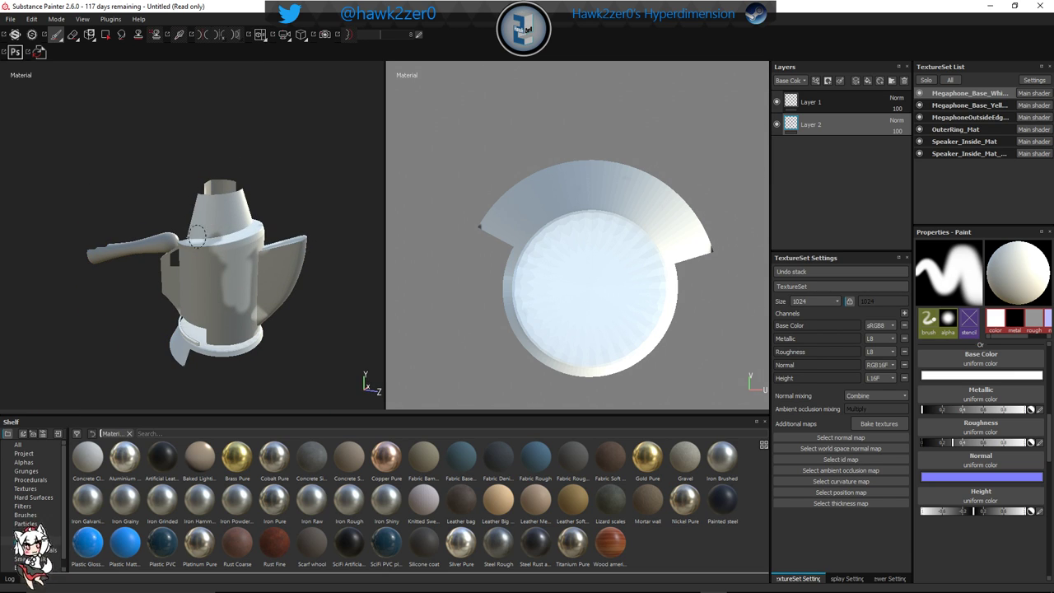
left_click_drag(252, 203, 244, 199)
left_click_drag(156, 239, 231, 240, "alt")
left_click_drag(165, 212, 149, 221)
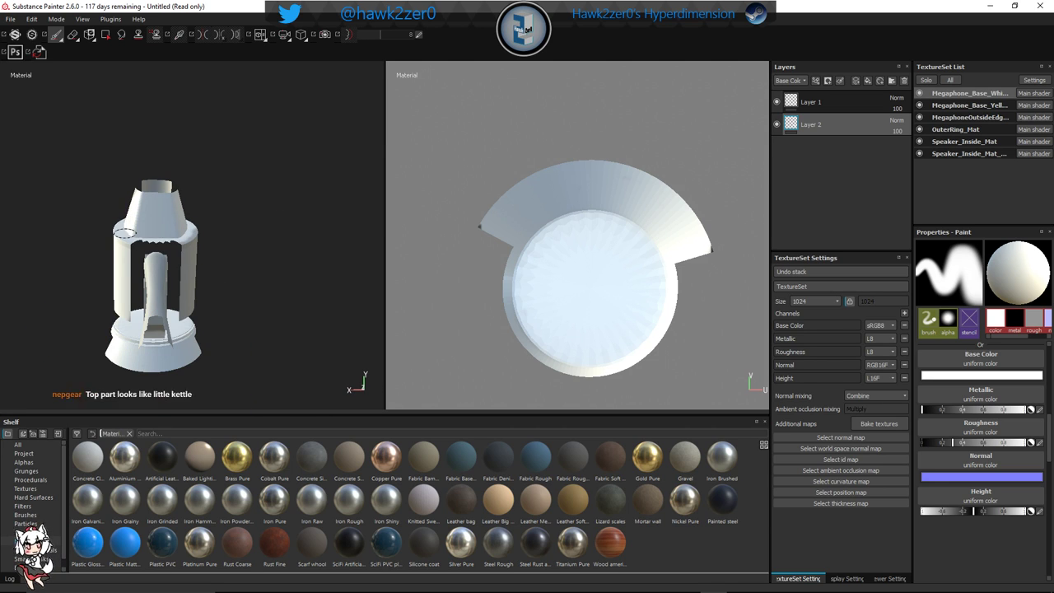
Brush white over the side of the cylindrical body beside the fin, from the lower edge up to the shoulder
mouse_move(239, 290)
left_mouse_down("alt")
mouse_move(186, 305)
mouse_move(180, 274)
left_mouse_up("alt")
left_click_drag(264, 301, 165, 253, "alt")
scroll(168, 248, "up", 4)
mouse_move(211, 171)
left_mouse_down()
mouse_move(209, 198)
mouse_move(184, 230)
mouse_move(185, 304)
mouse_move(224, 344)
mouse_move(217, 266)
mouse_move(271, 166)
mouse_move(252, 275)
mouse_move(242, 252)
mouse_move(277, 236)
mouse_move(232, 216)
mouse_move(239, 276)
mouse_move(259, 309)
mouse_move(247, 318)
mouse_move(309, 317)
mouse_move(231, 309)
left_mouse_up()
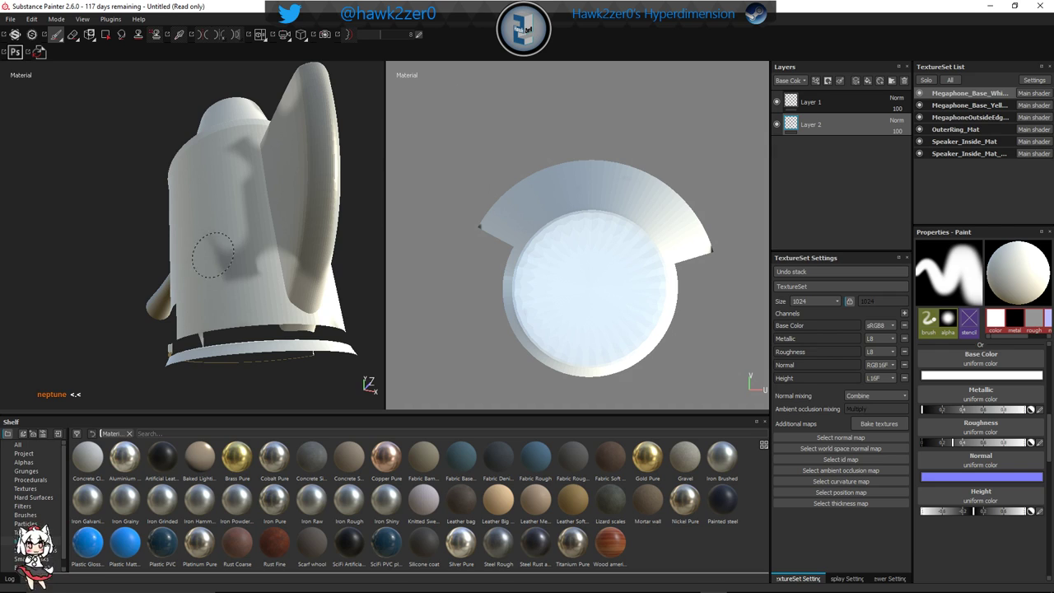
mouse_move(213, 256)
left_mouse_down()
mouse_move(247, 263)
mouse_move(301, 247)
mouse_move(264, 214)
mouse_move(244, 175)
left_mouse_up()
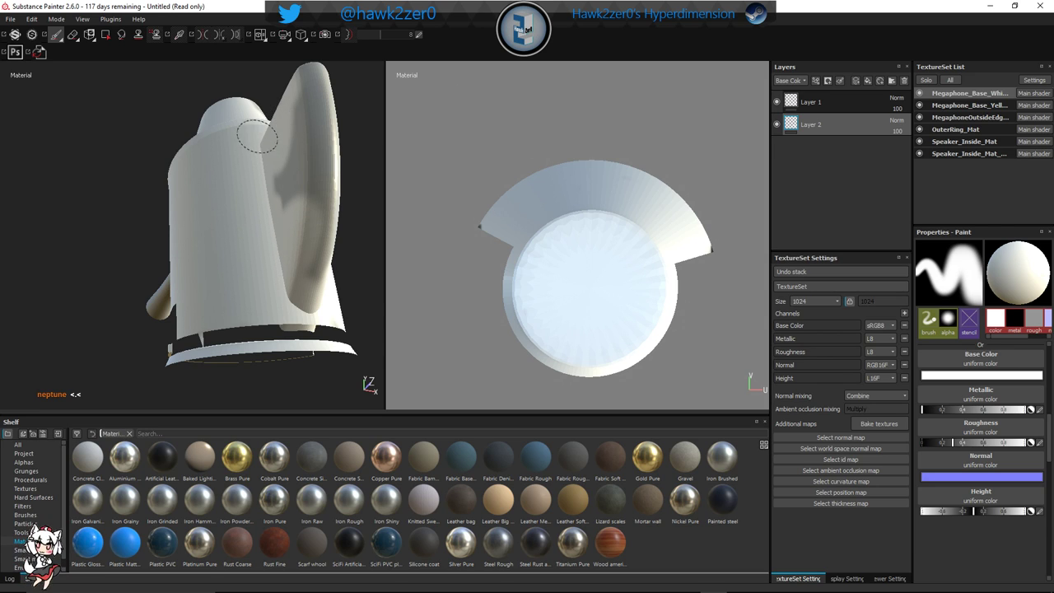
mouse_move(257, 136)
left_mouse_down()
mouse_move(300, 185)
mouse_move(336, 136)
mouse_move(329, 153)
mouse_move(271, 170)
mouse_move(243, 213)
mouse_move(306, 228)
mouse_move(276, 247)
mouse_move(297, 283)
mouse_move(230, 216)
left_mouse_up()
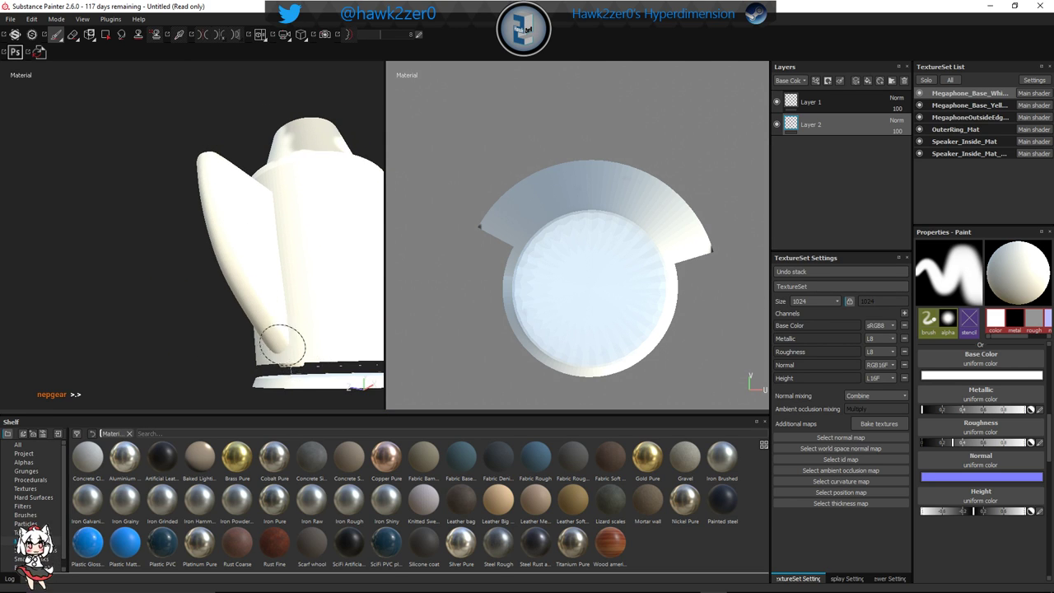
Fill the unpainted centre of the round, notched disc island with white on the UV map
scroll(665, 298, "up", 4)
scroll(669, 298, "down", 5)
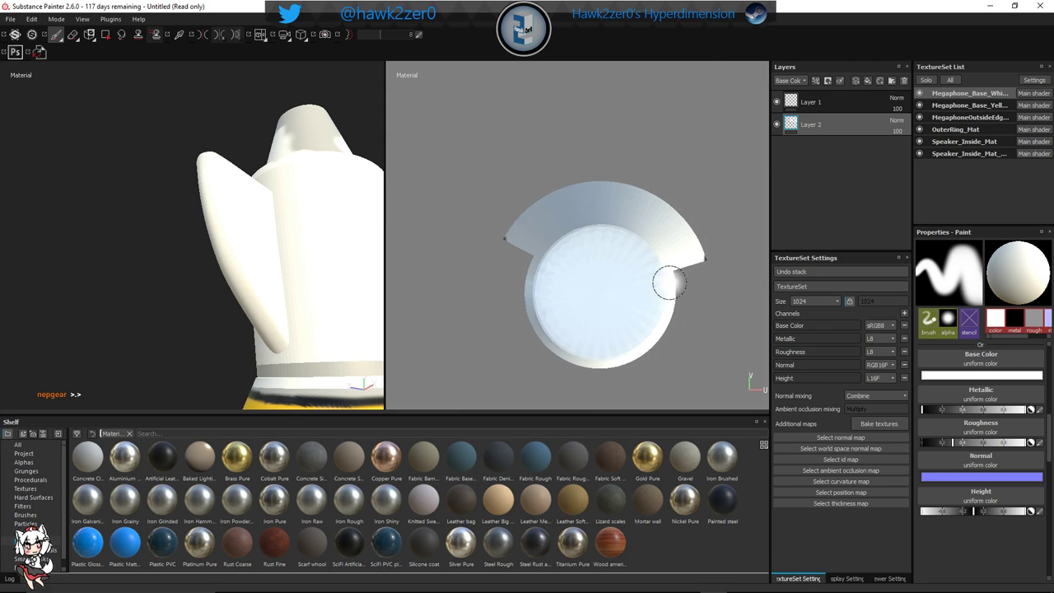
scroll(670, 280, "down", 6)
middle_click_drag(671, 148, 655, 260, "alt")
scroll(655, 264, "up", 4)
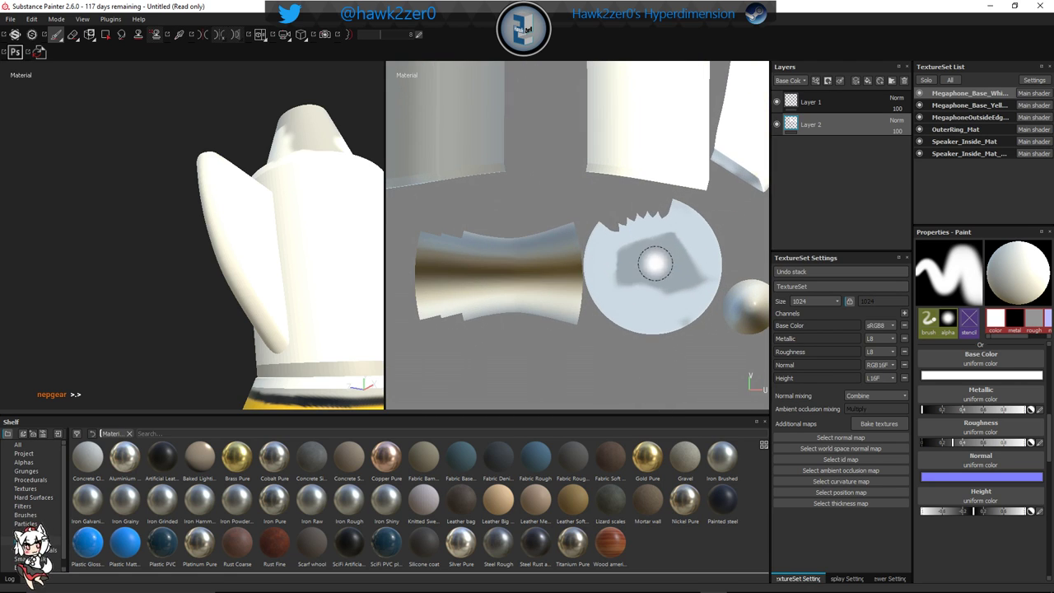
mouse_move(655, 263)
left_mouse_down()
mouse_move(622, 265)
mouse_move(668, 287)
left_mouse_up()
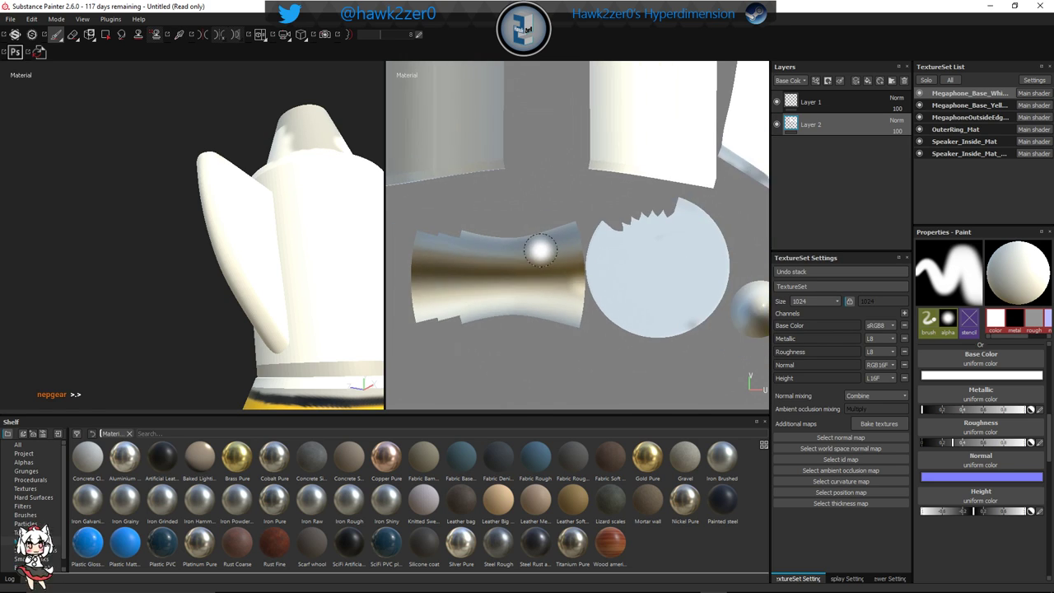
scroll(532, 227, "down", 4)
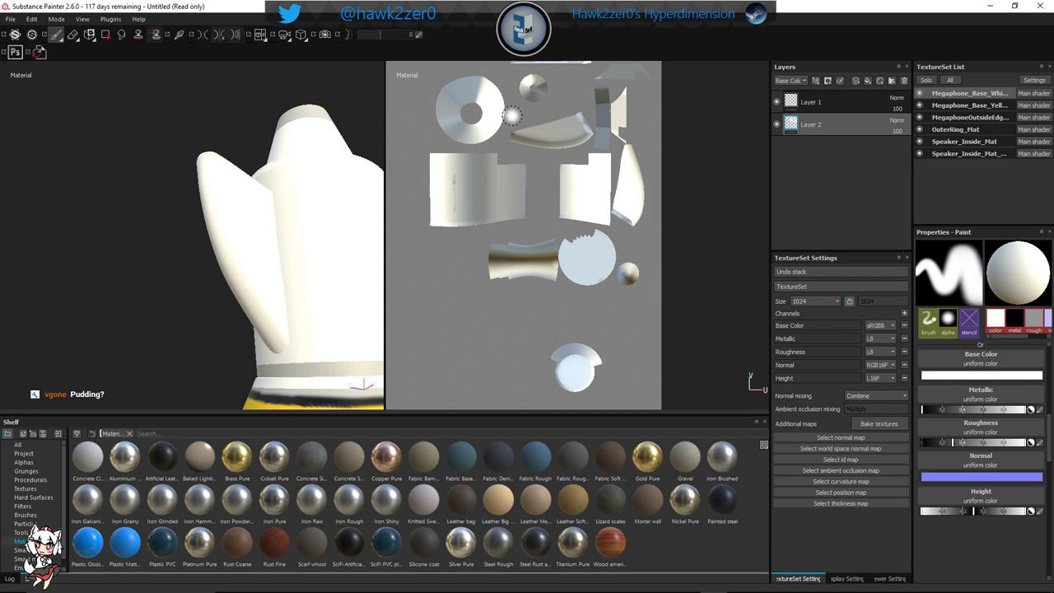
Paint the handle and the angled bracket that joins it to the body white
mouse_move(245, 200)
left_mouse_down("alt")
mouse_move(305, 254)
mouse_move(223, 242)
mouse_move(269, 260)
mouse_move(191, 290)
mouse_move(182, 200)
mouse_move(255, 223)
mouse_move(316, 258)
mouse_move(291, 274)
mouse_move(169, 246)
mouse_move(252, 219)
mouse_move(235, 165)
left_mouse_up("alt")
left_click_drag(269, 173, 95, 135)
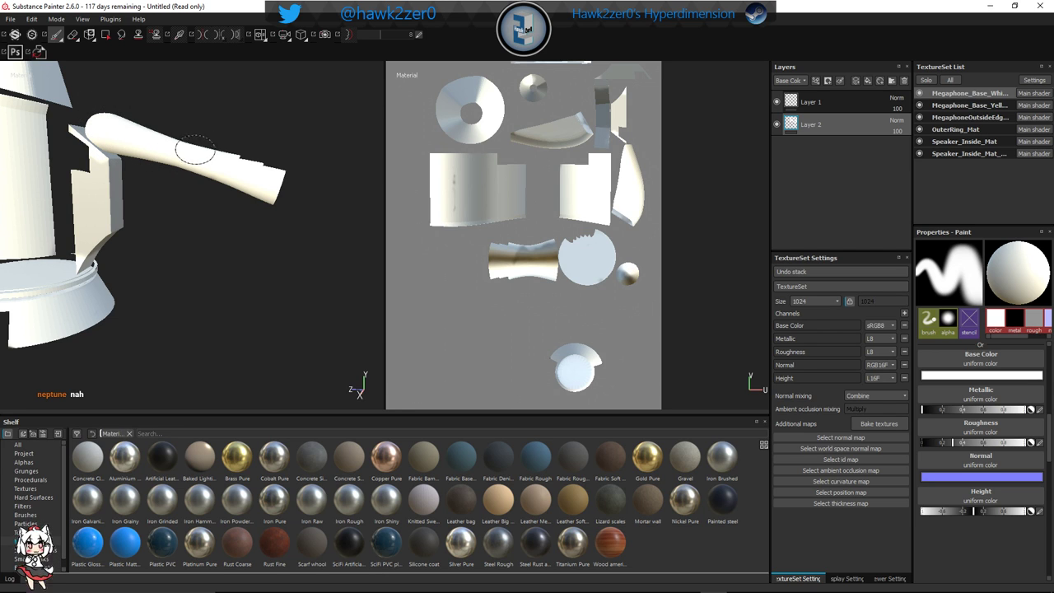
left_click_drag(195, 150, 196, 282, "alt")
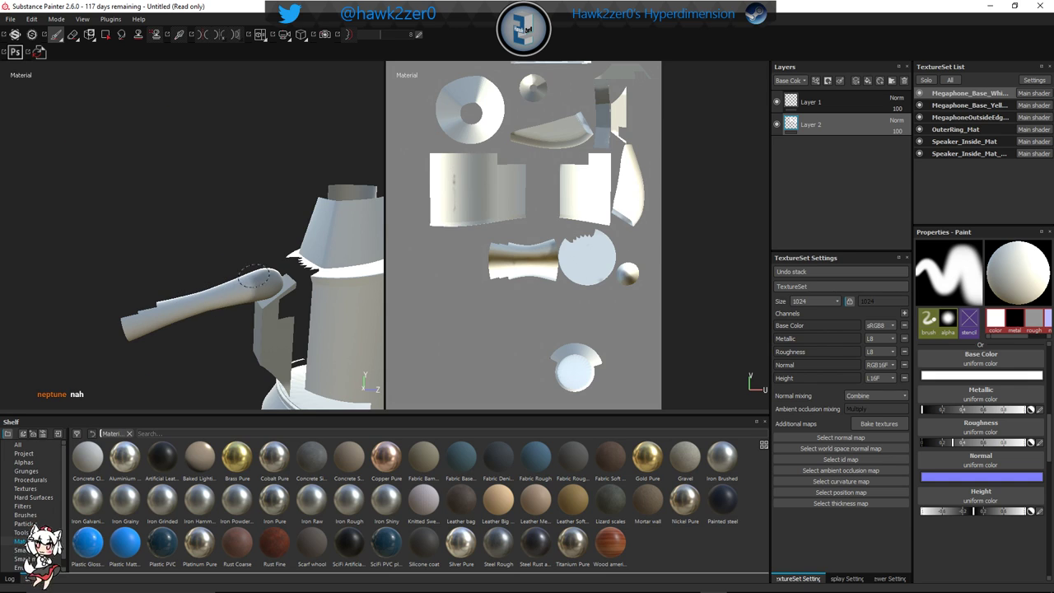
left_click_drag(275, 284, 237, 260, "alt")
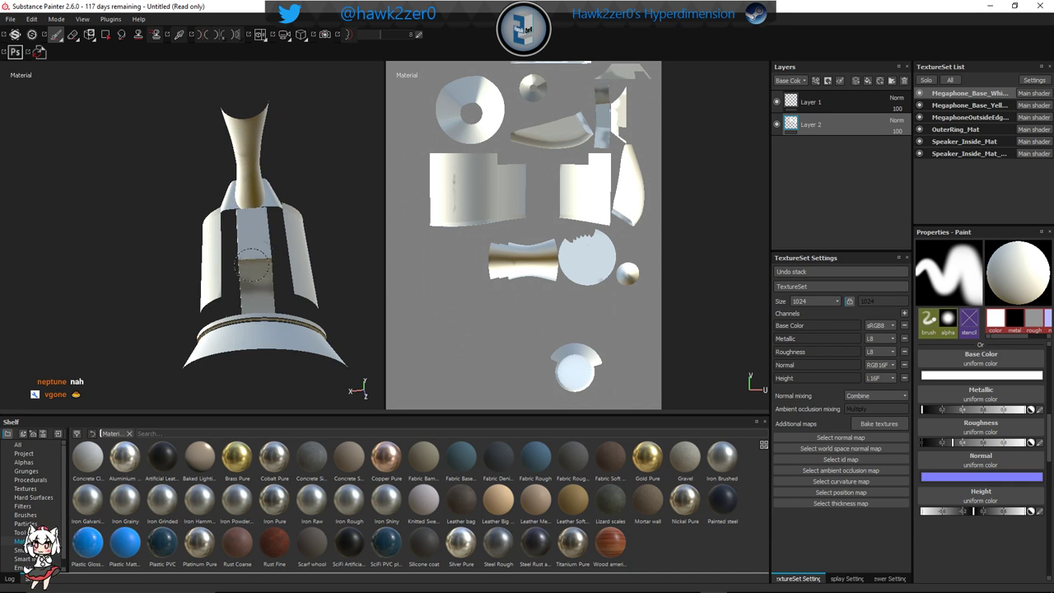
left_click_drag(261, 300, 287, 343, "alt")
left_click_drag(276, 280, 240, 226, "alt")
right_click_drag(240, 226, 261, 289, "alt")
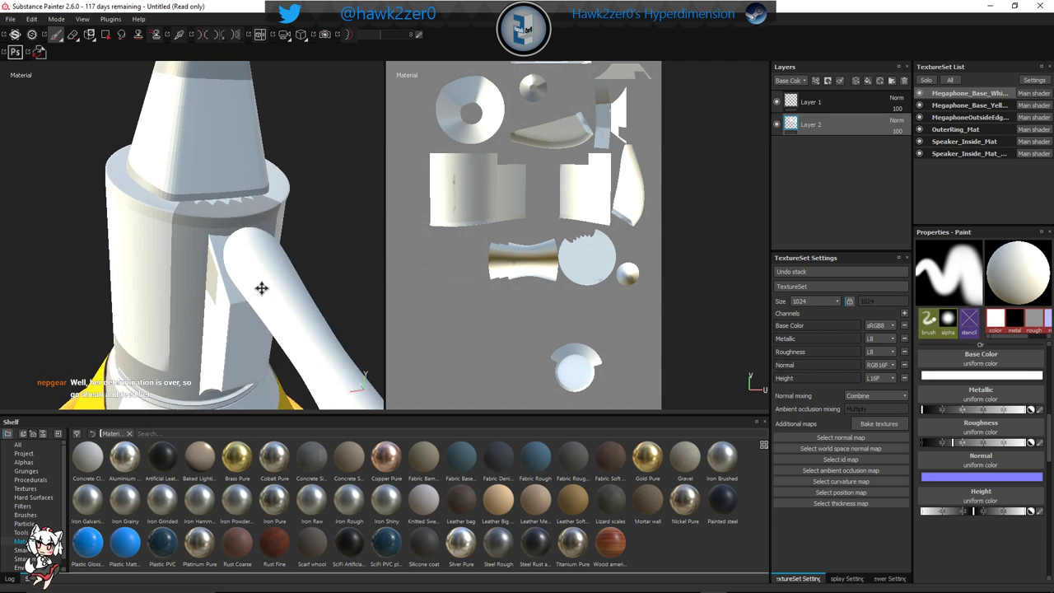
Add a new layer to the yellow base texture set and place it beneath Layer 1
middle_click_drag(261, 289, 233, 250, "alt")
mouse_move(233, 249)
left_mouse_down("alt")
mouse_move(280, 209)
mouse_move(227, 225)
mouse_move(276, 219)
mouse_move(256, 231)
mouse_move(288, 251)
mouse_move(247, 210)
mouse_move(125, 144)
mouse_move(262, 247)
mouse_move(213, 222)
mouse_move(206, 192)
mouse_move(346, 219)
mouse_move(353, 186)
mouse_move(351, 219)
mouse_move(297, 196)
mouse_move(135, 252)
mouse_move(219, 249)
left_mouse_up("alt")
scroll(217, 206, "down", 2)
scroll(214, 243, "down", 3)
left_click_drag(168, 312, 252, 242, "alt")
middle_click_drag(149, 242, 235, 311, "alt")
scroll(203, 296, "up", 10)
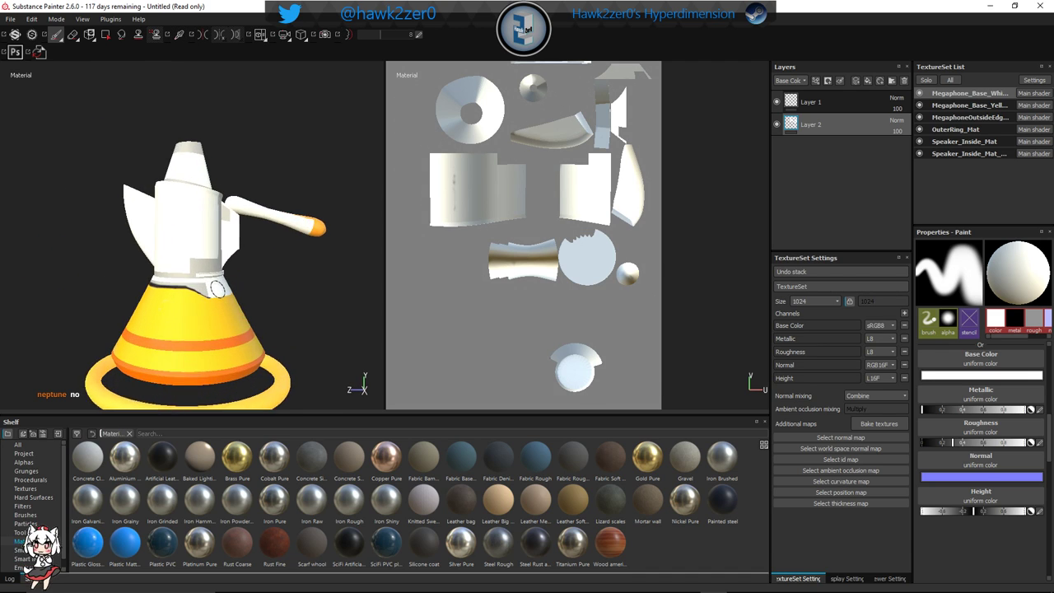
left_click(964, 105)
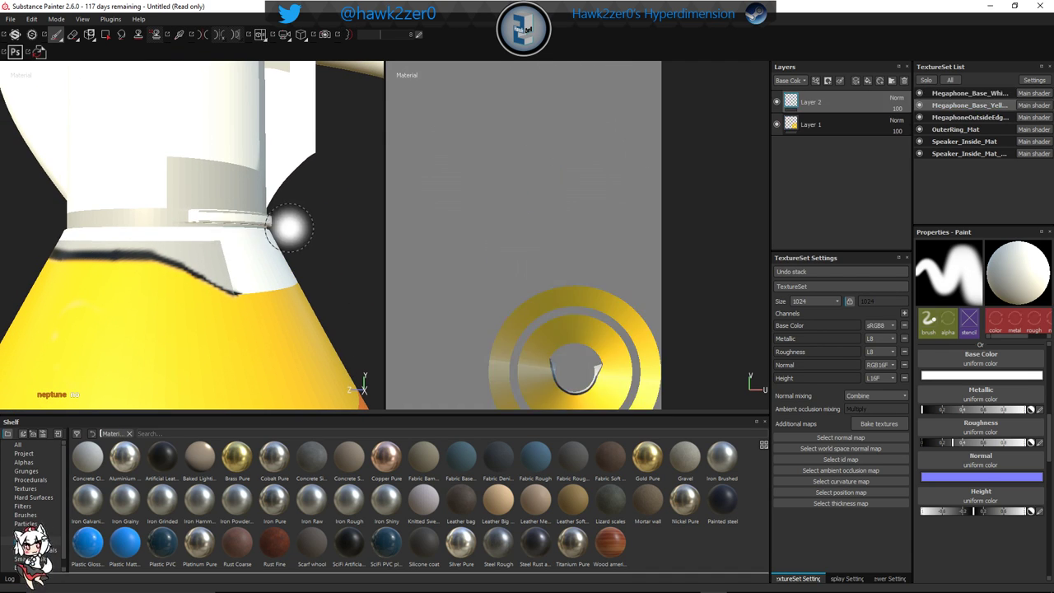
left_click(856, 85)
left_click_drag(819, 103, 820, 126)
middle_click_drag(272, 216, 335, 208, "alt")
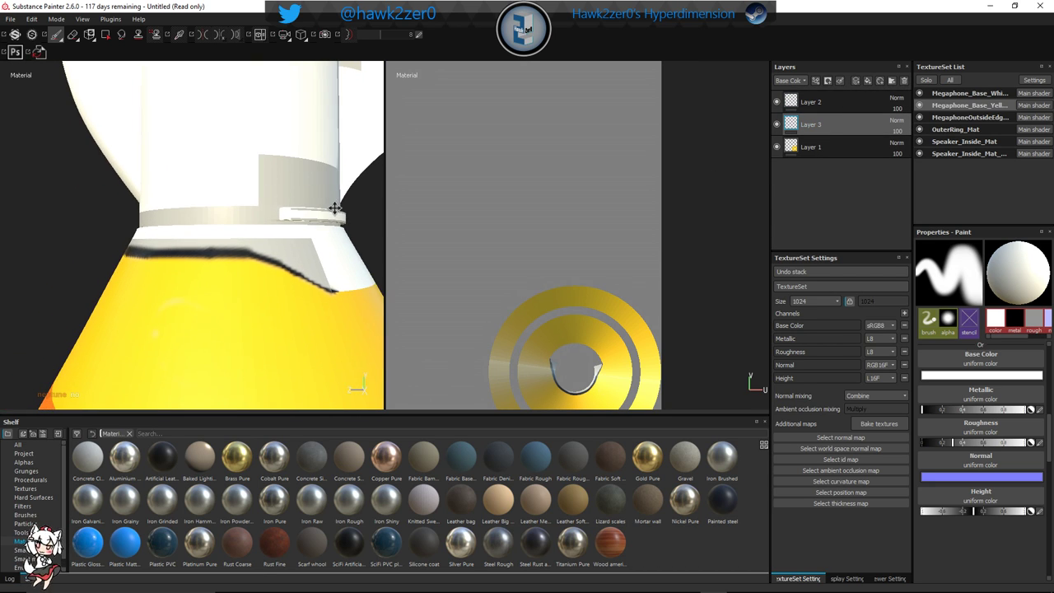
left_click_drag(815, 124, 857, 154)
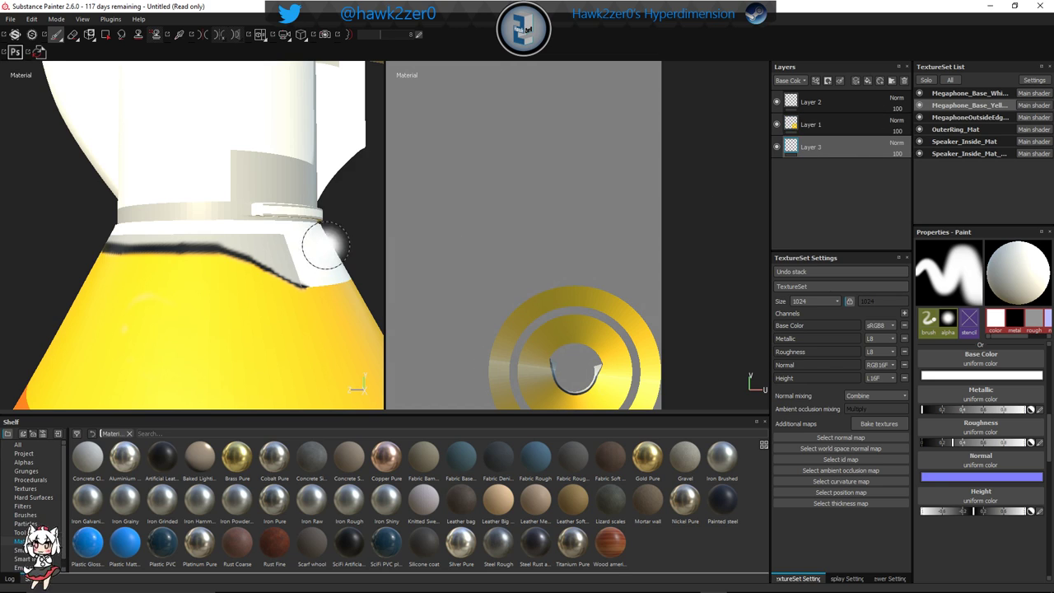
Isolate the yellow base texture set and paint white around its upper rim above the black outline
middle_click_drag(326, 245, 324, 257, "alt")
key("alt+q")
mouse_move(286, 278)
left_mouse_down()
mouse_move(278, 261)
mouse_move(188, 271)
left_mouse_up()
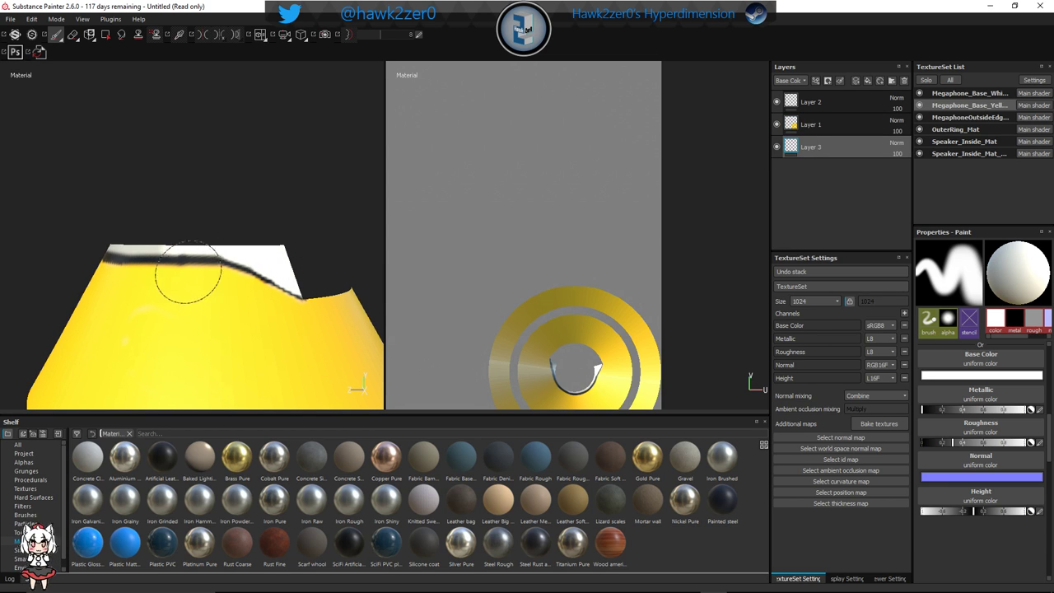
left_click_drag(258, 268, 198, 271)
mouse_move(197, 272)
left_mouse_down("alt")
mouse_move(207, 299)
mouse_move(145, 259)
left_mouse_up("alt")
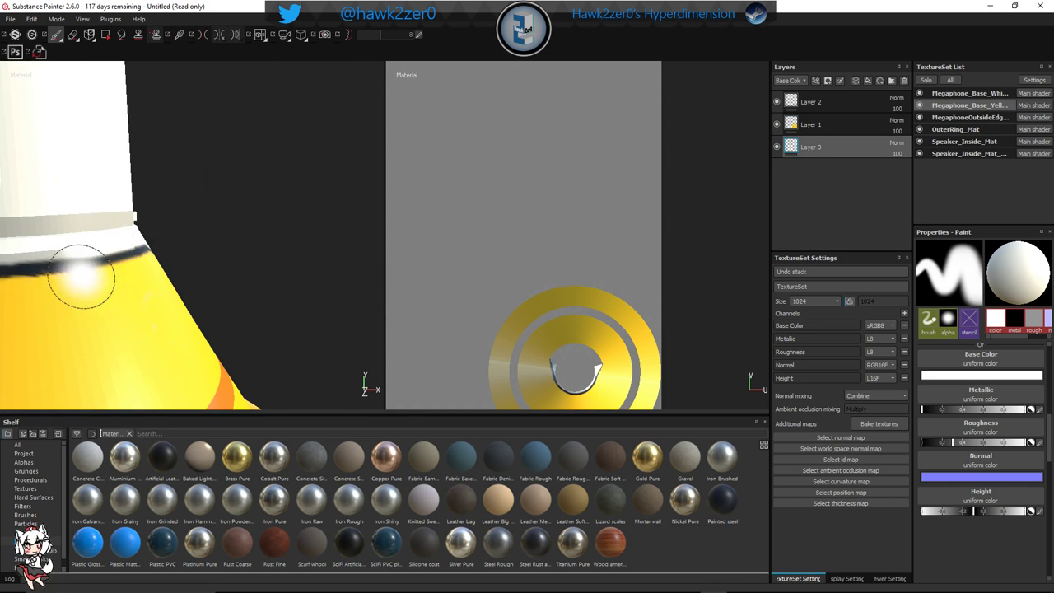
middle_click_drag(73, 275, 264, 263, "alt")
mouse_move(244, 238)
left_mouse_down()
mouse_move(136, 217)
mouse_move(212, 270)
mouse_move(226, 264)
mouse_move(176, 188)
mouse_move(70, 208)
left_mouse_up()
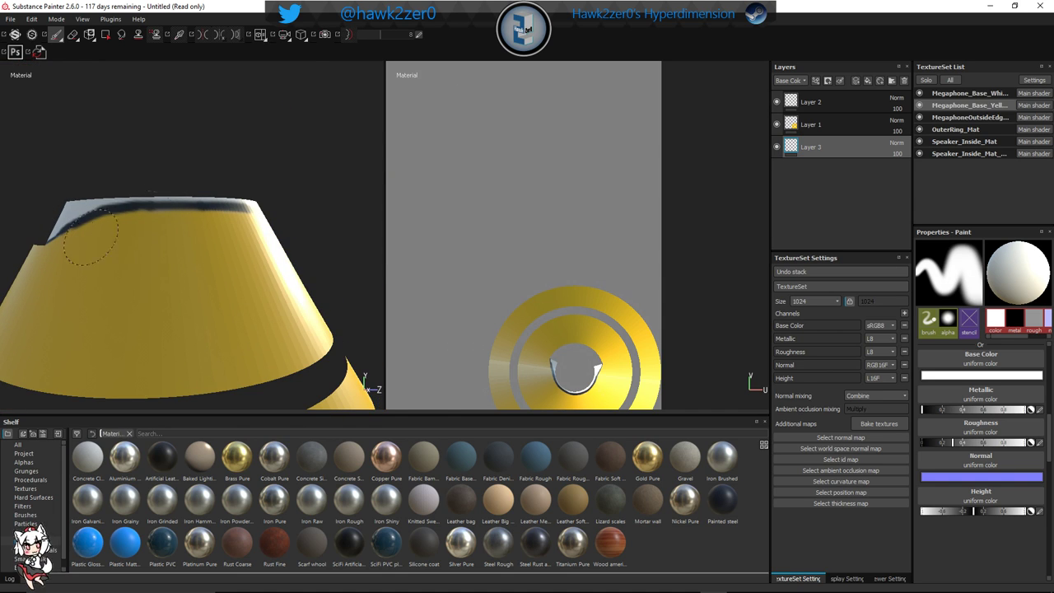
Examine the whole megaphone from a distance and straighten the UV map view
scroll(128, 207, "down", 5)
left_click_drag(282, 253, 132, 295, "alt")
left_click_drag(410, 319, 350, 309, "alt")
mouse_move(414, 299)
left_mouse_down("alt")
mouse_move(602, 308)
mouse_move(615, 247)
left_mouse_up("alt")
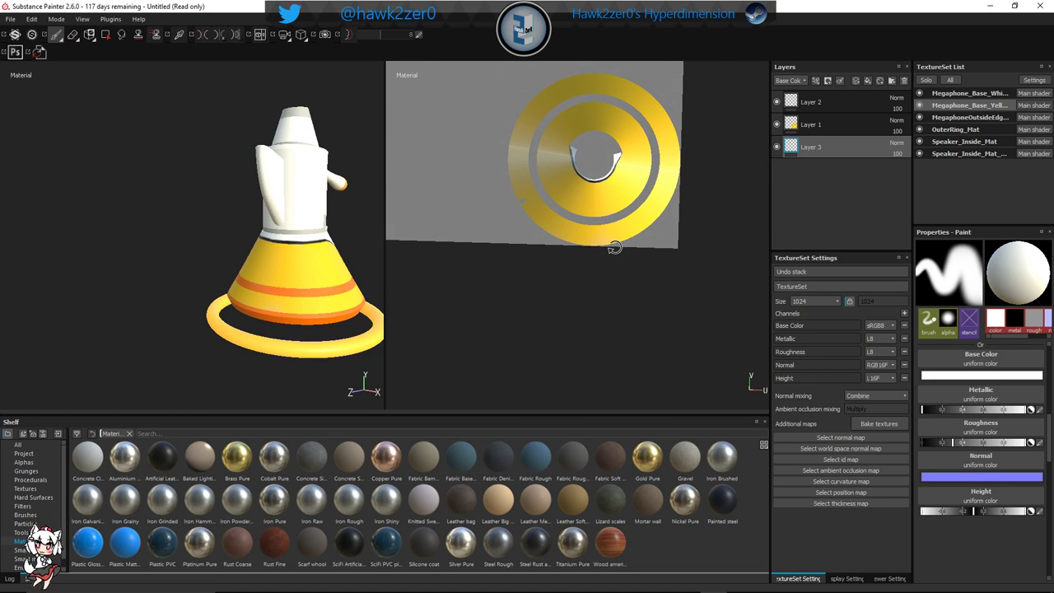
middle_click_drag(554, 192, 662, 367, "alt")
scroll(657, 329, "down", 3)
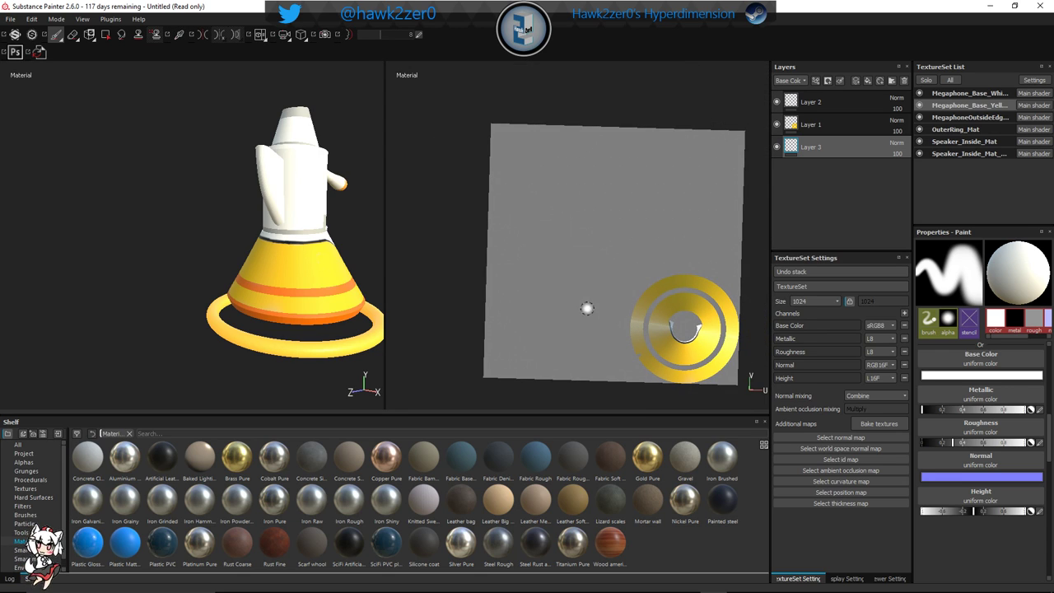
left_click_drag(588, 308, 551, 288, "alt")
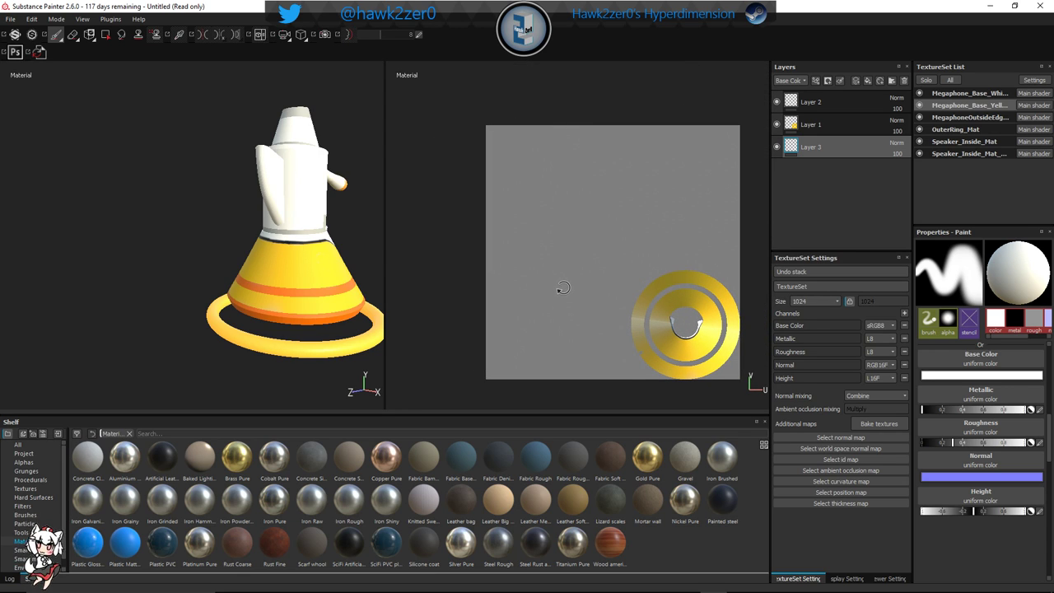
middle_click_drag(304, 282, 212, 275, "alt")
scroll(213, 268, "down", 3)
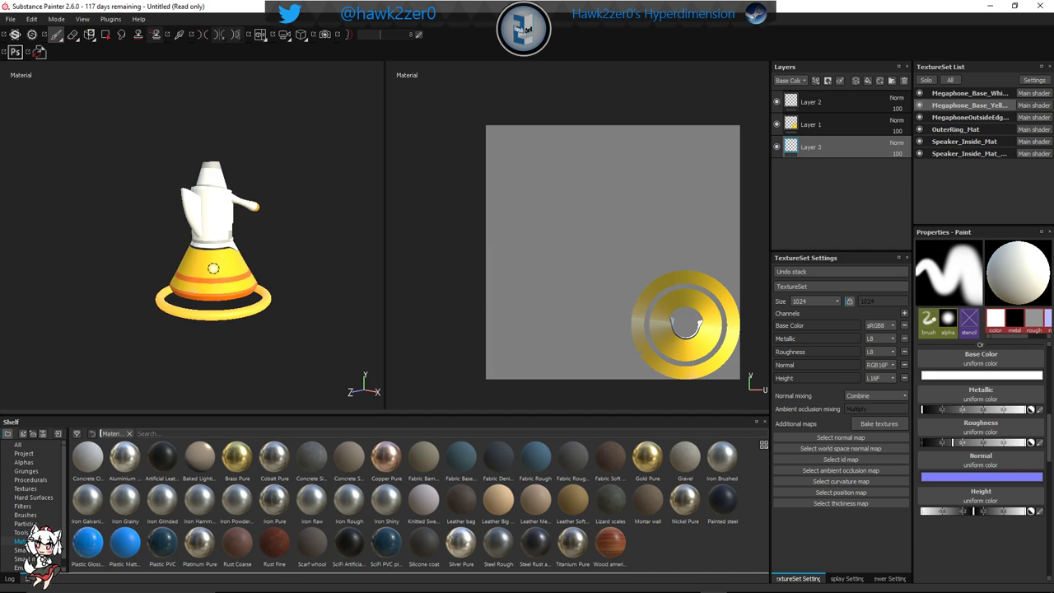
scroll(213, 269, "up", 2)
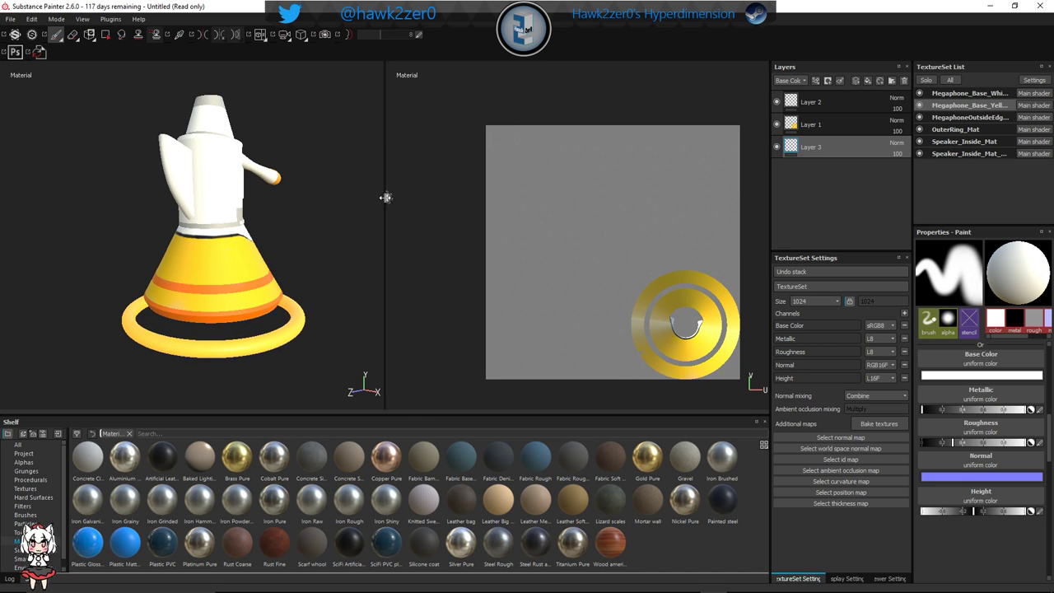
Widen the 3D viewport and recentre the UV map beside it
left_click_drag(386, 197, 470, 198)
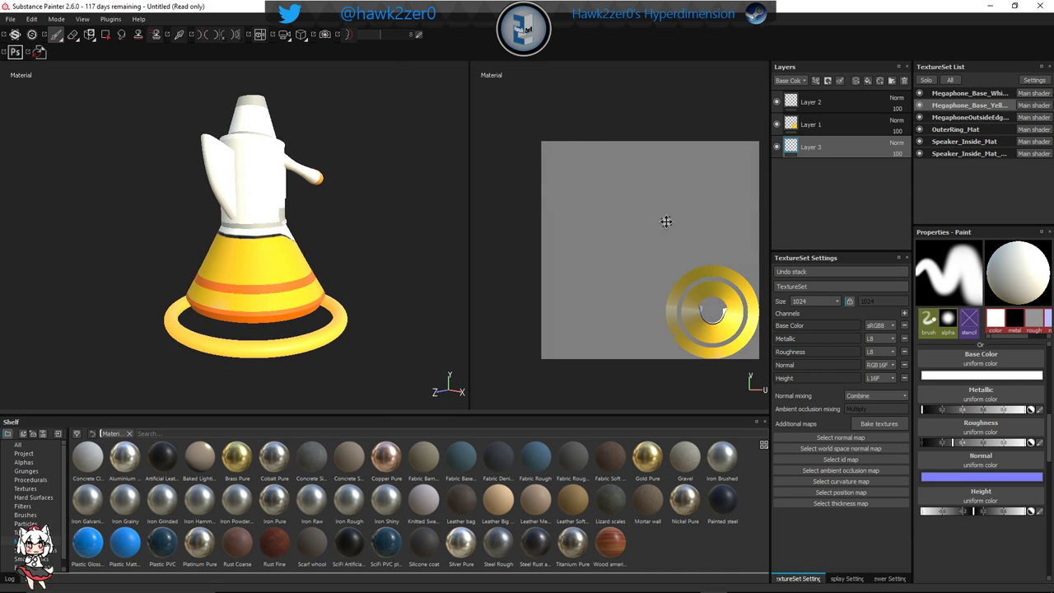
middle_click_drag(666, 222, 631, 223)
scroll(317, 240, "up", 3)
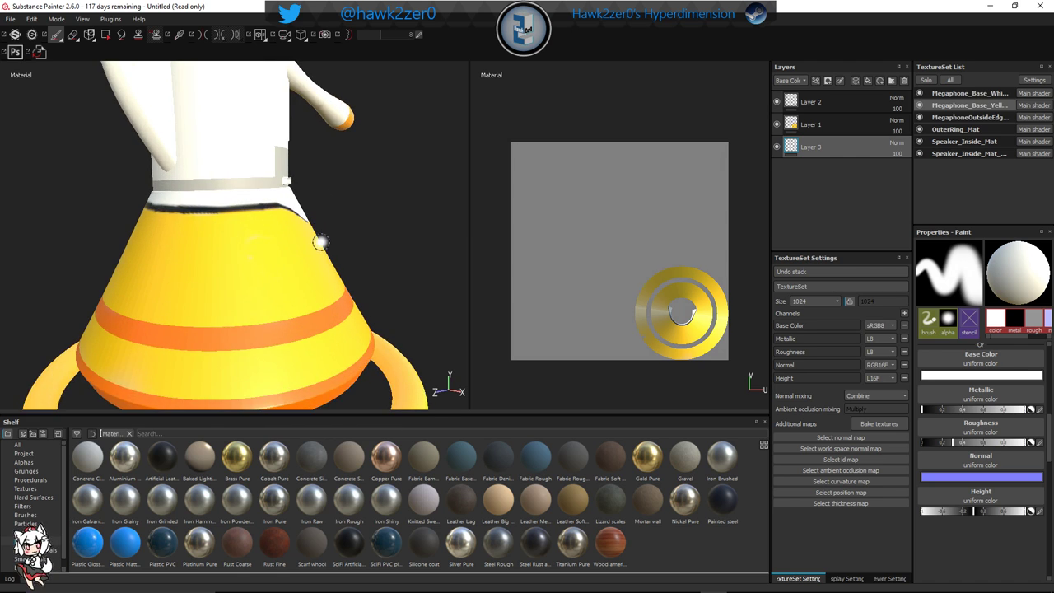
Isolate the white base texture set and add a new layer above Layer 1
left_click_drag(320, 242, 280, 329, "alt")
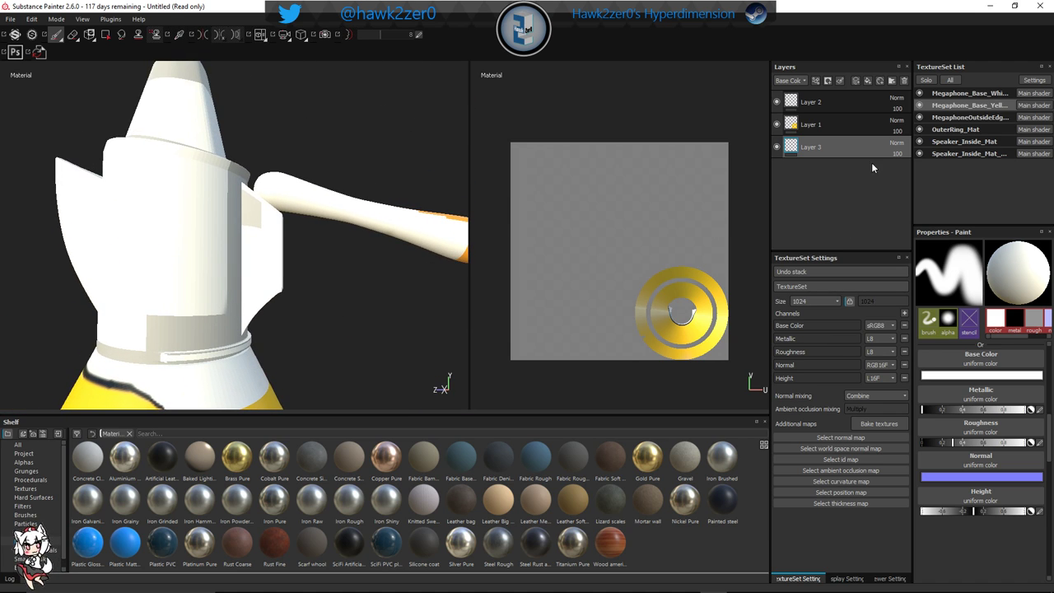
left_click(985, 95)
key("alt+q")
middle_click_drag(302, 195, 286, 236, "alt")
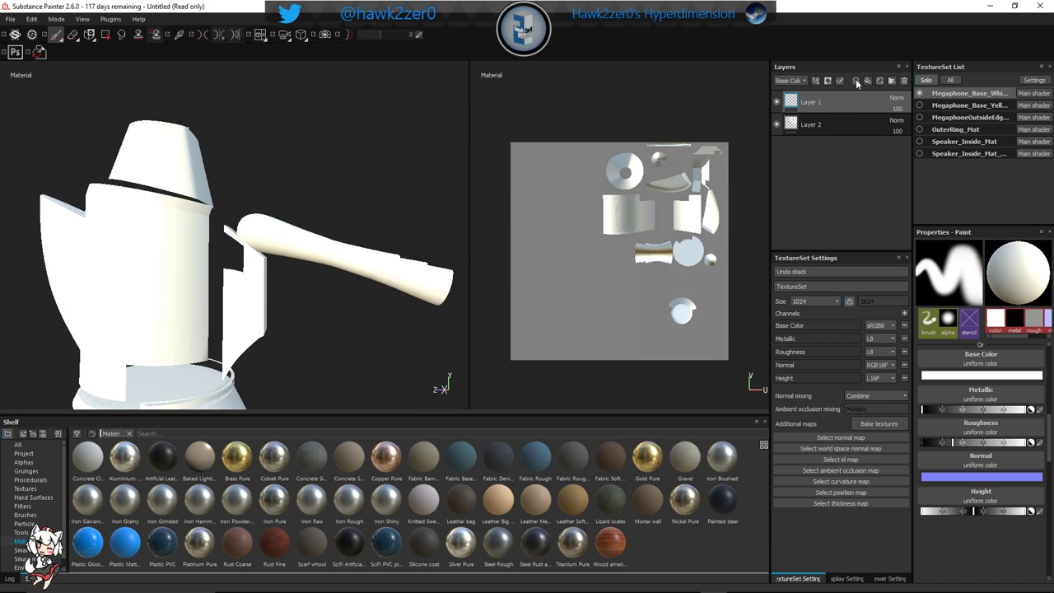
left_click(856, 81)
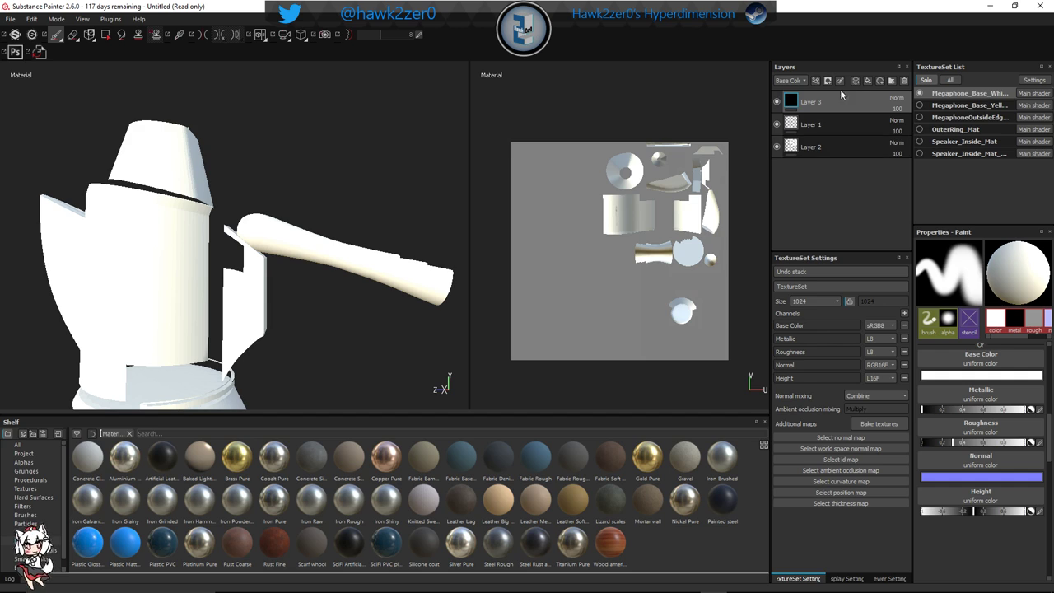
Set the brush's base color to pure black
left_click(984, 376)
left_click_drag(908, 384, 888, 440)
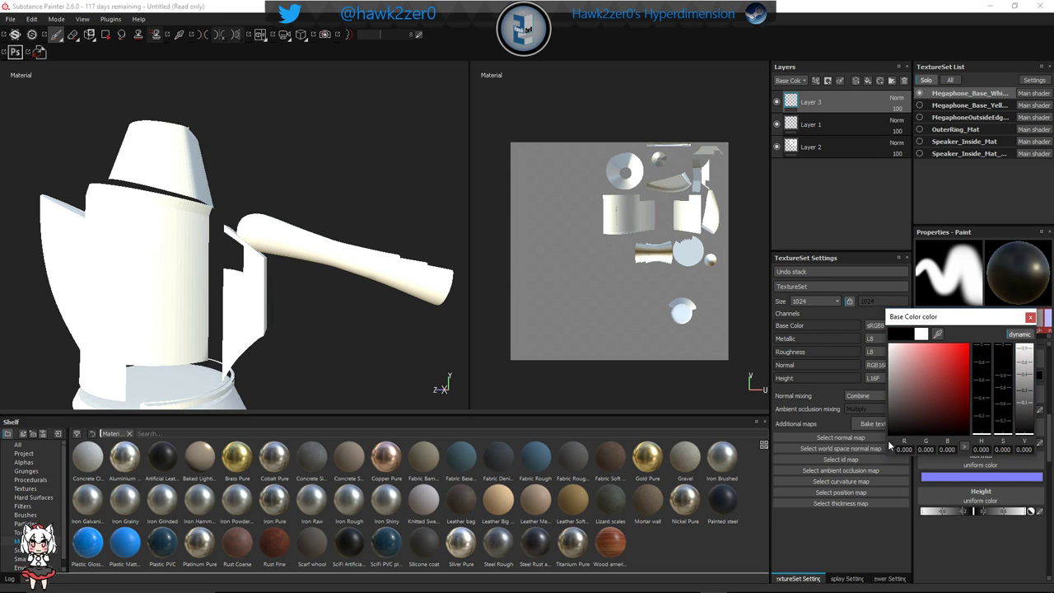
left_click(1030, 317)
Frame the handle up close and shrink the brush to a much smaller size for detail work
scroll(313, 247, "down", 3)
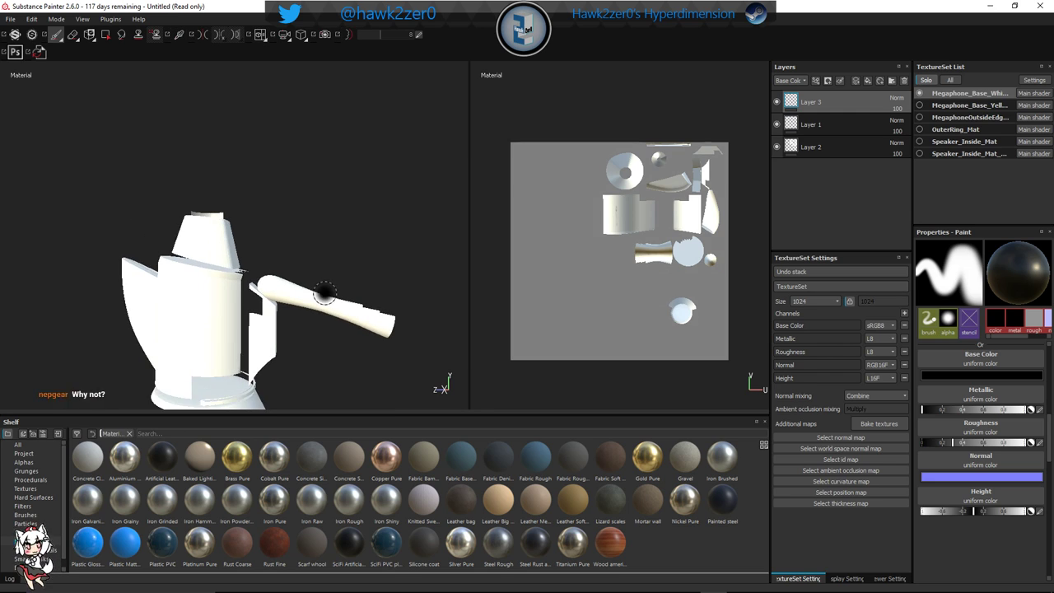
scroll(325, 293, "up", 5)
left_click_drag(324, 302, 273, 252, "alt")
middle_click_drag(271, 295, 306, 248, "alt")
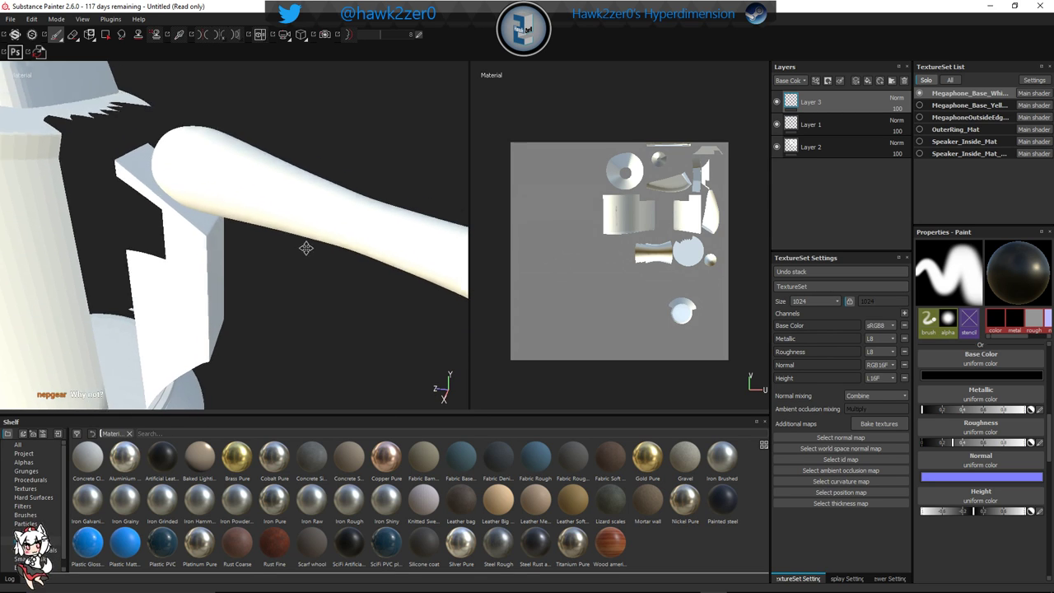
left_click_drag(306, 247, 329, 230, "alt")
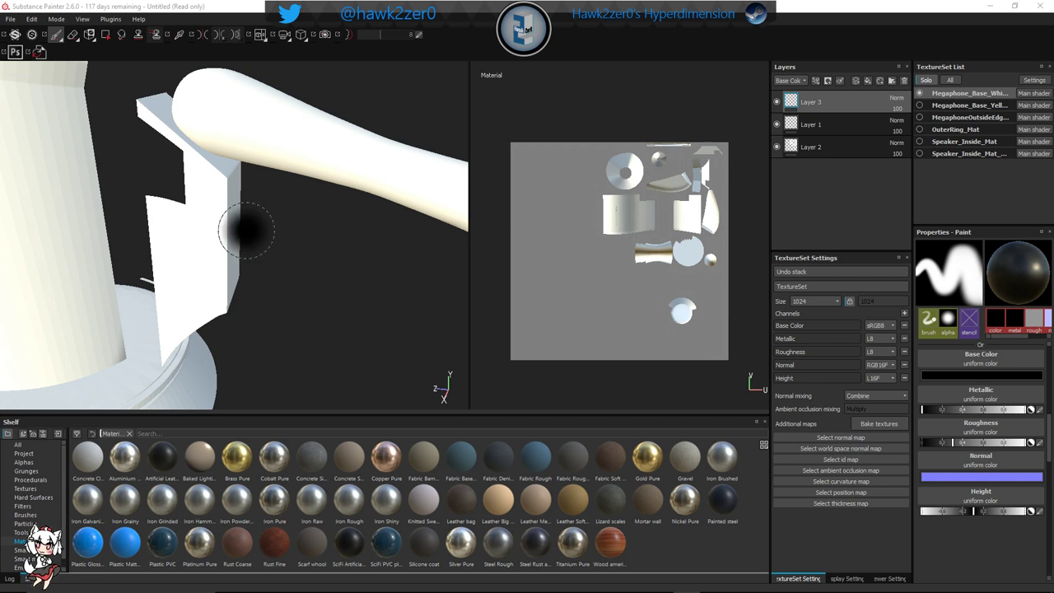
mouse_move(297, 229)
left_mouse_down("alt")
mouse_move(186, 301)
mouse_move(272, 250)
mouse_move(252, 249)
left_mouse_up("alt")
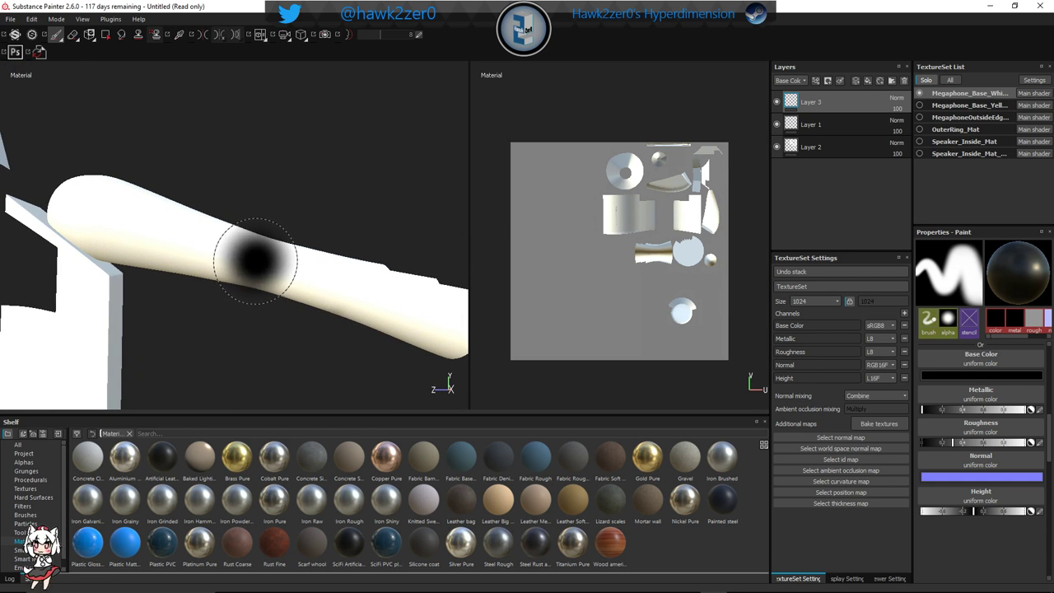
key("bracketleft")
key("bracketleft")
key("bracketleft")
key("bracketleft")
key("bracketleft")
key("bracketleft")
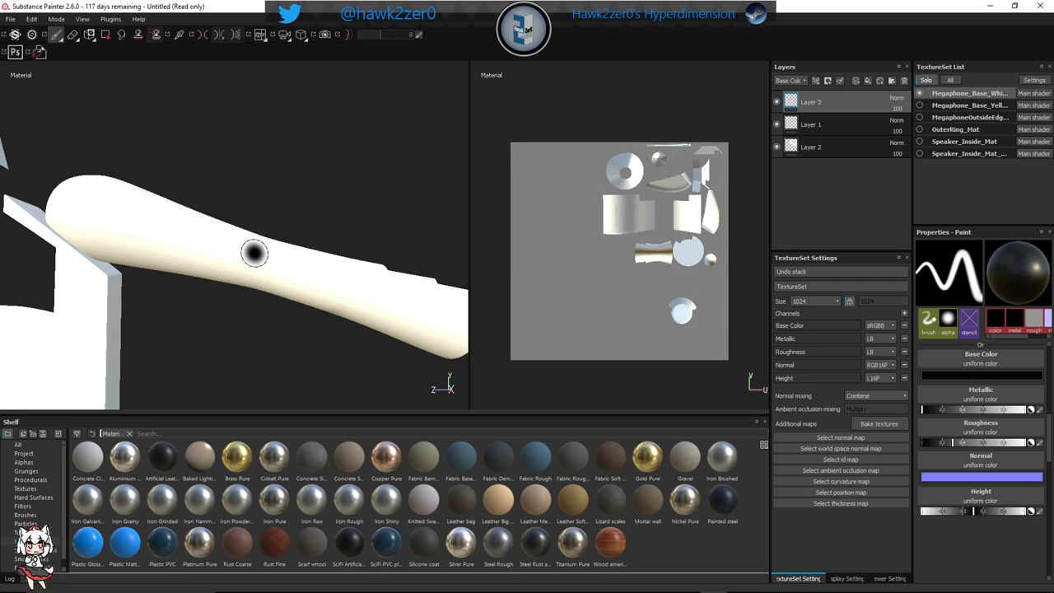
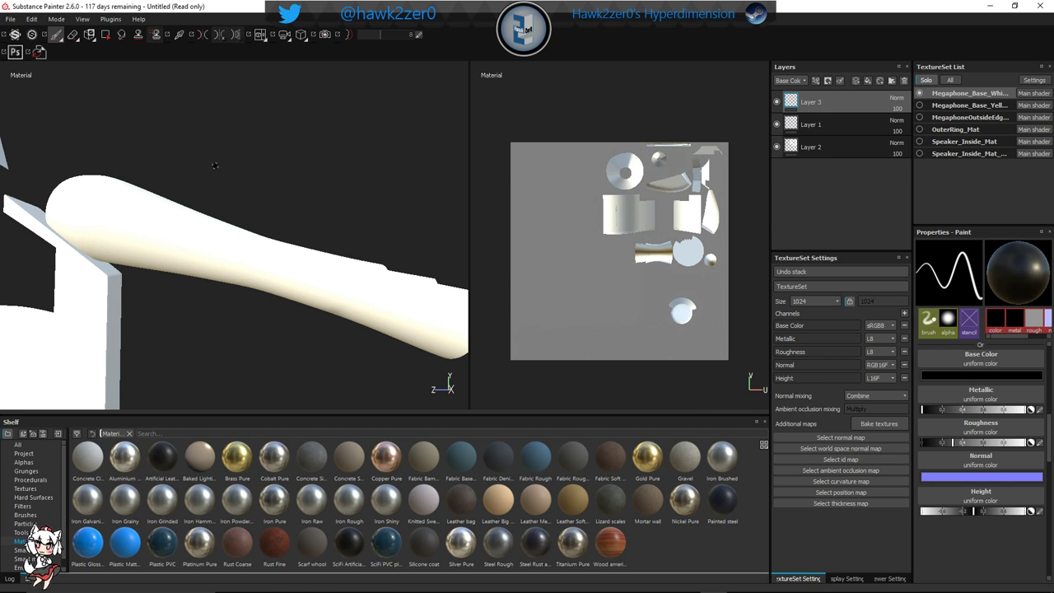
Paint a thin black curved line around the handle near its rounded end, continuing onto the opposite side
left_click_drag(251, 176, 290, 160, "alt")
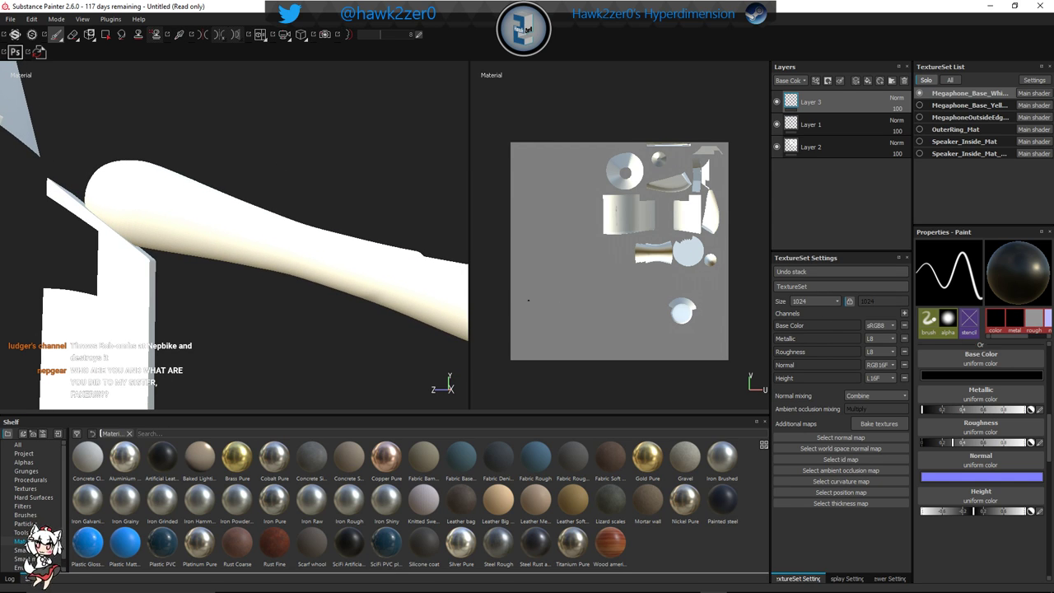
mouse_move(376, 278)
left_mouse_down("alt")
mouse_move(398, 294)
mouse_move(382, 273)
mouse_move(404, 285)
mouse_move(396, 280)
left_mouse_up("alt")
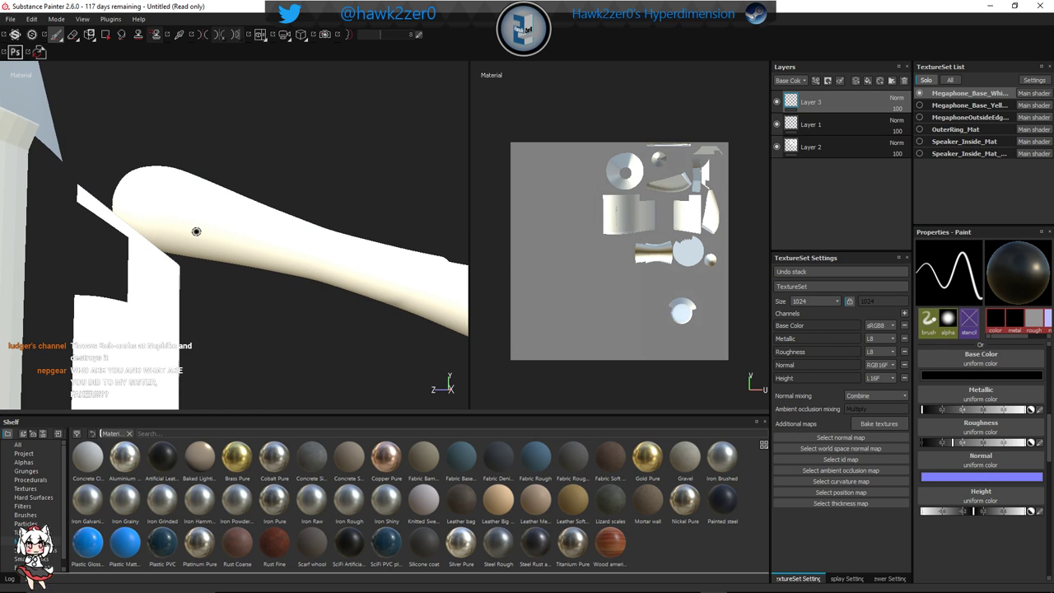
scroll(198, 229, "up", 4)
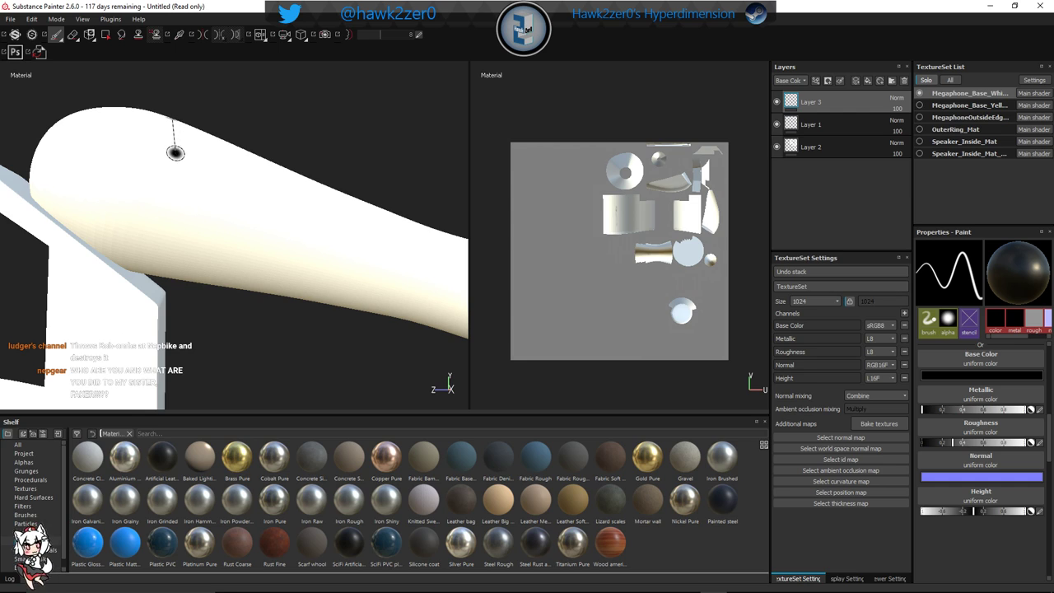
key("shift")
left_click(166, 138, "shift")
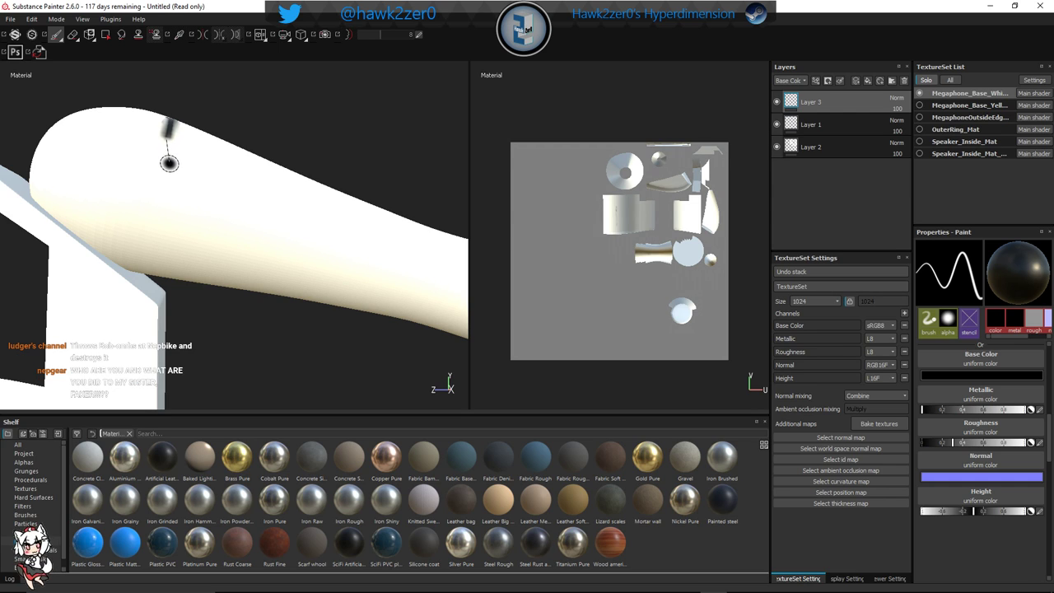
left_click_drag(169, 163, 202, 236)
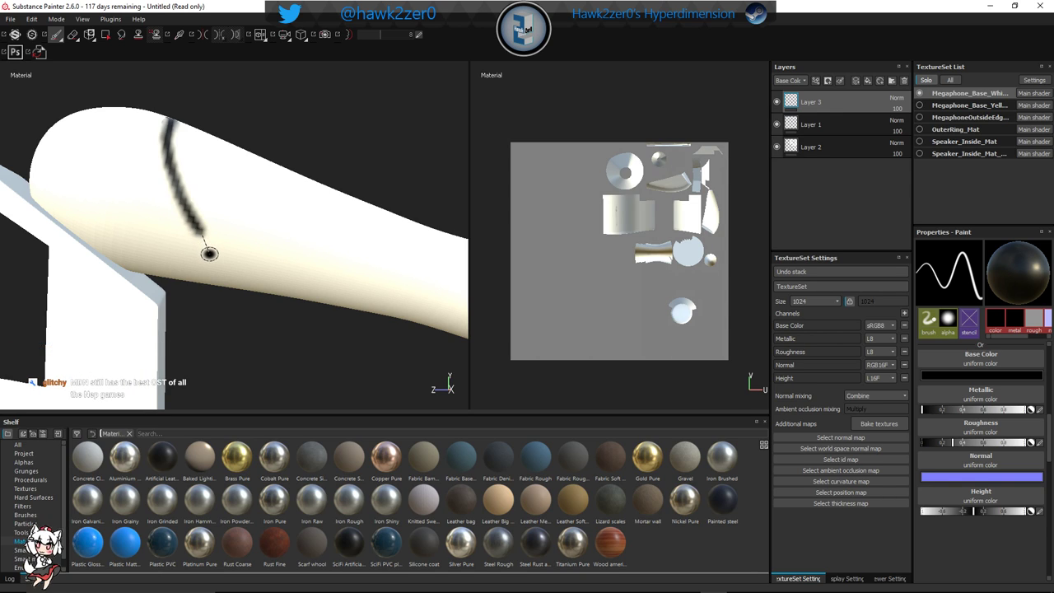
mouse_move(210, 253)
left_mouse_down()
mouse_move(228, 266)
mouse_move(247, 205)
mouse_move(266, 229)
mouse_move(301, 235)
mouse_move(333, 195)
mouse_move(222, 256)
mouse_move(224, 188)
mouse_move(297, 109)
mouse_move(311, 202)
mouse_move(288, 134)
mouse_move(287, 188)
mouse_move(301, 223)
mouse_move(289, 186)
left_mouse_up()
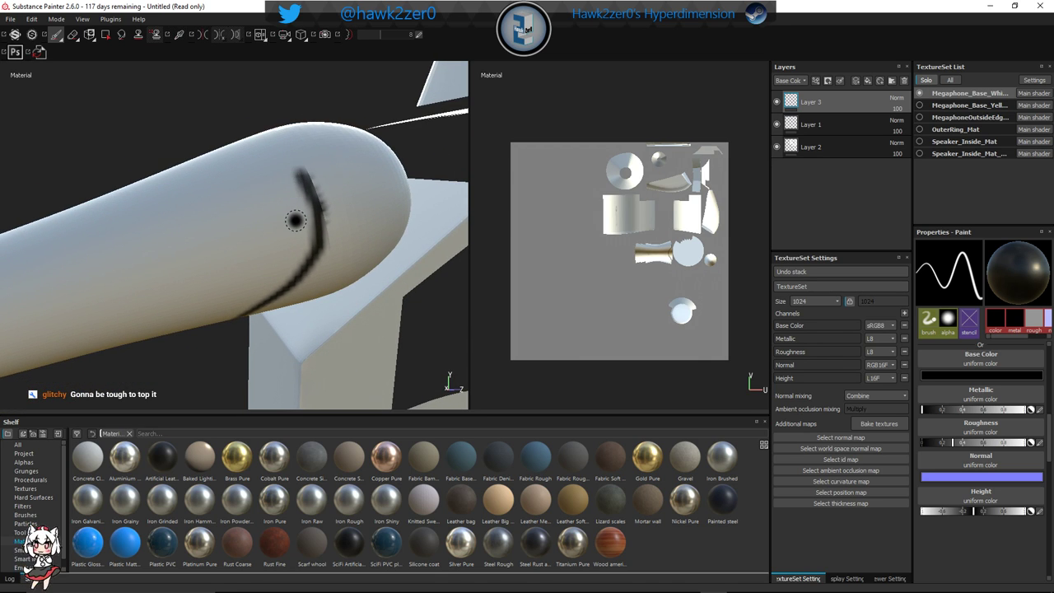
Undo the last two strokes on the handle and erase the upper end of the remaining black line
key("ctrl+z")
key("ctrl+z")
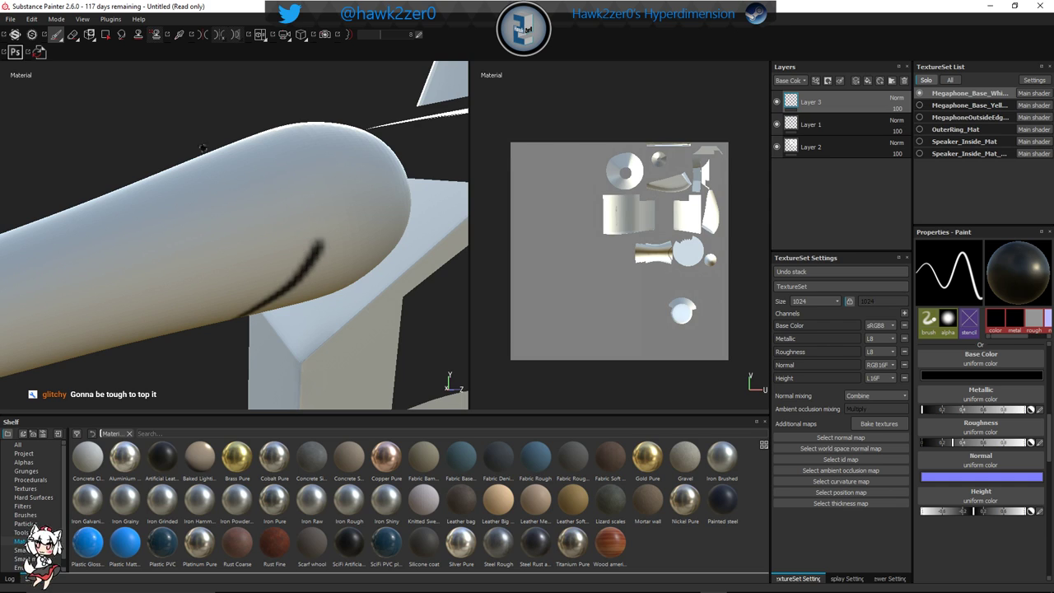
left_click(73, 34)
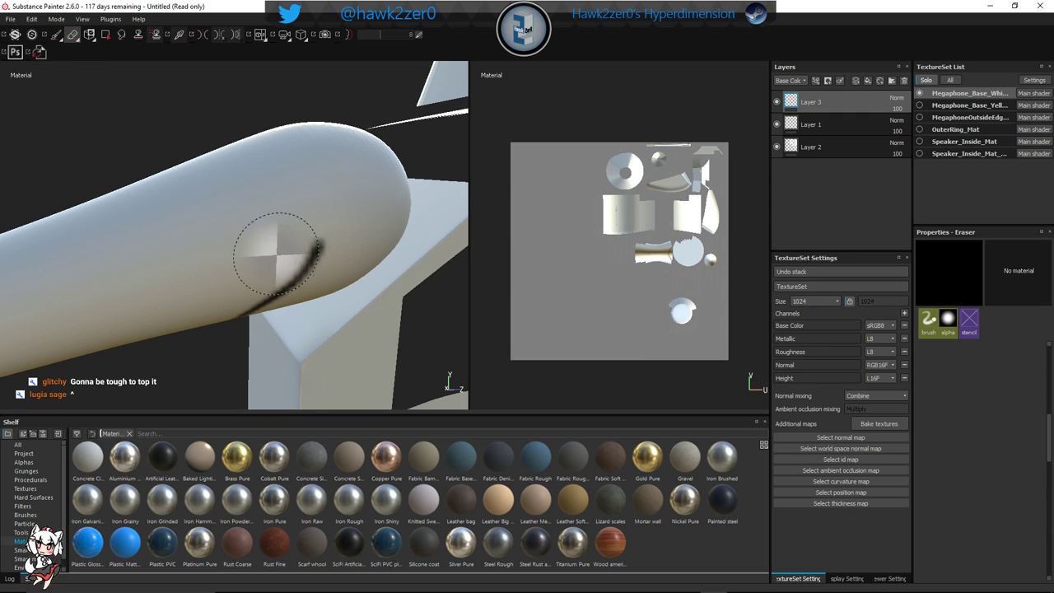
left_click_drag(313, 236, 305, 243)
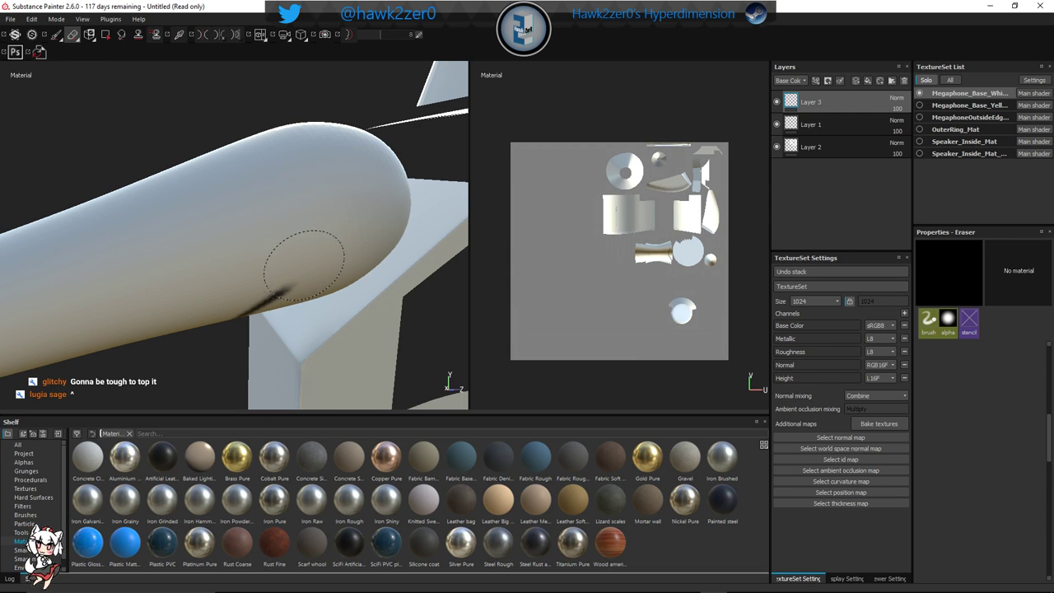
Repaint the black line up the handle's side and across its top to meet the line's starting end
left_click(57, 34)
mouse_move(294, 270)
left_mouse_down()
mouse_move(298, 244)
mouse_move(275, 198)
mouse_move(234, 171)
mouse_move(215, 244)
mouse_move(266, 223)
mouse_move(179, 238)
mouse_move(378, 247)
mouse_move(273, 209)
mouse_move(229, 171)
left_mouse_up()
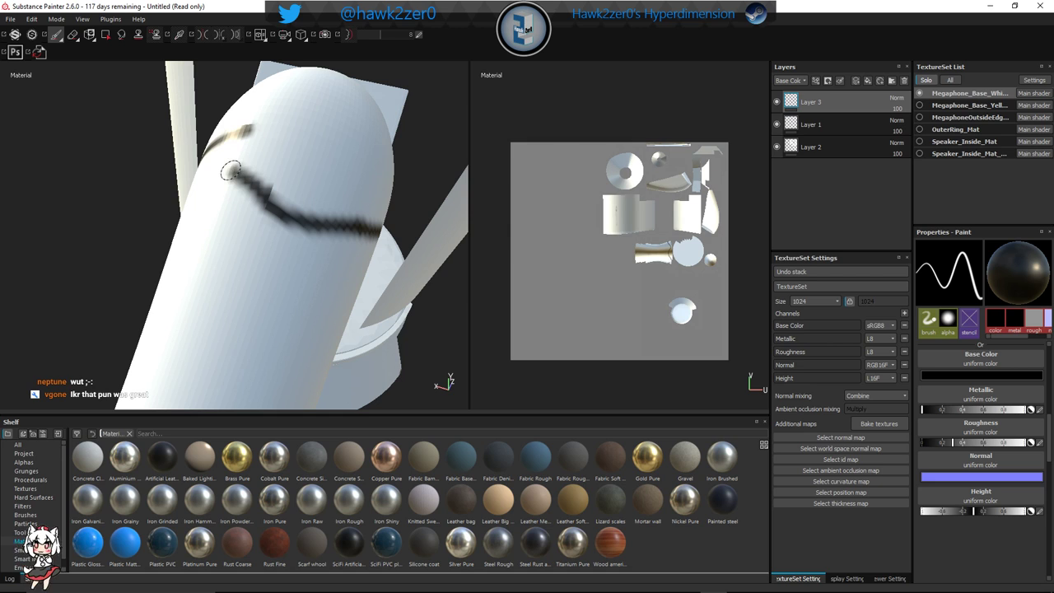
mouse_move(334, 245)
left_mouse_down("alt")
mouse_move(184, 189)
mouse_move(365, 235)
mouse_move(282, 223)
mouse_move(134, 228)
mouse_move(91, 289)
mouse_move(92, 327)
left_mouse_up("alt")
mouse_move(117, 171)
left_mouse_down("alt")
mouse_move(126, 196)
mouse_move(191, 201)
left_mouse_up("alt")
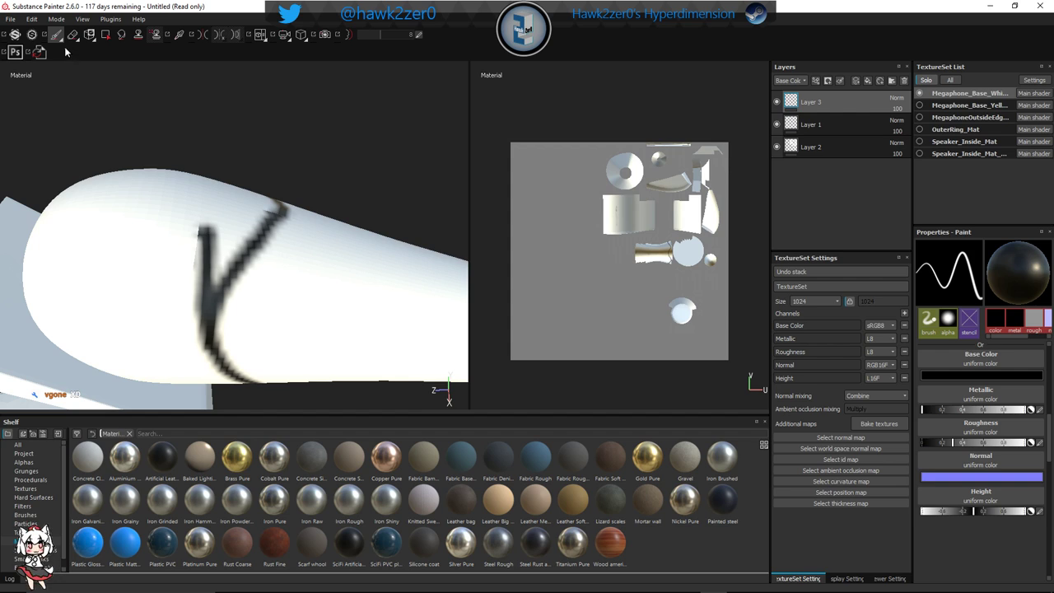
Shrink the eraser and erase the stray branch of the forked black line on the handle, keeping one continuous band
left_click(72, 34)
right_click_drag(203, 226, 156, 226, "ctrl")
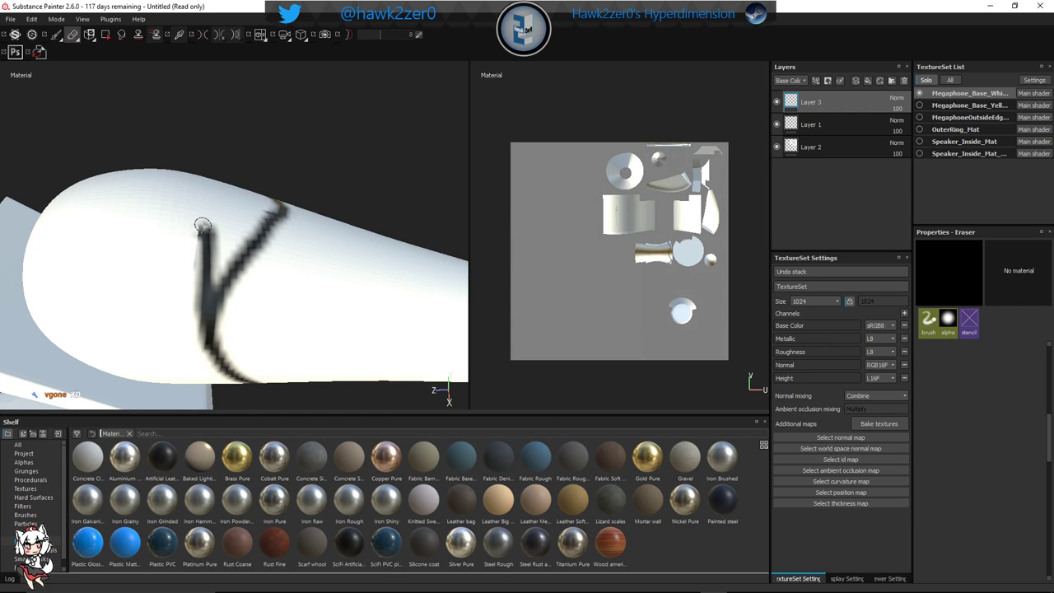
scroll(205, 228, "up", 3)
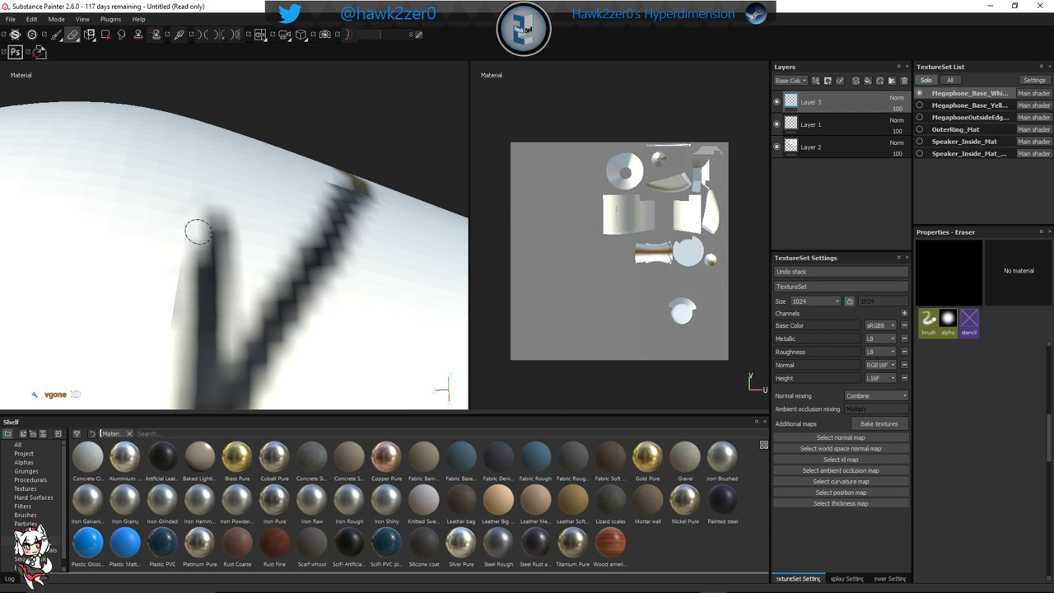
mouse_move(198, 230)
left_mouse_down()
mouse_move(222, 222)
mouse_move(229, 231)
mouse_move(200, 338)
left_mouse_up()
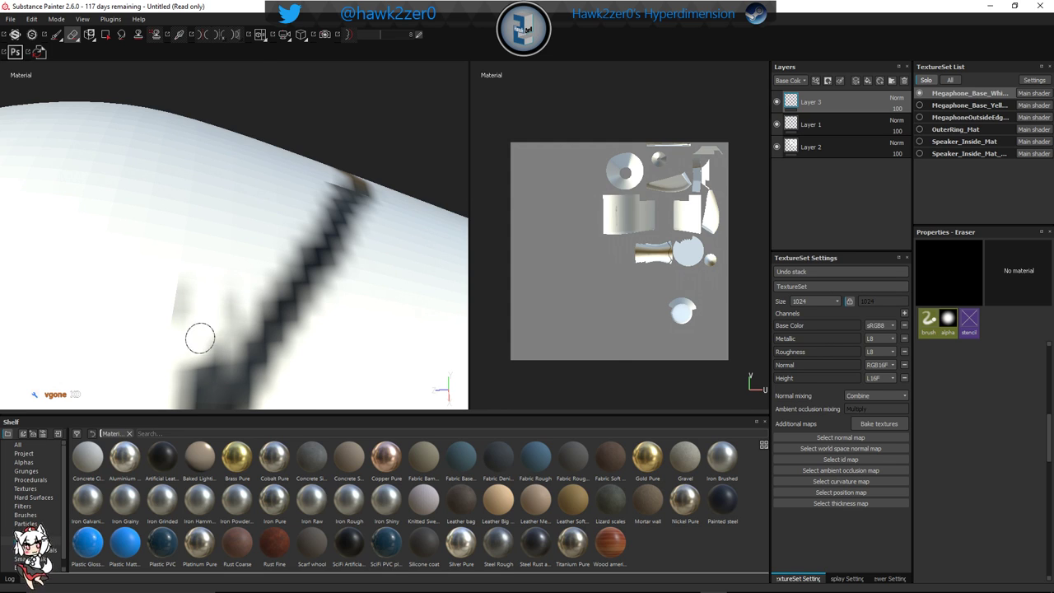
middle_click_drag(200, 338, 248, 253, "alt")
mouse_move(273, 169)
left_mouse_down()
mouse_move(242, 209)
mouse_move(219, 273)
mouse_move(225, 263)
mouse_move(199, 286)
mouse_move(296, 262)
mouse_move(355, 267)
left_mouse_up()
Examine the black line around the handle from several angles
scroll(206, 266, "down", 6)
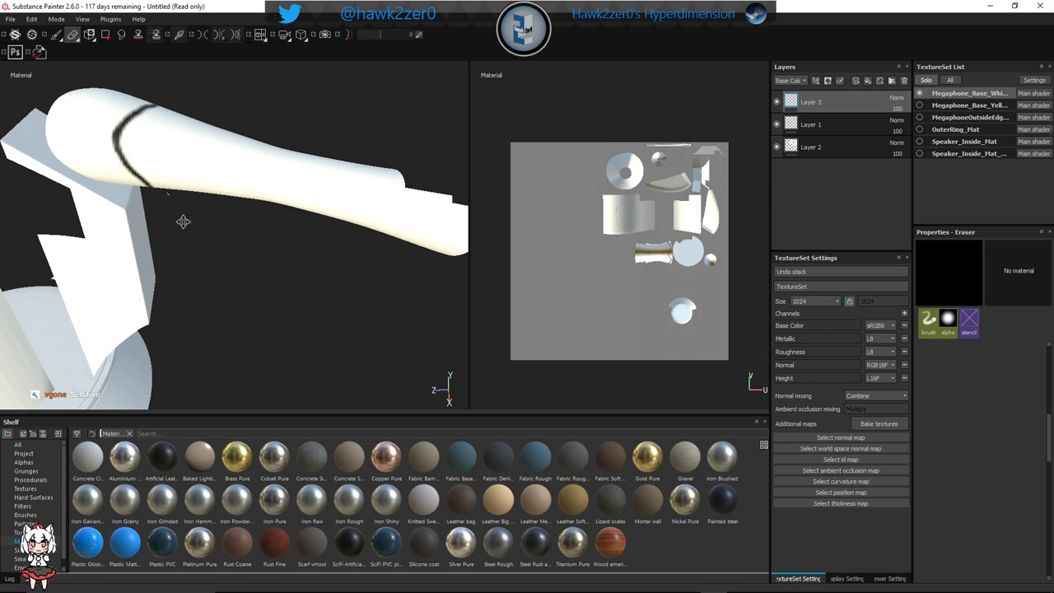
middle_click_drag(183, 222, 181, 294, "alt")
left_click_drag(182, 294, 304, 271, "alt")
middle_click_drag(252, 269, 167, 232, "alt")
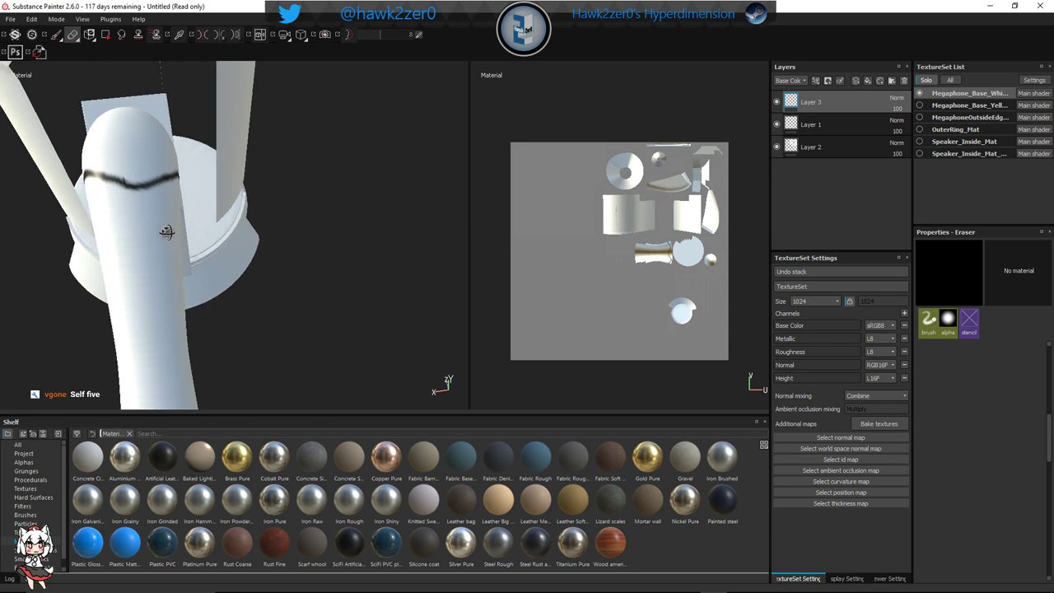
left_click_drag(166, 231, 221, 248, "alt")
middle_click_drag(220, 248, 244, 235, "alt")
left_click_drag(244, 235, 311, 256, "alt")
middle_click_drag(311, 256, 273, 240, "alt")
left_click_drag(273, 241, 220, 264, "alt")
Paint the beginning of a second black line across the handle's top, farther along from the rounded end
left_click(56, 34)
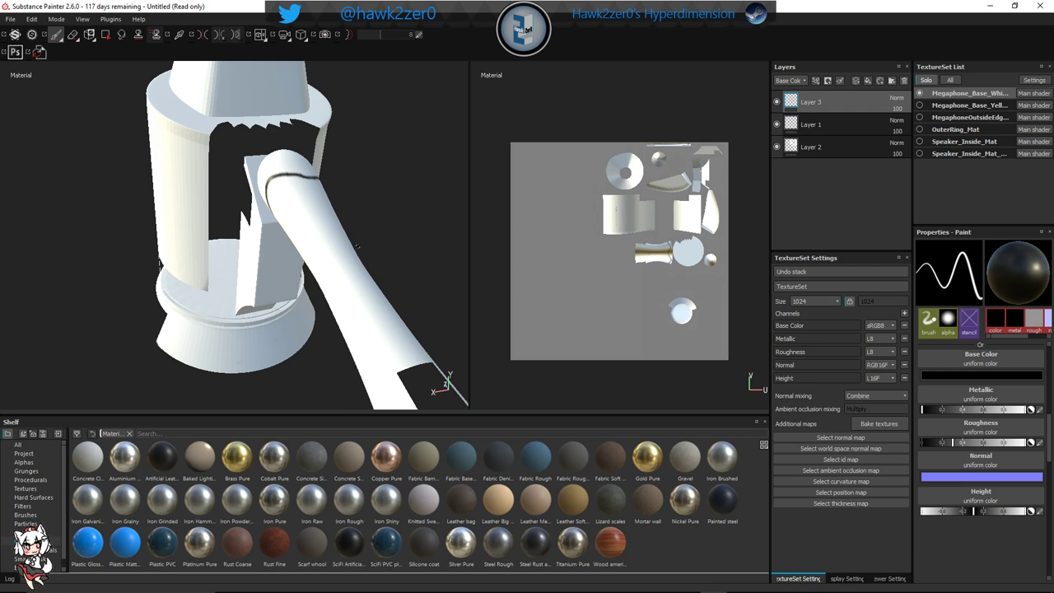
left_click_drag(357, 246, 300, 245, "alt")
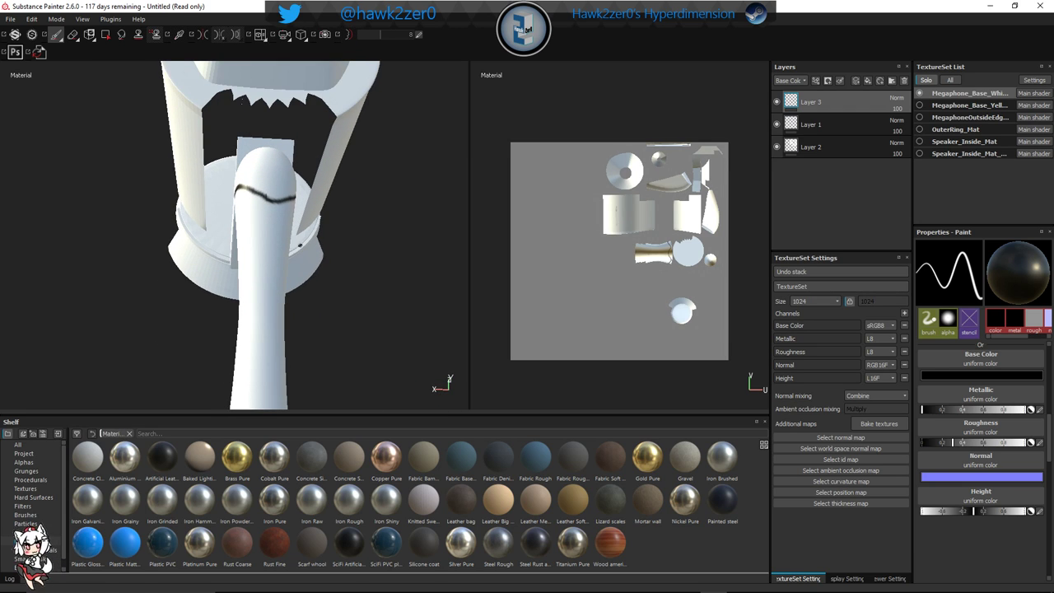
scroll(275, 236, "up", 5)
scroll(275, 234, "down", 3)
middle_click_drag(313, 240, 311, 203, "alt")
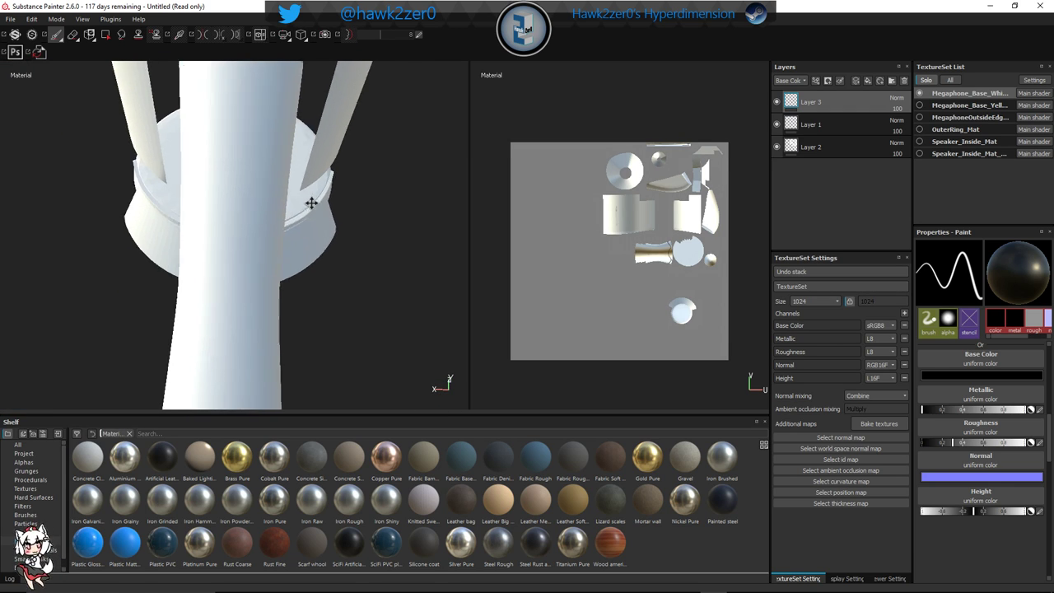
mouse_move(312, 202)
left_mouse_down("alt")
mouse_move(313, 228)
mouse_move(266, 195)
mouse_move(252, 241)
left_mouse_up("alt")
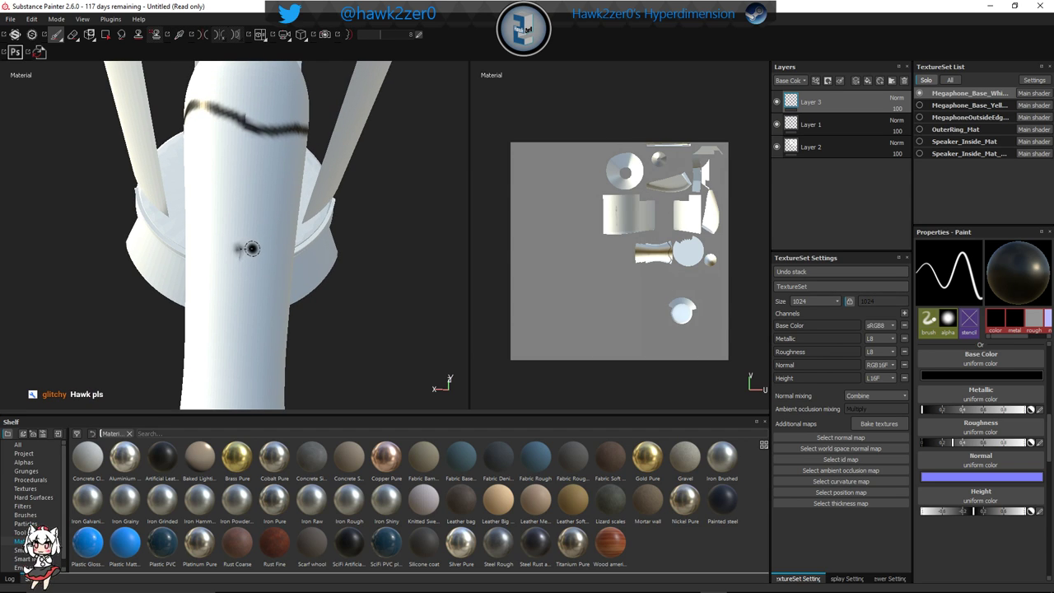
left_click_drag(252, 248, 271, 245)
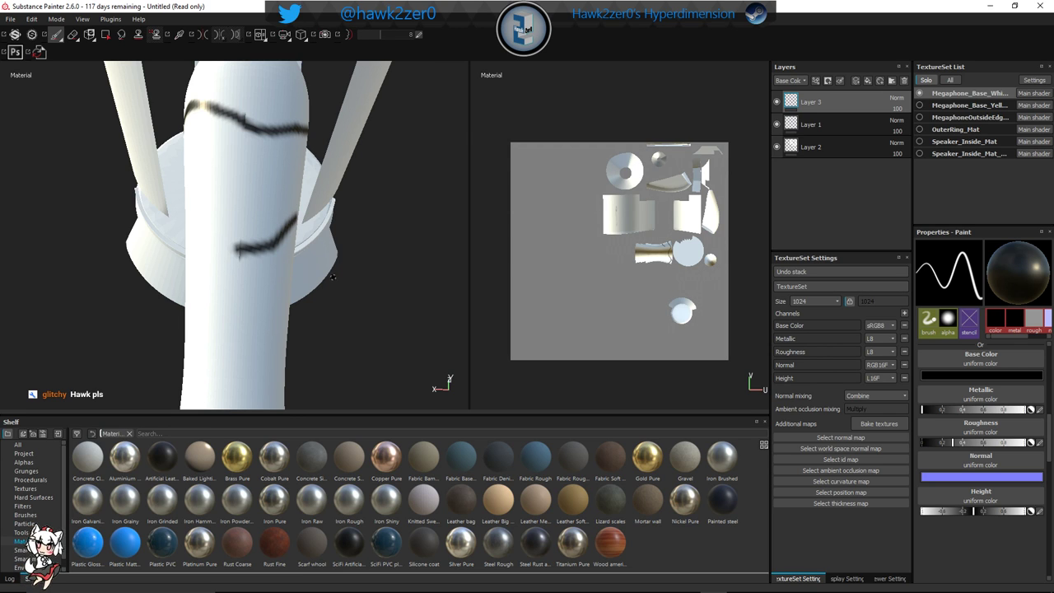
Extend the second black line down the handle's side and across its underside
mouse_move(332, 277)
left_mouse_down("alt")
mouse_move(252, 259)
mouse_move(231, 215)
left_mouse_up("alt")
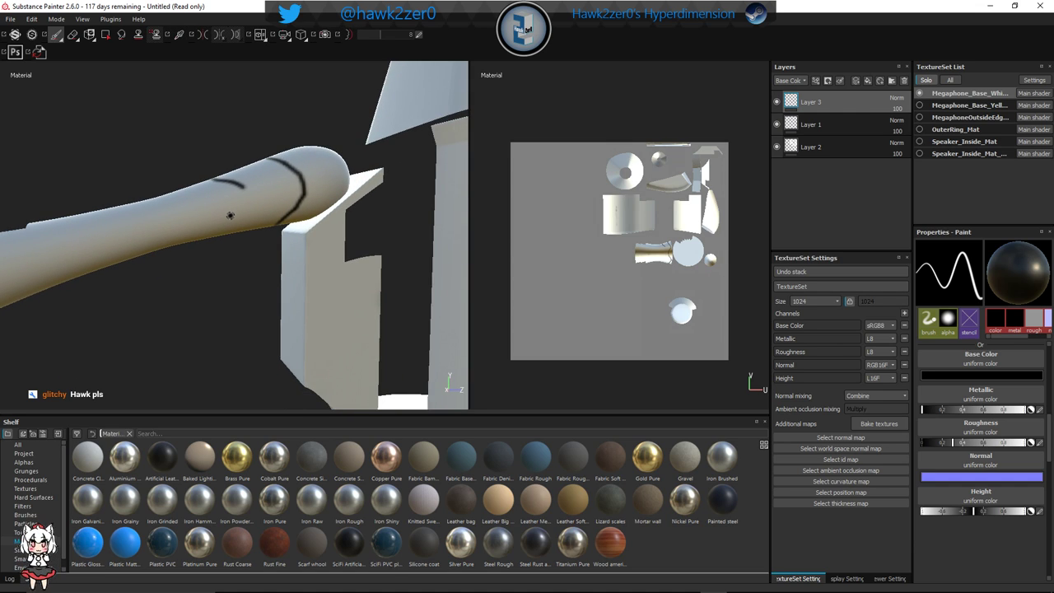
scroll(230, 215, "up", 3)
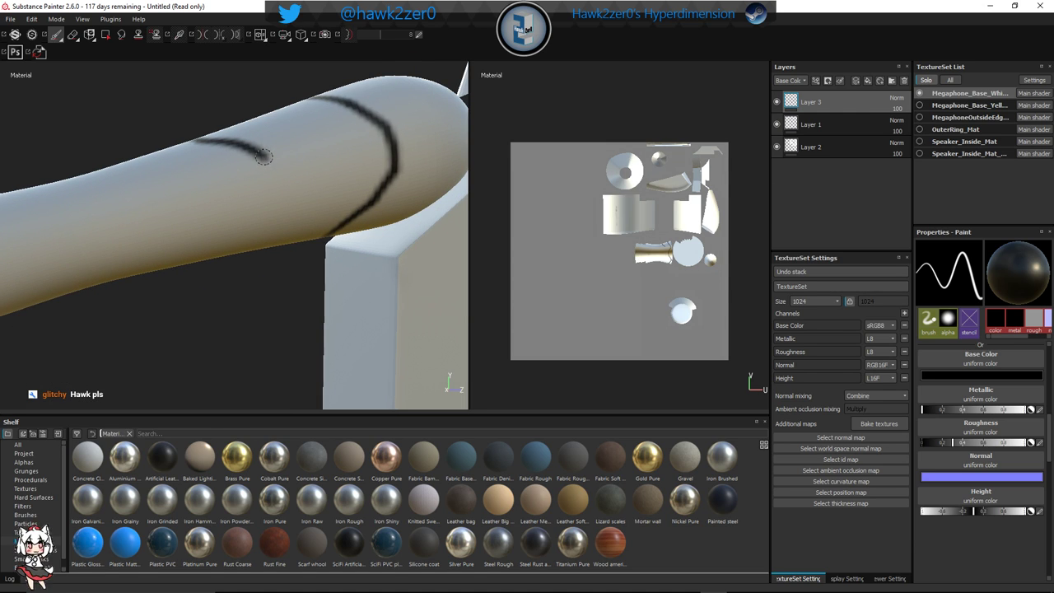
mouse_move(263, 156)
left_mouse_down()
mouse_move(277, 166)
mouse_move(281, 196)
mouse_move(252, 242)
mouse_move(189, 196)
mouse_move(271, 222)
mouse_move(313, 202)
mouse_move(346, 208)
left_mouse_up()
mouse_move(360, 137)
middle_mouse_down("alt")
mouse_move(308, 264)
mouse_move(287, 261)
middle_mouse_up("alt")
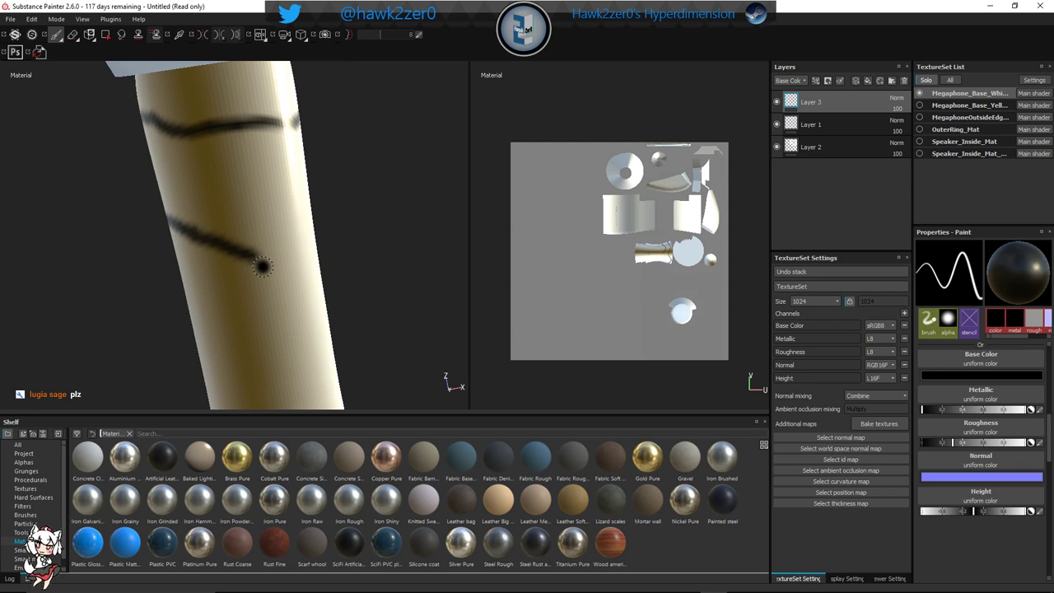
key("ctrl")
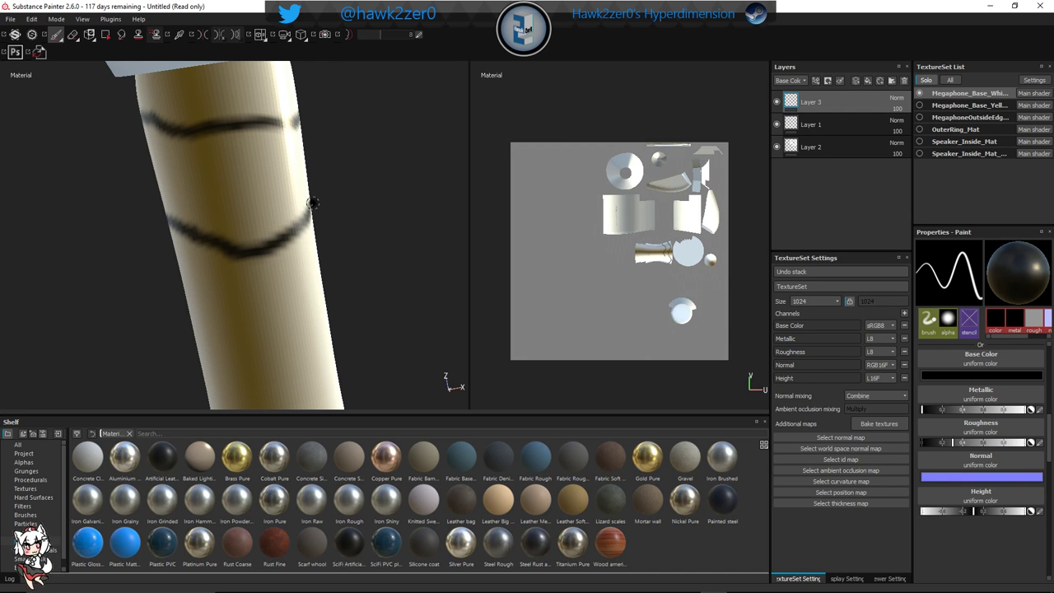
Carry the second black line up the handle's other side and join it to its start on top
mouse_move(308, 201)
left_mouse_down("alt")
mouse_move(306, 253)
mouse_move(158, 292)
mouse_move(233, 233)
mouse_move(230, 247)
left_mouse_up("alt")
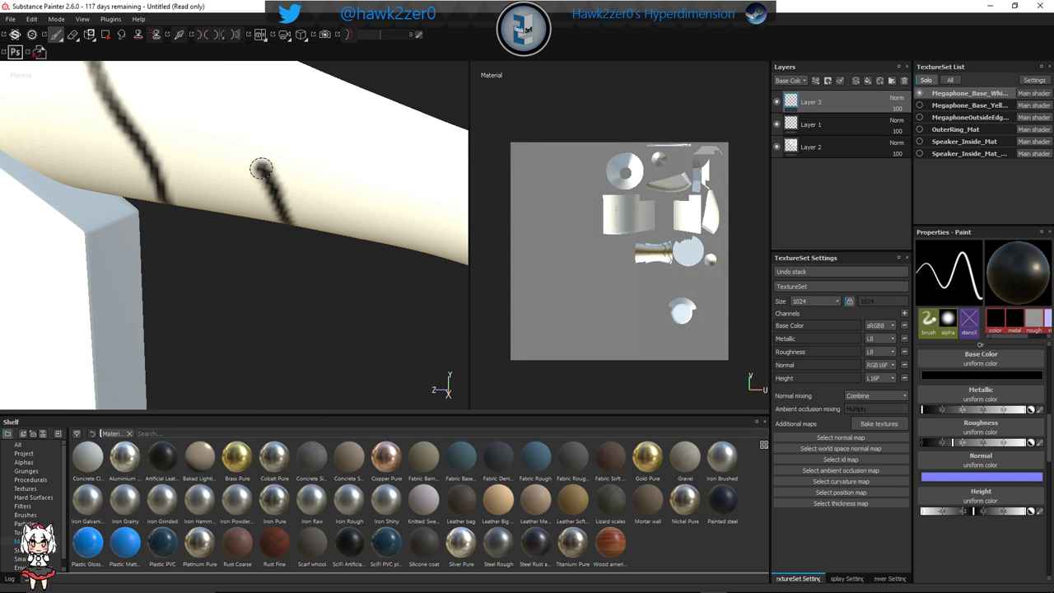
mouse_move(241, 135)
left_mouse_down("alt")
mouse_move(278, 102)
mouse_move(289, 120)
mouse_move(252, 260)
left_mouse_up("alt")
mouse_move(256, 221)
left_mouse_down("alt")
mouse_move(255, 172)
mouse_move(242, 245)
mouse_move(245, 211)
mouse_move(153, 231)
mouse_move(226, 271)
mouse_move(334, 268)
mouse_move(212, 227)
mouse_move(235, 232)
mouse_move(275, 271)
mouse_move(177, 243)
mouse_move(219, 235)
mouse_move(332, 270)
mouse_move(221, 255)
mouse_move(164, 266)
mouse_move(272, 280)
mouse_move(344, 265)
left_mouse_up("alt")
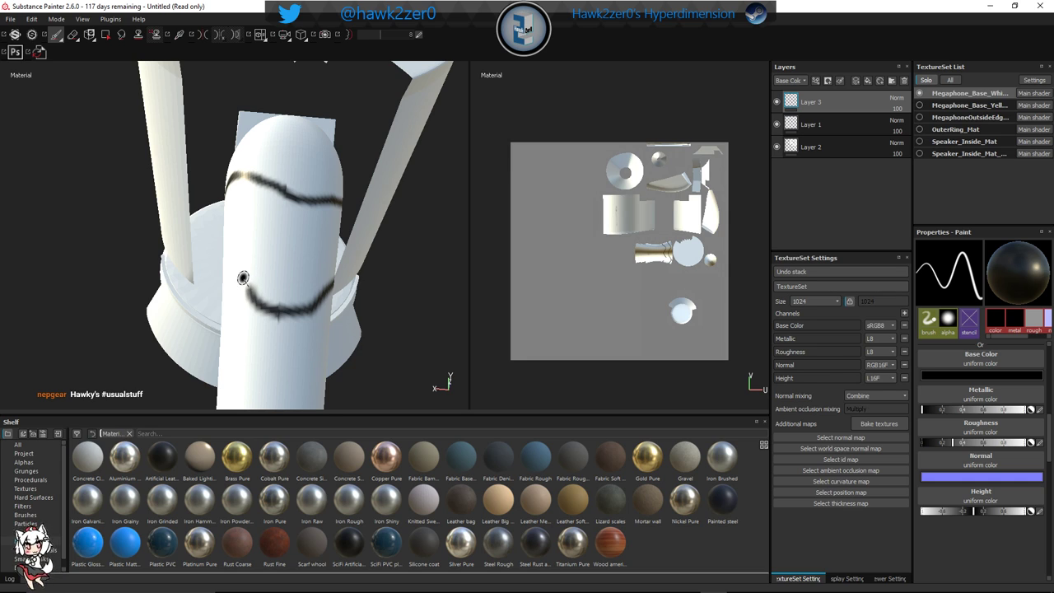
mouse_move(234, 260)
left_mouse_down("alt")
mouse_move(322, 299)
mouse_move(288, 300)
mouse_move(308, 266)
mouse_move(230, 251)
left_mouse_up("alt")
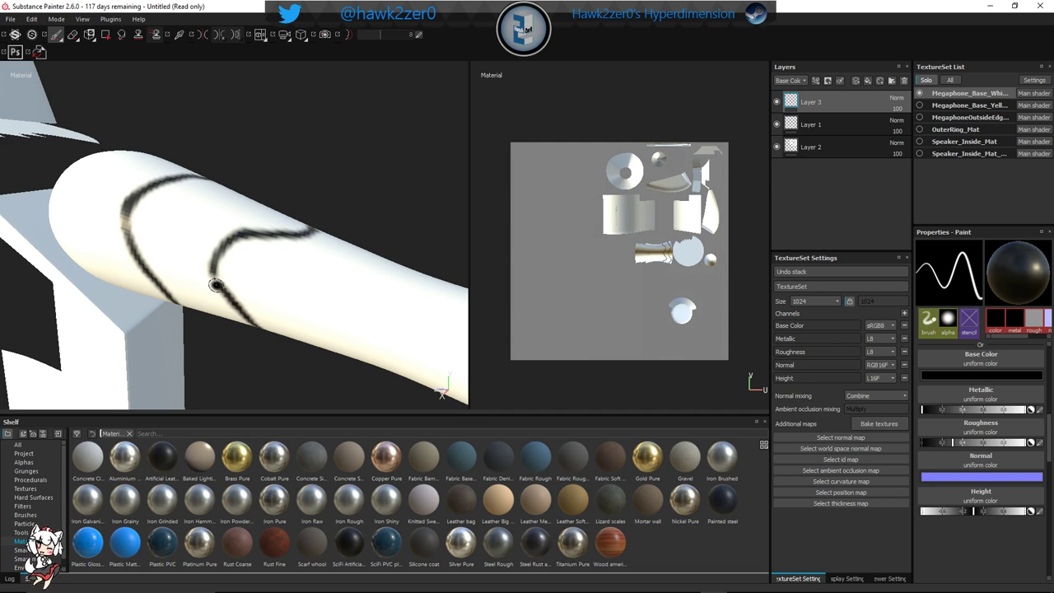
Examine both black handle lines against the whole white base from several angles
scroll(306, 285, "down", 8)
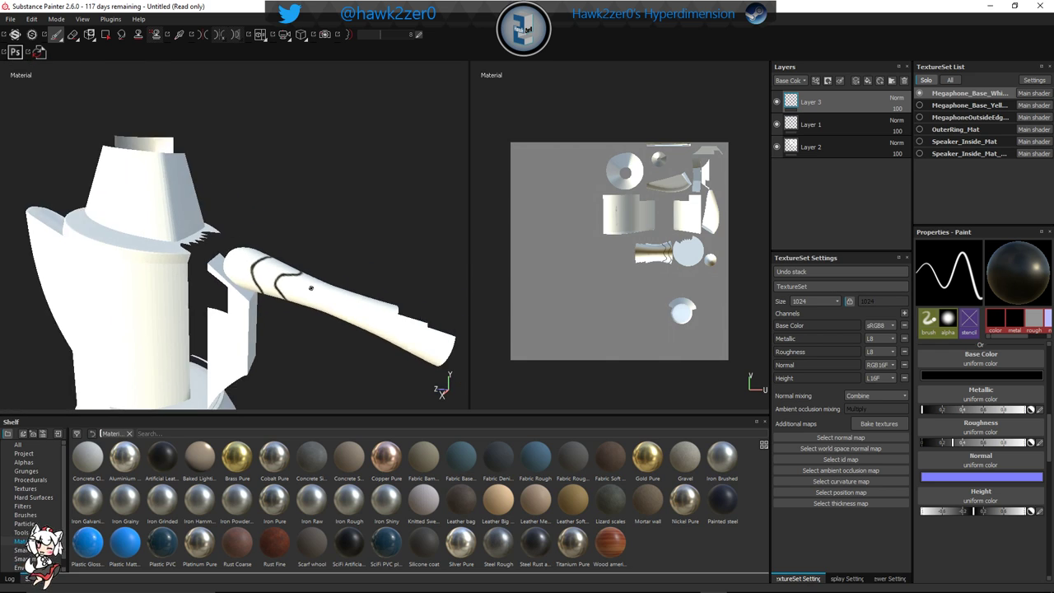
left_click_drag(329, 341, 346, 272, "alt")
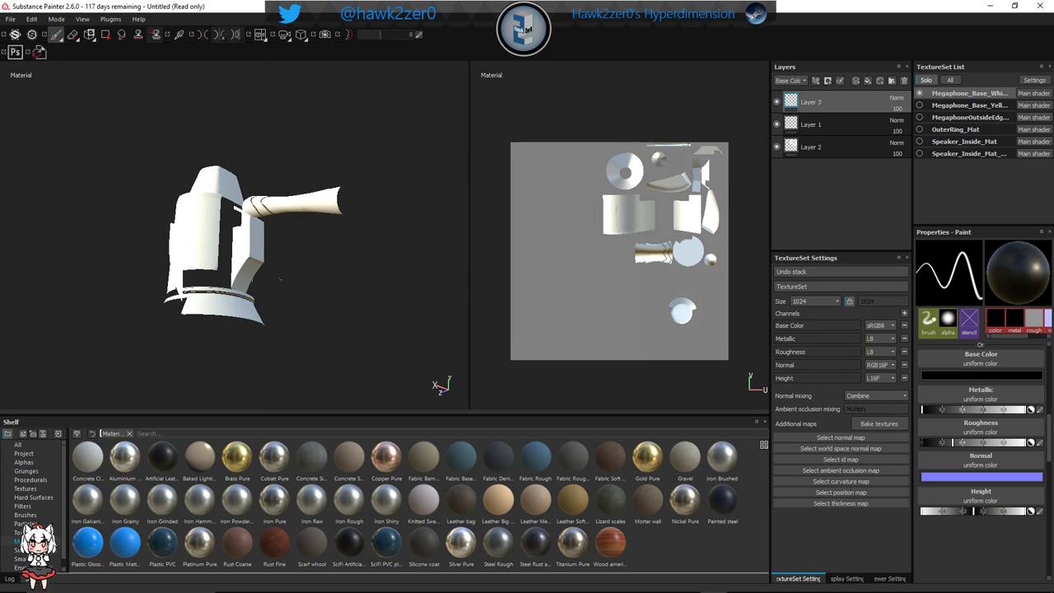
left_click_drag(280, 280, 310, 261, "alt")
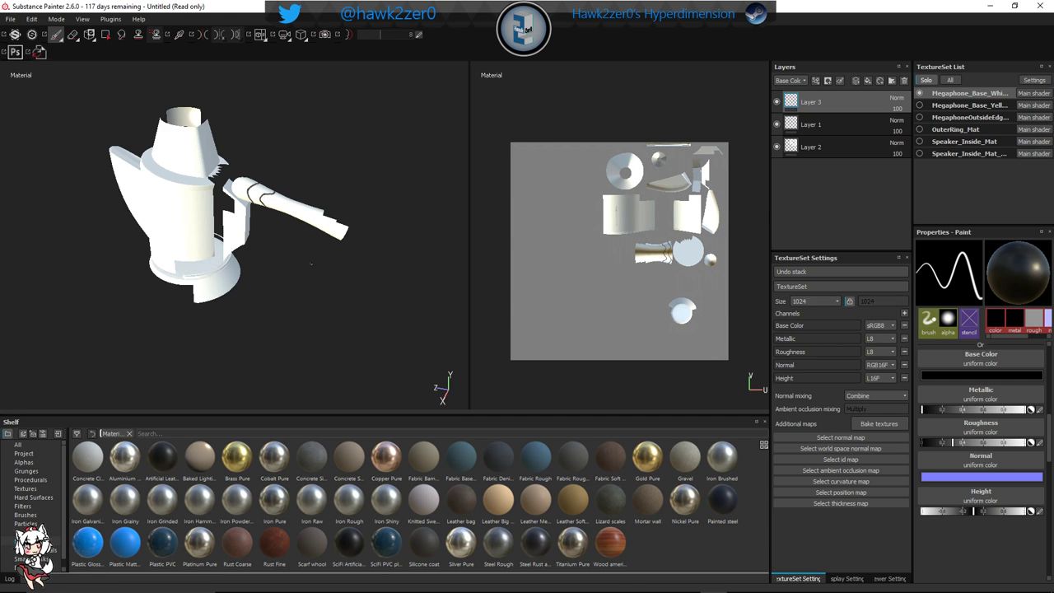
left_click_drag(289, 238, 165, 243, "alt")
scroll(279, 256, "up", 5)
left_click_drag(302, 286, 339, 301, "alt")
scroll(357, 284, "down", 10)
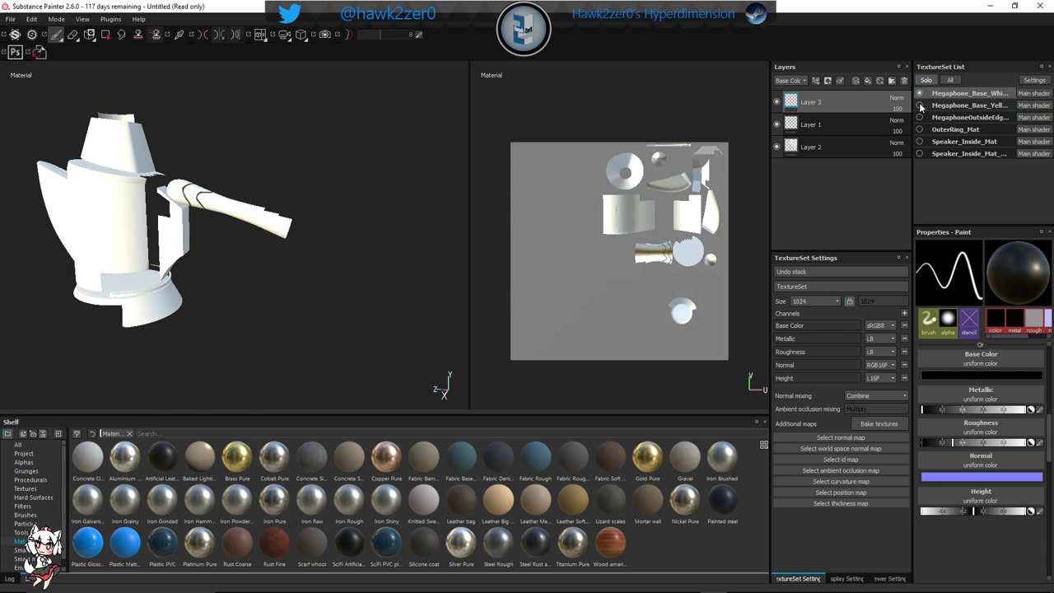
Show all texture sets and preview the whole megaphone in an Iray render
left_click(950, 80)
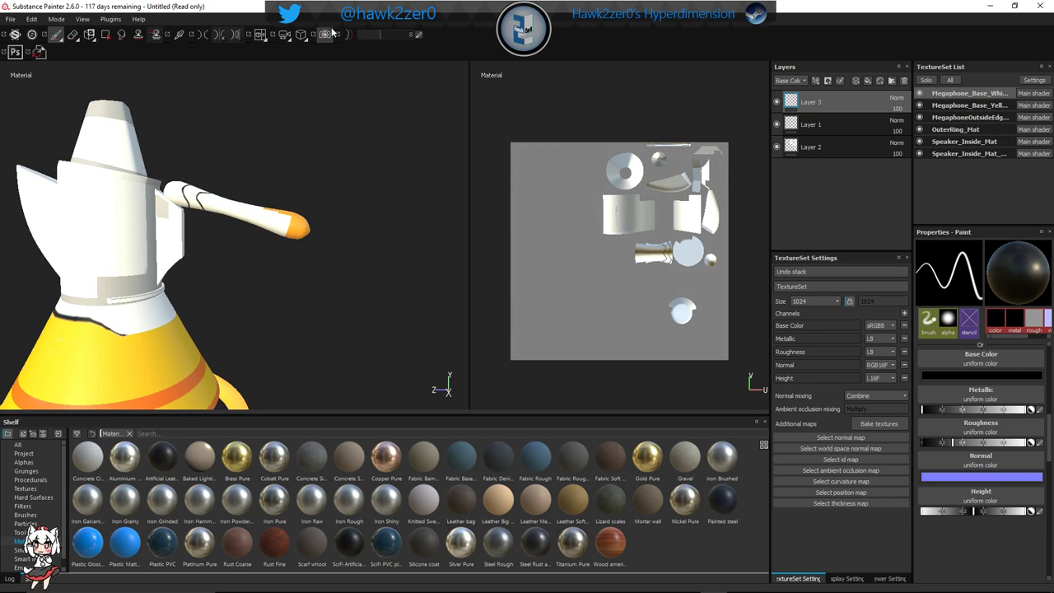
key("F10")
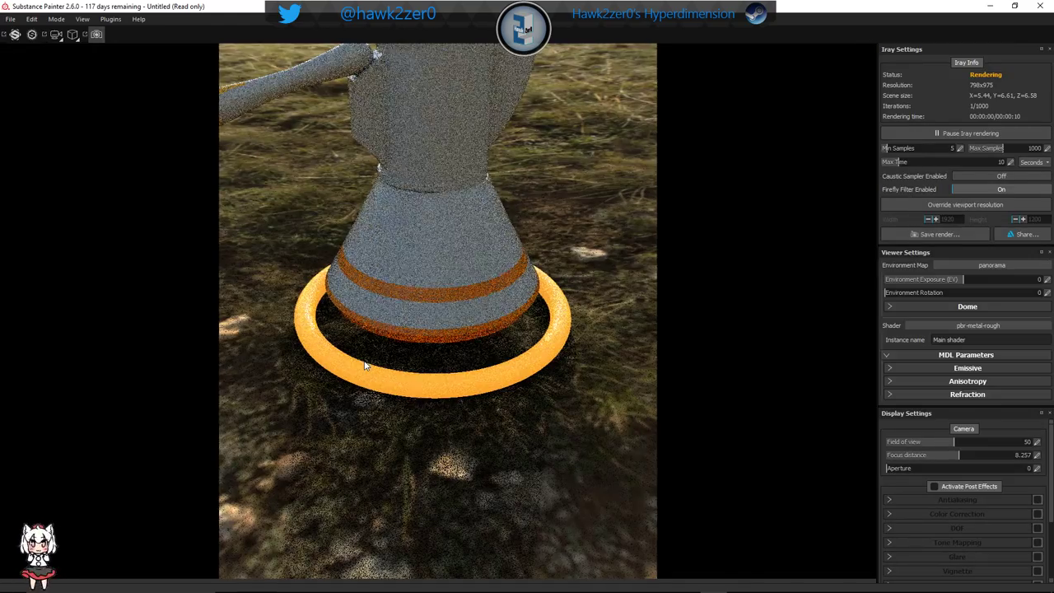
scroll(364, 359, "down", 5)
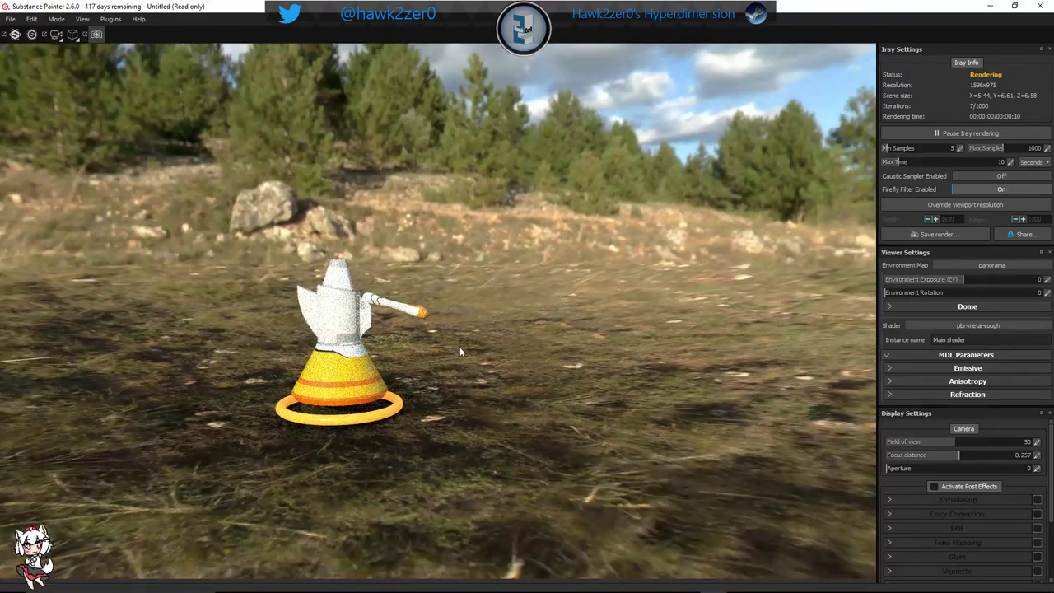
Examine the Iray-rendered megaphone from several angles and distances, and return to the painting view
left_click_drag(459, 346, 469, 445, "alt")
scroll(491, 421, "down", 3)
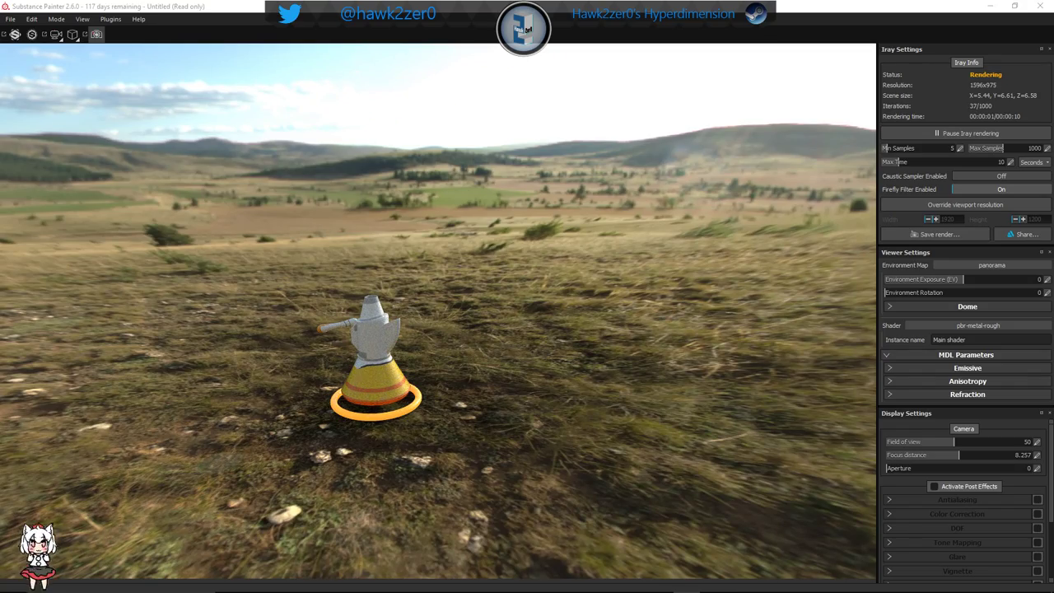
left_click_drag(461, 414, 574, 440, "alt")
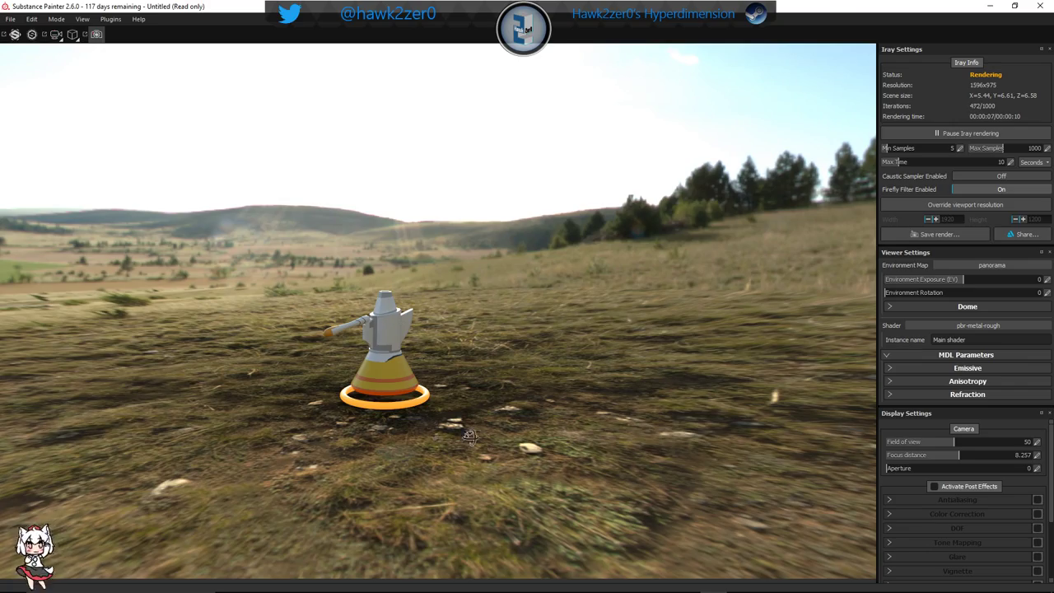
left_click_drag(469, 437, 857, 476, "alt")
left_click_drag(371, 453, 490, 458, "alt")
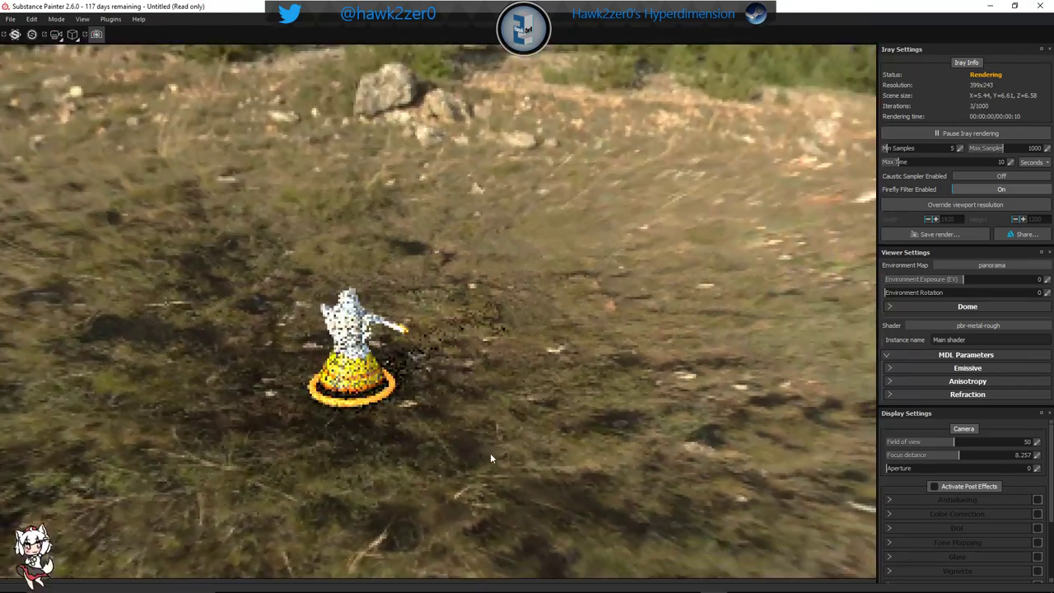
scroll(432, 425, "up", 5)
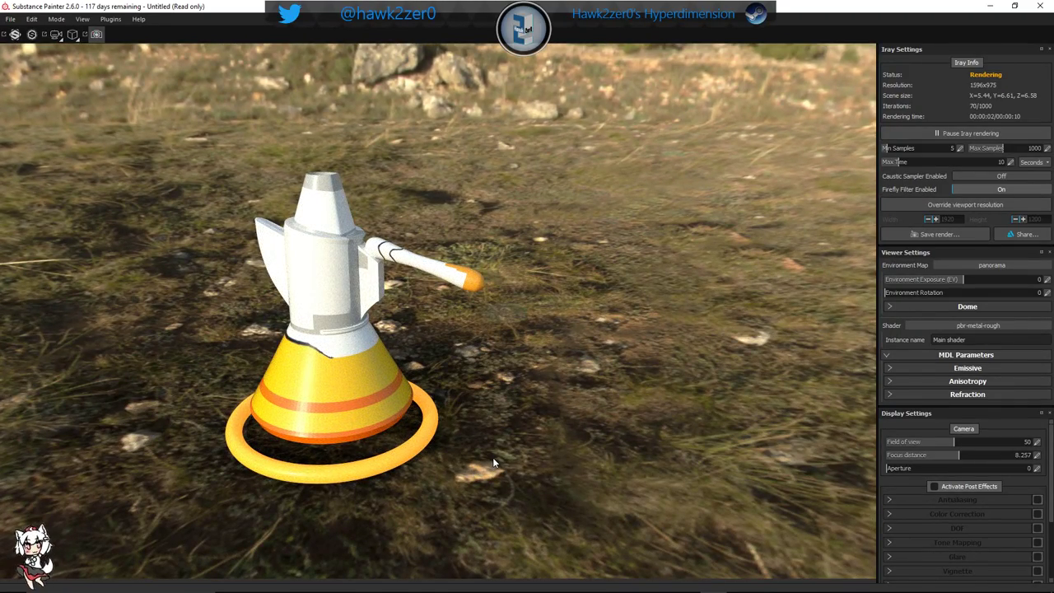
scroll(492, 457, "down", 3)
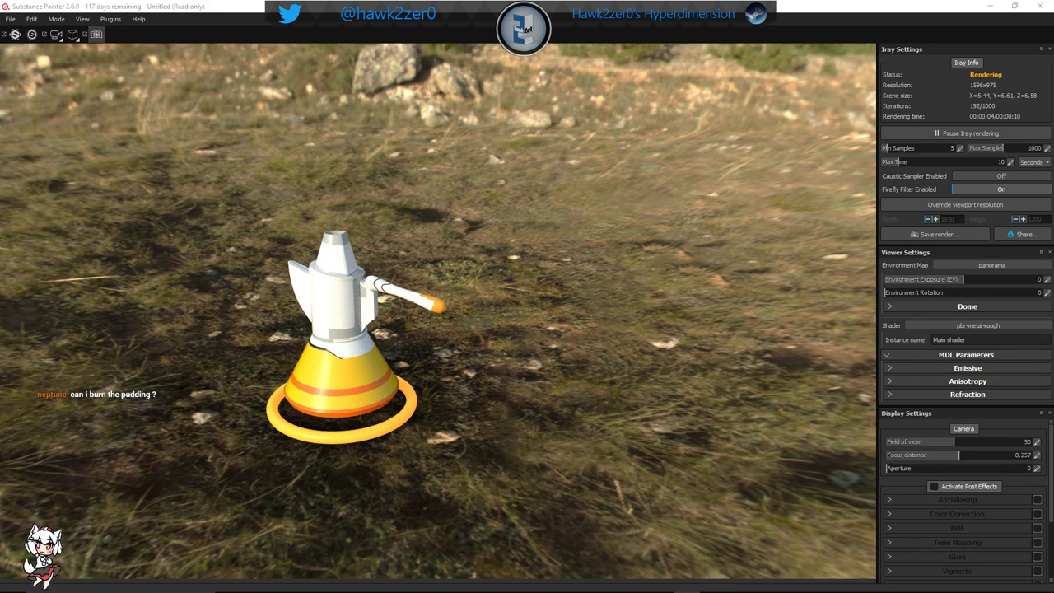
left_click_drag(485, 361, 422, 339, "alt")
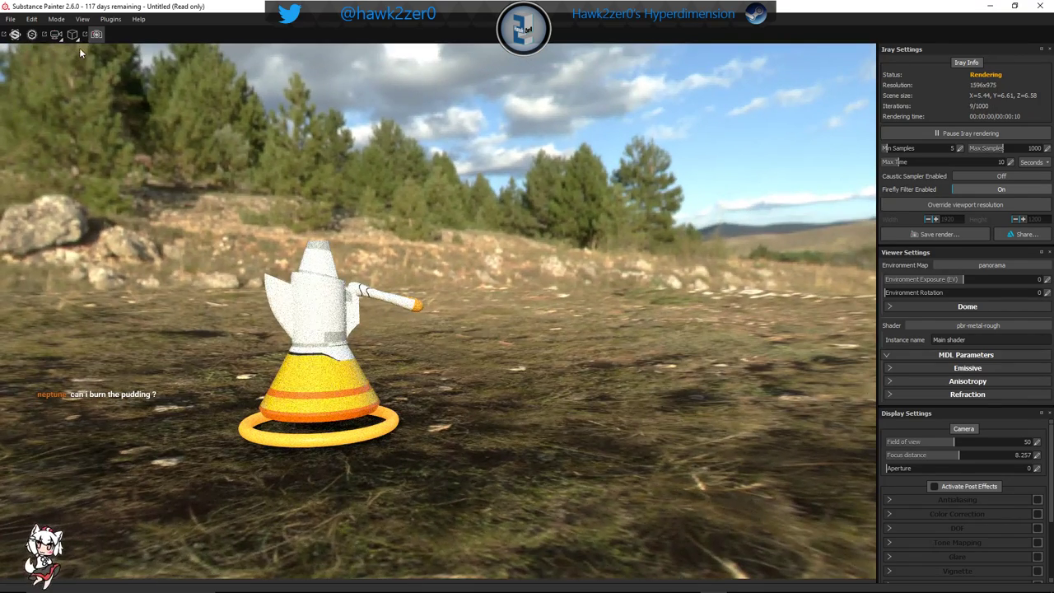
left_click(96, 34)
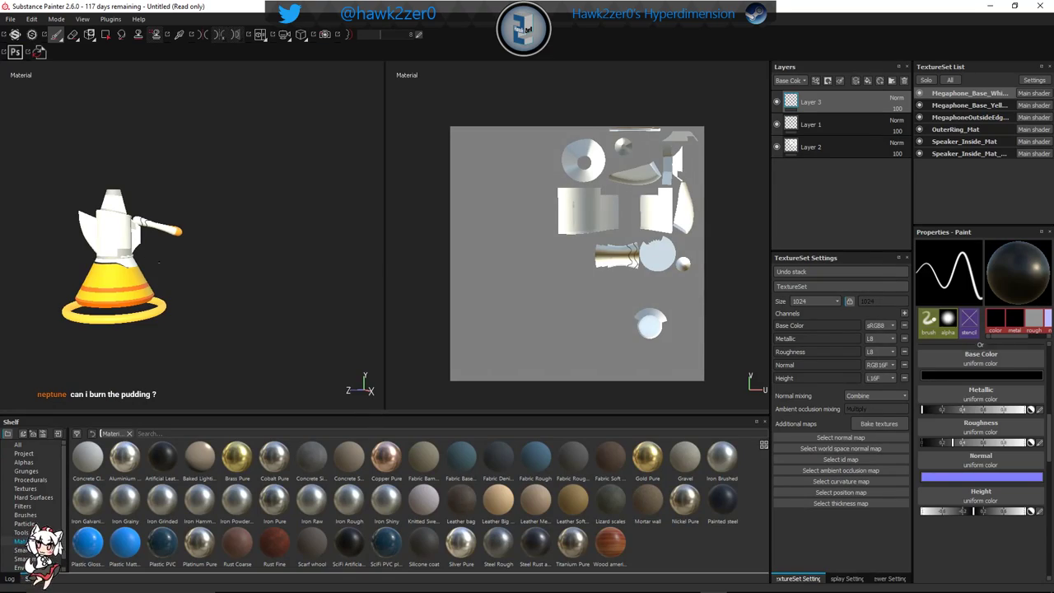
Locate the orange tip of the handle and make its texture set, Speaker_Inside_Mat, the active one
right_click_drag(159, 262, 158, 193, "alt")
middle_click_drag(158, 192, 210, 282, "alt")
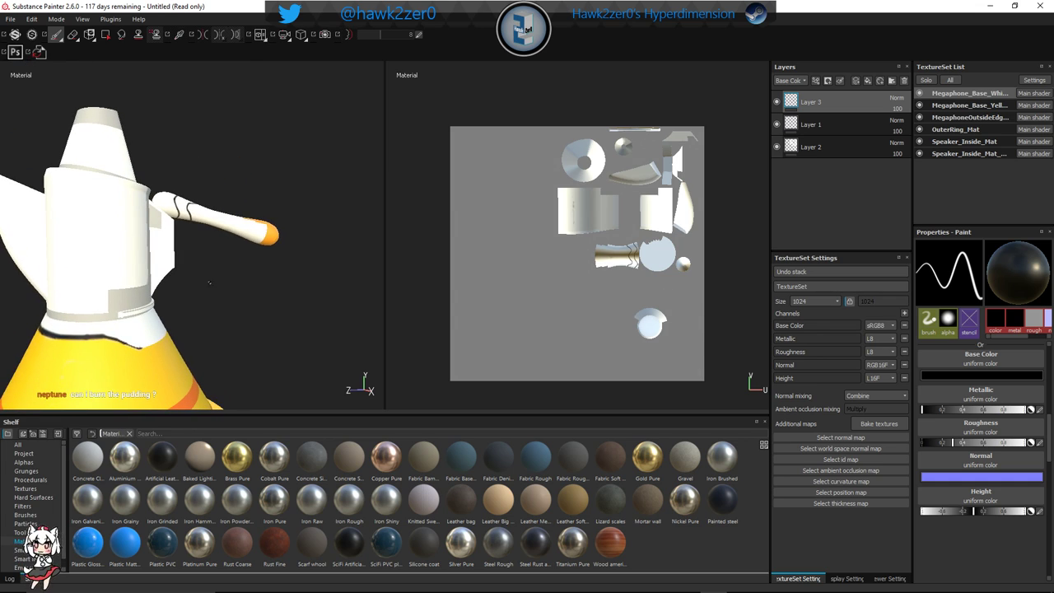
scroll(209, 283, "up", 8)
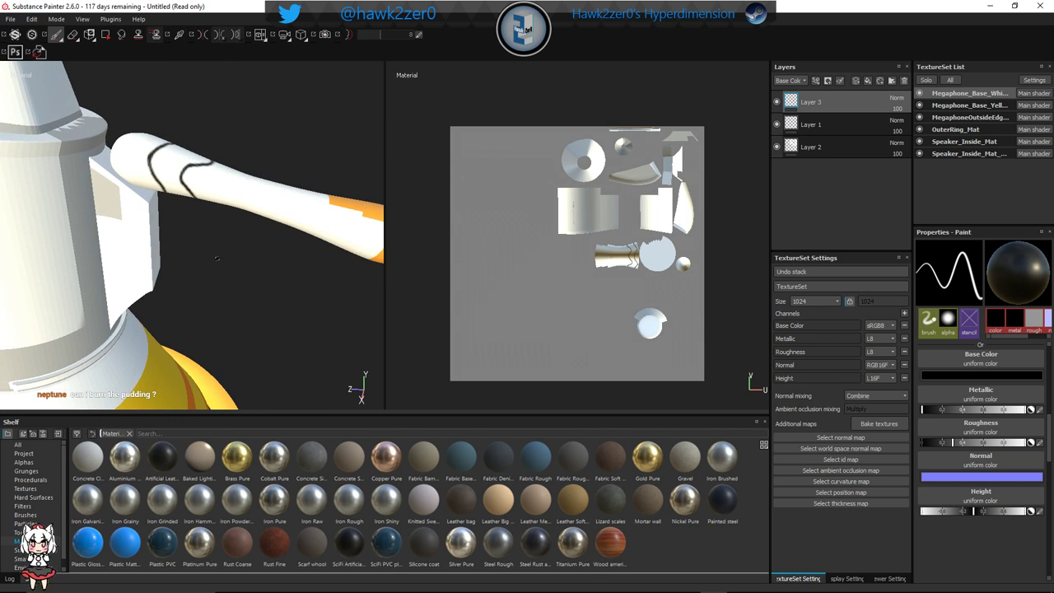
scroll(217, 259, "down", 8)
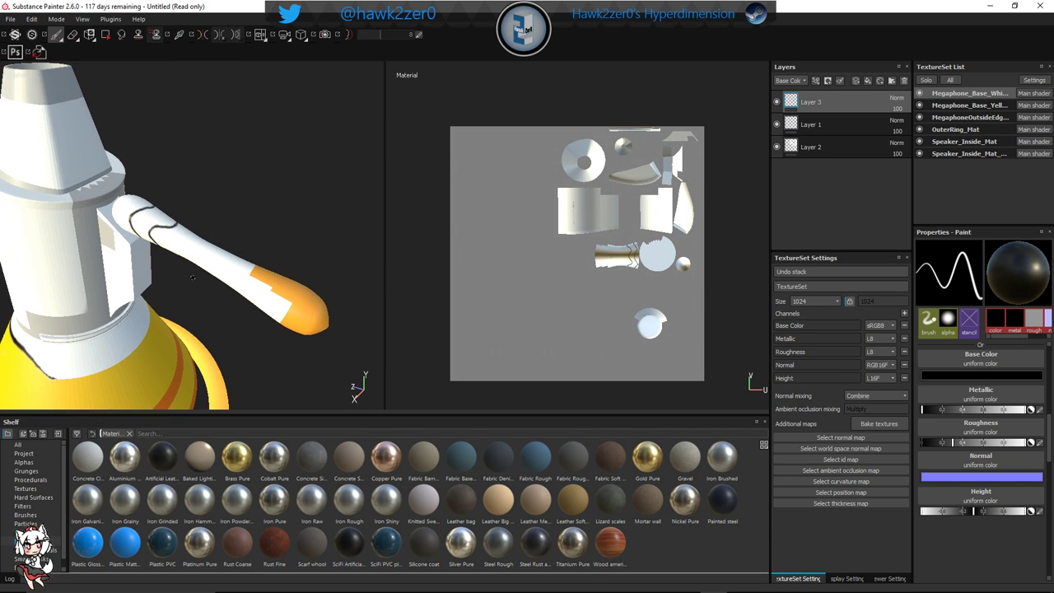
scroll(192, 277, "up", 10)
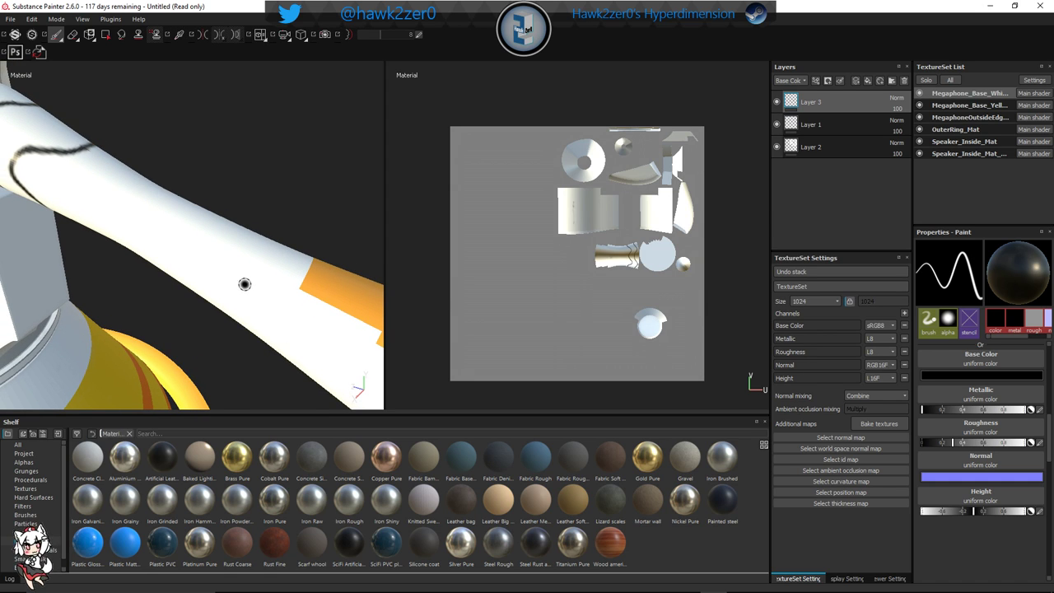
left_click_drag(244, 284, 298, 301, "alt")
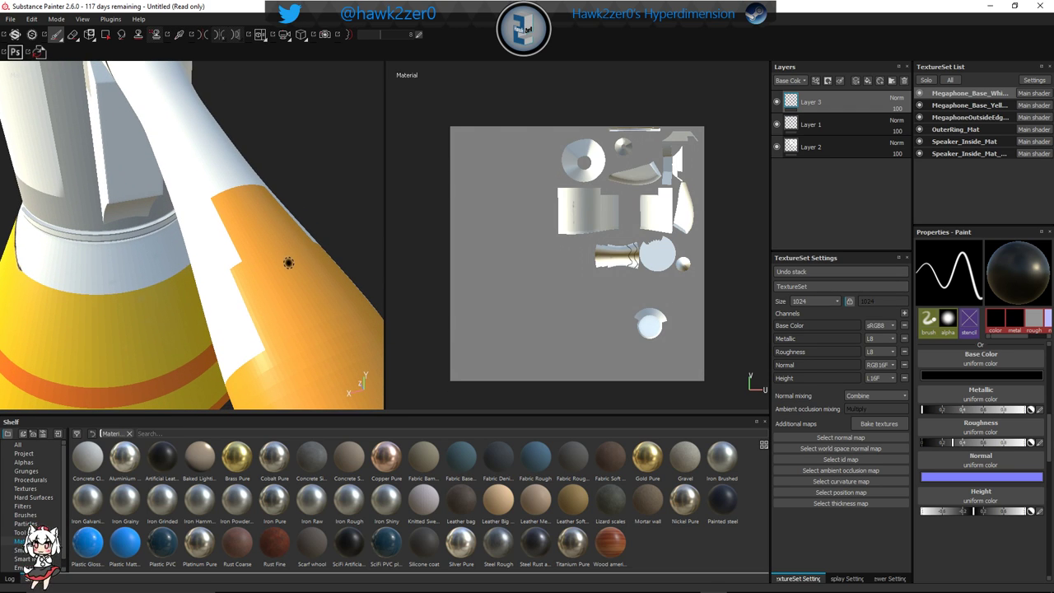
left_click(972, 131)
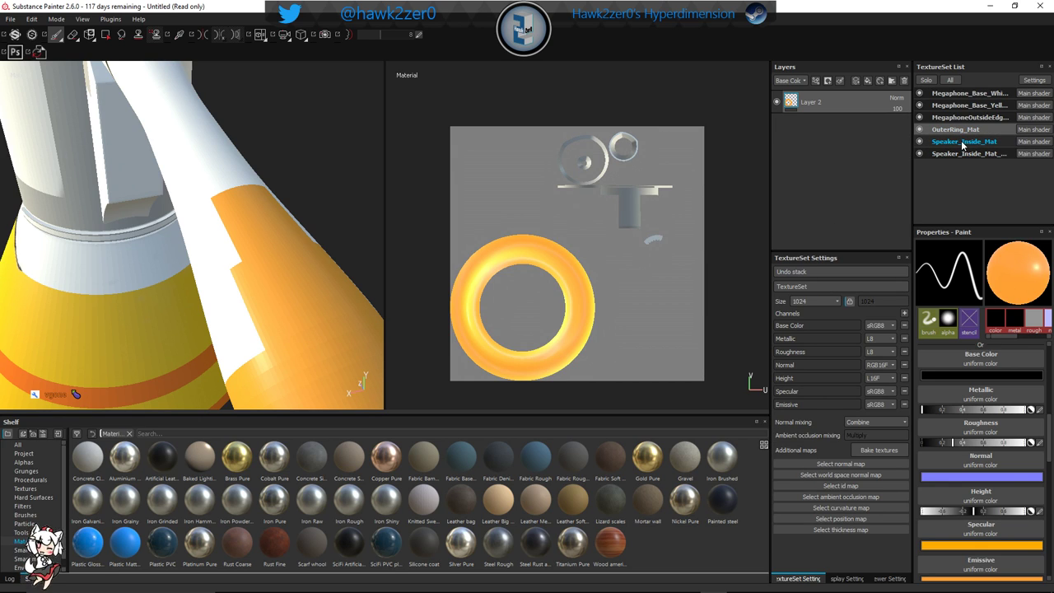
left_click(964, 141)
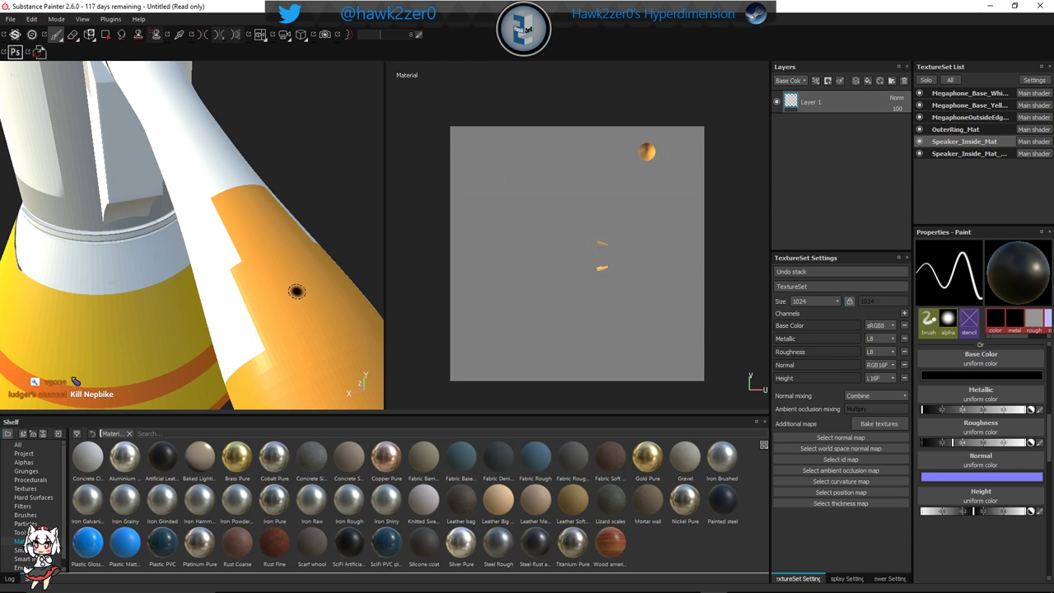
middle_click_drag(296, 291, 273, 243, "alt")
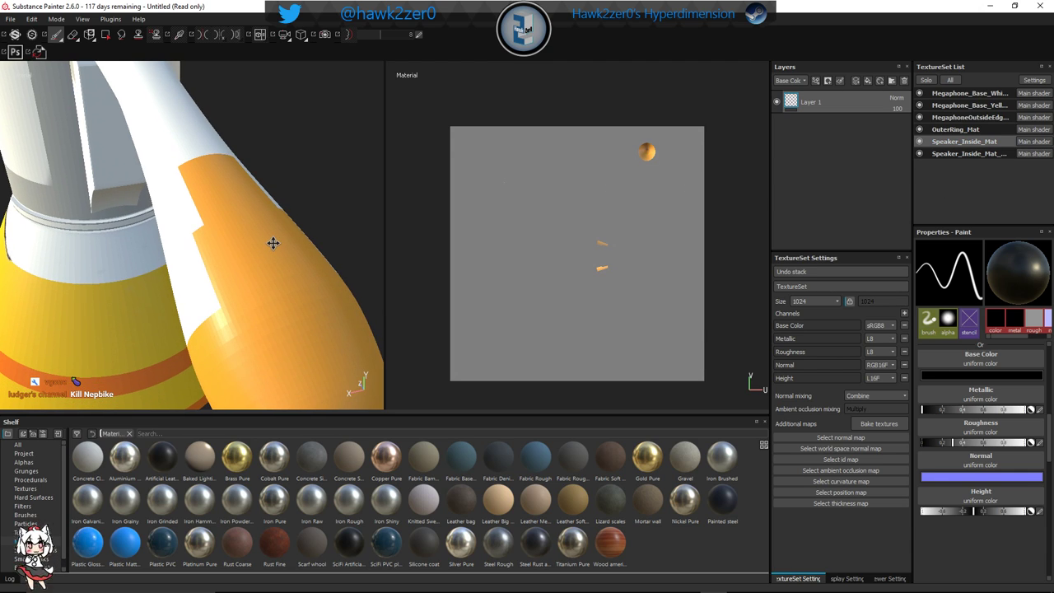
Set the brush's base color to orange with RGB values 1.000, 0.221, 0.000
left_click(982, 377)
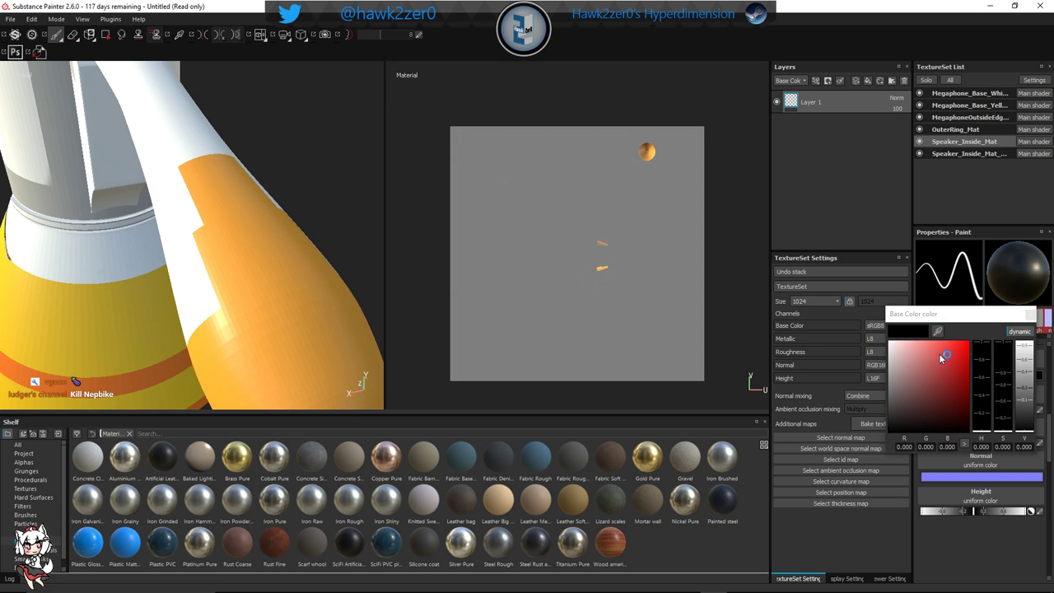
mouse_move(1035, 427)
left_mouse_down()
mouse_move(1021, 413)
mouse_move(1004, 341)
left_mouse_up()
left_click_drag(1021, 411, 1019, 341)
left_click_drag(981, 435, 984, 435)
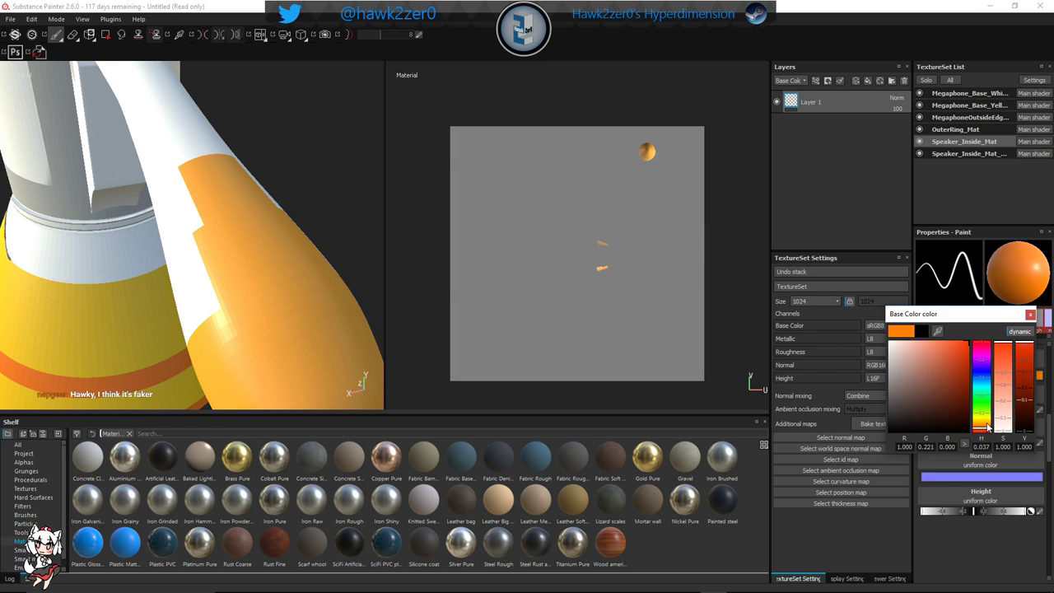
left_click(1030, 316)
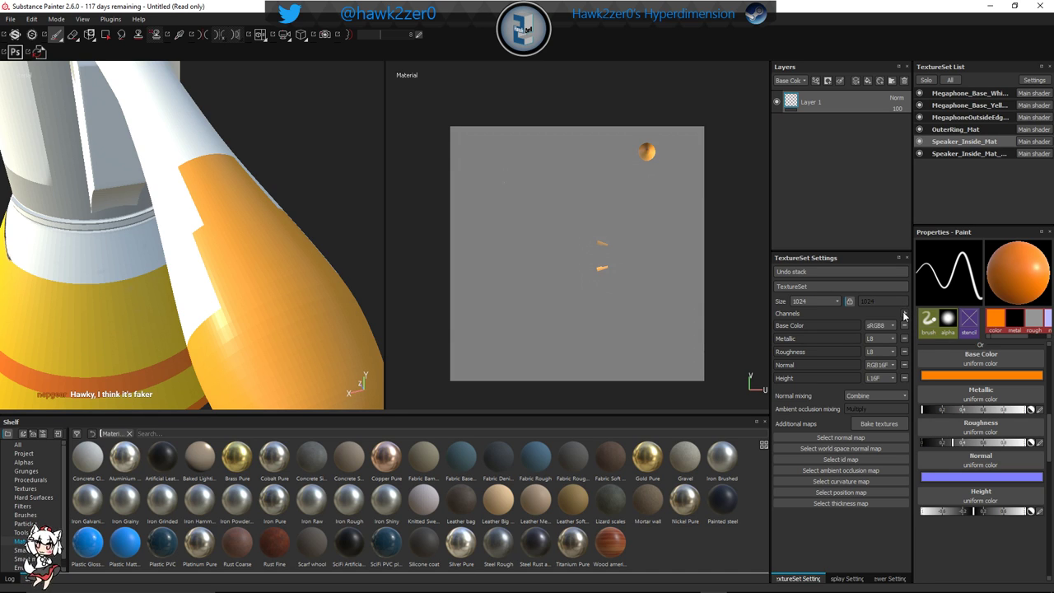
Add Emissive and Specular channels to the Speaker_Inside_Mat texture set
left_click(905, 313)
left_click(920, 386)
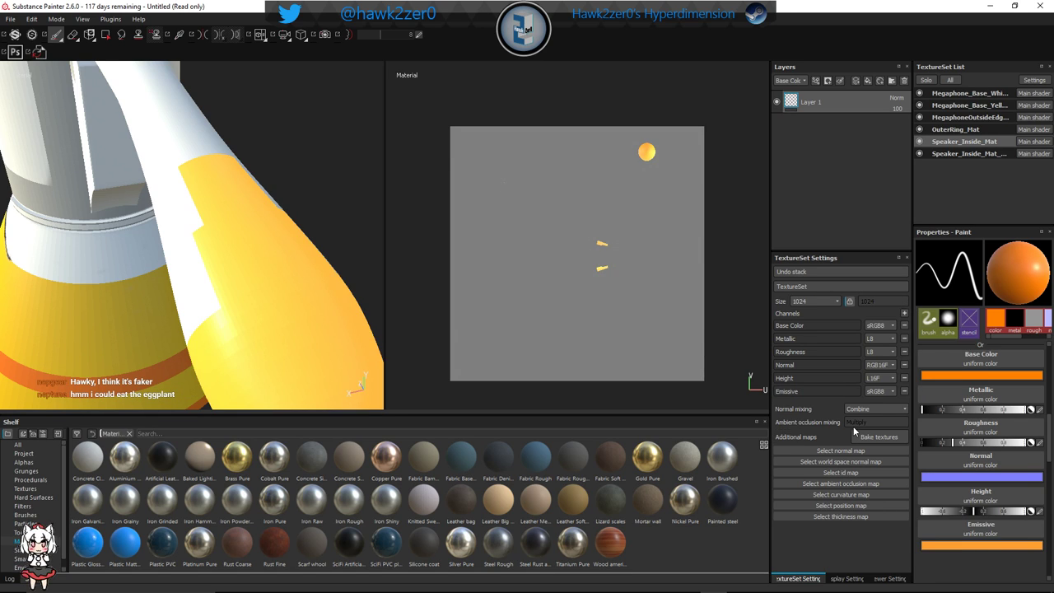
left_click(904, 315)
left_click(923, 429)
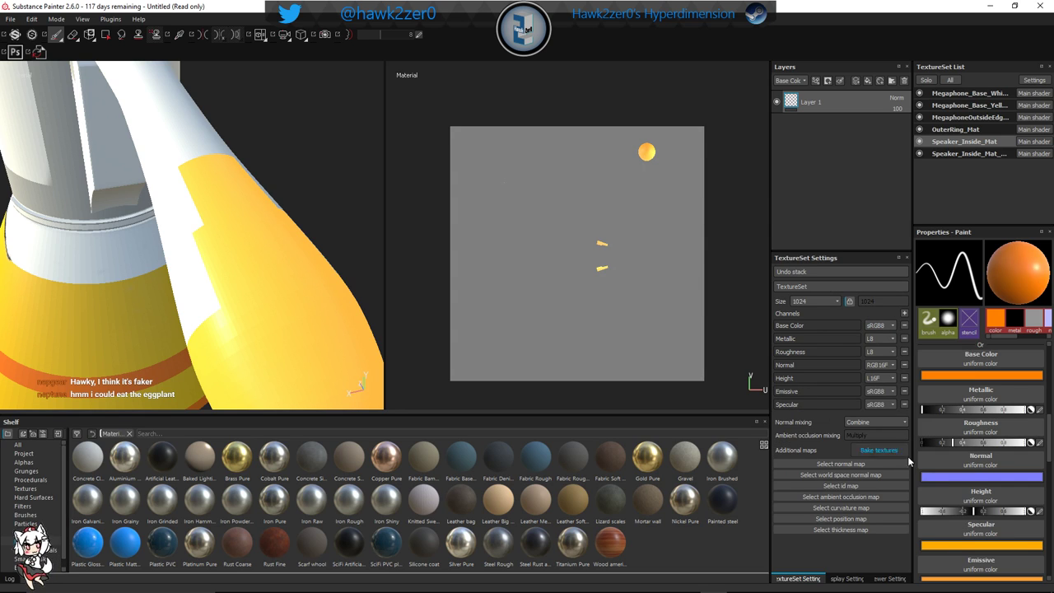
Erase the old orange paint from the near side of the handle's tip, isolating its texture set to reach the edges
scroll(266, 294, "up", 1)
scroll(289, 287, "down", 2)
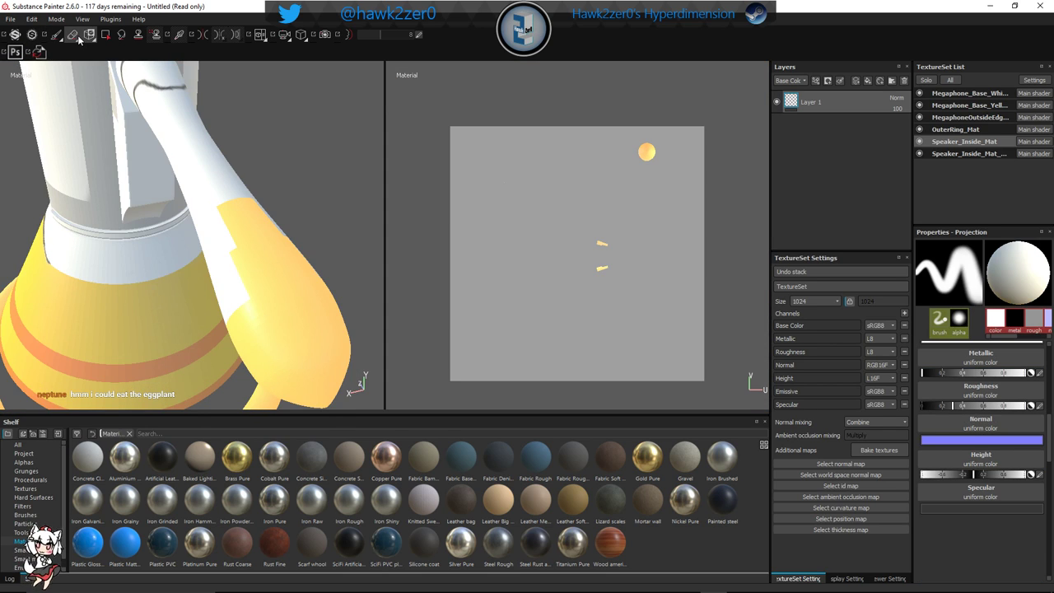
left_click(75, 35)
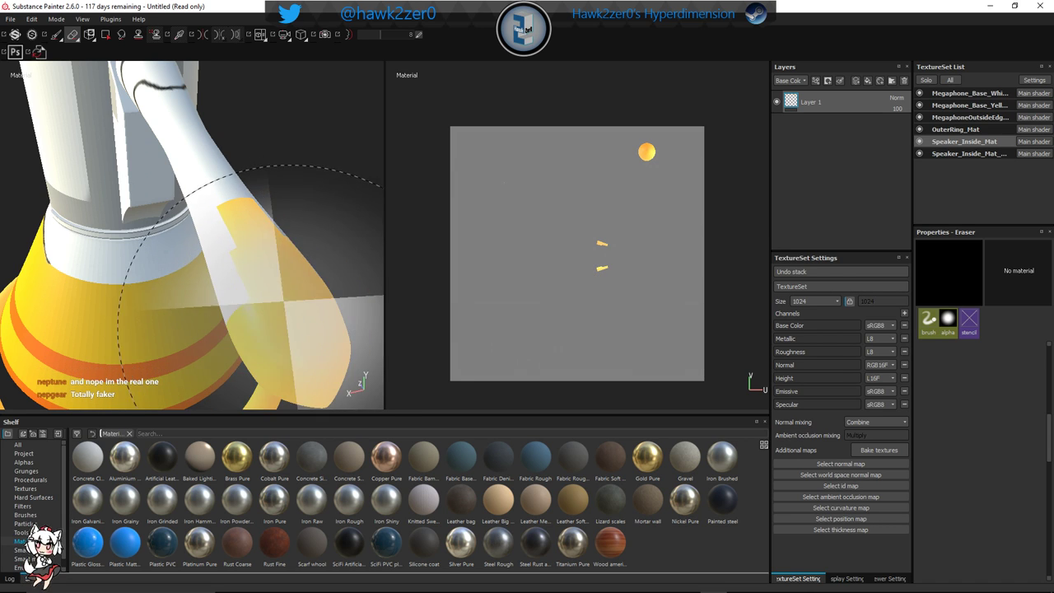
scroll(290, 303, "up", 2)
scroll(290, 303, "down", 3)
mouse_move(290, 303)
left_mouse_down("alt")
mouse_move(330, 282)
mouse_move(265, 278)
left_mouse_up("alt")
middle_click_drag(272, 305, 251, 254, "alt")
key("alt+q")
right_click_drag(252, 253, 253, 211, "shift")
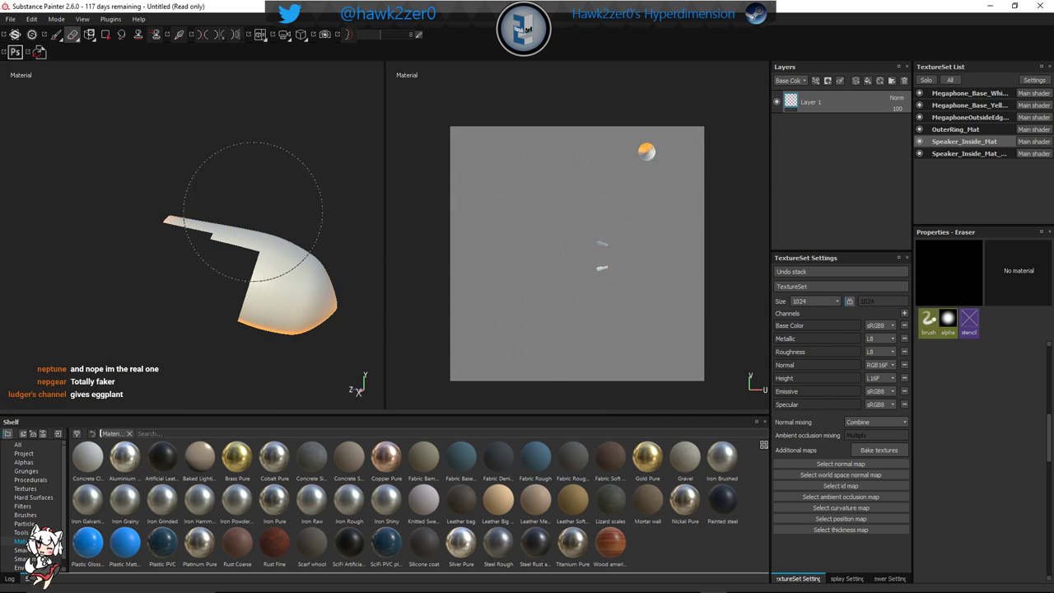
key("alt+q")
scroll(264, 302, "up", 3)
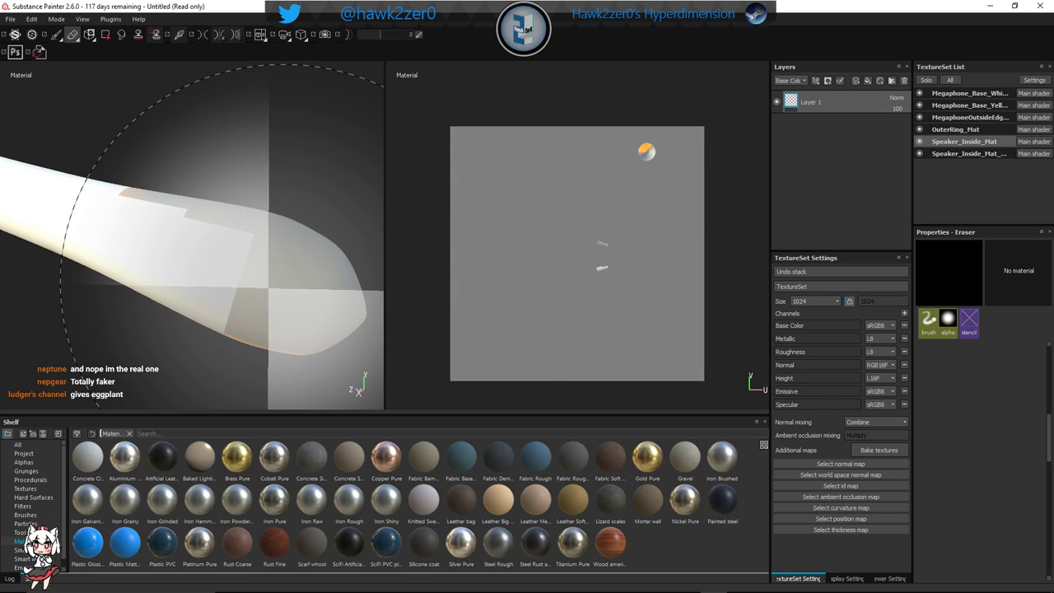
scroll(251, 301, "down", 6)
middle_click_drag(296, 283, 308, 172, "alt")
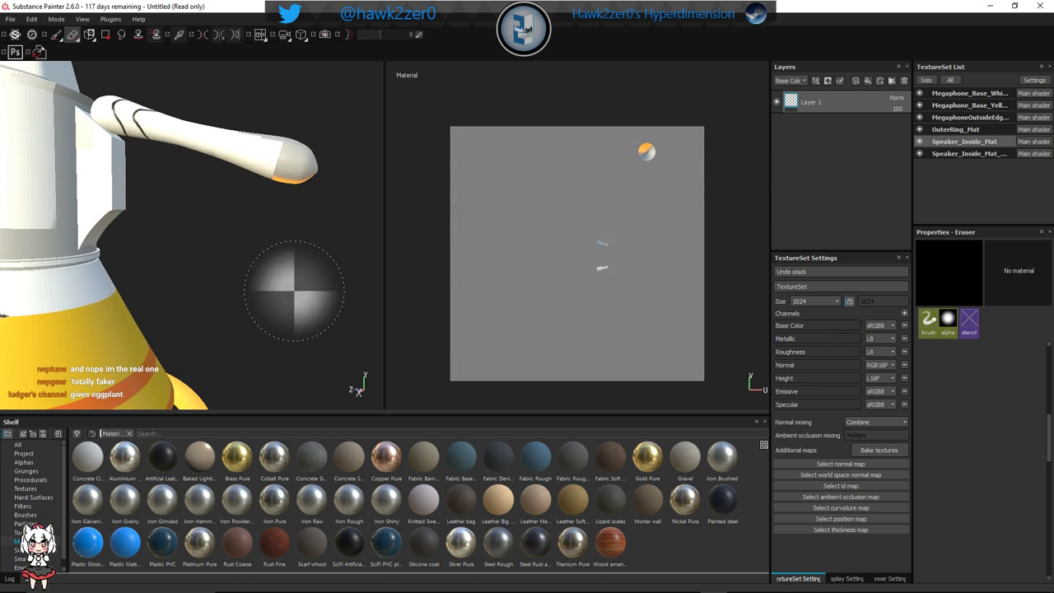
Erase the leftover orange paint from the underside and far side of the handle's tip, checking it in isolation
mouse_move(294, 299)
left_mouse_down("alt")
mouse_move(318, 176)
mouse_move(309, 153)
mouse_move(323, 194)
mouse_move(101, 228)
mouse_move(231, 142)
mouse_move(206, 210)
left_mouse_up("alt")
middle_click_drag(206, 210, 220, 212, "alt")
left_click_drag(221, 212, 275, 136, "alt")
scroll(276, 137, "down", 2)
middle_click_drag(276, 141, 257, 310, "alt")
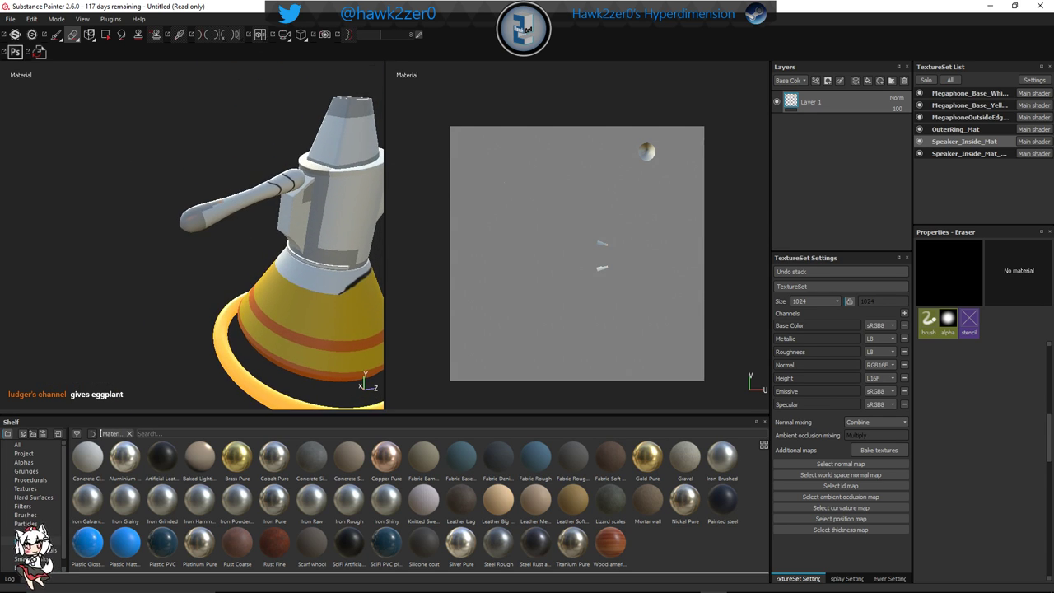
scroll(229, 238, "down", 2)
scroll(229, 238, "down", 1)
middle_click_drag(216, 259, 200, 229, "alt")
scroll(212, 252, "up", 5)
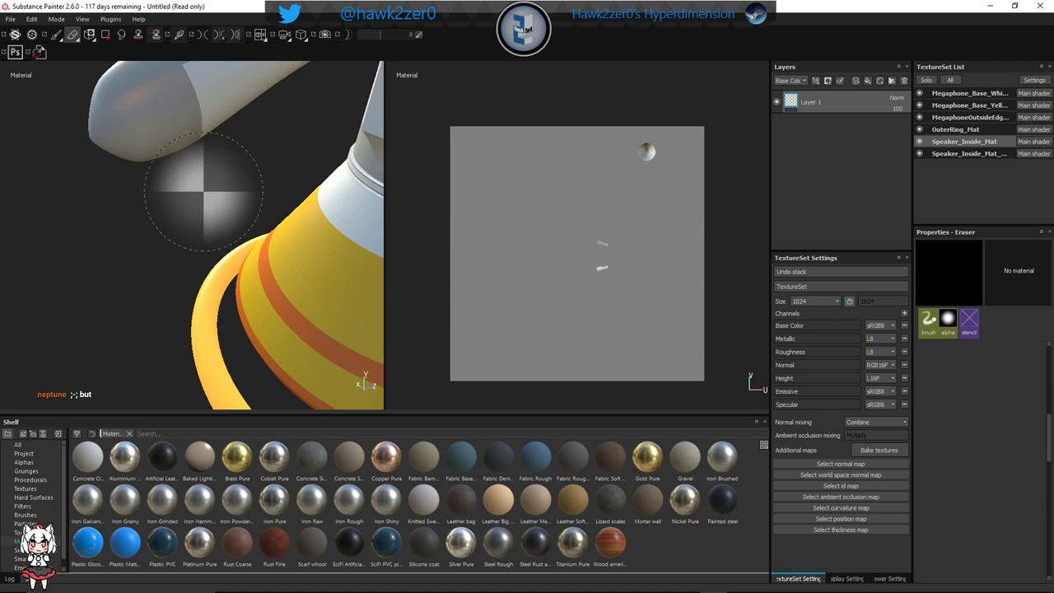
middle_click_drag(204, 174, 172, 260, "alt")
key("alt+q")
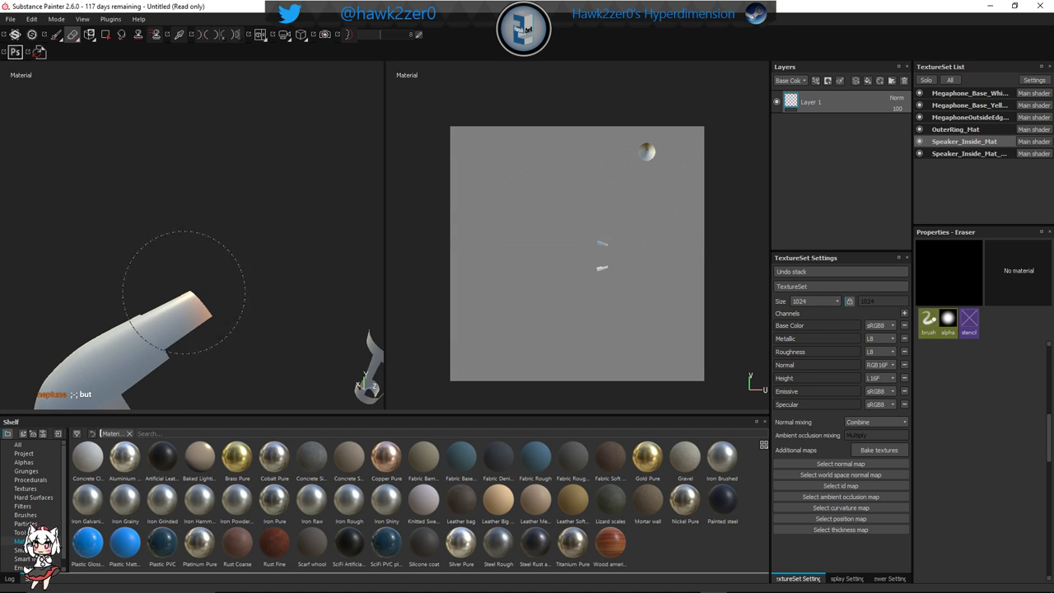
left_click_drag(192, 338, 257, 316, "alt")
middle_click_drag(257, 316, 224, 341, "alt")
middle_click_drag(329, 222, 268, 256, "alt")
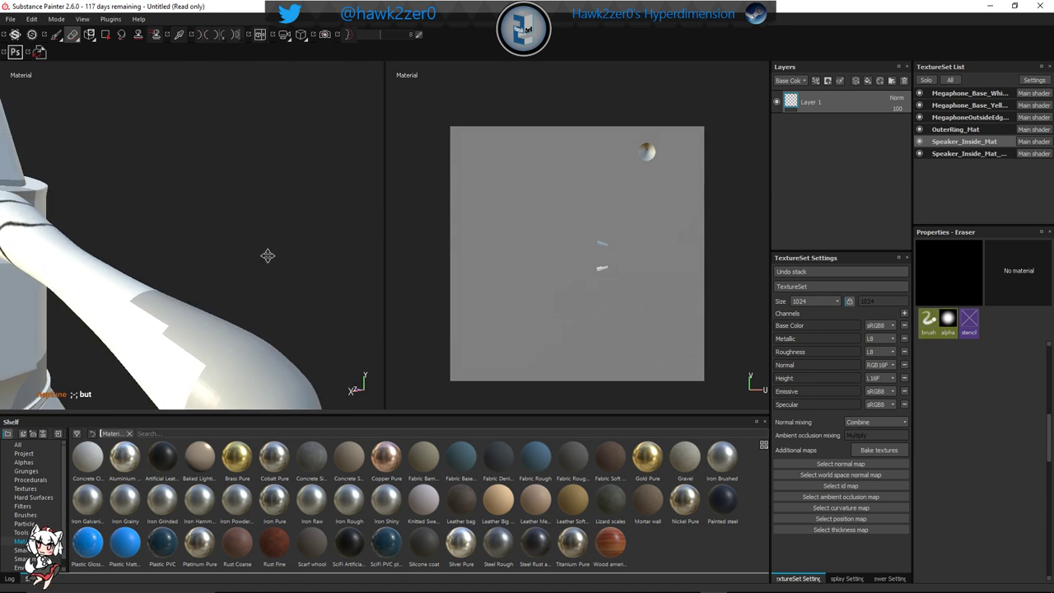
mouse_move(269, 256)
left_mouse_down("alt")
mouse_move(351, 243)
mouse_move(313, 216)
left_mouse_up("alt")
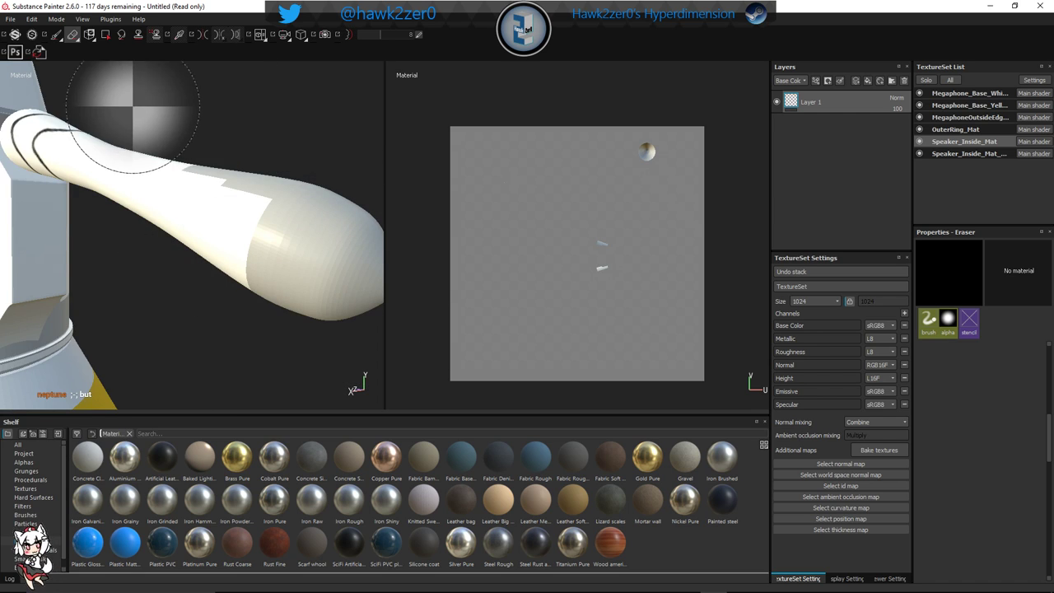
Paint the handle's tip with the orange emissive material using an enlarged brush
left_click(56, 34)
mouse_move(209, 219)
left_mouse_down("alt")
mouse_move(189, 253)
mouse_move(265, 204)
left_mouse_up("alt")
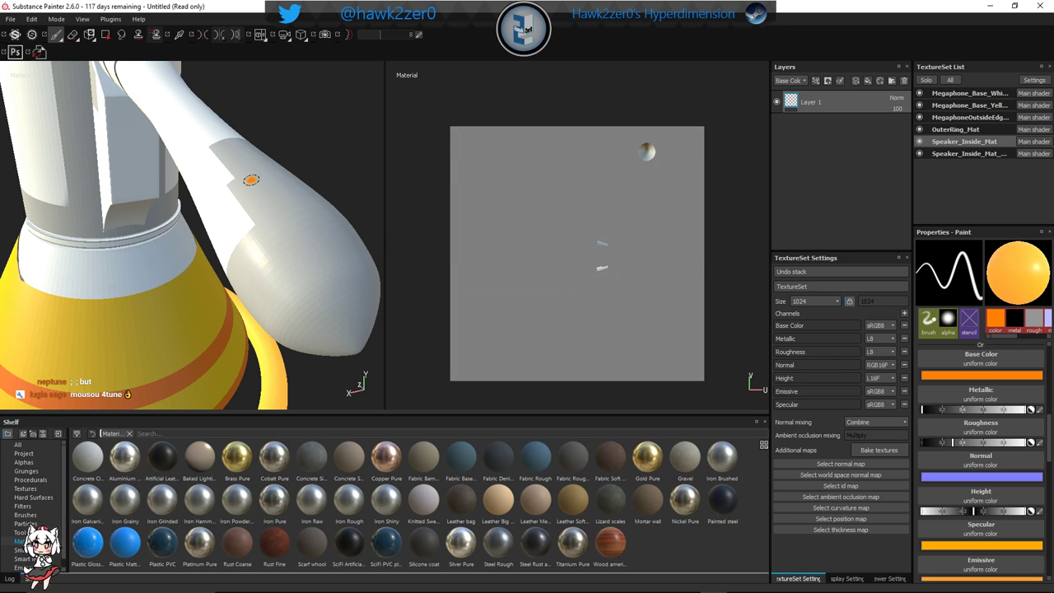
key("bracketright")
key("bracketright")
key("bracketright")
mouse_move(235, 162)
left_mouse_down()
mouse_move(230, 153)
mouse_move(263, 230)
mouse_move(259, 279)
mouse_move(287, 240)
mouse_move(186, 360)
mouse_move(219, 263)
mouse_move(204, 241)
mouse_move(224, 274)
mouse_move(166, 319)
mouse_move(159, 310)
mouse_move(293, 294)
mouse_move(238, 299)
mouse_move(178, 237)
left_mouse_up()
left_click_drag(164, 195, 164, 195)
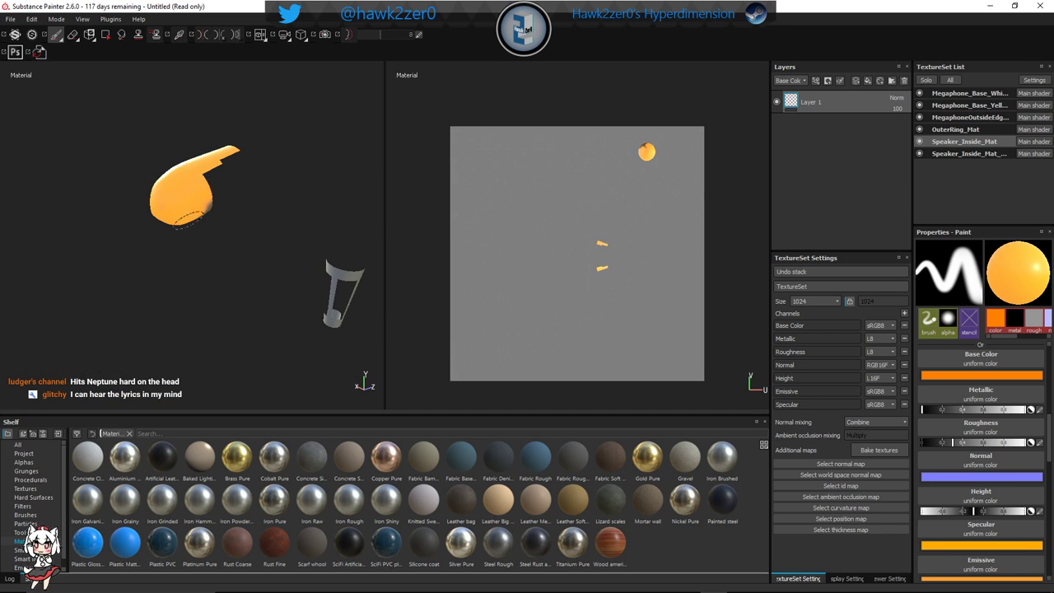
Finish covering the handle tip's remaining spots in orange and inspect the inside of the megaphone's cone
mouse_move(212, 205)
left_mouse_down("alt")
mouse_move(200, 164)
mouse_move(156, 156)
mouse_move(180, 133)
mouse_move(201, 131)
mouse_move(287, 190)
mouse_move(270, 215)
left_mouse_up("alt")
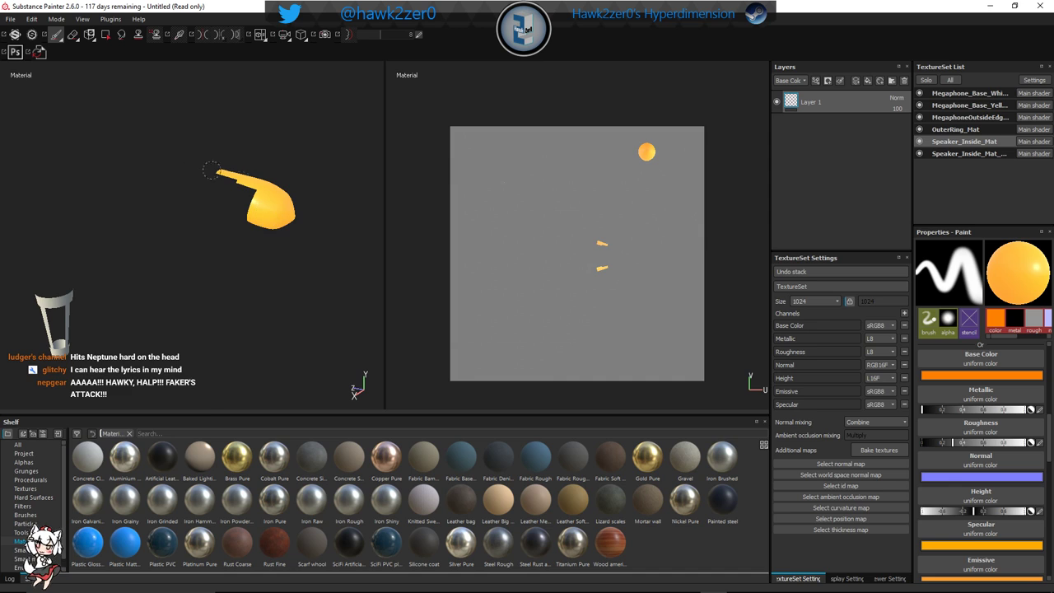
left_click_drag(212, 170, 338, 190, "alt")
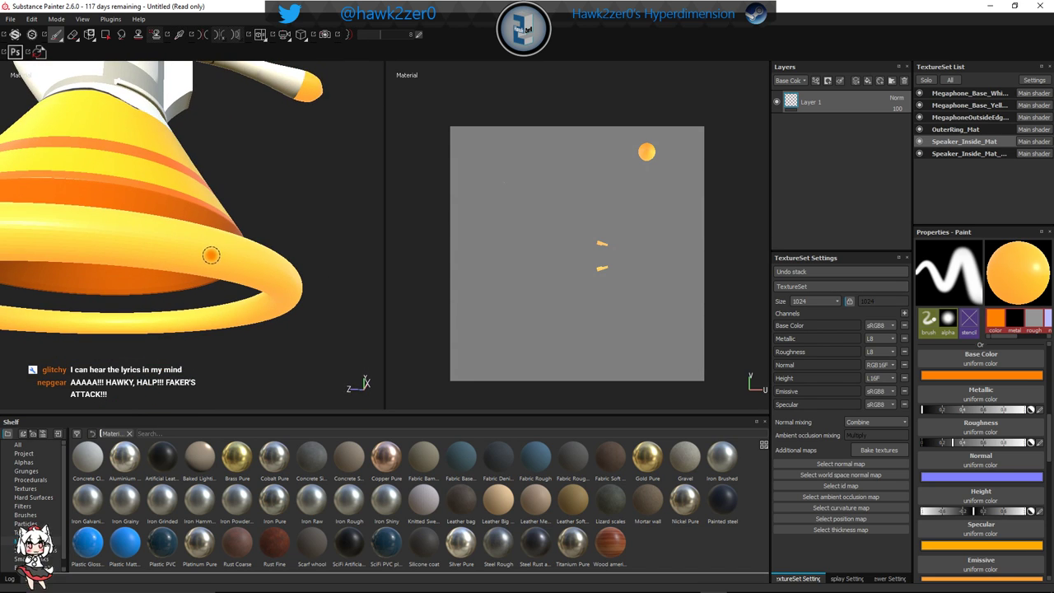
left_click_drag(211, 255, 196, 236, "alt")
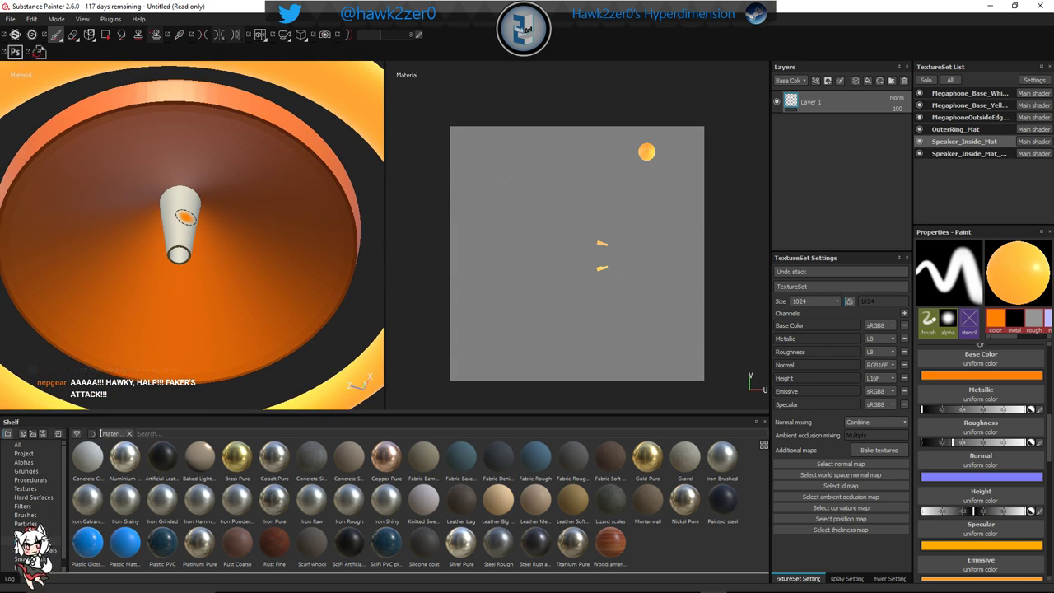
Examine the tube inside the megaphone's cone and the cone's exterior, switching isolation of the Speaker_Inside_Mat texture set on and off
key("alt+q")
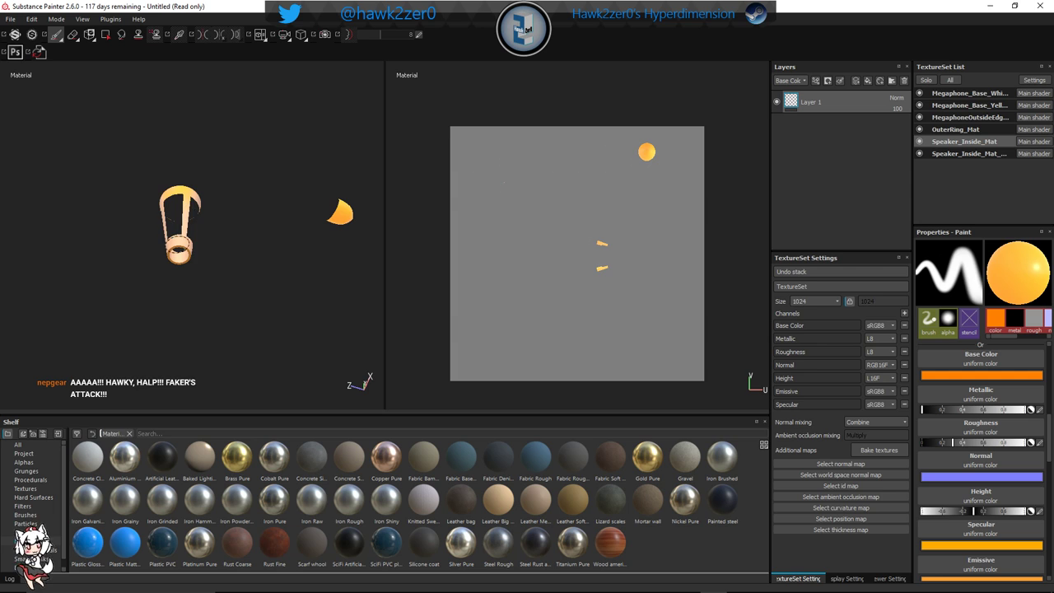
key("alt+q")
scroll(180, 247, "up", 4)
key("alt+q")
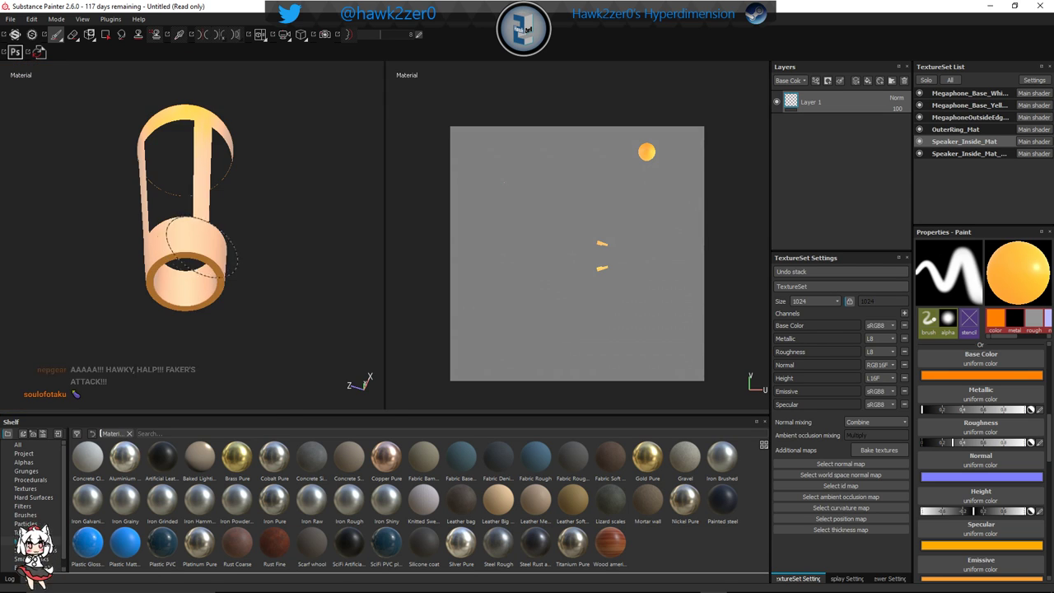
key("alt+q")
left_click_drag(186, 141, 372, 123, "alt")
scroll(124, 254, "up", 3)
scroll(144, 318, "up", 1)
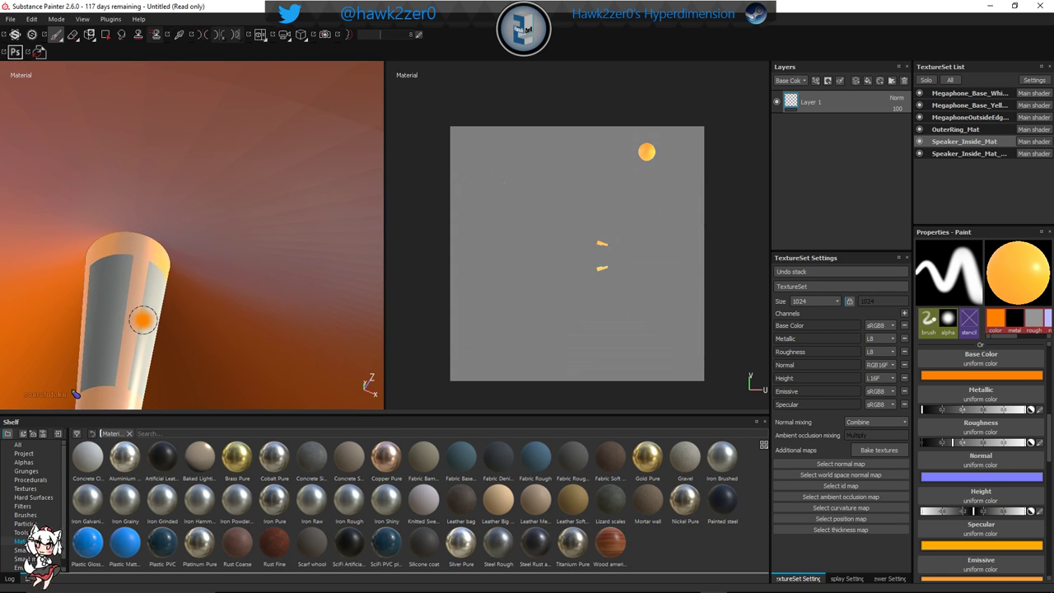
scroll(148, 332, "down", 2)
left_click_drag(149, 332, 266, 230, "alt")
scroll(229, 291, "down", 2)
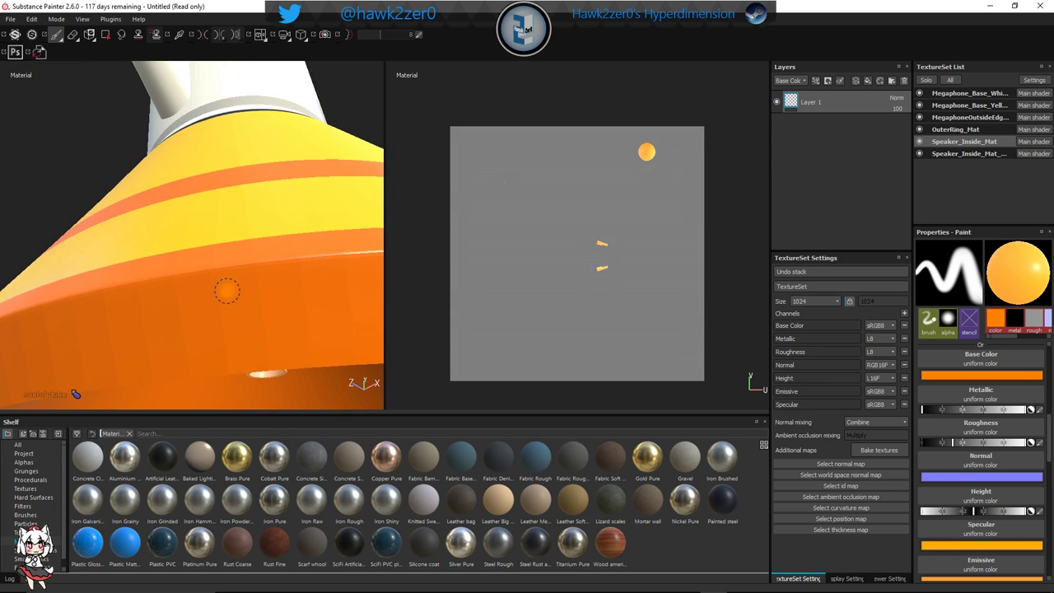
left_click_drag(228, 292, 162, 206, "alt")
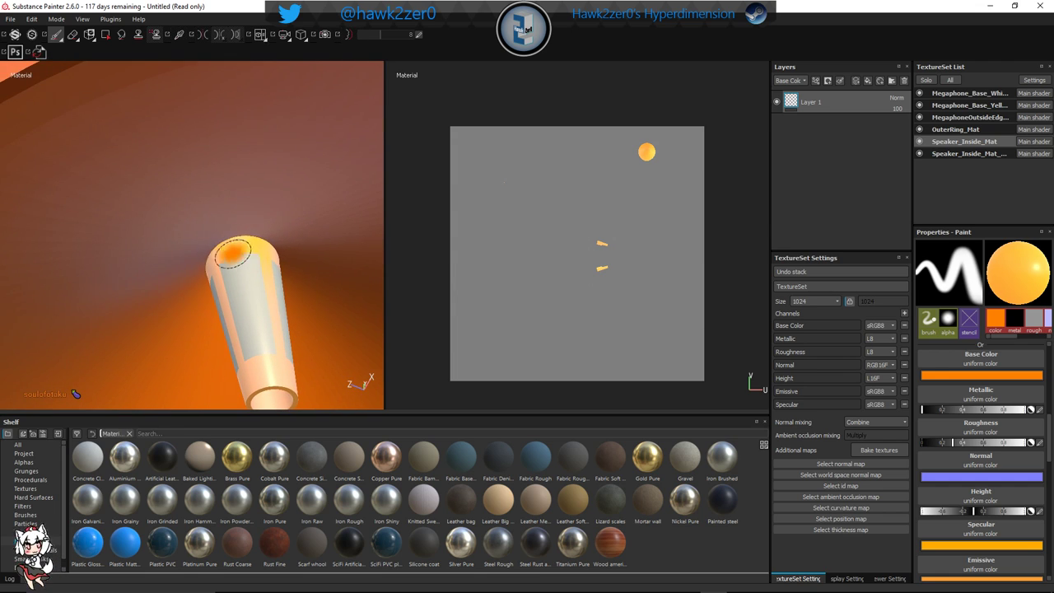
key("alt+q")
Make the white megaphone base's texture set active for painting the handle
left_click_drag(272, 378, 224, 362, "alt")
right_click_drag(224, 362, 228, 308, "alt")
left_click_drag(228, 308, 346, 354, "alt")
middle_click_drag(346, 354, 225, 320, "alt")
left_click_drag(225, 319, 271, 332, "alt")
scroll(242, 335, "up", 6)
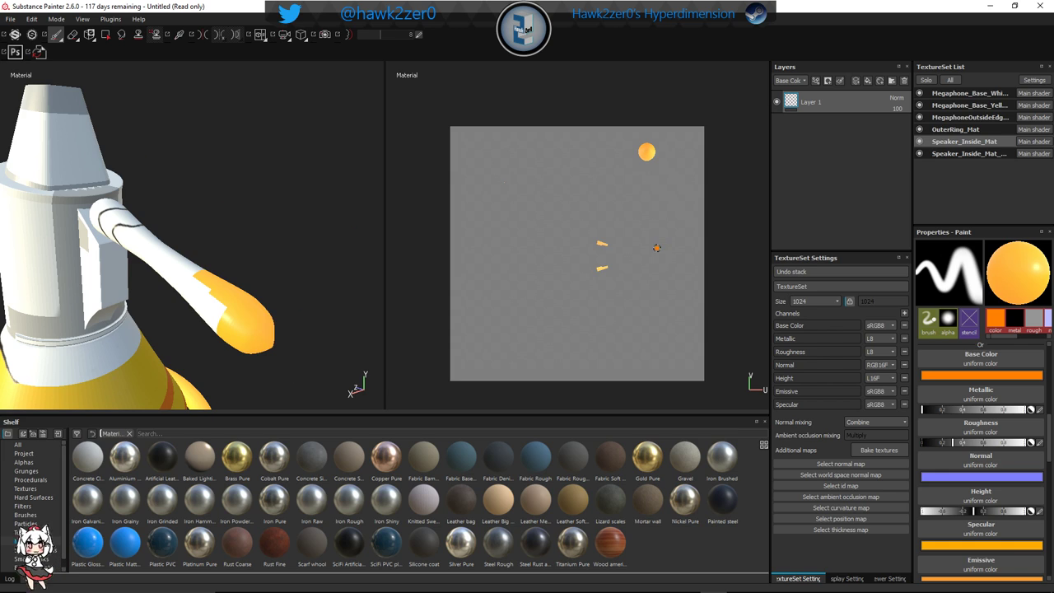
left_click(984, 118)
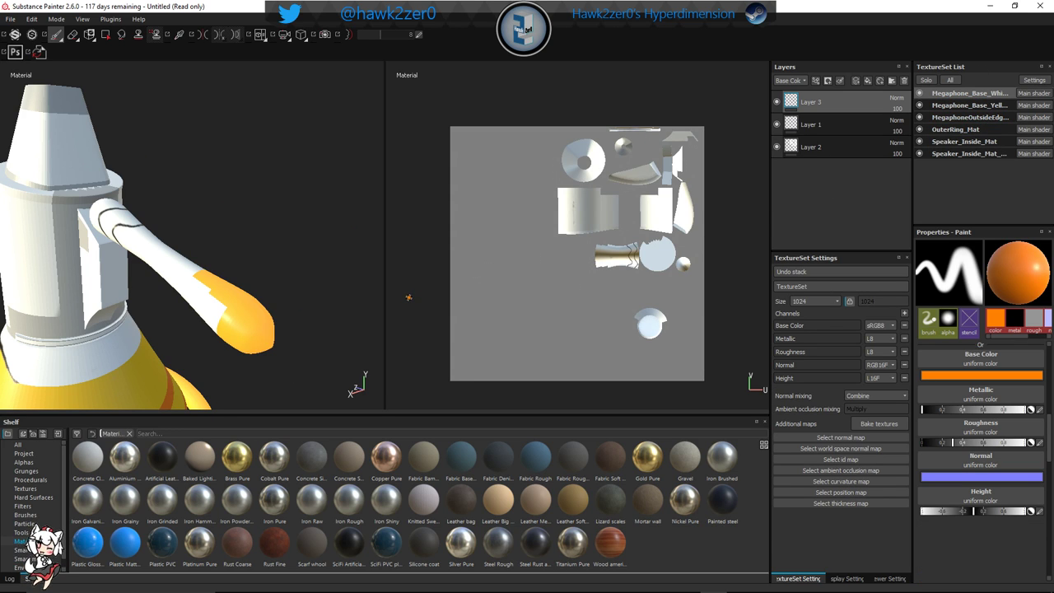
middle_click_drag(181, 261, 205, 221, "alt")
scroll(217, 228, "up", 5)
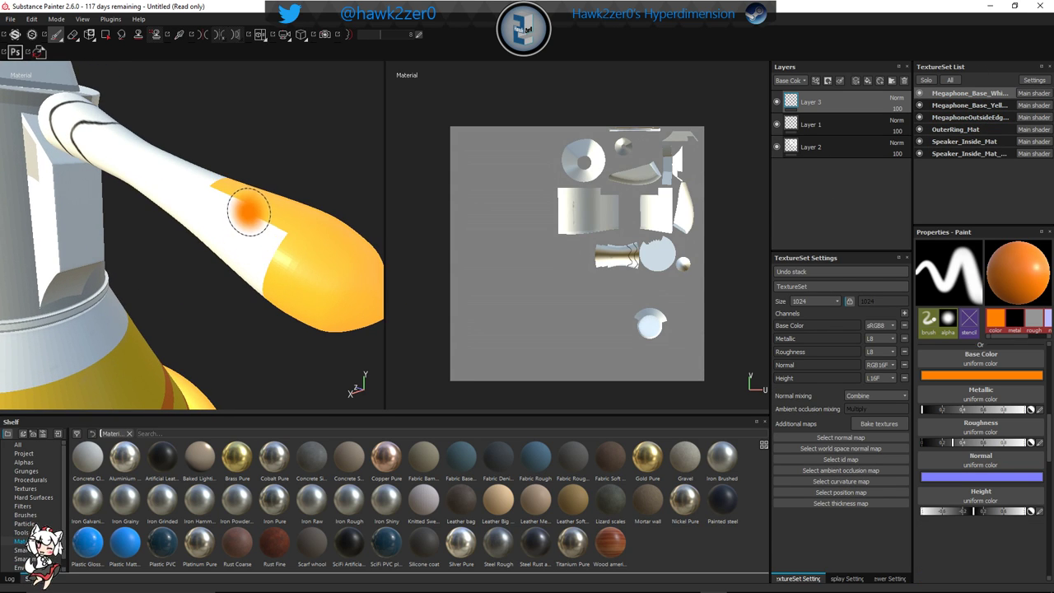
Try painting orange over the stepped white edge of the handle's tip, then undo the strokes
left_click_drag(236, 204, 258, 230)
mouse_move(252, 221)
left_mouse_down()
mouse_move(278, 253)
mouse_move(272, 245)
left_mouse_up()
left_click_drag(315, 278, 281, 276, "alt")
key("ctrl+z")
key("ctrl+z")
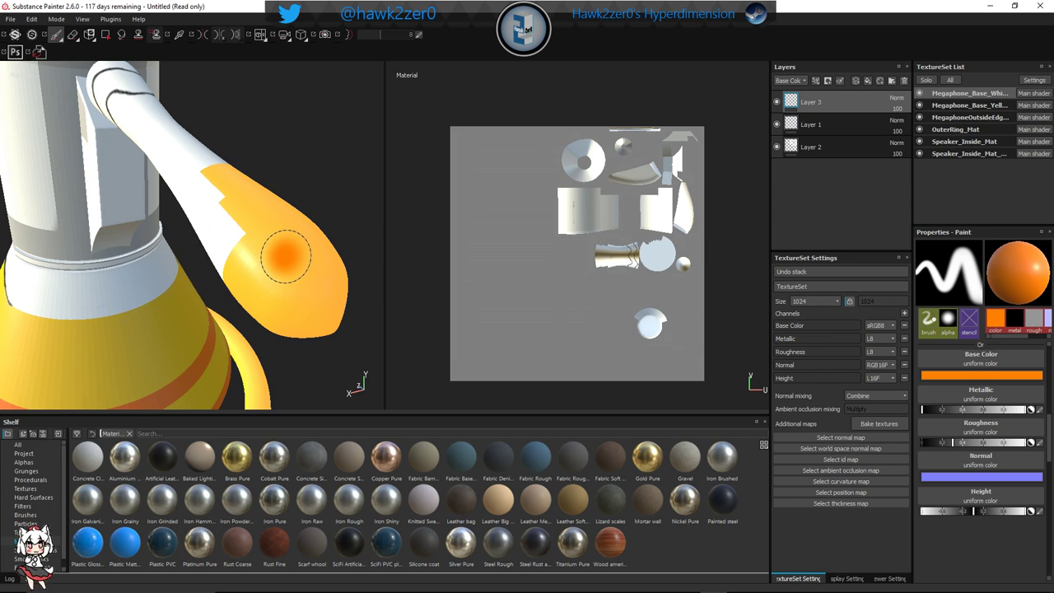
Add Specular and Emissive channels to the white megaphone base's texture set
left_click(904, 314)
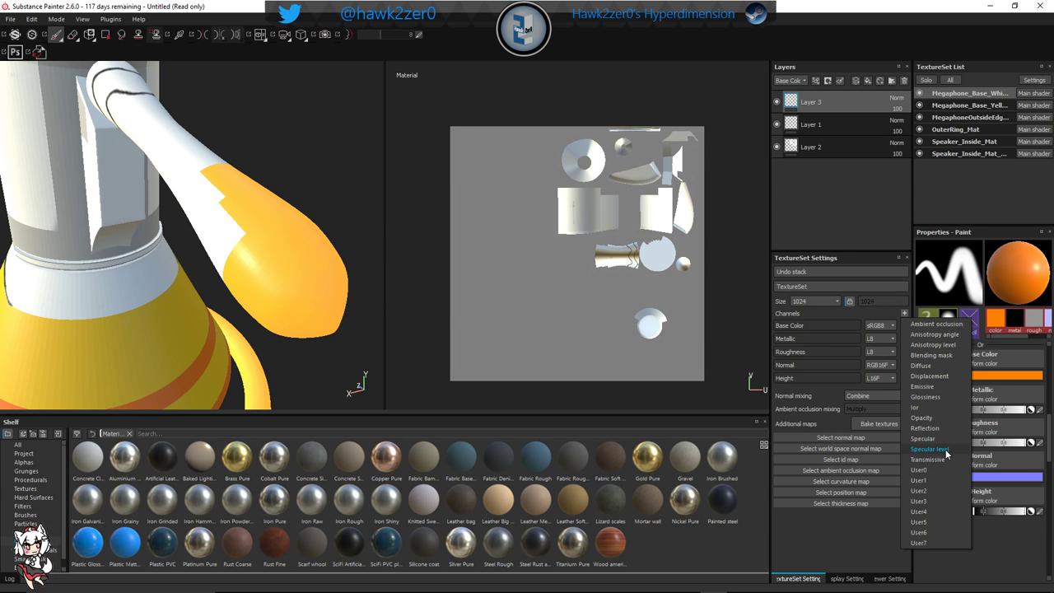
left_click(929, 438)
left_click(905, 315)
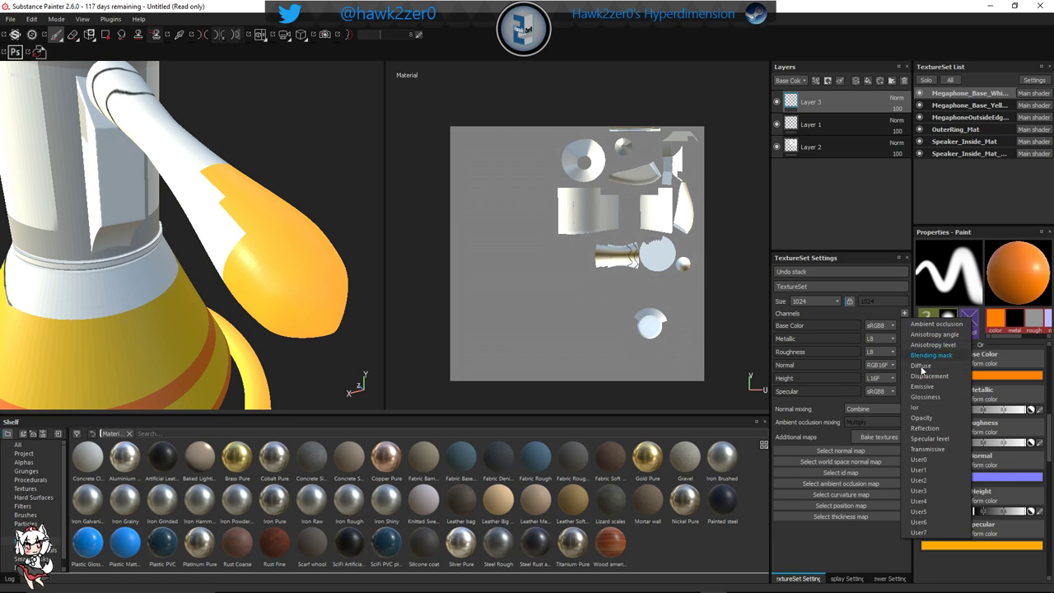
left_click(939, 390)
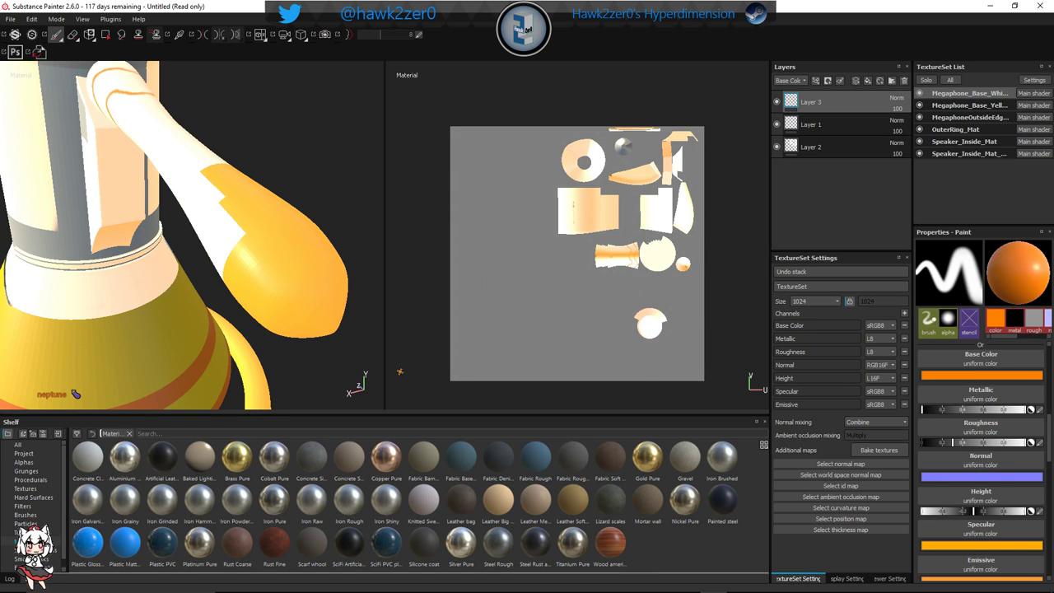
Try painting orange over the handle tip's stepped edge with both channels present, then undo the strokes and the Emissive channel
scroll(247, 276, "up", 3)
left_click_drag(222, 219, 219, 292)
mouse_move(207, 183)
left_mouse_down()
mouse_move(222, 230)
mouse_move(202, 183)
left_mouse_up()
left_click(202, 186)
left_click(199, 186)
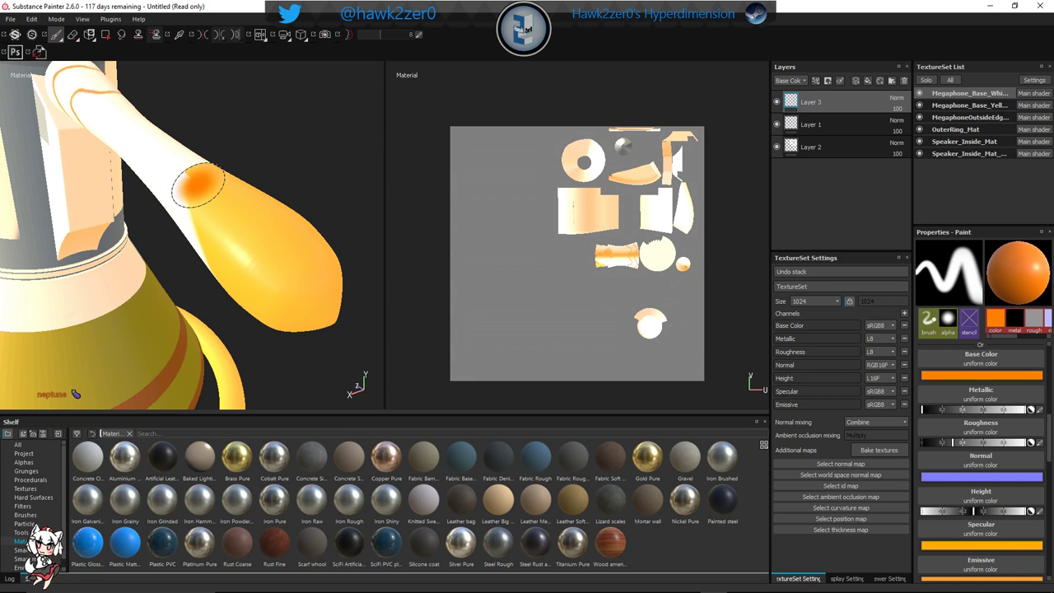
mouse_move(194, 185)
left_mouse_down("alt")
mouse_move(207, 287)
mouse_move(245, 247)
mouse_move(194, 239)
mouse_move(228, 249)
mouse_move(213, 298)
mouse_move(278, 176)
mouse_move(305, 75)
mouse_move(263, 246)
left_mouse_up("alt")
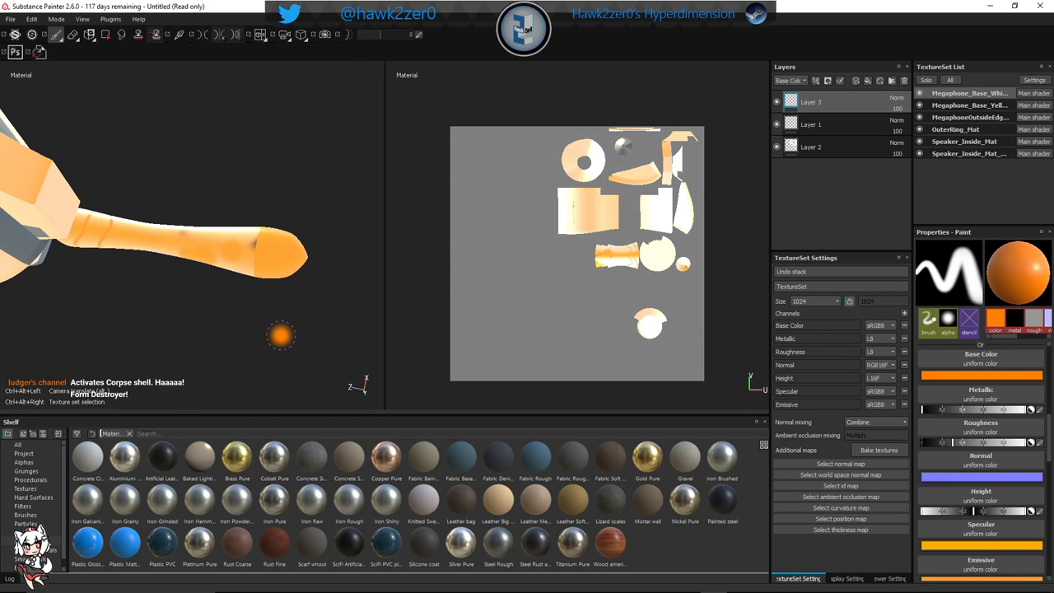
key("ctrl+z")
mouse_move(280, 343)
left_mouse_down("alt")
mouse_move(254, 266)
mouse_move(148, 240)
left_mouse_up("alt")
mouse_move(247, 202)
left_mouse_down()
mouse_move(246, 191)
mouse_move(291, 281)
left_mouse_up()
key("ctrl+z")
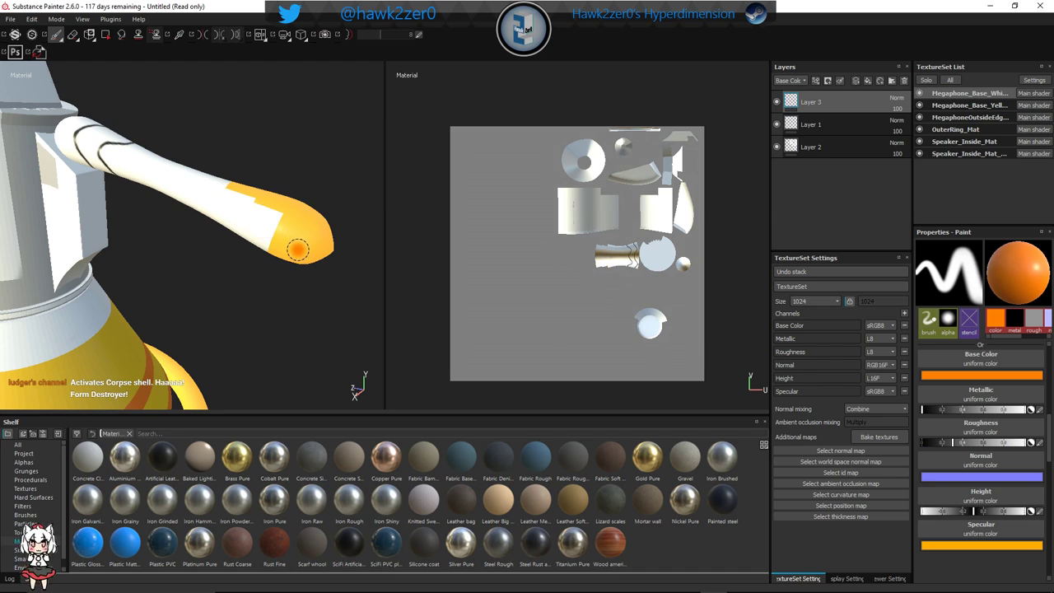
middle_click_drag(315, 312, 248, 285, "alt")
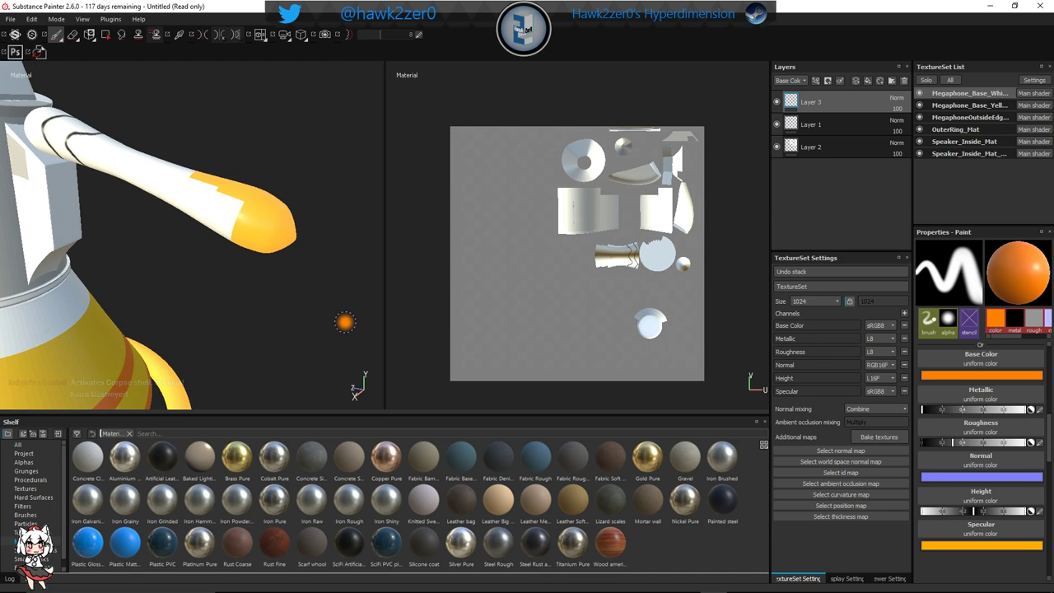
Add a new paint layer above Layer 3, remove the Specular channel, and make the new layer active
left_click(856, 81)
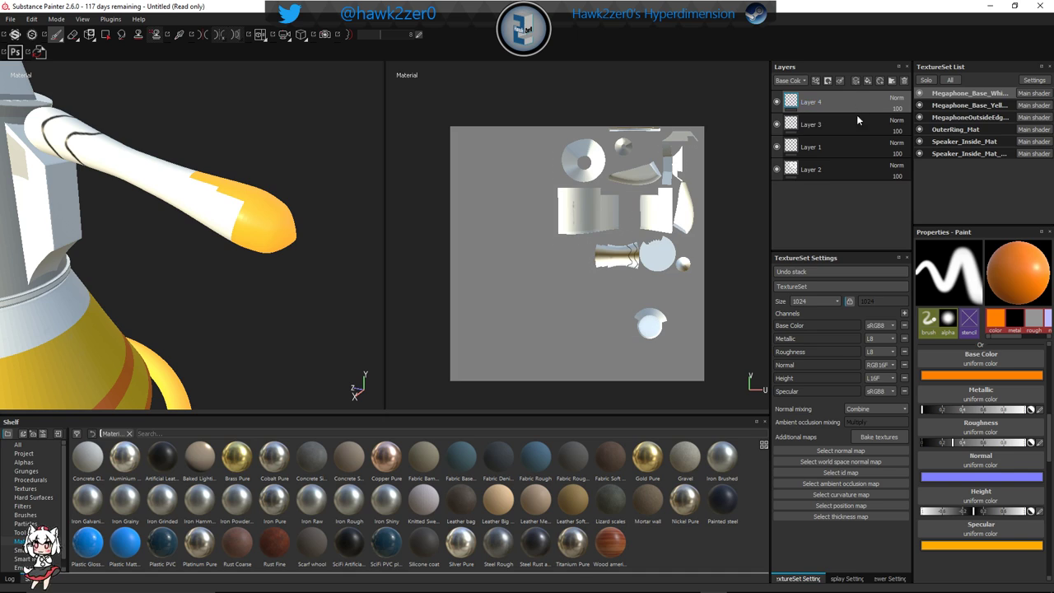
left_click(905, 391)
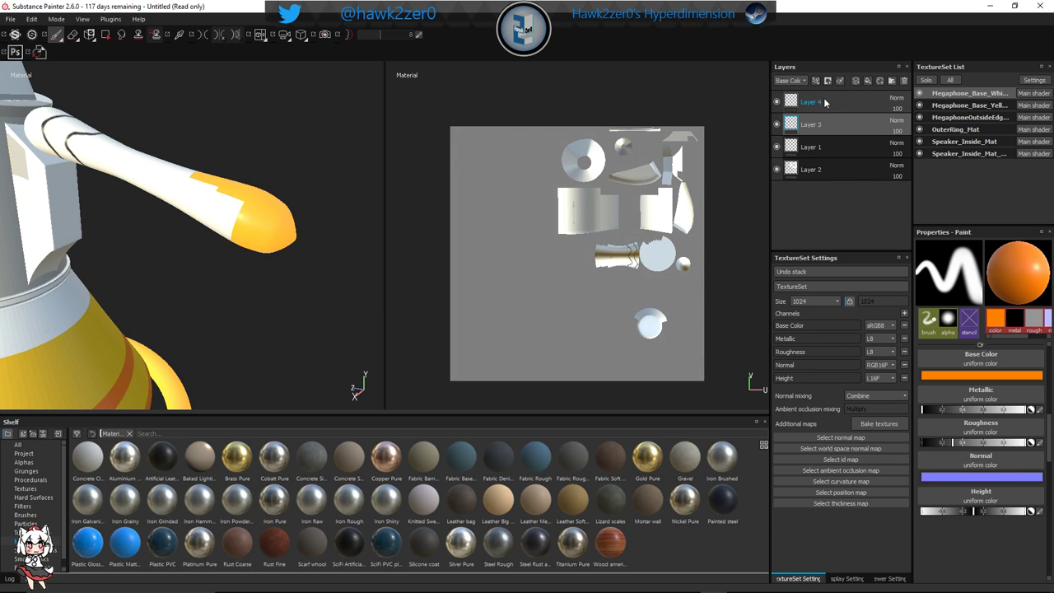
left_click(826, 101)
Add Specular and Emissive channels again with the new layer active, and move that layer beneath Layer 3
left_click(904, 314)
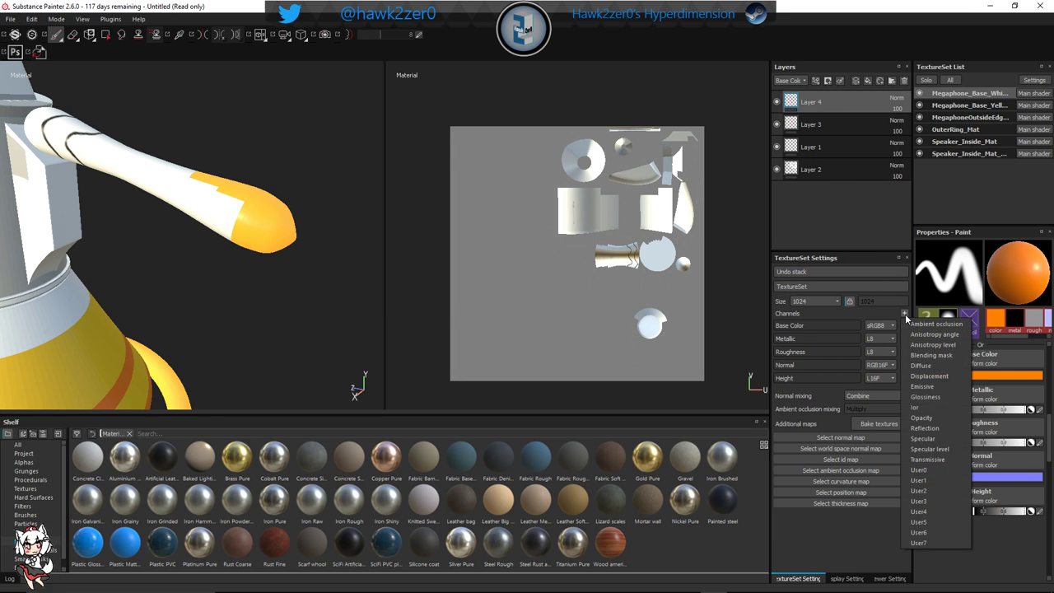
left_click(931, 439)
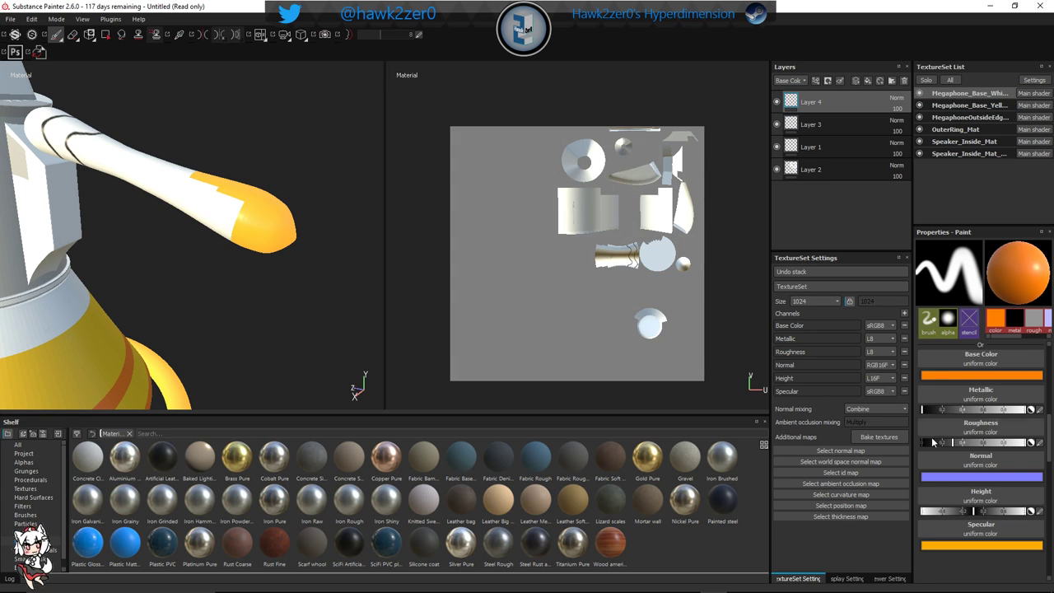
left_click(905, 314)
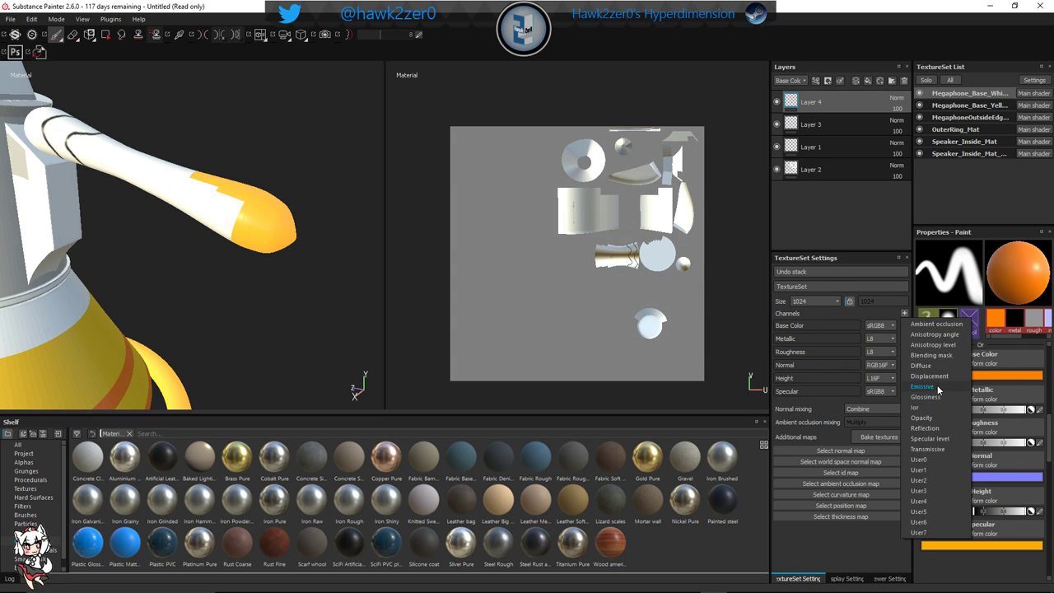
left_click(938, 387)
left_click_drag(210, 349, 190, 288, "alt")
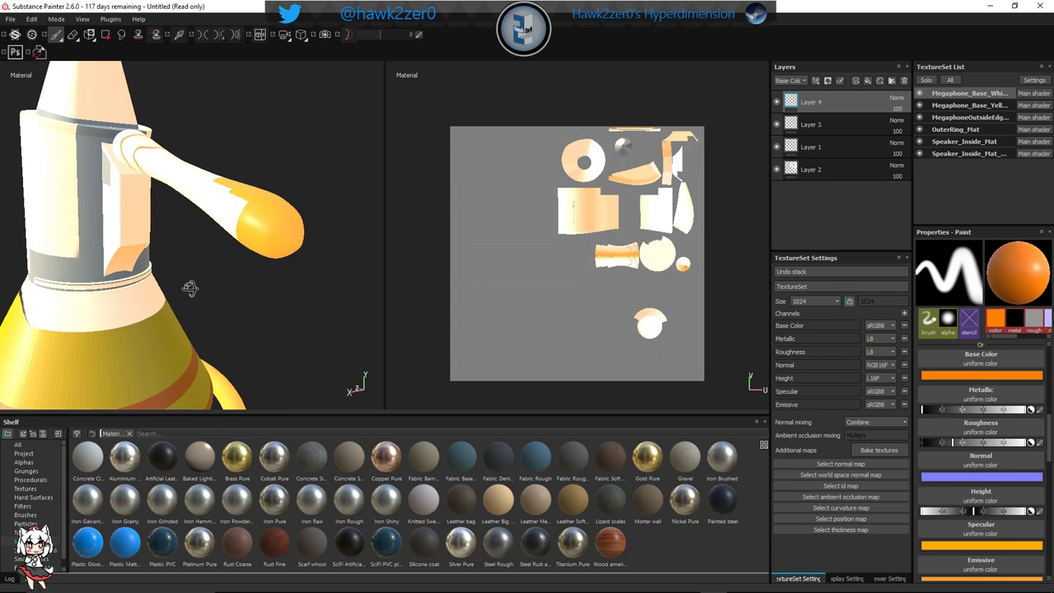
mouse_move(844, 105)
left_mouse_down()
mouse_move(855, 172)
mouse_move(837, 95)
mouse_move(833, 115)
left_mouse_up()
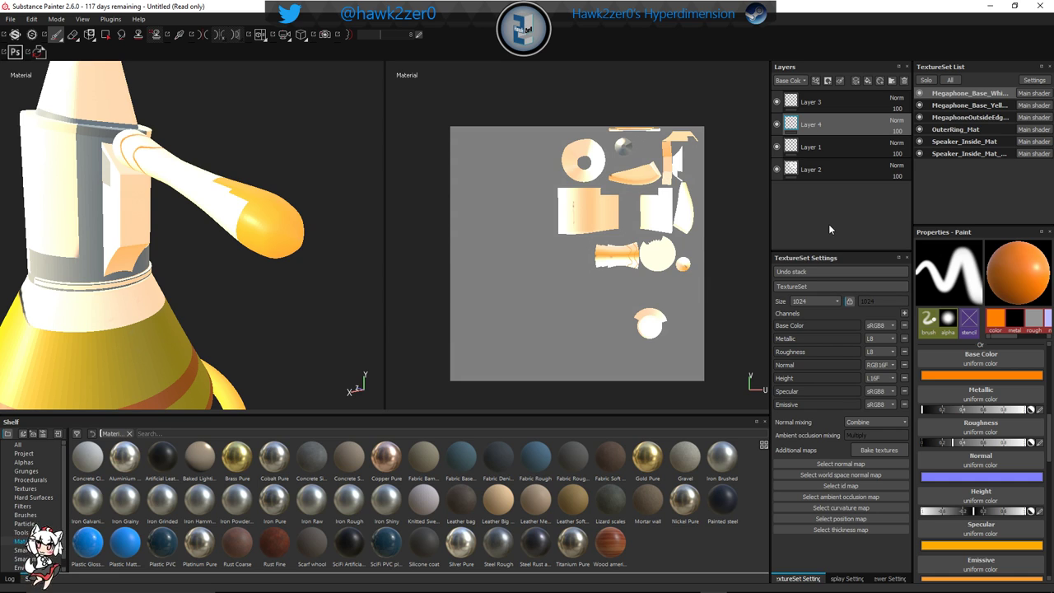
Paint orange strokes over the white area beside the orange tip of the handle
scroll(222, 247, "up", 1)
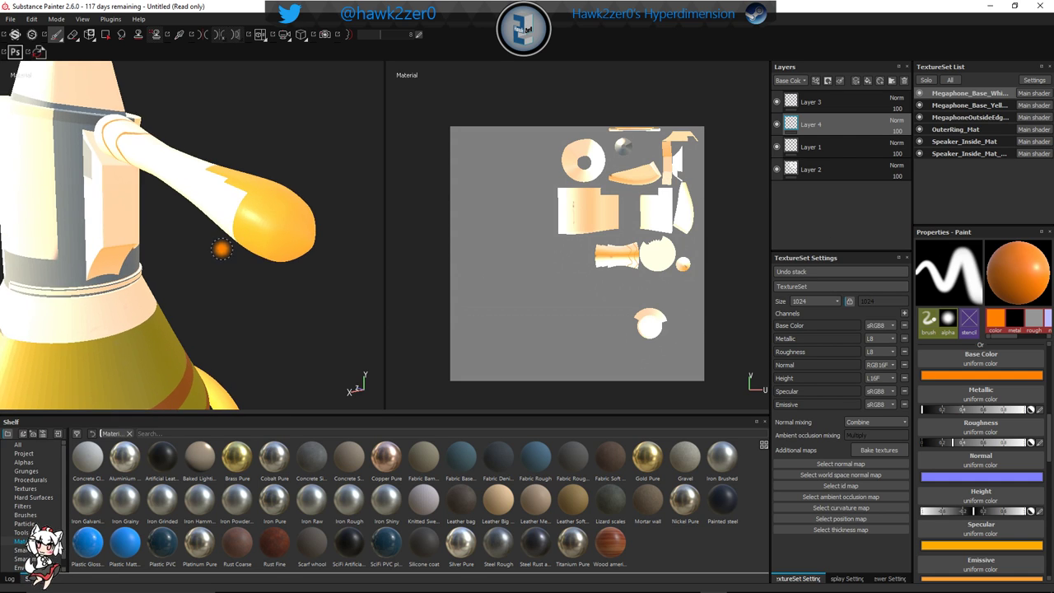
scroll(222, 248, "down", 5)
left_click_drag(205, 261, 247, 278, "alt")
scroll(954, 486, "down", 3)
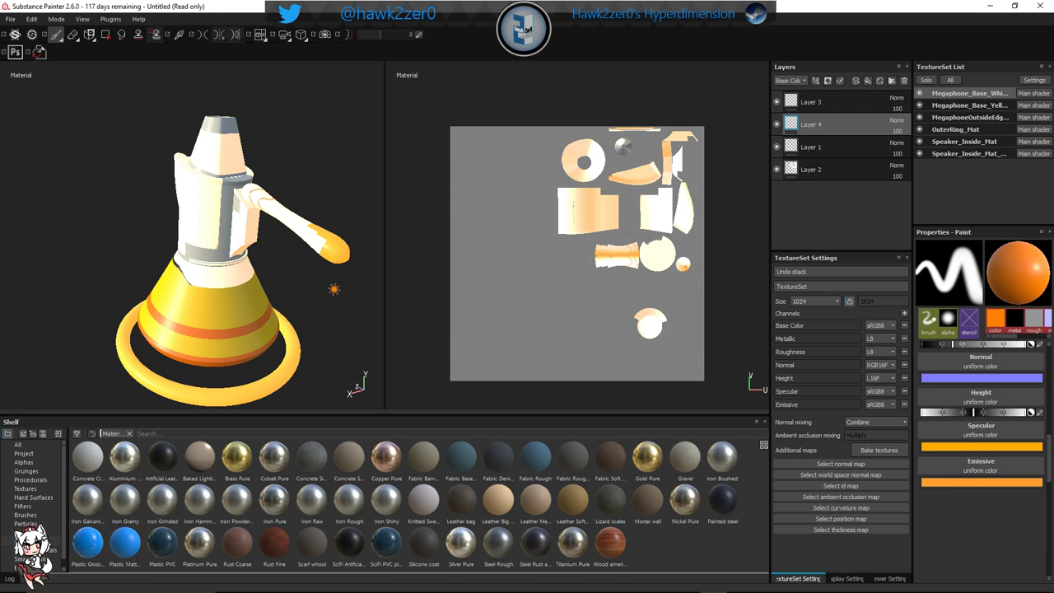
middle_click_drag(334, 289, 275, 287, "alt")
scroll(272, 285, "up", 4)
middle_click_drag(338, 302, 250, 267, "alt")
left_click_drag(249, 267, 288, 272, "alt")
scroll(239, 236, "up", 3)
middle_click_drag(266, 222, 232, 248, "alt")
mouse_move(235, 231)
left_mouse_down()
mouse_move(247, 223)
mouse_move(263, 263)
mouse_move(285, 272)
left_mouse_up()
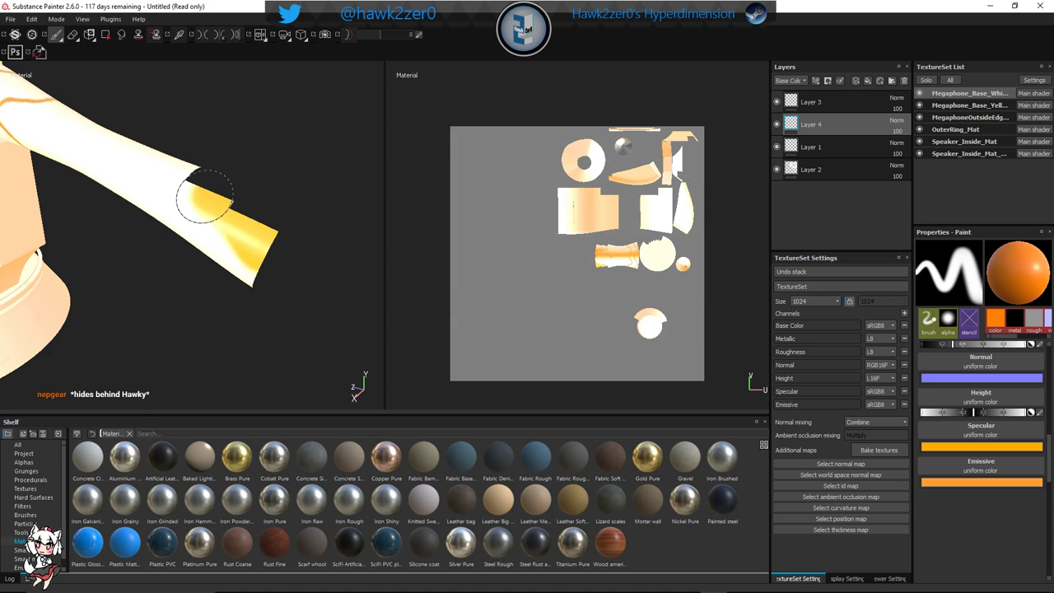
scroll(202, 195, "down", 3)
scroll(201, 195, "up", 3)
scroll(199, 195, "down", 3)
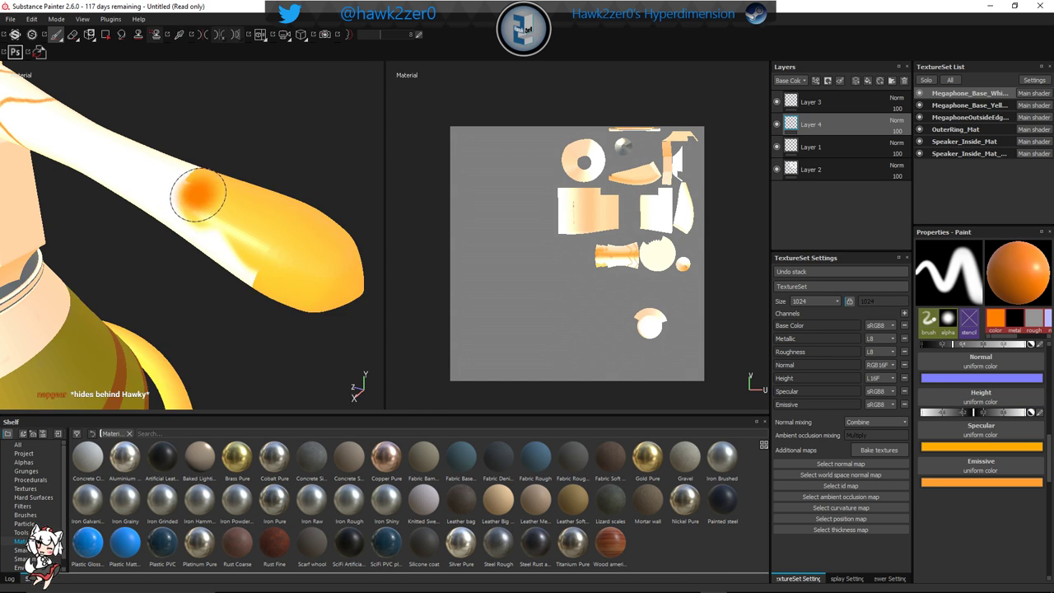
scroll(198, 193, "up", 3)
scroll(223, 235, "down", 3)
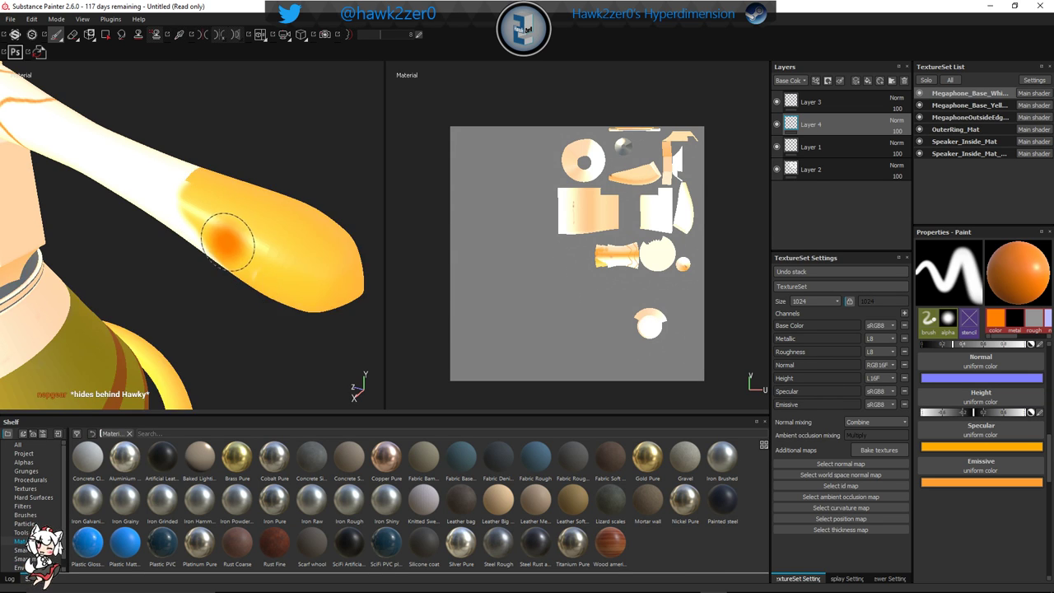
scroll(210, 202, "up", 3)
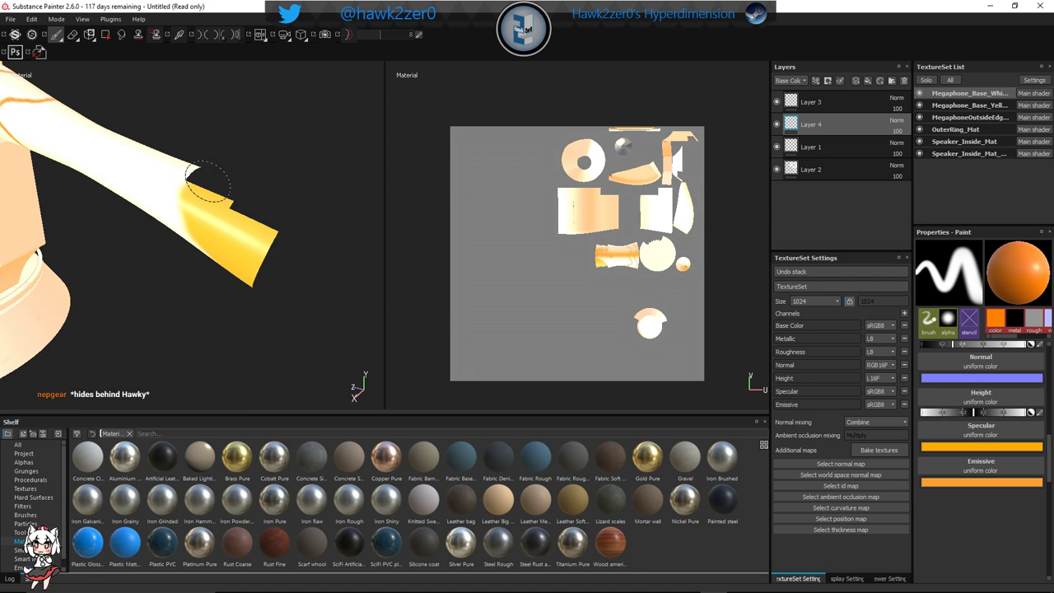
Check the handle's other side and undo the orange strokes, the Emissive channel addition and the reordering of Layer 4
mouse_move(234, 257)
left_mouse_down("alt")
mouse_move(165, 255)
mouse_move(120, 225)
mouse_move(173, 259)
mouse_move(160, 303)
mouse_move(238, 197)
mouse_move(263, 261)
left_mouse_up("alt")
scroll(168, 319, "down", 3)
middle_click_drag(264, 261, 249, 164, "alt")
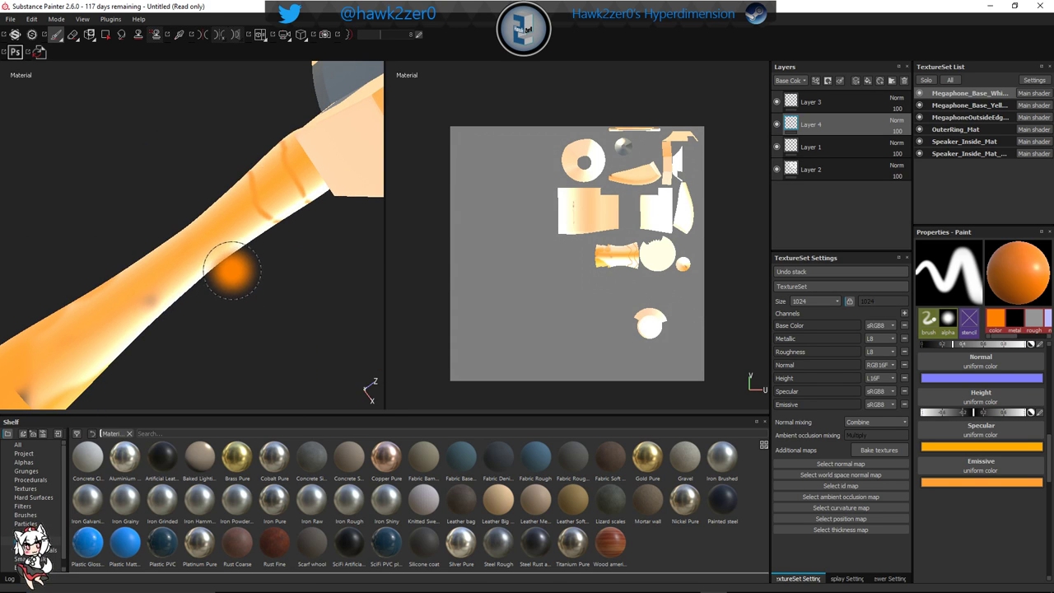
scroll(234, 272, "down", 3)
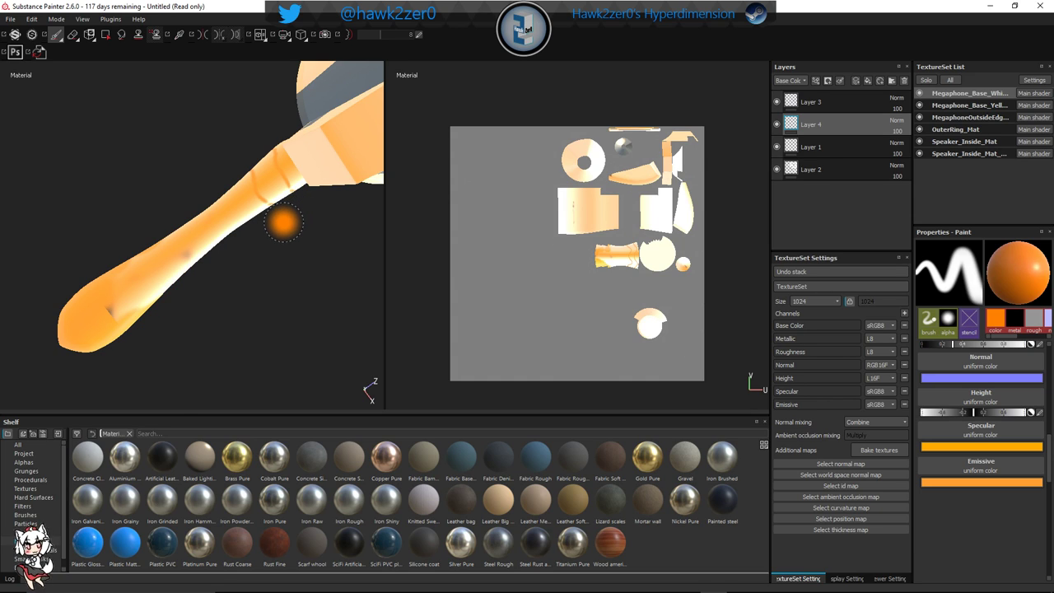
key("ctrl")
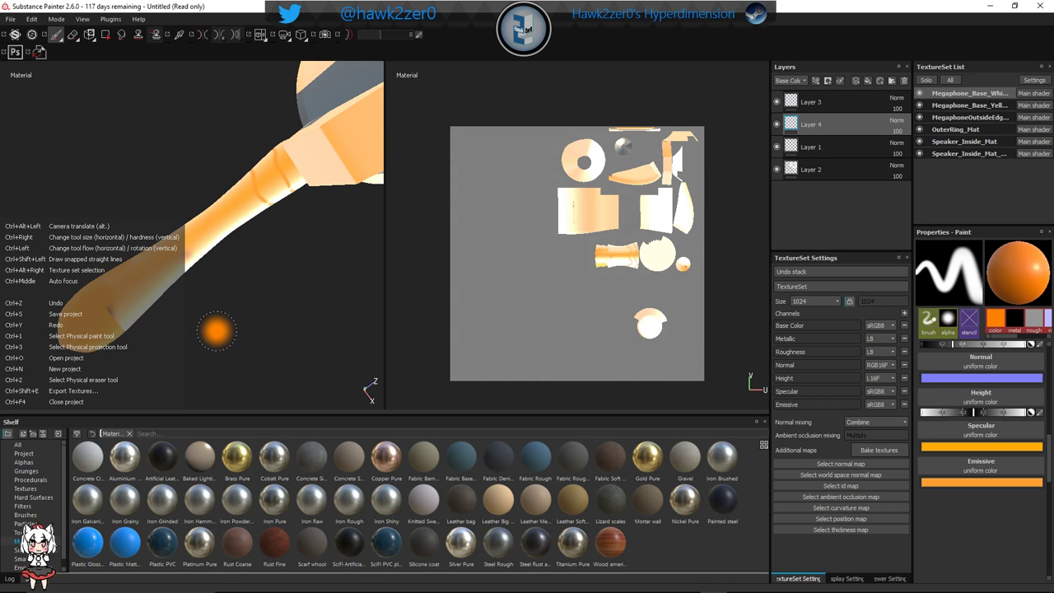
key("ctrl+z")
key("ctrl+z")
key("ctrl+z")
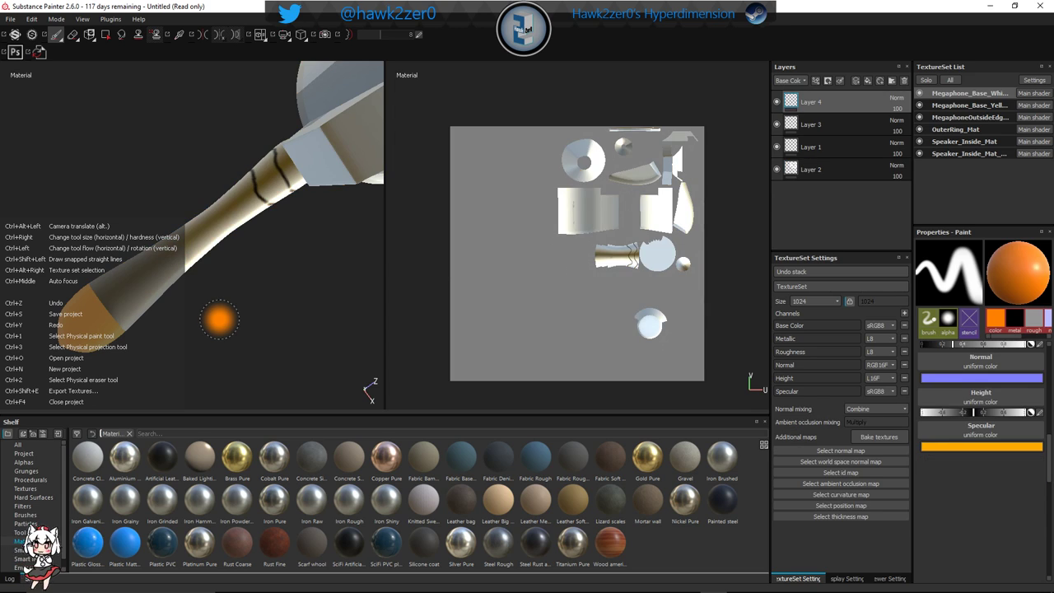
Try an orange stroke on Layer 4 along the stepped edge of the handle's tip and undo it
left_click_drag(226, 318, 303, 269, "alt")
mouse_move(113, 135)
left_mouse_down("alt")
mouse_move(242, 302)
mouse_move(107, 266)
mouse_move(160, 242)
mouse_move(78, 244)
mouse_move(87, 250)
left_mouse_up("alt")
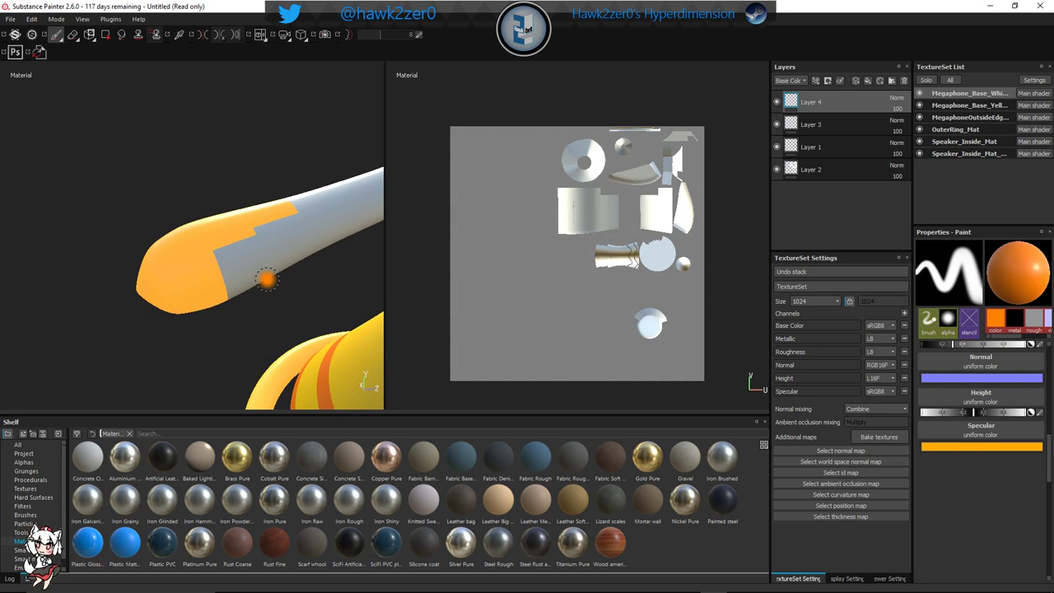
middle_click_drag(267, 280, 193, 257, "alt")
left_click_drag(190, 255, 163, 223)
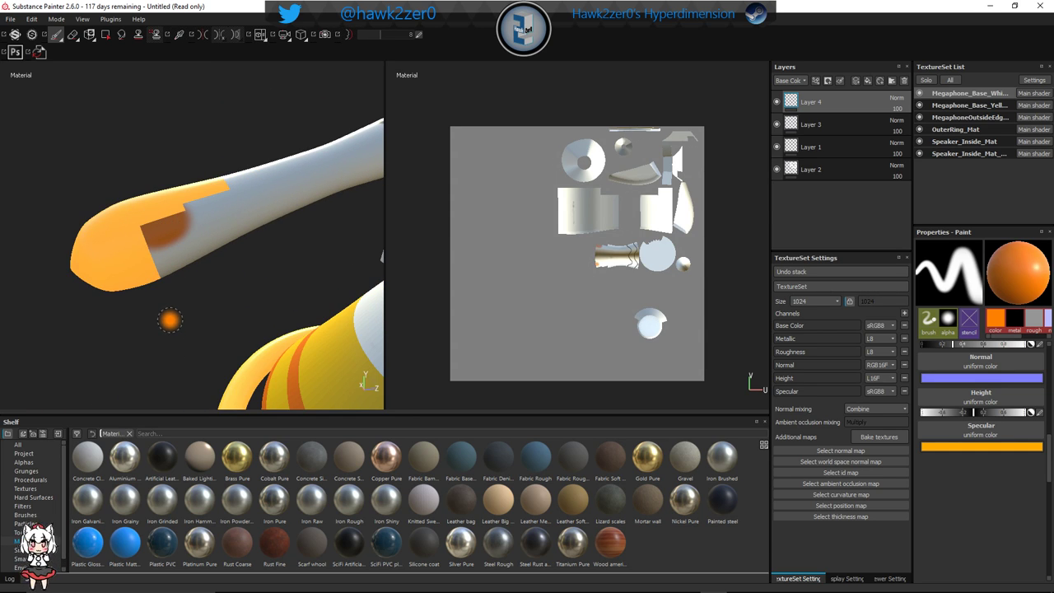
key("ctrl+z")
Match the brush's Specular and Base Color to the light orange sampled from the handle's tip
left_click(976, 447)
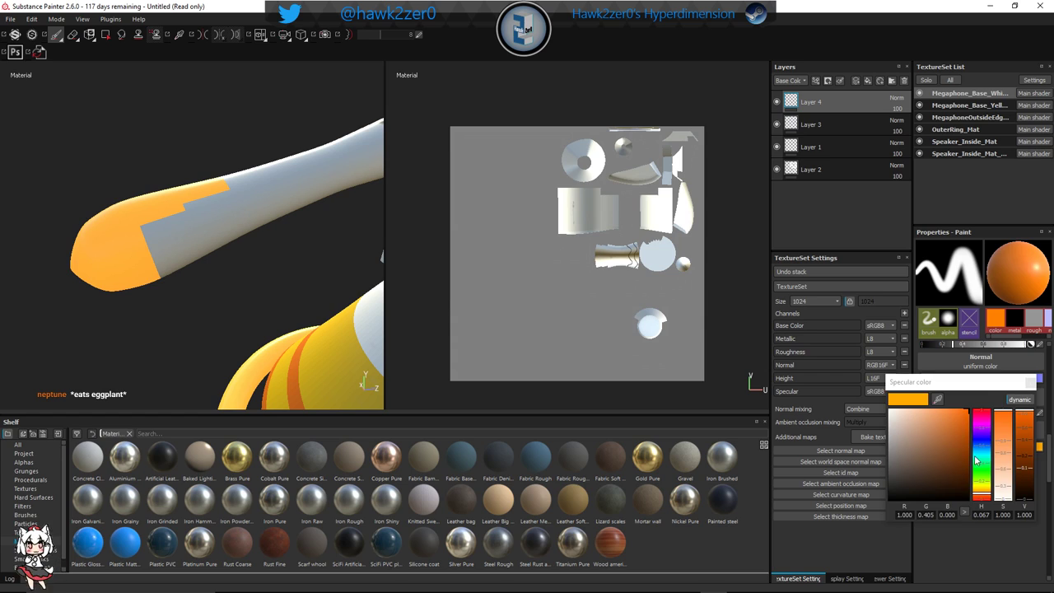
mouse_move(938, 400)
left_mouse_down()
mouse_move(143, 270)
mouse_move(134, 259)
mouse_move(165, 226)
left_mouse_up()
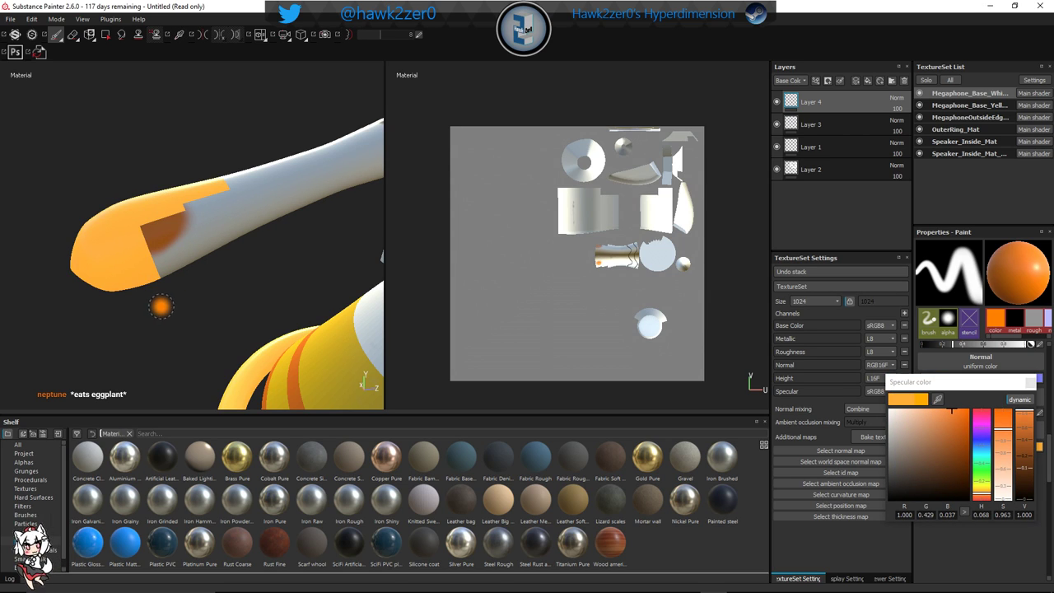
left_click(1031, 384)
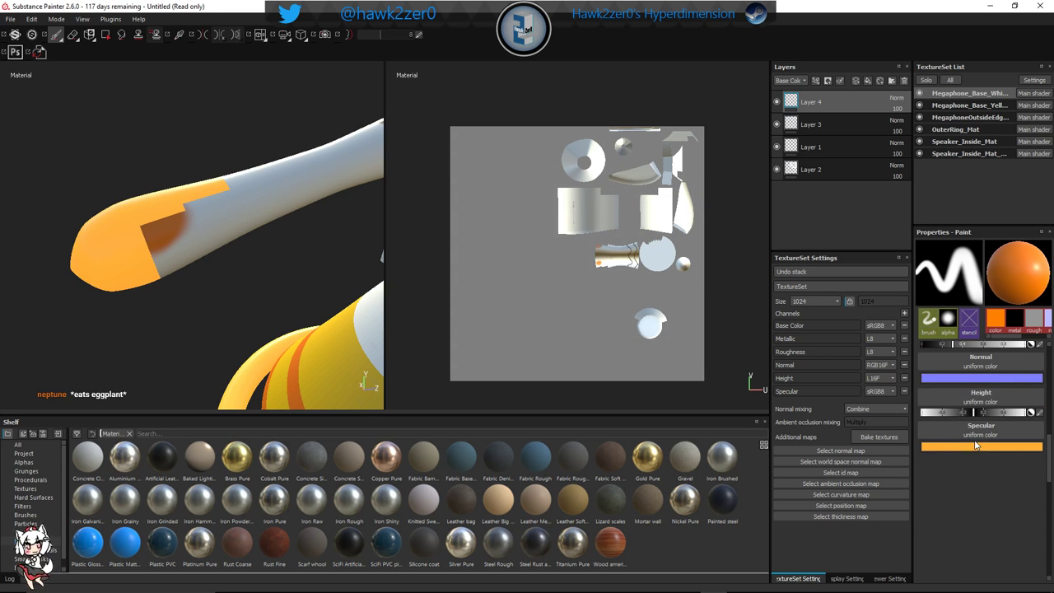
scroll(976, 445, "up", 3)
left_click(980, 379)
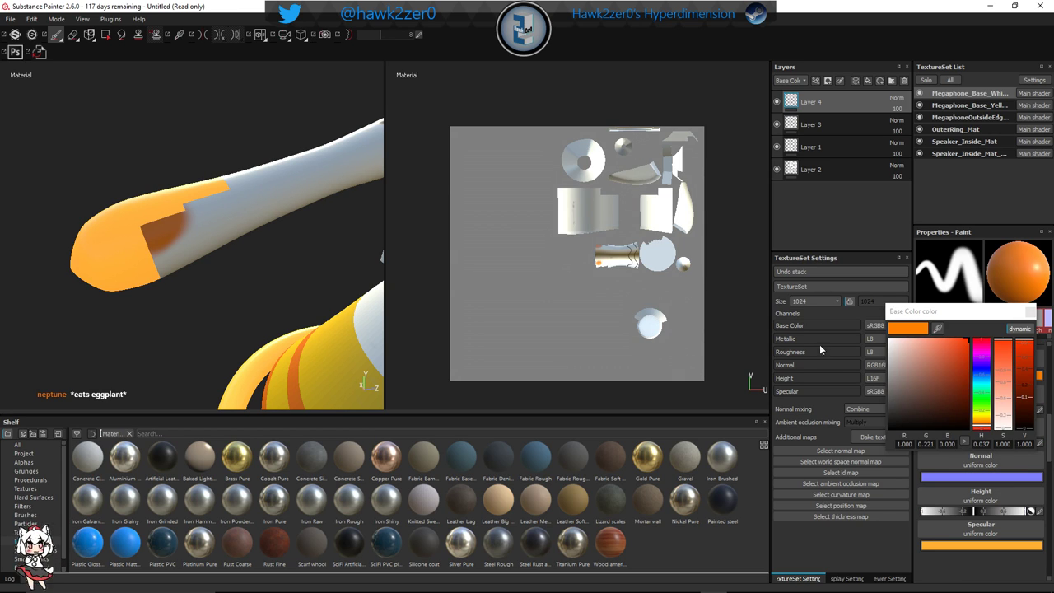
left_click(940, 329)
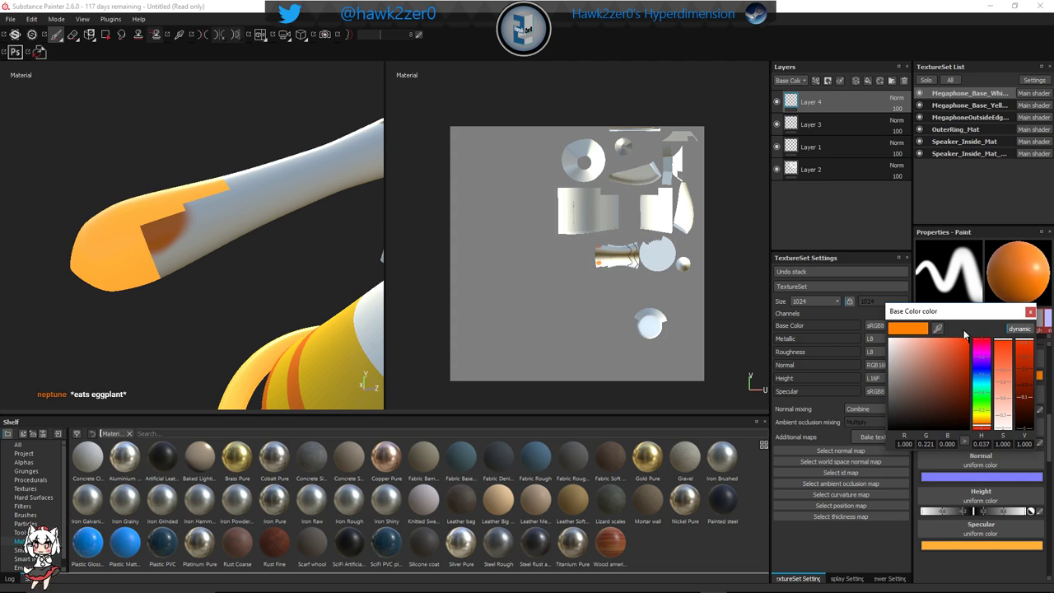
left_click(112, 227)
Try a stroke in the sampled orange on the grey area beside the handle's tip and undo it
left_click_drag(149, 247, 182, 202)
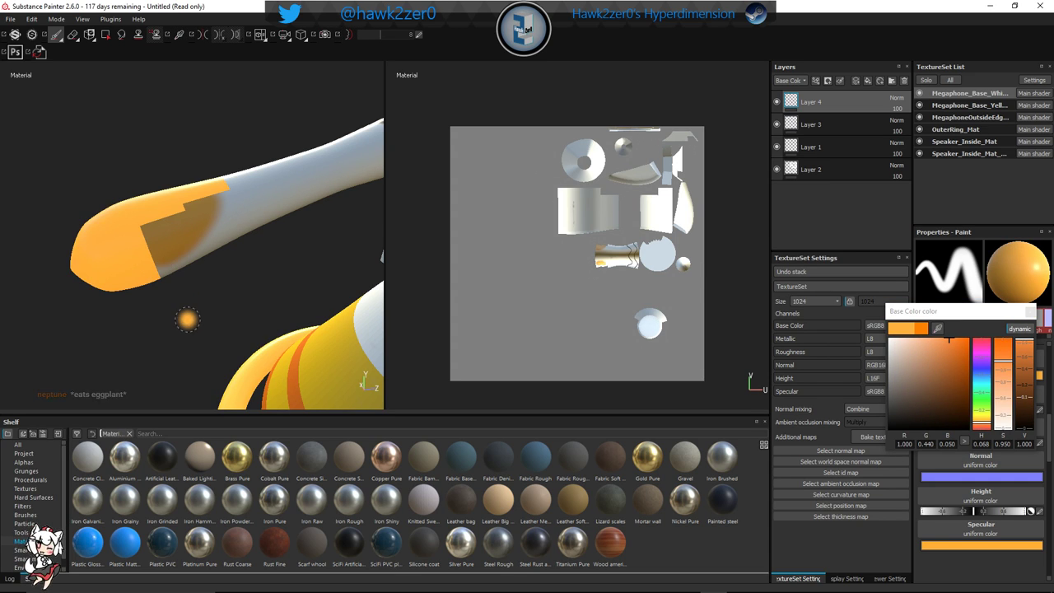
key("ctrl+z")
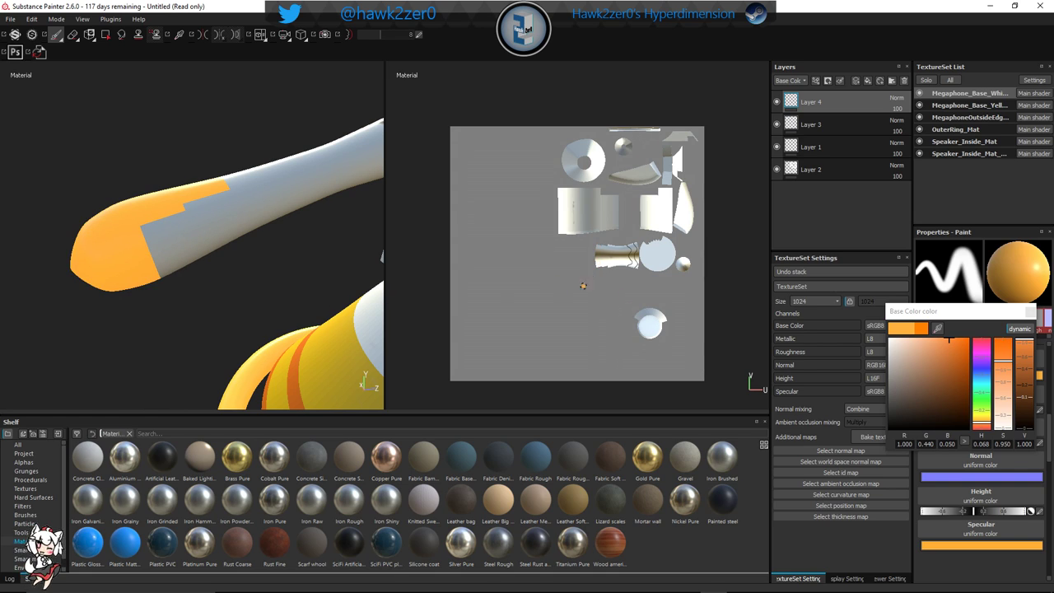
left_click(1030, 314)
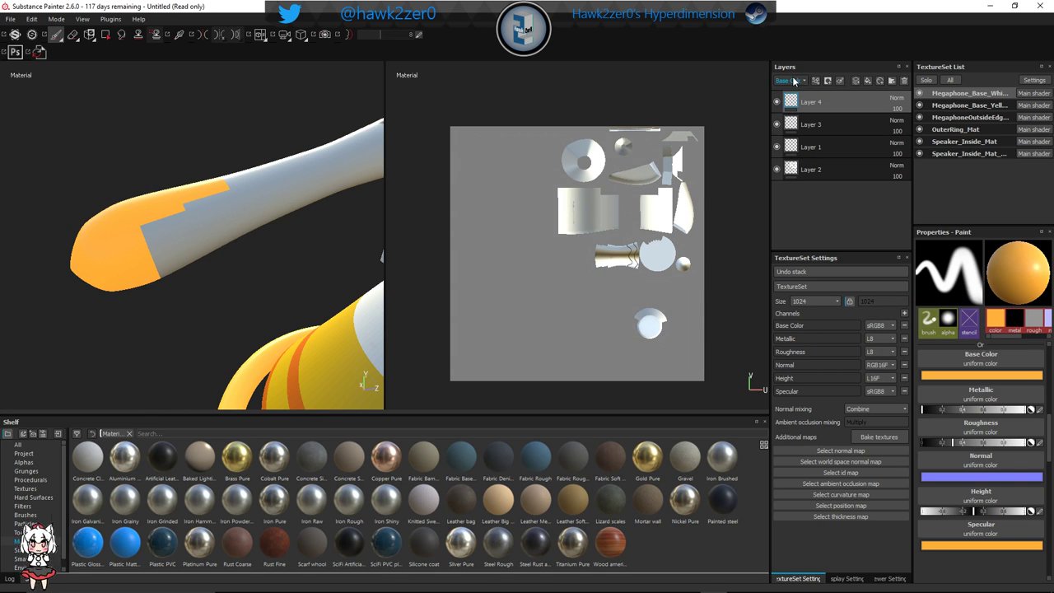
Set Layer 4's blend mode to Replace and move the layer below Layer 2
left_click(894, 98)
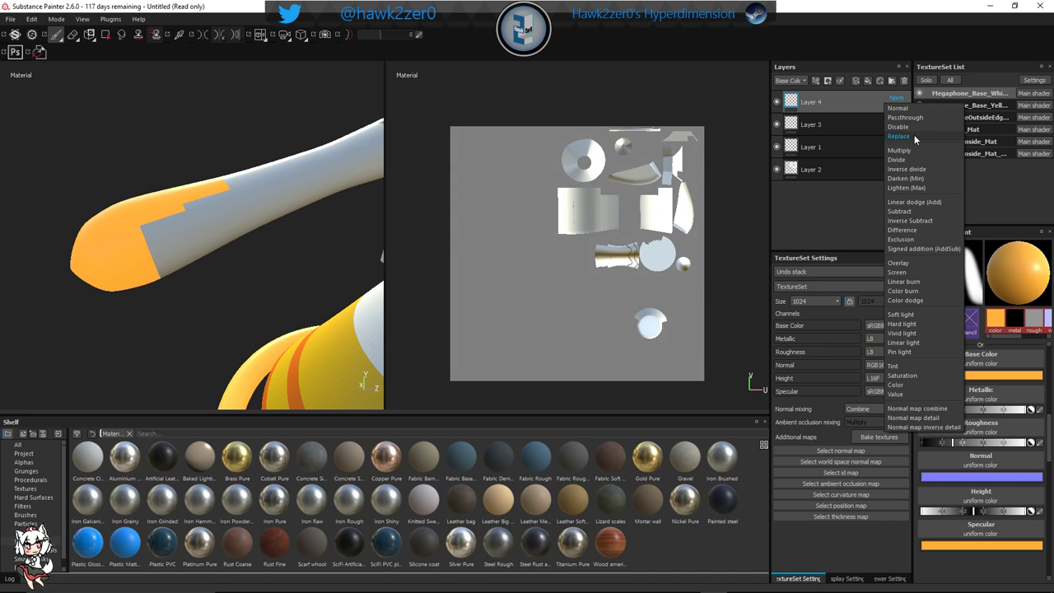
left_click(899, 136)
left_click_drag(890, 97, 858, 180)
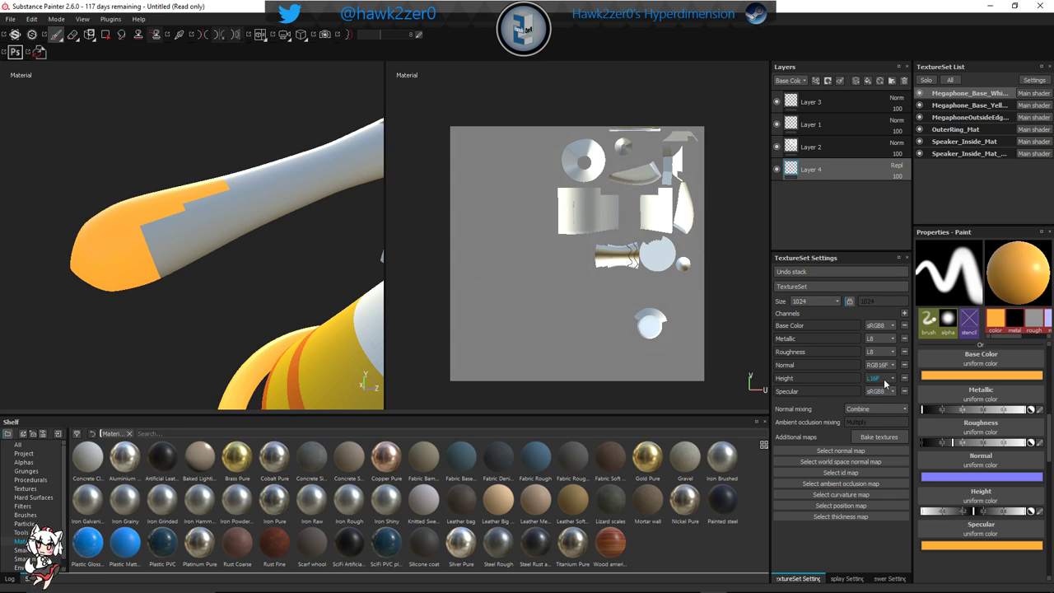
Add an Emissive channel to the texture set
left_click(905, 313)
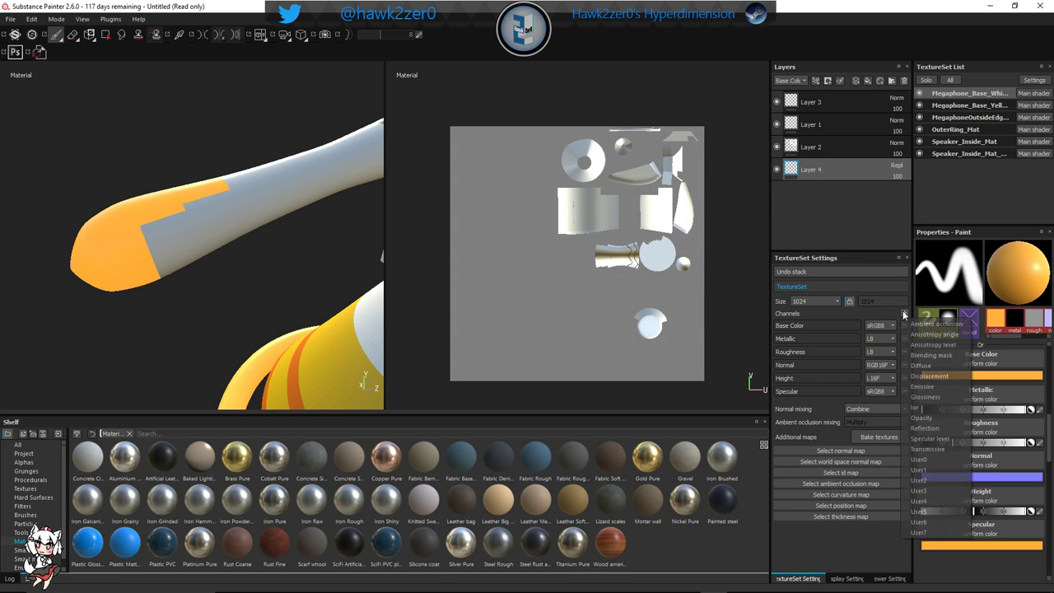
left_click(923, 386)
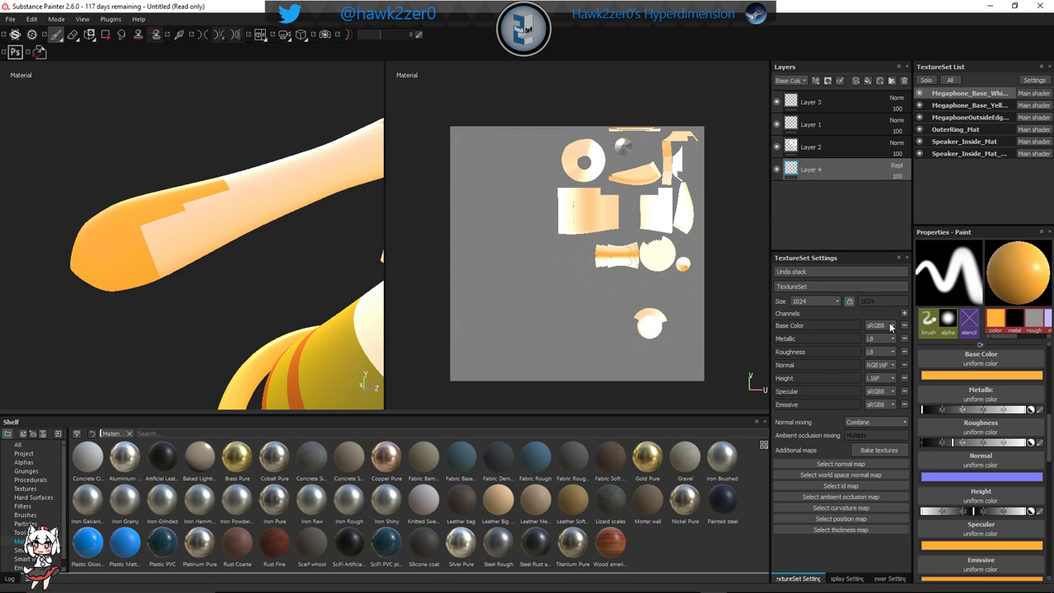
mouse_move(842, 171)
left_mouse_down()
mouse_move(844, 93)
mouse_move(841, 172)
left_mouse_up()
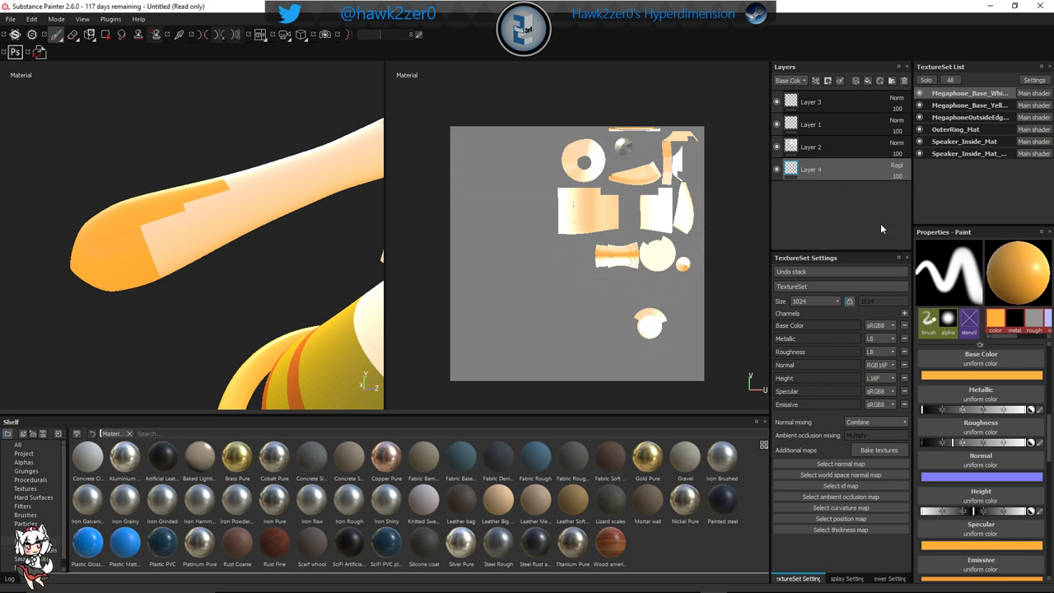
Examine Layer 2's effect on the whole megaphone by toggling the layer's visibility off and on
scroll(225, 289, "down", 1)
left_click_drag(225, 288, 211, 248, "alt")
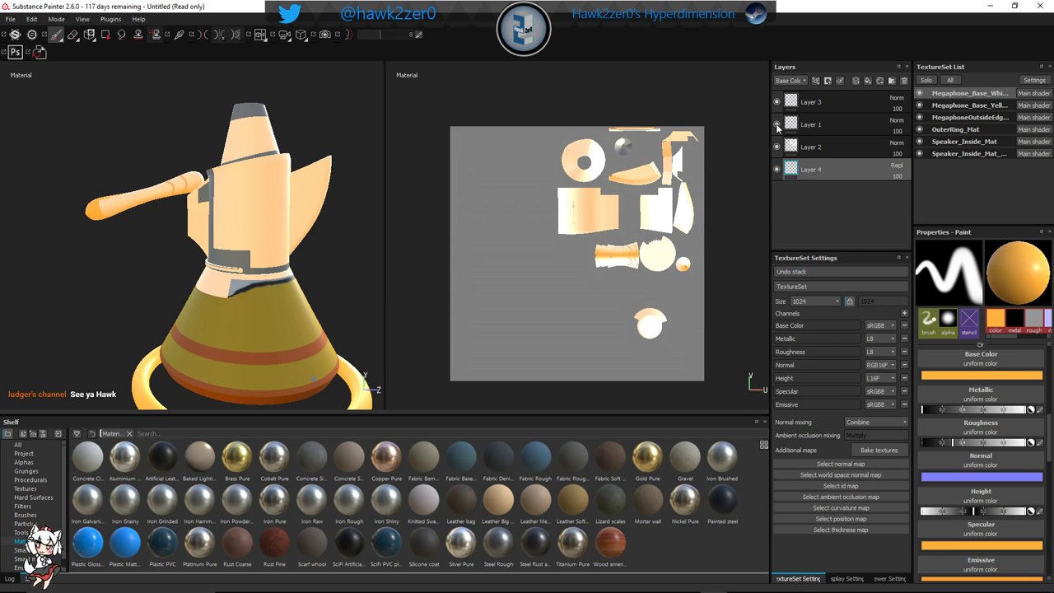
left_click(775, 155)
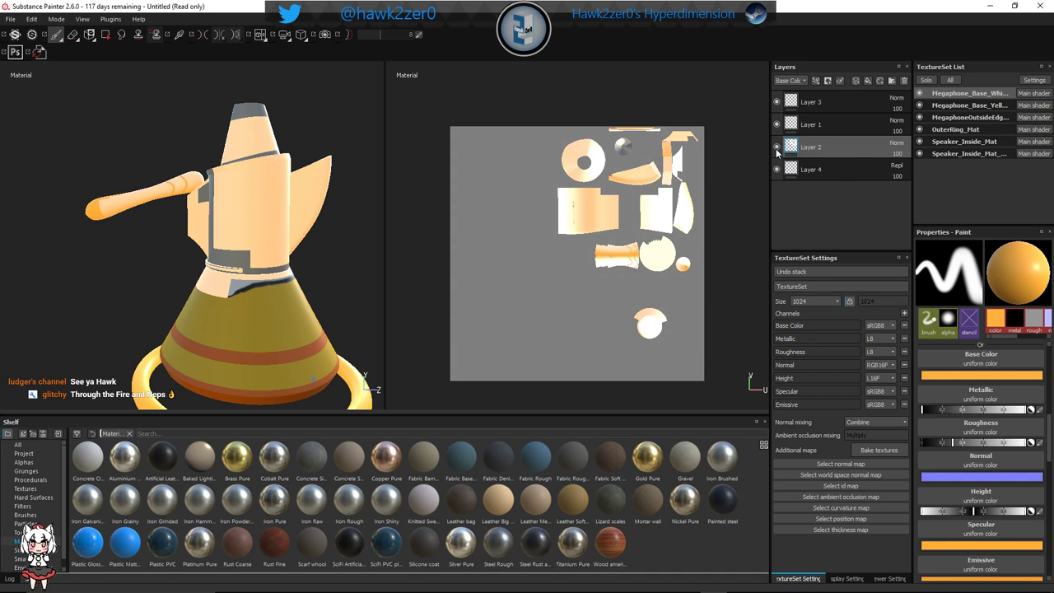
left_click(775, 147)
left_click(776, 146)
double_click(841, 150)
Try Replace, Passthrough, Disable and Exclusion as Layer 2's blend mode, returning it to Normal
left_click(897, 144)
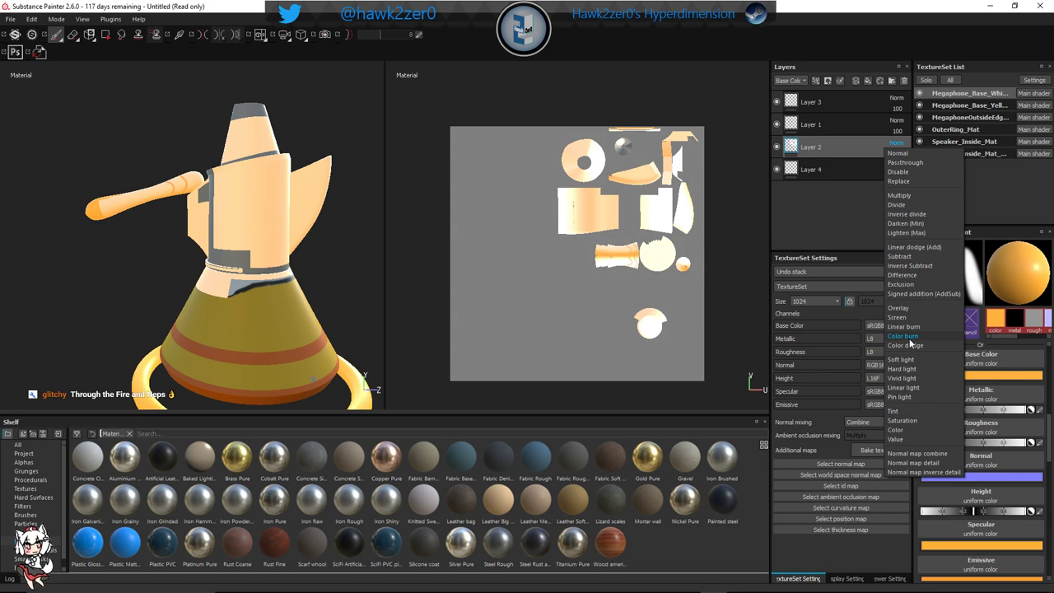
left_click(911, 179)
left_click(903, 148)
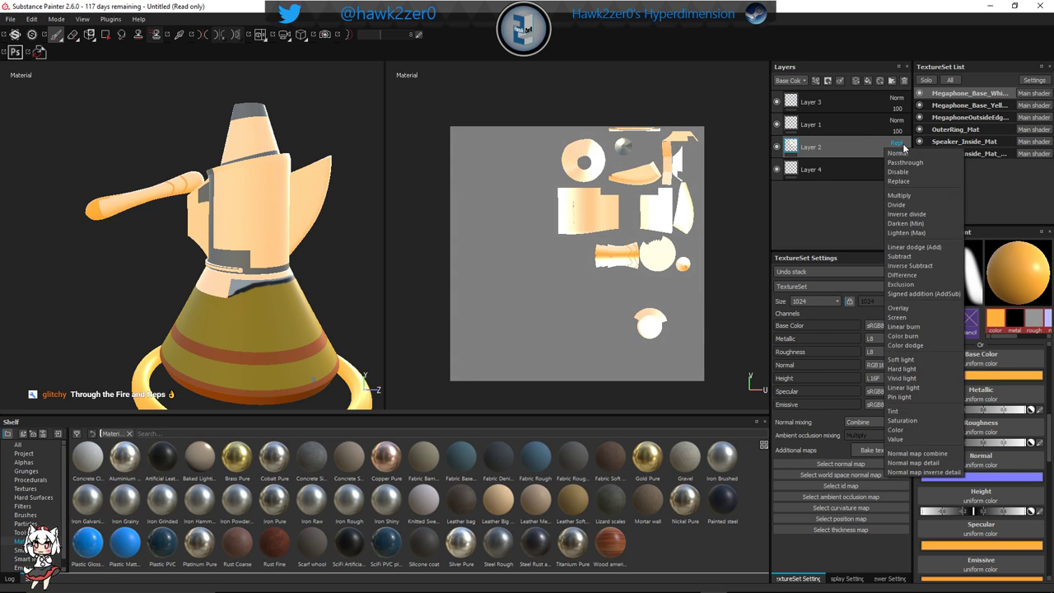
left_click(911, 163)
left_click(900, 148)
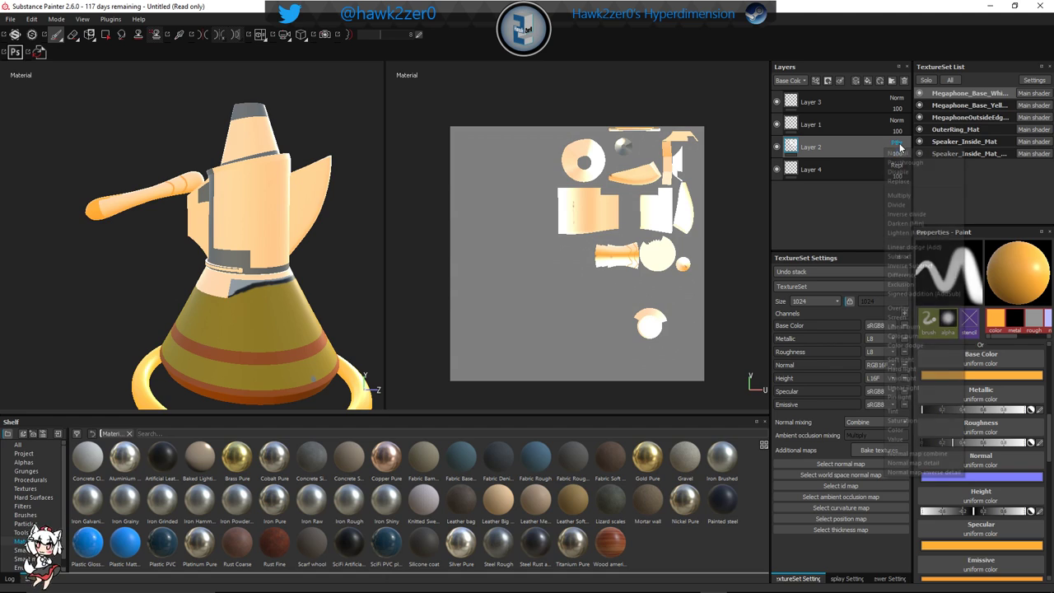
left_click(900, 172)
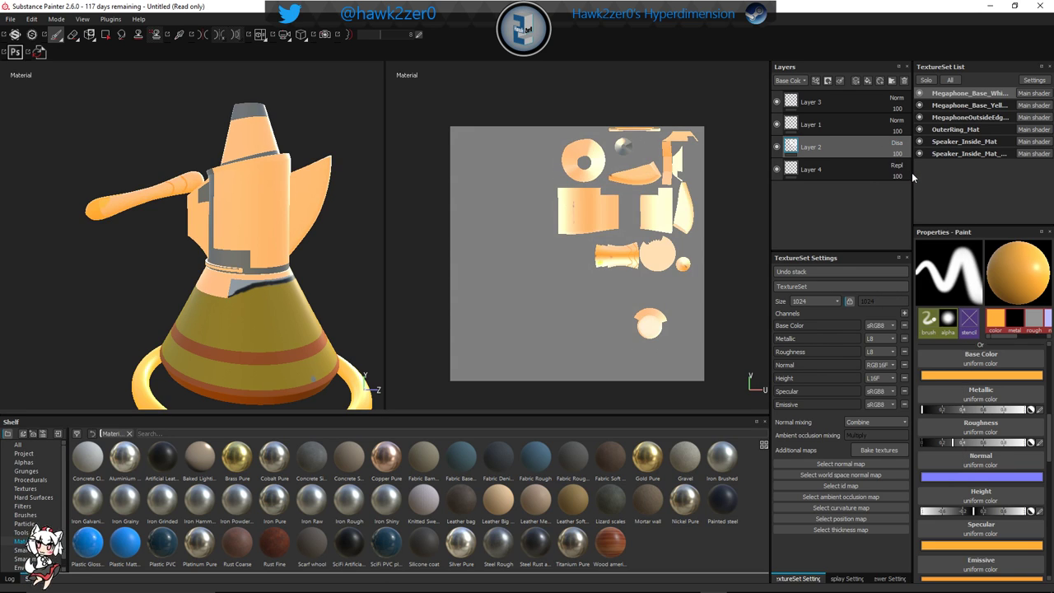
left_click(897, 145)
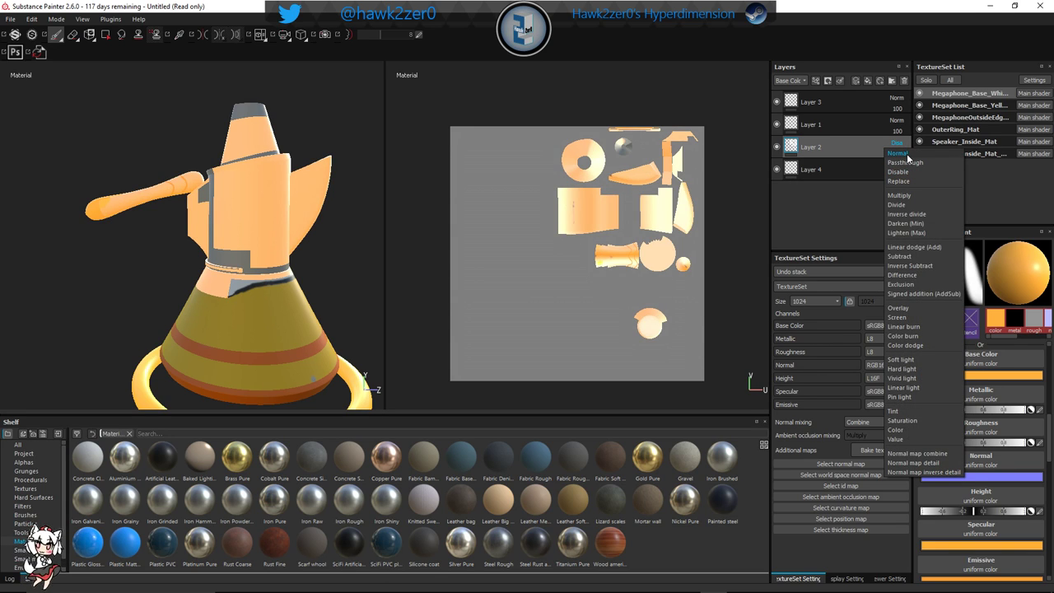
left_click(900, 153)
left_click(897, 143)
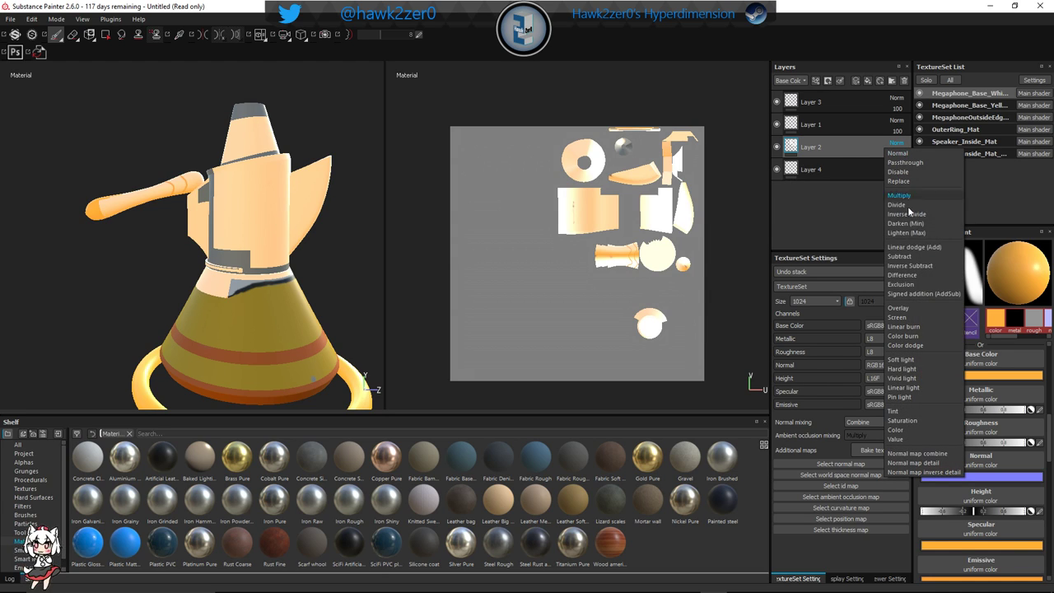
left_click(911, 284)
left_click(897, 144)
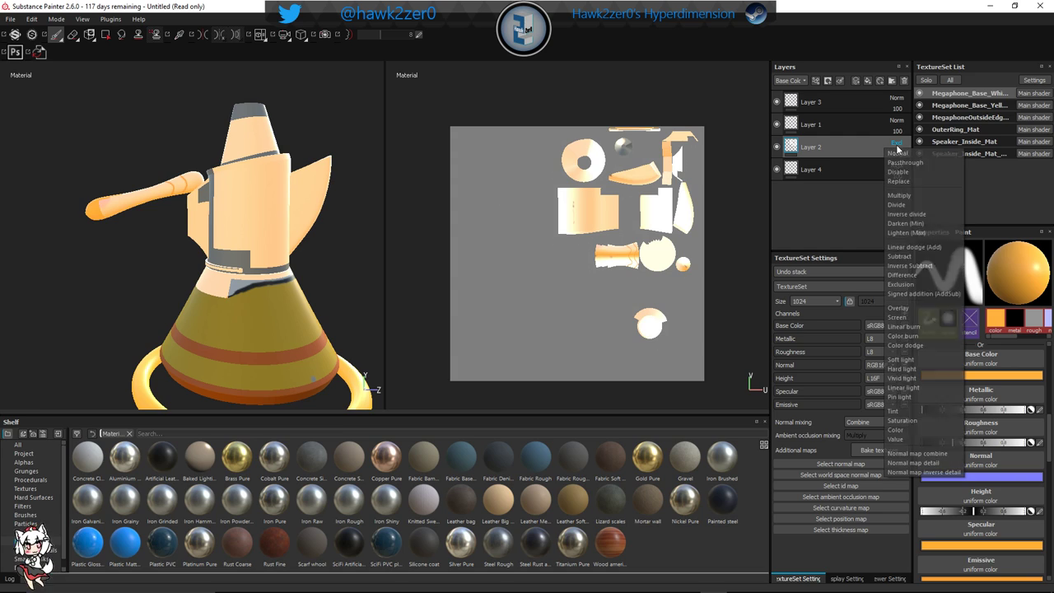
left_click(897, 154)
Try Exclusion as Layer 4's blend mode
left_click(897, 166)
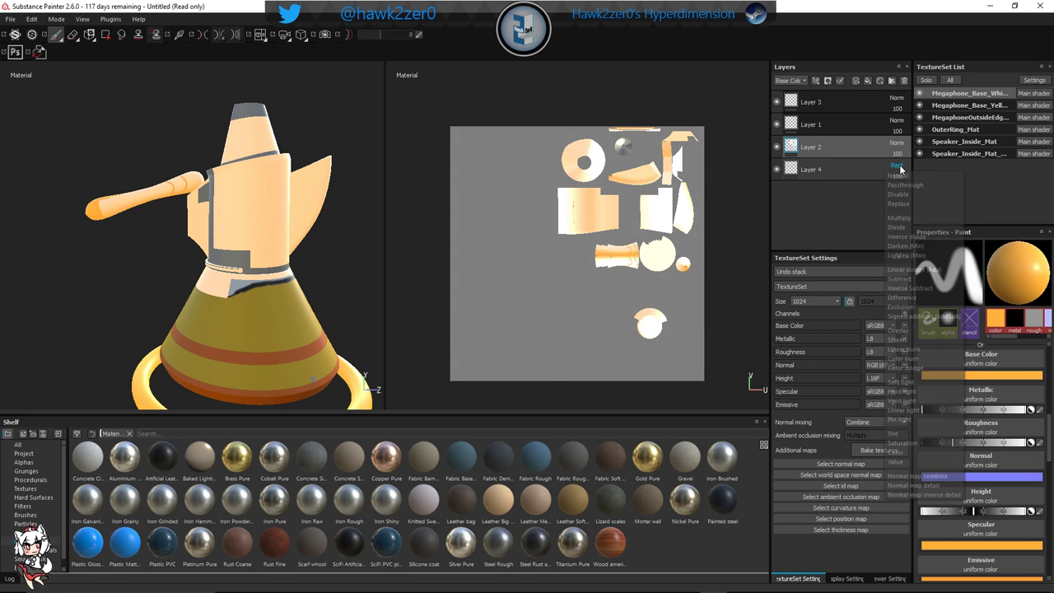
left_click(904, 307)
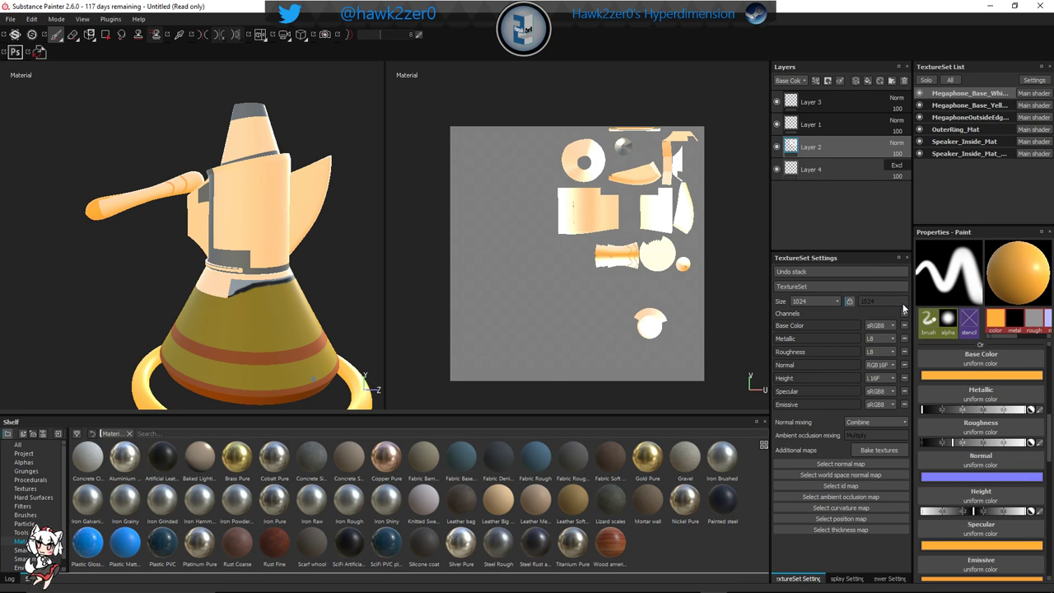
left_click(897, 165)
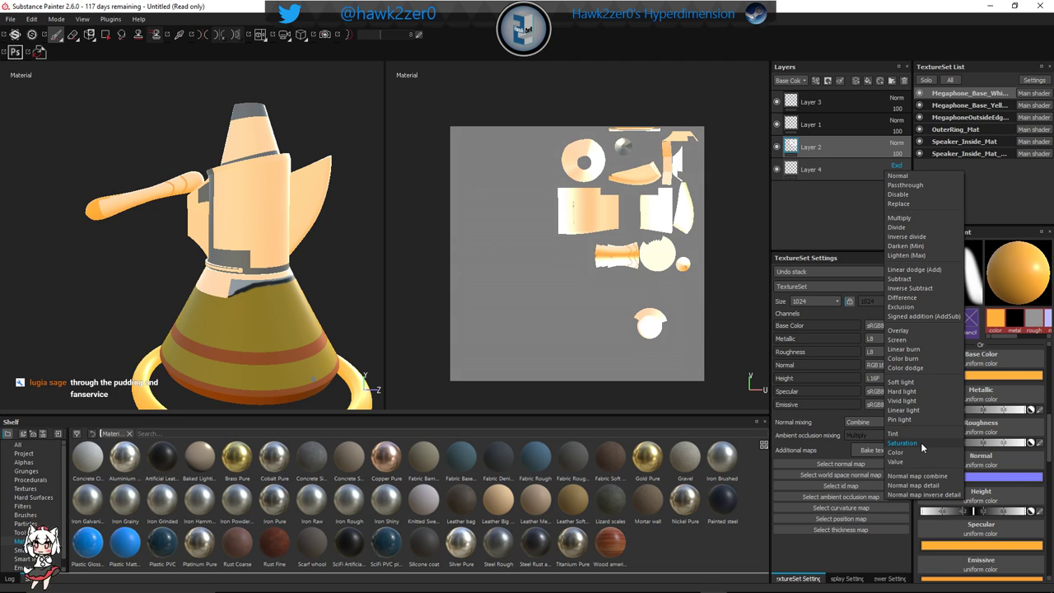
left_click(781, 201)
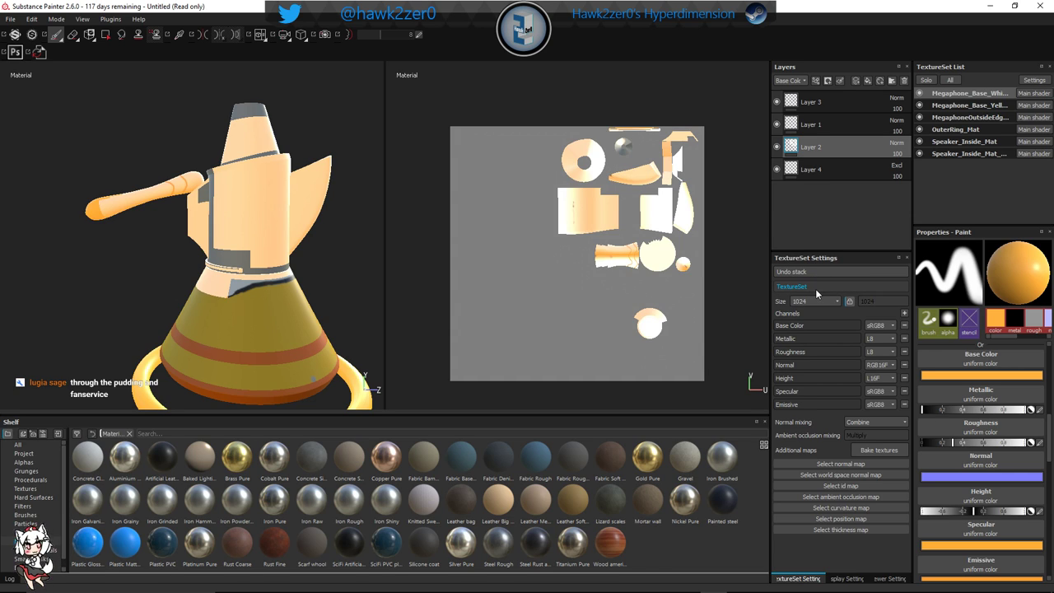
Set the texture set's normal mixing to Replace and Layer 4's blend mode to Normal
left_click(807, 285)
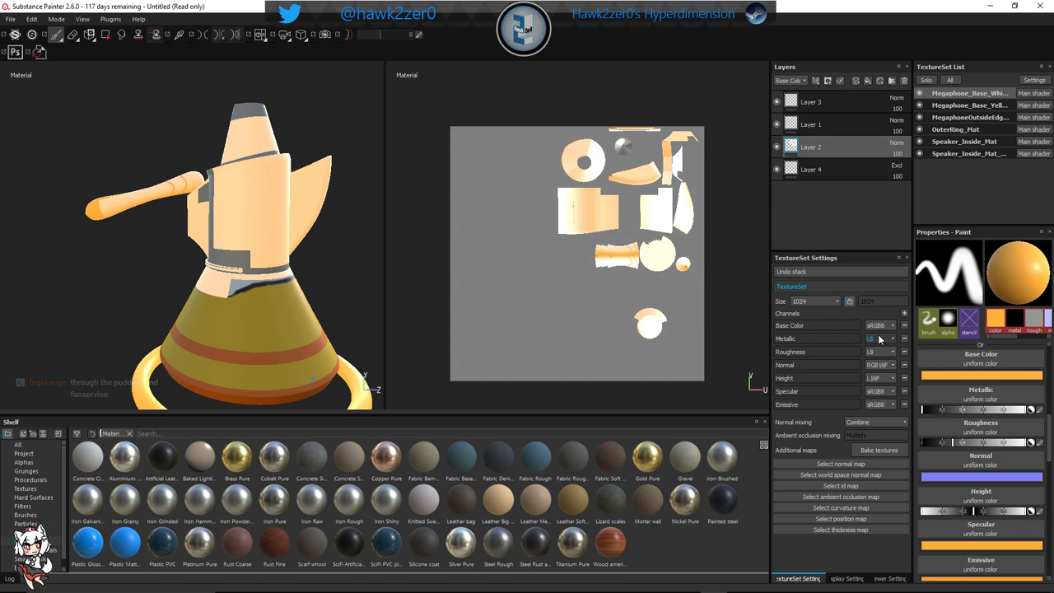
left_click(867, 421)
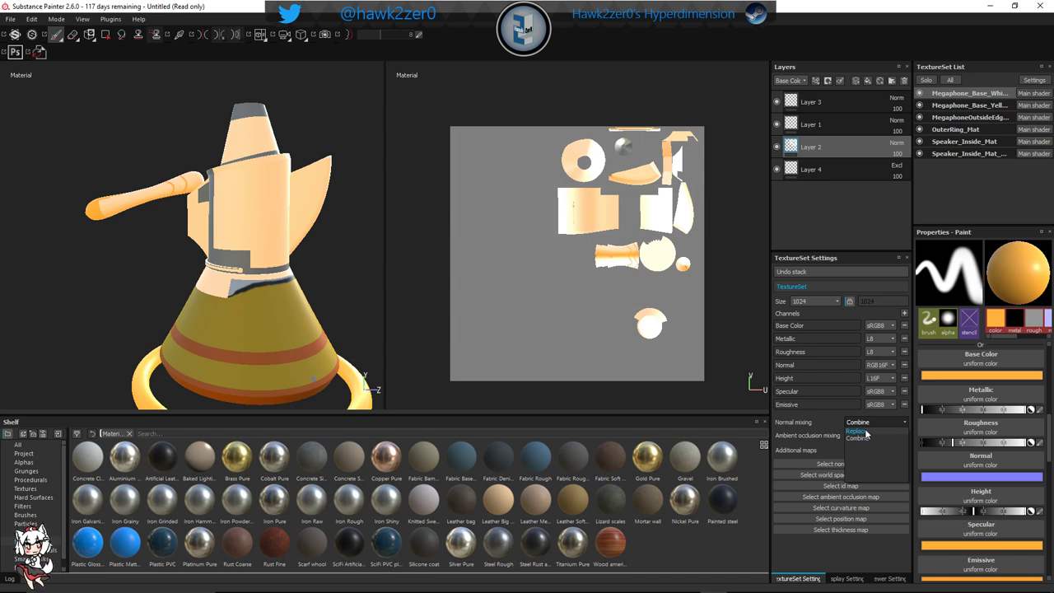
left_click(865, 431)
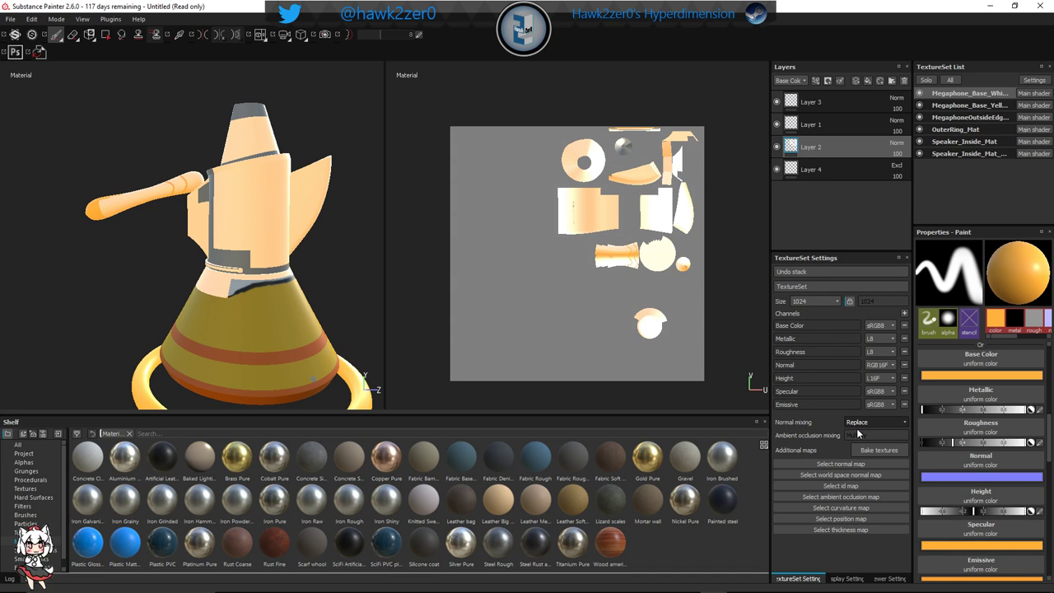
left_click(899, 170)
left_click(899, 175)
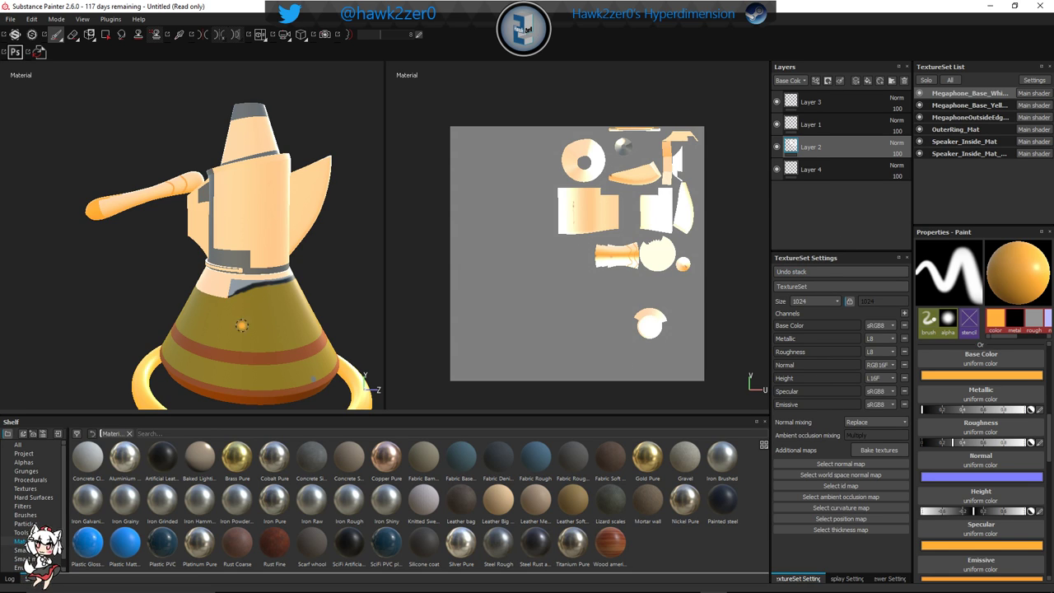
Check the handle's orange tip up close and remove the Emissive channel from the texture set
left_click_drag(133, 239, 153, 254, "alt")
middle_click_drag(154, 254, 238, 273, "alt")
left_click_drag(238, 273, 186, 269, "alt")
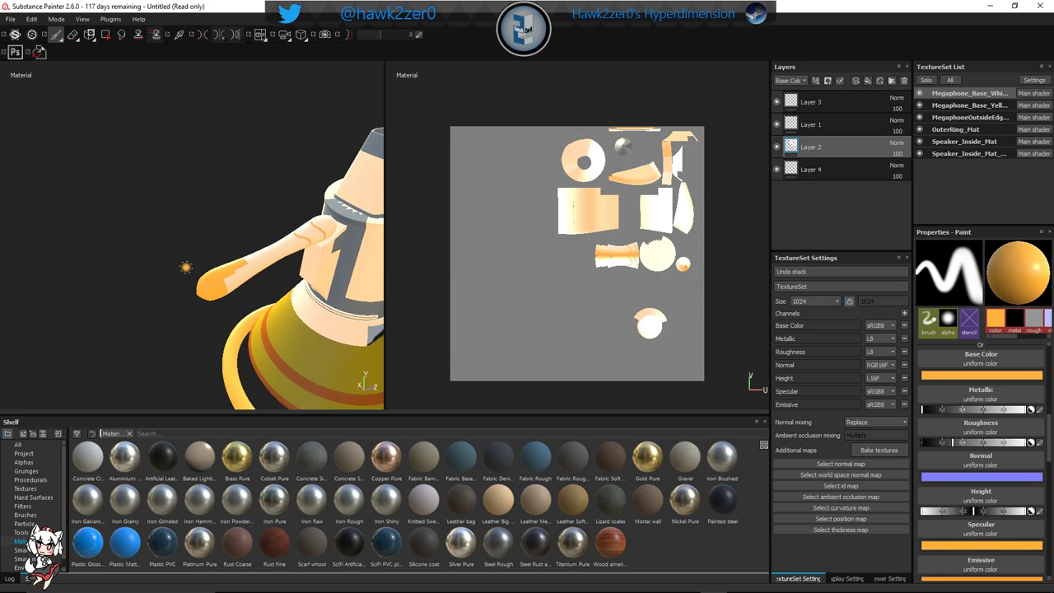
scroll(189, 266, "up", 3)
scroll(191, 265, "up", 3)
mouse_move(245, 287)
left_mouse_down("alt")
mouse_move(224, 266)
mouse_move(239, 272)
left_mouse_up("alt")
mouse_move(261, 275)
middle_mouse_down("alt")
mouse_move(219, 211)
mouse_move(199, 202)
middle_mouse_up("alt")
scroll(991, 524, "down", 3)
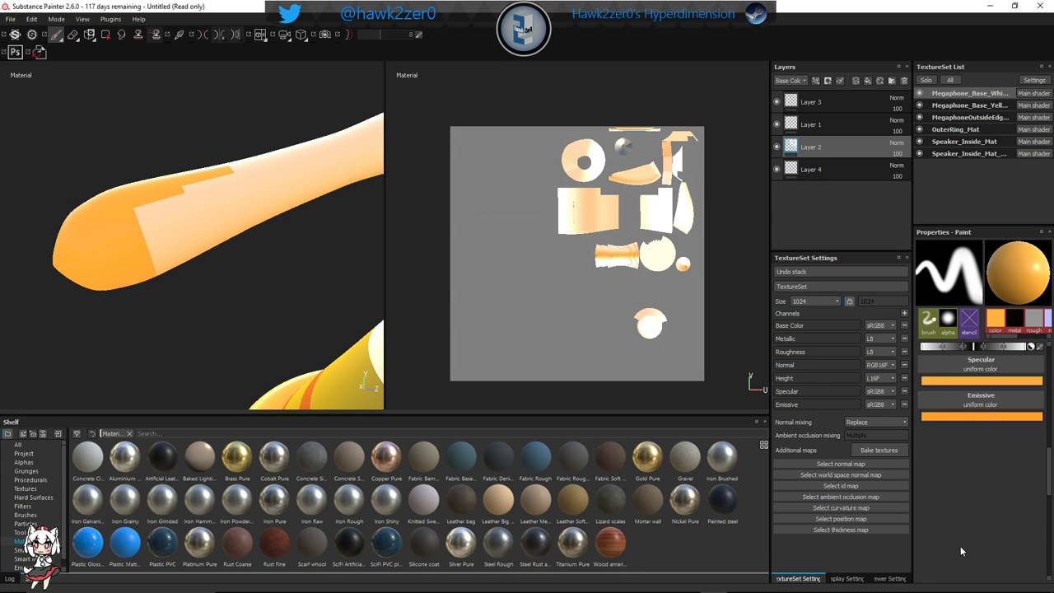
left_click(904, 404)
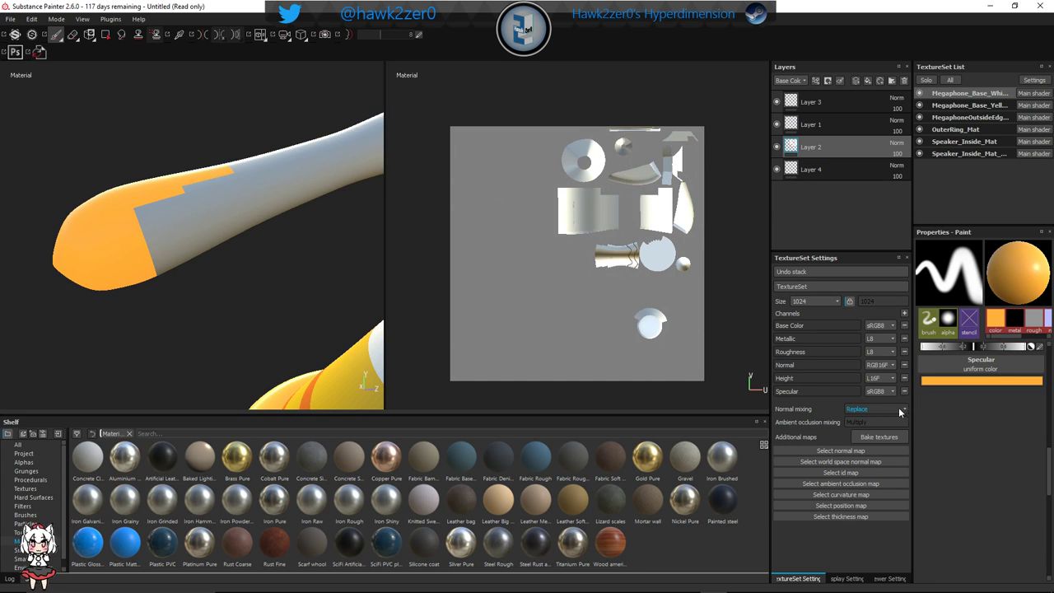
scroll(162, 340, "down", 5)
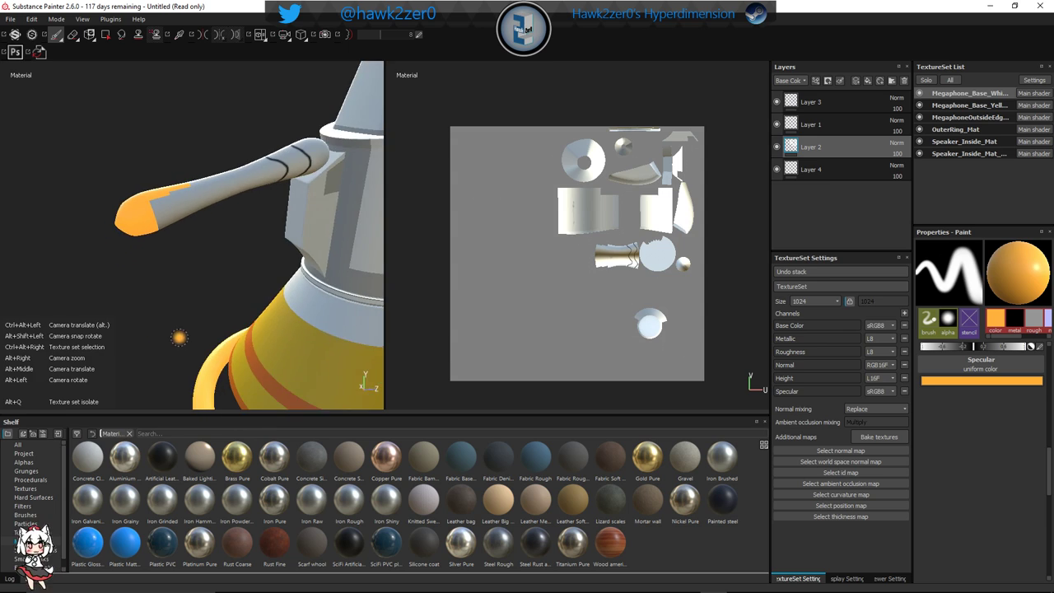
Save the project as UzumeMegaphone in the Substance_Painter folder
left_click(11, 18)
left_click(27, 110)
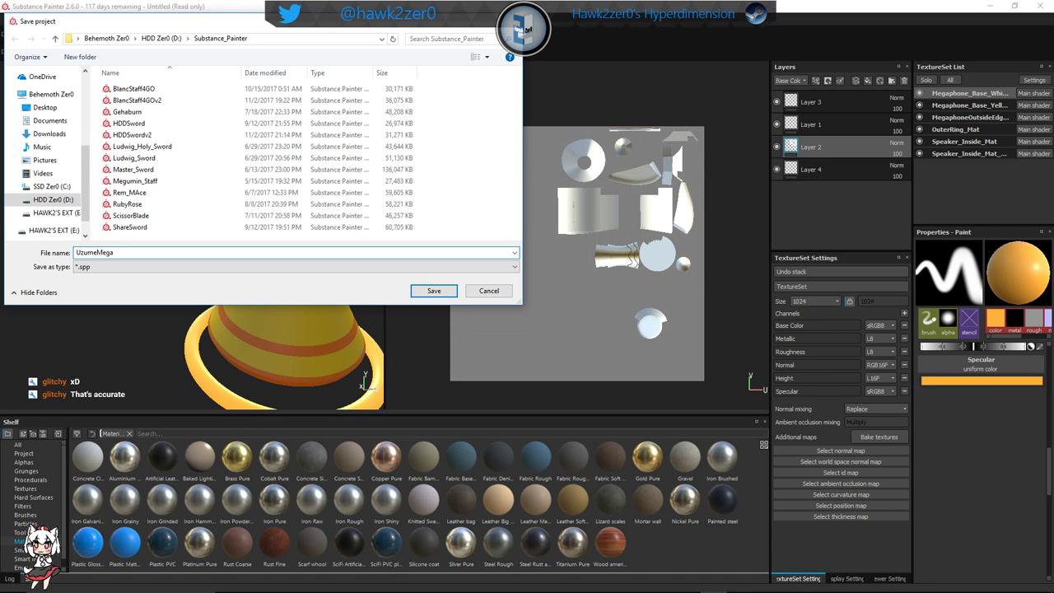
type("one")
key("Return")
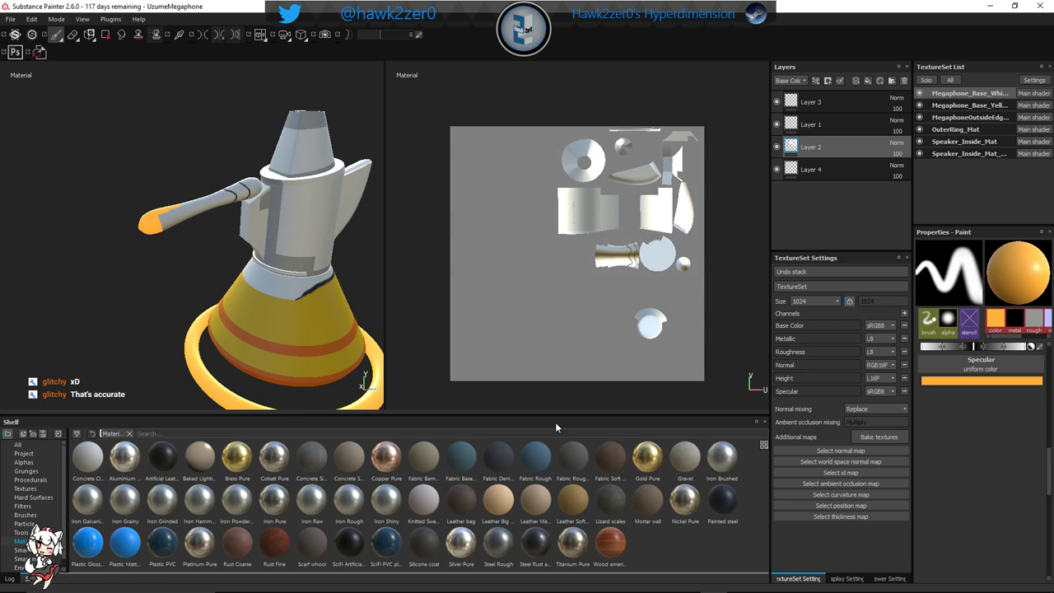
Add the Emissive channel back to the texture set
middle_click_drag(231, 250, 199, 235, "alt")
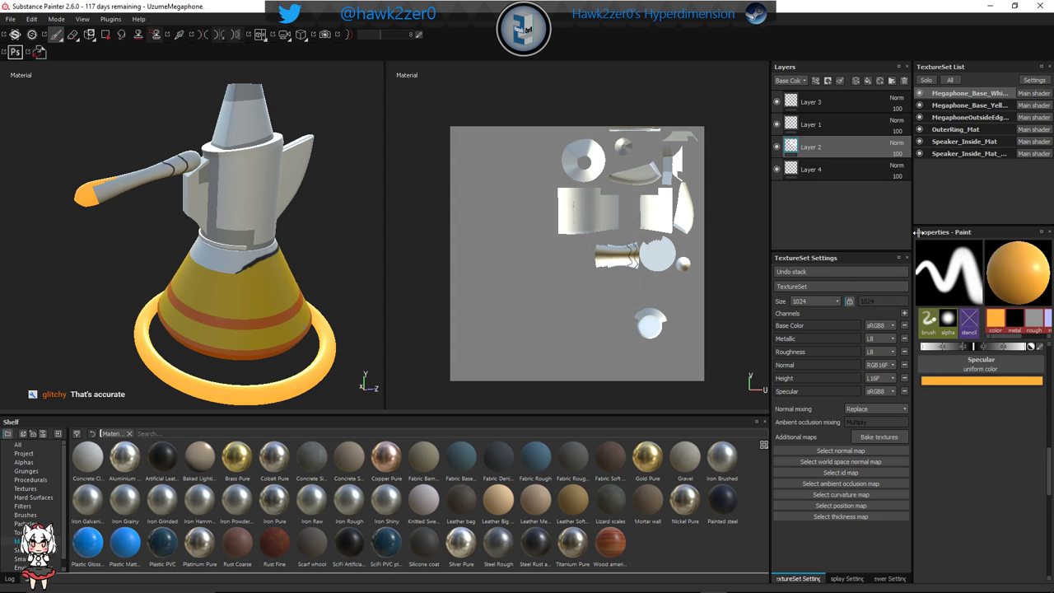
left_click(905, 314)
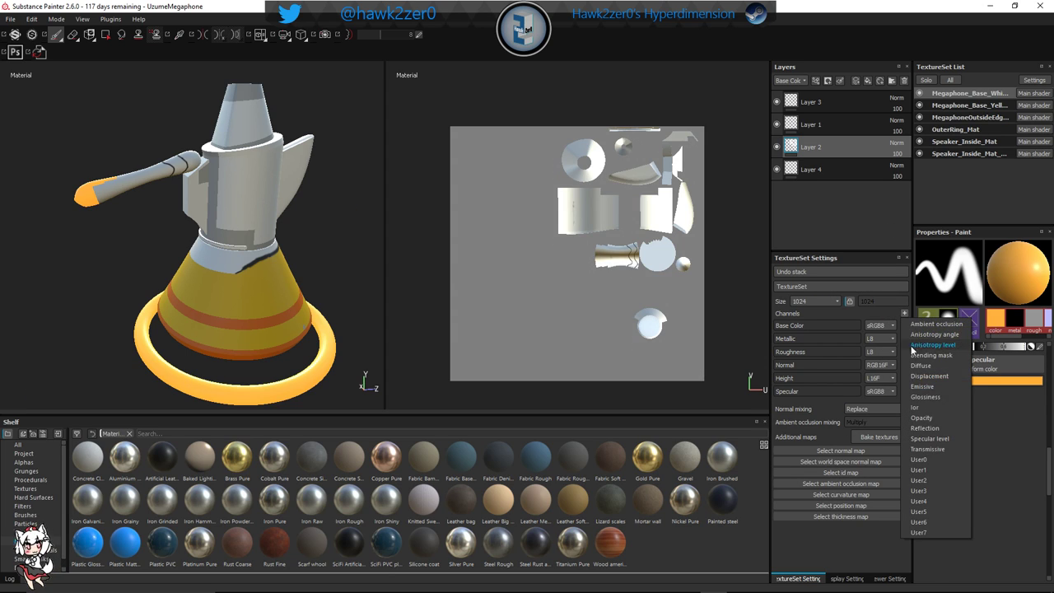
left_click(930, 386)
left_click_drag(218, 191, 250, 214, "alt")
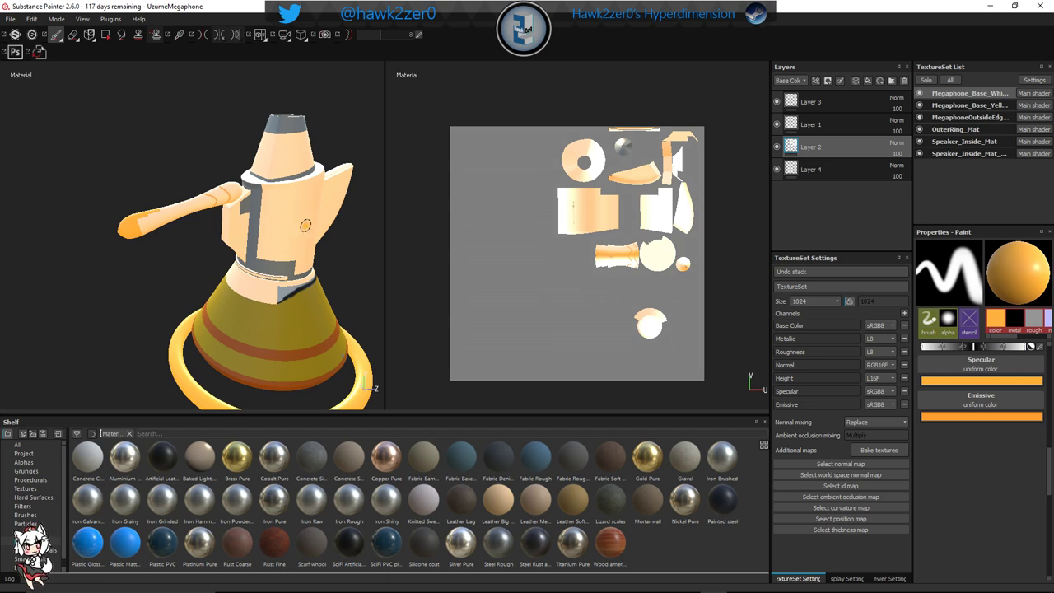
Select Layer 4 and sample the handle tip's orange as the brush's Base Color
left_click(836, 174)
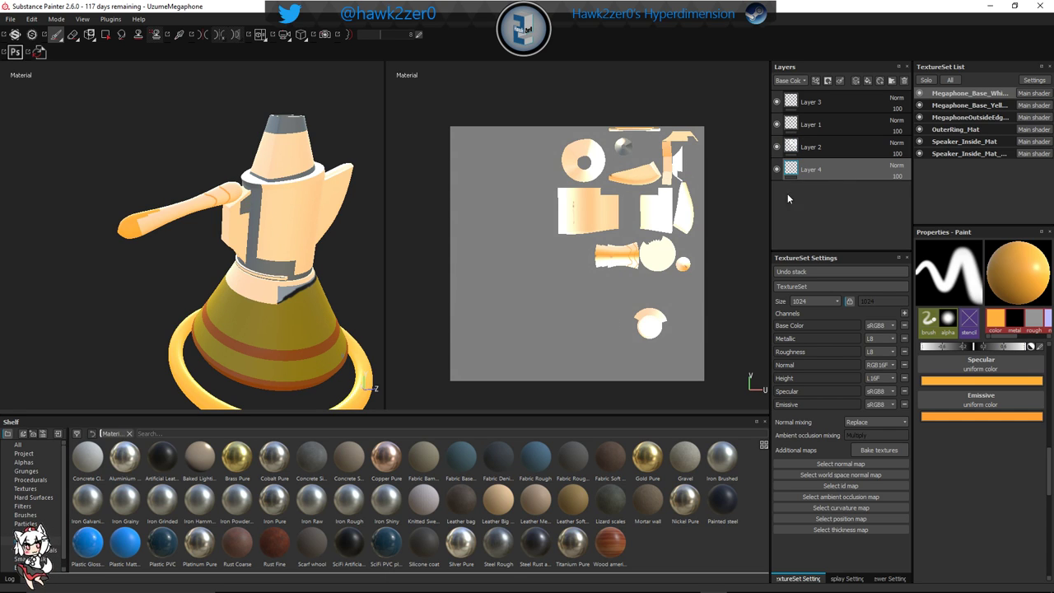
scroll(112, 219, "up", 5)
mouse_move(205, 168)
left_mouse_down("alt")
mouse_move(188, 207)
mouse_move(142, 217)
left_mouse_up("alt")
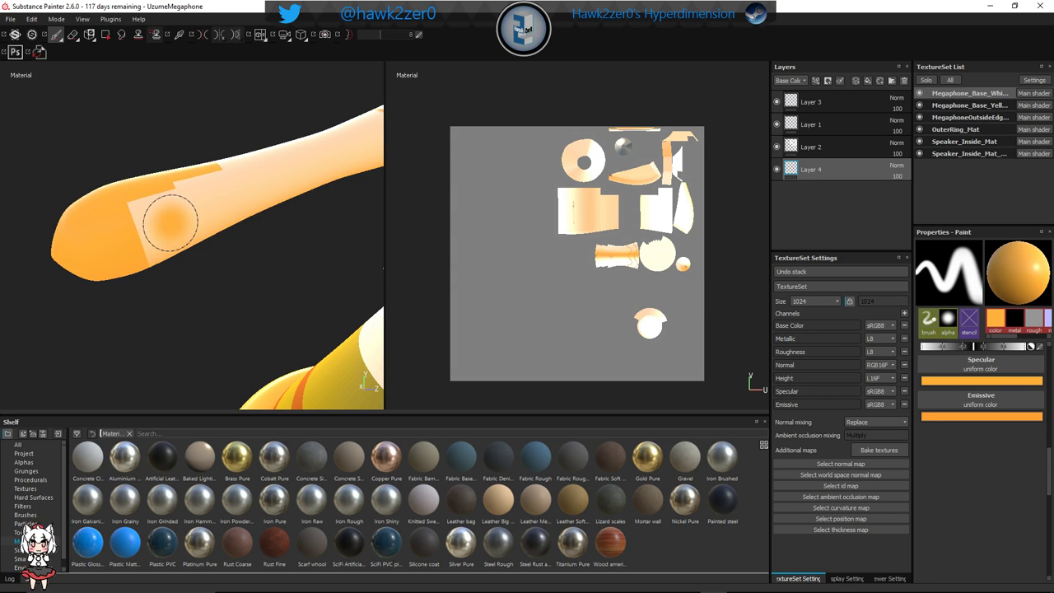
scroll(983, 490, "up", 3)
scroll(983, 490, "up", 3)
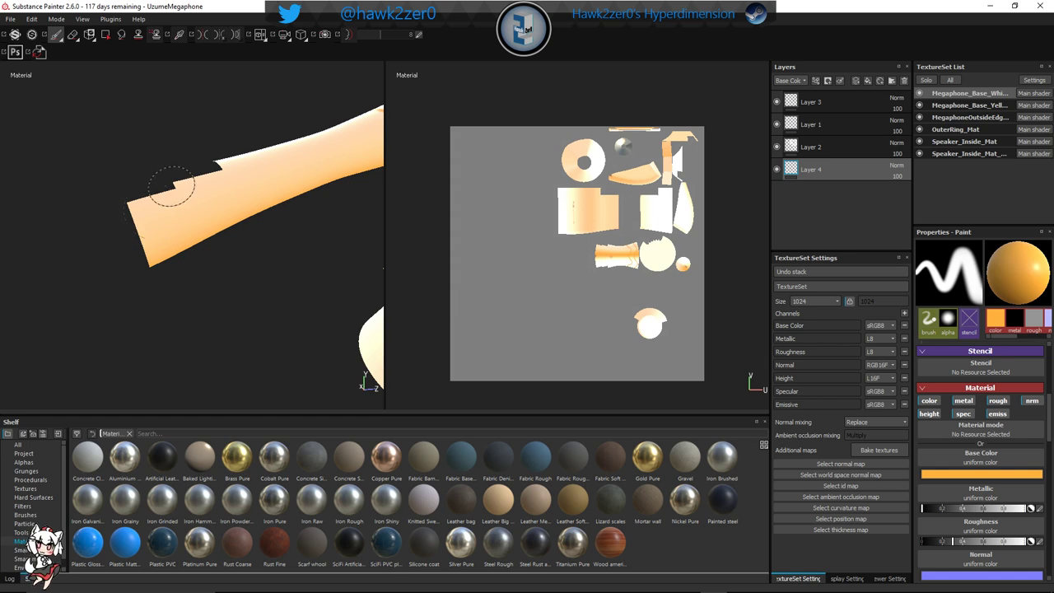
left_click(980, 475)
left_click(938, 328)
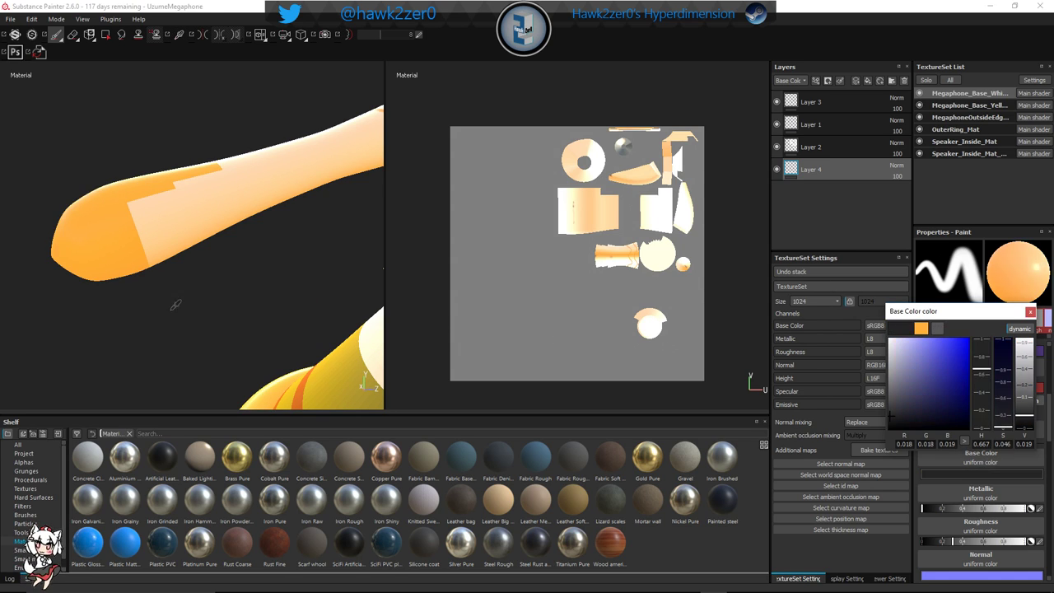
left_click(1031, 312)
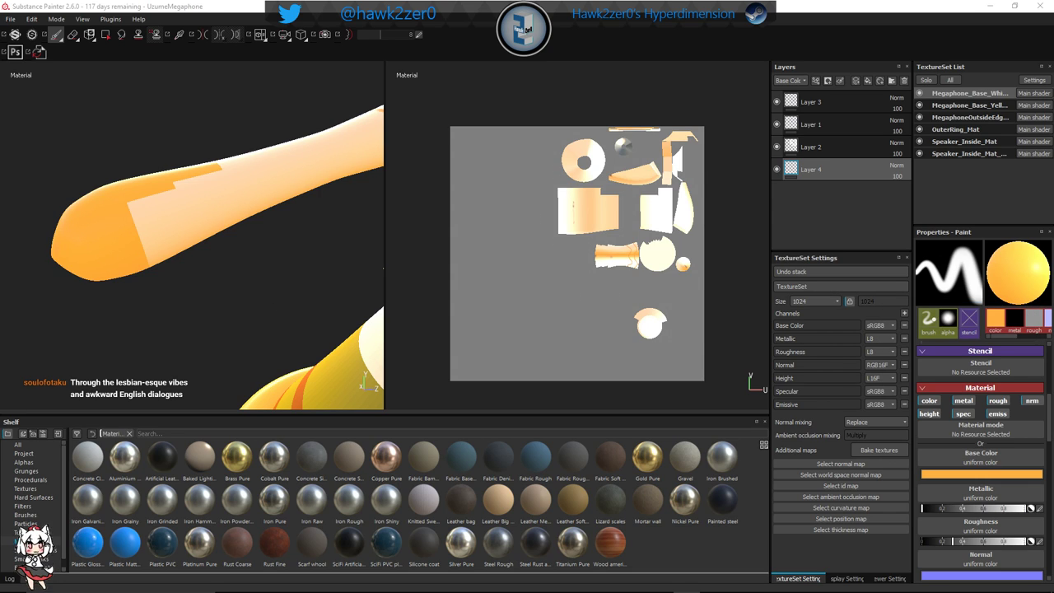
Move Layer 4 between Layer 3 and Layer 1 and paint the light handle area beside the orange tip
mouse_move(141, 188)
left_mouse_down()
mouse_move(118, 266)
mouse_move(374, 269)
left_mouse_up()
left_click_drag(322, 240, 321, 181)
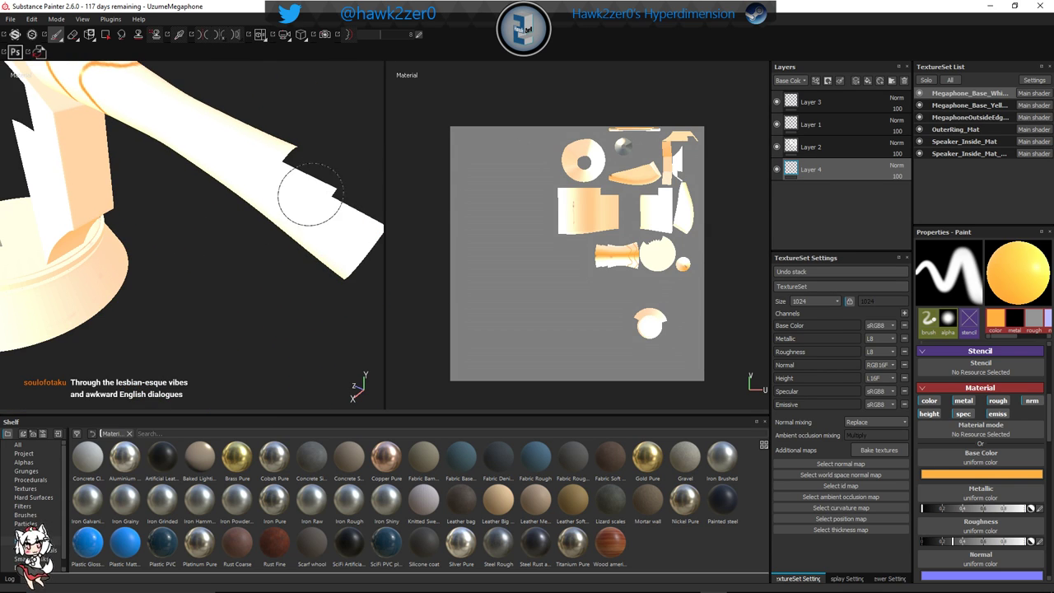
left_click_drag(812, 169, 836, 100)
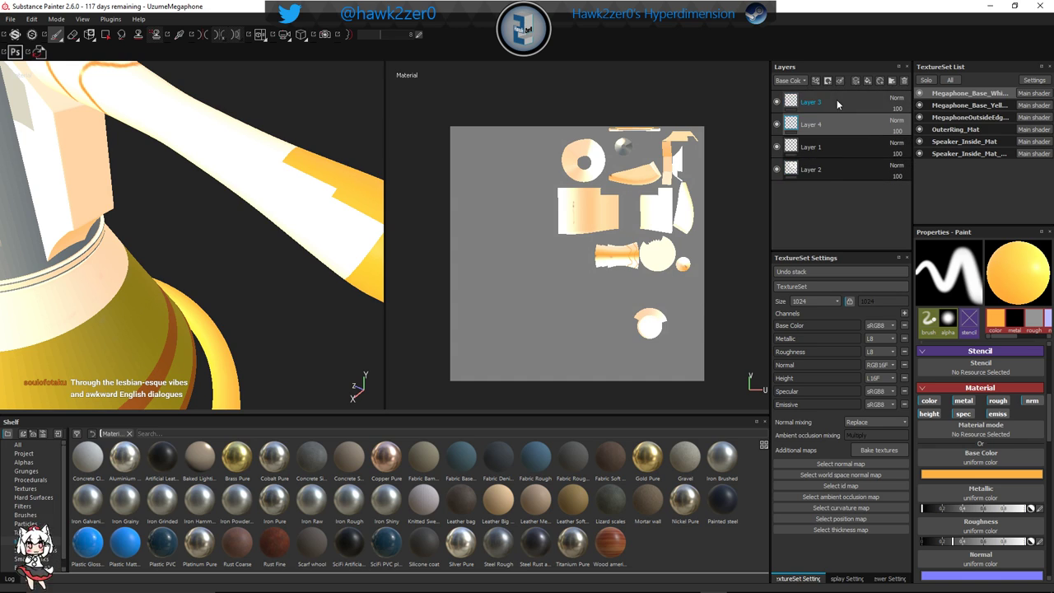
mouse_move(341, 237)
middle_mouse_down("alt")
mouse_move(315, 225)
mouse_move(276, 235)
middle_mouse_up("alt")
left_click_drag(289, 256, 313, 247)
Set the brush's Base Color to hue 0.049 at saturation 1.000 and repaint the yellowish patch beside the handle tip
left_click(981, 474)
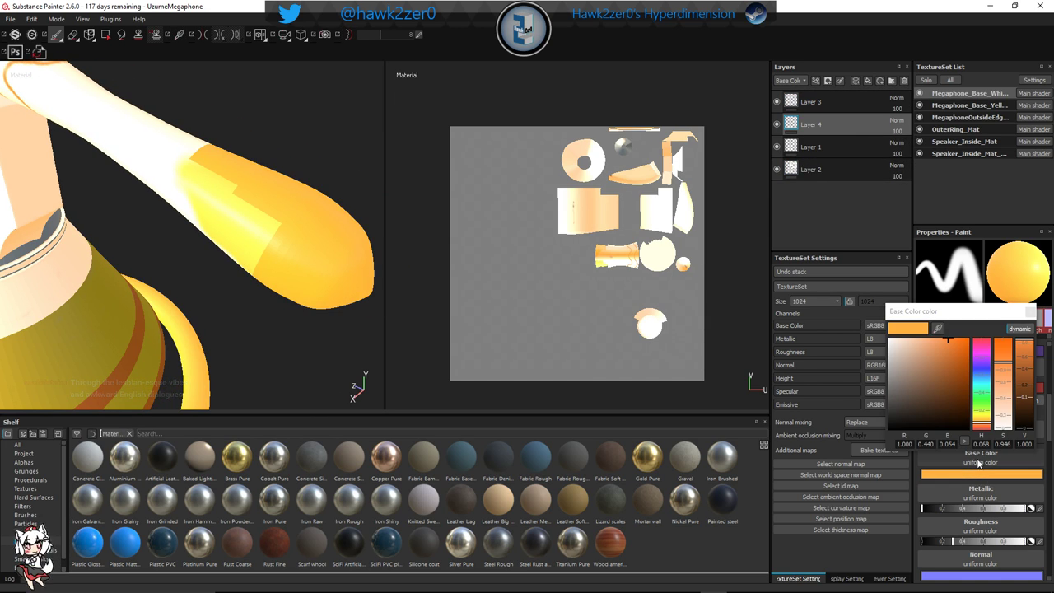
left_click(1010, 340)
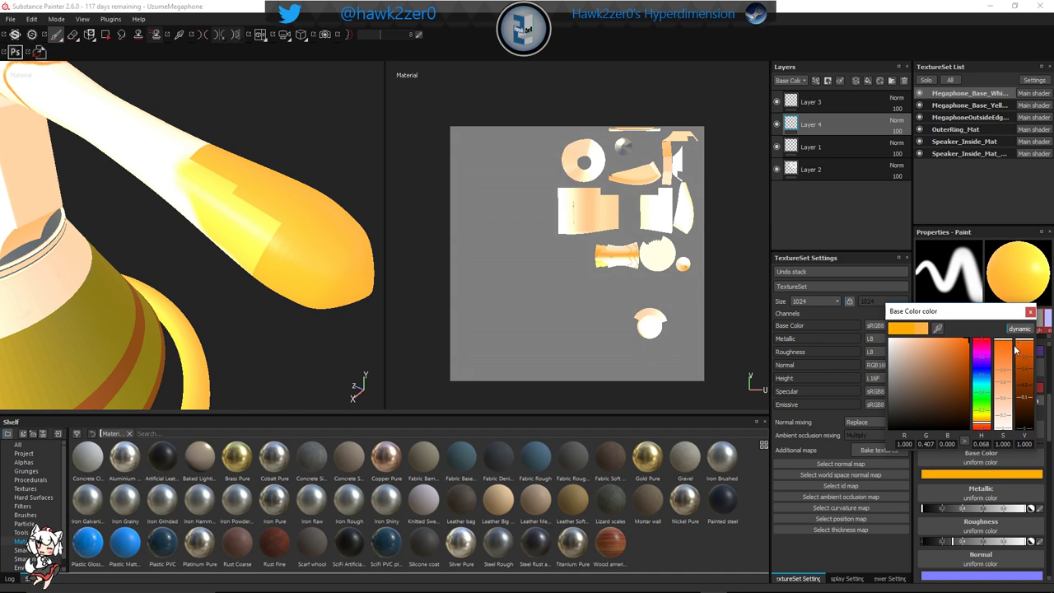
left_click_drag(986, 425, 987, 429)
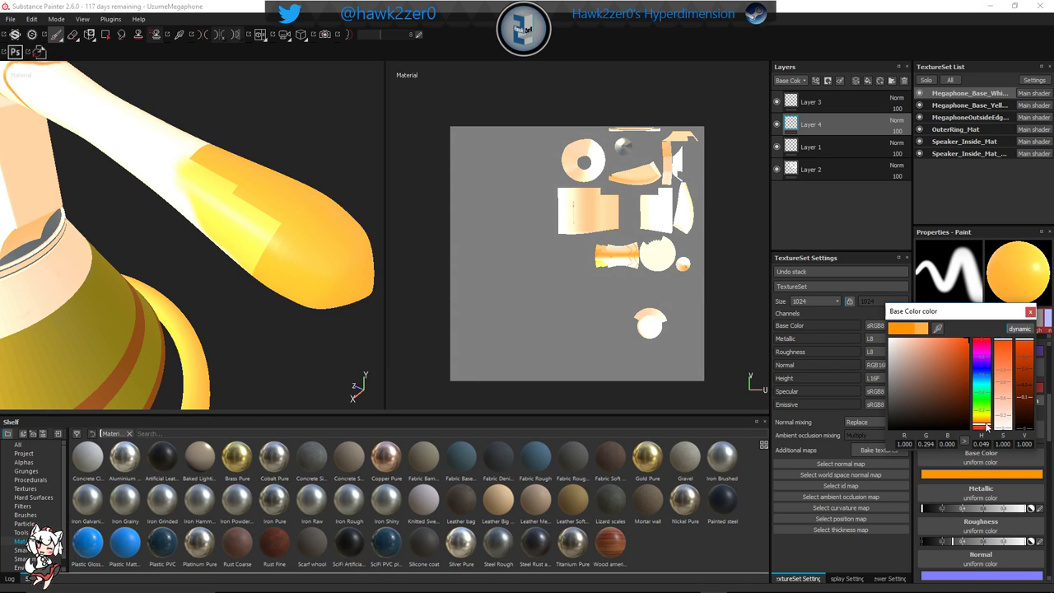
left_click(1031, 311)
left_click_drag(248, 236, 264, 280, "alt")
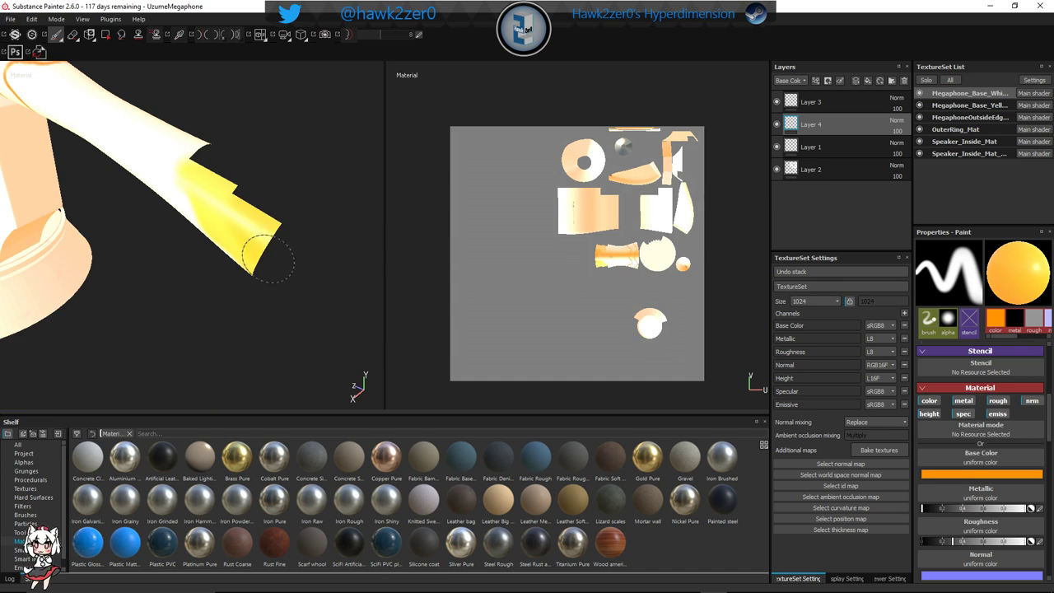
left_click_drag(225, 199, 242, 256)
mouse_move(228, 163)
left_mouse_down()
mouse_move(254, 200)
mouse_move(274, 266)
left_mouse_up()
Shift the brush's Base Color to hue 0.037 and paint over the handle patch again to match the tip
scroll(1005, 451, "down", 4)
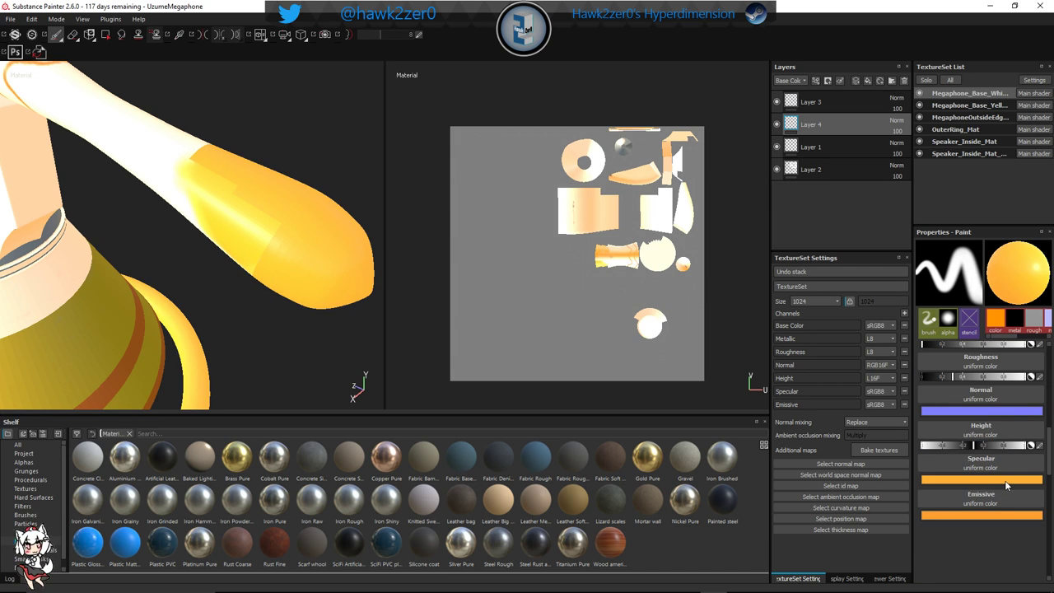
scroll(1004, 480, "up", 2)
left_click(996, 408)
left_click_drag(982, 429, 985, 431)
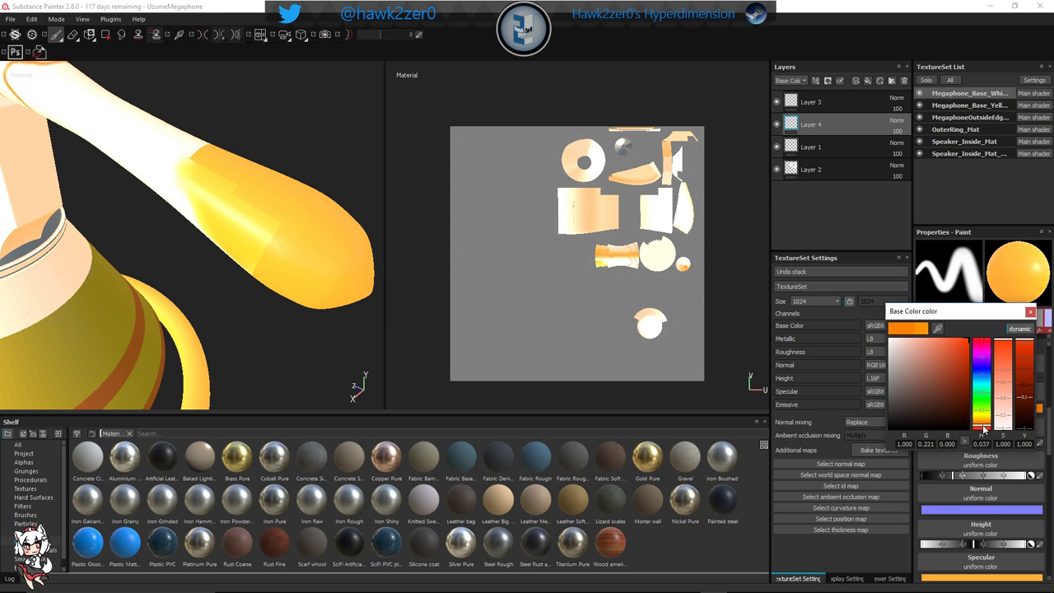
left_click(1031, 313)
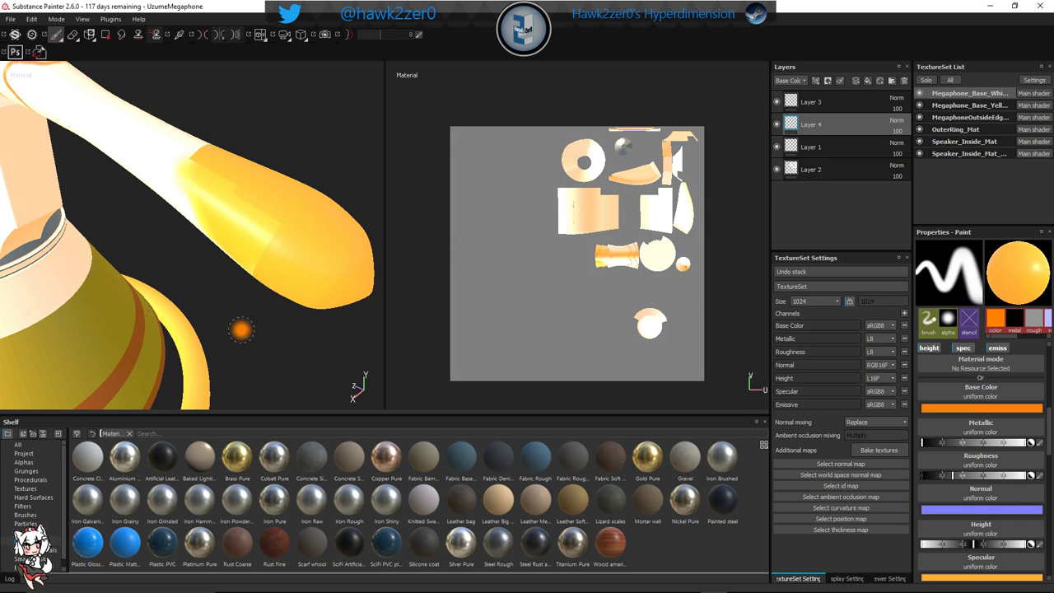
left_click_drag(207, 253, 254, 252)
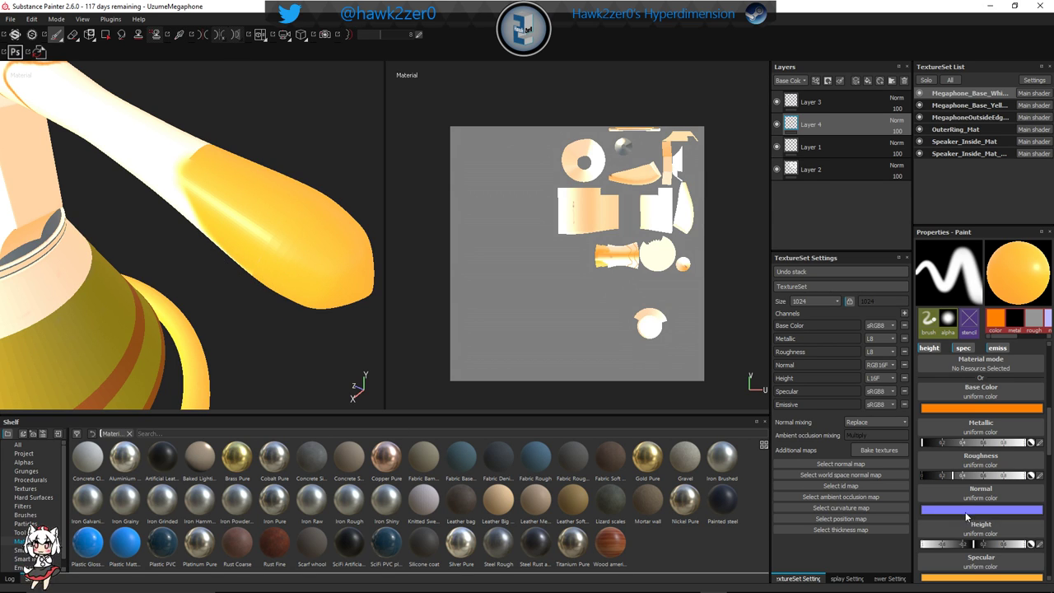
Set the brush's Specular color to a golden yellow of R 1.000, G 0.590, B 0.001
scroll(965, 512, "down", 3)
left_click(992, 448)
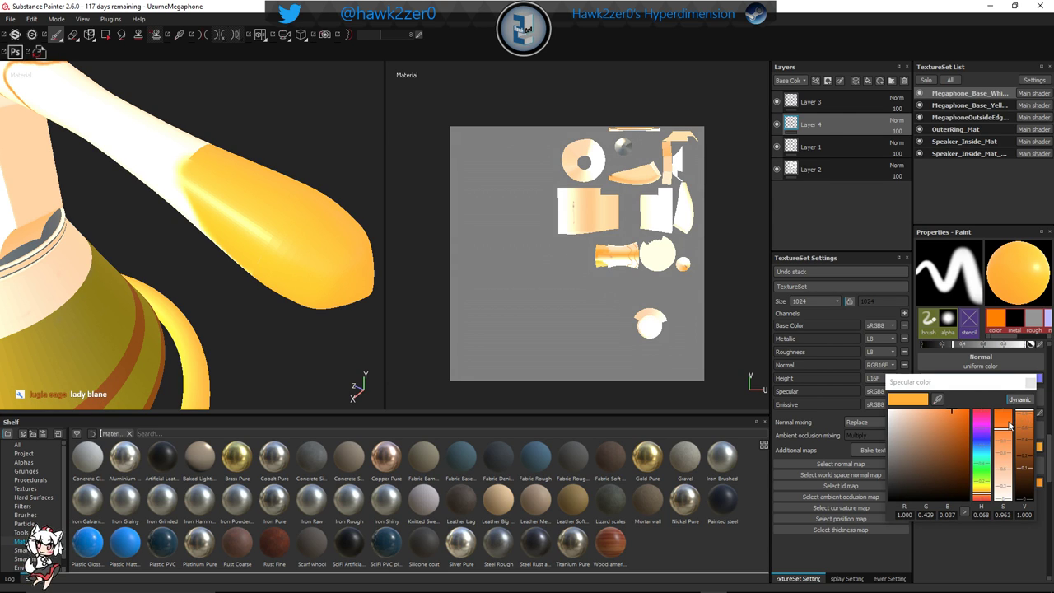
left_click_drag(1010, 424, 1022, 426)
left_click_drag(987, 492, 986, 490)
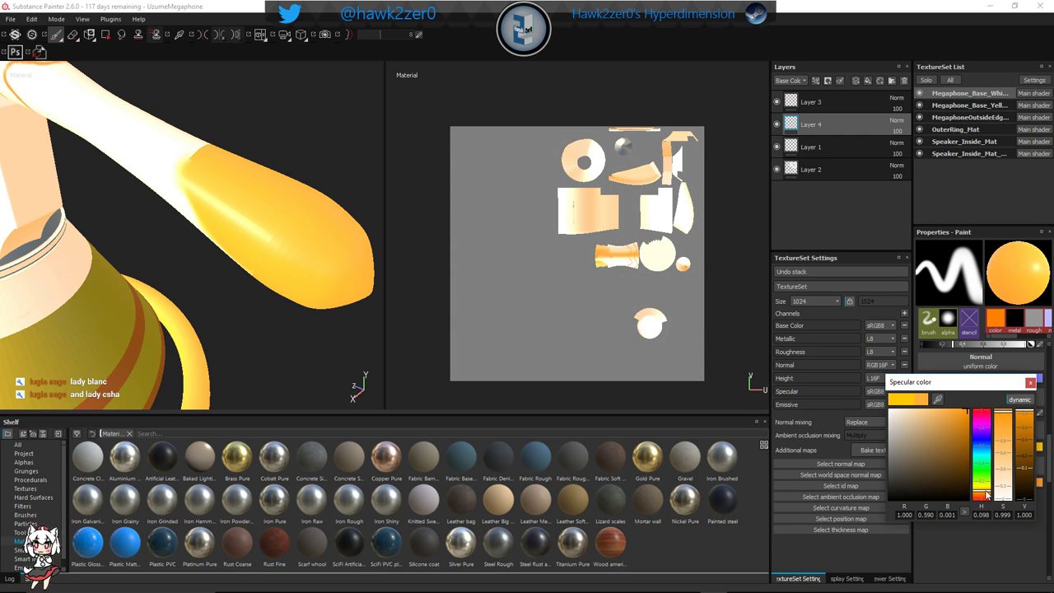
left_click(1029, 383)
mouse_move(231, 223)
left_mouse_down("alt")
mouse_move(272, 239)
mouse_move(275, 271)
mouse_move(148, 296)
mouse_move(126, 286)
mouse_move(353, 348)
mouse_move(146, 223)
mouse_move(161, 255)
mouse_move(71, 189)
left_mouse_up("alt")
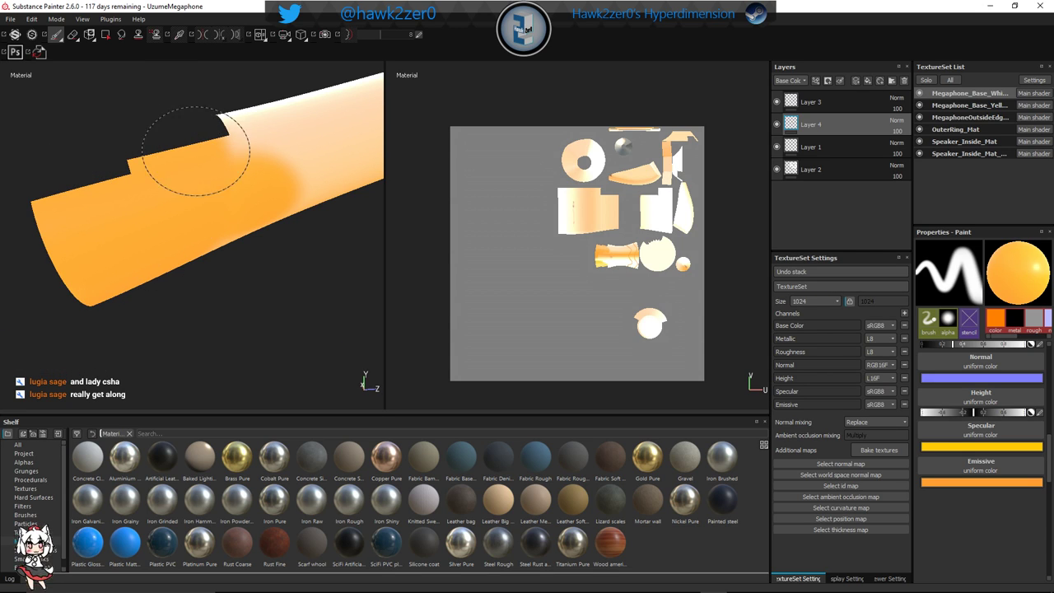
Move Layer 4 below Layer 1 and Layer 2 to the bottom of the layer stack
left_click_drag(216, 124, 223, 237, "alt")
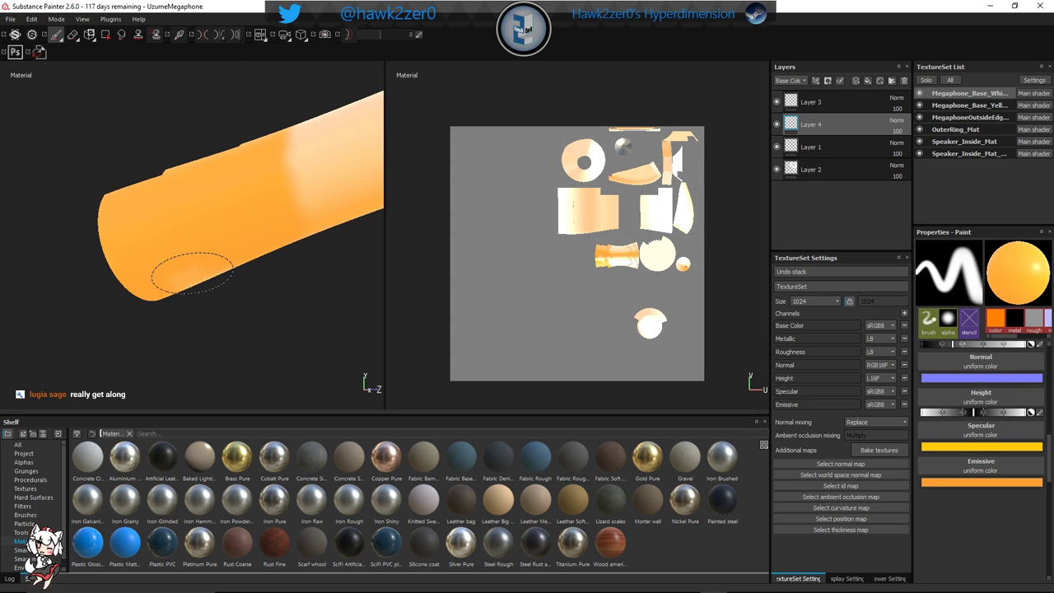
mouse_move(154, 286)
left_mouse_down("alt")
mouse_move(266, 186)
mouse_move(254, 228)
mouse_move(256, 205)
mouse_move(250, 216)
mouse_move(97, 242)
mouse_move(255, 311)
mouse_move(252, 259)
mouse_move(174, 247)
mouse_move(299, 172)
mouse_move(283, 247)
mouse_move(288, 313)
mouse_move(306, 271)
mouse_move(255, 292)
mouse_move(238, 259)
mouse_move(217, 266)
mouse_move(207, 228)
mouse_move(189, 244)
left_mouse_up("alt")
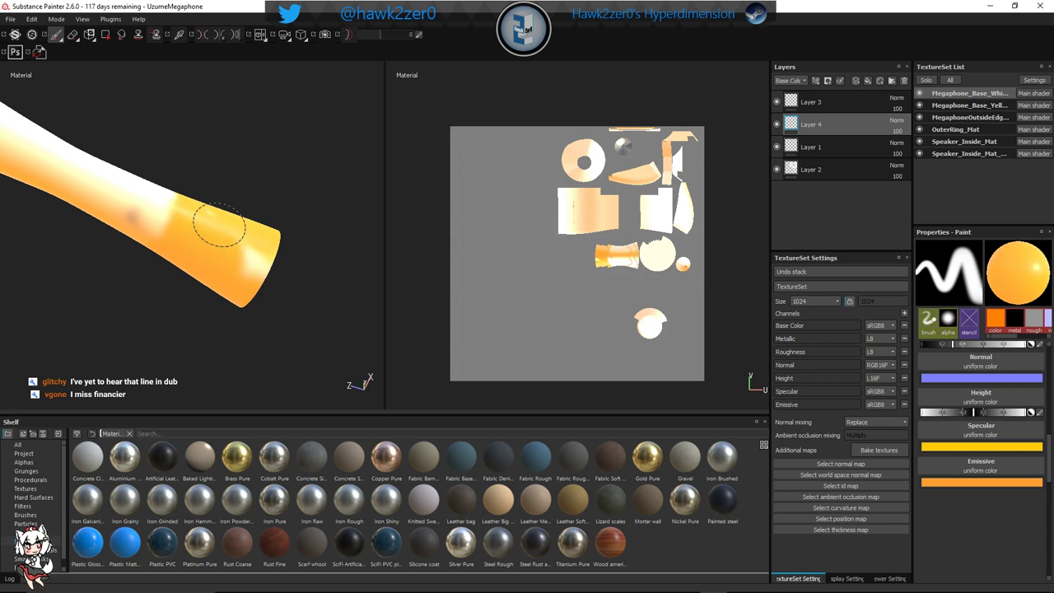
left_click_drag(238, 278, 148, 289, "alt")
left_click_drag(265, 296, 243, 321, "alt")
left_click_drag(871, 143, 817, 148)
left_click(776, 169)
left_click(776, 169)
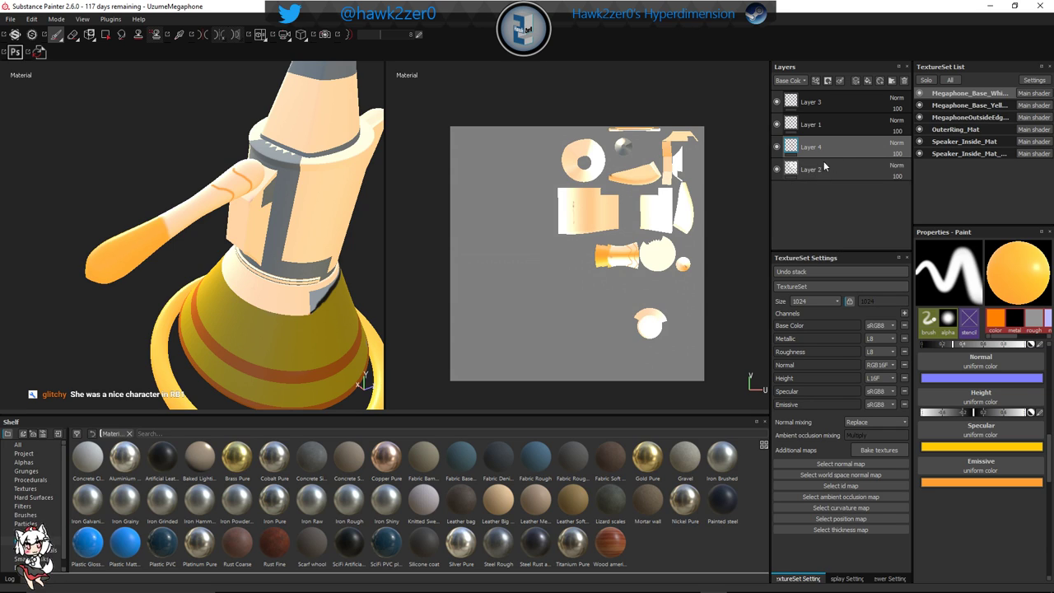
left_click_drag(839, 153, 837, 173)
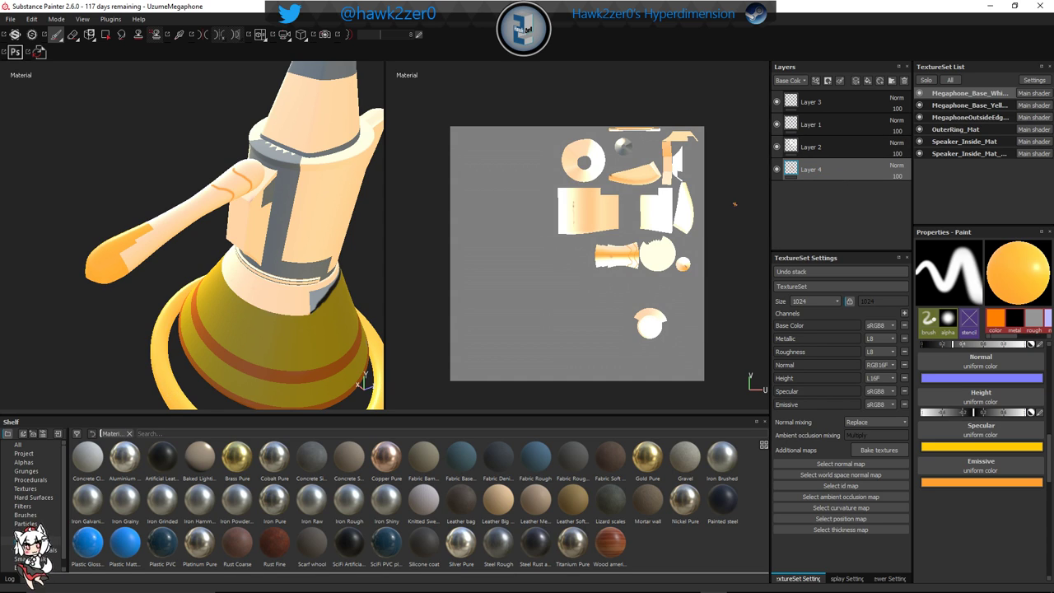
Toggle the visibility of Layer 4 and Layer 2 to compare their effect on the handle
left_click(778, 168)
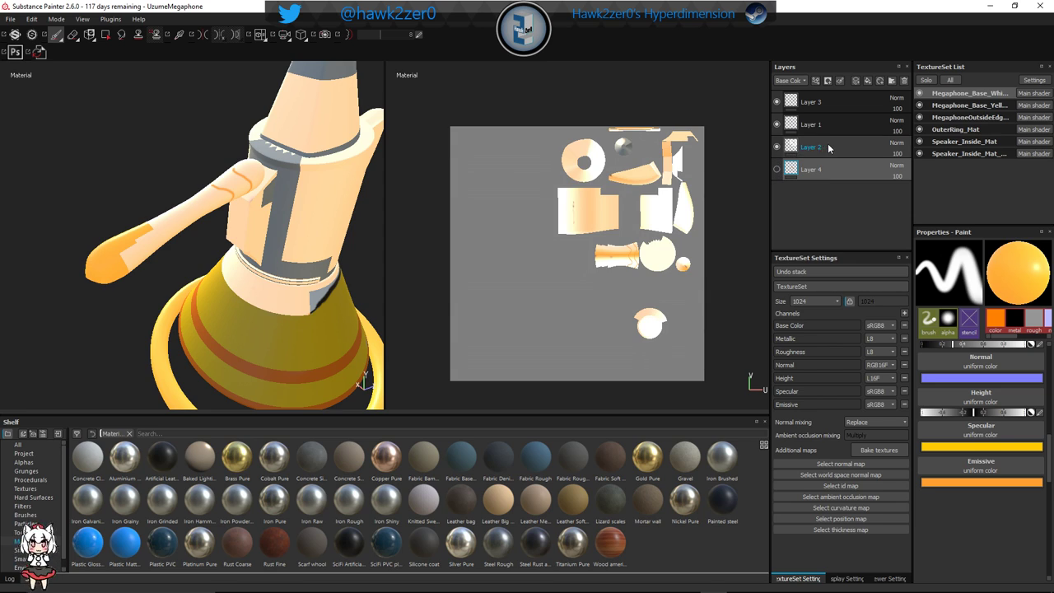
left_click(776, 148)
left_click(776, 148)
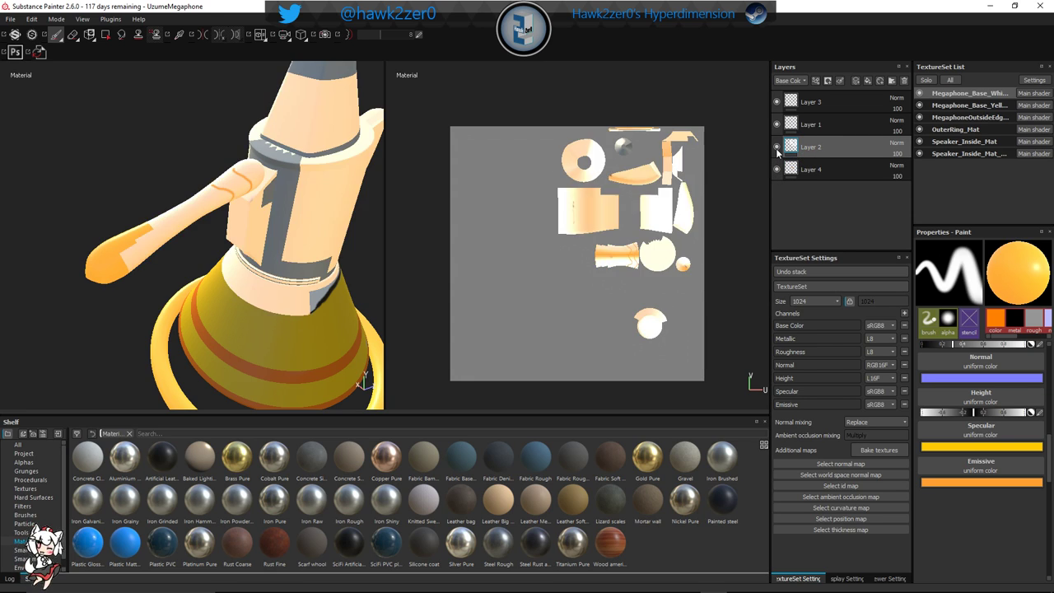
Erase Layer 2's pale paint over the stepped area beside the handle's orange tip, and toggle the layer to check
left_click_drag(198, 296, 260, 282, "alt")
scroll(260, 282, "up", 4)
left_click_drag(205, 211, 204, 275, "alt")
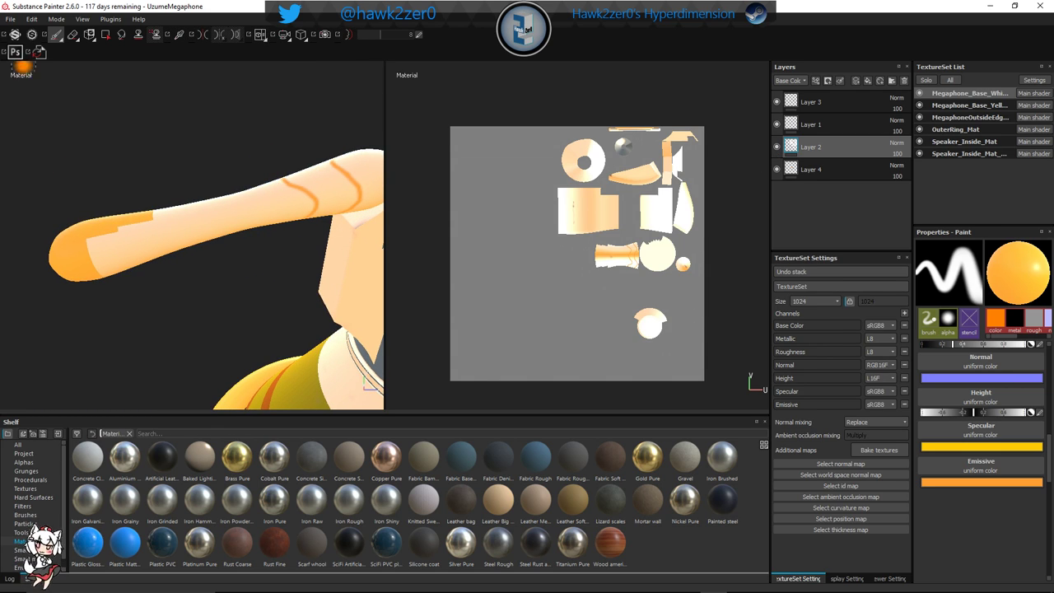
left_click(72, 34)
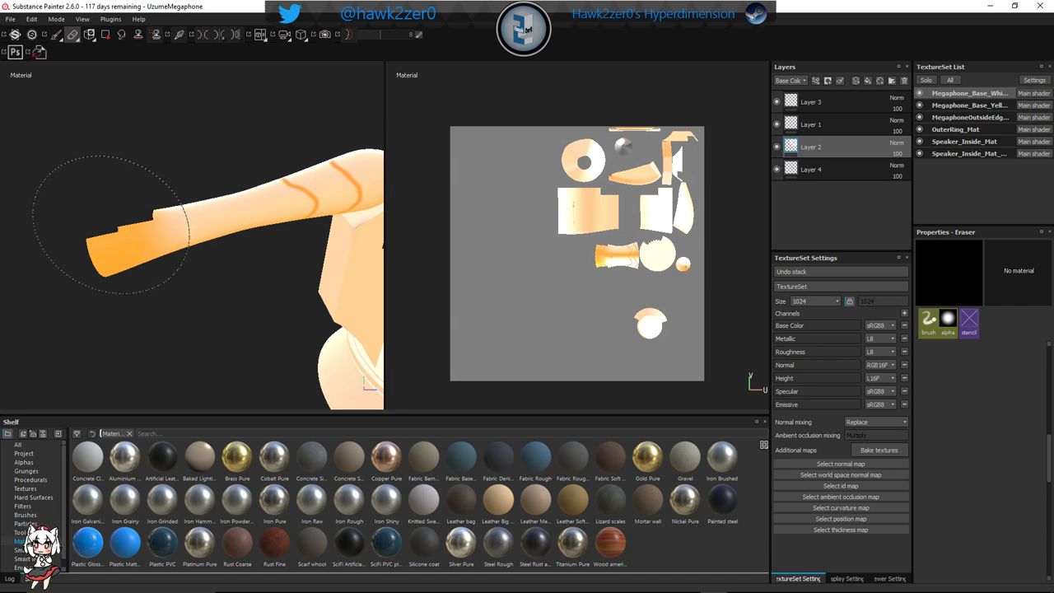
mouse_move(111, 224)
left_mouse_down()
mouse_move(120, 246)
mouse_move(119, 236)
left_mouse_up()
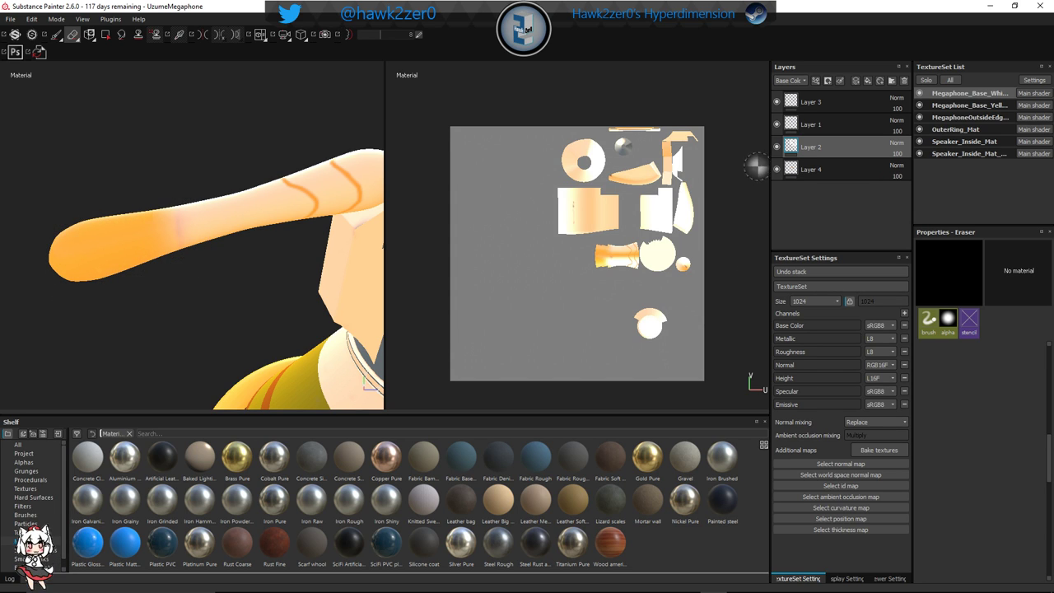
left_click(778, 147)
left_click(777, 147)
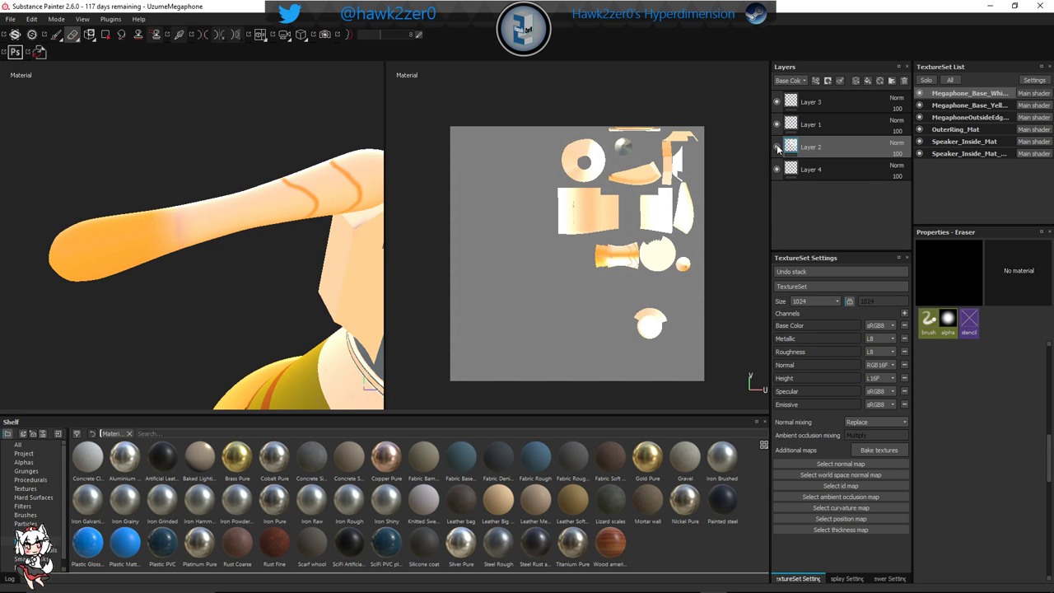
Erase Layer 2 on the opposite side of the handle to extend the orange from the tip, checking with the layer hidden
left_click_drag(132, 305, 329, 297, "alt")
mouse_move(74, 276)
left_mouse_down("alt")
mouse_move(244, 271)
mouse_move(200, 273)
mouse_move(214, 249)
mouse_move(280, 249)
mouse_move(163, 251)
mouse_move(188, 245)
left_mouse_up("alt")
mouse_move(179, 240)
right_mouse_down("ctrl")
mouse_move(140, 241)
mouse_move(157, 243)
right_mouse_up("ctrl")
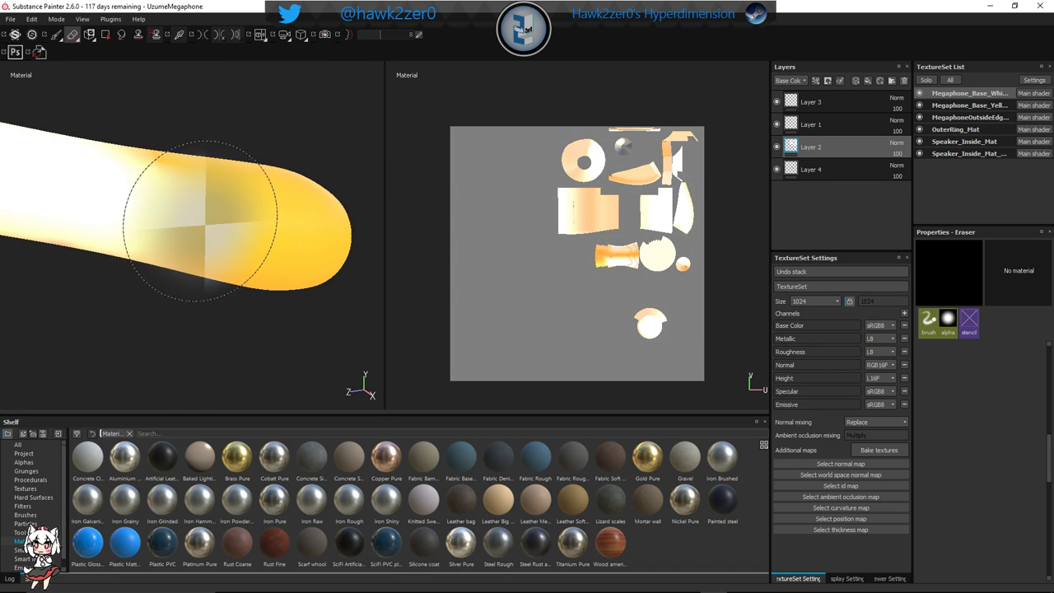
mouse_move(201, 220)
left_mouse_down("alt")
mouse_move(219, 294)
mouse_move(176, 272)
mouse_move(206, 232)
left_mouse_up("alt")
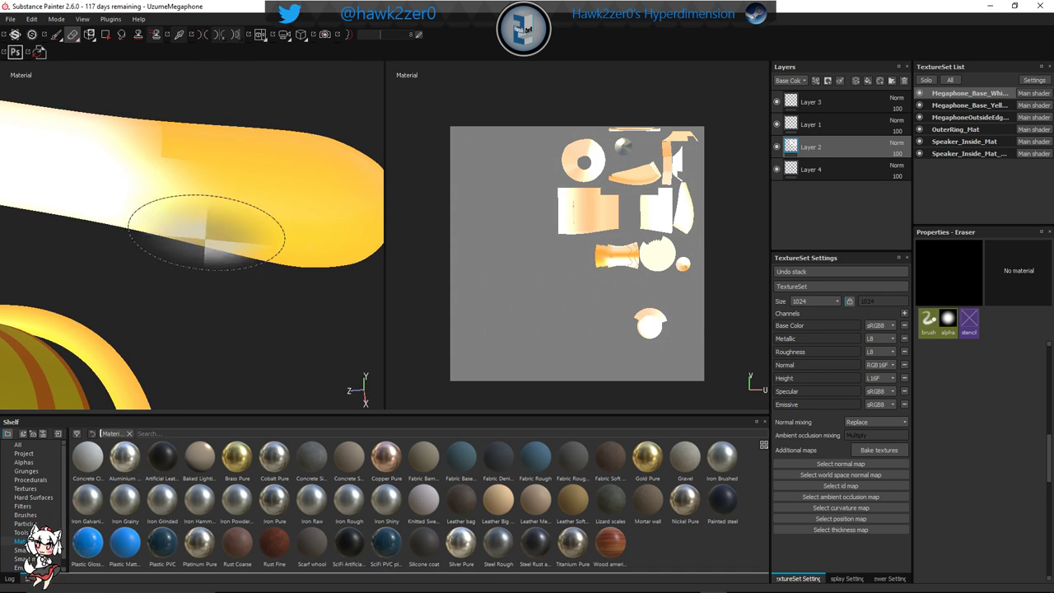
right_click_drag(206, 232, 157, 137, "shift")
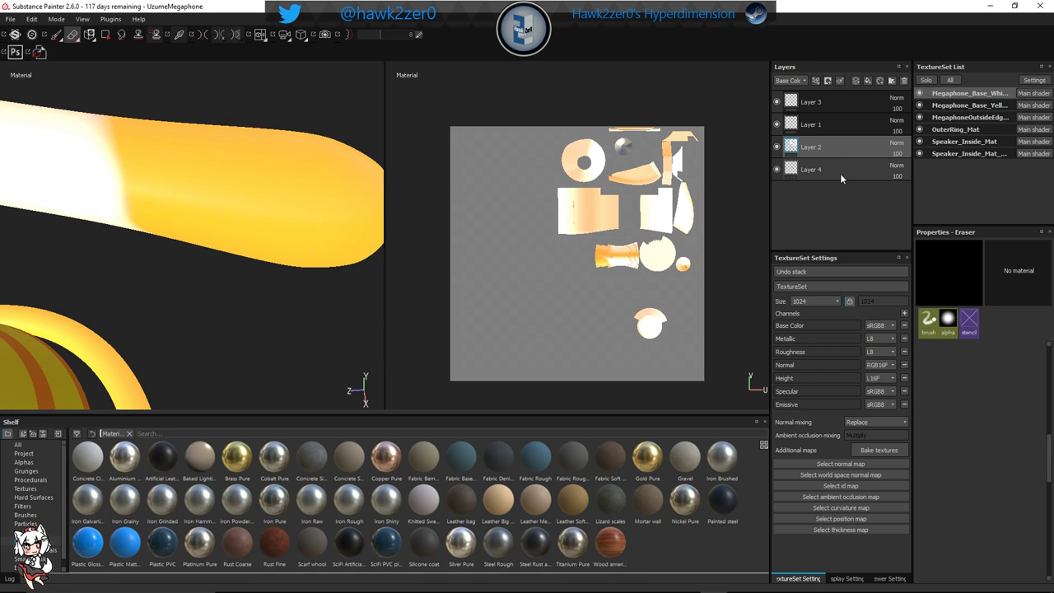
left_click(776, 147)
left_click(776, 147)
left_click(777, 147)
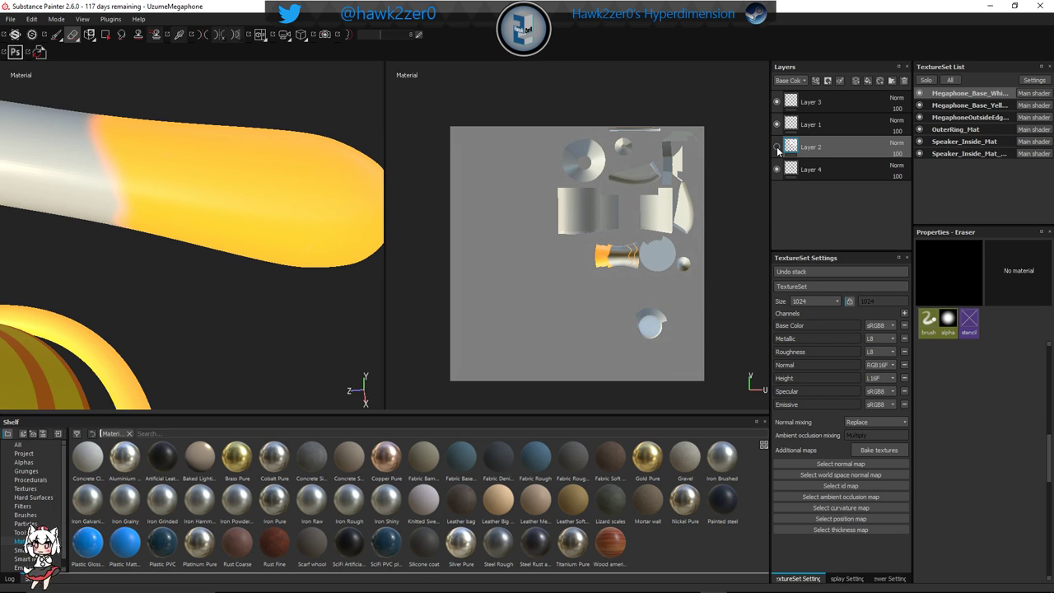
left_click(777, 148)
Erase more of Layer 2 along the underside of the handle where the orange area meets the white
left_click_drag(217, 183, 190, 190, "alt")
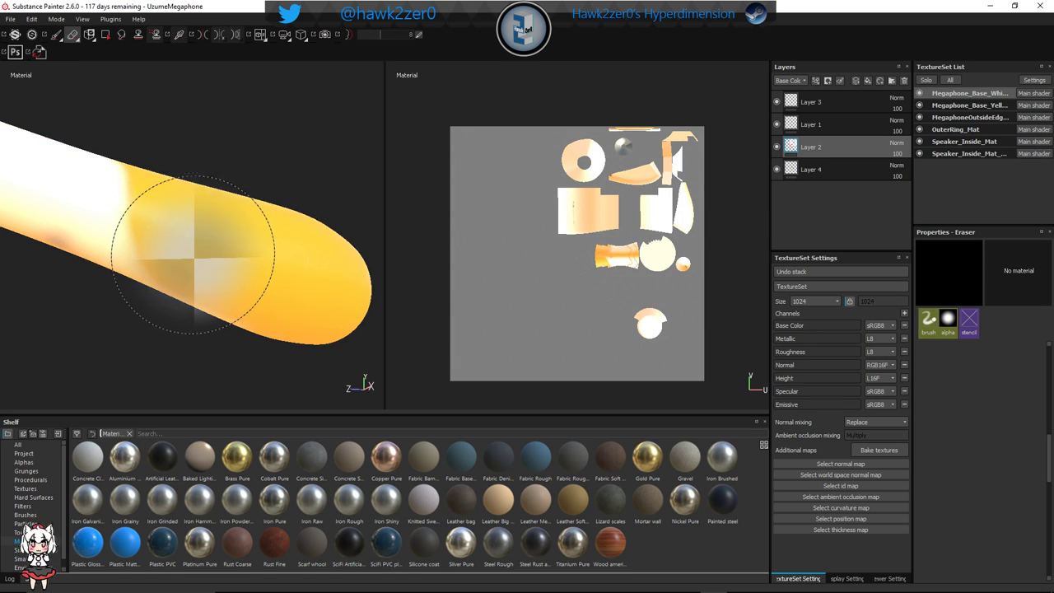
left_click_drag(182, 290, 209, 171, "alt")
left_click(164, 294)
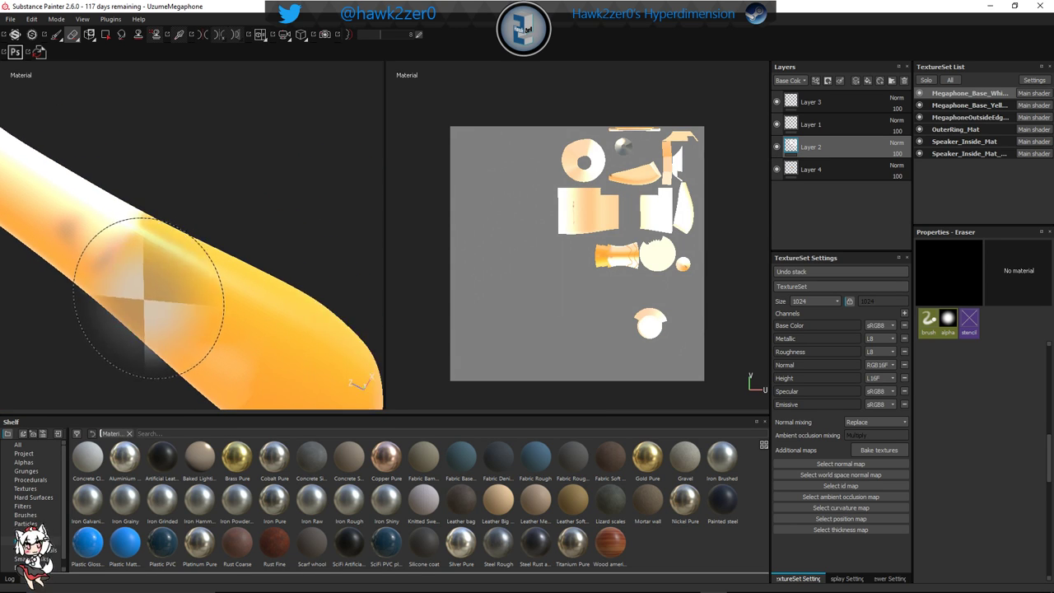
left_click(153, 311)
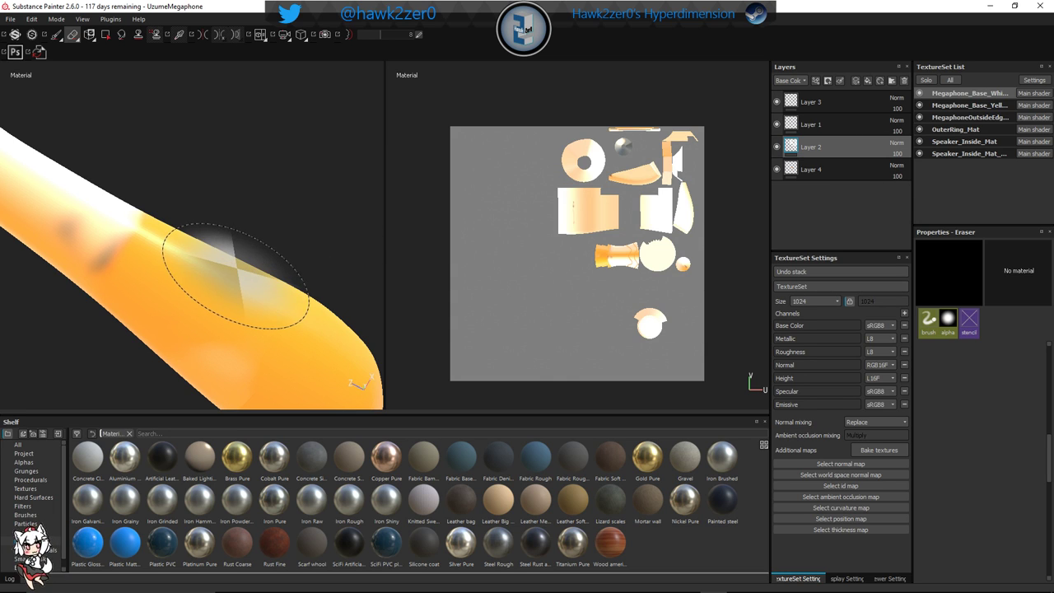
mouse_move(236, 275)
left_mouse_down("alt")
mouse_move(259, 259)
mouse_move(258, 289)
mouse_move(153, 289)
mouse_move(254, 262)
mouse_move(228, 305)
mouse_move(311, 190)
mouse_move(352, 318)
left_mouse_up("alt")
Toggle Layer 2's visibility and examine the handle between its stripes and the orange tip
left_click(811, 169)
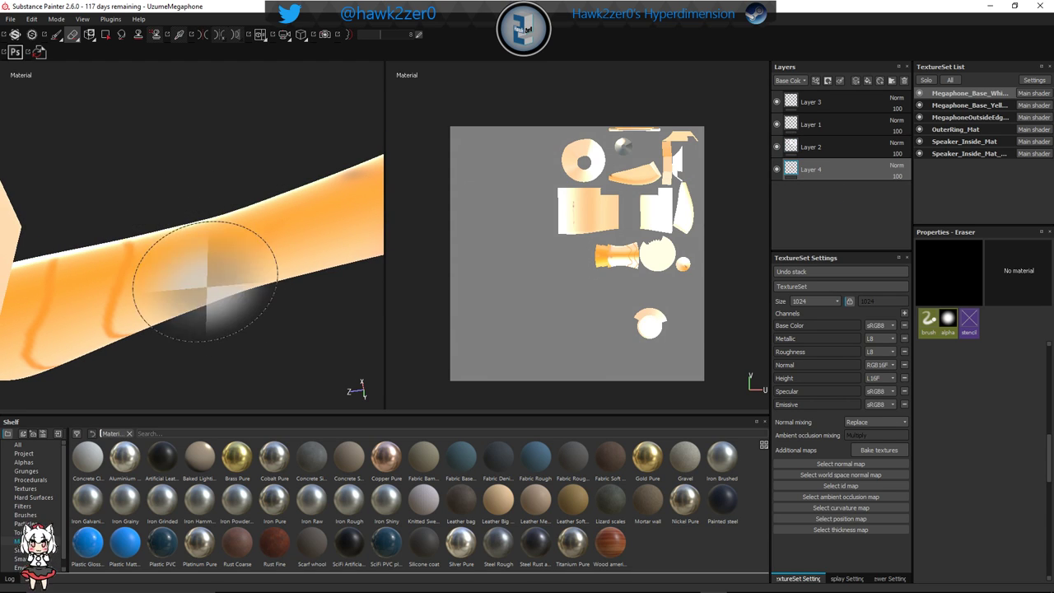
left_click(777, 147)
left_click(776, 146)
left_click(811, 147)
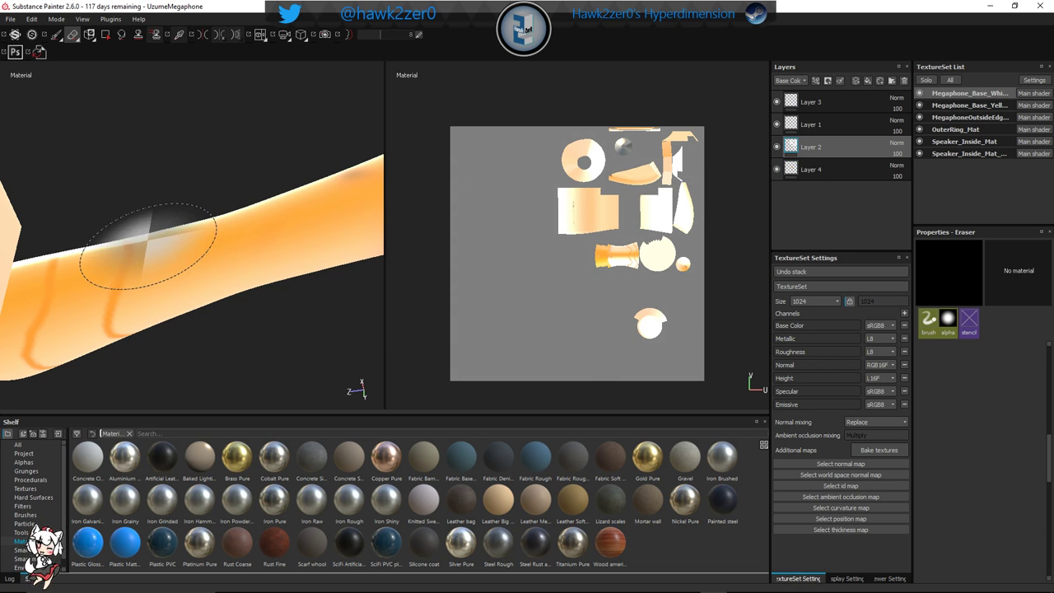
mouse_move(149, 248)
left_mouse_down("alt")
mouse_move(165, 305)
mouse_move(231, 346)
mouse_move(294, 305)
mouse_move(278, 236)
mouse_move(330, 219)
mouse_move(264, 291)
mouse_move(434, 365)
left_mouse_up("alt")
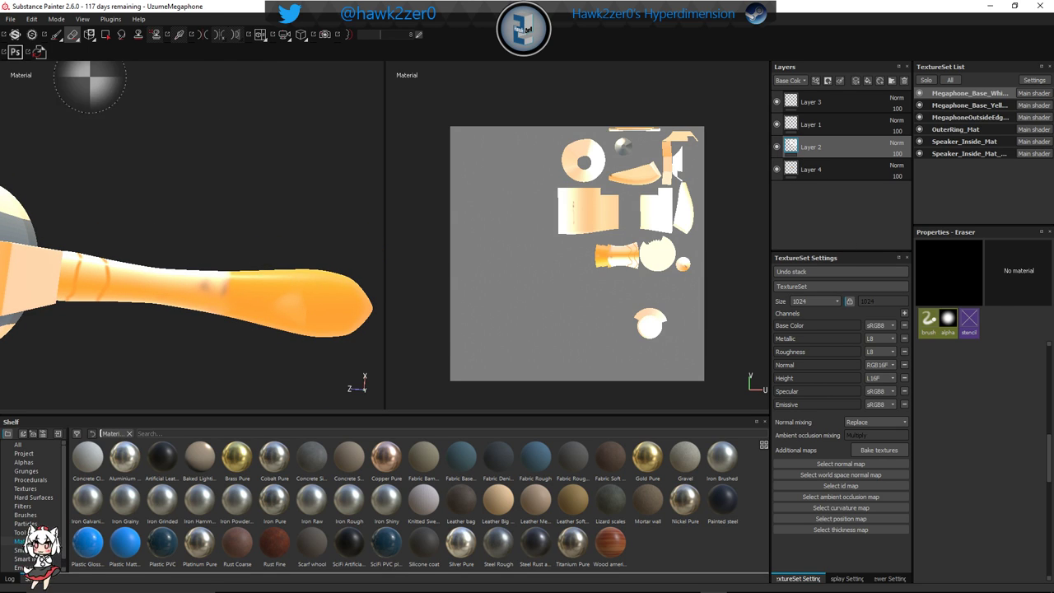
Switch to the paint brush and set its Base Color to white, R 1.000, G 1.000, B 1.000
left_click(55, 34)
scroll(969, 389, "up", 3)
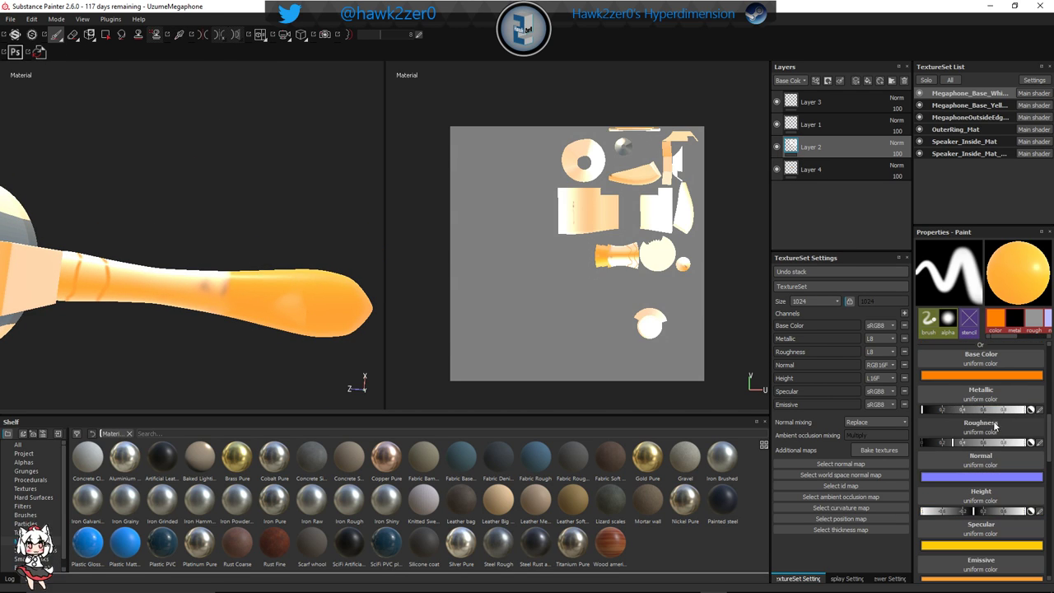
left_click(991, 377)
left_click_drag(931, 368, 880, 340)
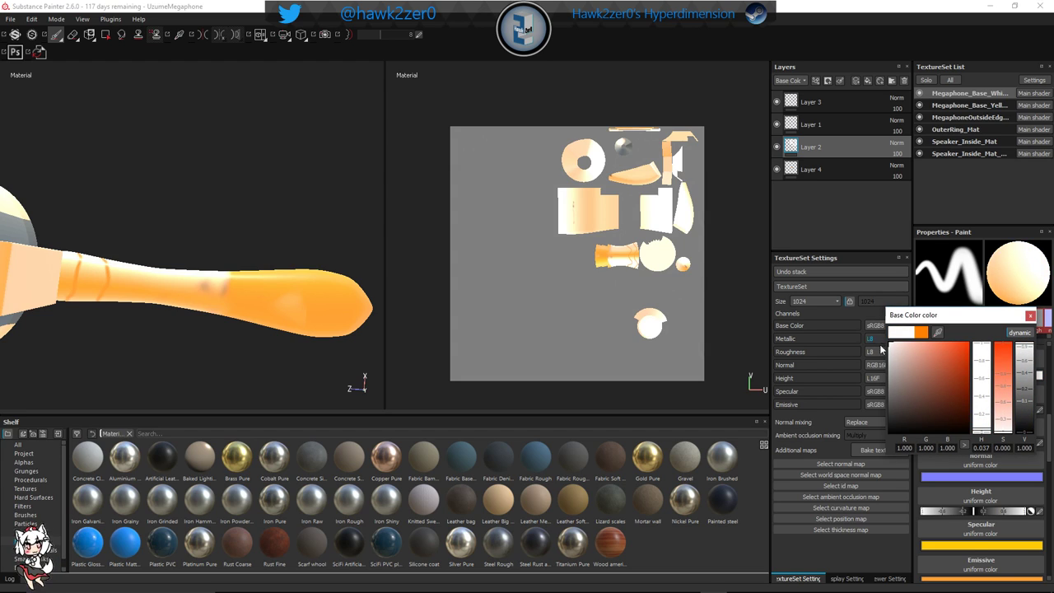
left_click(1030, 316)
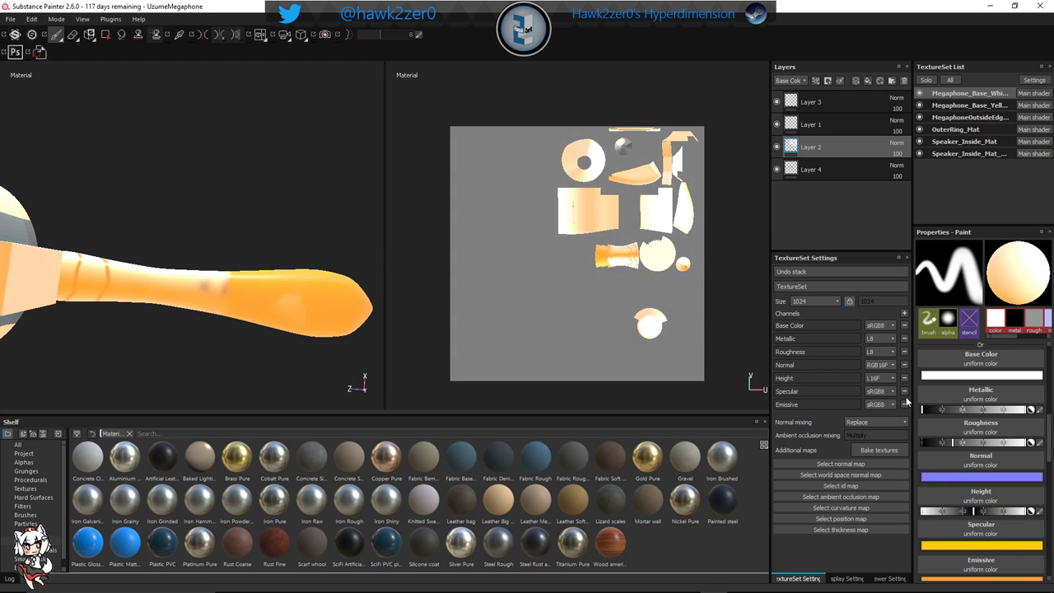
Remove the Emissive and Specular channels from the texture set
left_click(906, 396)
left_click(905, 391)
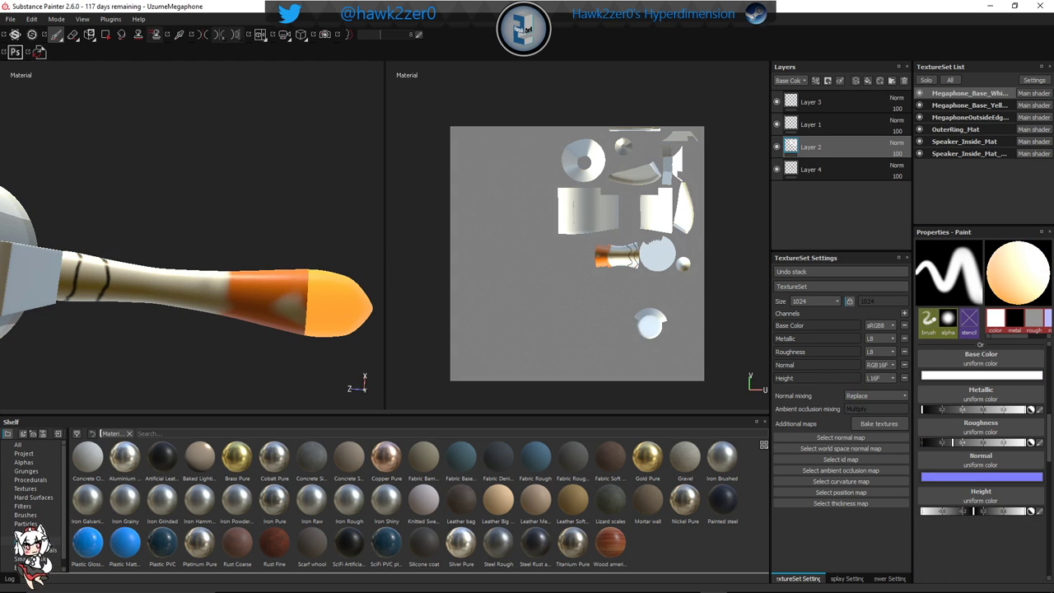
Undo the last white stroke and erase the leftover beige patch on Layer 2 from the orange band beside the handle tip
scroll(186, 308, "up", 5)
middle_click_drag(213, 297, 61, 264)
key("ctrl+z")
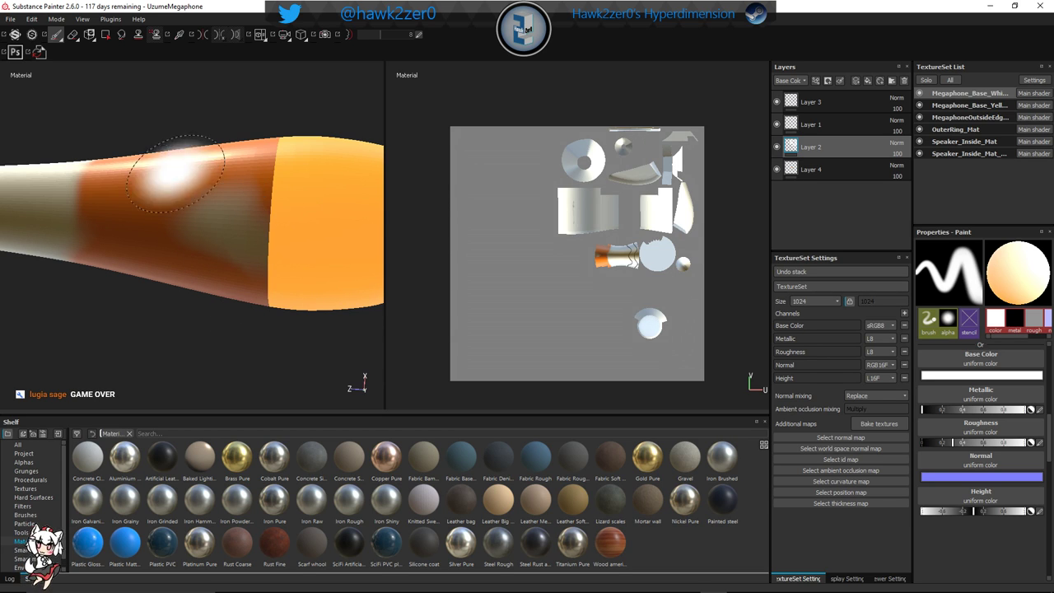
key("2")
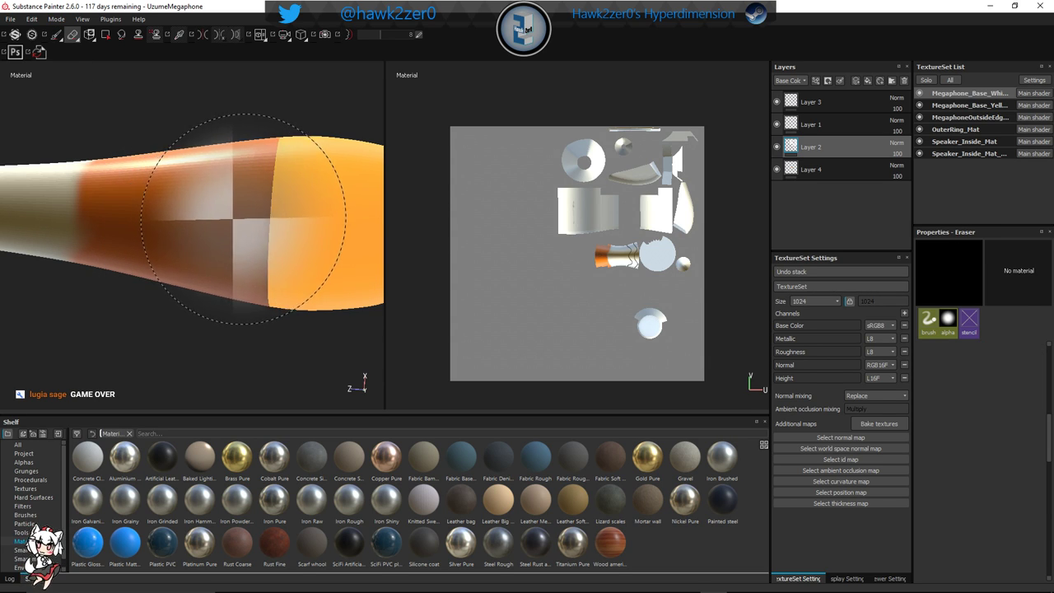
right_click_drag(257, 282, 241, 261, "alt")
left_click_drag(241, 255, 245, 167, "alt")
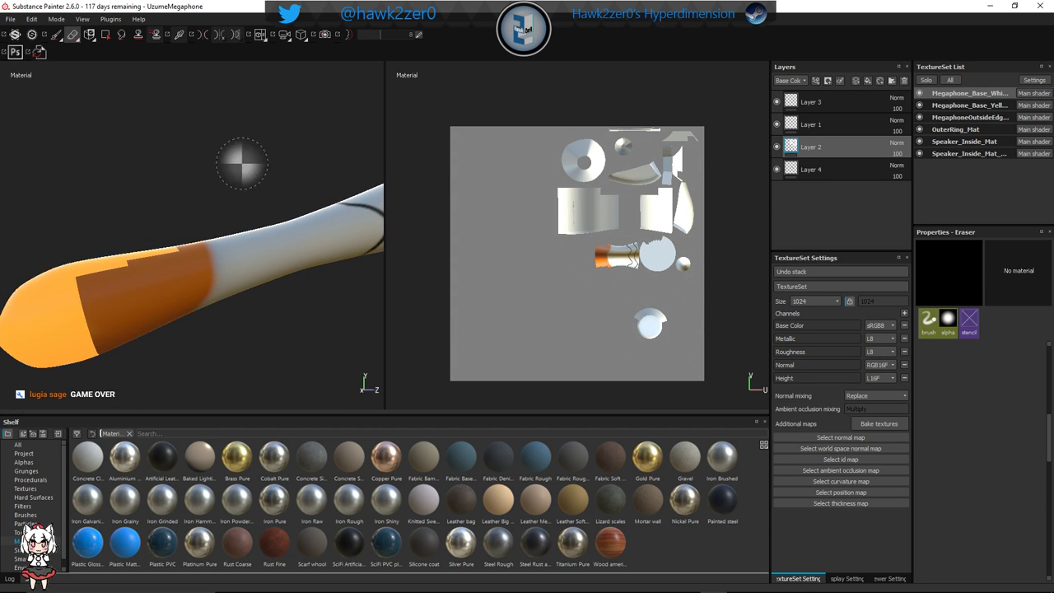
mouse_move(137, 304)
left_mouse_down("alt")
mouse_move(145, 339)
mouse_move(118, 294)
mouse_move(153, 305)
mouse_move(94, 294)
mouse_move(115, 261)
mouse_move(244, 278)
left_mouse_up("alt")
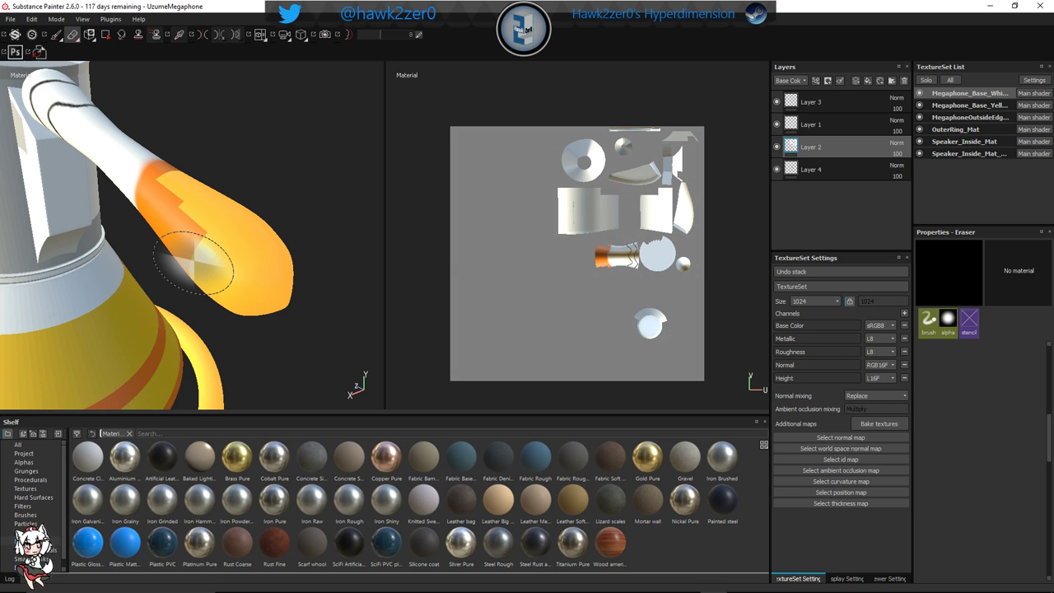
left_click_drag(236, 248, 263, 191, "alt")
Try the Passthrough, Replace and Disable blend modes on Layer 4, and return it to Normal
left_click(833, 169)
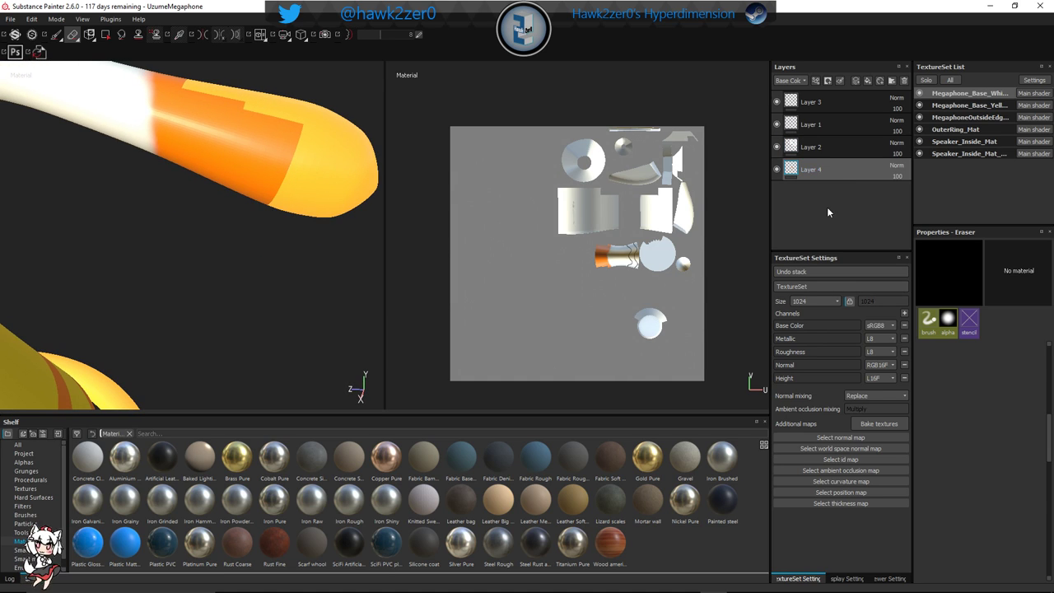
left_click(897, 167)
left_click(916, 185)
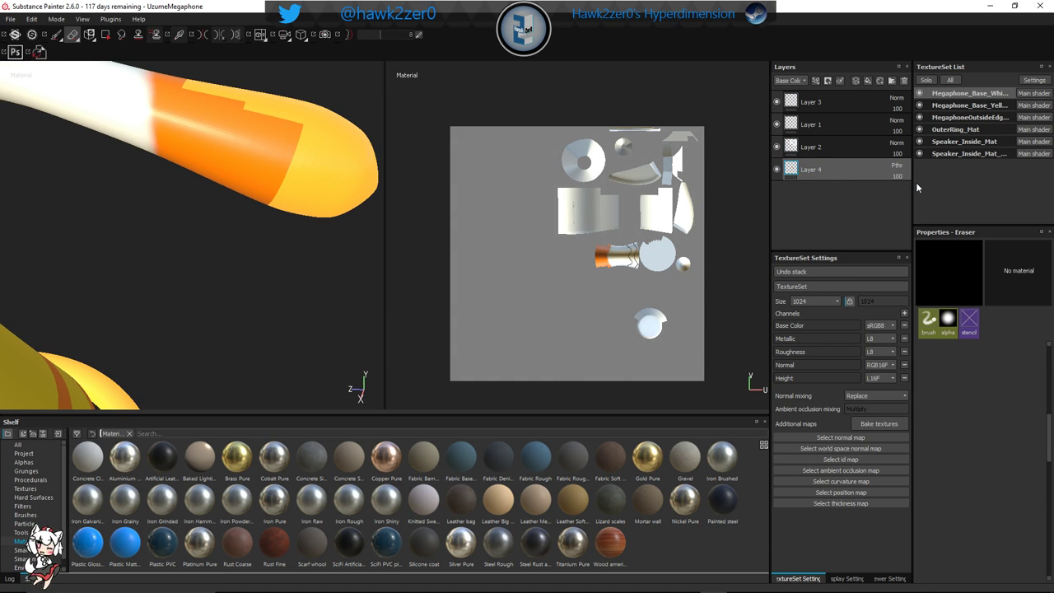
left_click(897, 166)
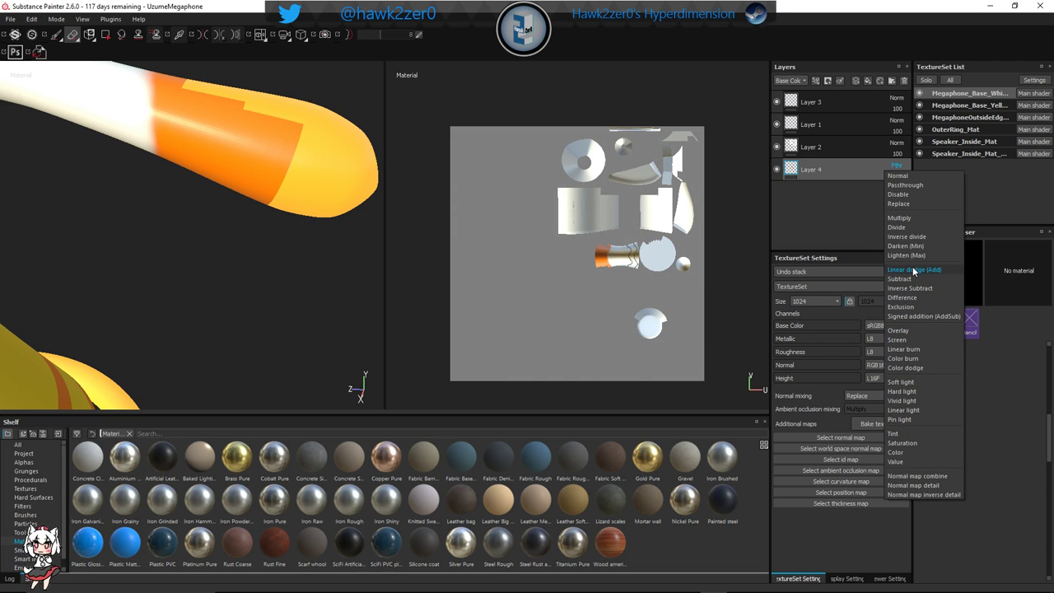
left_click(914, 204)
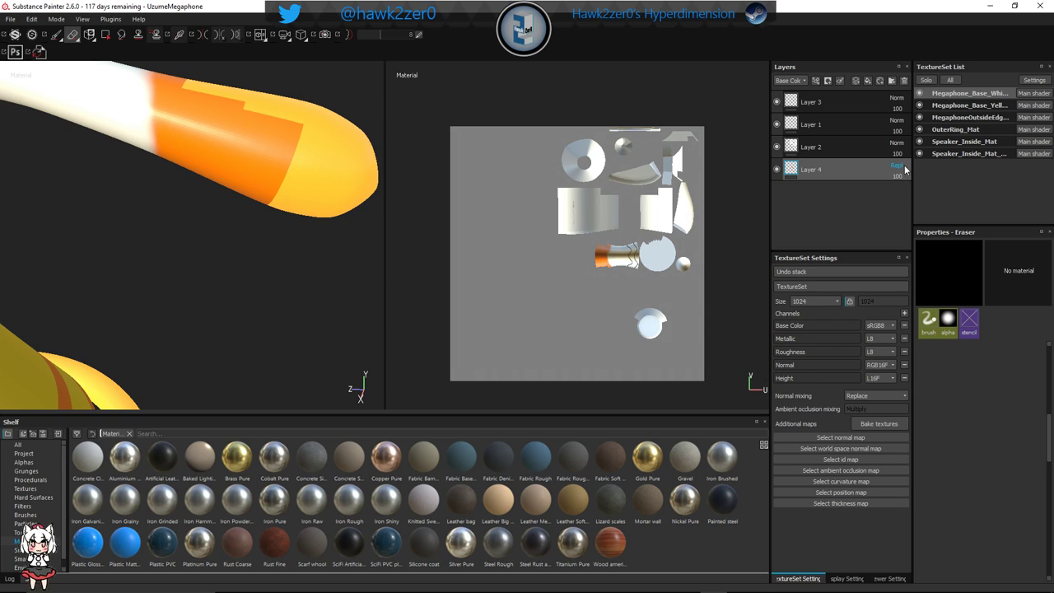
left_click(898, 167)
left_click(916, 194)
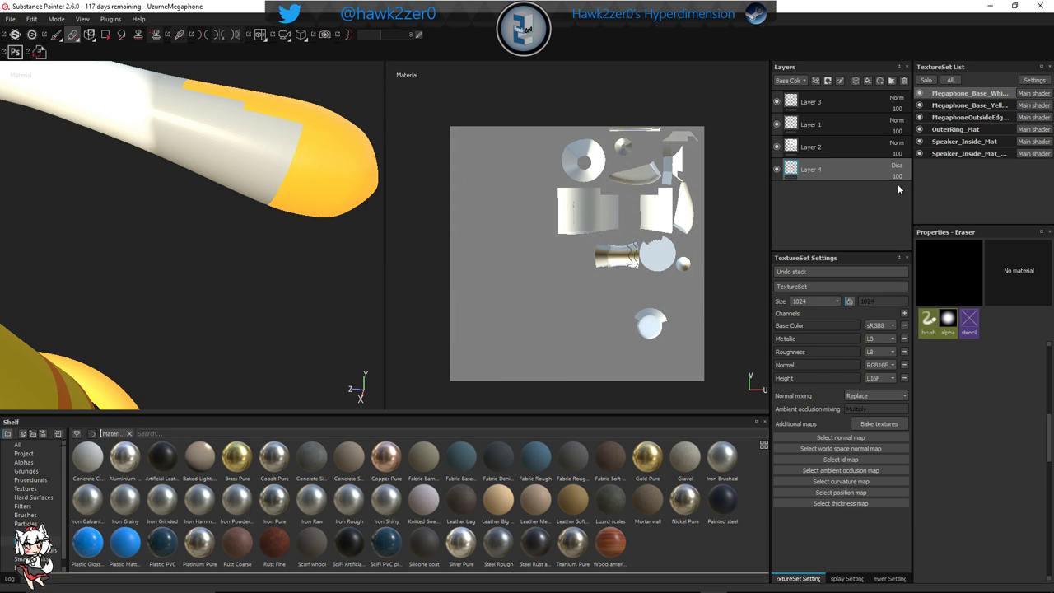
left_click(897, 166)
left_click(905, 176)
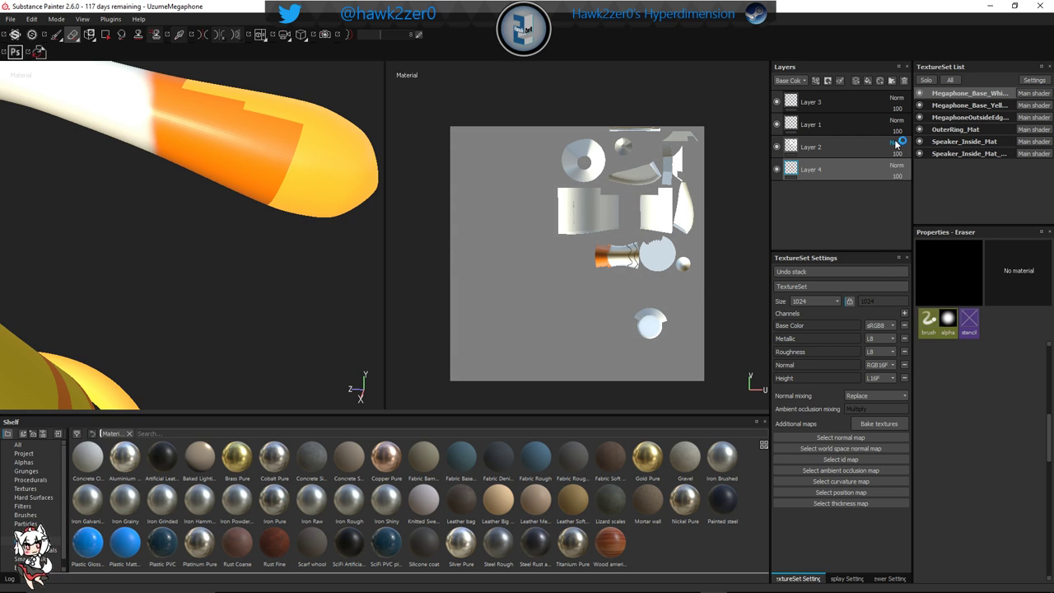
Try the Multiply, Inverse divide and Signed addition (AddSub) blend modes on Layer 4, and return it to Normal
left_click(899, 168)
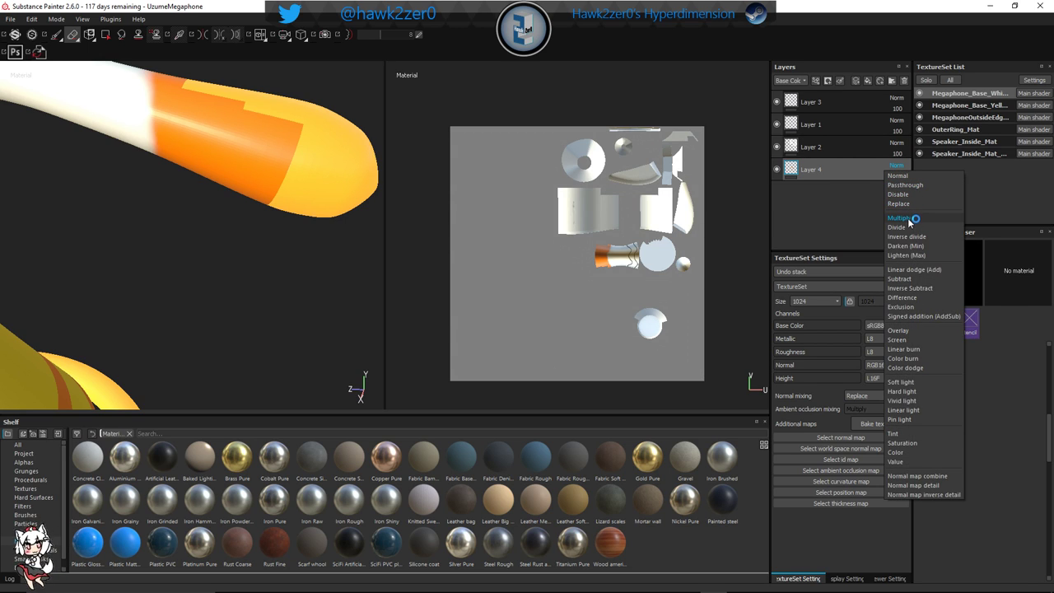
left_click(908, 216)
left_click(905, 167)
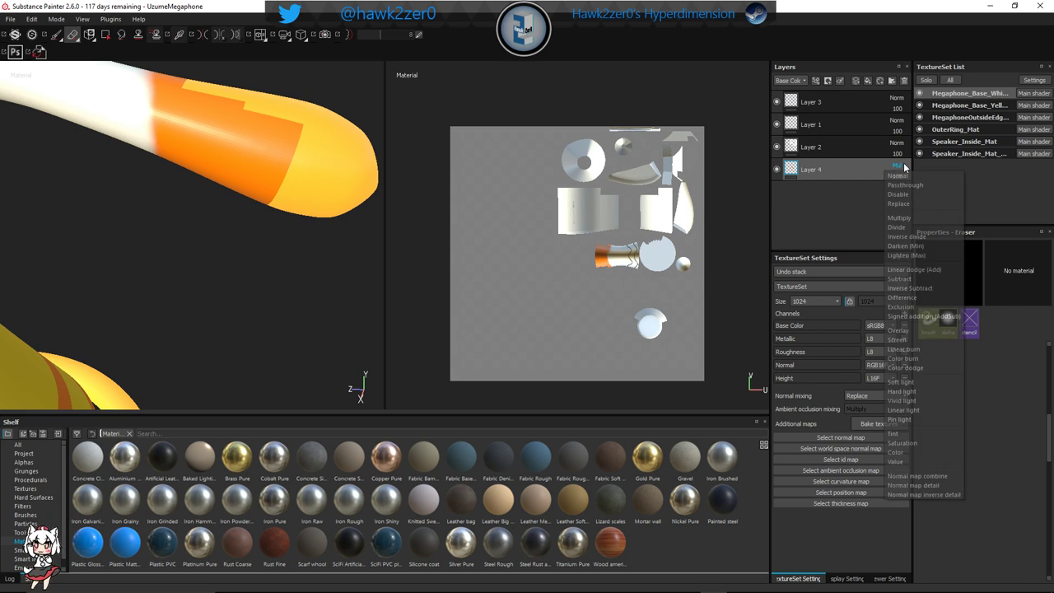
left_click(907, 237)
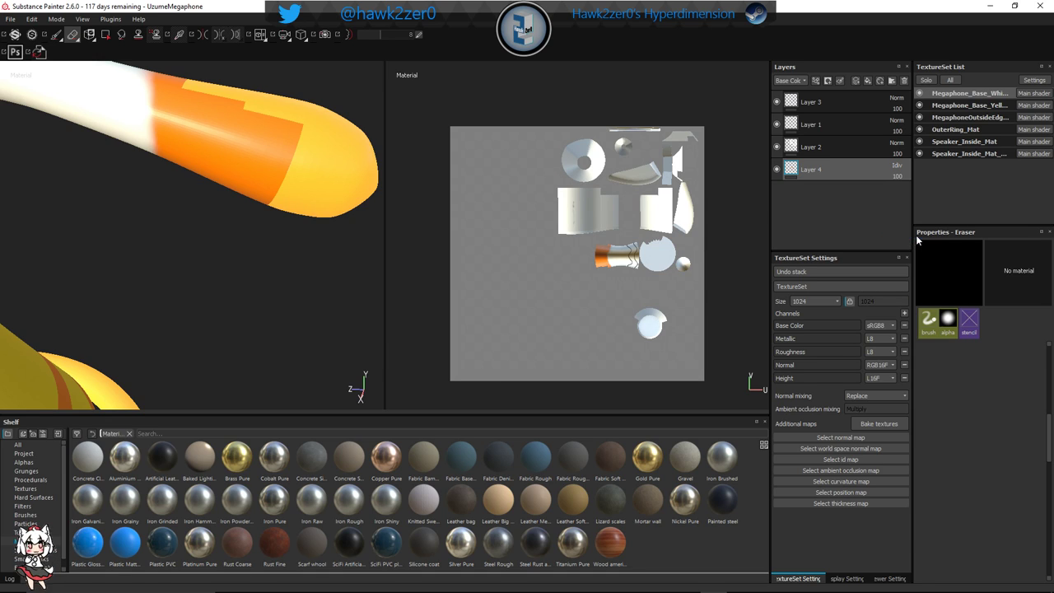
left_click(896, 169)
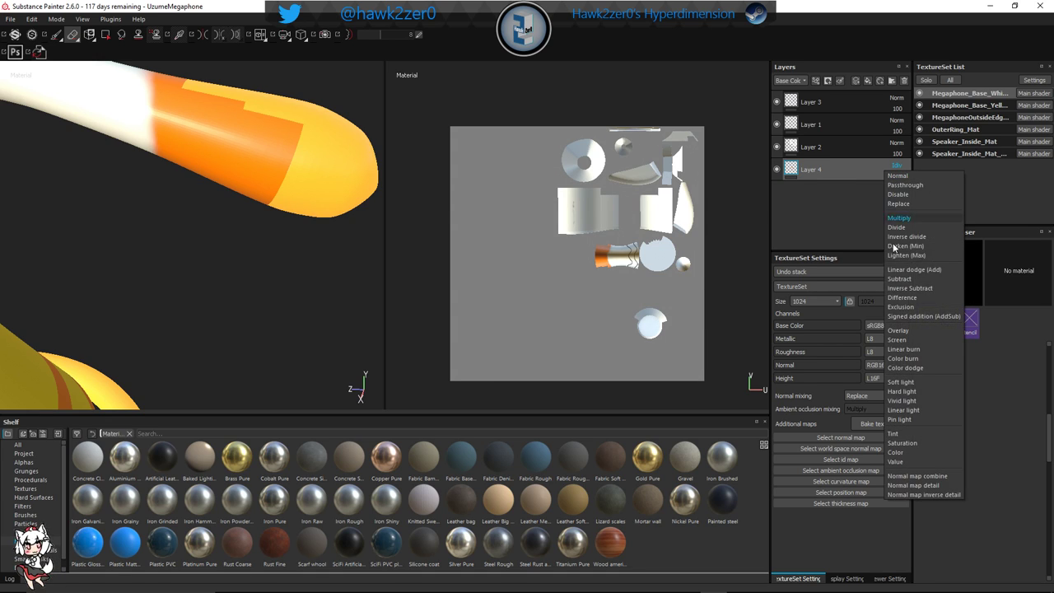
left_click(911, 315)
left_click(895, 169)
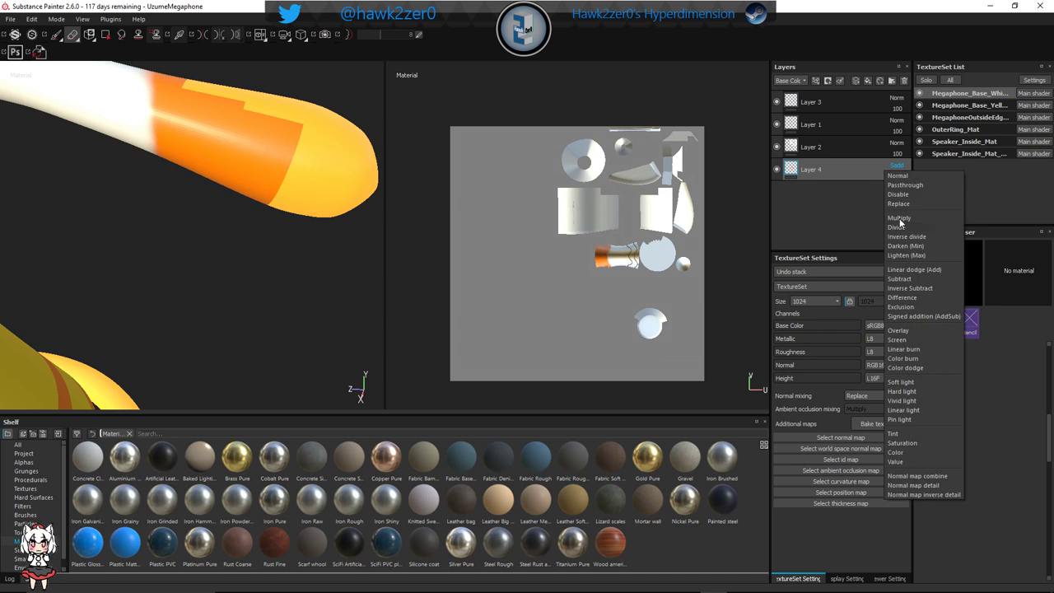
left_click(902, 175)
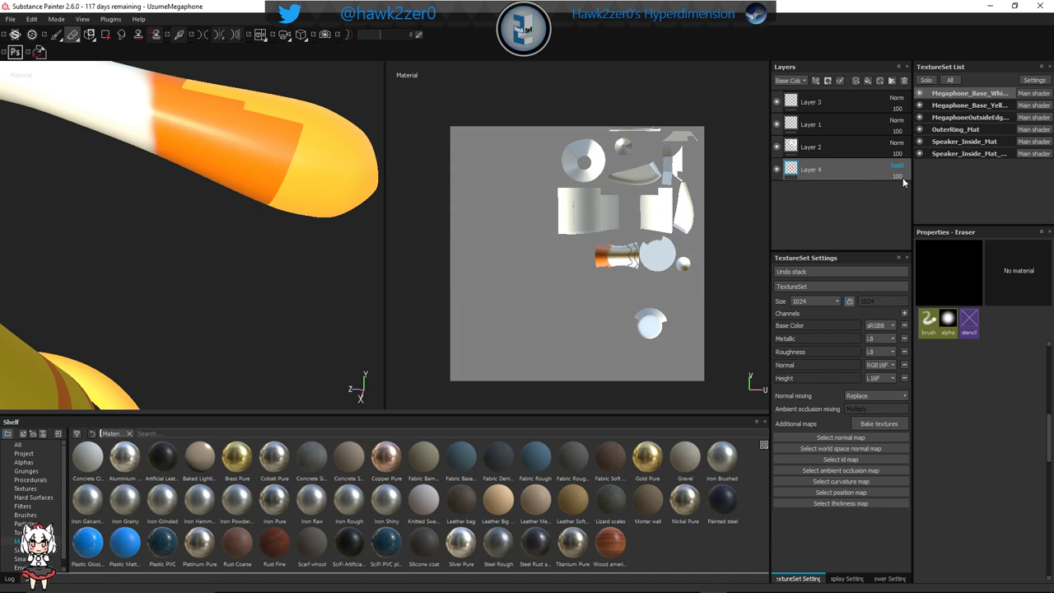
left_click(841, 82)
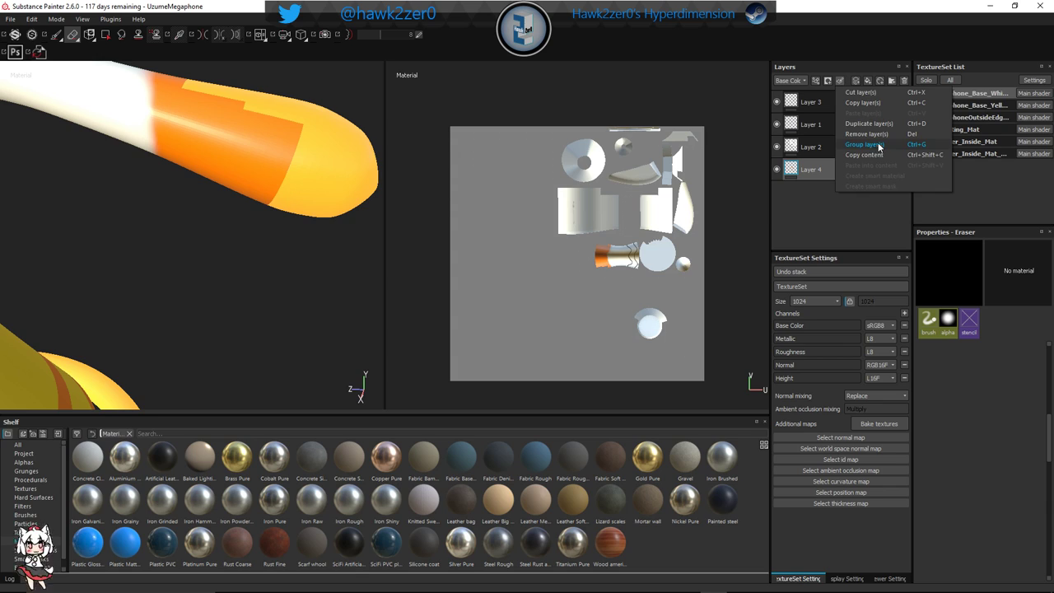
left_click(860, 203)
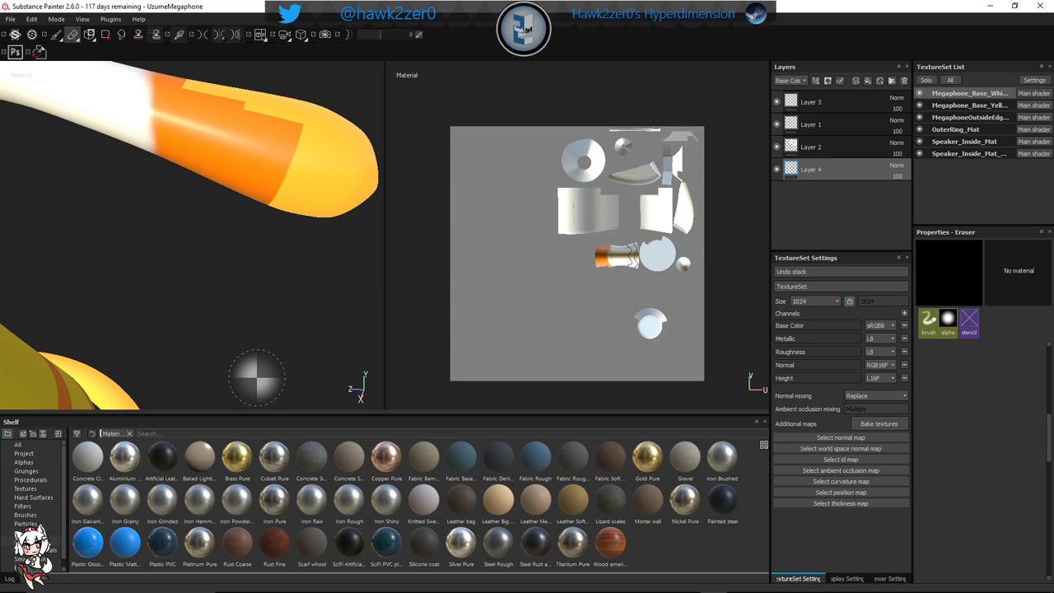
Inspect the handle's paint from several angles and preview the whole megaphone in an Iray render
scroll(245, 321, "down", 3)
mouse_move(250, 280)
left_mouse_down("alt")
mouse_move(272, 288)
mouse_move(205, 297)
mouse_move(266, 308)
mouse_move(266, 294)
mouse_move(192, 234)
left_mouse_up("alt")
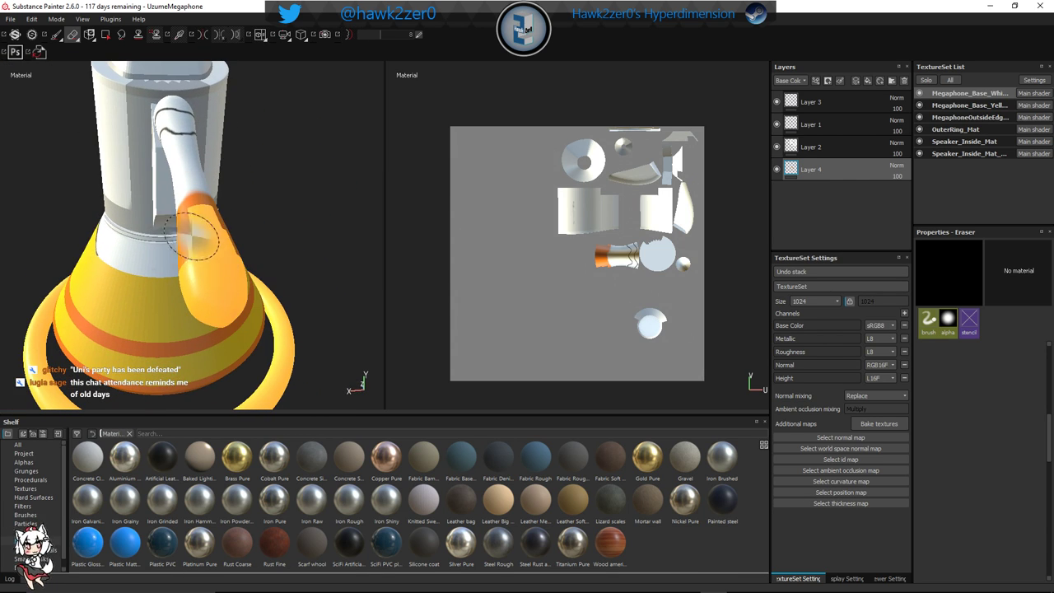
mouse_move(198, 290)
left_mouse_down("alt")
mouse_move(317, 313)
mouse_move(284, 284)
mouse_move(322, 273)
mouse_move(315, 259)
mouse_move(308, 290)
mouse_move(189, 297)
mouse_move(292, 266)
mouse_move(301, 370)
mouse_move(288, 264)
mouse_move(275, 244)
mouse_move(271, 265)
mouse_move(196, 307)
mouse_move(212, 242)
mouse_move(169, 272)
mouse_move(335, 301)
mouse_move(275, 316)
mouse_move(146, 294)
mouse_move(212, 270)
mouse_move(236, 242)
mouse_move(217, 310)
mouse_move(263, 302)
mouse_move(247, 244)
mouse_move(247, 337)
mouse_move(74, 316)
mouse_move(170, 322)
mouse_move(146, 299)
mouse_move(197, 287)
mouse_move(214, 288)
mouse_move(184, 294)
mouse_move(412, 299)
mouse_move(168, 272)
mouse_move(150, 238)
mouse_move(191, 281)
mouse_move(224, 285)
left_mouse_up("alt")
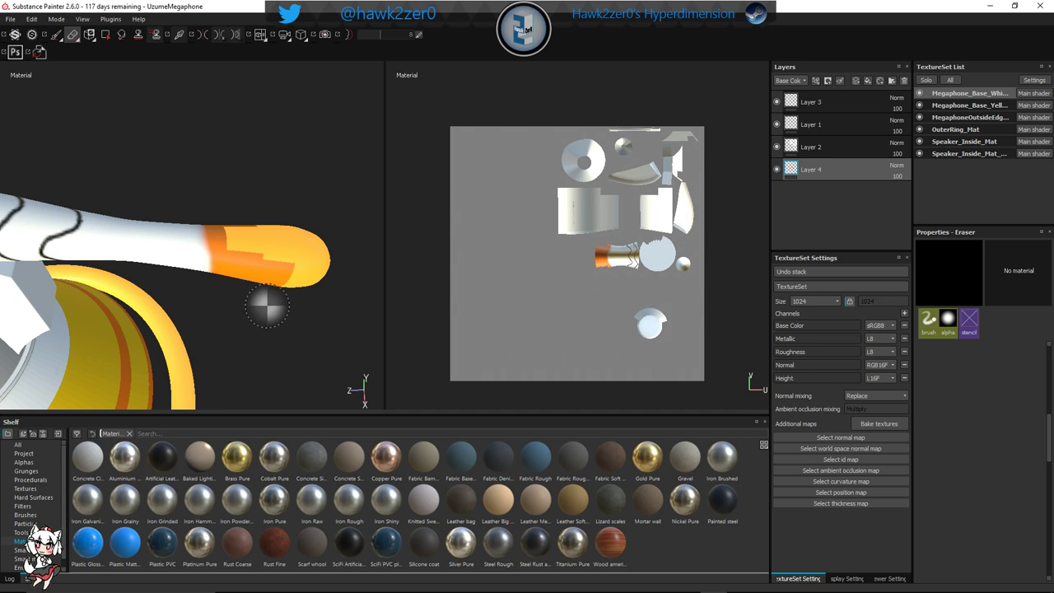
scroll(276, 297, "up", 2)
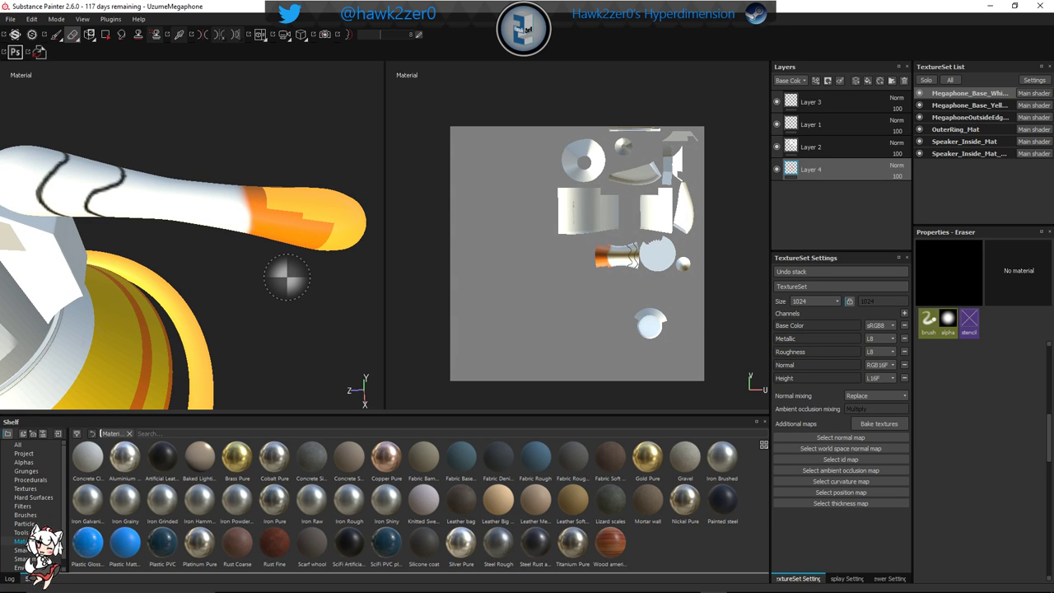
middle_click_drag(292, 263, 341, 244, "alt")
scroll(341, 244, "down", 7)
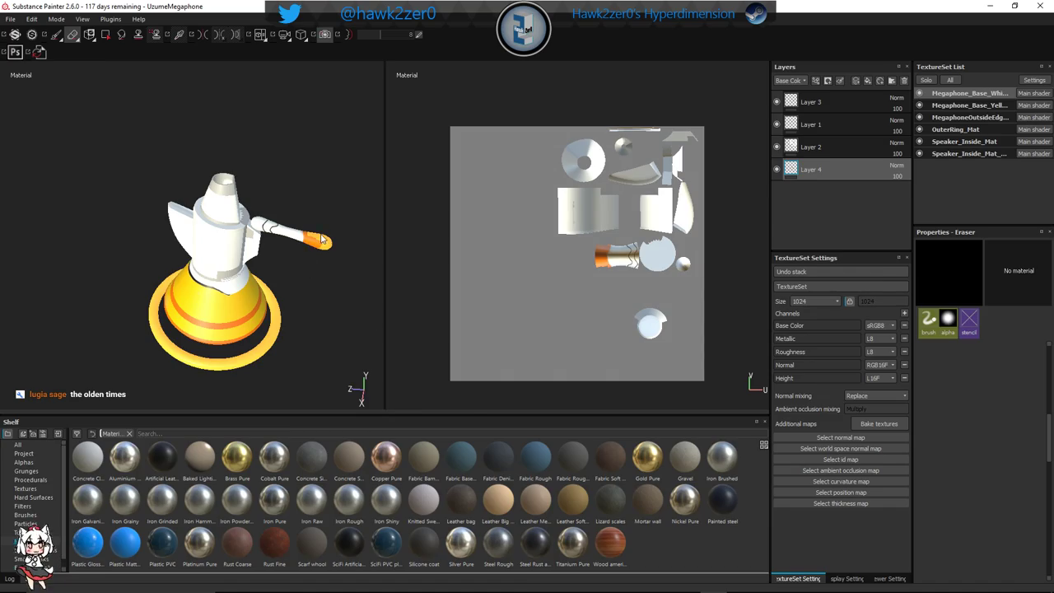
key("F10")
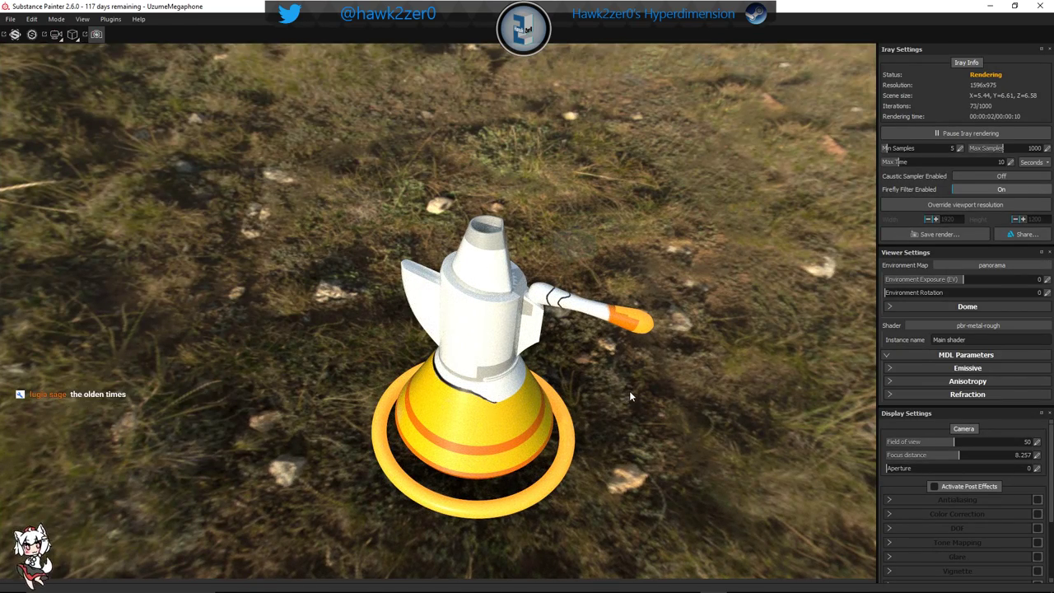
left_click_drag(629, 390, 709, 362, "alt")
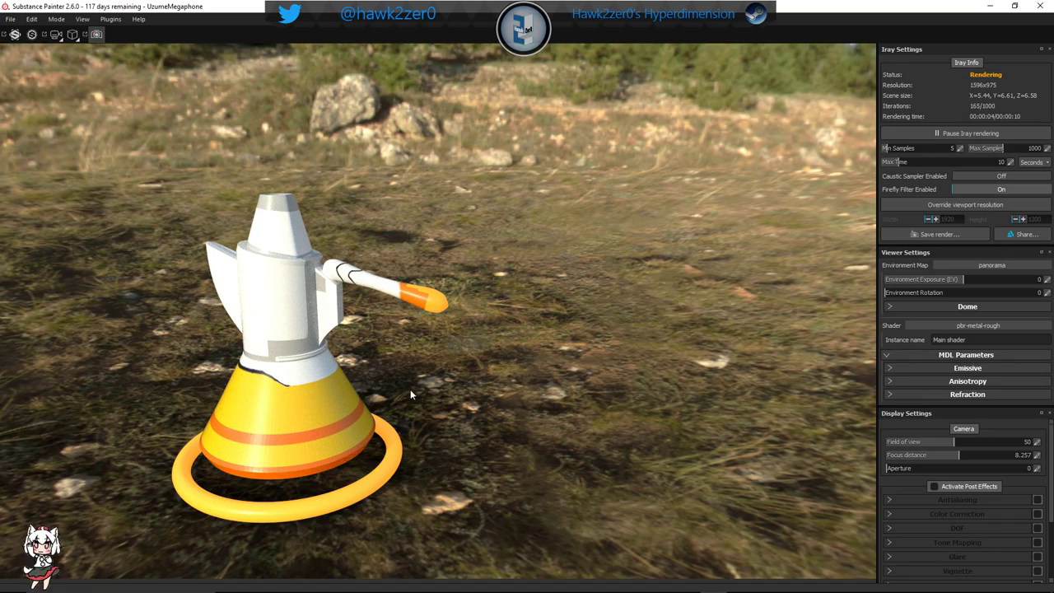
left_click_drag(411, 395, 498, 350, "alt")
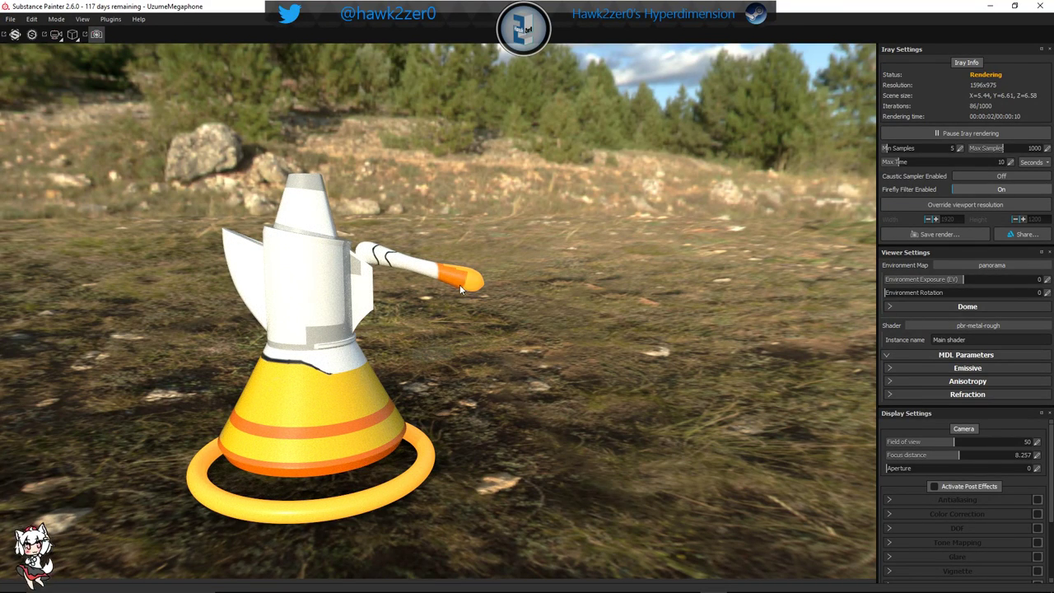
left_click(97, 34)
Select the OuterRing_Mat texture set and set the paint brush's Base Color to orange, R 1.000, G 0.184, B 0.000
middle_click_drag(323, 294, 381, 258, "alt")
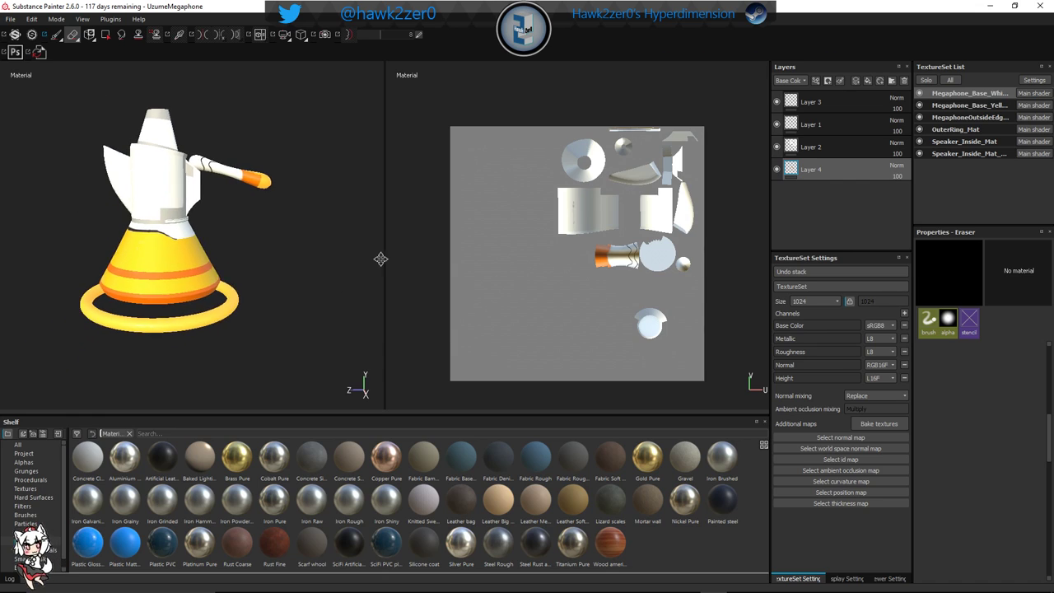
middle_click_drag(251, 276, 297, 248, "alt")
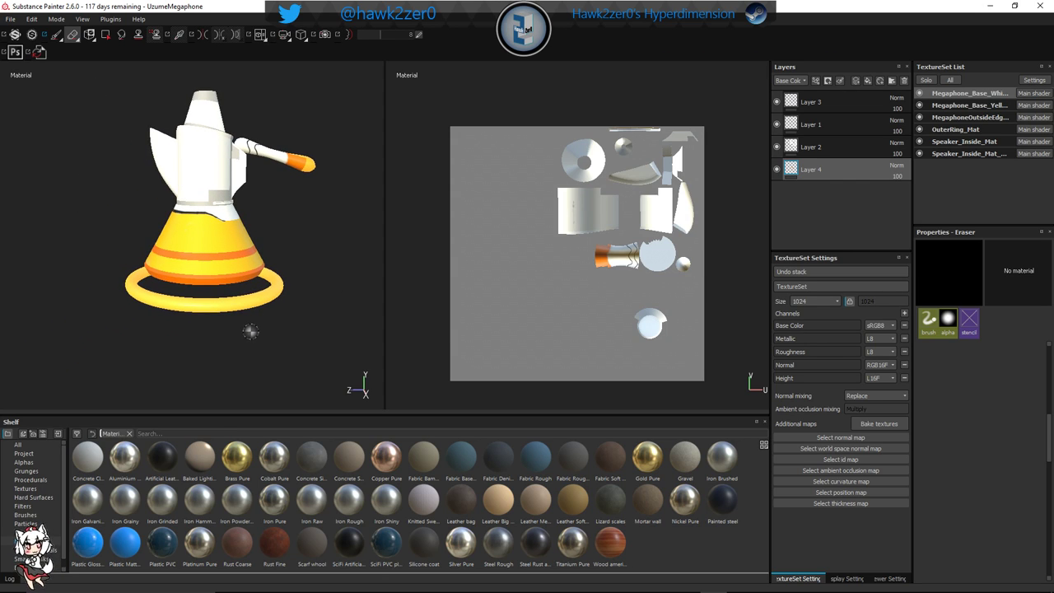
left_click(955, 129)
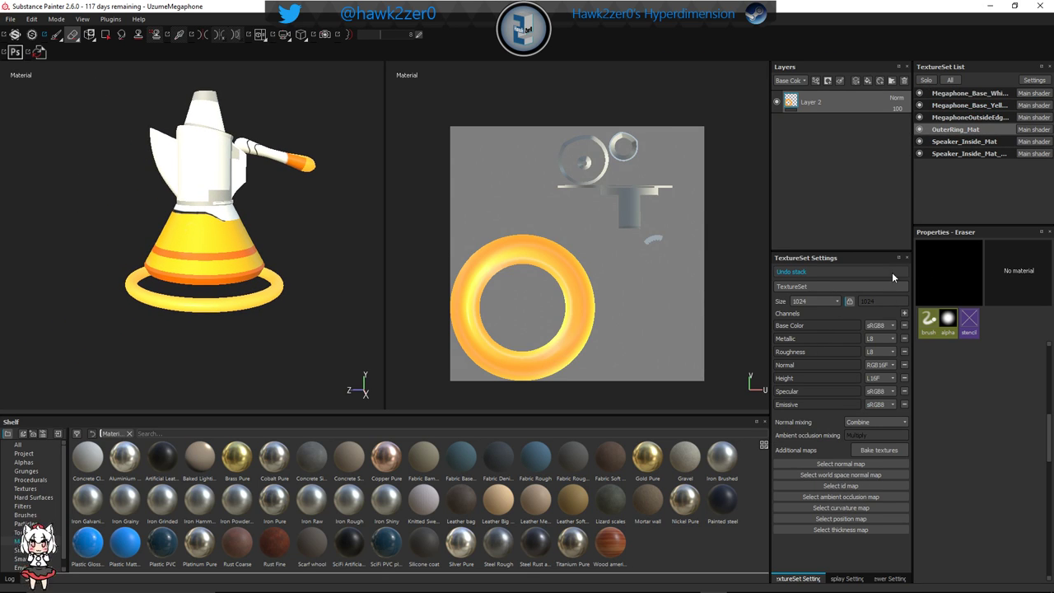
left_click(56, 35)
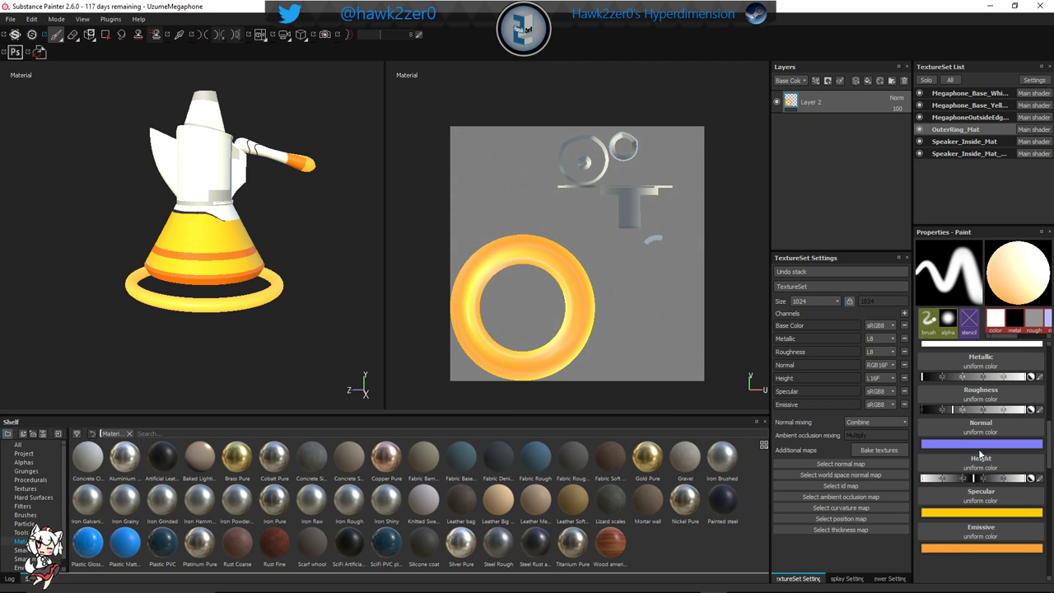
left_click(982, 407)
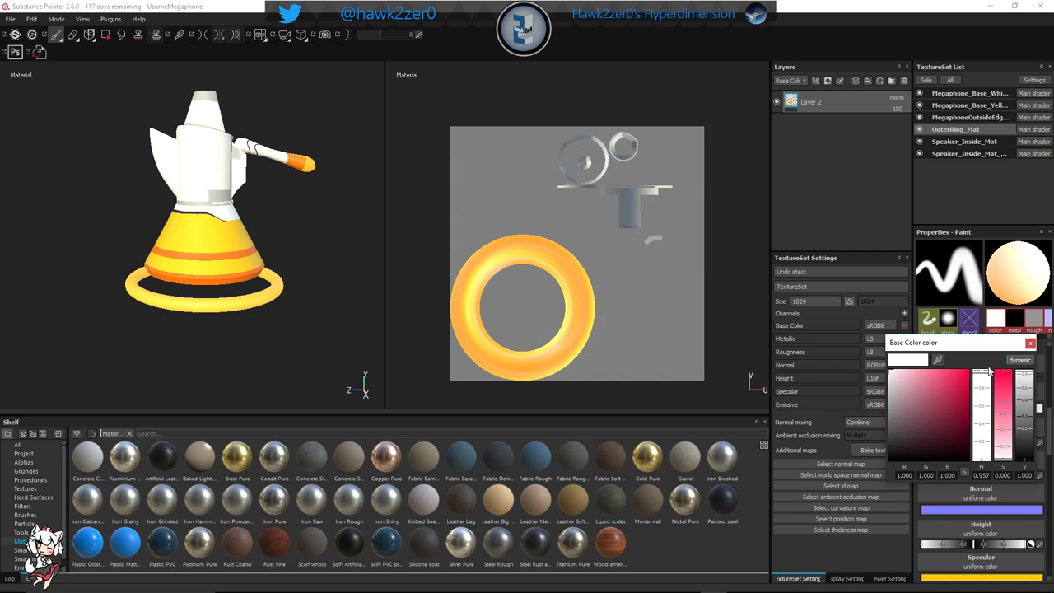
left_click_drag(1003, 395, 1000, 342)
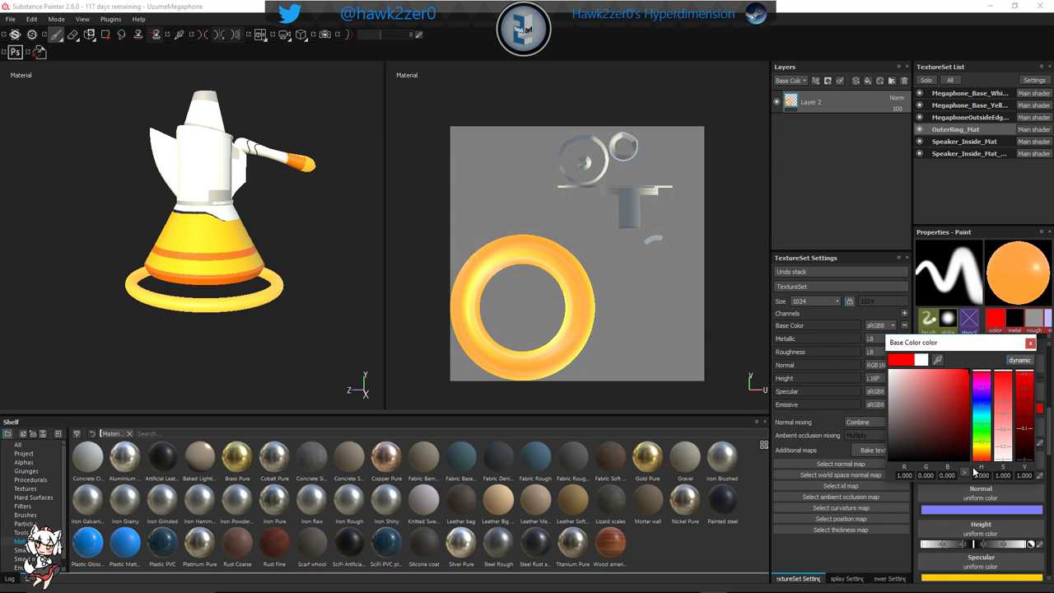
left_click_drag(977, 461, 980, 457)
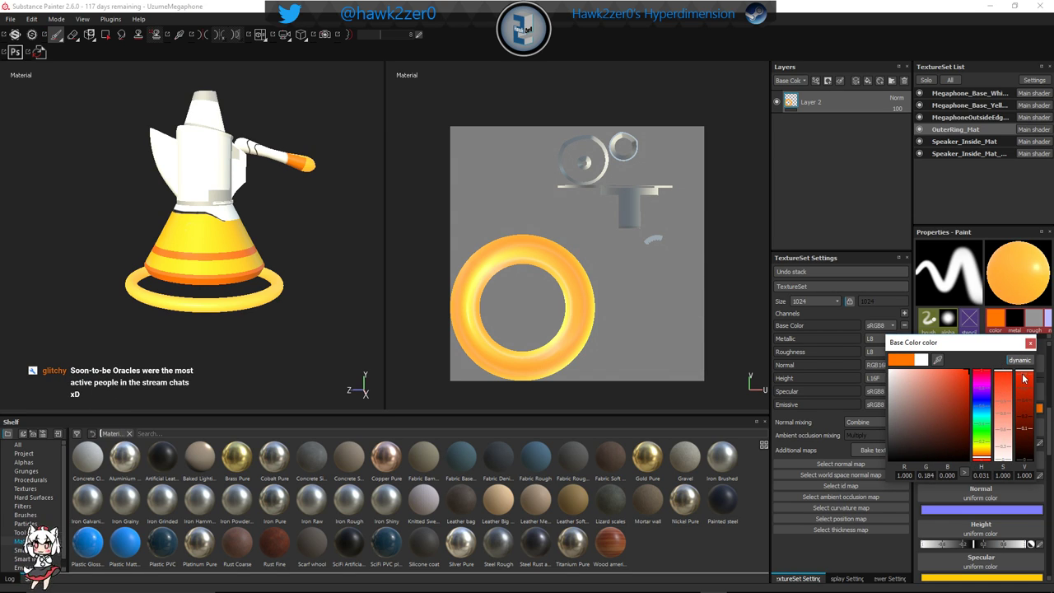
left_click(1030, 343)
Enlarge the brush and paint the whole outer ring on Layer 2 with the orange color
middle_click_drag(326, 307, 346, 238, "alt")
scroll(297, 281, "up", 3)
scroll(218, 276, "up", 5)
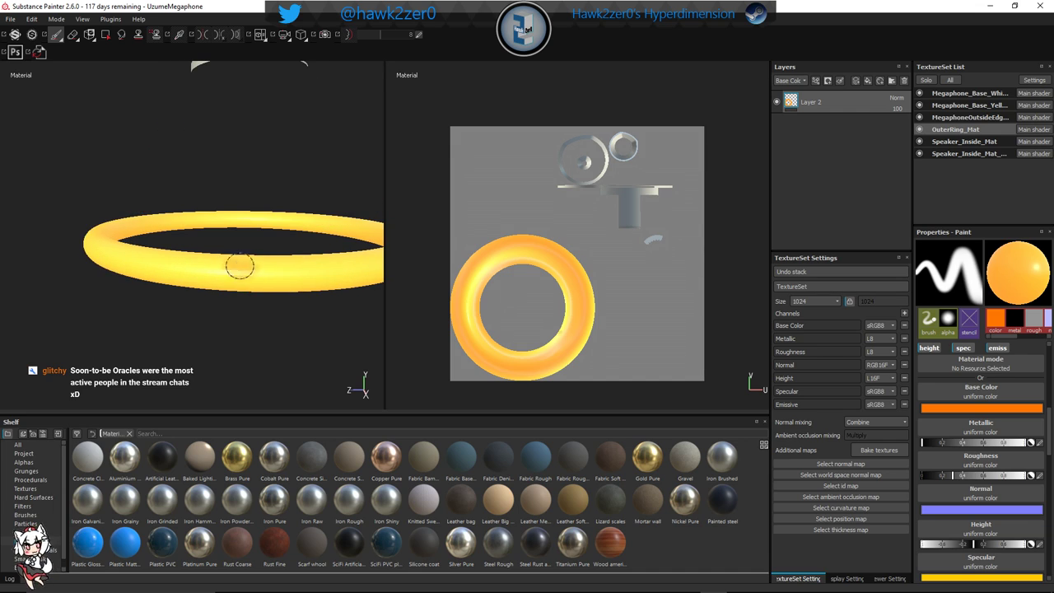
scroll(247, 272, "down", 3)
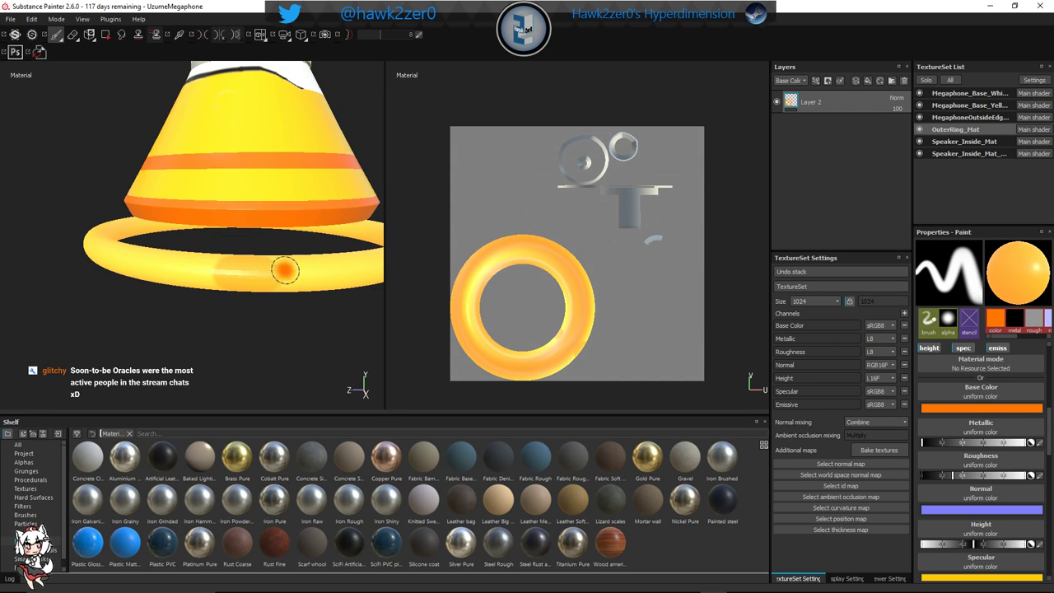
scroll(197, 274, "up", 3)
left_click_drag(190, 275, 207, 265)
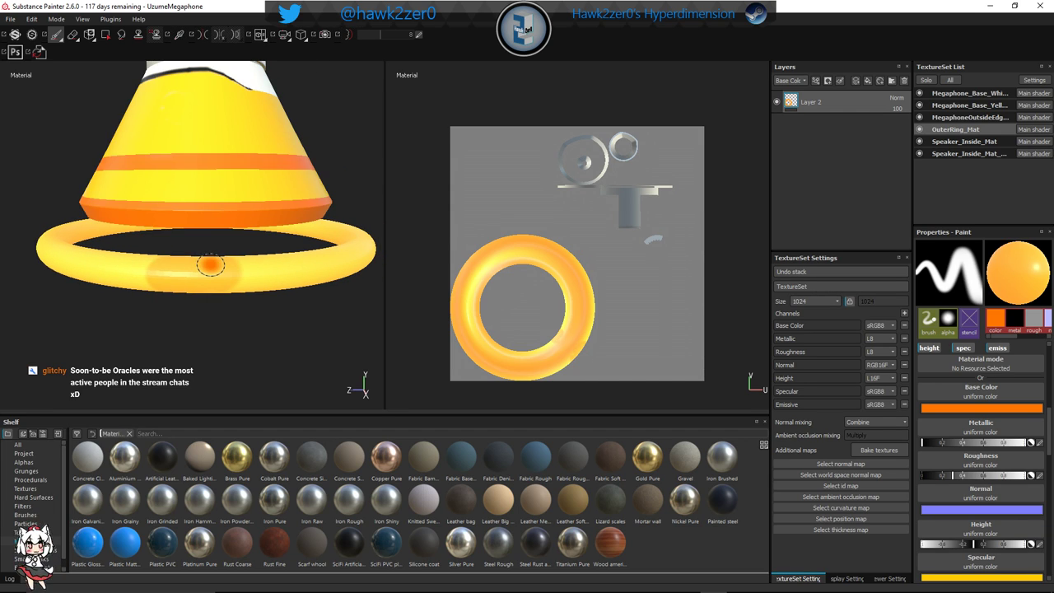
key("bracketright")
key("bracketright")
key("bracketright")
key("bracketright")
key("bracketright")
key("bracketright")
key("bracketright")
key("bracketright")
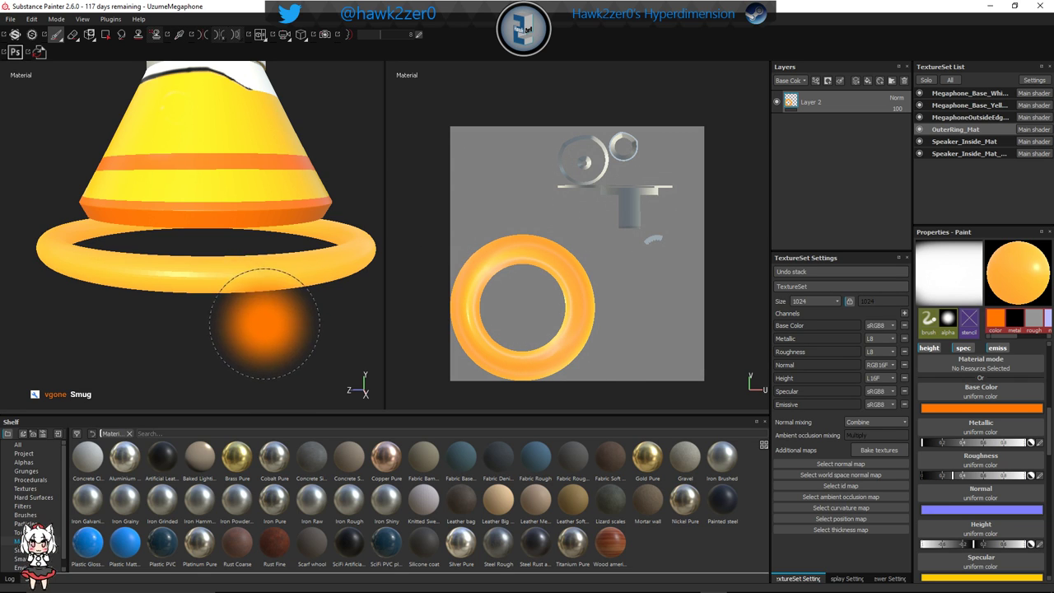
Examine the repainted ring against the cone and handle from several angles, and check the options of the OuterRing_Mat texture set
key("f")
left_click_drag(260, 257, 268, 280, "alt")
middle_click_drag(268, 280, 241, 317, "alt")
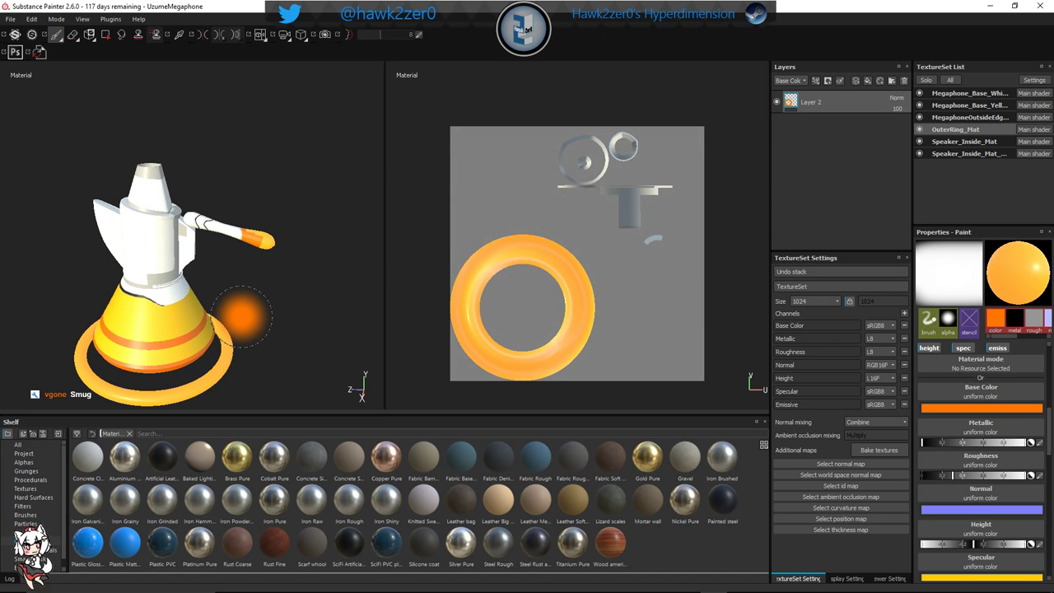
mouse_move(247, 308)
left_mouse_down("alt")
mouse_move(228, 322)
mouse_move(228, 313)
left_mouse_up("alt")
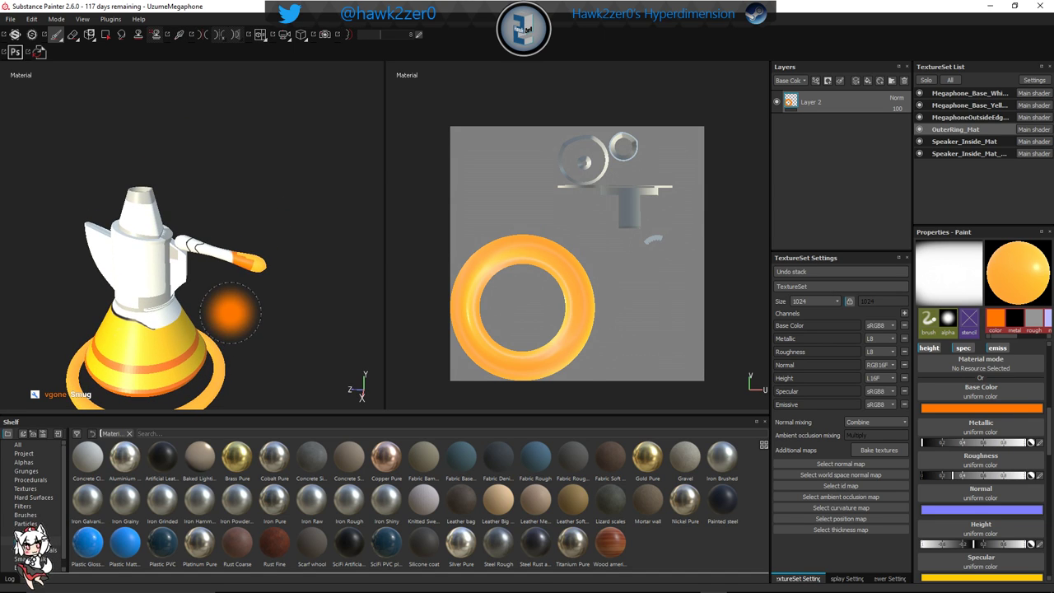
right_click(955, 131)
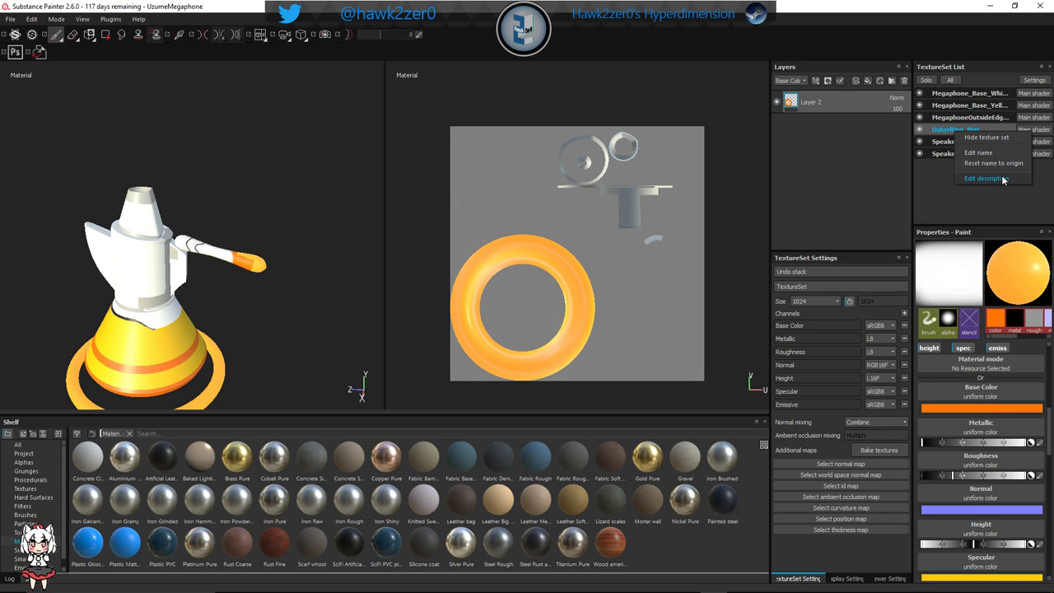
left_click(936, 183)
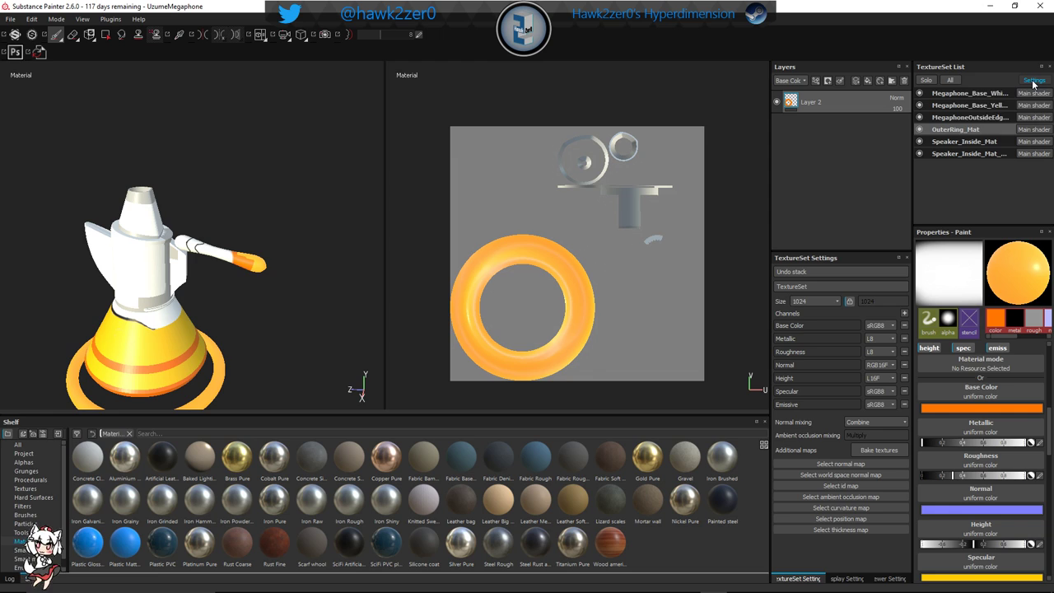
left_click(1034, 83)
left_click(1034, 83)
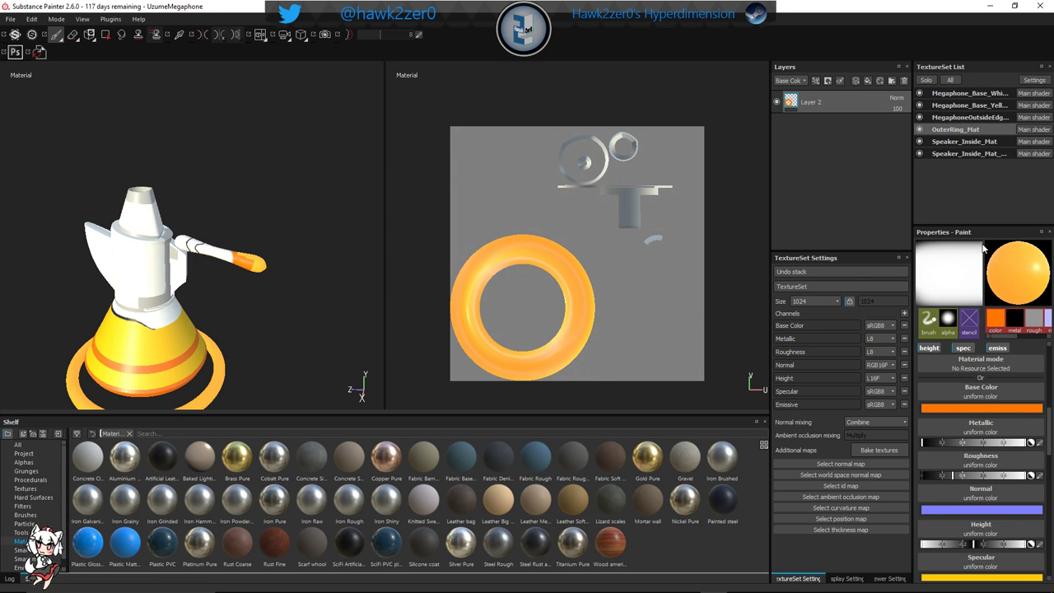
middle_click_drag(176, 228, 169, 179, "alt")
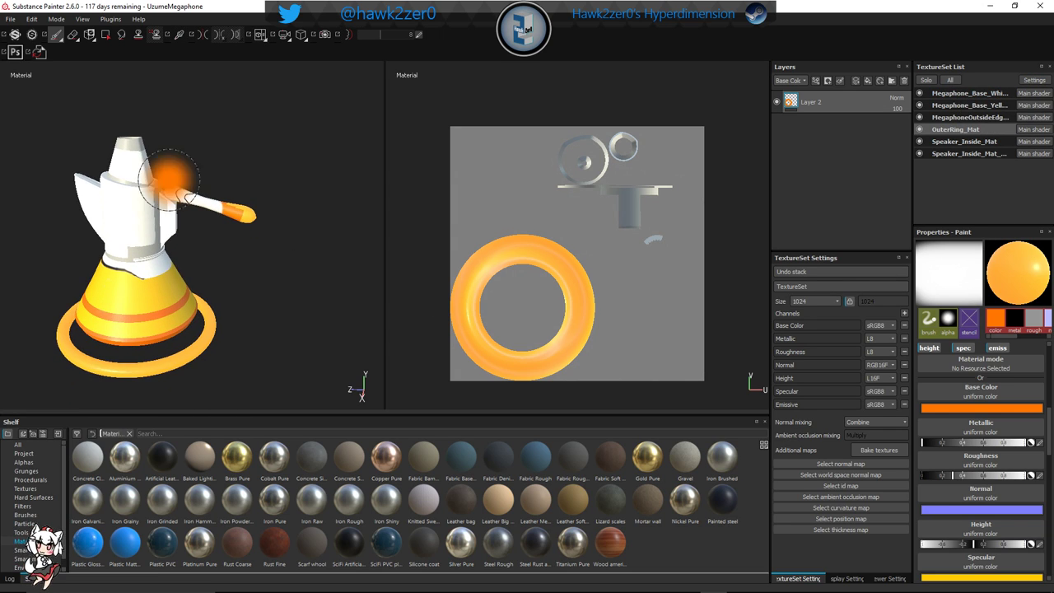
left_click_drag(206, 229, 212, 322, "alt")
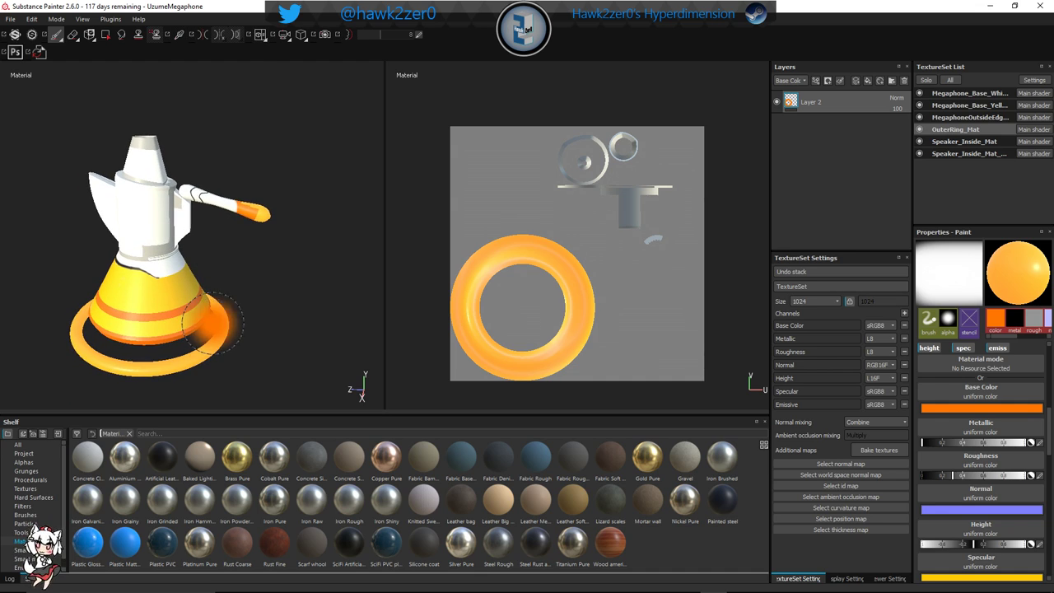
left_click_drag(313, 313, 306, 306, "alt")
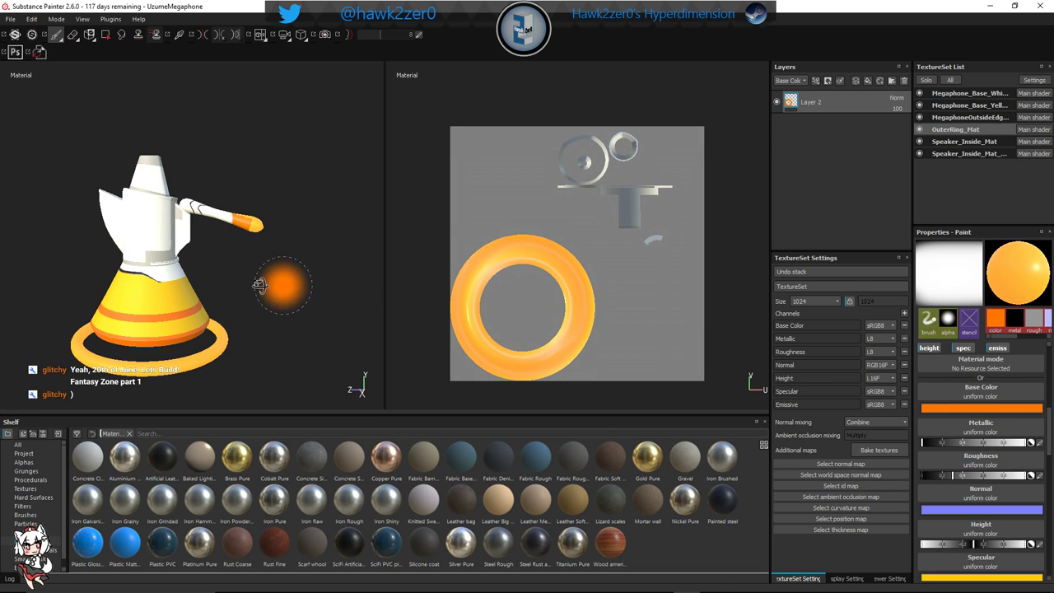
left_click_drag(283, 288, 345, 295, "alt")
middle_click_drag(345, 296, 403, 206, "alt")
mouse_move(272, 281)
left_mouse_down("alt")
mouse_move(300, 270)
mouse_move(257, 224)
mouse_move(280, 260)
mouse_move(271, 251)
mouse_move(294, 252)
left_mouse_up("alt")
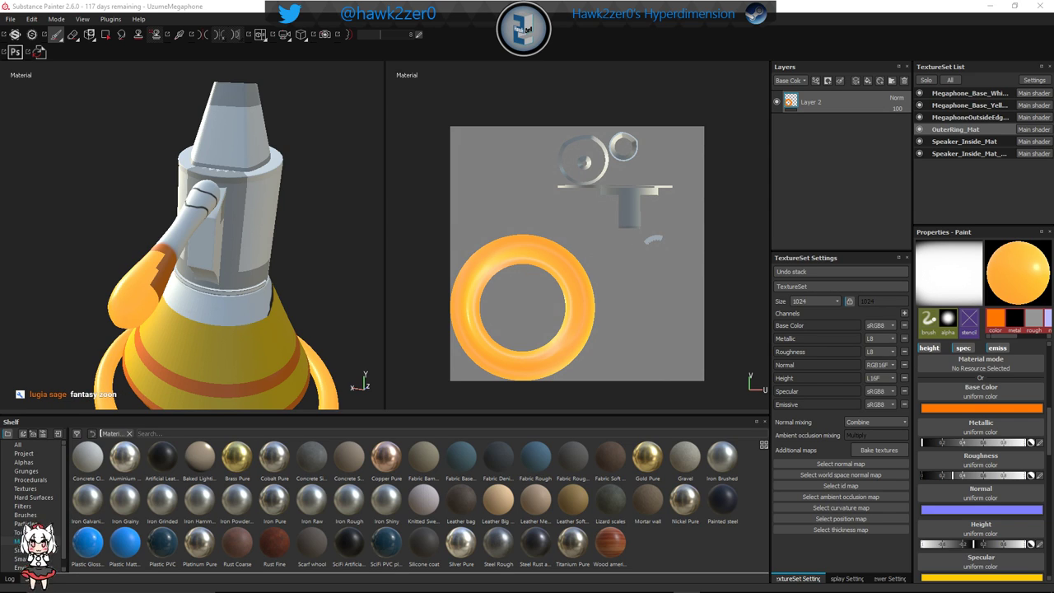
left_click(956, 120)
left_click(955, 129)
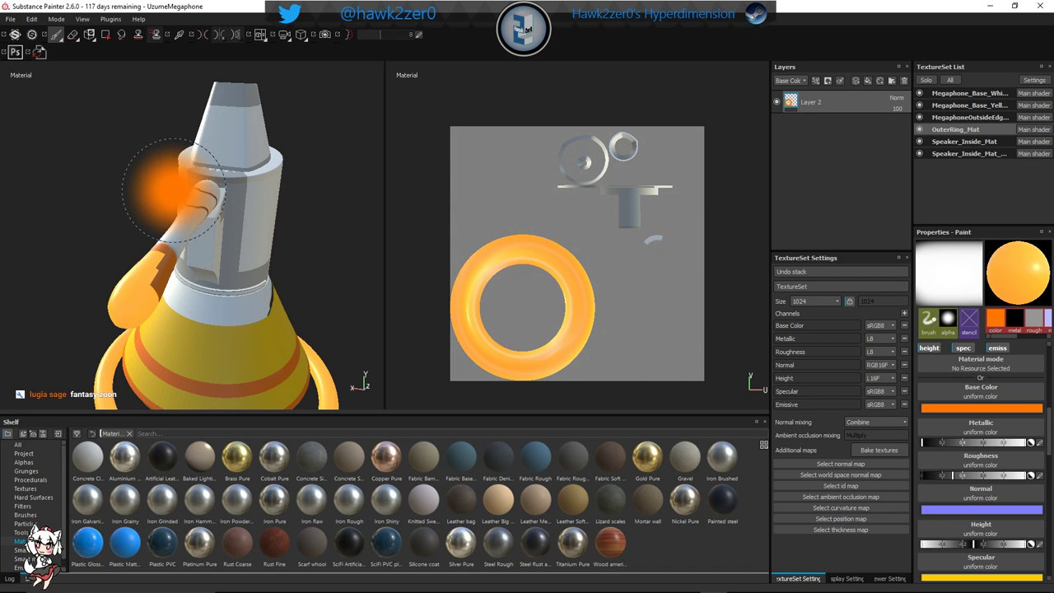
left_click_drag(223, 198, 227, 224)
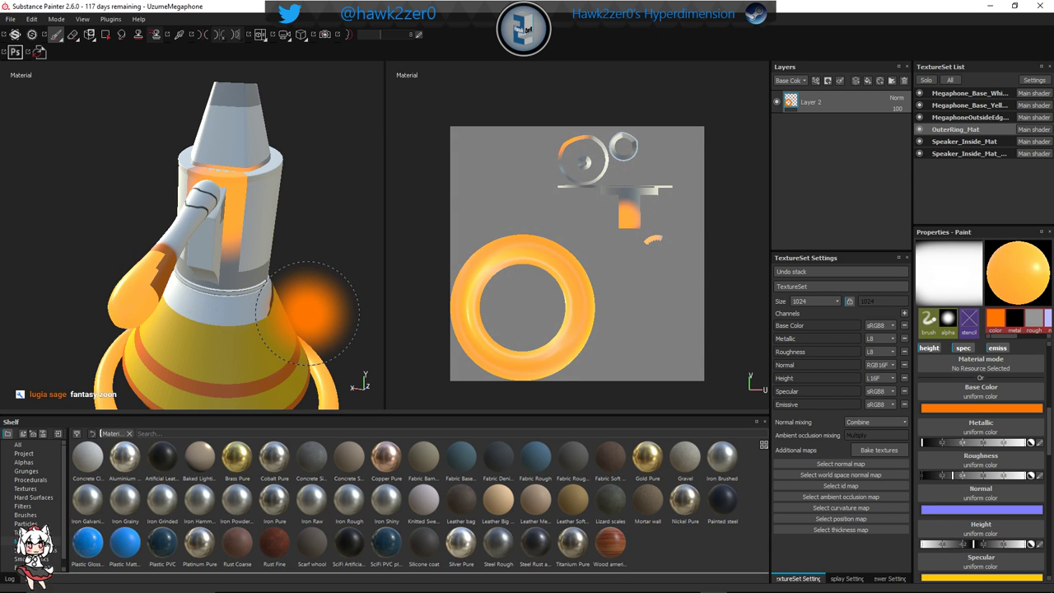
mouse_move(307, 311)
left_mouse_down("alt")
mouse_move(239, 265)
mouse_move(236, 276)
left_mouse_up("alt")
key("ctrl+z")
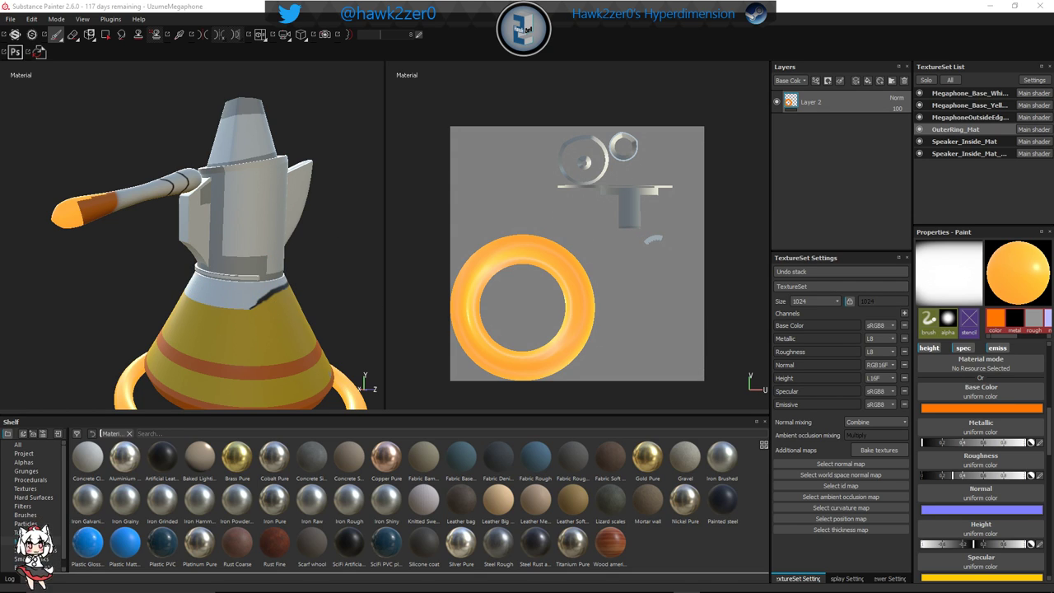
Set the paint brush's Specular color to a deep reddish orange
scroll(960, 406, "down", 3)
left_click(980, 478)
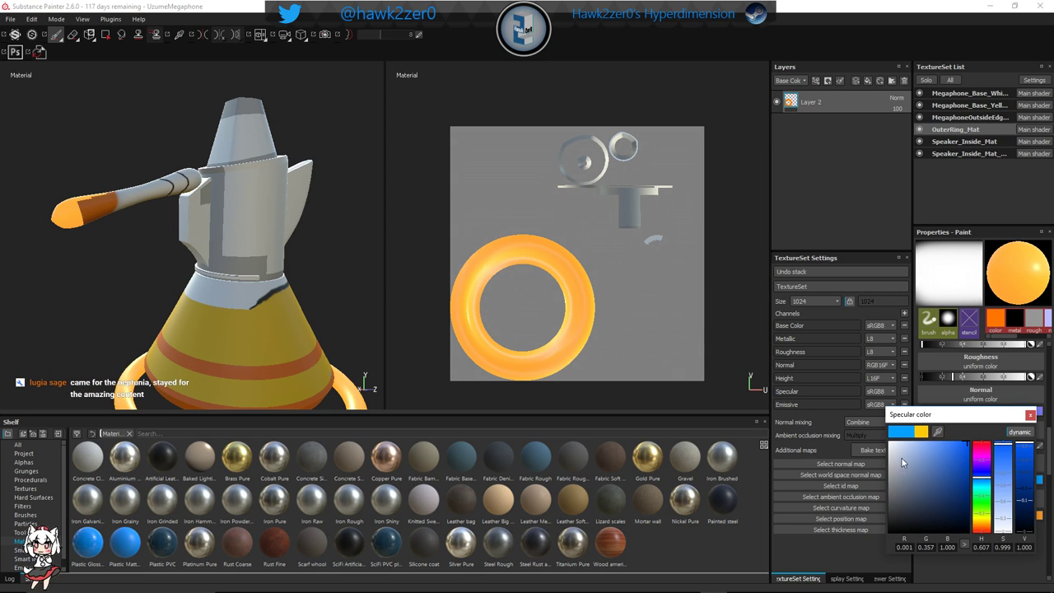
left_click_drag(1009, 446, 987, 529)
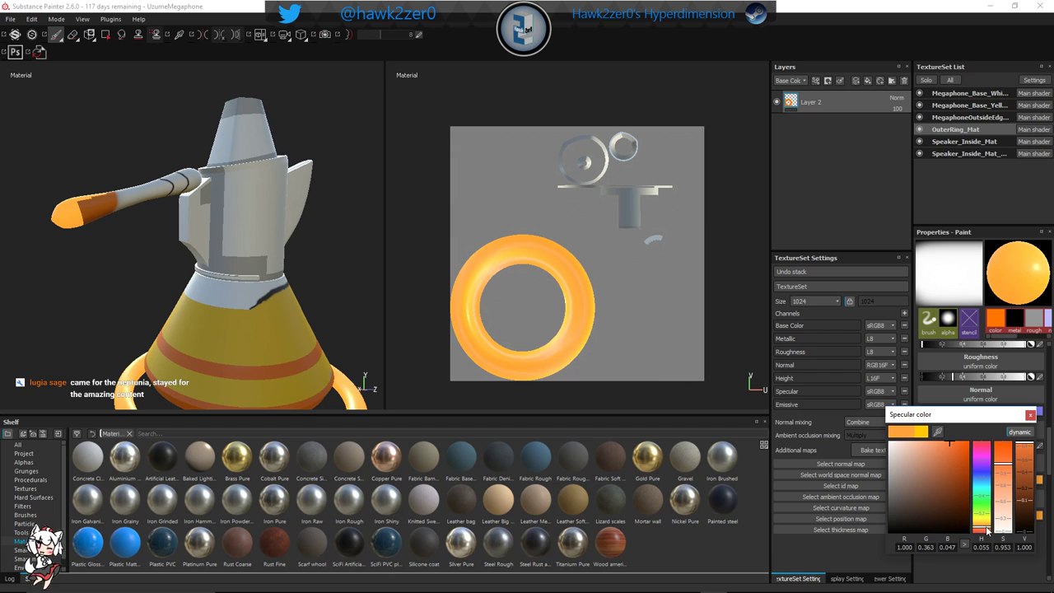
mouse_move(1008, 456)
left_mouse_down()
mouse_move(1004, 434)
mouse_move(1025, 449)
mouse_move(1027, 471)
mouse_move(1024, 444)
left_mouse_up()
left_click_drag(985, 527, 993, 536)
left_click(1031, 416)
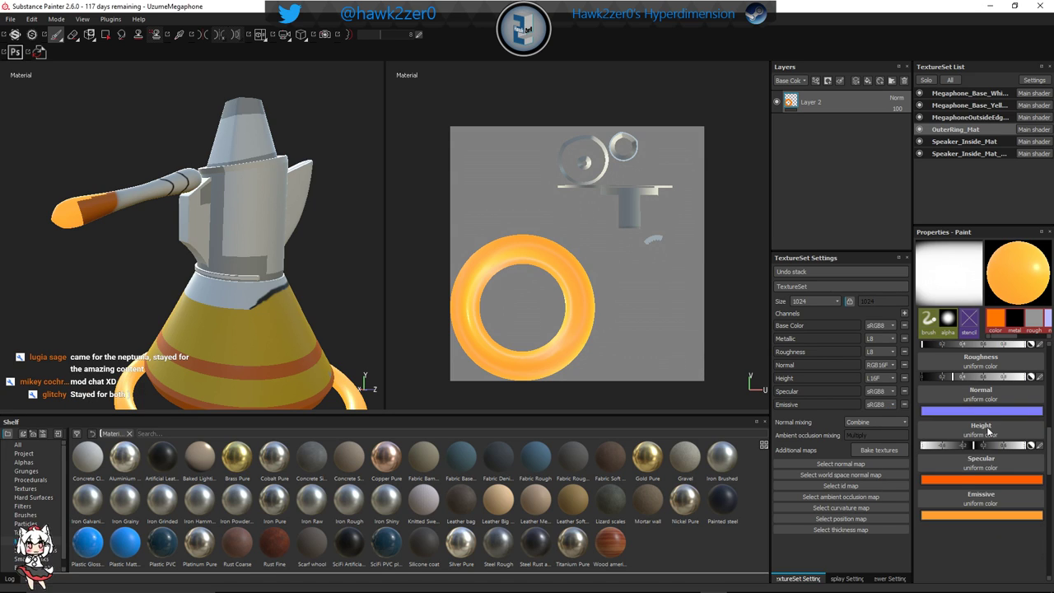
Set the brush's Emissive color to orange-red, R 1.000, G 0.125, B 0.032
left_click(982, 512)
left_click(982, 516)
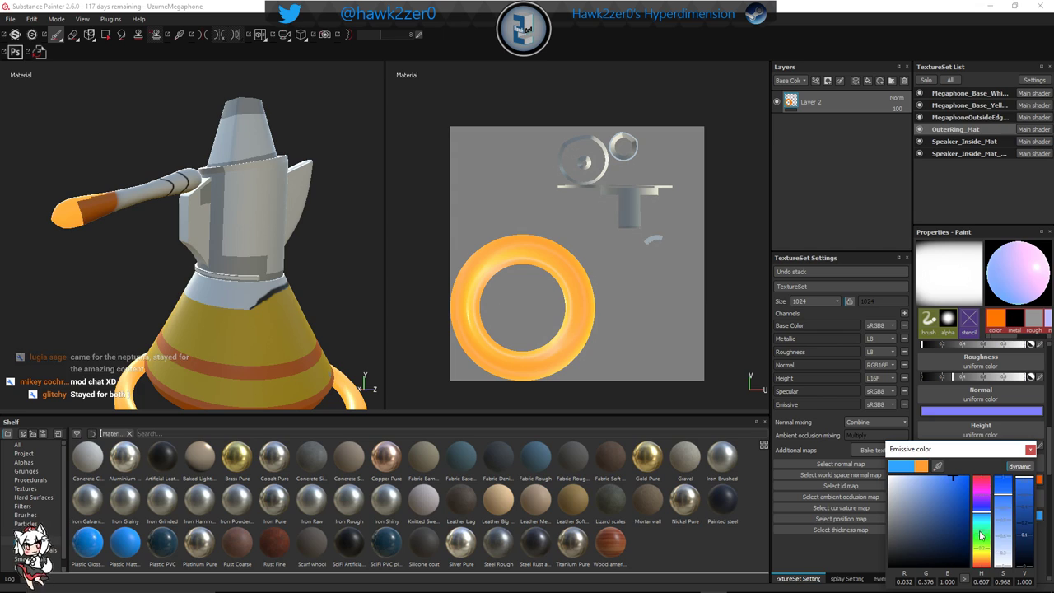
left_click_drag(982, 516, 986, 569)
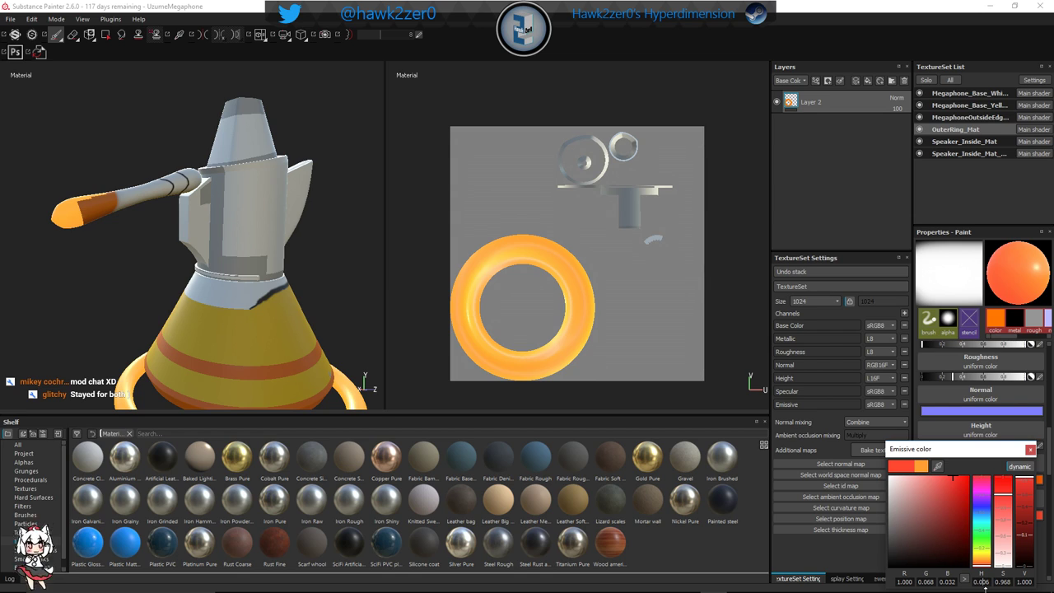
left_click_drag(985, 587, 986, 588)
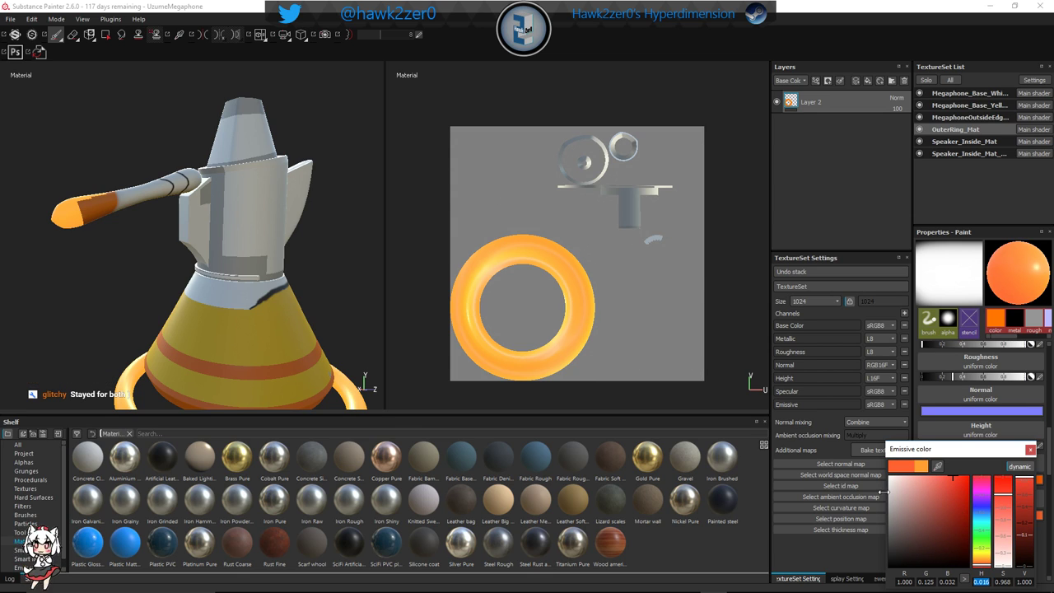
Paint the nozzle tip, collar and body trim parts of OuterRing_Mat orange on all sides, isolating the texture set to reach hidden areas
mouse_move(87, 276)
left_mouse_down()
mouse_move(74, 275)
mouse_move(212, 184)
mouse_move(218, 214)
mouse_move(251, 151)
mouse_move(276, 231)
mouse_move(249, 252)
mouse_move(280, 190)
mouse_move(188, 250)
left_mouse_up()
mouse_move(321, 255)
middle_mouse_down("alt")
mouse_move(181, 273)
mouse_move(200, 256)
middle_mouse_up("alt")
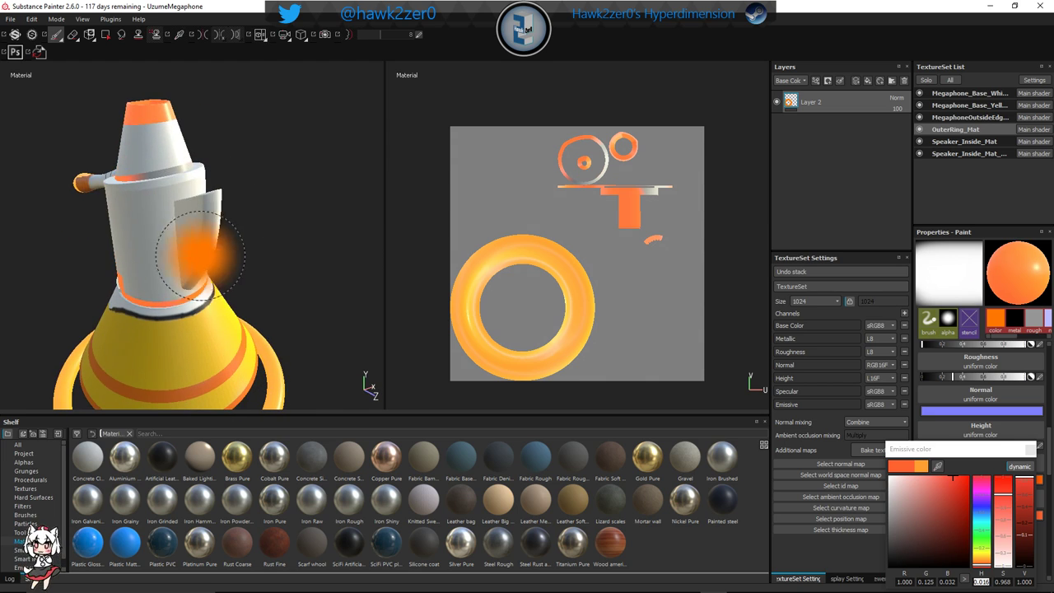
mouse_move(149, 207)
left_mouse_down()
mouse_move(169, 174)
mouse_move(165, 100)
left_mouse_up()
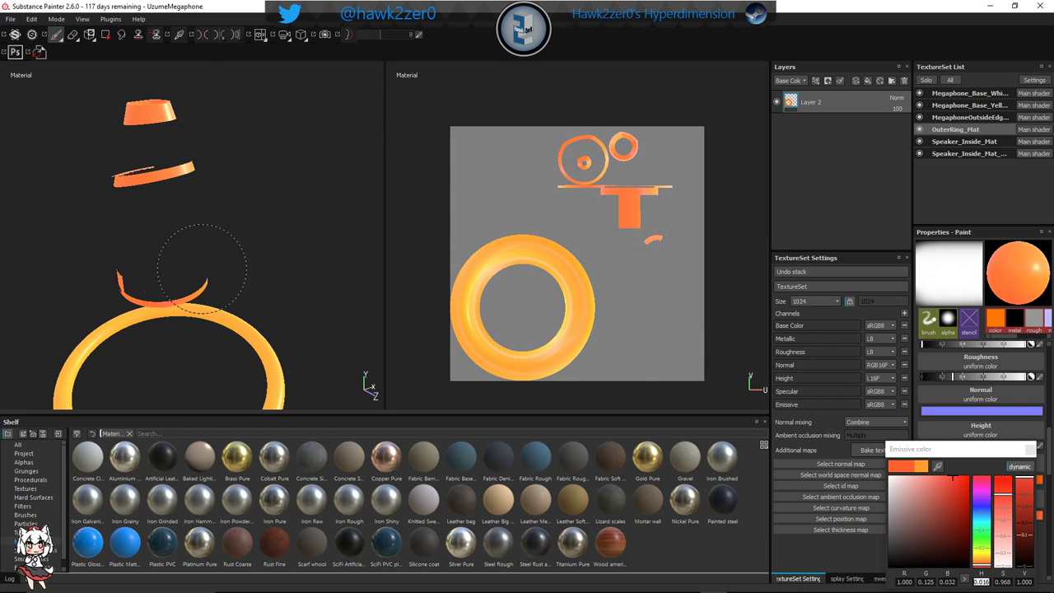
left_click_drag(201, 268, 194, 262)
left_click_drag(194, 262, 107, 216, "alt")
mouse_move(206, 219)
left_mouse_down("alt")
mouse_move(157, 219)
mouse_move(124, 255)
left_mouse_up("alt")
left_click_drag(124, 255, 113, 287)
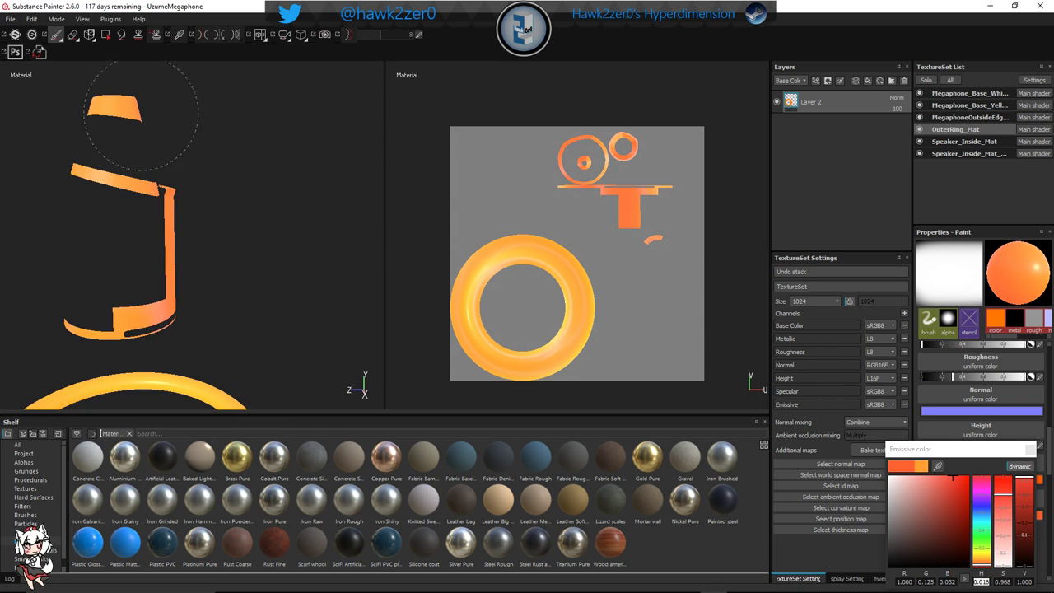
key("alt+q")
Examine the painted trim around the nozzle and upper collar, including the jagged edge where it meets the white body
scroll(227, 235, "down", 5)
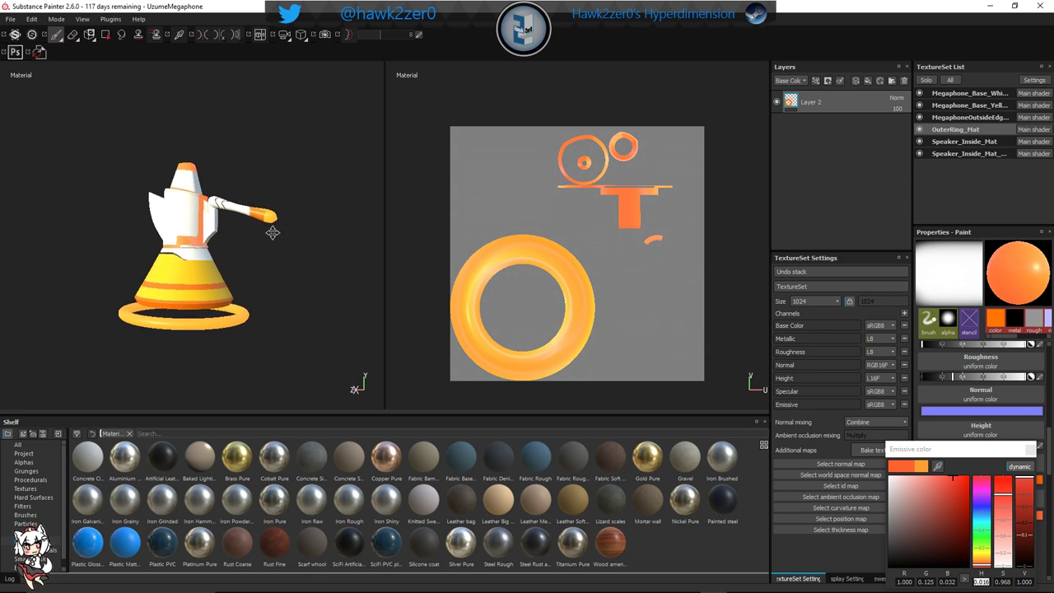
mouse_move(272, 233)
left_mouse_down("alt")
mouse_move(214, 283)
mouse_move(334, 236)
mouse_move(190, 296)
mouse_move(296, 270)
mouse_move(227, 256)
mouse_move(259, 275)
mouse_move(341, 266)
mouse_move(271, 263)
mouse_move(188, 235)
mouse_move(154, 312)
left_mouse_up("alt")
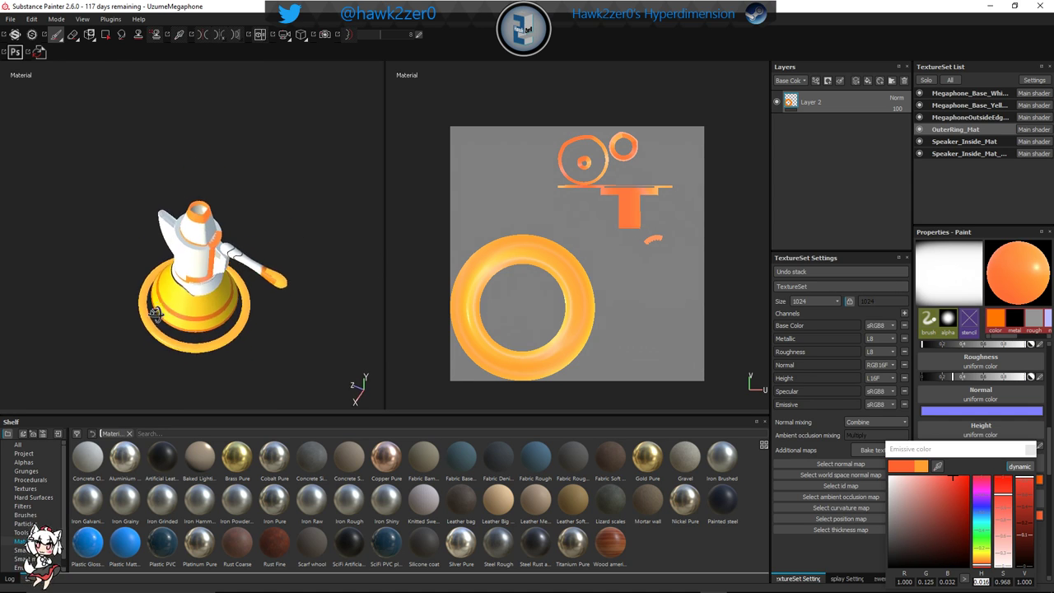
scroll(214, 268, "up", 6)
scroll(200, 262, "down", 2)
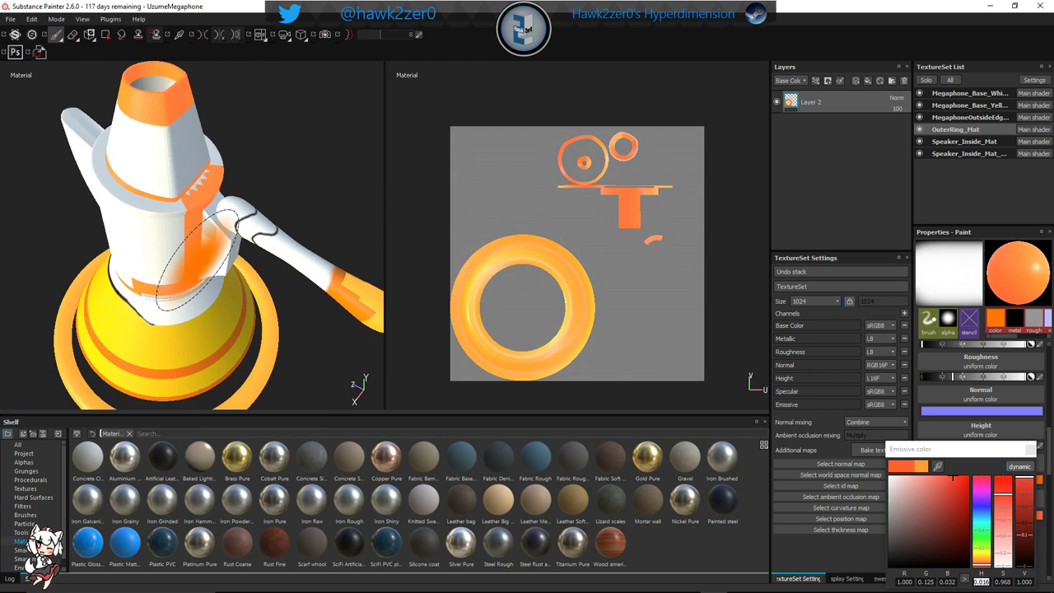
scroll(198, 251, "down", 1)
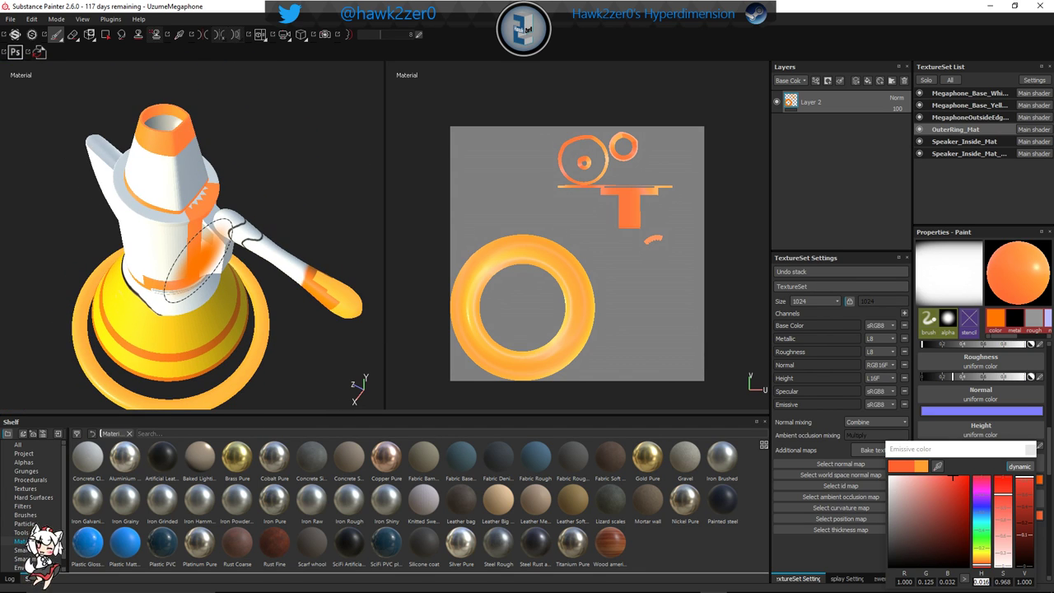
middle_click_drag(188, 210, 211, 219, "alt")
scroll(213, 212, "up", 7)
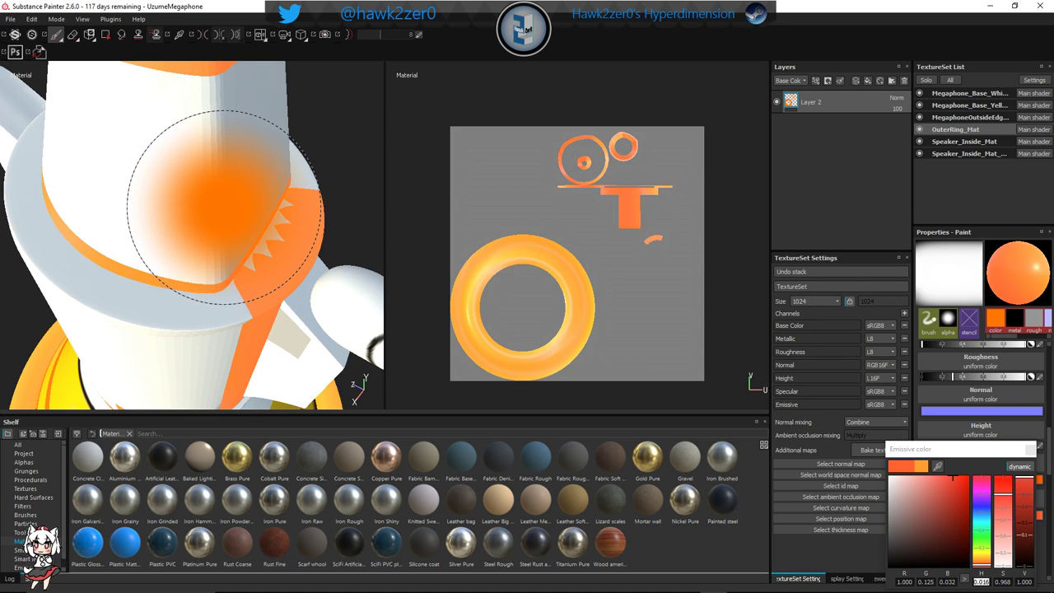
mouse_move(235, 148)
left_mouse_down("alt")
mouse_move(196, 214)
mouse_move(165, 206)
mouse_move(306, 246)
mouse_move(288, 301)
left_mouse_up("alt")
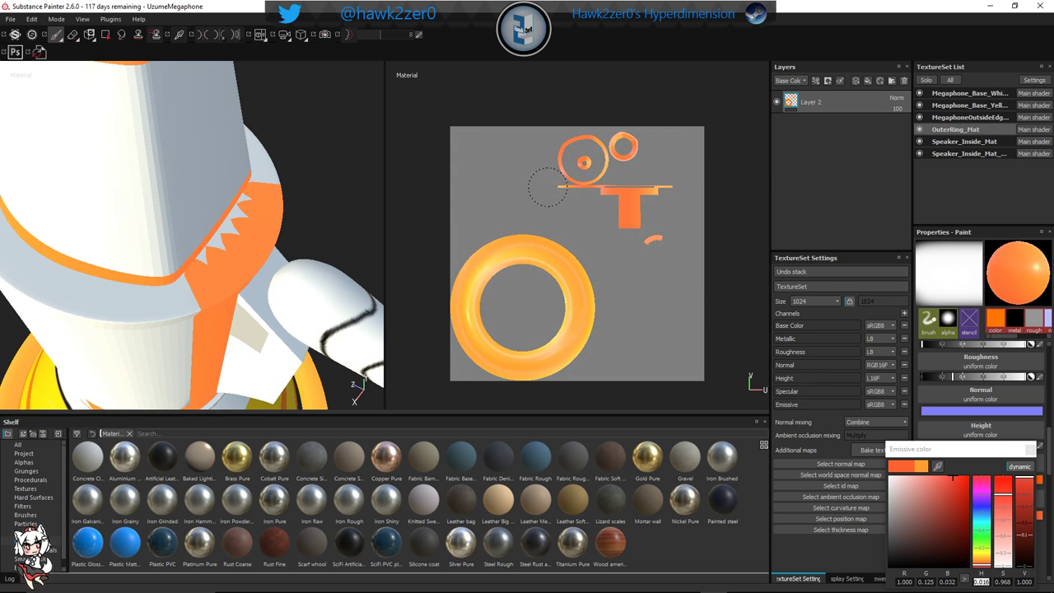
scroll(148, 278, "down", 10)
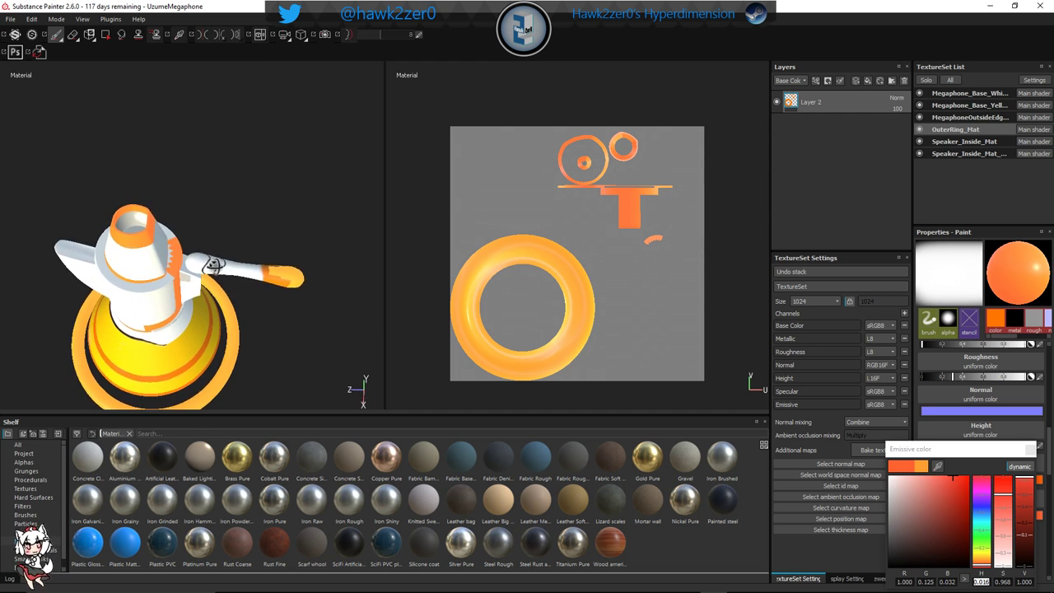
left_click_drag(213, 263, 235, 201, "alt")
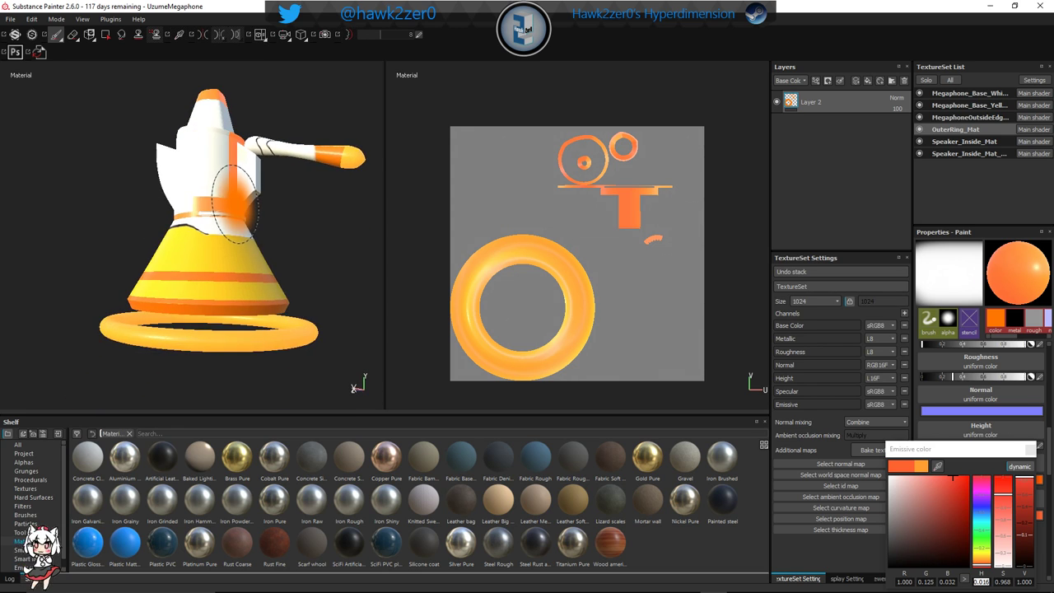
Examine the lower trim band above the cone and the side fin up close, and the whole megaphone
scroll(235, 202, "up", 8)
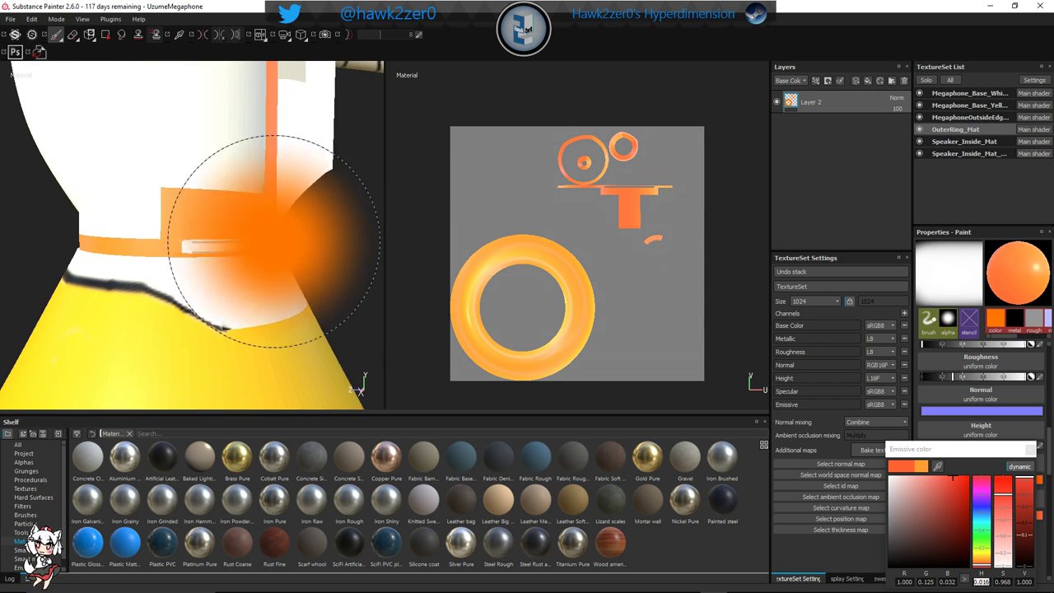
middle_click_drag(274, 241, 167, 257, "alt")
left_click_drag(167, 257, 223, 243, "alt")
right_click_drag(223, 243, 200, 242, "alt")
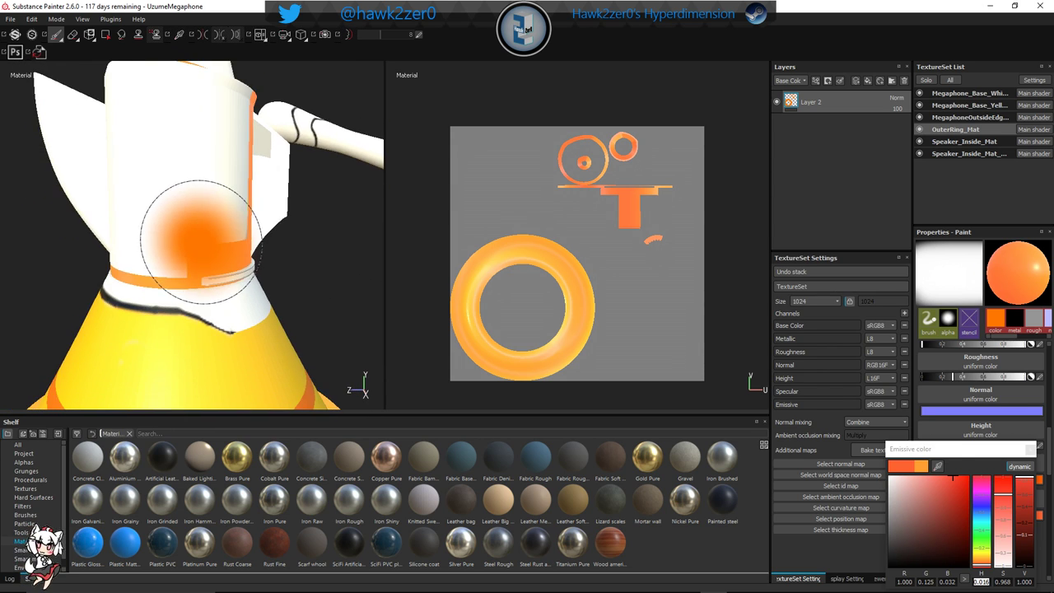
mouse_move(201, 242)
left_mouse_down("alt")
mouse_move(191, 247)
mouse_move(200, 288)
mouse_move(141, 260)
mouse_move(165, 256)
mouse_move(139, 242)
mouse_move(173, 185)
mouse_move(185, 232)
left_mouse_up("alt")
scroll(186, 233, "up", 2)
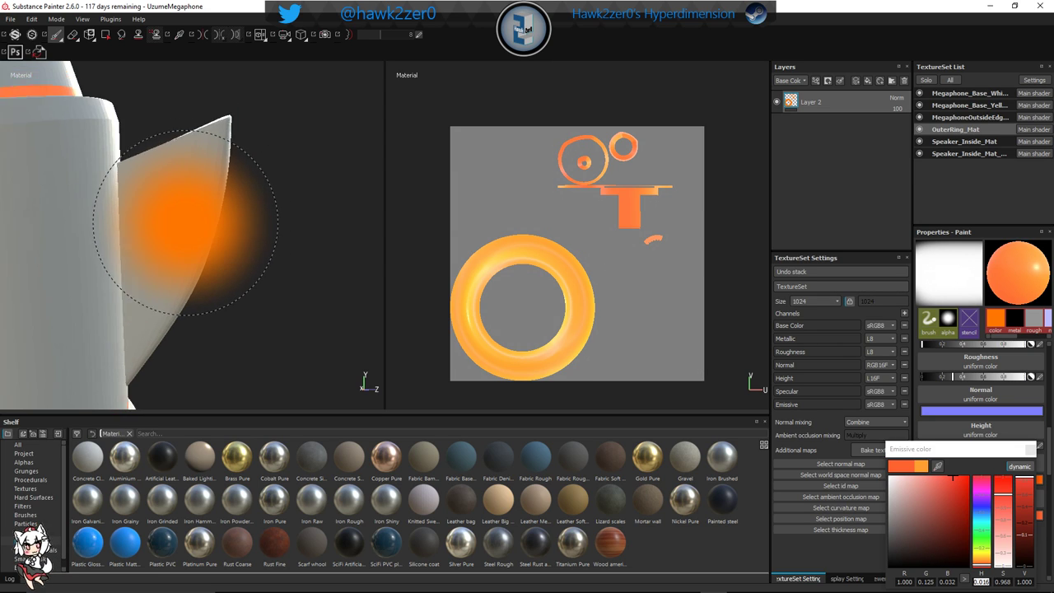
scroll(189, 222, "down", 6)
left_click_drag(214, 216, 275, 188, "alt")
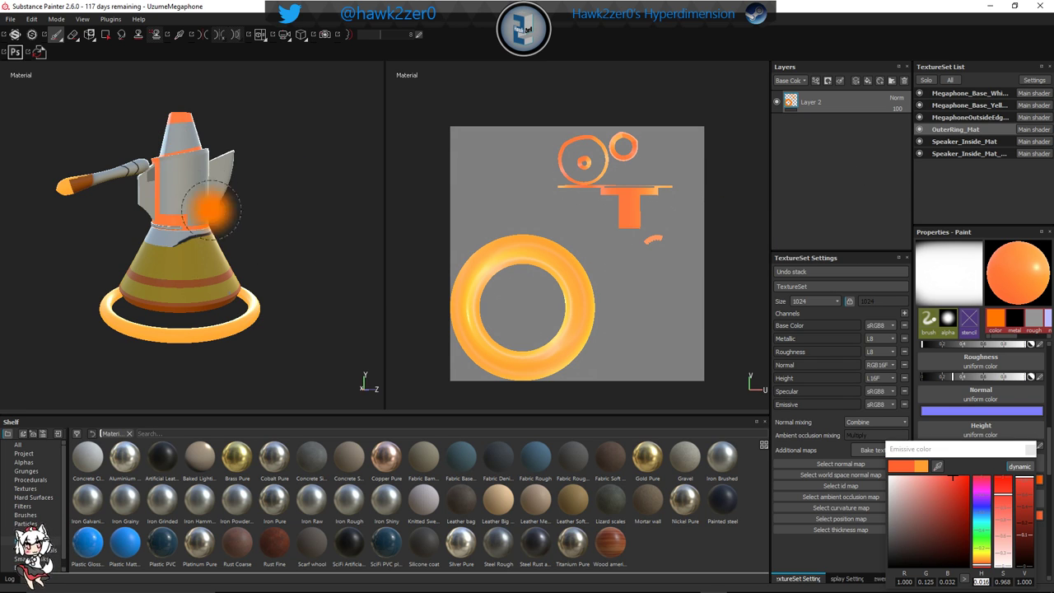
Render the megaphone with Iray and compare the orange trim, handle and outer ring from both sides and up close
left_click(324, 34)
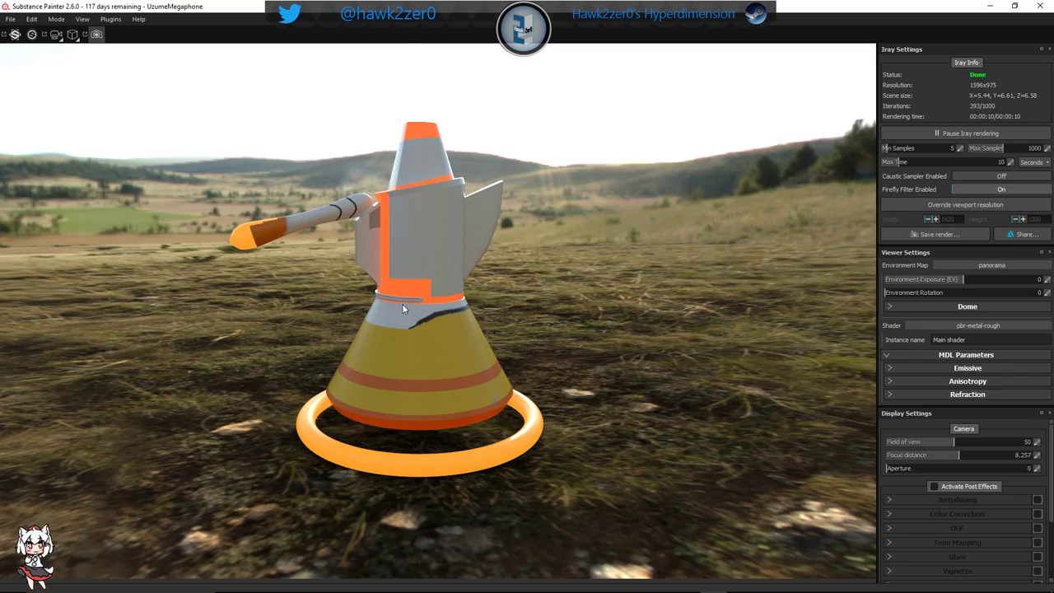
left_click_drag(398, 308, 419, 351, "alt")
middle_click_drag(419, 350, 572, 327, "alt")
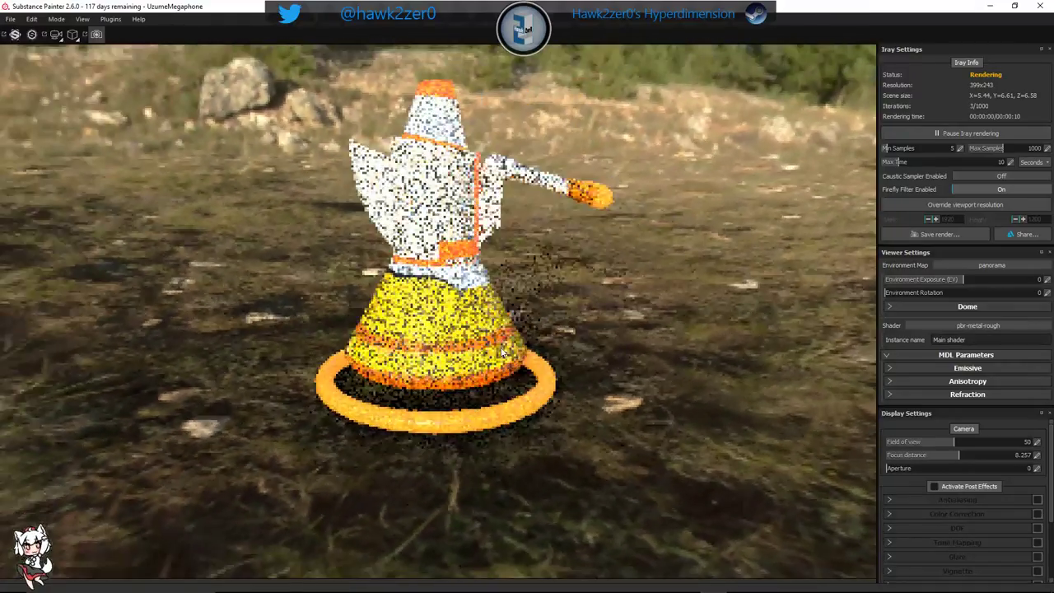
left_click_drag(571, 327, 477, 341, "alt")
scroll(476, 341, "down", 3)
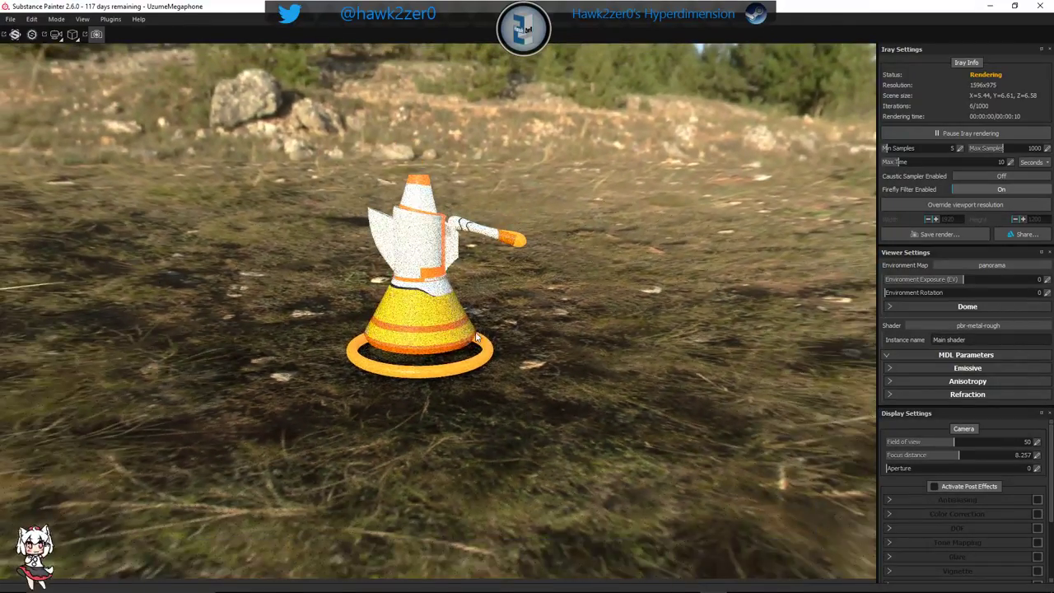
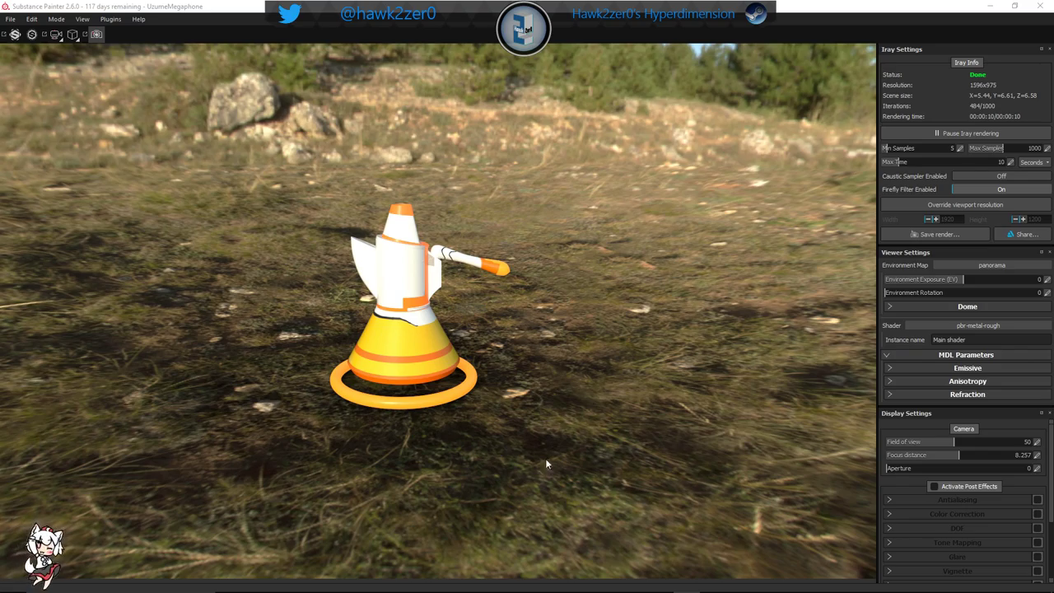
left_click_drag(564, 444, 456, 431, "alt")
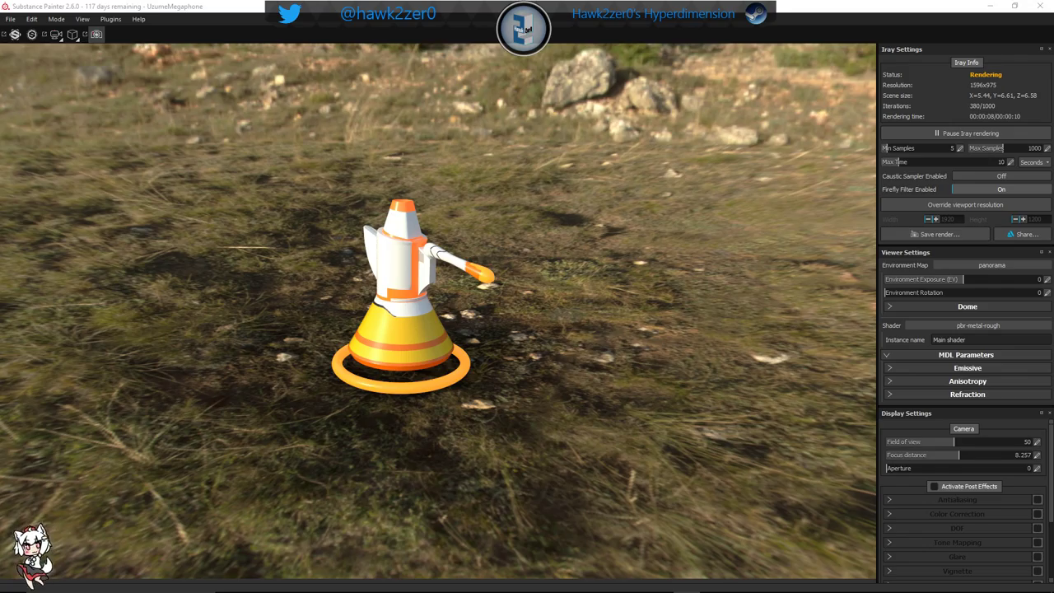
left_click_drag(467, 286, 474, 312, "alt")
scroll(502, 301, "up", 5)
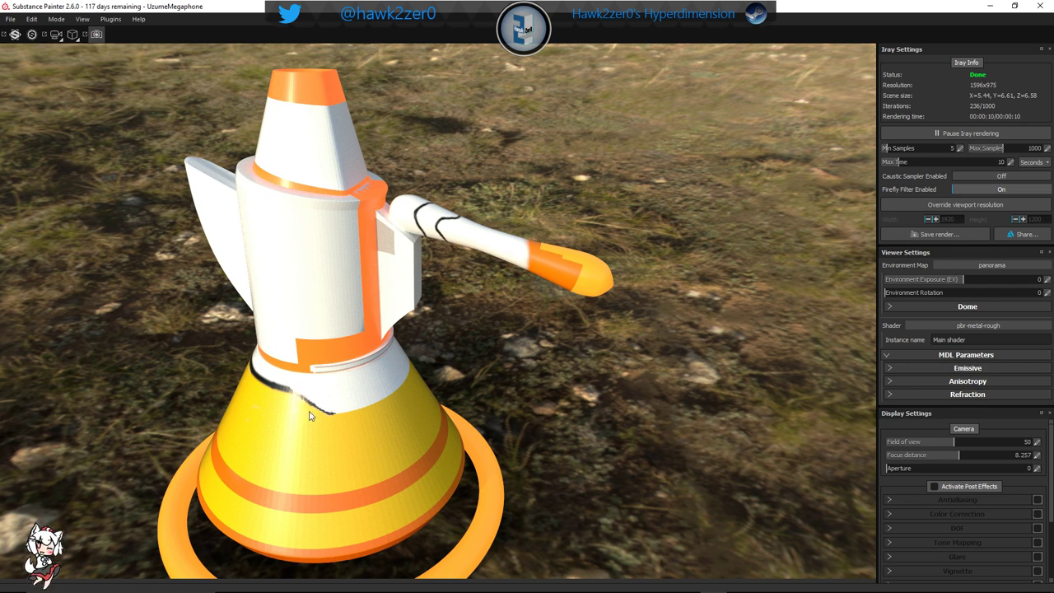
left_click_drag(380, 410, 311, 375, "alt")
middle_click_drag(311, 376, 452, 353, "alt")
scroll(431, 363, "down", 2)
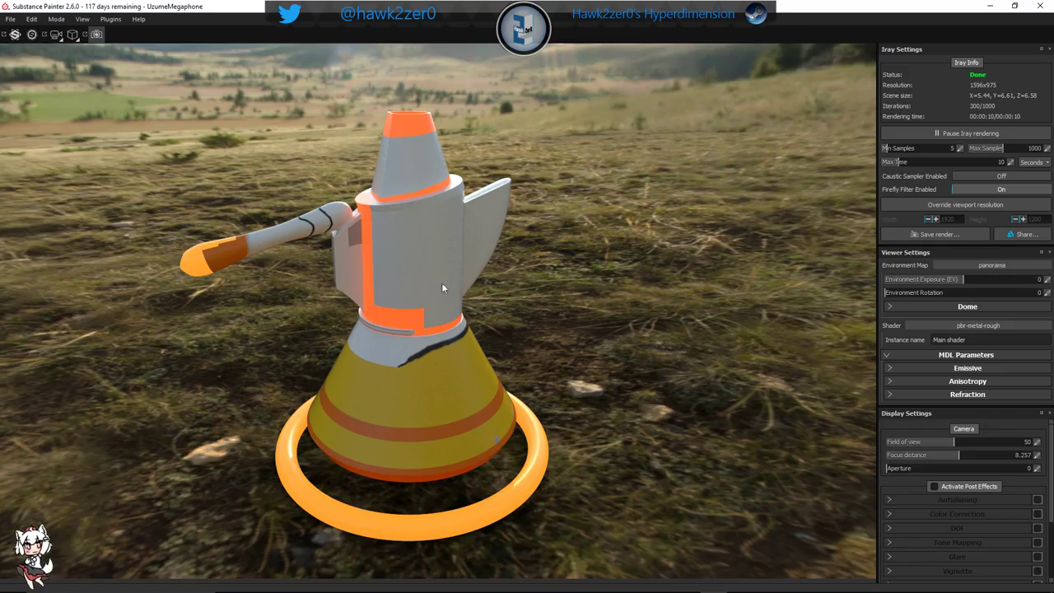
Examine the Iray render from the handle side and from beneath the outer ring, and return to the painting viewport
left_click_drag(441, 284, 492, 281, "alt")
scroll(496, 276, "down", 2)
middle_click_drag(491, 301, 483, 311, "alt")
left_click_drag(483, 310, 483, 303, "alt")
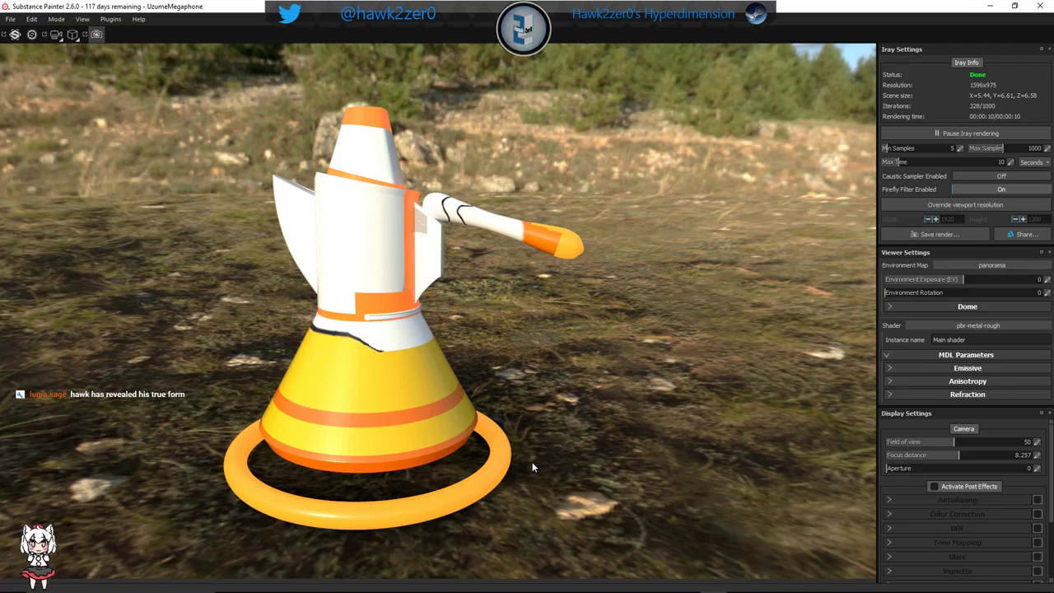
left_click_drag(534, 423, 368, 423, "alt")
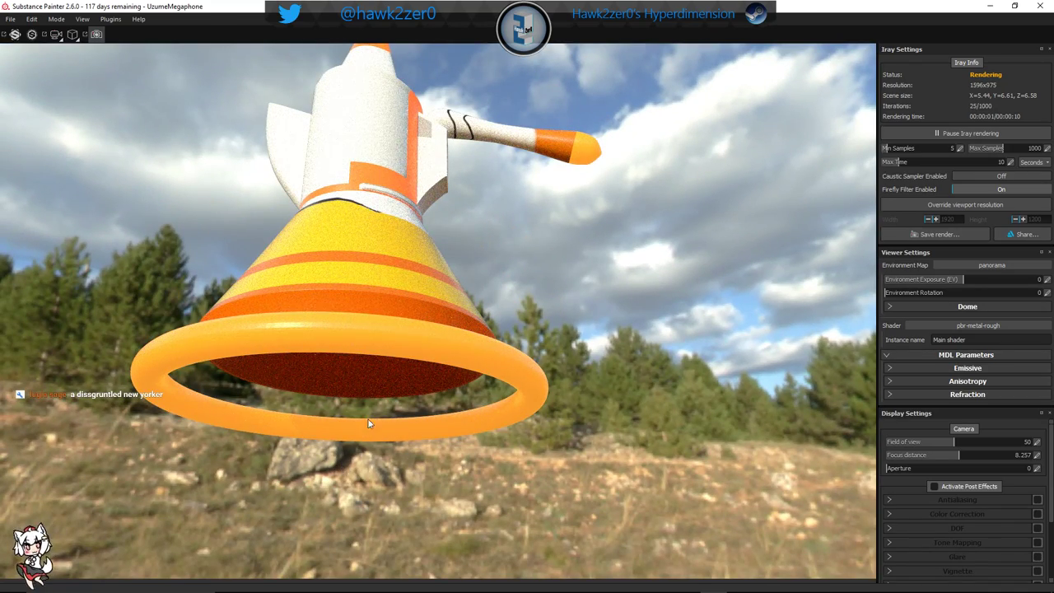
left_click_drag(437, 311, 437, 268, "alt")
left_click(97, 34)
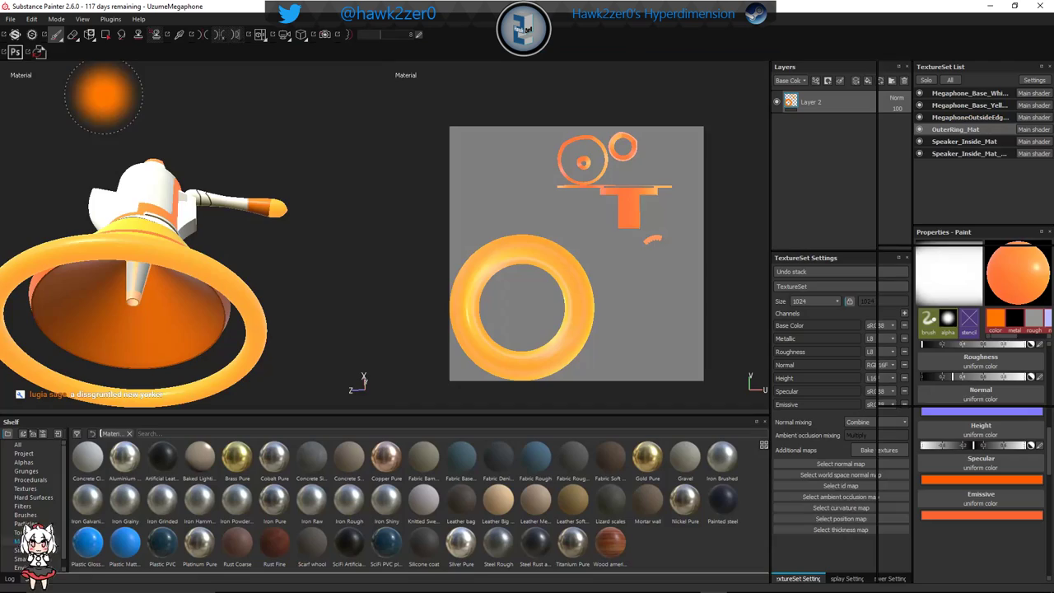
left_click_drag(338, 264, 331, 346, "alt")
middle_click_drag(232, 197, 216, 241, "alt")
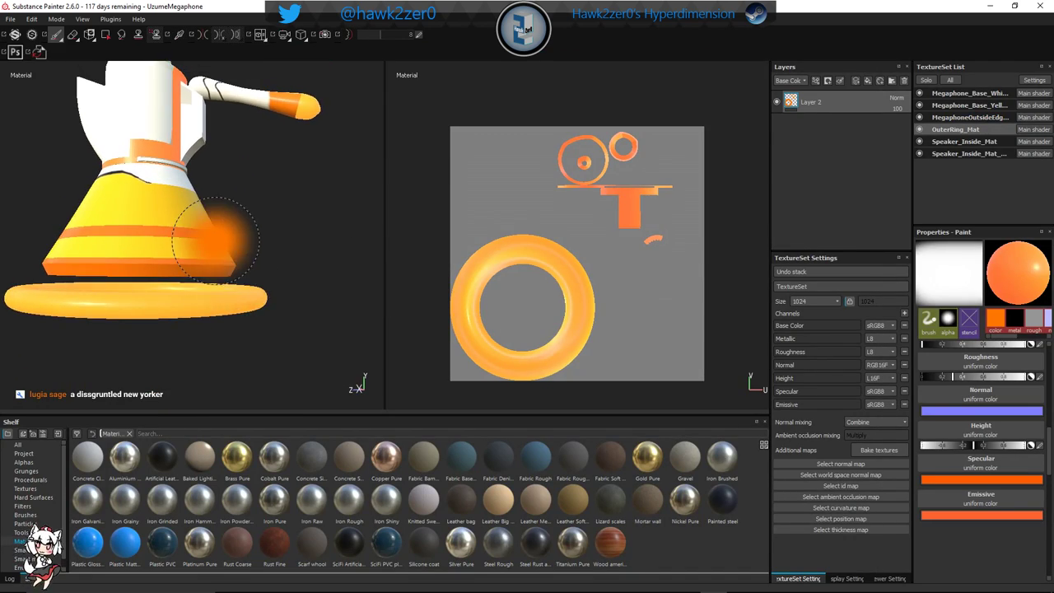
Examine the whole painted megaphone with its outer ring and handle from a distance at slightly different angles
scroll(215, 241, "down", 3)
left_click_drag(217, 227, 189, 190, "alt")
middle_click_drag(190, 190, 176, 225, "alt")
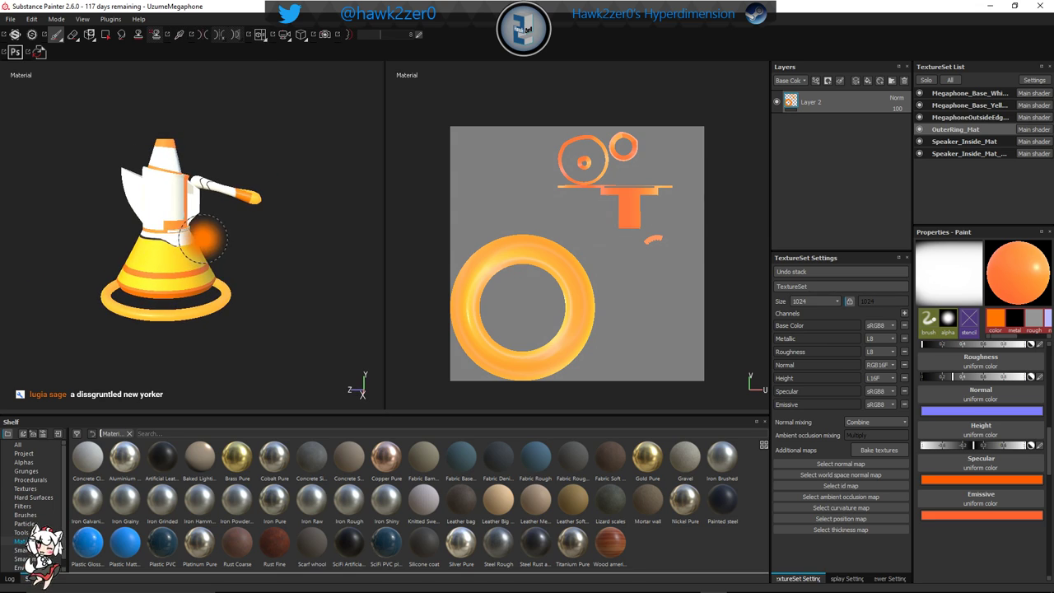
left_click_drag(206, 237, 241, 252, "alt")
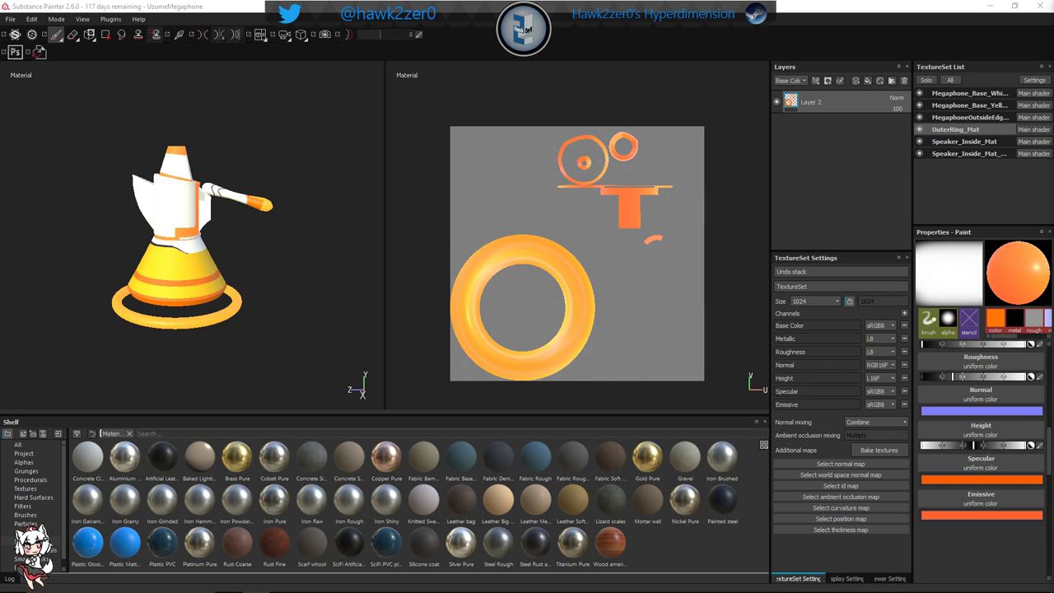
left_click_drag(220, 308, 204, 298, "alt")
middle_click_drag(204, 247, 220, 280, "alt")
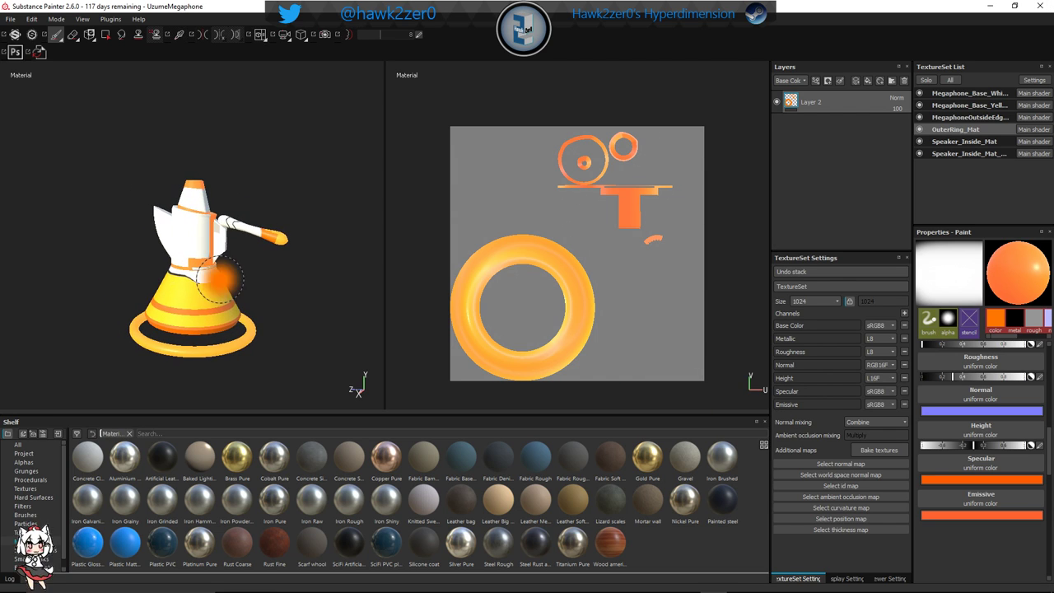
mouse_move(218, 280)
left_mouse_down("alt")
mouse_move(233, 245)
mouse_move(135, 289)
mouse_move(260, 273)
mouse_move(230, 264)
mouse_move(216, 295)
mouse_move(223, 302)
left_mouse_up("alt")
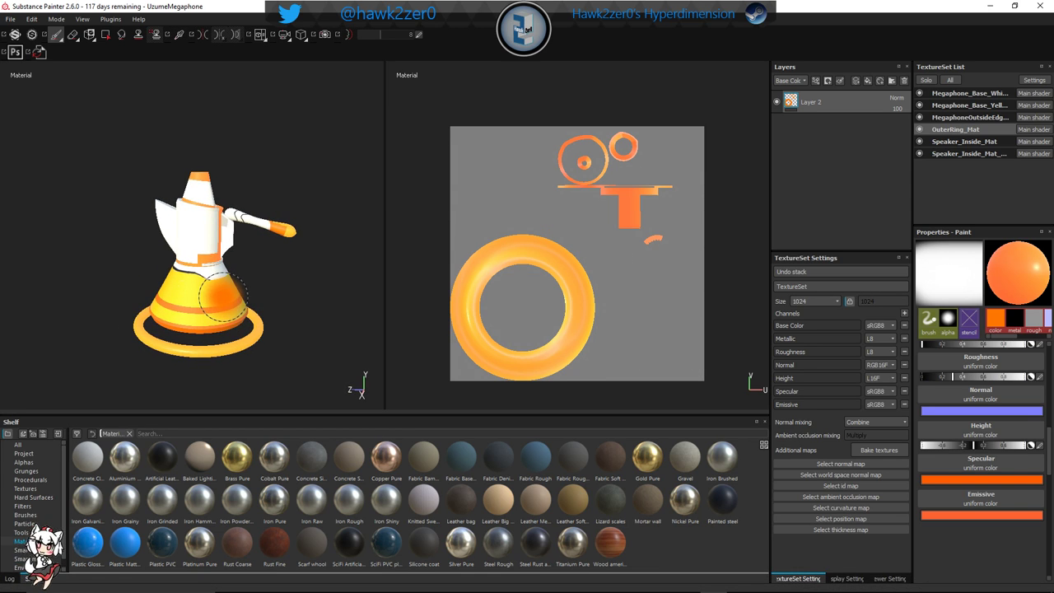
Examine the painted body trim, cone bands and handle tip up close, from the handle side and slightly above
scroll(224, 295, "up", 3)
middle_click_drag(213, 241, 216, 292, "alt")
left_click_drag(216, 292, 223, 283, "alt")
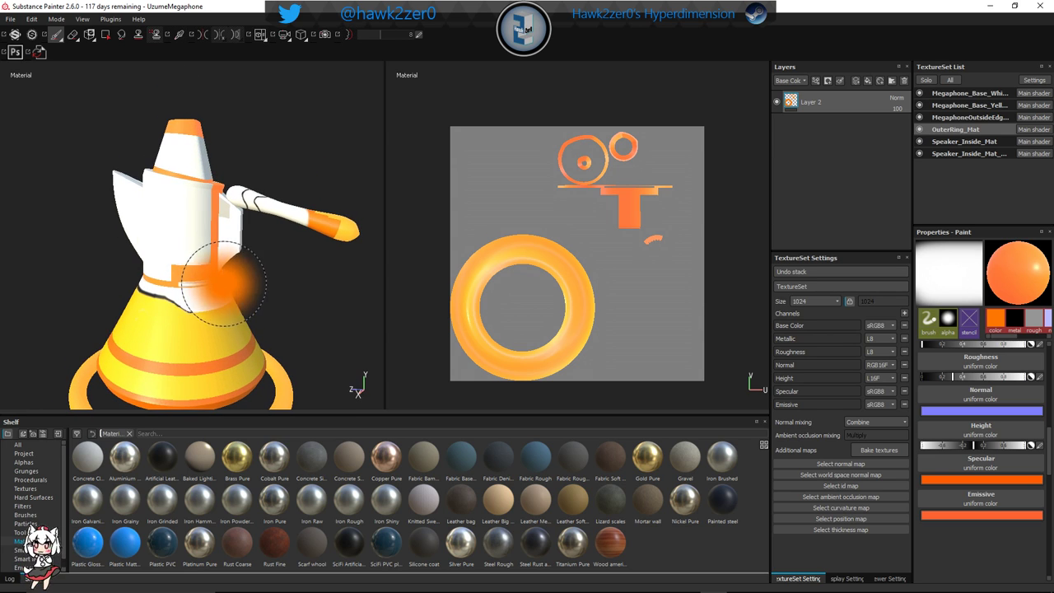
middle_click_drag(224, 284, 213, 239, "alt")
left_click_drag(213, 239, 194, 246, "alt")
middle_click_drag(246, 221, 245, 249, "alt")
left_click_drag(246, 248, 225, 235, "alt")
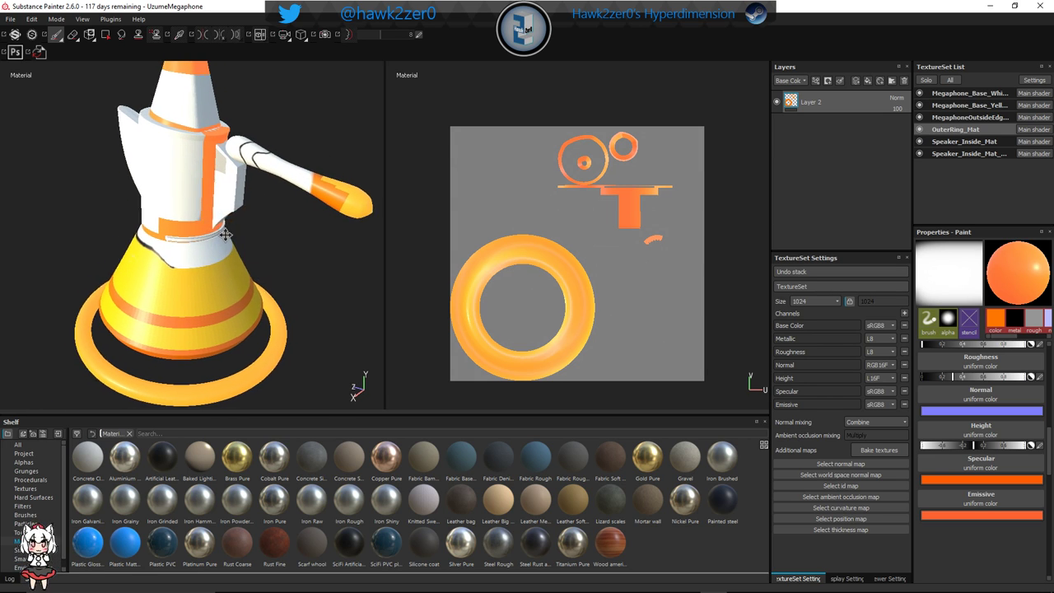
middle_click_drag(225, 235, 192, 228, "alt")
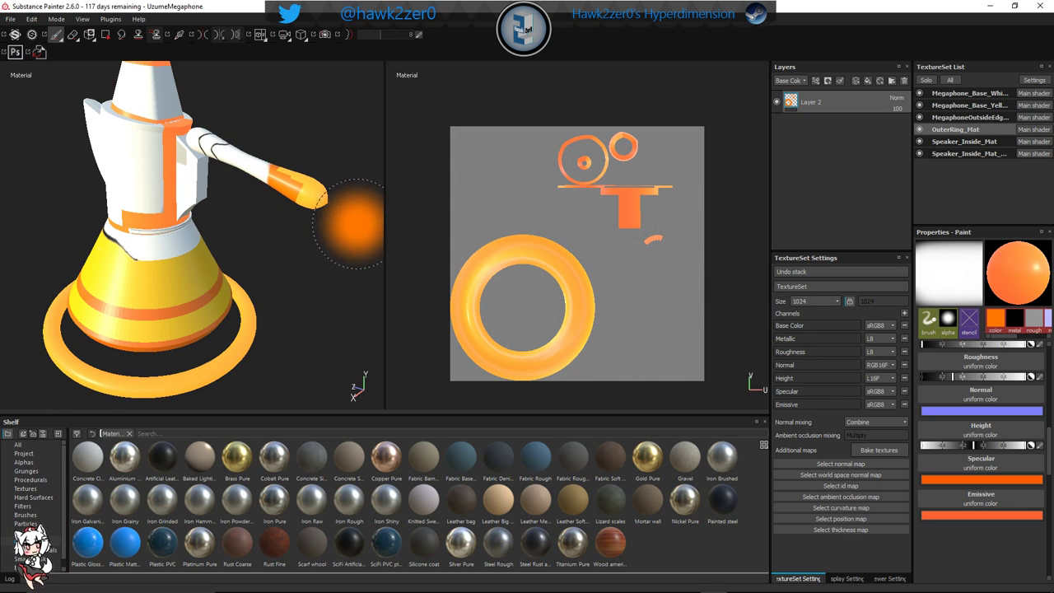
Reduce the paint brush size and switch to the megaphone model in Blender
right_click_drag(322, 223, 286, 223, "ctrl")
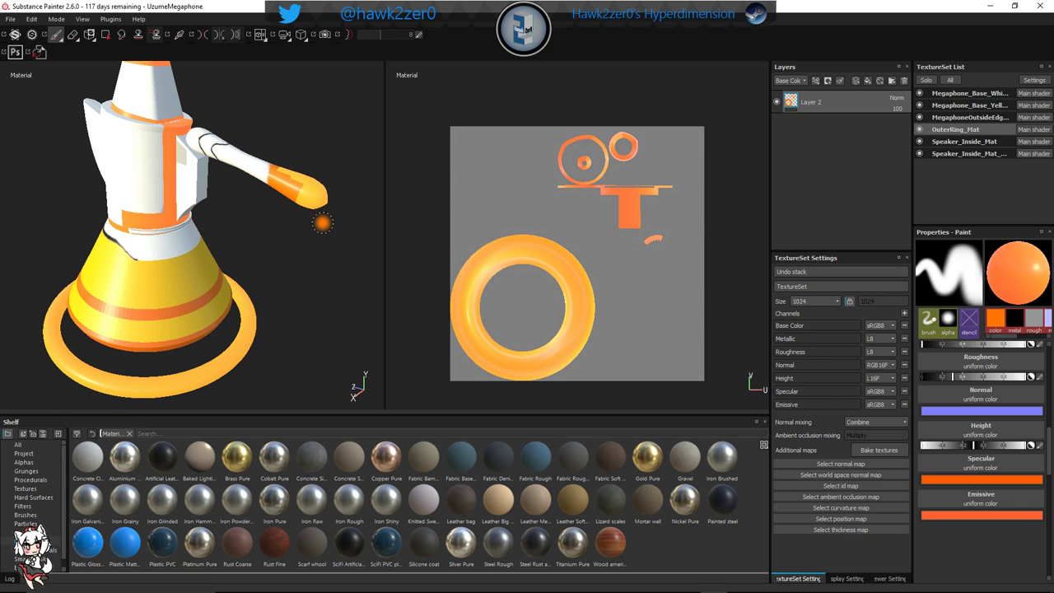
left_click(989, 6)
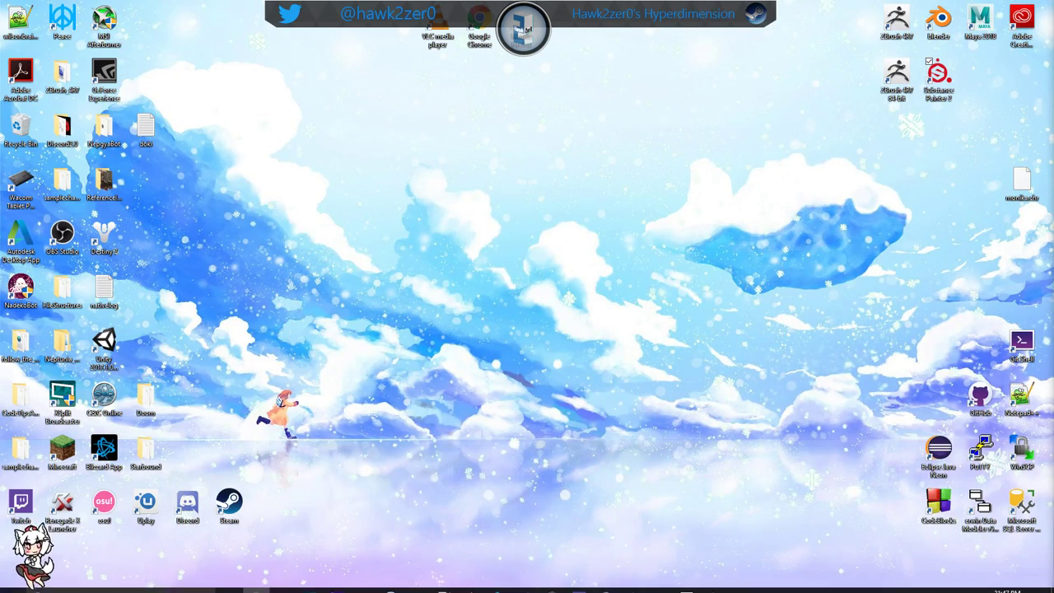
left_click(632, 582)
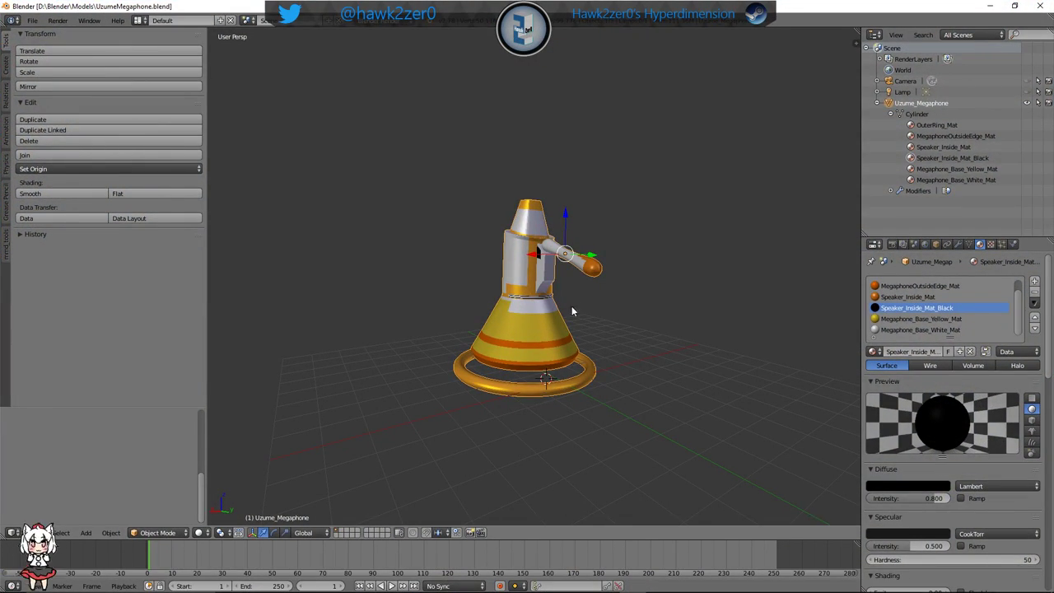
Place the 3D cursor at the edge of the handle's orange tip and put the megaphone in Edit Mode
middle_click_drag(574, 311, 588, 308)
middle_click_drag(650, 302, 567, 287)
scroll(530, 344, "up", 5)
scroll(566, 248, "up", 4)
middle_click_drag(567, 248, 565, 321, "shift")
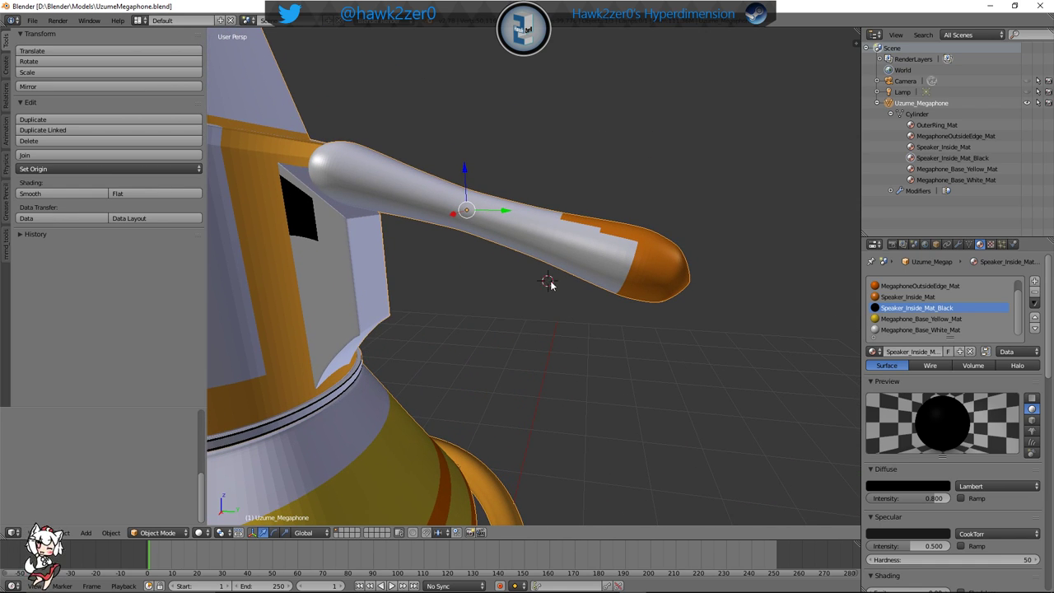
left_click(558, 211)
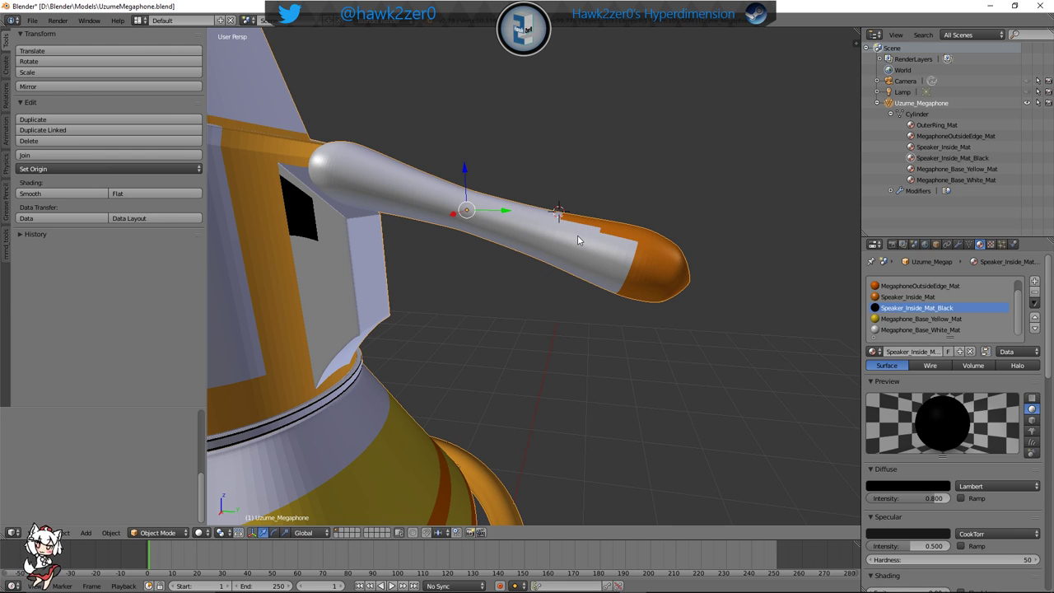
left_click(174, 533)
left_click(157, 507)
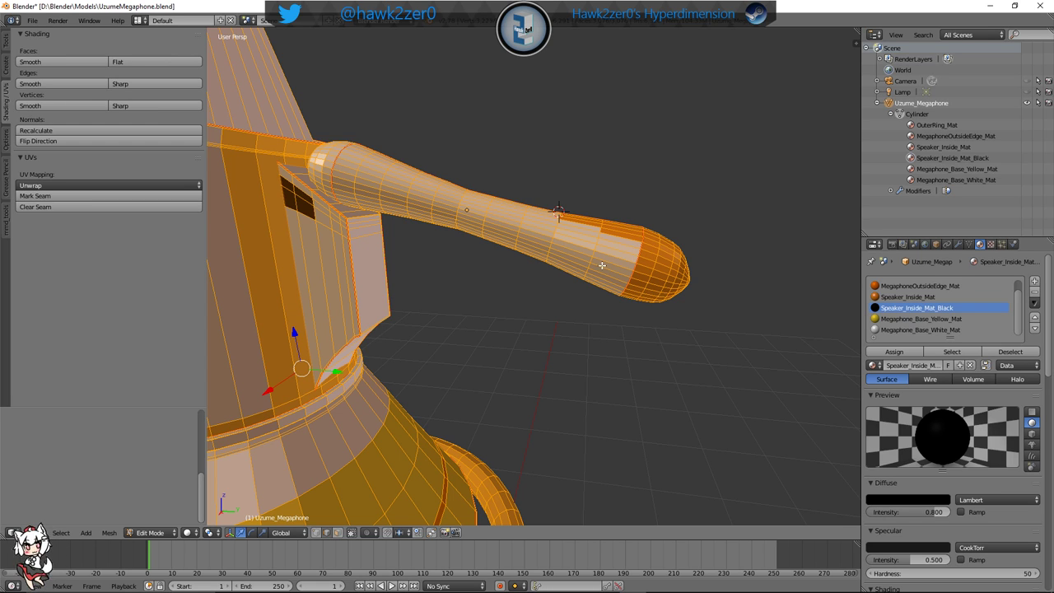
Examine the mesh of the cone, the lower trim bands where it meets the body, and the main cylinder
scroll(618, 263, "down", 4)
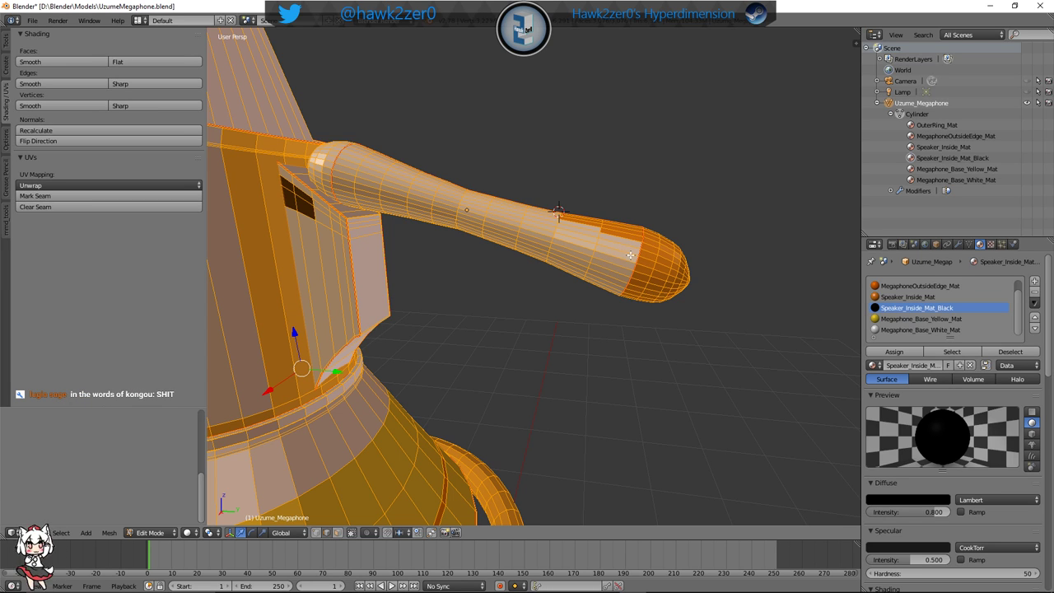
scroll(582, 306, "down", 1)
middle_click_drag(563, 326, 607, 246, "shift")
scroll(579, 301, "up", 4)
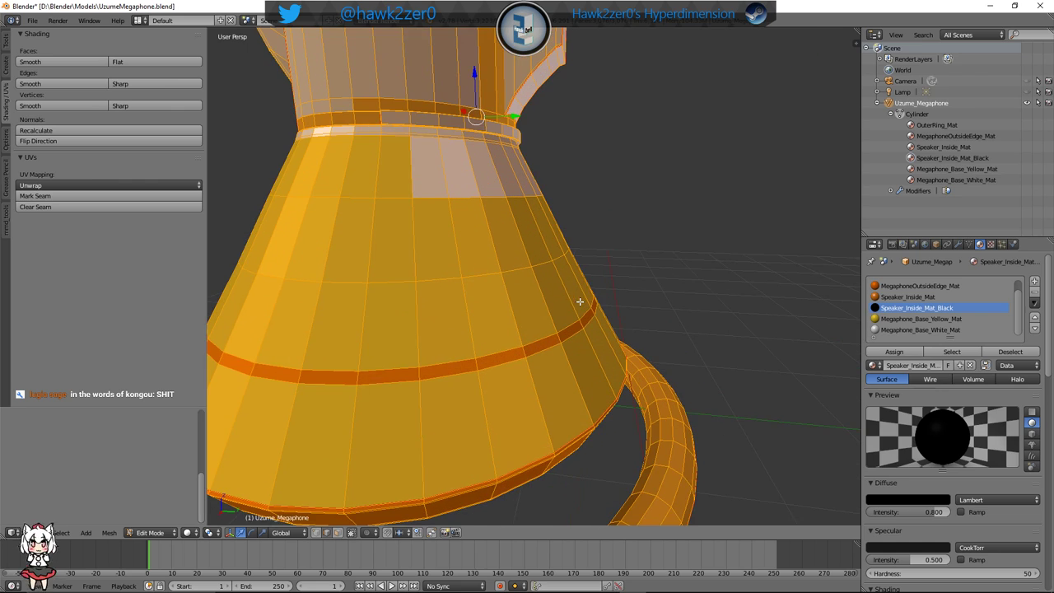
middle_click_drag(445, 262, 463, 312, "shift")
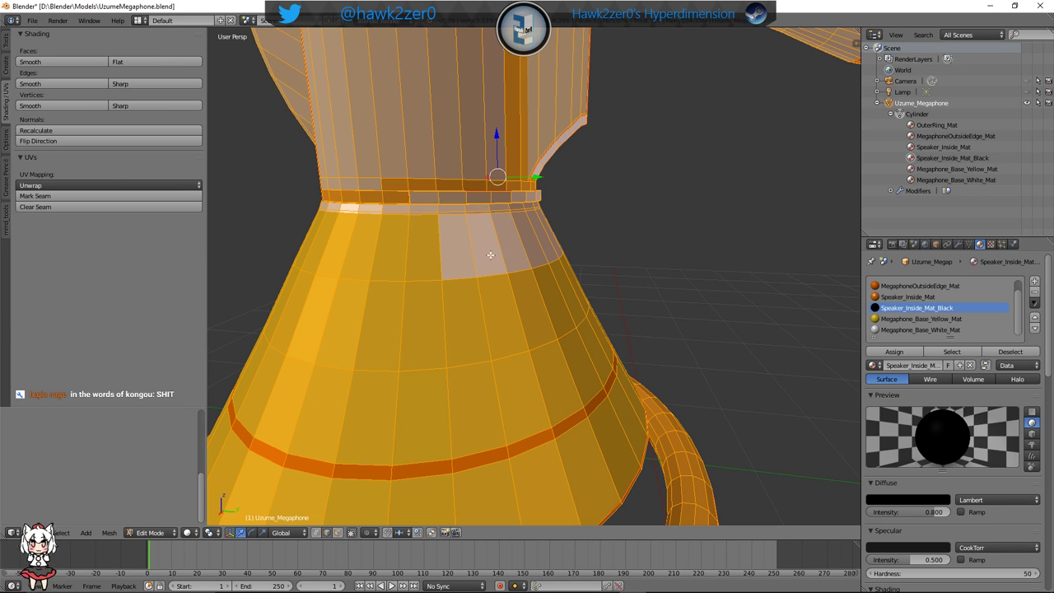
scroll(488, 255, "up", 6)
scroll(486, 250, "down", 13)
middle_click_drag(449, 205, 527, 280, "shift")
scroll(469, 228, "up", 8)
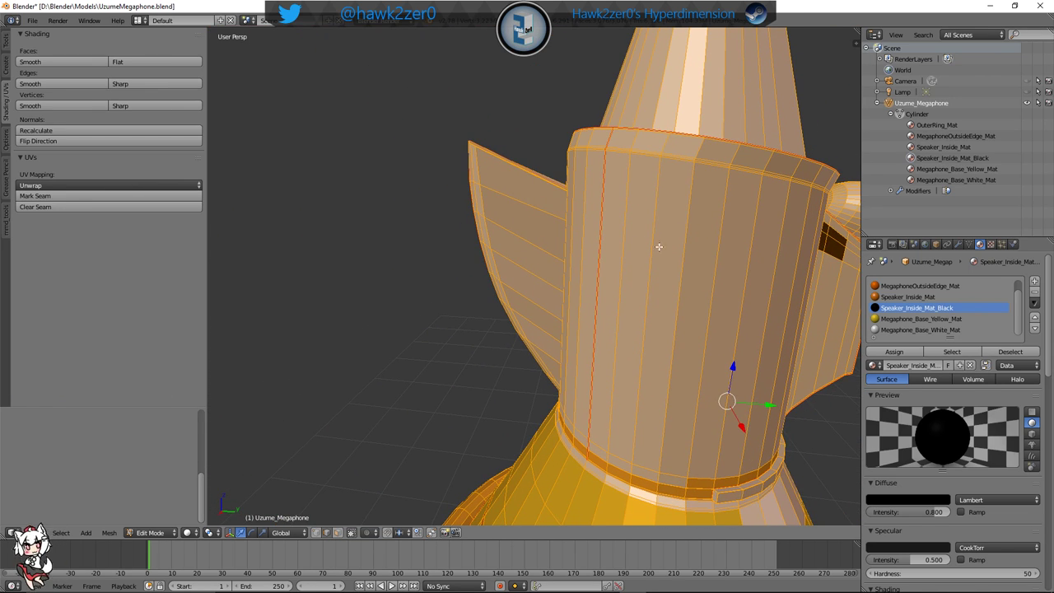
Examine the mesh of the nozzle, upper collar and rear of the body, down to the inside of the cone
middle_click_drag(659, 246, 475, 301)
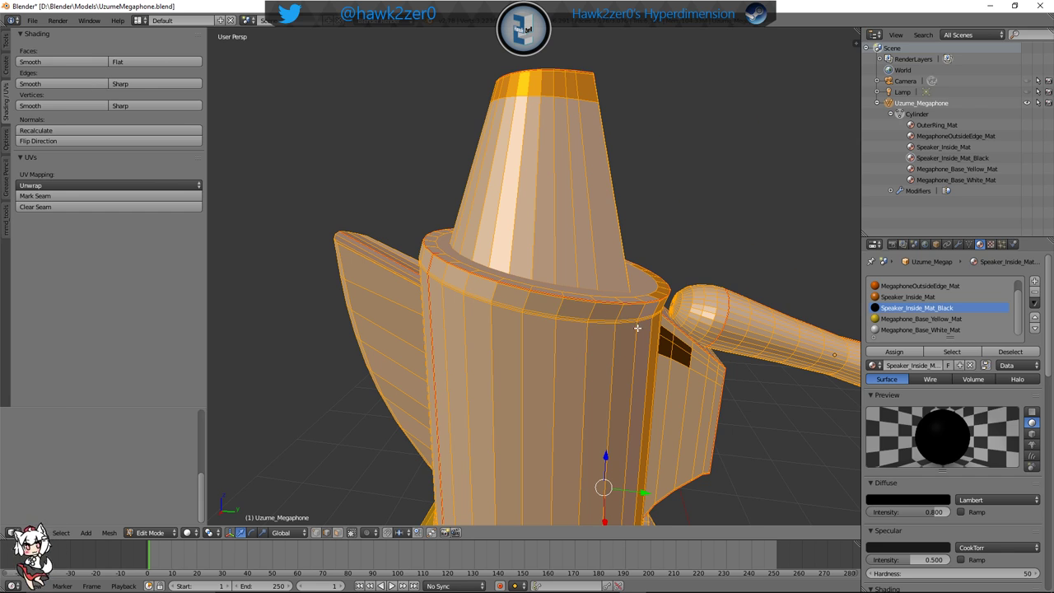
middle_click_drag(637, 327, 562, 254)
scroll(540, 247, "up", 3)
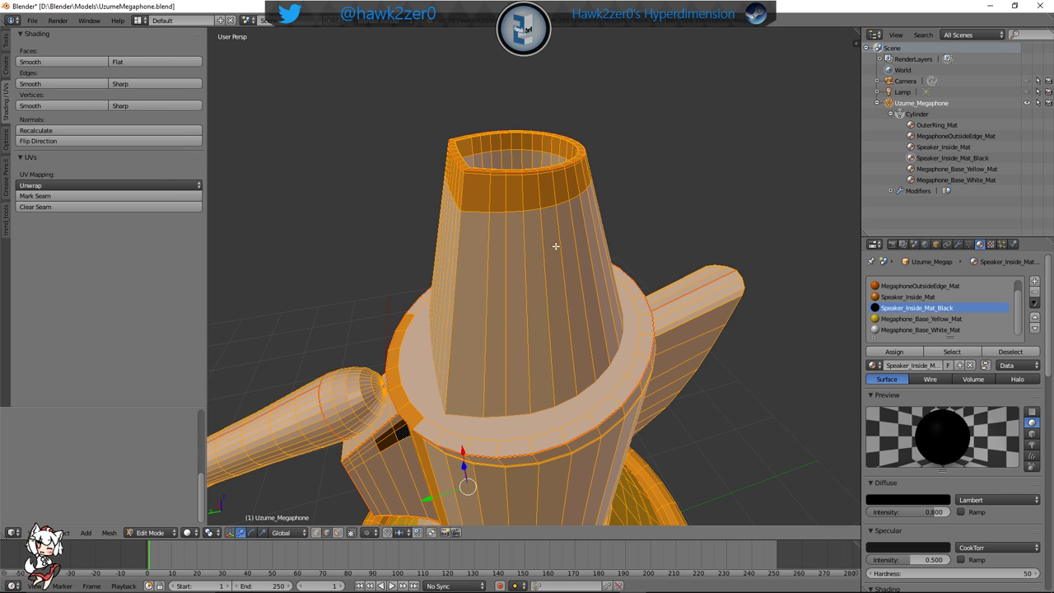
middle_click_drag(556, 246, 689, 172)
middle_click_drag(627, 414, 698, 210, "shift")
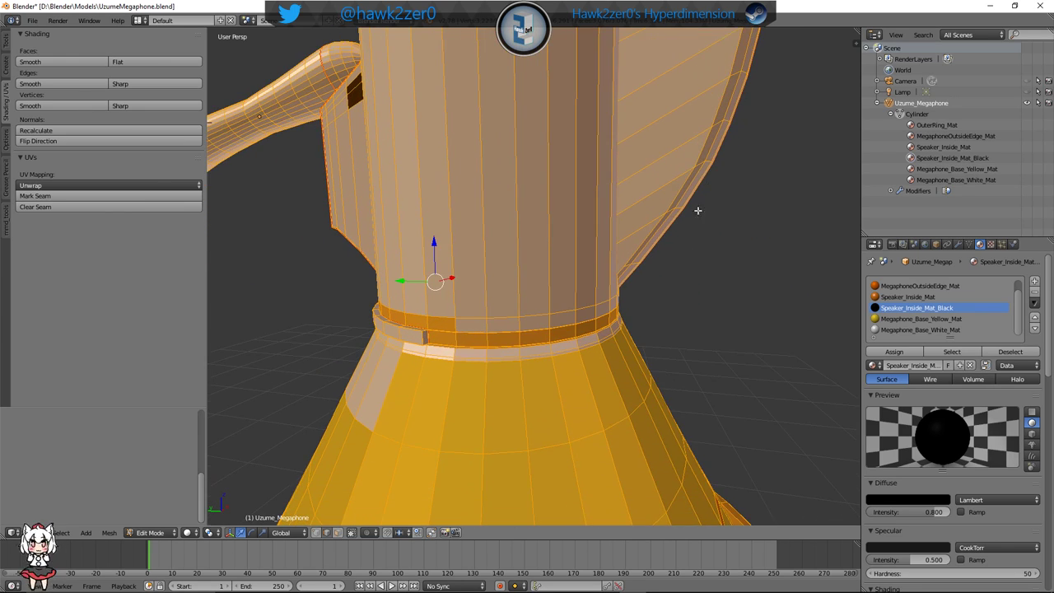
middle_click_drag(664, 386, 666, 235, "shift")
middle_click_drag(638, 486, 416, 440)
Deselect the whole mesh and switch to face selection at the mouth of the central tube inside the cone
key("a")
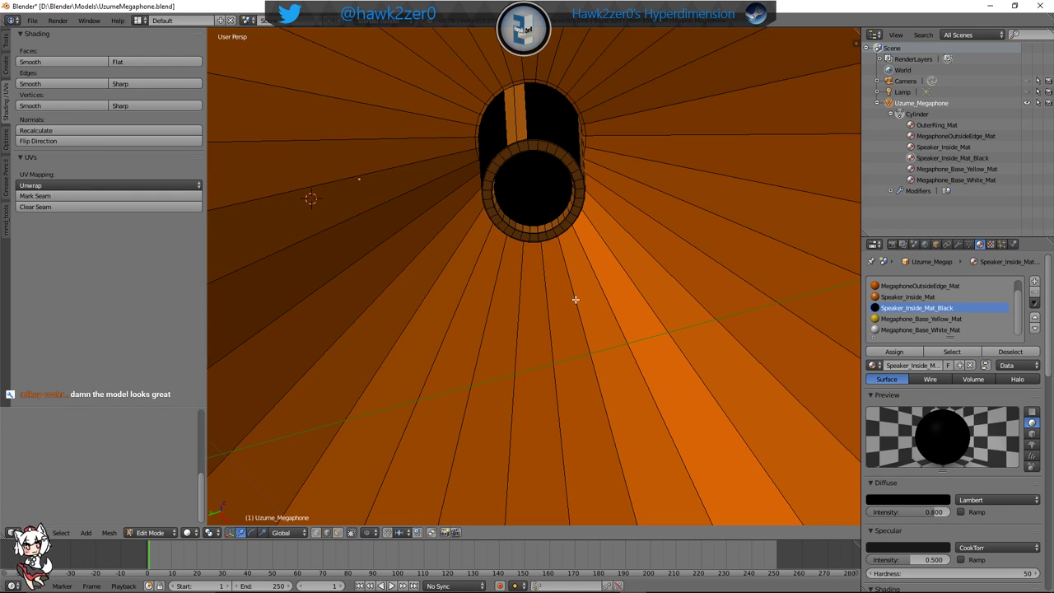
scroll(483, 245, "up", 2)
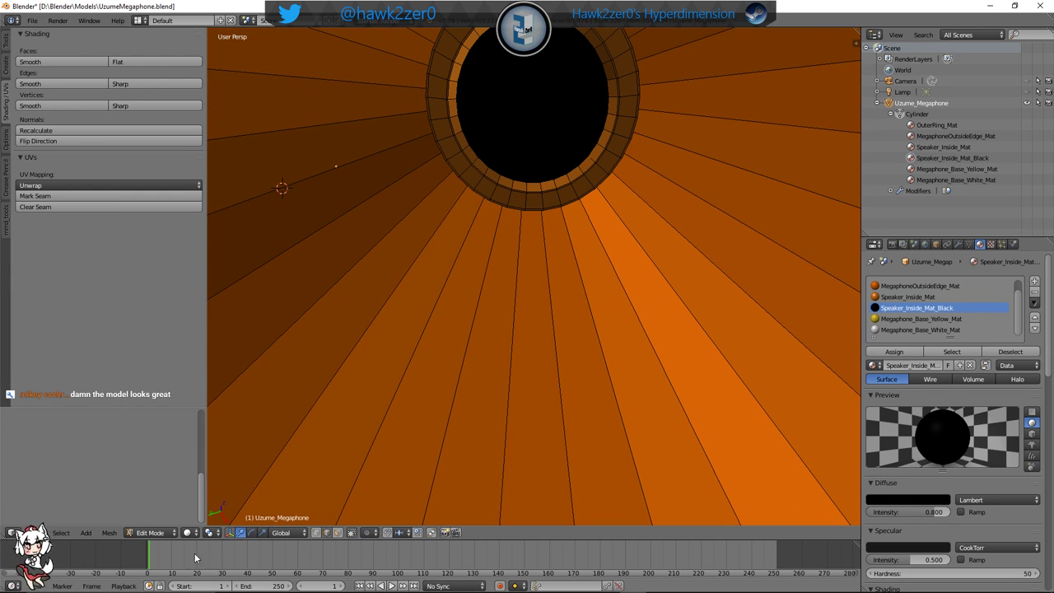
scroll(335, 310, "down", 2)
mouse_move(457, 216)
middle_mouse_down()
mouse_move(473, 237)
mouse_move(449, 255)
mouse_move(452, 235)
middle_mouse_up()
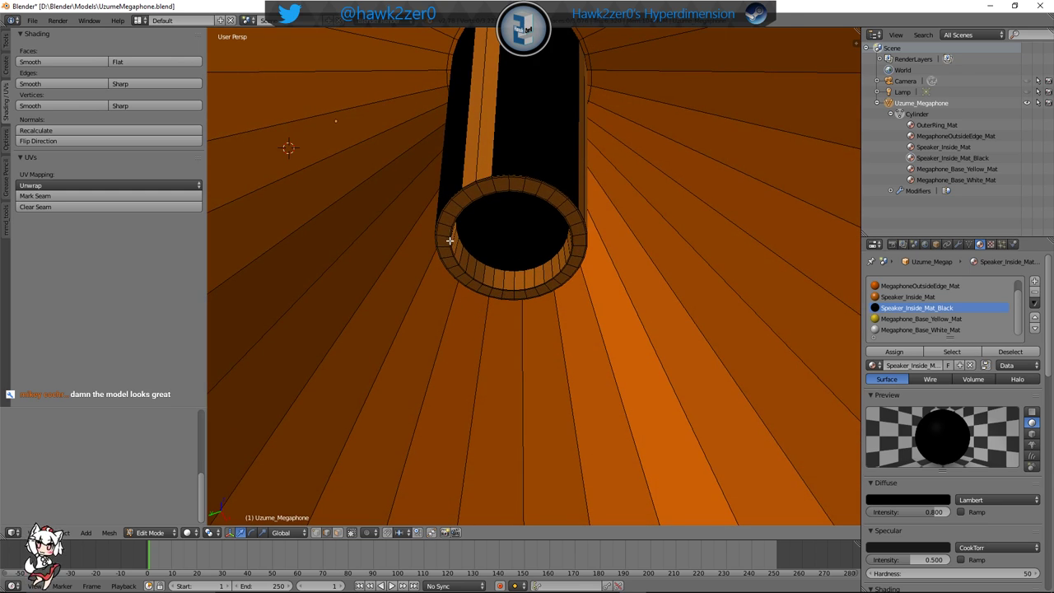
scroll(459, 291, "up", 3)
right_click(461, 291)
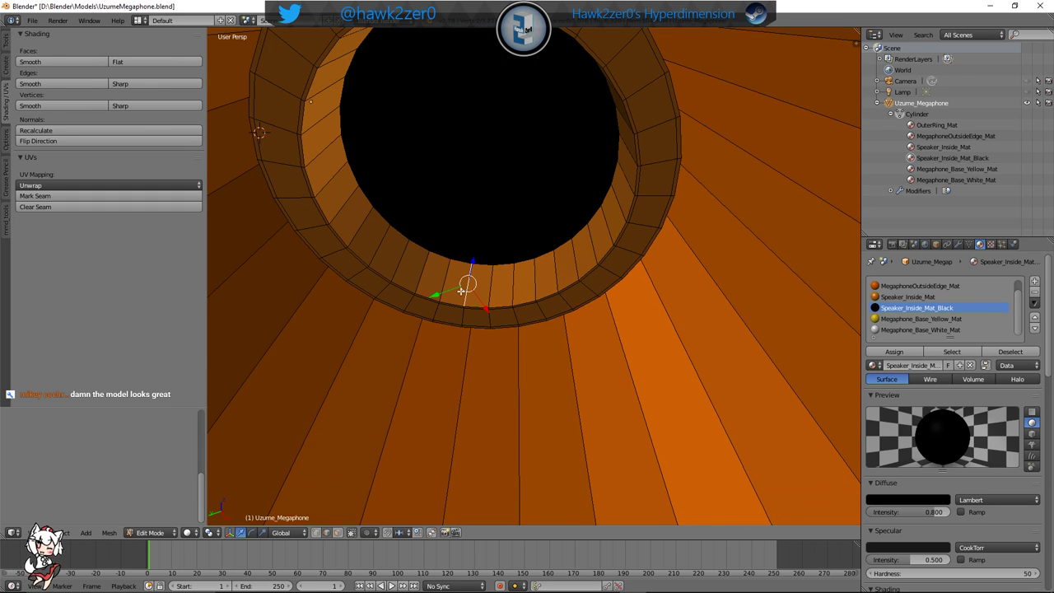
left_click(338, 533)
middle_click_drag(429, 384, 447, 384)
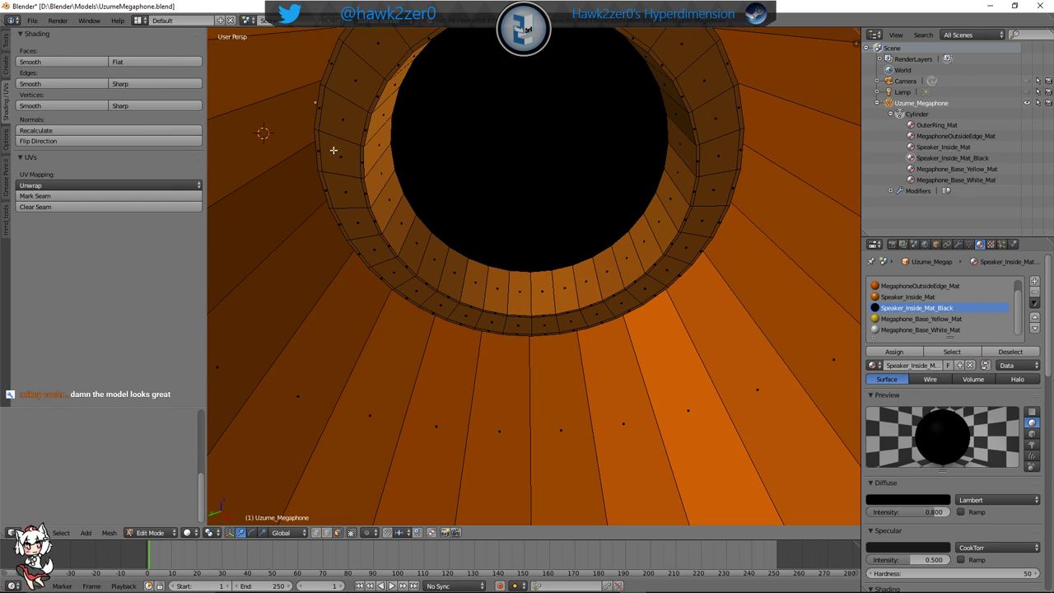
Select the outer, front and inner-edge face loops around the rim of the central tube inside the cone
right_click(315, 112)
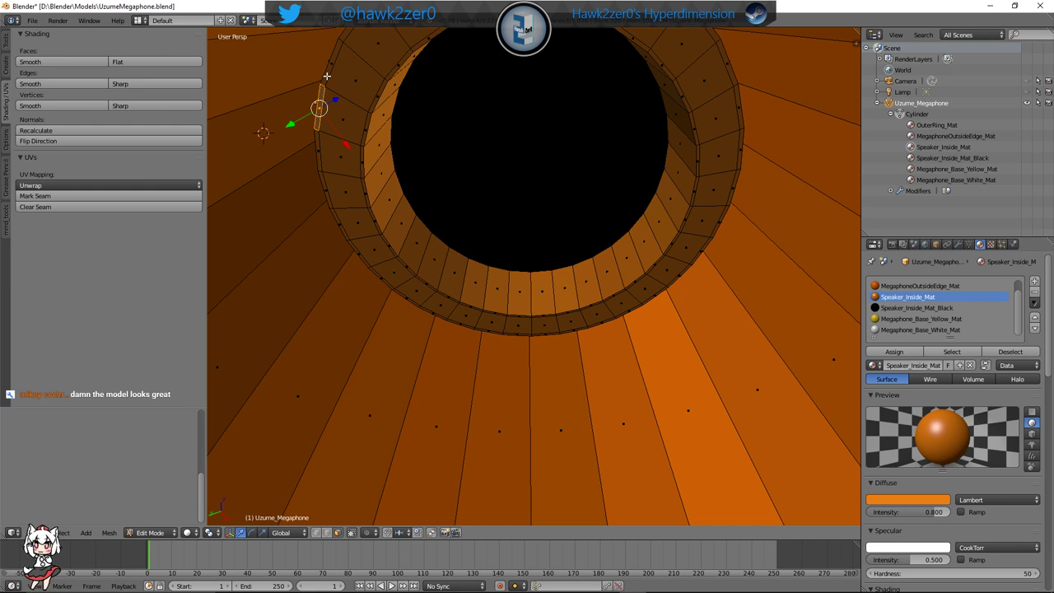
right_click(341, 88, "alt")
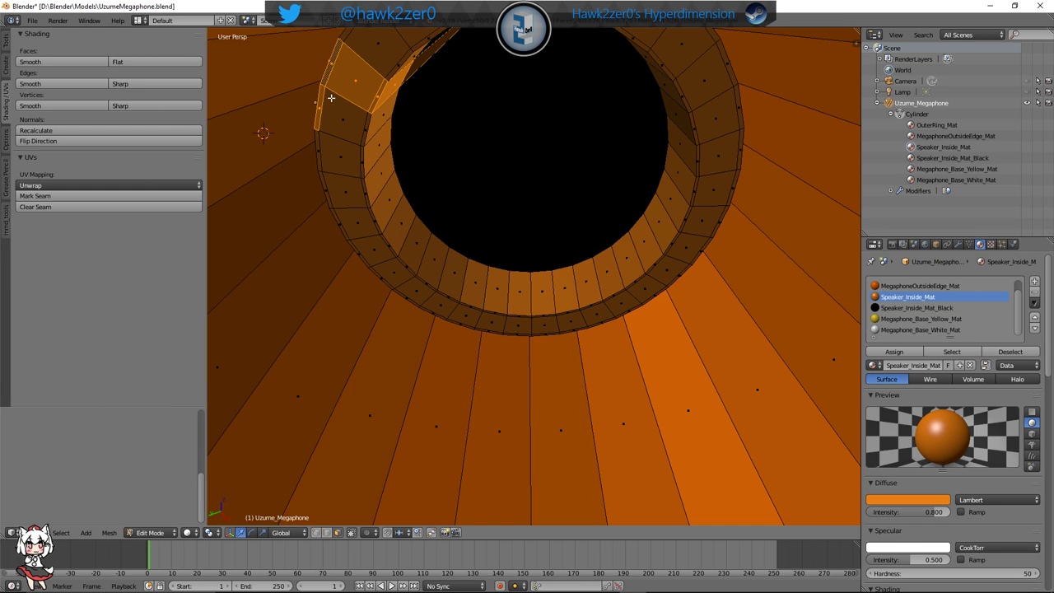
right_click(323, 97)
right_click(319, 92)
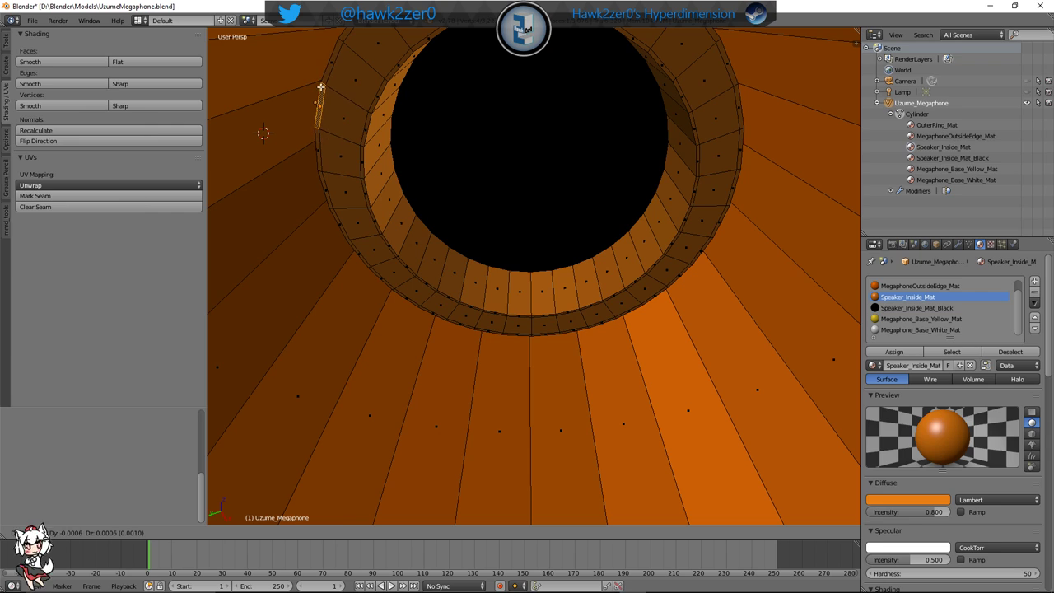
right_click(322, 85, "alt")
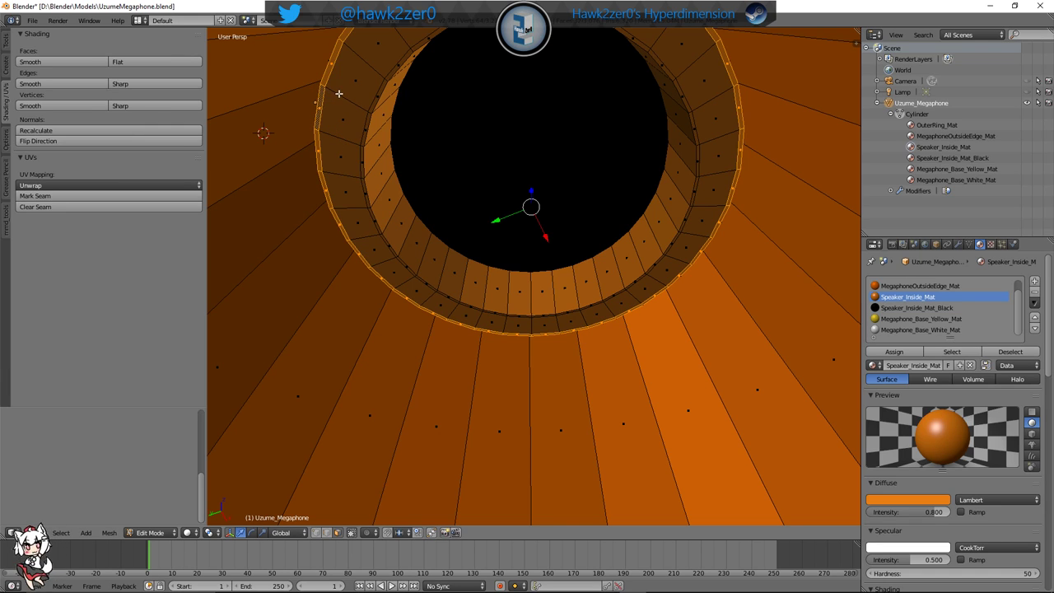
right_click(338, 93, "alt")
right_click(366, 124, "shift")
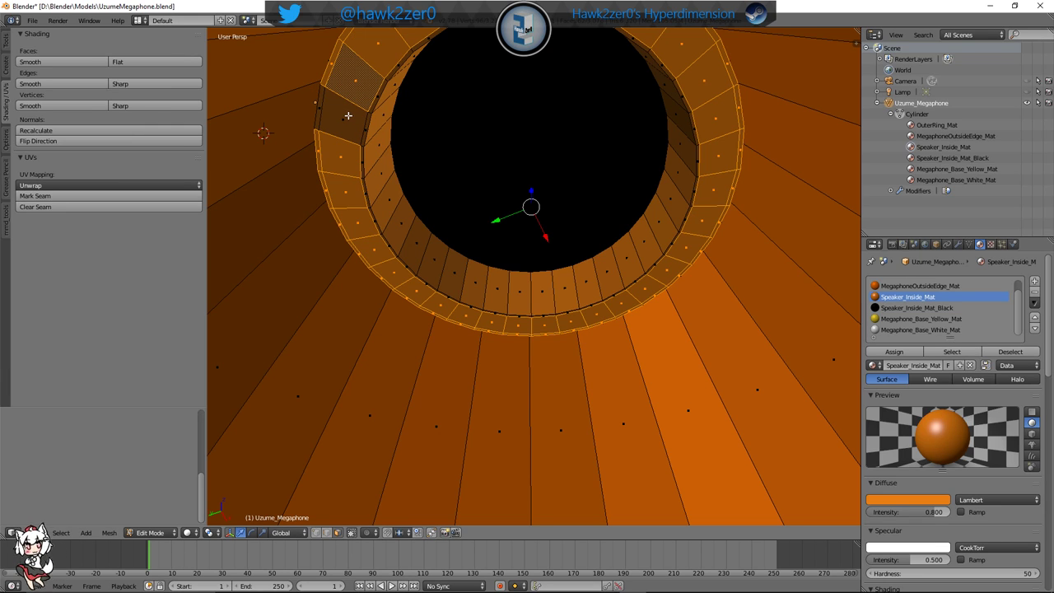
right_click(360, 115, "shift")
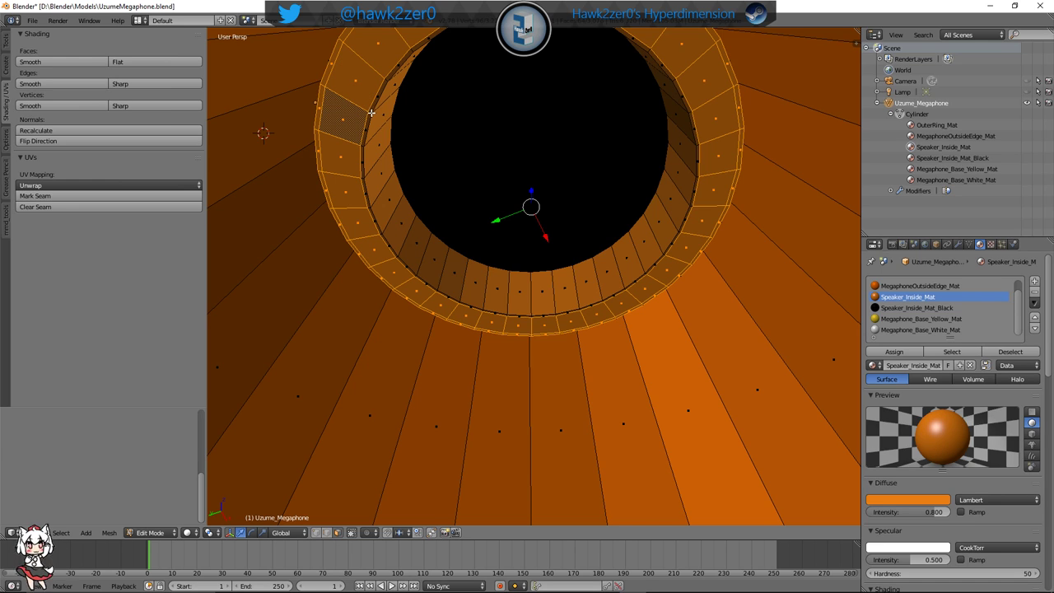
right_click(371, 112, "alt+shift")
Move the selected rim faces of the central tube downward along the Z axis, towards the cone's opening
scroll(482, 276, "down", 5)
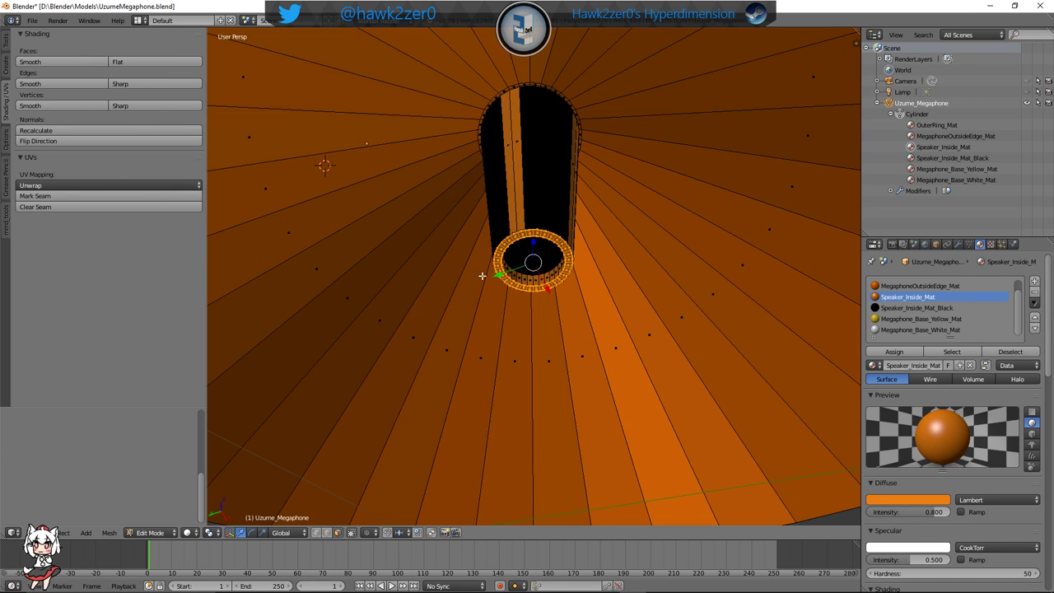
scroll(519, 276, "up", 5)
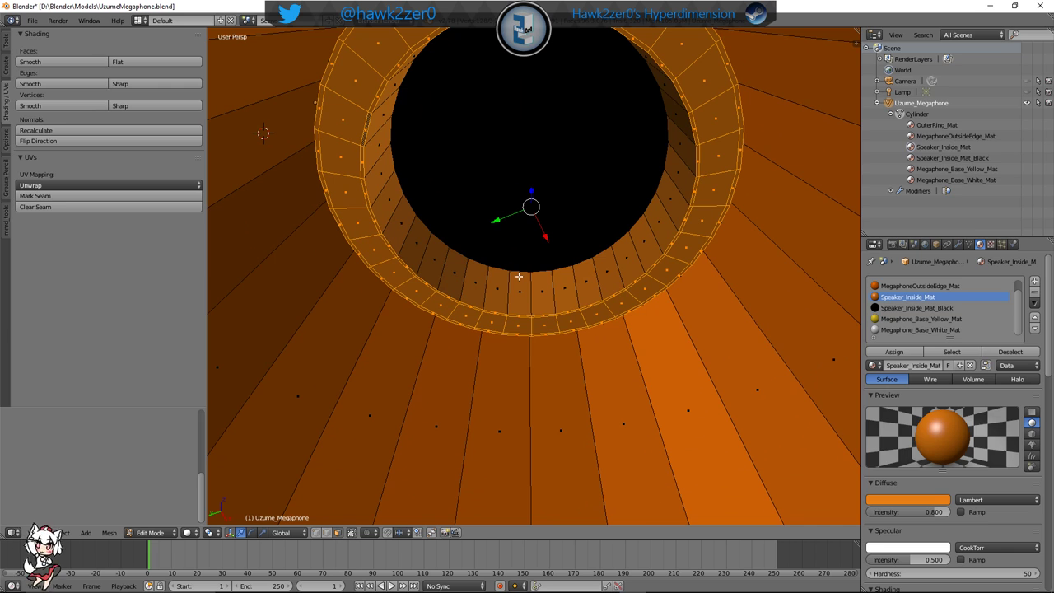
left_click_drag(532, 193, 522, 286)
scroll(522, 287, "up", 1)
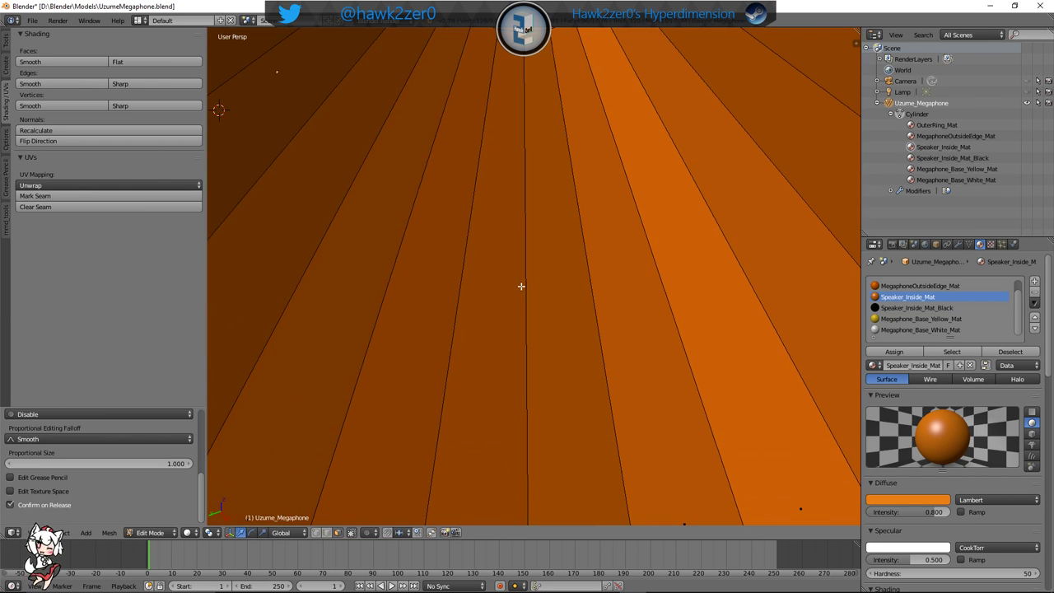
scroll(515, 287, "down", 8)
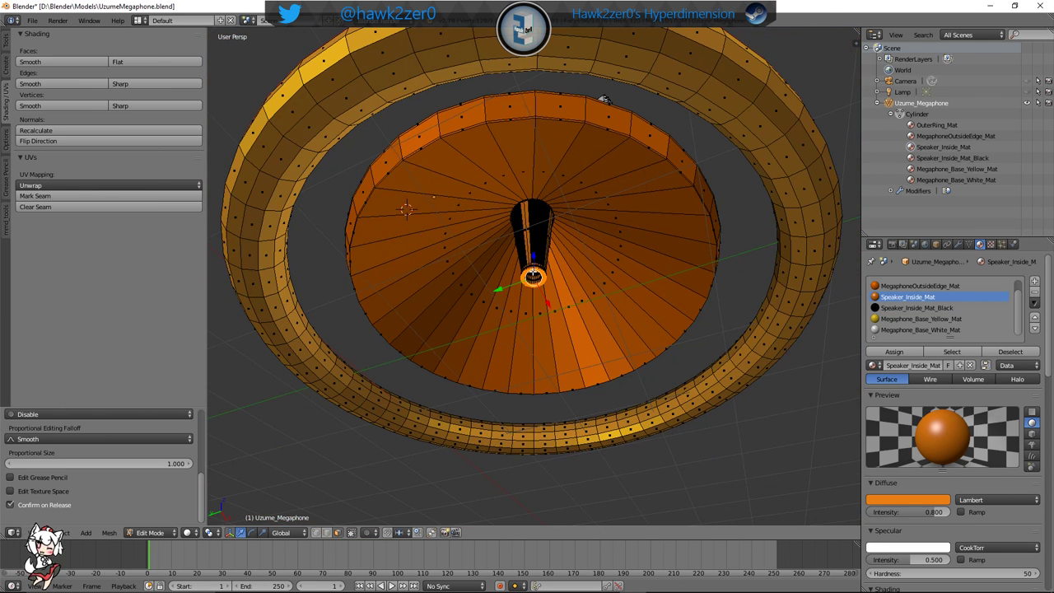
Try to move the selected rim faces of the central tube further down along the Z axis
key("g")
key("z")
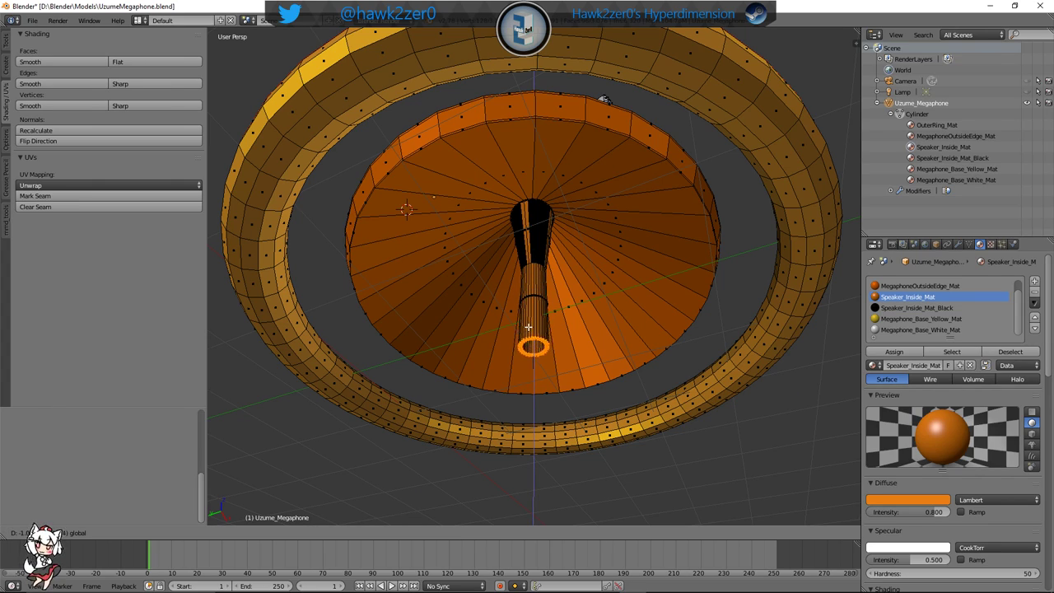
left_click(534, 317)
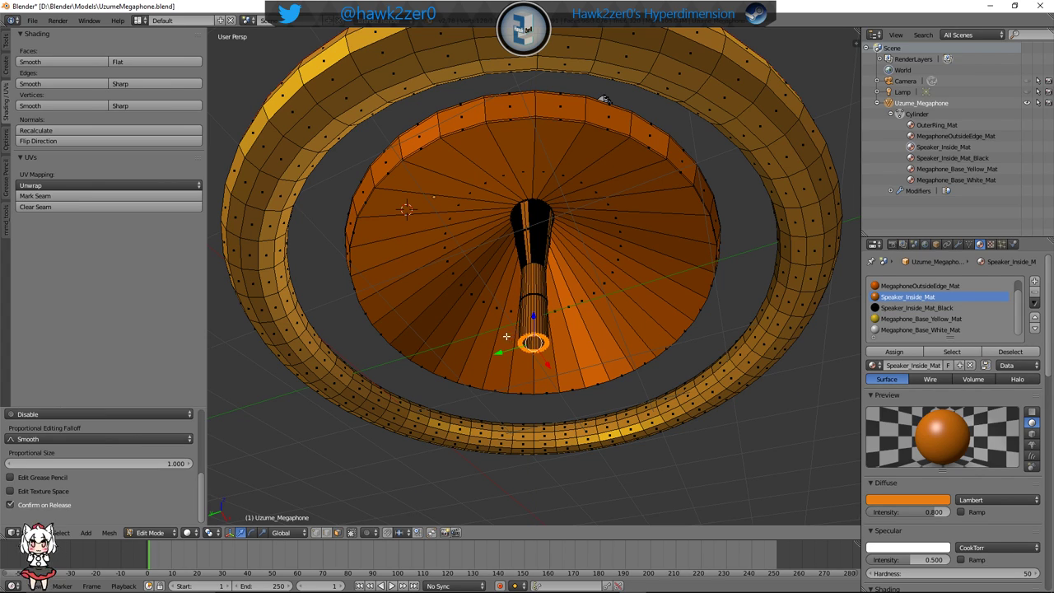
middle_click_drag(506, 336, 376, 348)
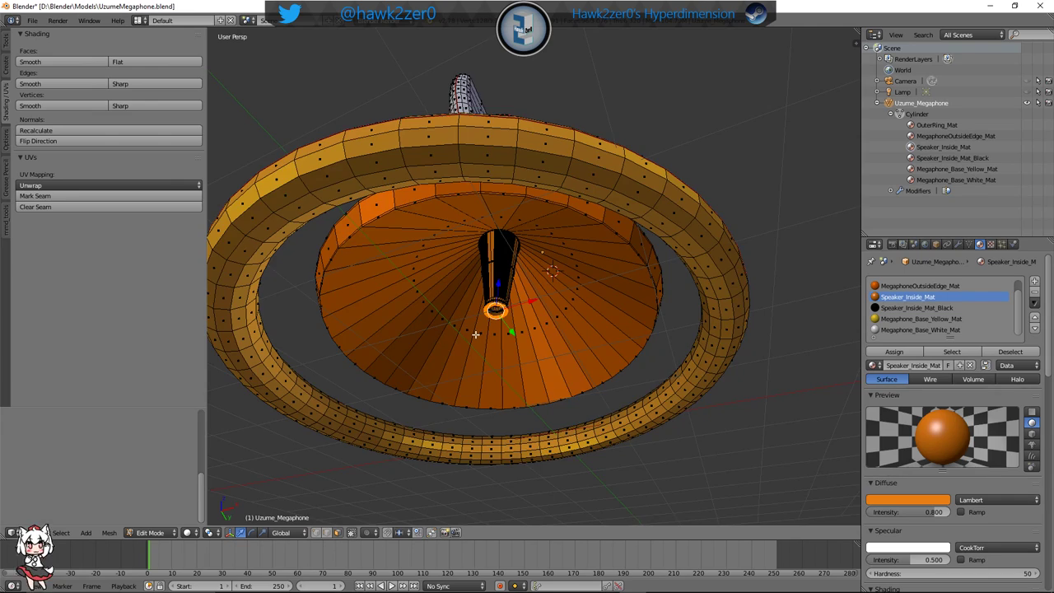
Add the linked outer wall faces of the central tube to the rim selection
scroll(475, 334, "up", 5)
middle_click_drag(475, 335, 496, 363)
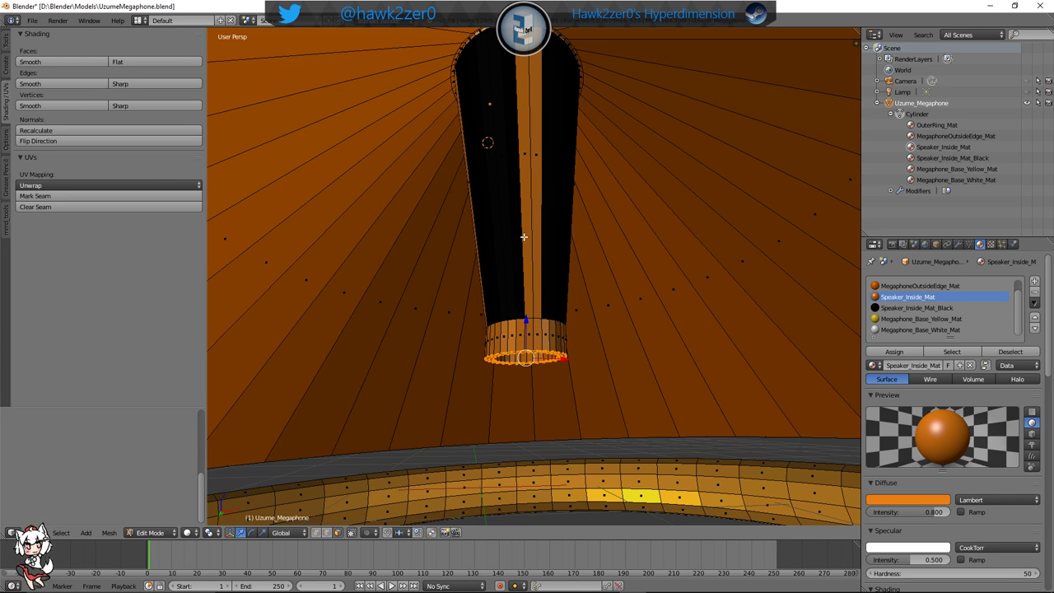
key("l")
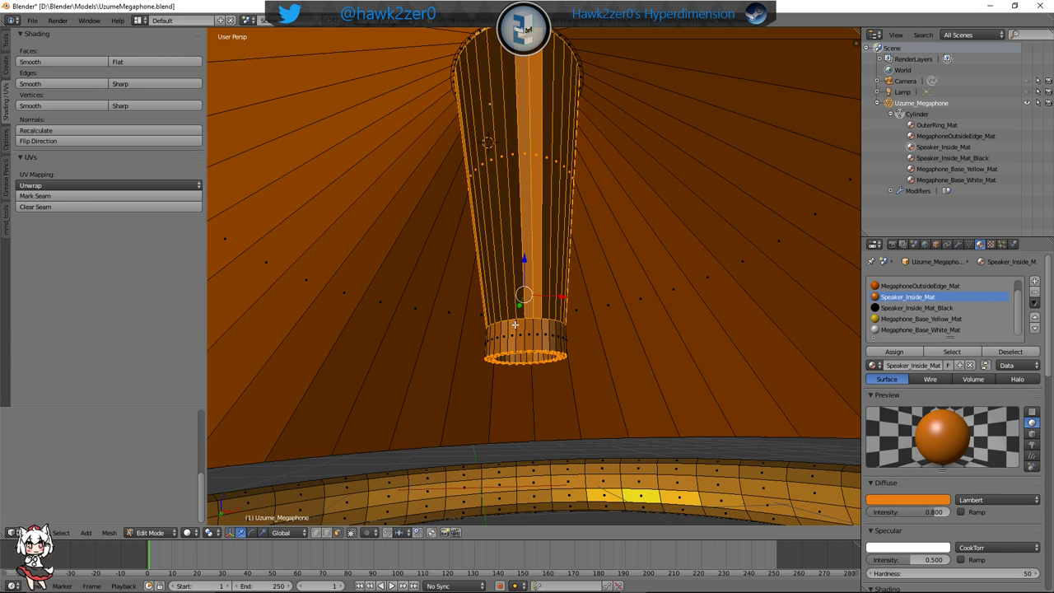
key("l")
Try to move the selected tube faces downward and add the tube's inner wall faces to the selection
middle_click_drag(554, 357, 511, 290)
left_click_drag(492, 228, 475, 268)
right_click(475, 269)
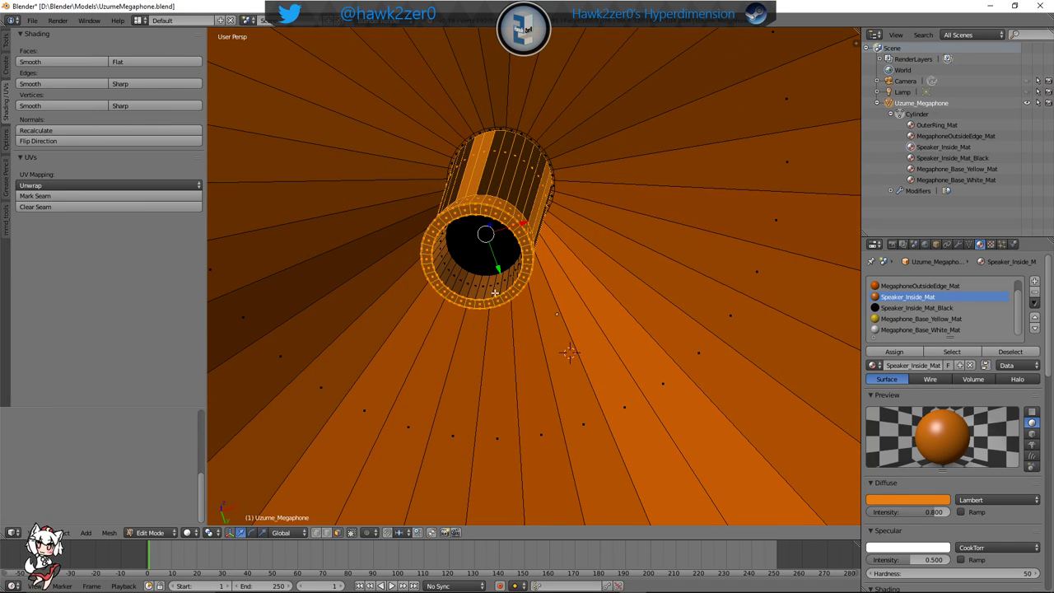
middle_click_drag(491, 299, 491, 359)
left_click_drag(493, 244, 478, 411)
middle_click_drag(477, 410, 547, 332)
middle_click_drag(484, 289, 481, 295)
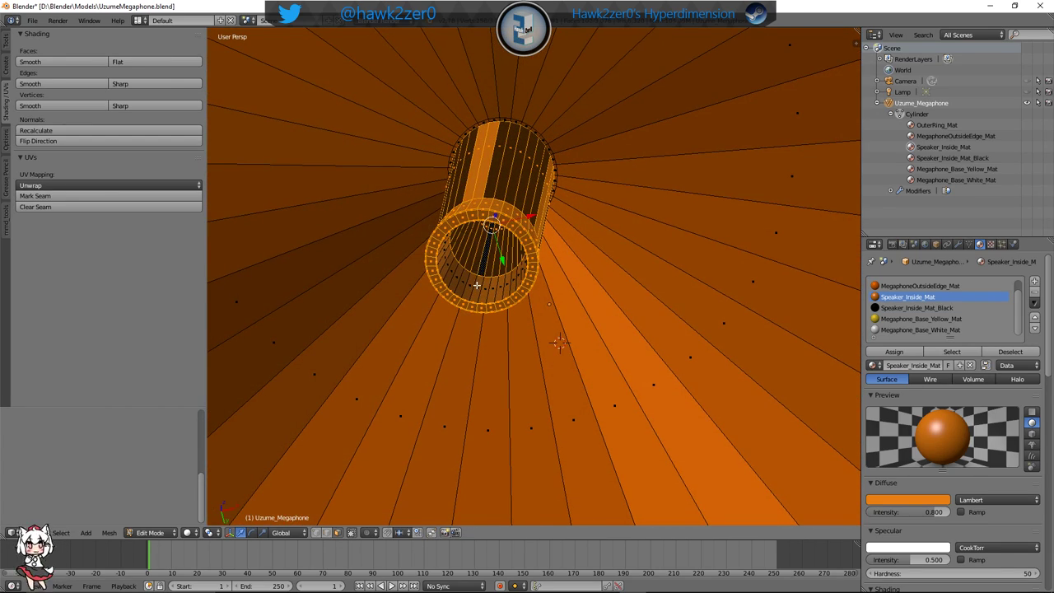
Add the round cap deep inside the tube and the narrow face loop around it to the selection
scroll(482, 276, "up", 4)
mouse_move(493, 291)
middle_mouse_down()
mouse_move(527, 339)
mouse_move(522, 252)
mouse_move(511, 291)
middle_mouse_up()
scroll(528, 258, "up", 4)
right_click(511, 290)
right_click(483, 296, "alt+shift")
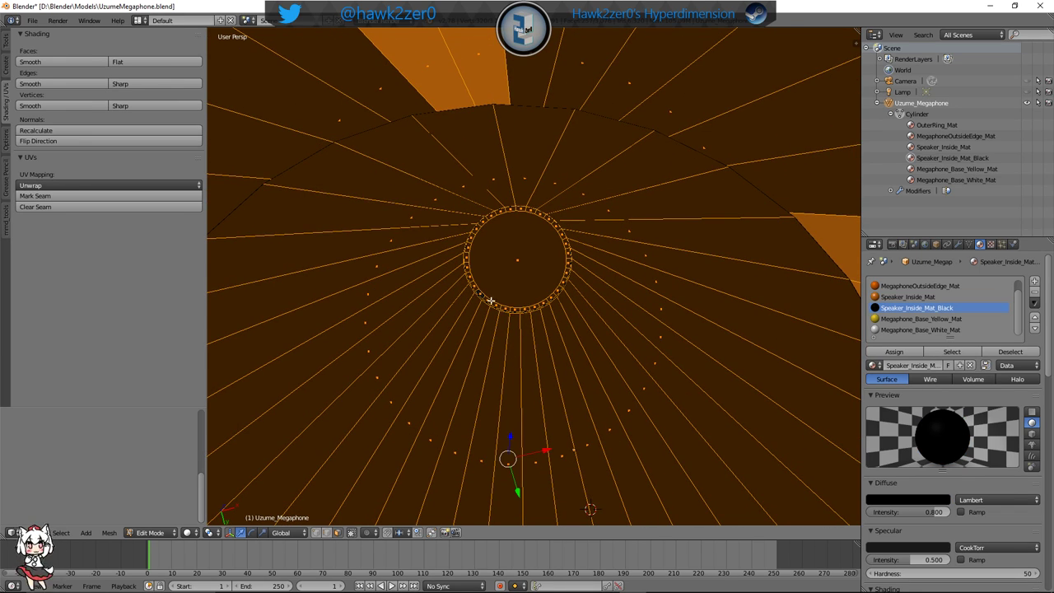
Add the narrow face loop at the tube's base, inside the megaphone body, to the selection
middle_click_drag(502, 325, 510, 328)
scroll(511, 328, "down", 4)
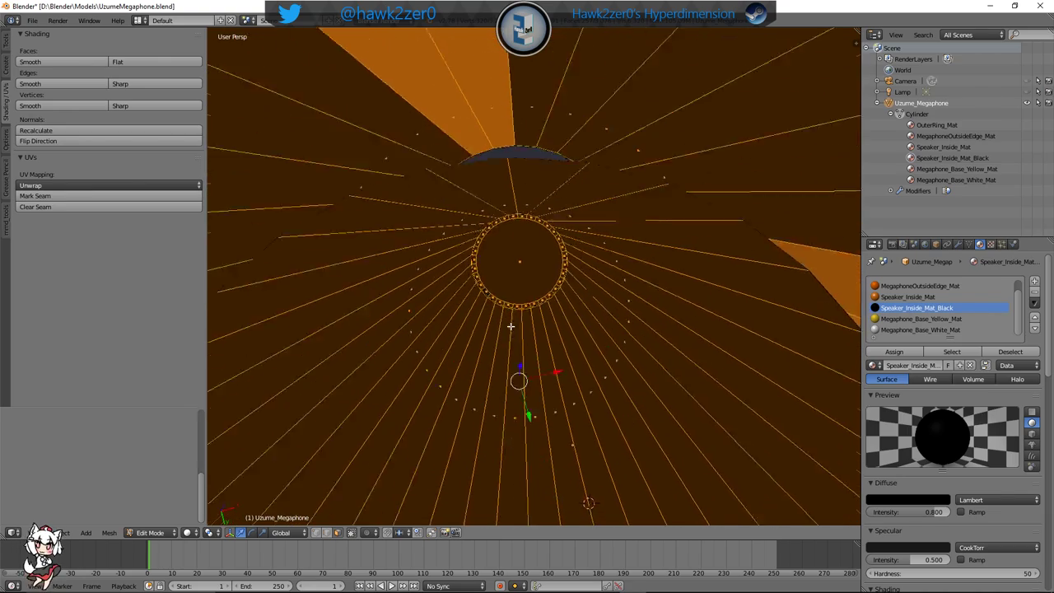
scroll(507, 272, "down", 1, "alt")
middle_click_drag(537, 283, 543, 440)
middle_click_drag(560, 209, 560, 325, "shift")
scroll(572, 301, "up", 3)
scroll(572, 301, "up", 5)
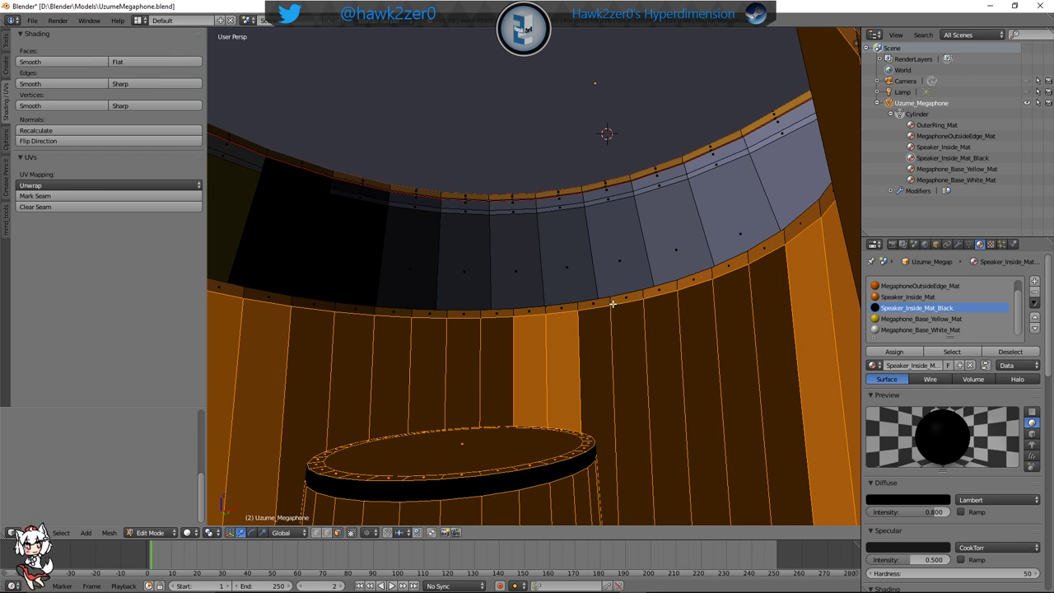
left_click(610, 303, "alt+shift")
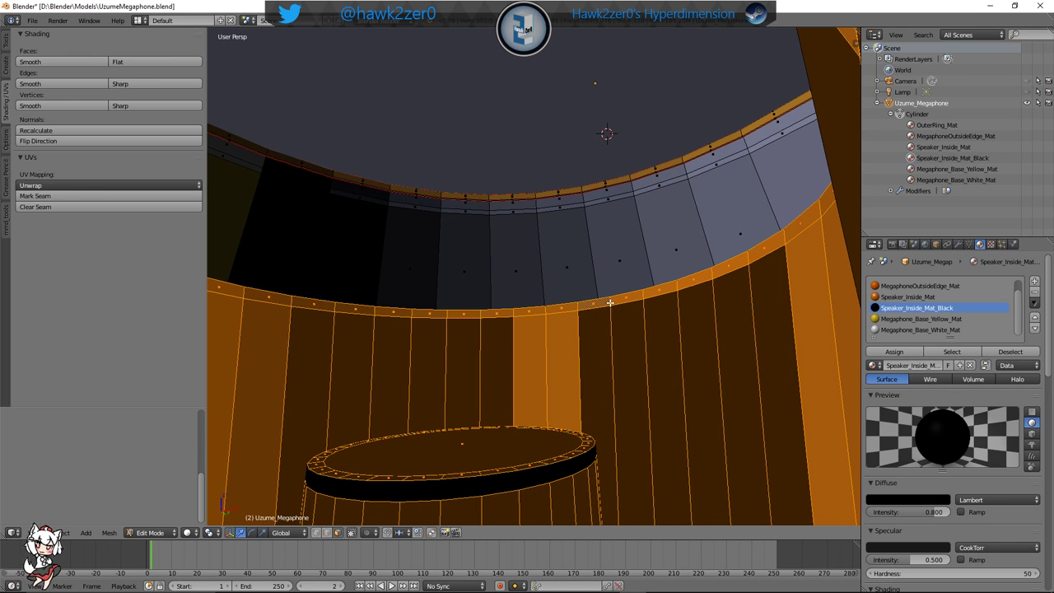
Try to move the selected tube with its walls, rim and cap down along the Z axis, and undo the move
scroll(598, 303, "down", 5)
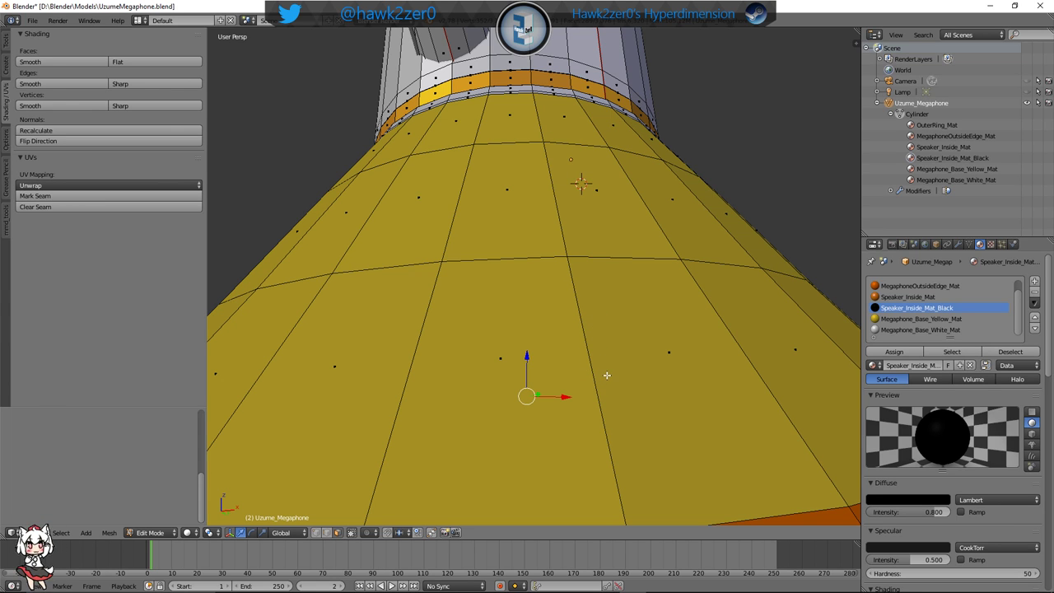
middle_click_drag(604, 365, 618, 249)
left_click_drag(527, 250, 526, 362)
scroll(526, 362, "down", 4)
middle_click_drag(532, 345, 528, 350)
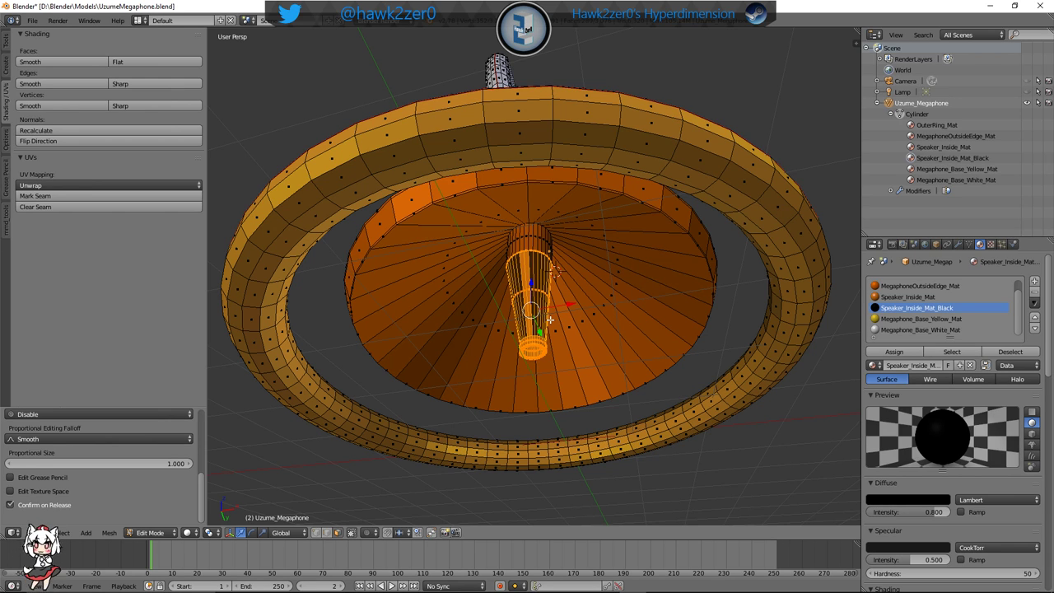
scroll(550, 306, "up", 7)
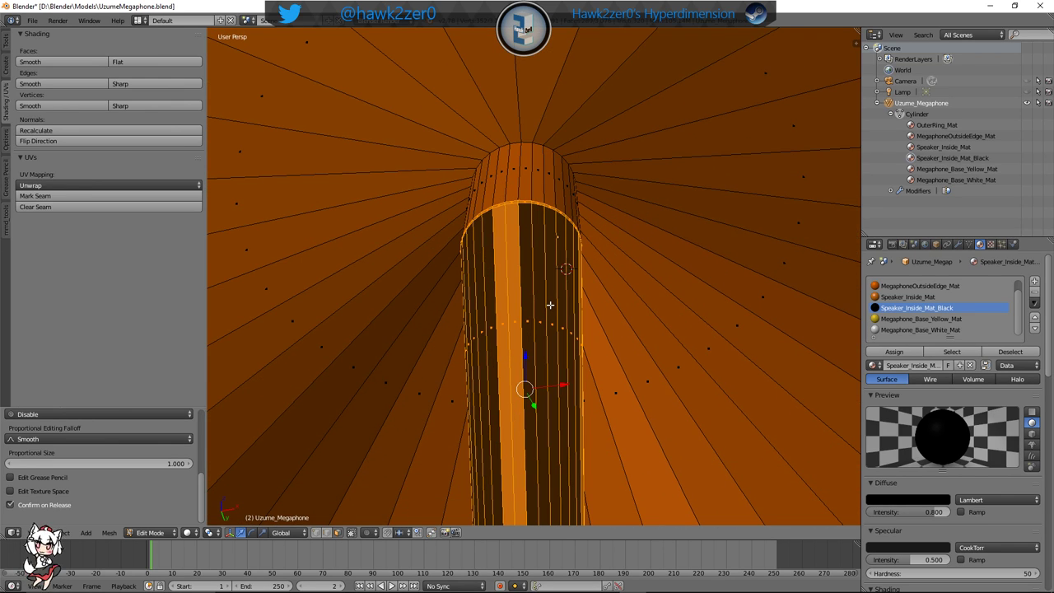
scroll(550, 306, "down", 3)
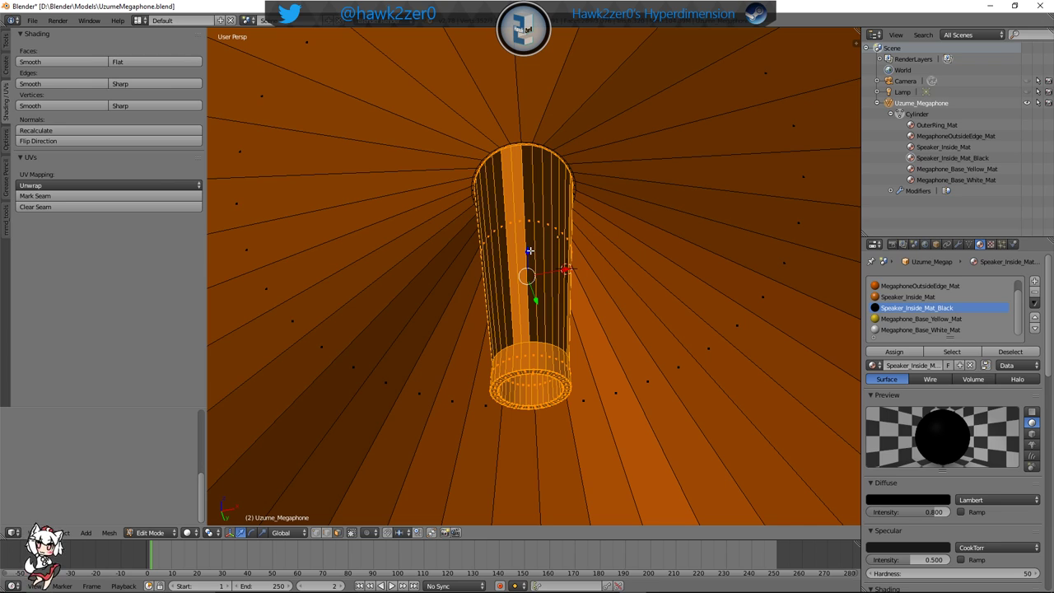
middle_click_drag(527, 243, 523, 225)
left_click_drag(525, 270, 524, 413)
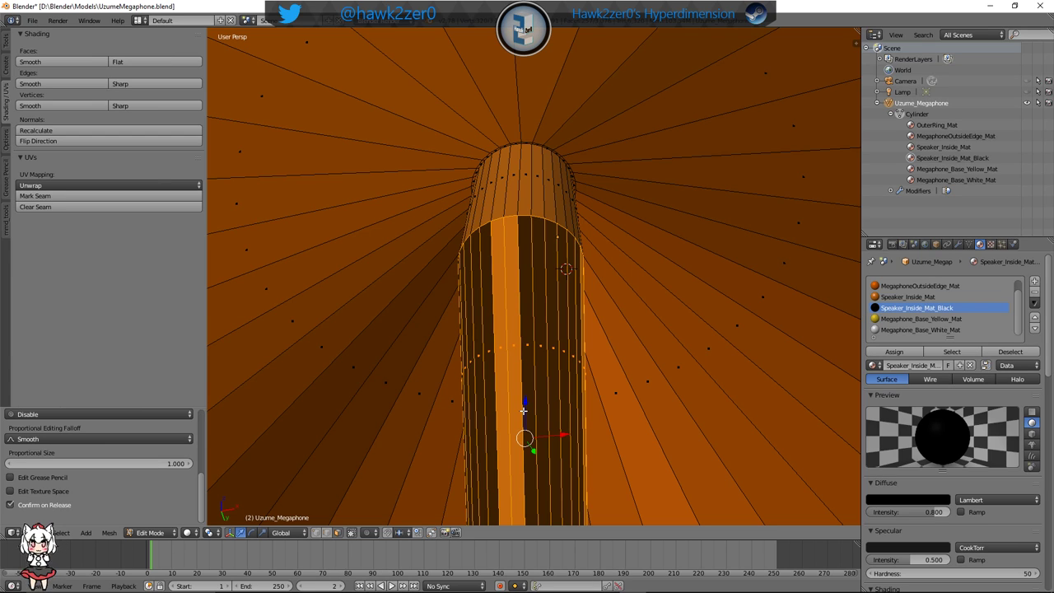
key("ctrl+z")
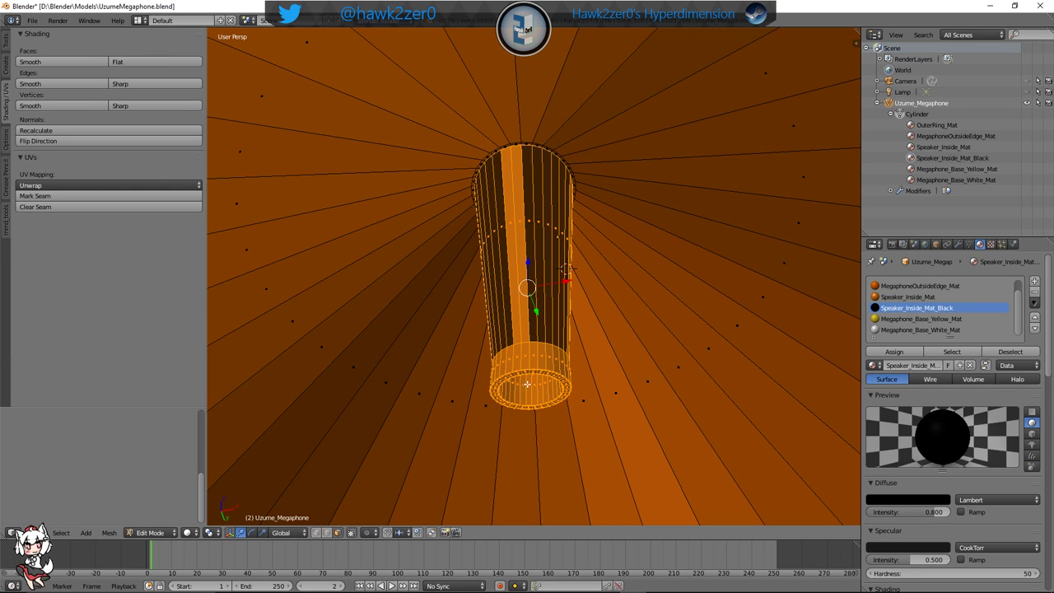
Switch to edge selection and deselect an edge at the tube's base inside the cone
left_click(328, 533)
middle_click_drag(490, 360, 522, 359)
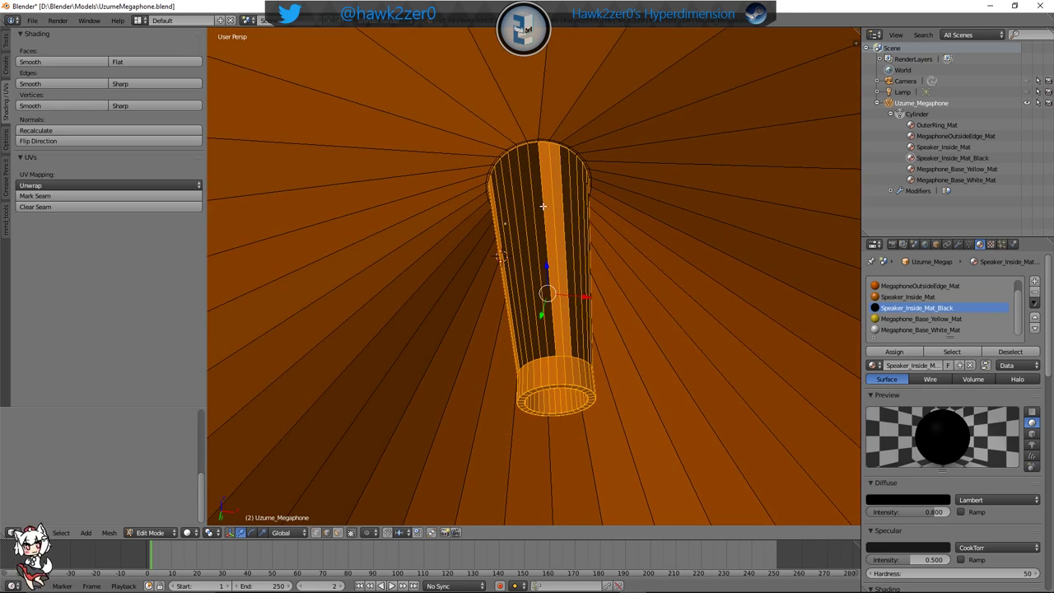
scroll(522, 359, "up", 4)
middle_click_drag(501, 120, 510, 91)
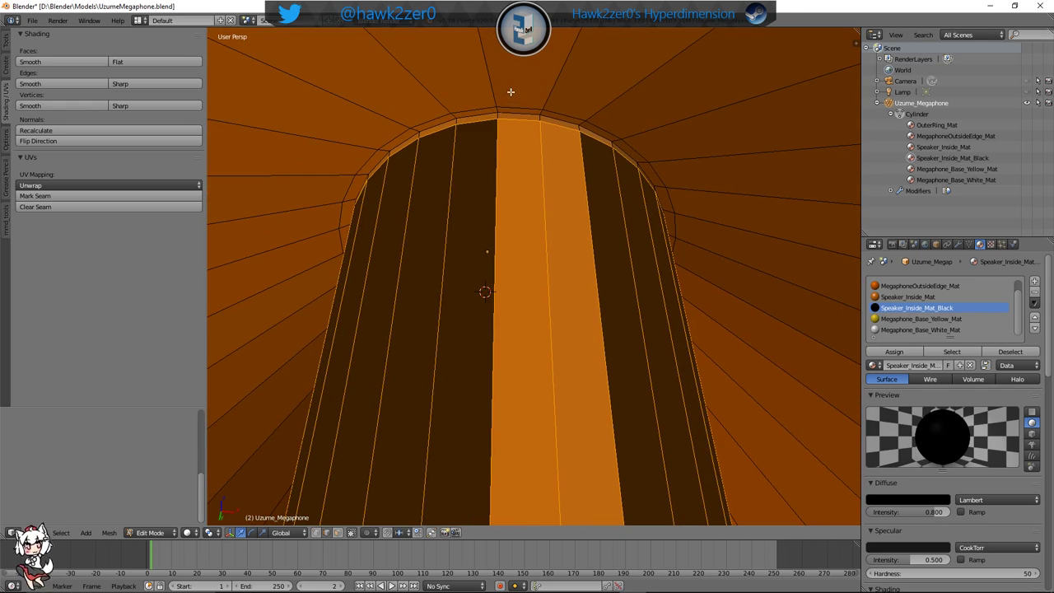
right_click(512, 120, "shift")
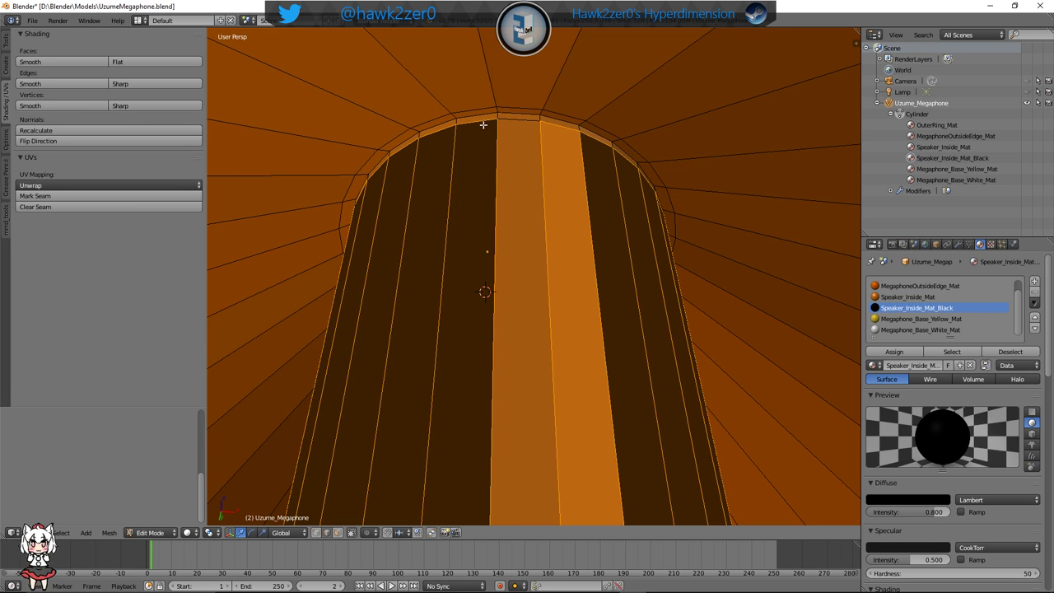
Undo the edge deselection, the selection mode switch and the preceding tube selections
scroll(478, 222, "down", 4)
middle_click_drag(487, 301, 502, 247, "shift")
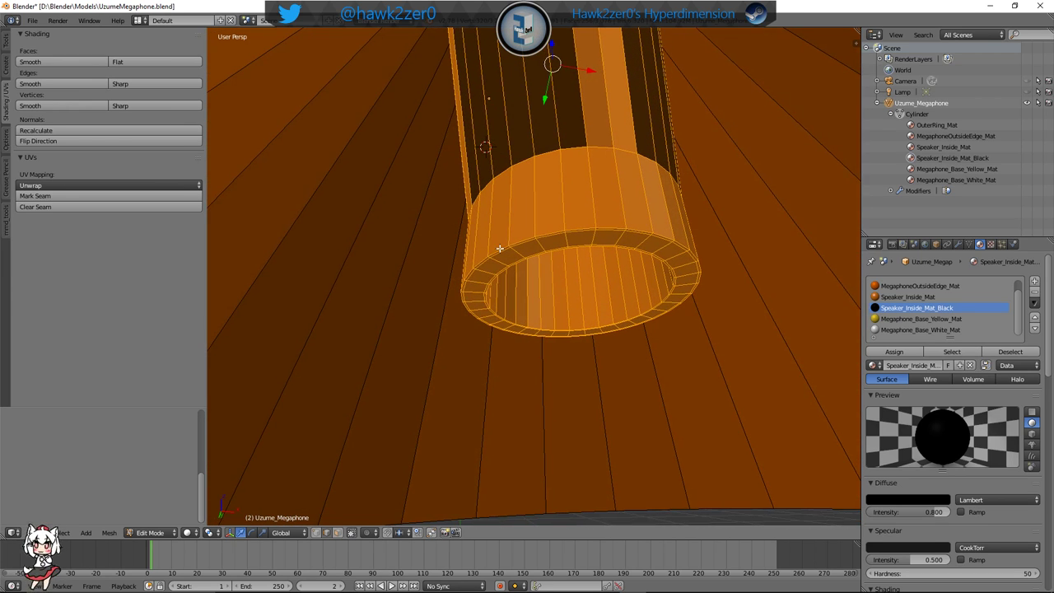
key("ctrl+z")
key("ctrl+z")
key("ctrl+z")
key("ctrl+z")
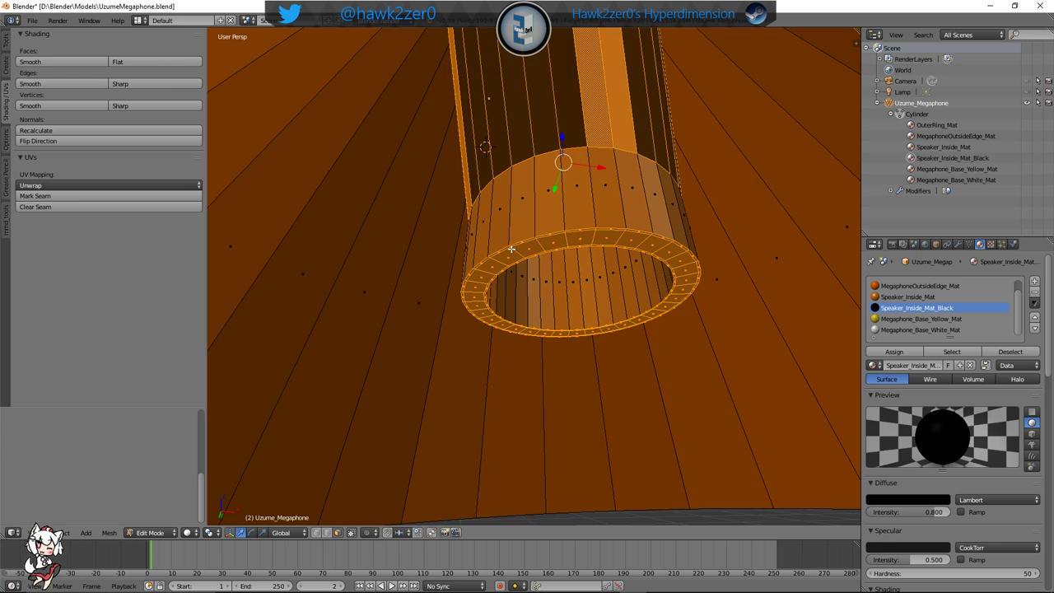
Deselect the tube's outer wall strips and complete the outer face loop around the rim of its mouth
middle_click_drag(627, 234, 467, 287)
scroll(539, 272, "up", 3)
scroll(539, 265, "down", 1)
right_click(481, 280, "shift")
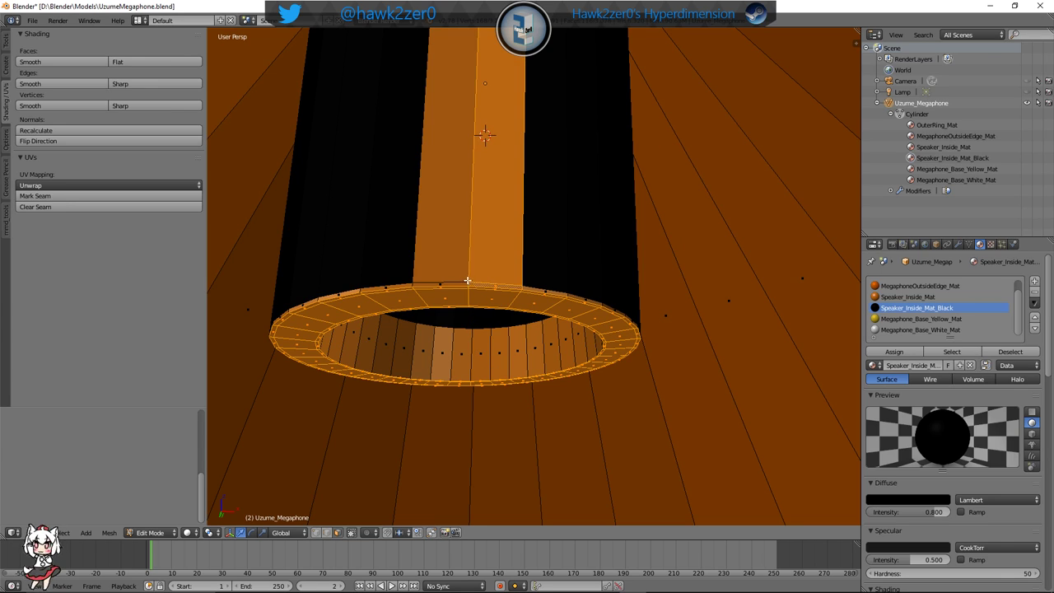
right_click(484, 283, "shift")
right_click(497, 285, "shift")
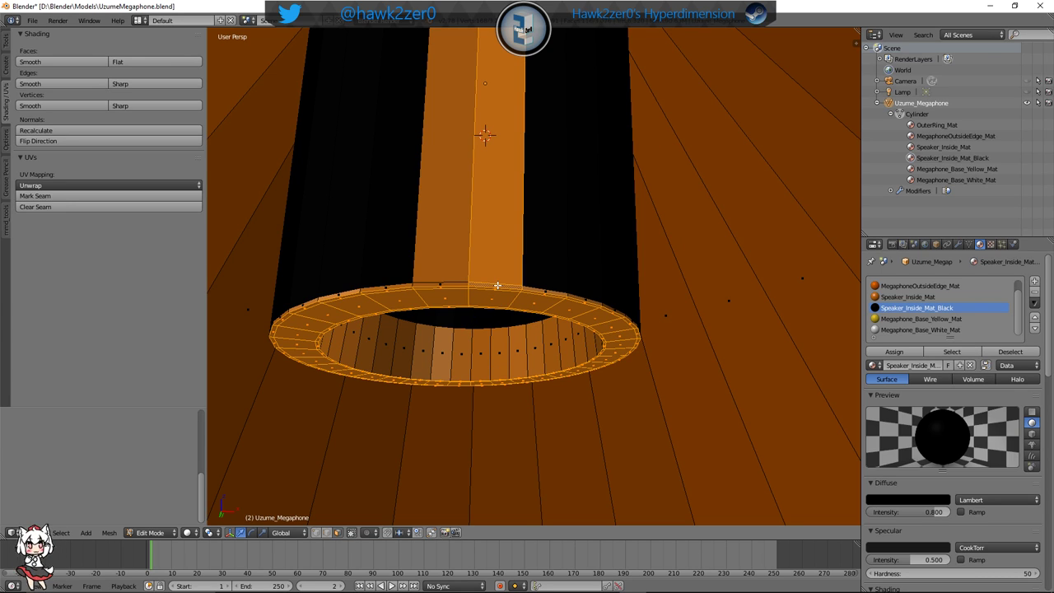
right_click(472, 284, "shift")
right_click(469, 283, "alt+shift")
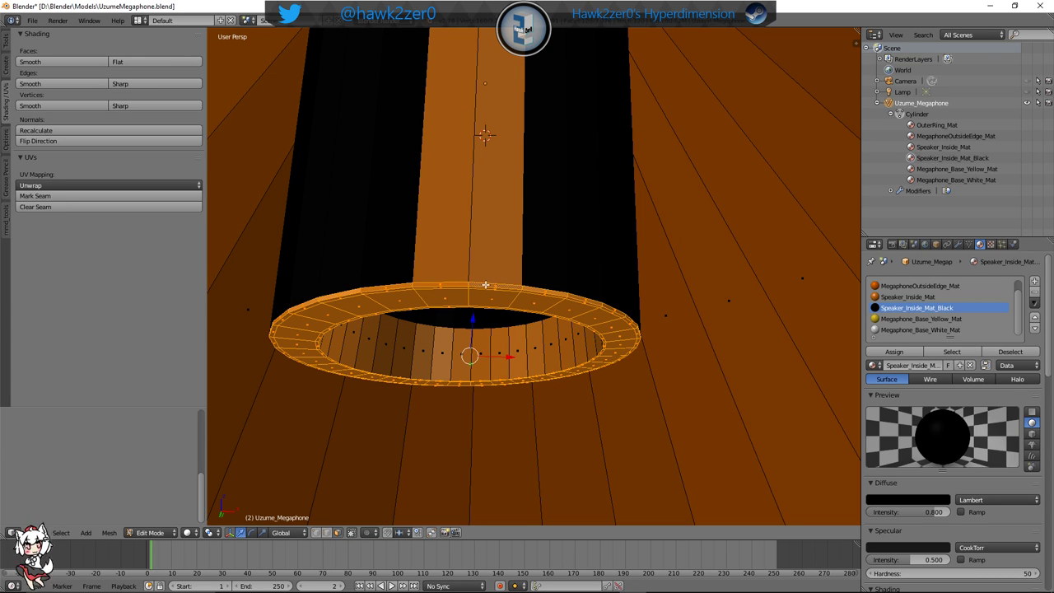
Move the completed rim selection of the central tube down along the Z axis
left_click_drag(474, 320, 466, 376)
scroll(466, 367, "down", 10)
middle_click_drag(498, 321, 462, 384)
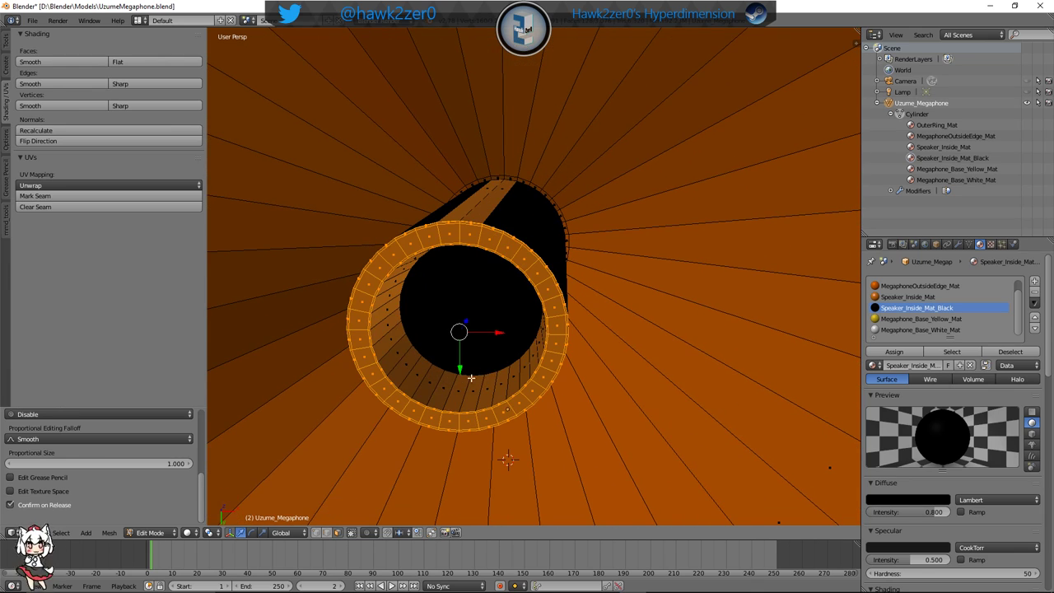
Add the tube's inner wall faces, the inner round cap and the narrow ring around it to the rim selection
middle_click_drag(454, 345, 497, 270)
scroll(495, 276, "up", 6)
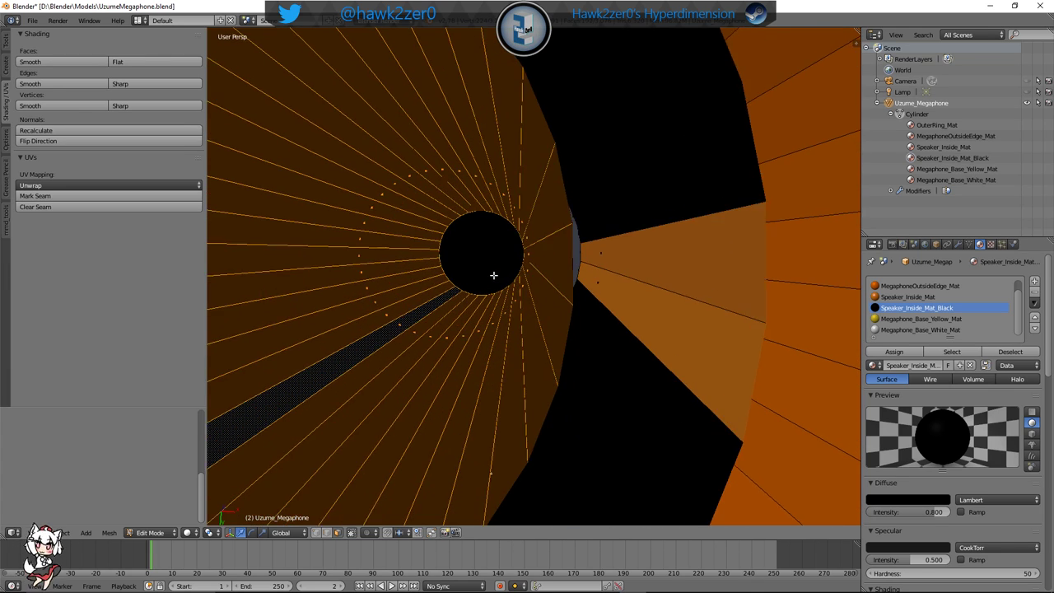
middle_click_drag(493, 296, 555, 332)
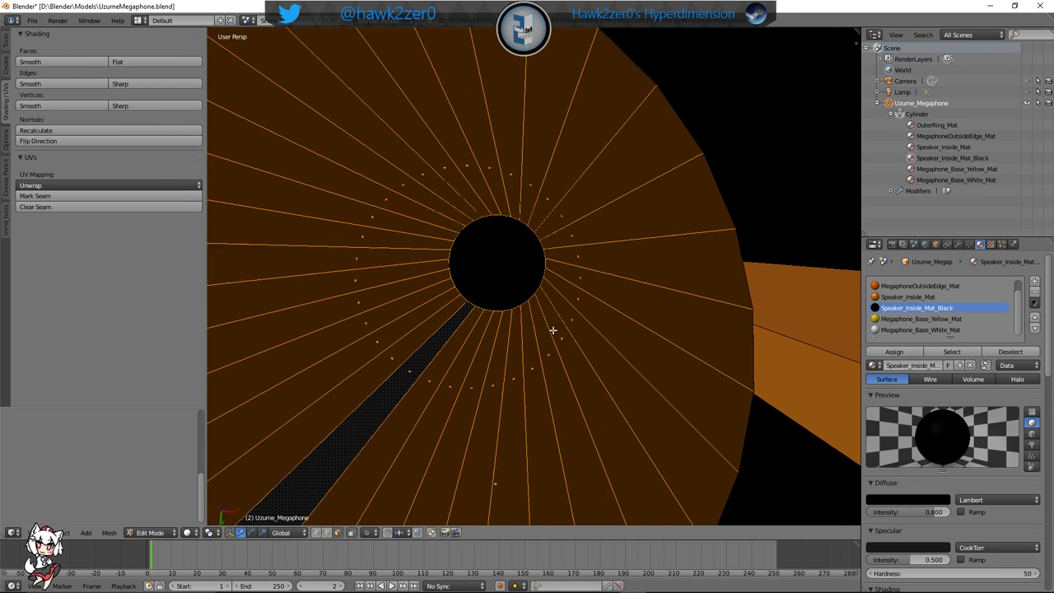
right_click(497, 270)
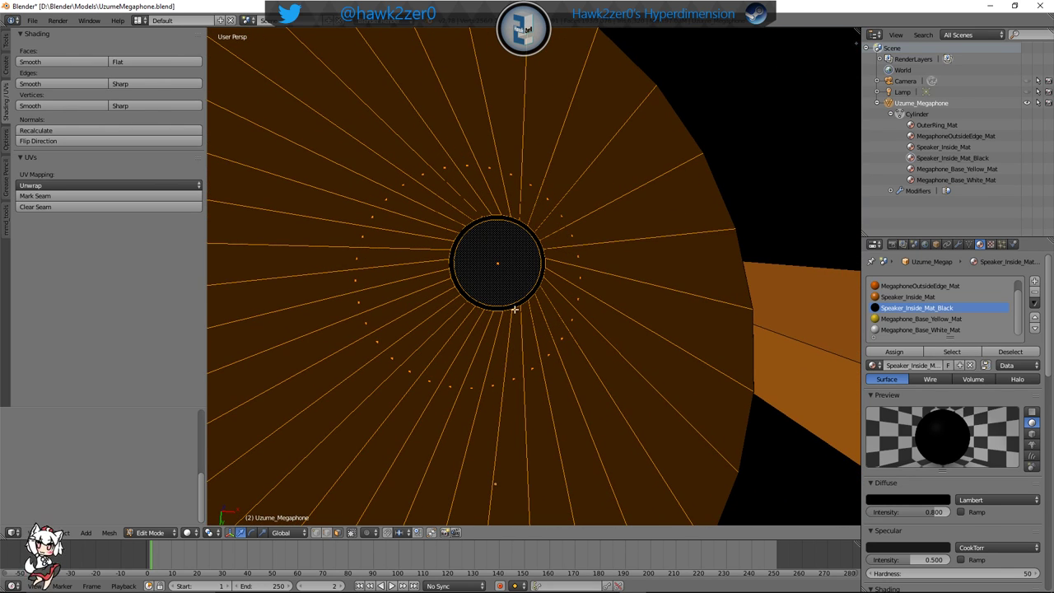
right_click(473, 301, "shift")
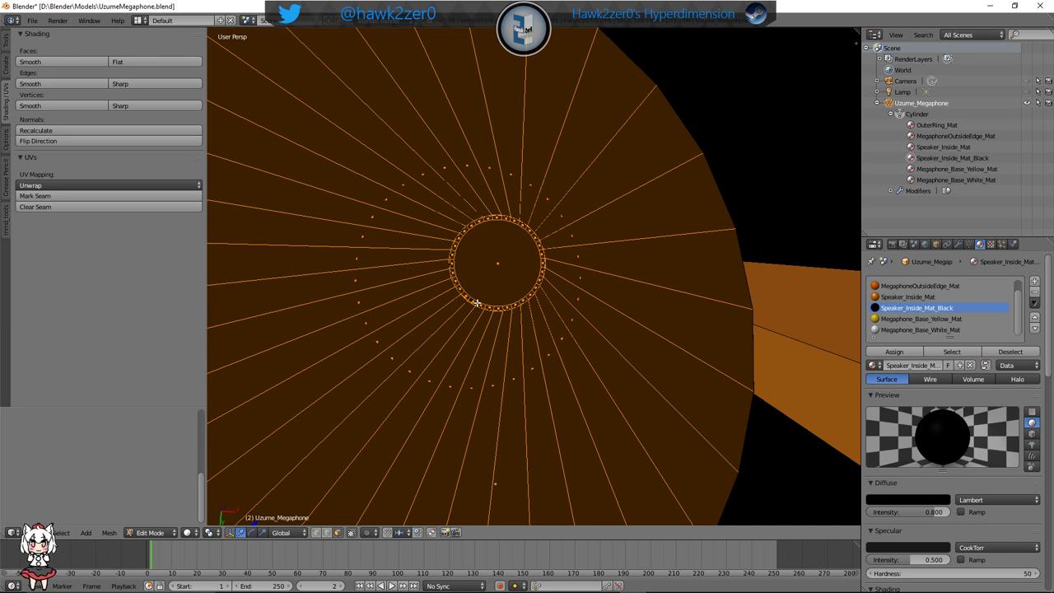
Try to move the selected rim and tube interior down along the Z axis, and undo the move
scroll(489, 292, "down", 7)
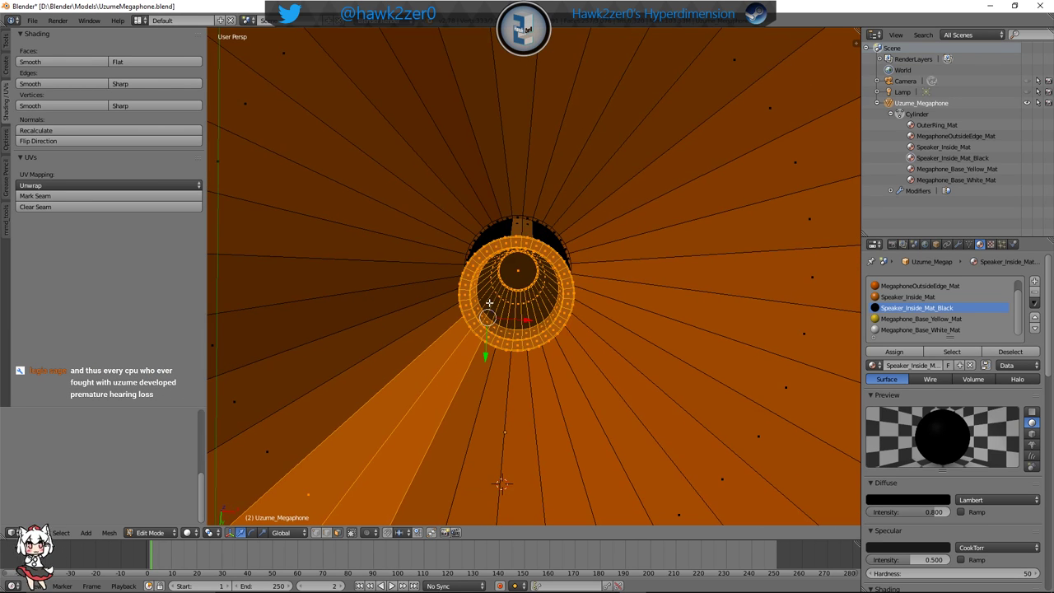
middle_click_drag(489, 304, 502, 192)
left_click_drag(501, 189, 507, 247)
key("ctrl+z")
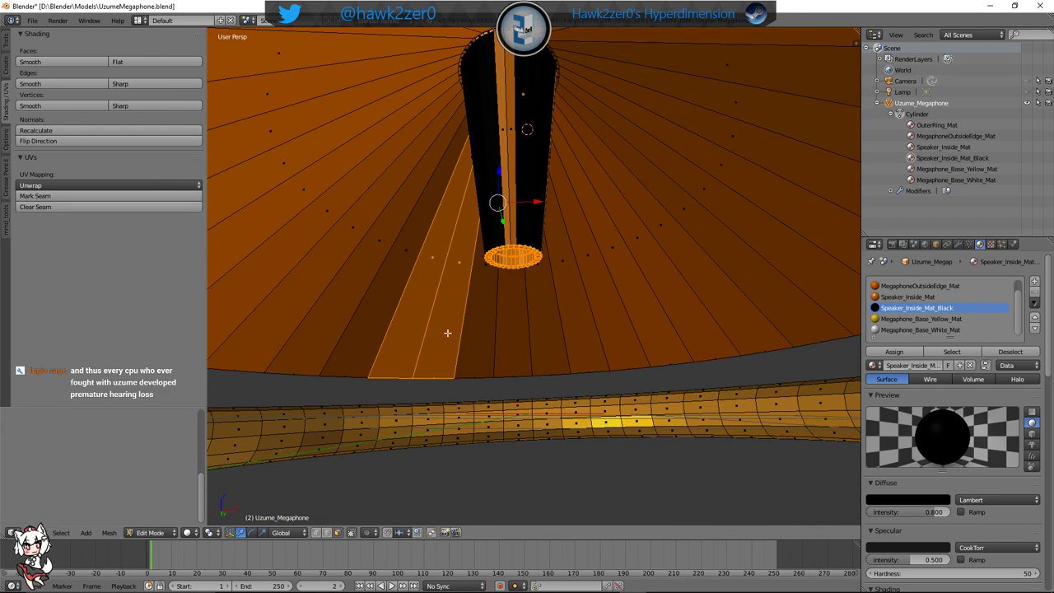
Deselect the two stray cone faces beside the tube and try moving the remaining selection down along the Z axis
right_click(447, 334, "shift")
right_click(434, 285, "shift")
left_click_drag(499, 176, 502, 235)
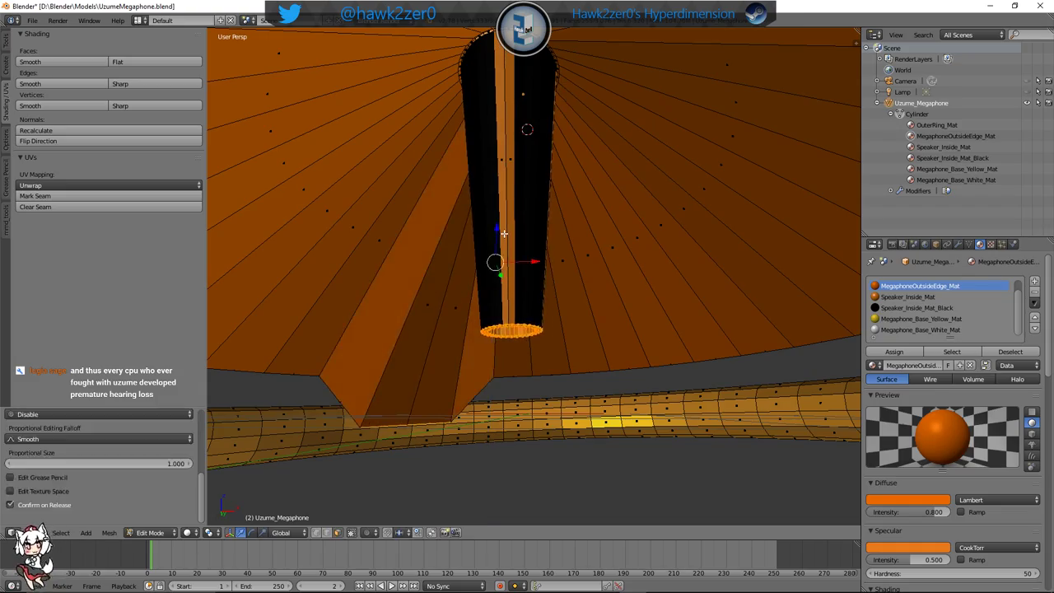
key("ctrl+z")
Deselect the stray faces on the megaphone's lower orange edge, the thin trim above it and the lowest yellow band
middle_click_drag(496, 276, 534, 376)
scroll(535, 375, "up", 3)
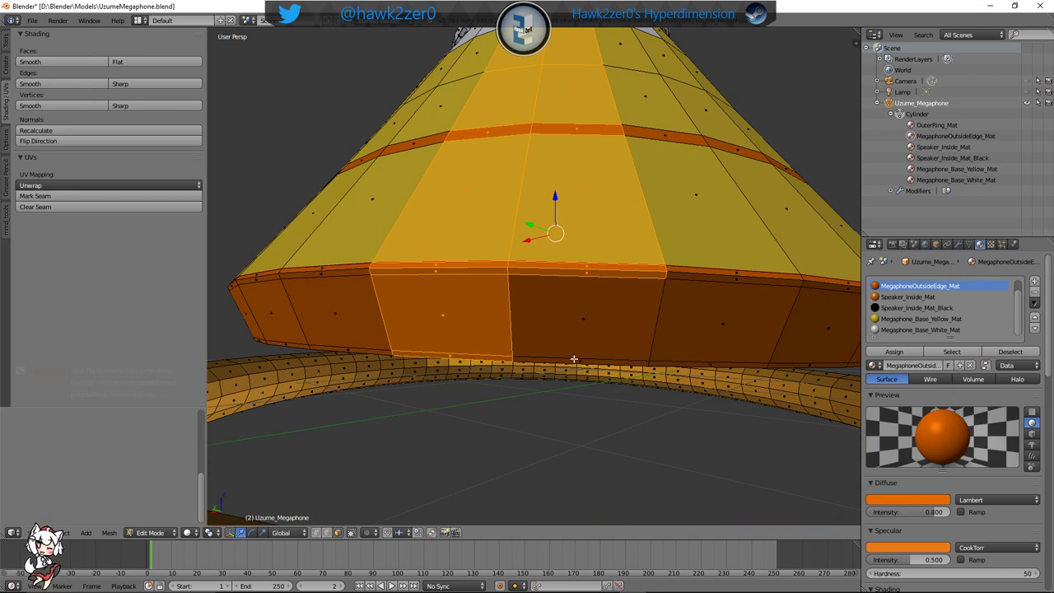
right_click(453, 355, "shift")
right_click(443, 317, "shift")
right_click(436, 272, "shift")
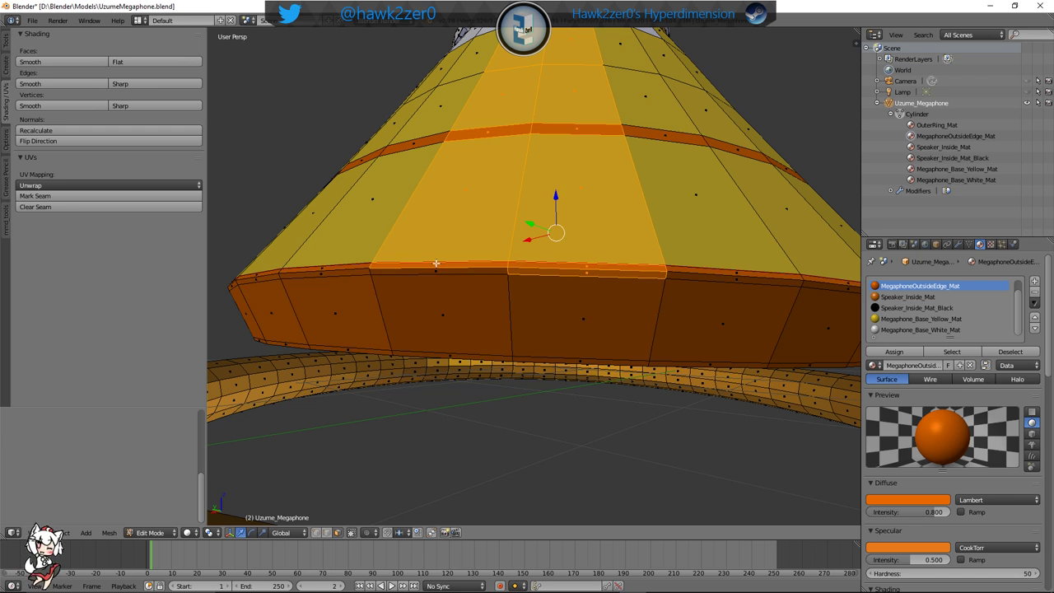
right_click(472, 273, "shift")
right_click(584, 266, "shift")
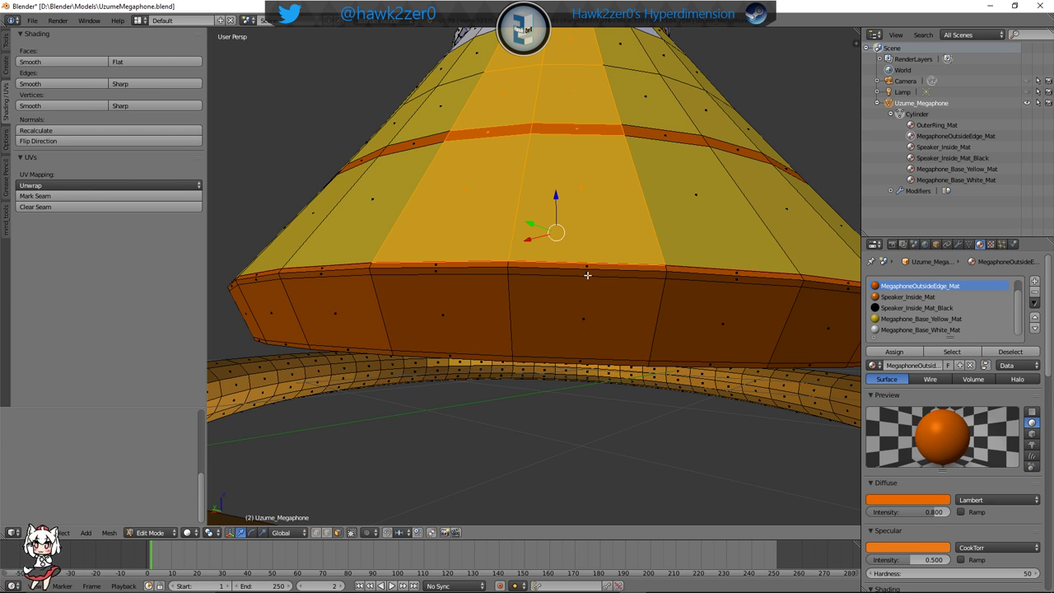
right_click(583, 245, "shift")
right_click(461, 238, "shift")
Deselect the two stray faces on the orange stripe and those in the yellow bands above it
middle_click_drag(492, 285, 465, 357)
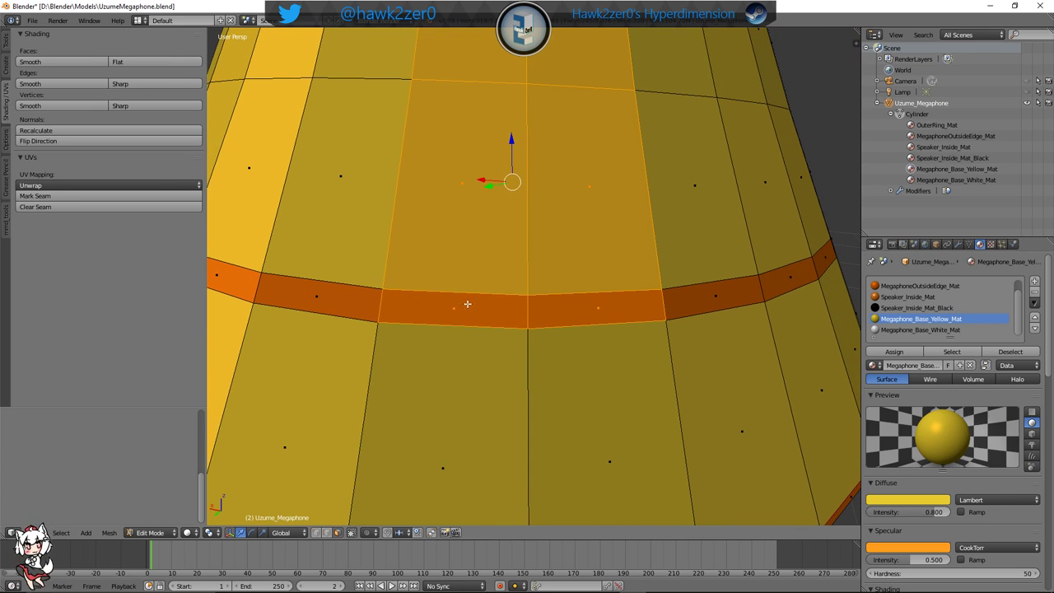
right_click(468, 305, "shift")
right_click(553, 305, "shift")
right_click(564, 240, "shift")
right_click(481, 191, "shift")
middle_click_drag(480, 189, 483, 281, "shift")
right_click(481, 206, "shift")
right_click(580, 191, "shift")
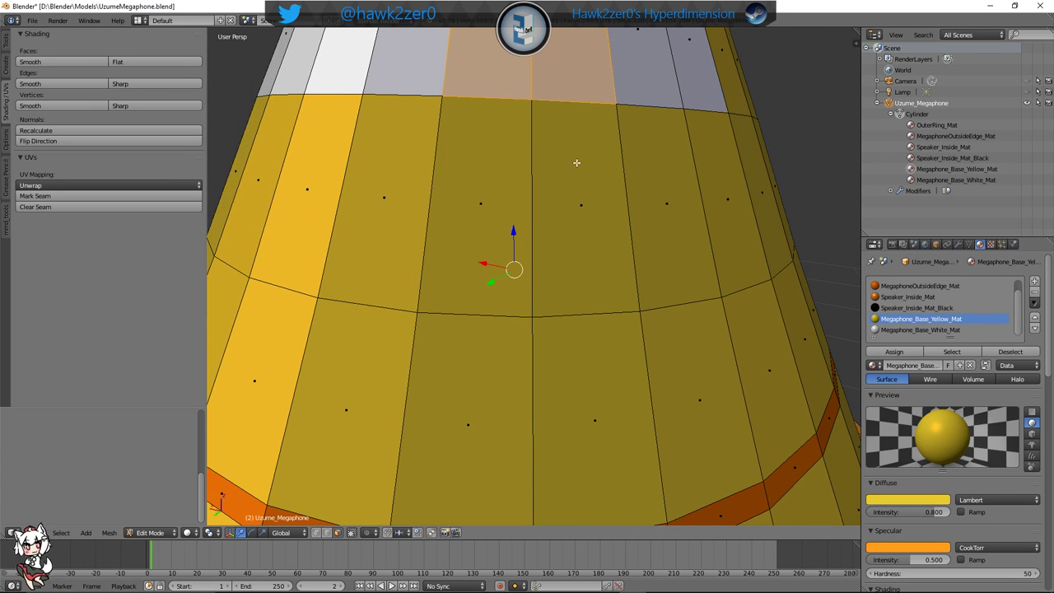
Deselect the stray white faces below the neck, including the narrow strips under the dark collar
right_click(581, 48, "shift")
right_click(491, 47, "shift")
middle_click_drag(535, 122, 508, 237, "shift")
scroll(506, 280, "down", 4)
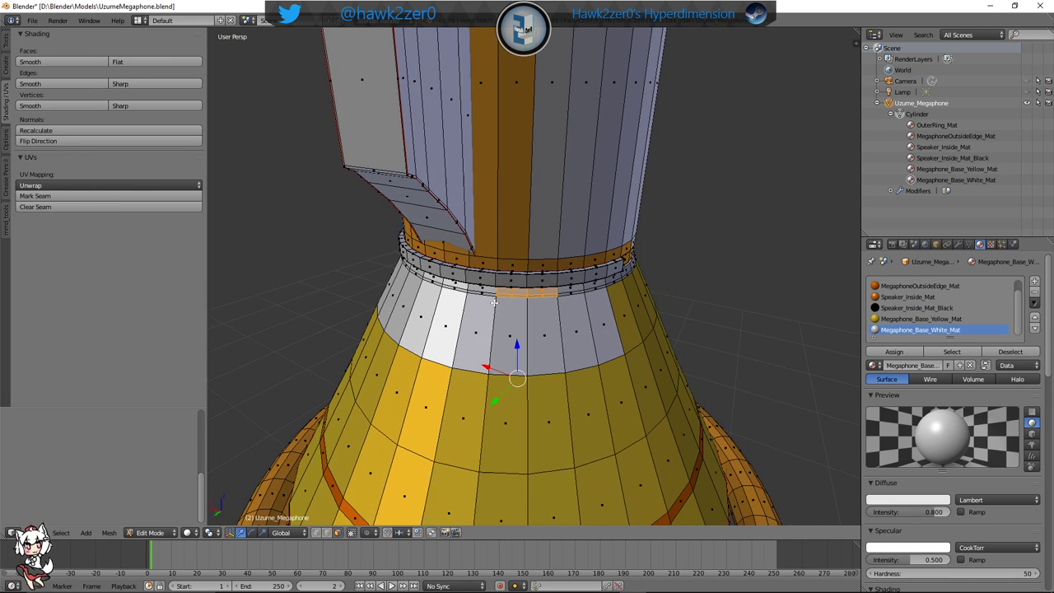
scroll(503, 292, "up", 8)
middle_click_drag(487, 326, 442, 280)
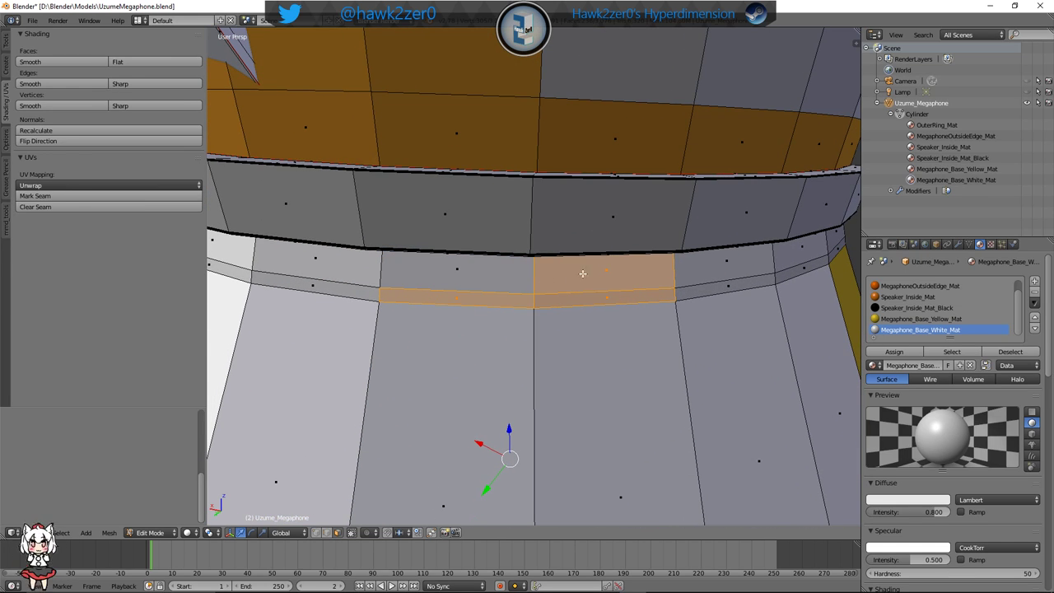
right_click(463, 299, "shift")
scroll(508, 365, "up", 2)
scroll(527, 364, "down", 11)
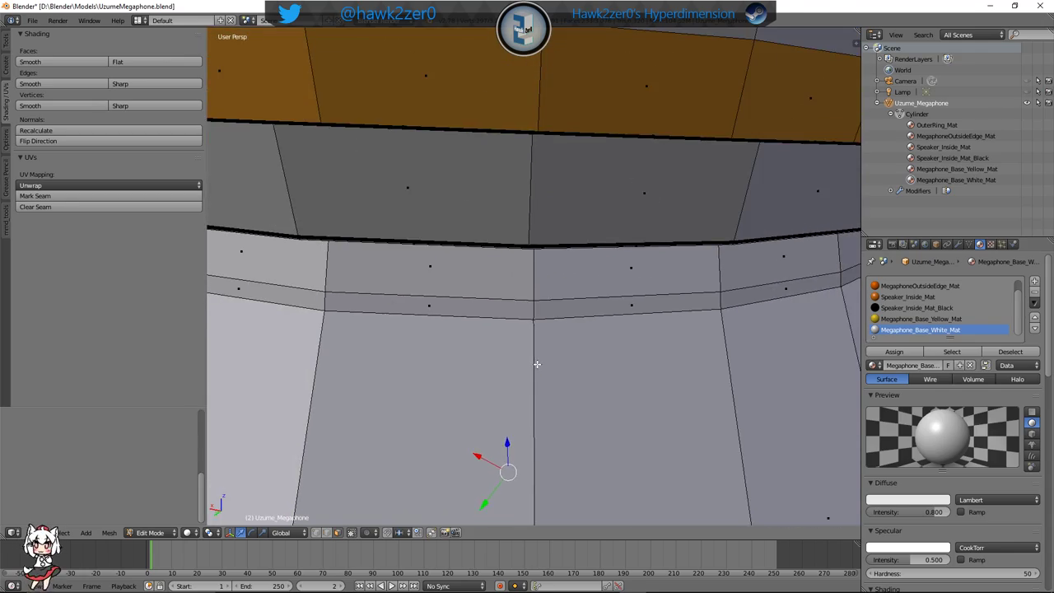
Deselect the stray tube wall faces and the small rim faces where the tube meets the speaker cone
middle_click_drag(598, 433, 607, 308)
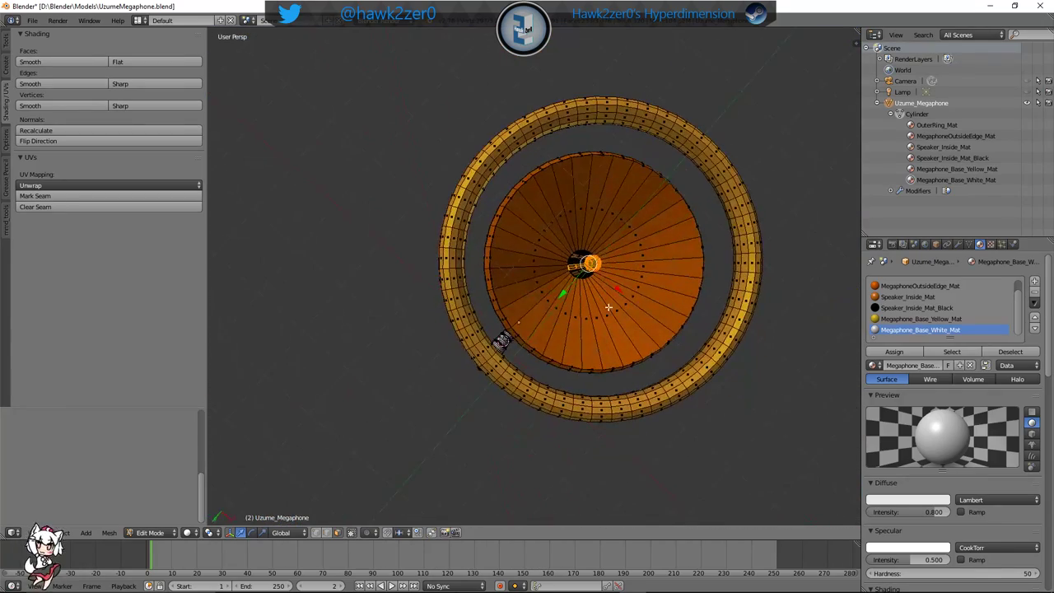
middle_click_drag(662, 244, 565, 324, "shift")
scroll(529, 374, "up", 6)
middle_click_drag(528, 374, 580, 215)
right_click(464, 202, "shift")
right_click(460, 195, "shift")
middle_click_drag(461, 195, 567, 322)
scroll(476, 354, "up", 5)
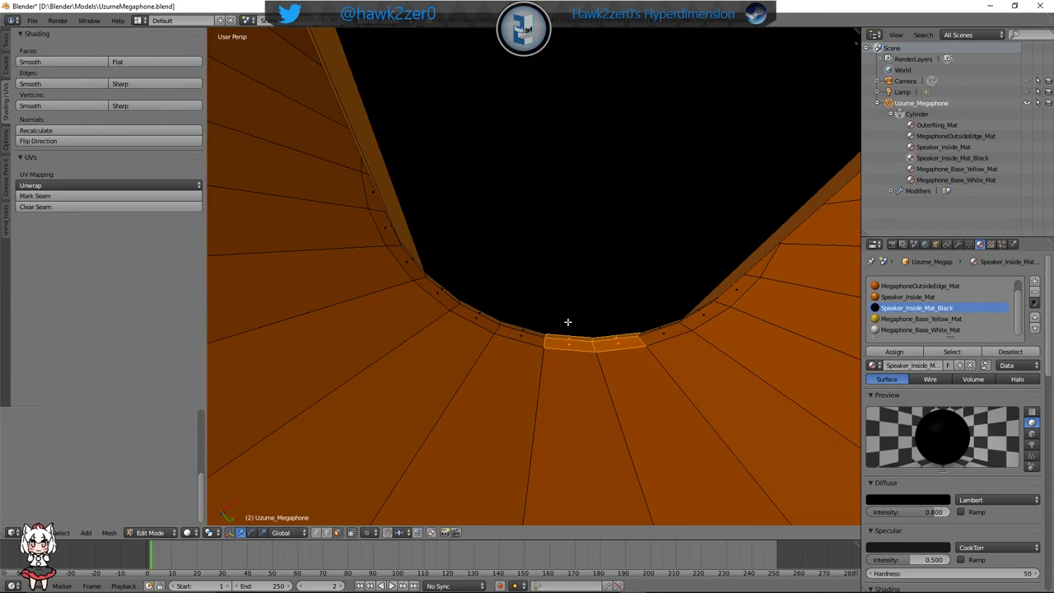
right_click(613, 335)
right_click(585, 345)
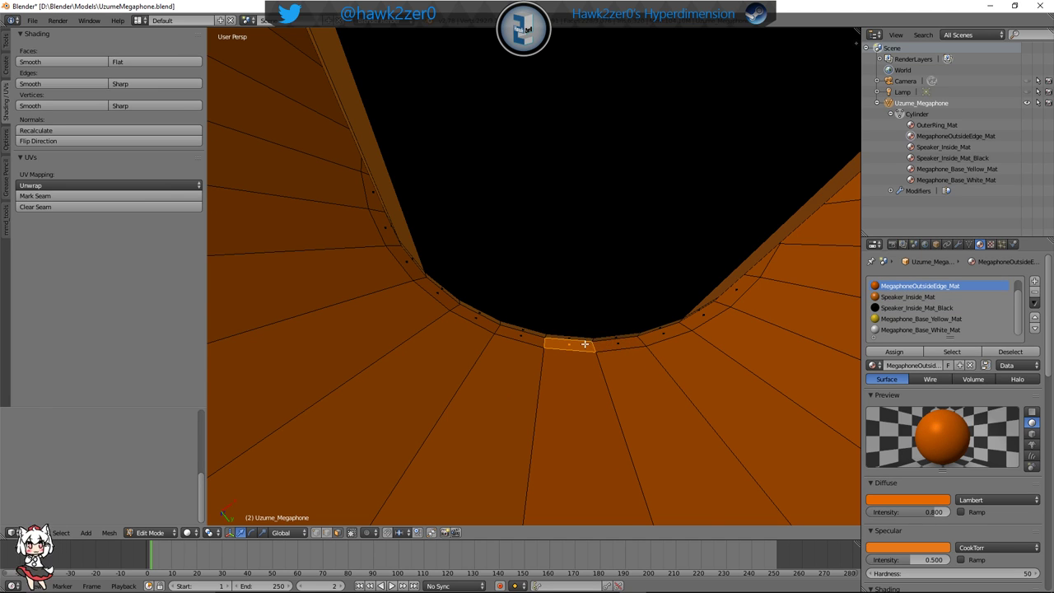
Move the selected end of the central tube down along the Z axis to lengthen the tube
scroll(587, 341, "down", 10)
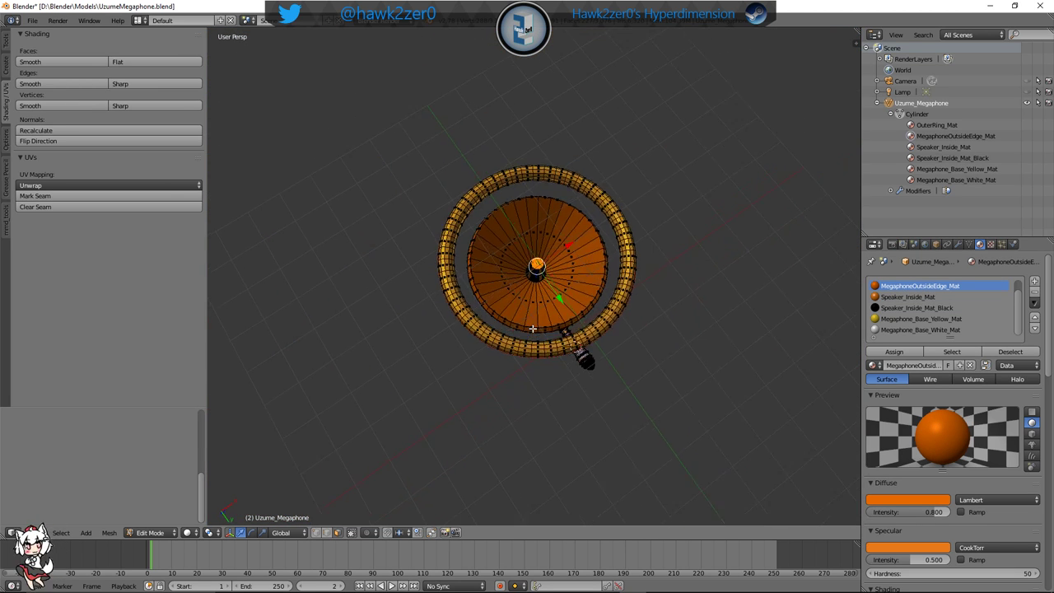
key("g")
key("z")
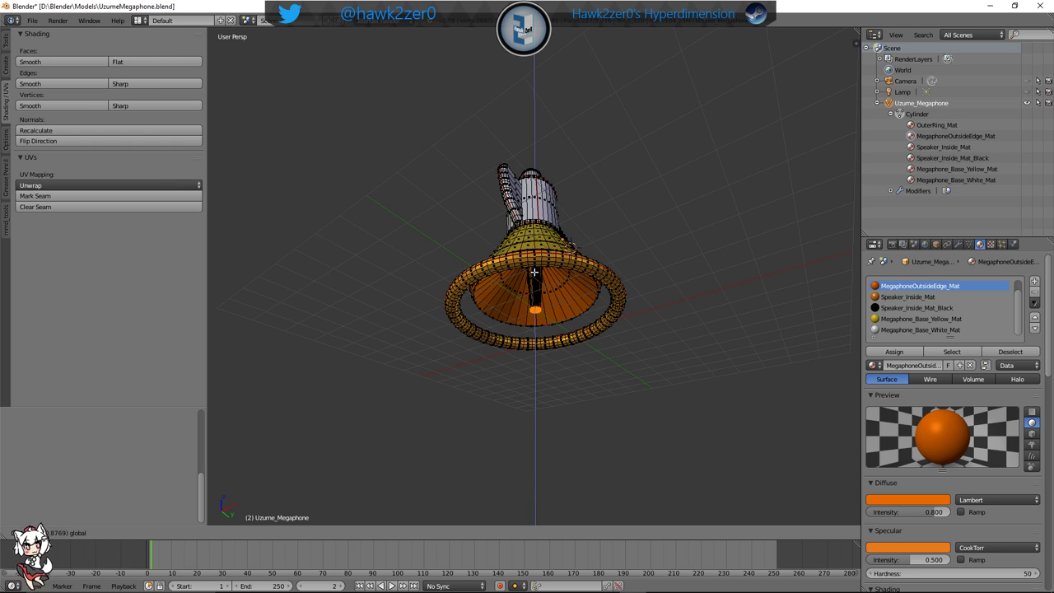
left_click(535, 282)
scroll(569, 289, "up", 8)
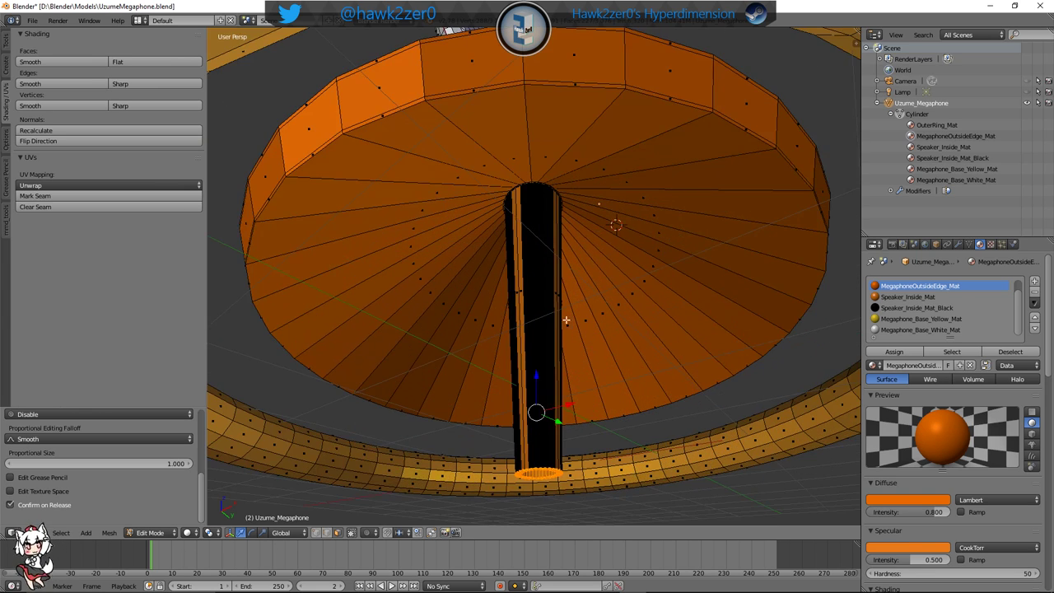
Scale the selected tube end down to about 0.89, and shrink it slightly once more
mouse_move(570, 288)
middle_mouse_down()
mouse_move(565, 263)
mouse_move(567, 276)
middle_mouse_up()
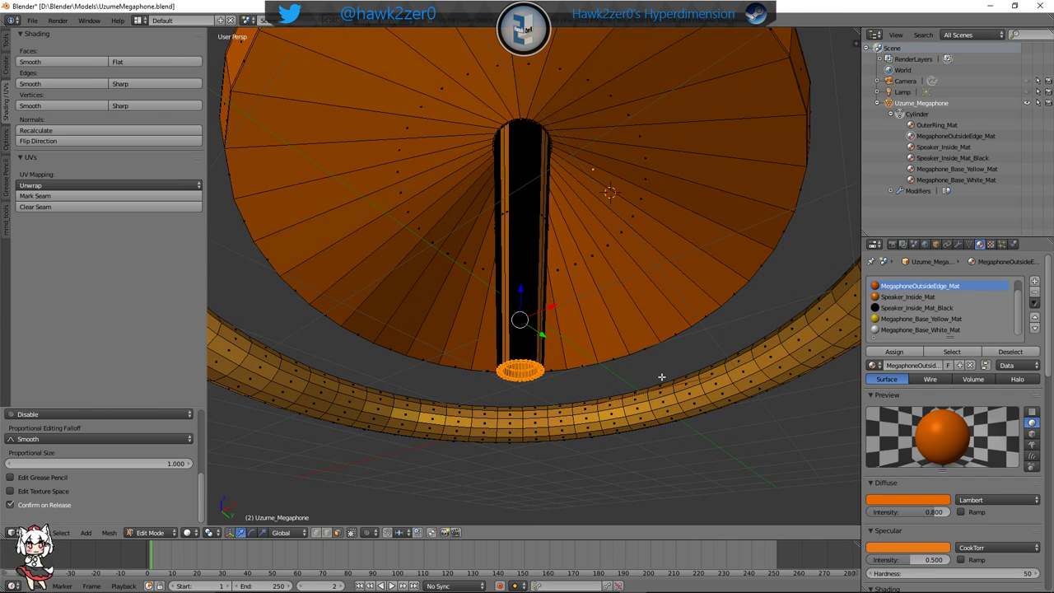
key("s")
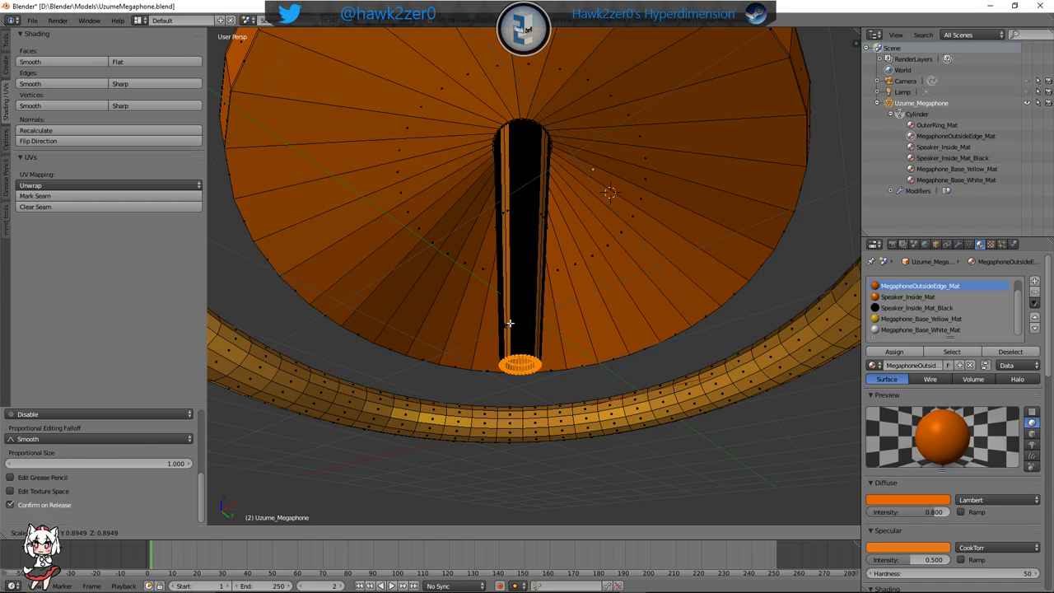
left_click(510, 322)
middle_click_drag(534, 329, 555, 285)
key("s")
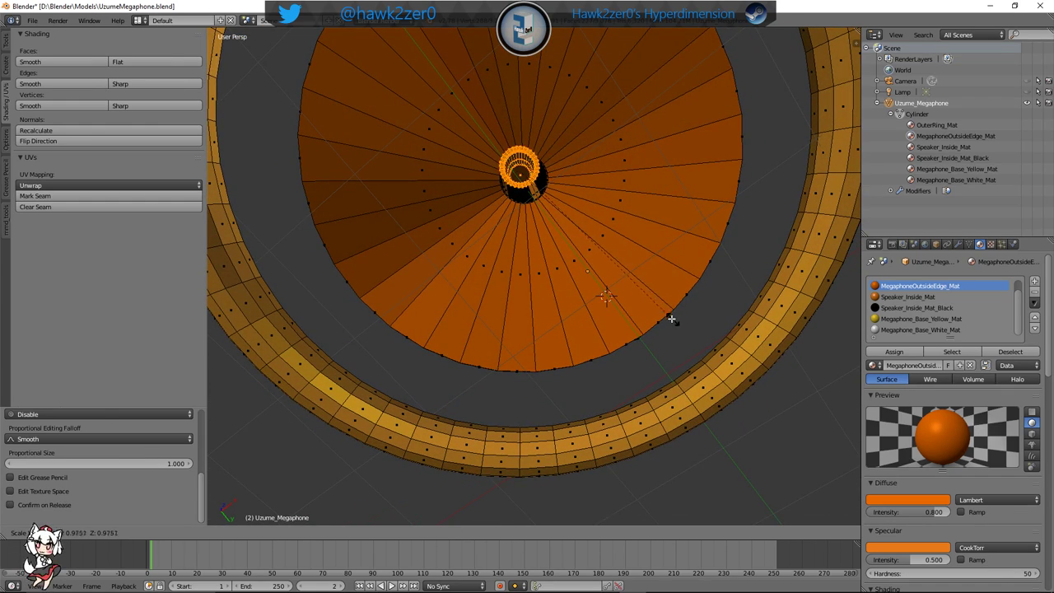
left_click(648, 299)
Adjust the selected tube end along the Z axis so it protrudes just below the cone's lower edge
scroll(640, 257, "down", 3)
middle_click_drag(639, 253, 622, 336)
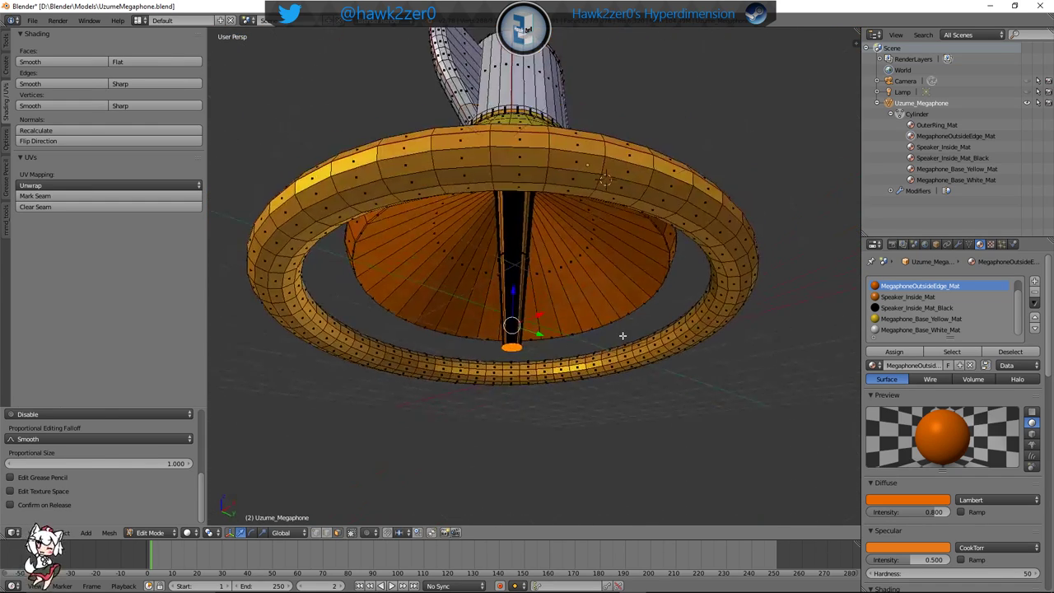
middle_click_drag(505, 321, 543, 294)
key("g")
key("z")
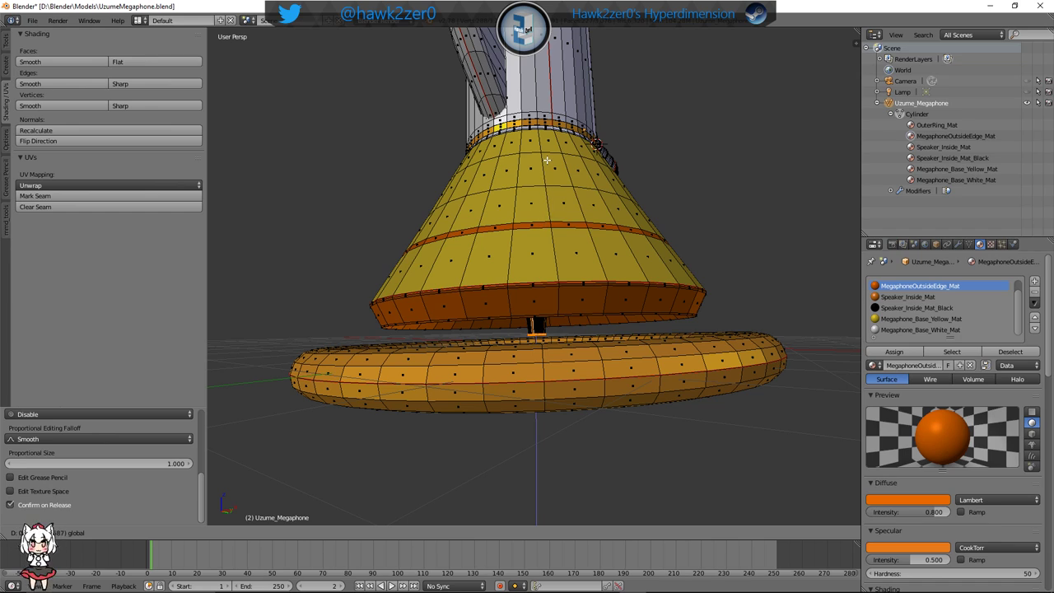
left_click(554, 195)
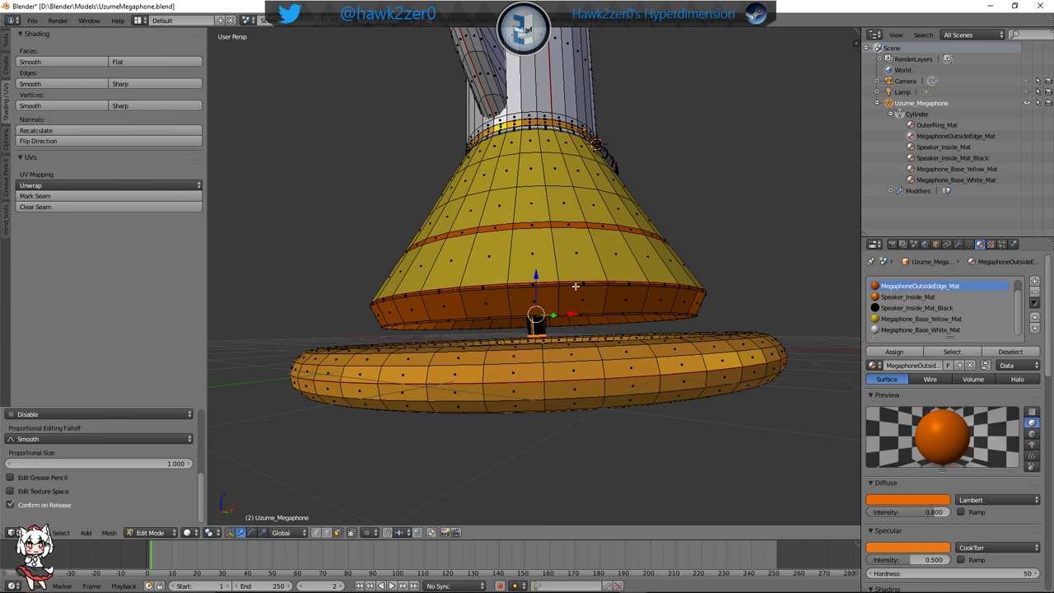
Switch to Object Mode and examine the tapered tube and its base inside the speaker cone
mouse_move(575, 286)
middle_mouse_down()
mouse_move(589, 260)
mouse_move(617, 302)
mouse_move(609, 288)
middle_mouse_up()
left_click(156, 532)
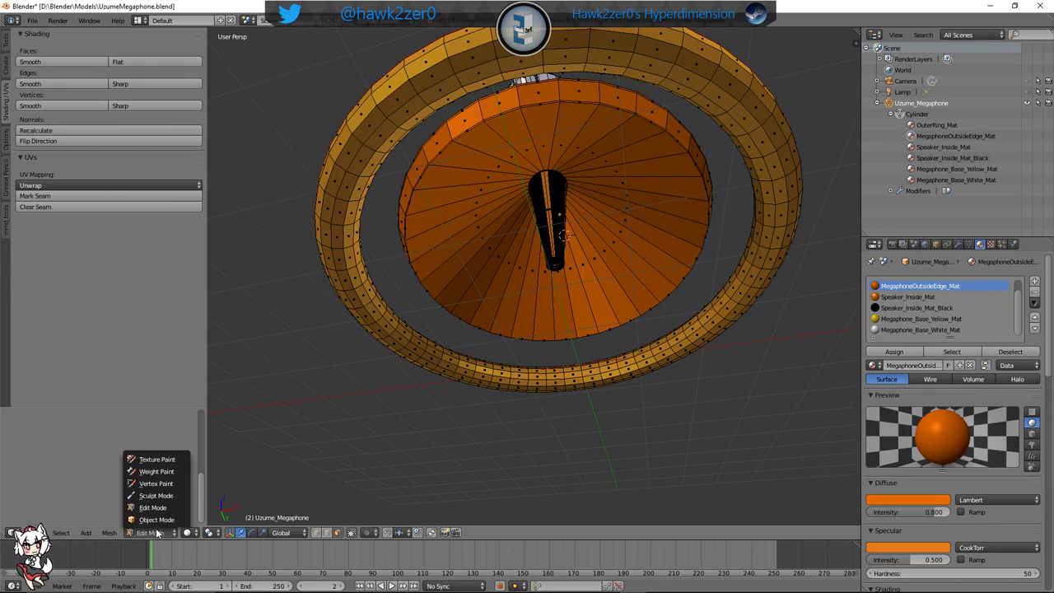
left_click(156, 519)
middle_click_drag(636, 375, 600, 275)
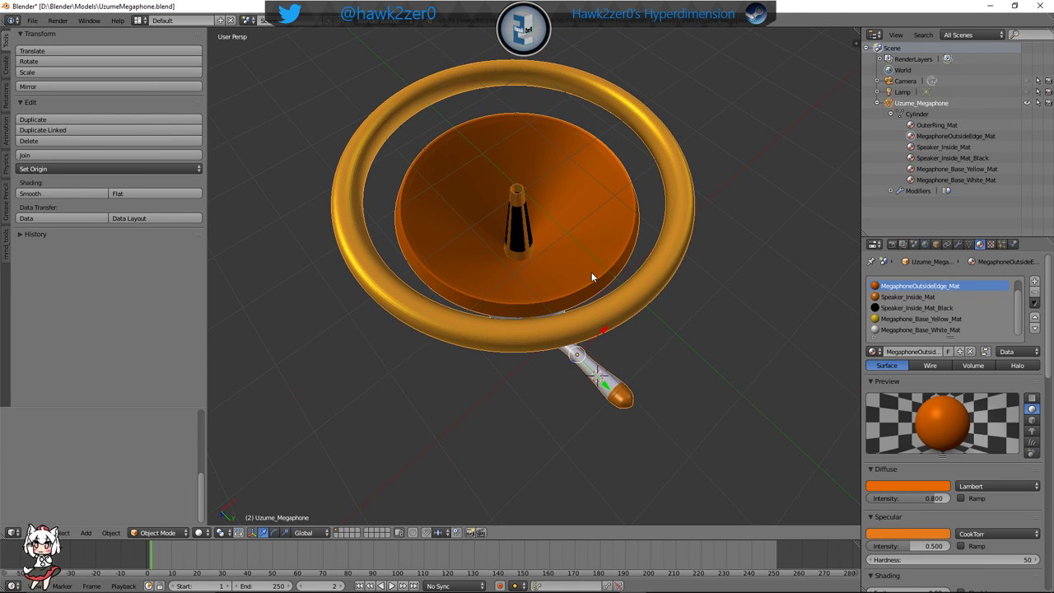
scroll(511, 274, "up", 8)
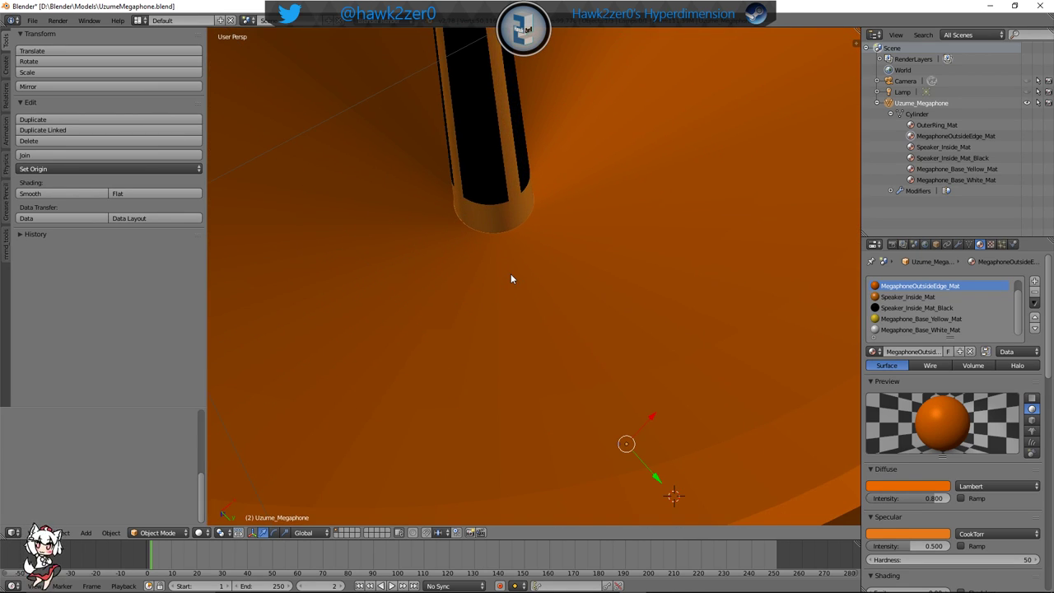
middle_click_drag(511, 279, 530, 315)
Return to Edit Mode and select a single black wall face of the central tube
left_click(158, 532)
left_click(164, 515)
scroll(565, 403, "up", 3)
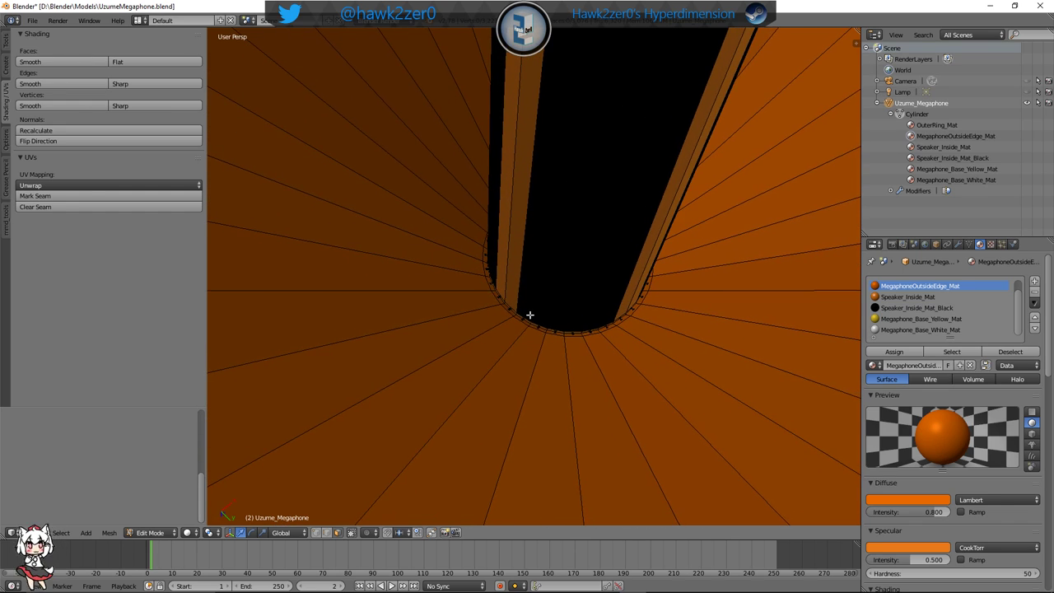
right_click(522, 321, "alt")
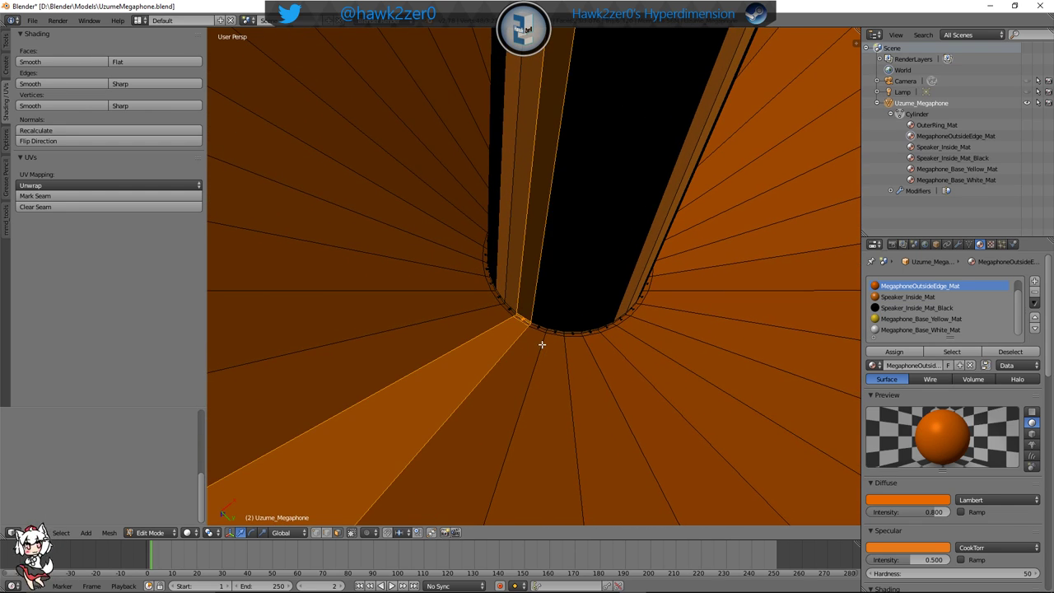
right_click(537, 347)
scroll(507, 428, "down", 5)
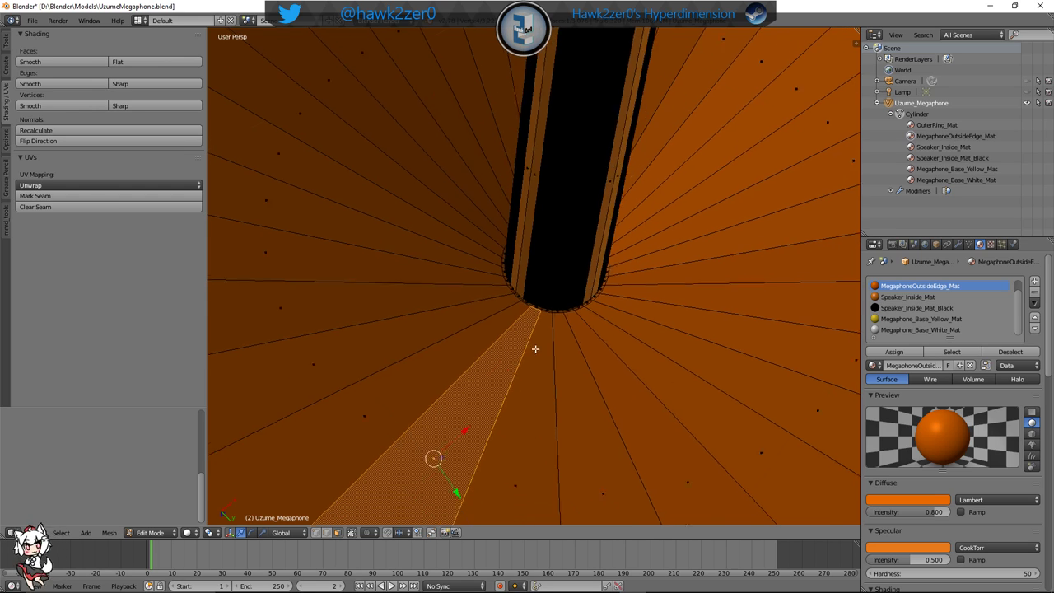
right_click(550, 294)
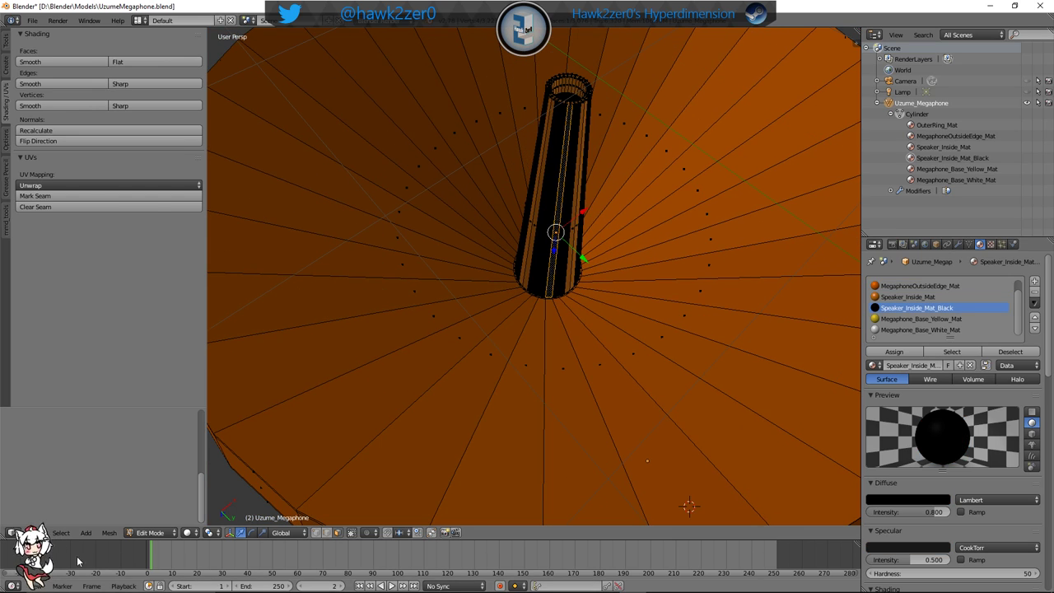
Centre the view on the 3D cursor, and return to a close view of the tube's base
left_click(36, 532)
mouse_move(79, 384)
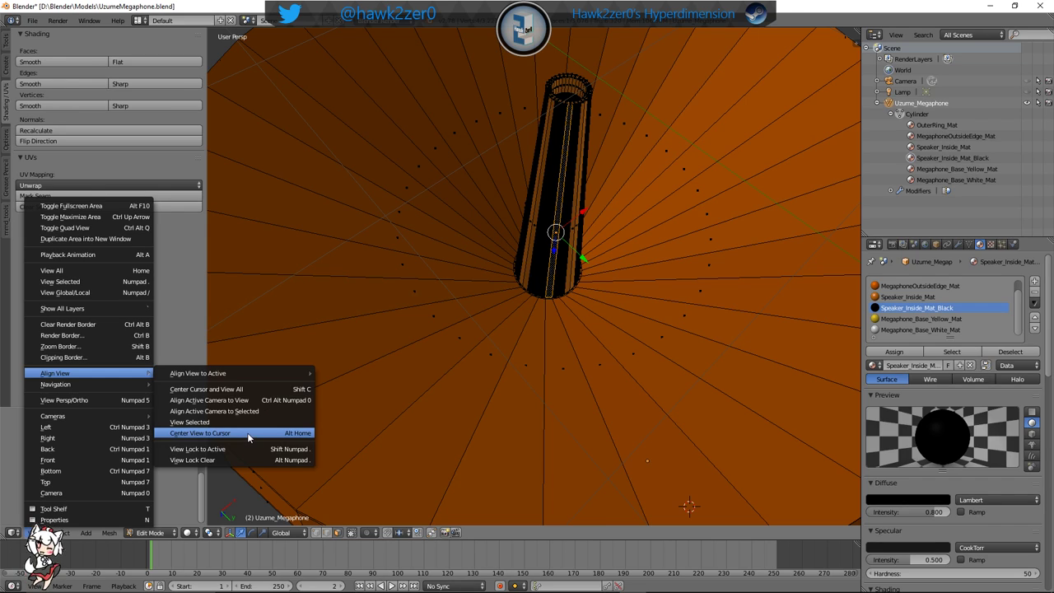
left_click(247, 432)
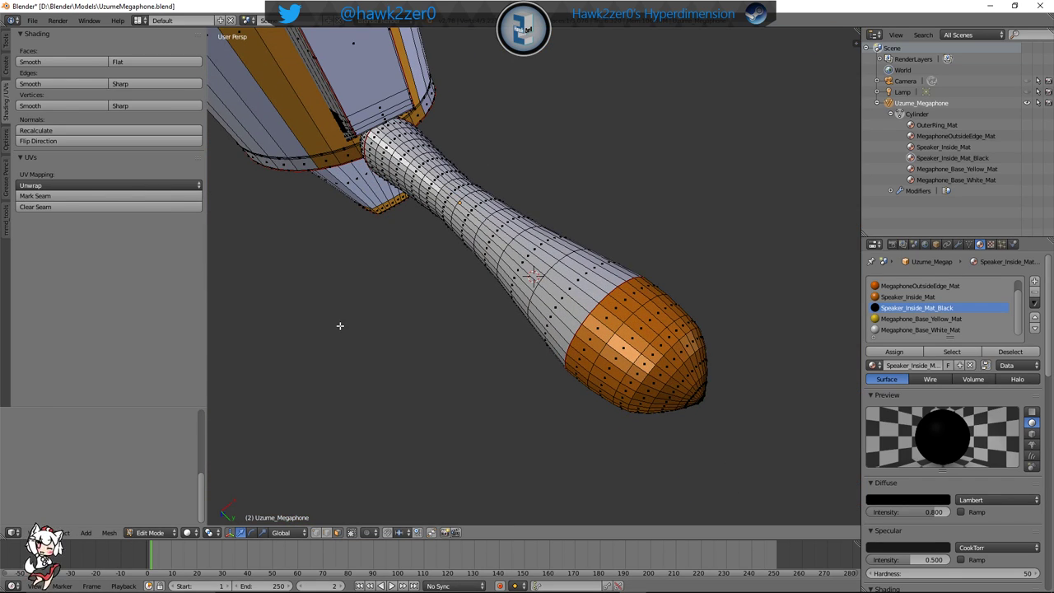
scroll(339, 326, "down", 5)
middle_click_drag(387, 179, 513, 294)
scroll(499, 360, "up", 7)
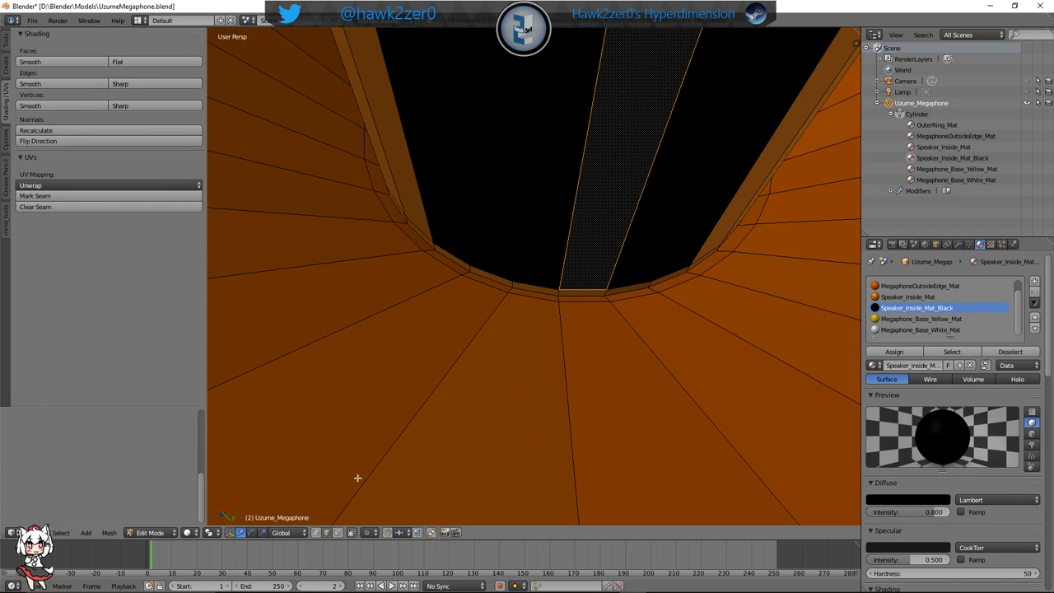
right_click(486, 285, "alt+shift")
right_click(501, 281, "alt+shift")
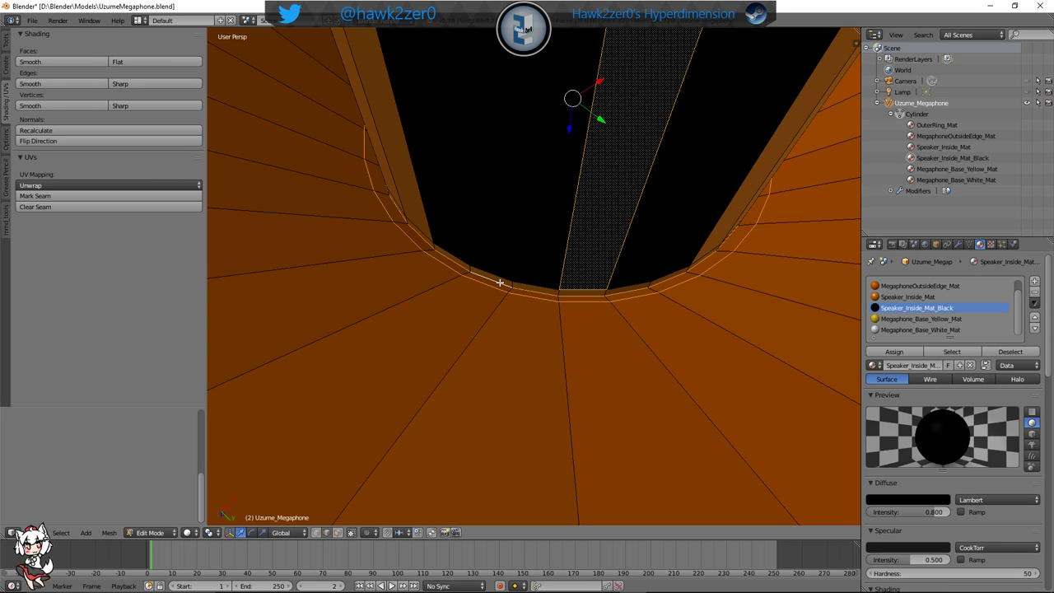
key("s")
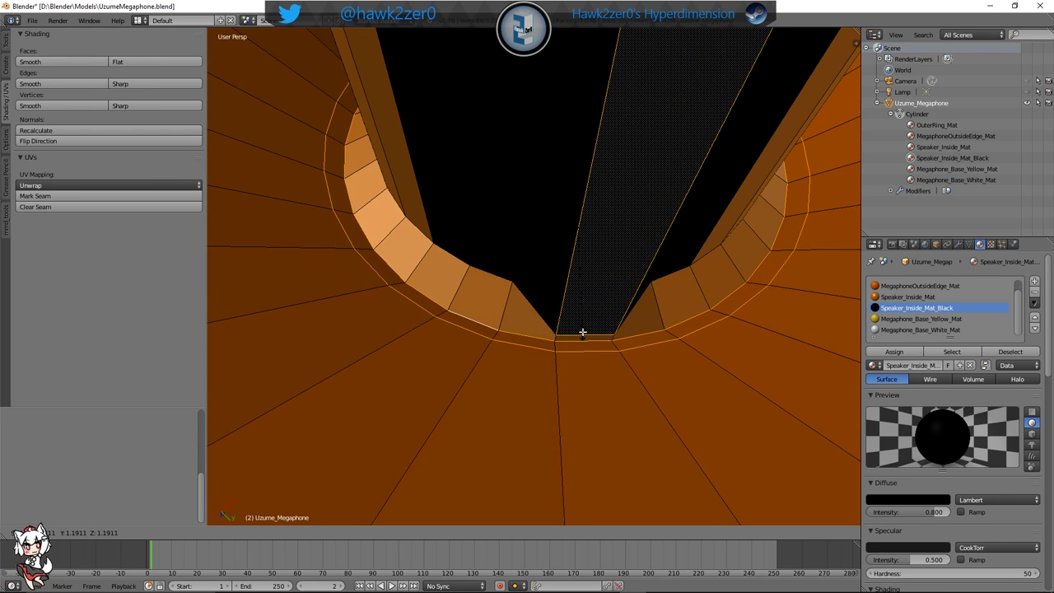
right_click(580, 331)
key("a")
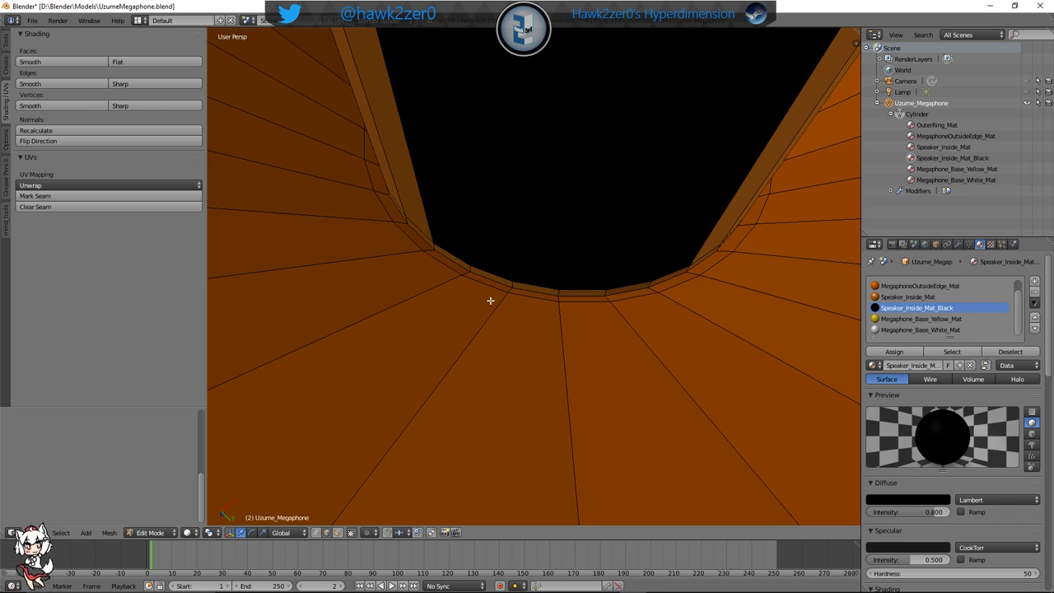
Select the edge loops around the tube's base and try to extrude and scale them outward
right_click(457, 266, "alt")
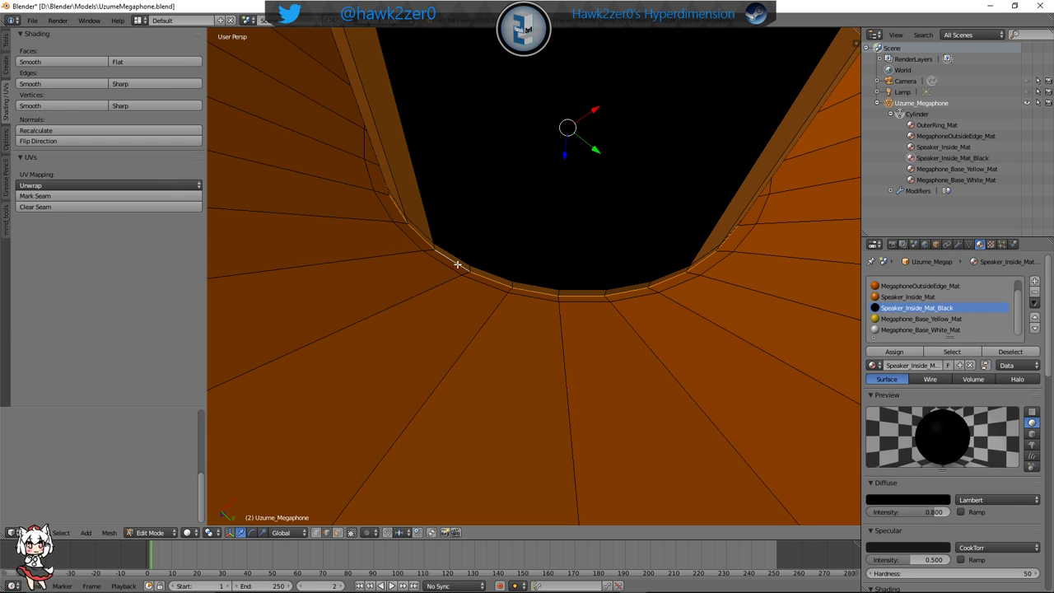
key("e")
key("s")
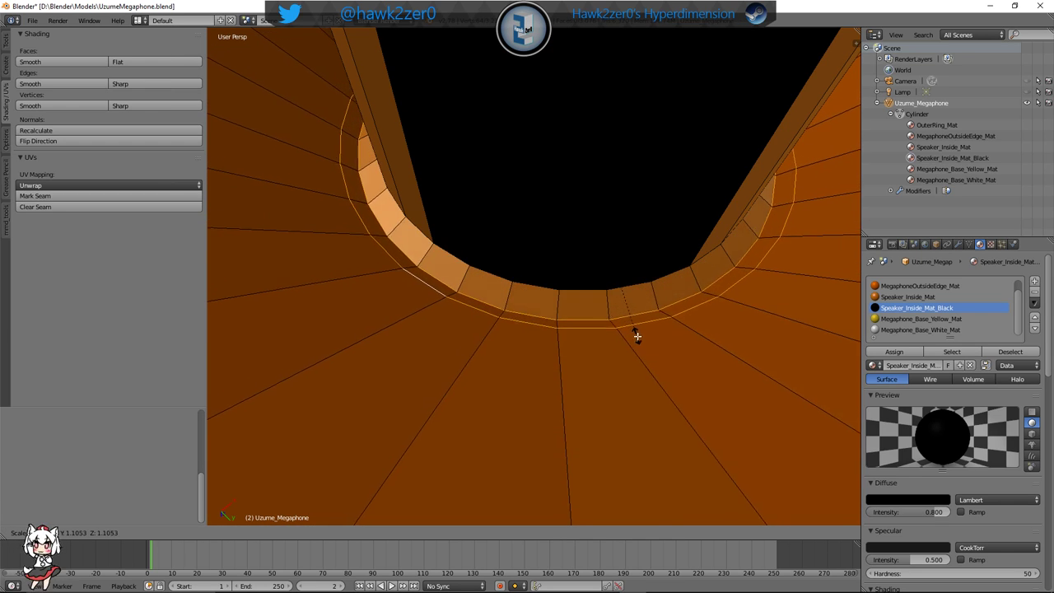
right_click(644, 342)
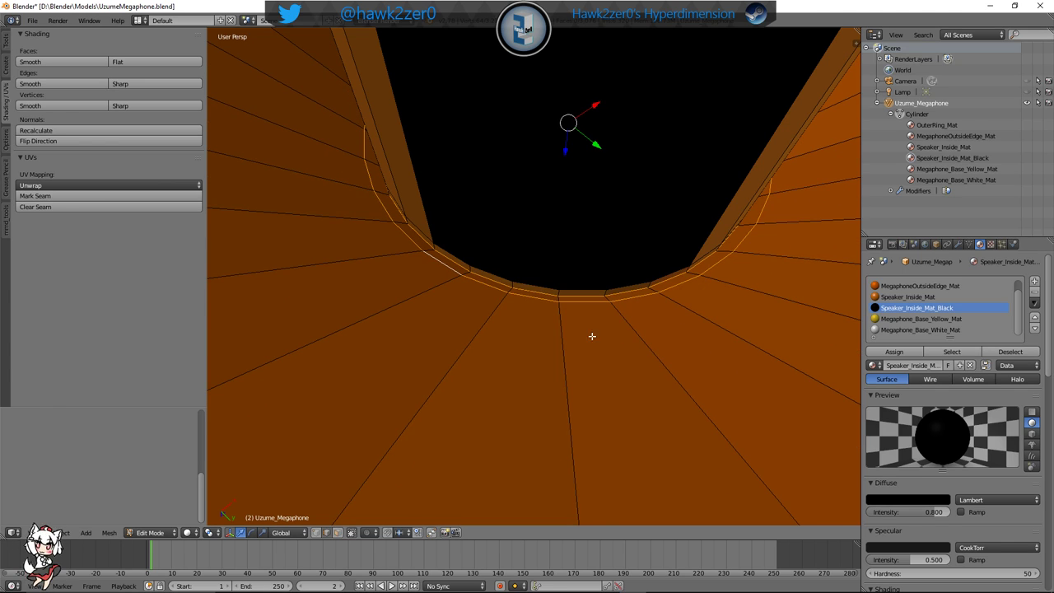
Extend the selection at the tube's base to the inner rim loop and the first short edges connecting the loops
middle_click_drag(592, 336, 508, 316)
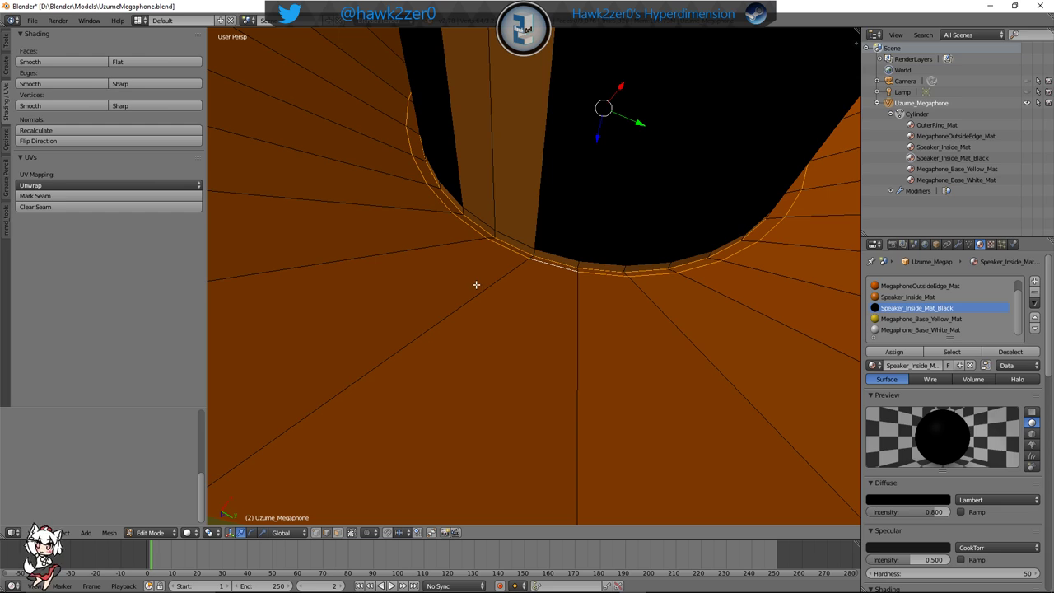
right_click(517, 237, "alt")
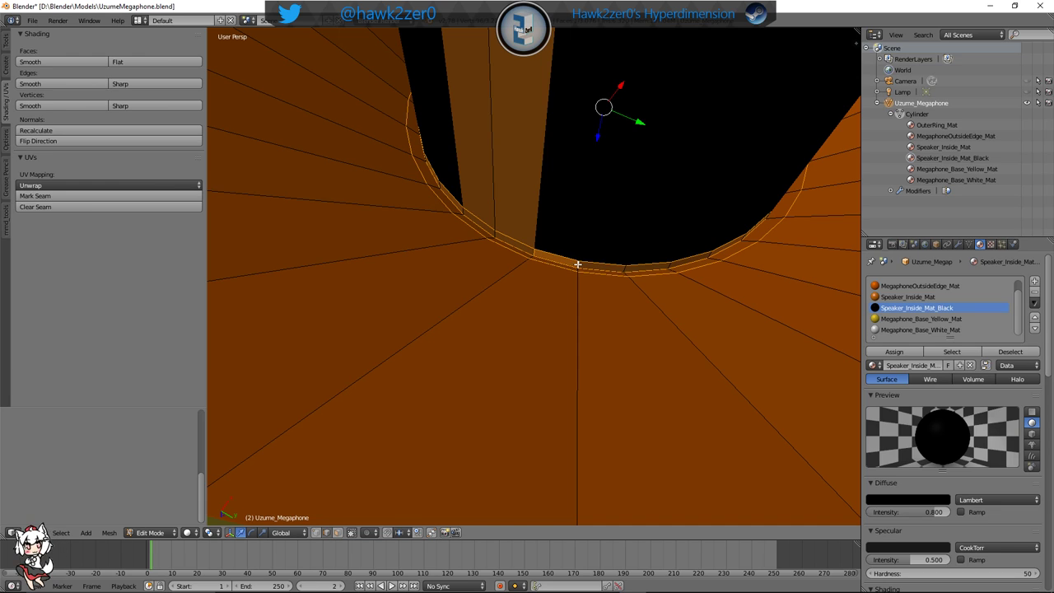
right_click(669, 264, "alt")
right_click(597, 273, "alt")
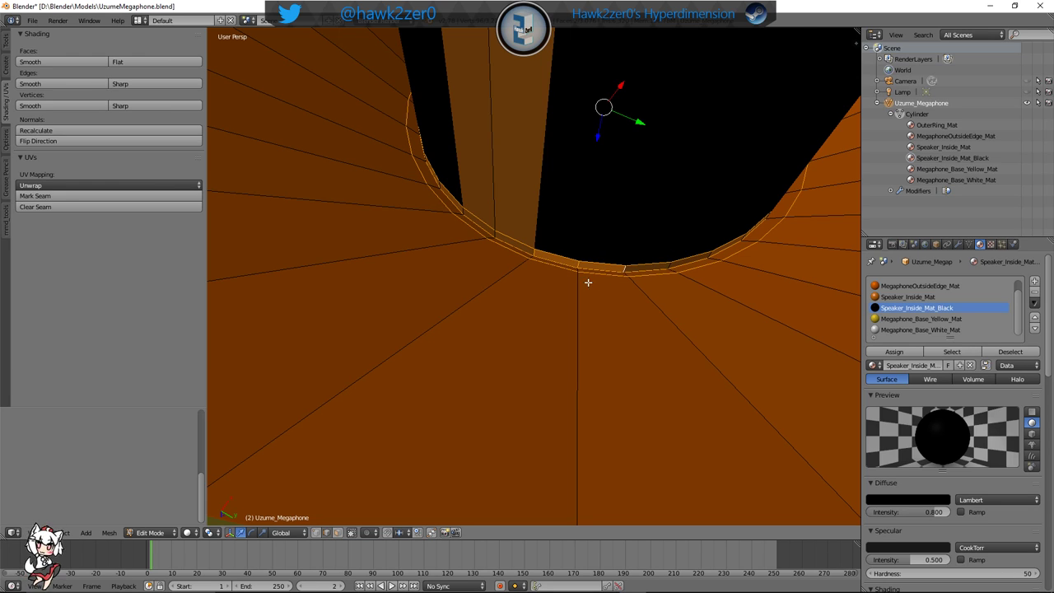
right_click(667, 264, "alt+shift")
right_click(669, 268, "alt+shift")
right_click(669, 269, "alt+shift")
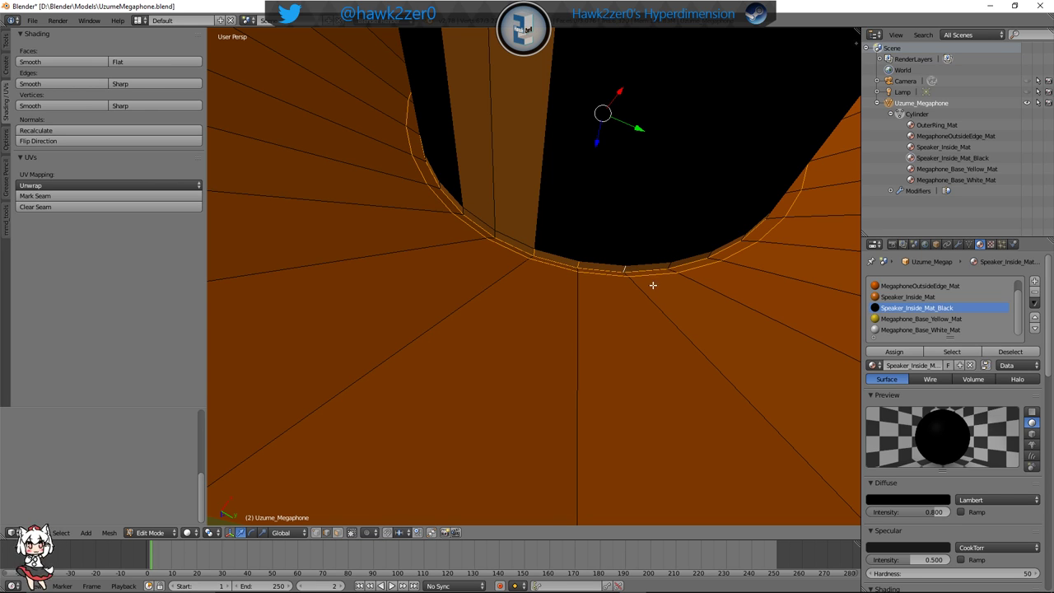
Add the short connecting edges between the rim loops to the selection, working around the first part of the tube's base
middle_click_drag(670, 311, 667, 308)
middle_click_drag(706, 272, 642, 289)
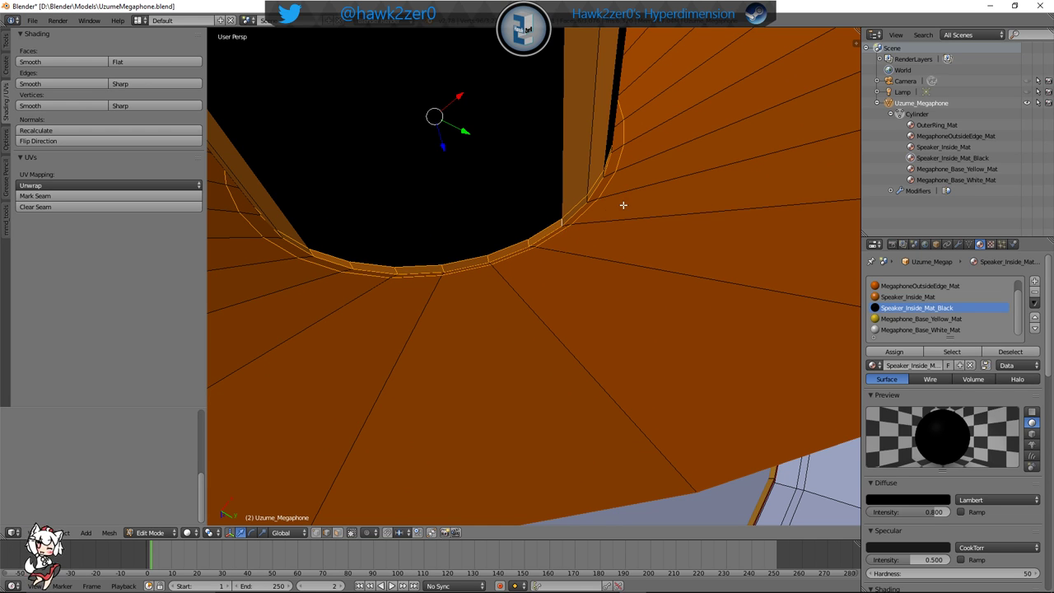
middle_click_drag(623, 205, 480, 320)
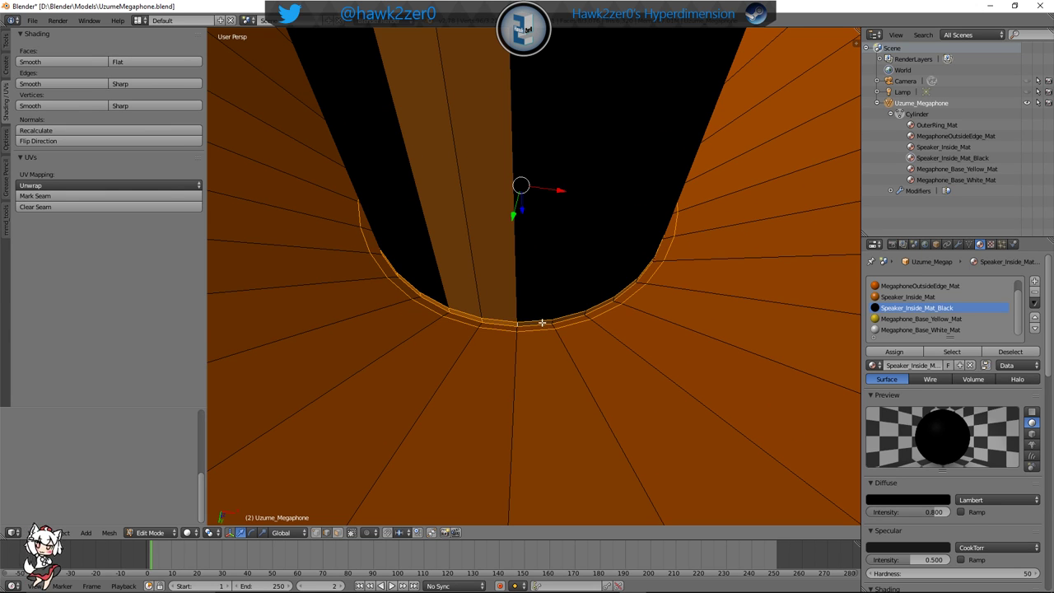
middle_click_drag(562, 346, 493, 319)
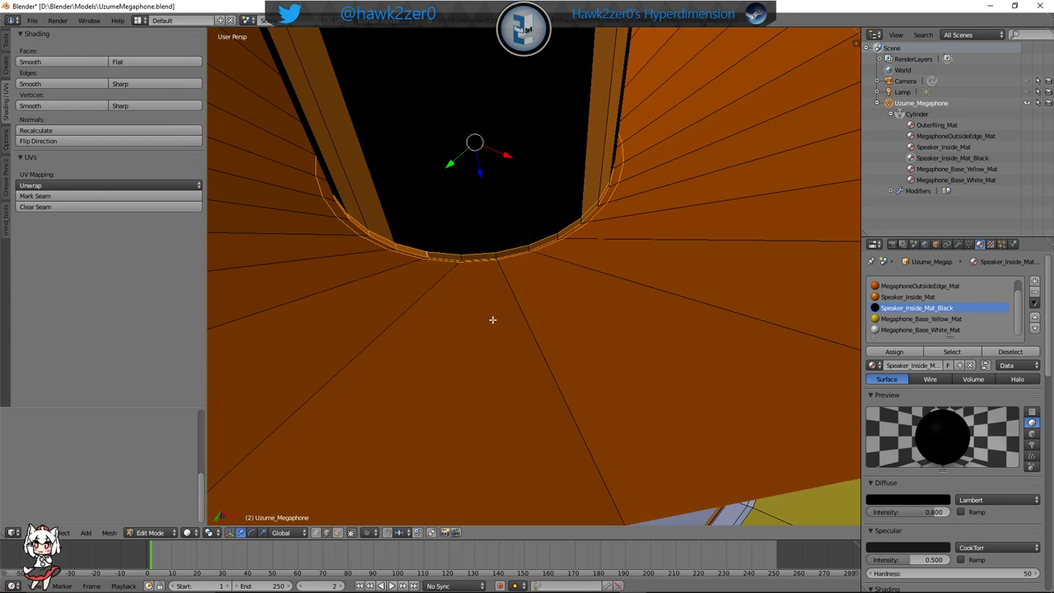
scroll(474, 270, "down", 4)
scroll(472, 273, "up", 6)
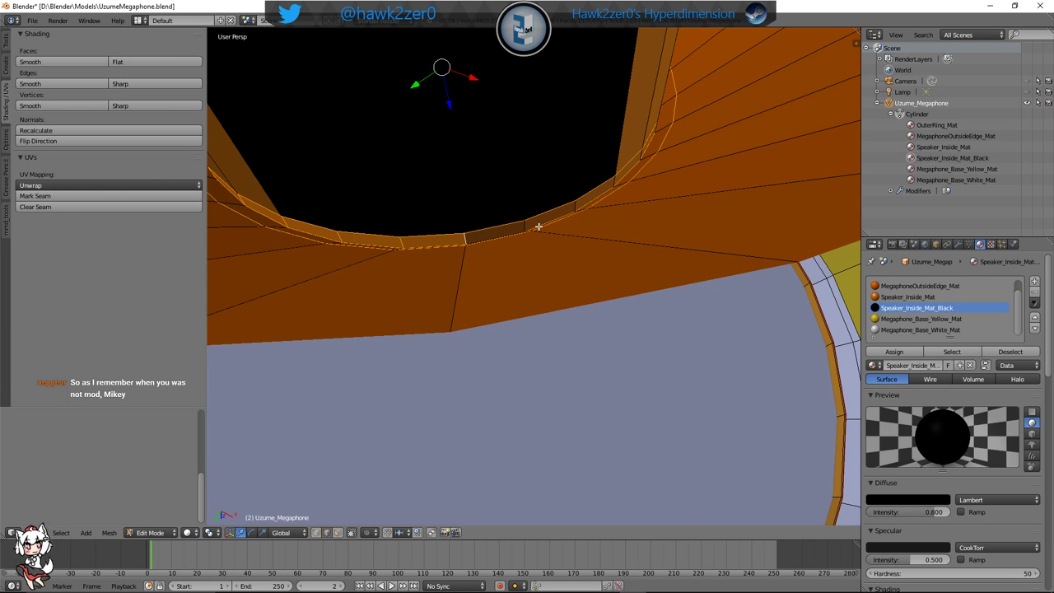
middle_click_drag(526, 226, 562, 268)
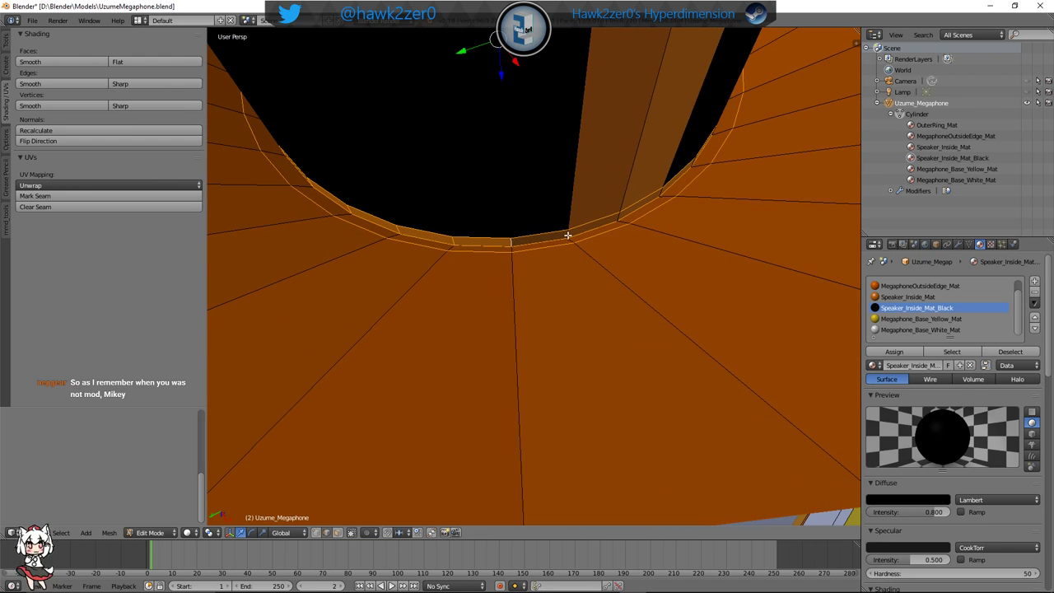
middle_click_drag(618, 289, 492, 256)
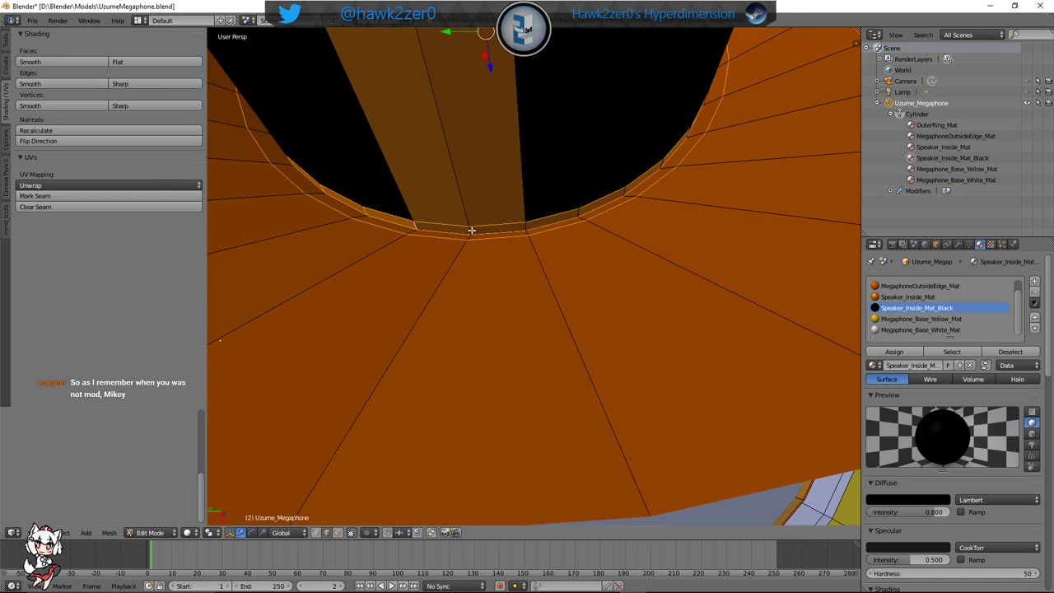
right_click(472, 230, "shift")
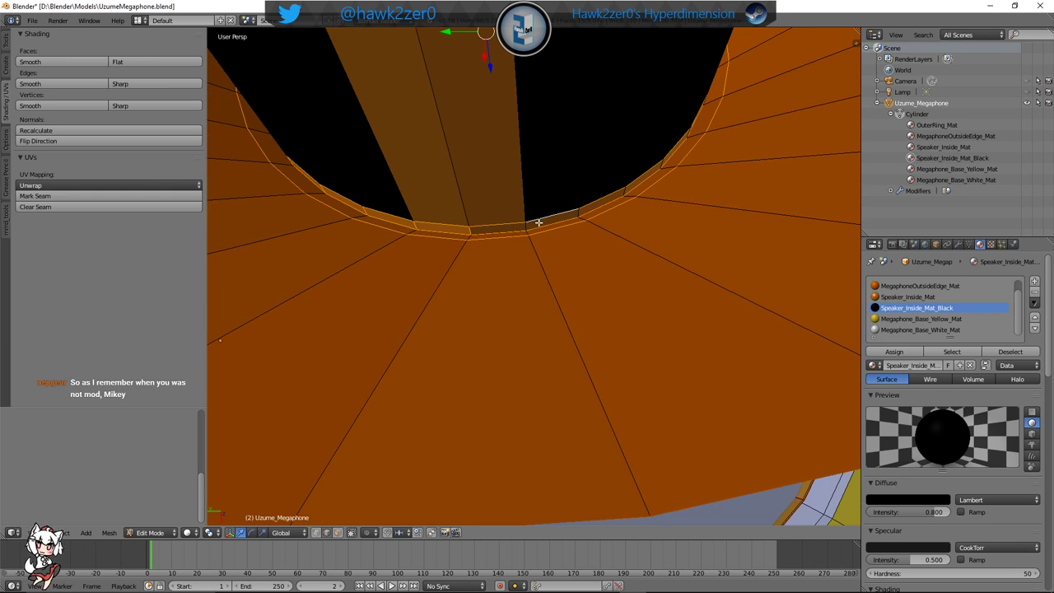
right_click(576, 214, "shift")
middle_click_drag(604, 244, 552, 242)
right_click(498, 215, "shift")
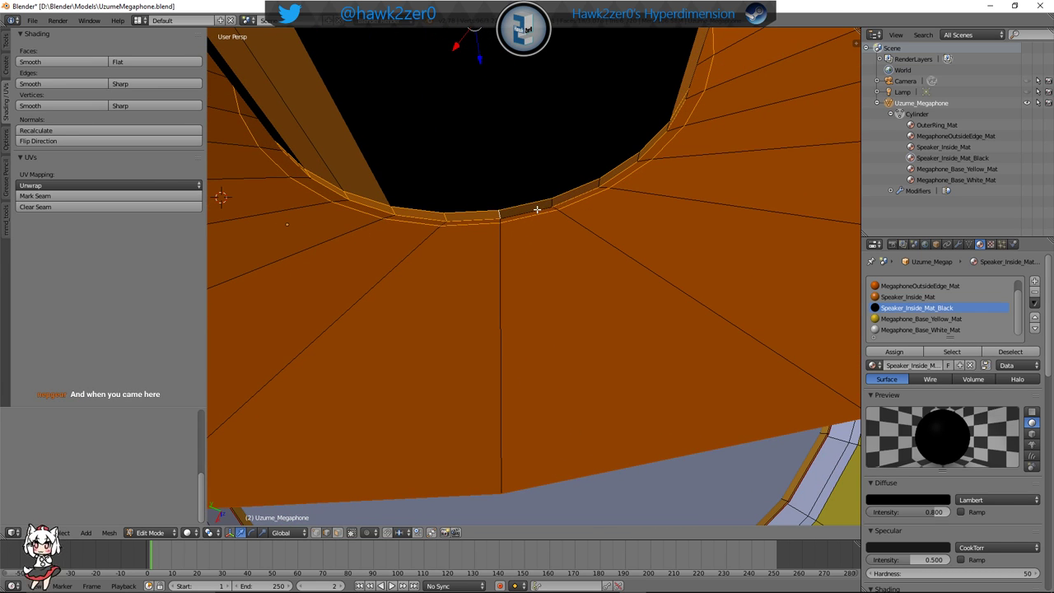
right_click(537, 210, "shift")
middle_click_drag(565, 200, 460, 225)
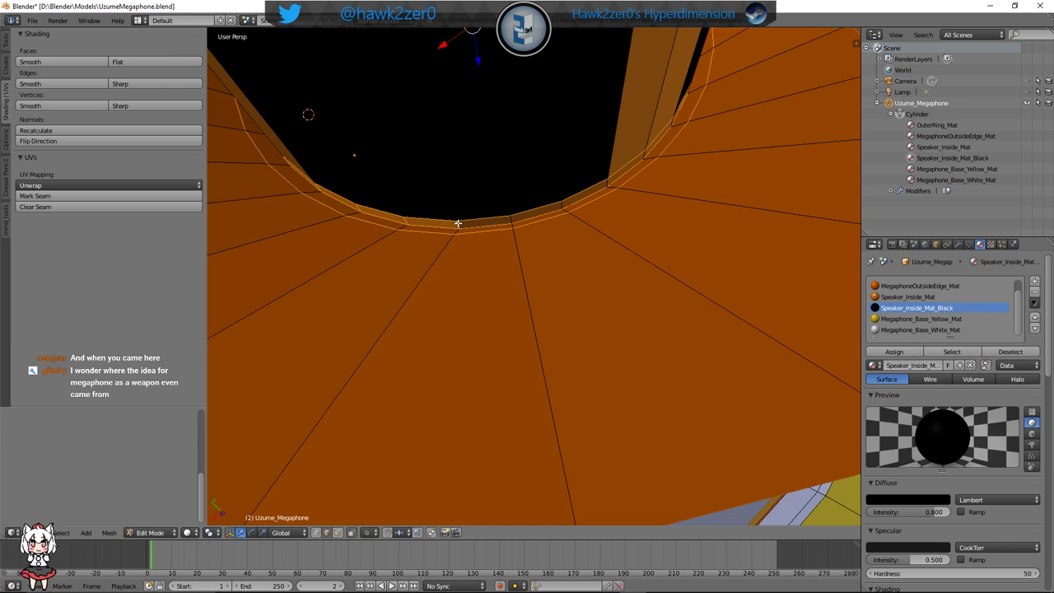
right_click(511, 217, "shift")
right_click(562, 206, "shift")
key("s")
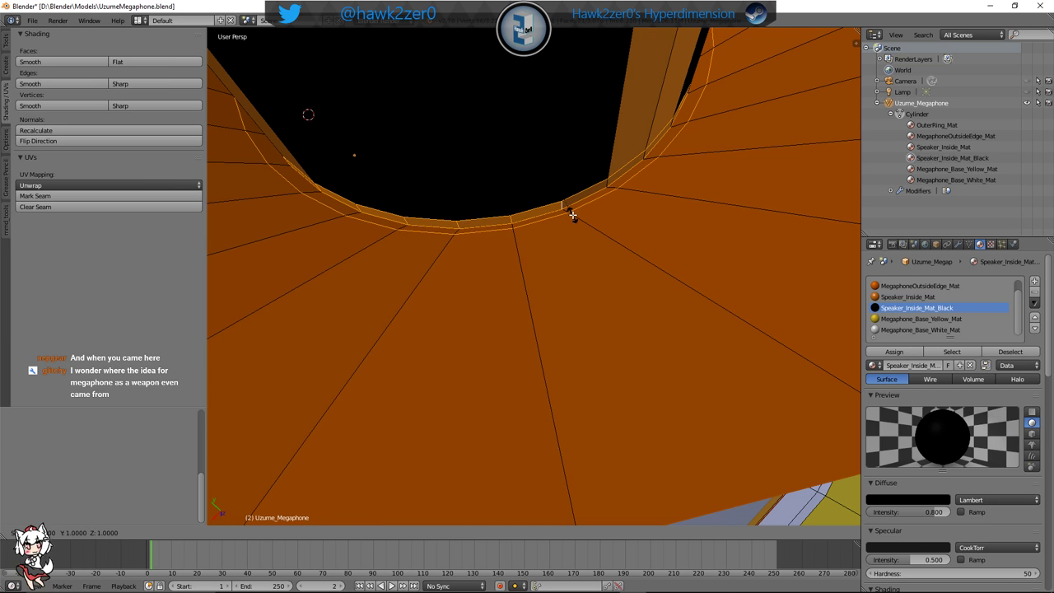
right_click(602, 245)
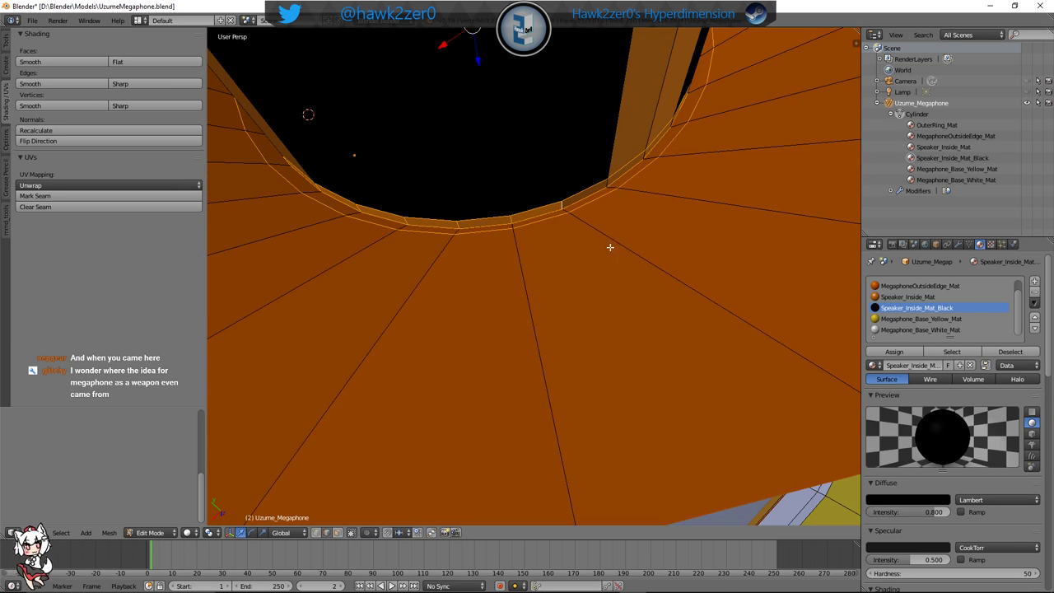
Select the remaining short connecting edges to complete the rim ring around the tube's base
middle_click_drag(610, 247, 563, 253)
right_click(517, 204, "shift")
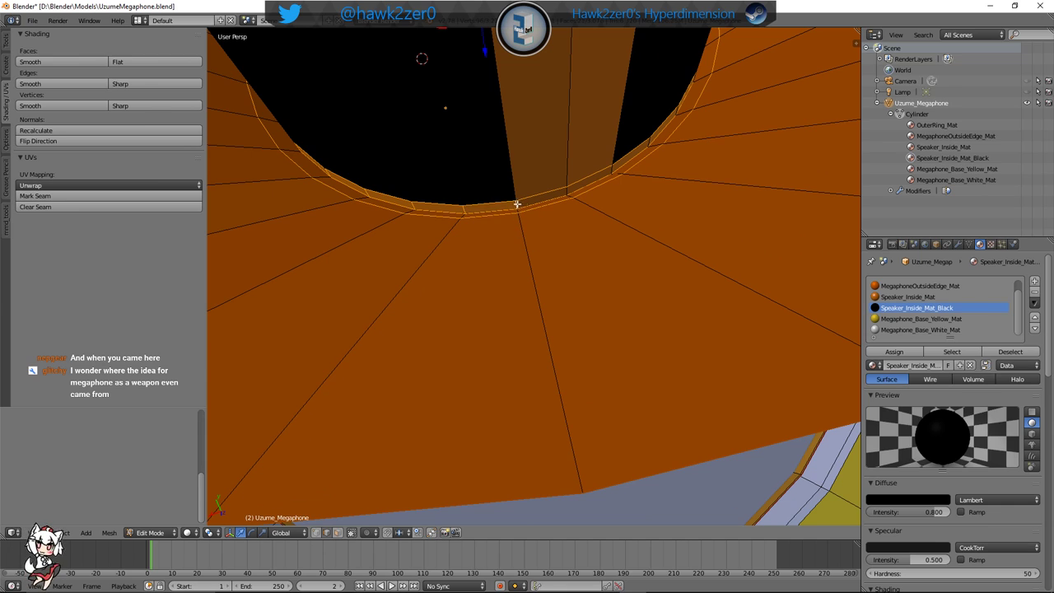
right_click(566, 191, "shift")
middle_click_drag(648, 141, 496, 209)
right_click(522, 223, "shift")
right_click(493, 171, "shift")
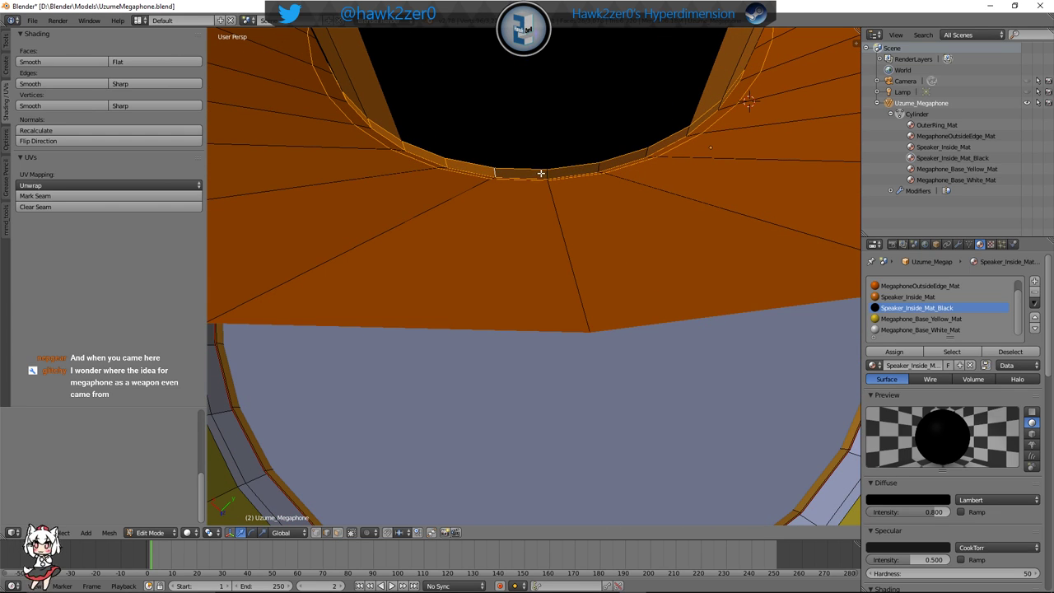
right_click(545, 173, "shift")
right_click(593, 171, "shift")
middle_click_drag(656, 206, 513, 211)
right_click(507, 184, "shift")
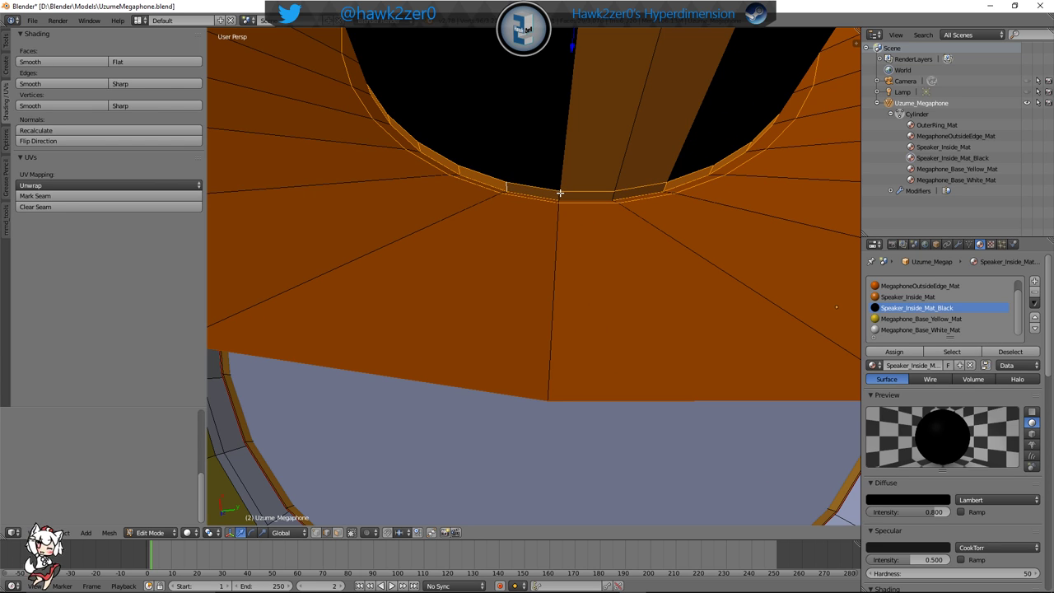
right_click(560, 192, "shift")
right_click(612, 193, "shift")
middle_click_drag(612, 193, 583, 243)
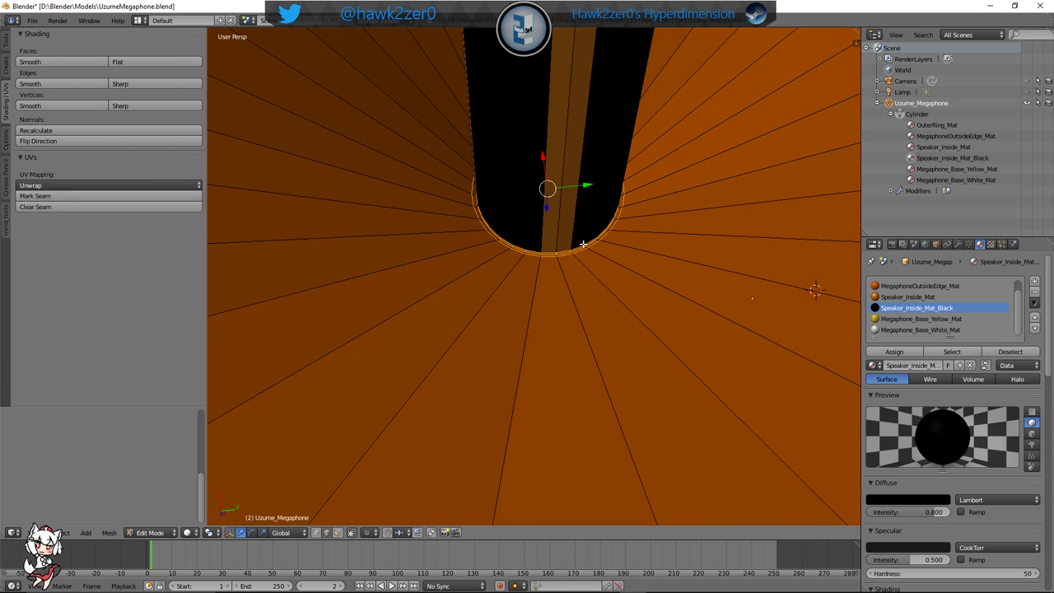
Scale the selected rim ring to narrow the tube's base inside the speaker cone
key("s")
left_click(602, 303)
scroll(598, 293, "down", 3)
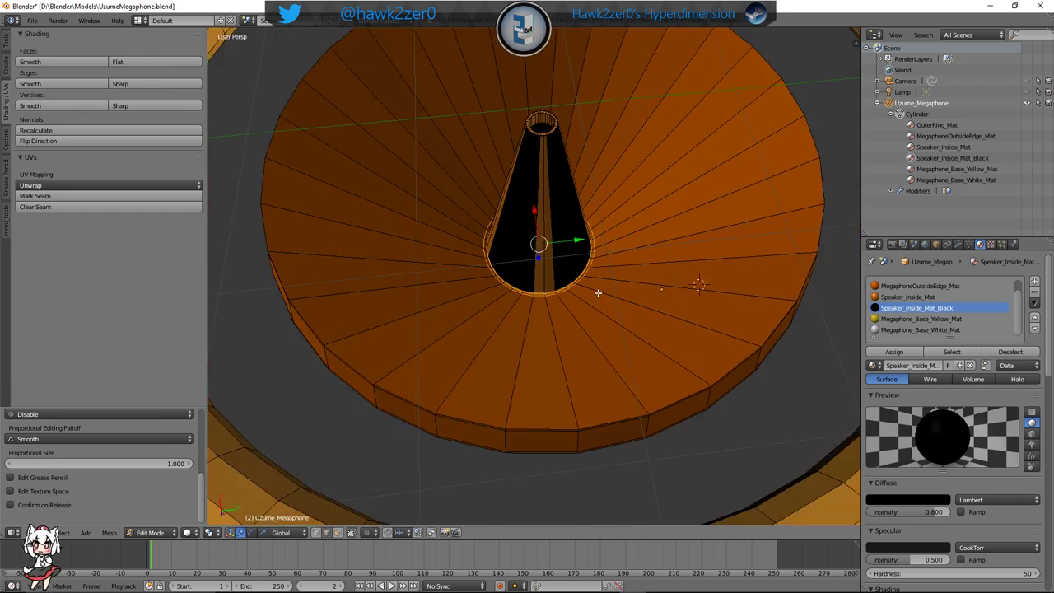
scroll(598, 293, "down", 2)
mouse_move(595, 292)
middle_mouse_down()
mouse_move(586, 322)
mouse_move(587, 309)
middle_mouse_up()
key("s")
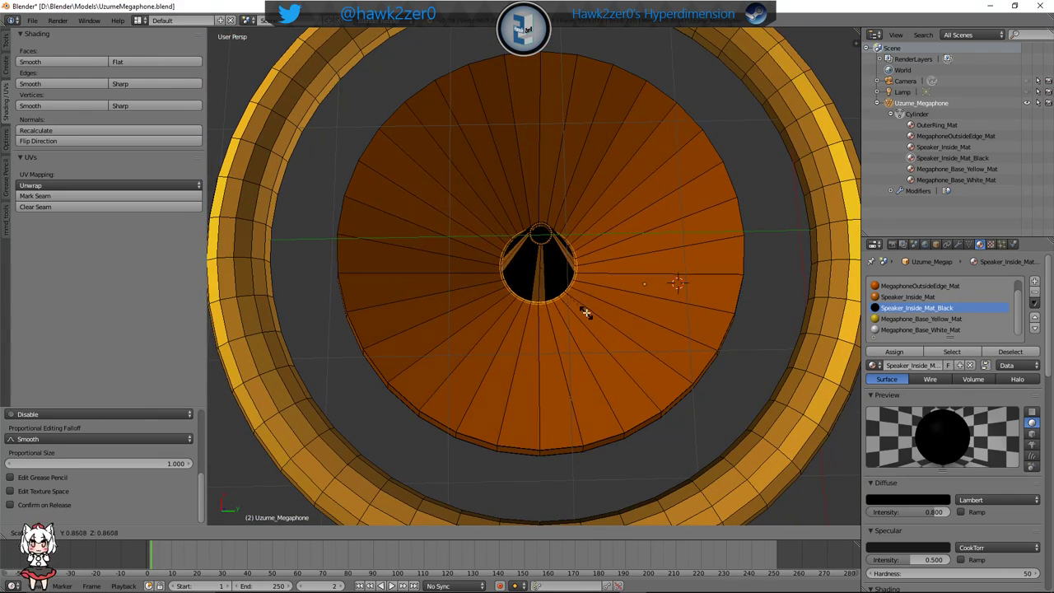
left_click(571, 265)
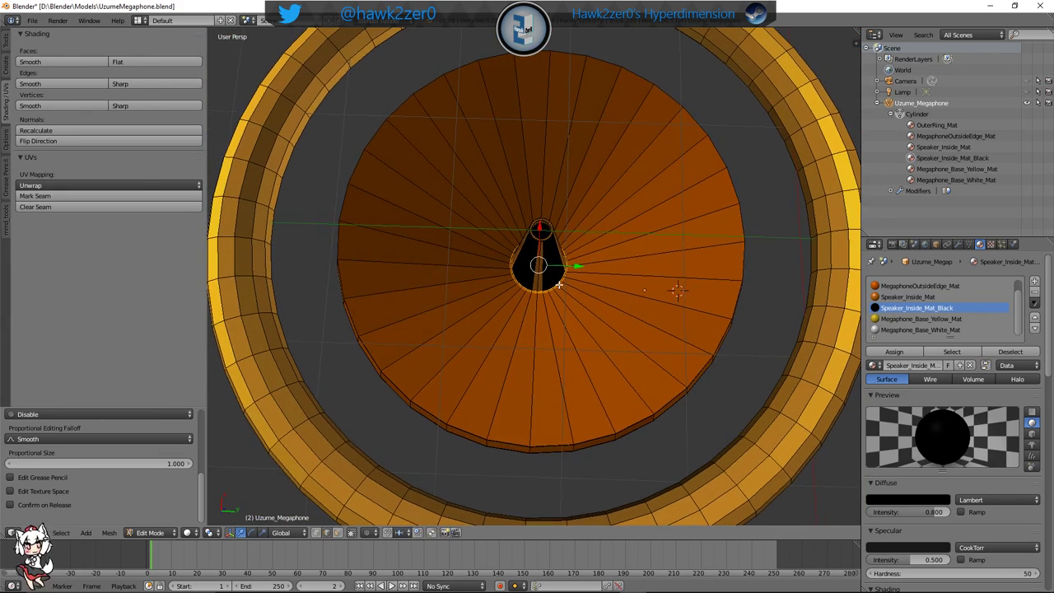
Scale the selected rim ring back up to widen the tube's base moderately
scroll(558, 289, "up", 10)
middle_click_drag(550, 301, 580, 243)
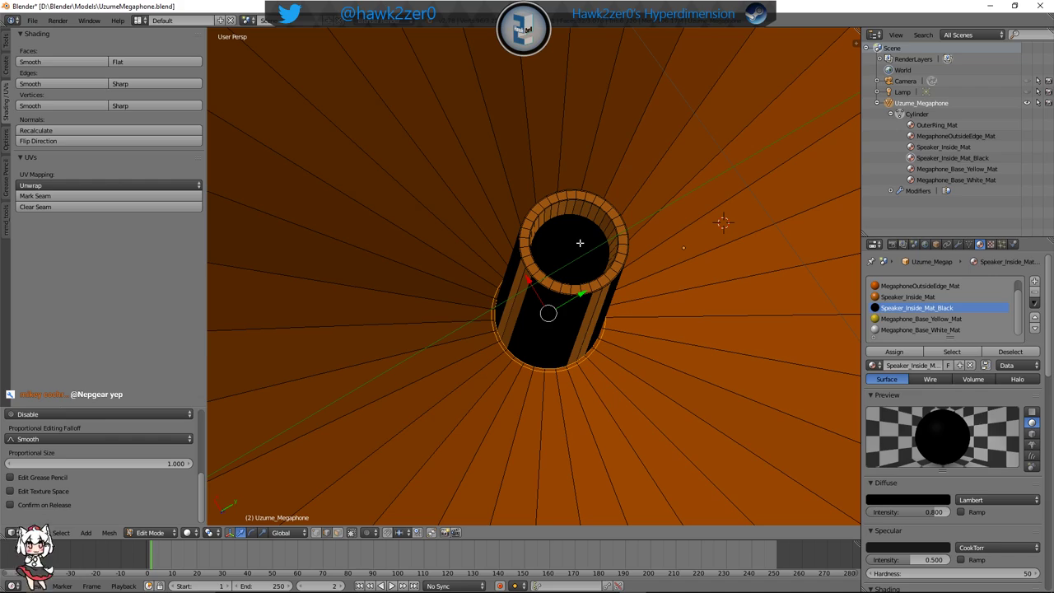
scroll(661, 206, "down", 6)
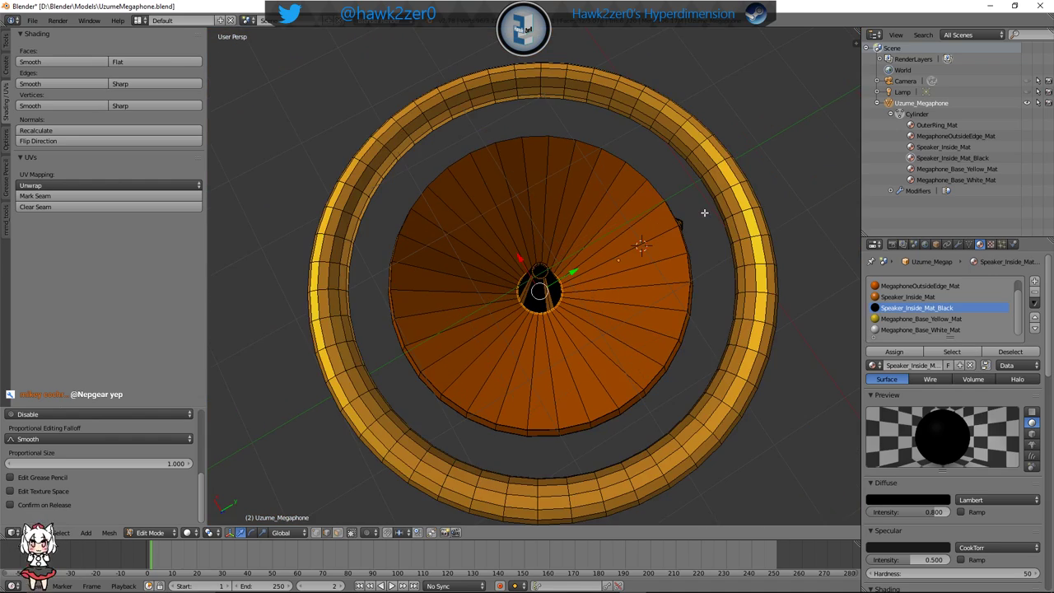
middle_click_drag(683, 219, 606, 252)
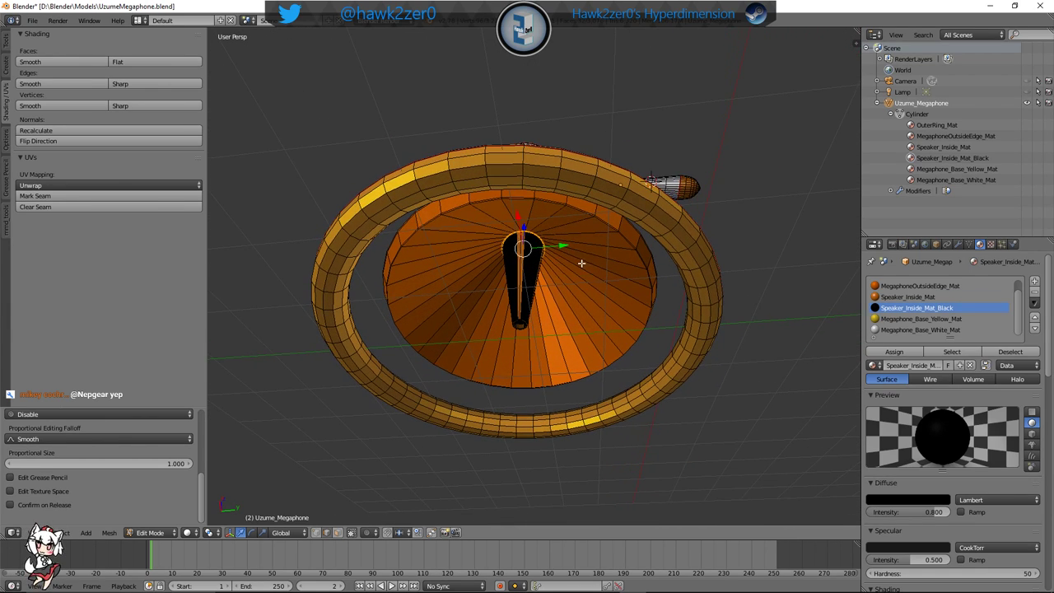
key("s")
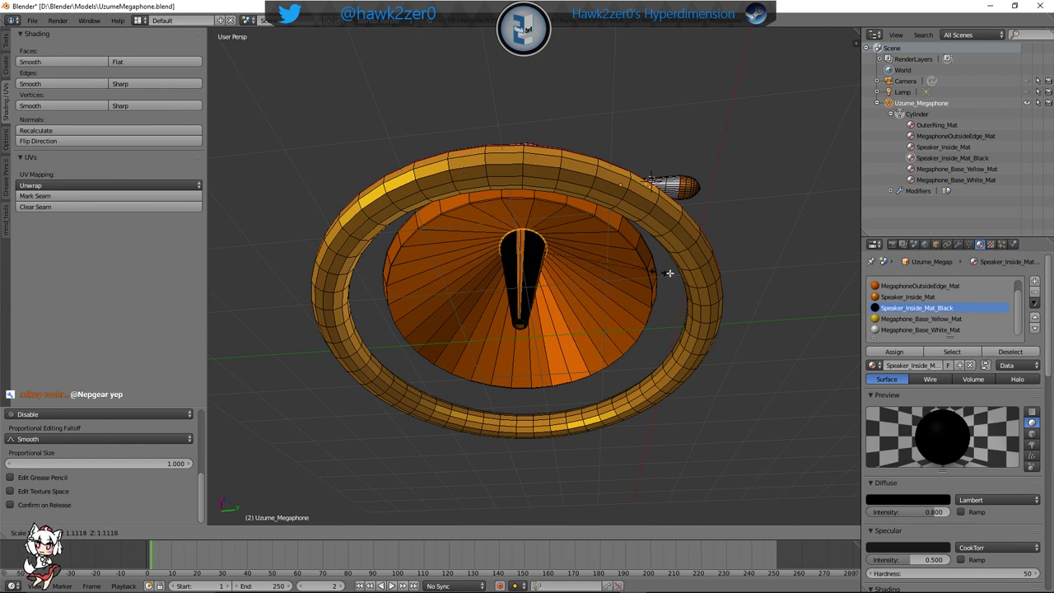
left_click(734, 278)
Examine the tube's rescaled base, its walls and the rim of its open lower end from several angles
middle_click_drag(676, 275, 692, 254)
scroll(560, 282, "up", 6)
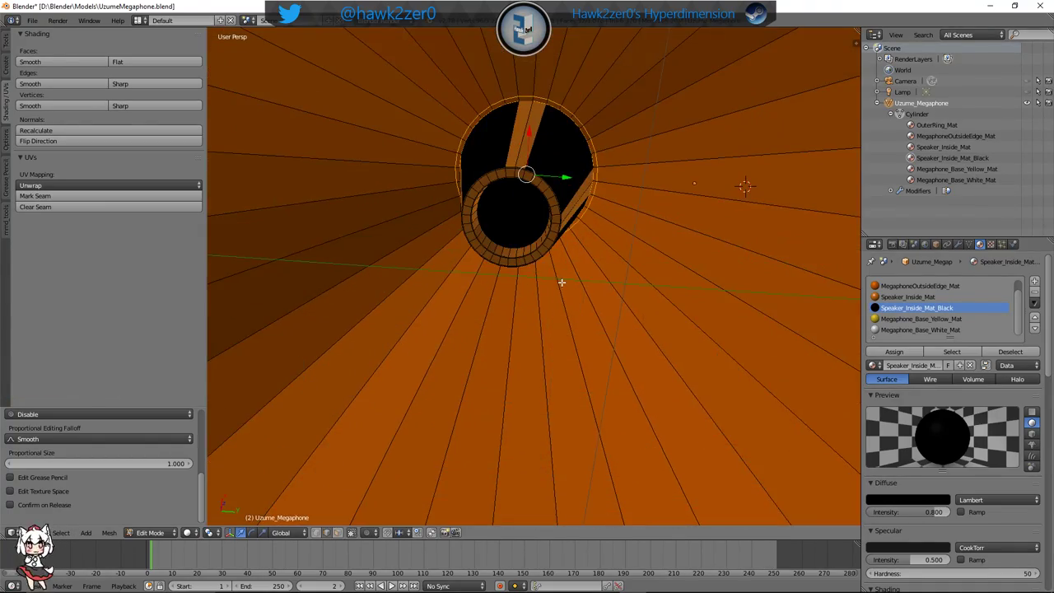
middle_click_drag(512, 212, 567, 189)
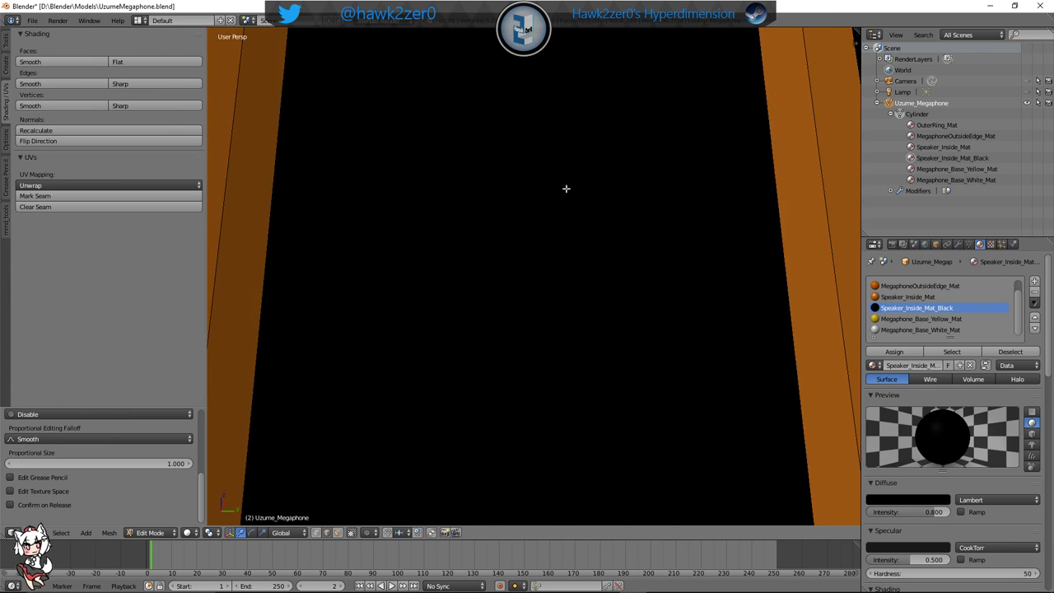
scroll(566, 188, "down", 4)
middle_click_drag(565, 224, 546, 266)
scroll(515, 338, "up", 3)
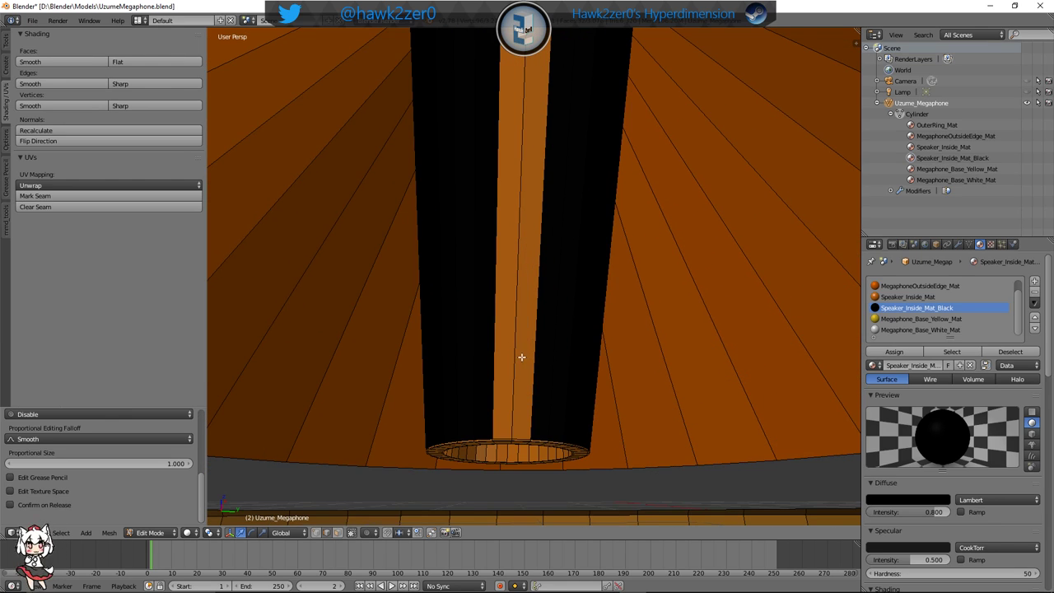
scroll(522, 327, "up", 3)
scroll(523, 327, "down", 3)
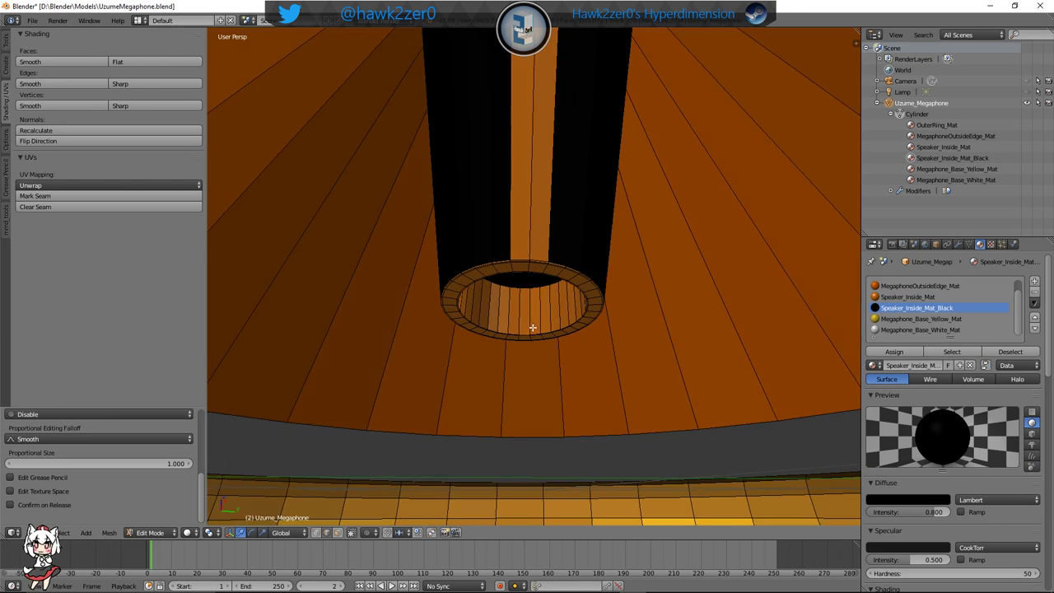
middle_click_drag(532, 329, 586, 371)
scroll(584, 359, "down", 3)
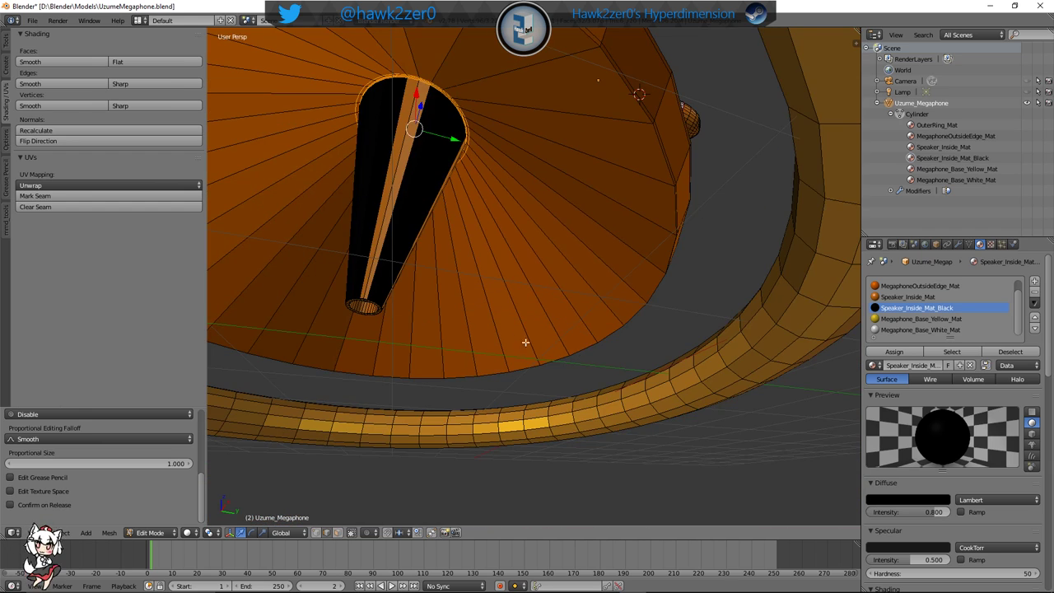
middle_click_drag(524, 232, 557, 199)
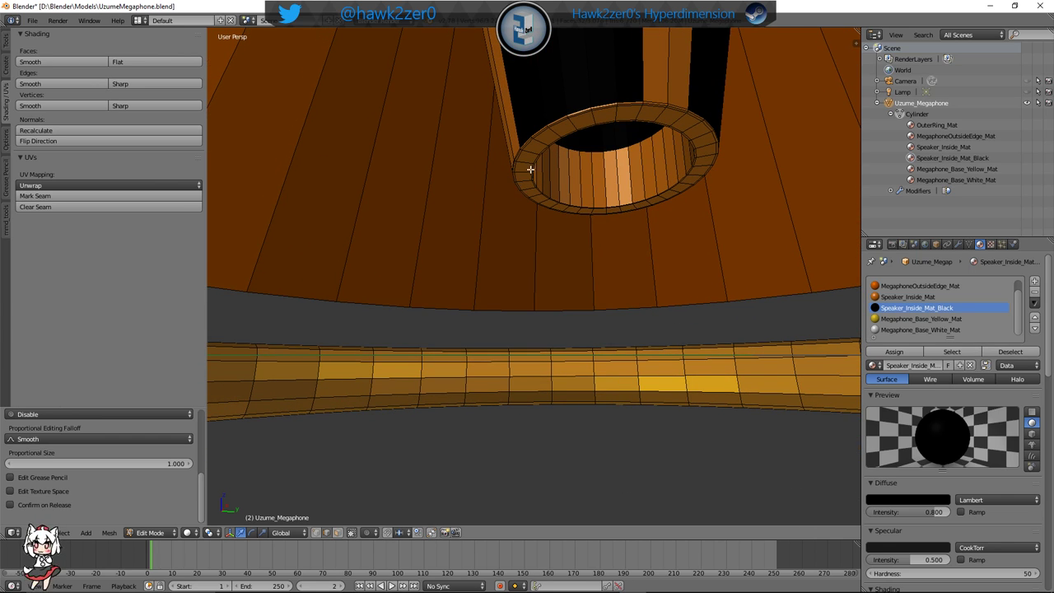
Try to select the edge loops around the lower rim of the speaker's inner tube
middle_click_drag(482, 167, 527, 171)
right_click(726, 116, "alt")
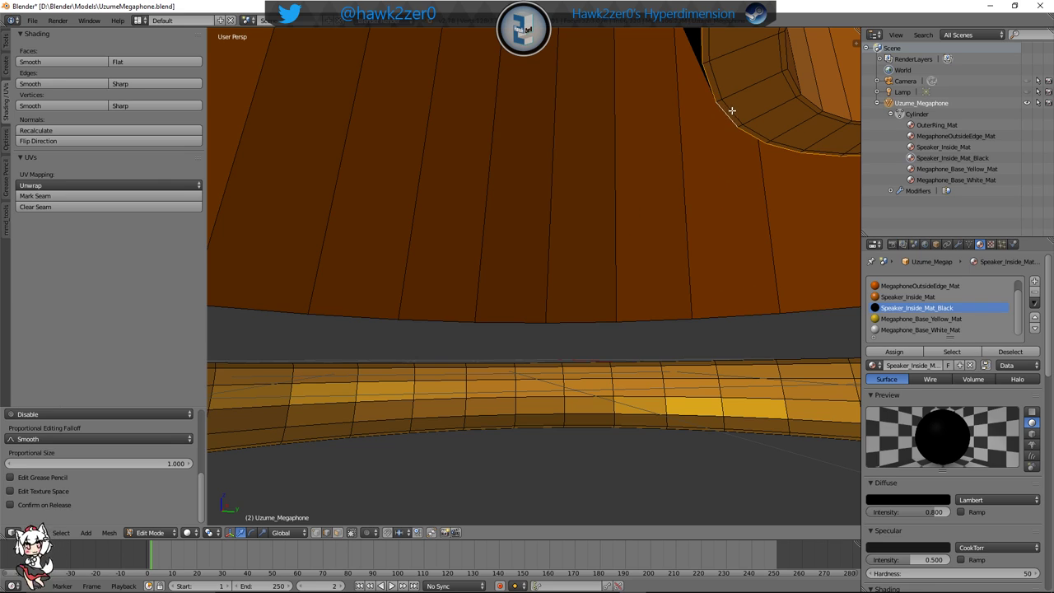
right_click(732, 110, "alt+shift")
right_click(790, 86, "alt+shift")
right_click(794, 81, "alt+shift")
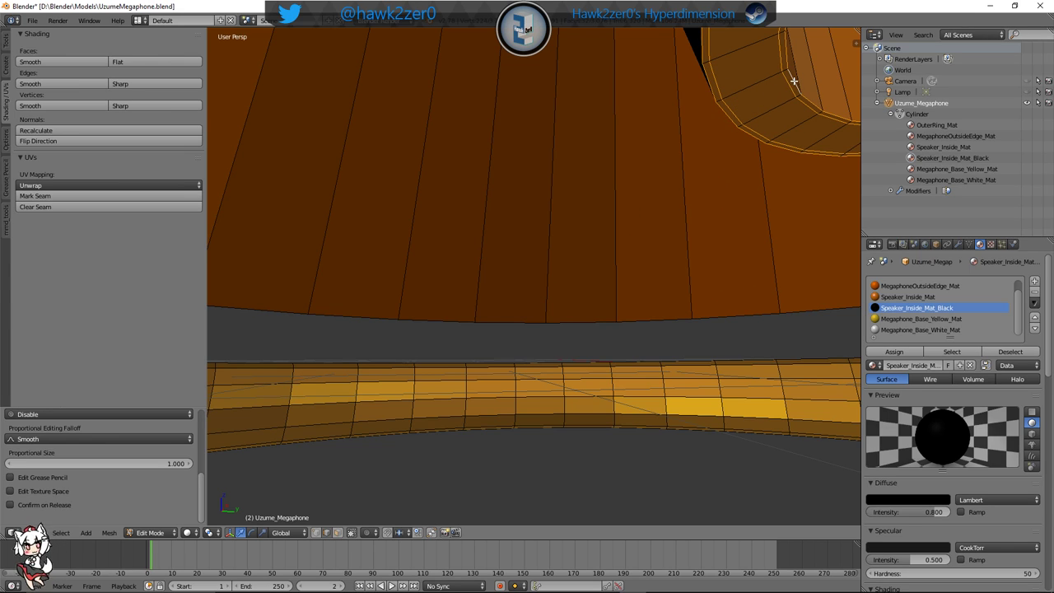
Switch to face selection and select the face loops forming the tube's lower rim
left_click(337, 532)
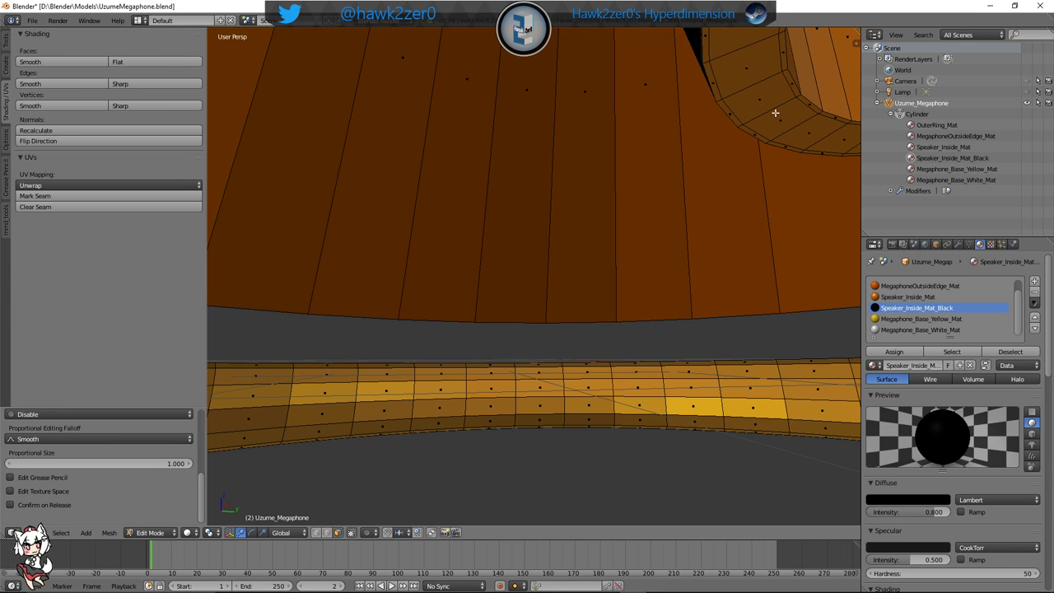
right_click(796, 99, "alt")
right_click(797, 95, "alt+shift")
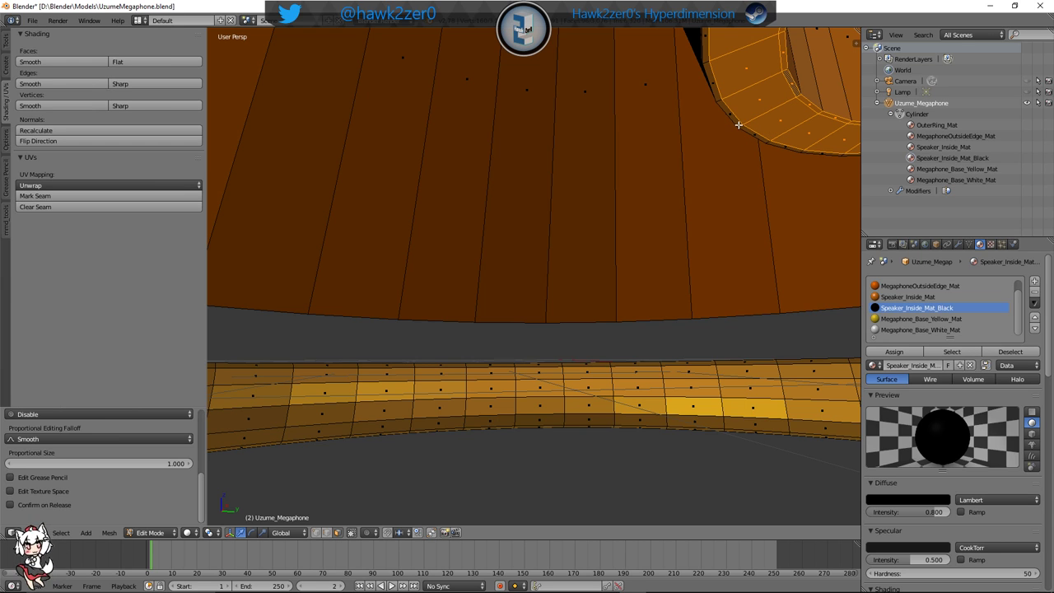
right_click(739, 125, "alt+shift")
middle_click_drag(779, 91, 758, 155)
scroll(711, 265, "down", 1)
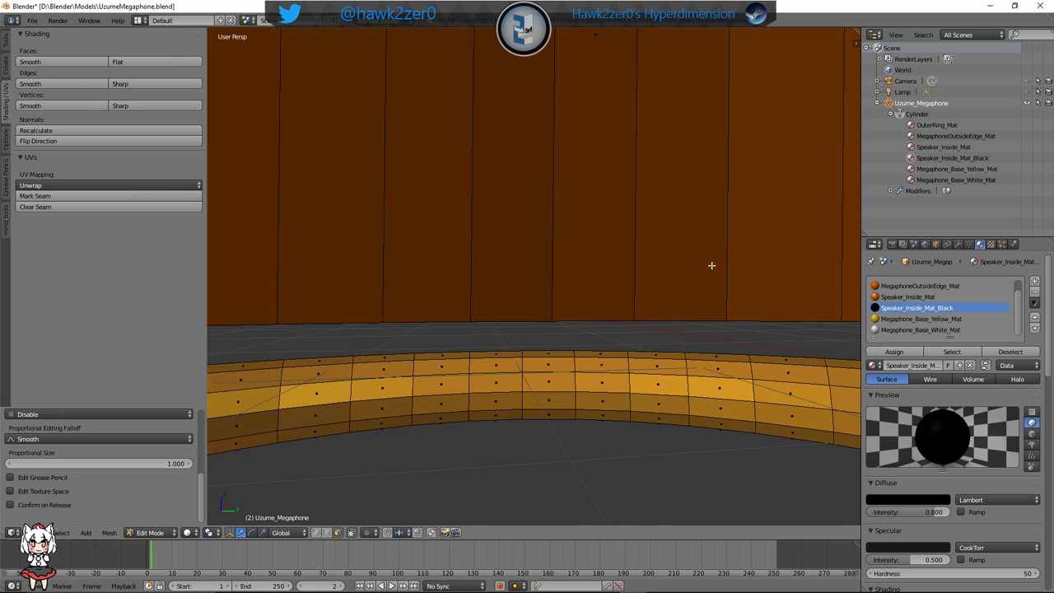
Try to add a further face loop at the rim's outer edge to the selection and undo it
scroll(700, 265, "down", 6)
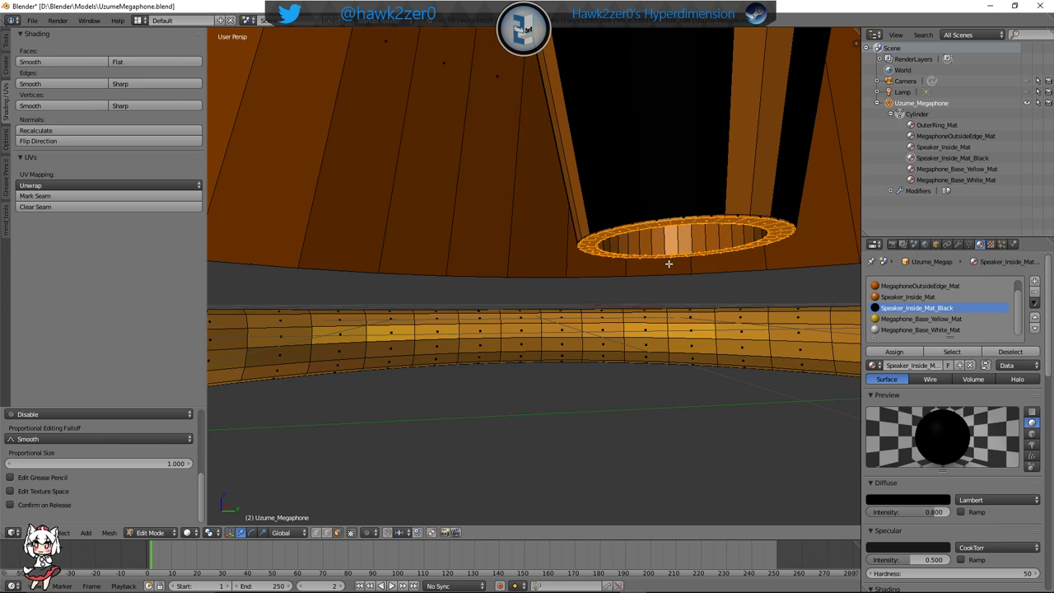
scroll(669, 264, "up", 2)
middle_click_drag(730, 225, 711, 226)
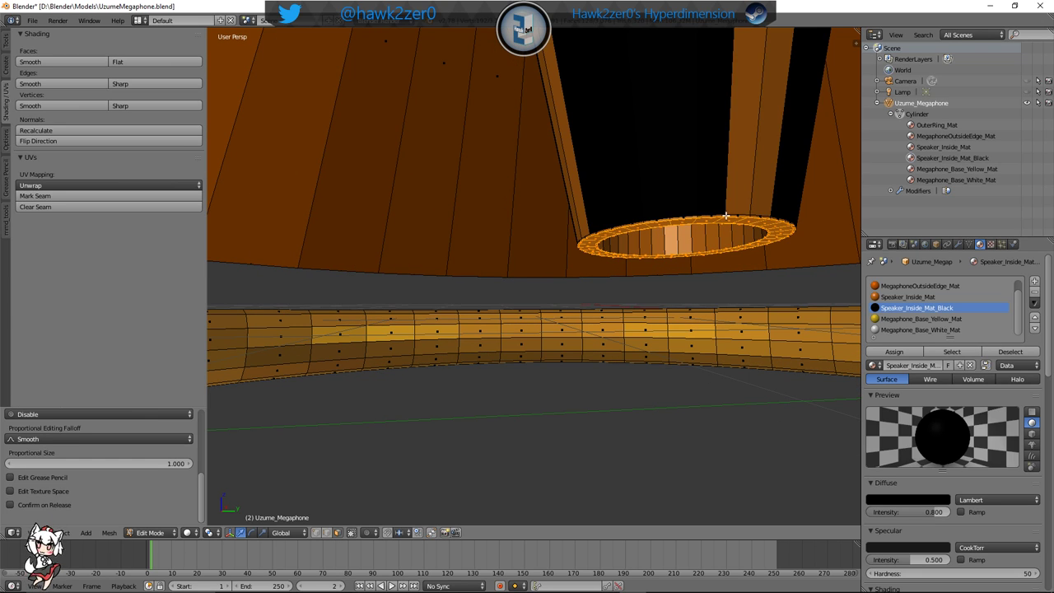
right_click(724, 214, "alt+shift")
key("ctrl+z")
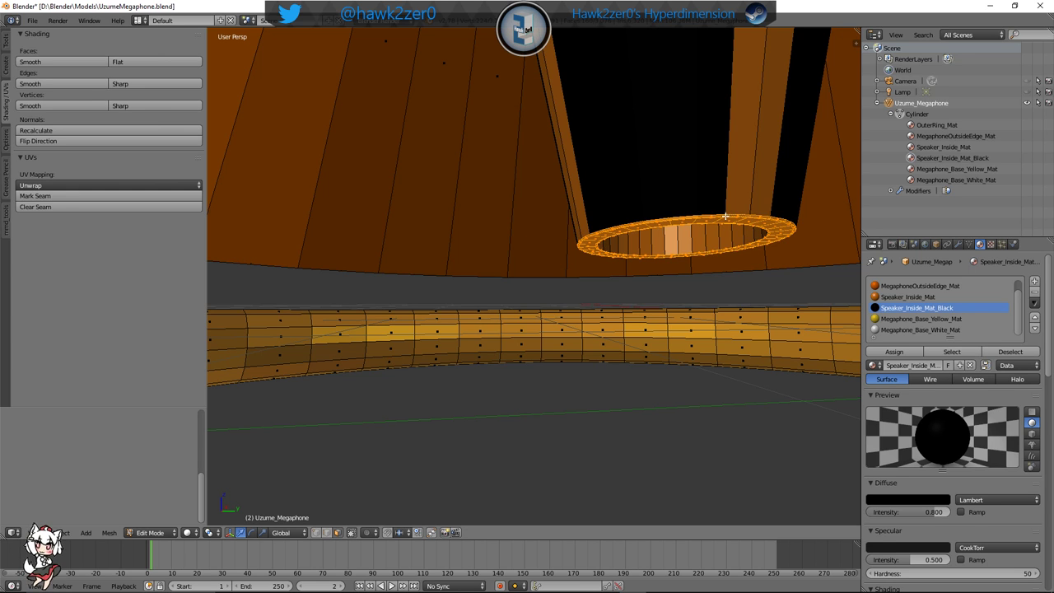
Inspect the rim's selected face loops from below and clear the selection
mouse_move(647, 244)
middle_mouse_down()
mouse_move(661, 239)
mouse_move(634, 226)
mouse_move(621, 273)
mouse_move(627, 232)
mouse_move(661, 239)
mouse_move(661, 230)
middle_mouse_up()
scroll(656, 217, "up", 3)
scroll(657, 216, "down", 3)
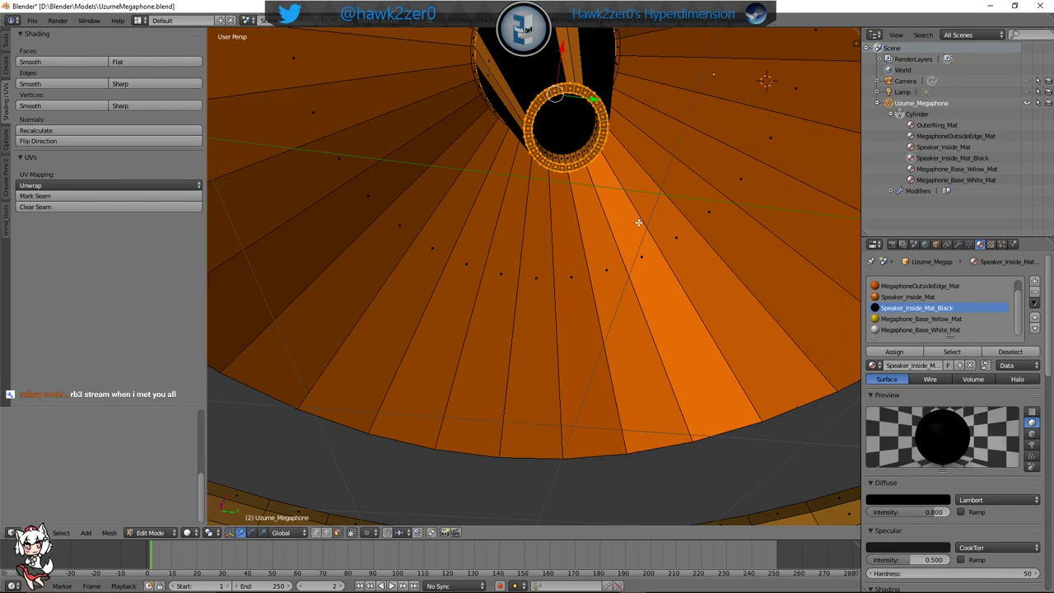
middle_click_drag(536, 193, 543, 232)
scroll(543, 232, "up", 3)
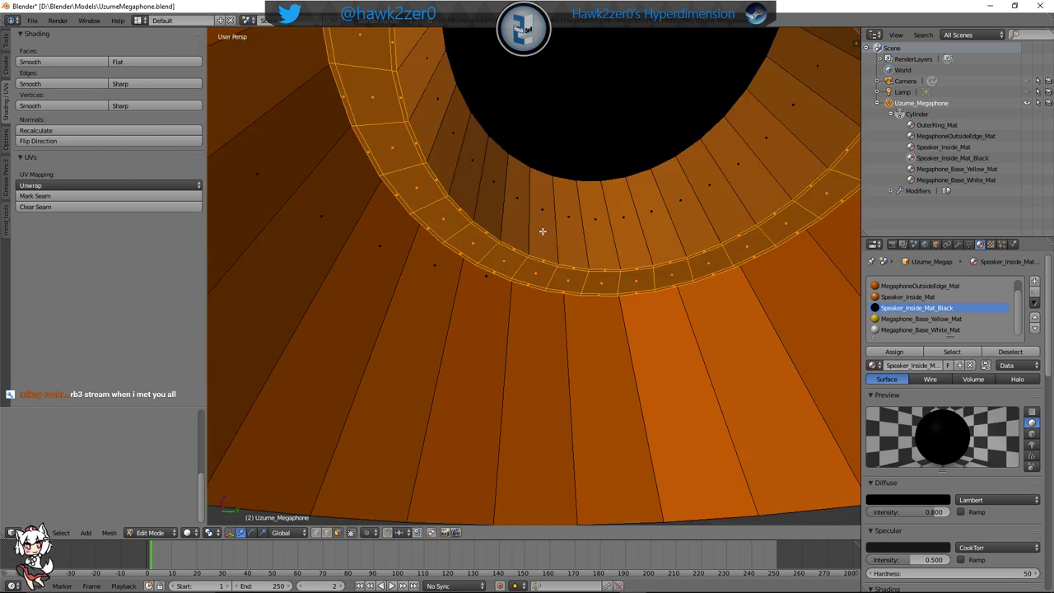
scroll(499, 221, "down", 2)
key("a")
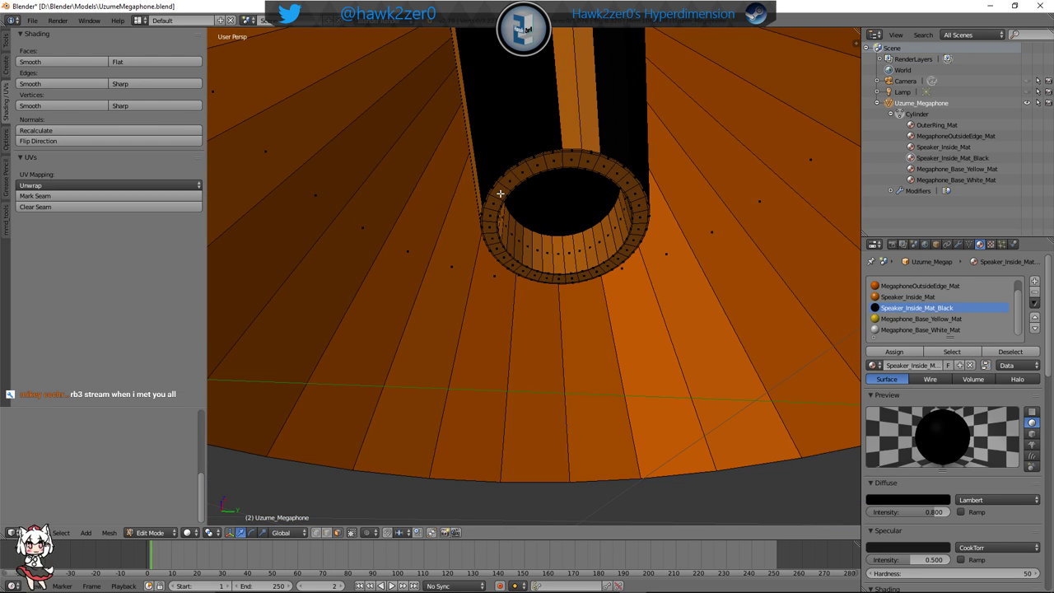
Select the rim's flat face loop together with the thin bevel loops along its inner and outer edges
right_click(501, 186, "alt")
scroll(508, 187, "down", 7)
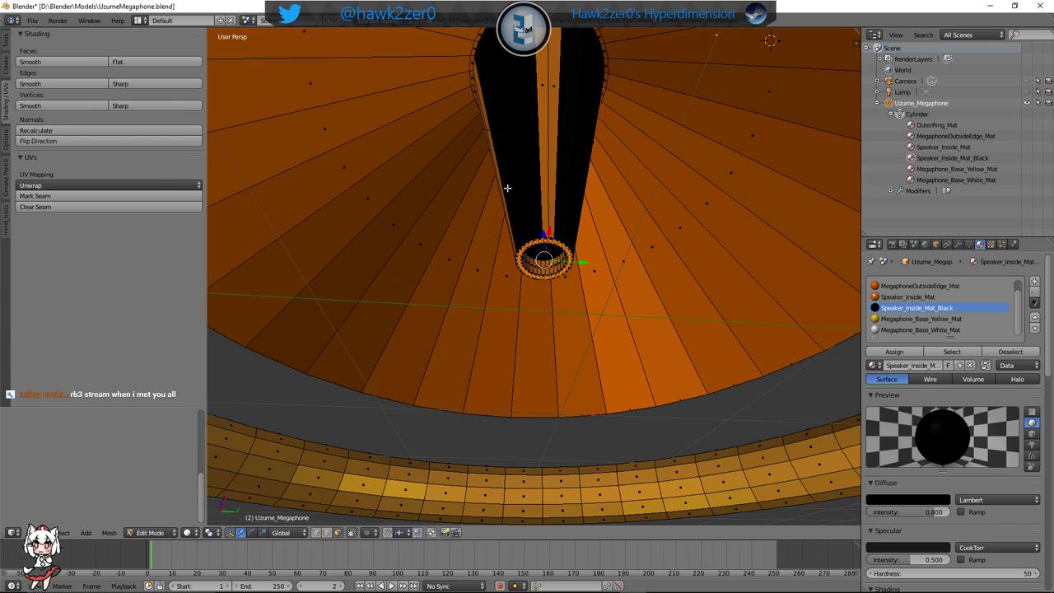
scroll(511, 188, "up", 10)
scroll(503, 204, "down", 4)
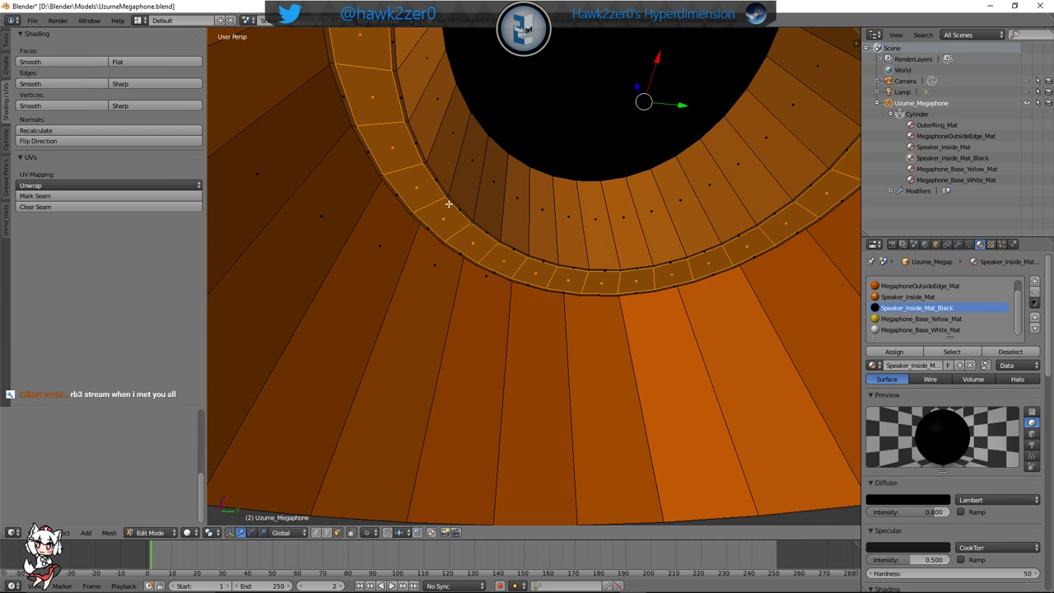
right_click(455, 209, "alt+shift")
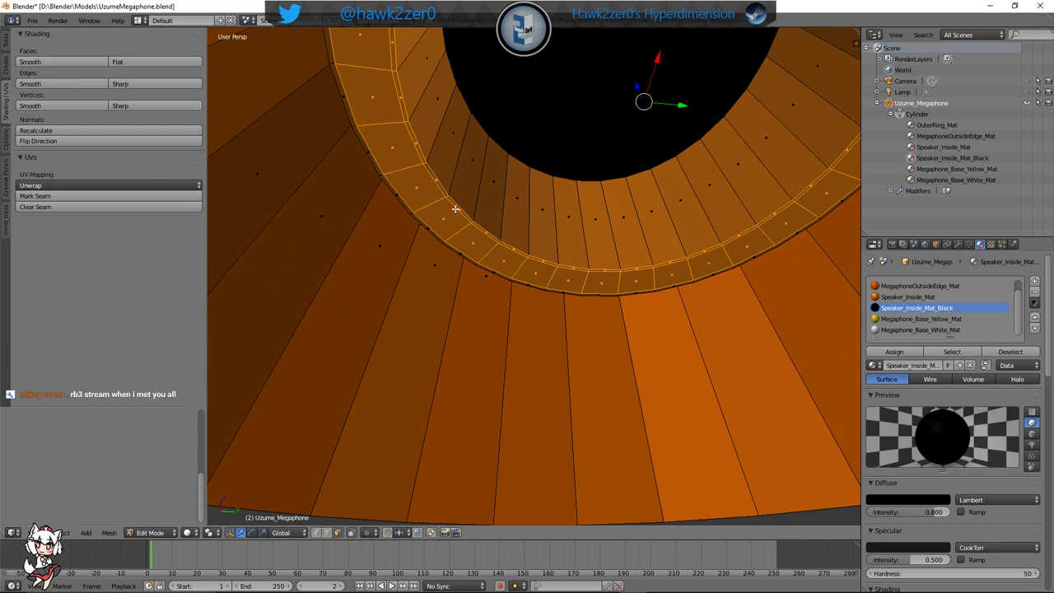
right_click(412, 215, "alt+shift")
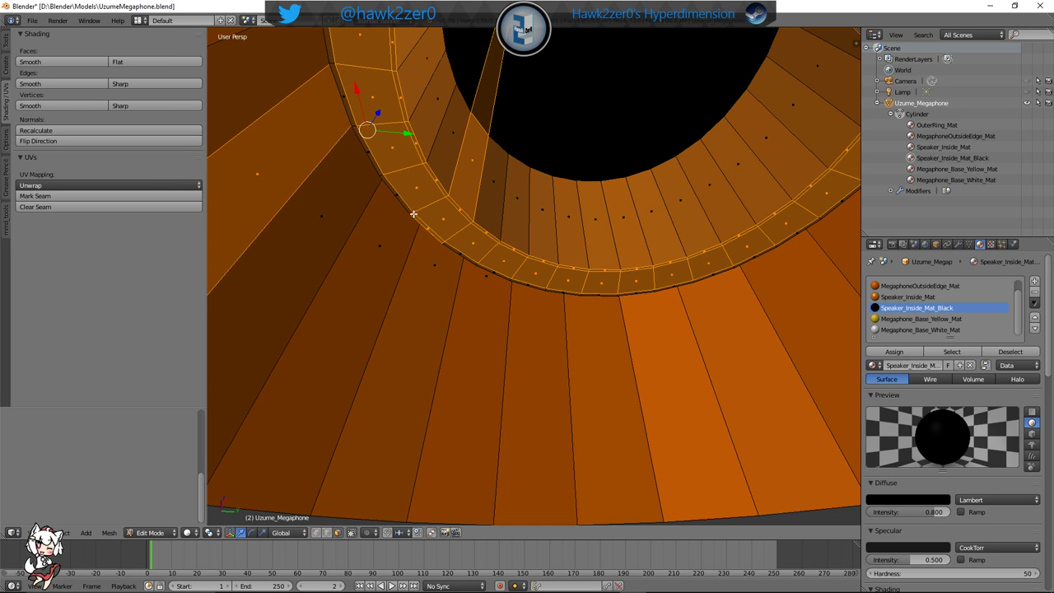
right_click(413, 214, "alt+shift")
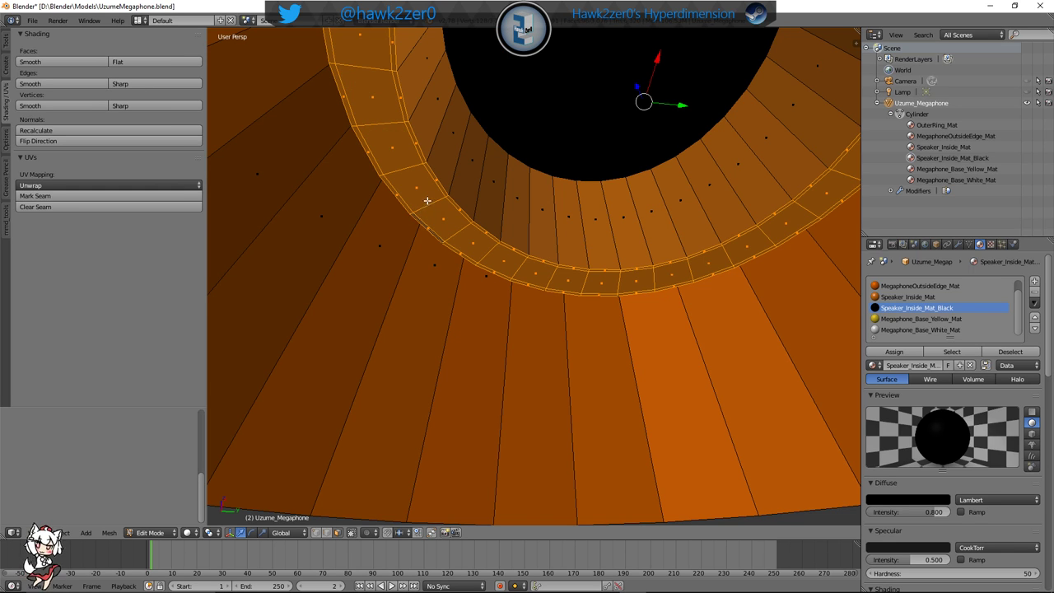
middle_click_drag(428, 201, 442, 195)
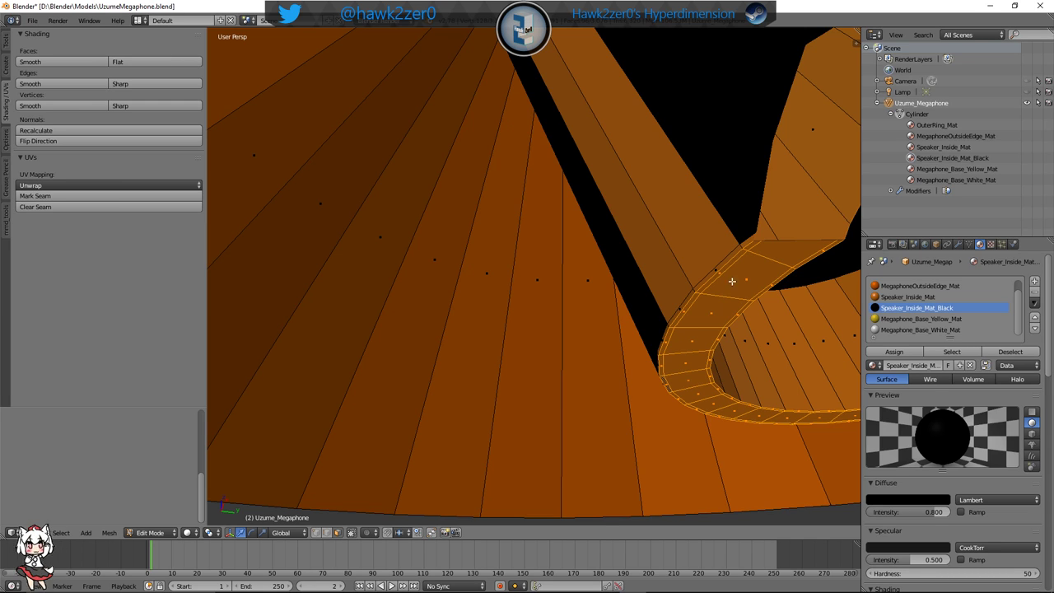
Add the thin side face loop around the outside of the tube's rim to the selection
key("s")
right_click(731, 307)
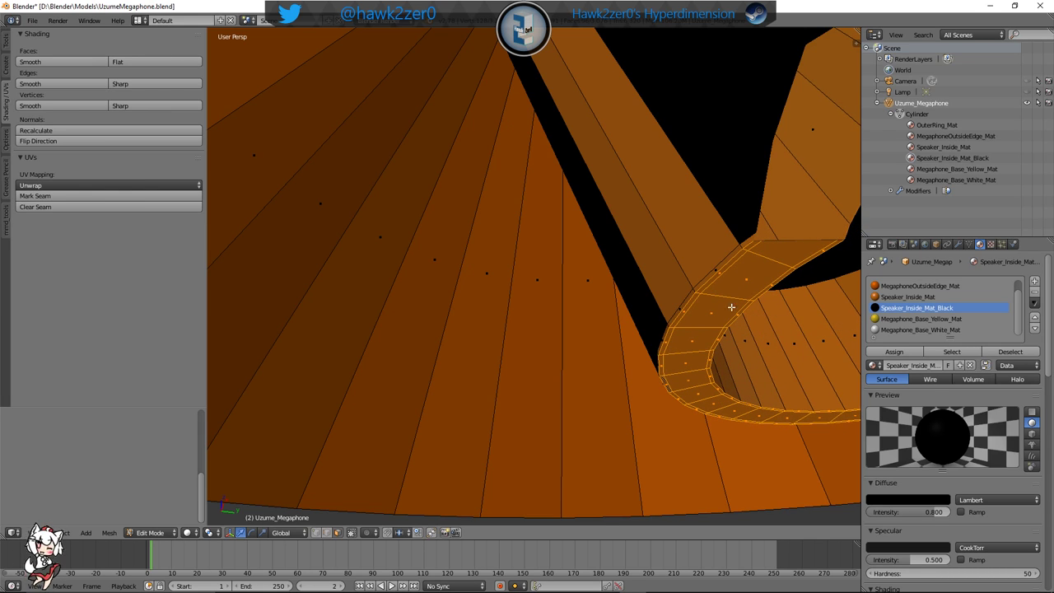
right_click(742, 256, "alt+shift")
key("ctrl+z")
right_click(743, 248, "alt+shift")
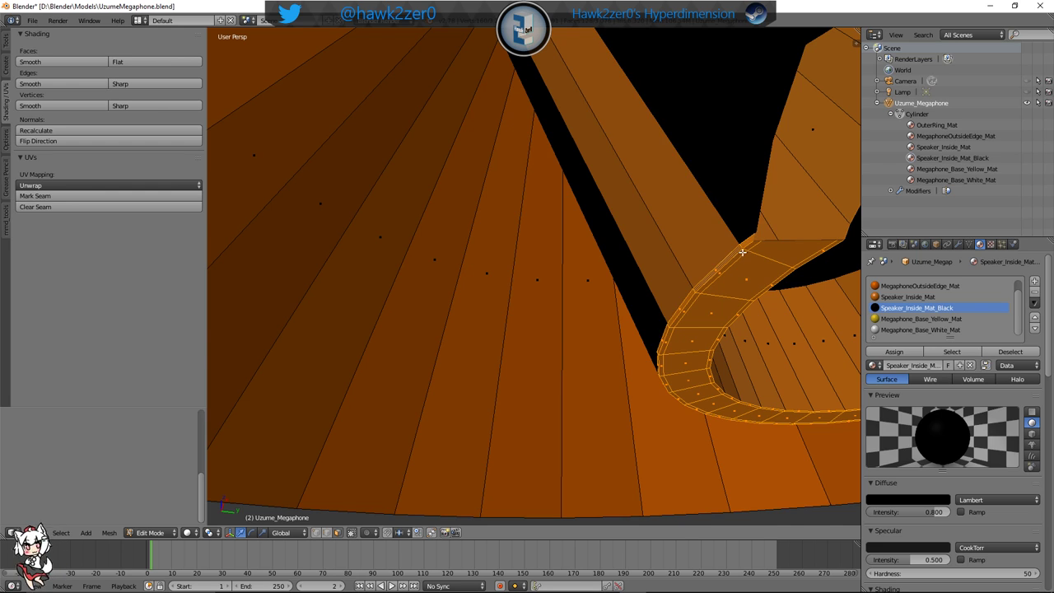
Try scaling the selected rim loops at the tube's lower end
scroll(742, 255, "down", 7)
key("s")
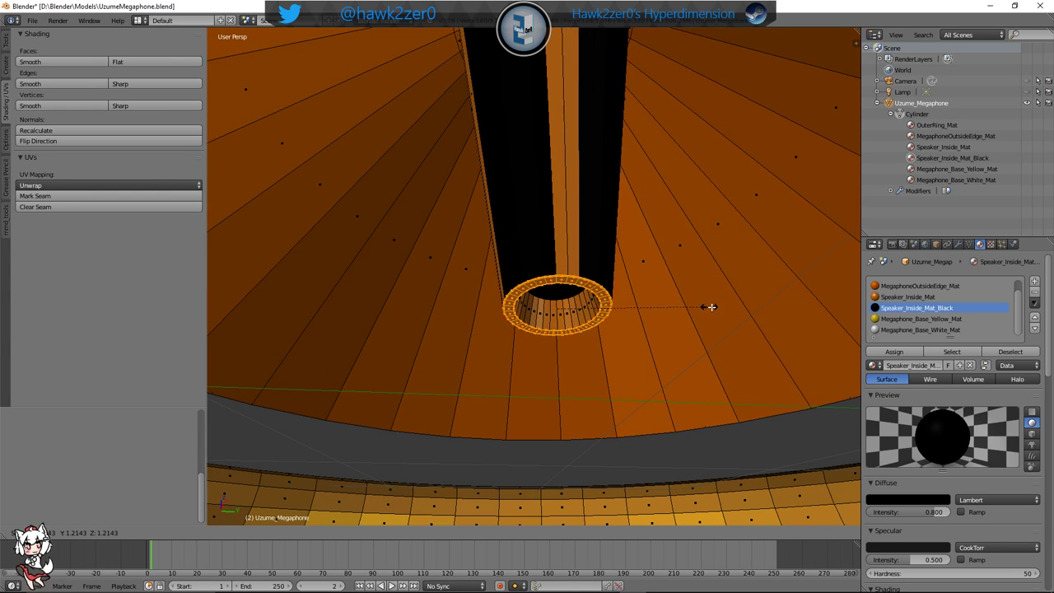
left_click(577, 313)
Add the round end face deep inside the tube's lower opening to the selection
middle_click_drag(578, 305, 540, 172, "shift")
scroll(540, 194, "up", 2)
scroll(542, 229, "up", 2)
scroll(541, 233, "down", 1)
scroll(543, 233, "up", 1)
right_click(542, 157)
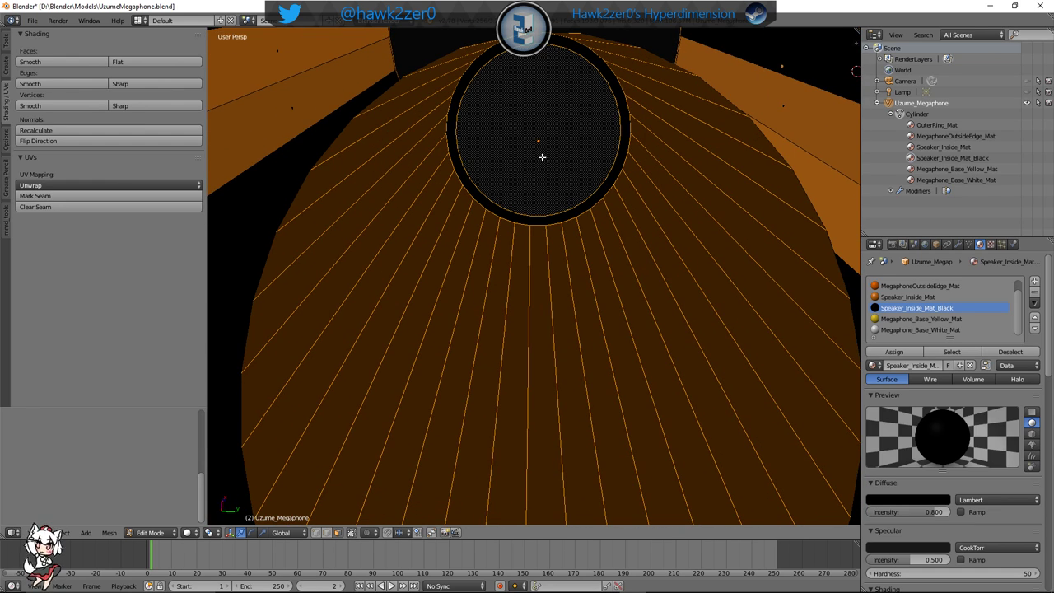
Try to add the narrow face rings surrounding the end face inside the tube to the selection
right_click(528, 220, "shift")
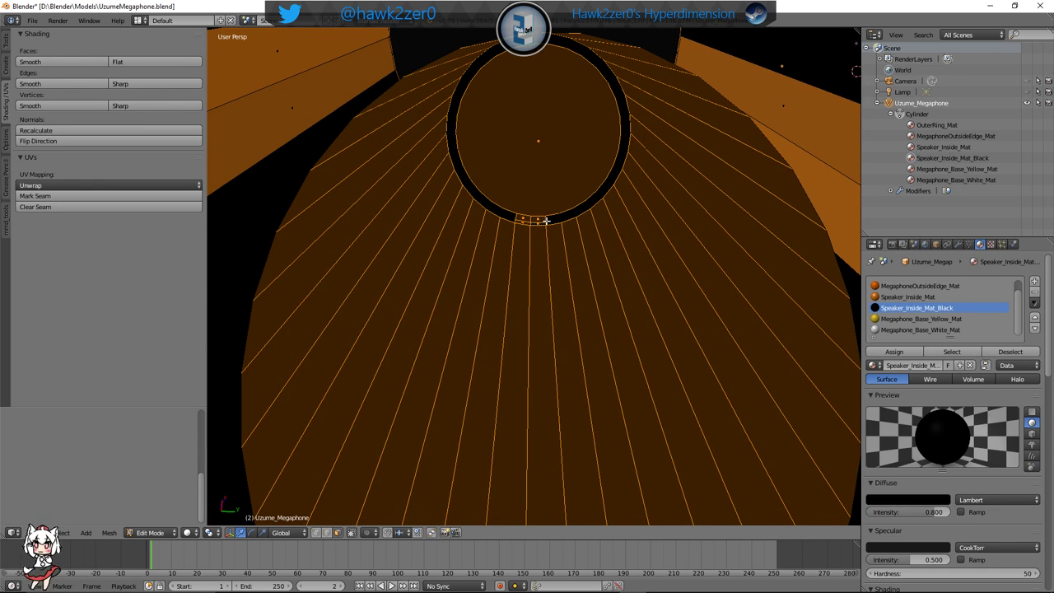
right_click(548, 218, "alt+shift")
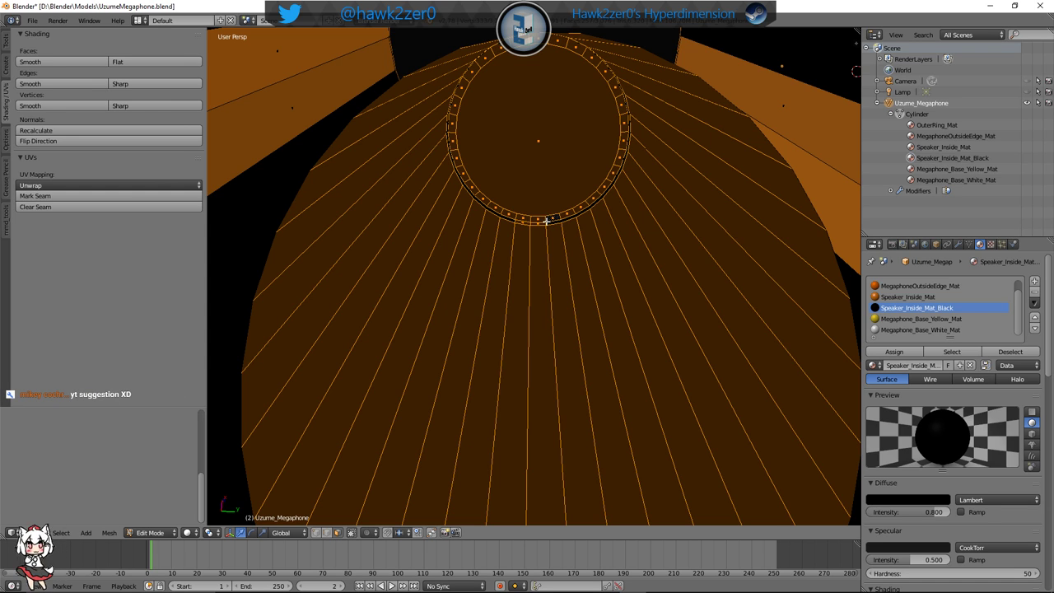
right_click(546, 222, "alt+shift")
scroll(541, 226, "down", 4)
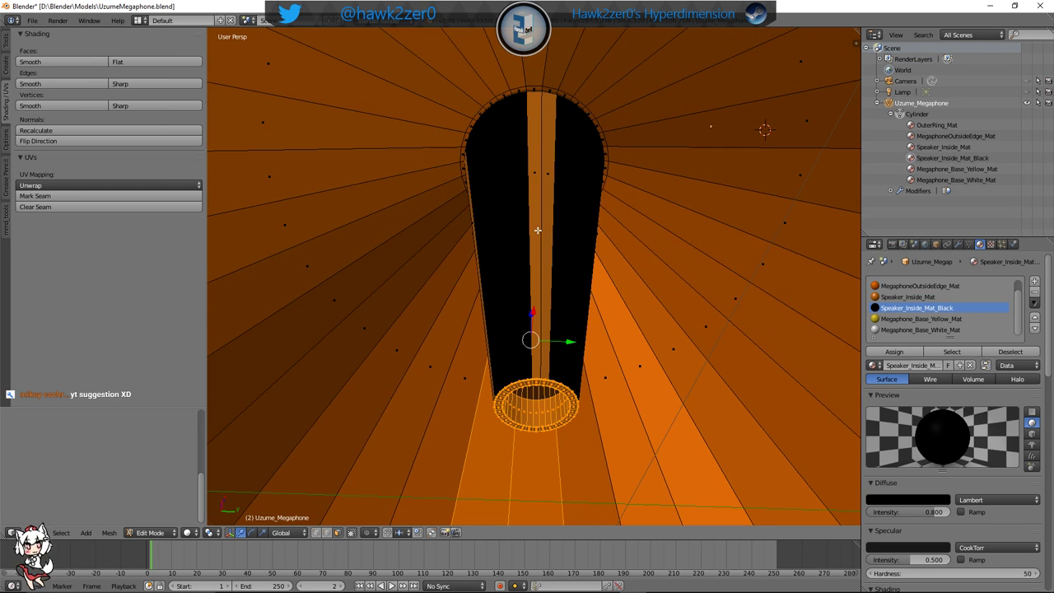
Try scaling the selected tube faces, then undo the scaling and the stray loop selection across the cone
middle_click_drag(539, 233, 594, 154)
key("s")
left_click(562, 290)
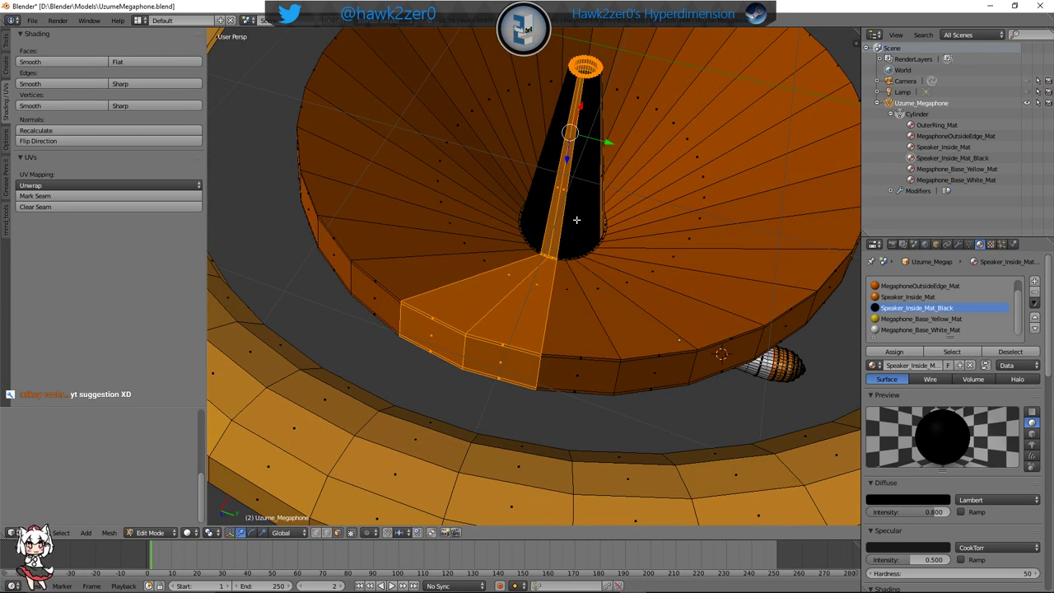
key("ctrl+z")
key("ctrl+z")
Add the narrow ring faces around the round end face inside the tube to the selection
middle_click_drag(572, 226, 513, 249)
scroll(513, 245, "down", 3)
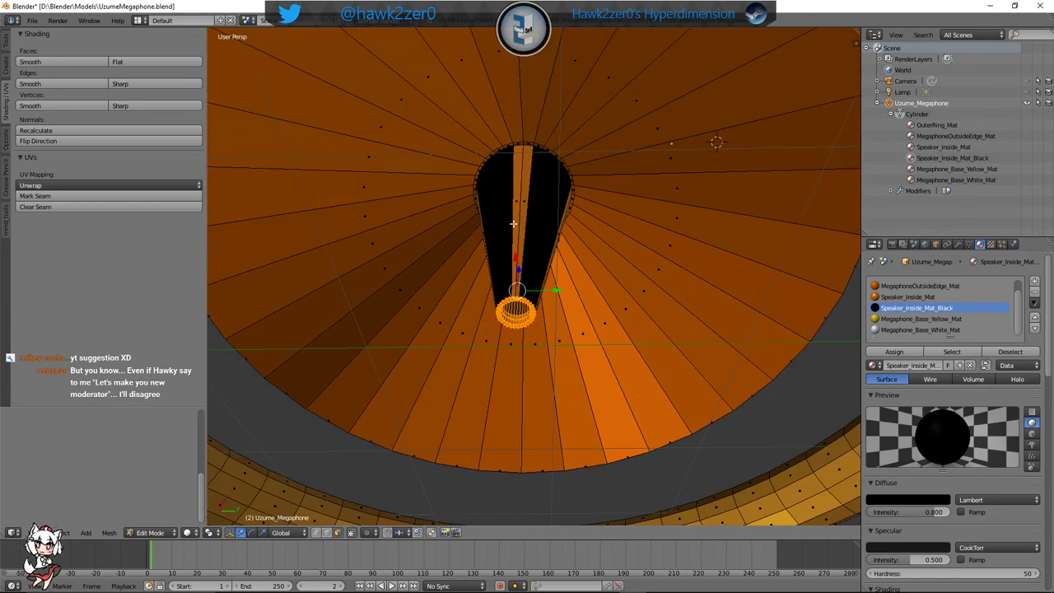
scroll(518, 209, "up", 4)
middle_click_drag(519, 209, 541, 209)
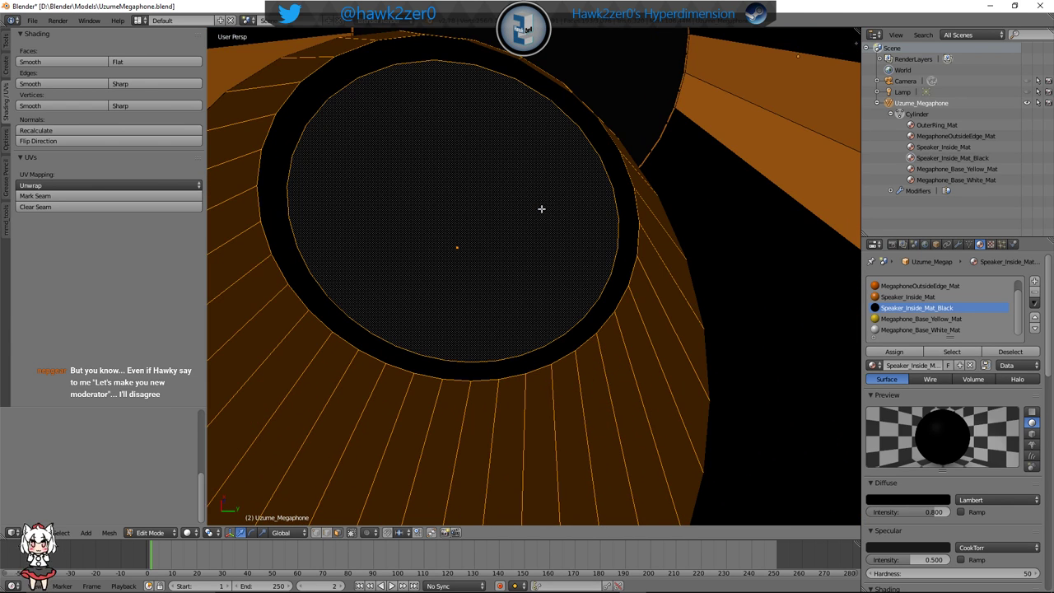
right_click(486, 367, "shift")
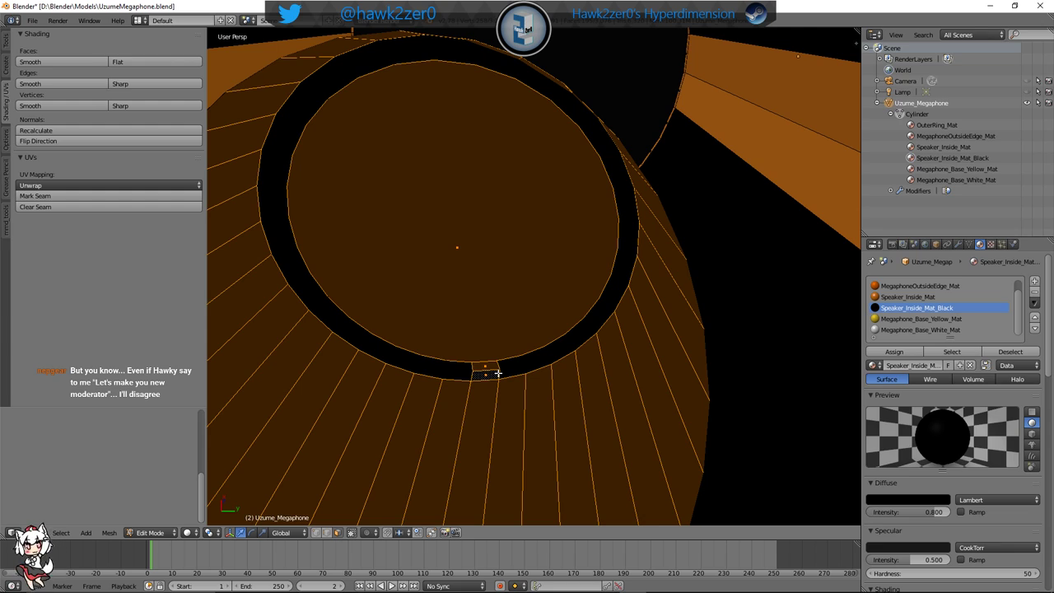
right_click(497, 367, "alt+shift")
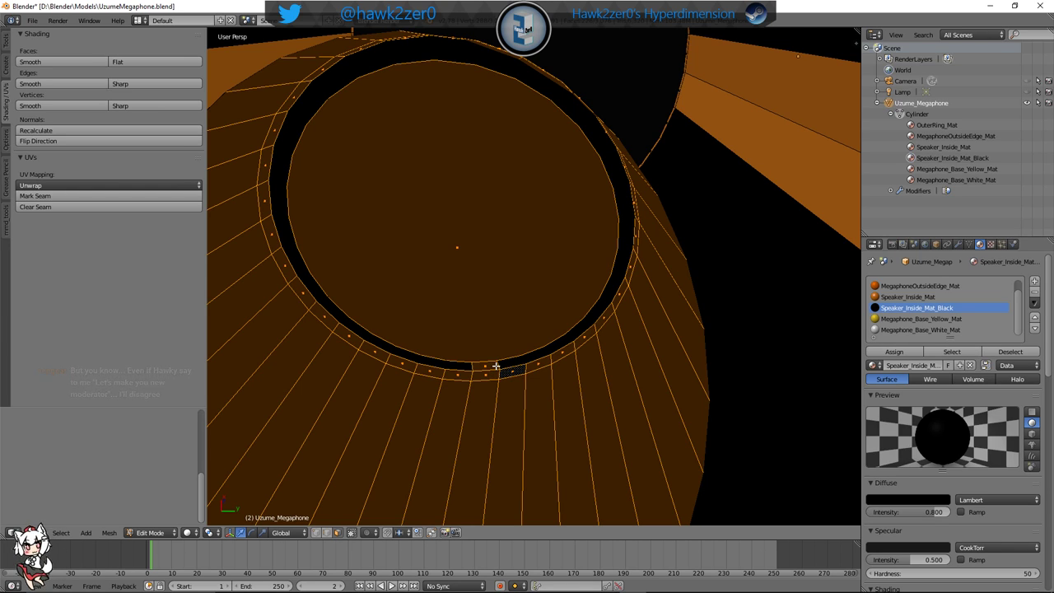
Try scaling the selected lower end of the tube uniformly
scroll(498, 363, "down", 10)
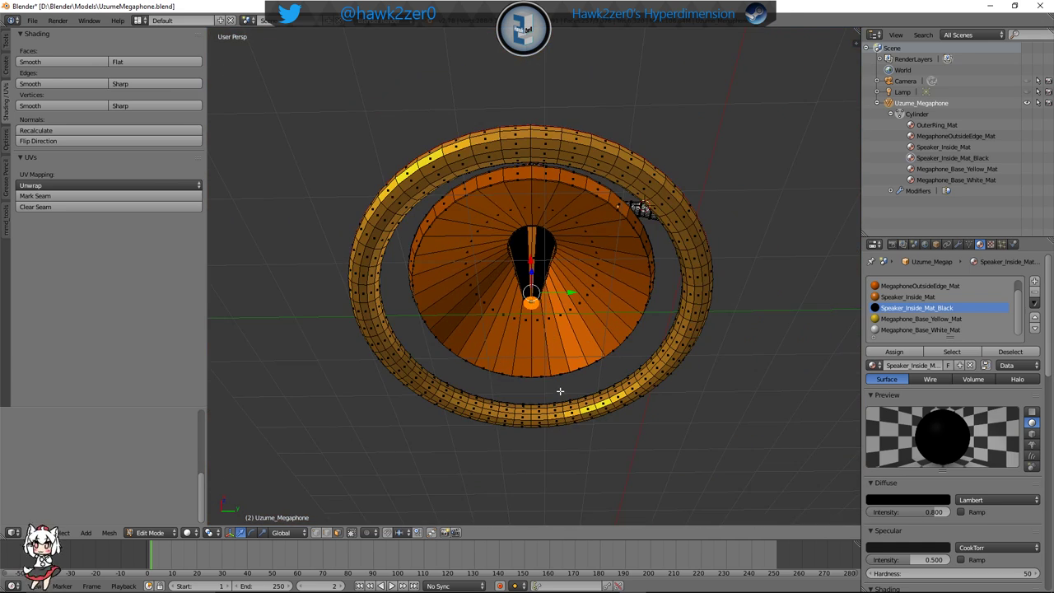
middle_click_drag(560, 392, 583, 351)
key("s")
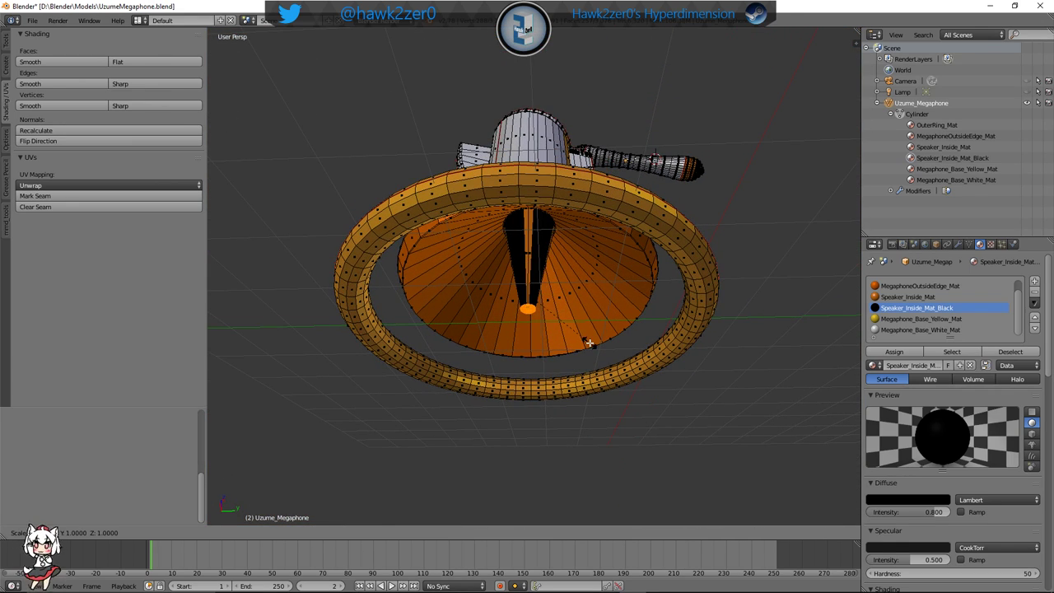
left_click(285, 389)
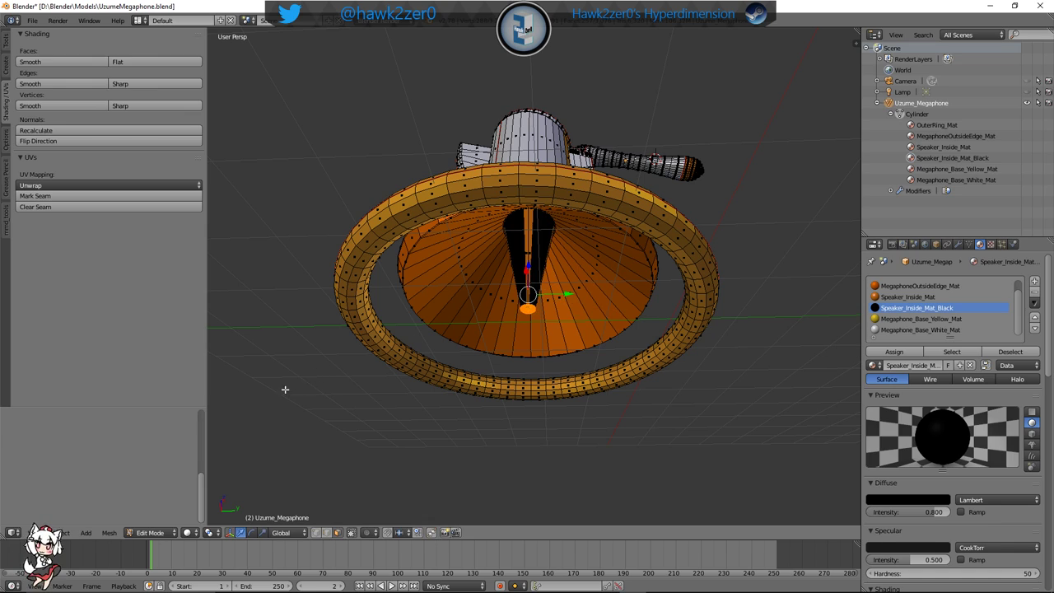
Try scaling the tube's selected lower end along the global Y axis only
key("s")
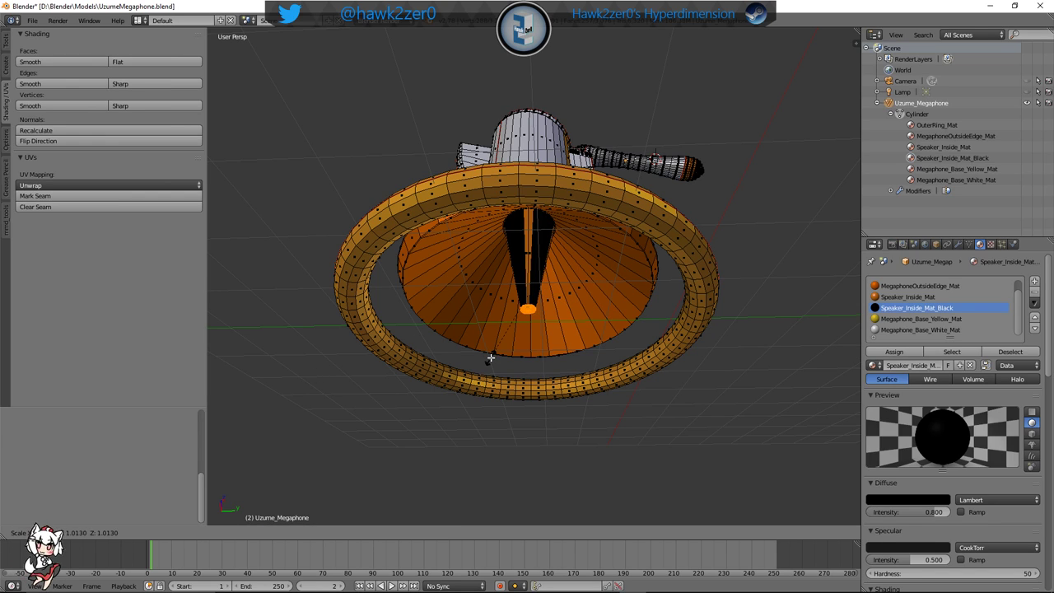
key("y")
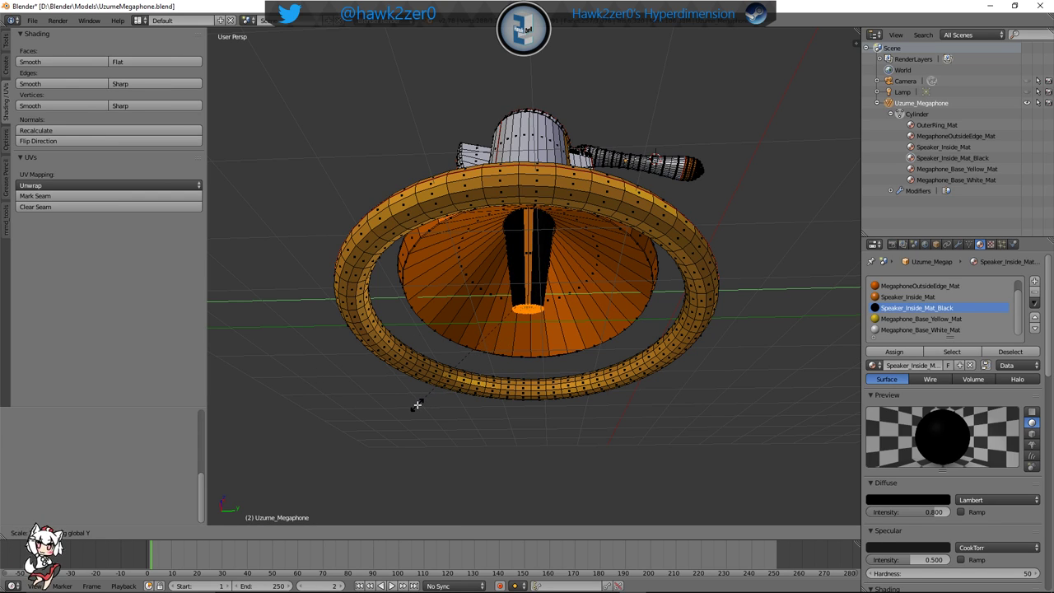
left_click(417, 404)
Scale the speaker tube's selected lower end uniformly to make it larger
middle_click_drag(419, 400, 486, 388)
key("s")
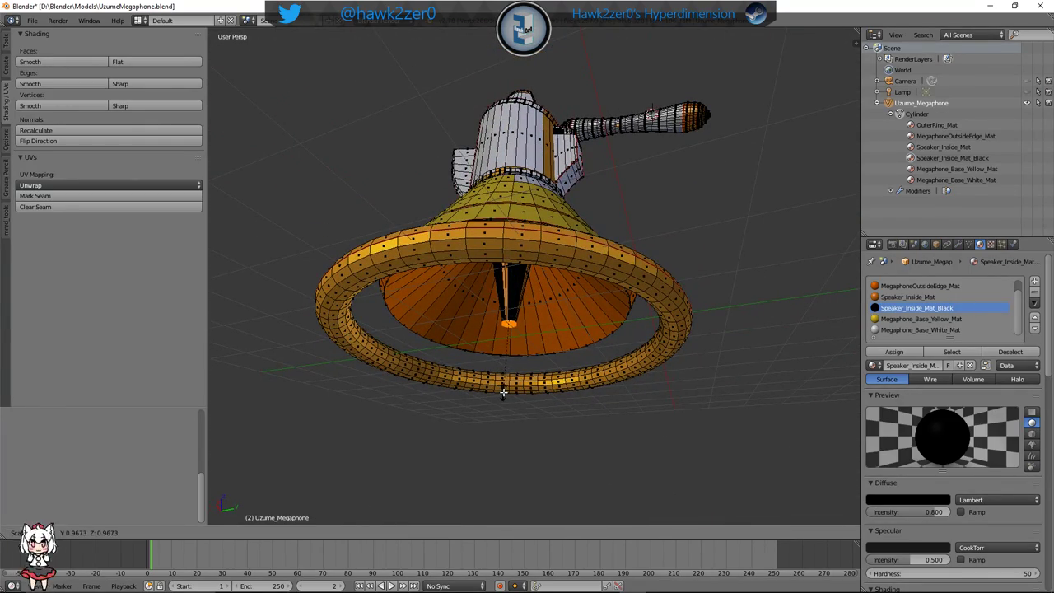
left_click(664, 464)
middle_click_drag(665, 464, 648, 425)
key("s")
right_click(644, 426)
Scale the tube's selected lower end along the global Z axis only, in two passes
key("s")
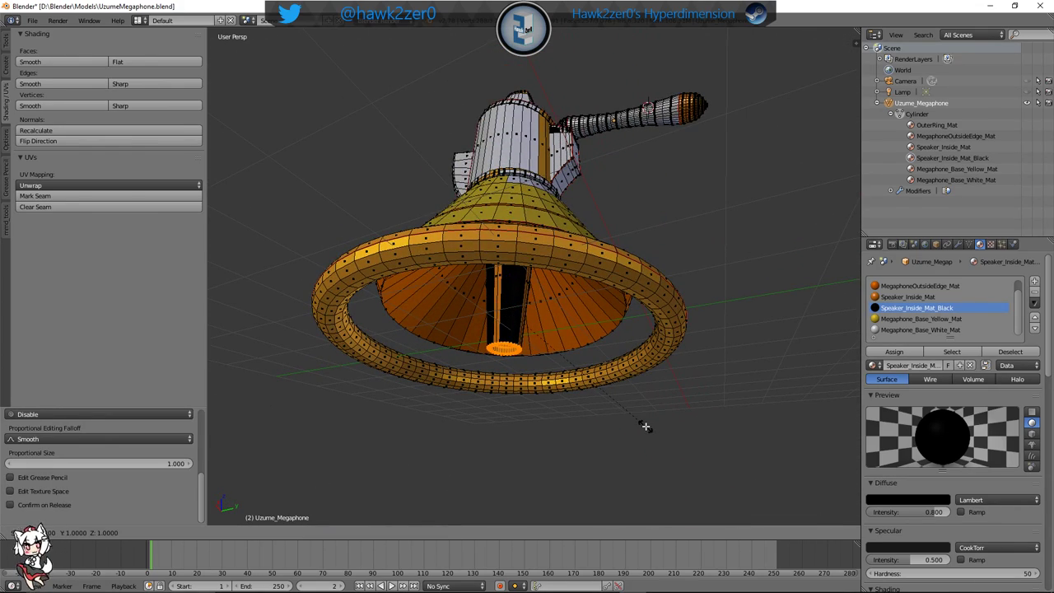
key("z")
left_click(568, 320)
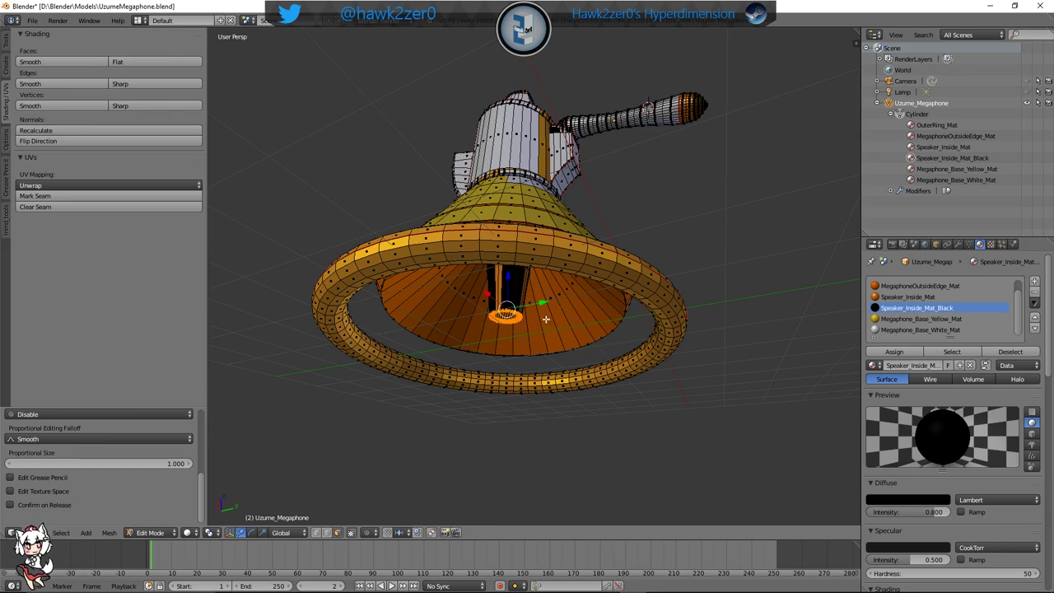
middle_click_drag(568, 321, 567, 174)
key("s")
key("z")
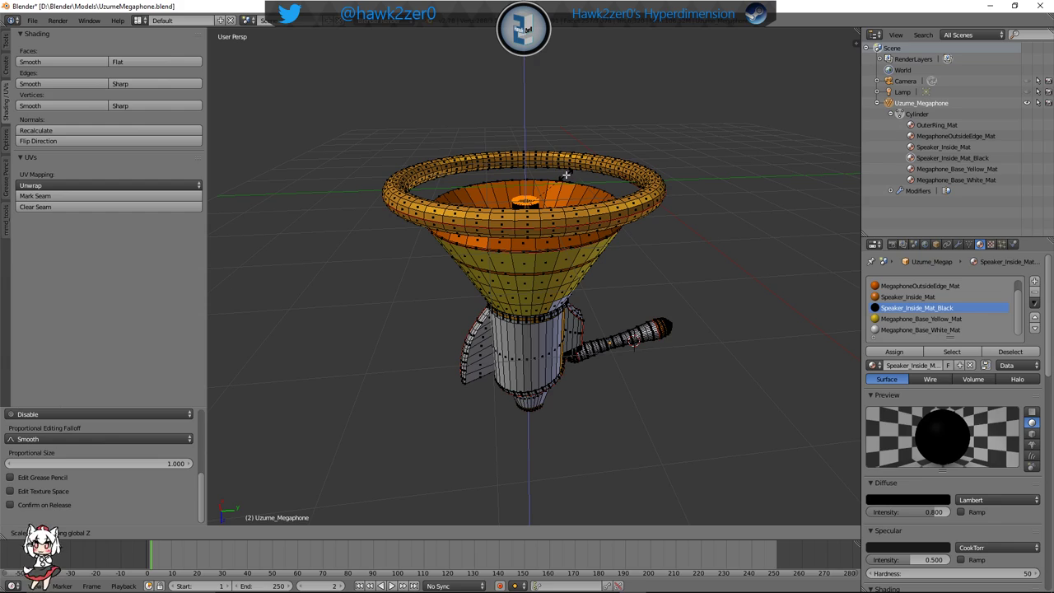
left_click(610, 80)
middle_click_drag(617, 82, 473, 185)
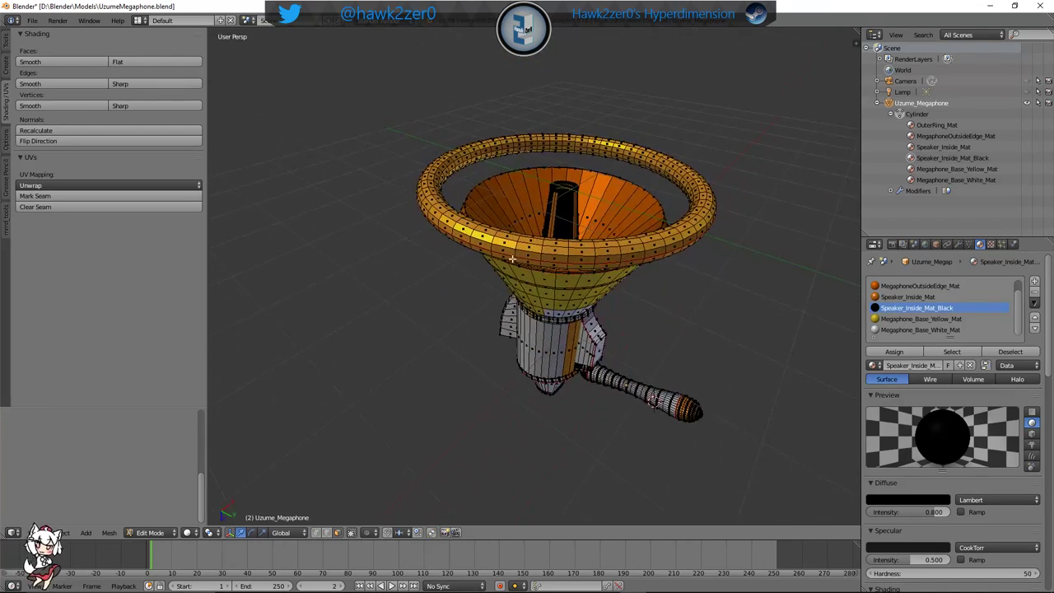
Return the megaphone to Object Mode and save the Blender file over the existing one
scroll(494, 214, "down", 5)
middle_click_drag(510, 247, 515, 357)
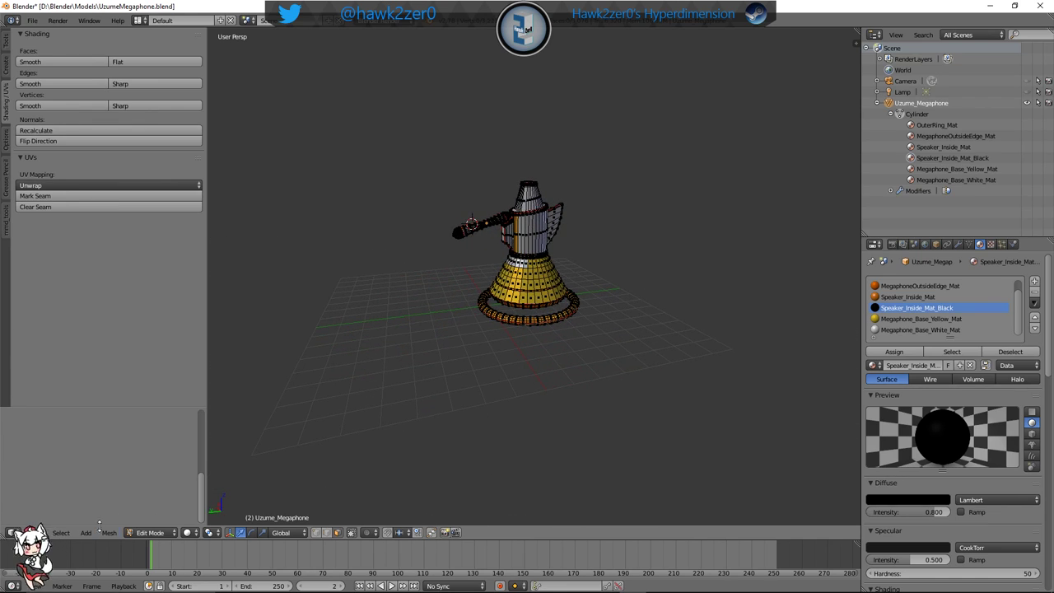
left_click(150, 532)
left_click(148, 536)
middle_click_drag(606, 384, 567, 342)
key("ctrl+s")
left_click(676, 383)
scroll(592, 343, "up", 5)
scroll(593, 342, "up", 2)
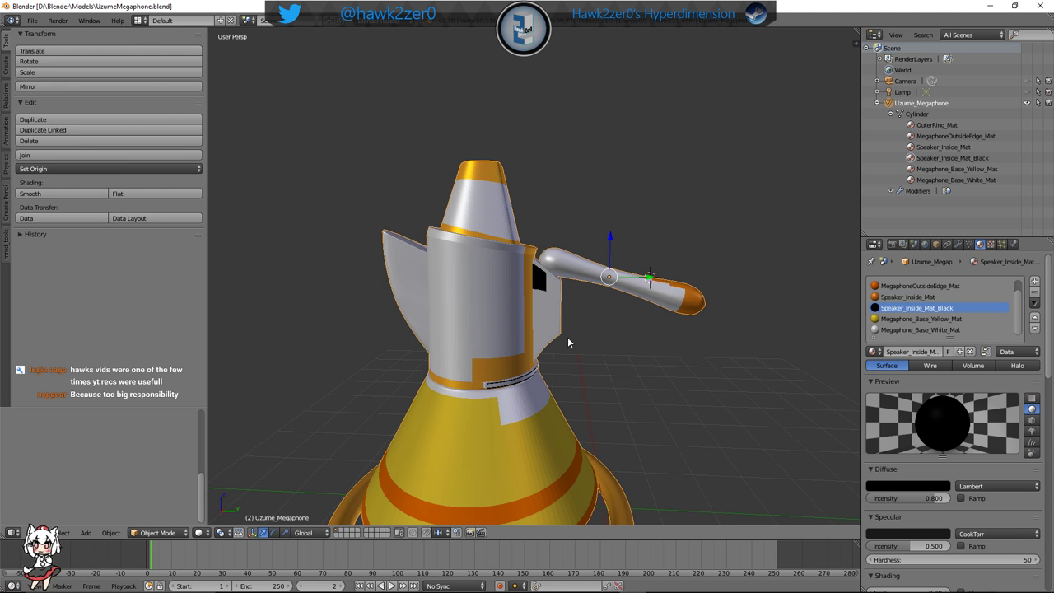
middle_click_drag(567, 339, 494, 364)
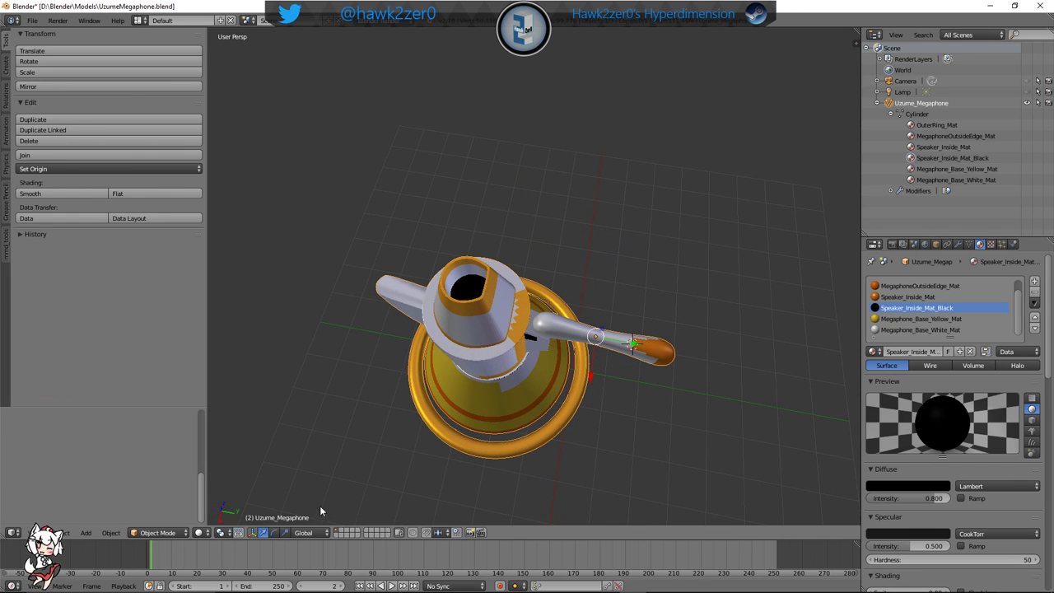
In Edit Mode, extrude the flat face at the base of the megaphone's nozzle in place and scale it inward to about 0.91
left_click(160, 534)
left_click(163, 516)
left_click(161, 532)
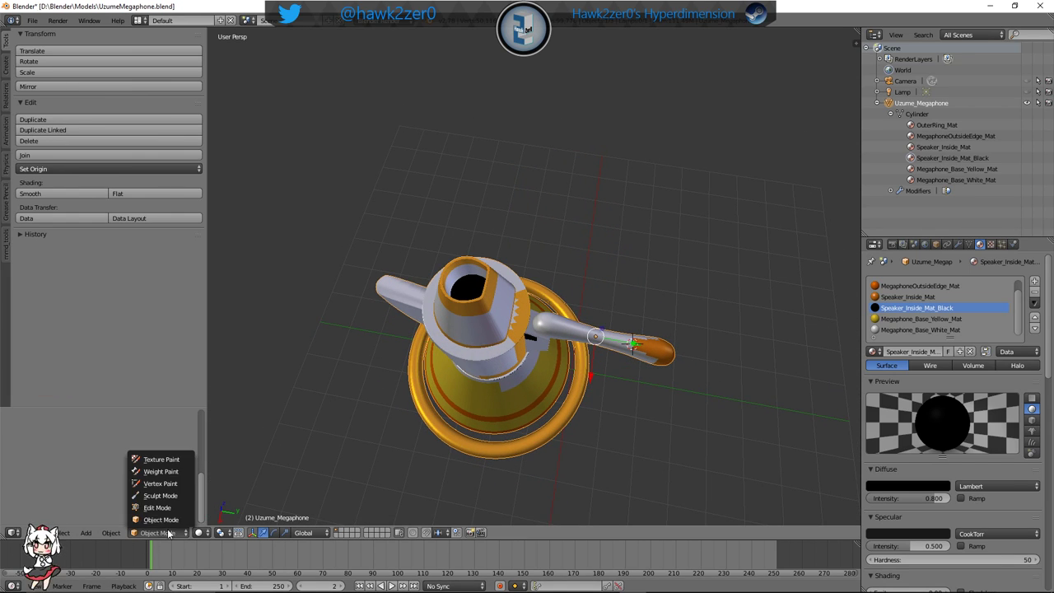
left_click(156, 509)
middle_click_drag(497, 411, 497, 395)
scroll(496, 395, "up", 8)
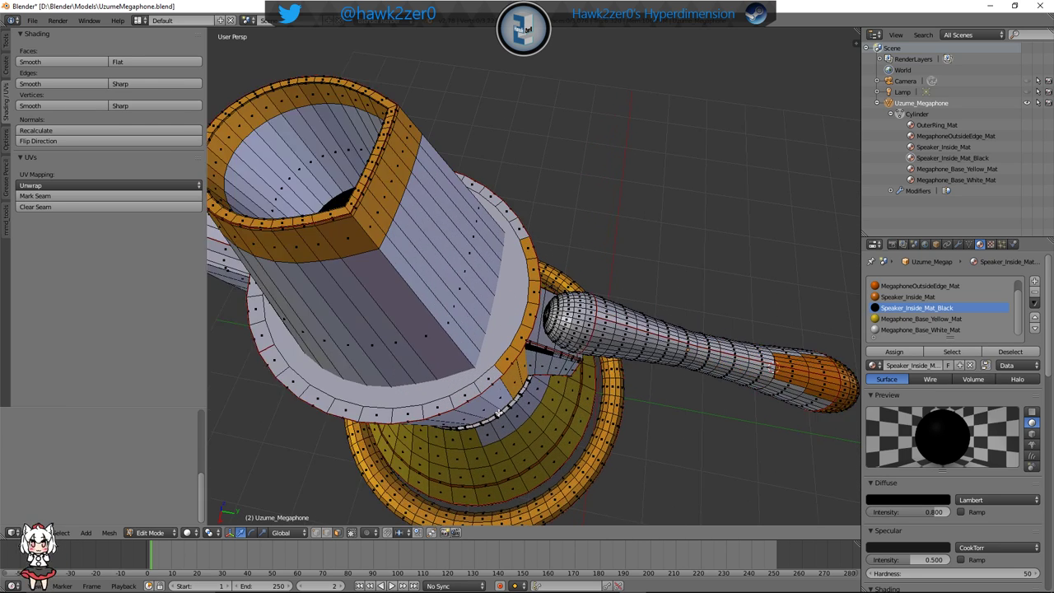
right_click(522, 308)
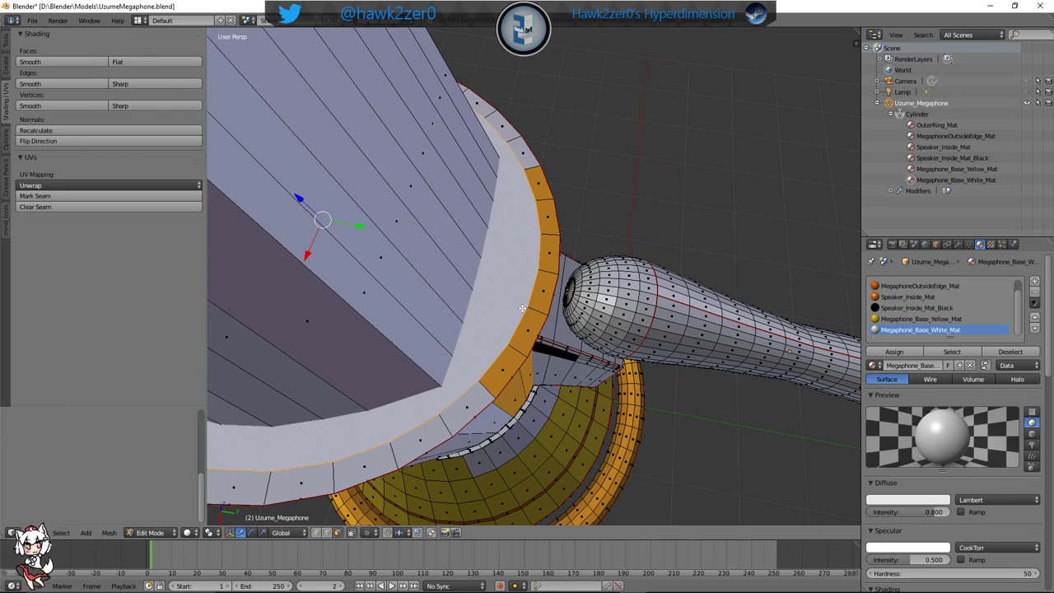
key("e")
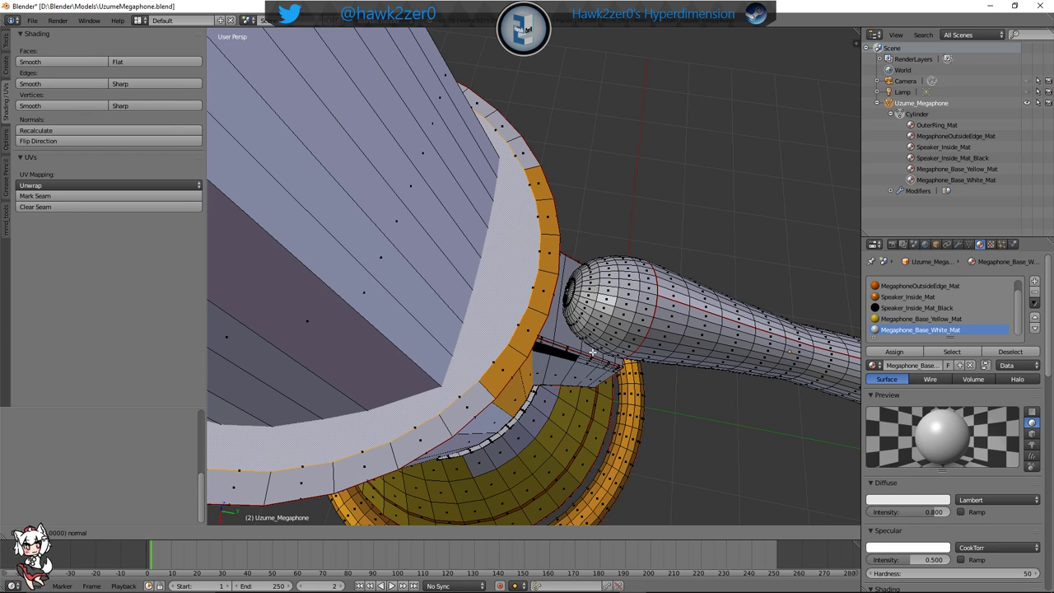
right_click(593, 353)
key("s")
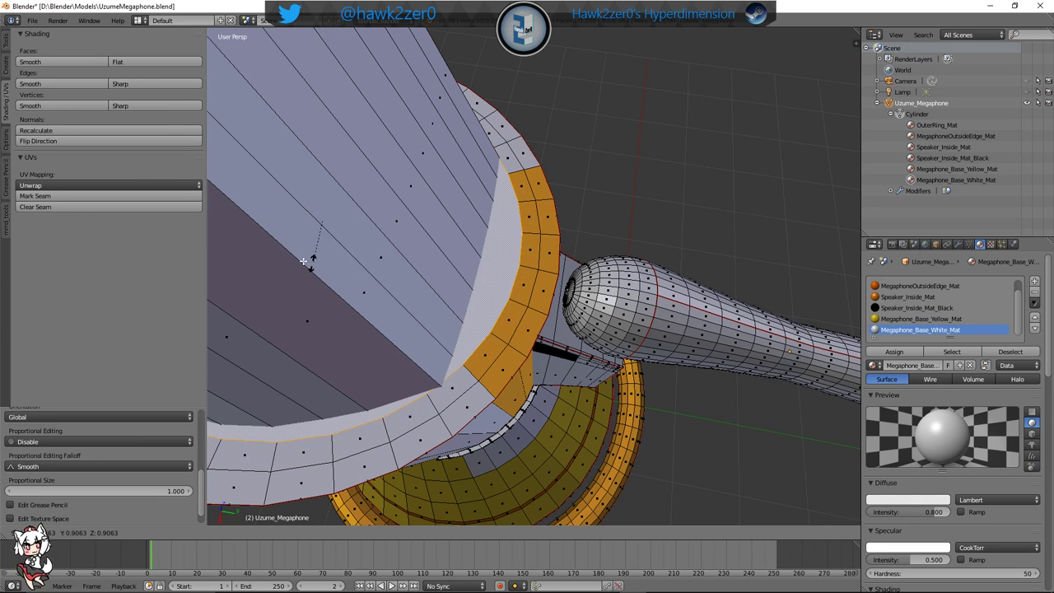
left_click(314, 291)
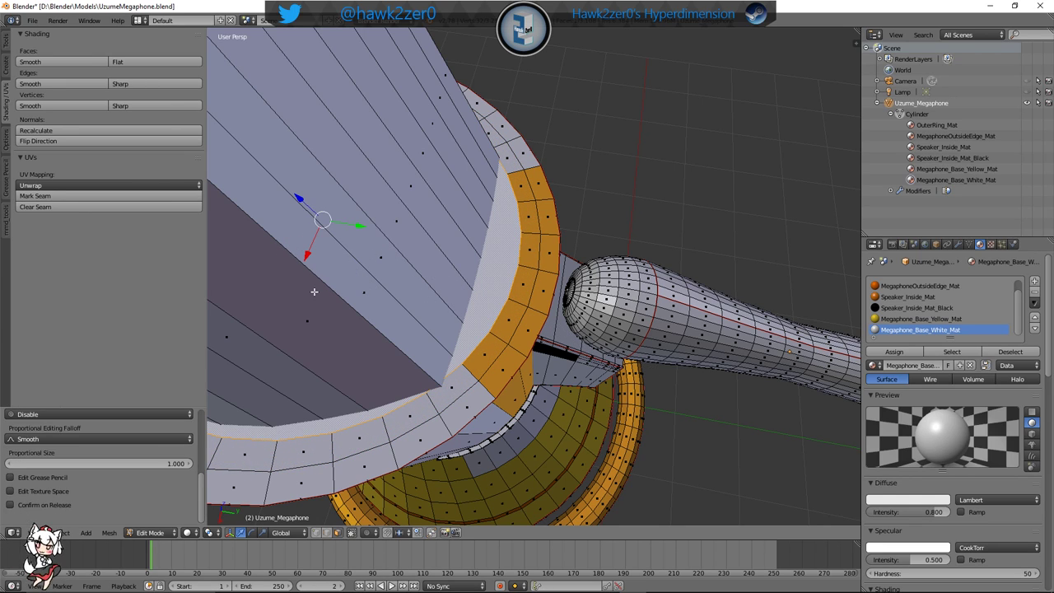
Select the new inner ring of faces around the nozzle base, assign Megaphone_Base_White_Mat to it and clear the selection
right_click(528, 197, "alt")
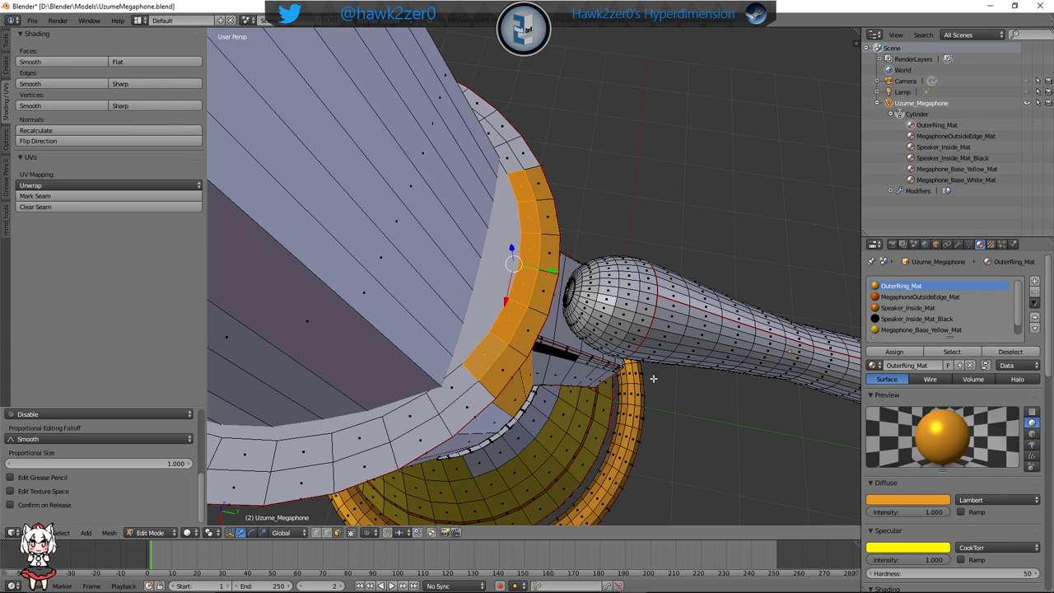
scroll(970, 294, "down", 2)
left_click(927, 308)
left_click(895, 329)
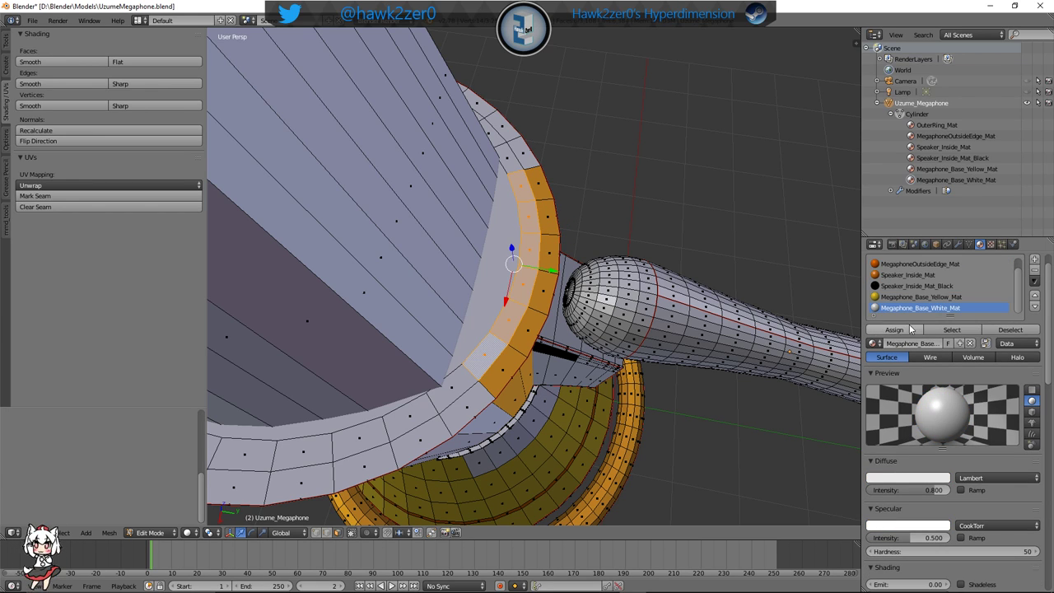
key("a")
Return to Object Mode, inspect the megaphone body from several angles and save the file over the existing one
left_click(161, 532)
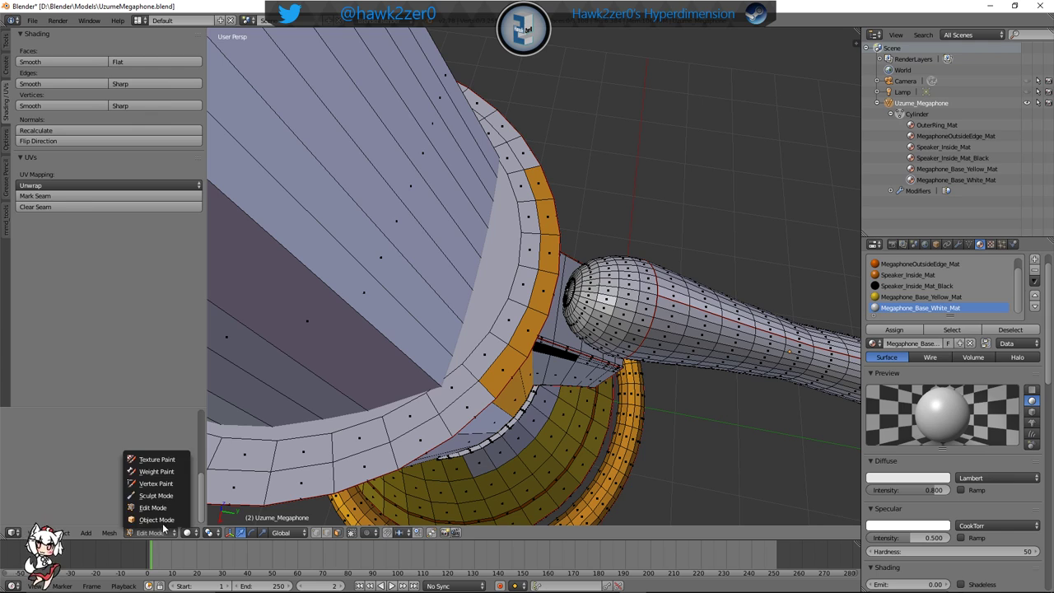
left_click(160, 520)
scroll(565, 402, "down", 6)
middle_click_drag(568, 393, 401, 327)
middle_click_drag(368, 356, 471, 365)
scroll(471, 364, "up", 5)
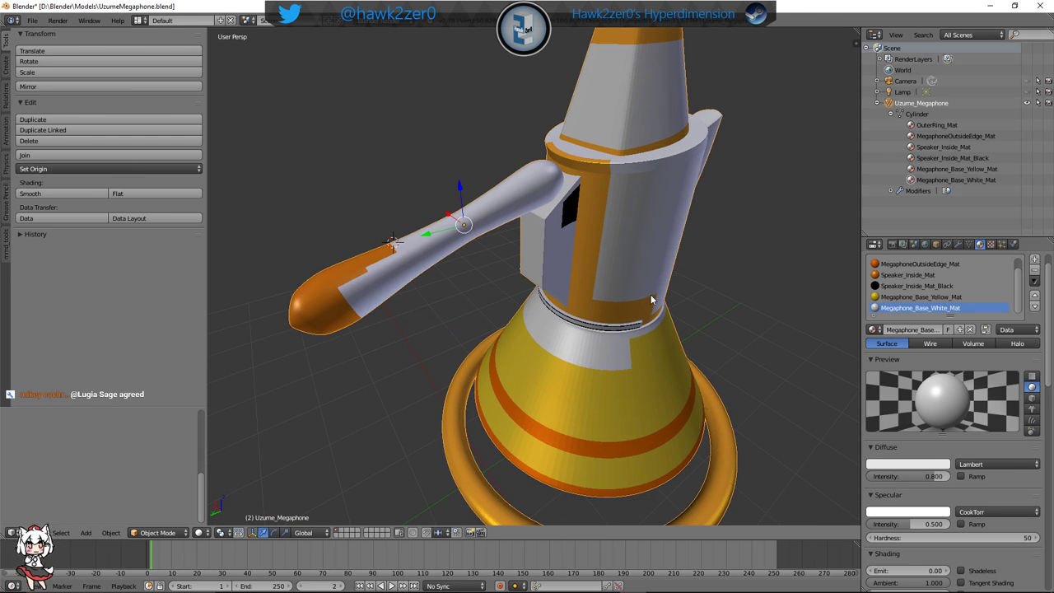
middle_click_drag(650, 298, 607, 200)
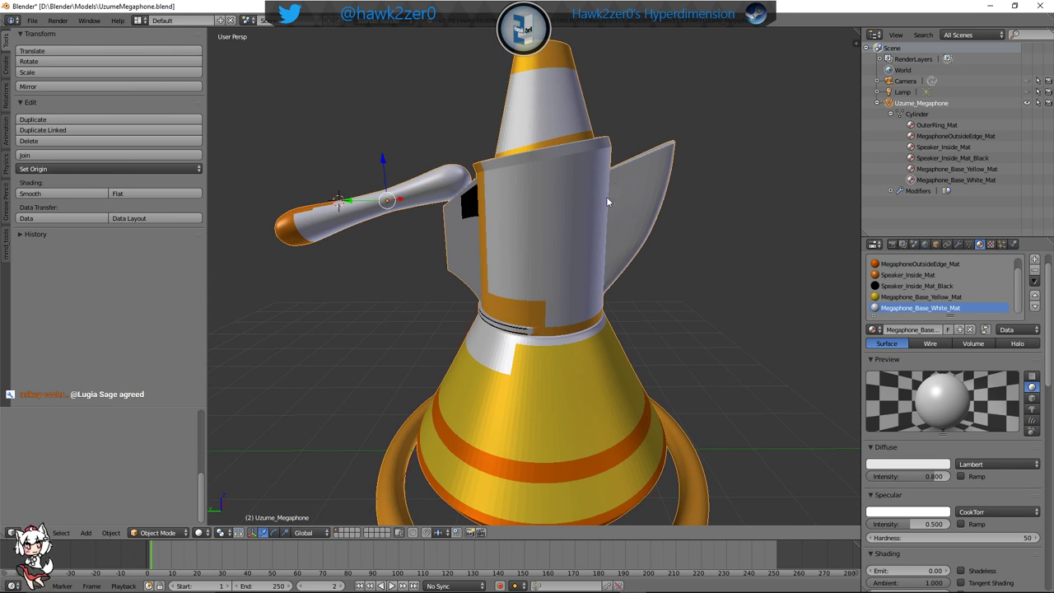
key("ctrl+s")
left_click(515, 352)
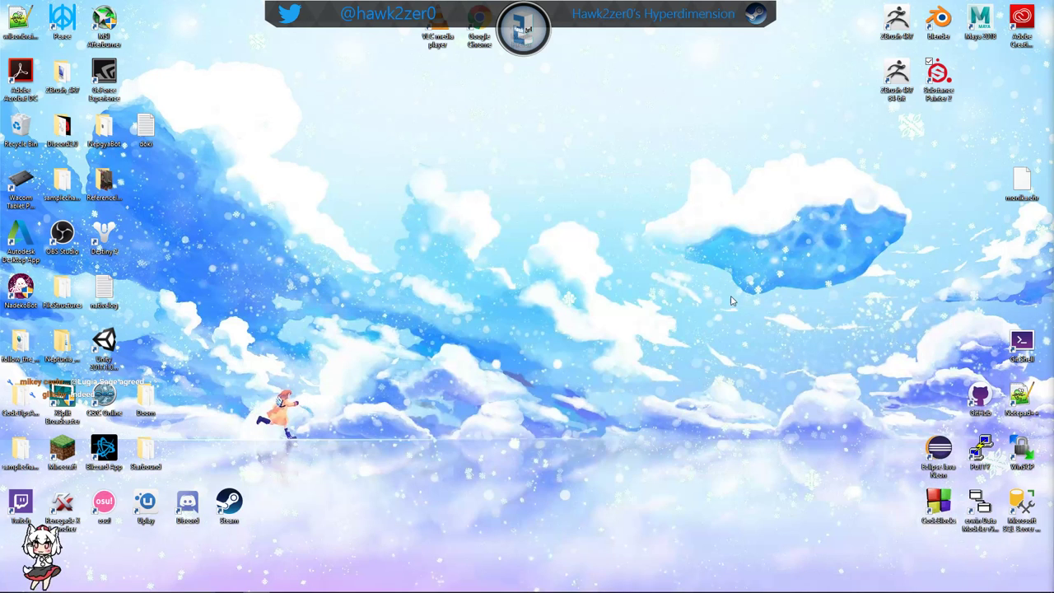
Minimize Blender, switch to Substance Painter and examine the textured megaphone from several angles
left_click(991, 6)
left_click(689, 580)
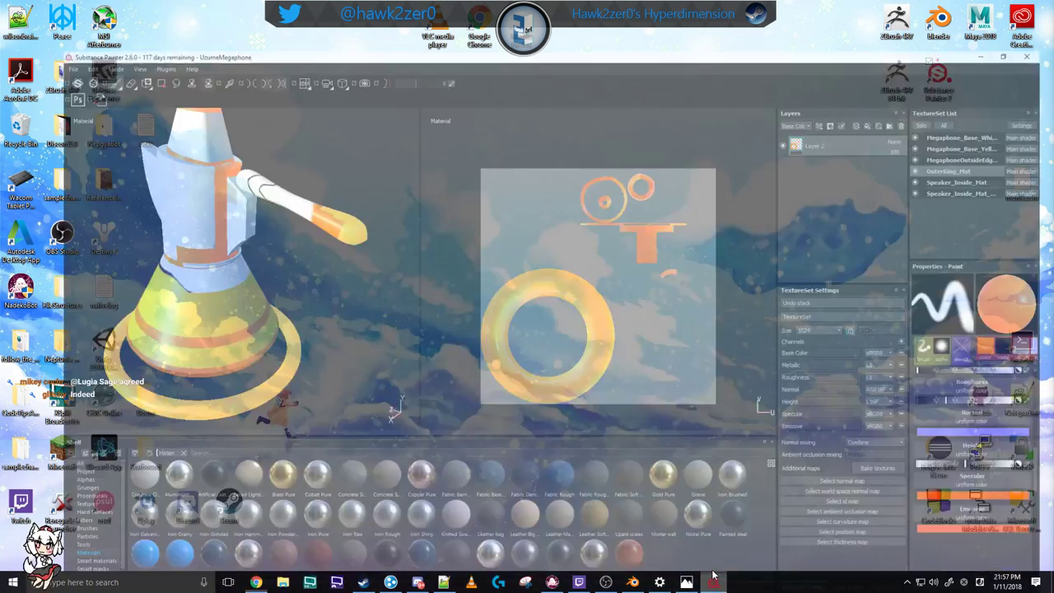
mouse_move(292, 272)
left_mouse_down("alt")
mouse_move(261, 278)
mouse_move(278, 262)
left_mouse_up("alt")
scroll(279, 262, "down", 1)
middle_click_drag(278, 259, 244, 249, "alt")
scroll(247, 252, "down", 1)
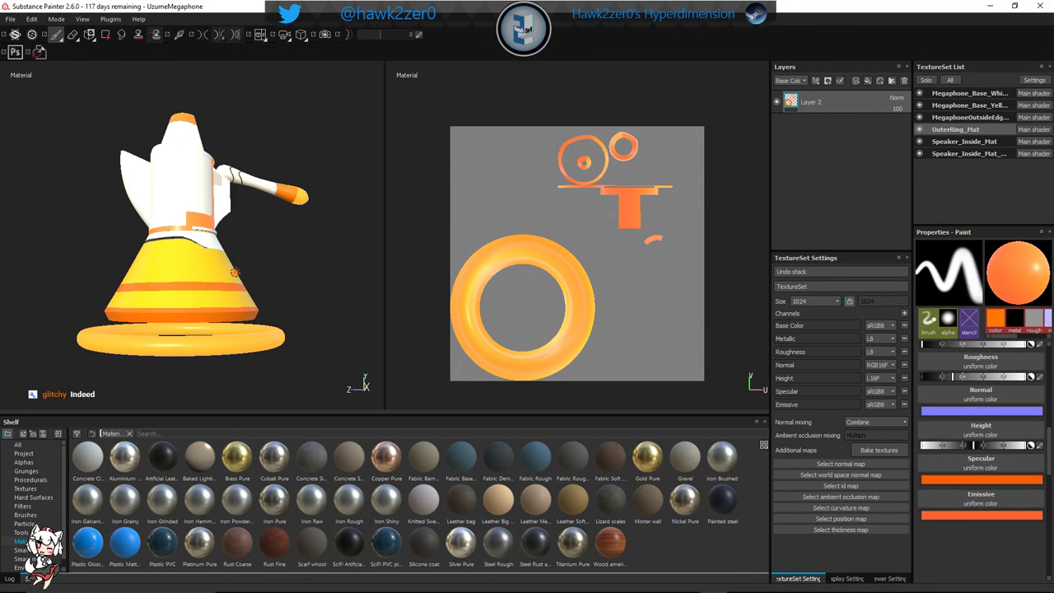
left_click_drag(236, 272, 228, 306, "alt")
left_click_drag(264, 241, 268, 264, "alt")
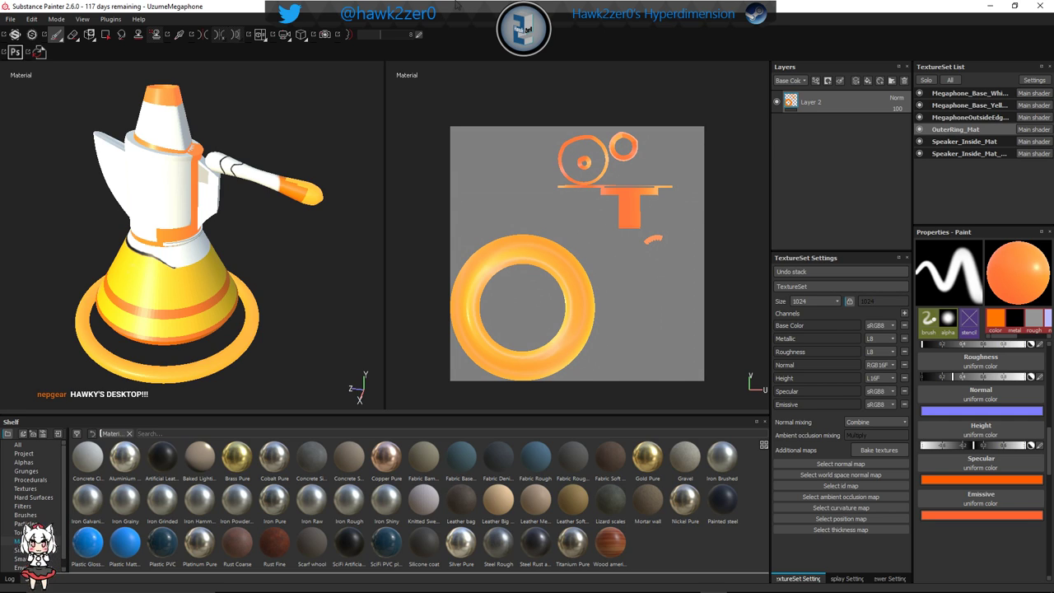
mouse_move(474, 7)
left_mouse_down()
mouse_move(530, 297)
mouse_move(539, 72)
mouse_move(537, 109)
left_mouse_up()
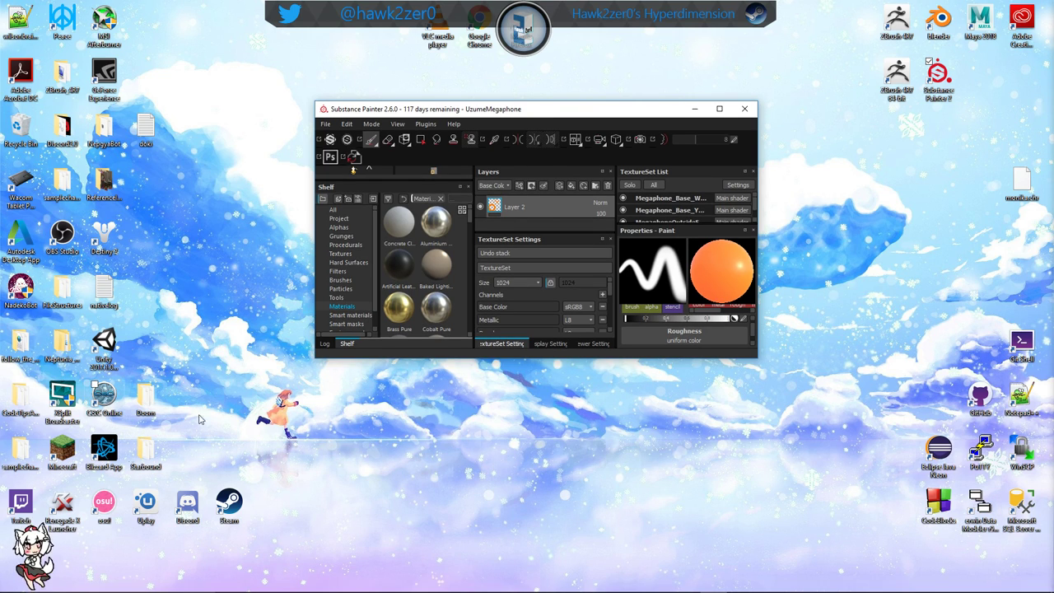
double_click(579, 110)
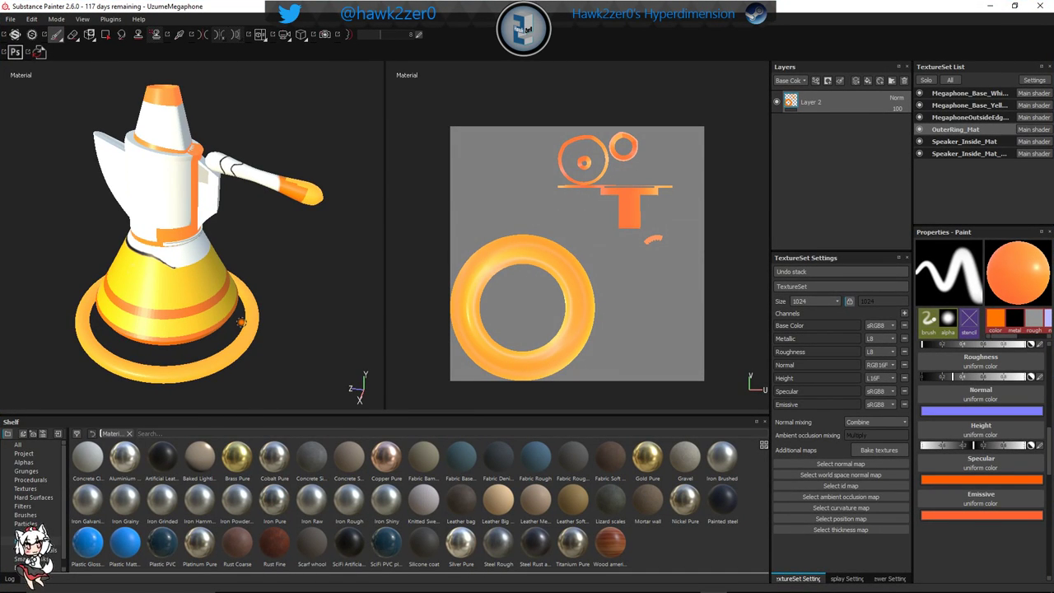
Preview the megaphone in the Iray renderer from another angle, then return to the painting view
left_click_drag(233, 280, 219, 206, "alt")
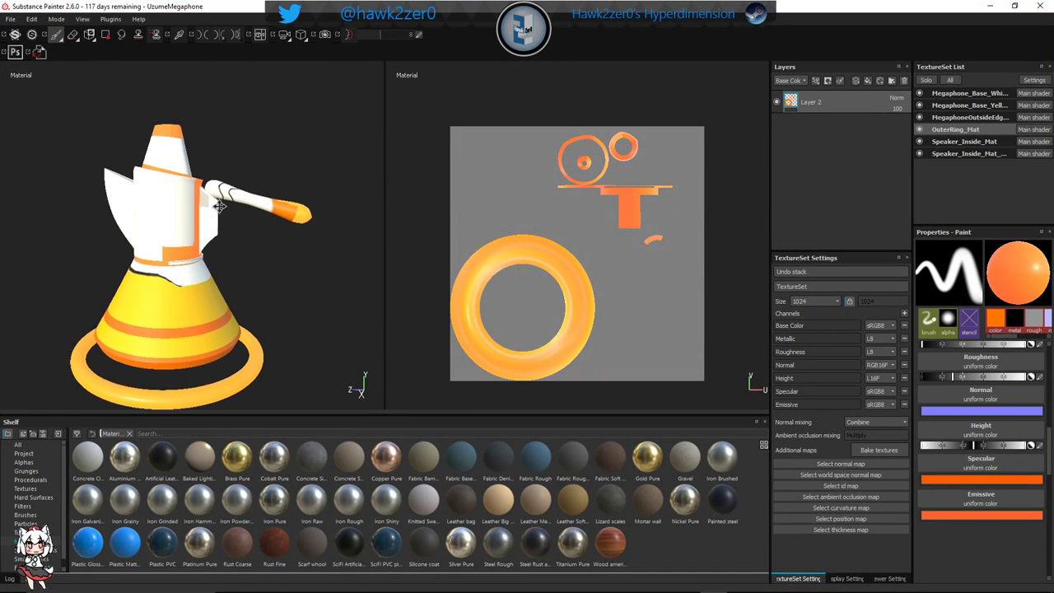
left_click(325, 35)
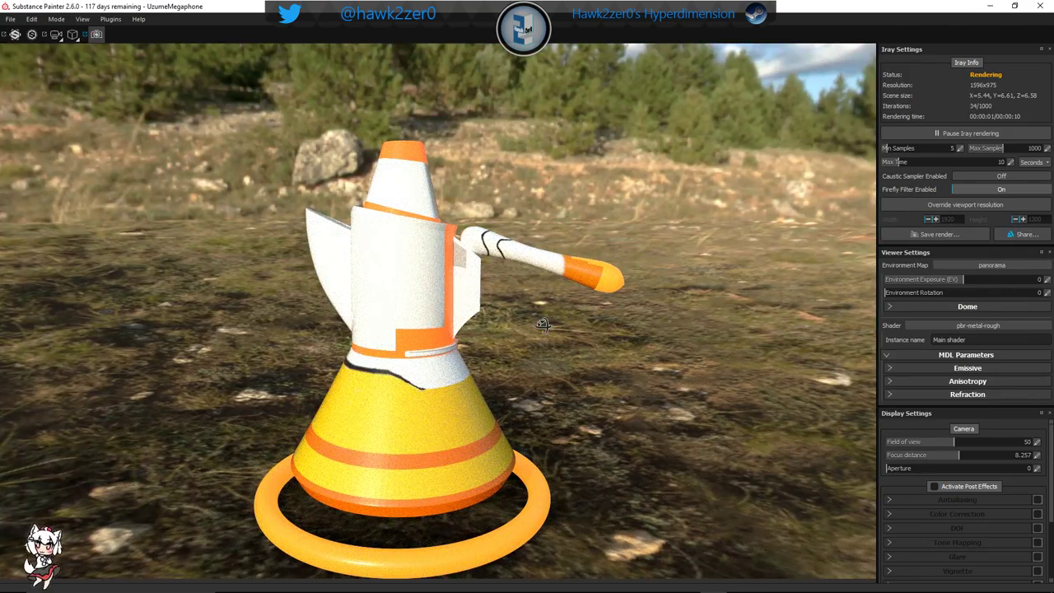
left_click_drag(543, 325, 628, 355, "alt")
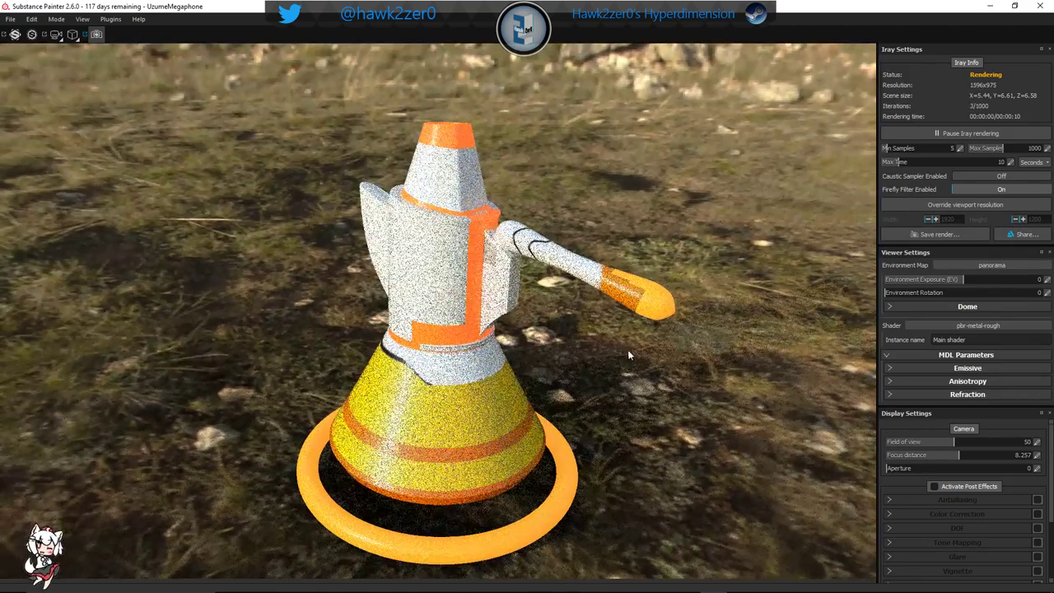
left_click(100, 35)
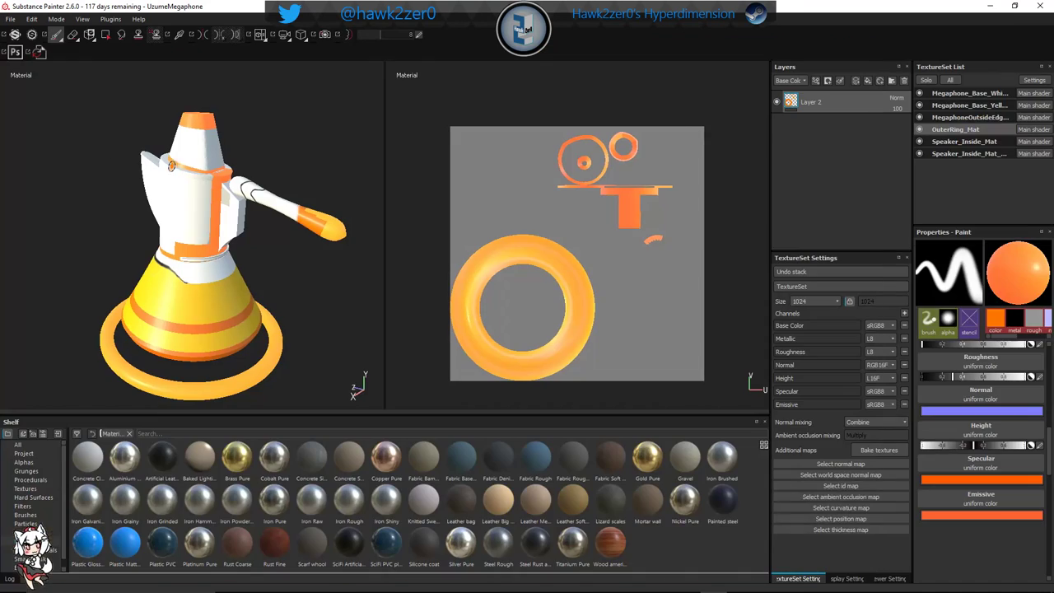
Select the Megaphone_Base_White_Mat texture set and hide its Layer 4
left_click(973, 107)
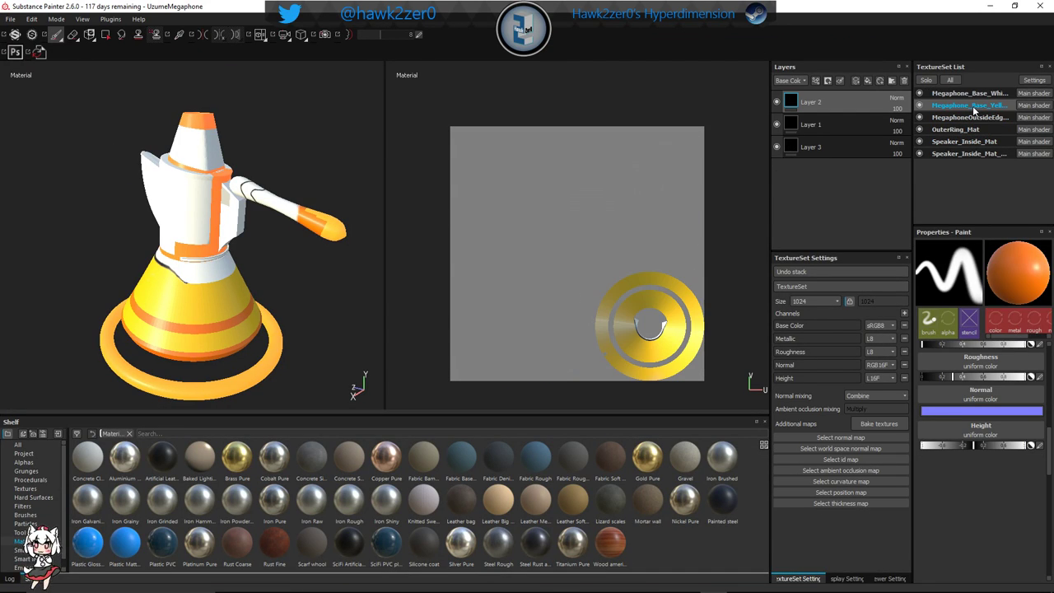
left_click(968, 94)
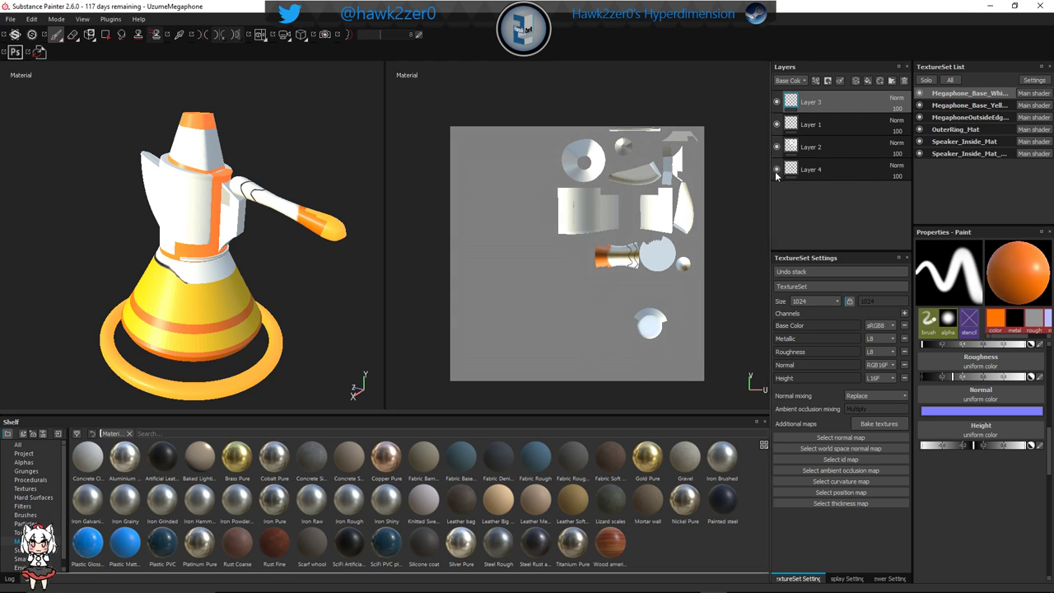
left_click(775, 170)
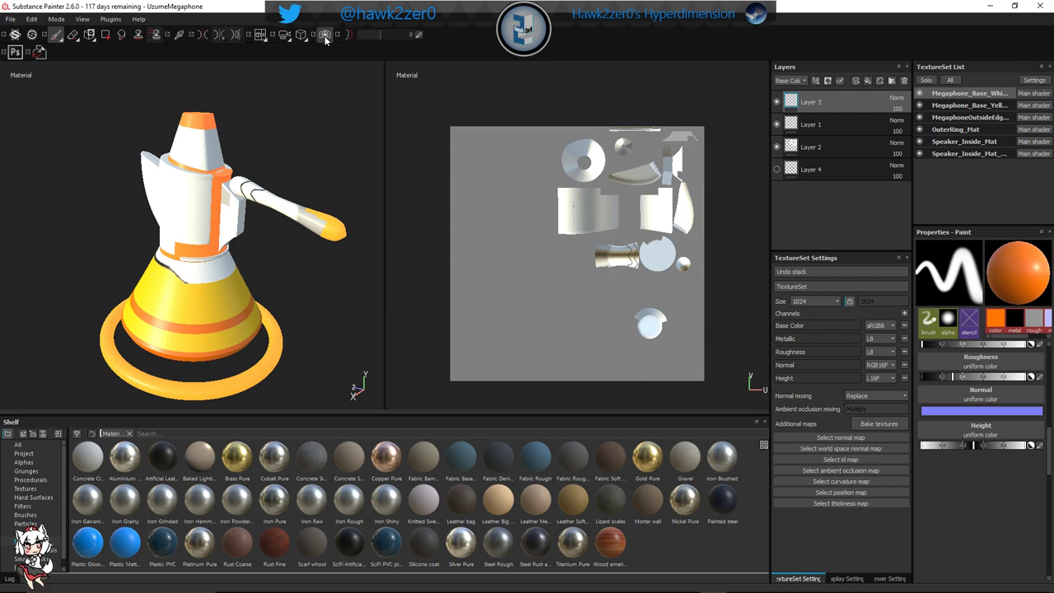
Render the megaphone in Iray with the layer hidden and inspect the handle and body from several angles
left_click(325, 34)
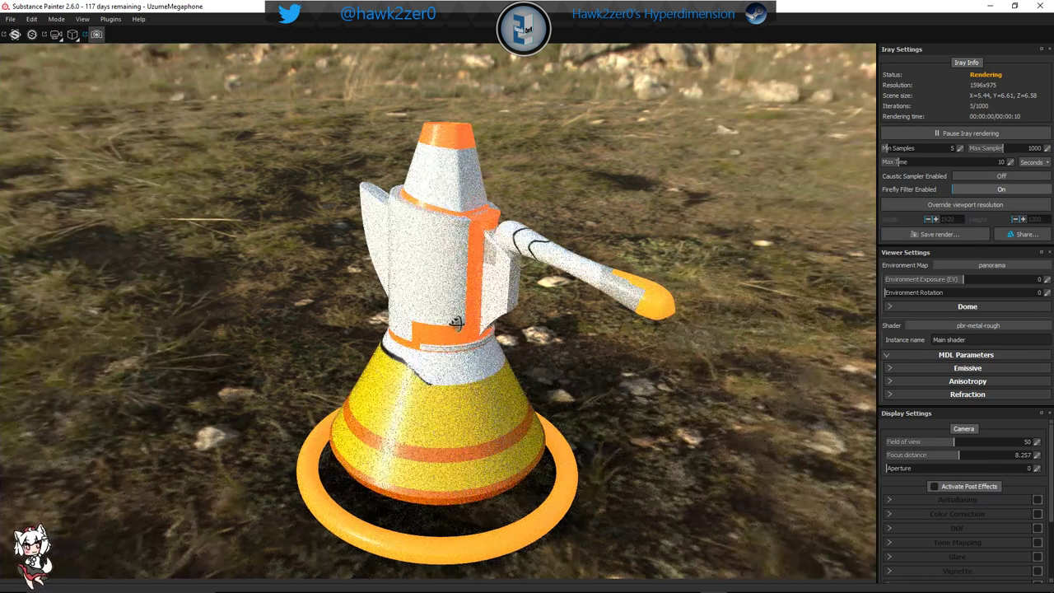
left_click_drag(455, 322, 451, 344, "alt")
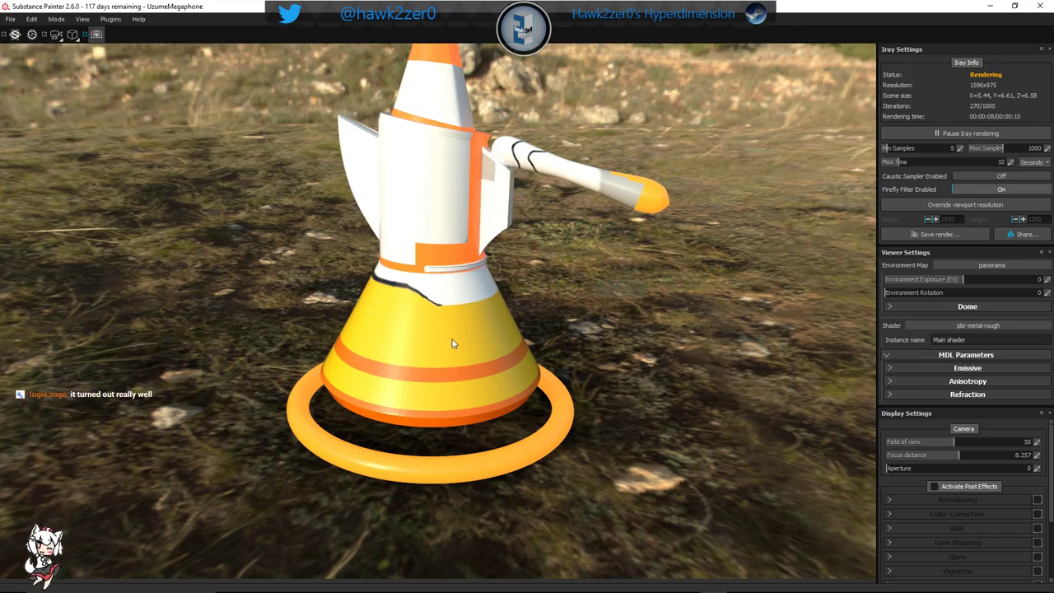
left_click_drag(633, 423, 573, 395, "alt")
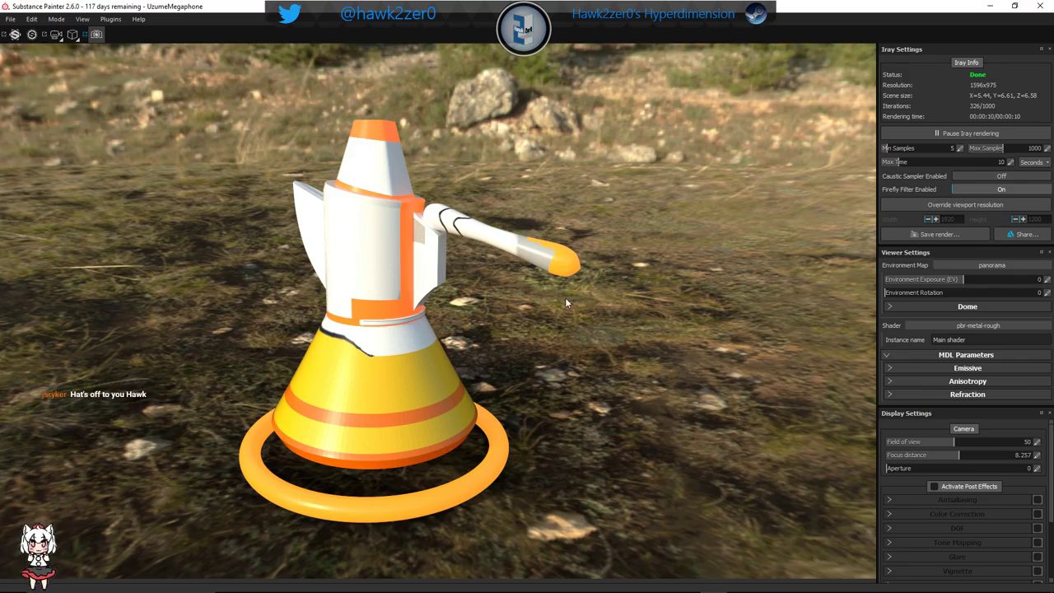
Examine the Iray-rendered megaphone from two more angles, then switch to Blender and view the whole model
left_click_drag(580, 294, 560, 346, "alt")
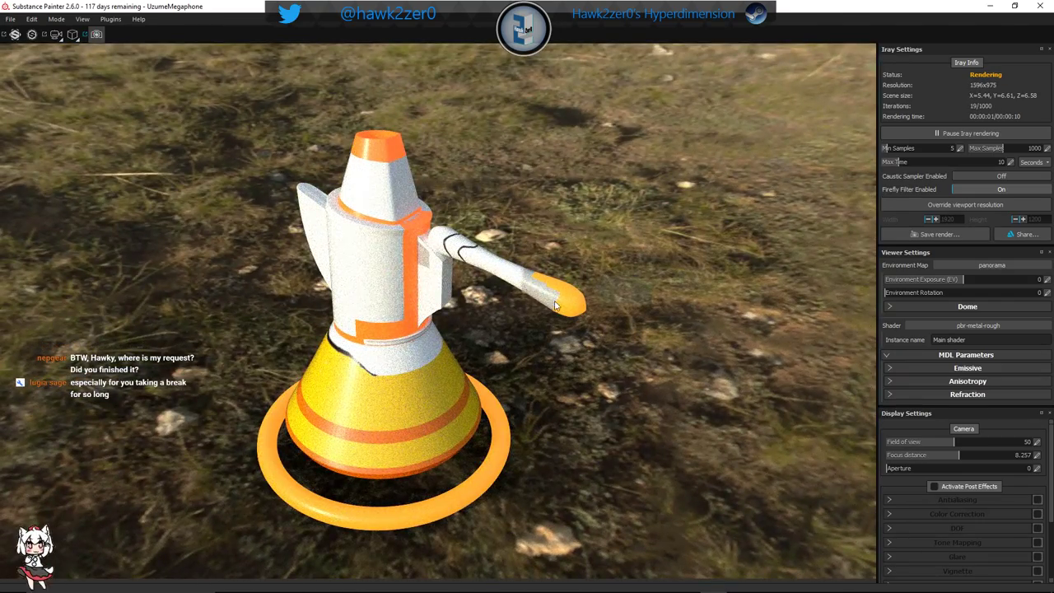
left_click_drag(428, 313, 373, 332, "alt")
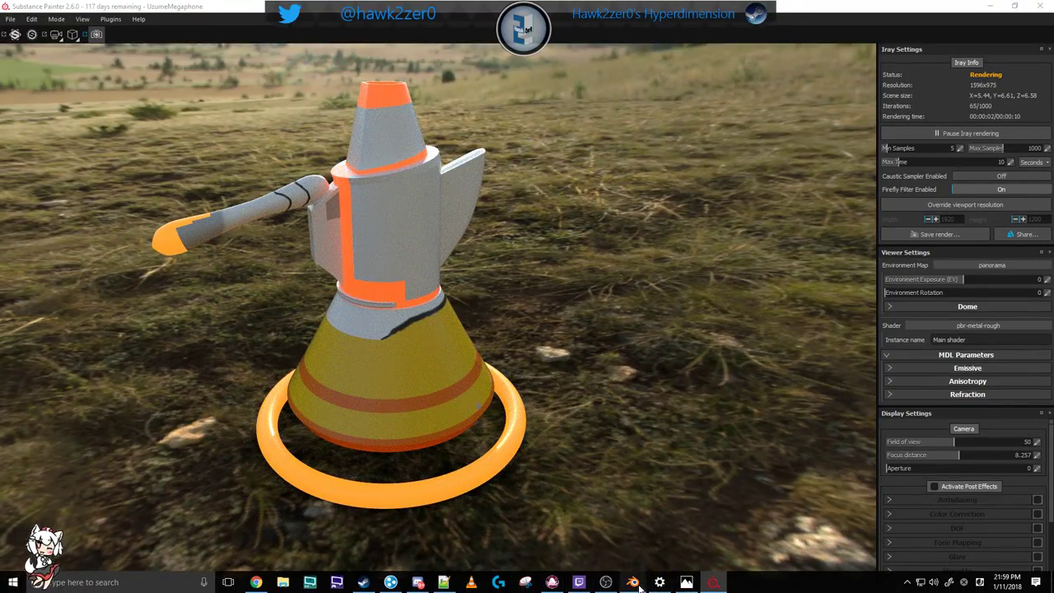
left_click(633, 582)
scroll(416, 371, "up", 3)
scroll(418, 375, "down", 3)
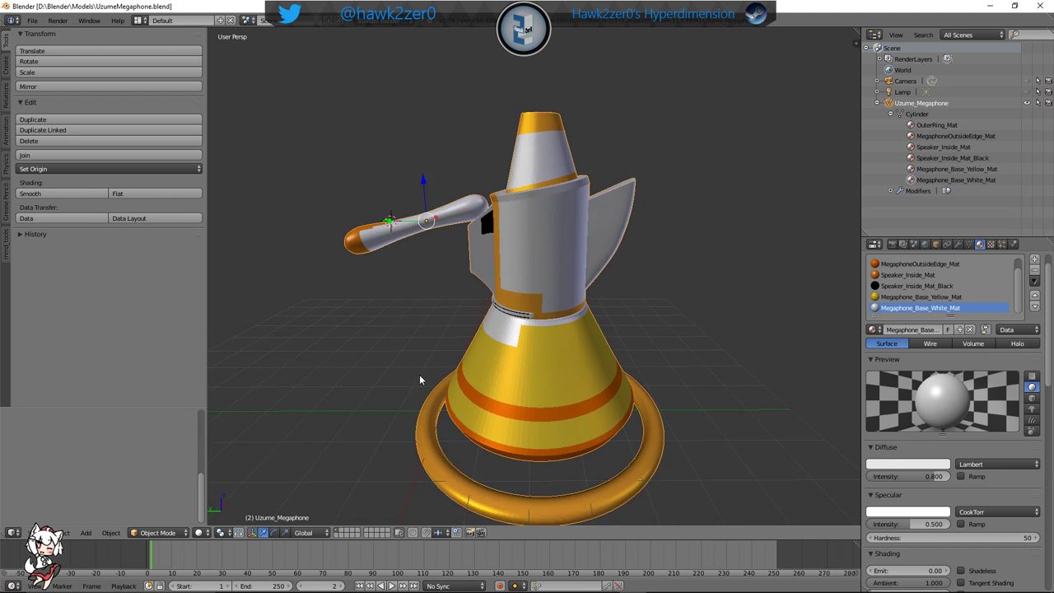
scroll(419, 380, "down", 4)
Try rotating the whole megaphone from its upright pose into a roughly horizontal one
key("r")
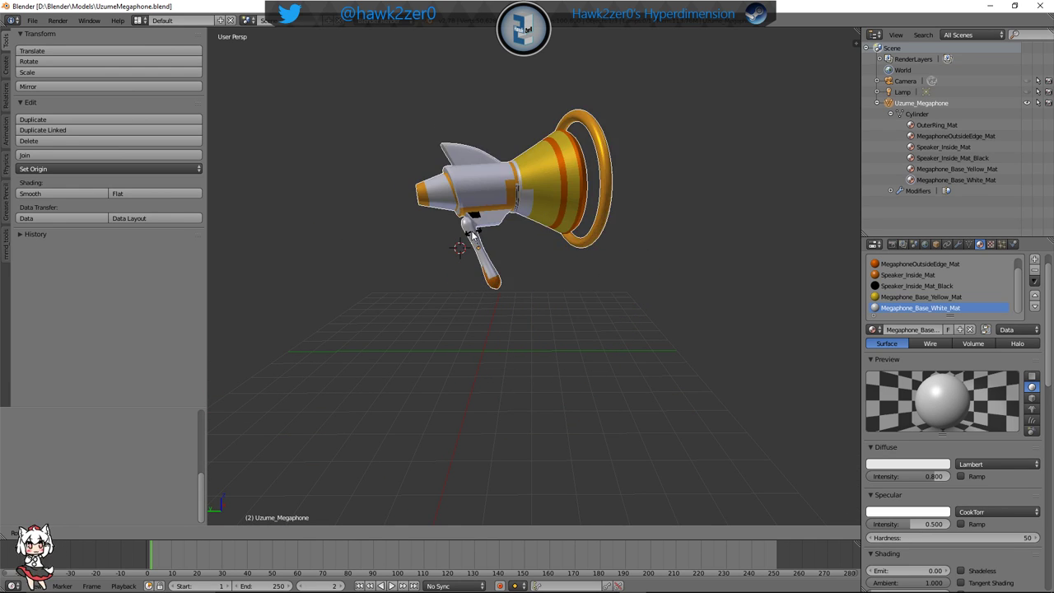
left_click(486, 239)
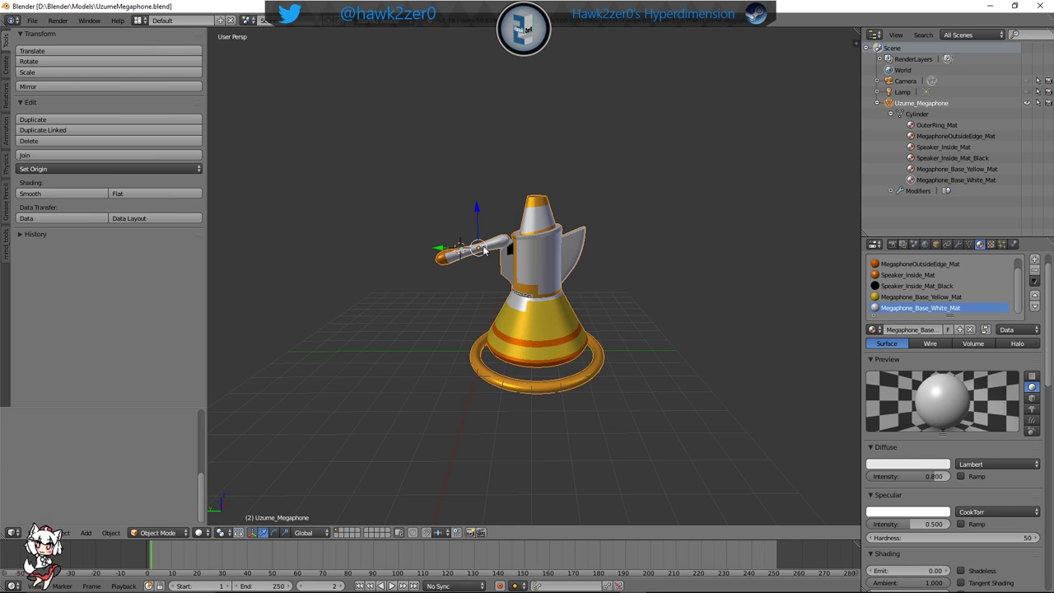
key("r")
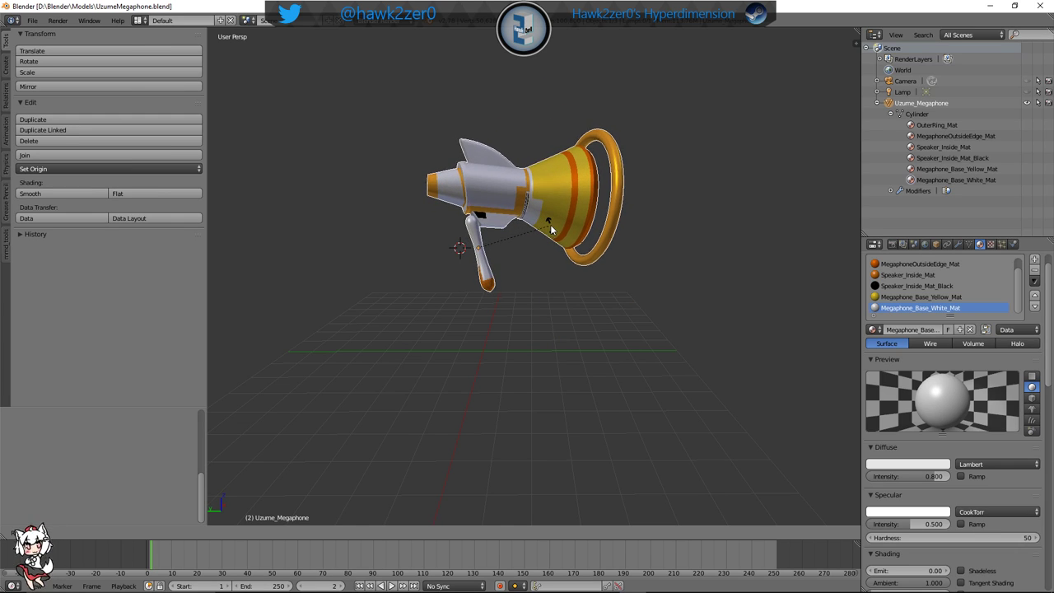
right_click(552, 225)
left_click(636, 321)
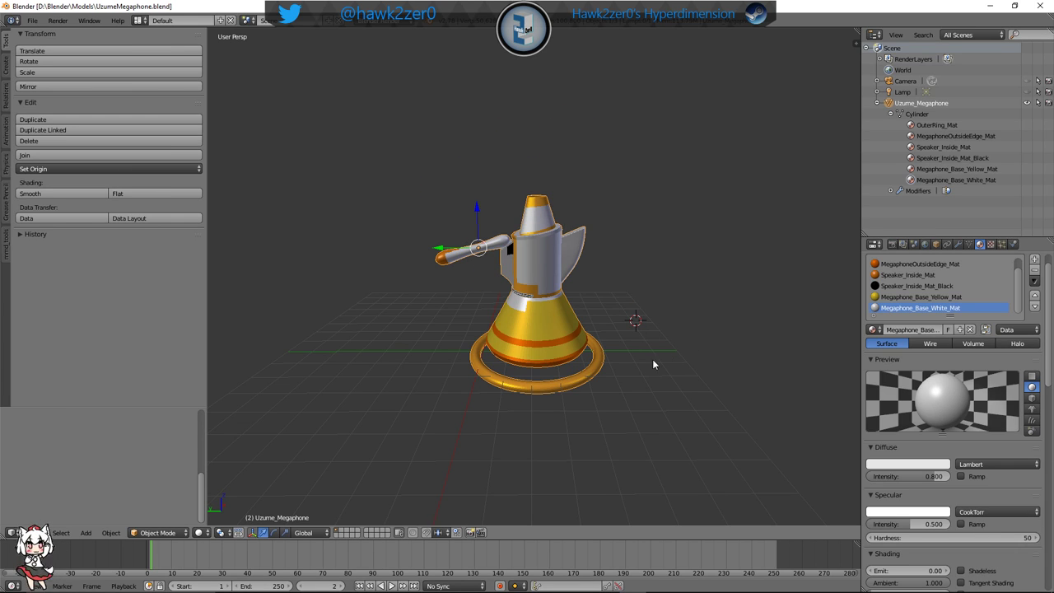
Save the Blender file over the existing UzumeMegaphone.blend
middle_click_drag(550, 394, 578, 408)
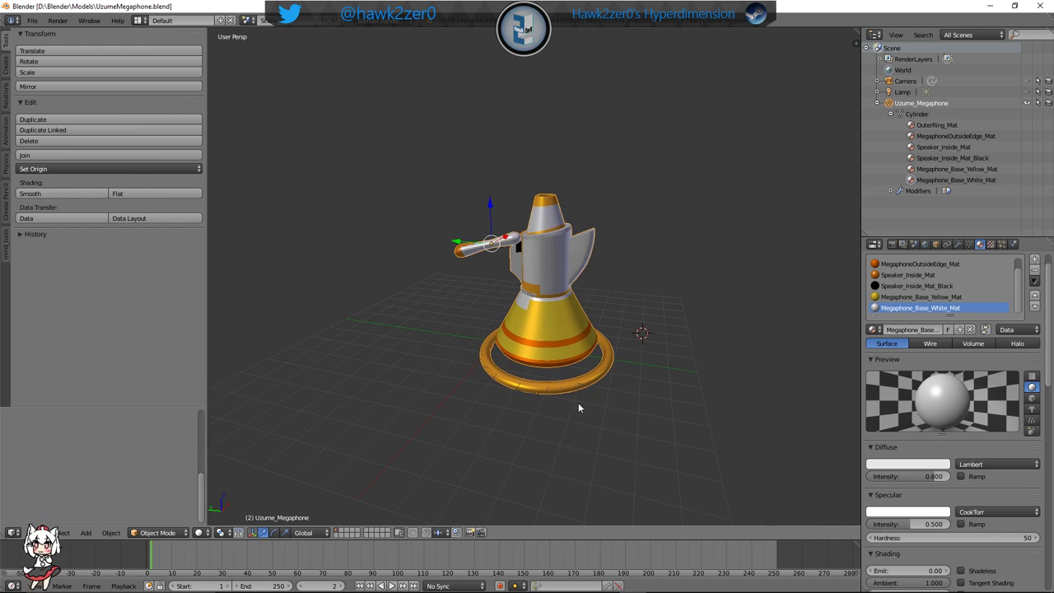
key("ctrl+s")
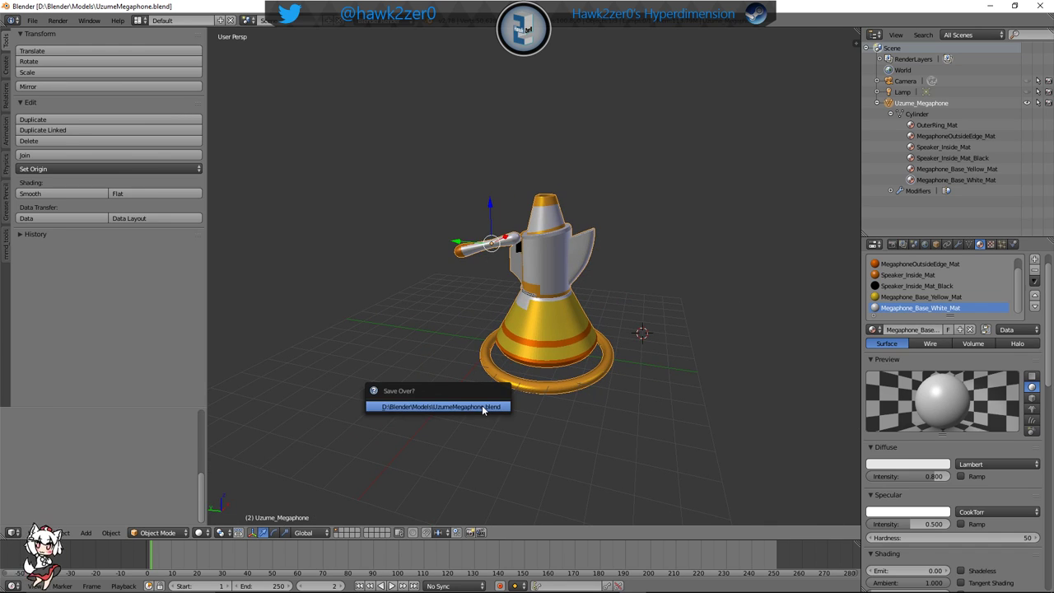
left_click(483, 406)
middle_click_drag(487, 412, 533, 378)
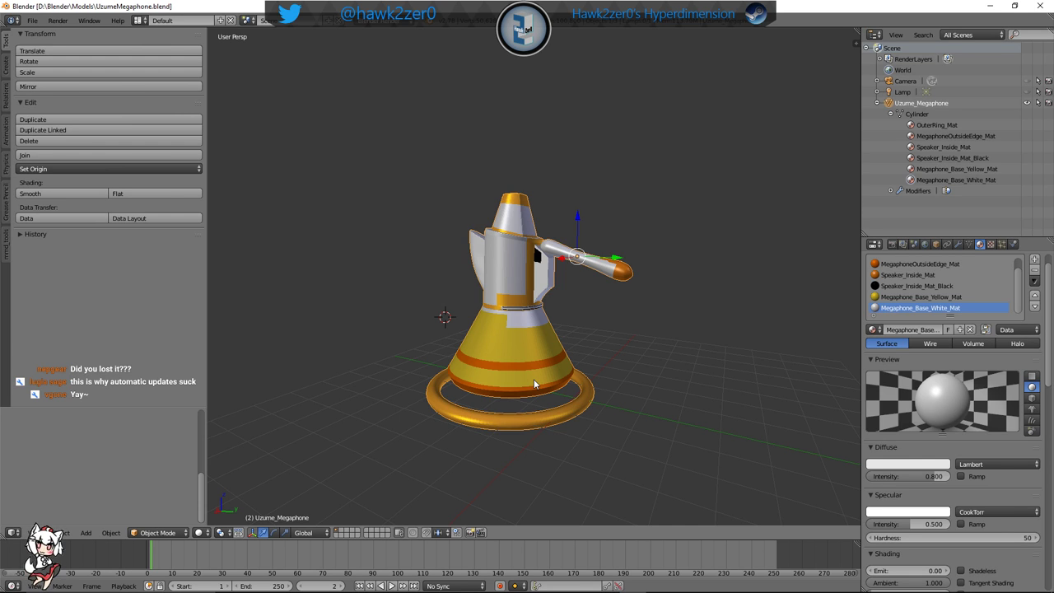
key("super")
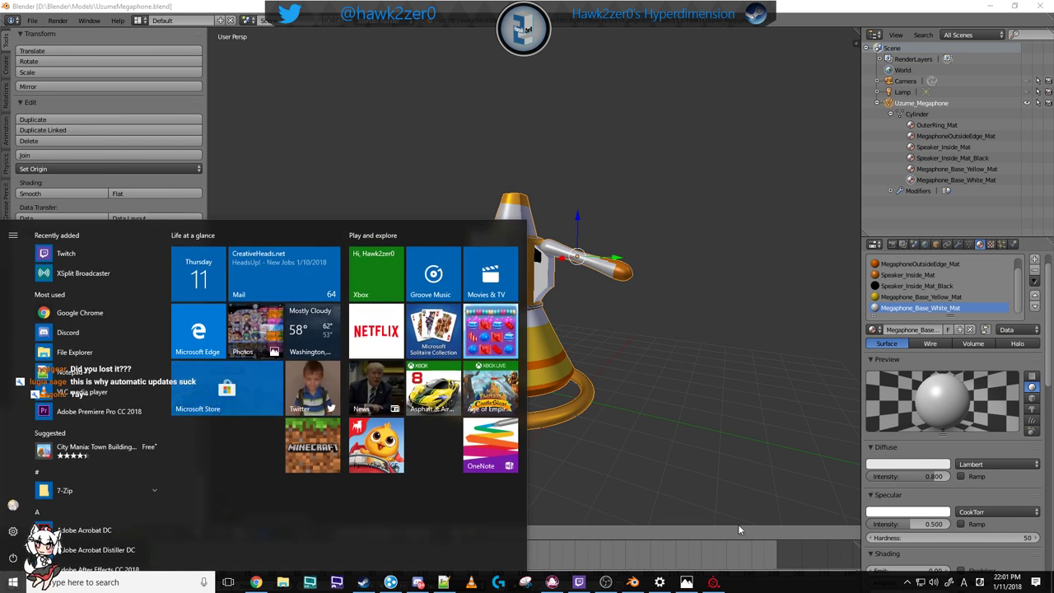
key("super")
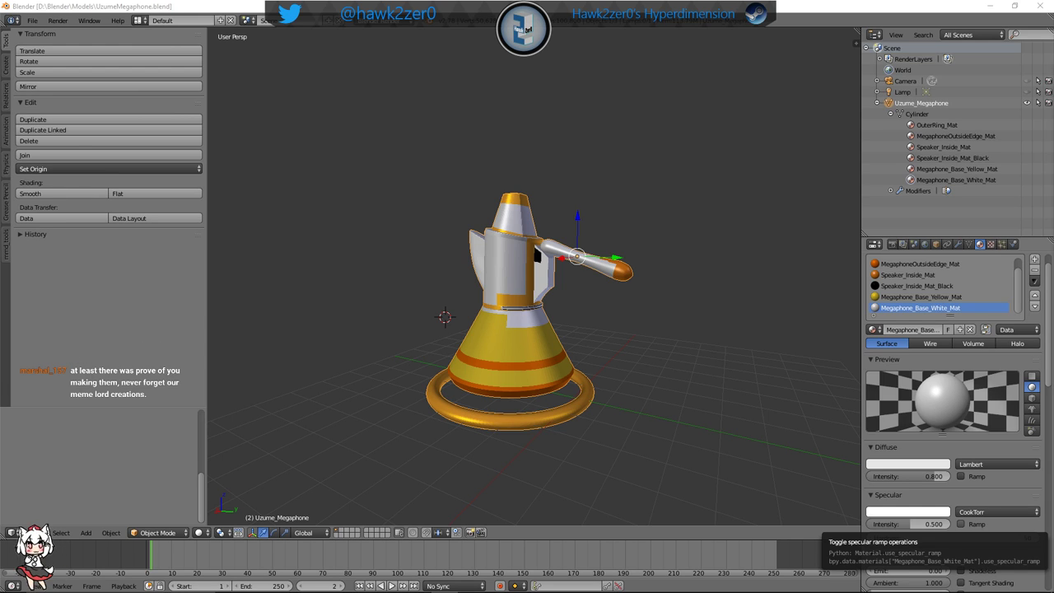
left_click(679, 363)
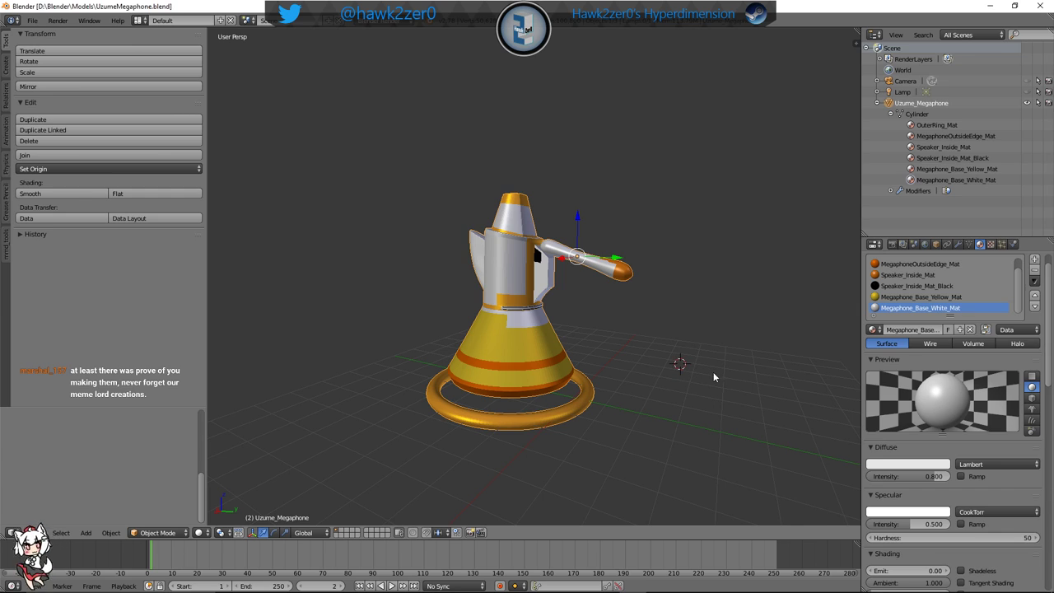
middle_click_drag(651, 369, 625, 369)
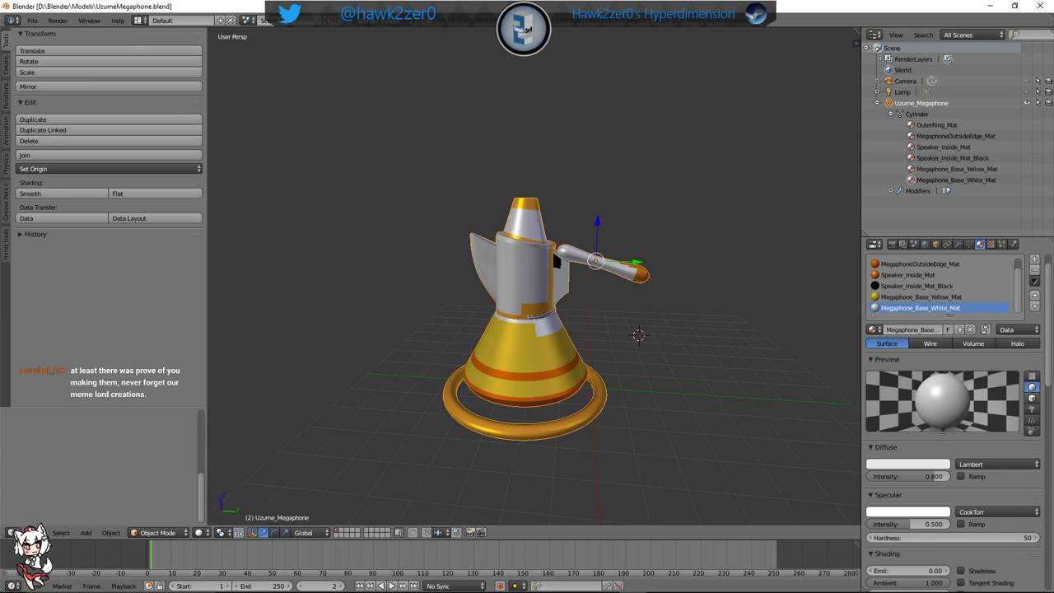